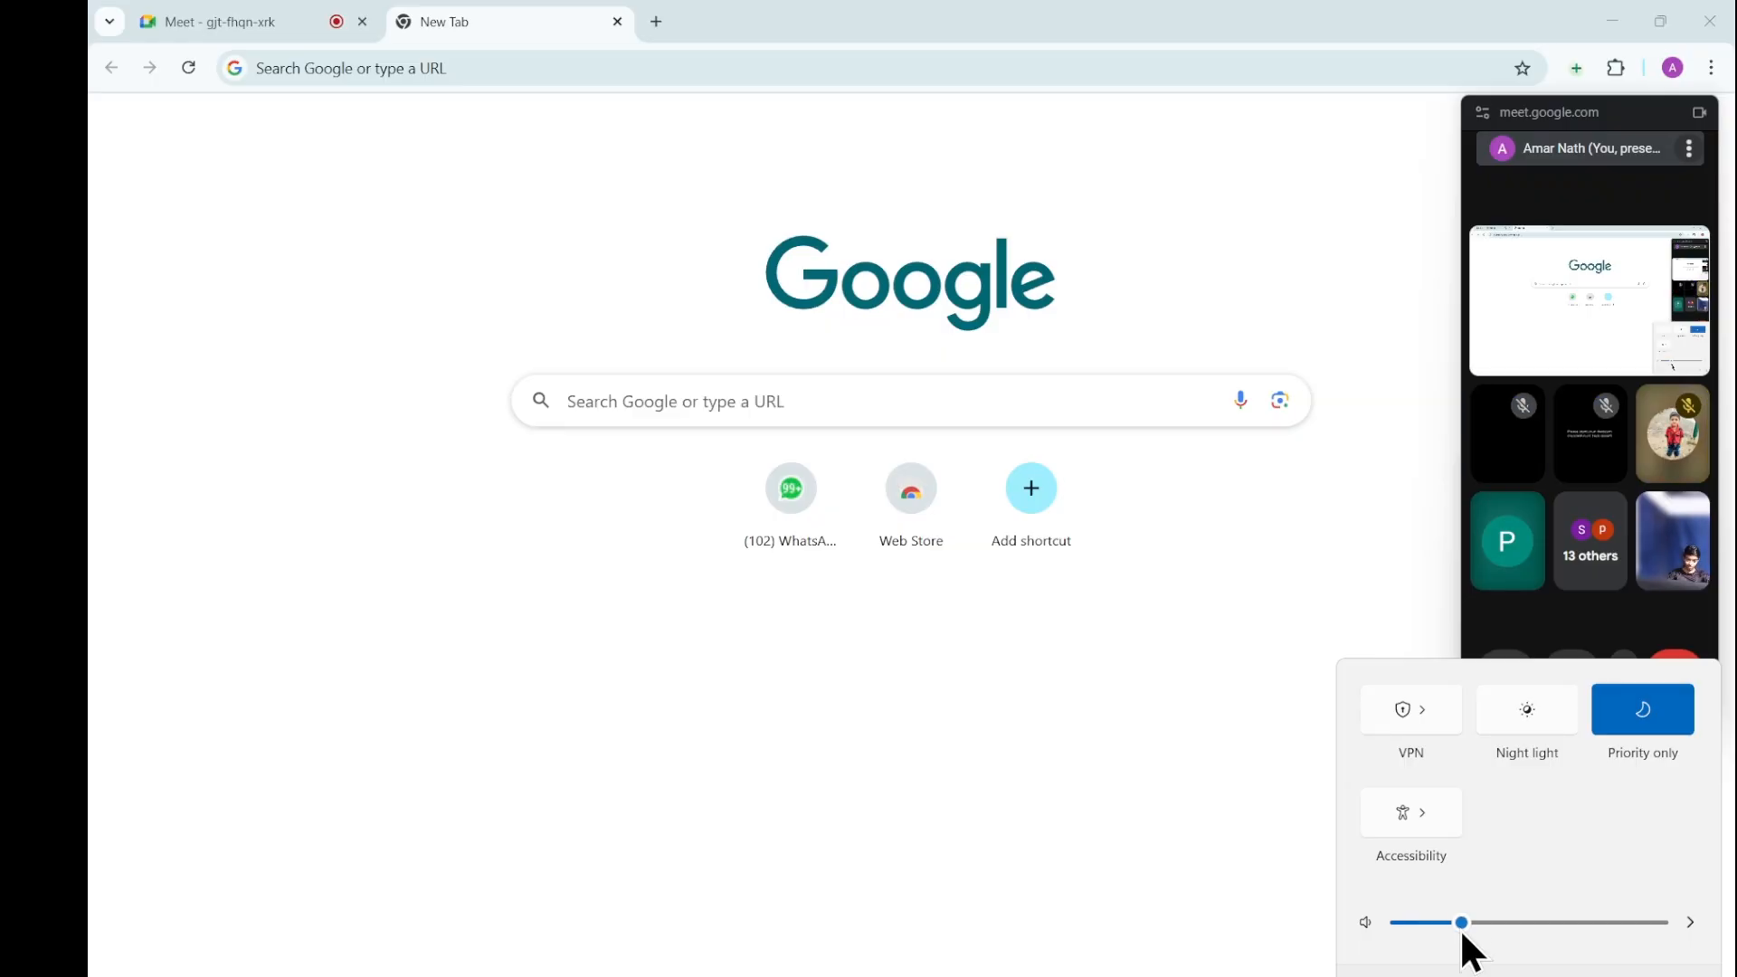
# Open the Business Audit landing page and examine its sections from the hero header down to the footer.
pyautogui.click(1289, 844)
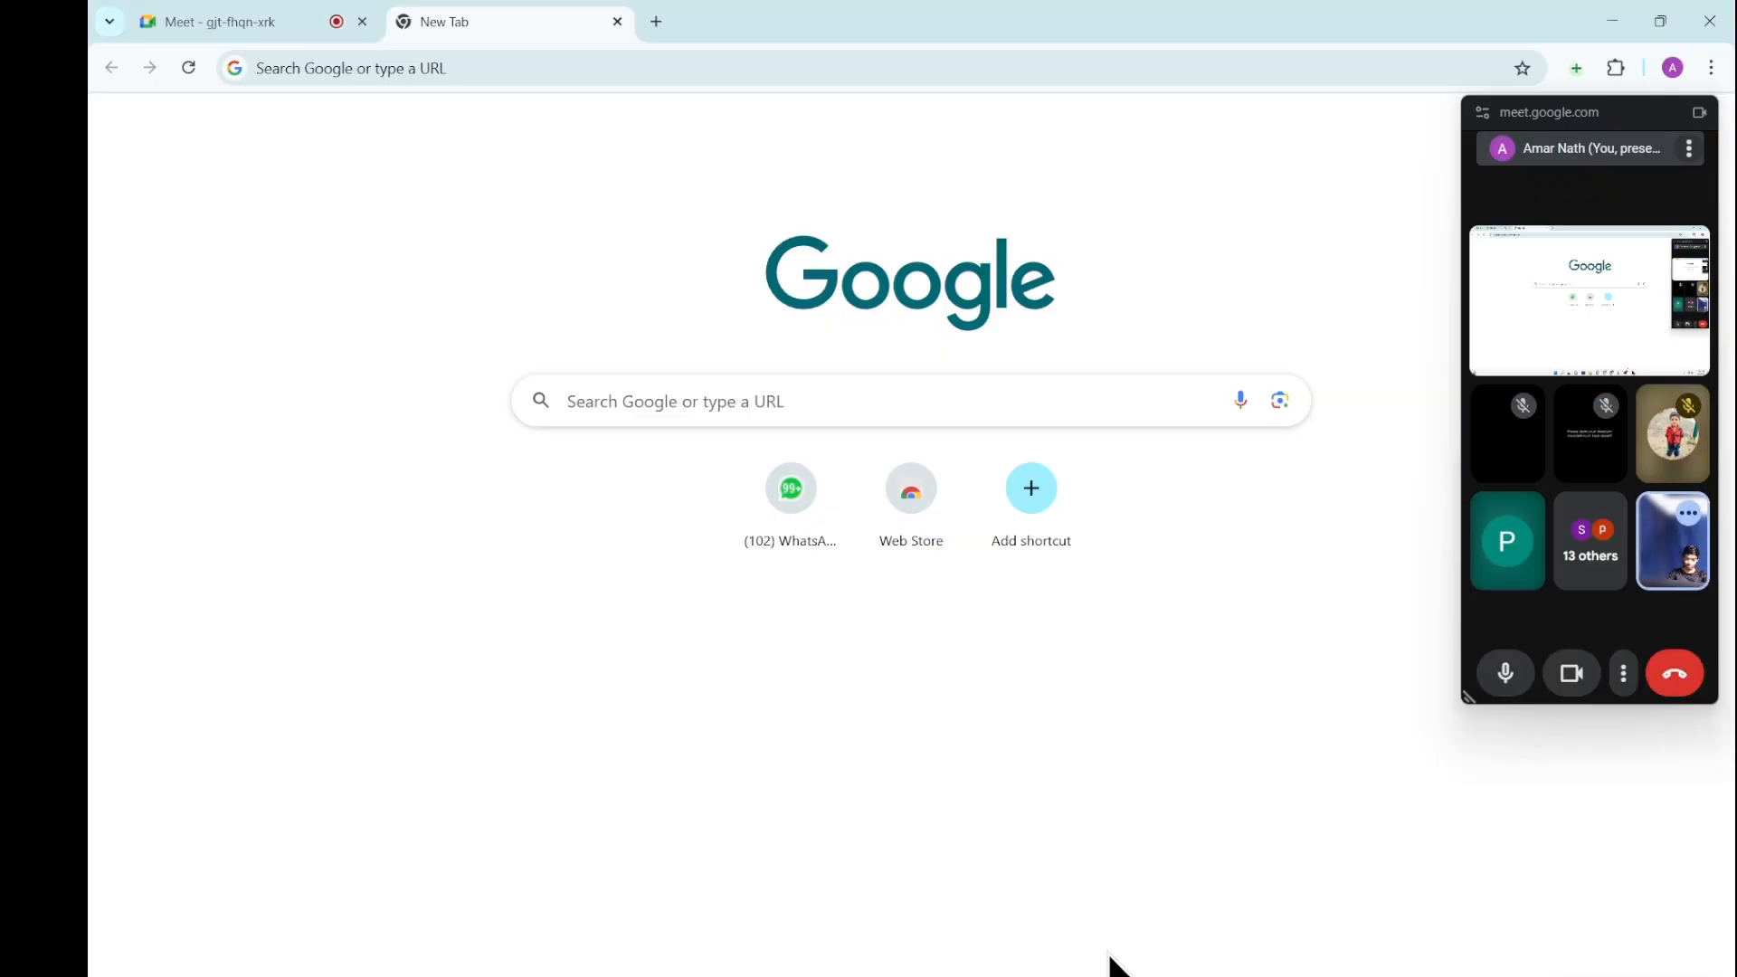
pyautogui.click(1029, 976)
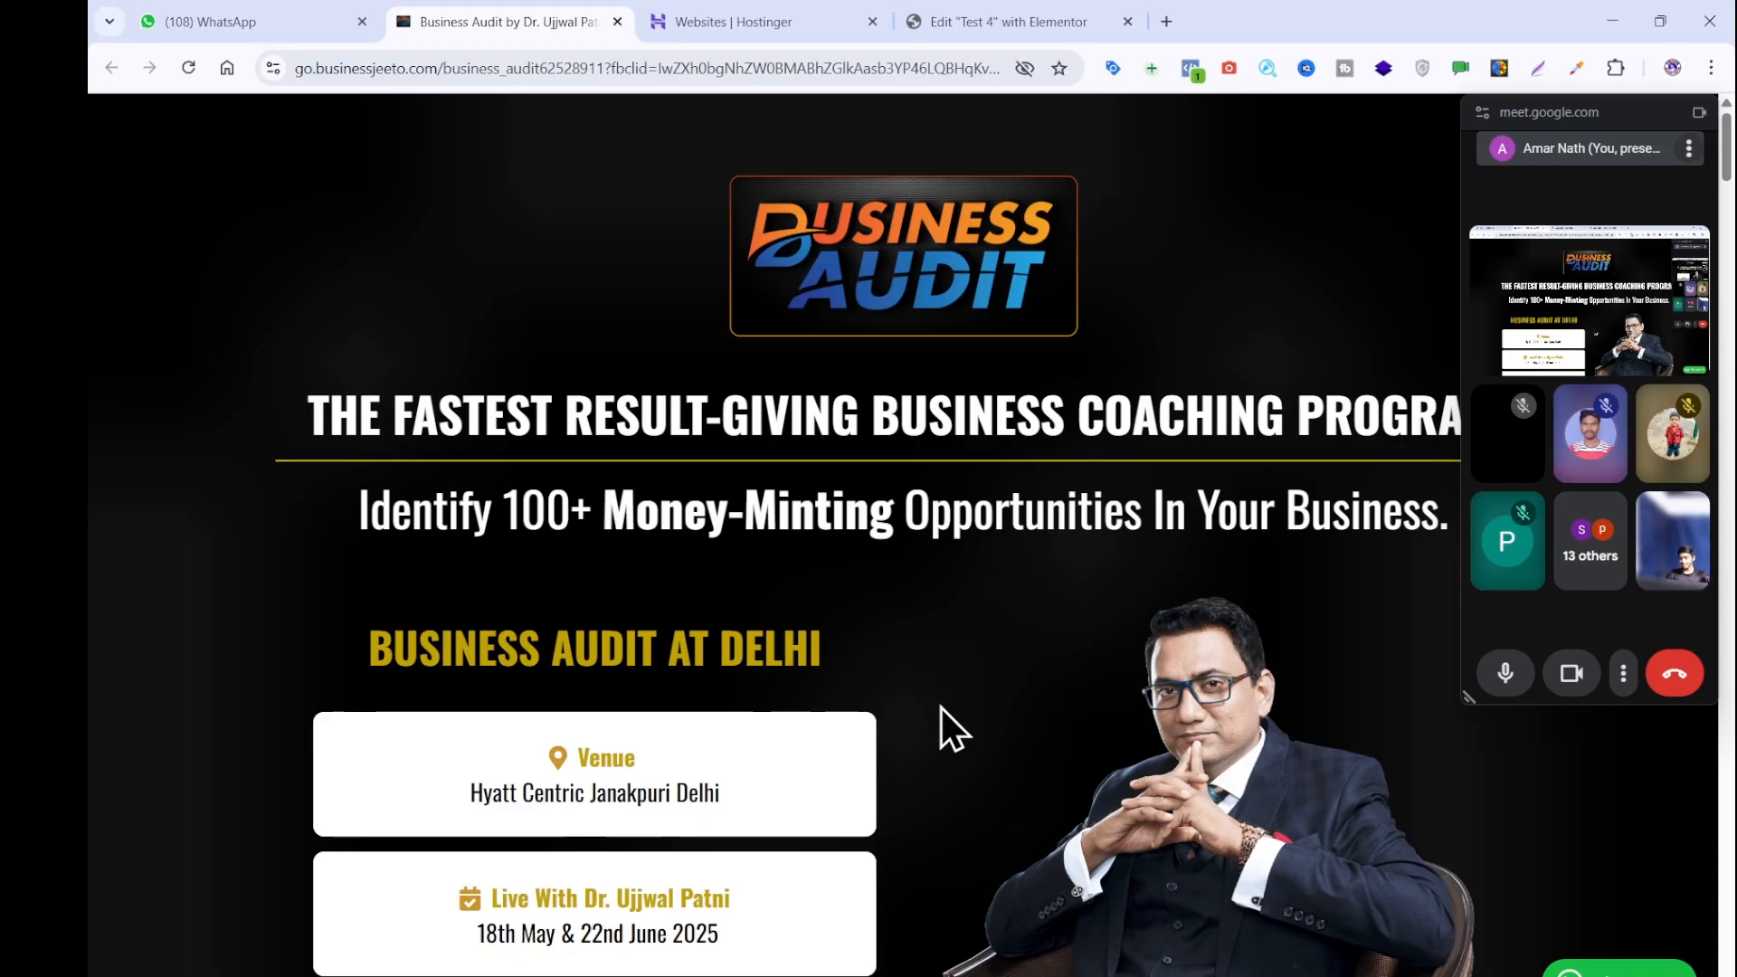
pyautogui.moveTo(309, 421); pyautogui.dragTo(594, 441)
pyautogui.click(824, 538)
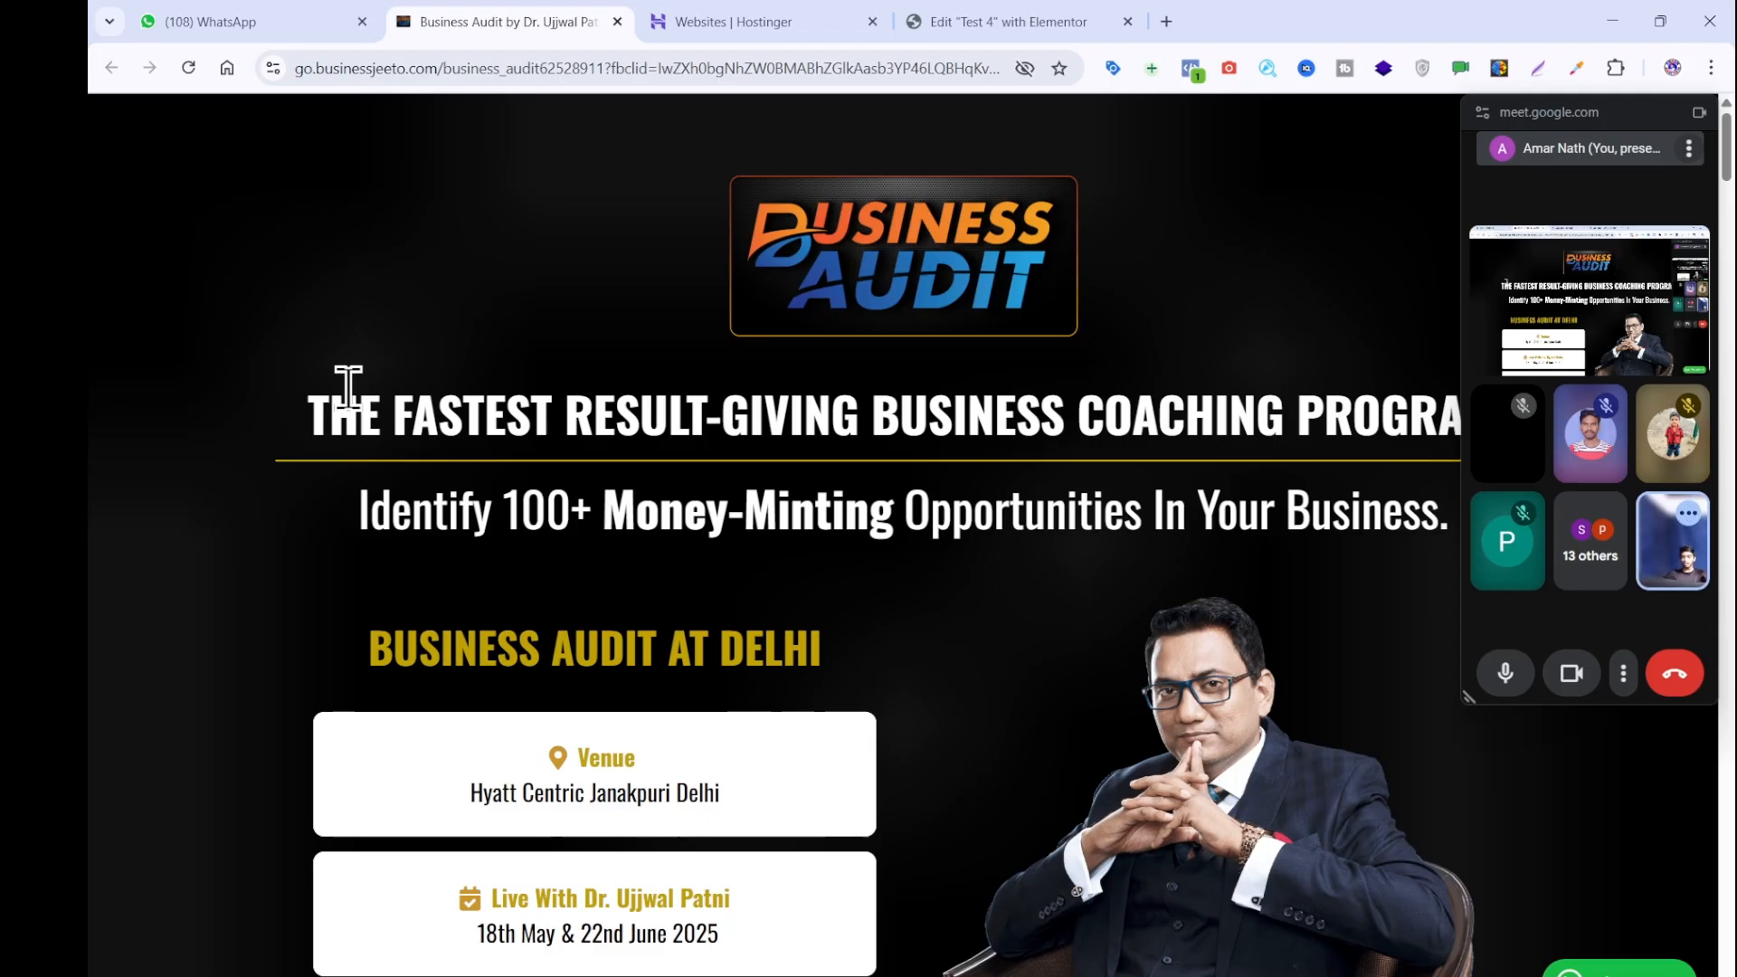
pyautogui.scroll(-5, 941, 376)
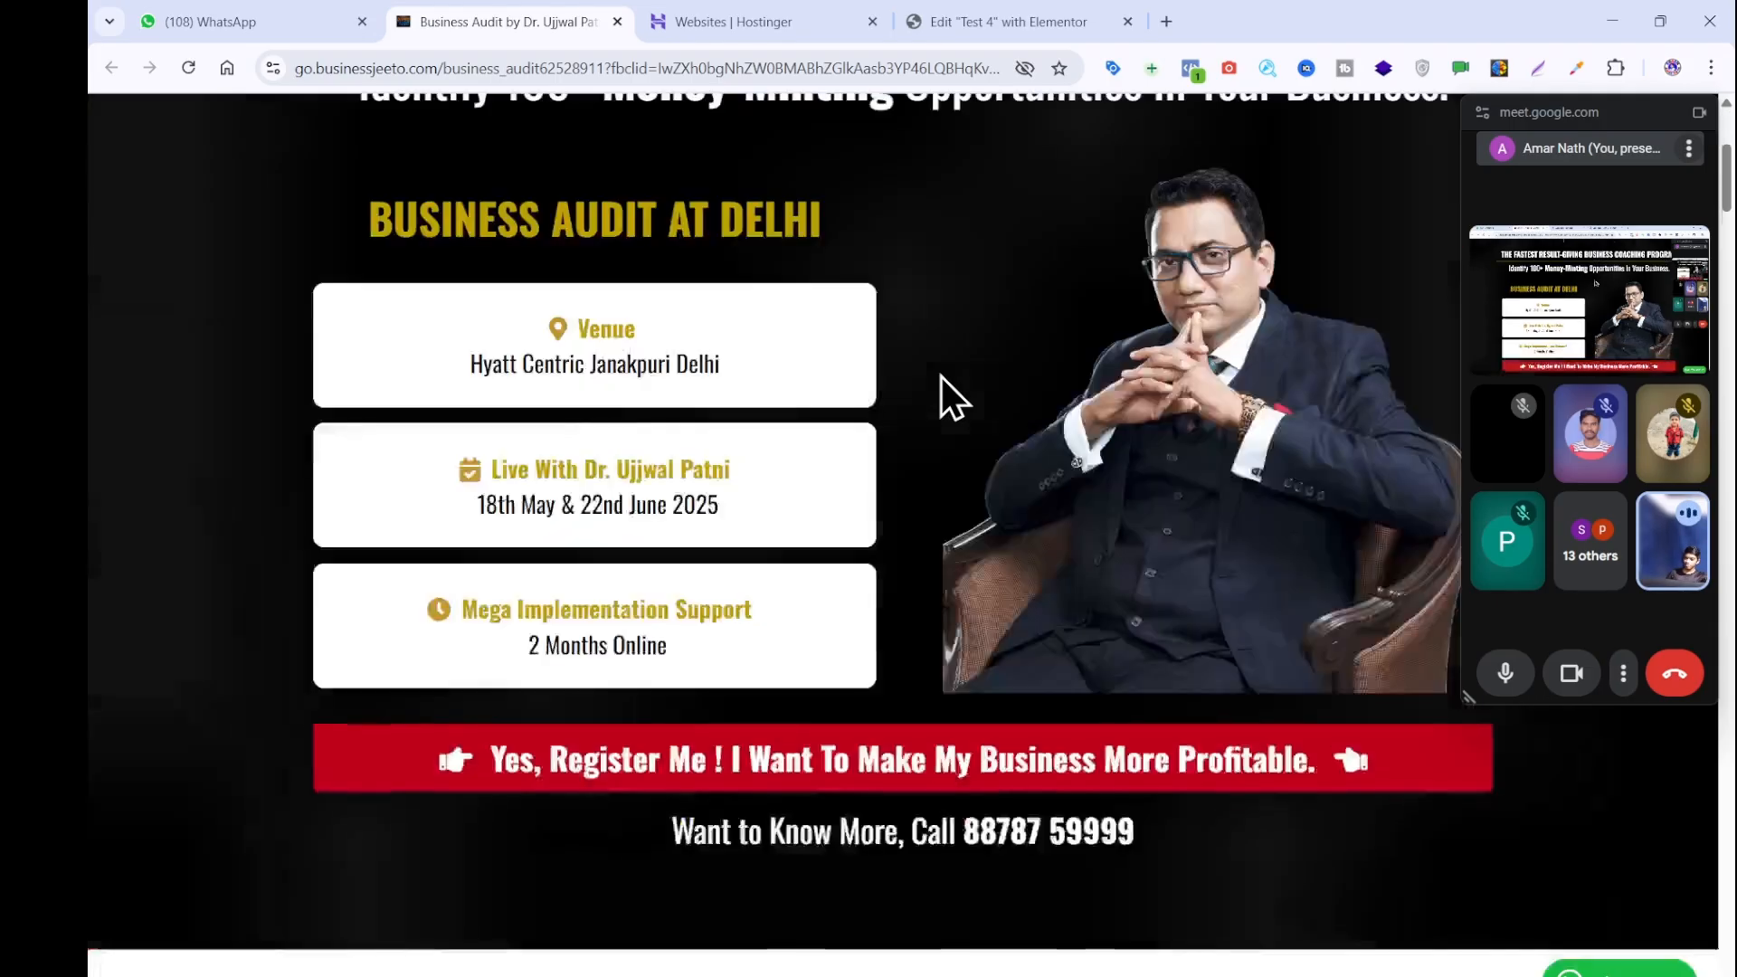
pyautogui.scroll(5, 941, 376)
pyautogui.scroll(-5, 941, 376)
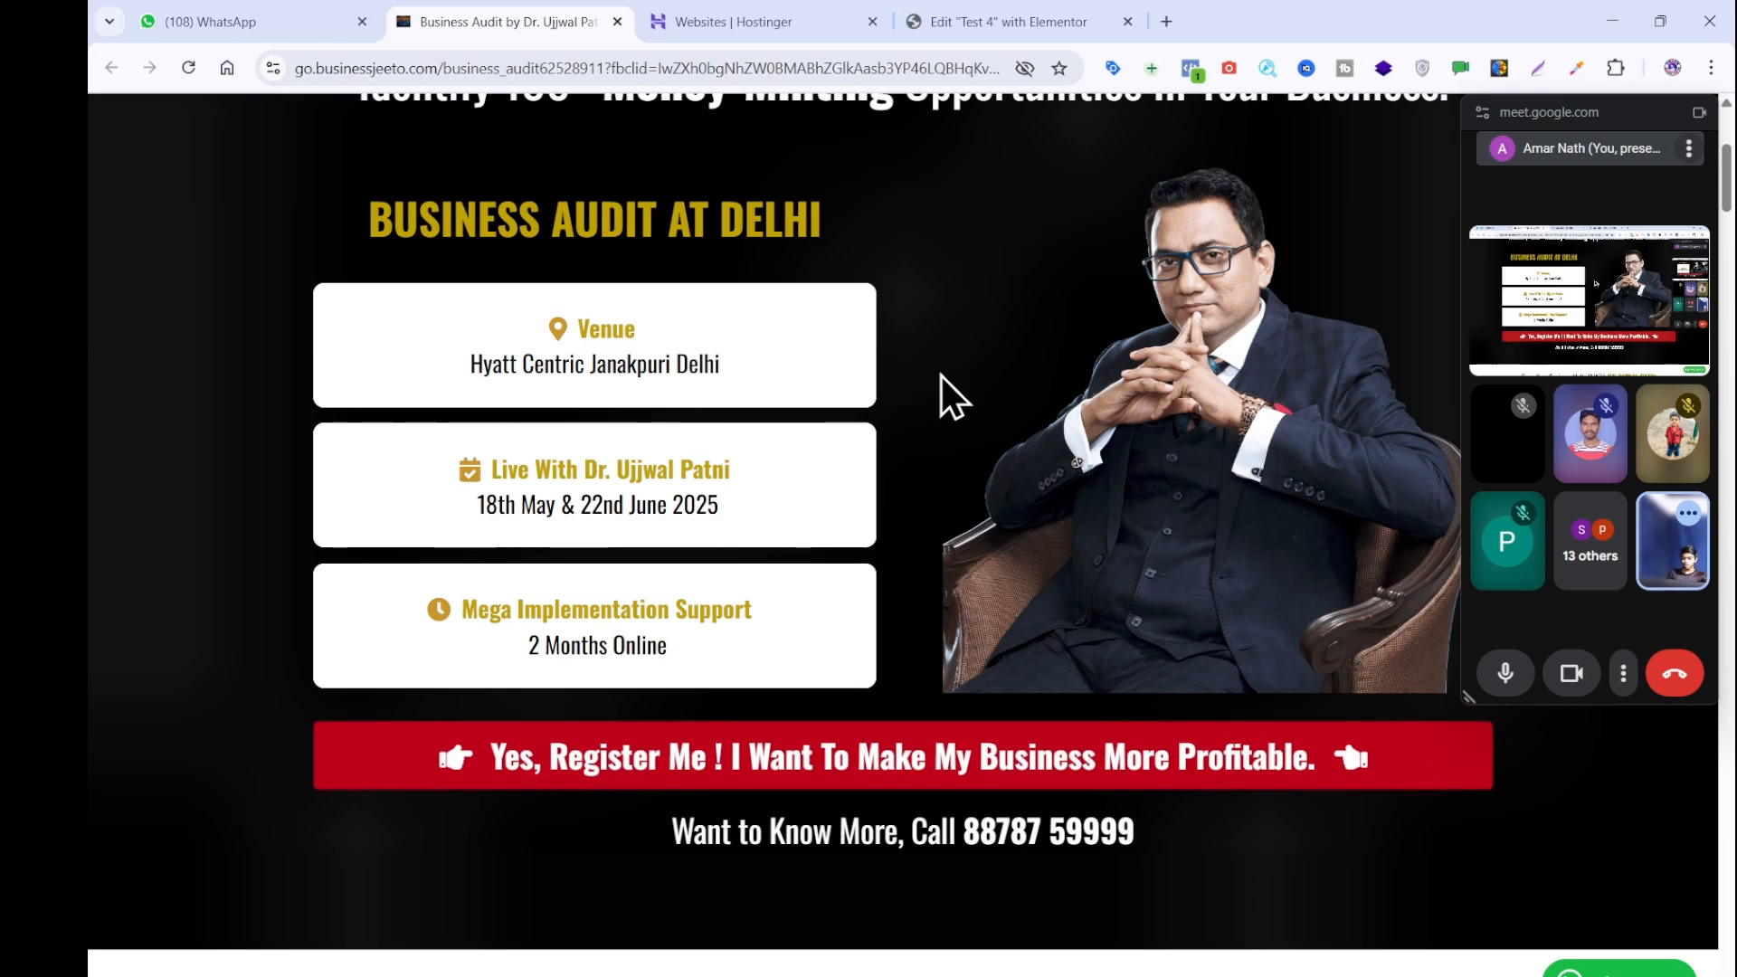
pyautogui.scroll(5, 941, 377)
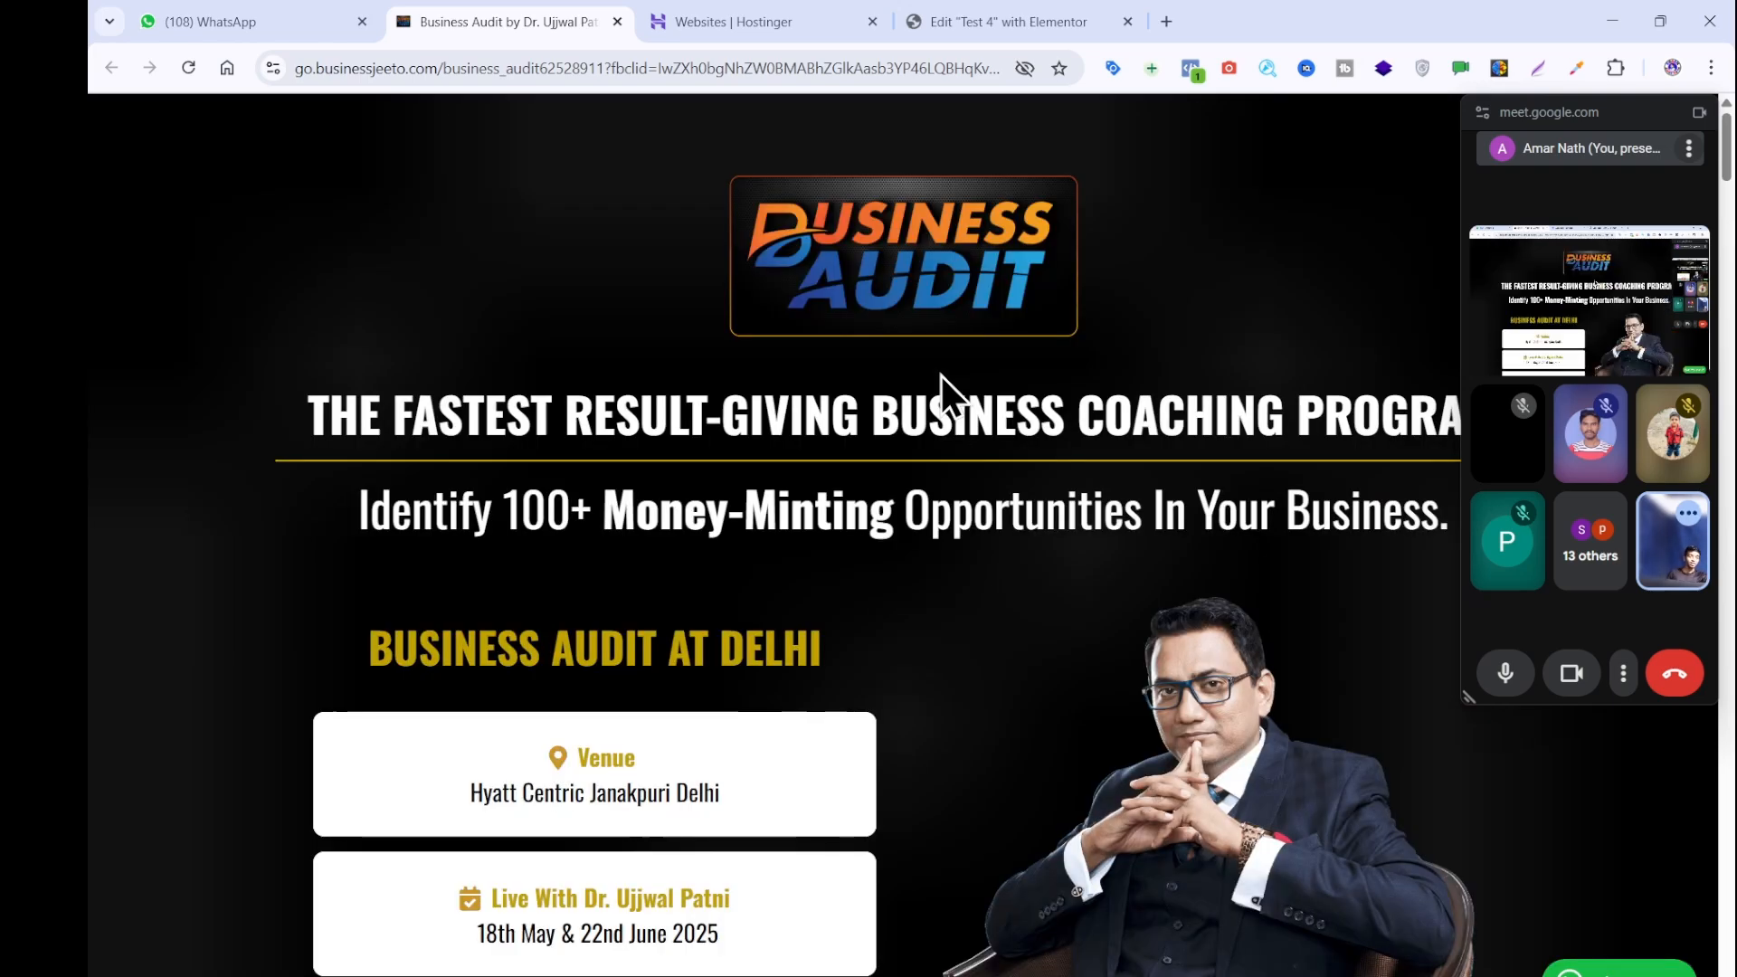
pyautogui.scroll(-14, 1053, 359)
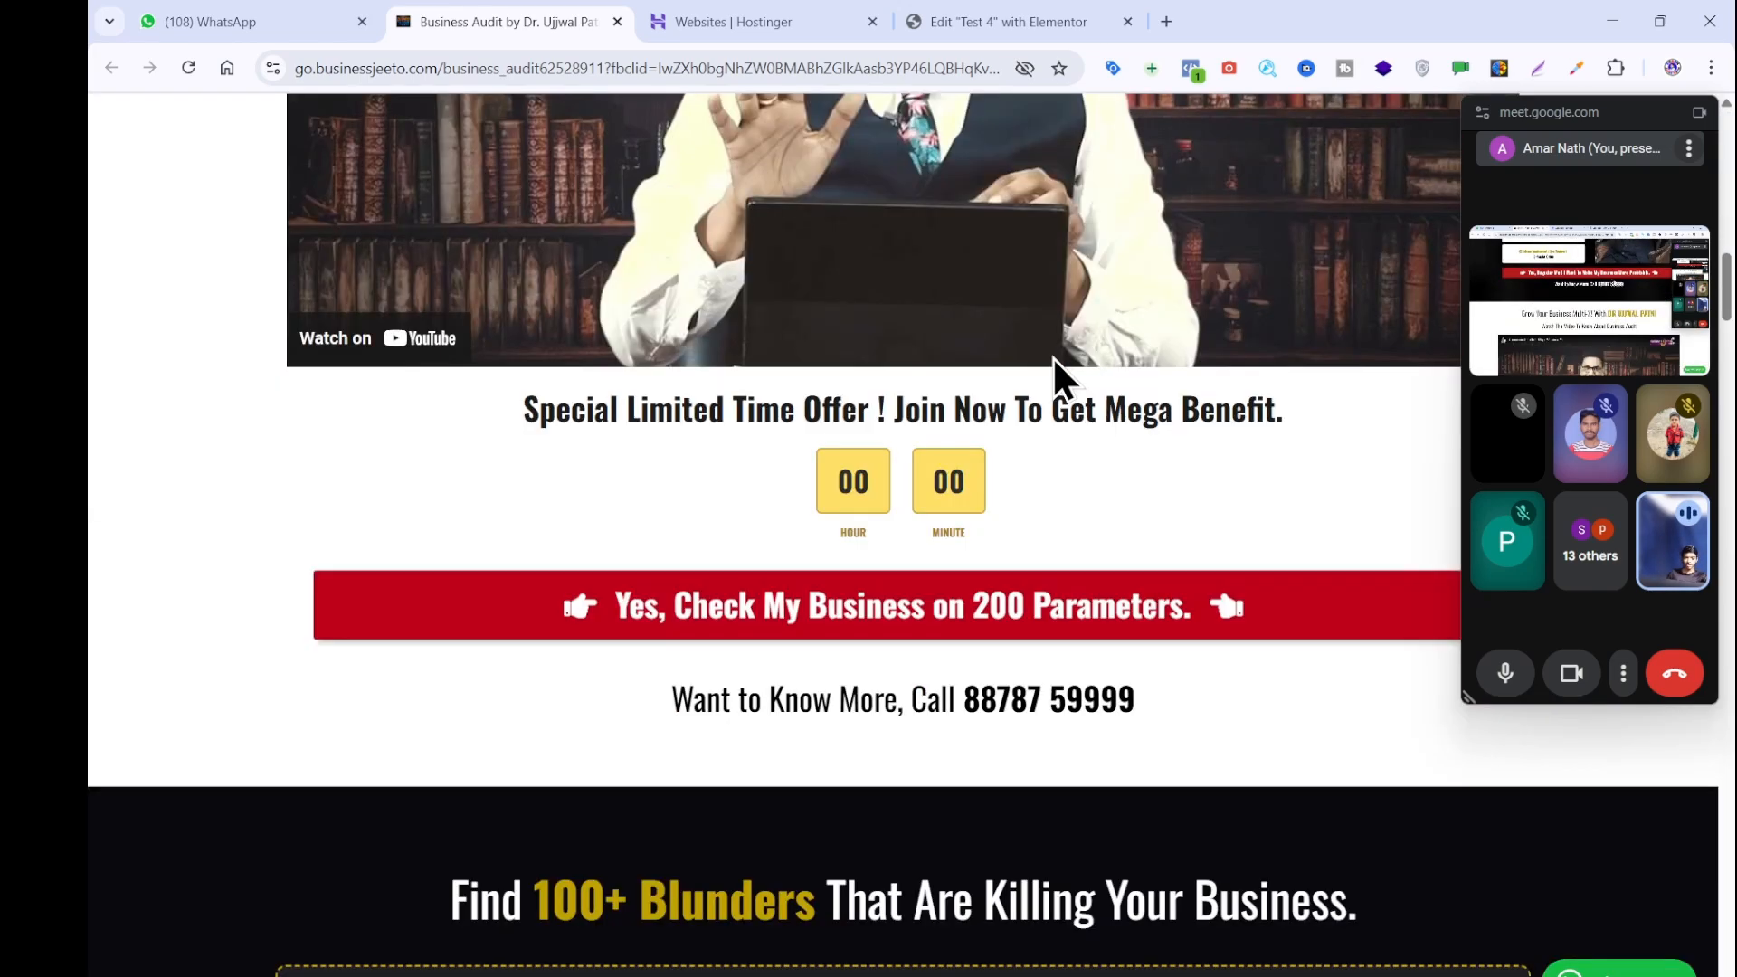
pyautogui.scroll(-7, 1051, 356)
pyautogui.scroll(-20, 1051, 356)
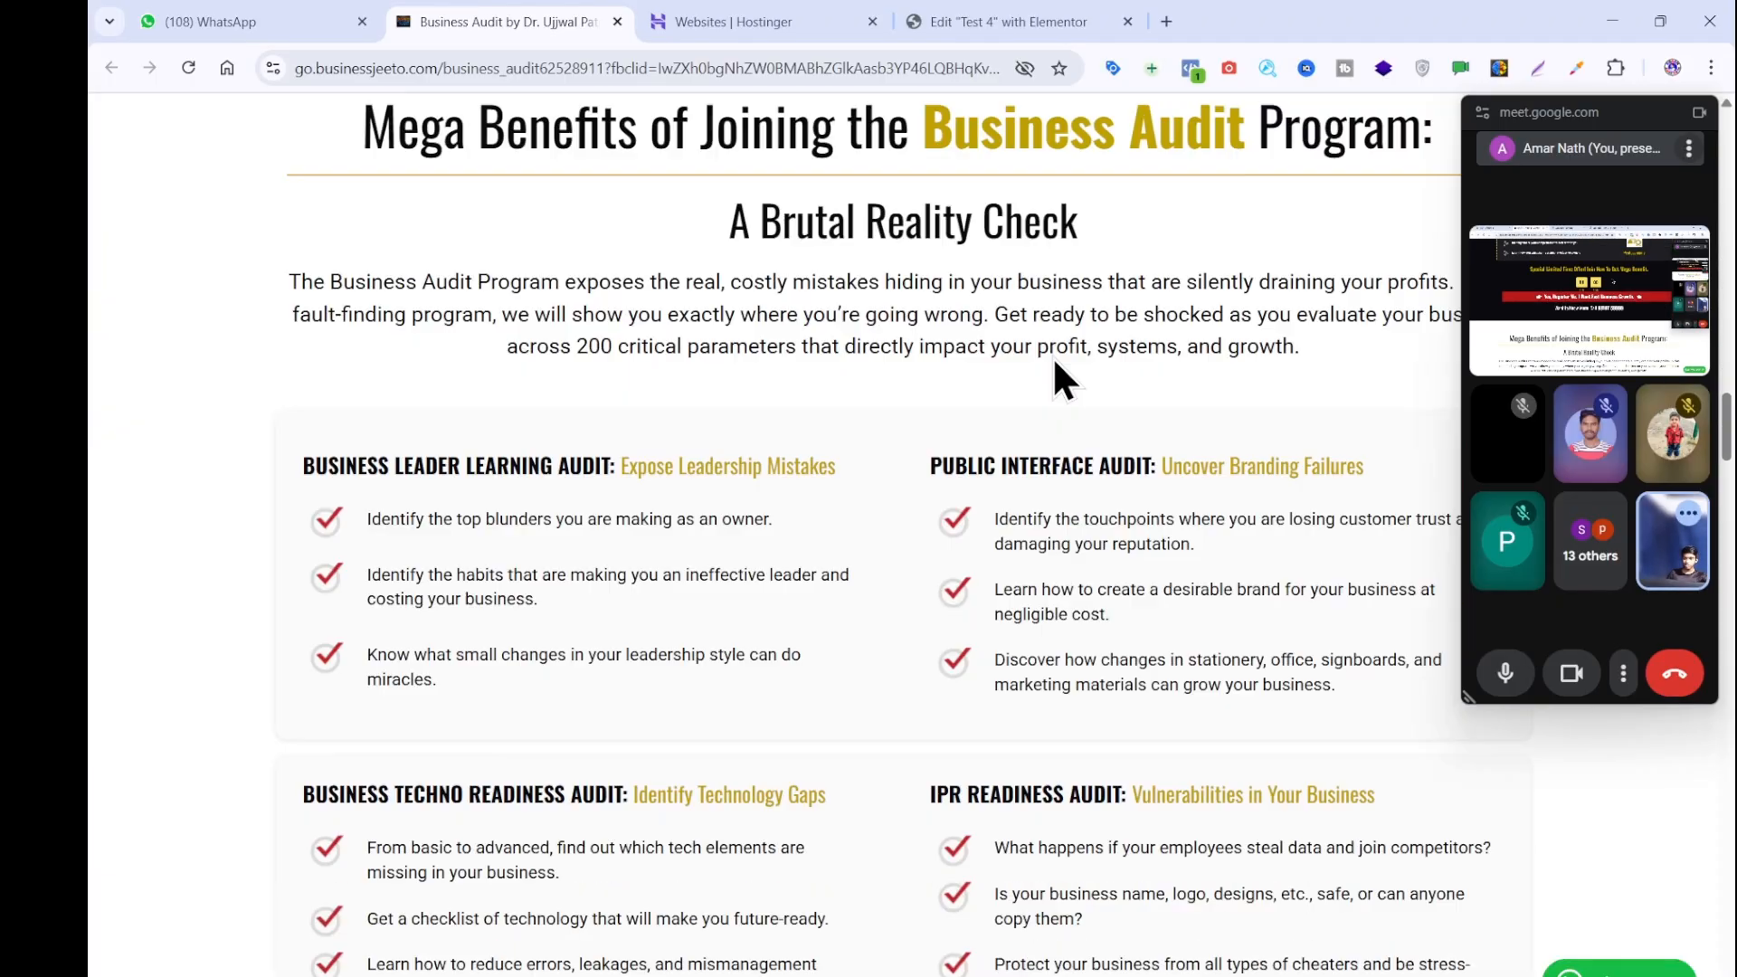
pyautogui.scroll(-20, 1051, 356)
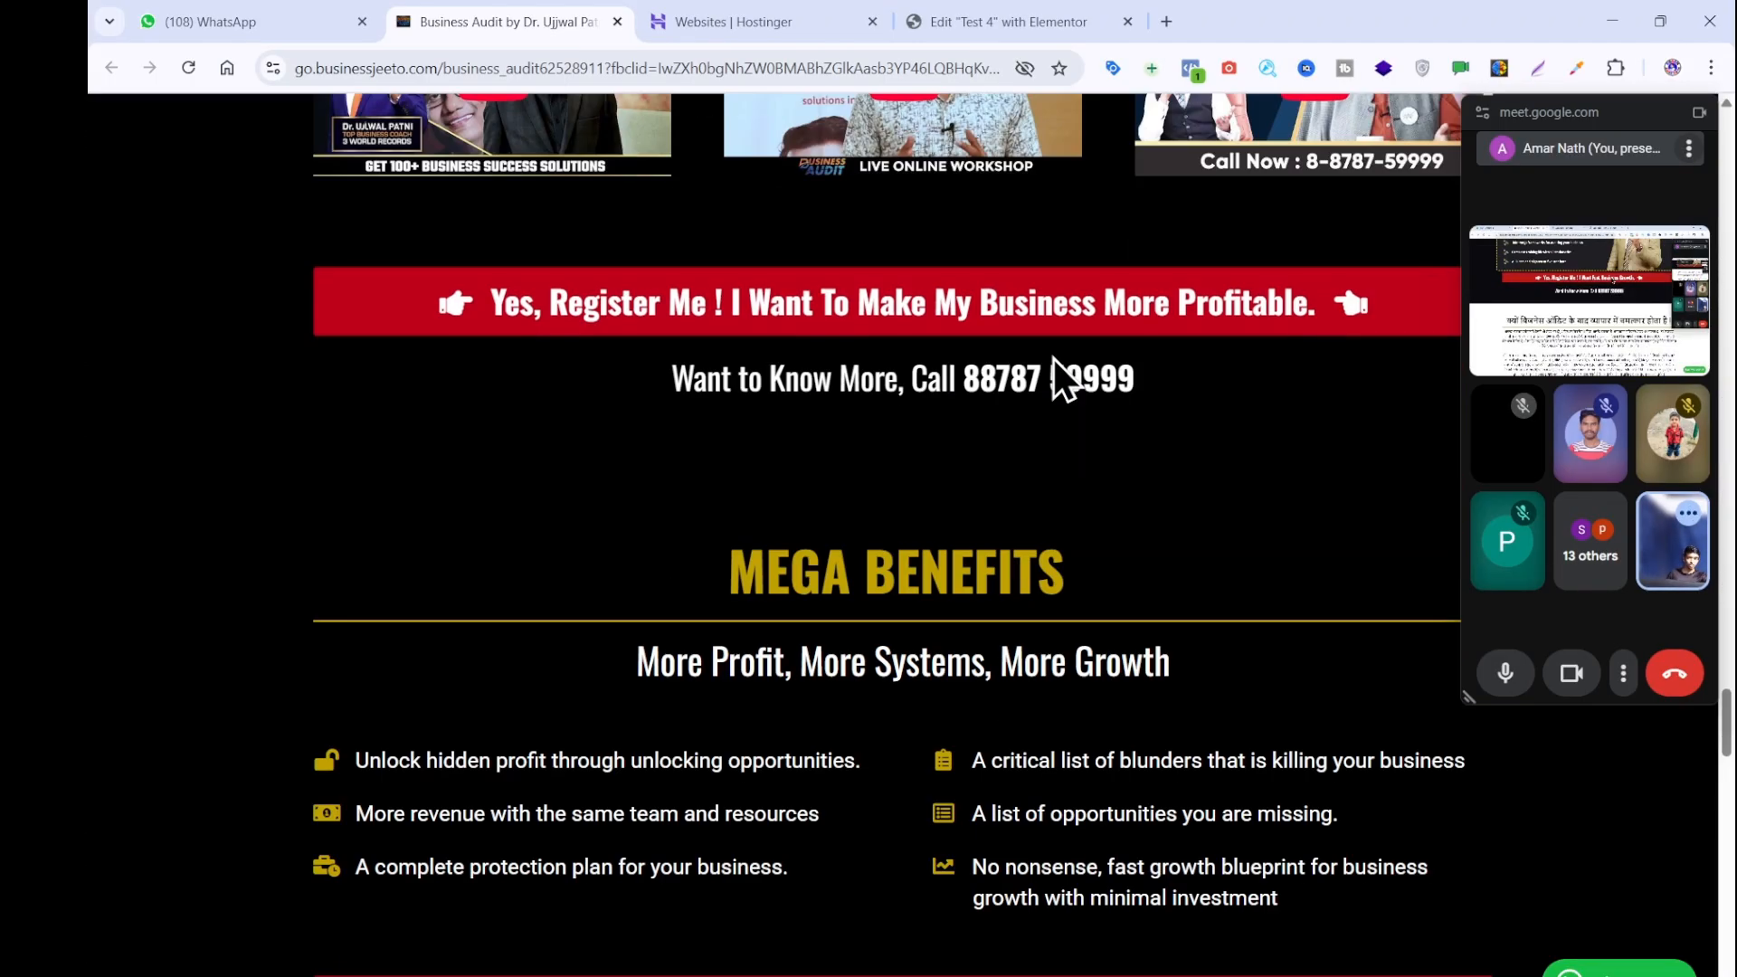
pyautogui.scroll(-10, 1053, 358)
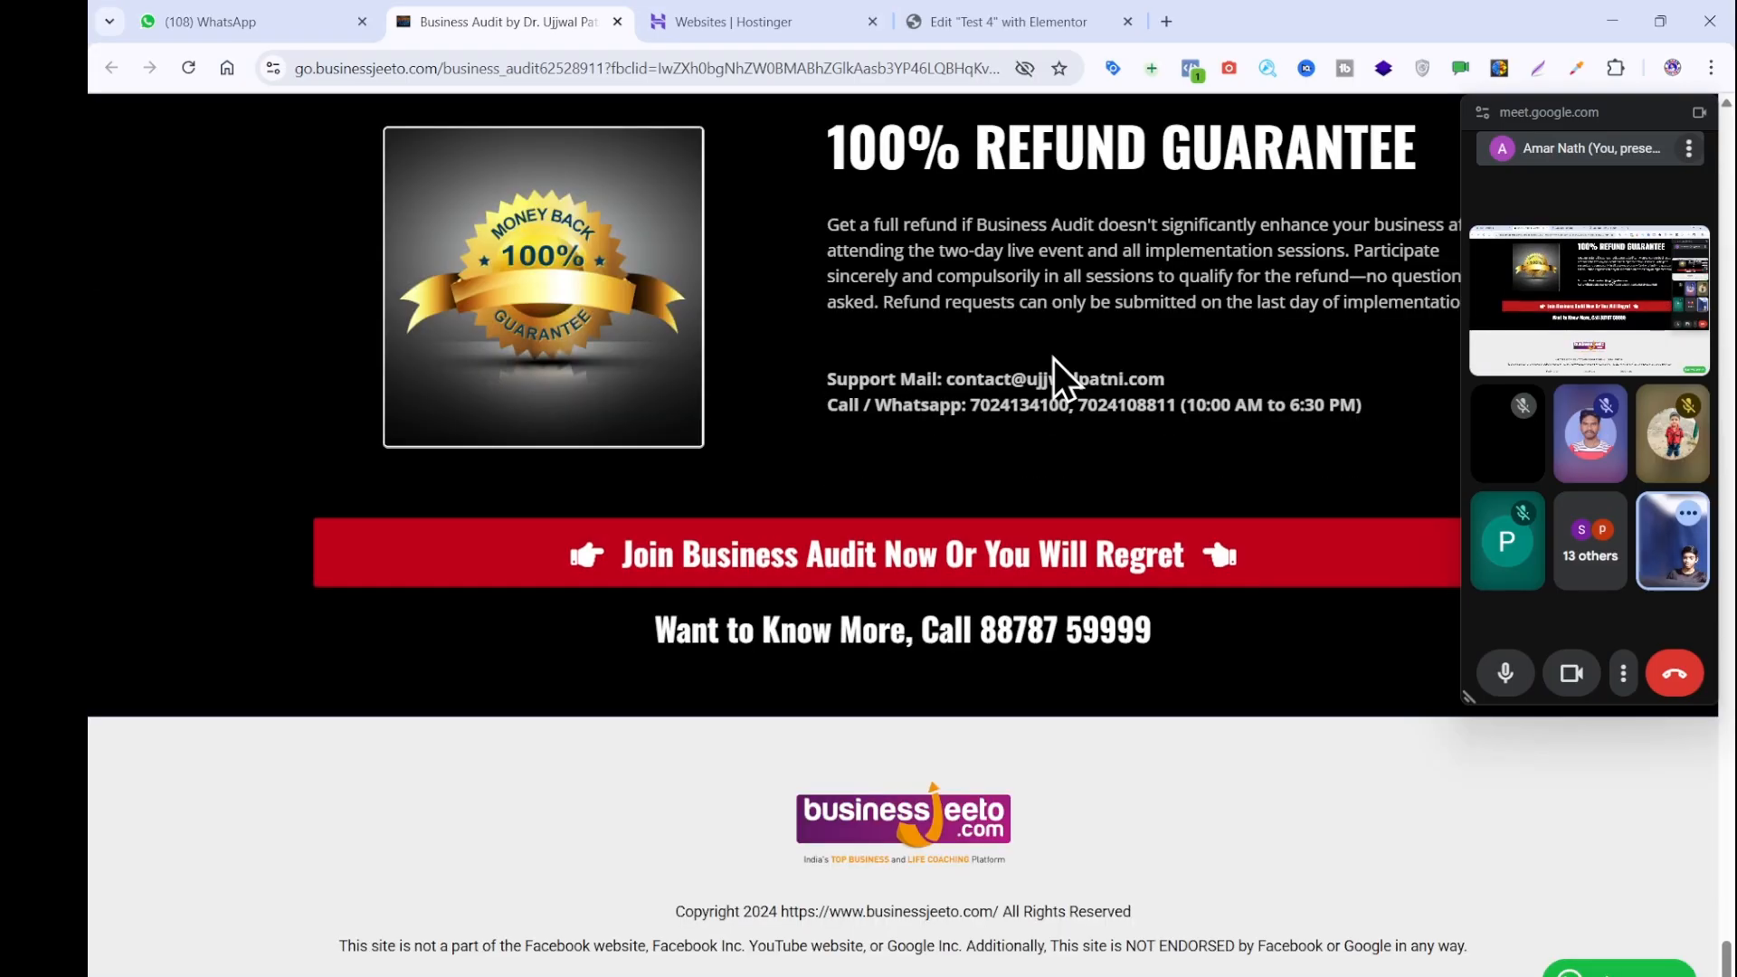
pyautogui.scroll(15, 1053, 358)
pyautogui.scroll(20, 1052, 357)
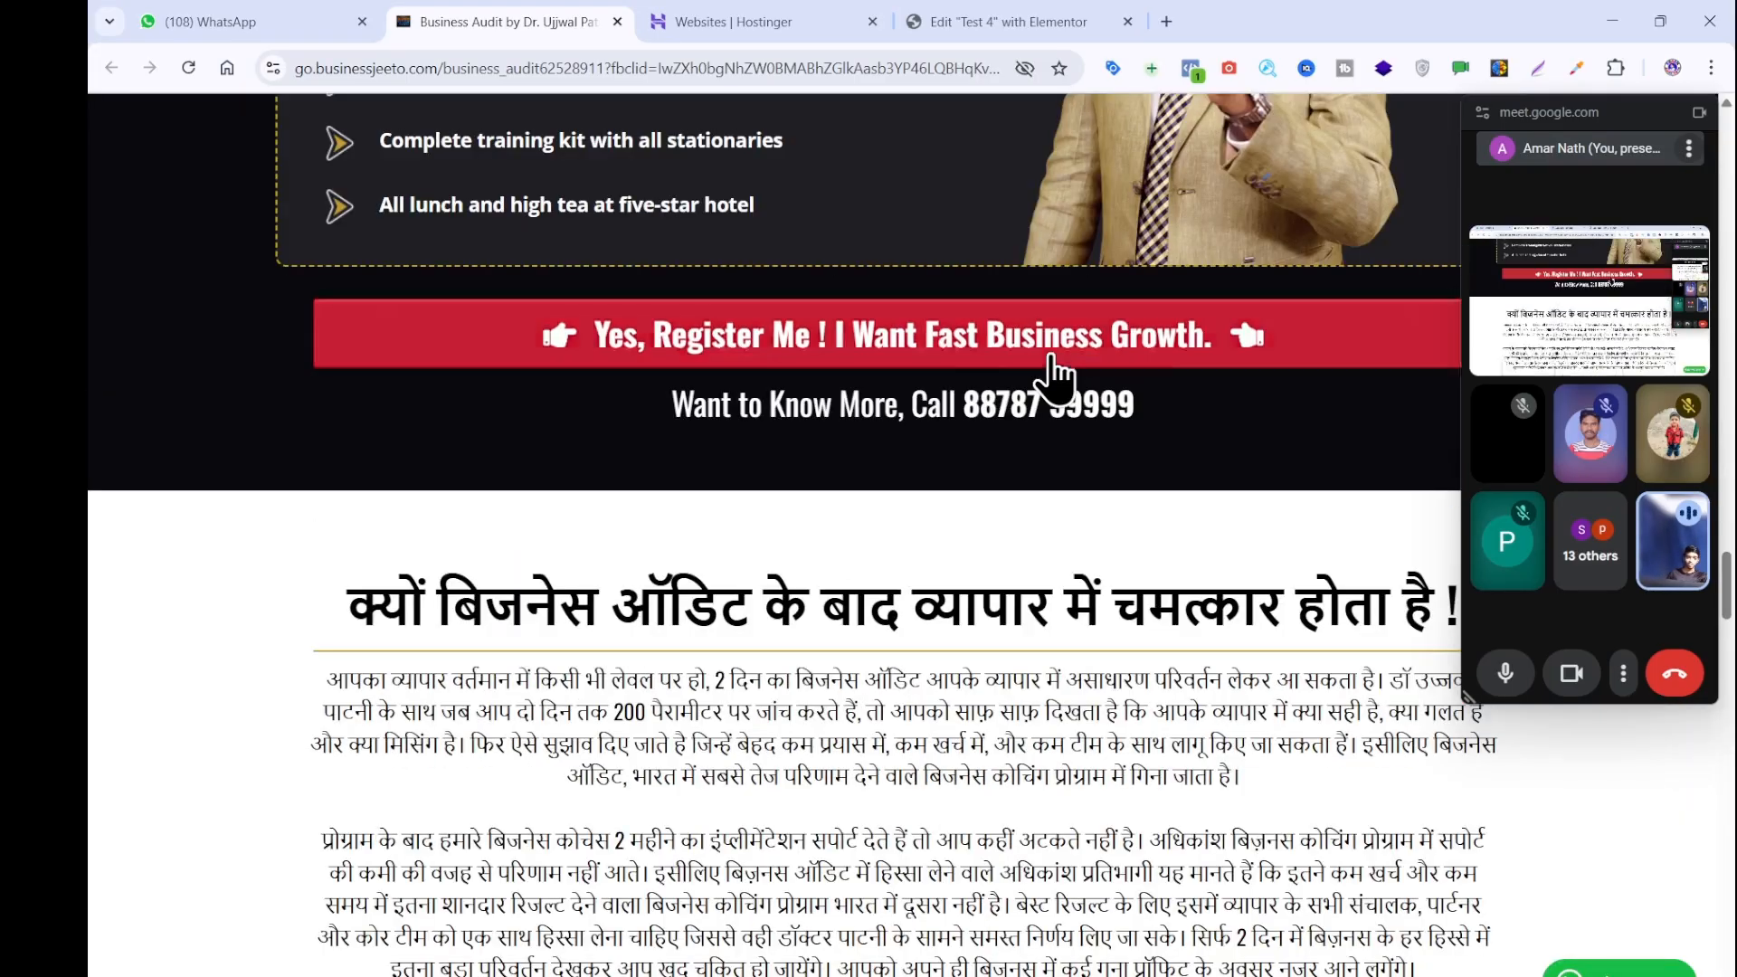
pyautogui.scroll(20, 1050, 353)
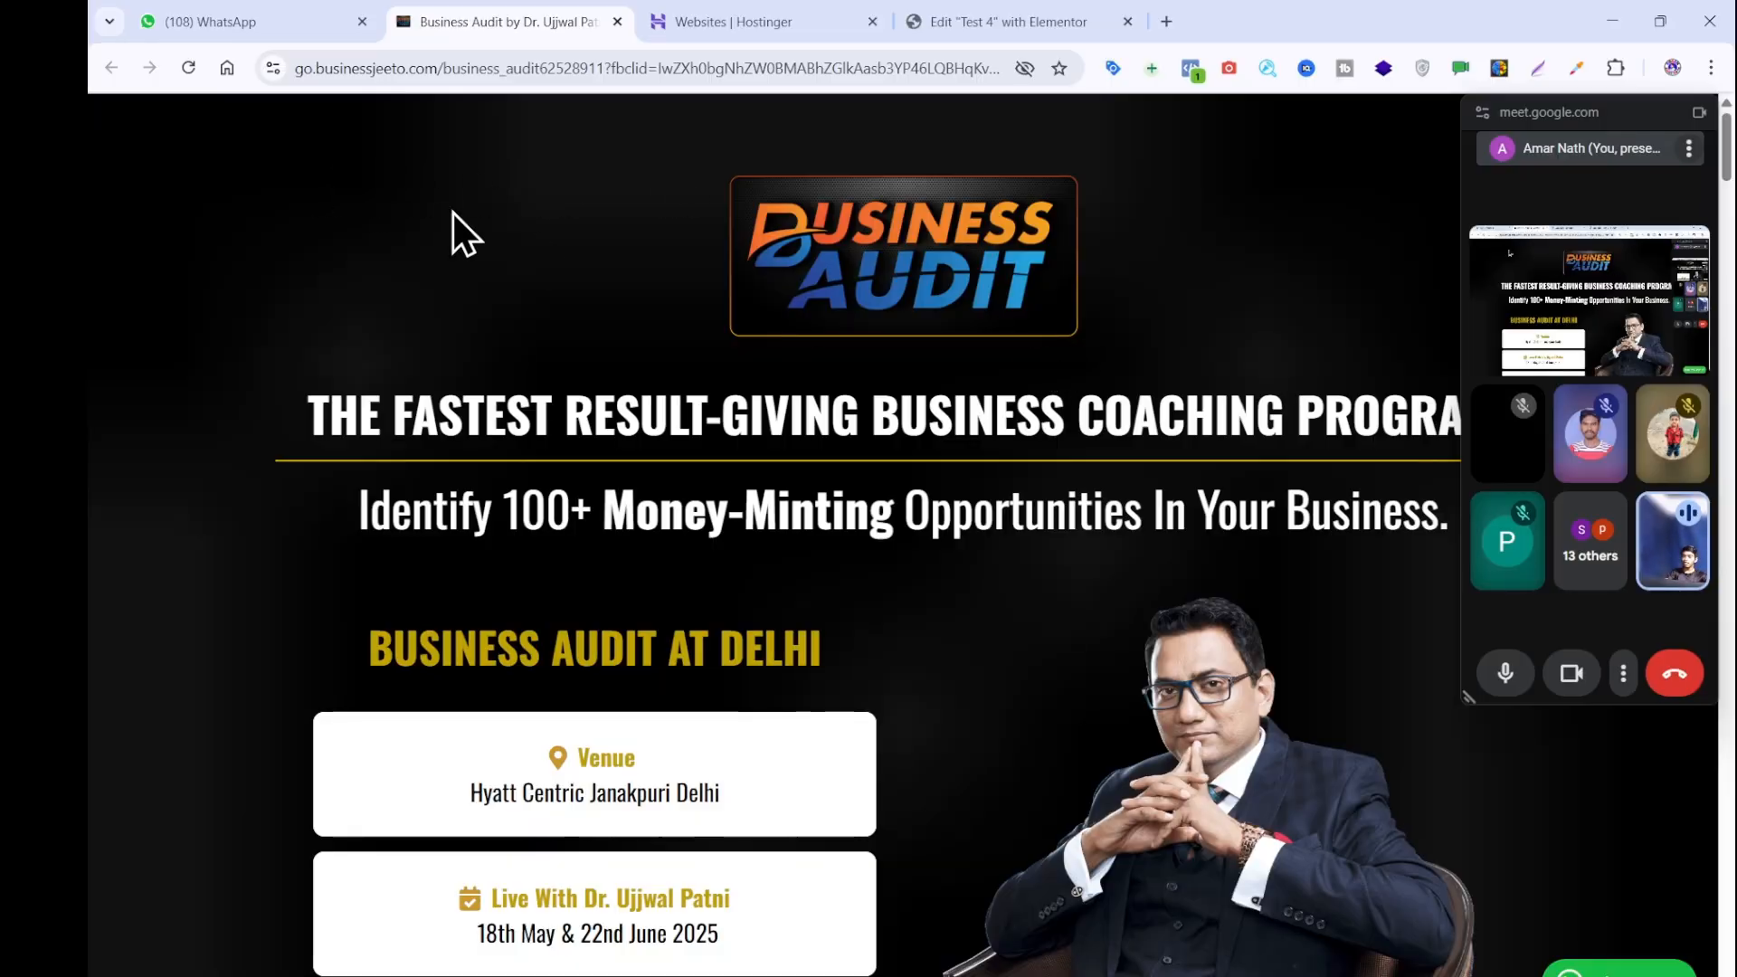
pyautogui.moveTo(453, 213); pyautogui.dragTo(1170, 199)
pyautogui.click(612, 205)
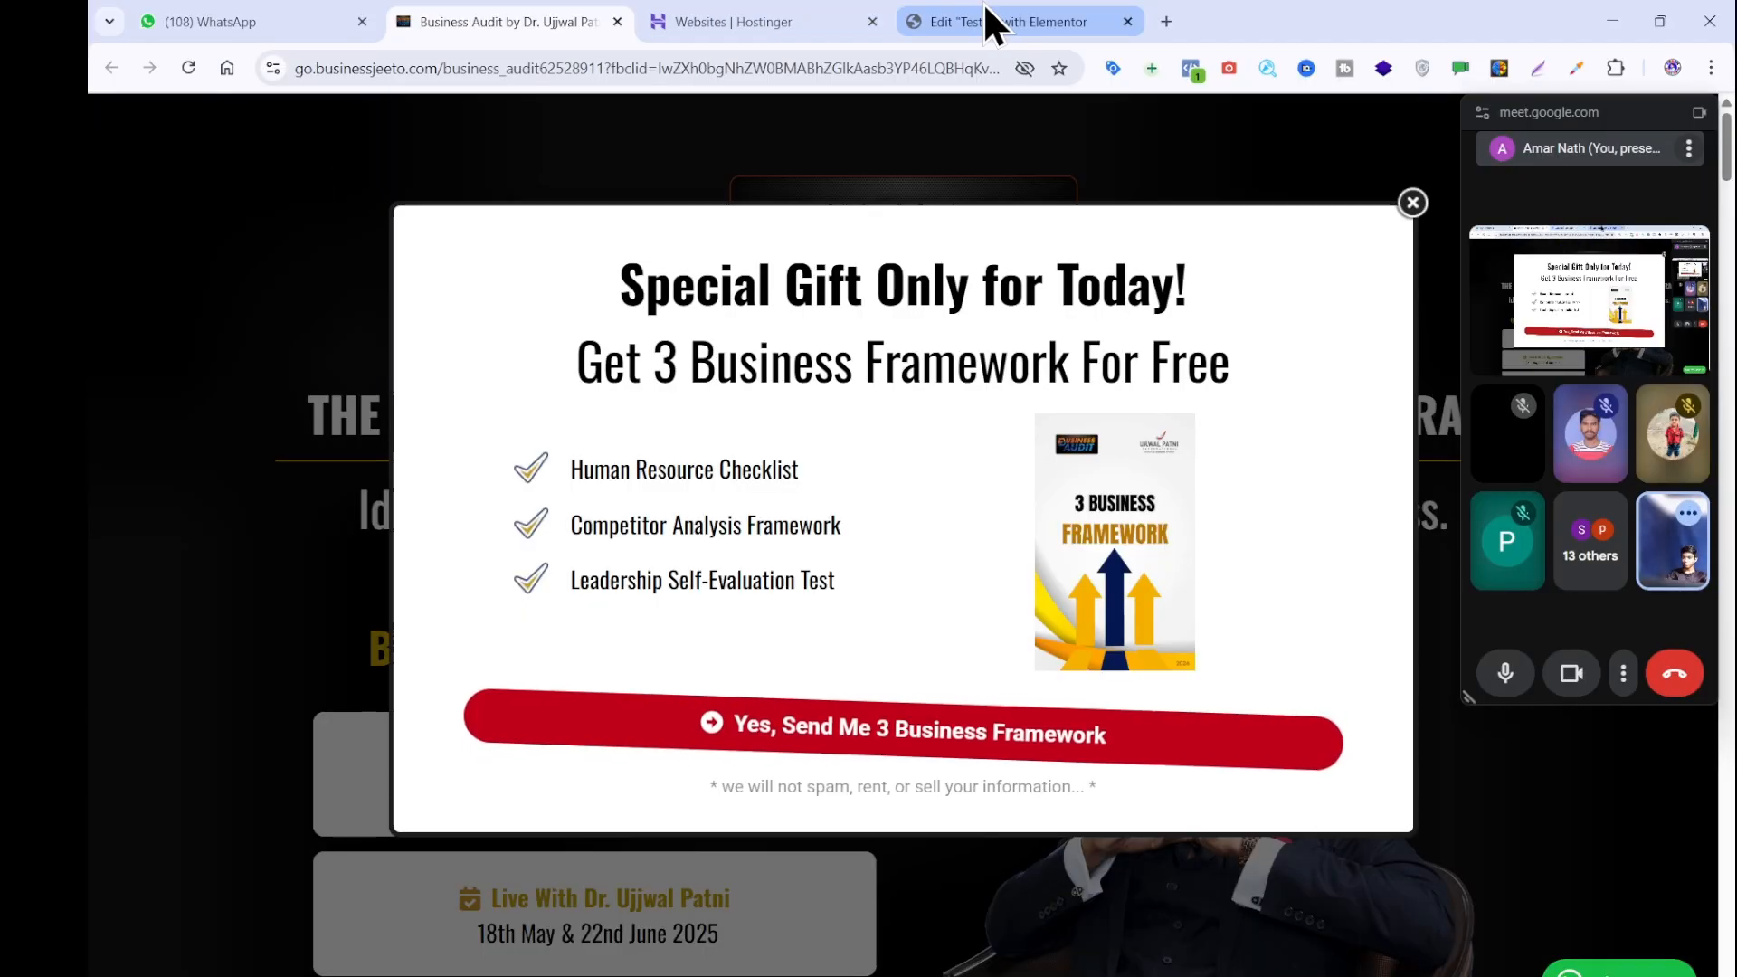
# Switch to the Elementor editor for the "Test 4" page and add a single-column container with vertical direction.
pyautogui.click(981, 4)
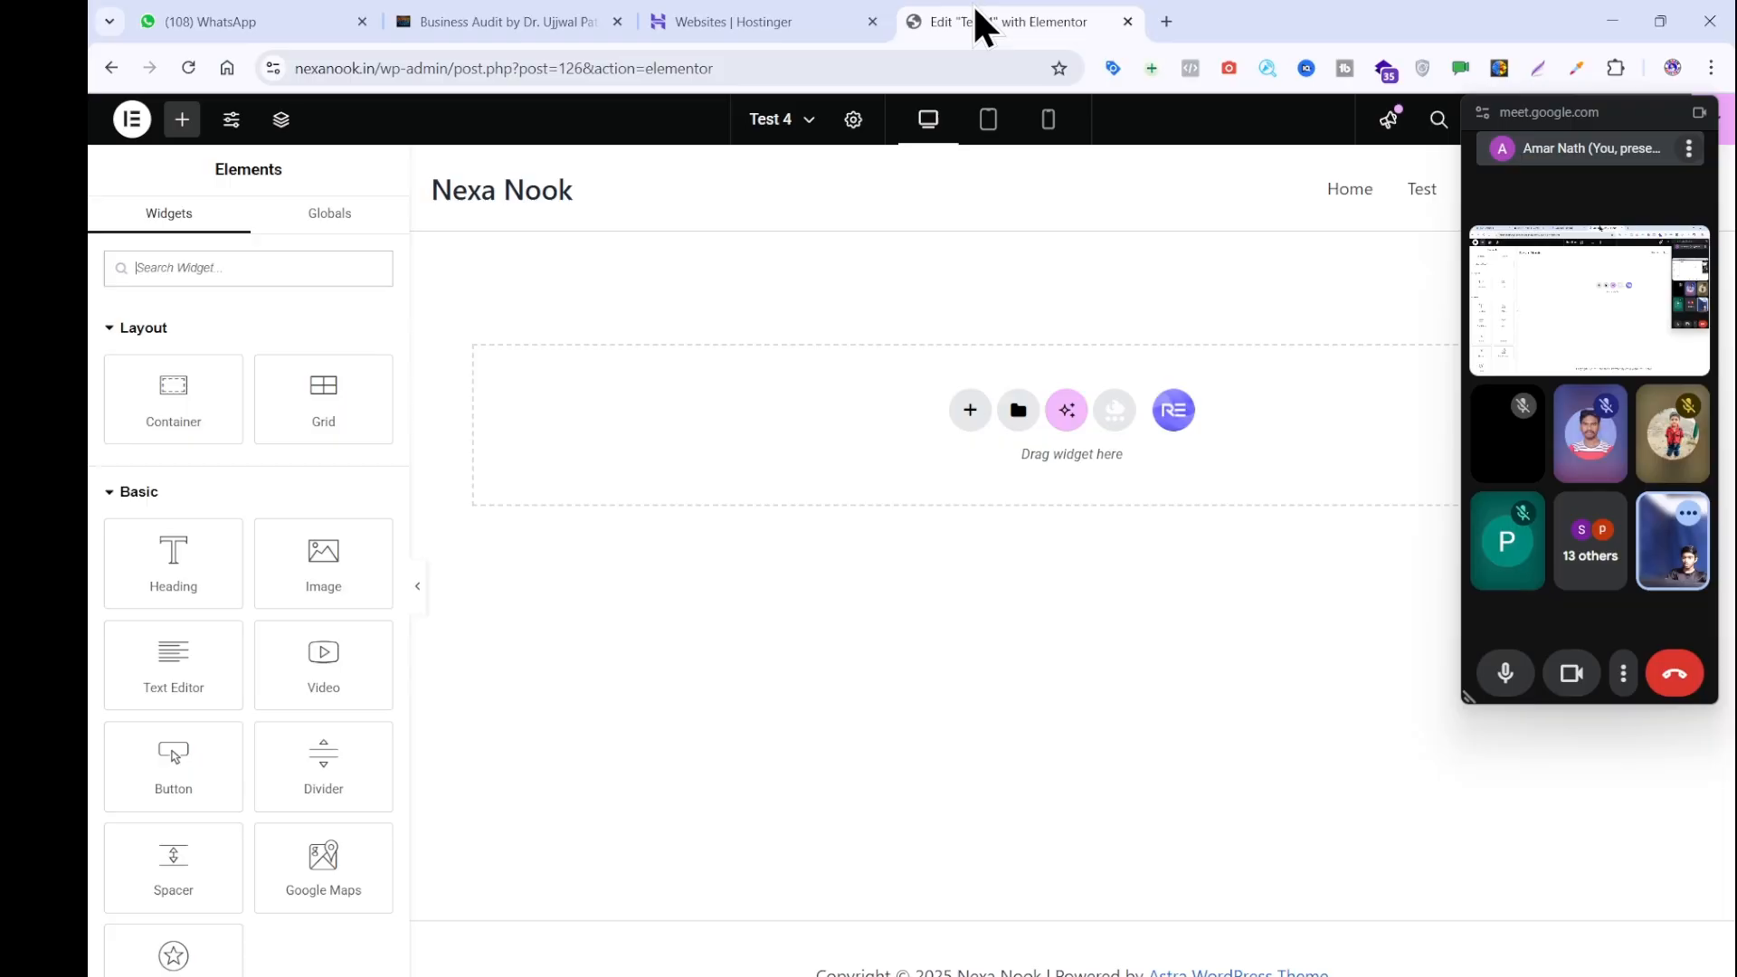
pyautogui.click(971, 412)
pyautogui.click(999, 480)
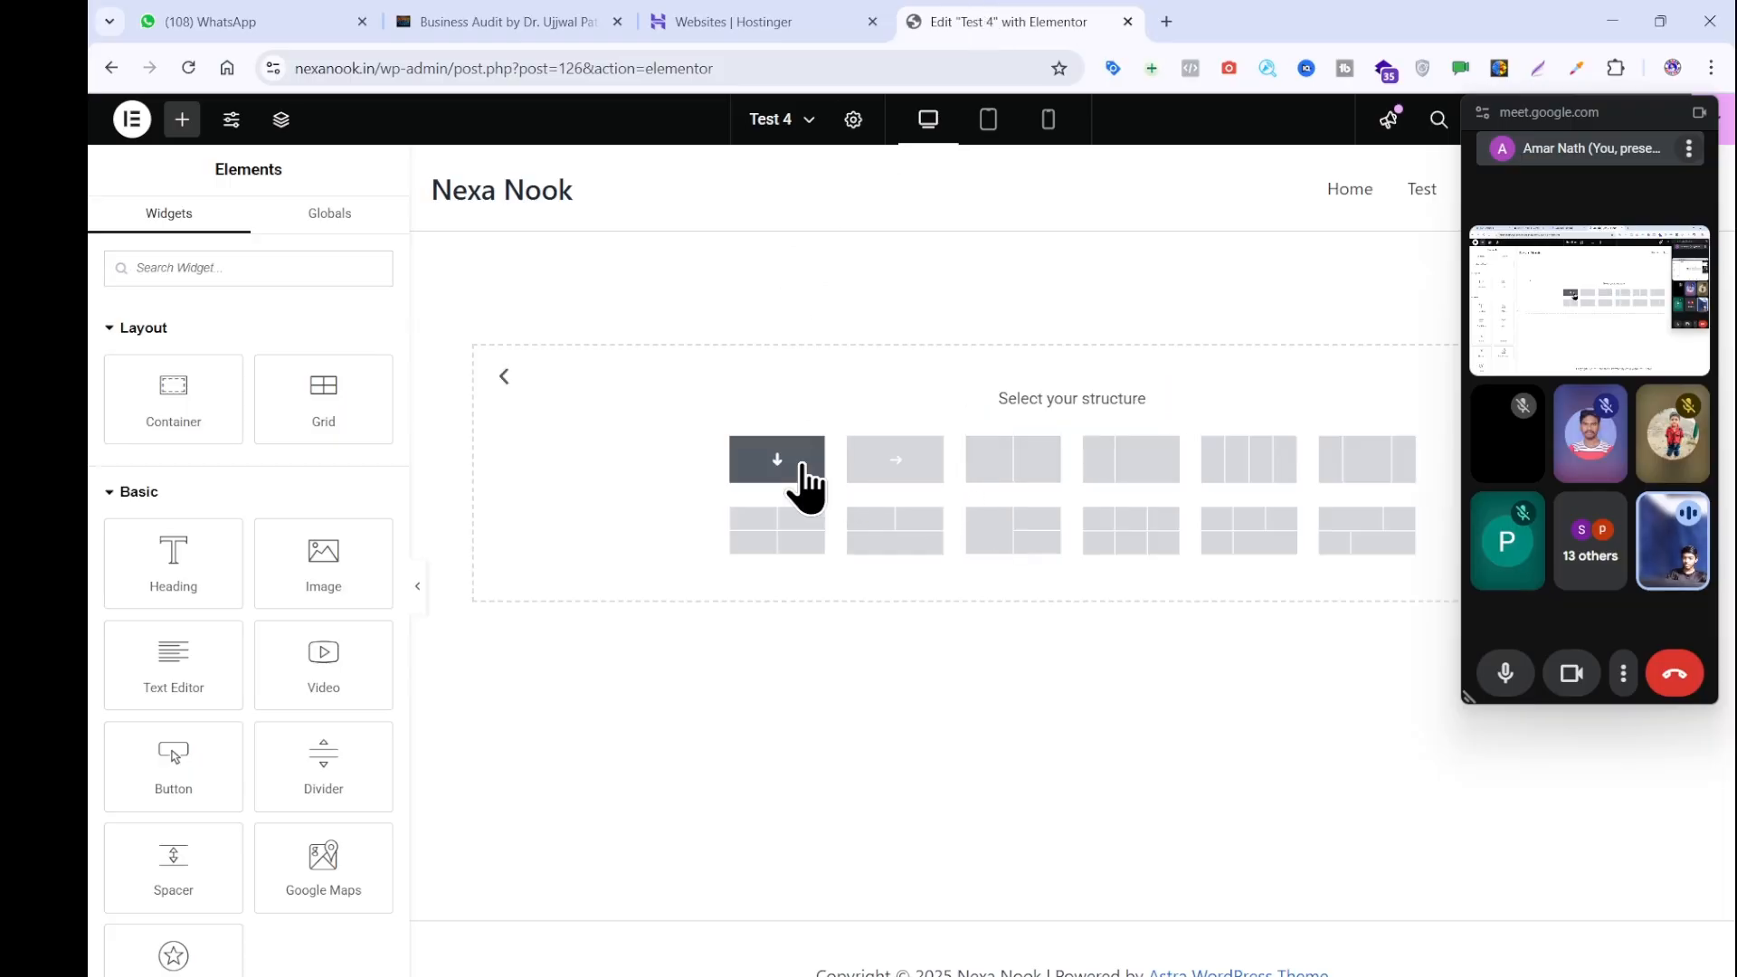
pyautogui.click(819, 457)
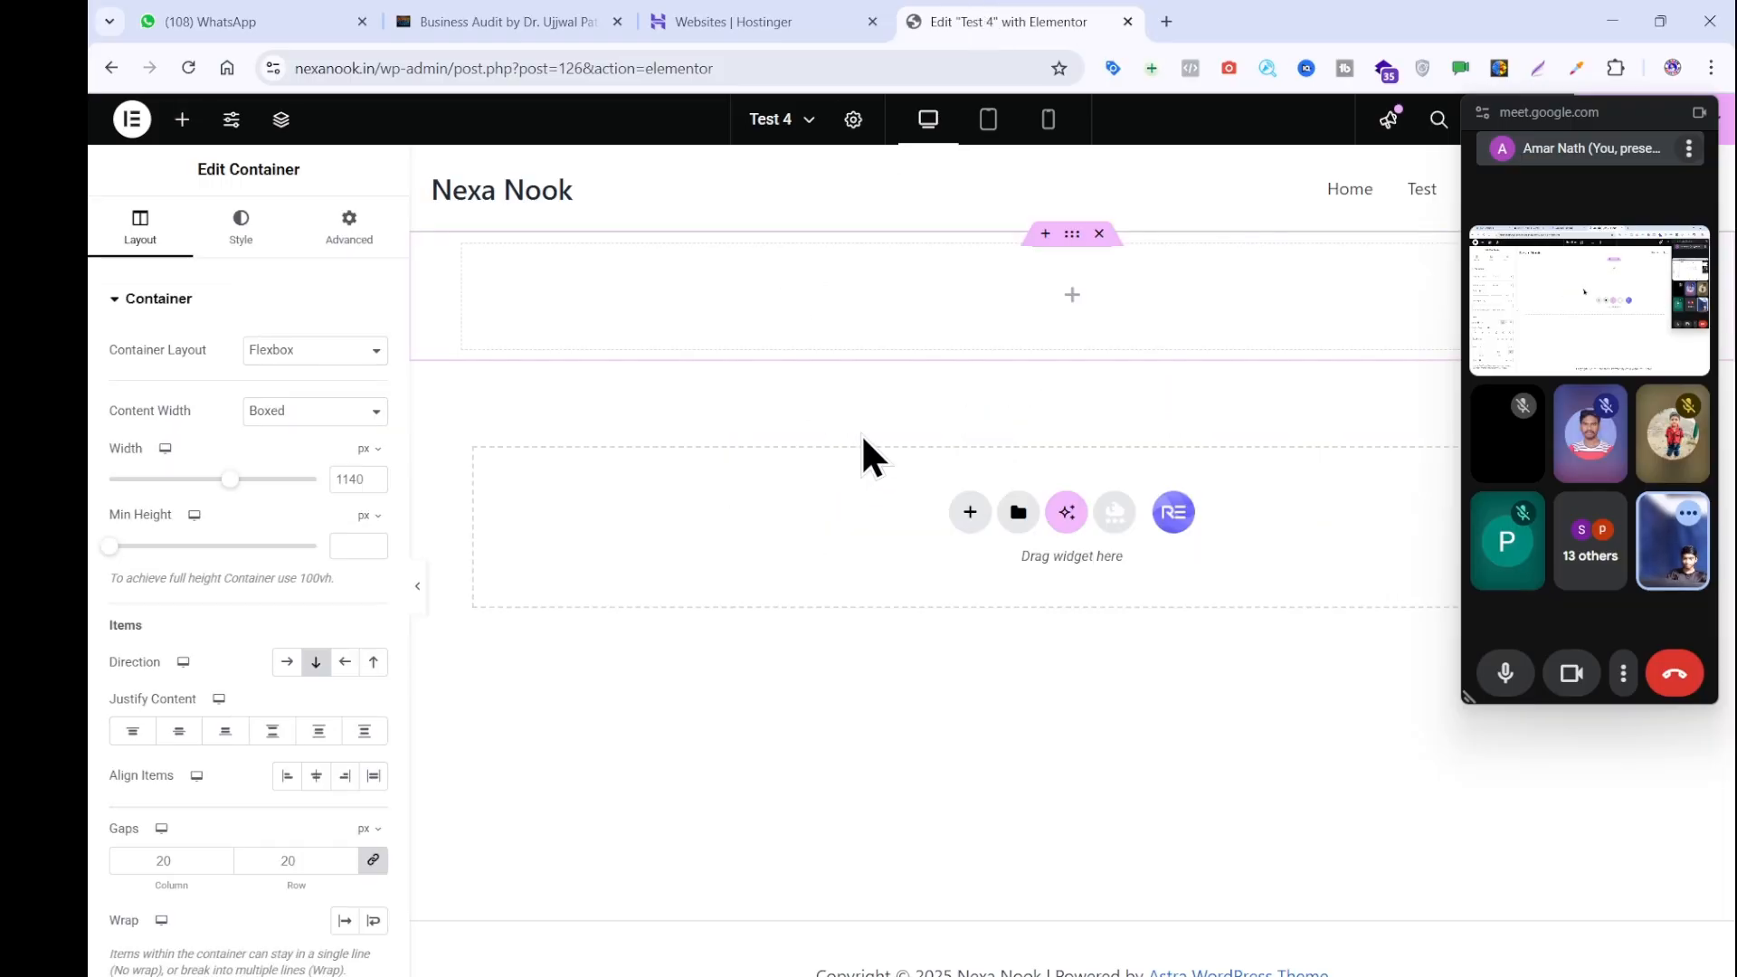
pyautogui.click(1072, 295)
# Move the Business Audit page's tab after the Elementor tab and dismiss the free gift popup to view the hero section.
pyautogui.moveTo(546, 19); pyautogui.dragTo(1093, 9)
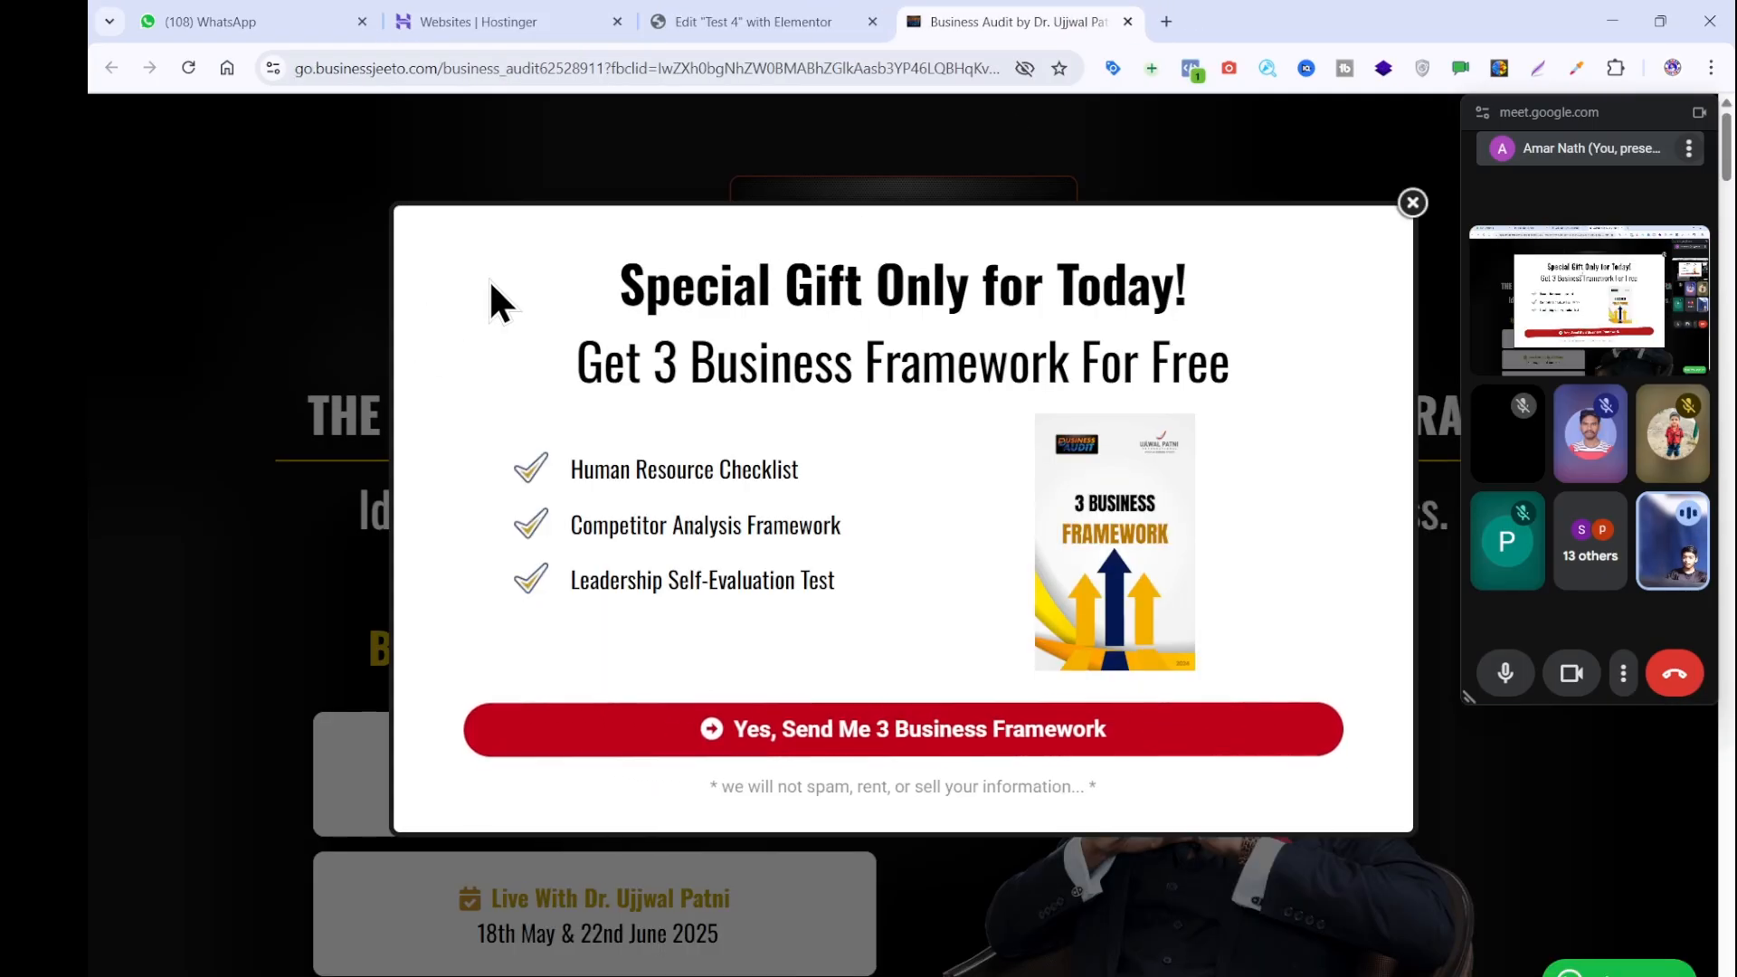
pyautogui.click(1004, 122)
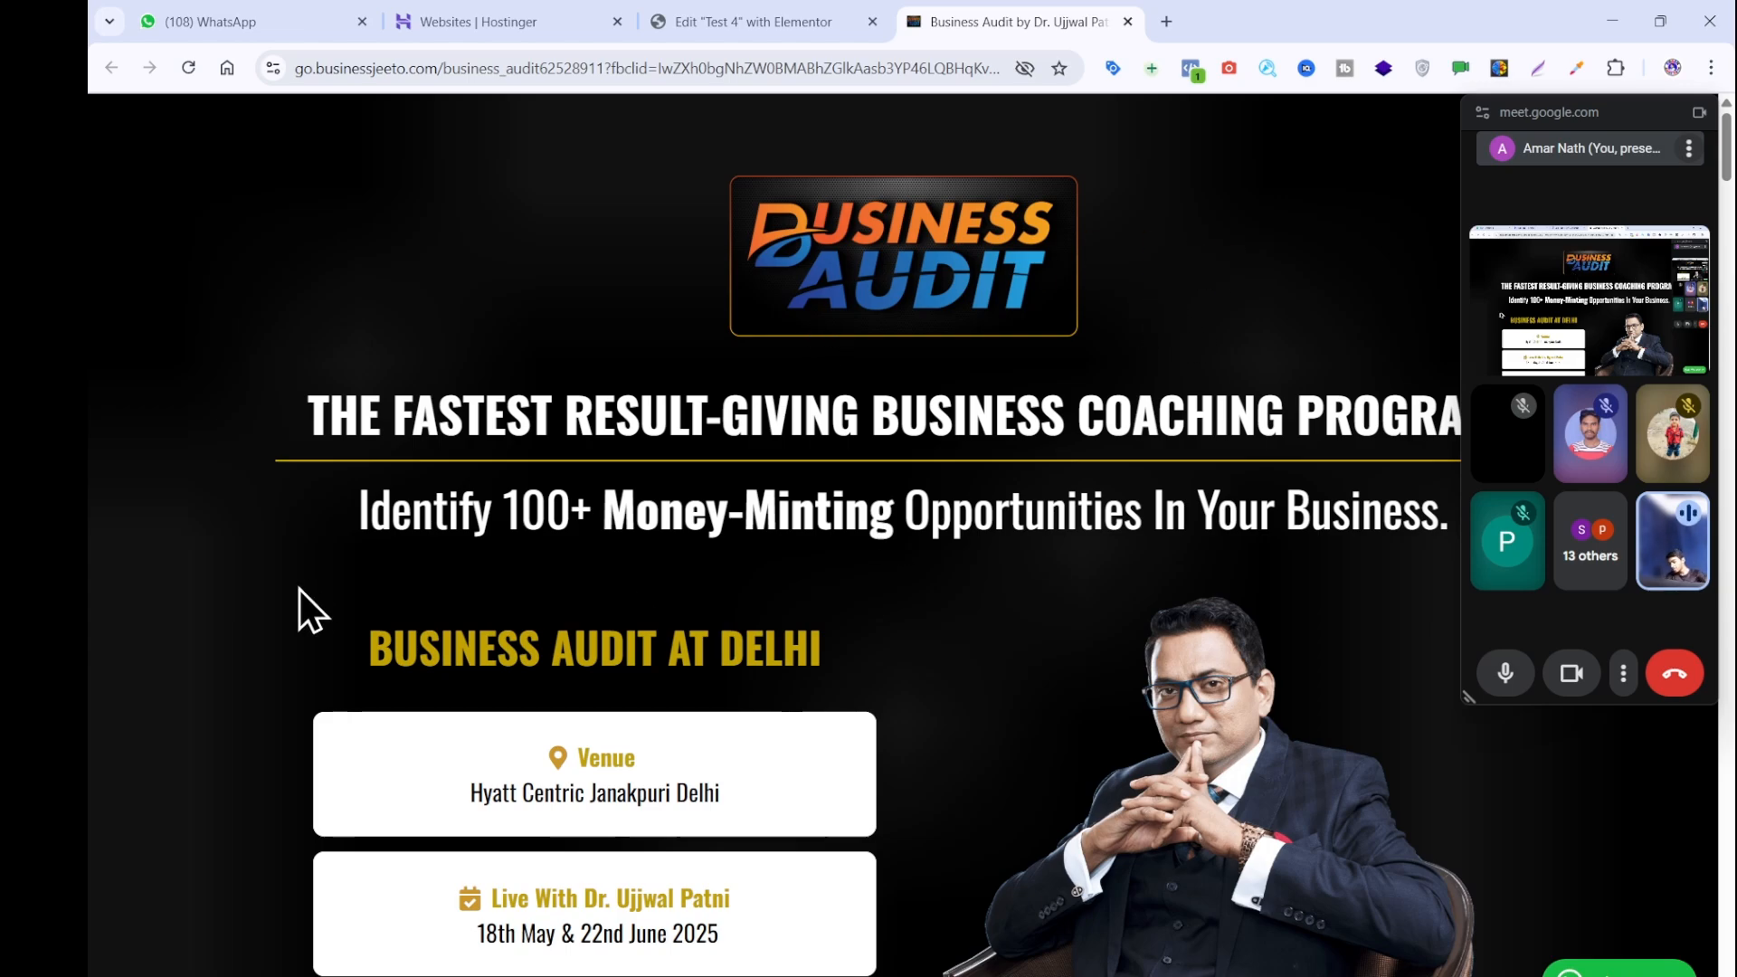
pyautogui.scroll(-7, 784, 593)
pyautogui.scroll(5, 819, 598)
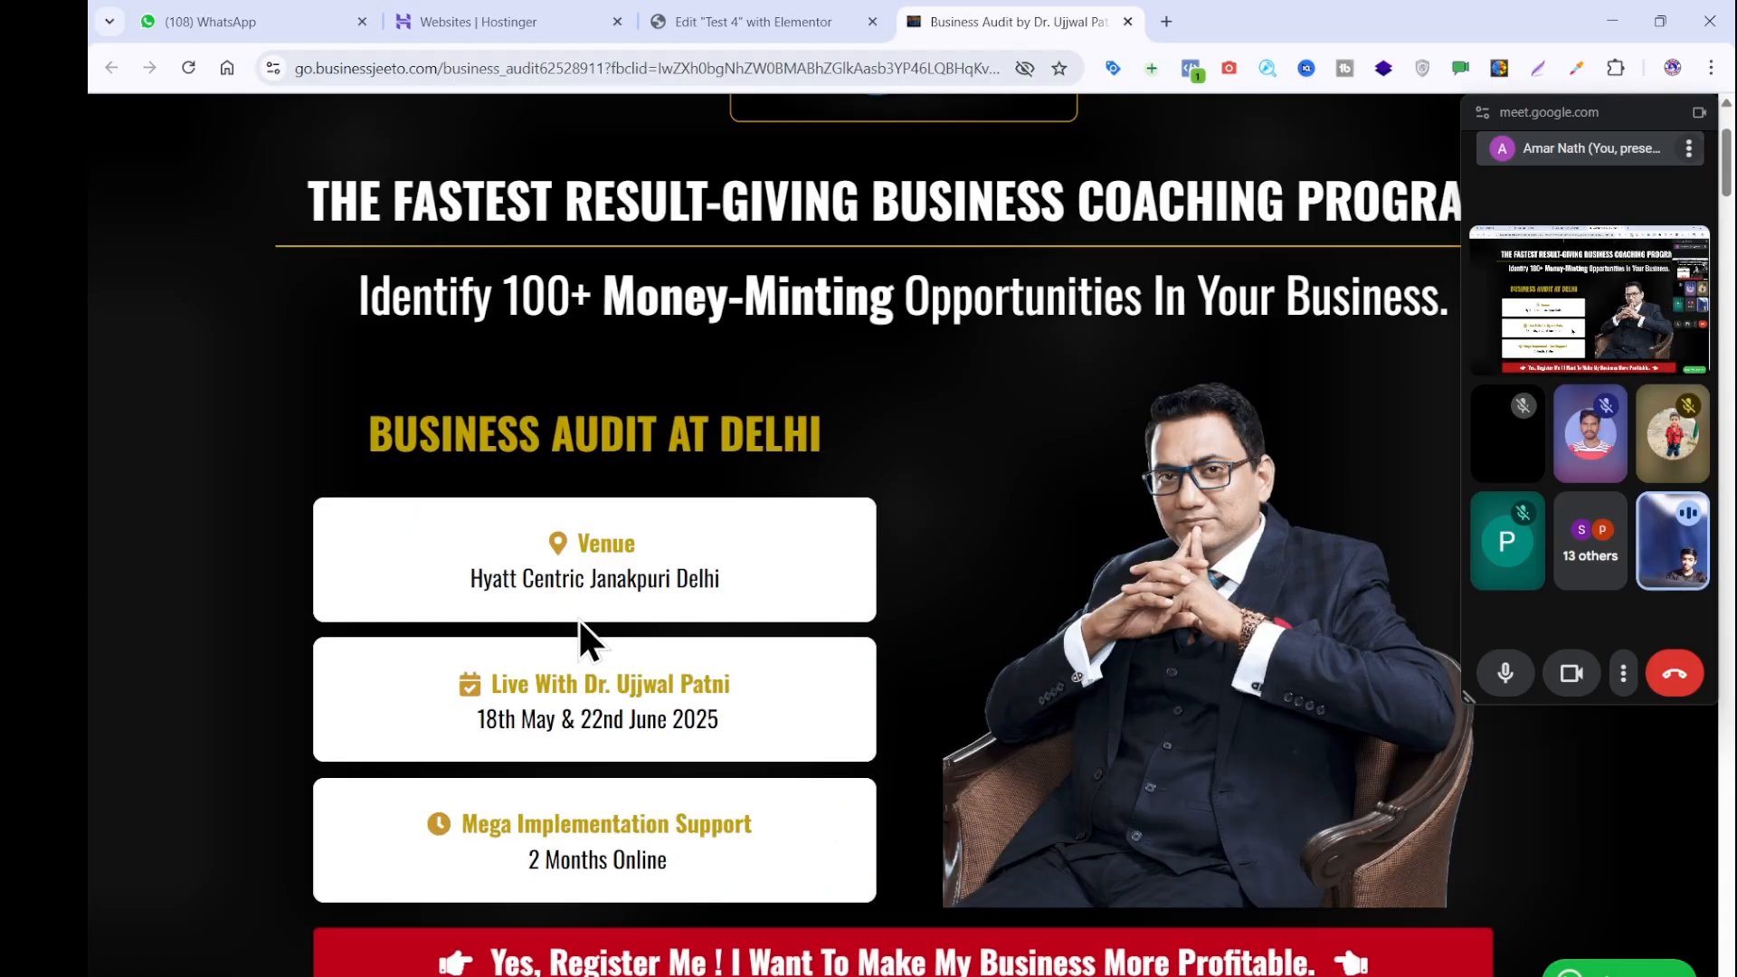
pyautogui.scroll(3, 579, 638)
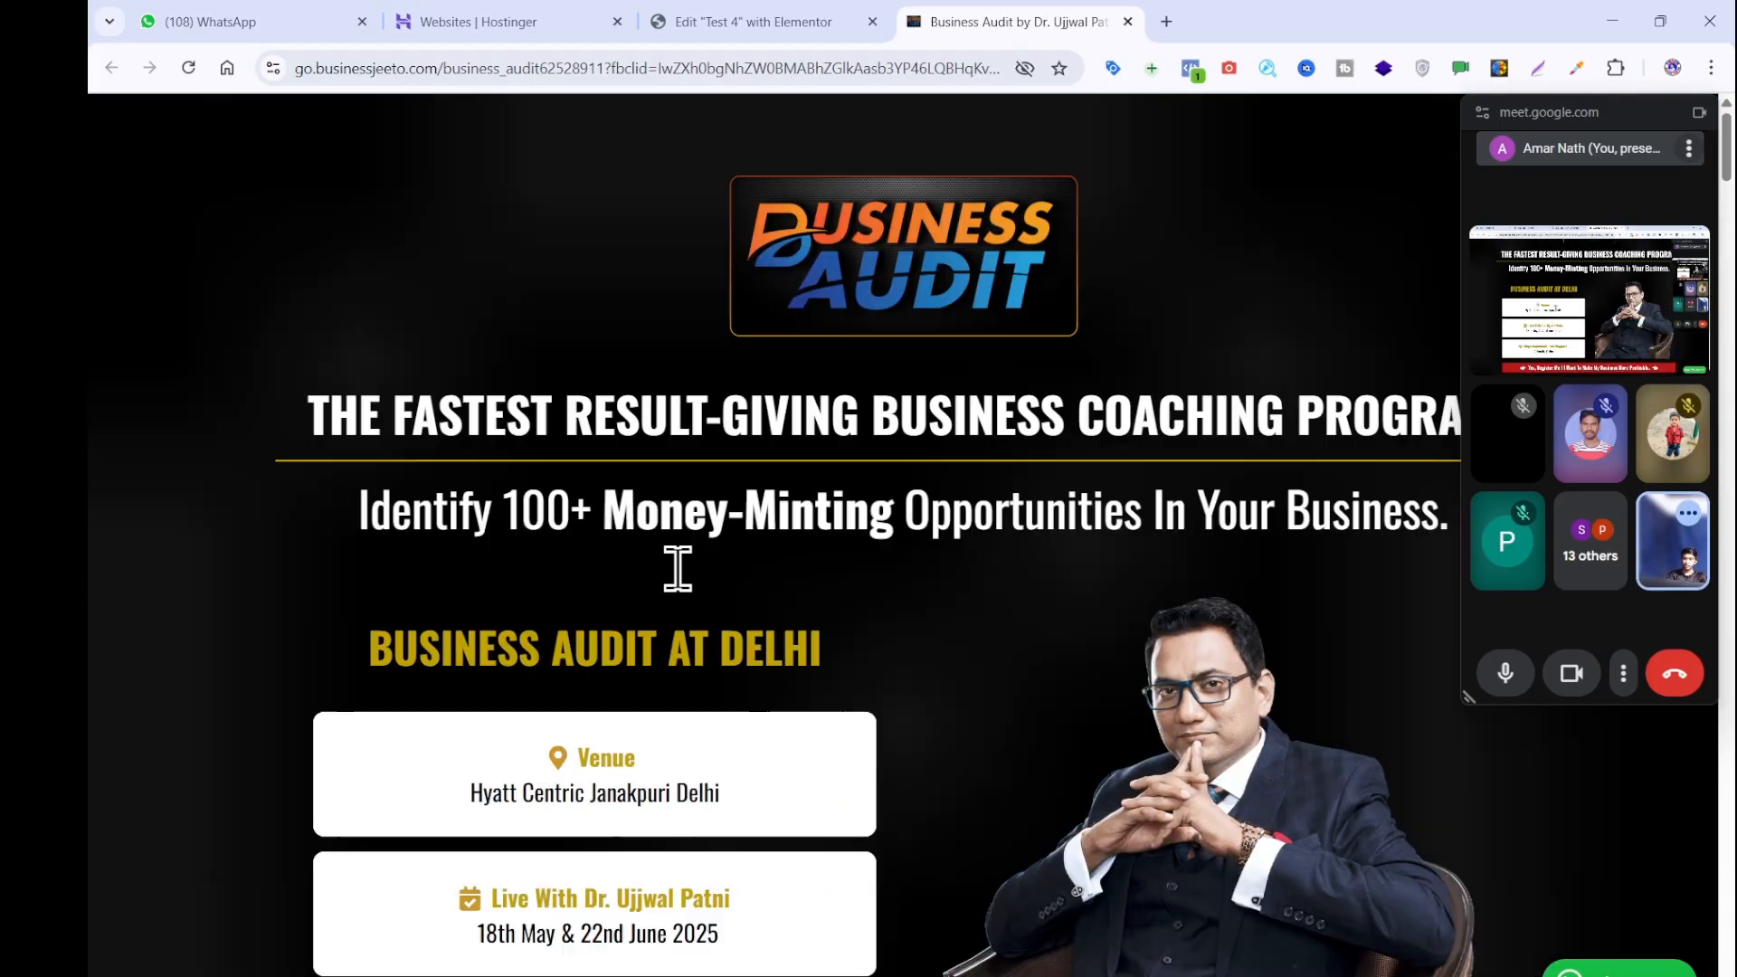
# Sample the landing page's hero background with the Color Picker extension and copy its hex code #000000.
pyautogui.click(1612, 65)
pyautogui.click(1575, 68)
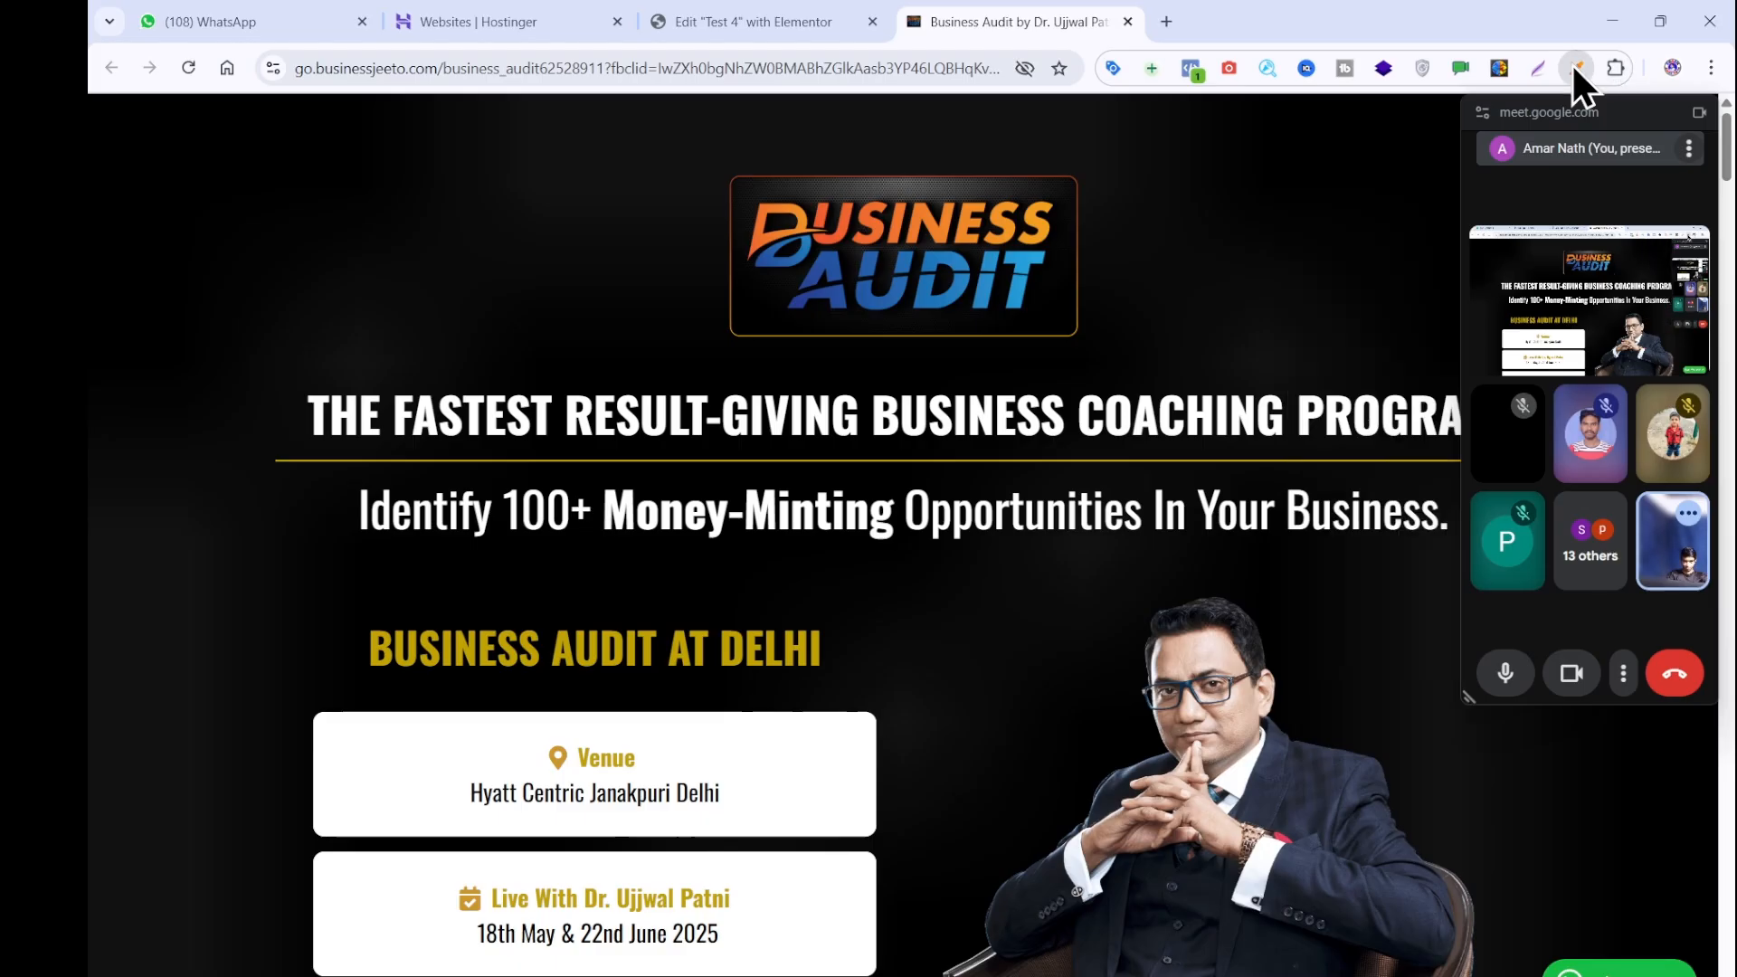
pyautogui.click(1575, 67)
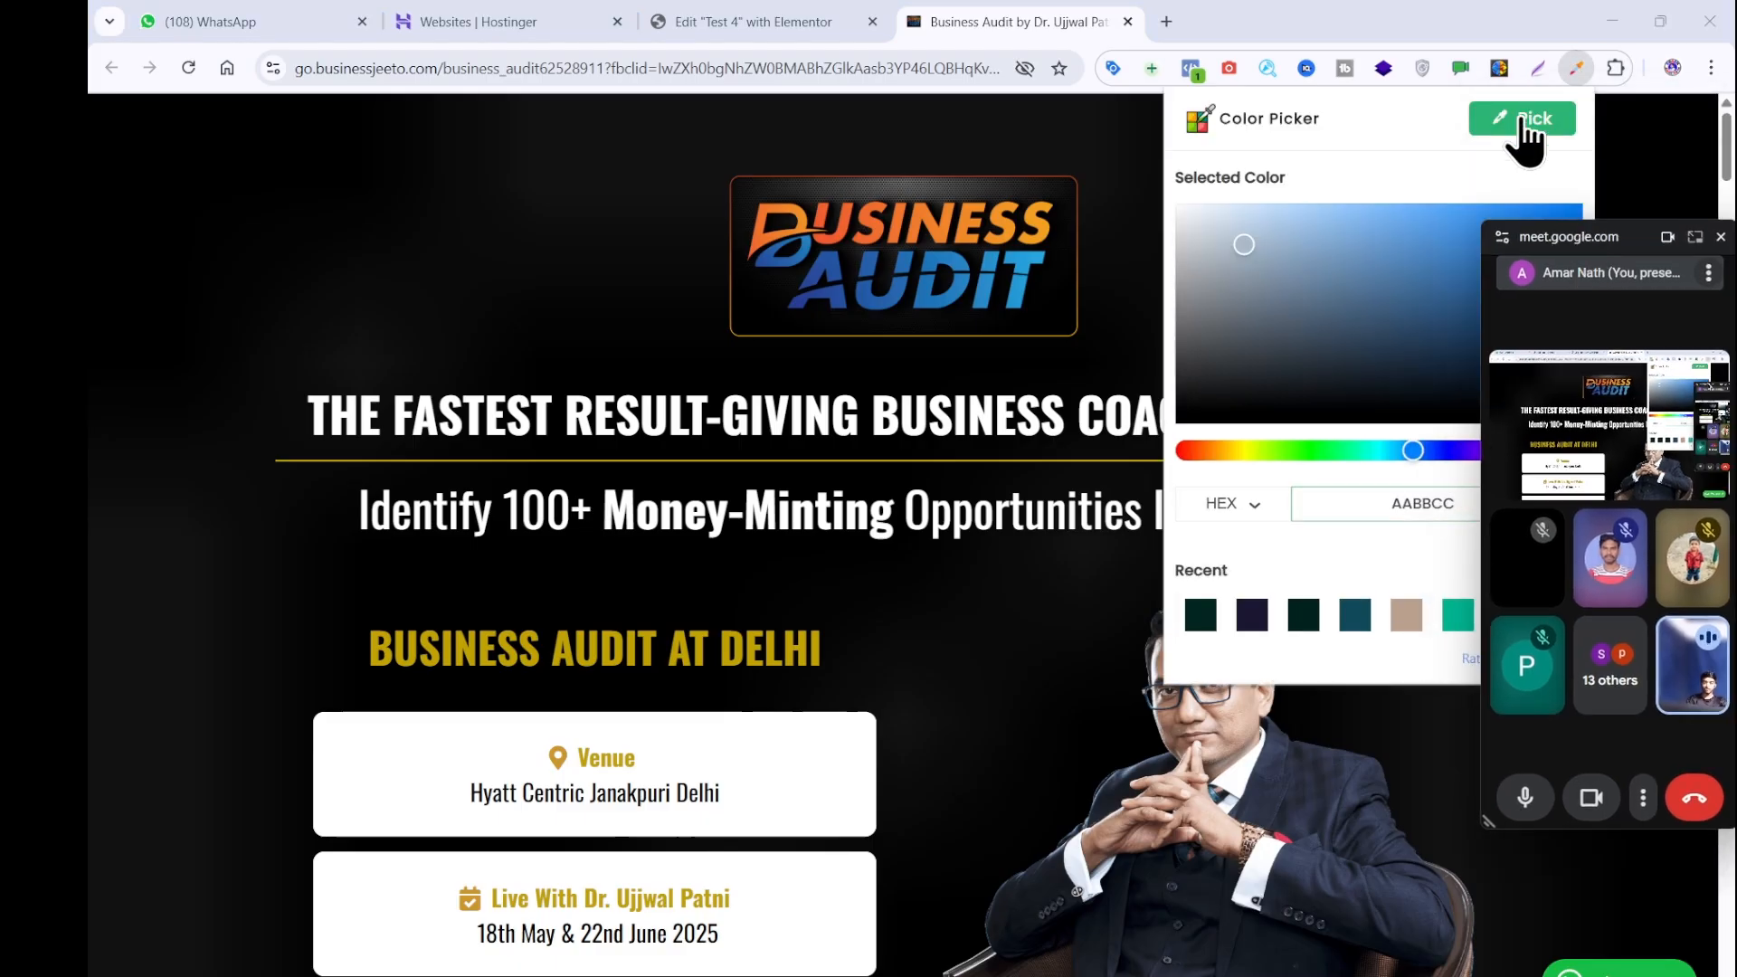
pyautogui.click(1522, 121)
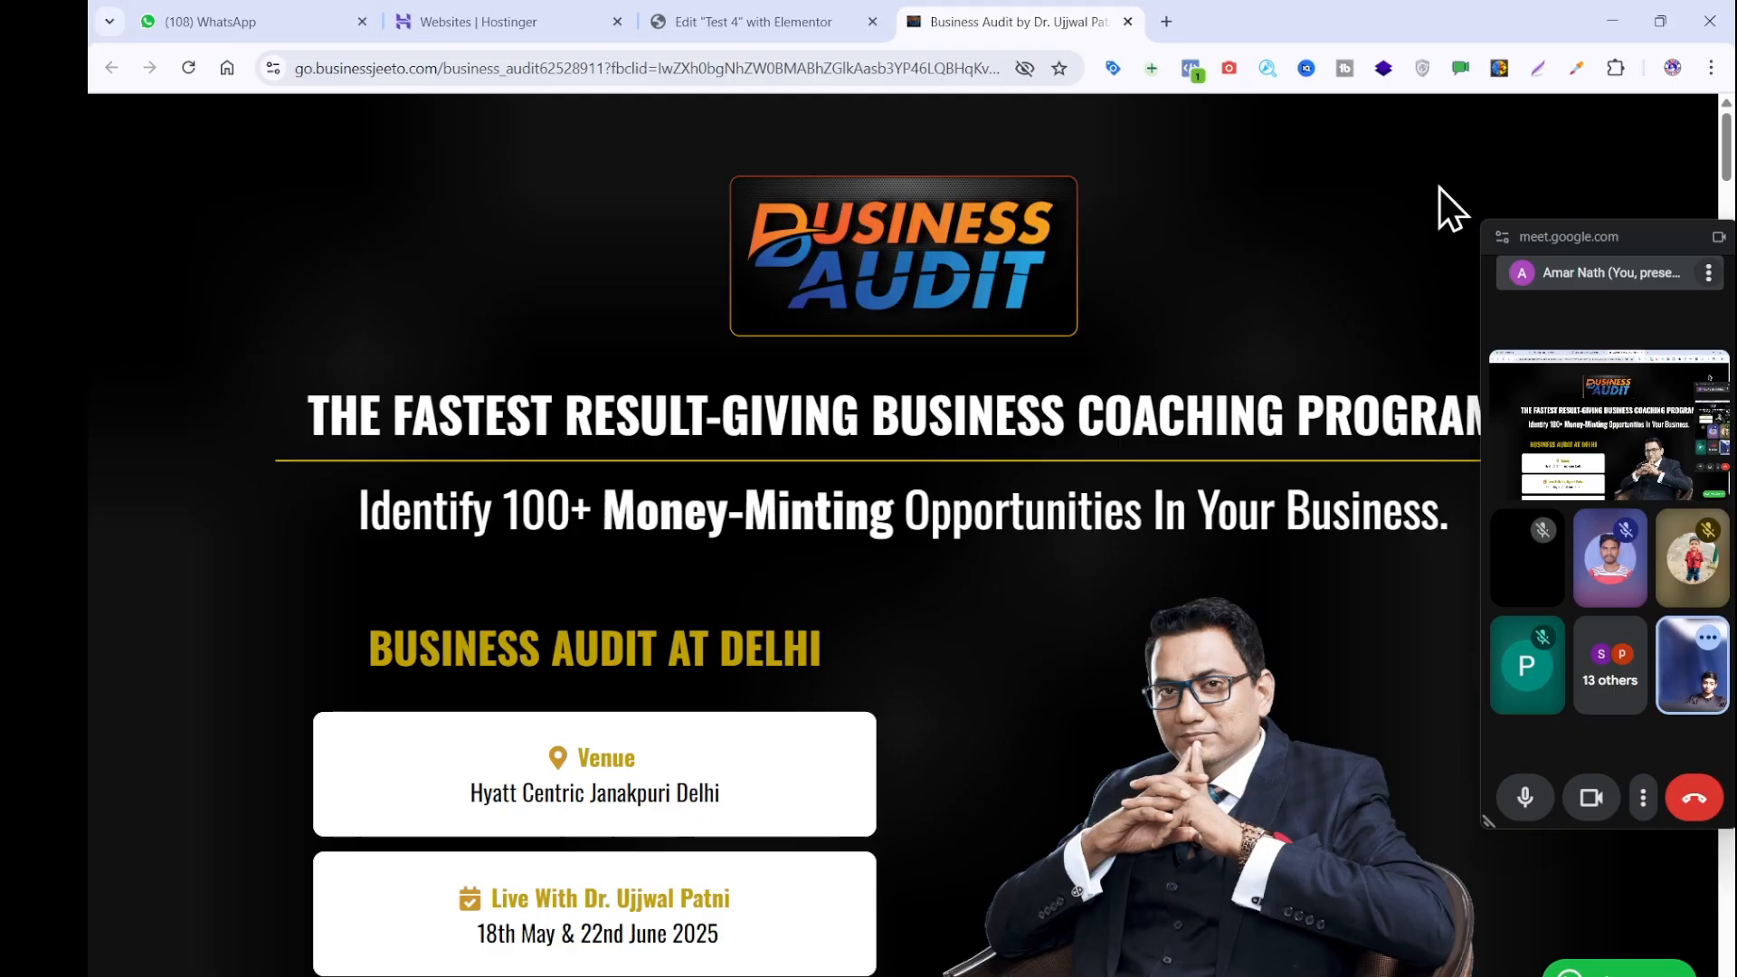
pyautogui.click(1579, 70)
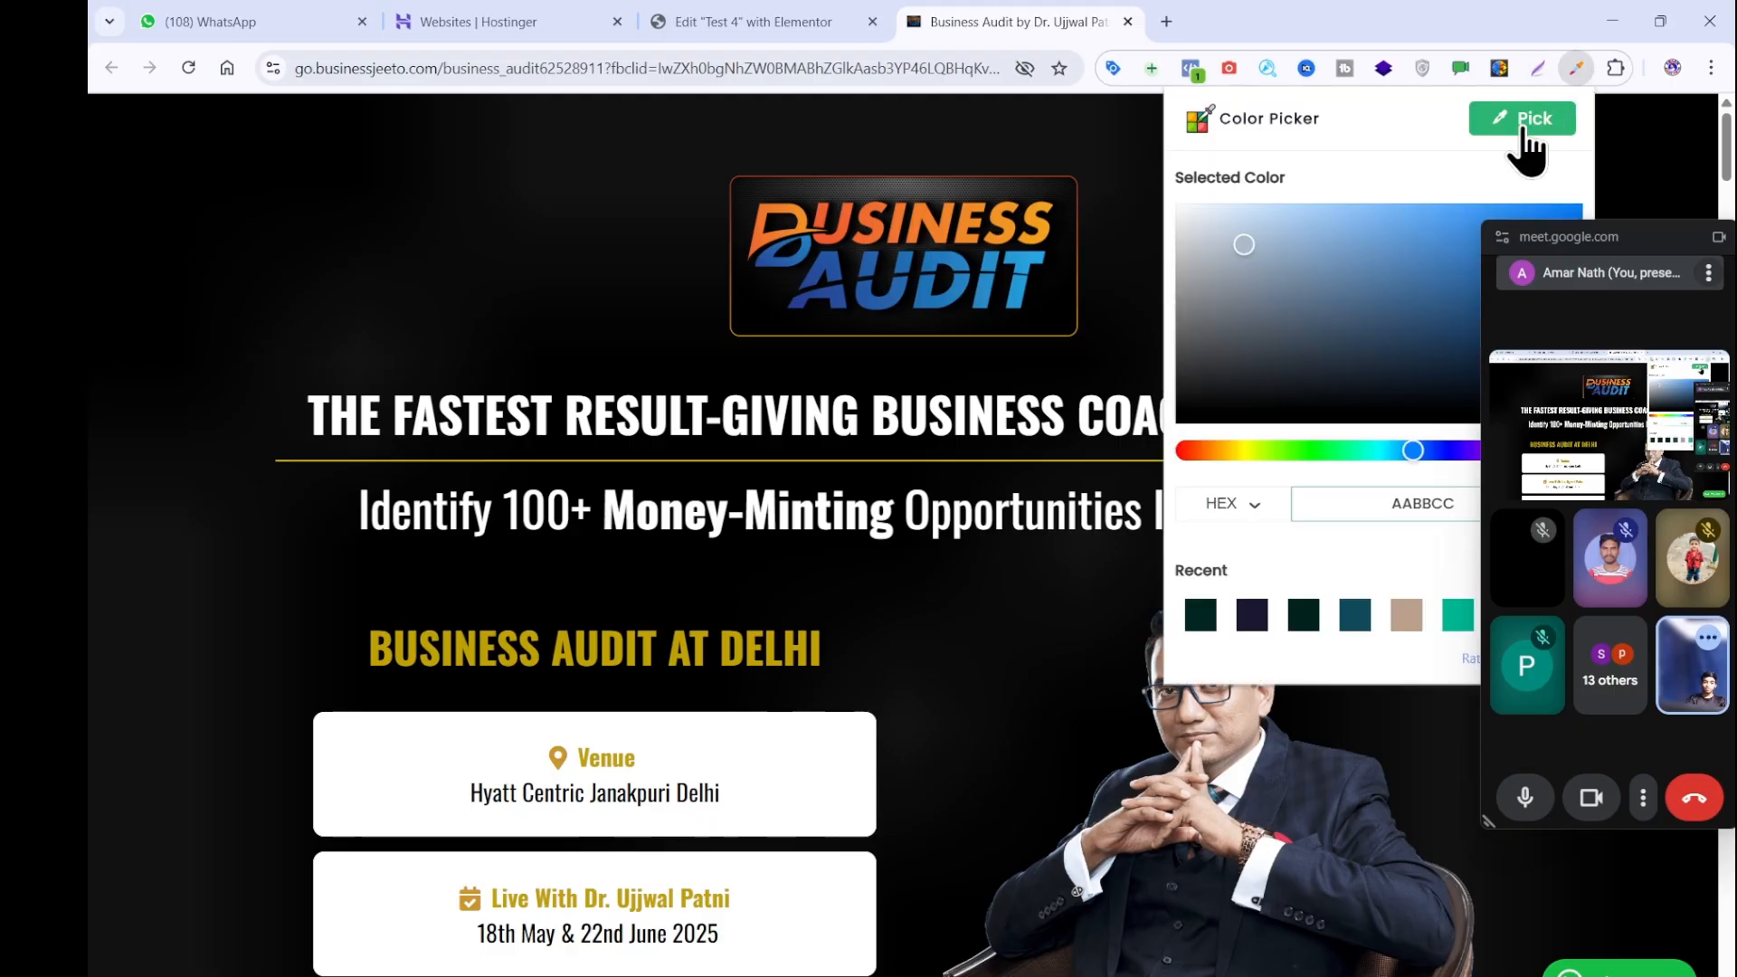
pyautogui.click(1524, 125)
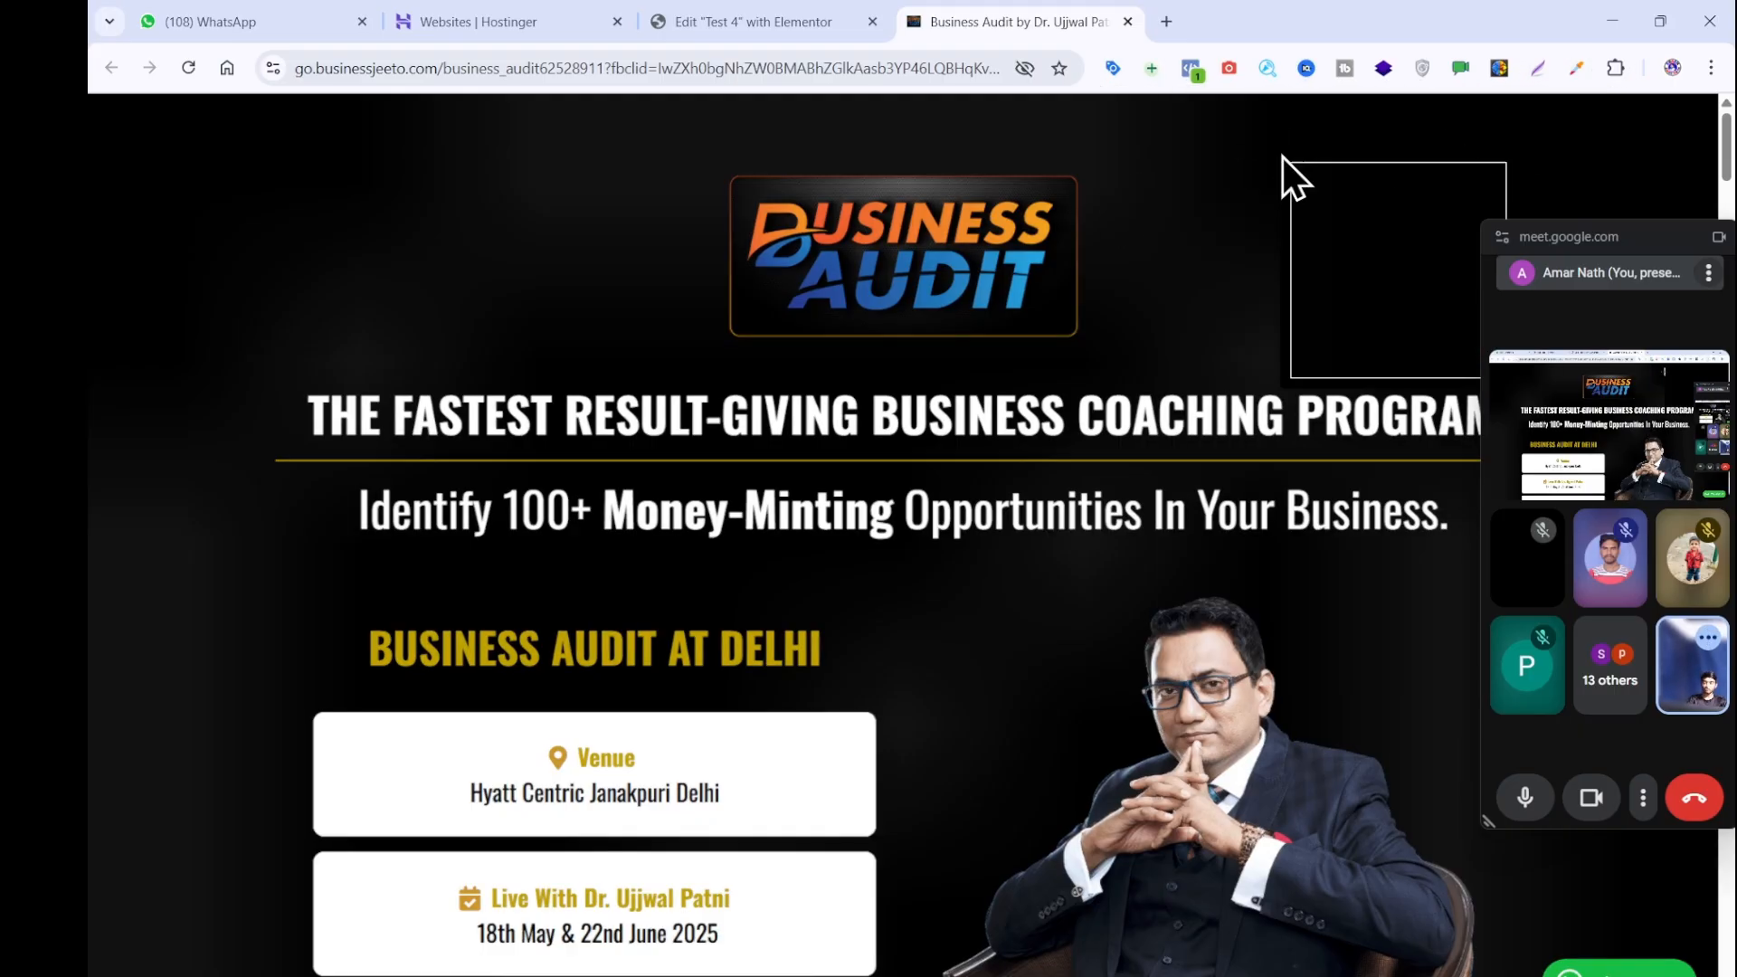
pyautogui.click(1281, 206)
pyautogui.click(1454, 222)
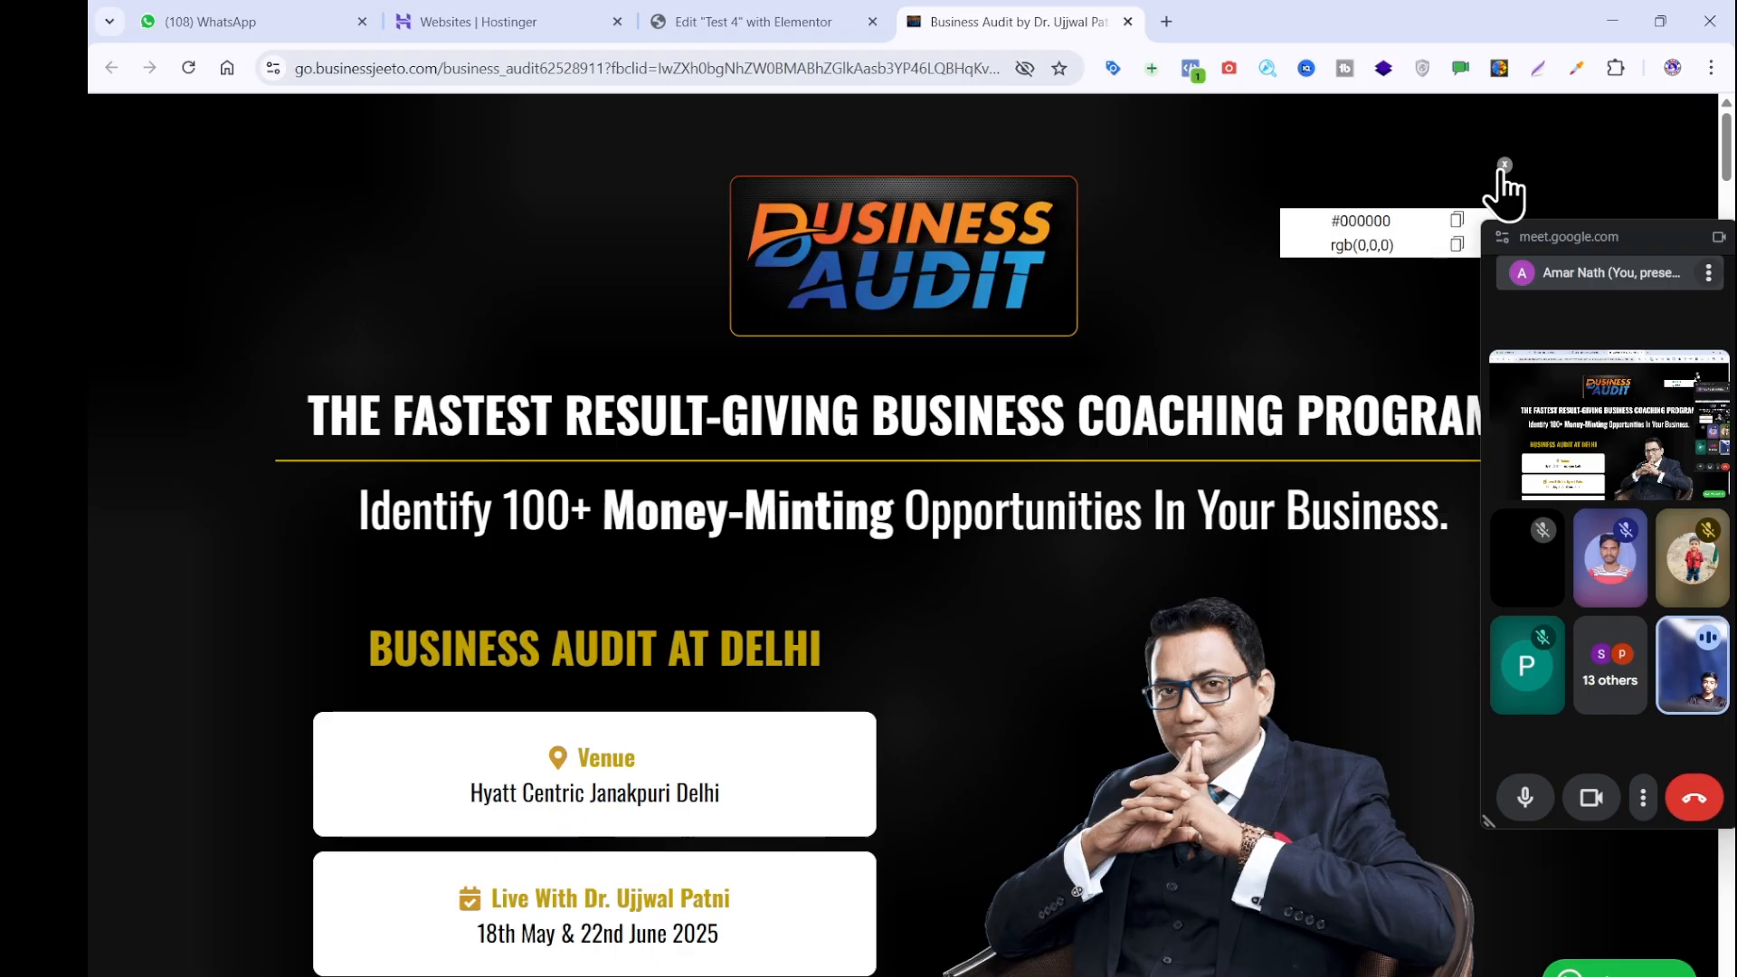
pyautogui.click(1505, 165)
# In the Elementor editor, give the empty container a Classic background with the copied color #000000.
pyautogui.click(661, 17)
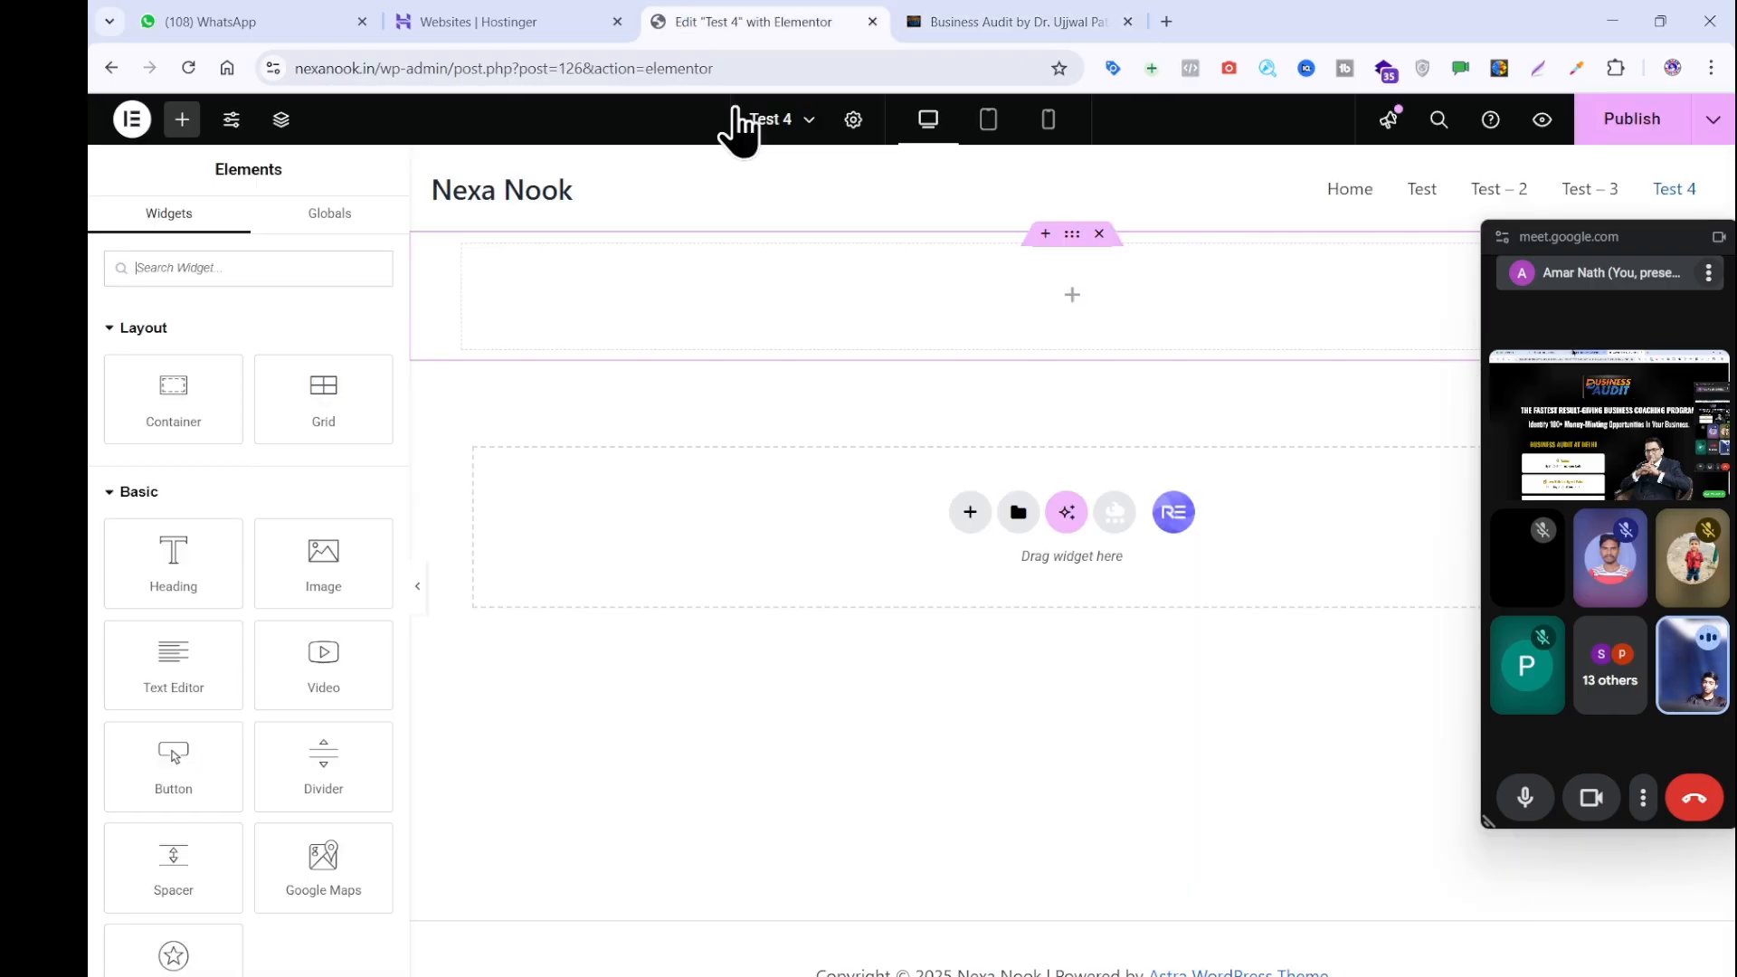
pyautogui.click(1077, 237)
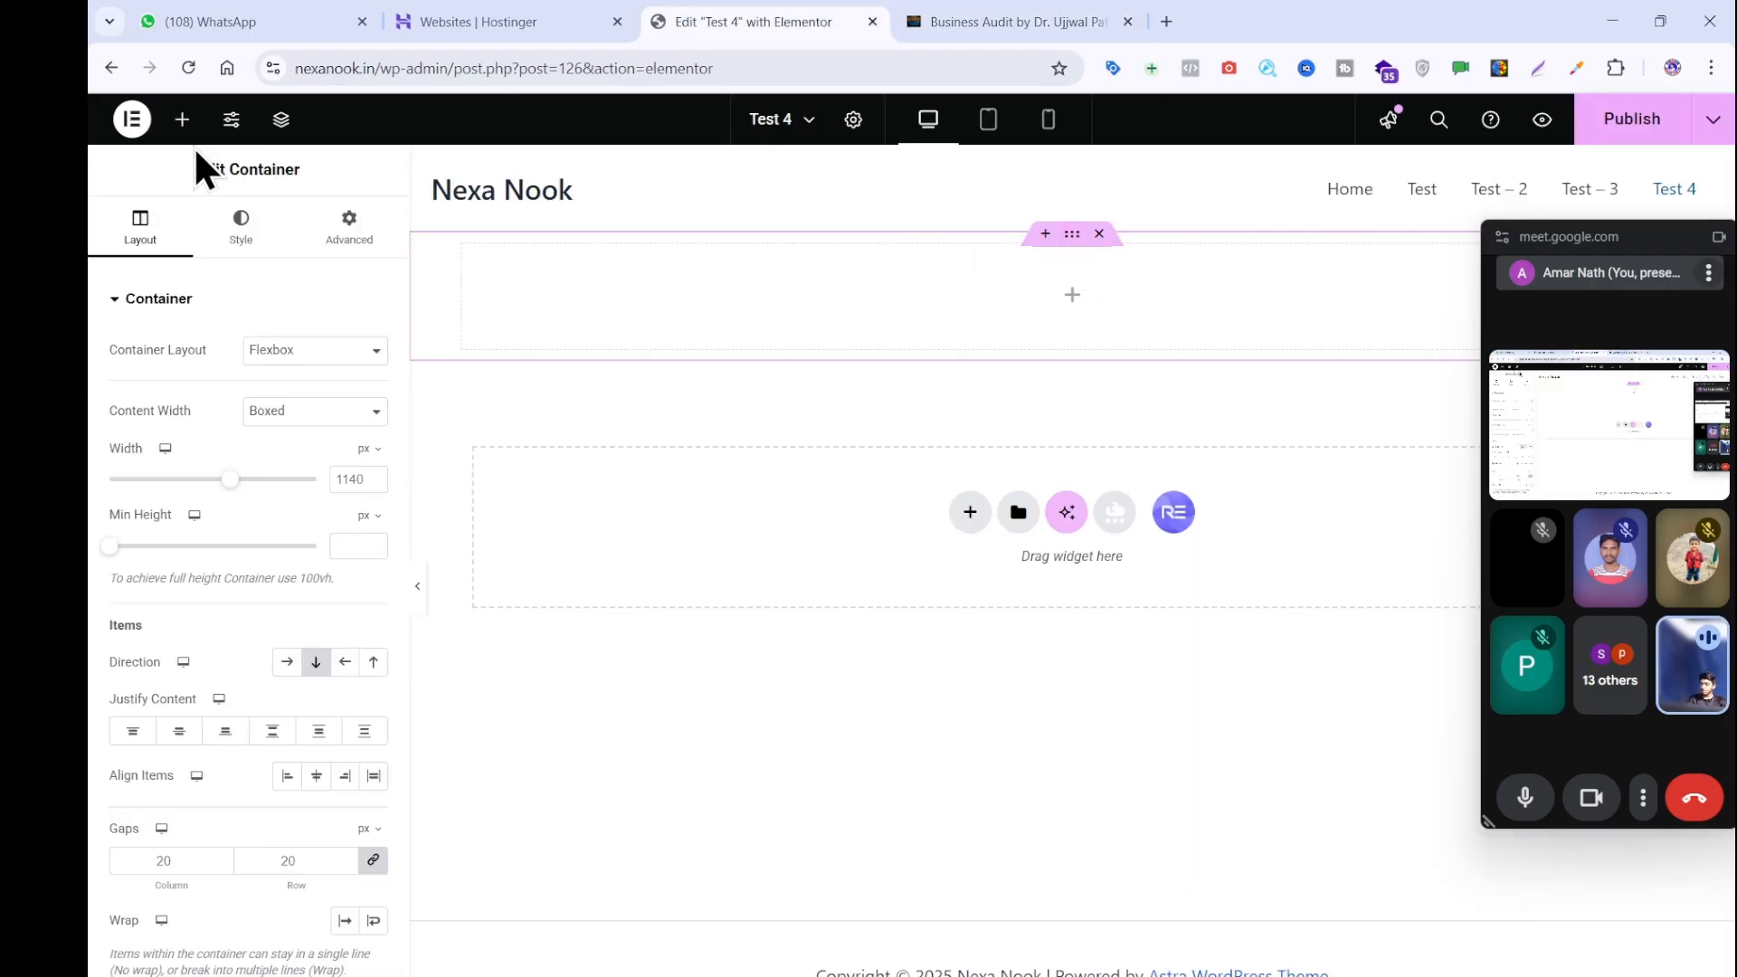
pyautogui.click(241, 226)
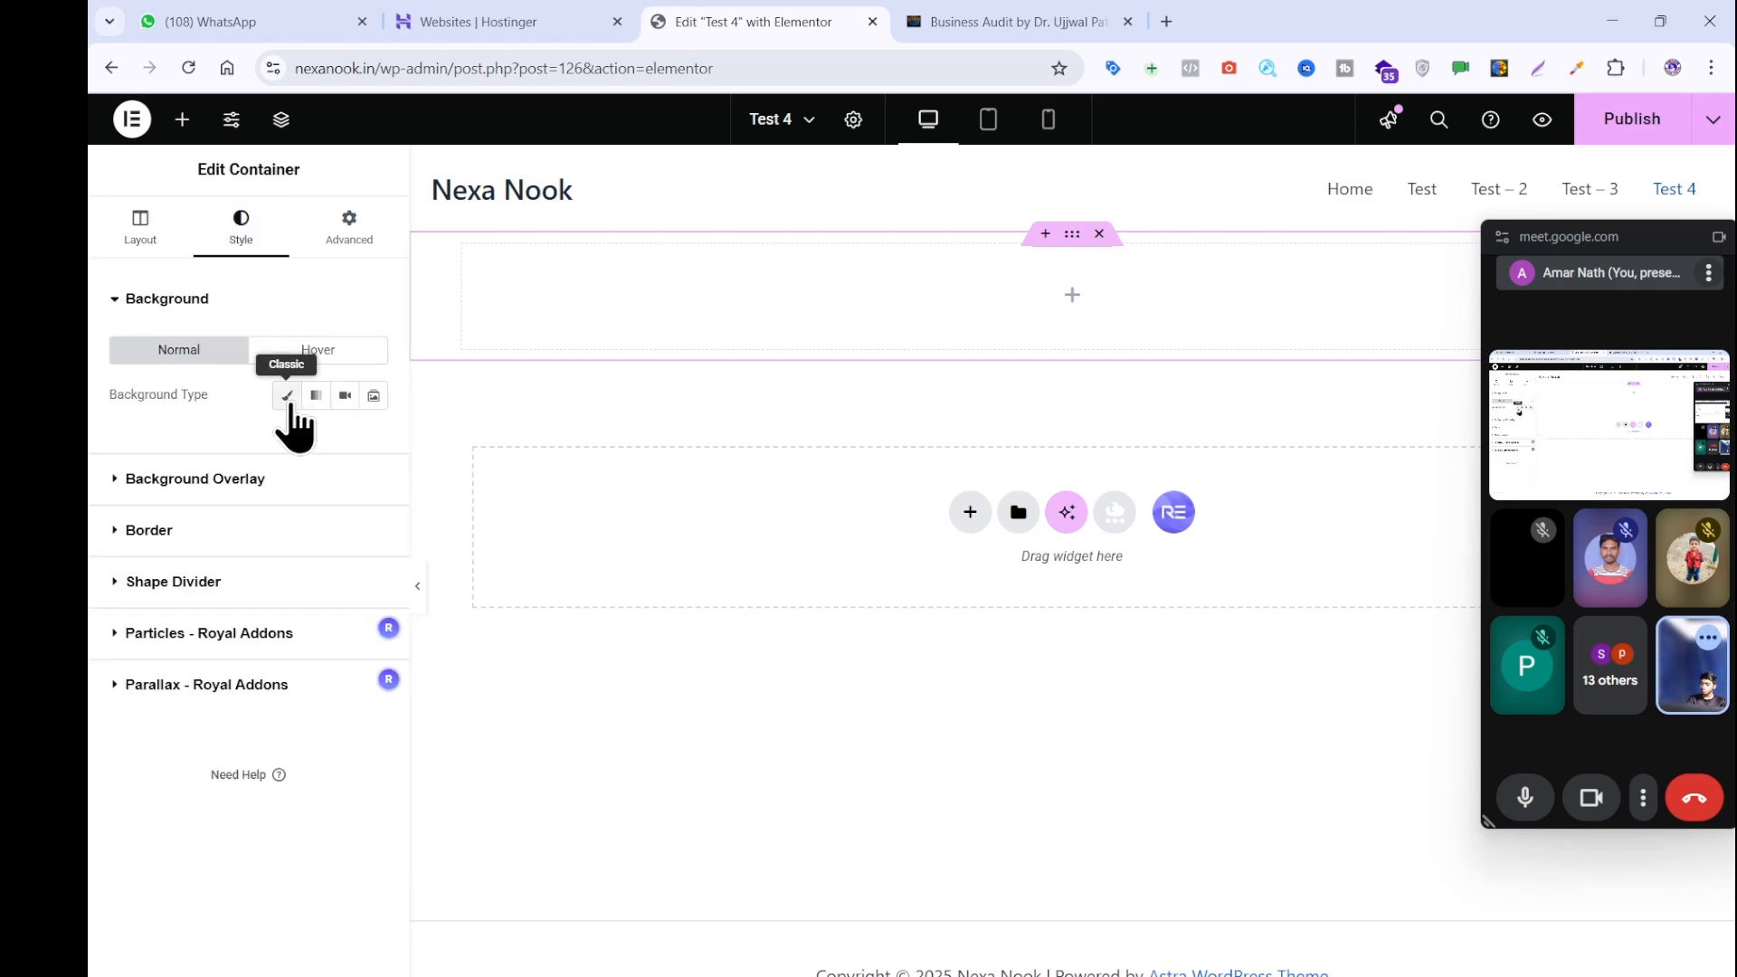
pyautogui.click(287, 396)
pyautogui.click(366, 449)
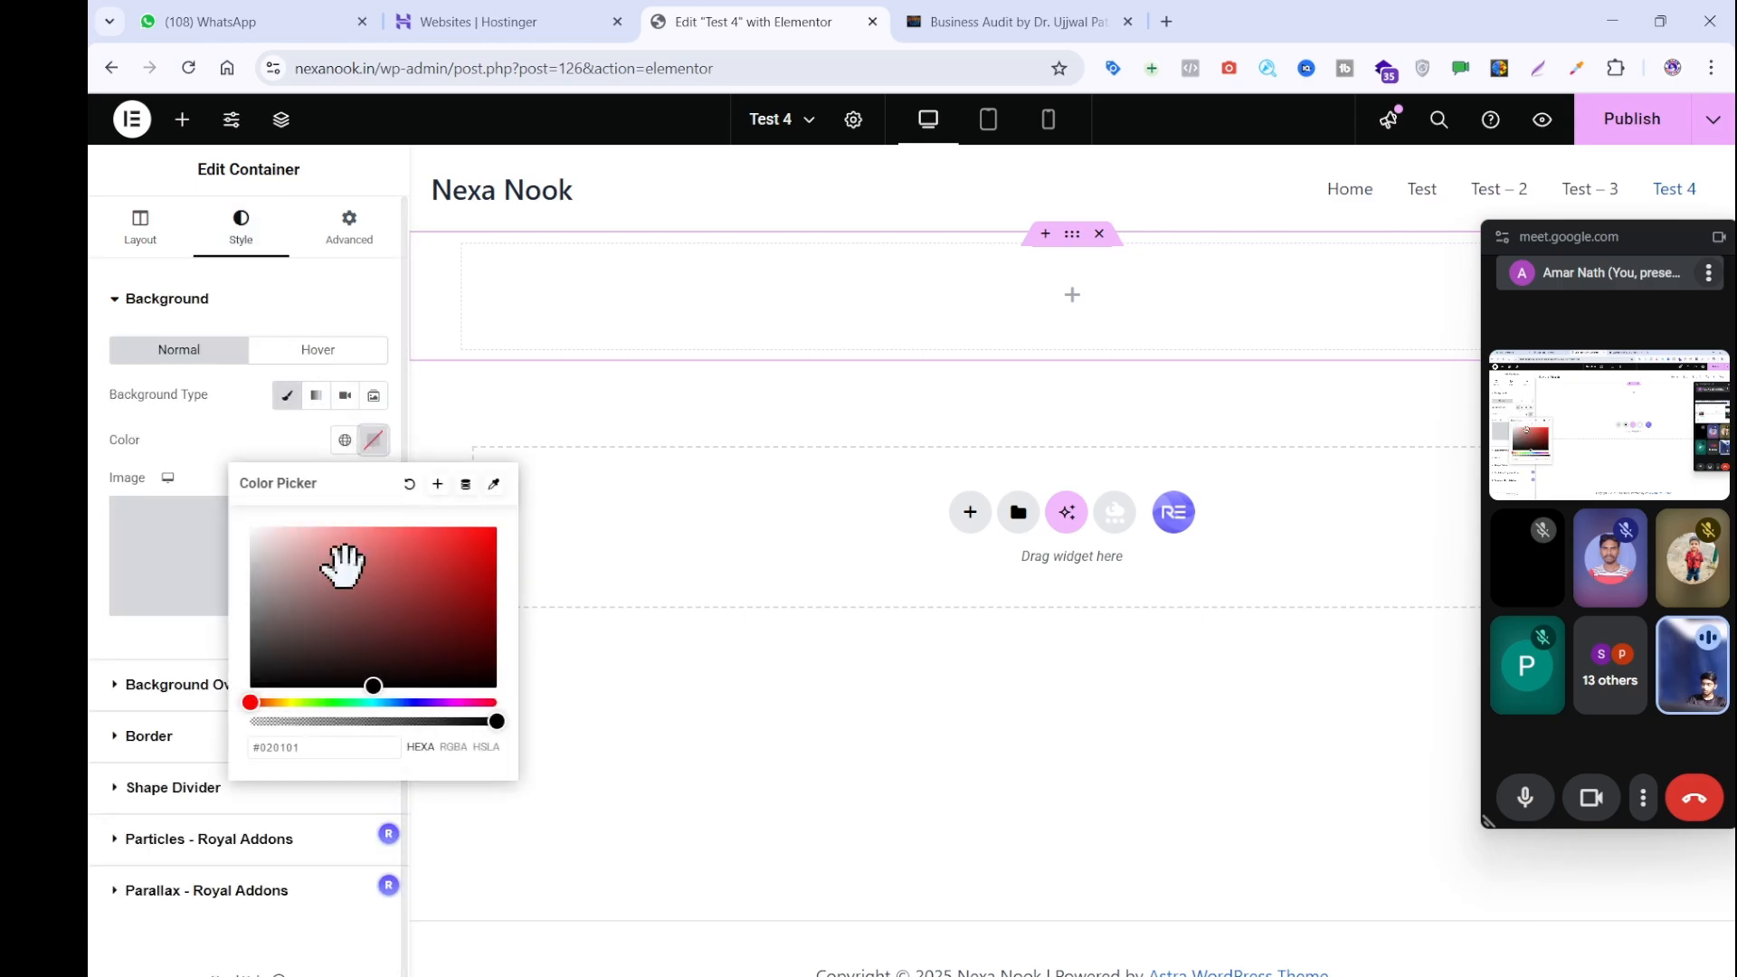
pyautogui.click(325, 748)
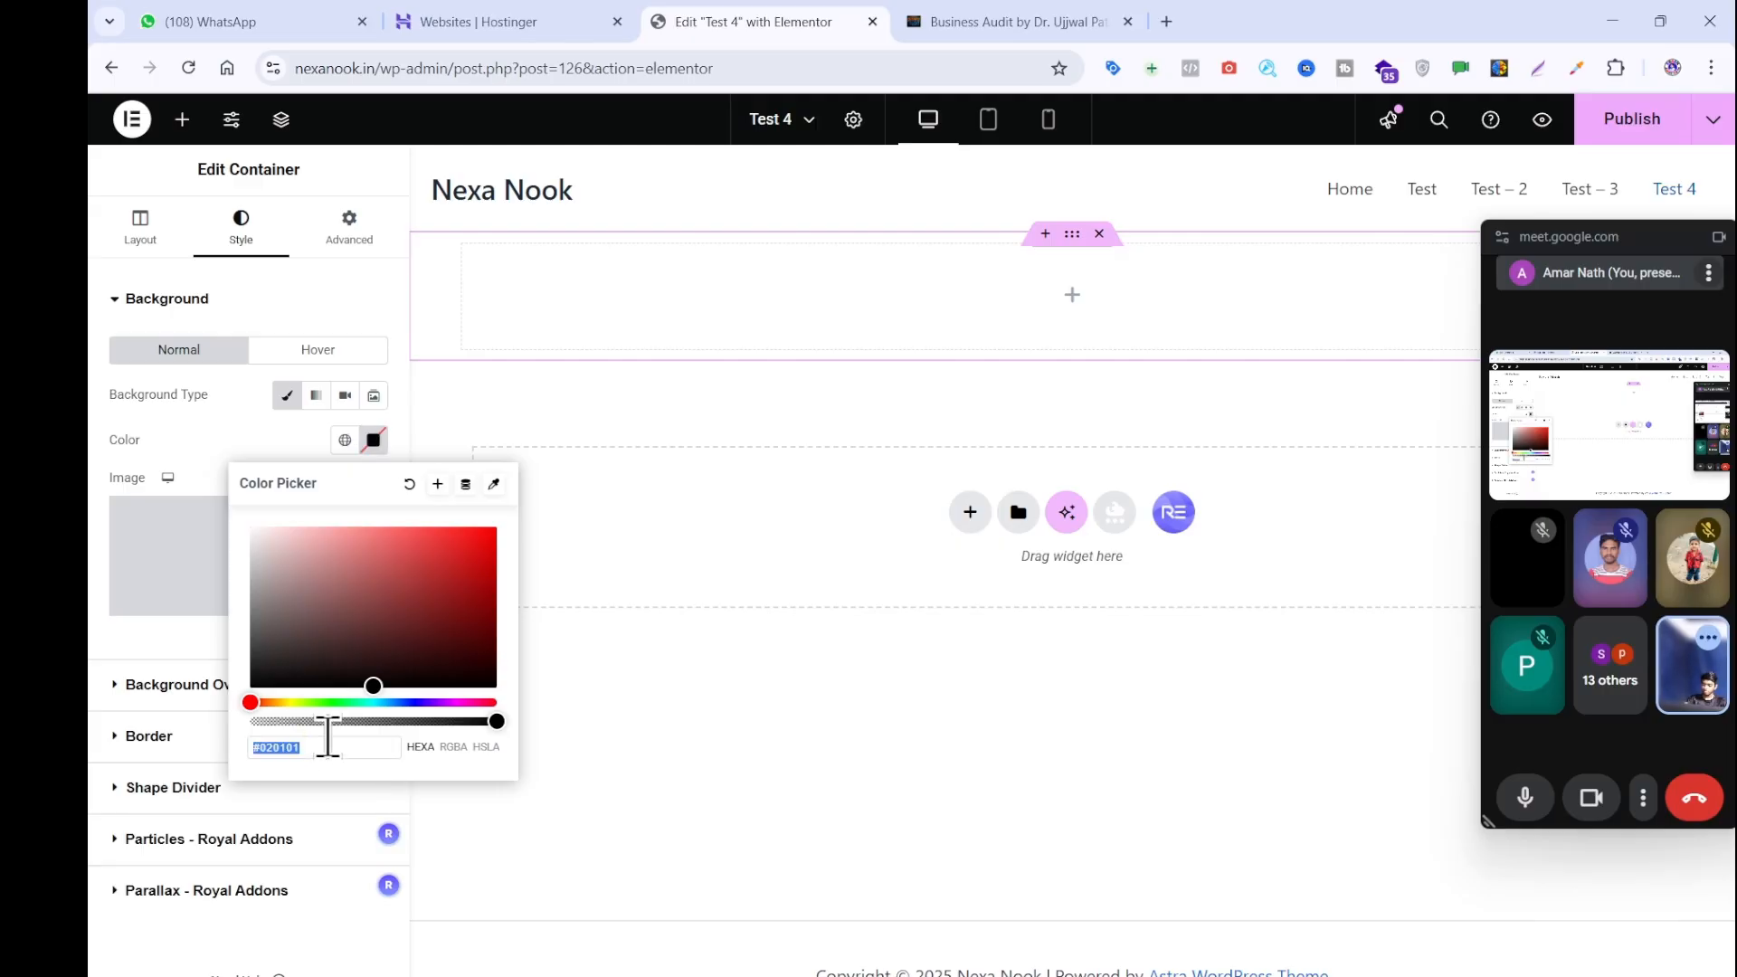
pyautogui.press('Return')
pyautogui.click(1078, 300)
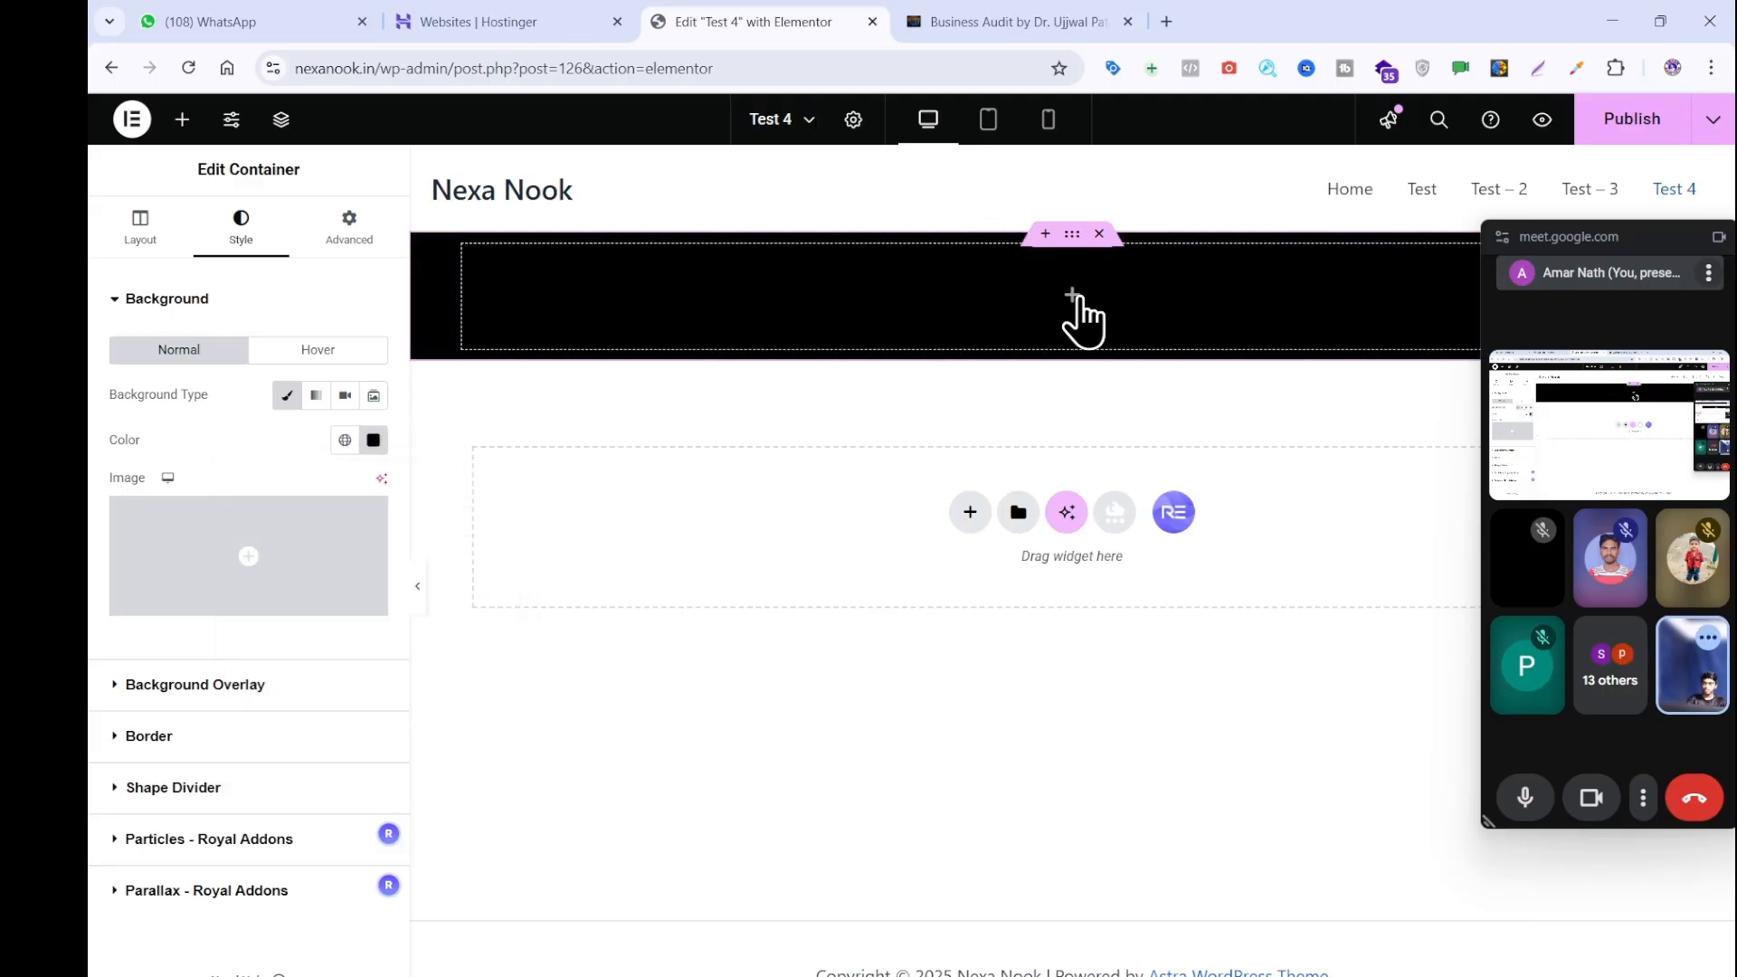
# Save the Business Audit logo image from the top of the Business Audit landing page to the computer.
pyautogui.click(1026, 19)
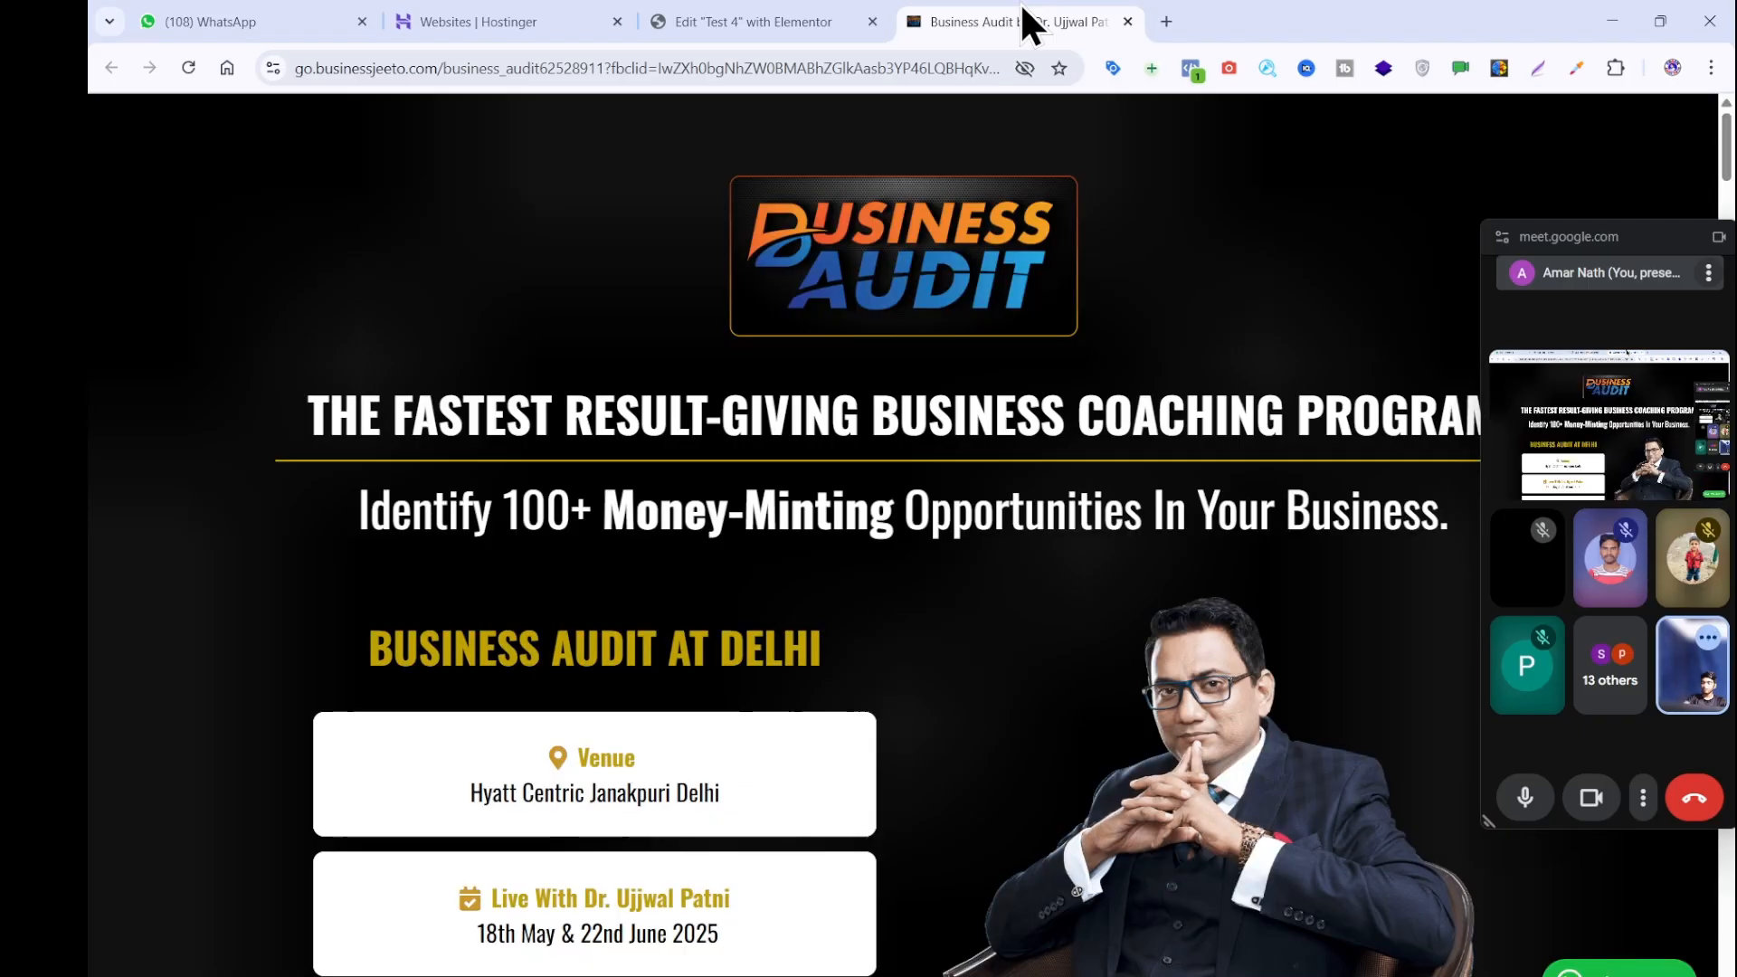
pyautogui.moveTo(474, 228); pyautogui.dragTo(1162, 273)
pyautogui.rightClick(1160, 264)
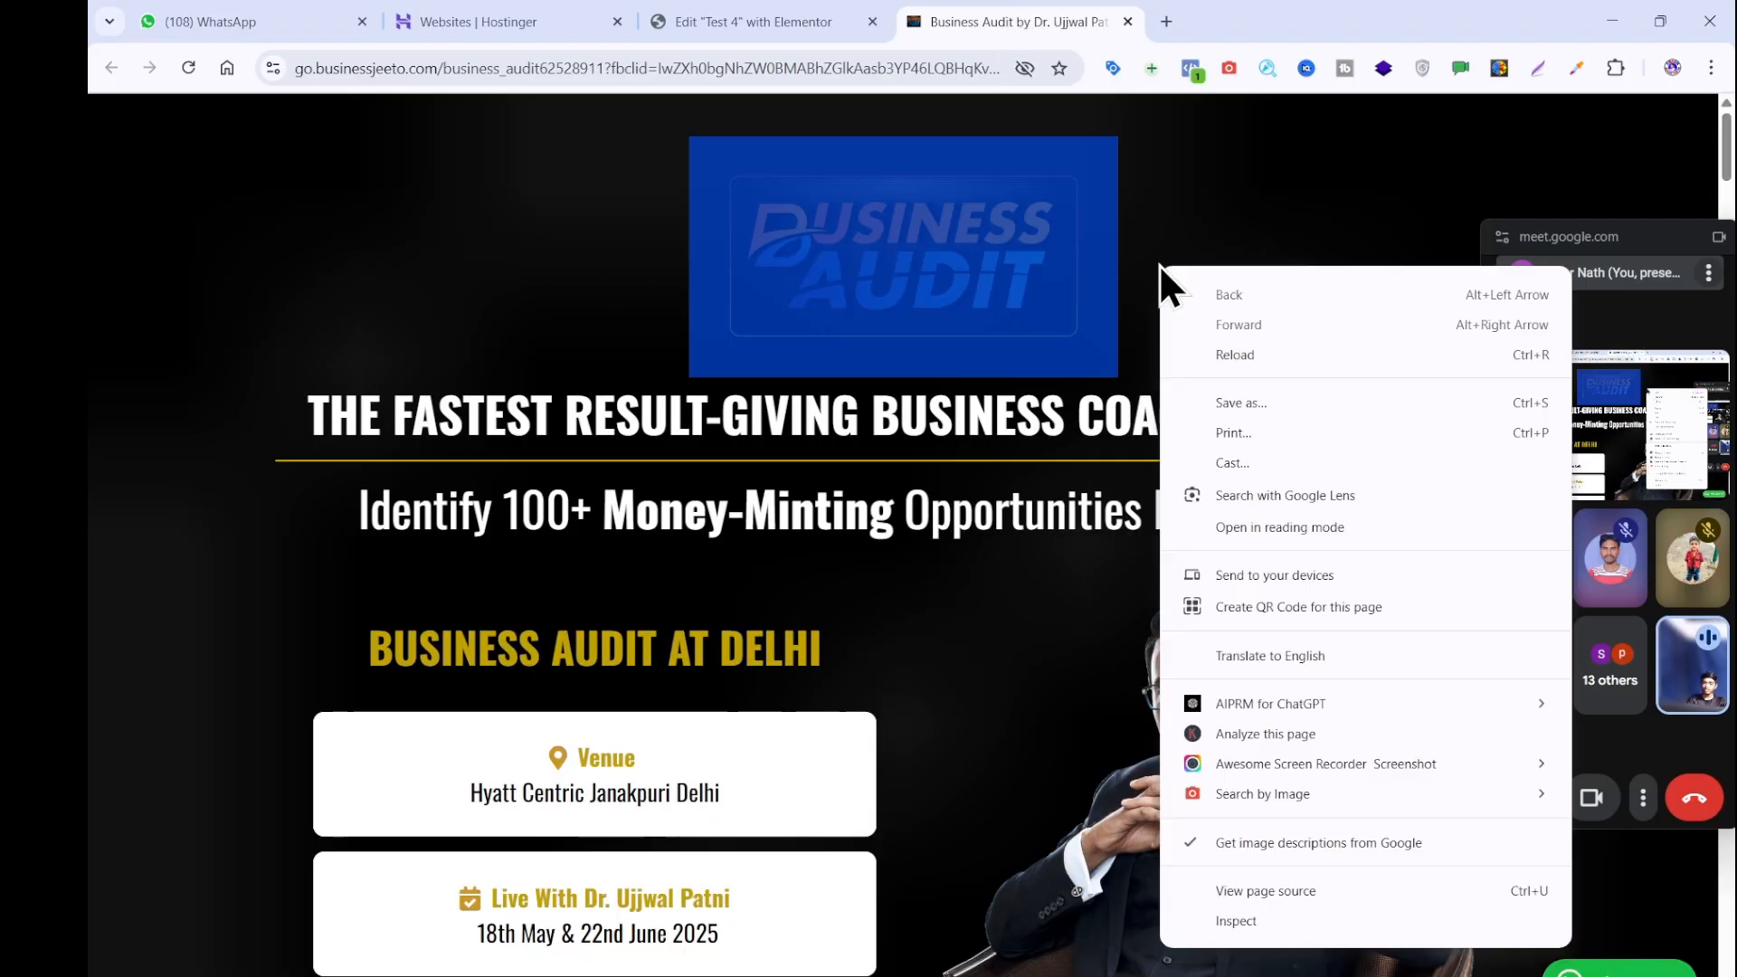
pyautogui.click(1163, 219)
pyautogui.rightClick(967, 214)
pyautogui.click(995, 272)
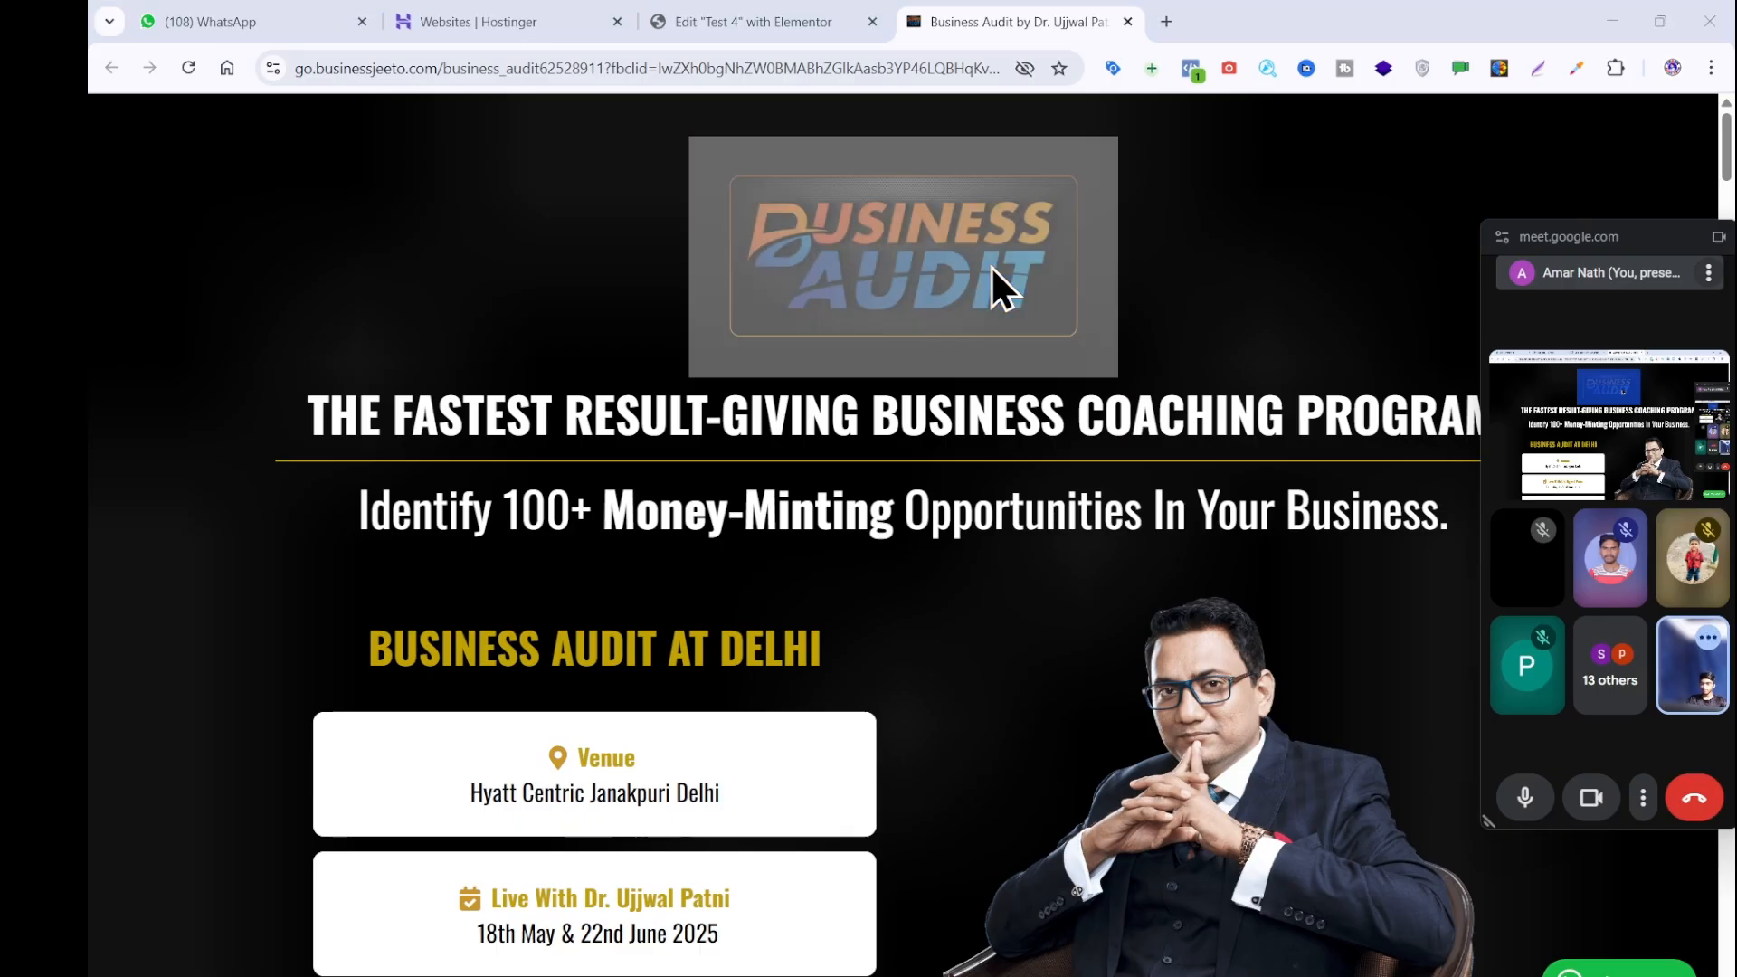
pyautogui.press('Return')
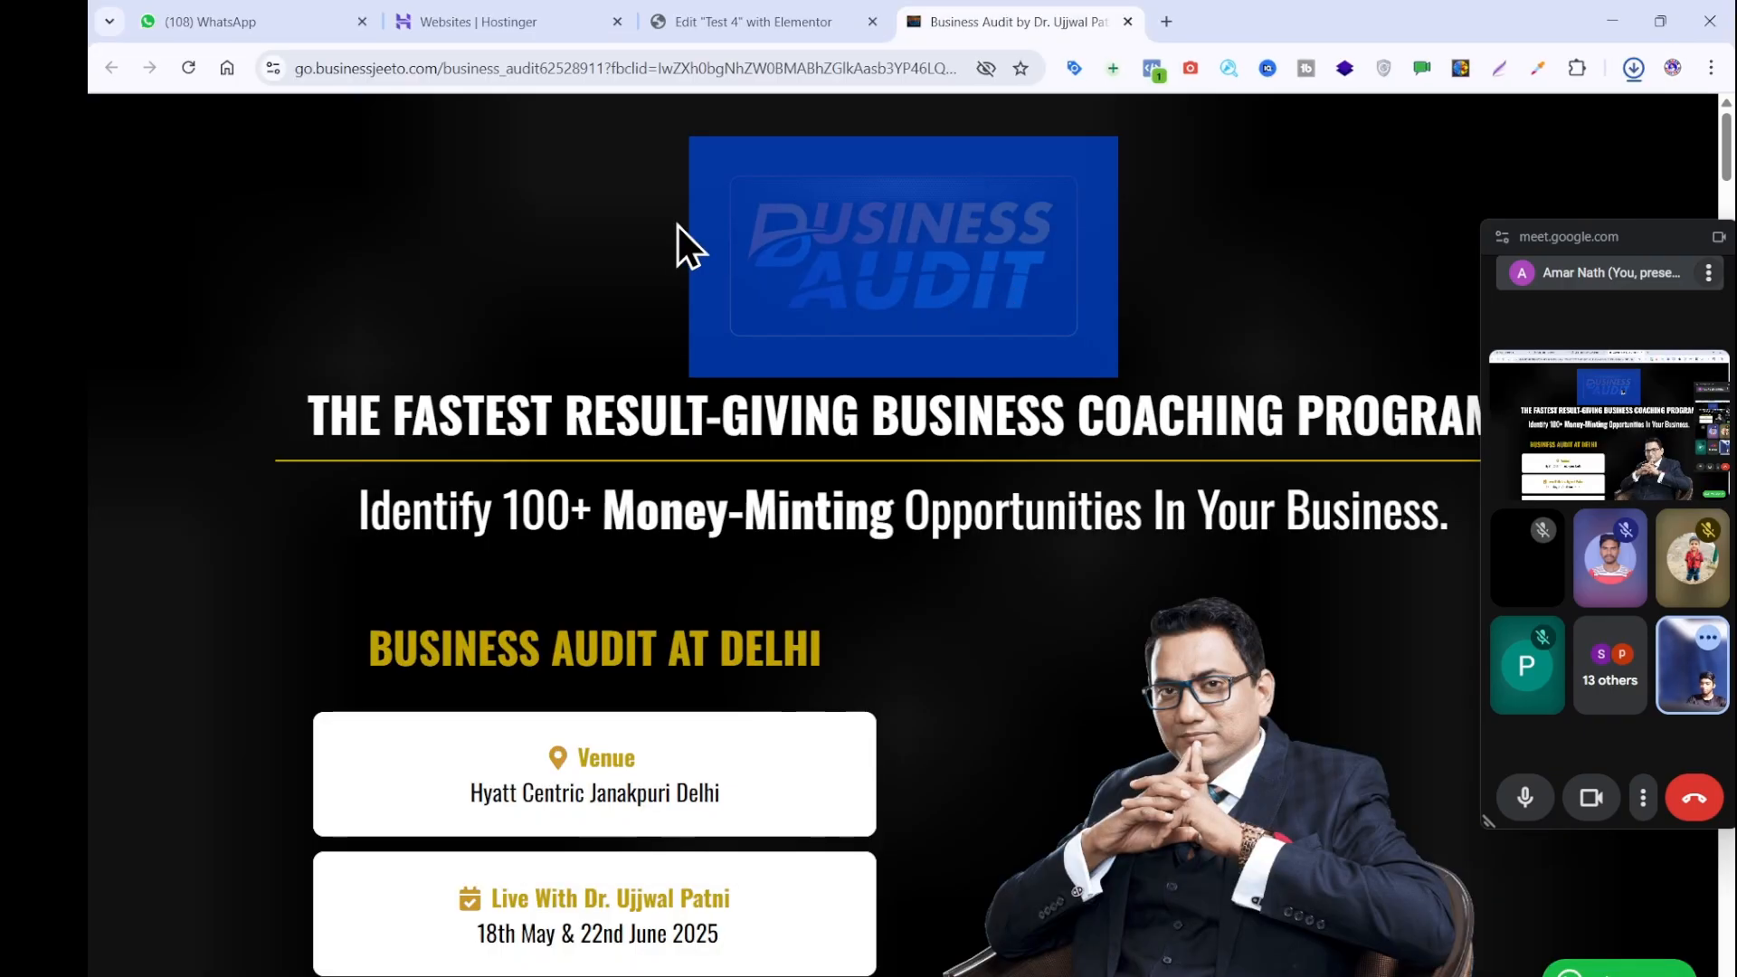
pyautogui.click(600, 226)
# In the Elementor editor, add an Image widget to the black container and upload BA-Logo-High-Res.png as its image.
pyautogui.click(799, 19)
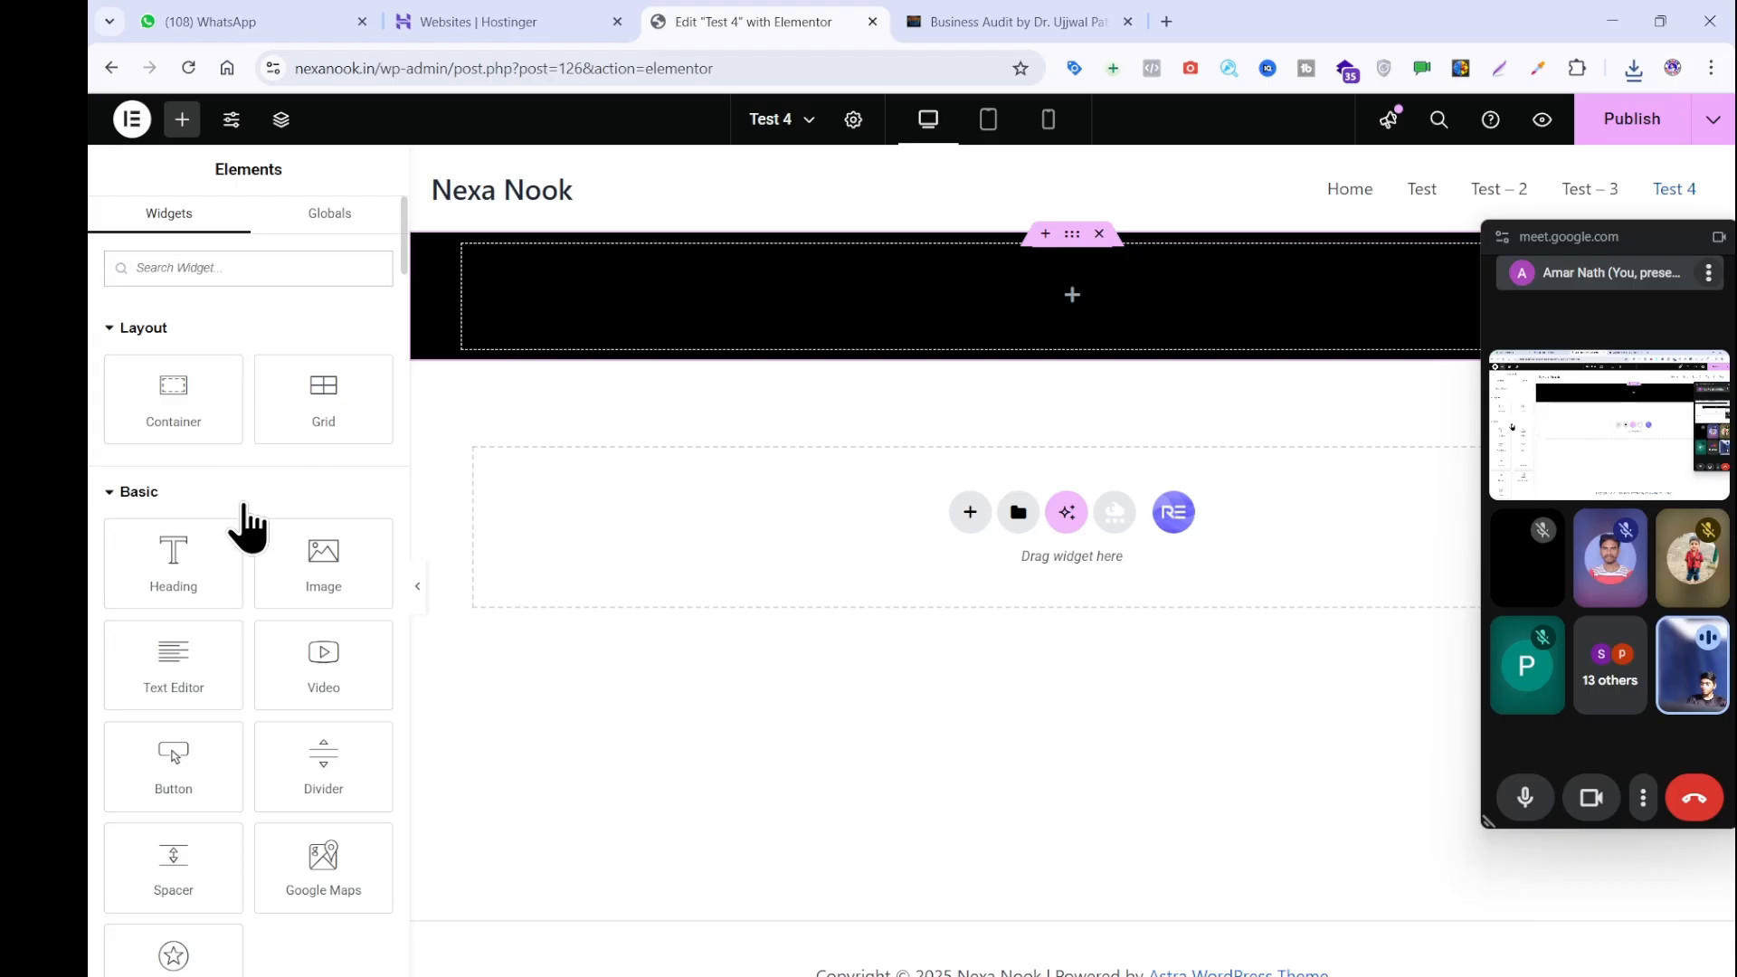
pyautogui.moveTo(279, 562); pyautogui.dragTo(633, 304)
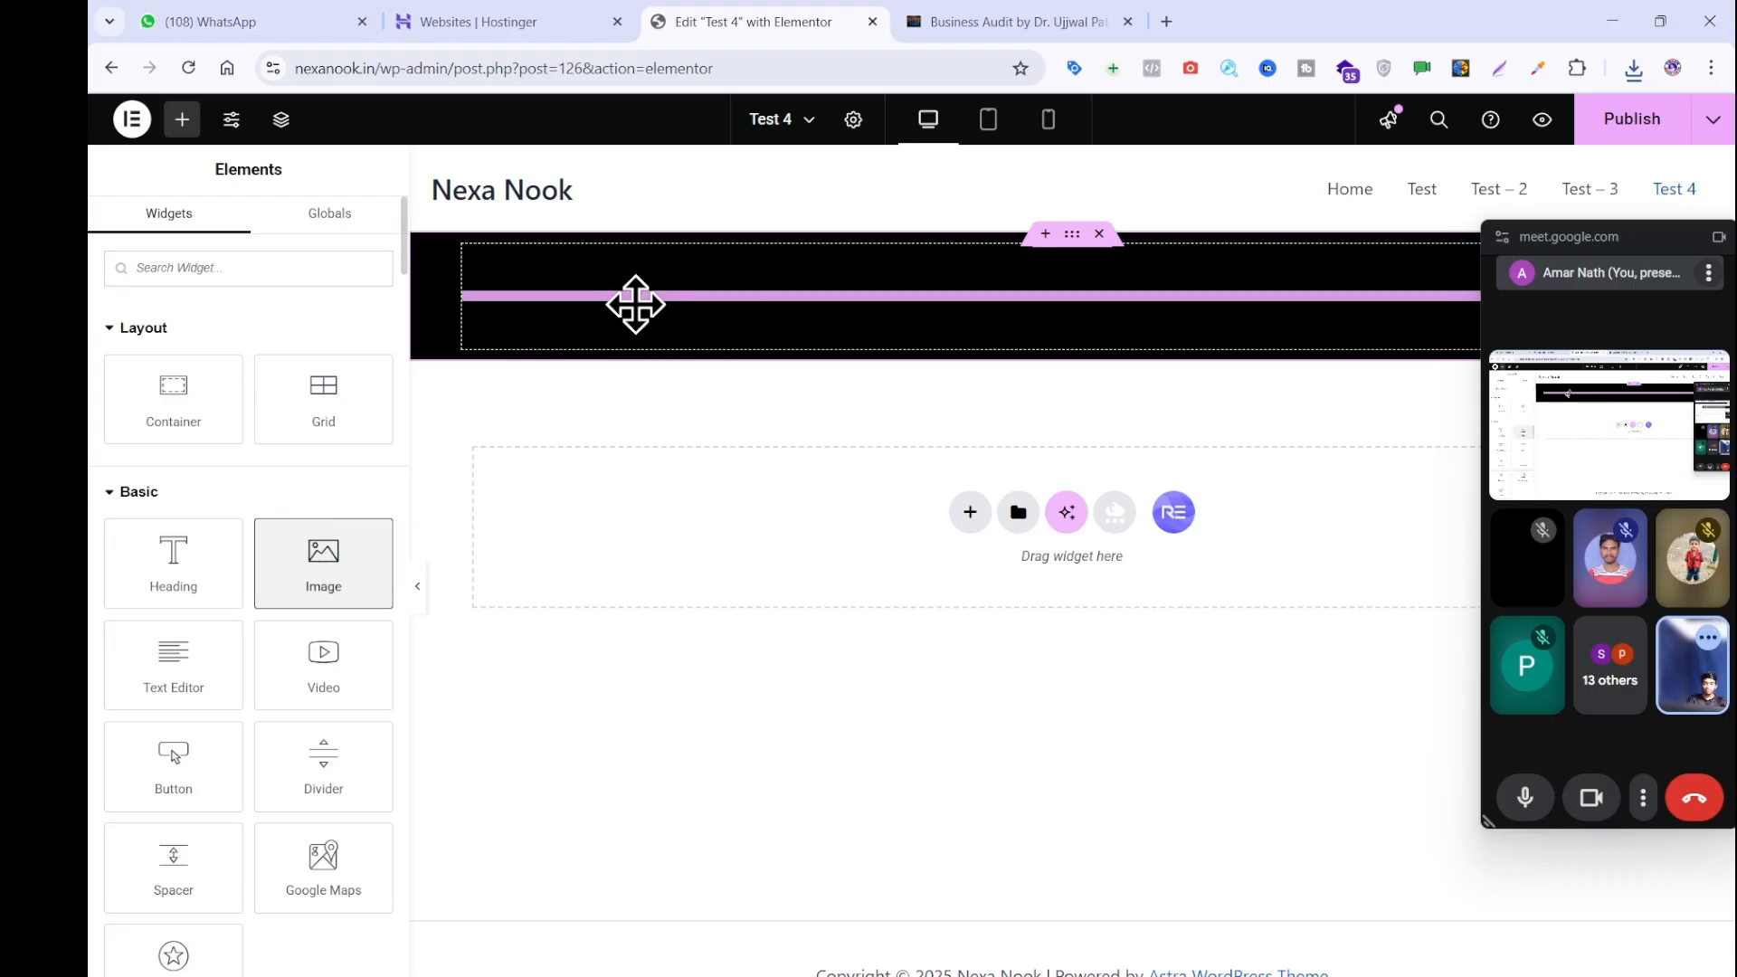
pyautogui.click(263, 465)
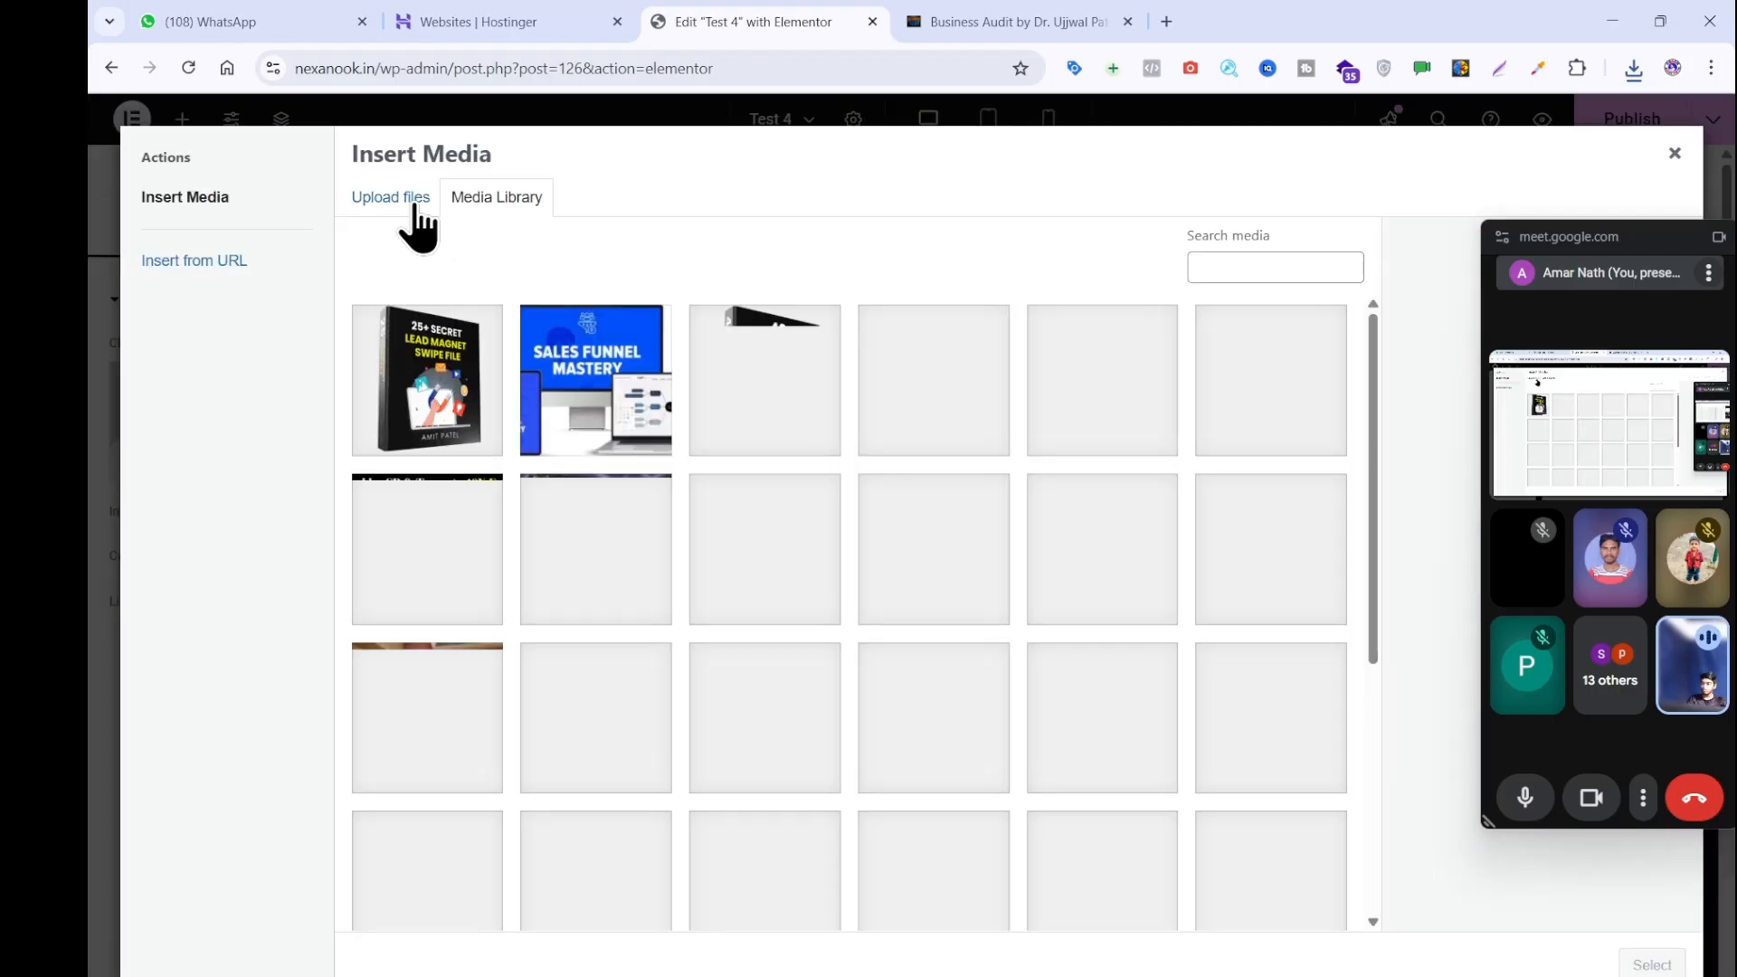
pyautogui.click(403, 203)
pyautogui.click(999, 551)
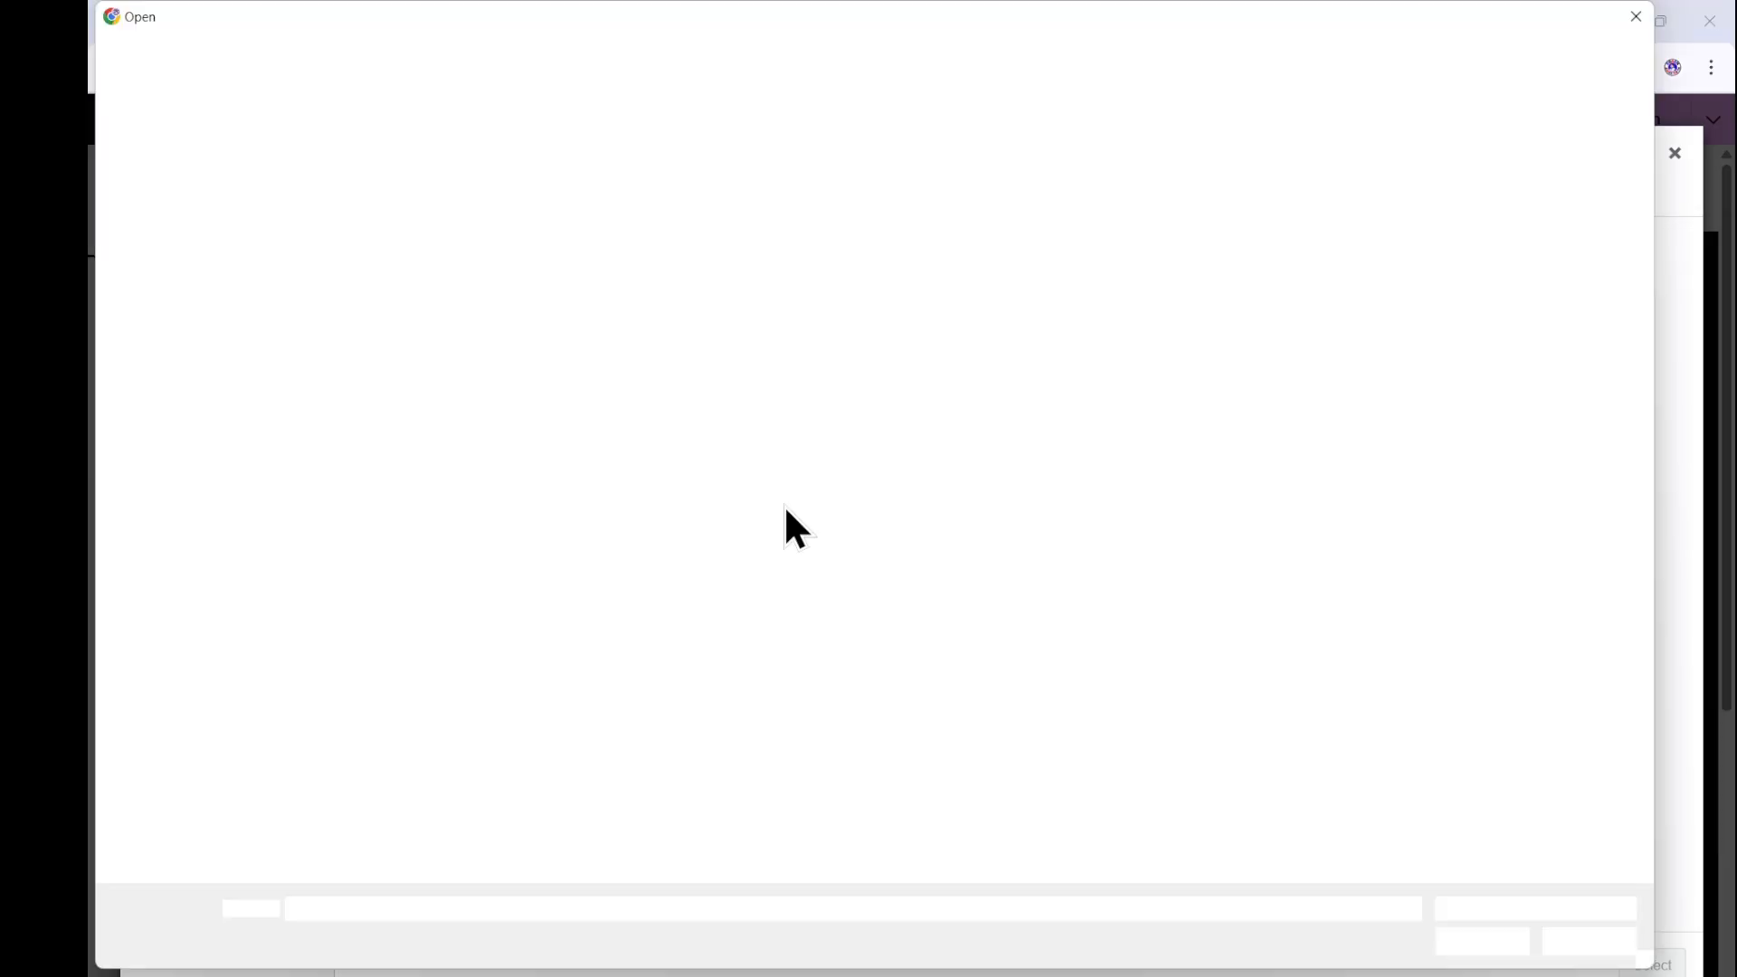
pyautogui.doubleClick(369, 276)
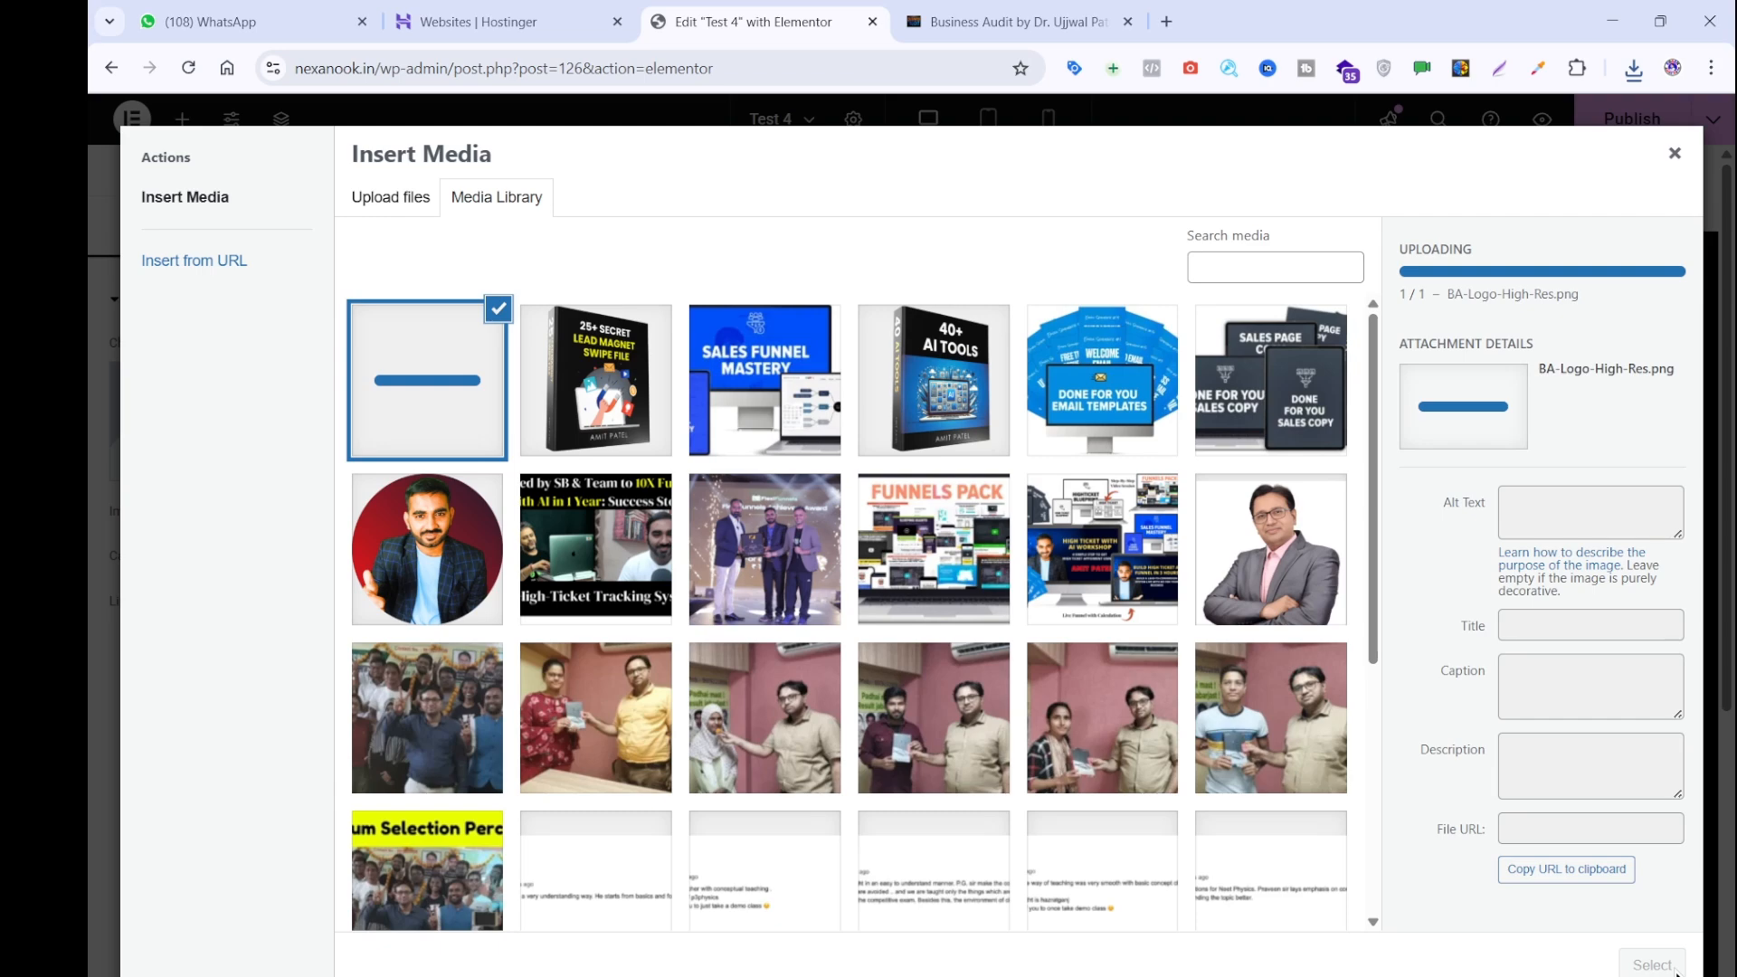
pyautogui.click(1665, 965)
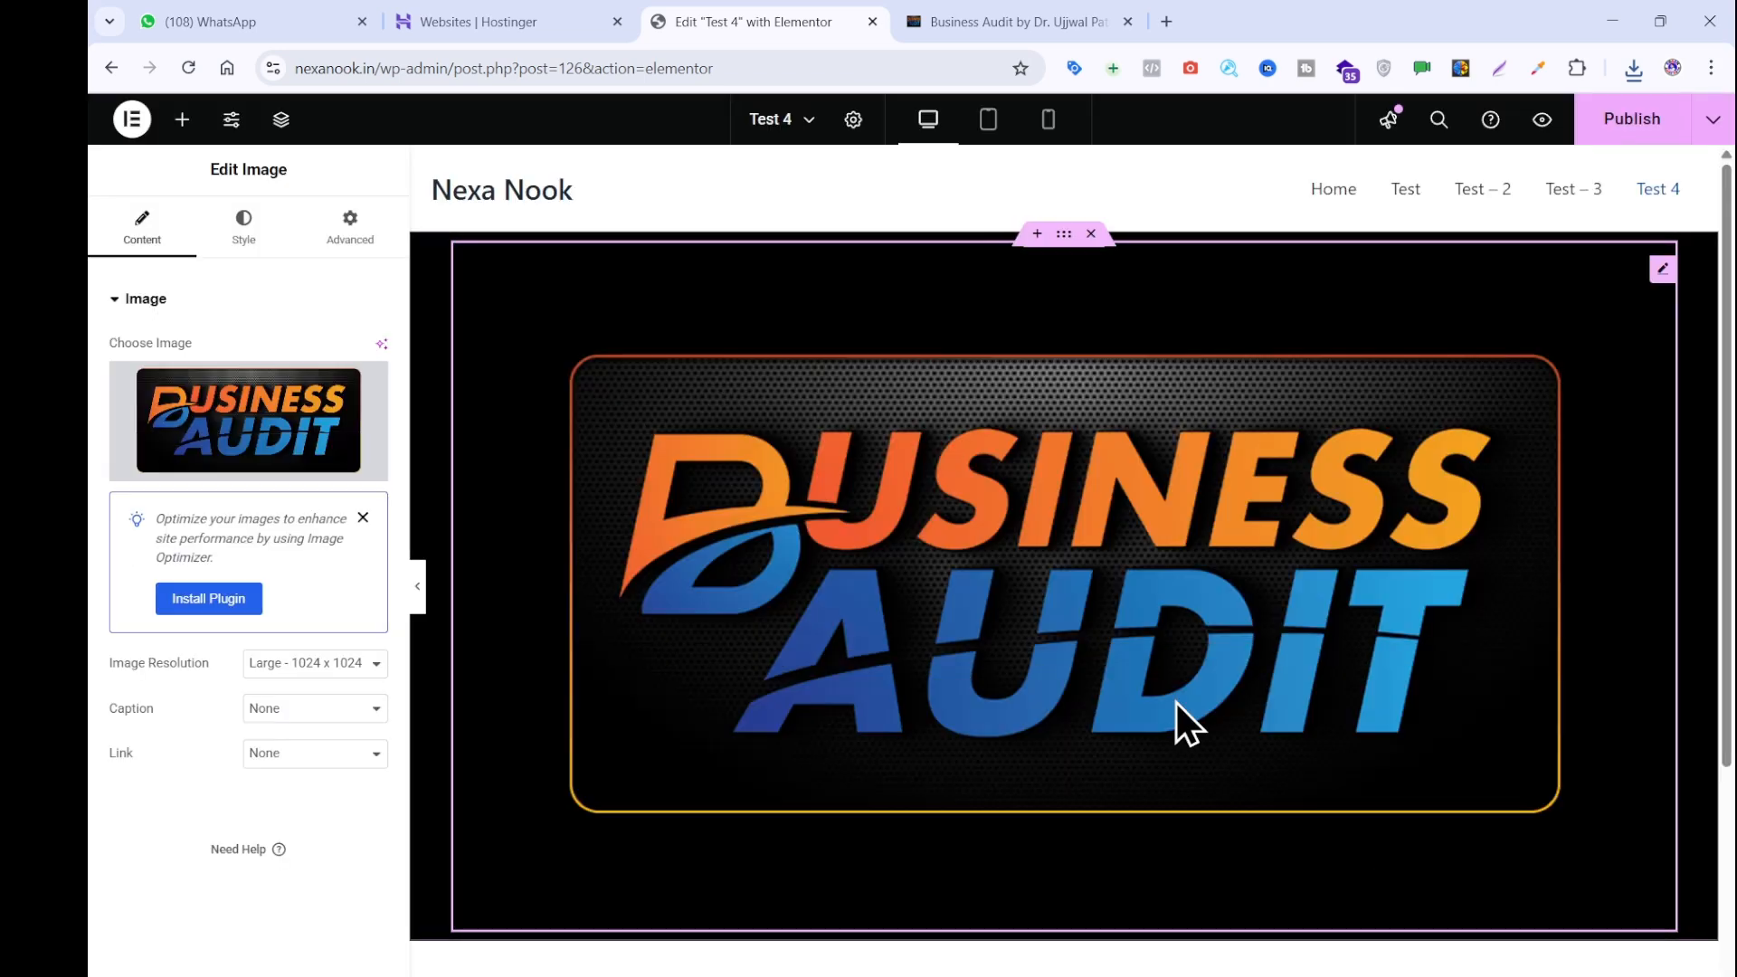
# Set the logo image's width to 22% and compare it with the logo on the Business Audit page.
pyautogui.scroll(-2, 1236, 506)
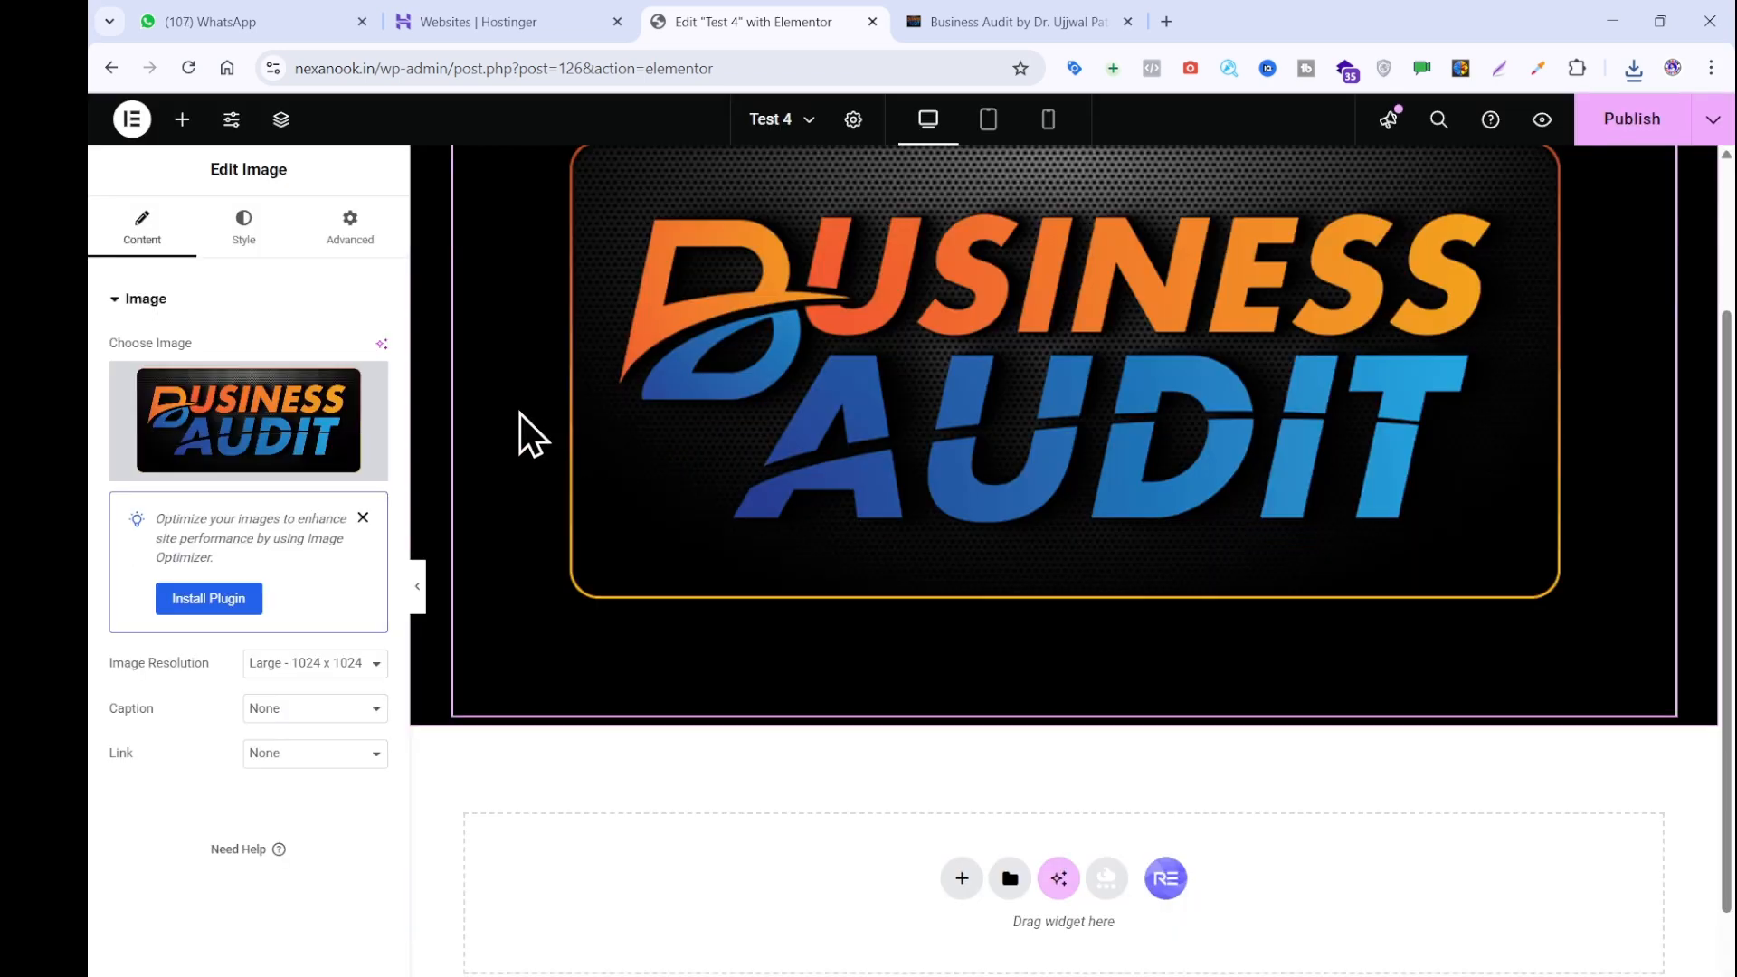
pyautogui.click(251, 237)
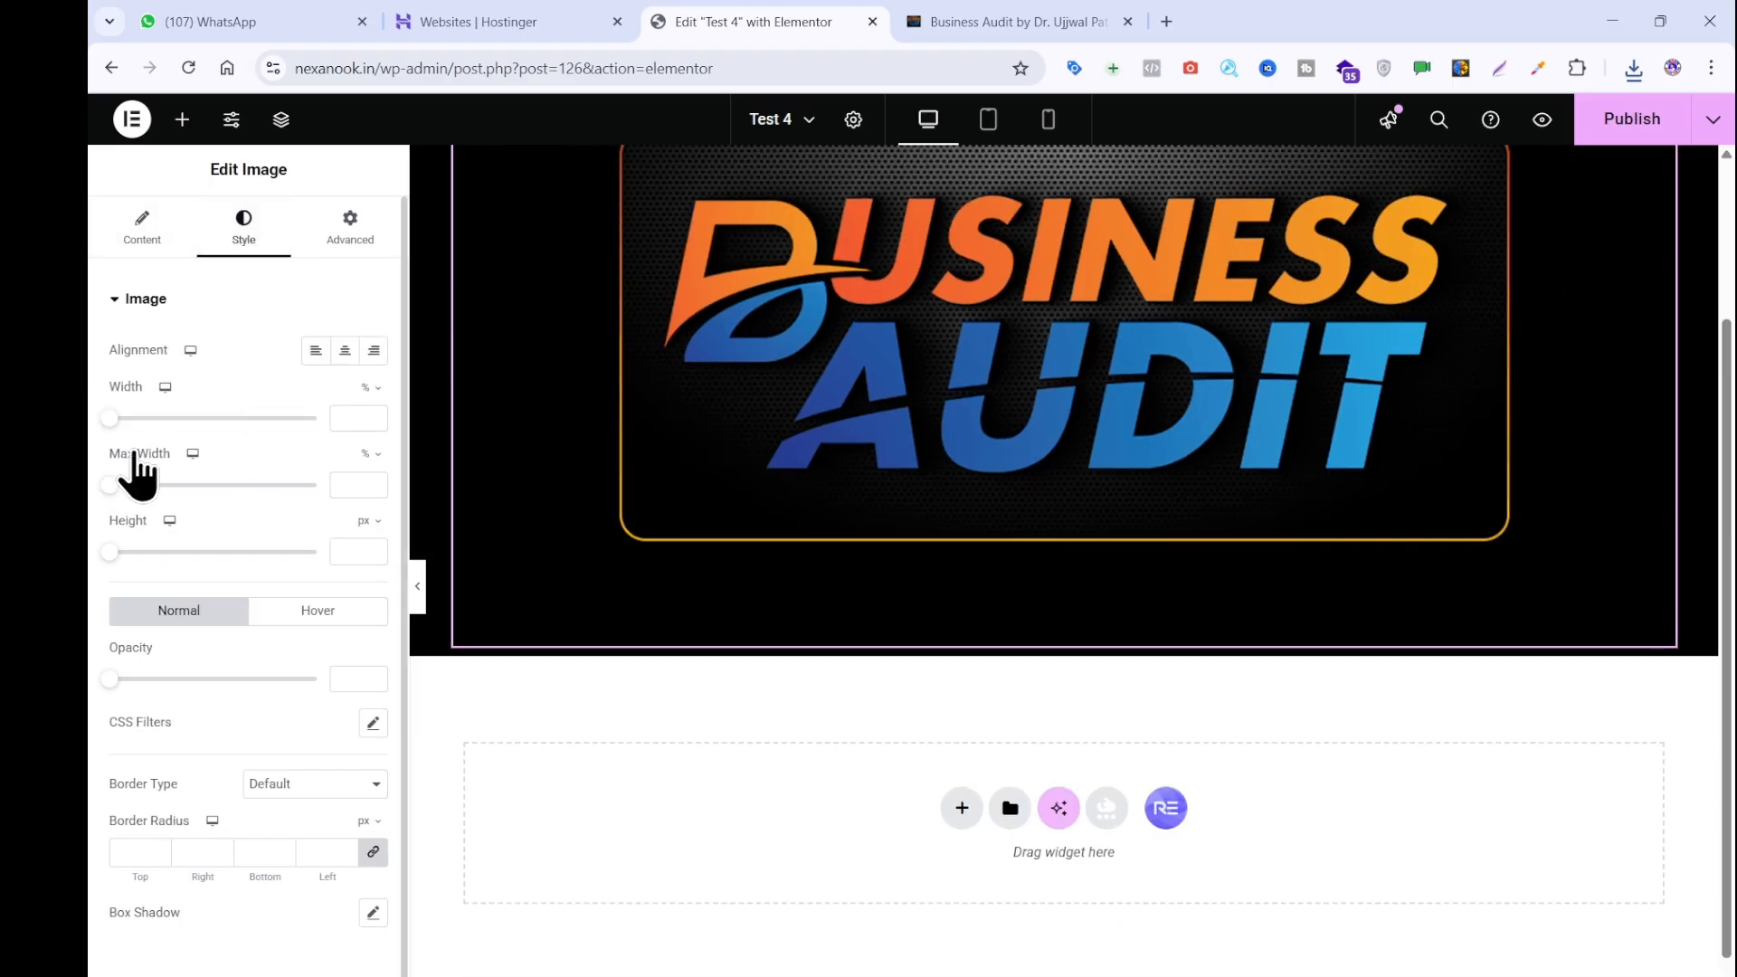
pyautogui.moveTo(110, 423); pyautogui.dragTo(150, 430)
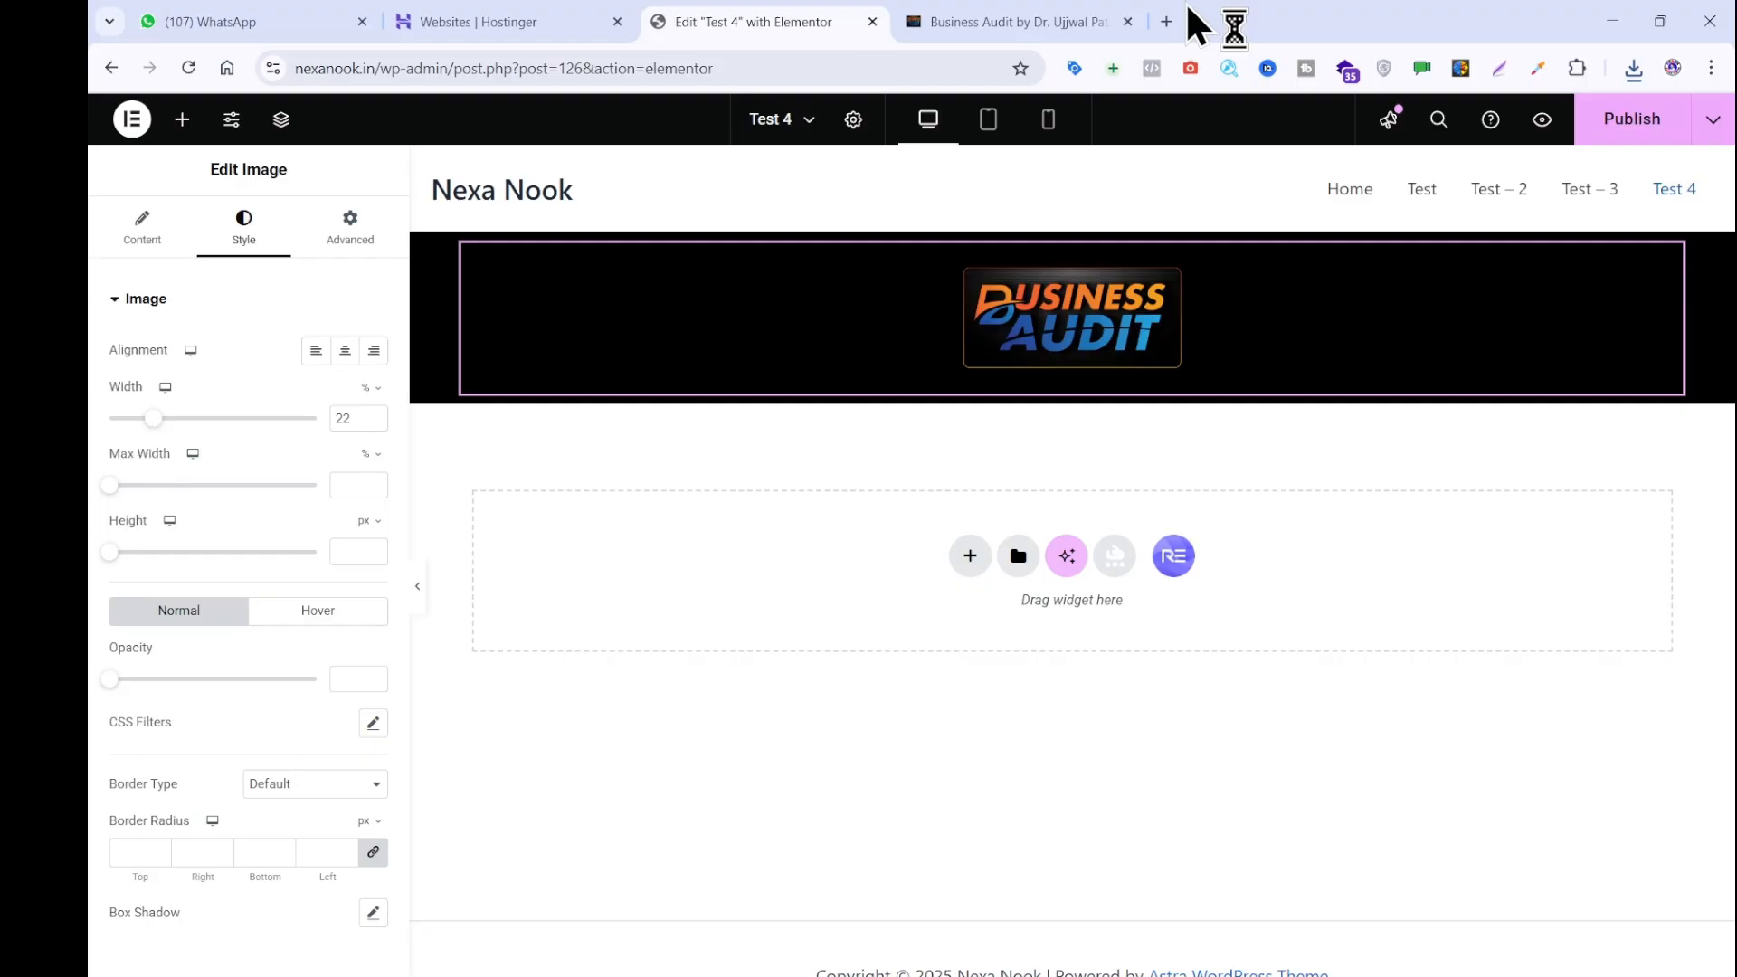
pyautogui.click(1008, 21)
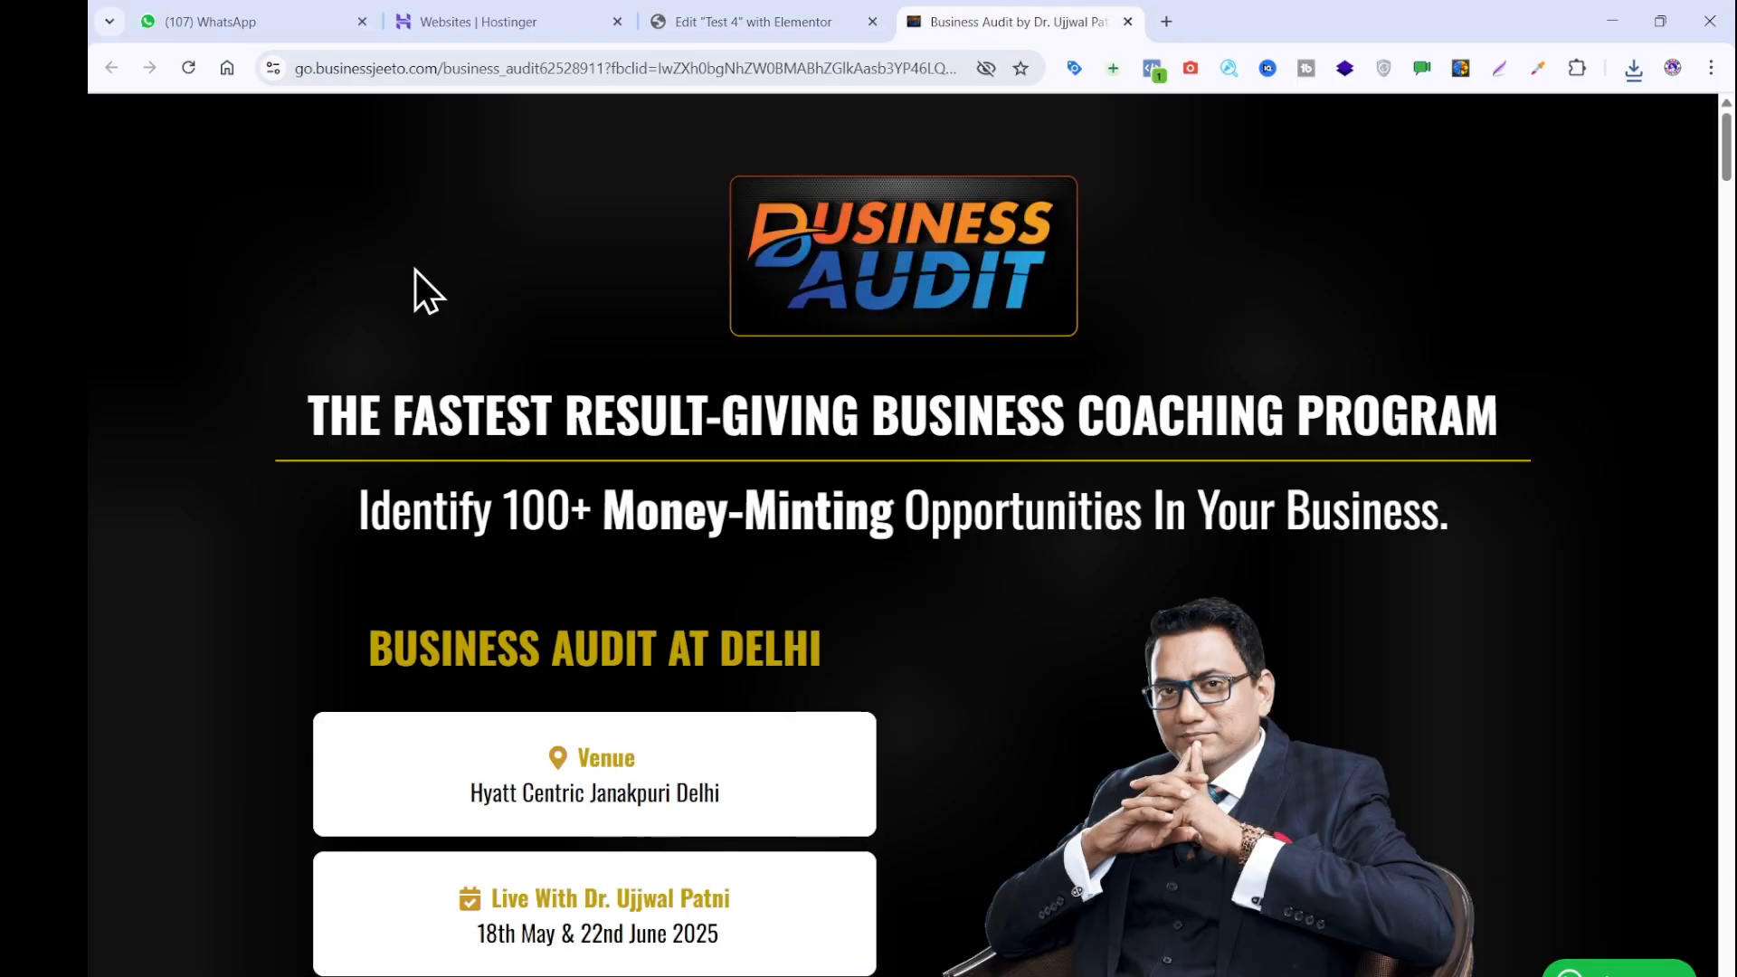
pyautogui.click(785, 19)
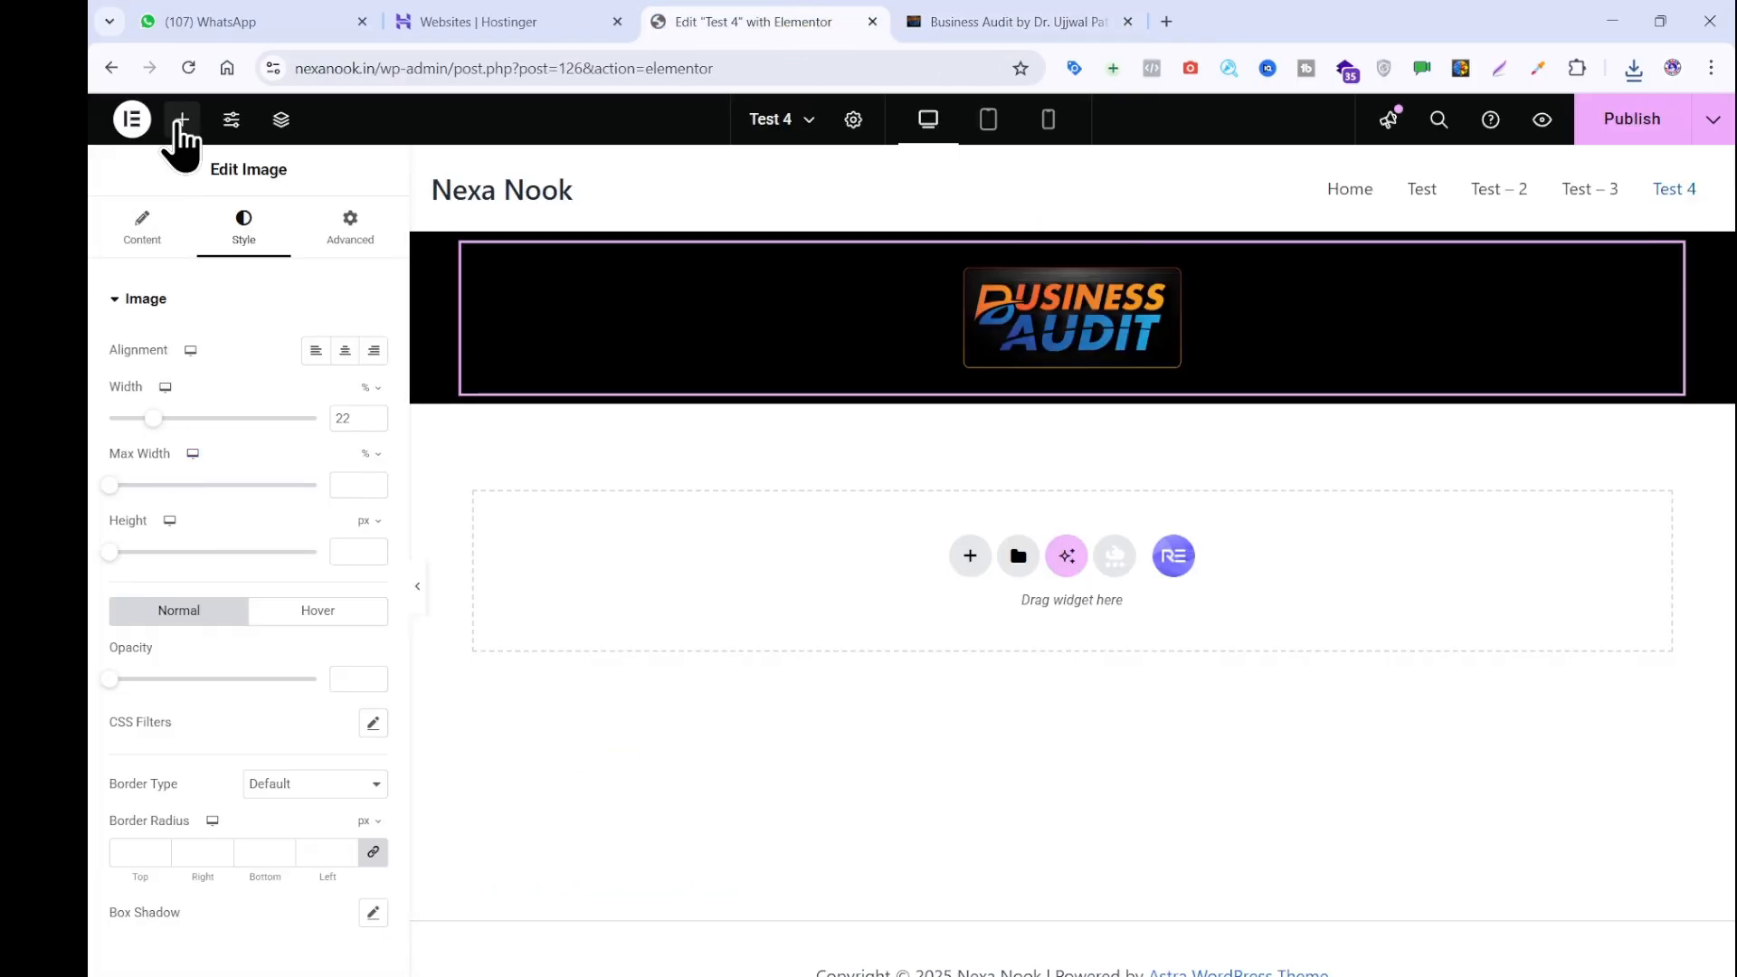
# Try to add a Spacer widget above the logo image in the black container.
pyautogui.click(180, 124)
pyautogui.moveTo(136, 868); pyautogui.dragTo(942, 262)
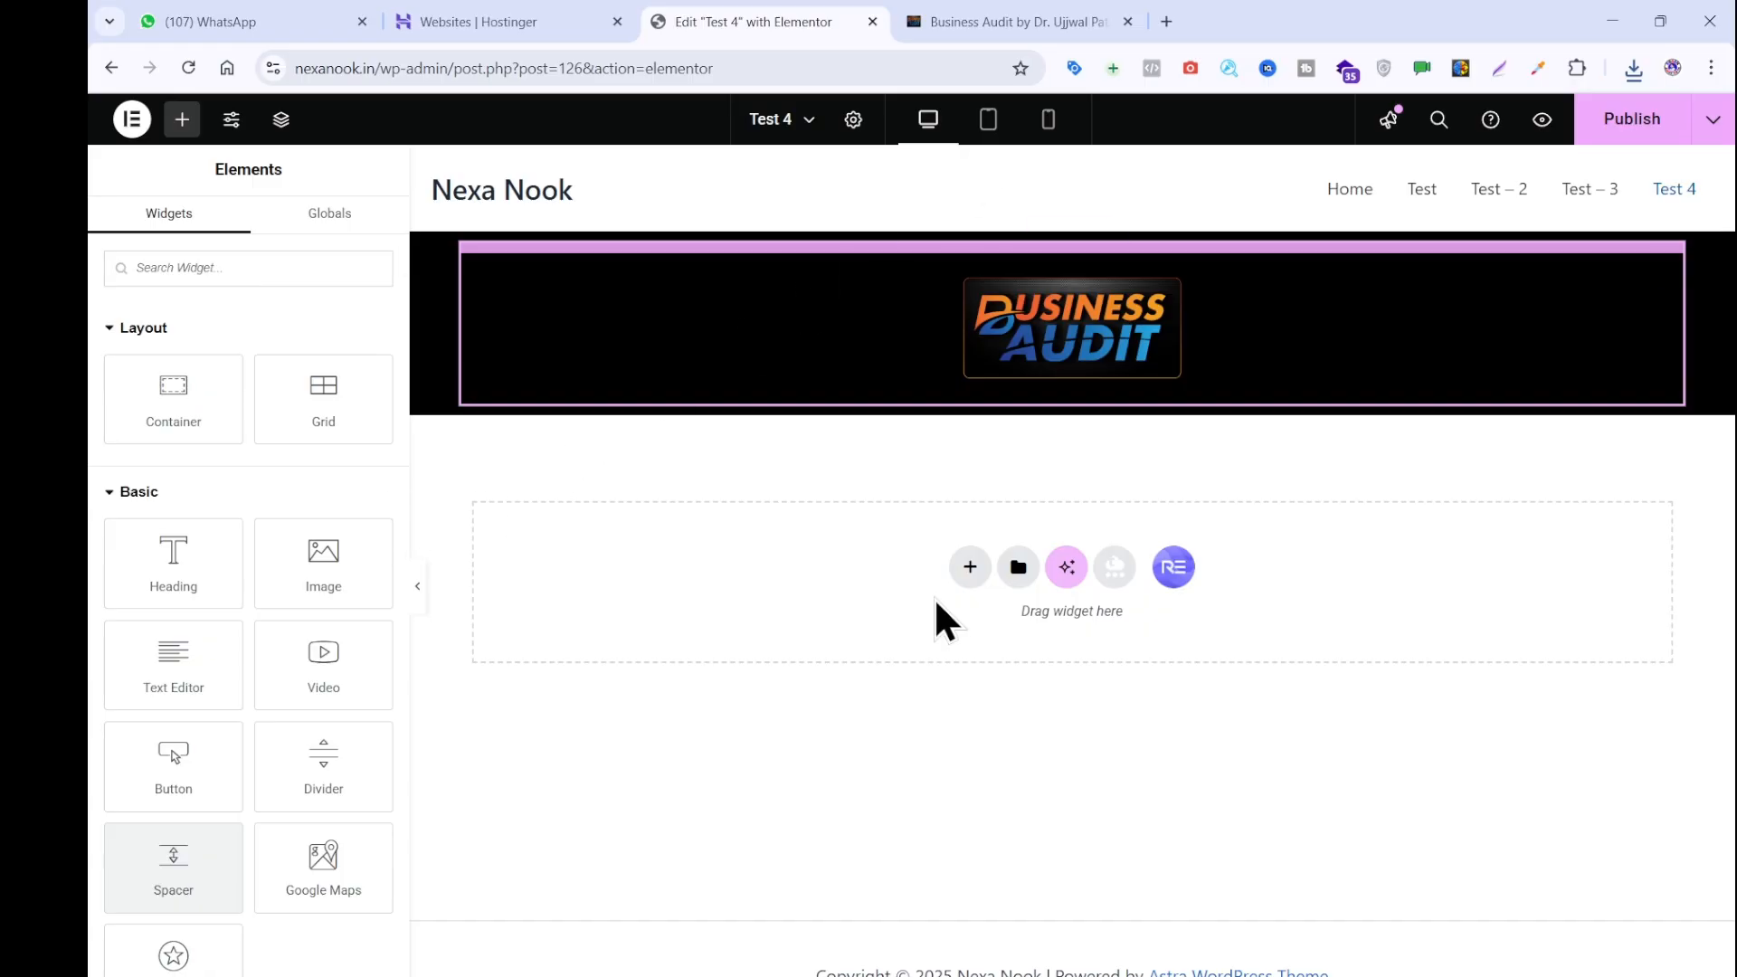
pyautogui.moveTo(1054, 957)
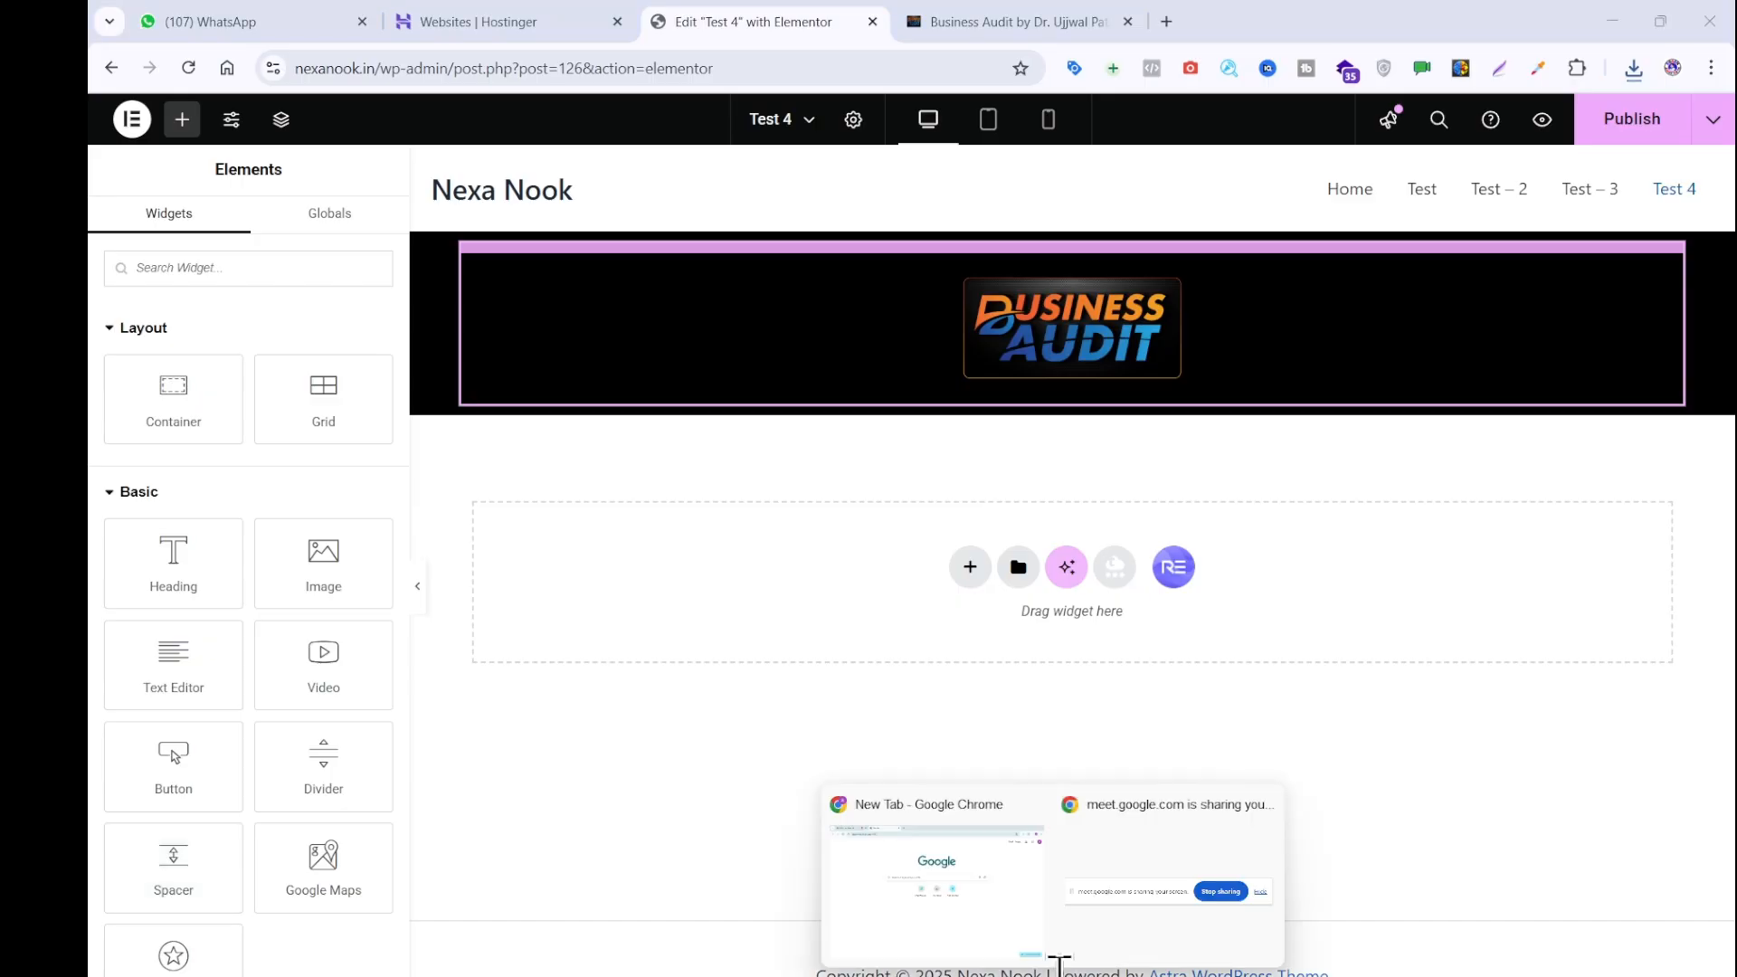
pyautogui.click(1036, 891)
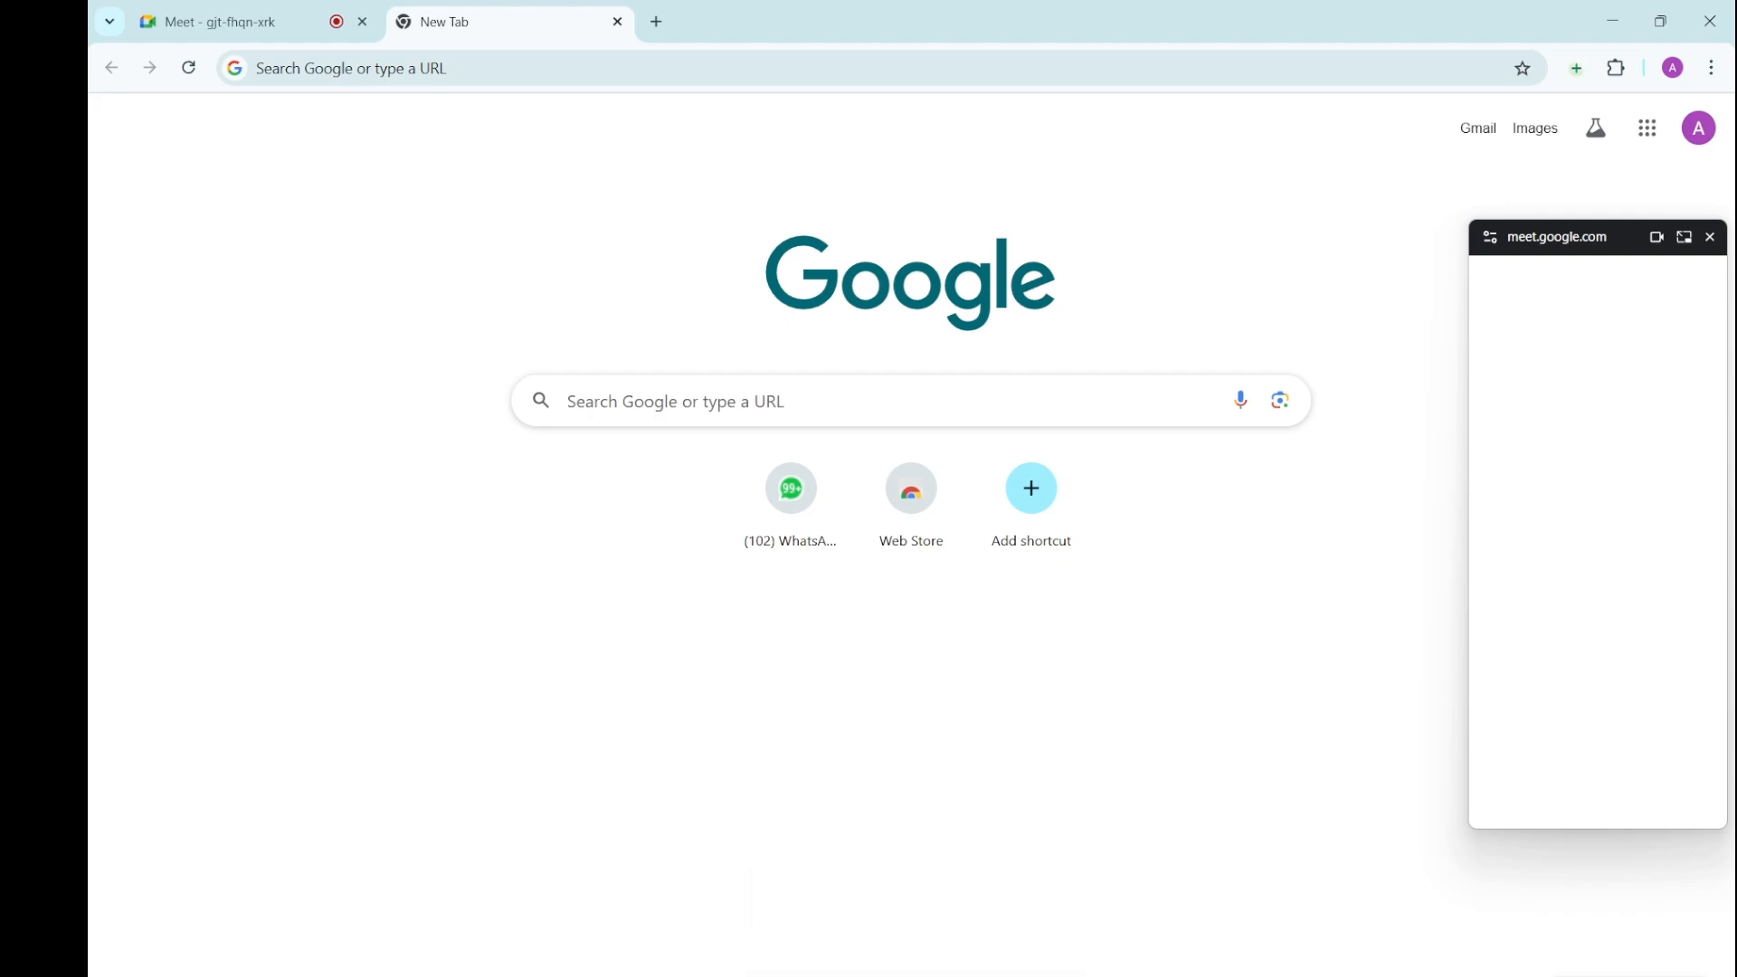
pyautogui.click(1055, 968)
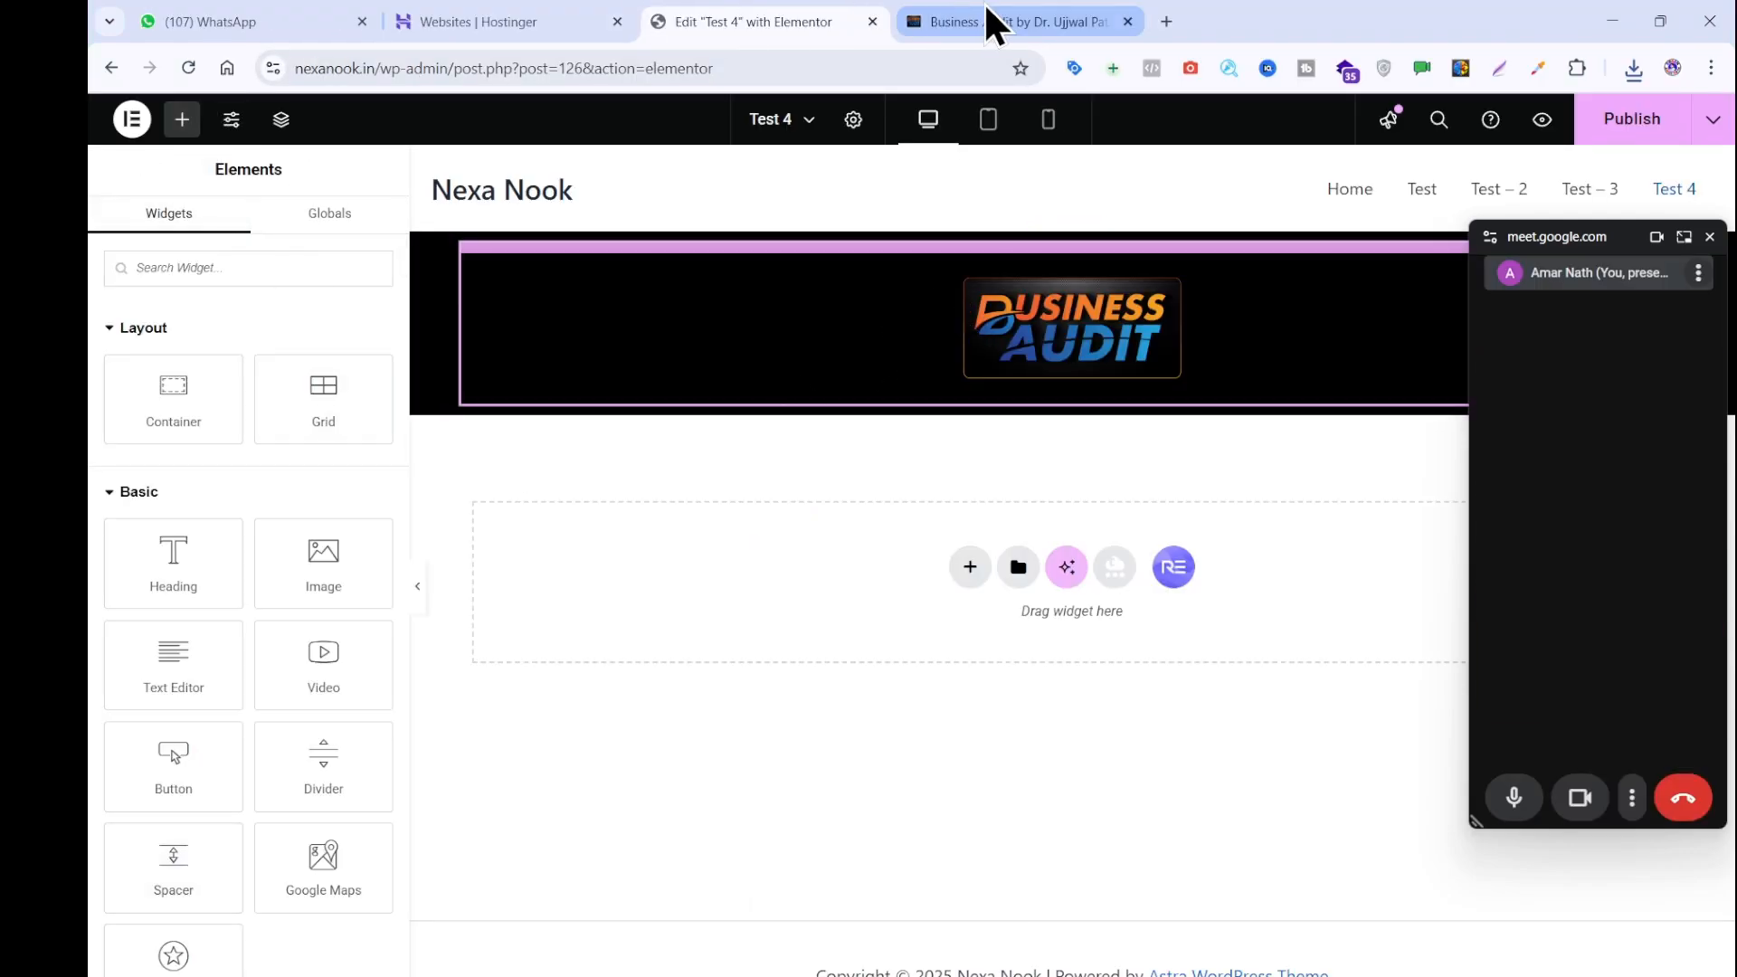
# Copy the Business Audit page's main heading and pass it through Notepad as the plain text "The Fastest Result-Giving Business Coaching Program".
pyautogui.click(993, 24)
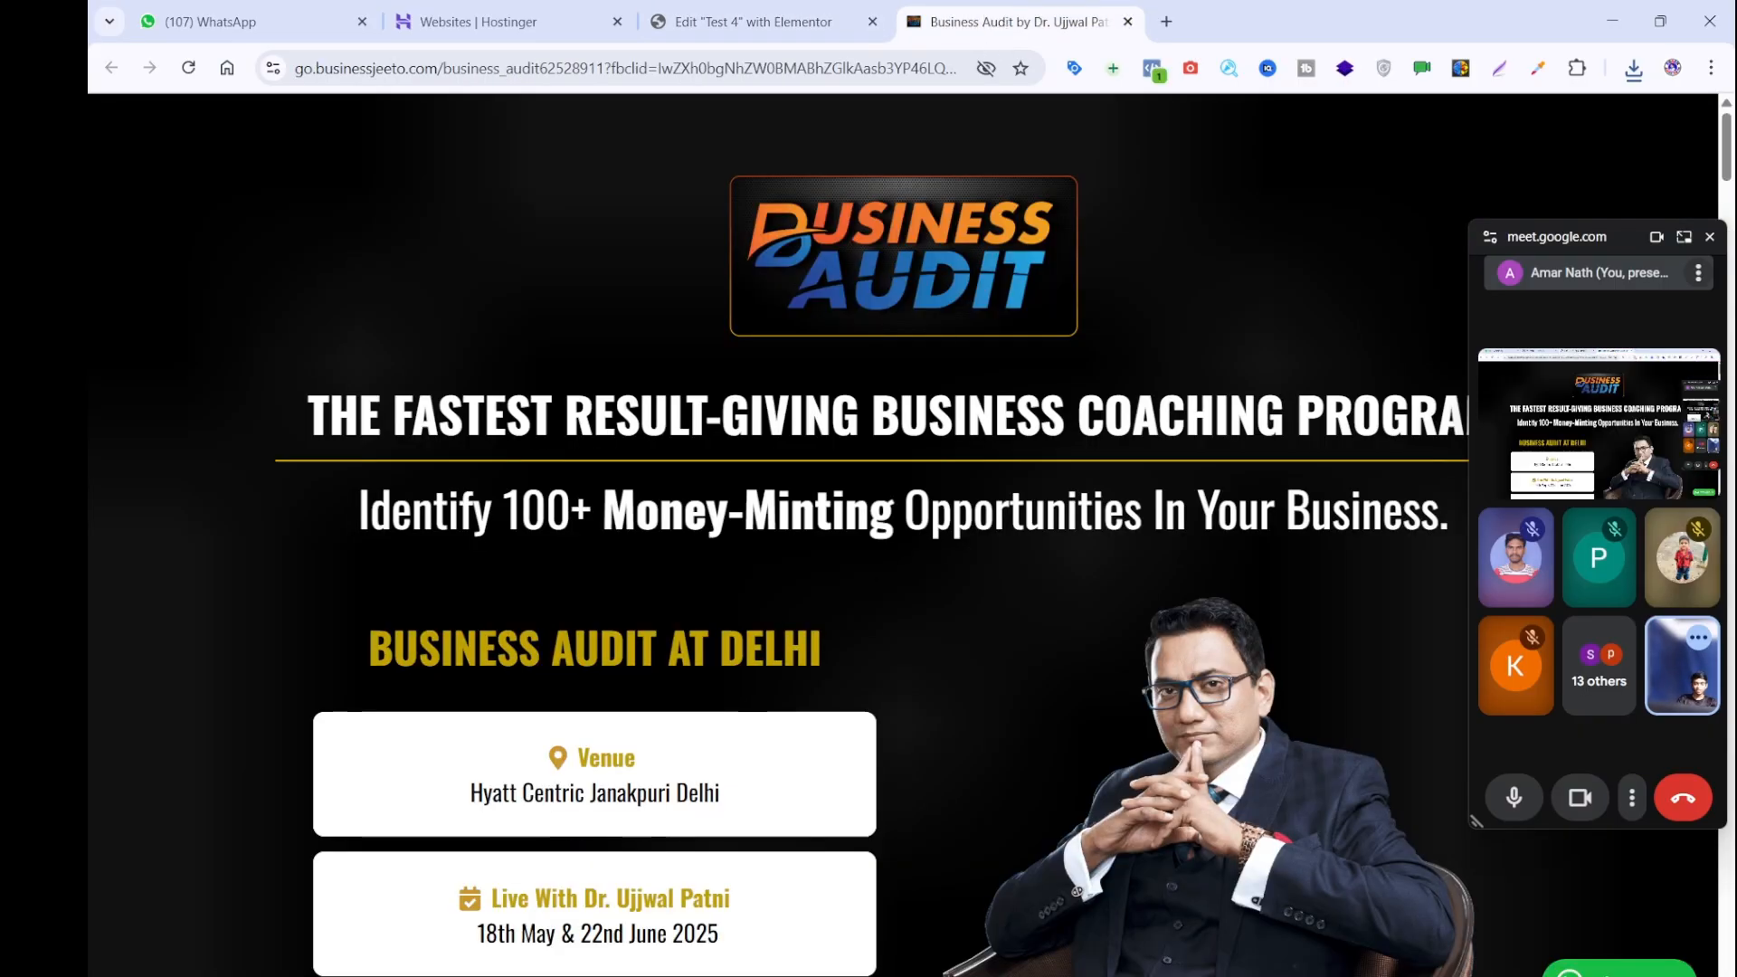
pyautogui.scroll(-2, 903, 573)
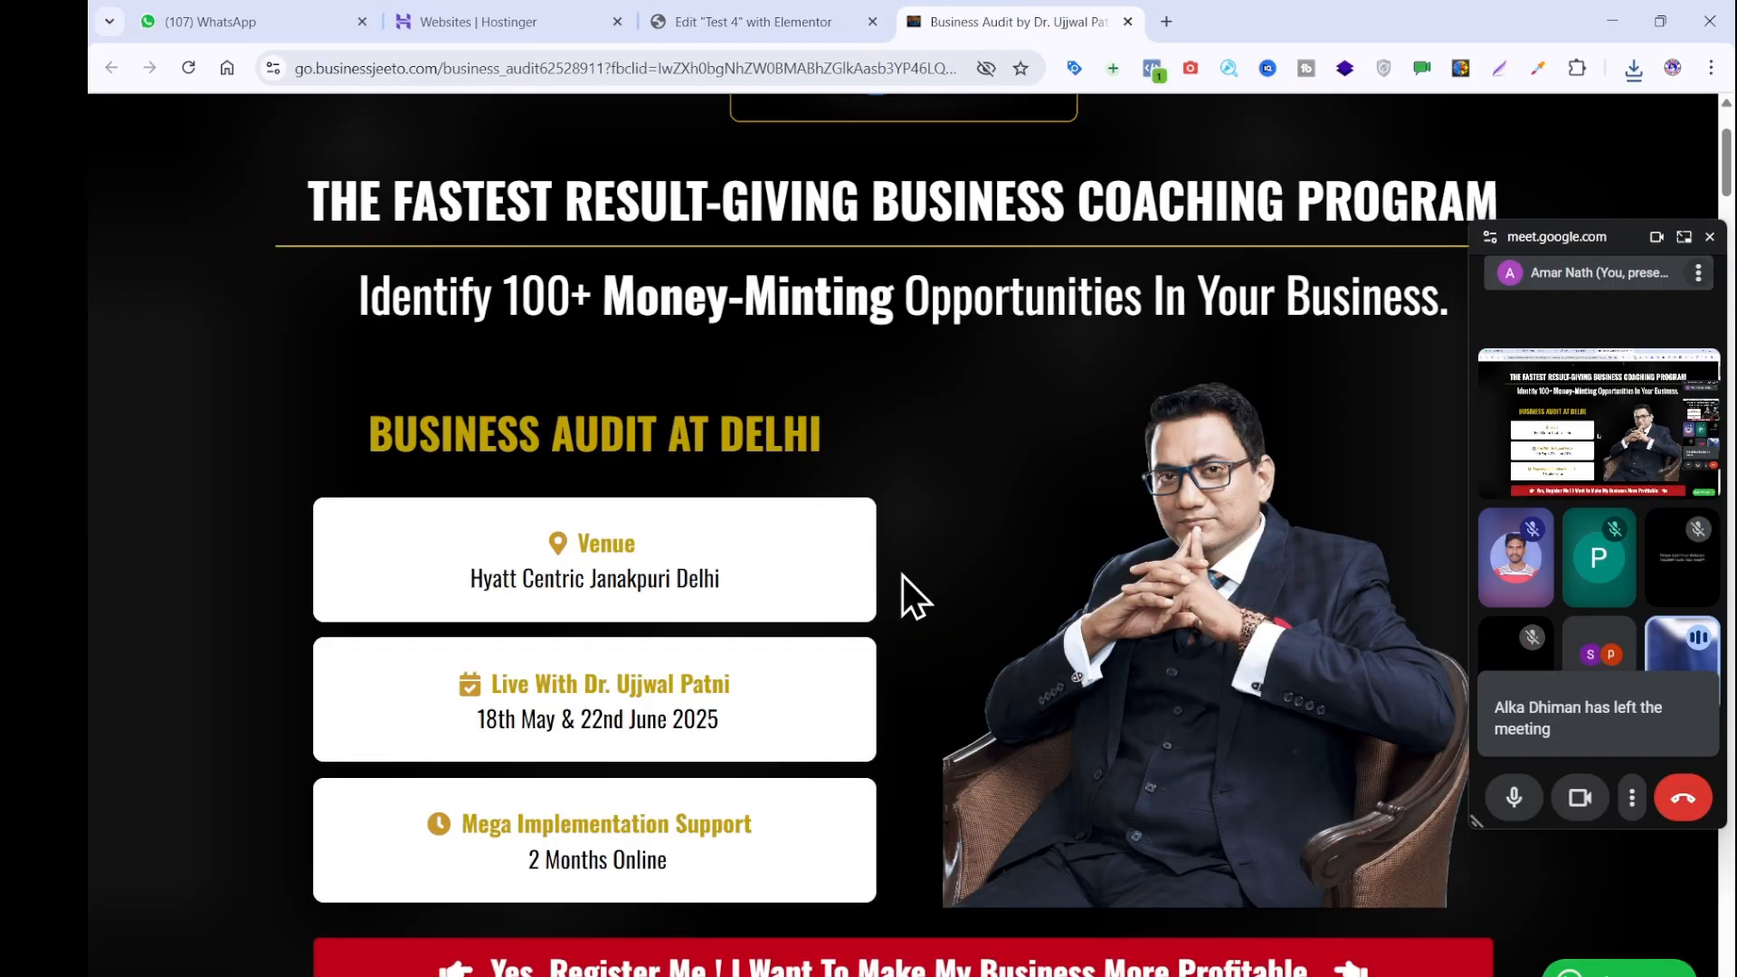
pyautogui.scroll(2, 902, 584)
pyautogui.moveTo(282, 430); pyautogui.dragTo(1631, 400)
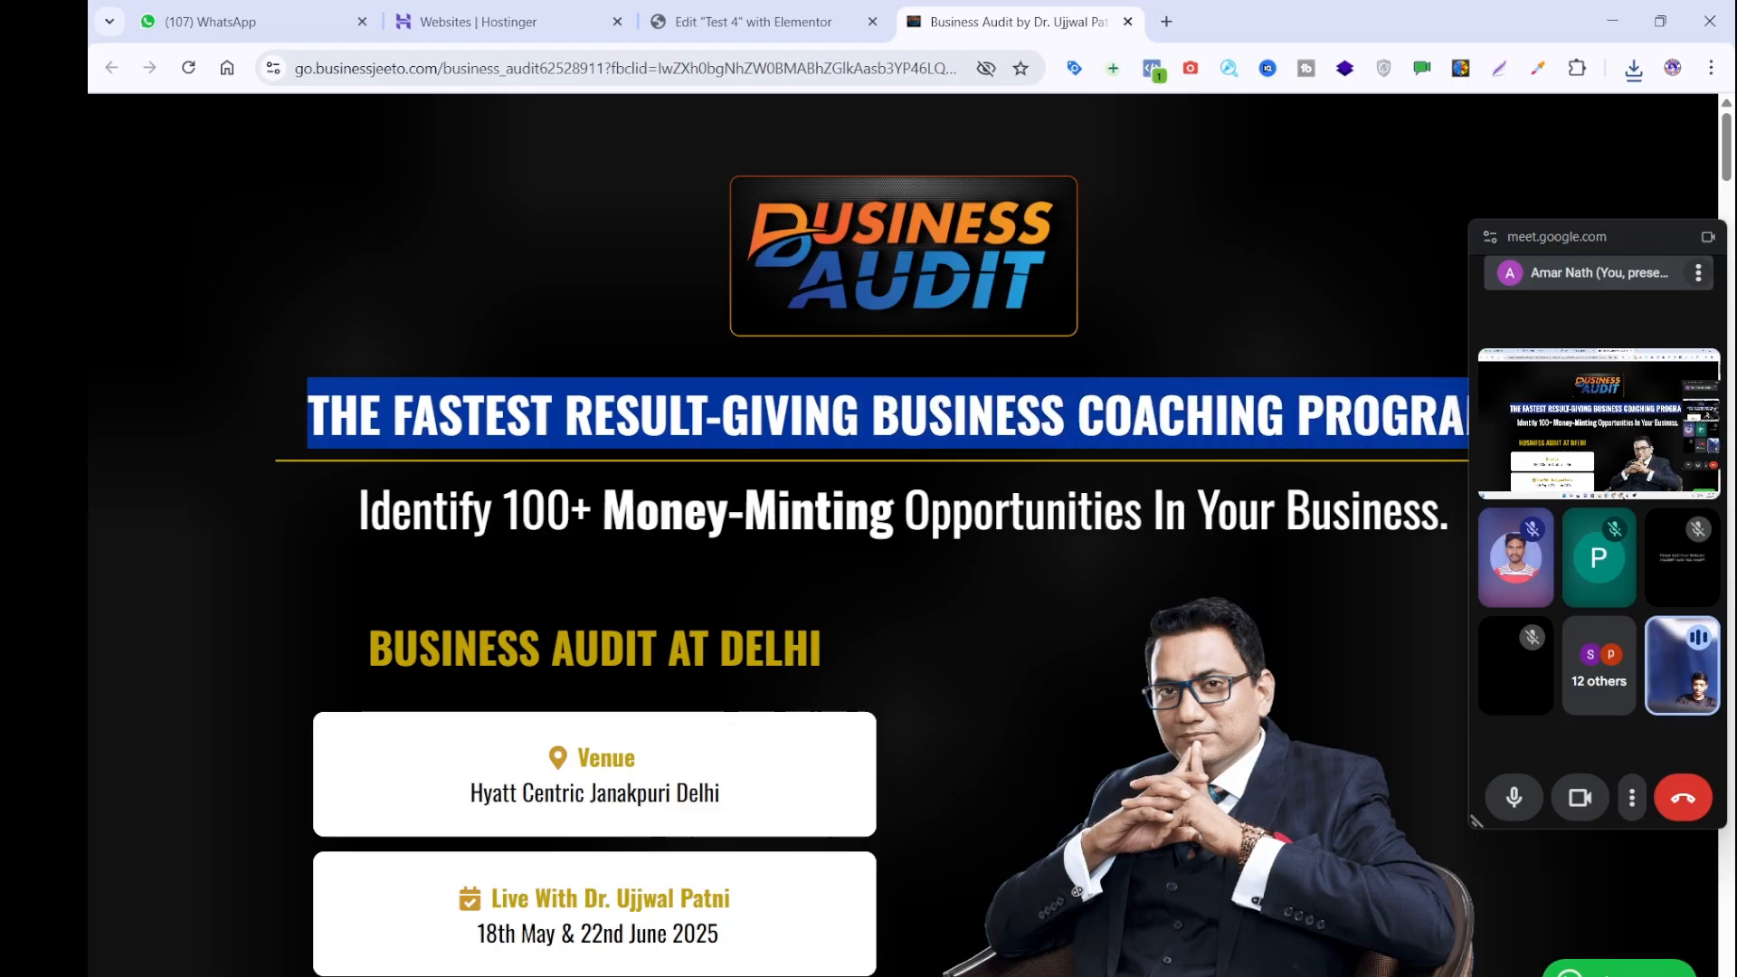
pyautogui.moveTo(1053, 976)
pyautogui.click(678, 976)
pyautogui.click(878, 571)
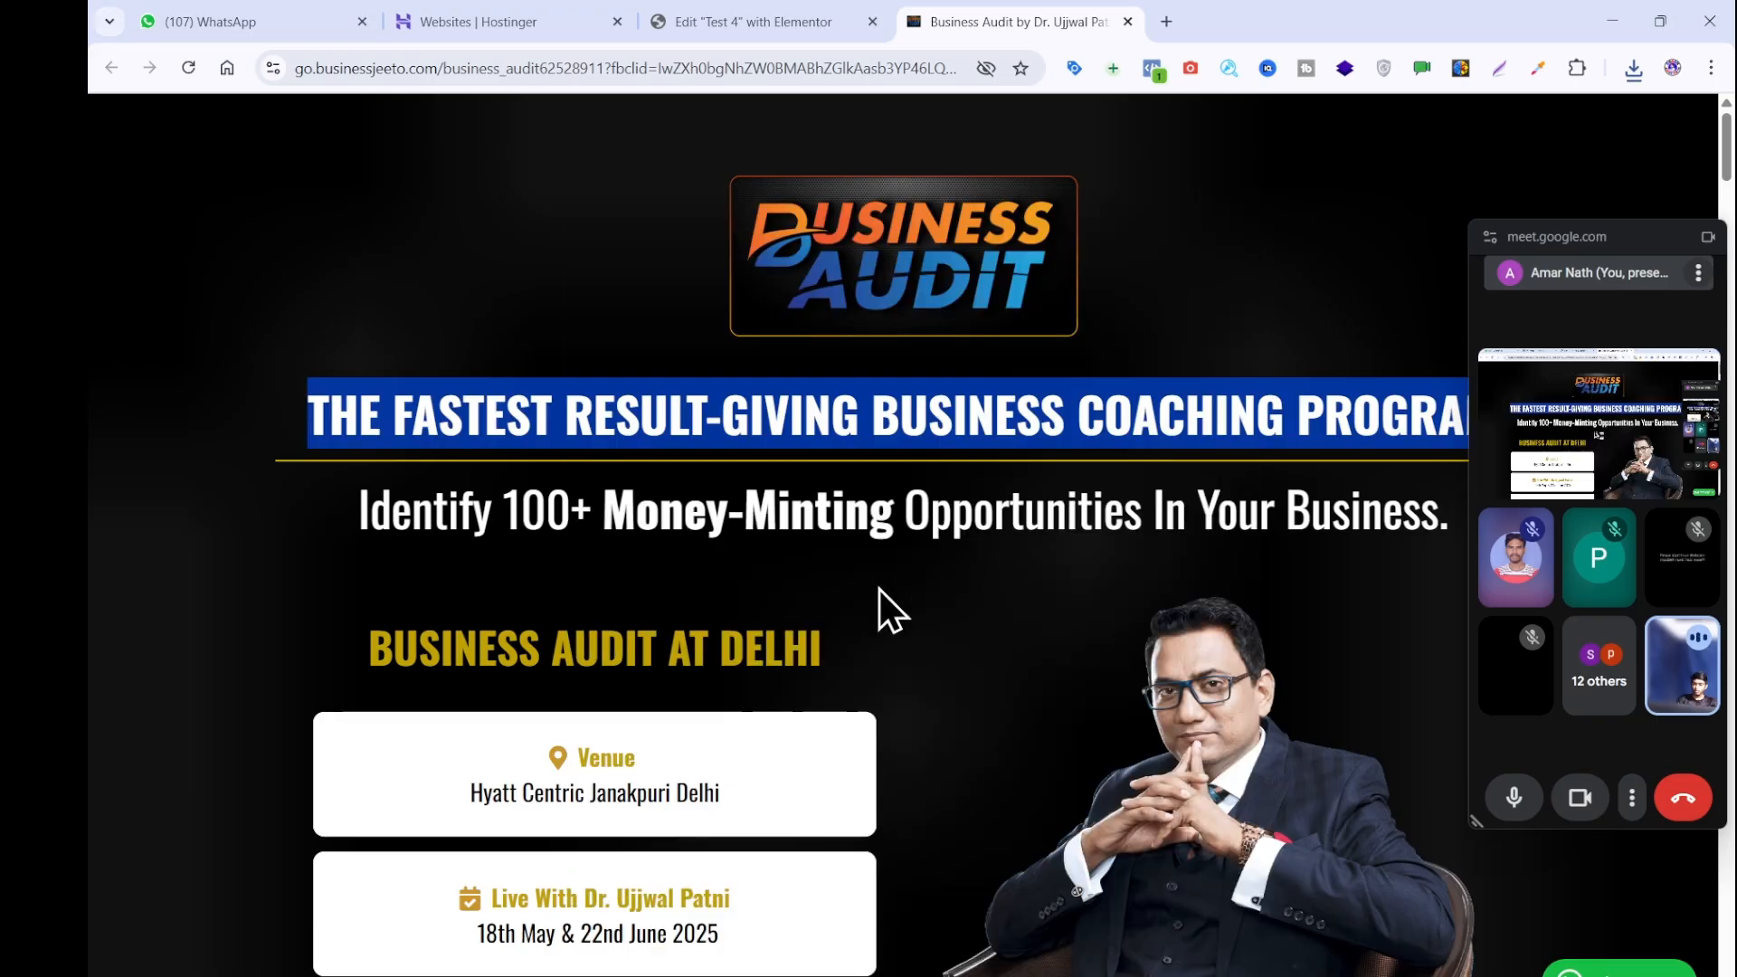
pyautogui.write('The Fastest Result-Giving Business Coaching Program')
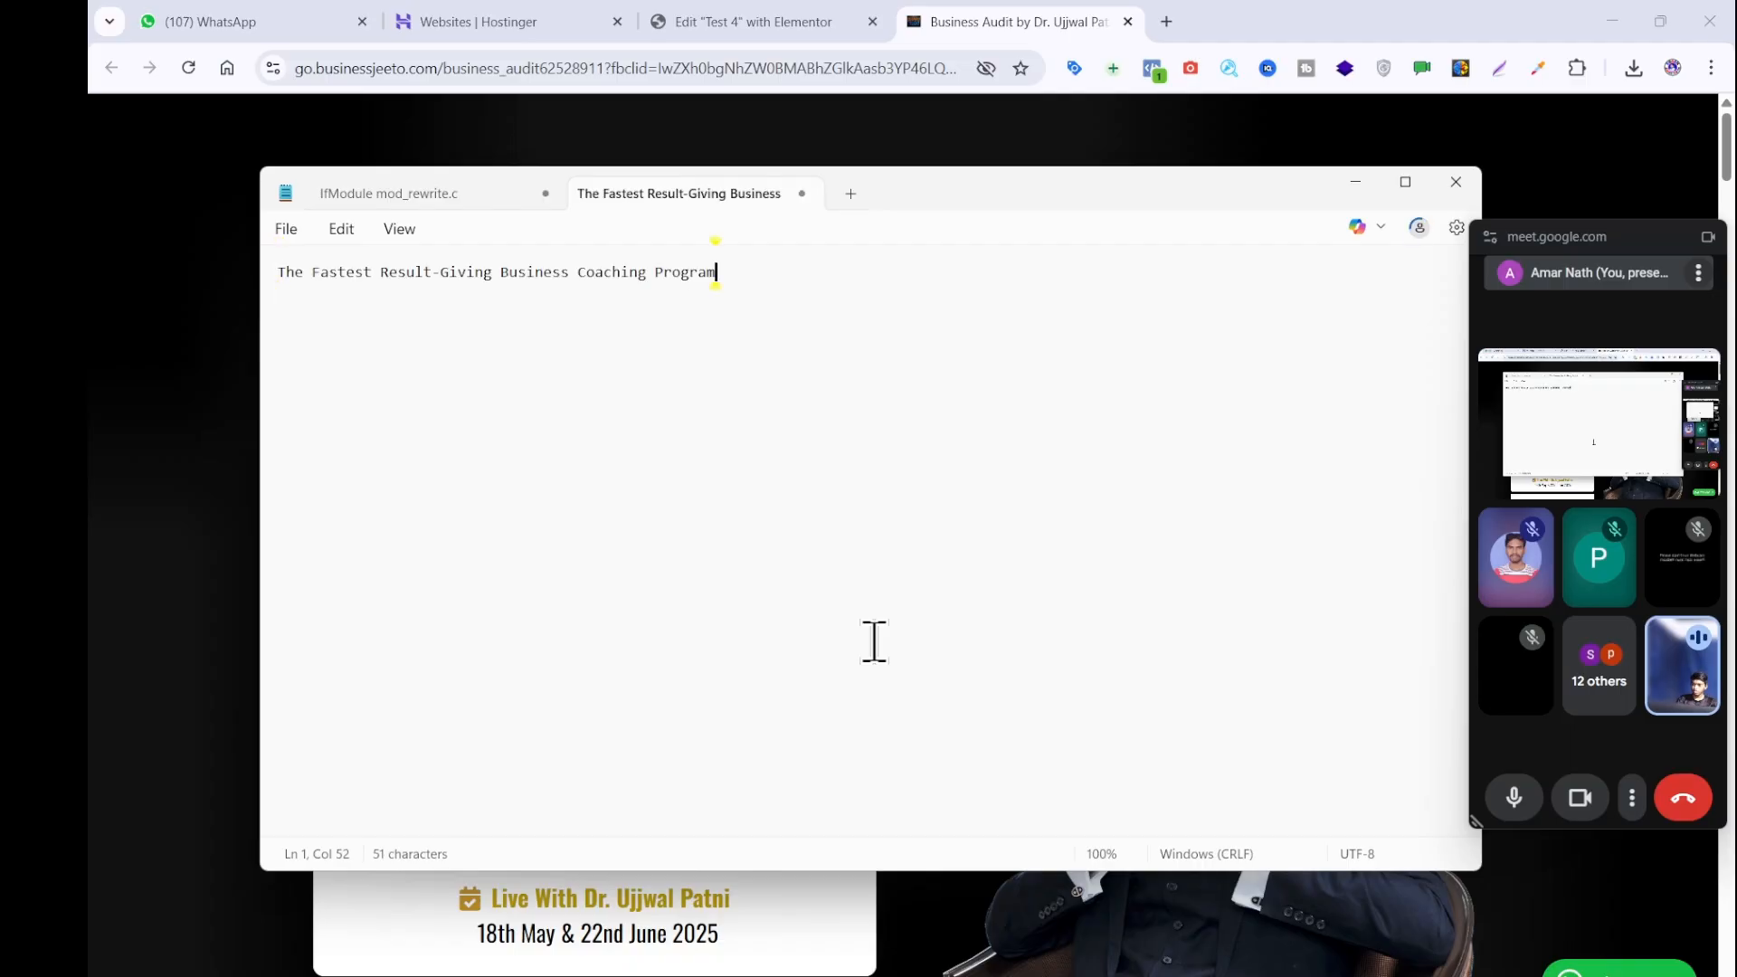
pyautogui.hotkey('ctrl', 'a')
pyautogui.press('BackSpace')
# In the Elementor editor, add a Heading widget below the logo with the title "The Fastest Result-Giving Business Coaching Program".
pyautogui.click(669, 9)
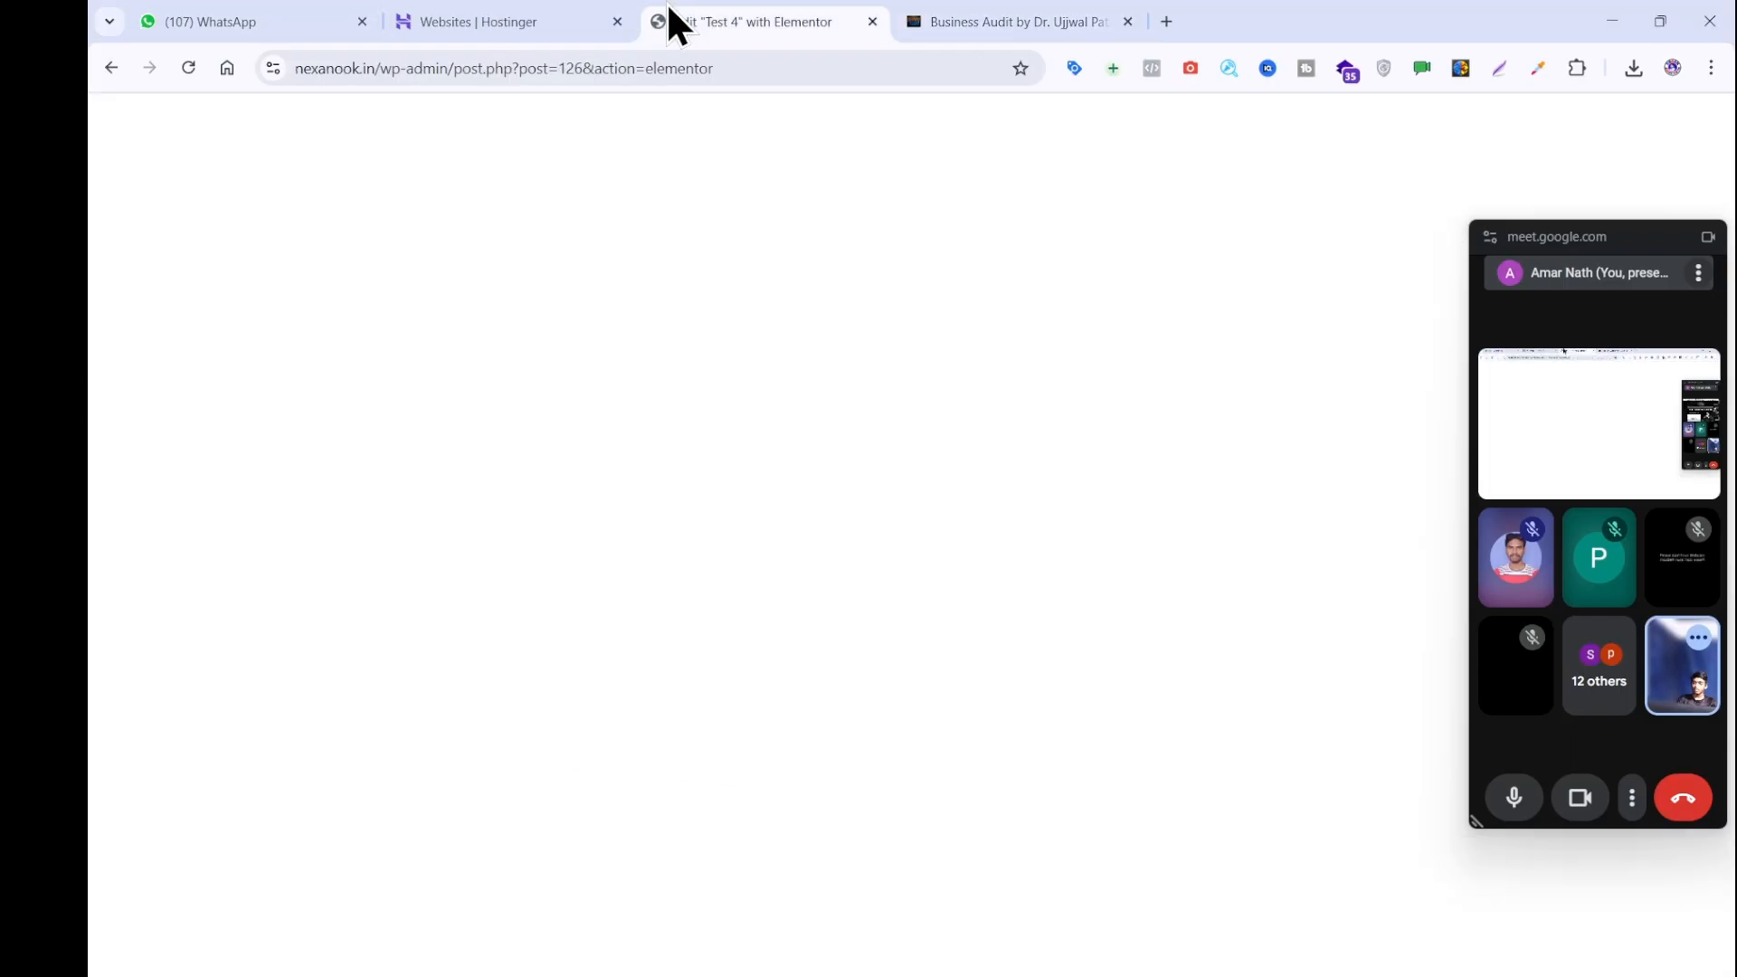
pyautogui.moveTo(151, 589); pyautogui.dragTo(903, 377)
pyautogui.click(304, 402)
pyautogui.hotkey('ctrl', 'a')
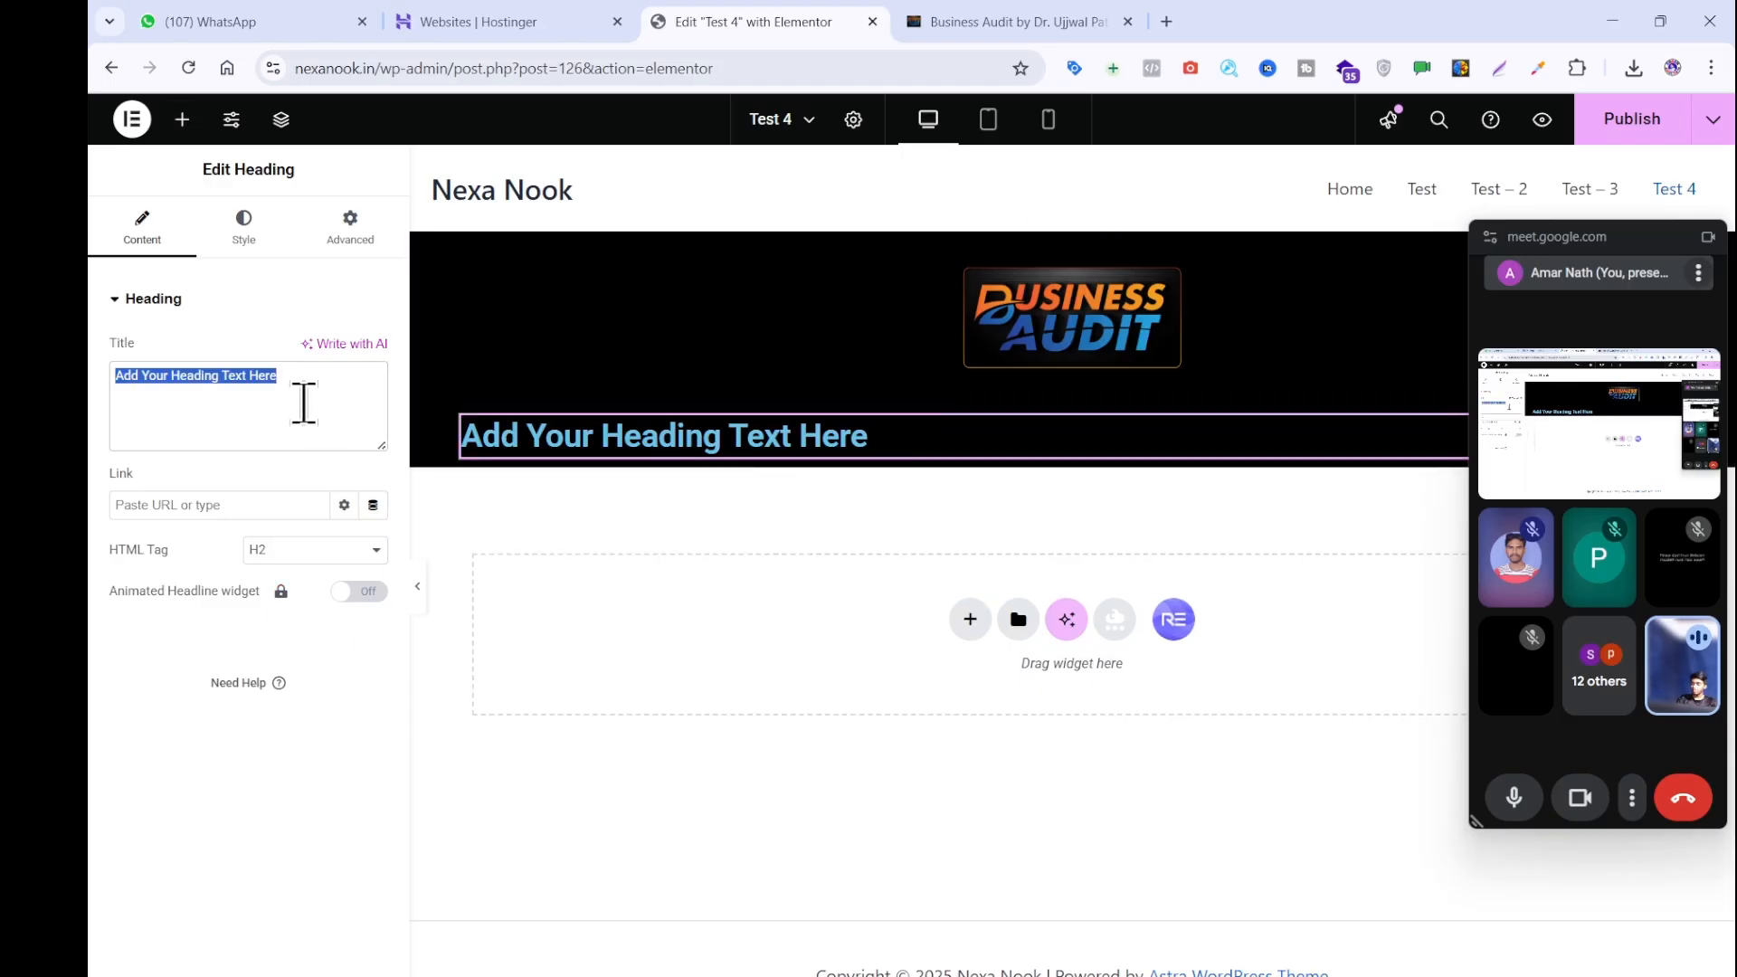
pyautogui.write('The Fastest Result-Giving Business Coaching Program')
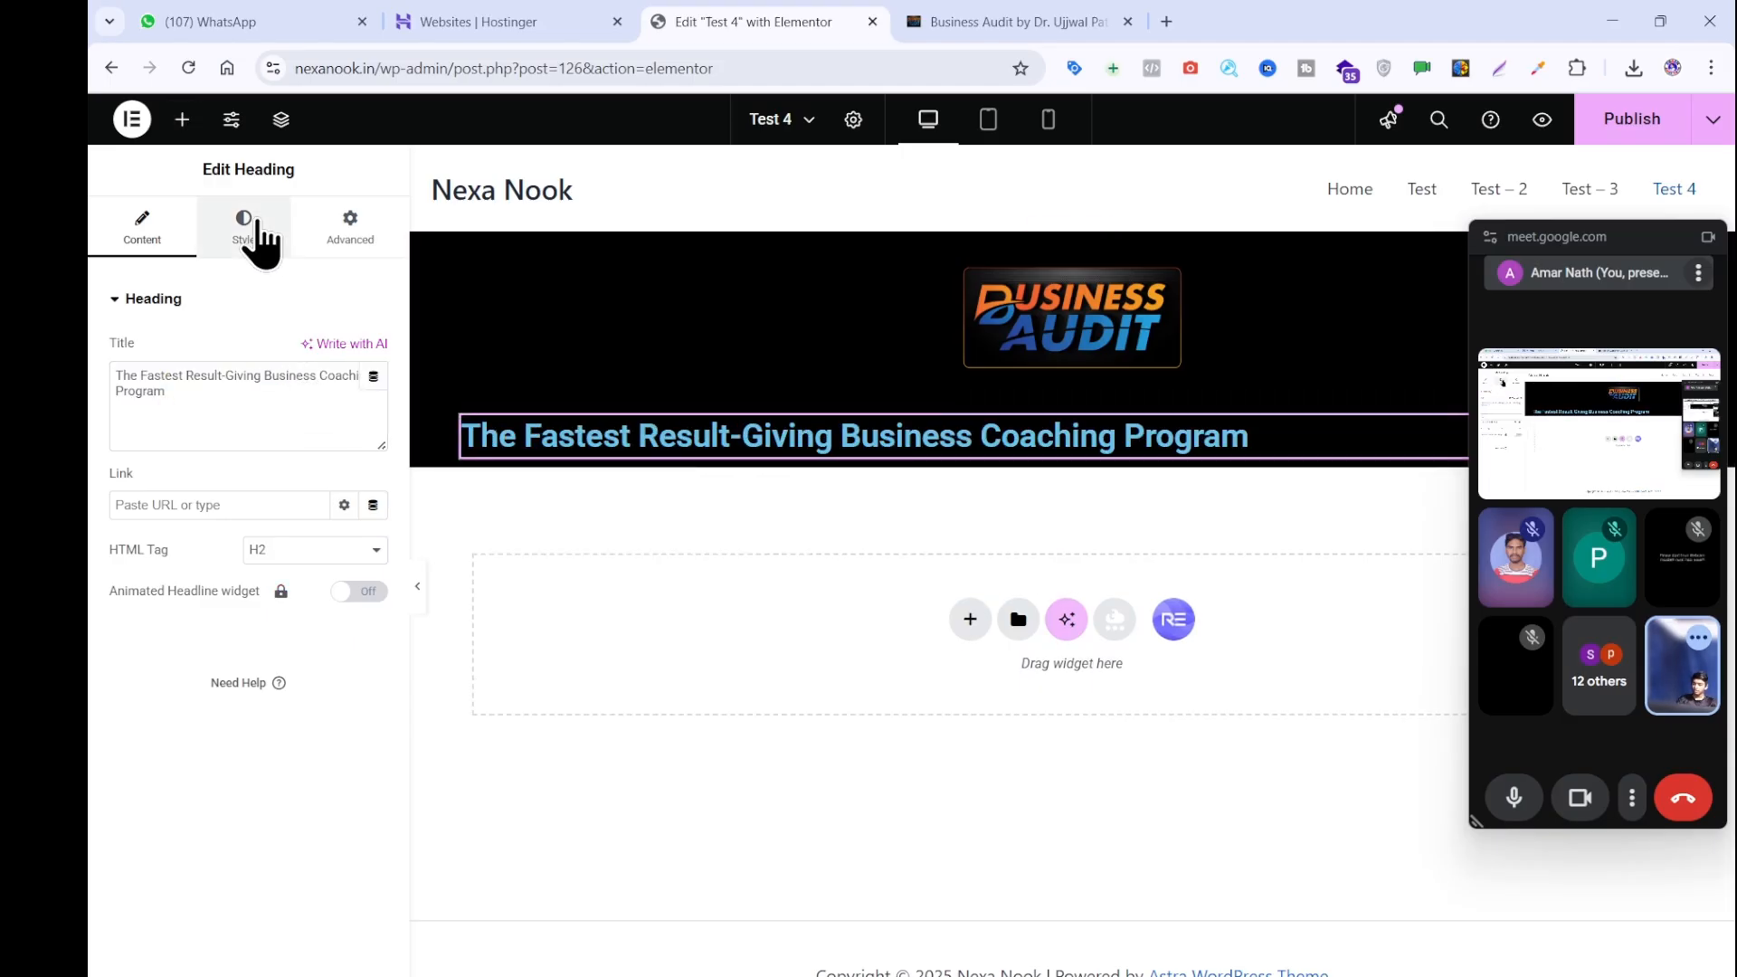
# Center the heading and set its typography family to Nunito.
pyautogui.click(261, 242)
pyautogui.click(316, 355)
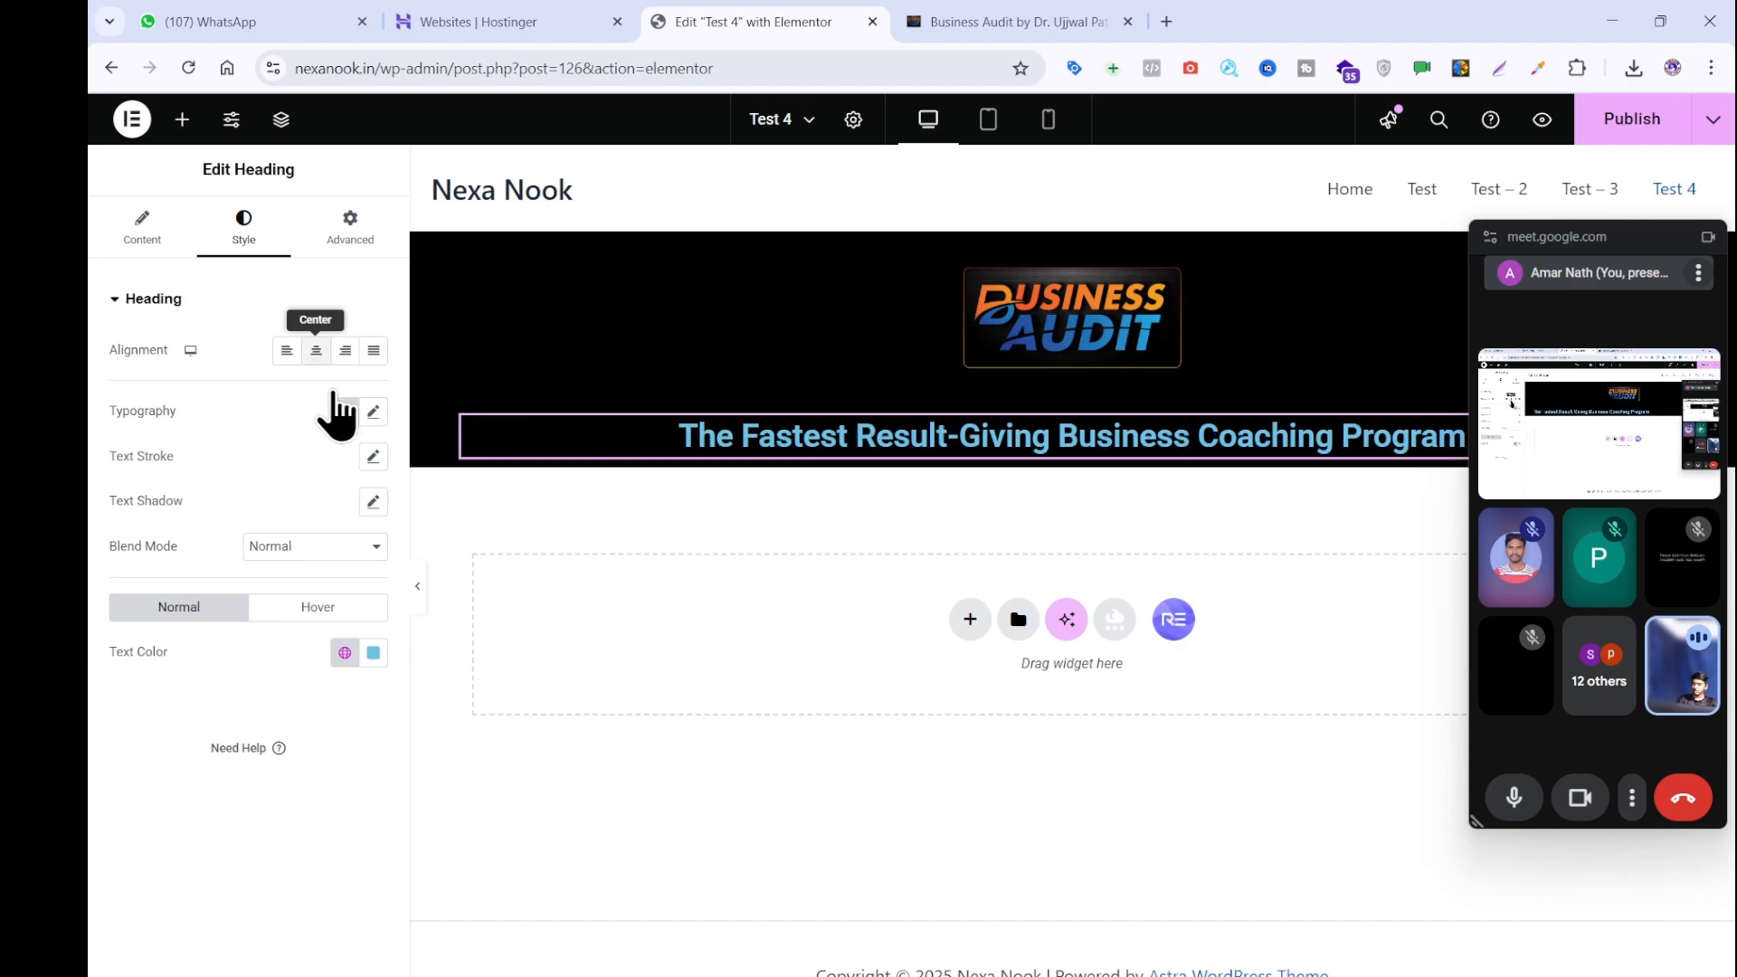
pyautogui.click(374, 413)
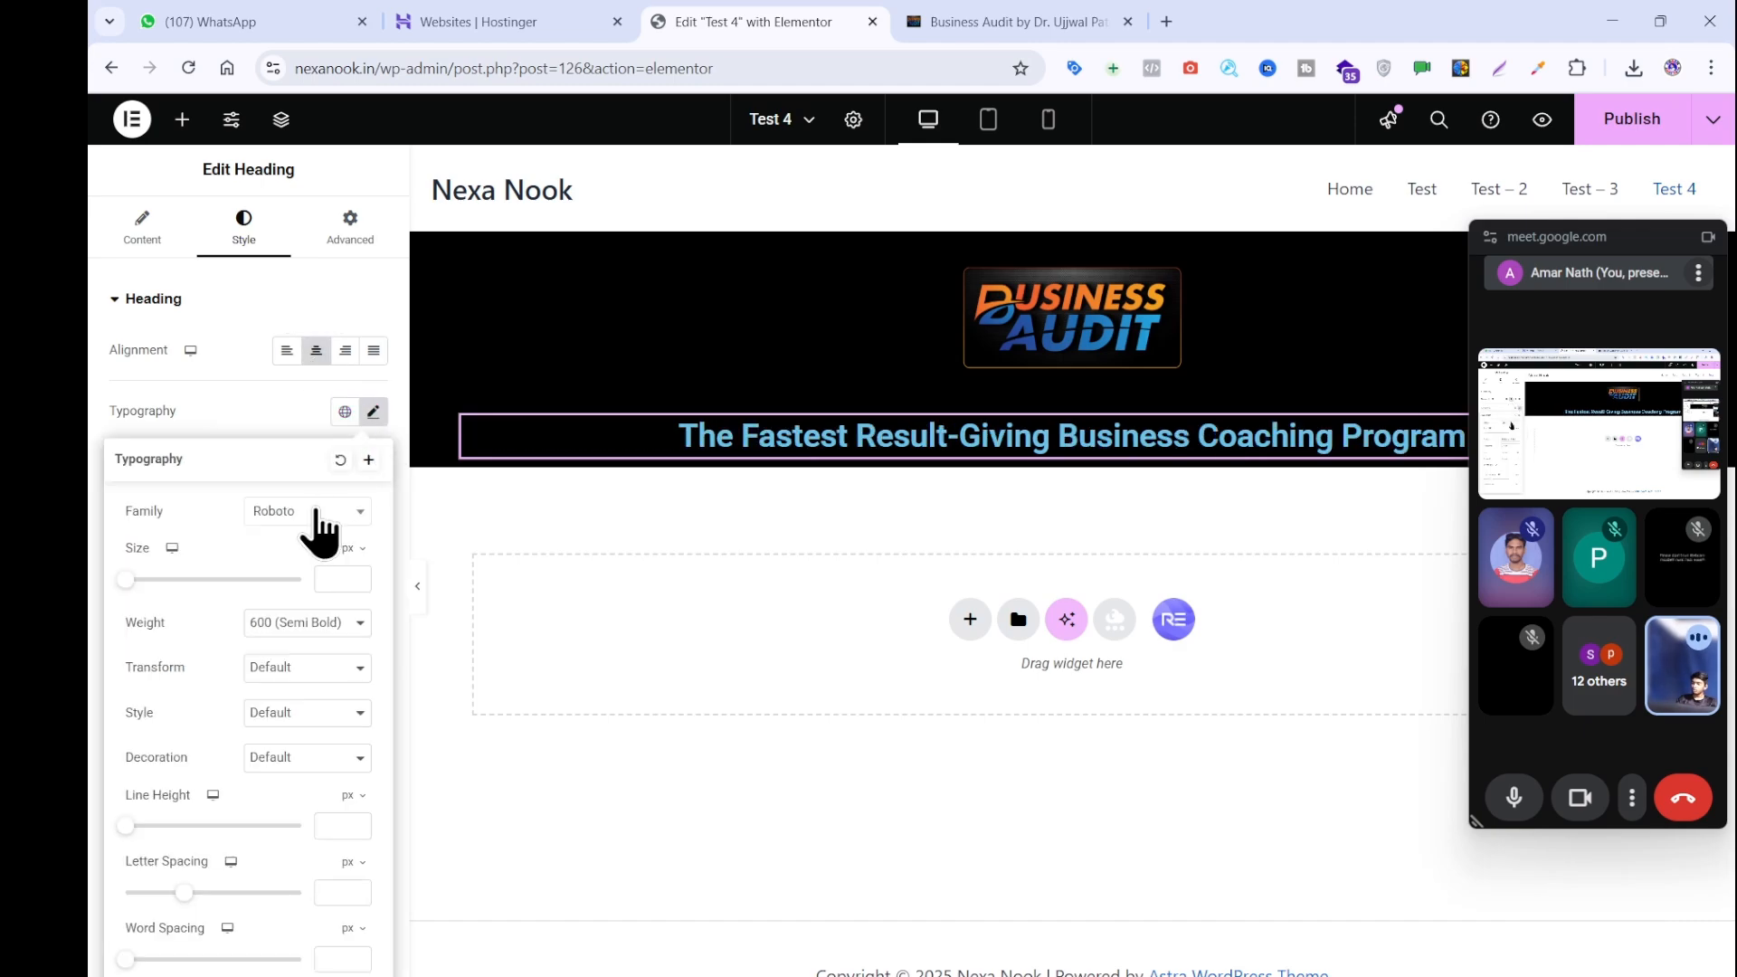
pyautogui.click(316, 512)
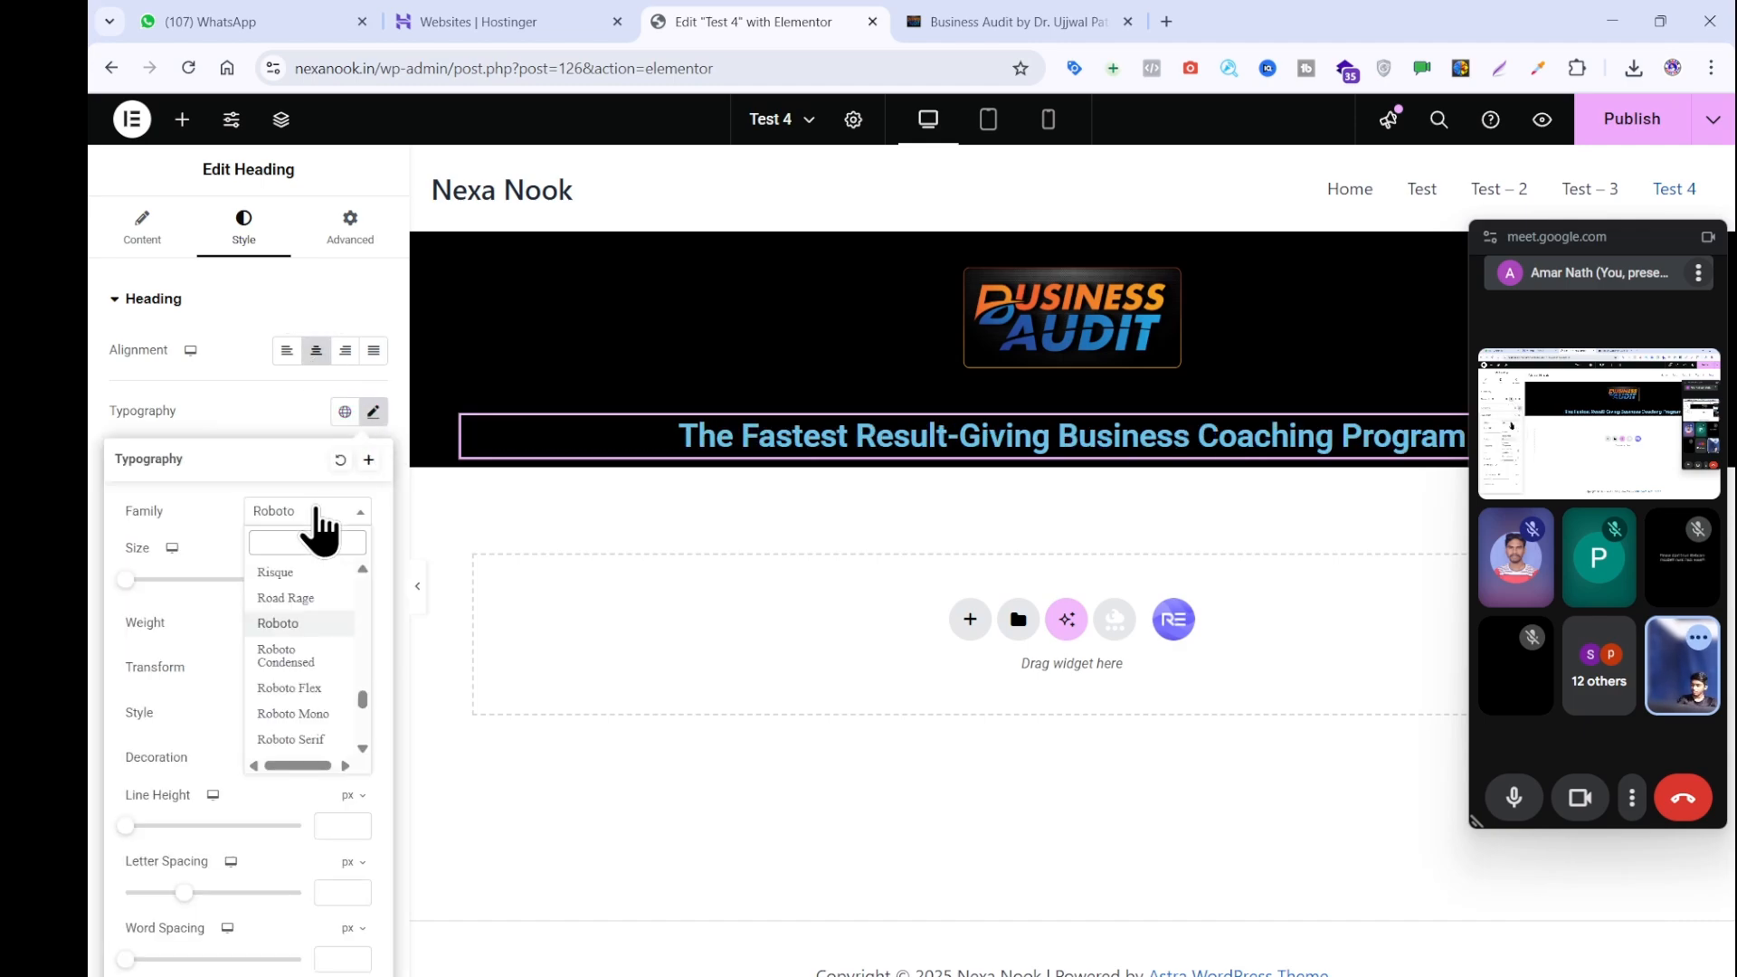
pyautogui.write('un')
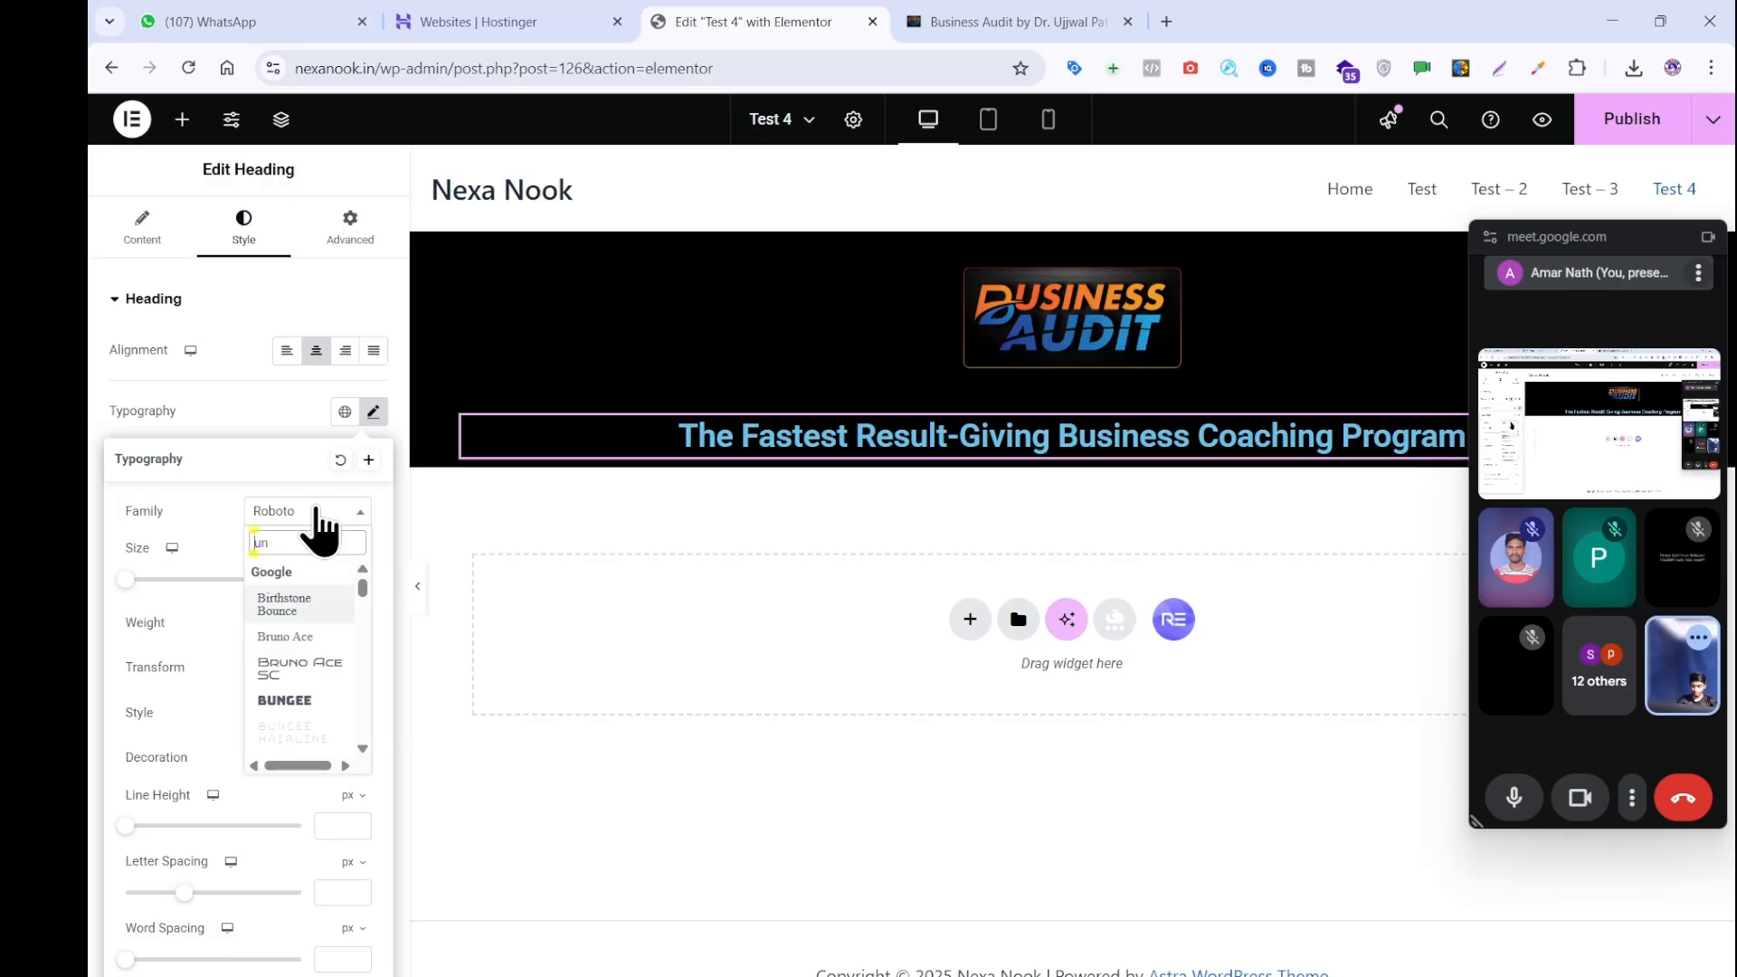
pyautogui.write('n')
pyautogui.click(273, 625)
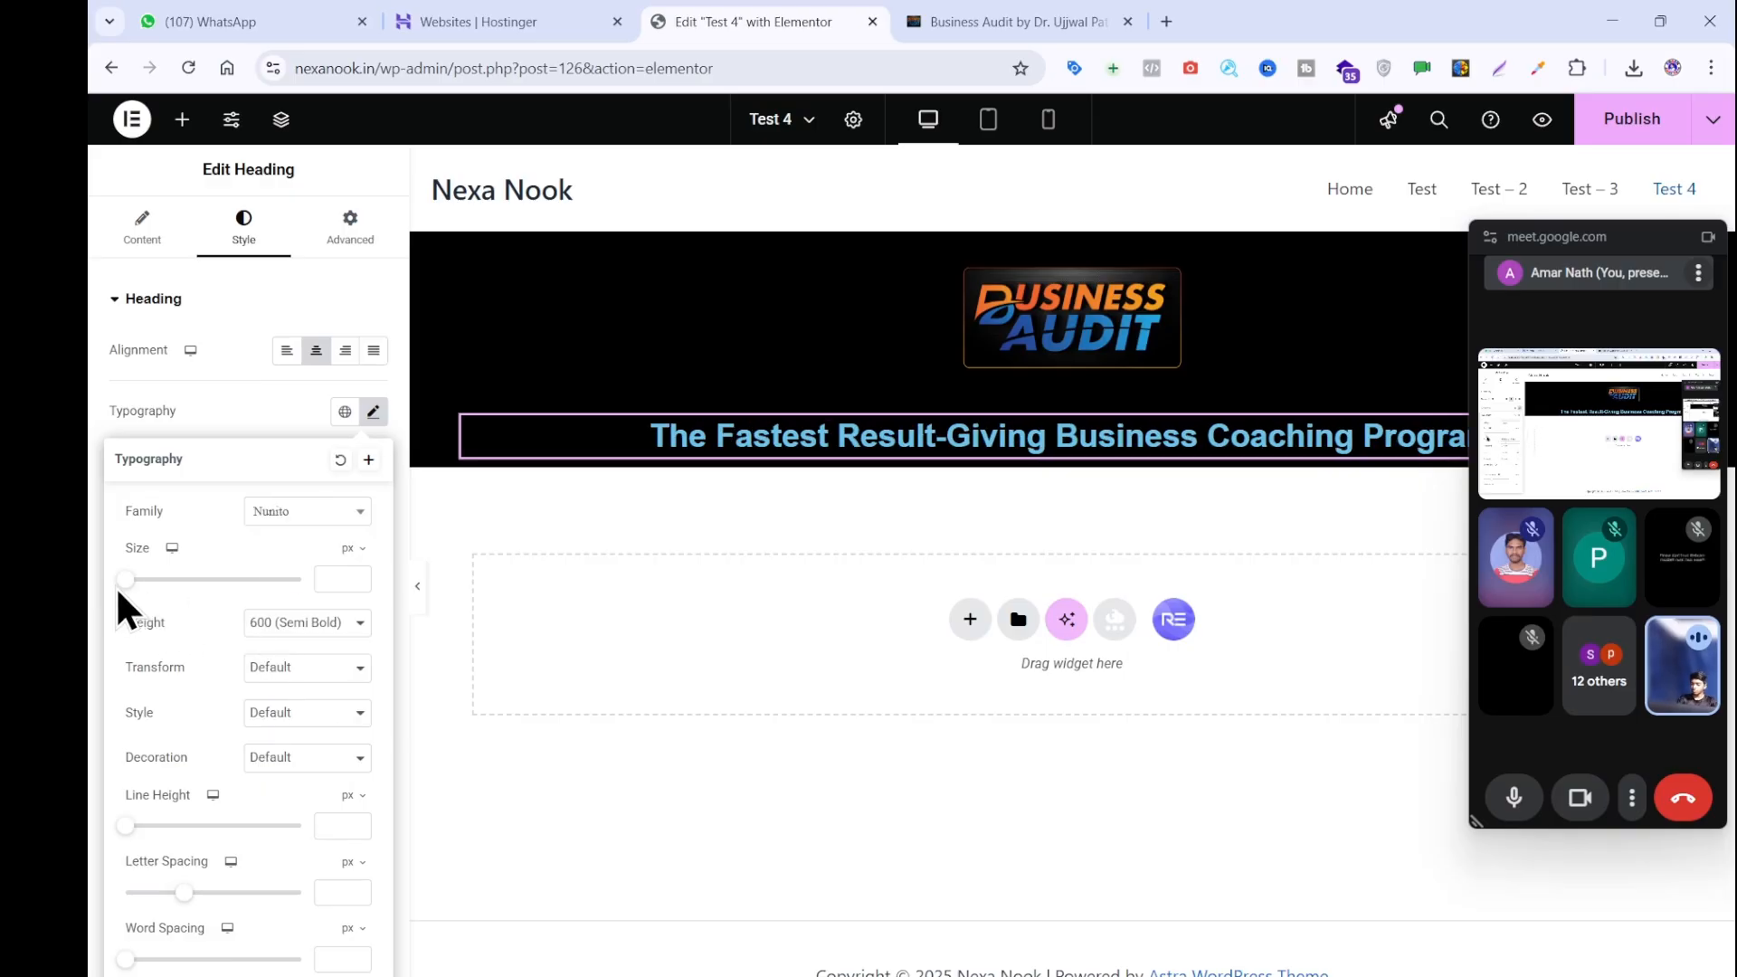
# Set the heading's font size to 40 px and its weight to 700 (Bold), checking the Business Audit page's heading for reference.
pyautogui.moveTo(127, 582); pyautogui.dragTo(160, 588)
pyautogui.click(966, 20)
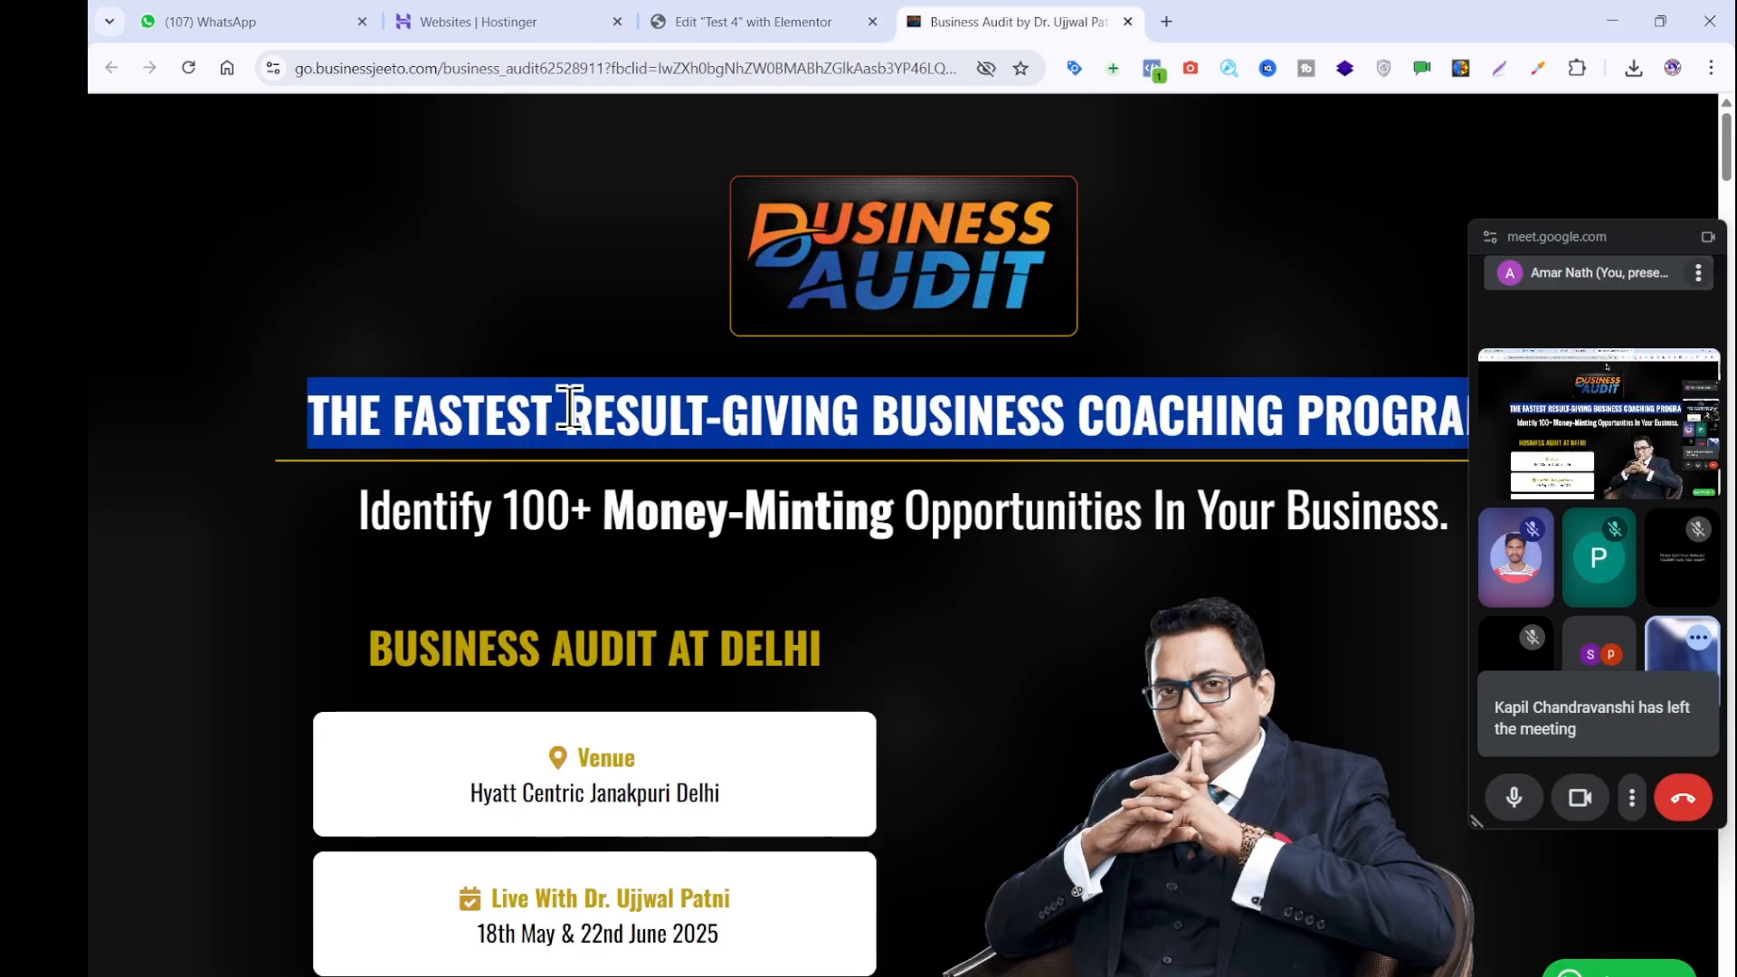
pyautogui.click(751, 22)
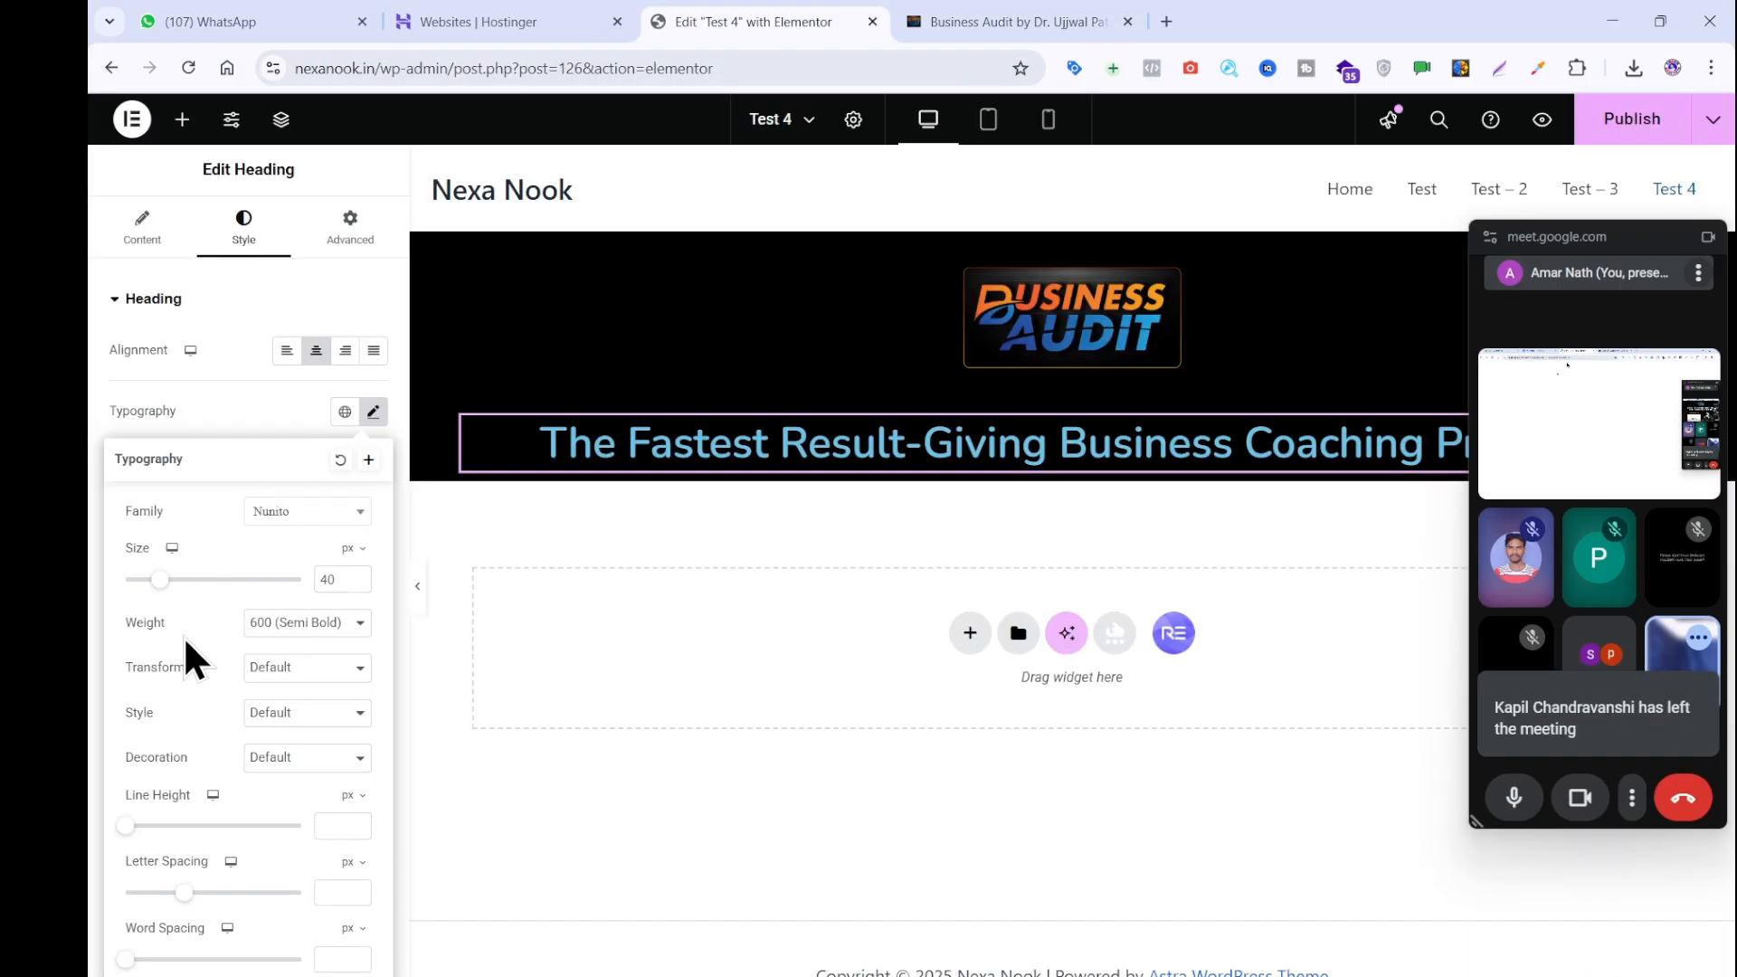
pyautogui.click(294, 622)
pyautogui.click(284, 805)
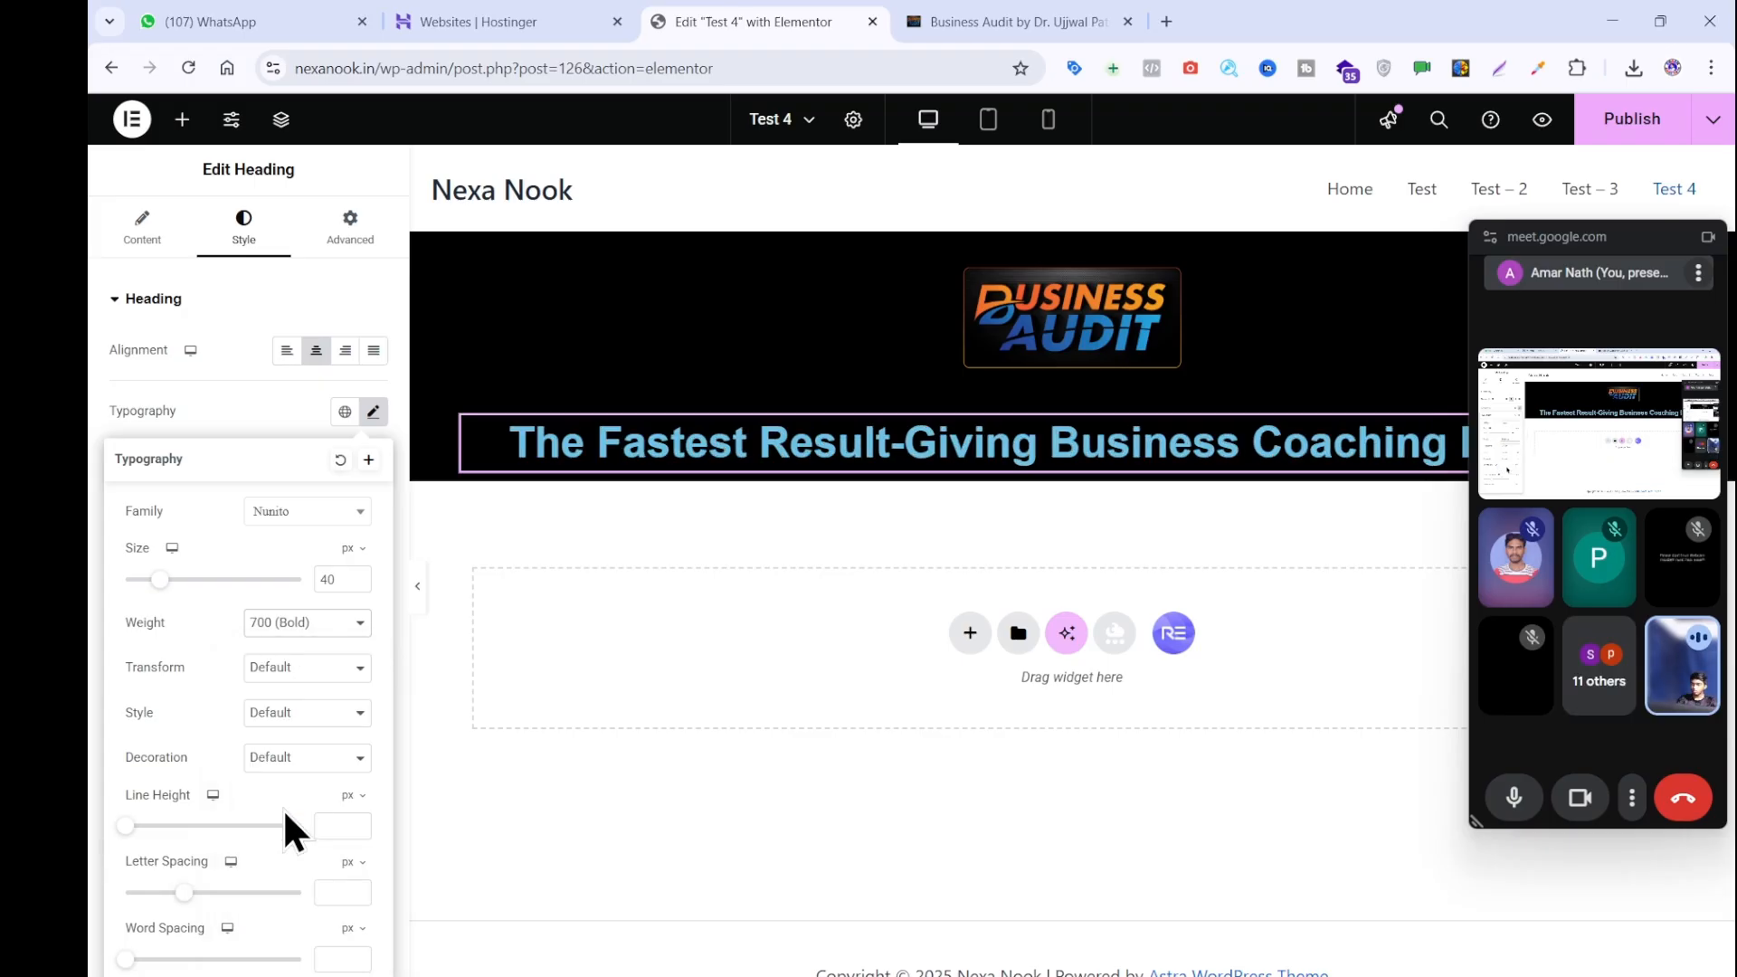
# Set the heading's text color to white and compare it with the heading on the Business Audit page.
pyautogui.click(250, 381)
pyautogui.click(369, 668)
pyautogui.moveTo(371, 758); pyautogui.dragTo(121, 644)
pyautogui.click(145, 729)
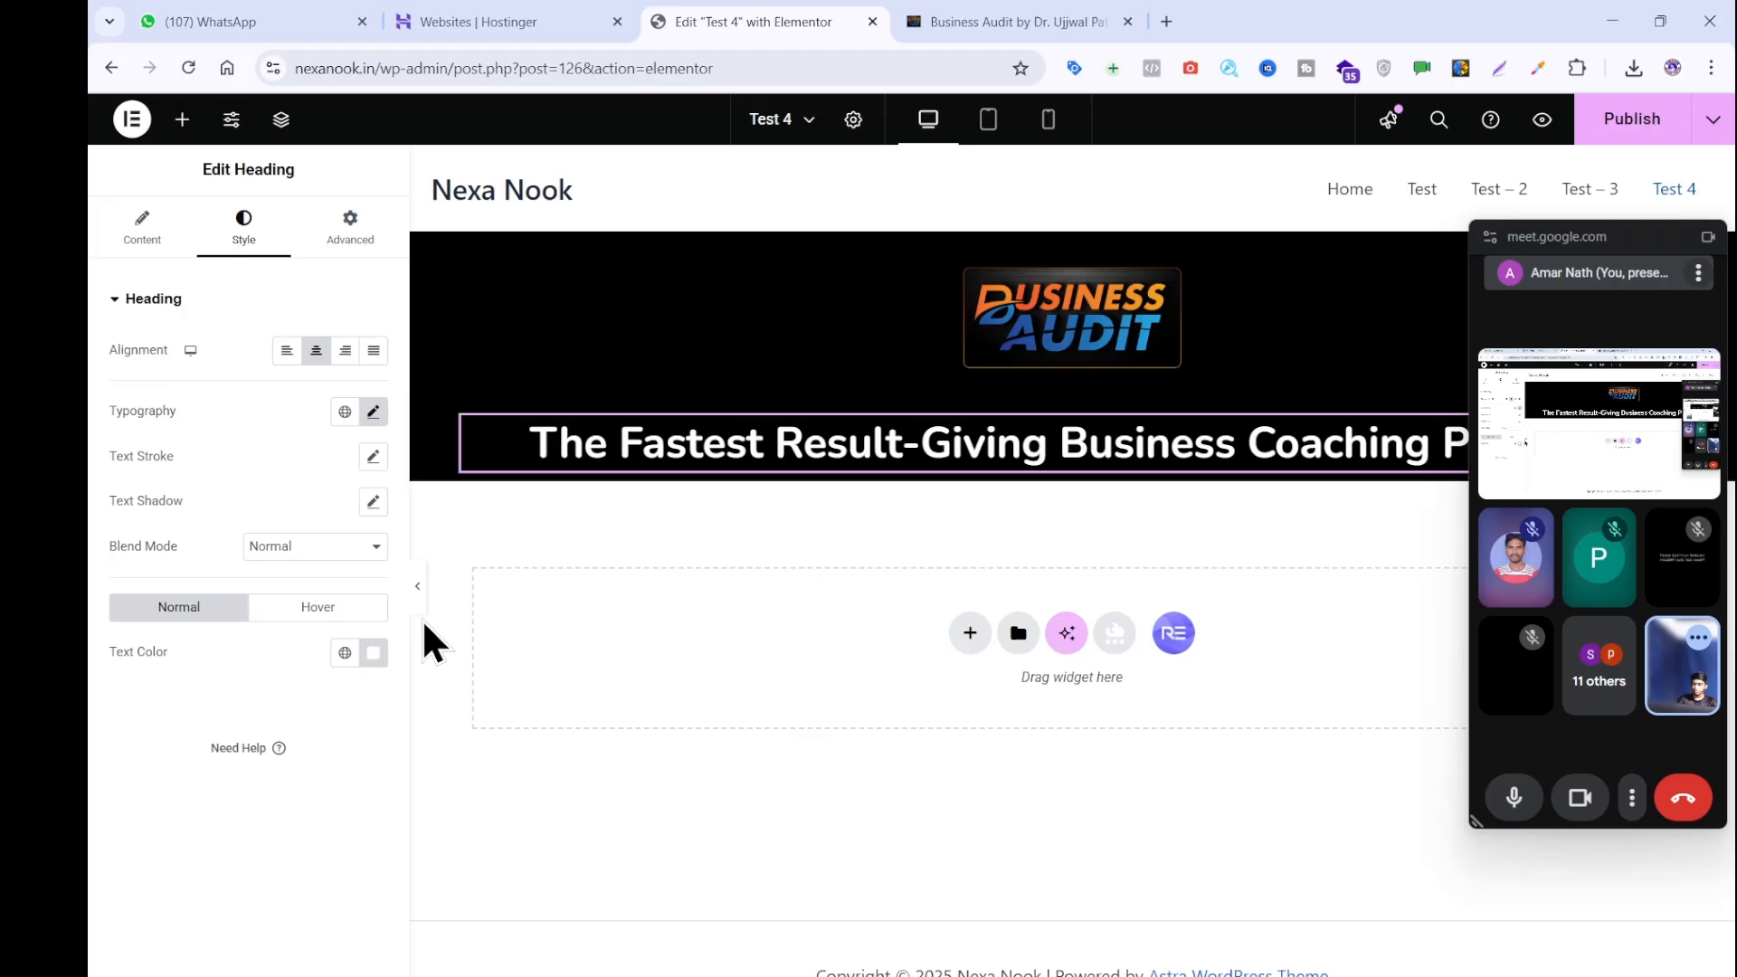
pyautogui.click(975, 10)
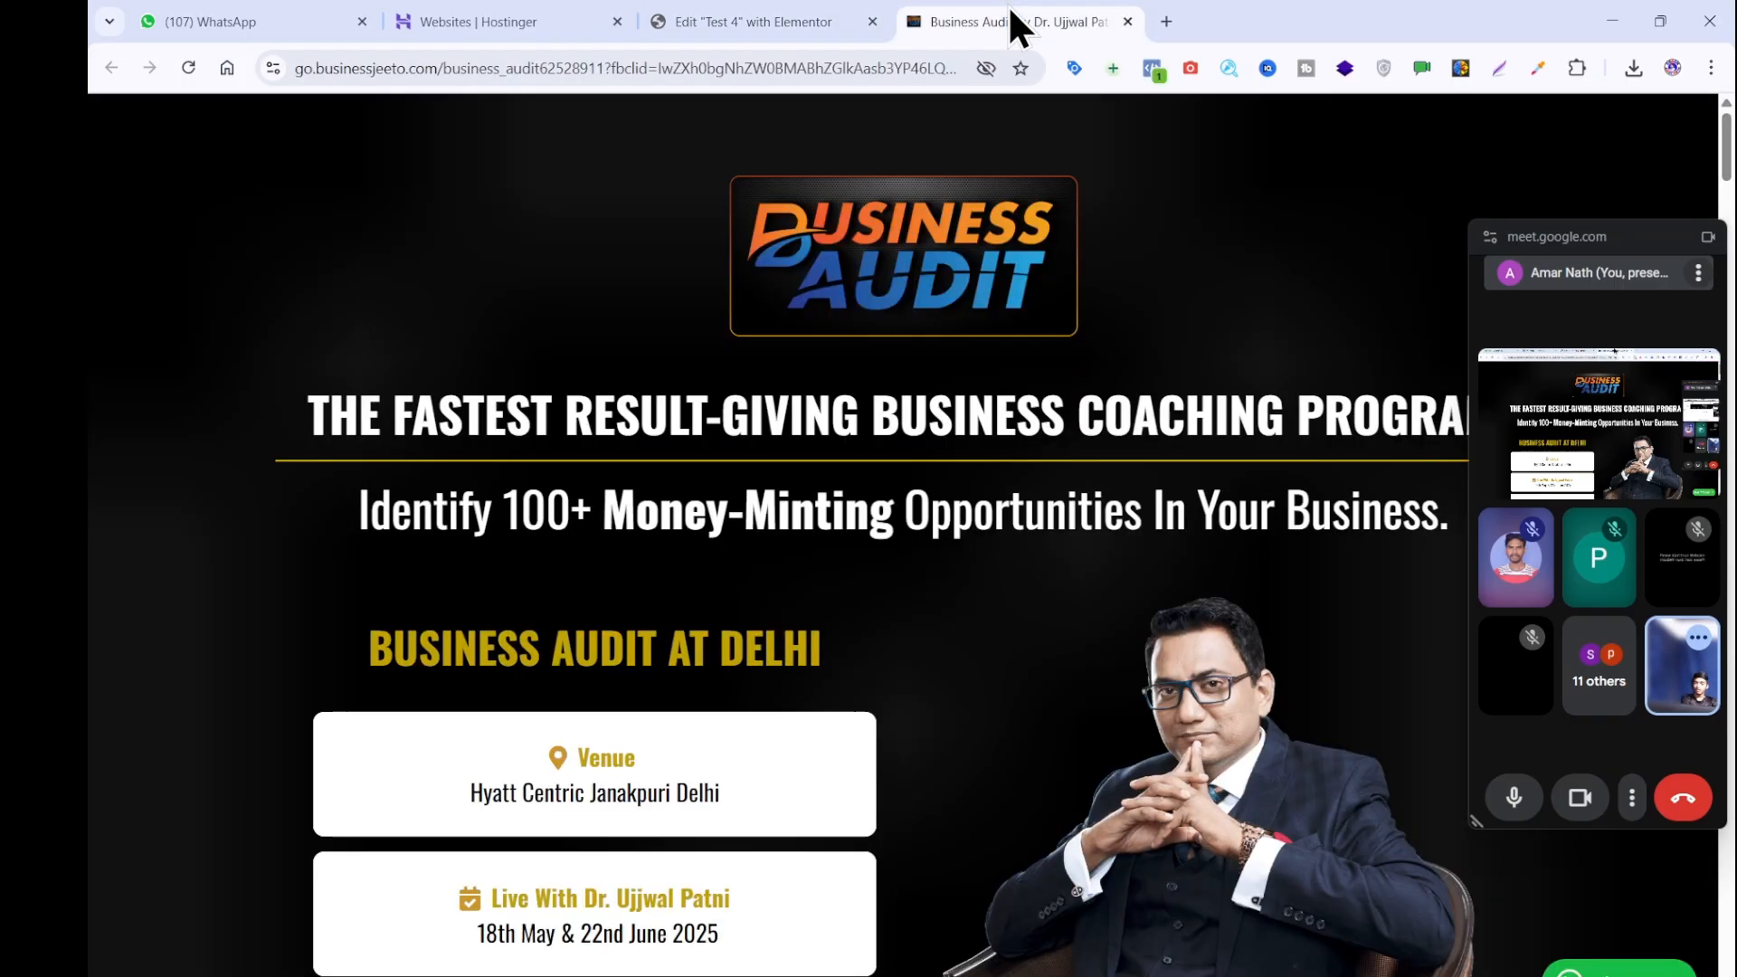
pyautogui.click(806, 18)
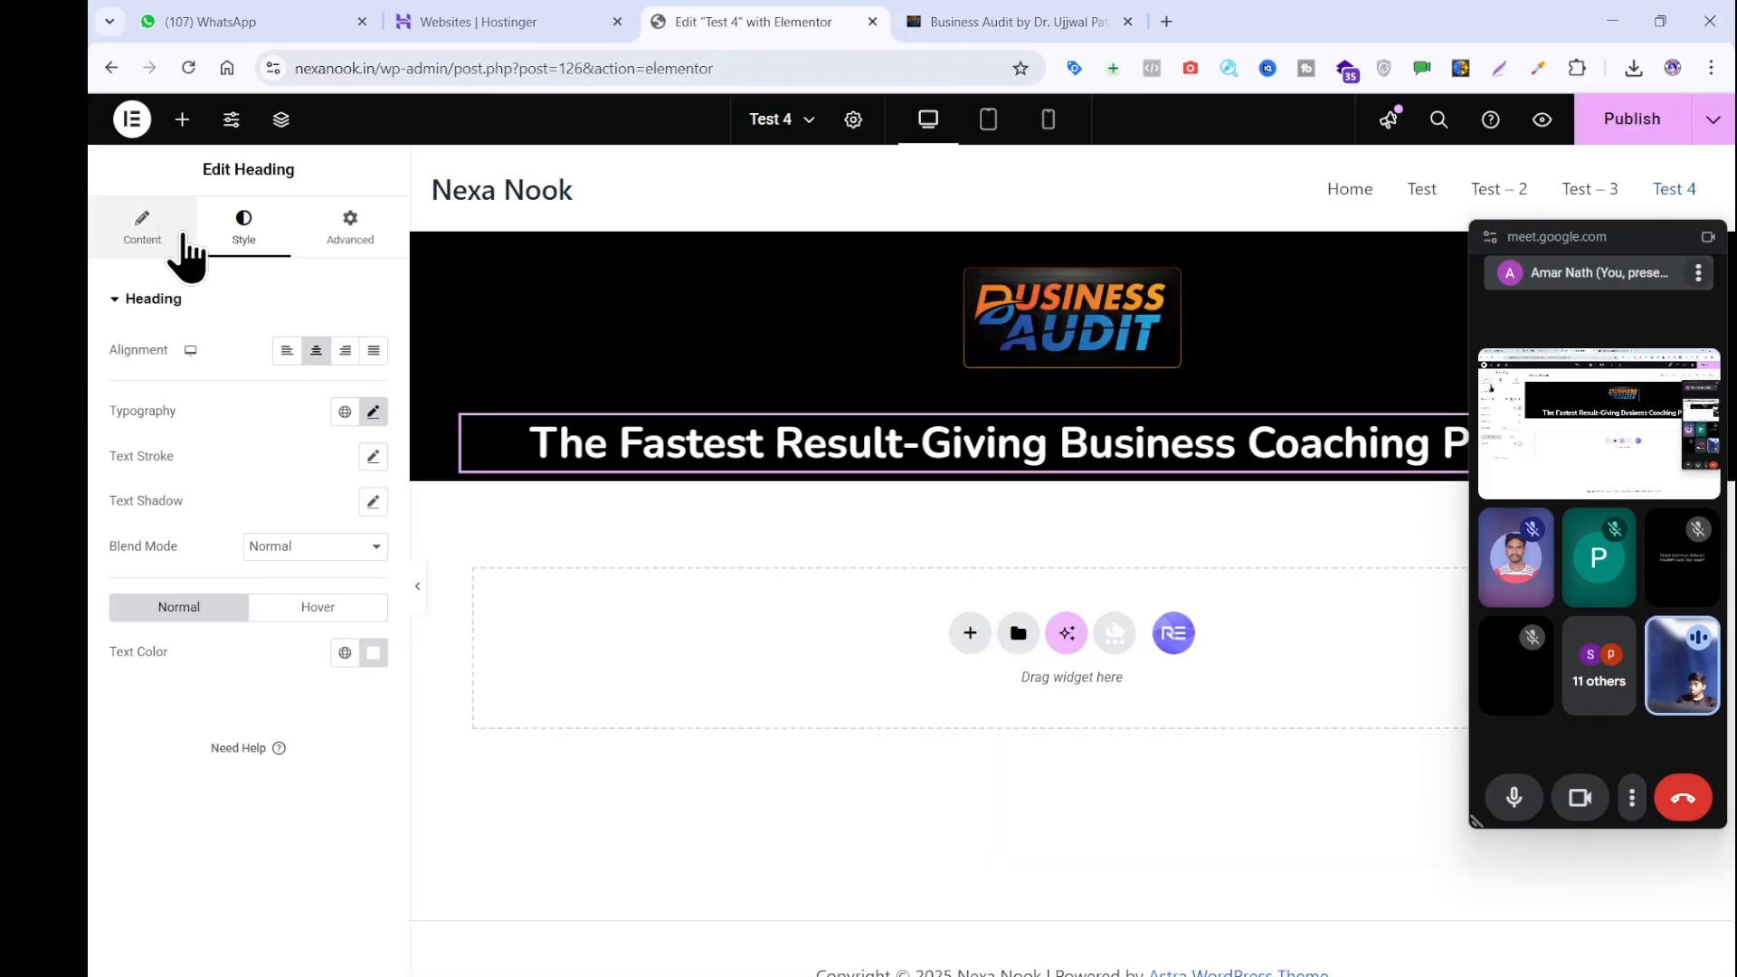
# Find a Divider widget by searching for "line", add it below the heading with centered alignment, and open its style settings.
pyautogui.click(145, 230)
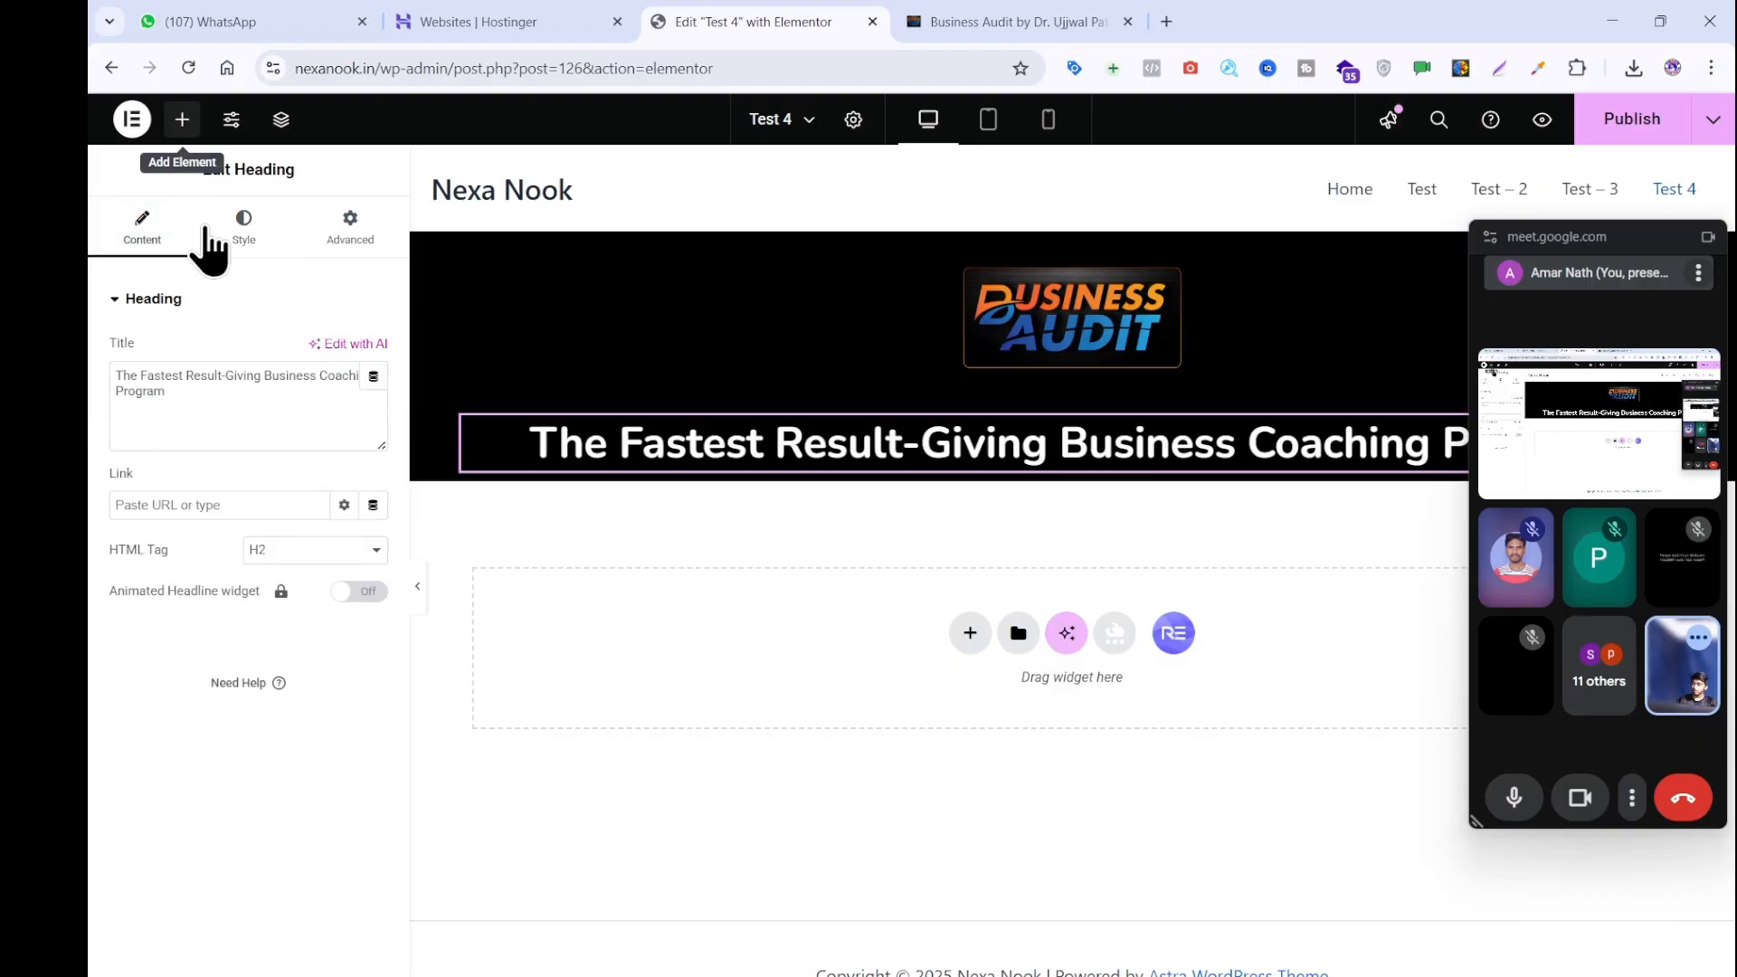
pyautogui.click(182, 121)
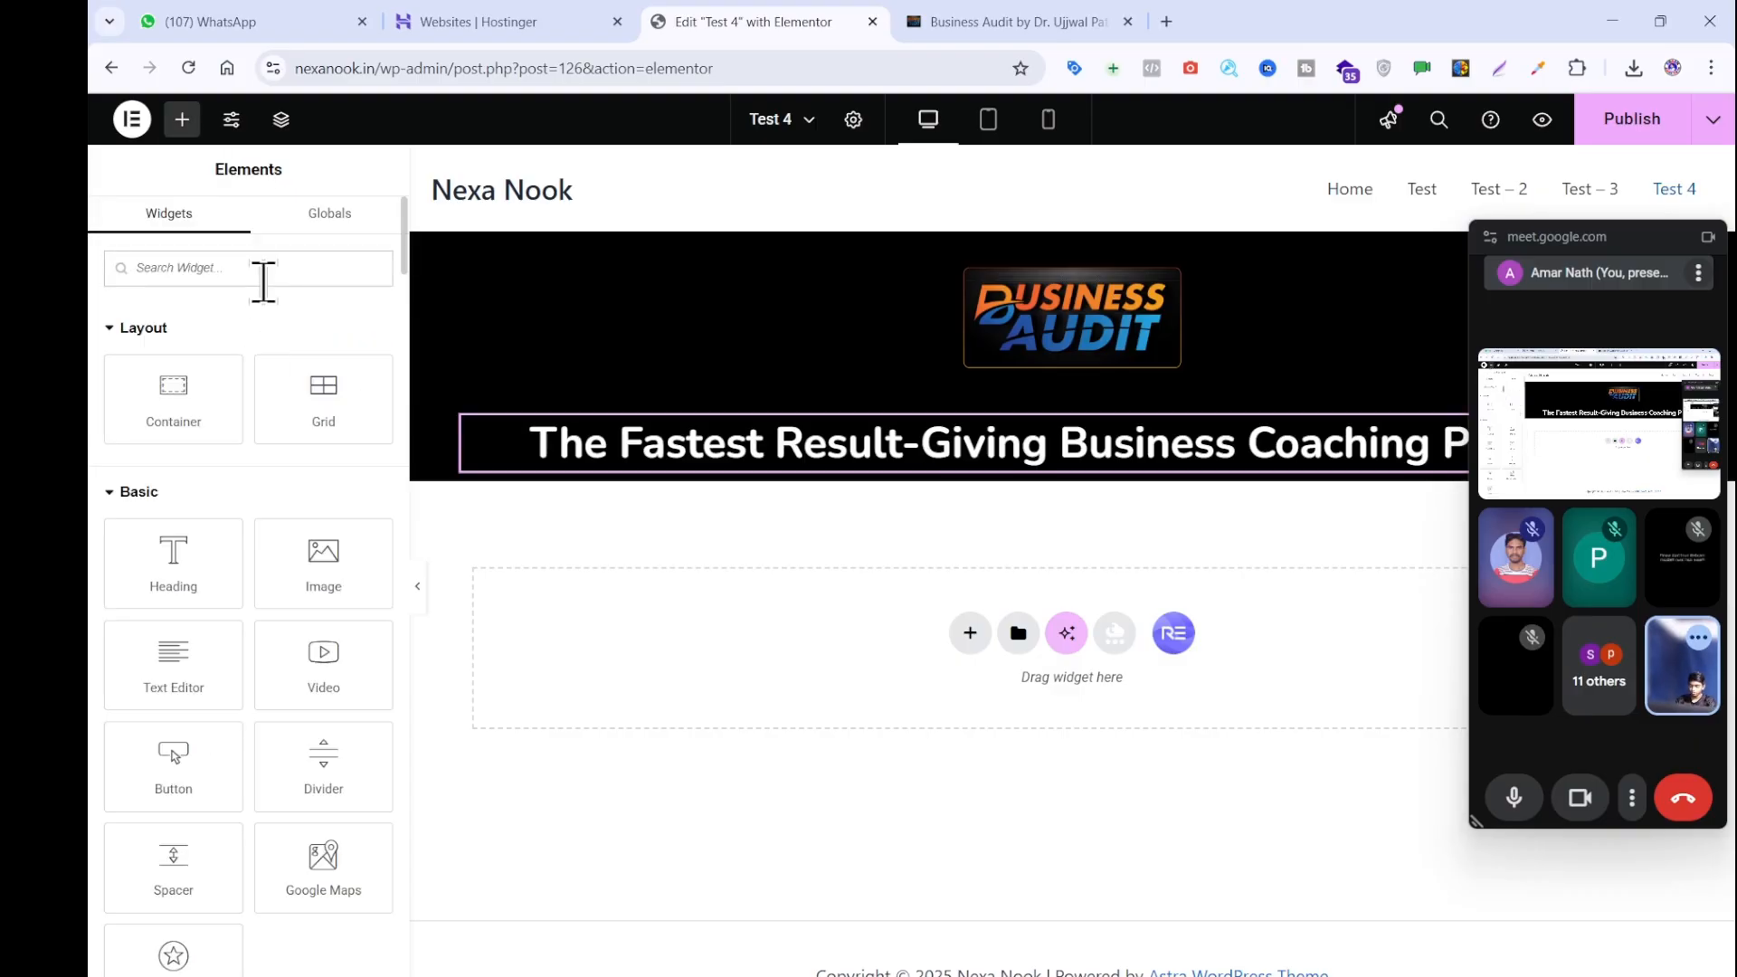
pyautogui.write('line')
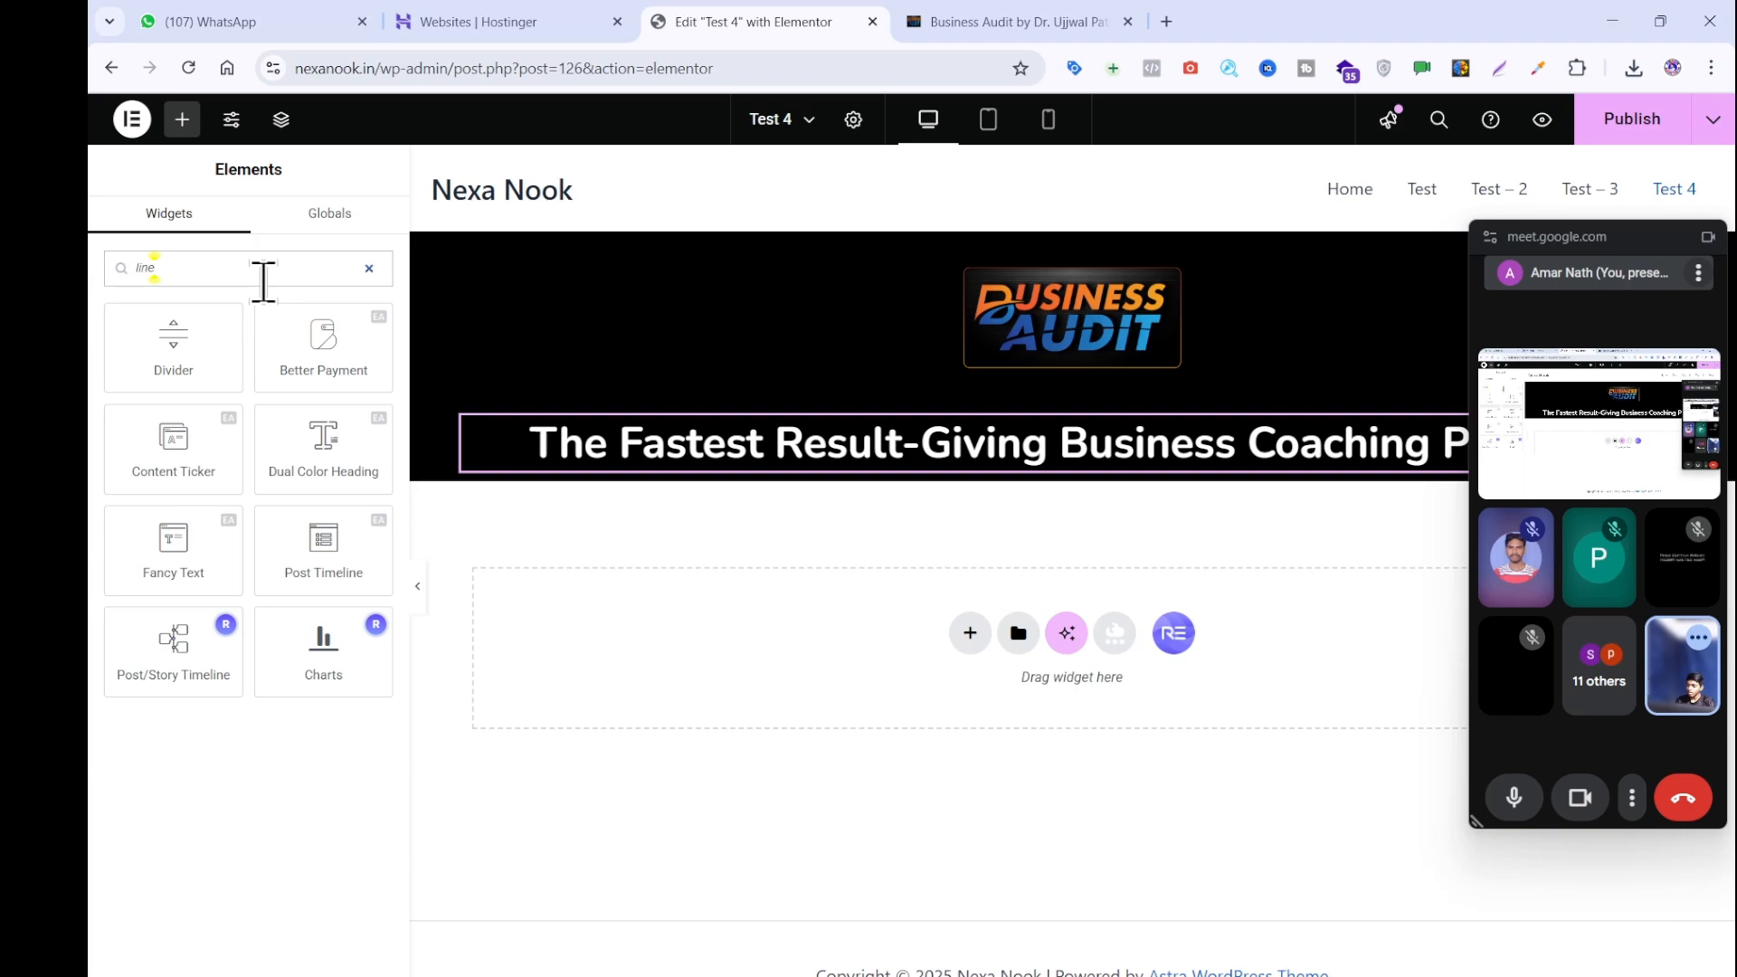
pyautogui.moveTo(136, 357); pyautogui.dragTo(723, 467)
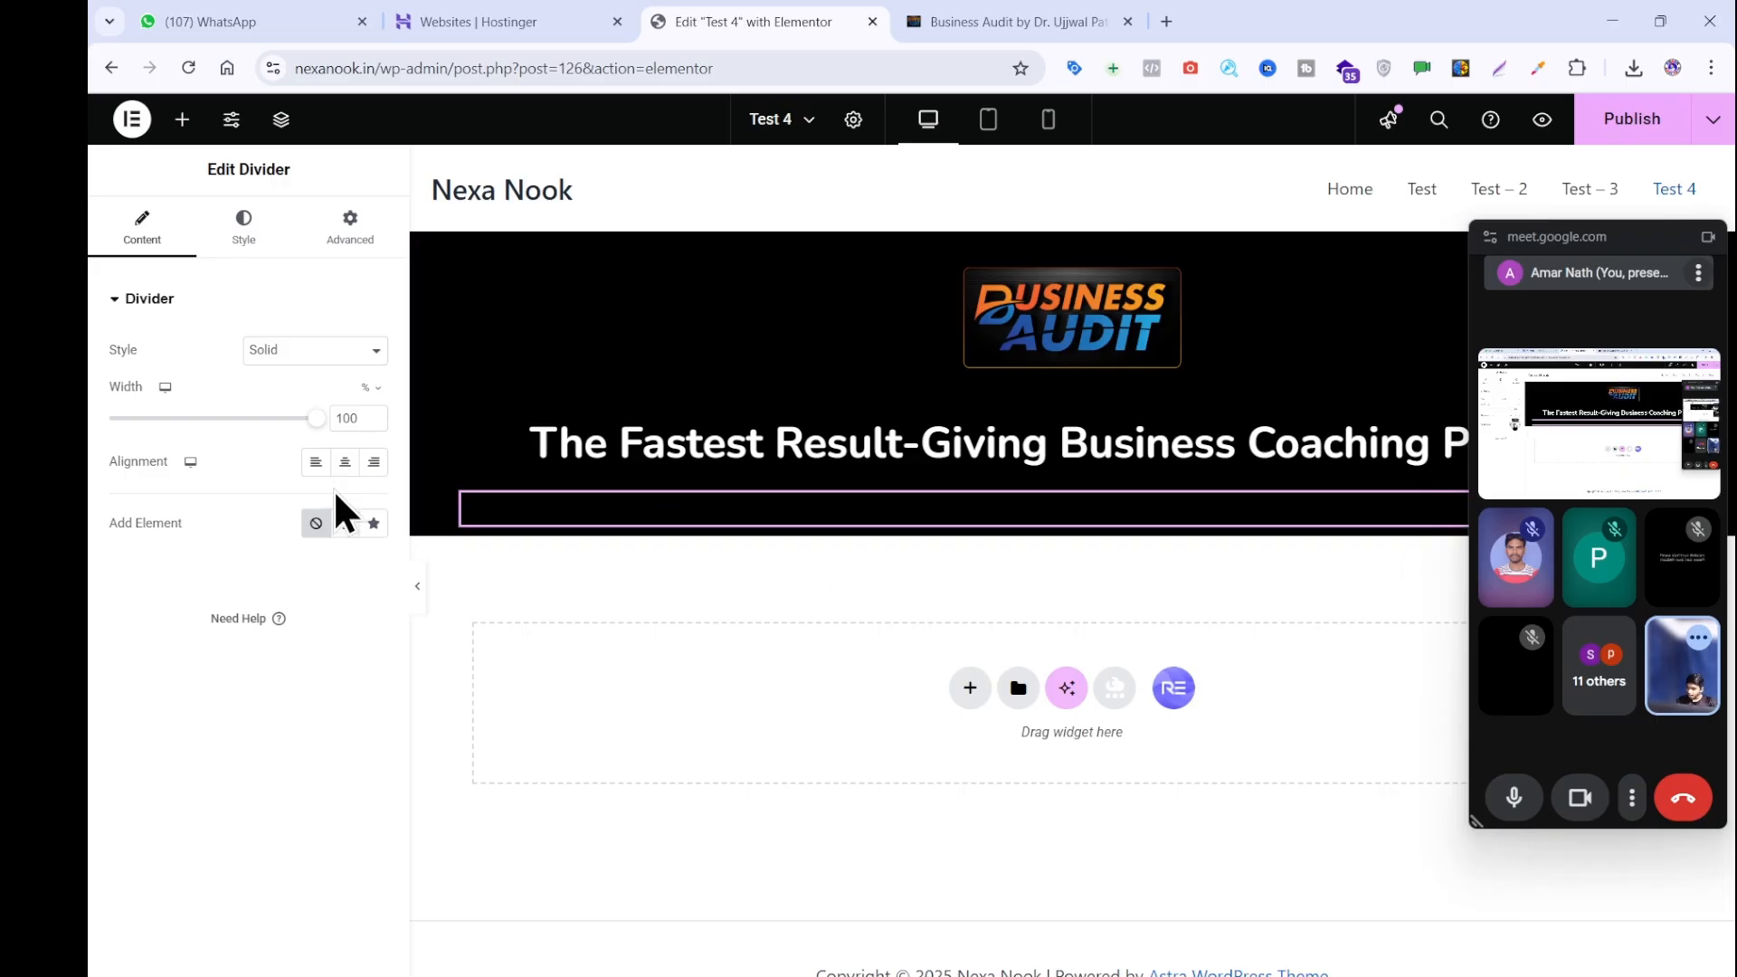
pyautogui.click(274, 239)
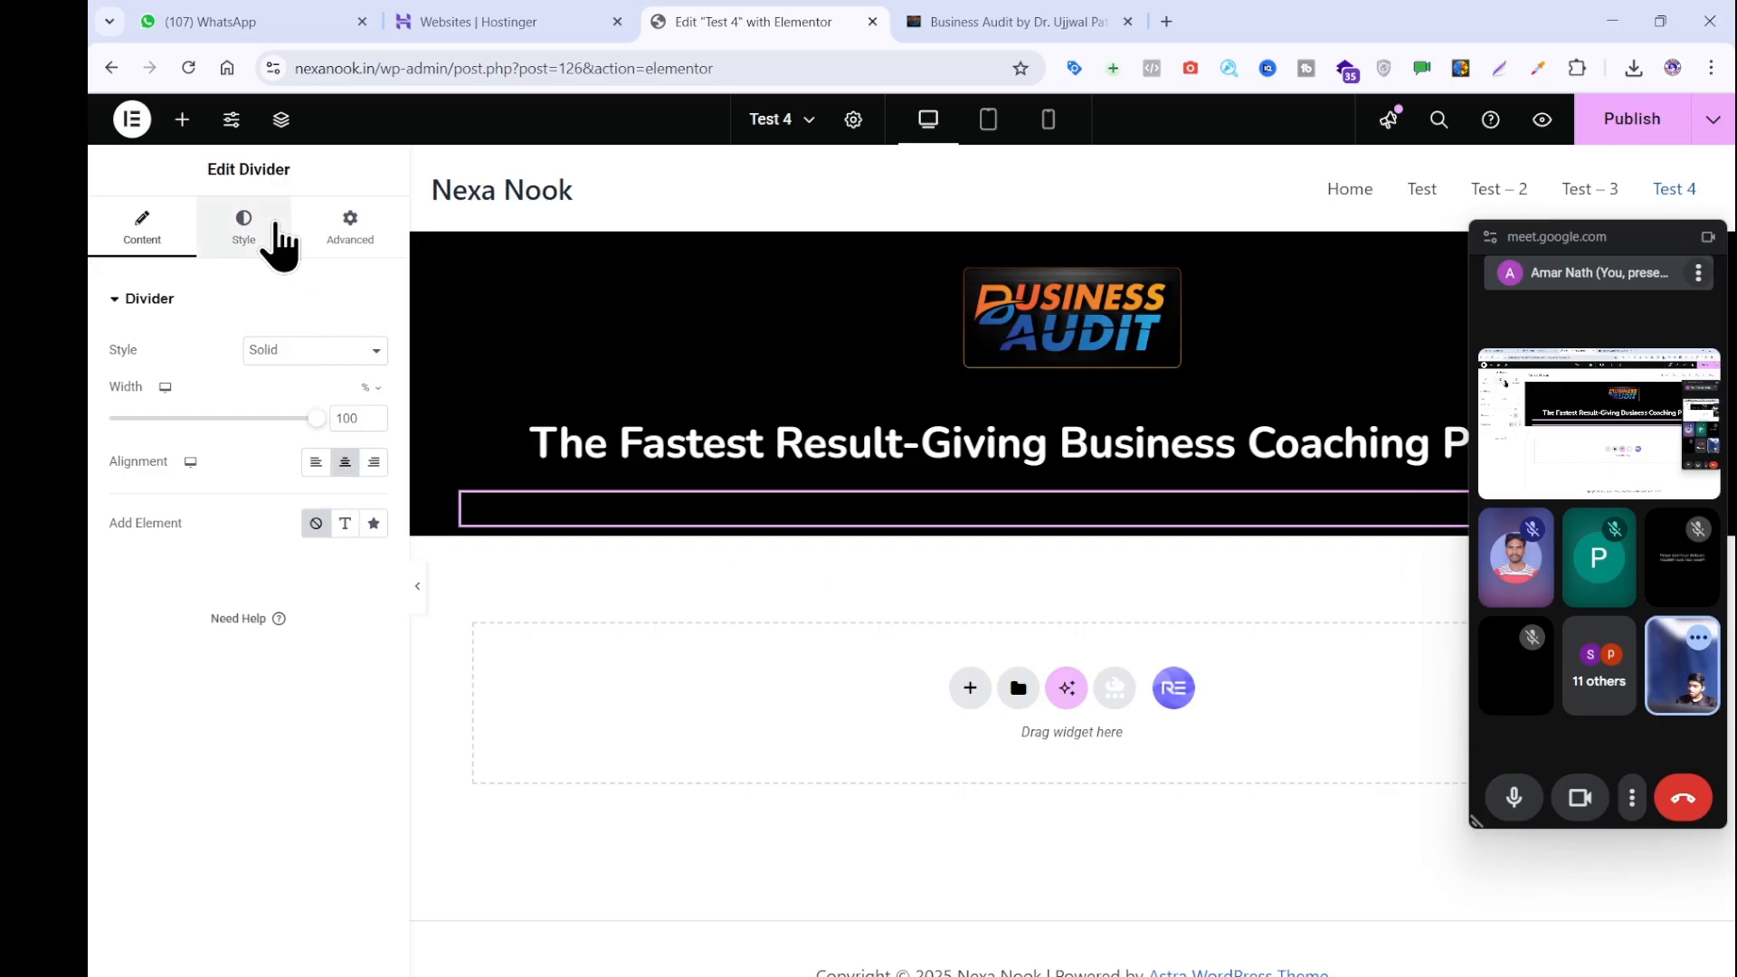
# Set the divider's color to bright yellow, checking the line on the Business Audit page for reference.
pyautogui.click(374, 353)
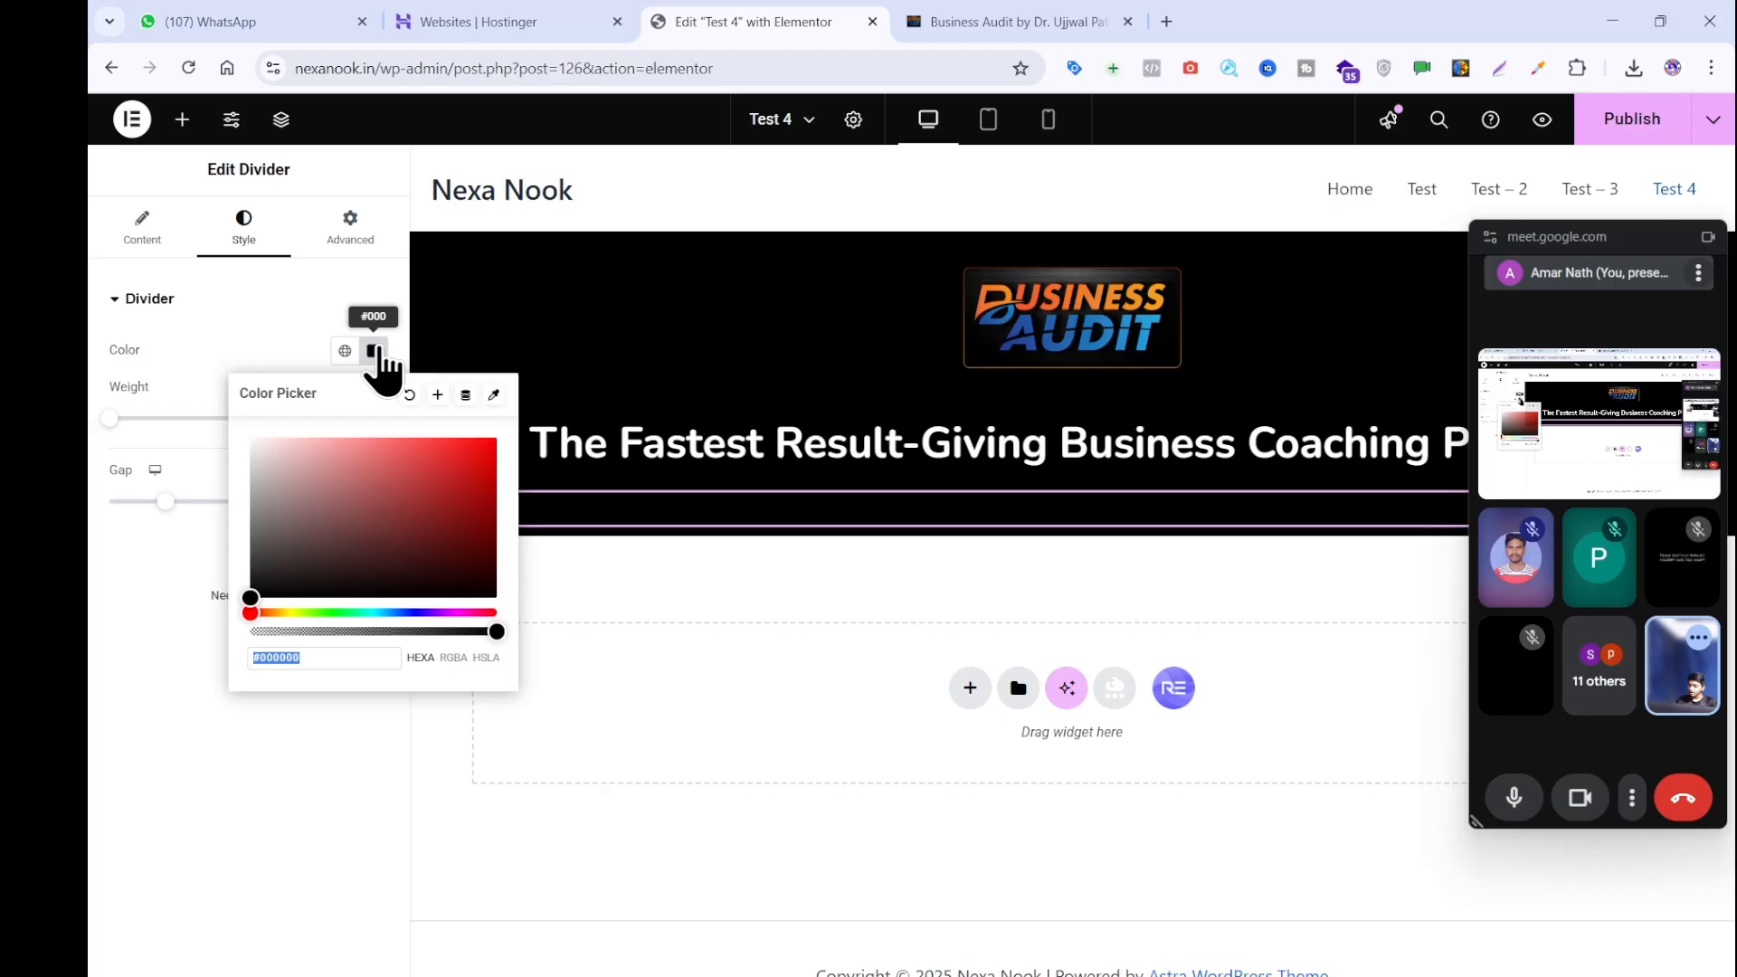
pyautogui.click(1008, 20)
pyautogui.click(696, 21)
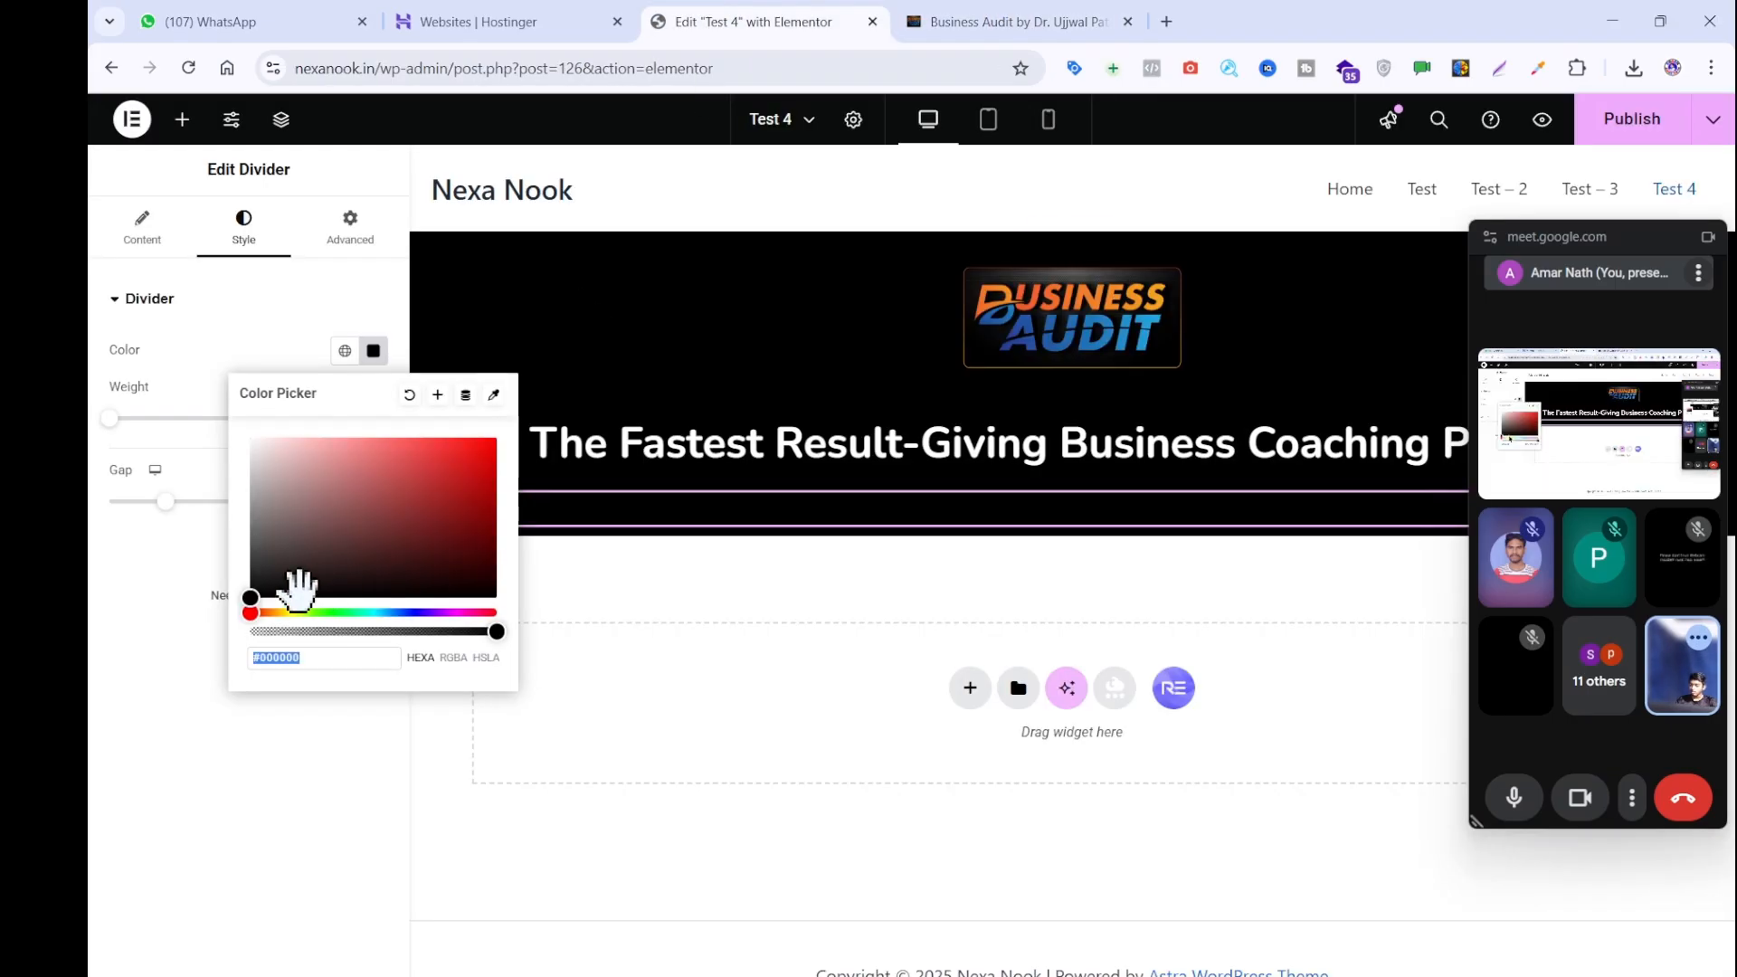
pyautogui.moveTo(270, 615); pyautogui.dragTo(289, 614)
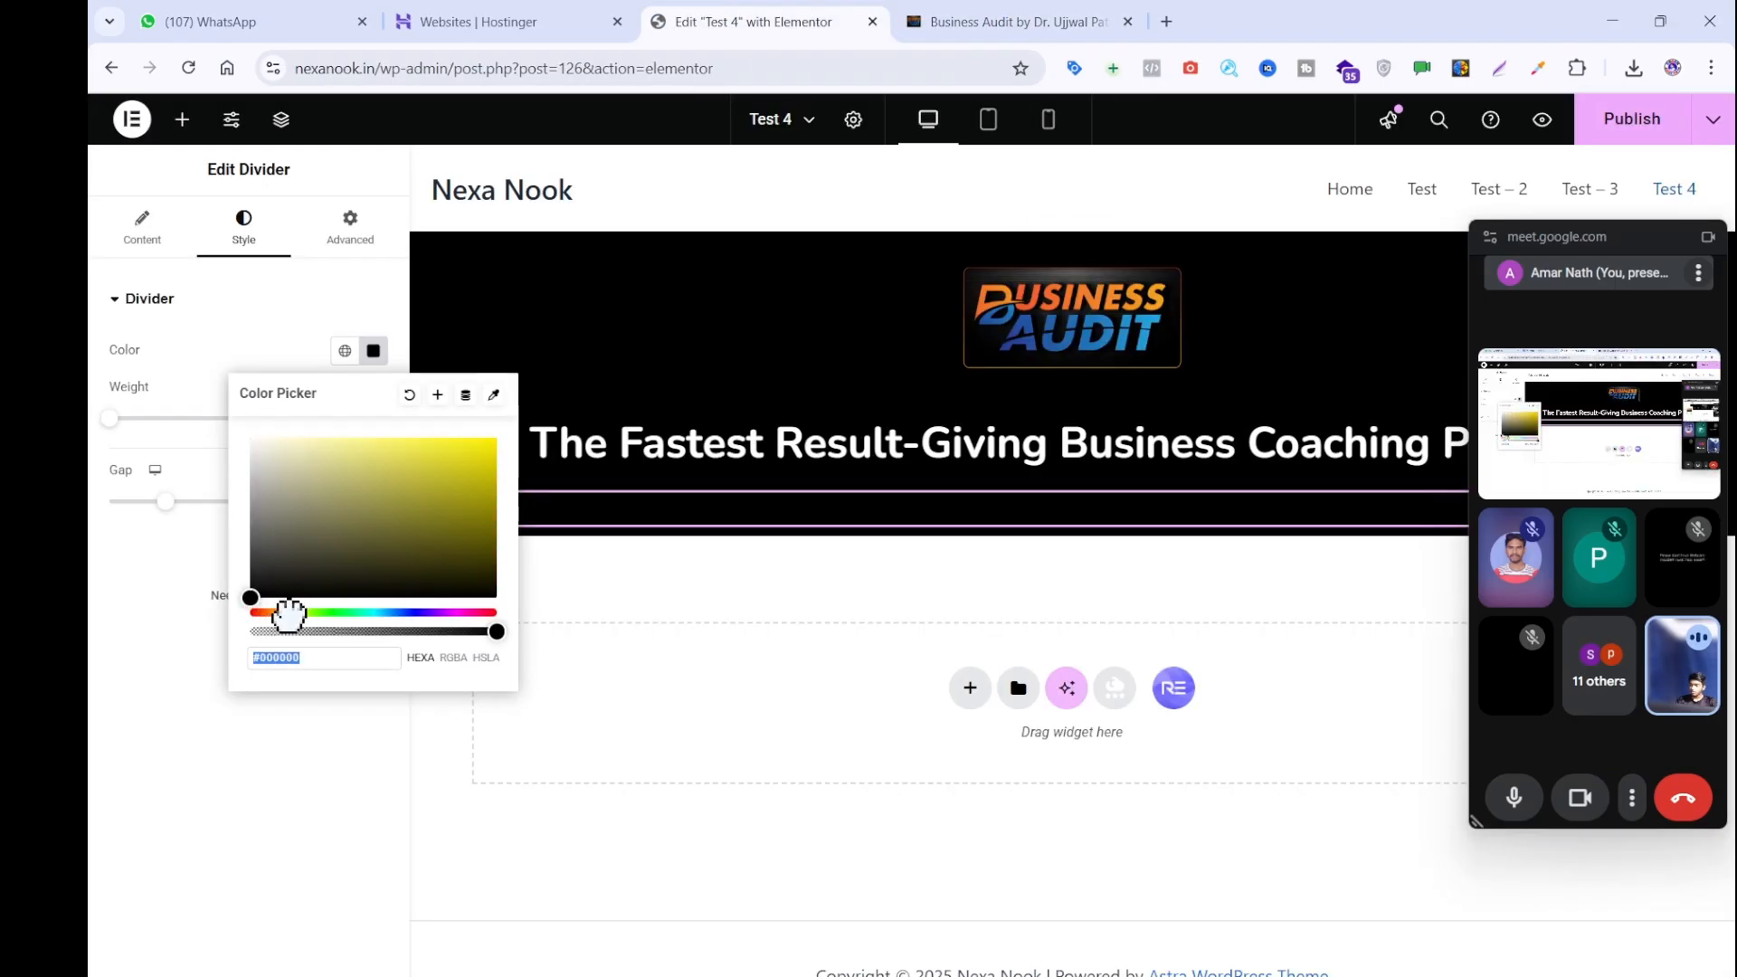
pyautogui.click(672, 608)
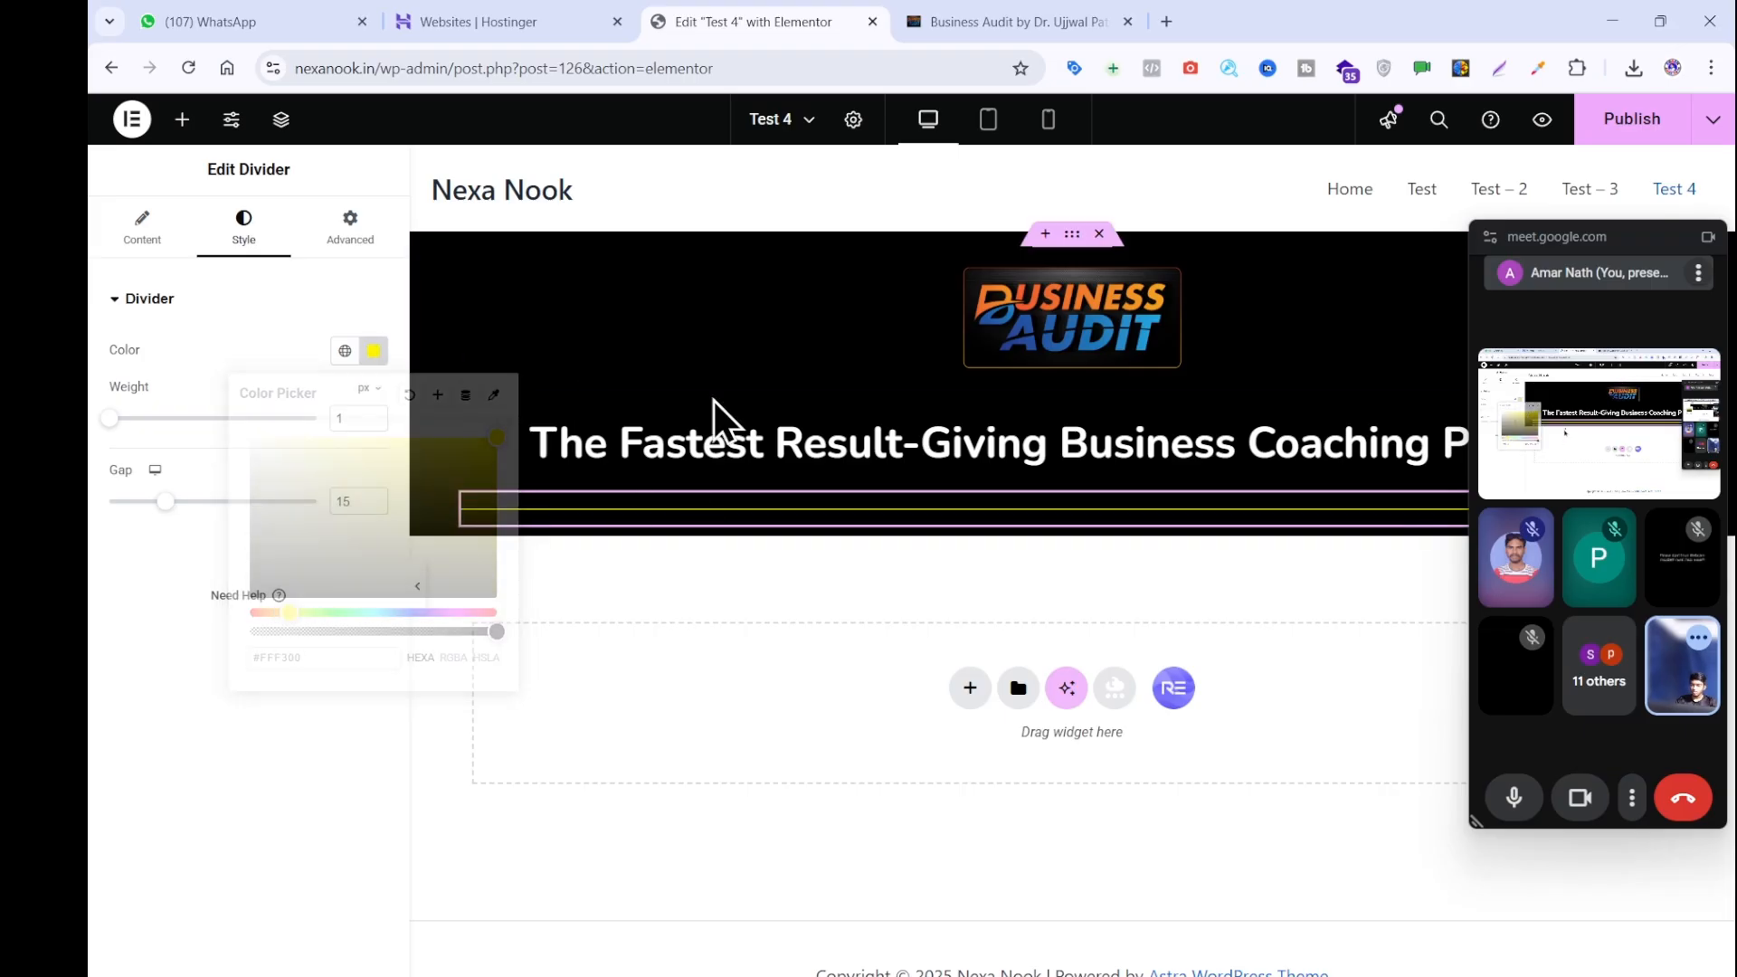
# On the Business Audit page, sample the line under the main heading with the color picker extension and copy its hex code #473c00.
pyautogui.click(999, 22)
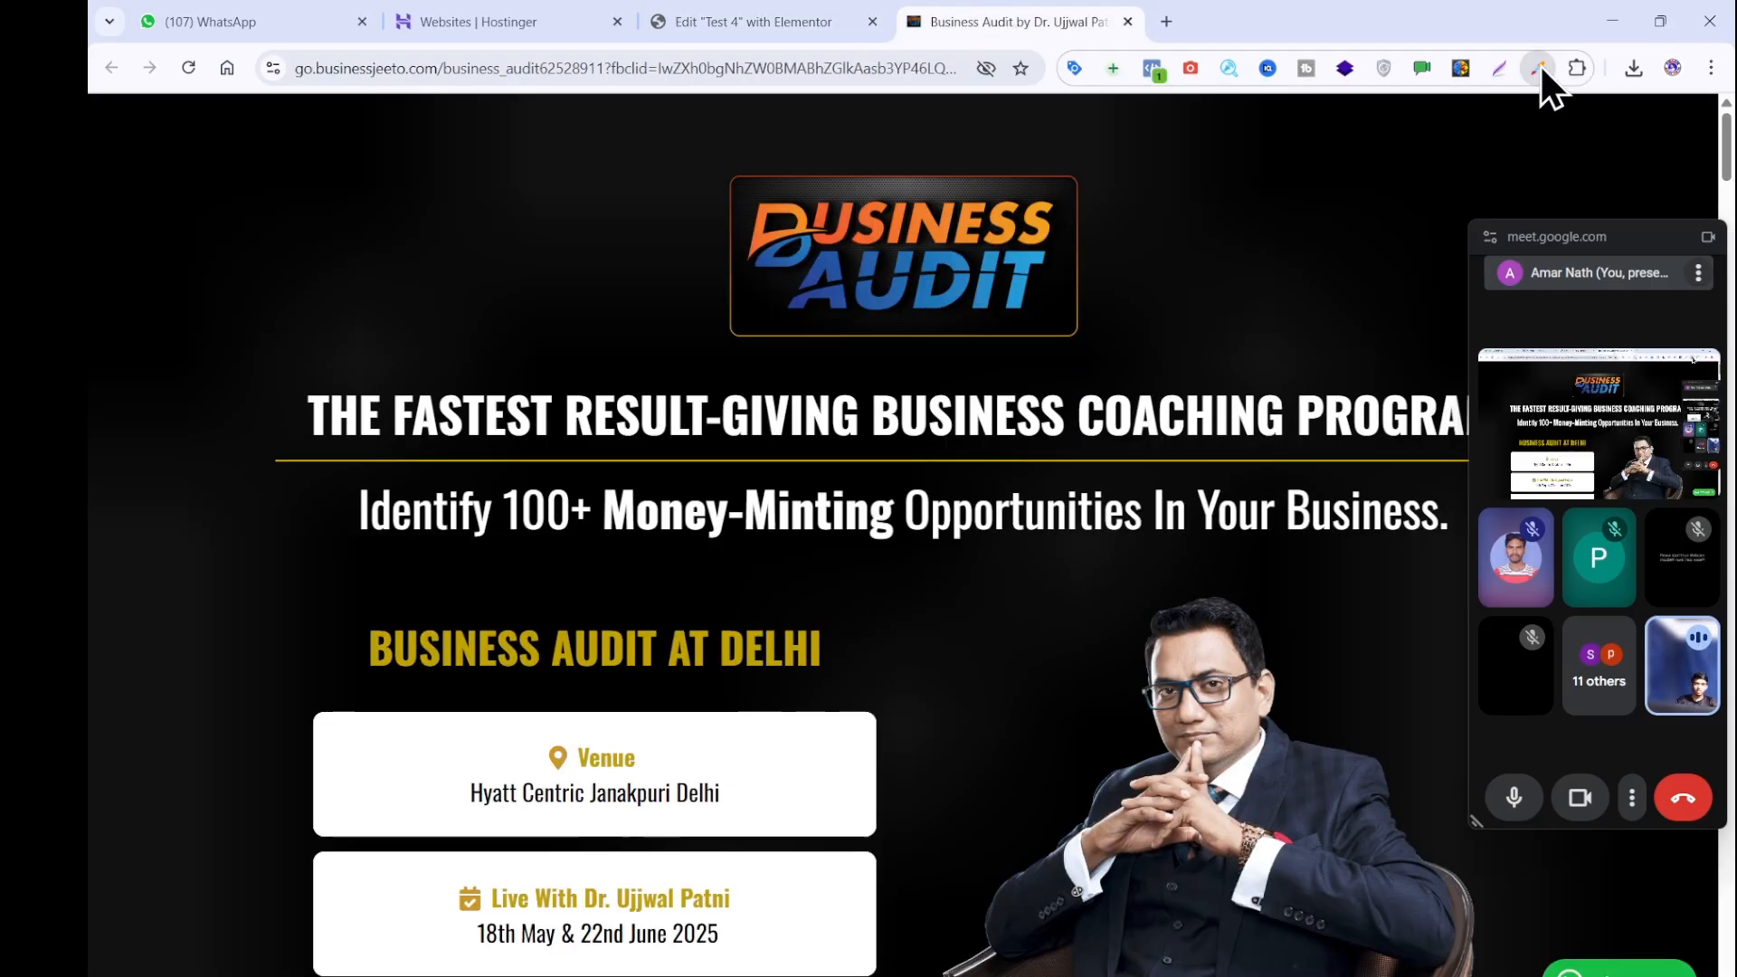
pyautogui.click(1534, 65)
pyautogui.click(1482, 116)
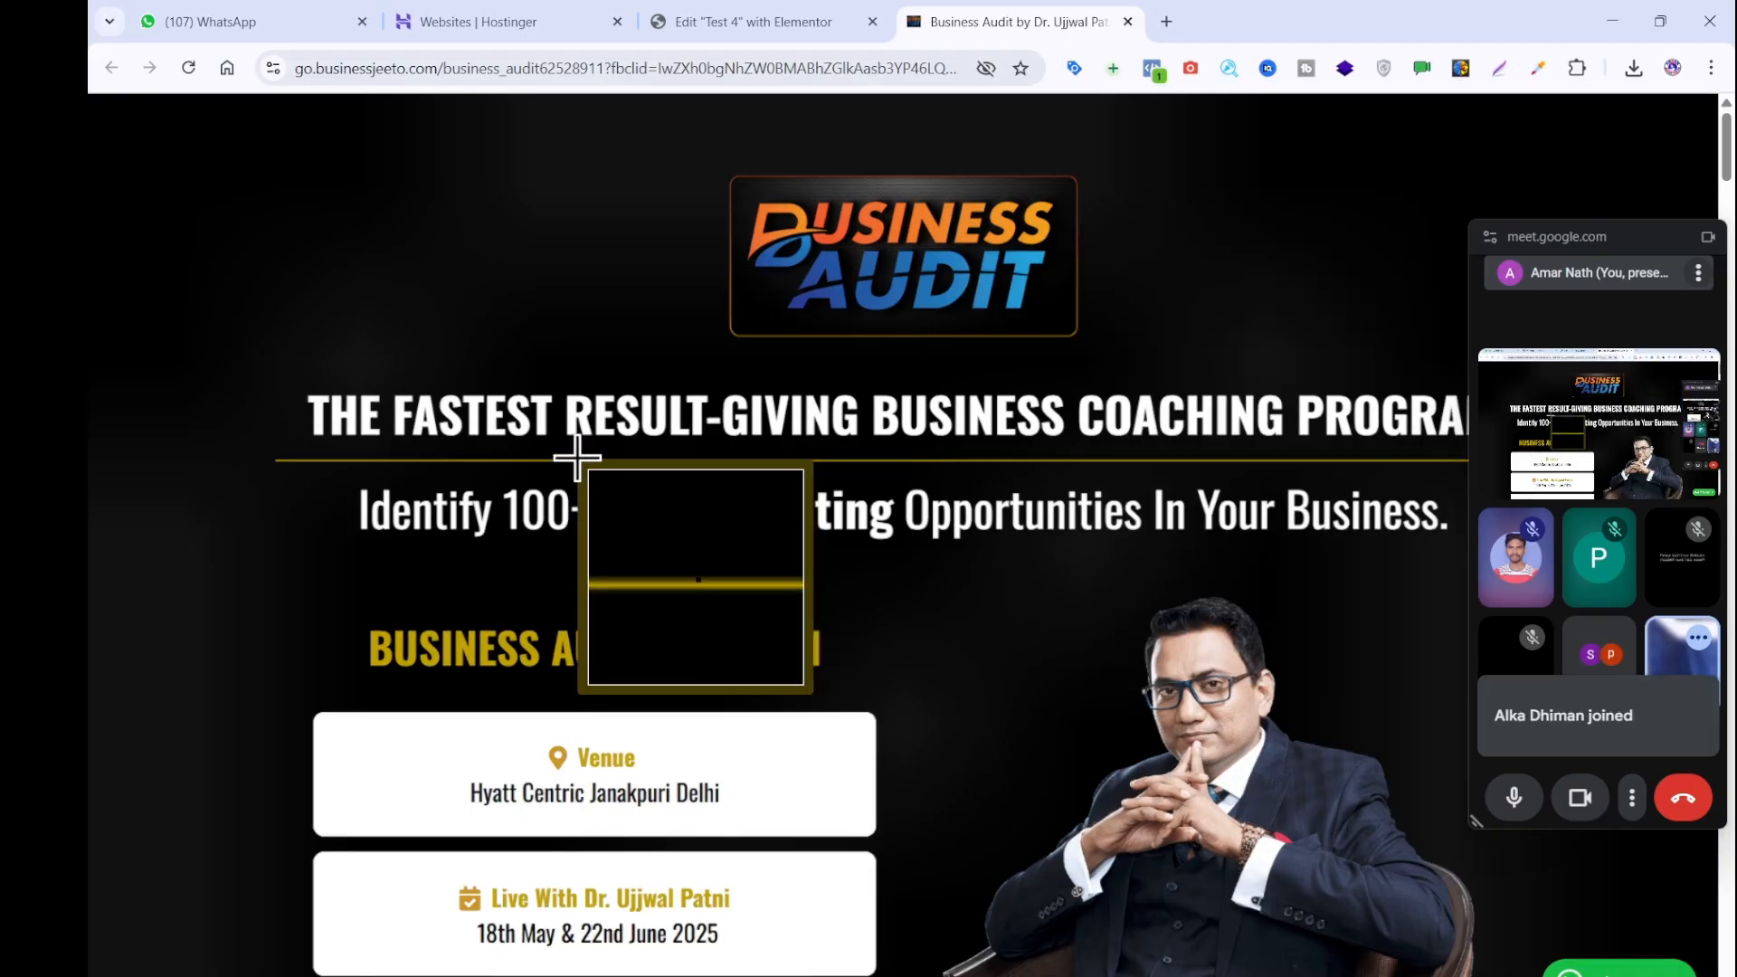
pyautogui.click(568, 459)
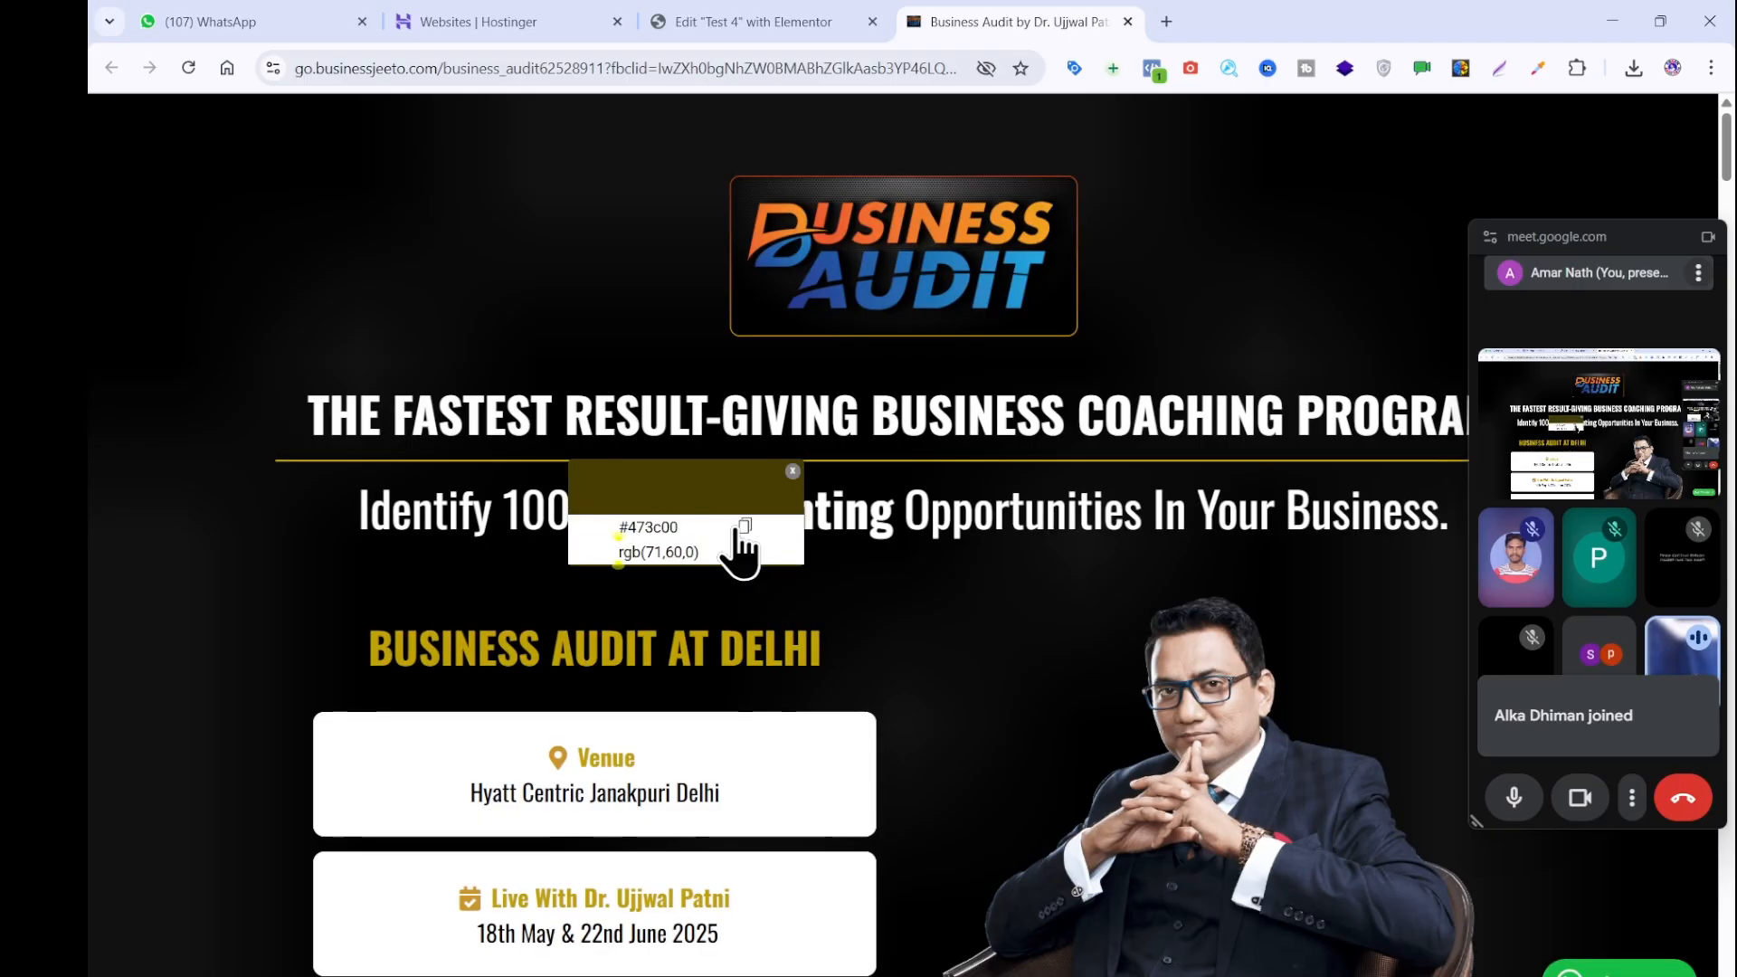
pyautogui.click(792, 471)
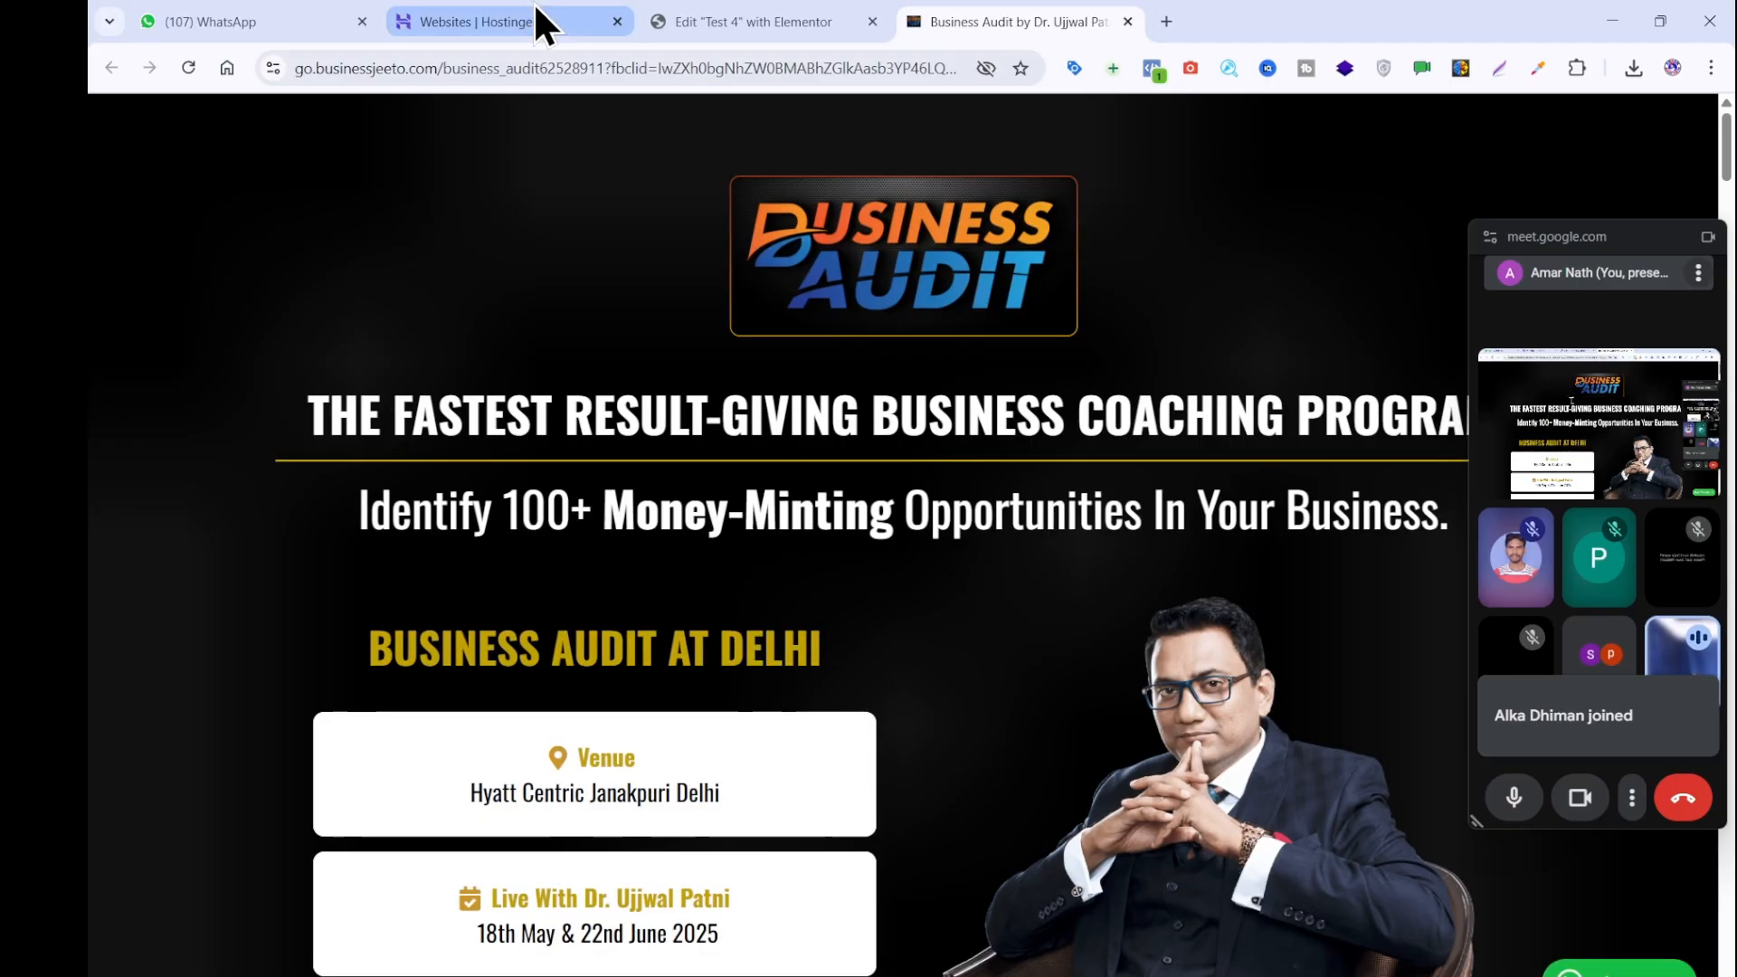
# In the Elementor editor, set the divider's color to #473c00, brighten it to gold, and set its weight to 2.5 px.
pyautogui.click(686, 20)
pyautogui.click(375, 351)
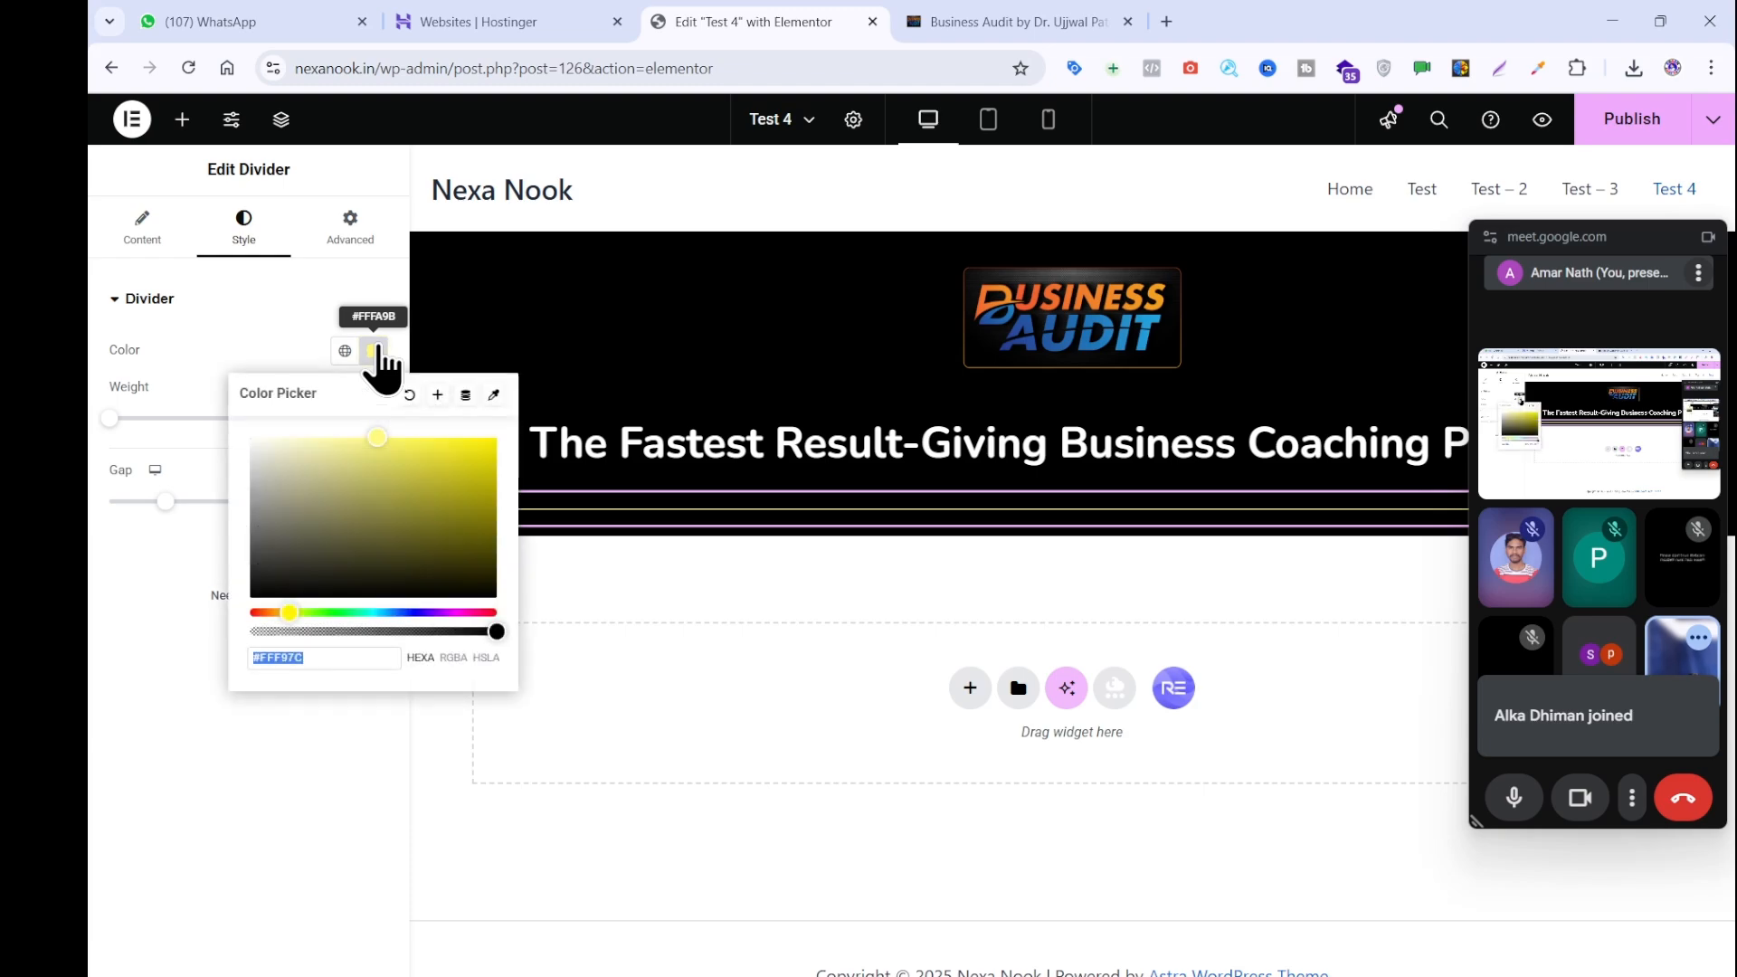
pyautogui.write('#473c00')
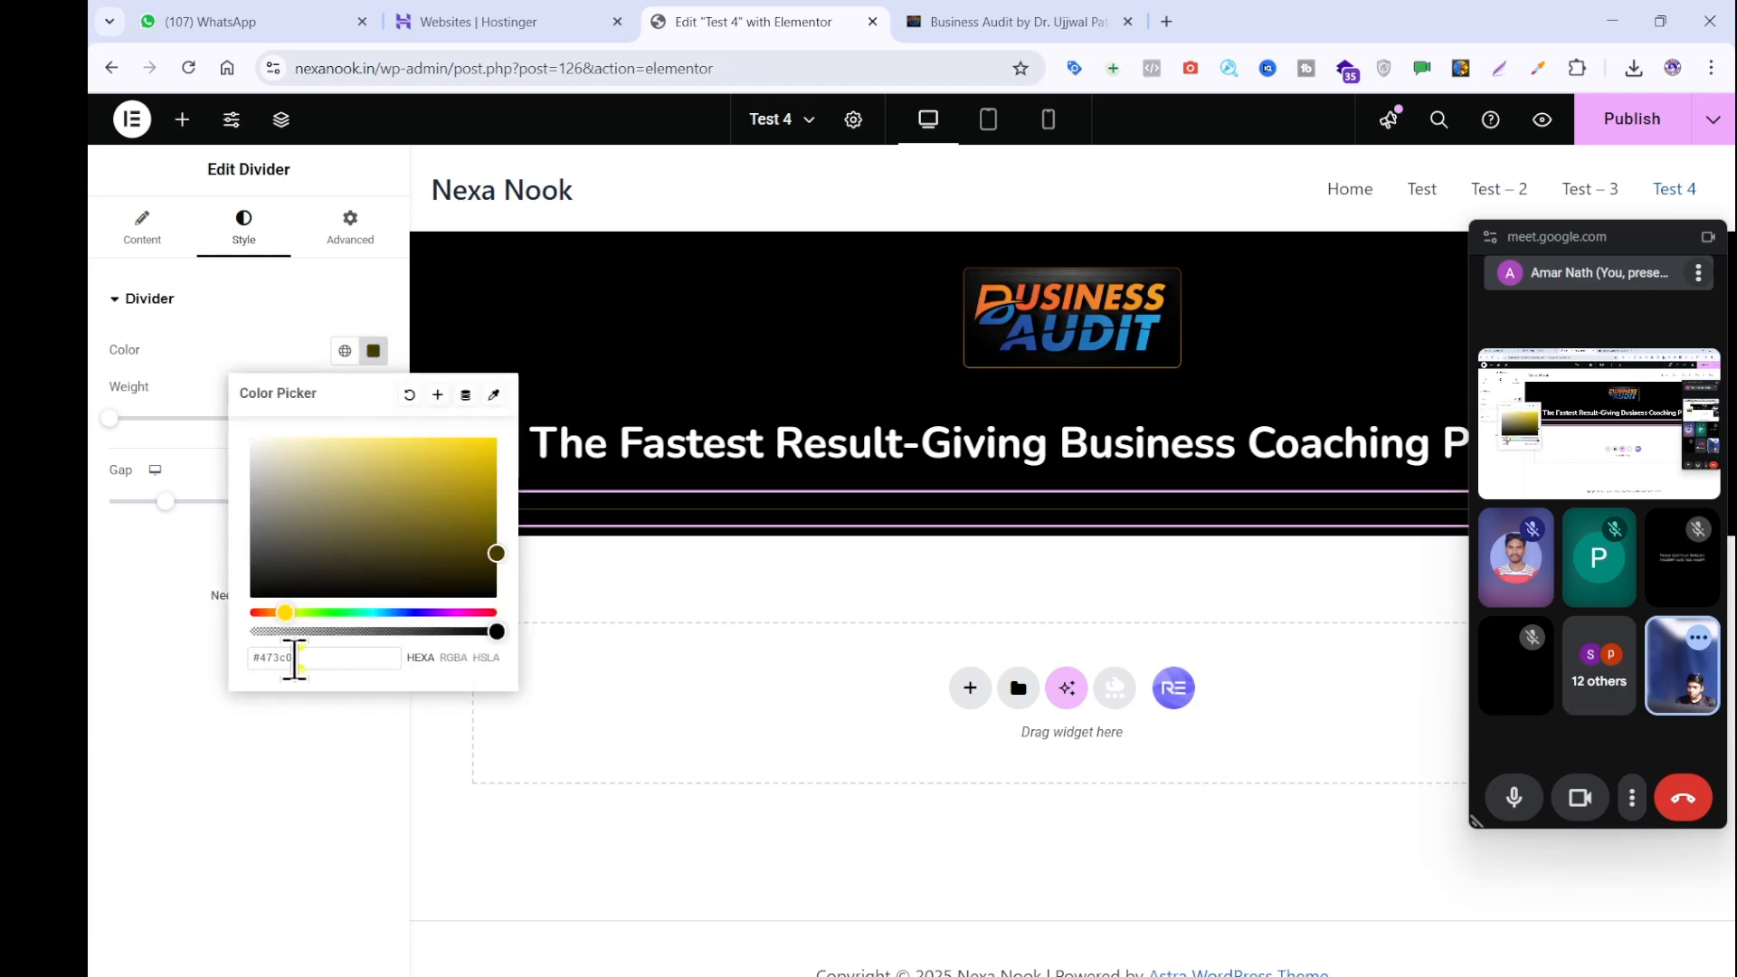
pyautogui.moveTo(484, 538); pyautogui.dragTo(497, 473)
pyautogui.click(180, 583)
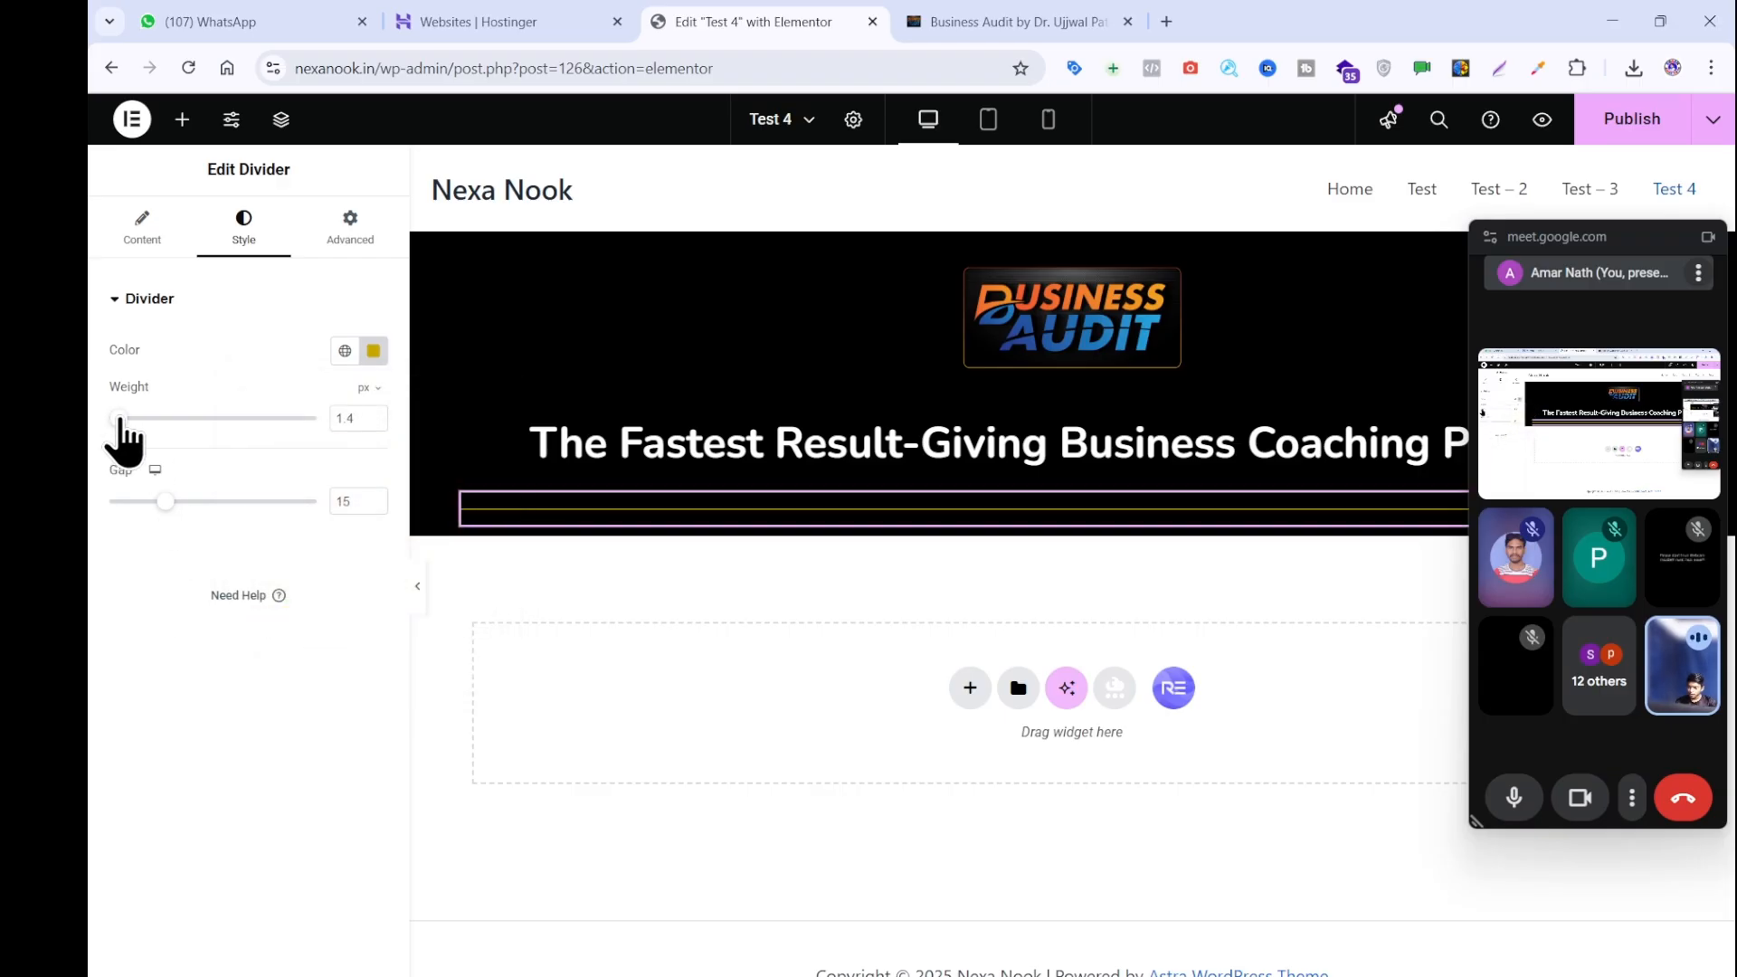
pyautogui.moveTo(125, 421); pyautogui.dragTo(144, 420)
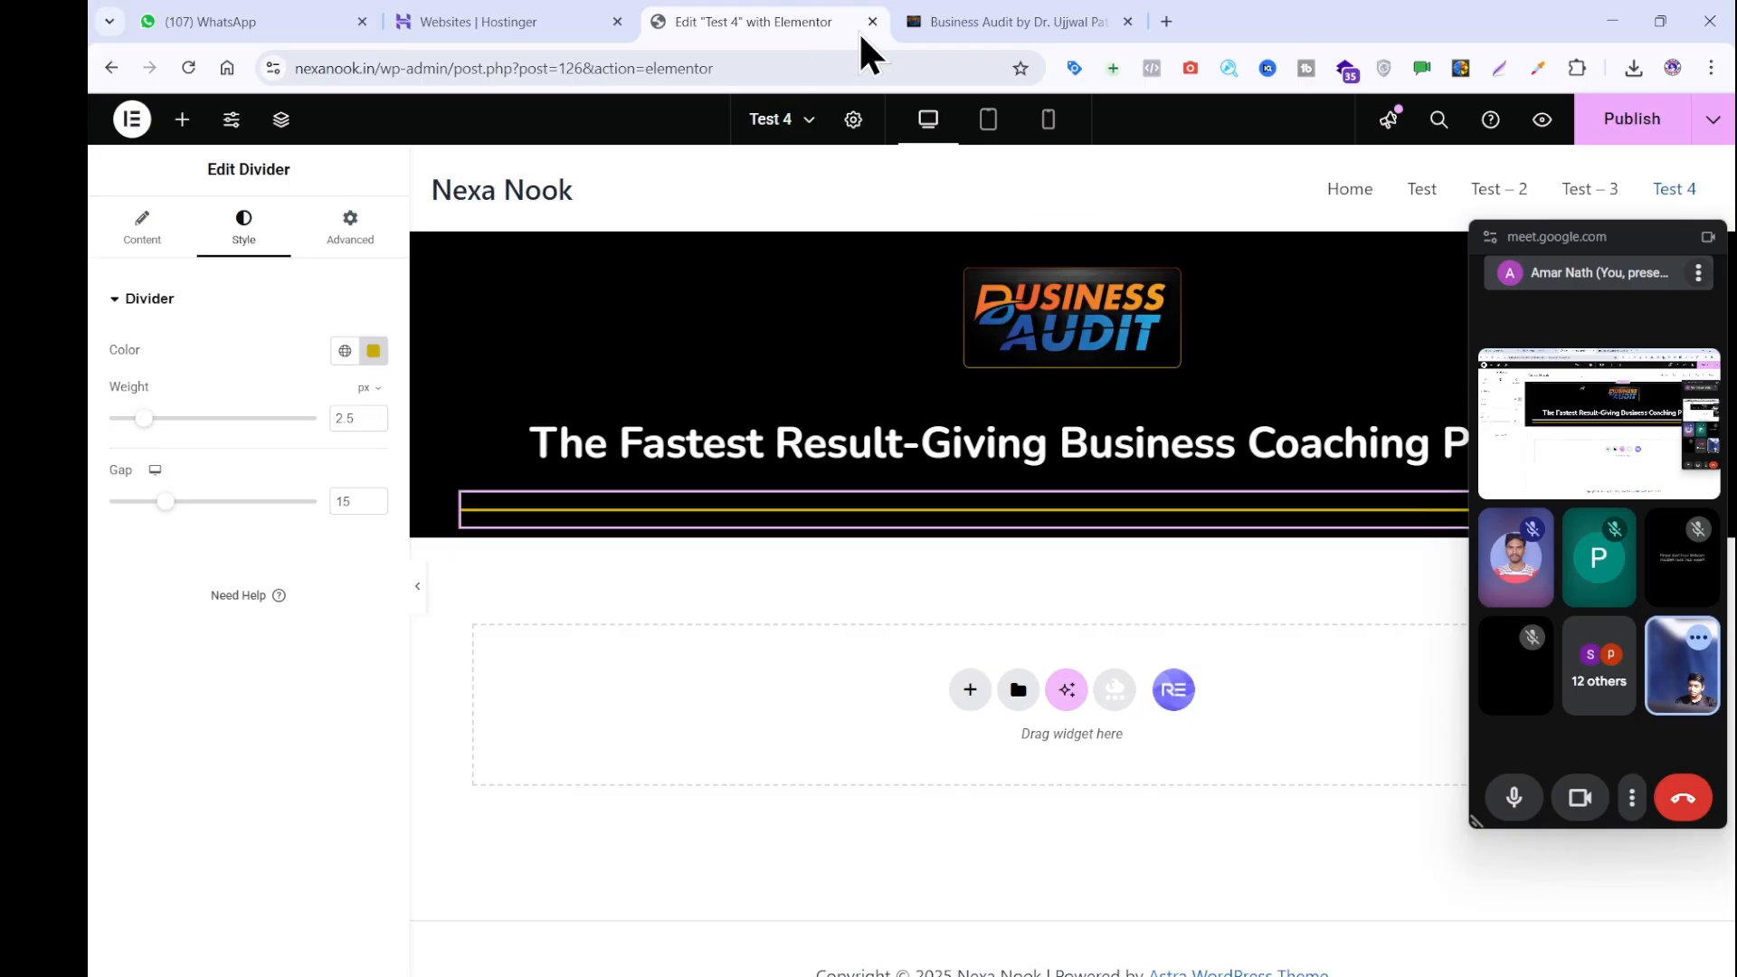
# Copy the Business Audit page's subheading and pass it through Notepad as plain text "Identify 100+ money-minting opportunities in your business.".
pyautogui.click(959, 22)
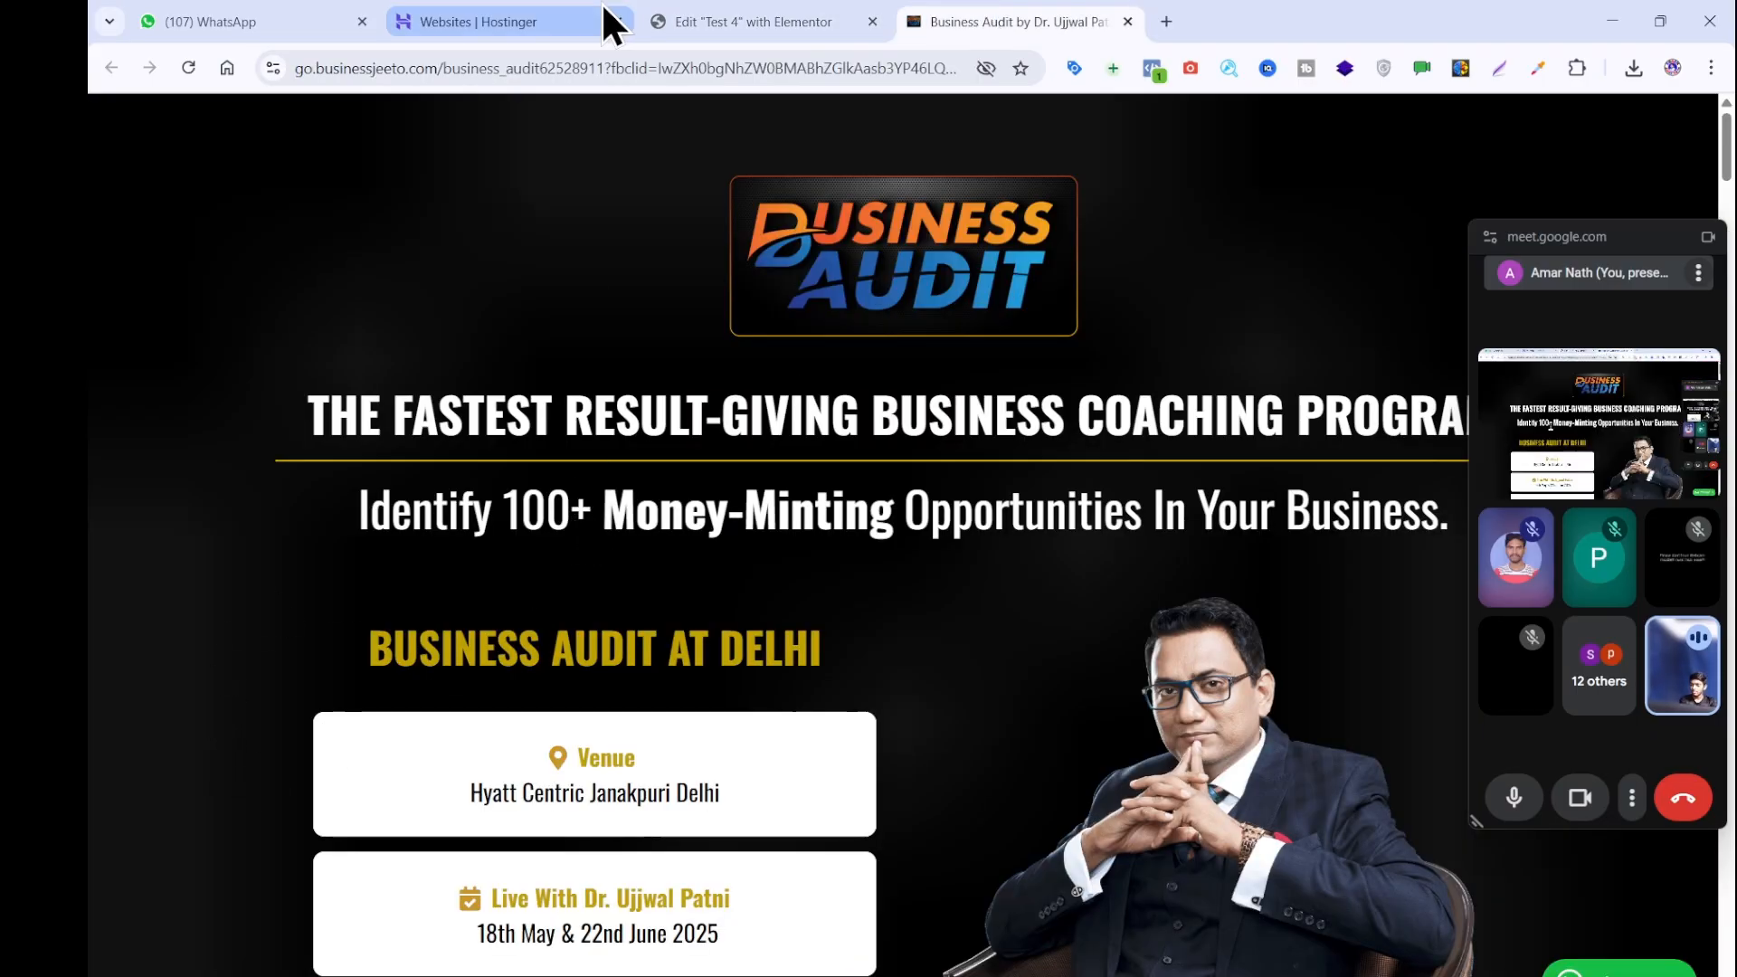
pyautogui.moveTo(306, 526); pyautogui.dragTo(1456, 518)
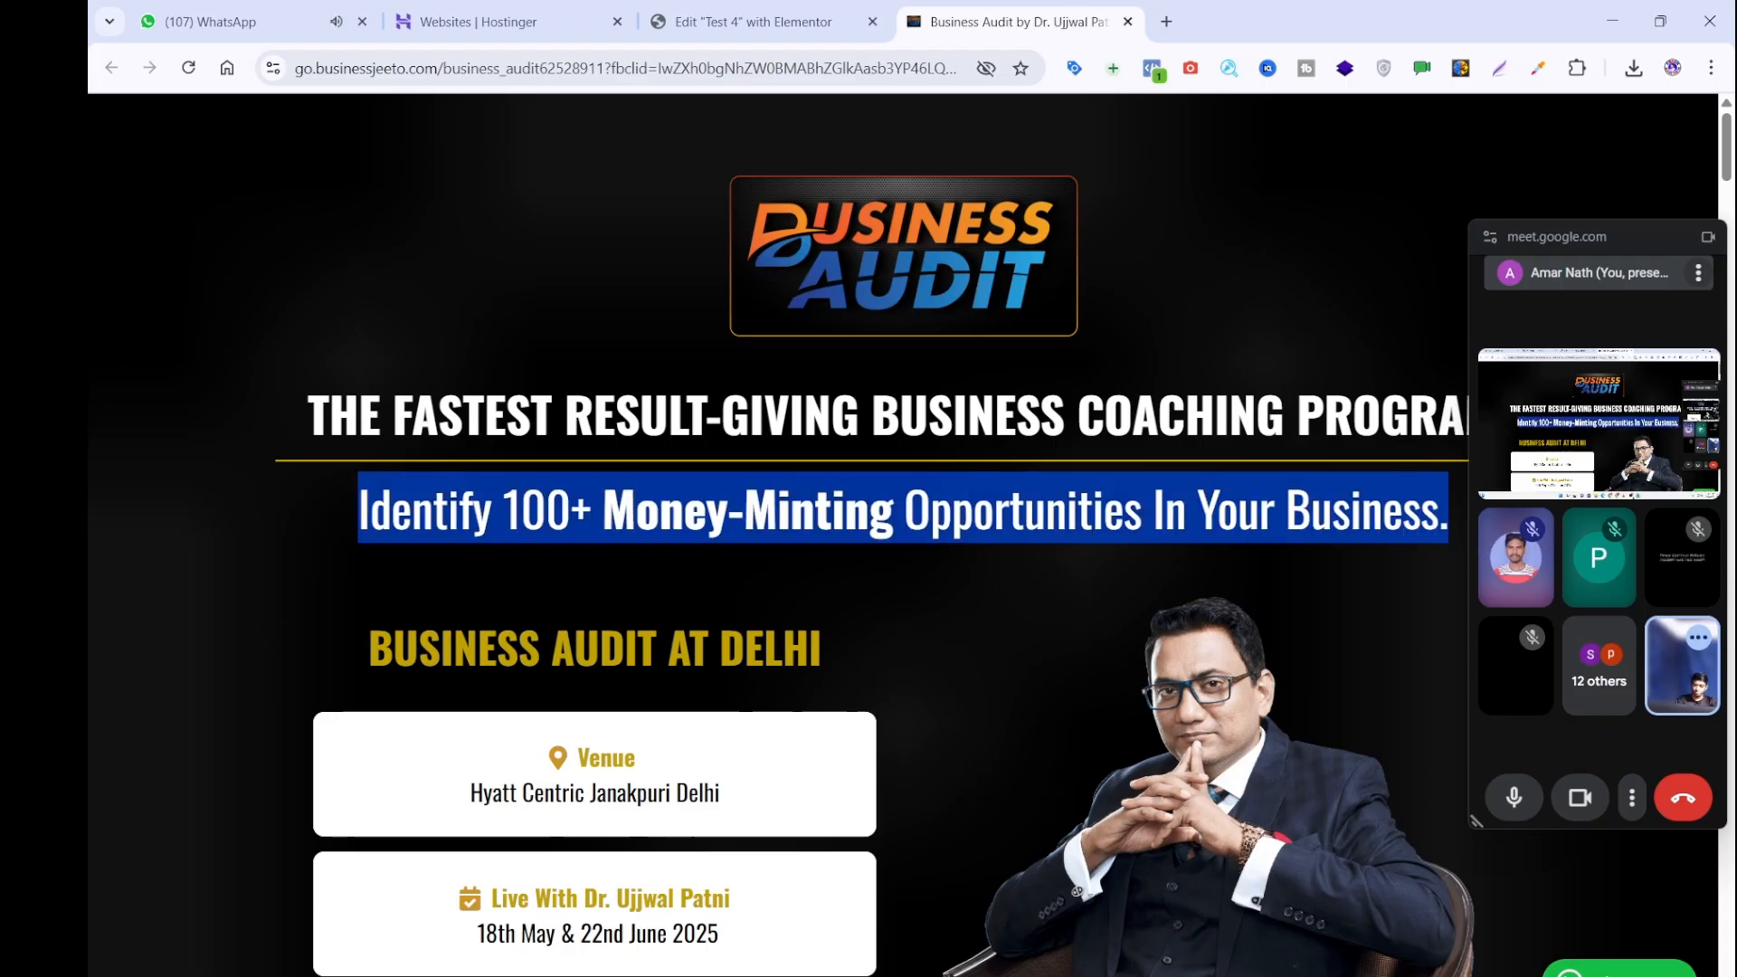
pyautogui.hotkey('alt', 'Tab')
pyautogui.write('Identify 100+ money-minting opportunities in your business.')
pyautogui.hotkey('ctrl', 'a')
pyautogui.hotkey('ctrl', 'x')
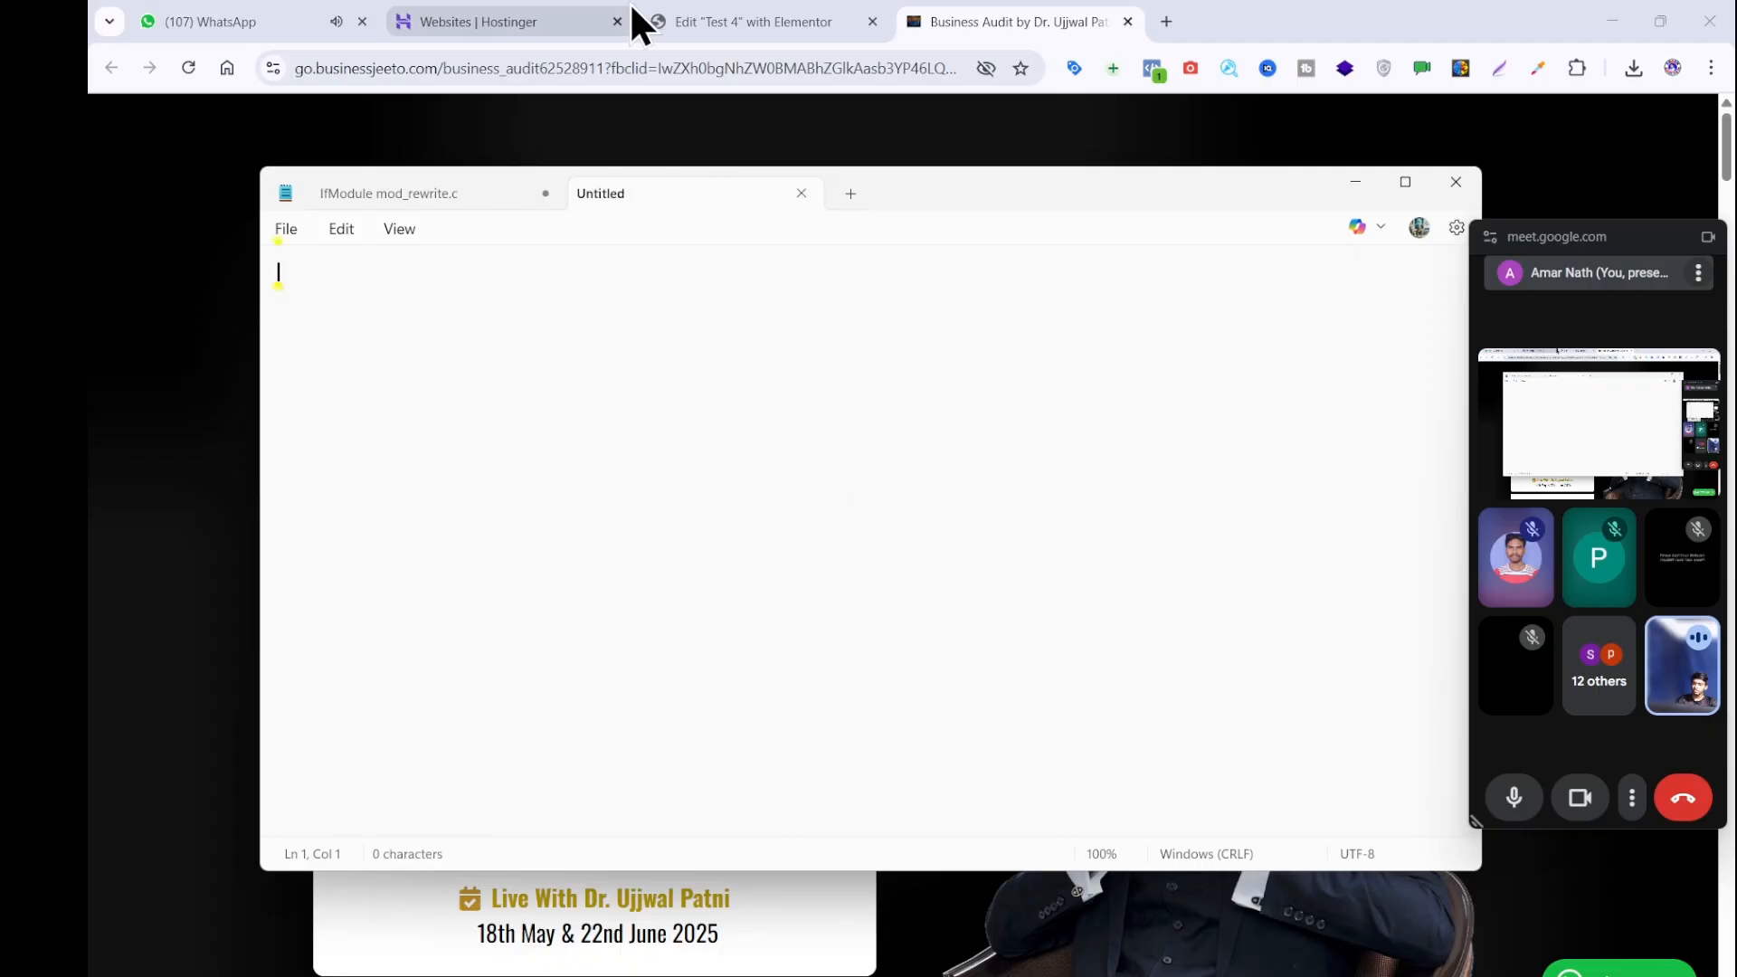
# In the Elementor editor, duplicate the heading and move the copy below the divider.
pyautogui.click(644, 21)
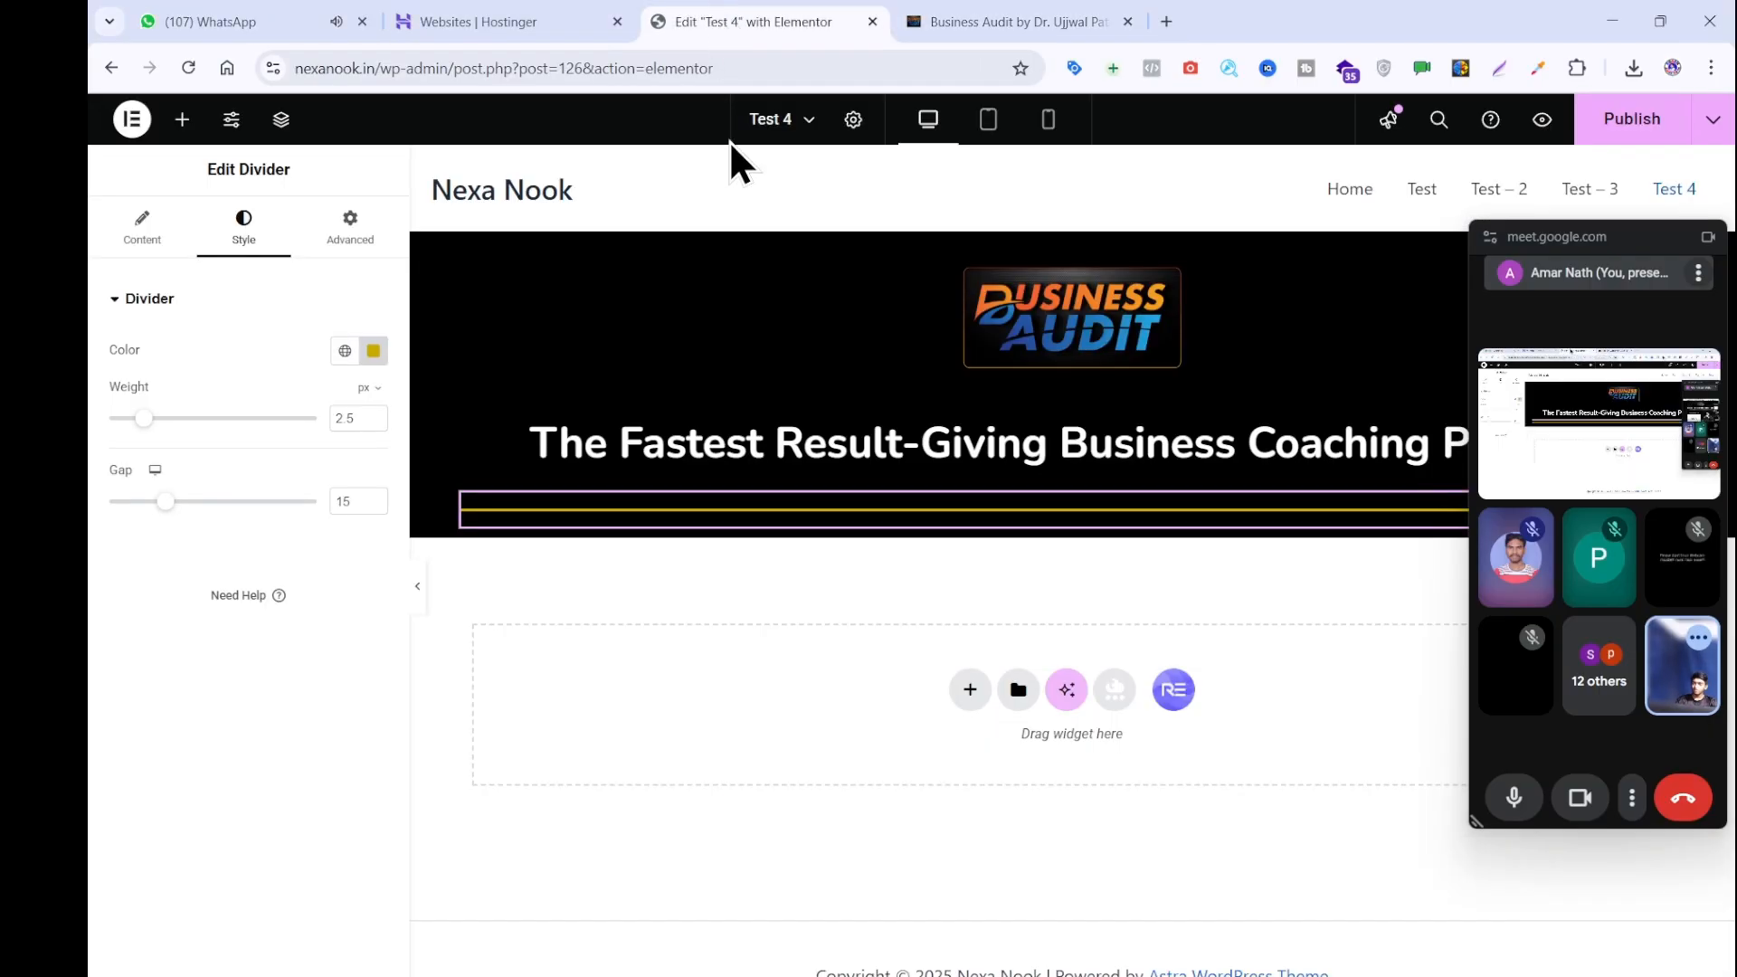
pyautogui.rightClick(754, 458)
pyautogui.click(773, 514)
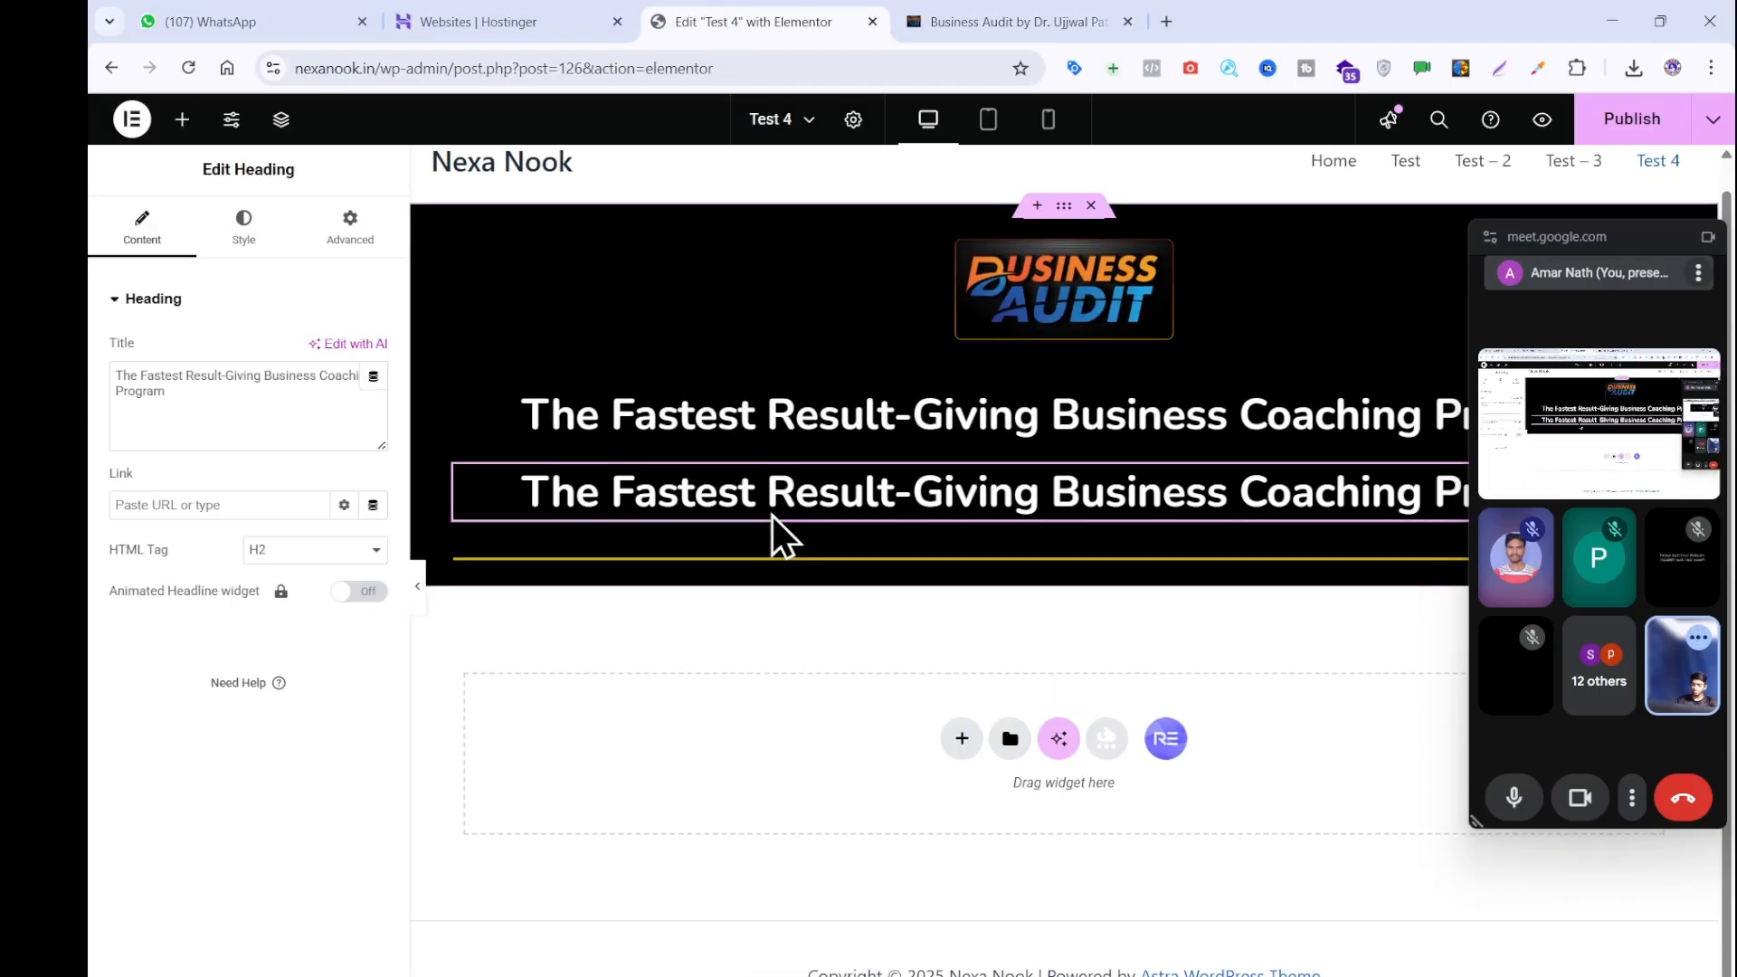
pyautogui.moveTo(774, 496); pyautogui.dragTo(780, 588)
# Check the Business Audit page, then replace the lower heading's title with "Identify 100+ money-minting opportunities in your business.".
pyautogui.click(977, 23)
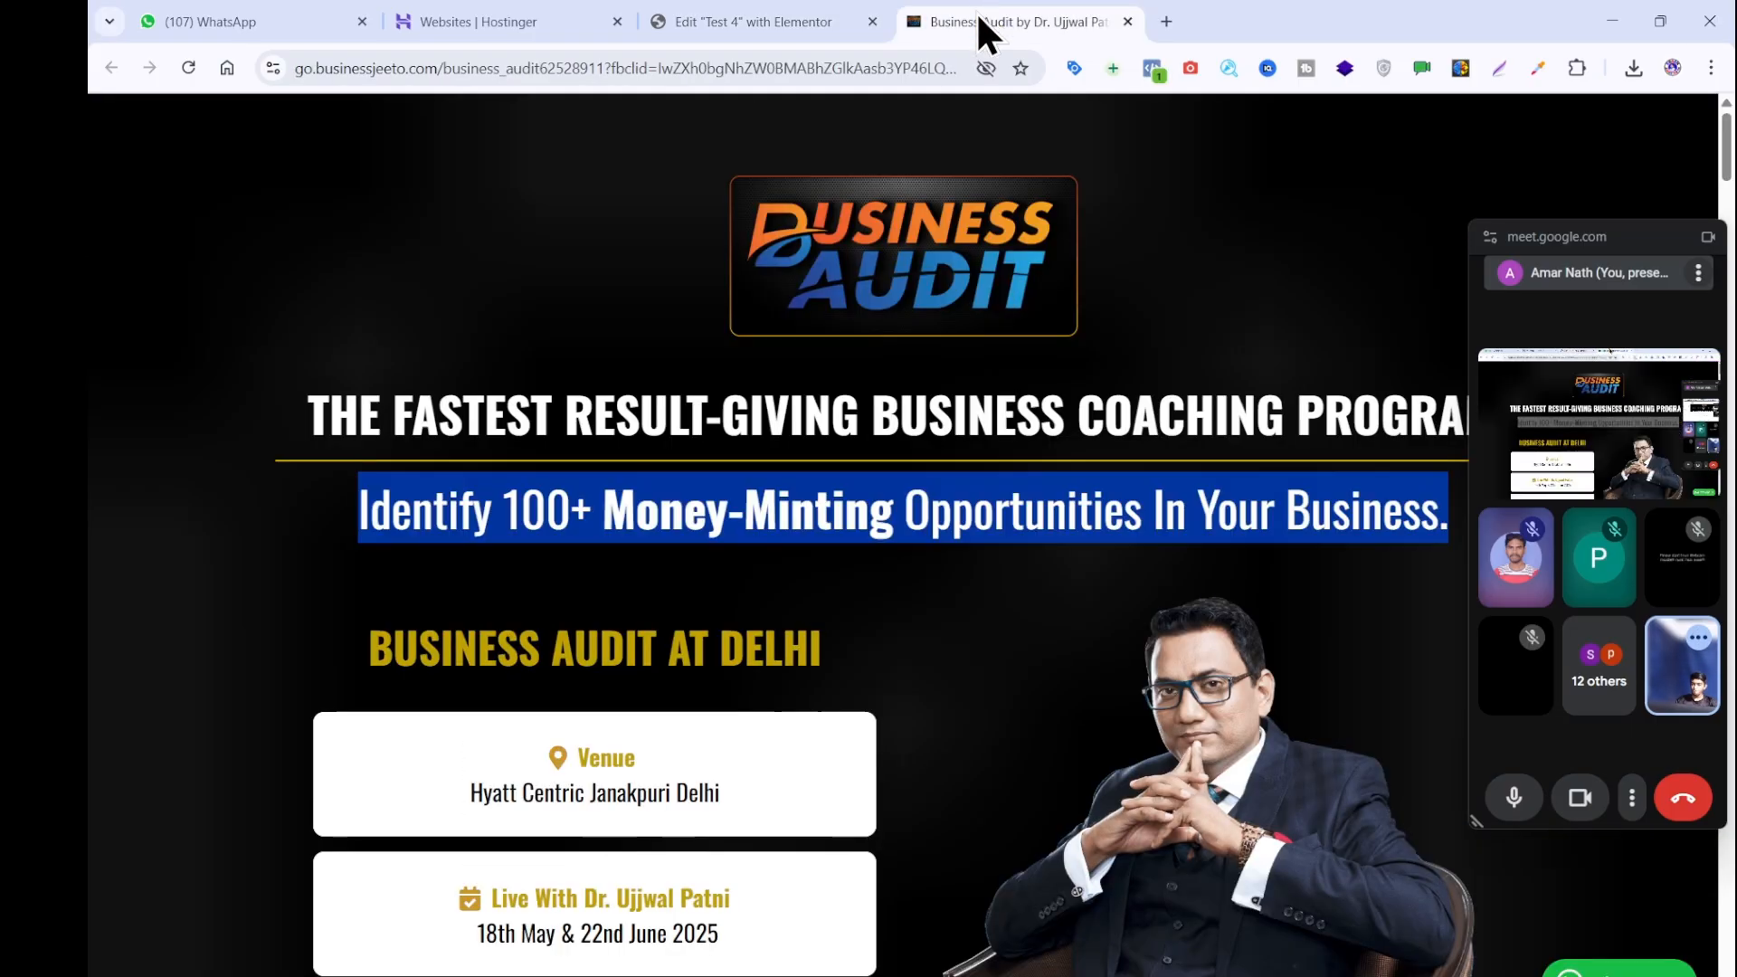
pyautogui.click(723, 22)
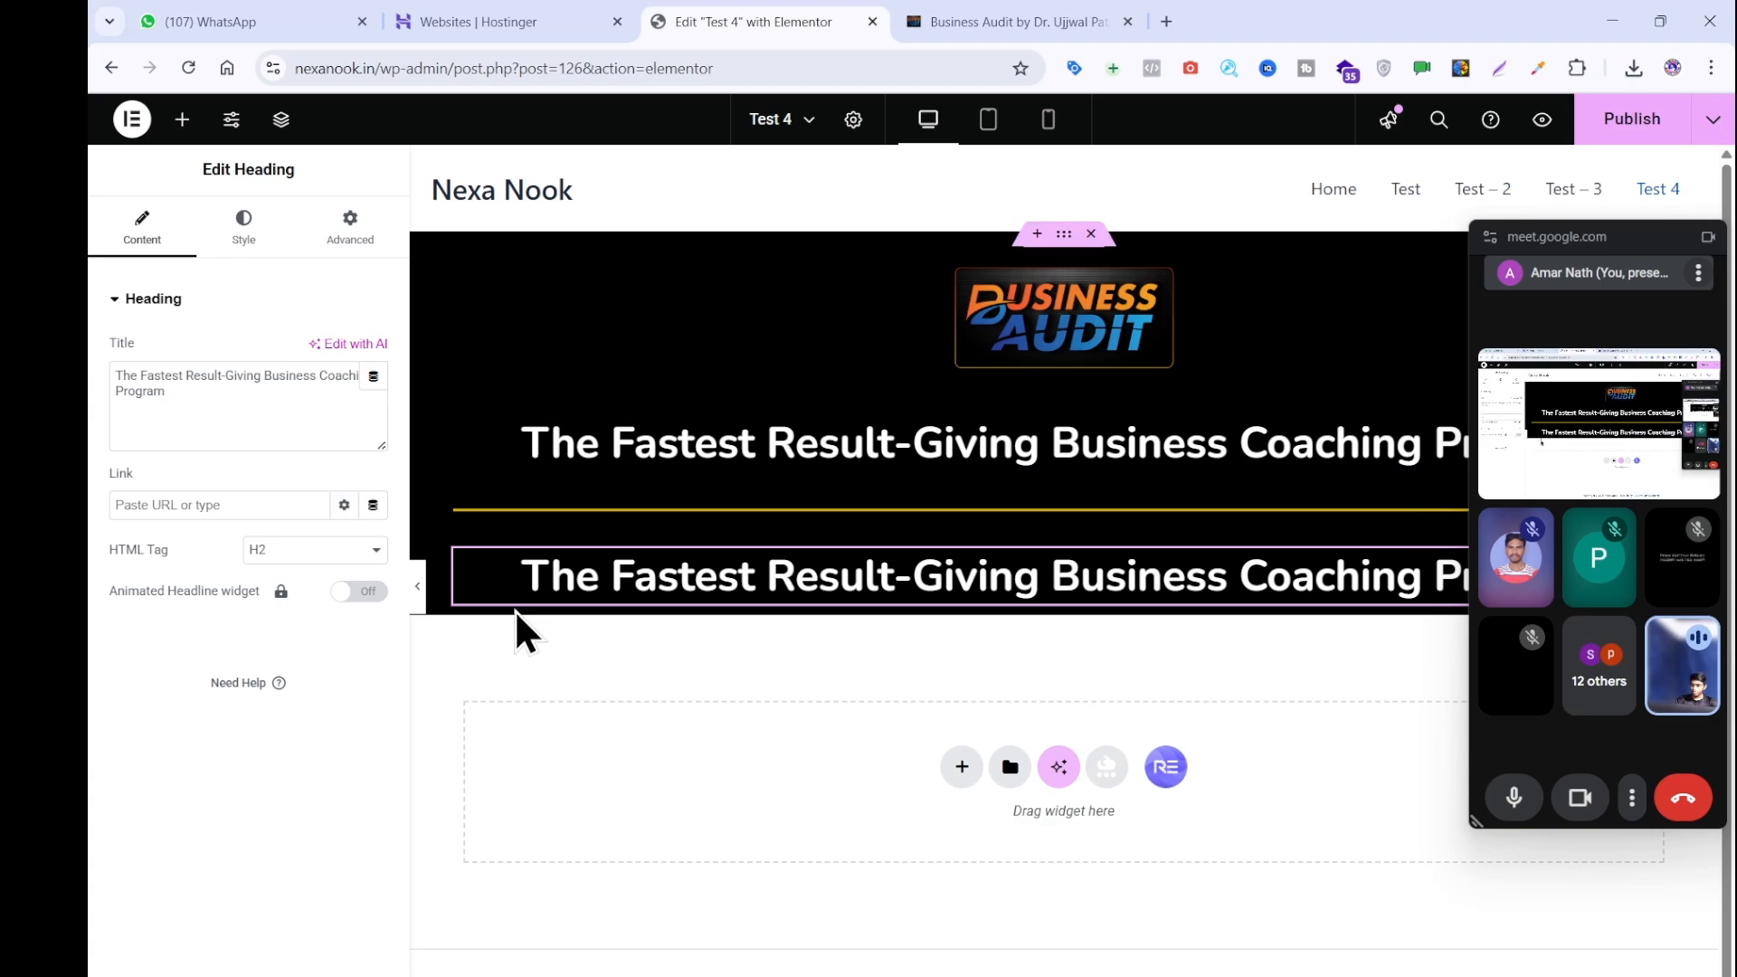
pyautogui.tripleClick(254, 376)
pyautogui.hotkey('ctrl', 'v')
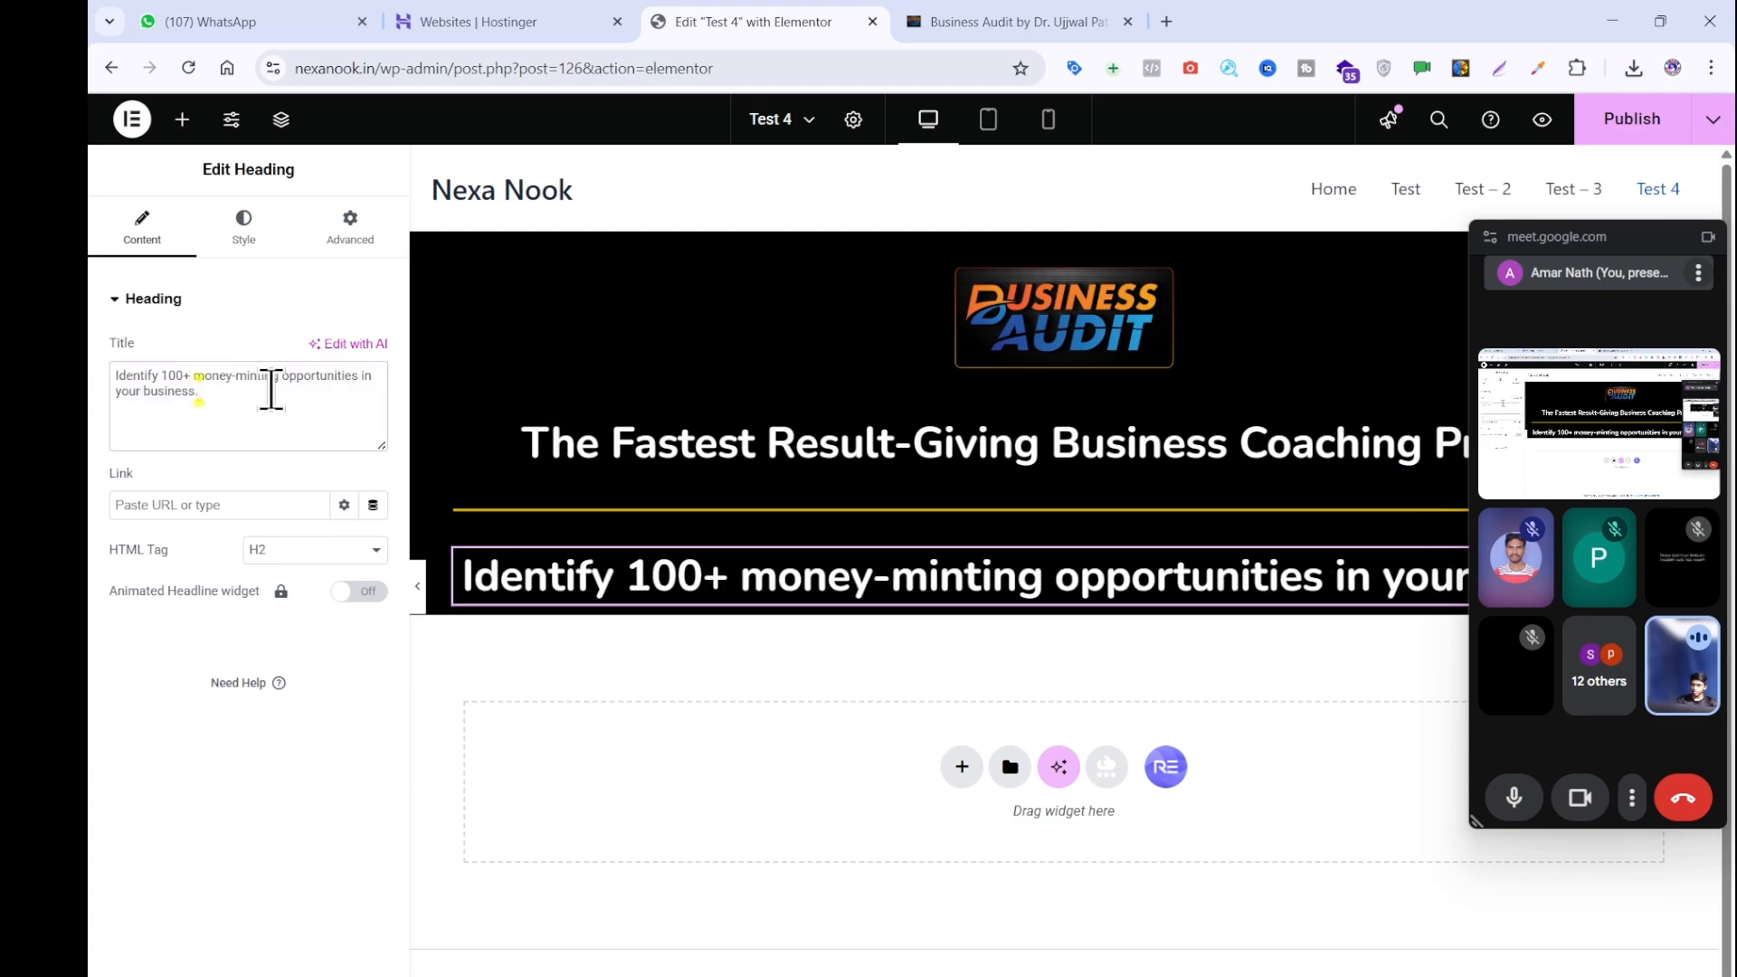
# Set the lower heading's font weight to 500 (Medium).
pyautogui.click(243, 226)
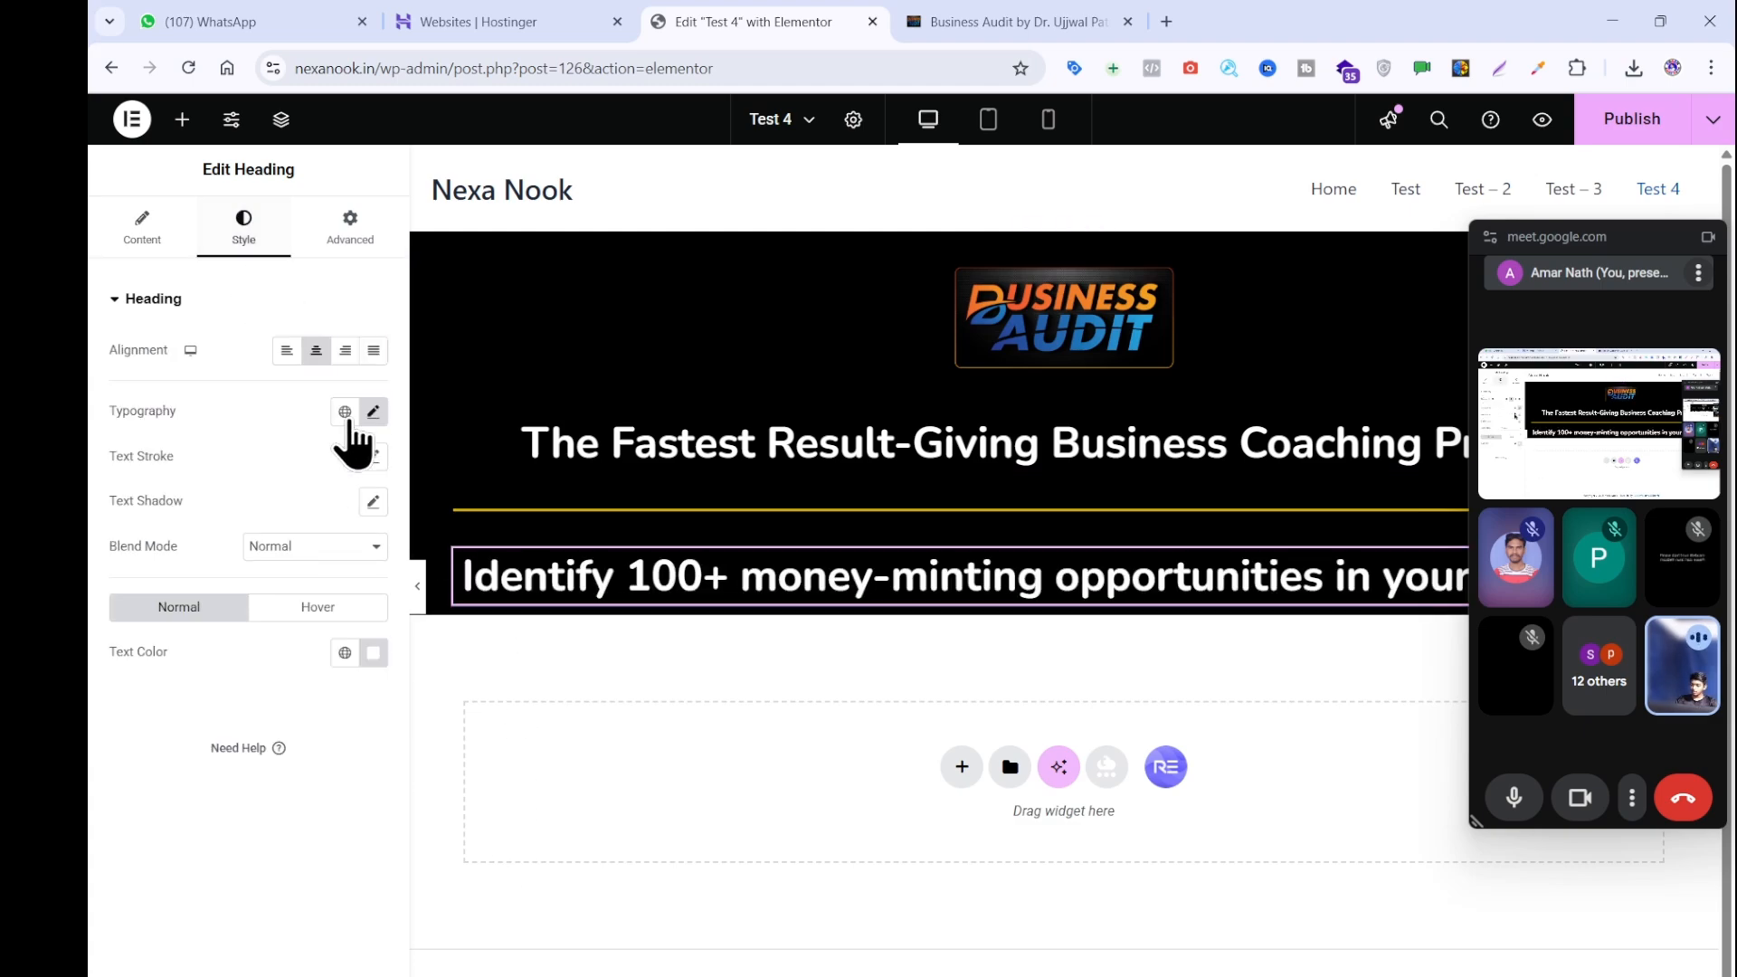
pyautogui.click(373, 411)
pyautogui.click(323, 626)
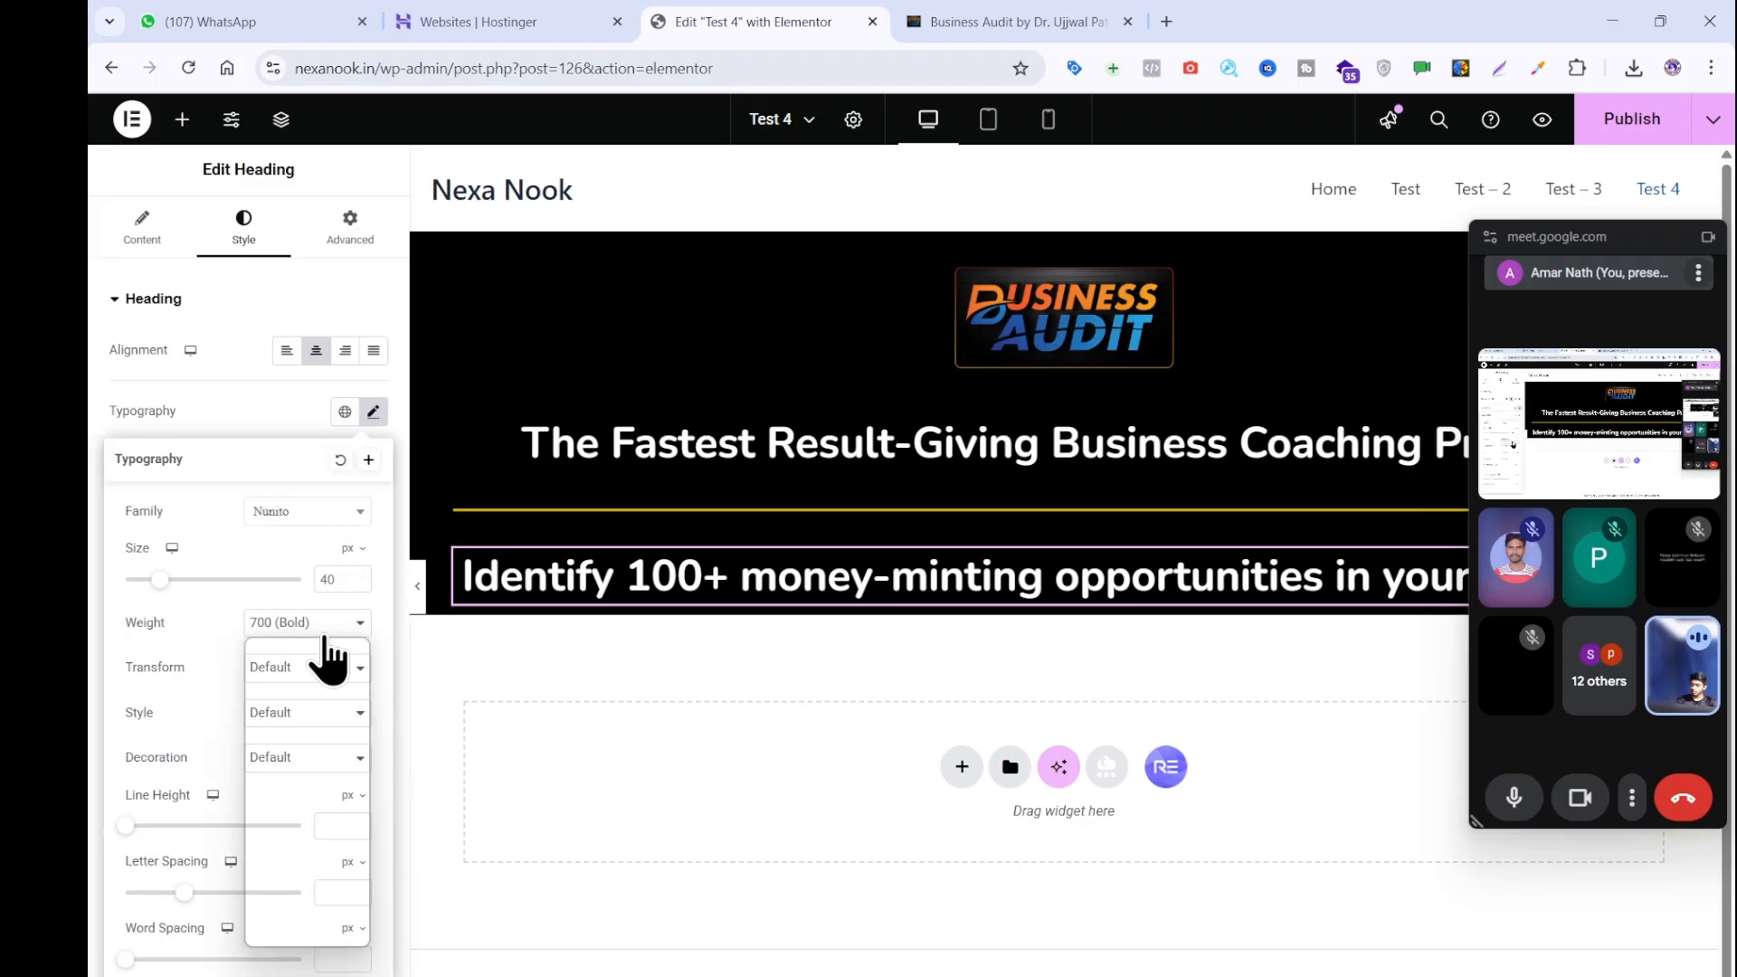
pyautogui.click(320, 776)
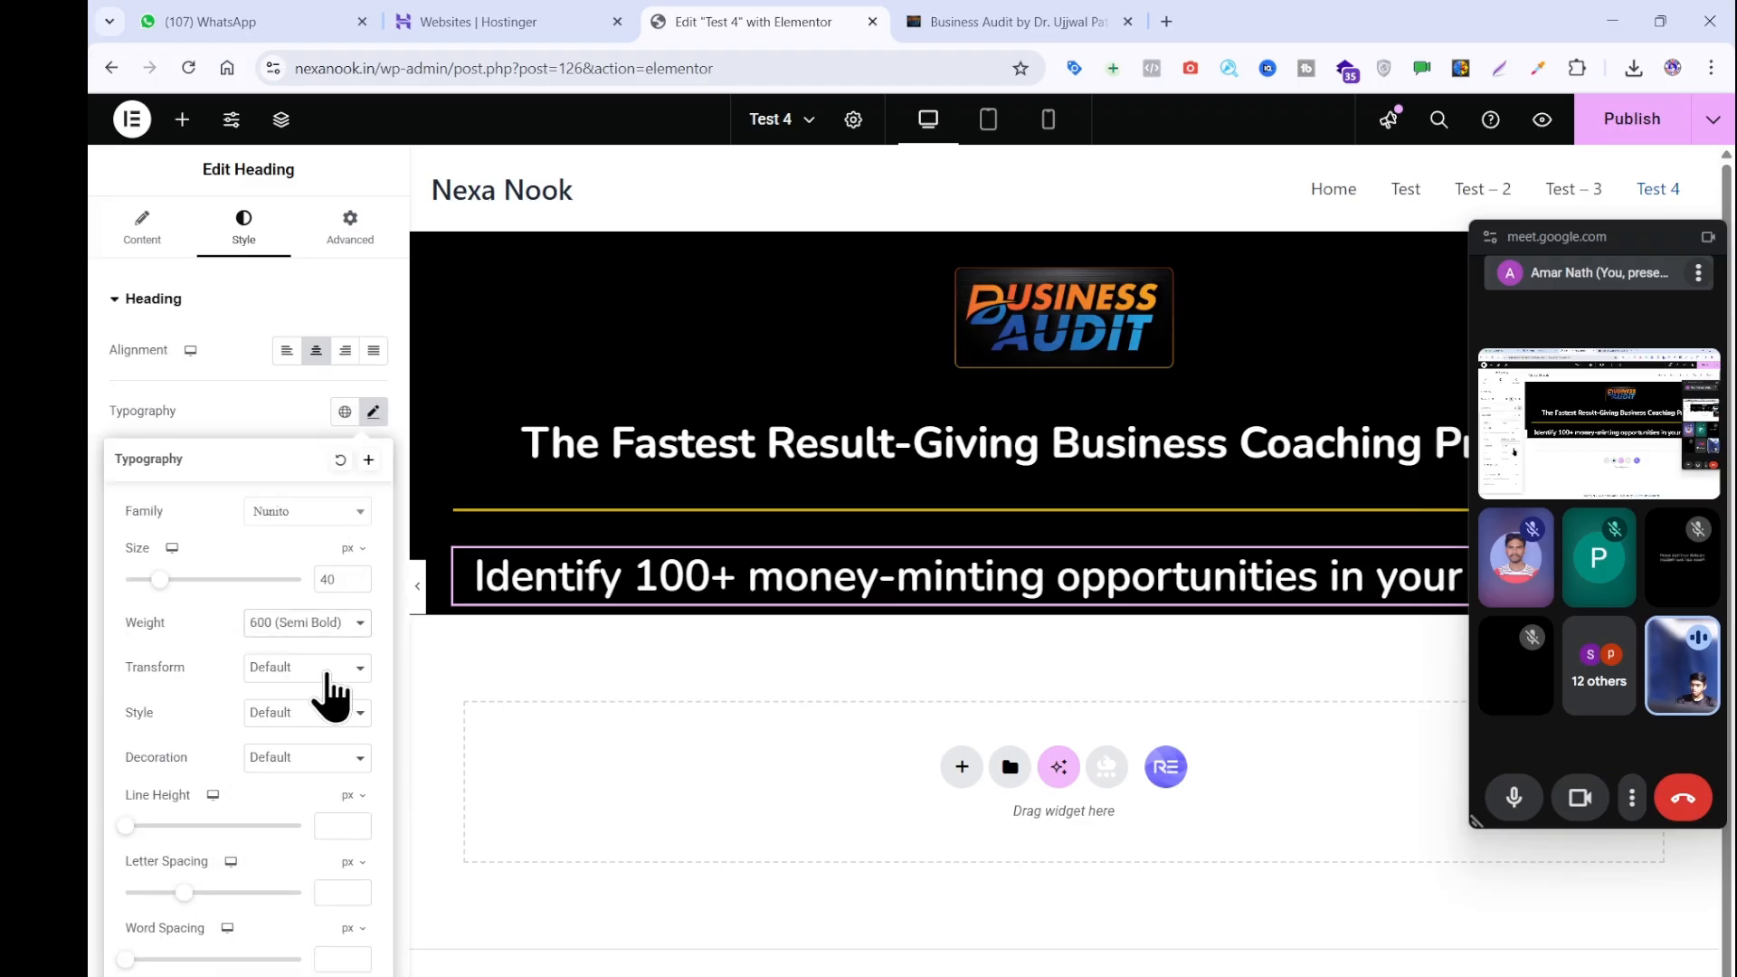
pyautogui.click(318, 623)
pyautogui.click(309, 760)
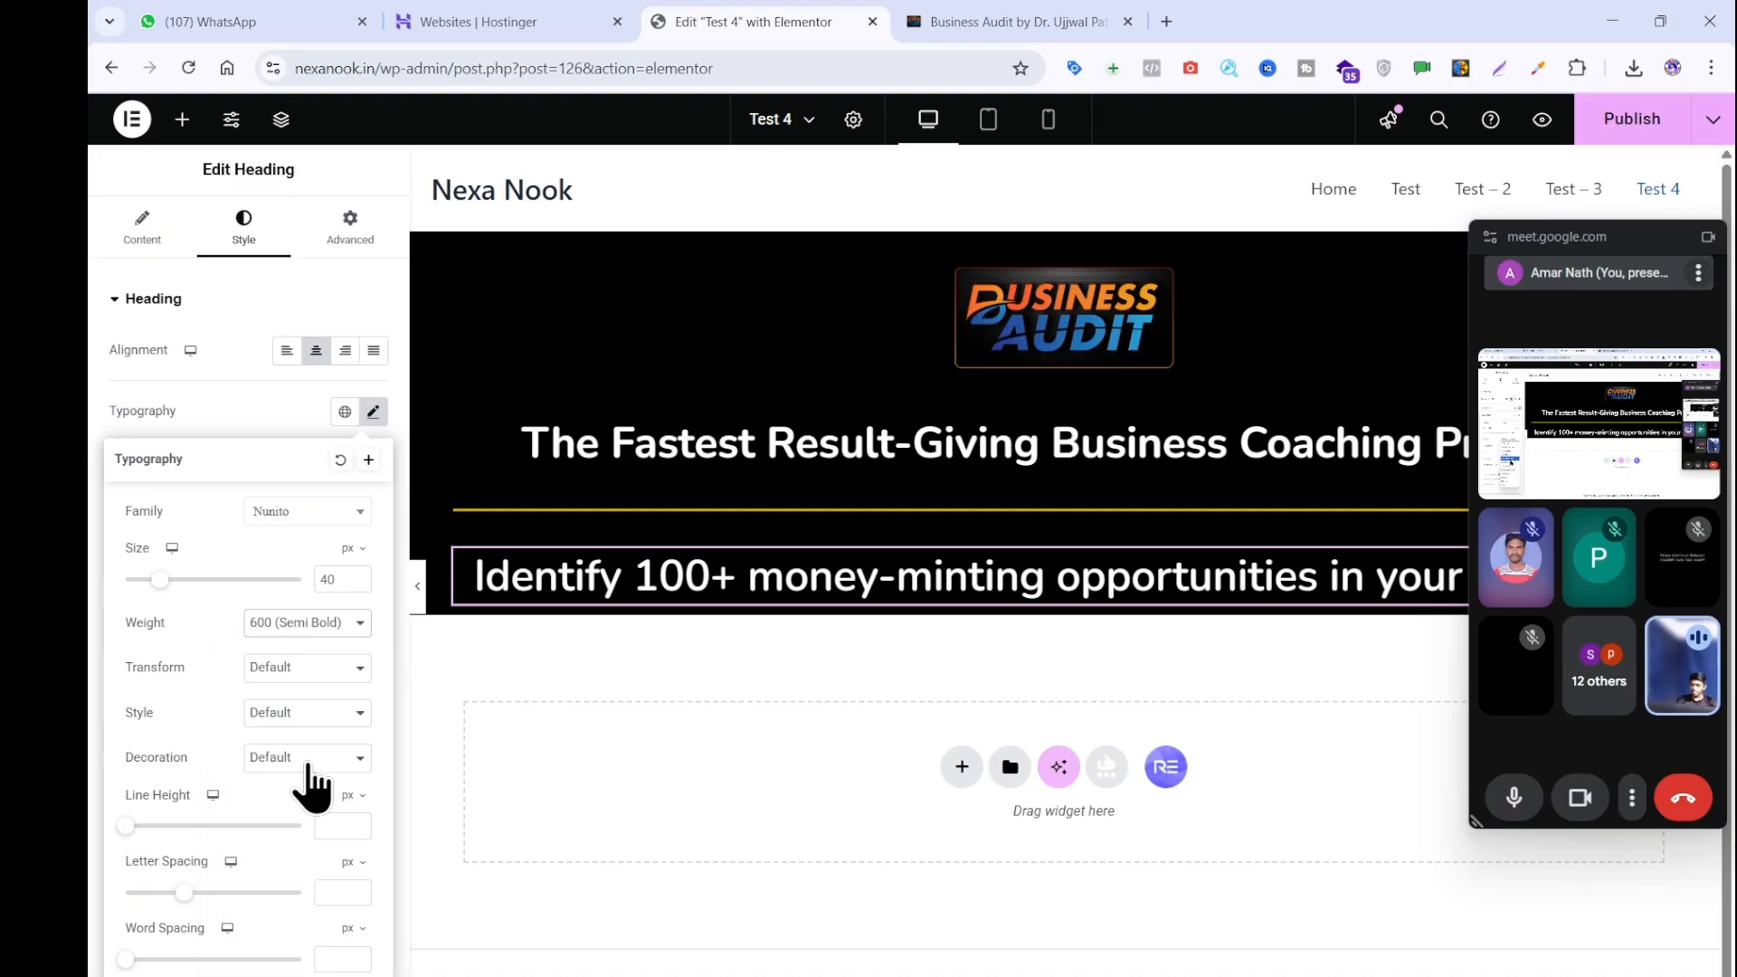
pyautogui.click(279, 426)
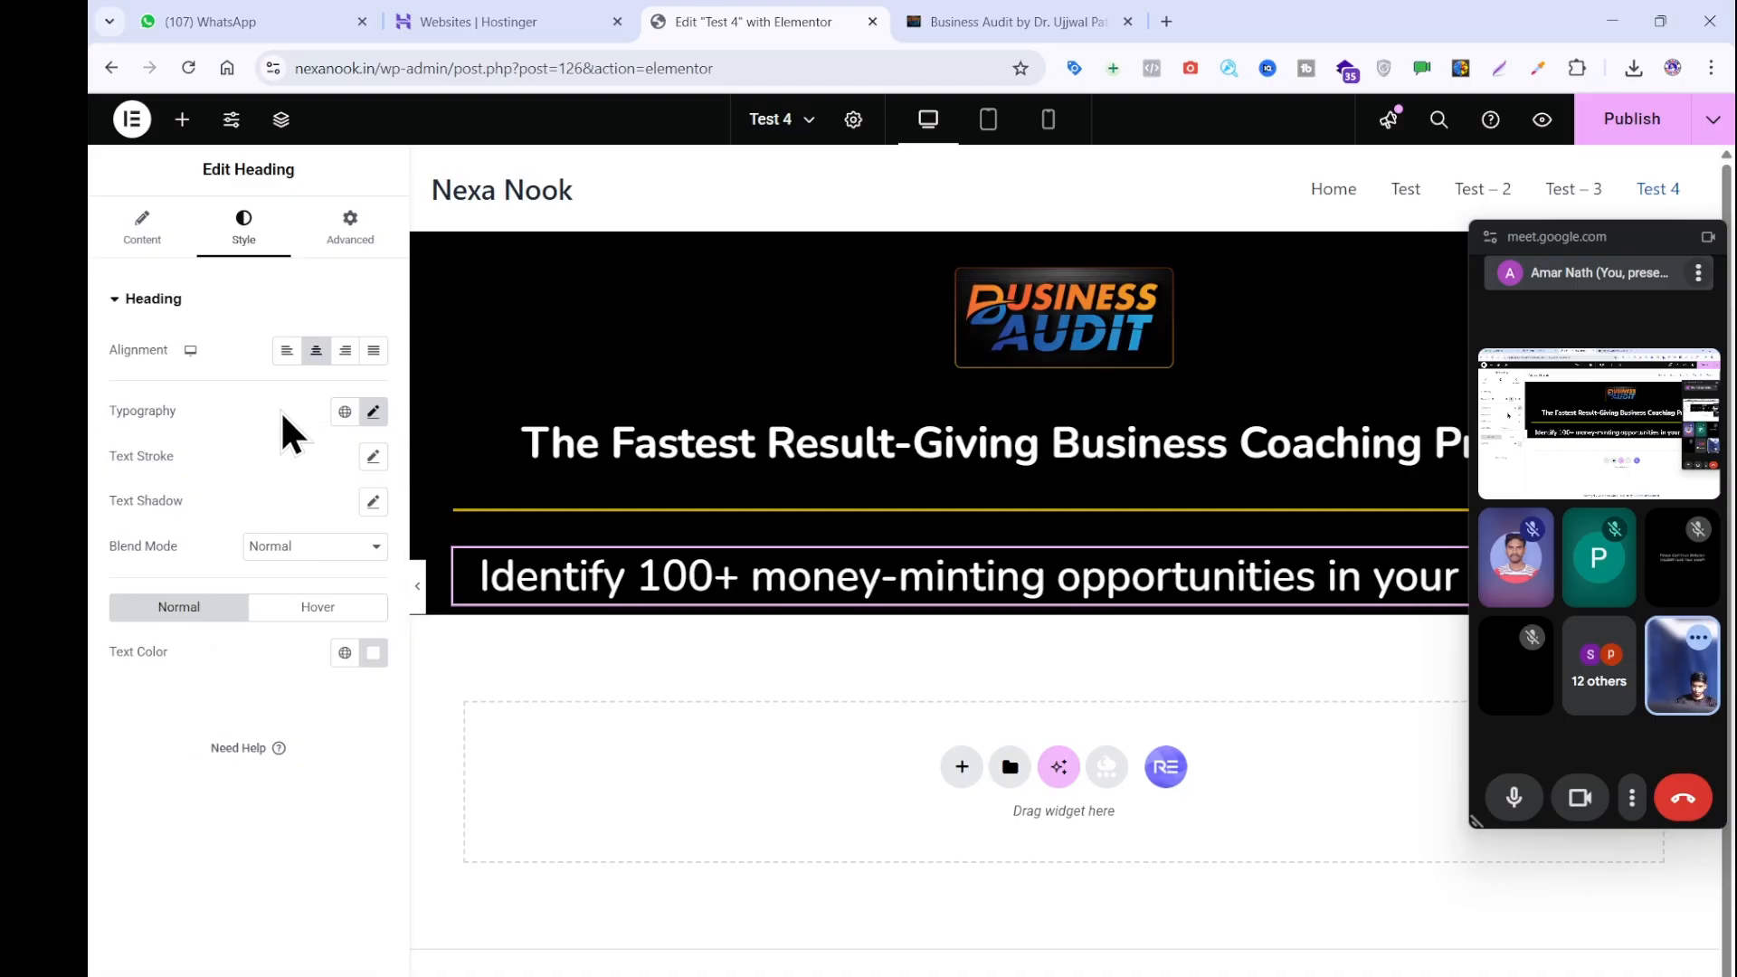
# Check the Business Audit page, then set the lower heading's font size to 36 px in the Elementor editor.
pyautogui.click(992, 19)
pyautogui.click(735, 22)
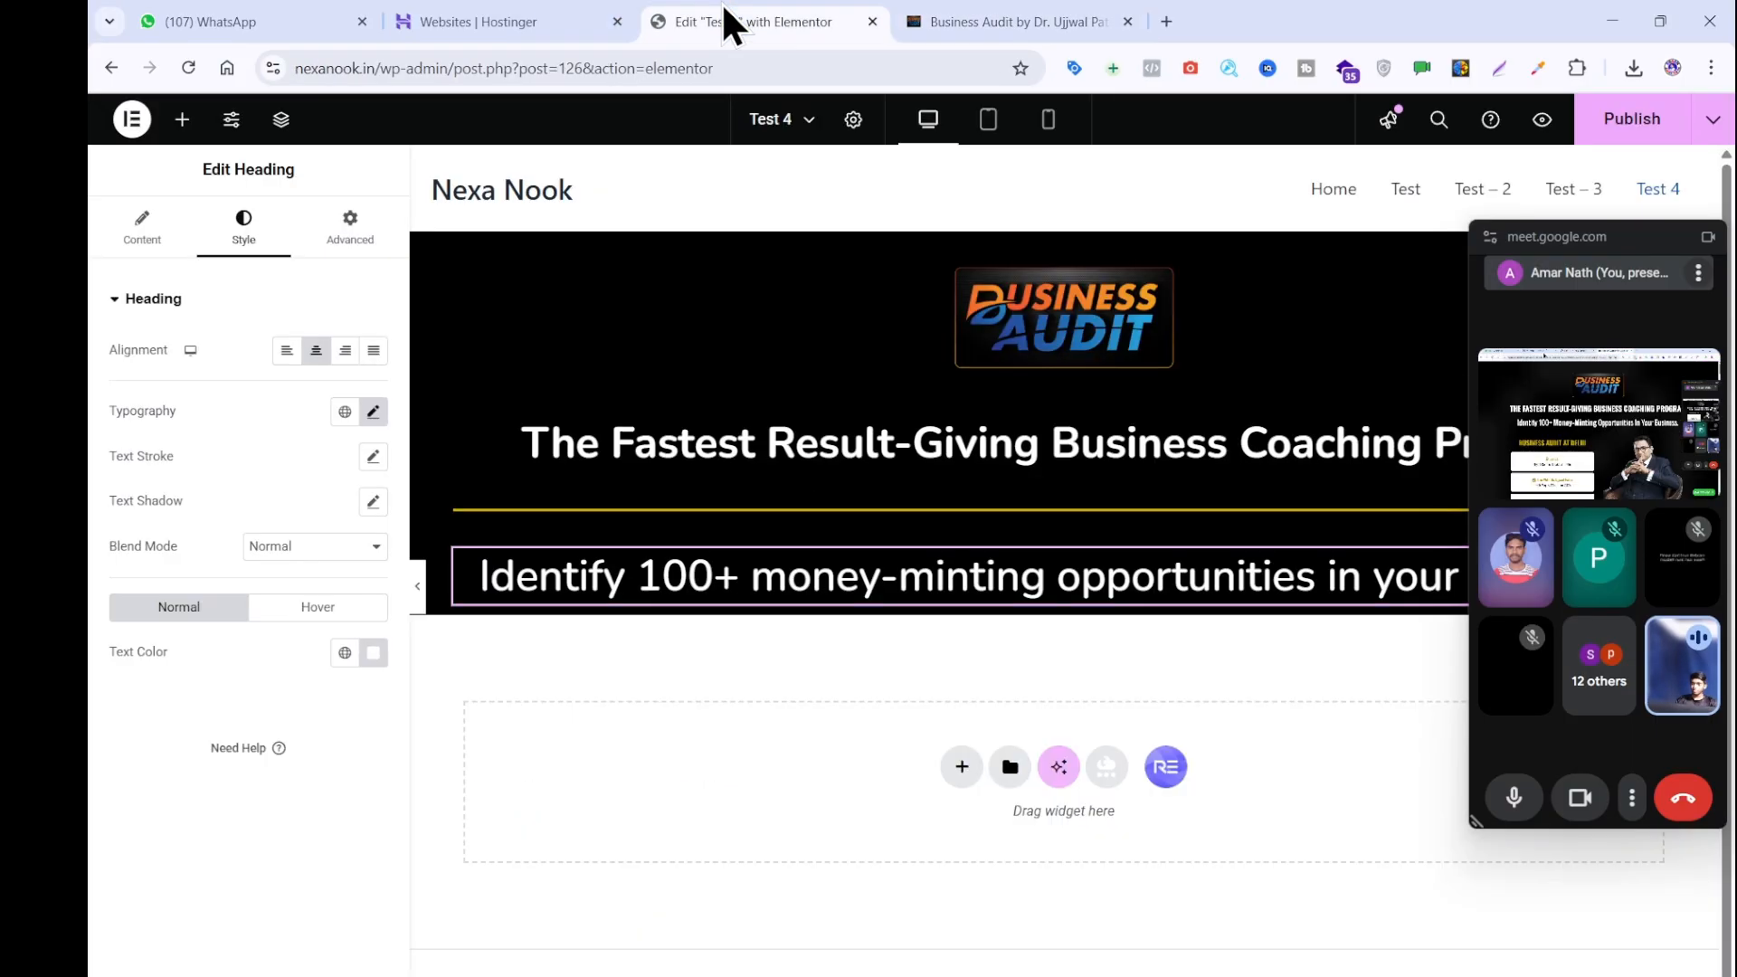
pyautogui.click(372, 412)
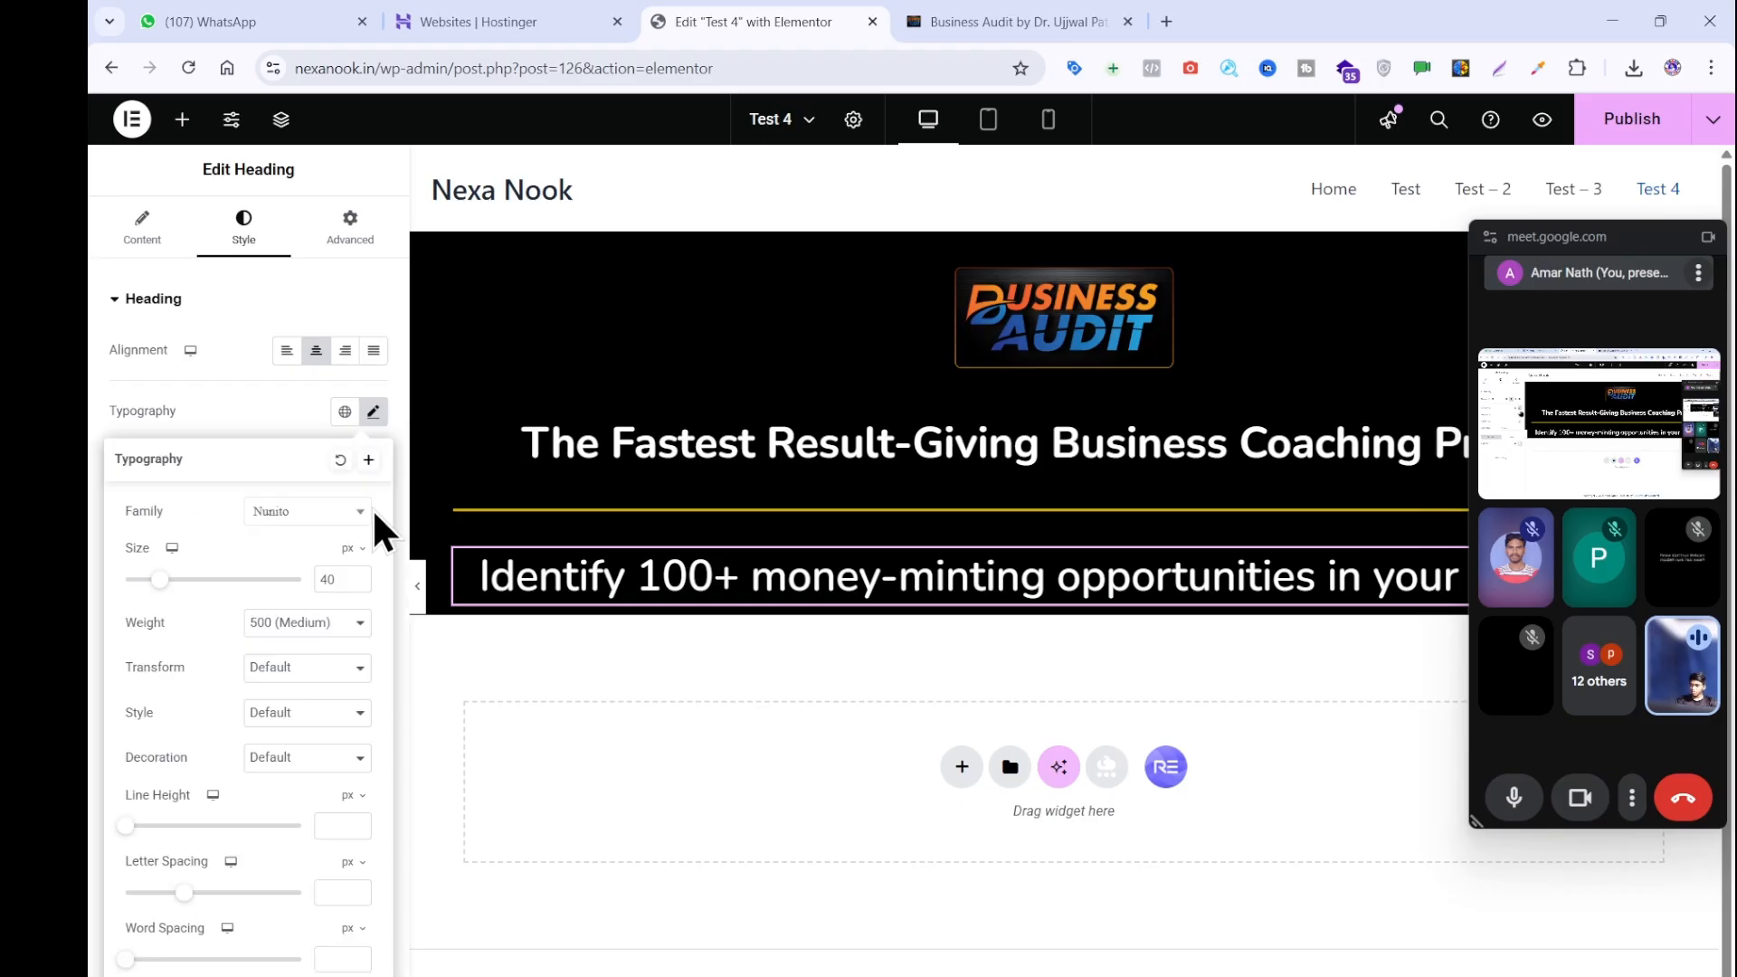
pyautogui.click(357, 583)
pyautogui.click(358, 584)
pyautogui.click(358, 583)
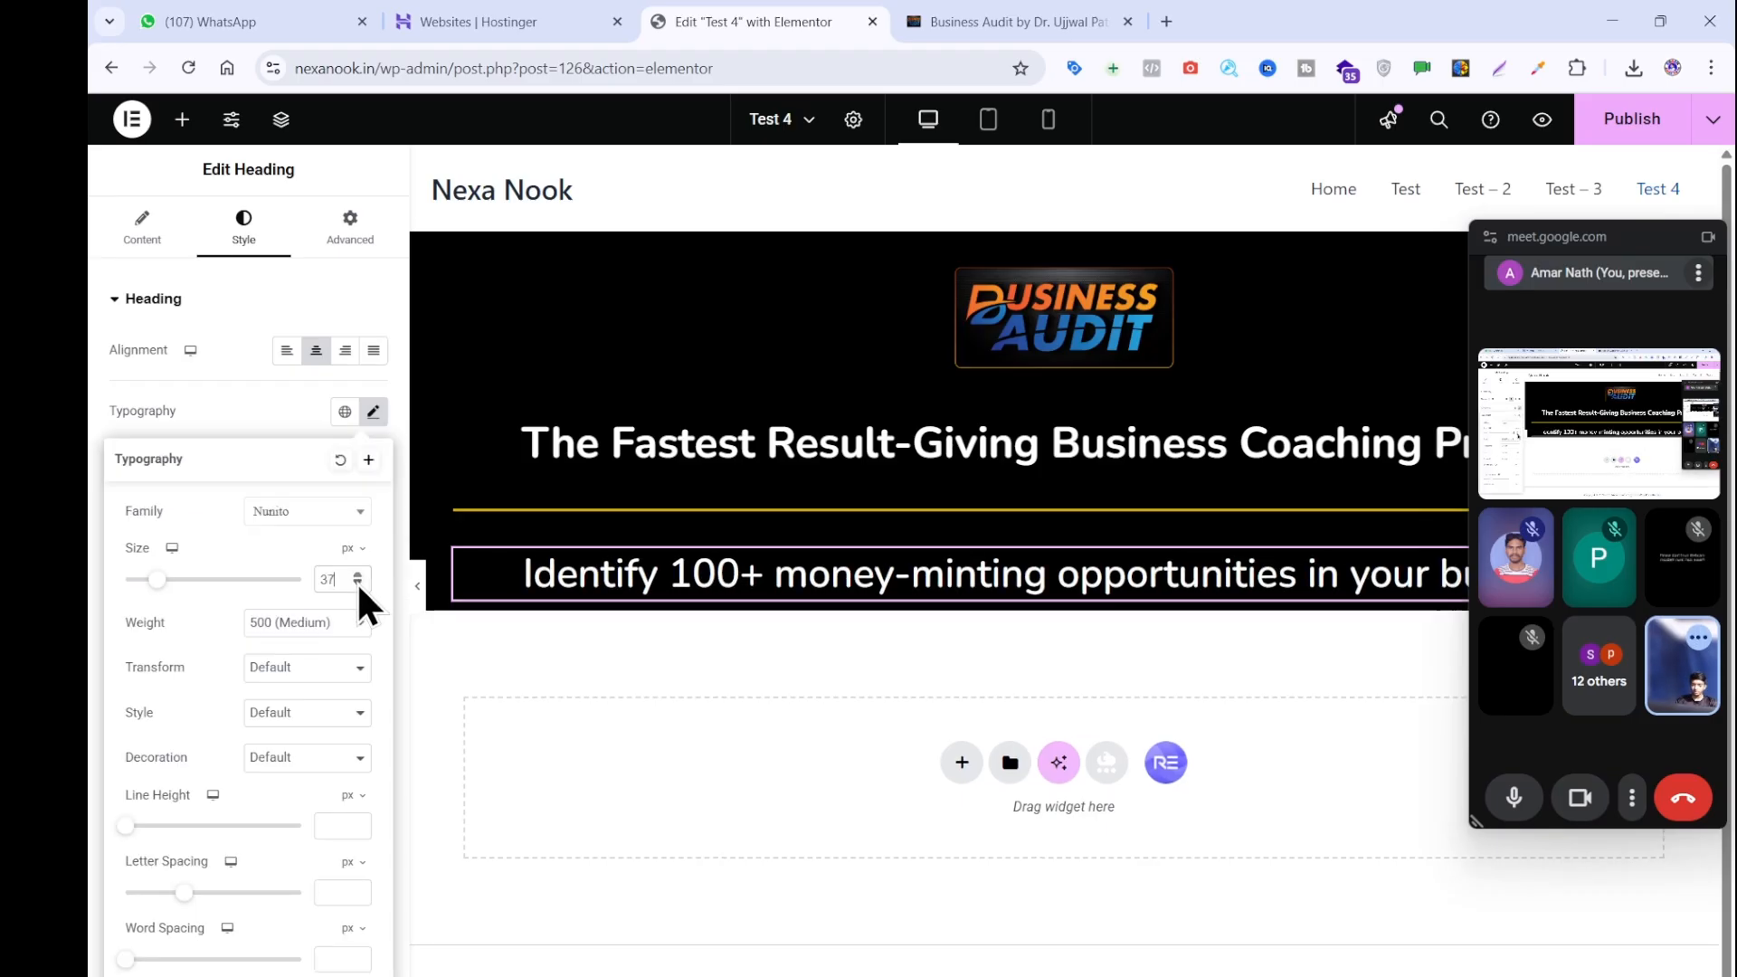
pyautogui.click(358, 583)
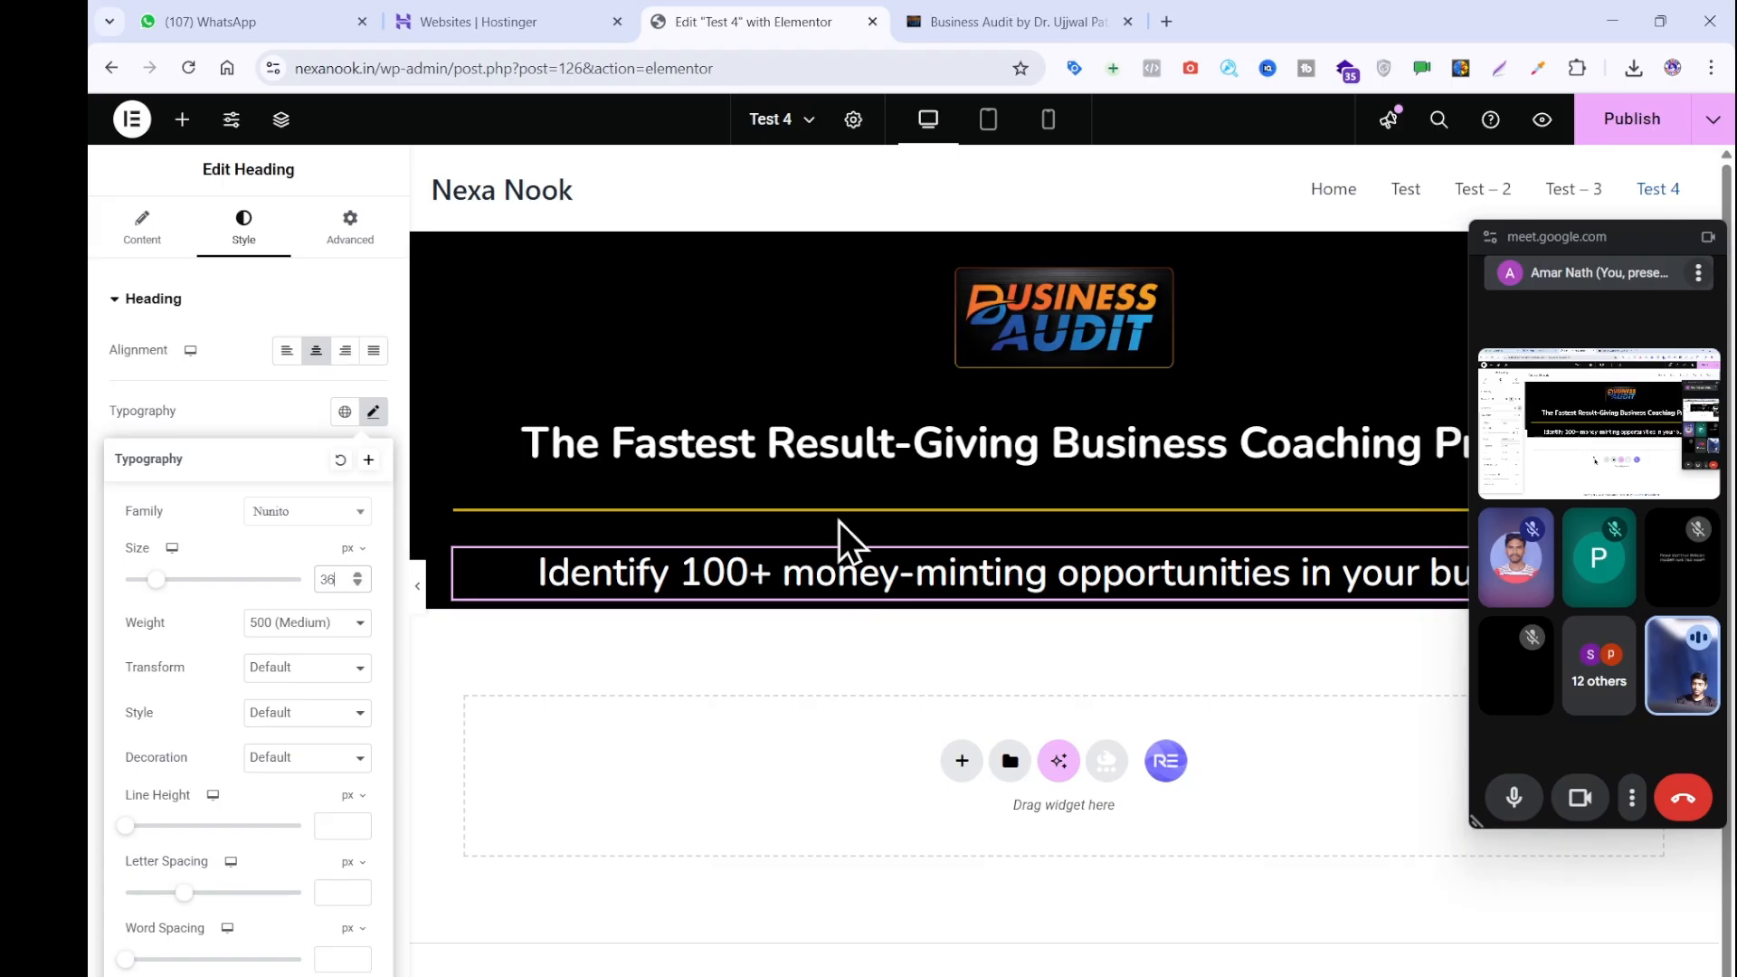
# Examine the "Business Audit at Delhi" heading, info cards, portrait and register button below the subheading on the Business Audit page.
pyautogui.click(1073, 23)
pyautogui.scroll(-2, 531, 620)
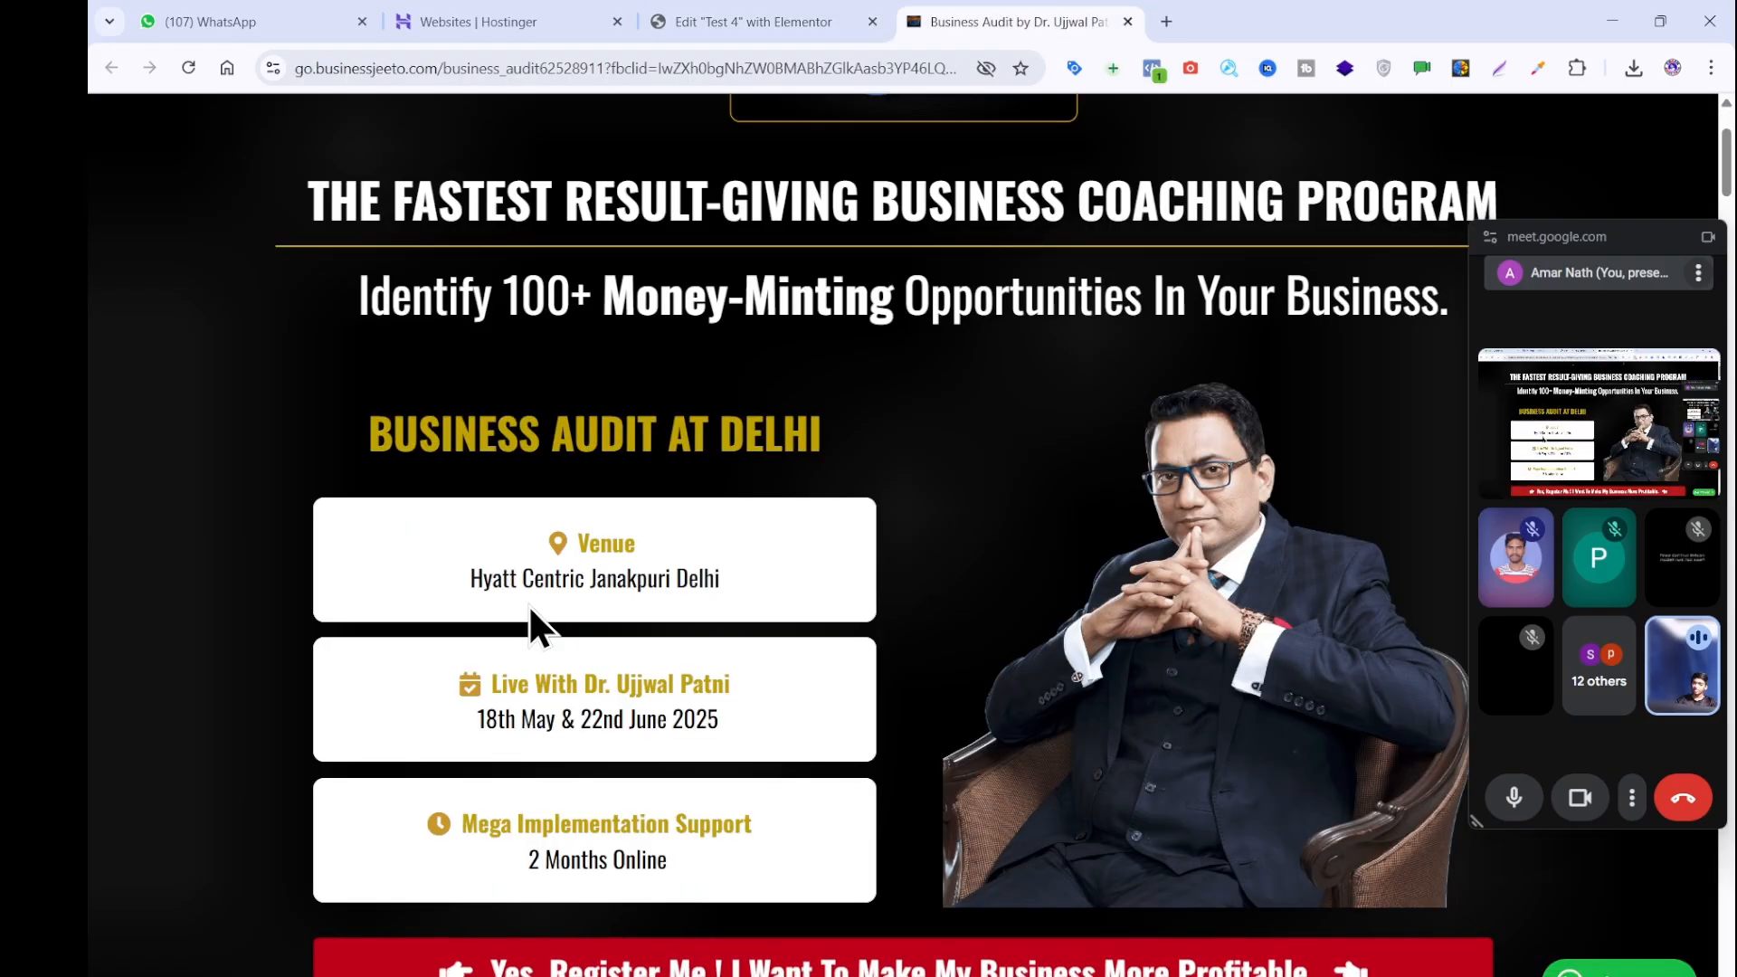
pyautogui.moveTo(330, 446); pyautogui.dragTo(417, 428)
pyautogui.click(937, 422)
pyautogui.click(849, 440)
pyautogui.moveTo(849, 440); pyautogui.dragTo(380, 412)
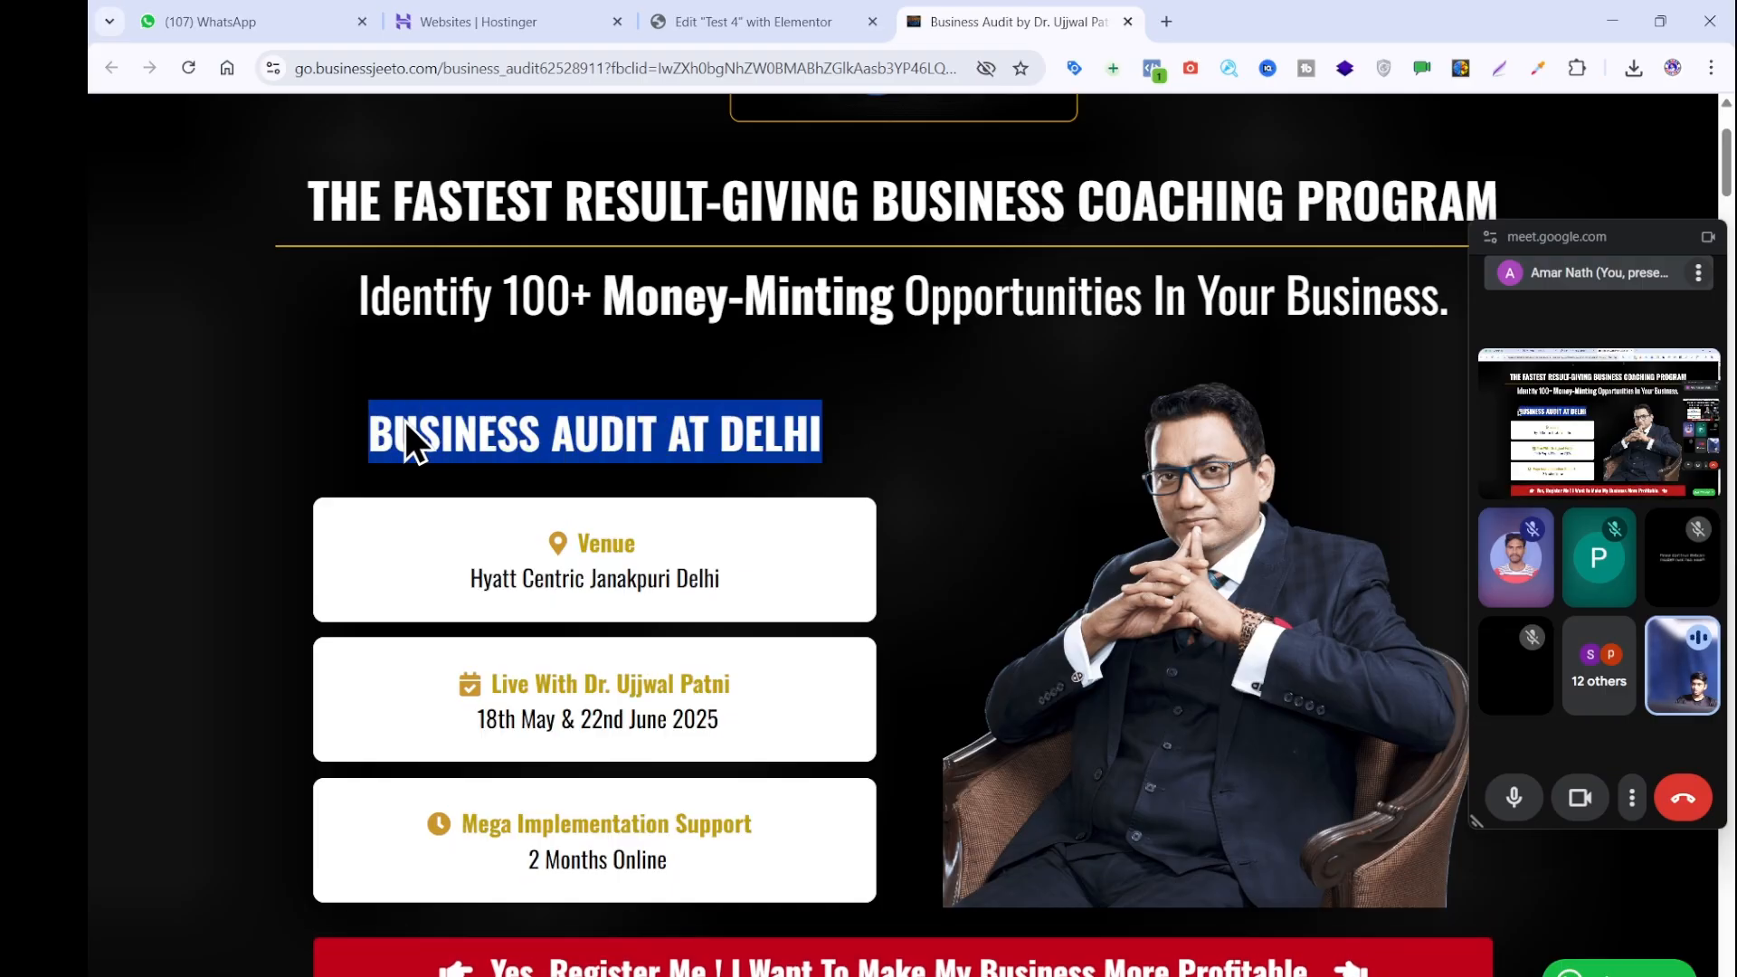
pyautogui.click(886, 443)
pyautogui.scroll(-2, 994, 474)
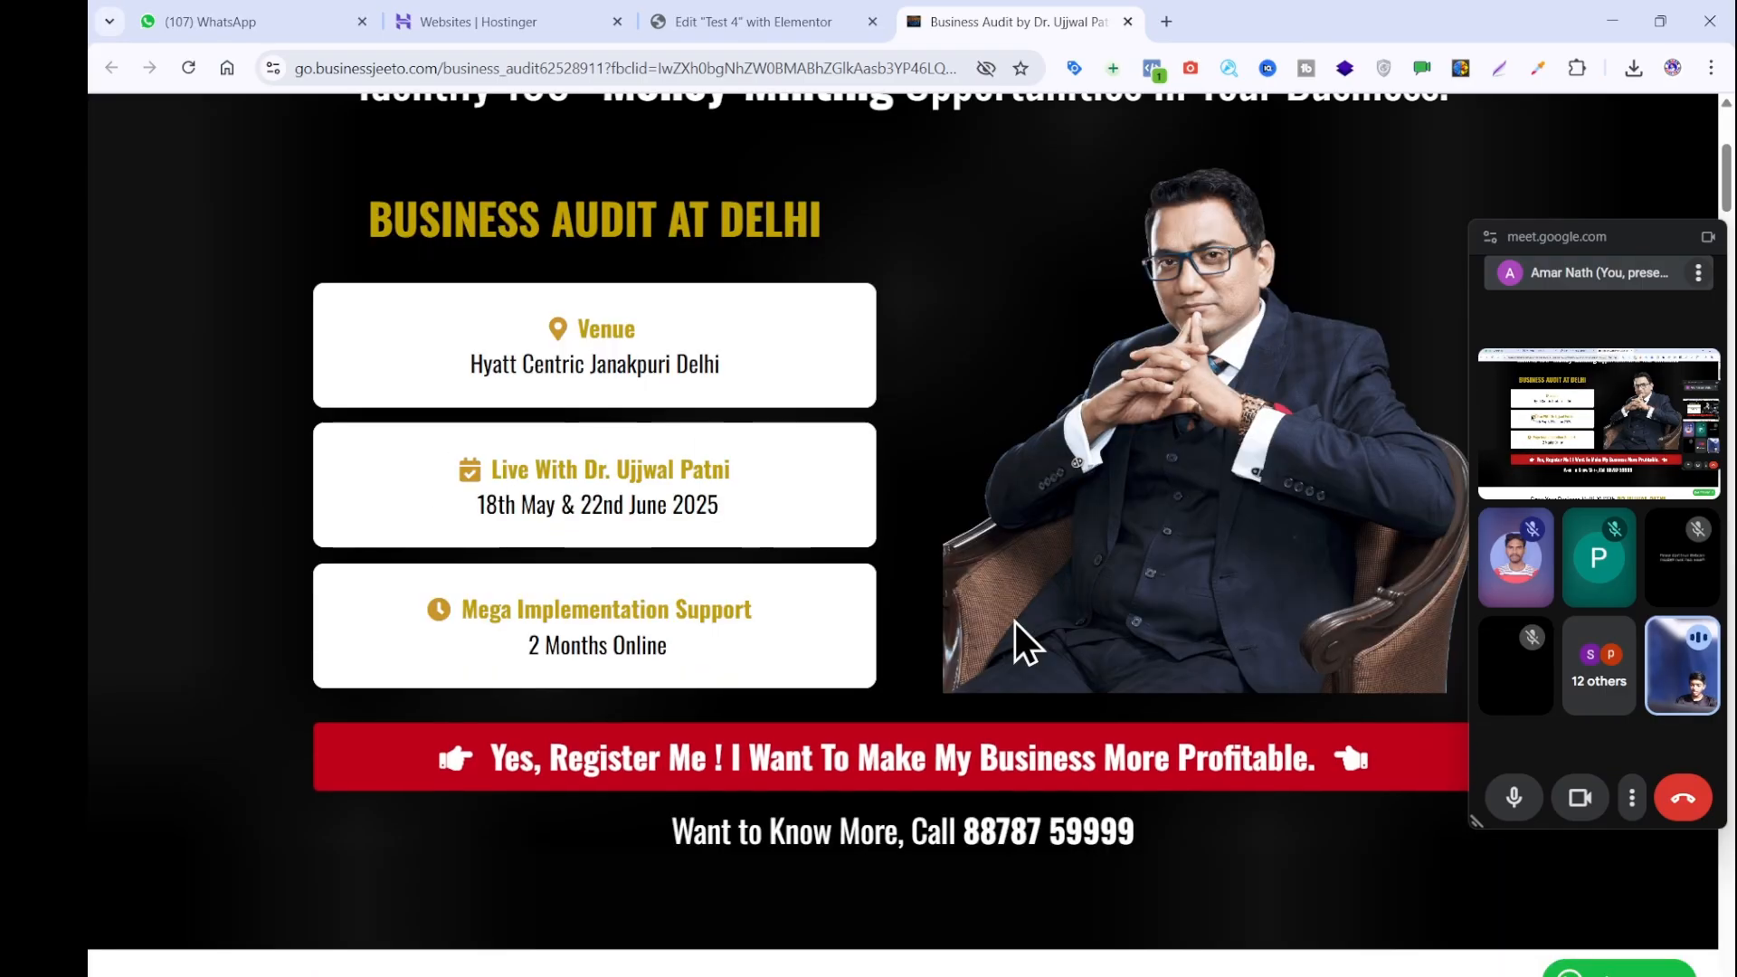
# Save the portrait of the man in the armchair from the Business Audit page to disk.
pyautogui.rightClick(1214, 290)
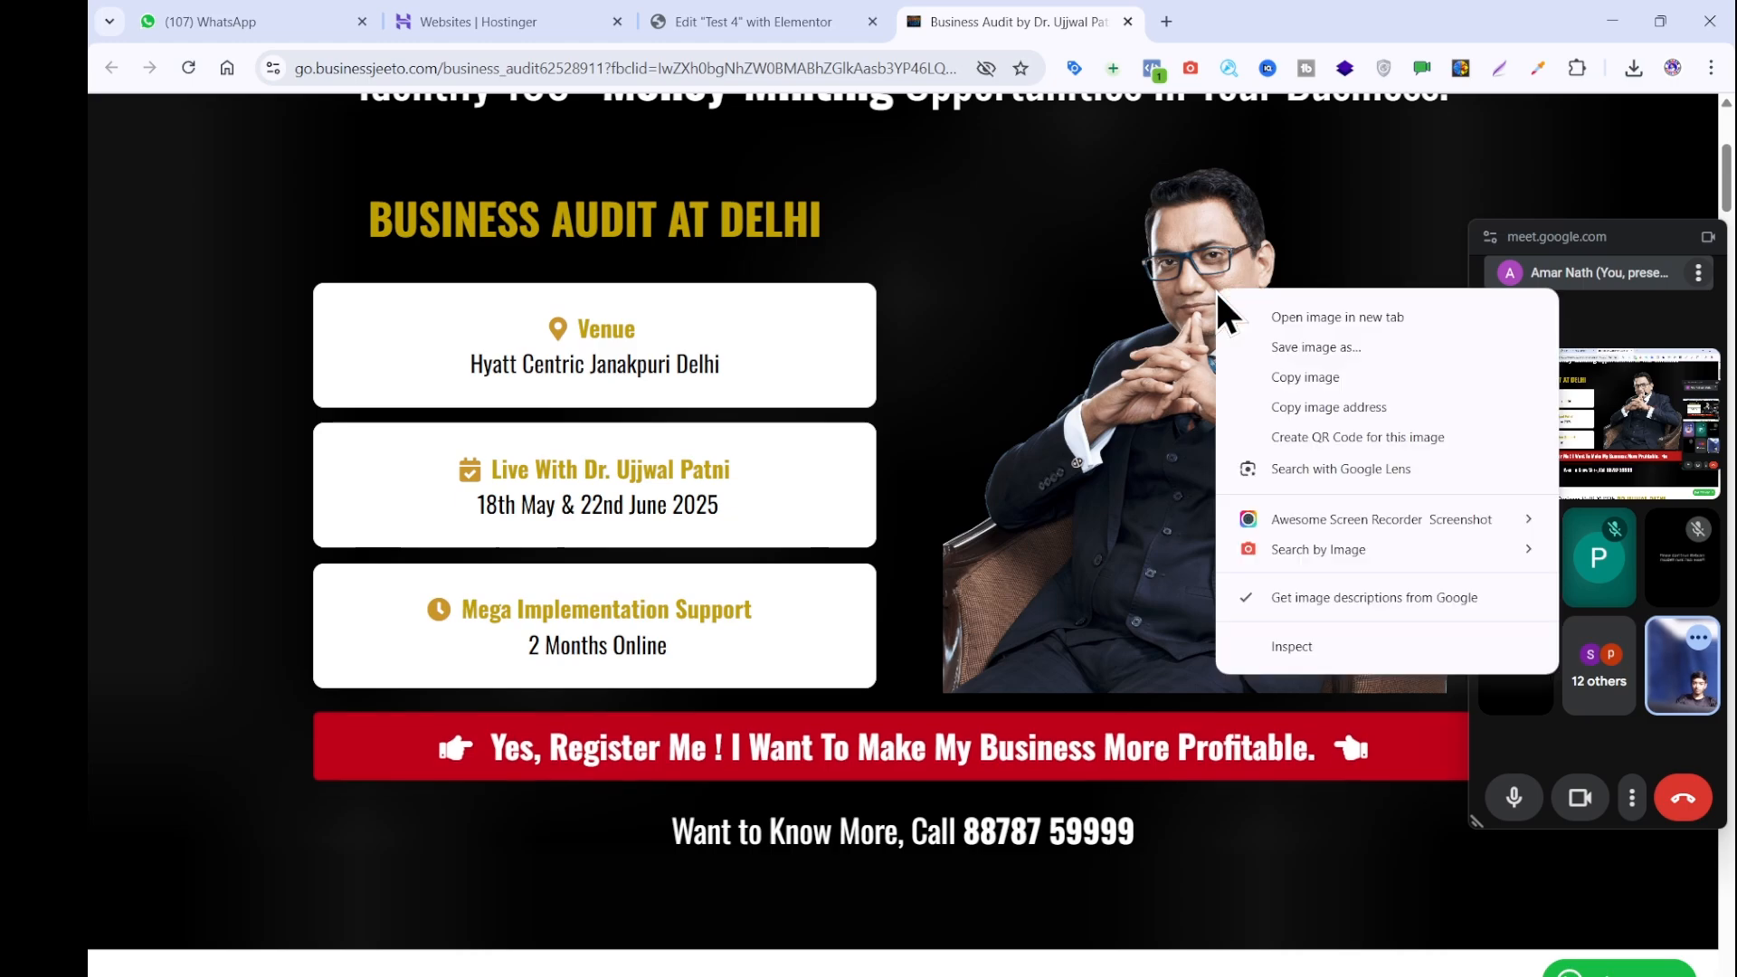
pyautogui.click(1239, 349)
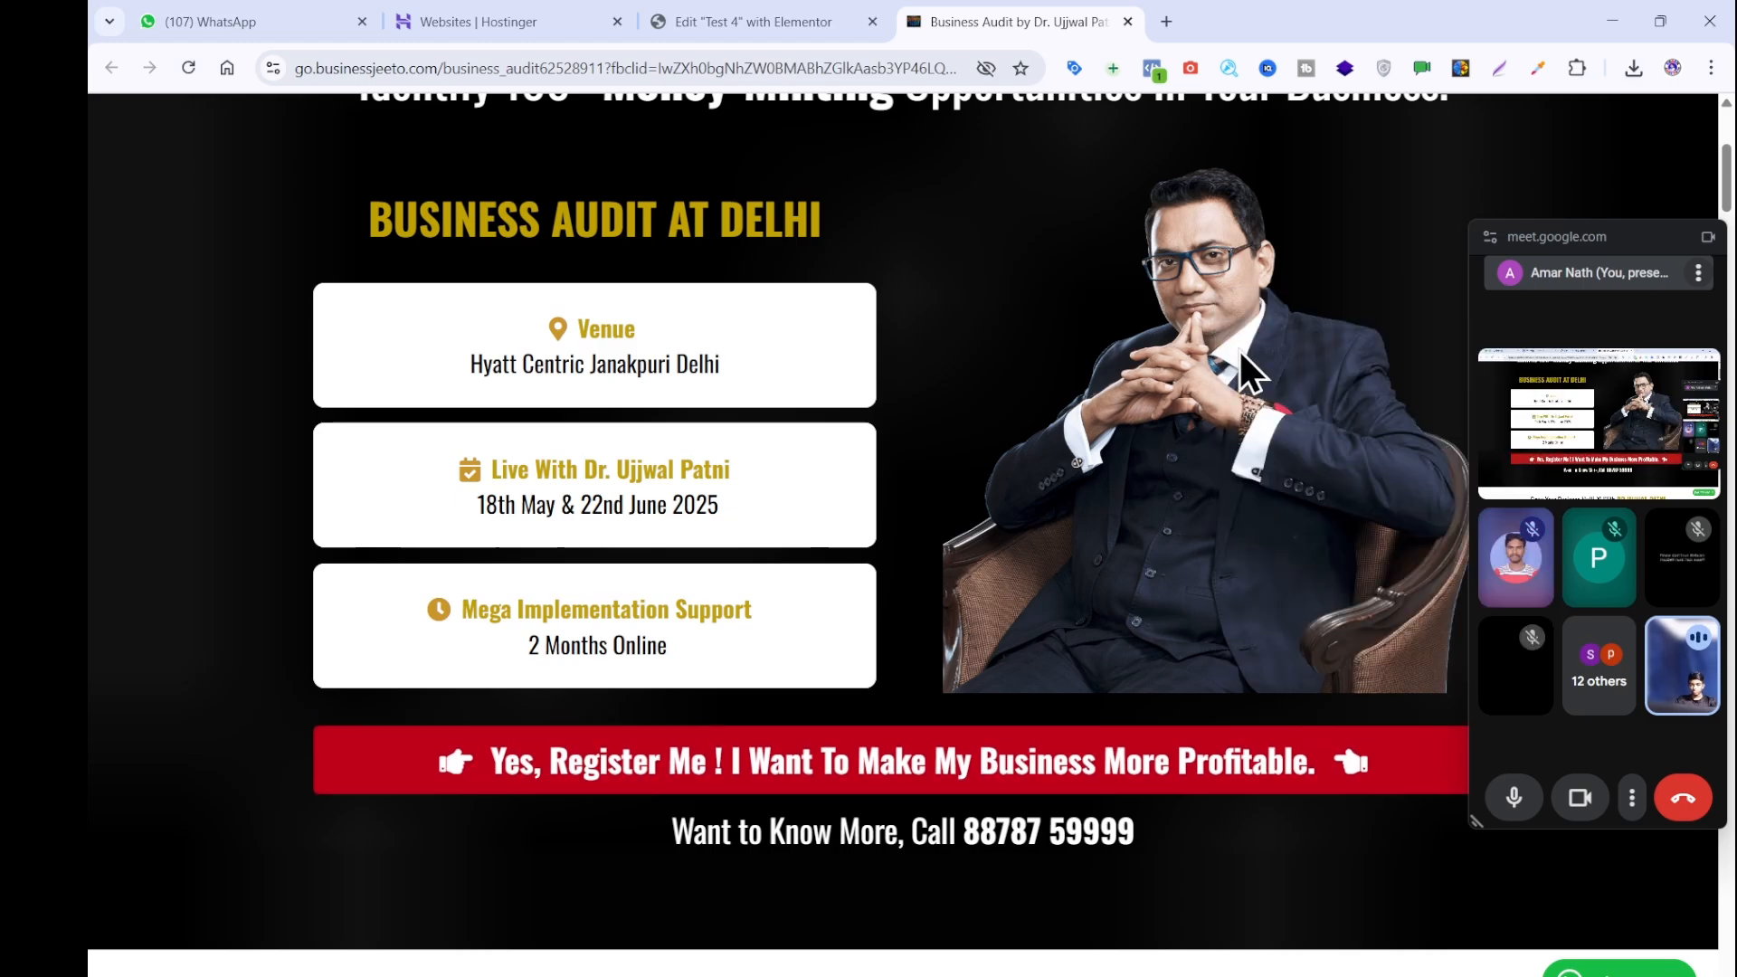
pyautogui.press('Return')
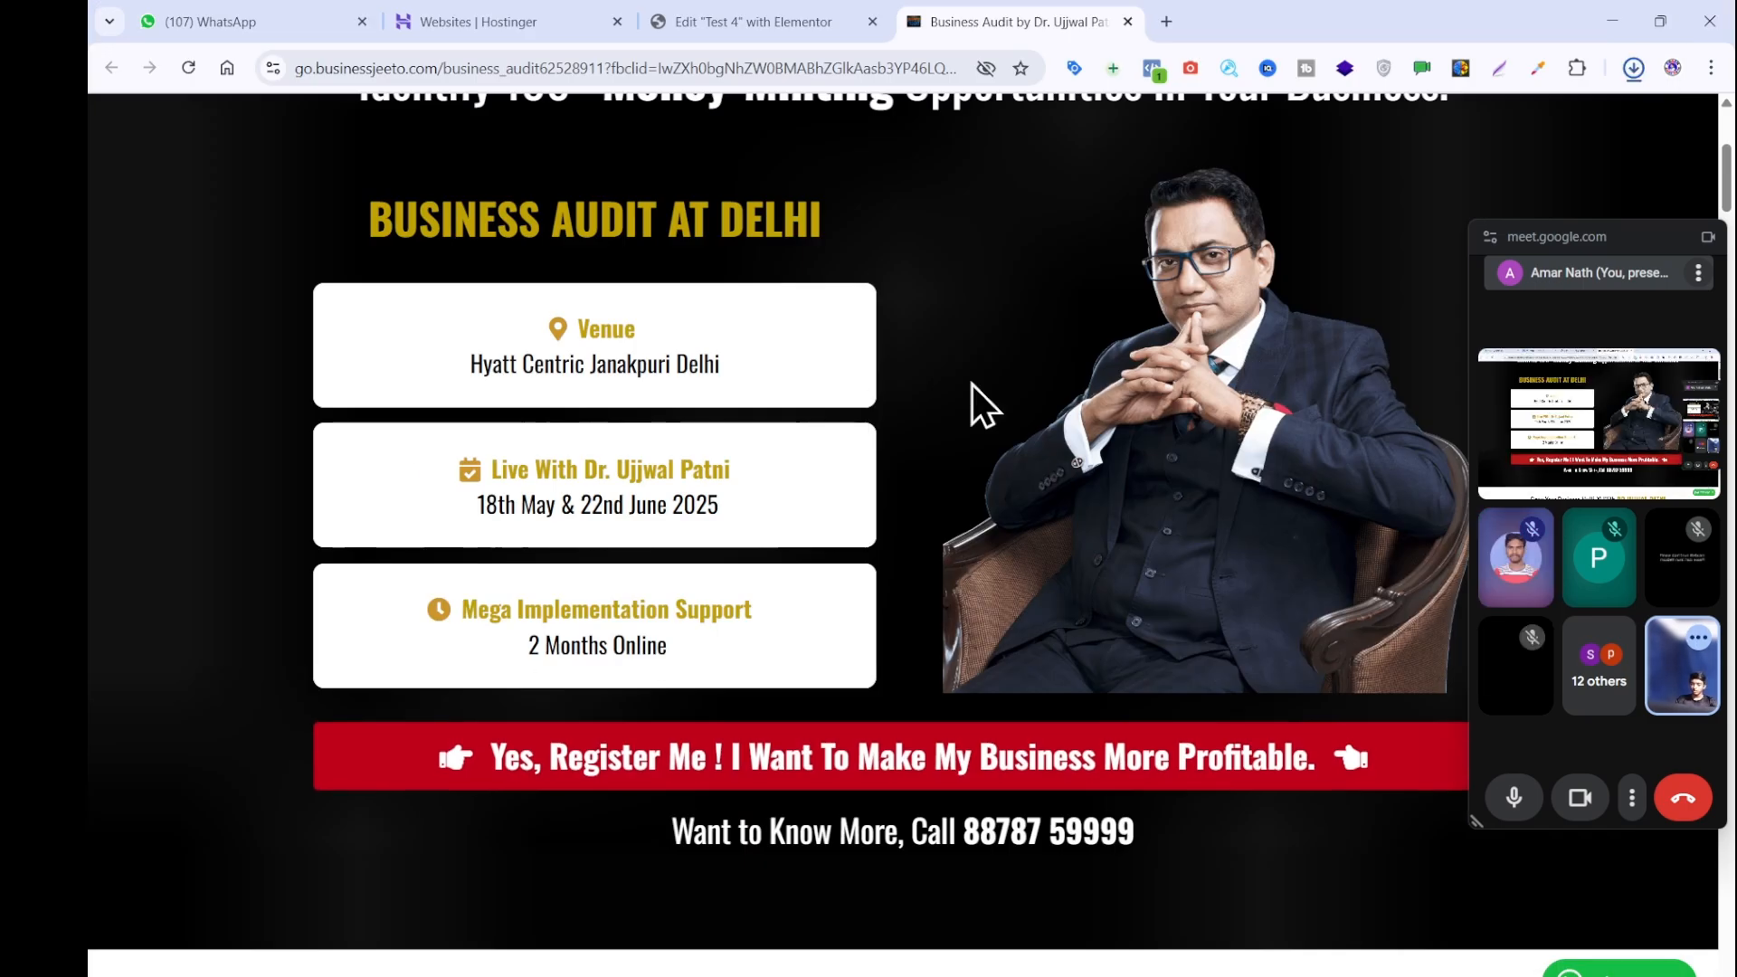
# Review the heading and info cards beside the portrait, then add a Grid below the subheading in the Elementor editor.
pyautogui.moveTo(361, 349); pyautogui.dragTo(714, 322)
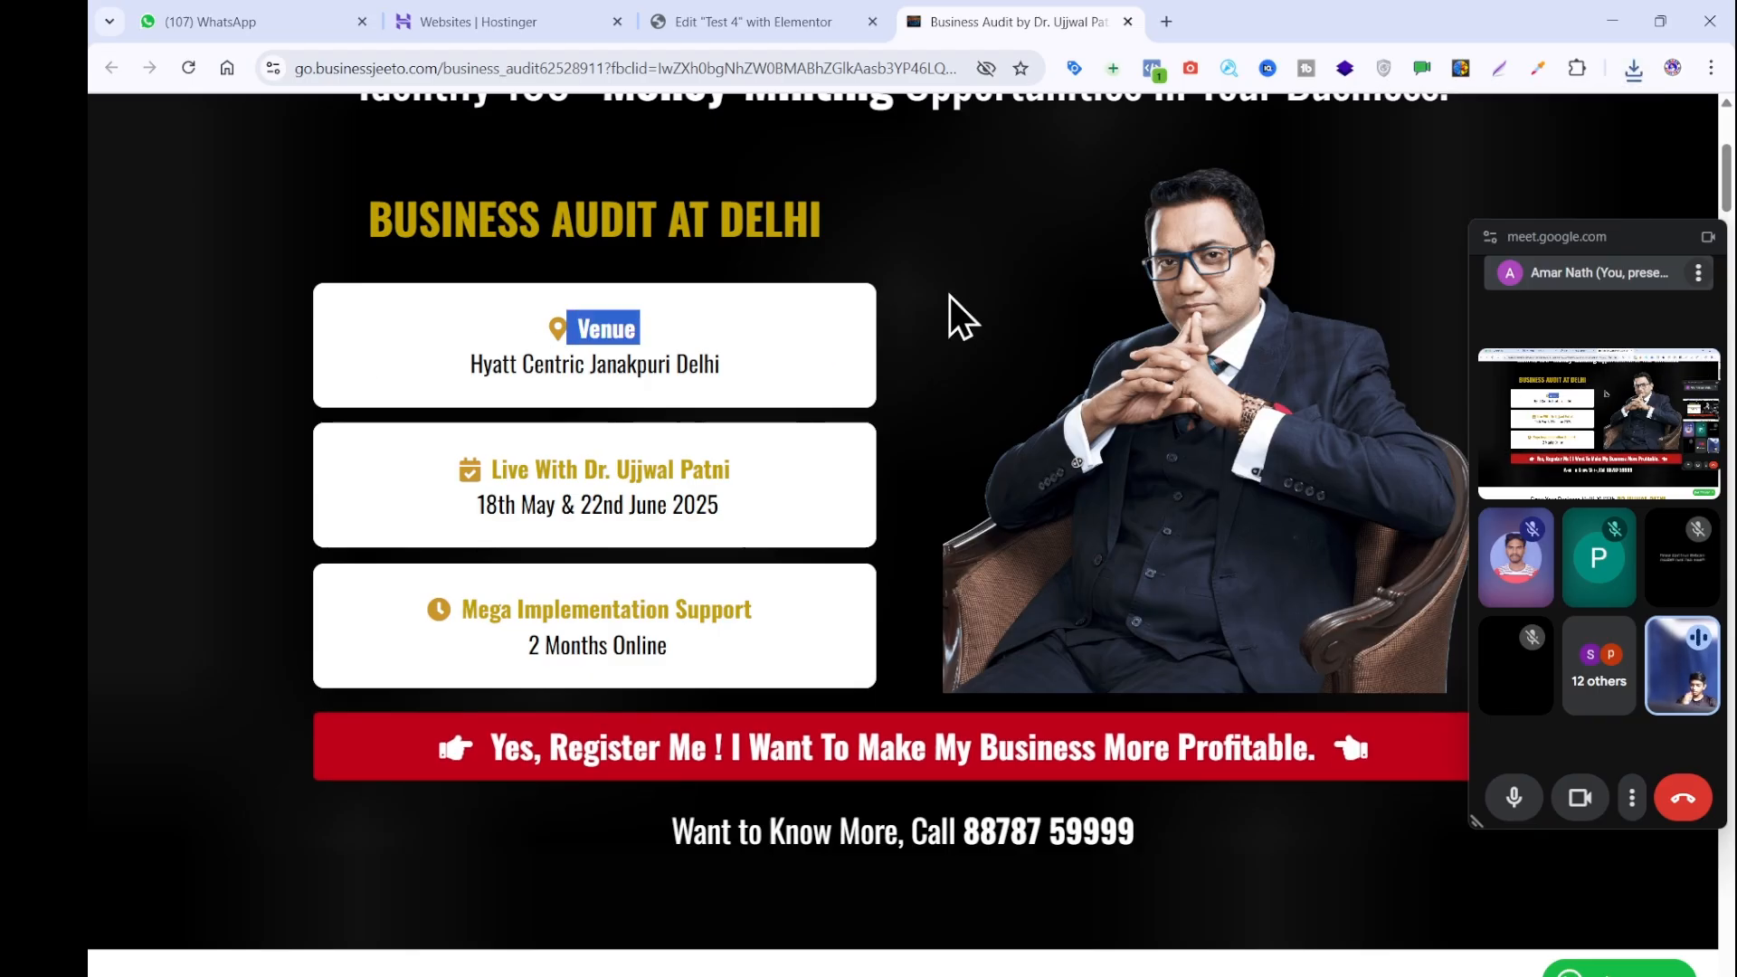
pyautogui.click(861, 230)
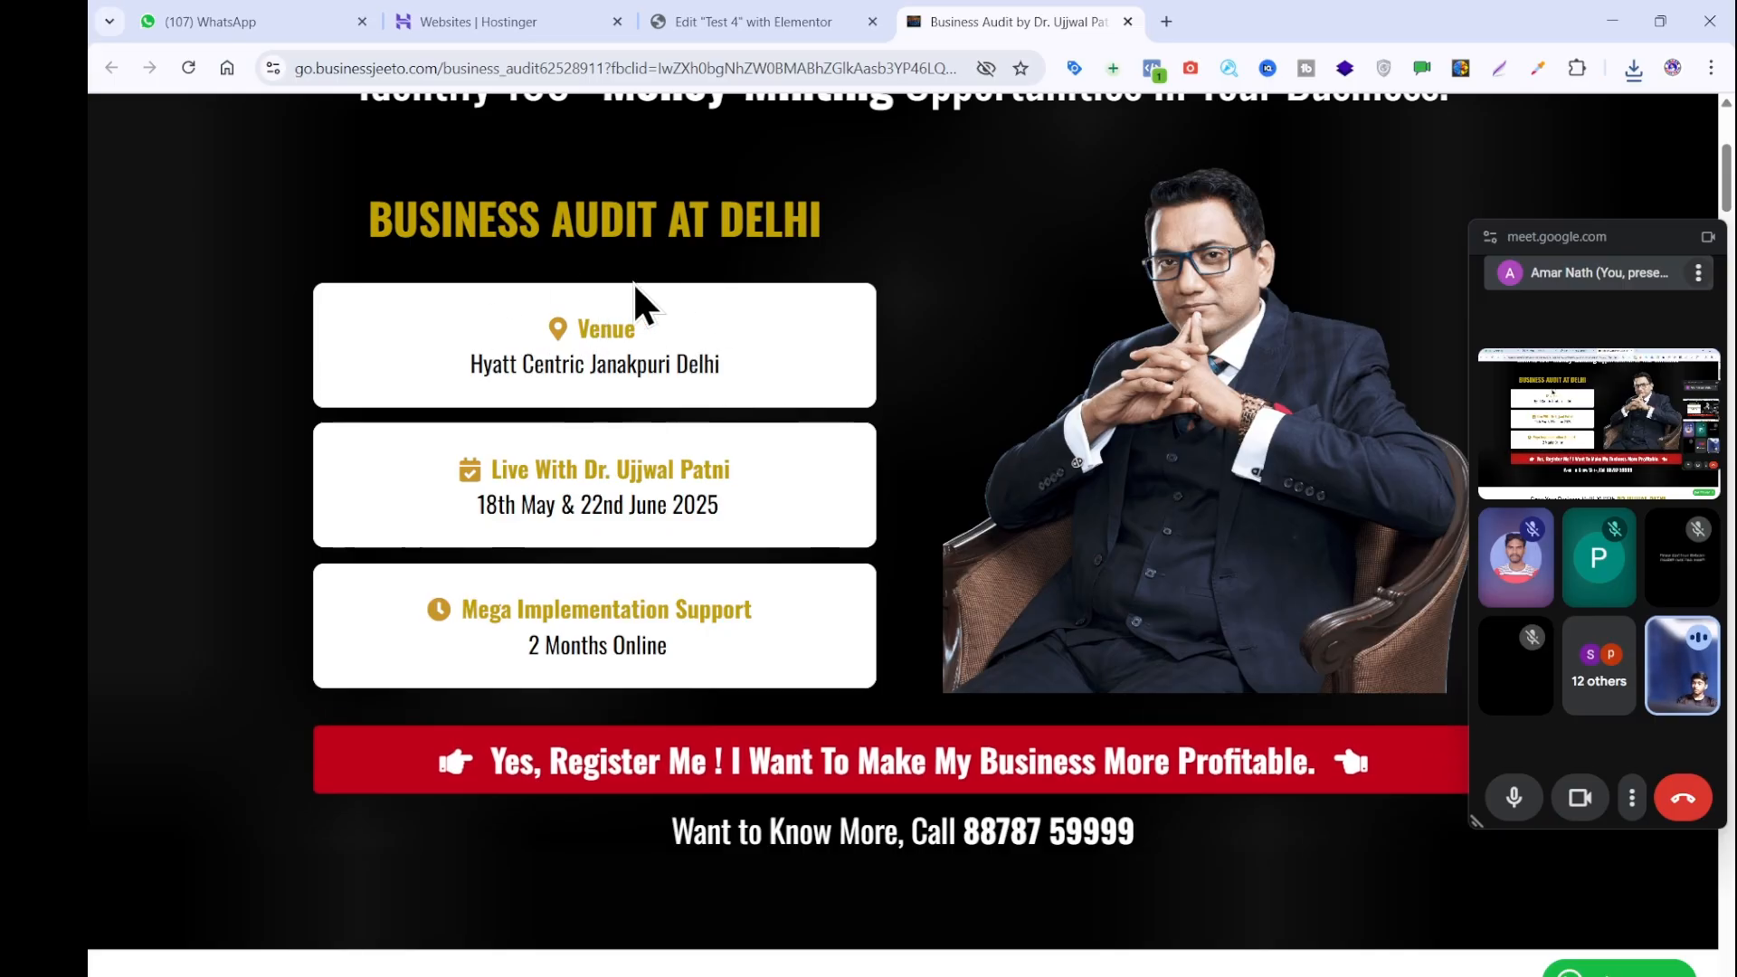
pyautogui.hotkey('ctrl', 'a')
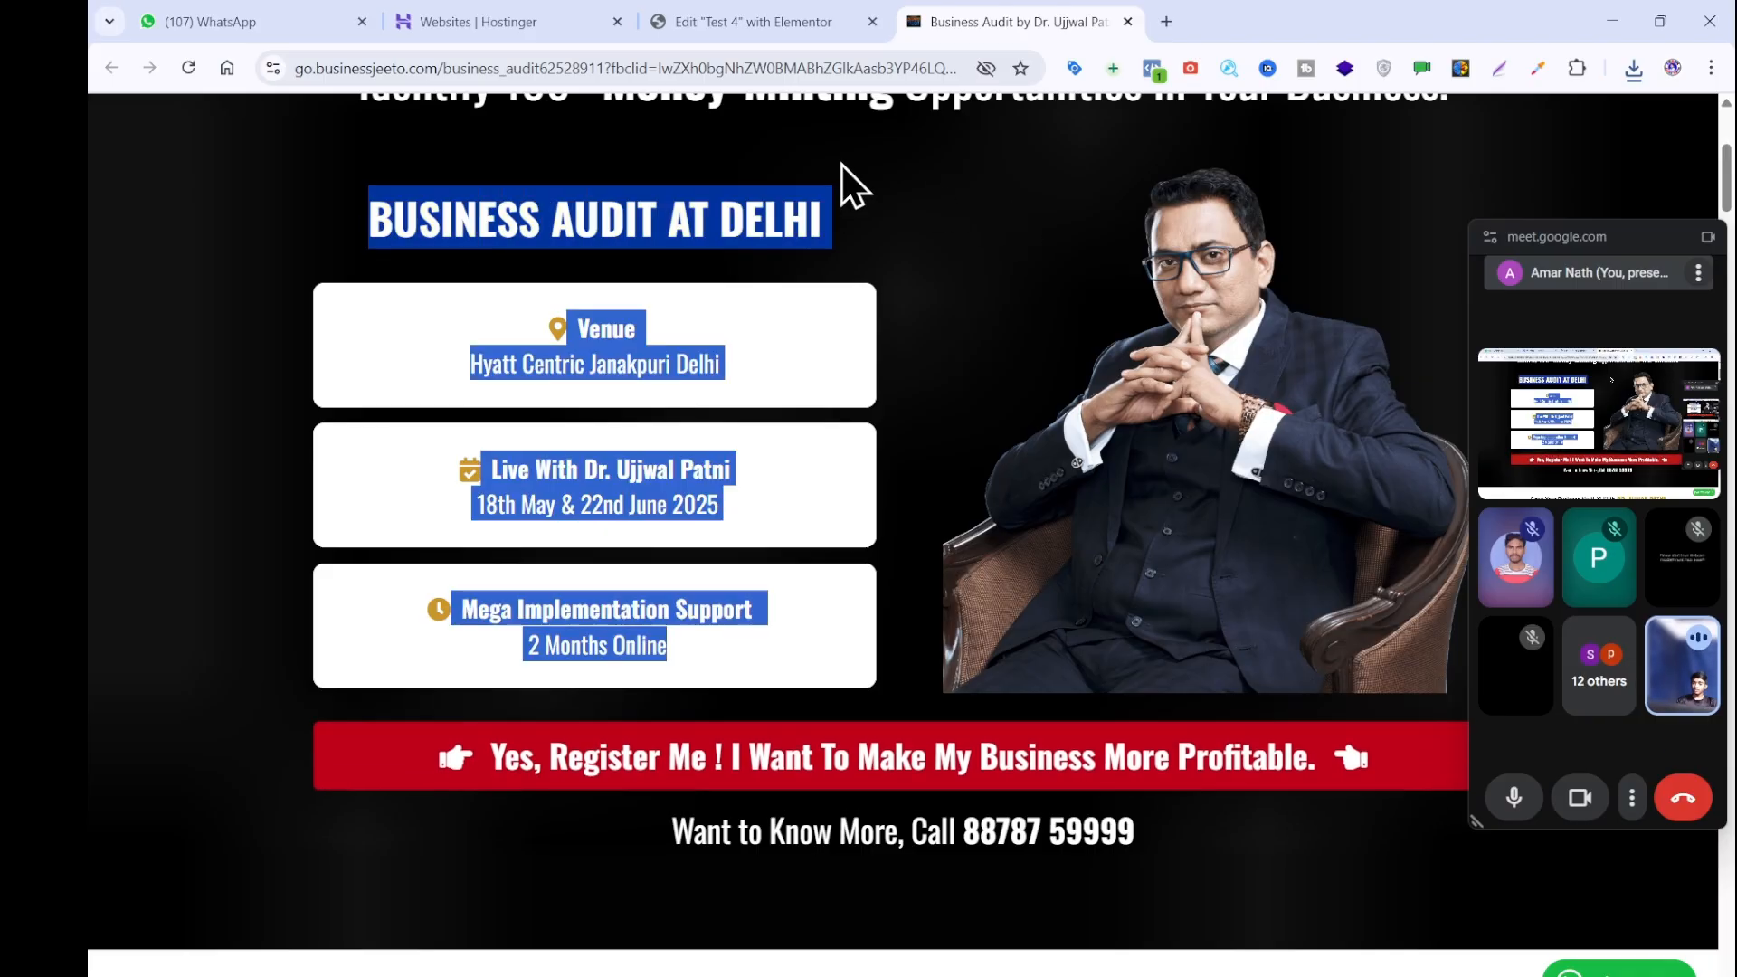
pyautogui.click(750, 21)
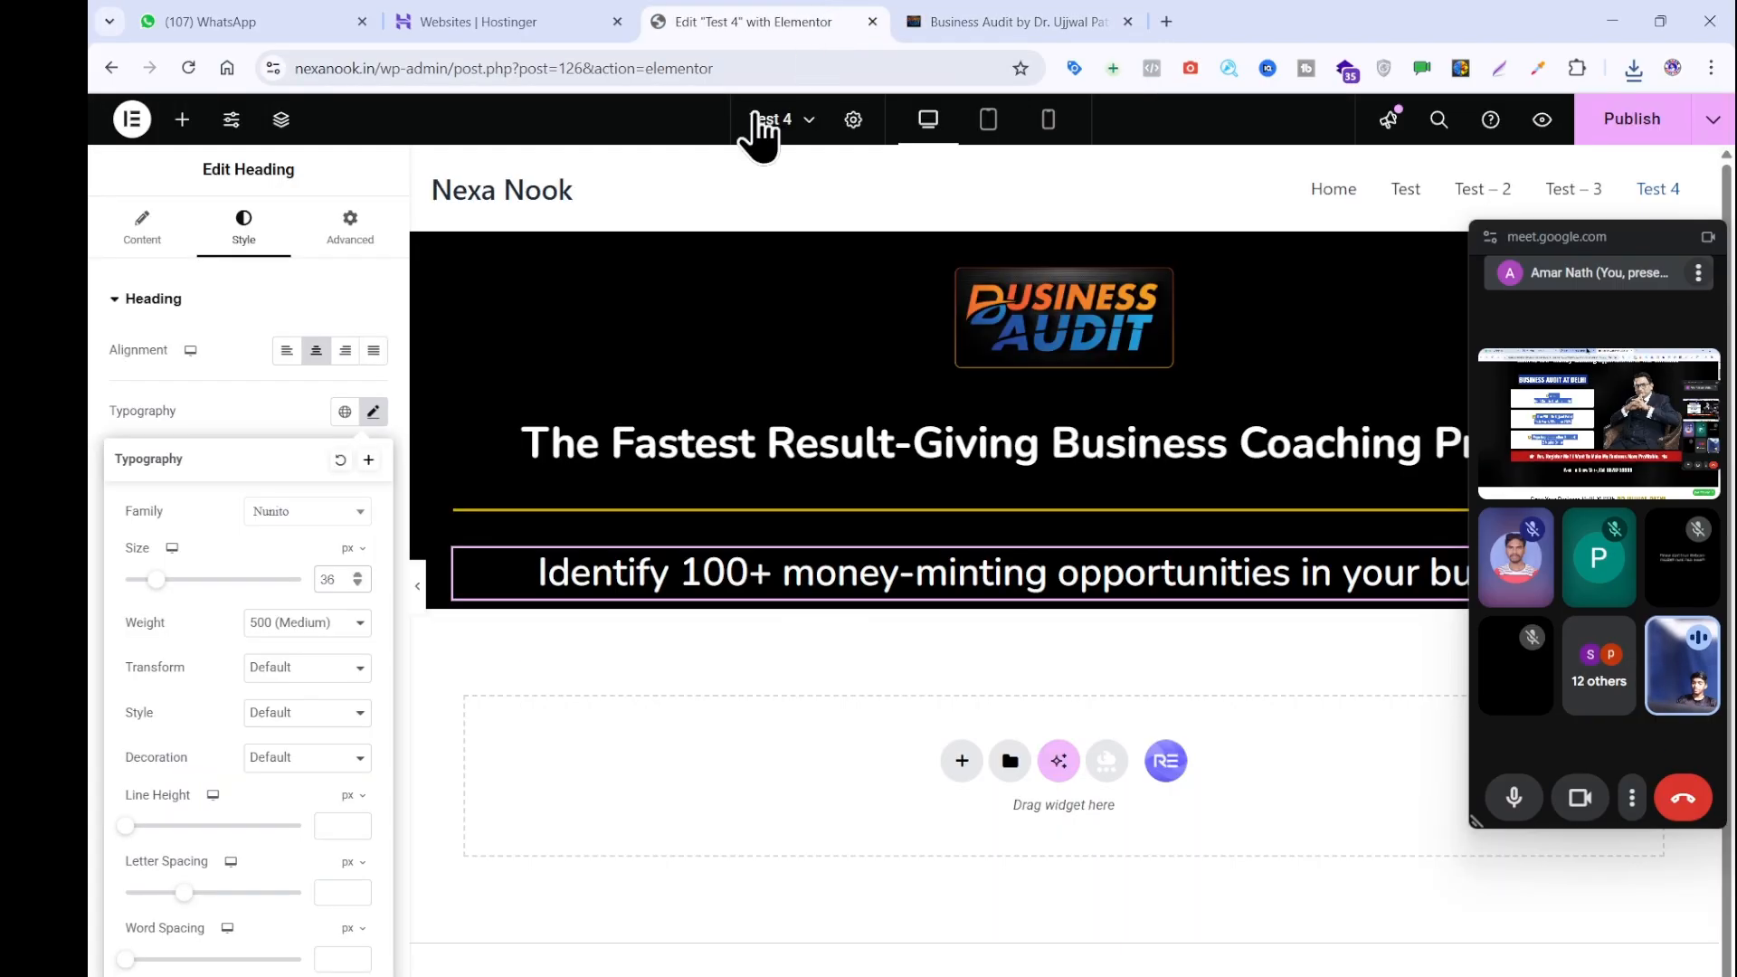
pyautogui.click(185, 119)
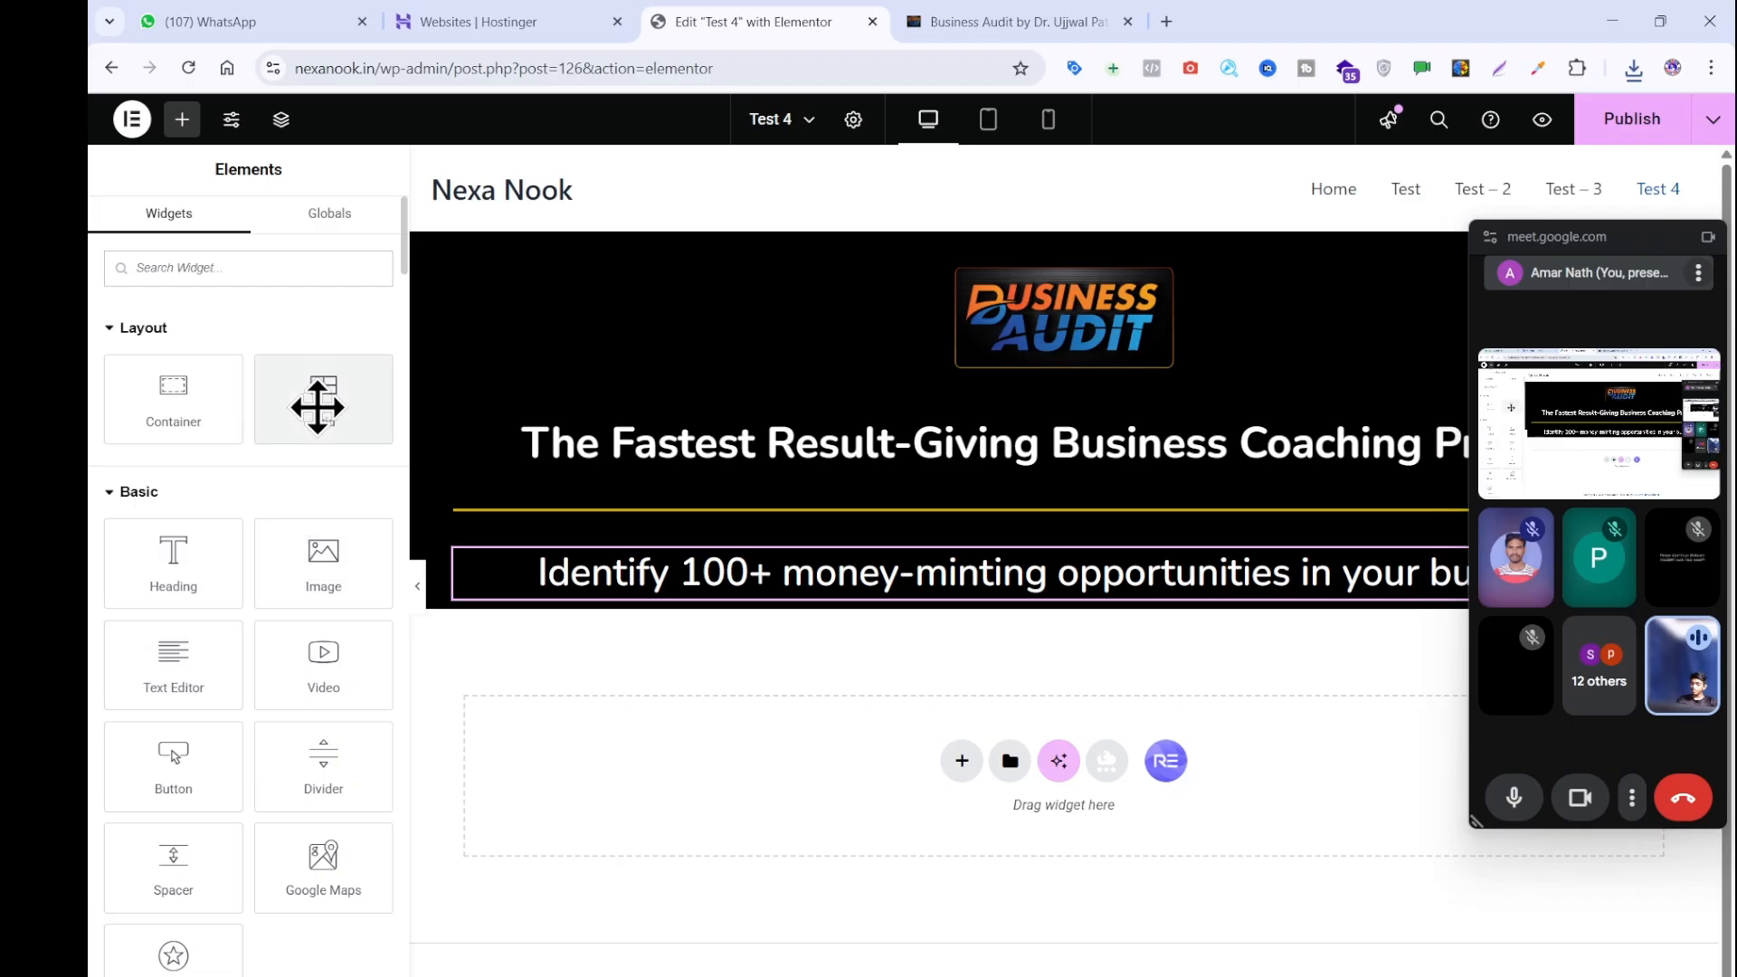
pyautogui.moveTo(314, 403); pyautogui.dragTo(931, 609)
# Check the layout on the Business Audit page, then set the grid to 1 row and 2 columns in Elementor.
pyautogui.click(1006, 20)
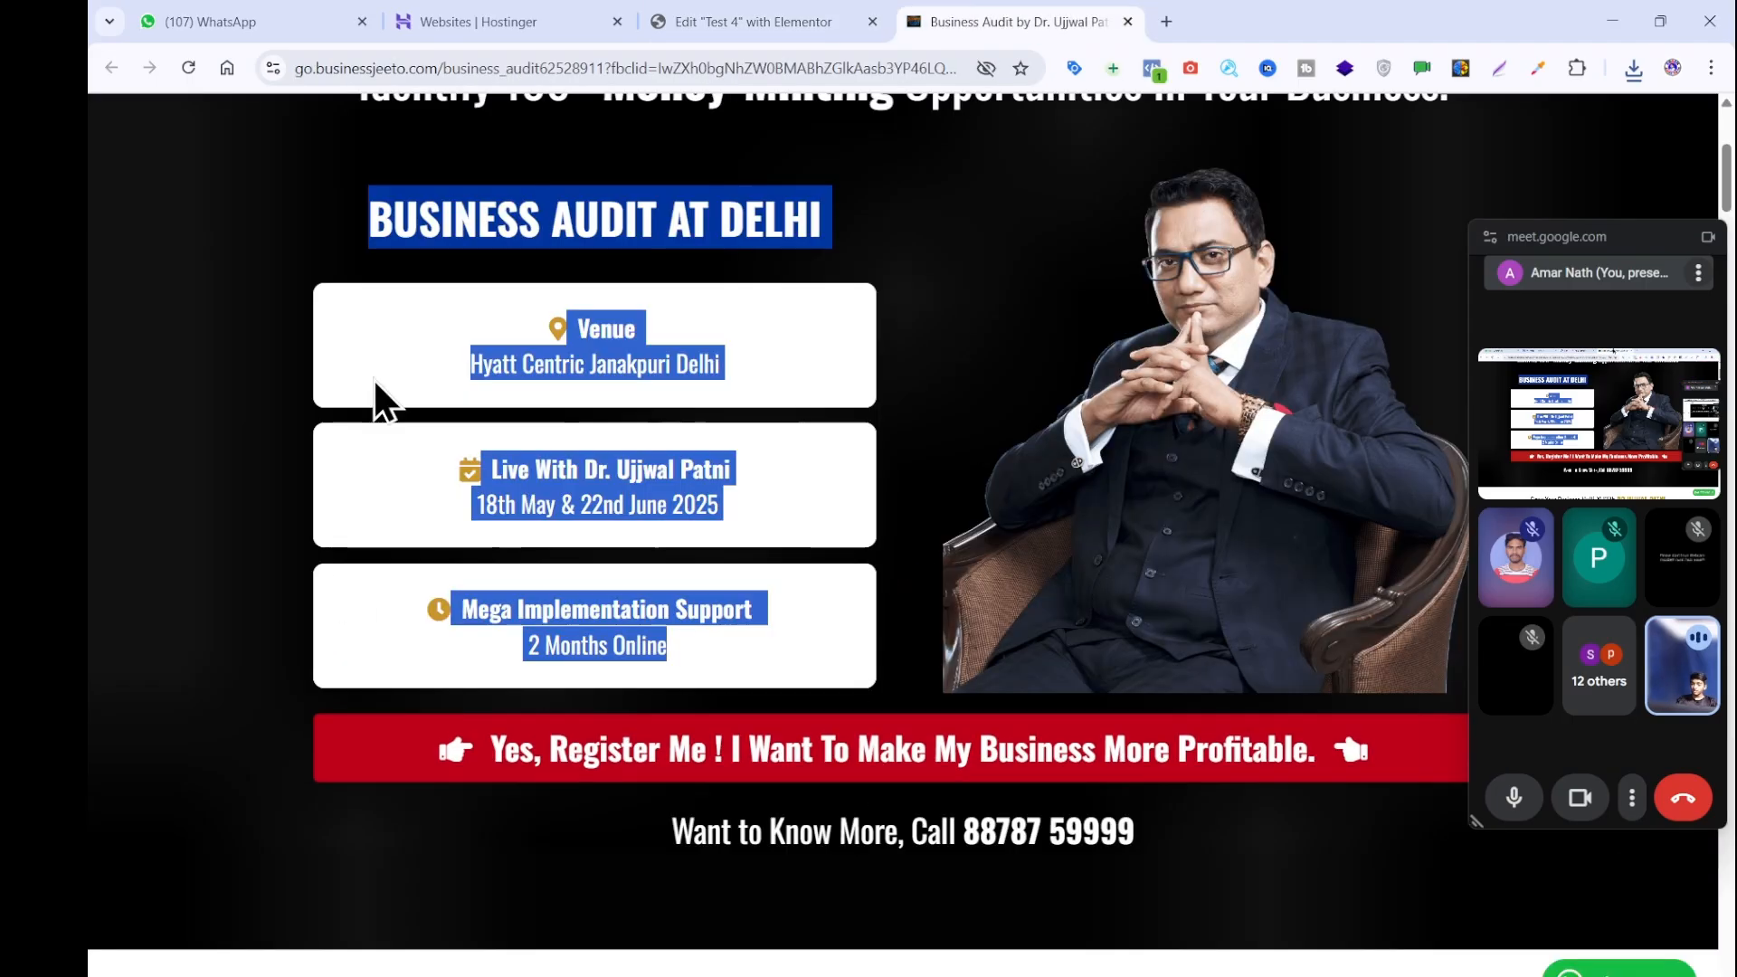
pyautogui.click(692, 217)
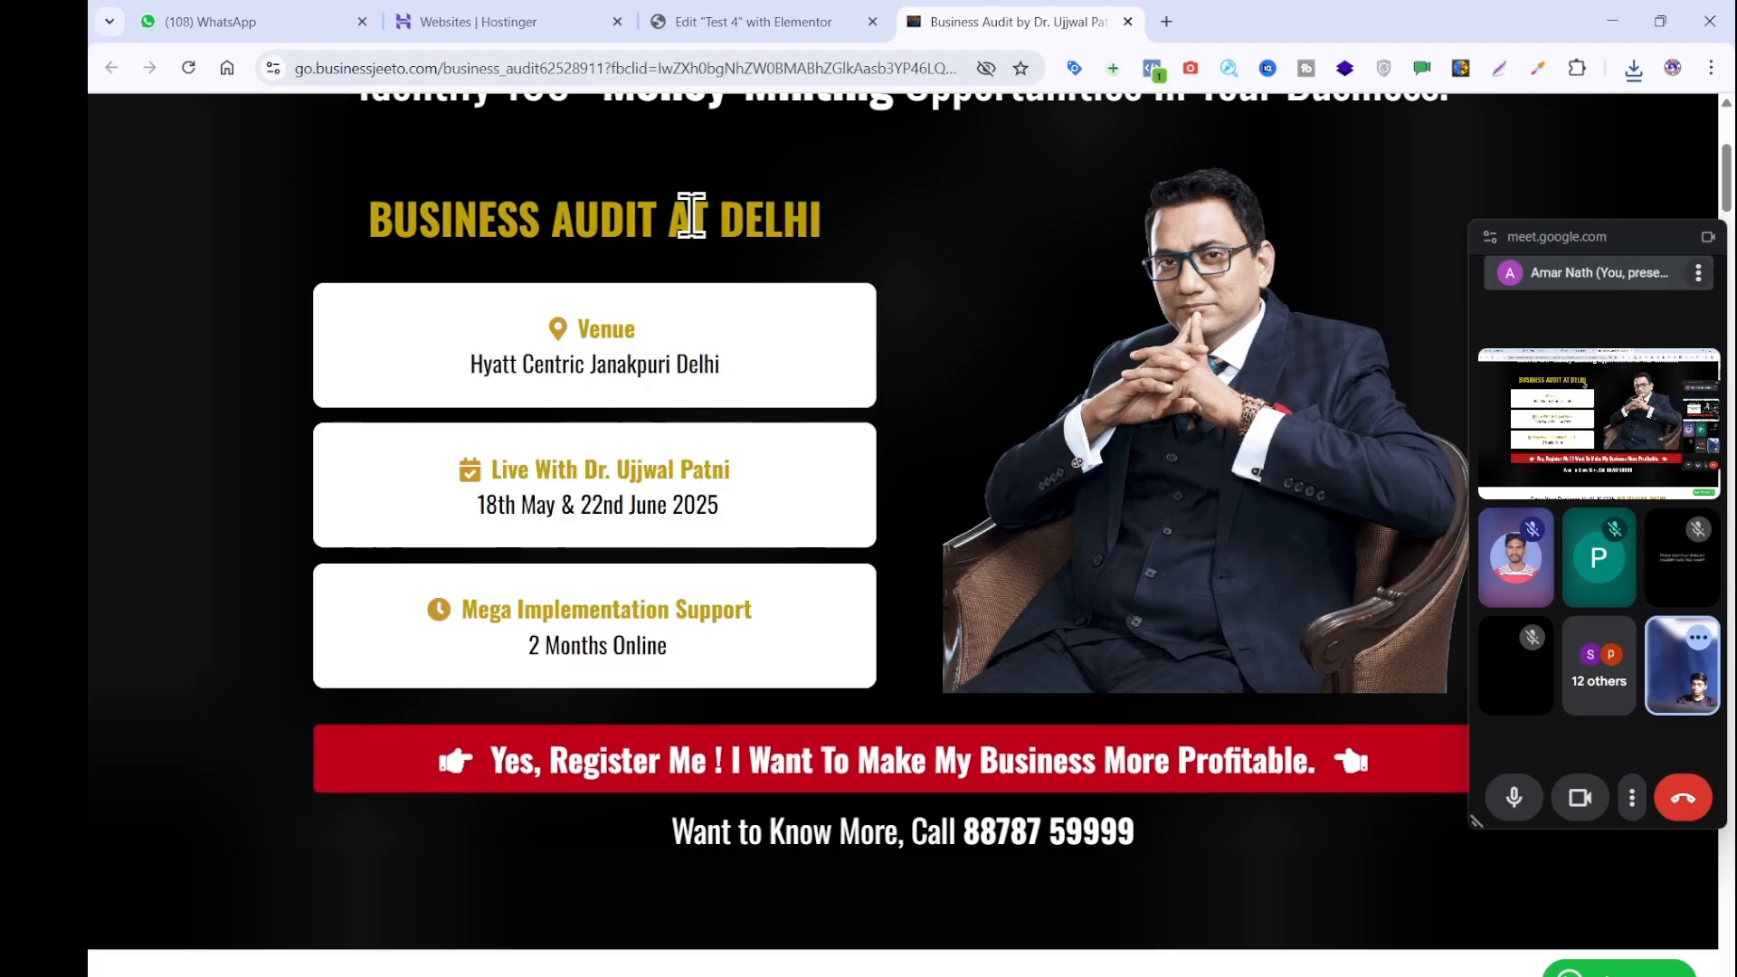
pyautogui.click(737, 25)
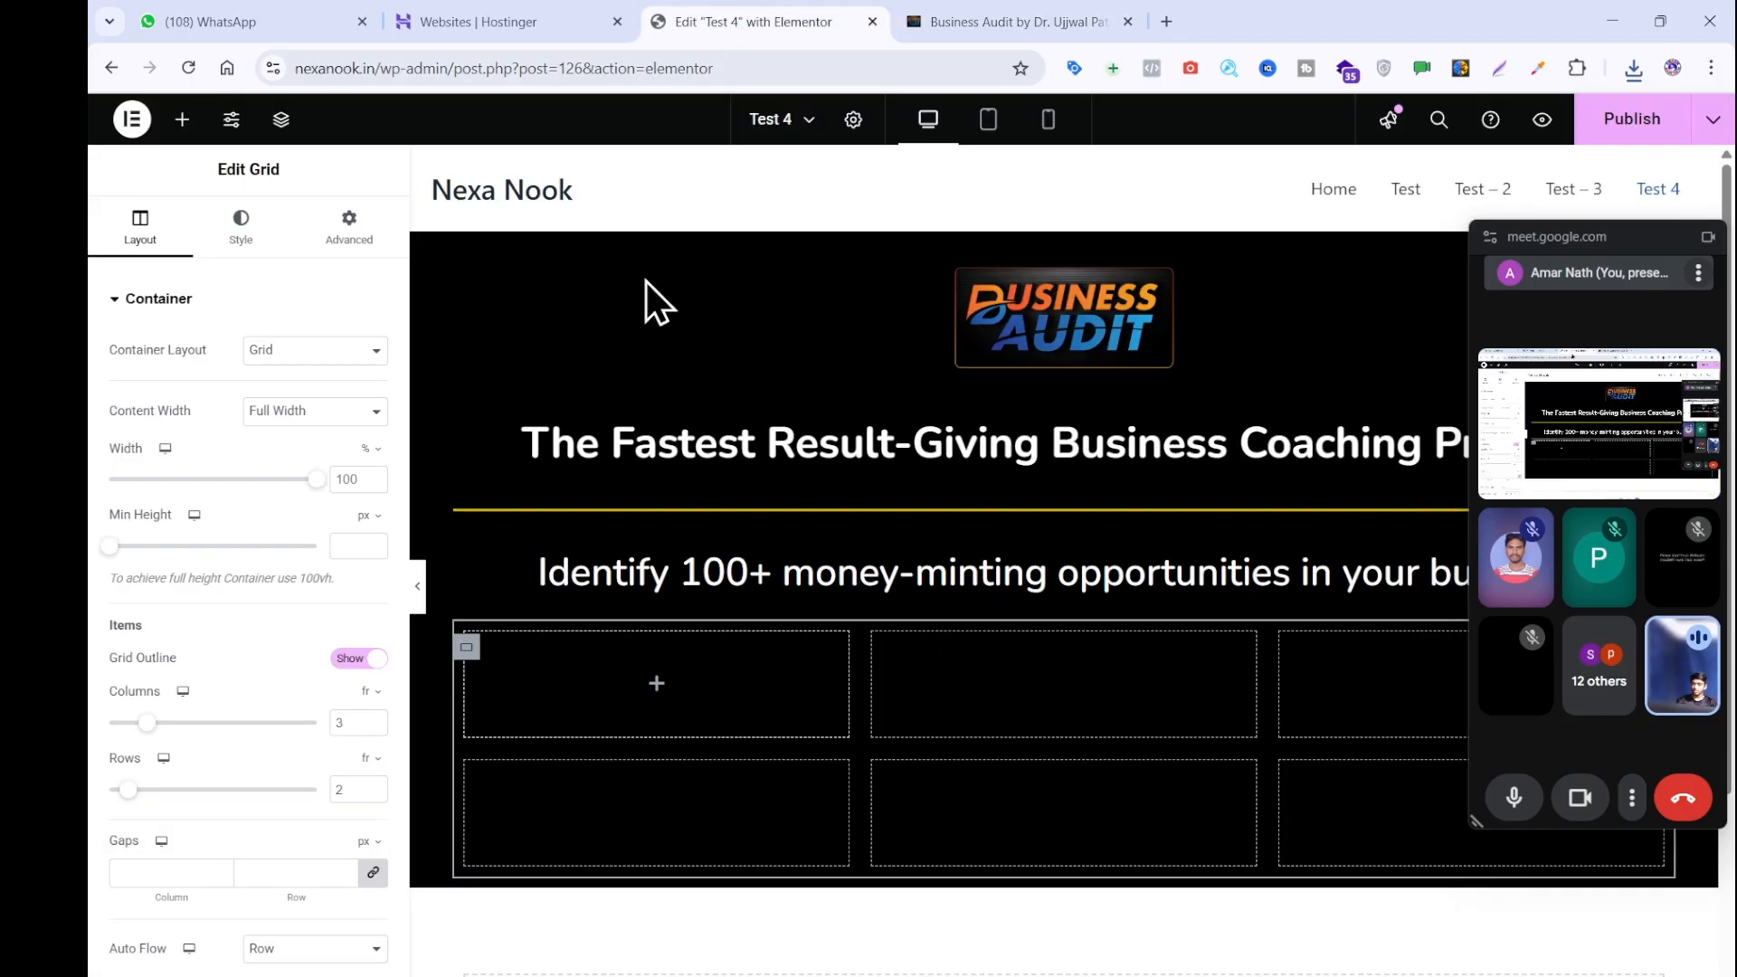
pyautogui.click(374, 793)
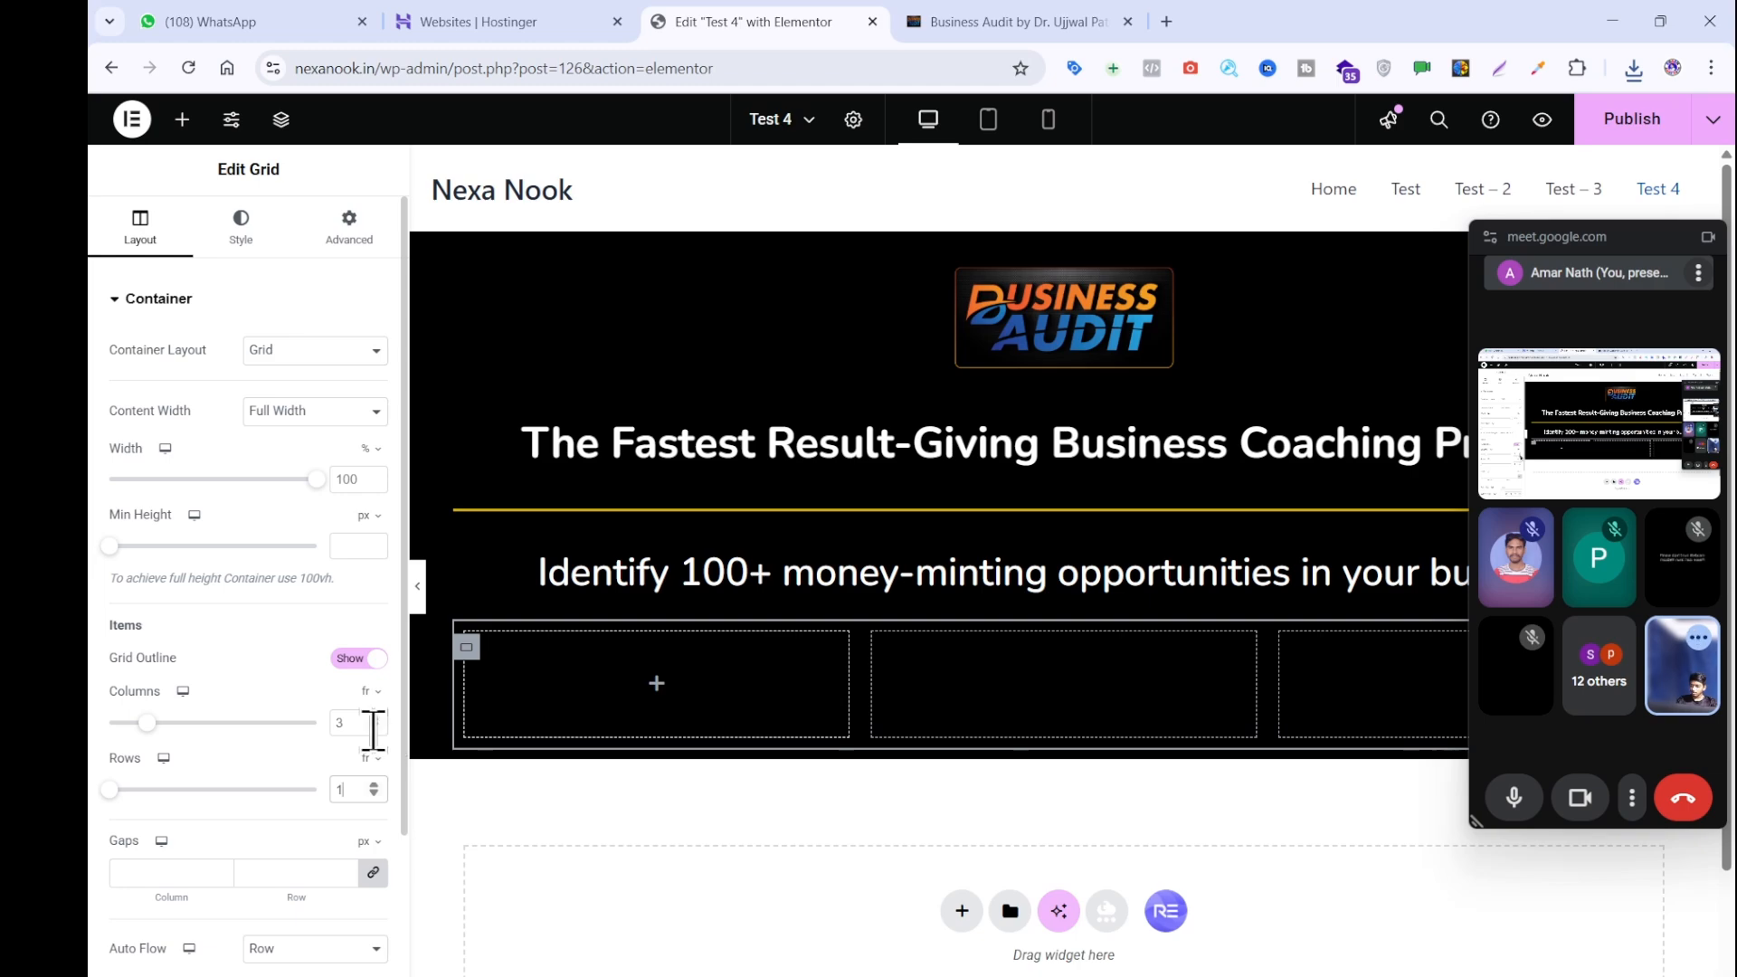
pyautogui.click(372, 725)
pyautogui.press('Down')
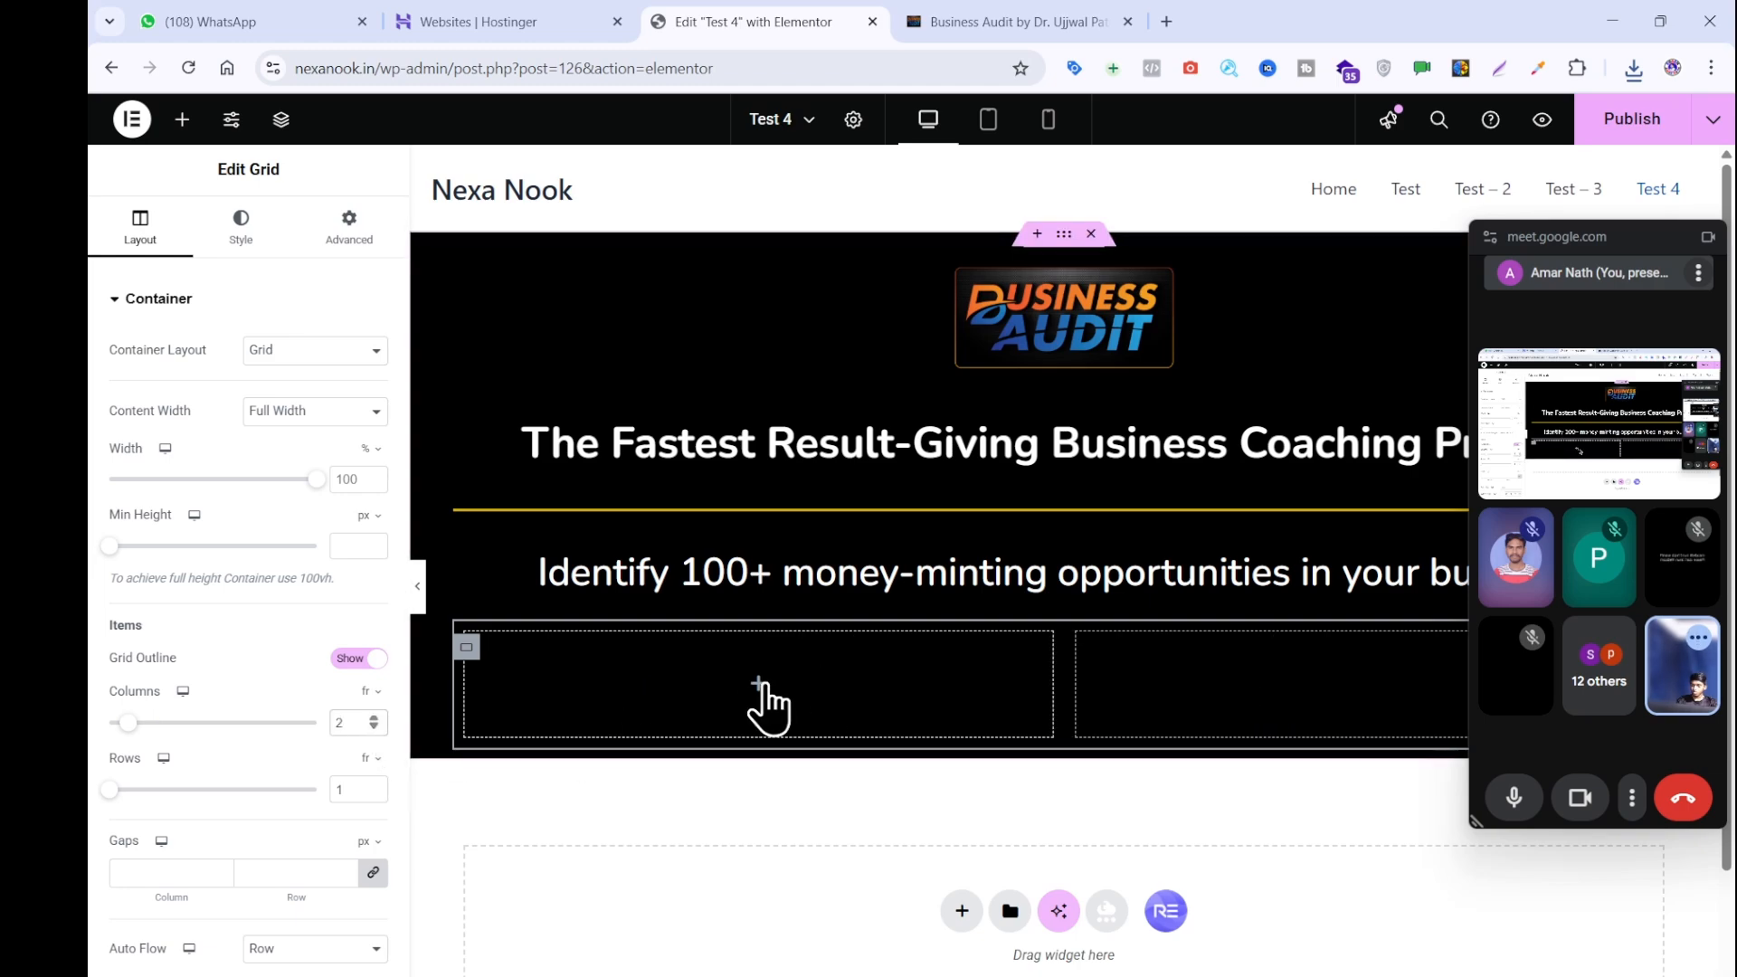
# Check the Business Audit page, then add a Container to the grid's first cell and place a Heading widget inside it.
pyautogui.click(758, 683)
pyautogui.click(957, 18)
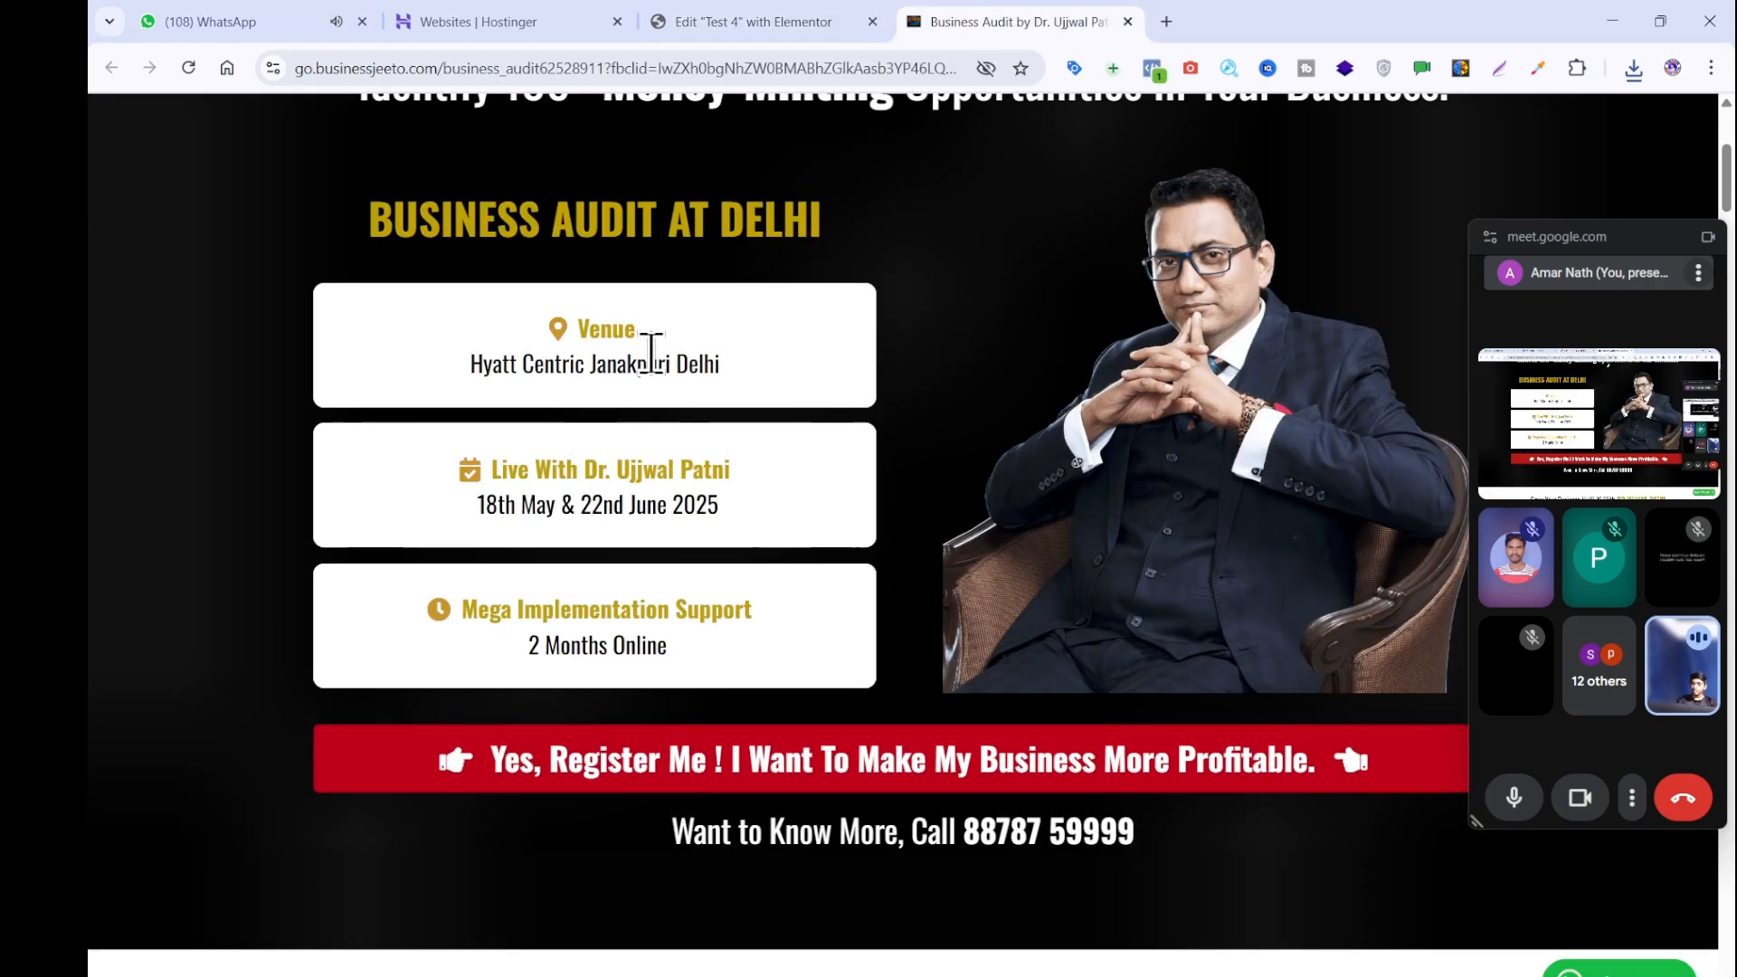
pyautogui.click(736, 20)
pyautogui.moveTo(154, 594)
pyautogui.mouseDown()
pyautogui.moveTo(640, 714)
pyautogui.moveTo(178, 604)
pyautogui.mouseUp()
pyautogui.moveTo(176, 396); pyautogui.dragTo(646, 708)
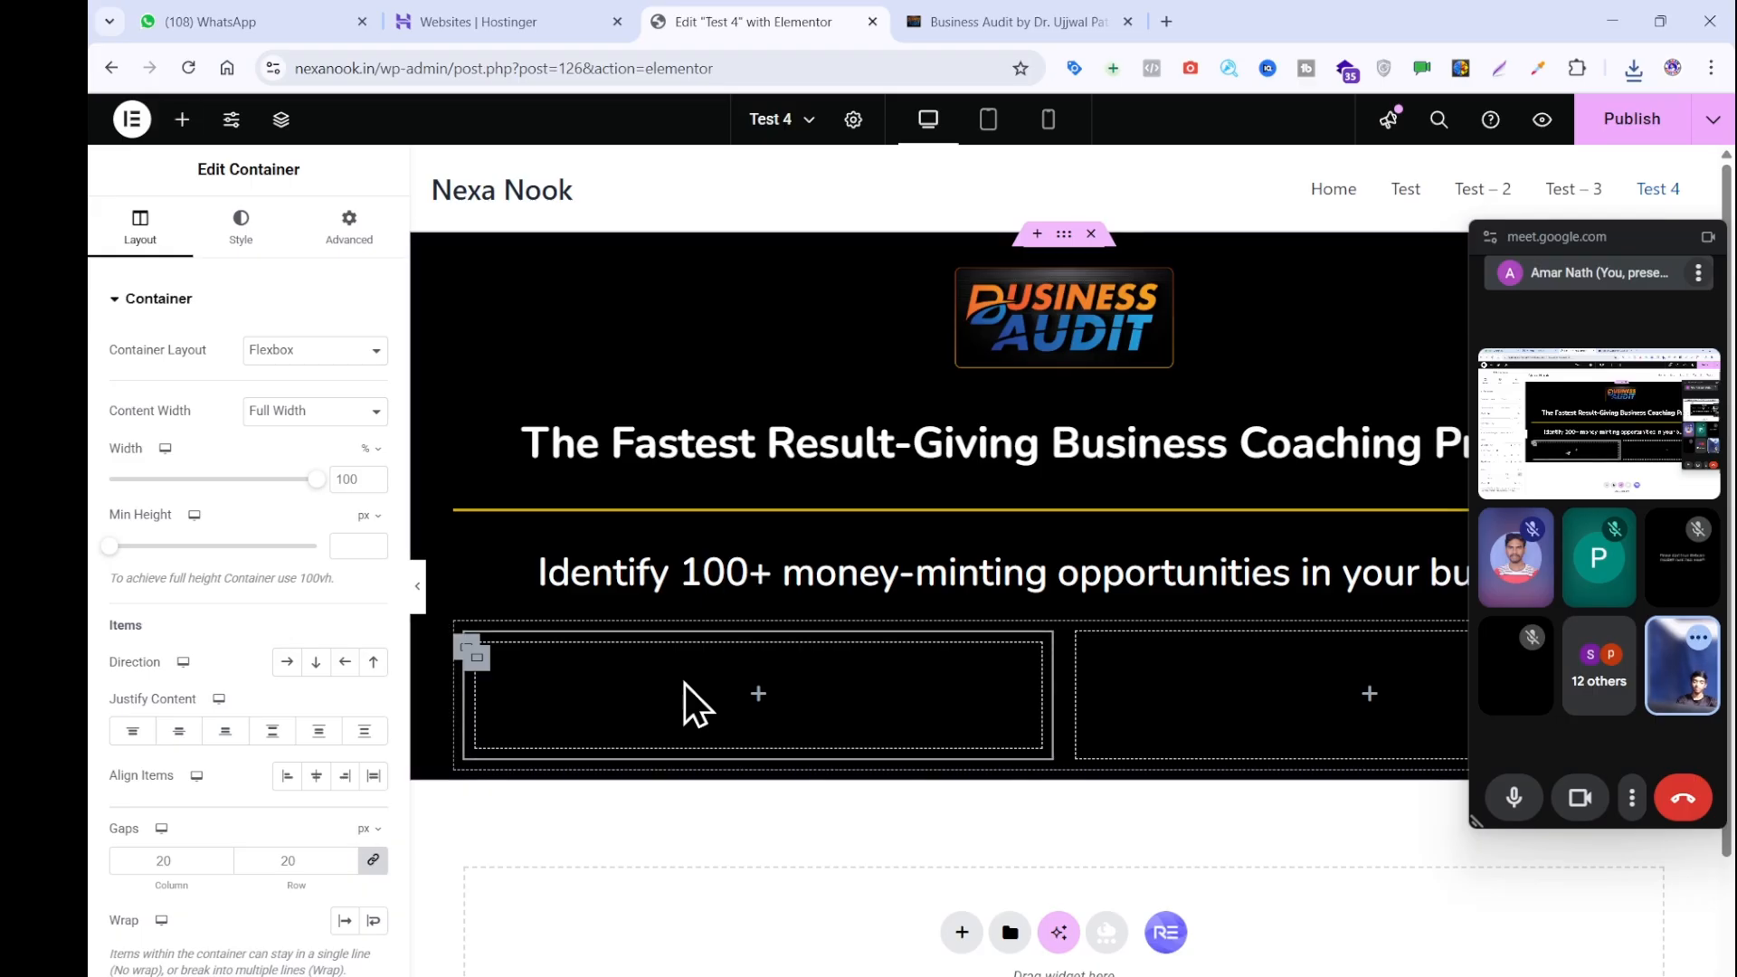
pyautogui.click(182, 118)
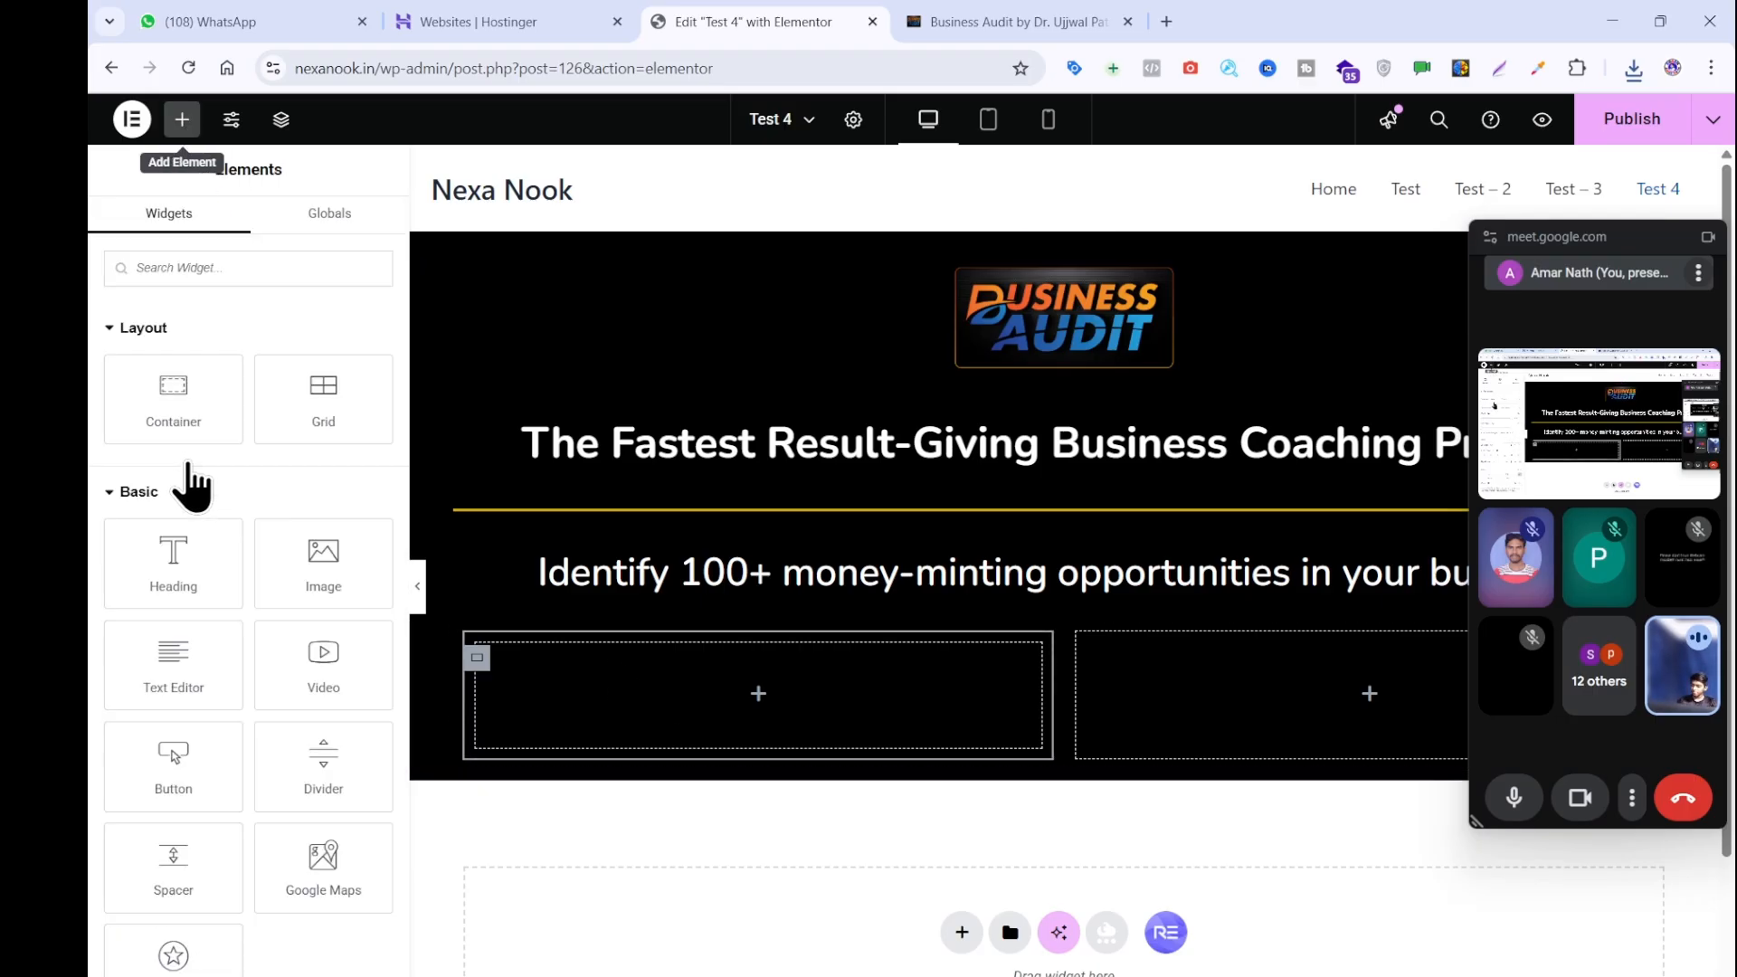
pyautogui.moveTo(180, 570); pyautogui.dragTo(697, 740)
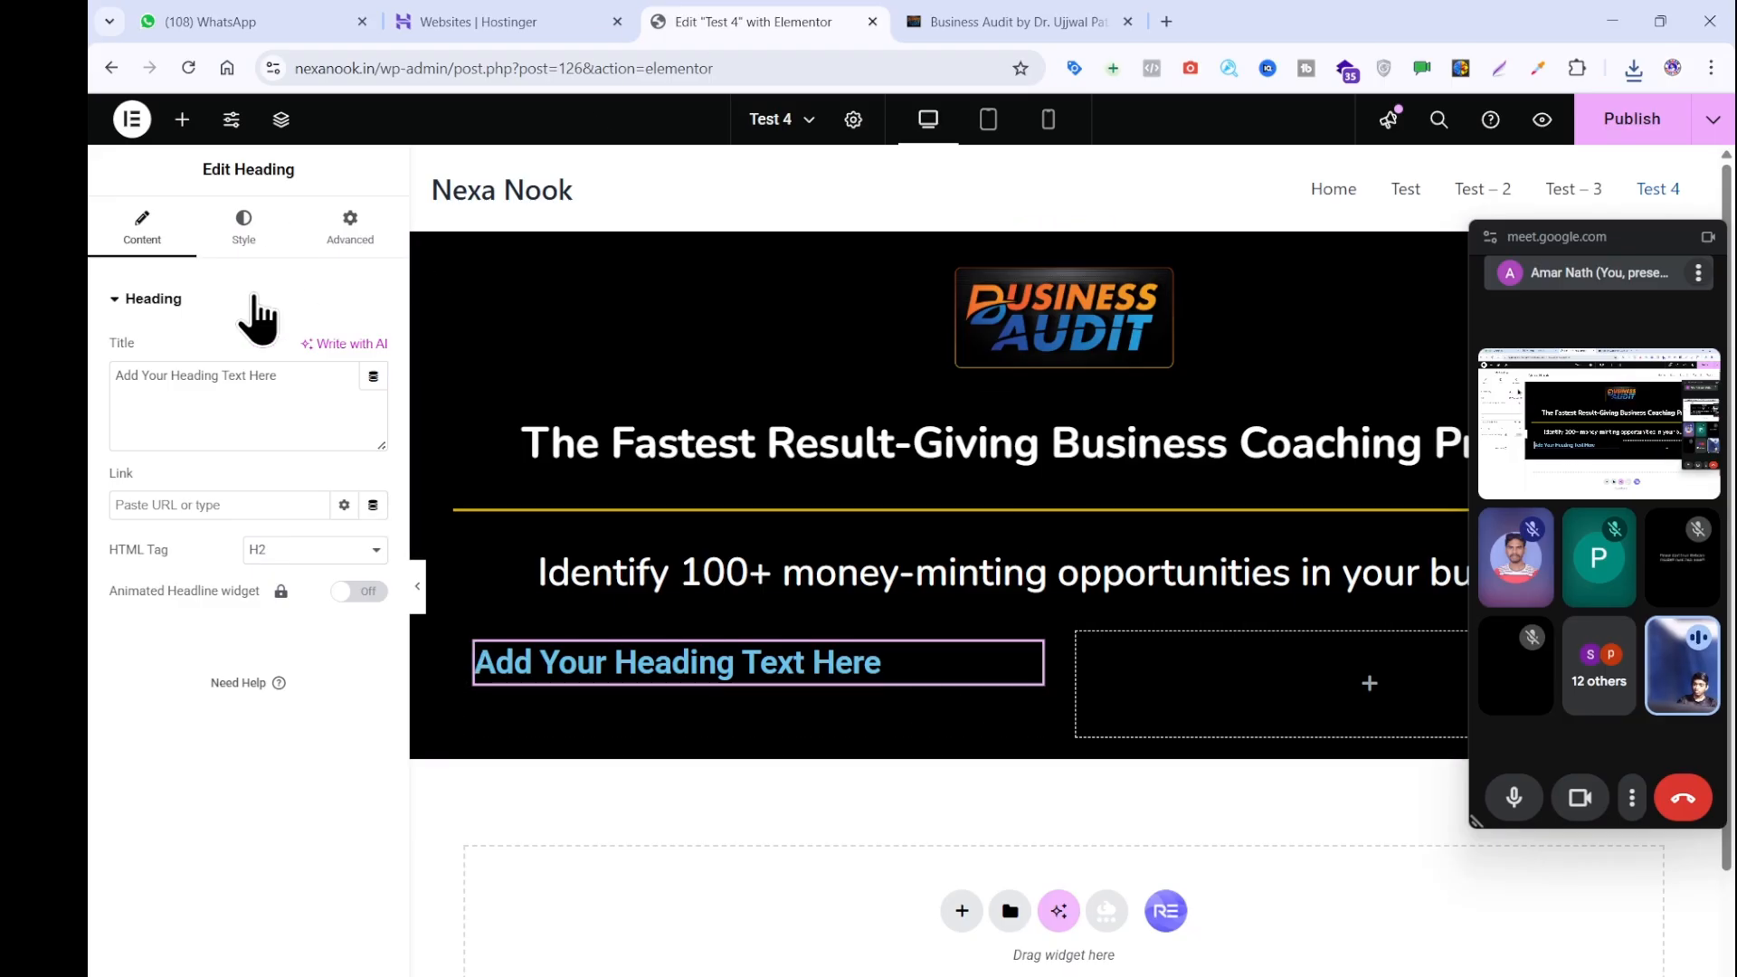
# Check the Business Audit page, then search the widgets for "icon" and place an Icon Box below the new heading.
pyautogui.click(969, 20)
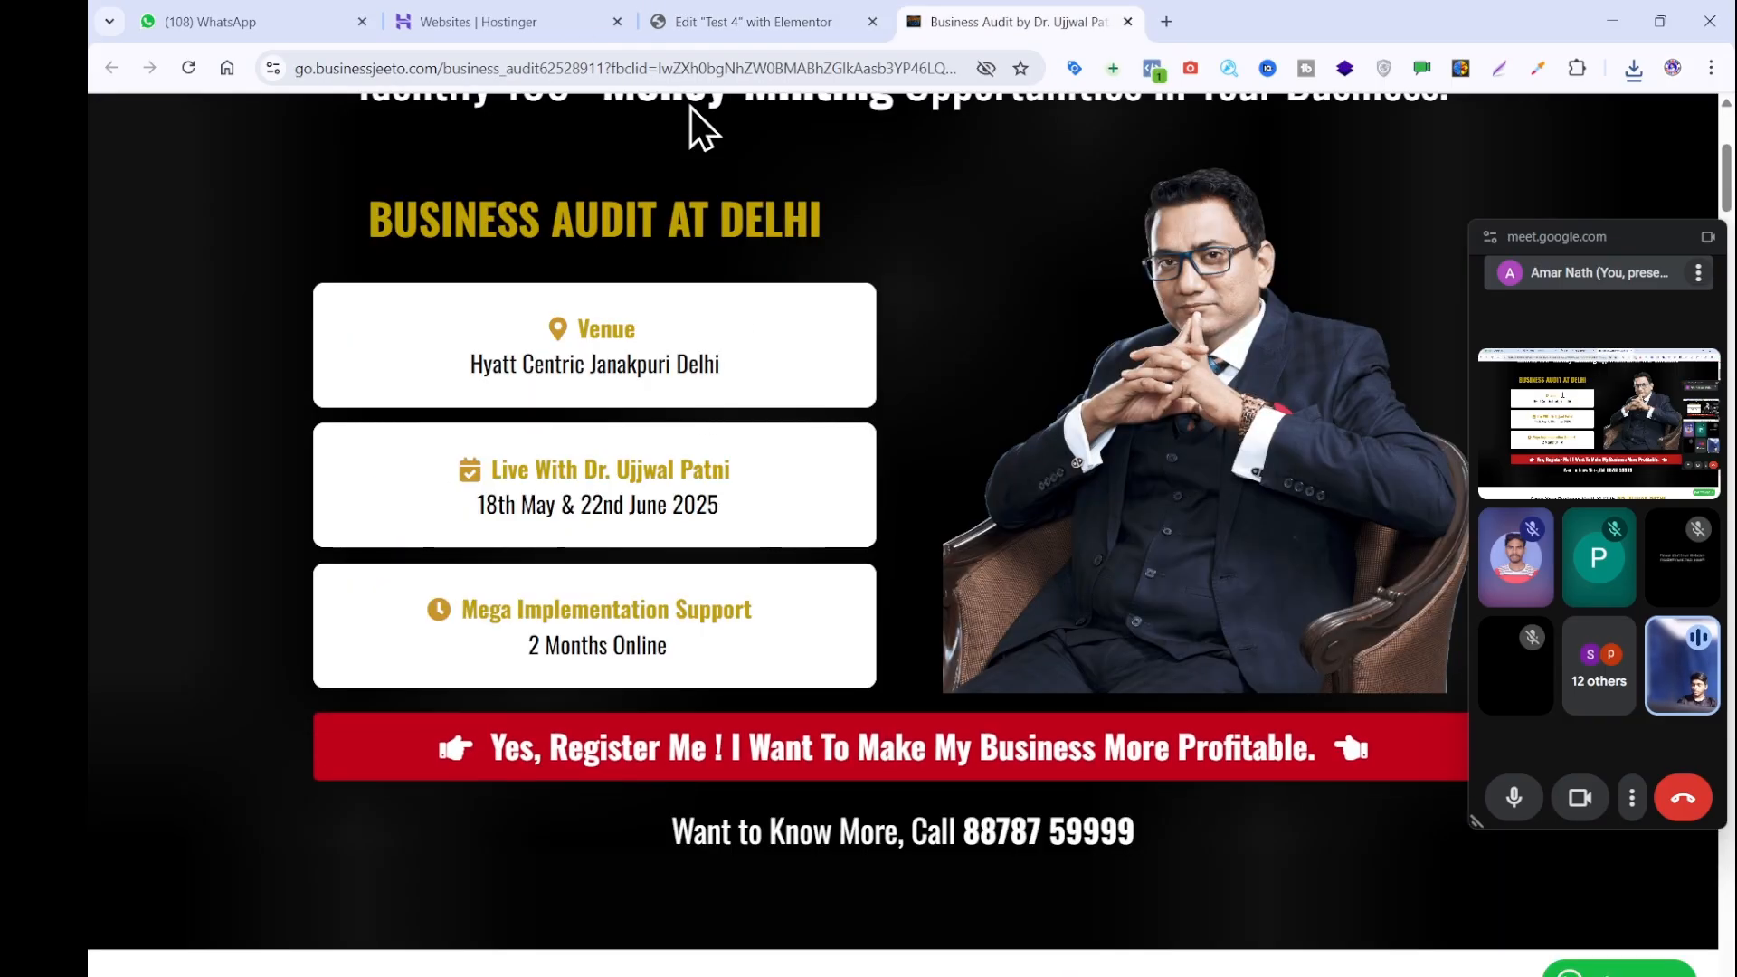
pyautogui.click(781, 9)
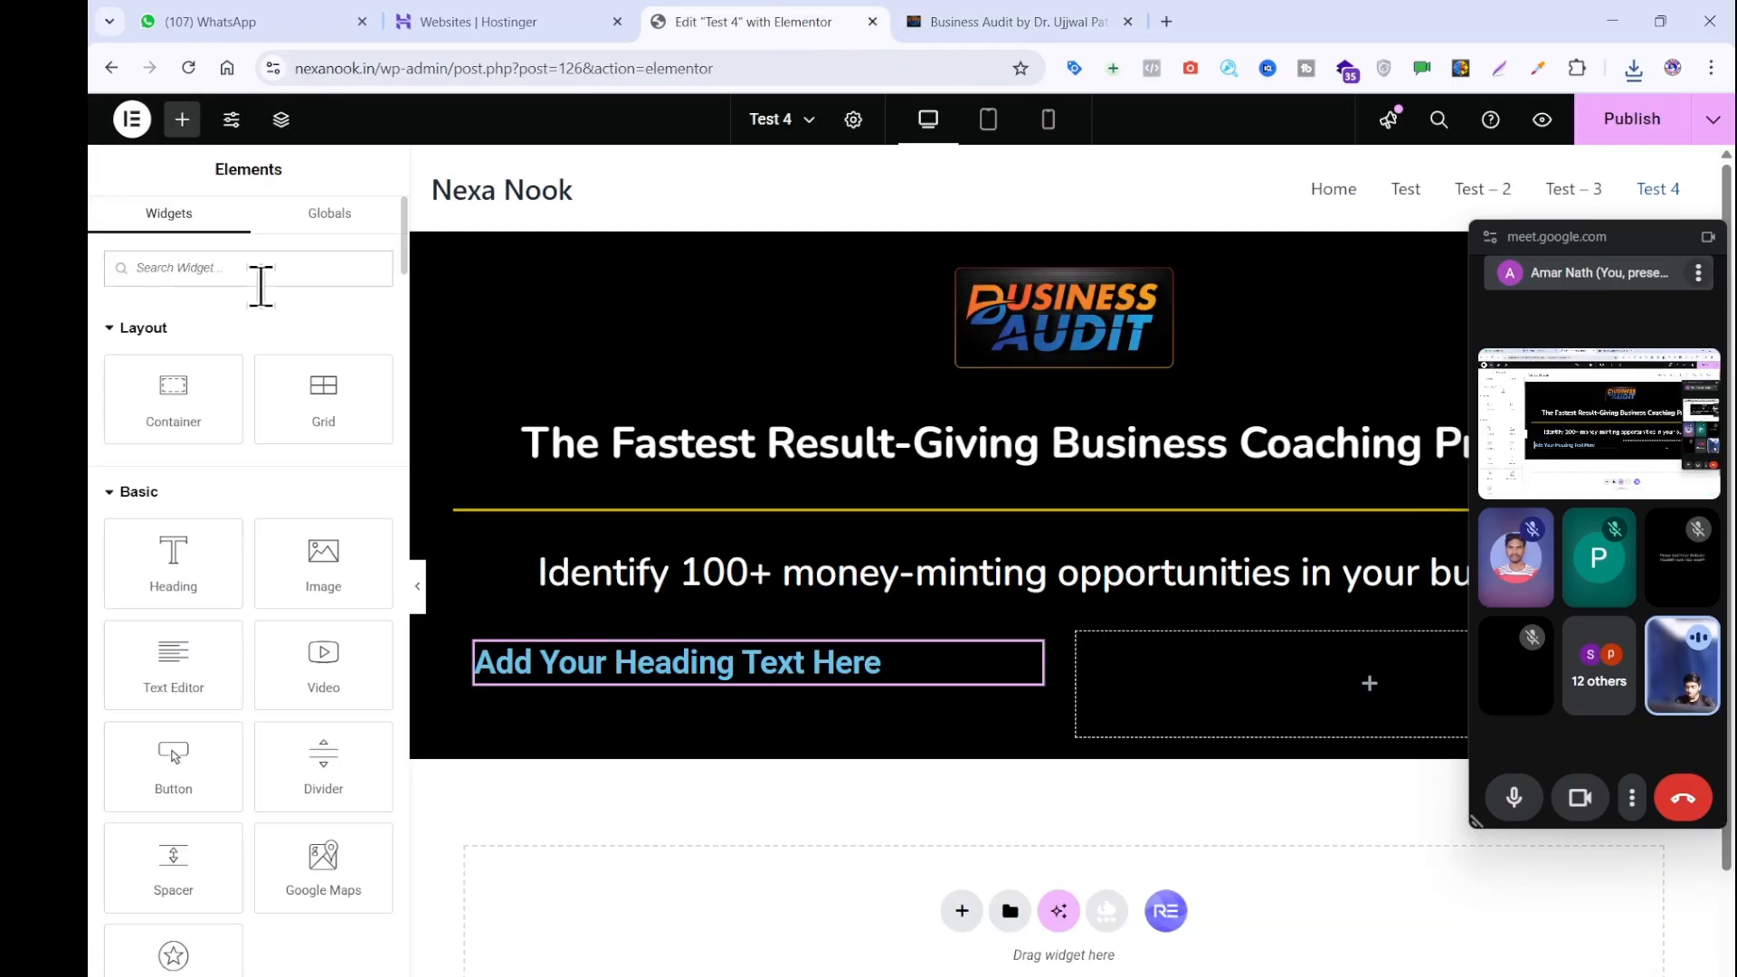
pyautogui.write('icon')
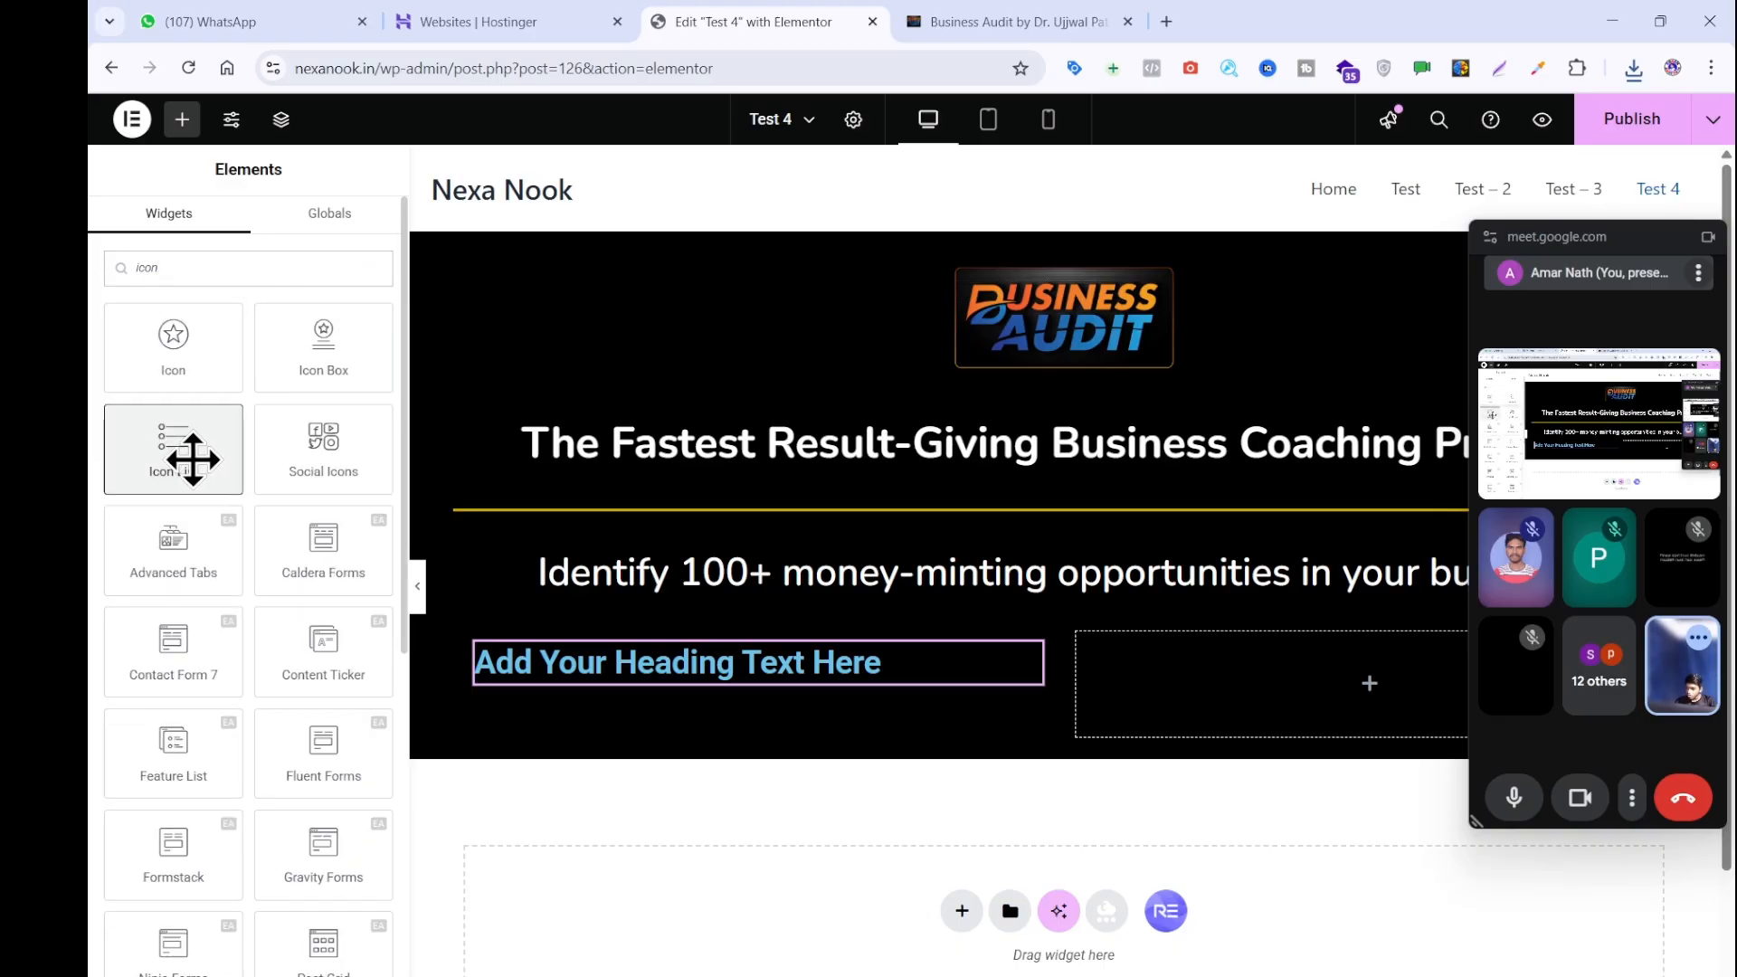
pyautogui.moveTo(193, 460)
pyautogui.mouseDown()
pyautogui.moveTo(248, 486)
pyautogui.moveTo(181, 466)
pyautogui.mouseUp()
pyautogui.moveTo(304, 384); pyautogui.dragTo(689, 706)
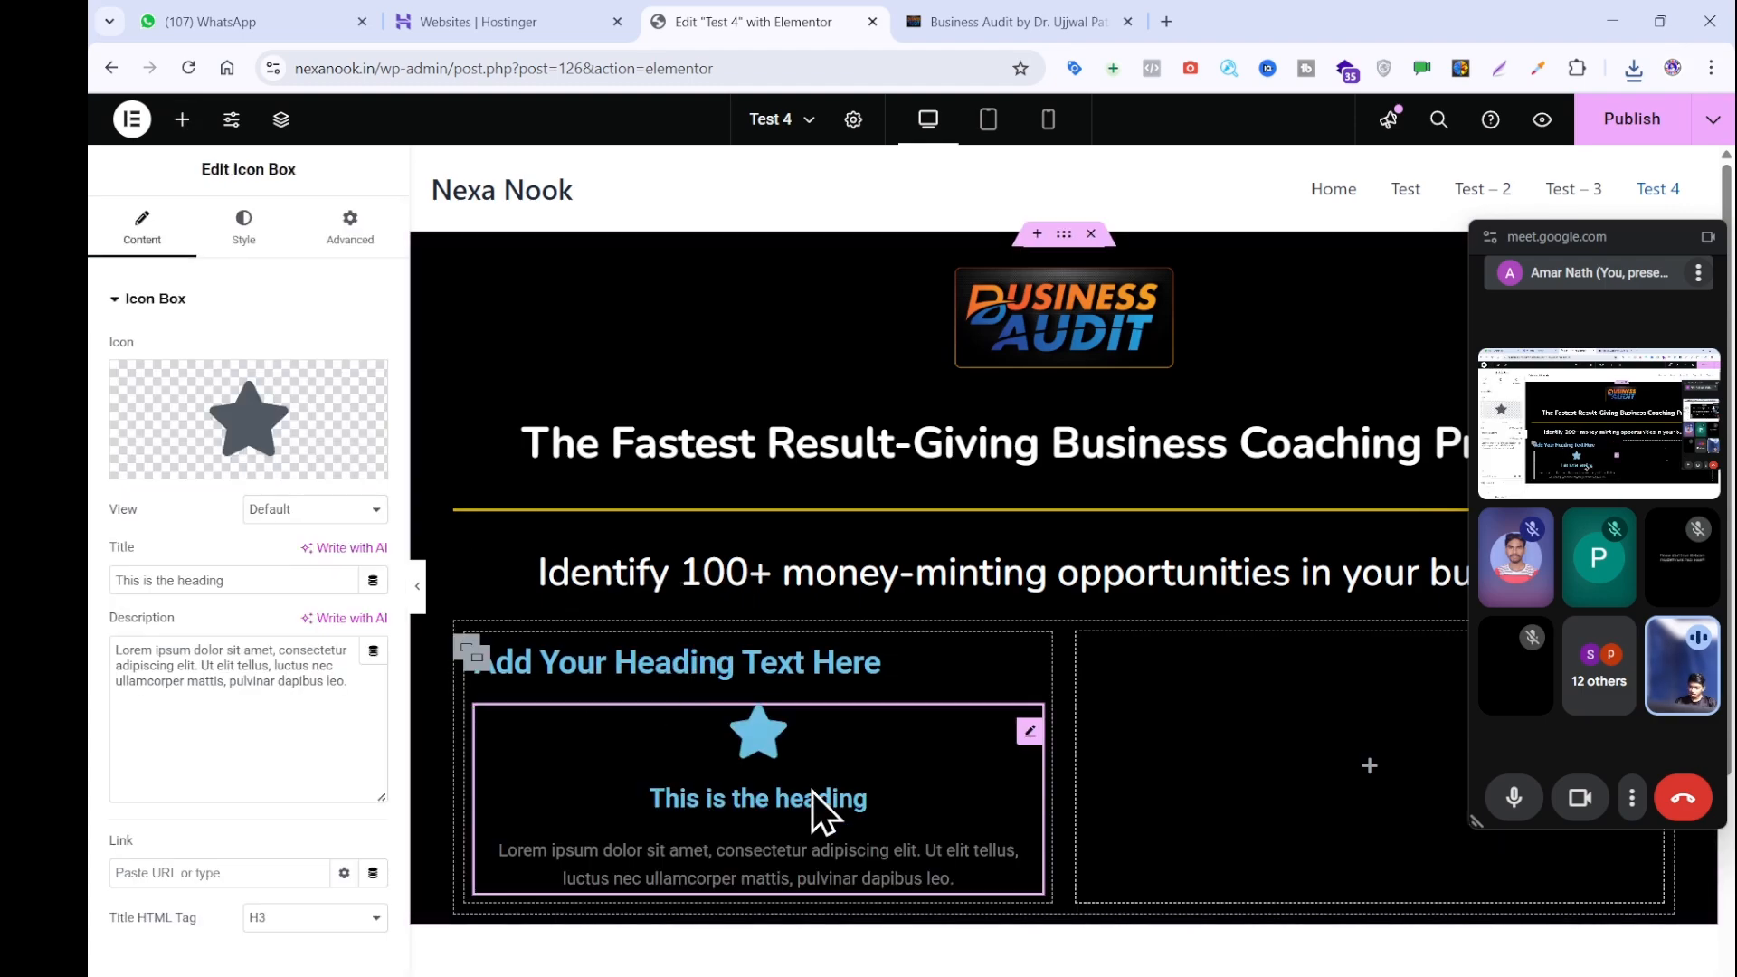
pyautogui.scroll(-2, 813, 790)
# Compare the new Icon Box with the icon, title and text layout of the Business Audit page's info cards.
pyautogui.click(1015, 8)
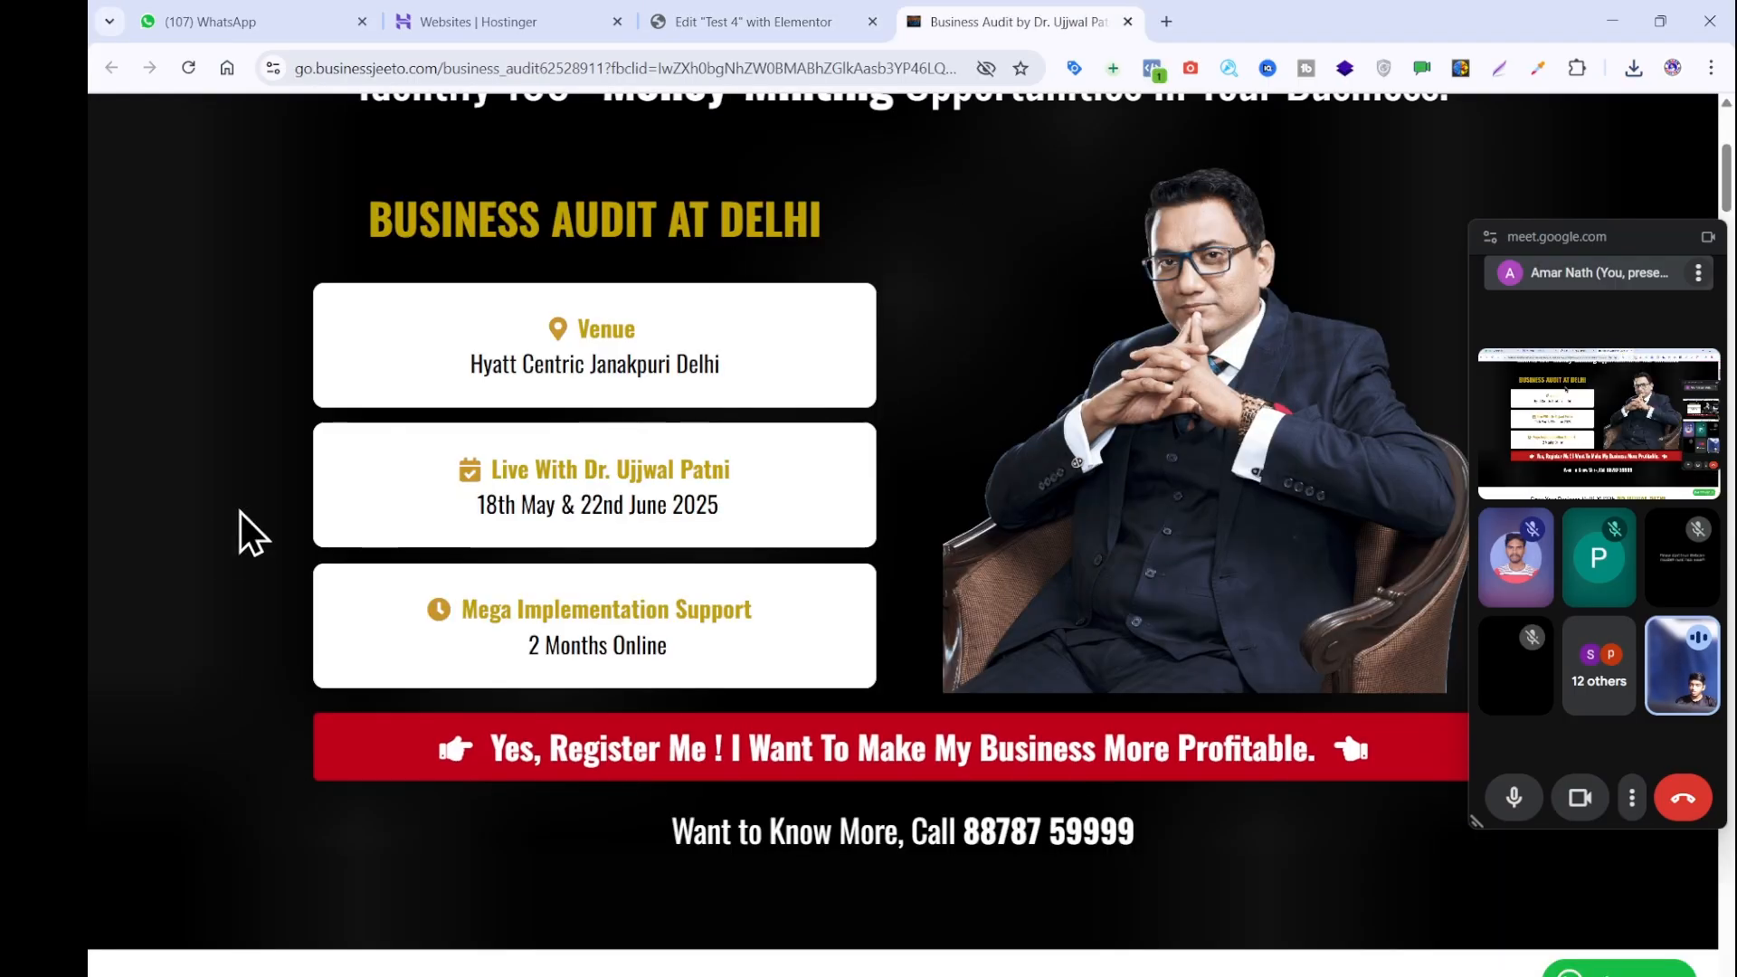
pyautogui.click(753, 22)
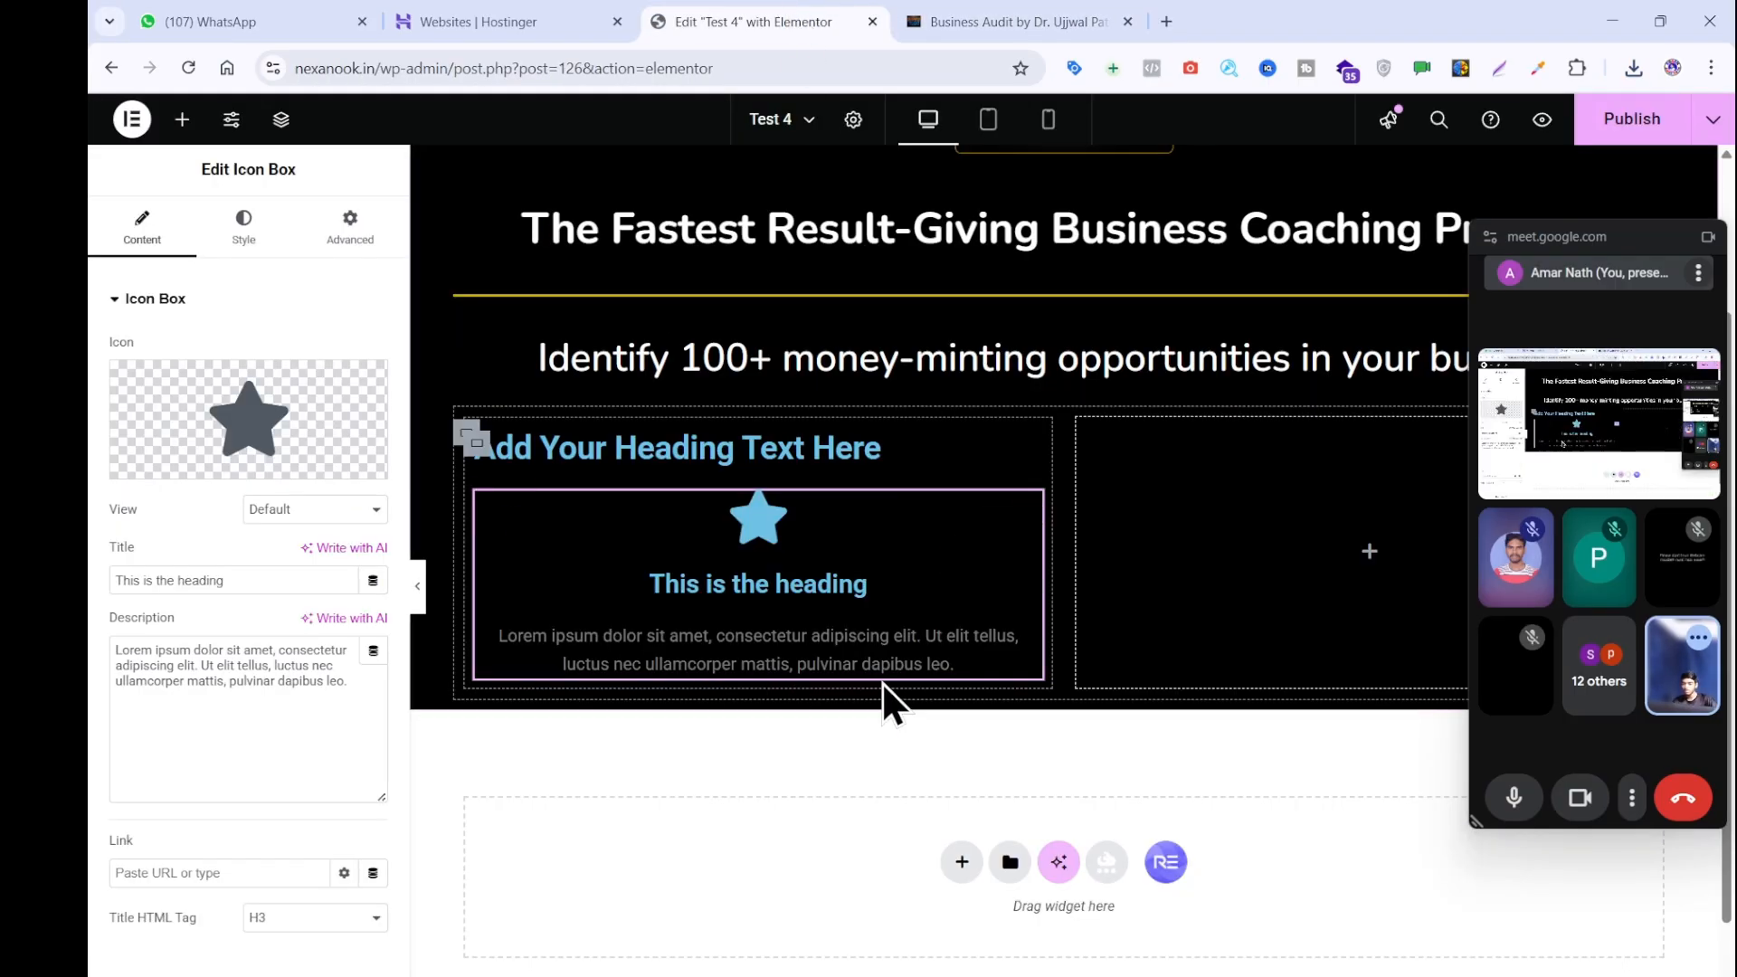
pyautogui.click(1040, 16)
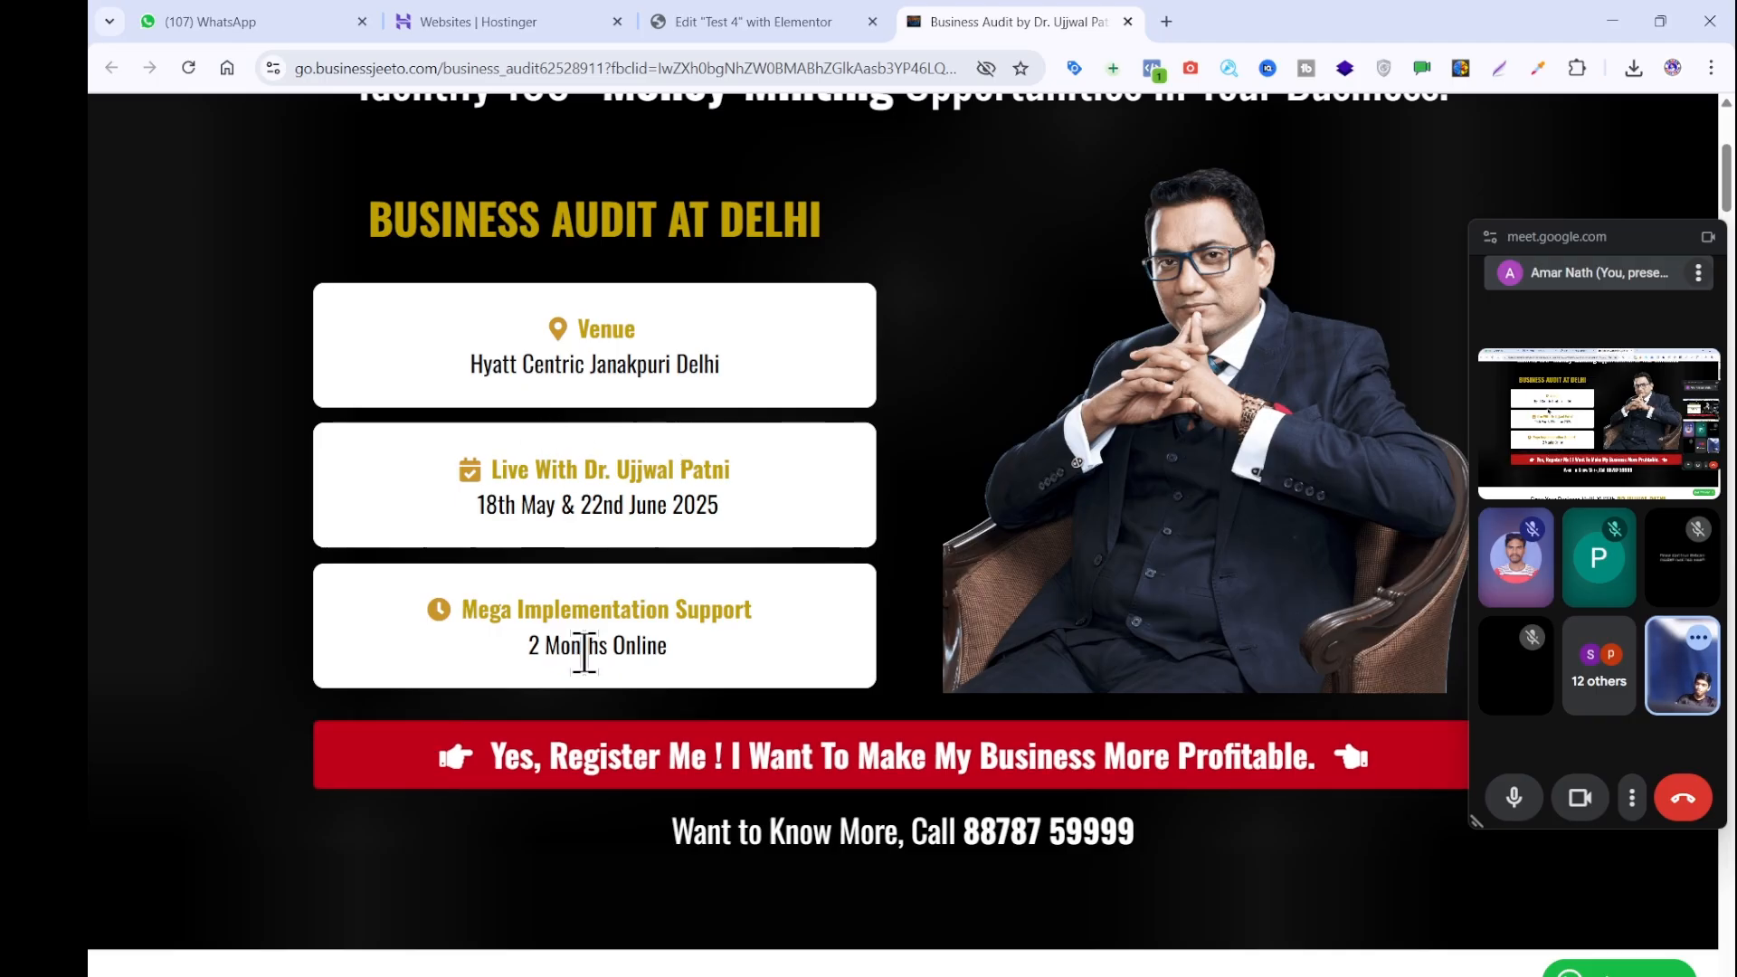
pyautogui.click(710, 4)
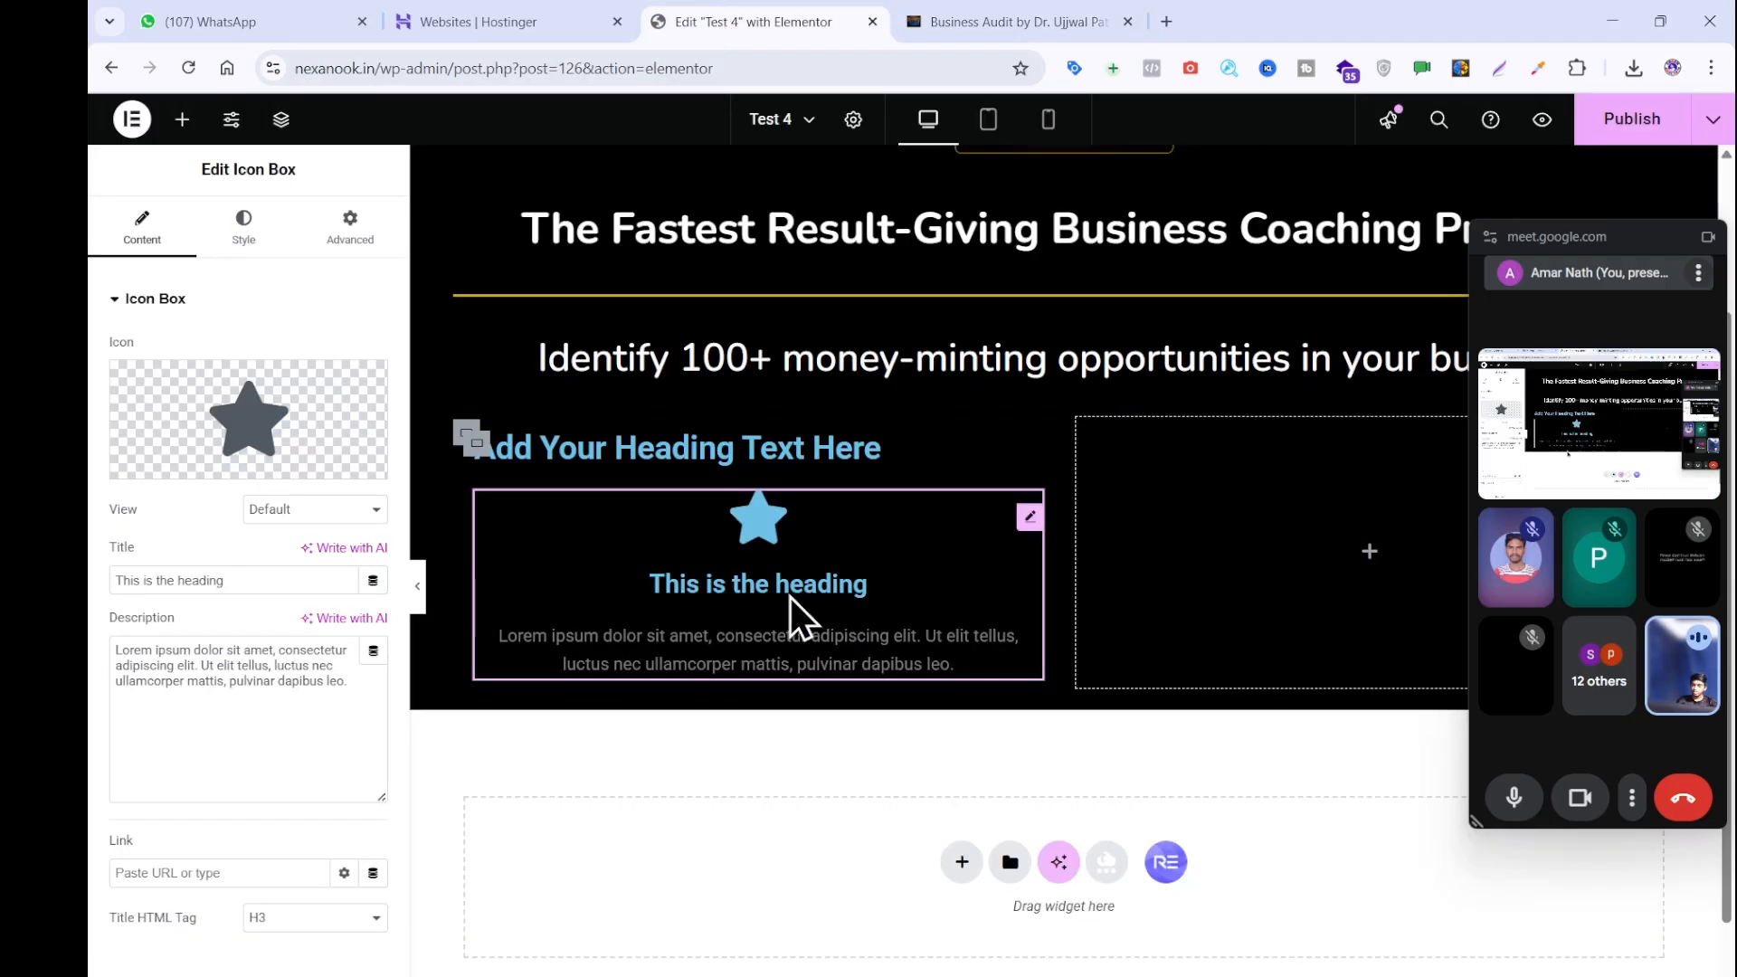
pyautogui.click(1115, 18)
pyautogui.click(672, 7)
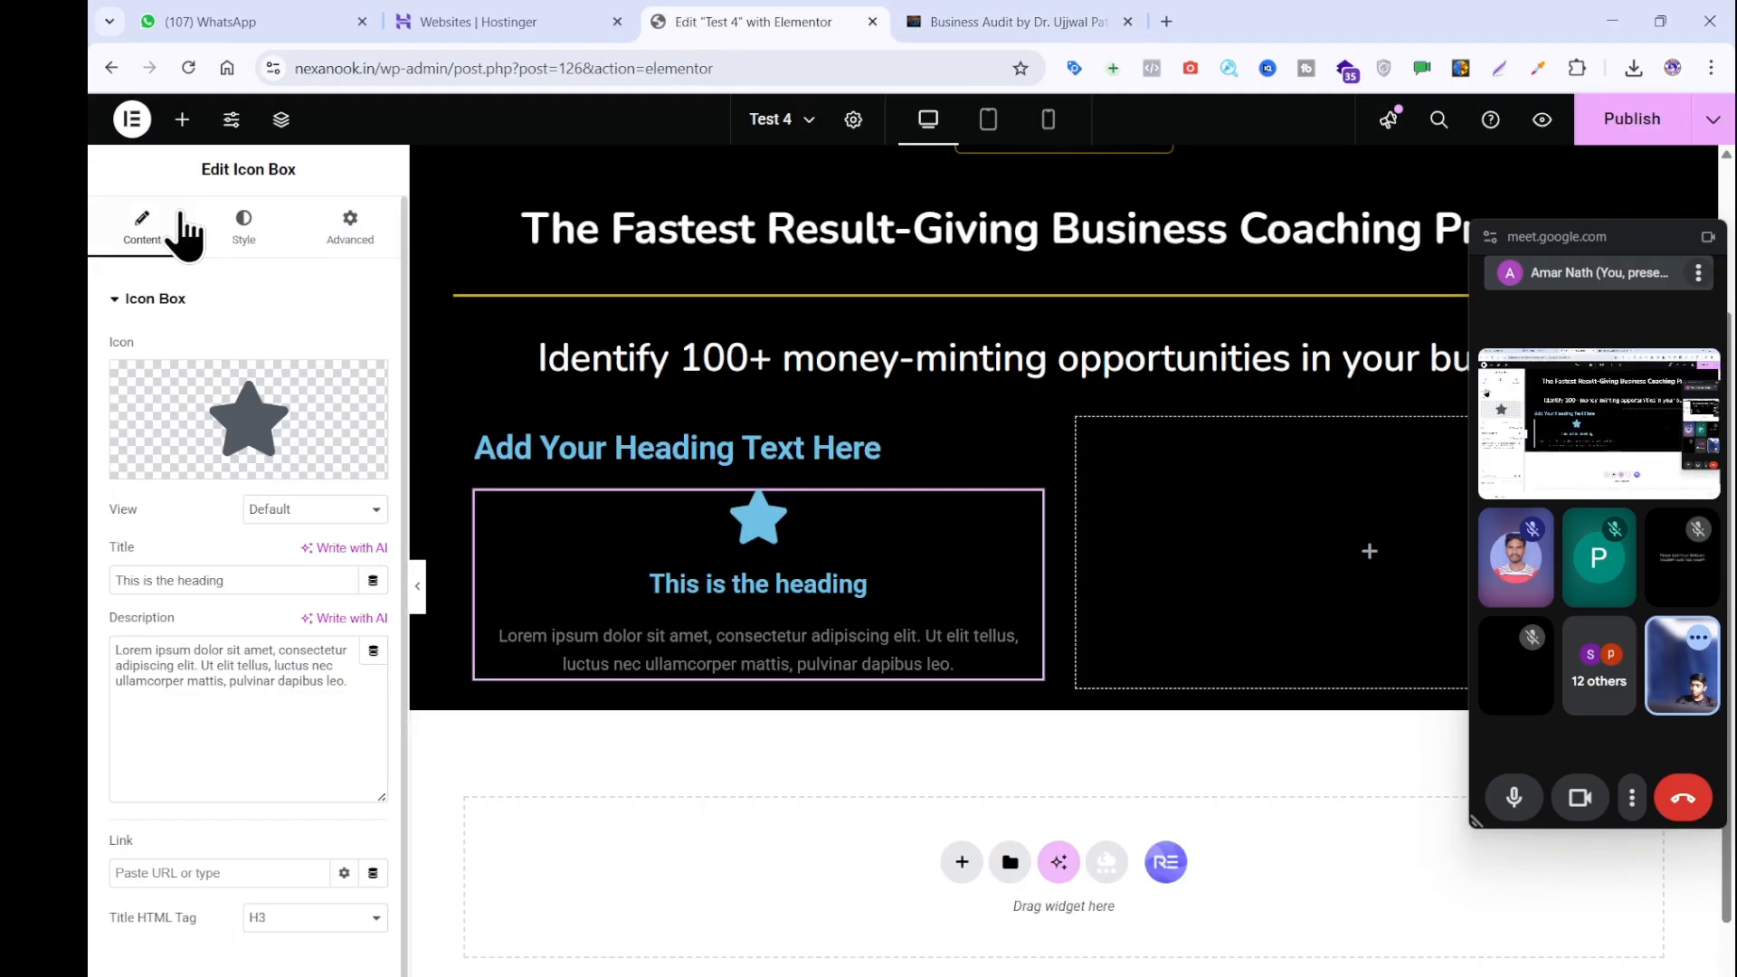
# Place an Image widget in the second cell of the two-column grid.
pyautogui.click(182, 118)
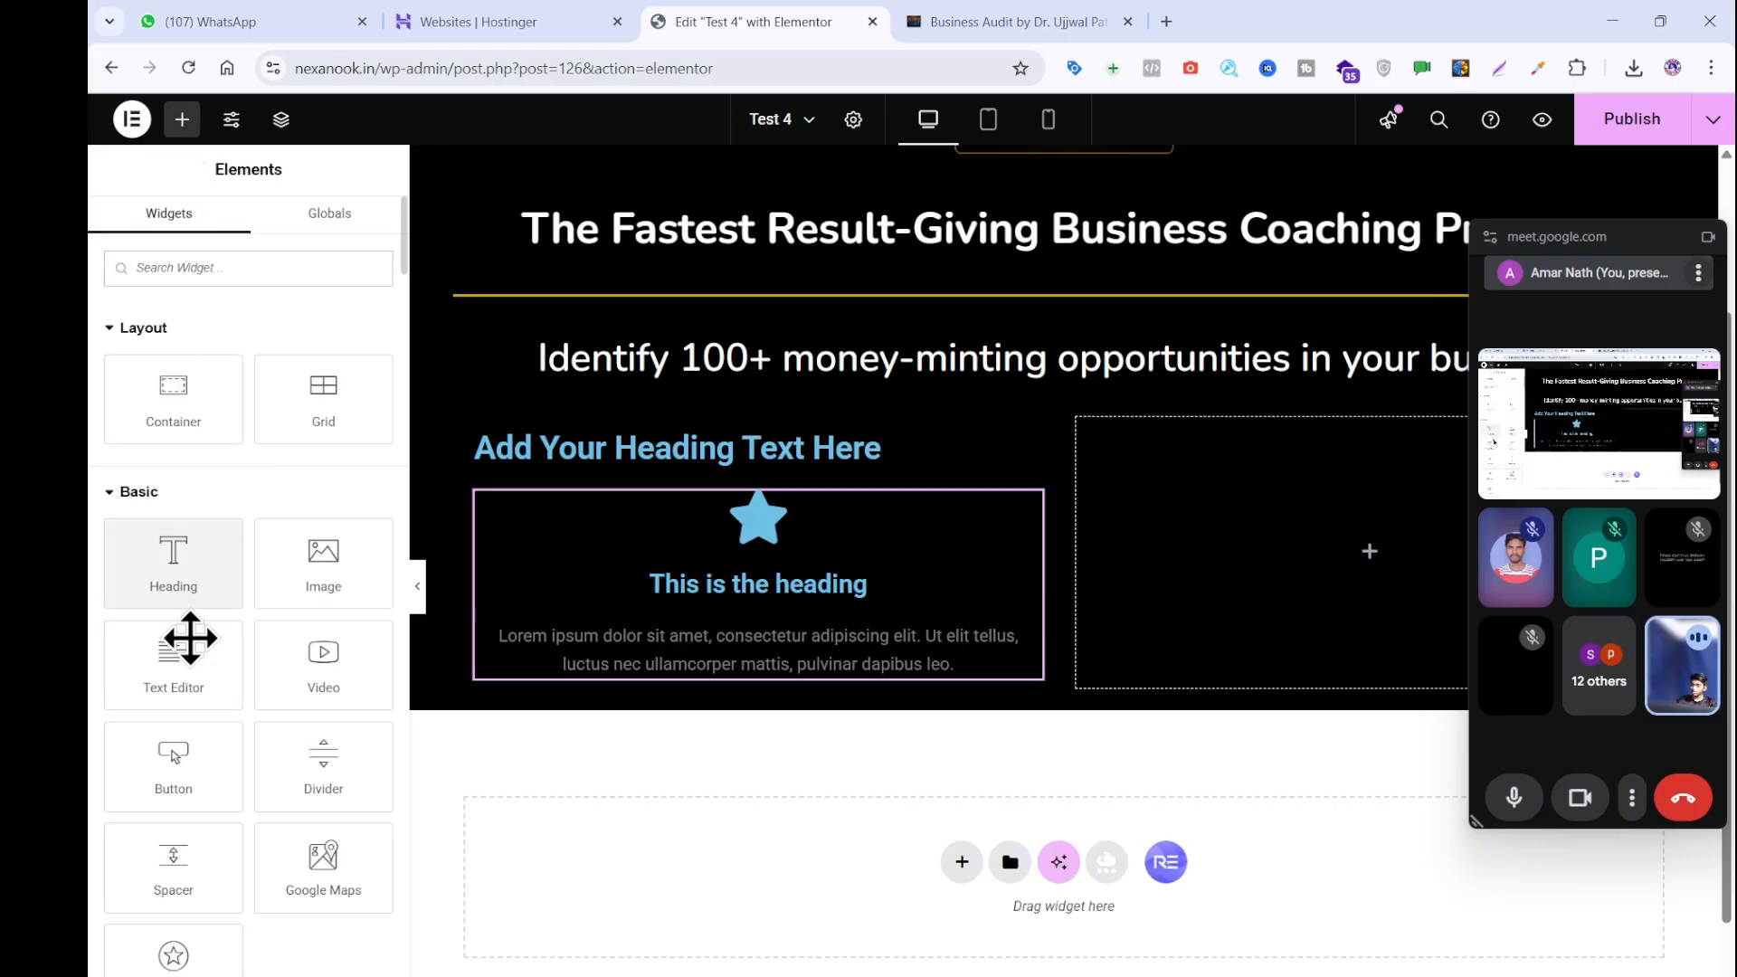
pyautogui.moveTo(298, 667)
pyautogui.mouseDown()
pyautogui.moveTo(1090, 615)
pyautogui.moveTo(438, 601)
pyautogui.moveTo(310, 660)
pyautogui.mouseUp()
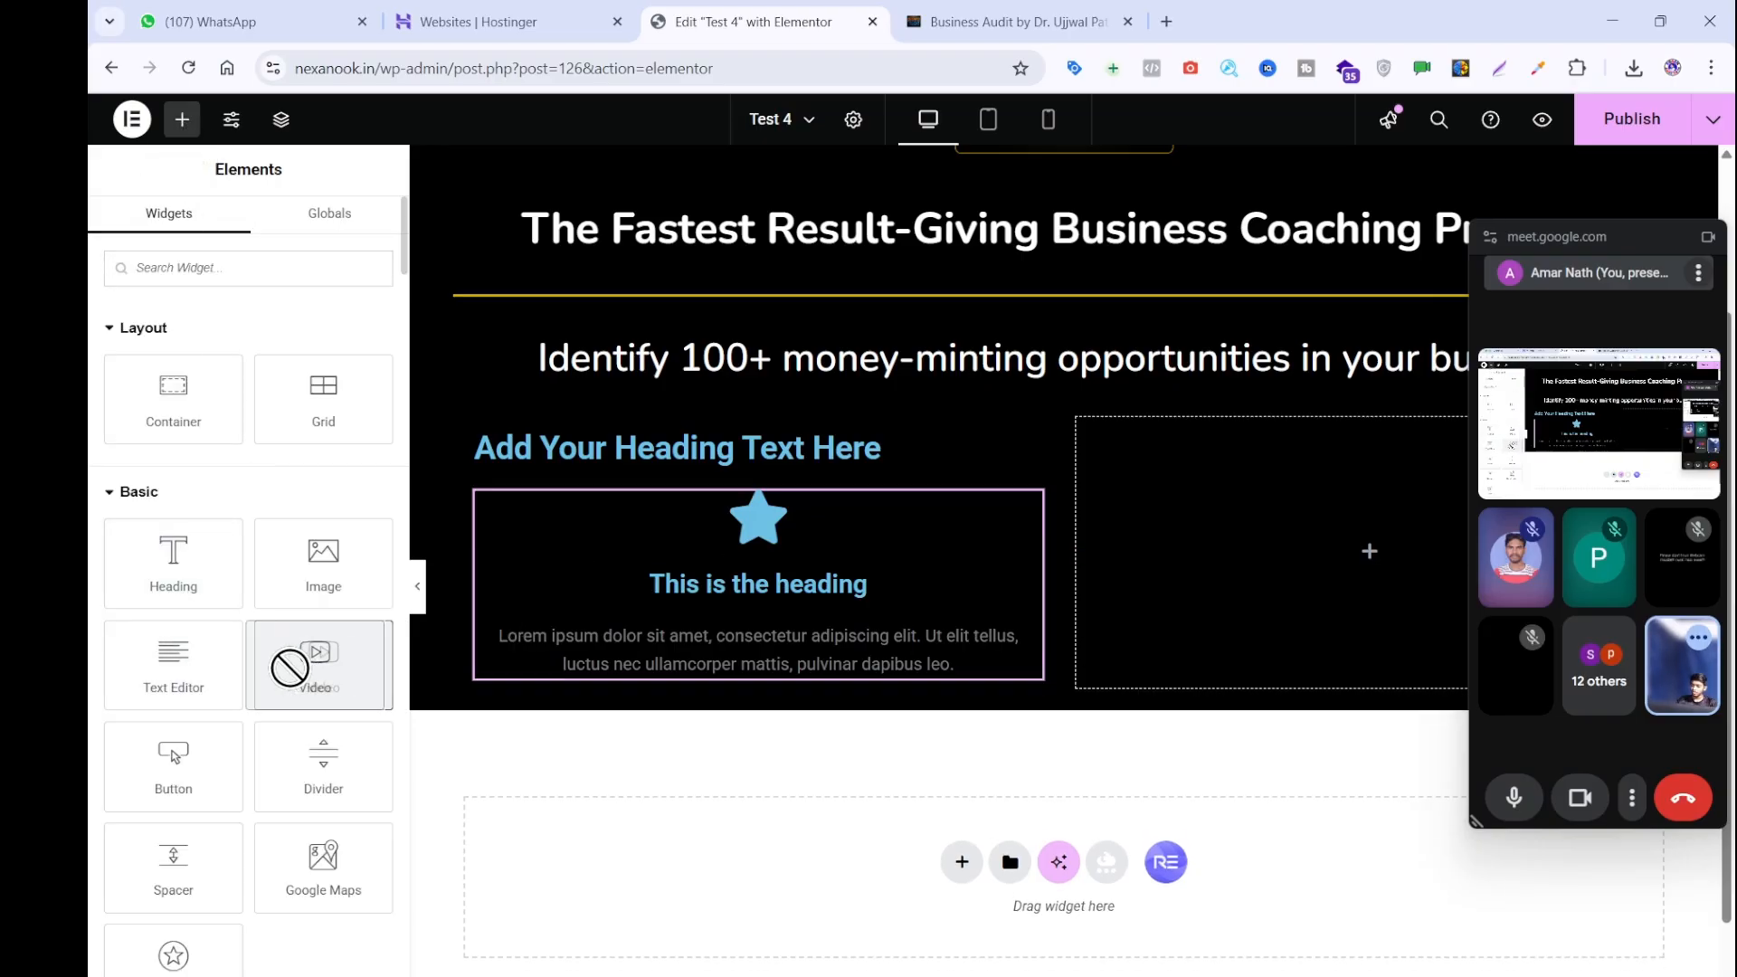
pyautogui.moveTo(302, 588); pyautogui.dragTo(1289, 542)
pyautogui.moveTo(1280, 519); pyautogui.dragTo(1281, 520)
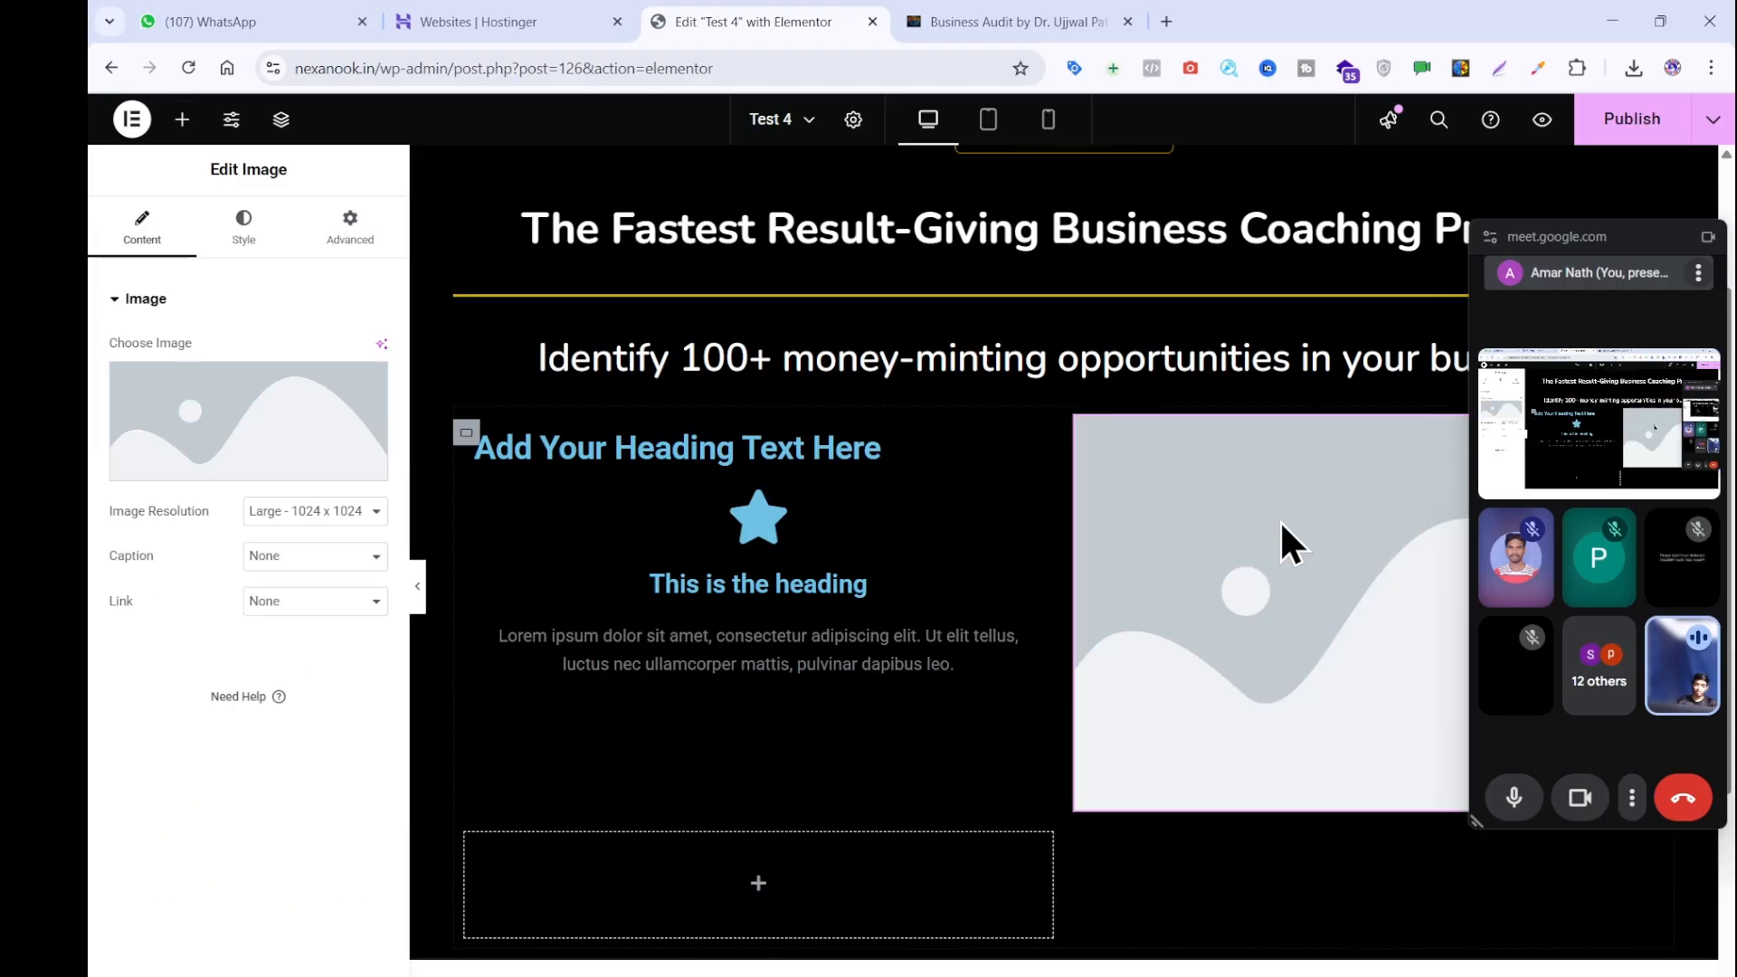
# Upload the portrait photo of the seated man in the dark suit and insert it into the new Image widget.
pyautogui.click(195, 448)
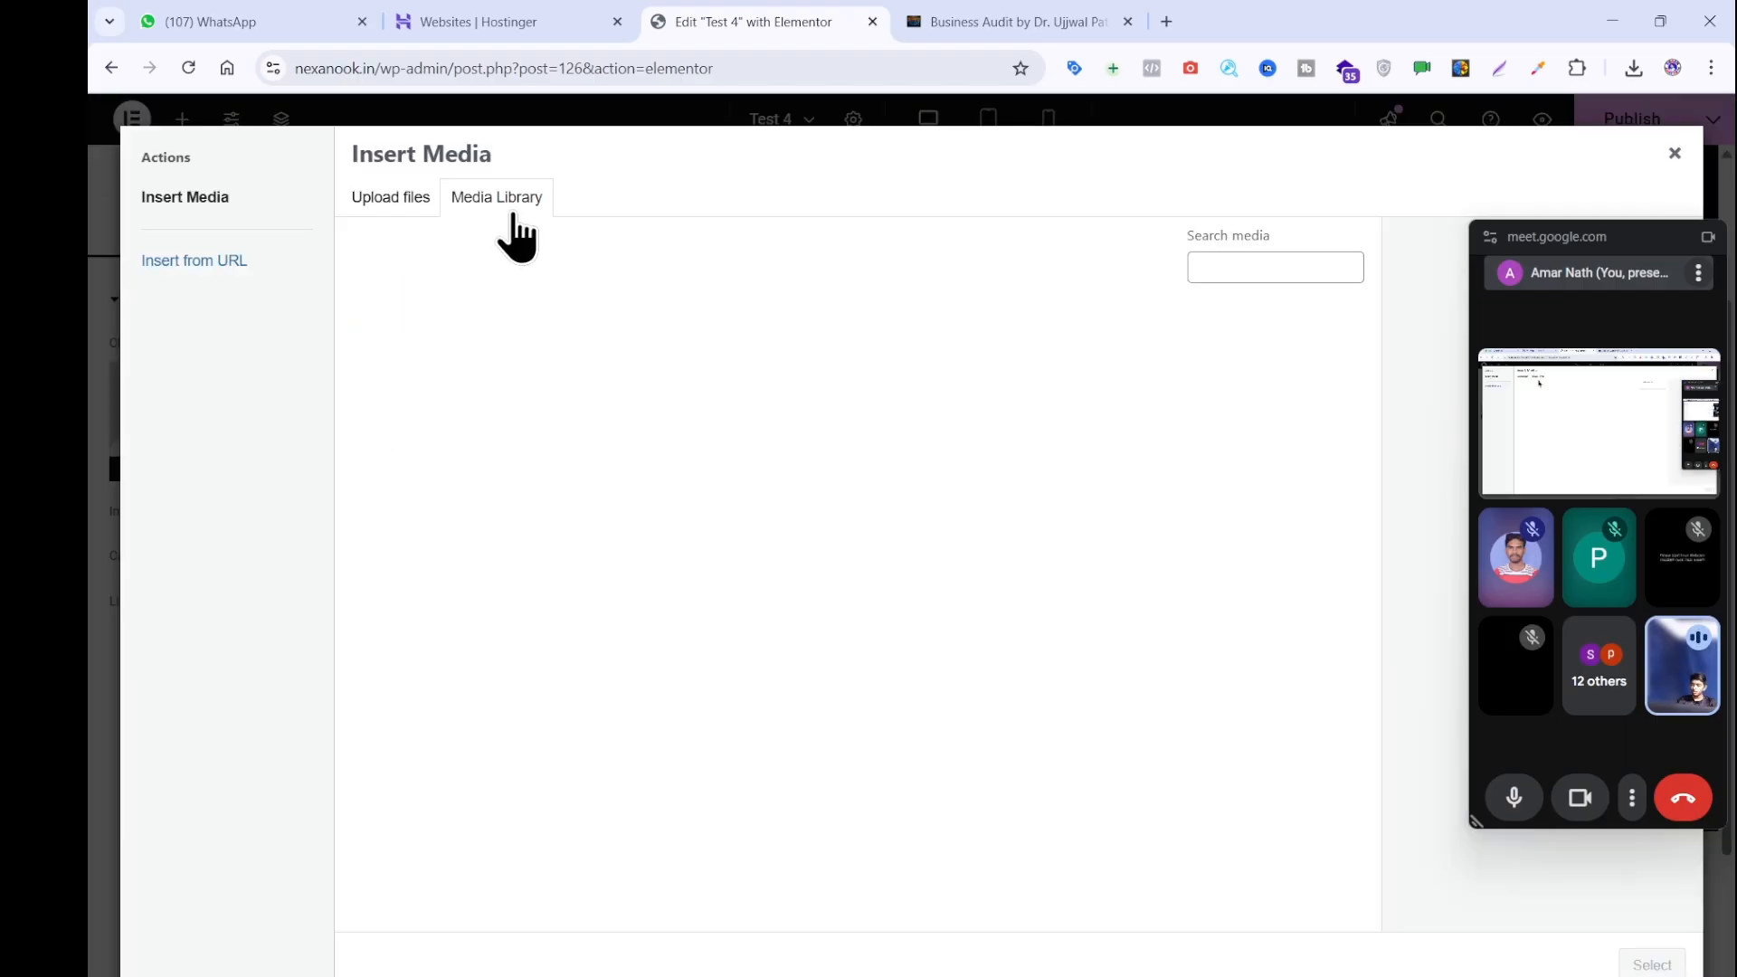
pyautogui.click(983, 534)
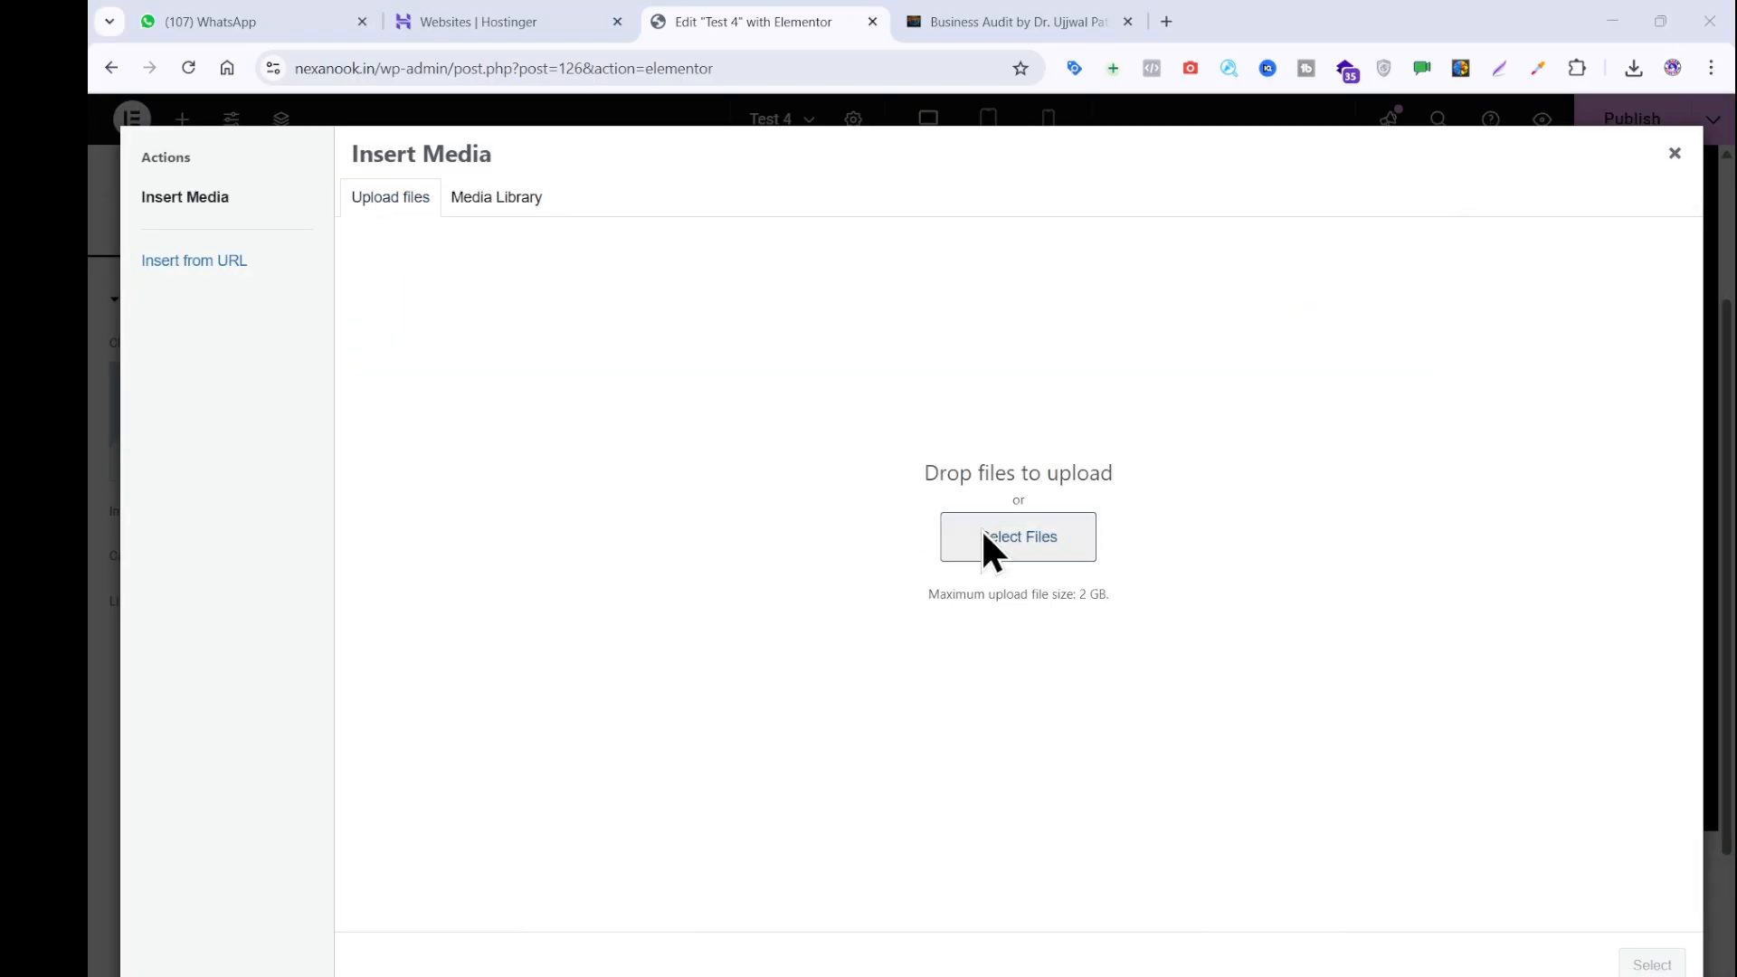
pyautogui.doubleClick(364, 265)
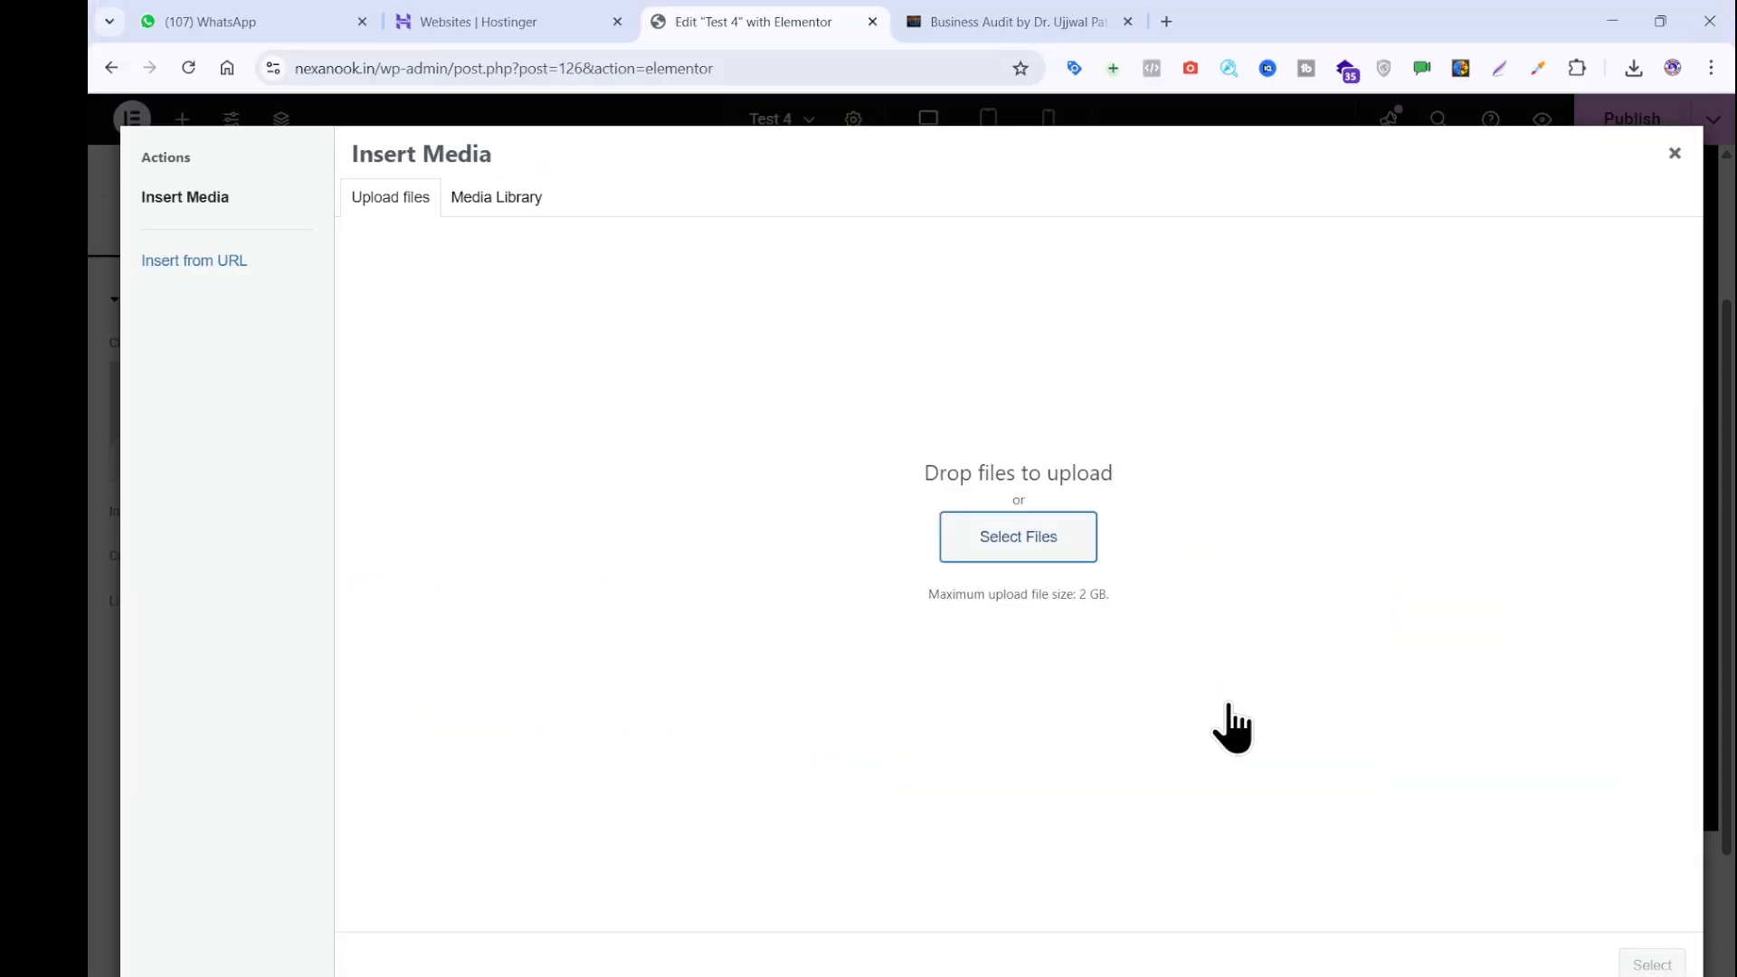
pyautogui.click(1650, 964)
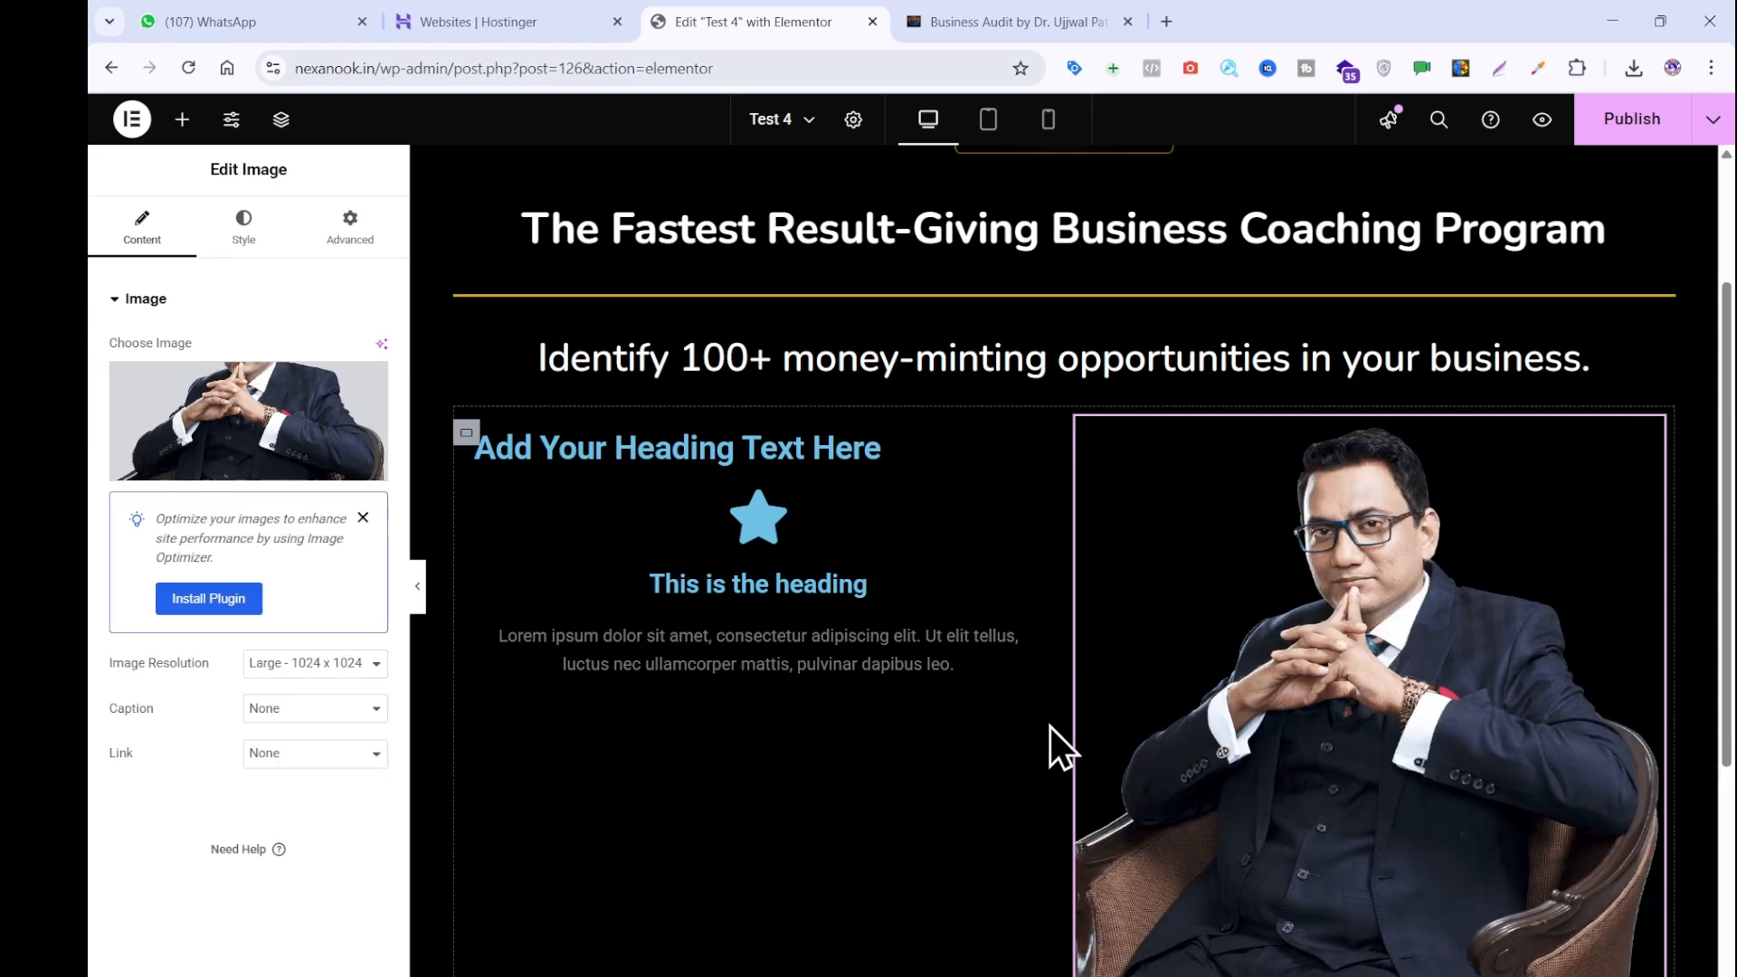
# Copy "BUSINESS AUDIT AT DELHI" from the Business Audit page and use it as the first cell's heading title in Elementor.
pyautogui.click(729, 458)
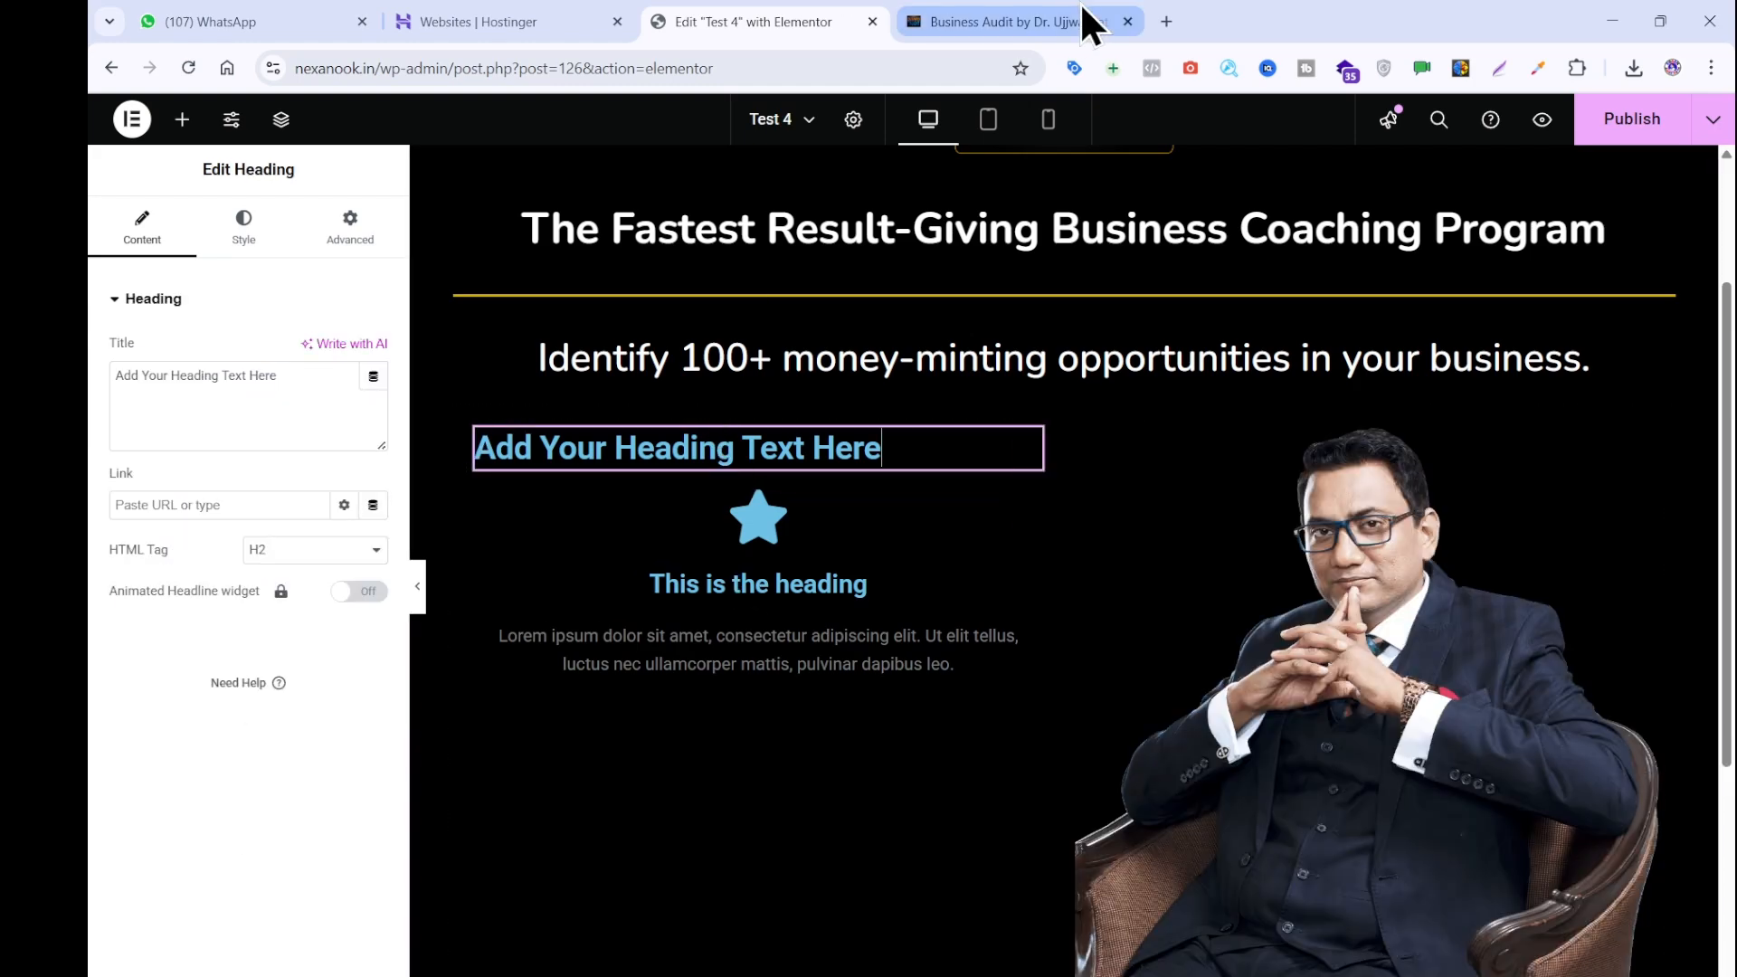
pyautogui.click(1081, 21)
pyautogui.moveTo(796, 217); pyautogui.dragTo(350, 241)
pyautogui.hotkey('ctrl', 'c')
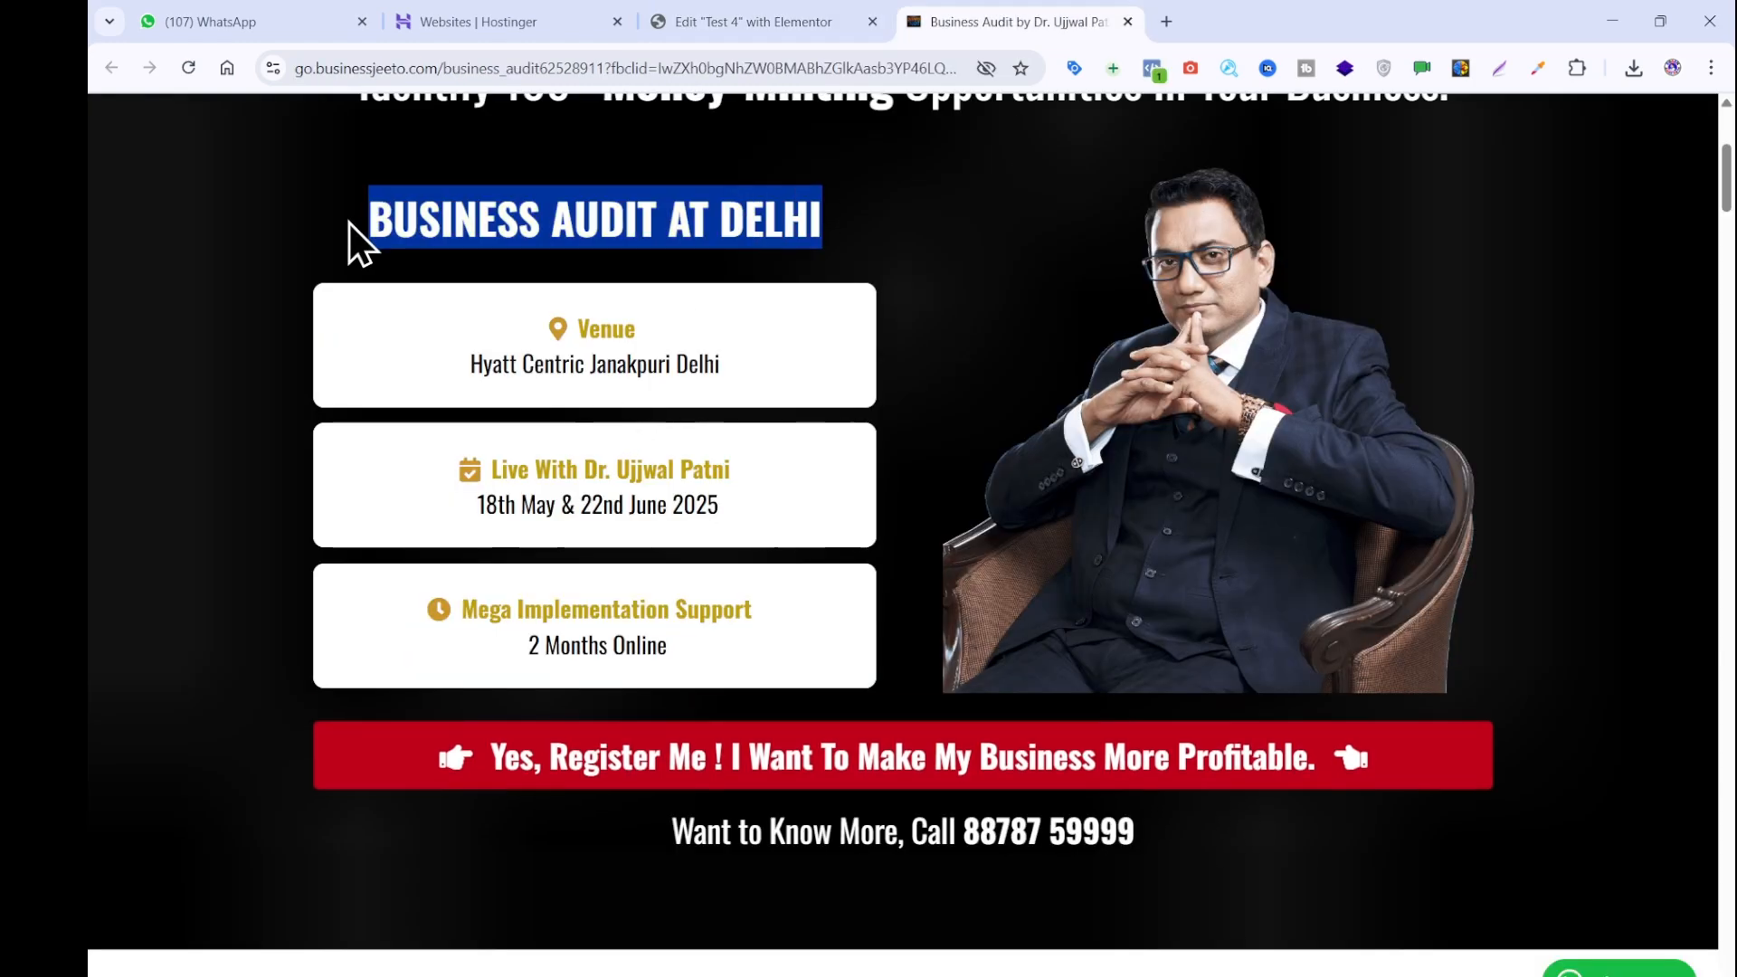
pyautogui.click(933, 535)
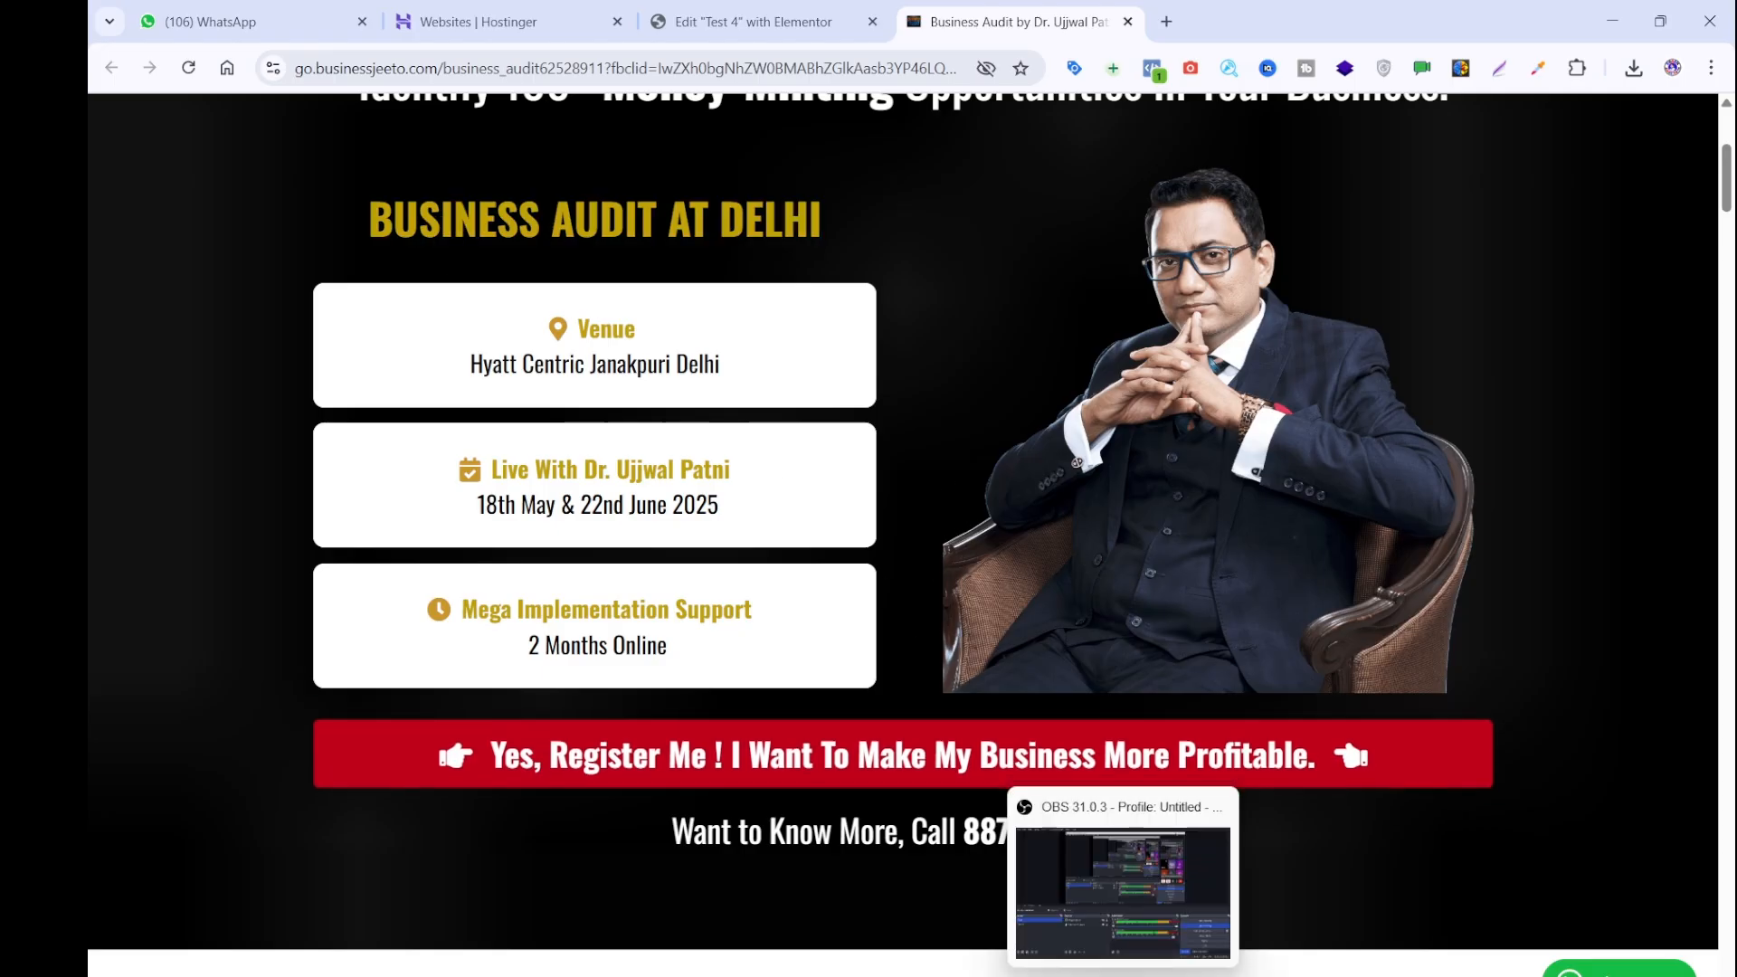
pyautogui.click(1131, 973)
pyautogui.hotkey('ctrl', 'v')
pyautogui.hotkey('ctrl', 'a')
pyautogui.hotkey('ctrl', 'x')
pyautogui.click(845, 22)
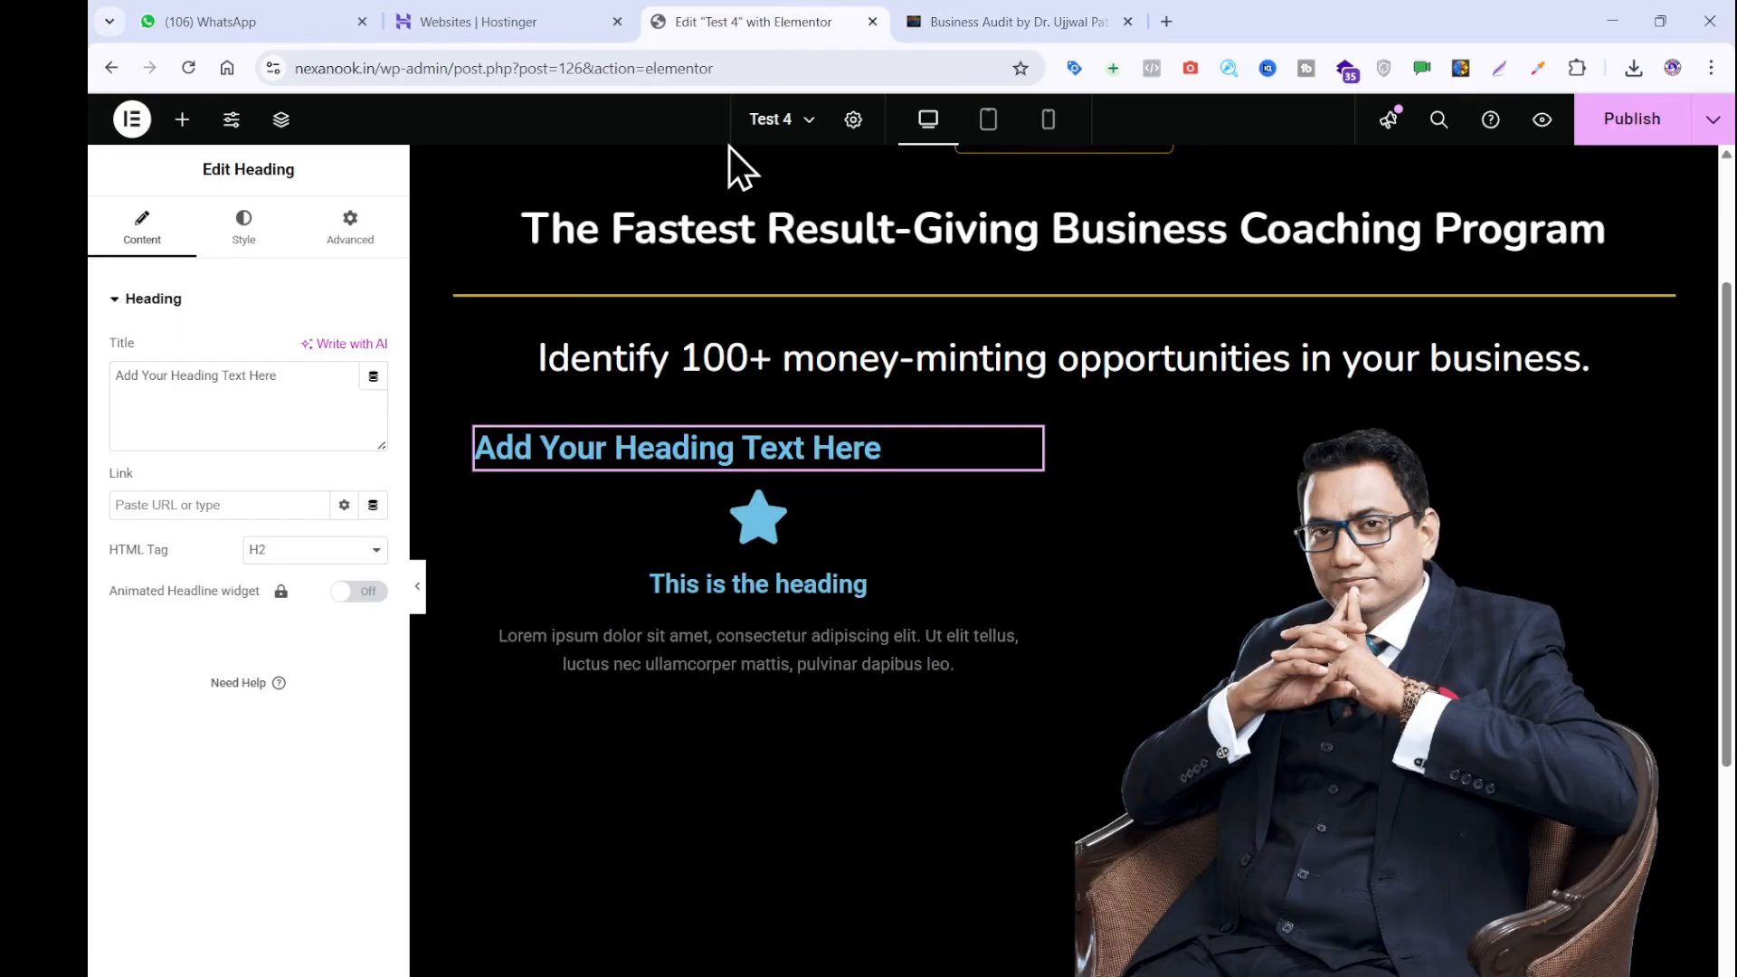
pyautogui.hotkey('ctrl', 'v')
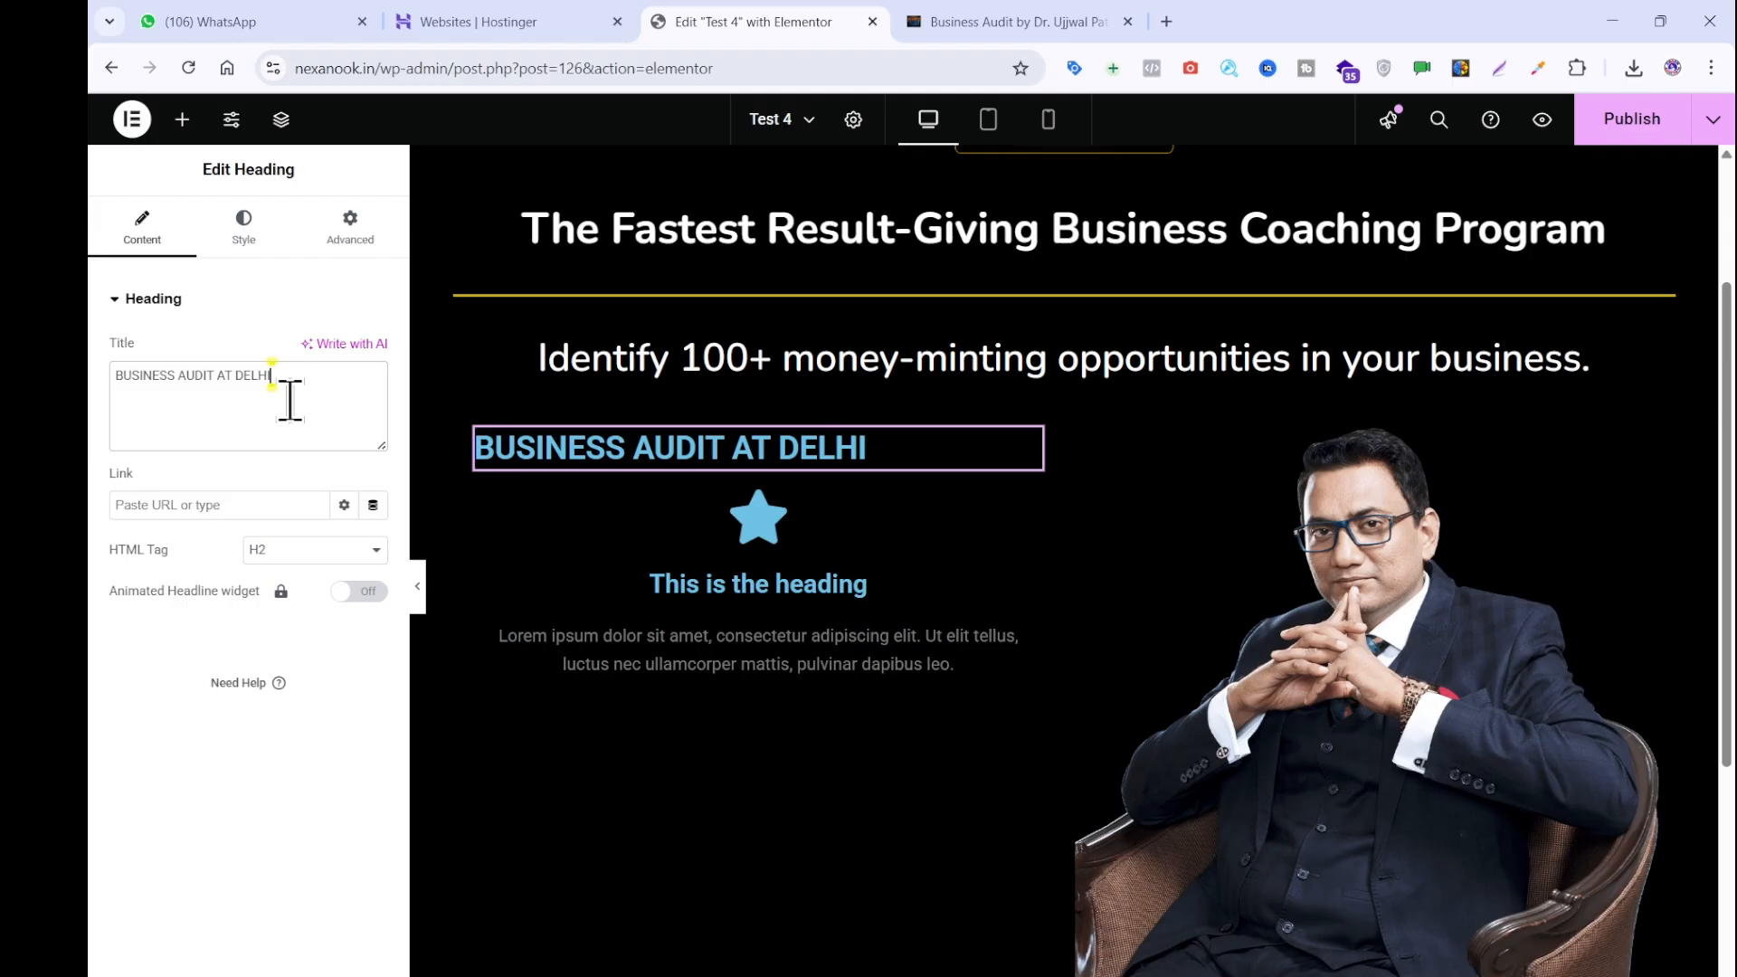
# Sample the gold #bfa100 from the Business Audit page's "BUSINESS AUDIT AT DELHI" heading and apply it as the Elementor heading's text color.
pyautogui.click(1009, 10)
pyautogui.click(1536, 69)
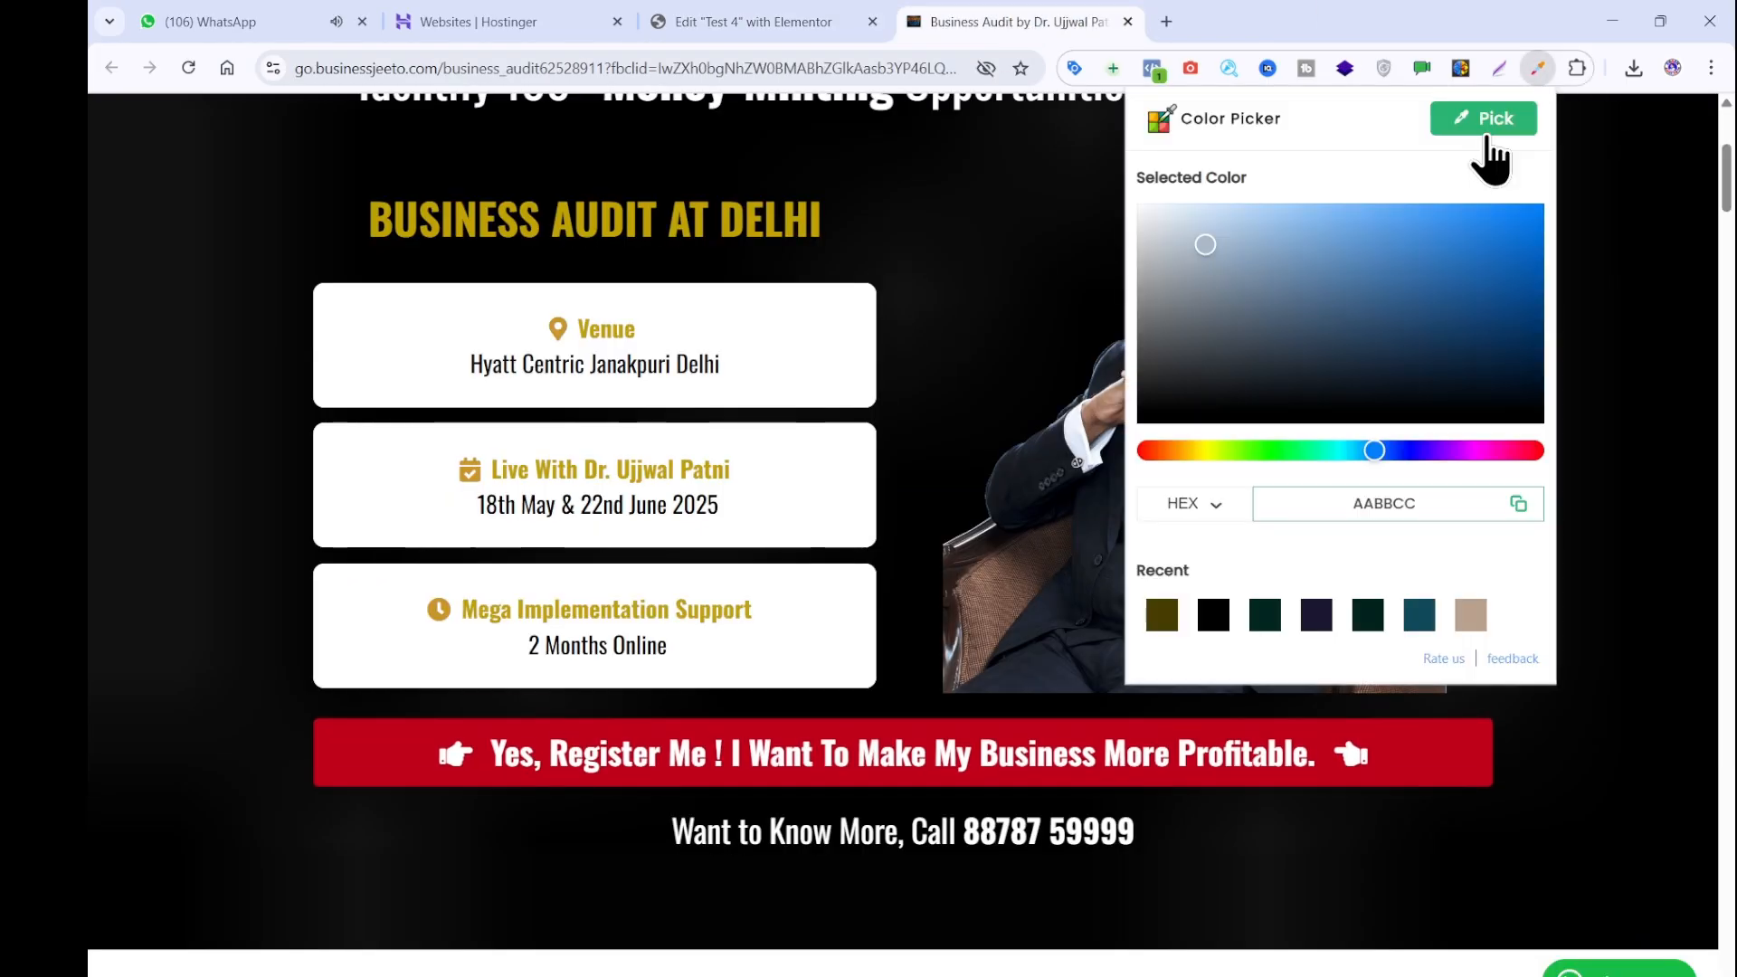
pyautogui.click(1483, 116)
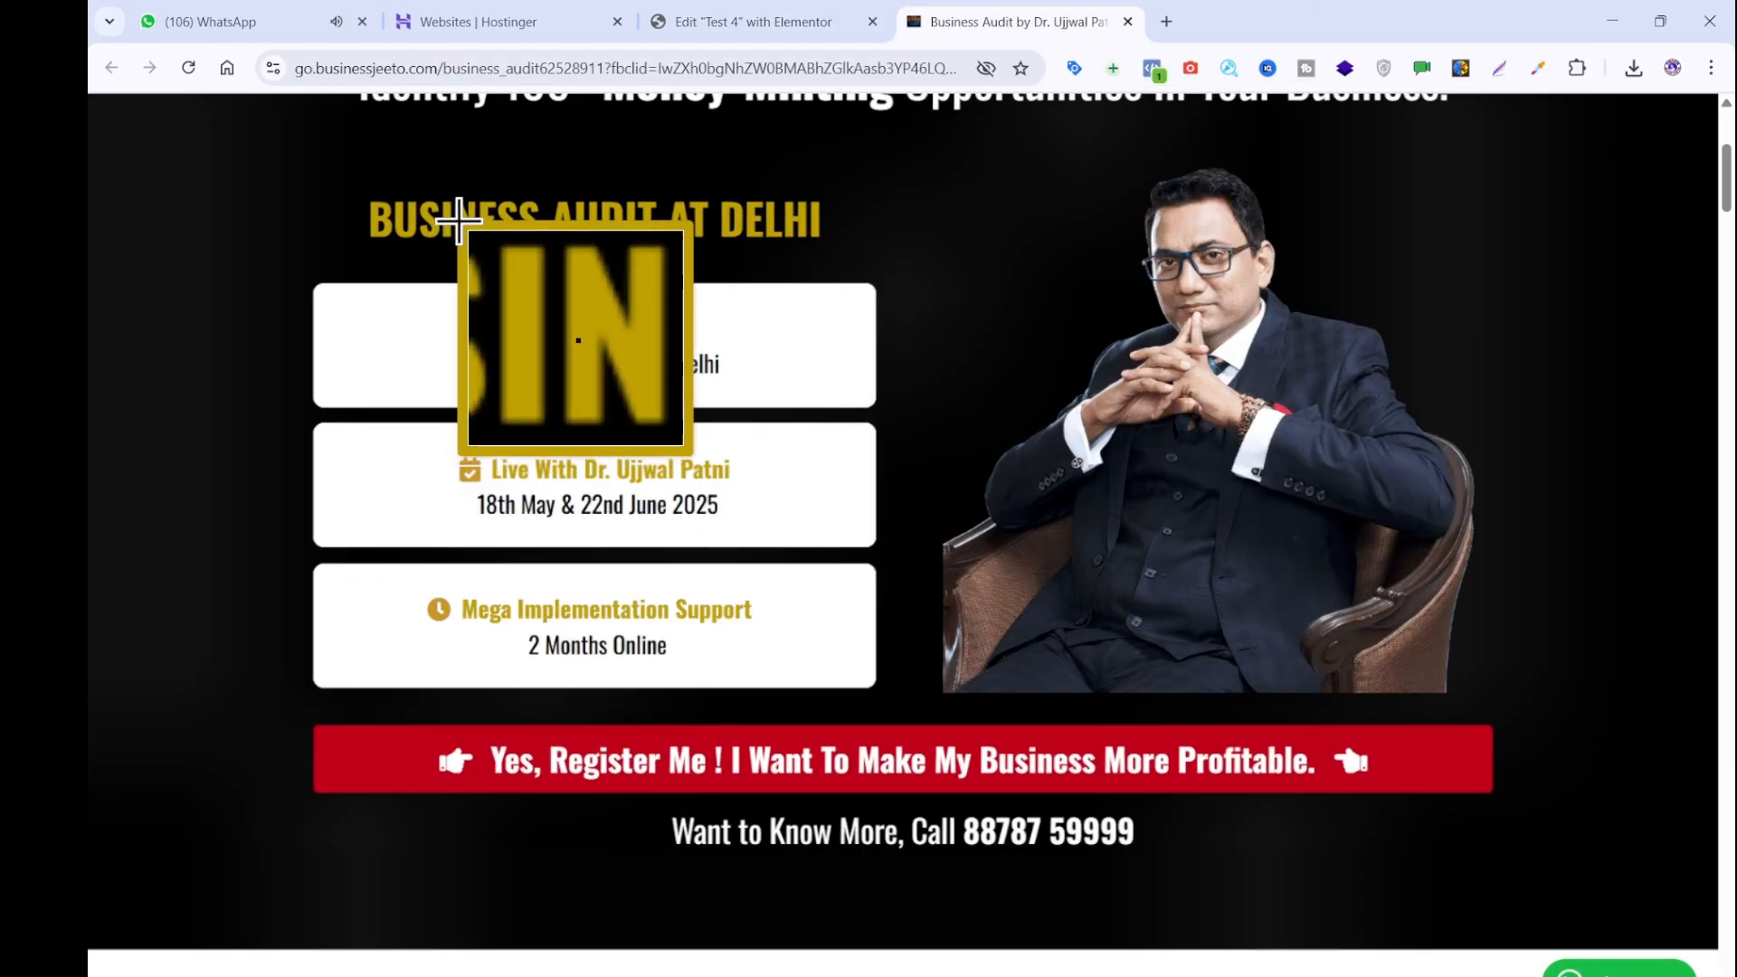
pyautogui.click(459, 219)
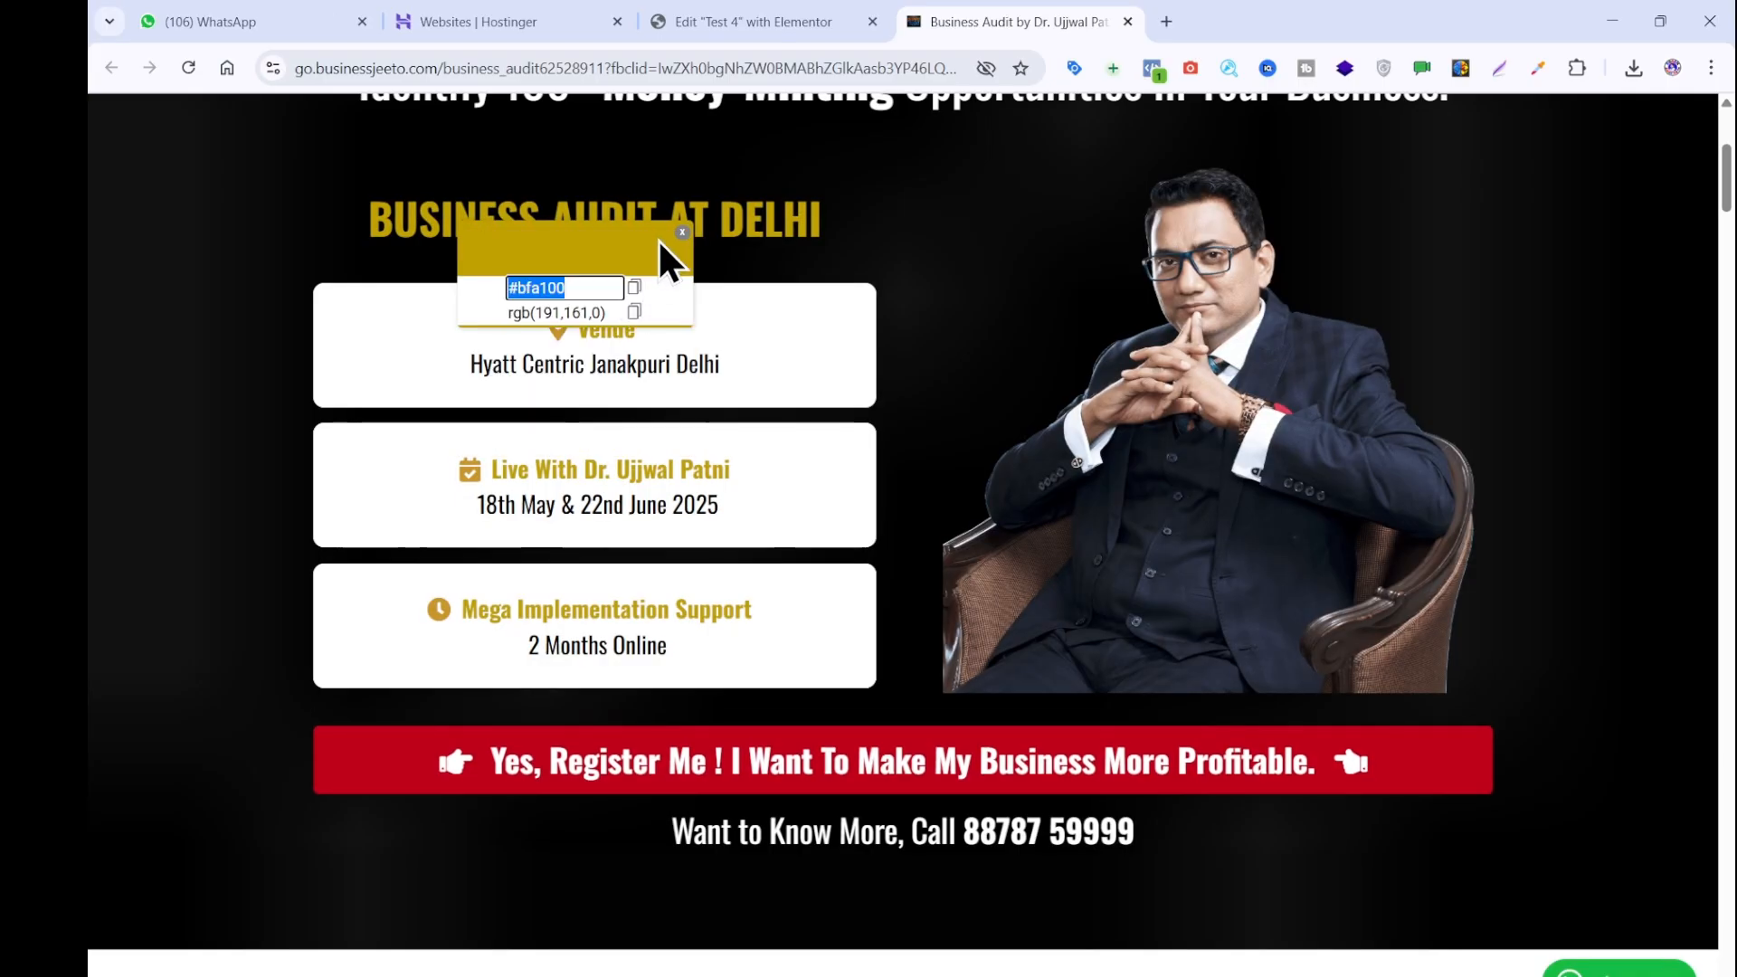
pyautogui.click(760, 20)
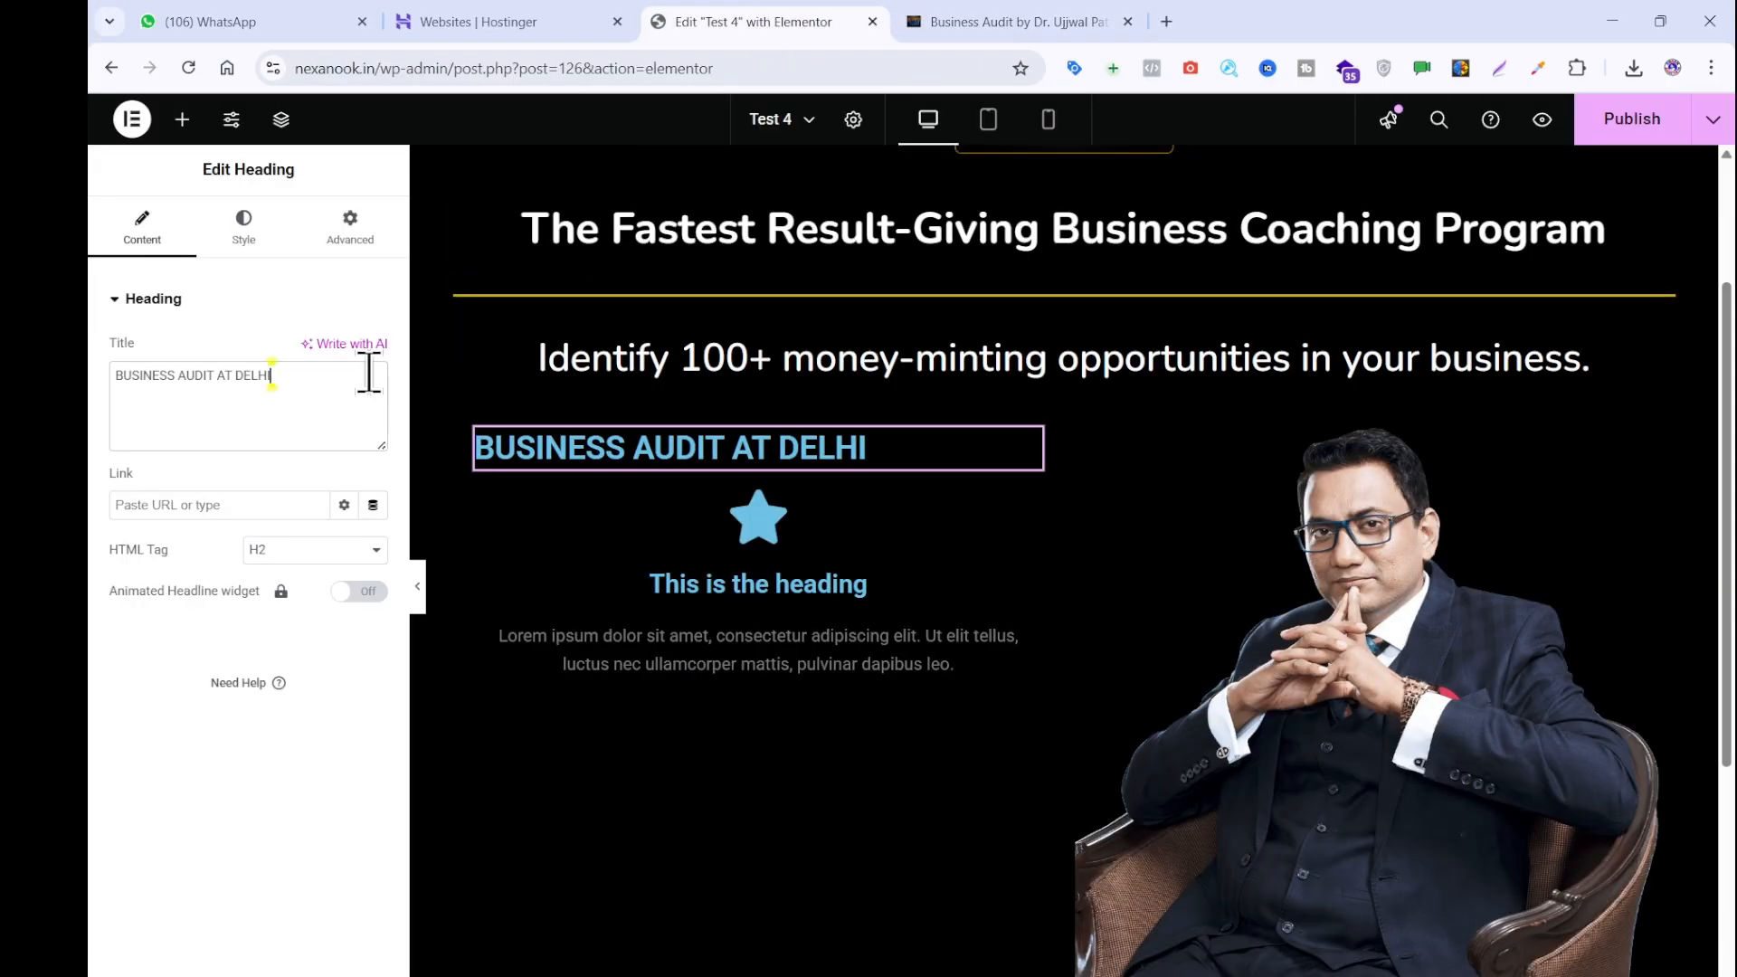
pyautogui.click(224, 237)
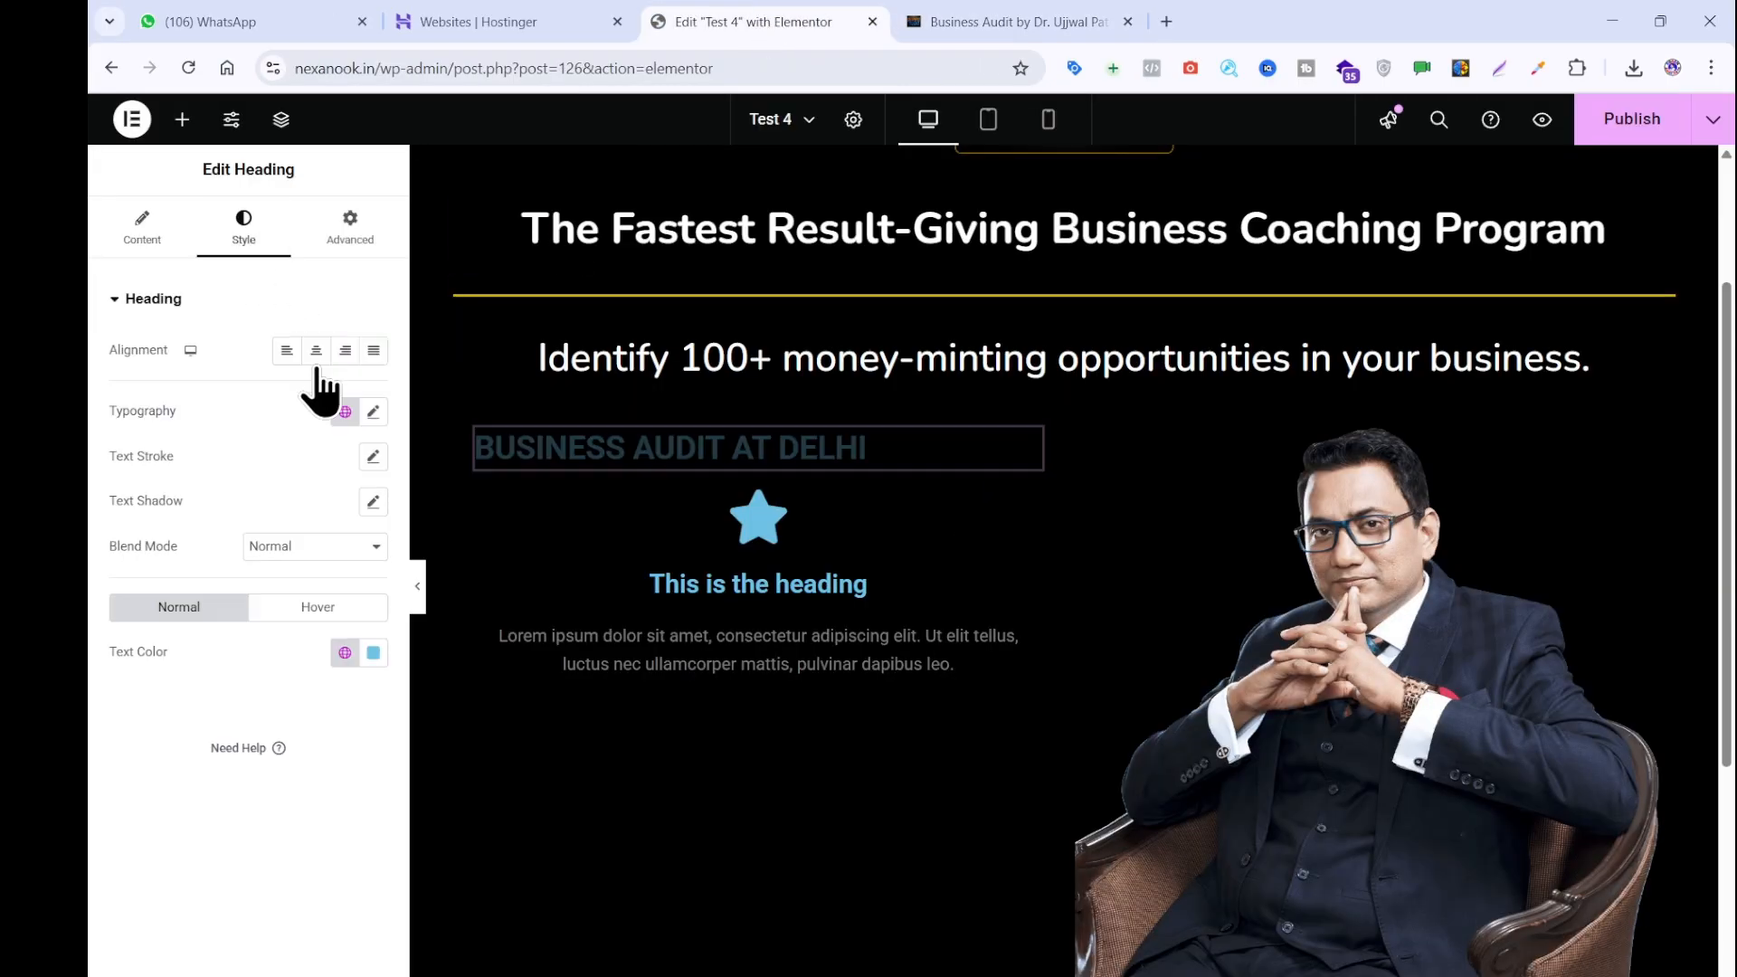
pyautogui.click(373, 652)
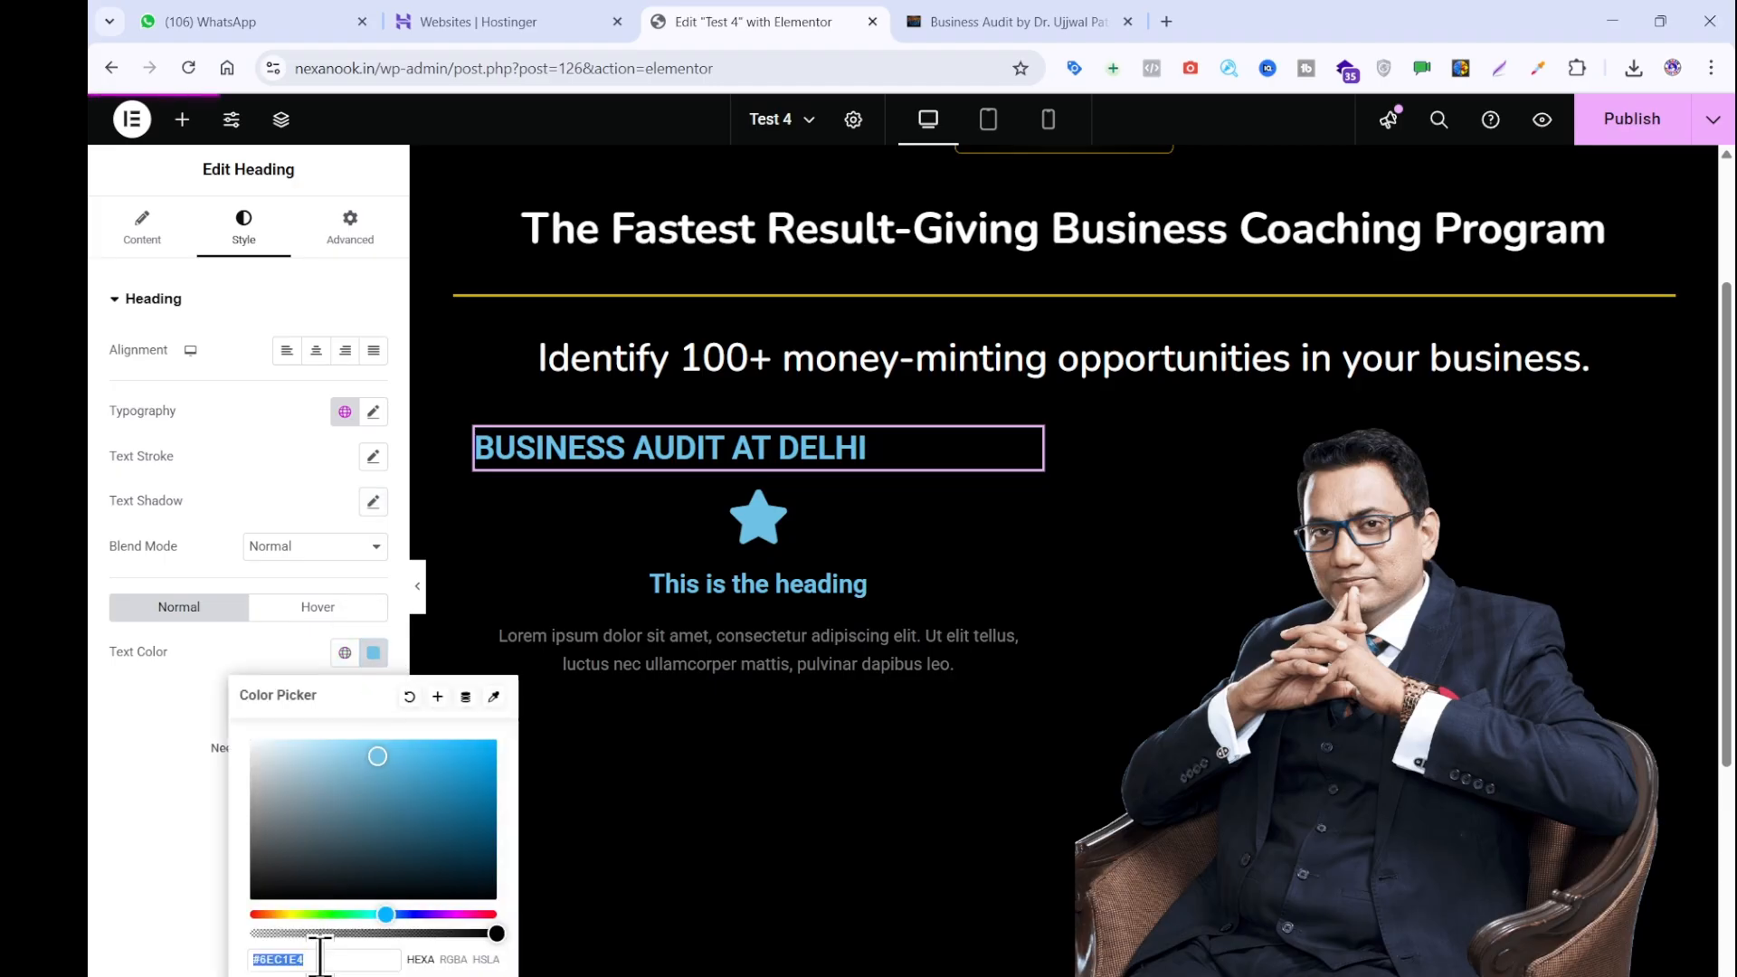
pyautogui.hotkey('ctrl', 'v')
pyautogui.click(104, 819)
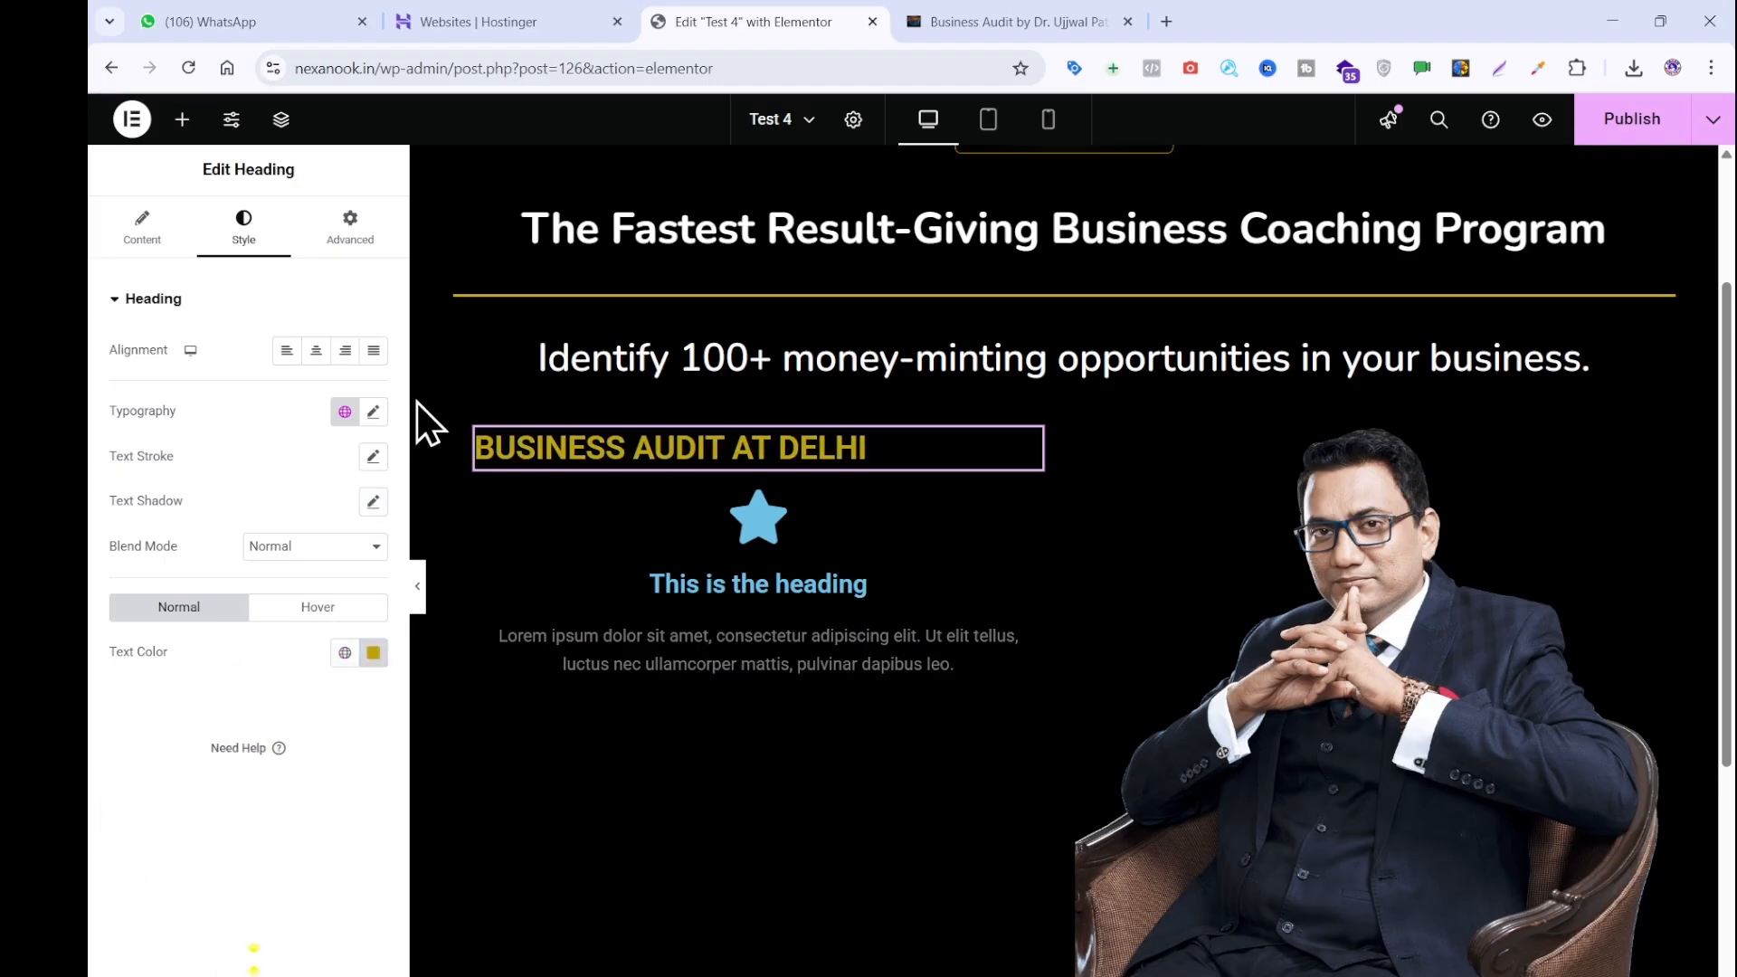
# Set the "BUSINESS AUDIT AT DELHI" heading to the Noto Sans Hanunoo font at 42 px and center it.
pyautogui.click(374, 414)
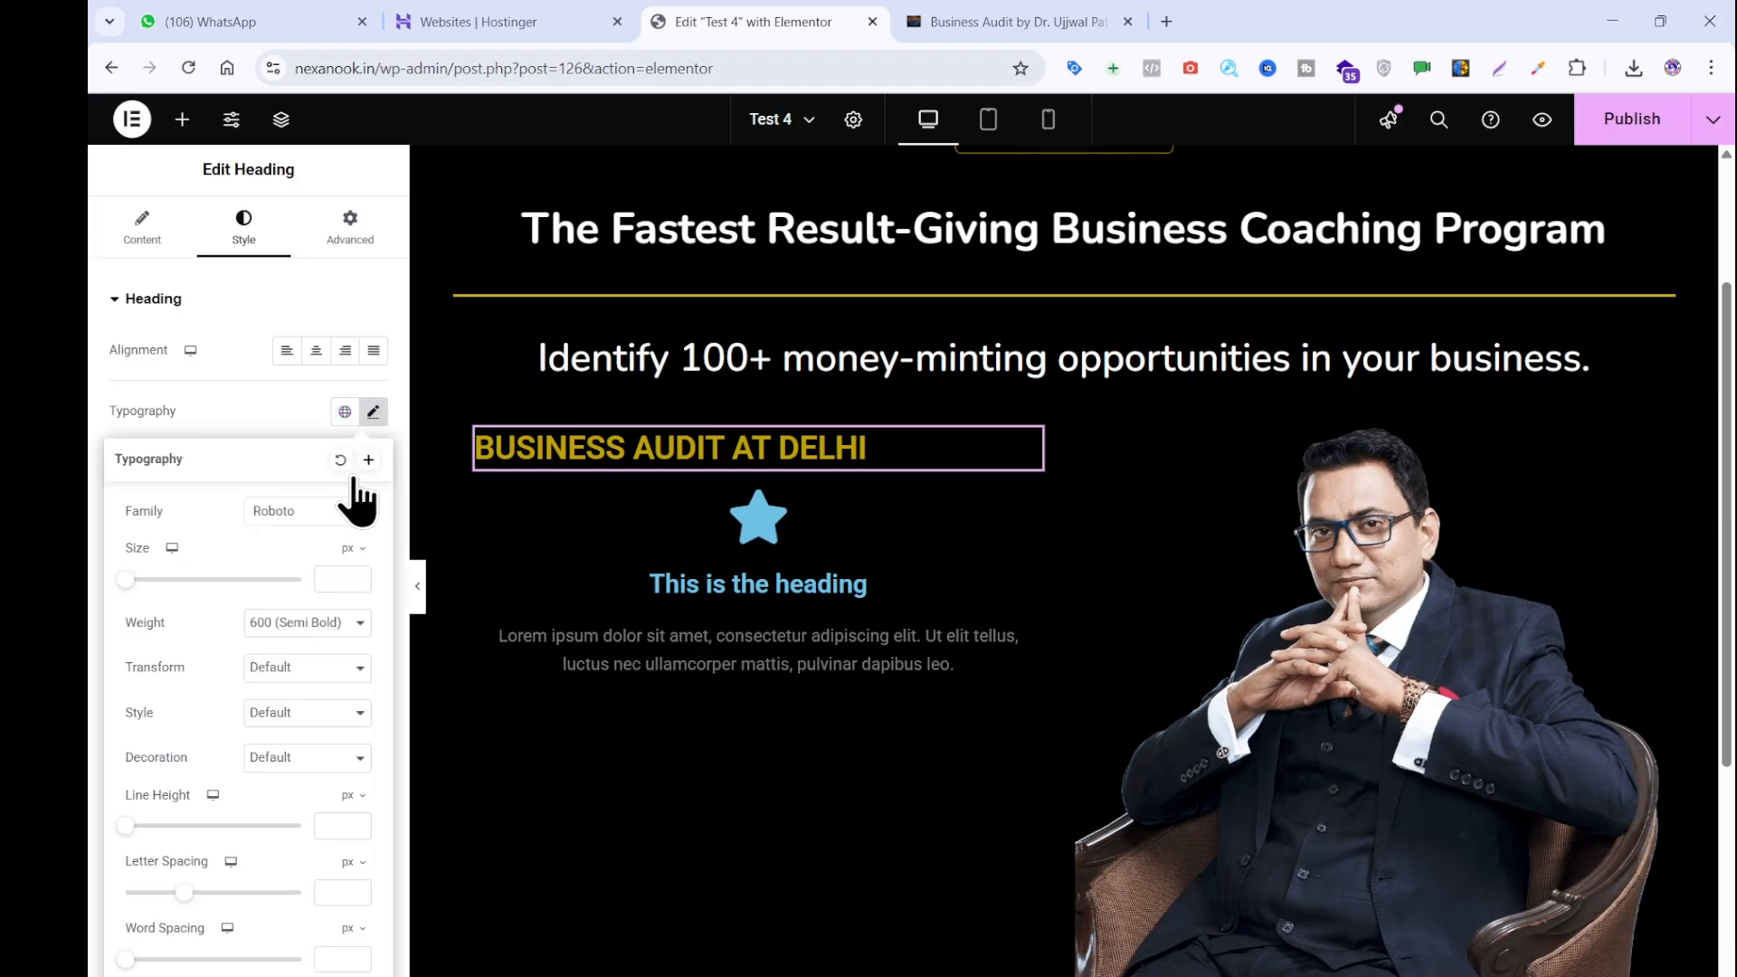
pyautogui.click(307, 511)
pyautogui.write('n')
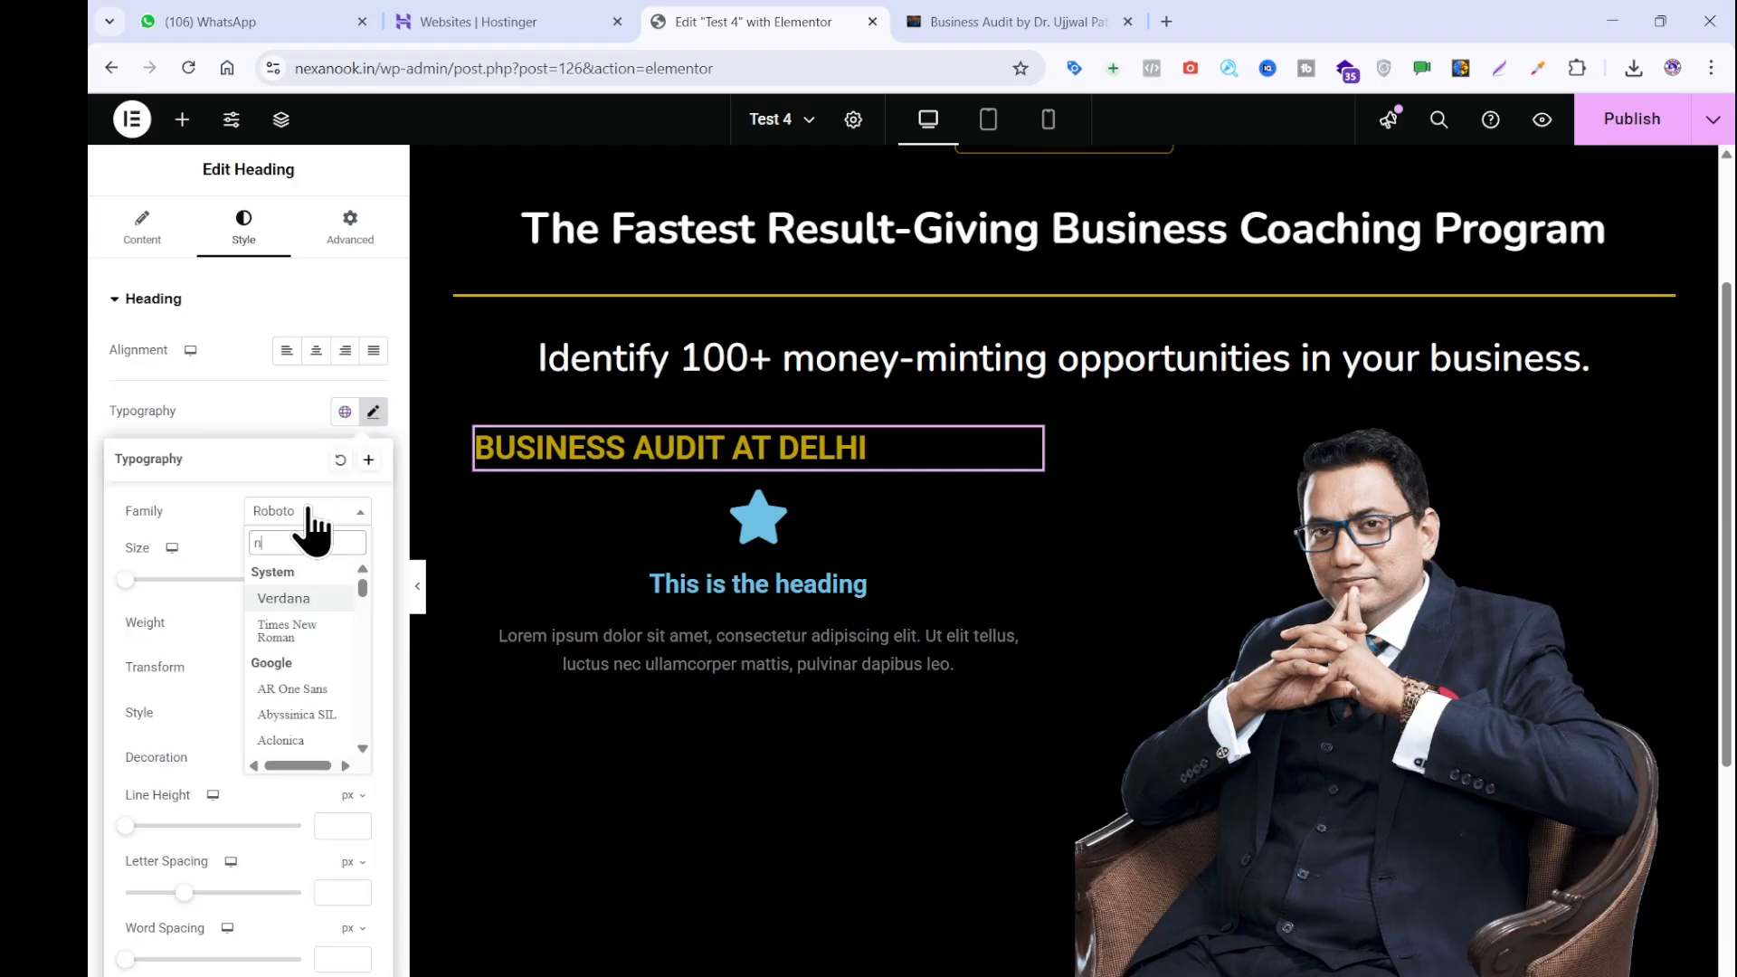
pyautogui.write('uno')
pyautogui.click(264, 601)
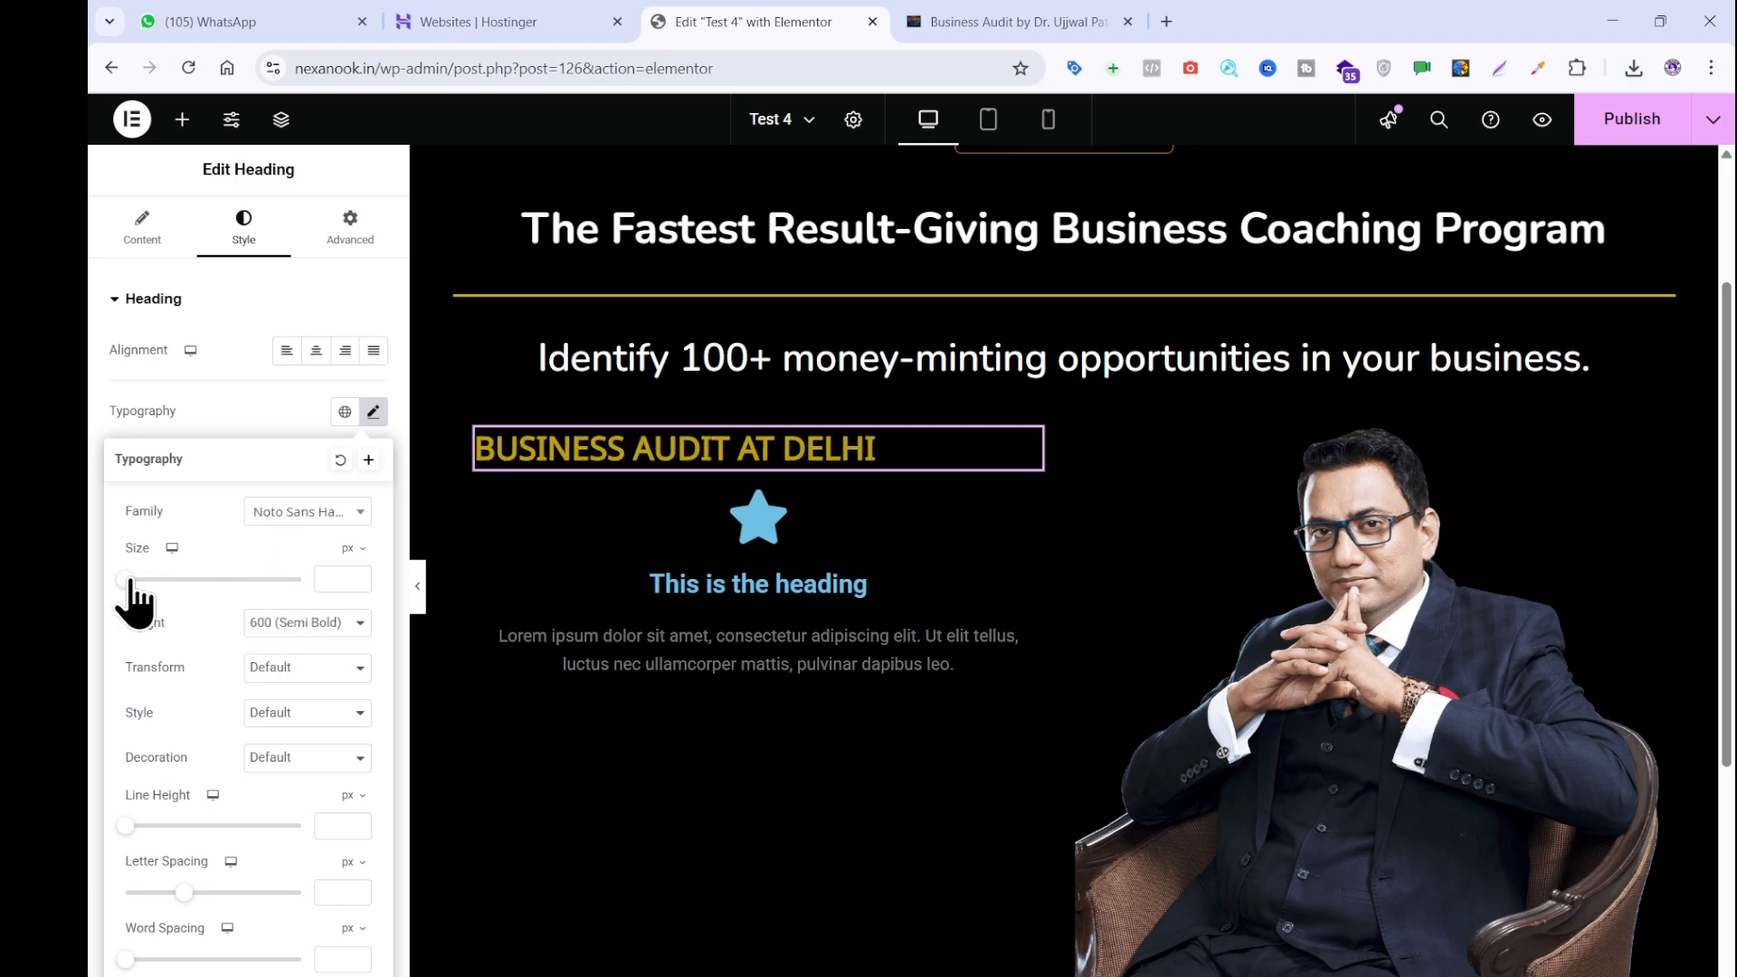
pyautogui.click(163, 579)
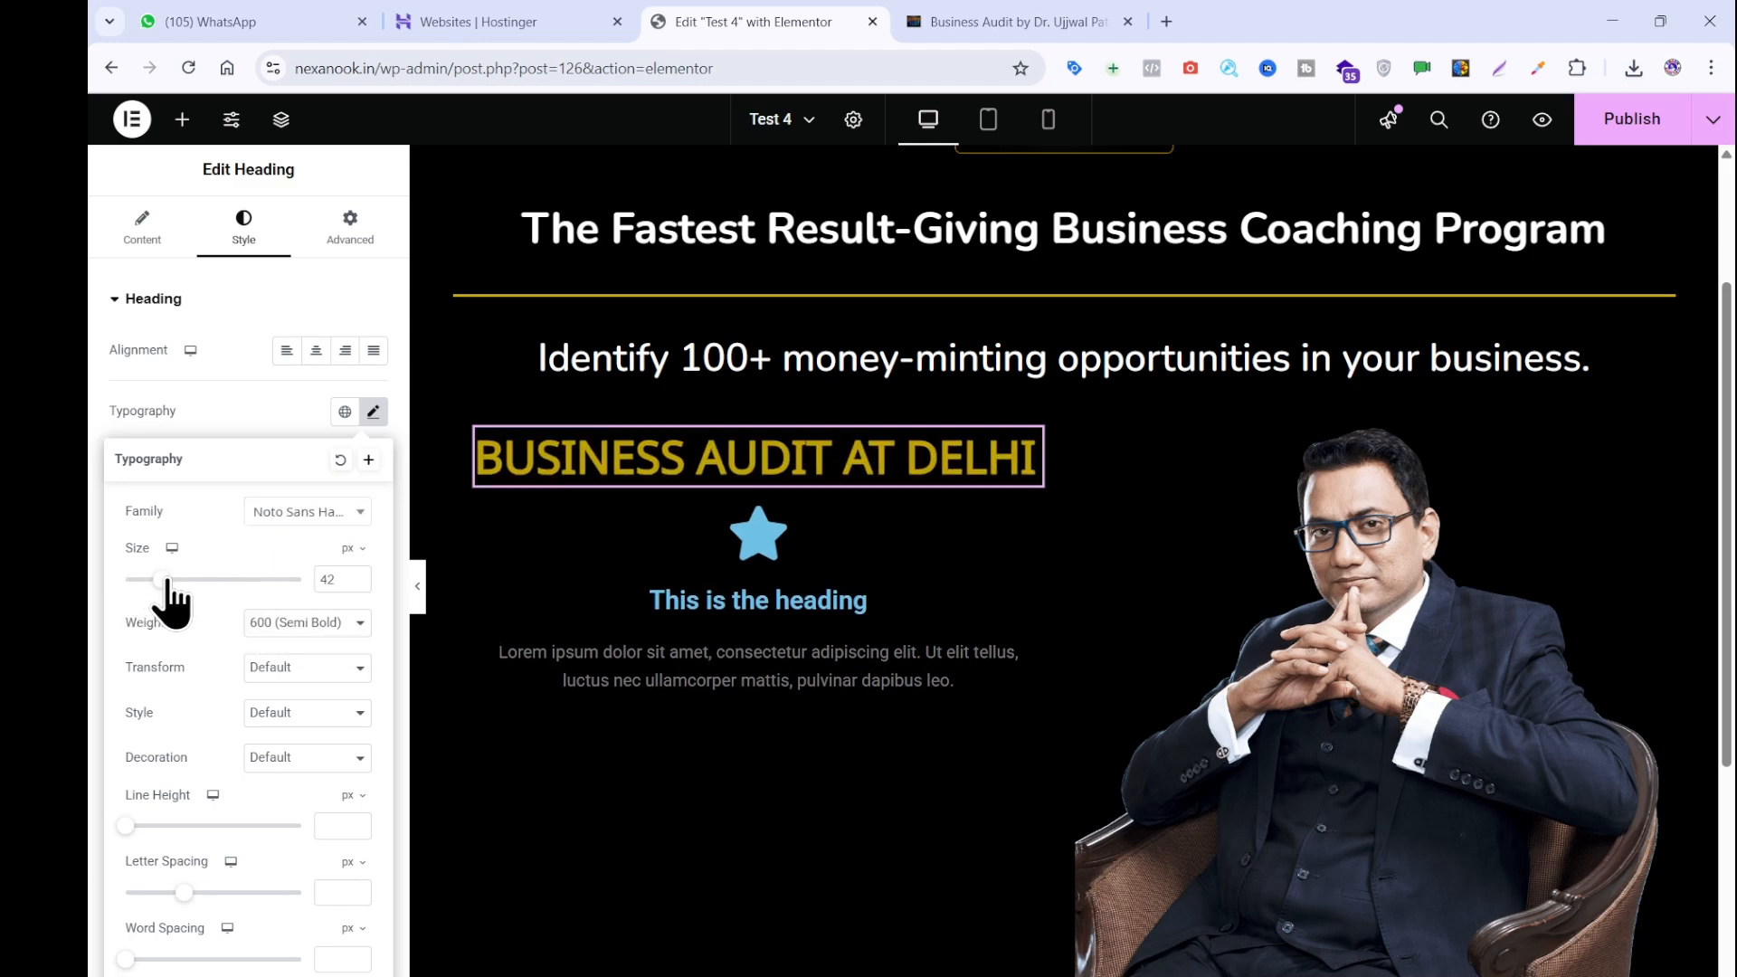
pyautogui.click(312, 351)
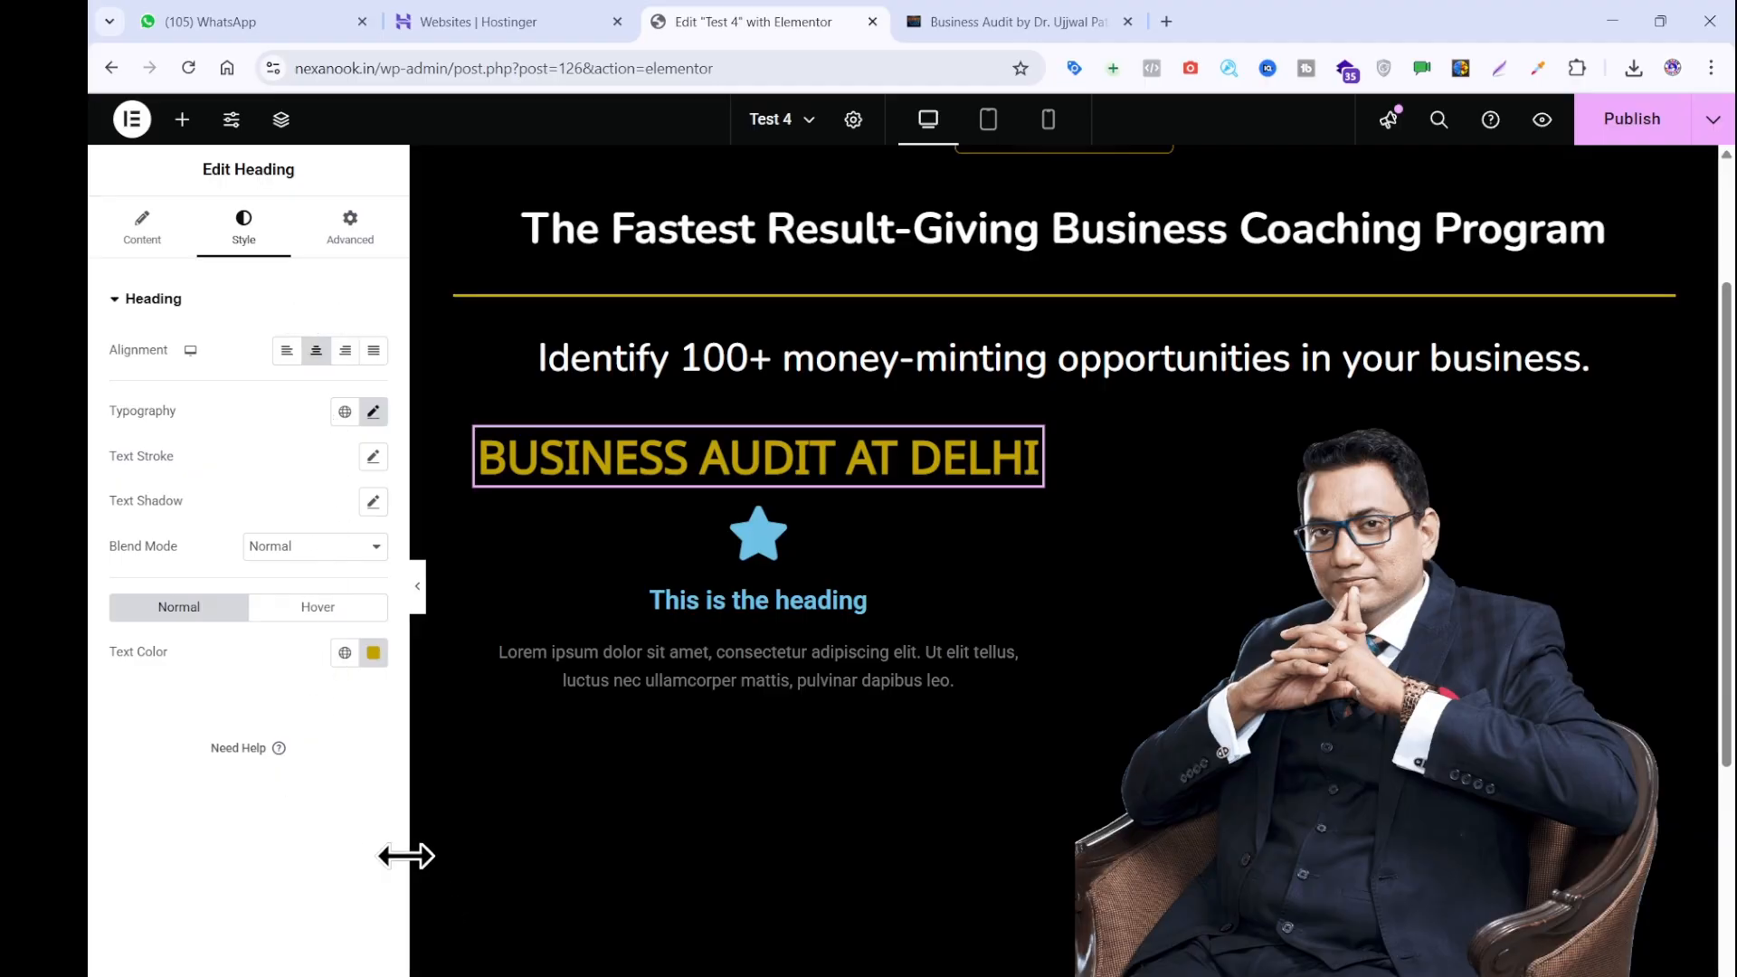
# Check the Business Audit page, then set the gold heading's weight to 700 (Bold) and its size to 37 px.
pyautogui.click(949, 21)
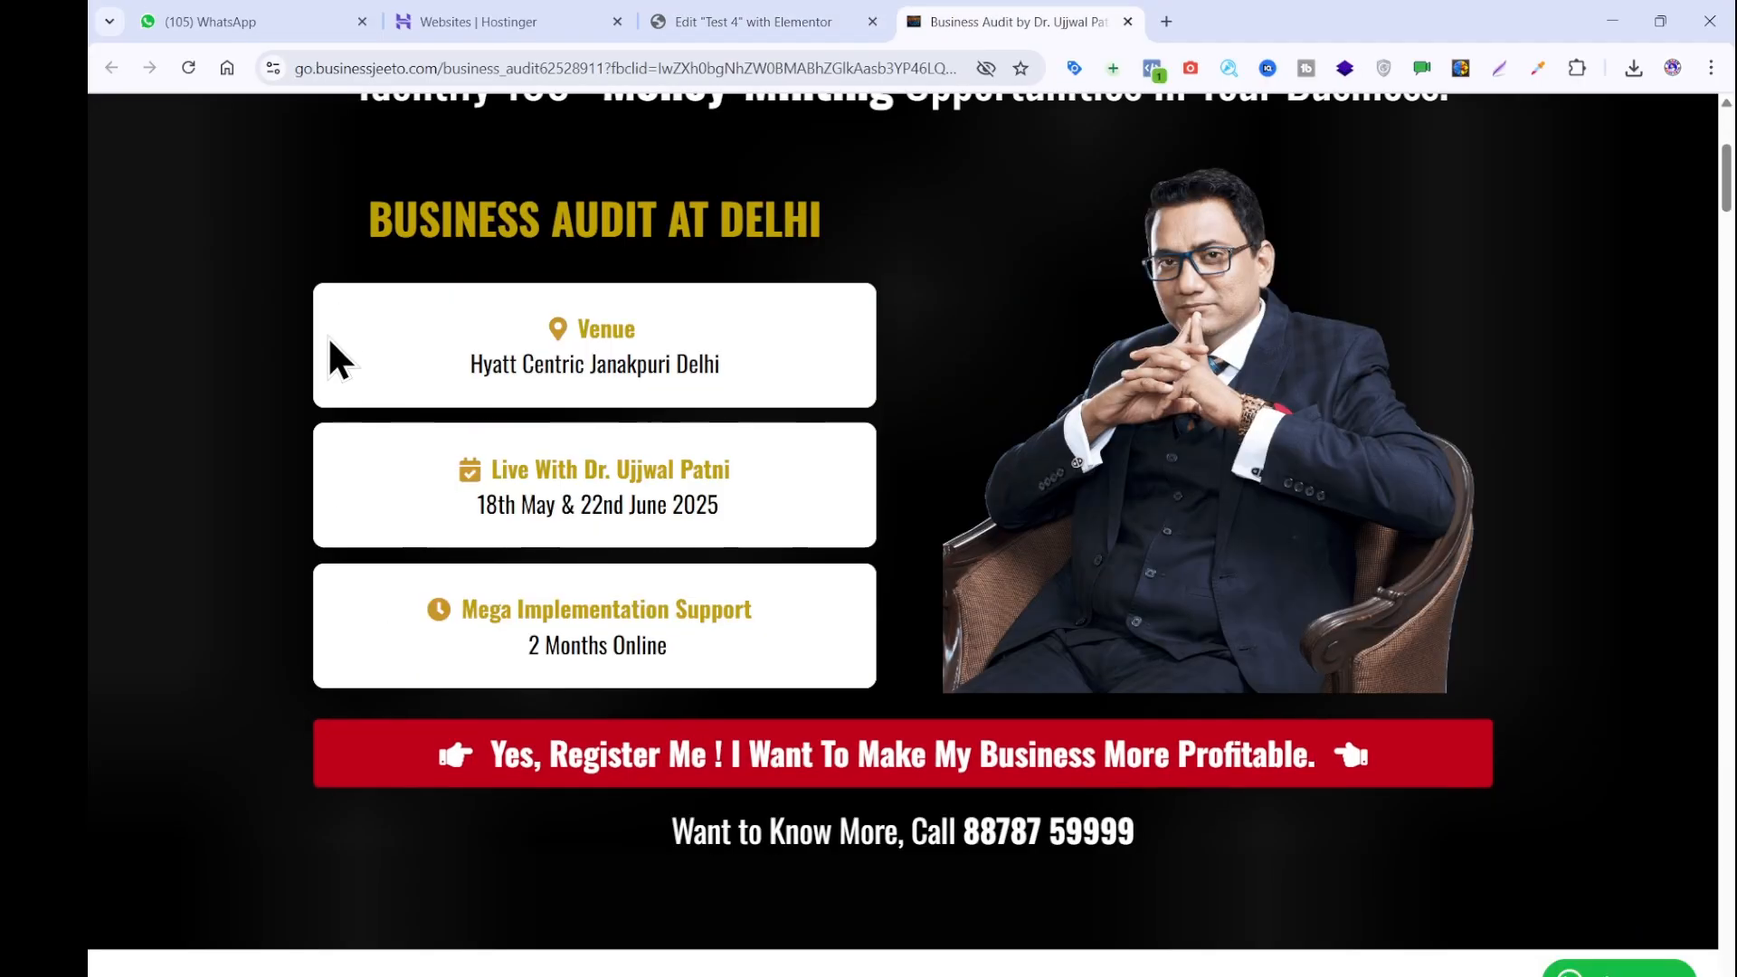
pyautogui.click(767, 21)
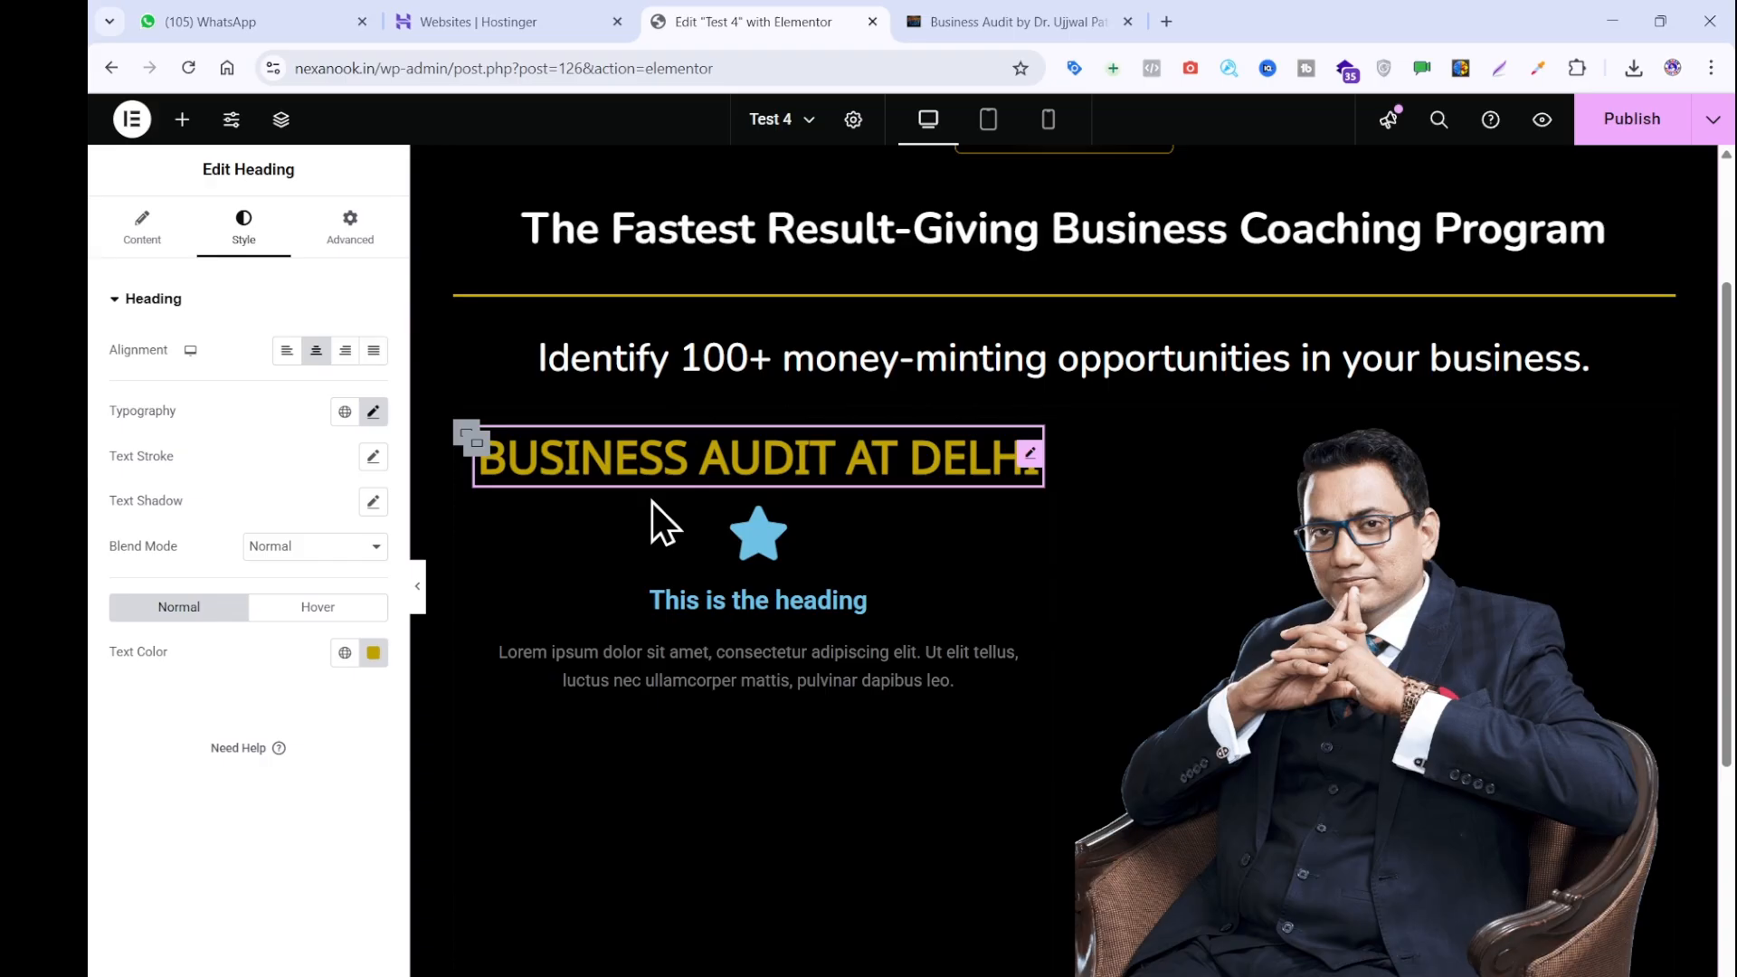
pyautogui.click(373, 412)
pyautogui.click(357, 623)
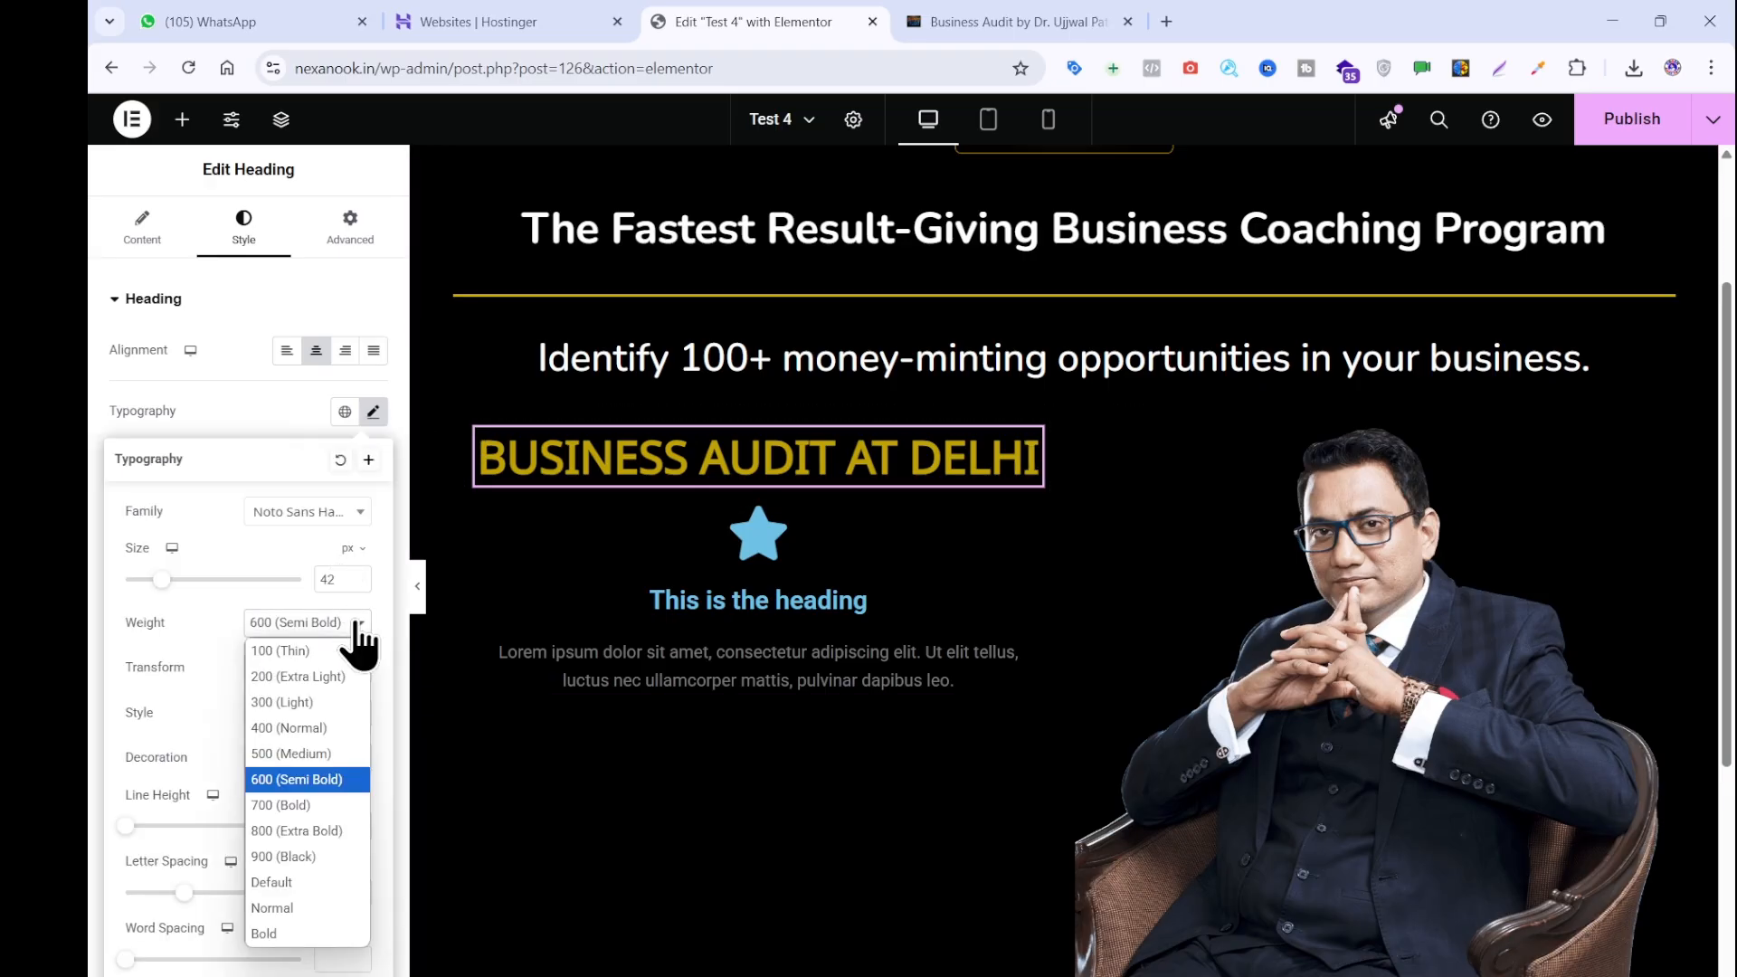
pyautogui.click(328, 809)
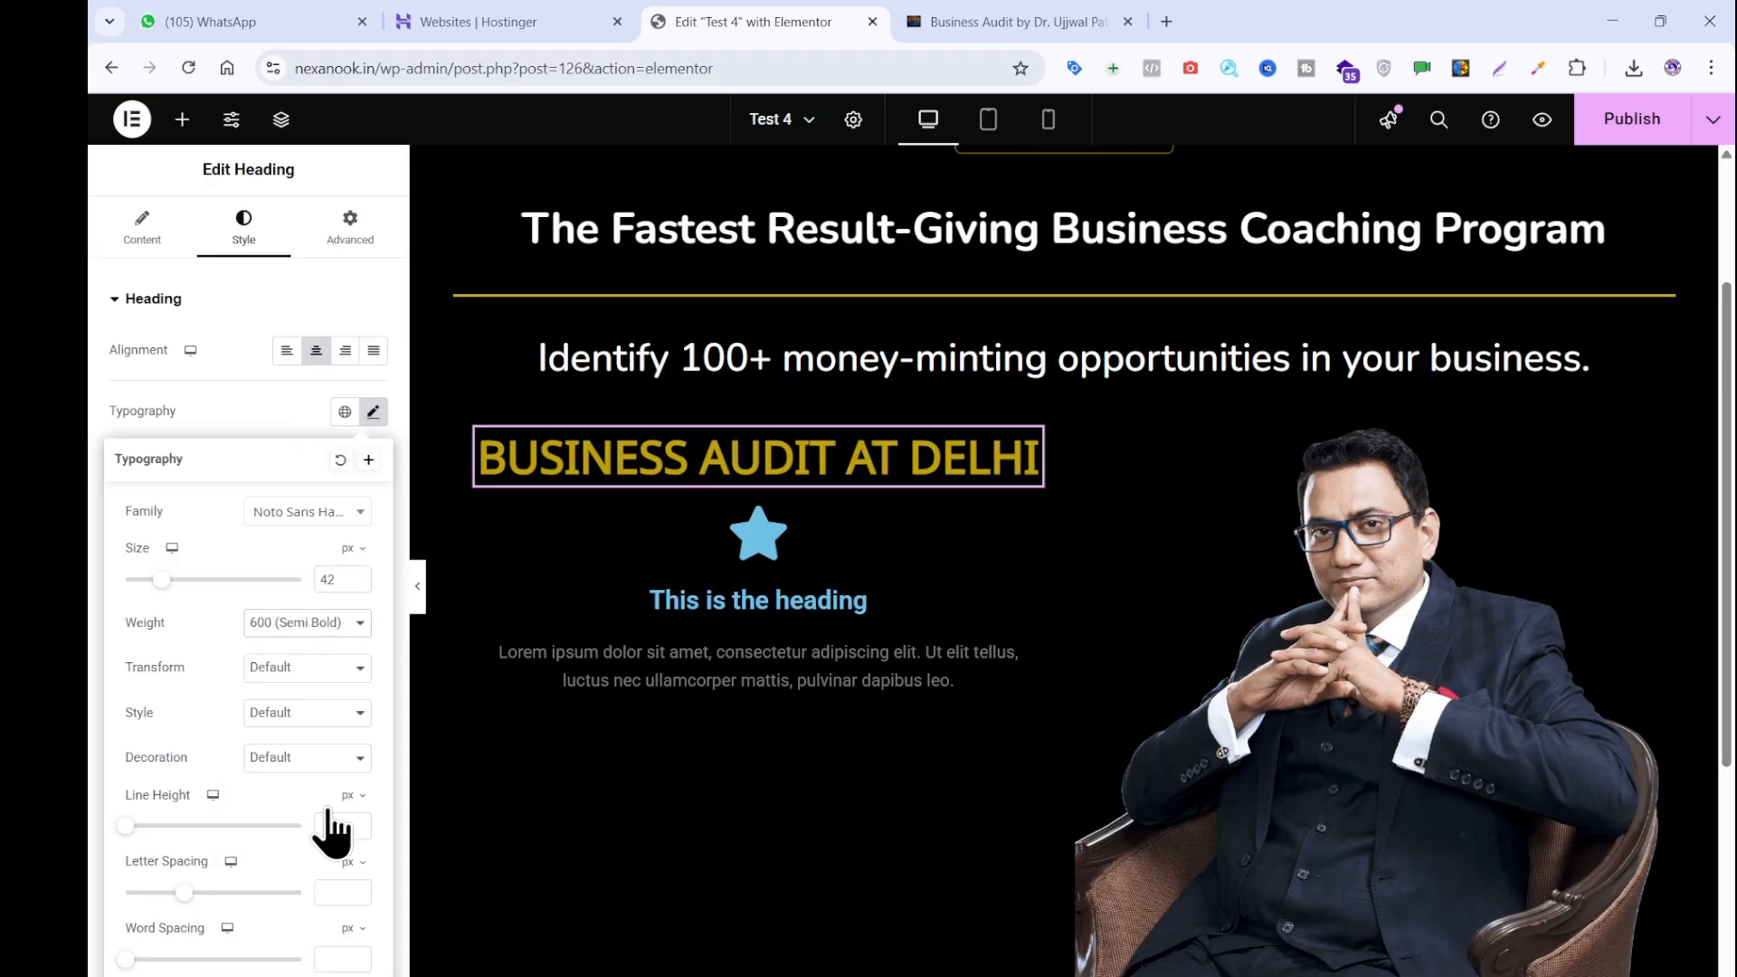
pyautogui.click(360, 582)
pyautogui.click(360, 583)
pyautogui.click(360, 582)
pyautogui.click(360, 583)
pyautogui.click(360, 582)
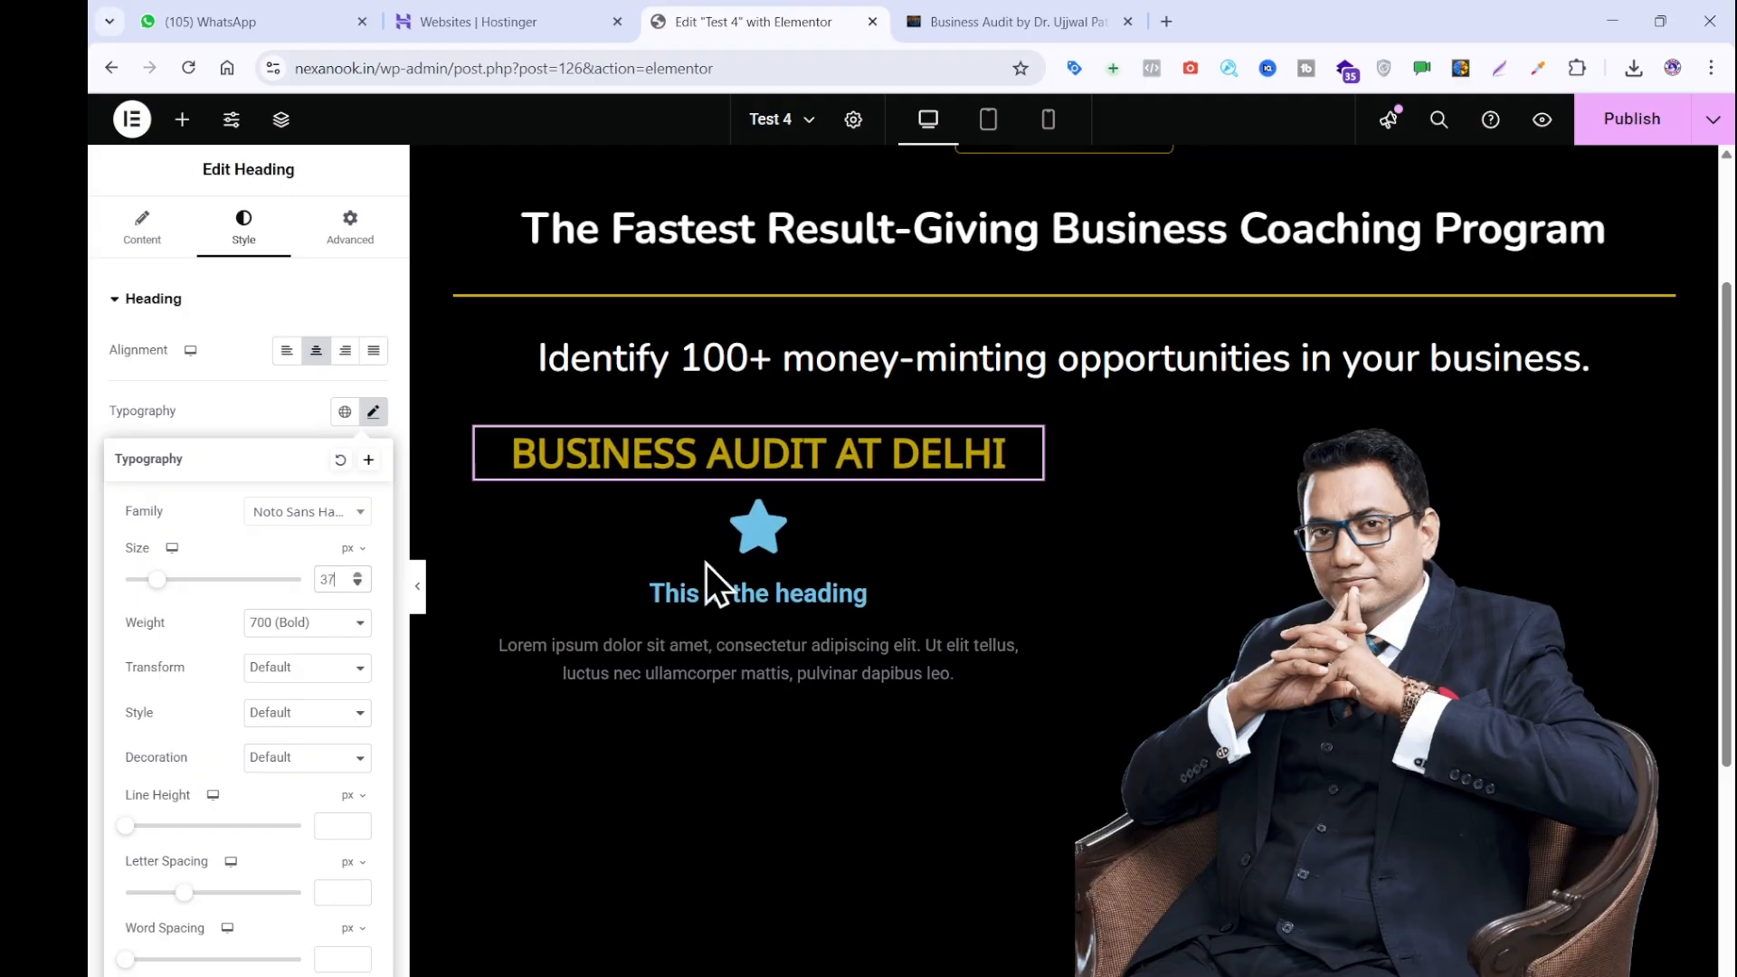
# Copy the "Venue" card title on the Business Audit page, then set the Icon Box title to "venue" in Elementor.
pyautogui.click(958, 20)
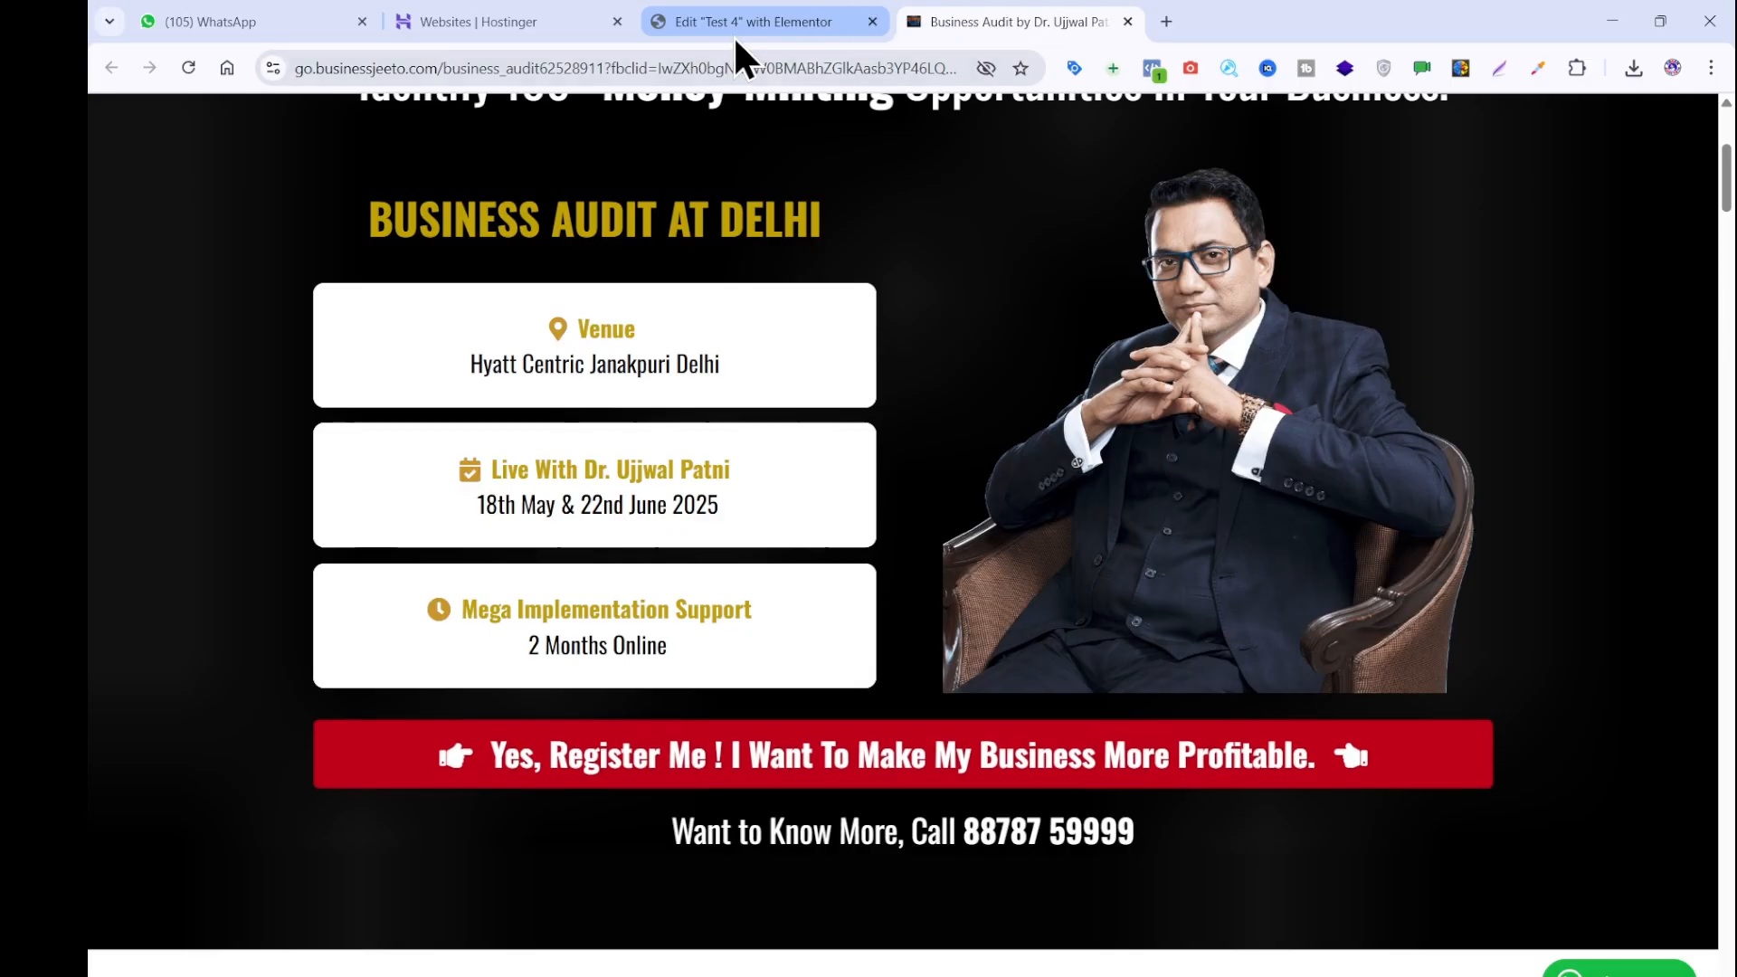
pyautogui.doubleClick(583, 329)
pyautogui.hotkey('ctrl', 'c')
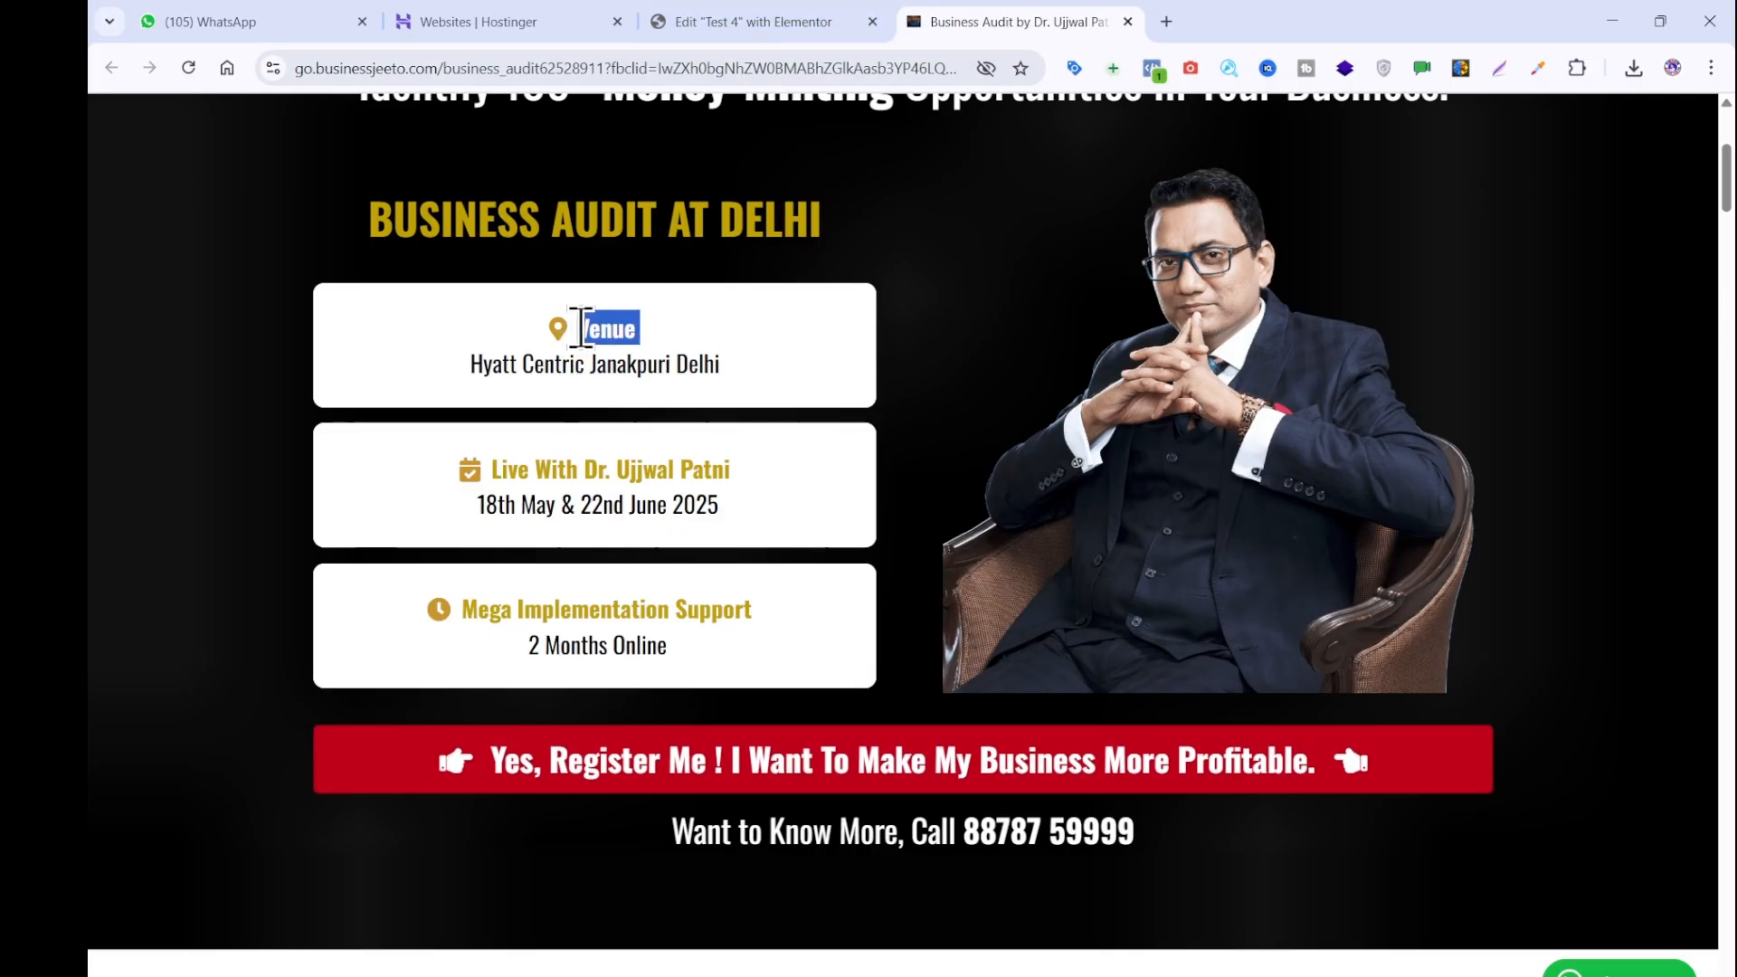
pyautogui.click(771, 604)
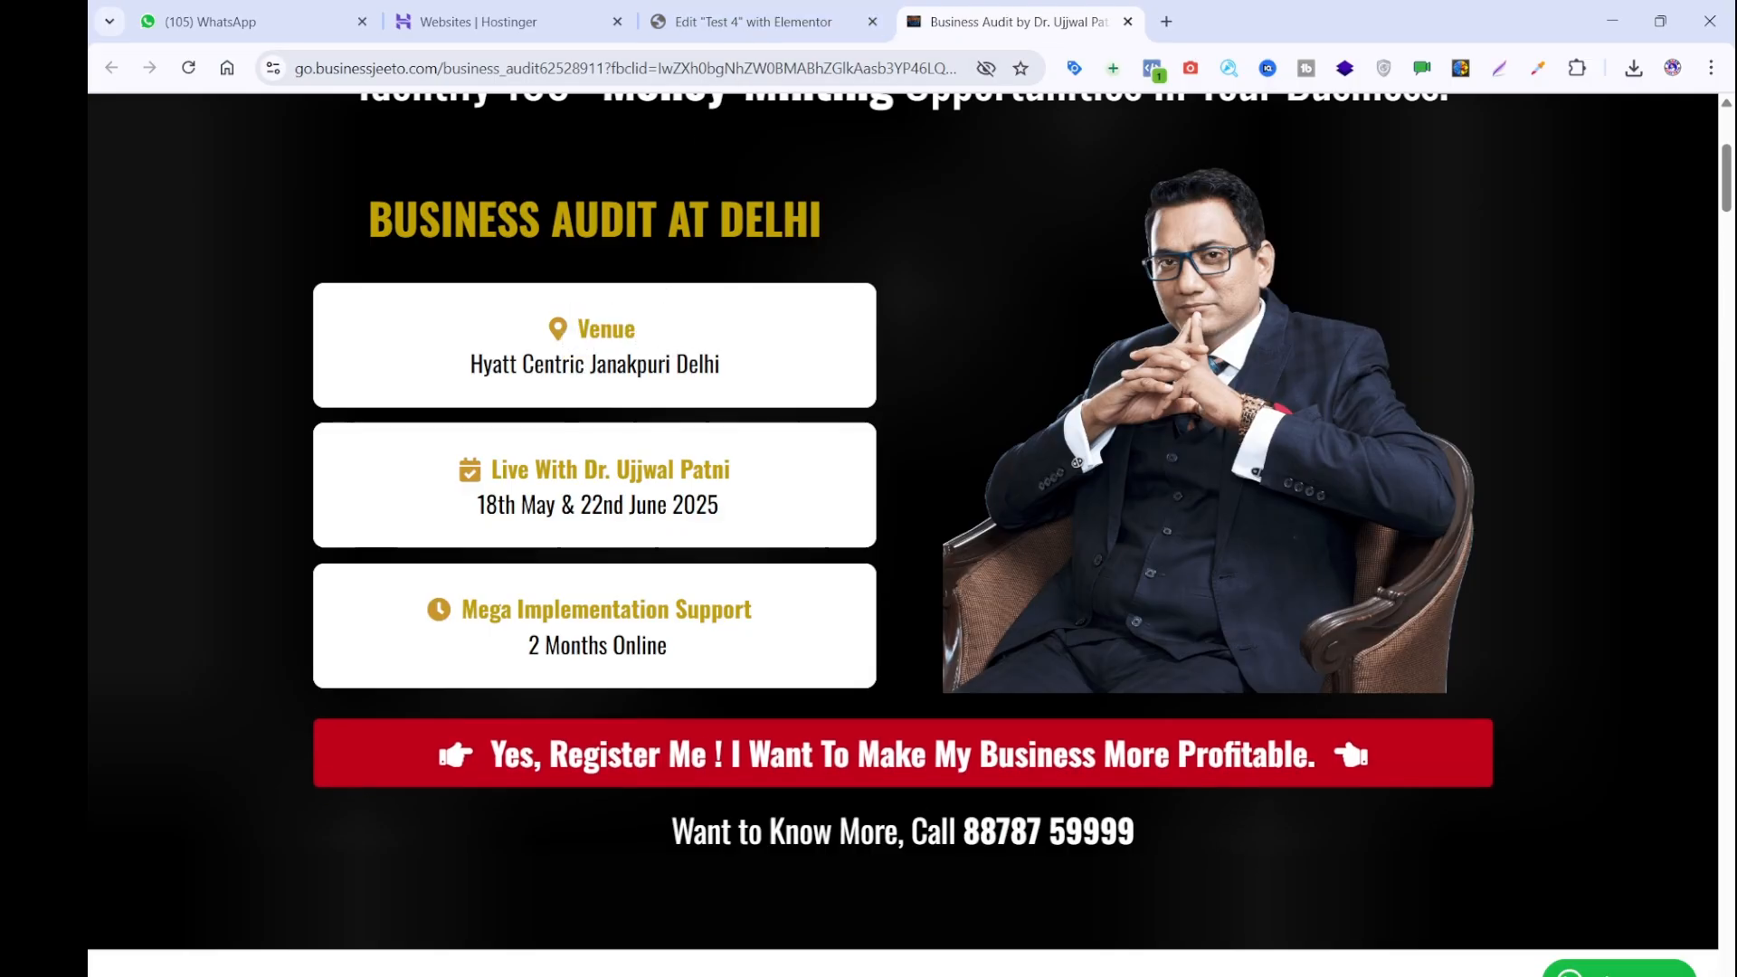
pyautogui.hotkey('alt', 'Tab')
pyautogui.hotkey('ctrl', 'v')
pyautogui.hotkey('ctrl', 'a')
pyautogui.press('BackSpace')
pyautogui.click(756, 4)
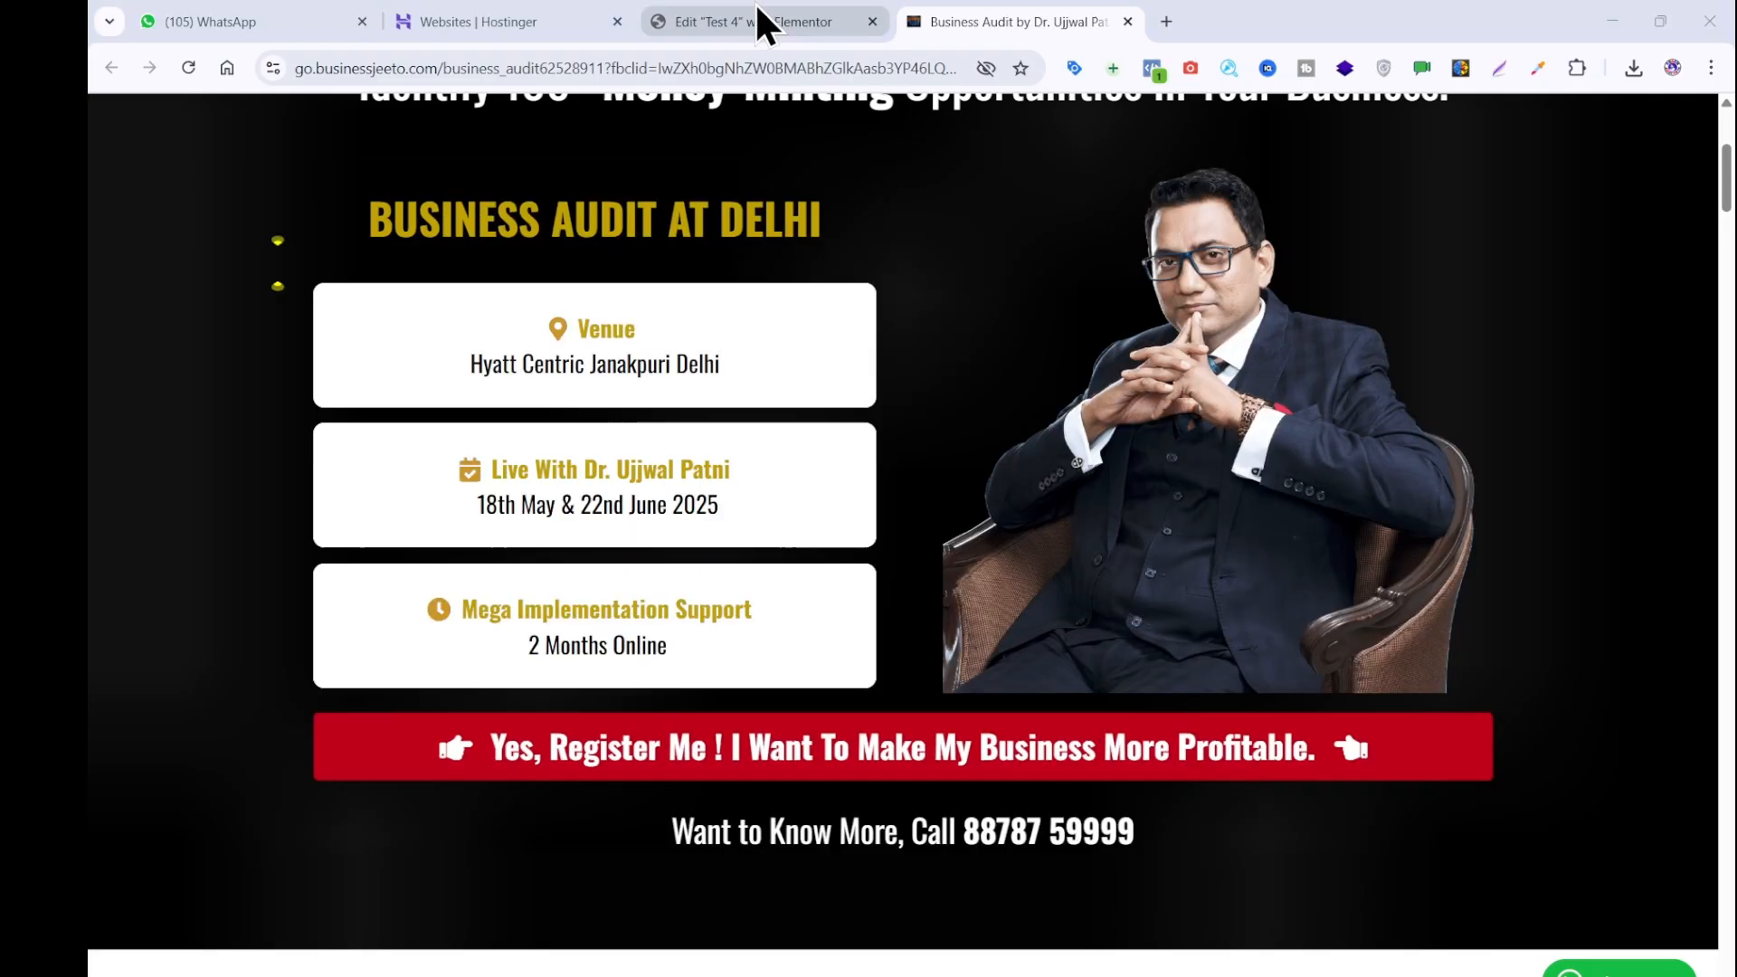
pyautogui.click(754, 8)
pyautogui.click(760, 545)
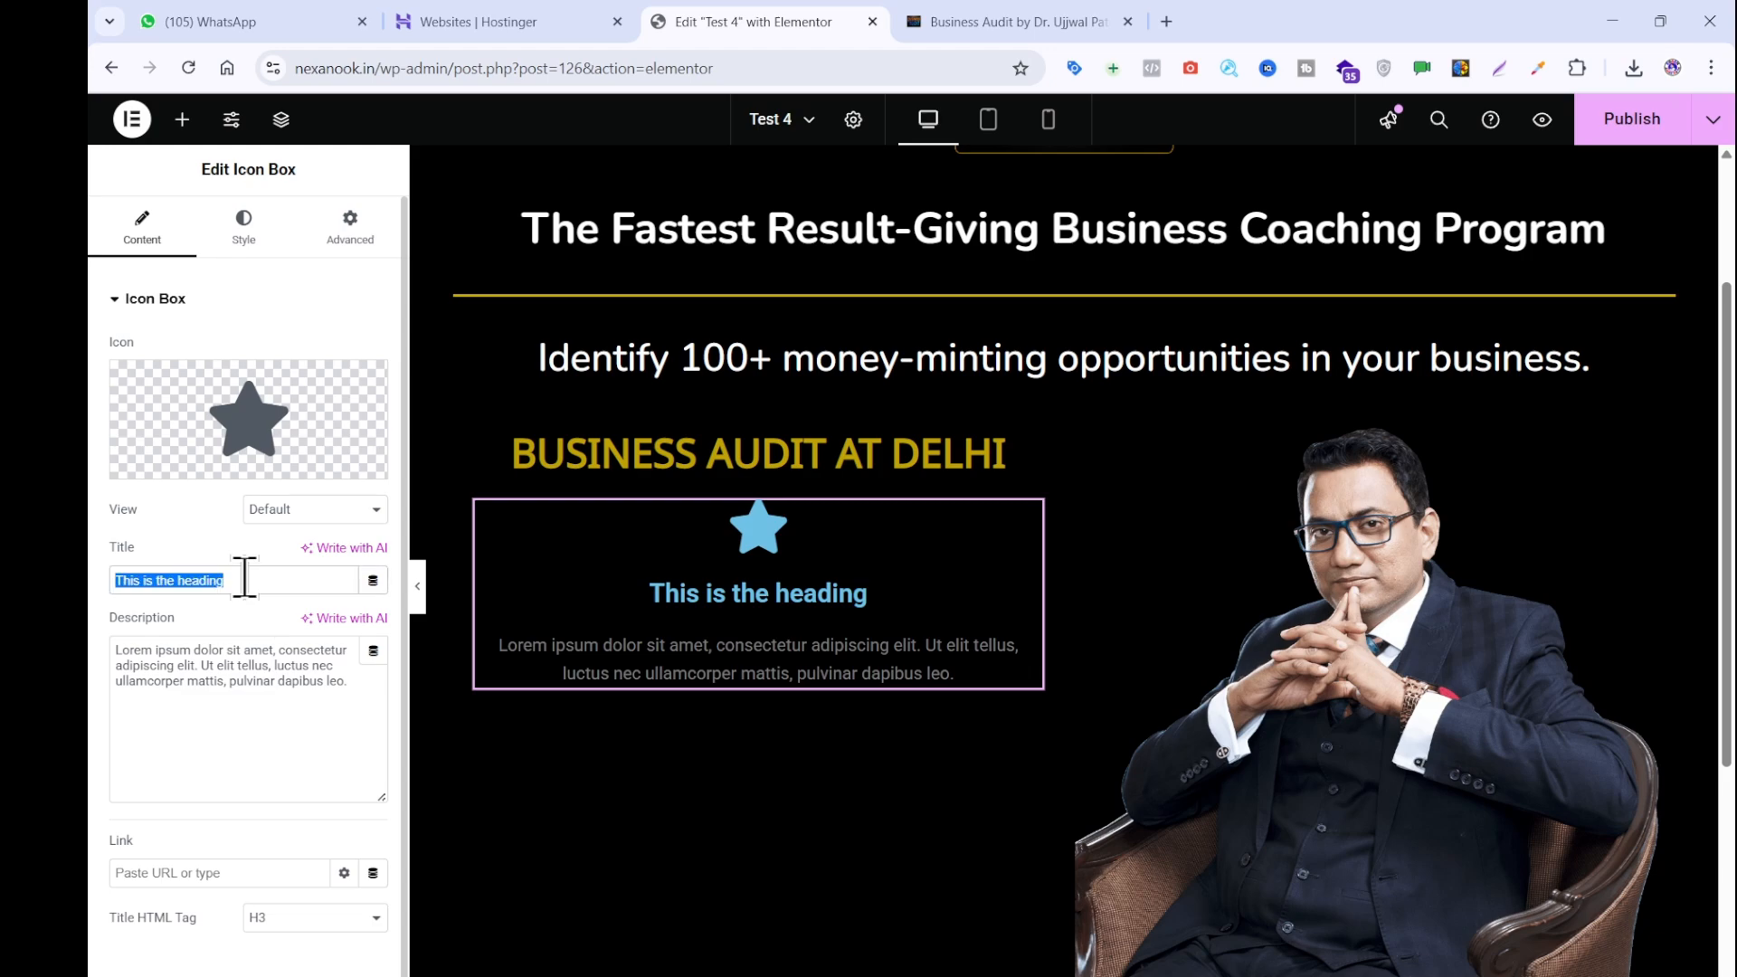
pyautogui.write('venue')
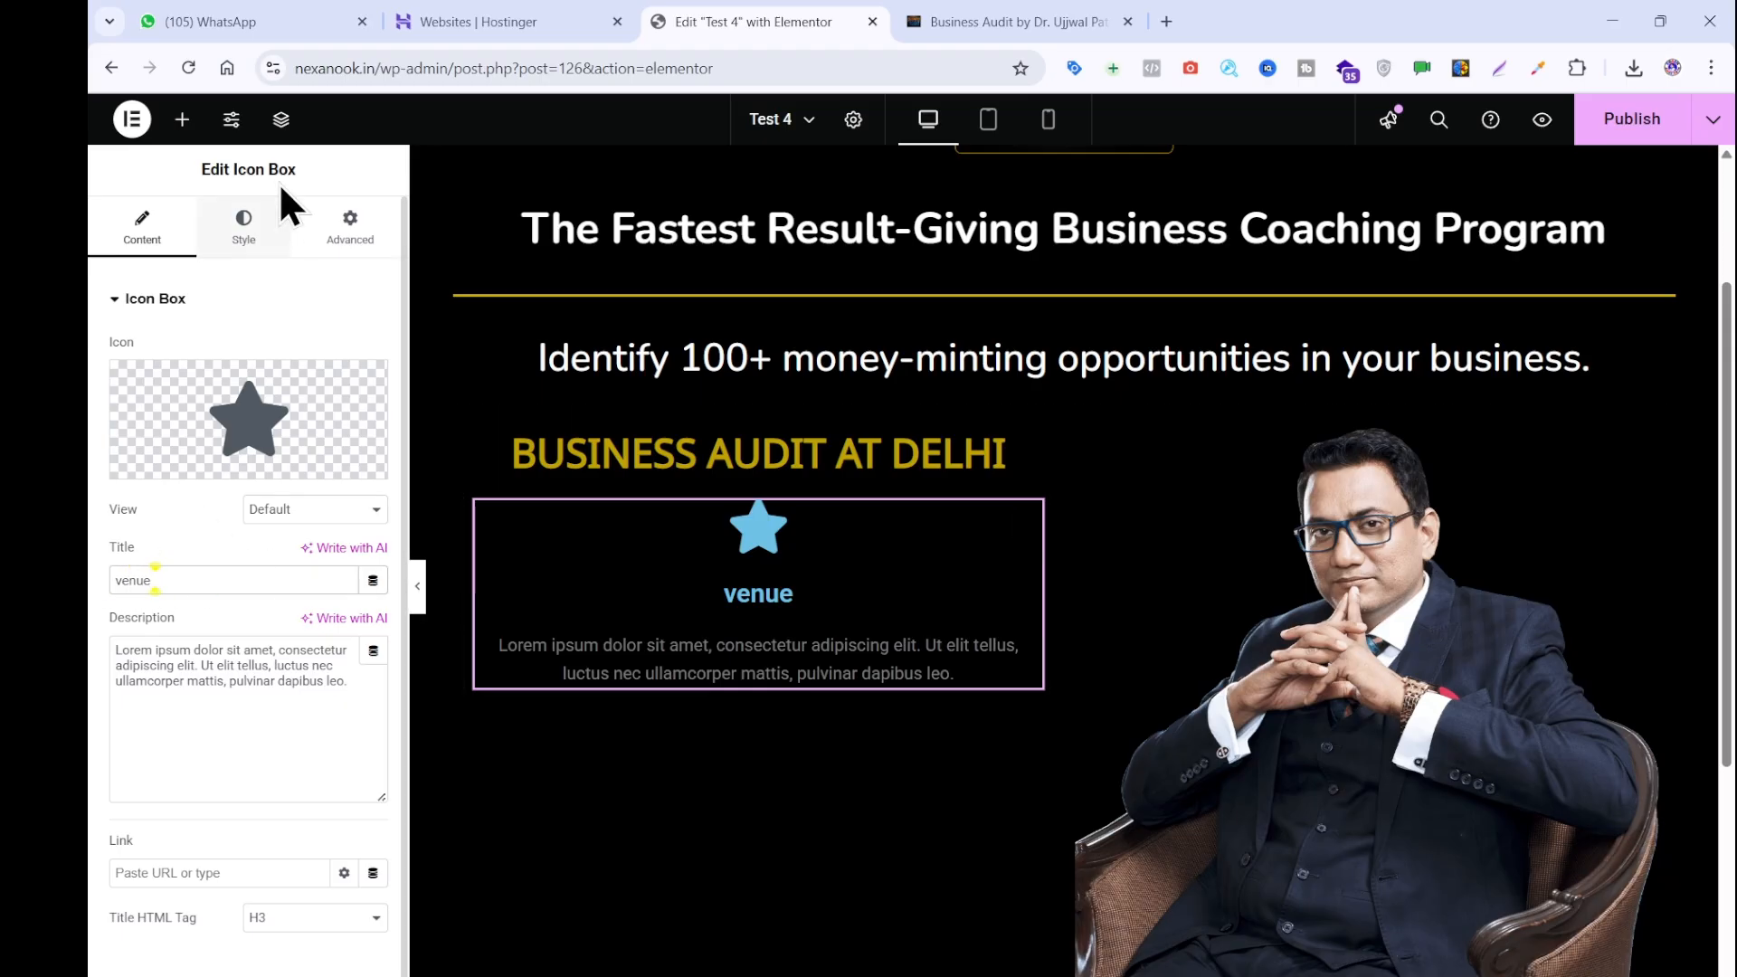
# Try a left icon position, centered text and different vertical alignments on the "venue" Icon Box, and undo these changes.
pyautogui.click(244, 226)
pyautogui.click(315, 351)
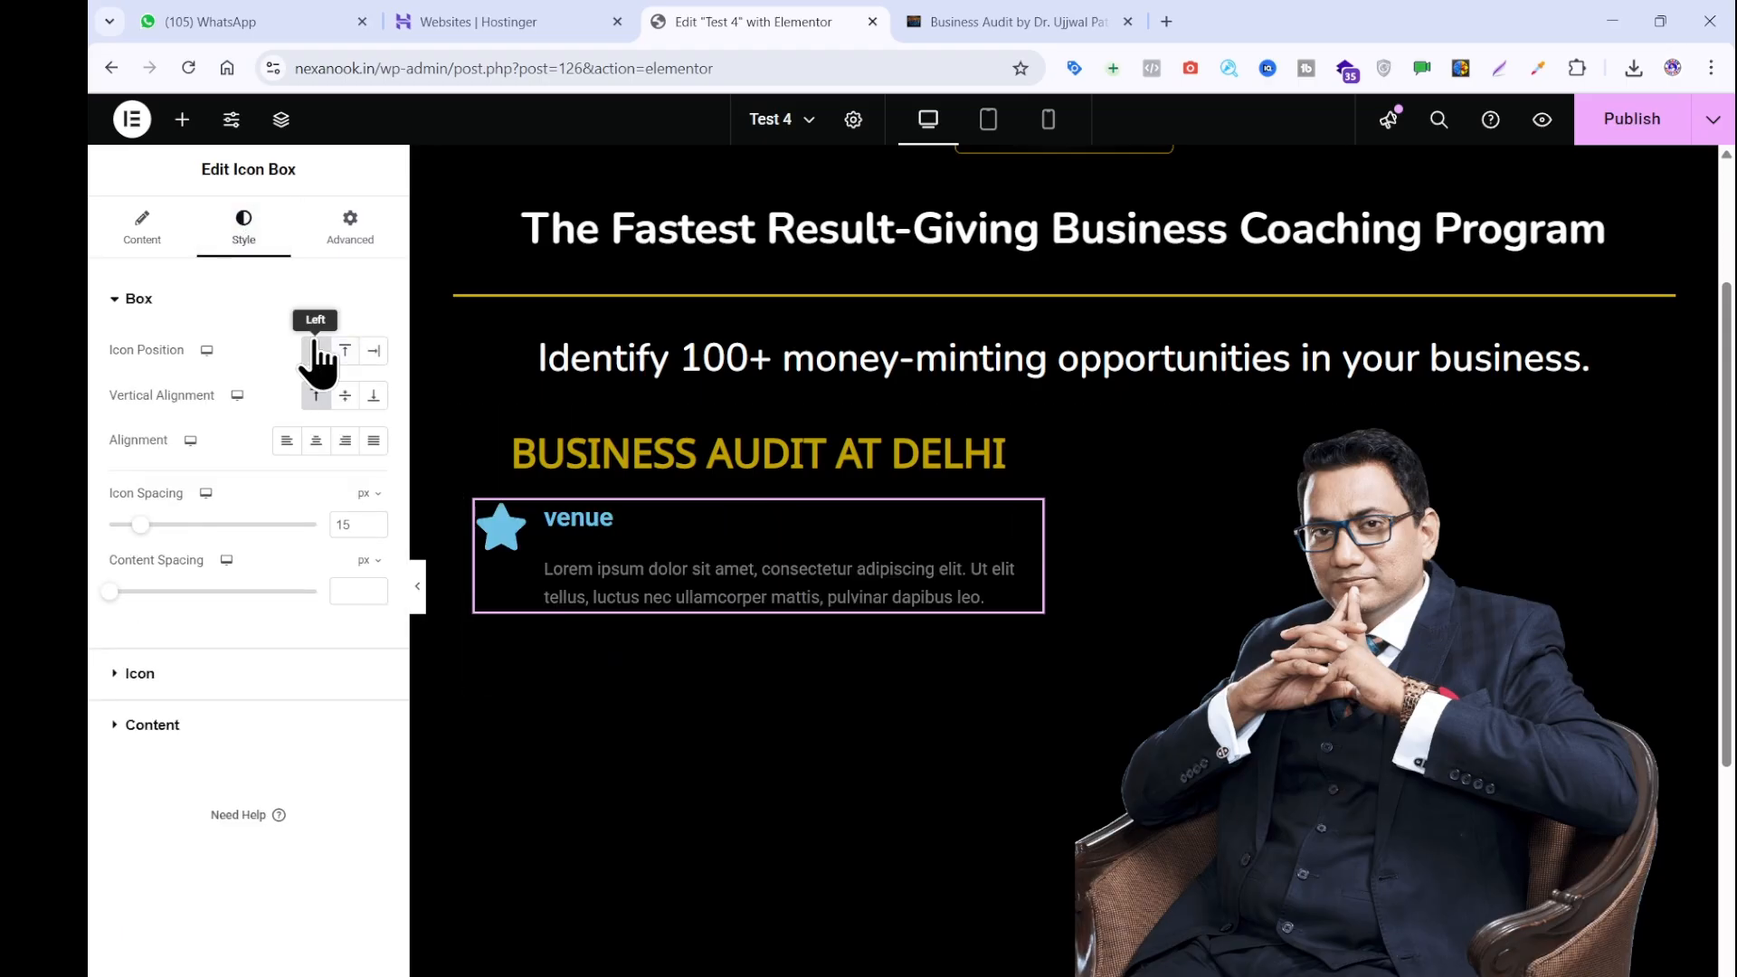
pyautogui.click(316, 441)
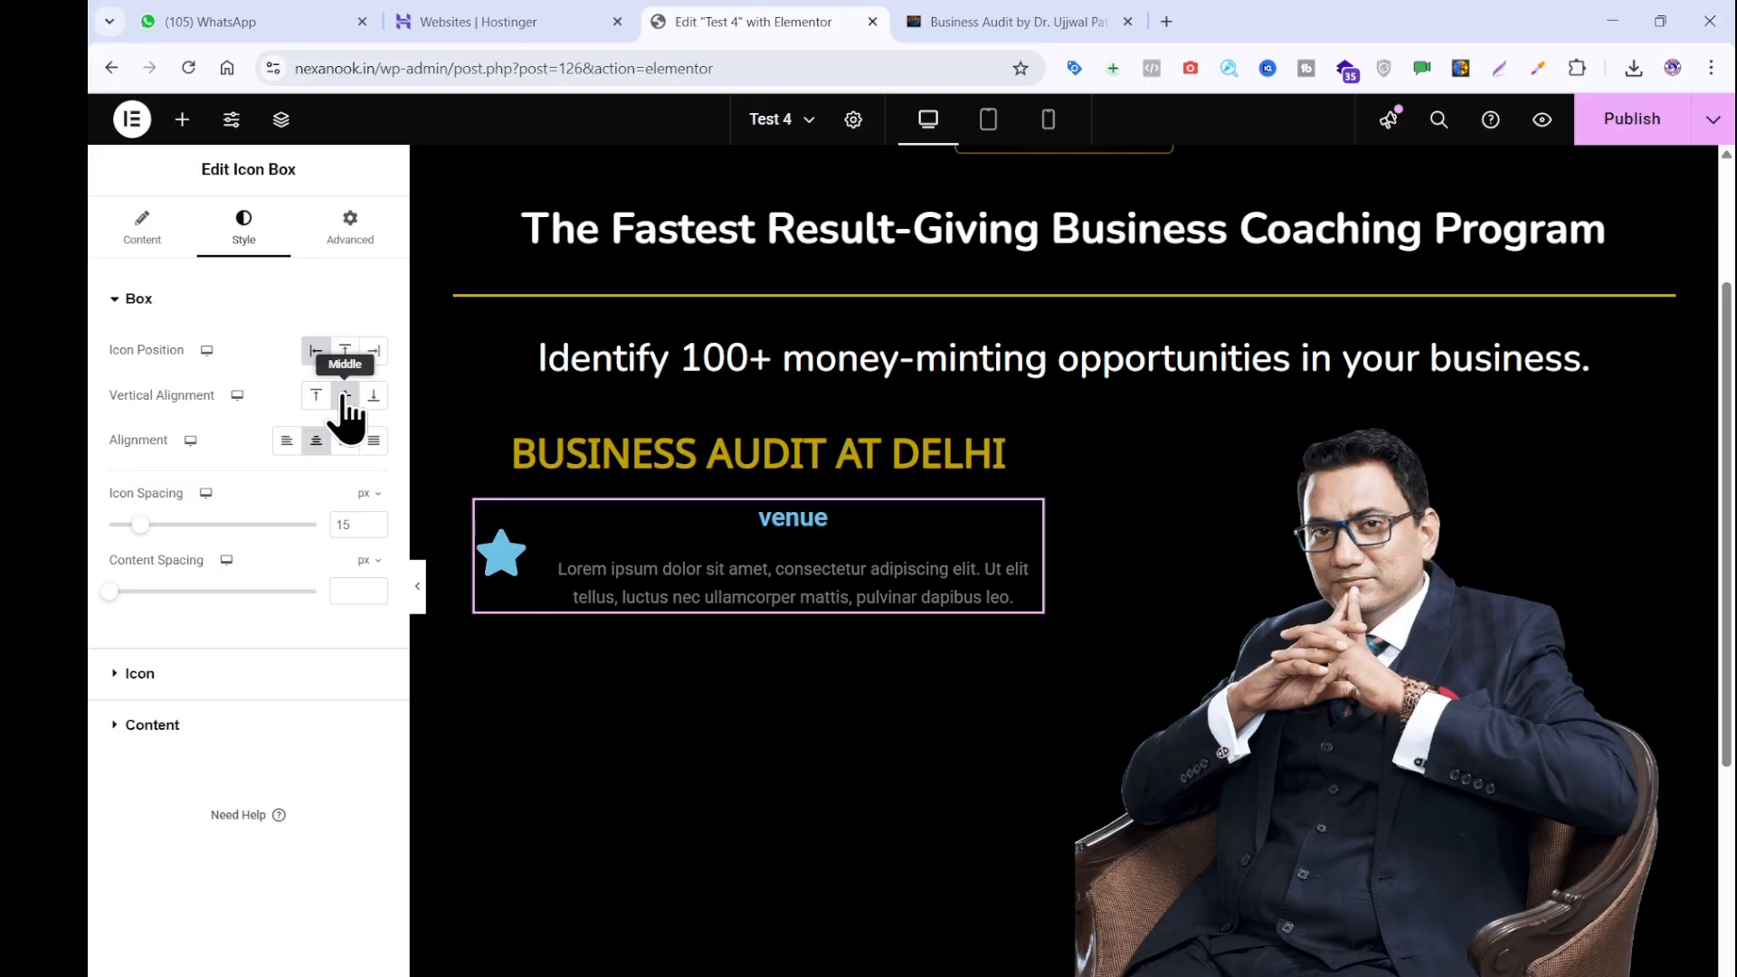
pyautogui.click(317, 396)
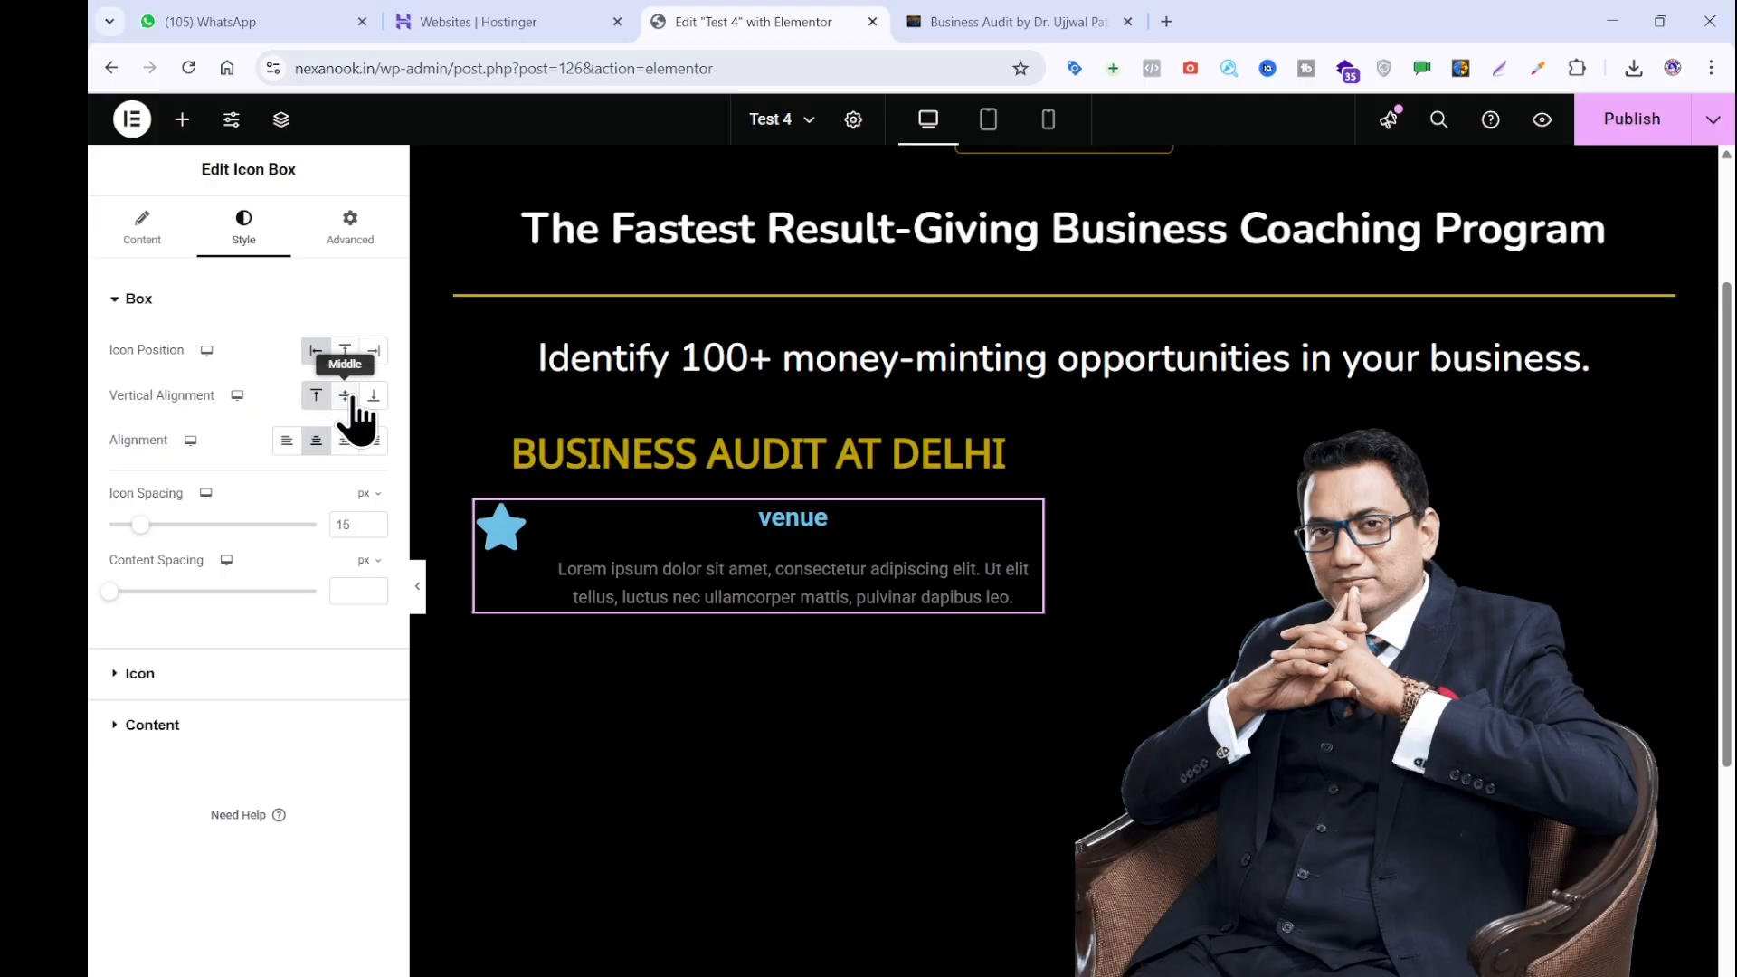
pyautogui.click(340, 306)
pyautogui.click(315, 303)
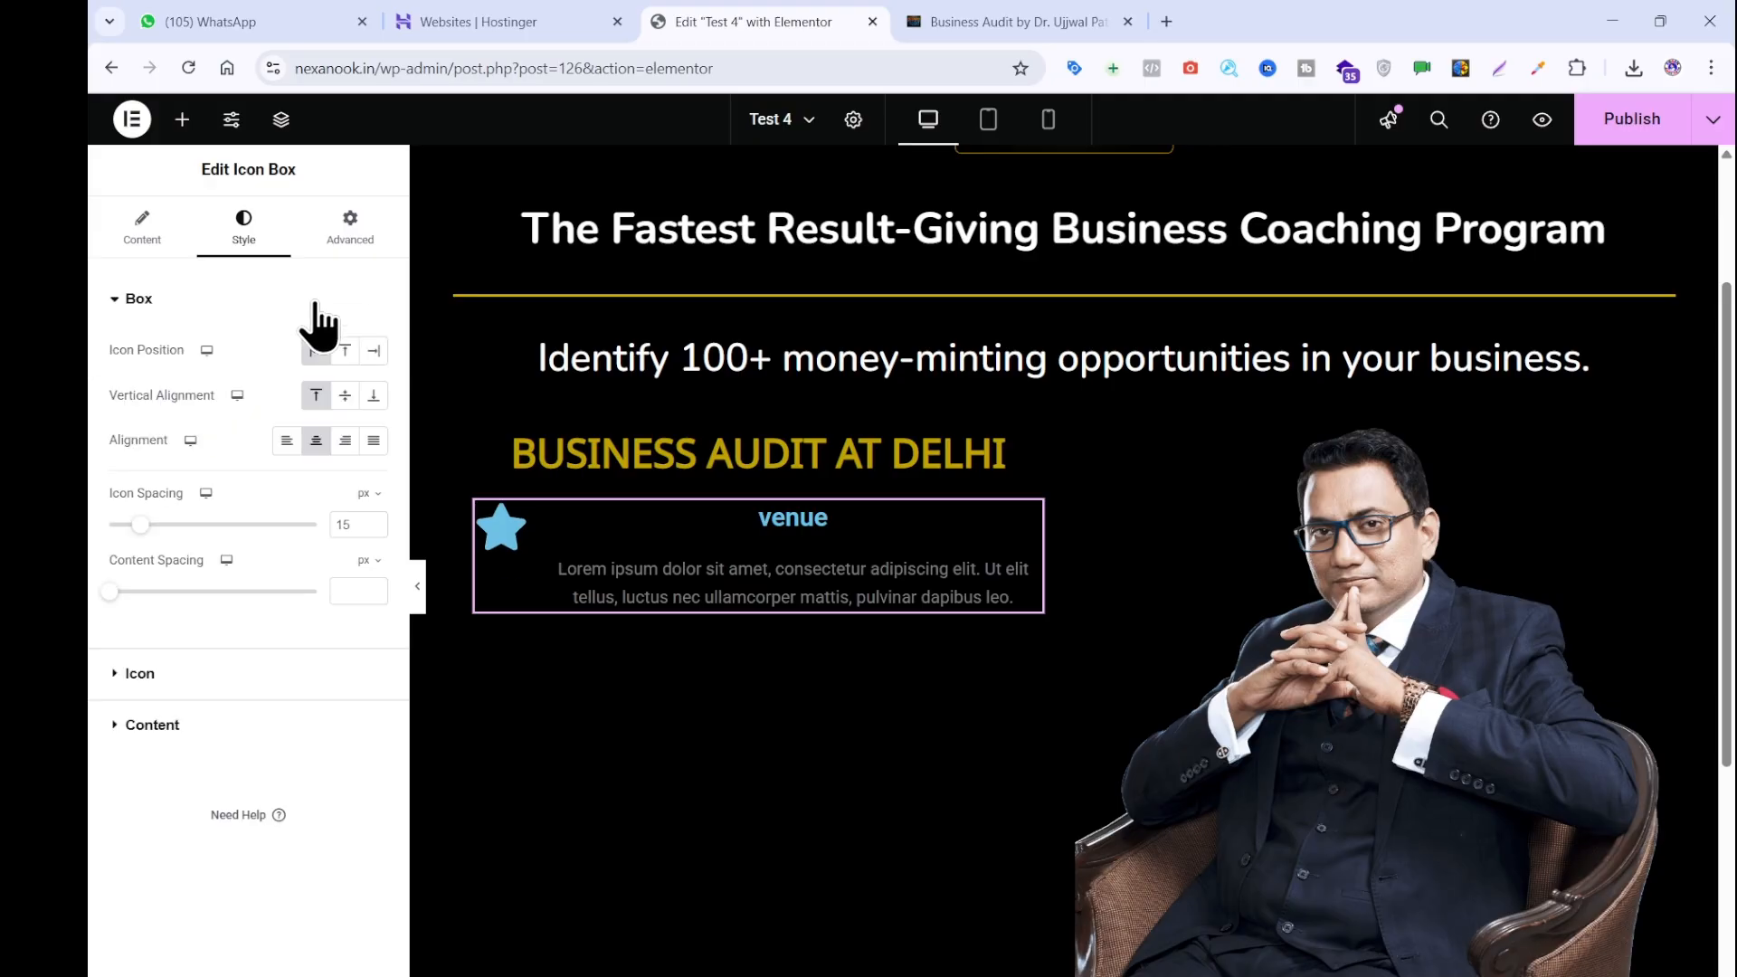
pyautogui.click(374, 396)
pyautogui.click(344, 395)
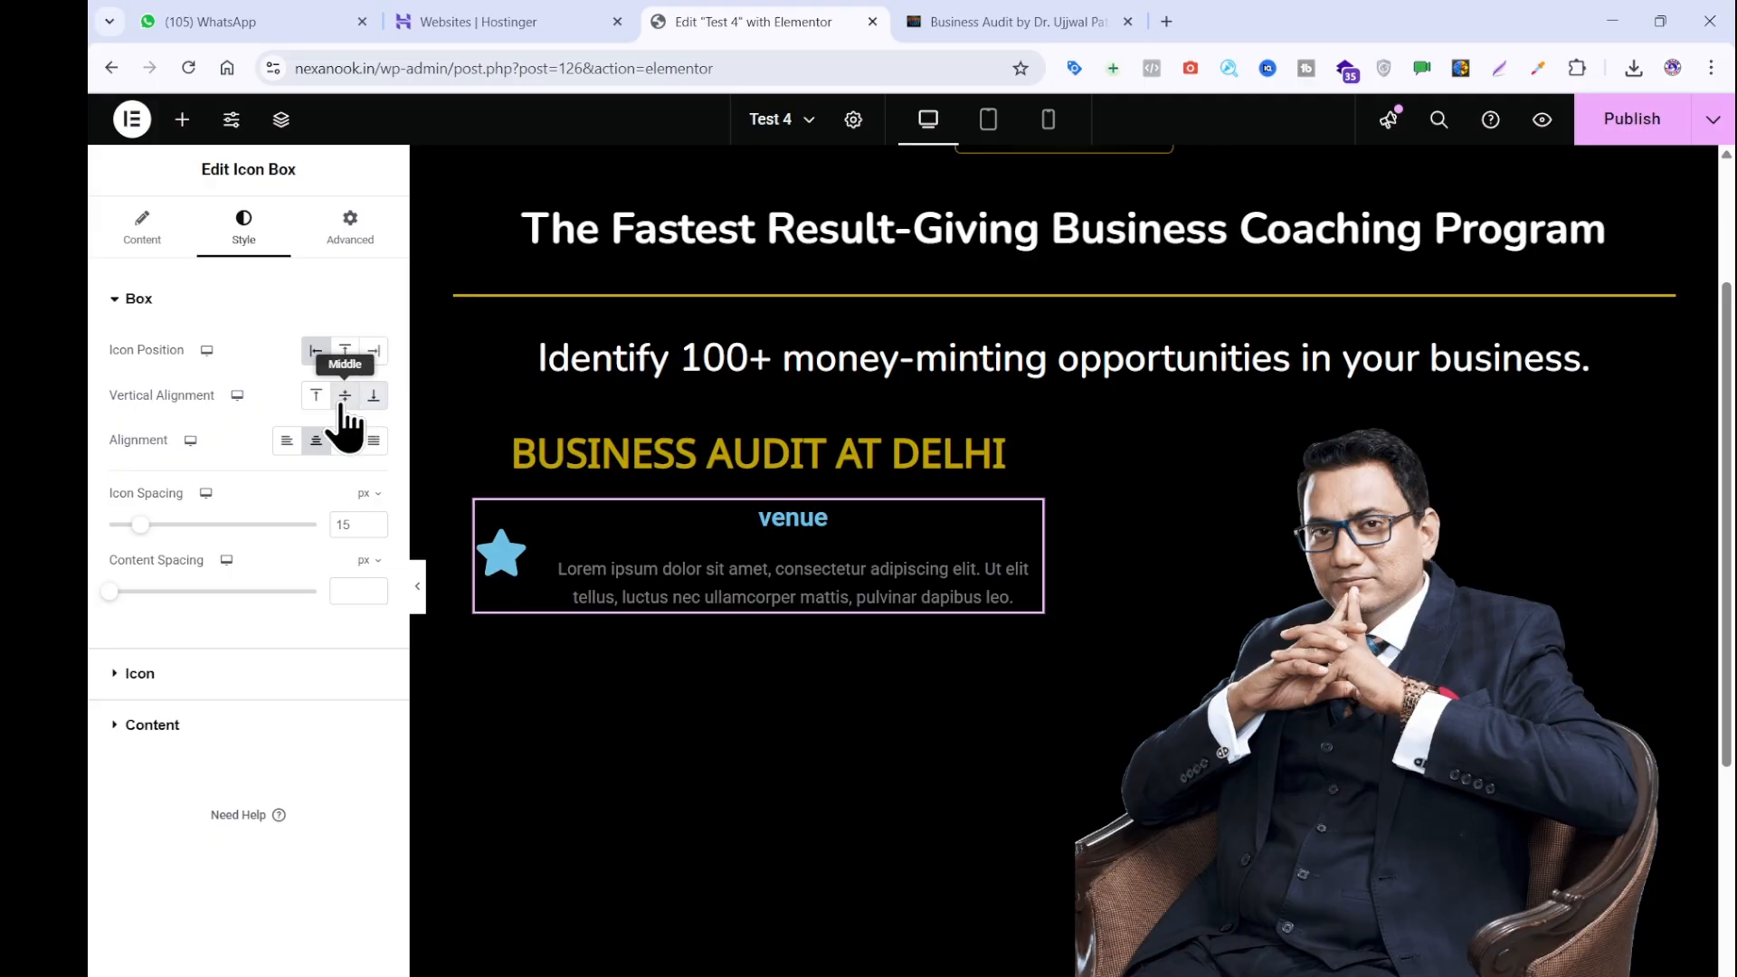
pyautogui.click(316, 396)
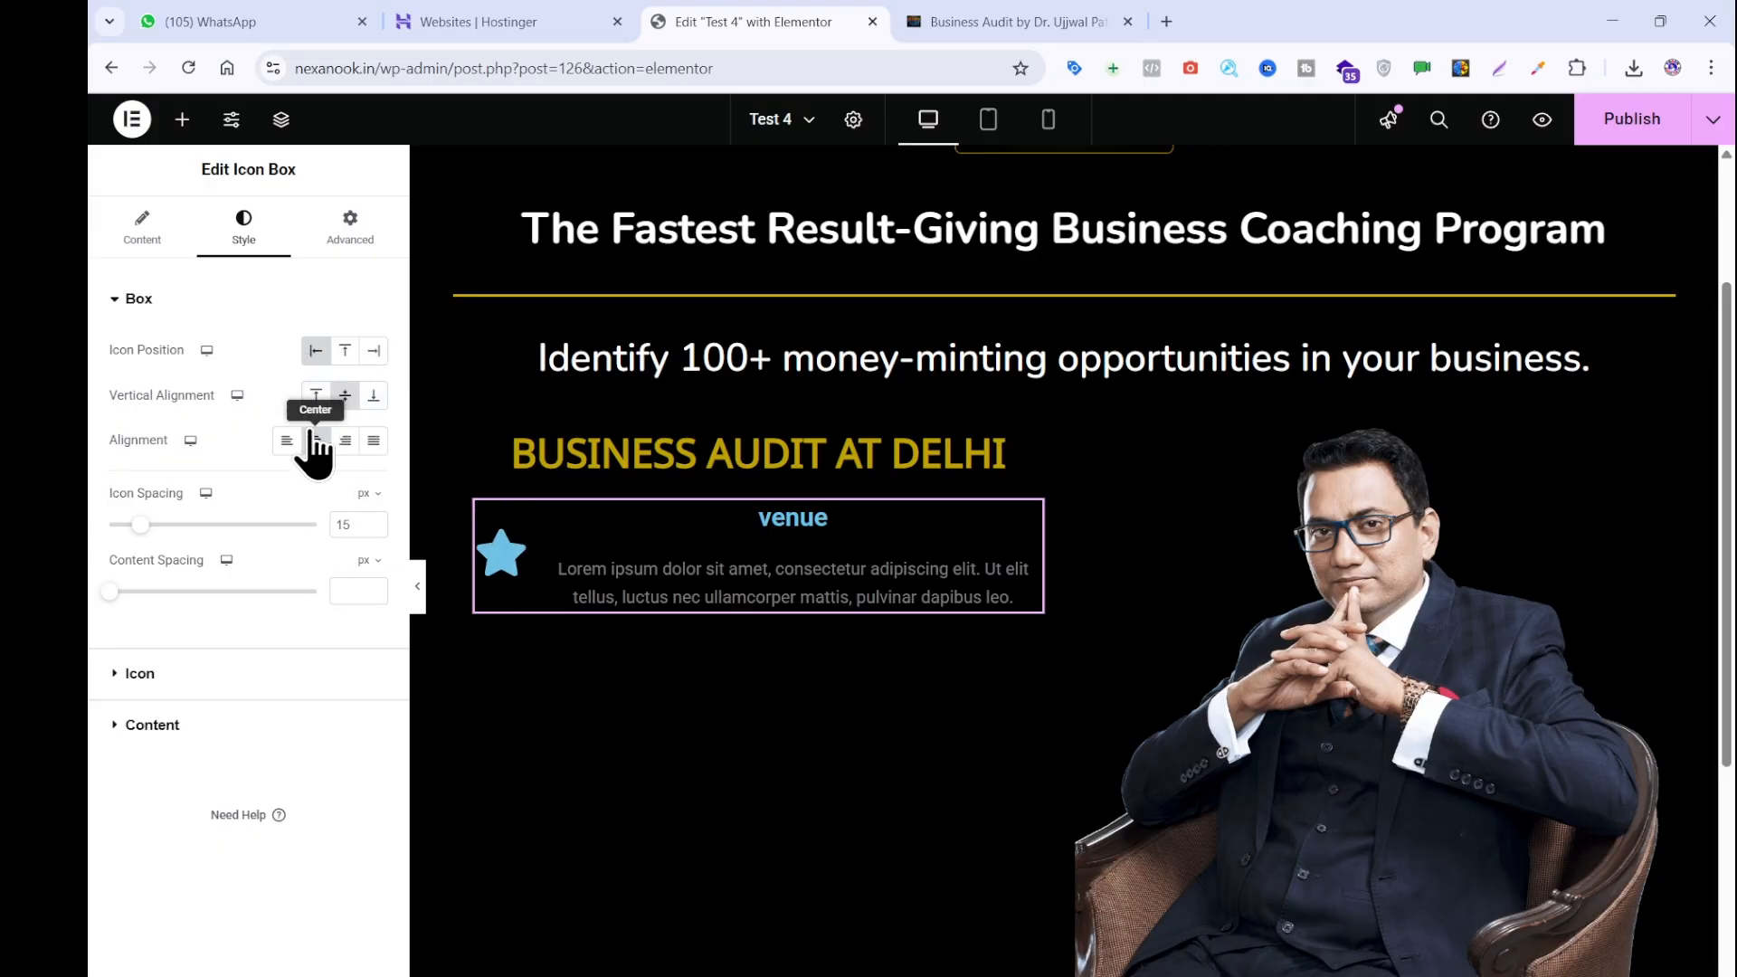
pyautogui.click(315, 442)
pyautogui.hotkey('ctrl', 'z')
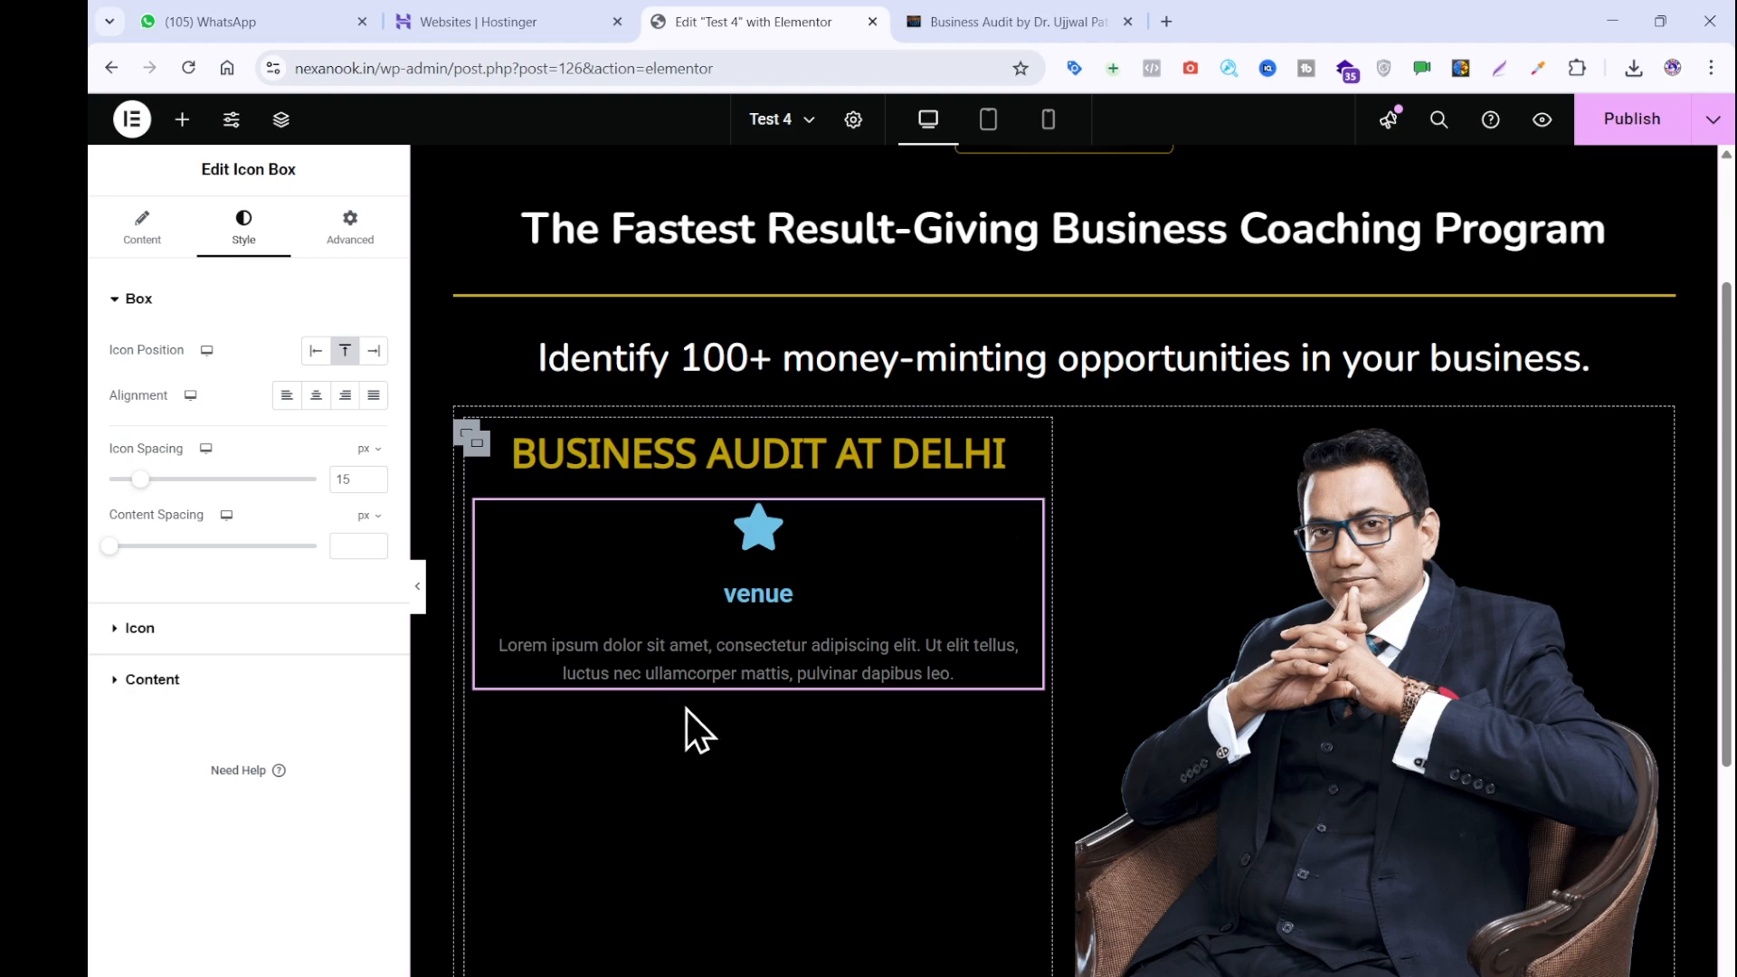
# Add an Icon List widget below the "venue" Icon Box in the hero's text column.
pyautogui.click(185, 121)
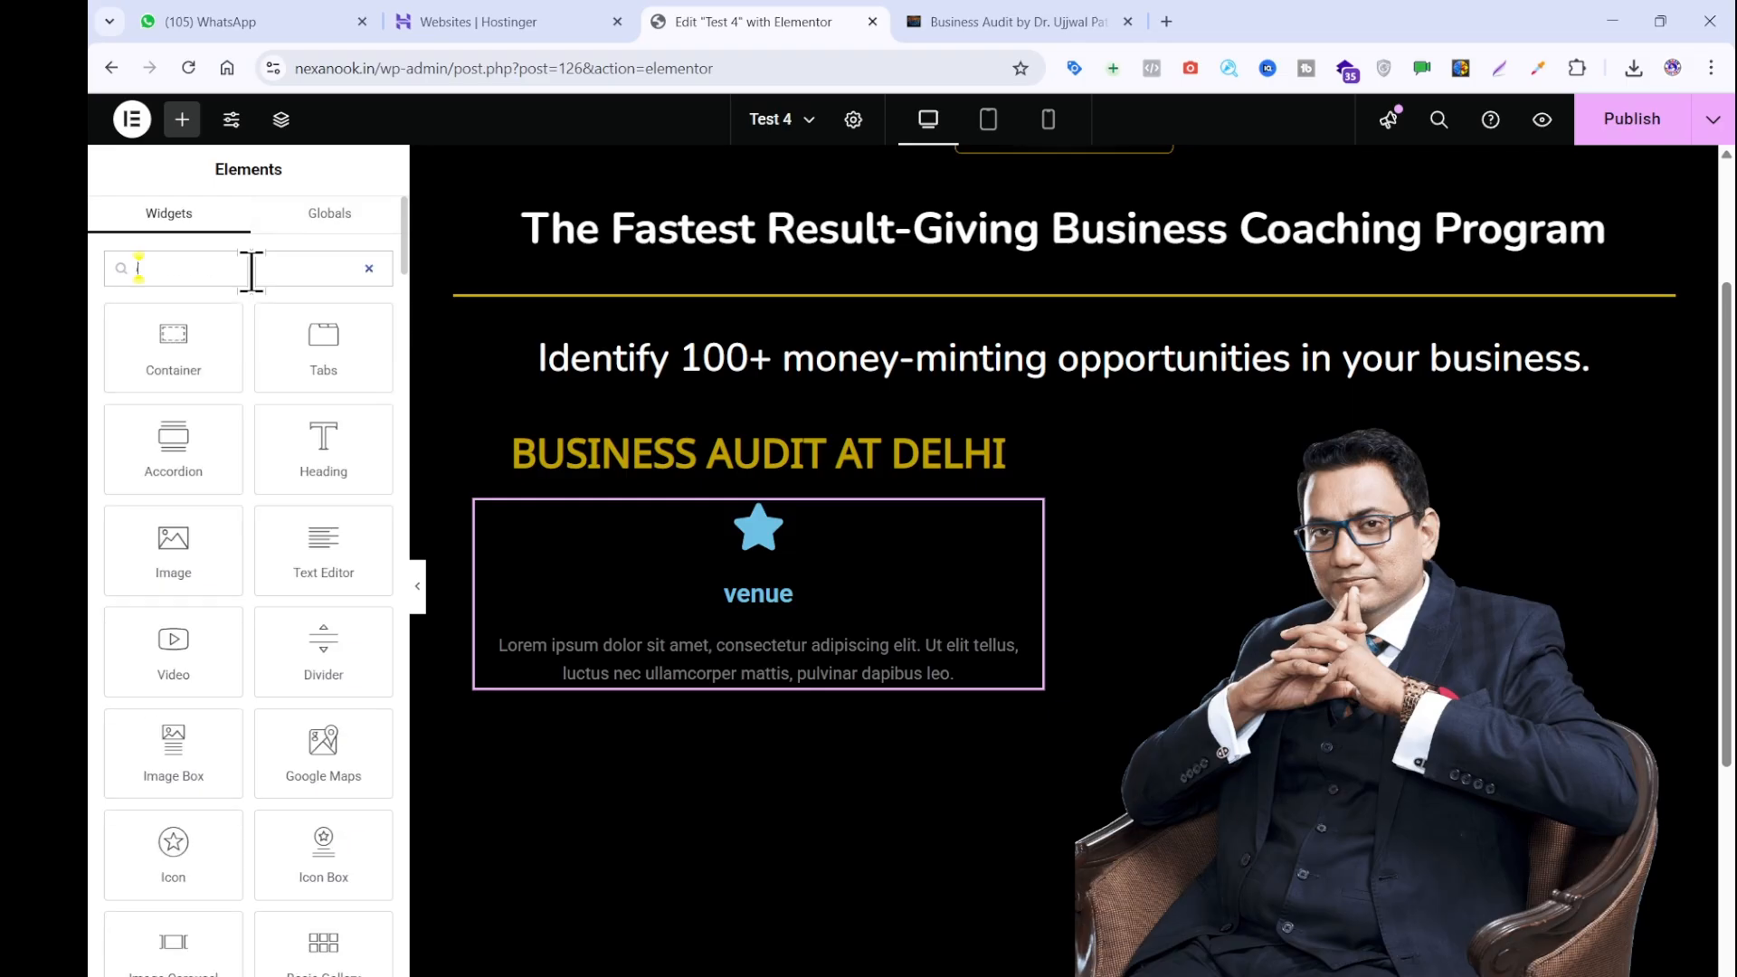
pyautogui.write('icon')
pyautogui.moveTo(187, 458); pyautogui.dragTo(907, 640)
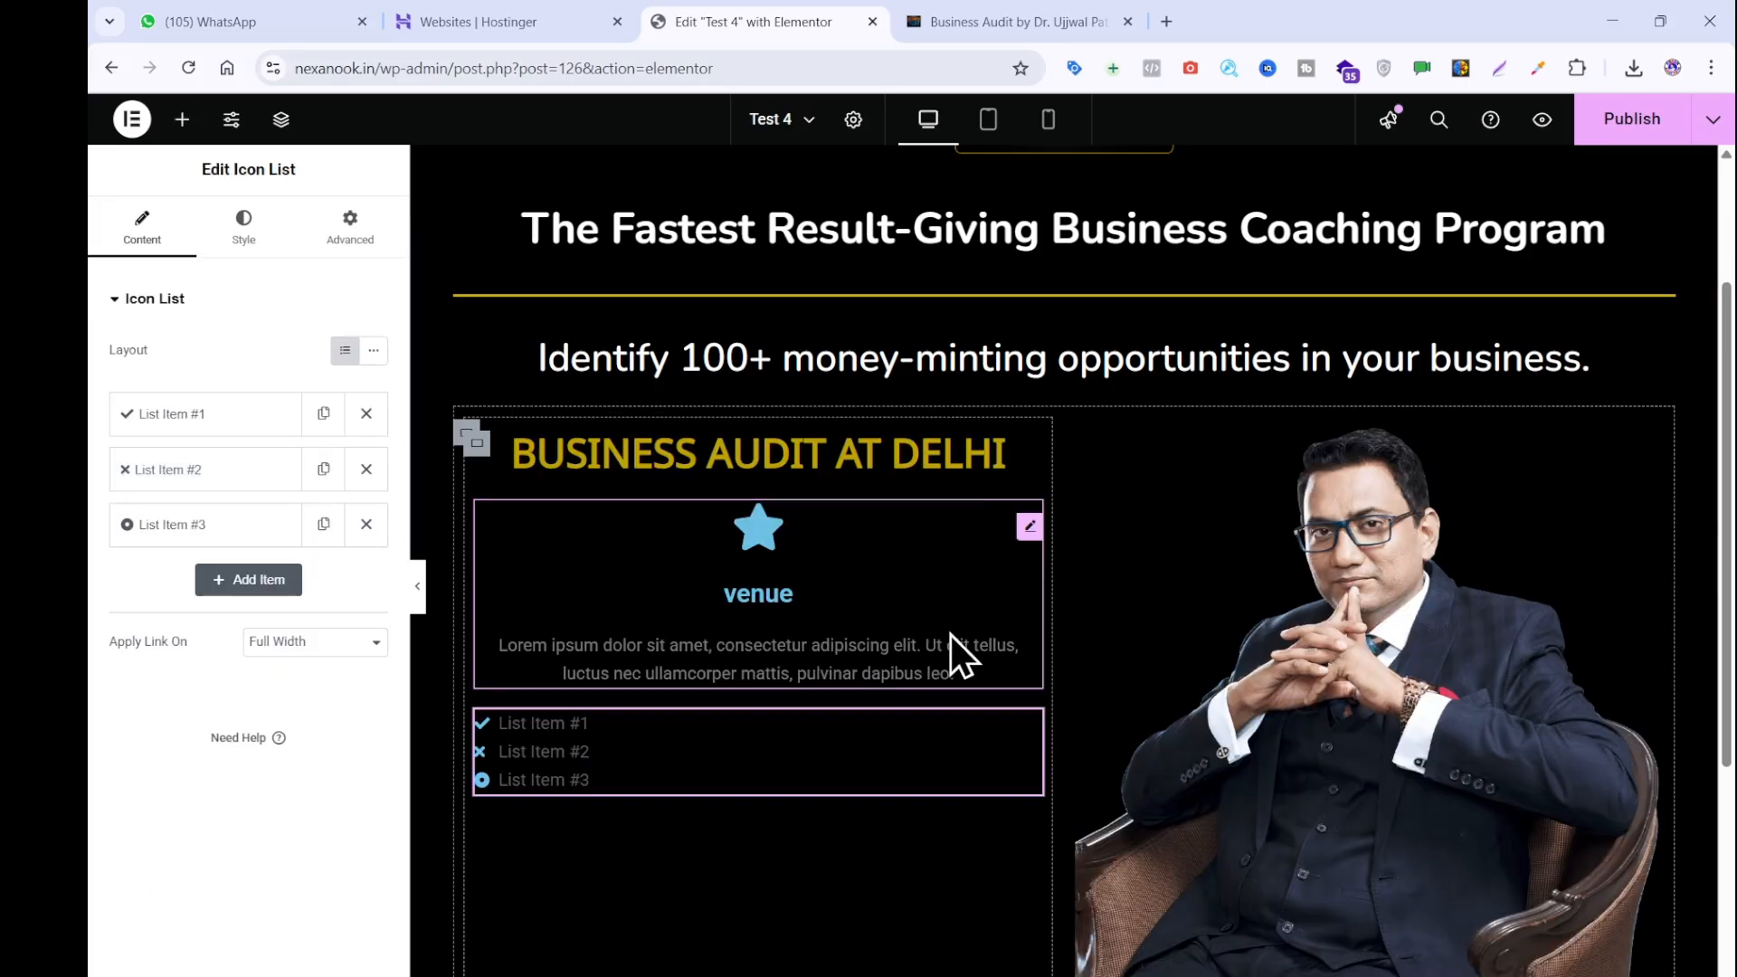
# Remove List Item #2 and List Item #3 from the Icon List, keeping only the first item.
pyautogui.scroll(-5, 860, 453)
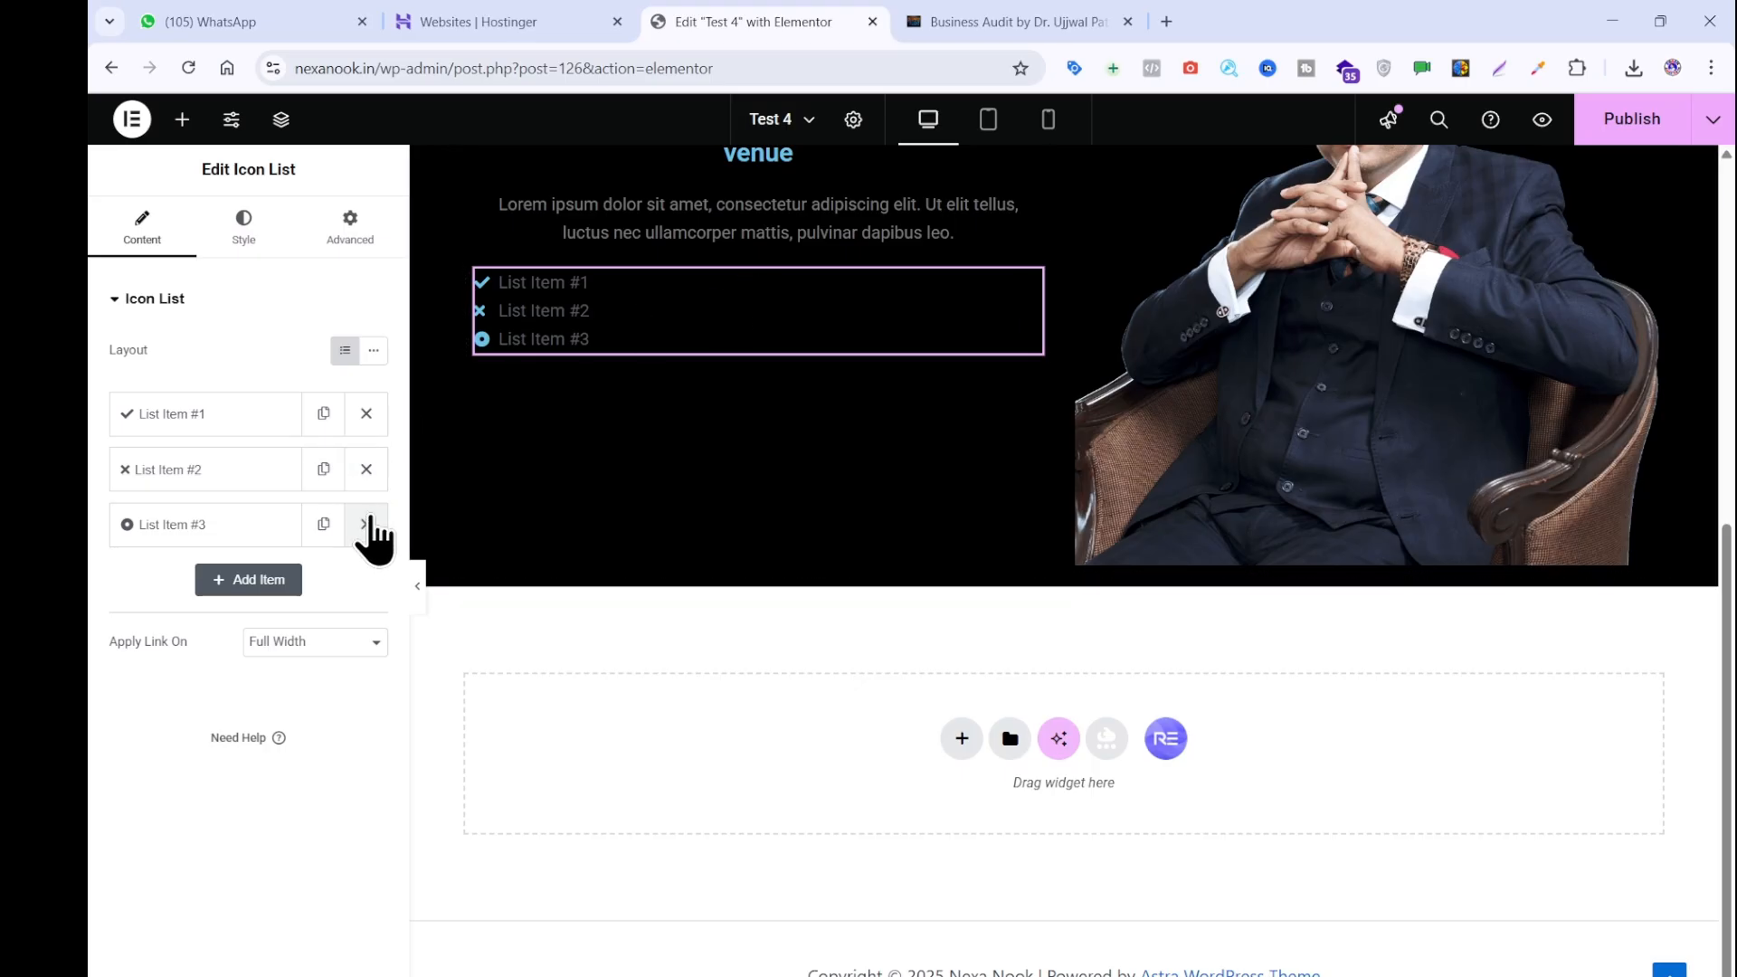
pyautogui.click(365, 524)
pyautogui.click(366, 468)
pyautogui.click(366, 416)
pyautogui.click(365, 469)
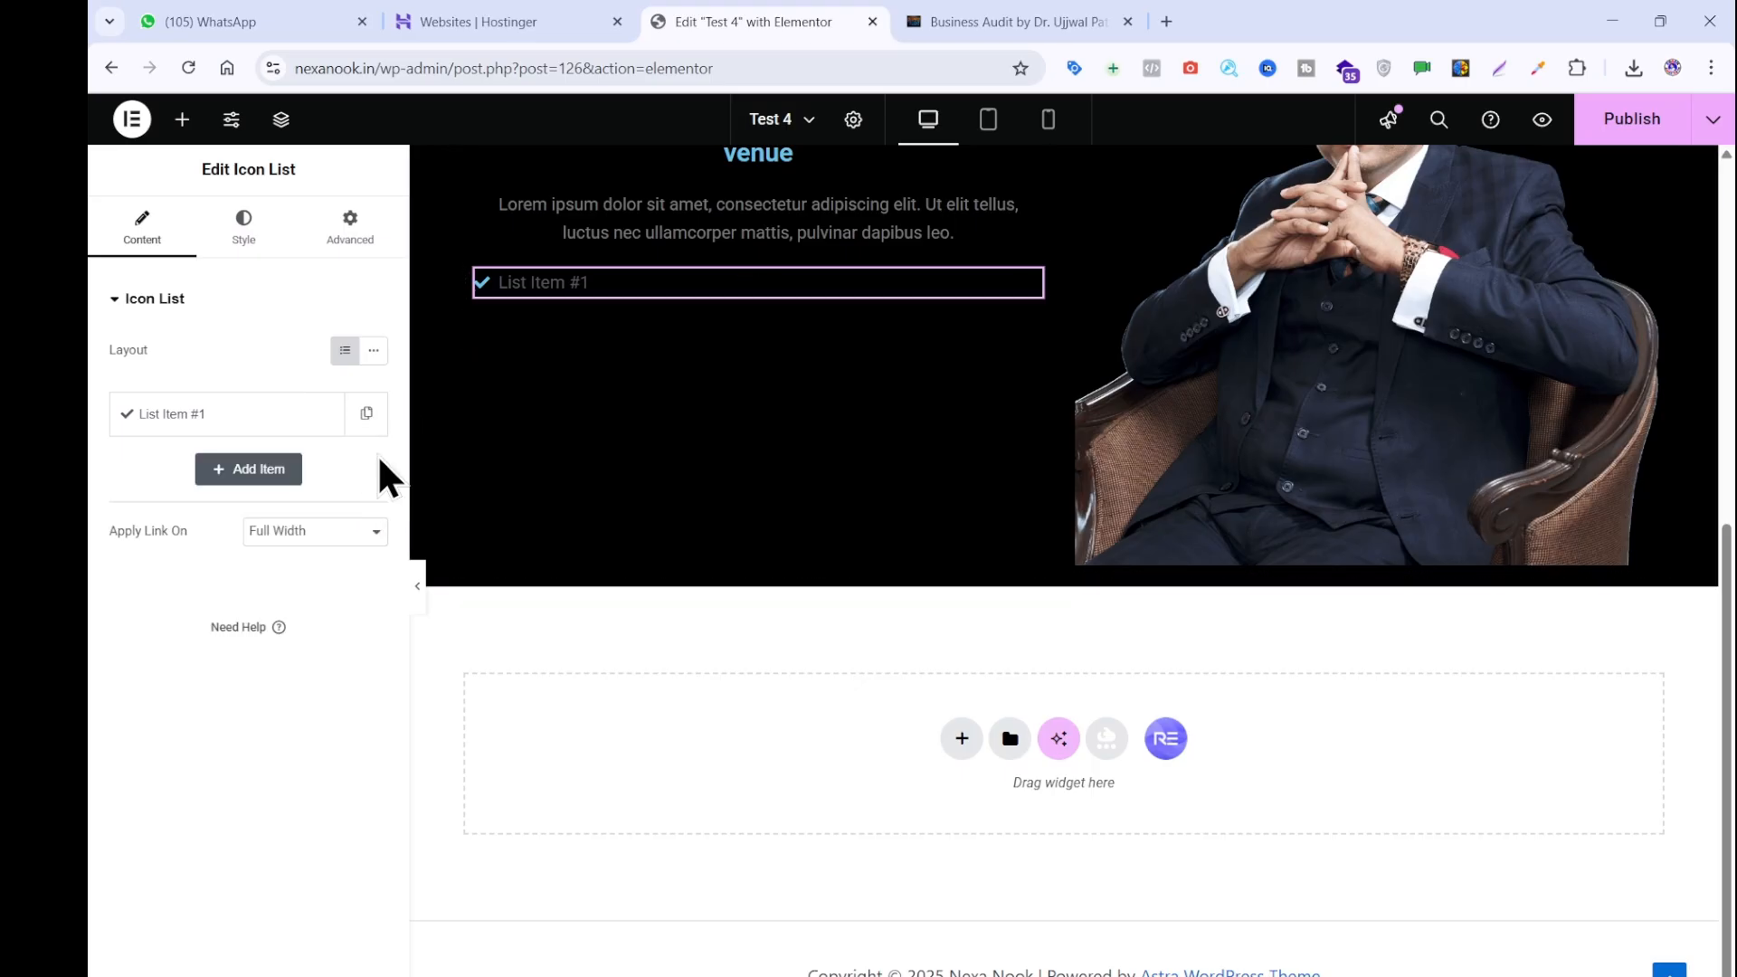
# Set the remaining list item's text to "Venue" and open the icon library for its icon.
pyautogui.click(299, 415)
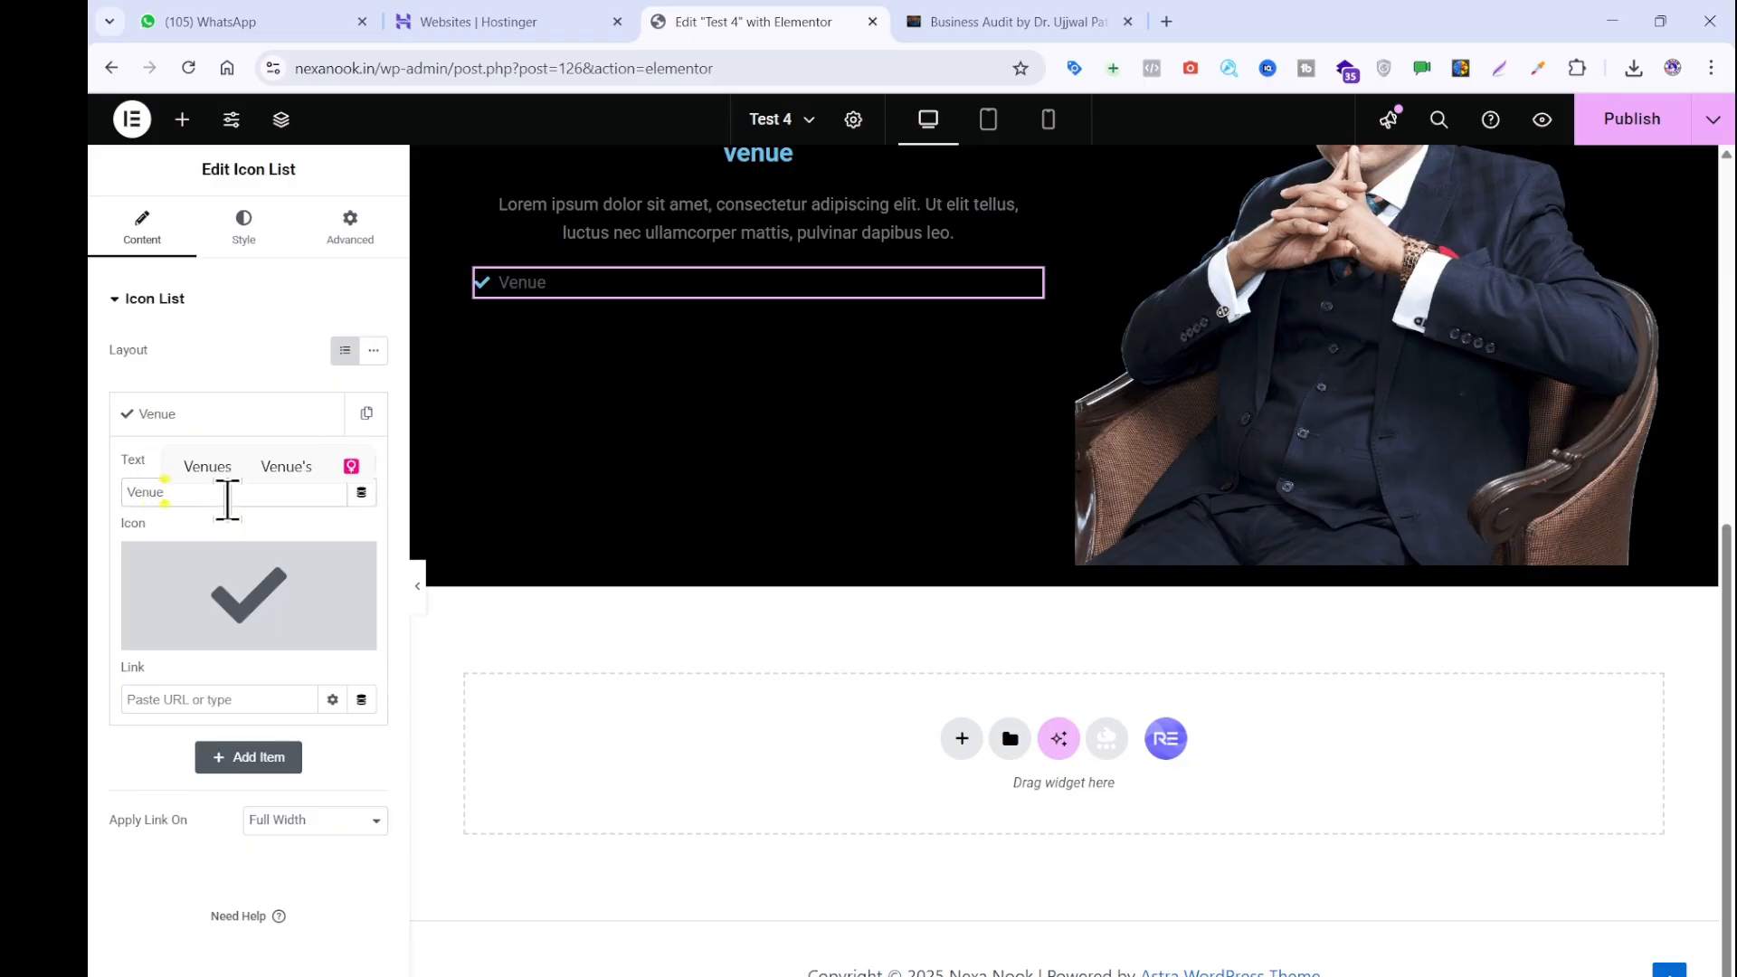
pyautogui.click(181, 629)
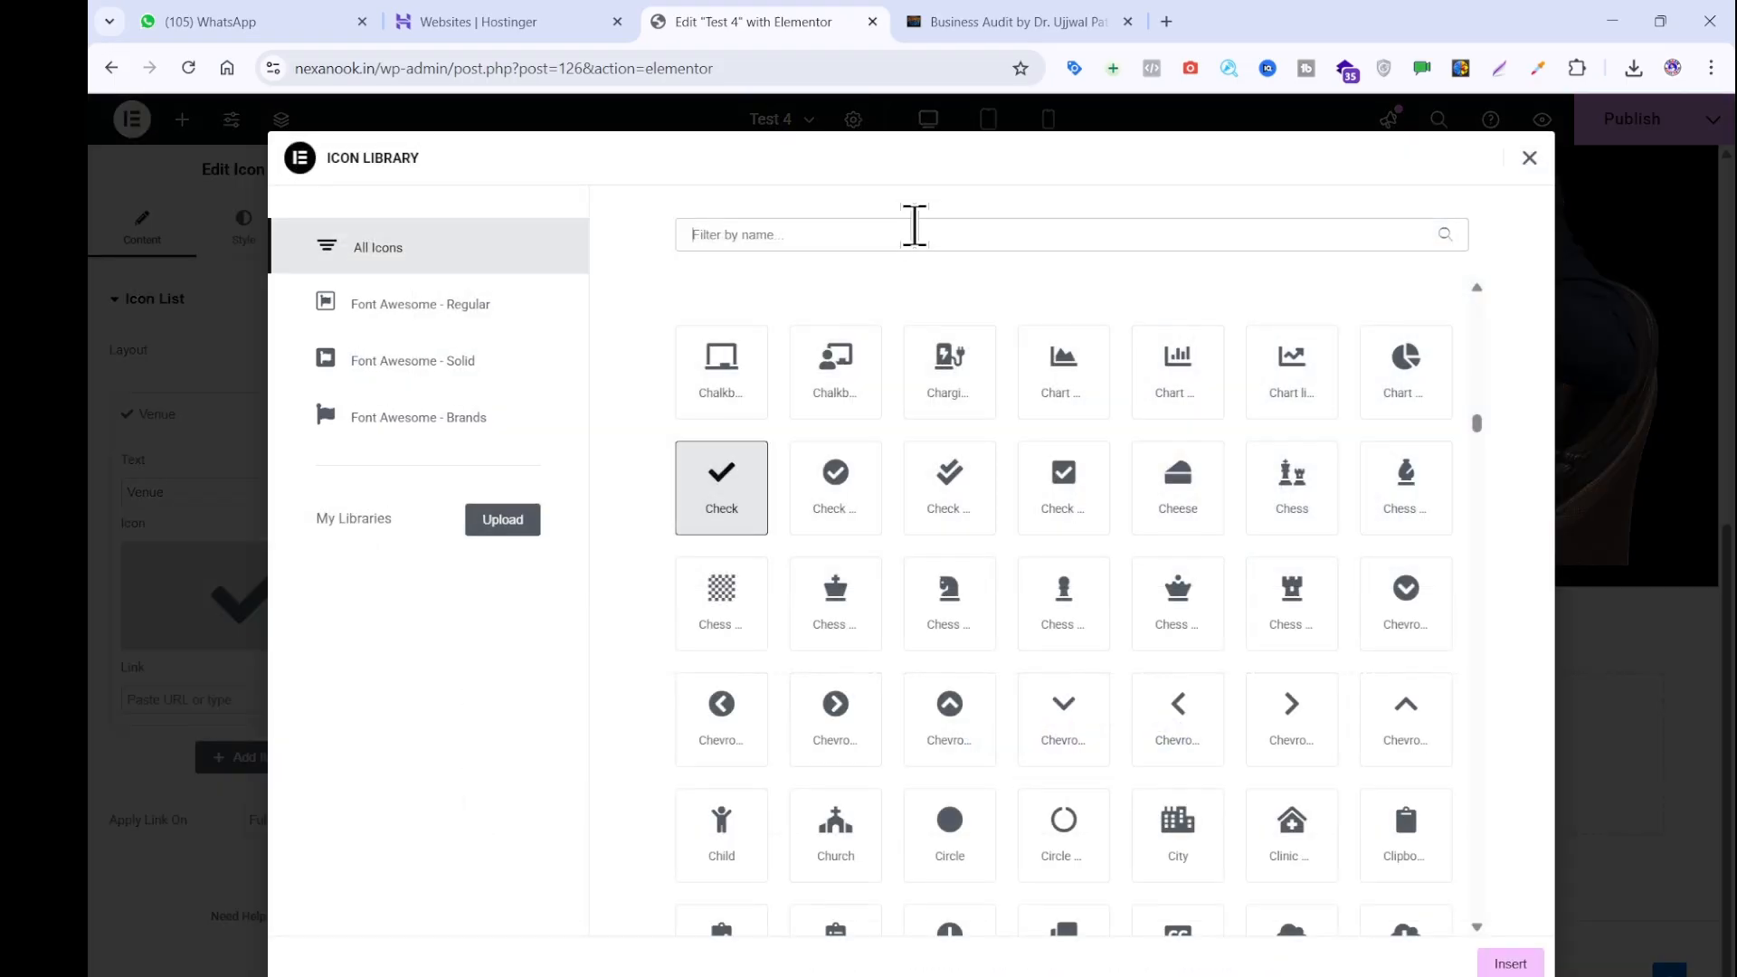
pyautogui.click(913, 224)
pyautogui.write('loca')
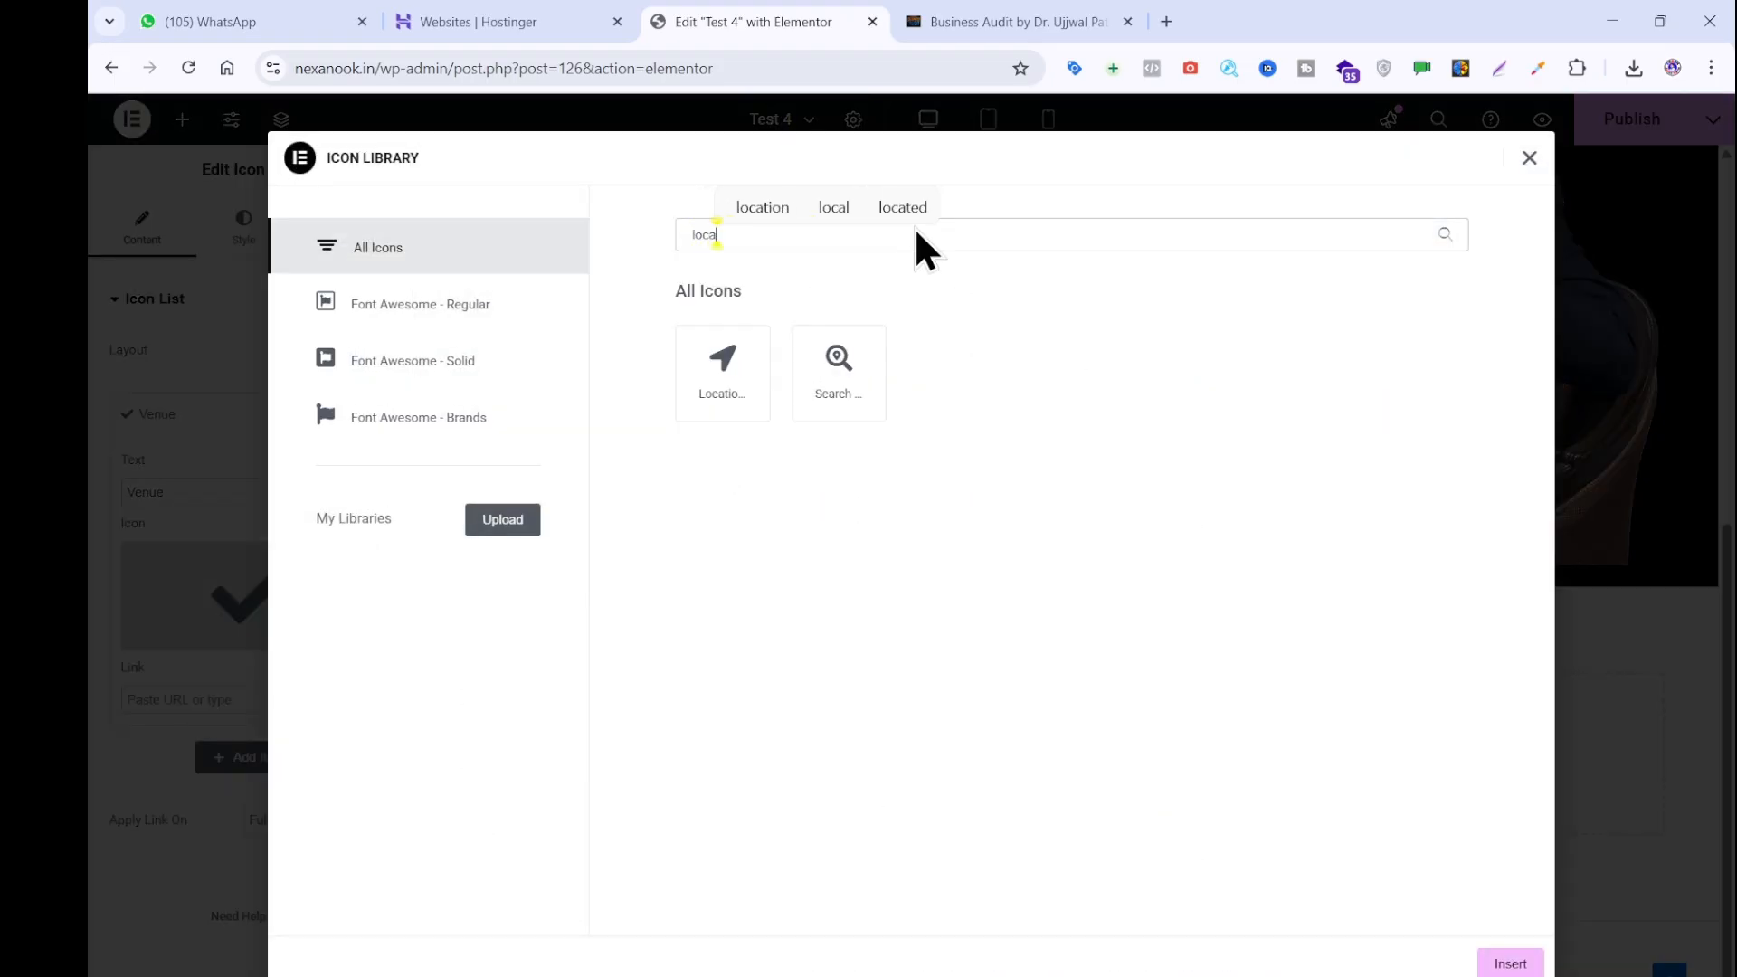
pyautogui.press('BackSpace')
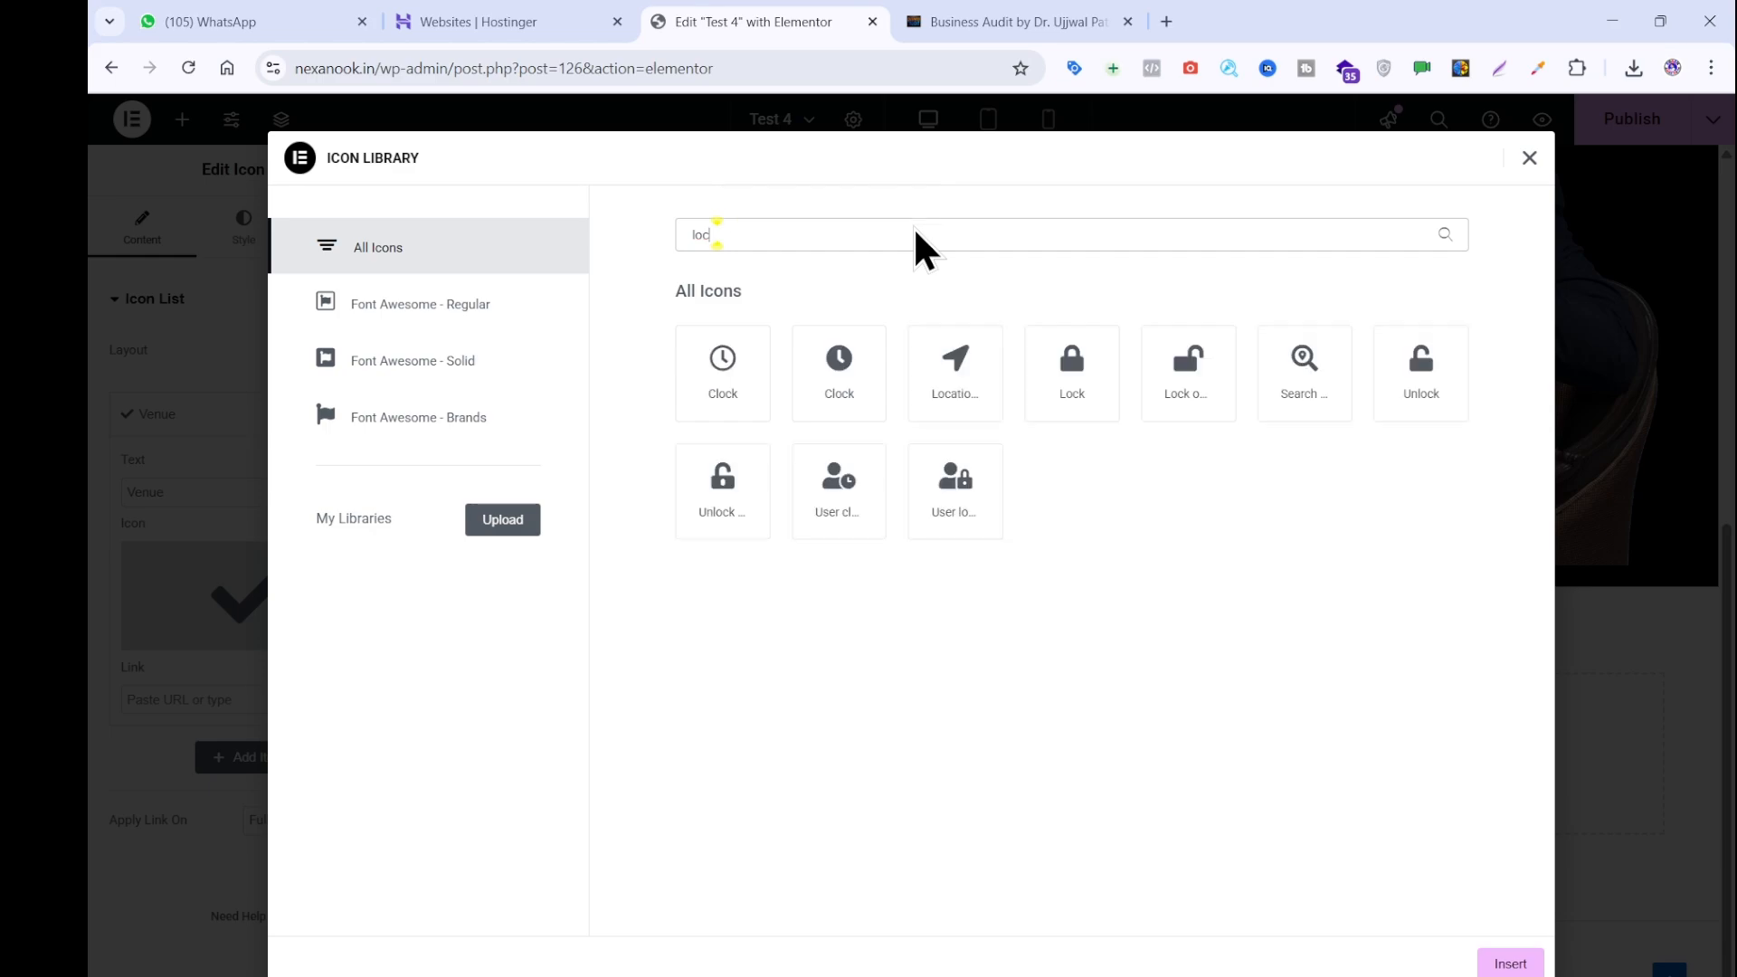
pyautogui.press('BackSpace')
pyautogui.press('BackSpace')
pyautogui.press('BackSpace')
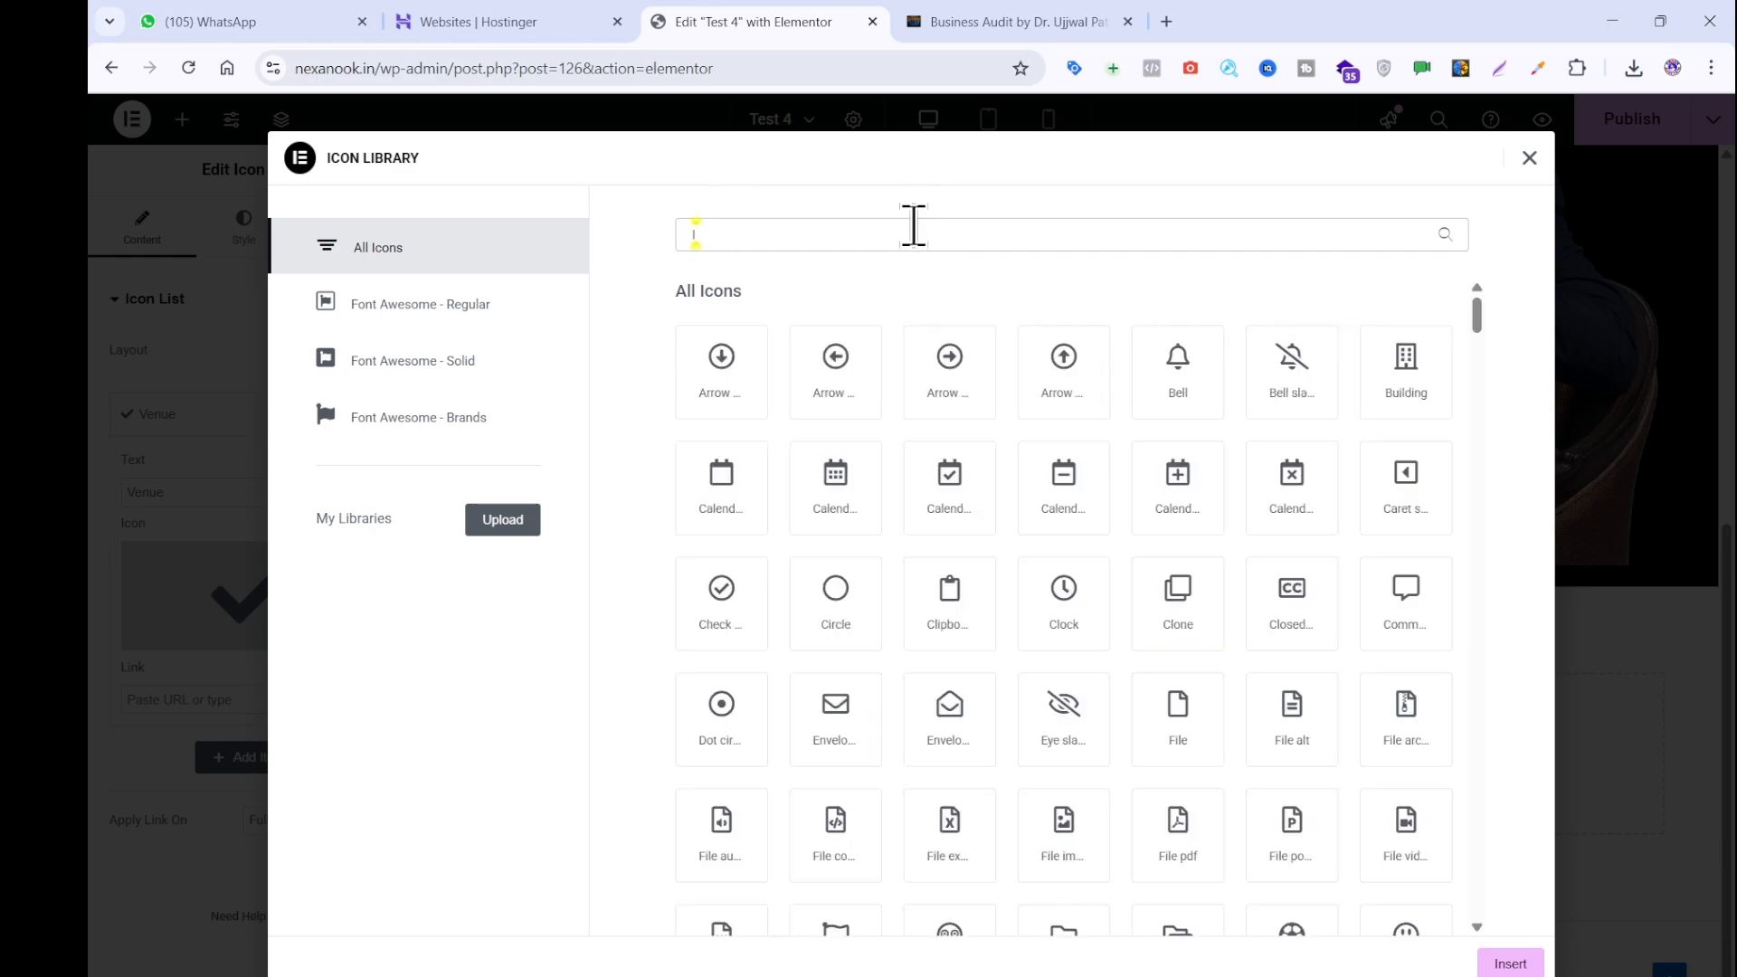
# Find "map" in the icon library and insert the map marker with the hollow center as the Venue item's icon.
pyautogui.write('map')
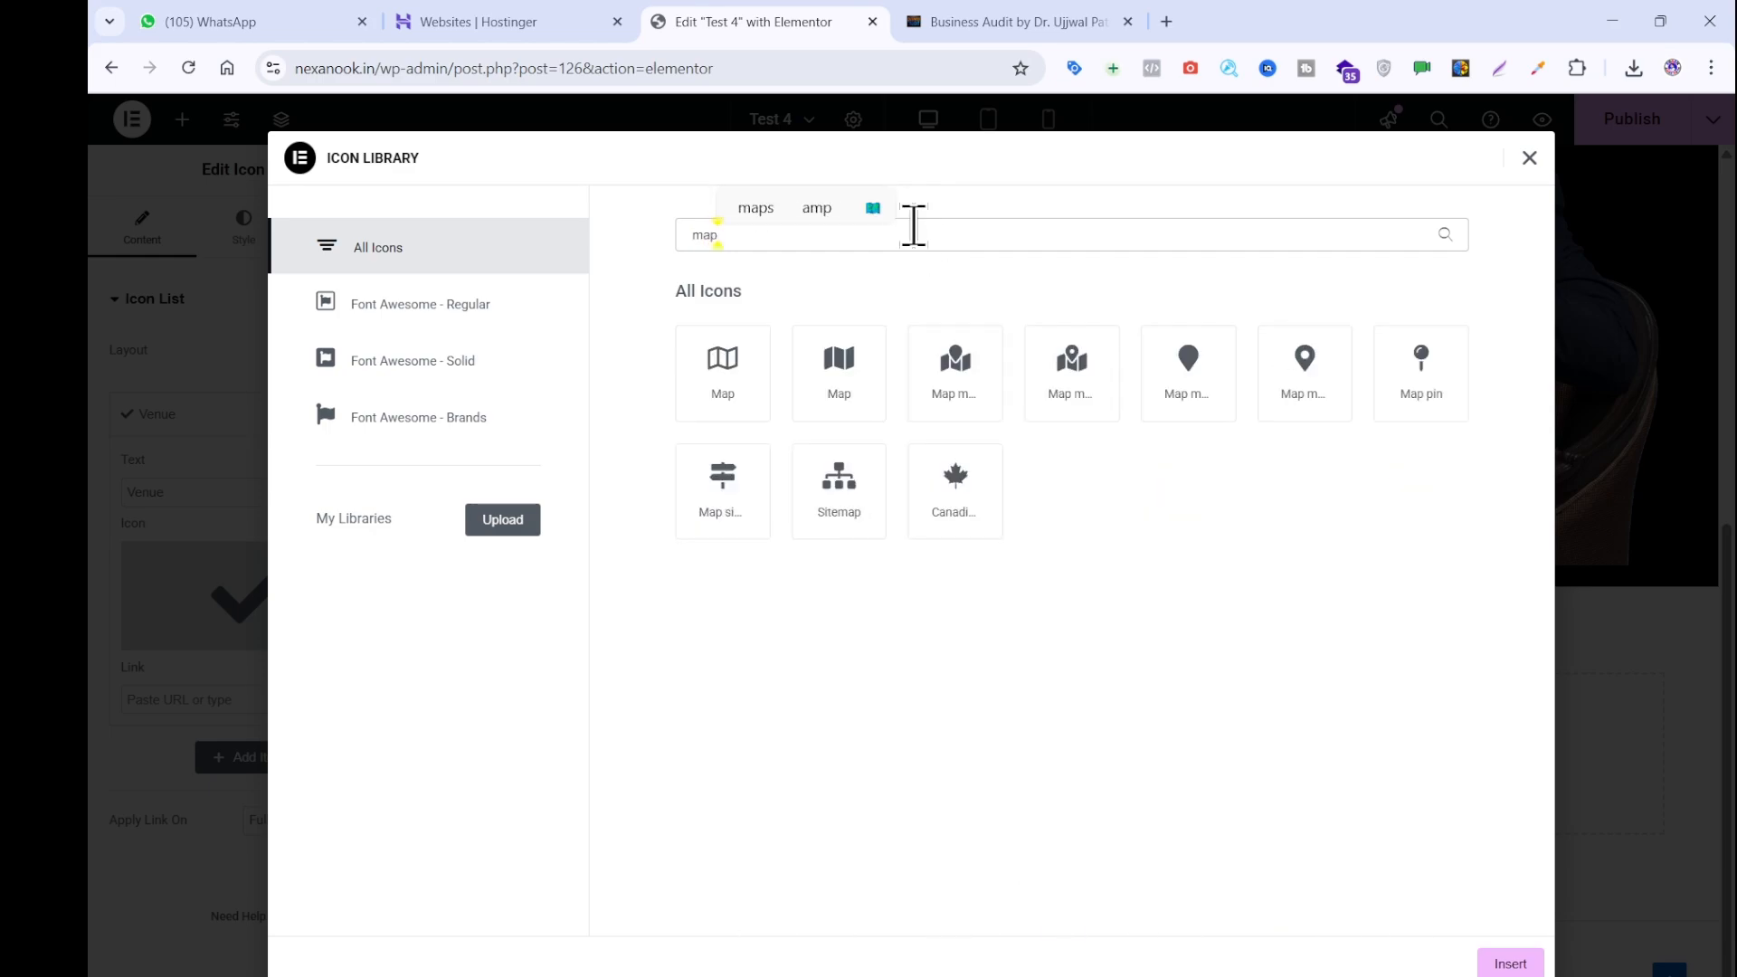
pyautogui.click(1299, 420)
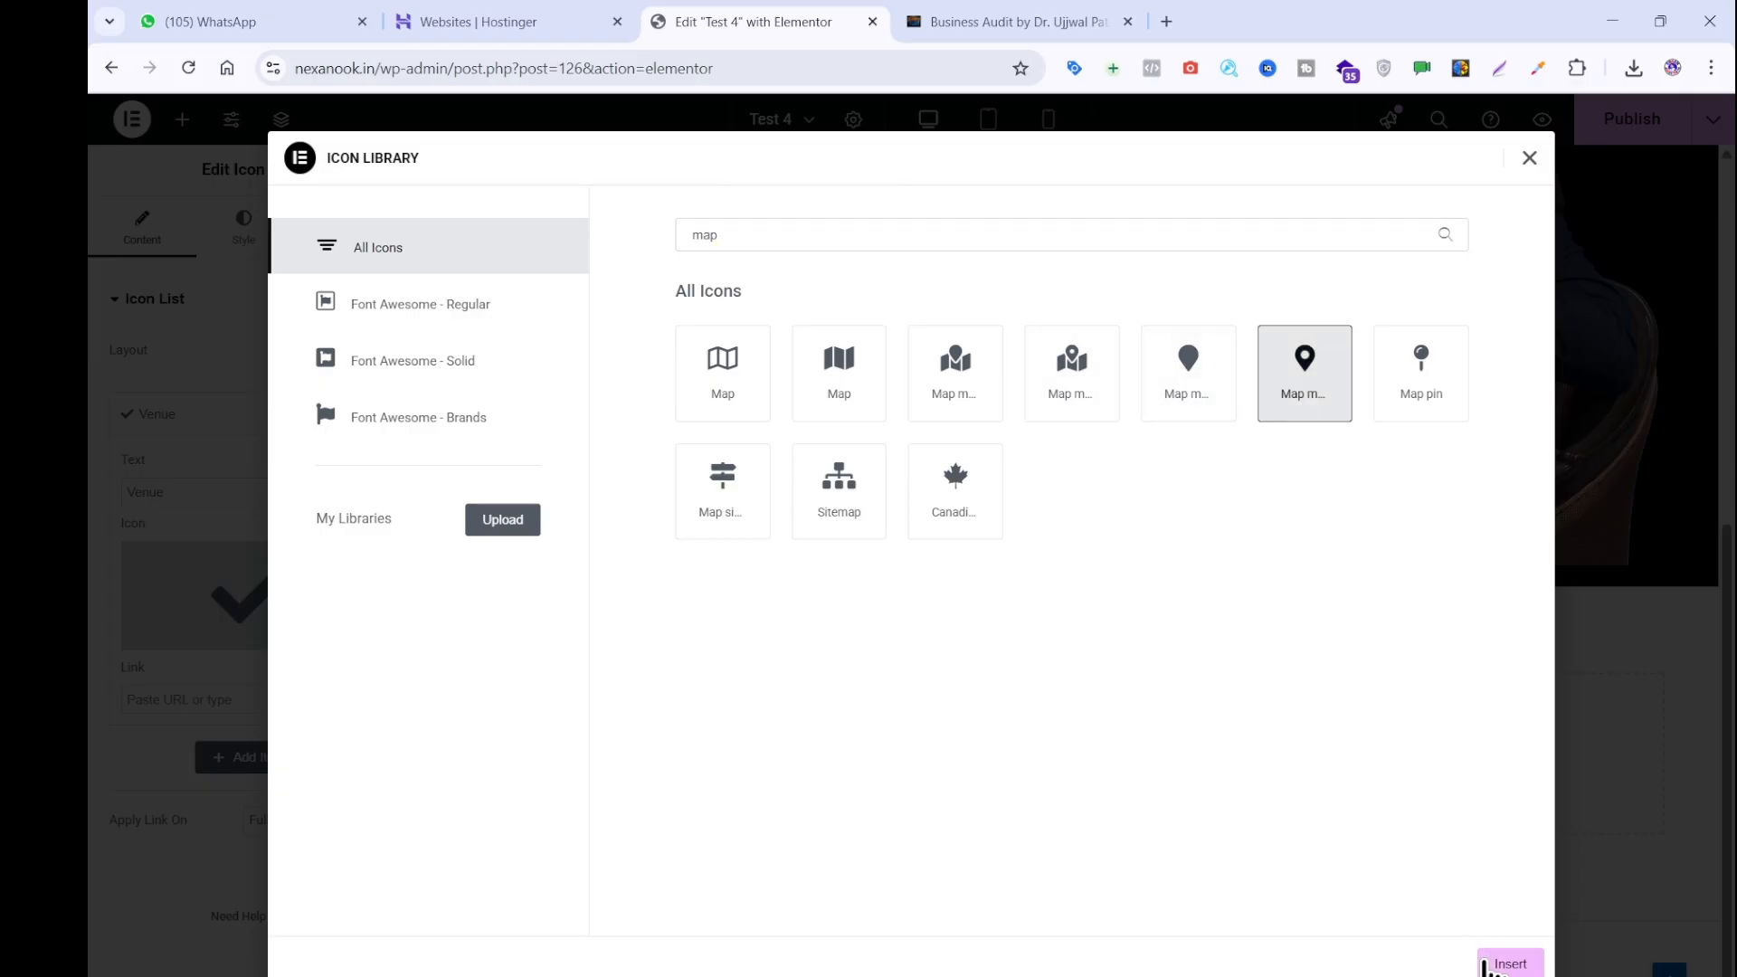
pyautogui.click(1485, 966)
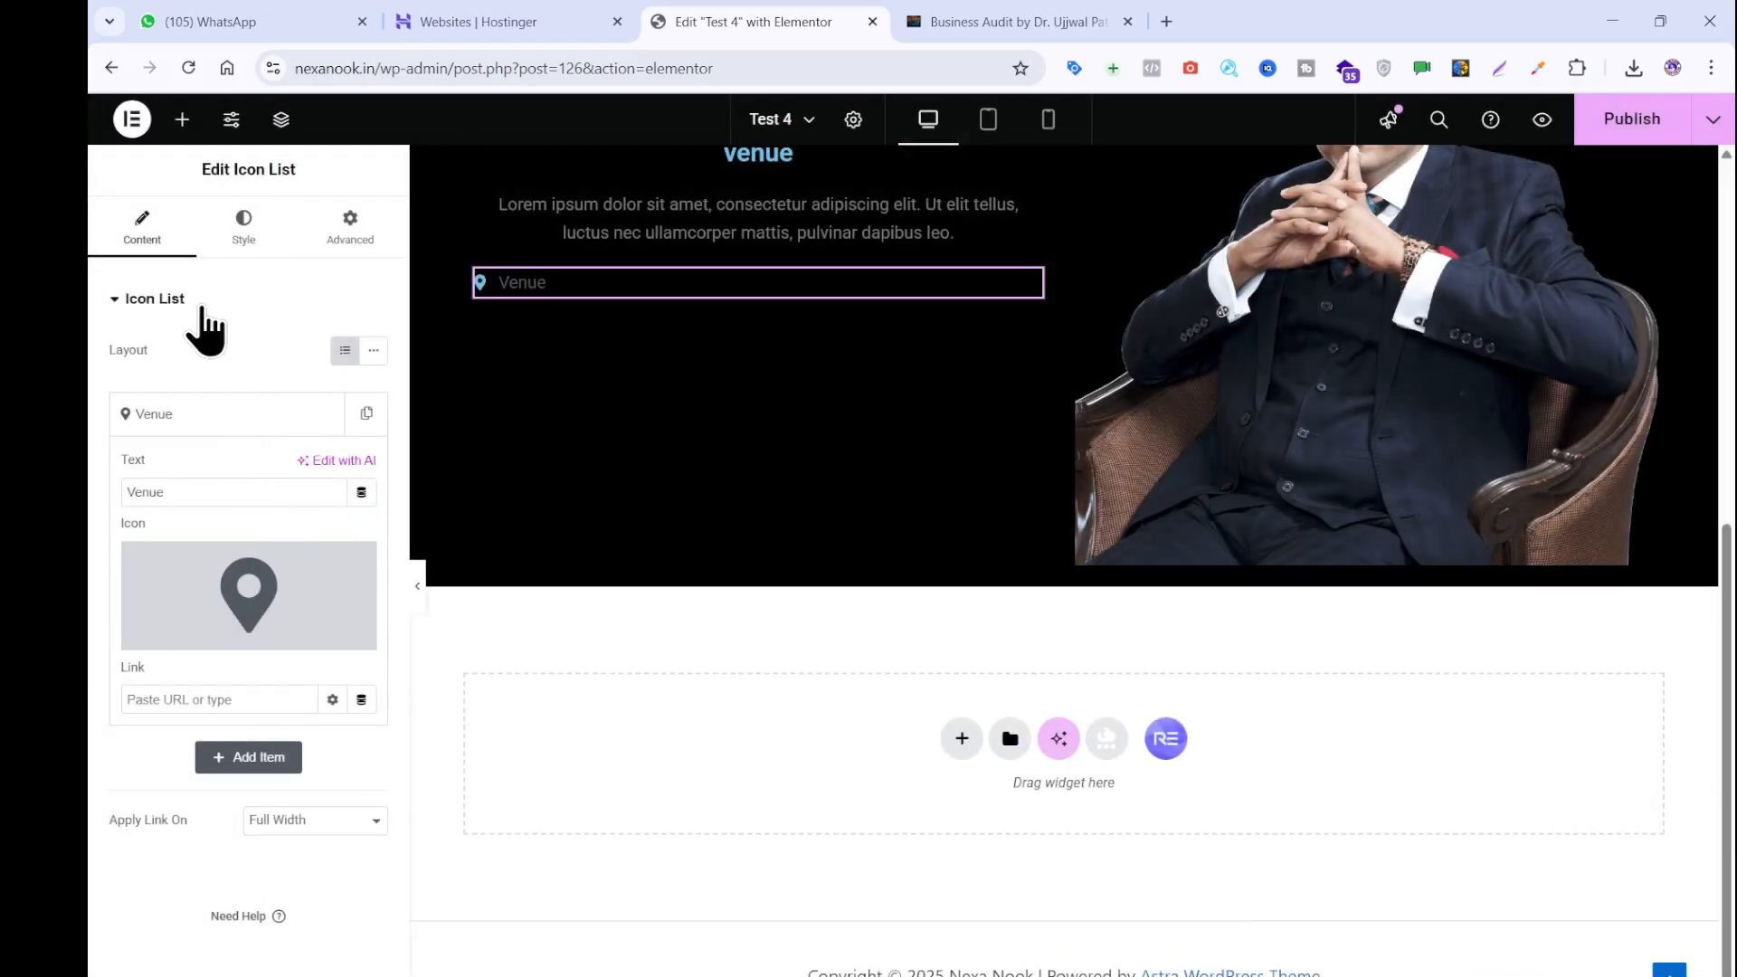
# Center the Icon List's alignment and open its icon style settings.
pyautogui.click(243, 228)
pyautogui.click(347, 421)
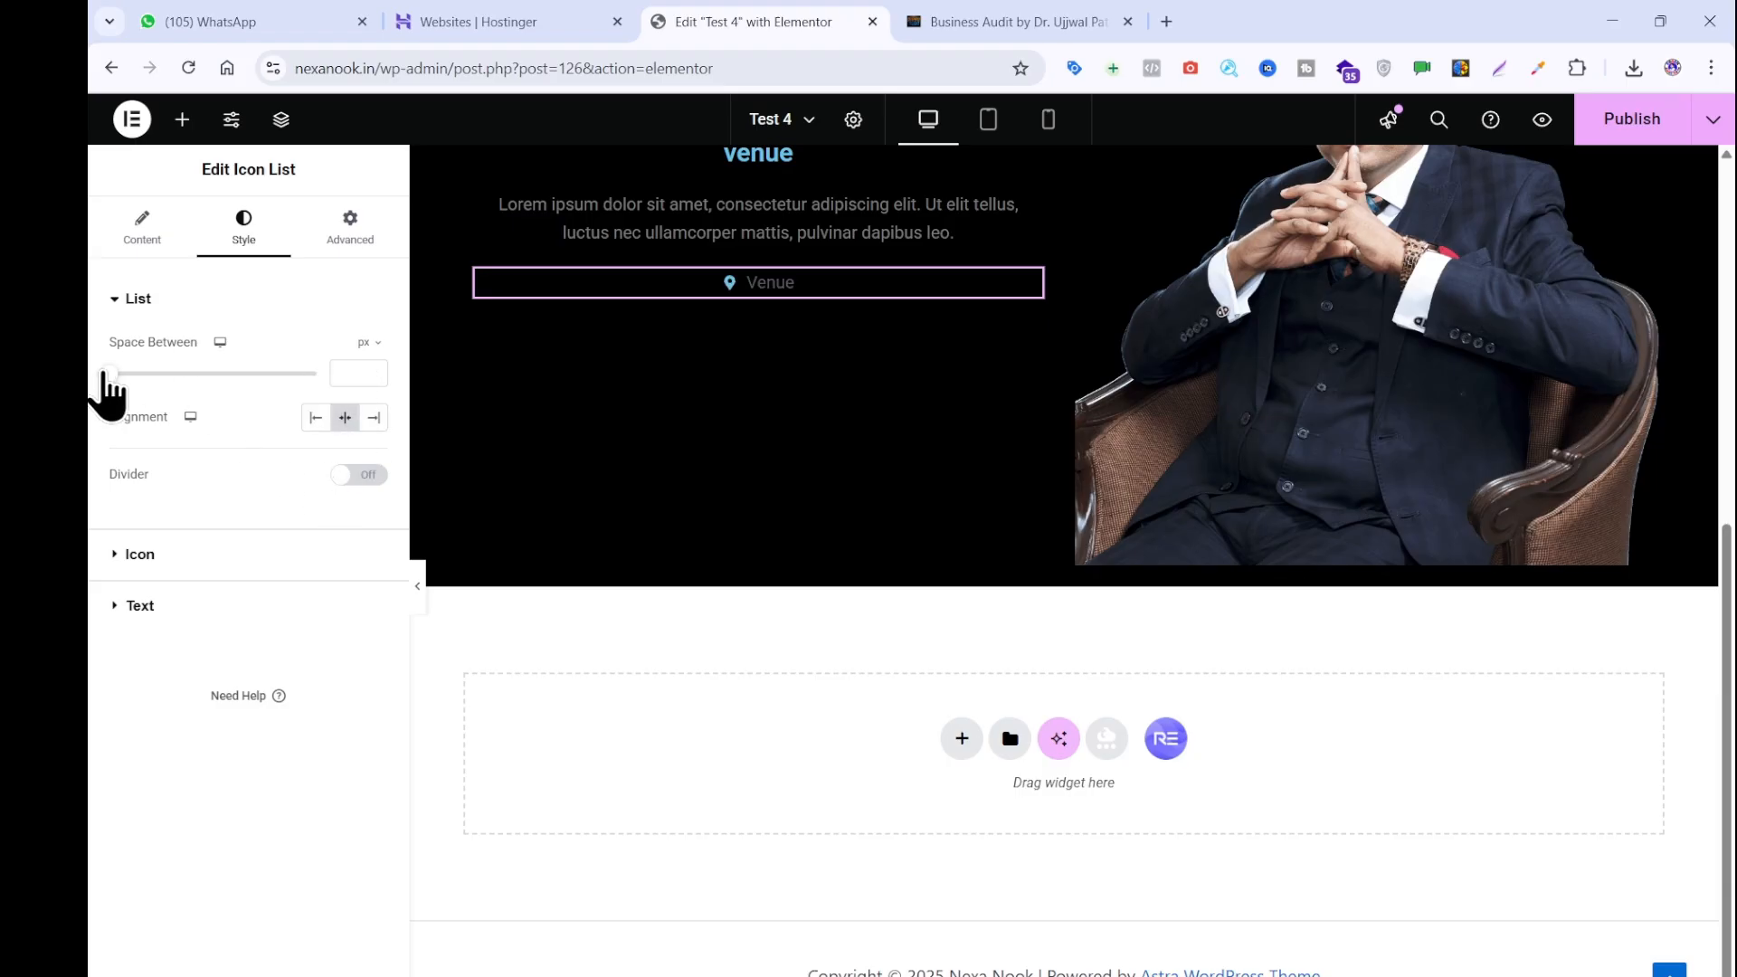
pyautogui.click(107, 556)
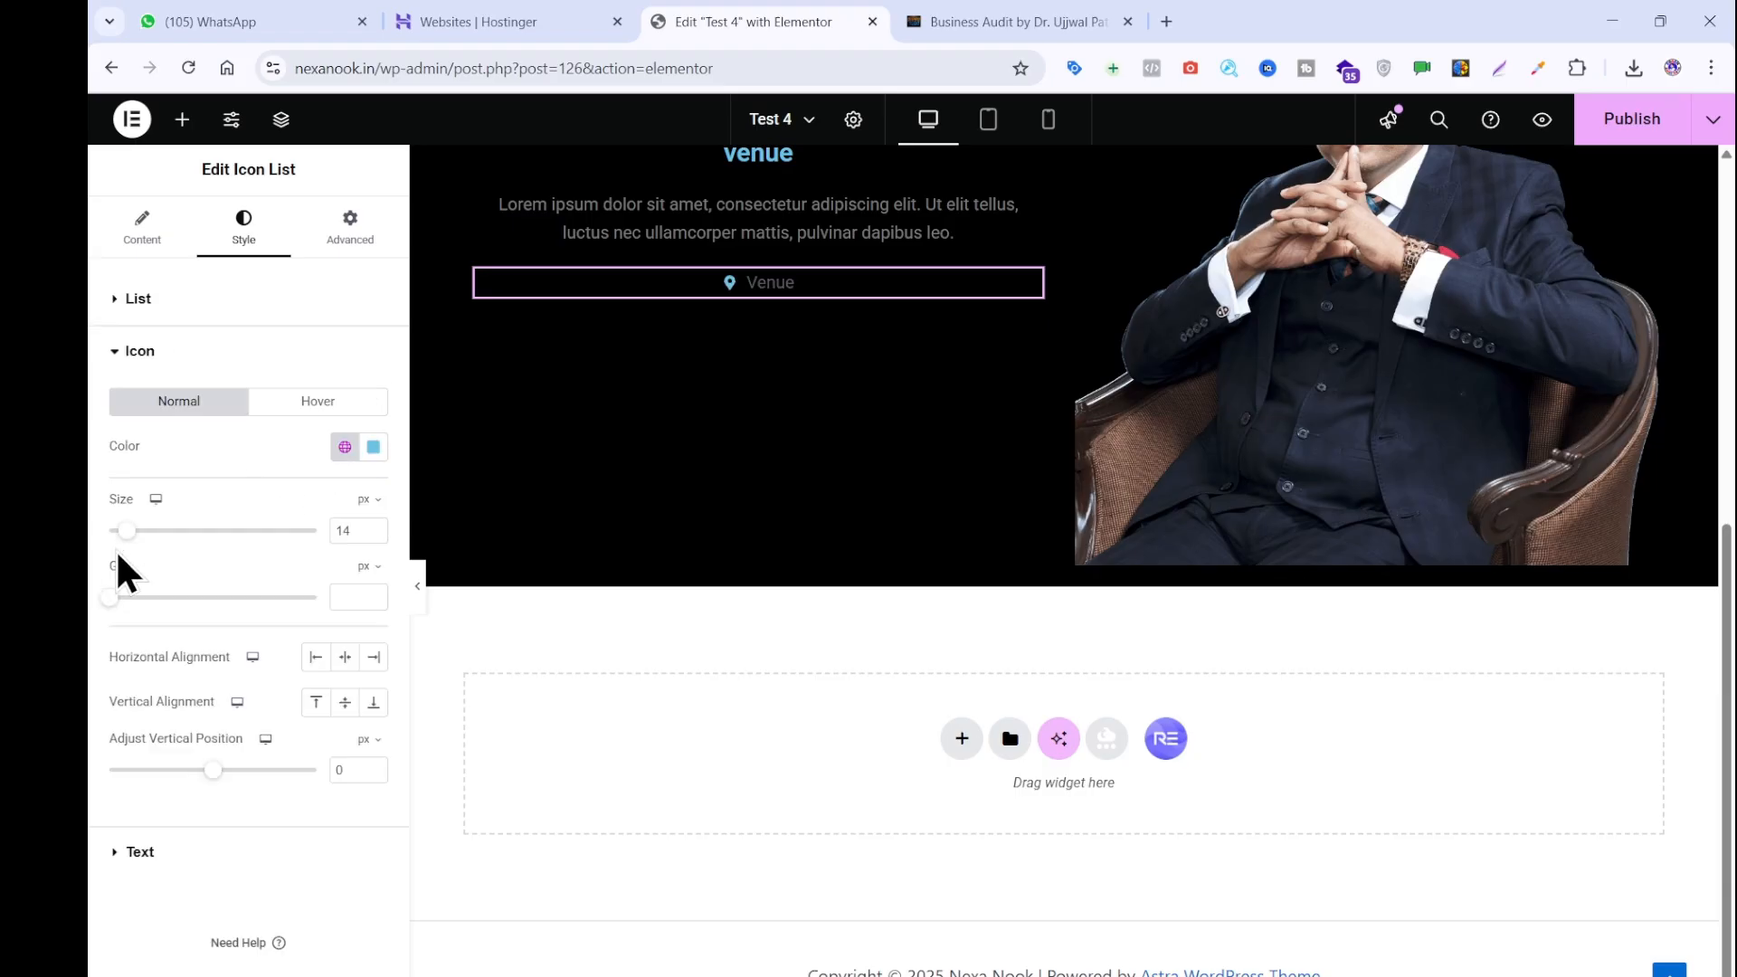
# Try to sample the gold color from the Venue card and heading on the Business Audit page, and return to Elementor.
pyautogui.click(1073, 22)
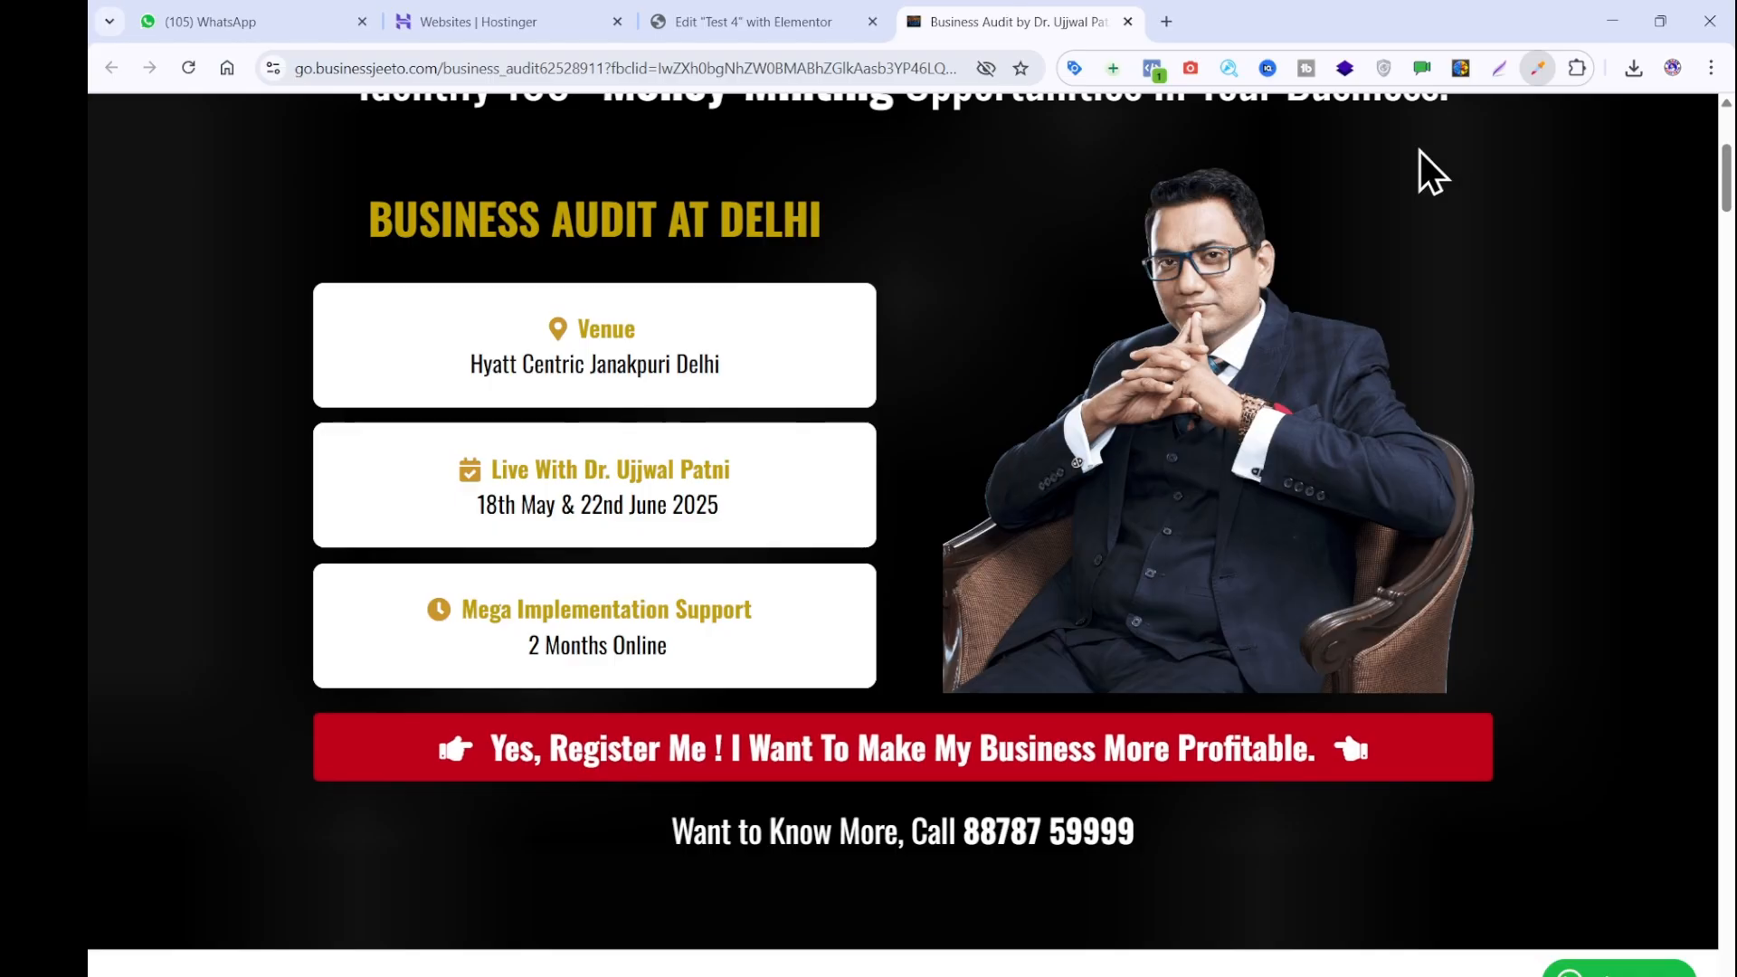
pyautogui.click(1538, 68)
pyautogui.moveTo(653, 333); pyautogui.dragTo(530, 329)
pyautogui.click(710, 304)
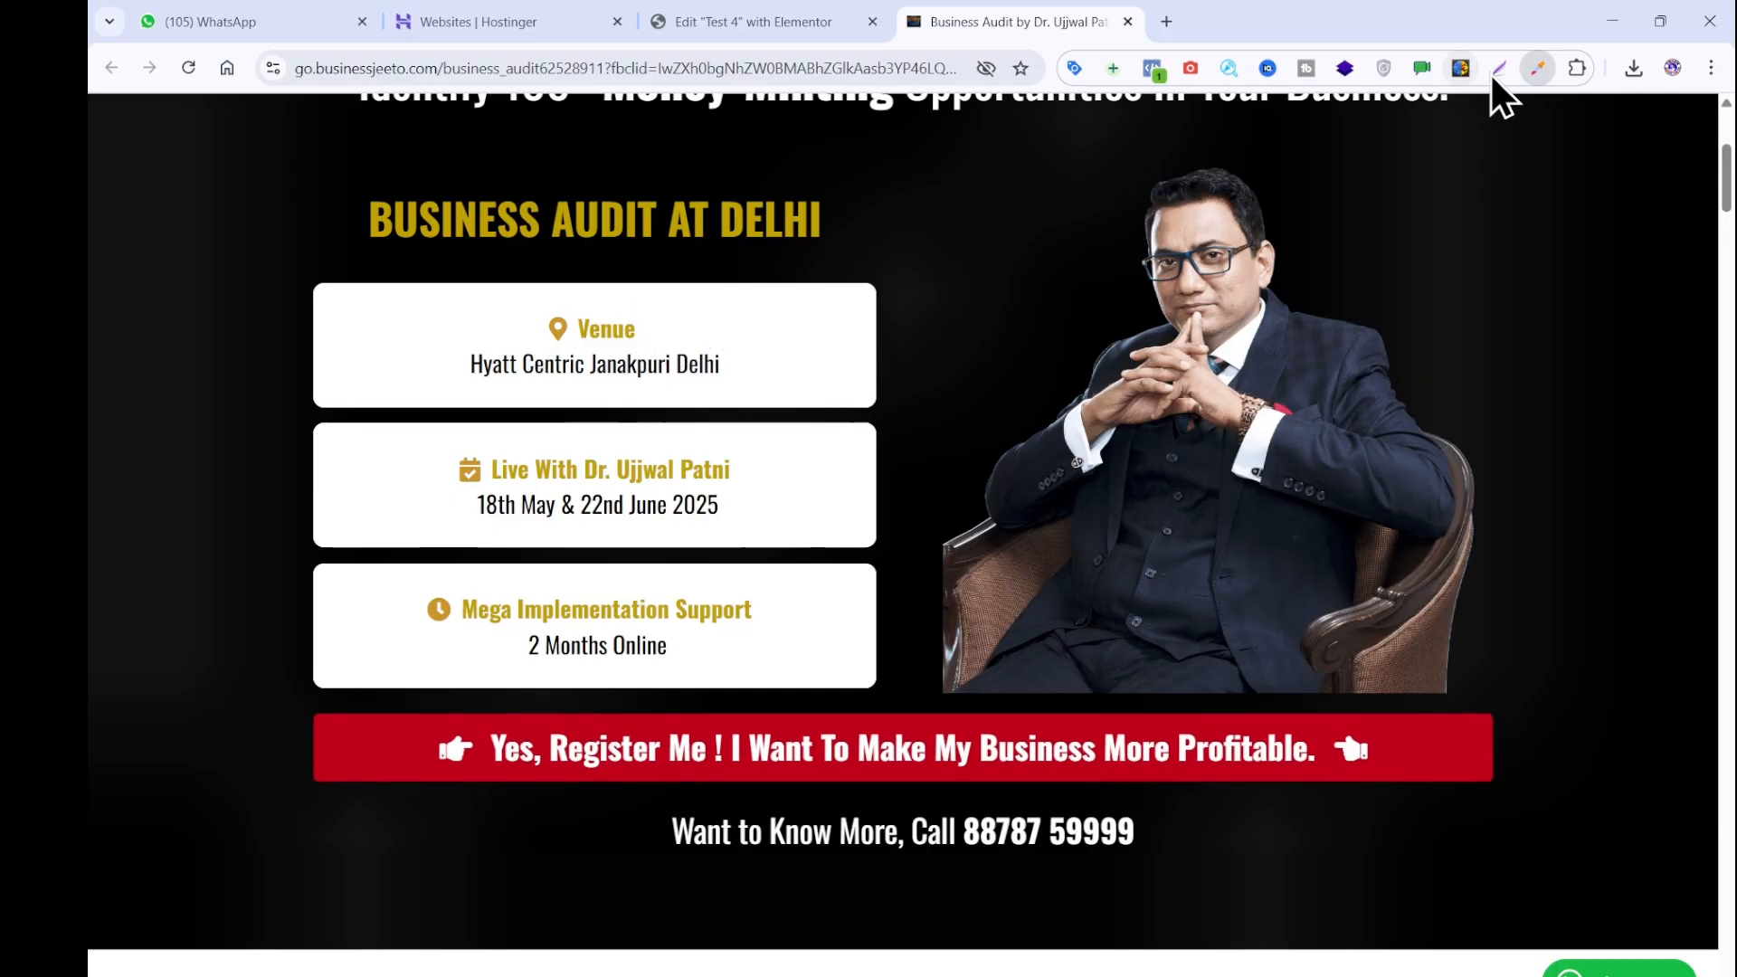
pyautogui.click(1545, 70)
pyautogui.moveTo(600, 217); pyautogui.dragTo(822, 218)
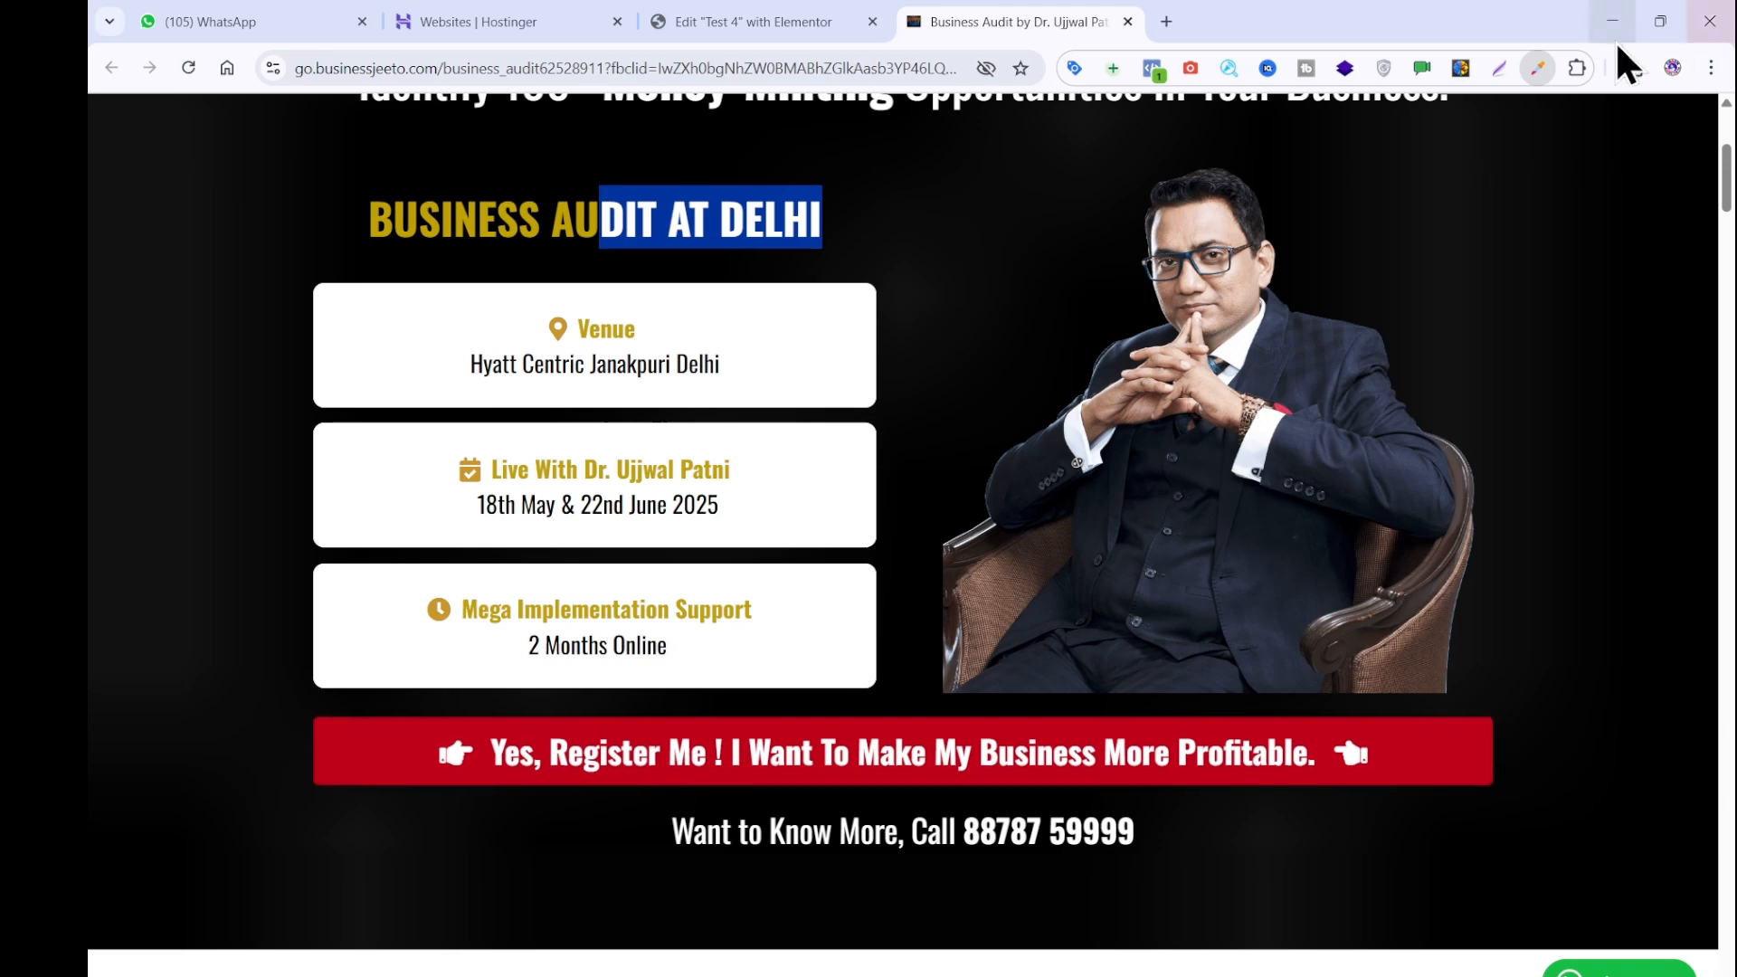
pyautogui.click(833, 20)
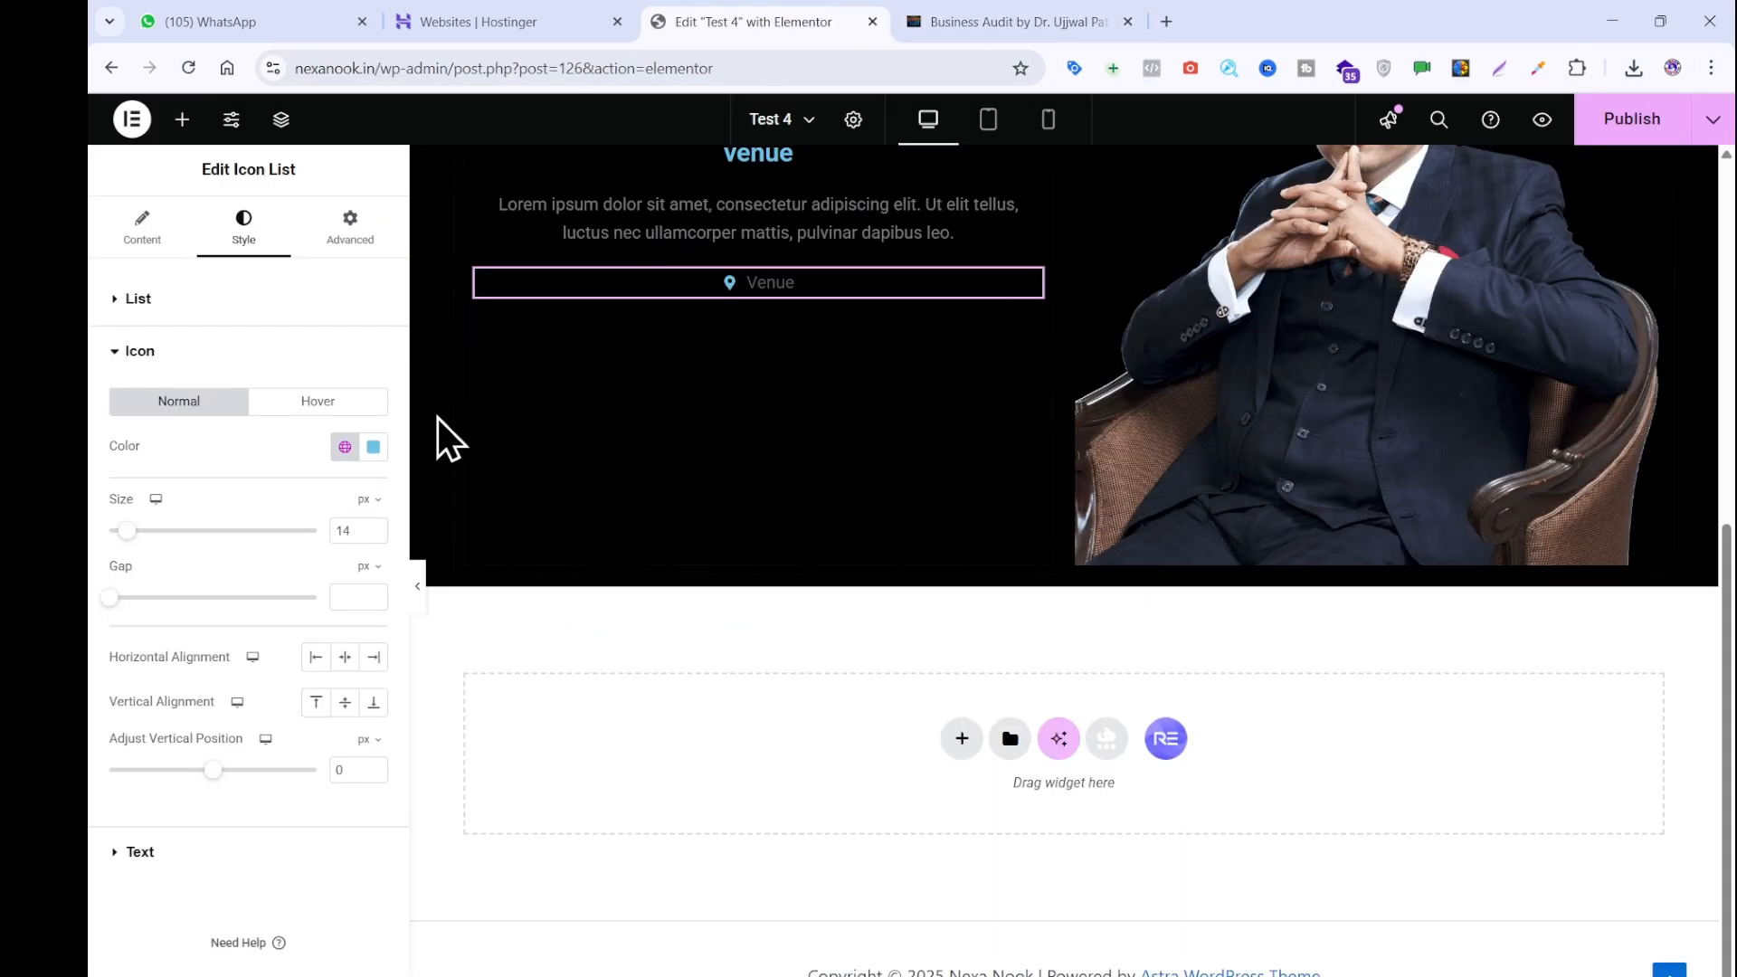
# Copy #BFA100 from the "BUSINESS AUDIT AT DELHI" heading's text color and apply it as the Icon List's icon color.
pyautogui.scroll(7, 763, 366)
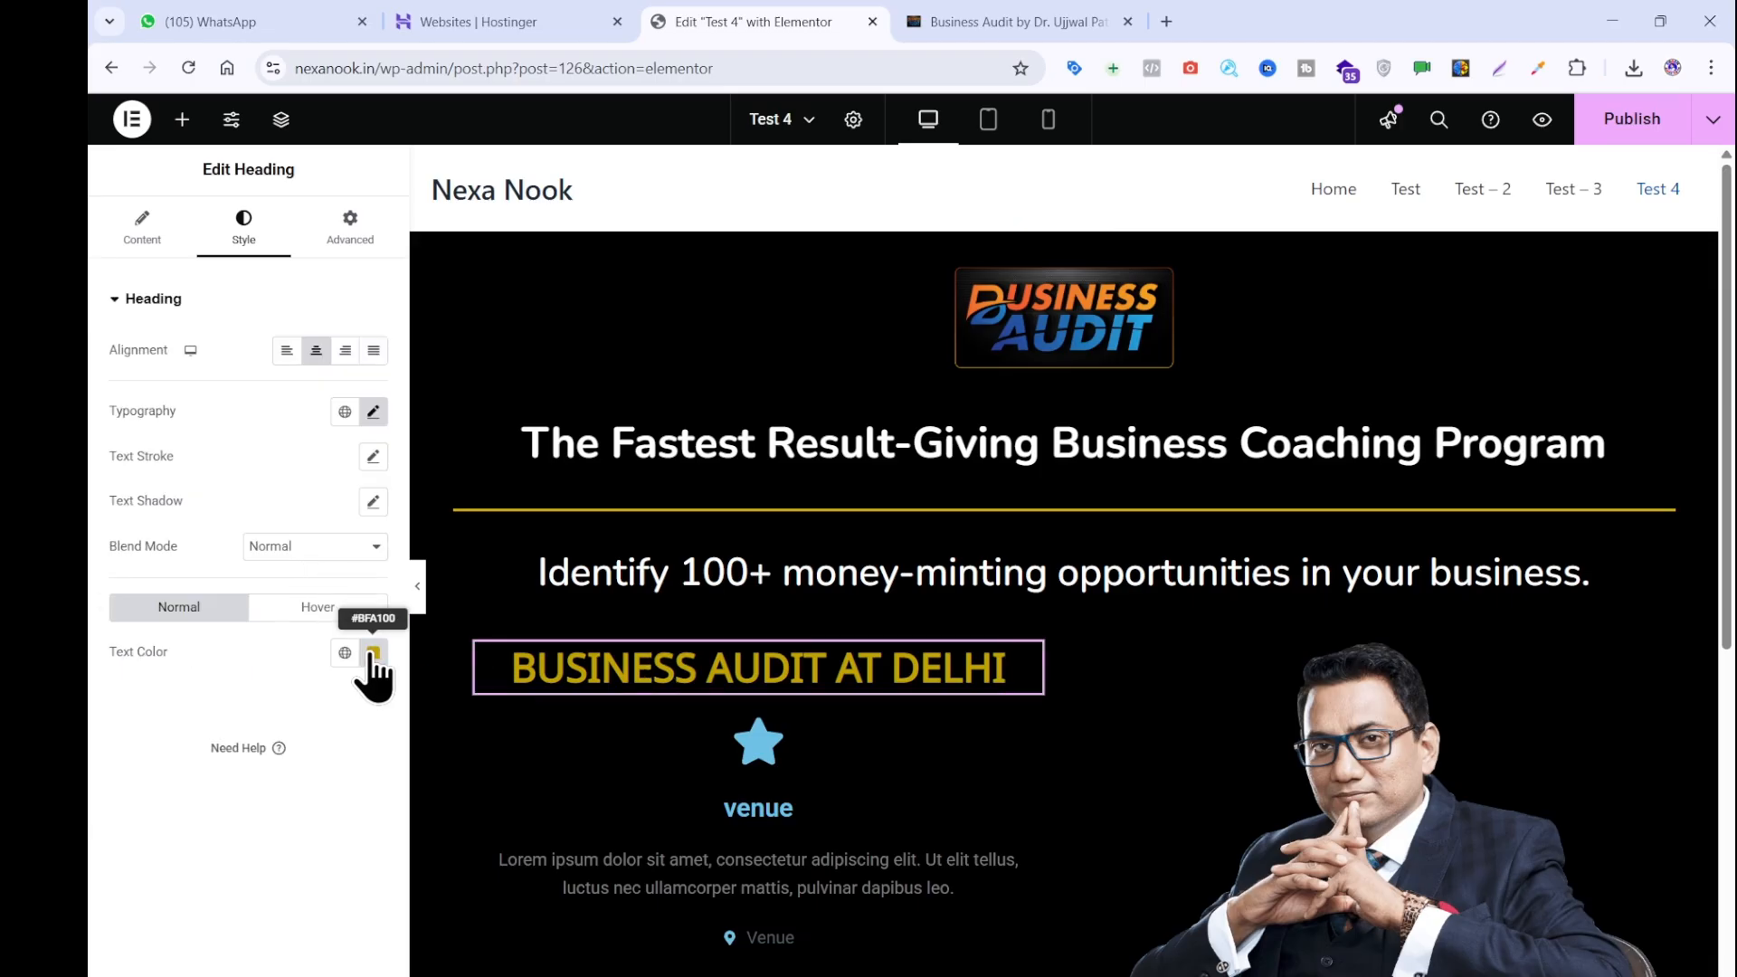
pyautogui.click(373, 652)
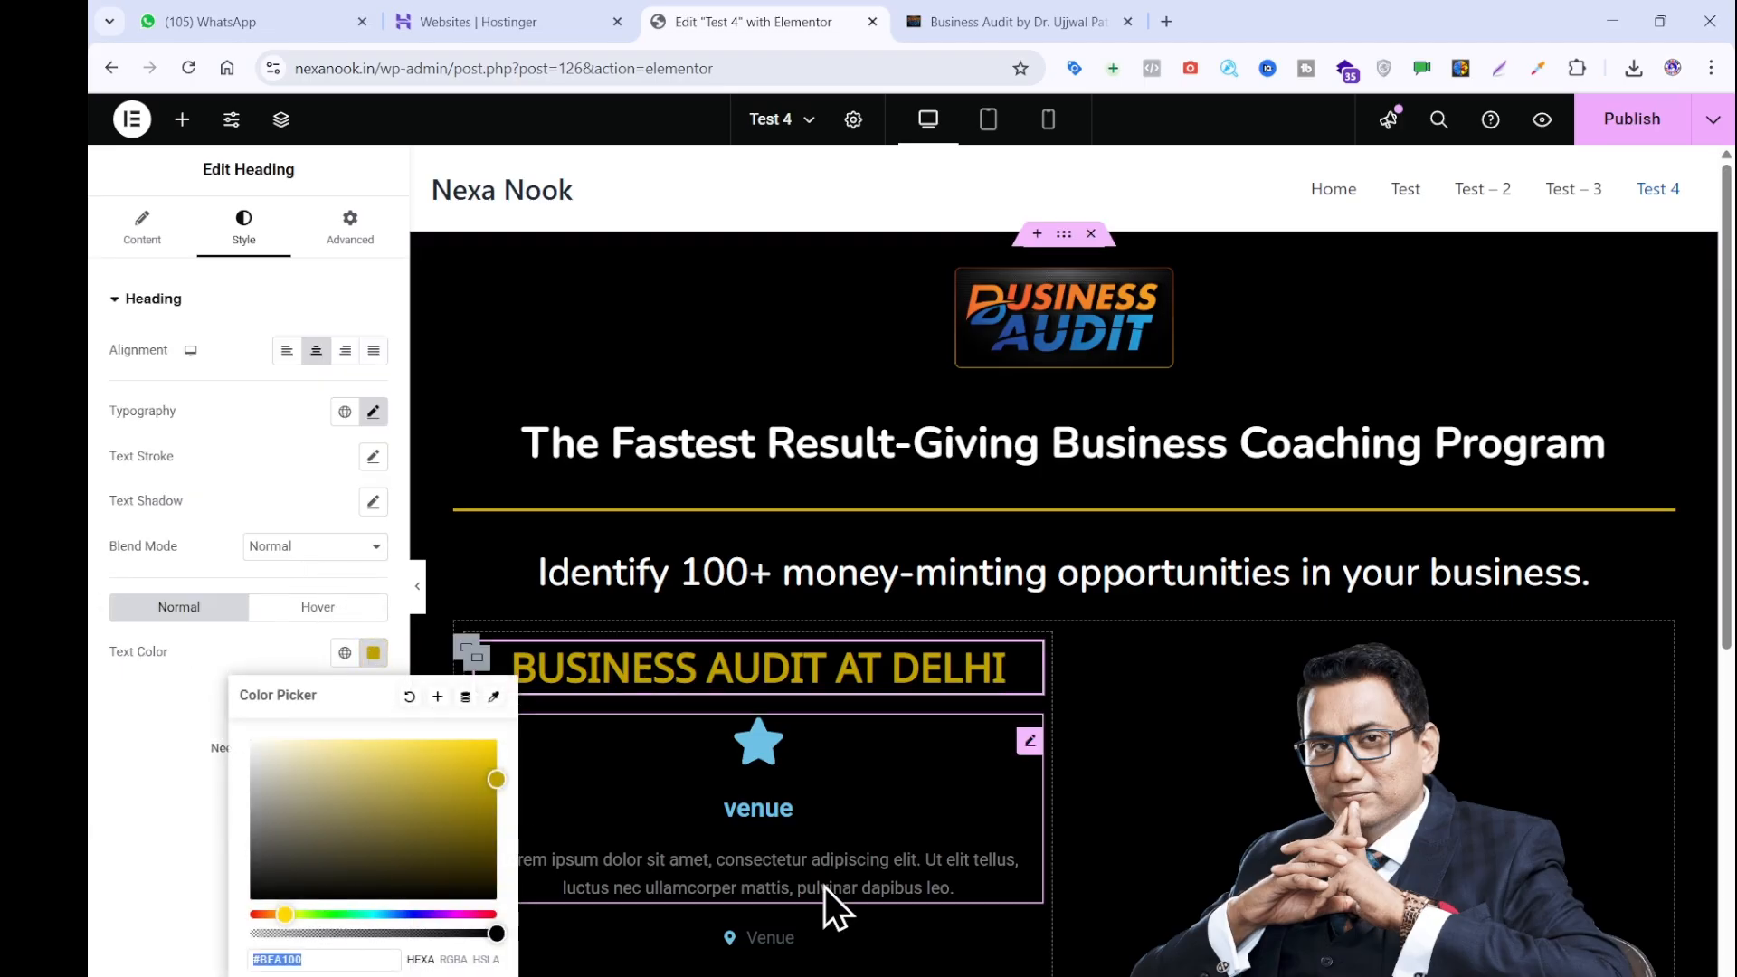
pyautogui.scroll(-5, 823, 887)
pyautogui.click(763, 510)
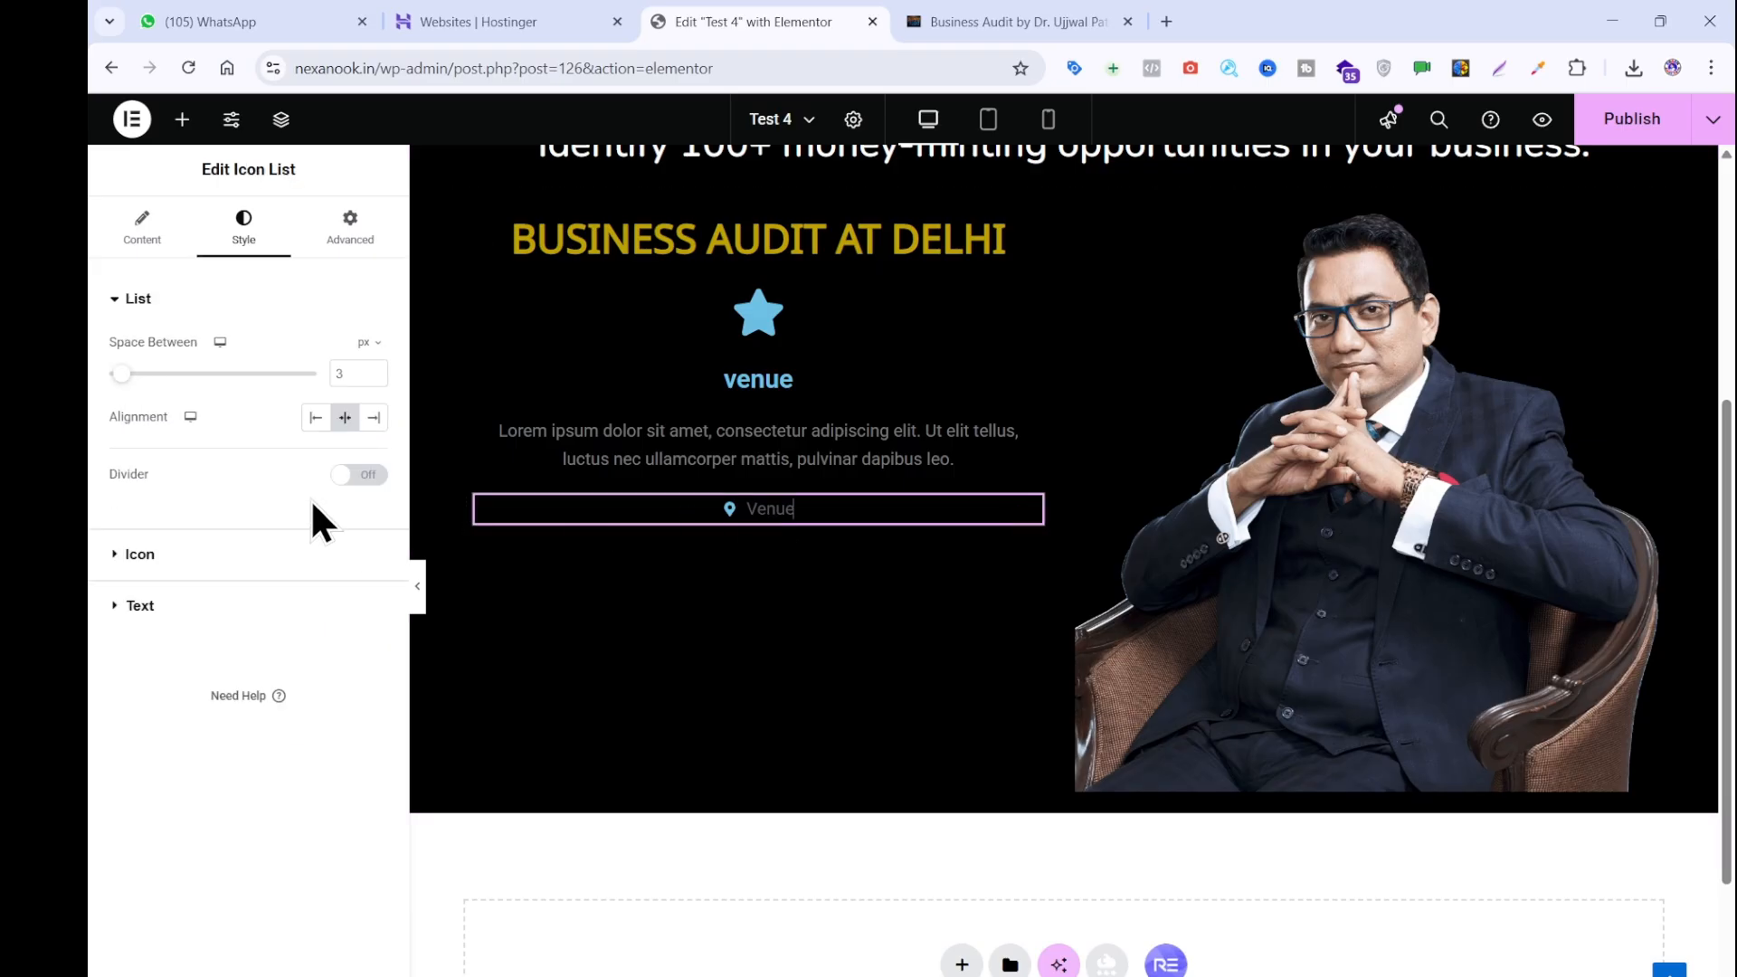
pyautogui.click(195, 554)
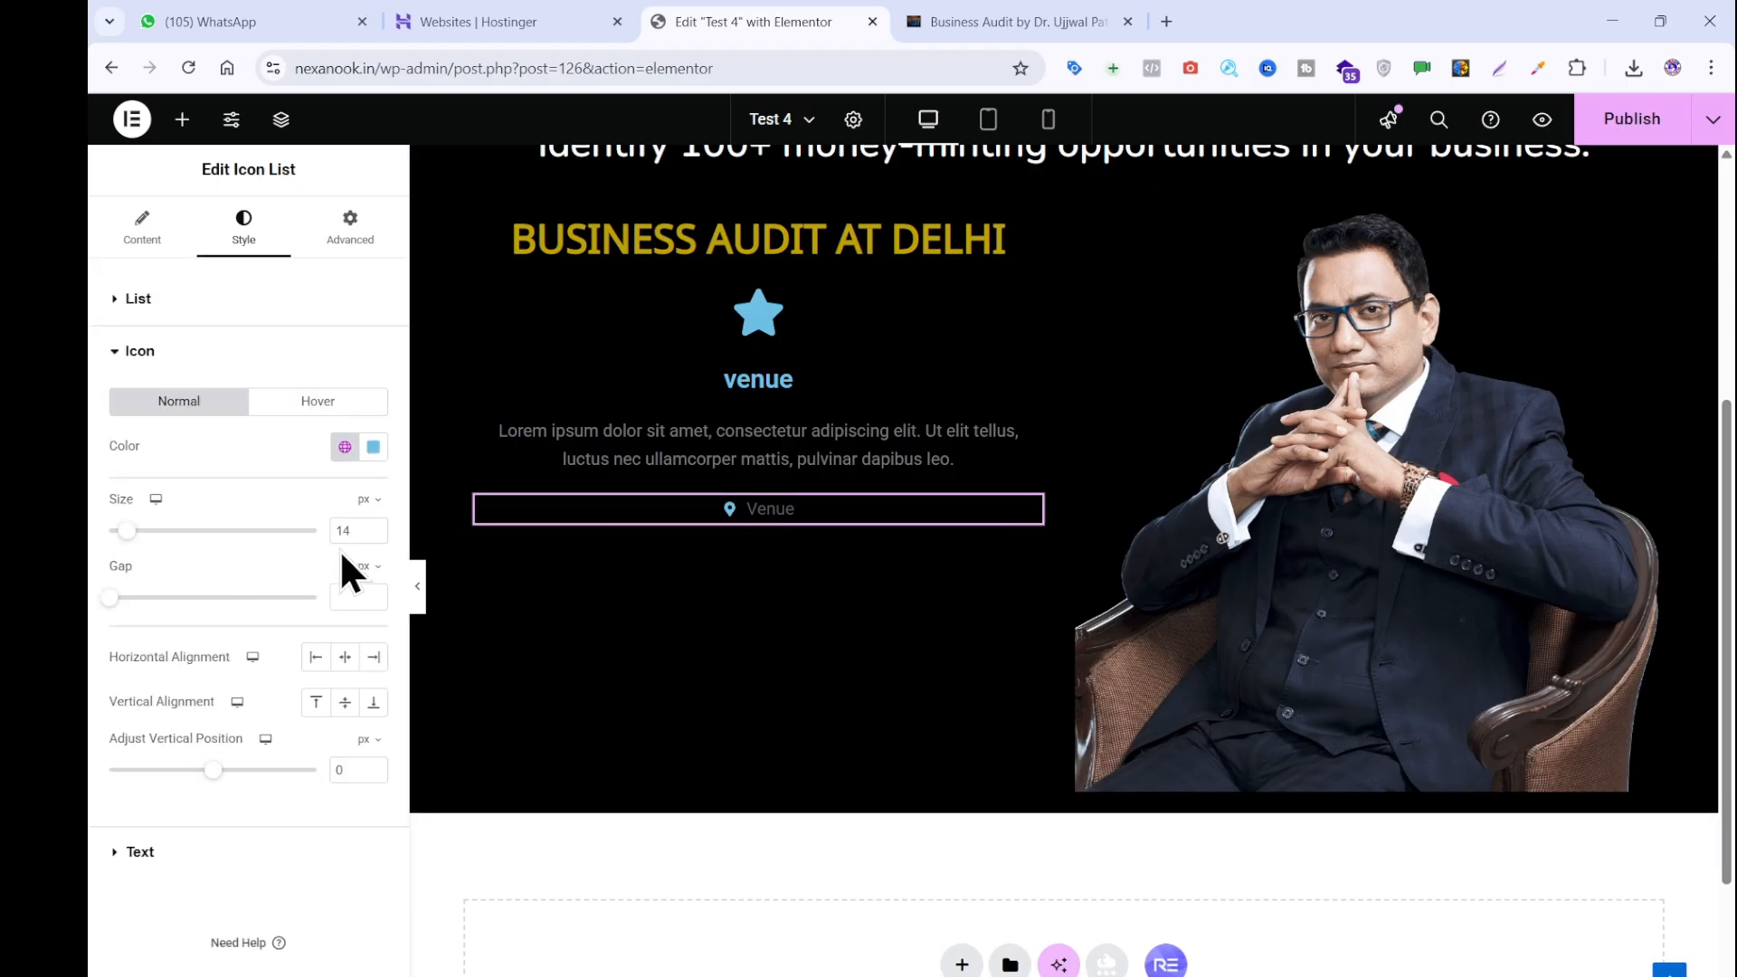
pyautogui.click(384, 449)
pyautogui.click(341, 752)
pyautogui.write('#BFA100')
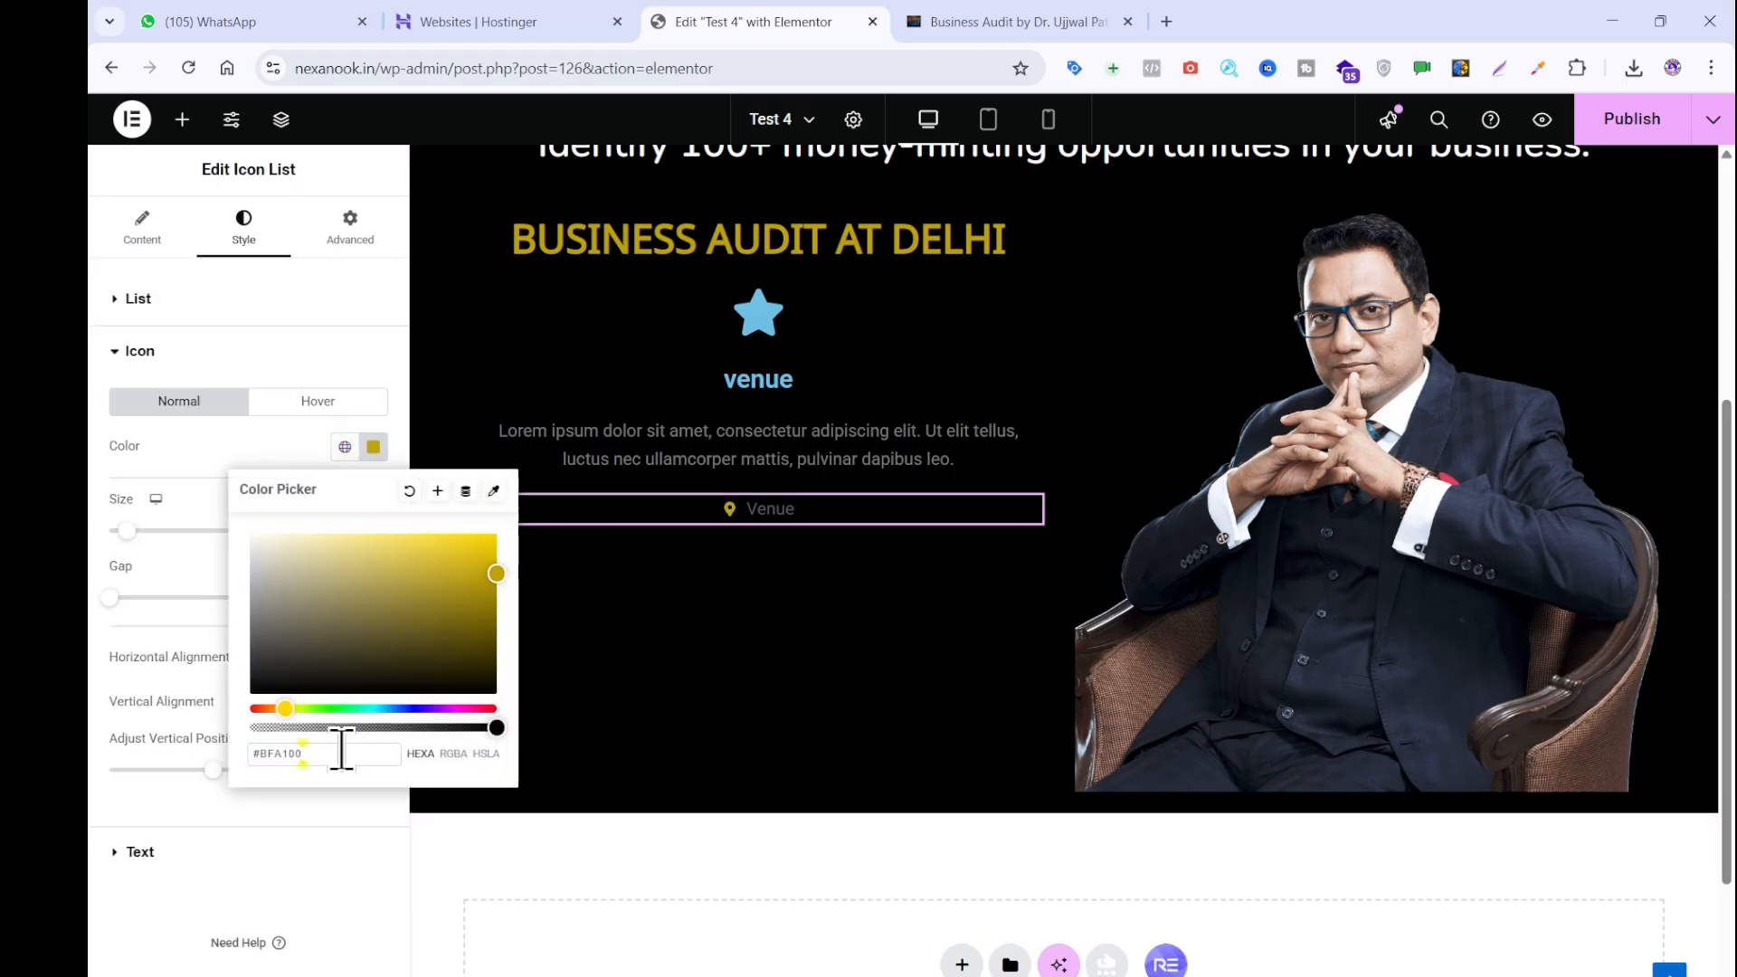
# Check the Venue card on the Business Audit page, and set the Icon List's text color to #BFA100 in Elementor.
pyautogui.click(995, 21)
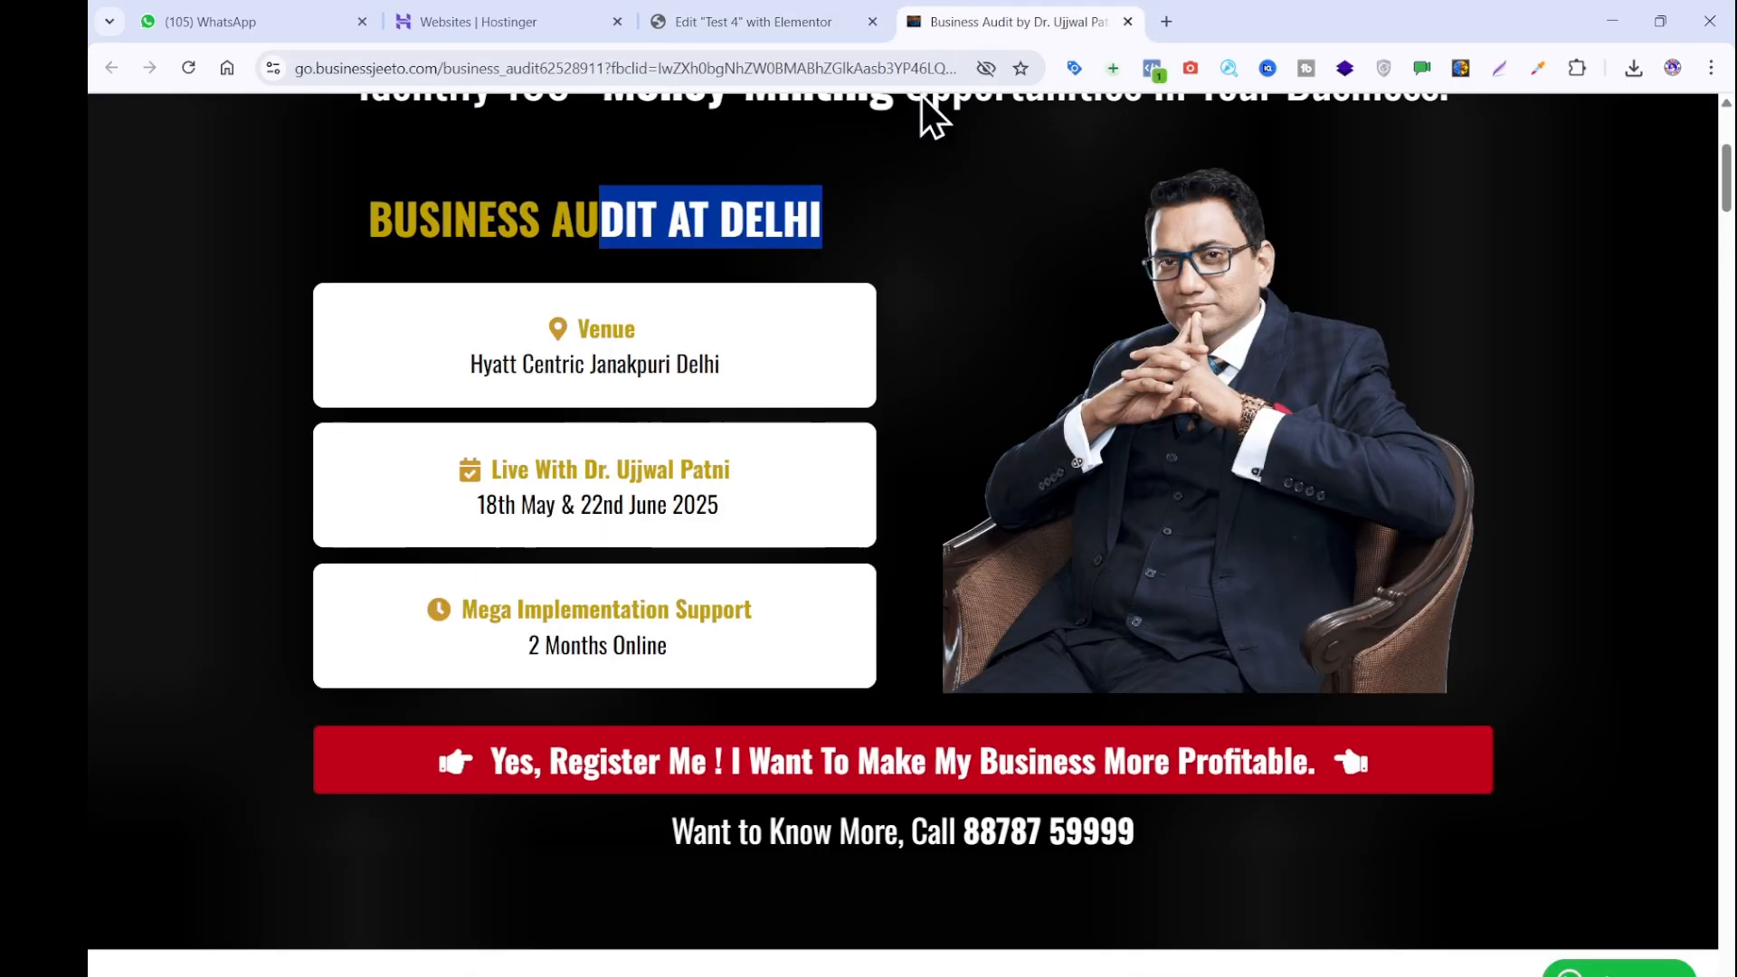
pyautogui.click(741, 11)
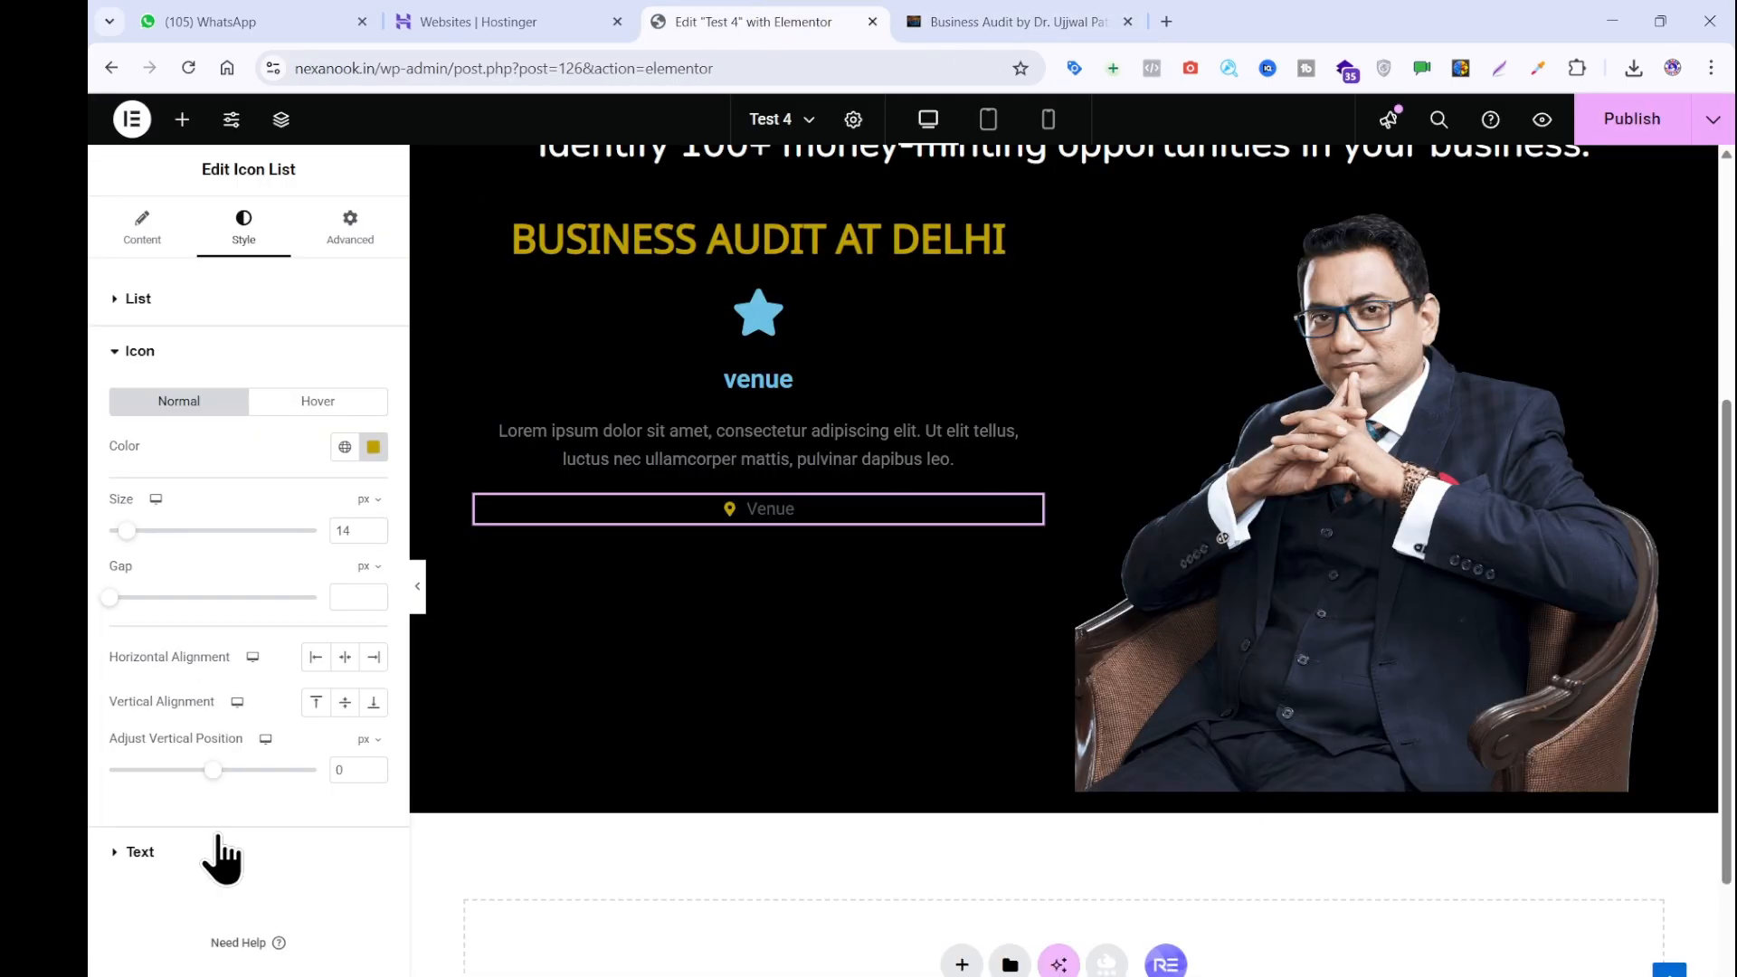
pyautogui.click(284, 837)
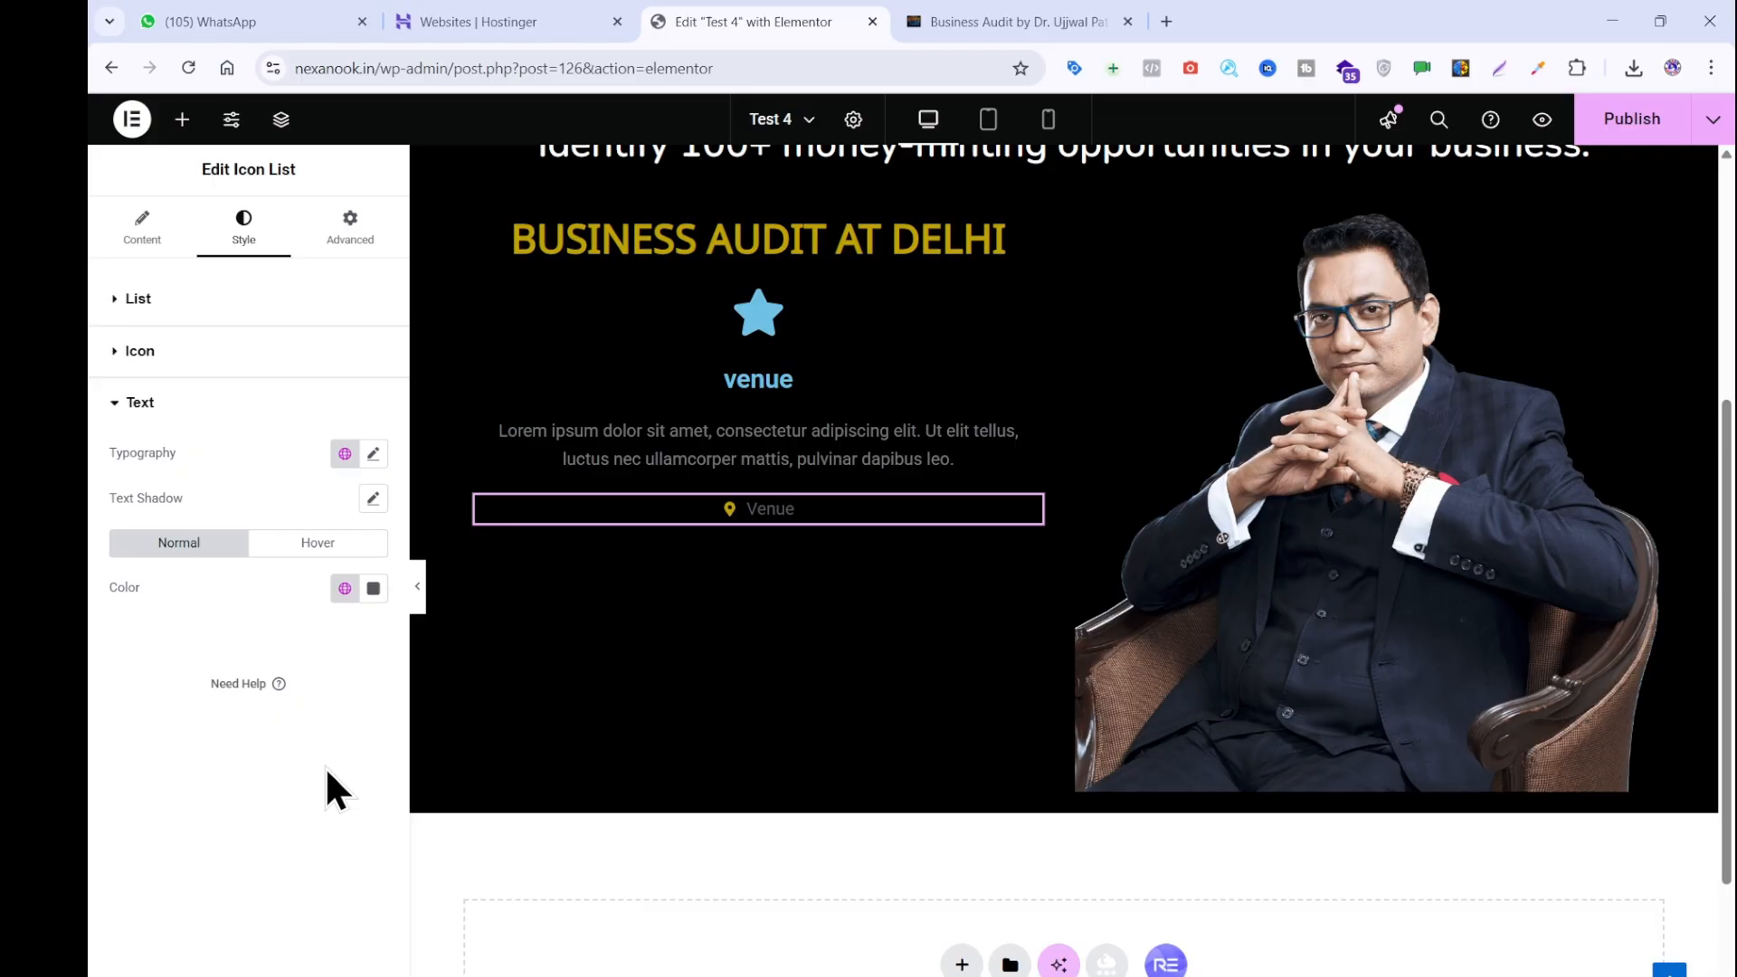
pyautogui.click(373, 588)
pyautogui.write('#EEA100')
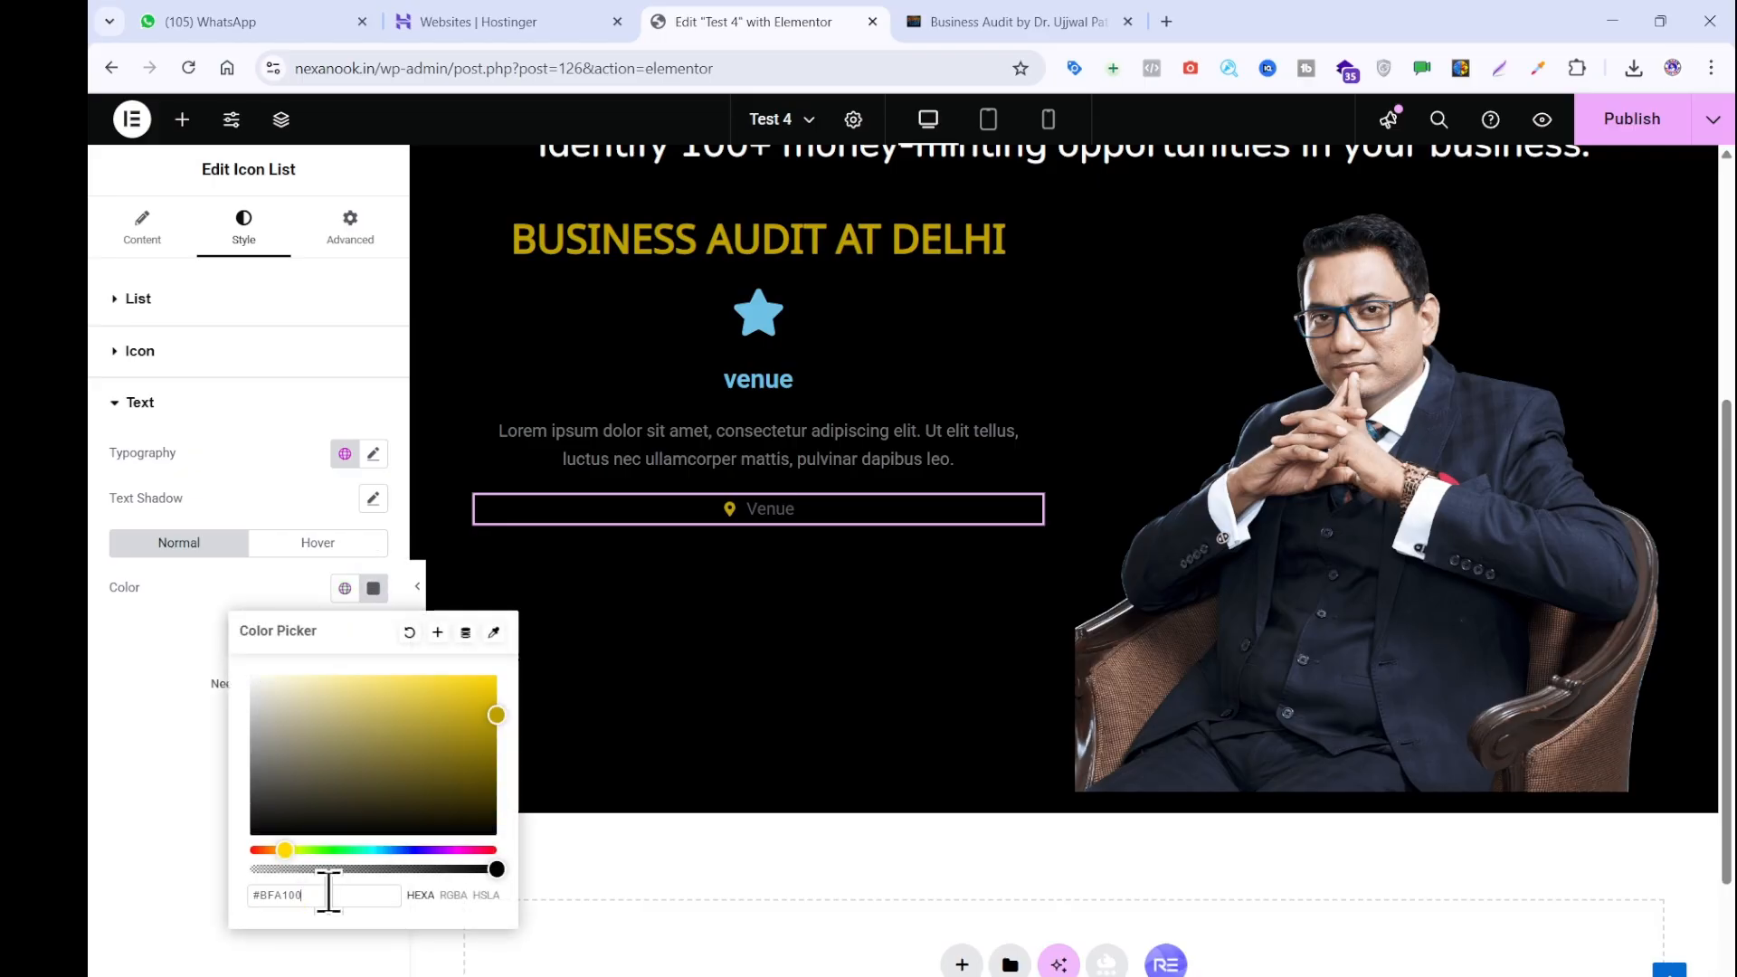
# Delete the Icon Box with the blue star above the Venue Icon List.
pyautogui.click(1028, 316)
pyautogui.rightClick(1028, 316)
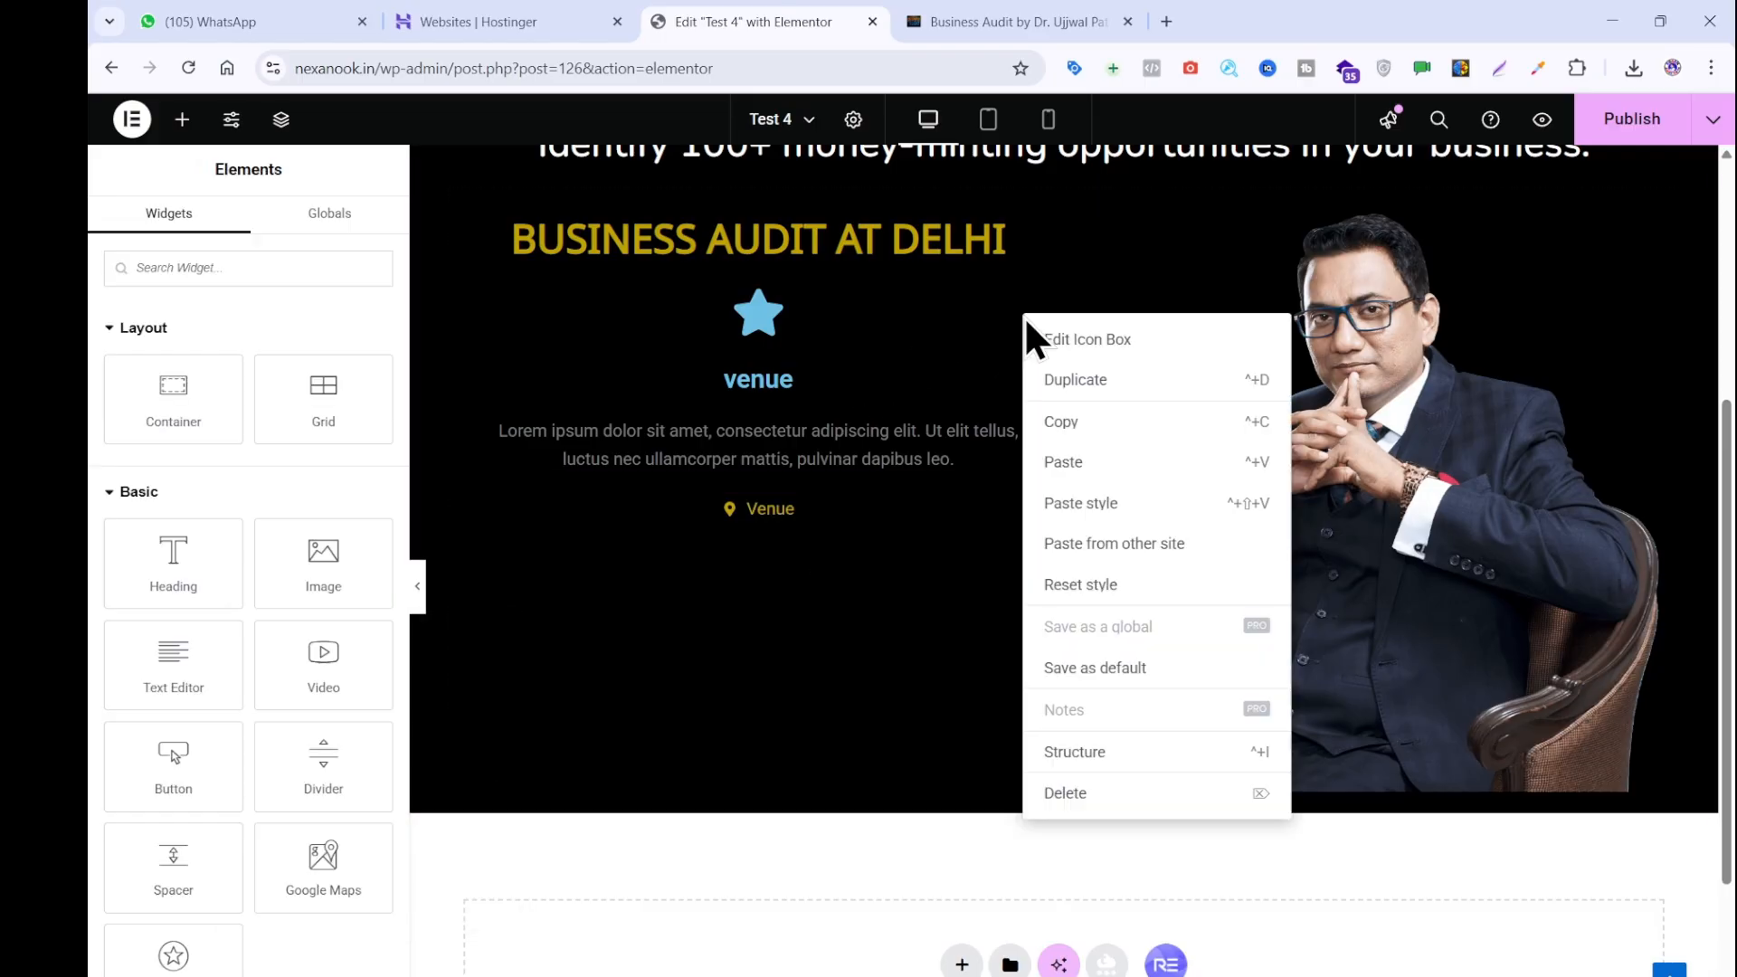
pyautogui.click(1105, 796)
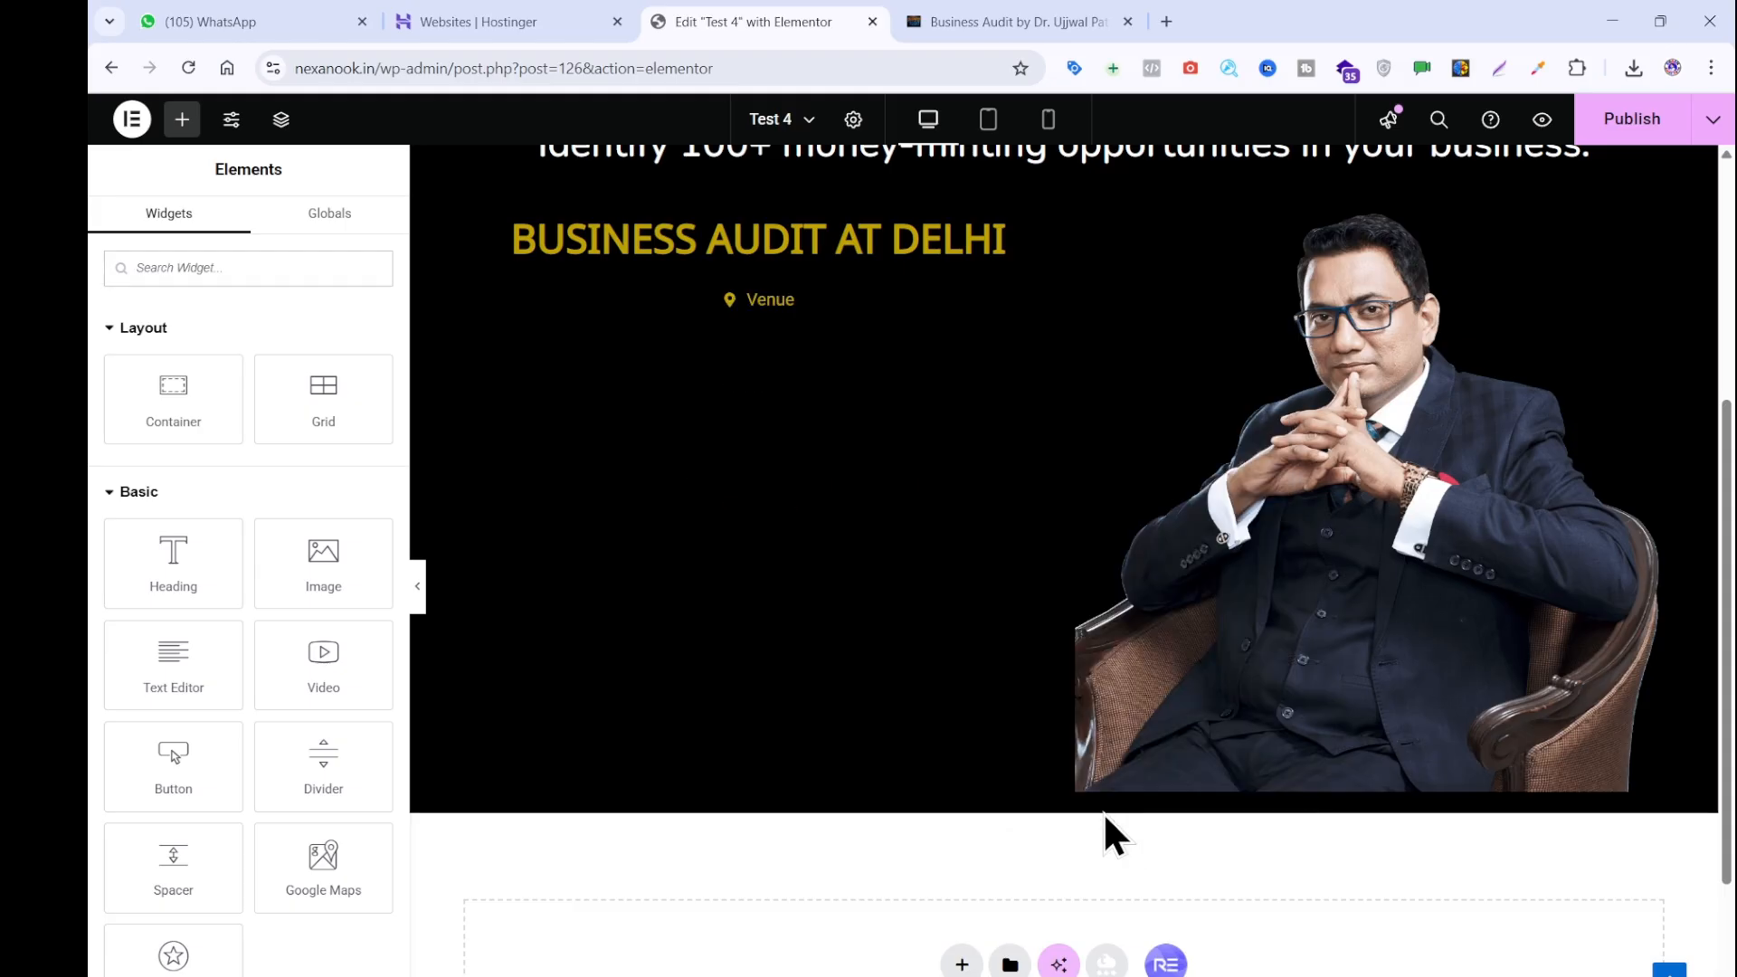
# Increase the icon size of the Venue Icon List's location pin.
pyautogui.click(763, 307)
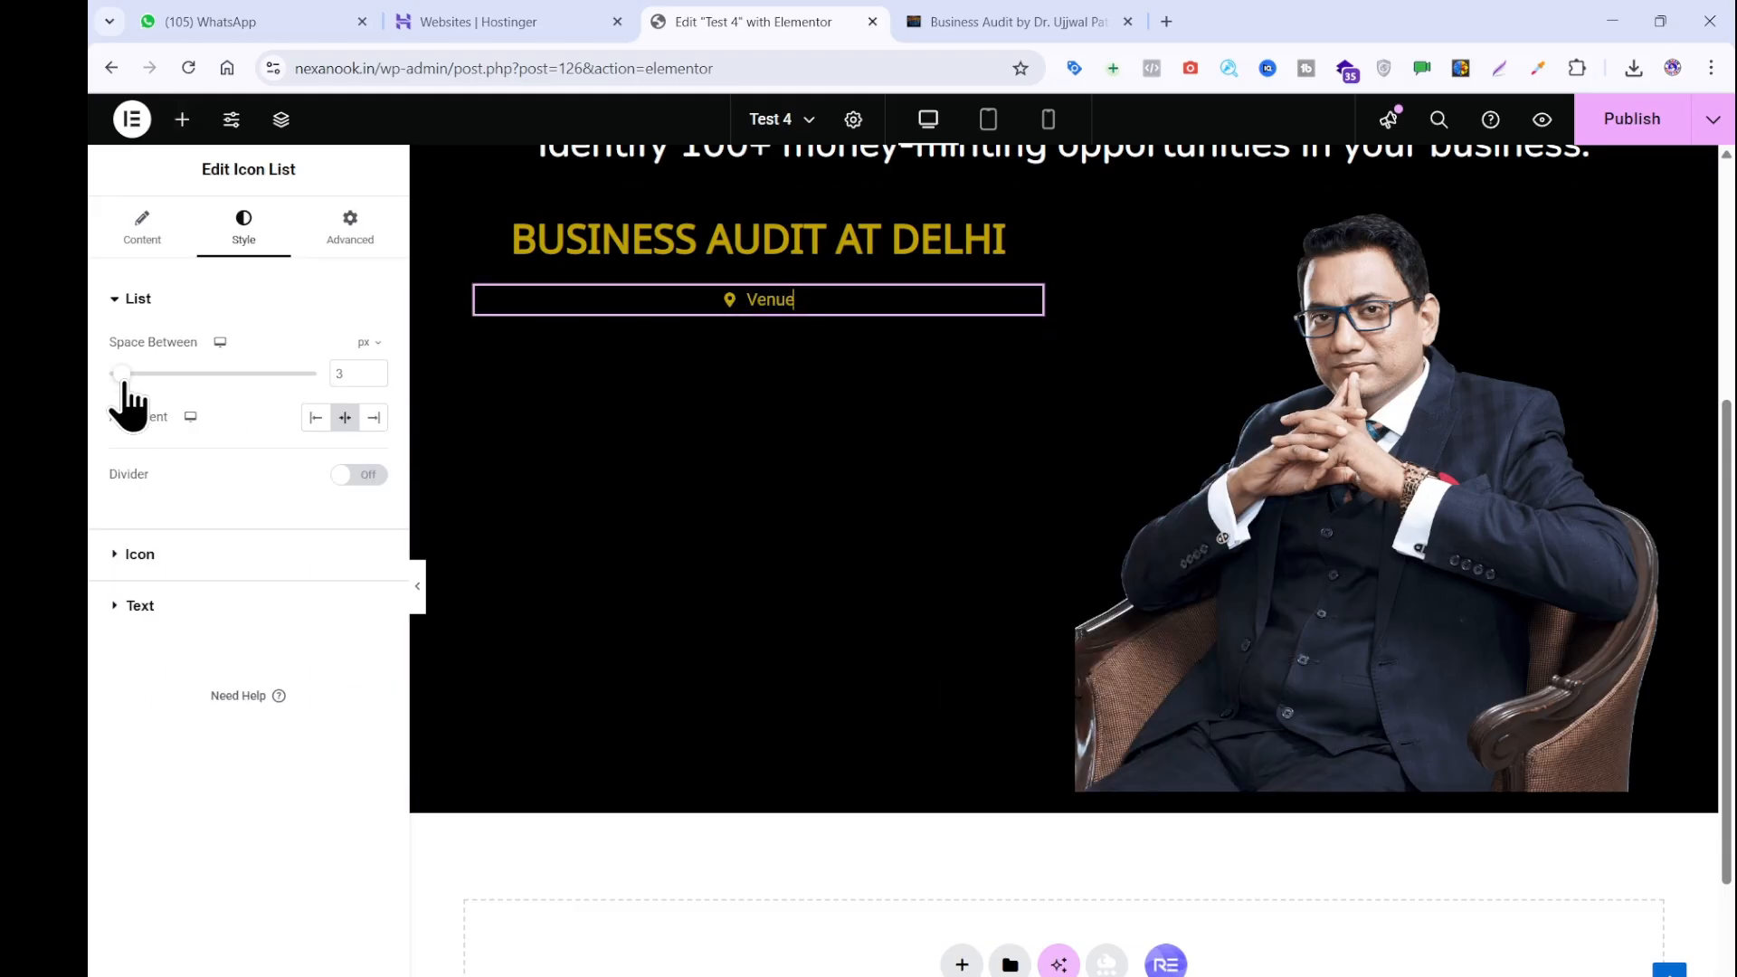
pyautogui.click(140, 554)
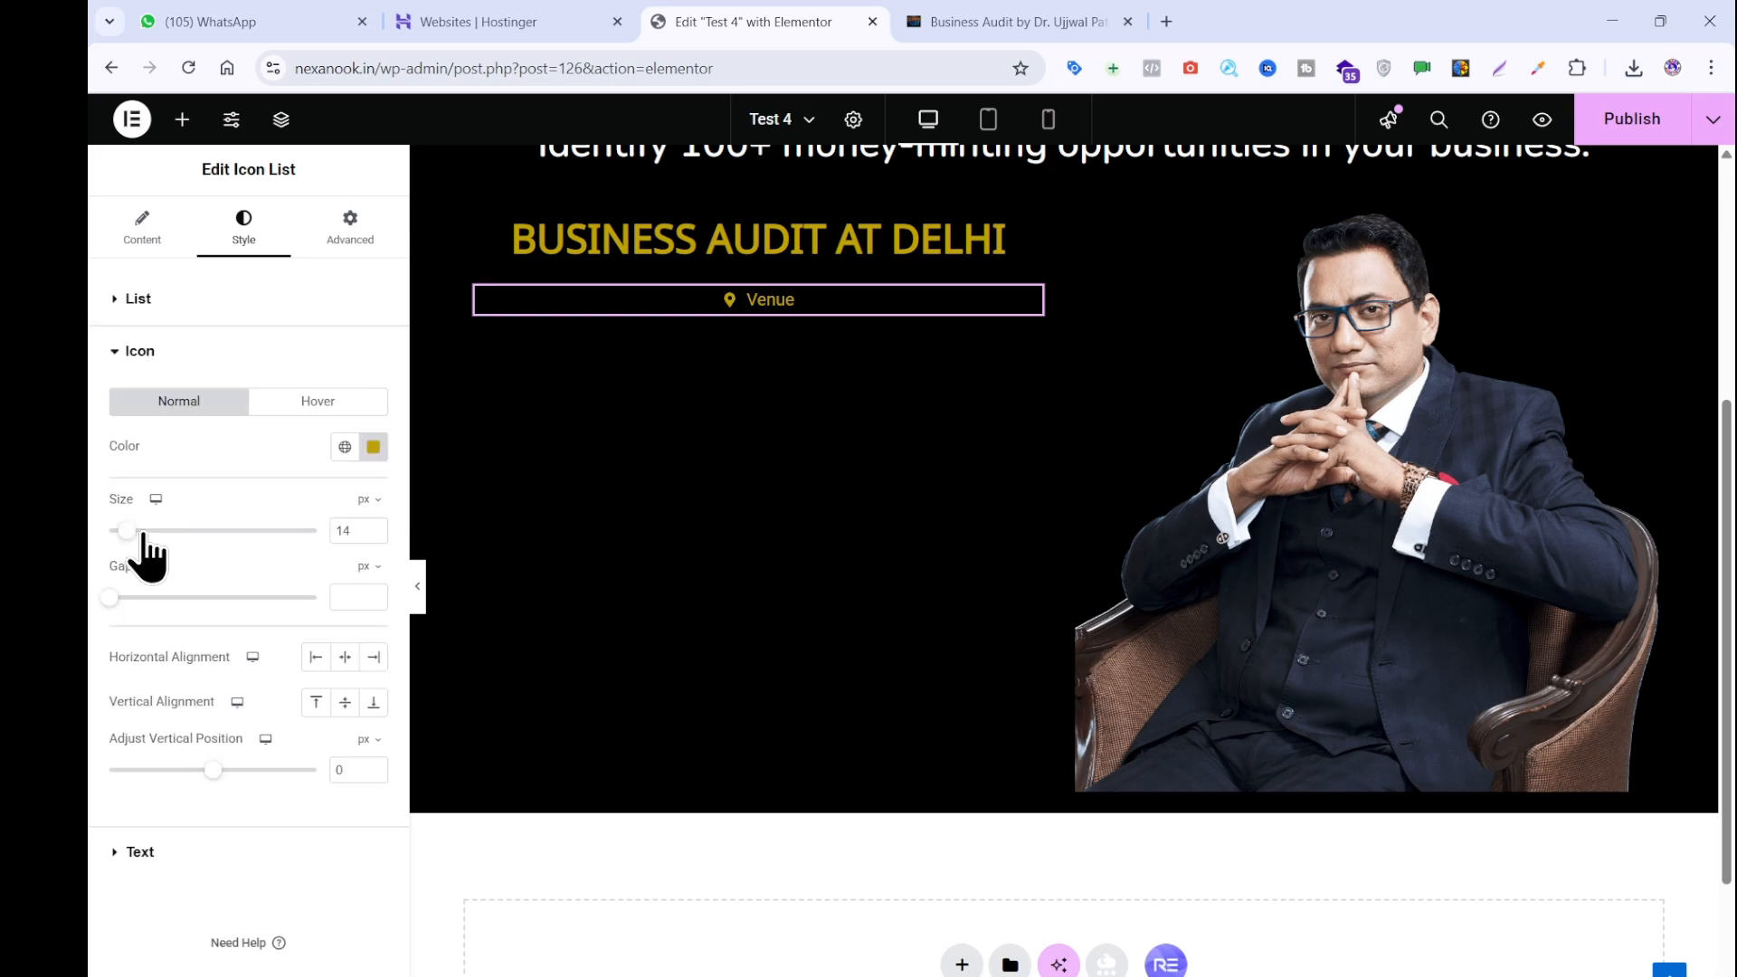
pyautogui.moveTo(125, 531); pyautogui.dragTo(143, 532)
# Set the Venue Icon List's text typography to Nunito, 30 px, weight 600 (Semi Bold).
pyautogui.click(164, 850)
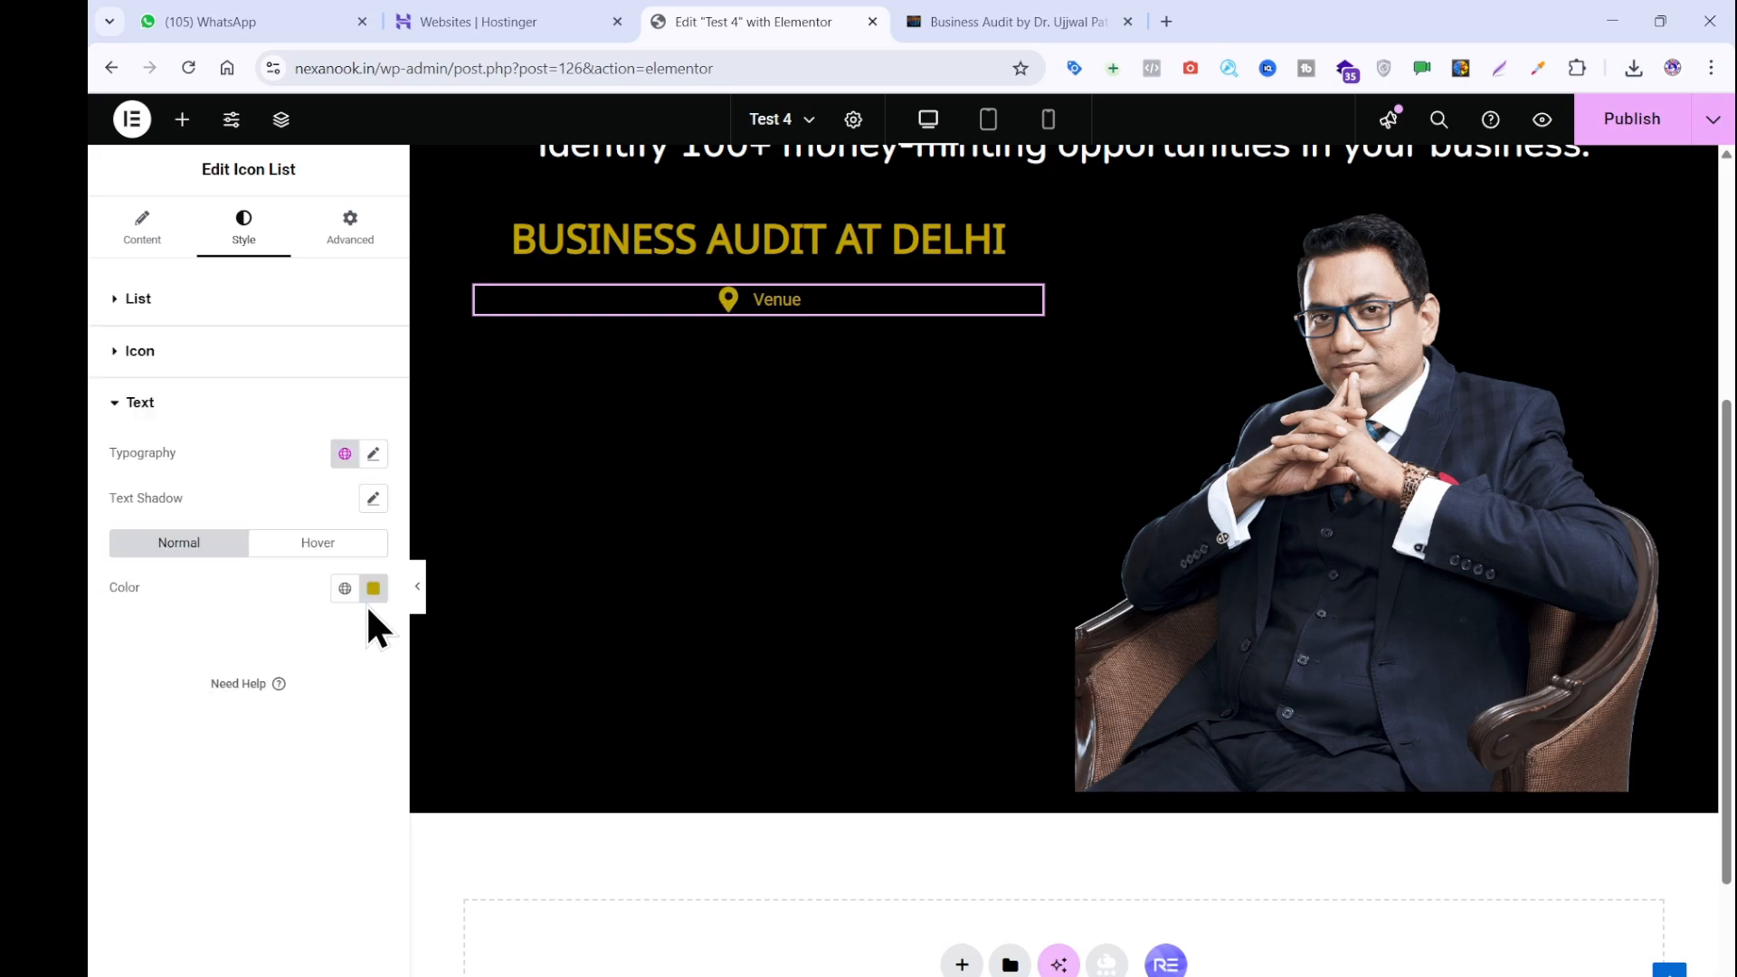
pyautogui.click(373, 455)
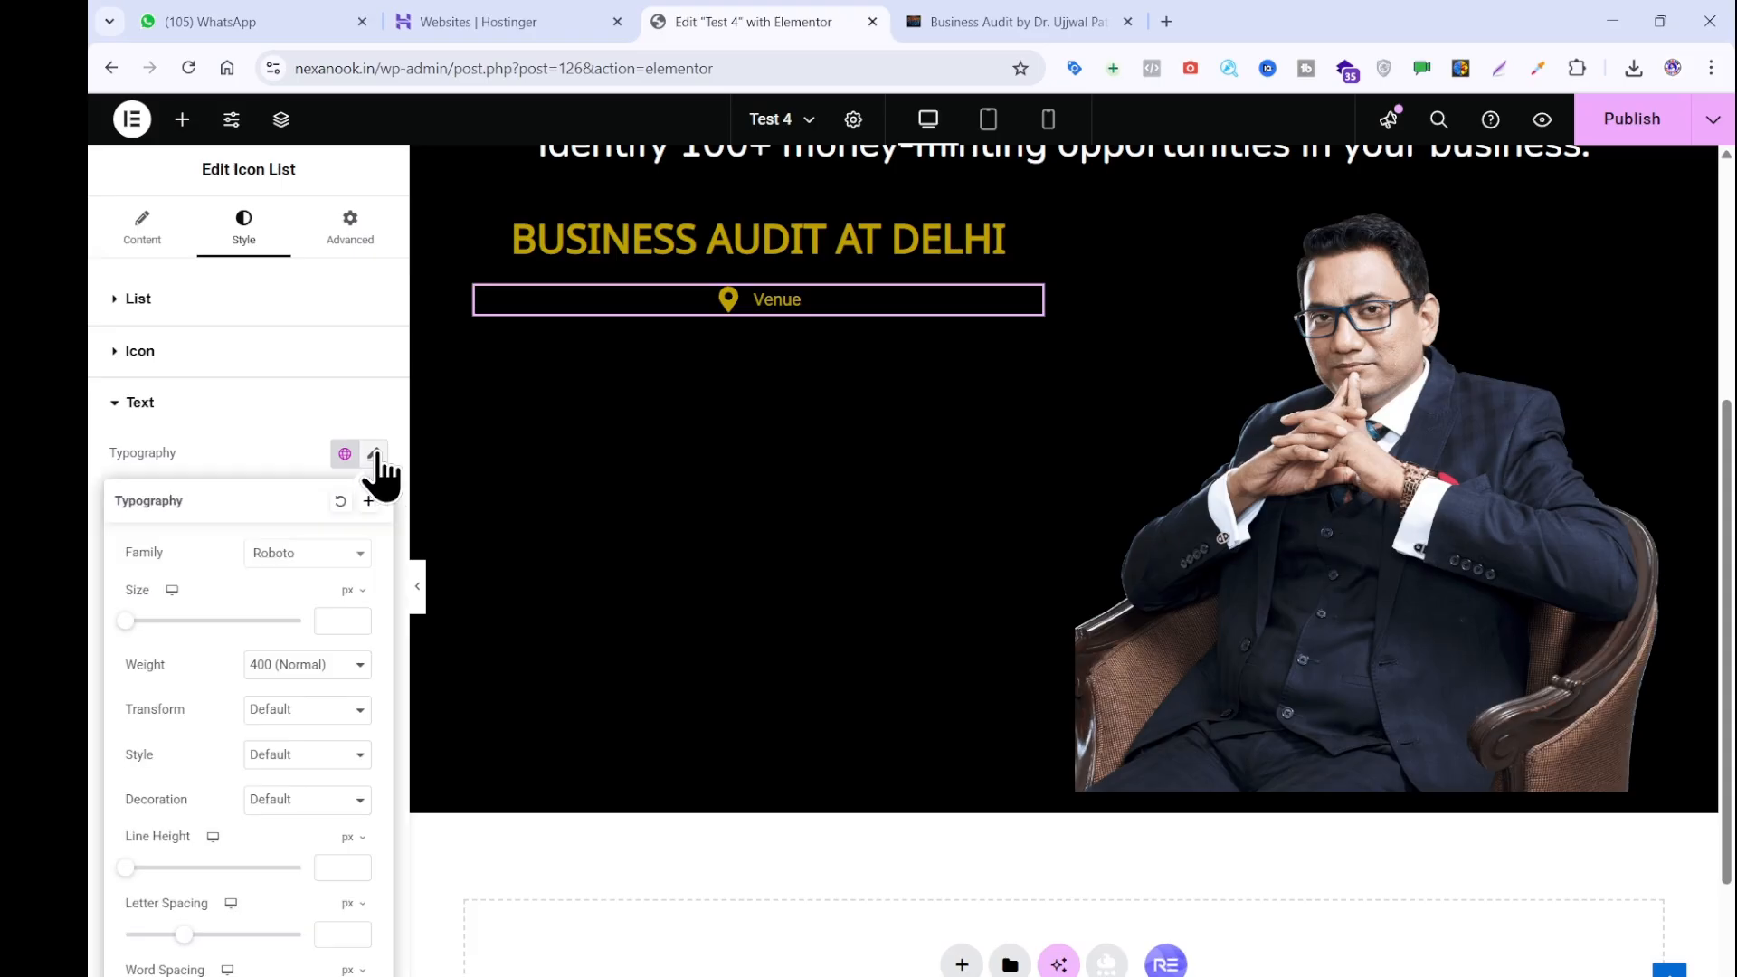
pyautogui.click(302, 554)
pyautogui.write('nun')
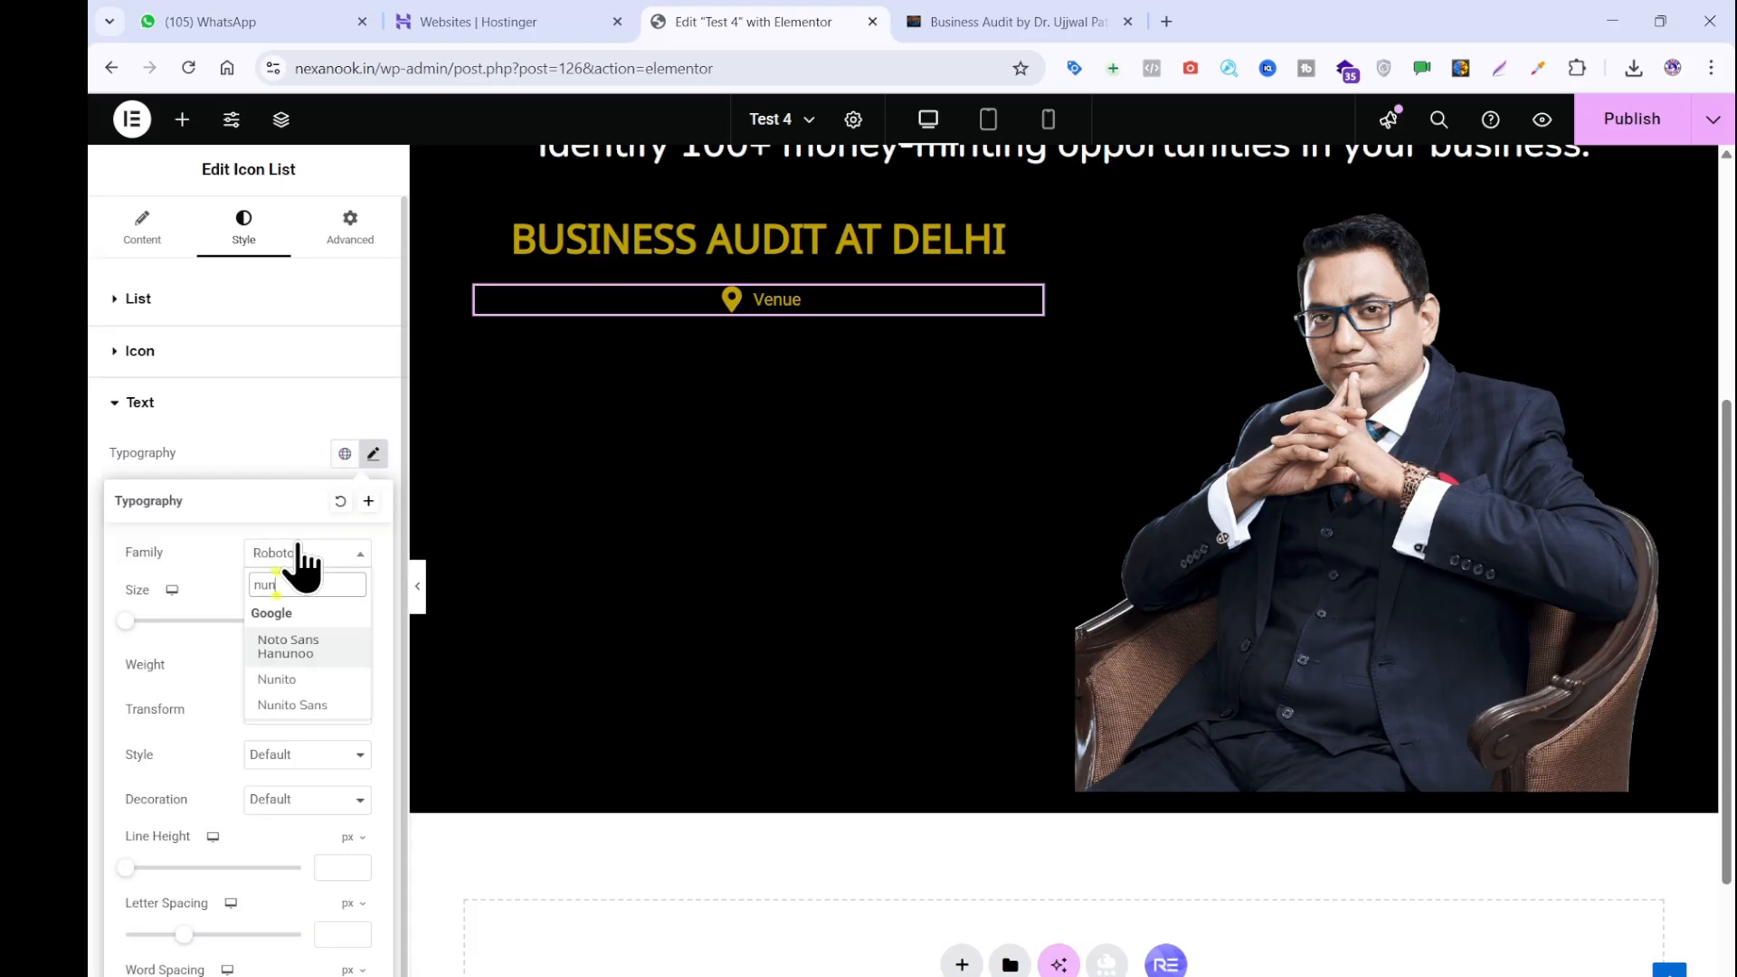
pyautogui.click(265, 680)
pyautogui.moveTo(130, 626); pyautogui.dragTo(159, 632)
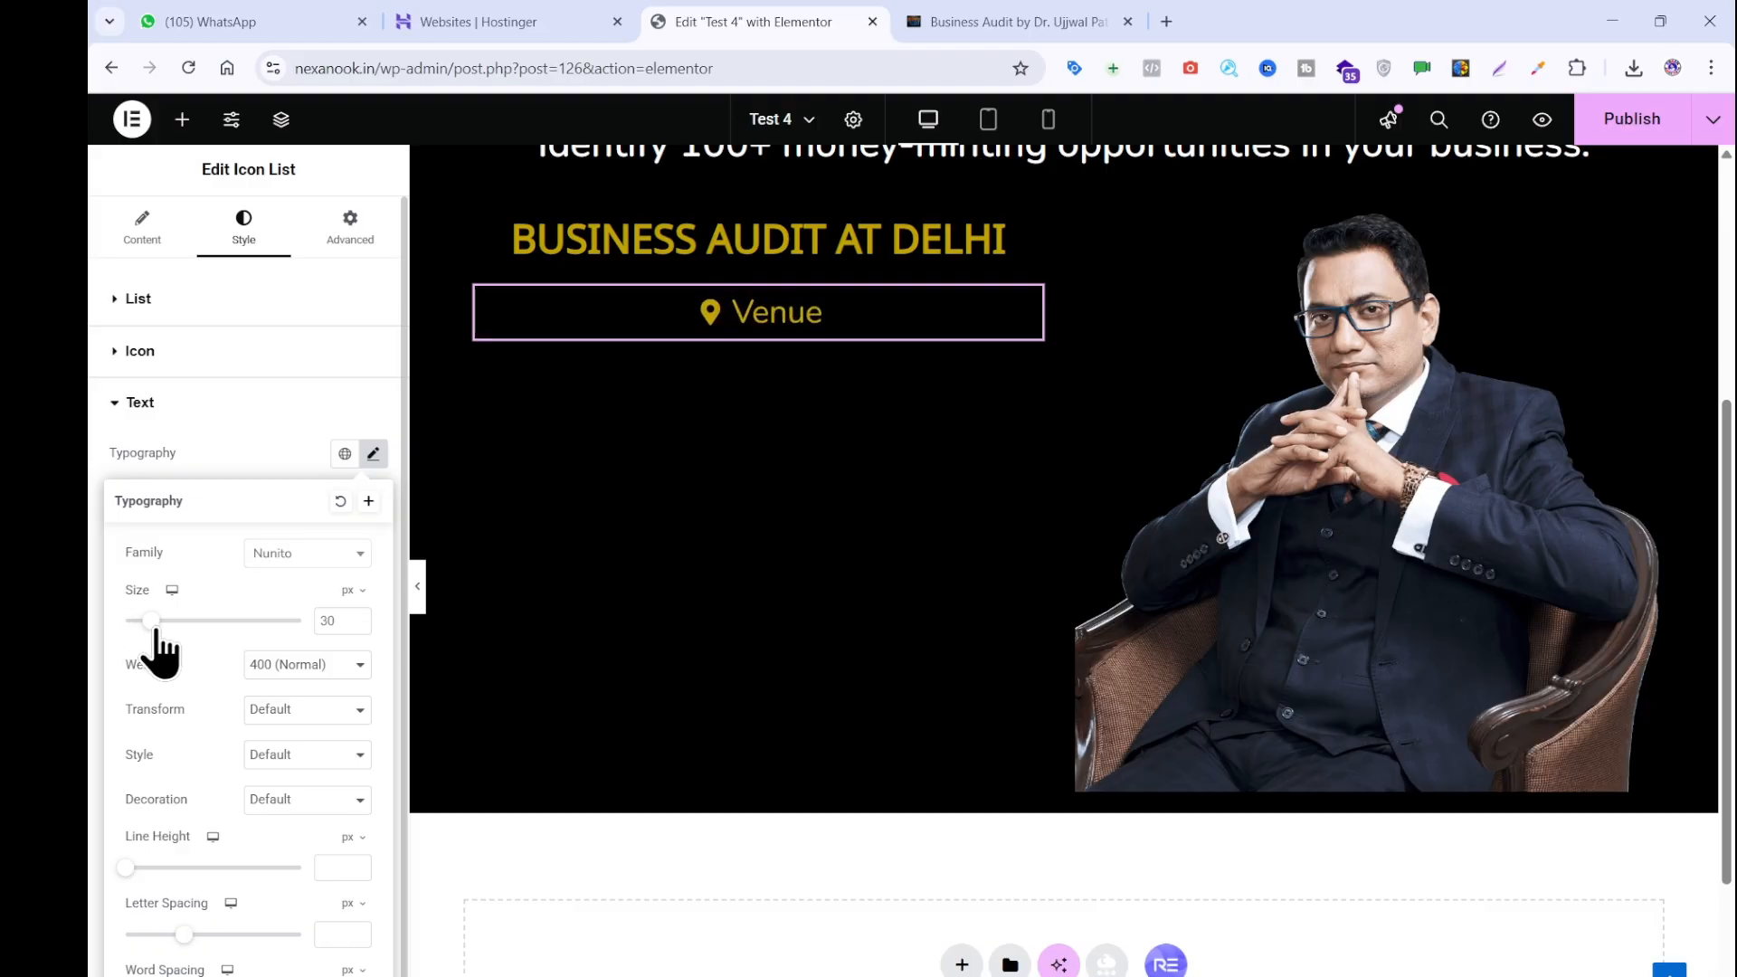
pyautogui.click(288, 668)
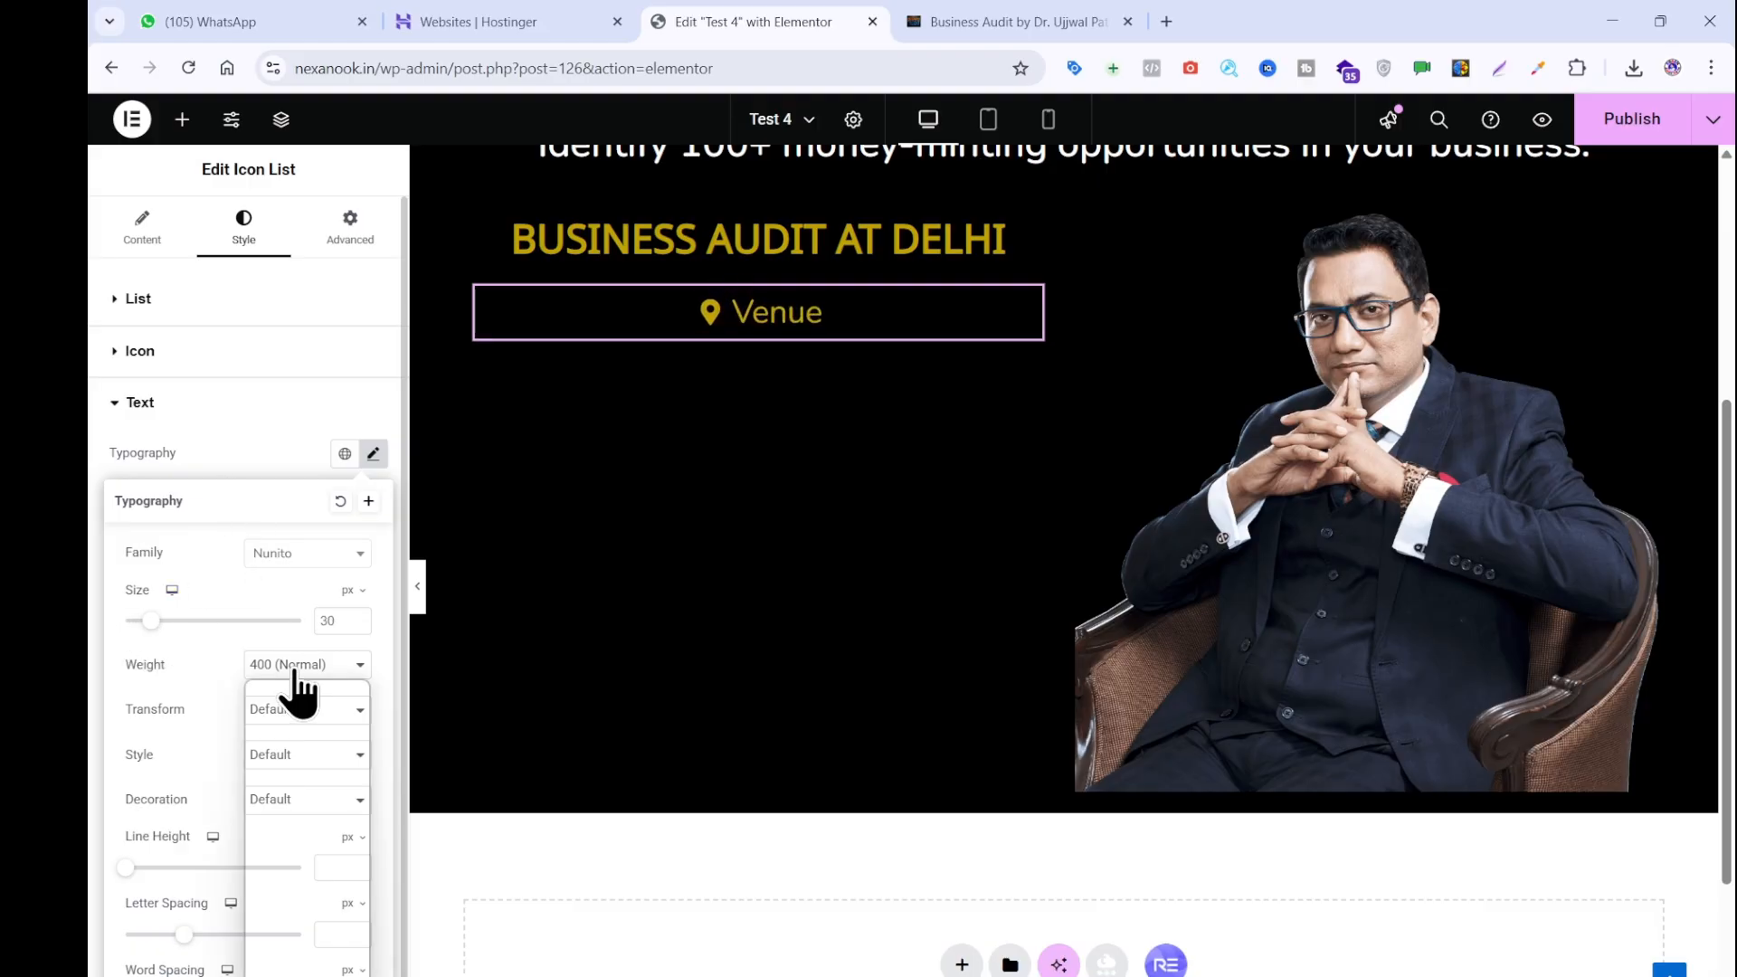
pyautogui.click(312, 820)
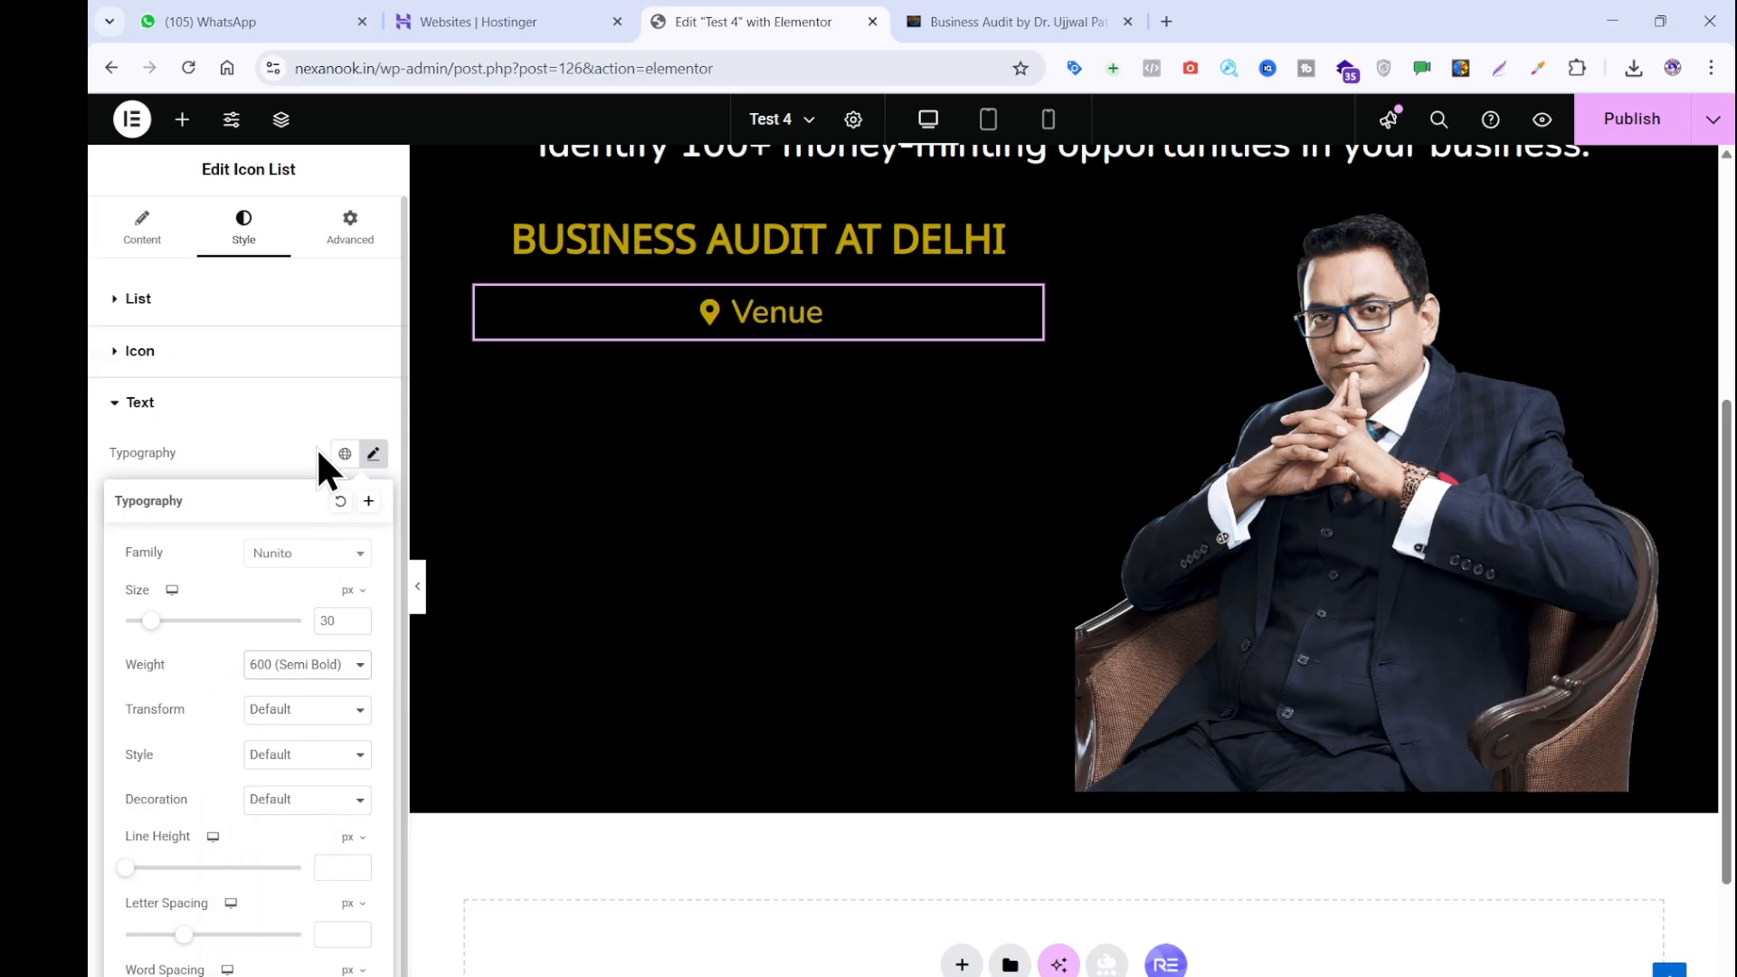
pyautogui.click(281, 453)
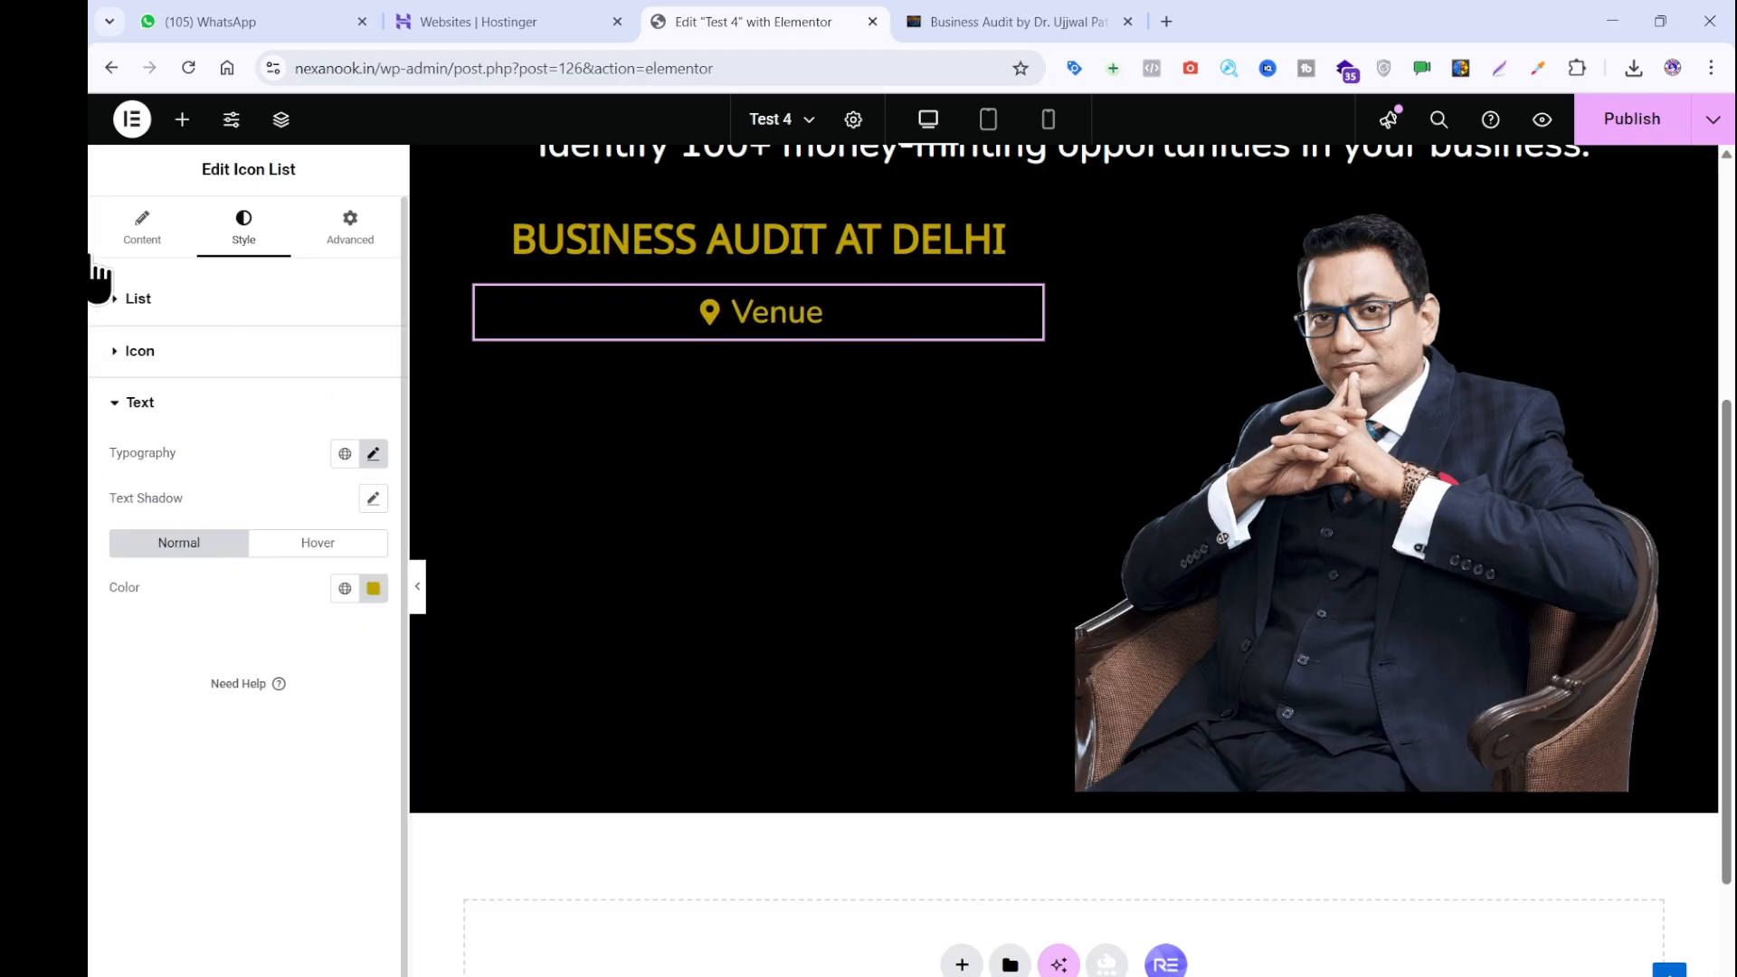
# Open the Venue item in the Icon List's content settings.
pyautogui.click(145, 237)
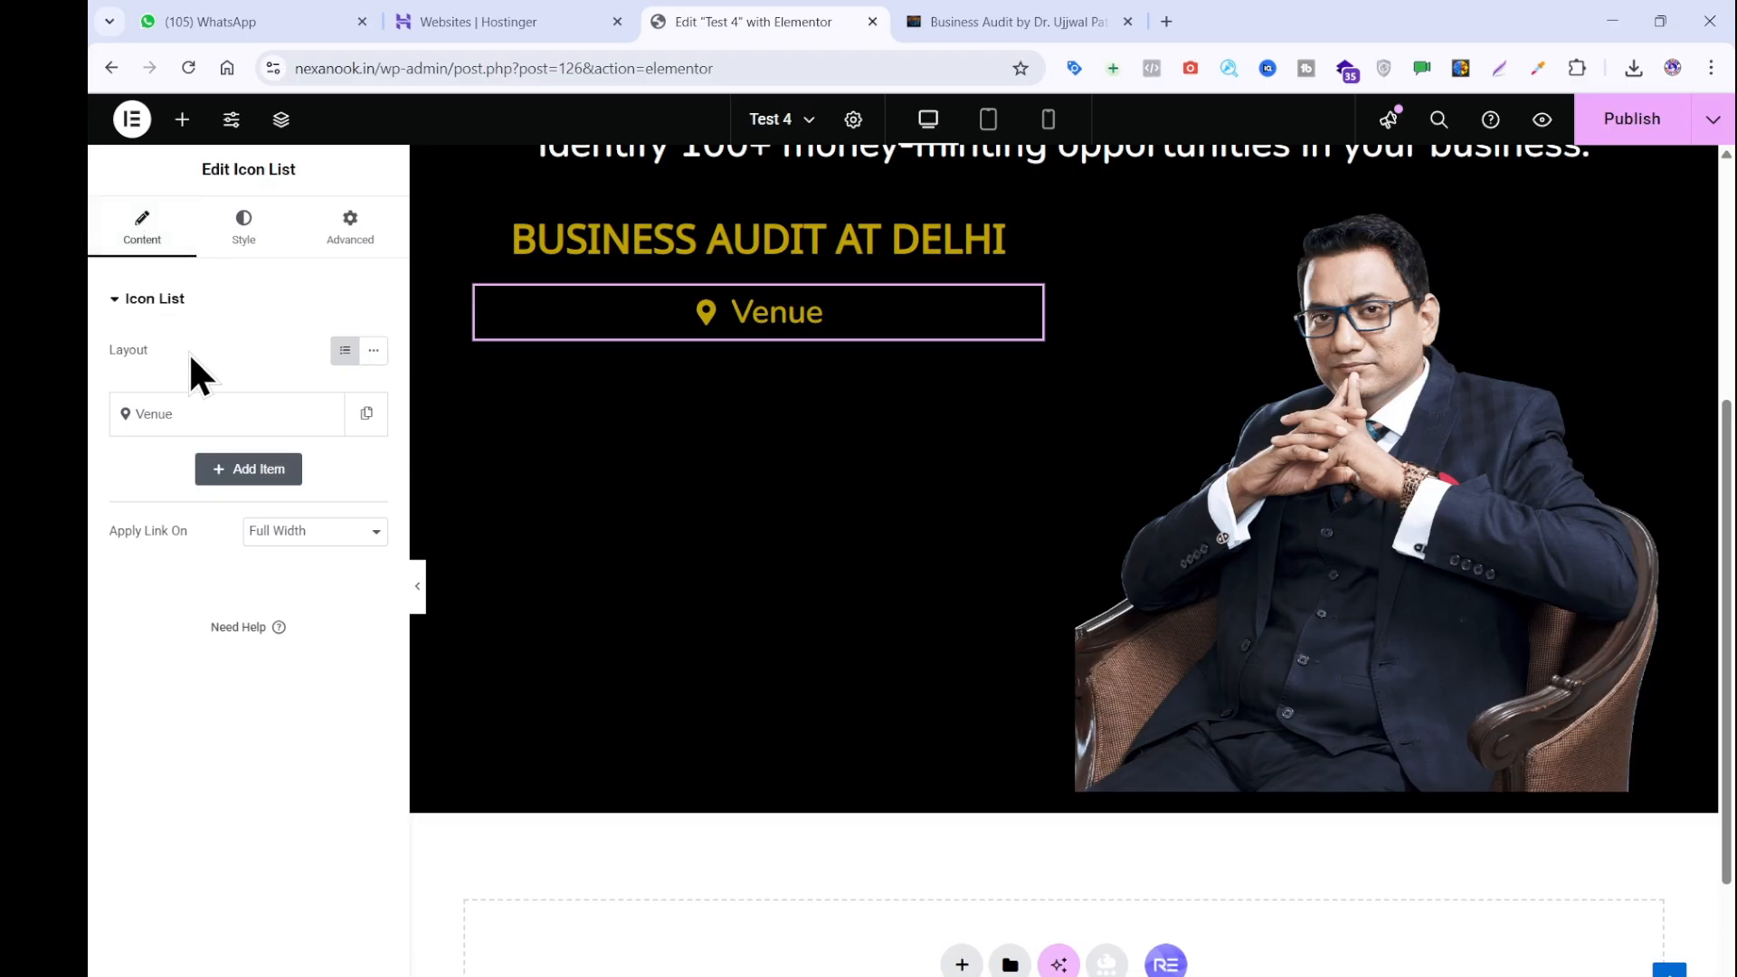
pyautogui.click(200, 417)
pyautogui.moveTo(317, 584)
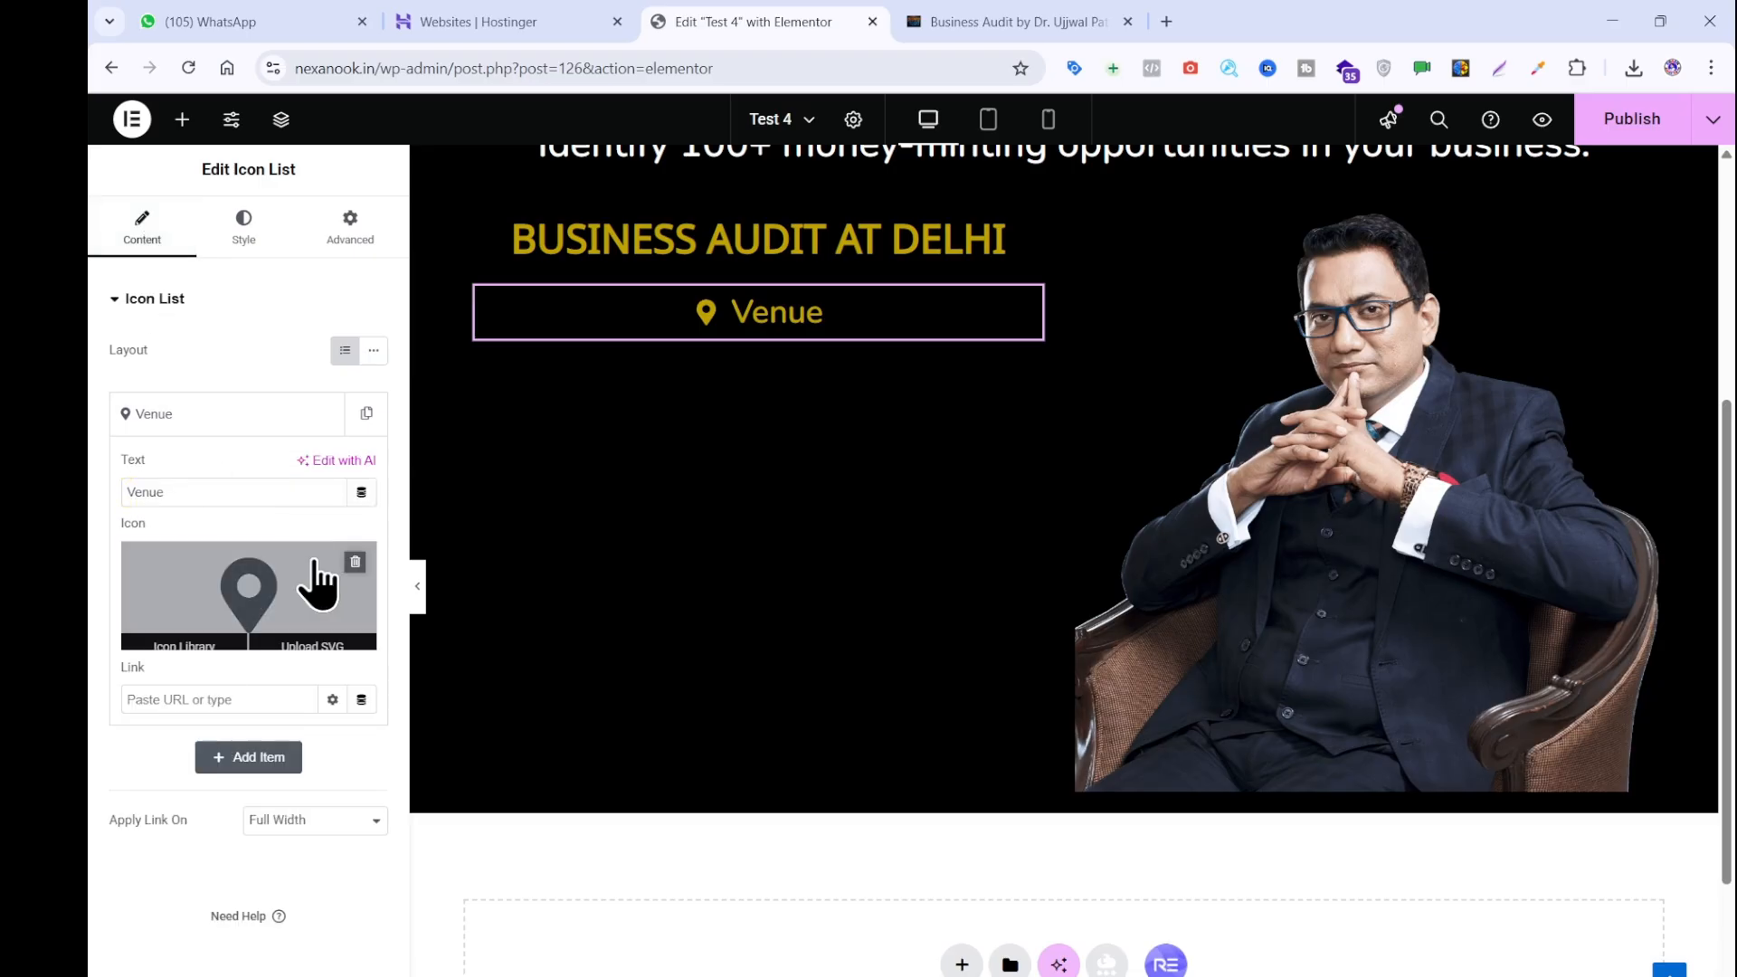
# Copy "Hyatt Centric Janakpuri Delhi" from the Business Audit page's Venue card, and pass it through Notepad as plain text.
pyautogui.click(911, 20)
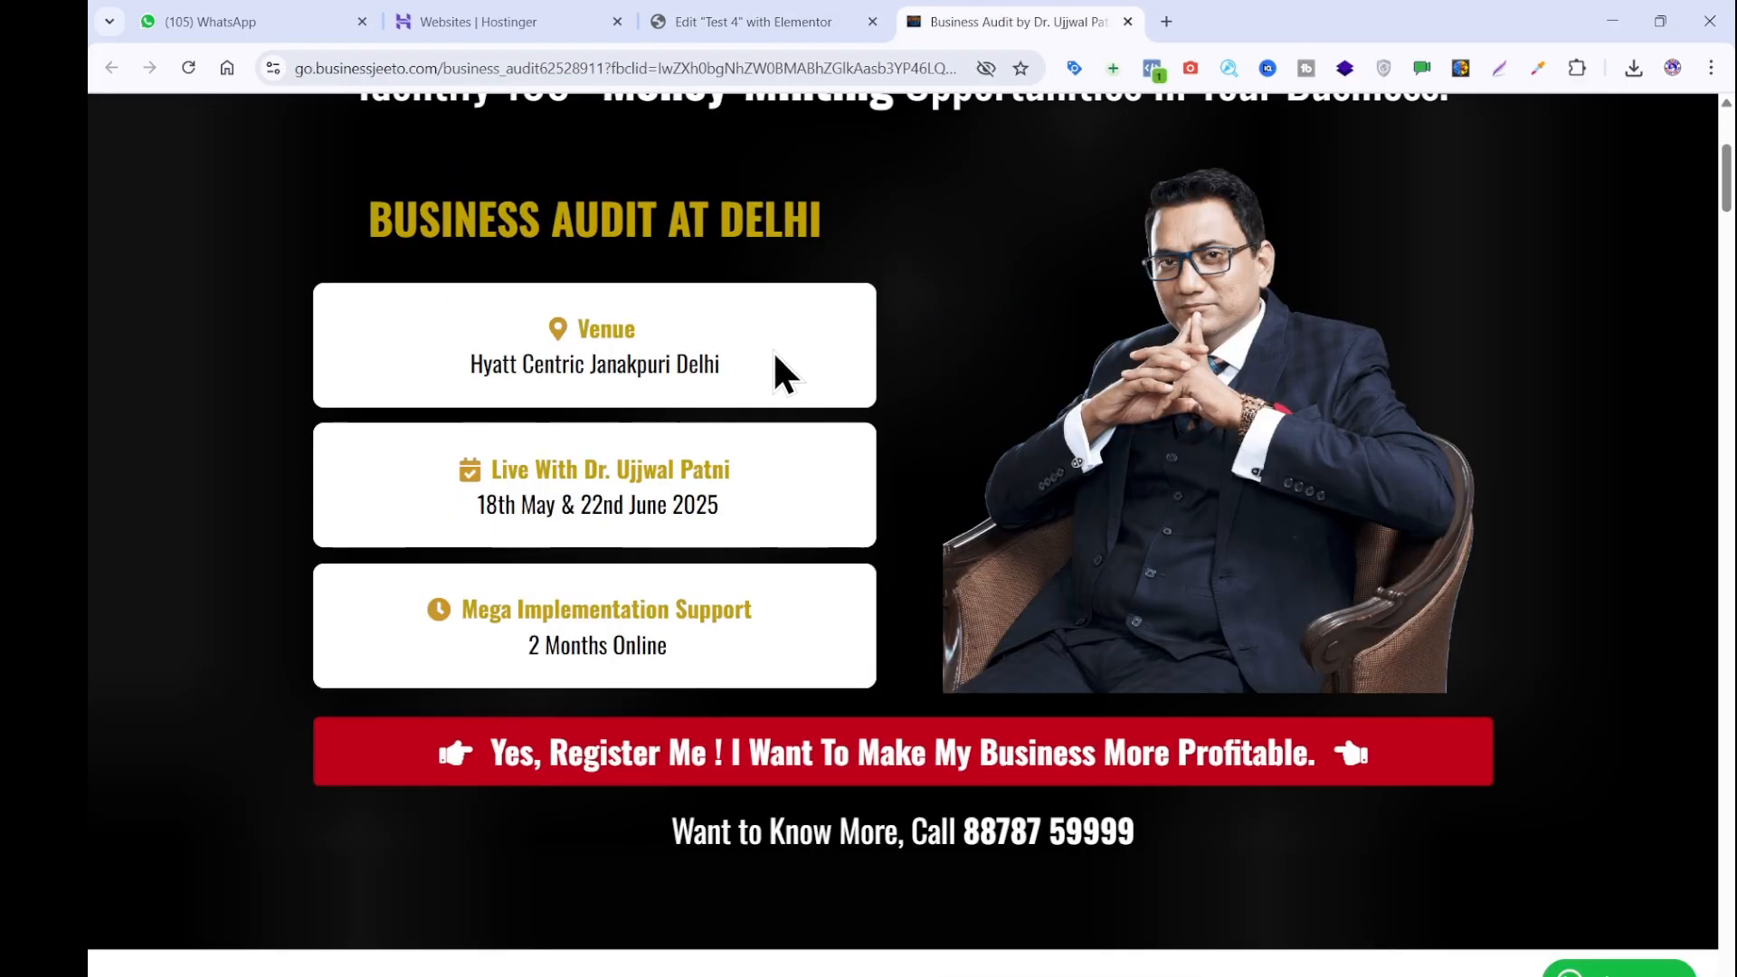
pyautogui.moveTo(774, 355); pyautogui.dragTo(322, 376)
pyautogui.hotkey('ctrl', 'c')
pyautogui.click(606, 388)
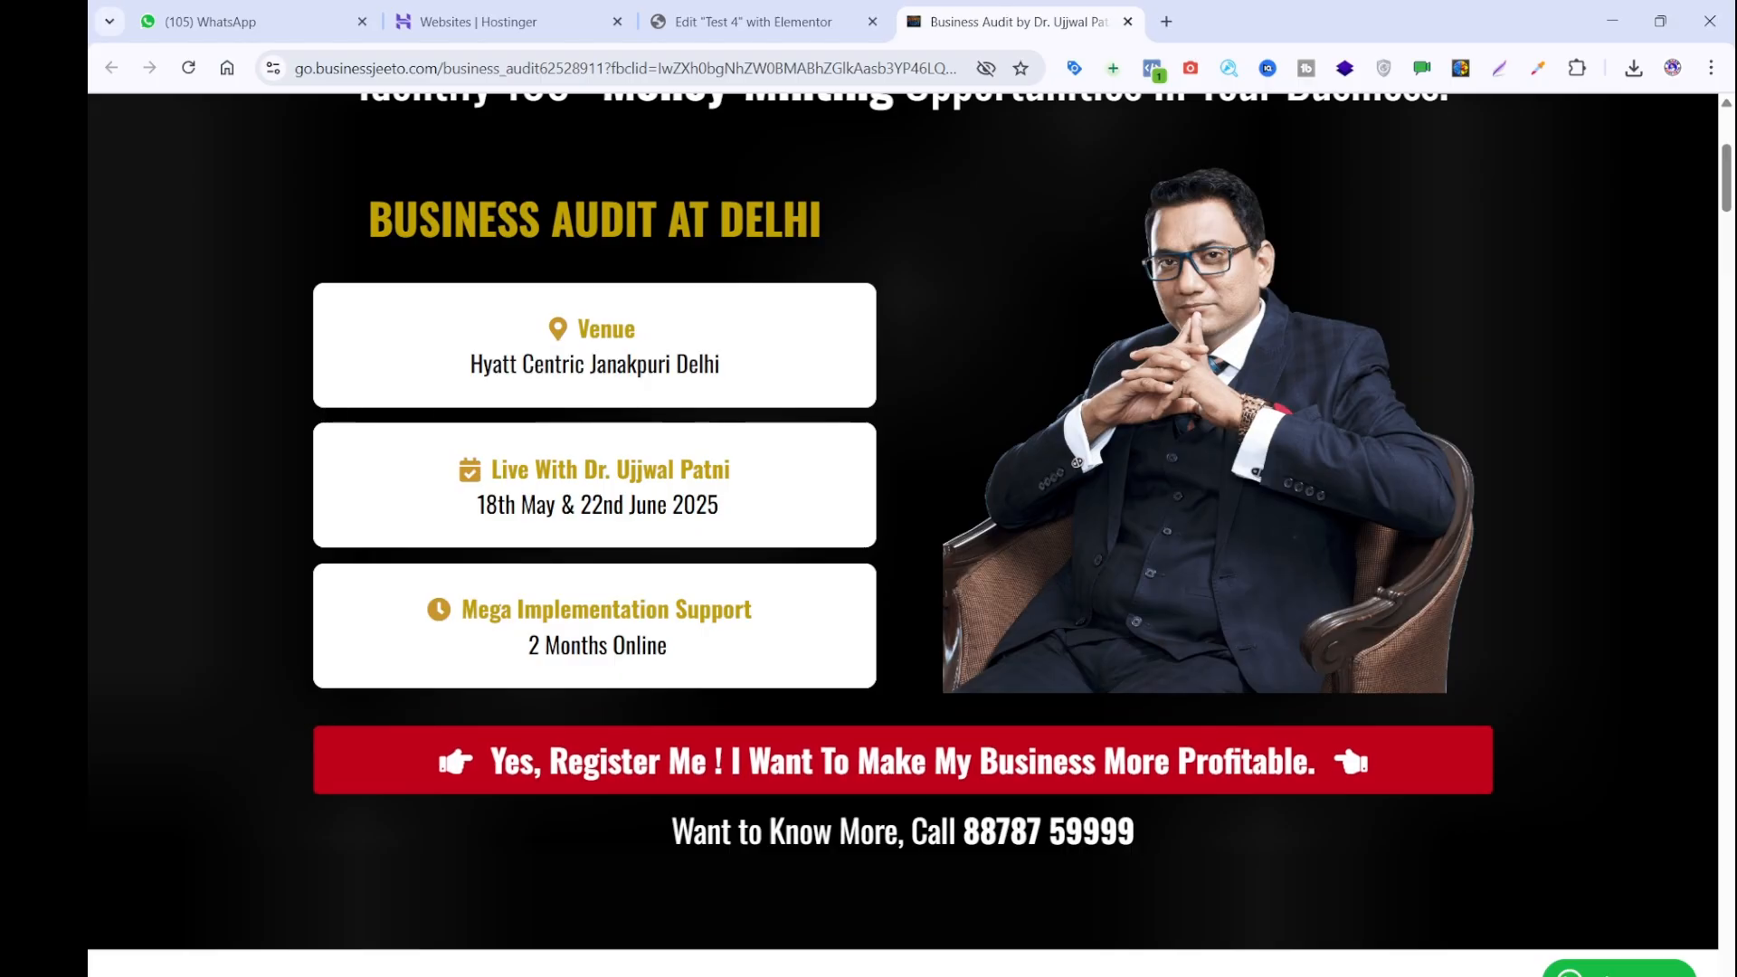
pyautogui.hotkey('ctrl', 'a')
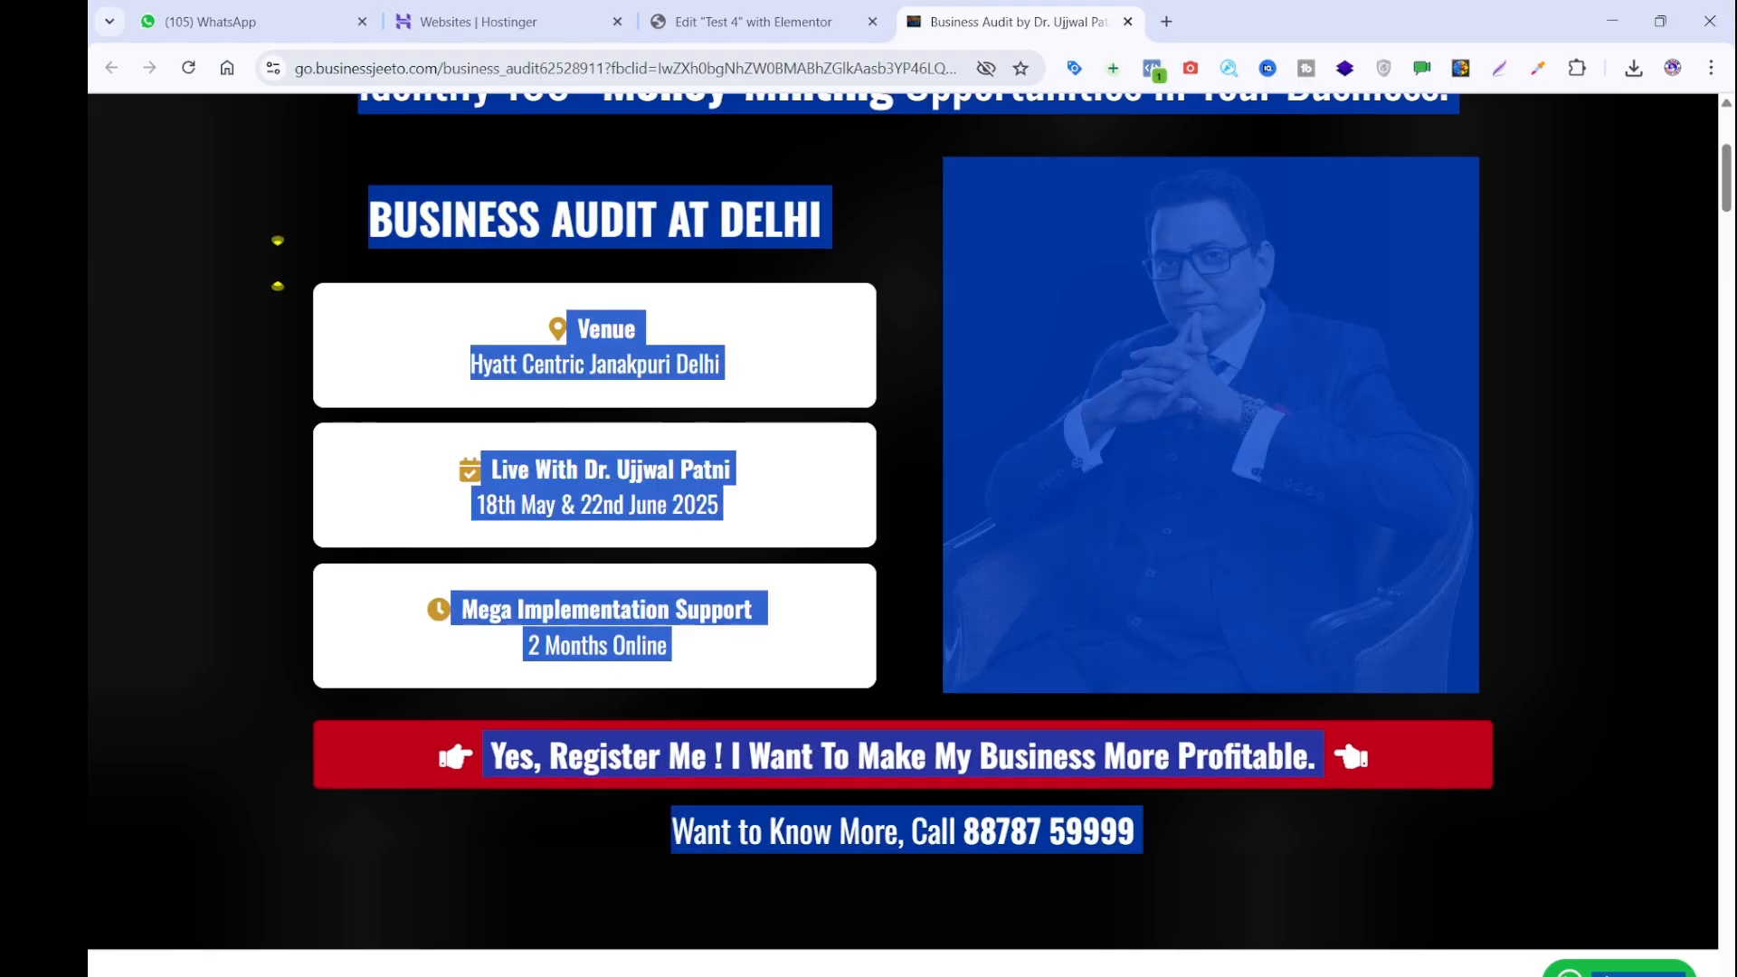
pyautogui.click(1163, 915)
pyautogui.hotkey('alt', 'Tab')
pyautogui.hotkey('ctrl', 'v')
pyautogui.hotkey('ctrl', 'a')
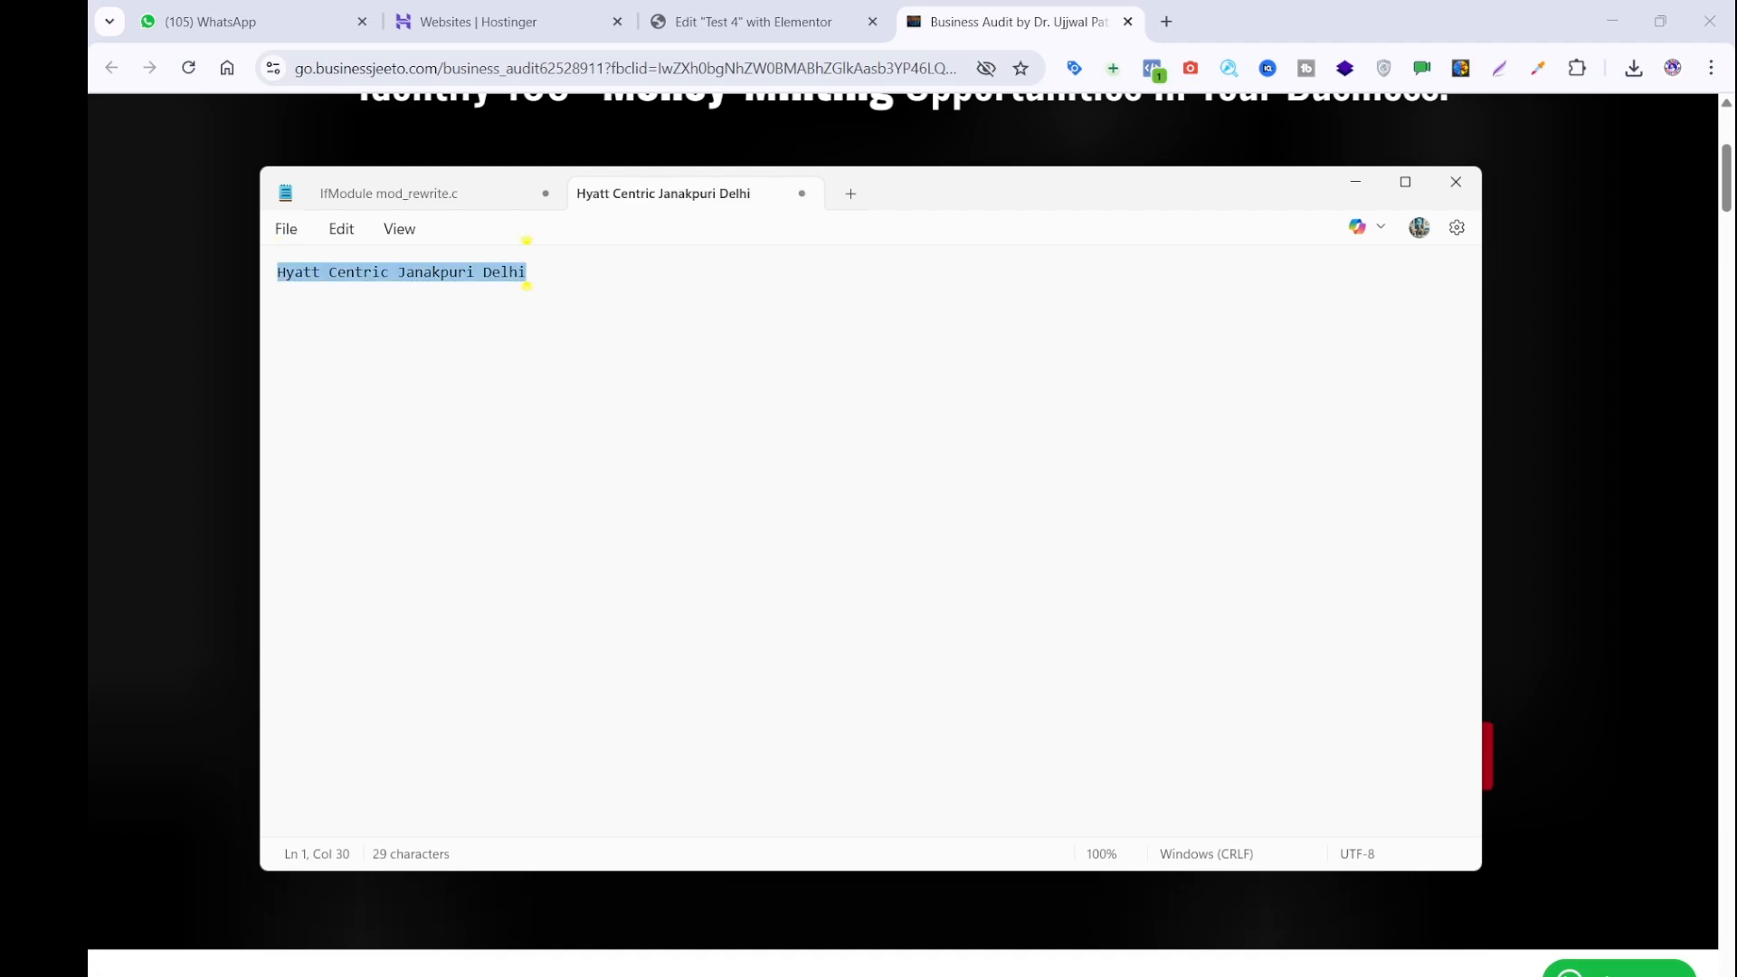
pyautogui.hotkey('ctrl', 'x')
# Add a Heading below the Venue Icon List in Elementor with the title "Hyatt Centric Janakpuri Delhi".
pyautogui.click(479, 21)
pyautogui.click(687, 19)
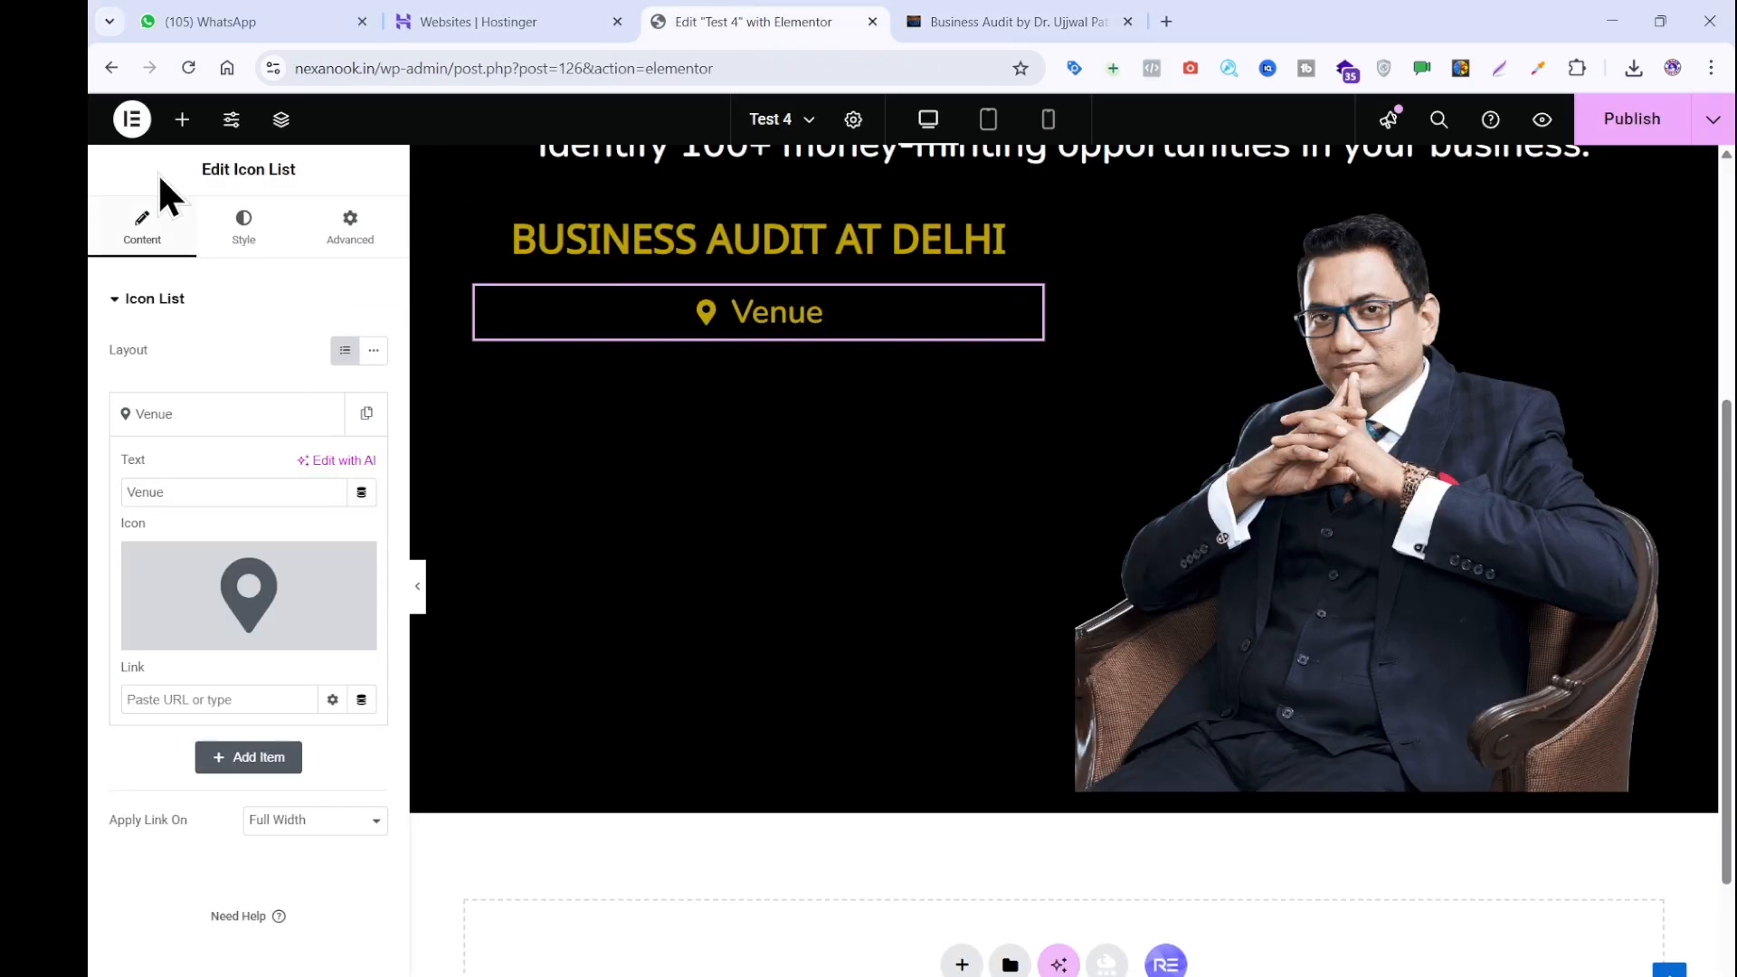
pyautogui.click(182, 118)
pyautogui.moveTo(187, 534); pyautogui.dragTo(765, 318)
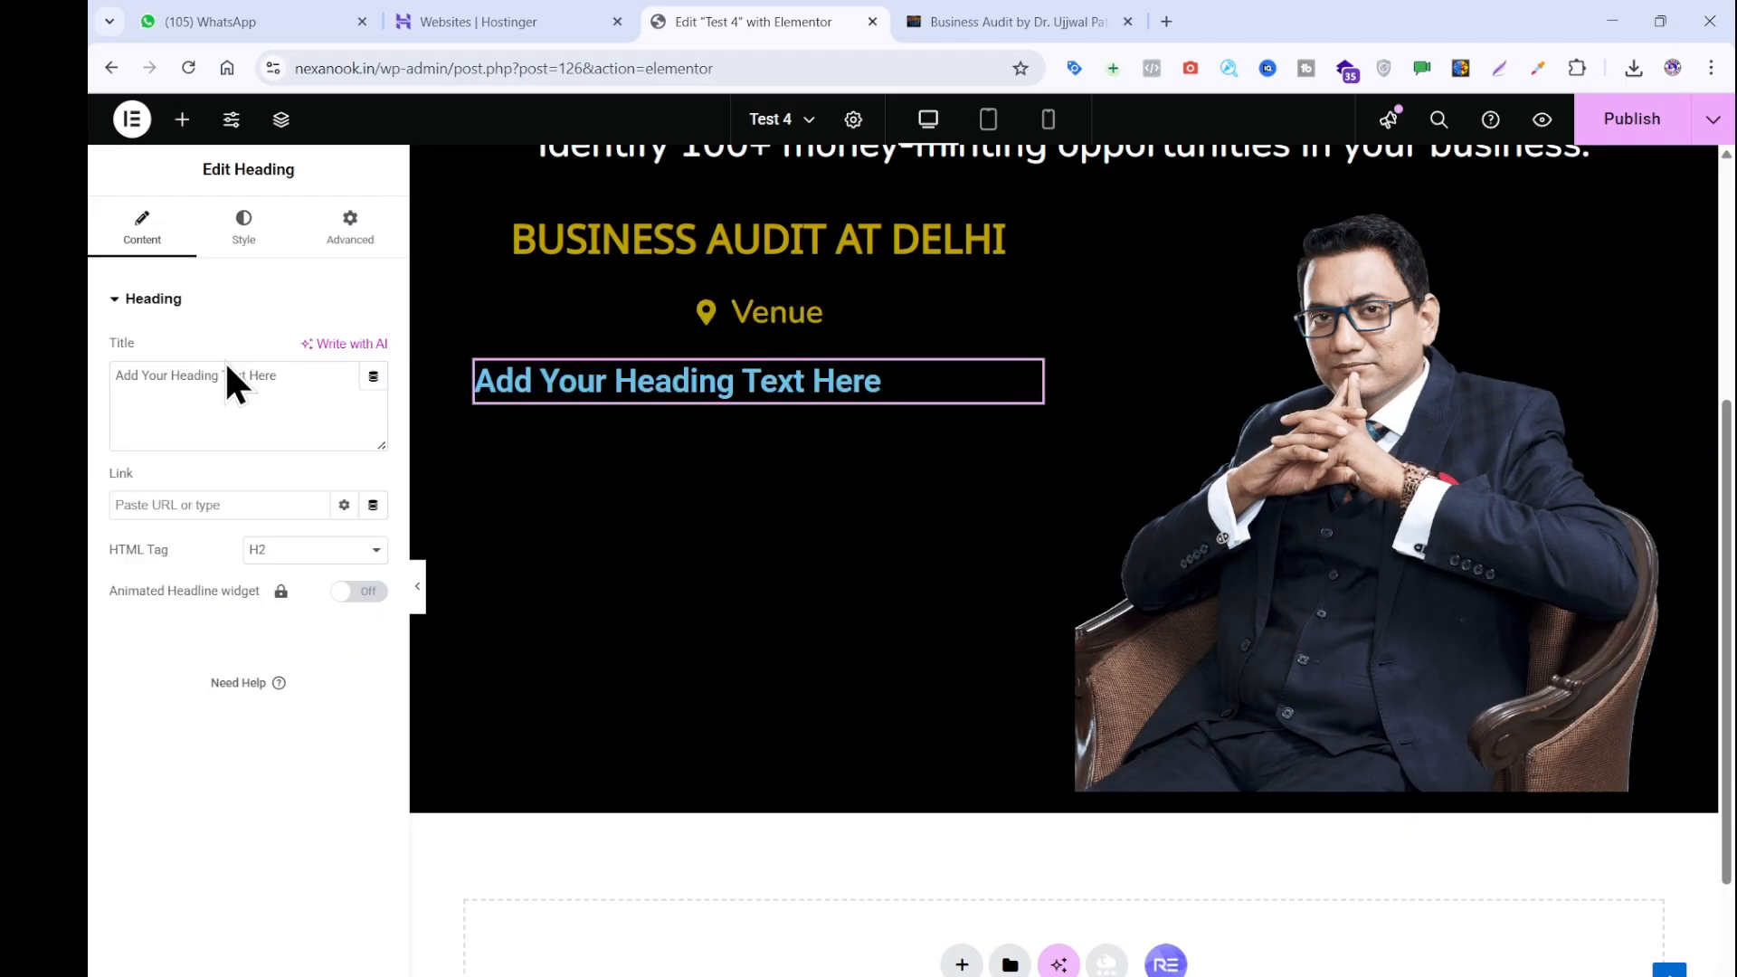
pyautogui.tripleClick(226, 370)
pyautogui.hotkey('ctrl', 'v')
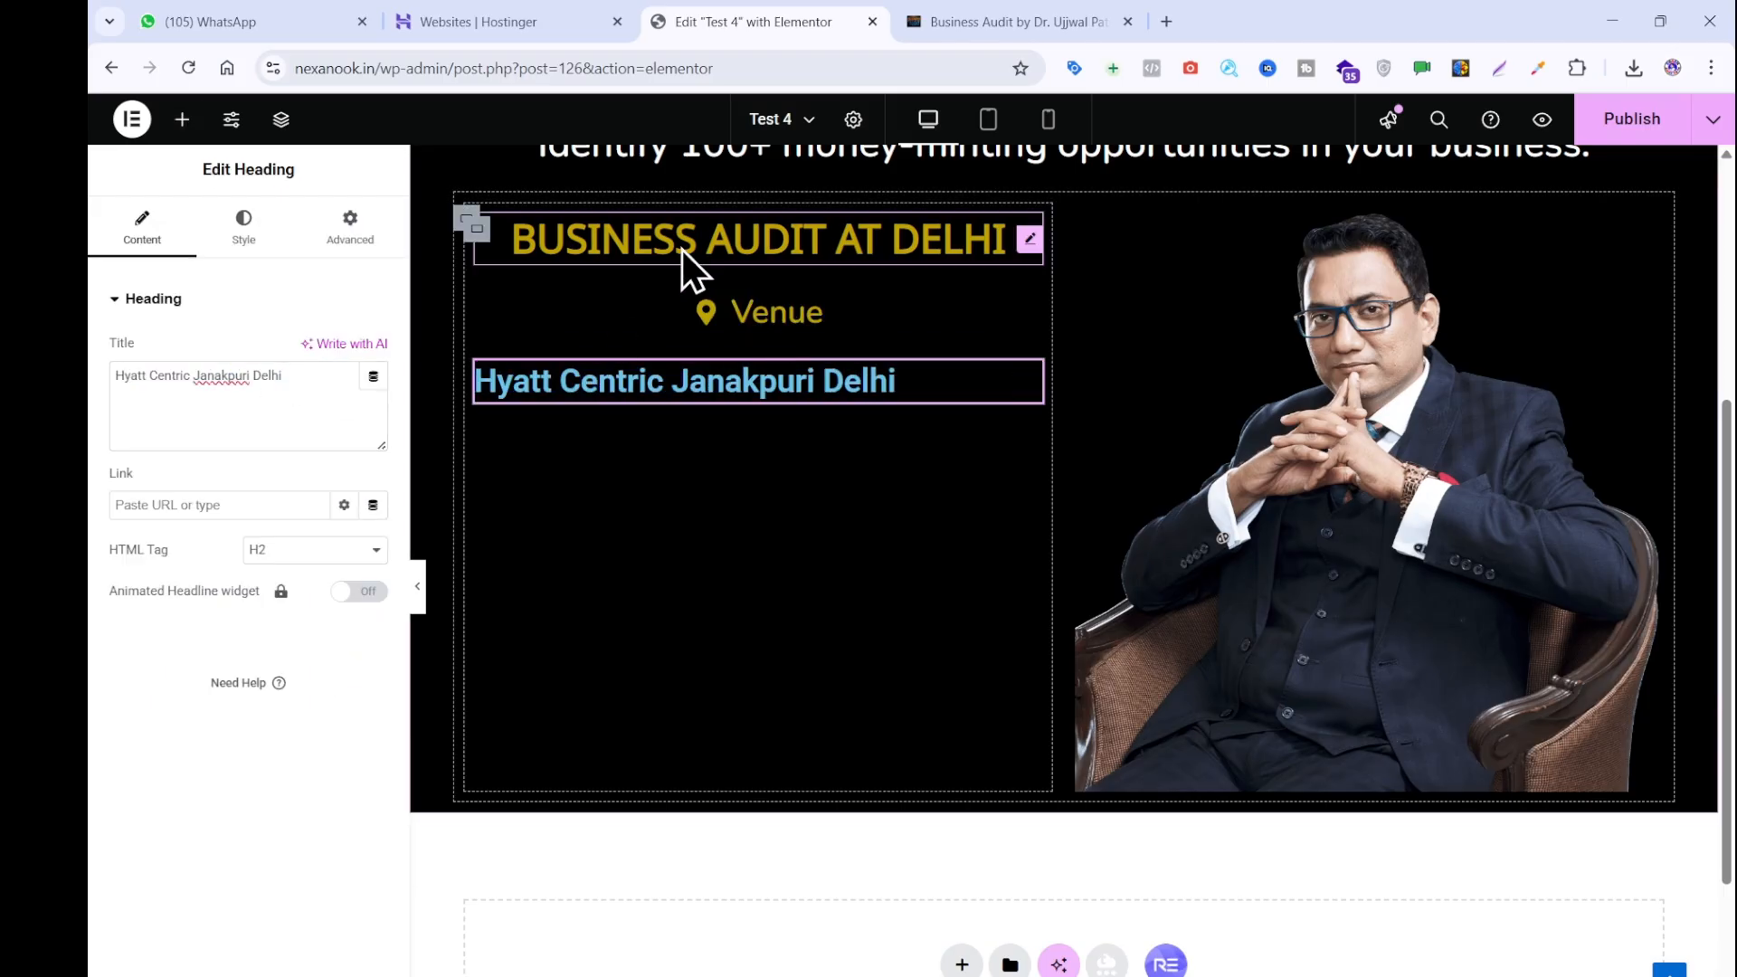
# Copy the "BUSINESS AUDIT AT DELHI" heading's style onto the "Hyatt Centric Janakpuri Delhi" heading.
pyautogui.rightClick(682, 250)
pyautogui.click(712, 344)
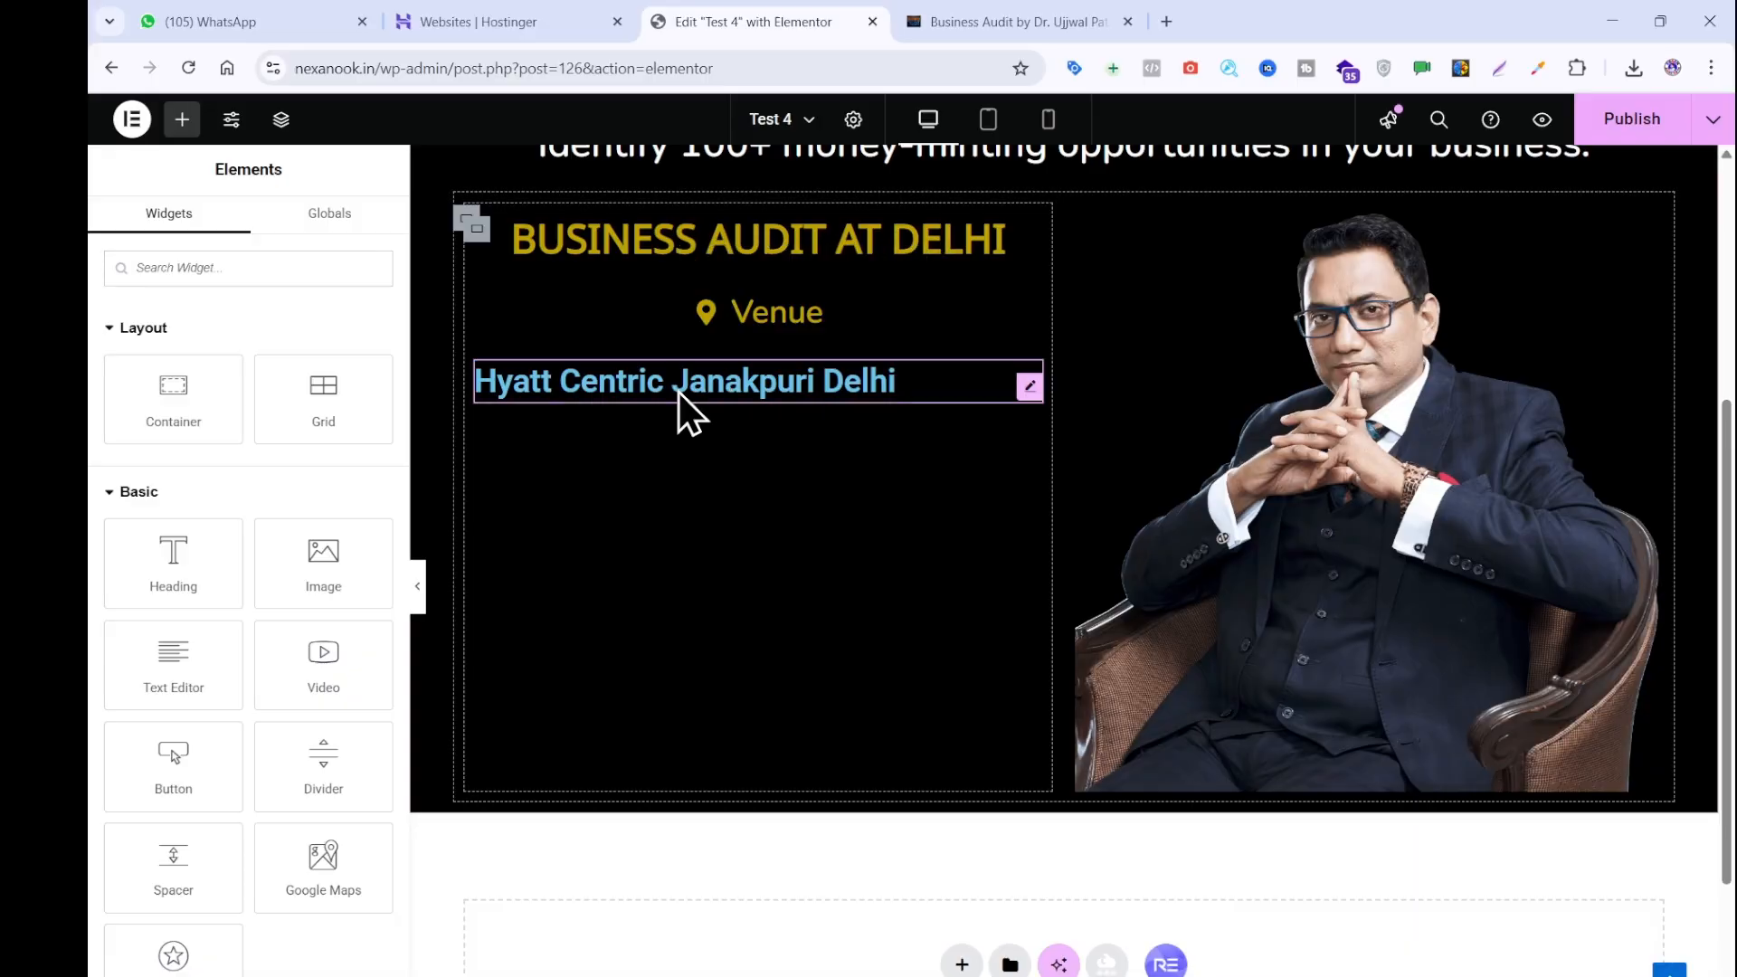
pyautogui.rightClick(678, 393)
pyautogui.click(735, 568)
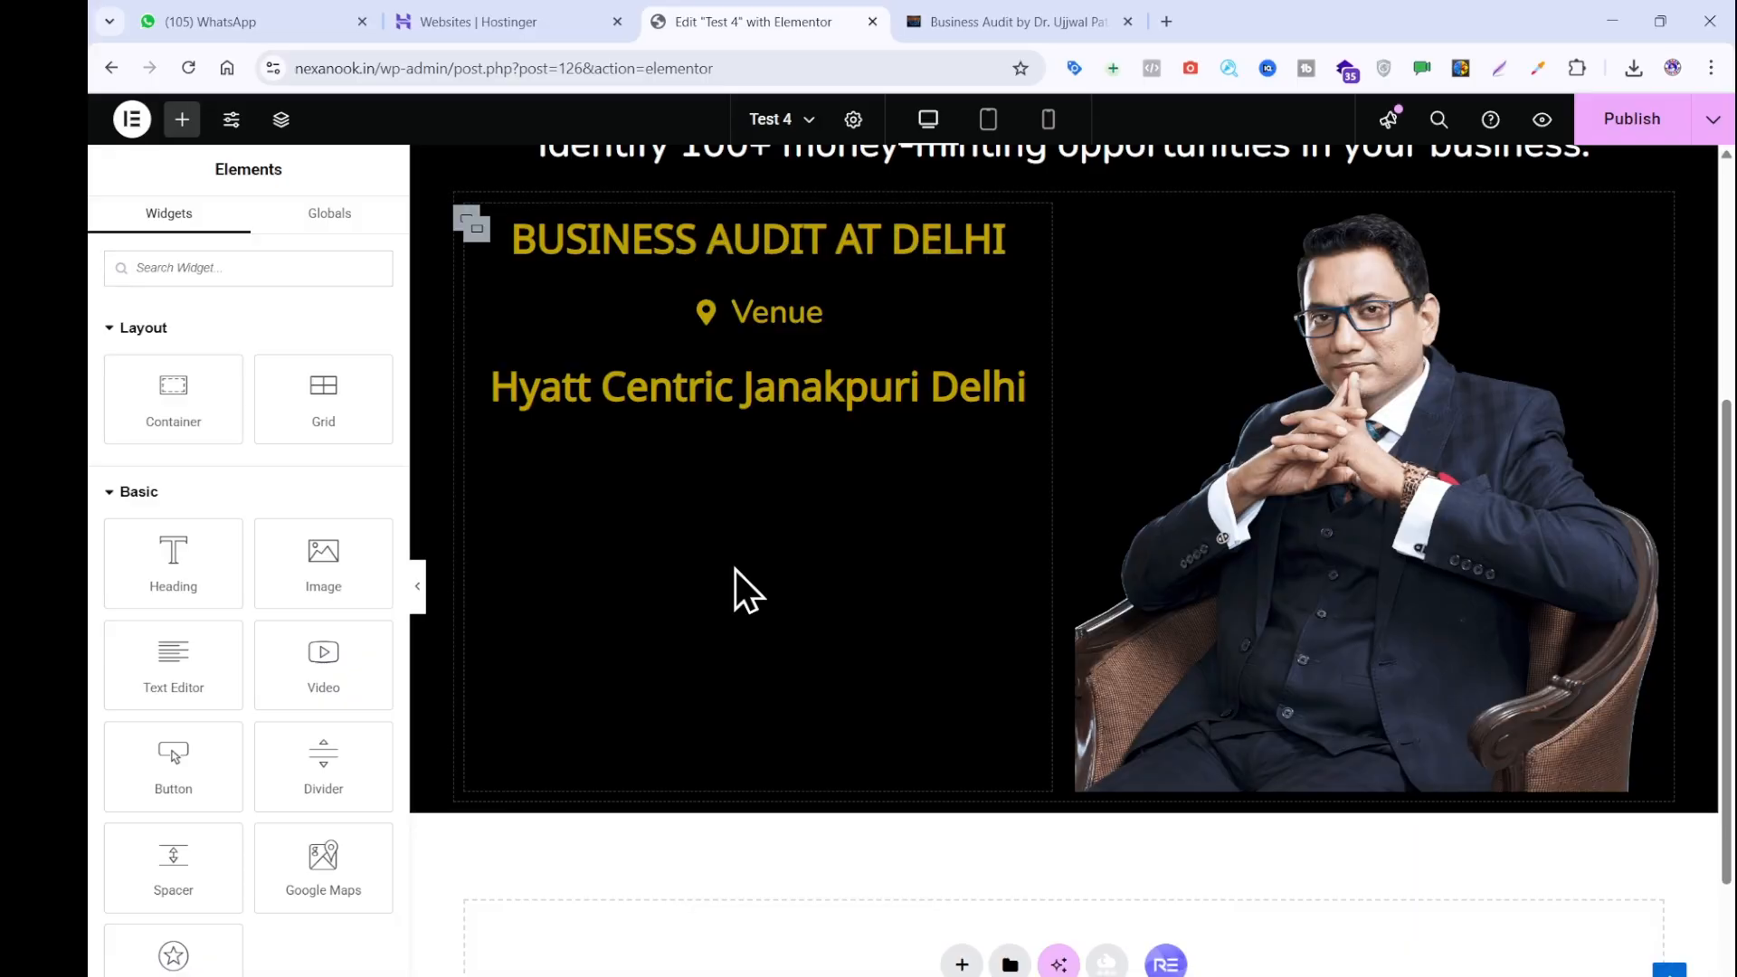
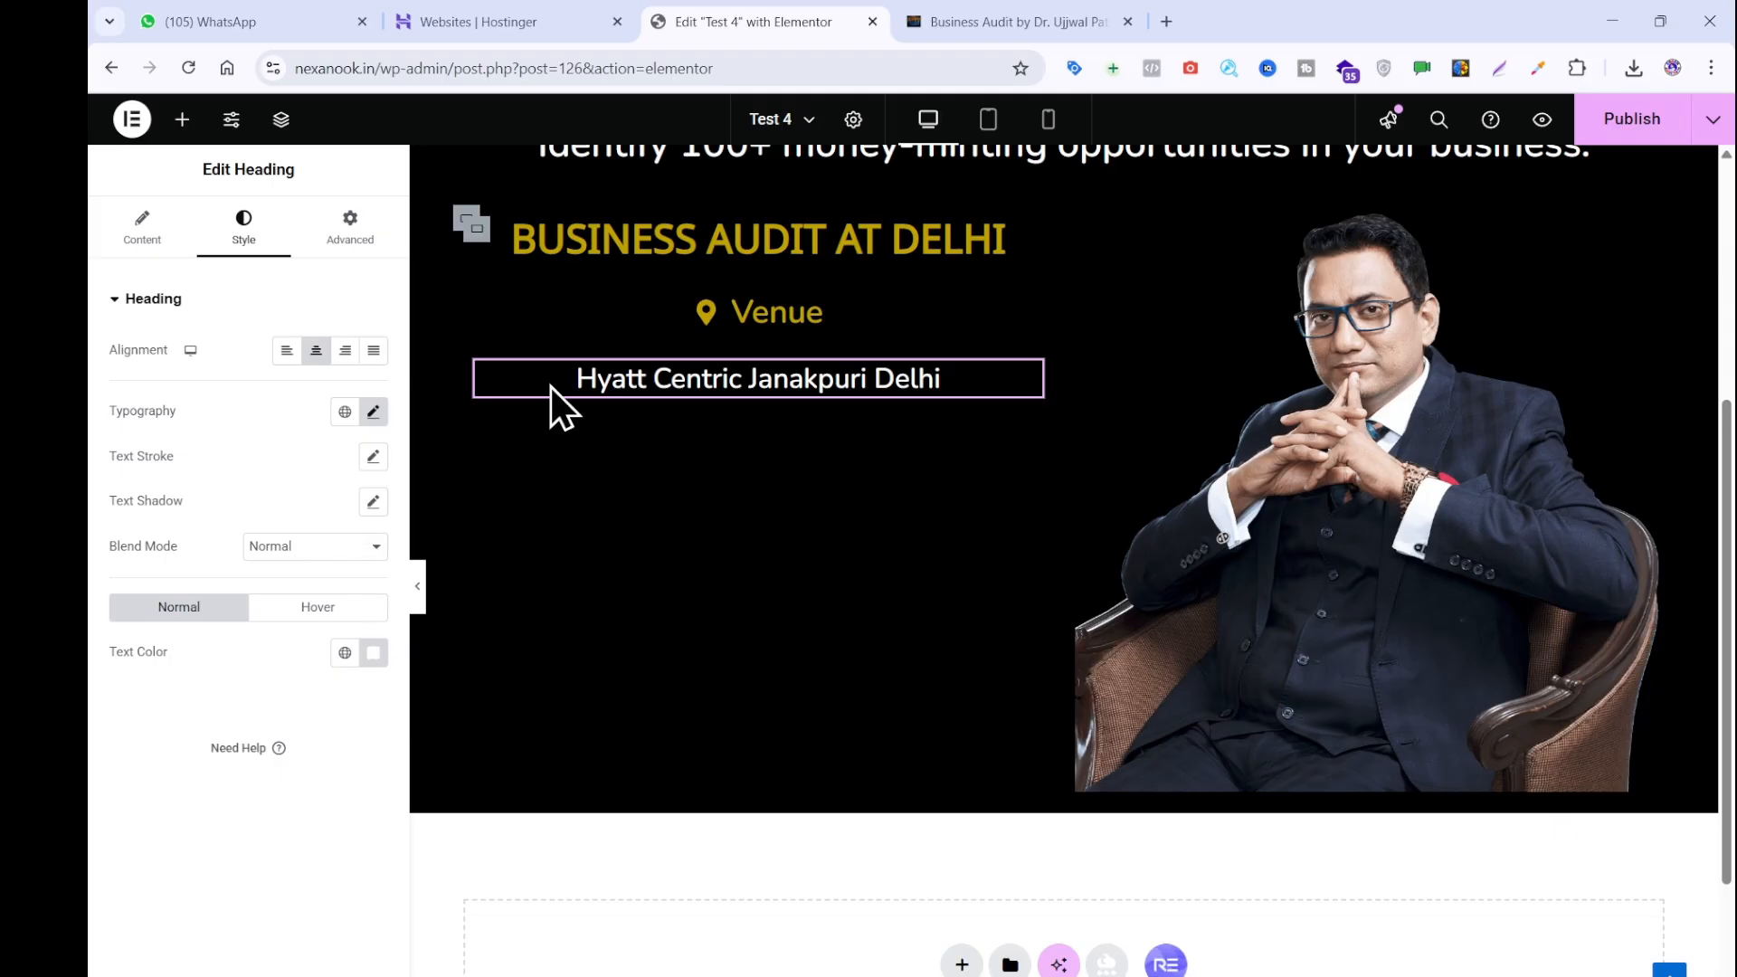
# Add a new Container beside the hero's text column and move the container with the headings and Venue list into it.
pyautogui.click(182, 119)
pyautogui.moveTo(176, 398); pyautogui.dragTo(577, 350)
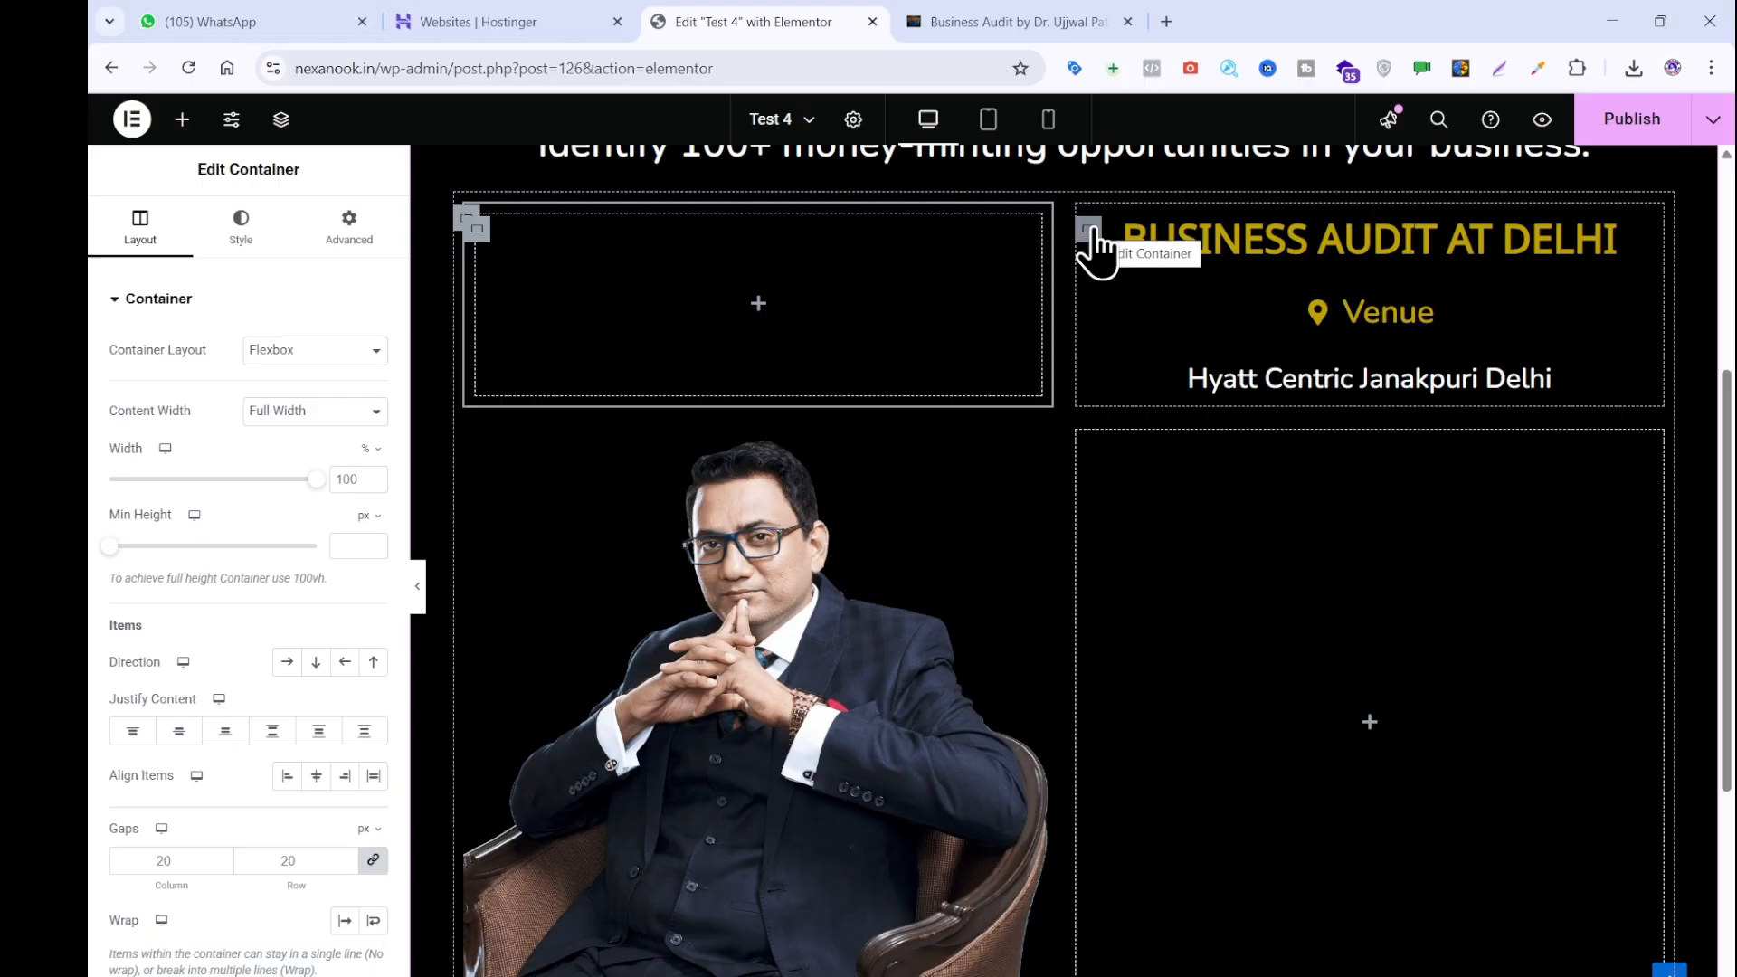
pyautogui.moveTo(1092, 232); pyautogui.dragTo(733, 311)
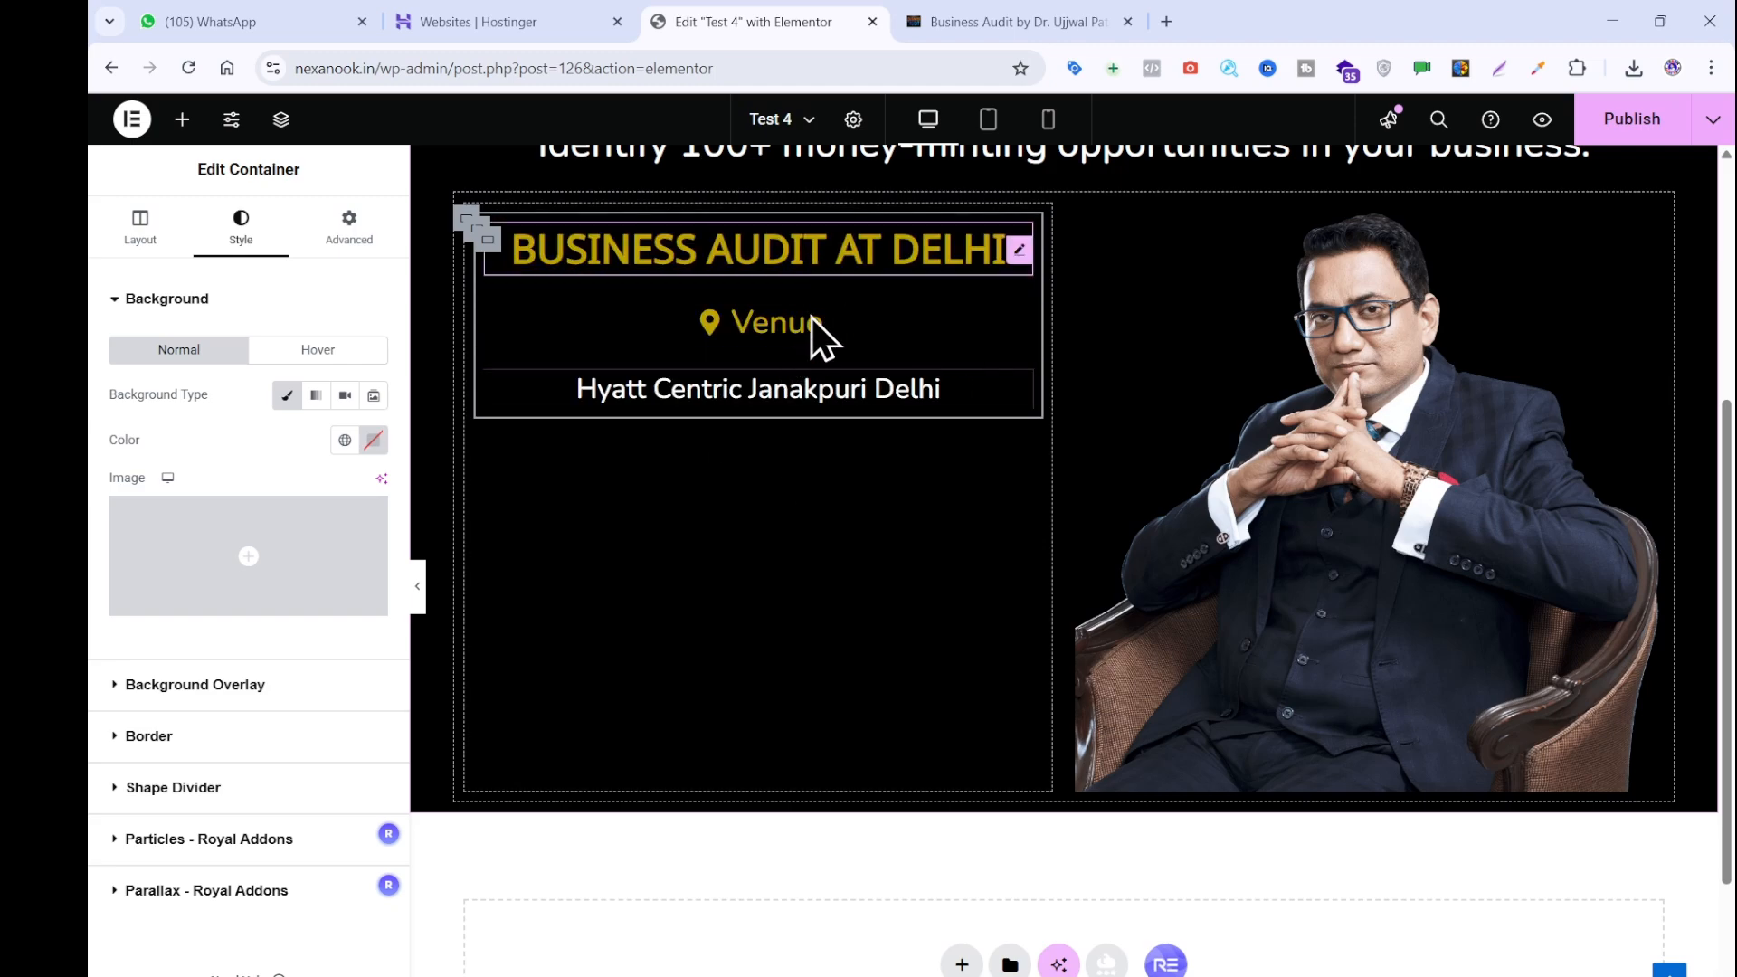
# Try to move the "BUSINESS AUDIT AT DELHI" heading out of the inner container that holds the venue details.
pyautogui.click(805, 237)
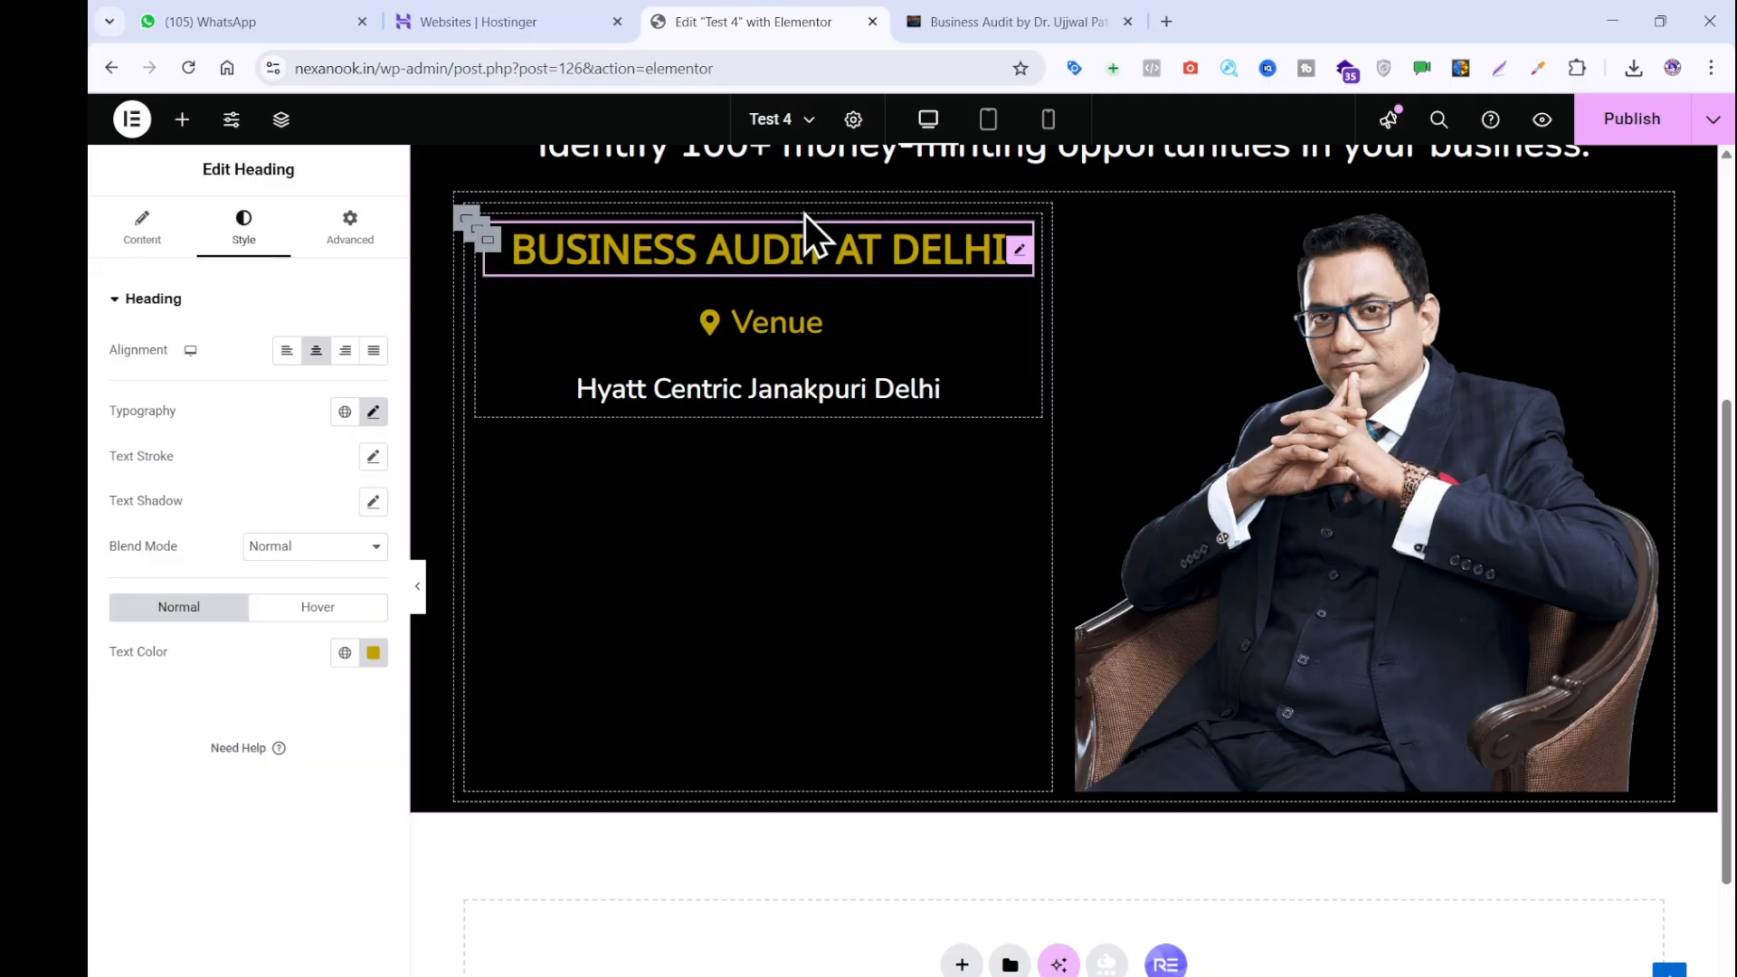
pyautogui.moveTo(803, 226); pyautogui.dragTo(1061, 313)
pyautogui.hotkey('ctrl', 'z')
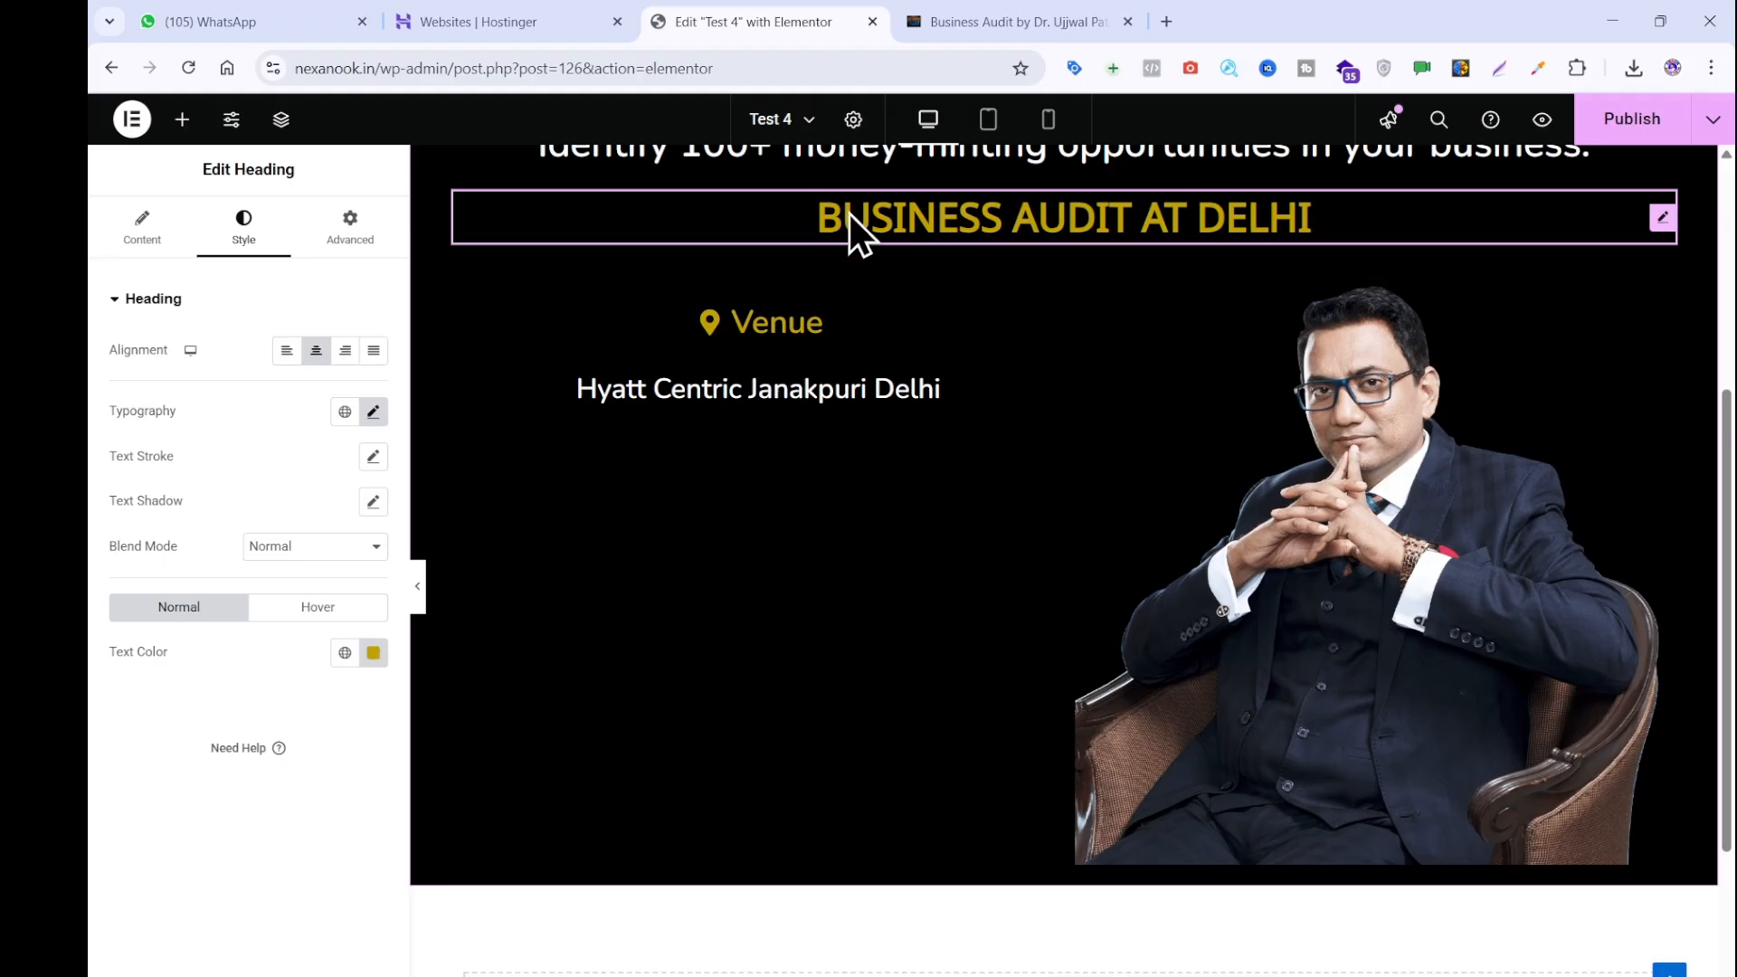
pyautogui.moveTo(850, 214); pyautogui.dragTo(747, 327)
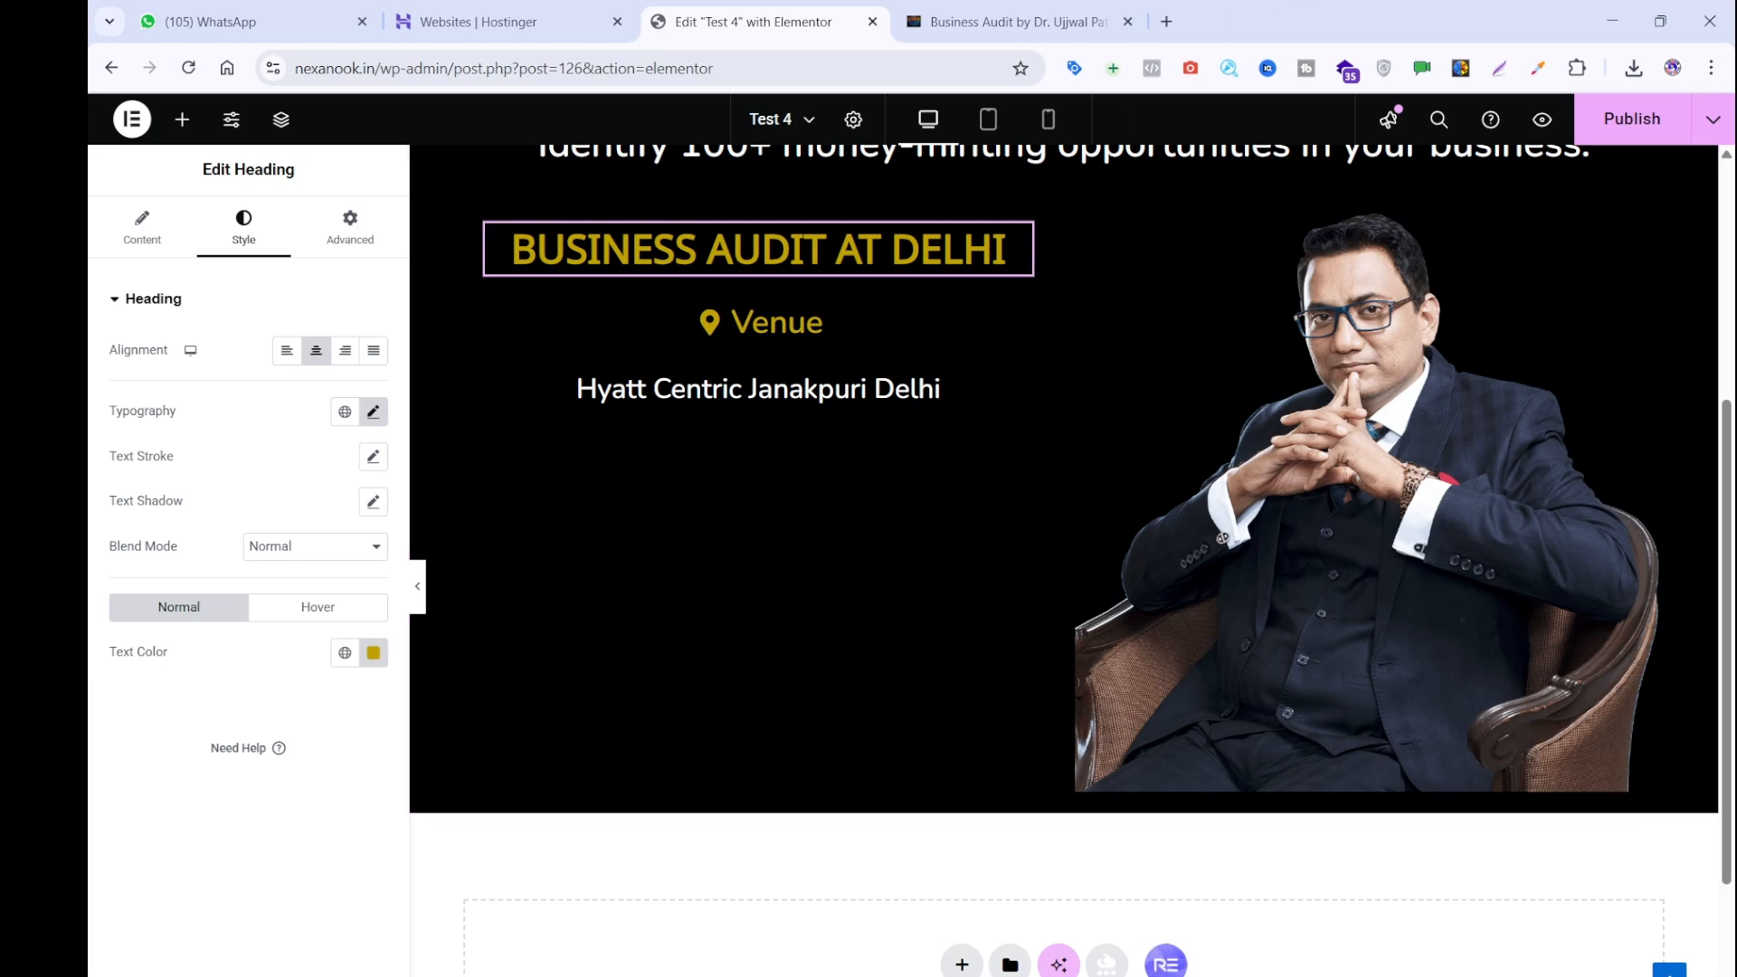
pyautogui.click(985, 886)
pyautogui.click(246, 9)
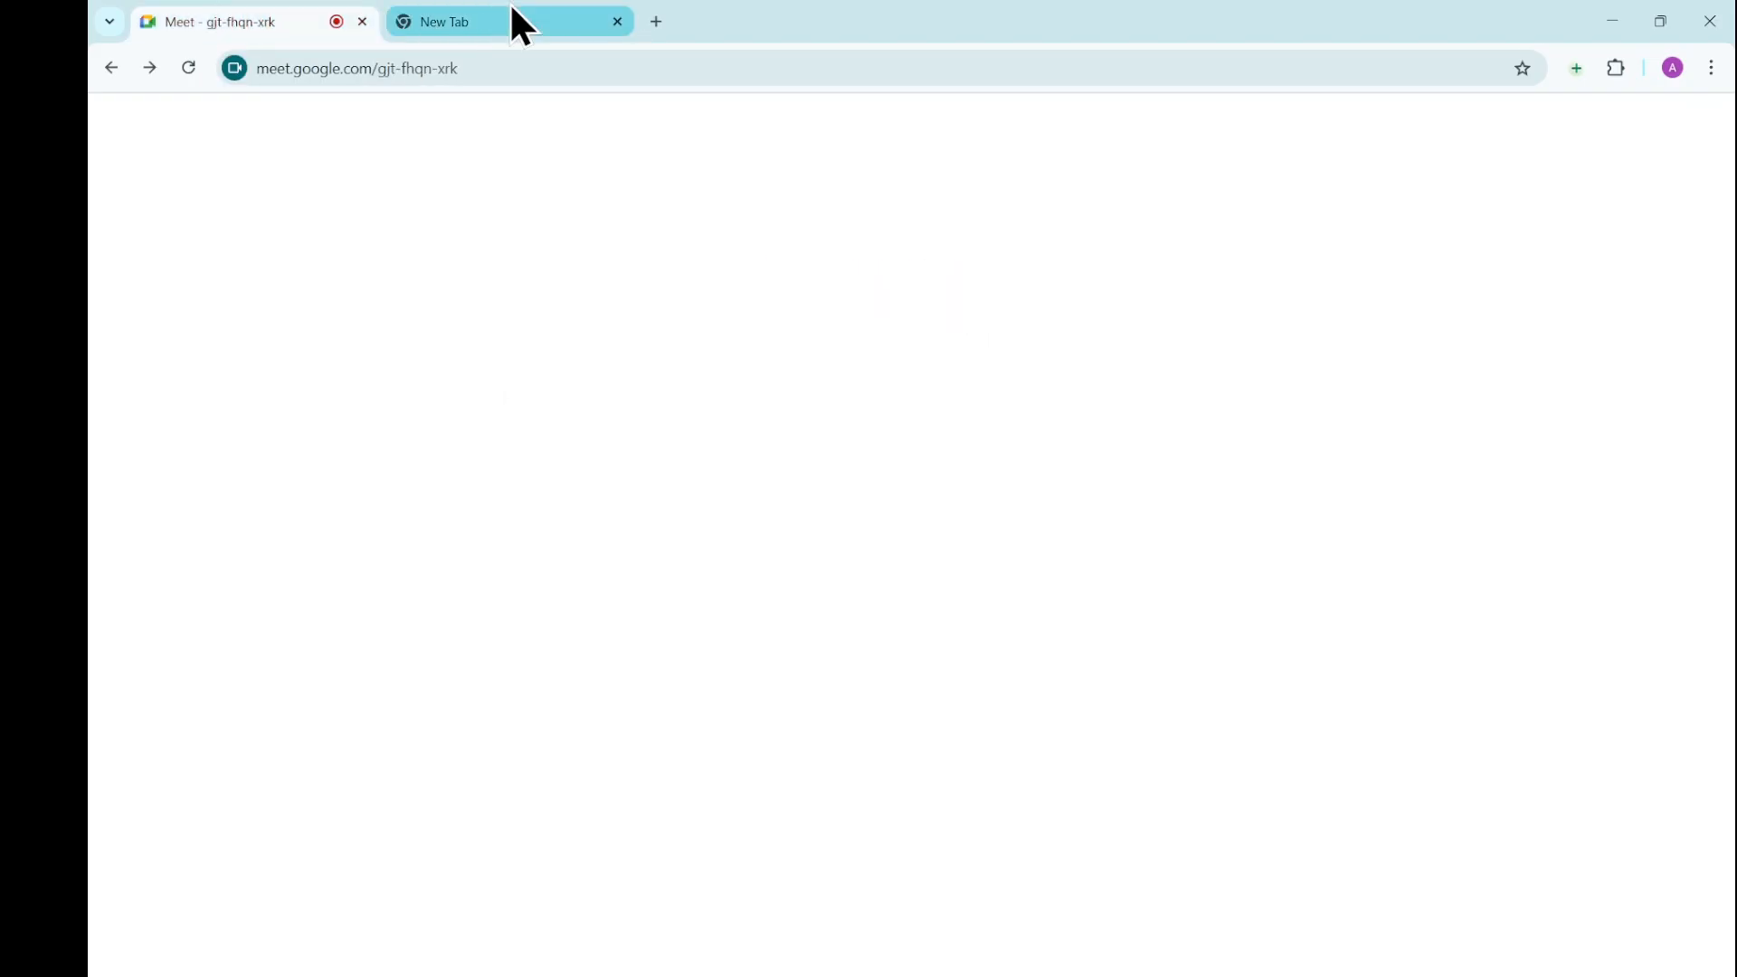
pyautogui.click(516, 14)
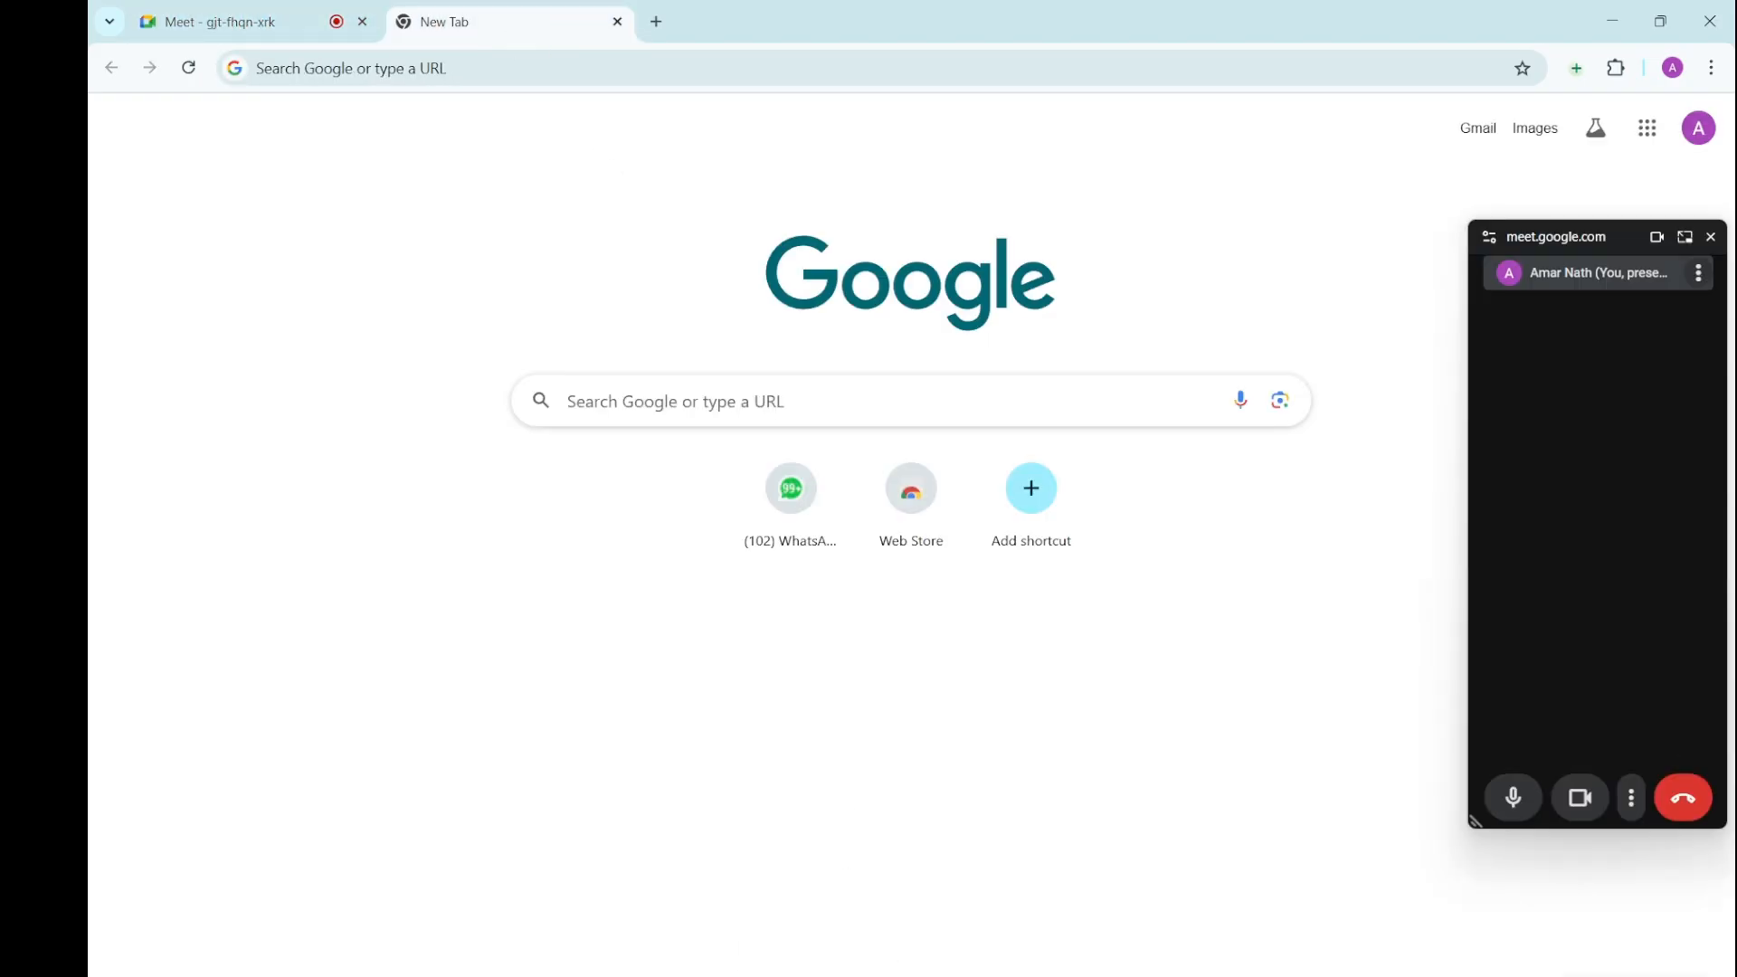
pyautogui.click(980, 882)
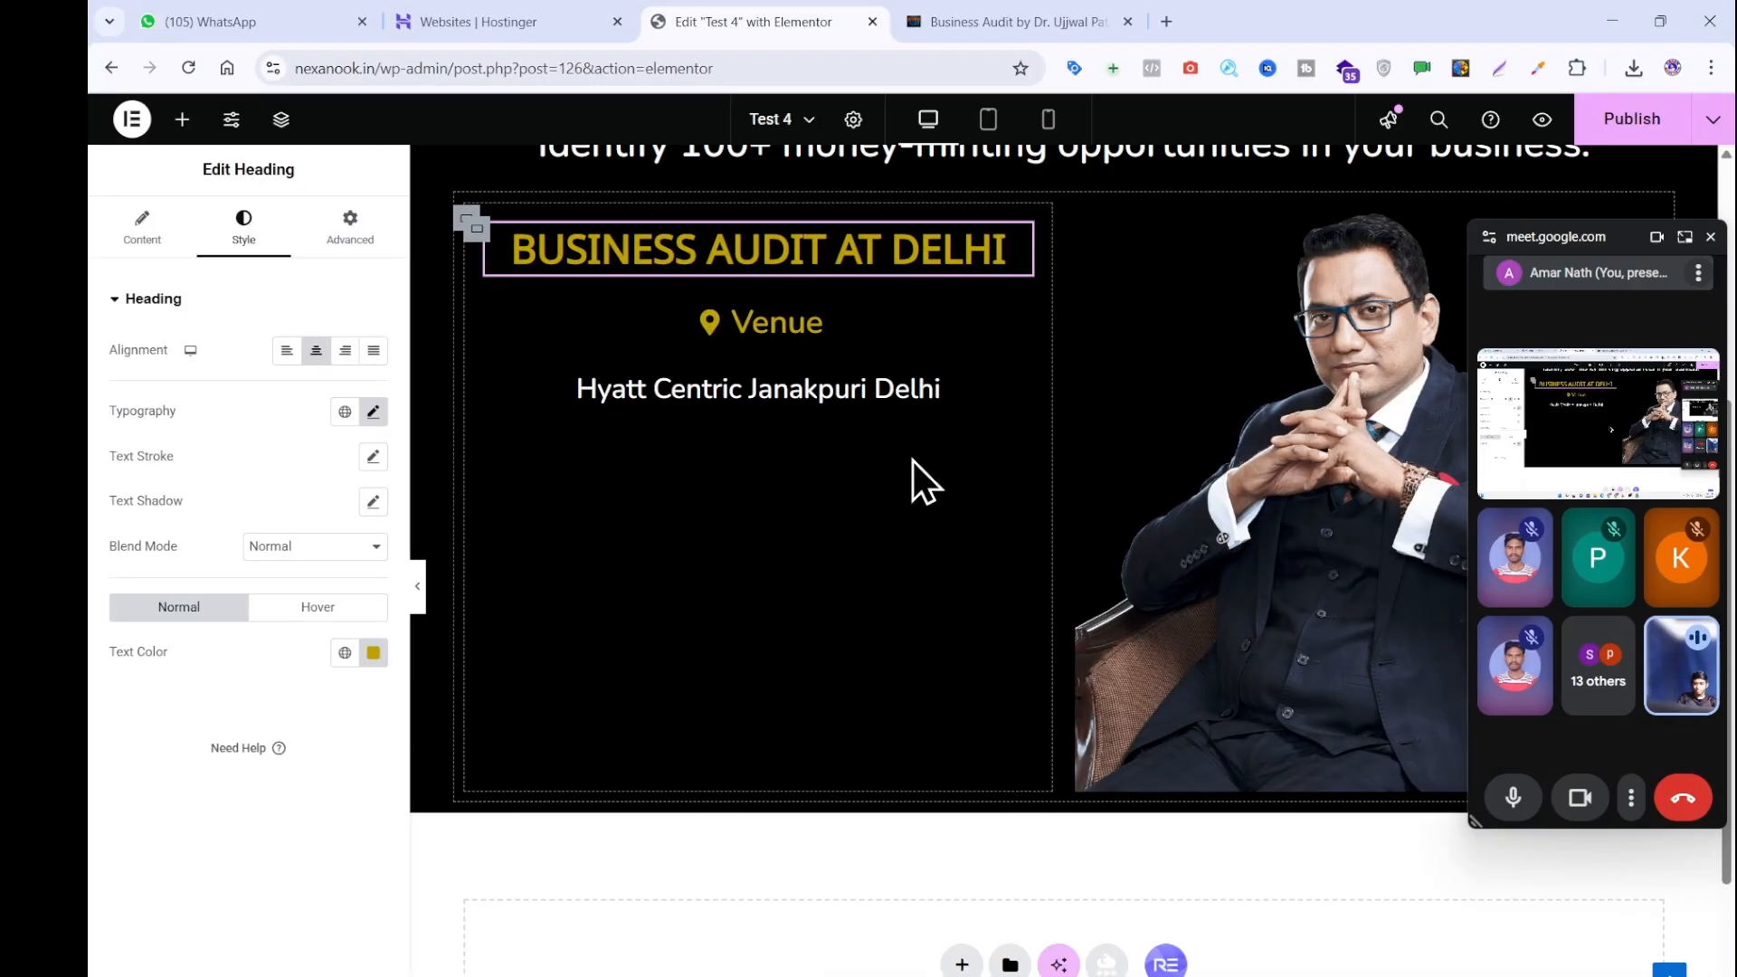
# Check the heading above the cards on the Business Audit page, and move the "BUSINESS AUDIT AT DELHI" heading above the inner venue container in Elementor.
pyautogui.click(942, 19)
pyautogui.moveTo(807, 217); pyautogui.dragTo(223, 186)
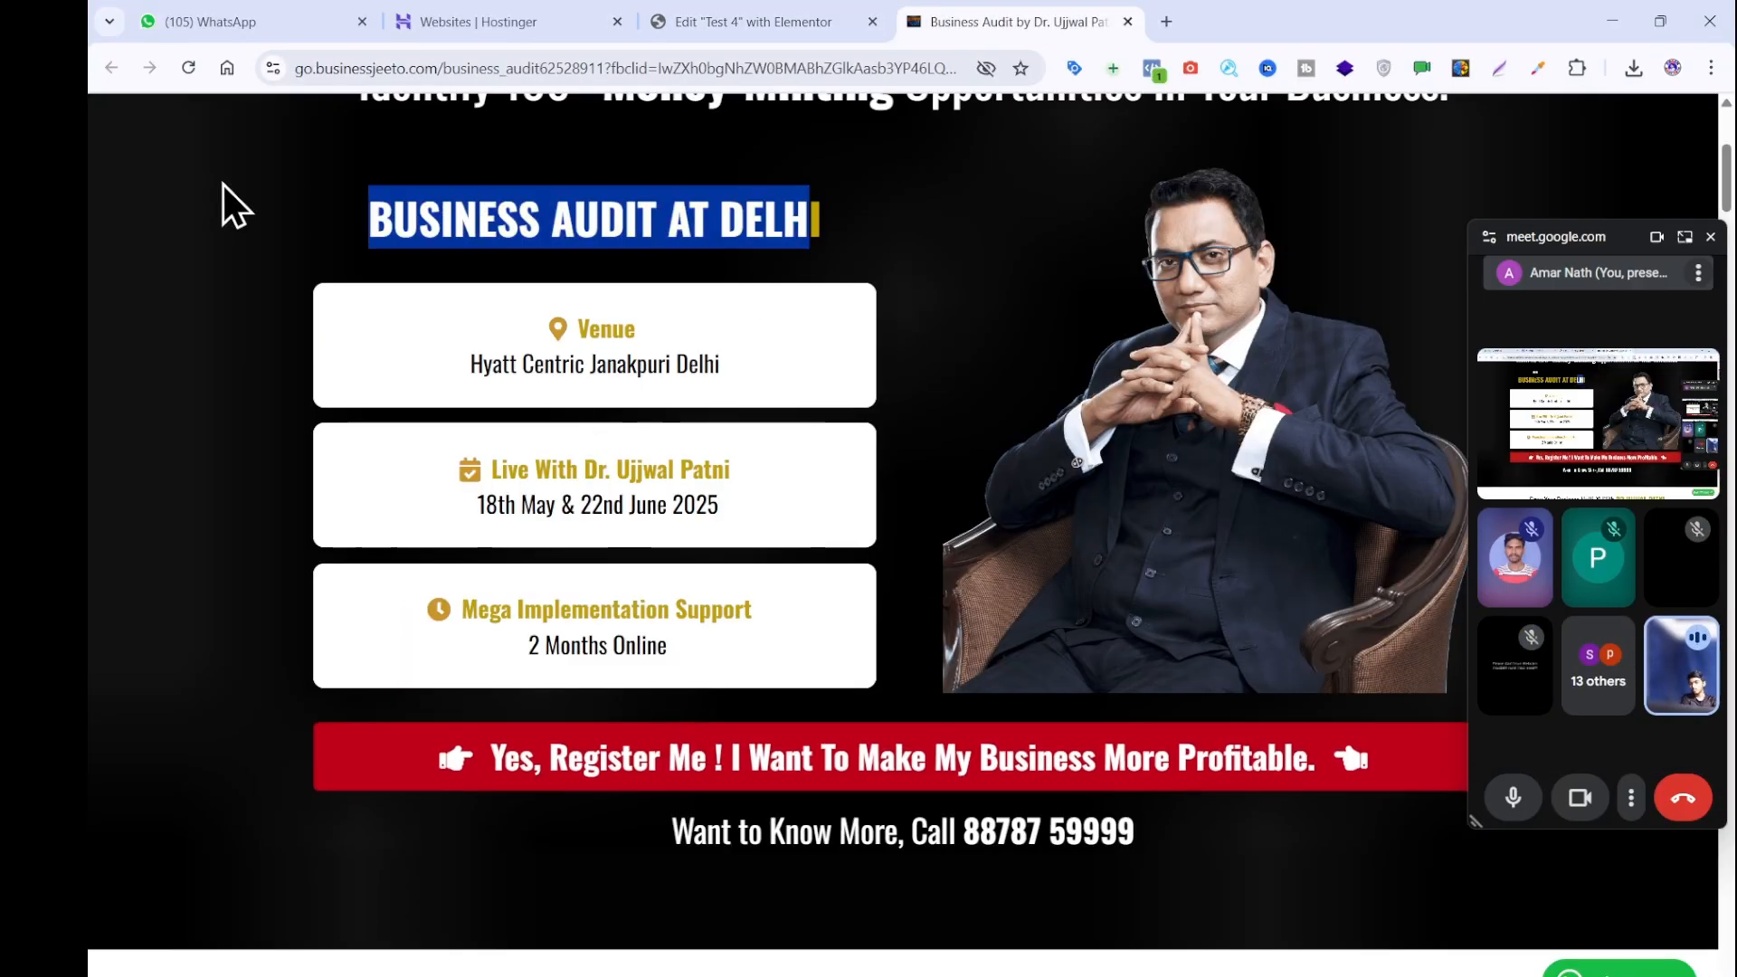
pyautogui.click(602, 313)
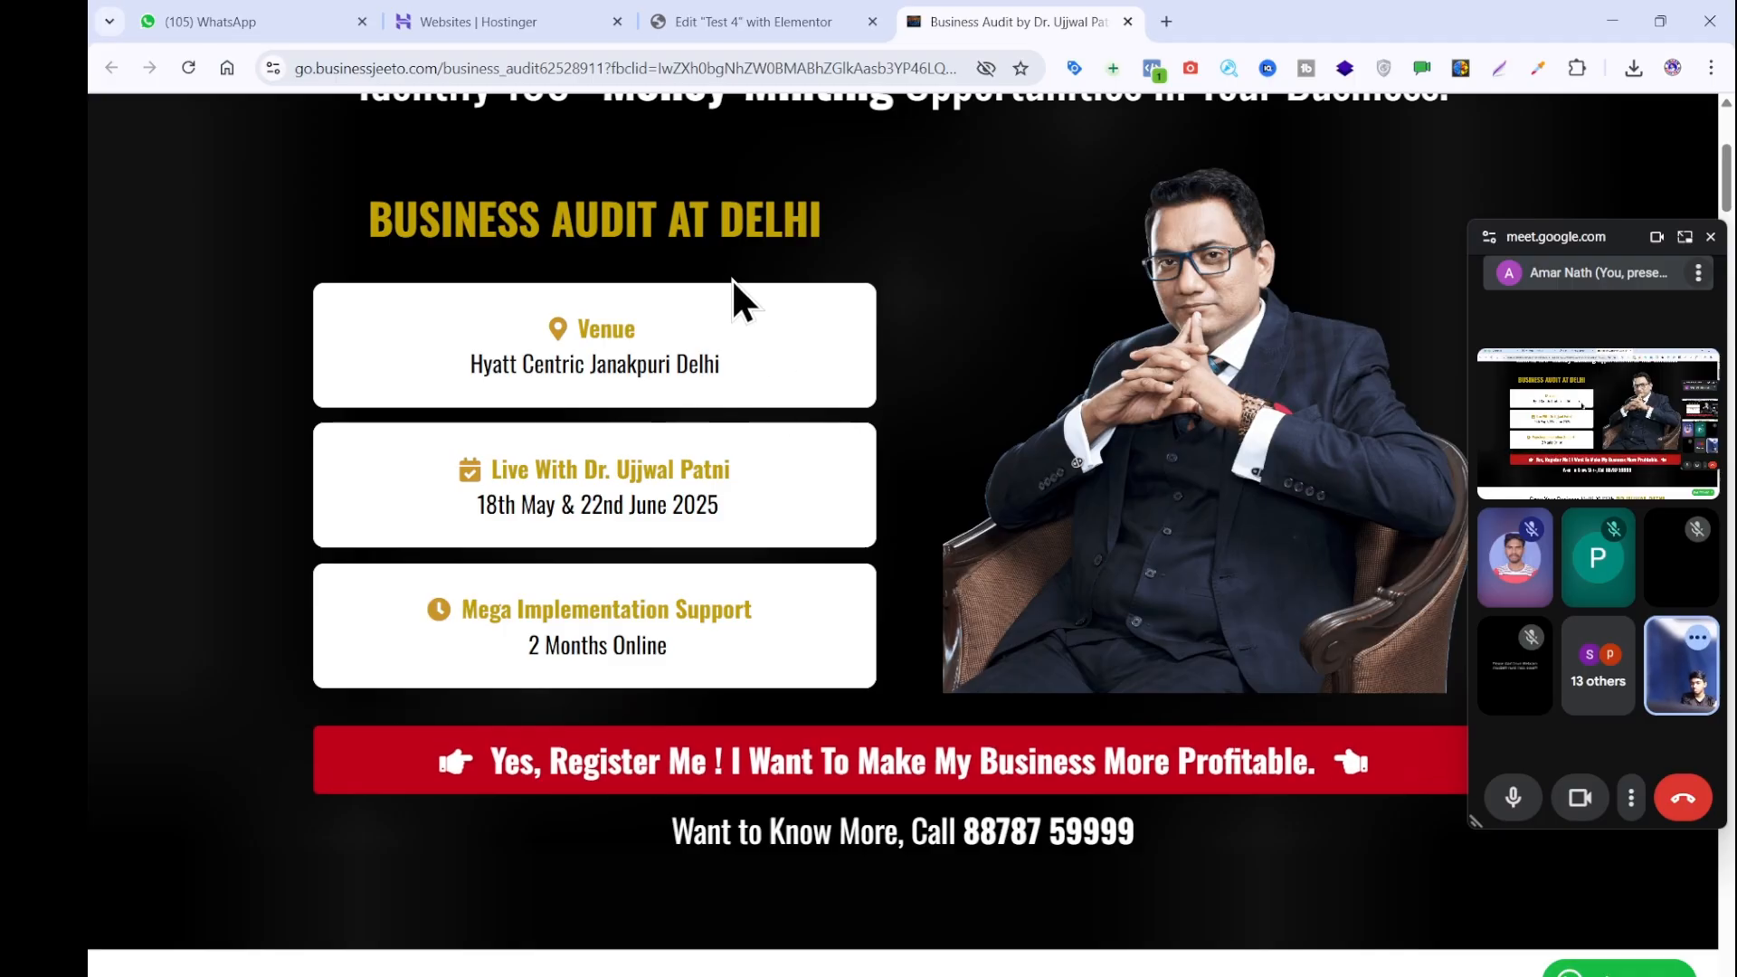
pyautogui.click(749, 18)
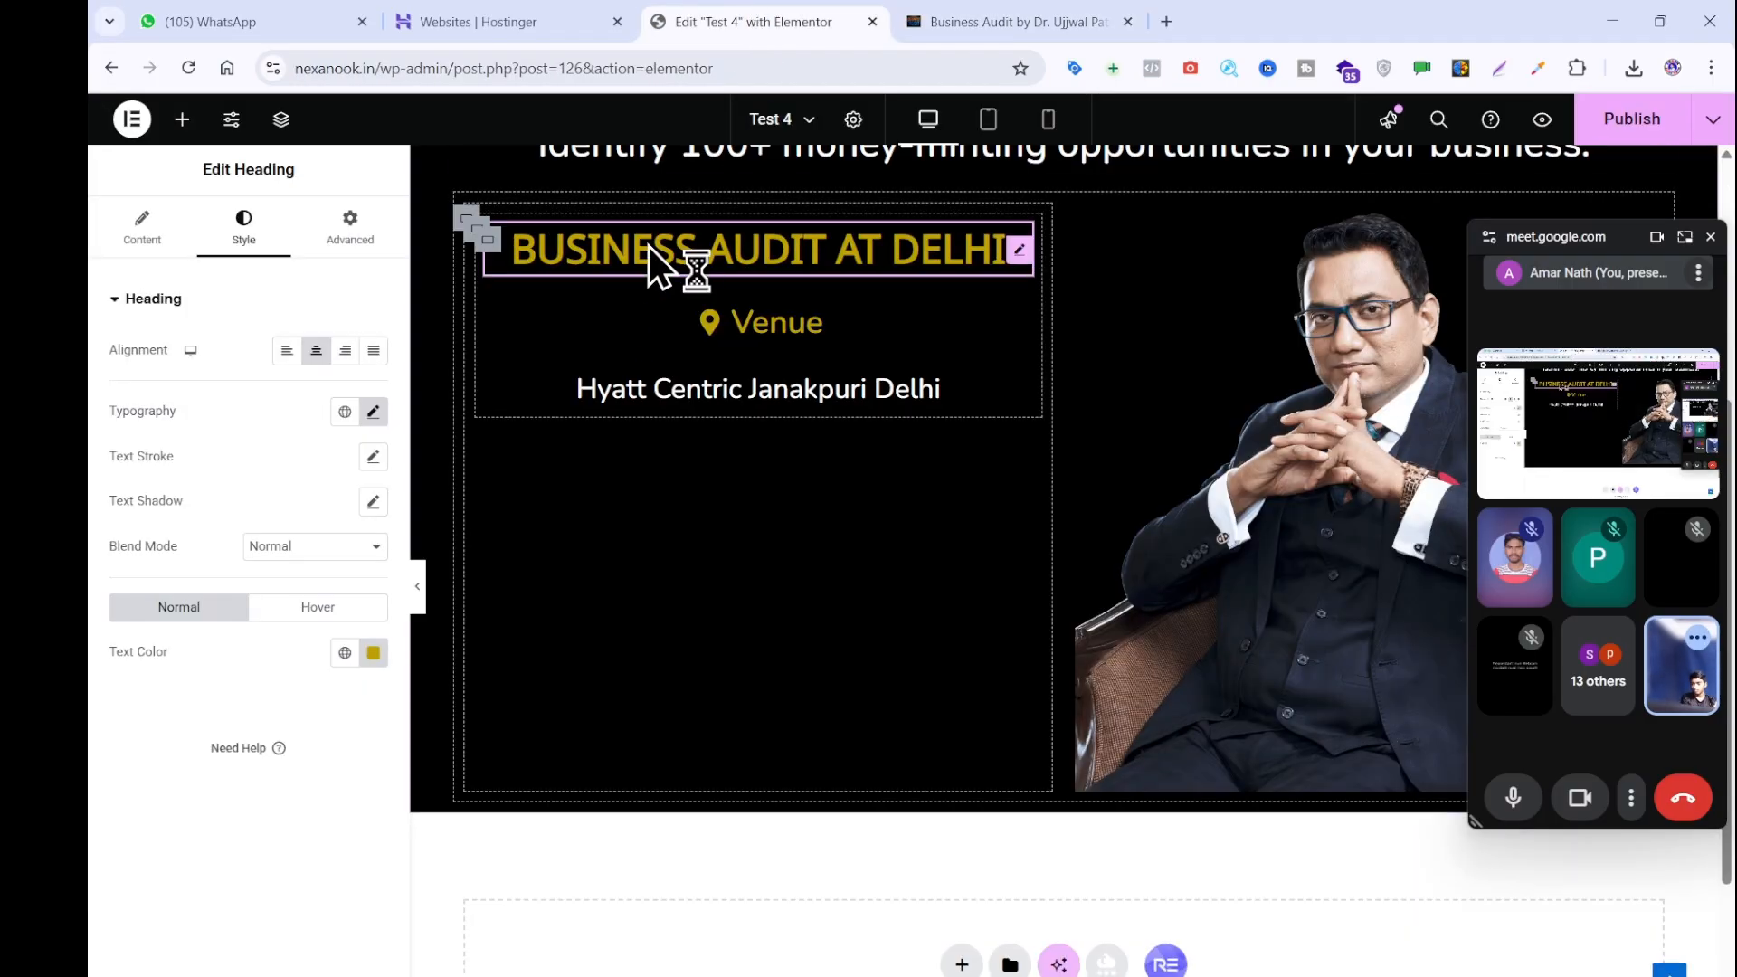
pyautogui.moveTo(649, 246); pyautogui.dragTo(584, 220)
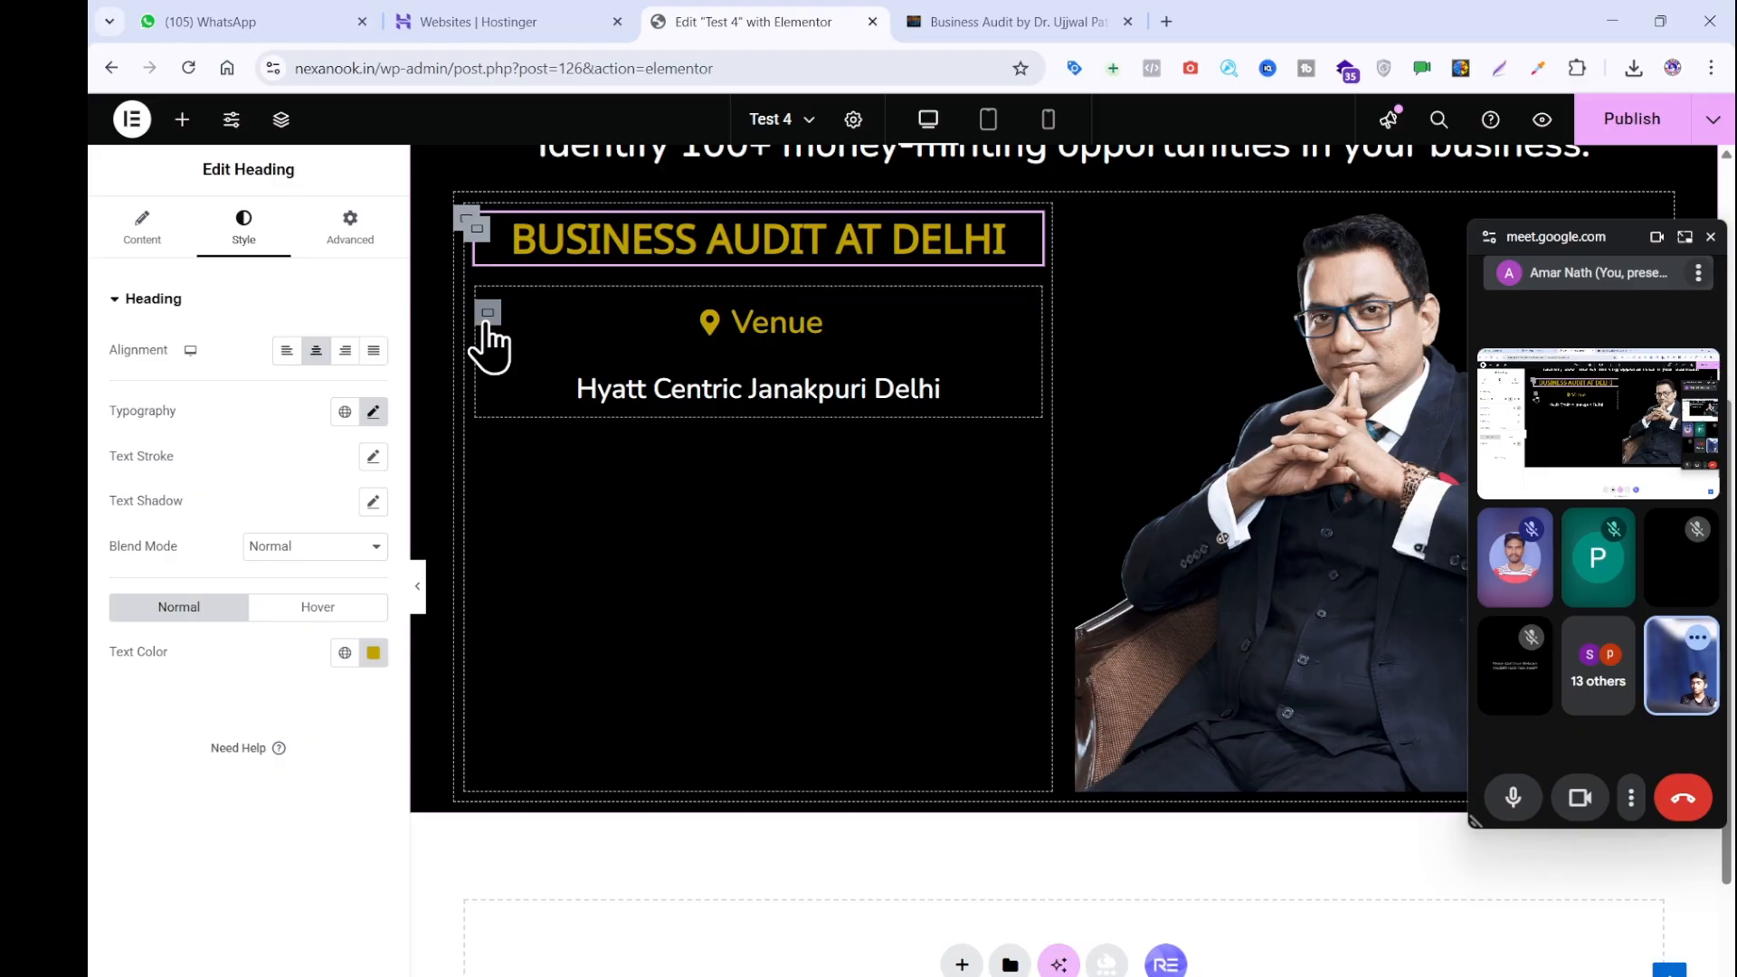
# Set the inner venue container's background colour to white (#FFFFFF).
pyautogui.click(544, 310)
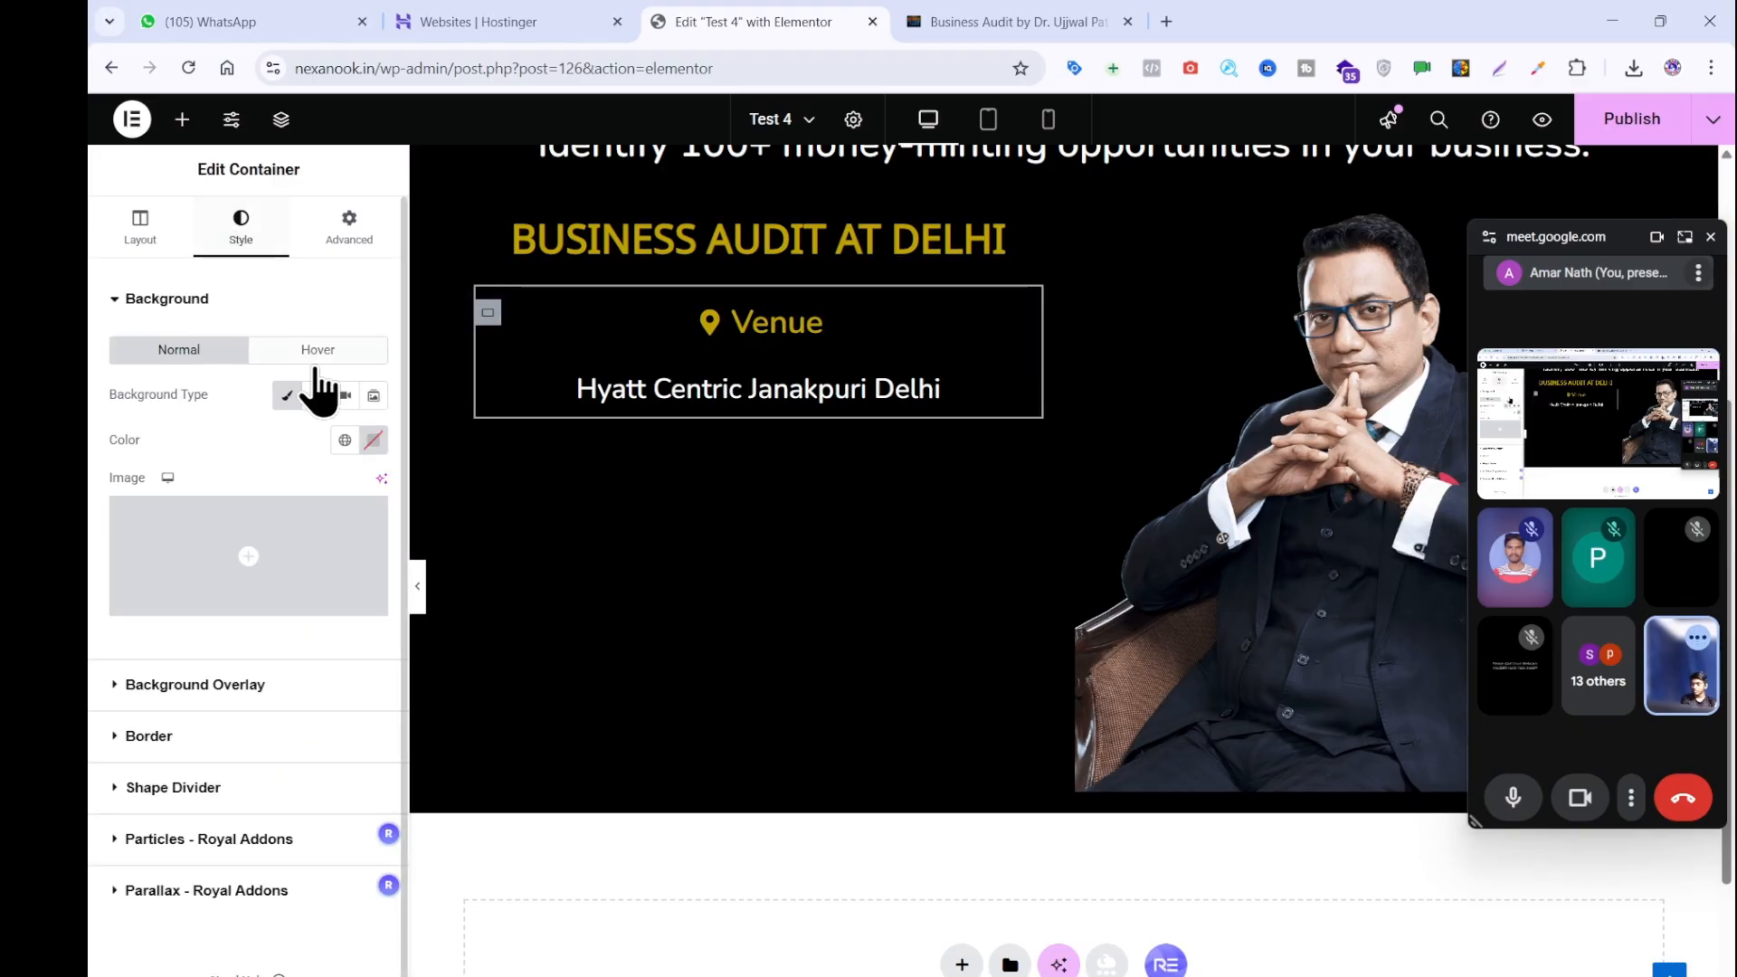
pyautogui.click(372, 439)
pyautogui.moveTo(226, 512); pyautogui.dragTo(202, 480)
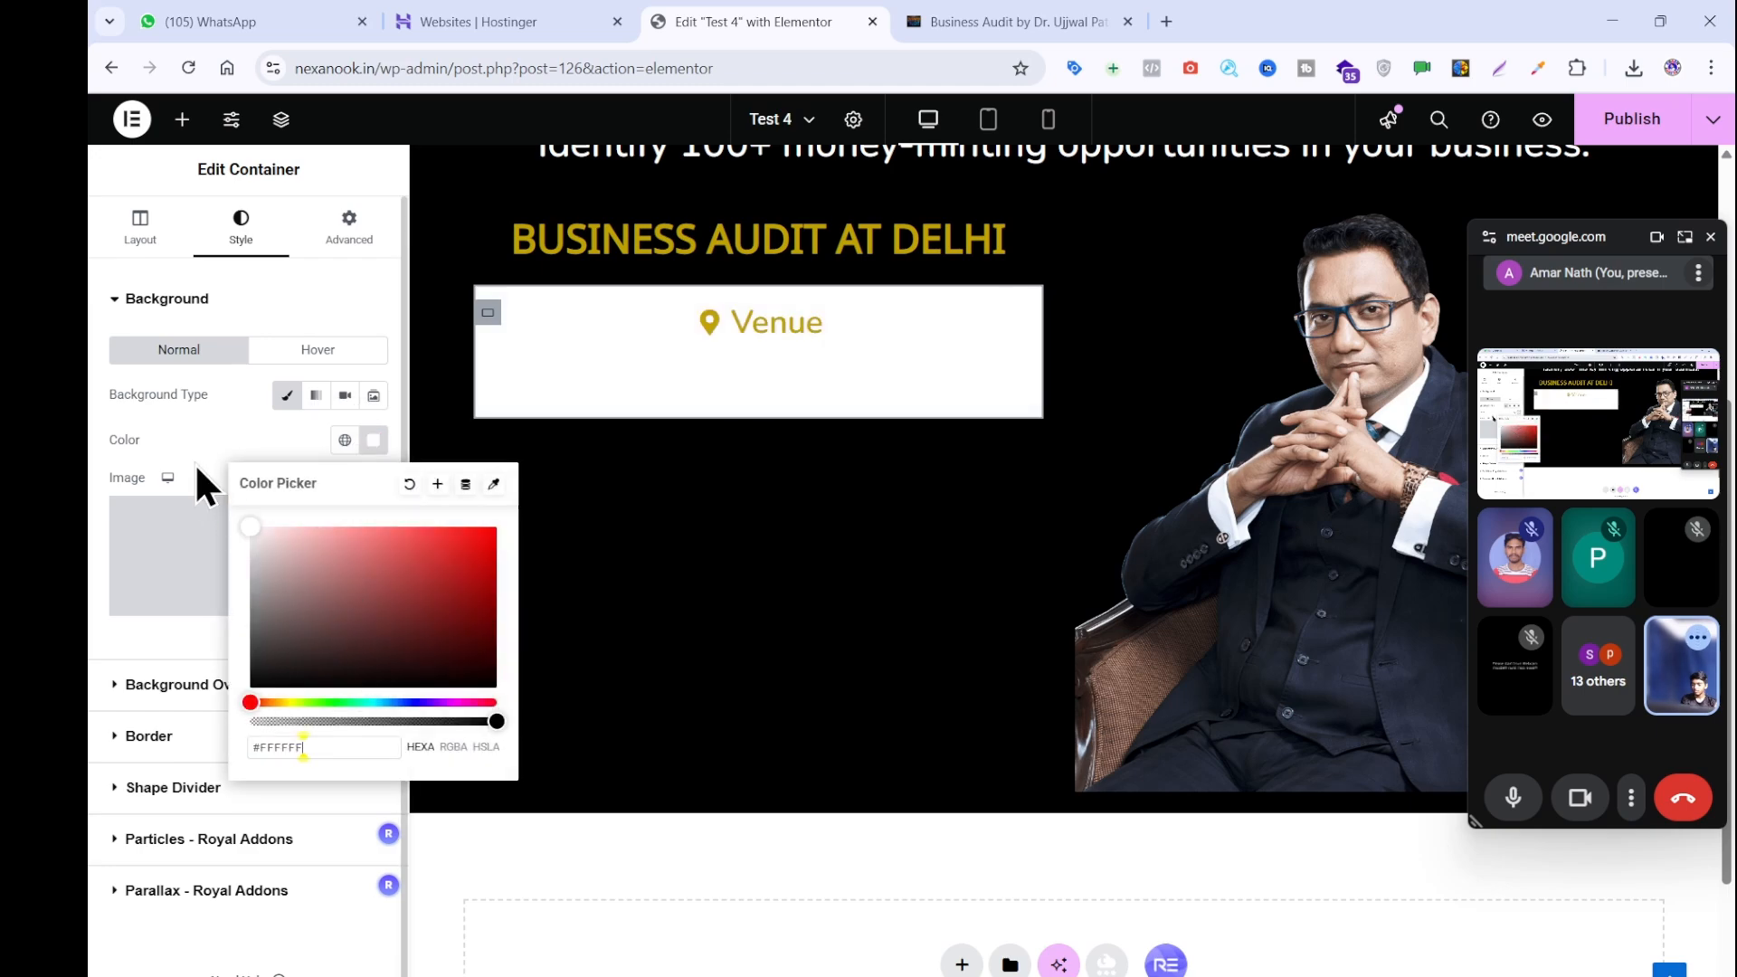
# Change the text colour of the "Hyatt Centric Janakpuri Delhi" heading to black.
pyautogui.click(593, 389)
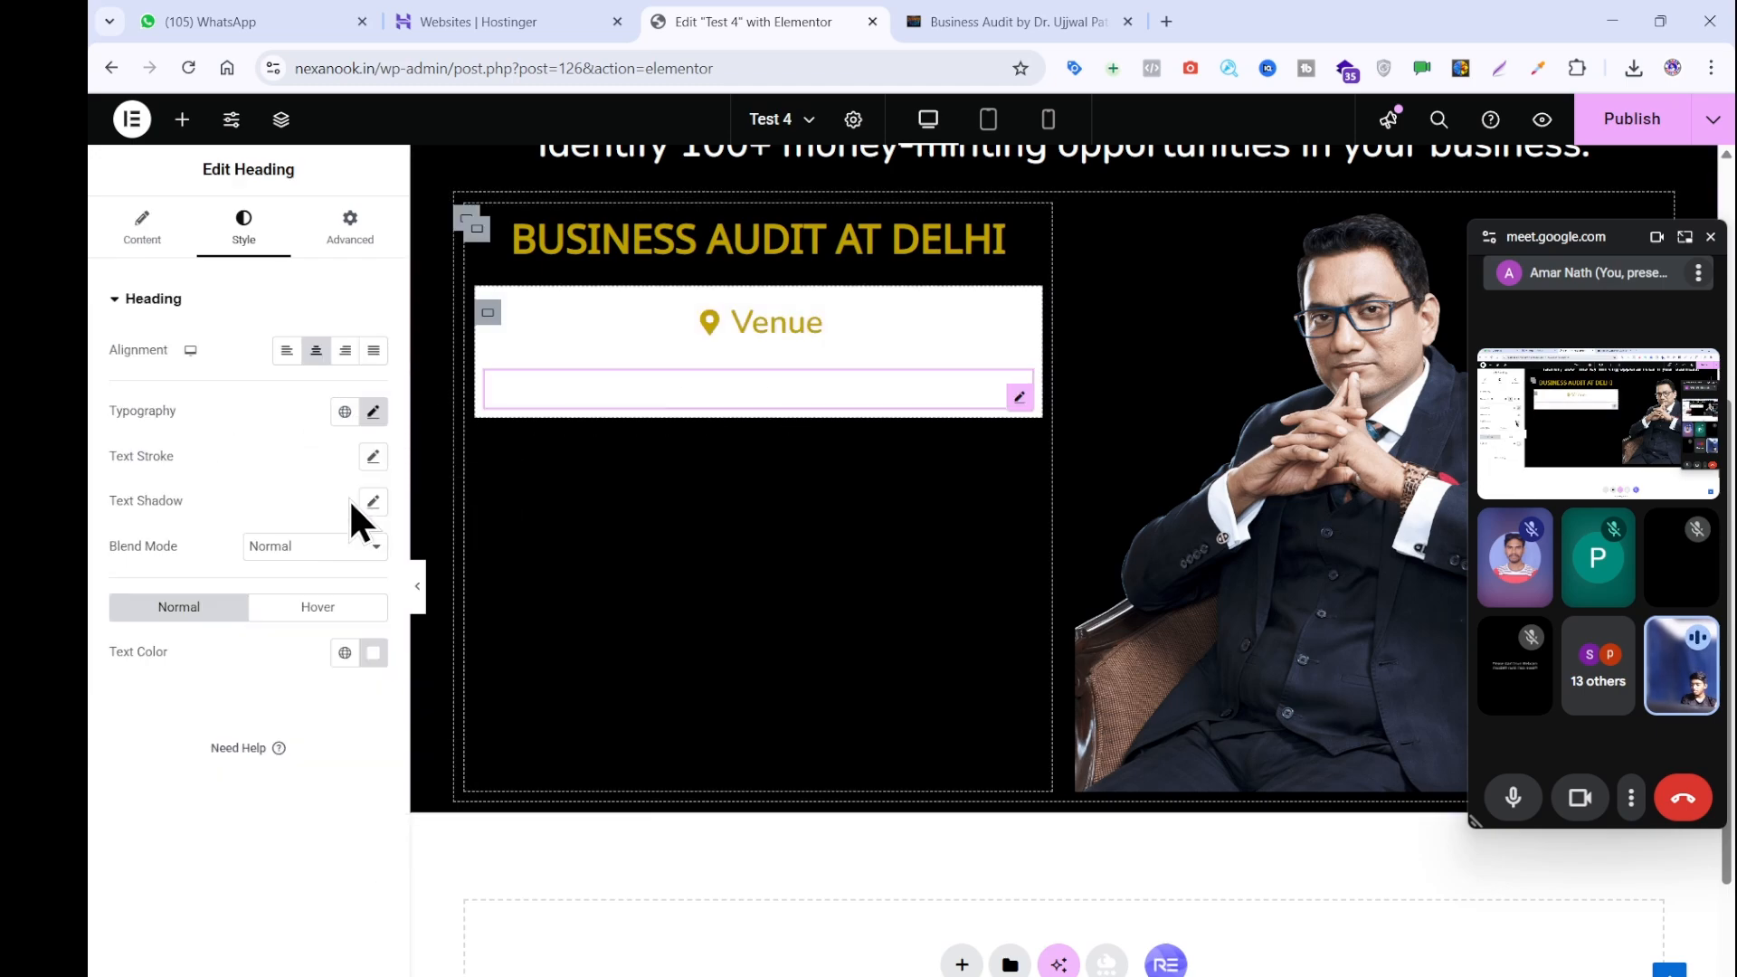
pyautogui.click(374, 653)
pyautogui.moveTo(387, 775); pyautogui.dragTo(515, 930)
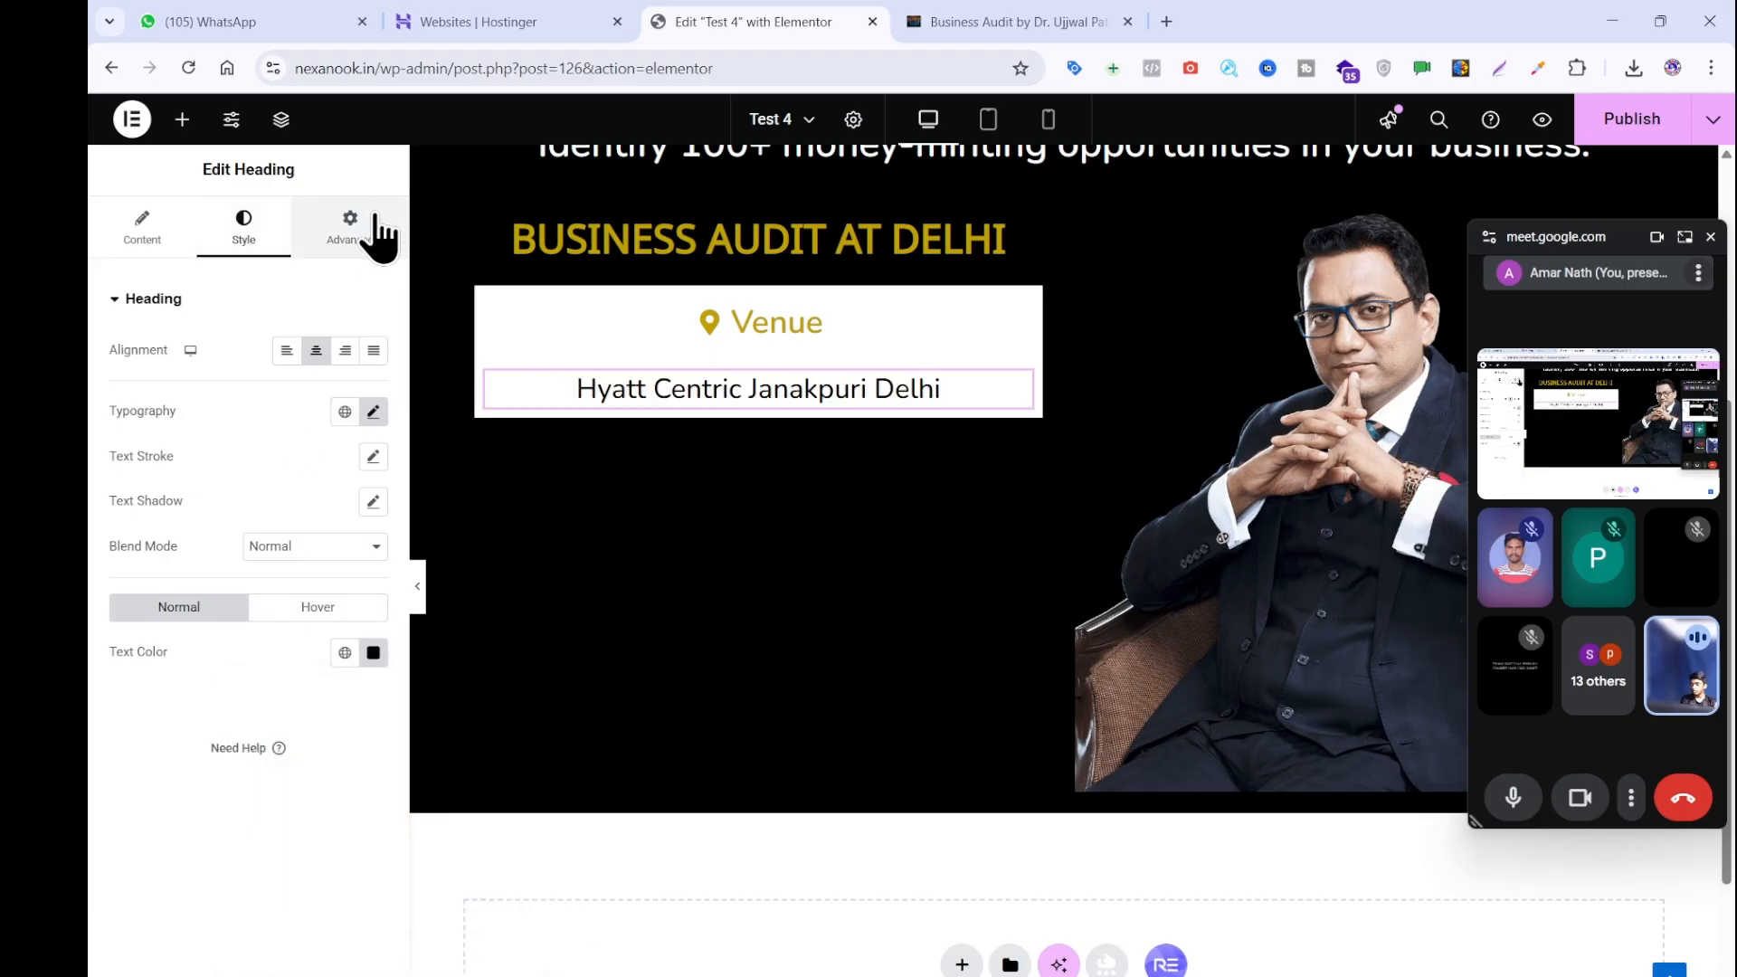
pyautogui.scroll(-8, 310, 562)
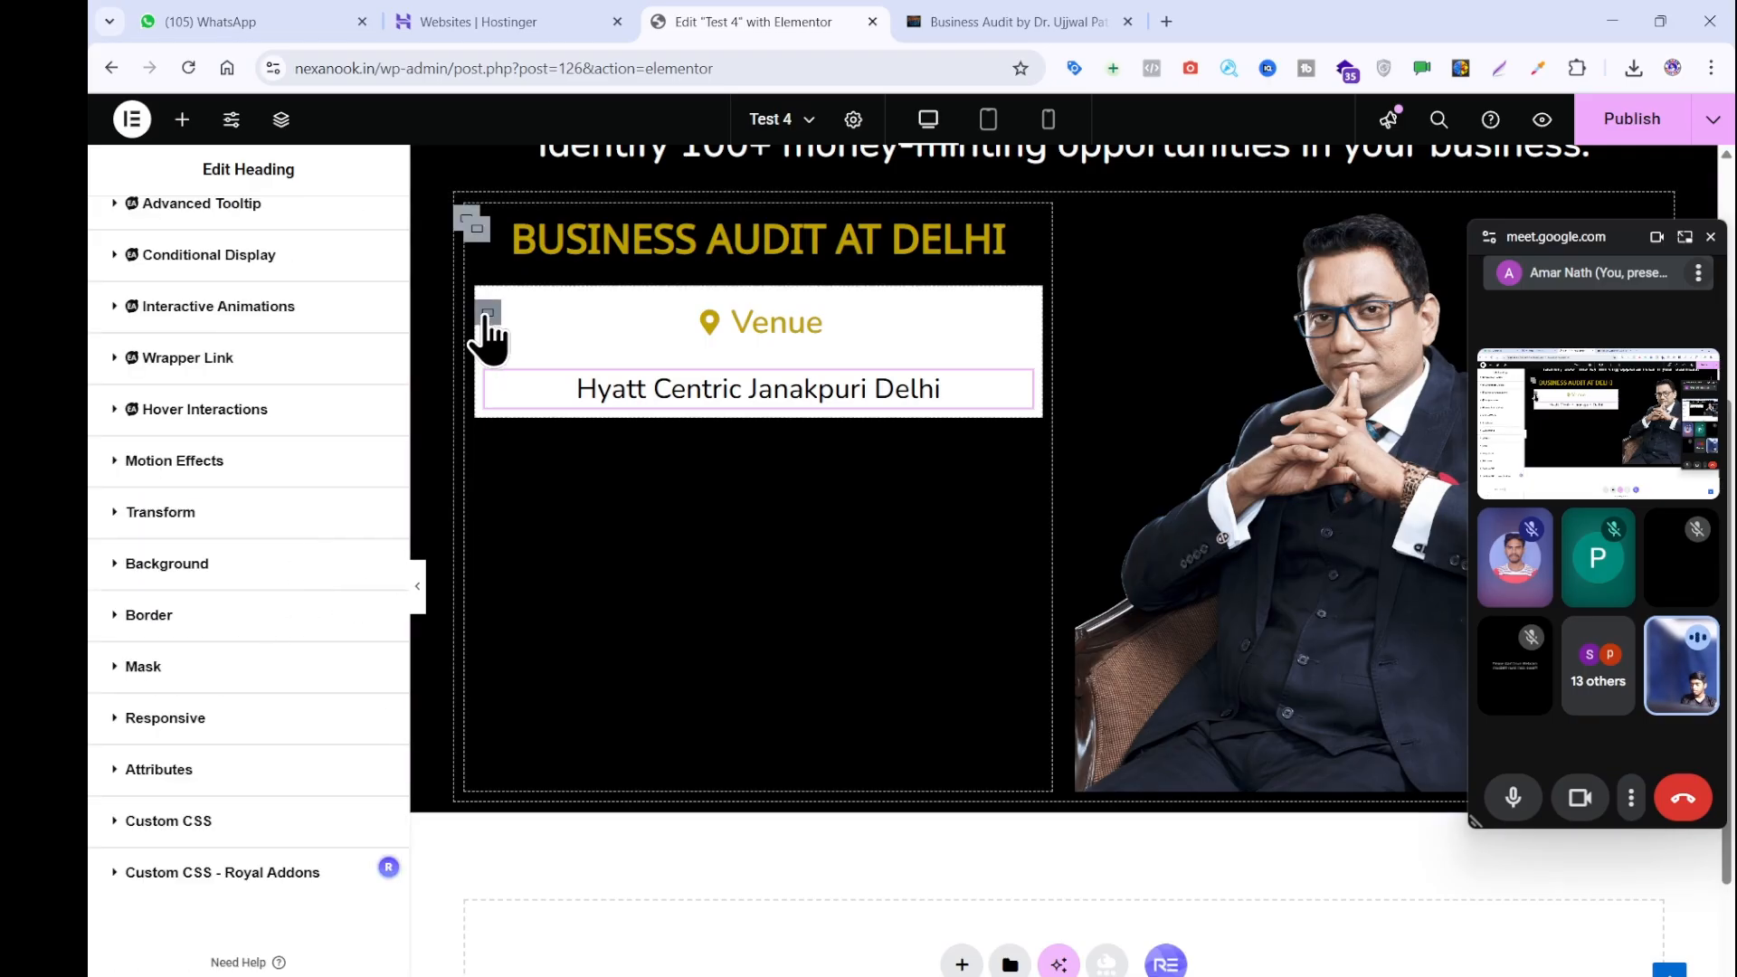
# Give the inner venue container a Solid border type and a border radius of 15 px on all corners.
pyautogui.click(484, 315)
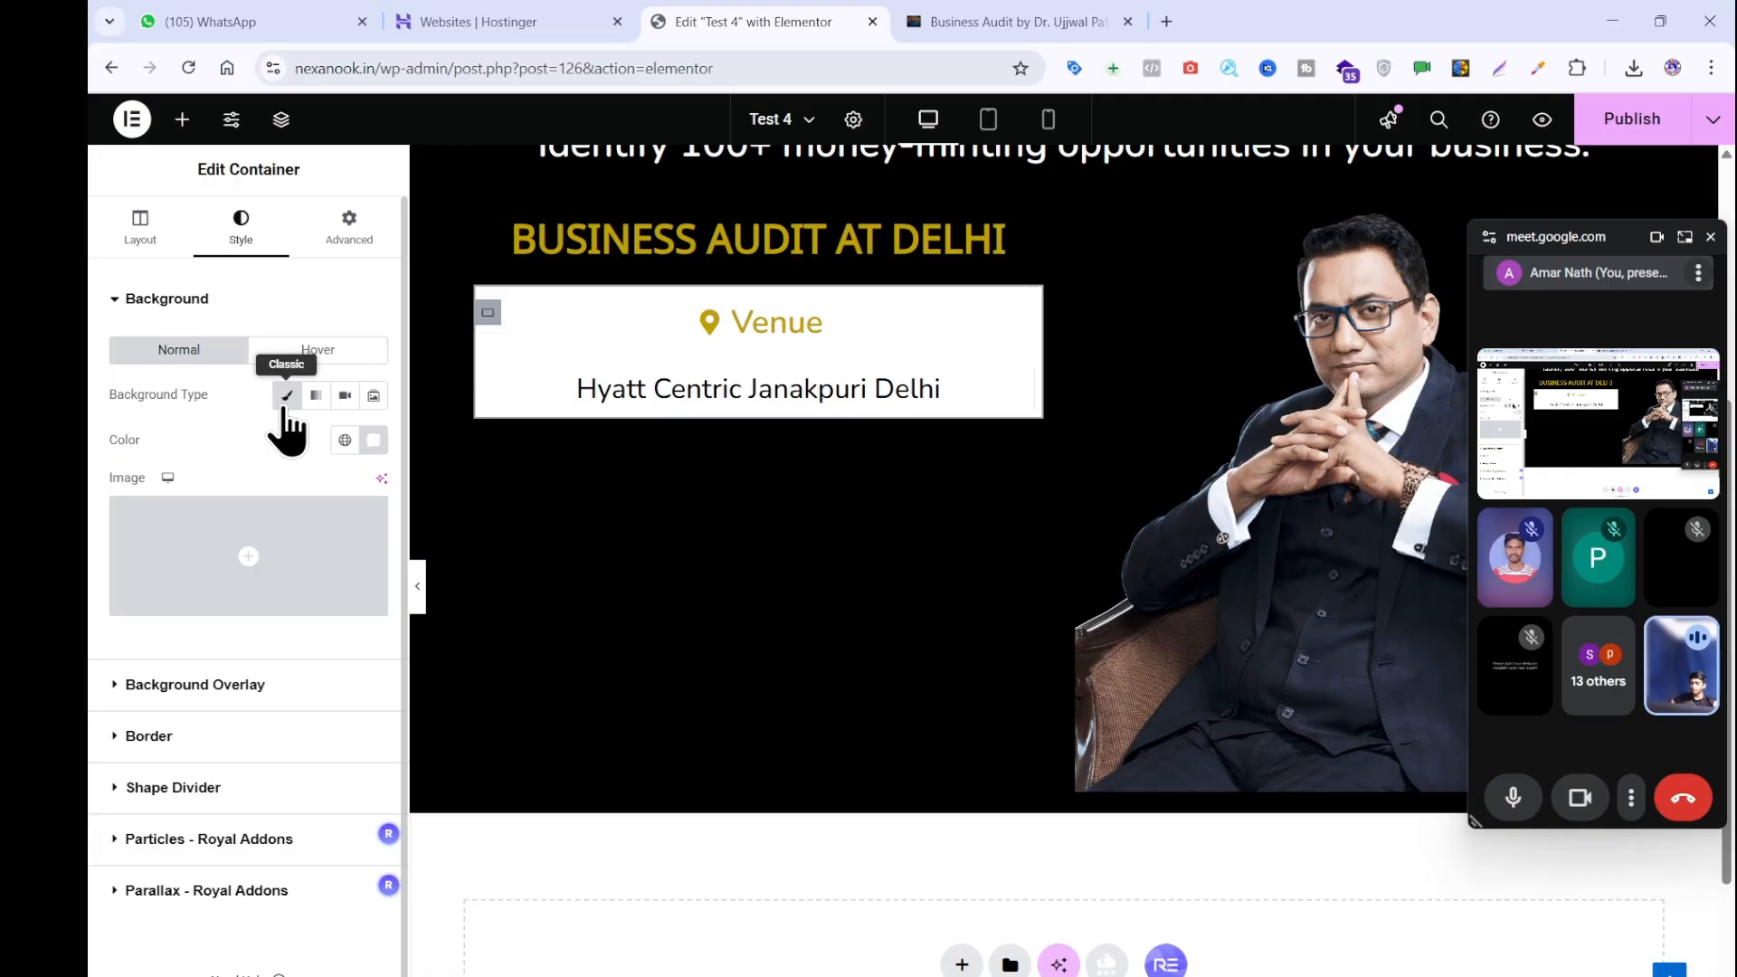
pyautogui.click(271, 737)
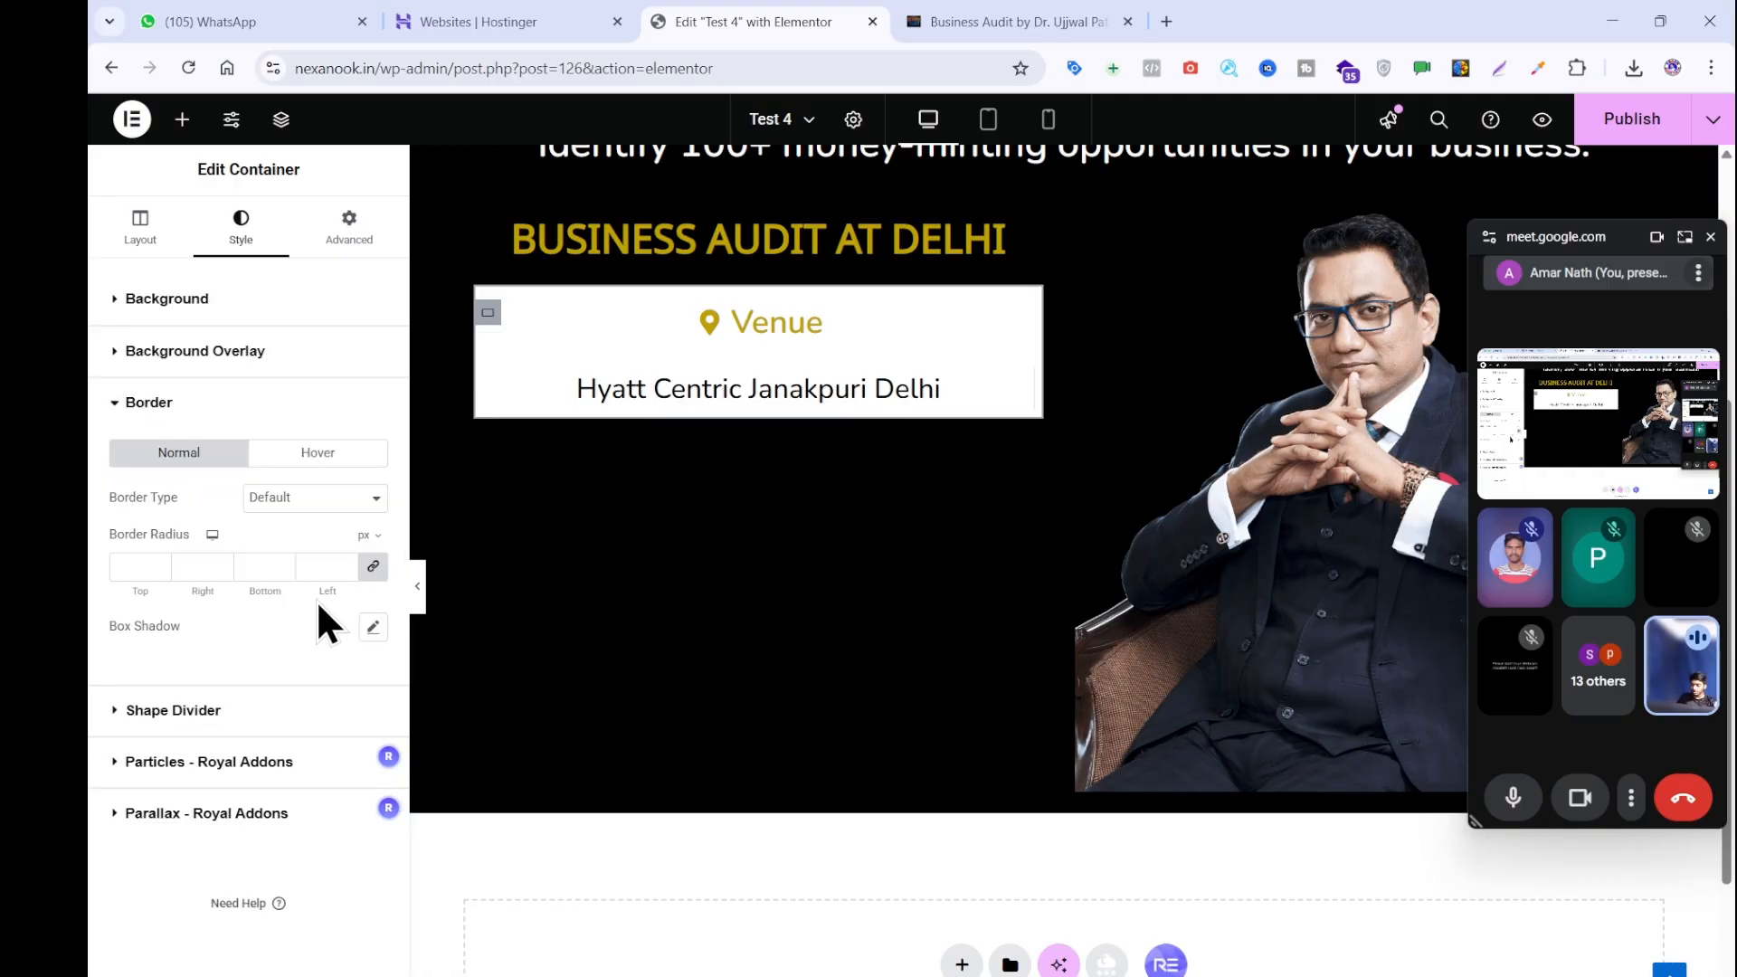
pyautogui.click(316, 498)
pyautogui.press('Escape')
pyautogui.click(308, 592)
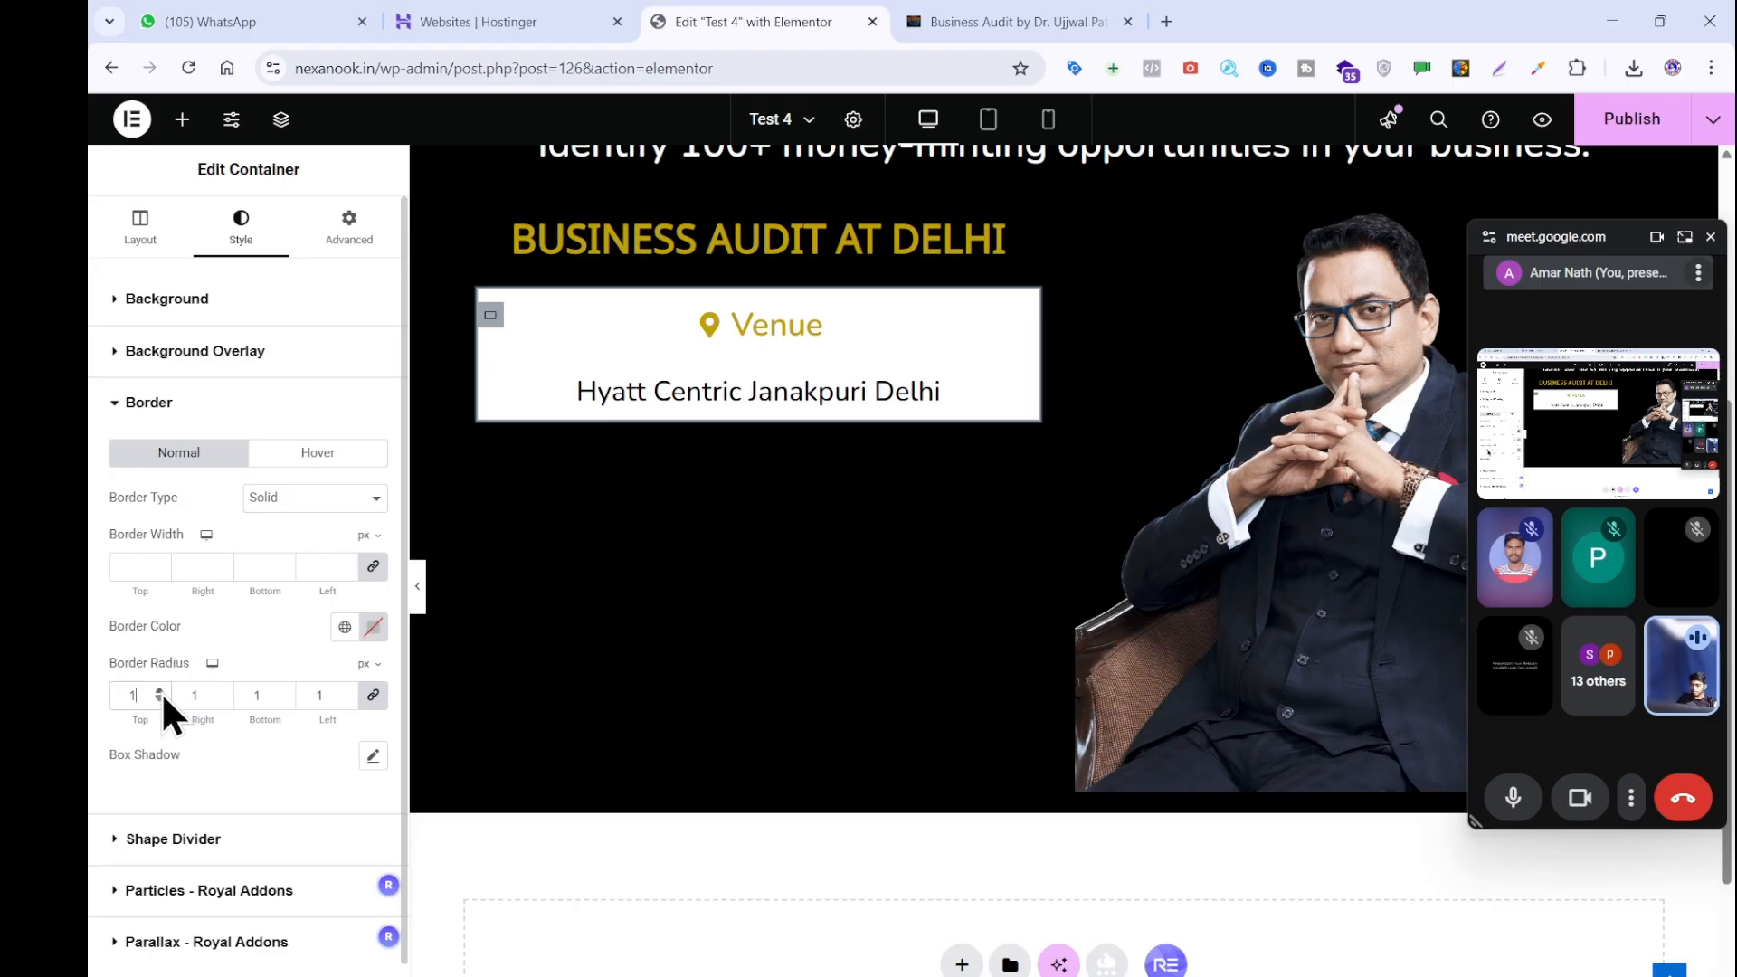
pyautogui.click(160, 691)
pyautogui.click(160, 691)
pyautogui.click(160, 692)
pyautogui.click(160, 691)
pyautogui.click(160, 691)
pyautogui.click(160, 691)
pyautogui.click(160, 691)
pyautogui.click(161, 691)
pyautogui.click(161, 692)
# Set the venue container's border colour to white (#FFFFFF).
pyautogui.click(373, 626)
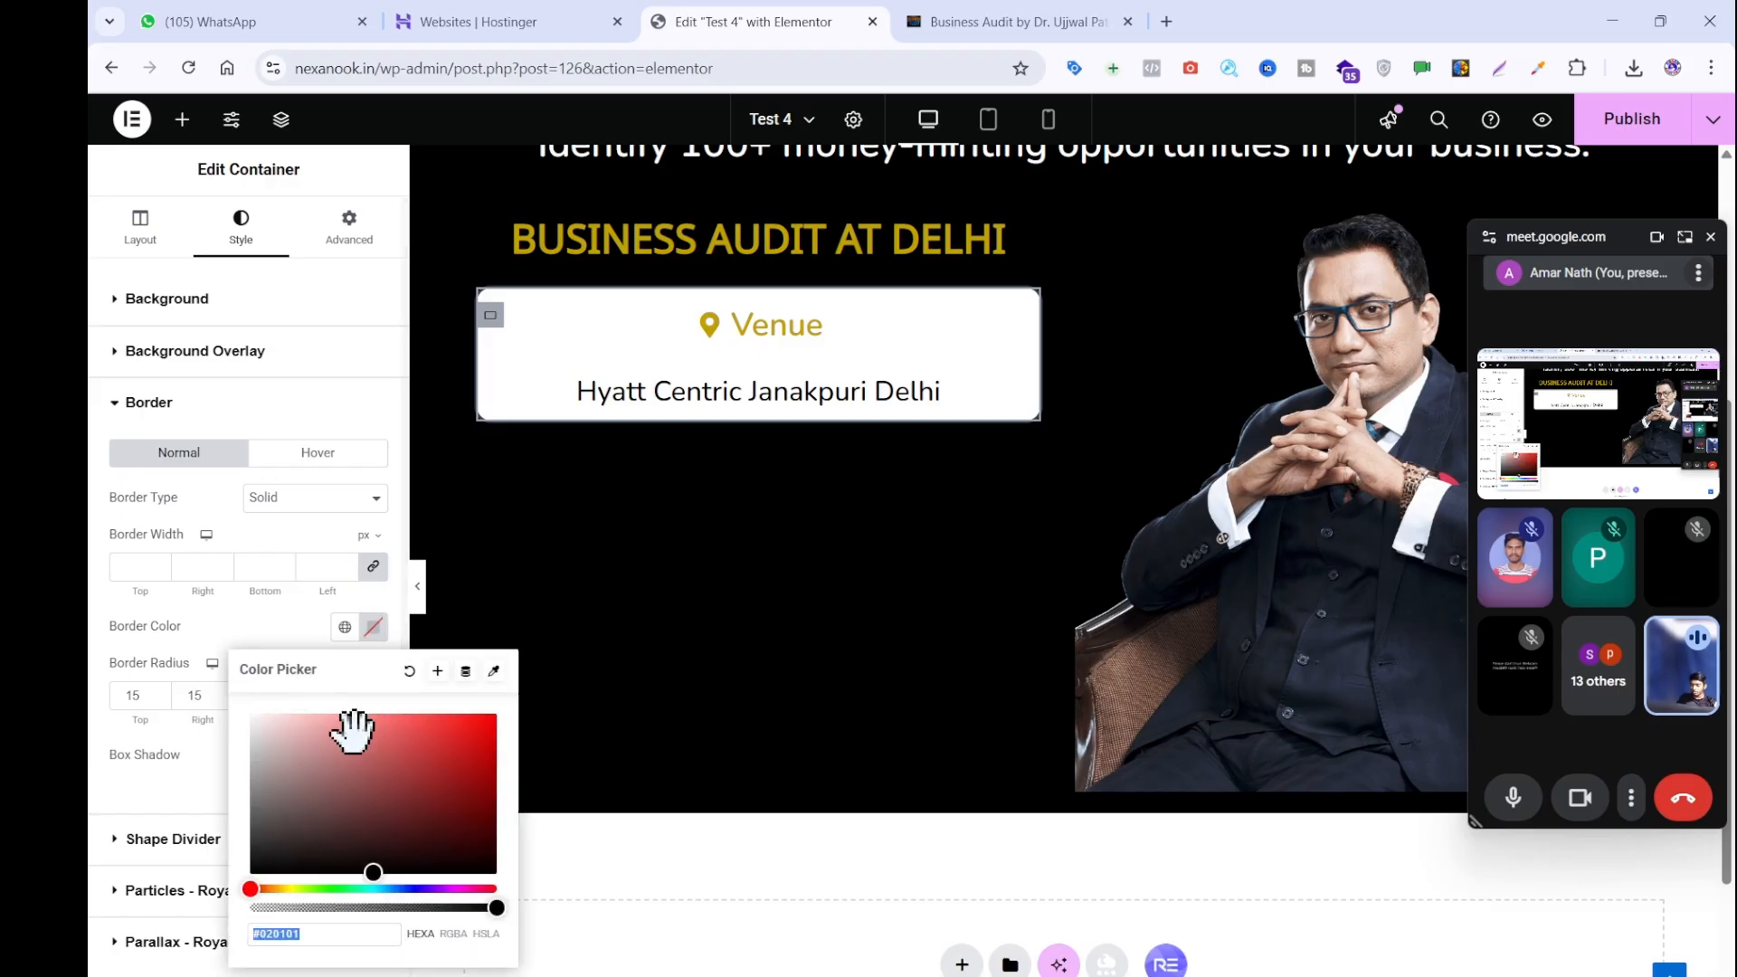
pyautogui.click(364, 749)
pyautogui.moveTo(364, 749); pyautogui.dragTo(208, 668)
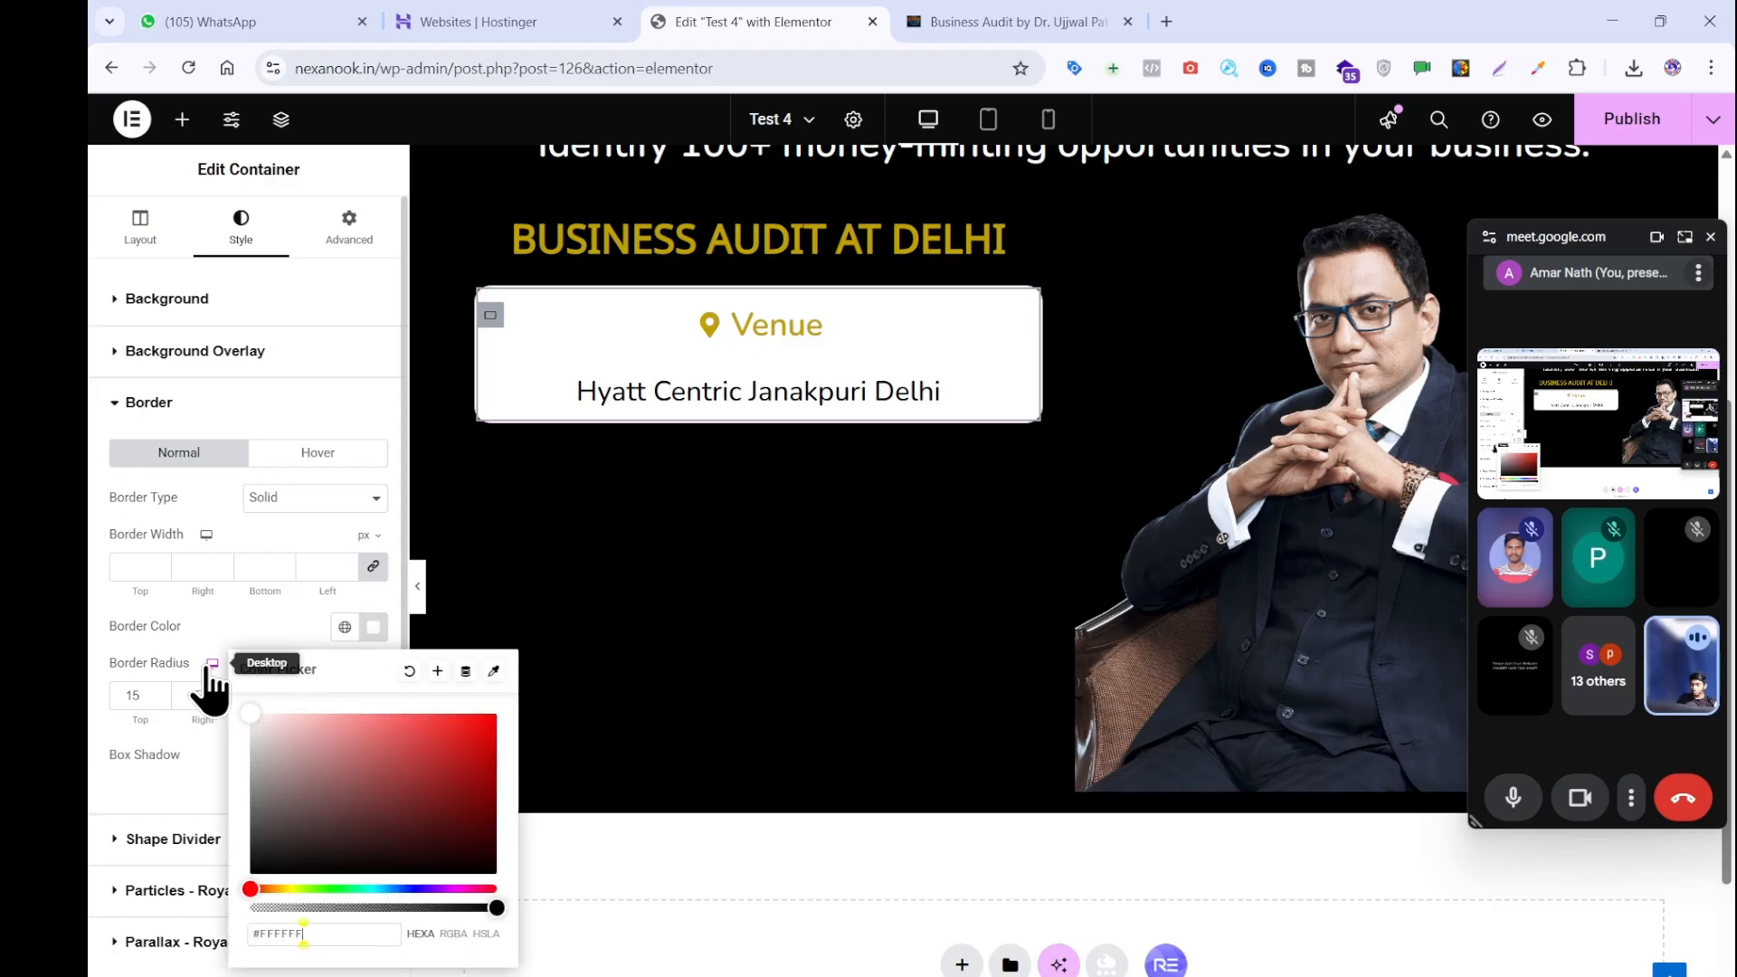
pyautogui.click(231, 533)
# Check the info cards on the Business Audit page, and duplicate the Venue card container in Elementor.
pyautogui.click(1023, 22)
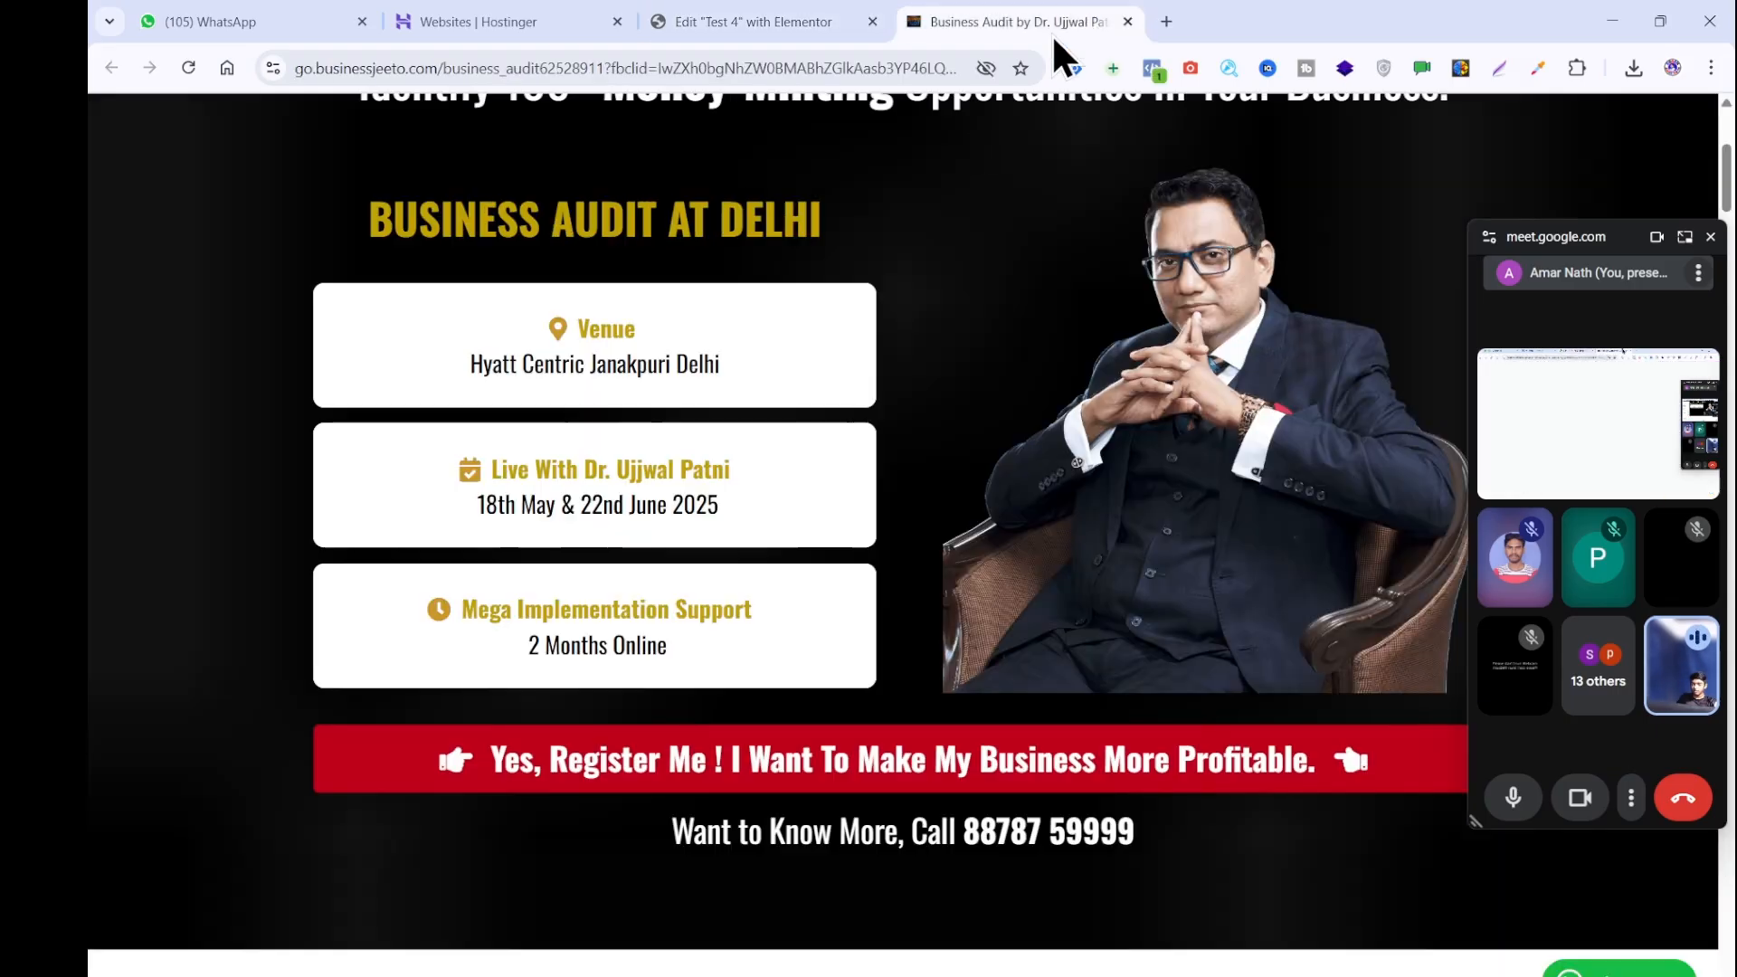
pyautogui.click(794, 21)
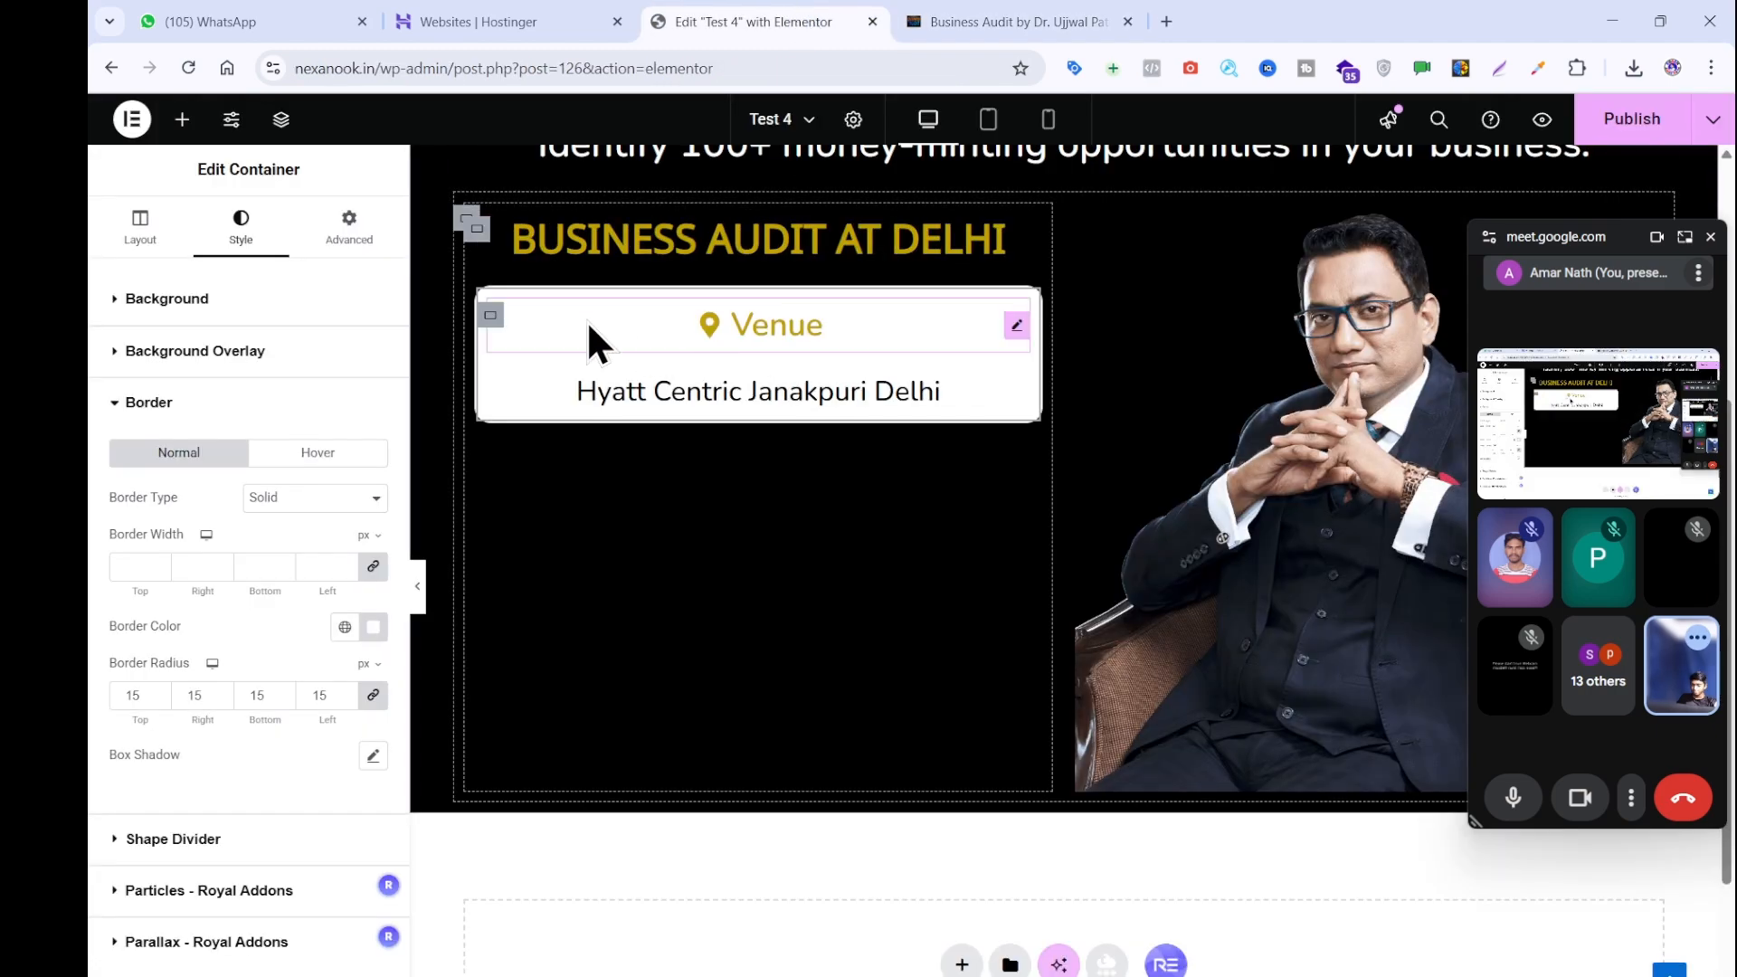
pyautogui.rightClick(497, 312)
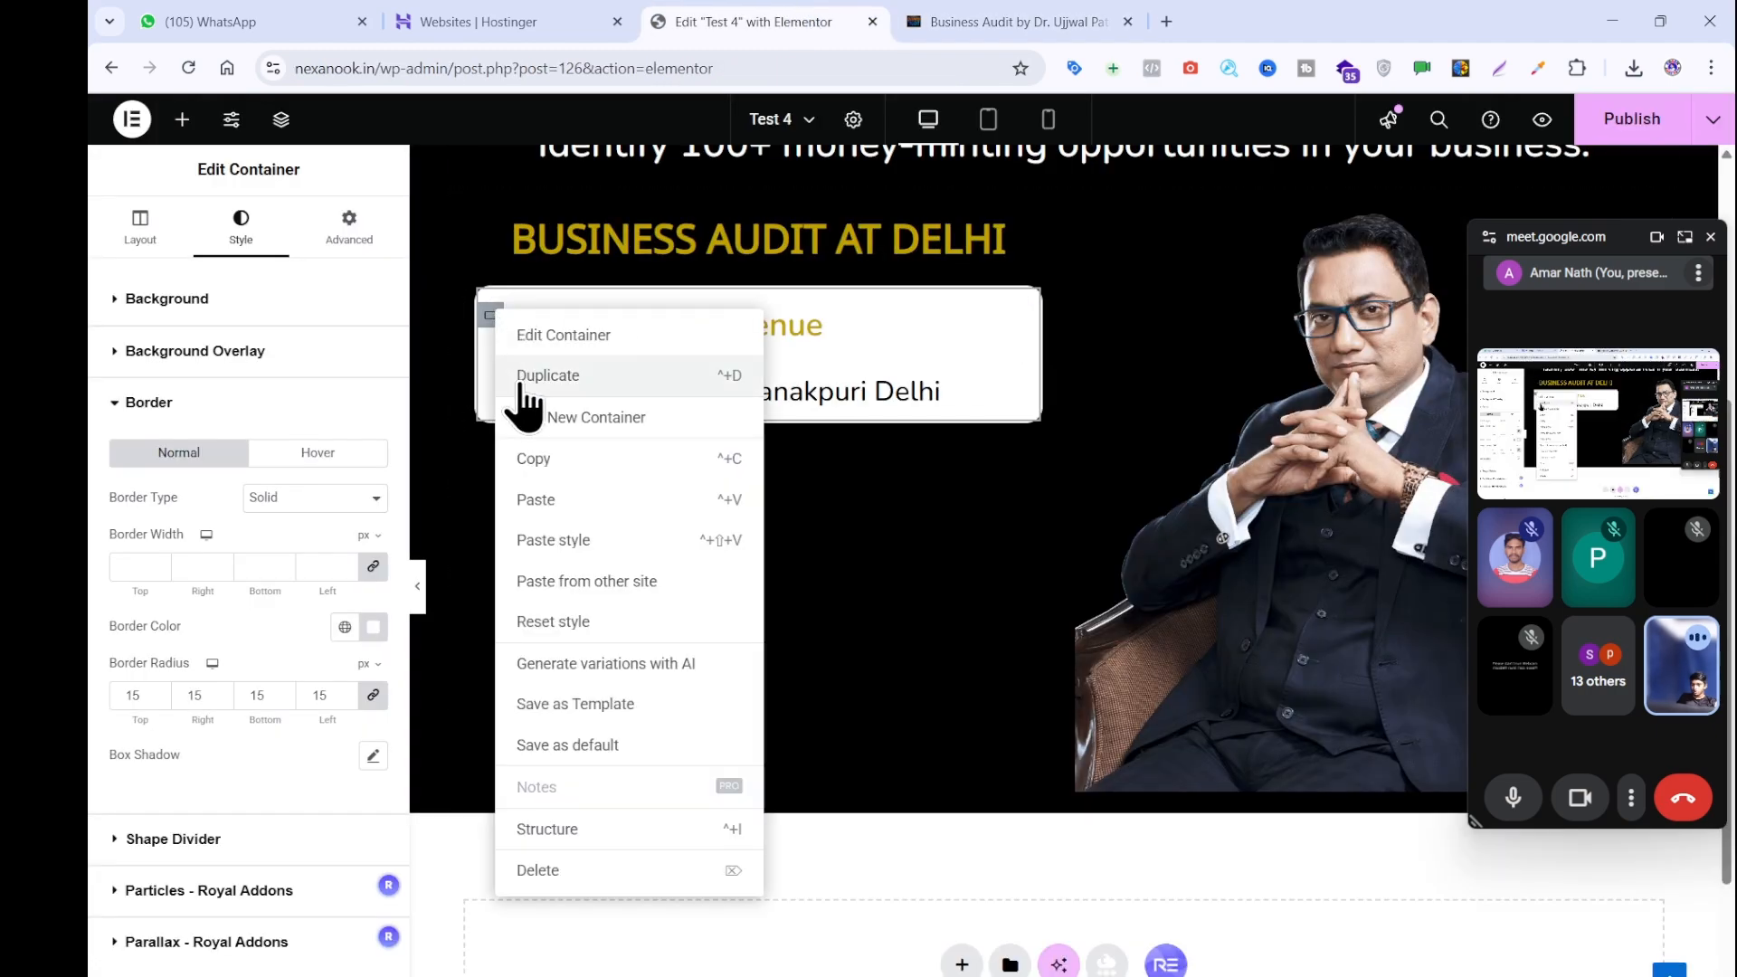
pyautogui.click(525, 375)
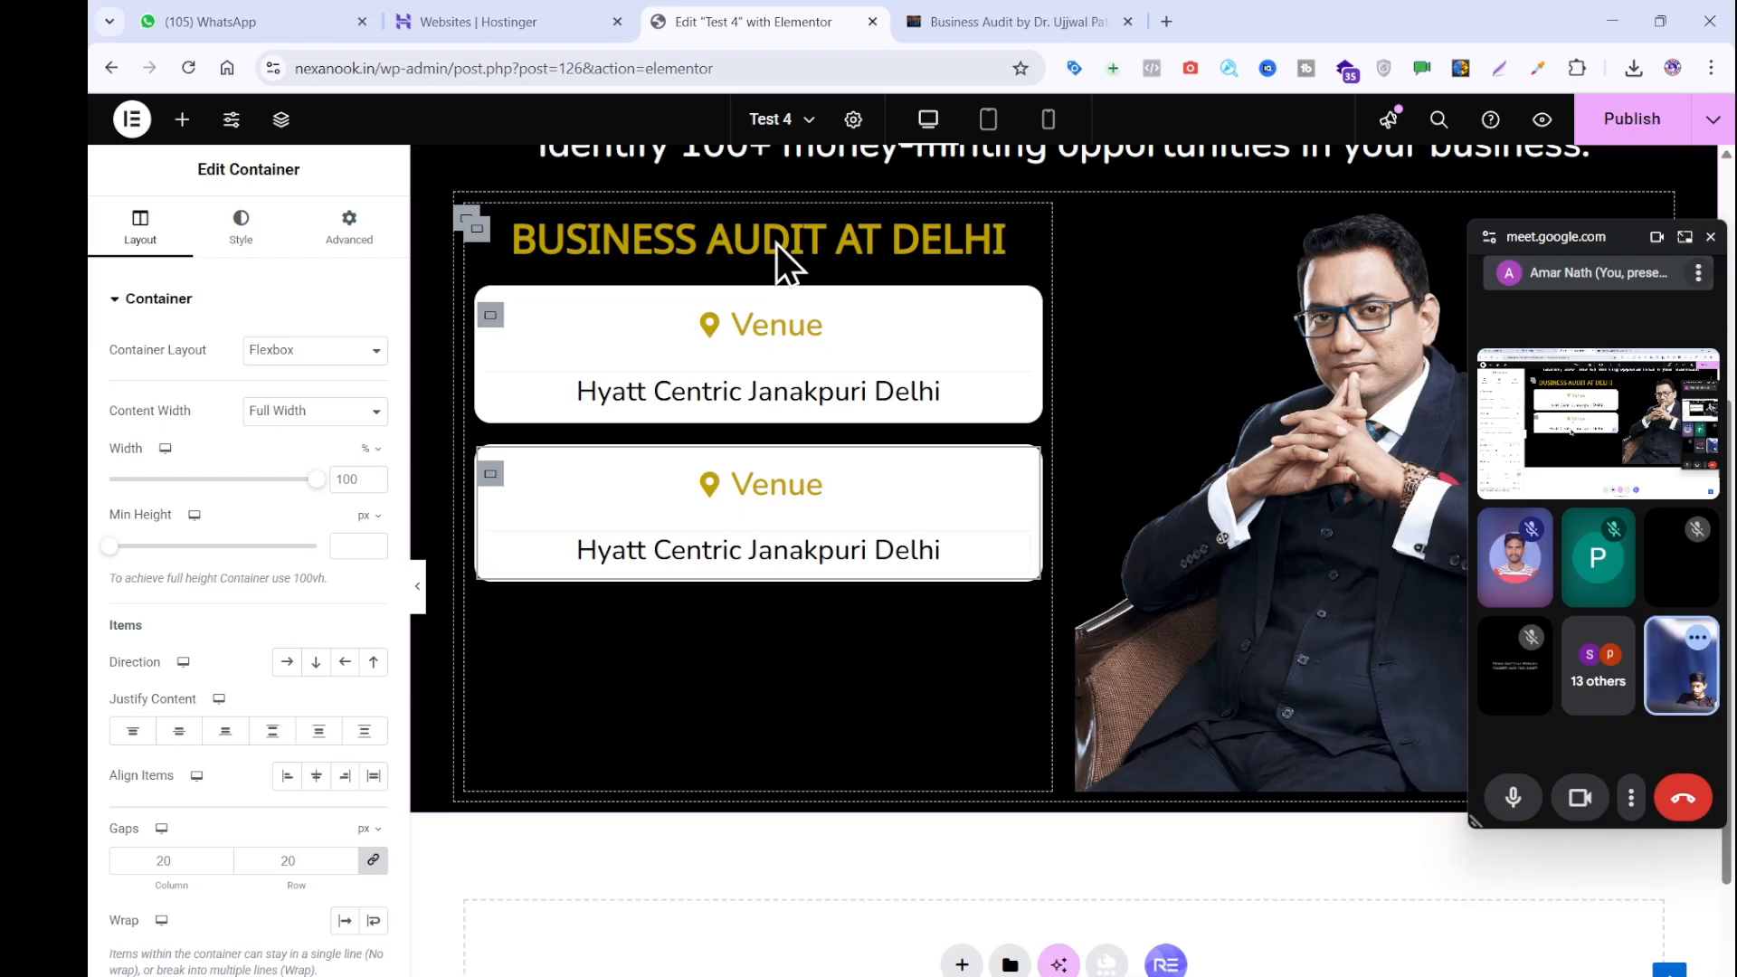
# Write the reference page's second card title in Notepad and use "live with Dr. Ujjwal patni" as the second Elementor card's icon list text.
pyautogui.hotkey('ctrl', 'Tab')
pyautogui.moveTo(687, 479); pyautogui.dragTo(486, 461)
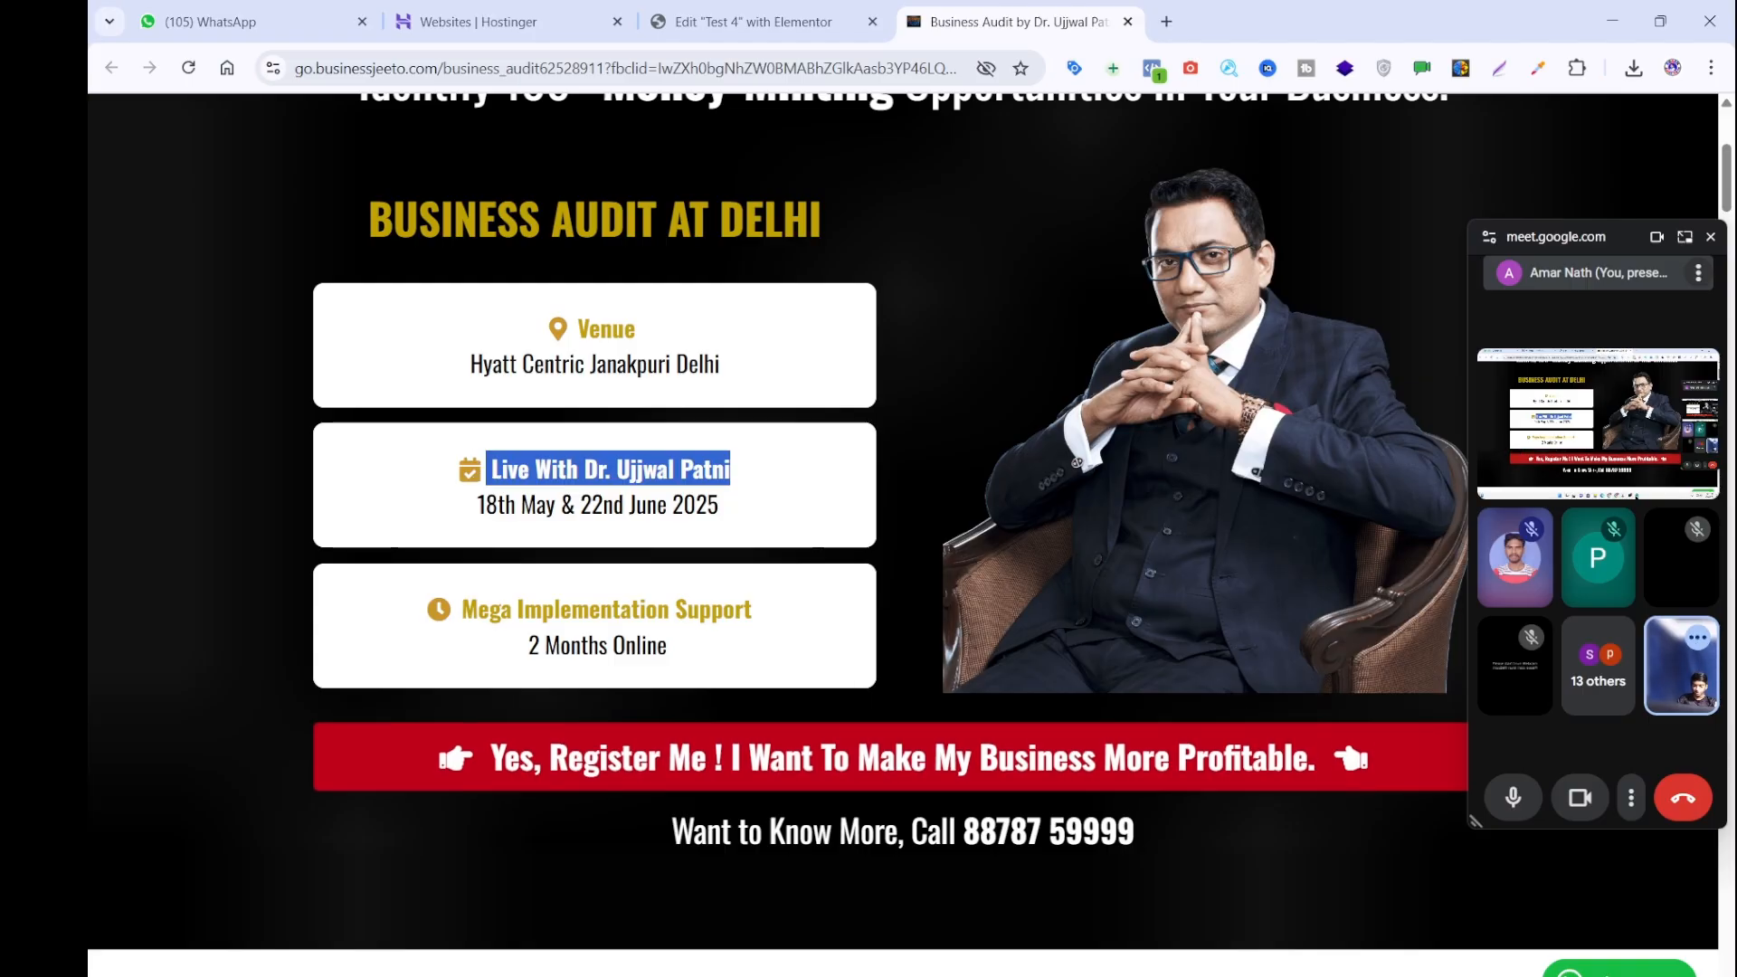
pyautogui.write('live with Dr. Ujjwal patni')
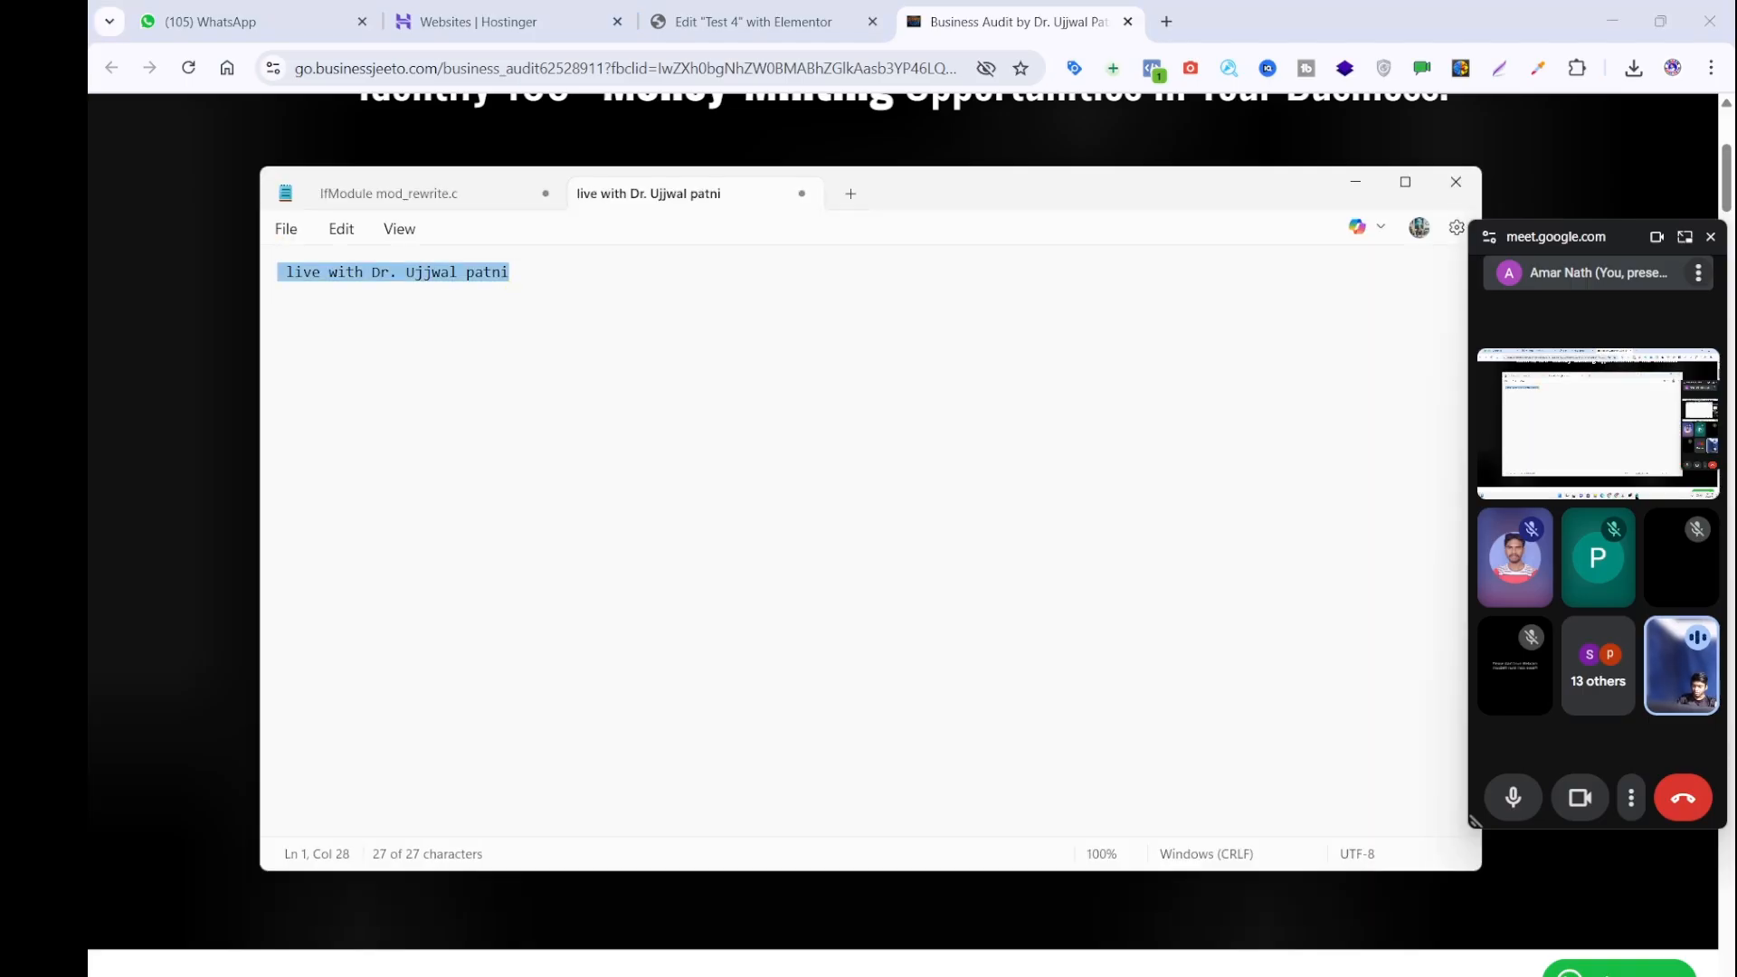
pyautogui.hotkey('ctrl', 'x')
pyautogui.click(841, 21)
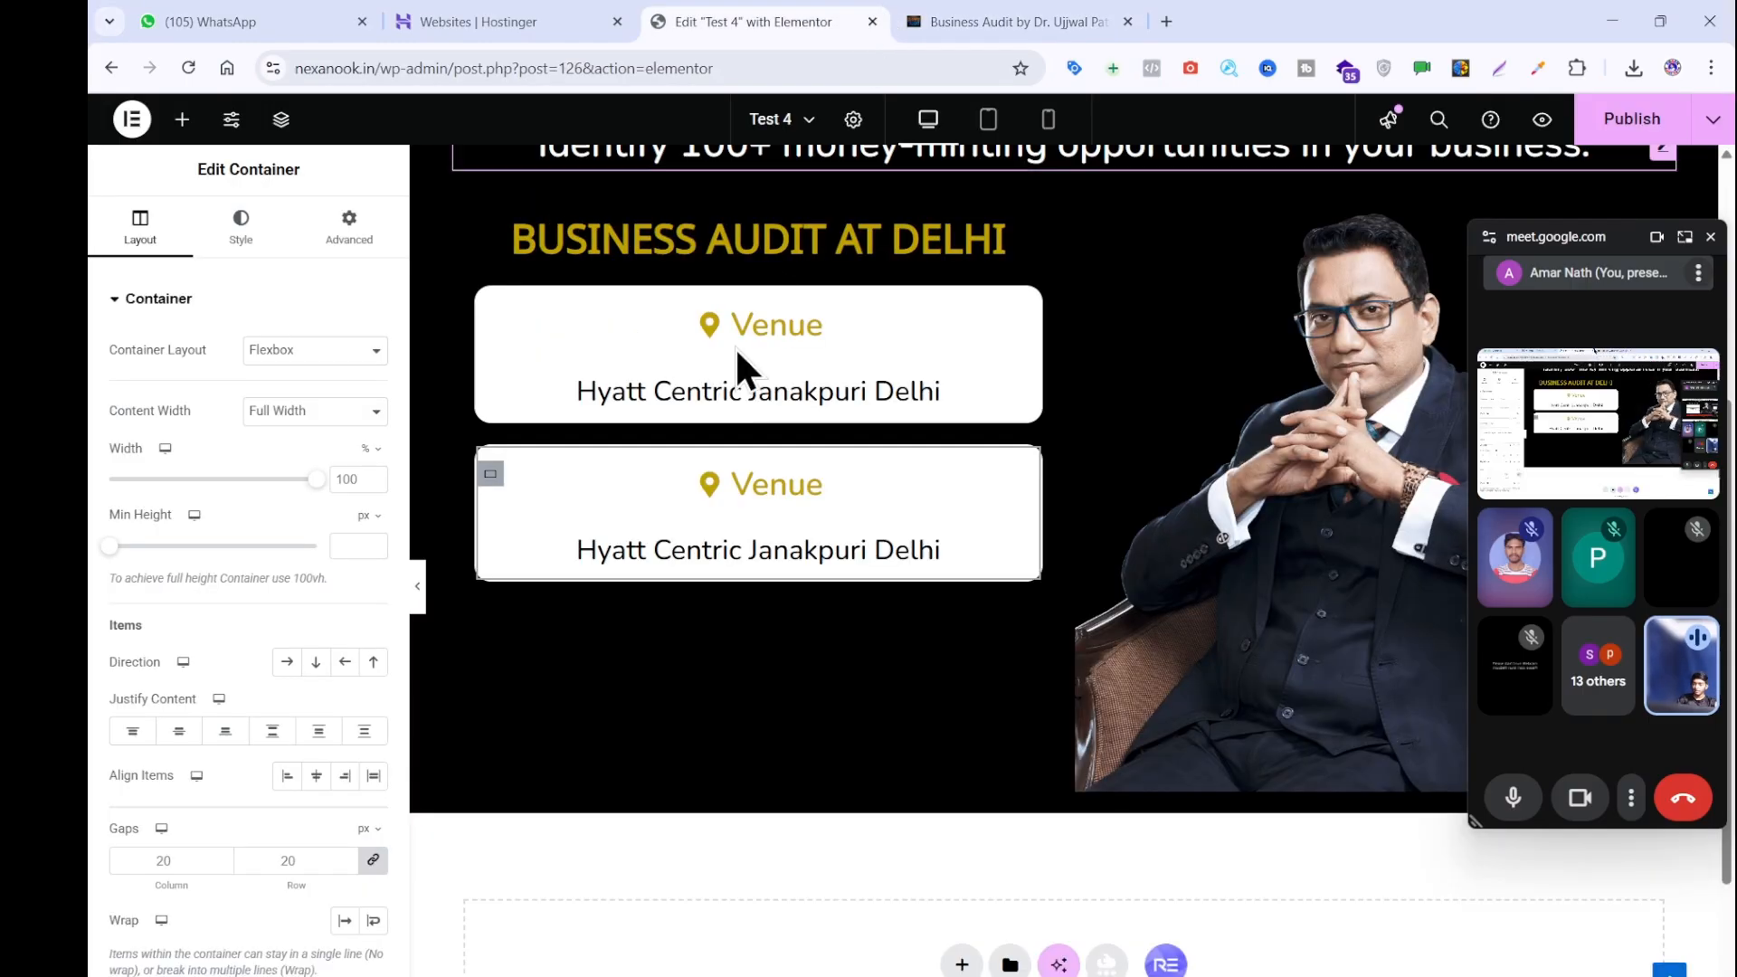
pyautogui.click(717, 489)
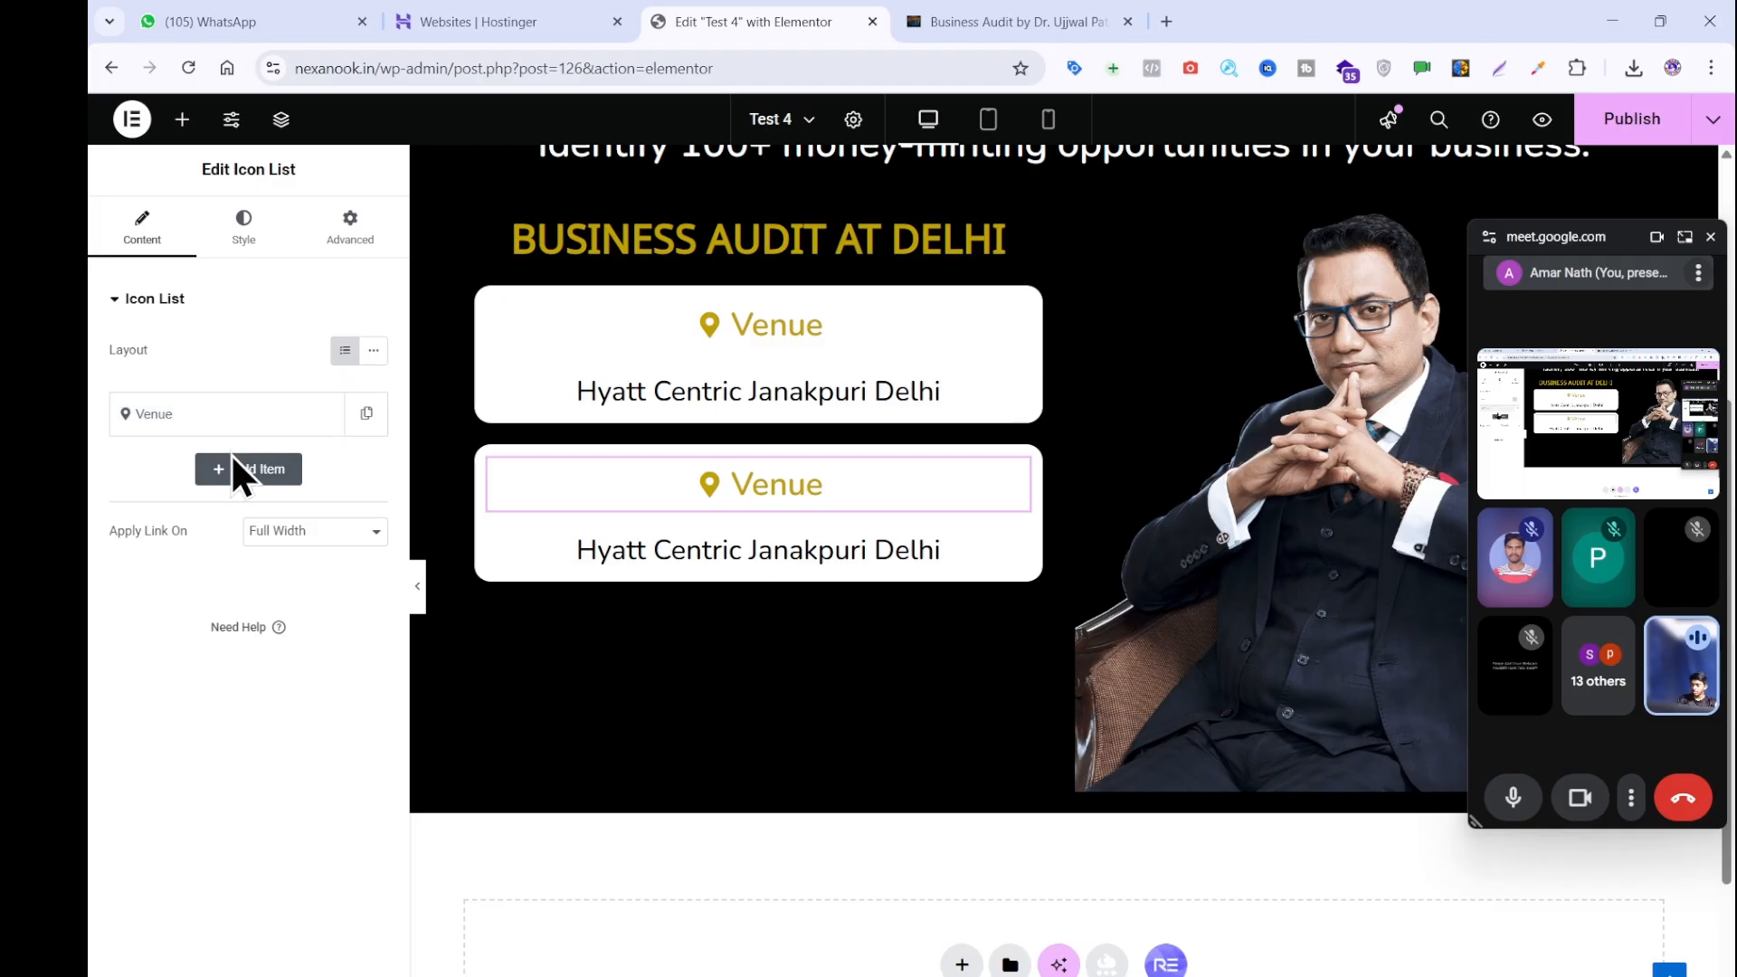
pyautogui.click(234, 424)
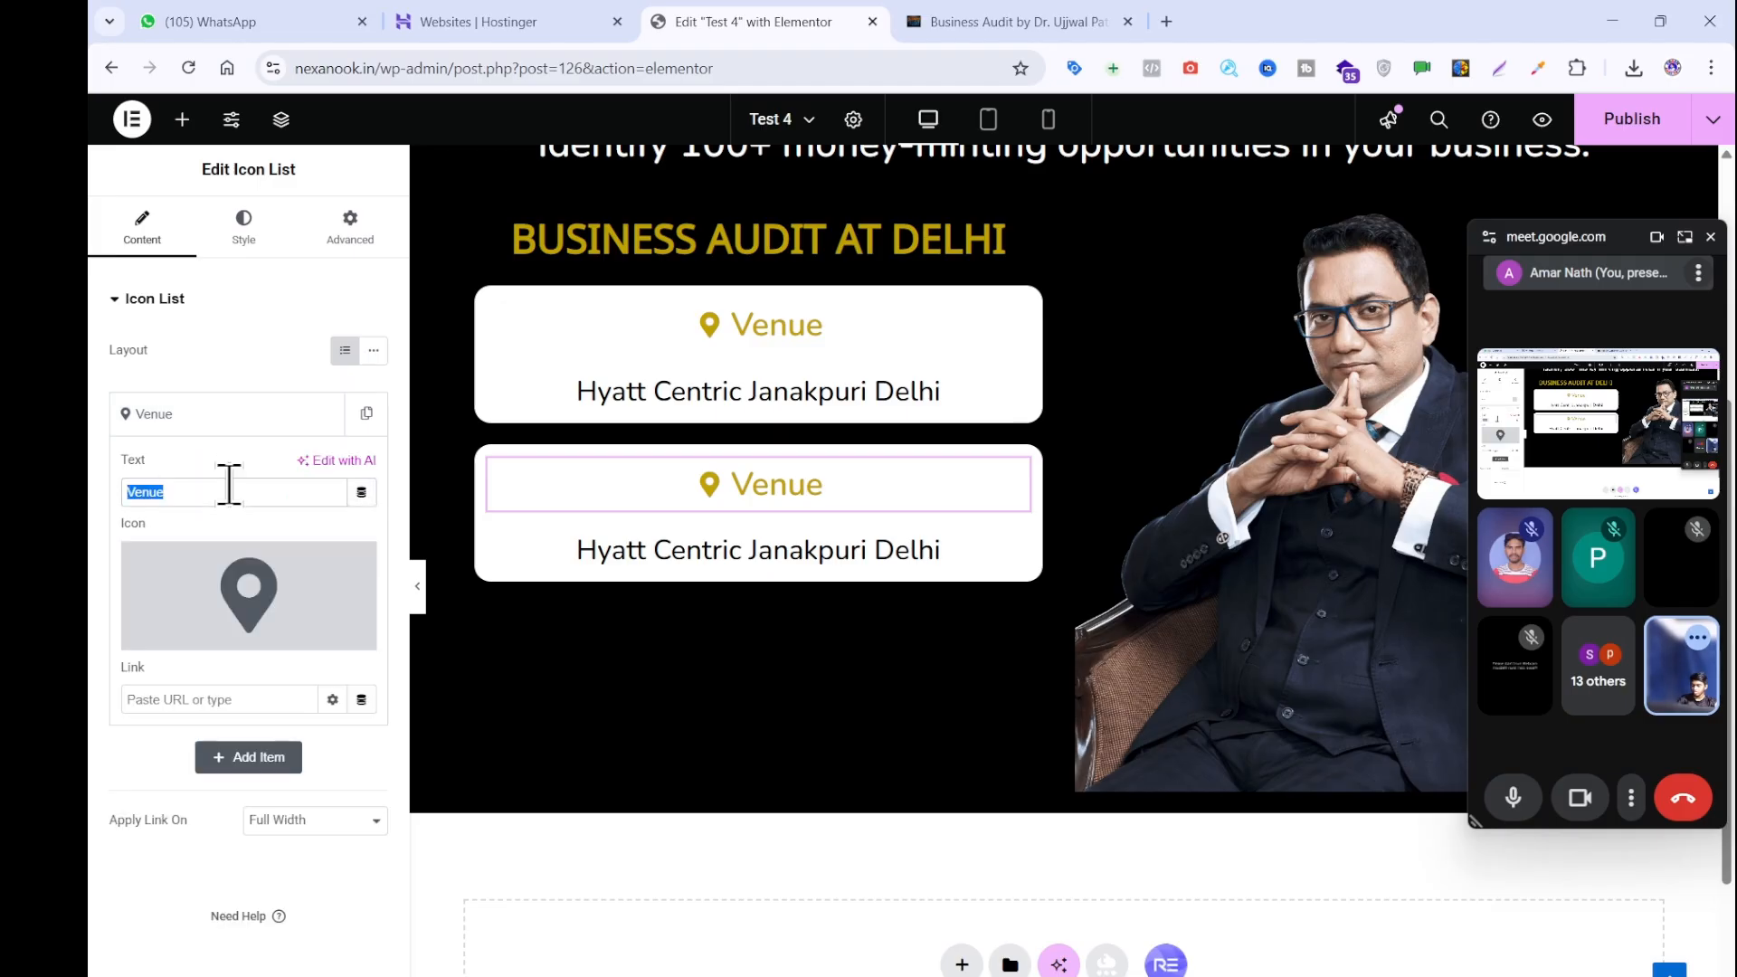
pyautogui.hotkey('ctrl', 'v')
# Transfer the date line from the Business Audit page through Notepad, replacing the second card's heading with "18th May & 22nd June 2025".
pyautogui.click(1039, 18)
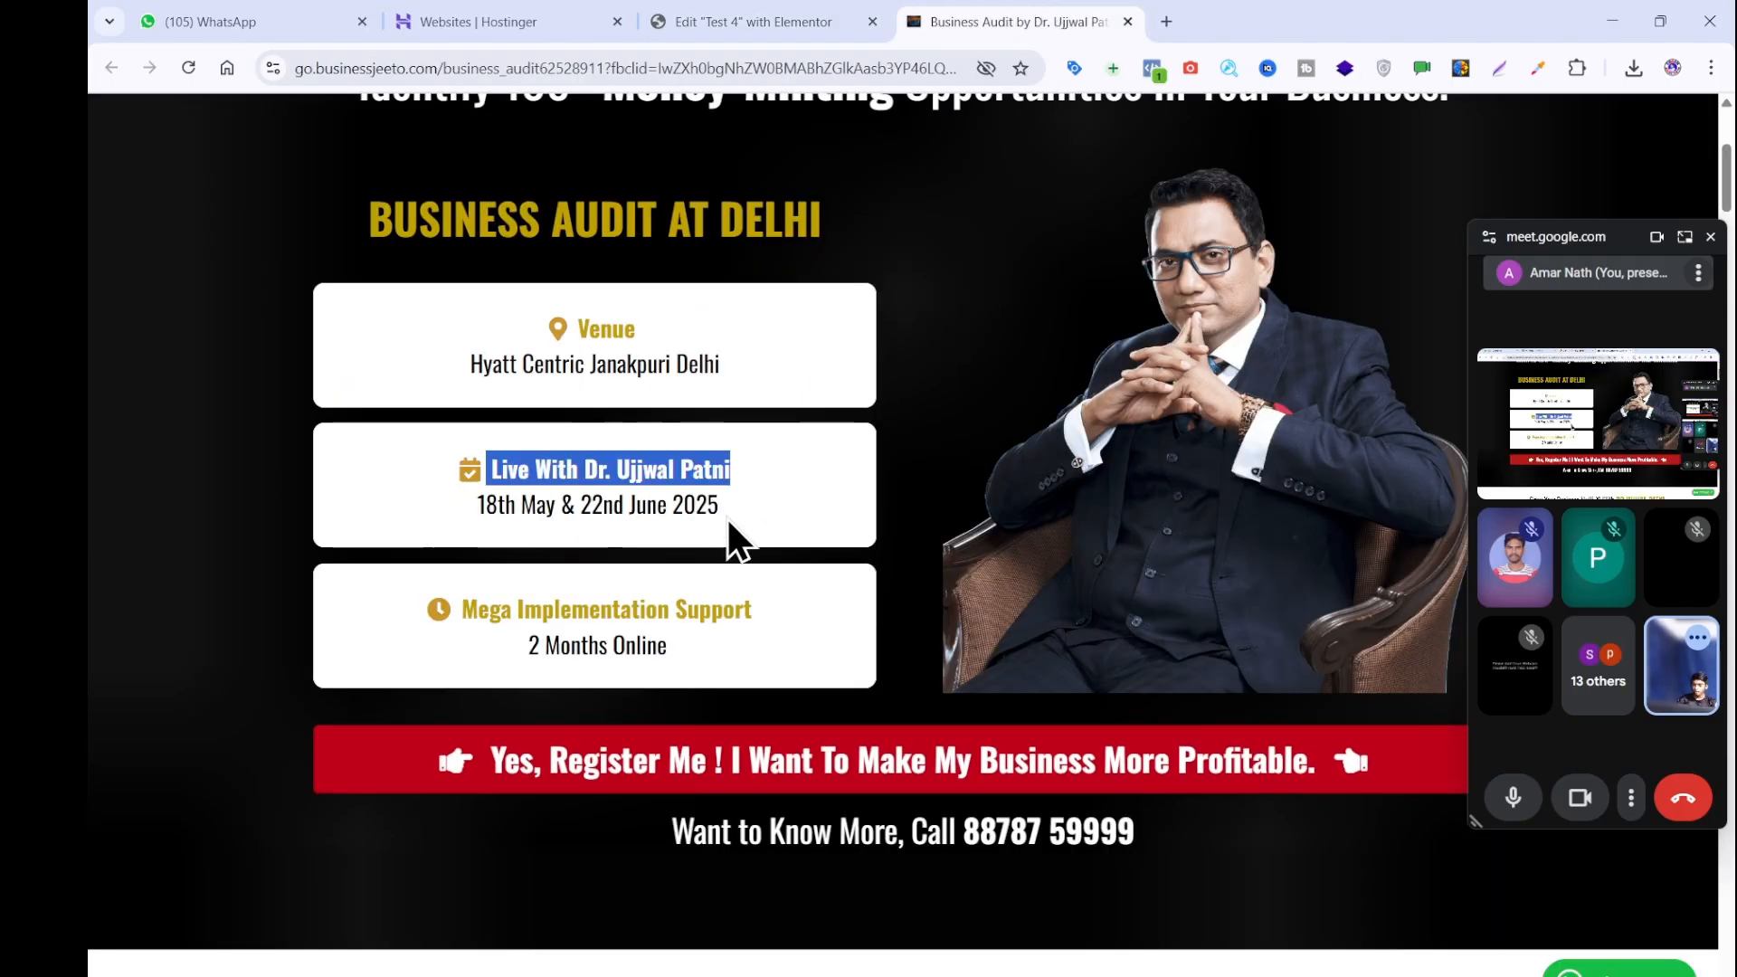
pyautogui.moveTo(721, 506); pyautogui.dragTo(427, 508)
pyautogui.click(805, 553)
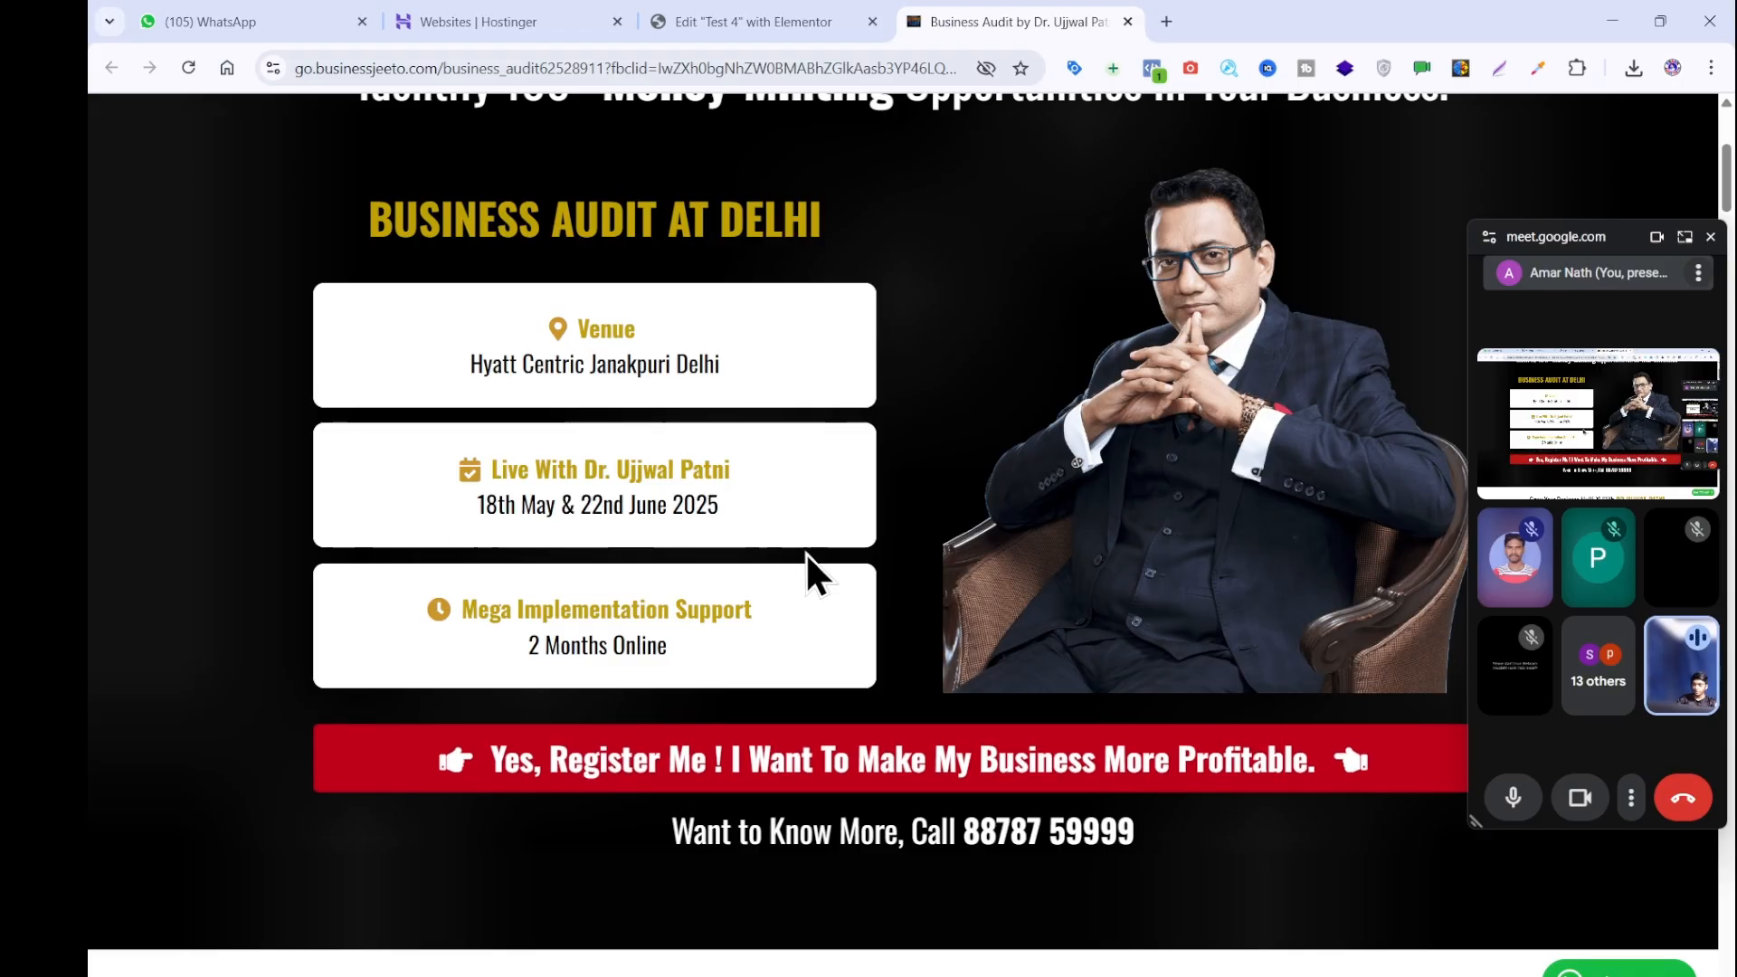
pyautogui.click(1183, 976)
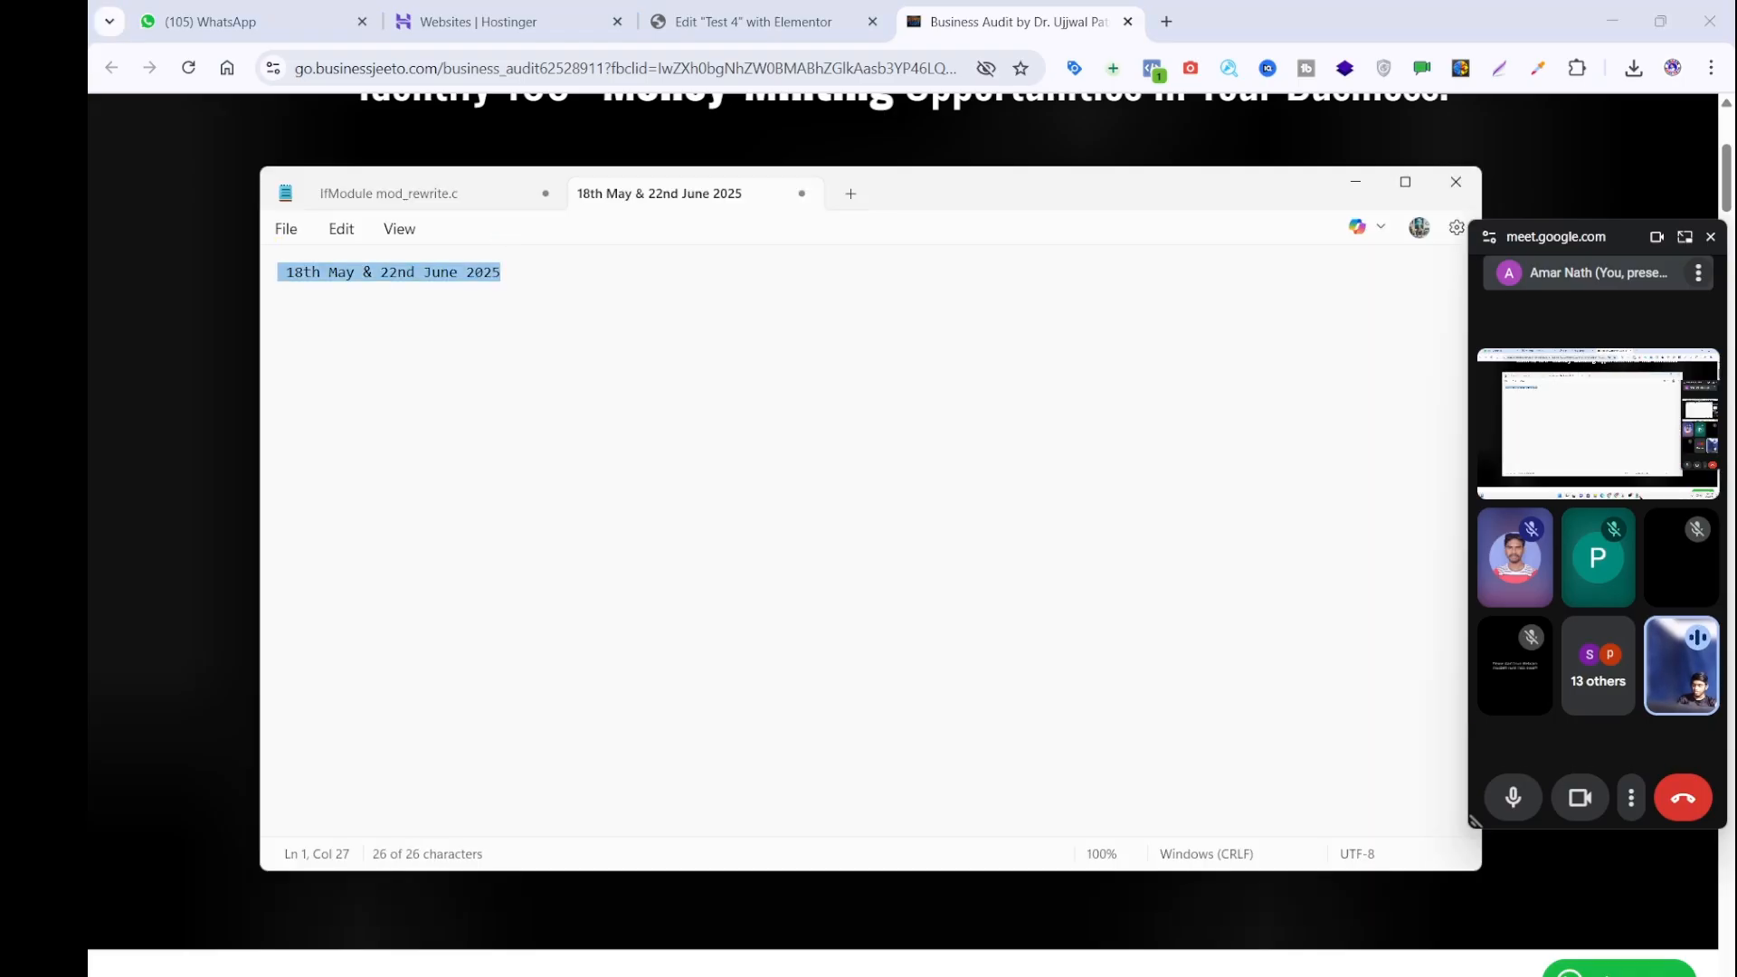
pyautogui.hotkey('ctrl', 'x')
pyautogui.click(648, 19)
pyautogui.click(666, 19)
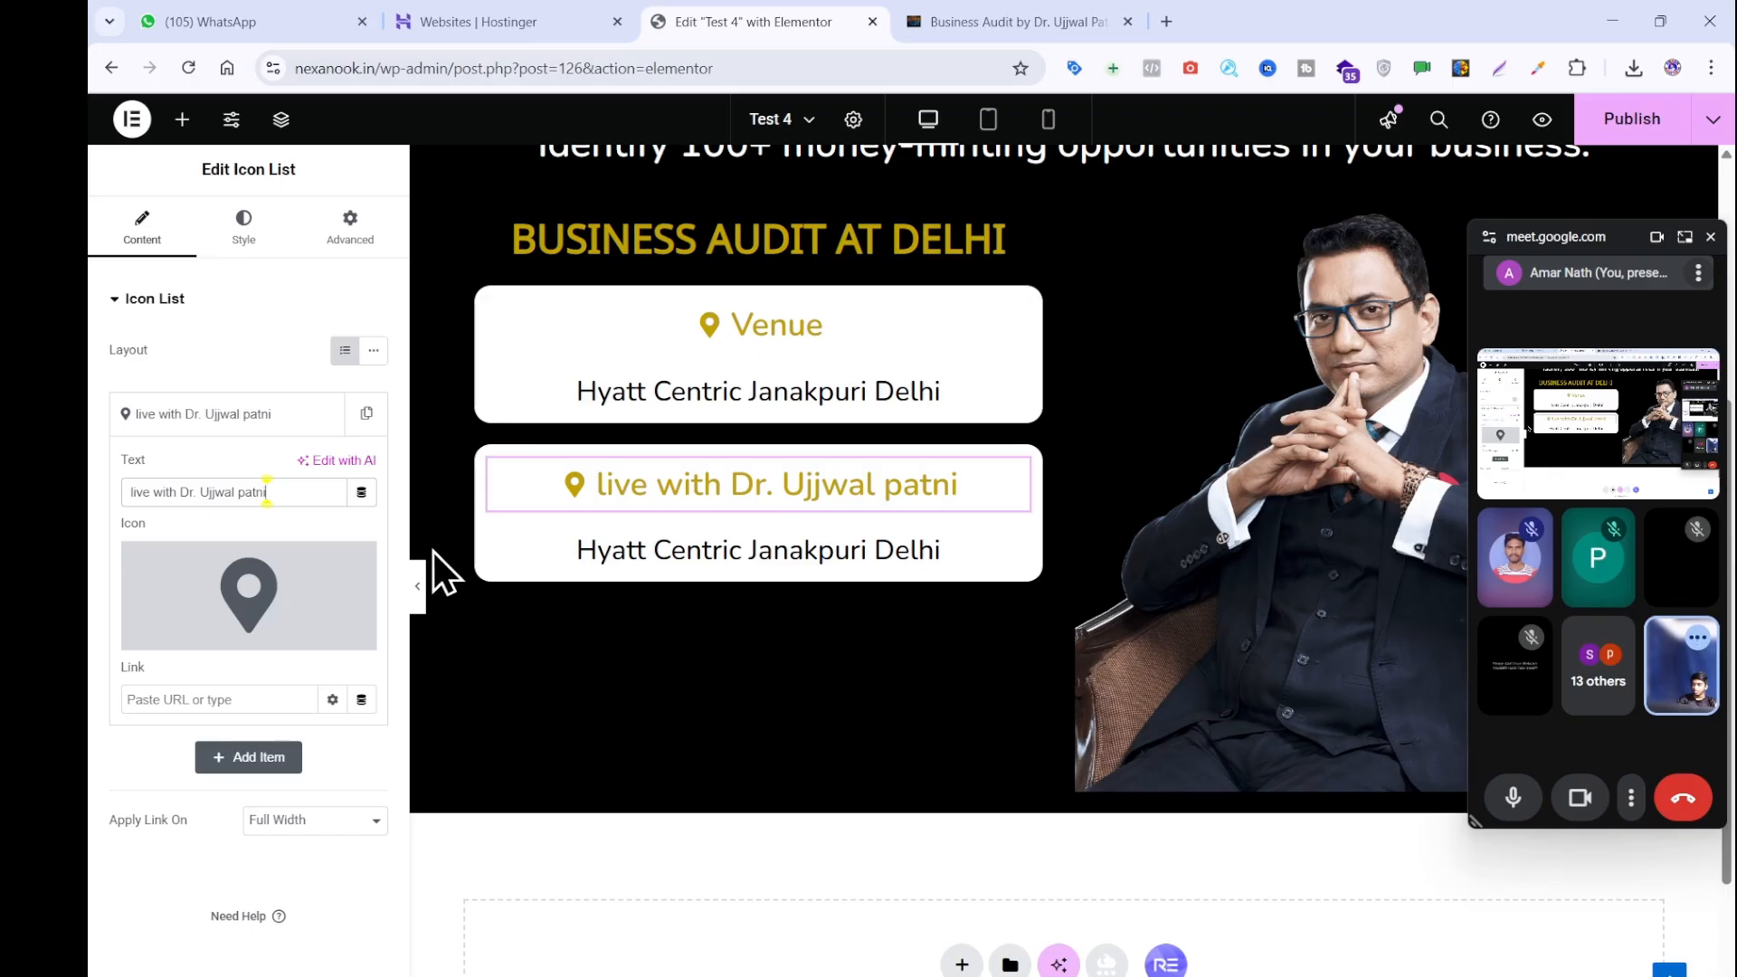
pyautogui.click(582, 562)
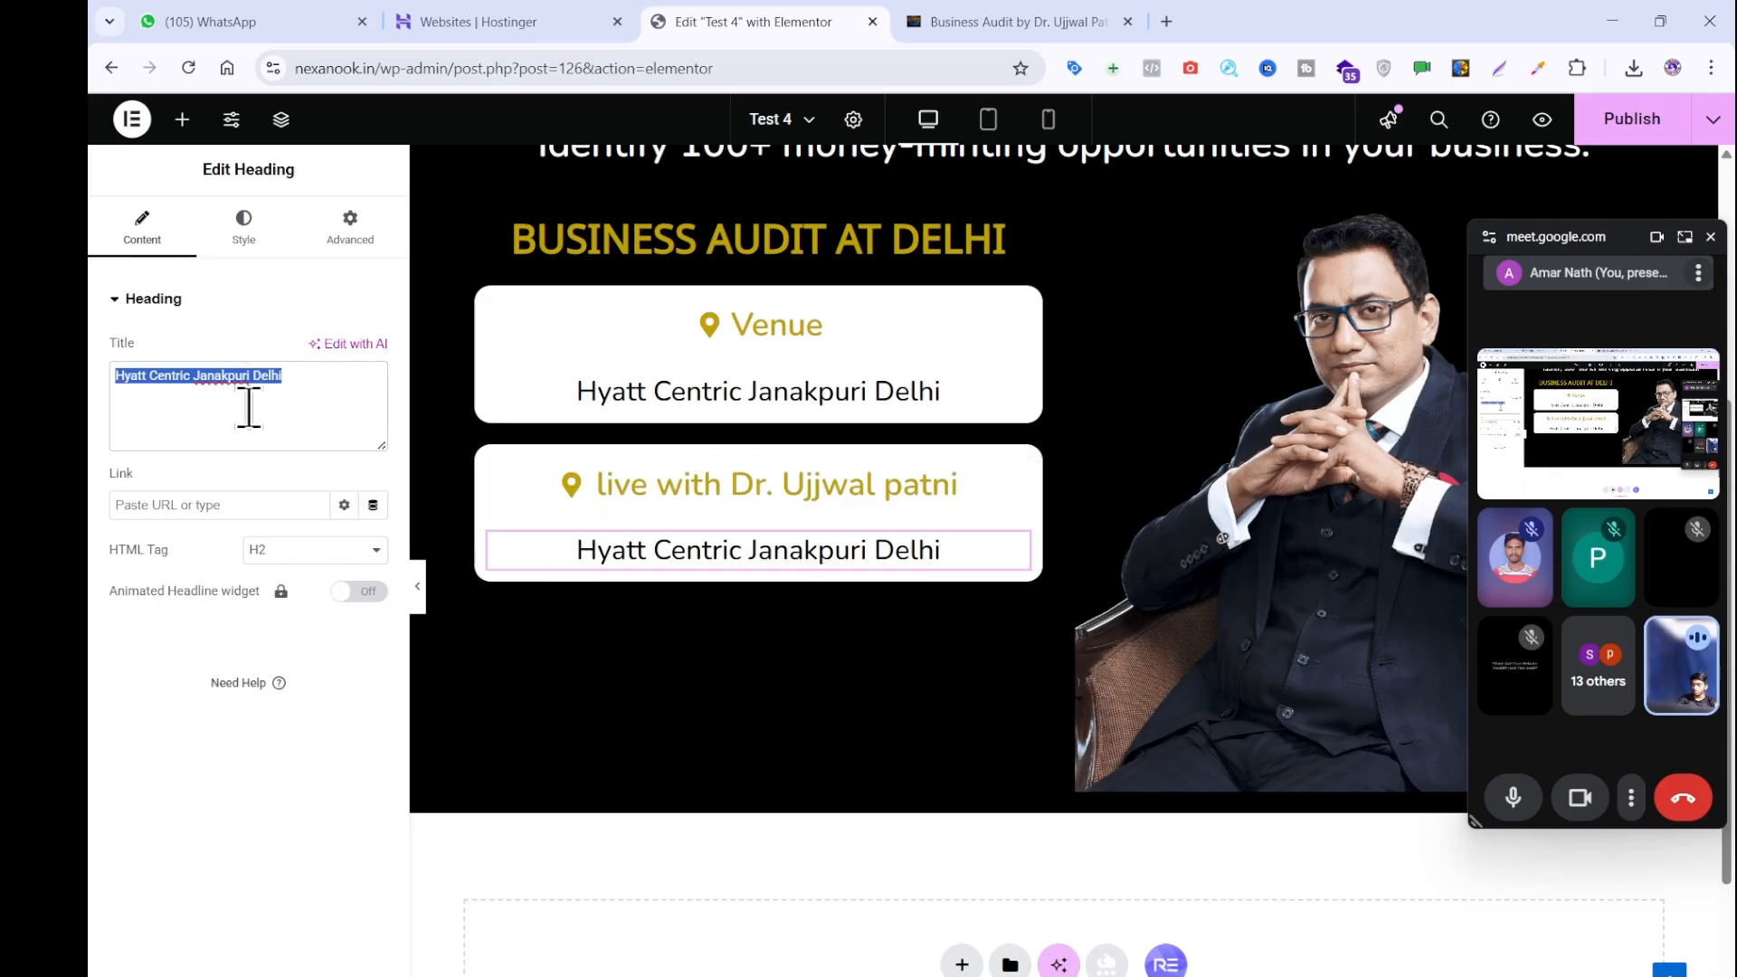
pyautogui.hotkey('ctrl', 'v')
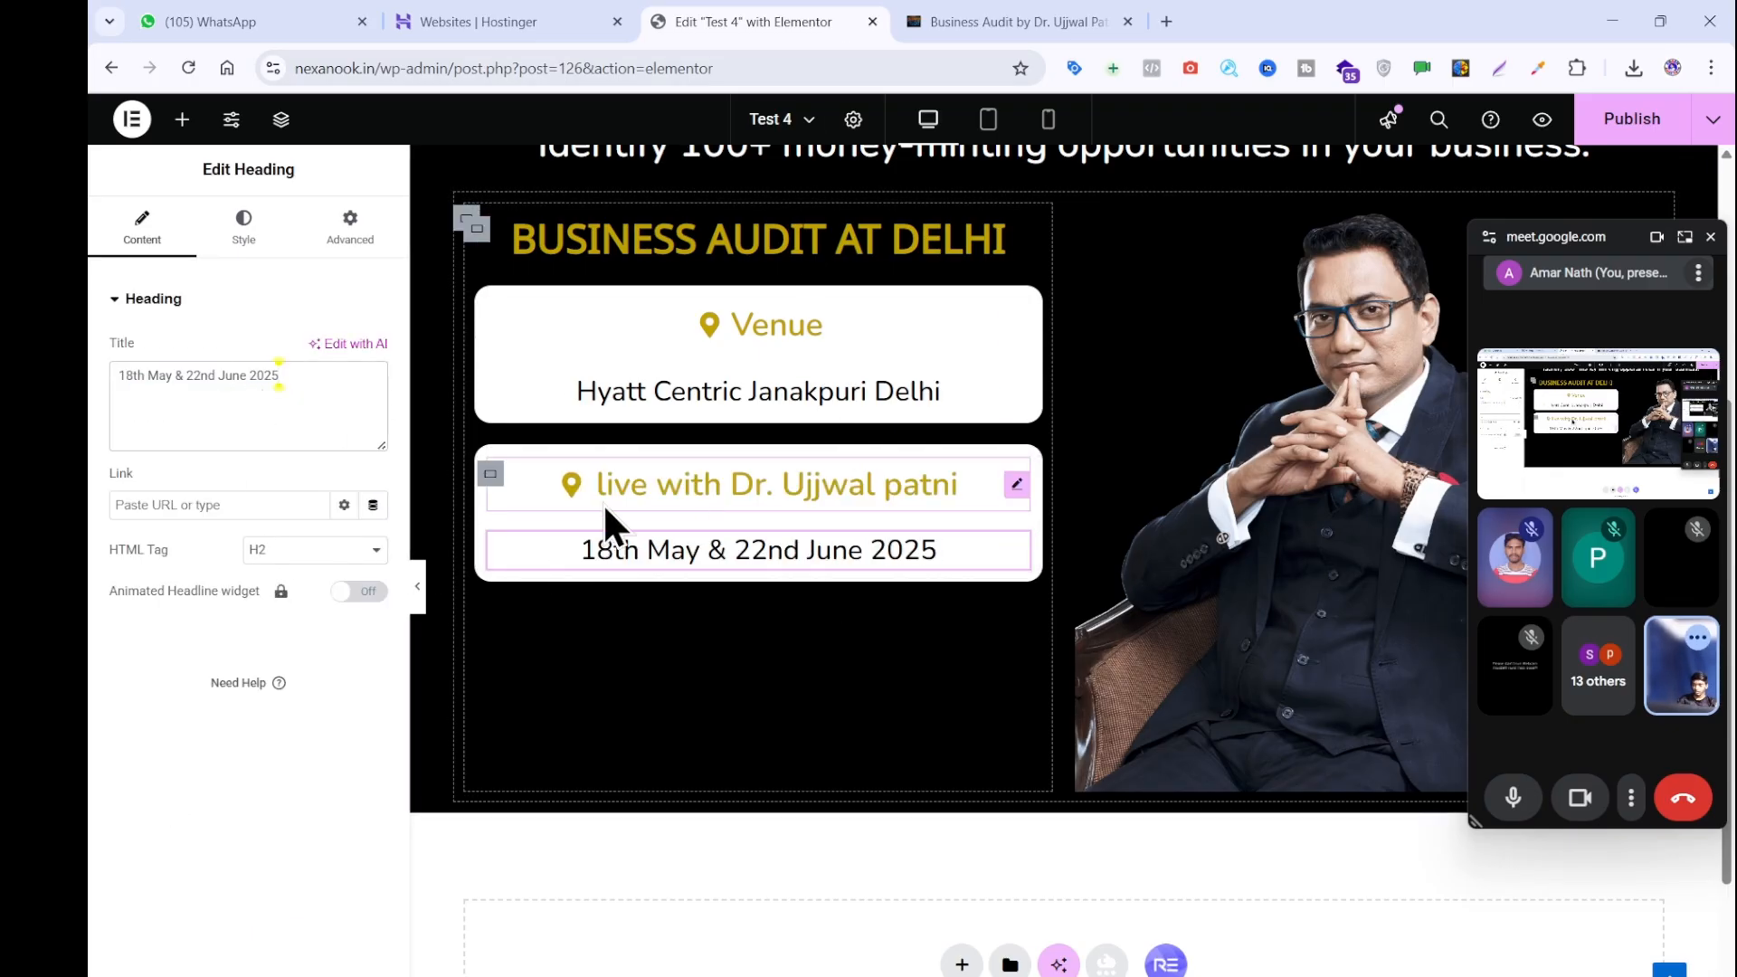
# Duplicate the second card container, and prepare the reference title "Mega Implementation support" in Notepad and copy it.
pyautogui.rightClick(488, 475)
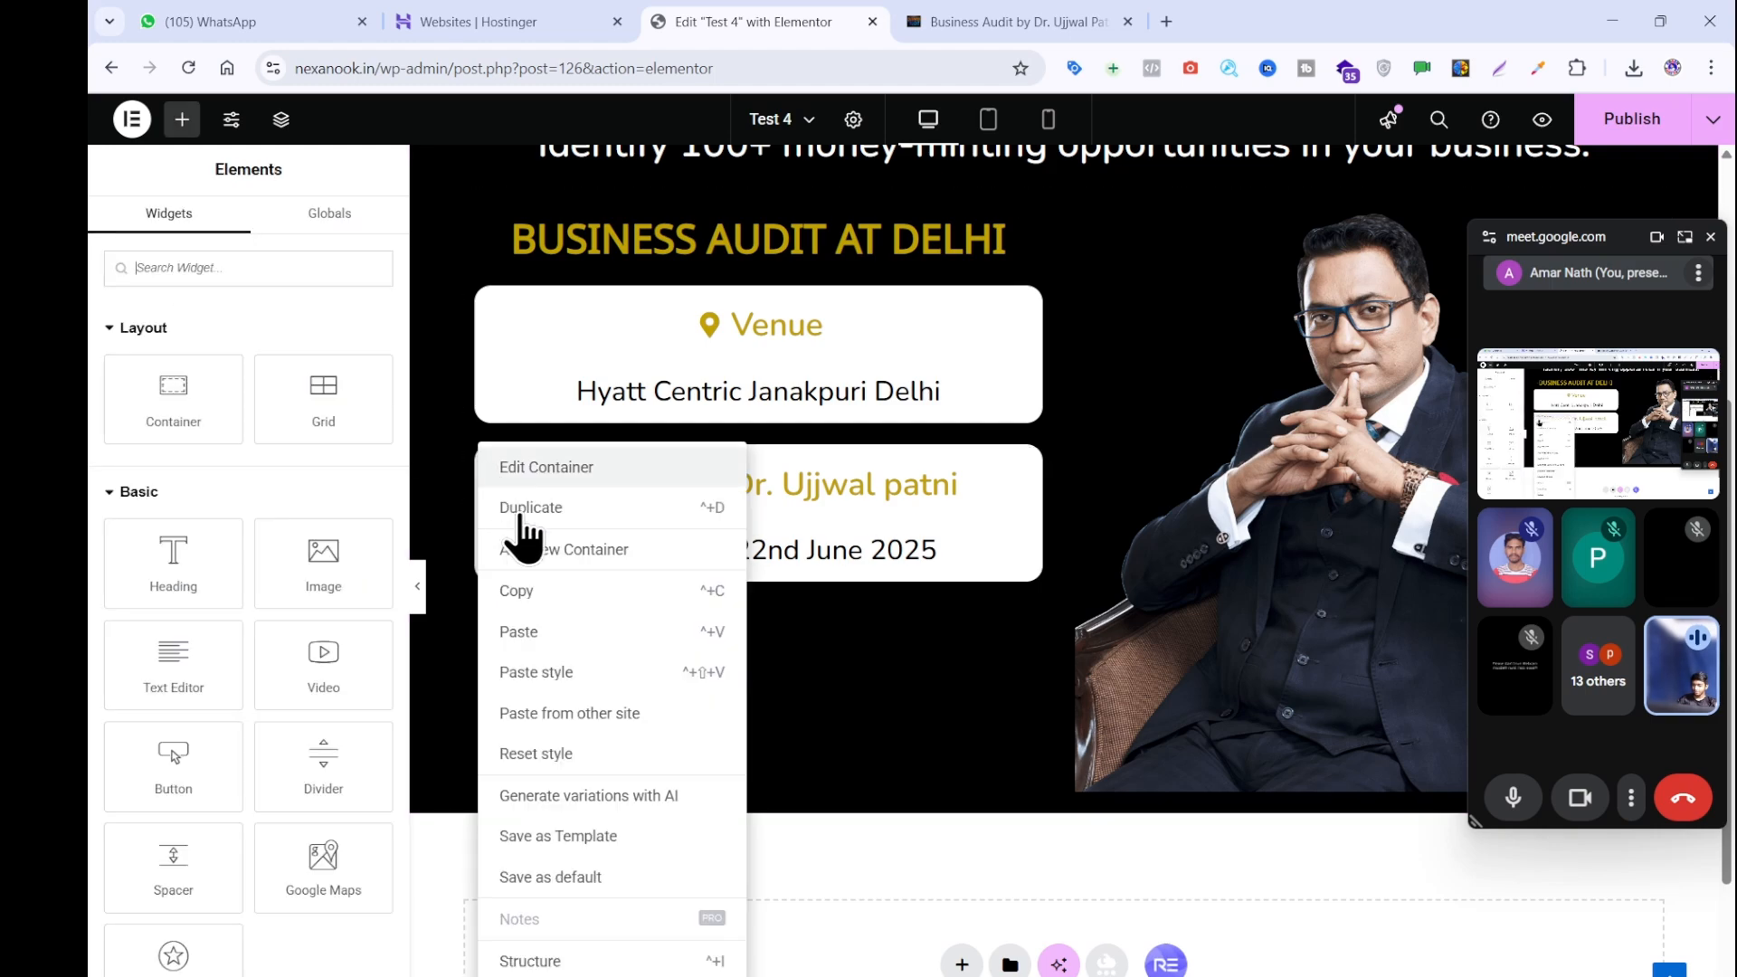
pyautogui.click(936, 20)
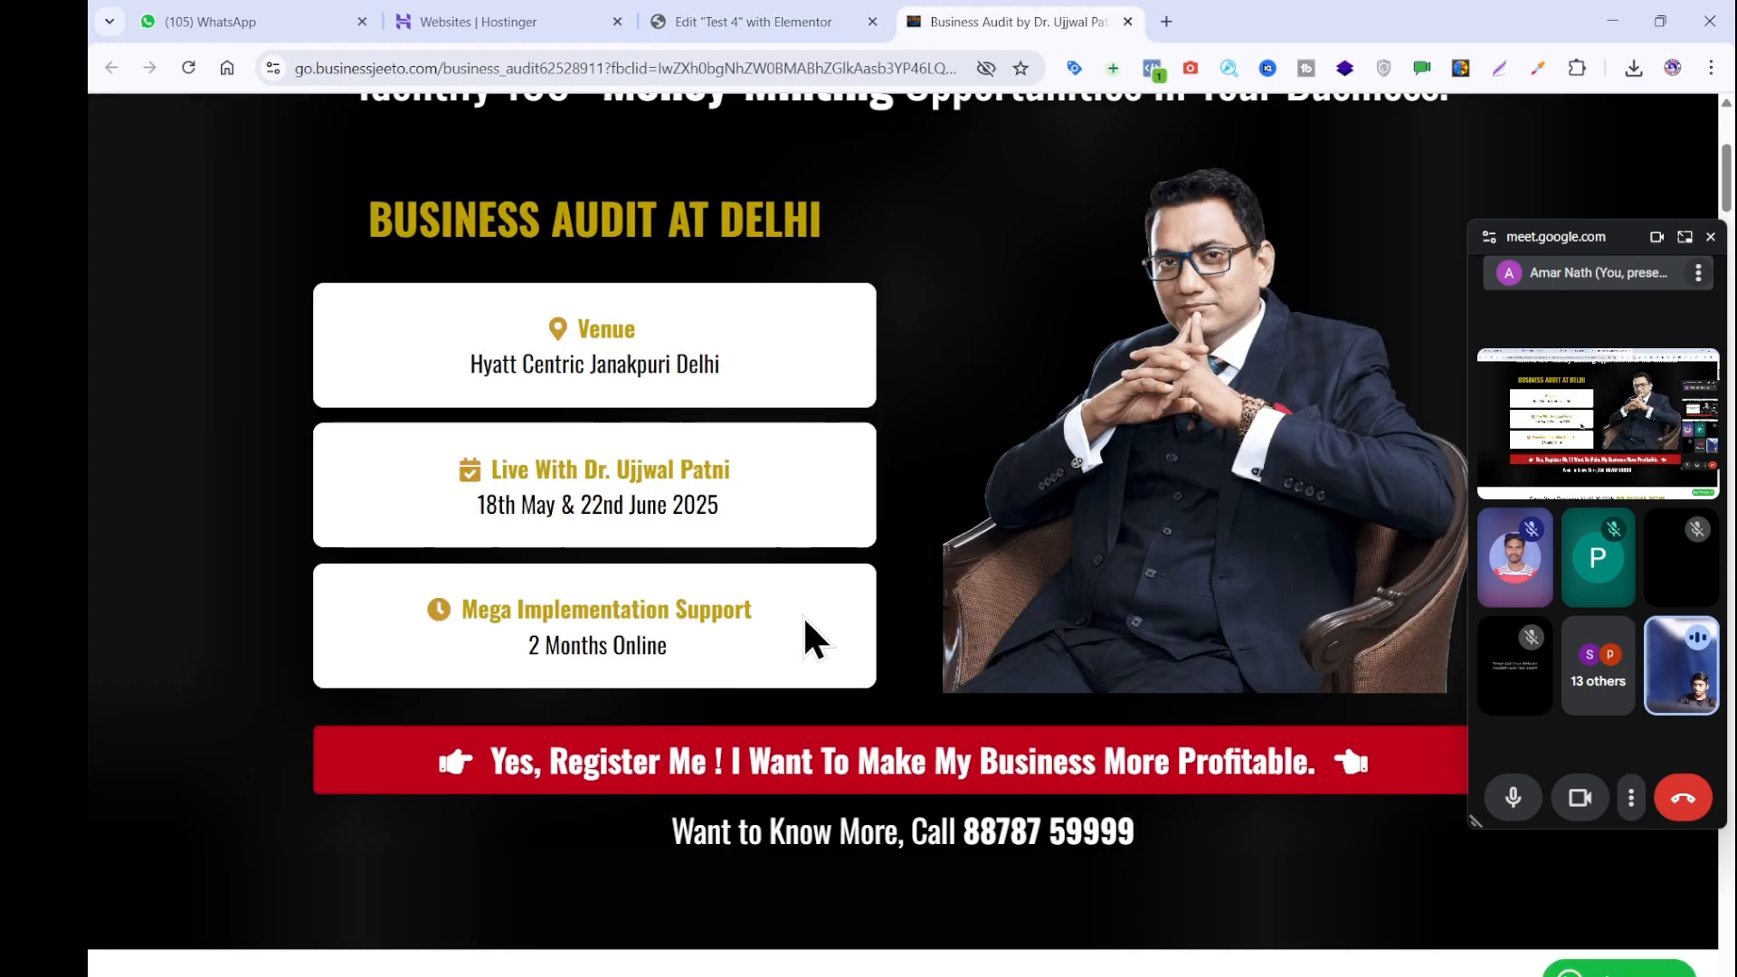
pyautogui.moveTo(763, 610); pyautogui.dragTo(460, 613)
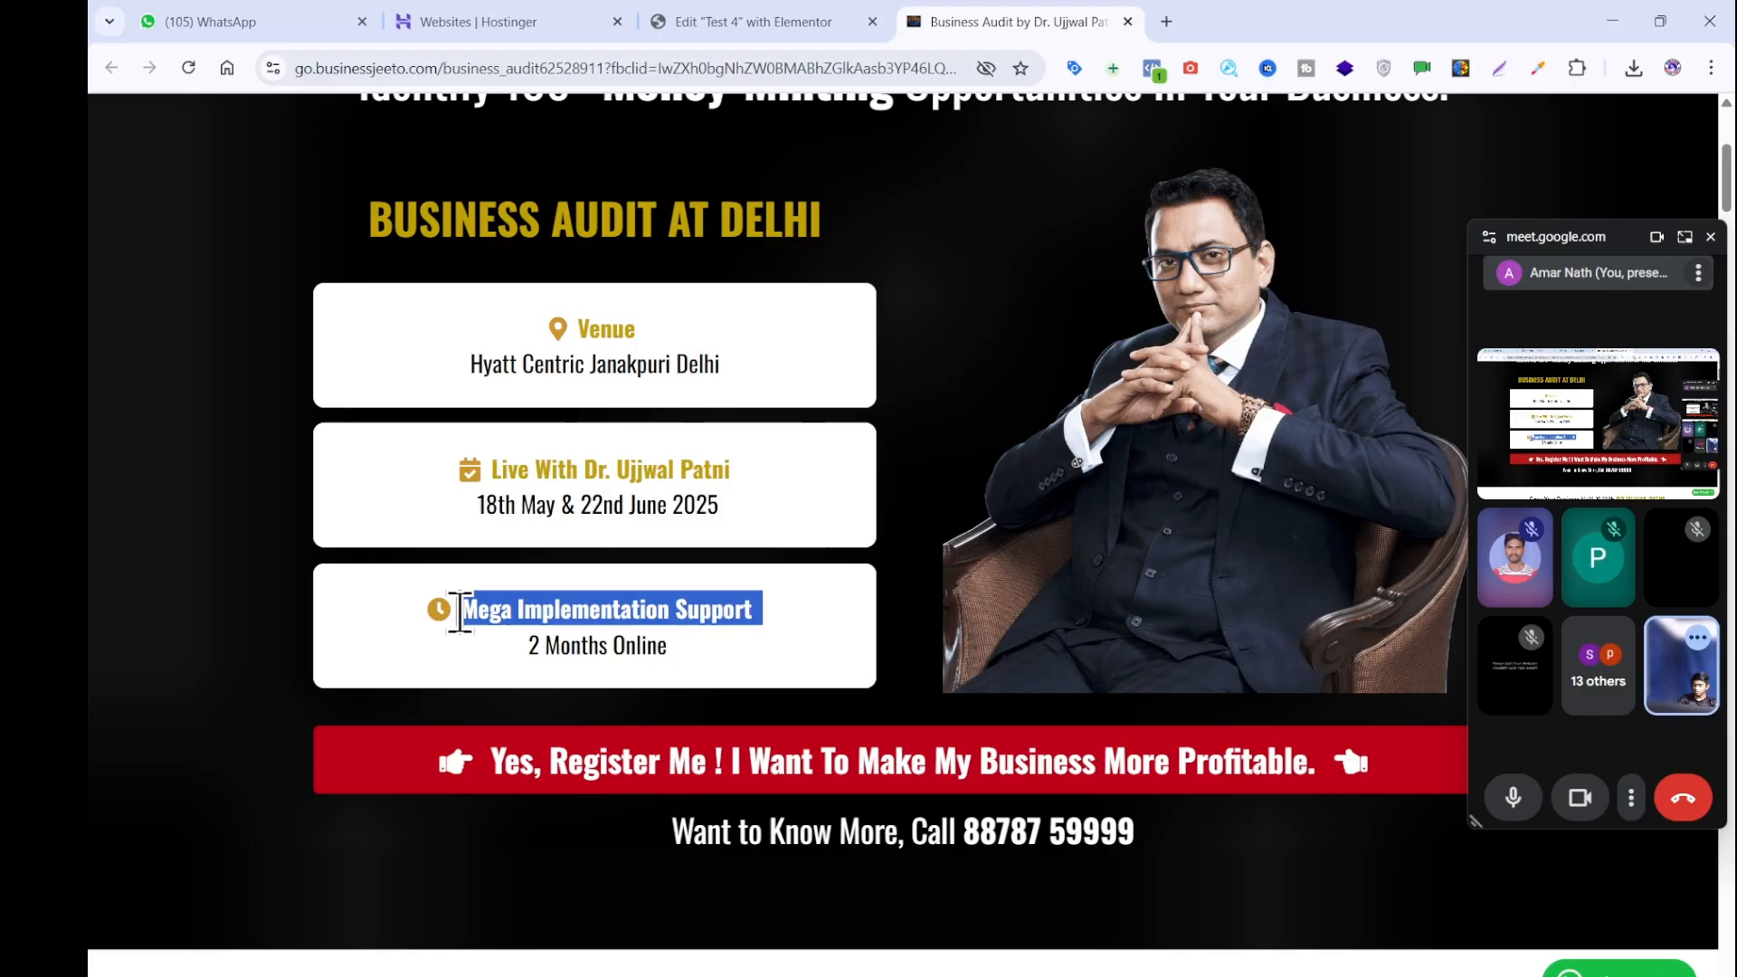
pyautogui.click(819, 651)
pyautogui.click(1156, 976)
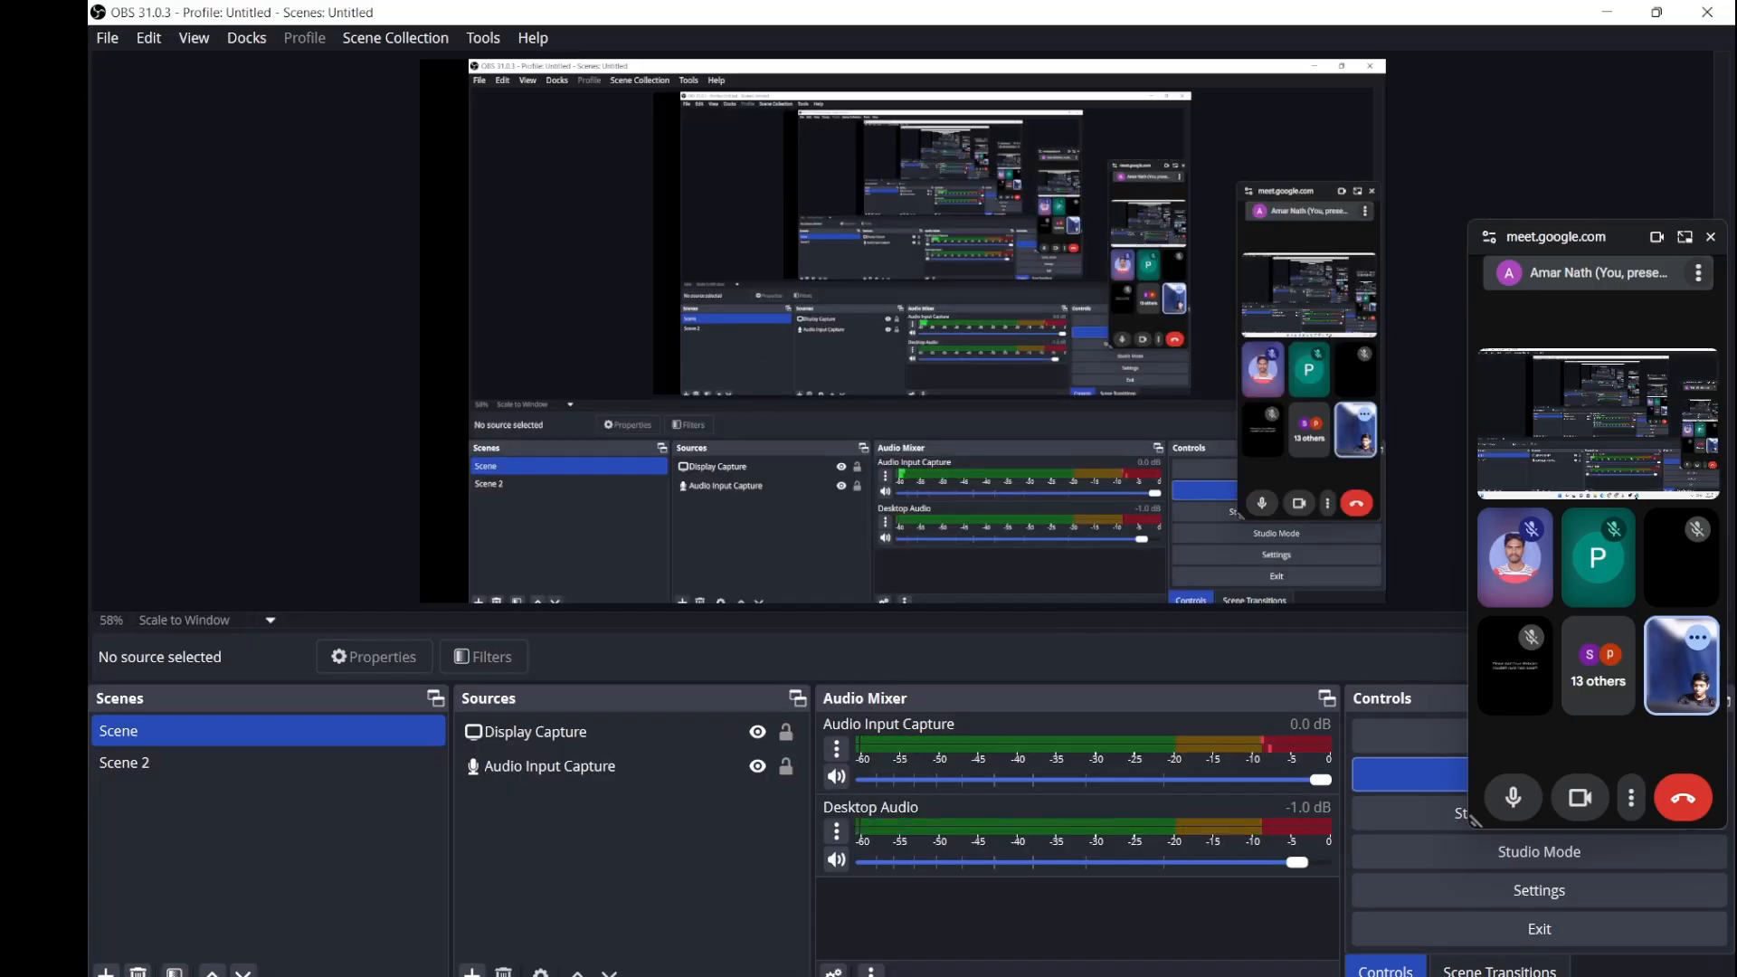
pyautogui.click(1176, 976)
pyautogui.hotkey('ctrl', 'a')
pyautogui.hotkey('ctrl', 'c')
pyautogui.press('BackSpace')
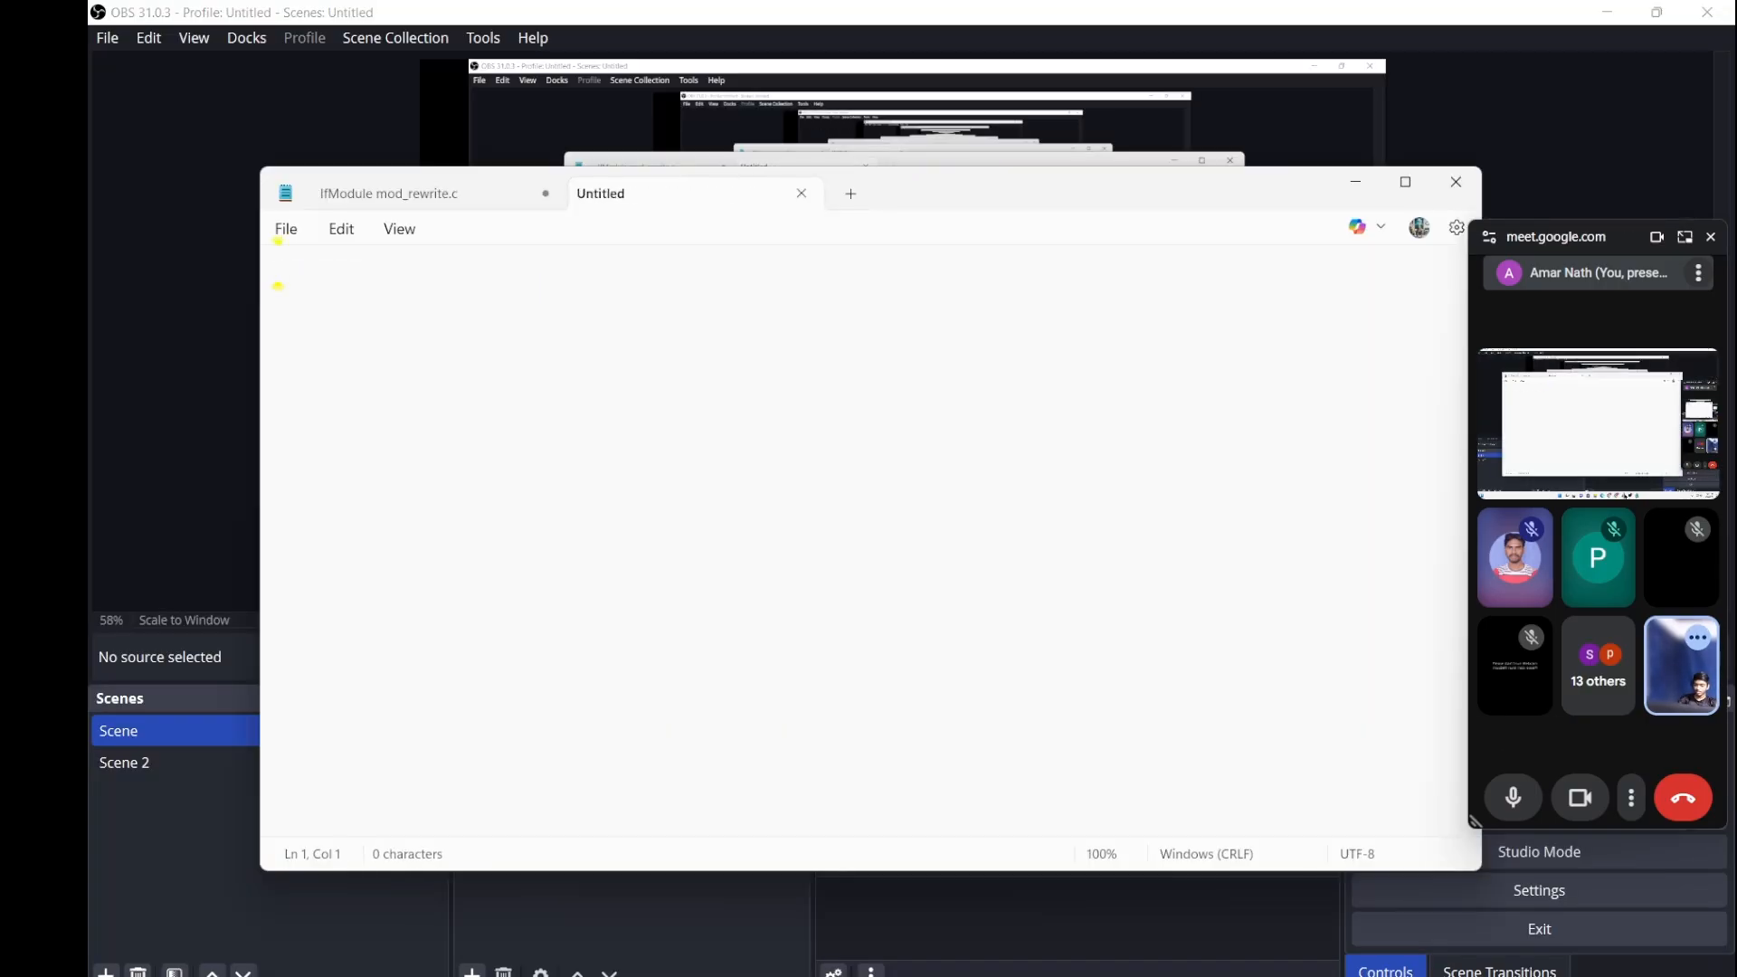
pyautogui.moveTo(1031, 973)
pyautogui.click(876, 895)
# Replace the third card's icon list text in Elementor with "Mega Implementation support".
pyautogui.click(692, 23)
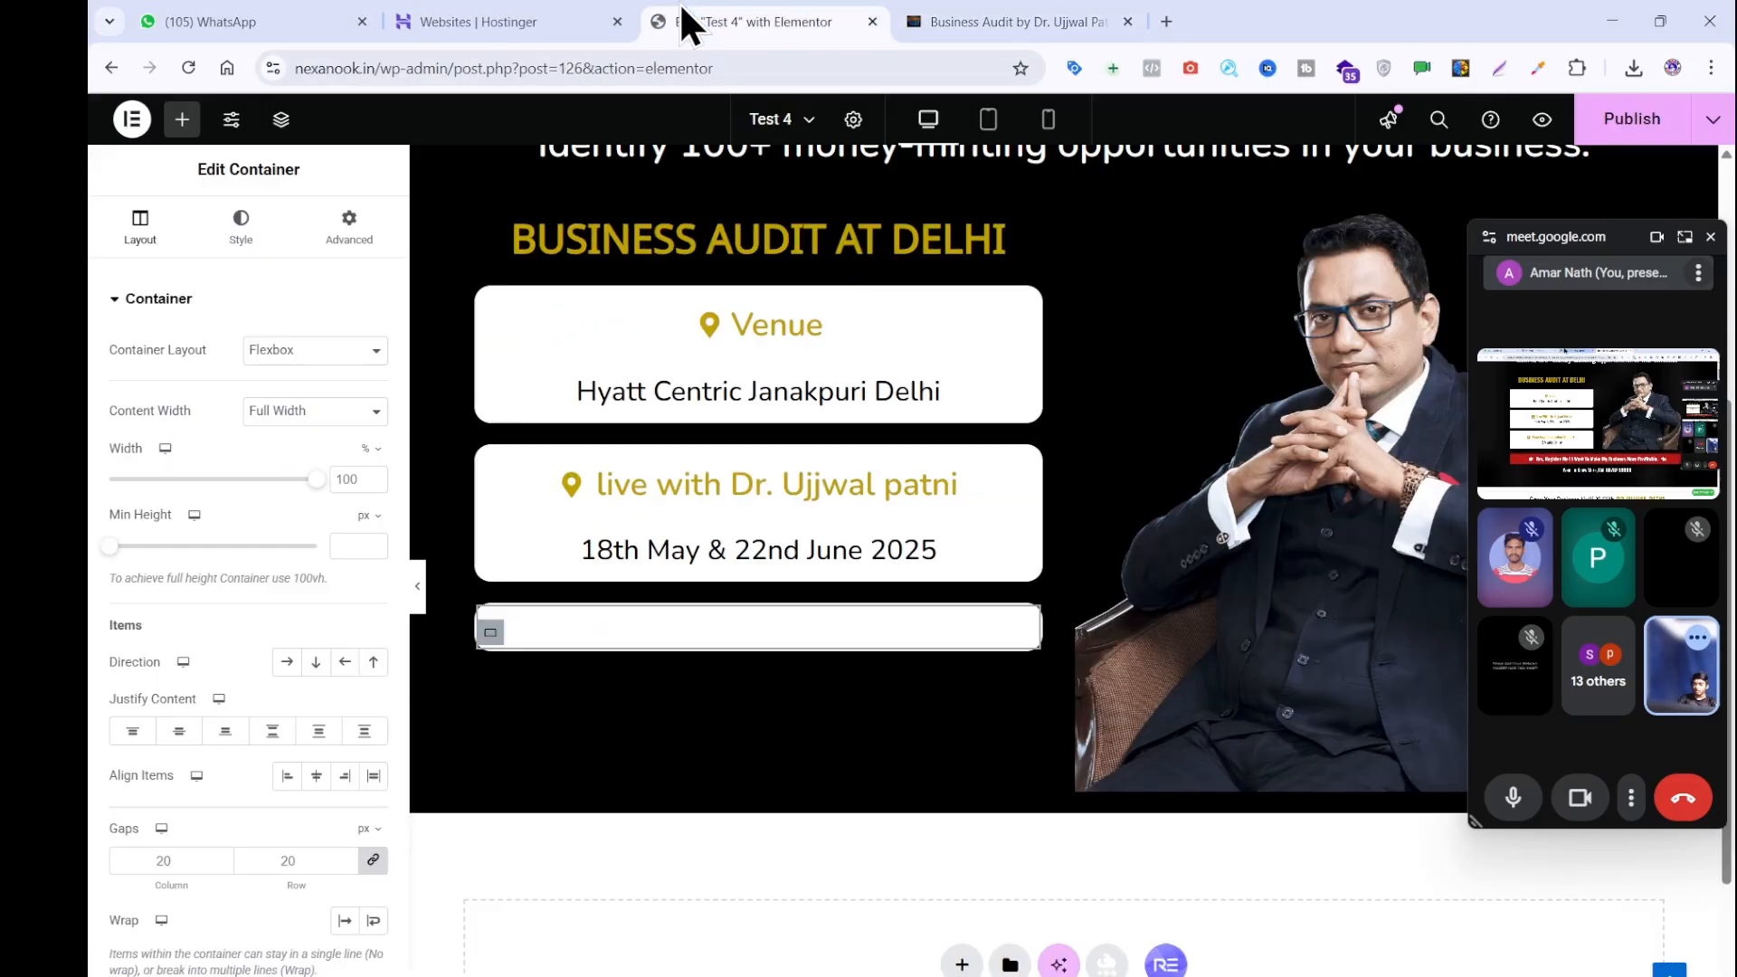
pyautogui.click(622, 652)
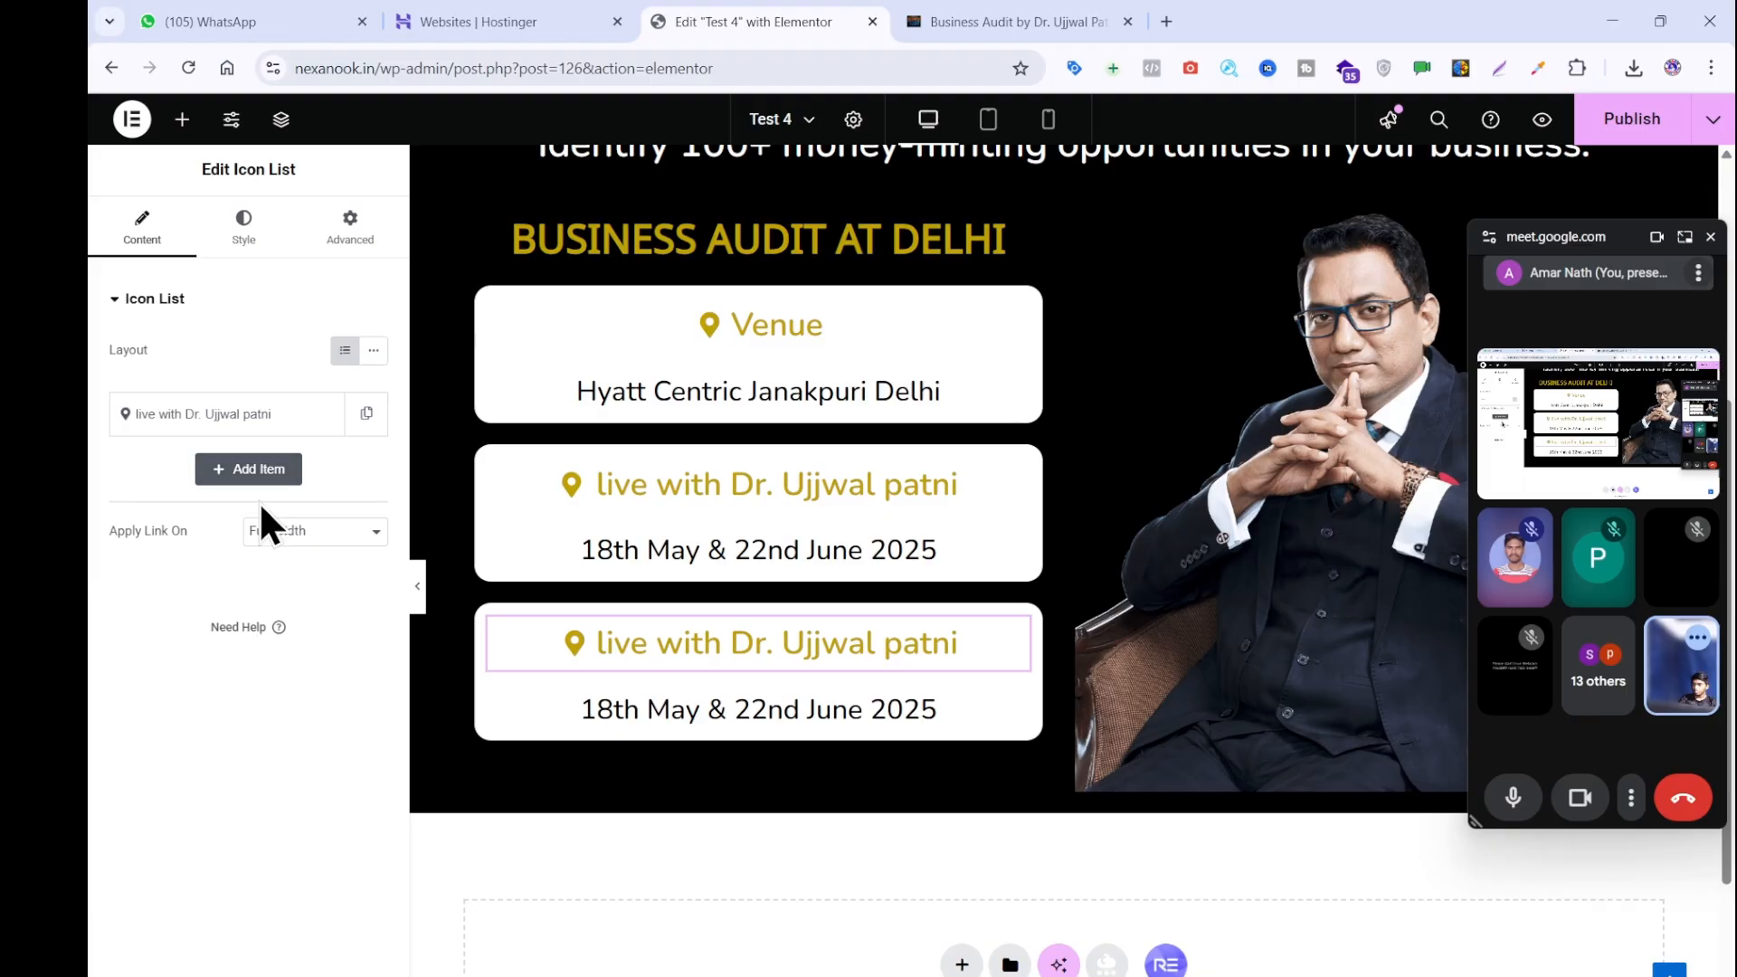
pyautogui.click(268, 418)
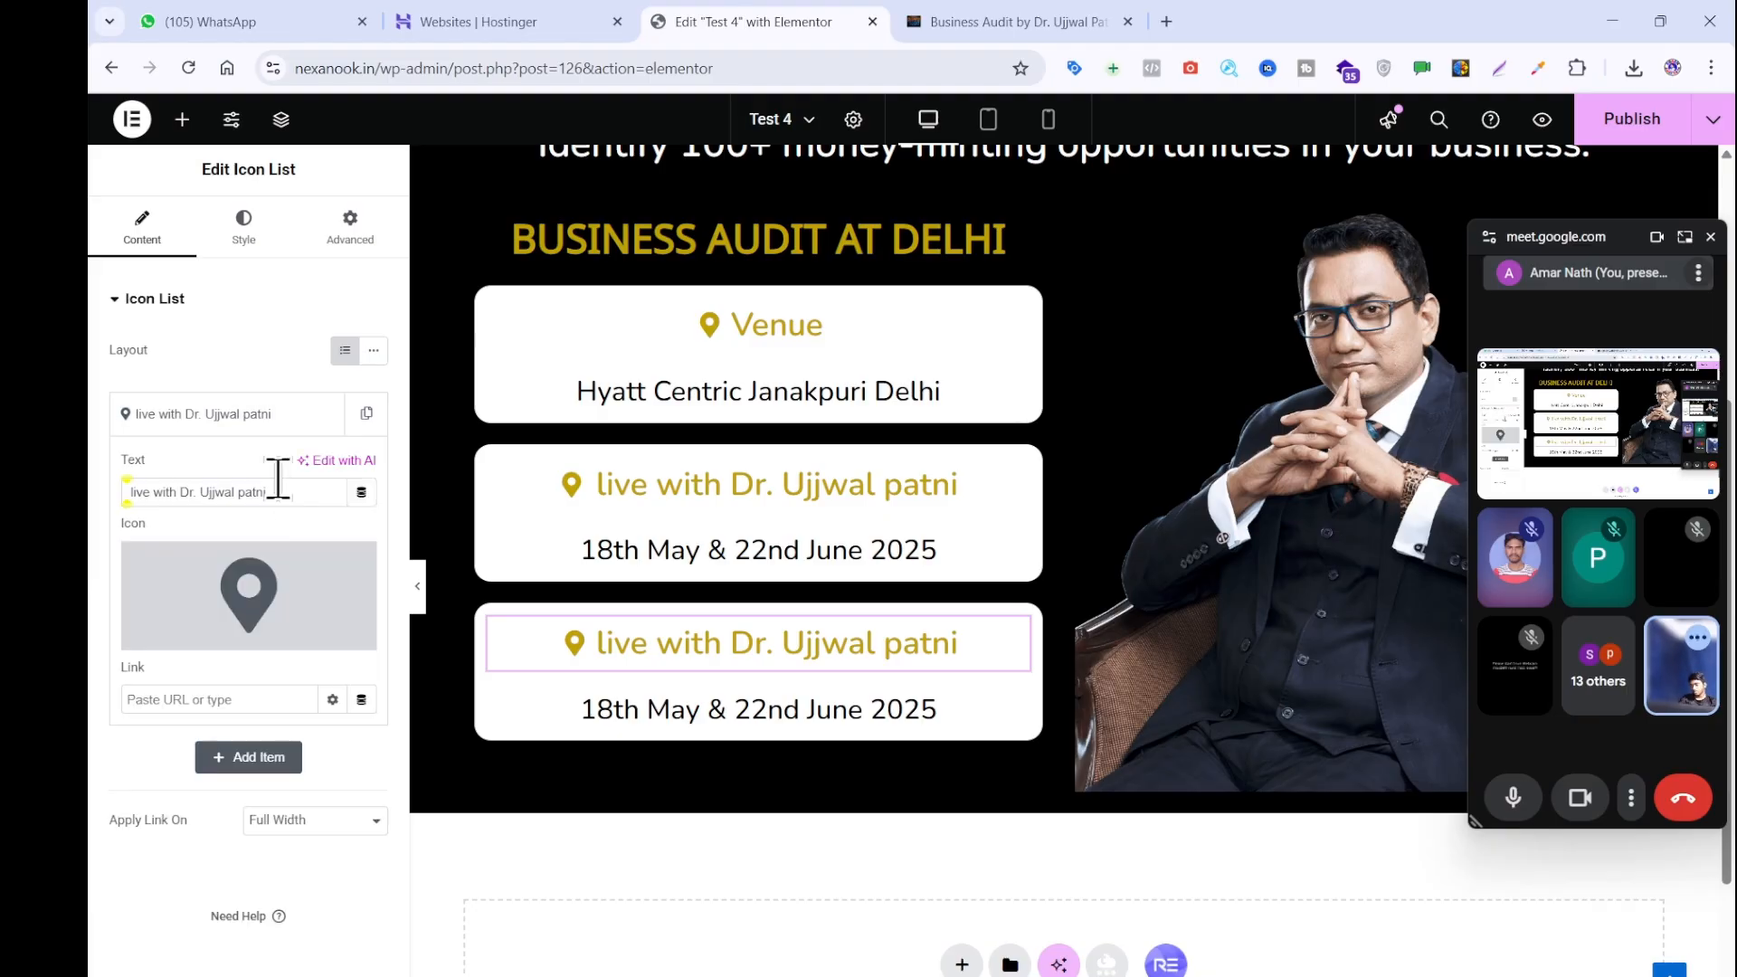
pyautogui.hotkey('ctrl', 'v')
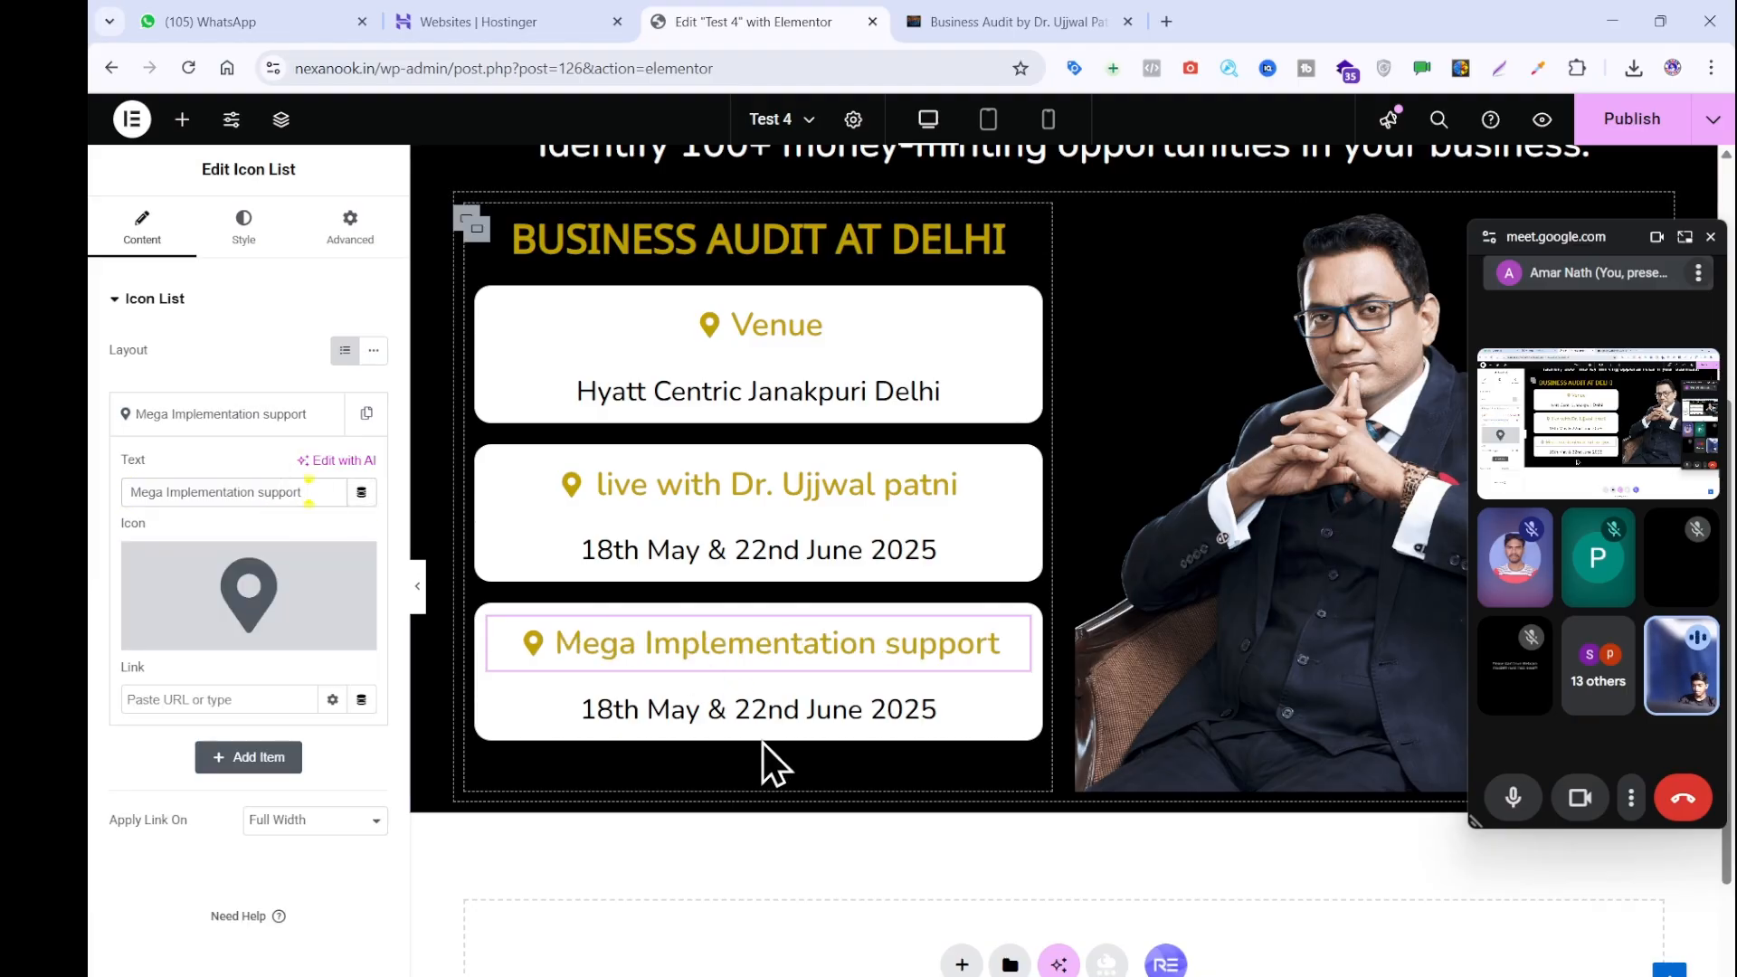
# Transfer the reference page's last card line through Notepad, replacing the third card's heading with "2 Months Online".
pyautogui.click(770, 723)
pyautogui.click(995, 20)
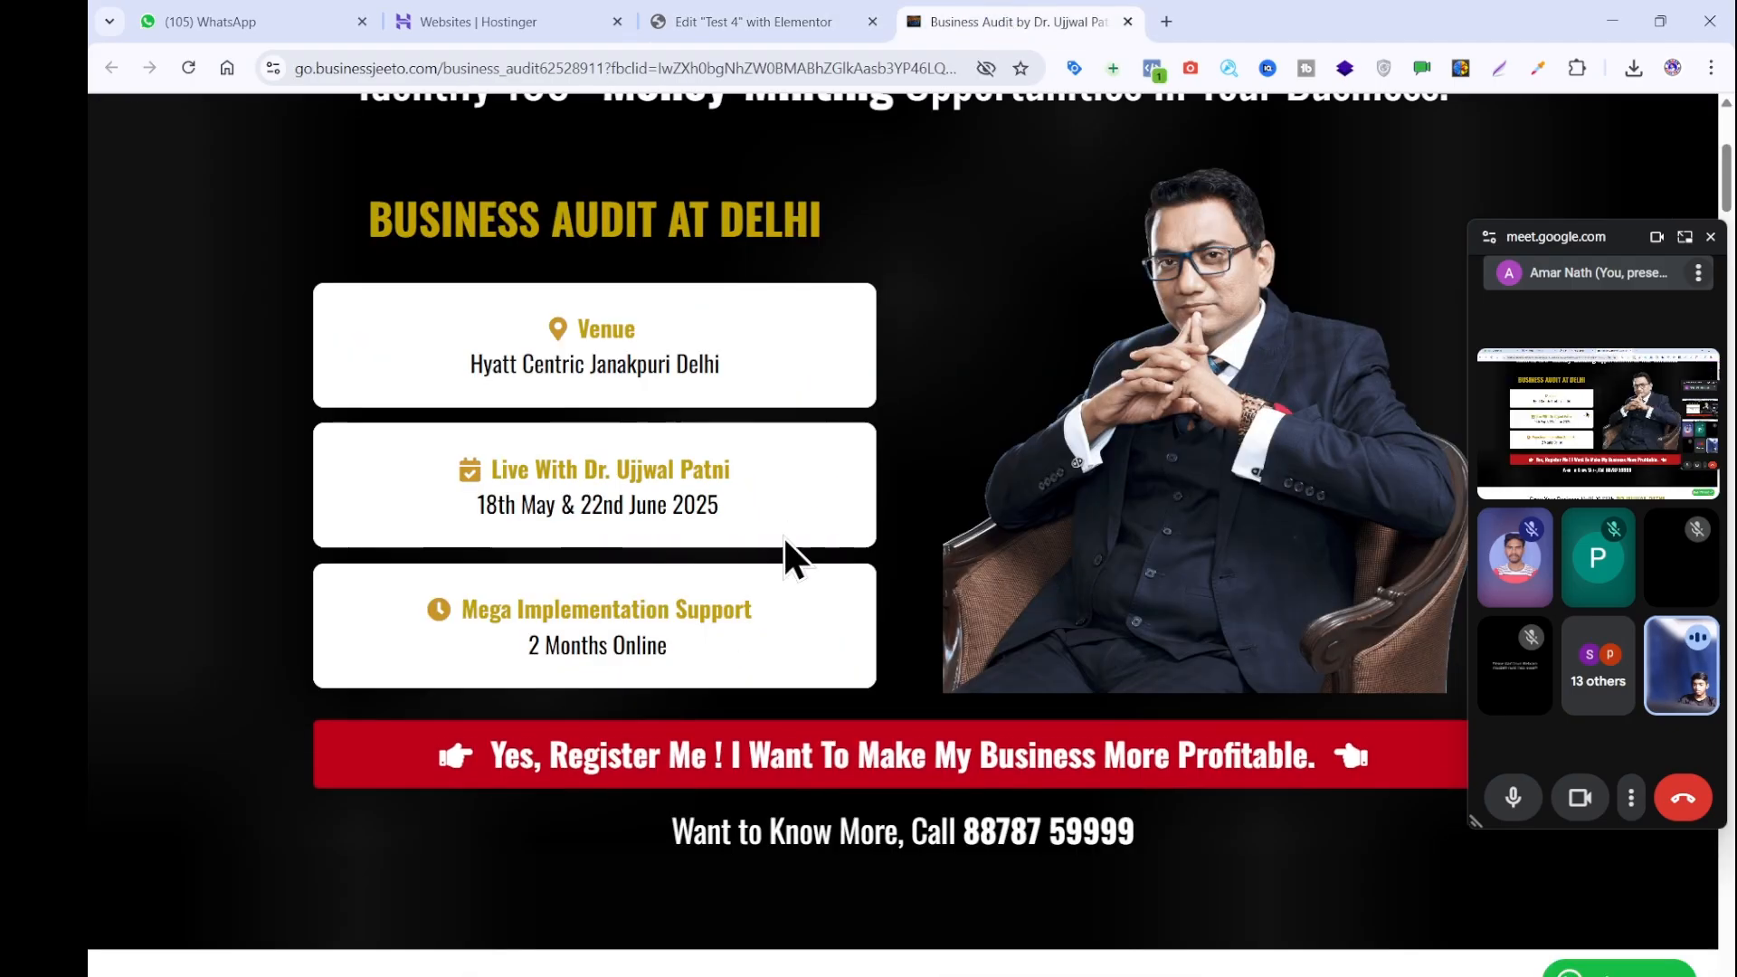
pyautogui.moveTo(677, 647); pyautogui.dragTo(529, 645)
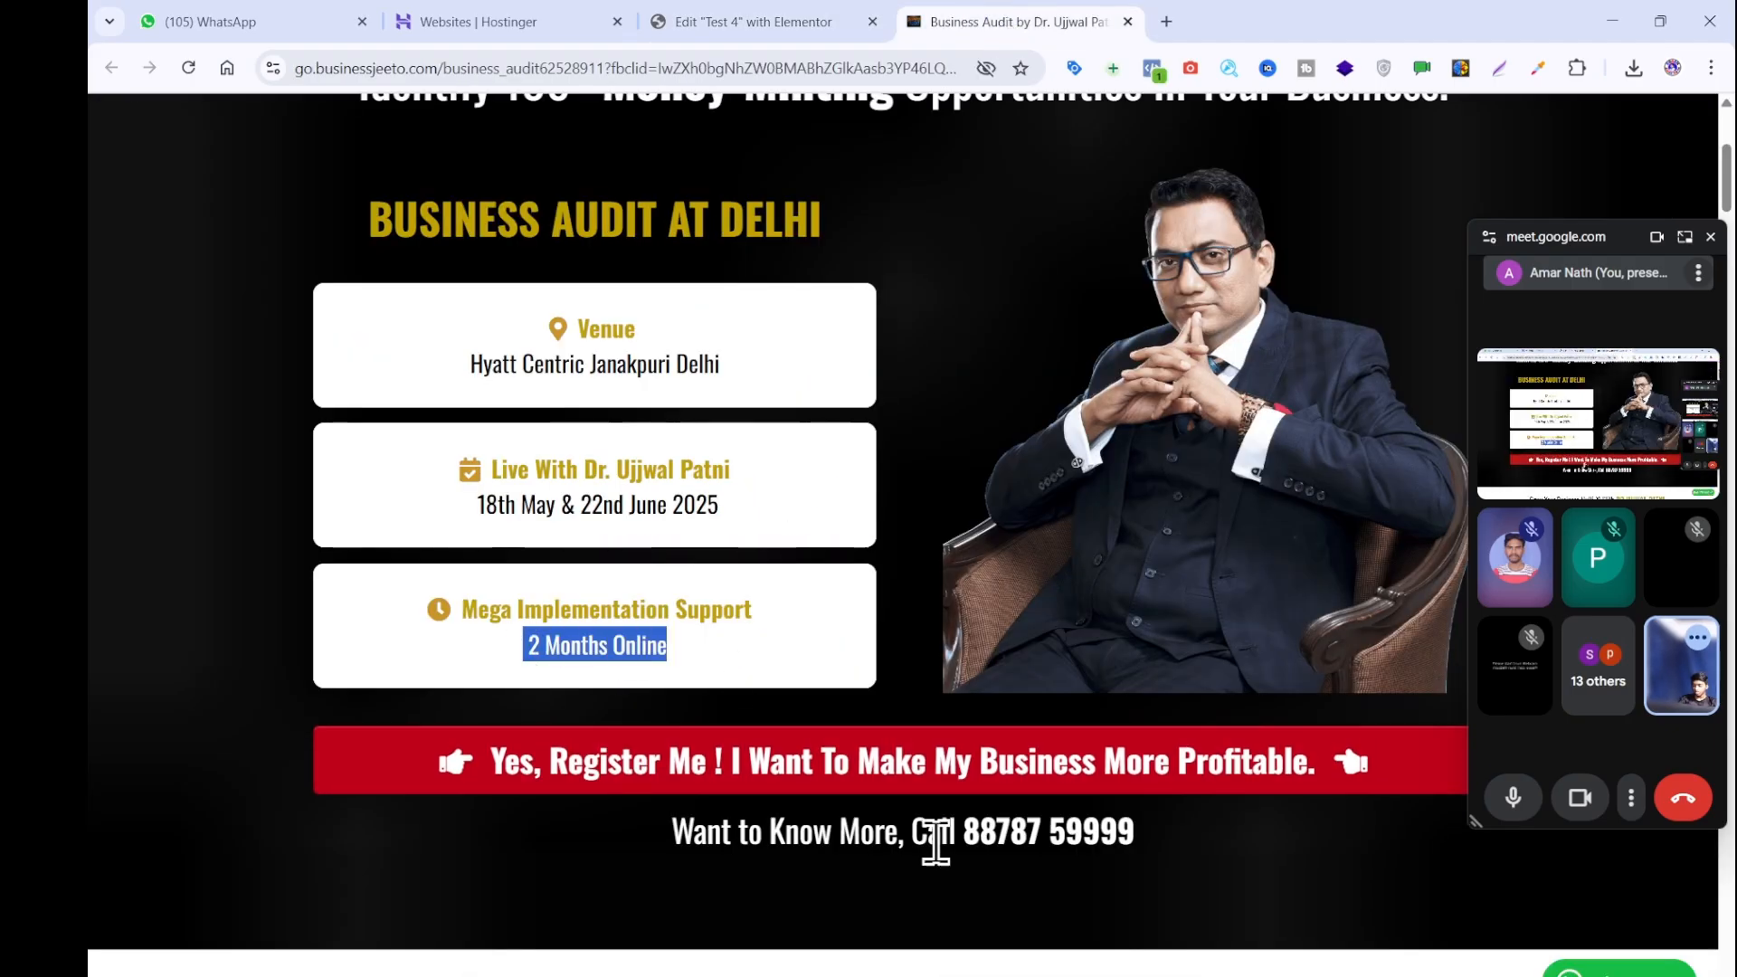
pyautogui.click(920, 671)
pyautogui.click(1169, 976)
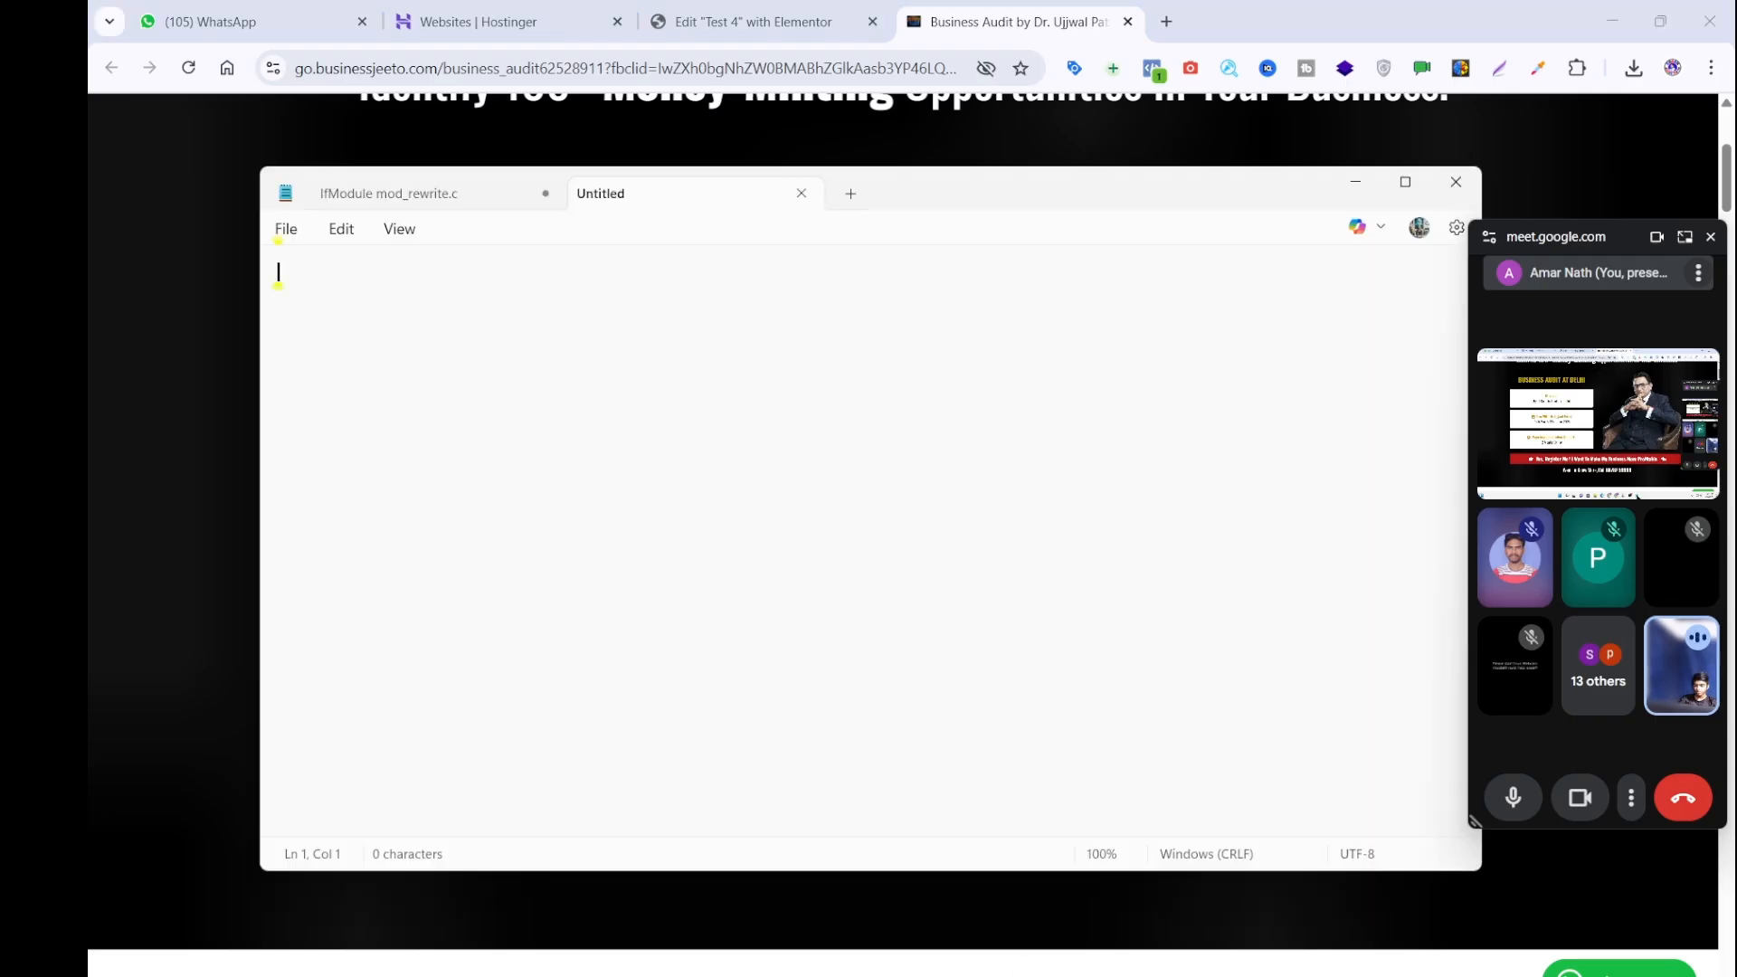
pyautogui.write('2 Months Online')
pyautogui.click(1147, 966)
pyautogui.click(748, 20)
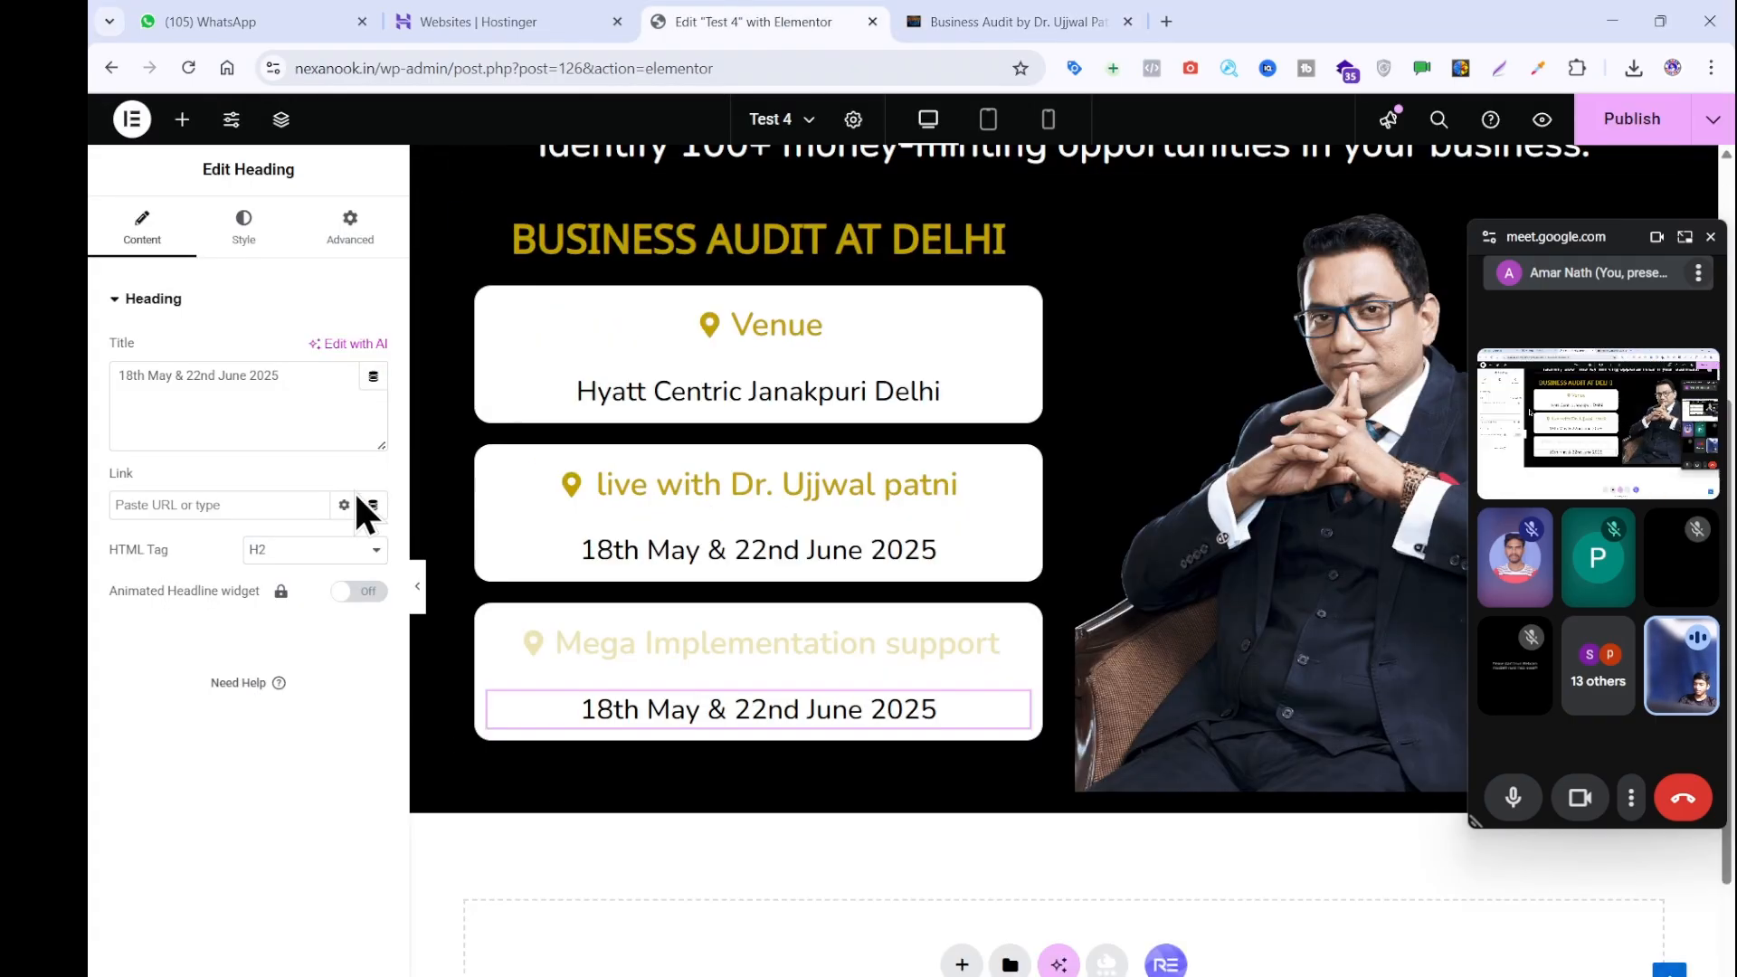
pyautogui.tripleClick(275, 412)
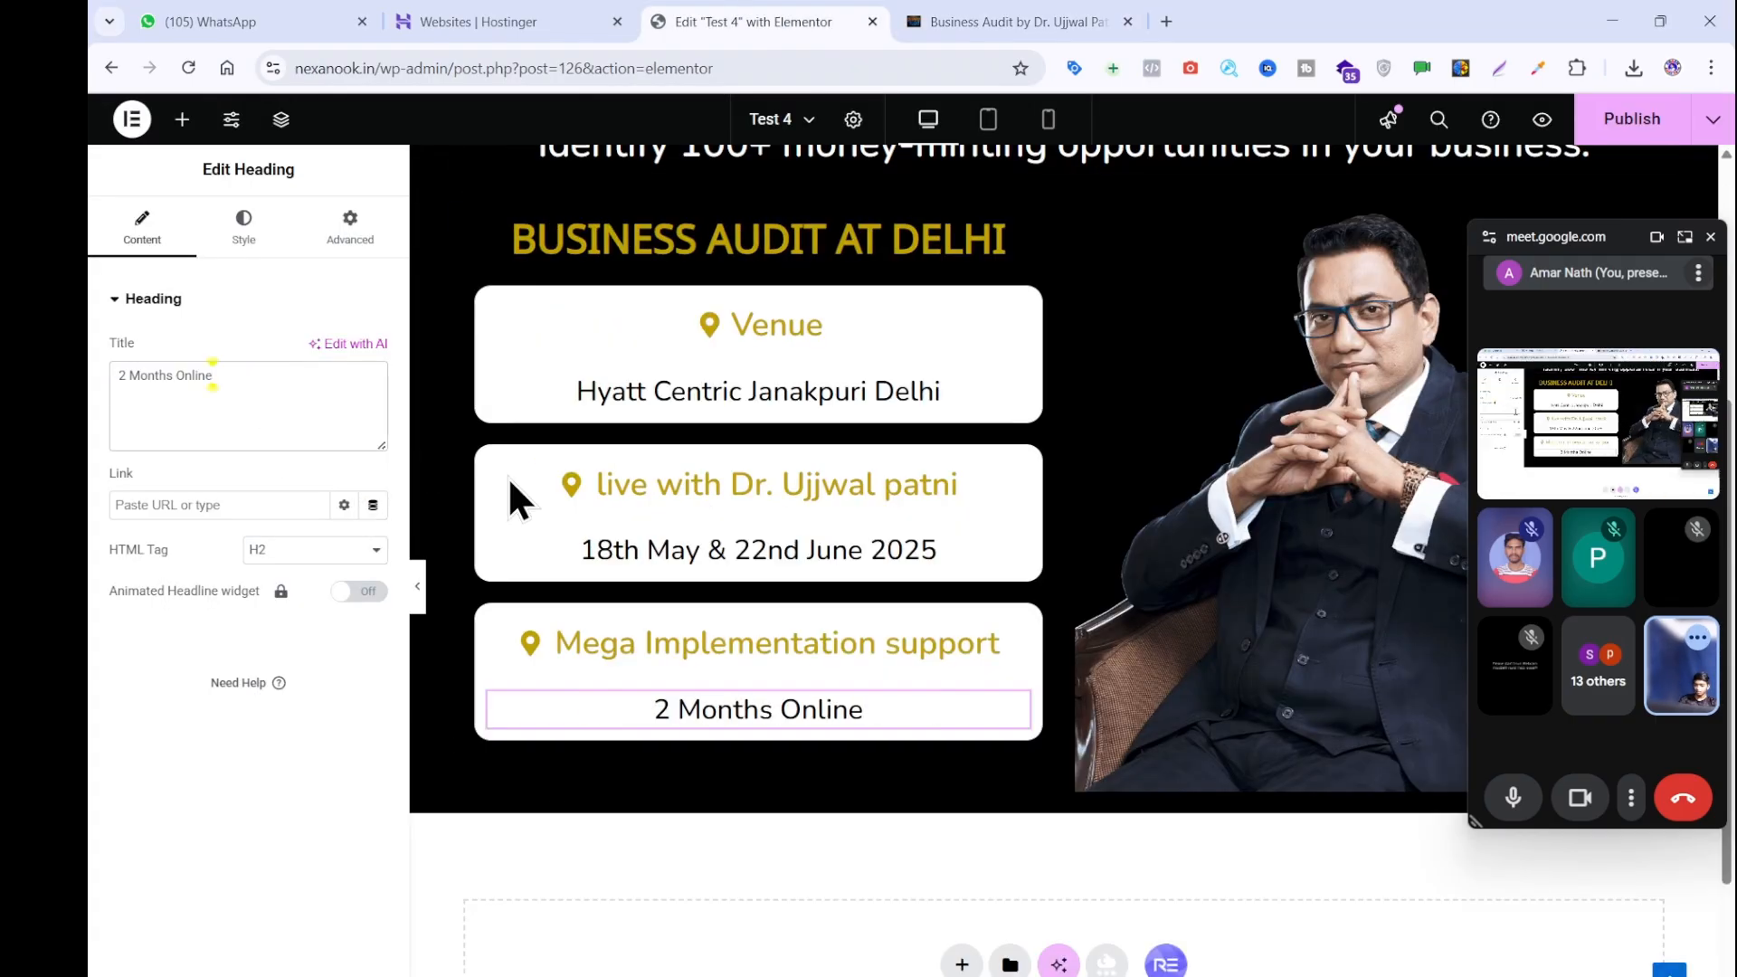
# Compare with the reference page and replace the second card's icon with the outlined calendar-with-checkmark icon, filtering the library by "cal".
pyautogui.click(922, 22)
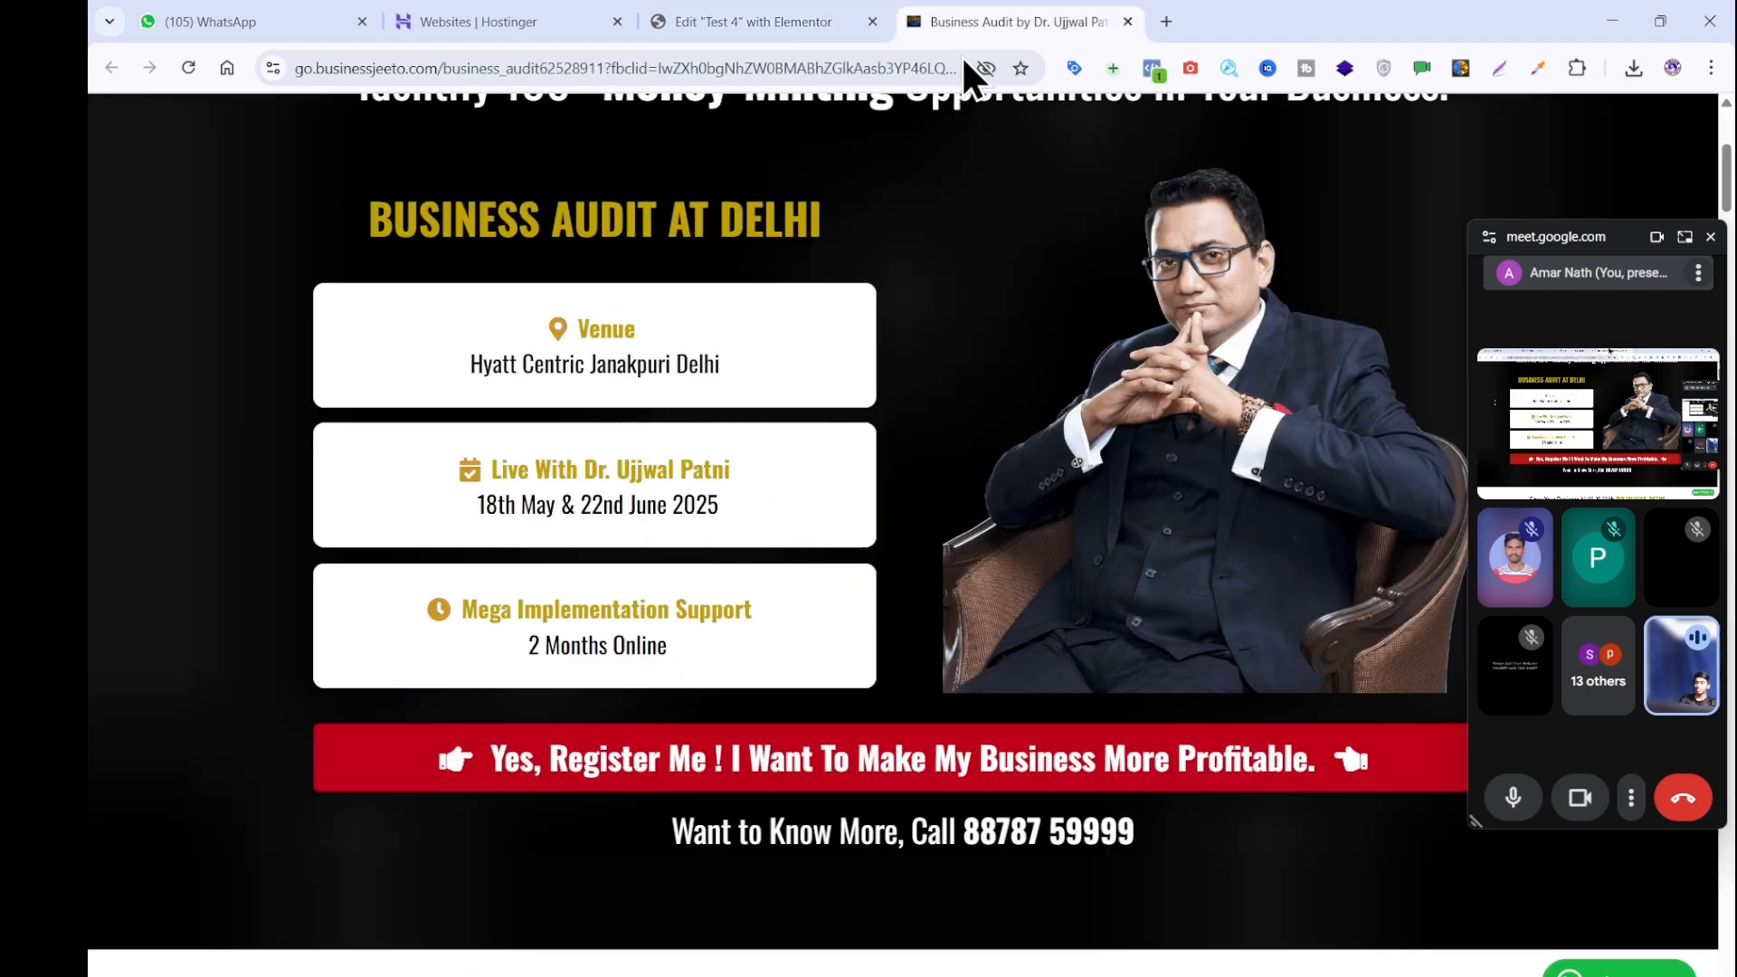
pyautogui.click(748, 22)
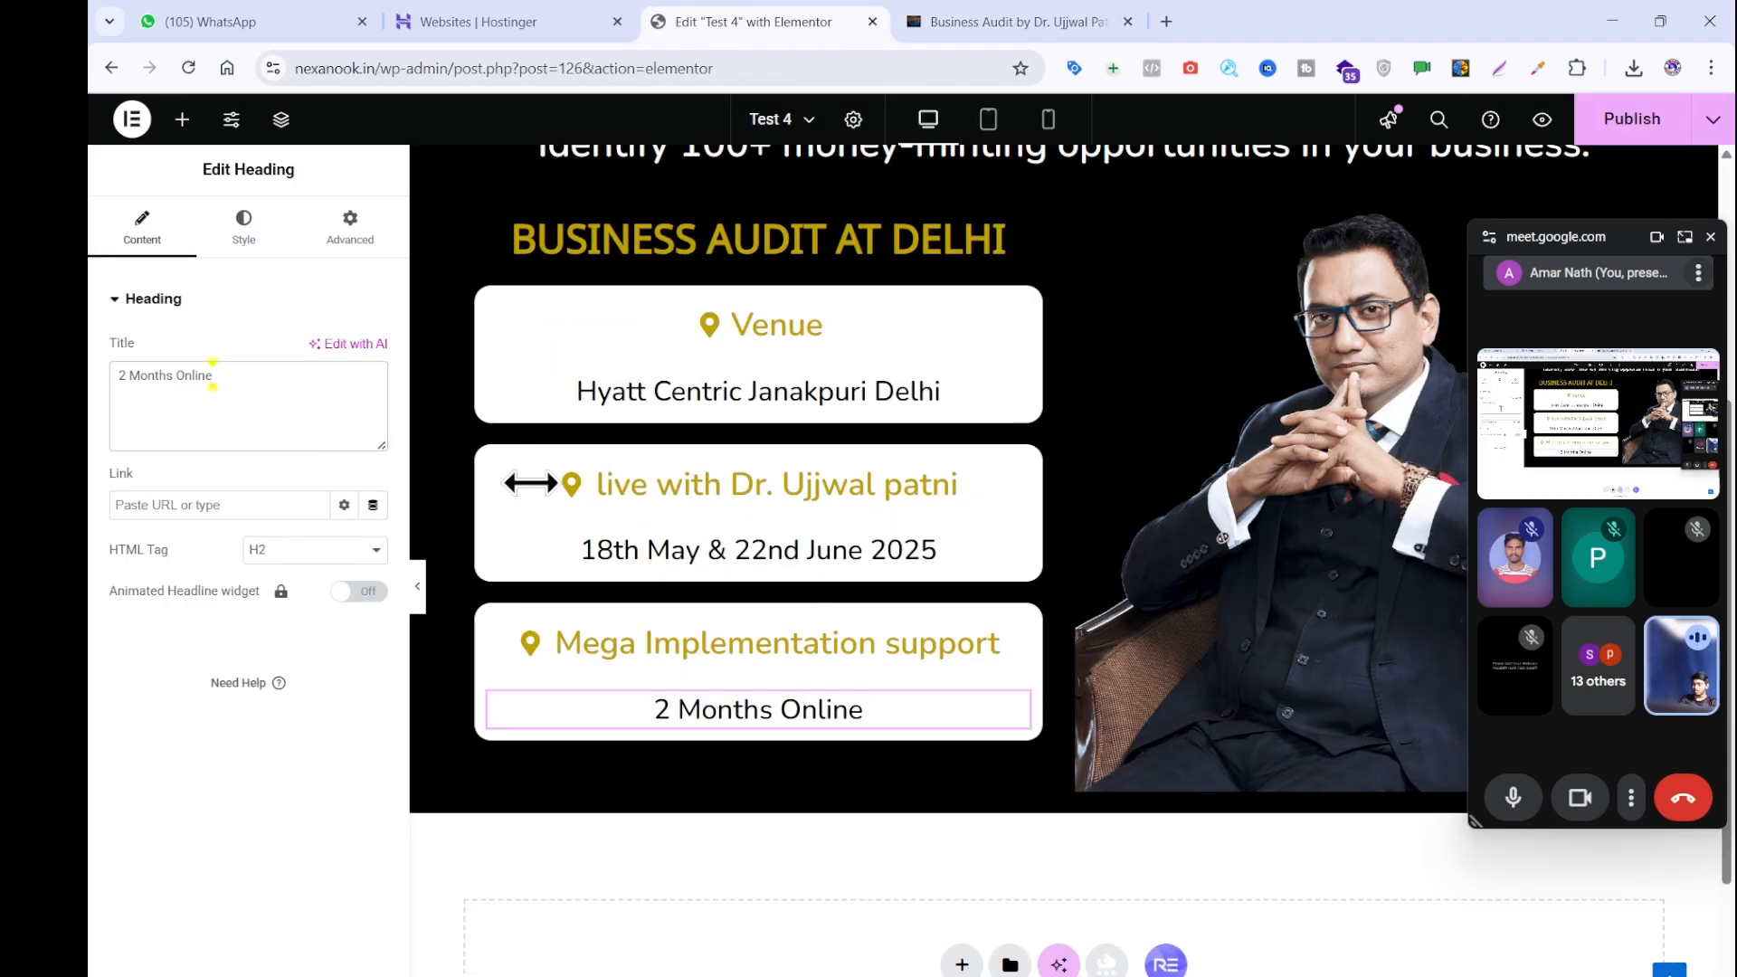
pyautogui.click(582, 503)
pyautogui.click(585, 498)
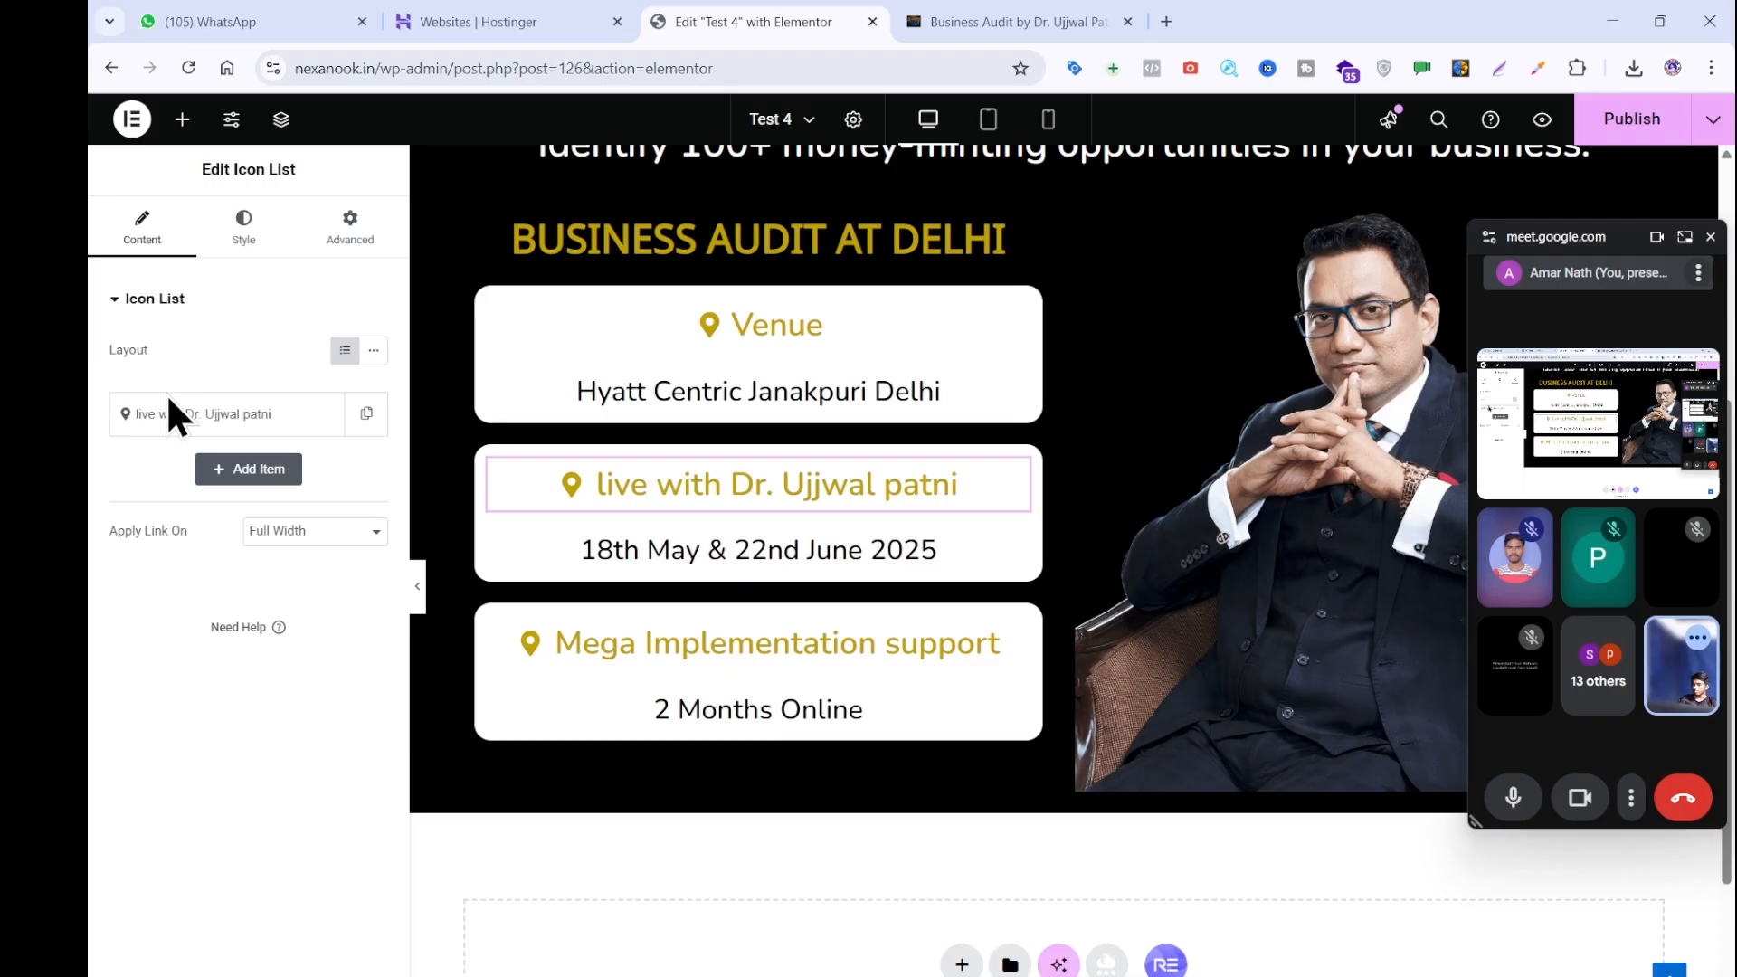
pyautogui.click(172, 416)
pyautogui.click(175, 578)
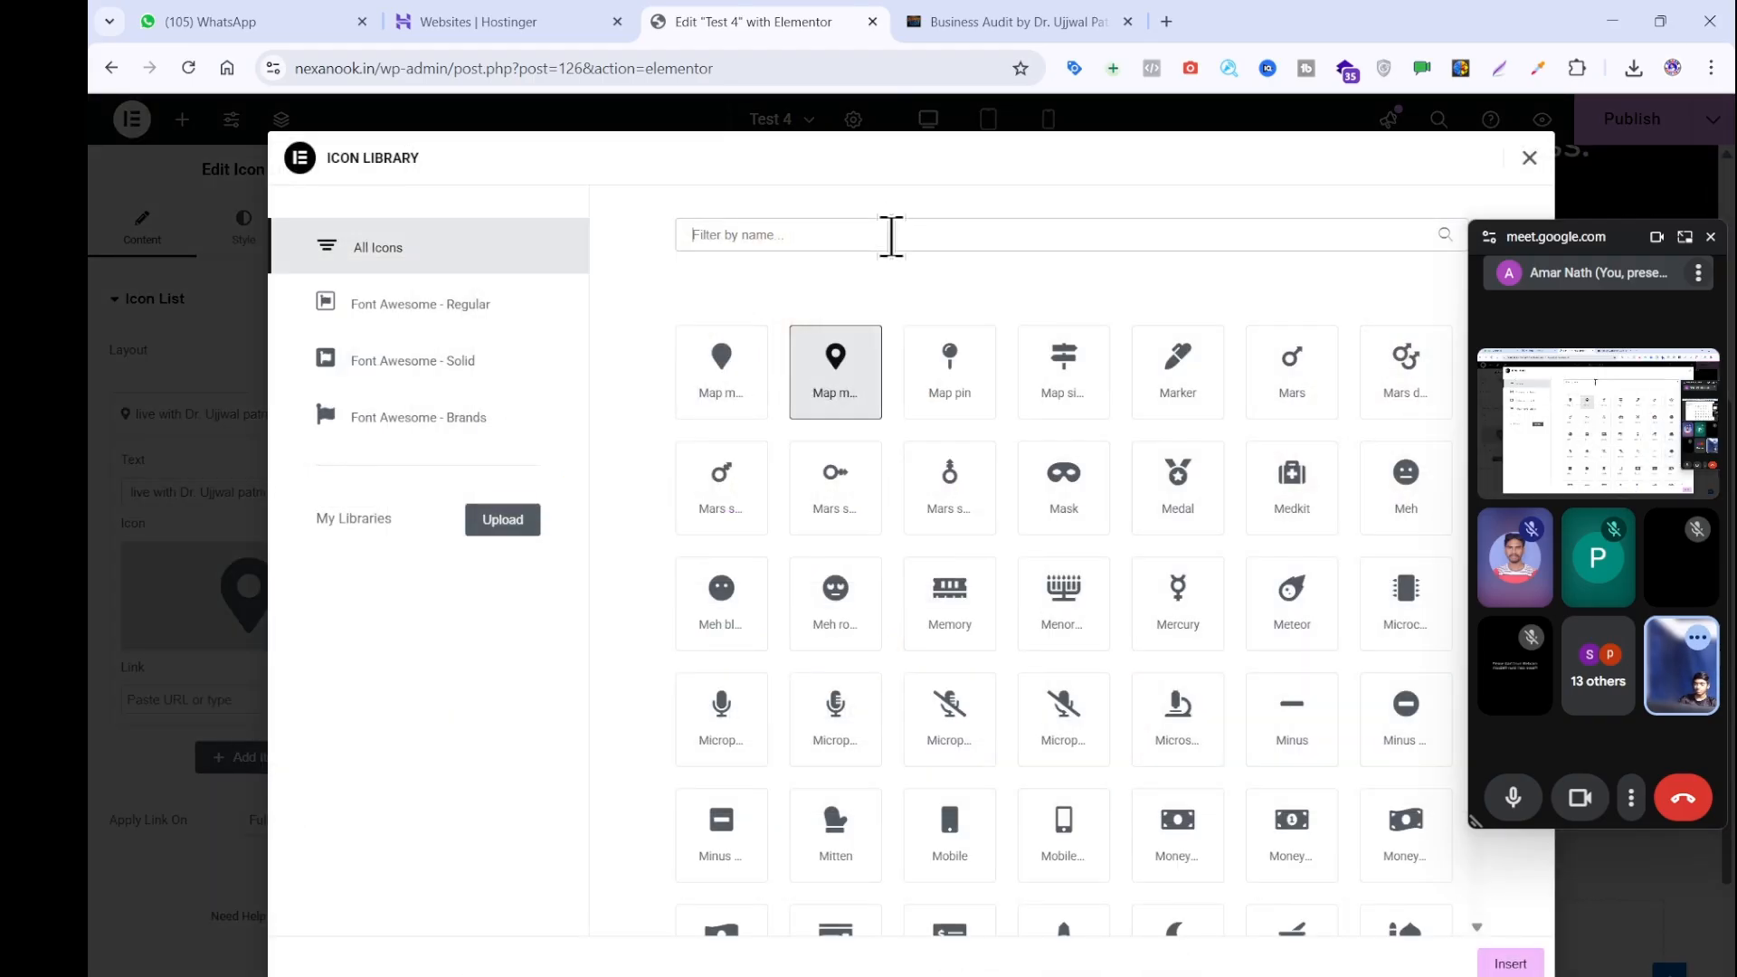
pyautogui.click(891, 235)
pyautogui.write('cal')
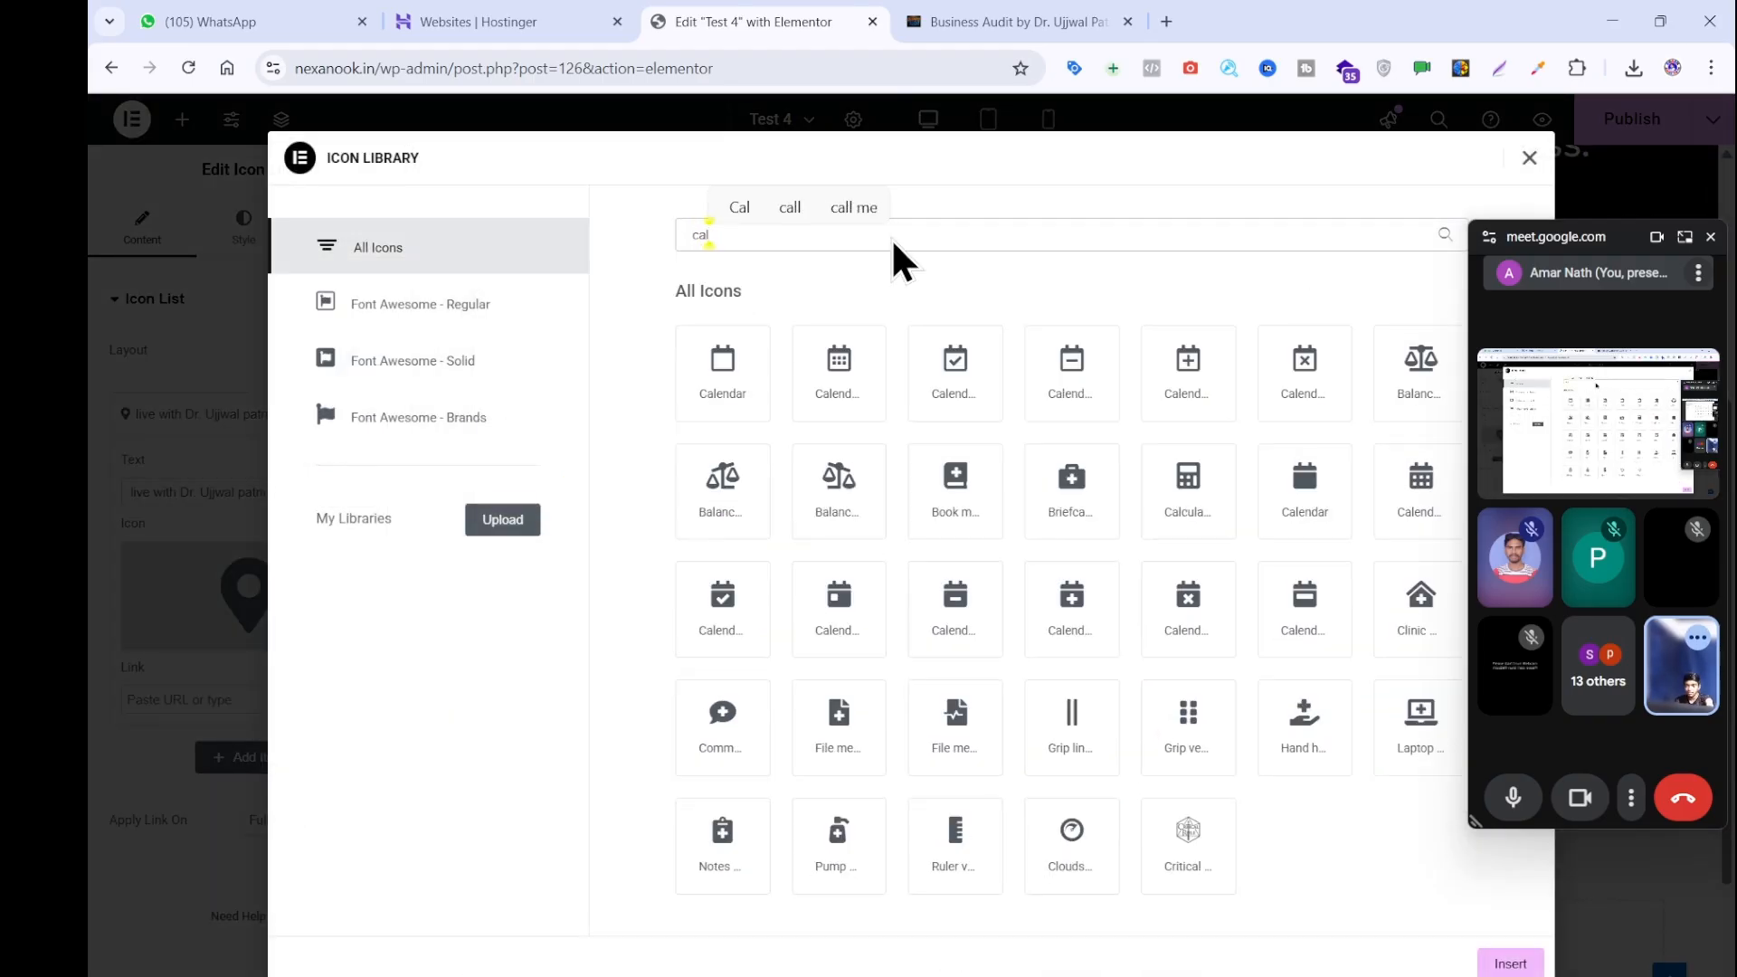
pyautogui.click(952, 411)
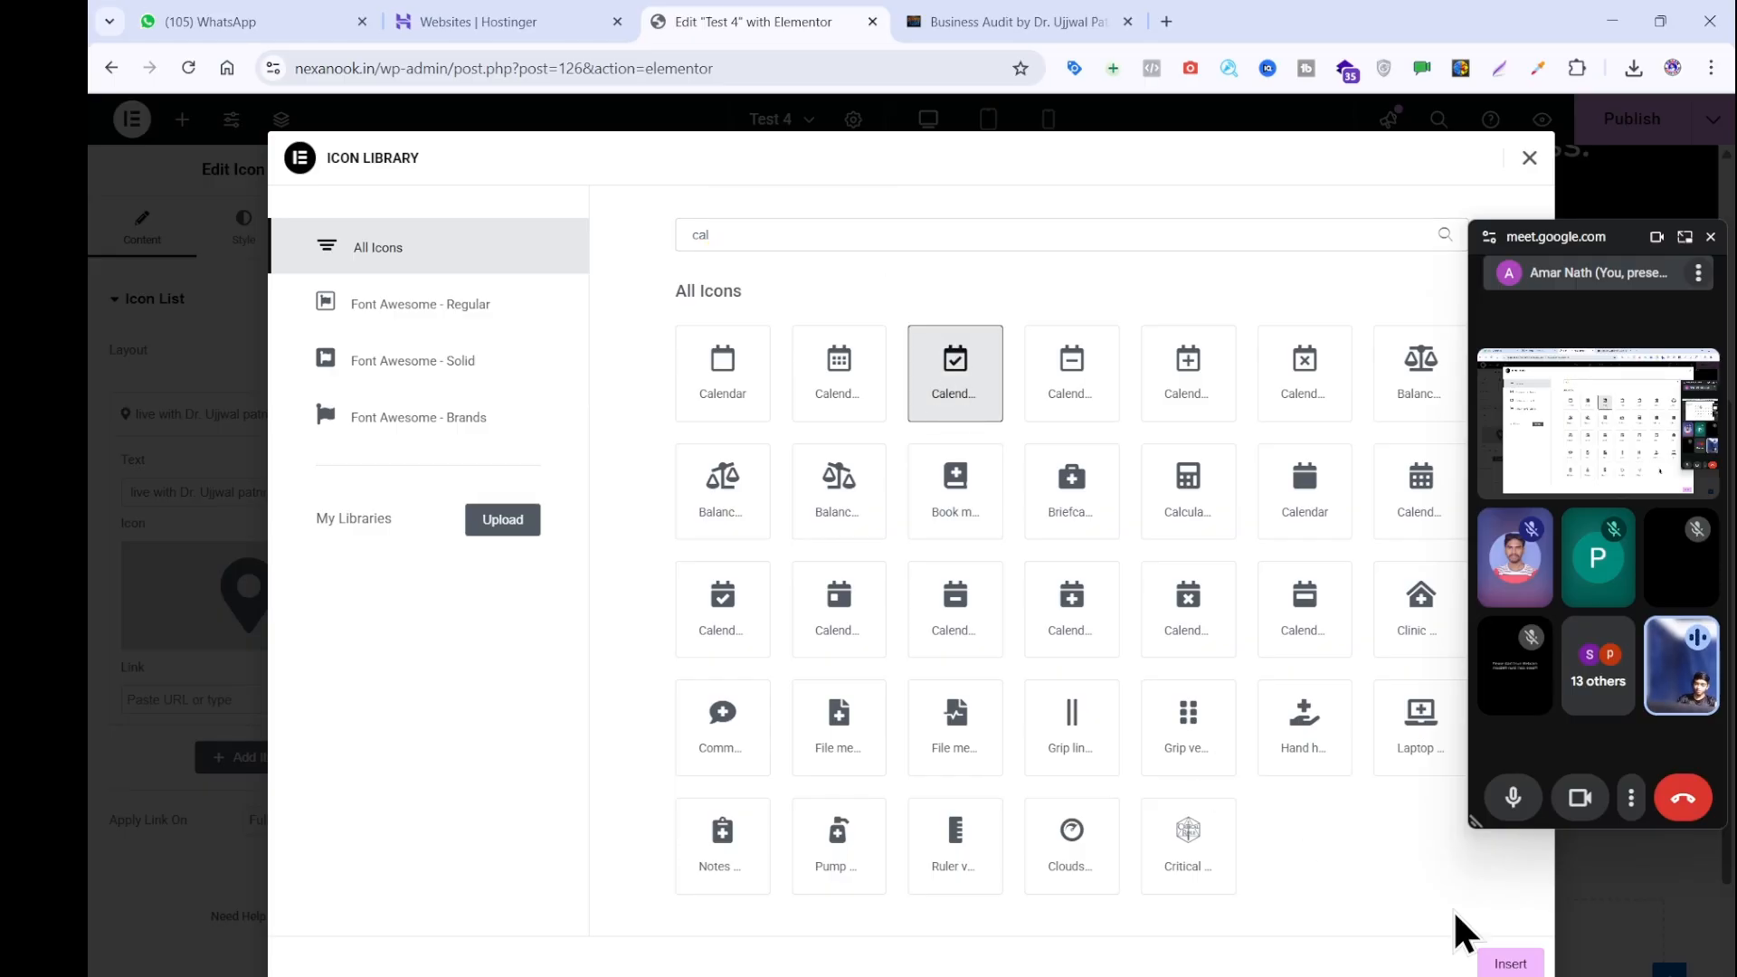
pyautogui.click(1502, 965)
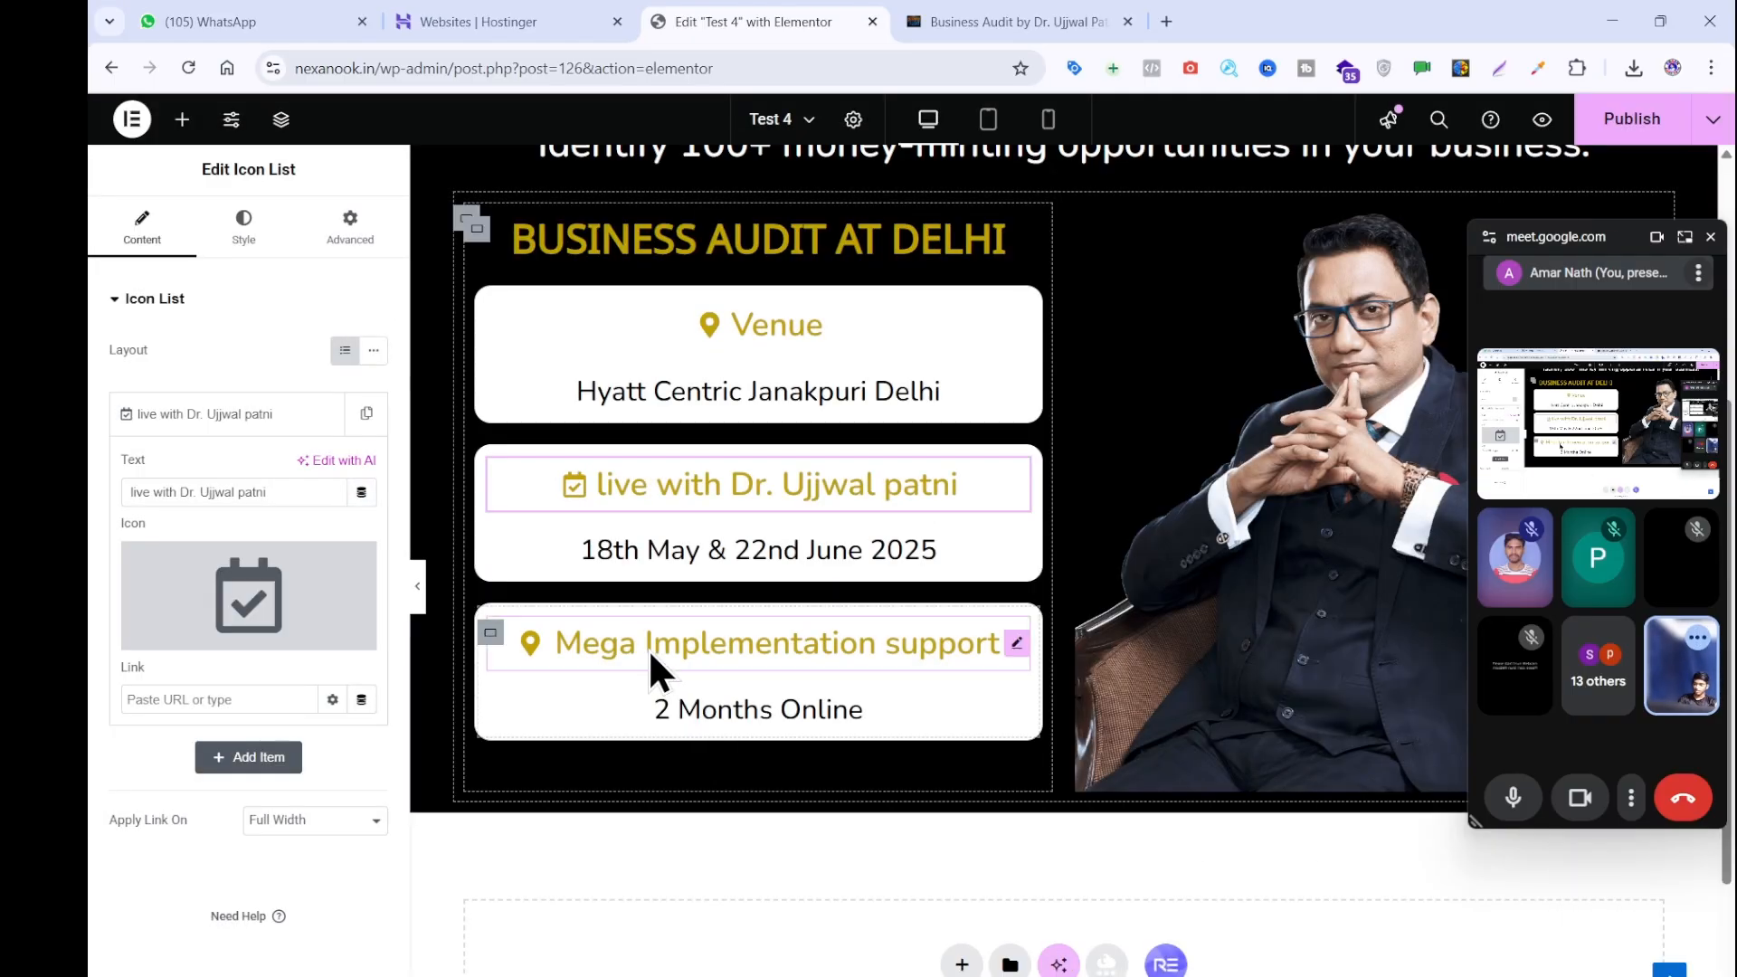
# Check the reference page's icons and replace the third card's icon with the solid Clock, filtering the icon library by "clo".
pyautogui.click(1040, 22)
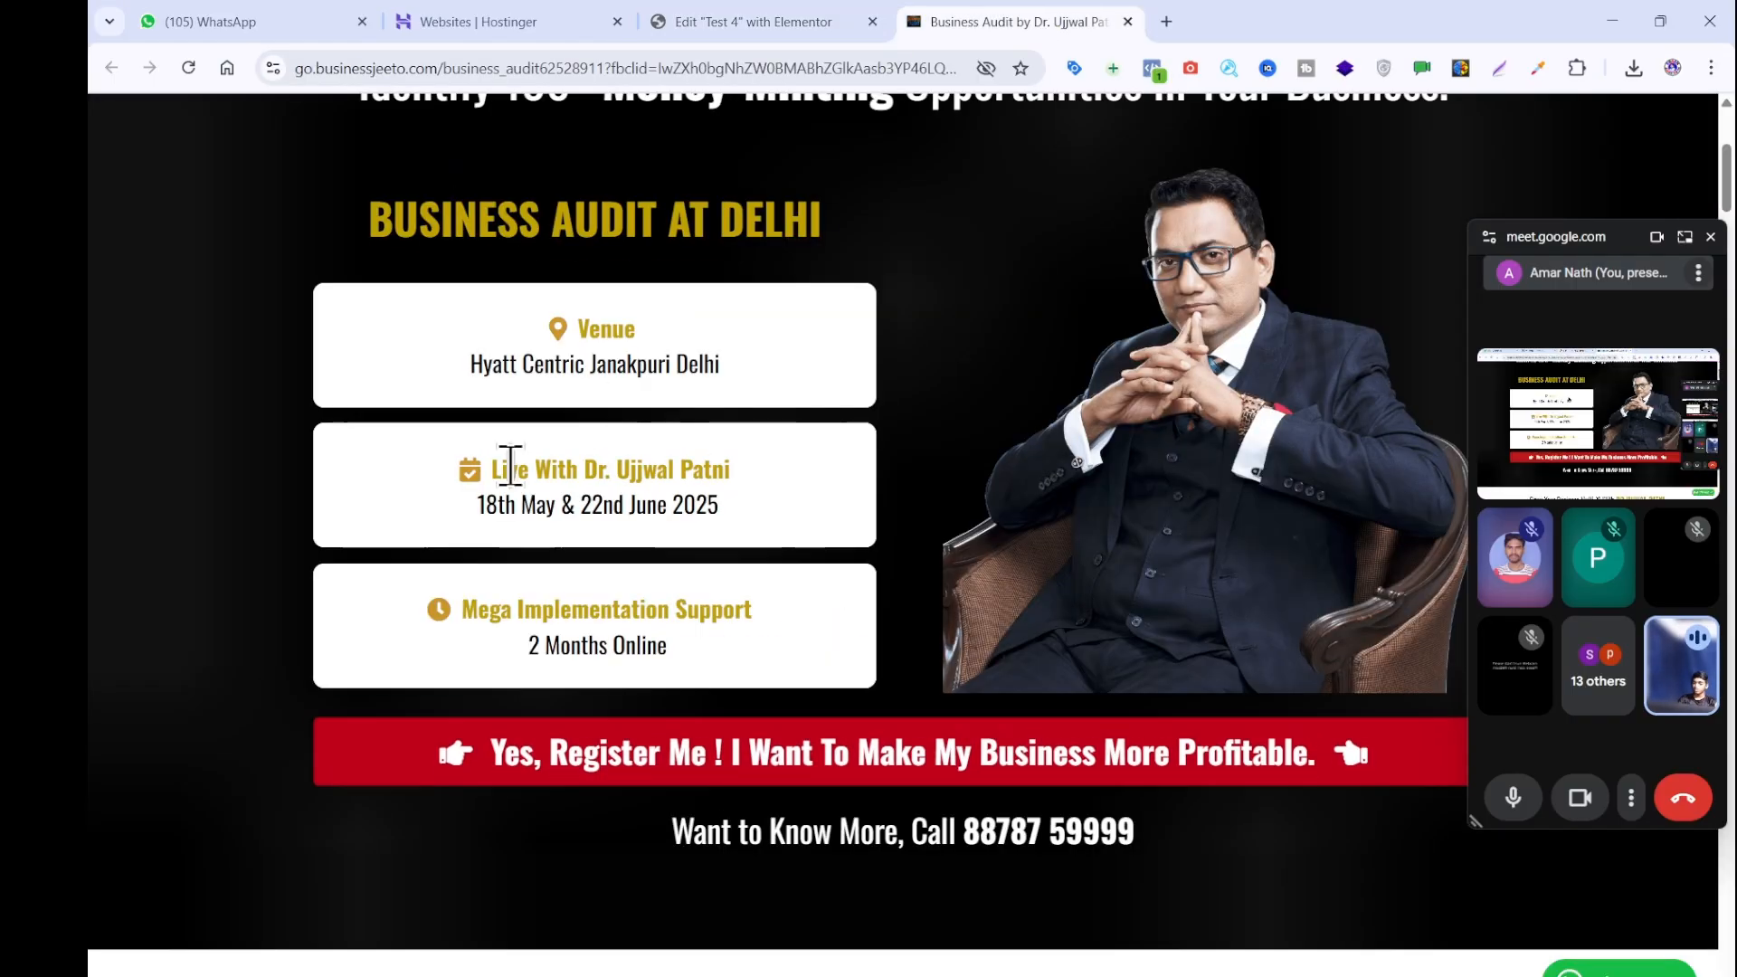
pyautogui.click(795, 23)
pyautogui.click(543, 659)
pyautogui.click(237, 415)
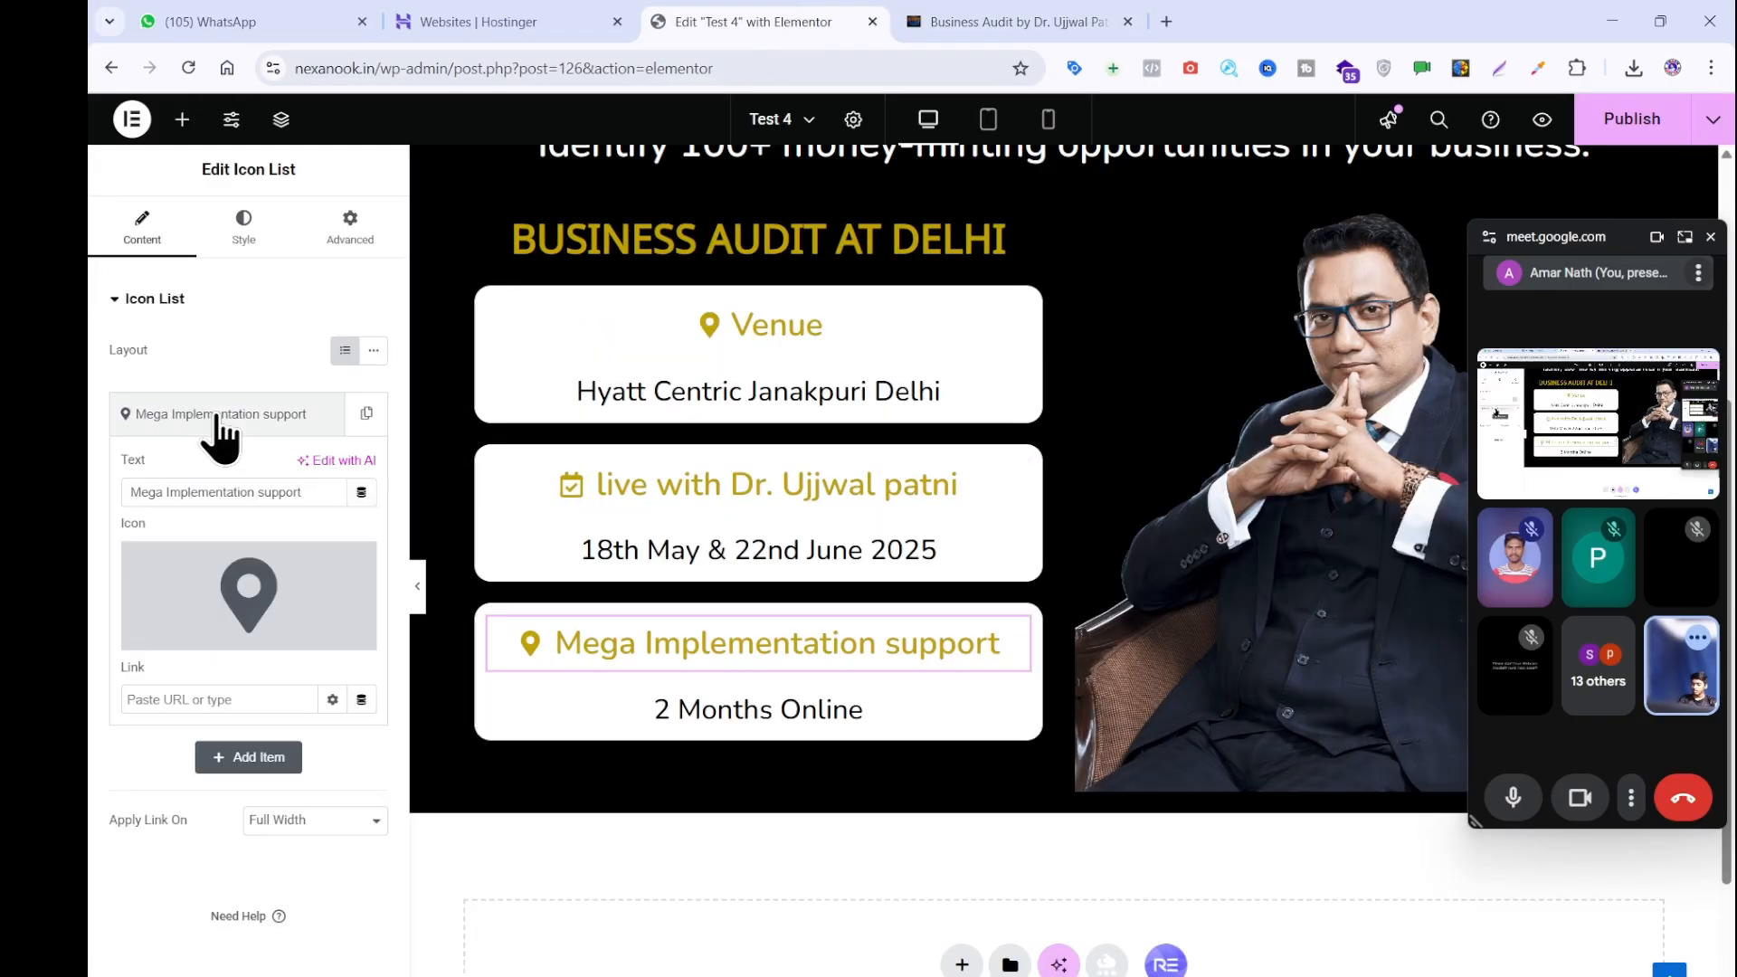
pyautogui.click(205, 588)
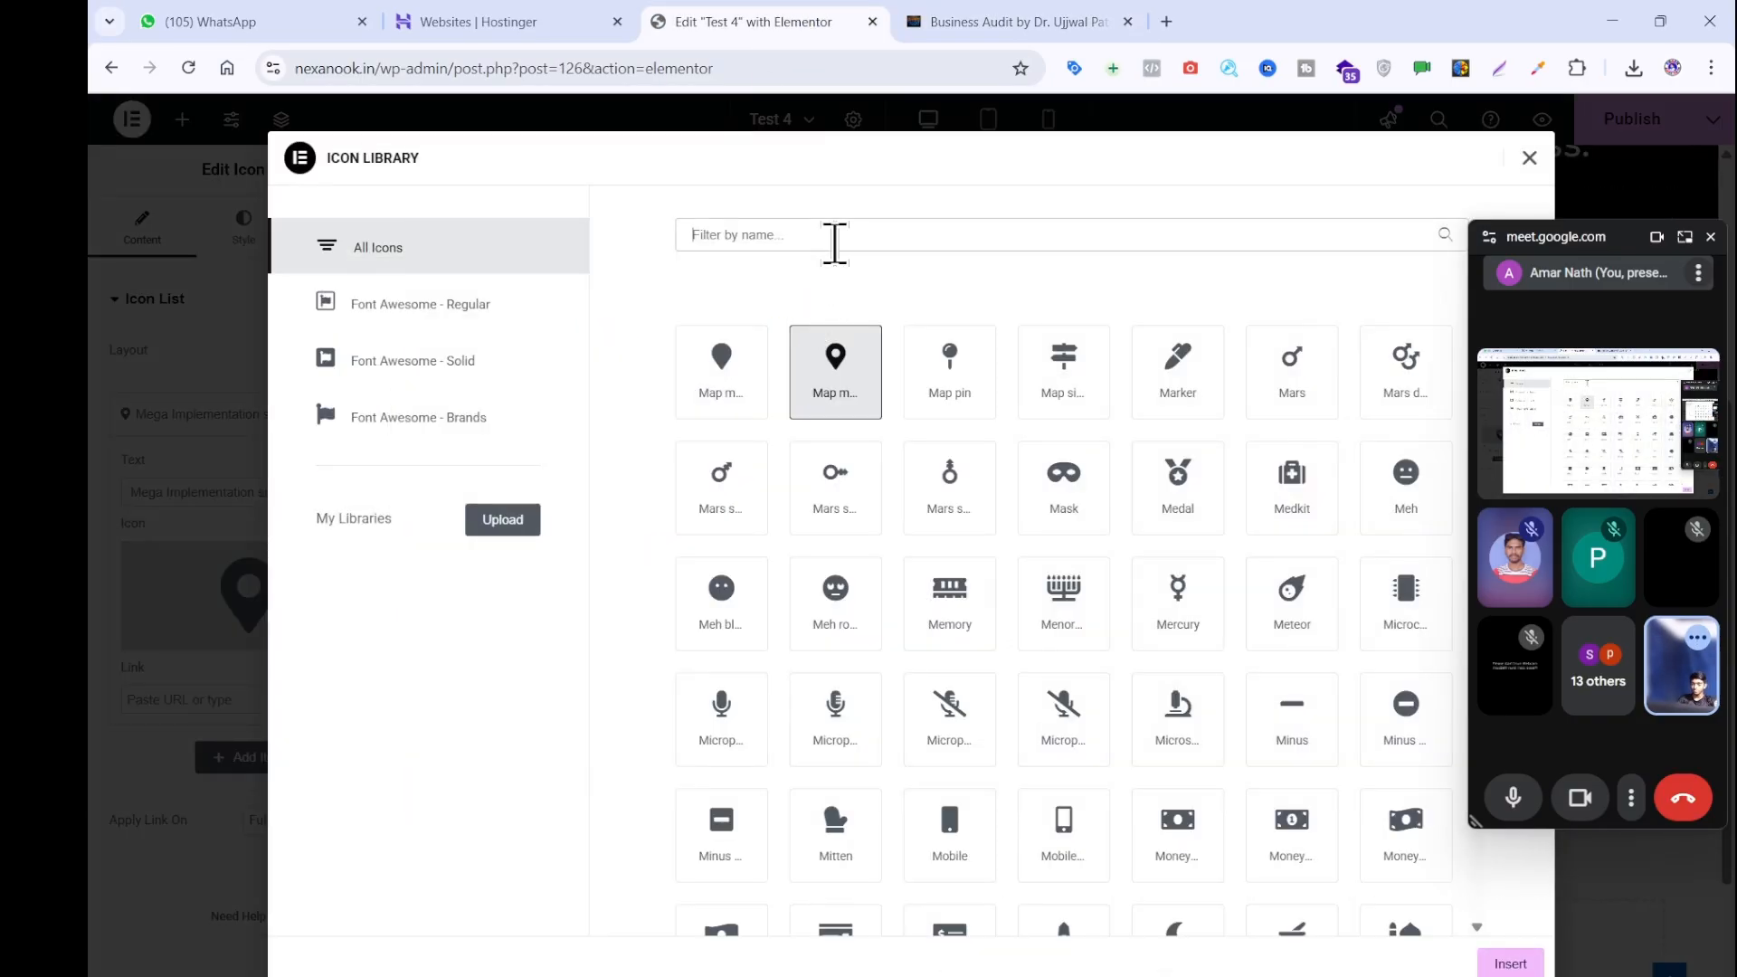
pyautogui.click(834, 243)
pyautogui.write('clo')
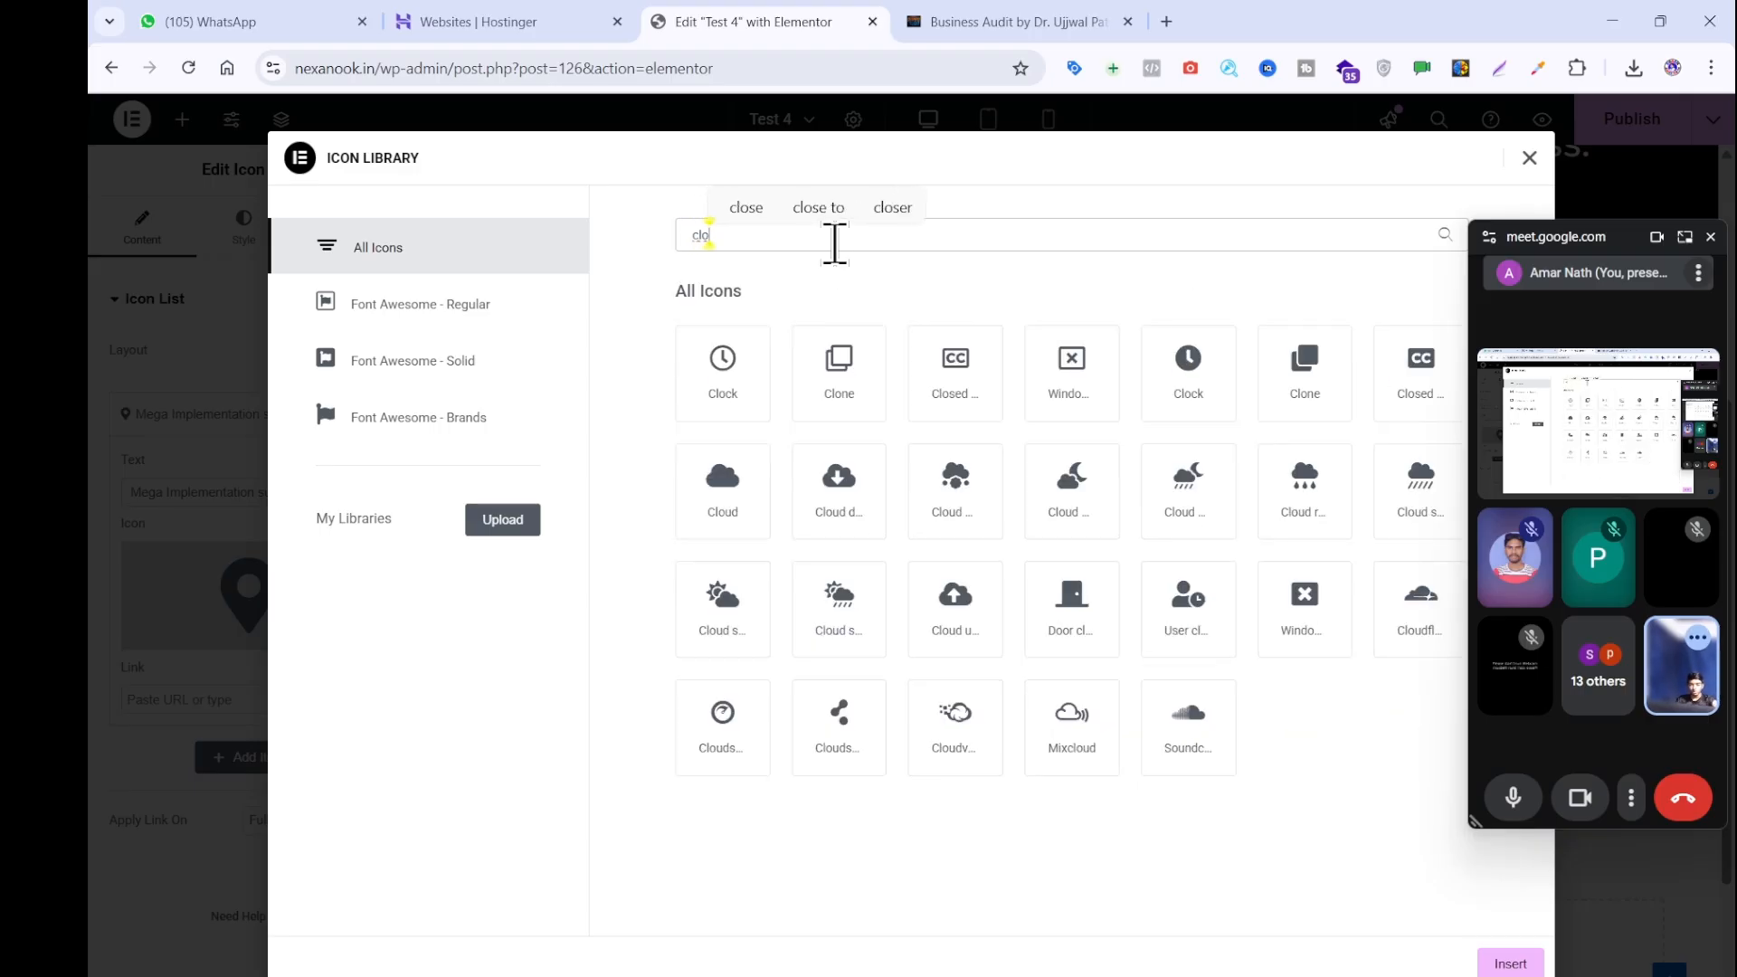
pyautogui.click(915, 22)
pyautogui.click(760, 21)
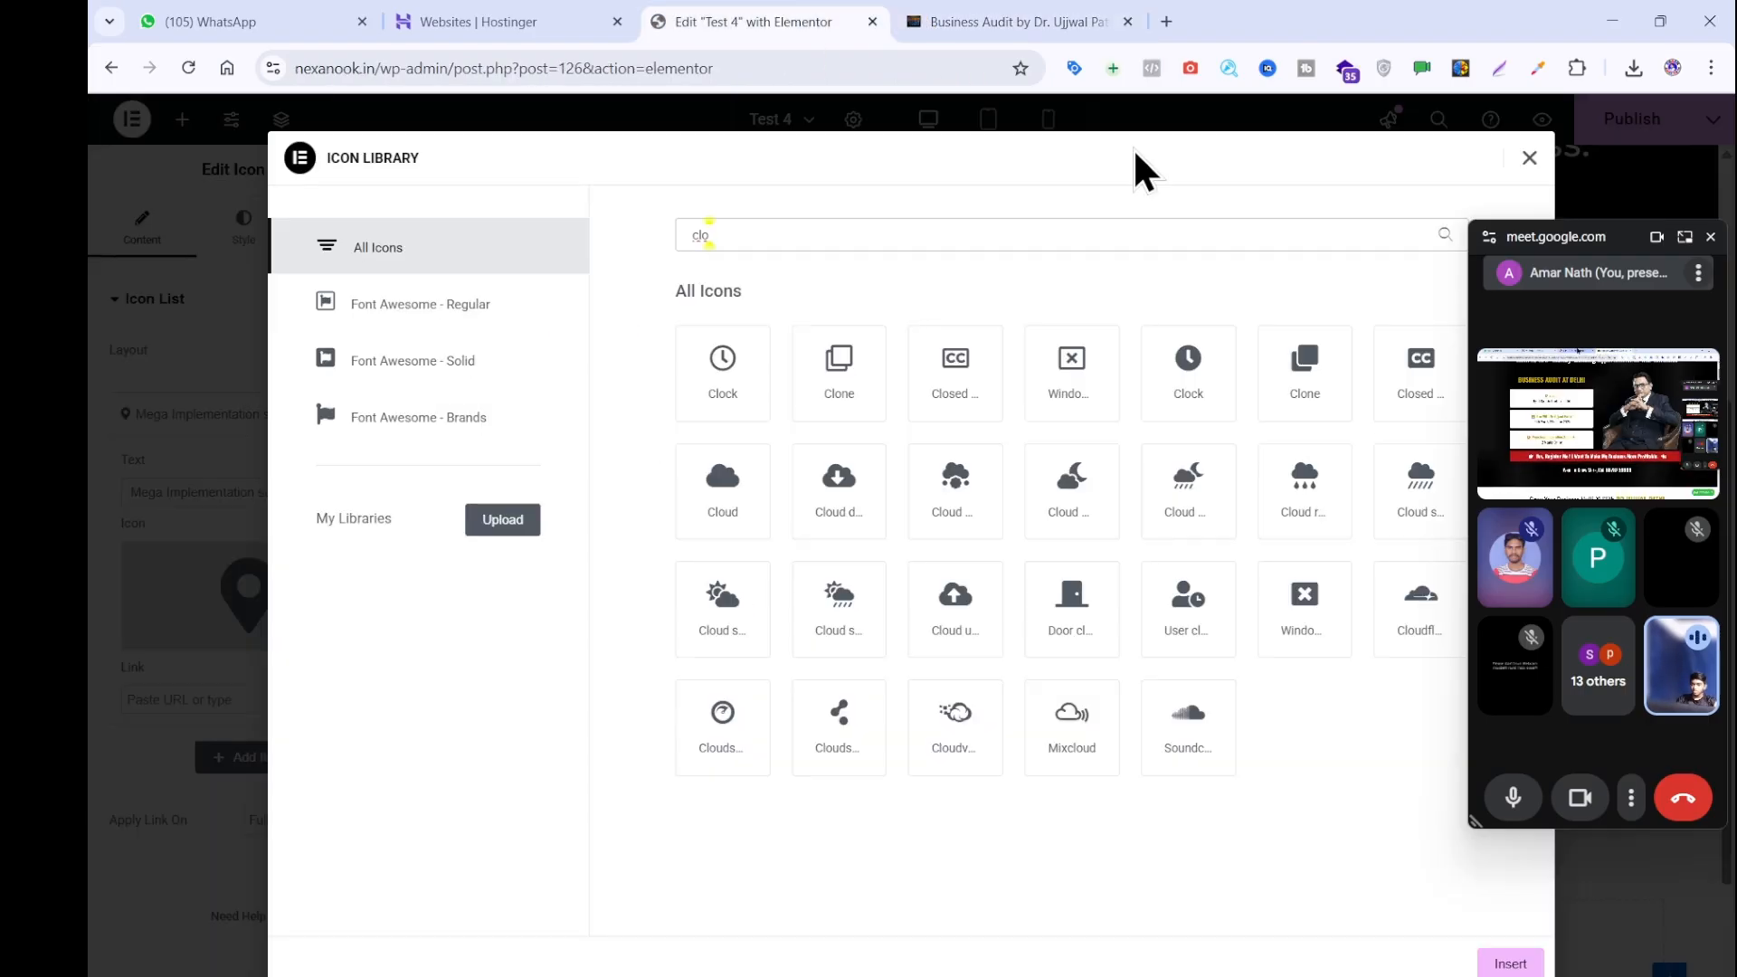
pyautogui.click(1197, 371)
pyautogui.click(1509, 964)
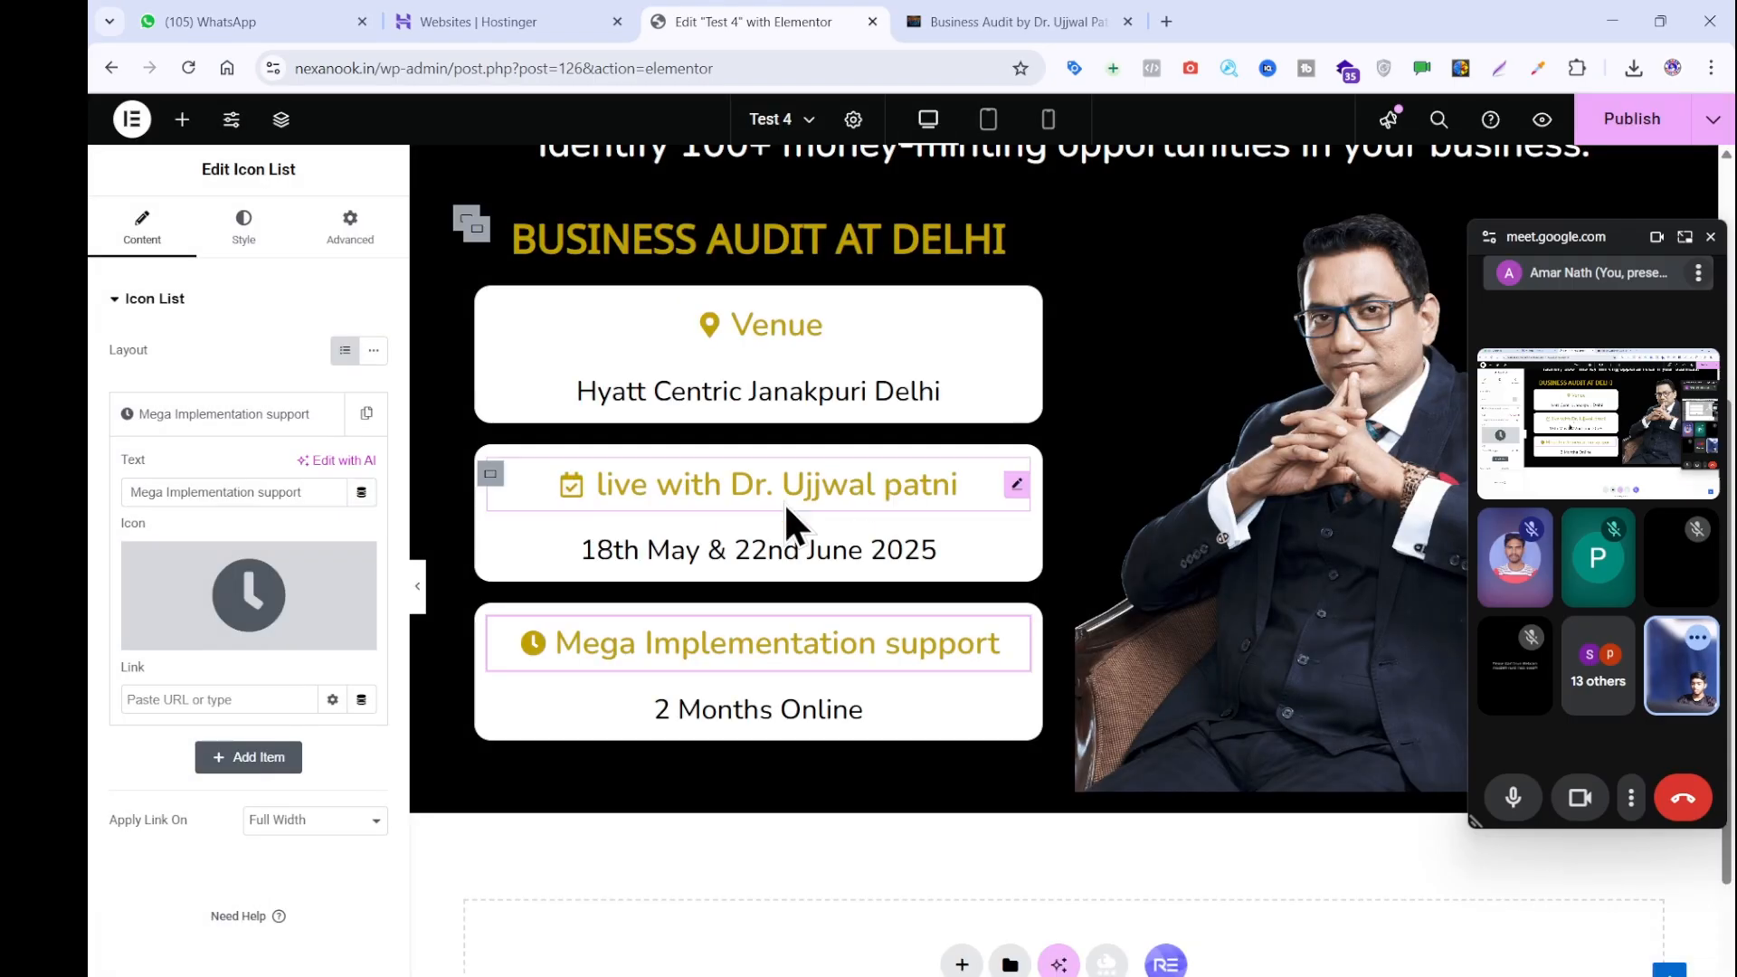
# Add a box shadow to the Venue card container, with color rgba(253, 232, 232, 1) and a horizontal offset of about 77.
pyautogui.click(1040, 22)
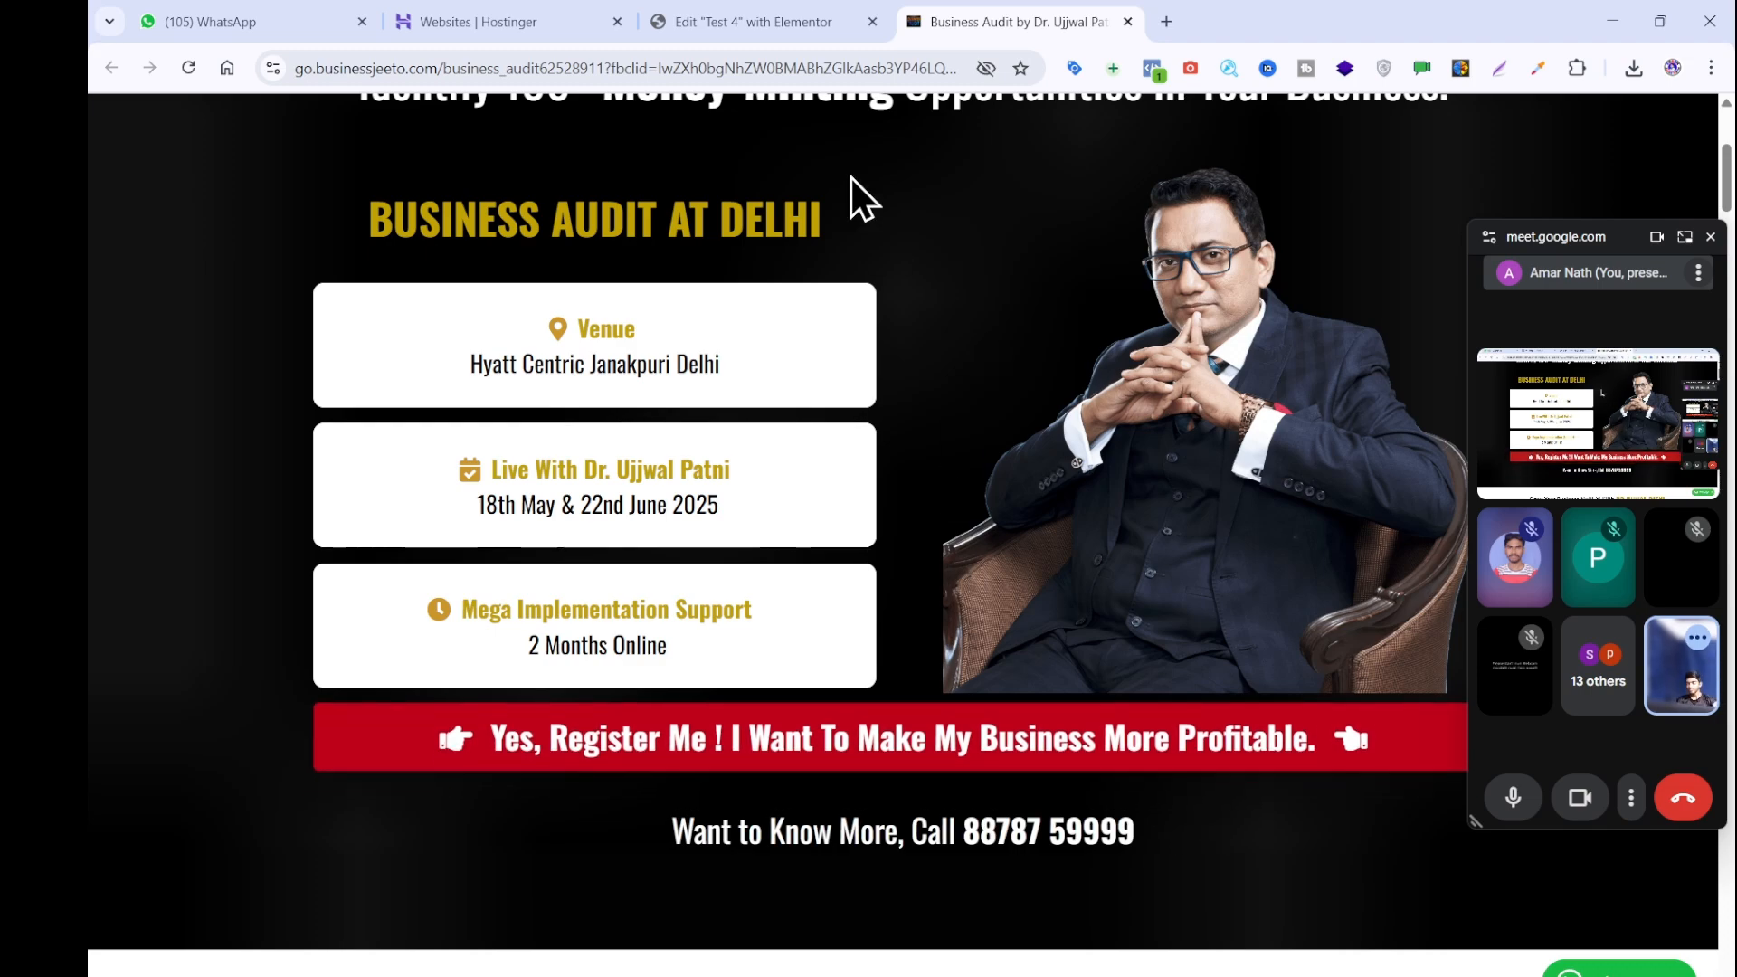
pyautogui.click(724, 21)
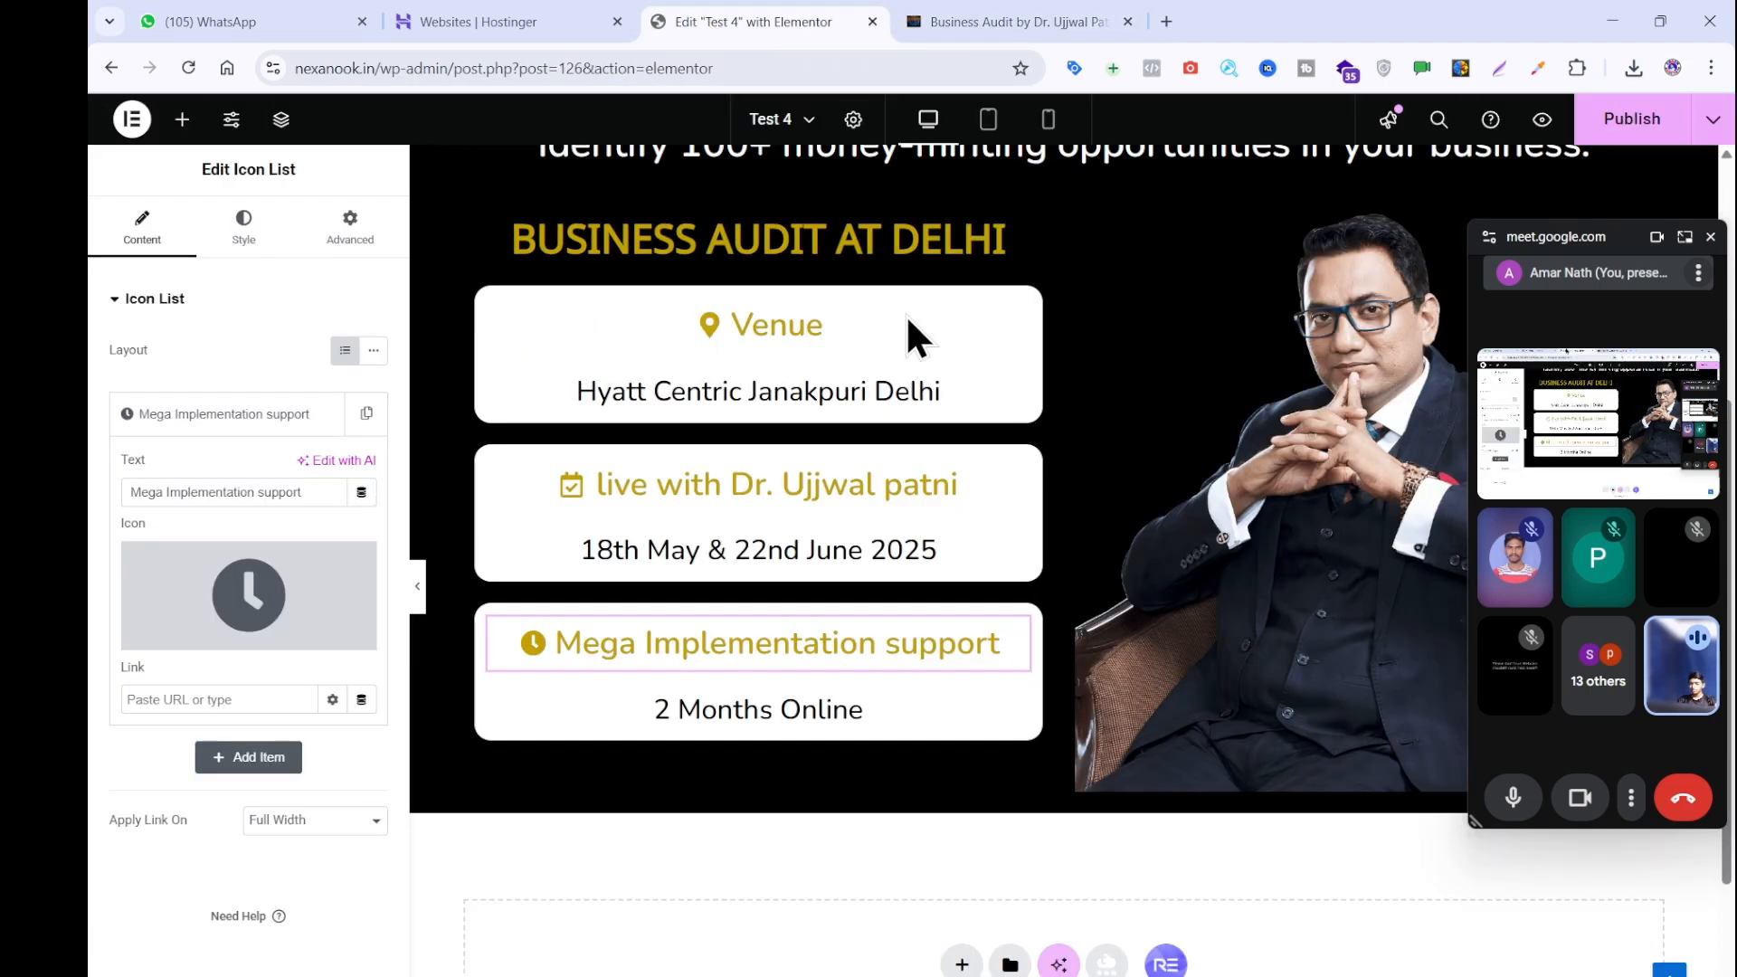
pyautogui.click(491, 317)
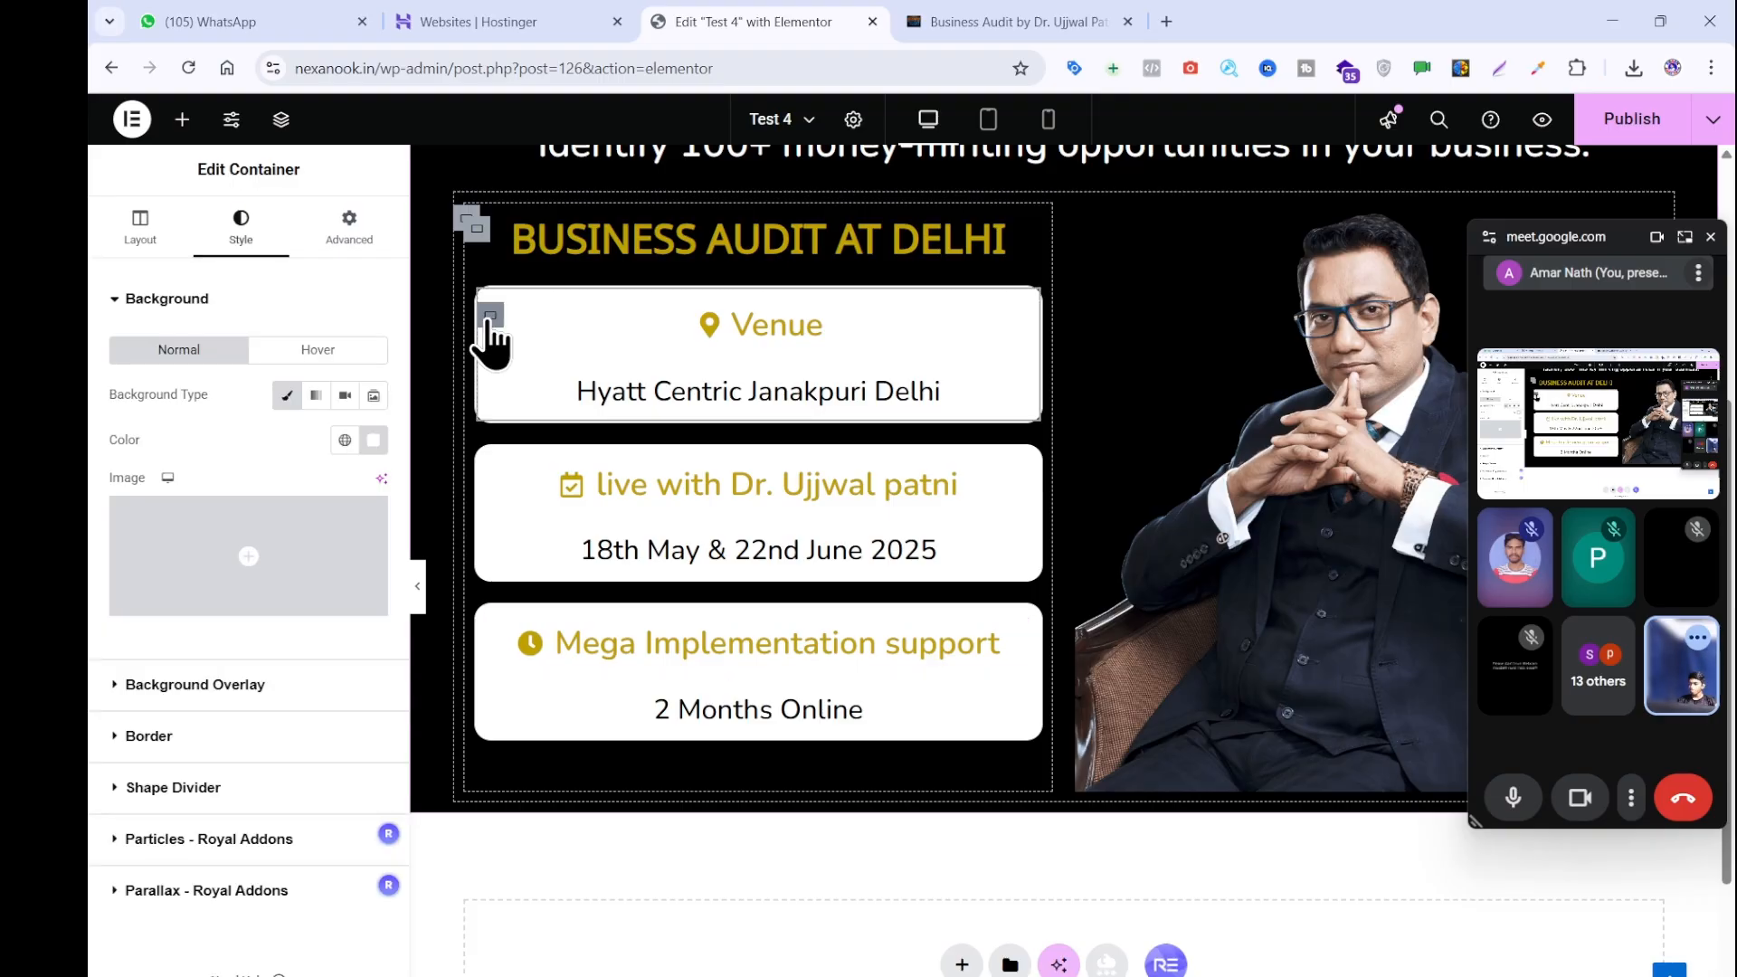
pyautogui.click(217, 747)
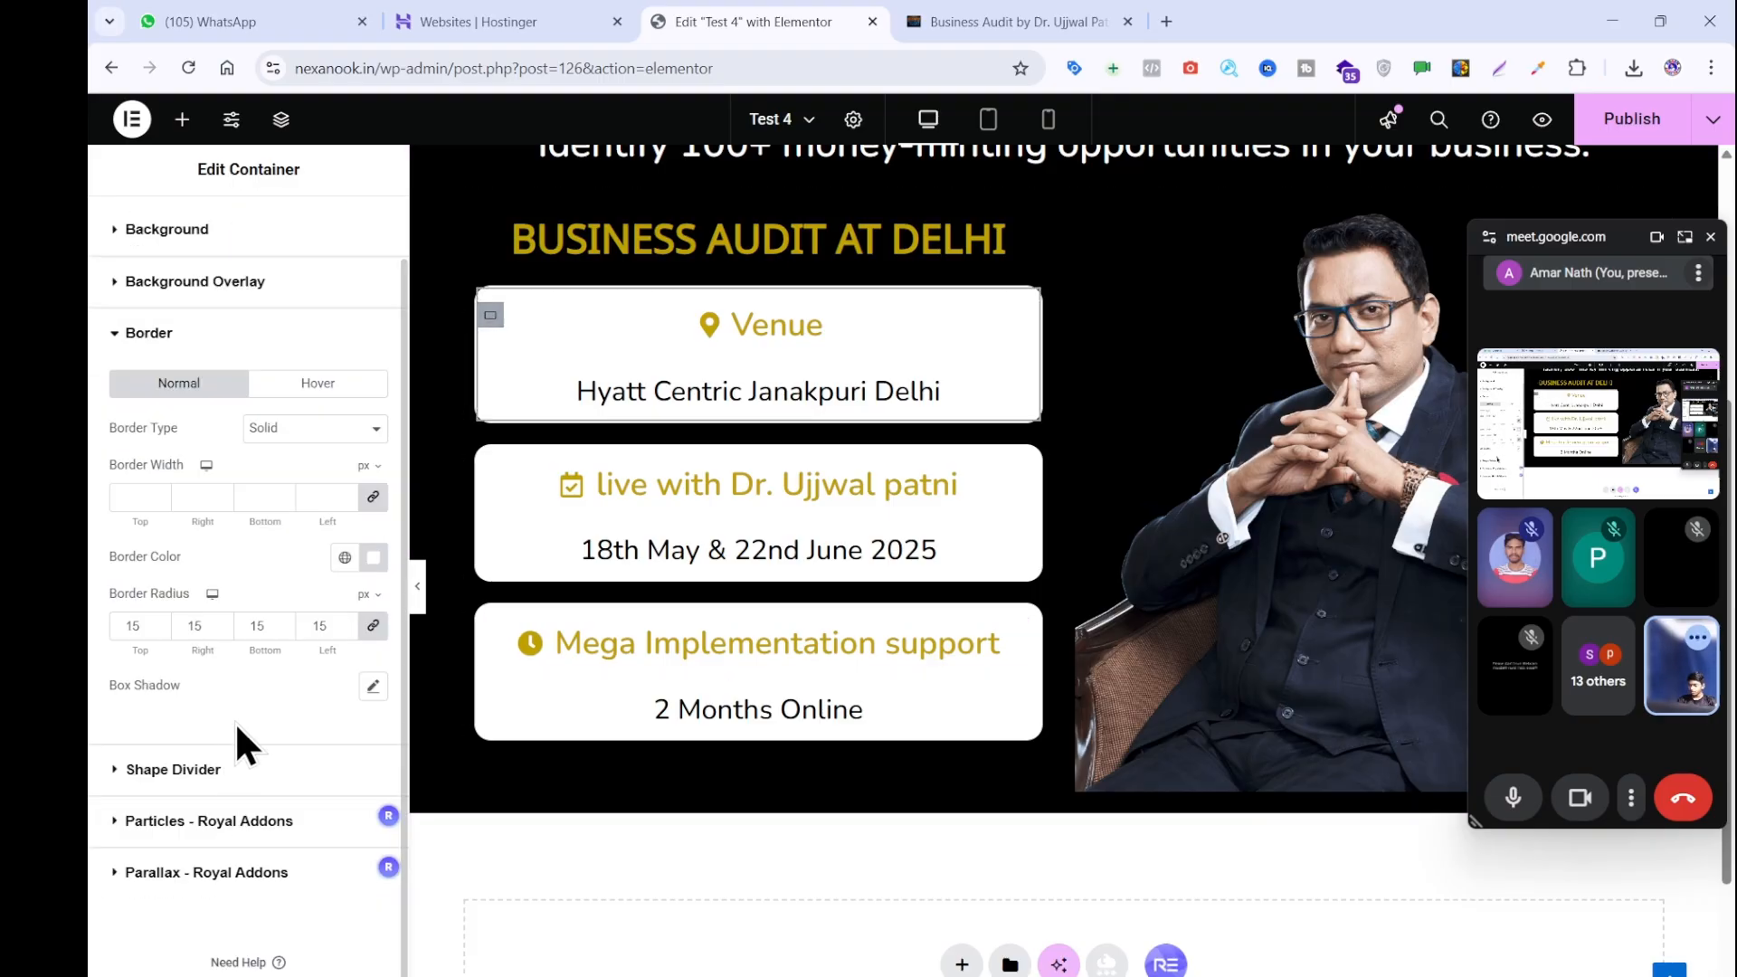
pyautogui.click(371, 686)
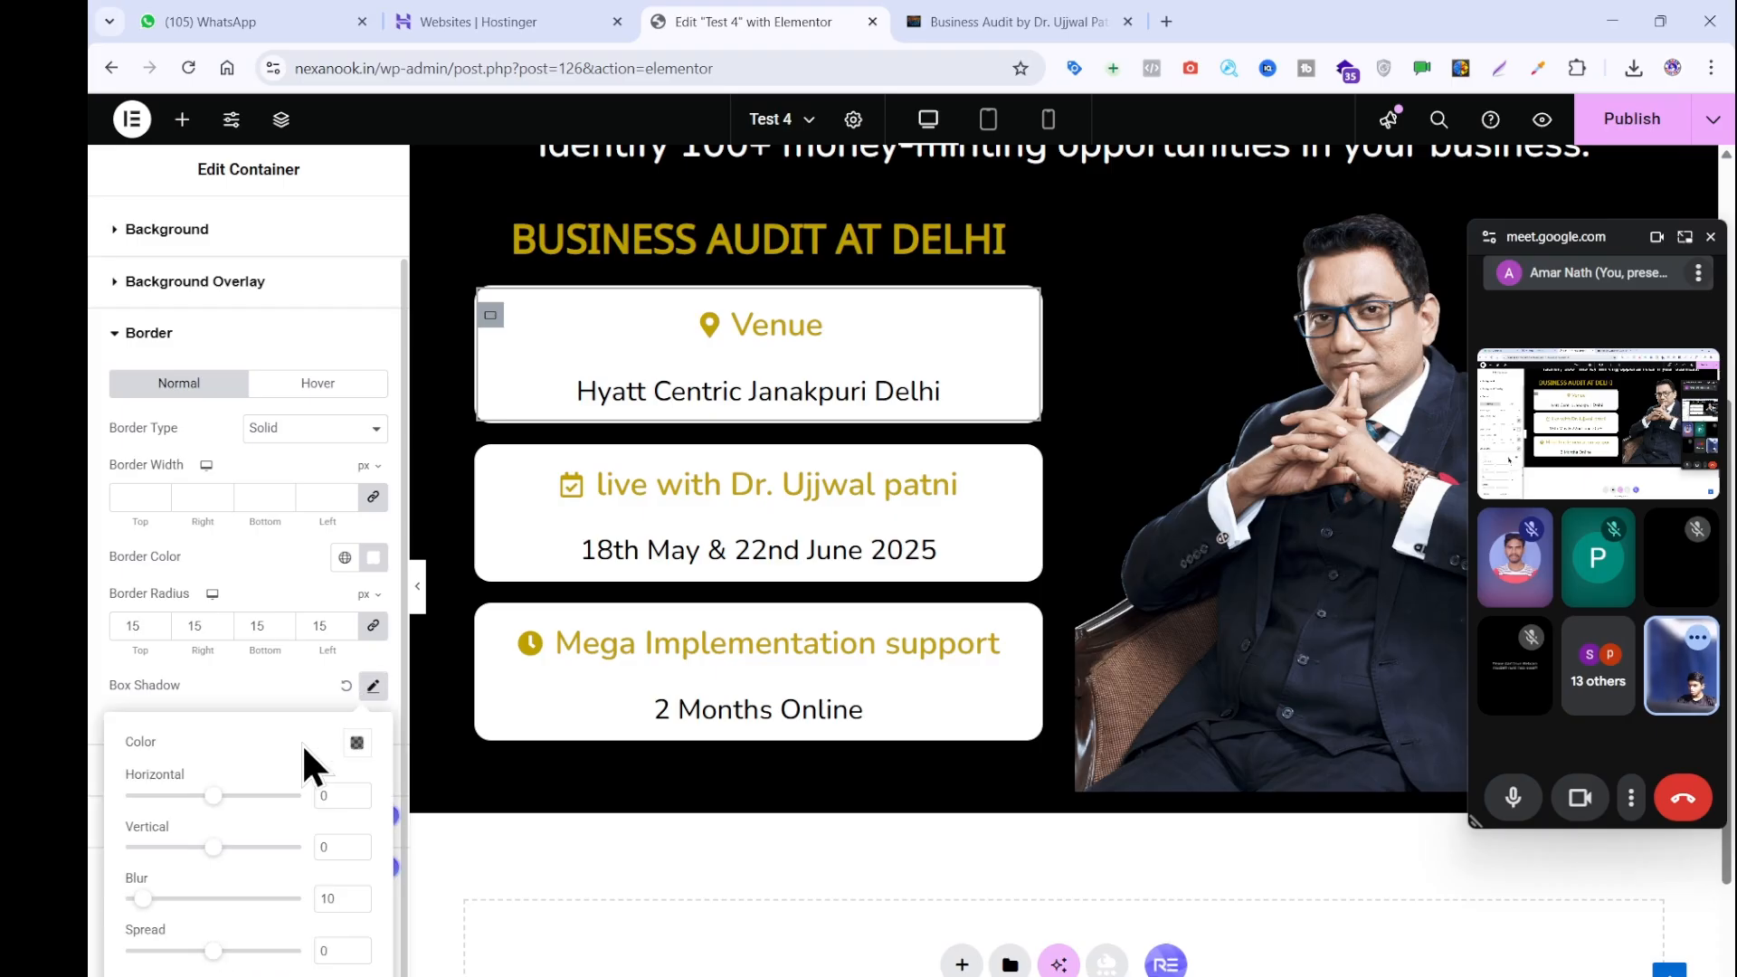
pyautogui.click(357, 743)
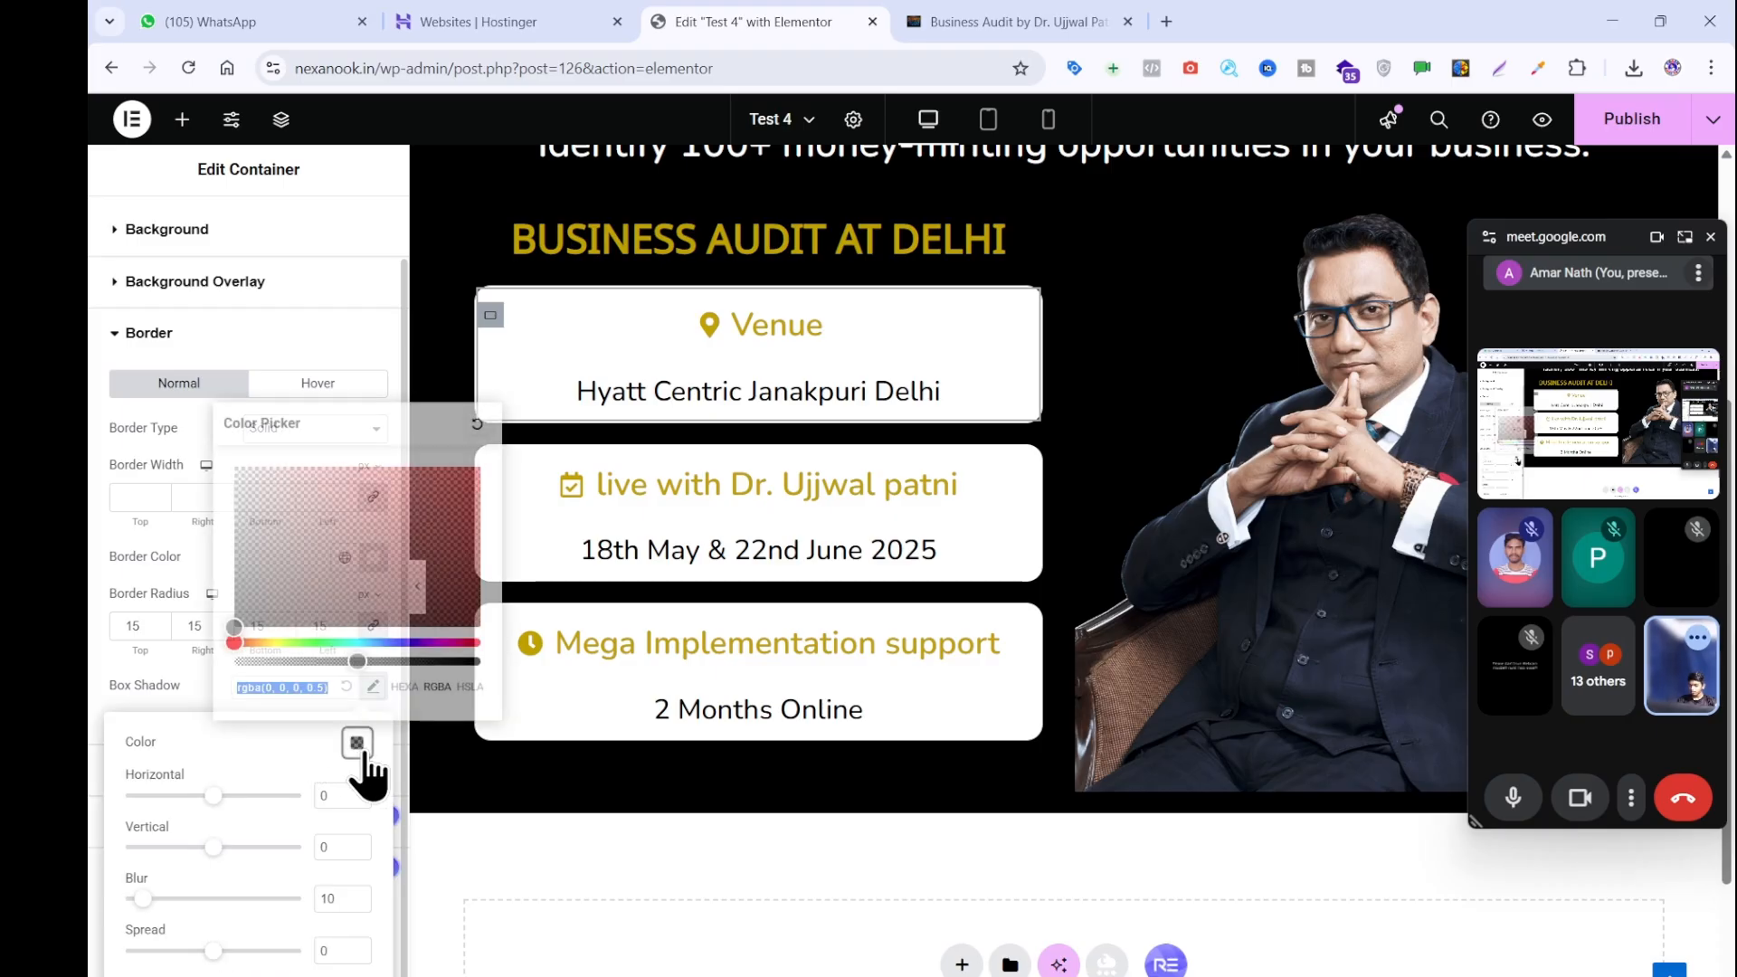
pyautogui.click(361, 562)
pyautogui.moveTo(418, 663); pyautogui.dragTo(498, 665)
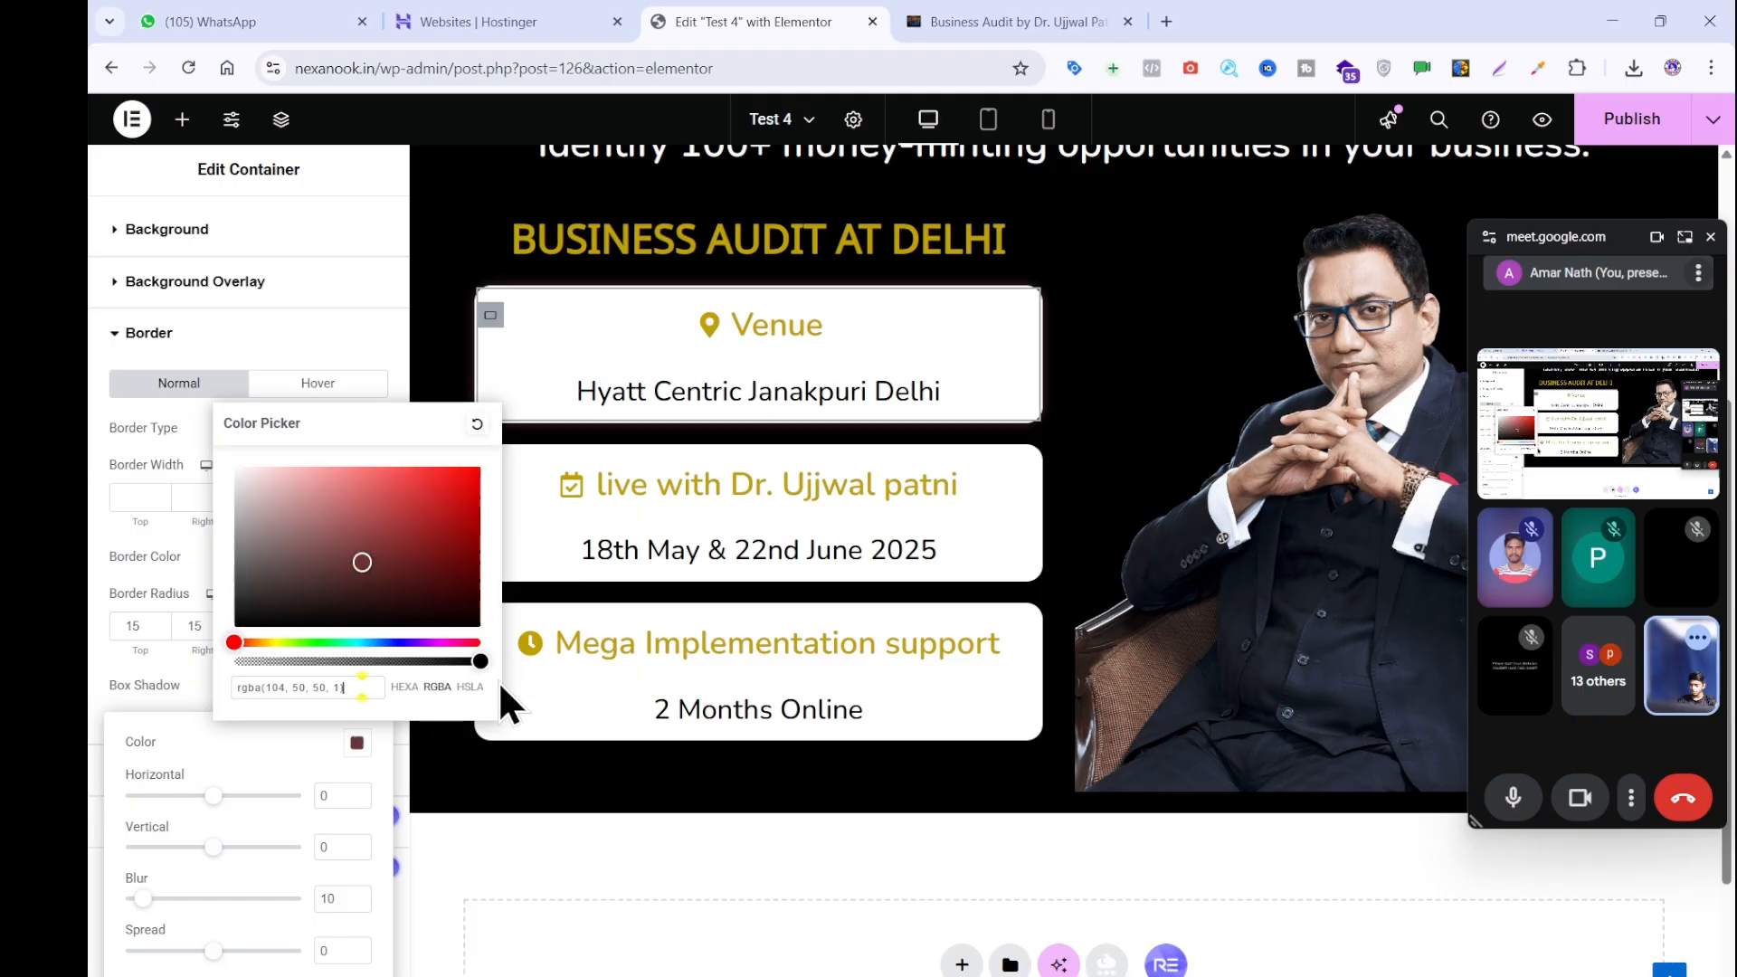
pyautogui.moveTo(342, 529); pyautogui.dragTo(226, 440)
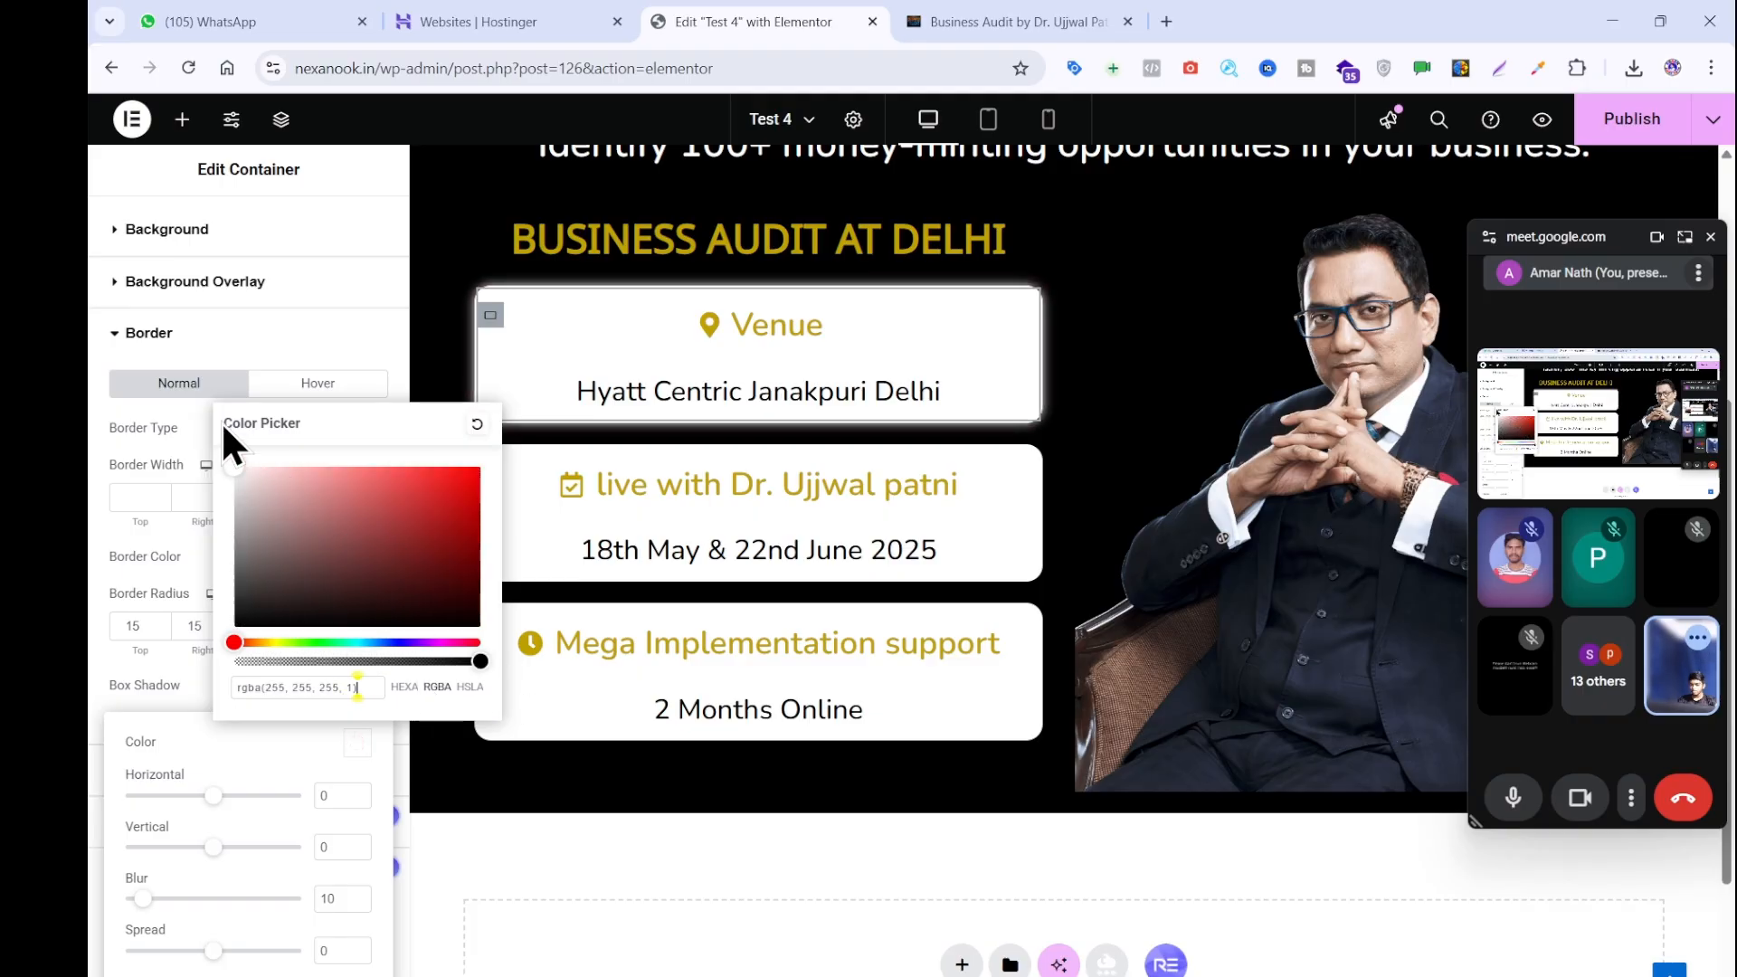
pyautogui.click(254, 468)
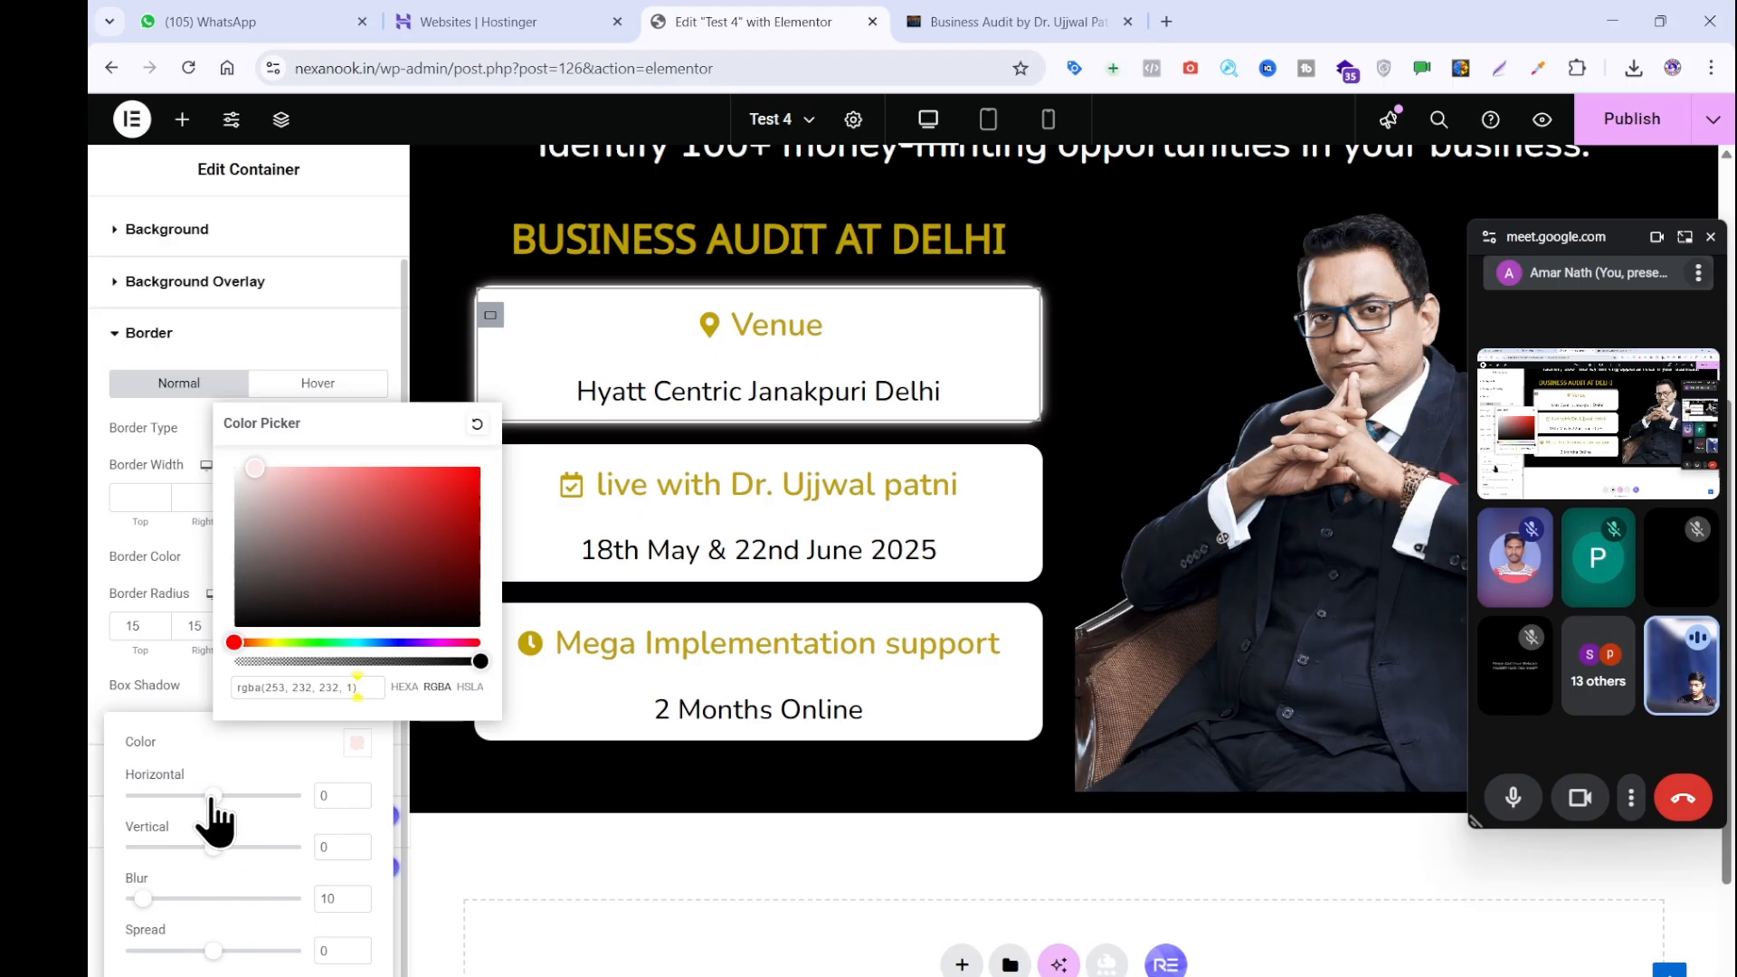
pyautogui.moveTo(210, 798); pyautogui.dragTo(281, 798)
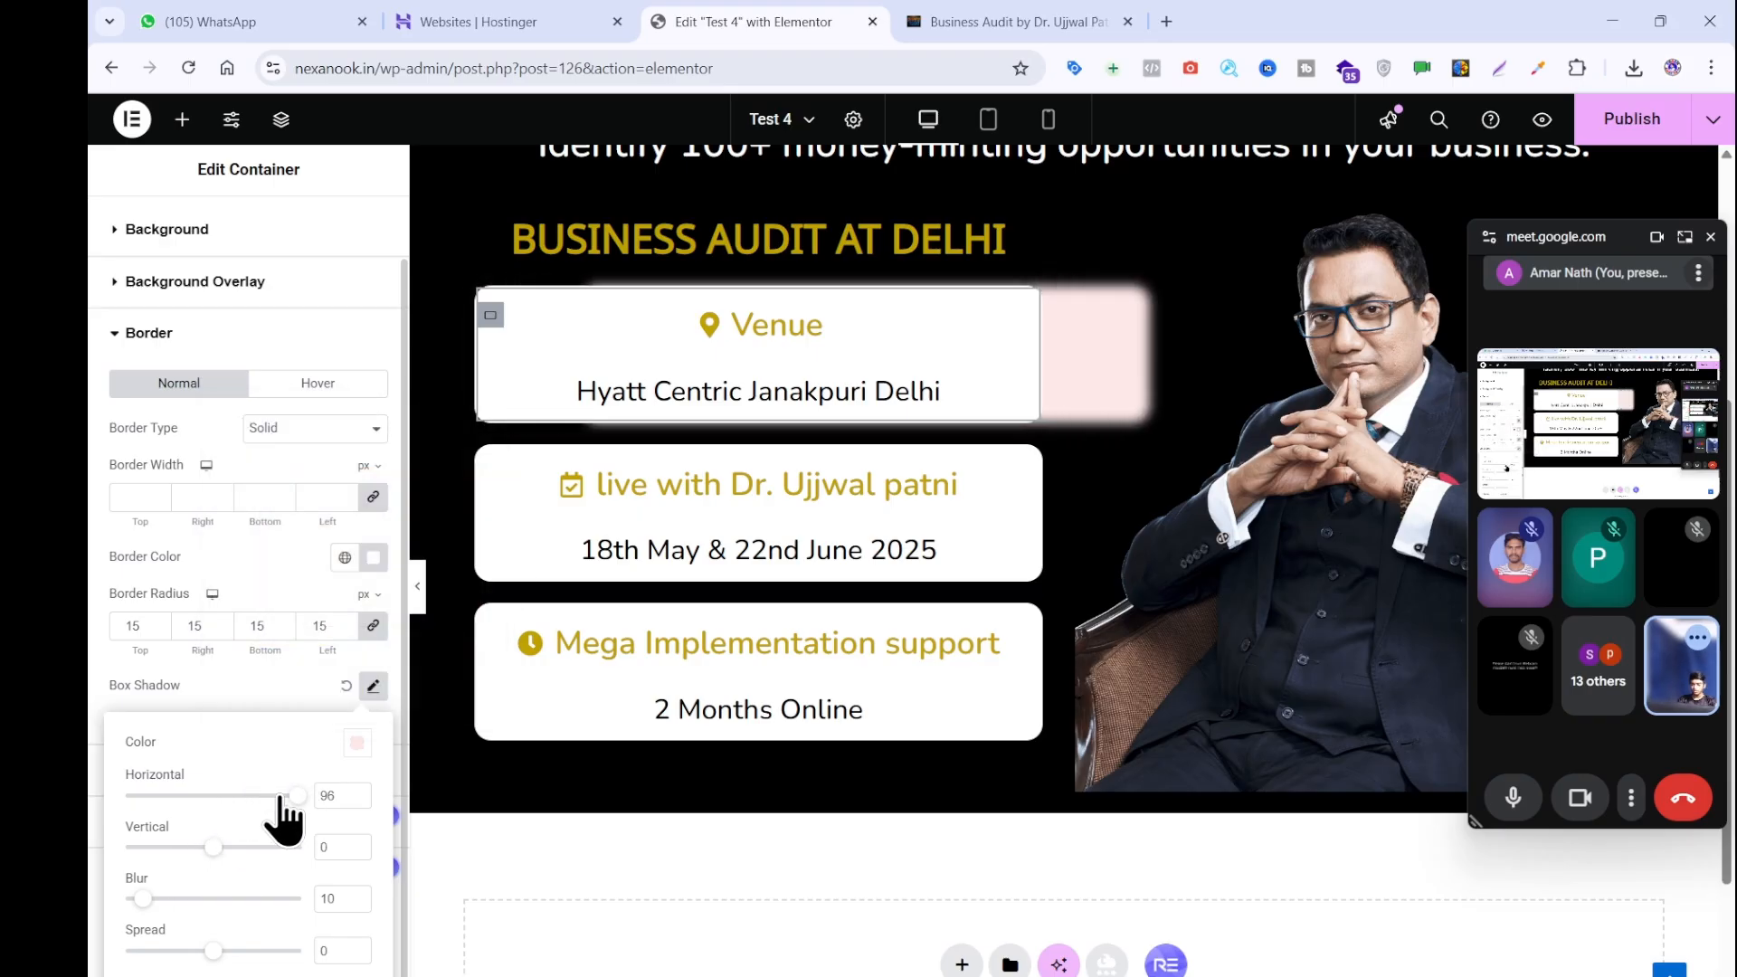
# Try #FEFEFE and #686868 as the Venue card's border color and return it to #FFFFFF.
pyautogui.click(373, 557)
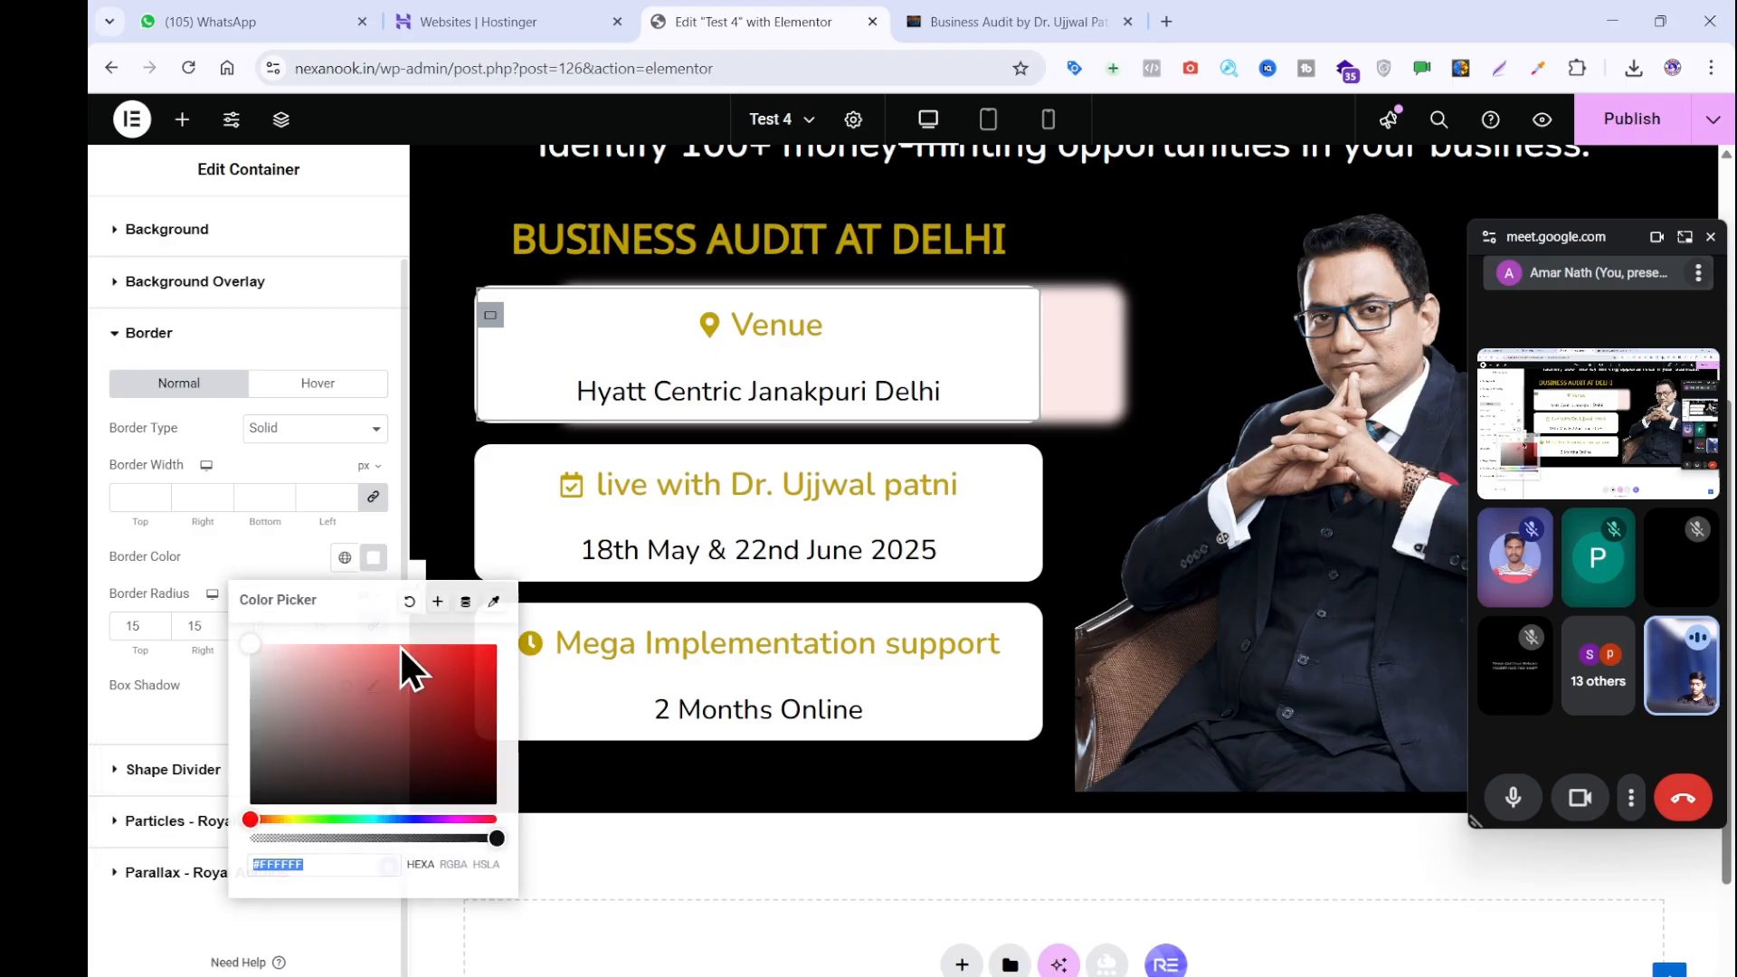
pyautogui.write('#FEFEFE')
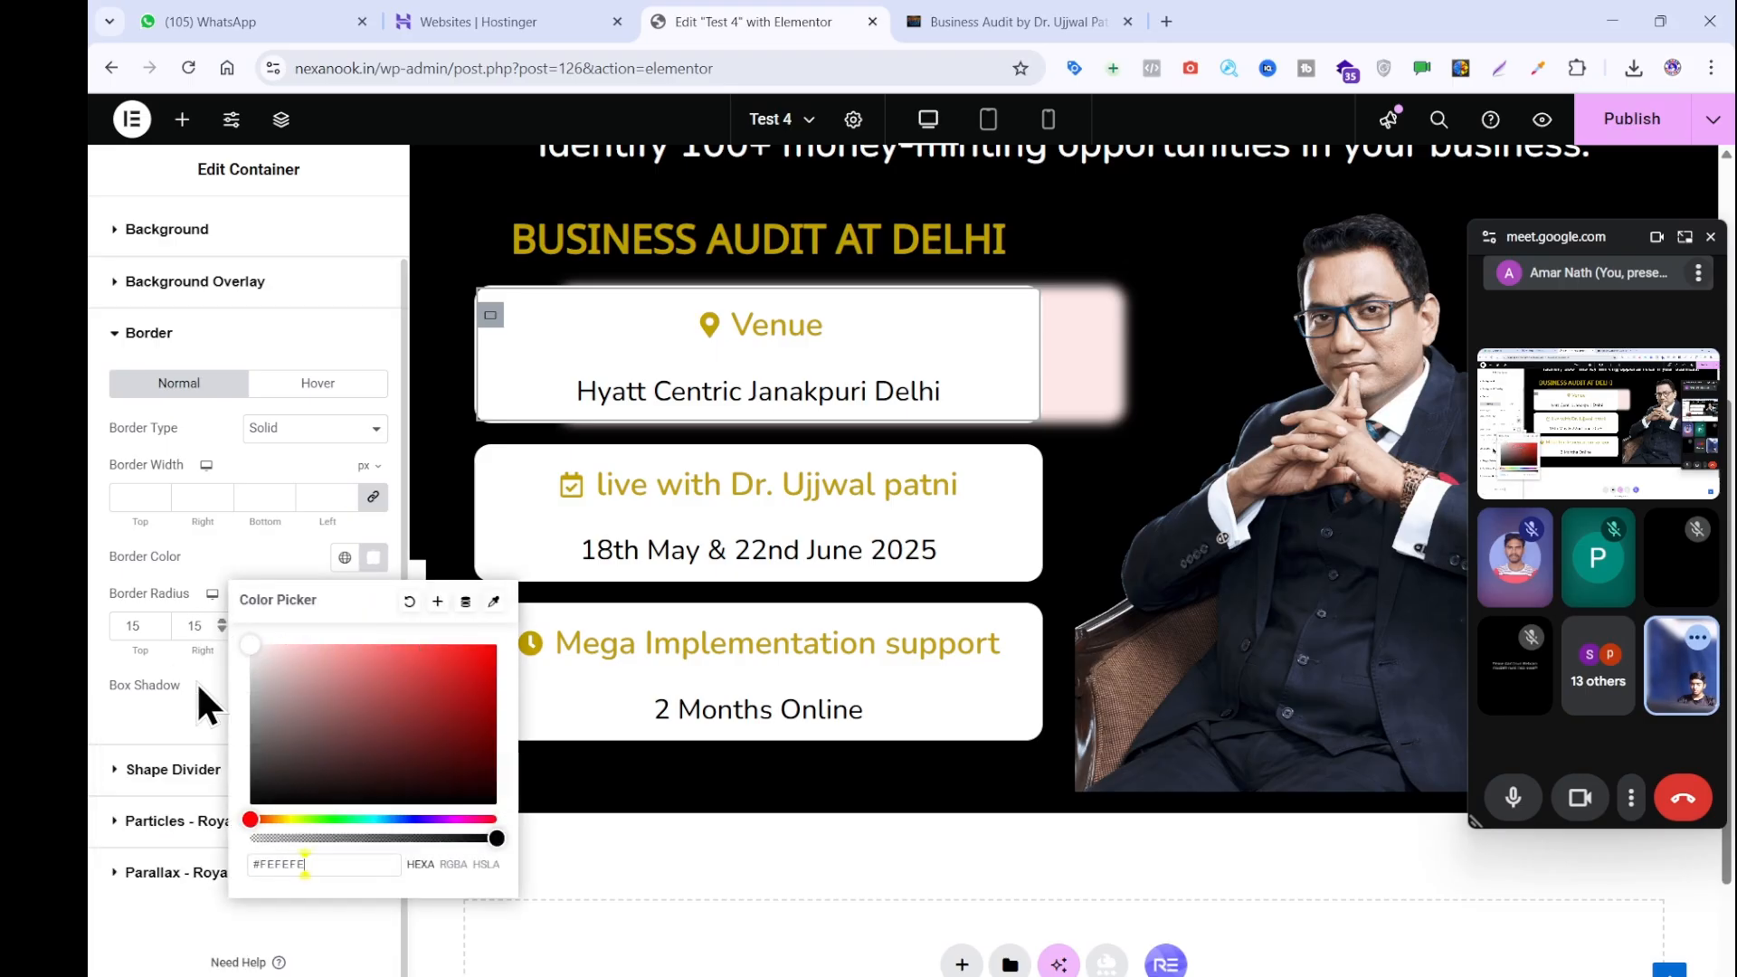
pyautogui.hotkey('ctrl', 'a')
pyautogui.write('#686868')
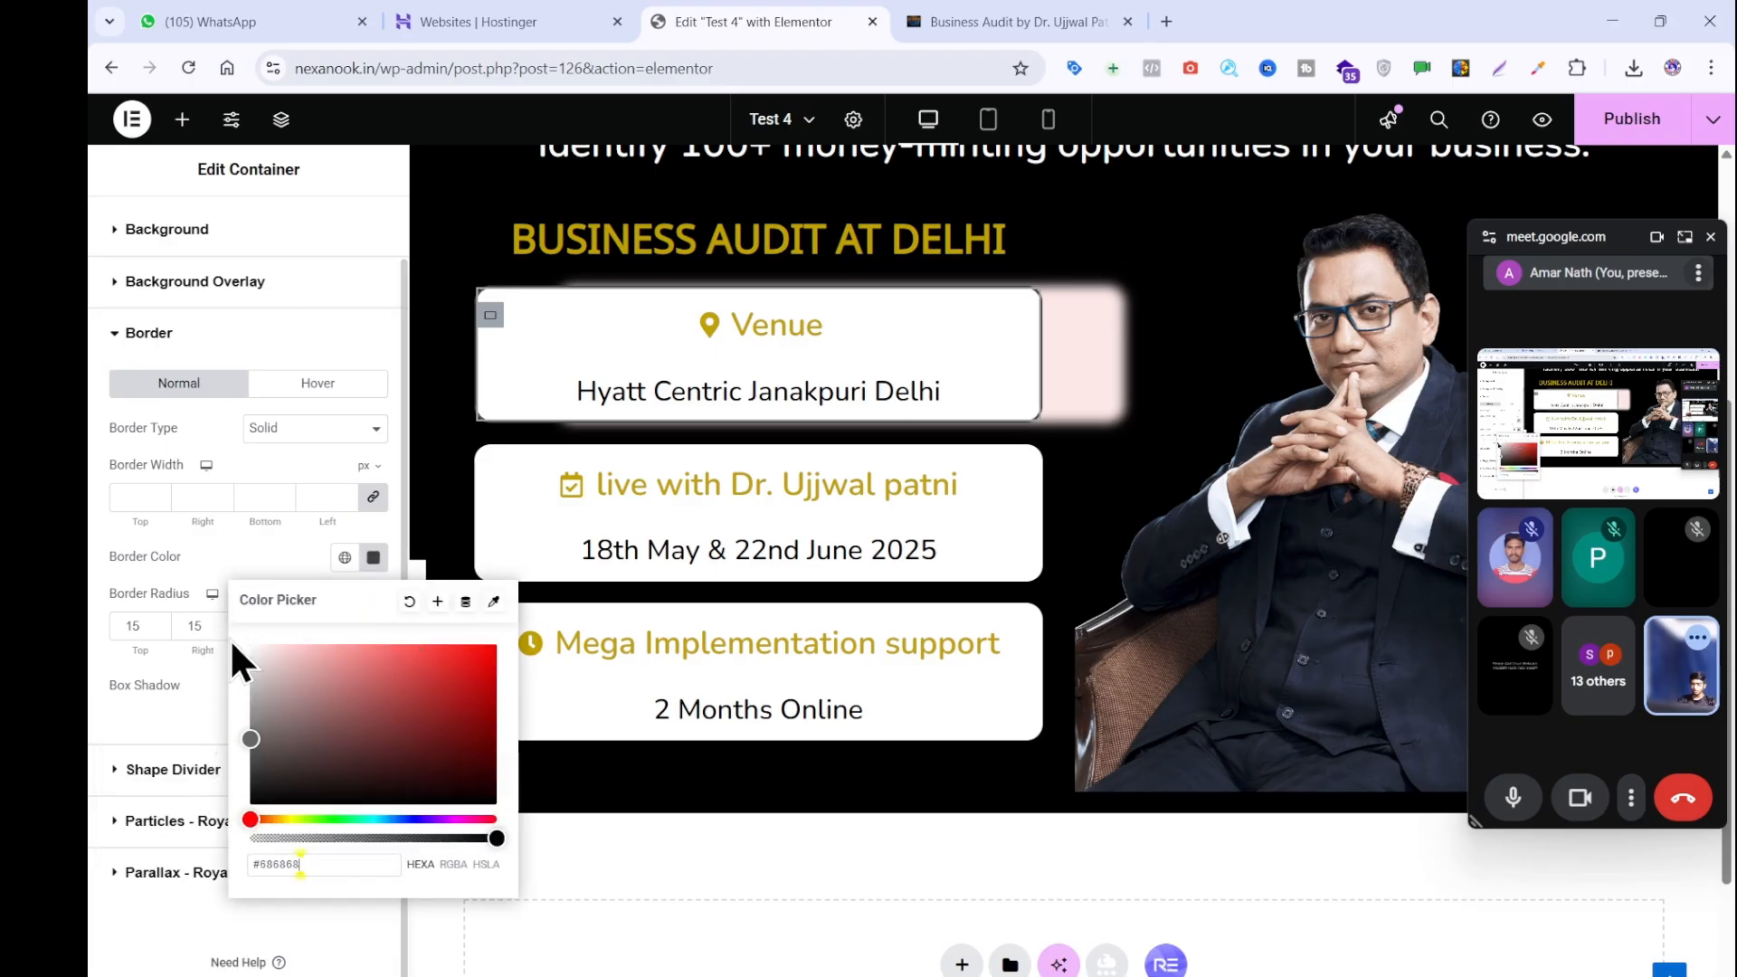
pyautogui.moveTo(230, 638); pyautogui.dragTo(231, 620)
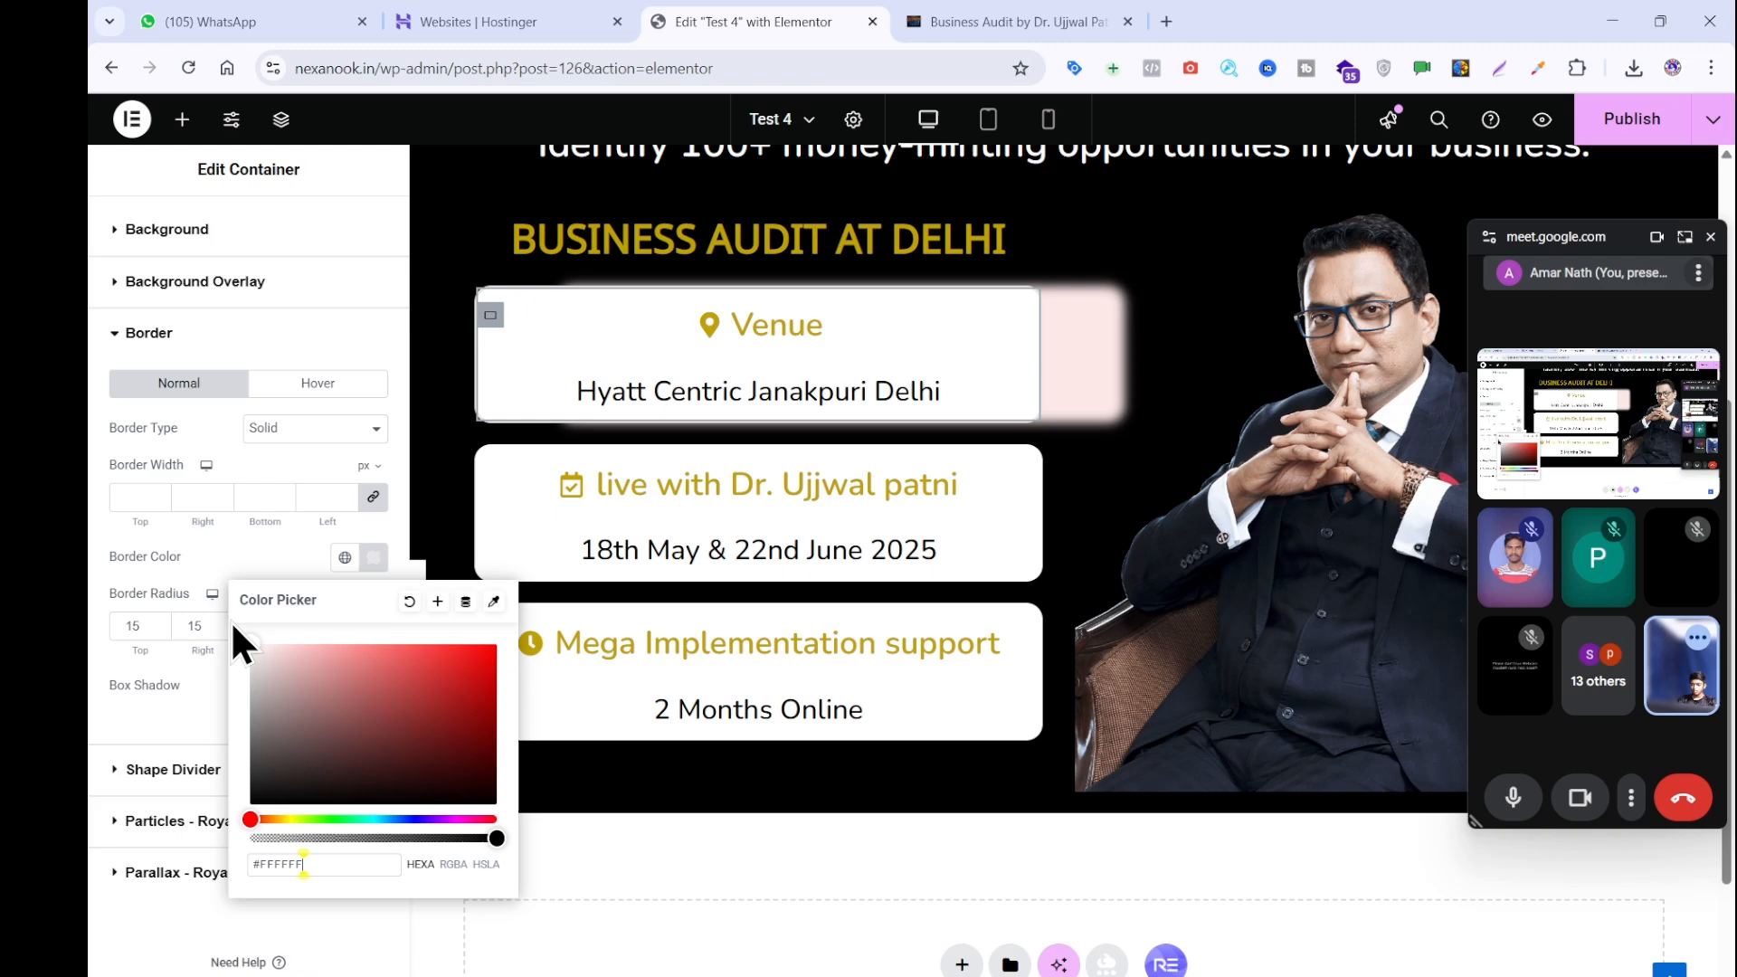
pyautogui.click(175, 711)
# Set the Venue card's box shadow color to dark grey rgba(29, 29, 29, 1) and close the shadow settings.
pyautogui.click(373, 684)
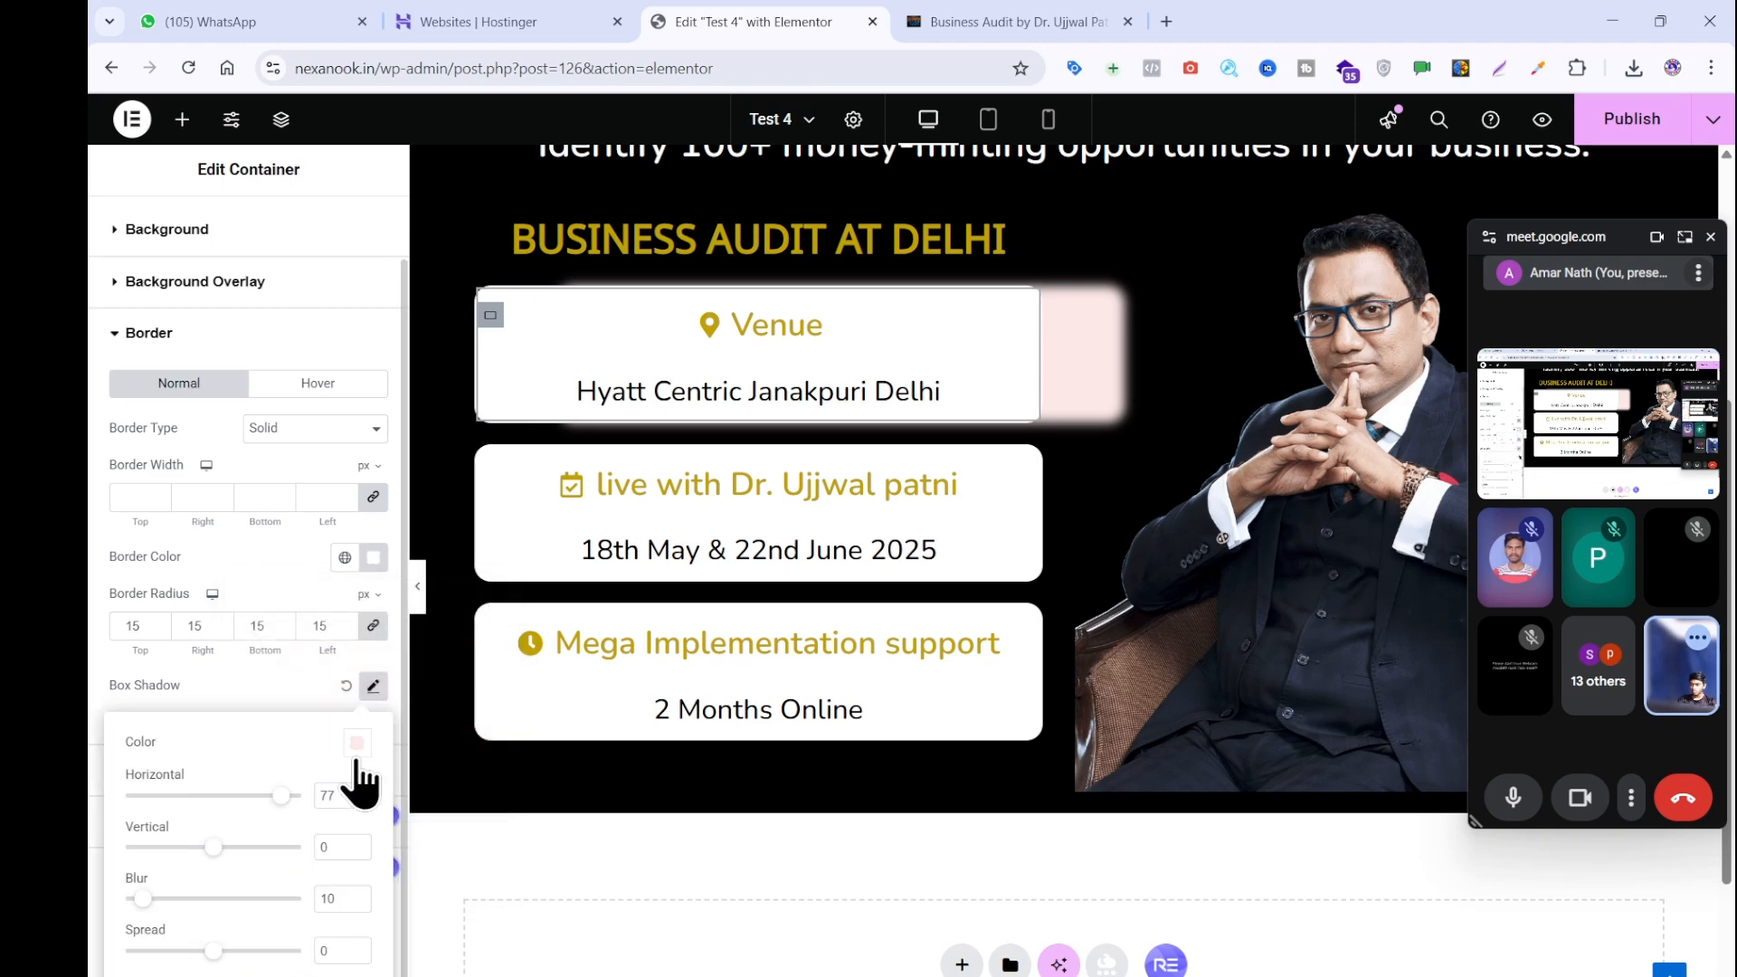
pyautogui.click(358, 743)
pyautogui.moveTo(302, 581); pyautogui.dragTo(204, 613)
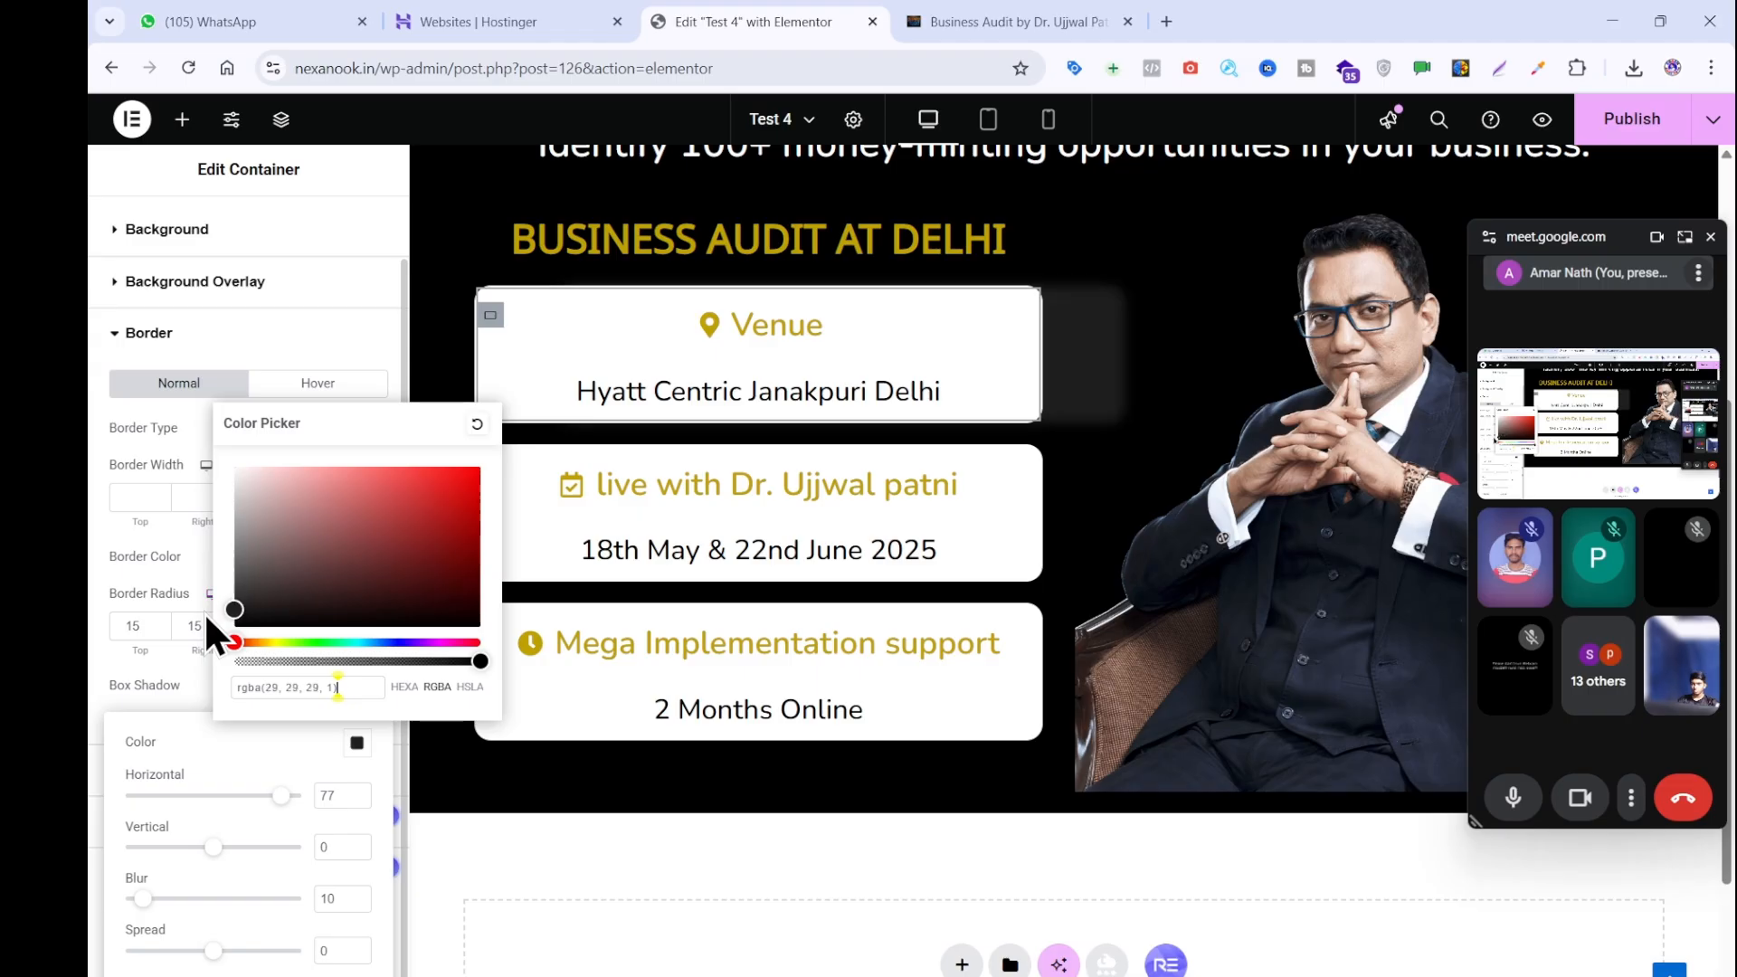
pyautogui.click(167, 735)
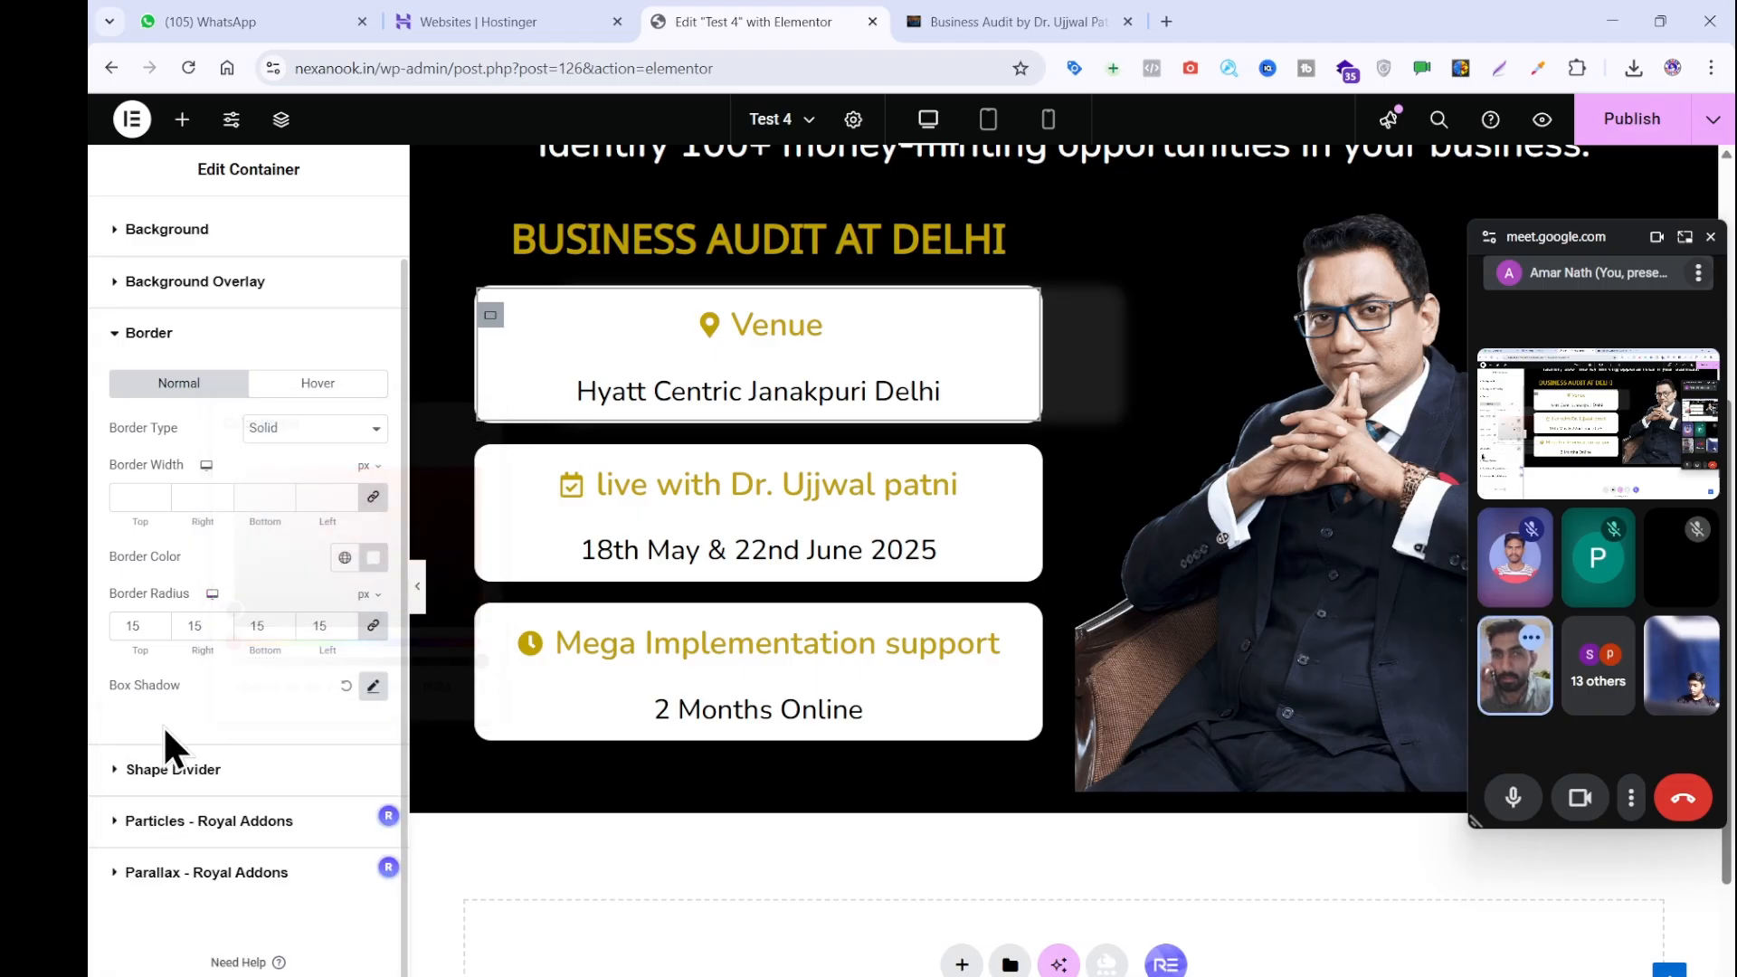
# Set the Venue card's box shadow horizontal offset to 100 and copy its style onto the two info cards below it.
pyautogui.click(372, 685)
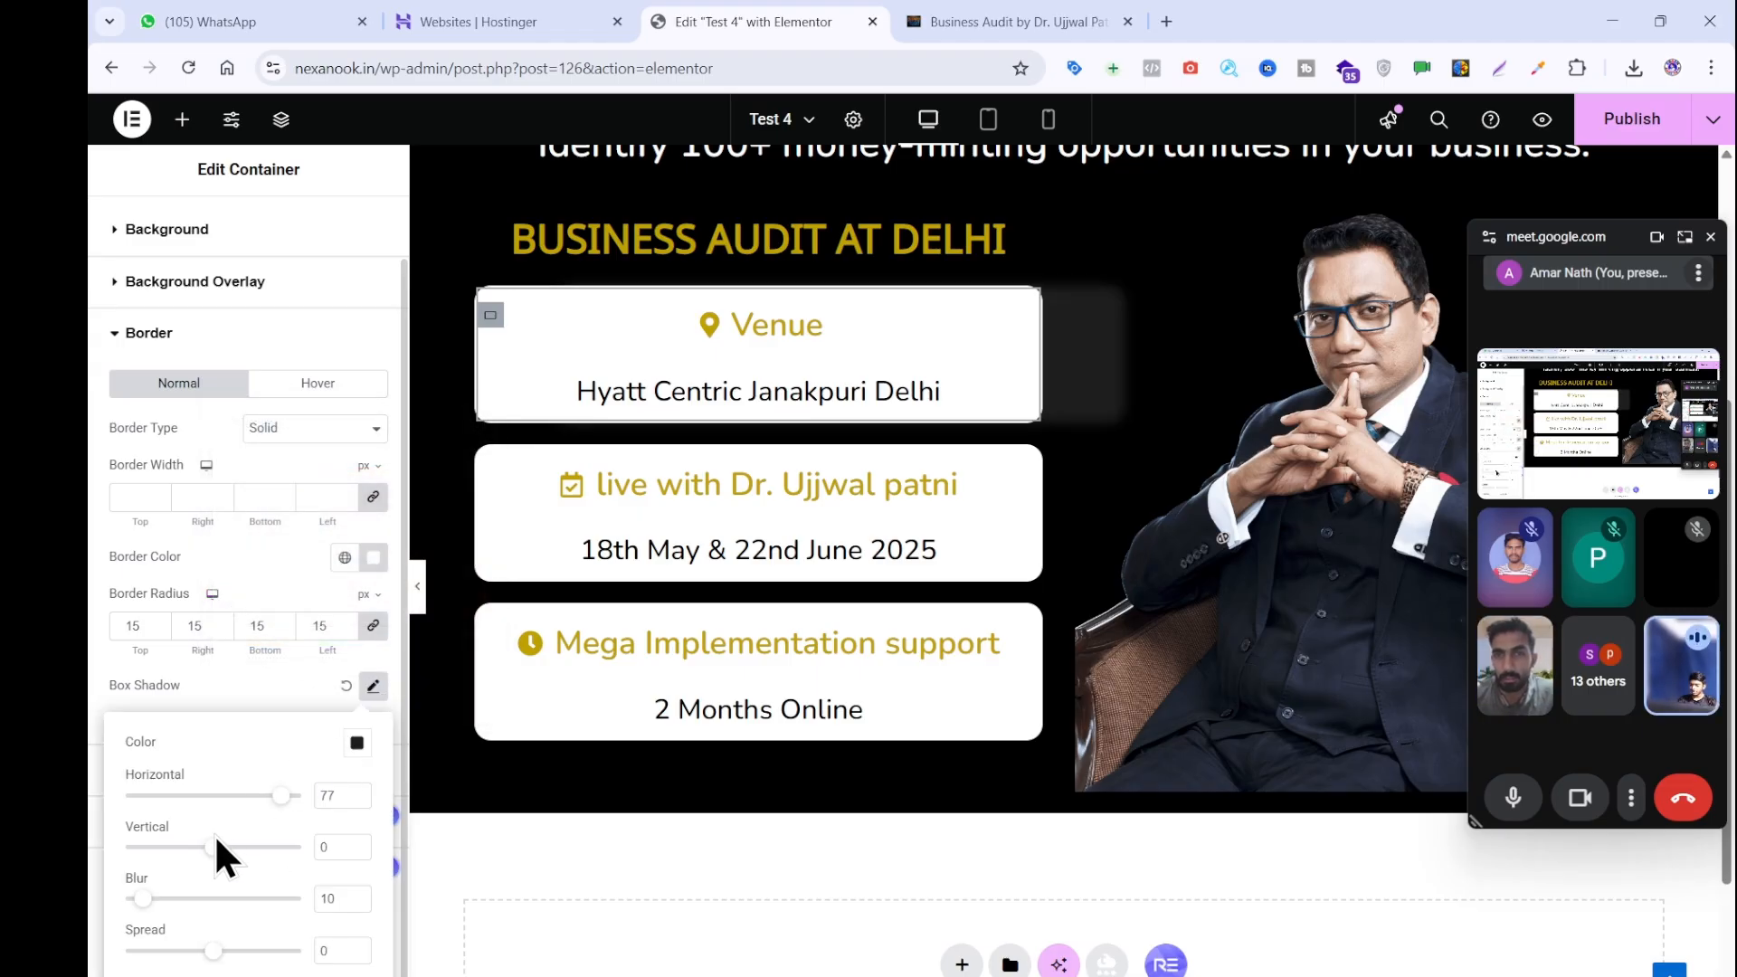
pyautogui.moveTo(284, 798); pyautogui.dragTo(316, 794)
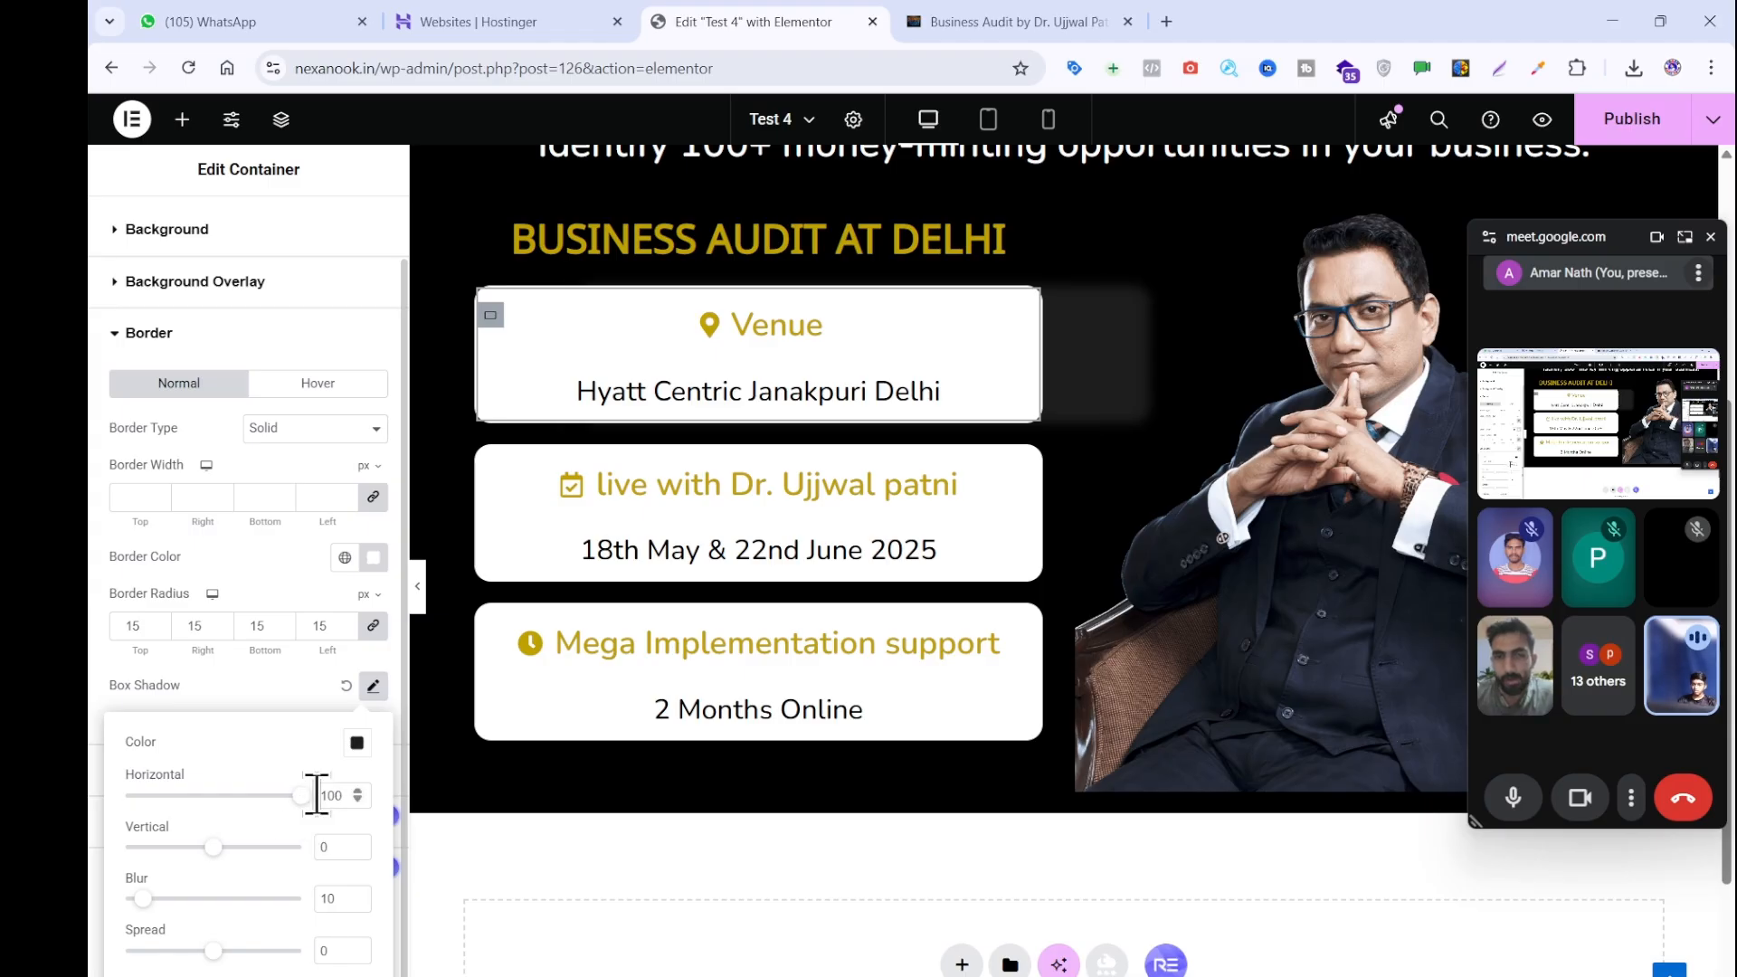
pyautogui.rightClick(490, 326)
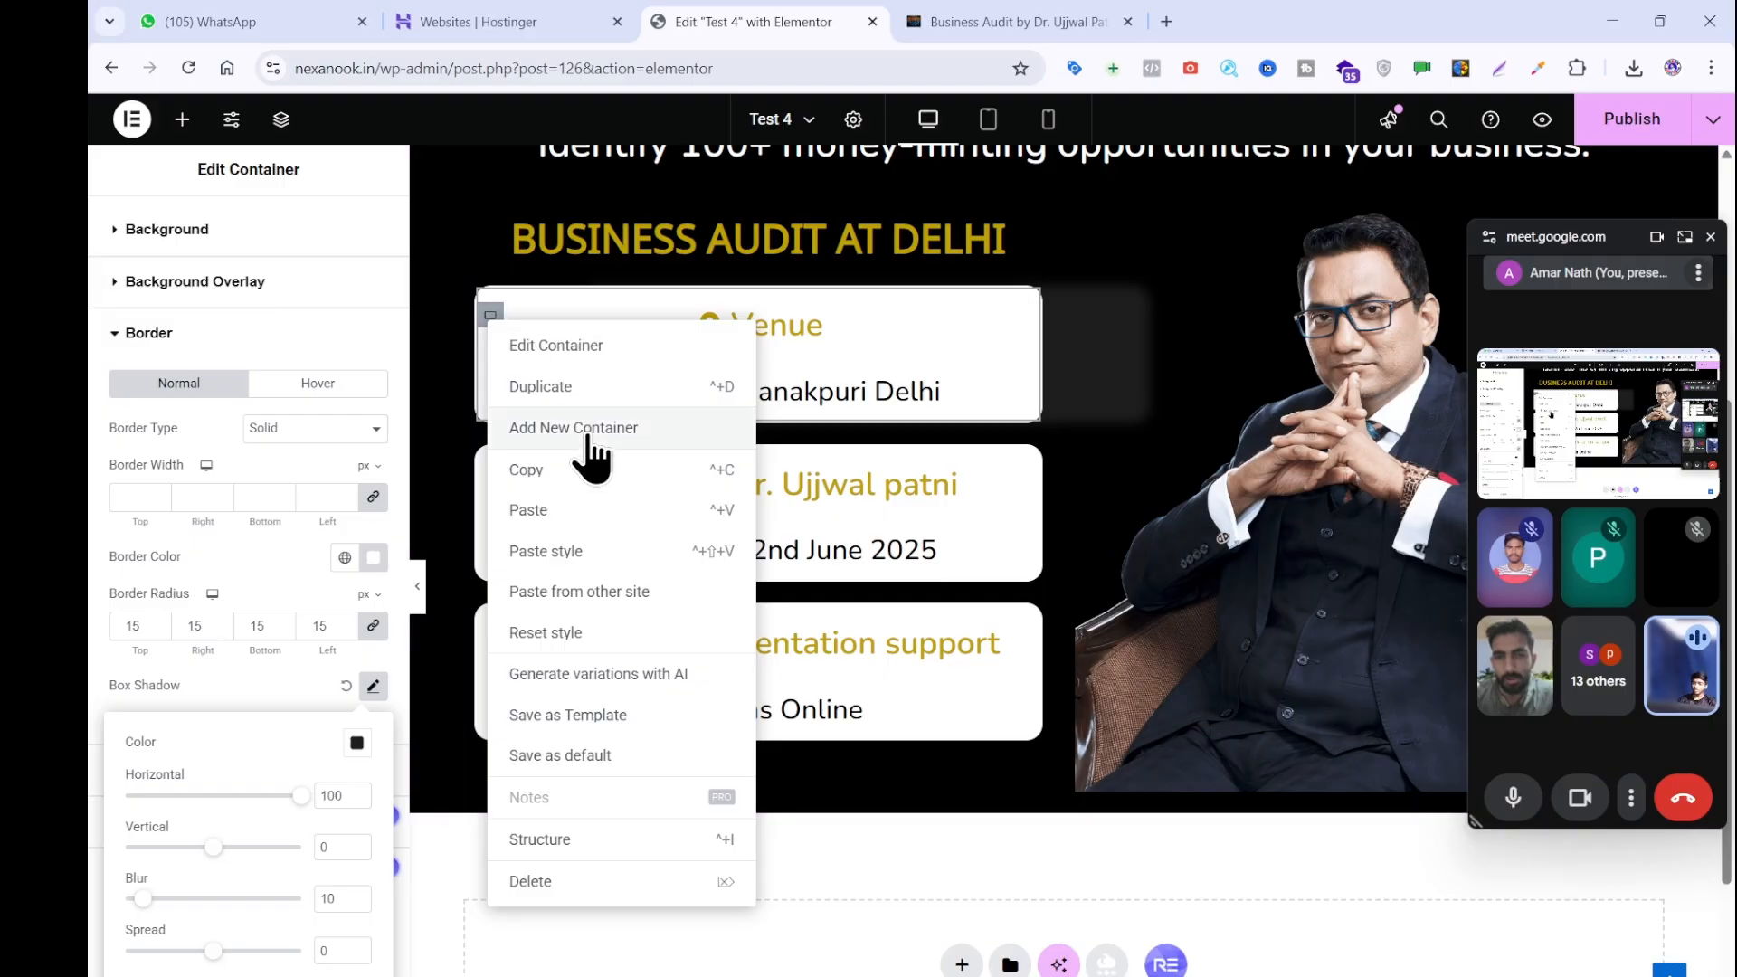
pyautogui.click(588, 469)
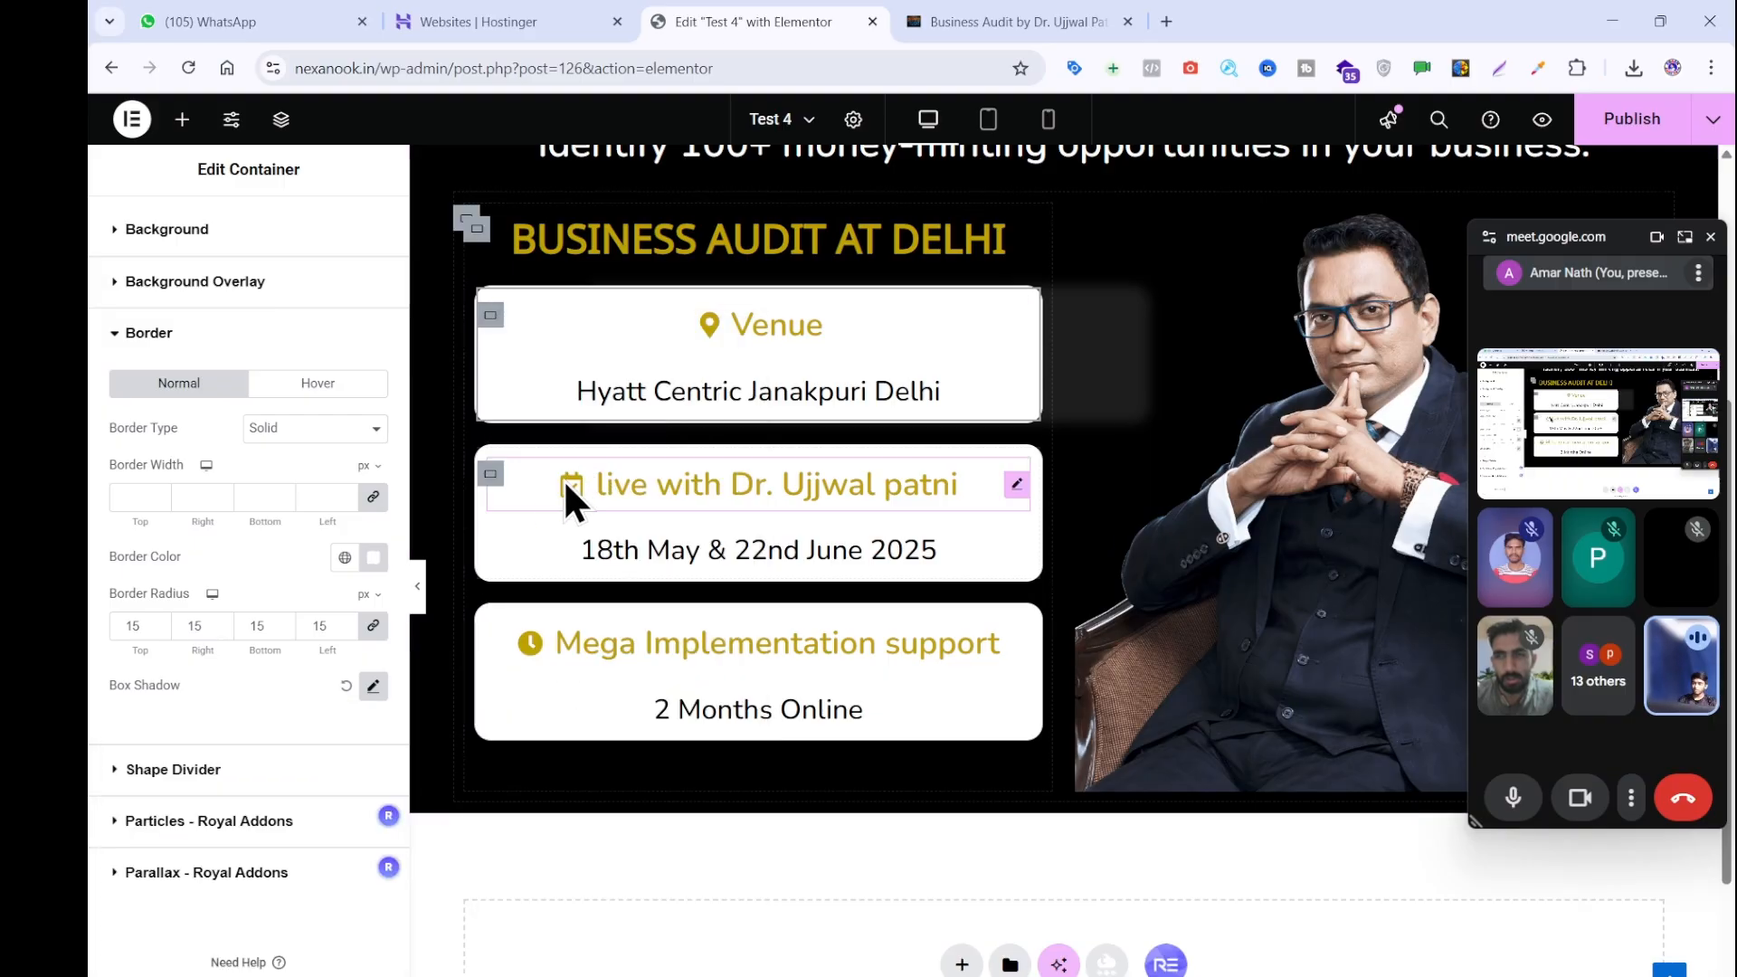
pyautogui.rightClick(491, 474)
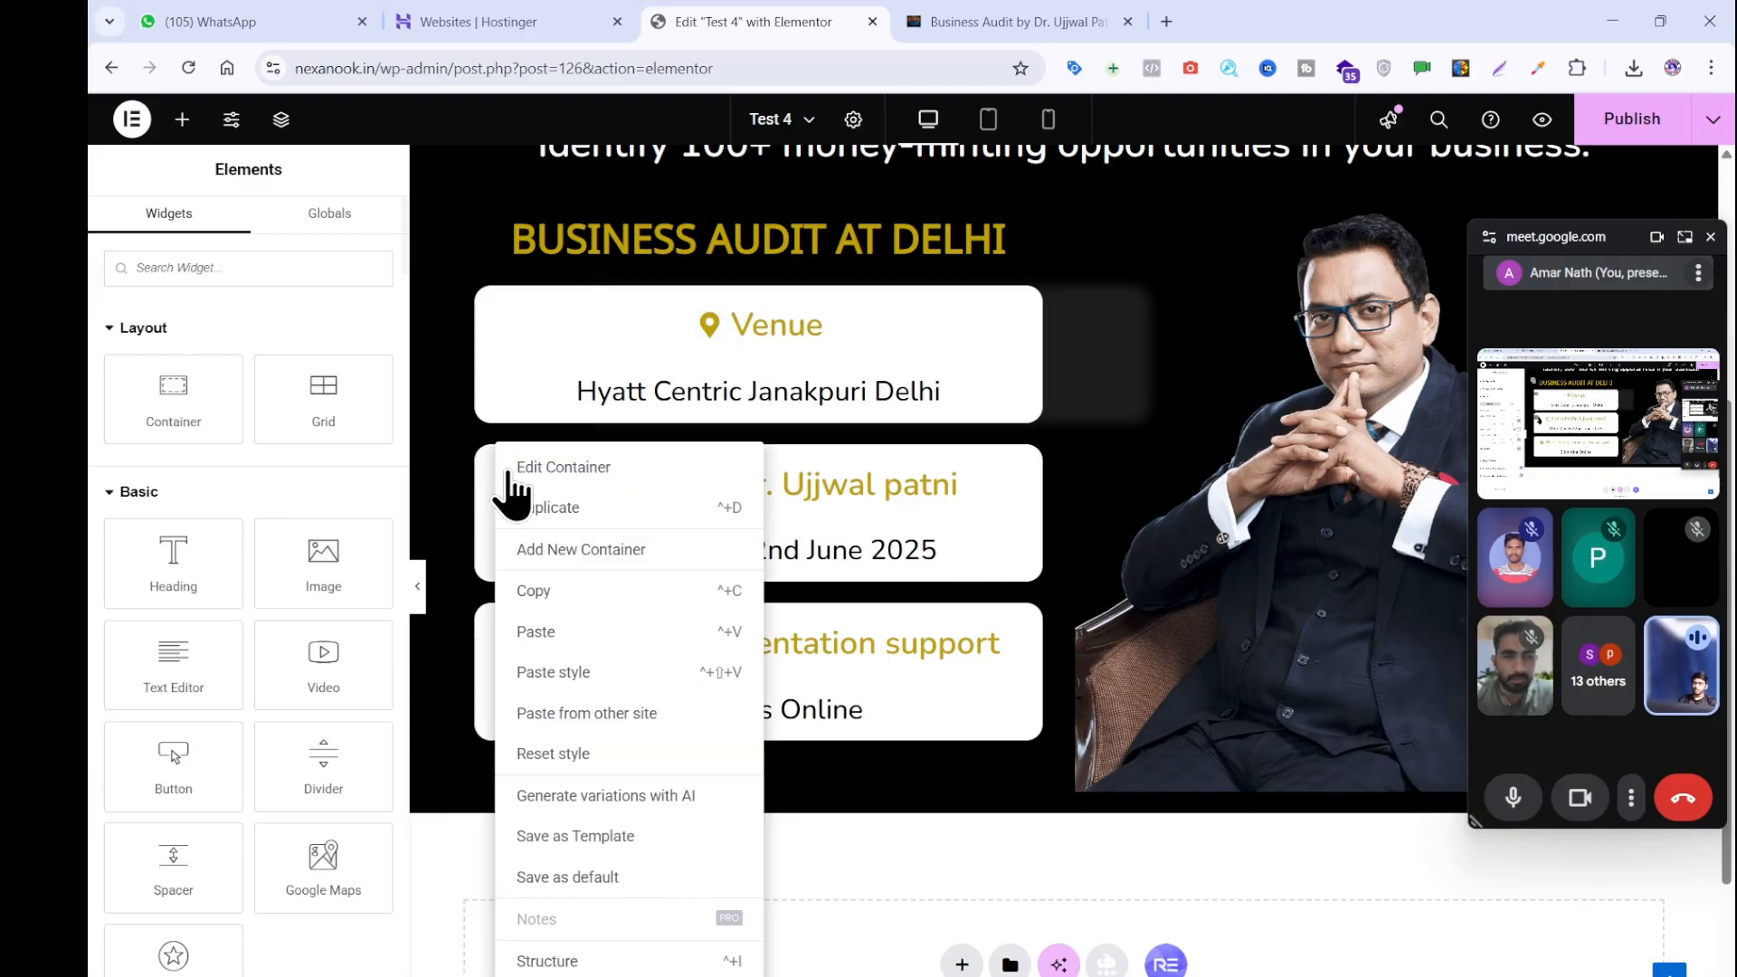
pyautogui.click(566, 671)
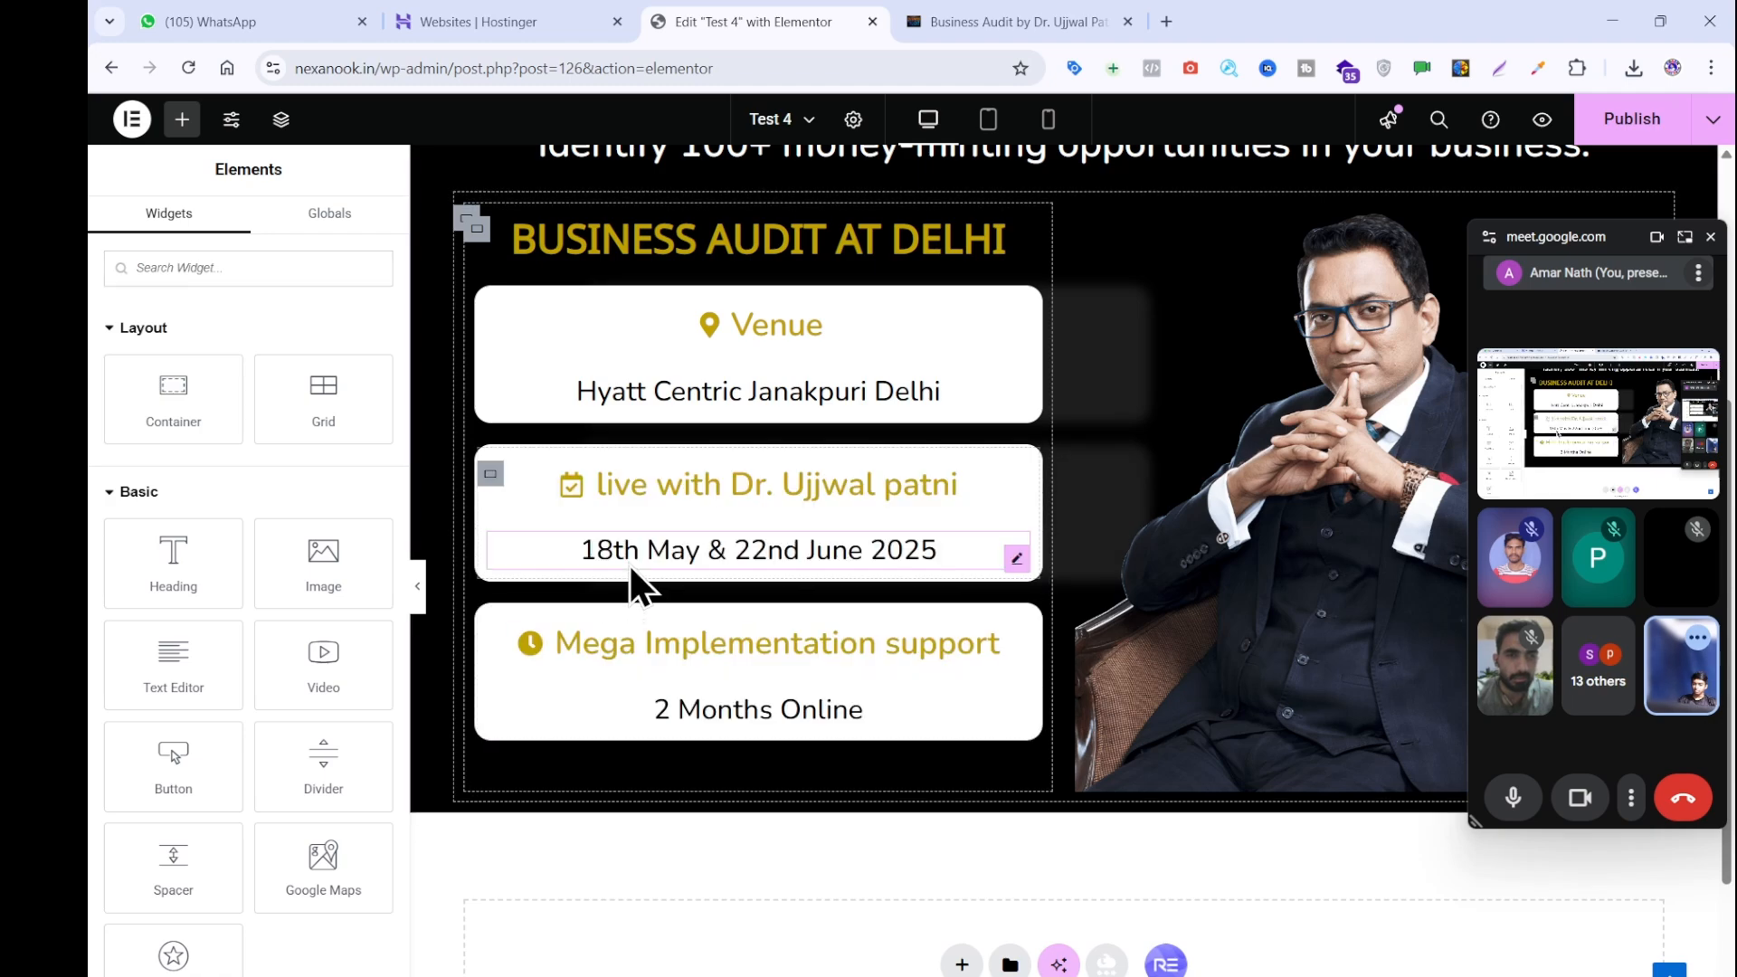
pyautogui.rightClick(498, 634)
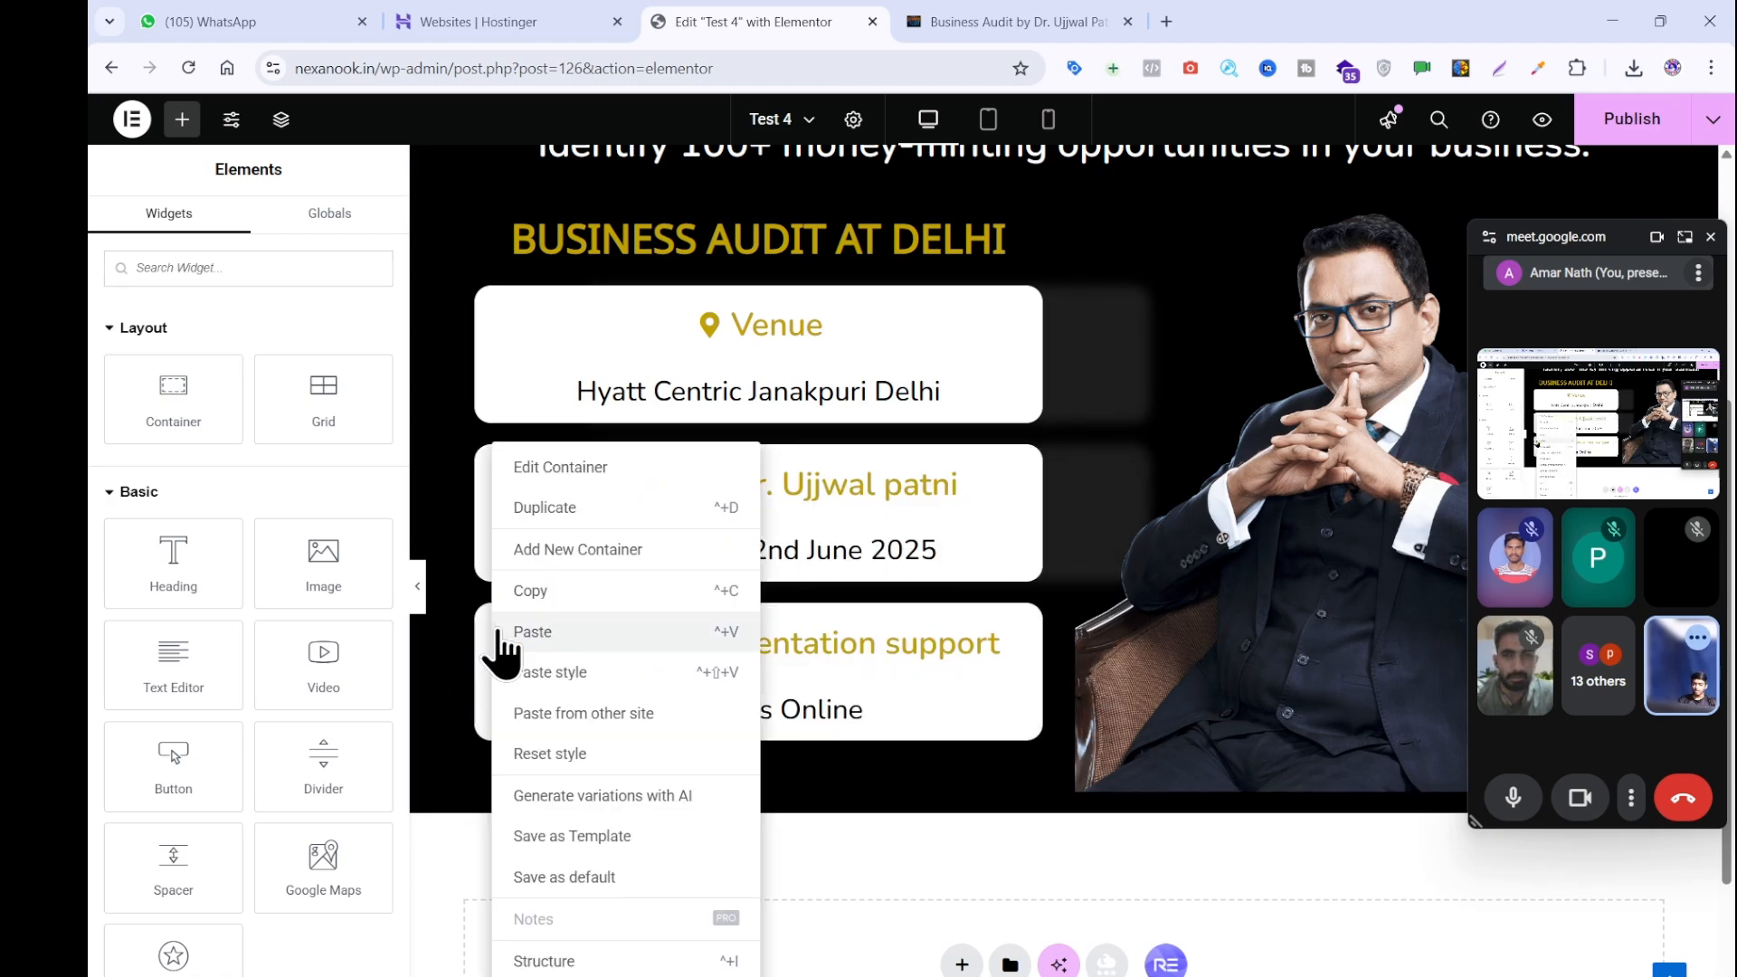
pyautogui.click(576, 673)
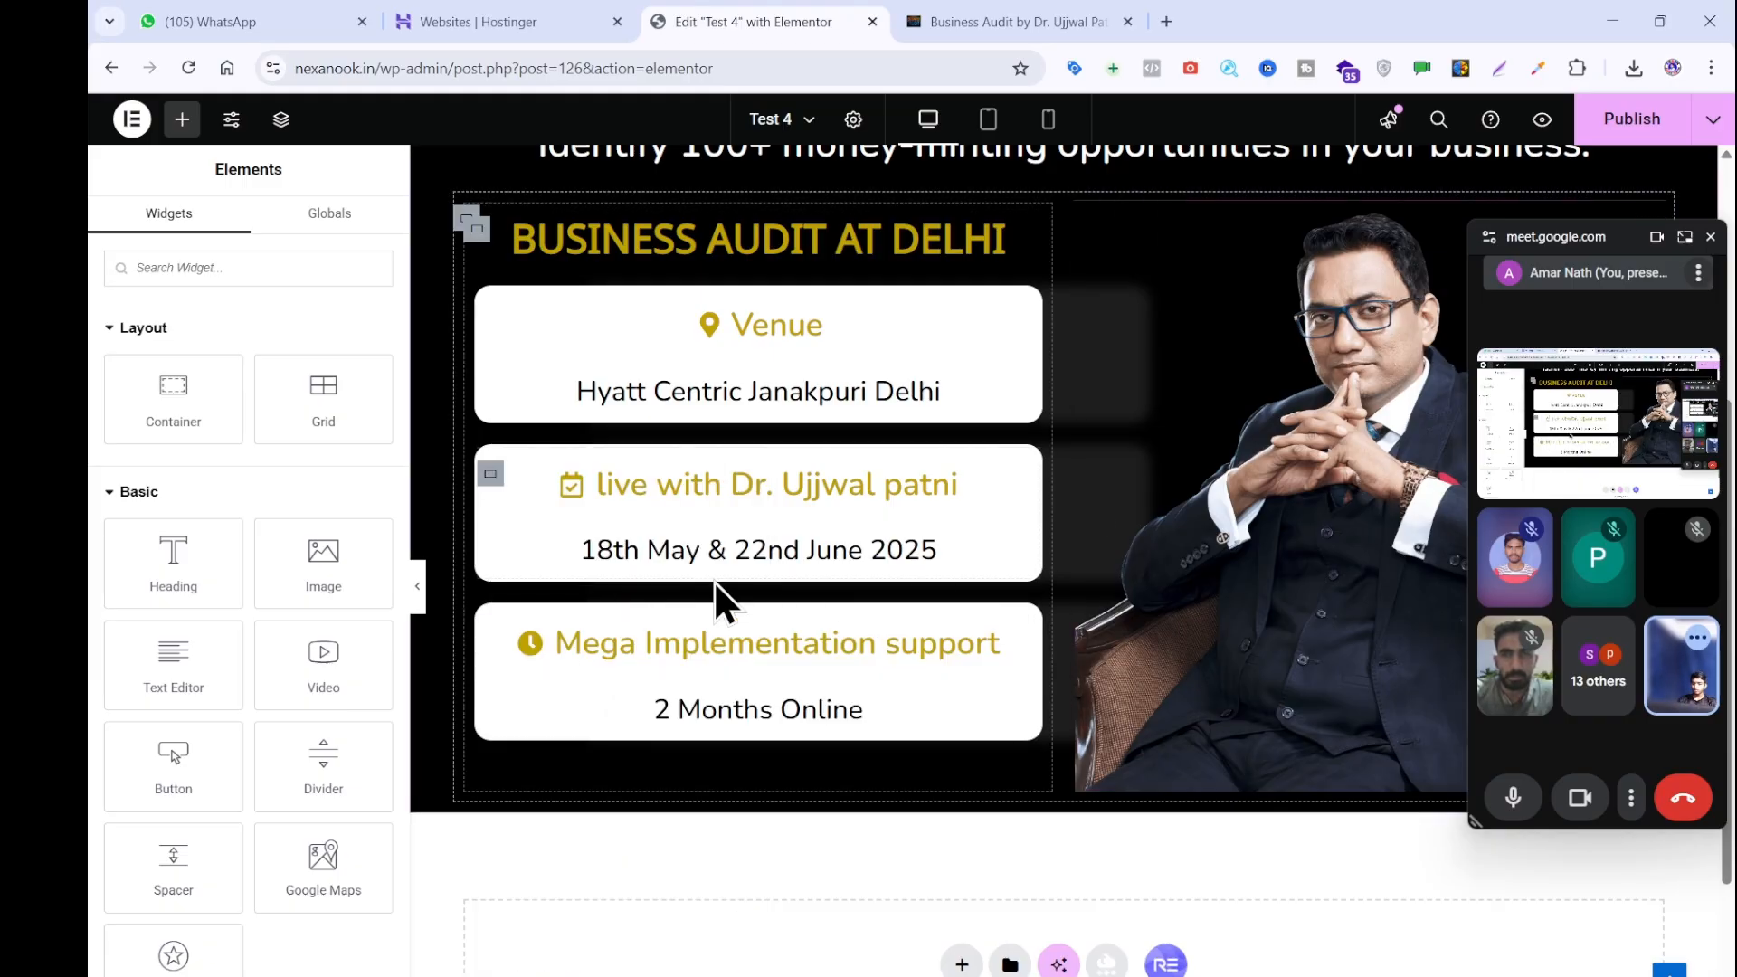
# Copy "Yes, Register Me ! I Want To Make My Business More Profitable." from the reference page's red button and cut it as plain text through Notepad.
pyautogui.click(1089, 22)
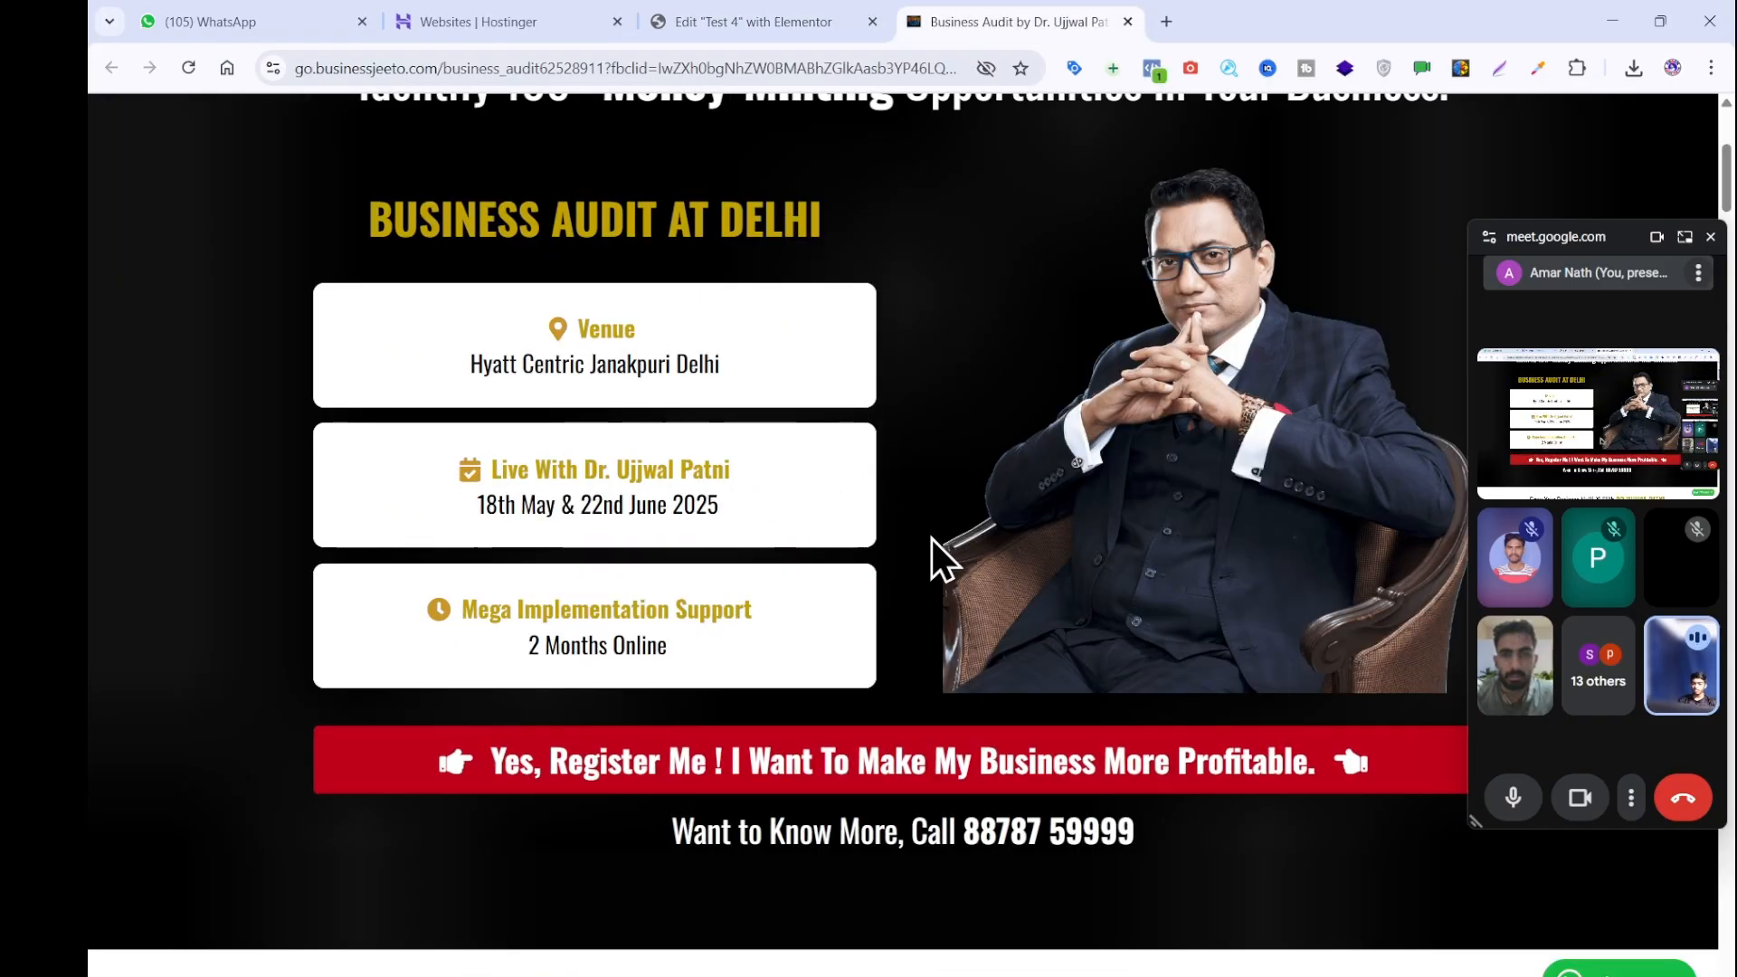
pyautogui.click(794, 20)
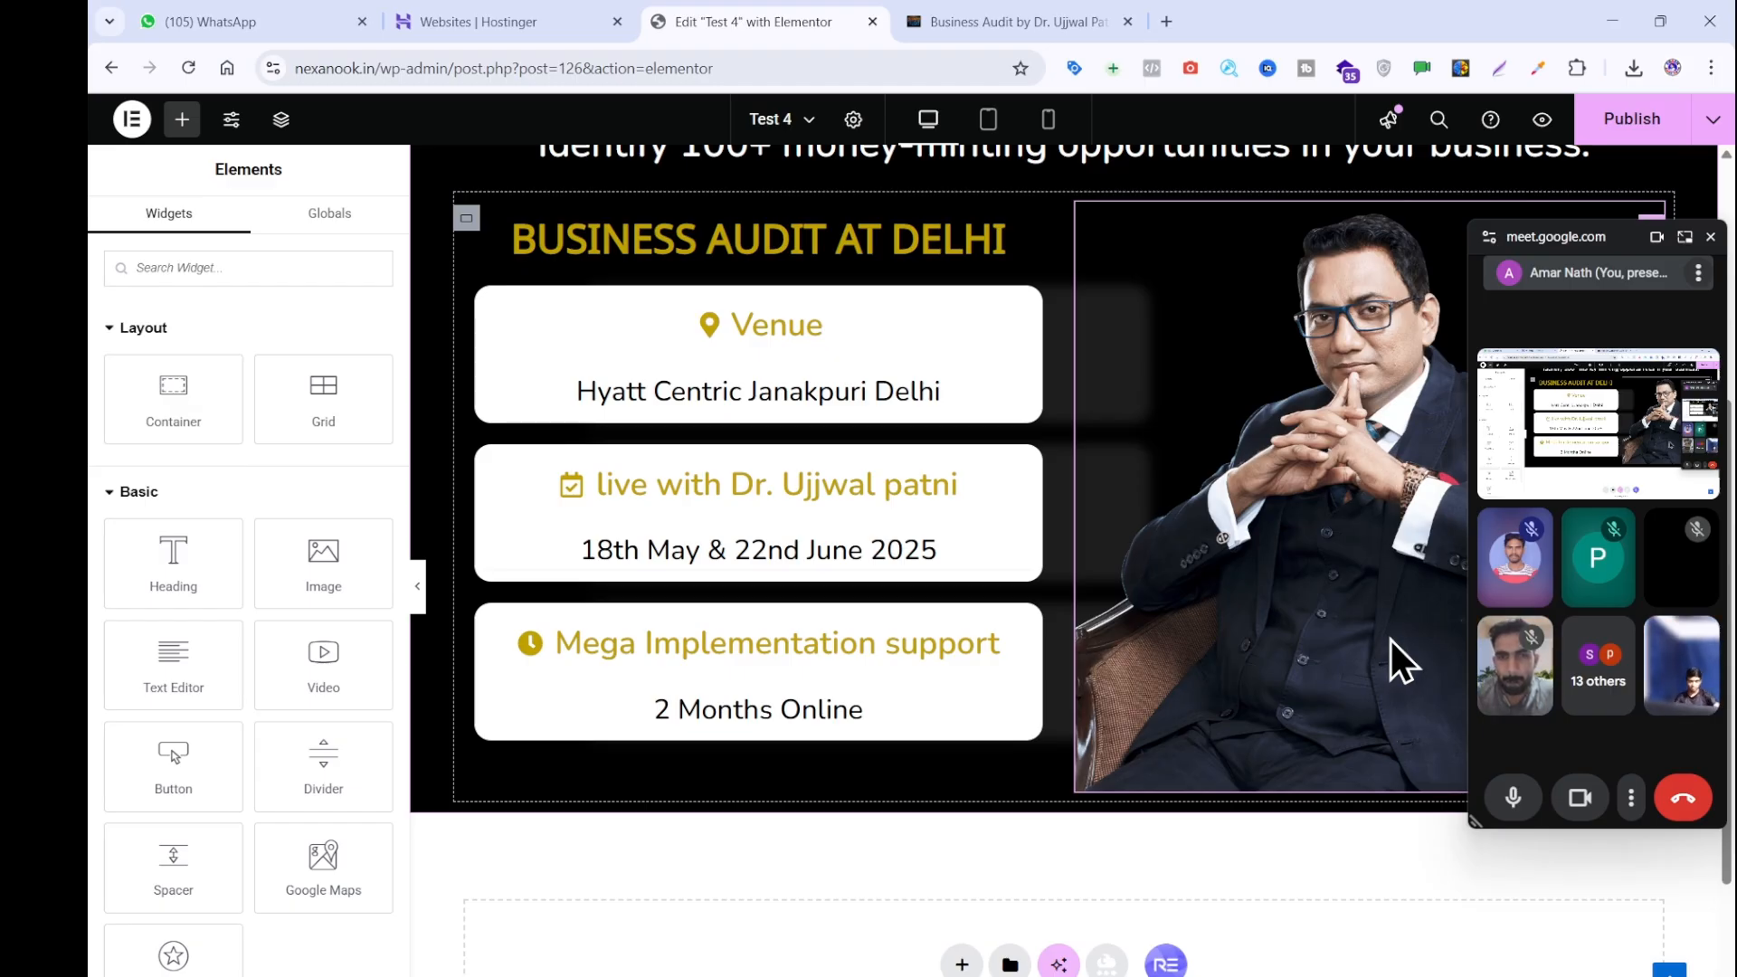
pyautogui.click(1004, 20)
pyautogui.scroll(-8, 724, 679)
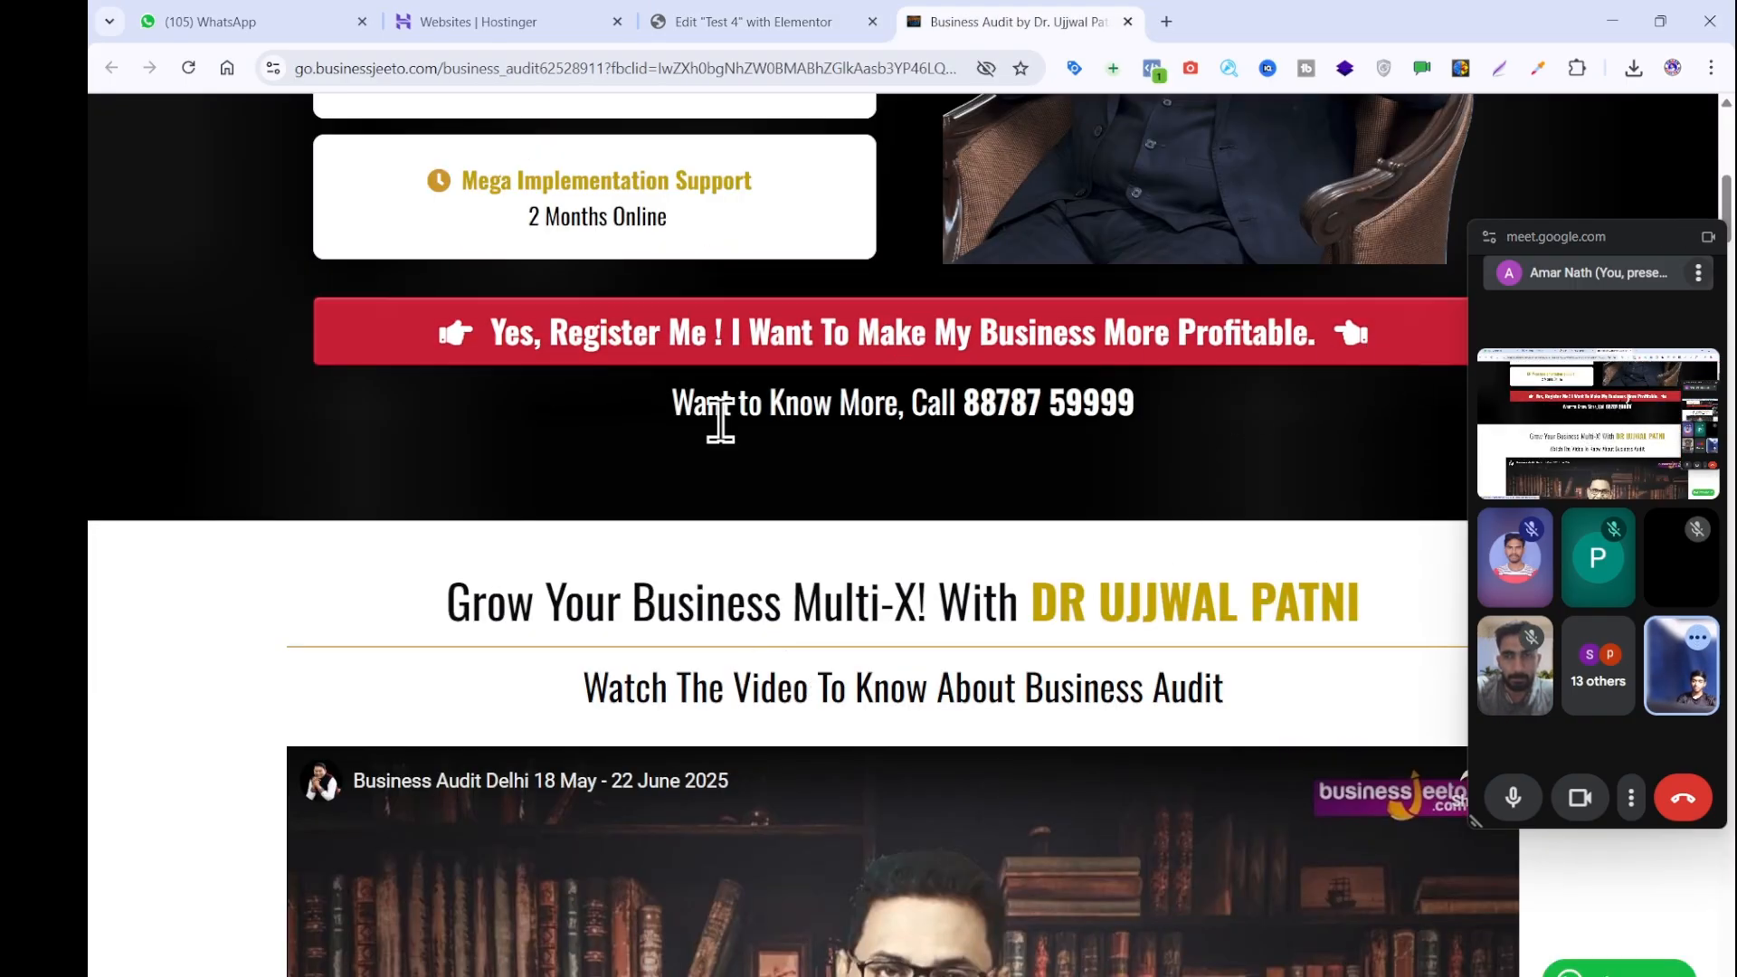
pyautogui.moveTo(485, 331); pyautogui.dragTo(820, 353)
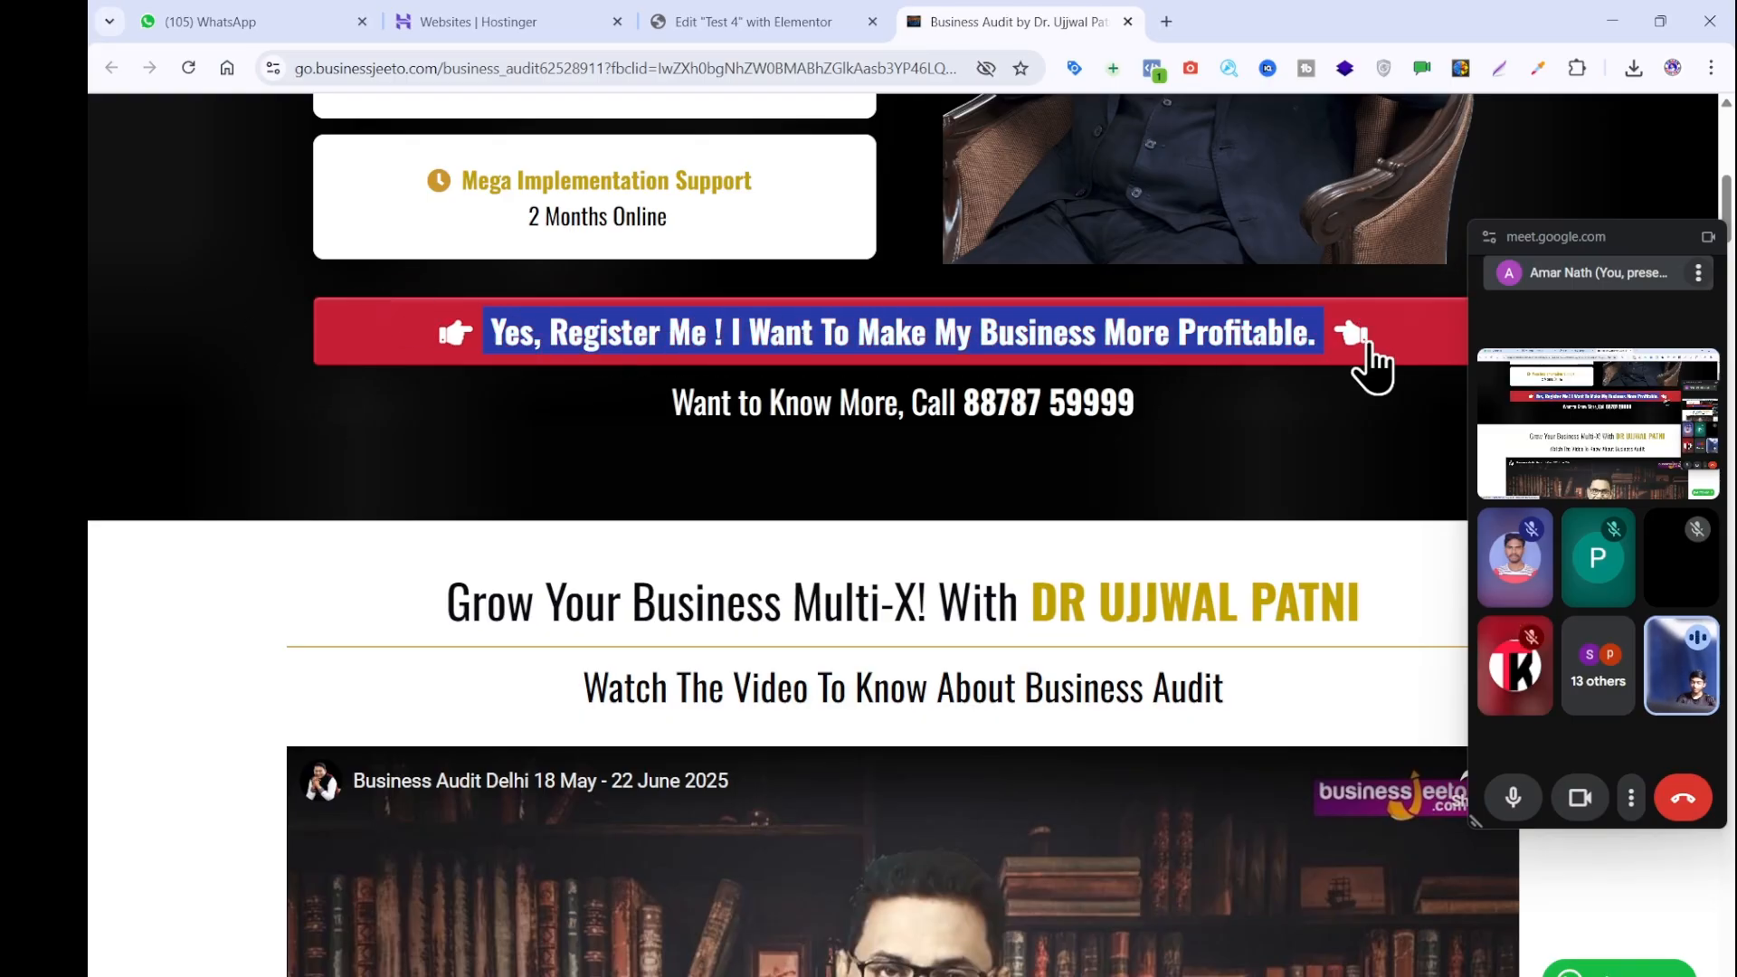
pyautogui.click(1316, 398)
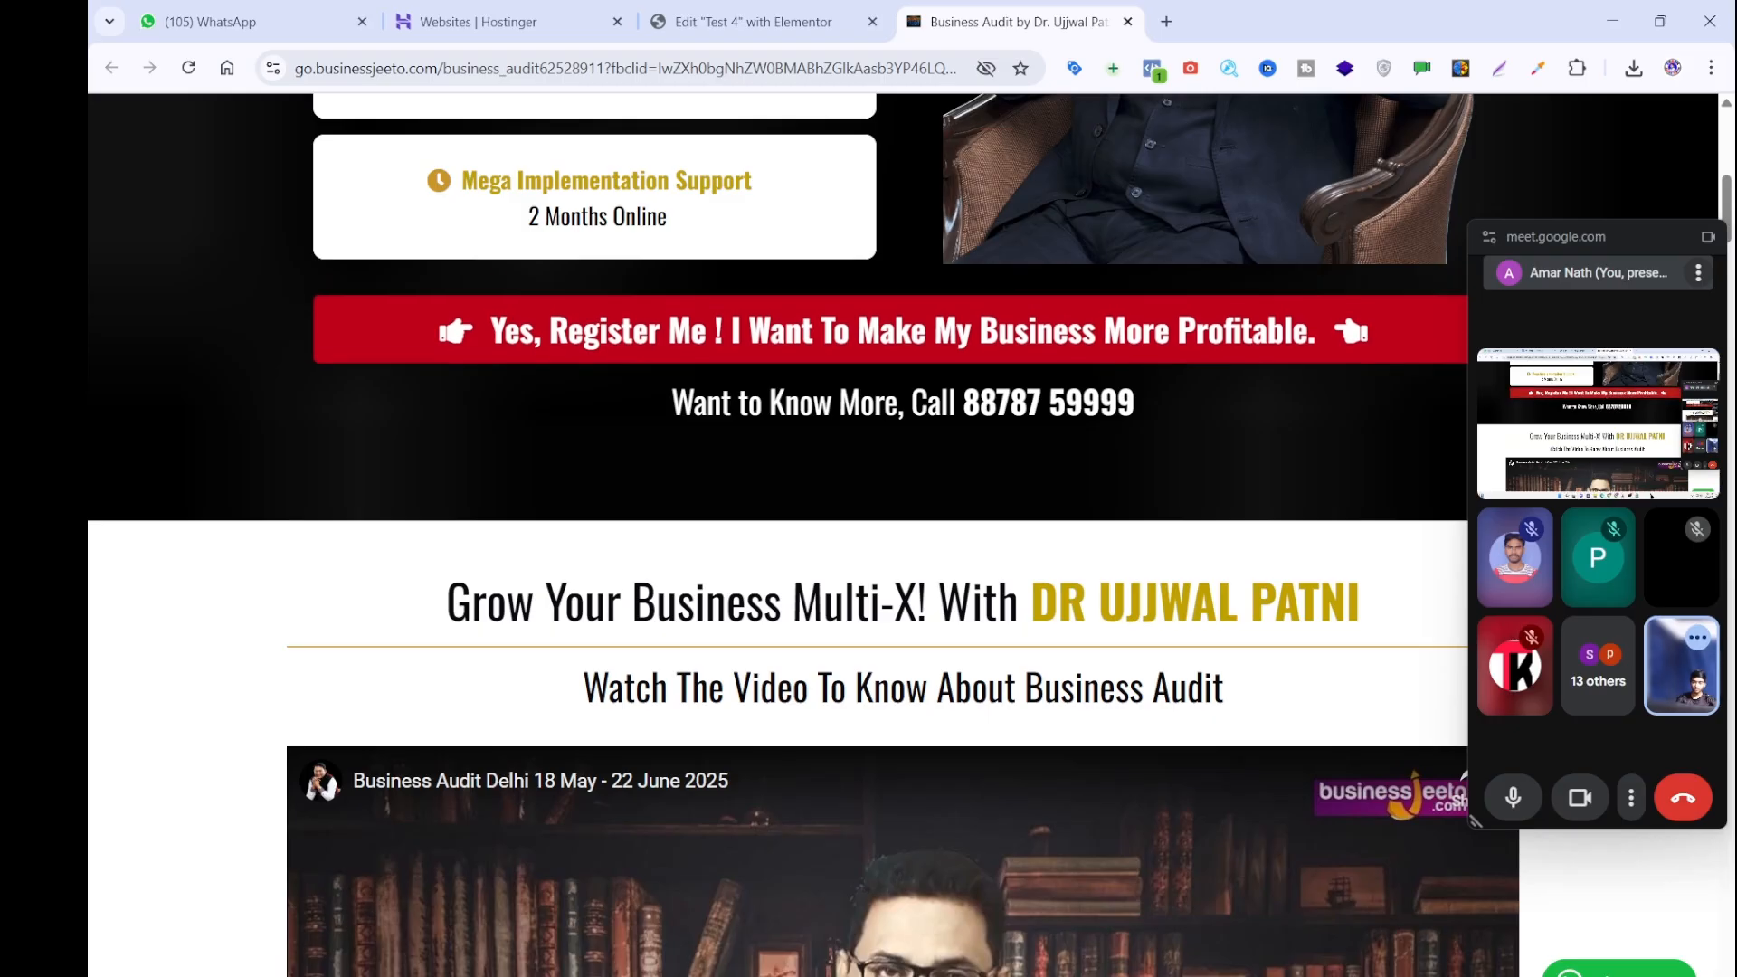
pyautogui.hotkey('alt', 'Tab')
pyautogui.write('Yes, Register Me ! I Want To Make My Business More Profitable.')
pyautogui.hotkey('ctrl', 'a')
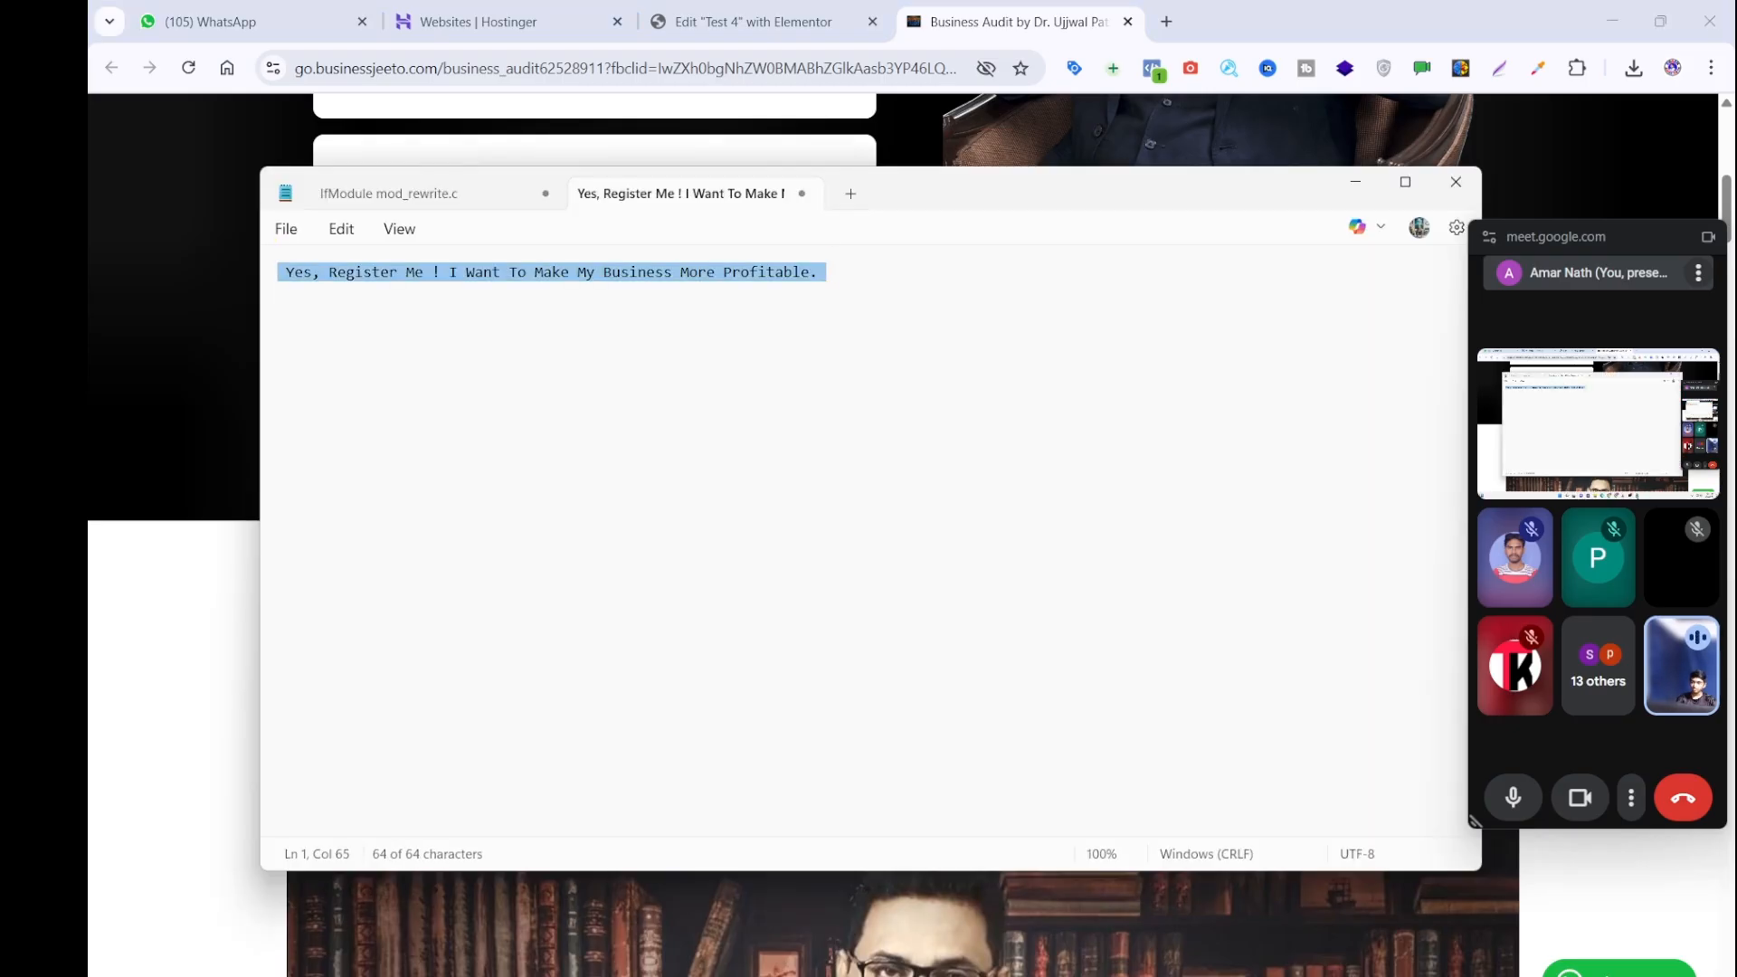
pyautogui.hotkey('ctrl', 'x')
# Return to the Elementor page and add a Button widget below the cards and portrait, labelled "Yes, Register Me ! I Want To Make My Business More Profitable.".
pyautogui.click(141, 424)
pyautogui.click(669, 21)
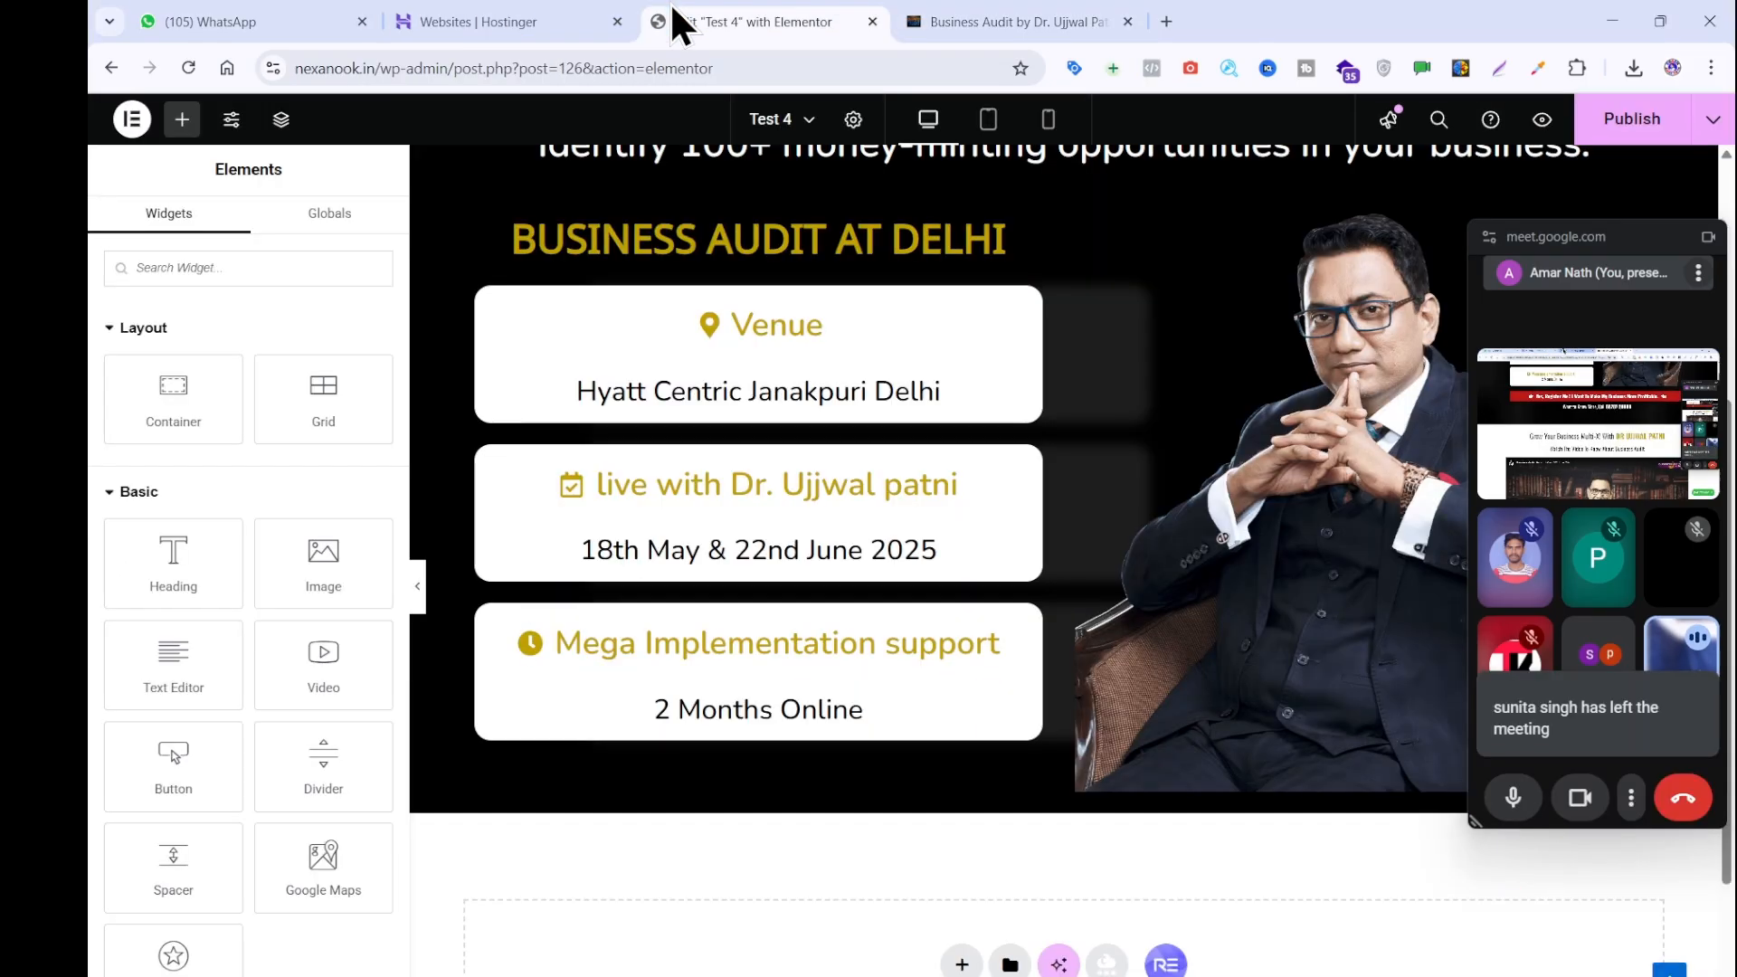
pyautogui.moveTo(194, 762); pyautogui.dragTo(1056, 805)
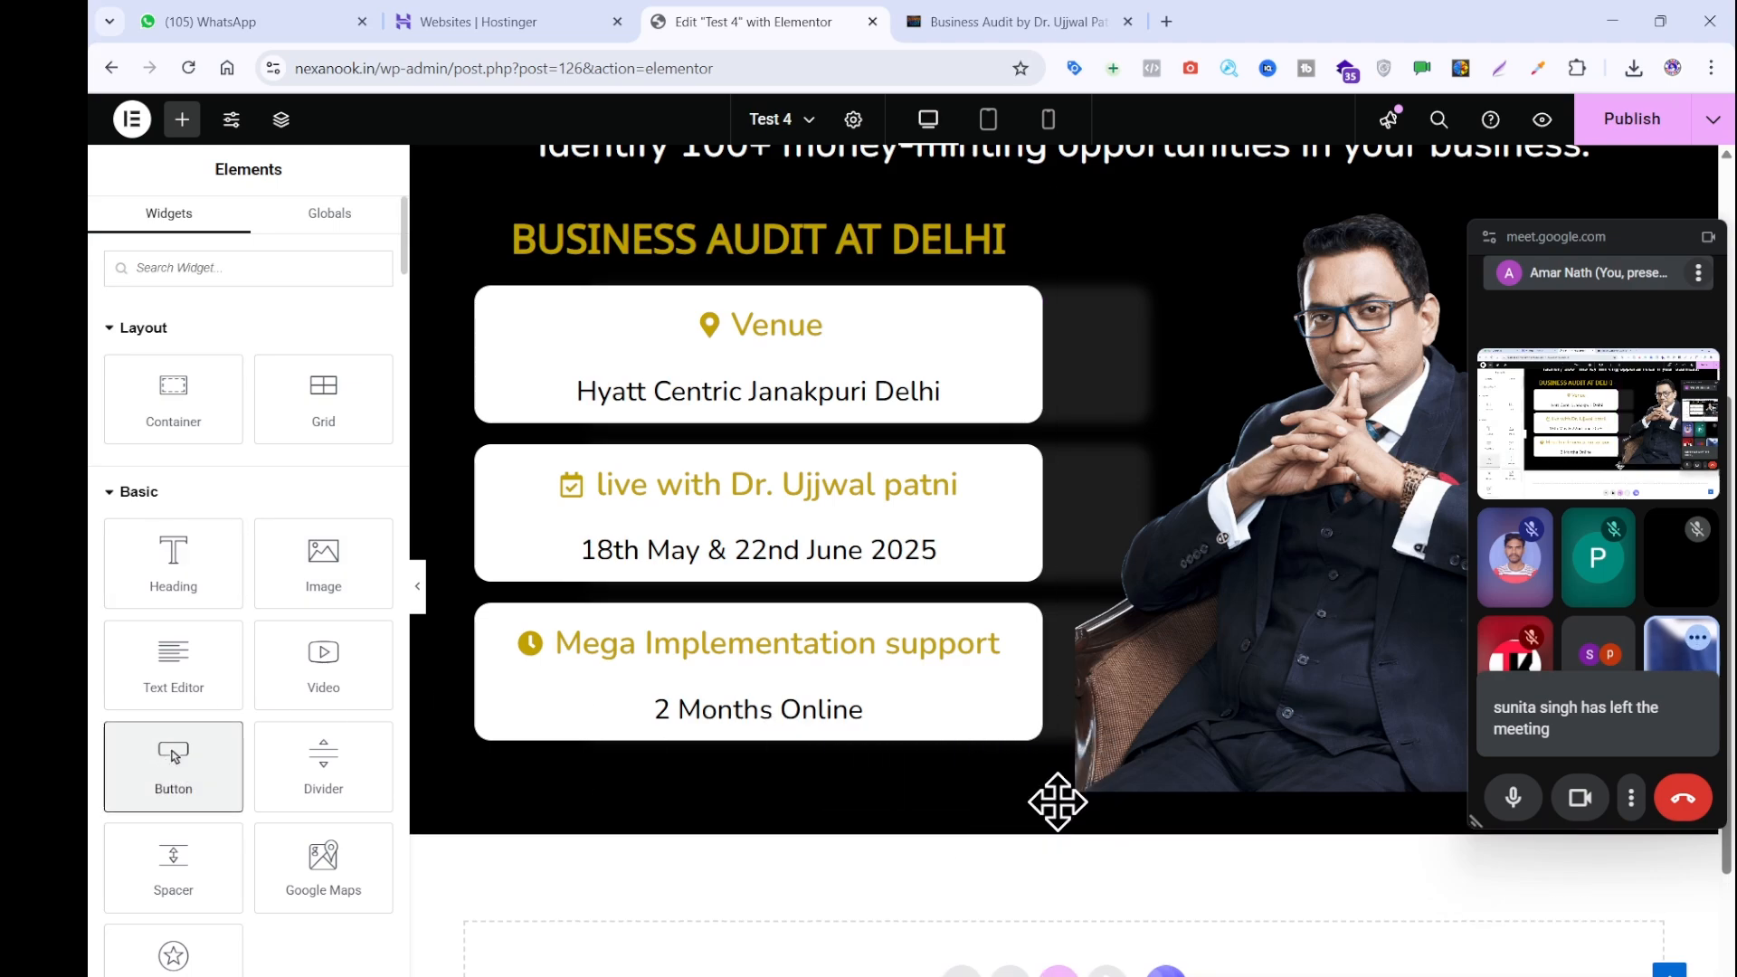
pyautogui.scroll(-3, 1059, 801)
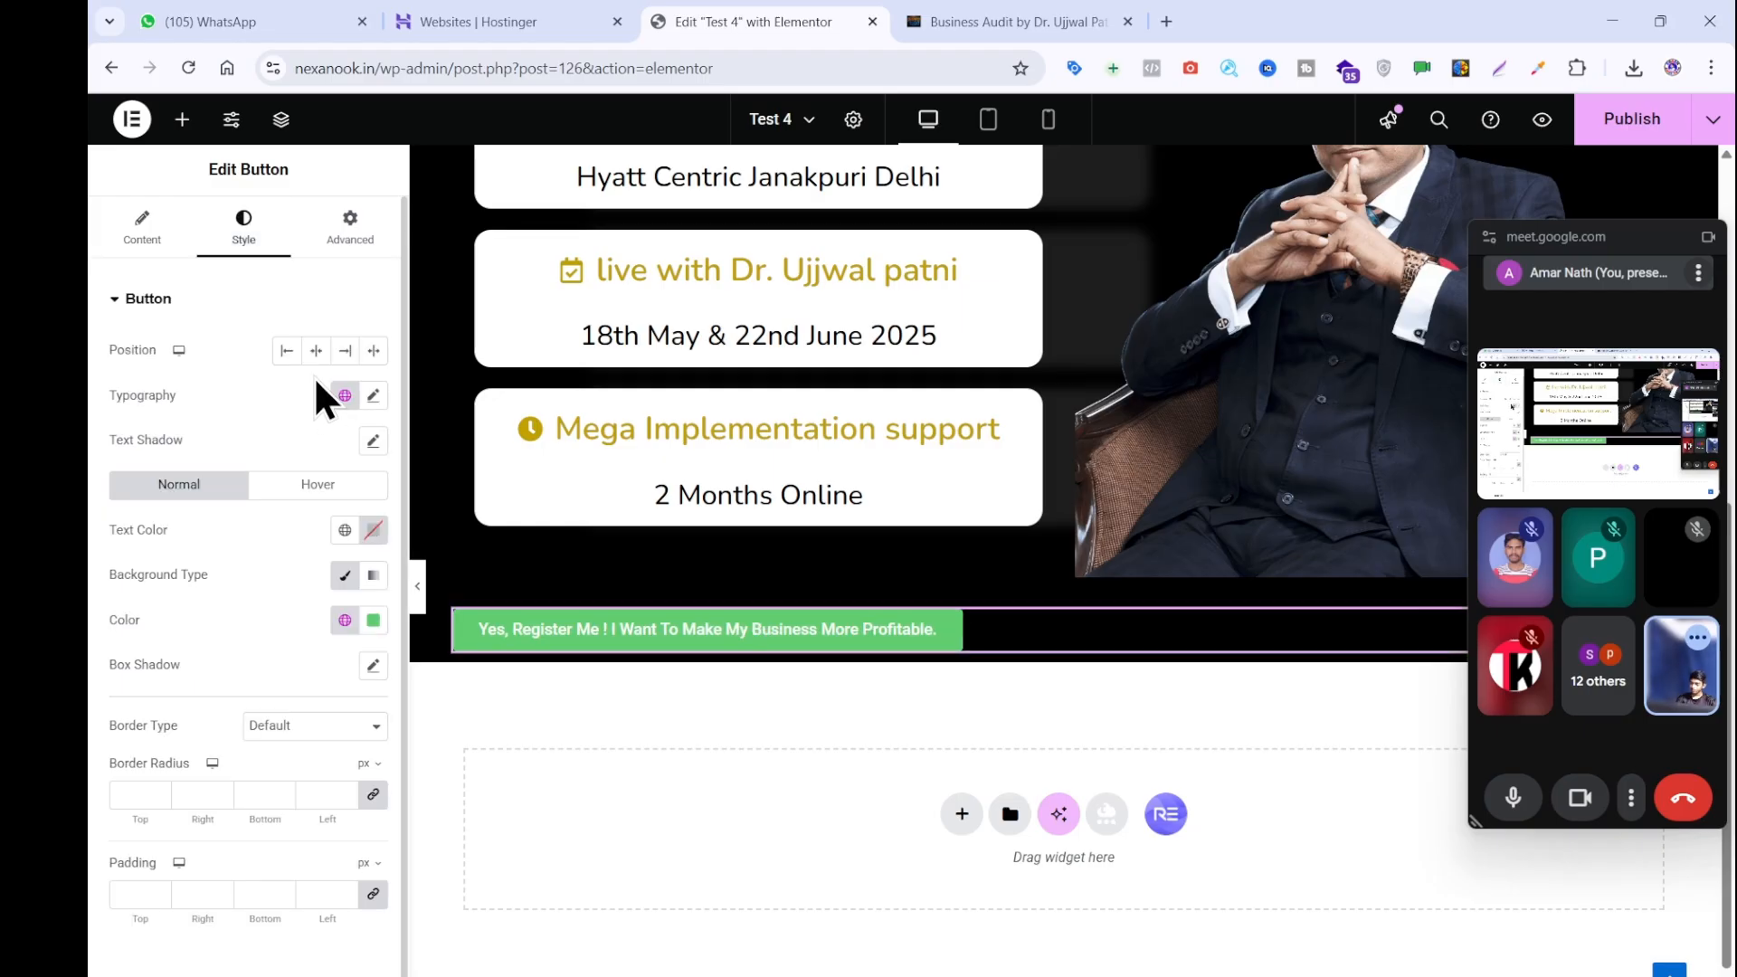
# Center the register button and set its typography to Nunito, size about 33 px, weight 600 (Semi Bold).
pyautogui.click(316, 351)
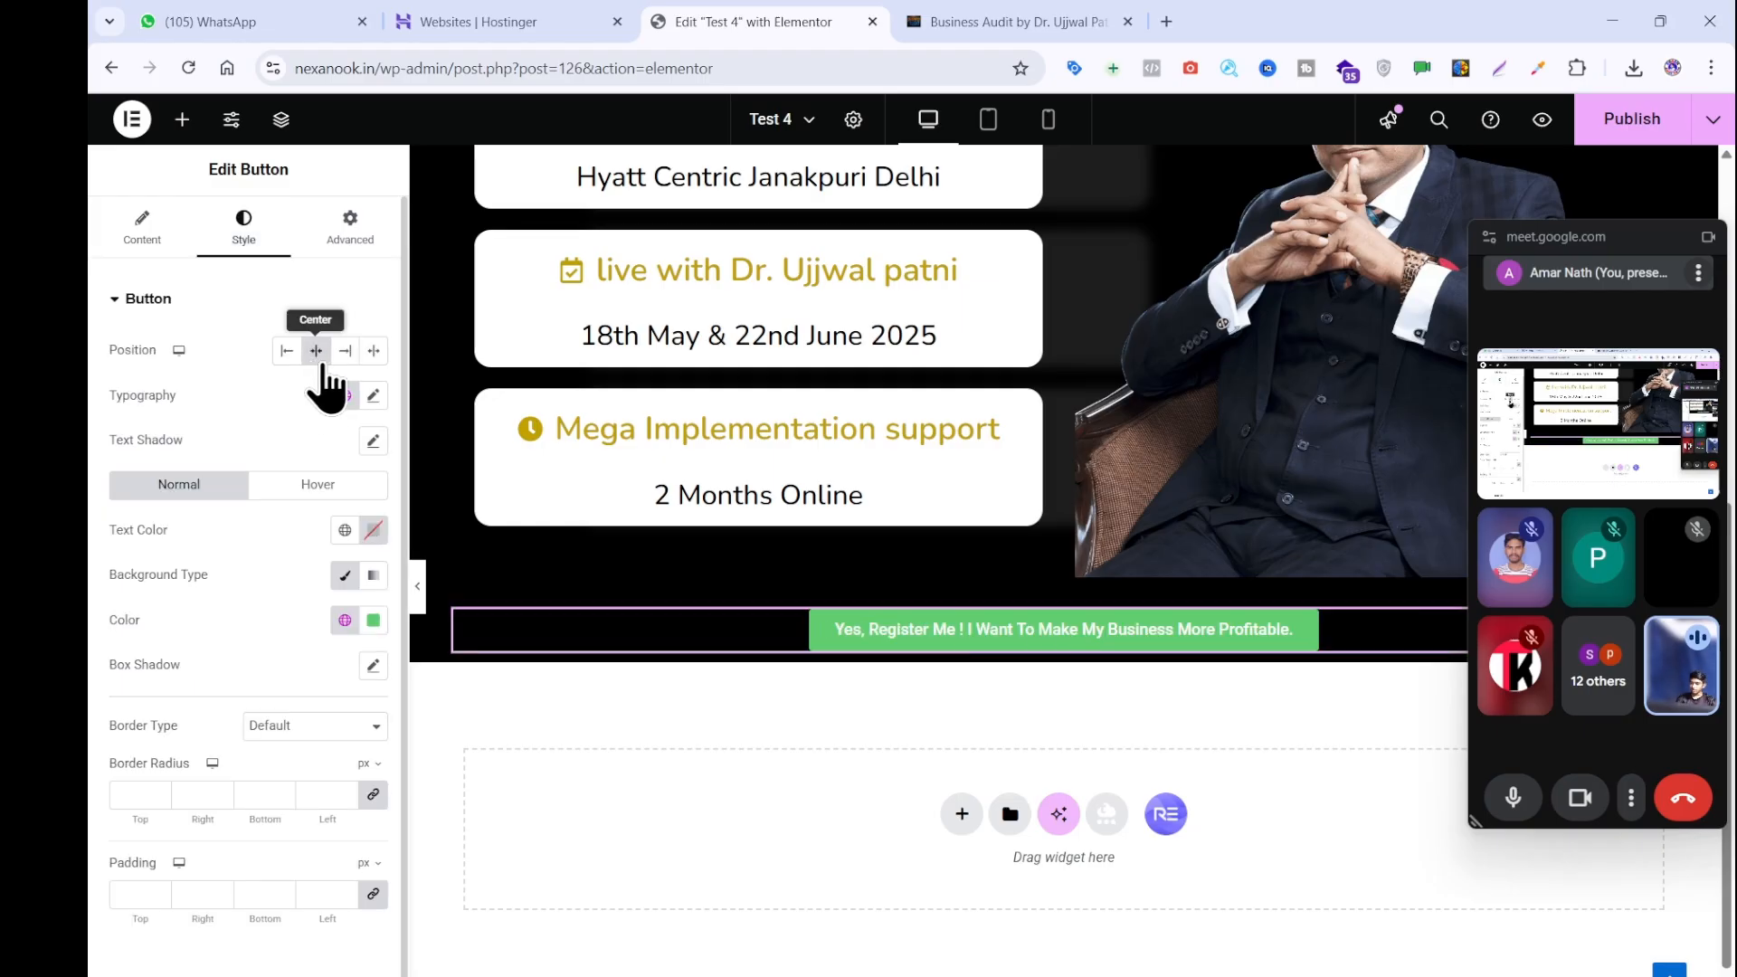
pyautogui.click(373, 396)
pyautogui.click(342, 497)
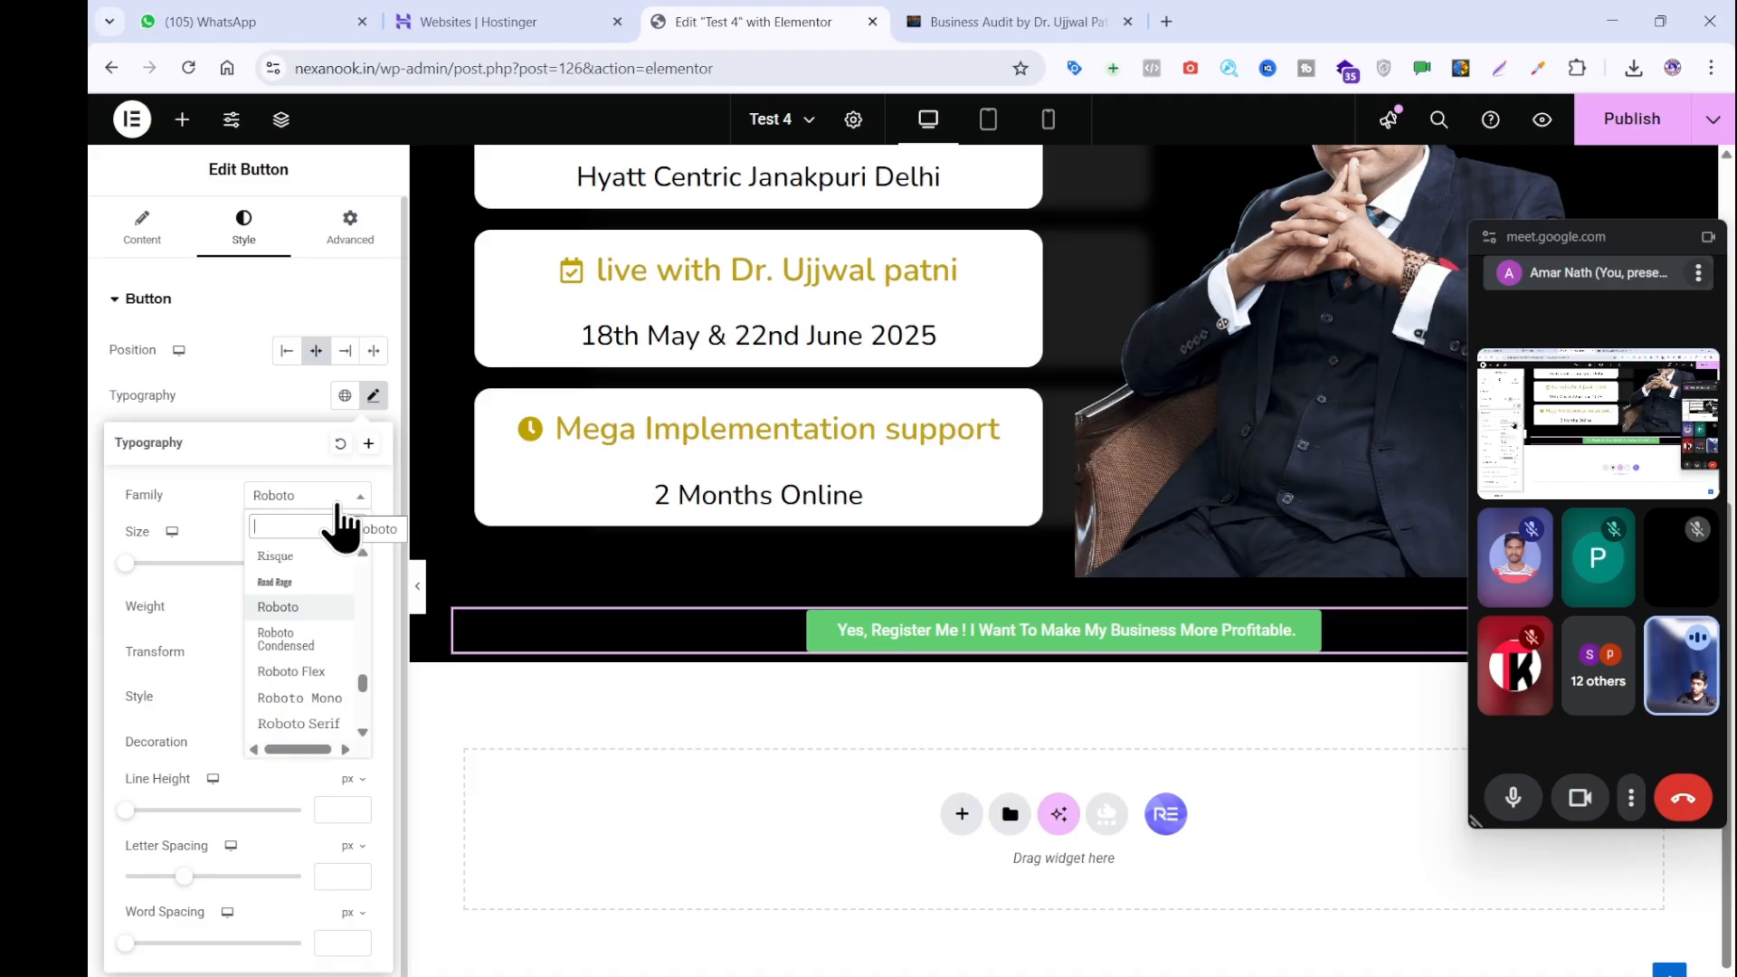
pyautogui.write('nun')
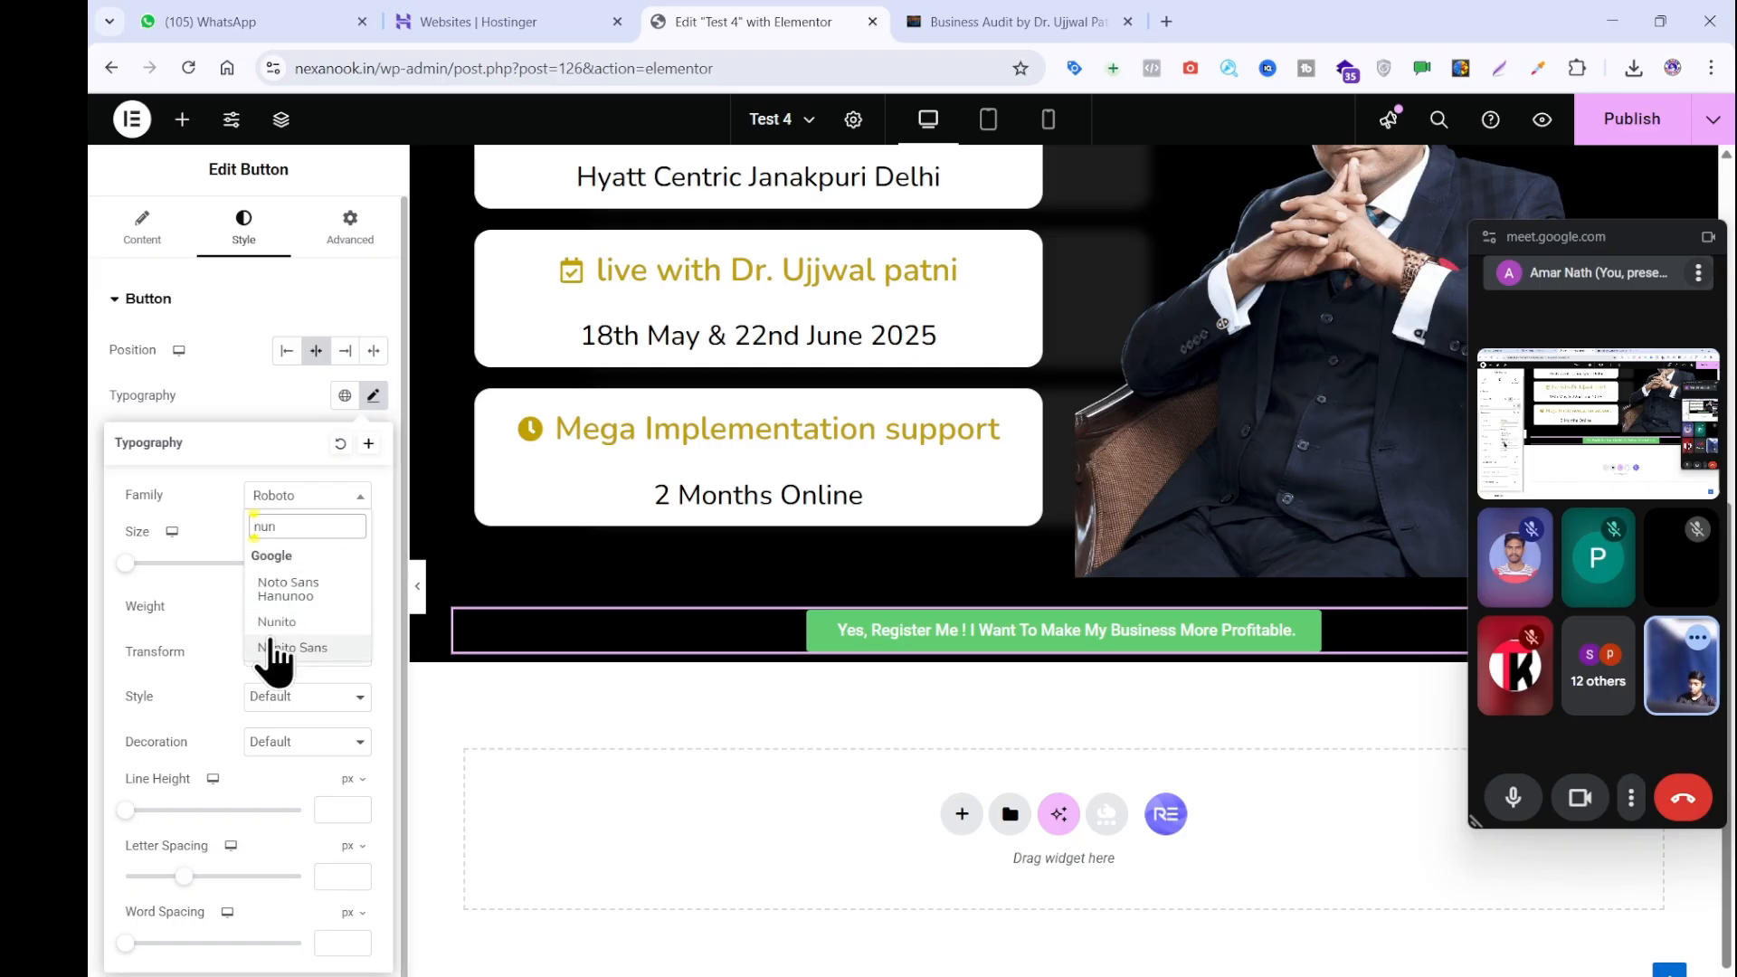
pyautogui.click(277, 622)
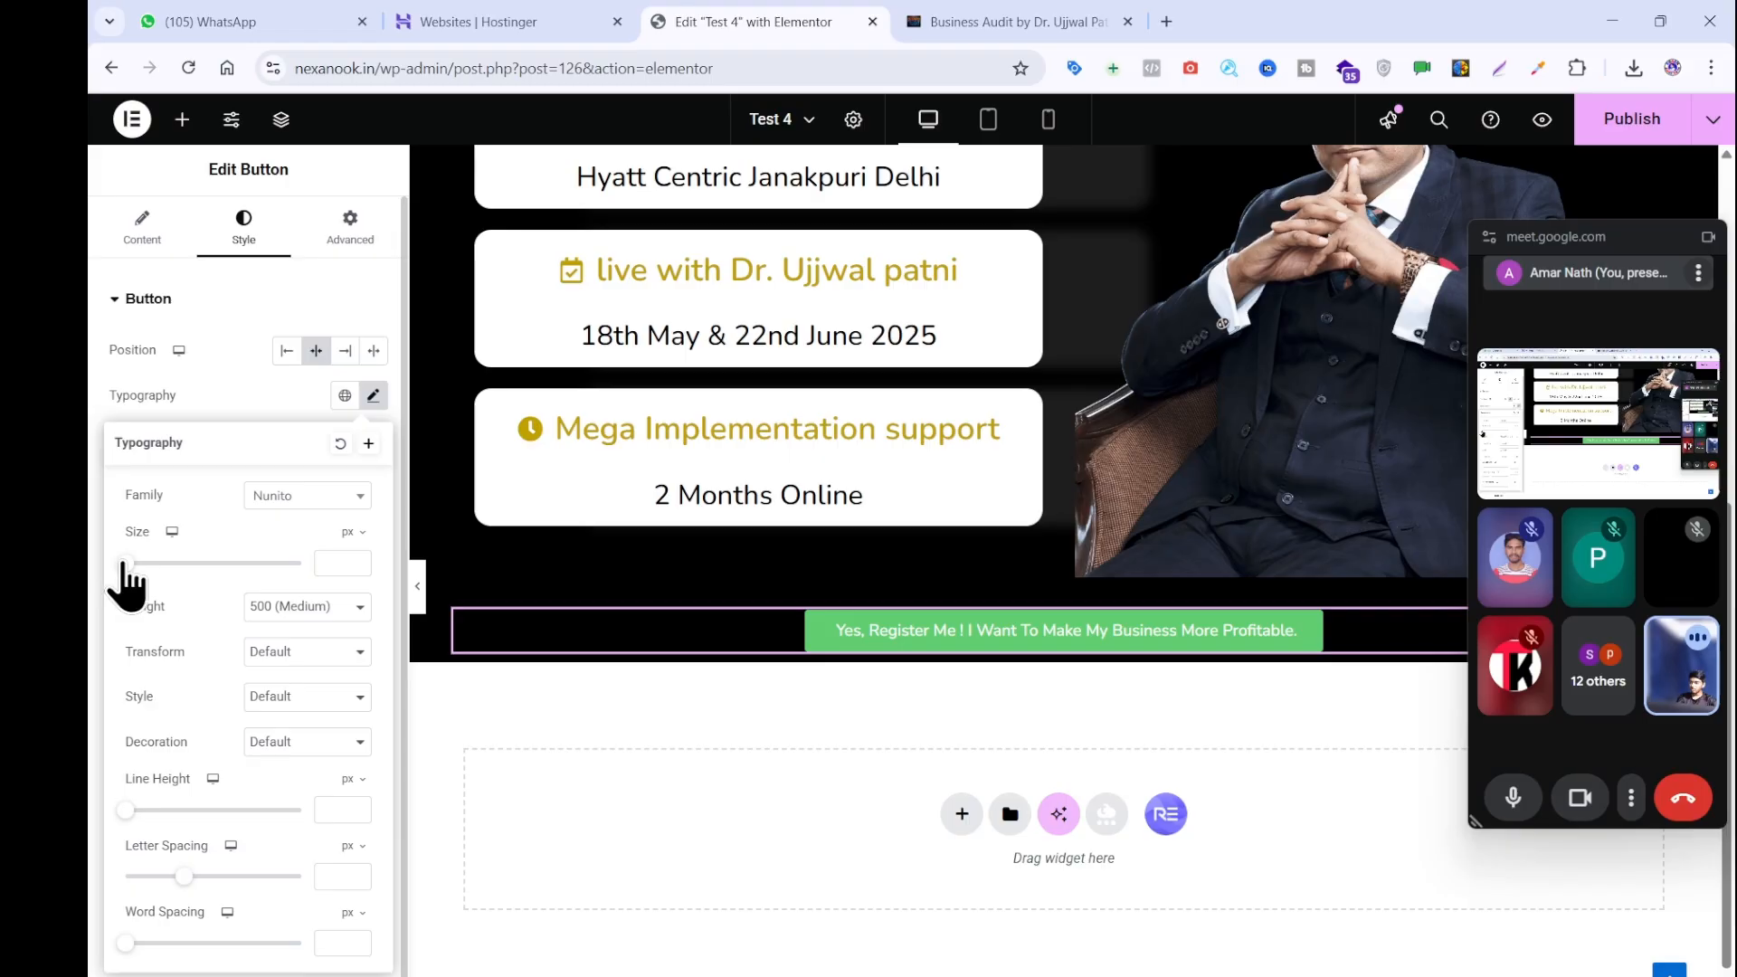
pyautogui.moveTo(126, 563); pyautogui.dragTo(156, 566)
pyautogui.click(310, 606)
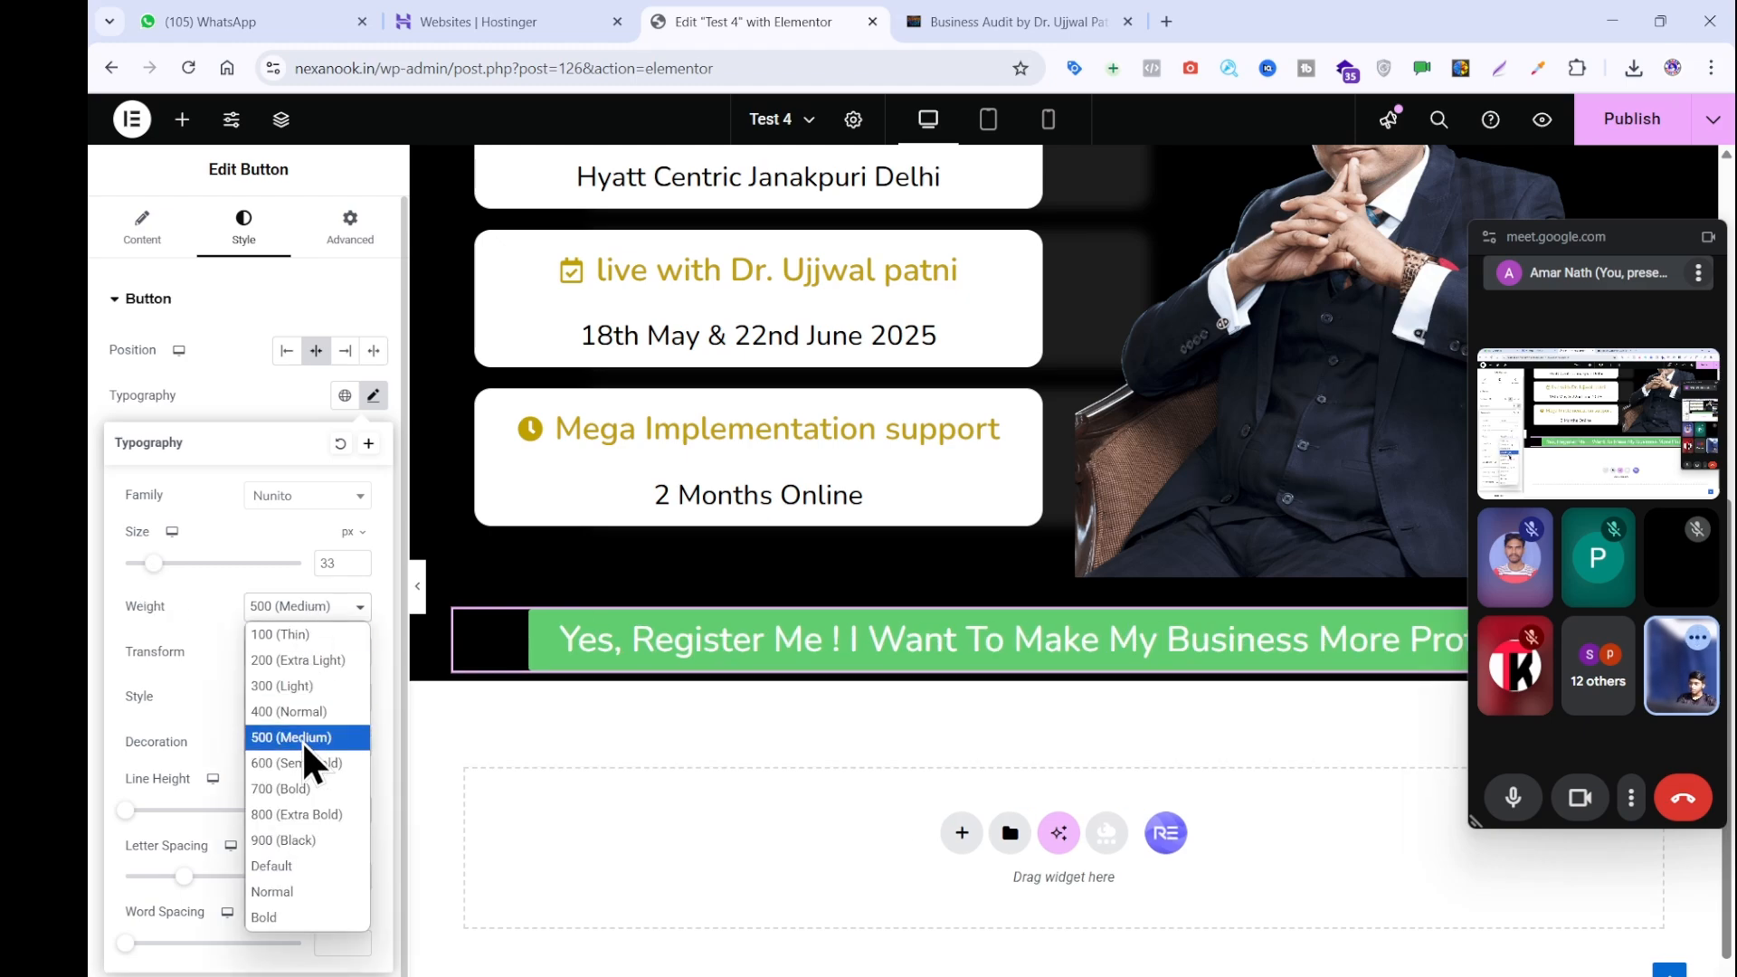
pyautogui.click(301, 765)
pyautogui.click(231, 346)
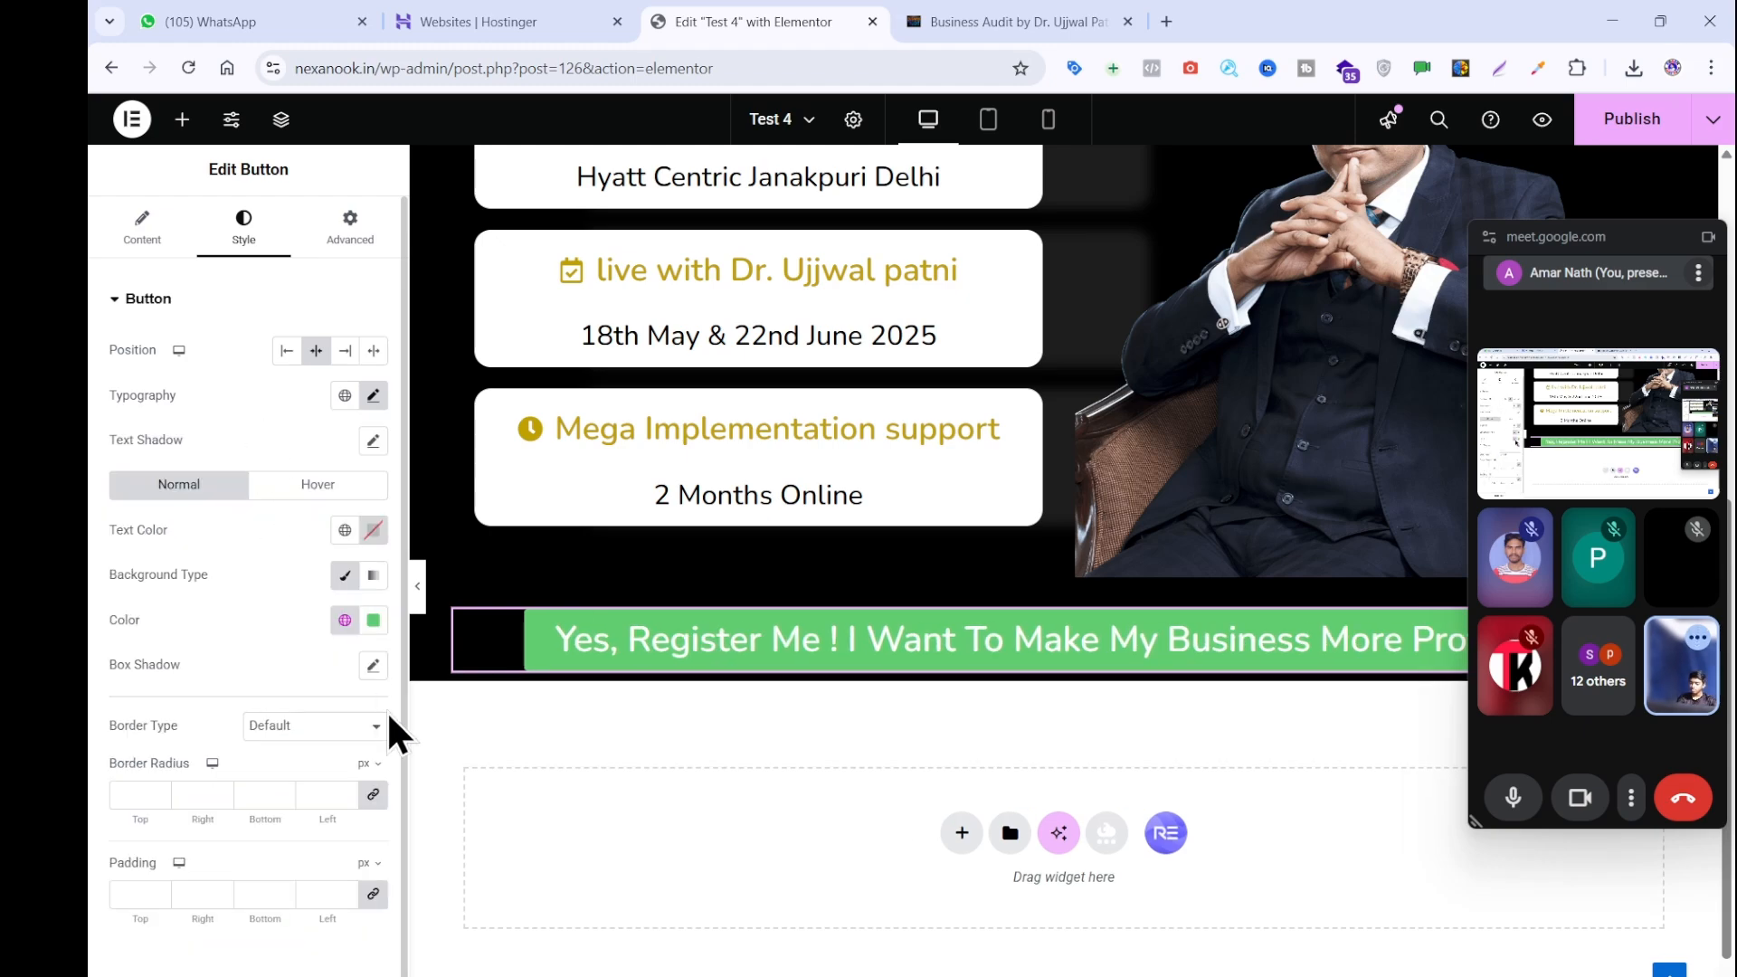
# Check the reference page's button and change the register button's background color to red #CE6161.
pyautogui.click(919, 20)
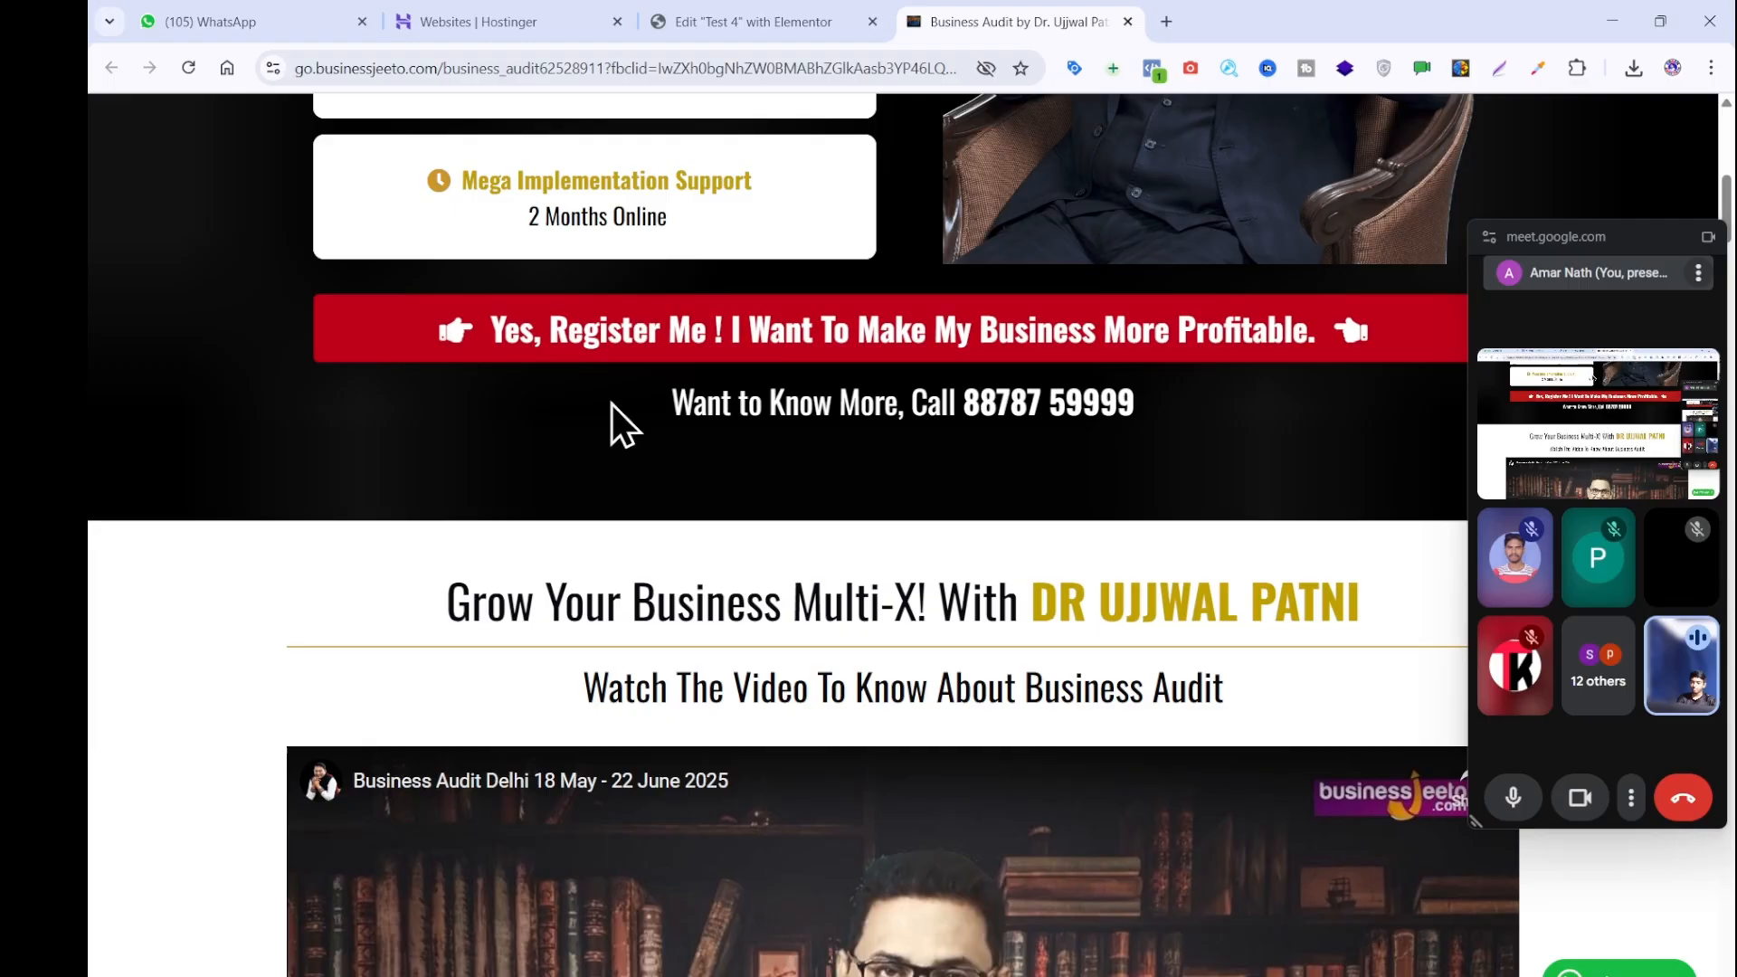
pyautogui.click(756, 22)
pyautogui.click(373, 620)
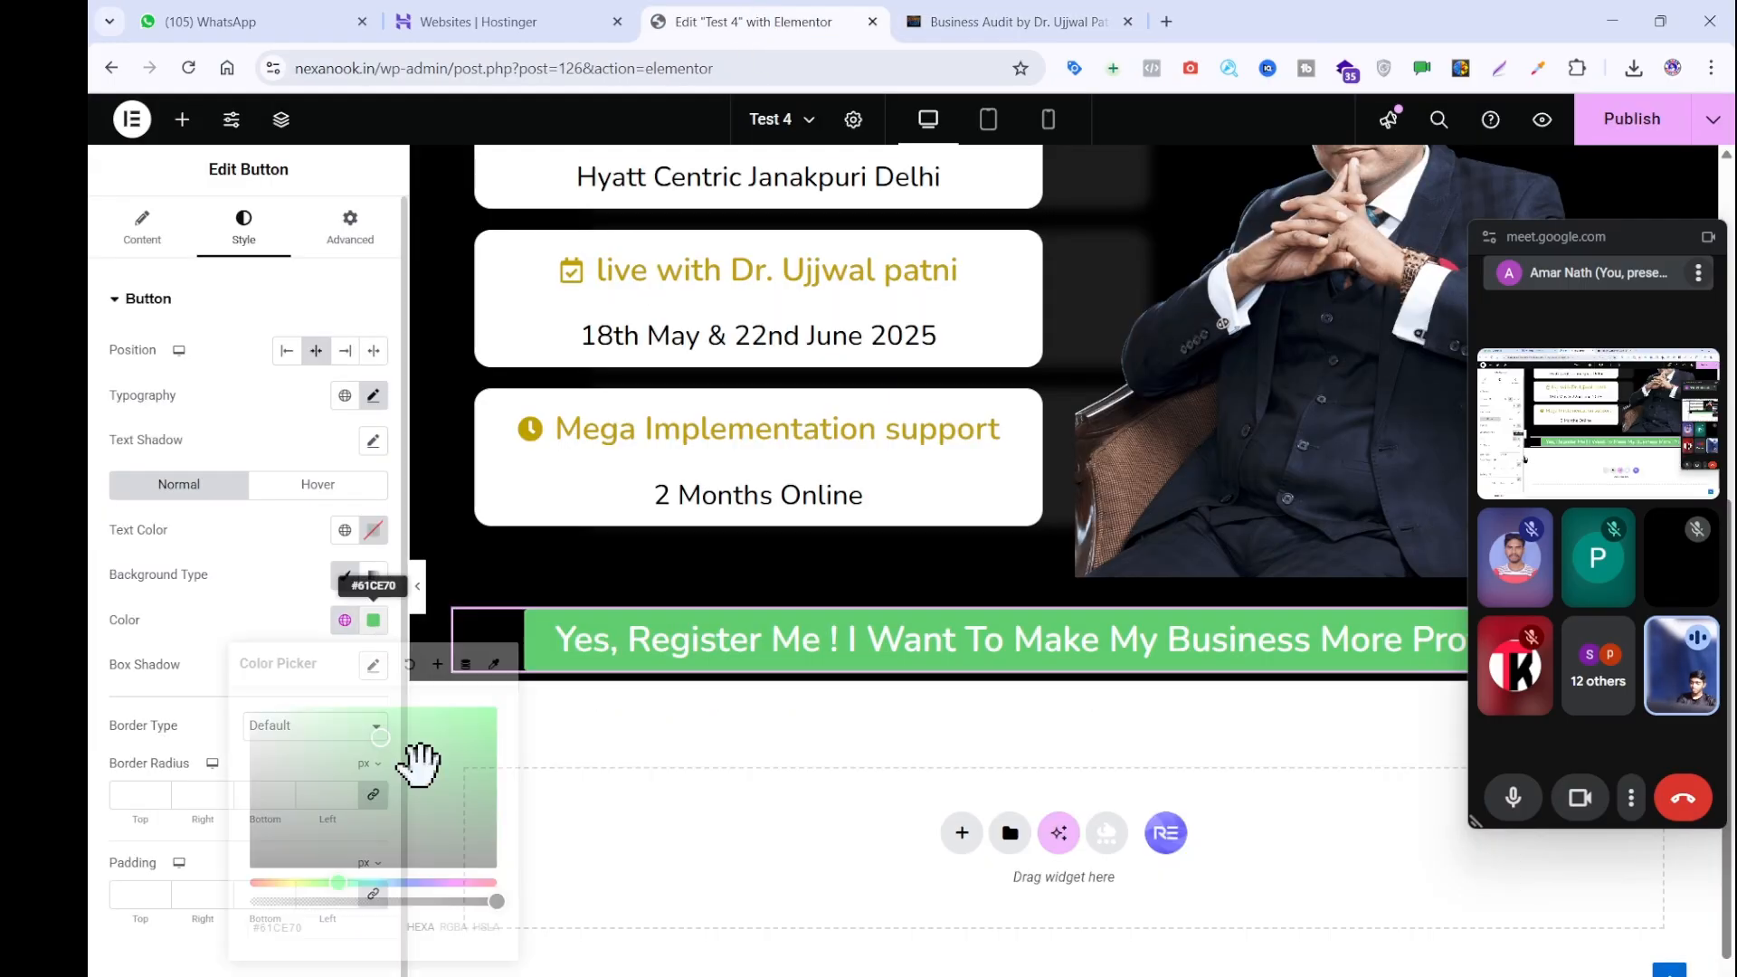
pyautogui.click(251, 882)
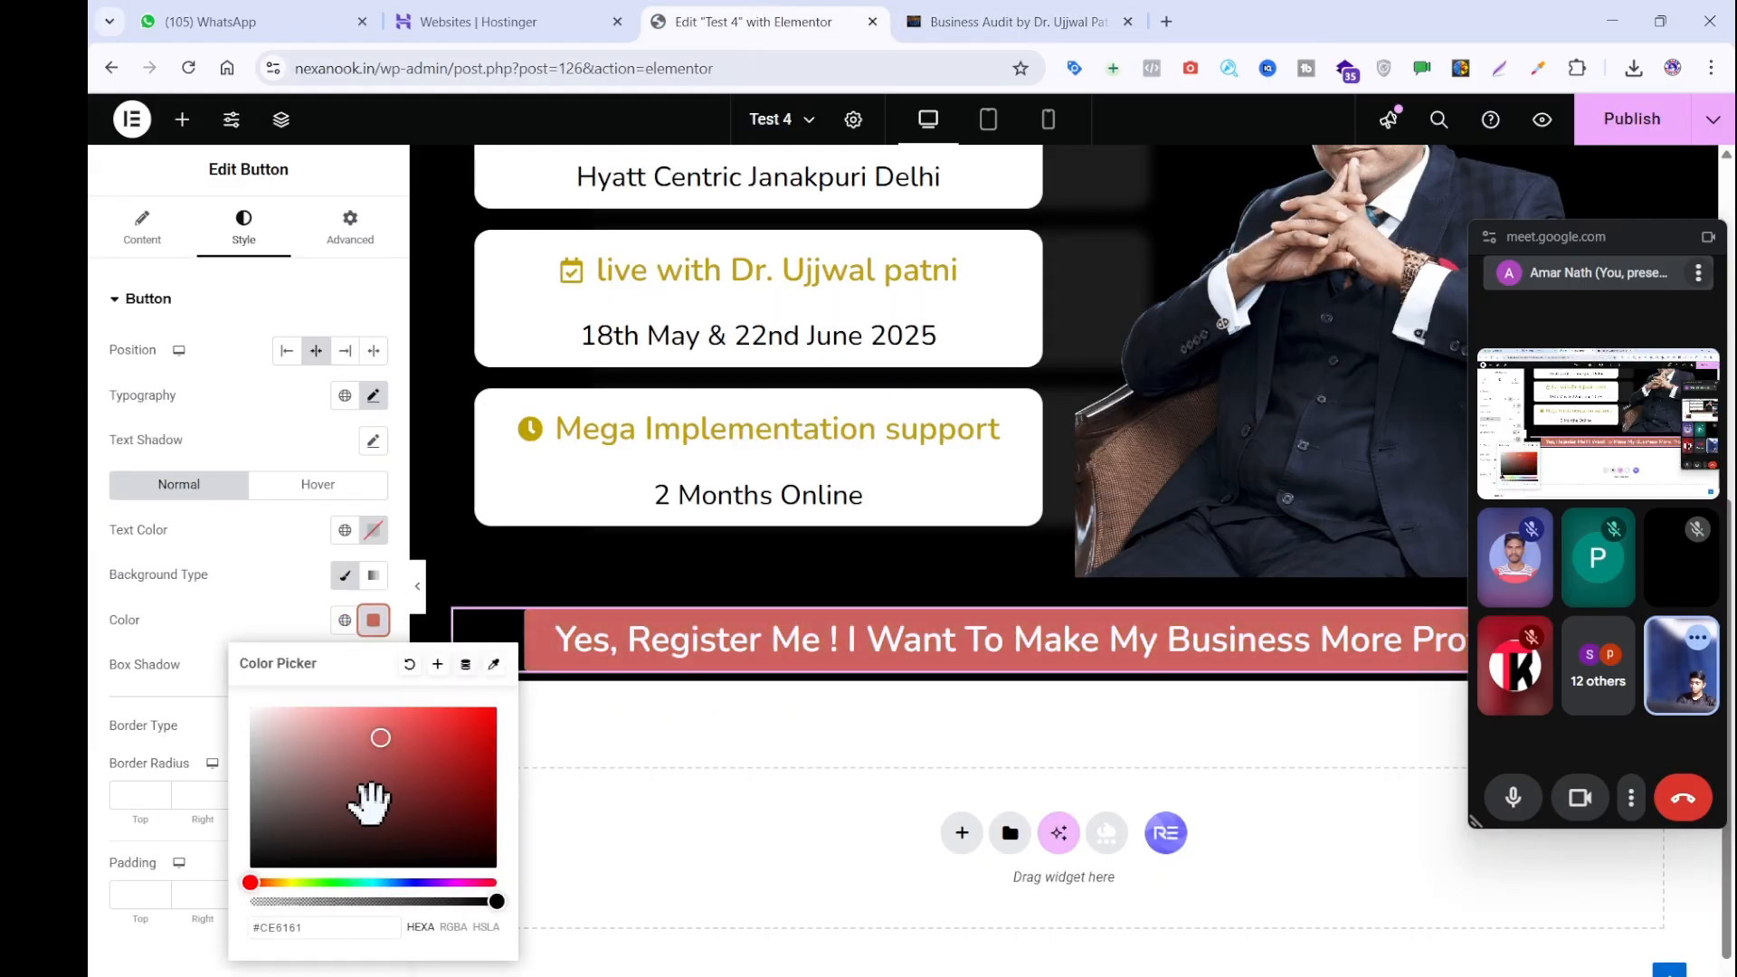
# Try a bright red #FF0606 background on the register button and a colour-picker extension on the reference page's button.
pyautogui.moveTo(370, 800); pyautogui.dragTo(488, 705)
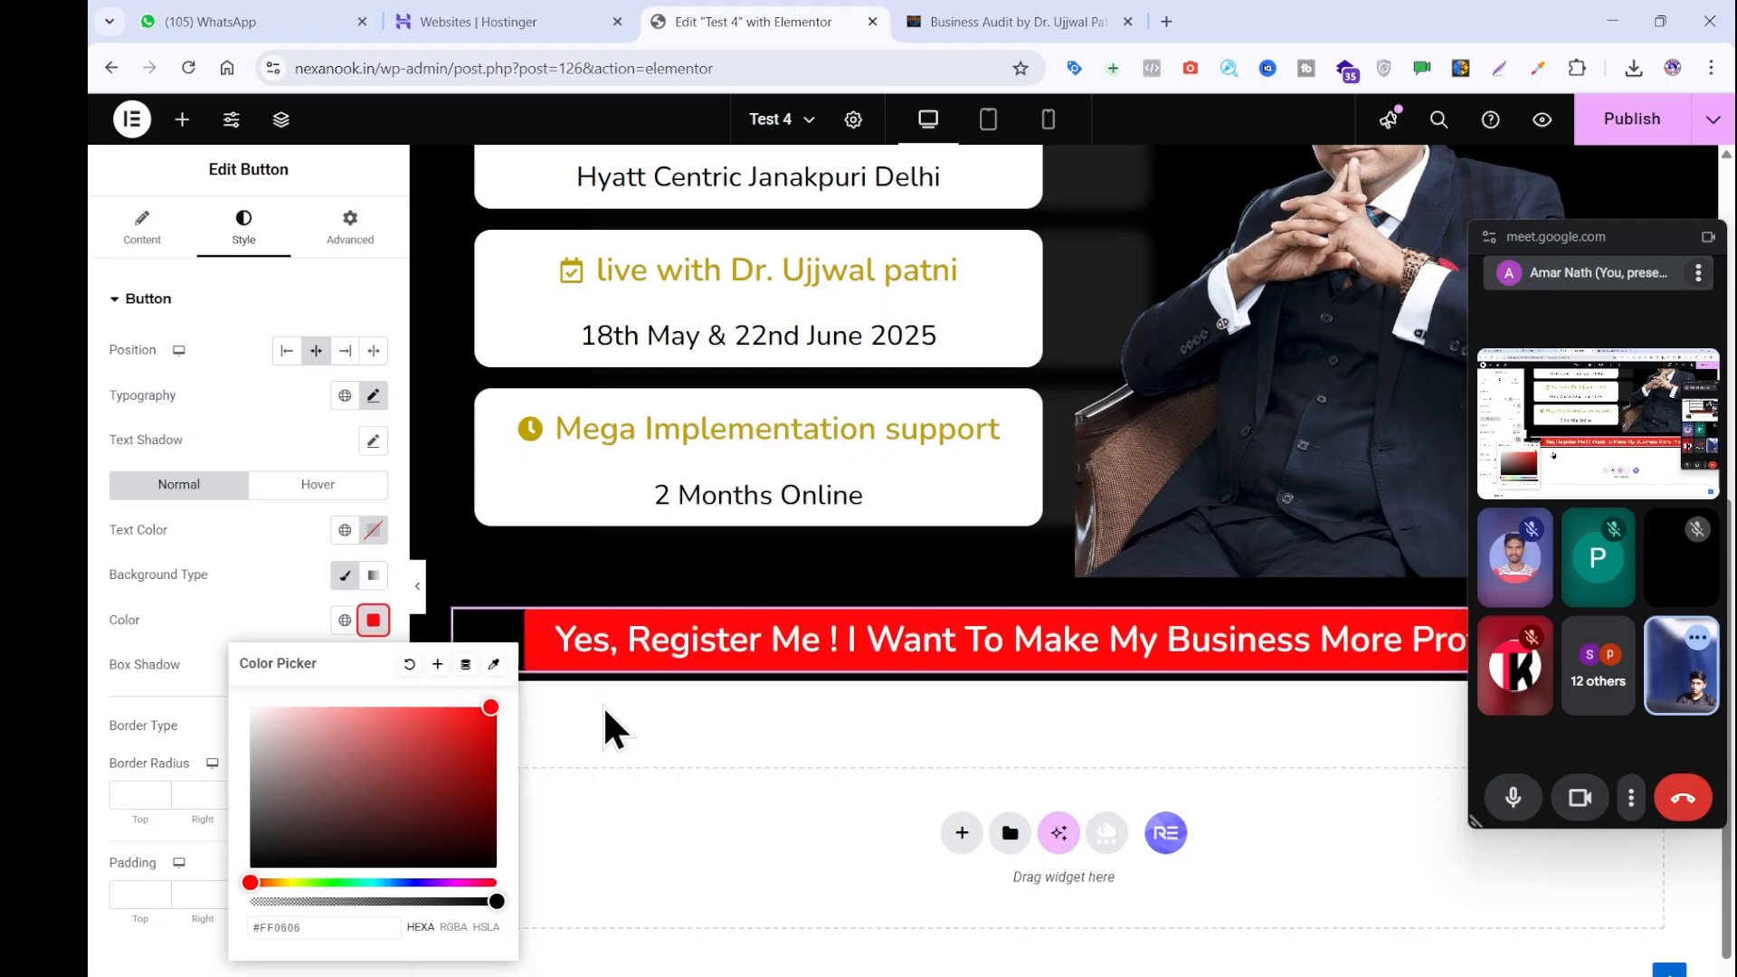
pyautogui.click(942, 20)
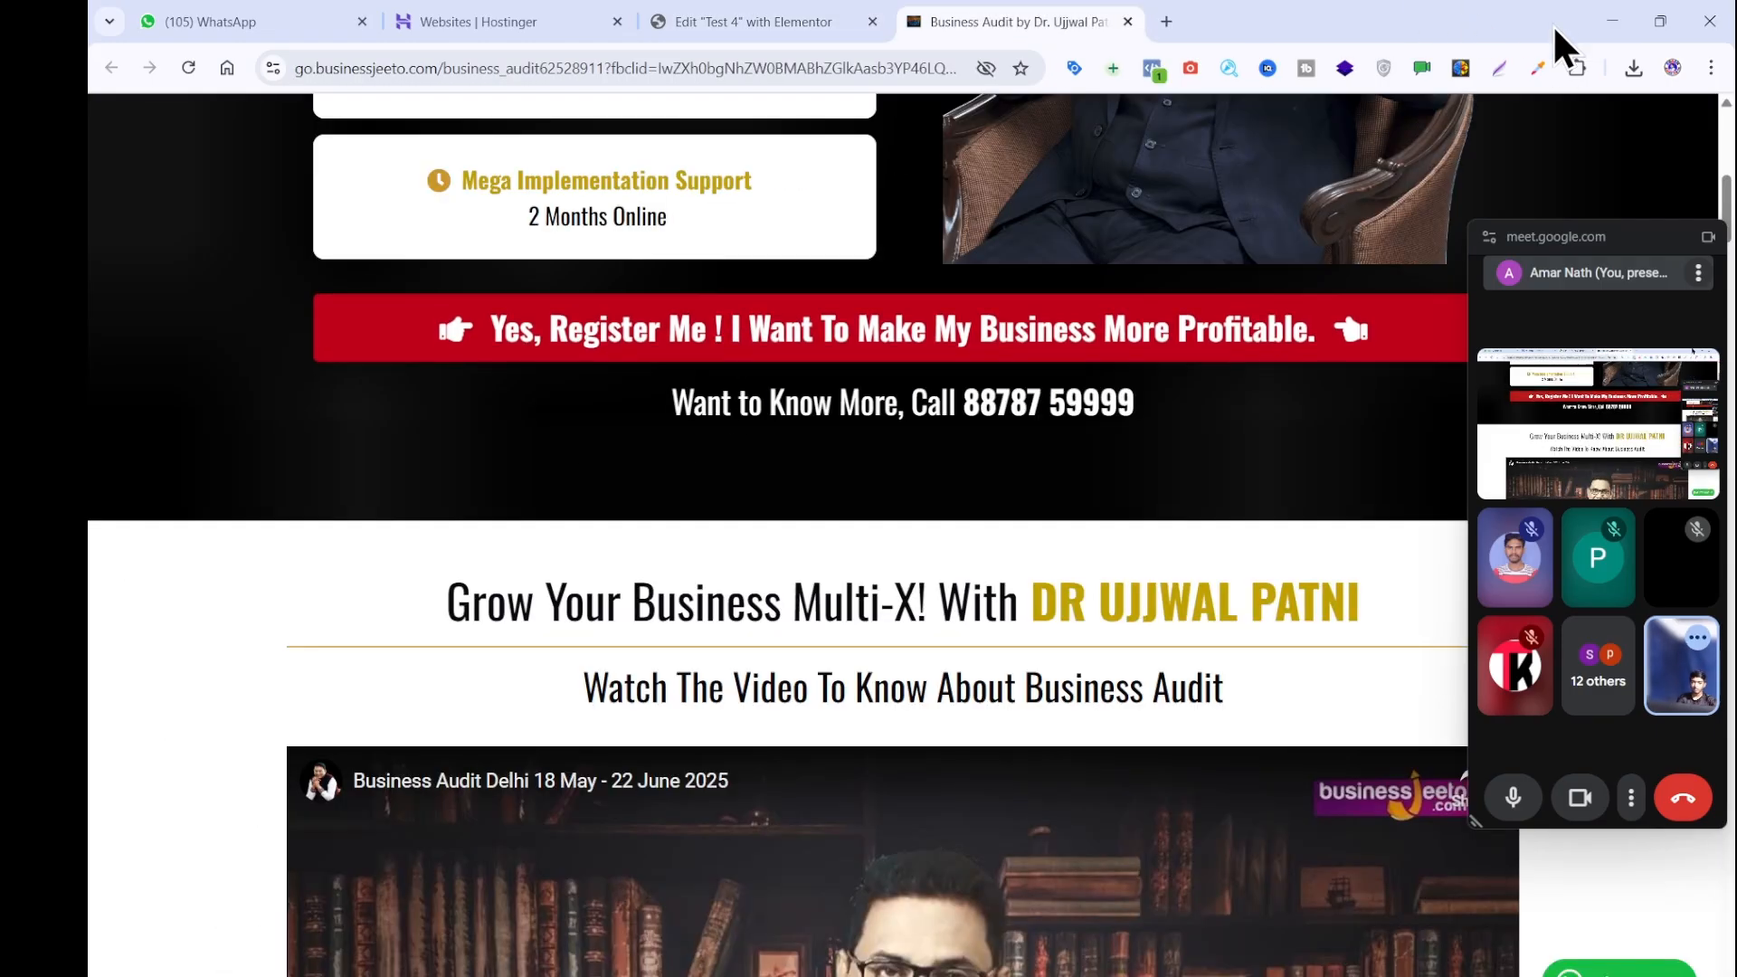
pyautogui.click(1539, 65)
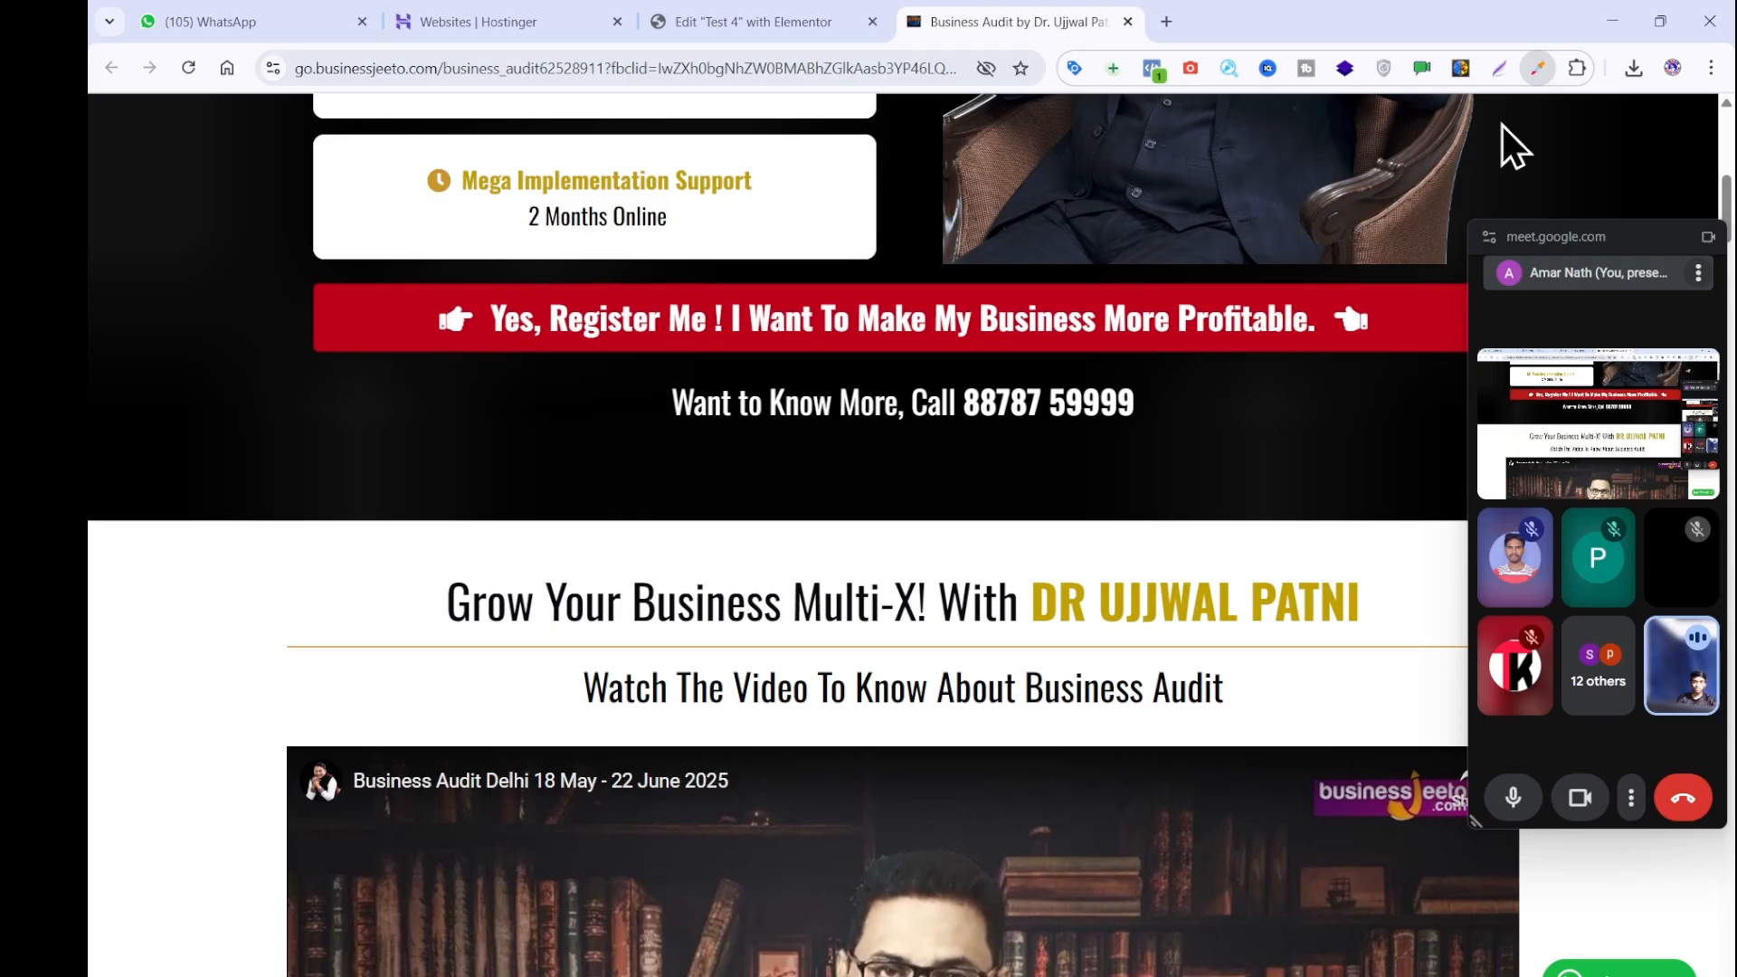
pyautogui.click(1574, 65)
pyautogui.click(1310, 279)
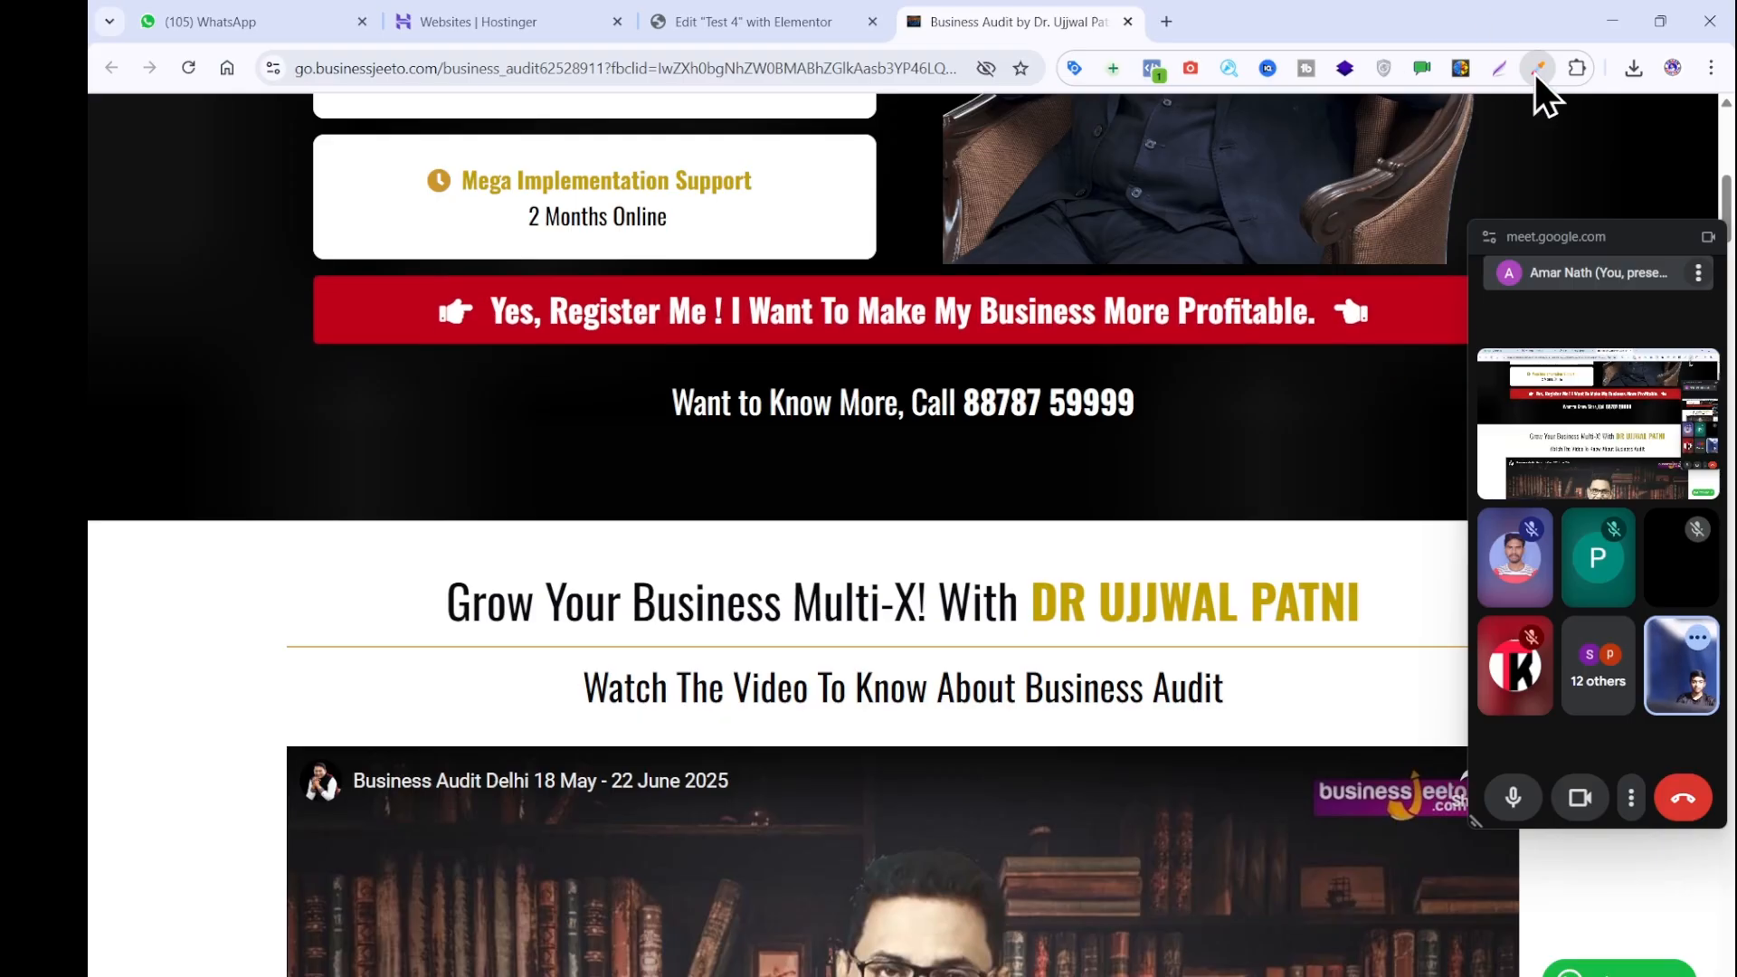
pyautogui.click(775, 20)
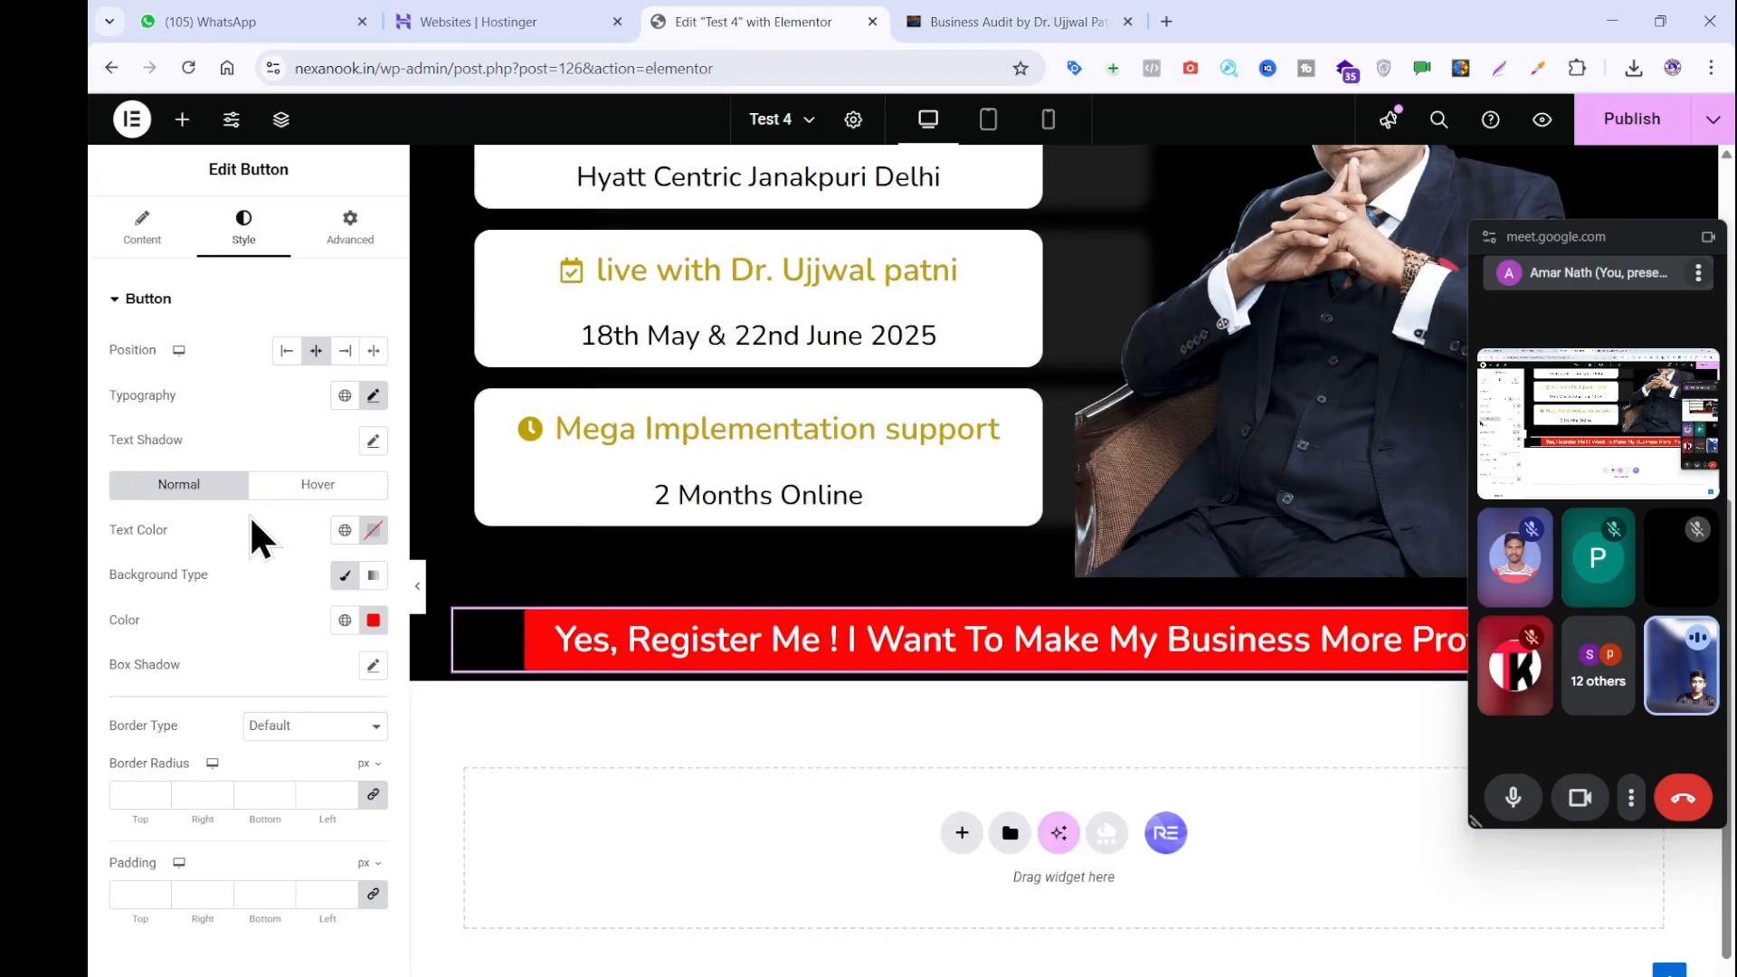
# Set the register button's background to dark red #C50202 and compare it with the reference page's button.
pyautogui.click(372, 620)
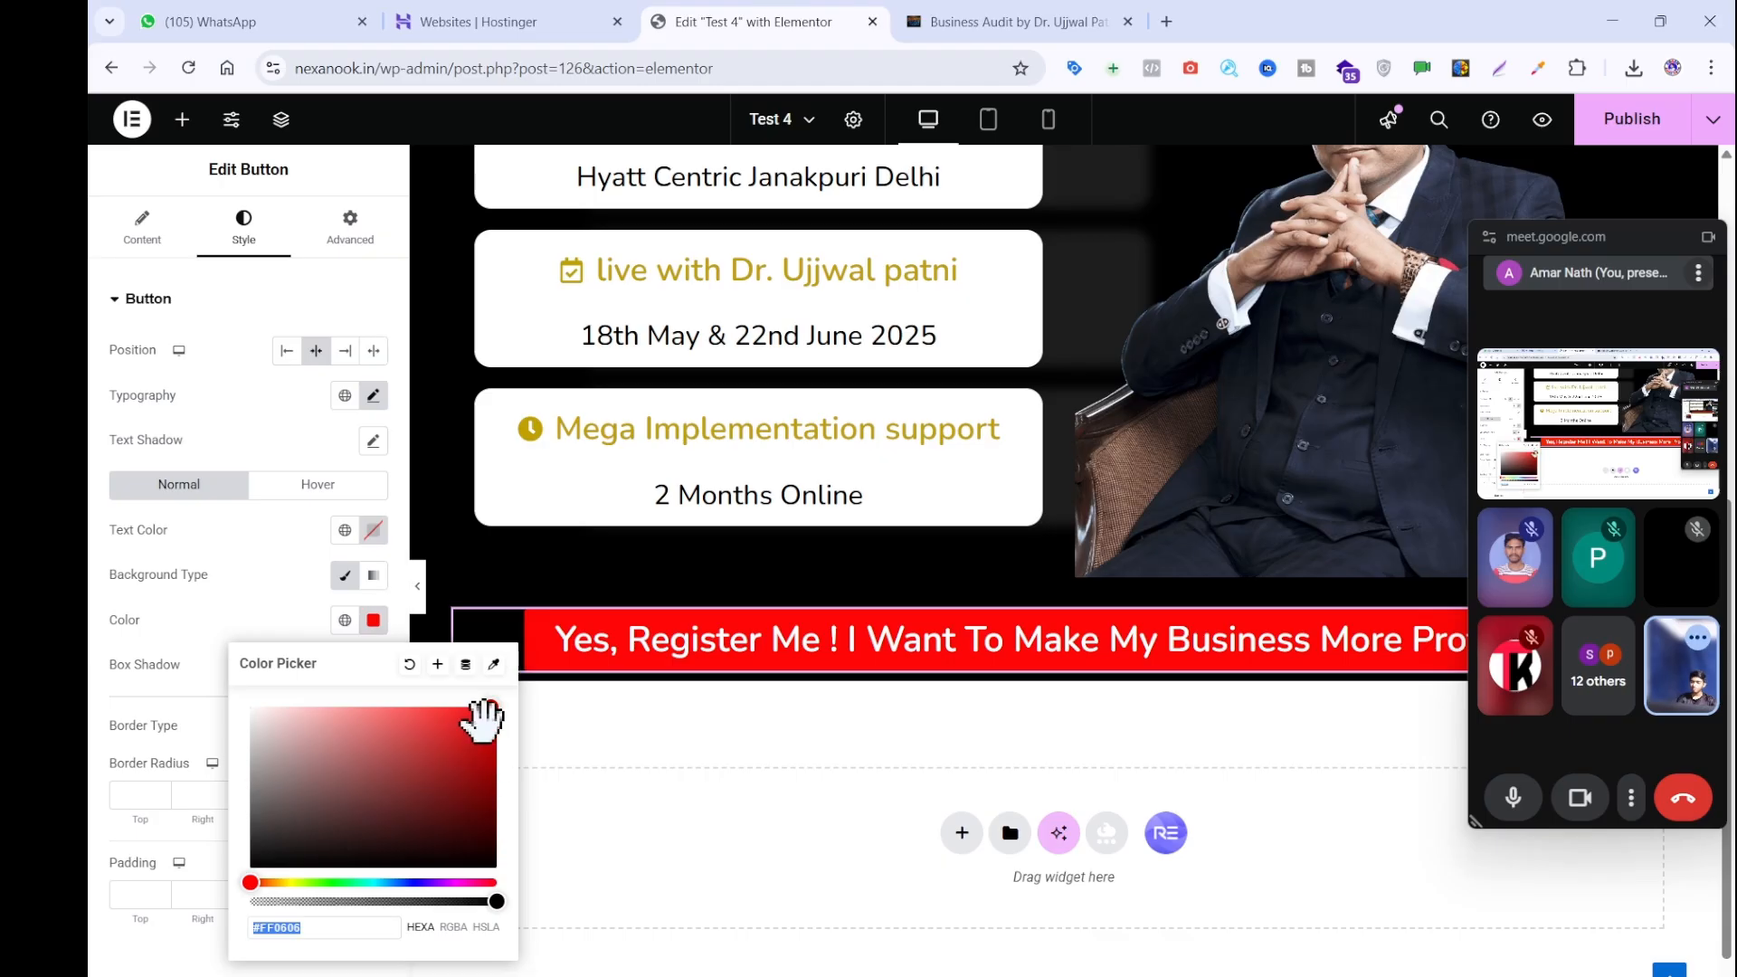
pyautogui.moveTo(483, 719); pyautogui.dragTo(495, 746)
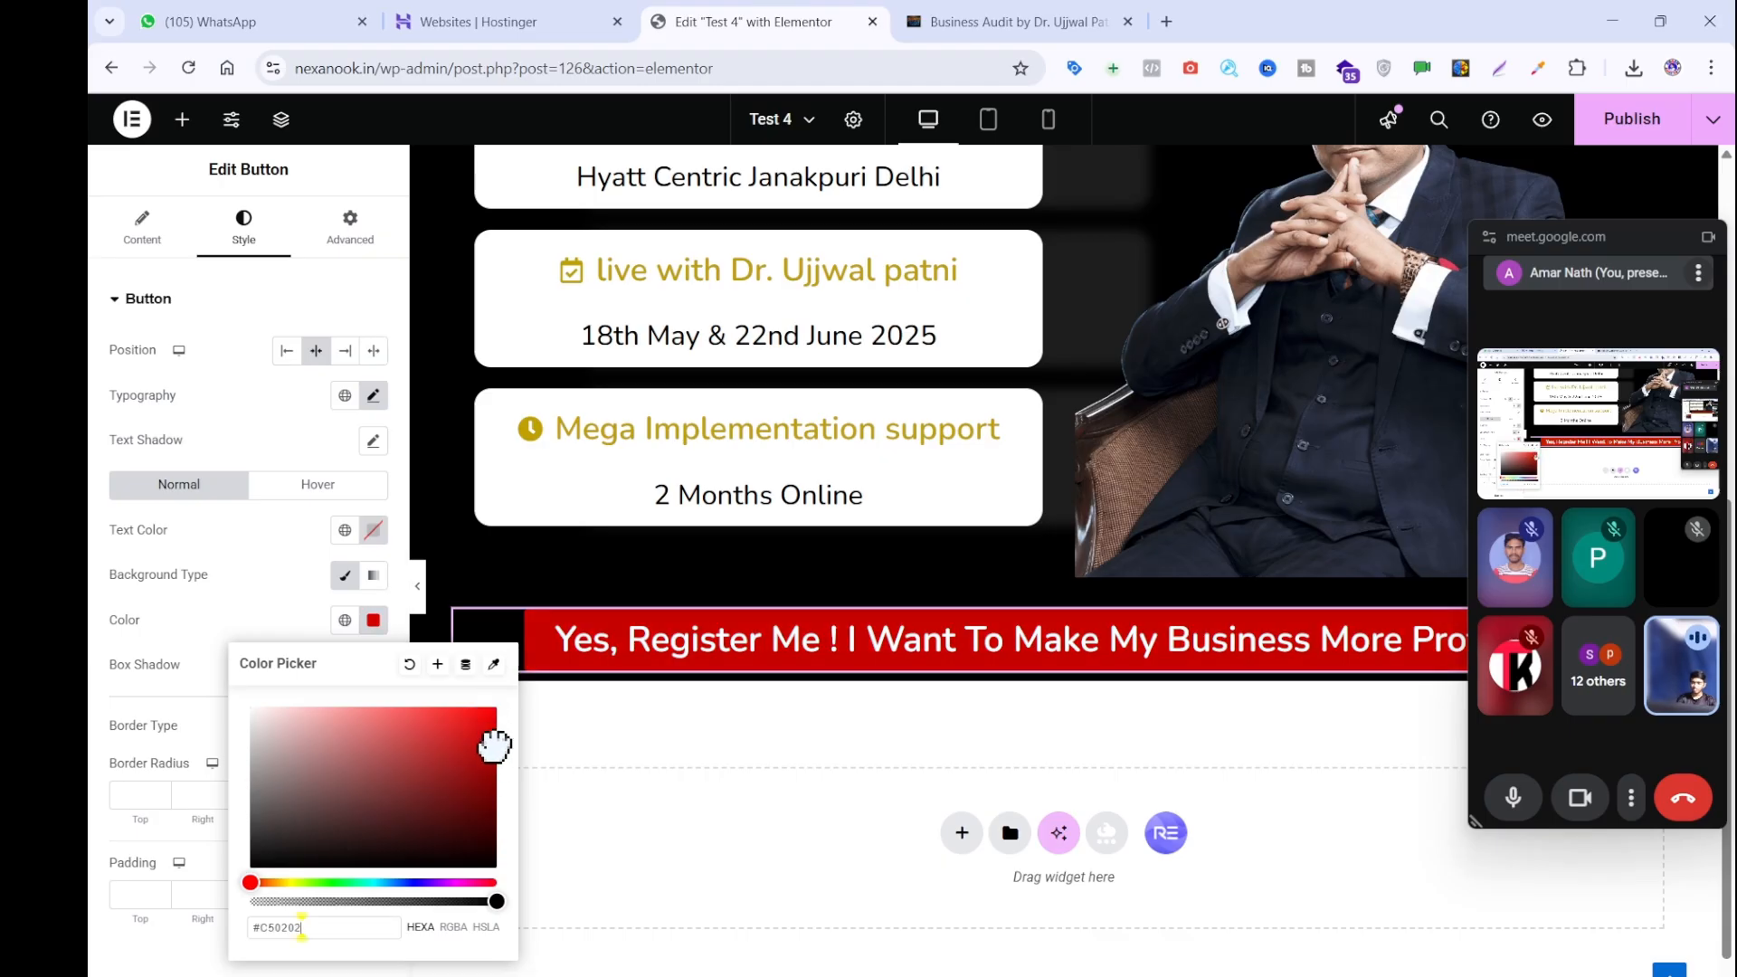
pyautogui.click(992, 21)
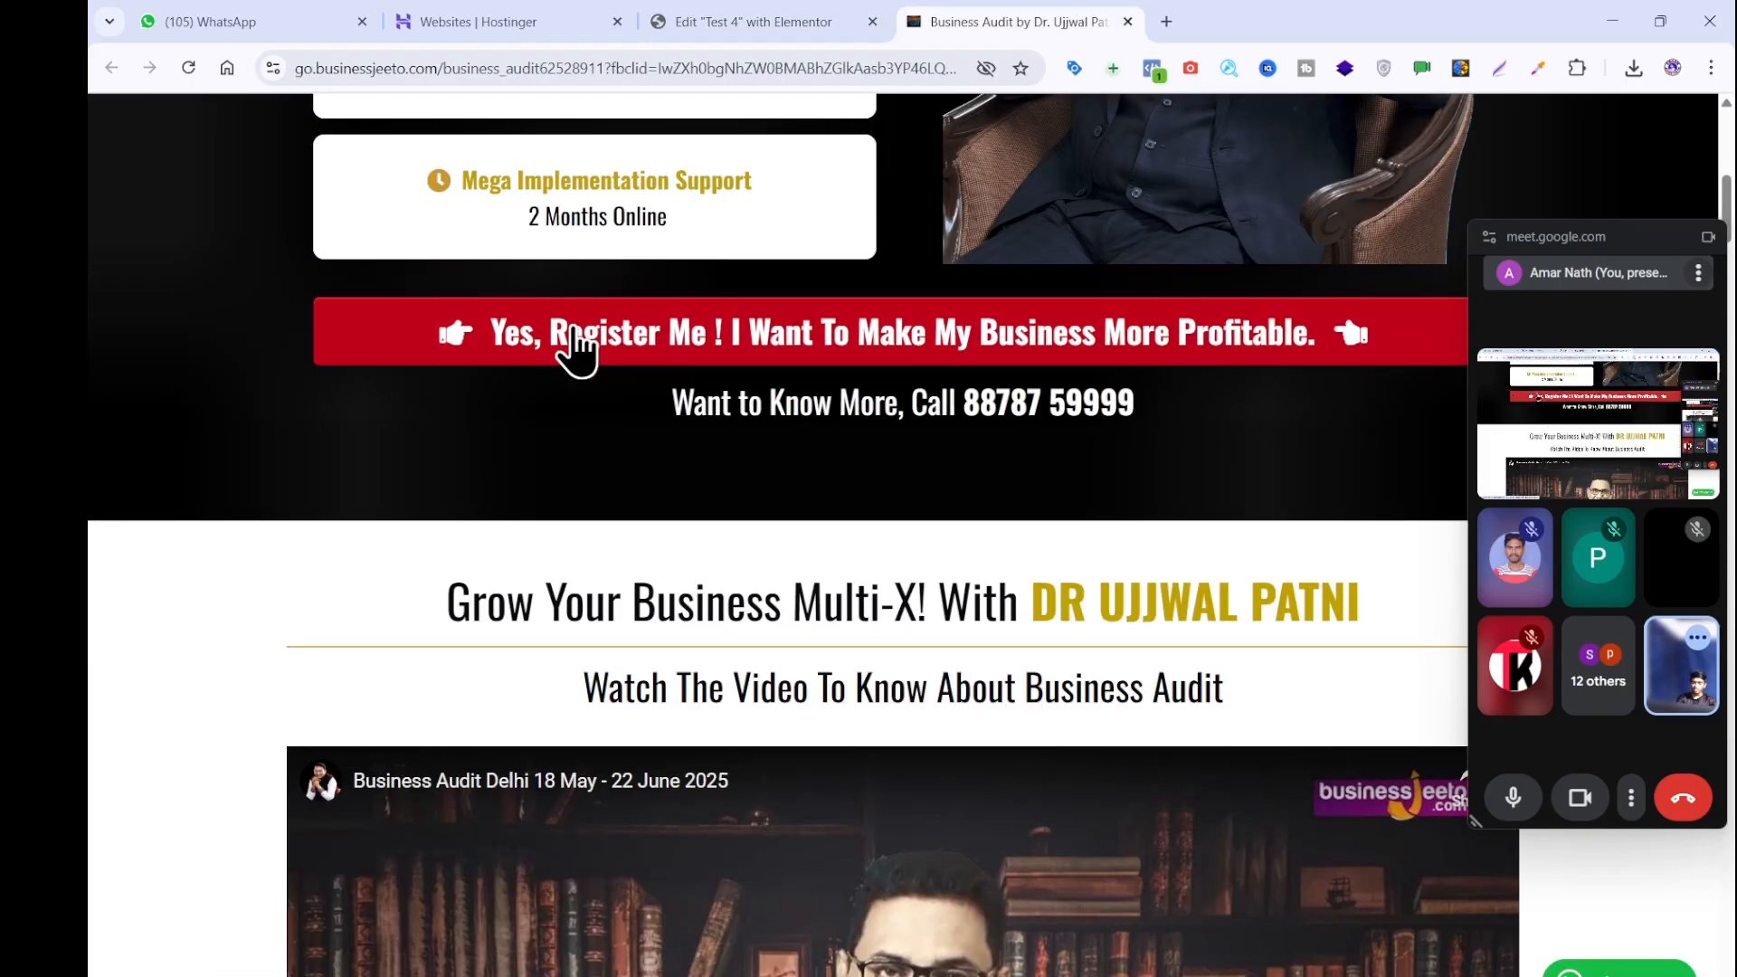
pyautogui.click(800, 23)
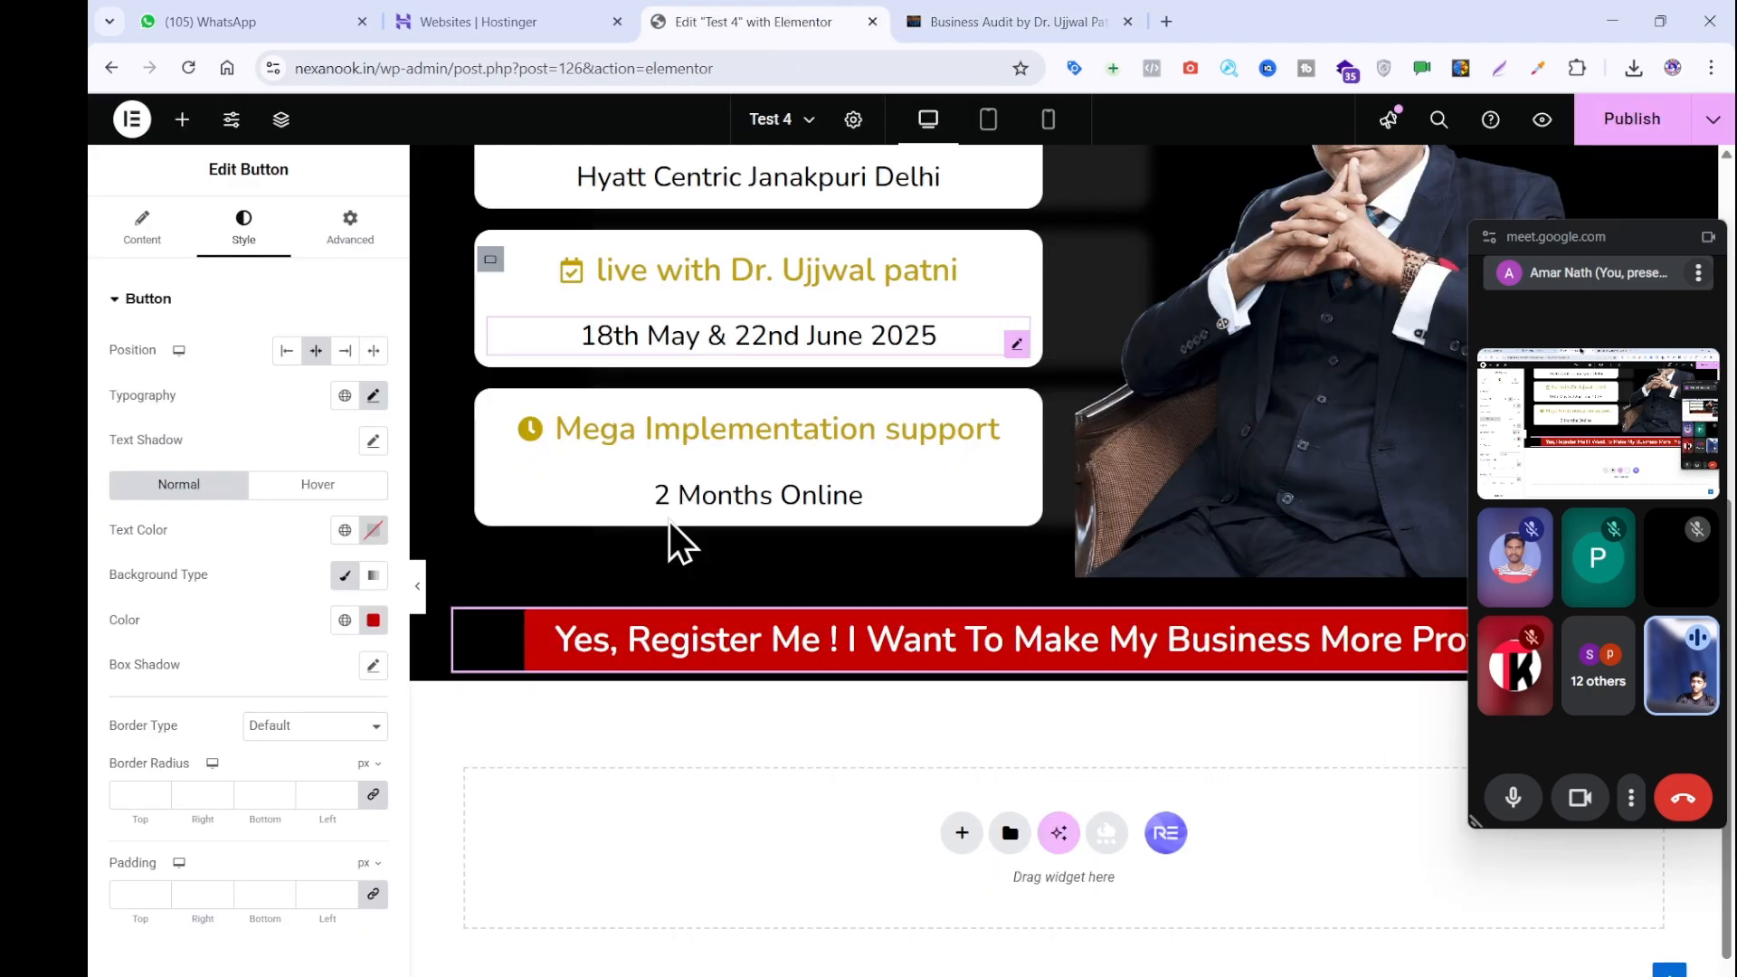
# Open a new tab and try to search for "emoji website".
pyautogui.click(1165, 21)
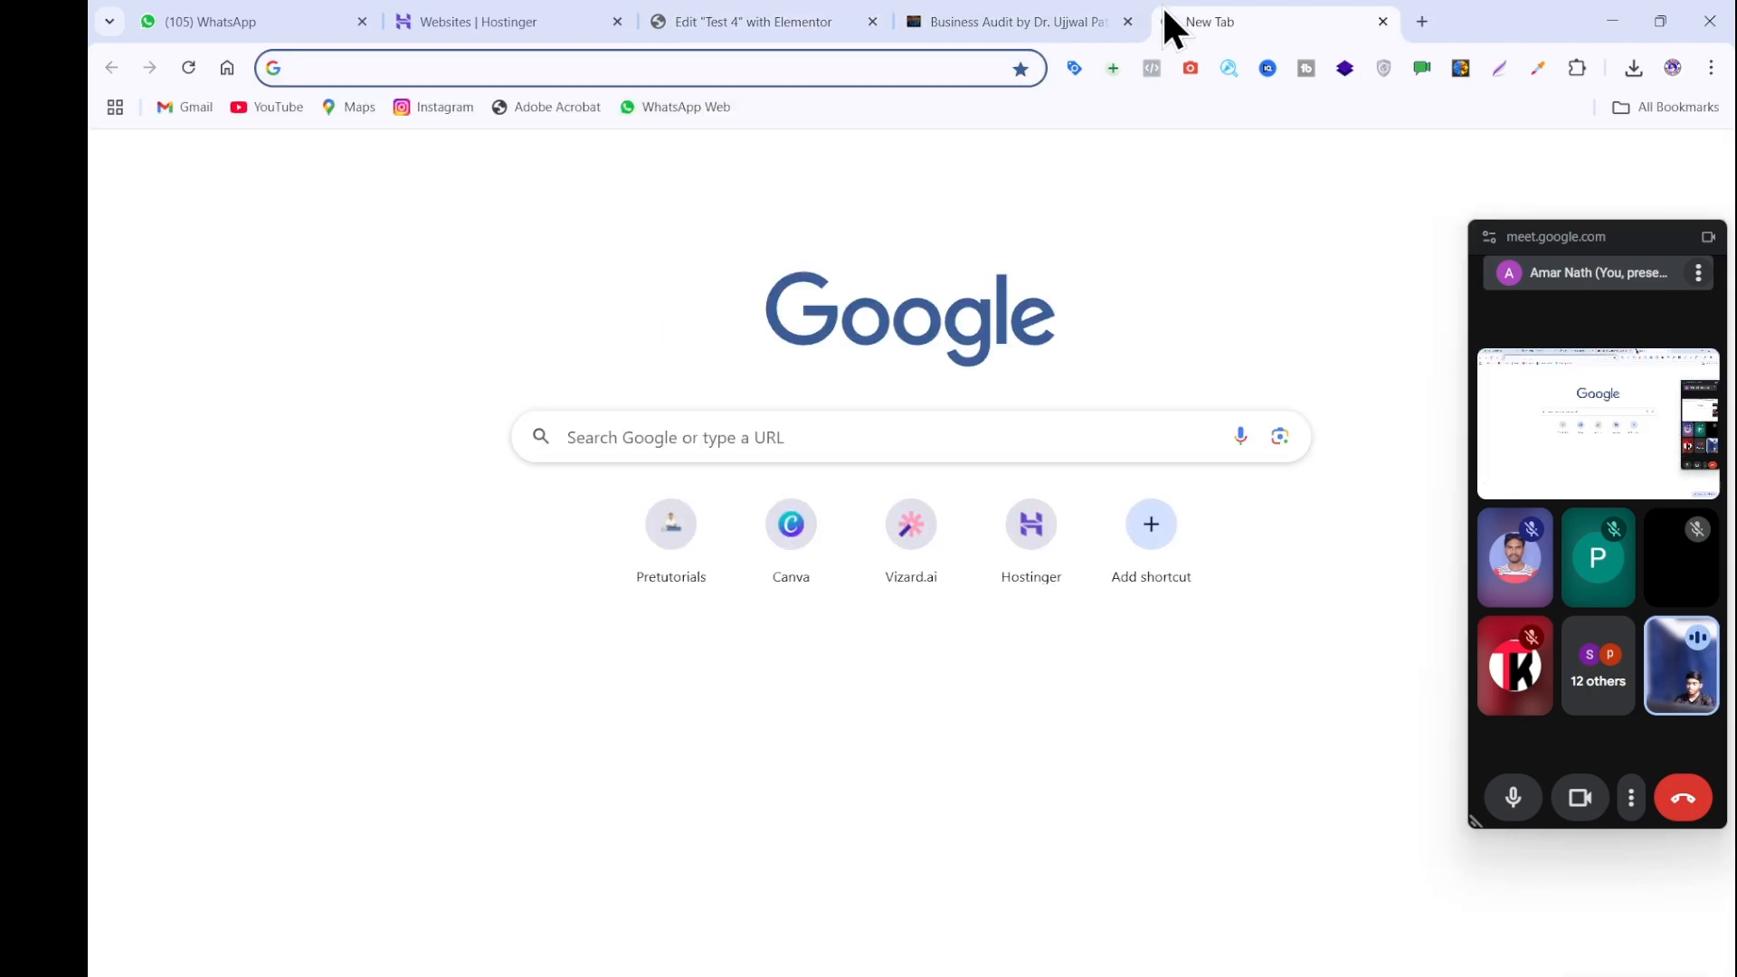
pyautogui.write('emo')
pyautogui.write('ji')
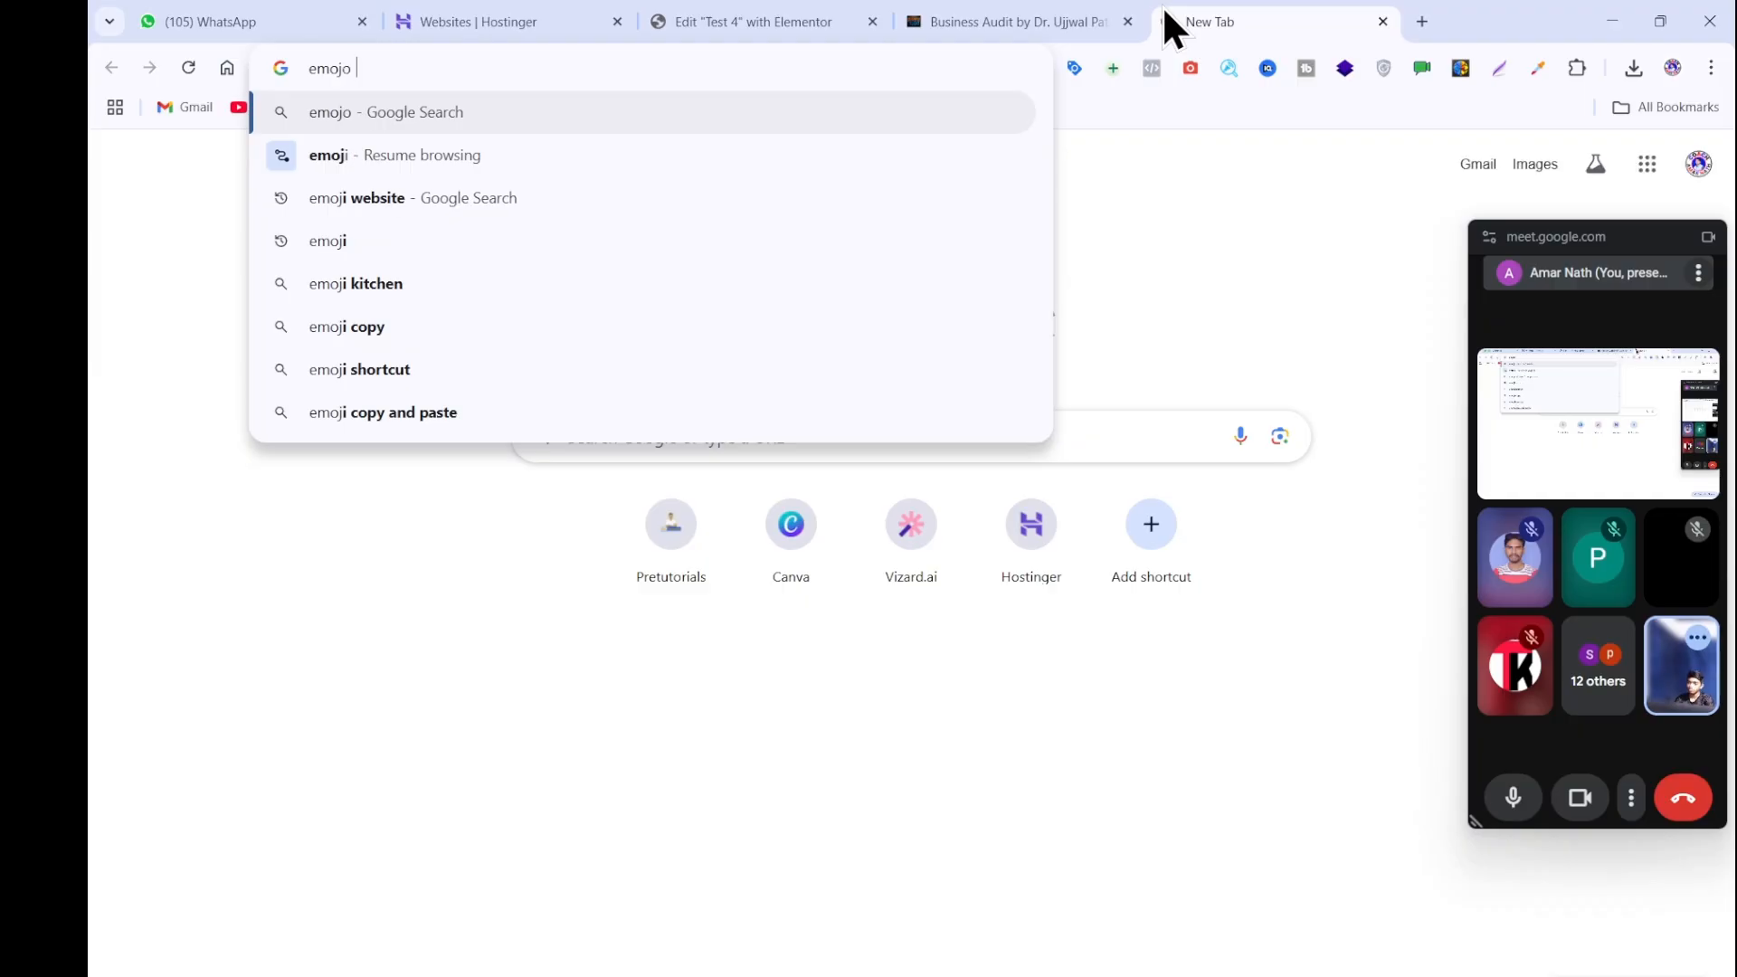
pyautogui.press('Down')
pyautogui.press('Down')
pyautogui.press('Up')
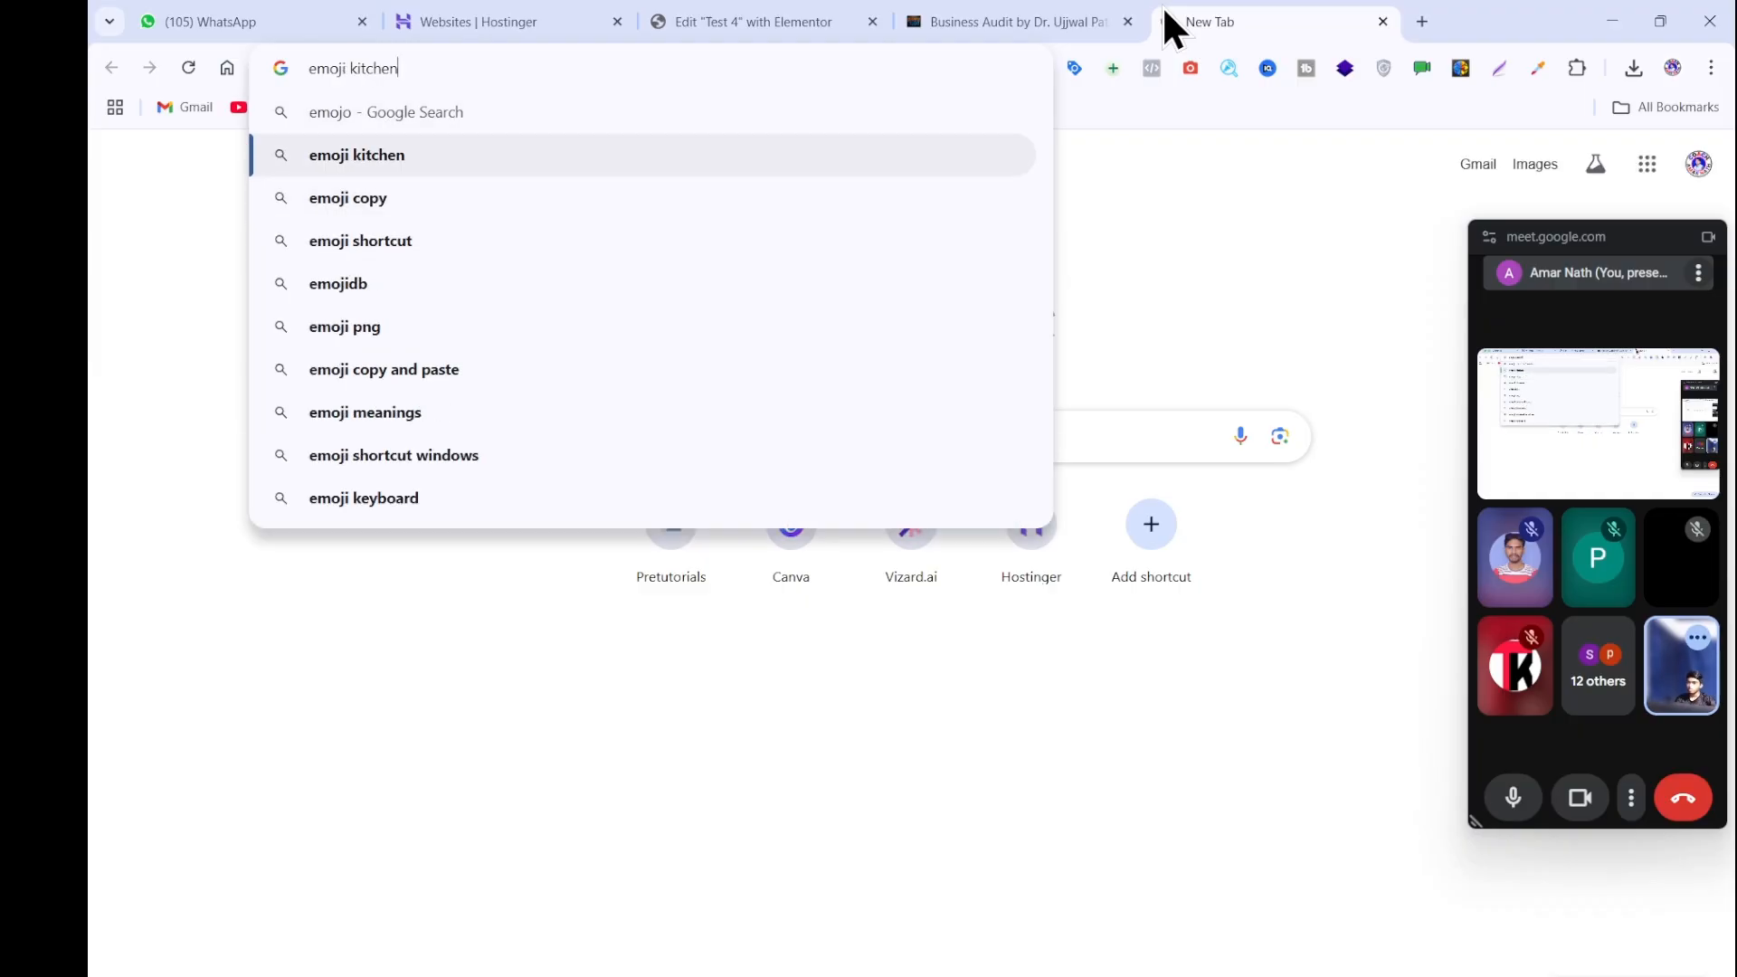
pyautogui.press('BackSpace')
pyautogui.press('BackSpace')
pyautogui.press('BackSpace')
pyautogui.press('BackSpace')
pyautogui.press('BackSpace')
pyautogui.press('BackSpace')
pyautogui.press('BackSpace')
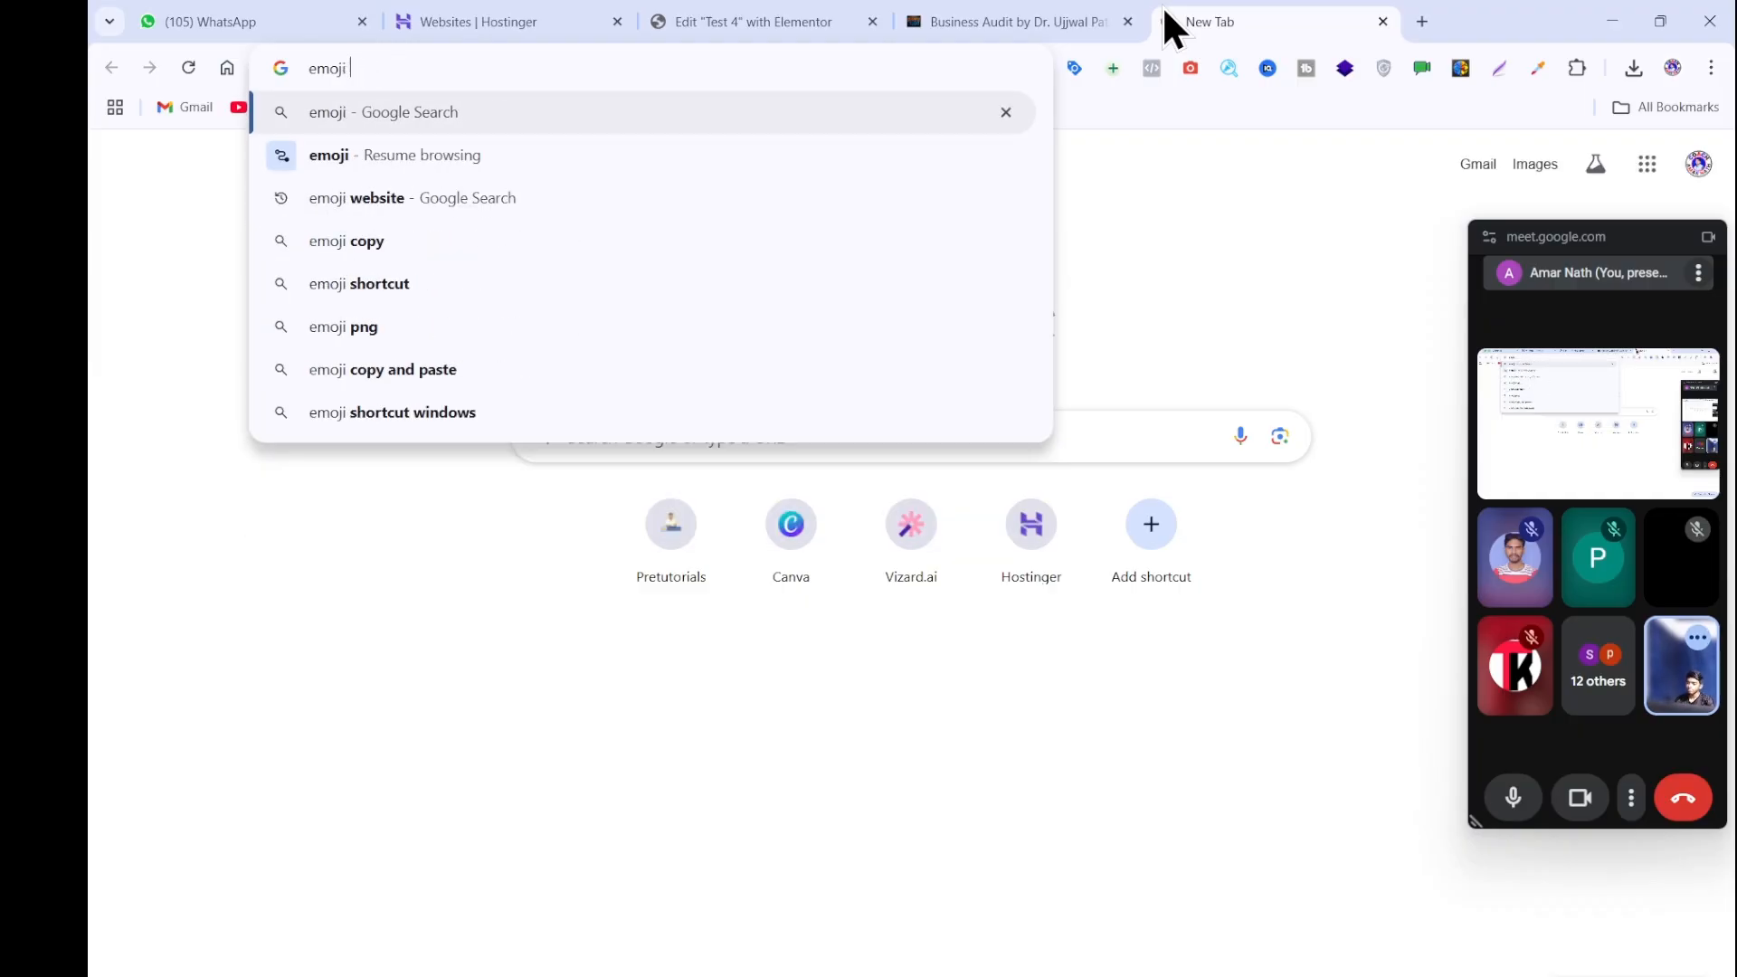
pyautogui.write('webs')
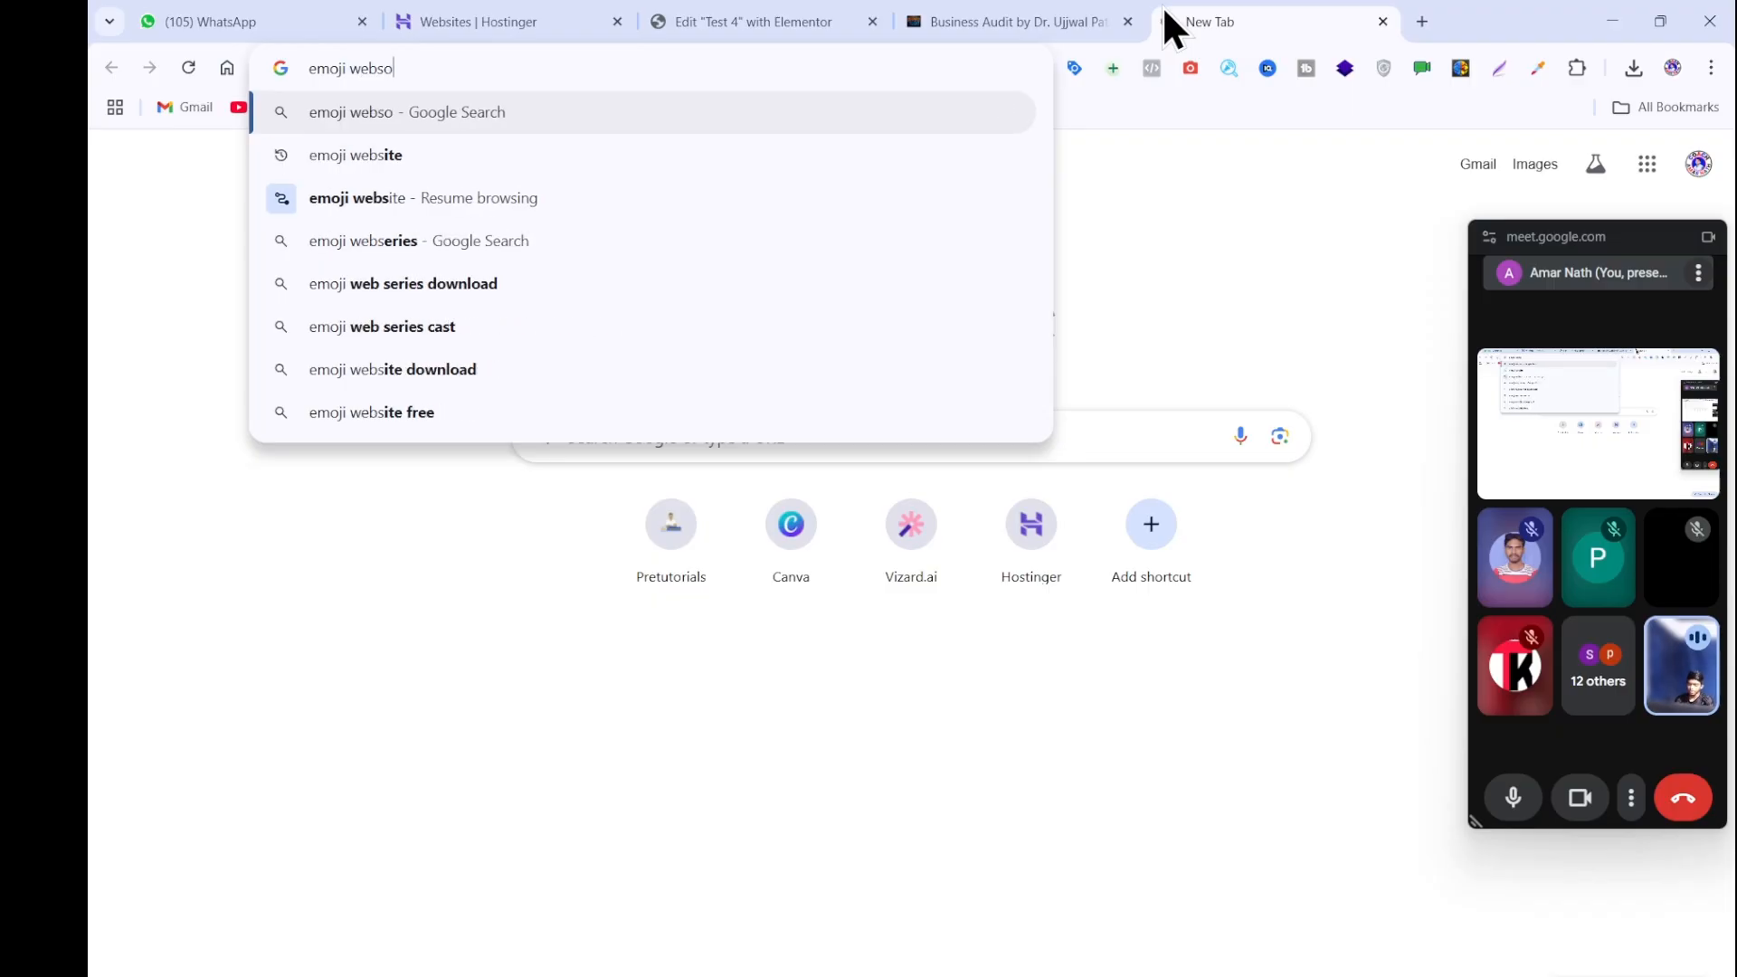
pyautogui.press('Down')
pyautogui.press('Return')
pyautogui.write('\\')
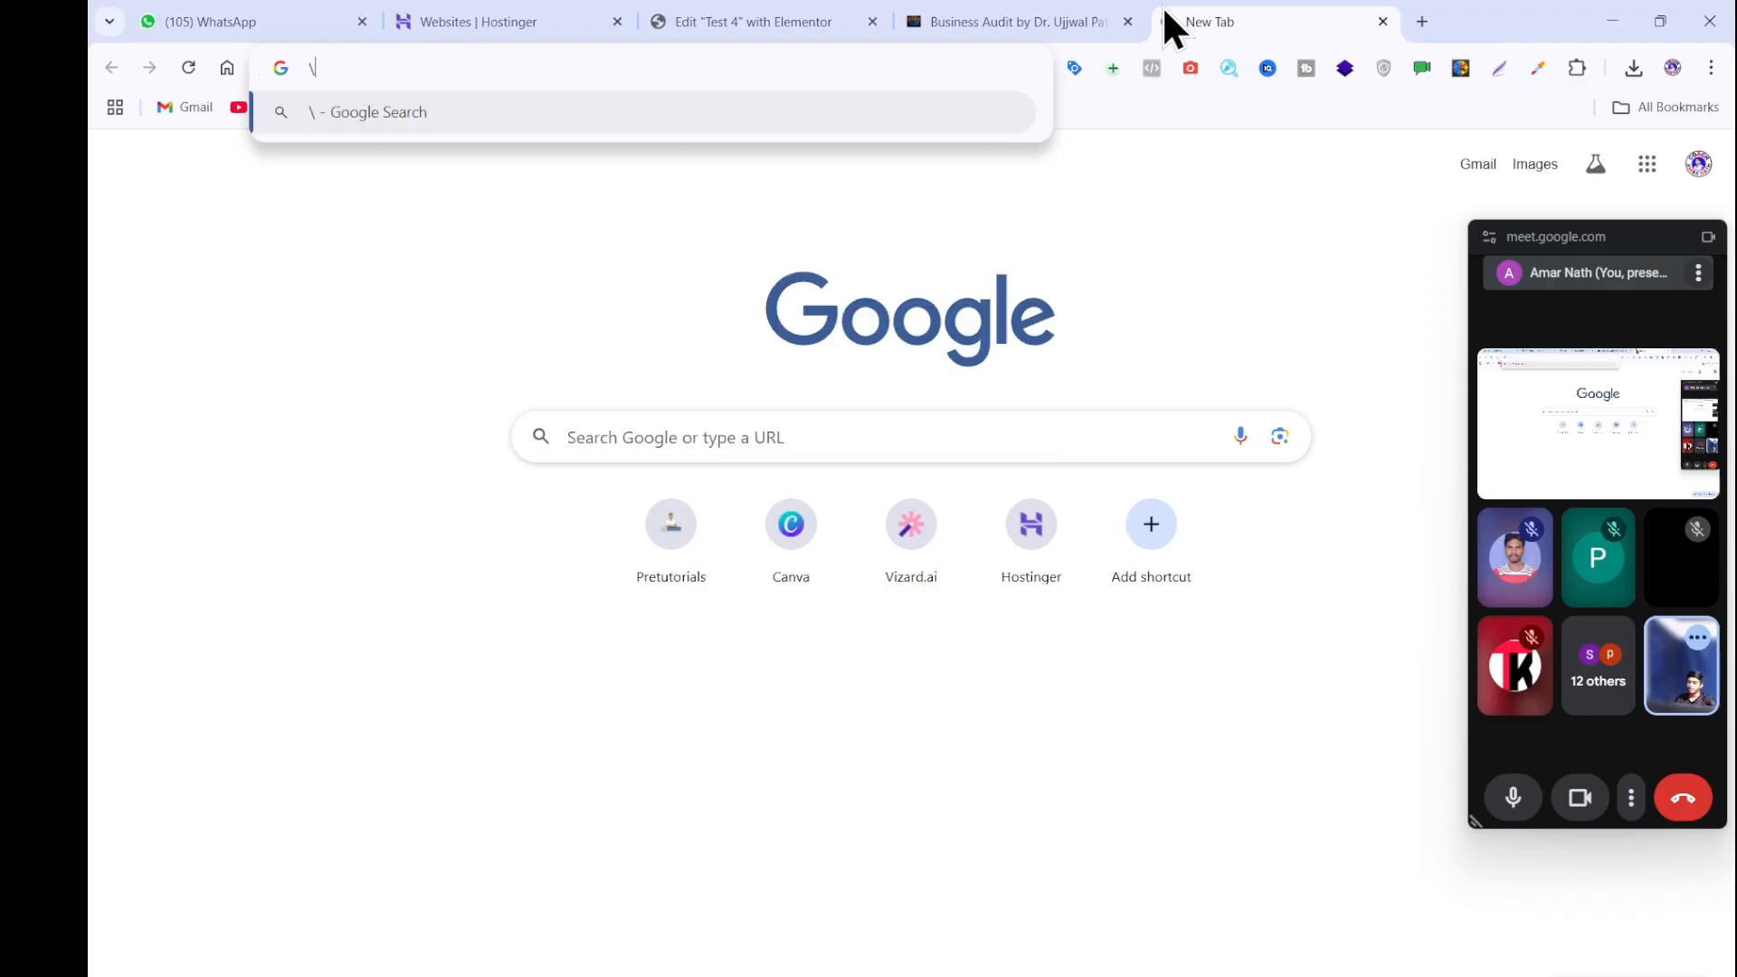
# Search Google for "emoji website", open the GetEmoji result and close the browsing history panel.
pyautogui.click(533, 68)
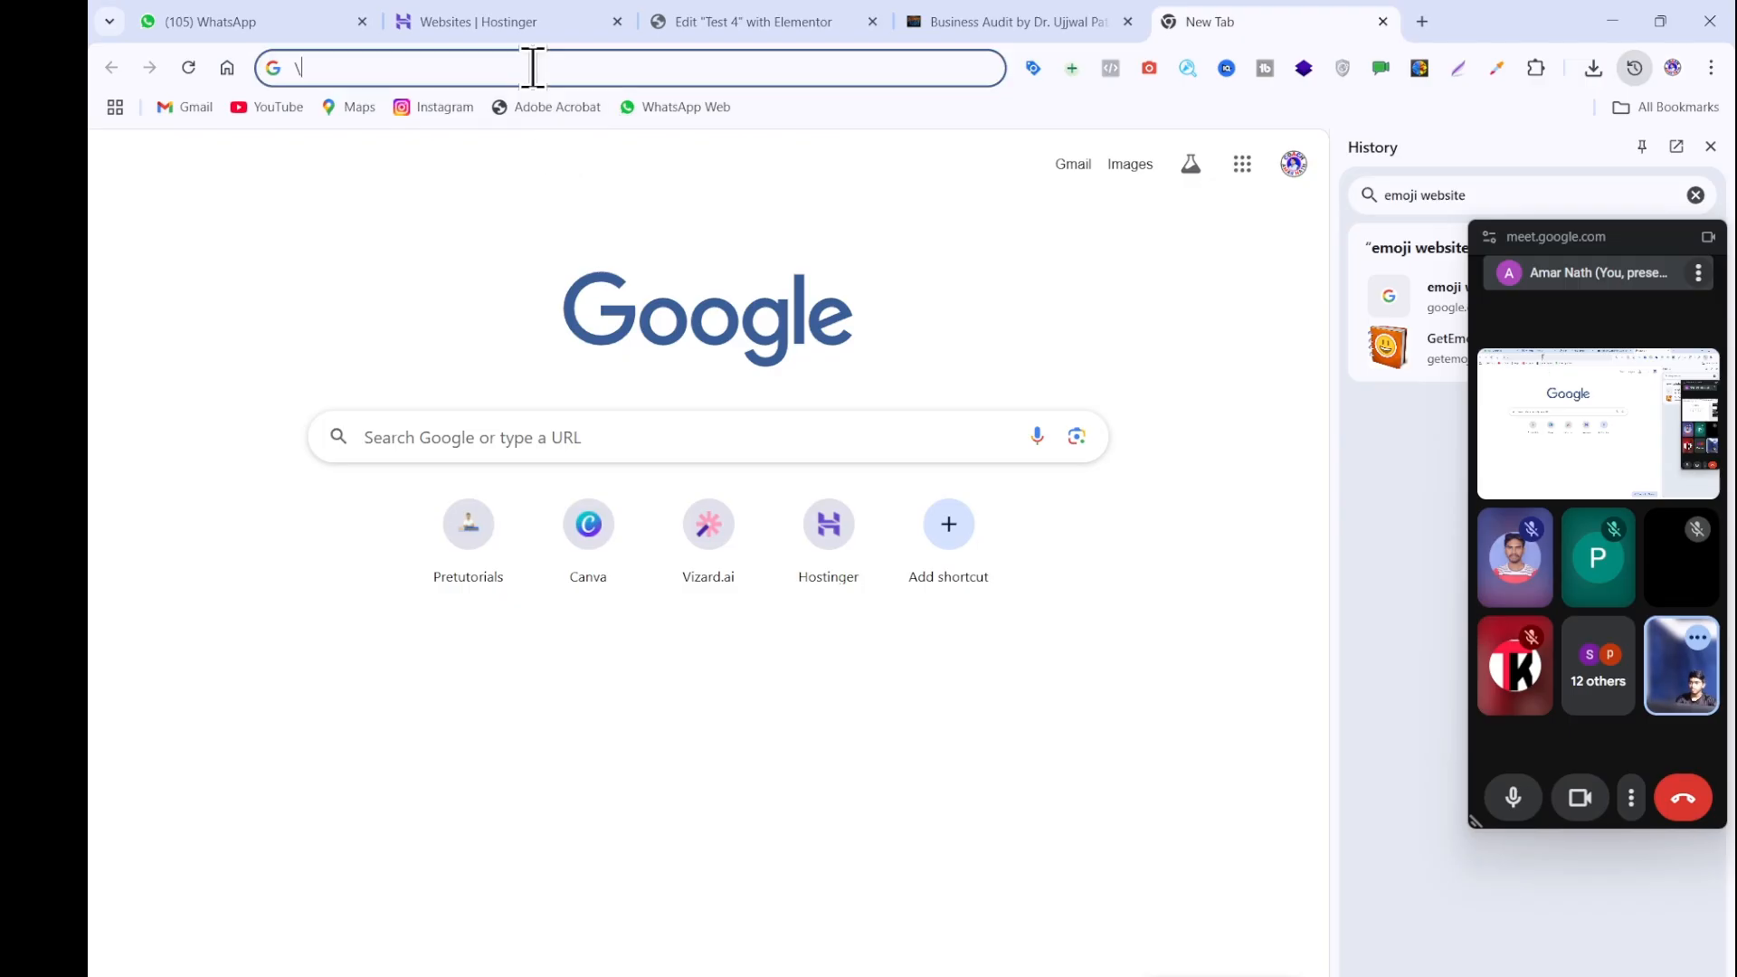
pyautogui.write('emoji')
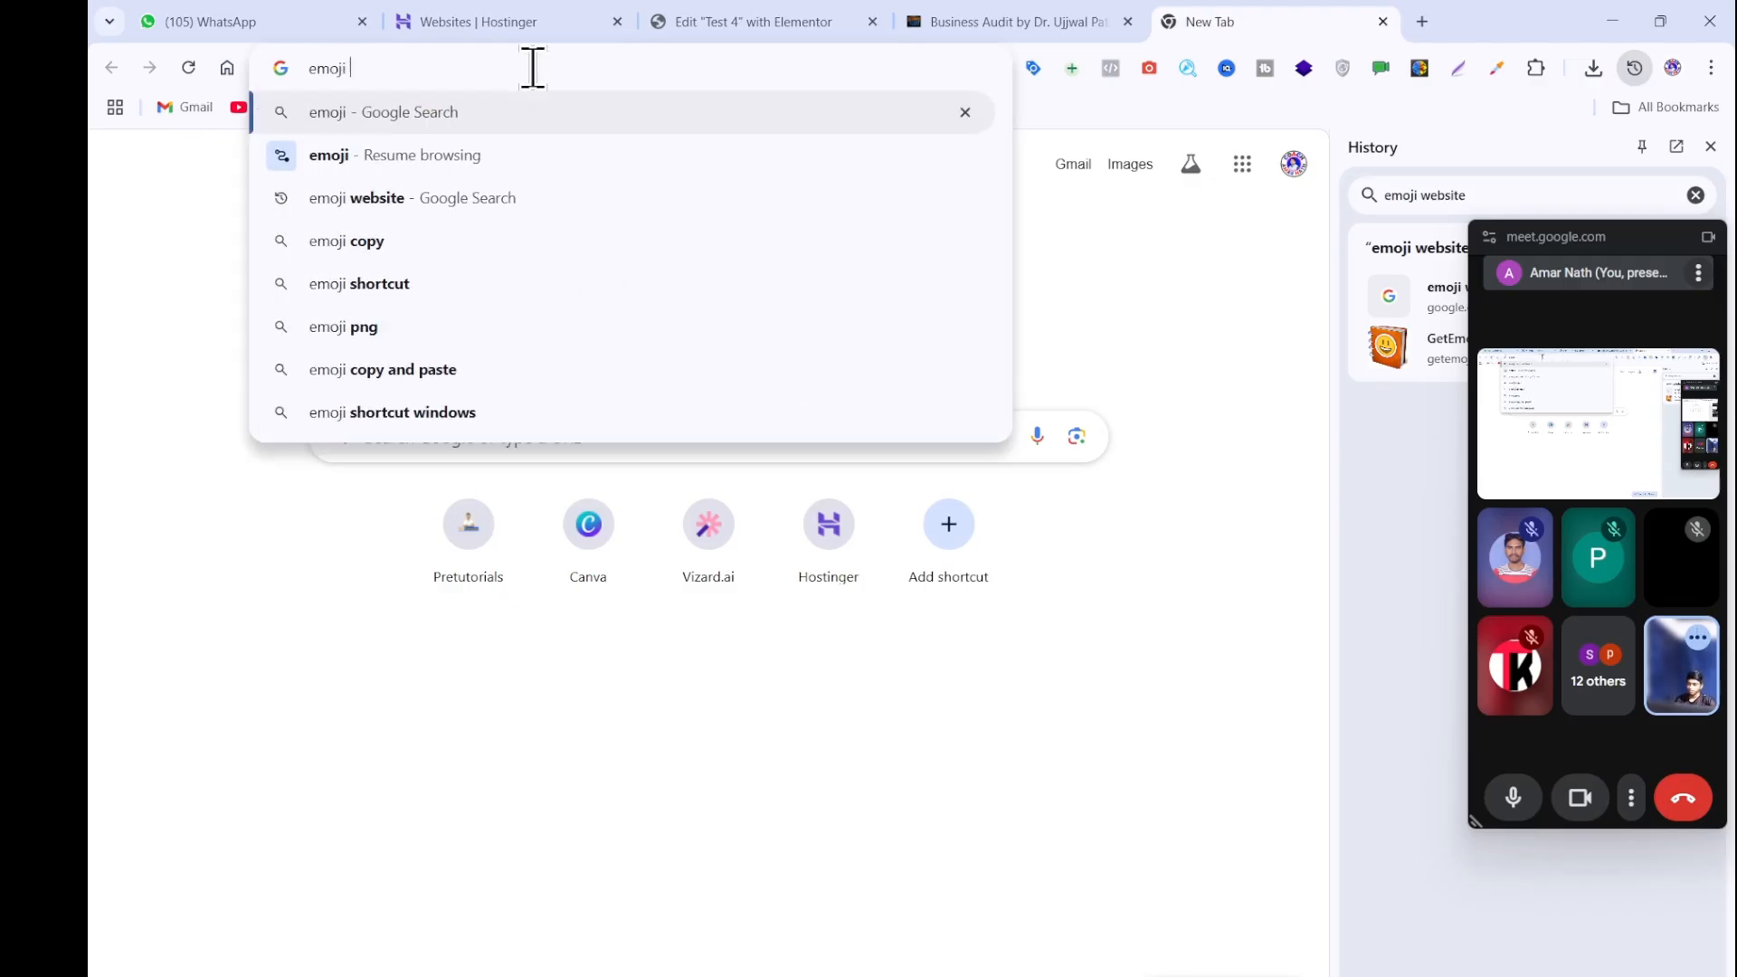
pyautogui.press('Down')
pyautogui.press('Down')
pyautogui.press('Return')
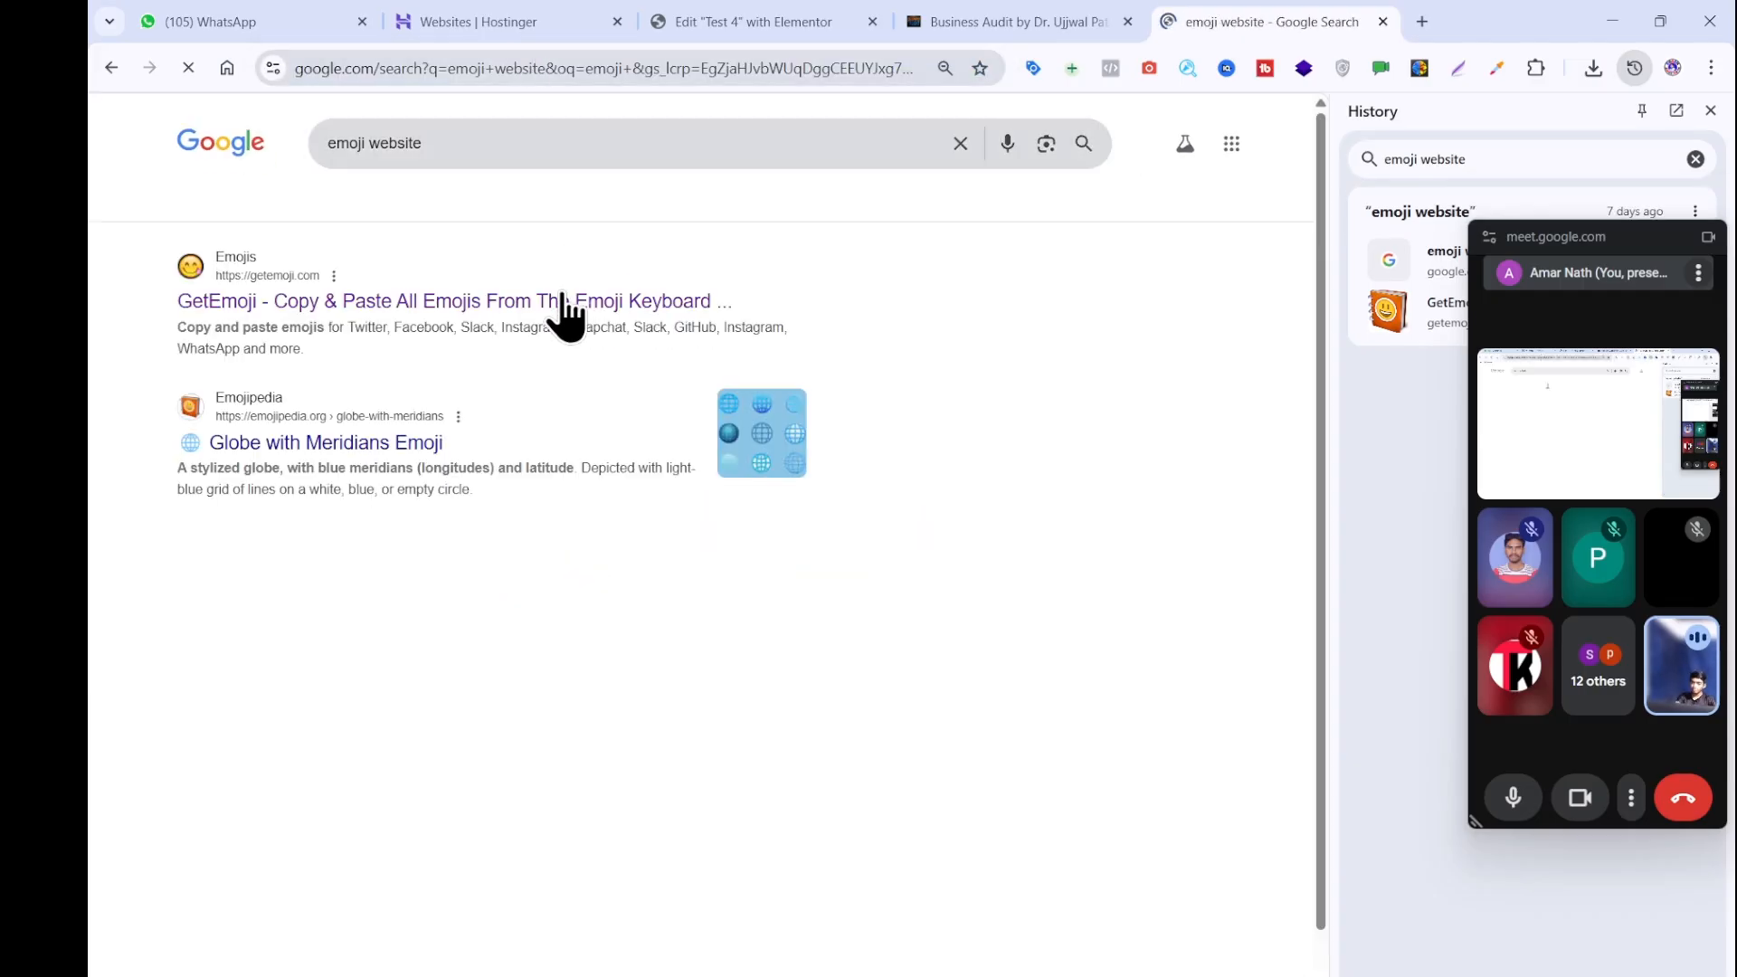
pyautogui.click(453, 303)
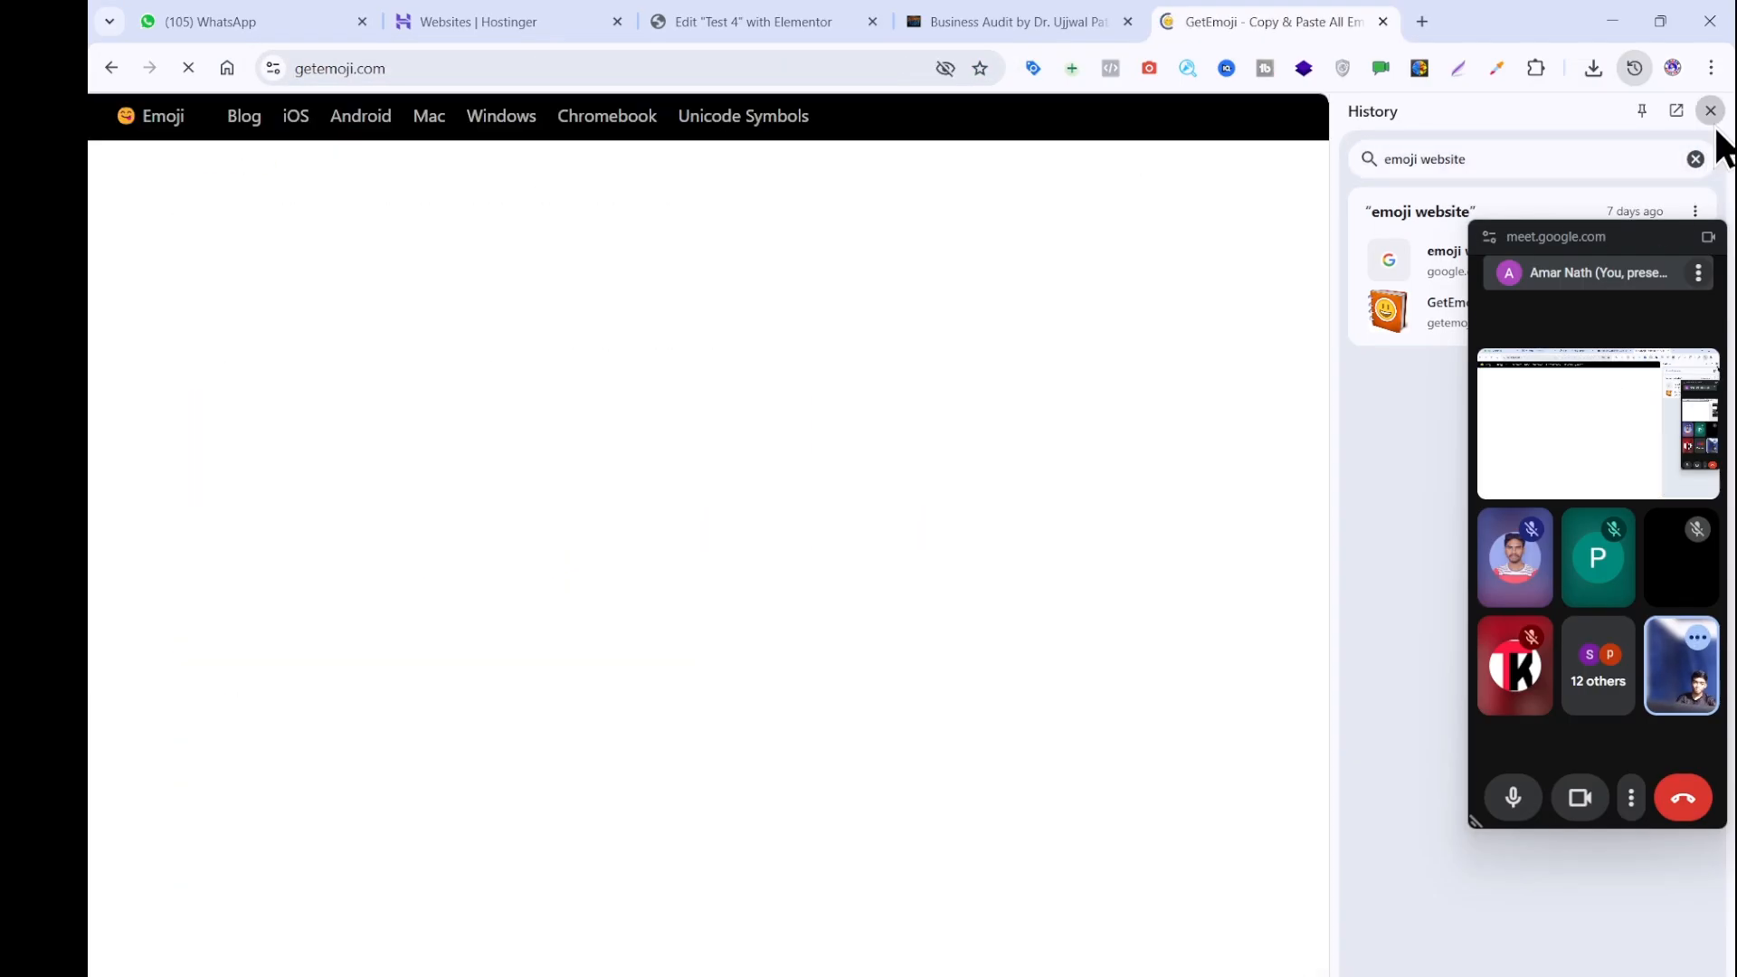
pyautogui.click(1711, 113)
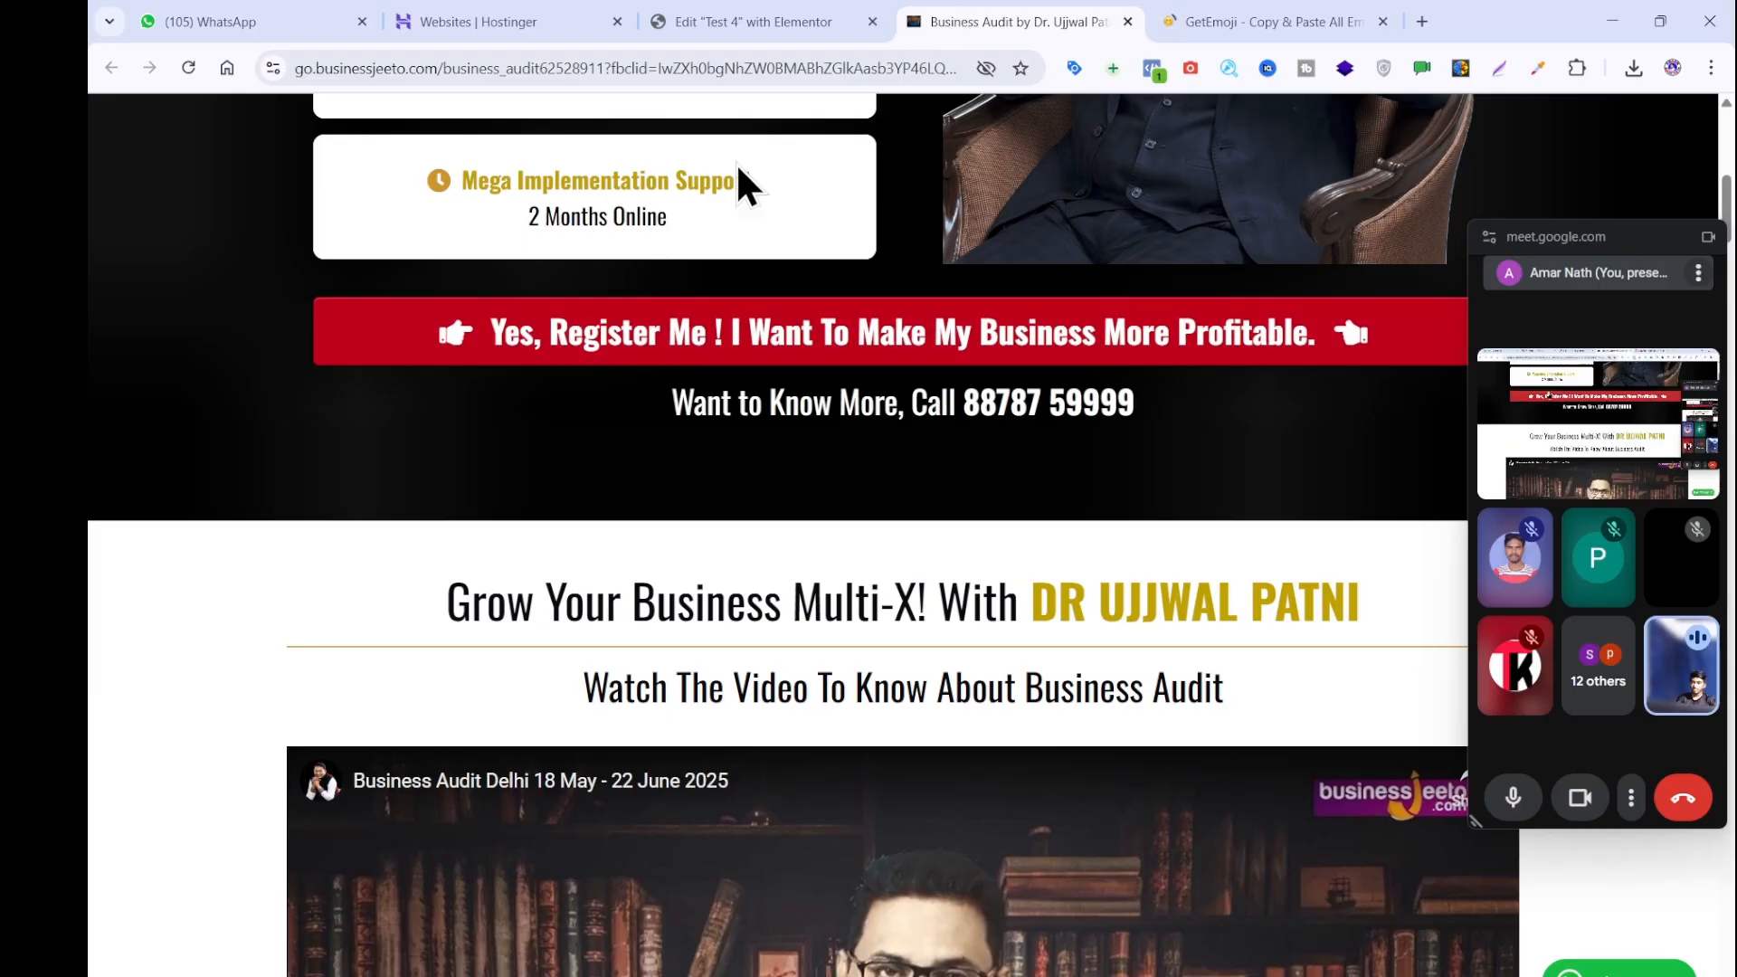
# Search for "hand" from GetEmoji and look through the results for a pointing-hand emoji.
pyautogui.click(1212, 18)
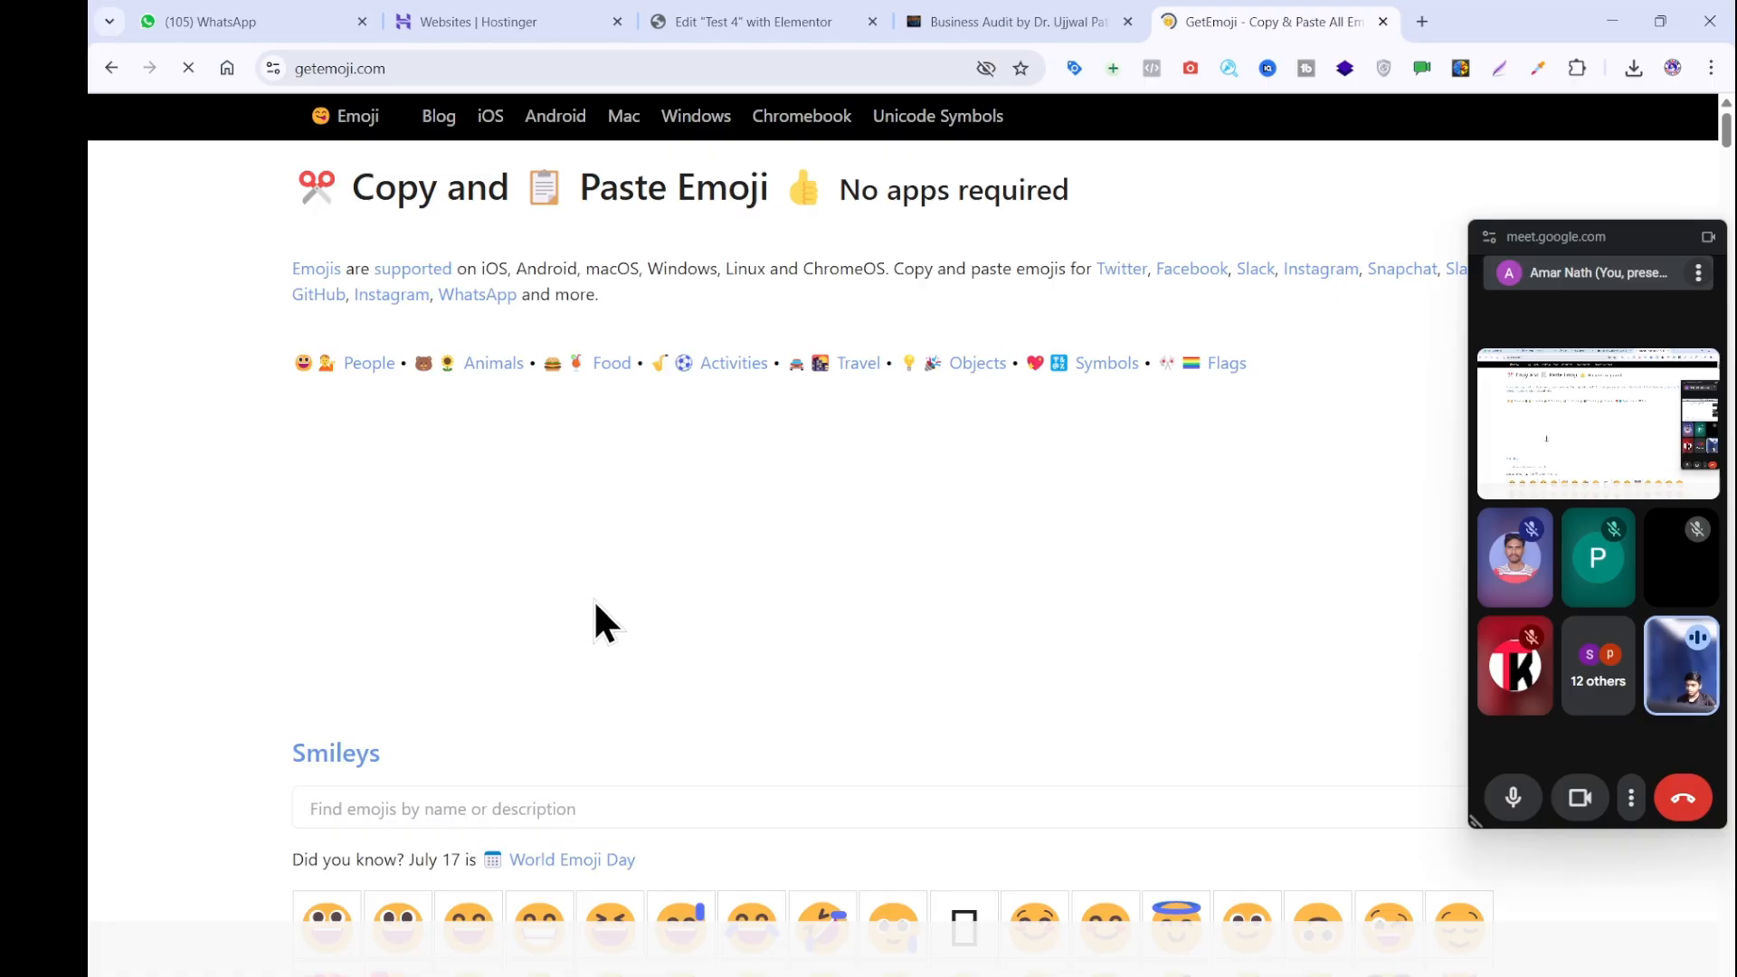
pyautogui.write('hand')
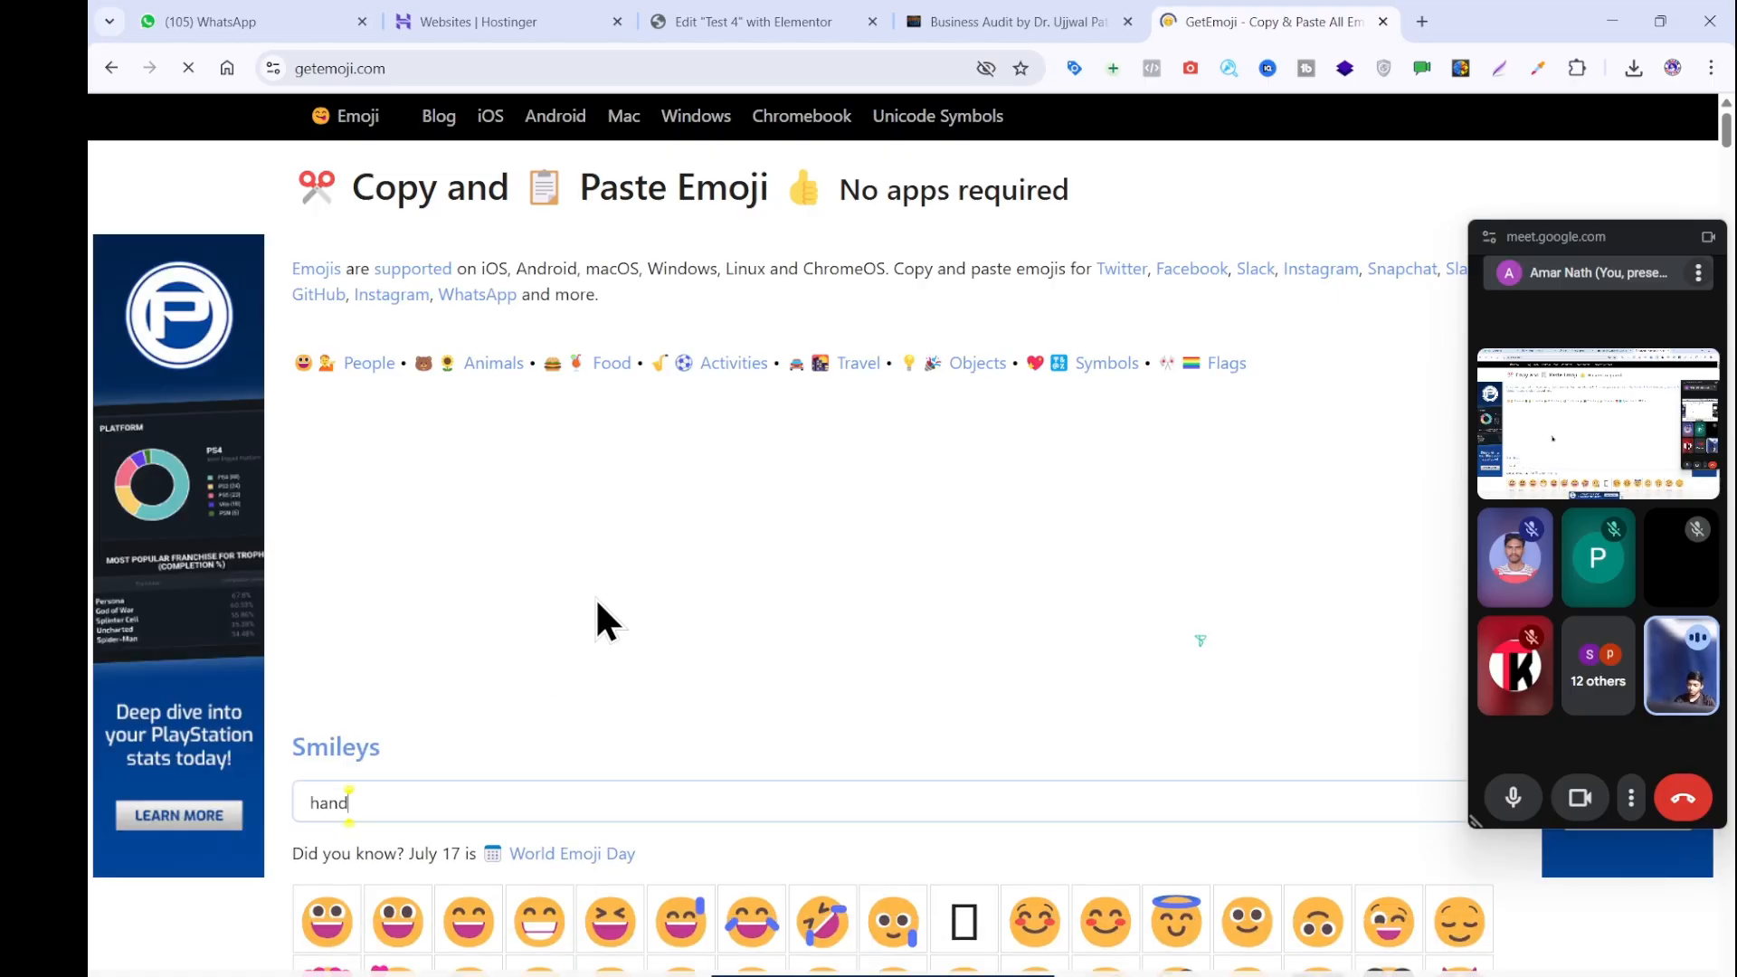
pyautogui.press('Return')
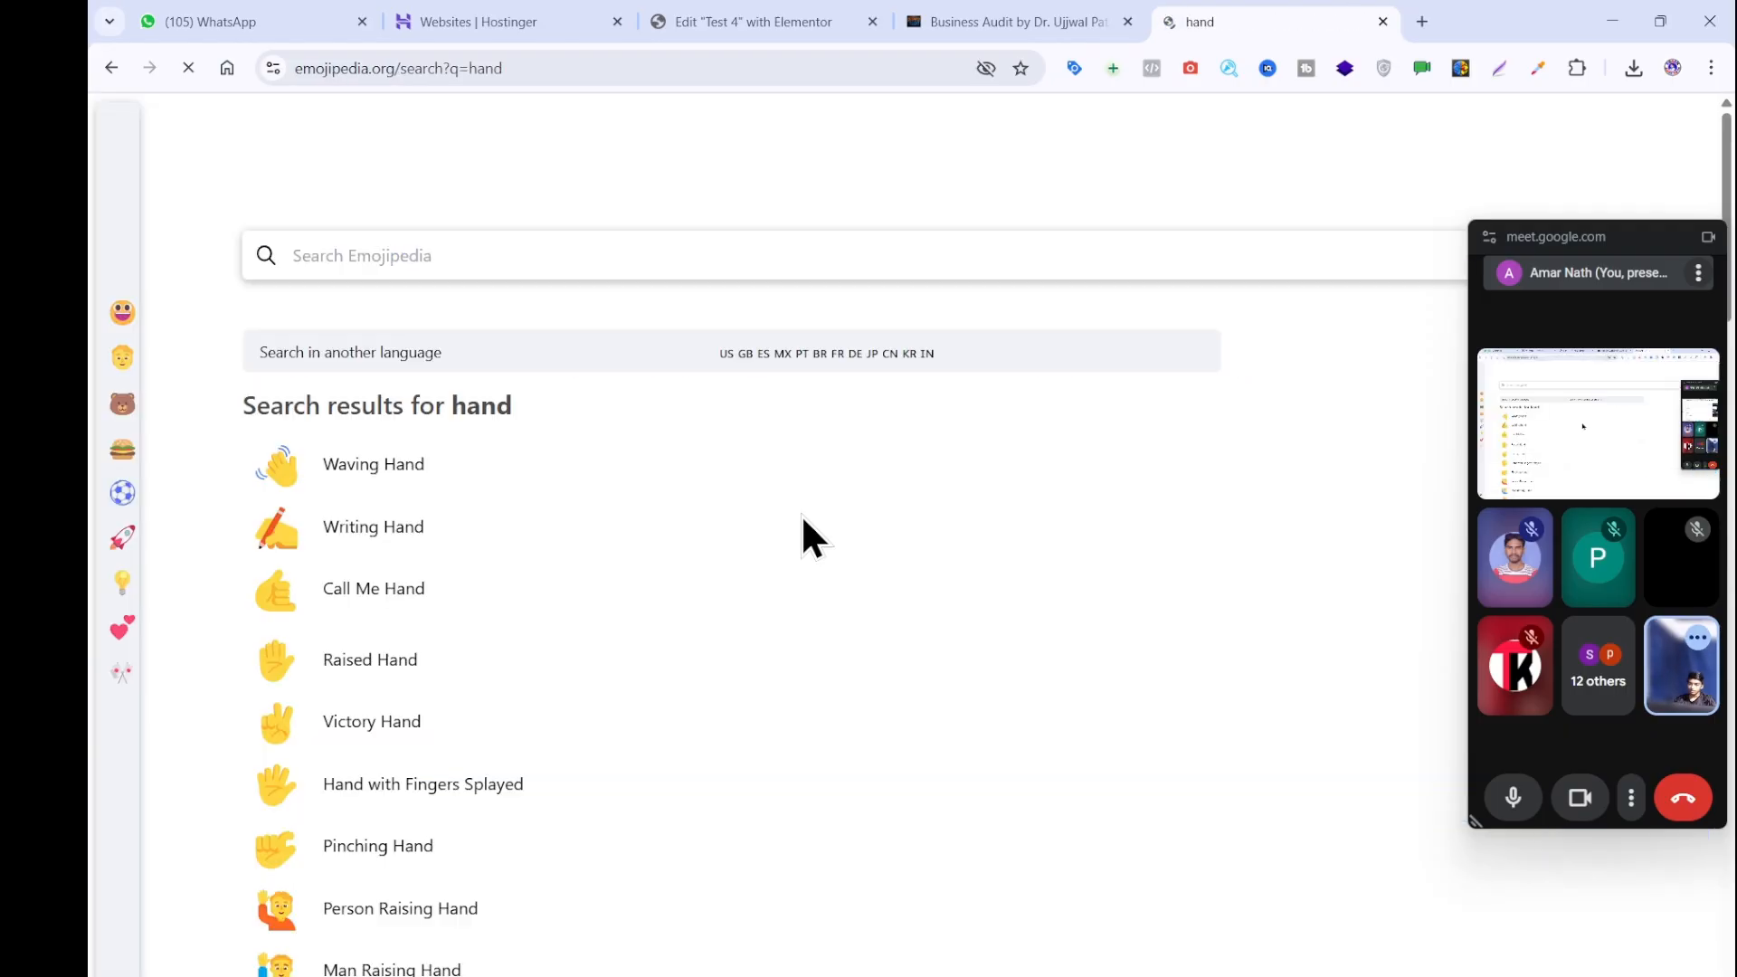
pyautogui.scroll(-3, 588, 590)
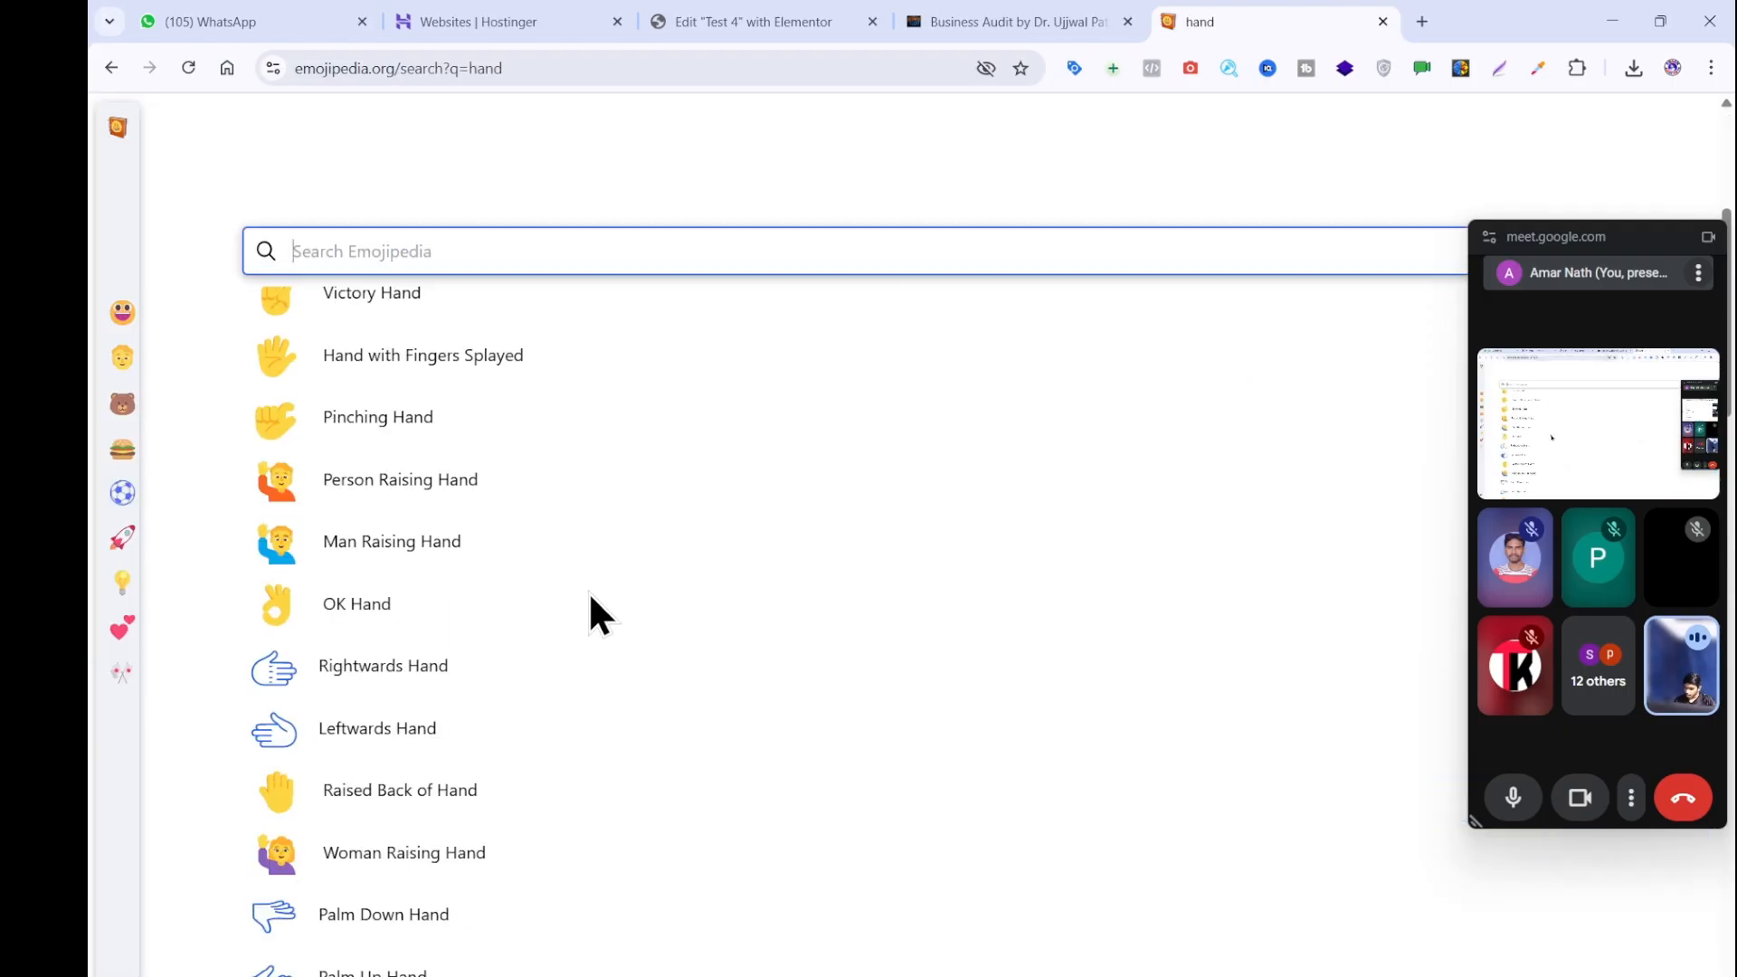
pyautogui.scroll(-12, 590, 595)
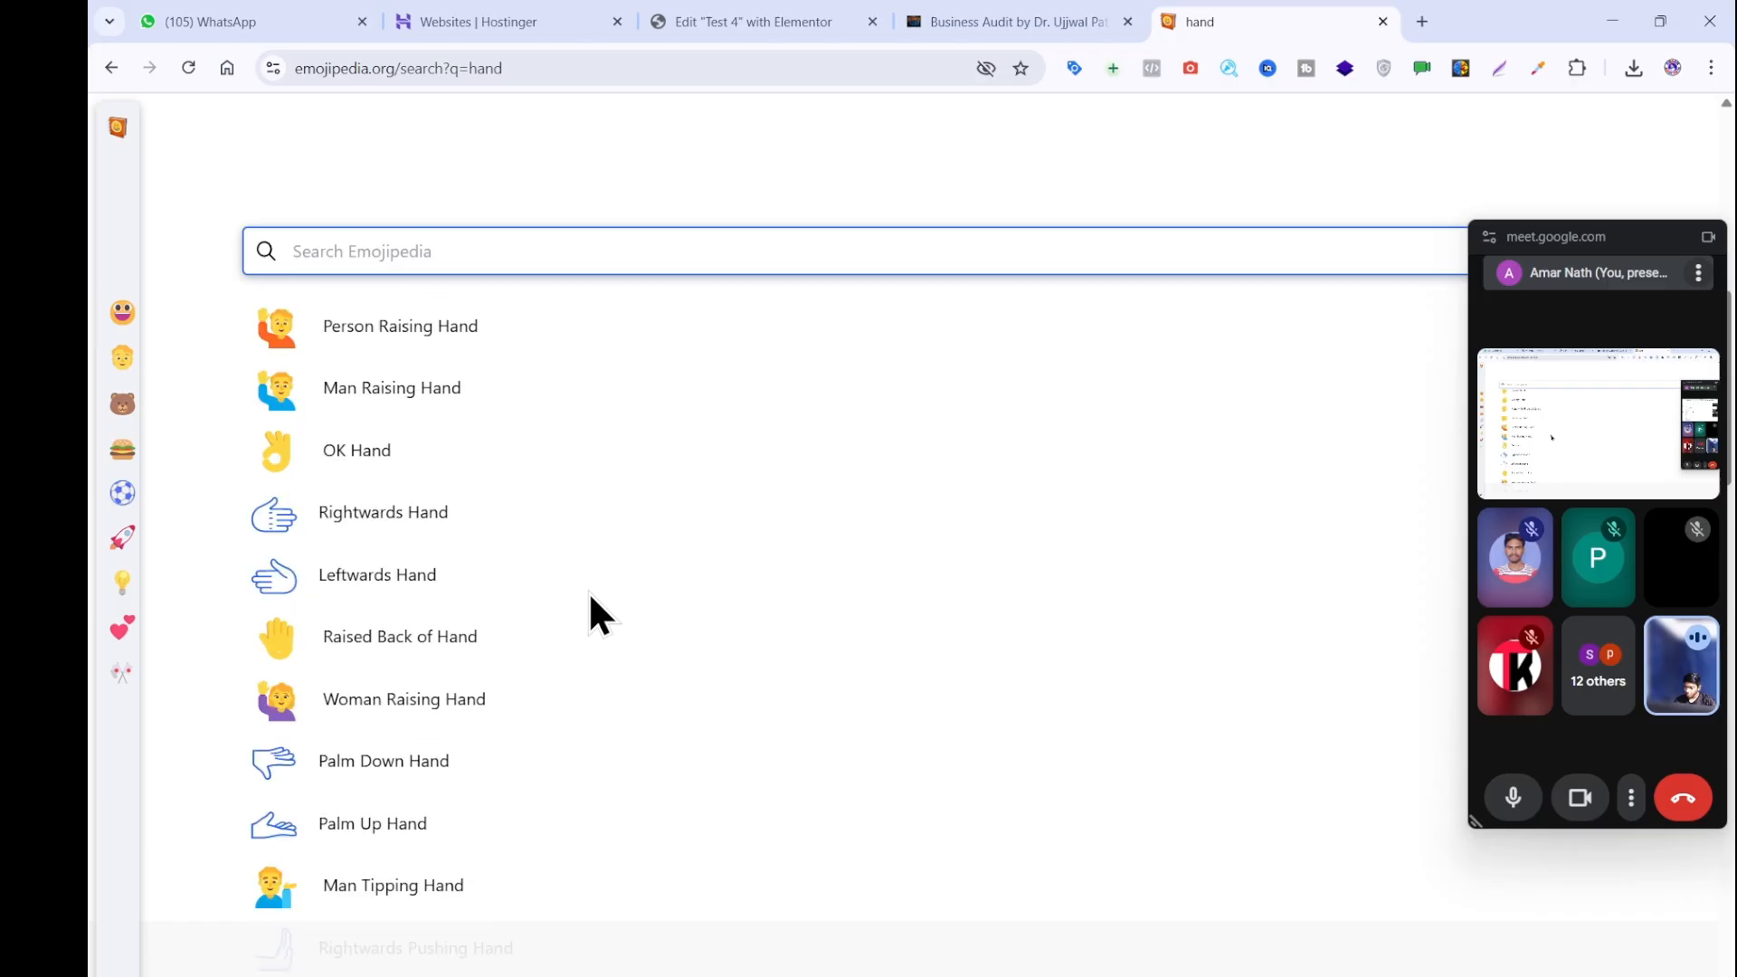
pyautogui.scroll(-10, 589, 594)
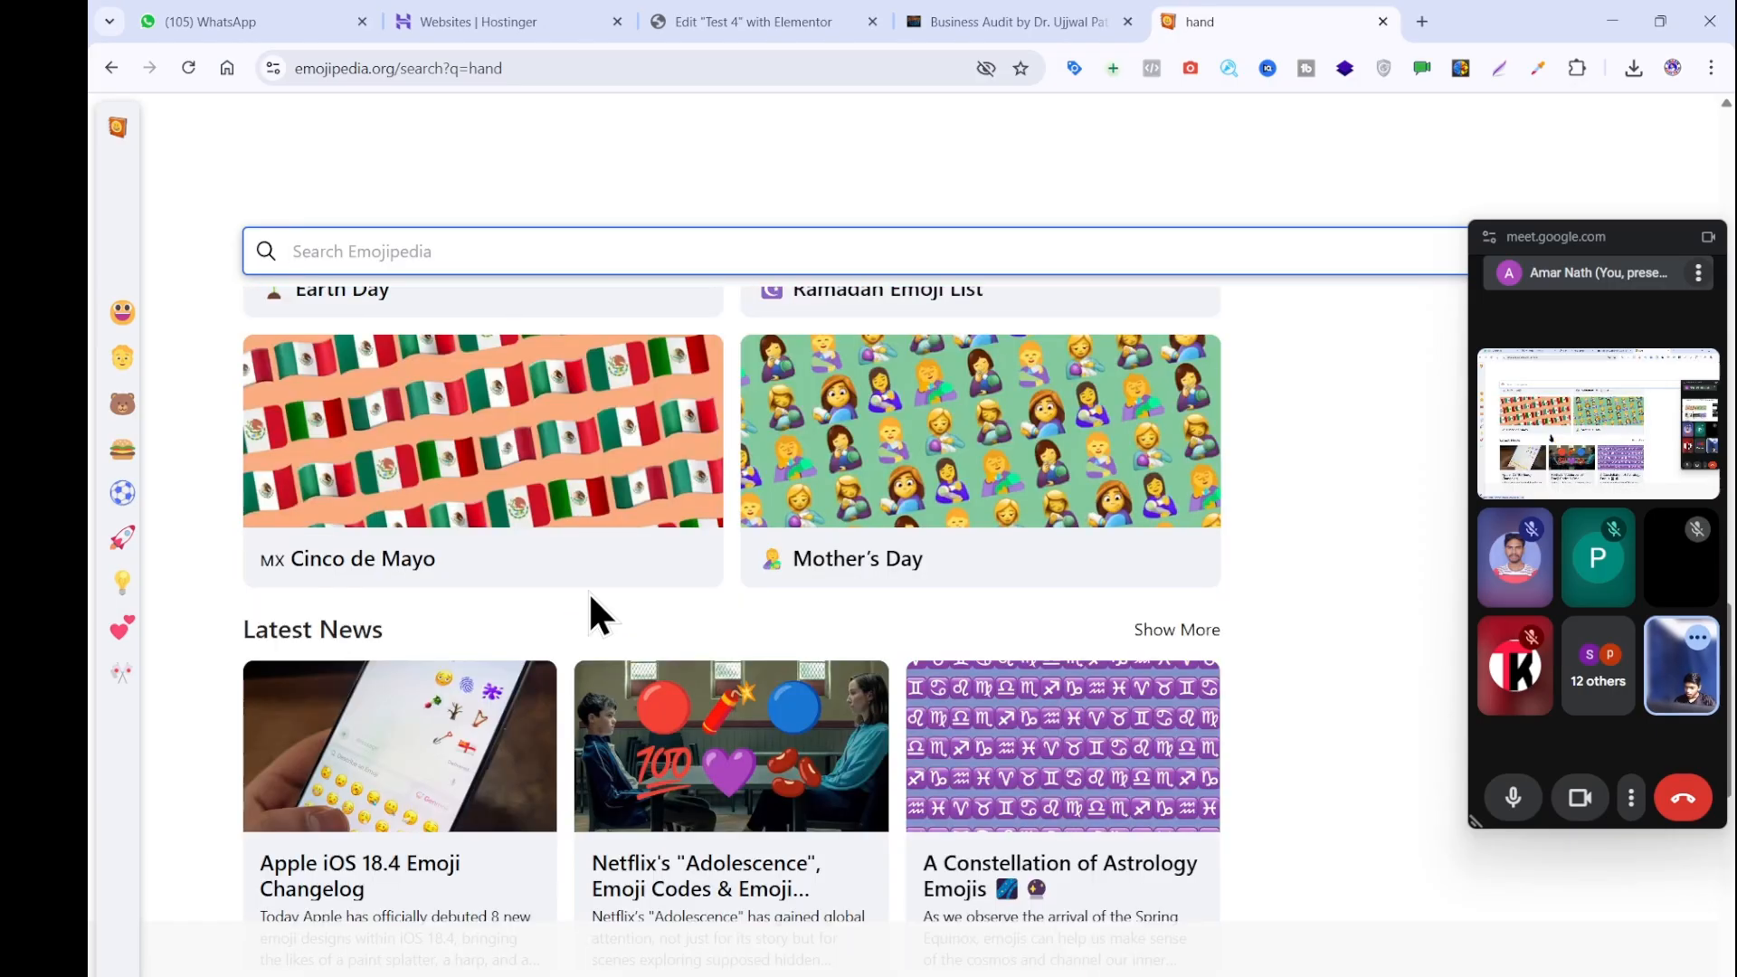
pyautogui.scroll(7, 589, 594)
pyautogui.scroll(10, 589, 594)
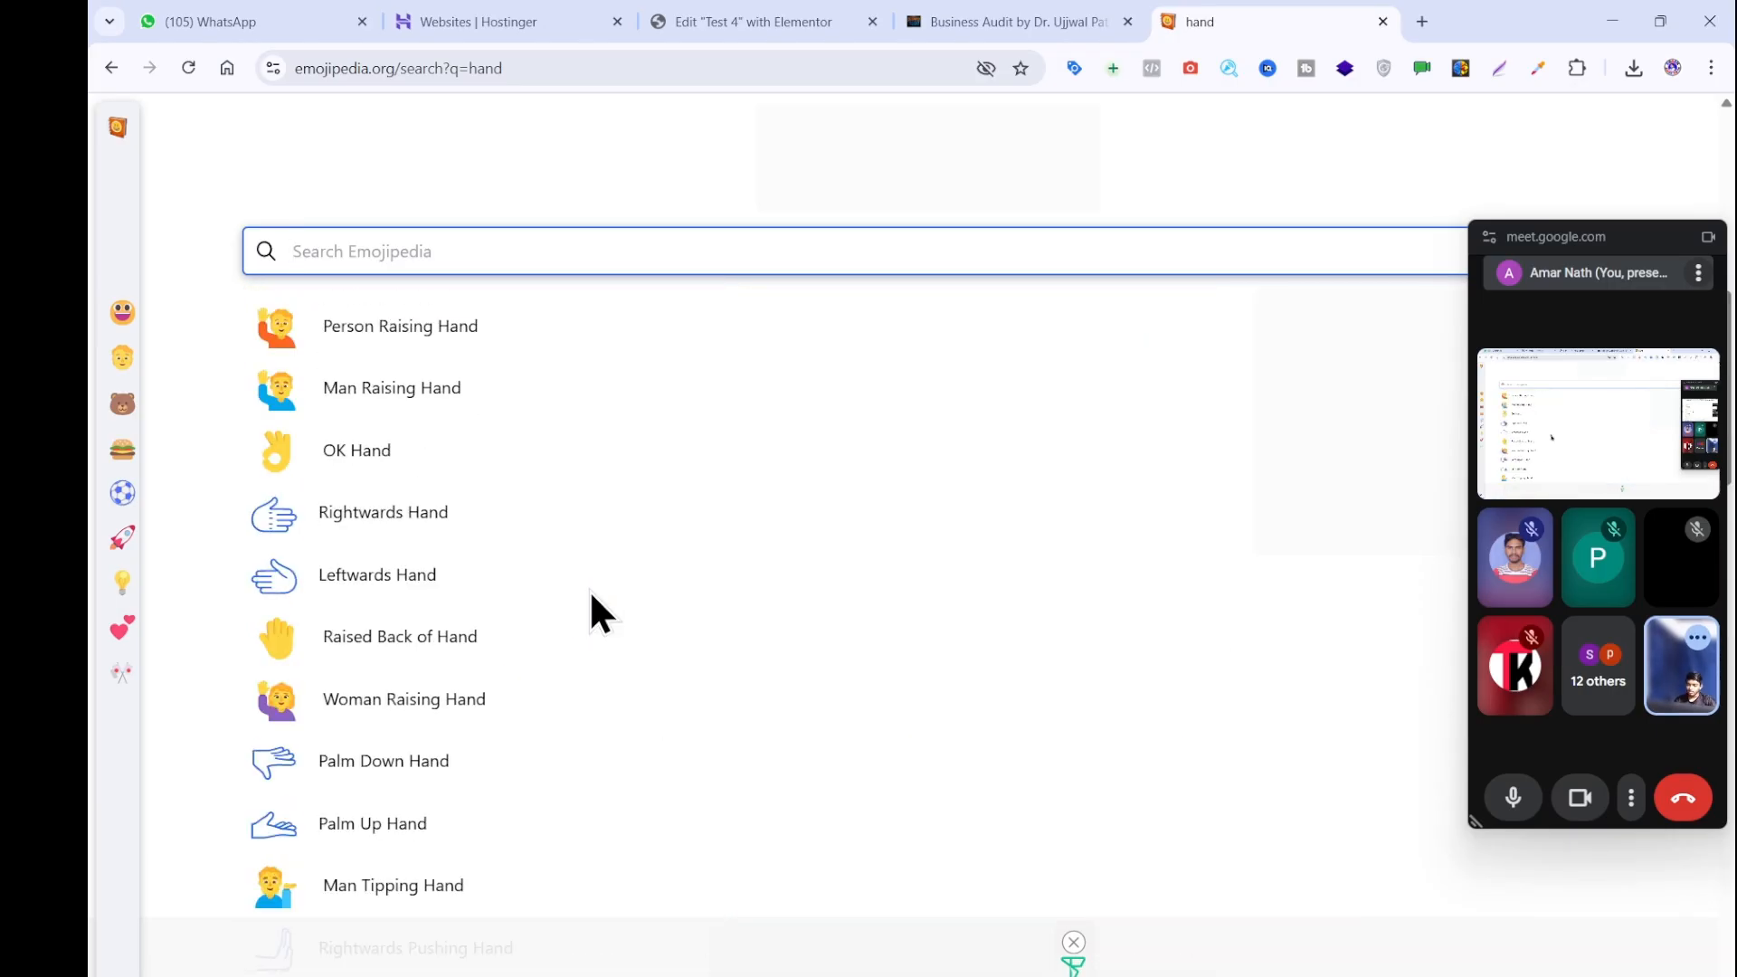
pyautogui.scroll(9, 590, 594)
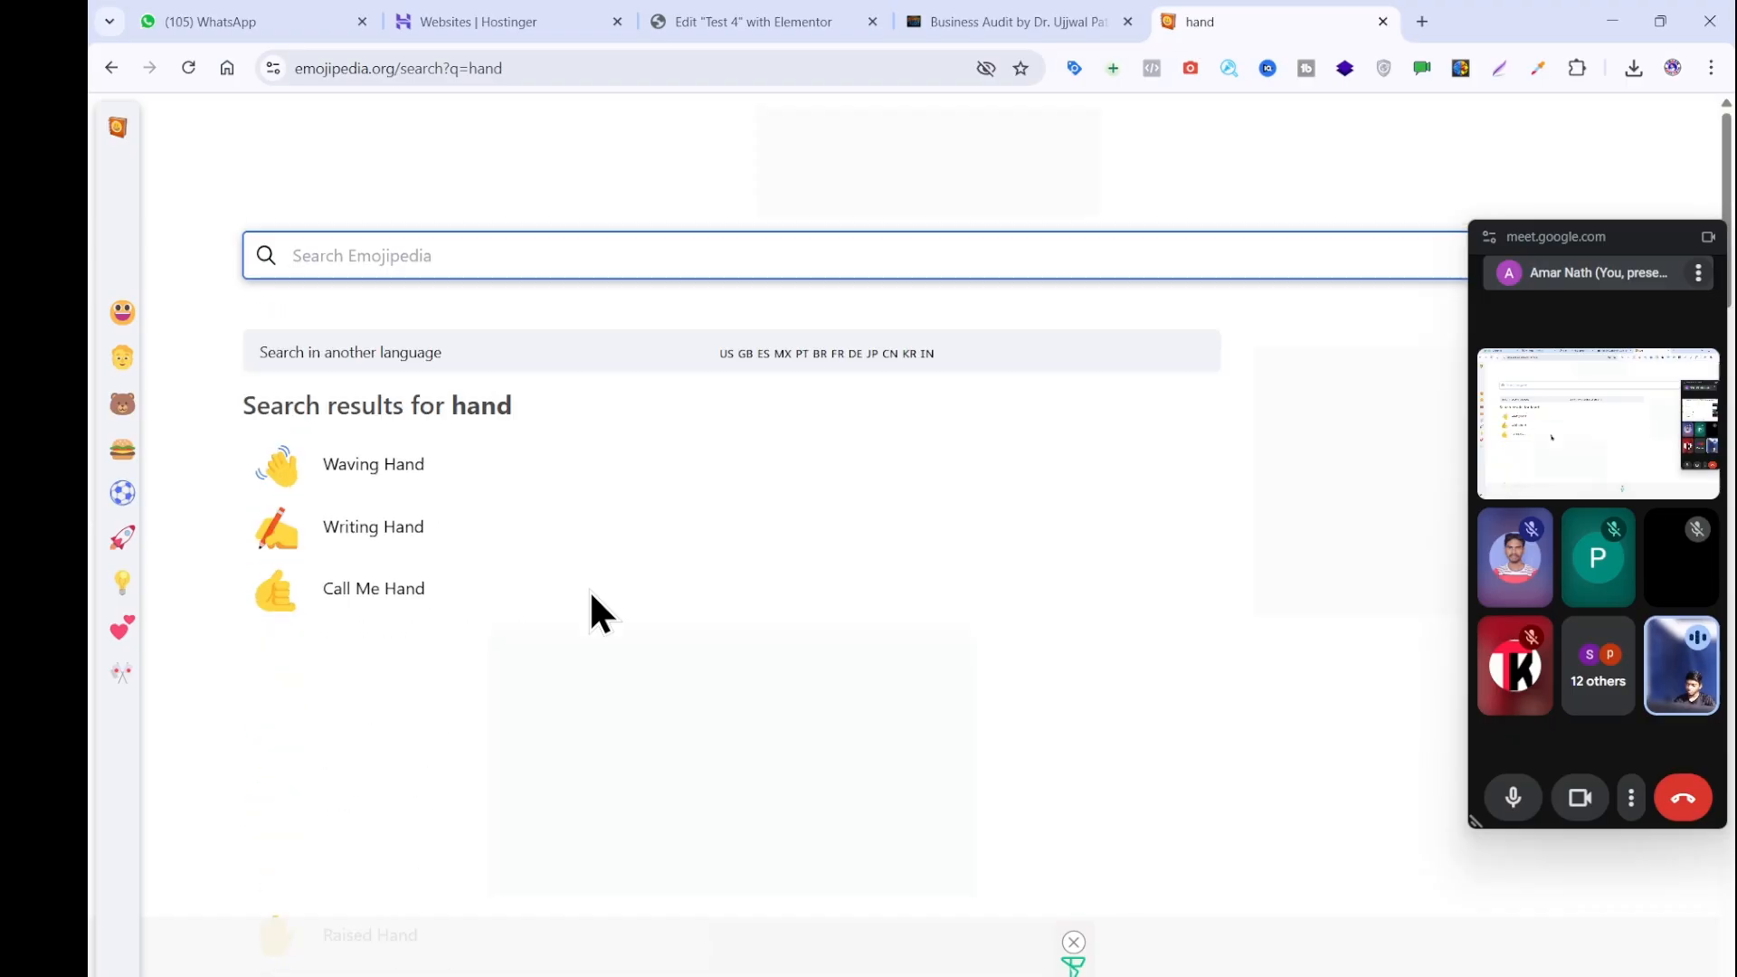
# Examine the pointing-hand icons on the reference page's register button.
pyautogui.click(1013, 22)
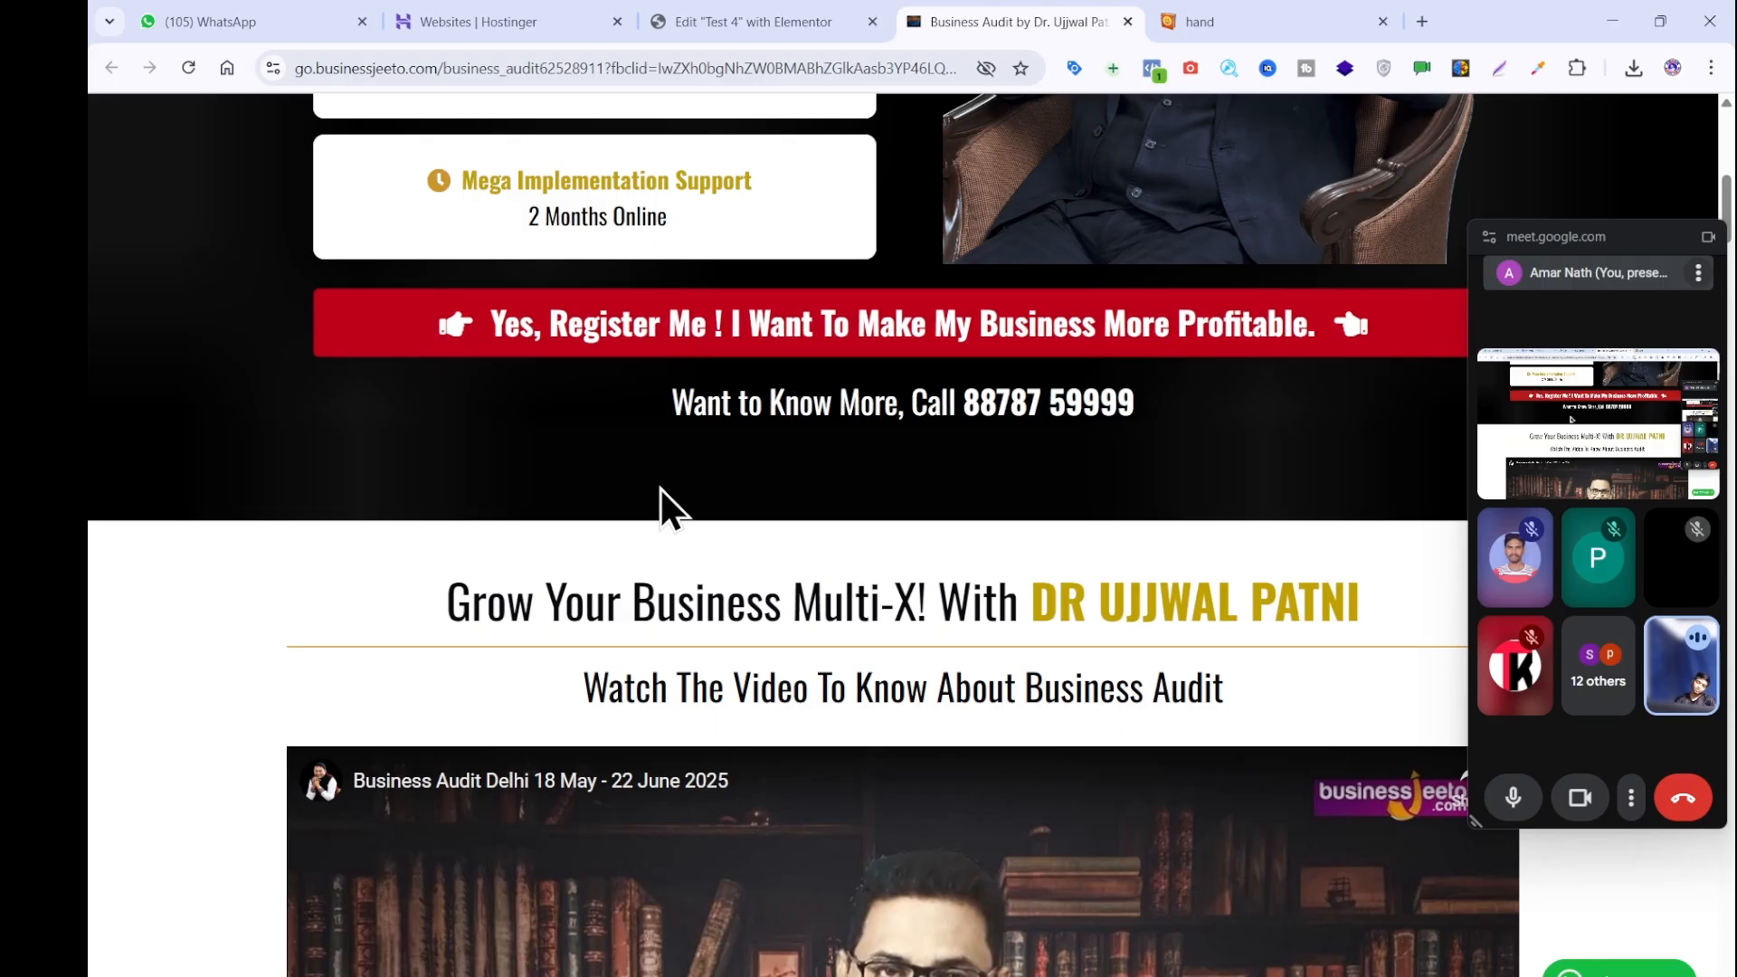
pyautogui.moveTo(1390, 348); pyautogui.dragTo(1304, 336)
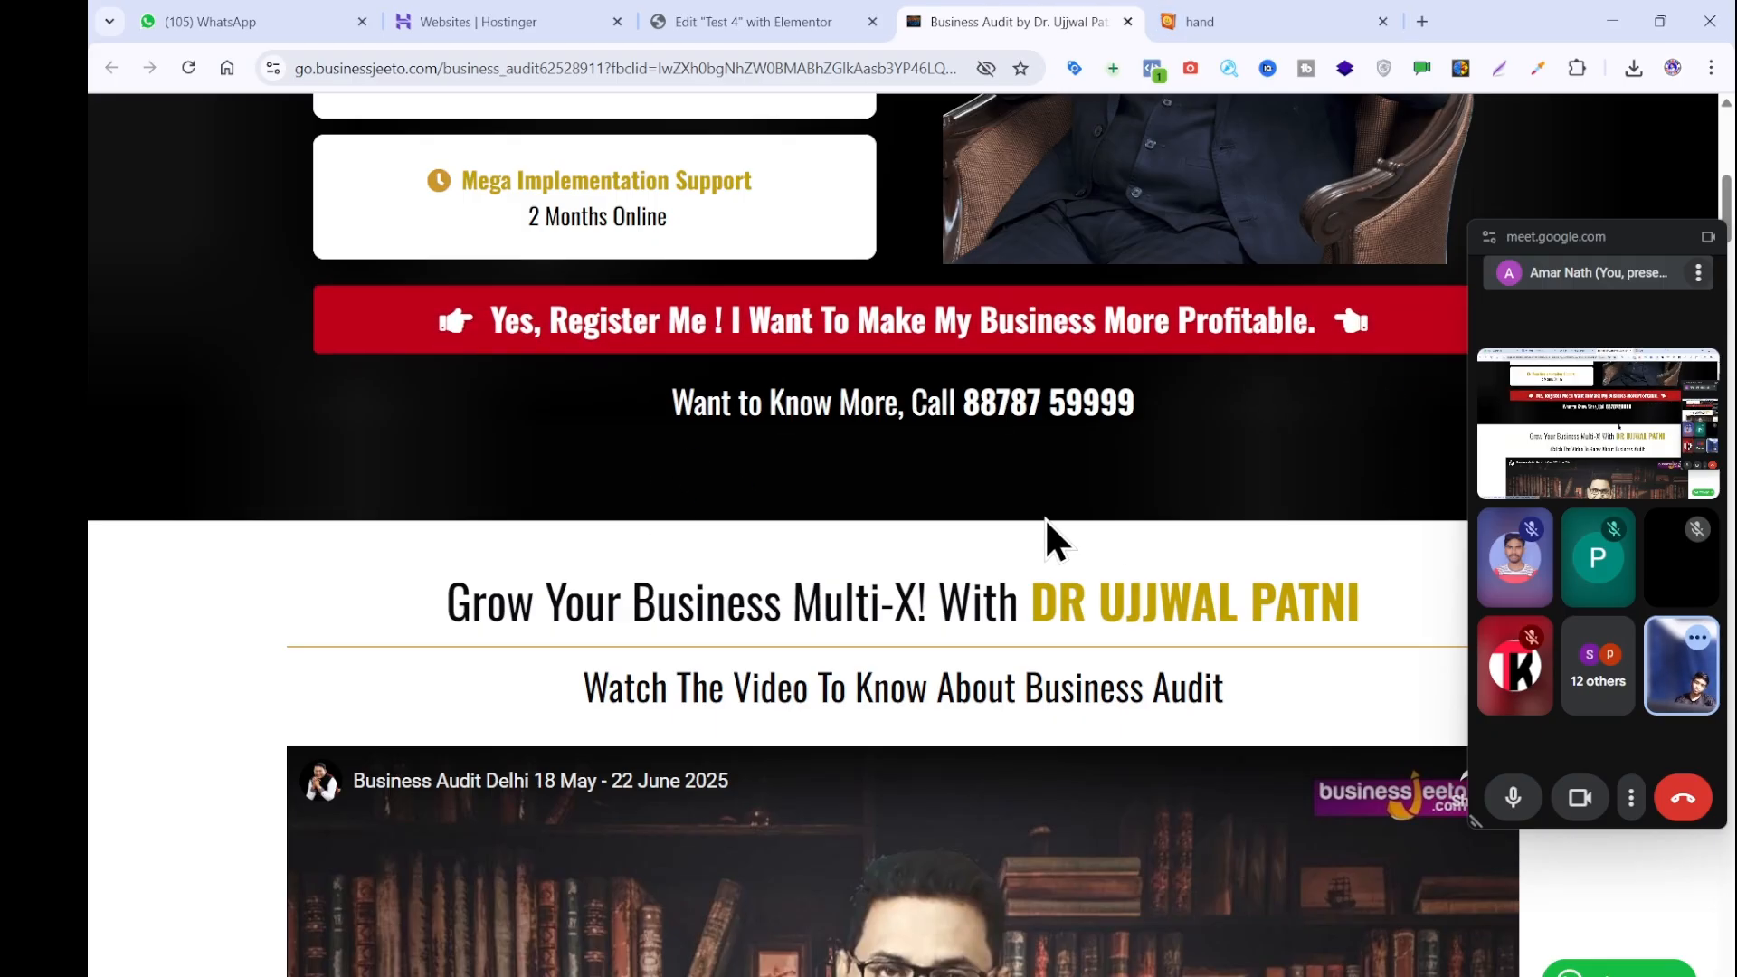
pyautogui.click(825, 18)
# Search Emojipedia for "finger" and look for the Backhand Index Pointing Right emoji in the results.
pyautogui.click(1182, 19)
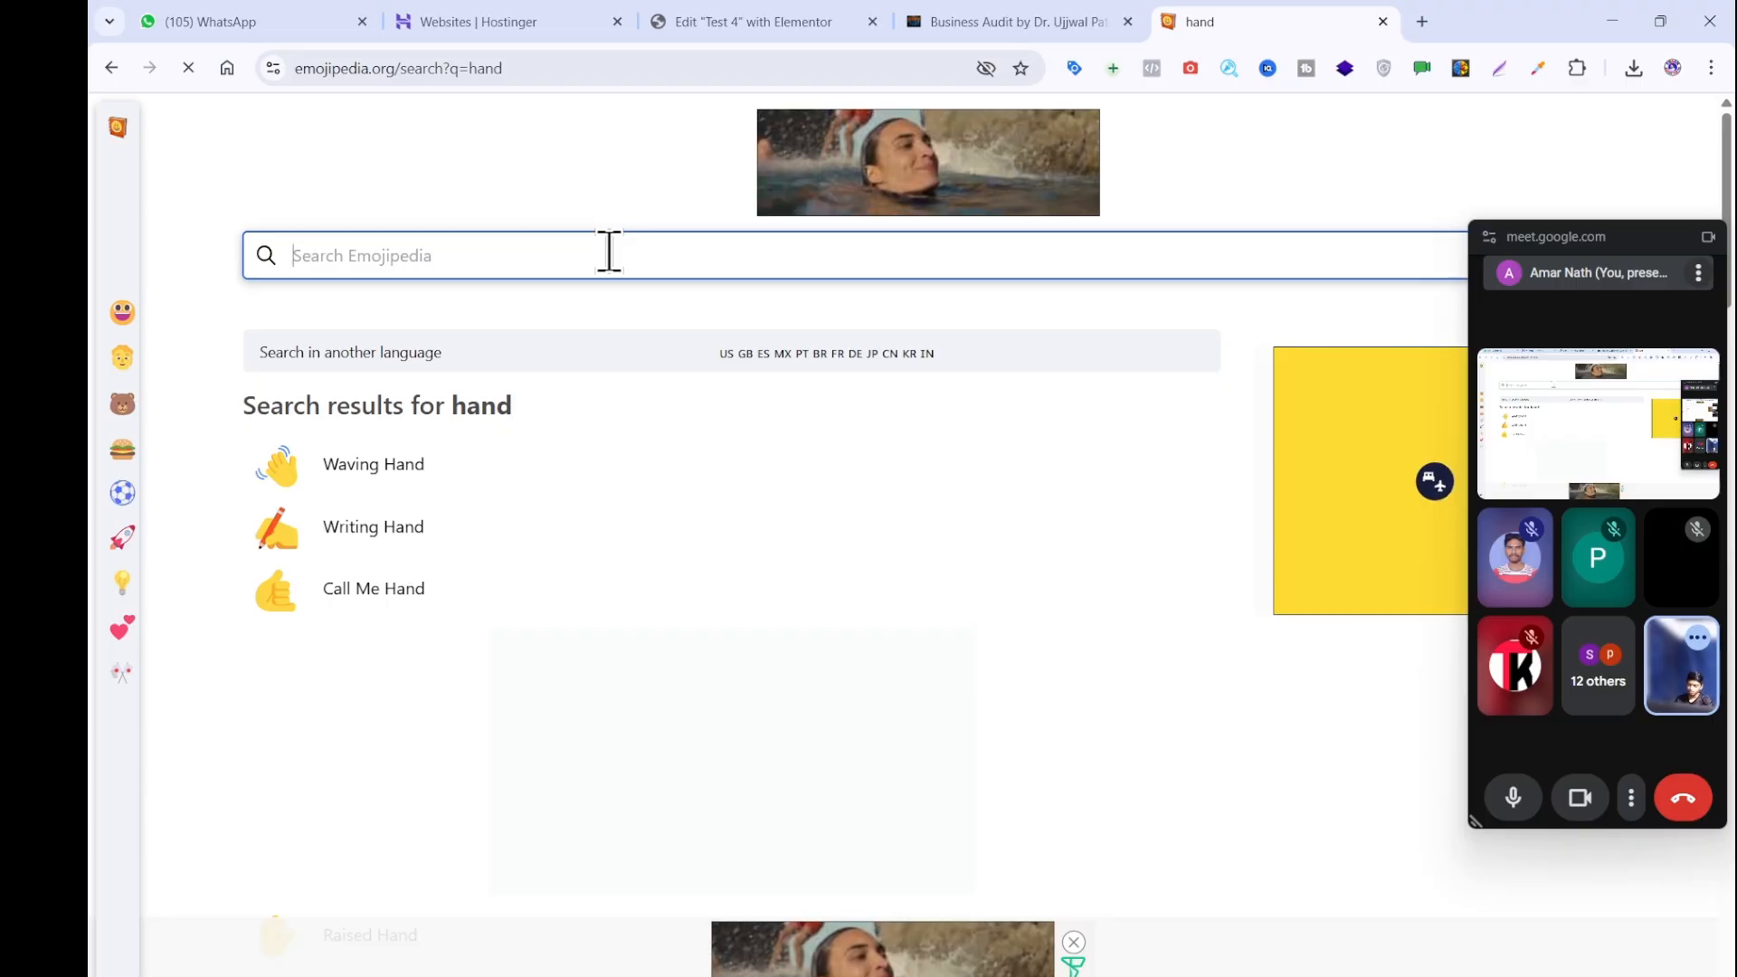
pyautogui.write('finger')
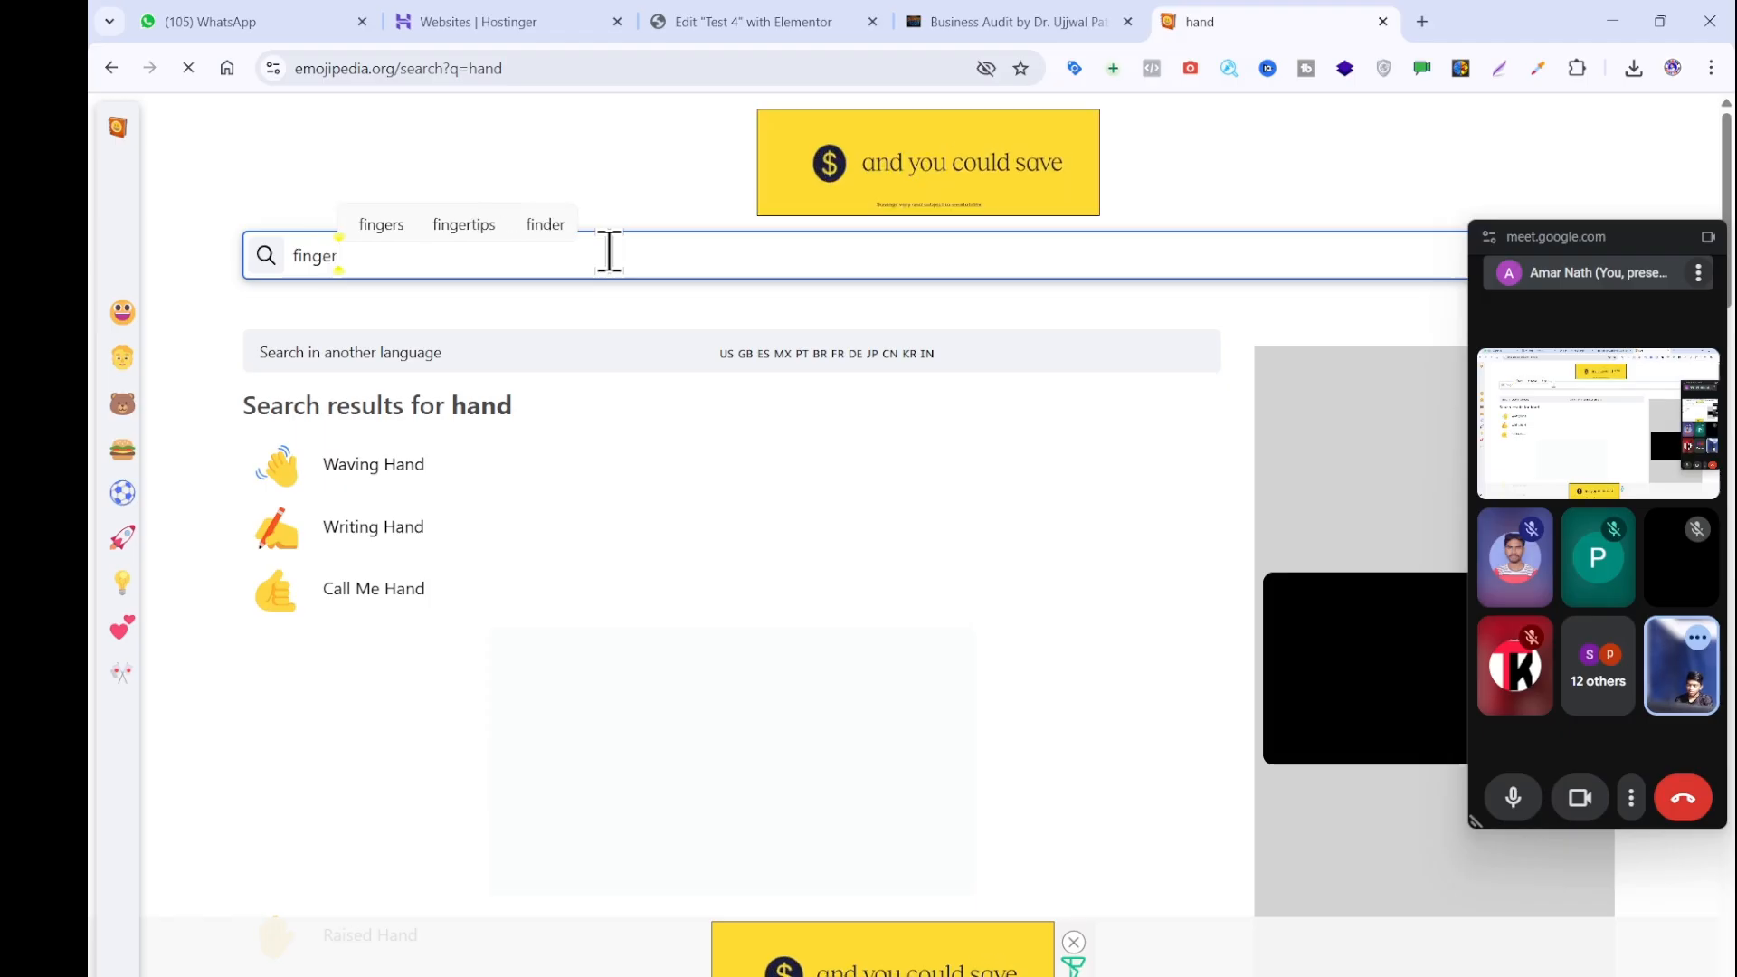
pyautogui.press('Return')
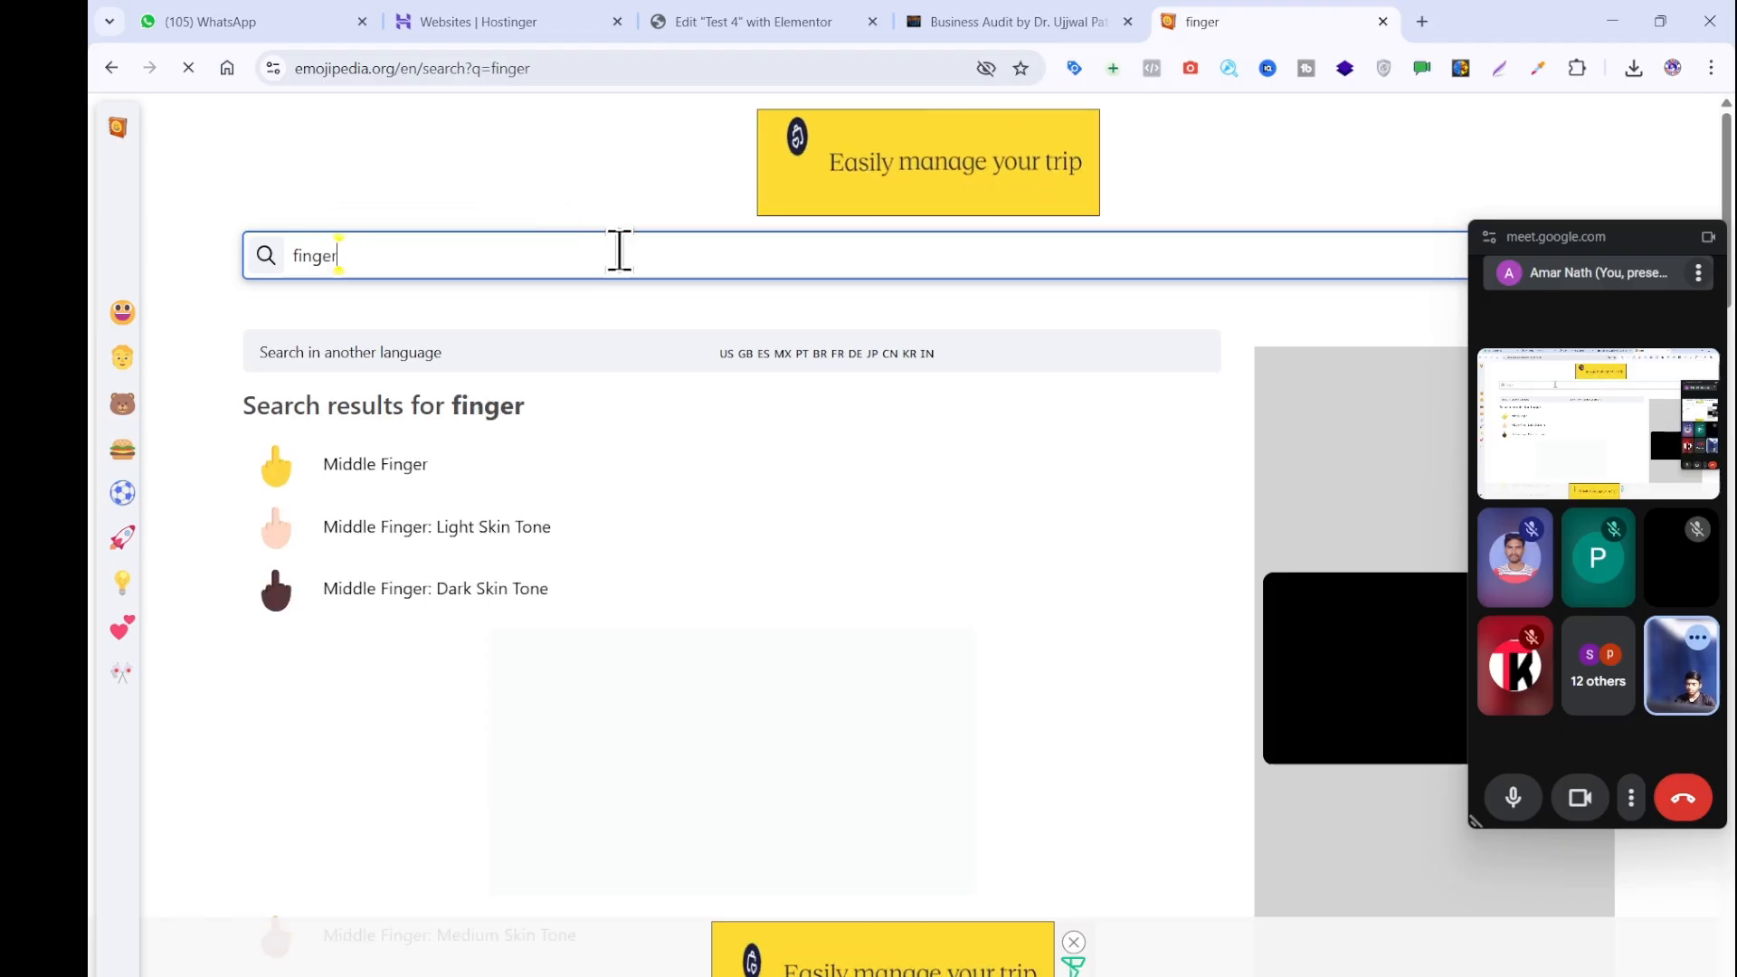
pyautogui.scroll(-4, 805, 296)
pyautogui.scroll(2, 805, 297)
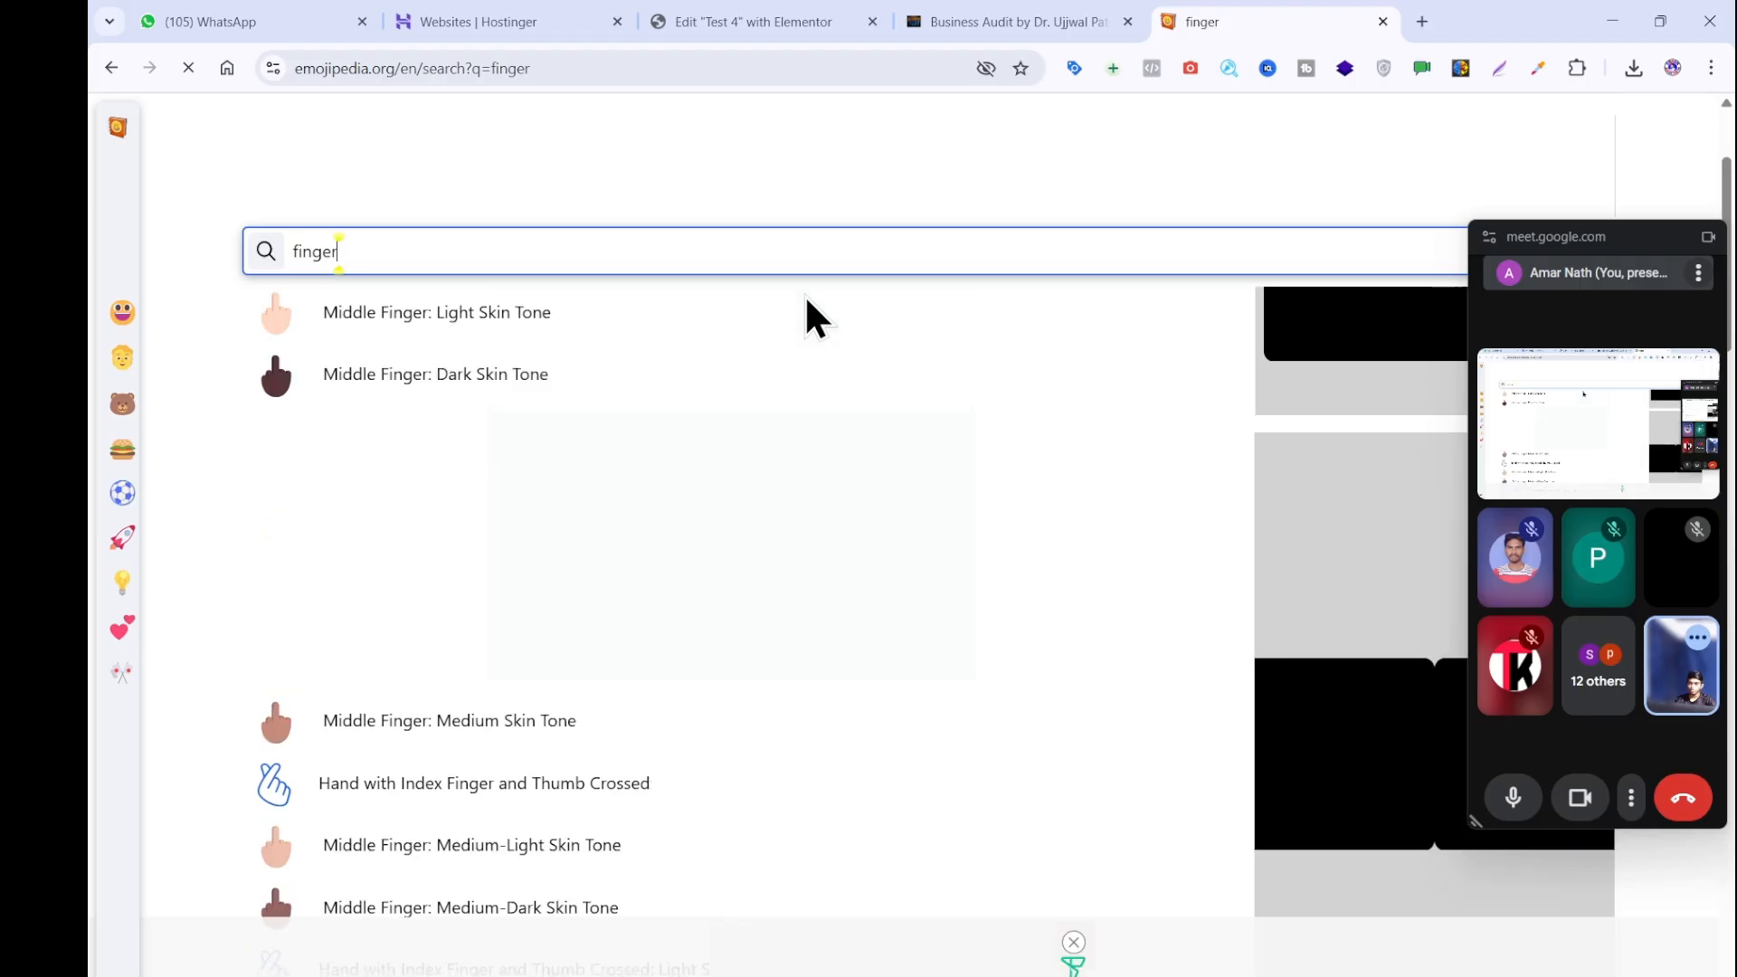
pyautogui.scroll(-8, 806, 295)
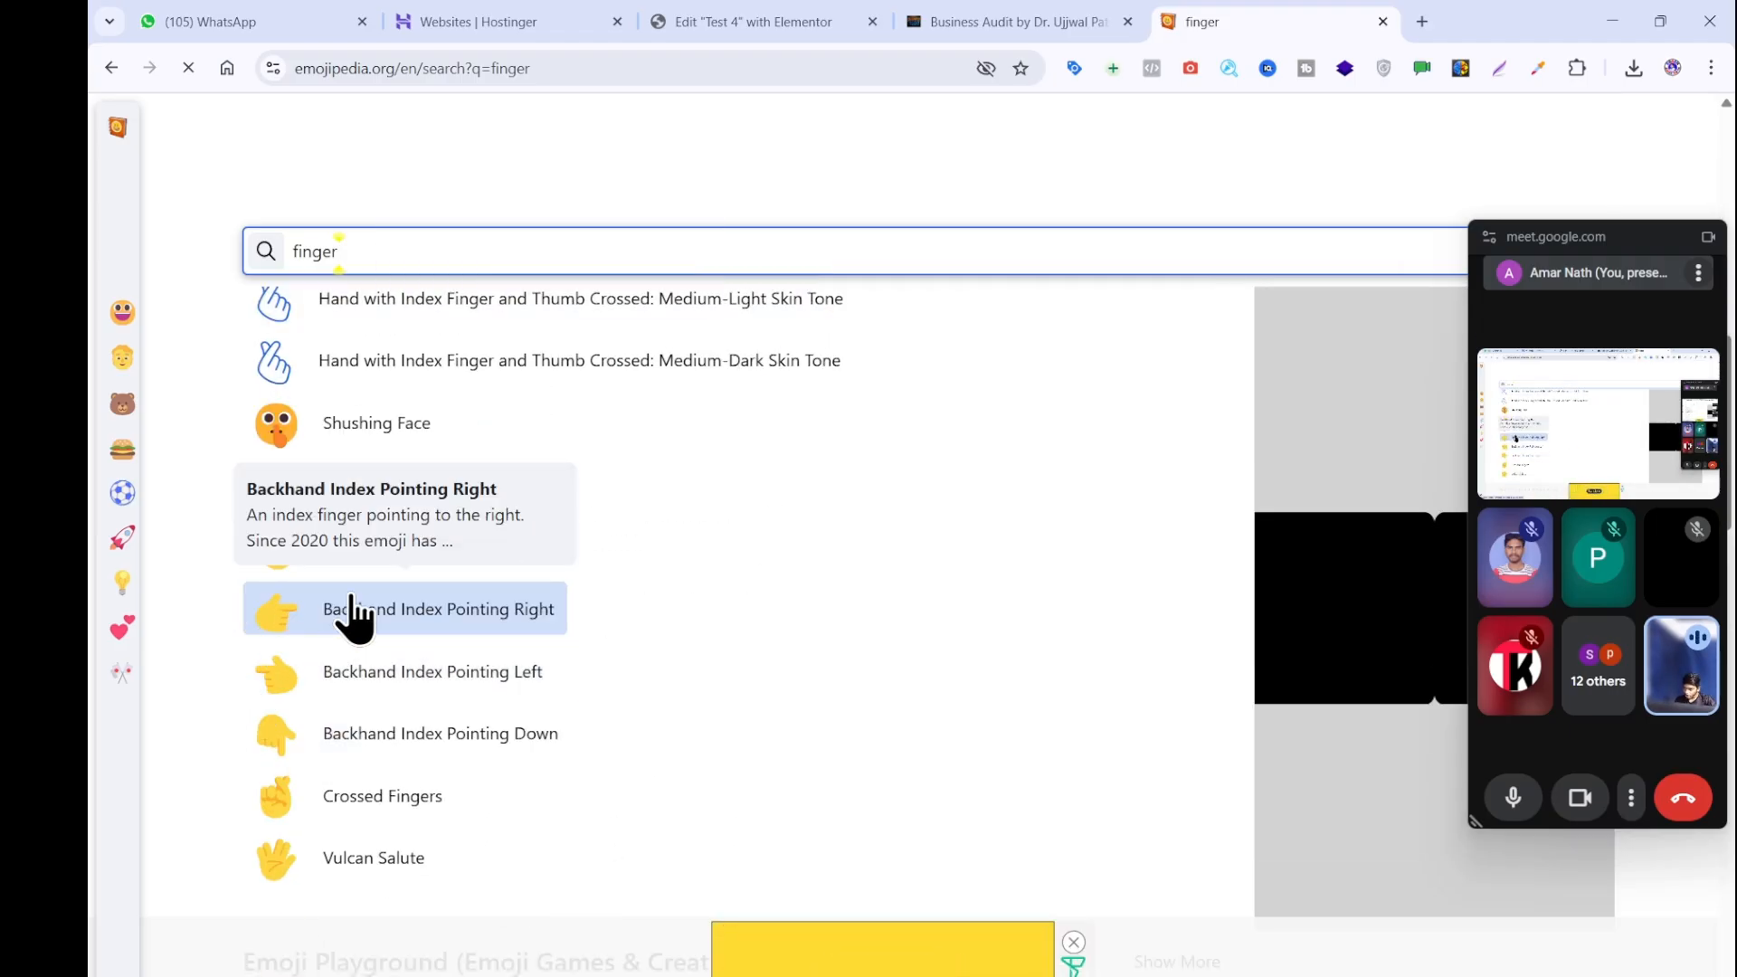
# Open the Backhand Index Pointing Right emoji, compare its dark skin tone with the reference register button, and return to the default yellow variant.
pyautogui.click(355, 608)
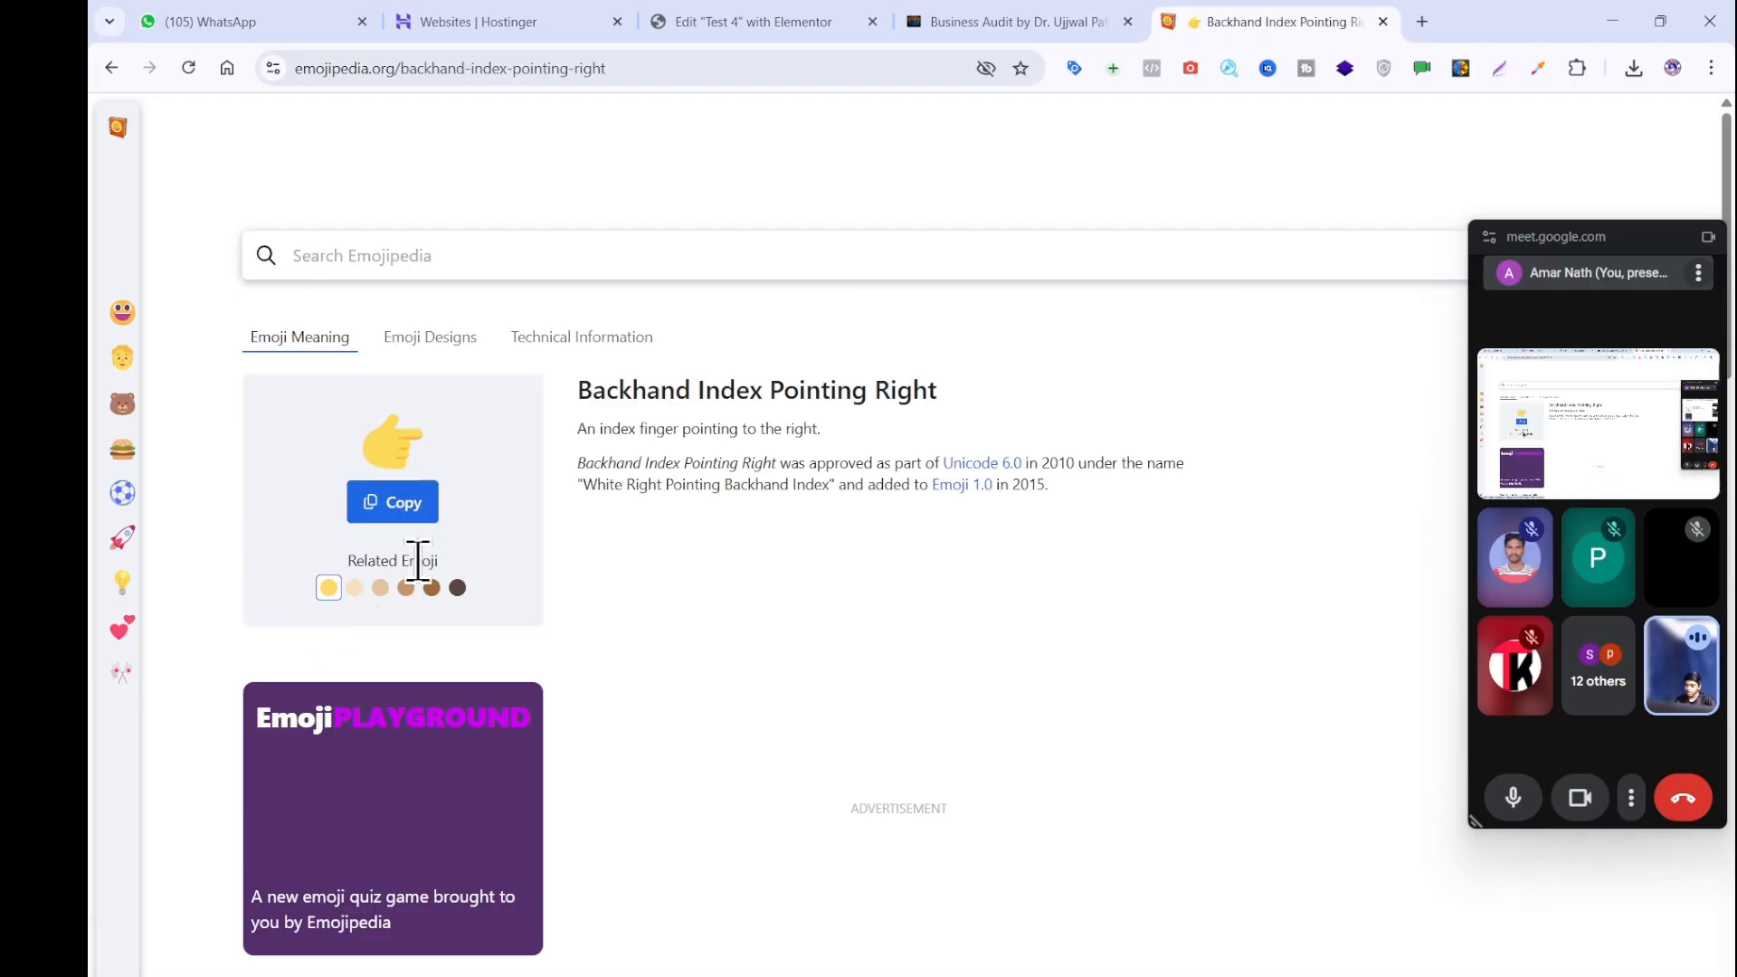
pyautogui.click(457, 589)
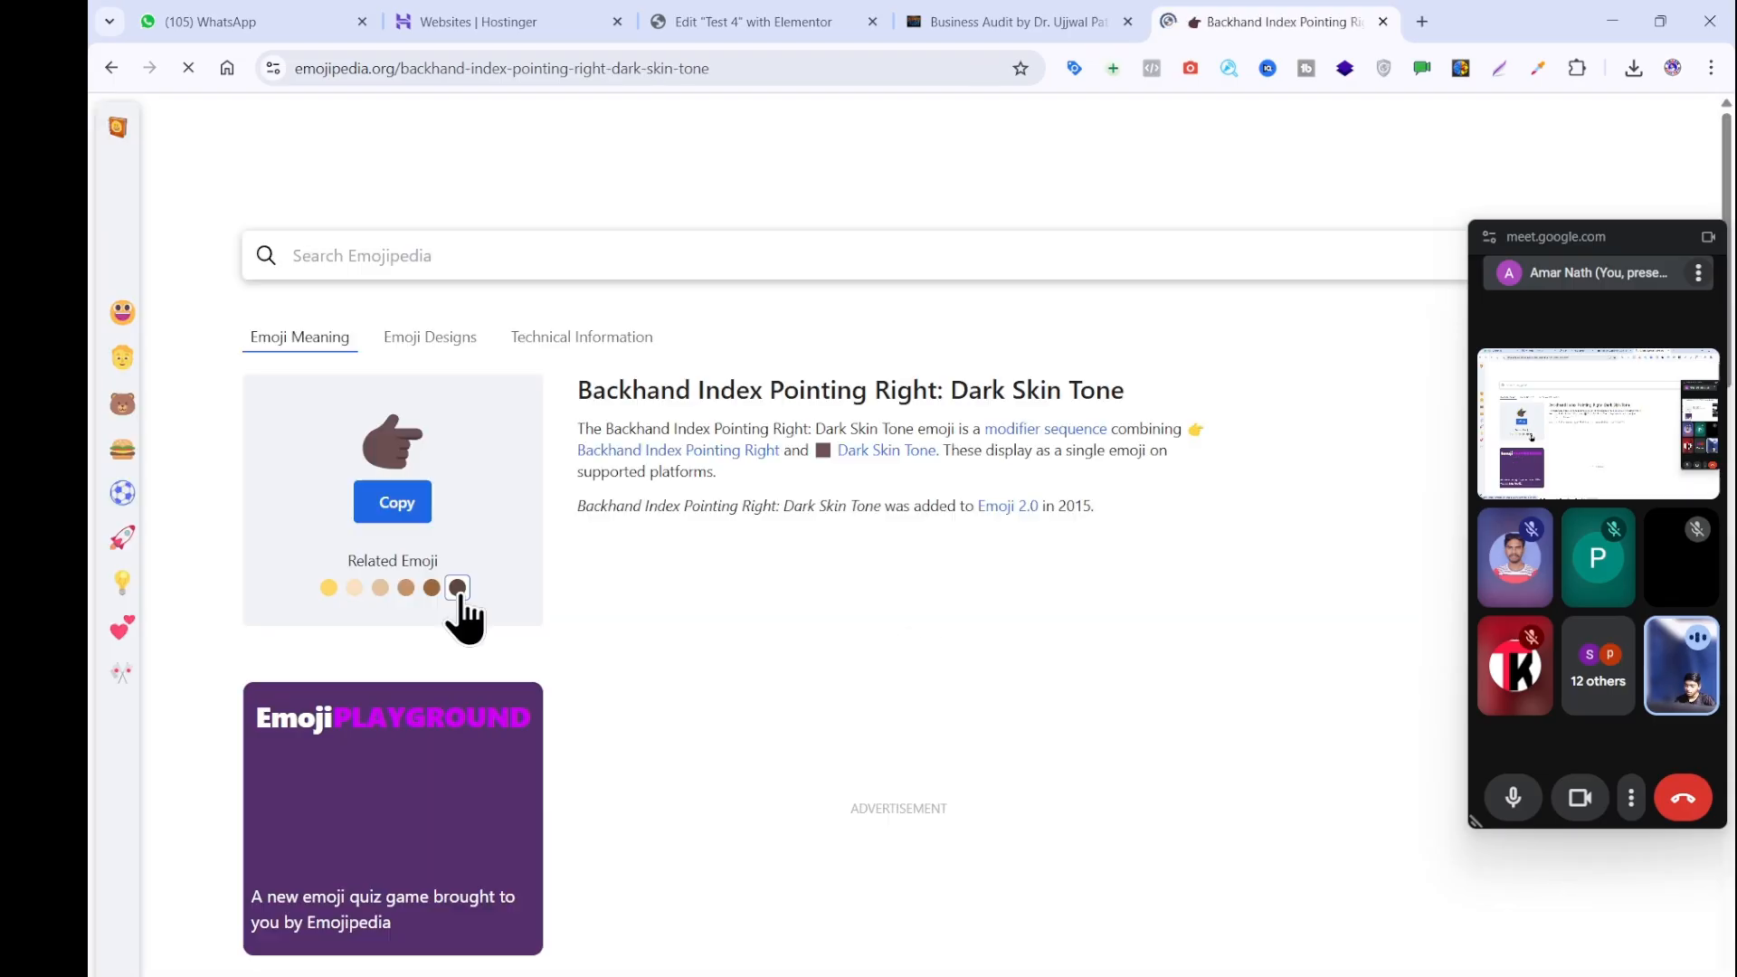
pyautogui.click(1040, 24)
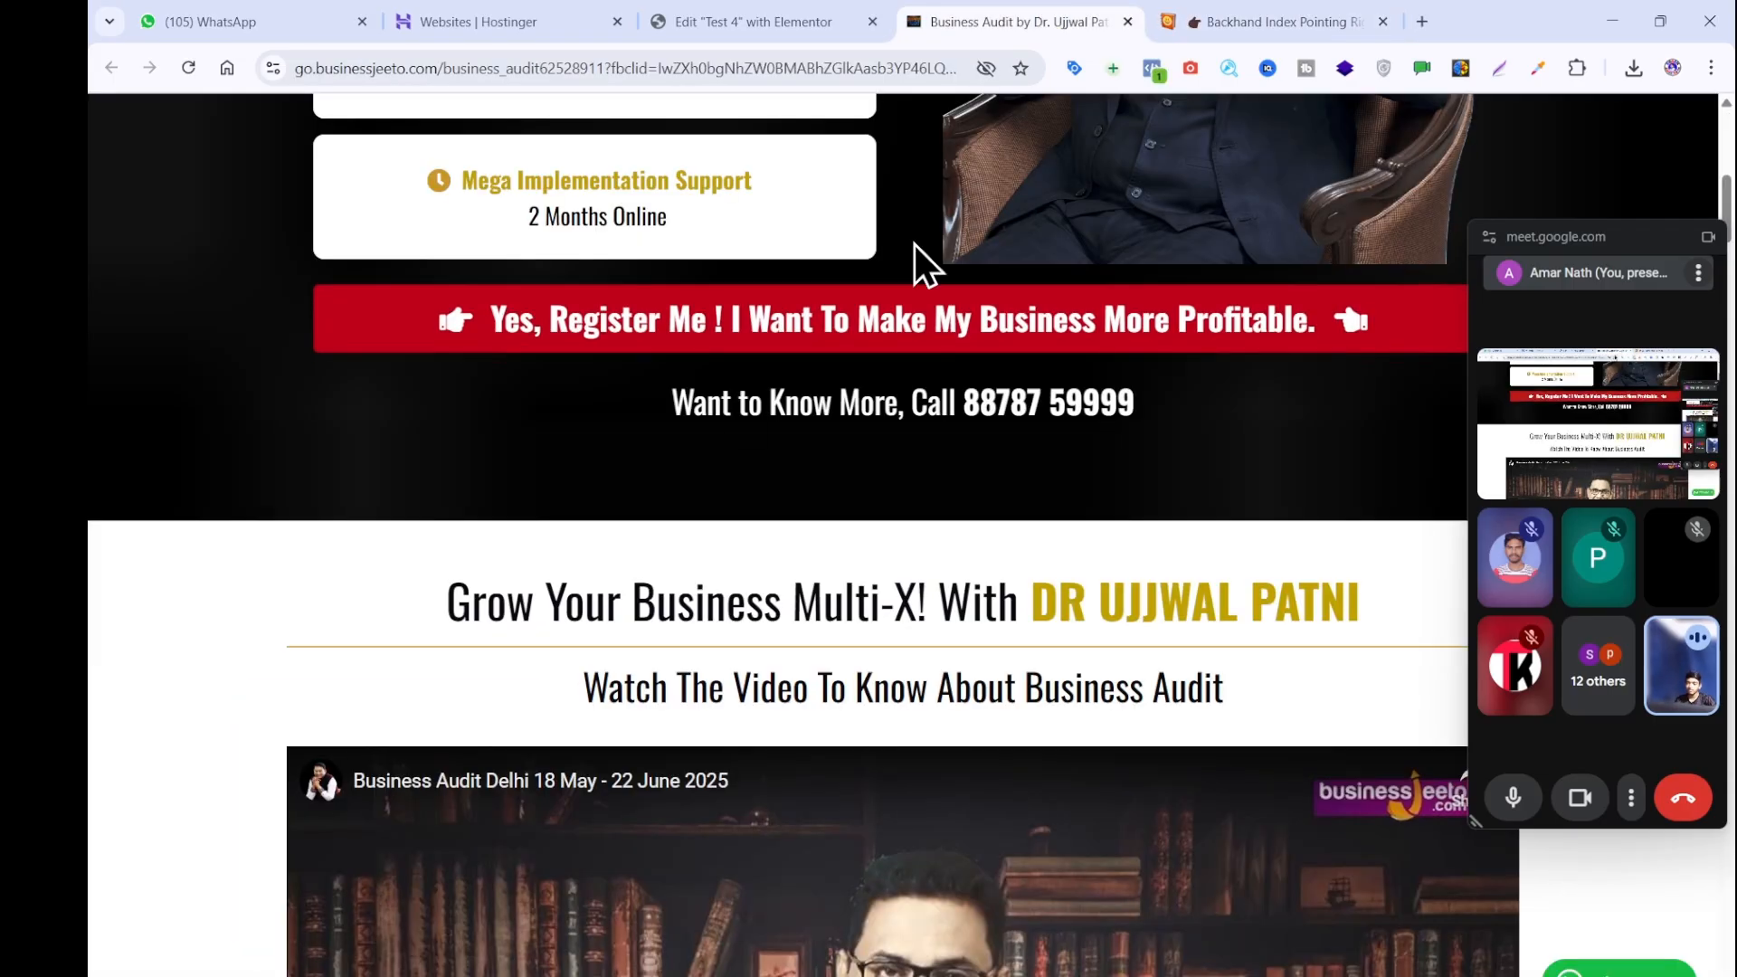
pyautogui.click(760, 24)
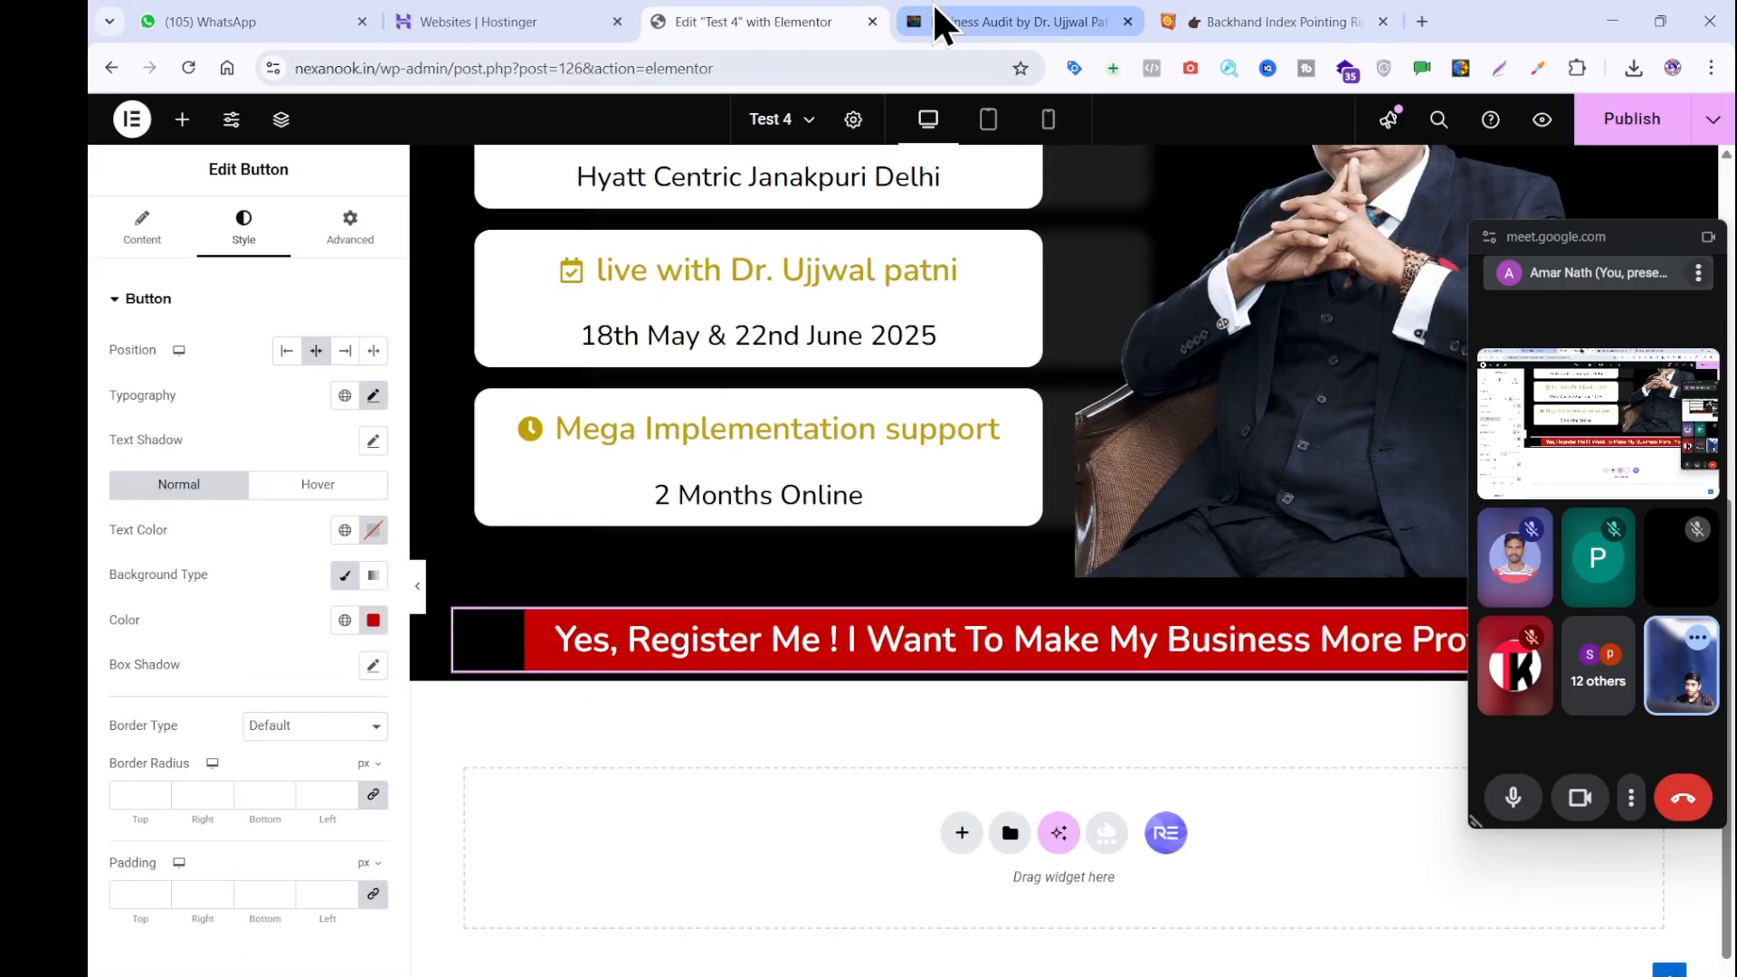
pyautogui.click(1171, 24)
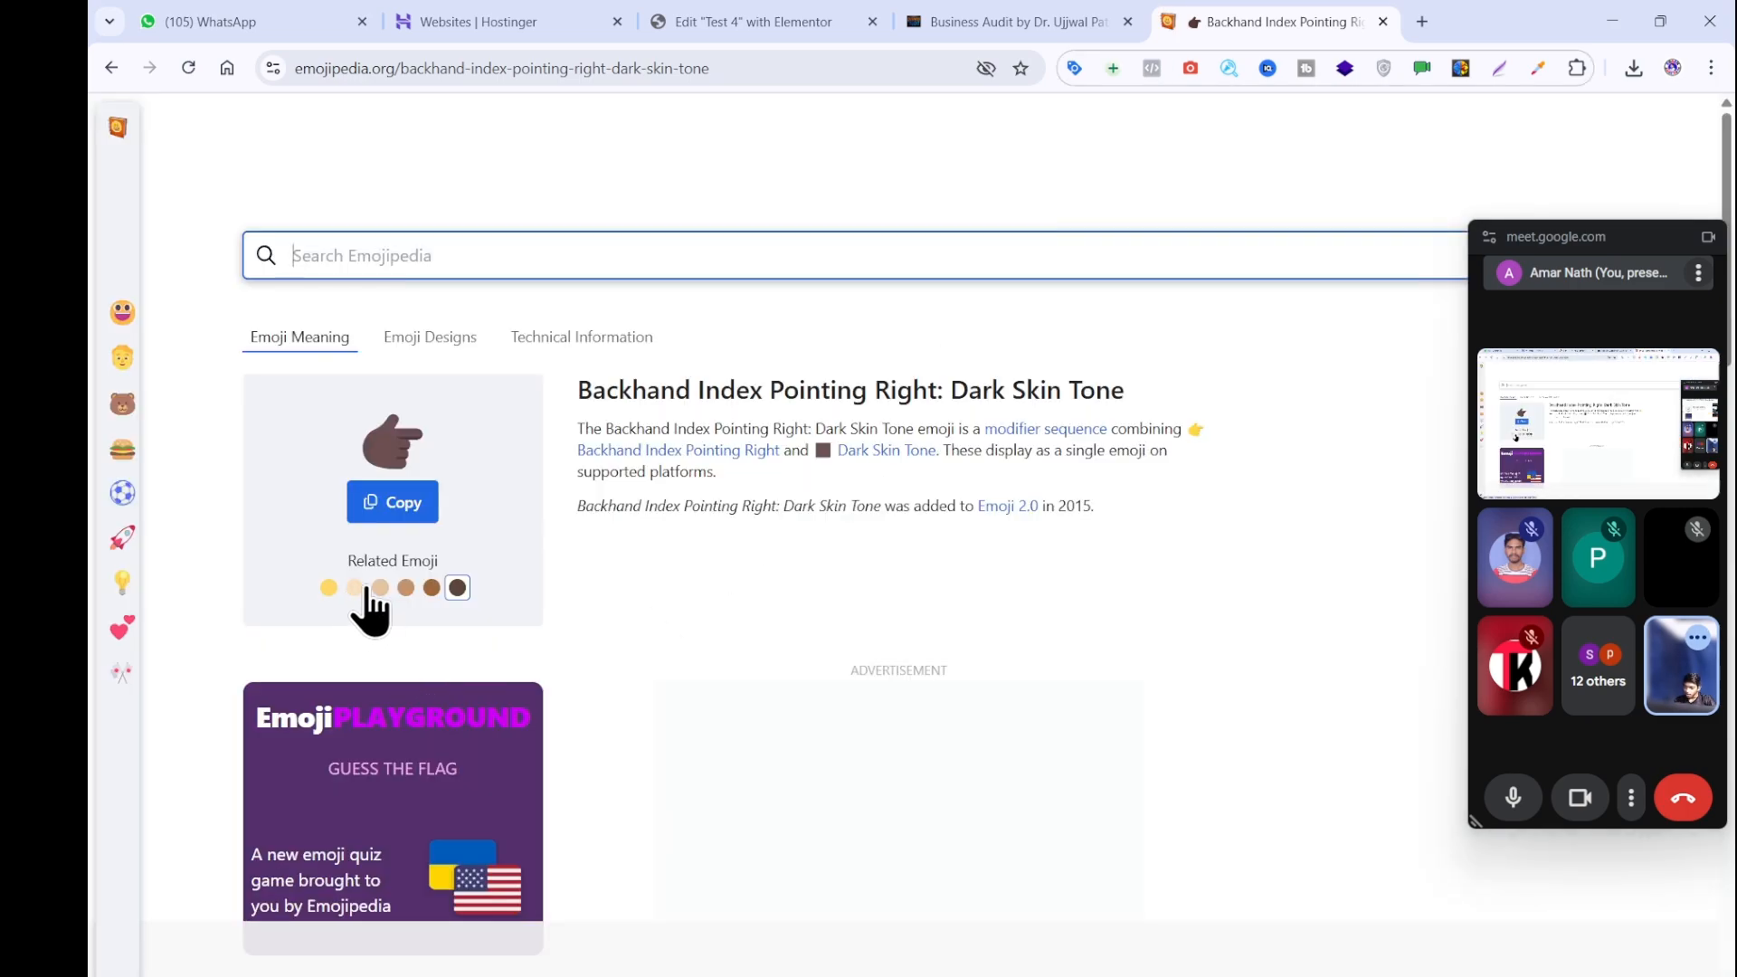
pyautogui.scroll(-4, 465, 597)
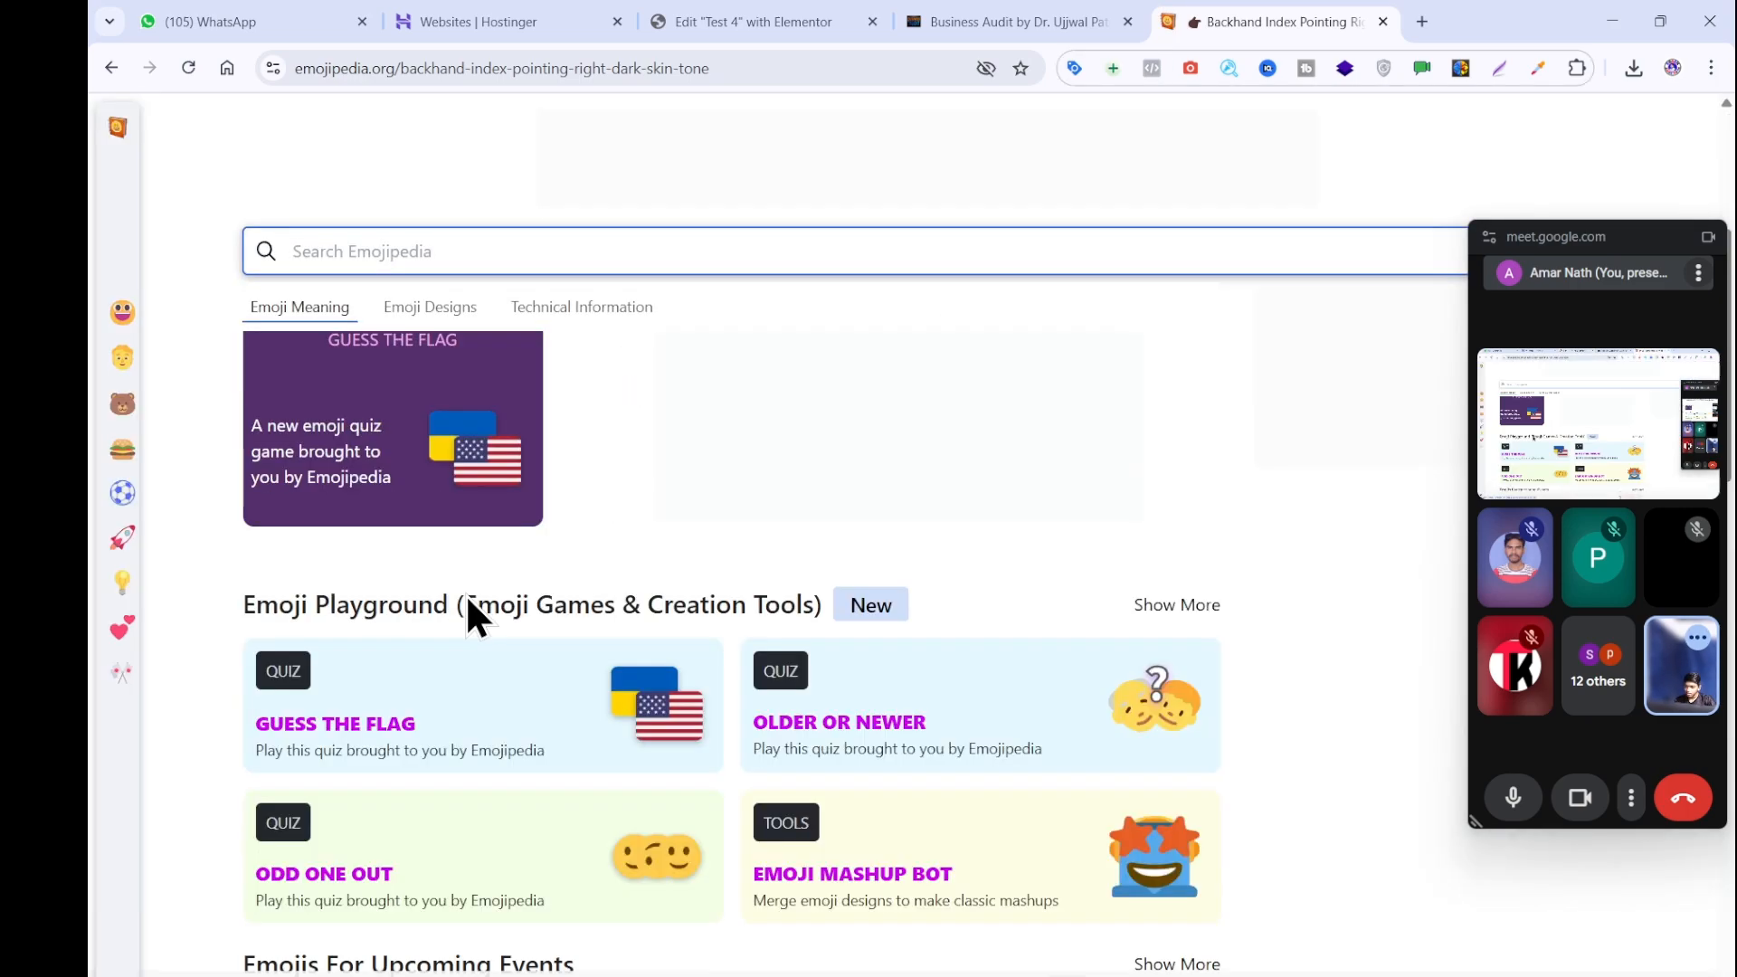
pyautogui.scroll(2, 464, 593)
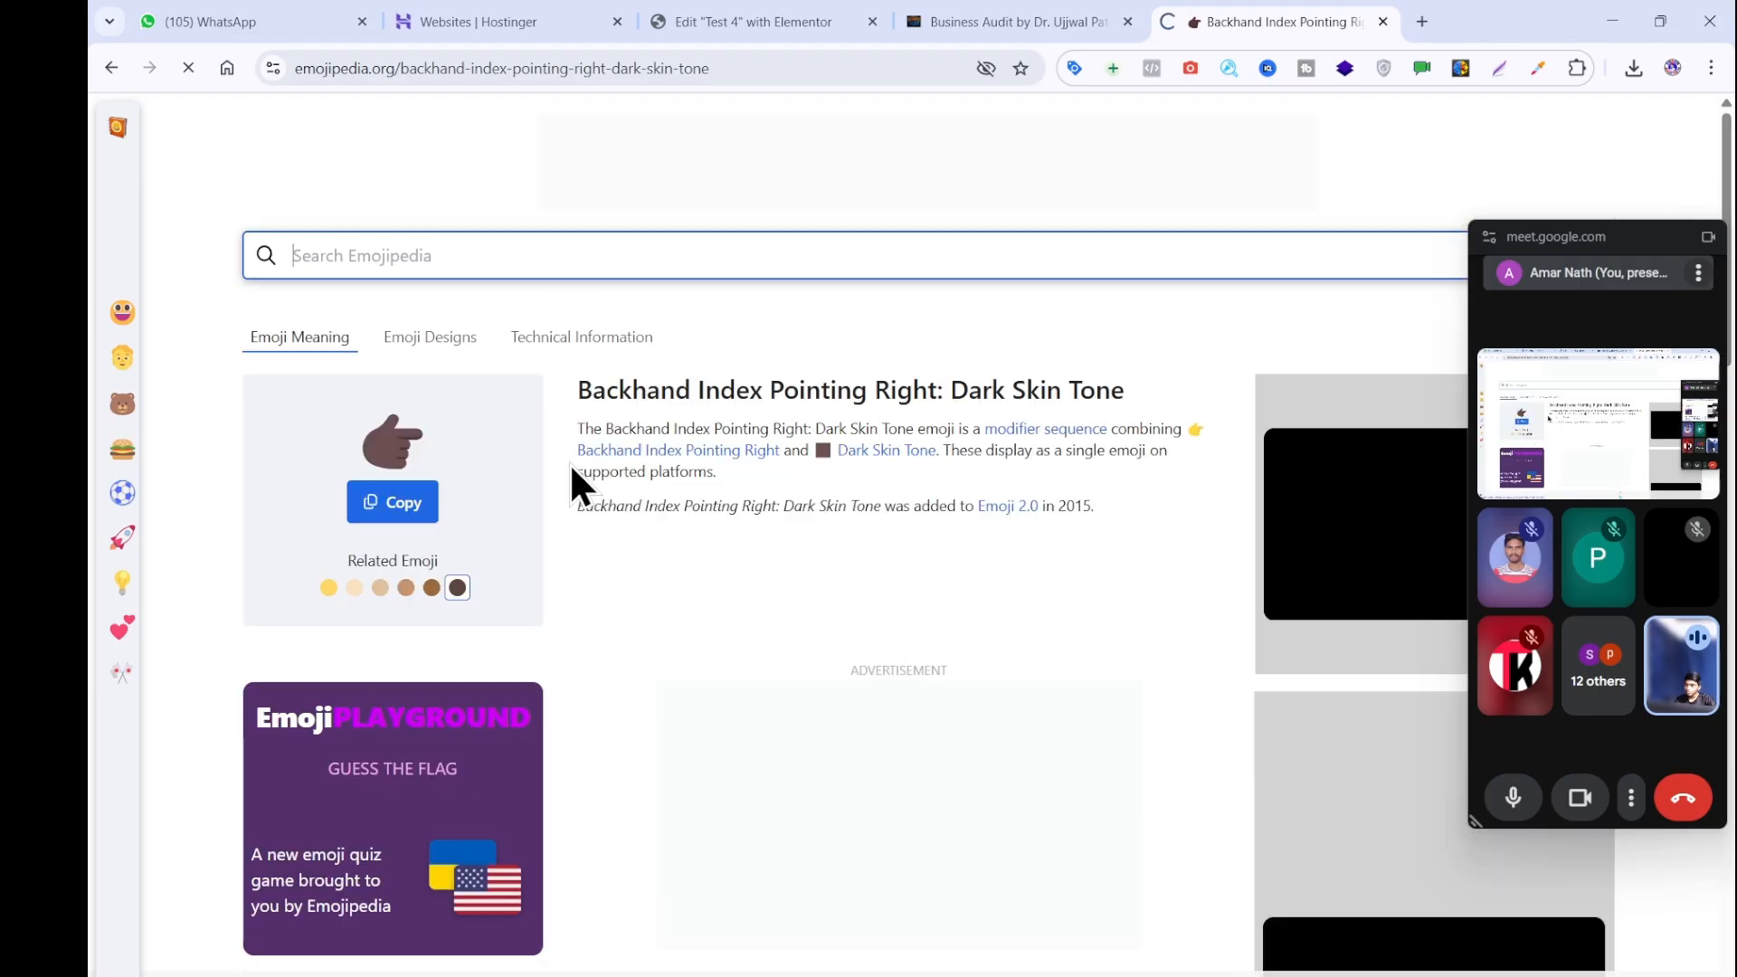
pyautogui.click(318, 586)
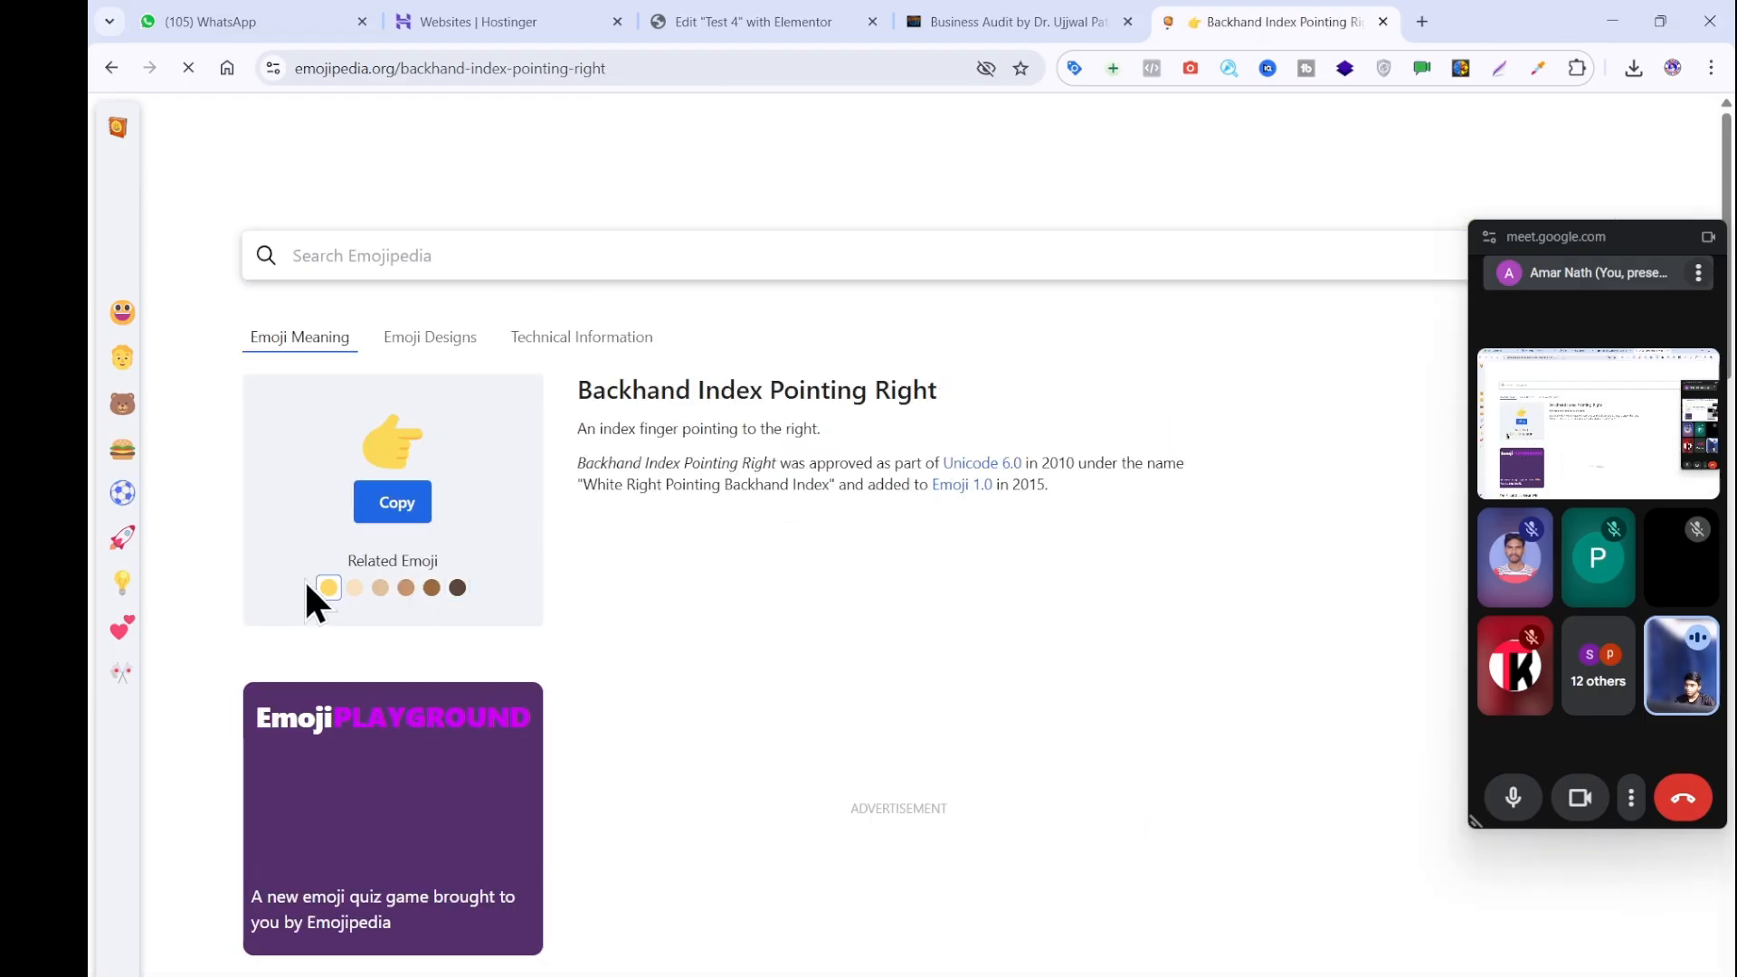
# Switch to the Elementor editor and open the content settings of the red register button.
pyautogui.click(930, 7)
pyautogui.click(707, 19)
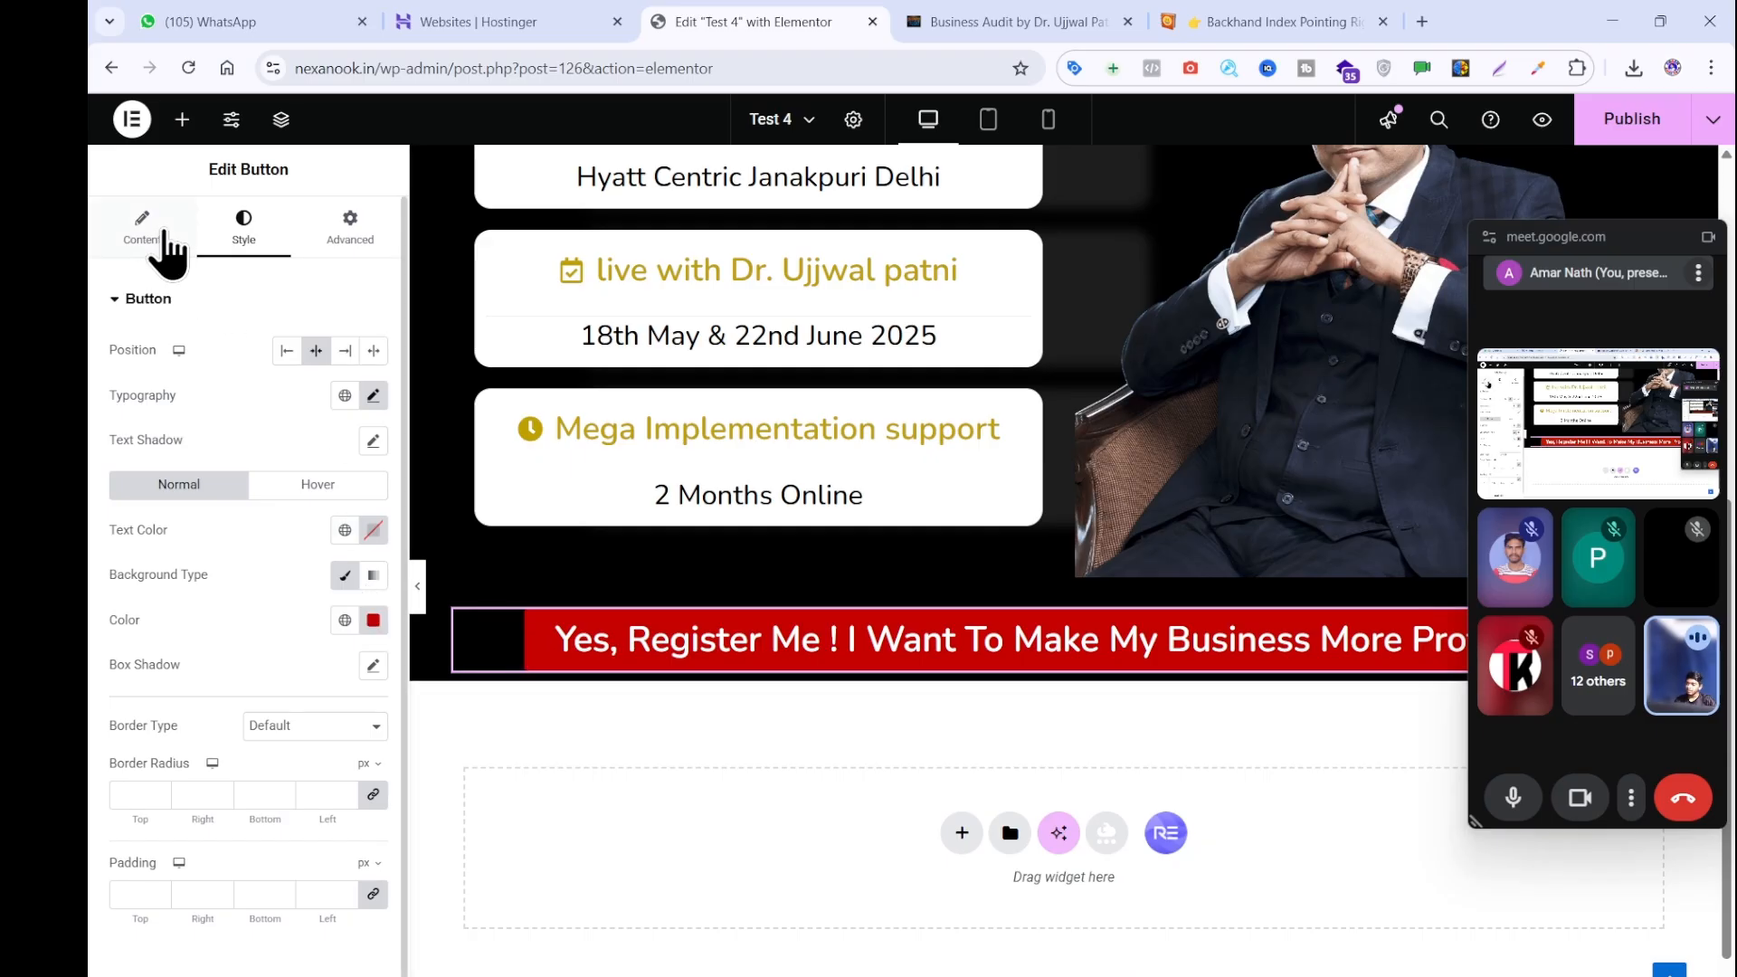
pyautogui.click(166, 237)
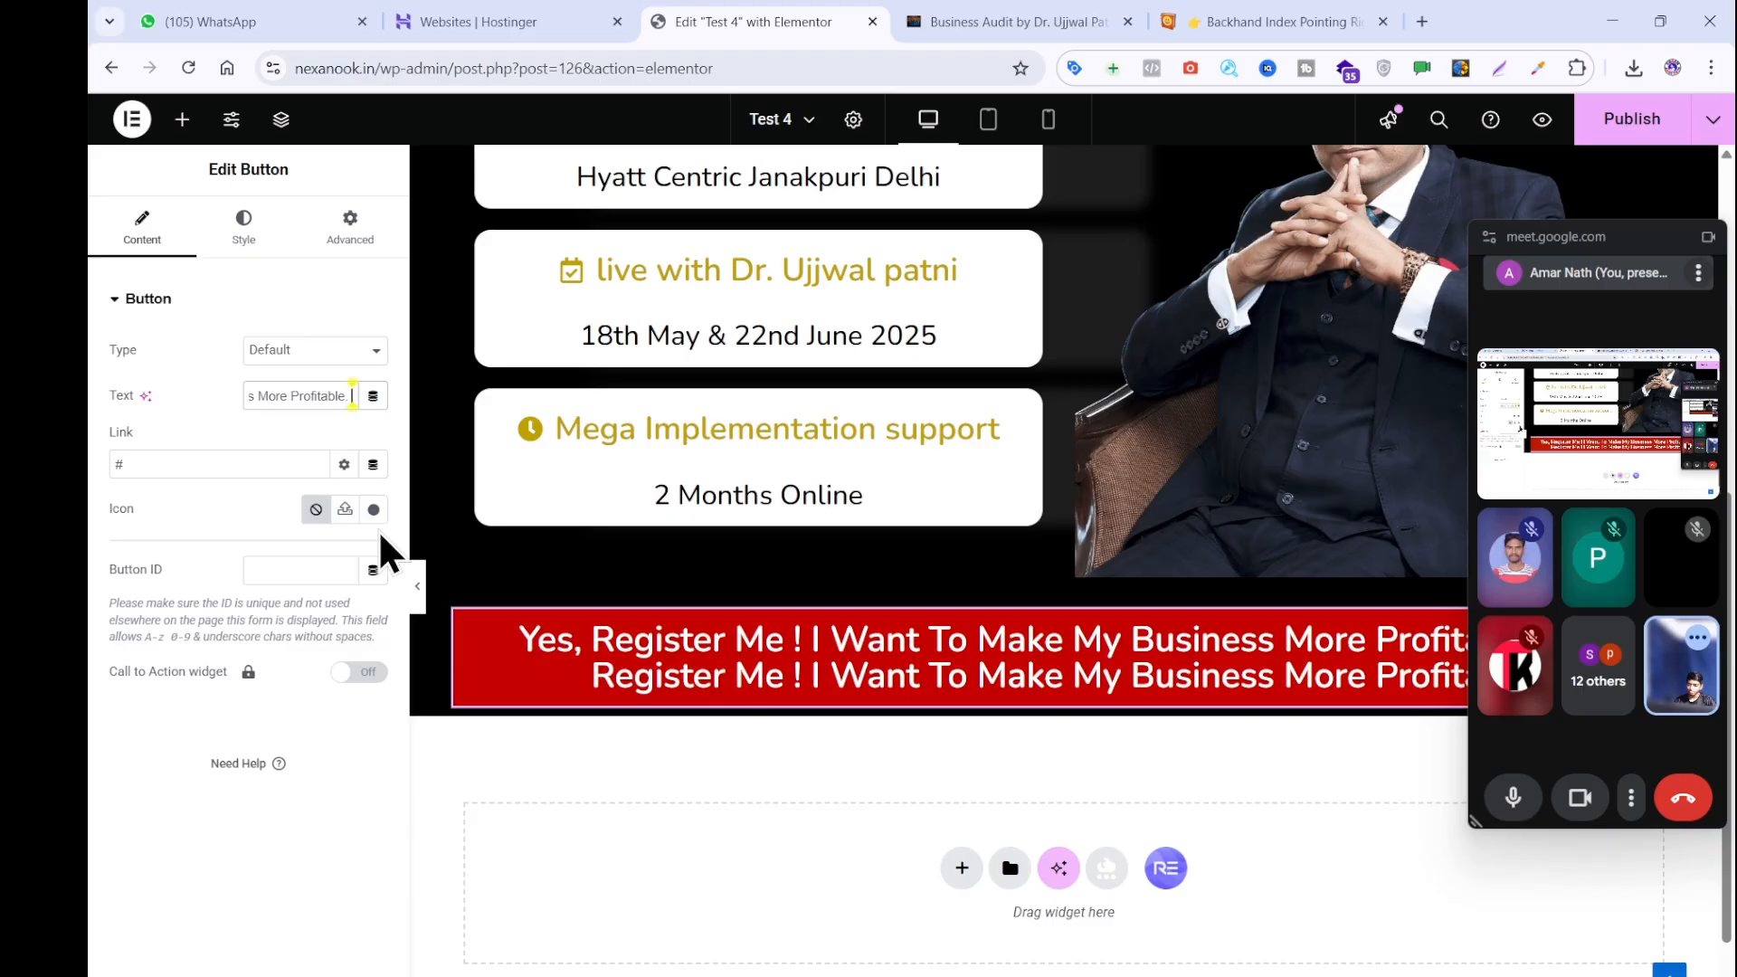
pyautogui.write('.')
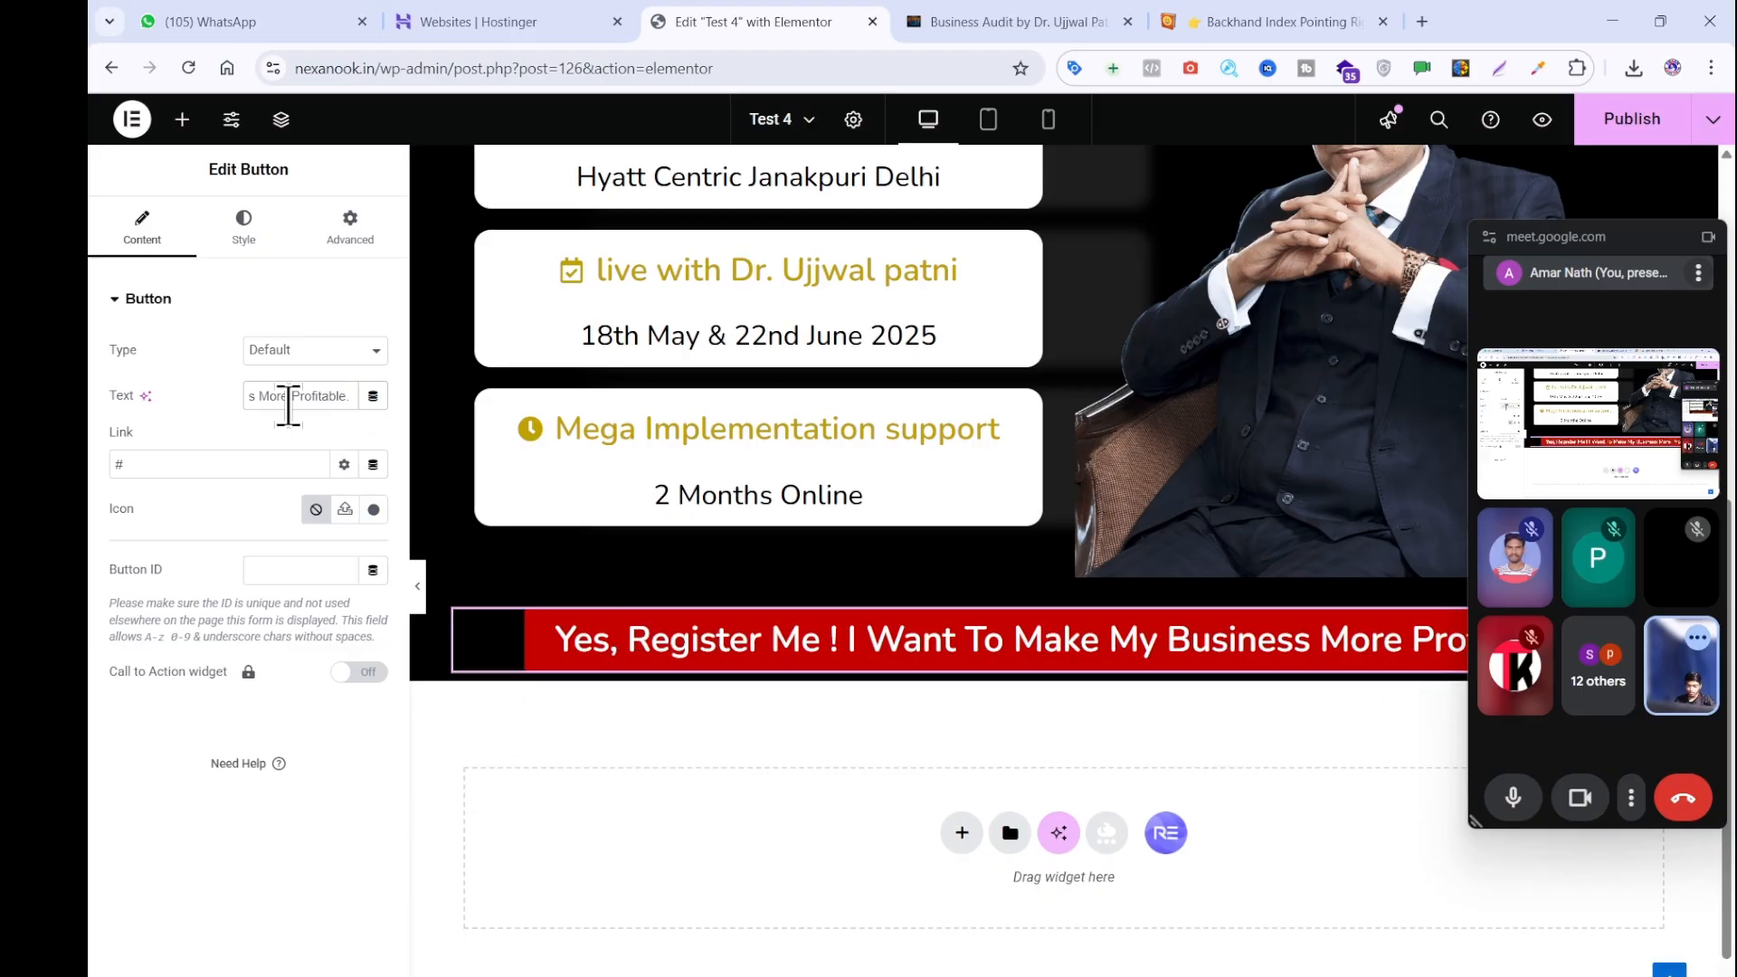
pyautogui.write('Yes, Register Me ! I Want To Make My Business More Profitable.')
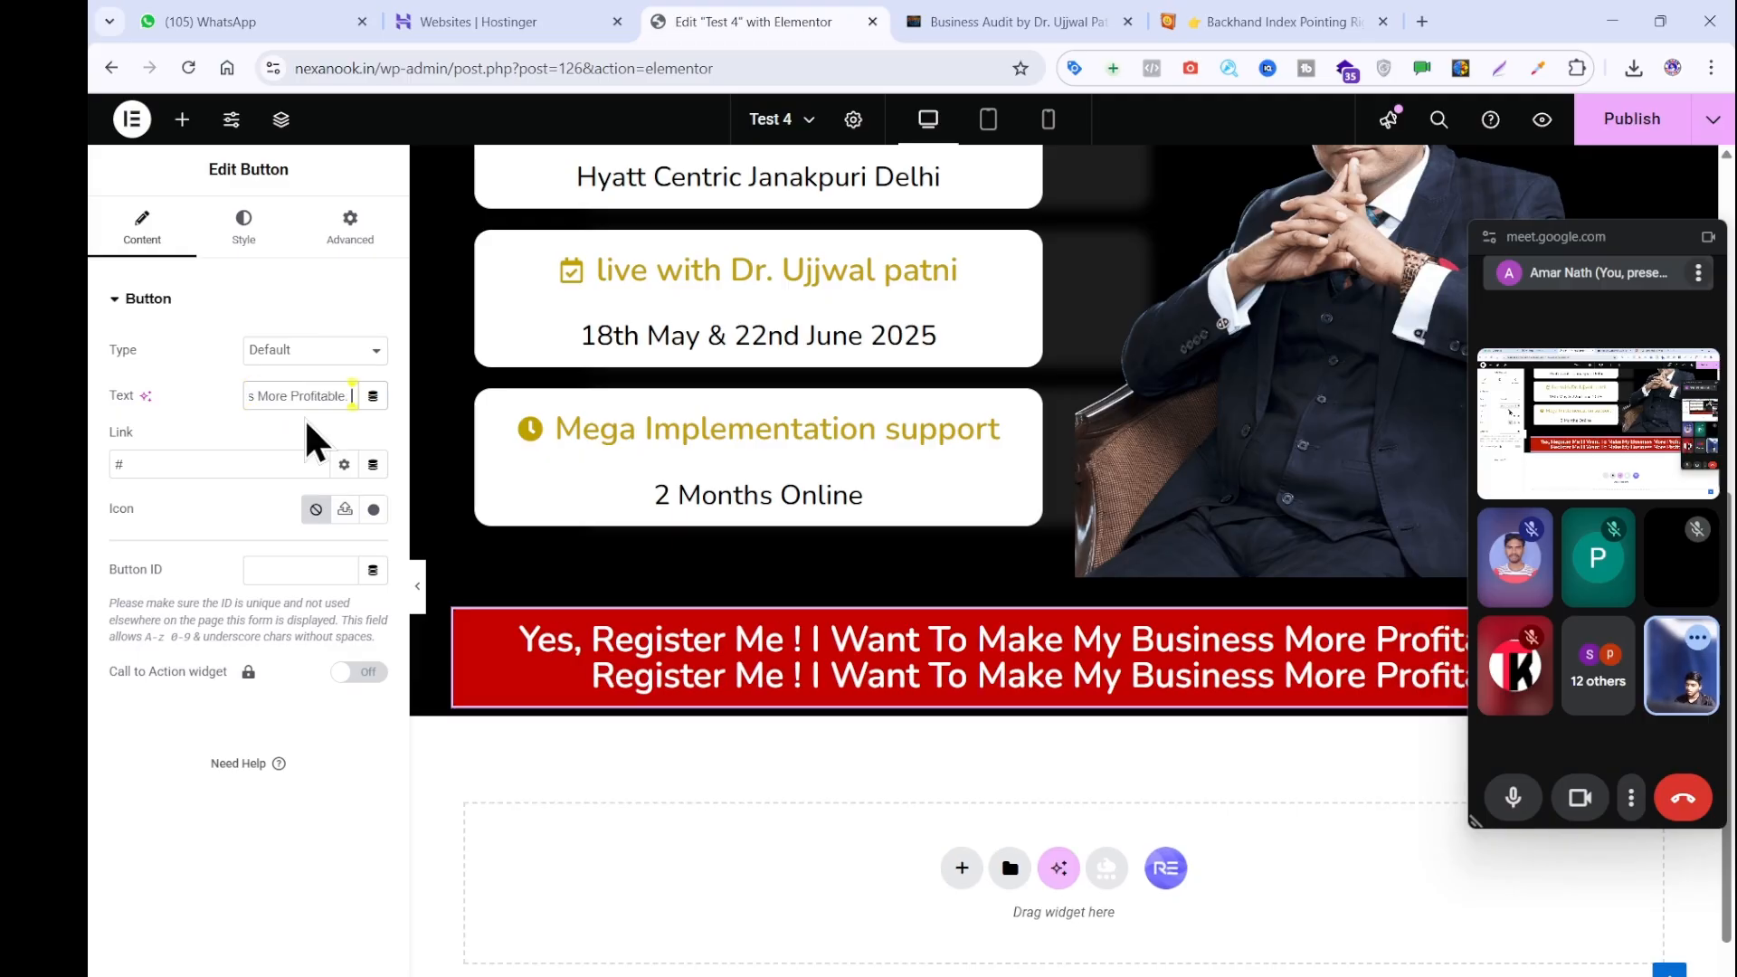
pyautogui.hotkey('ctrl', 'z')
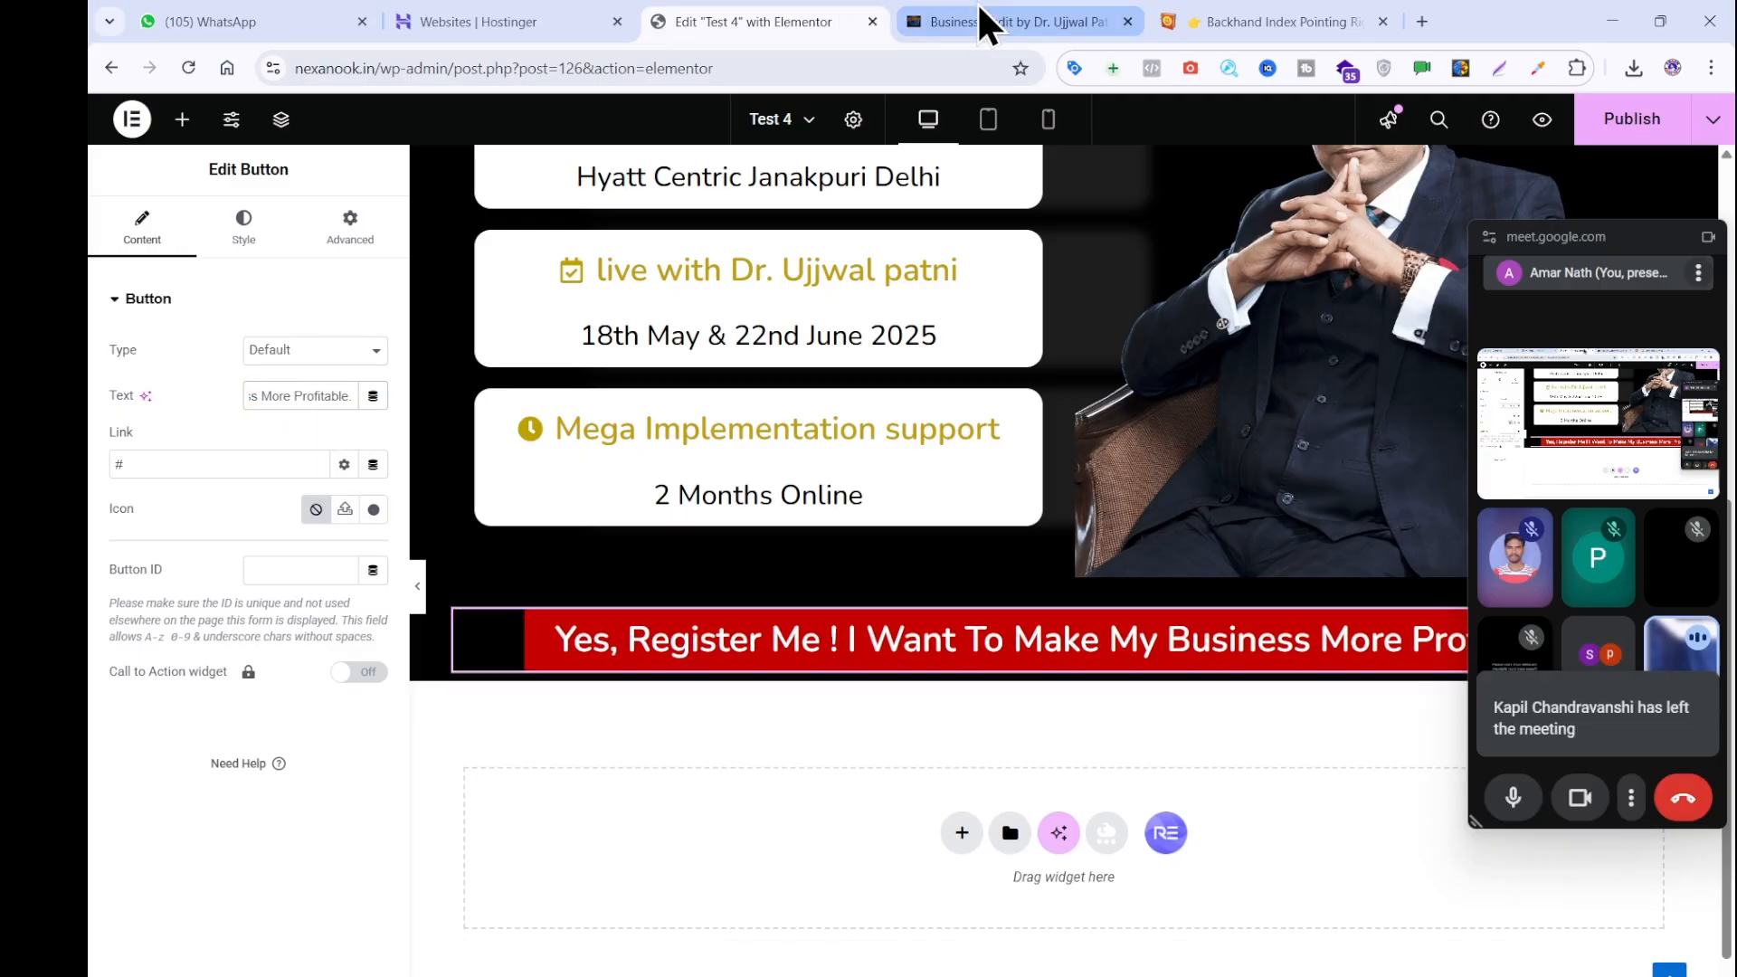
# Copy the Backhand Index Pointing Right emoji from Emojipedia and paste it at the start of the register button's text in Elementor.
pyautogui.click(1269, 23)
pyautogui.click(403, 513)
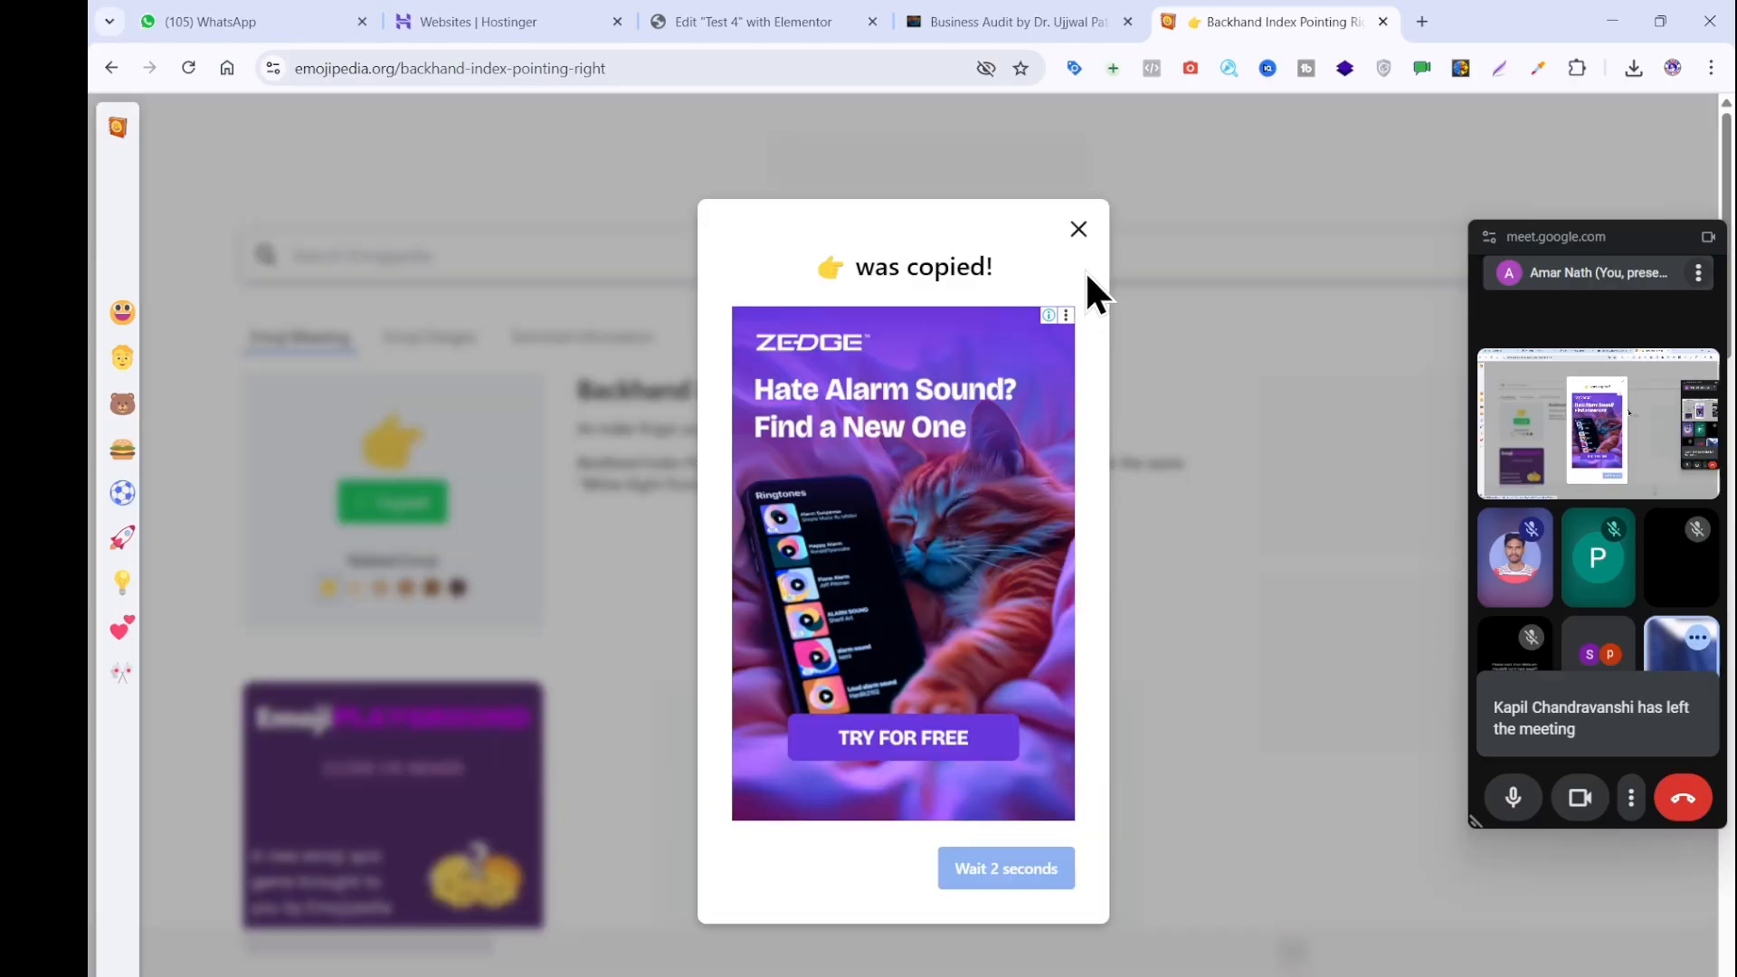
pyautogui.click(943, 18)
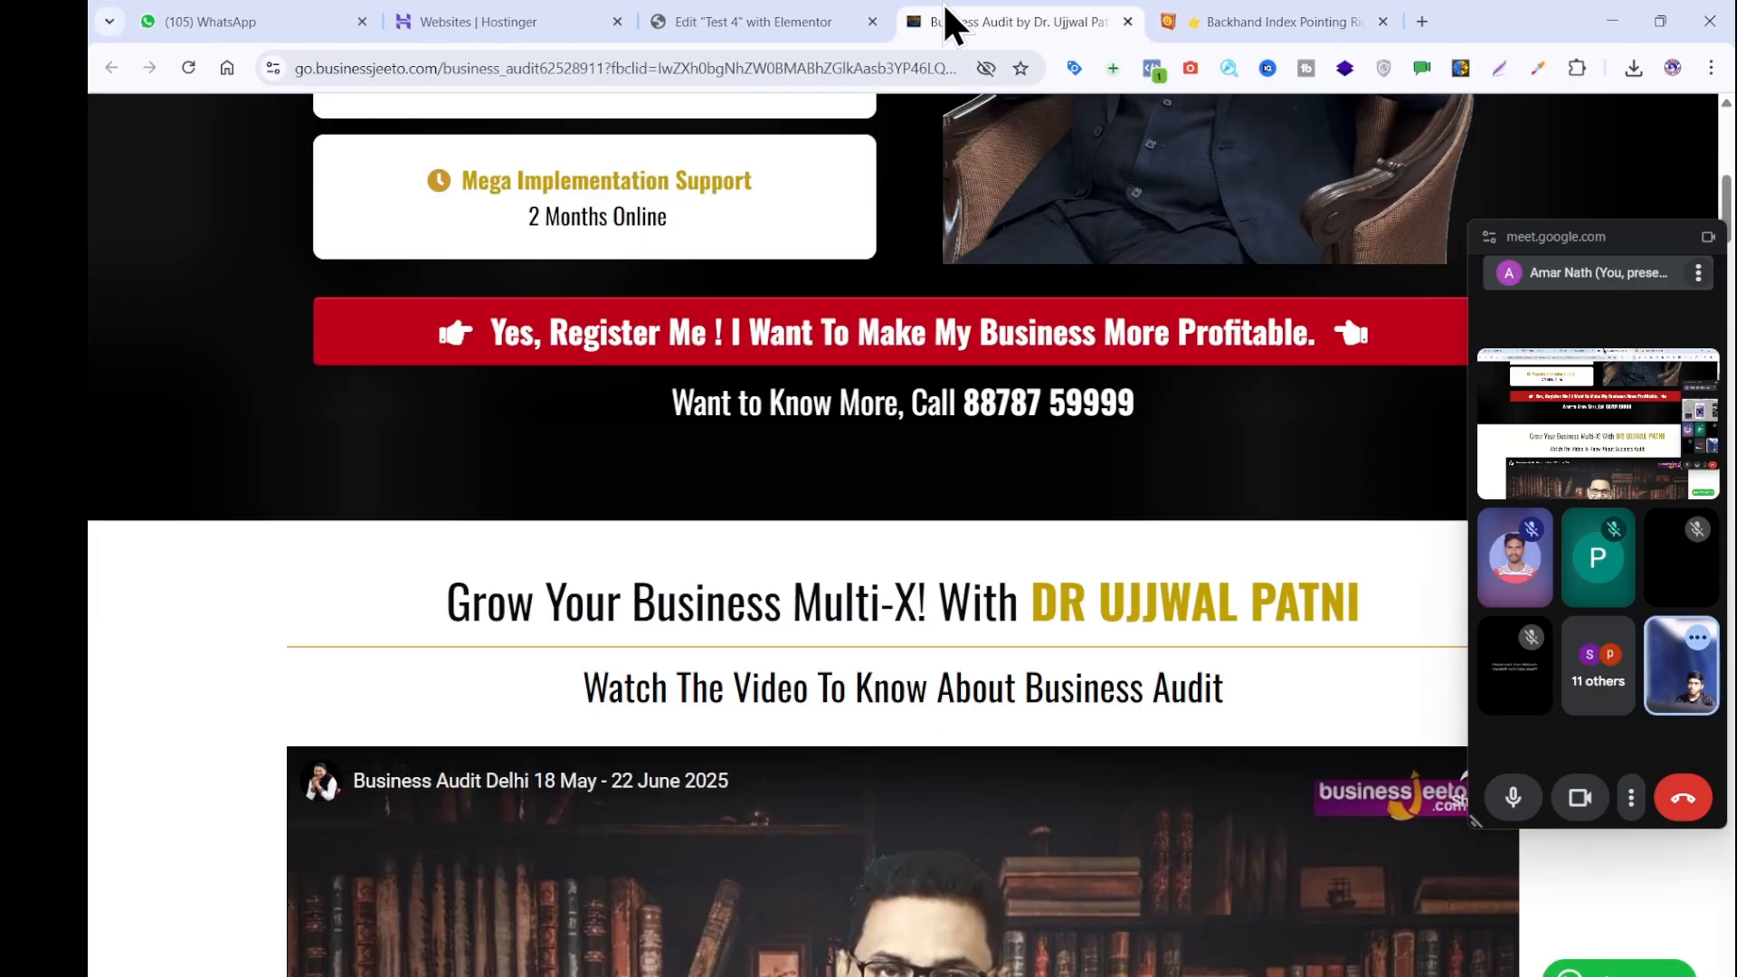
pyautogui.click(694, 20)
pyautogui.hotkey('ctrl', 'v')
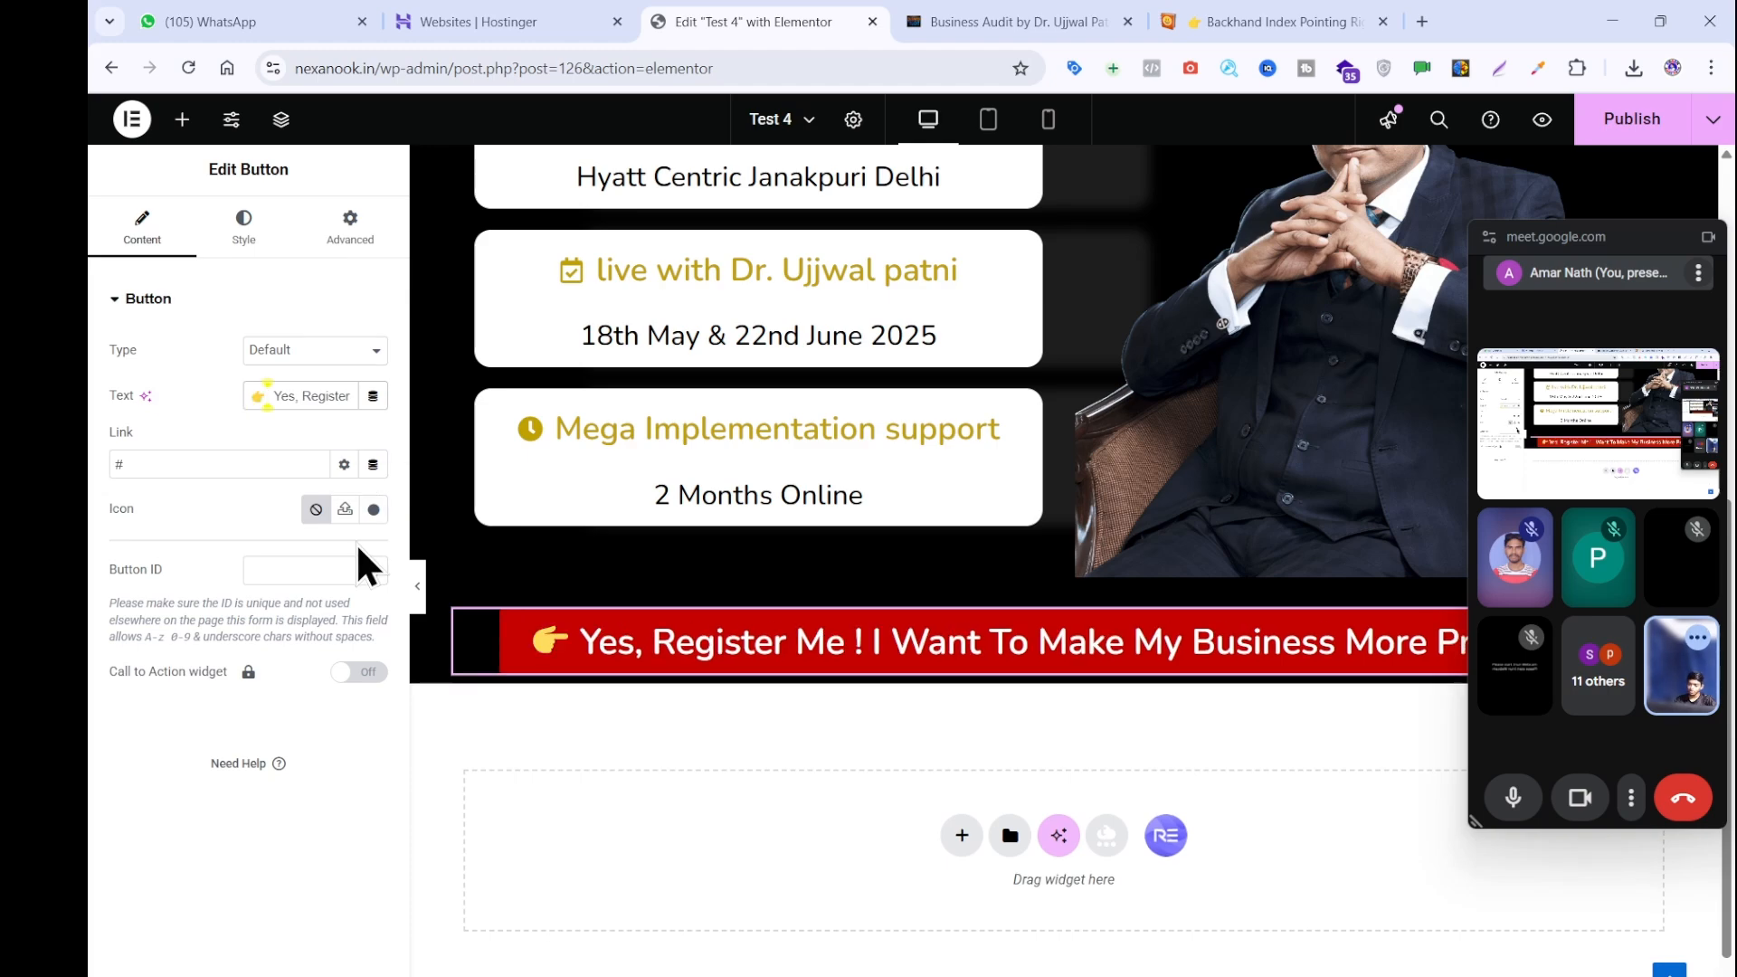
pyautogui.press('End')
pyautogui.hotkey('ctrl', 'v')
pyautogui.press('BackSpace')
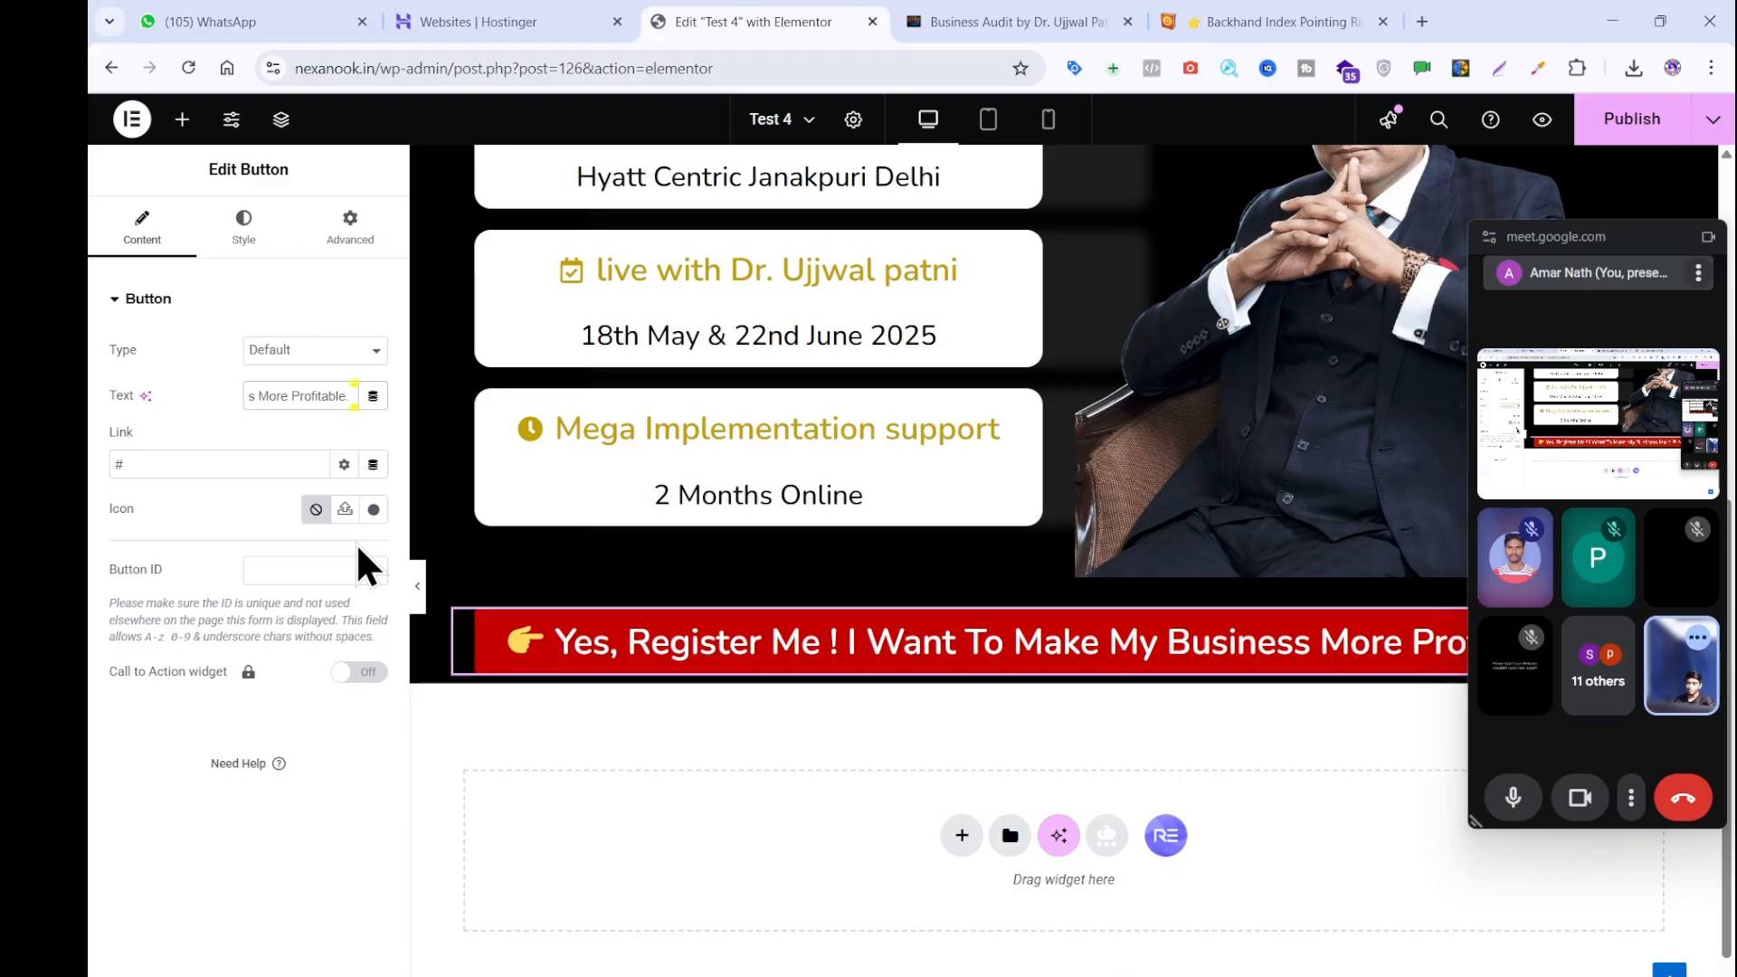
# Return to the Emojipedia results for "finger" and open the Backhand Index Pointing Left emoji.
pyautogui.click(1303, 21)
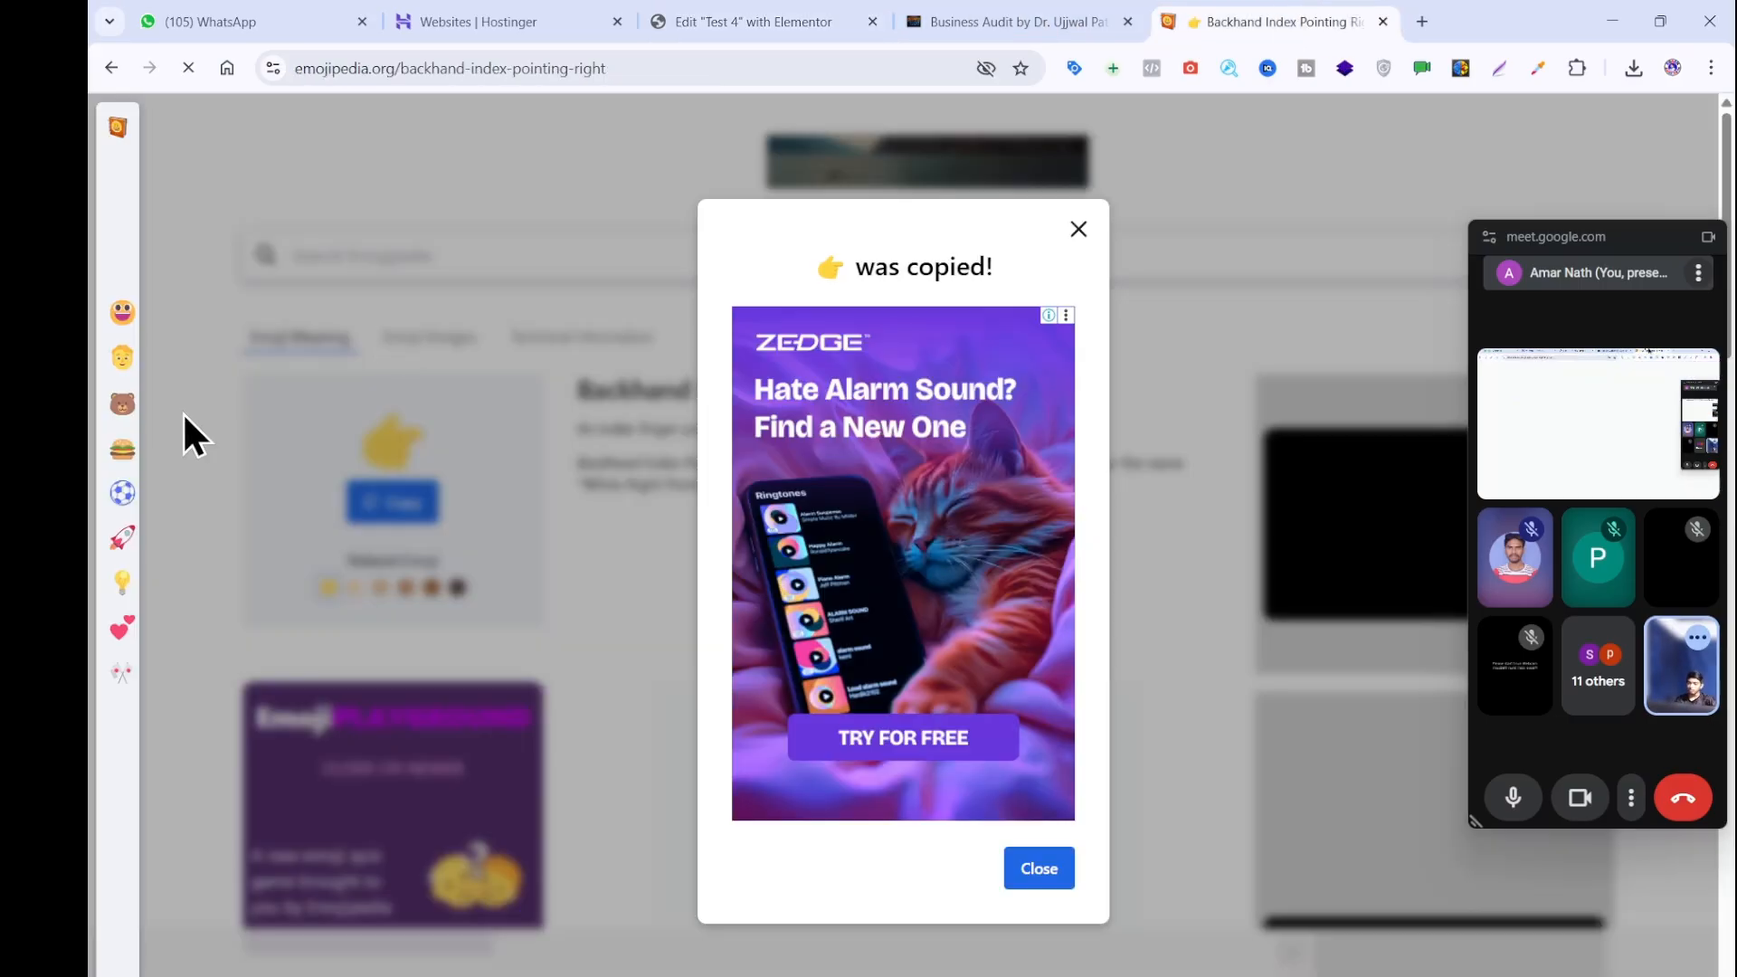
pyautogui.click(1078, 228)
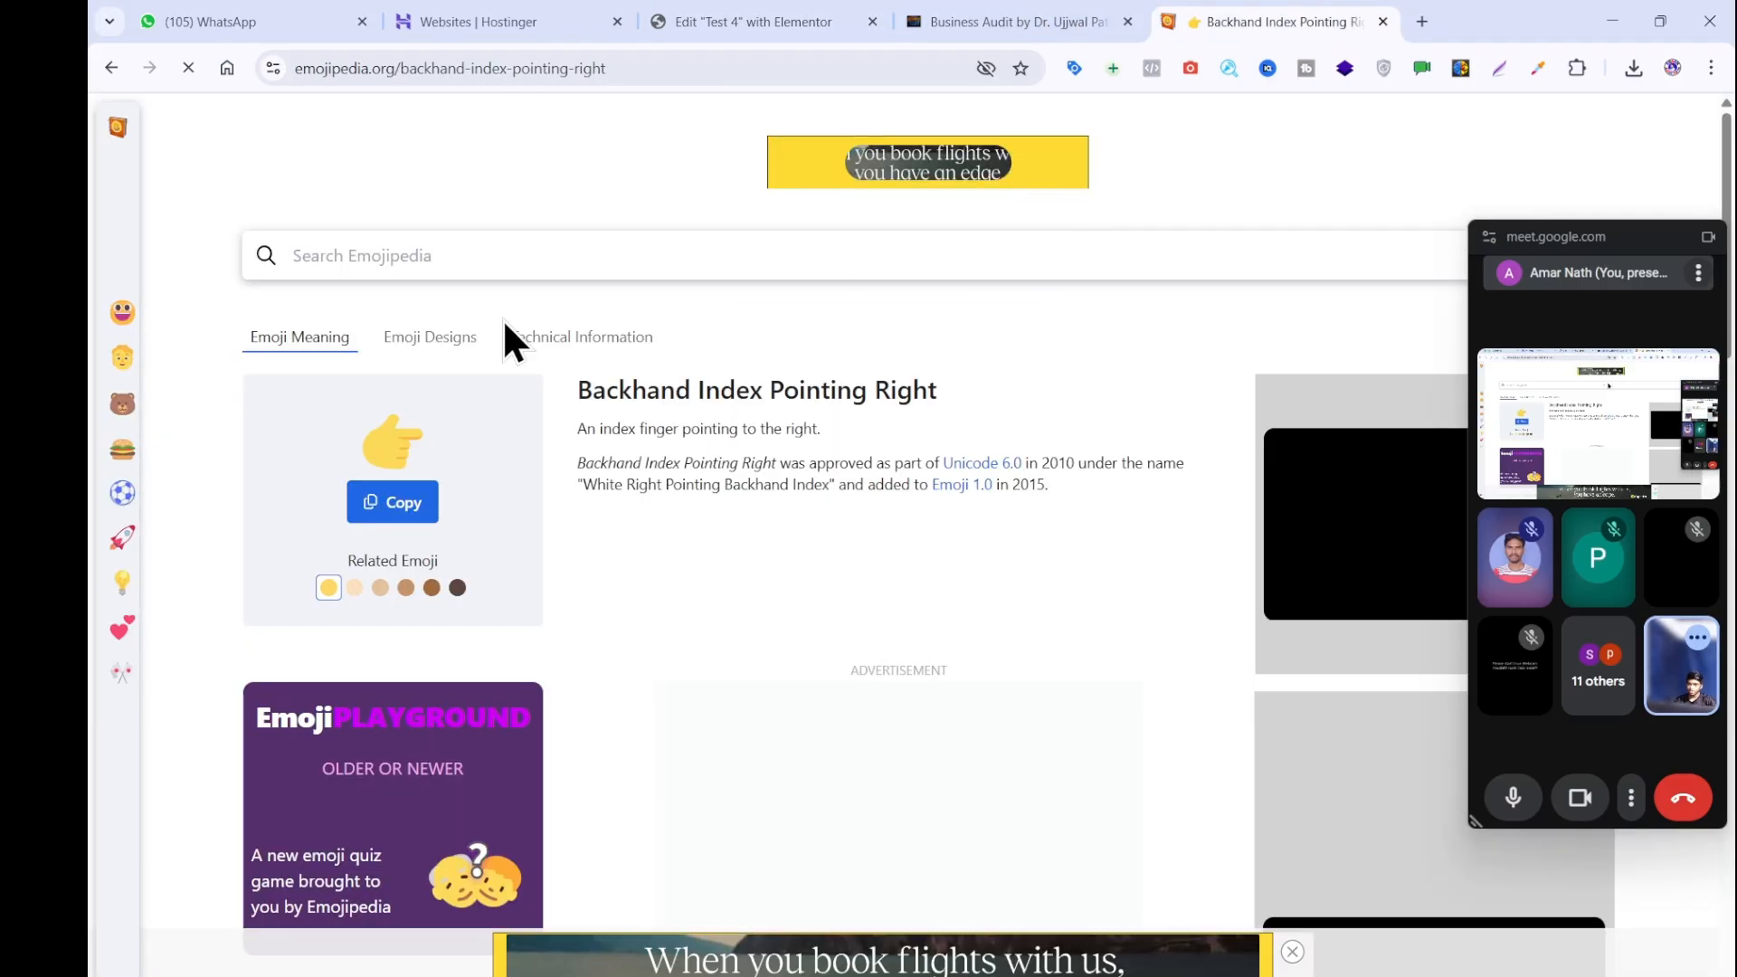
pyautogui.click(111, 65)
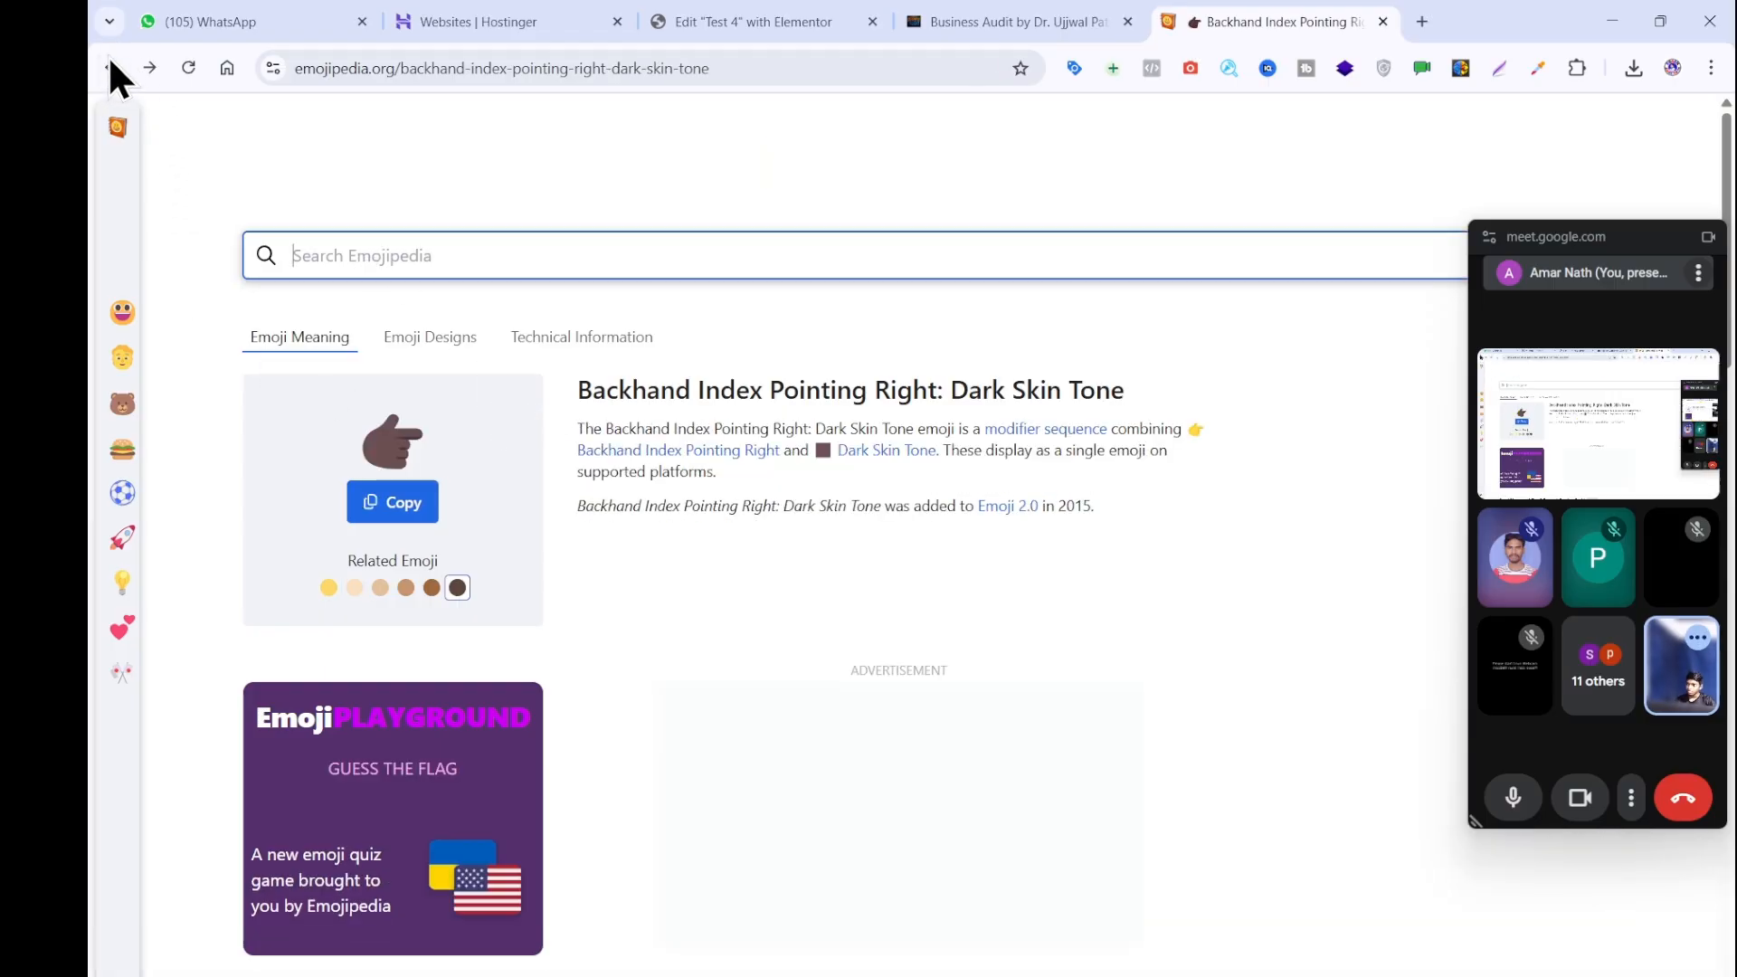
pyautogui.click(111, 67)
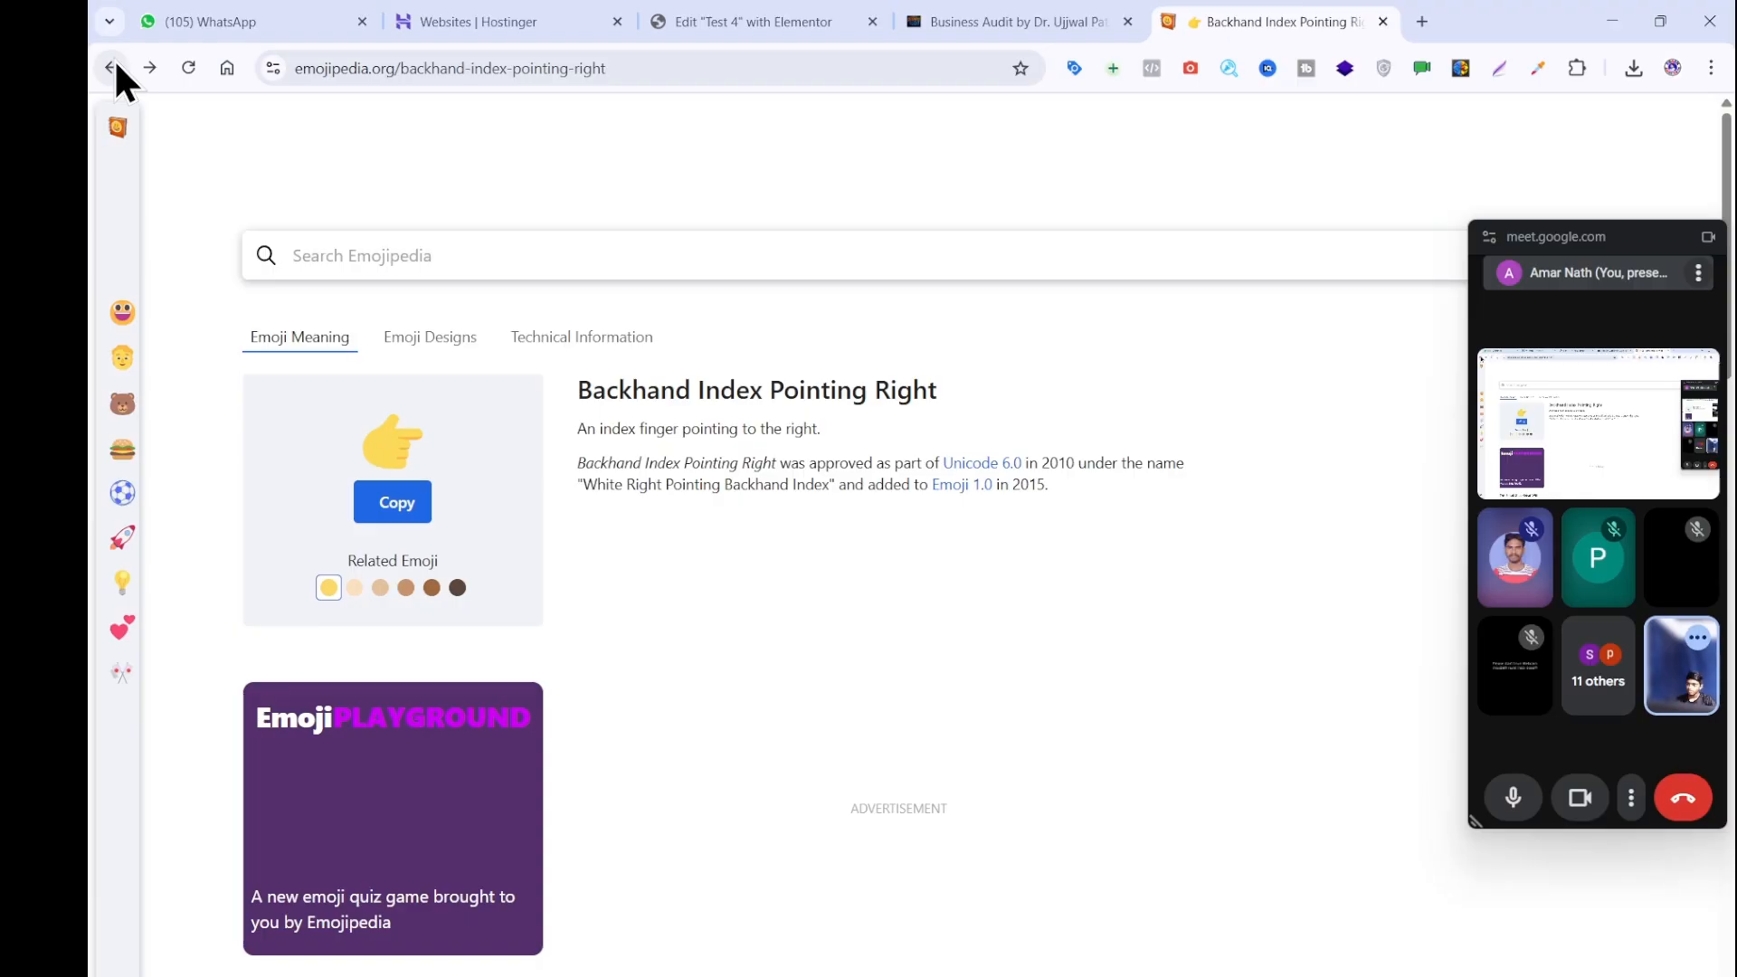
pyautogui.click(115, 65)
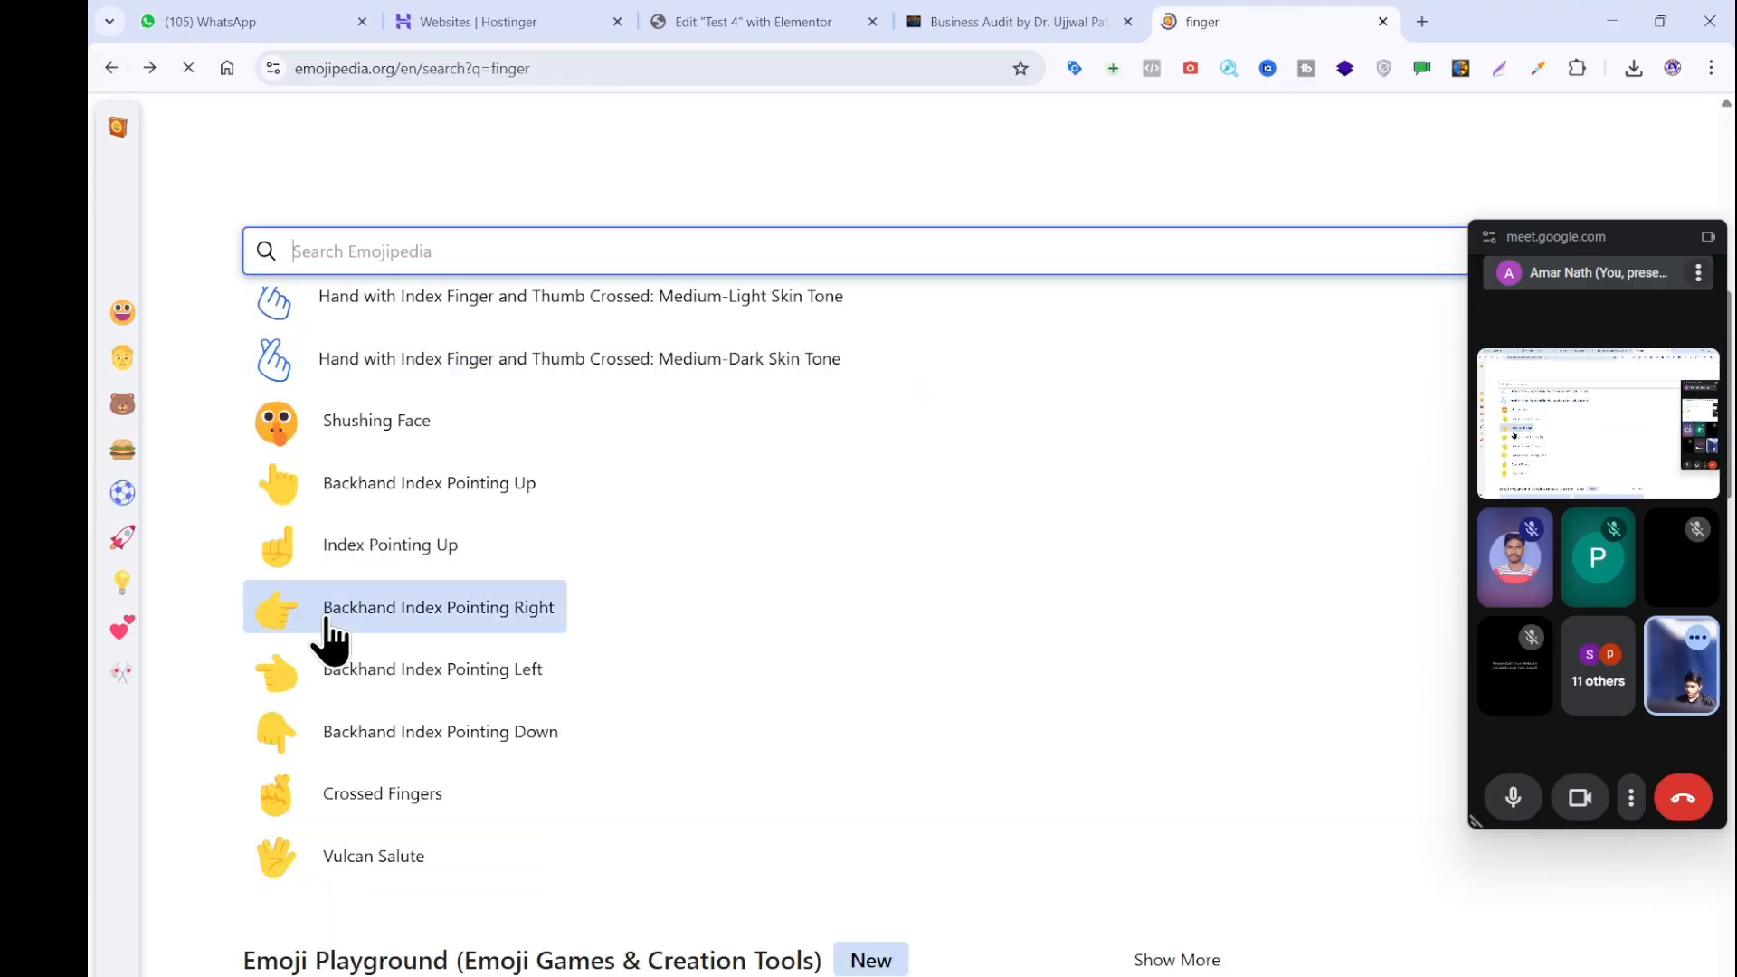
pyautogui.click(328, 693)
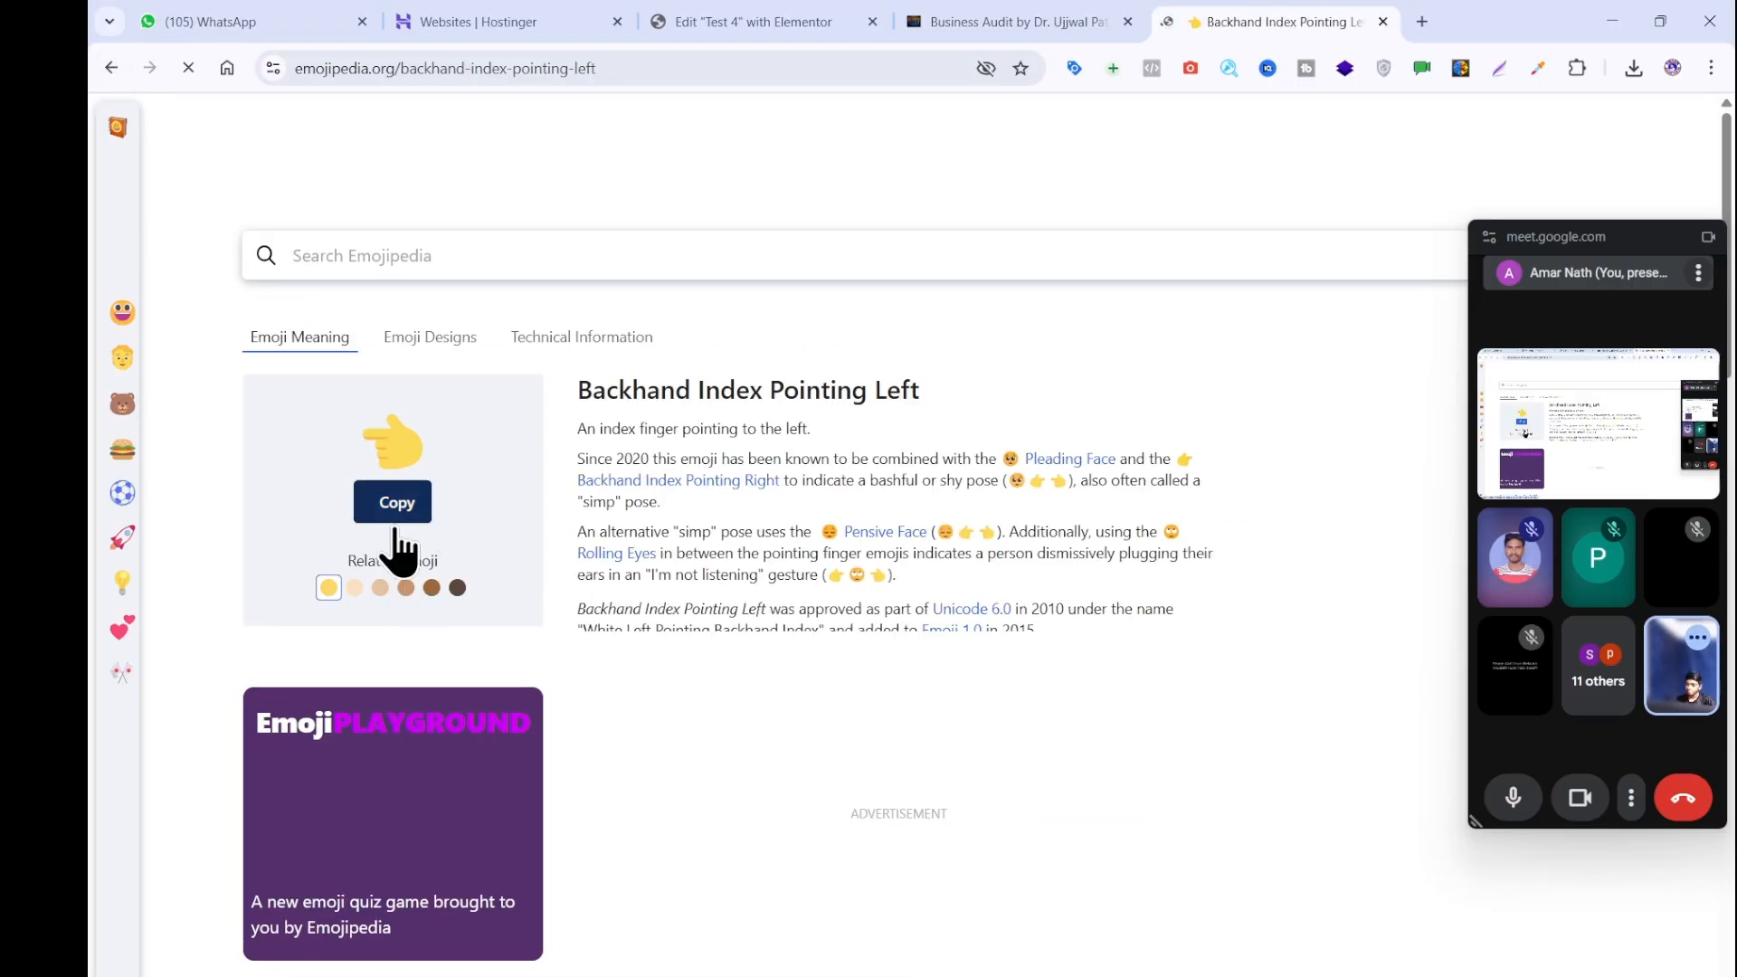
# Try to copy the Backhand Index Pointing Left emoji and append it to the register button's text in Elementor.
pyautogui.click(371, 497)
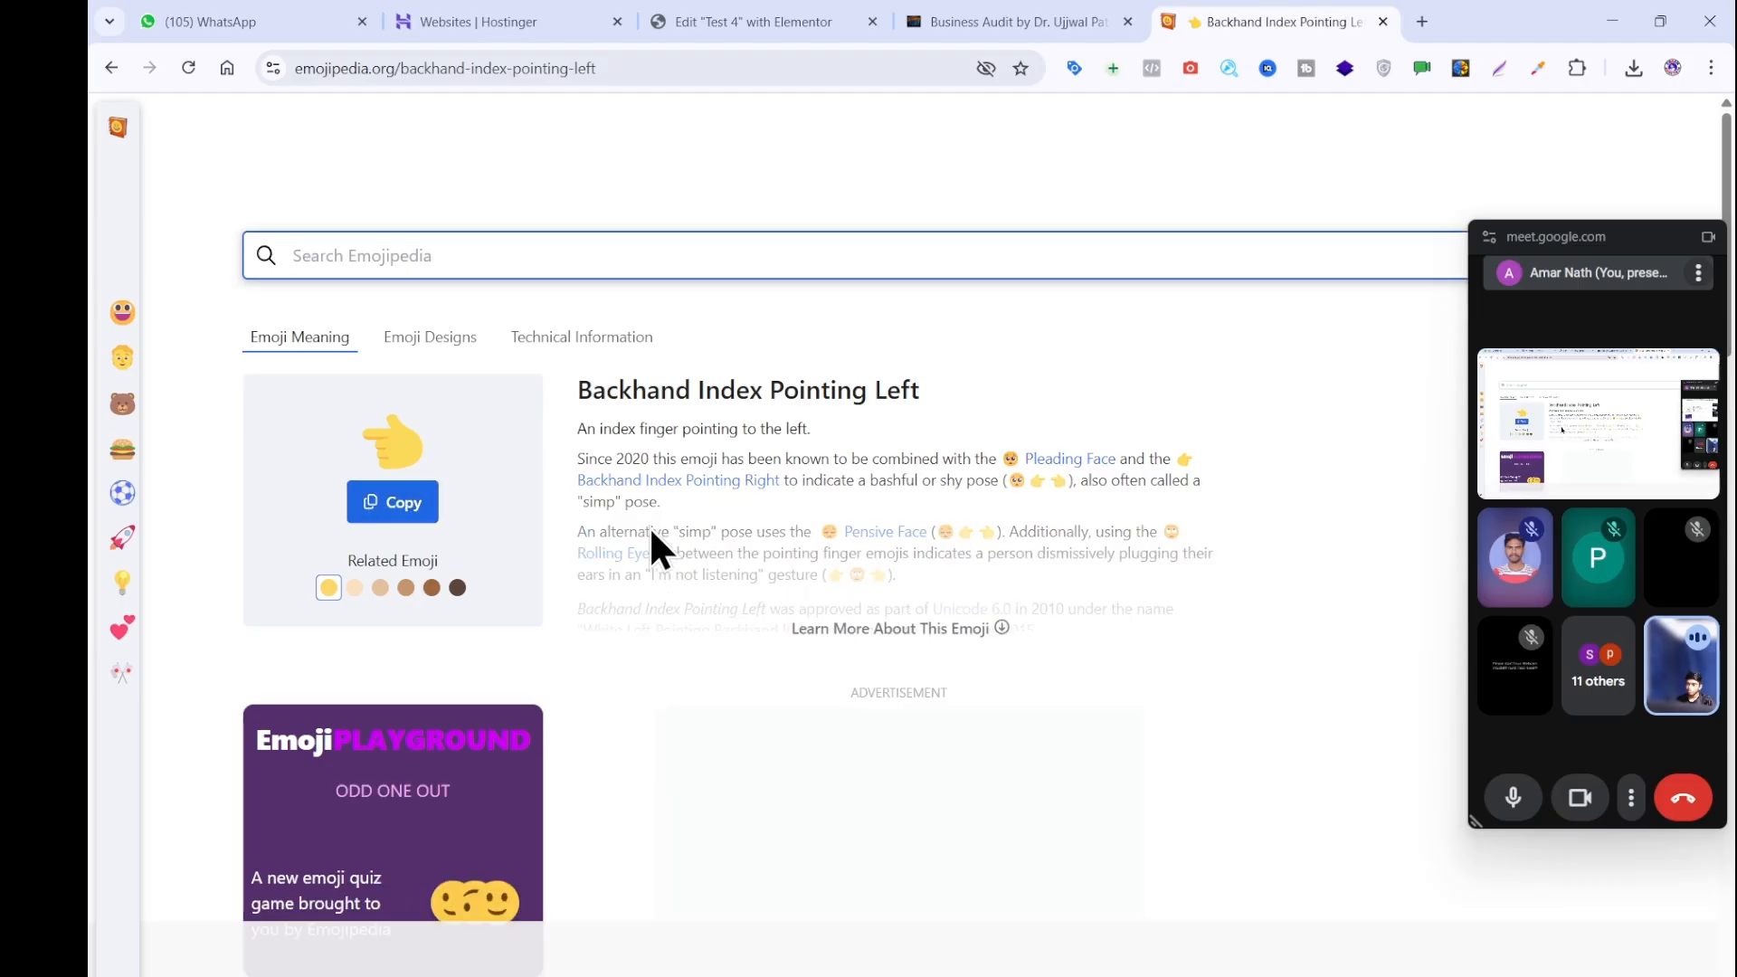
pyautogui.click(814, 20)
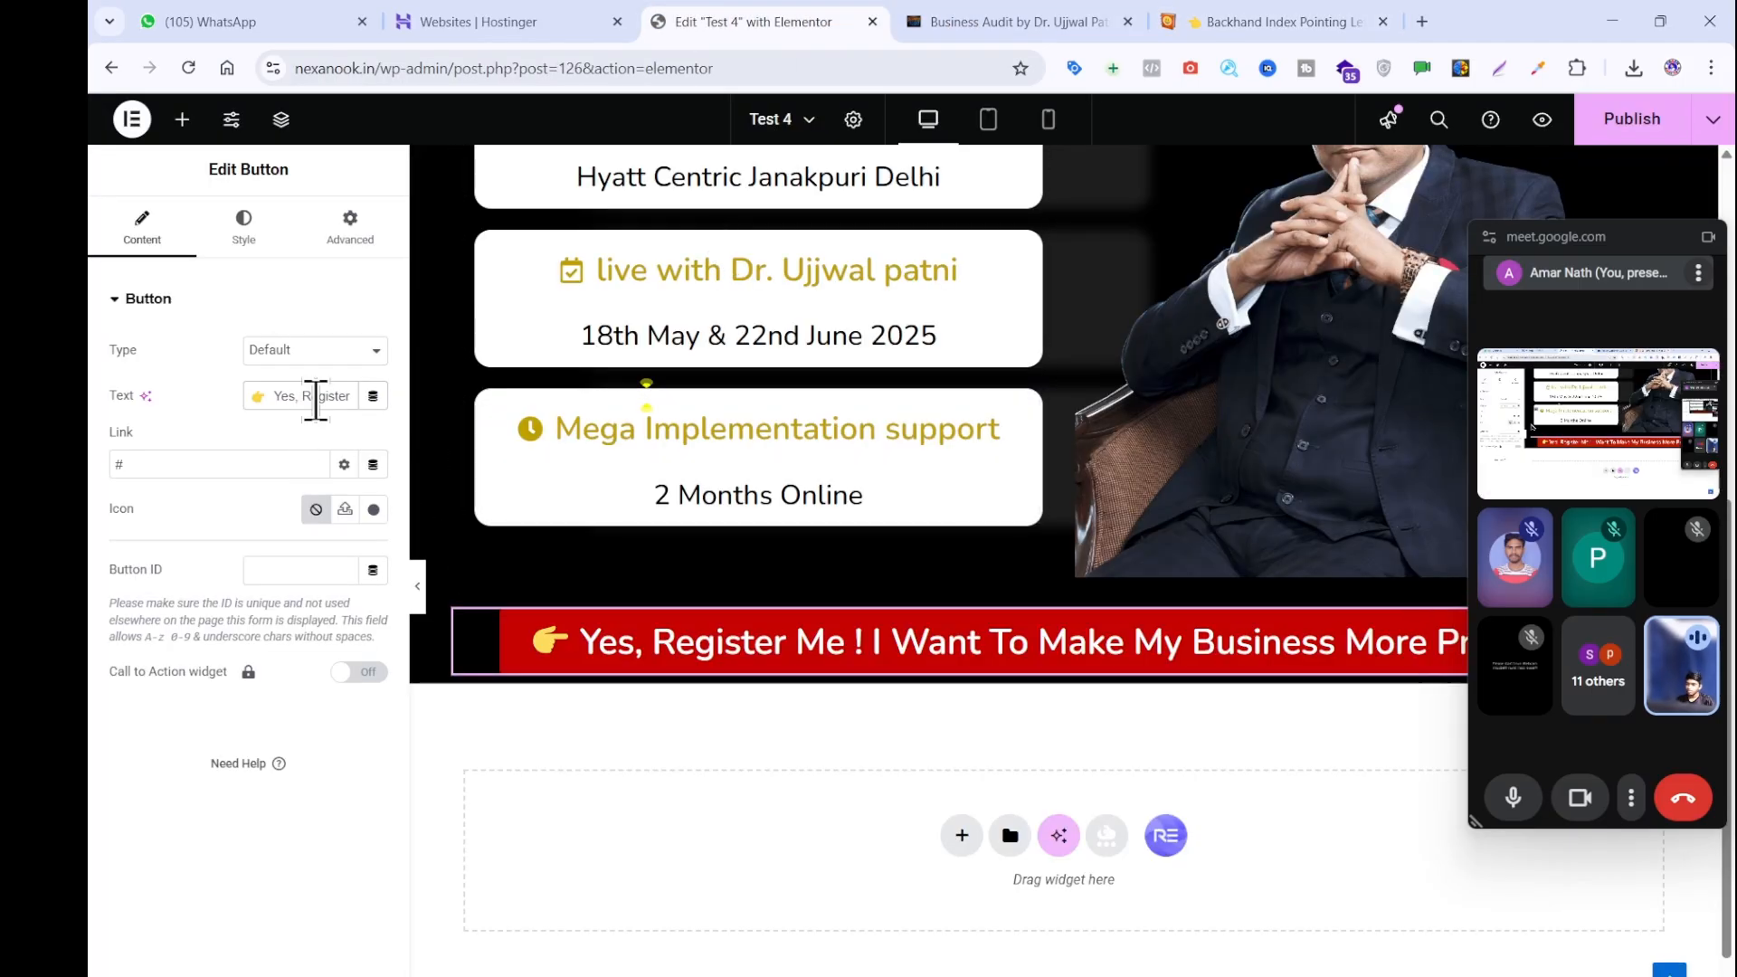
pyautogui.press('End')
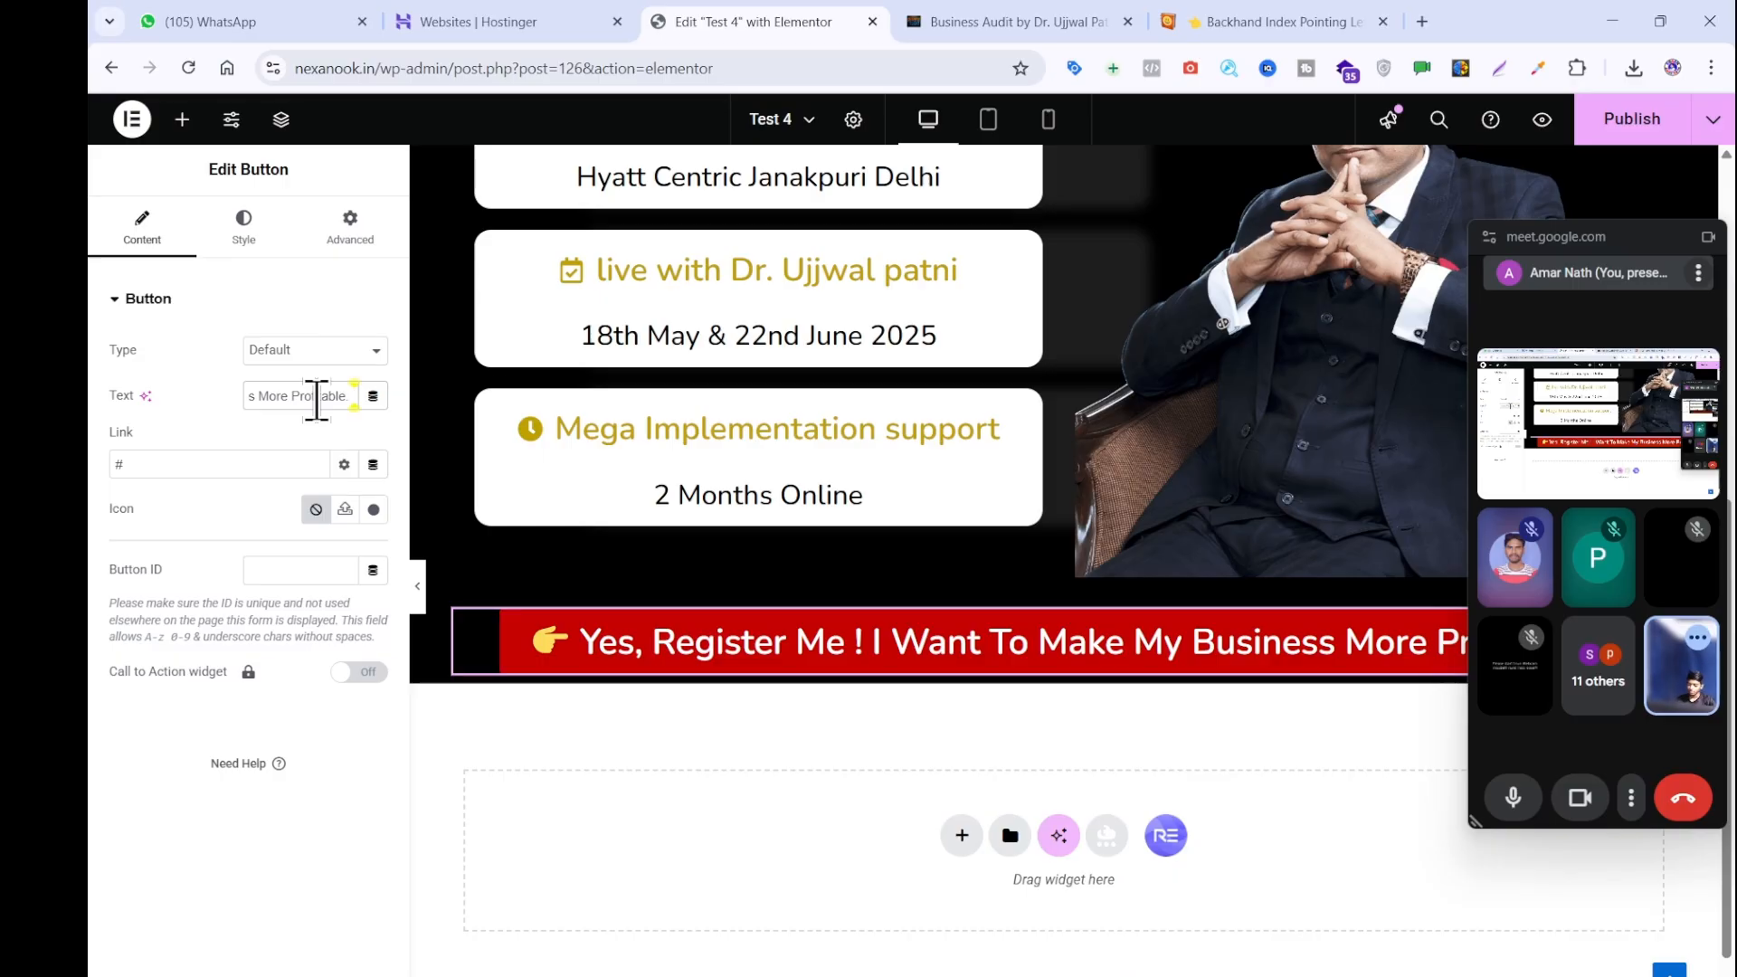
pyautogui.hotkey('ctrl', 'v')
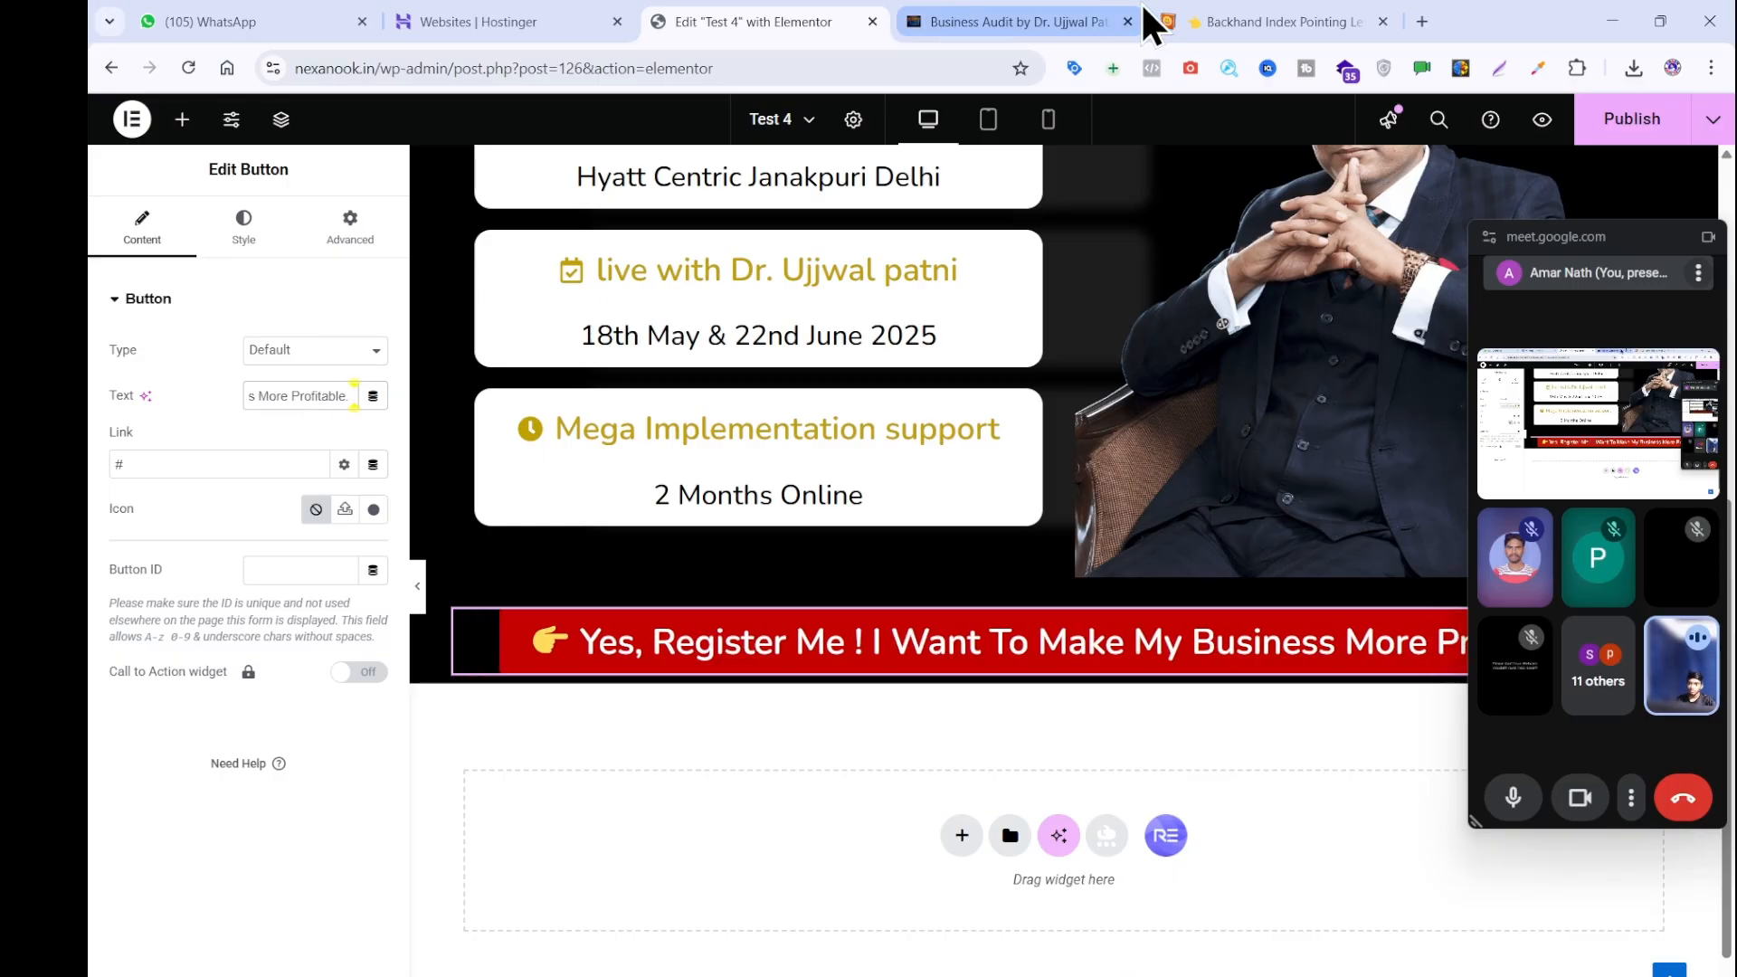
# Copy the Backhand Index Pointing Left emoji from Emojipedia again and paste it after "Profitable." in the register button's text in Elementor.
pyautogui.click(1279, 22)
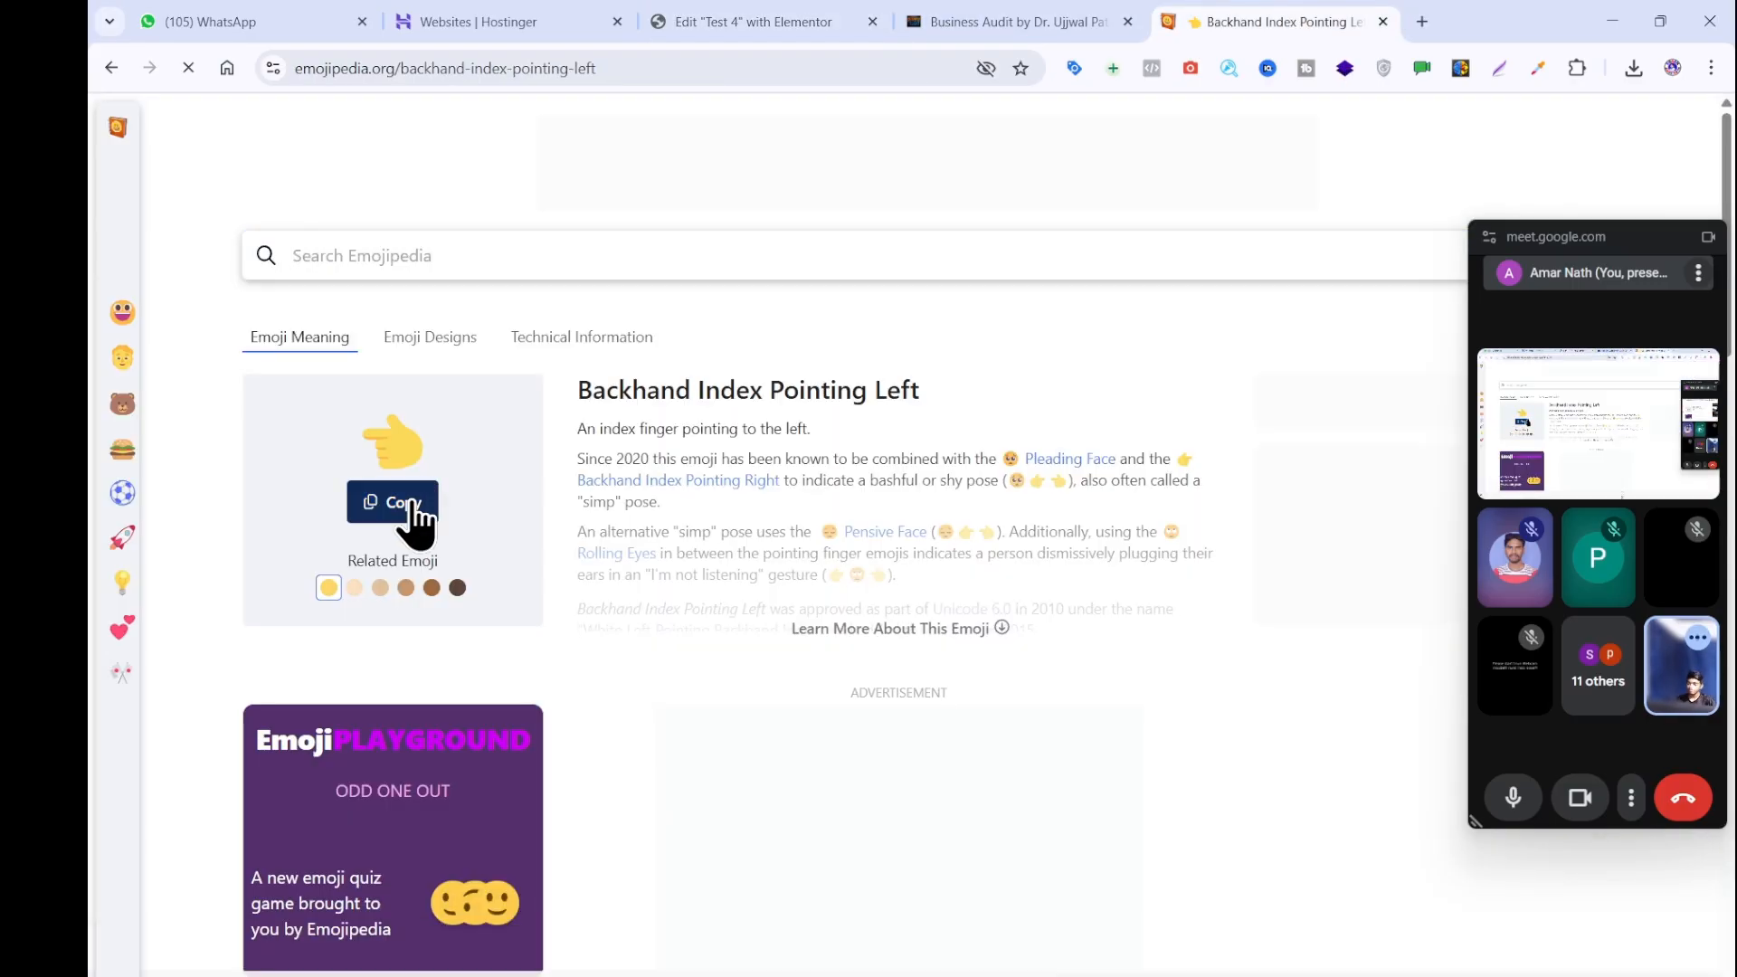
pyautogui.click(411, 513)
pyautogui.click(913, 20)
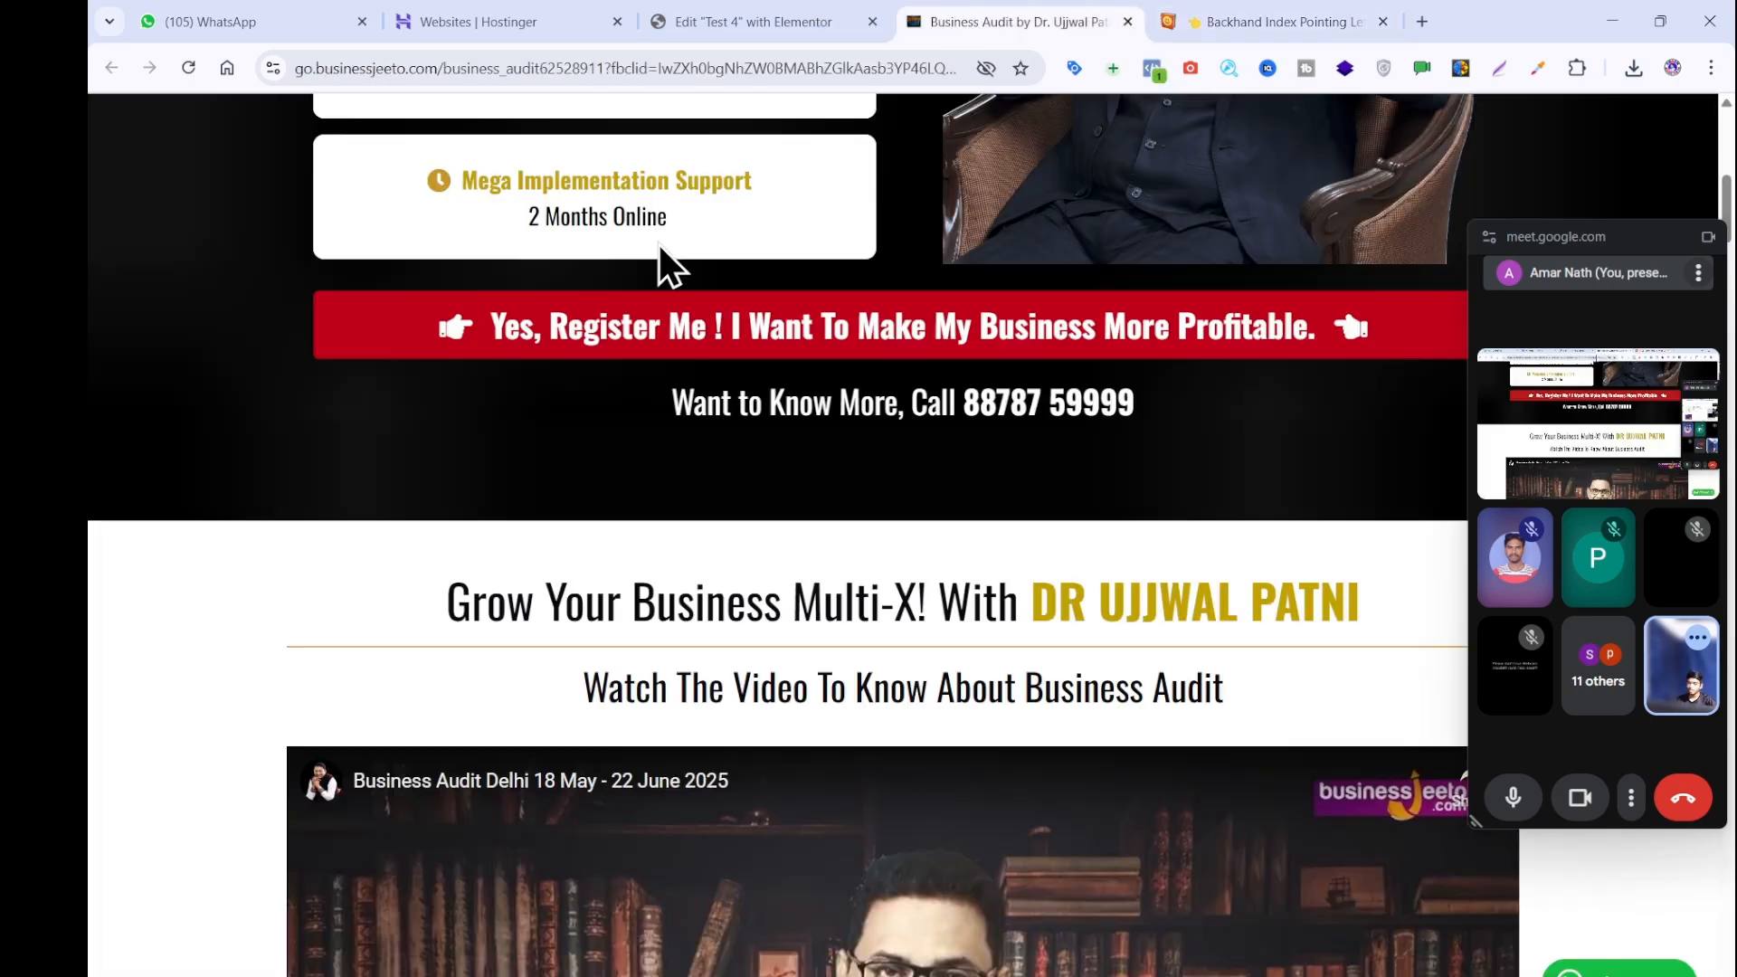
pyautogui.click(684, 20)
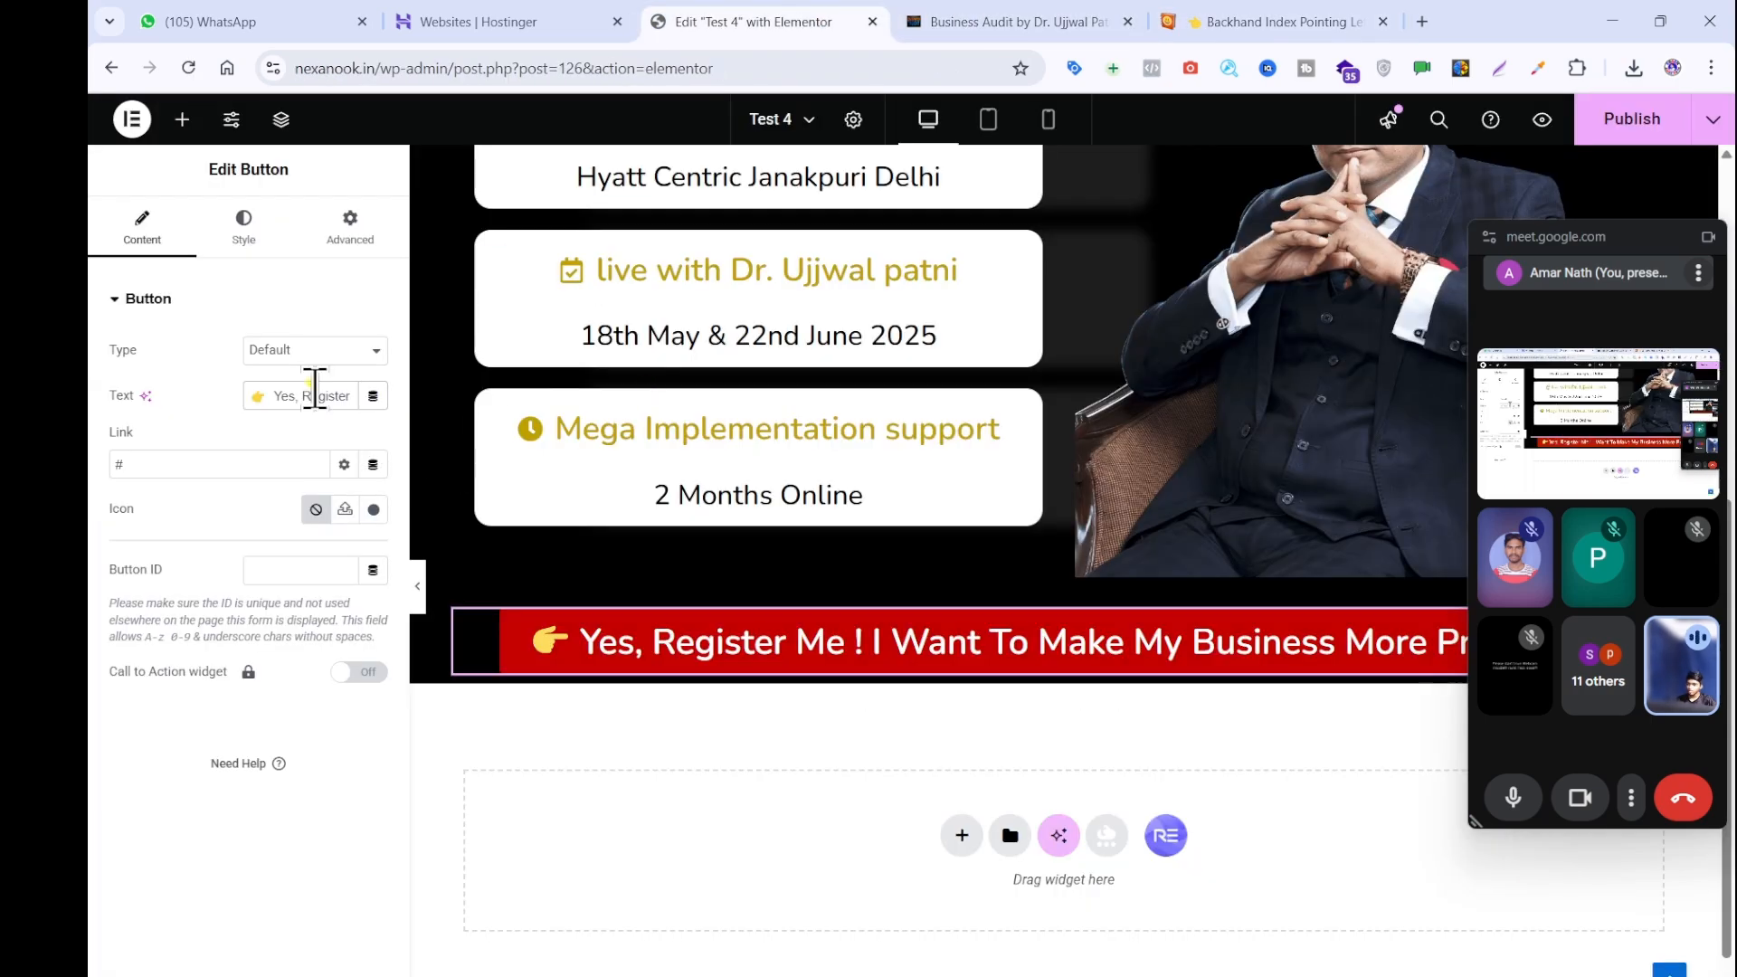
pyautogui.hotkey('ctrl', 'v')
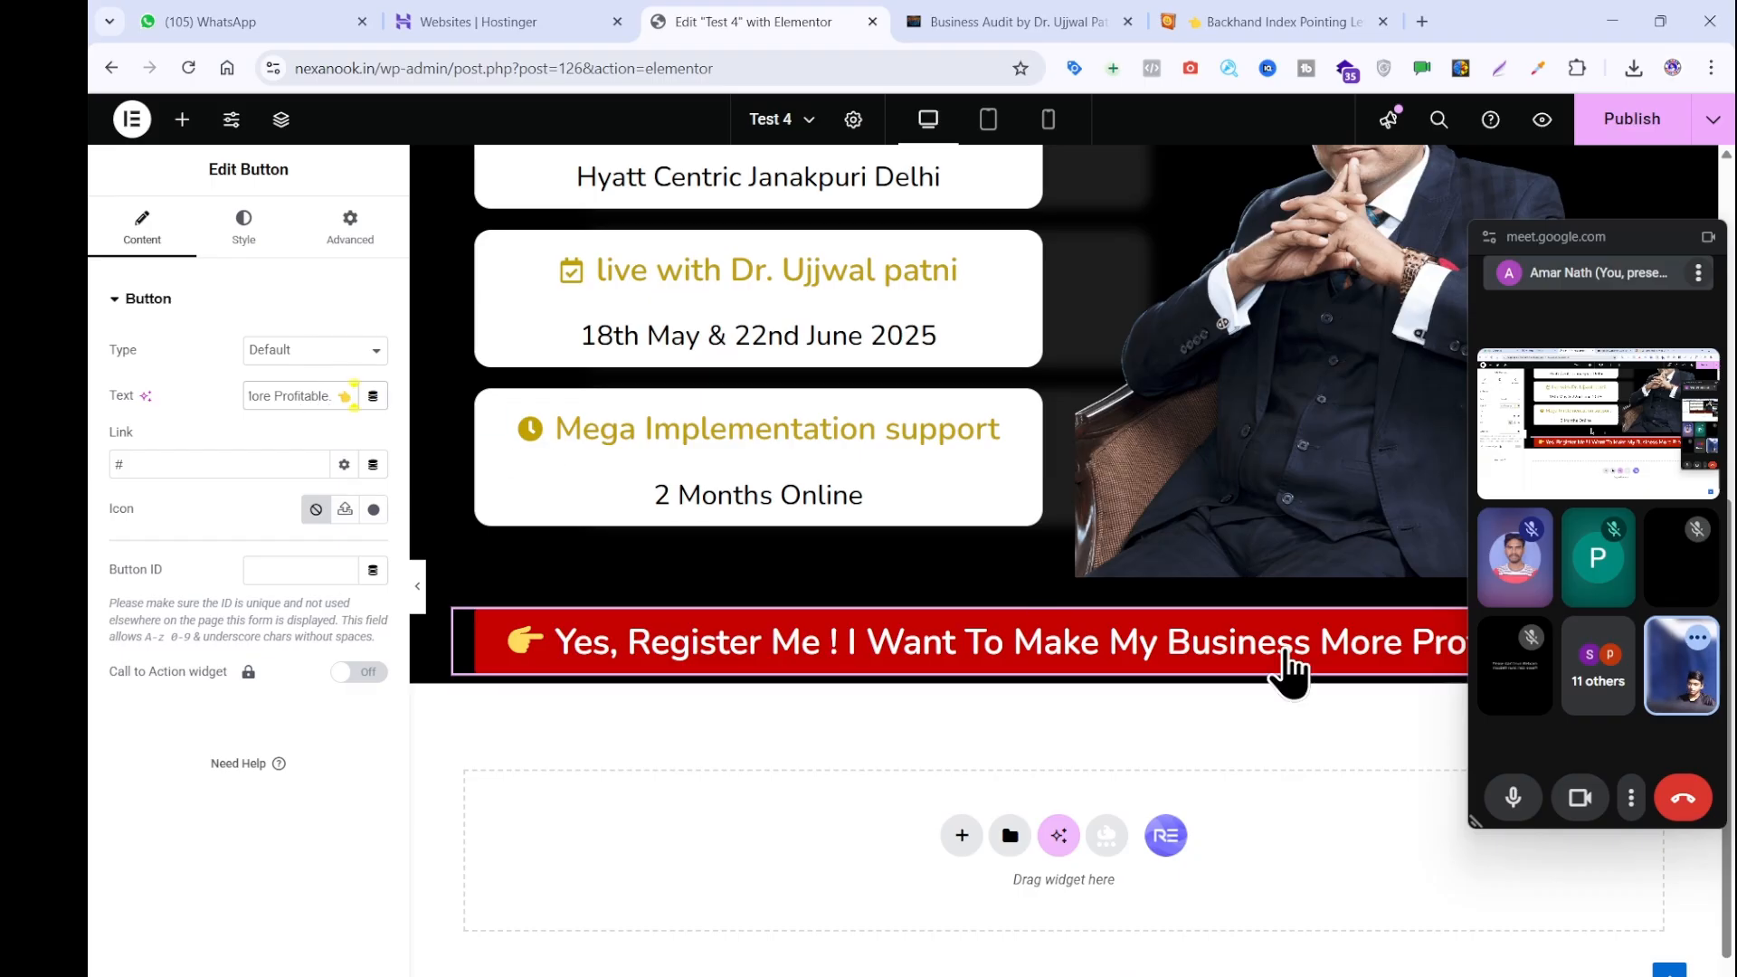
# Move and shrink the floating meeting window clear of the register button, and compare the button with the reference page.
pyautogui.moveTo(1628, 239); pyautogui.dragTo(1614, 63)
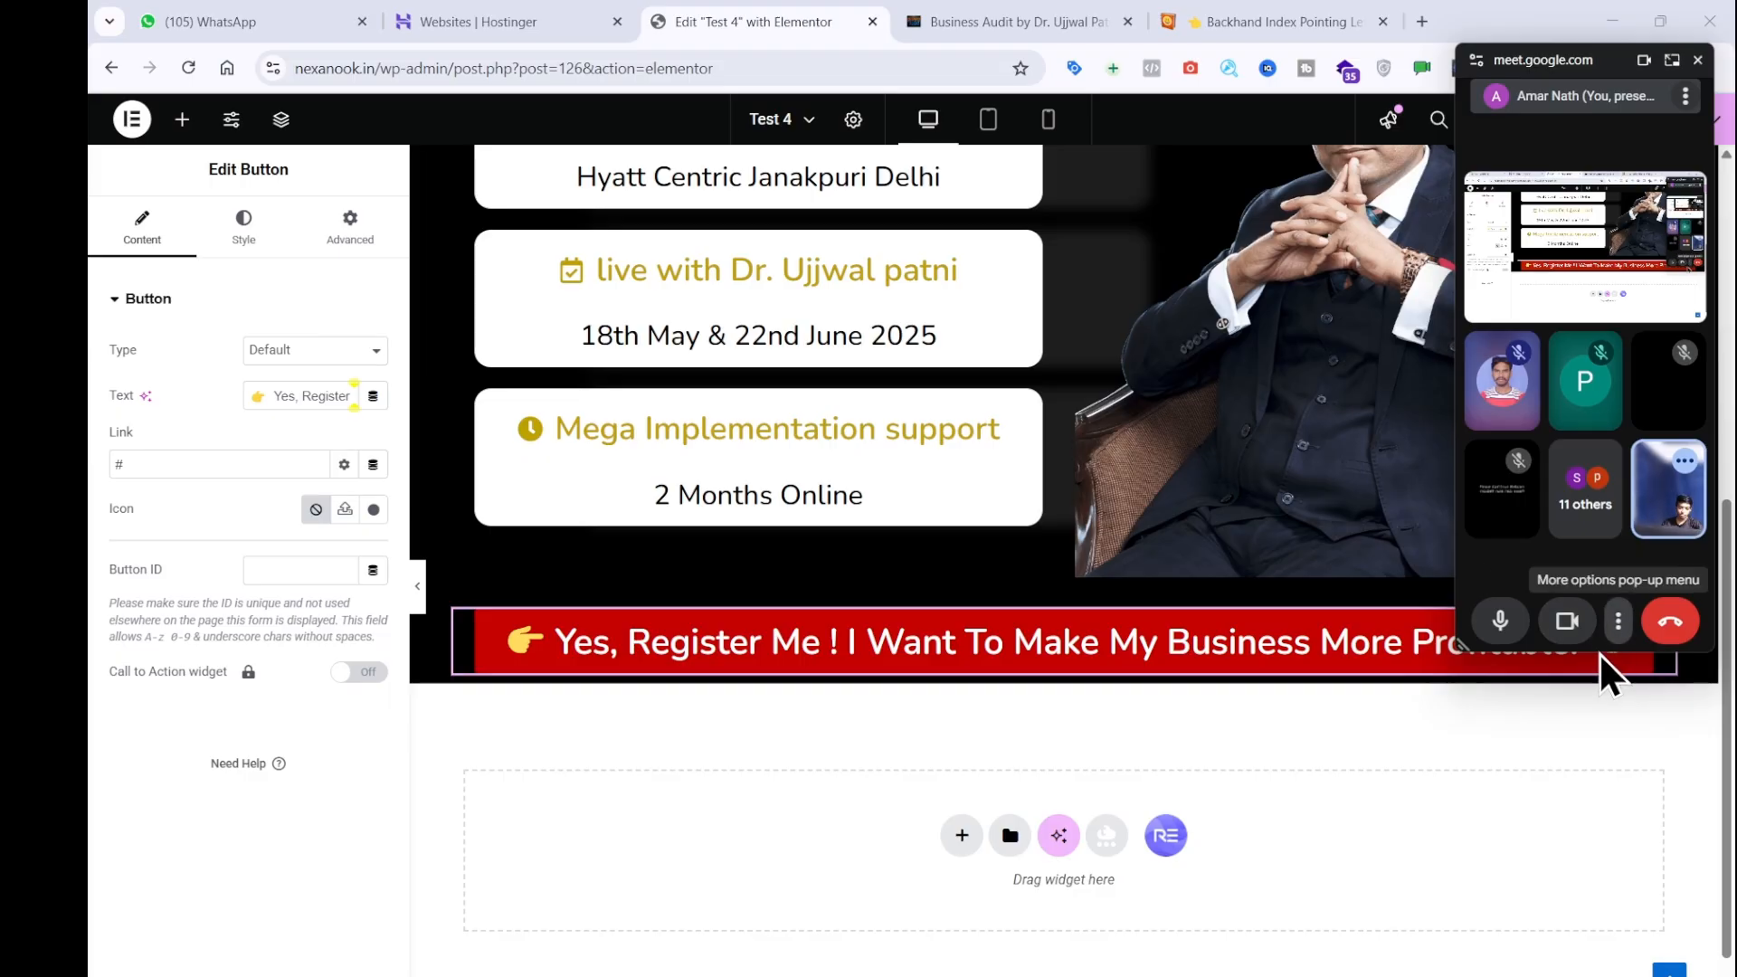
pyautogui.moveTo(1600, 653); pyautogui.dragTo(1601, 348)
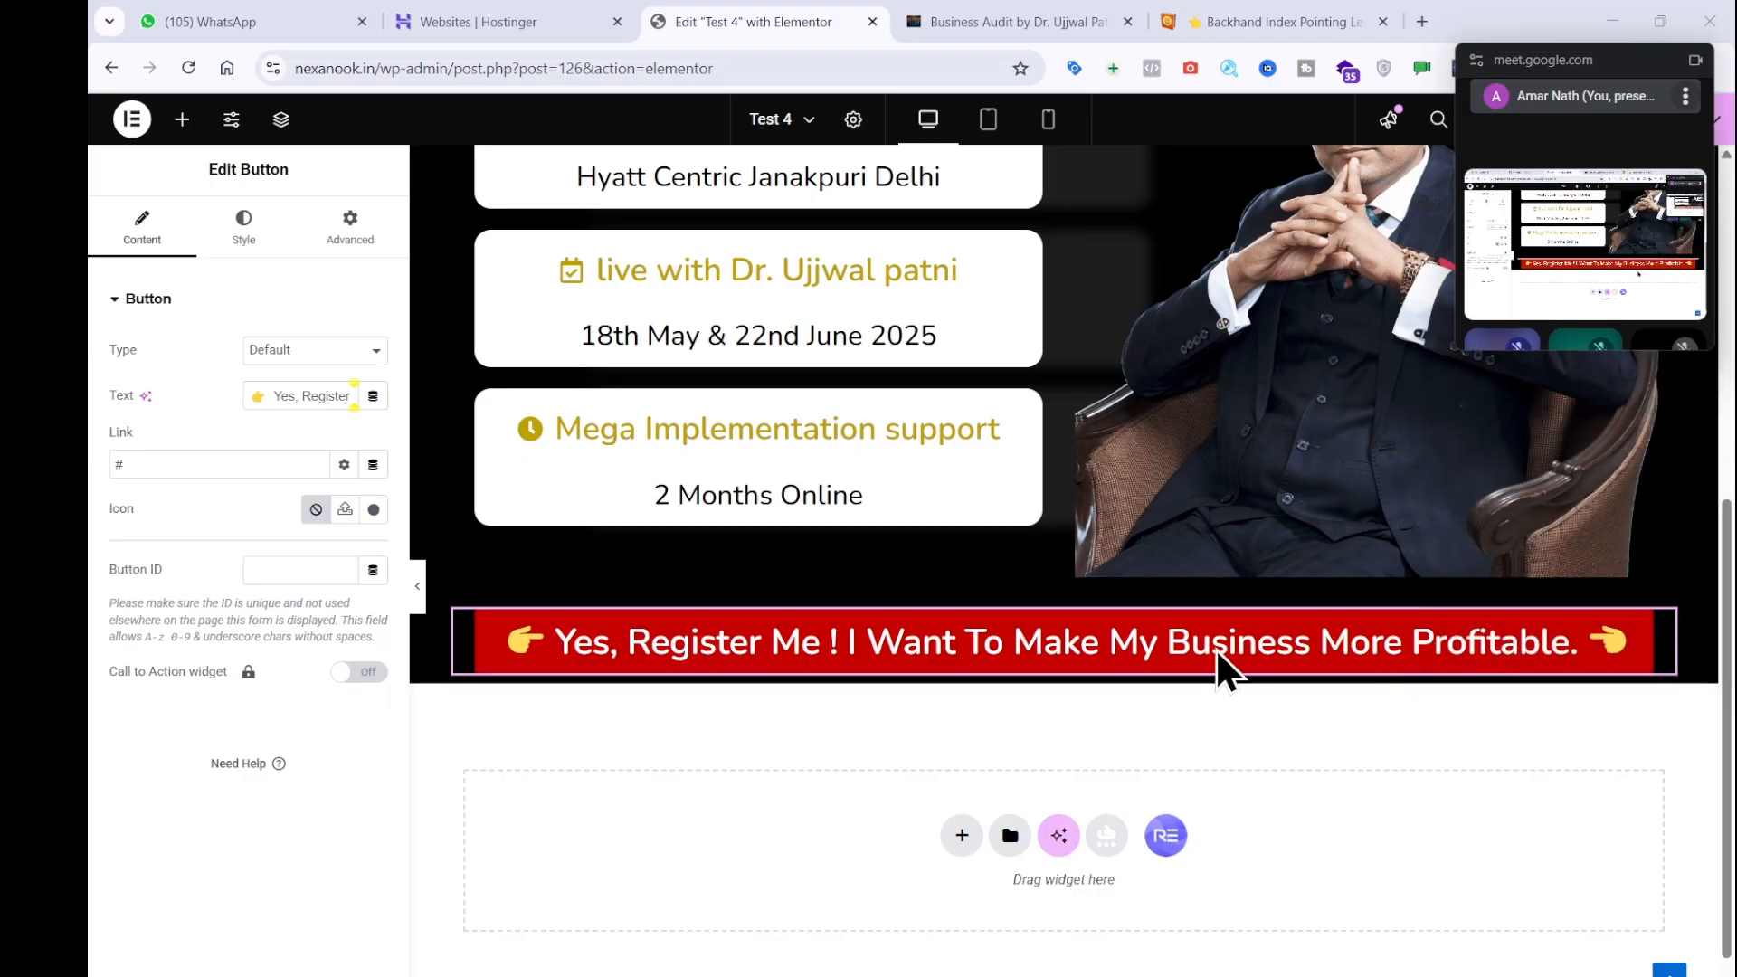
pyautogui.click(1102, 22)
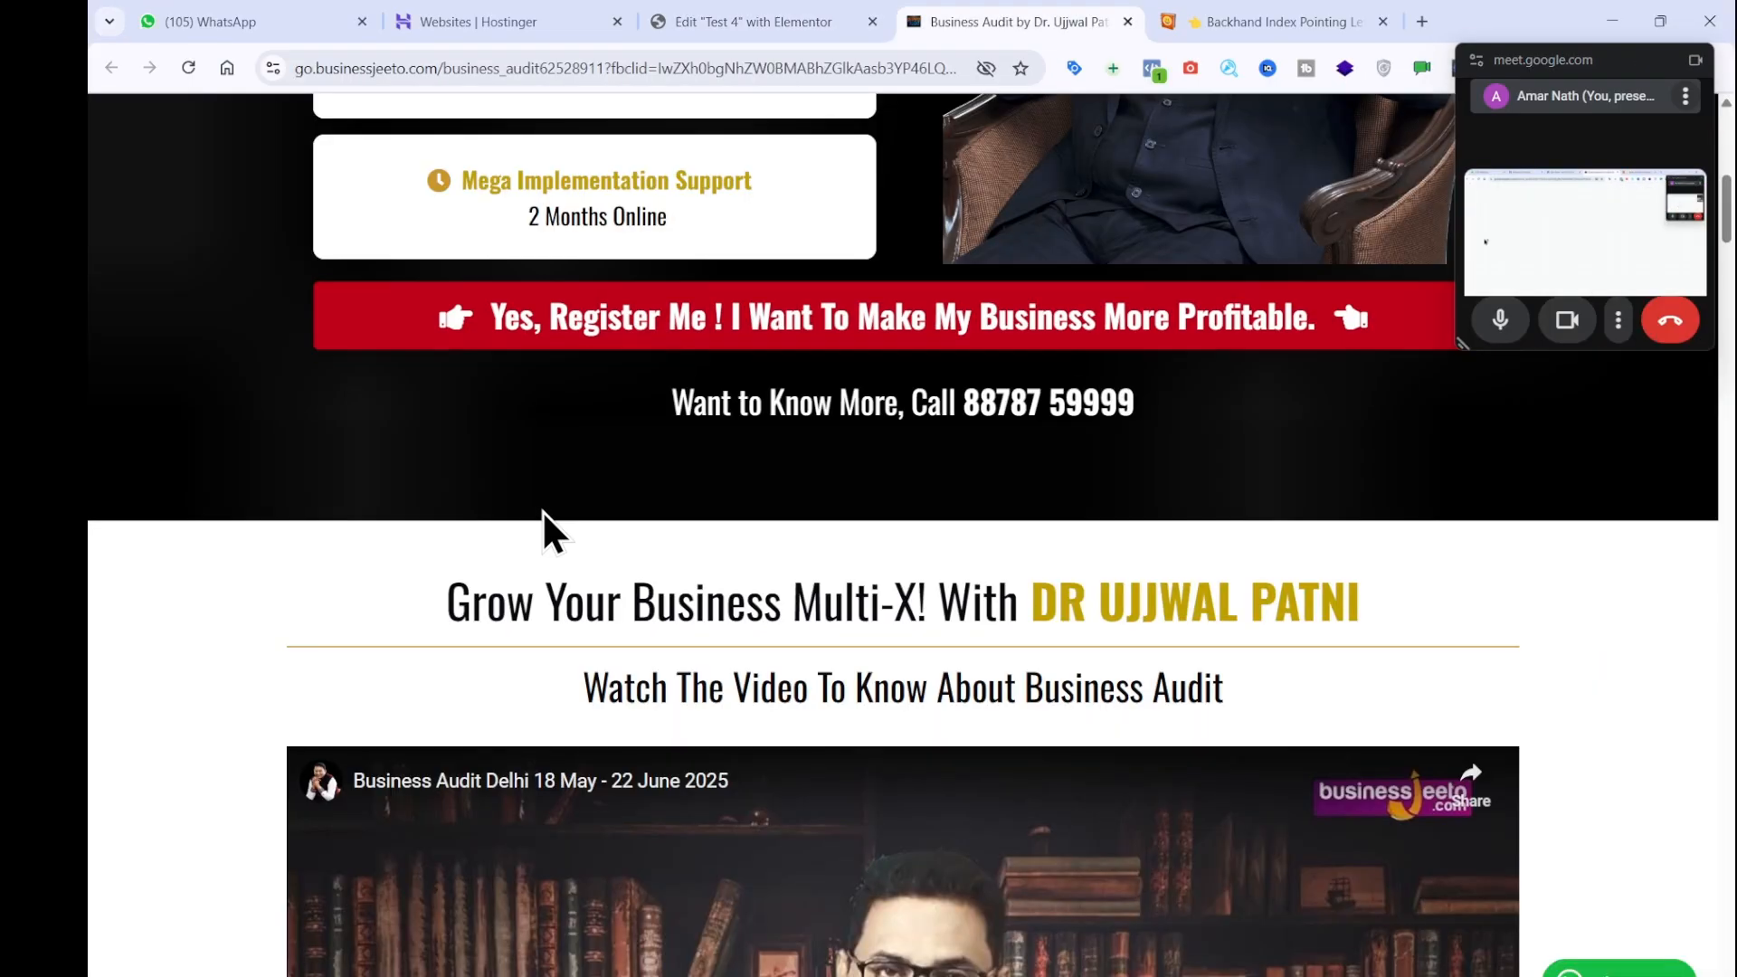
pyautogui.click(709, 20)
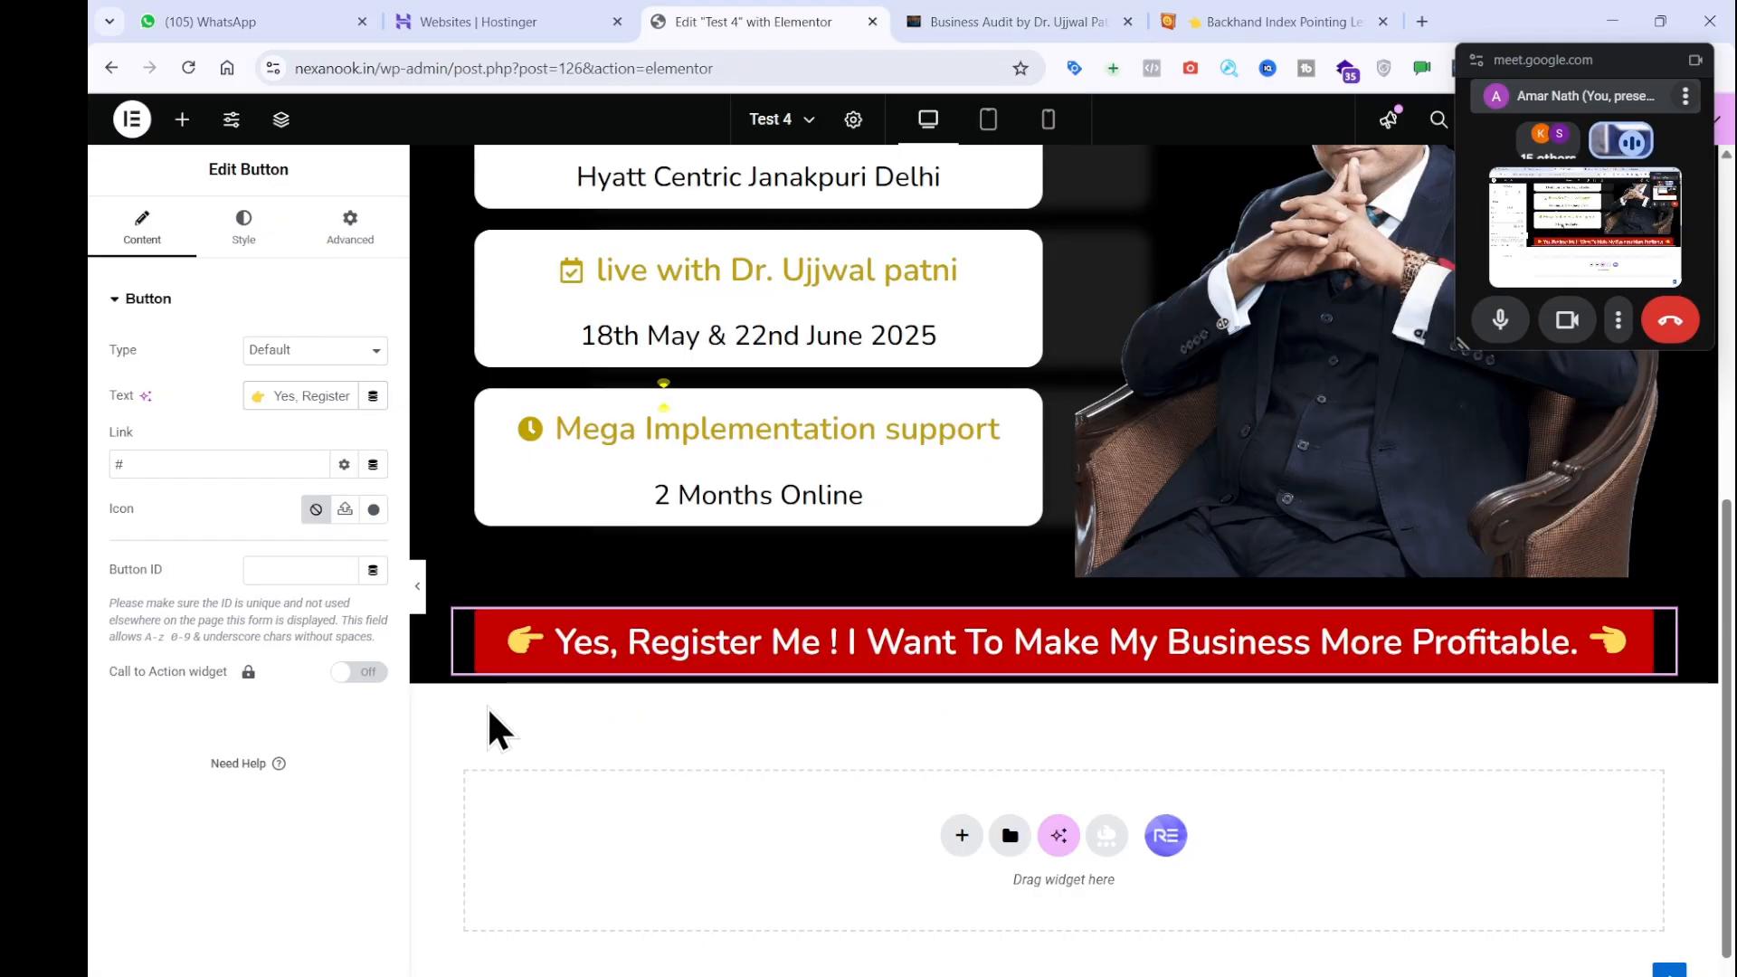
# Give the register button a Solid border type and a border radius of 10 px on all corners.
pyautogui.click(267, 237)
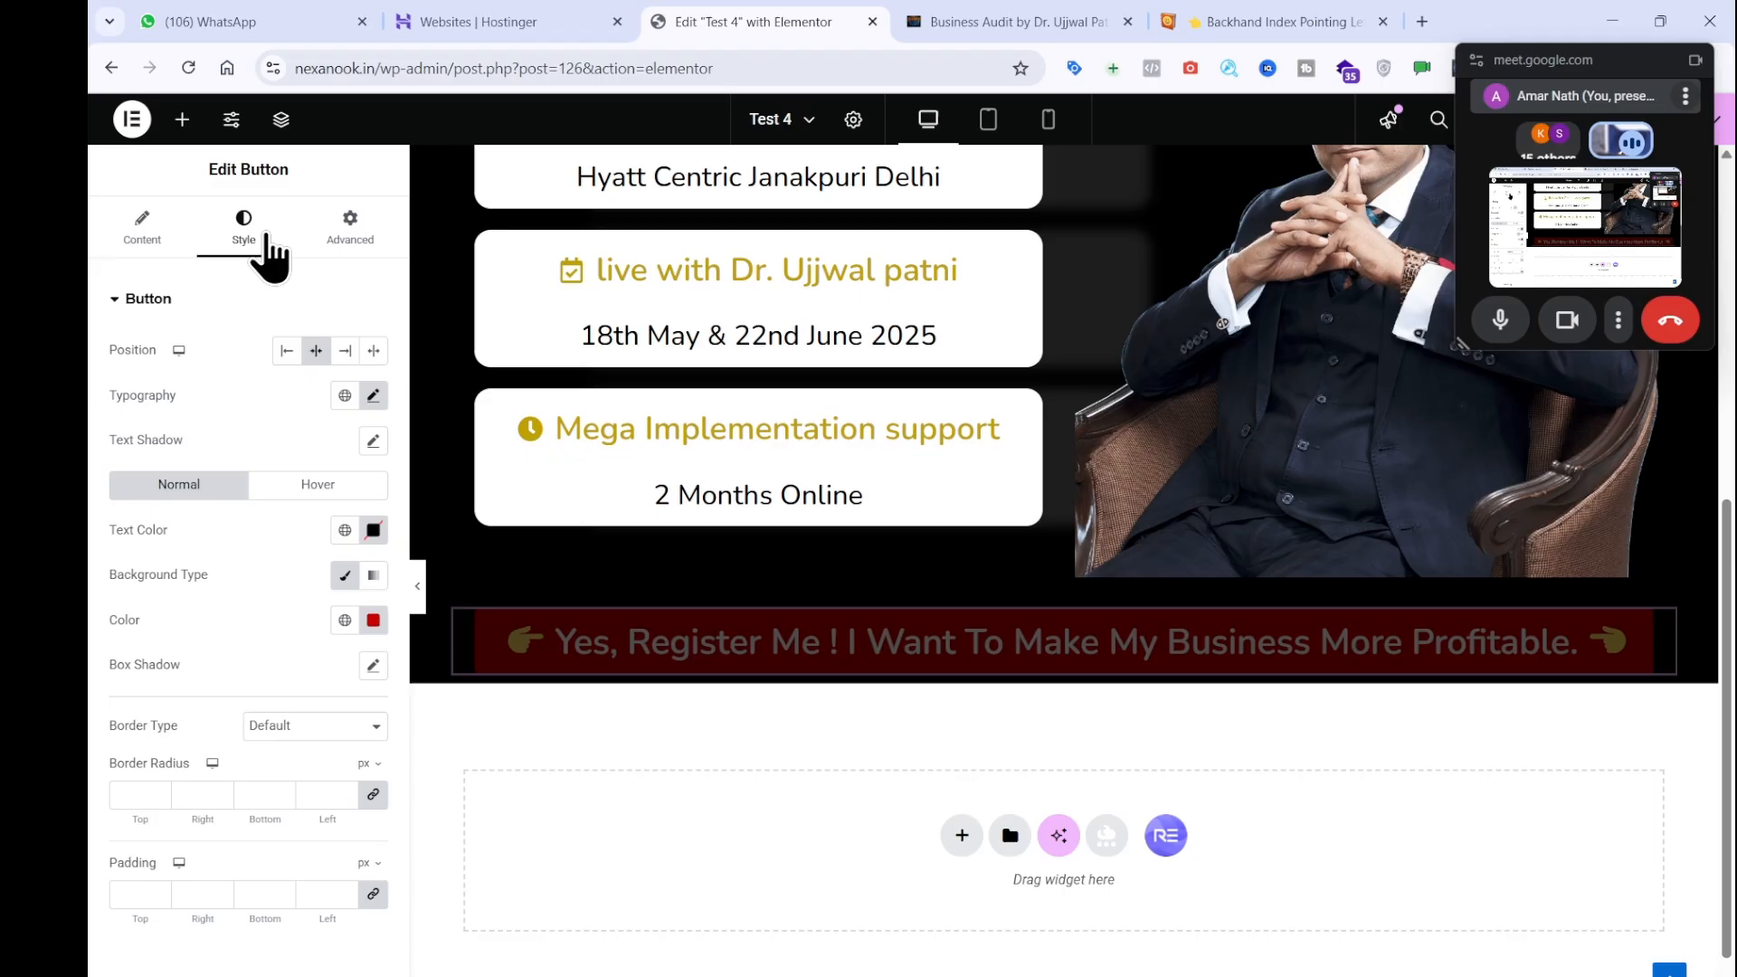
pyautogui.click(276, 728)
pyautogui.click(284, 843)
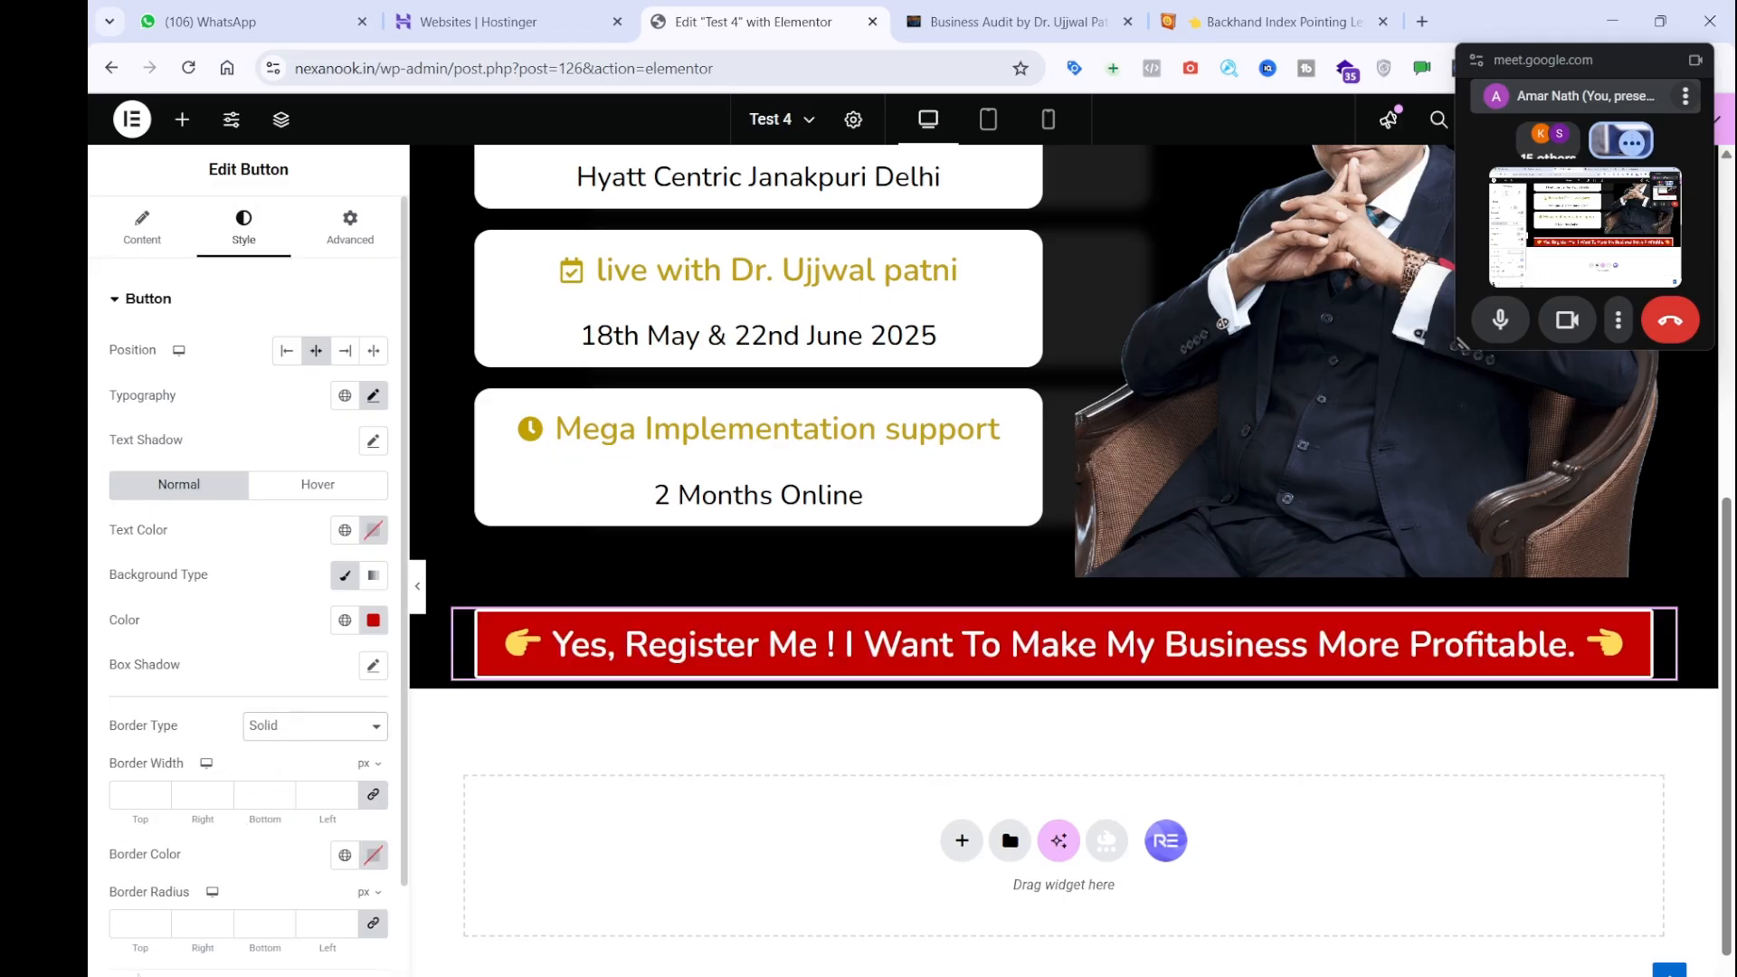
pyautogui.click(159, 921)
pyautogui.write('10')
# Copy the register button's background colour #C50202 and apply it as the border colour.
pyautogui.click(372, 621)
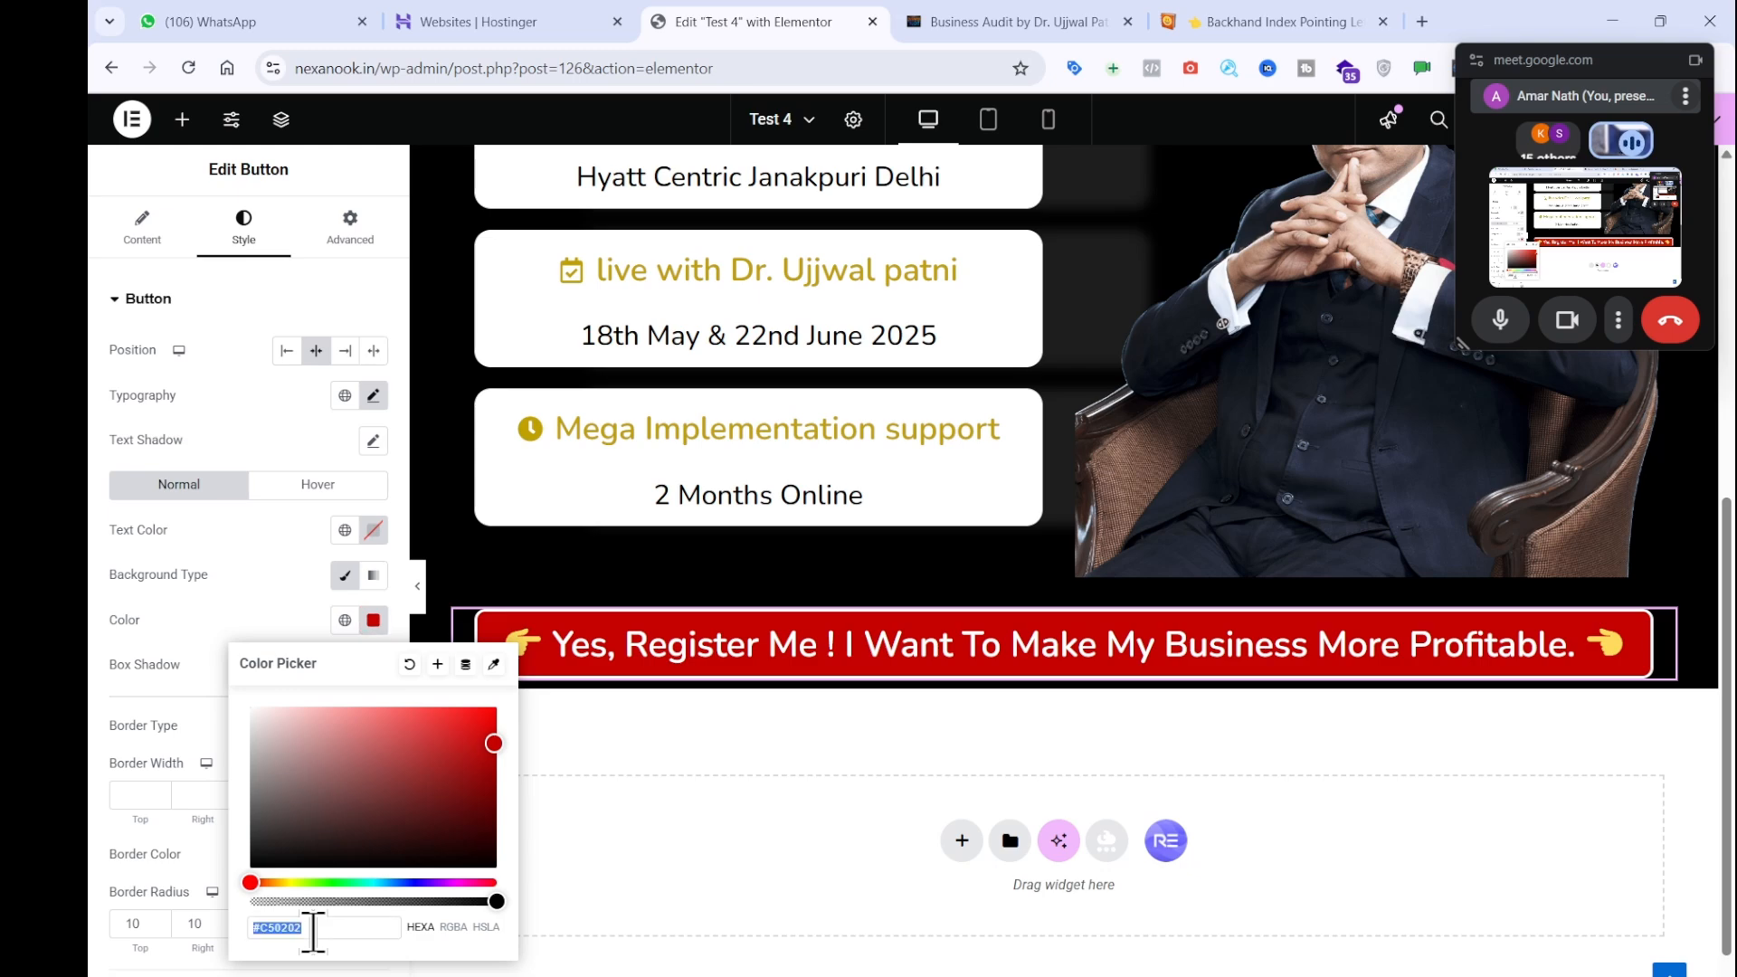
pyautogui.click(165, 862)
pyautogui.click(373, 857)
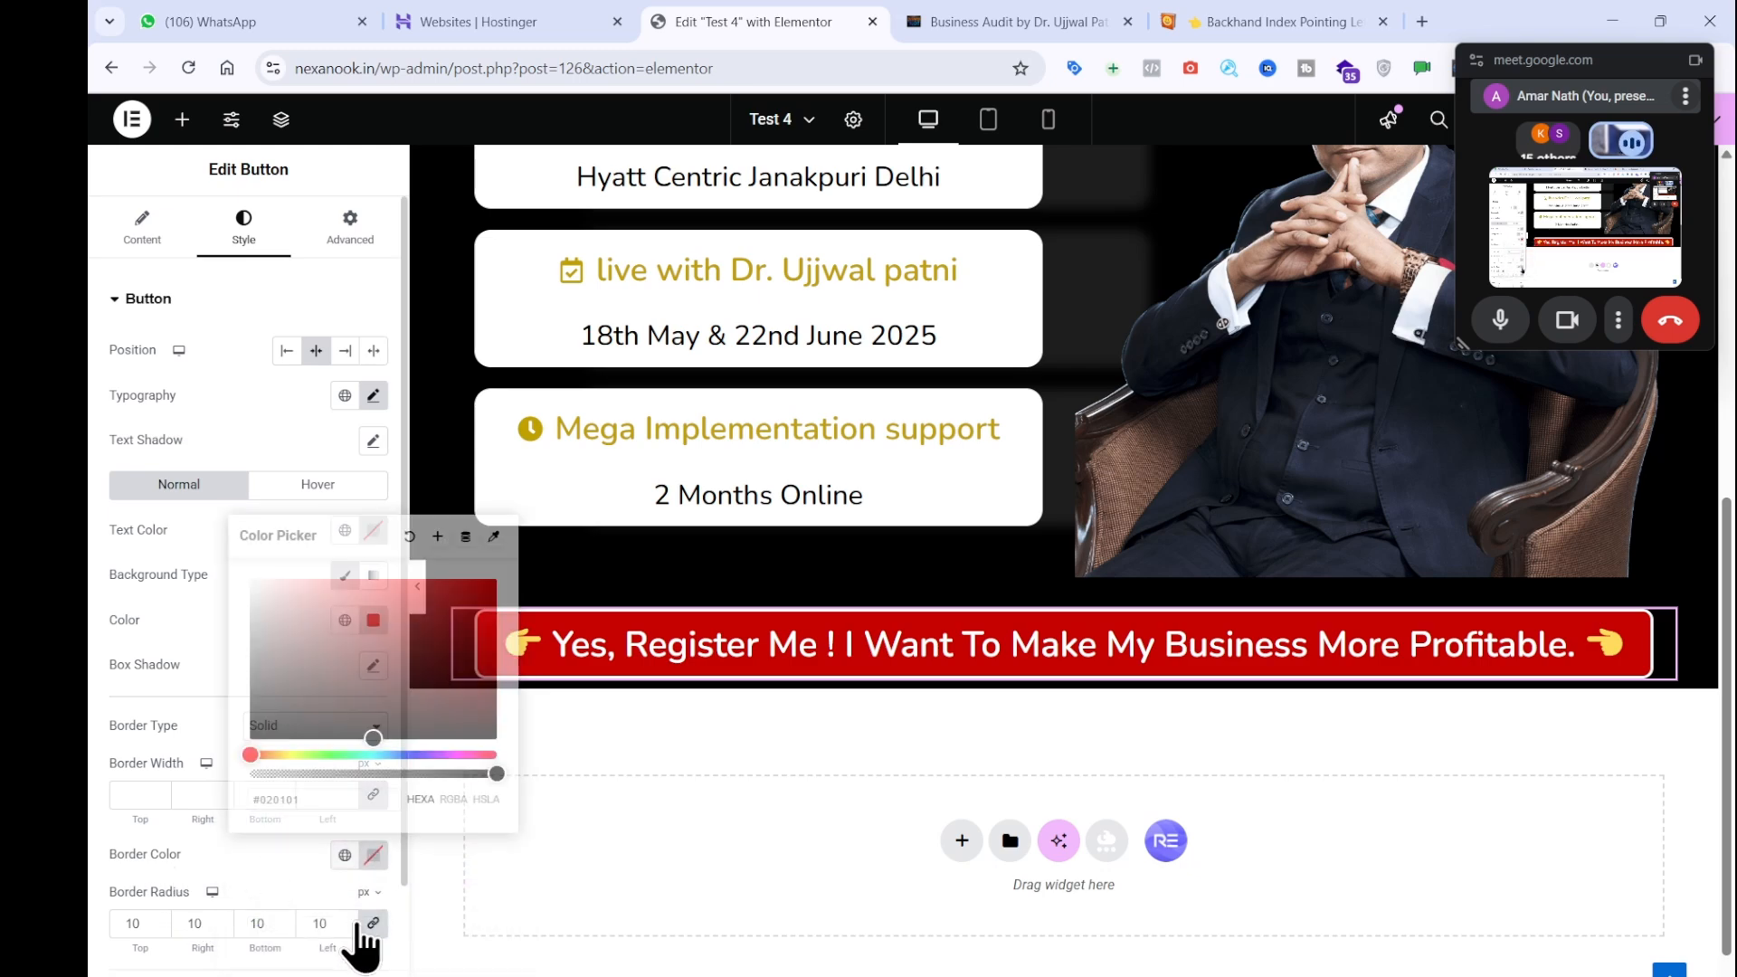
pyautogui.write('#C50202')
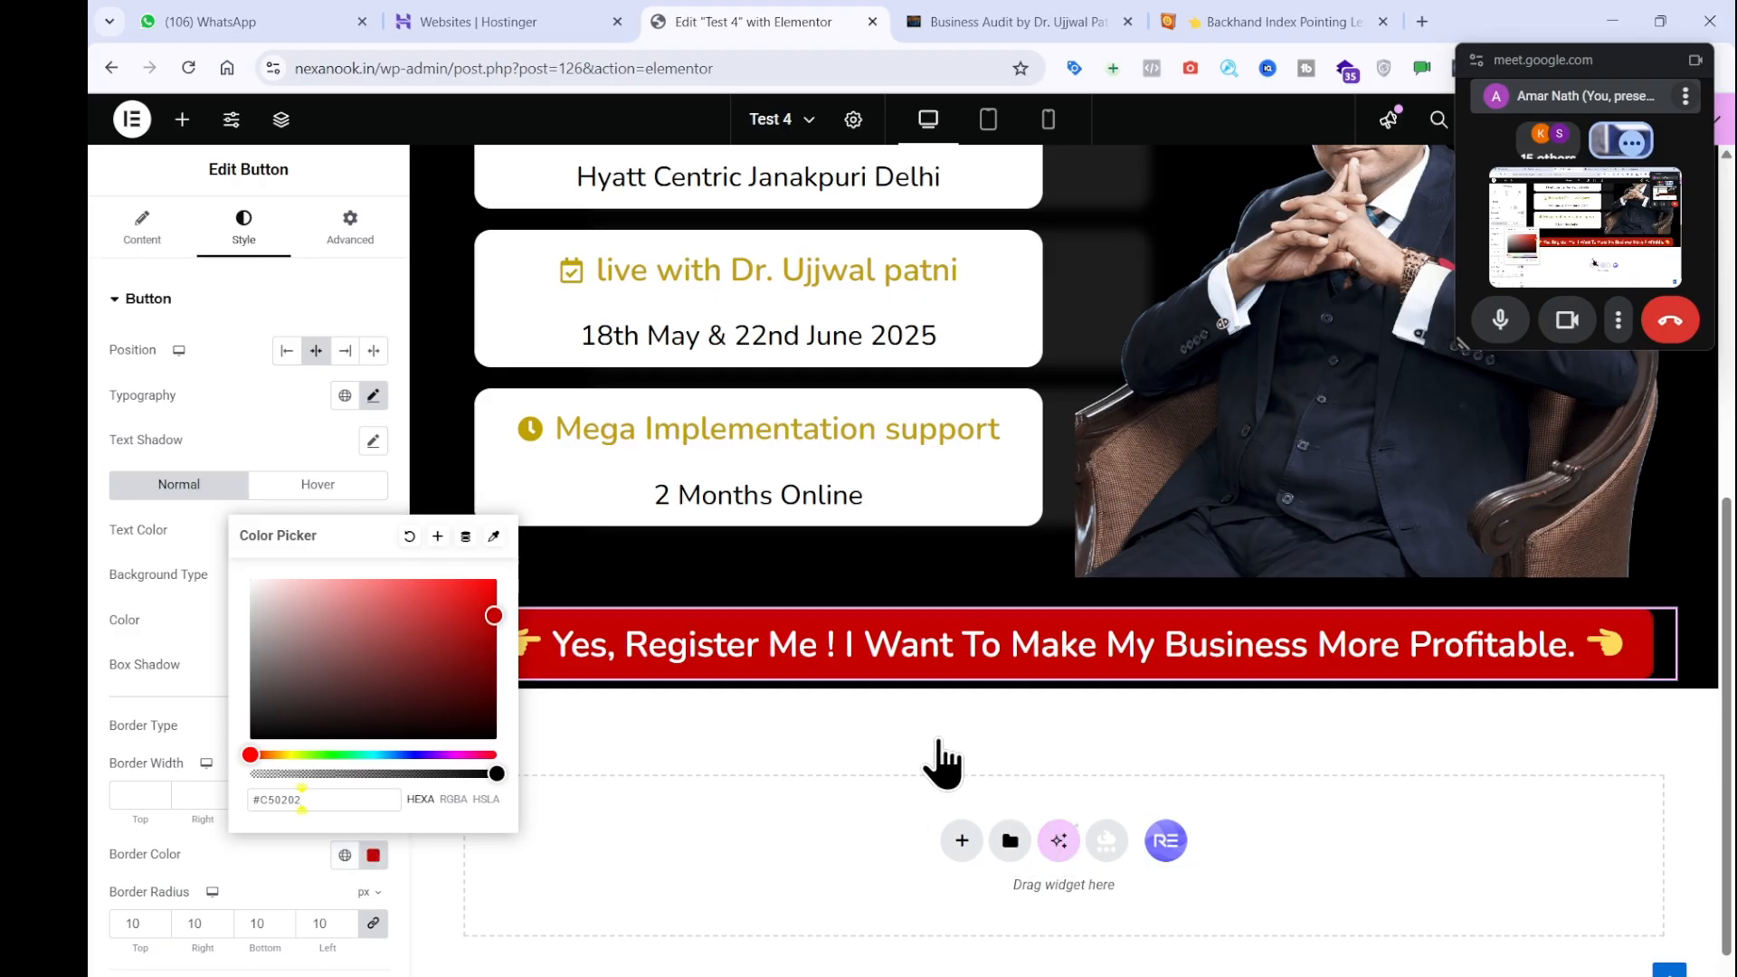
# Copy the "Want to Know More, Call" line with its phone number from the reference page and strip its formatting through Notepad.
pyautogui.click(1262, 21)
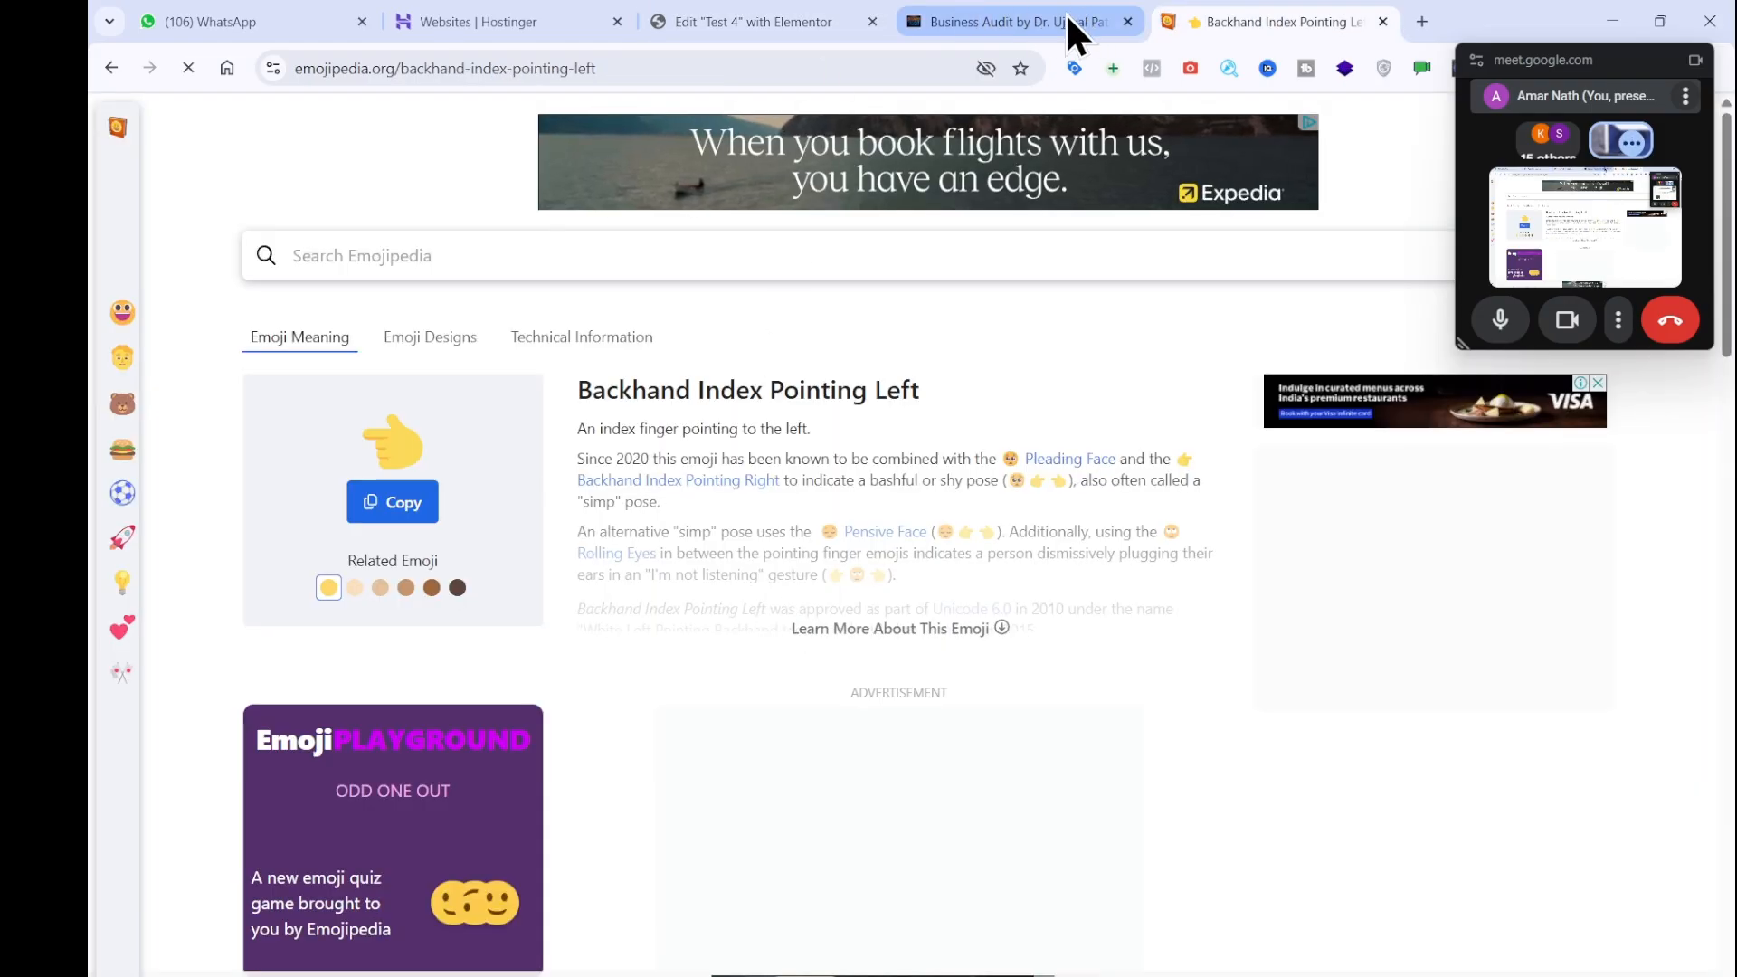
pyautogui.click(1067, 19)
pyautogui.moveTo(1142, 405); pyautogui.dragTo(678, 405)
pyautogui.hotkey('ctrl', 'c')
pyautogui.click(714, 480)
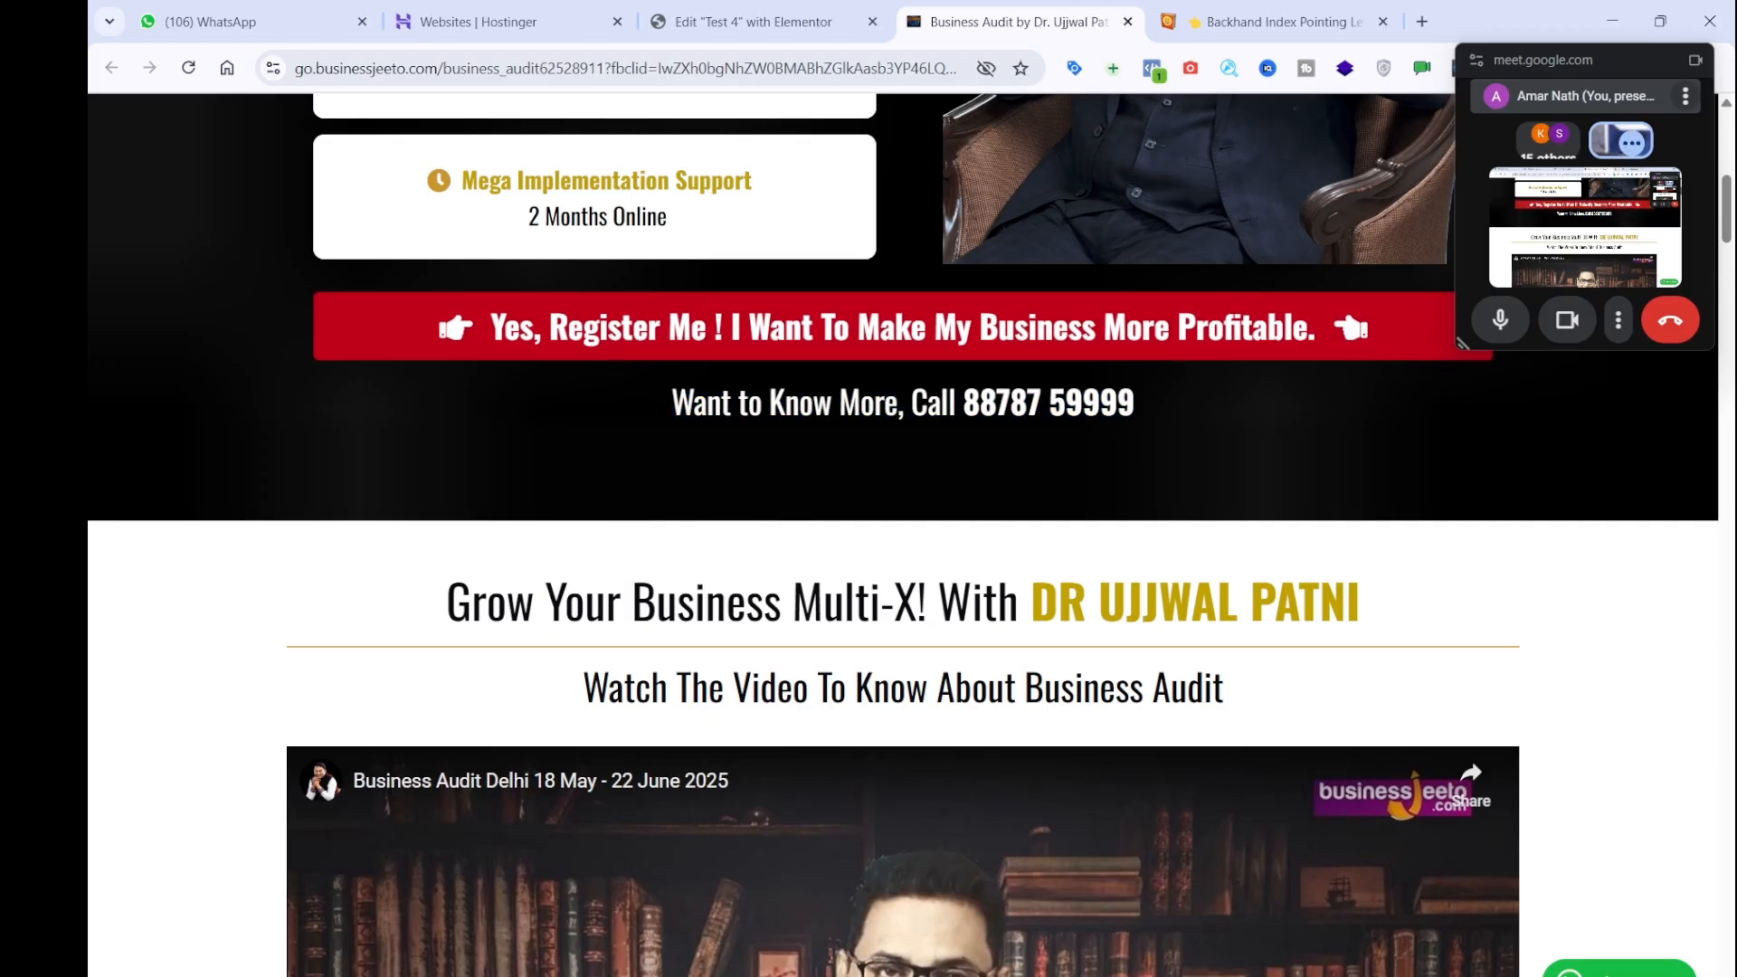
pyautogui.hotkey('alt', 'Tab')
pyautogui.hotkey('ctrl', 'v')
pyautogui.hotkey('ctrl', 'a')
pyautogui.hotkey('ctrl', 'x')
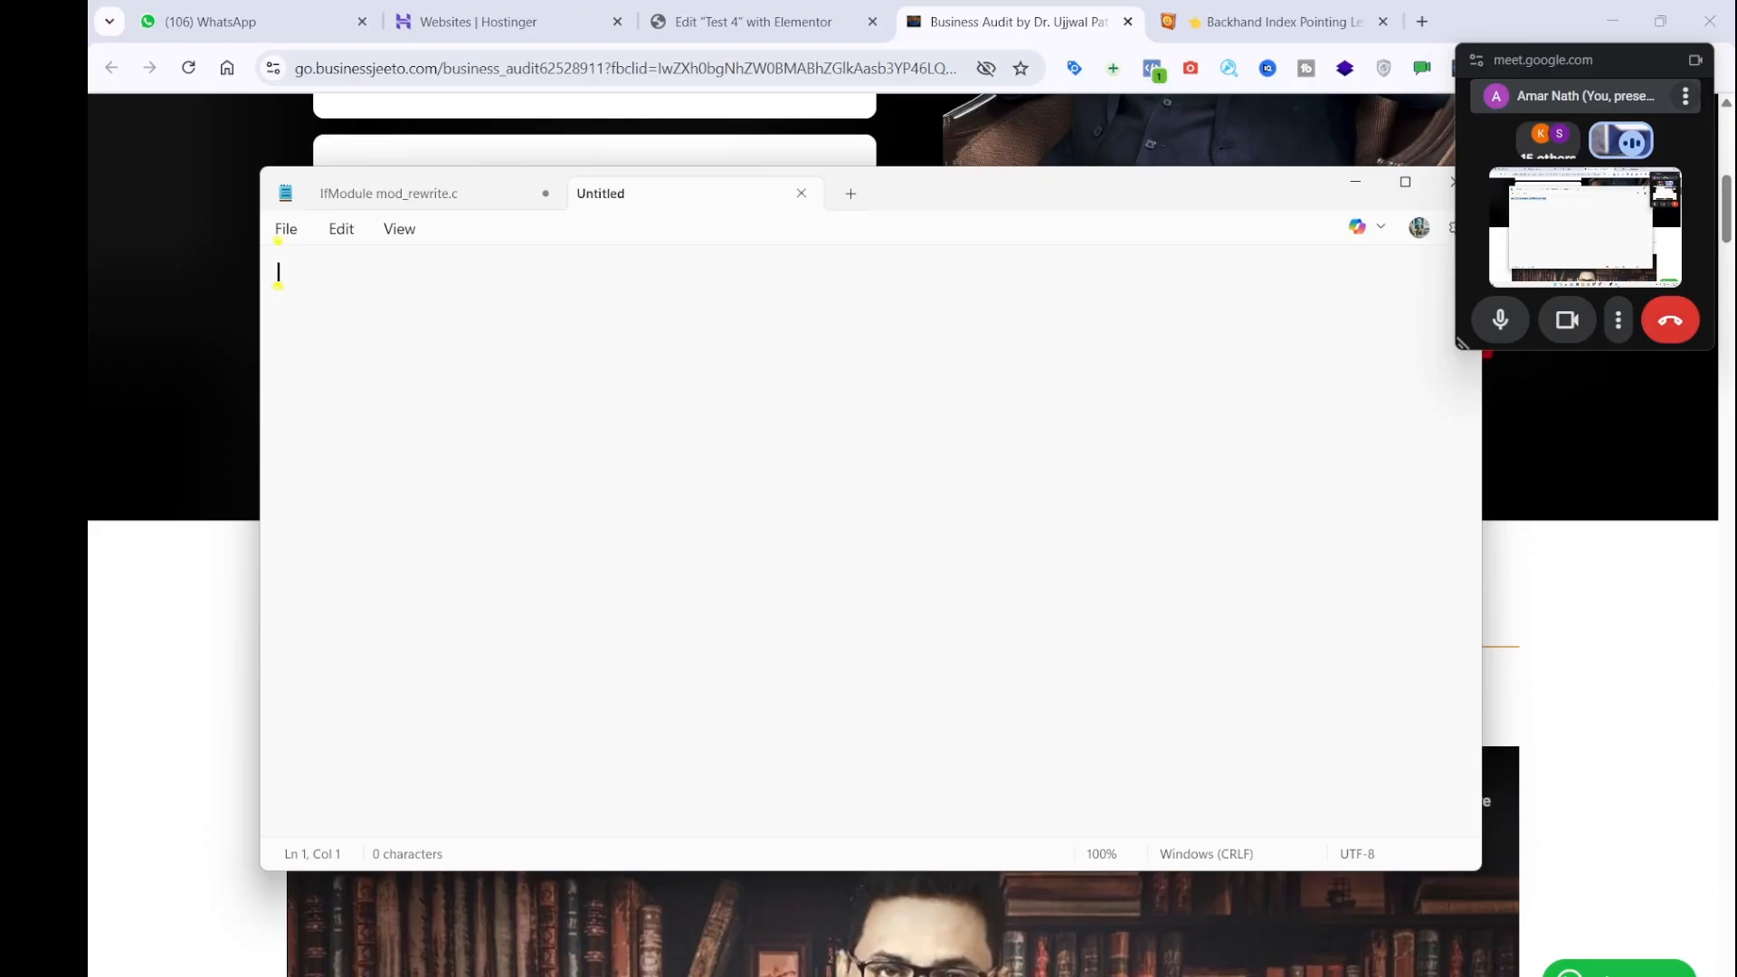
# Add a Heading widget below the register button in Elementor and paste the copied call line as its title.
pyautogui.click(795, 24)
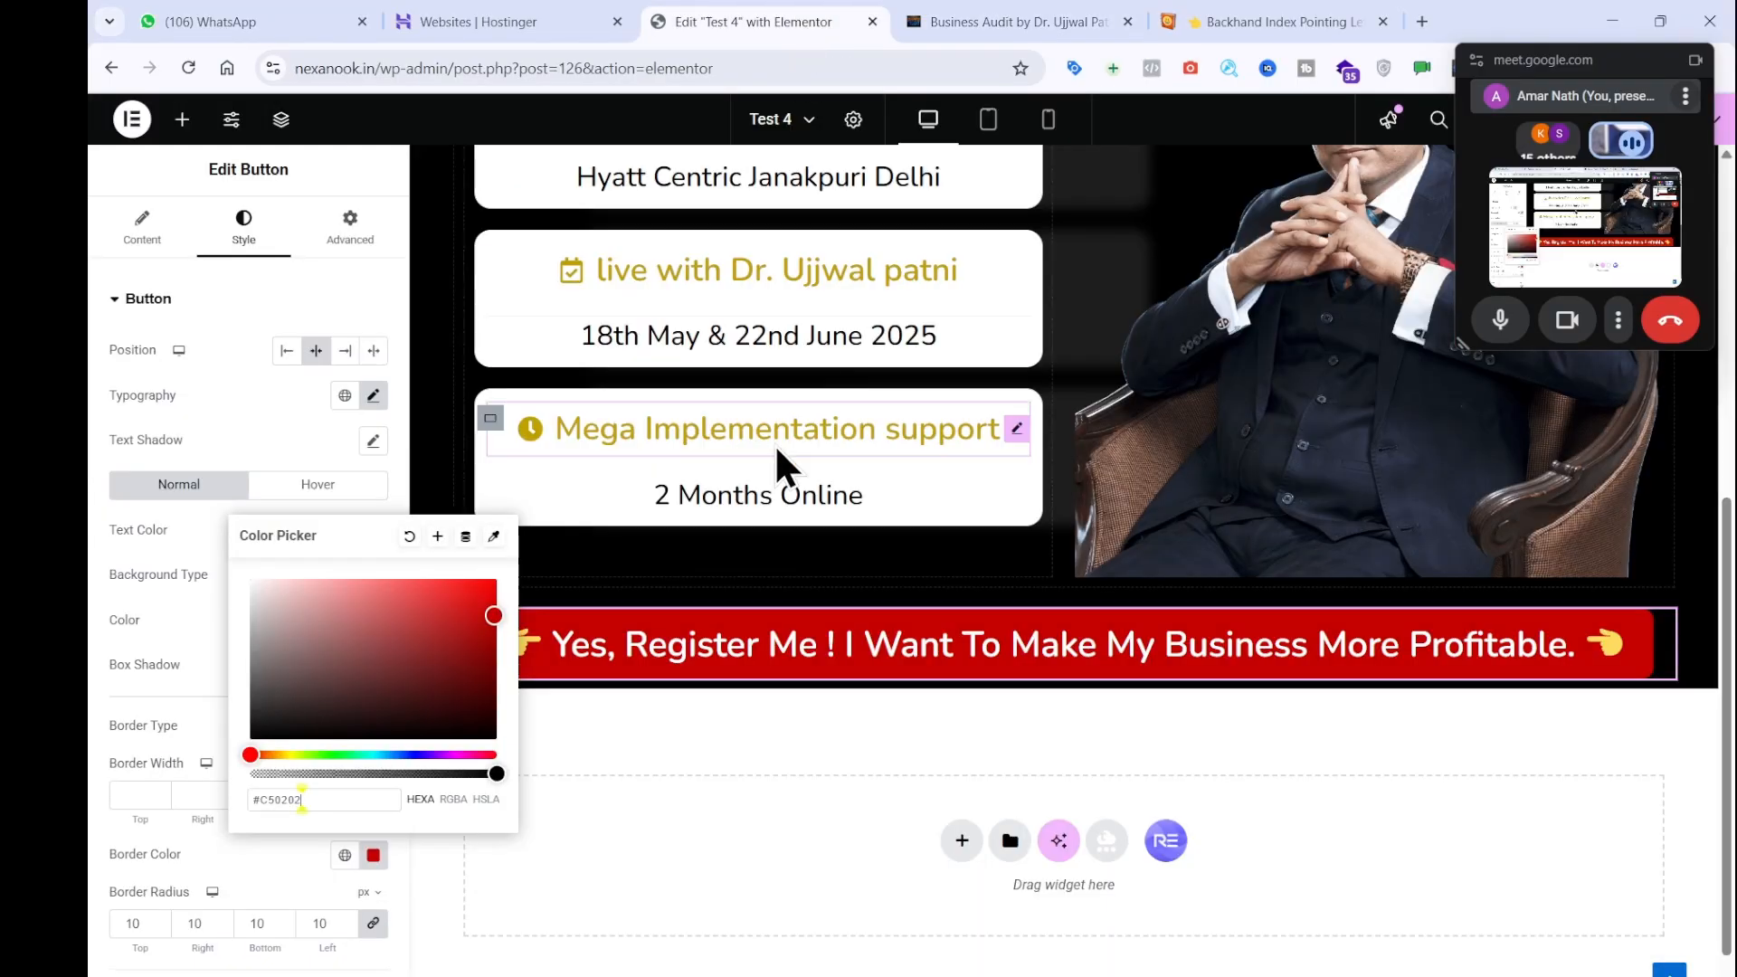
pyautogui.click(182, 122)
pyautogui.click(182, 120)
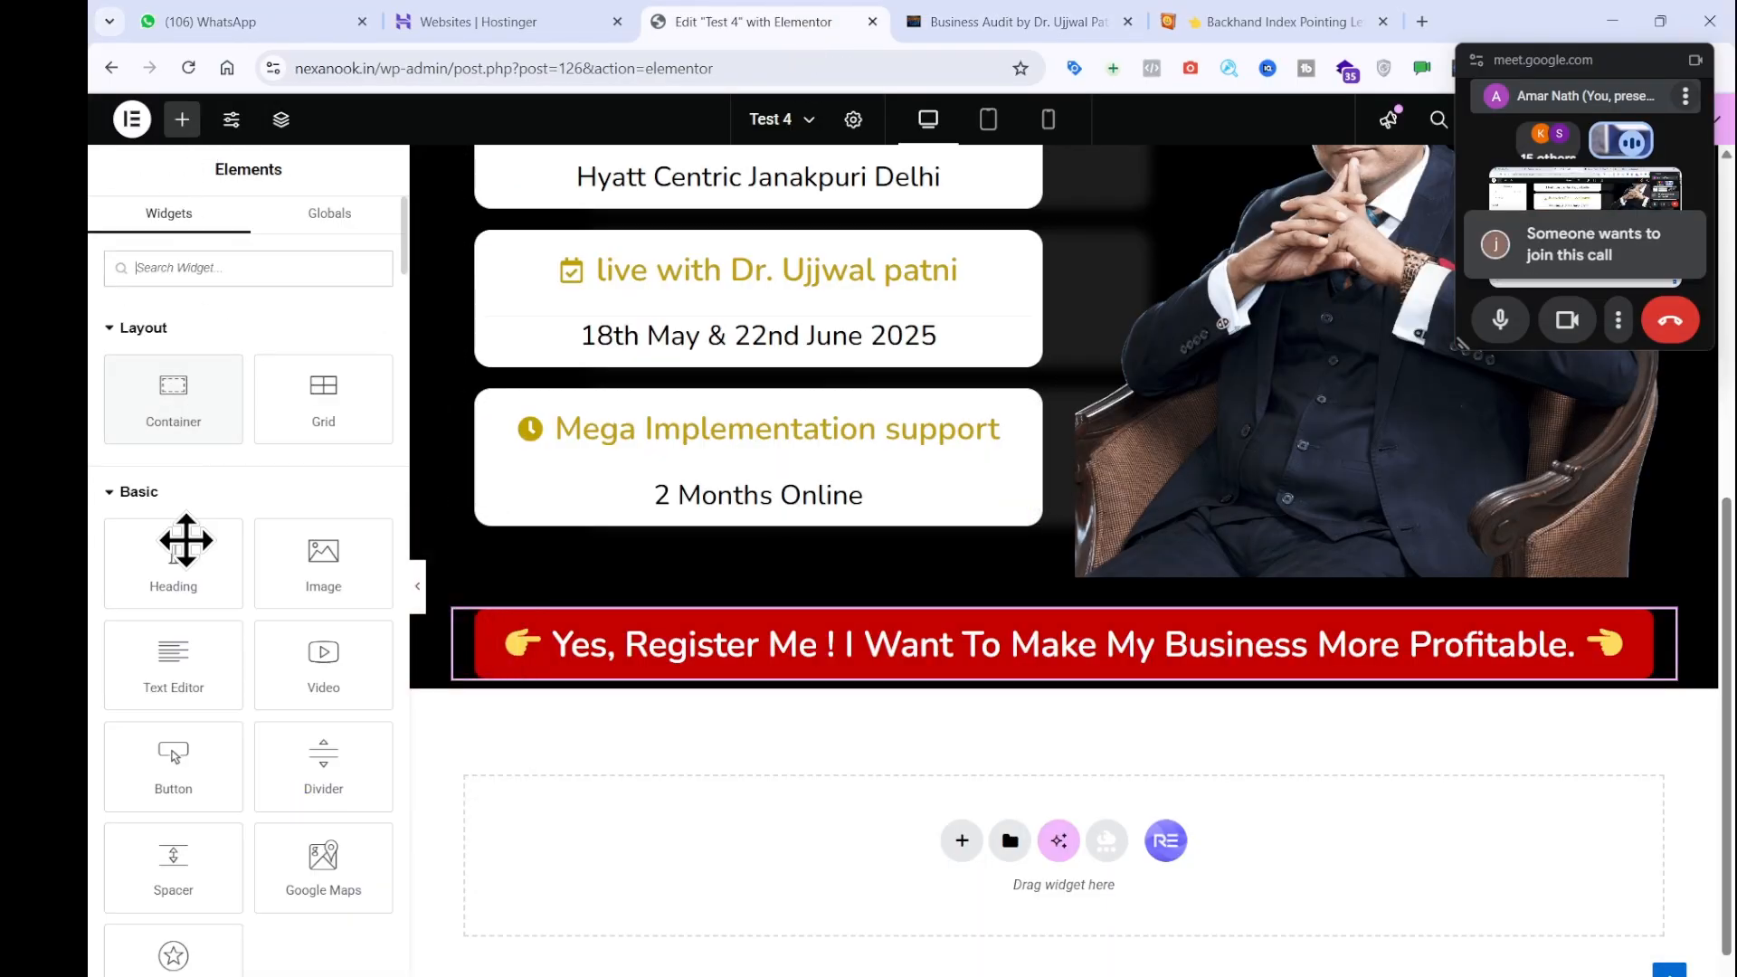
pyautogui.moveTo(185, 540); pyautogui.dragTo(869, 701)
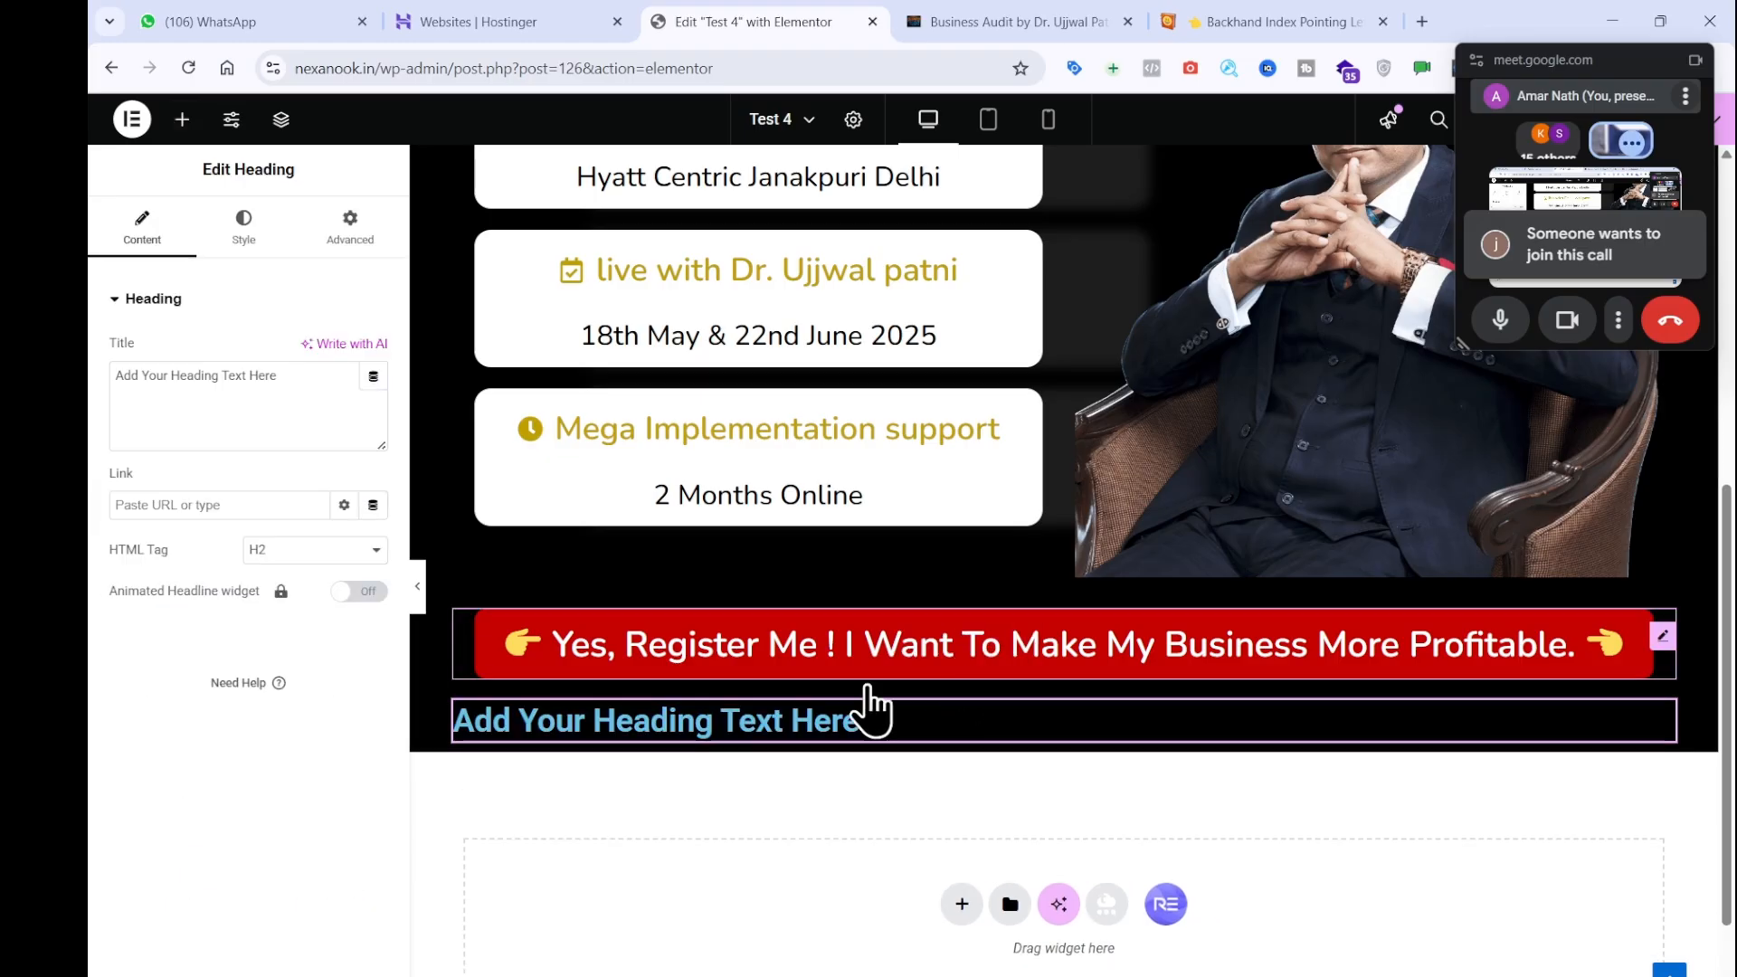
pyautogui.hotkey('ctrl', 'v')
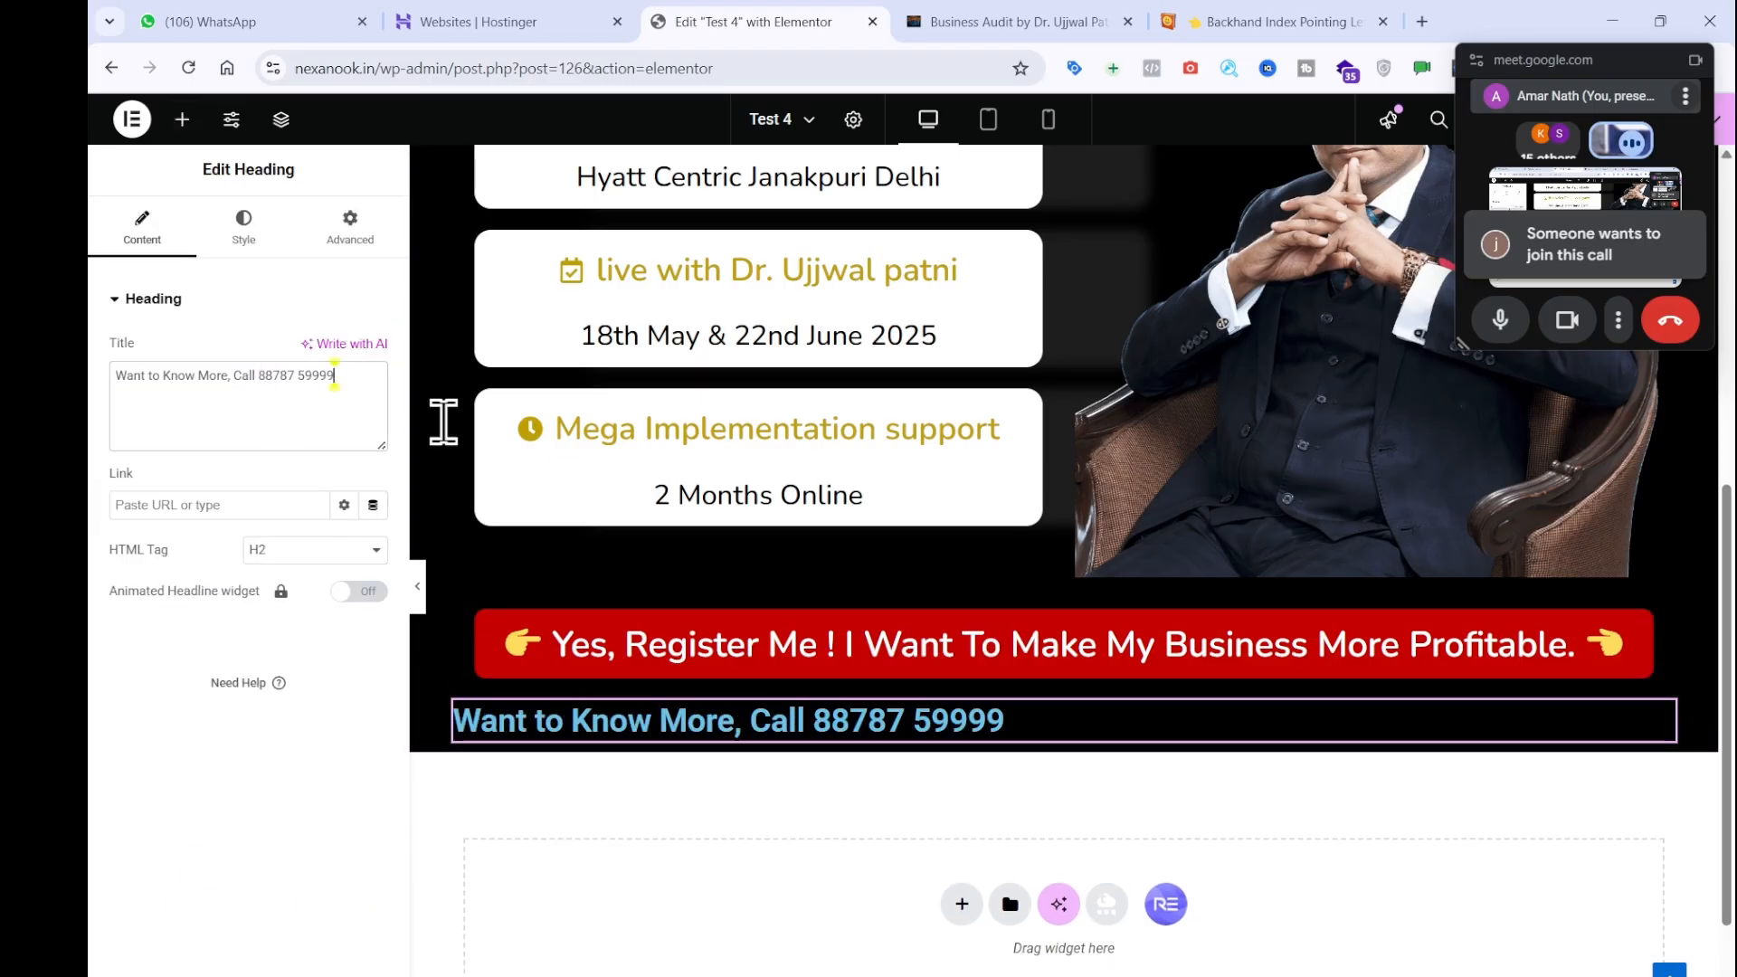
# Copy the "Identify 100+ money-minting opportunities in your business." heading and paste its style onto the "Want to Know More" heading.
pyautogui.scroll(5, 908, 561)
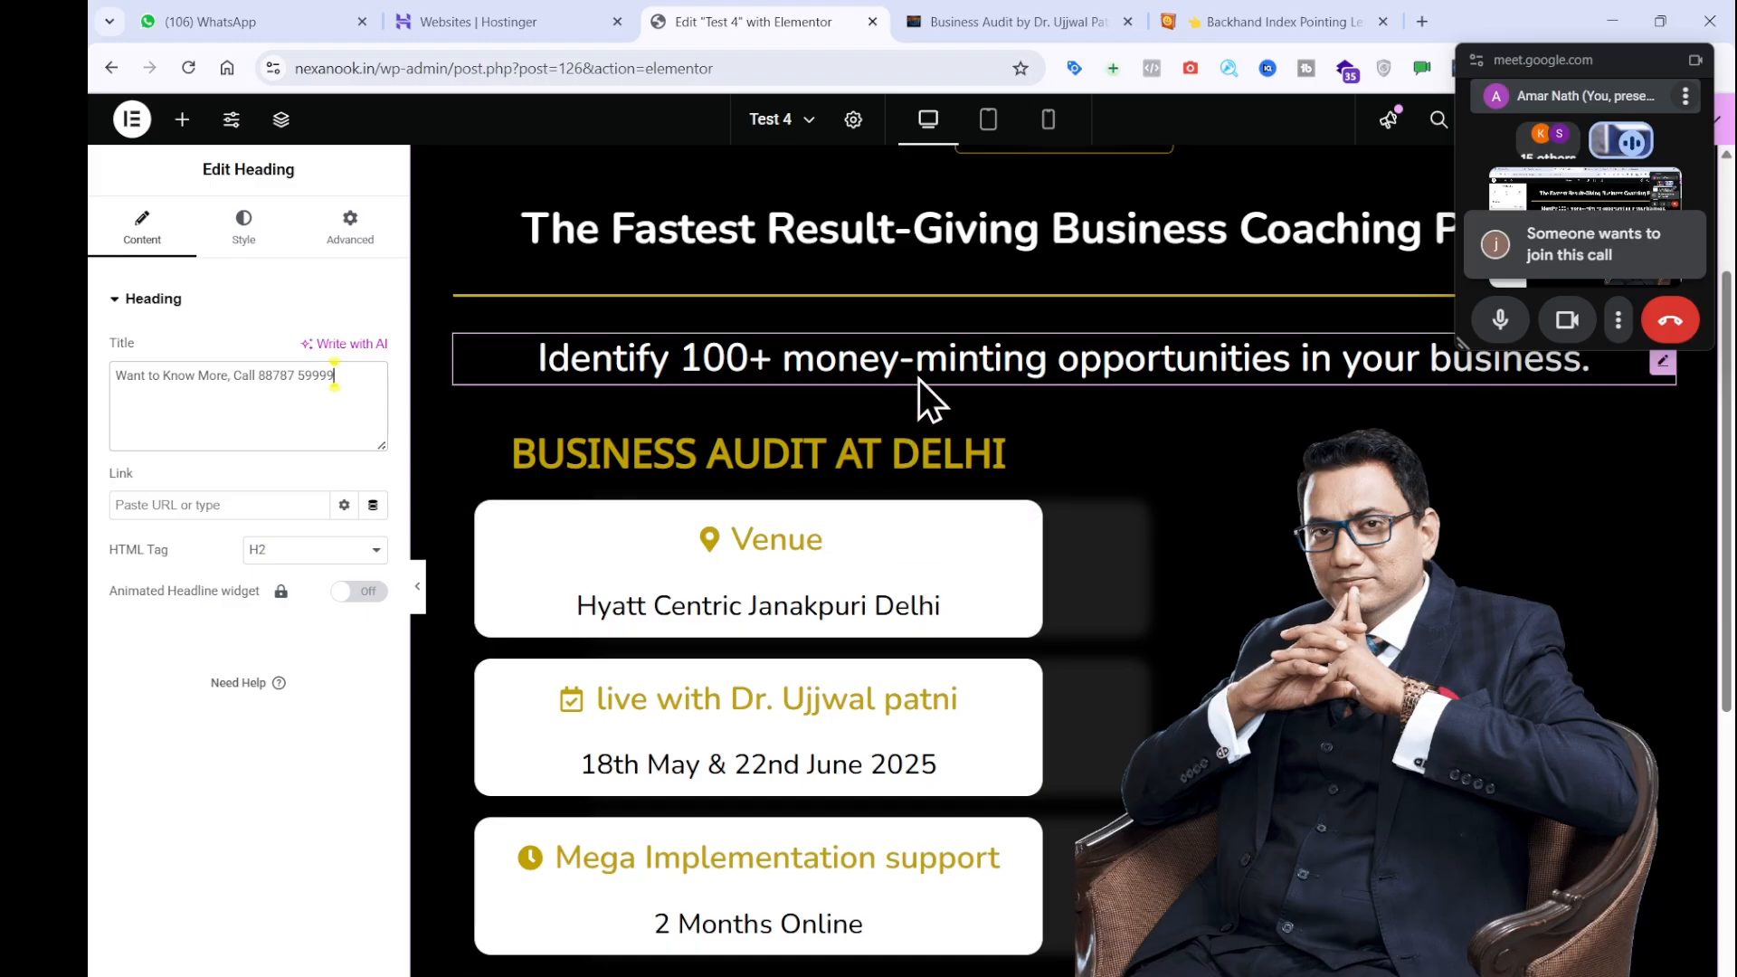
pyautogui.rightClick(917, 377)
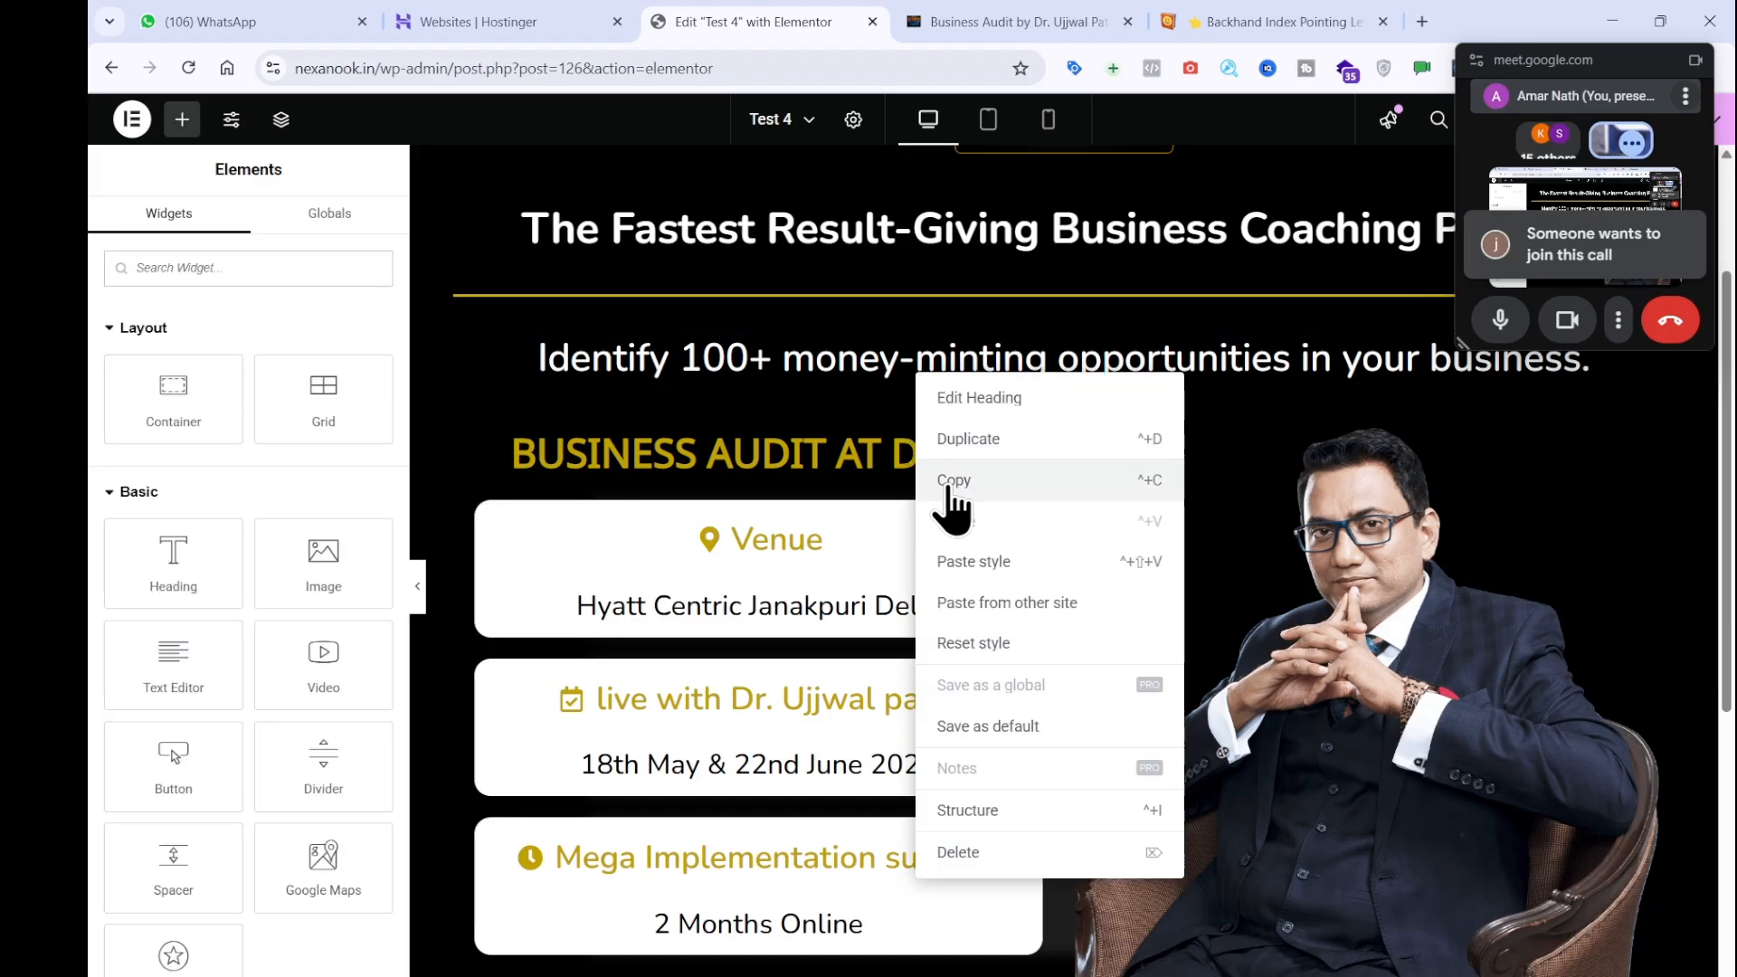
pyautogui.click(945, 484)
pyautogui.scroll(-2, 948, 483)
pyautogui.scroll(-4, 945, 525)
pyautogui.rightClick(946, 564)
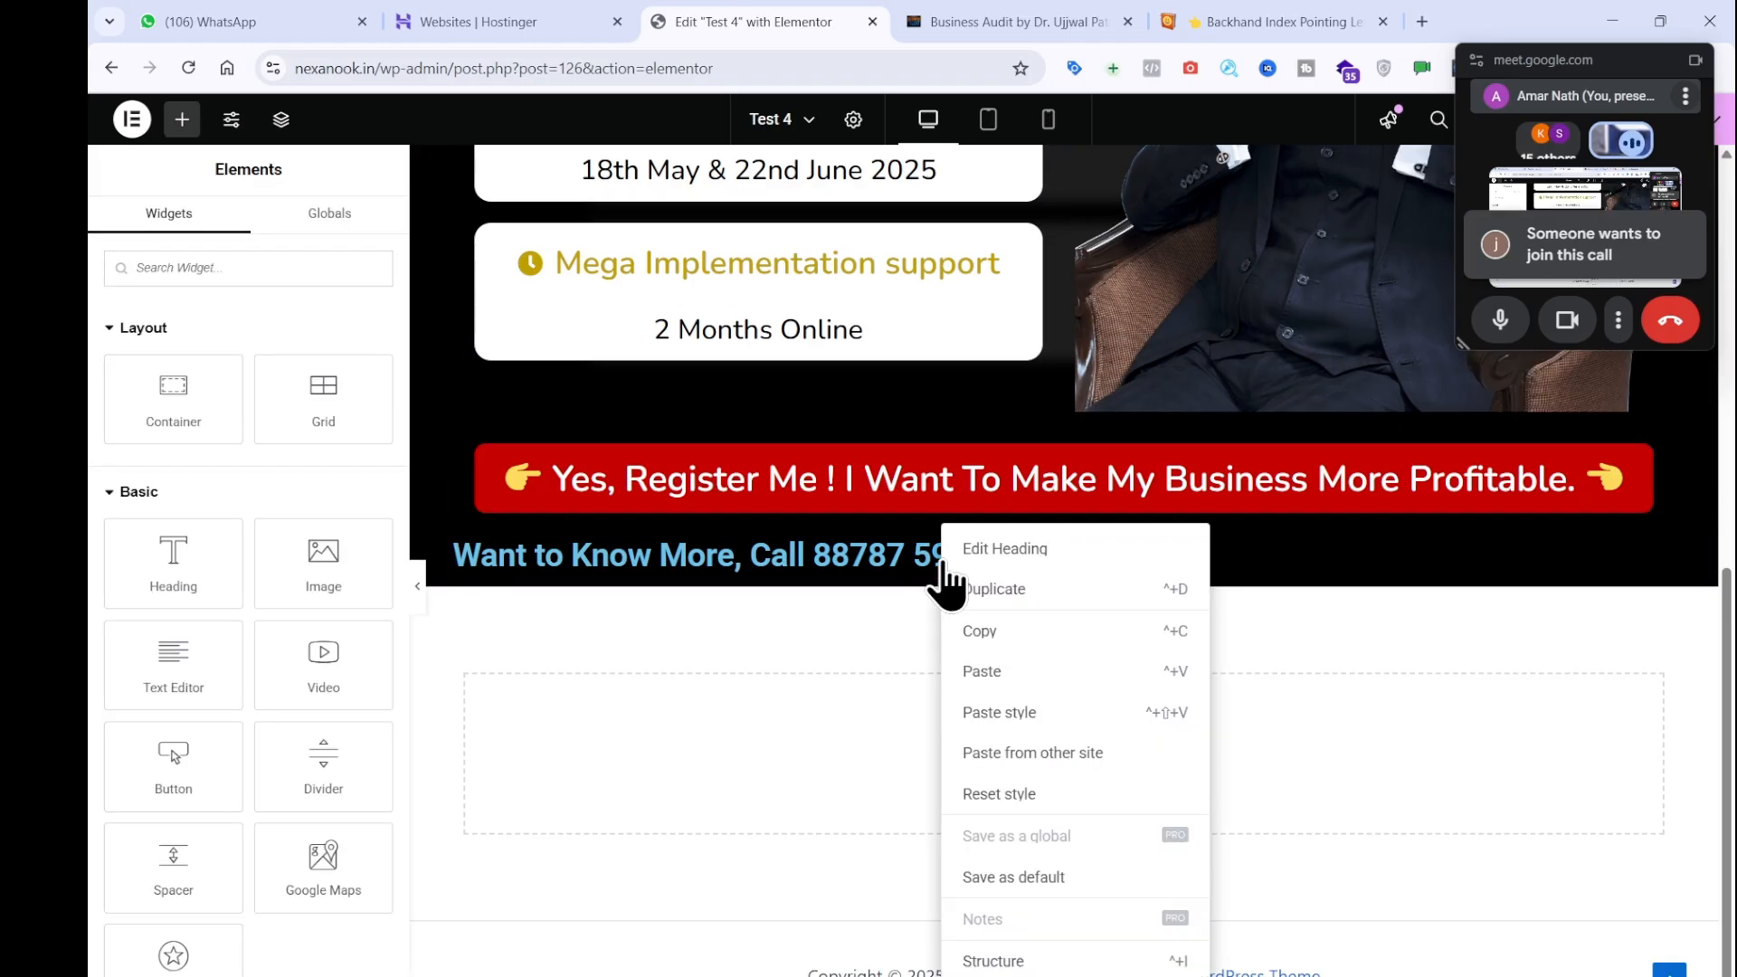
pyautogui.click(1006, 711)
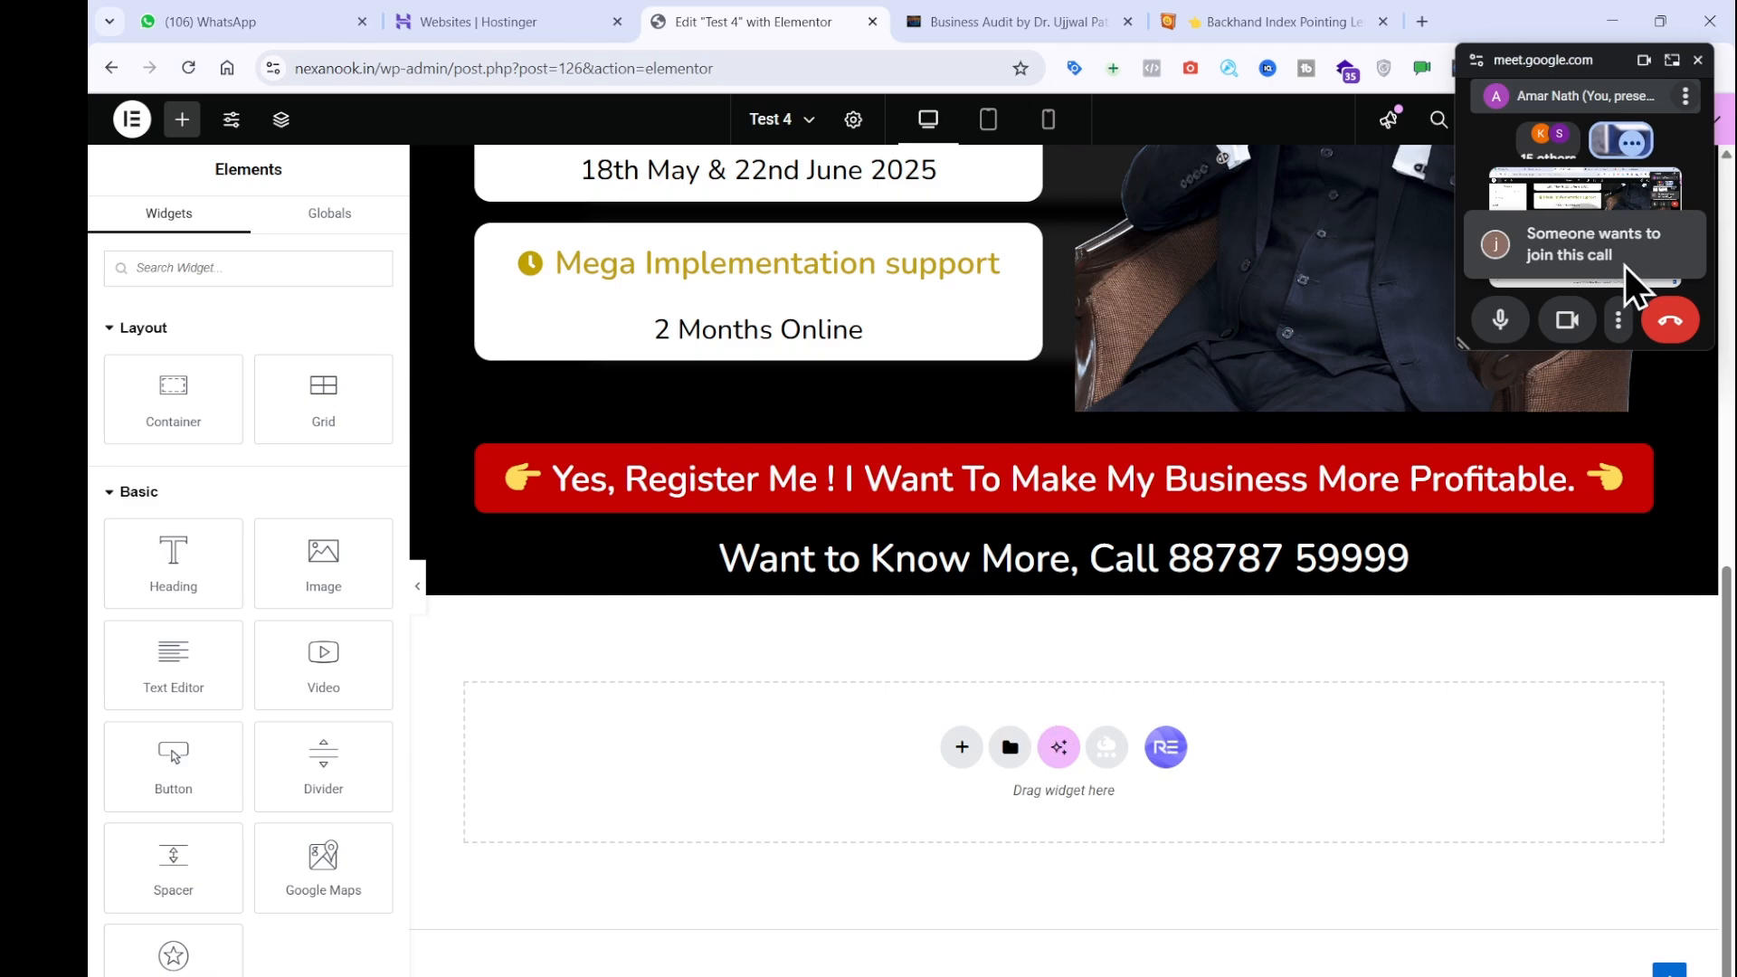
# Admit the participant waiting to join the Google Meet call and return to the page-building browser window.
pyautogui.click(1670, 61)
pyautogui.click(1675, 908)
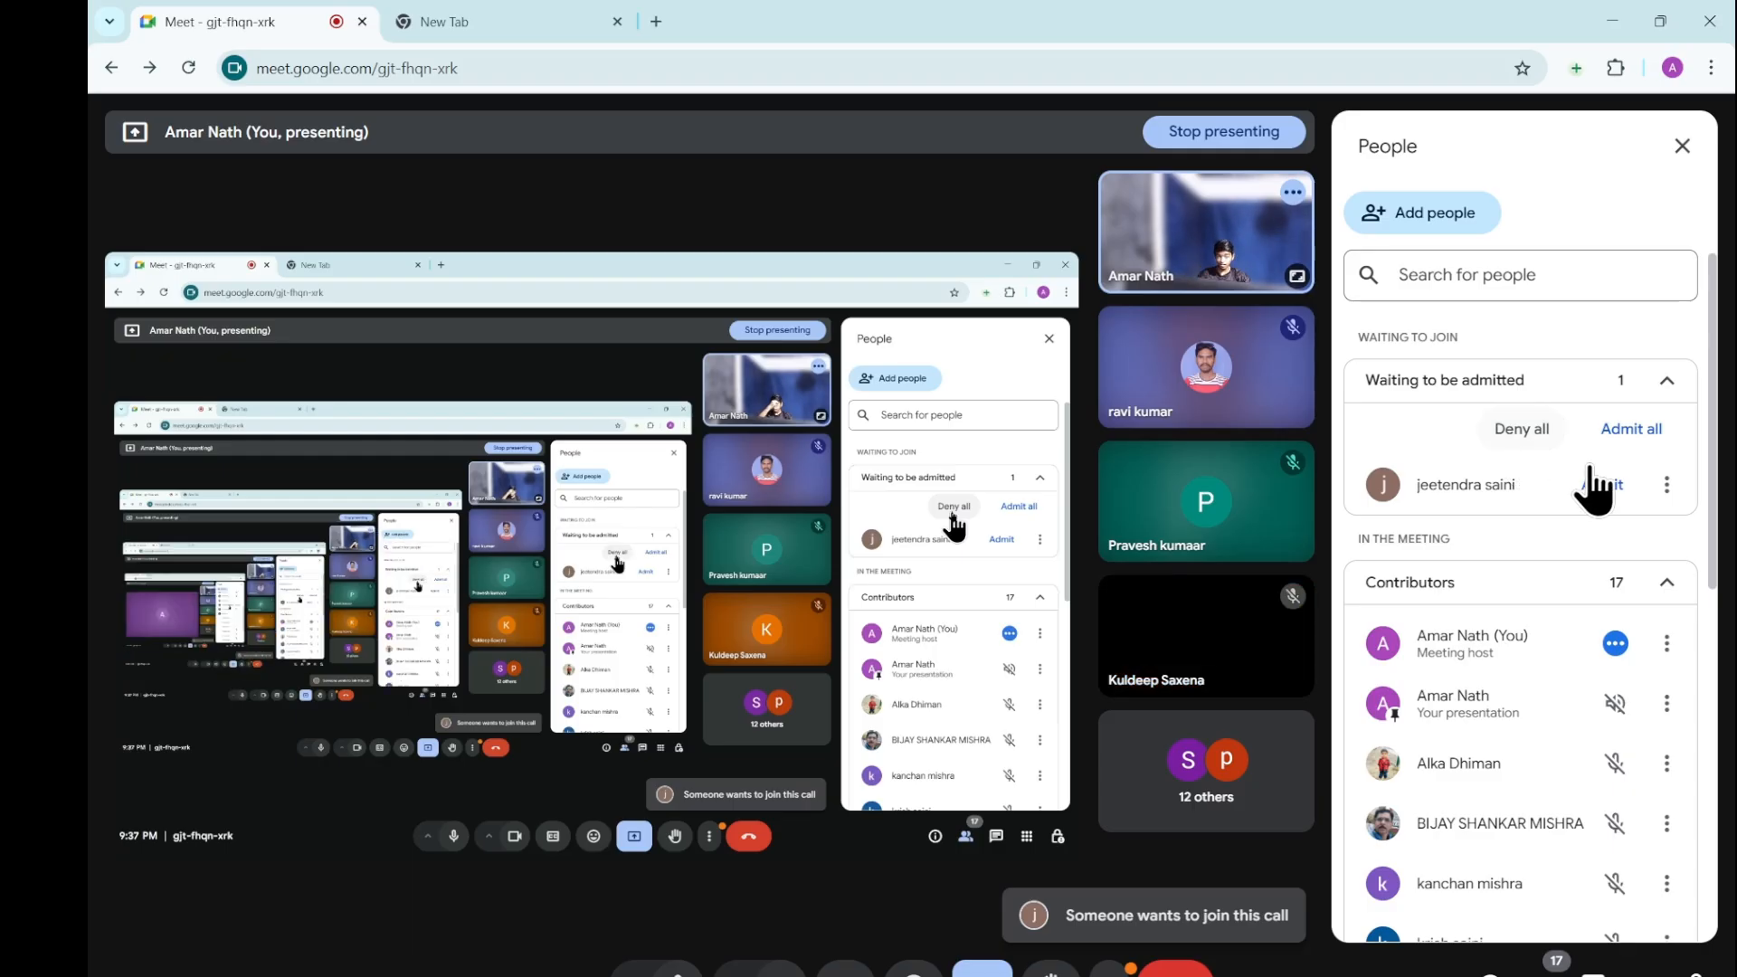
pyautogui.click(1624, 427)
pyautogui.click(547, 20)
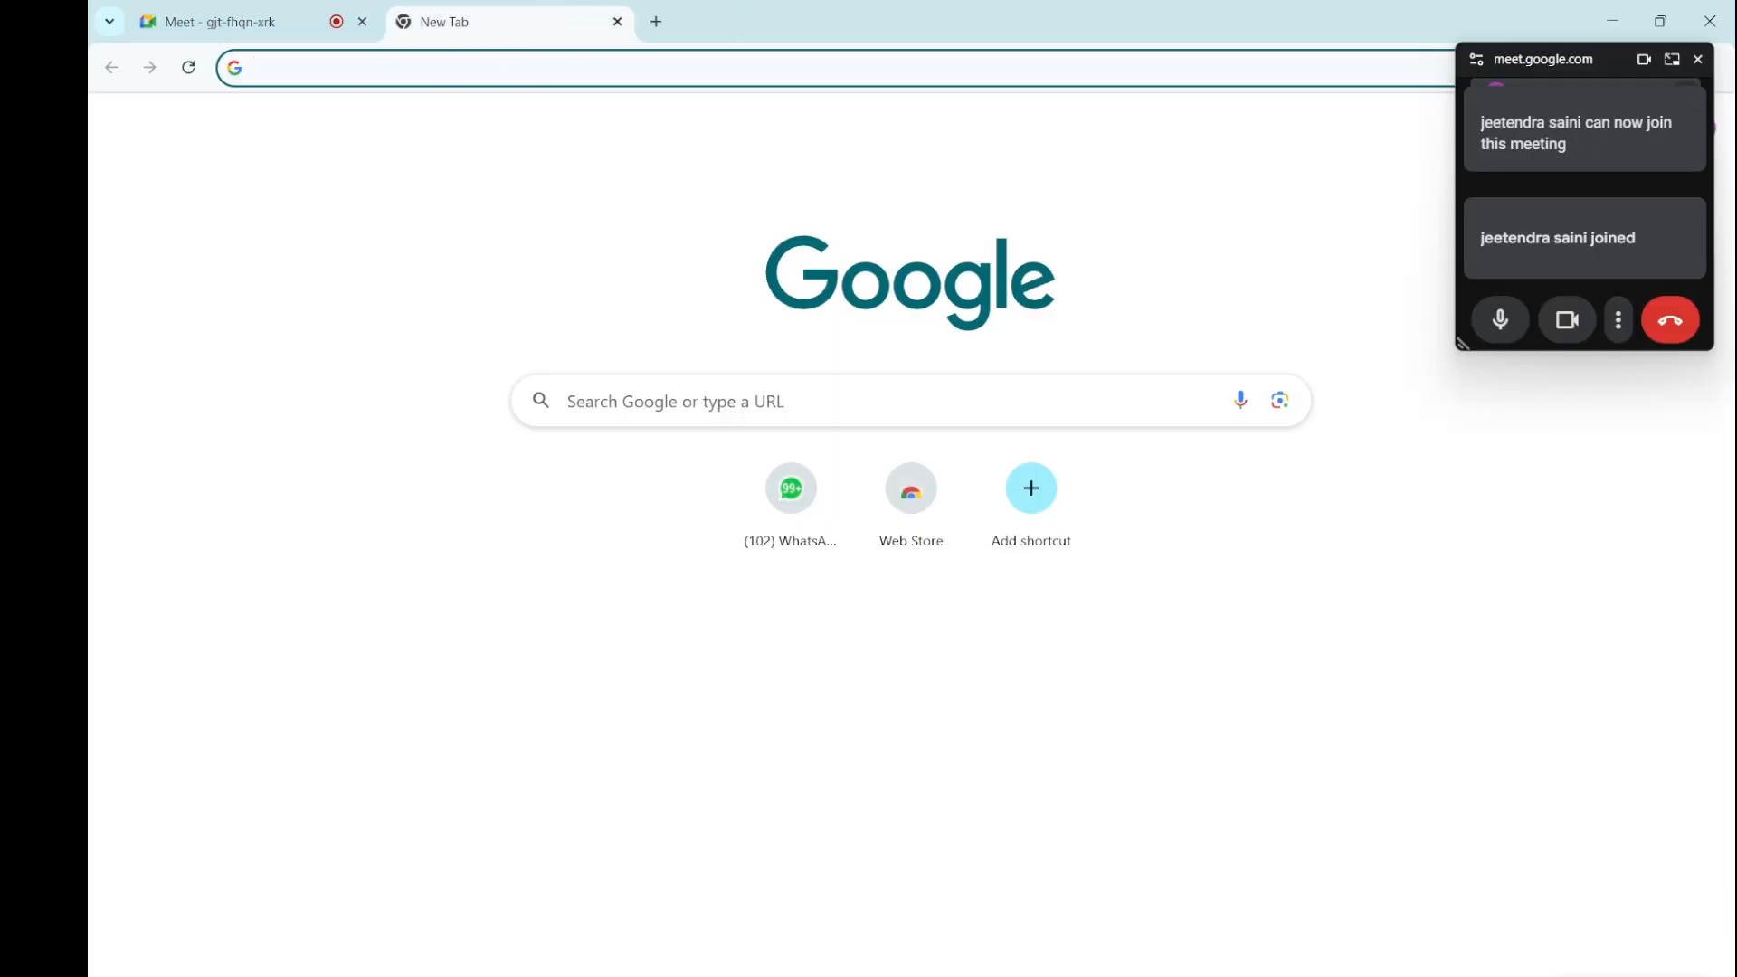
pyautogui.hotkey('alt', 'Tab')
# Check the reference page's gap under the call line and add a Spacer below that heading in Elementor.
pyautogui.click(941, 7)
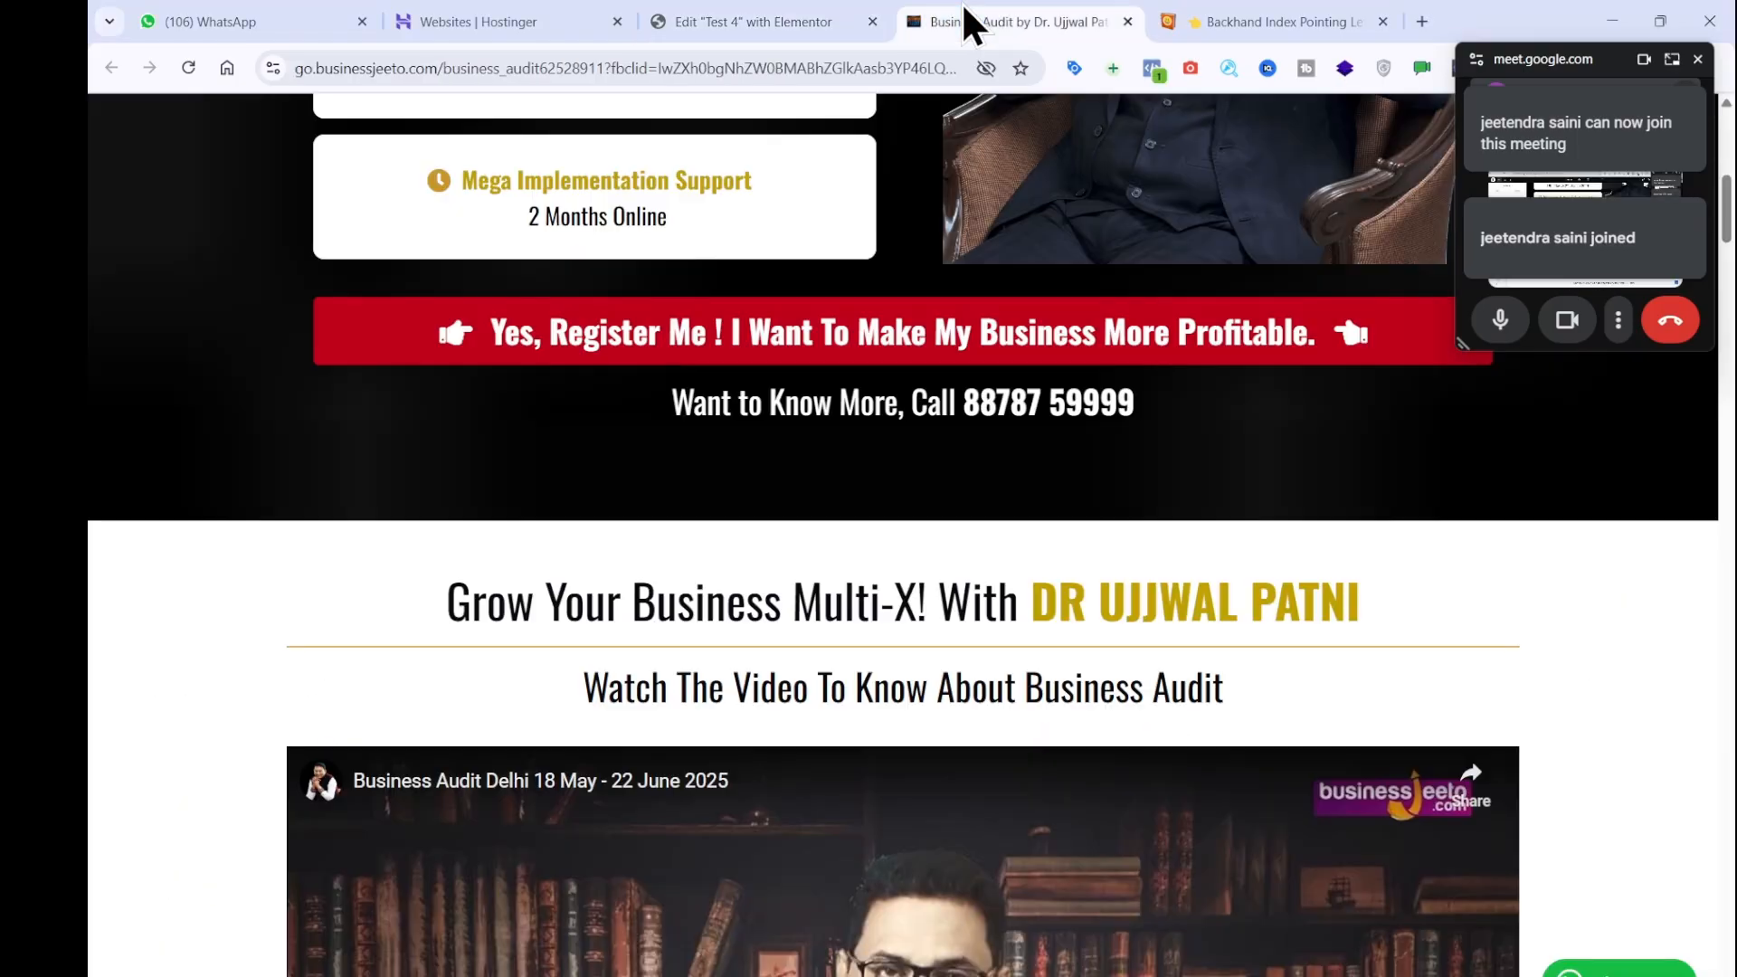
pyautogui.click(660, 20)
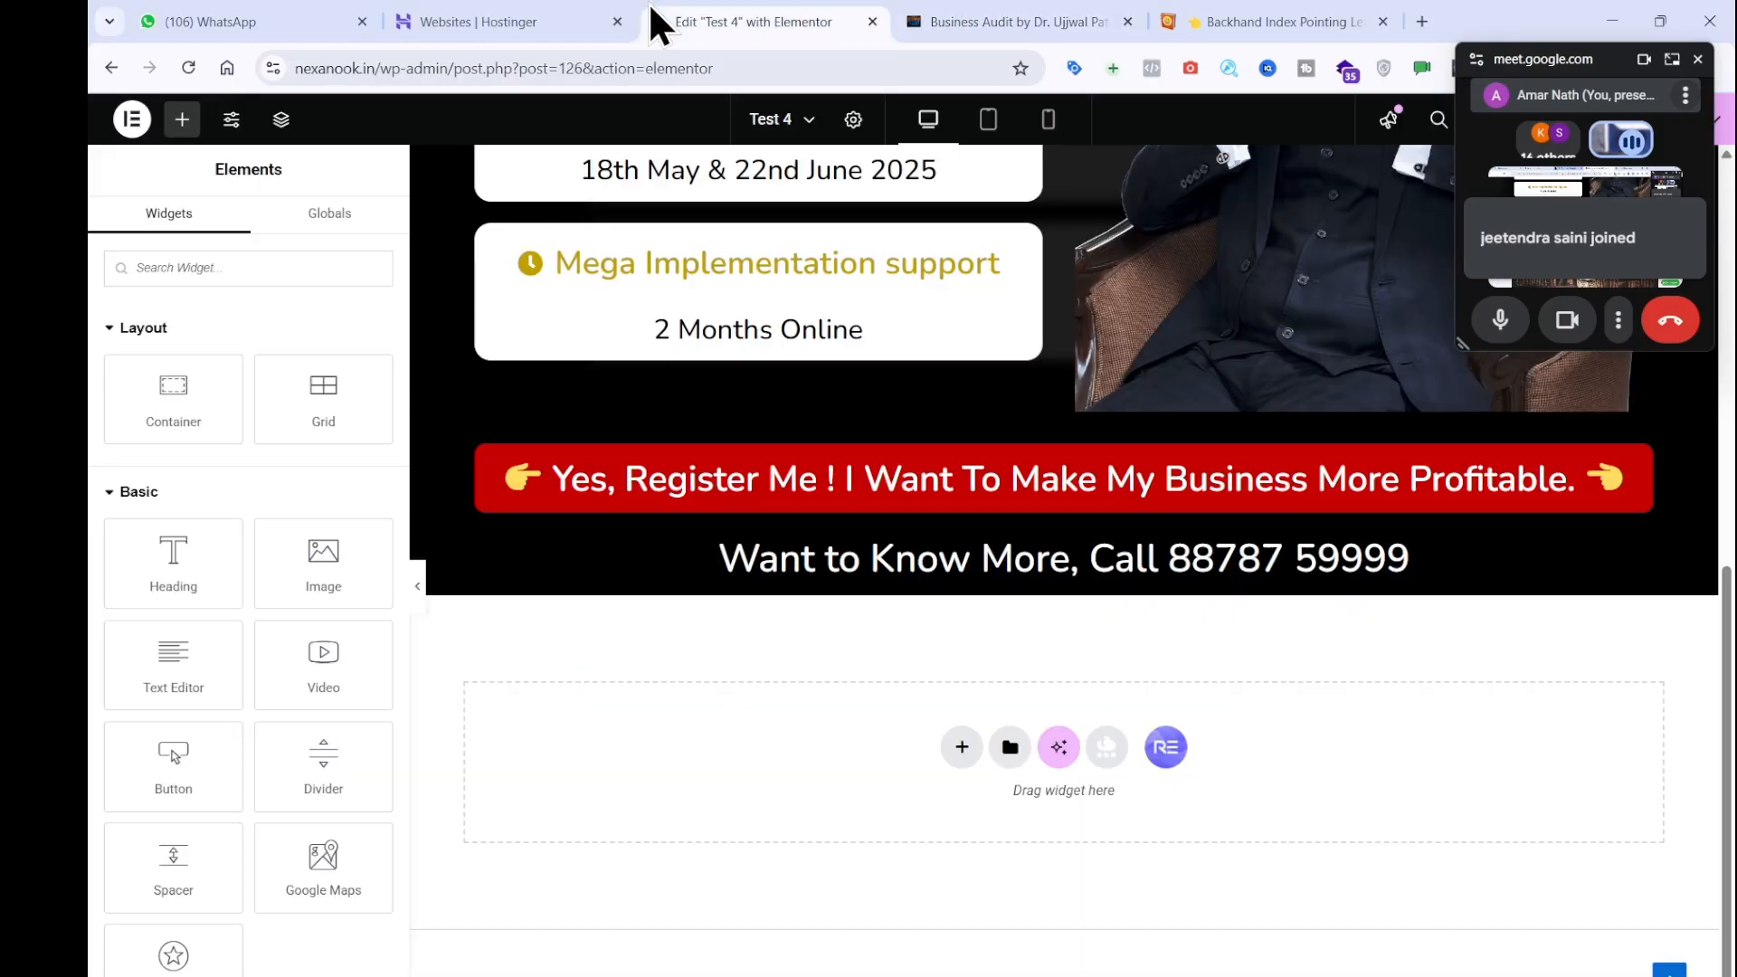
pyautogui.moveTo(652, 699); pyautogui.dragTo(869, 609)
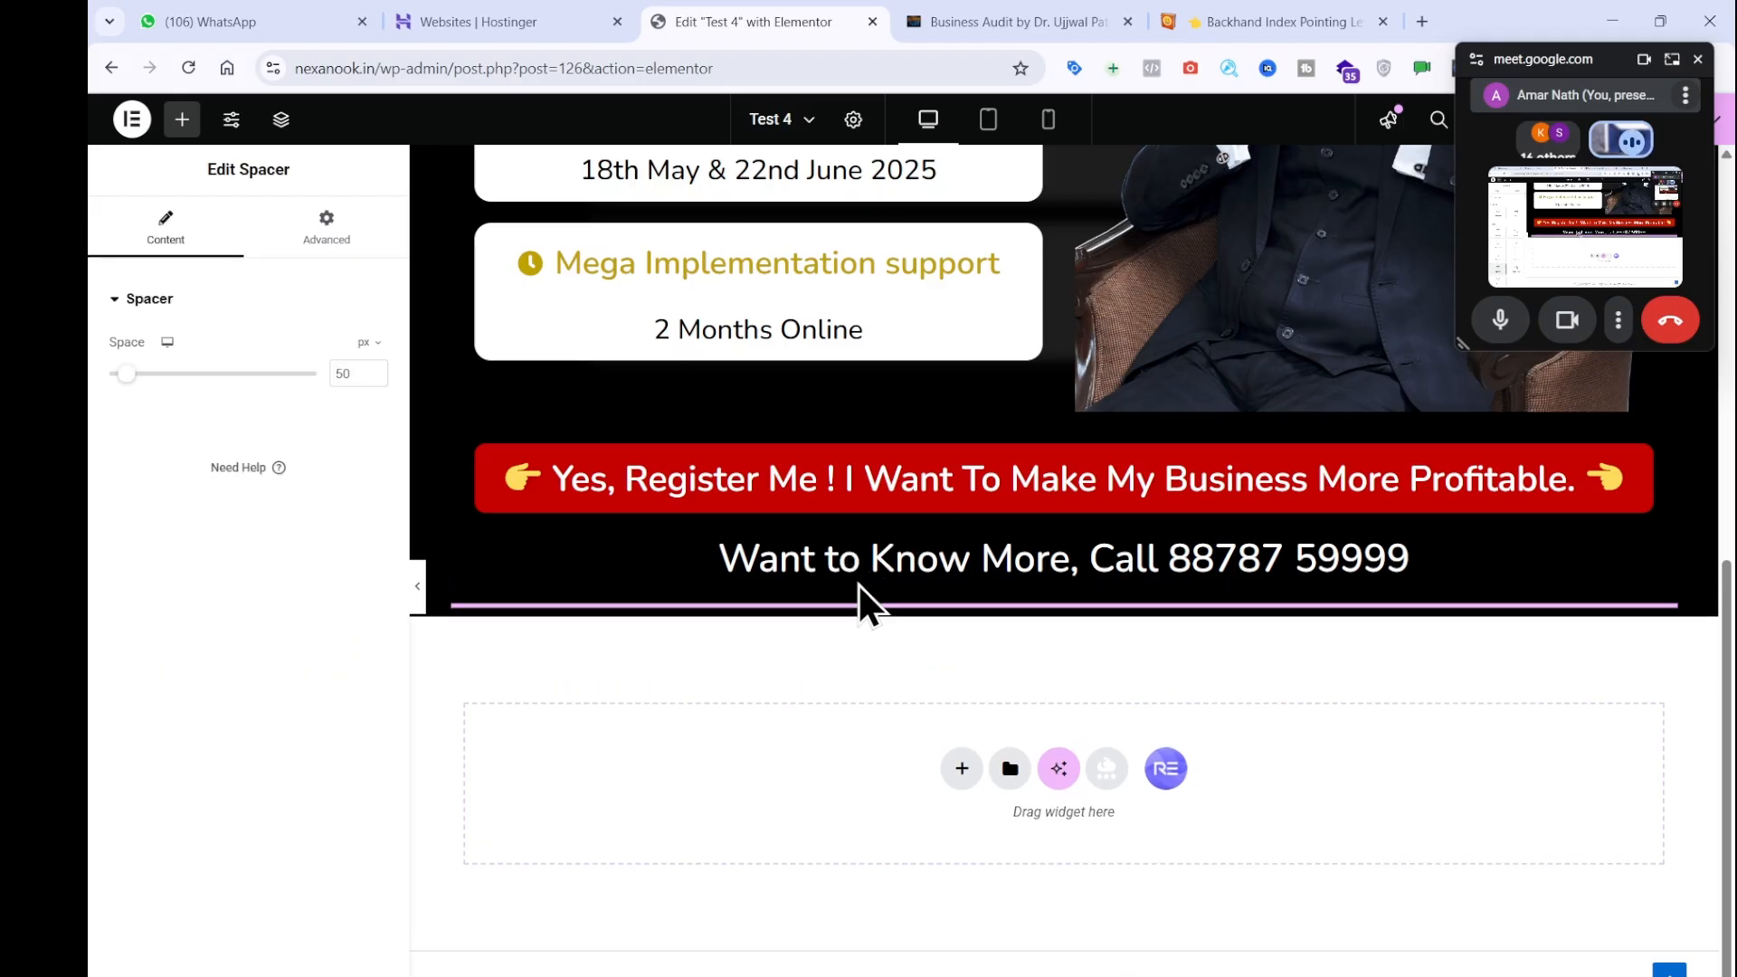
# Check the next section on the reference page and add a single-column Flexbox container below the black section in Elementor.
pyautogui.click(1042, 18)
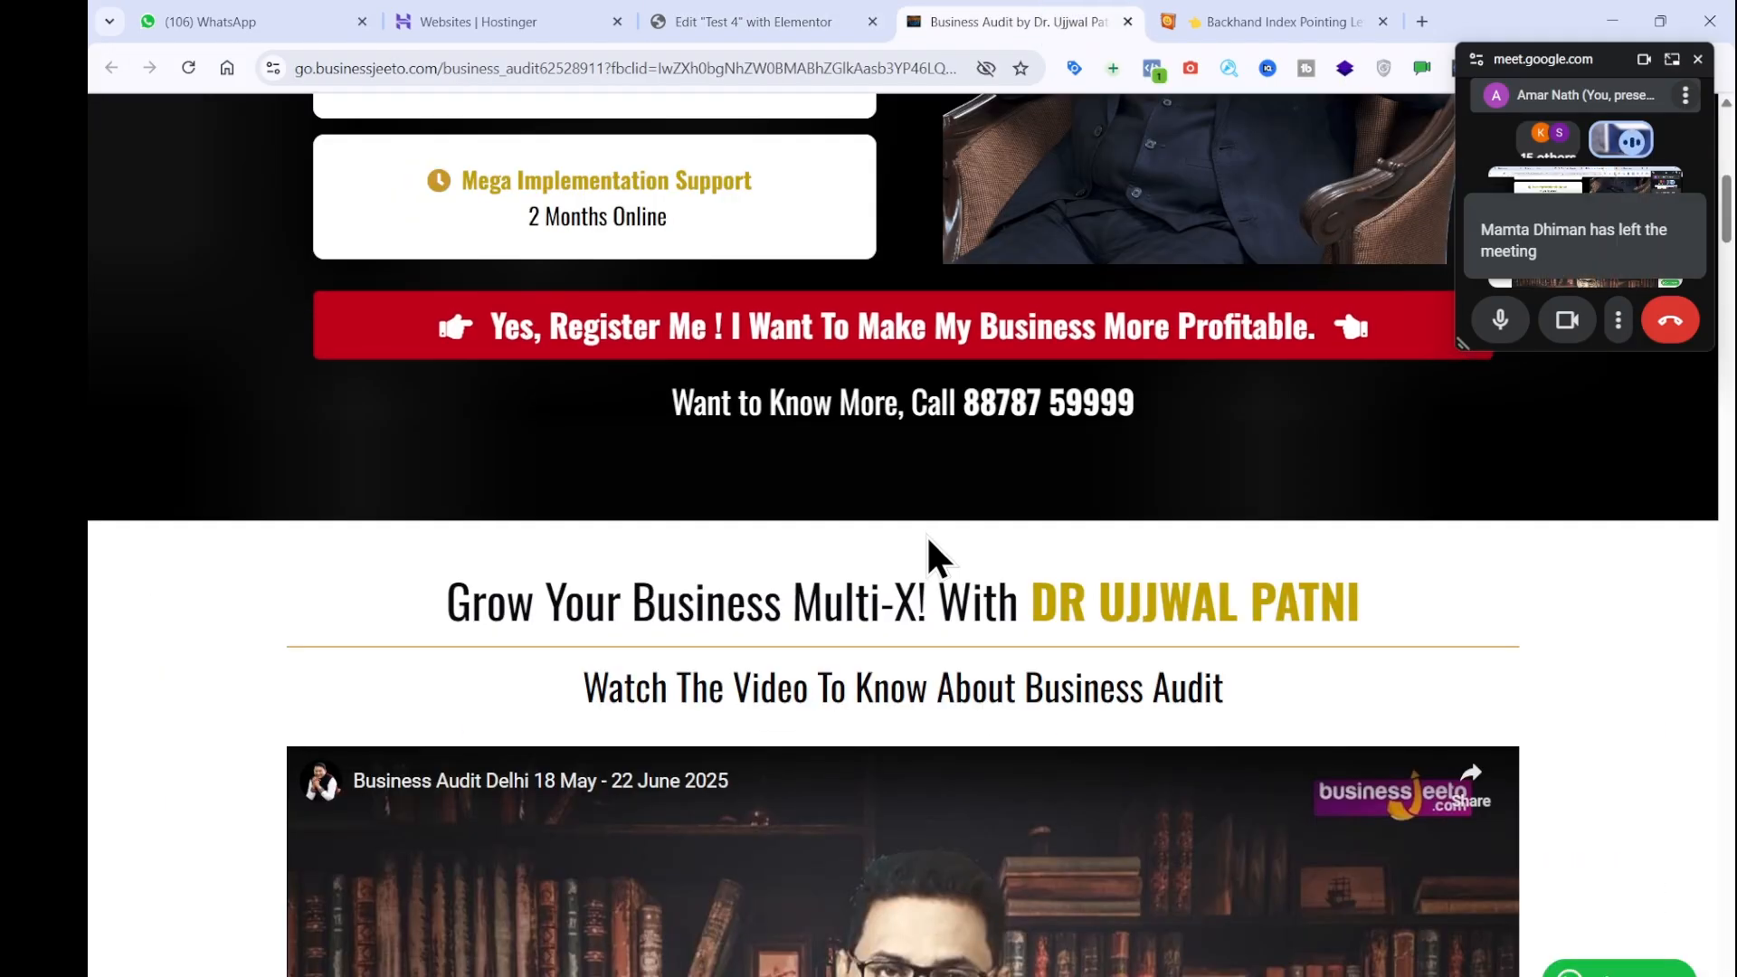
pyautogui.scroll(-2, 927, 543)
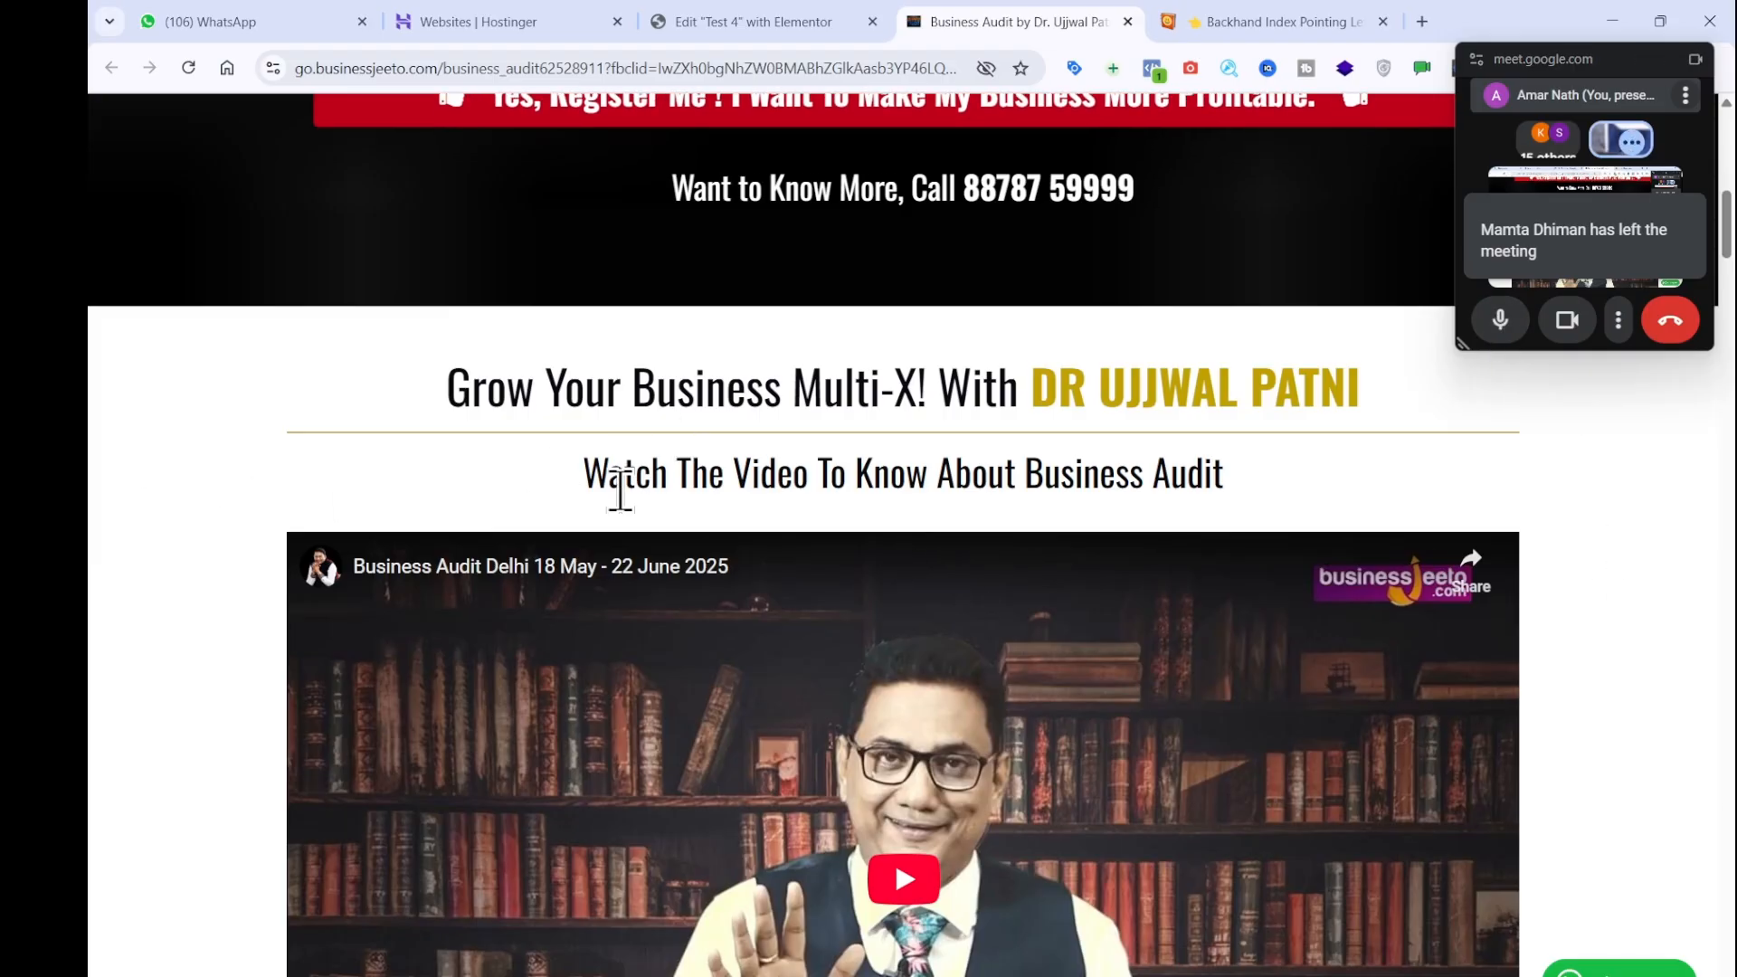
pyautogui.click(717, 21)
pyautogui.click(957, 828)
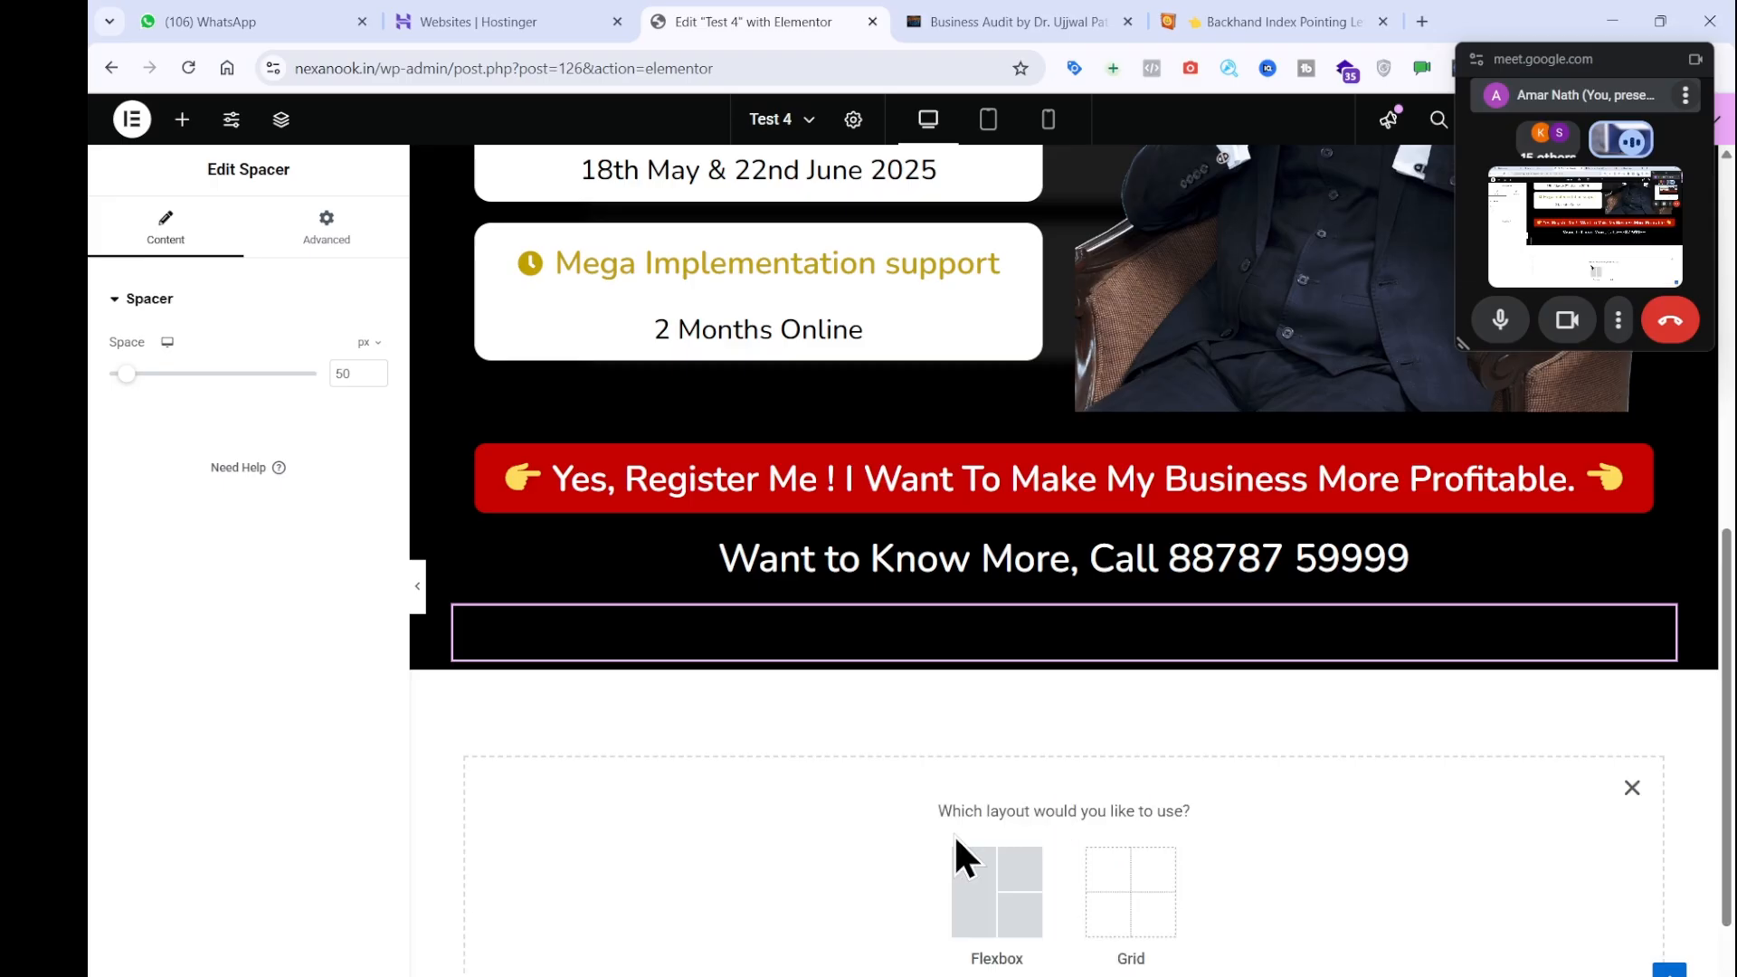
pyautogui.click(969, 896)
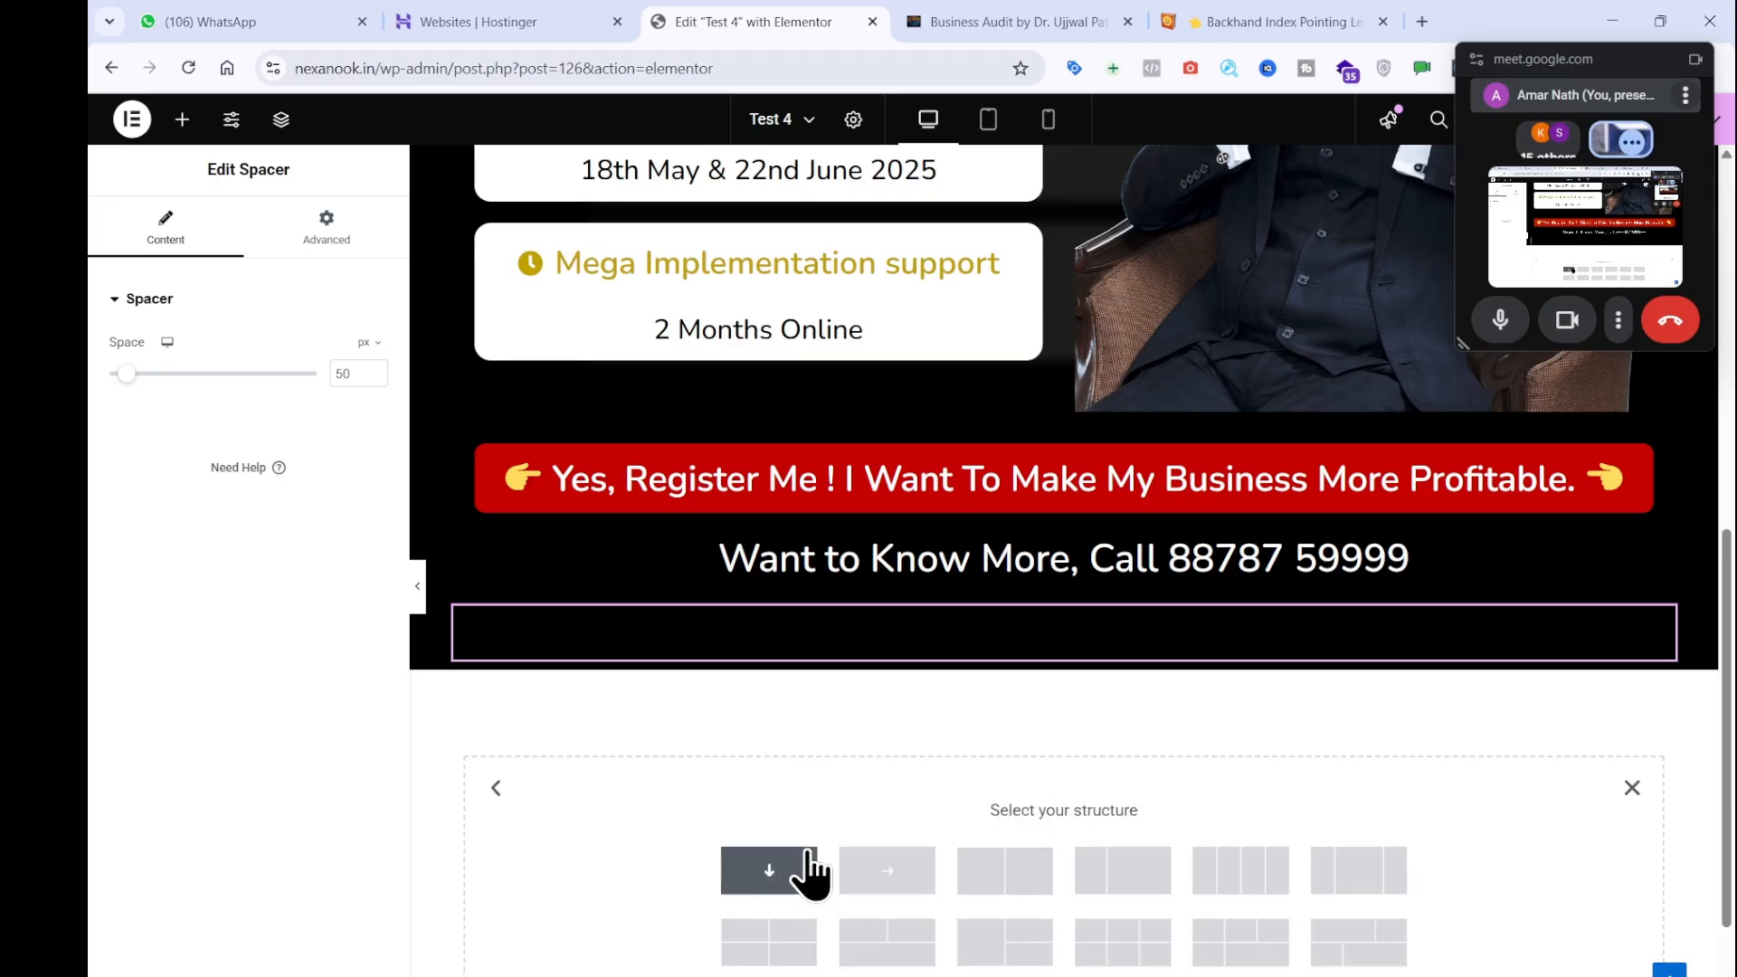
pyautogui.click(776, 866)
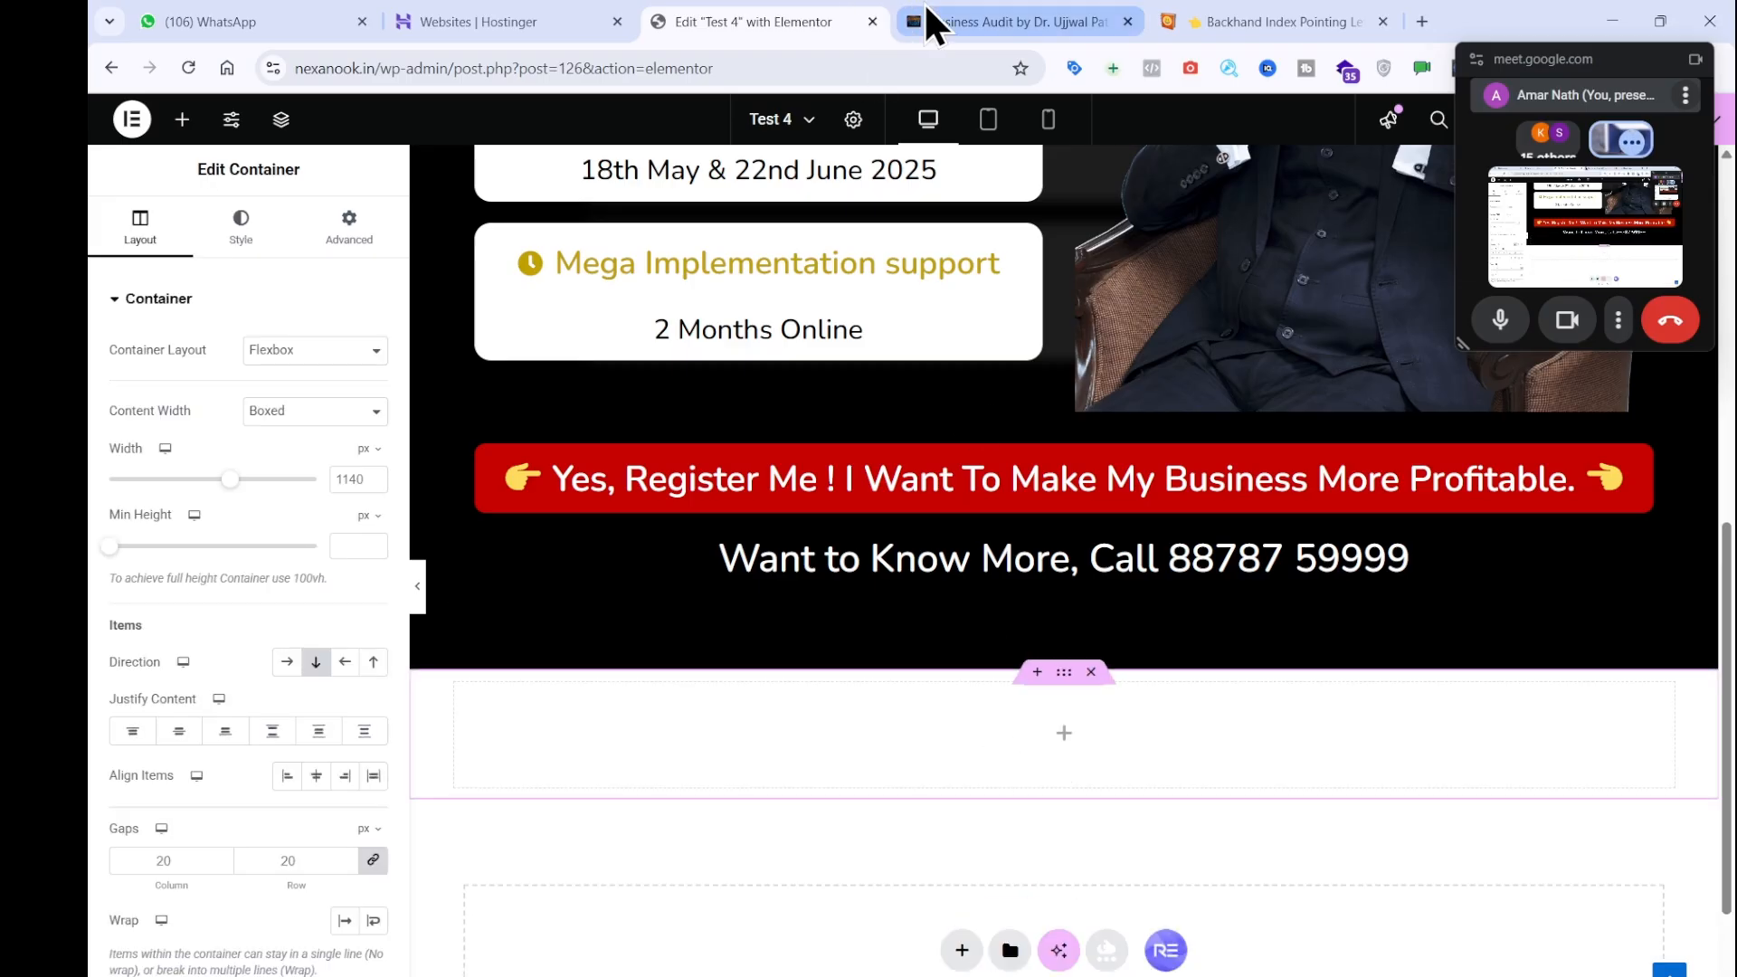
# Review the "Grow Your Business Multi-X!" heading on the reference page, and copy Elementor's "The Fastest Result-Giving Business Coaching Program" heading.
pyautogui.click(964, 20)
pyautogui.moveTo(419, 392); pyautogui.dragTo(1446, 398)
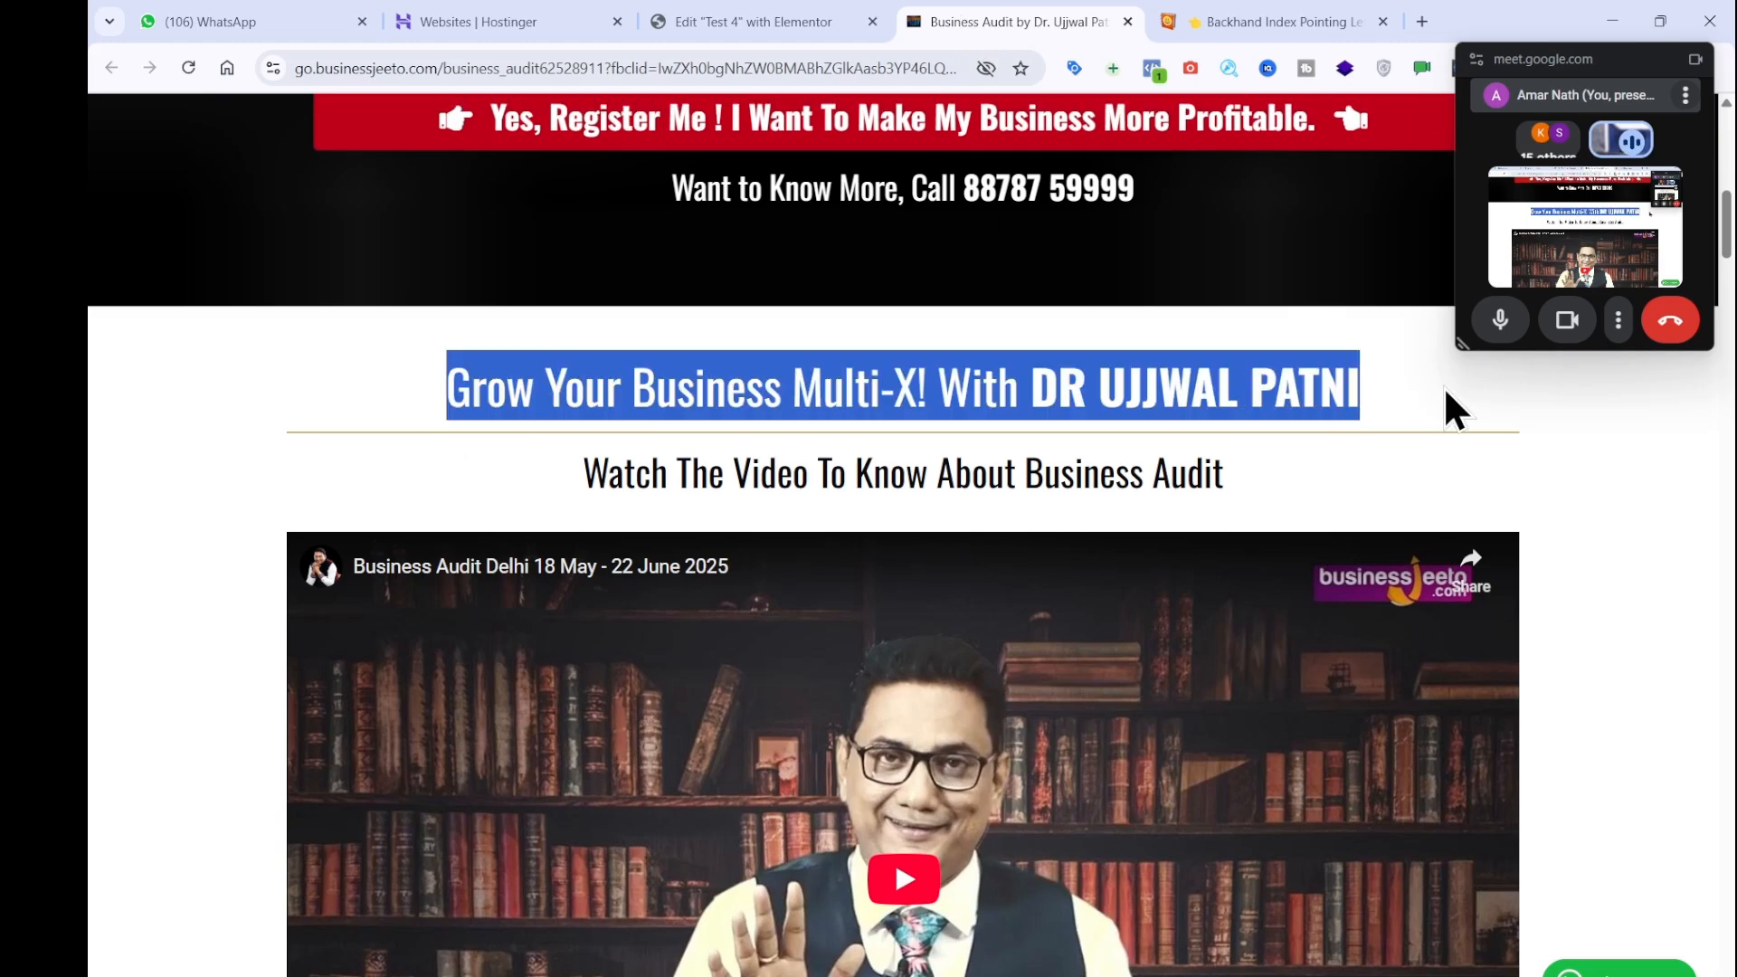
pyautogui.moveTo(1326, 477); pyautogui.dragTo(891, 391)
pyautogui.click(512, 376)
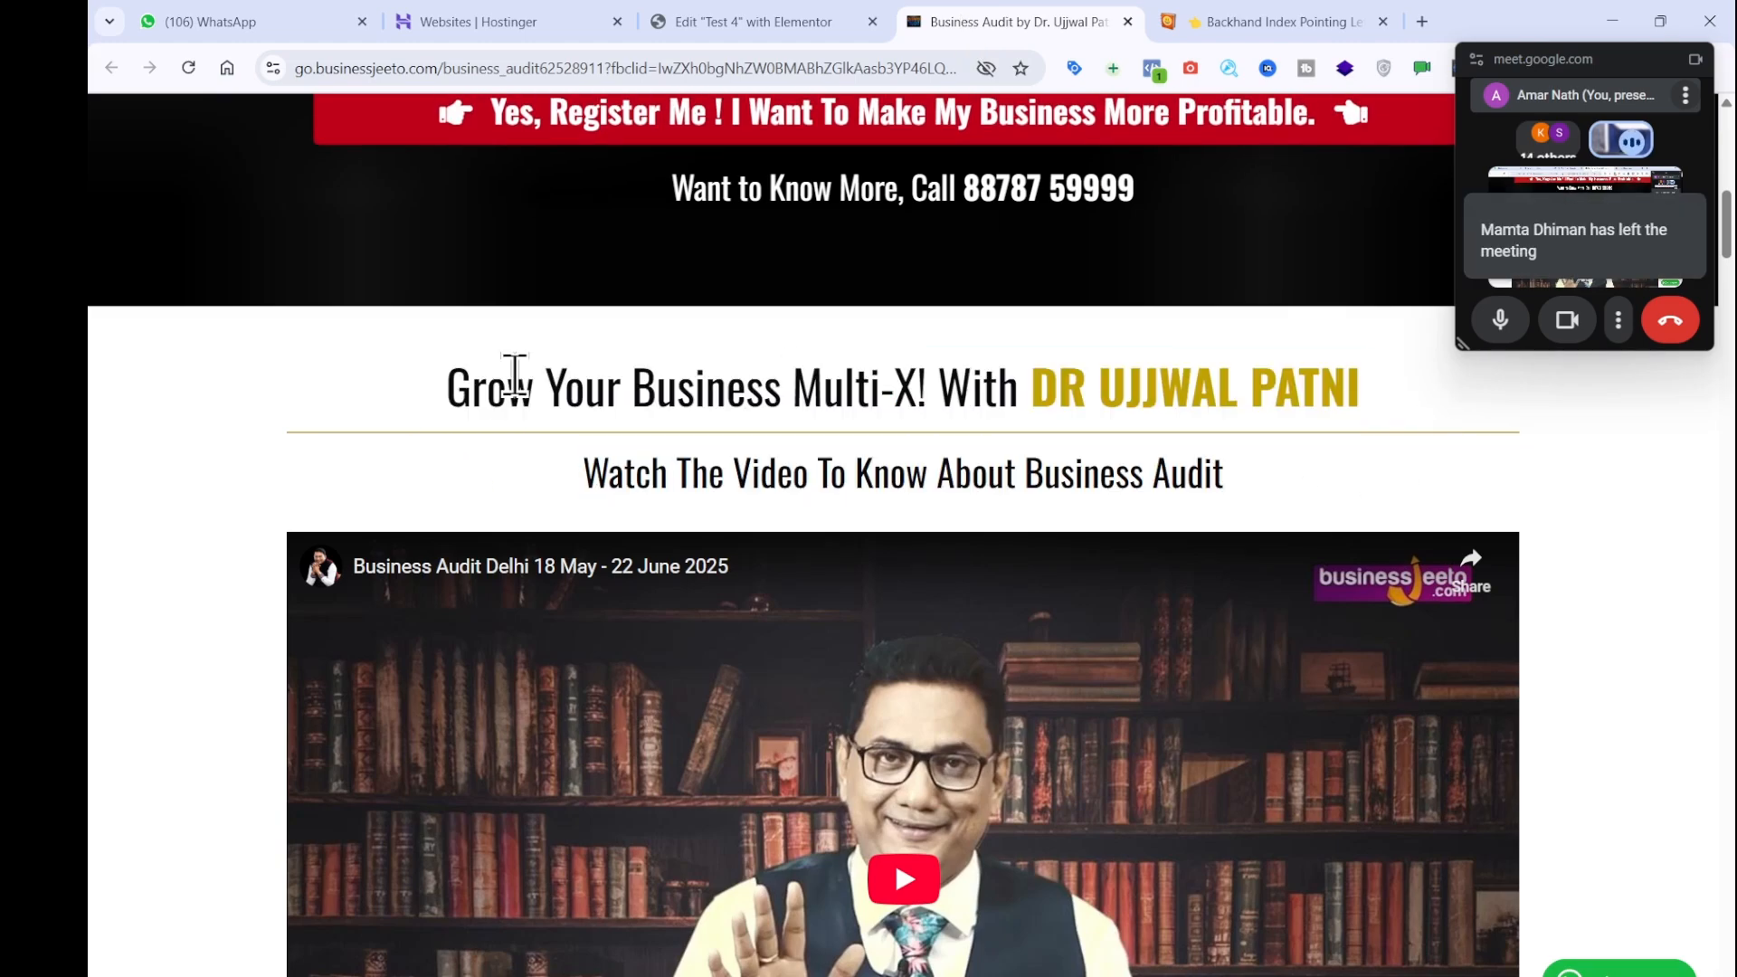
pyautogui.scroll(7, 581, 399)
pyautogui.scroll(-5, 608, 426)
pyautogui.click(738, 23)
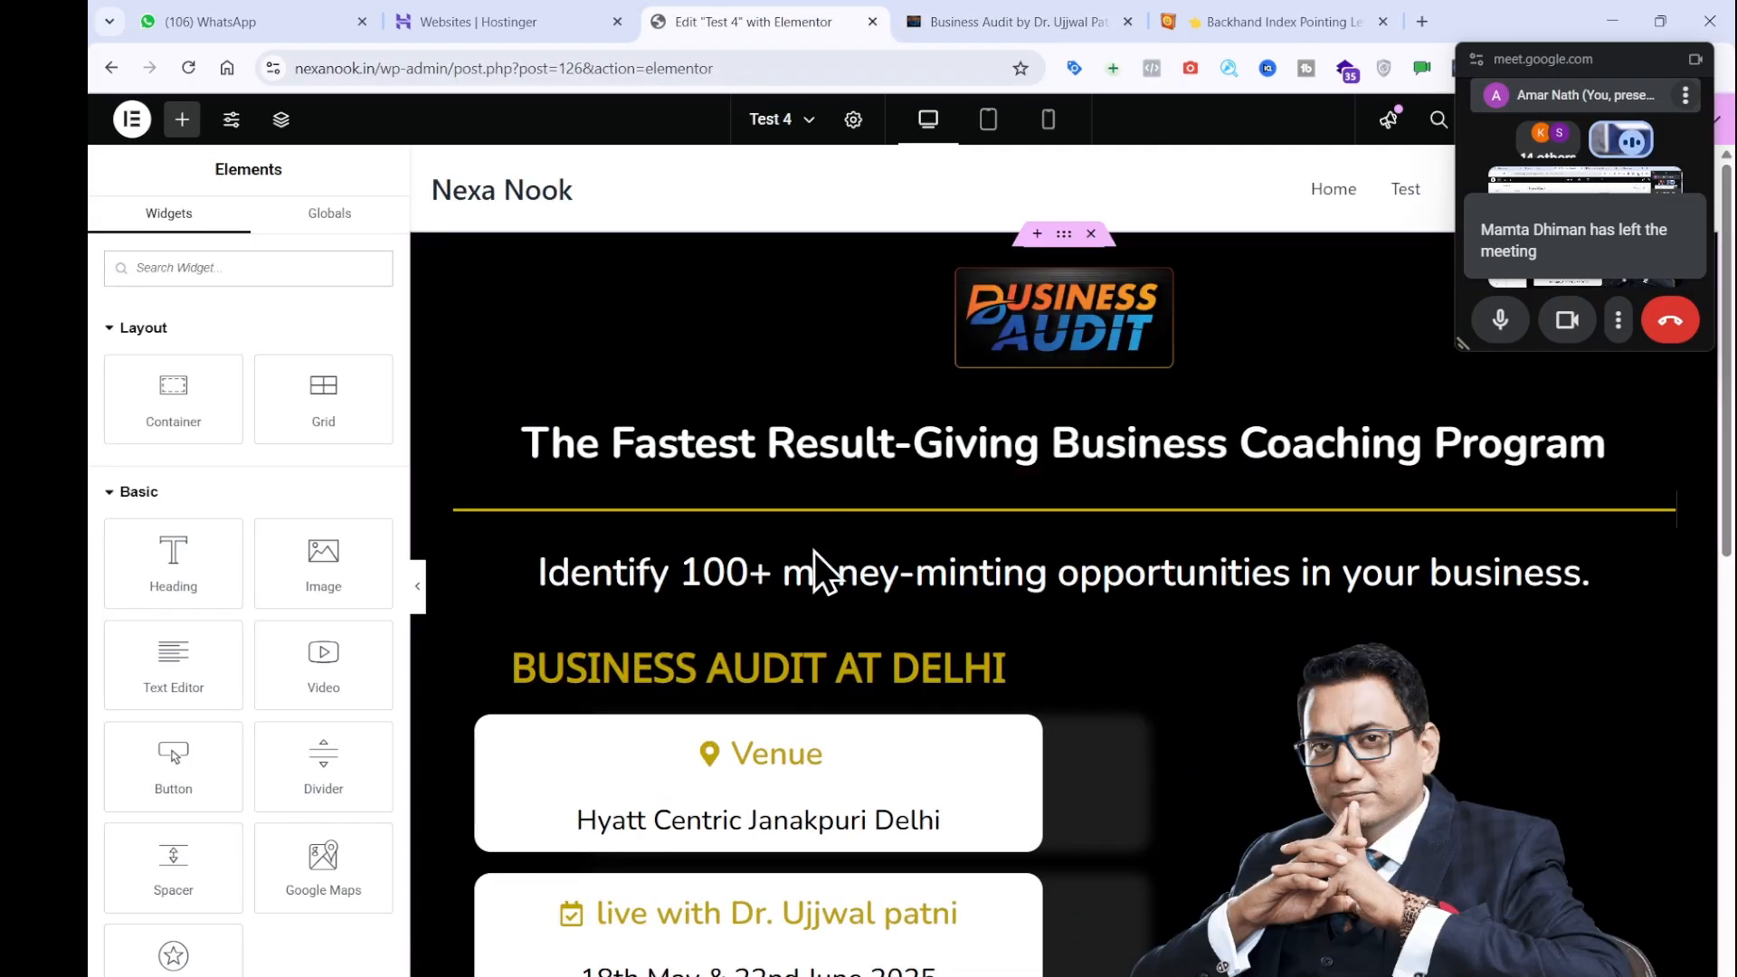
pyautogui.rightClick(829, 460)
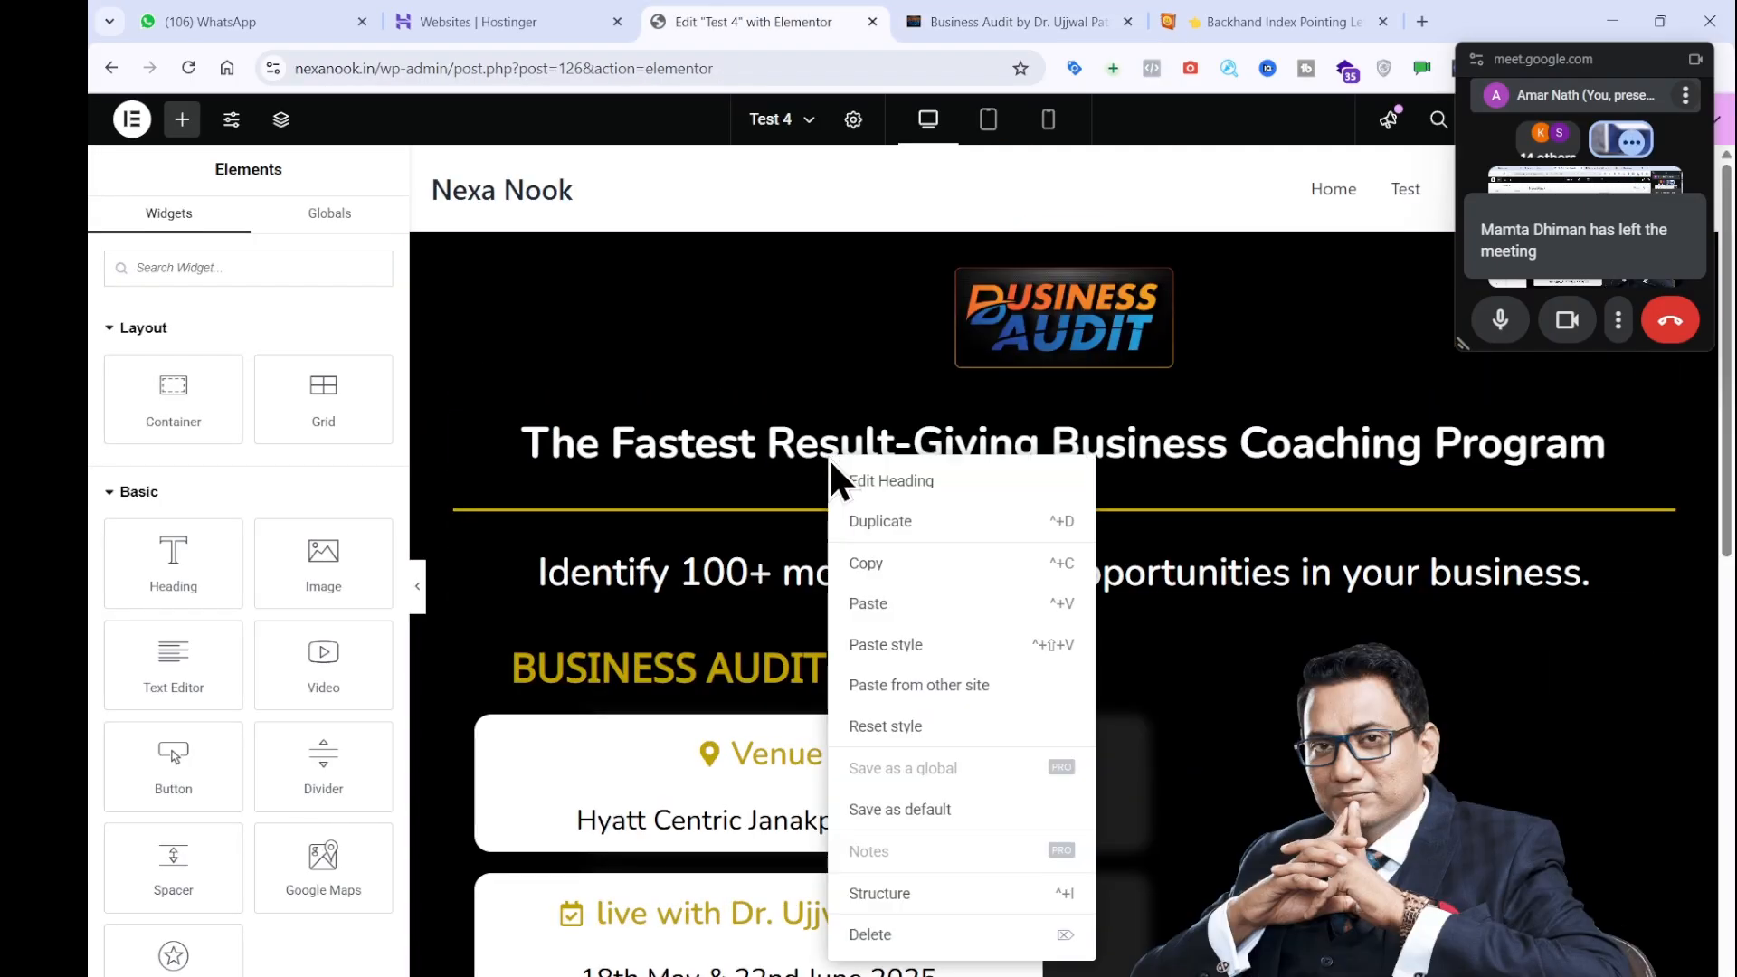
pyautogui.click(847, 563)
# Paste the copied heading, move it into the empty container directly under the black section, and check the reference page.
pyautogui.scroll(-15, 850, 561)
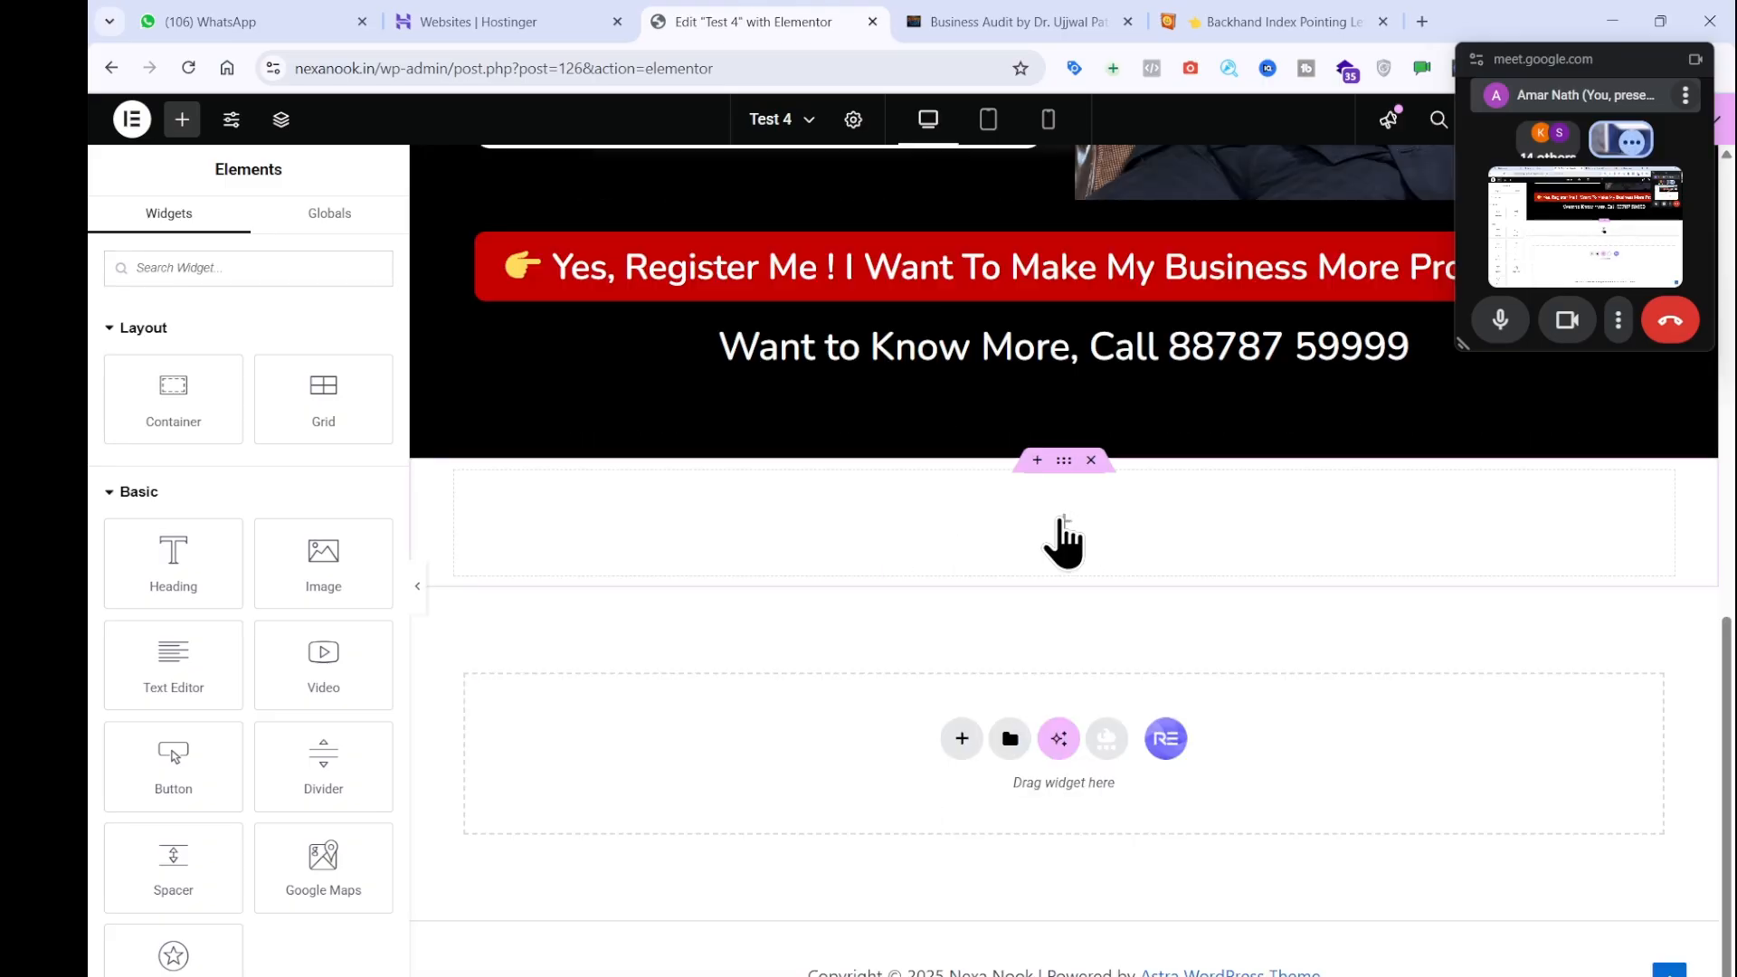
pyautogui.hotkey('ctrl', 'v')
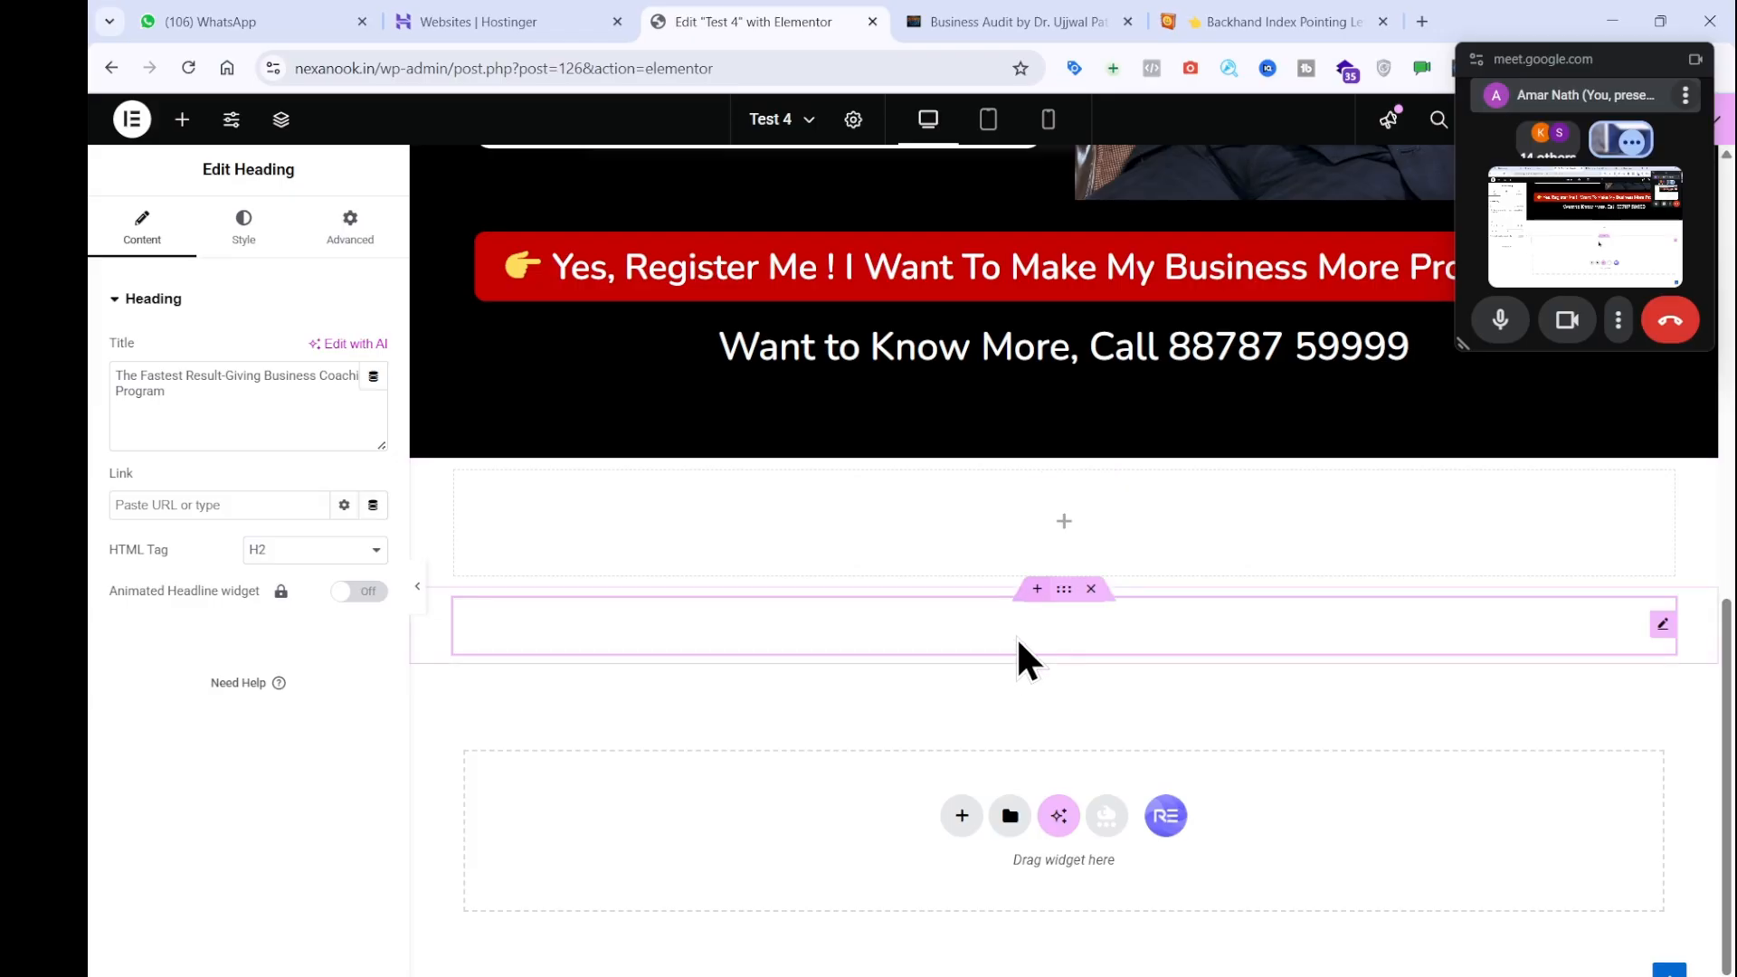
pyautogui.moveTo(1017, 637); pyautogui.dragTo(1017, 519)
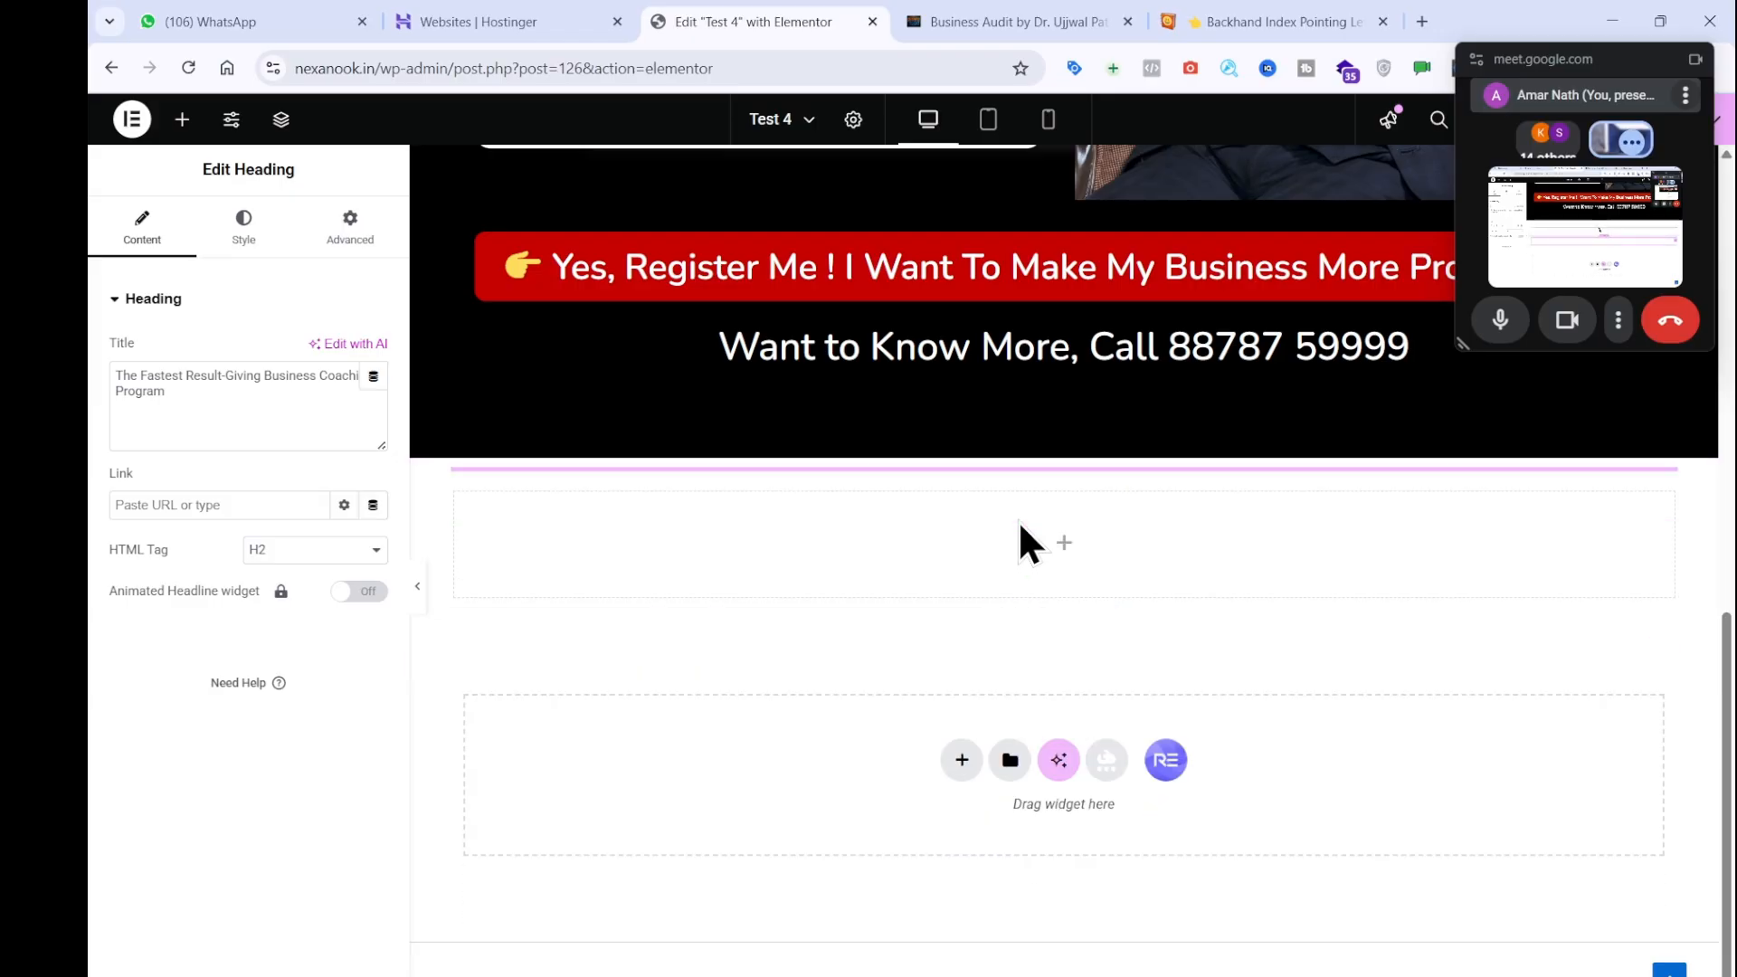
pyautogui.click(1018, 18)
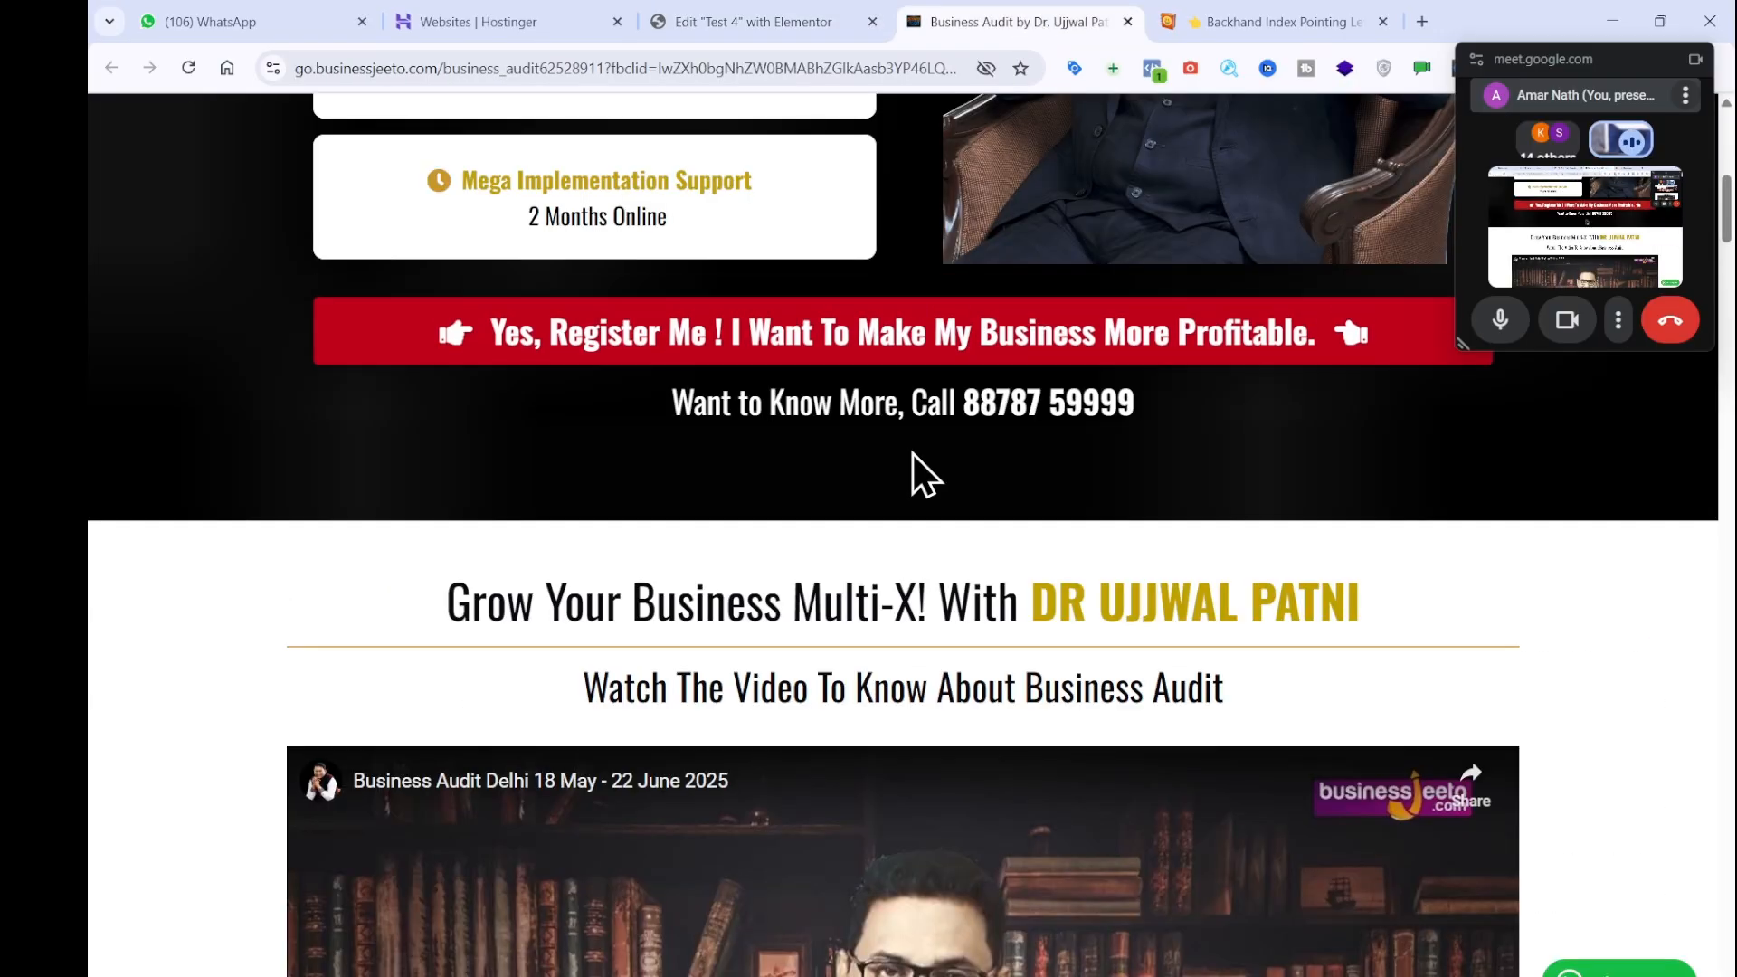
pyautogui.click(773, 20)
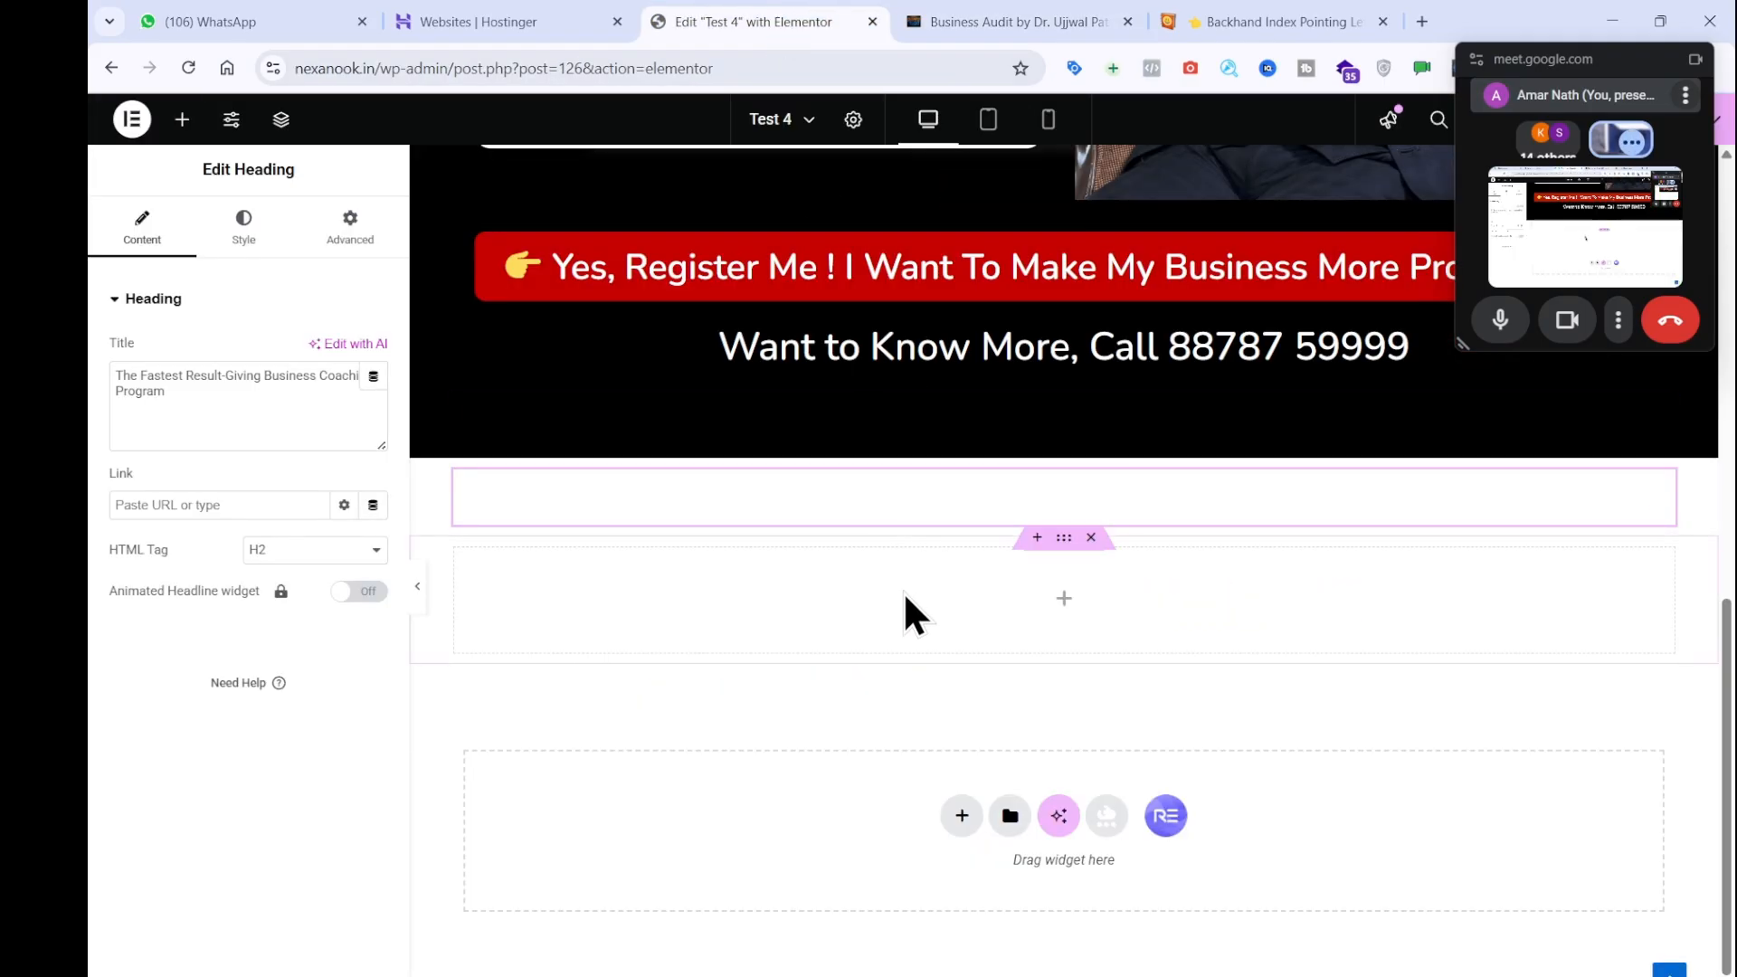
# Sample the gold colour #bfa100 from the reference page's "Grow Your Business Multi-X!" heading with the Color Picker extension.
pyautogui.click(1031, 20)
pyautogui.moveTo(1509, 45); pyautogui.dragTo(1529, 243)
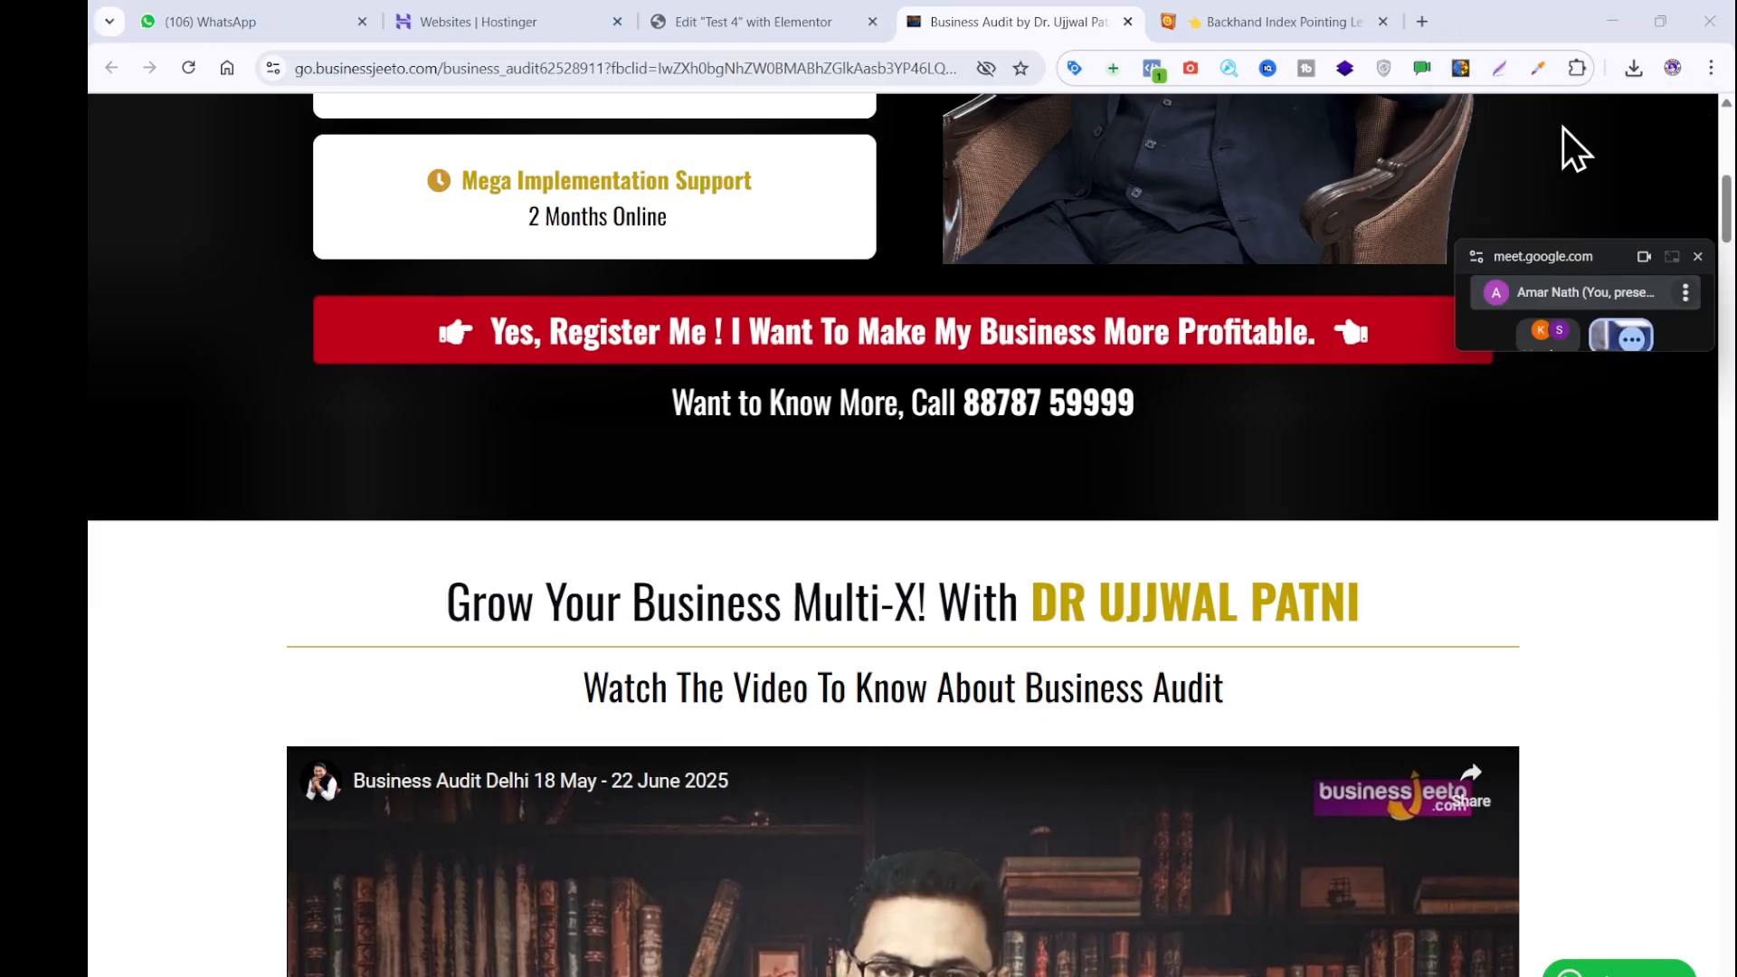
pyautogui.click(1537, 69)
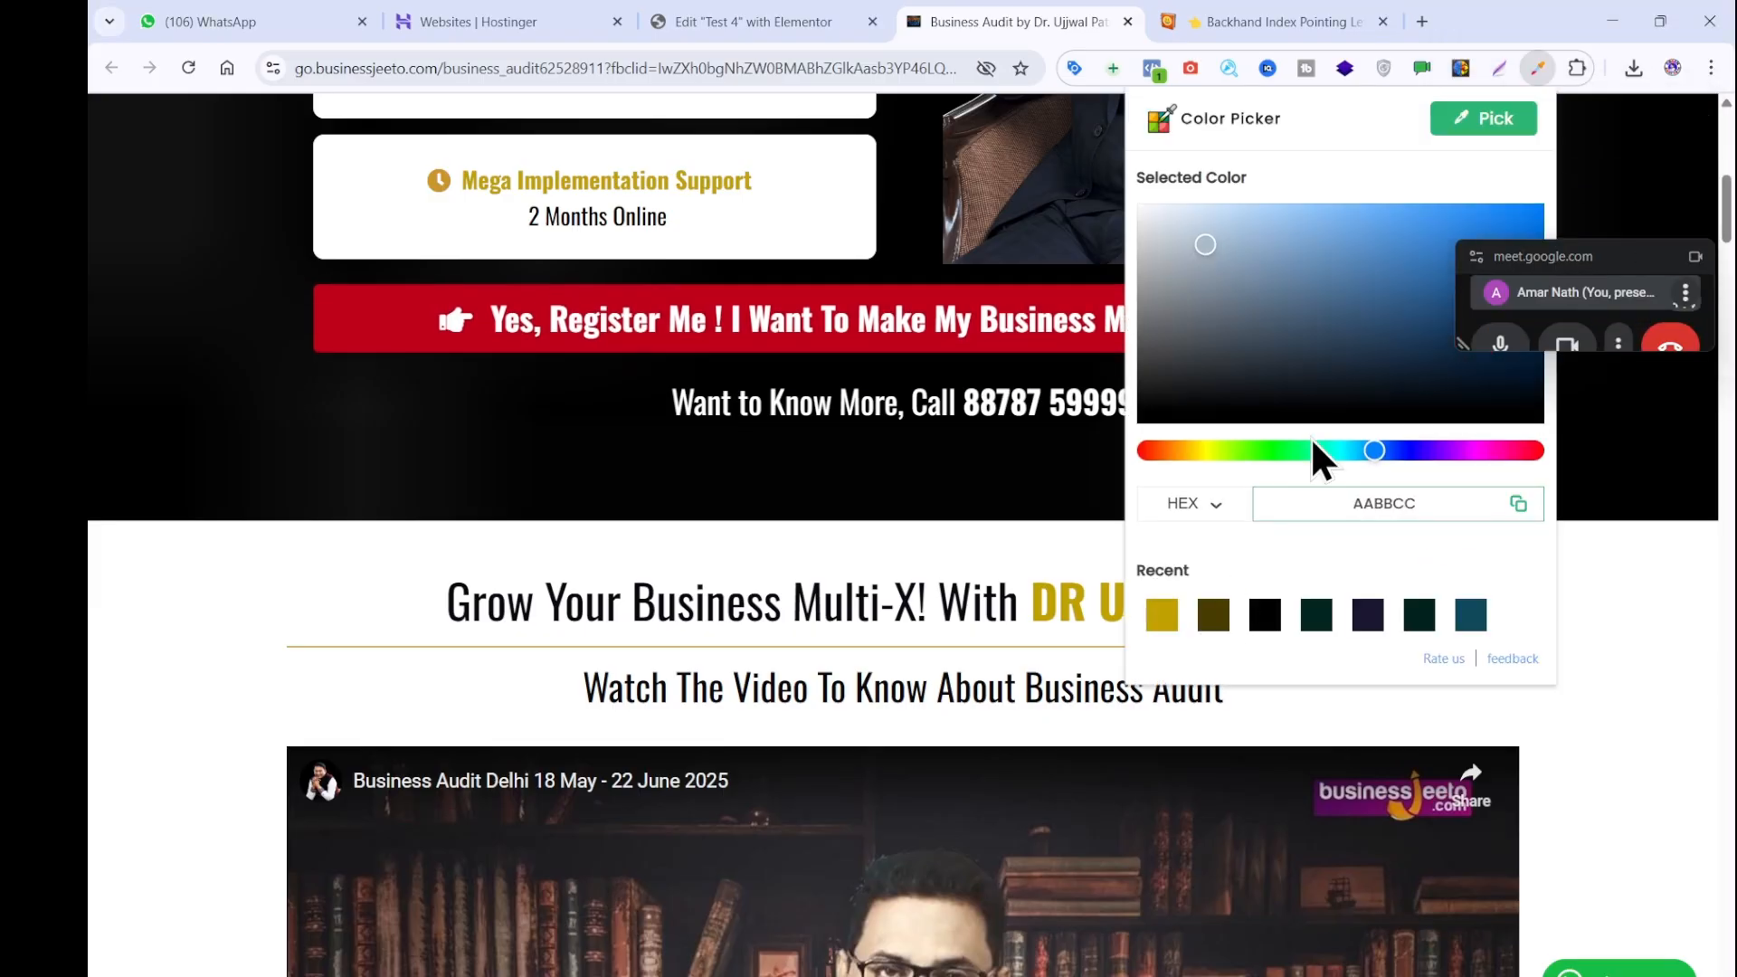
pyautogui.click(1461, 138)
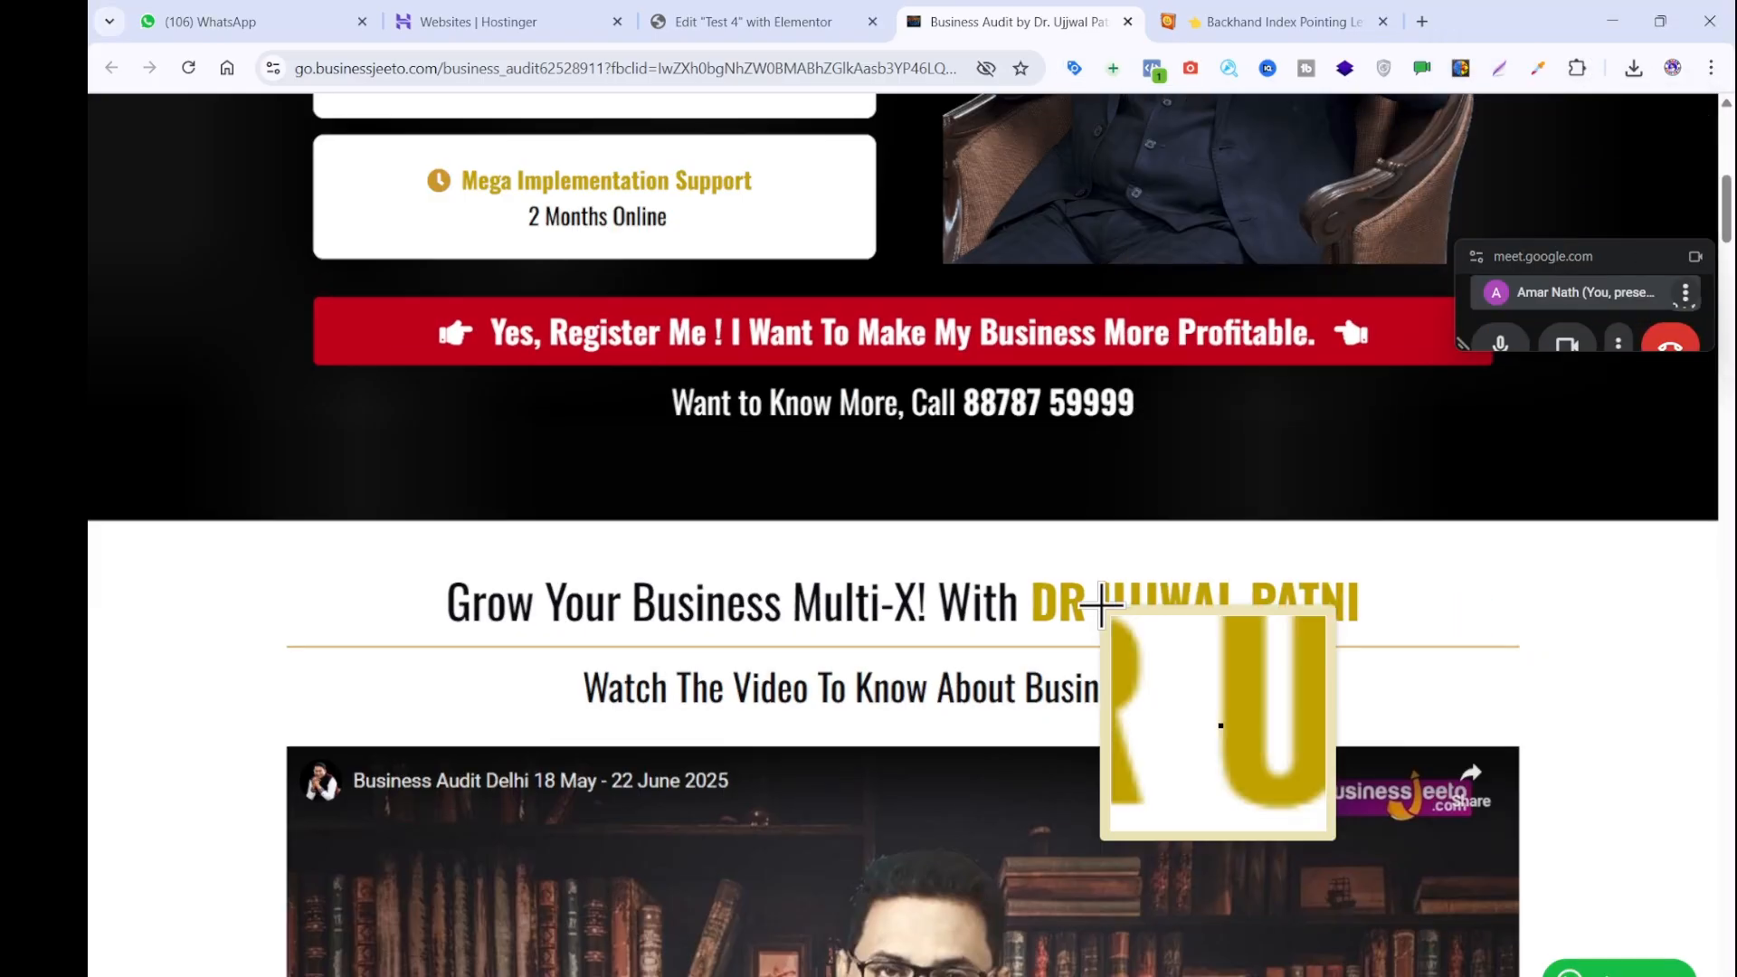
pyautogui.click(1103, 602)
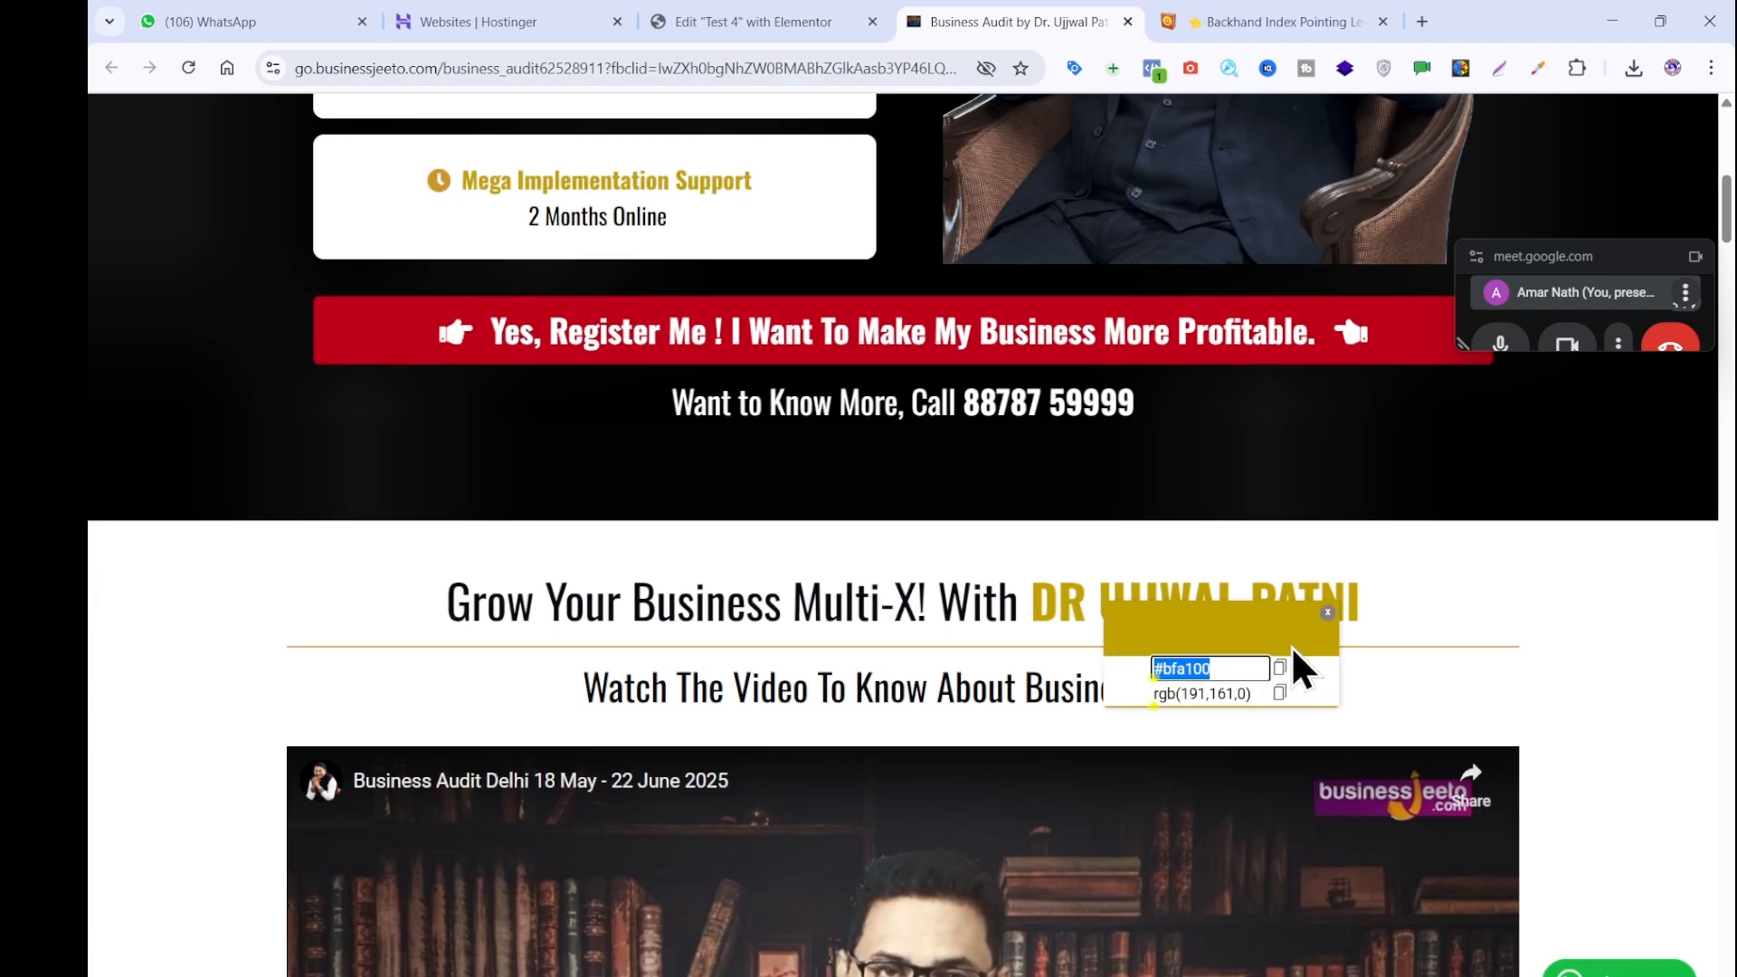
pyautogui.click(1328, 616)
# Set the text colour of the pasted heading below the black section in Elementor to #bfa100.
pyautogui.click(796, 20)
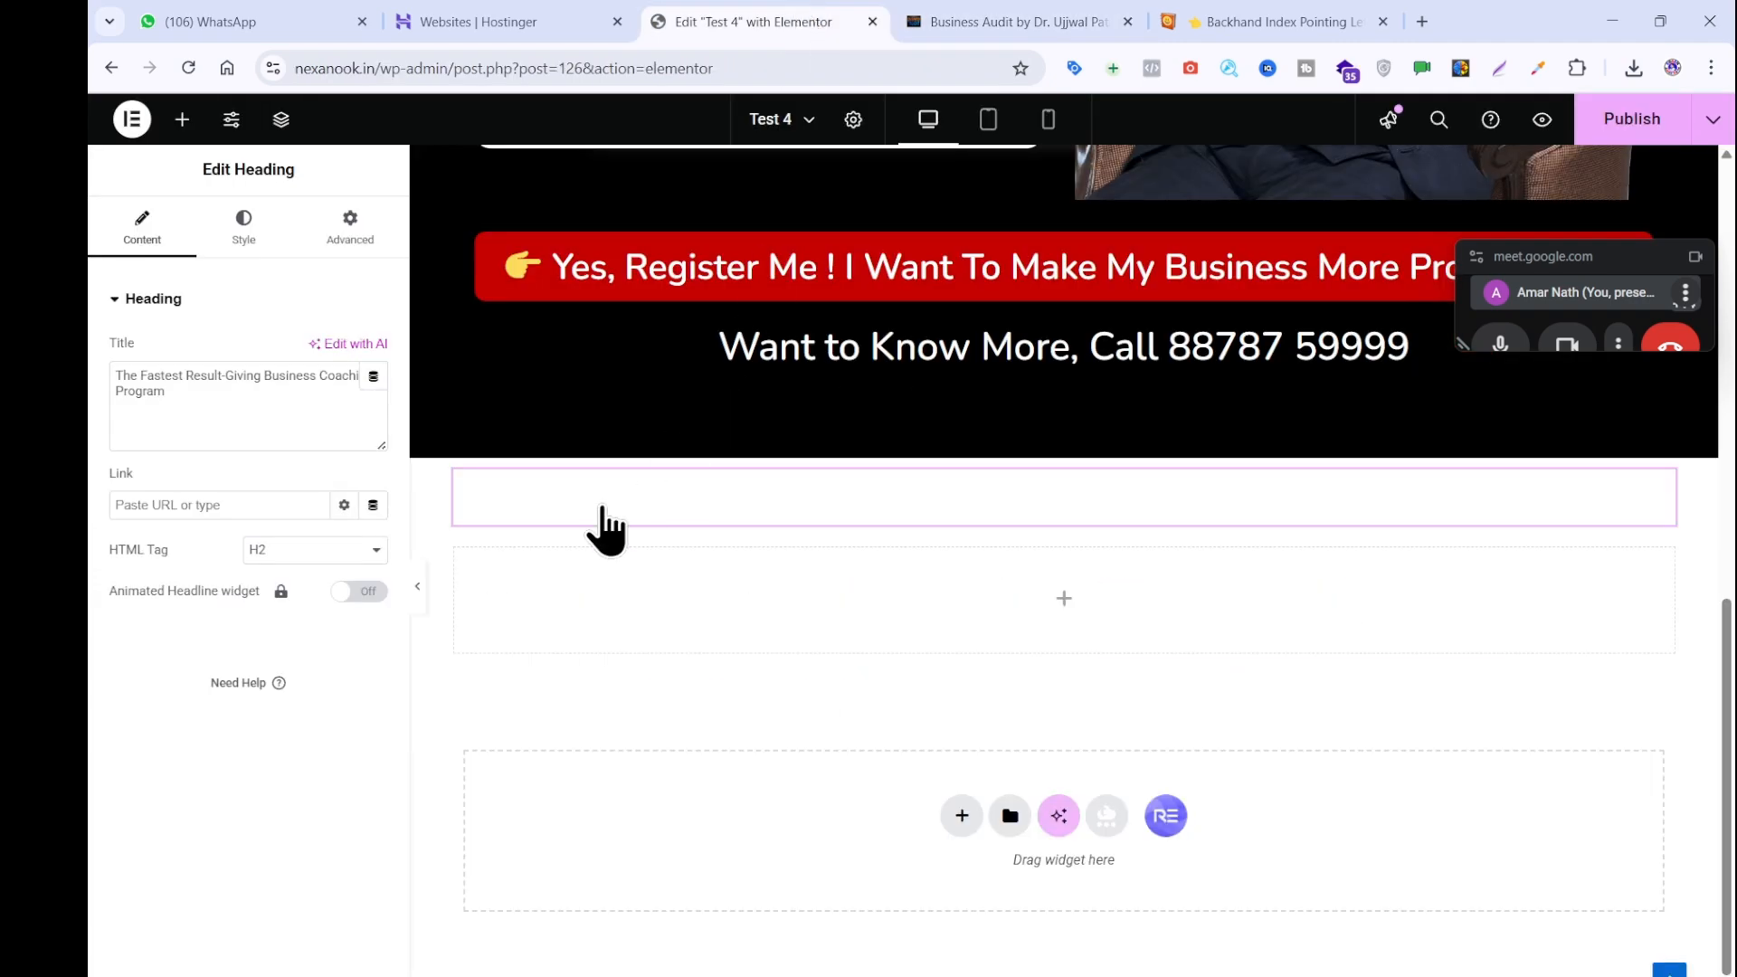
pyautogui.click(261, 267)
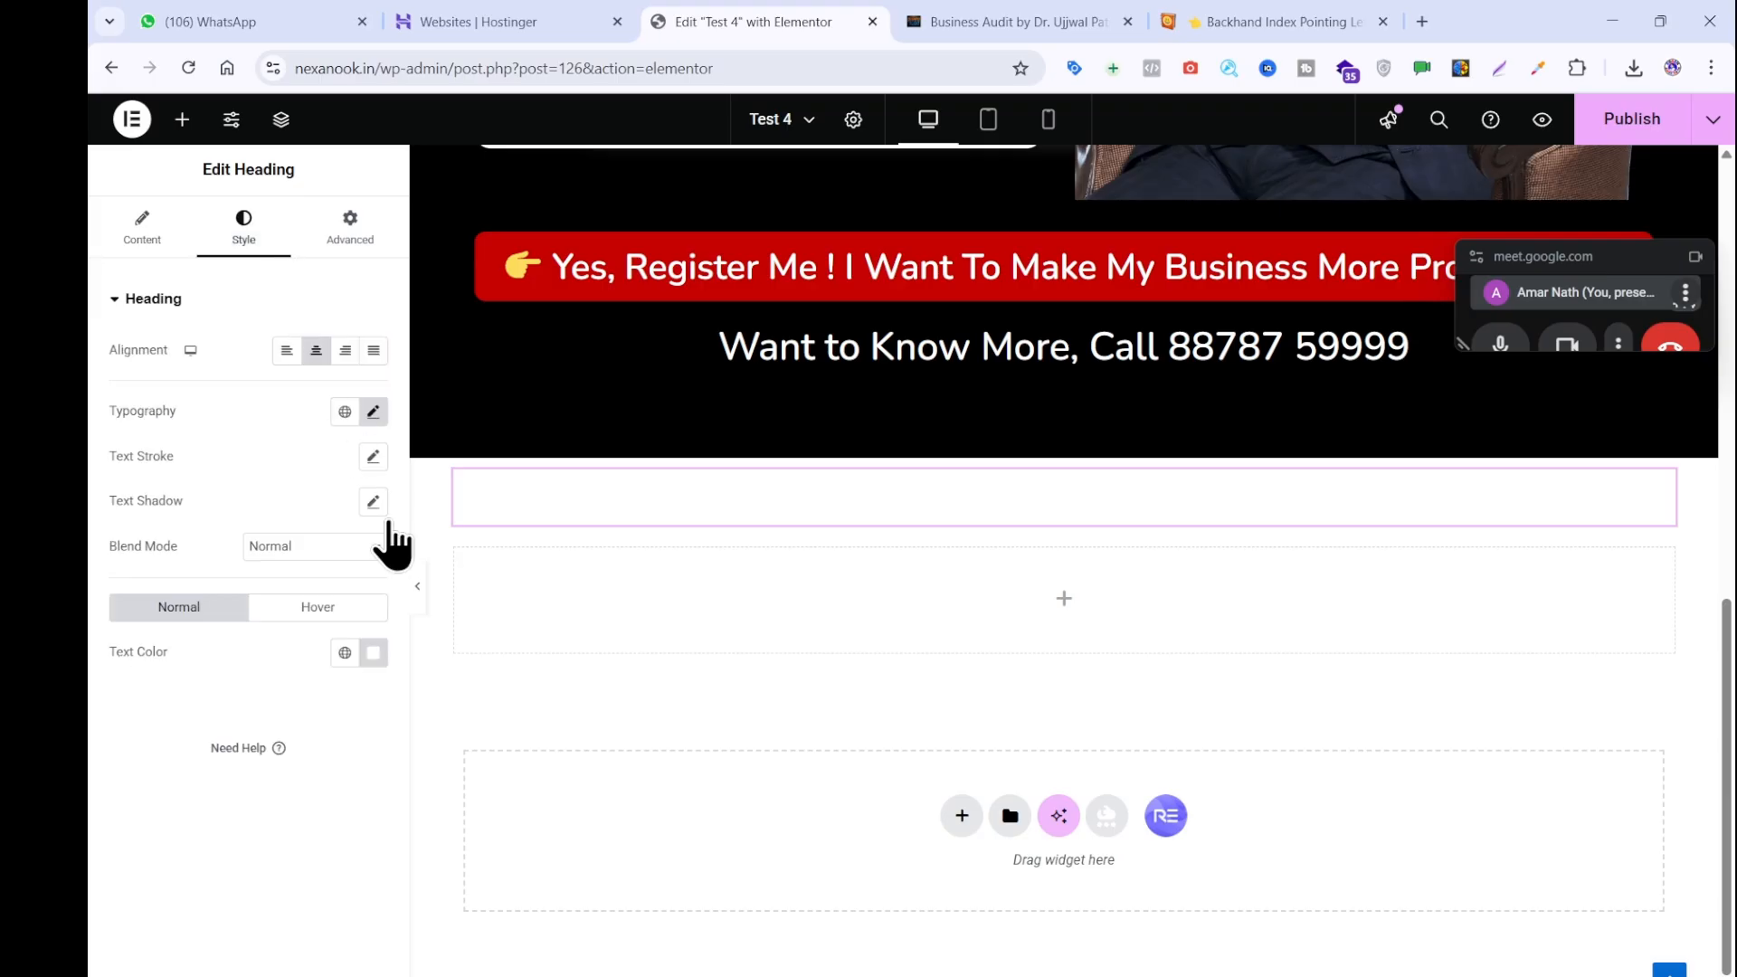
pyautogui.click(371, 680)
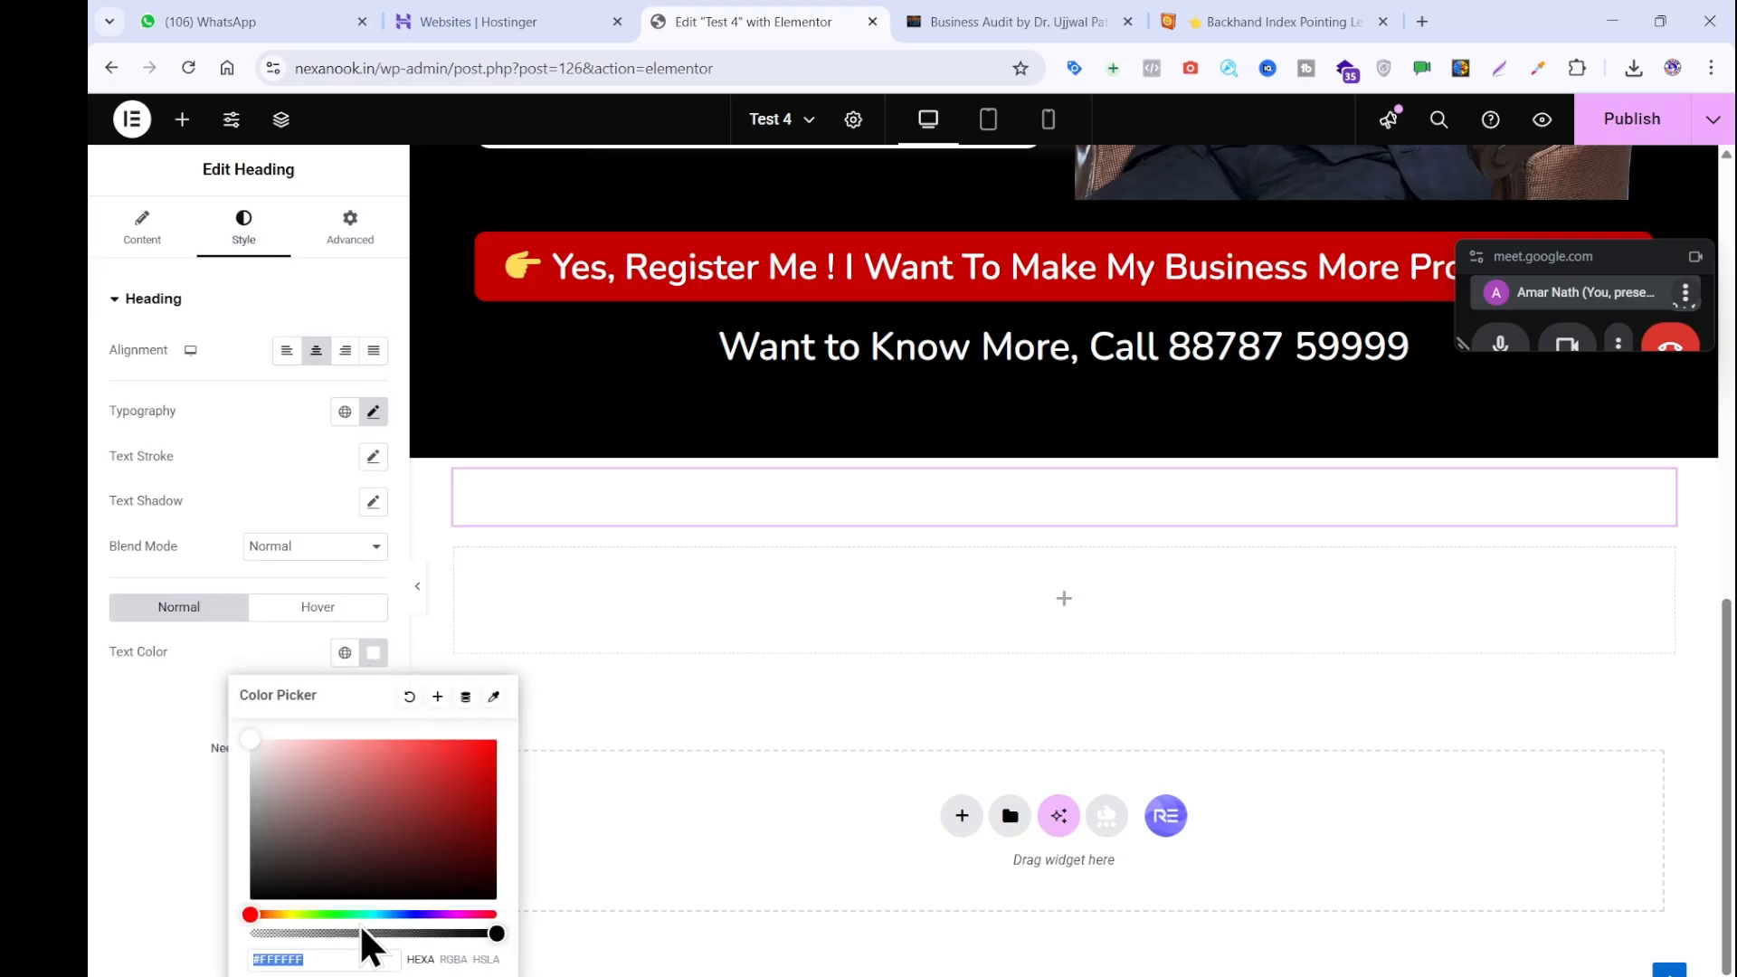
pyautogui.write('#bfa100')
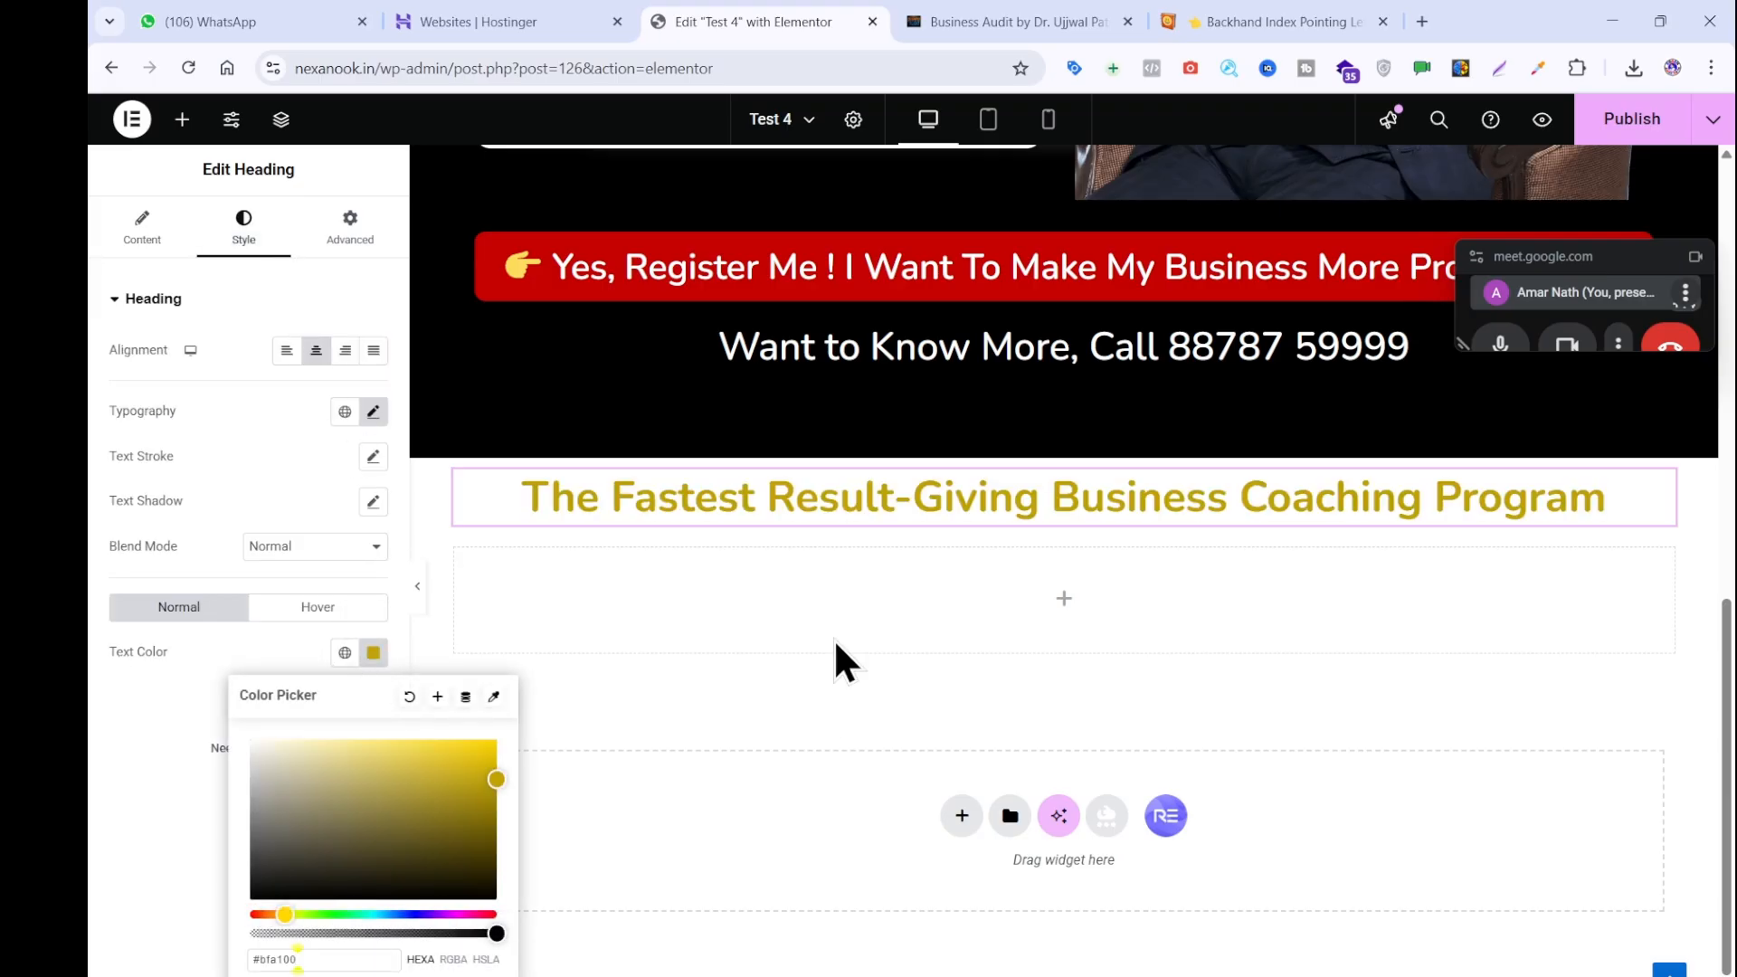
# Copy the full "Grow Your Business Multi-X!" heading line from the reference page and pass it through an empty Notepad document.
pyautogui.click(1000, 20)
pyautogui.moveTo(452, 593); pyautogui.dragTo(1416, 624)
pyautogui.hotkey('ctrl', 'c')
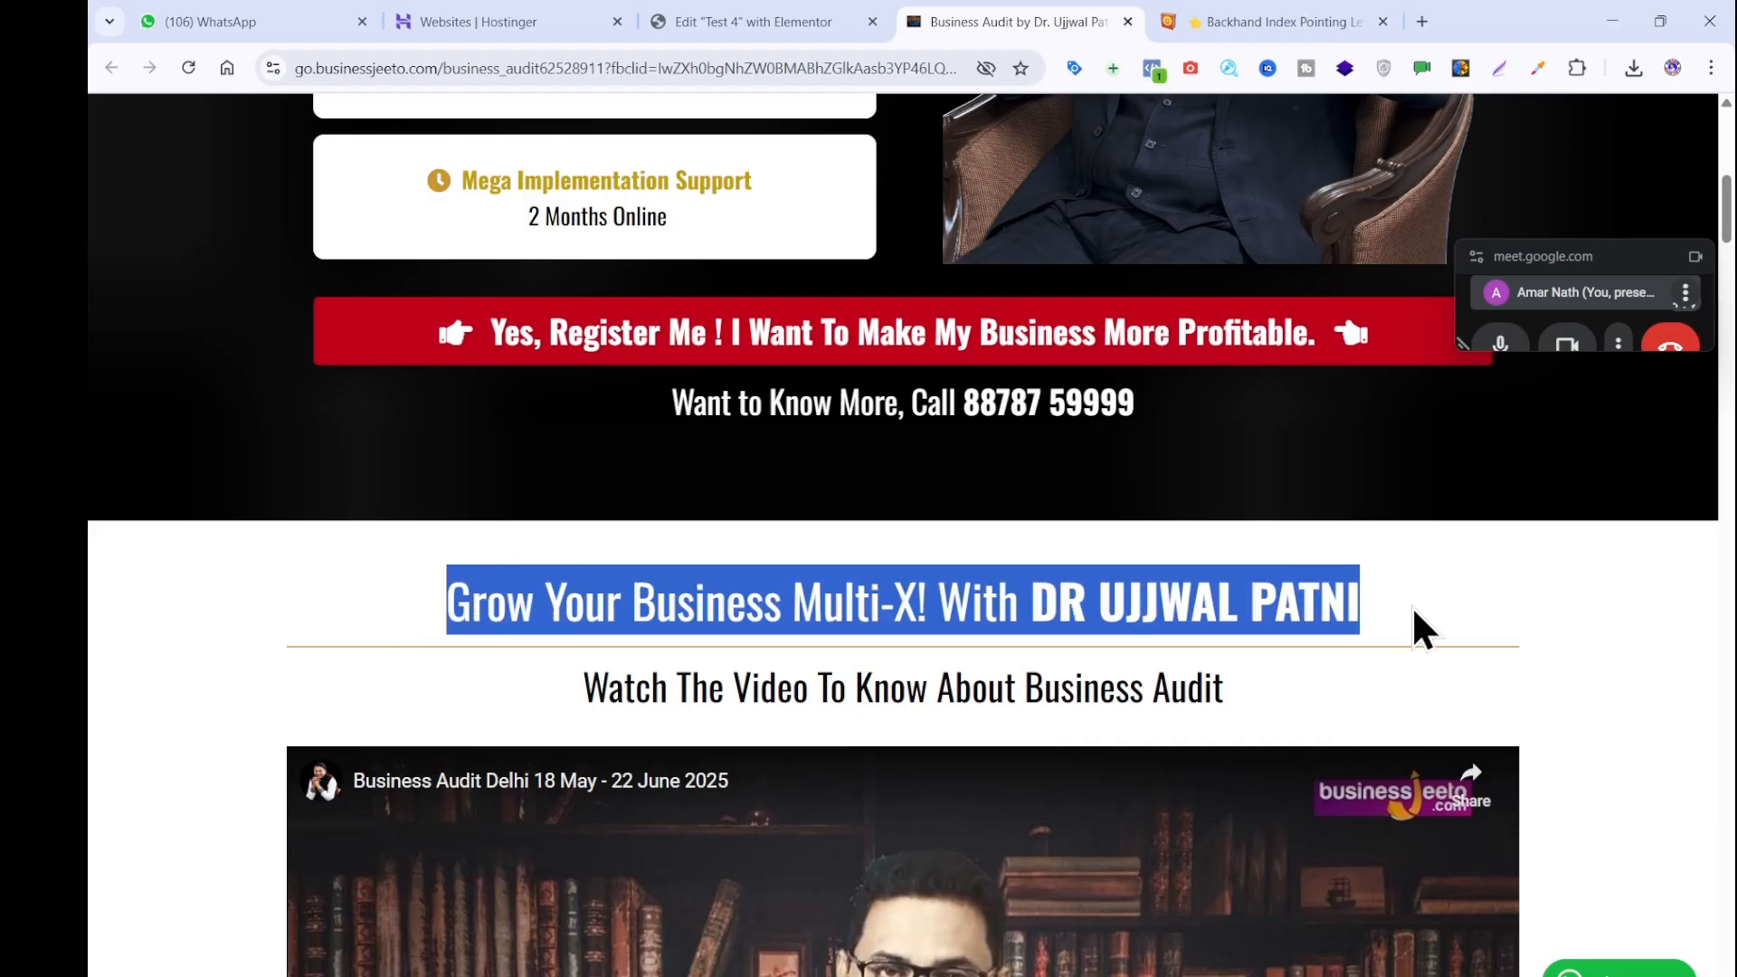
pyautogui.click(1411, 604)
pyautogui.hotkey('alt', 'Tab')
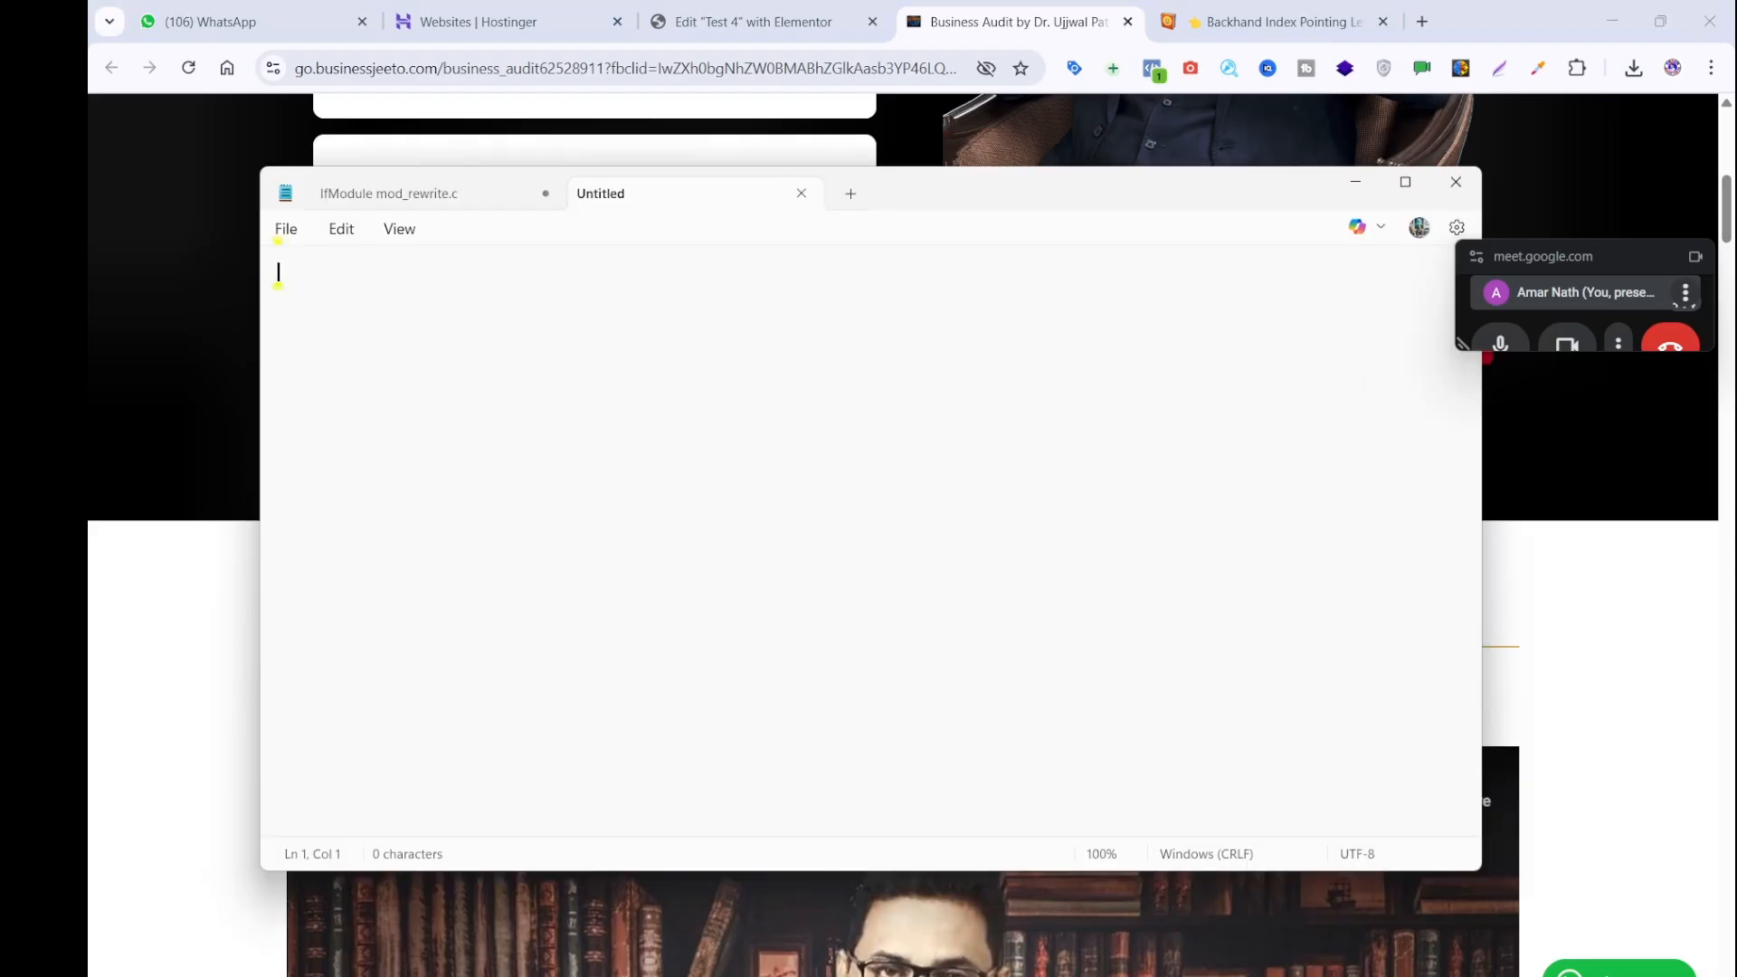
pyautogui.hotkey('ctrl', 'v')
pyautogui.hotkey('ctrl', 'a')
pyautogui.press('Delete')
# Replace the gold heading's title in Elementor with the copied "Grow Your Business Multi-X!" line.
pyautogui.click(755, 20)
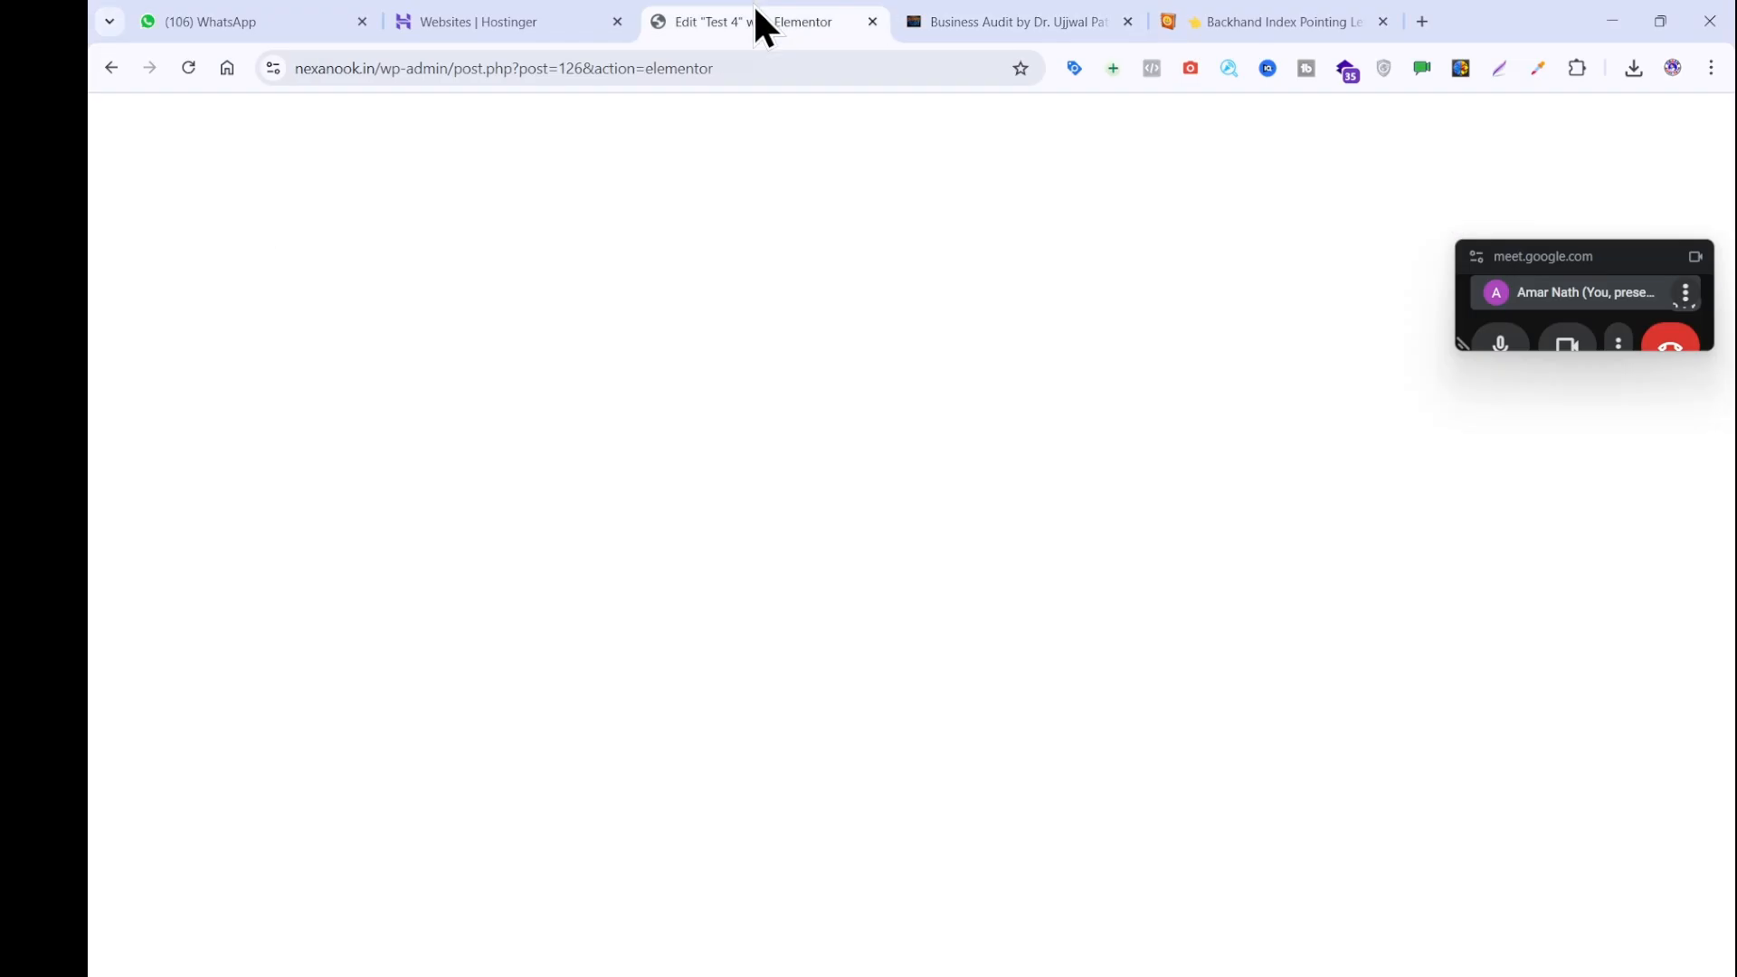
pyautogui.click(149, 226)
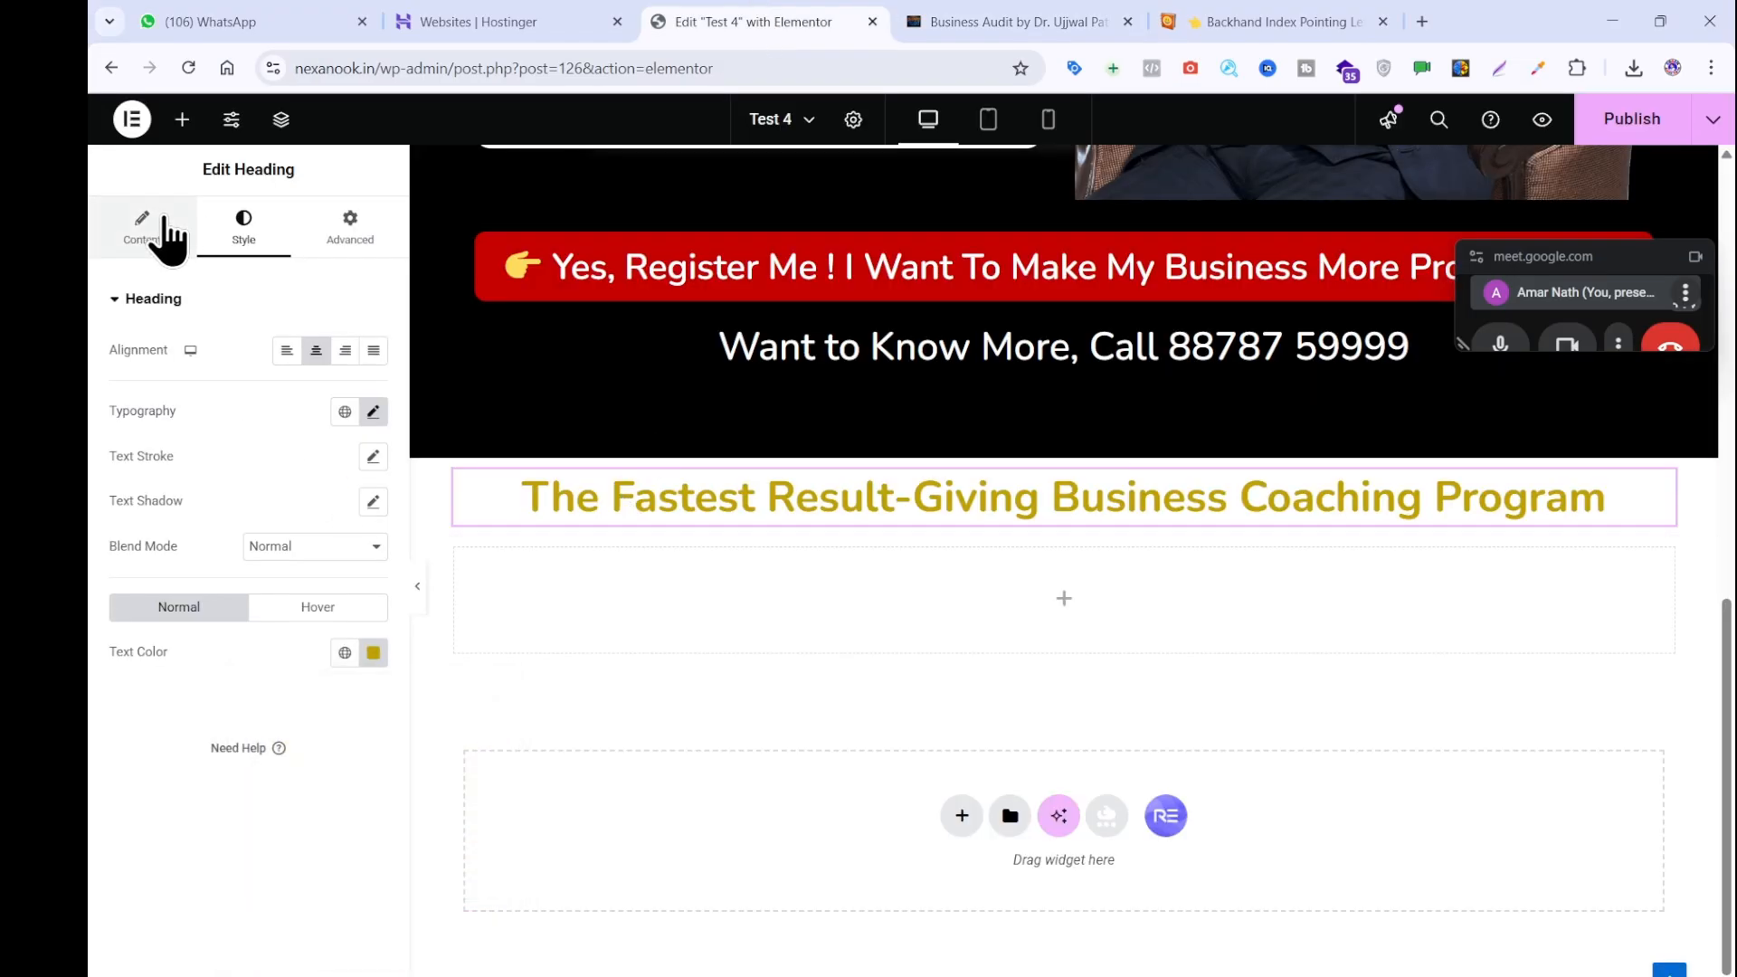
pyautogui.click(196, 384)
pyautogui.hotkey('ctrl', 'a')
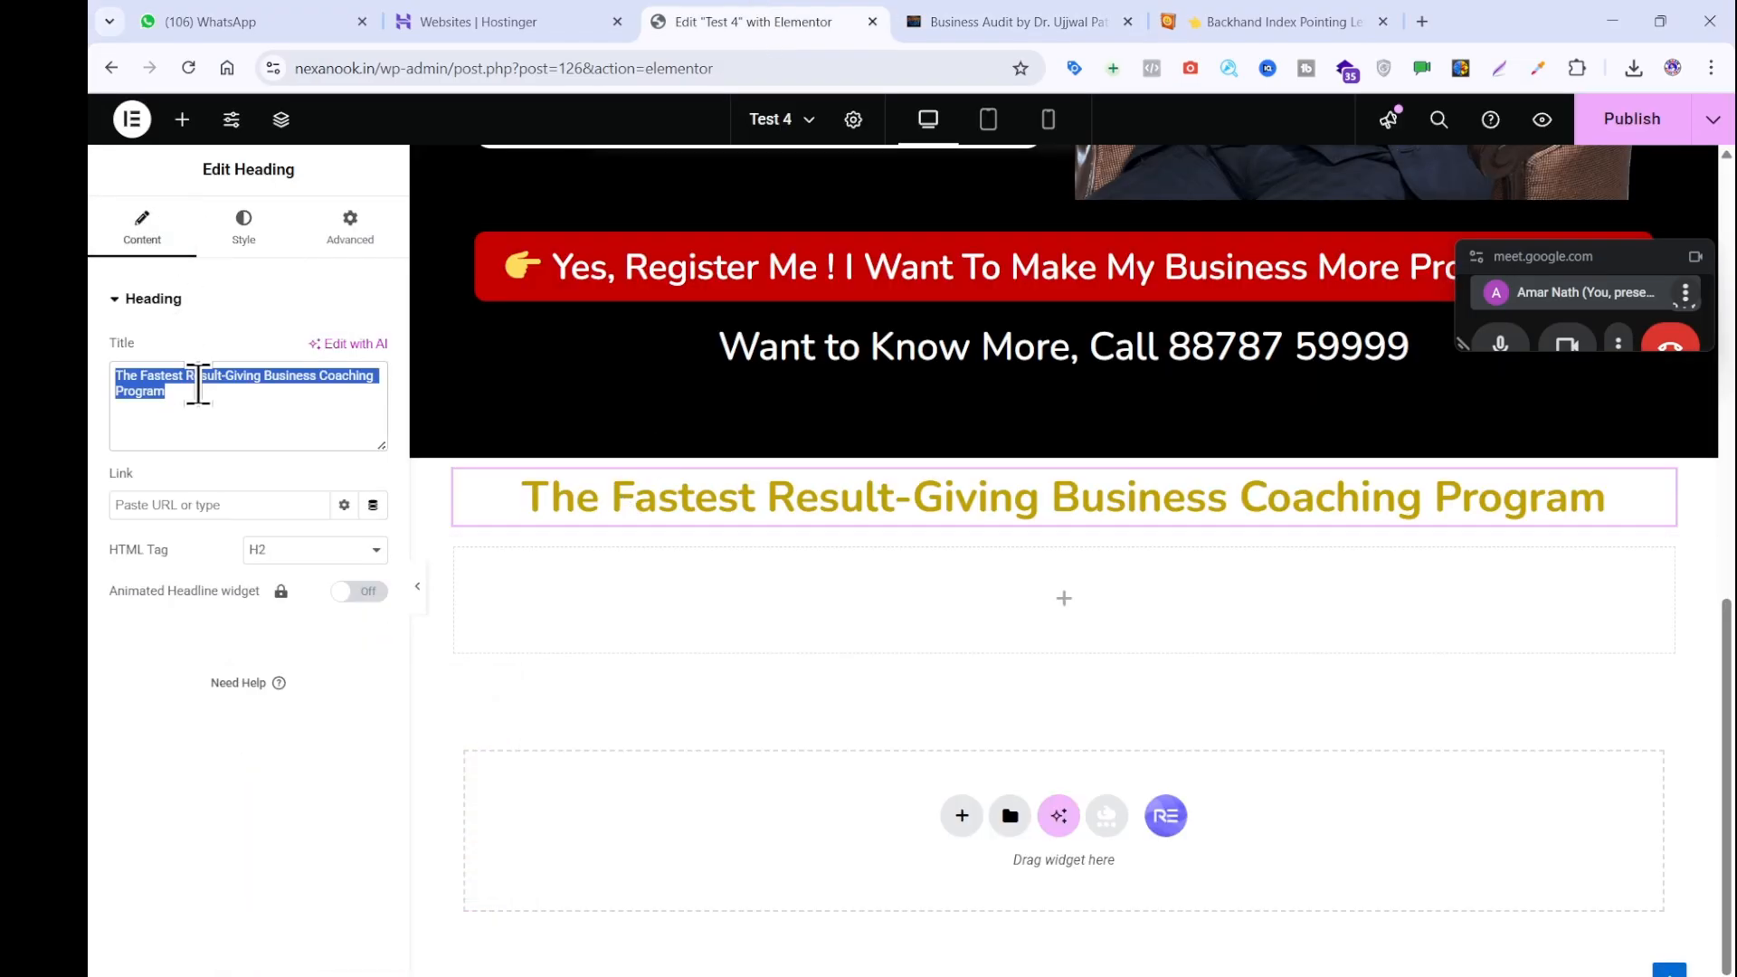
pyautogui.hotkey('ctrl', 'v')
# Check the reference heading's colours, then bold "Grow Your Business Multi-X! With" and add style="color:black" to its b tag in Elementor.
pyautogui.click(918, 19)
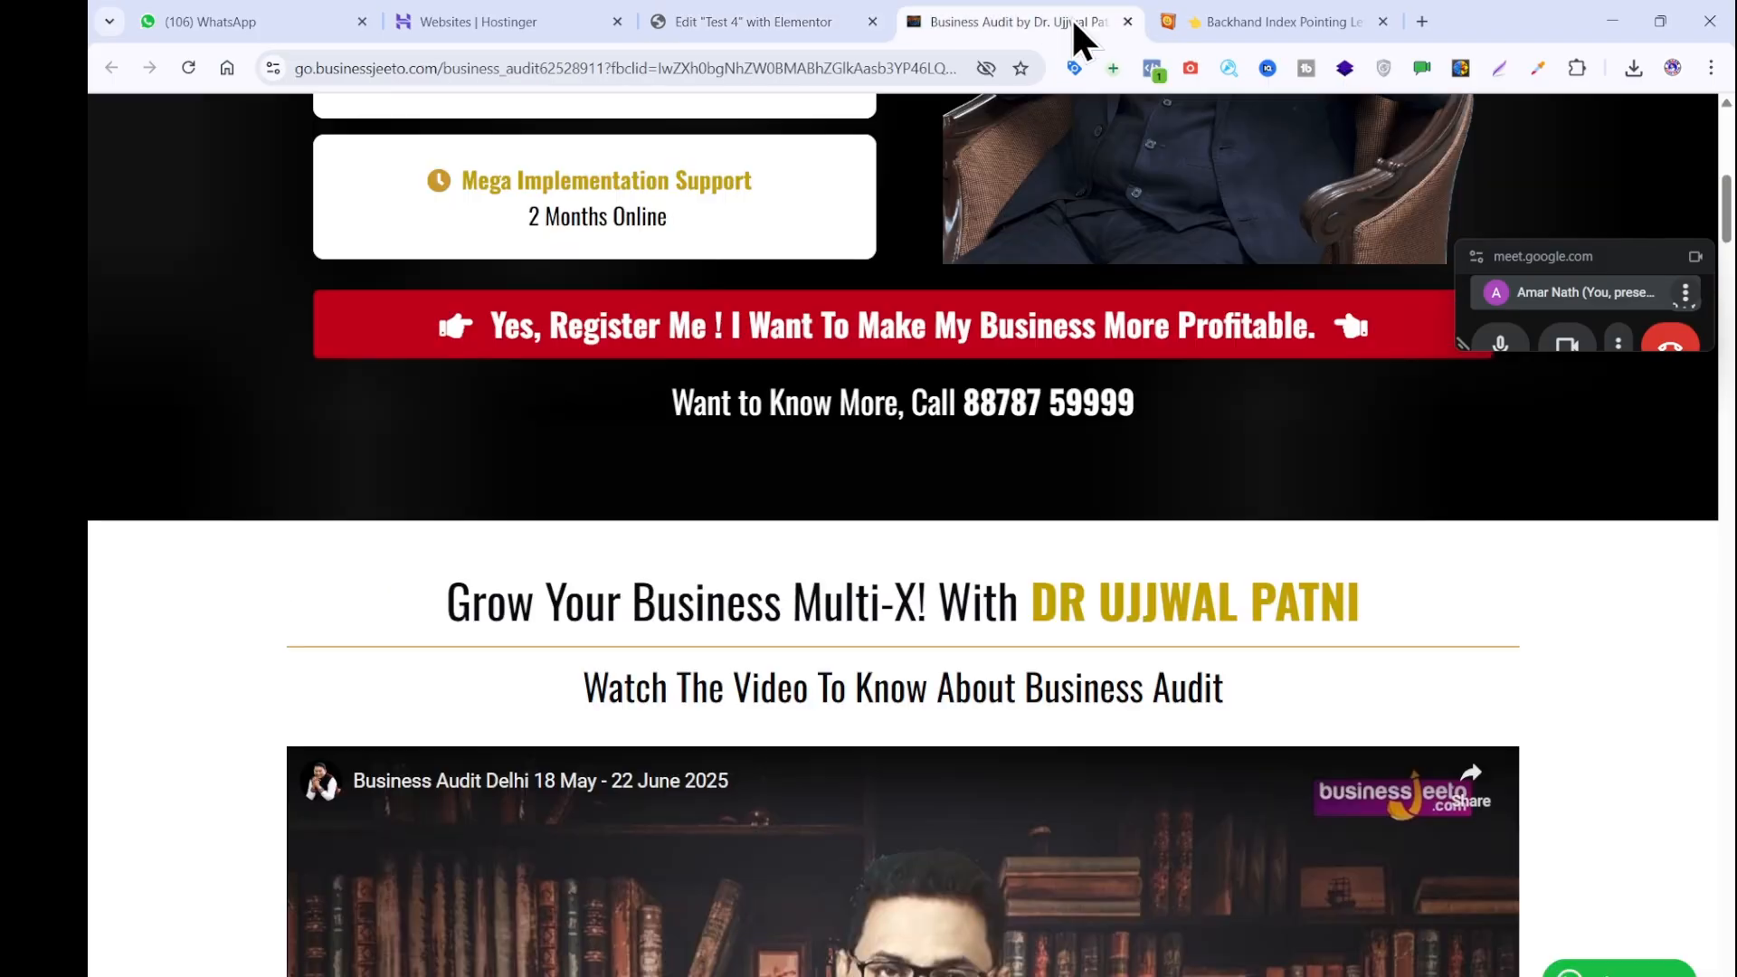
pyautogui.click(701, 22)
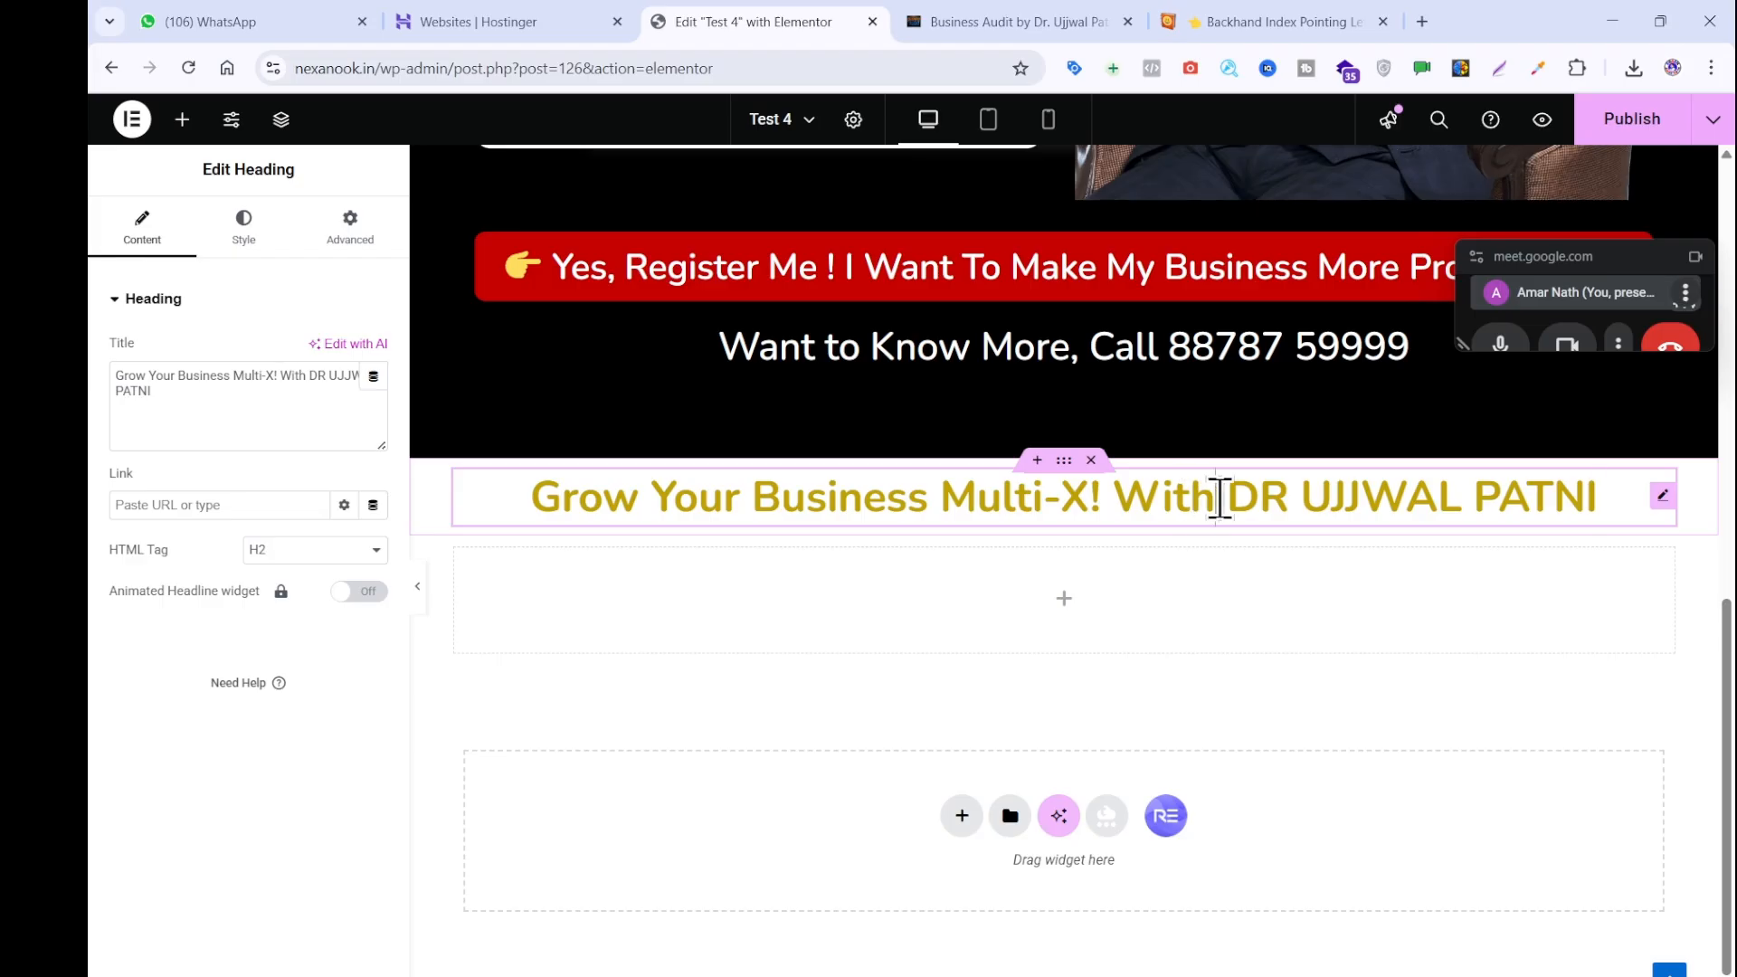
pyautogui.moveTo(1220, 498); pyautogui.dragTo(531, 496)
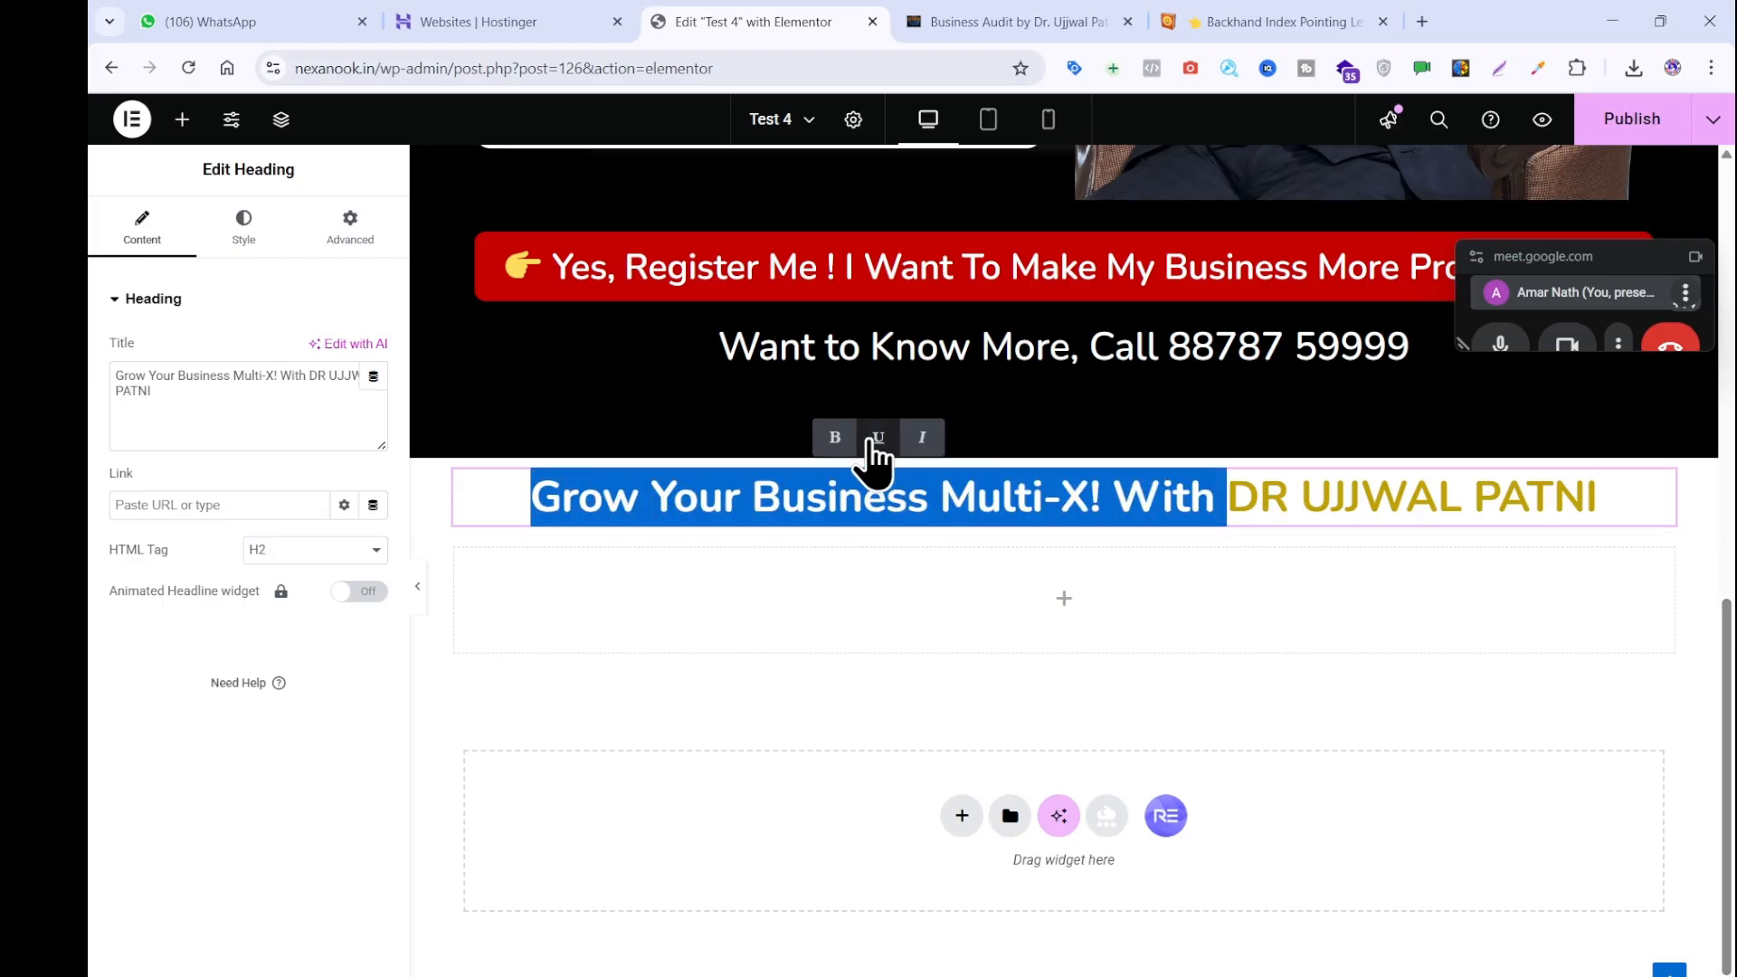
pyautogui.click(834, 438)
pyautogui.click(138, 381)
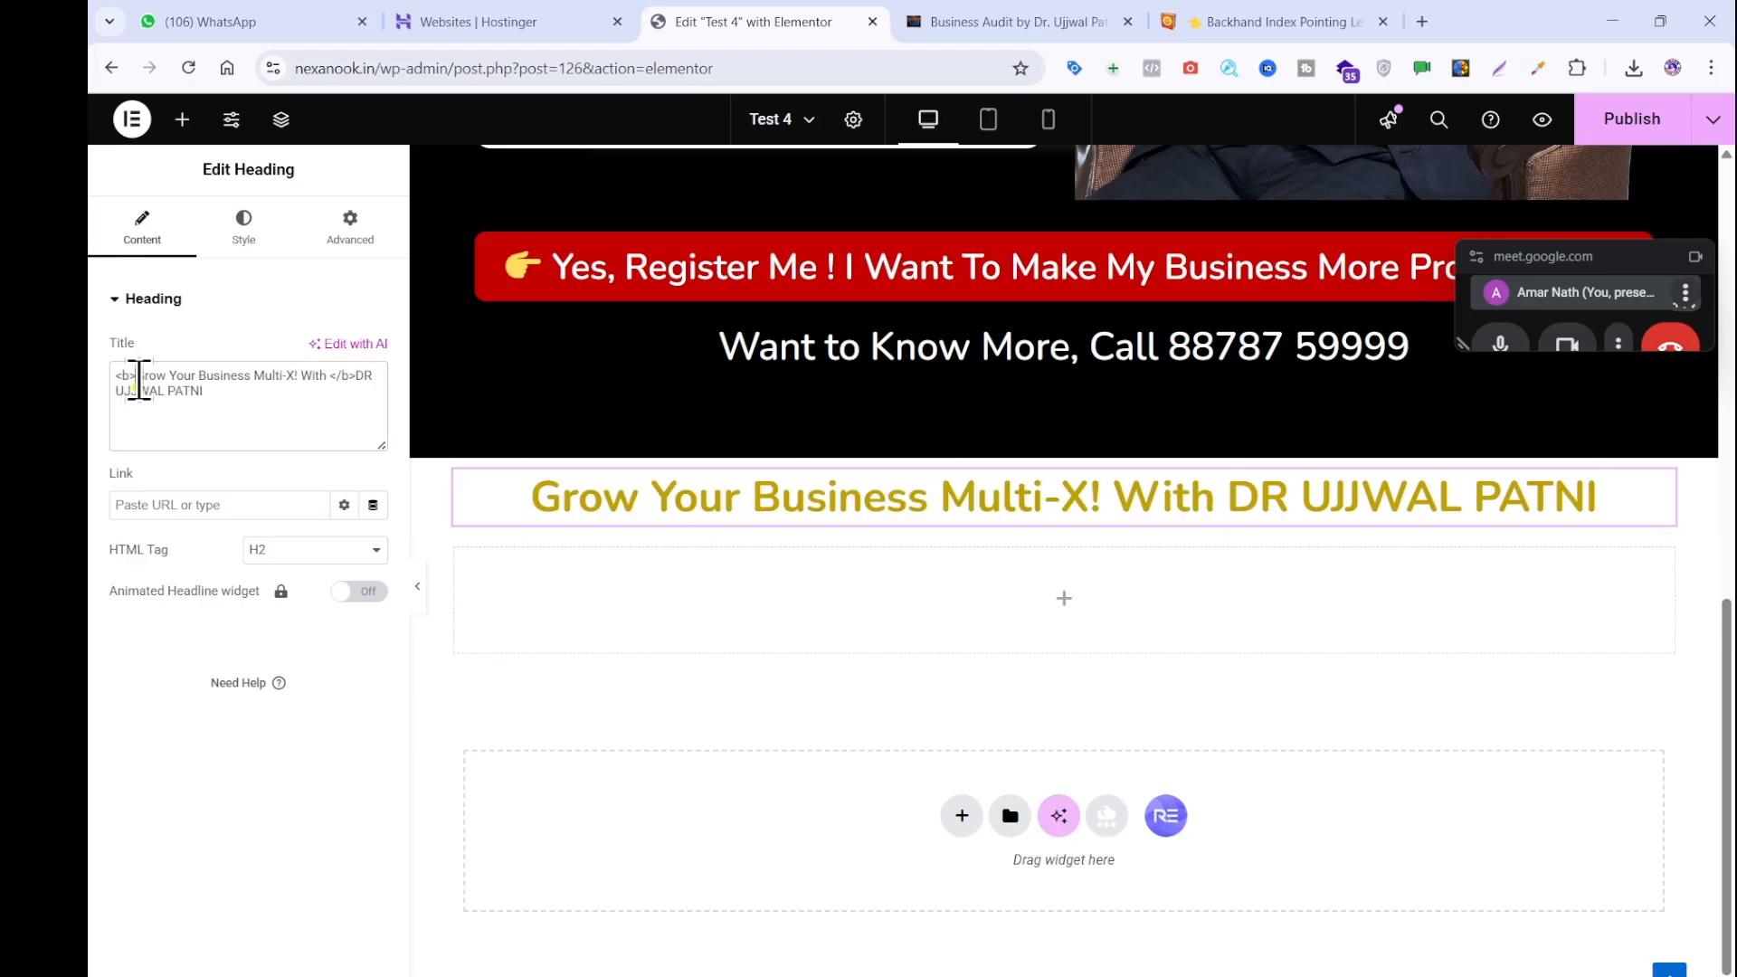
pyautogui.write('styl')
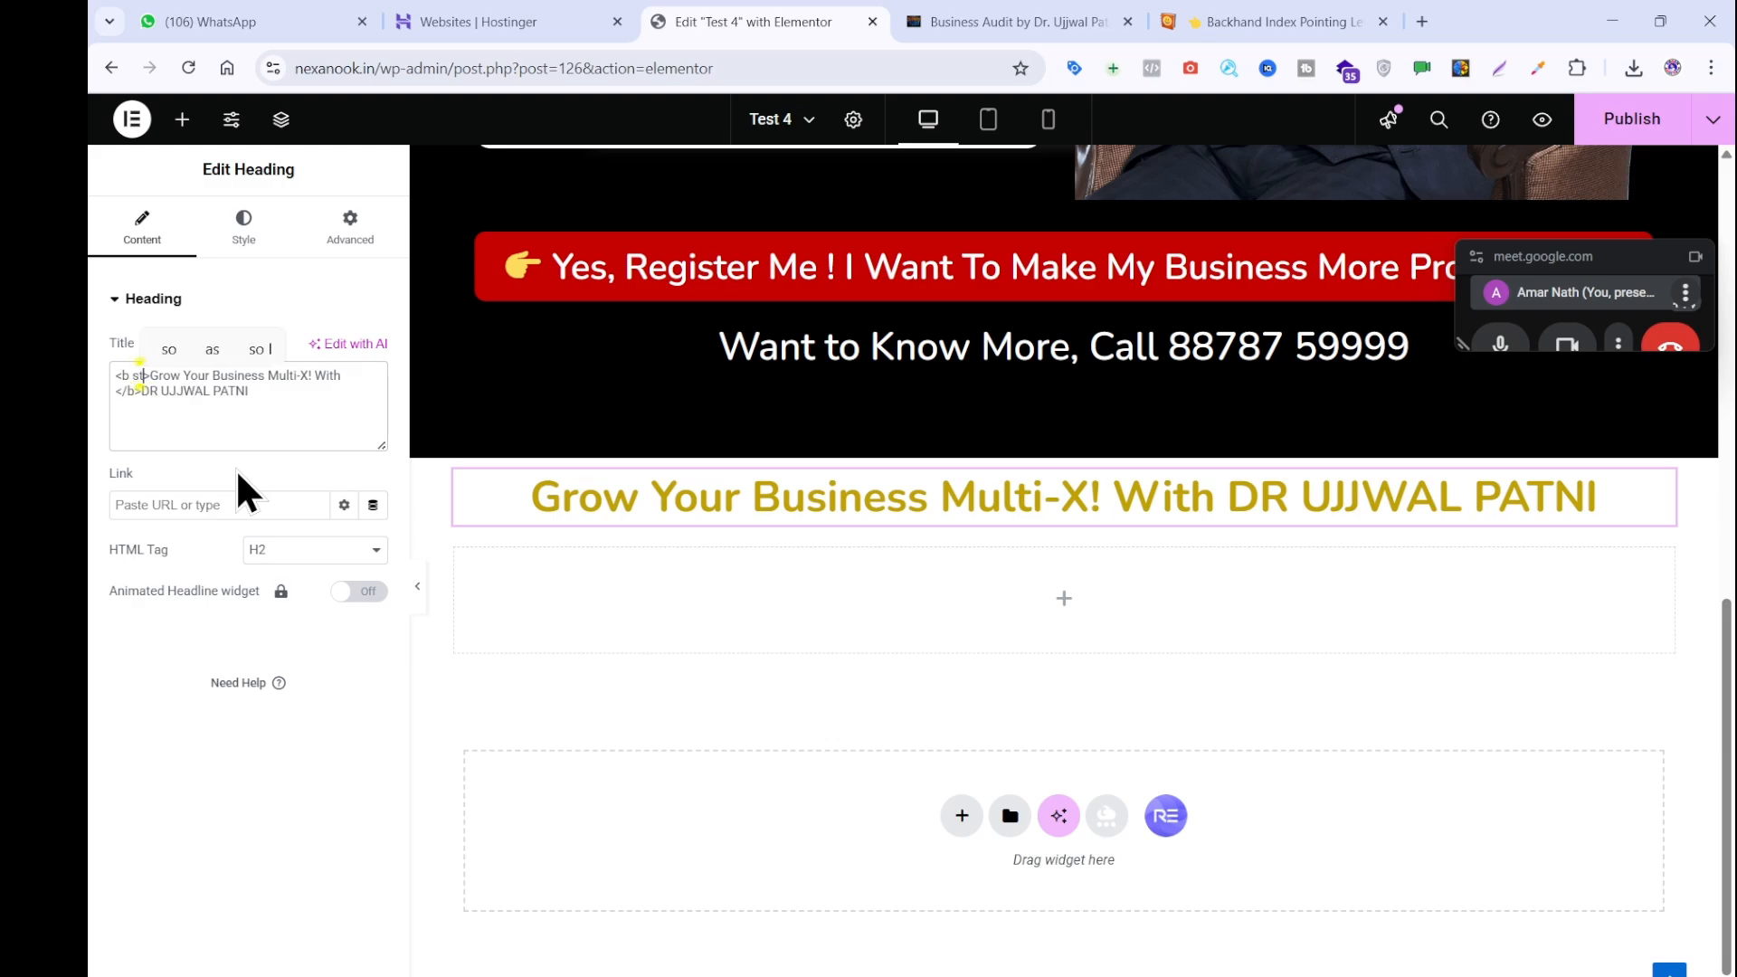
pyautogui.write('e="')
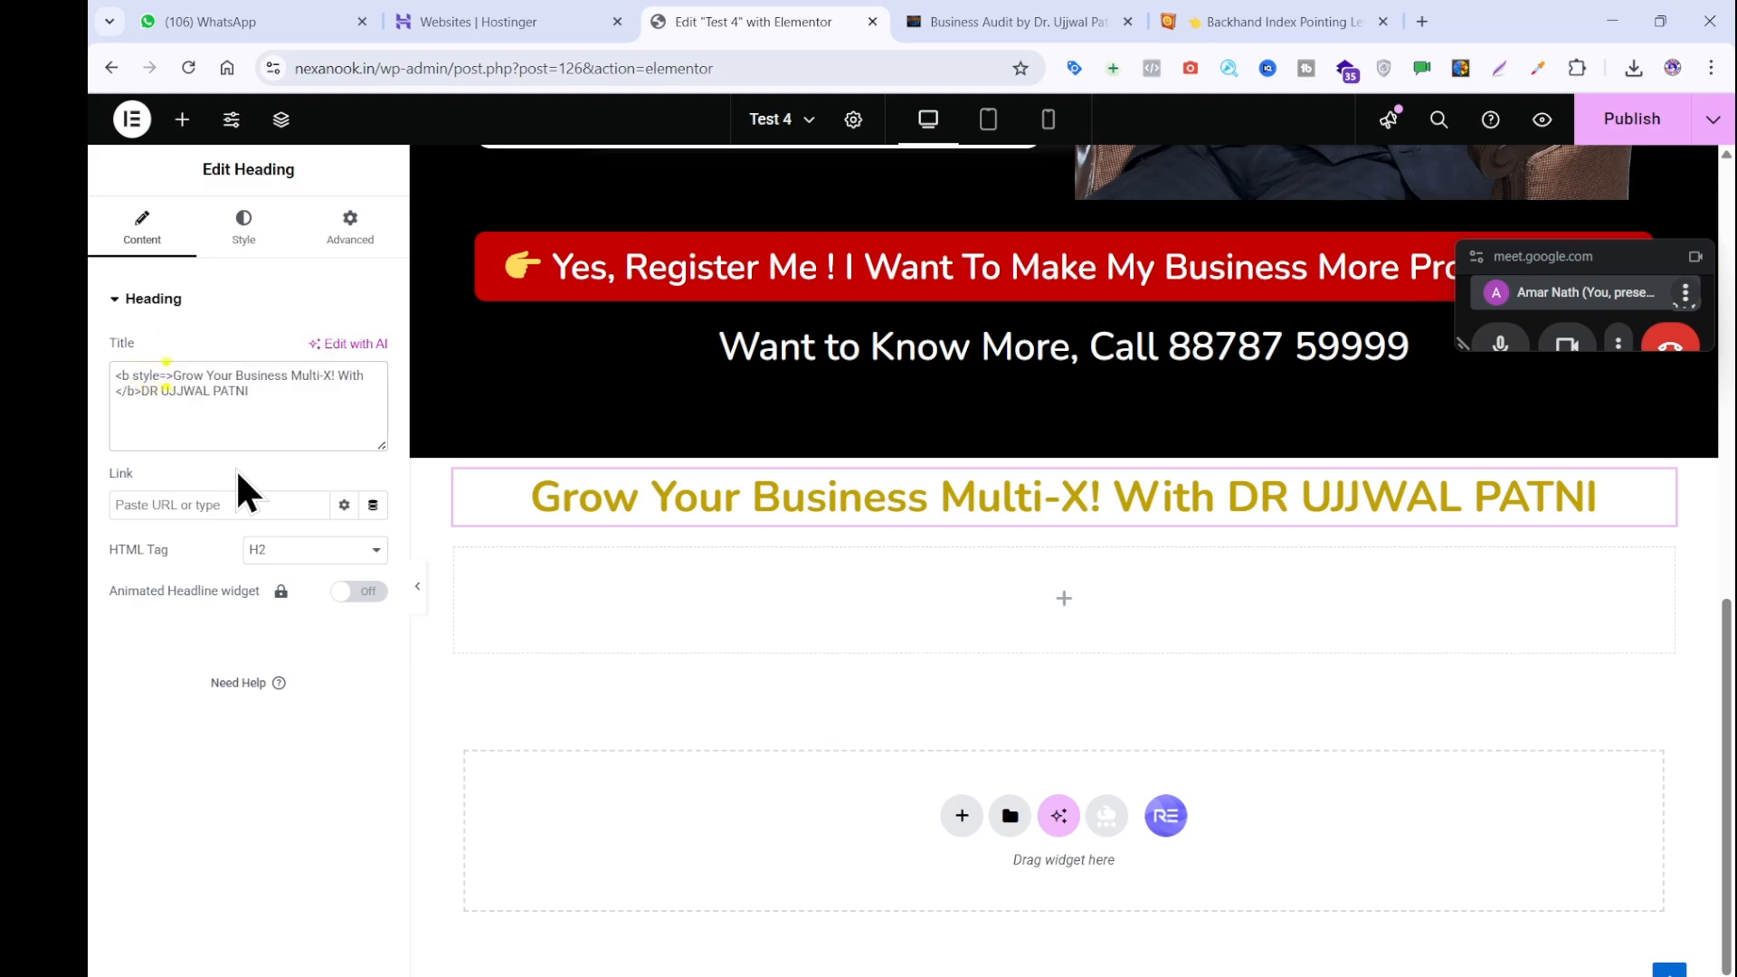
pyautogui.write('color')
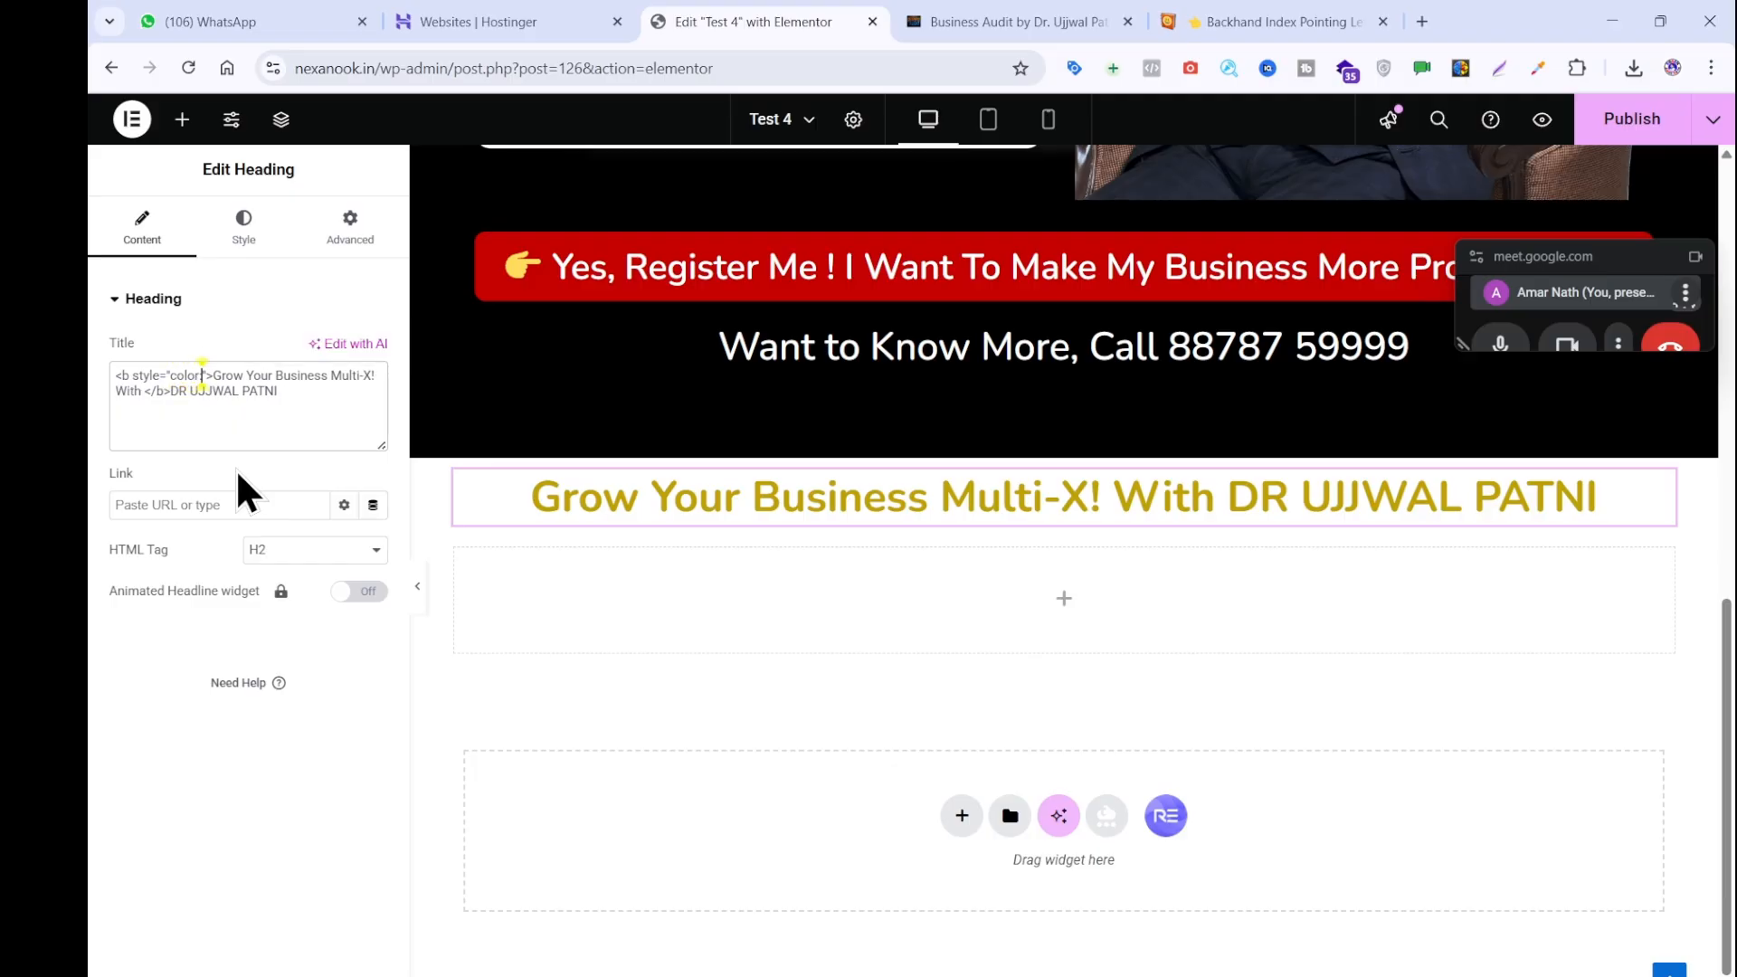
pyautogui.write(':black')
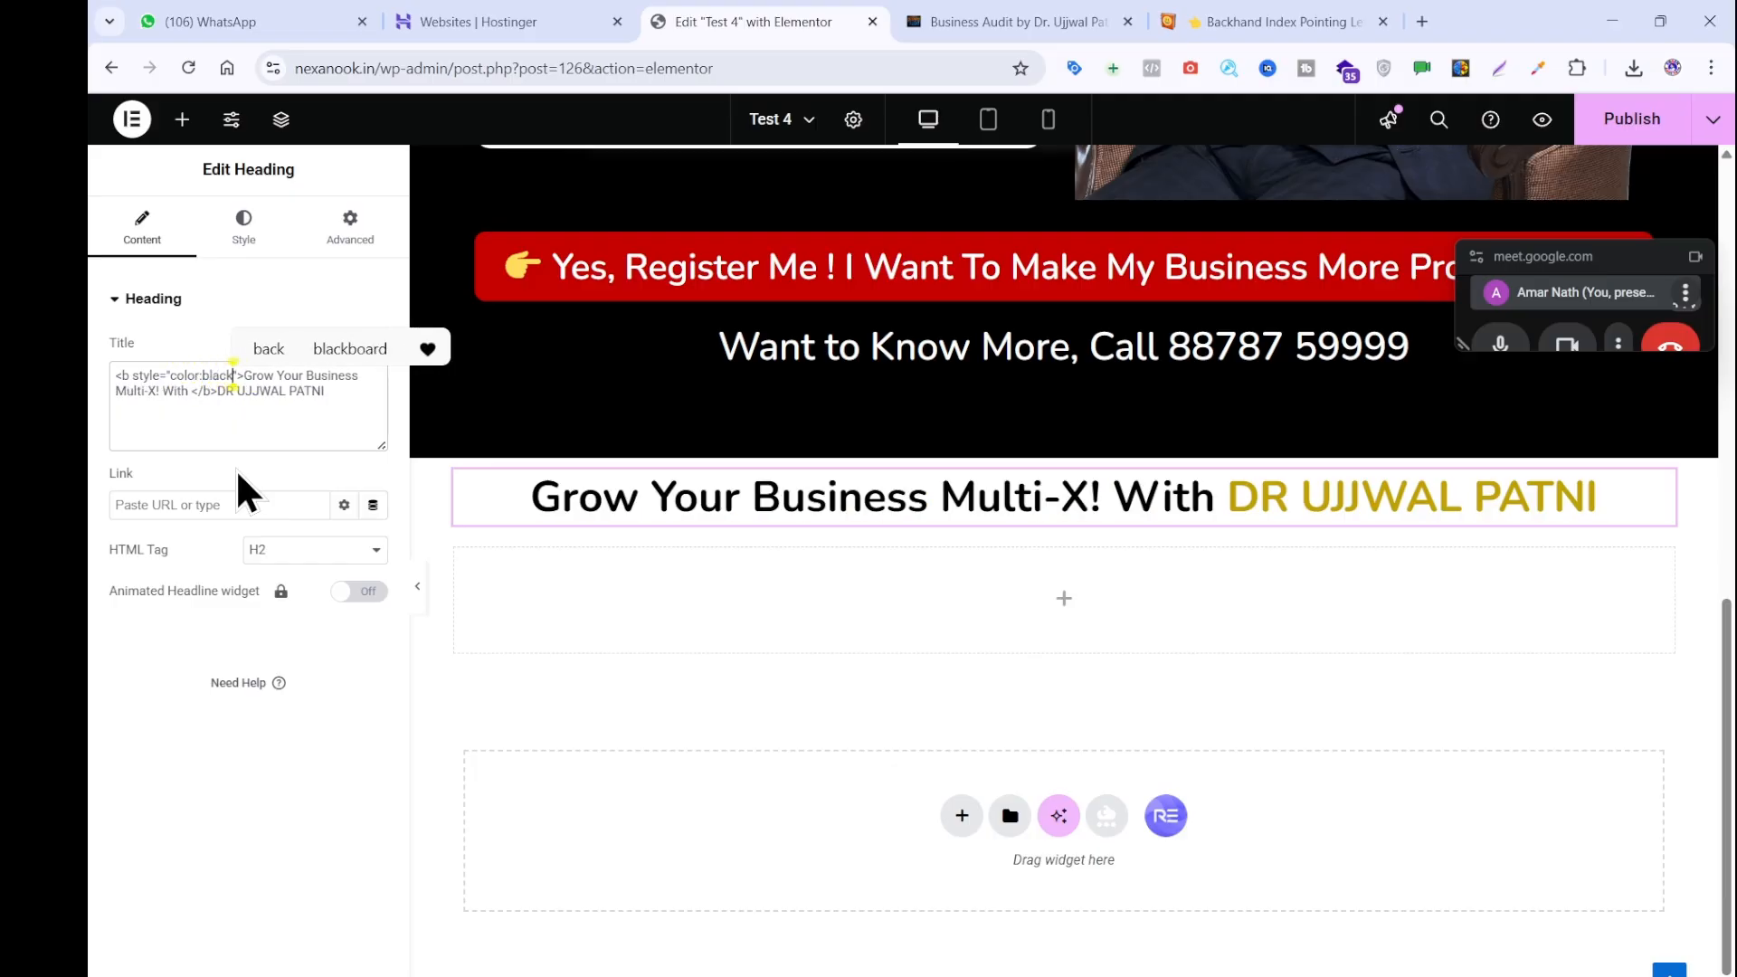
# Try the 500 (Medium) font weight on the "Grow Your Business Multi-X!" heading and compare it with the reference page.
pyautogui.click(267, 251)
pyautogui.click(373, 411)
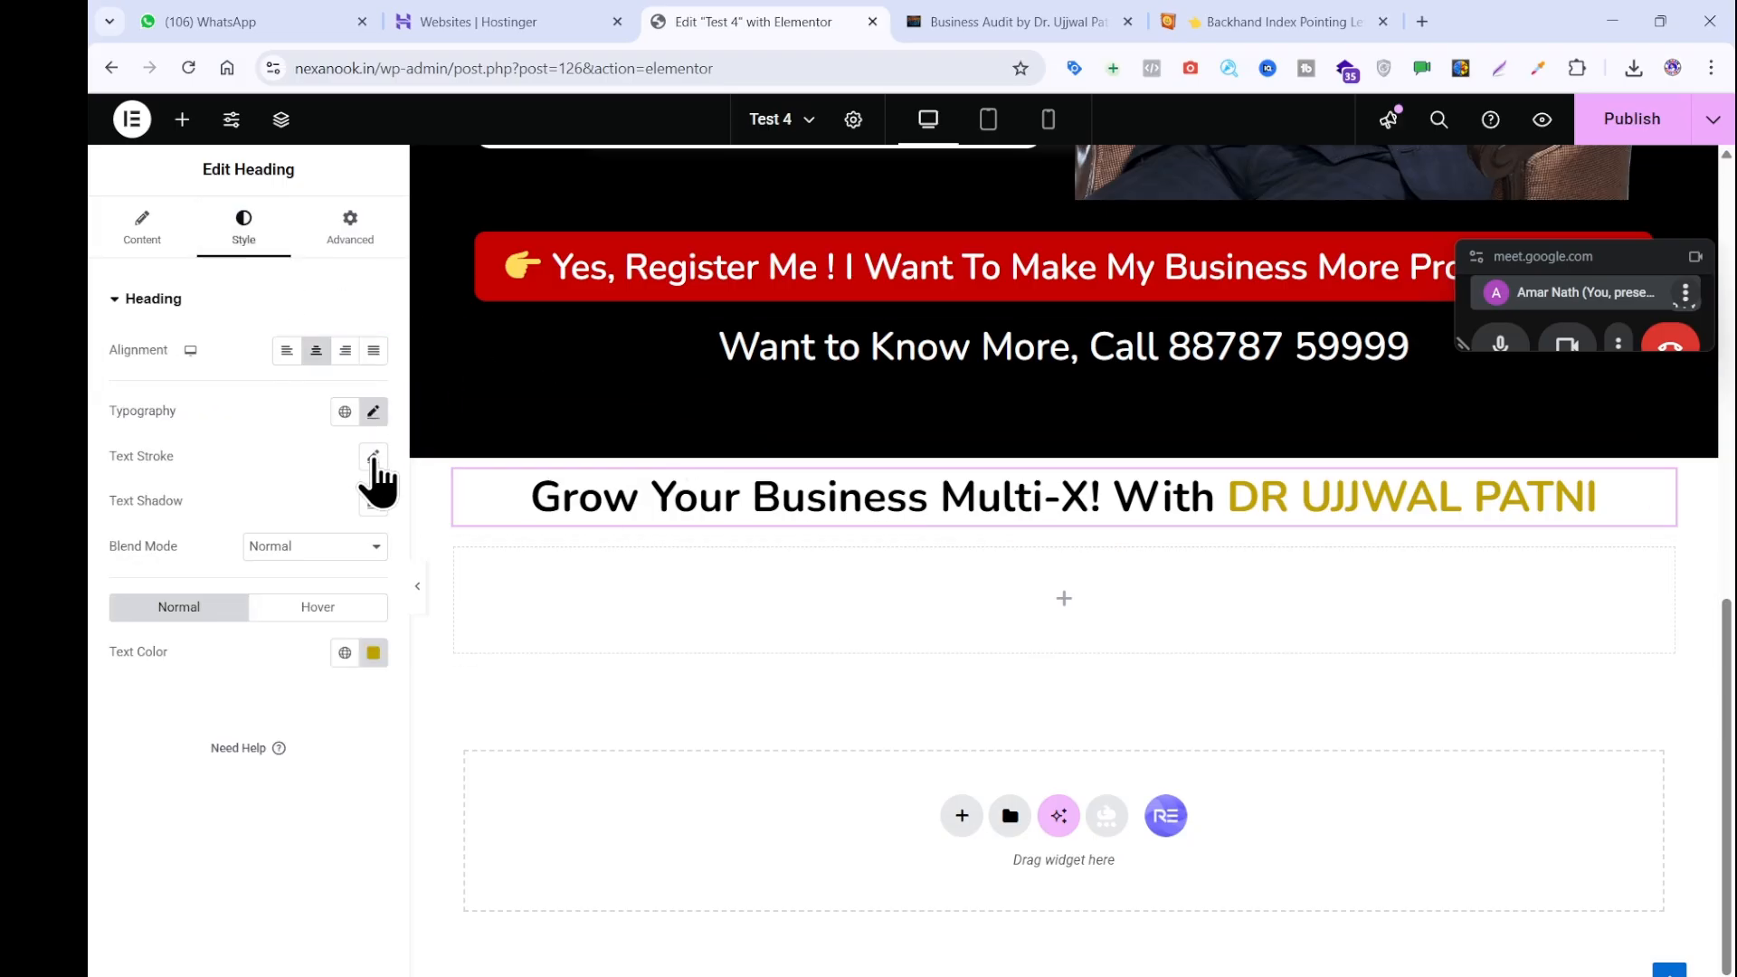
pyautogui.click(331, 629)
pyautogui.click(299, 759)
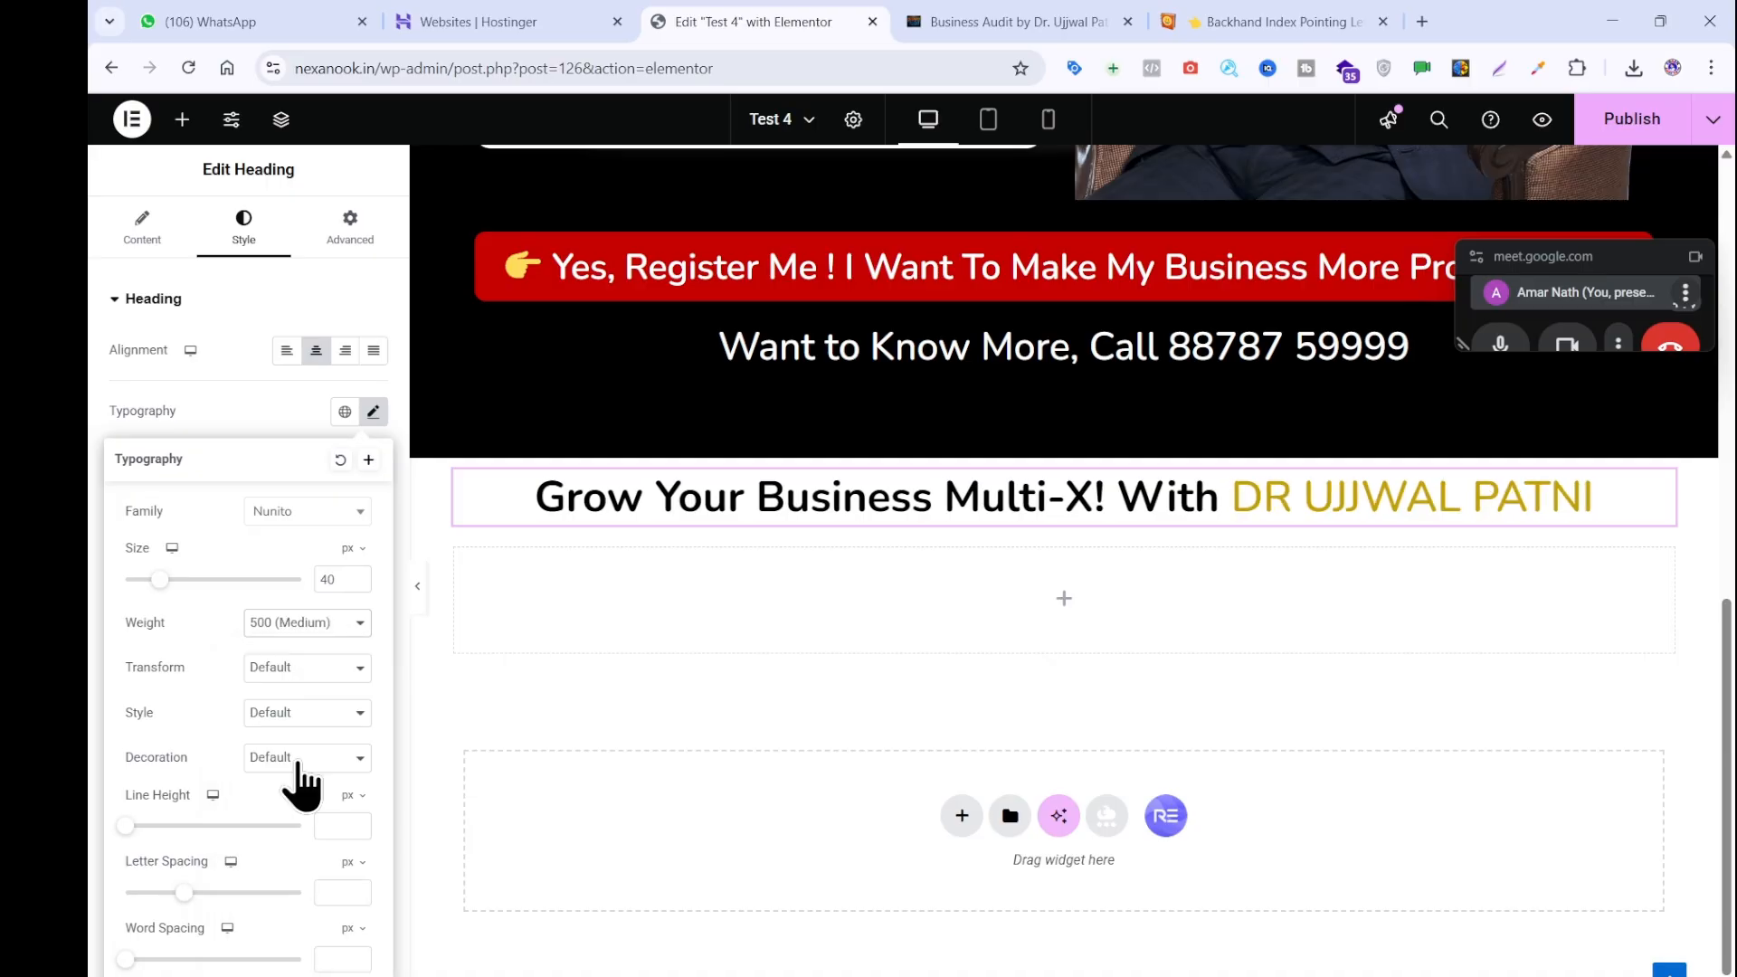
pyautogui.click(942, 9)
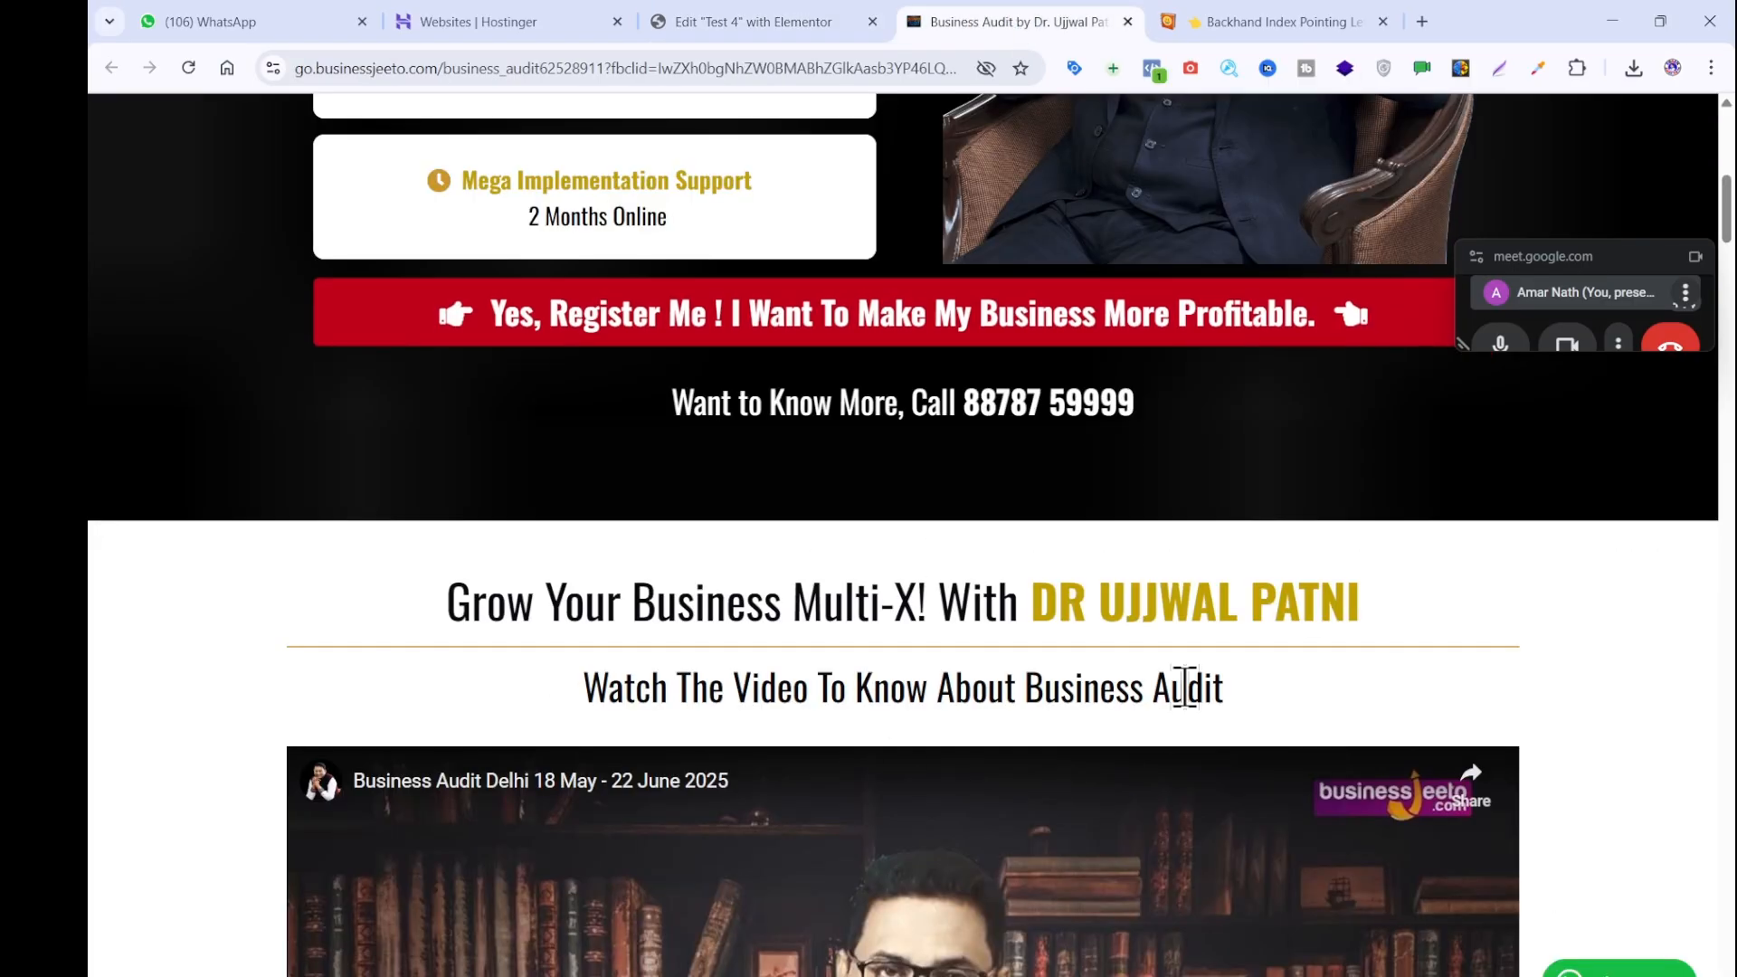
pyautogui.click(694, 20)
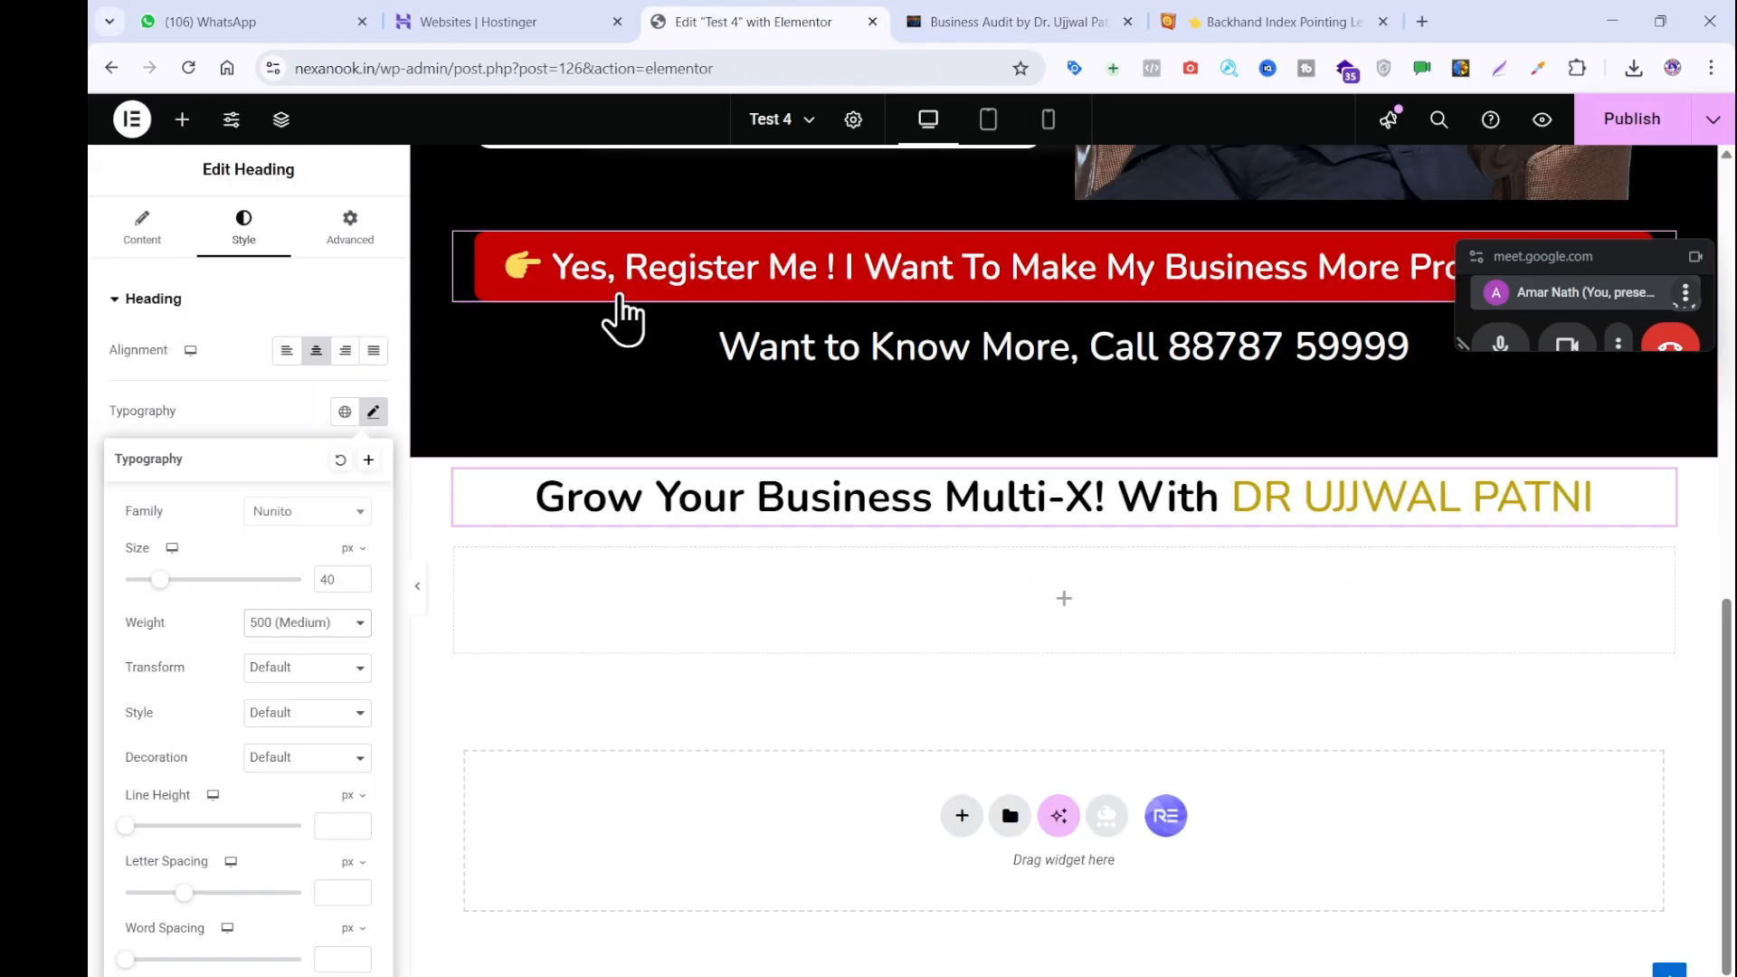
# Set the "Grow Your Business Multi-X!" heading's font weight to 700 (Bold) and check the reference page again.
pyautogui.click(326, 619)
pyautogui.click(312, 805)
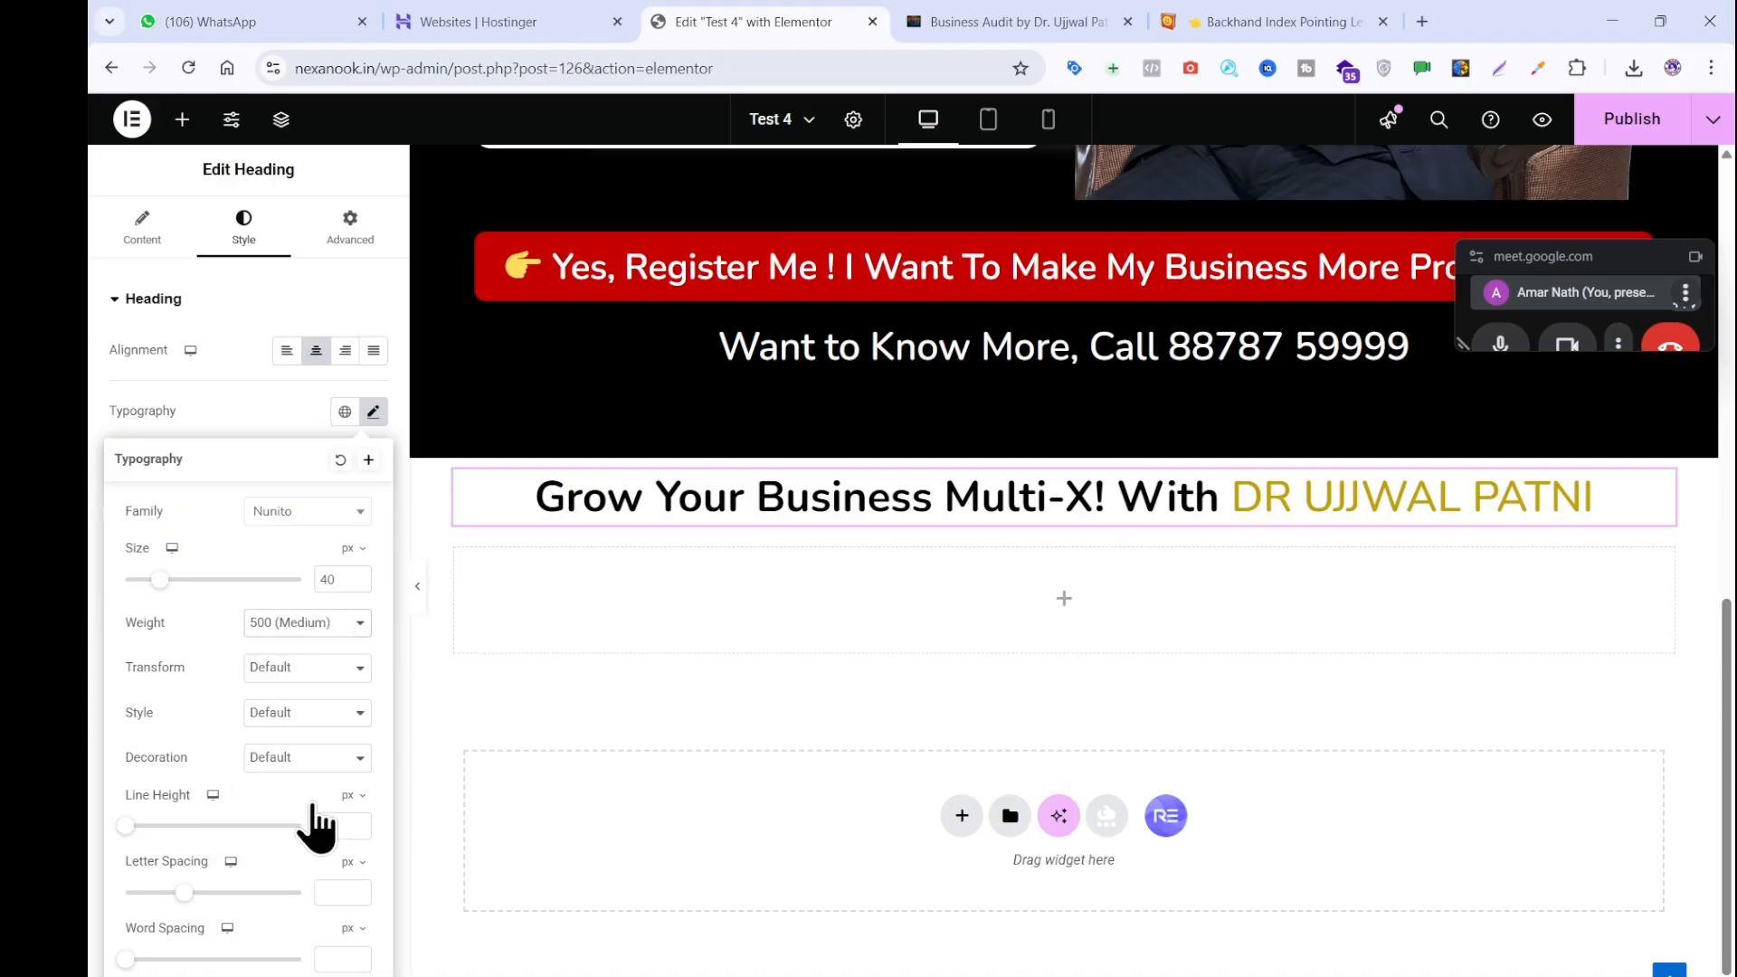
pyautogui.click(1008, 20)
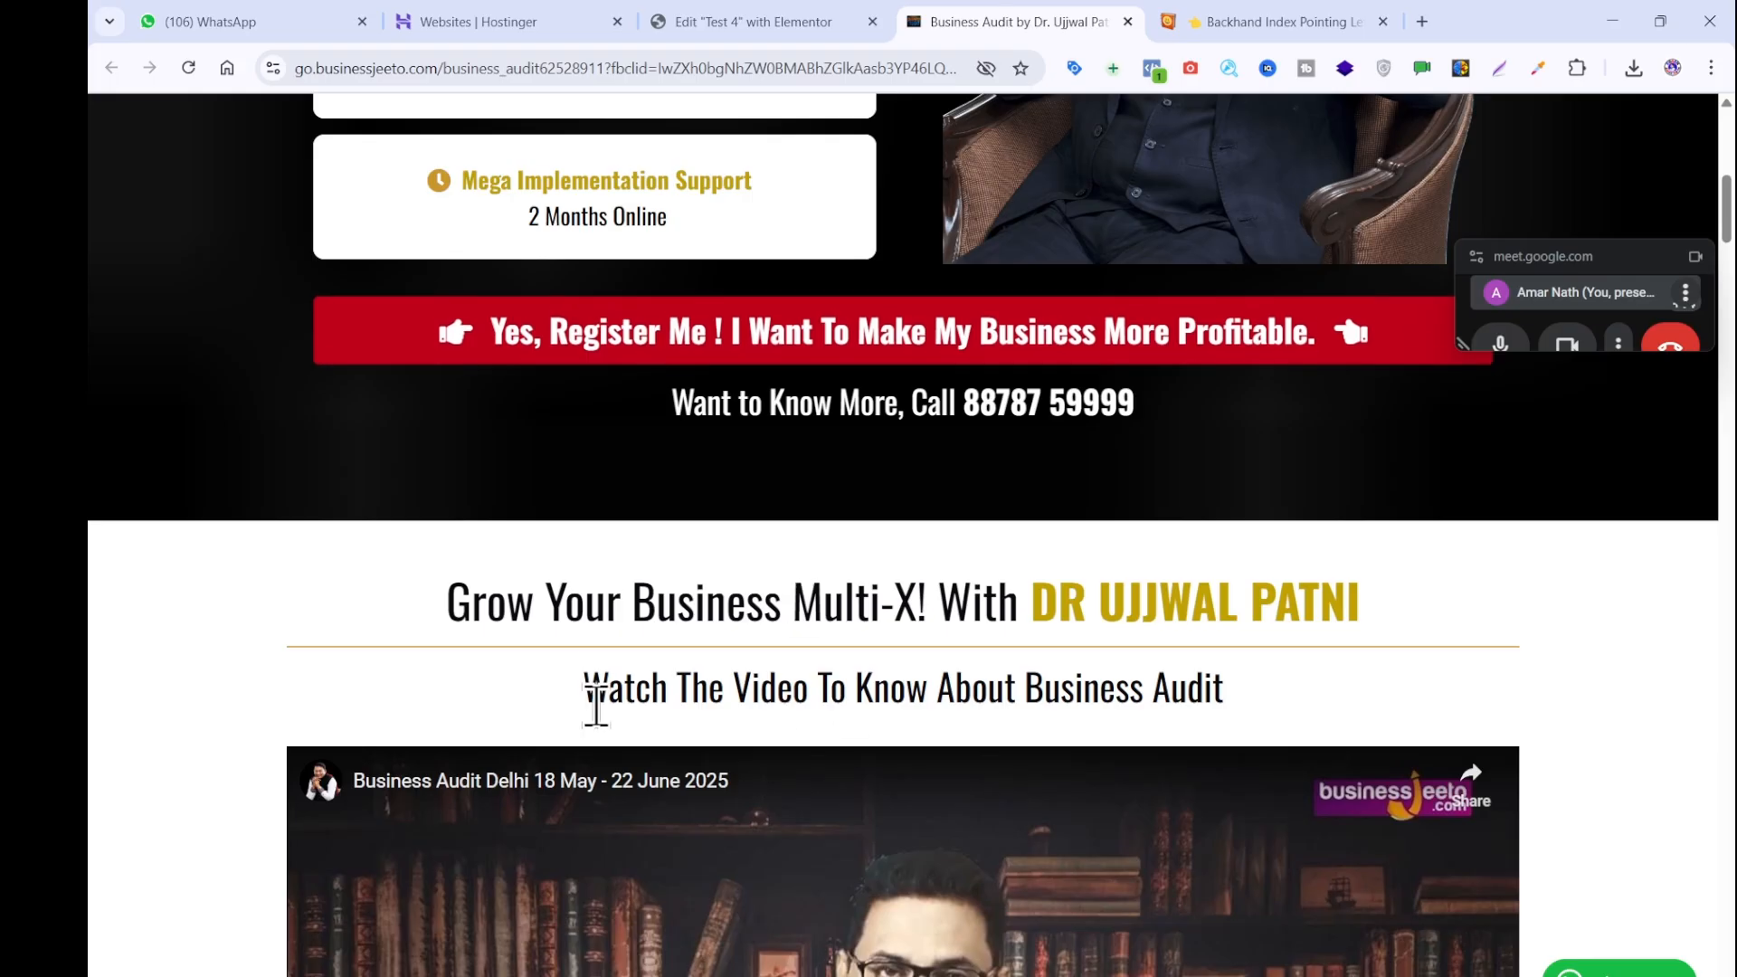
pyautogui.click(697, 23)
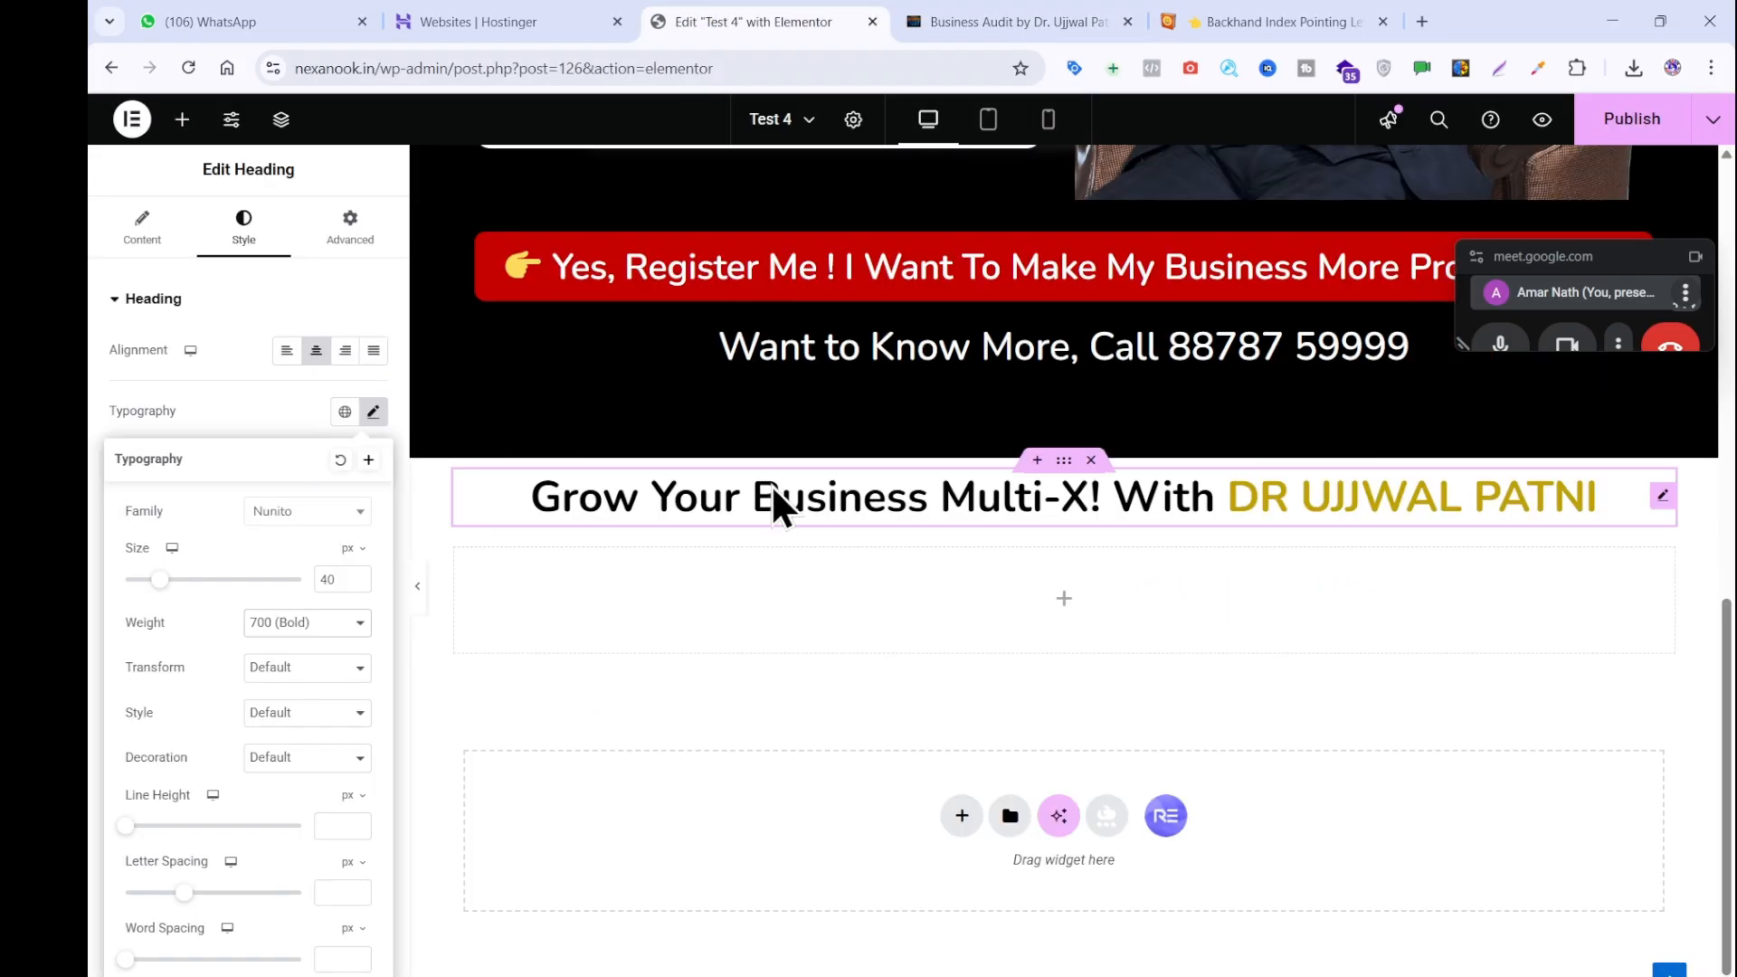
# Duplicate the Spacer under the call line, place the copy above the "Grow Your Business Multi-X!" heading, and set its space to 22 px.
pyautogui.rightClick(778, 432)
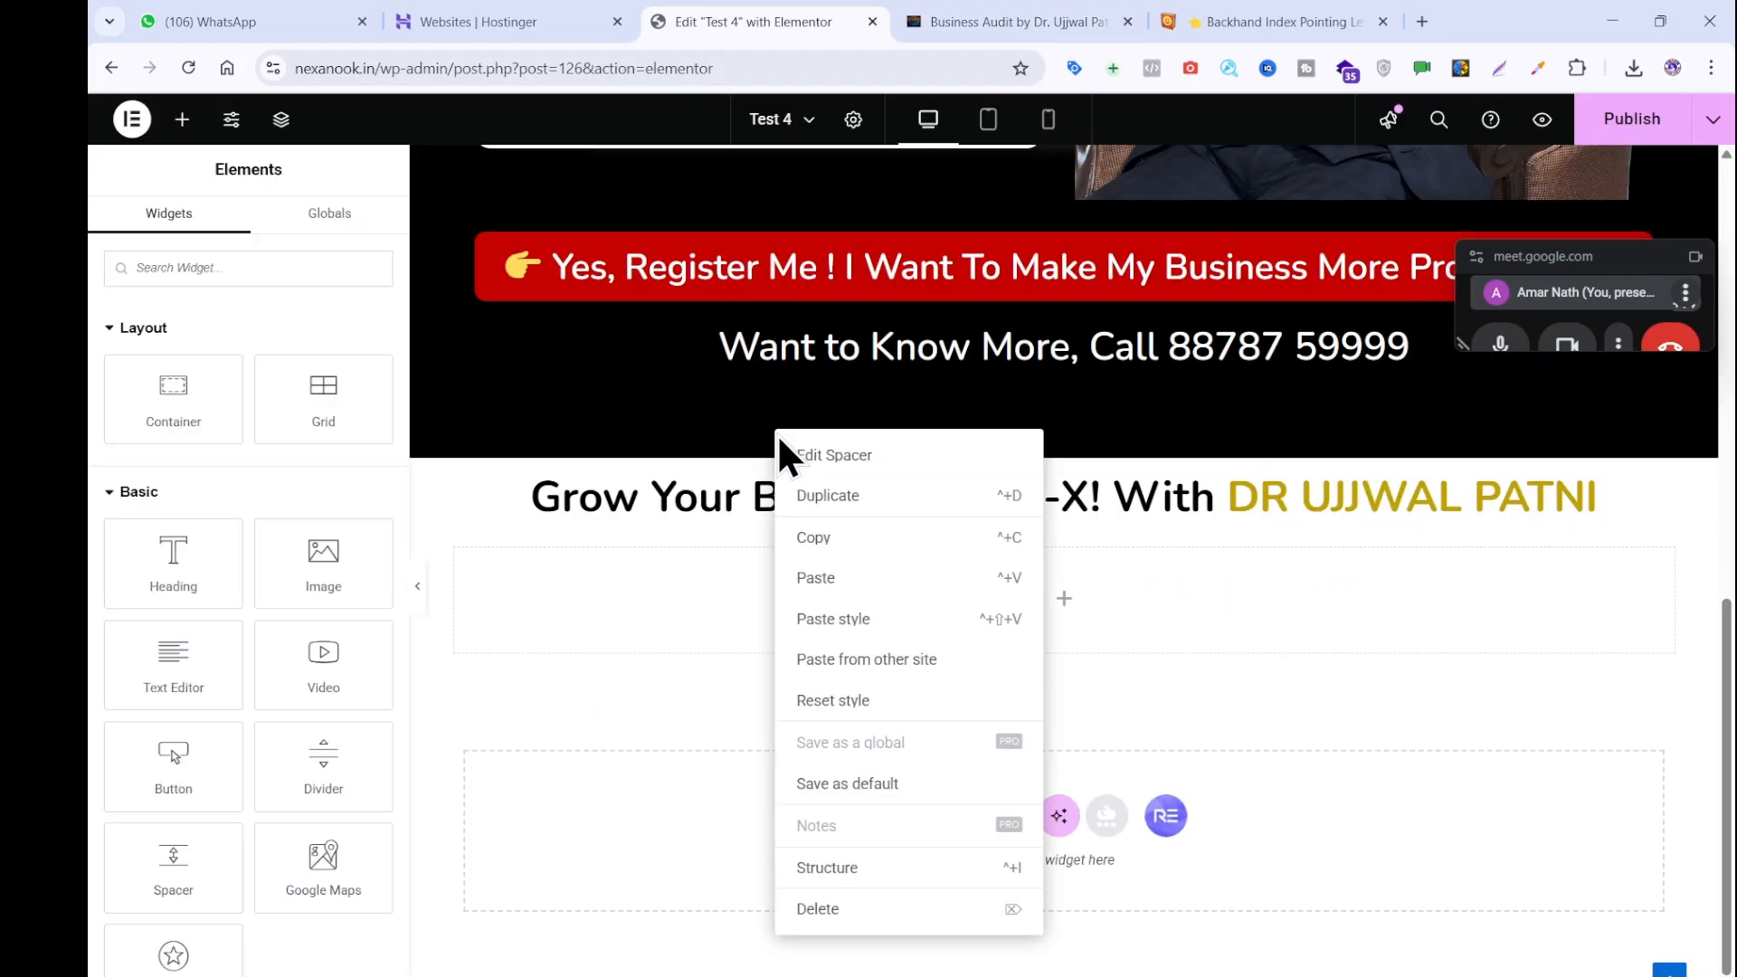
pyautogui.click(787, 492)
pyautogui.moveTo(787, 490); pyautogui.dragTo(794, 554)
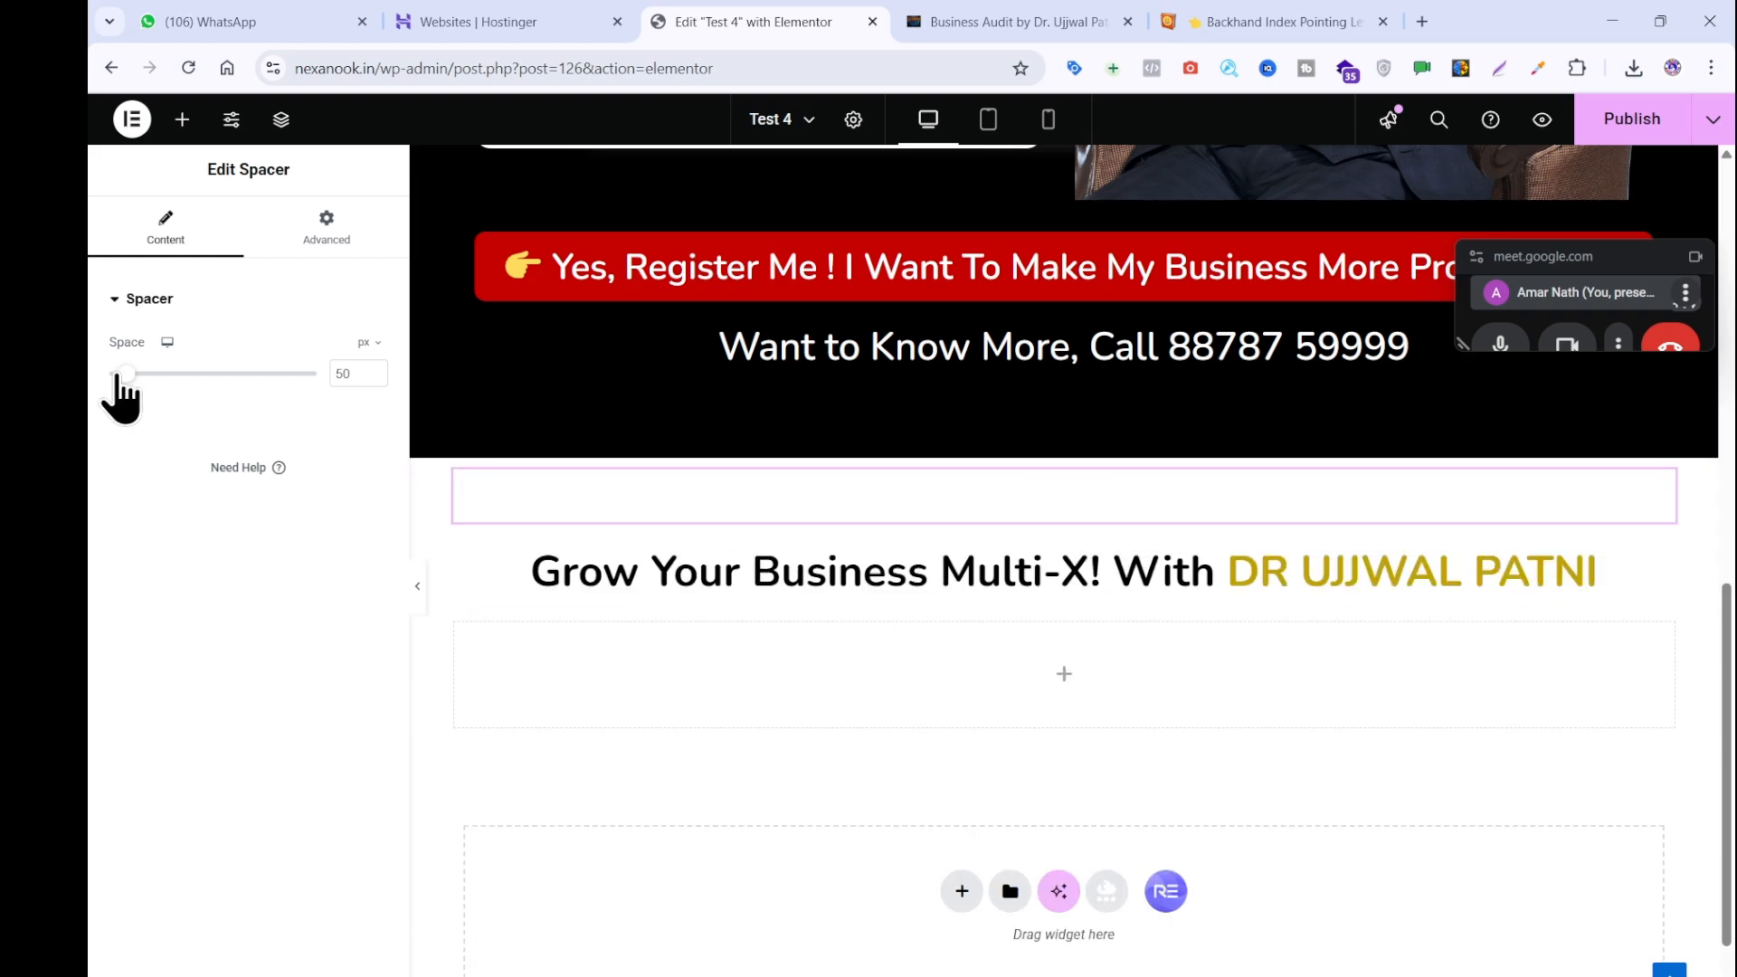
pyautogui.moveTo(125, 374); pyautogui.dragTo(117, 374)
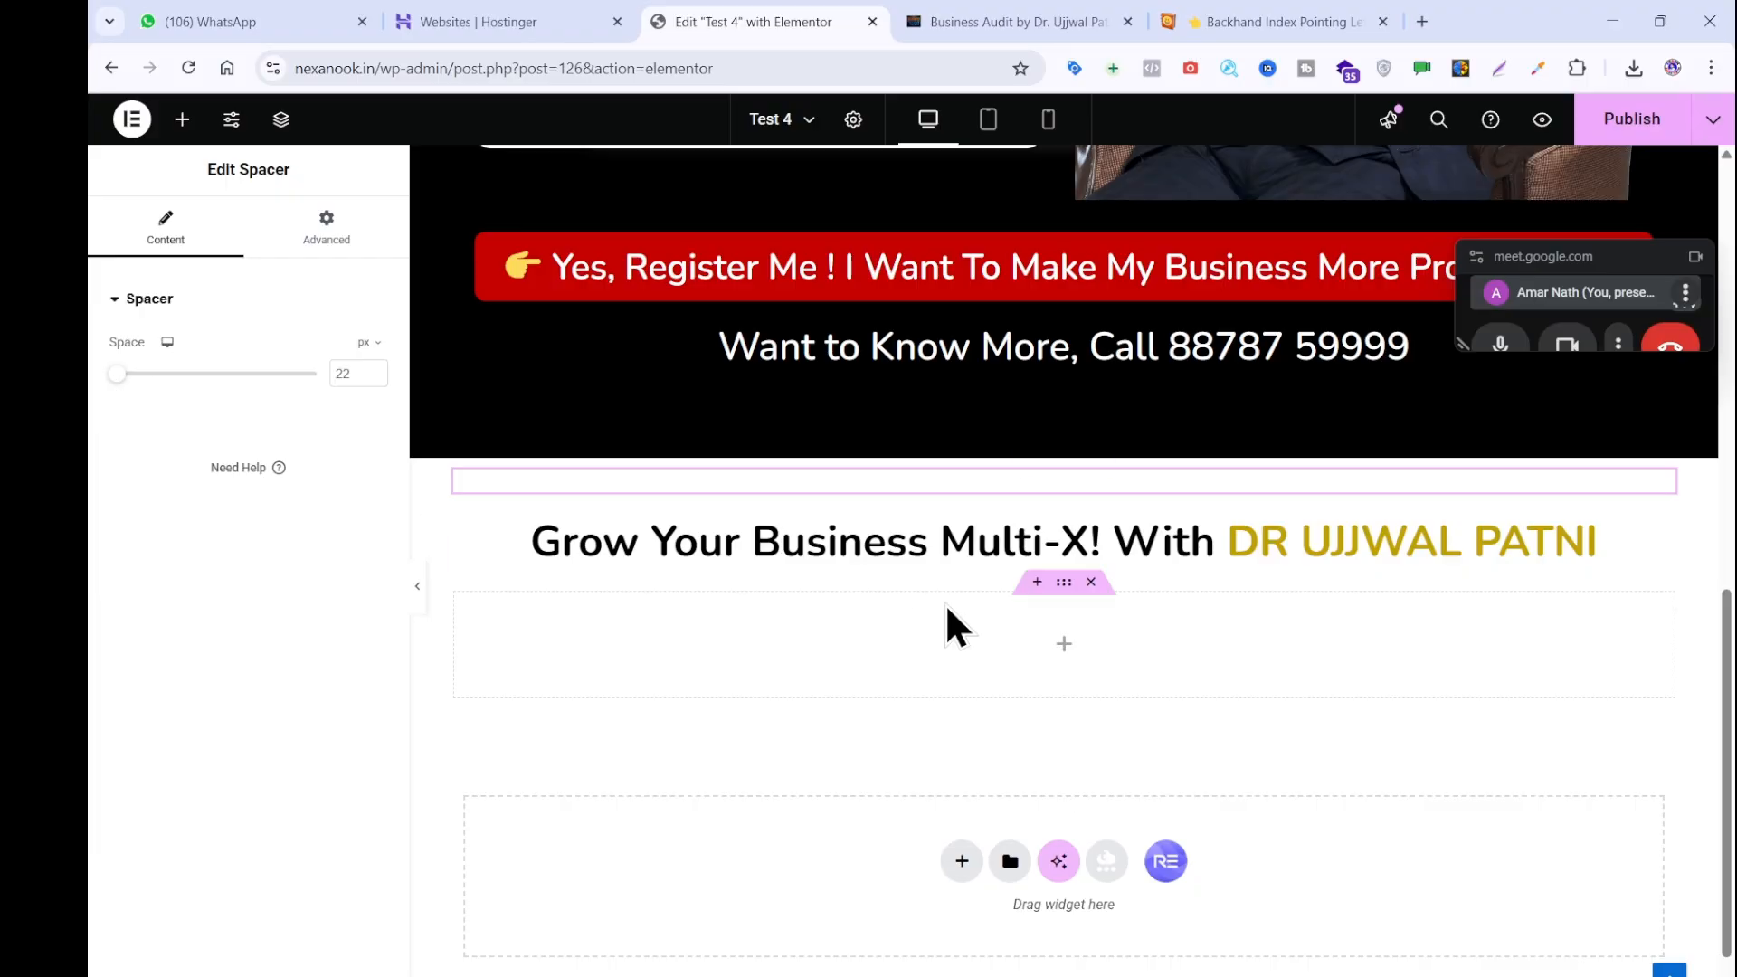
# Delete the empty container below the "Grow Your Business Multi-X!" heading and paste a copy of the hero's gold Divider under that heading.
pyautogui.click(1090, 588)
pyautogui.scroll(10, 1082, 628)
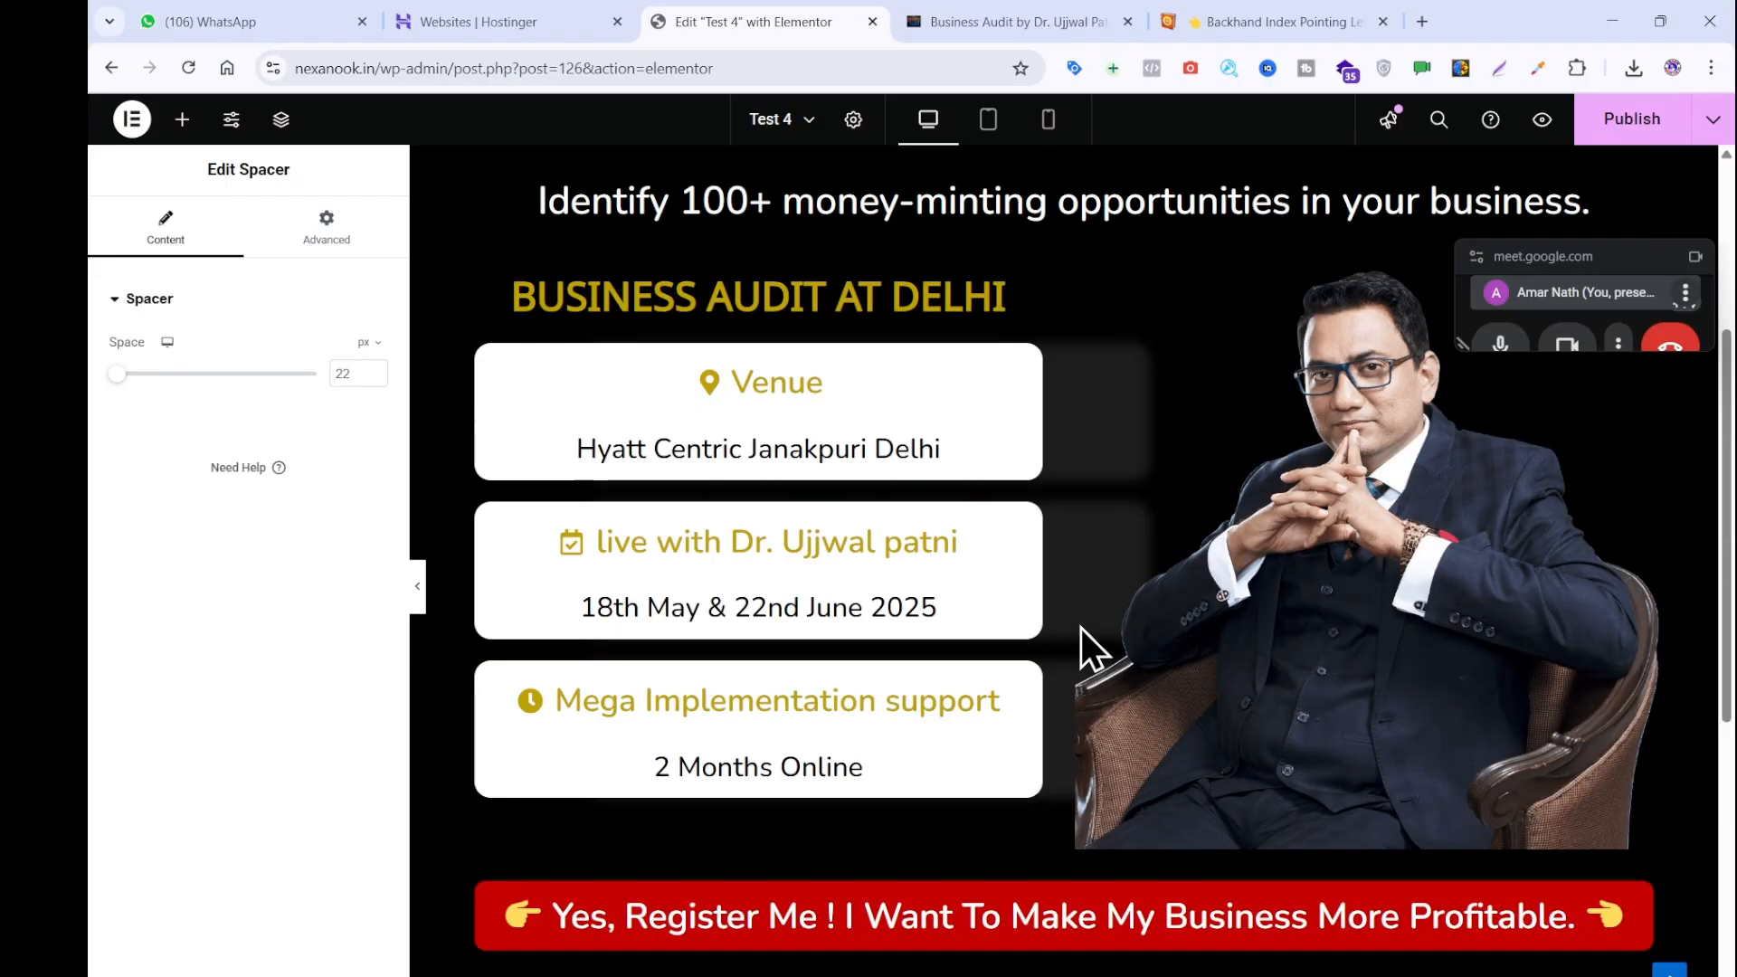
pyautogui.rightClick(1039, 503)
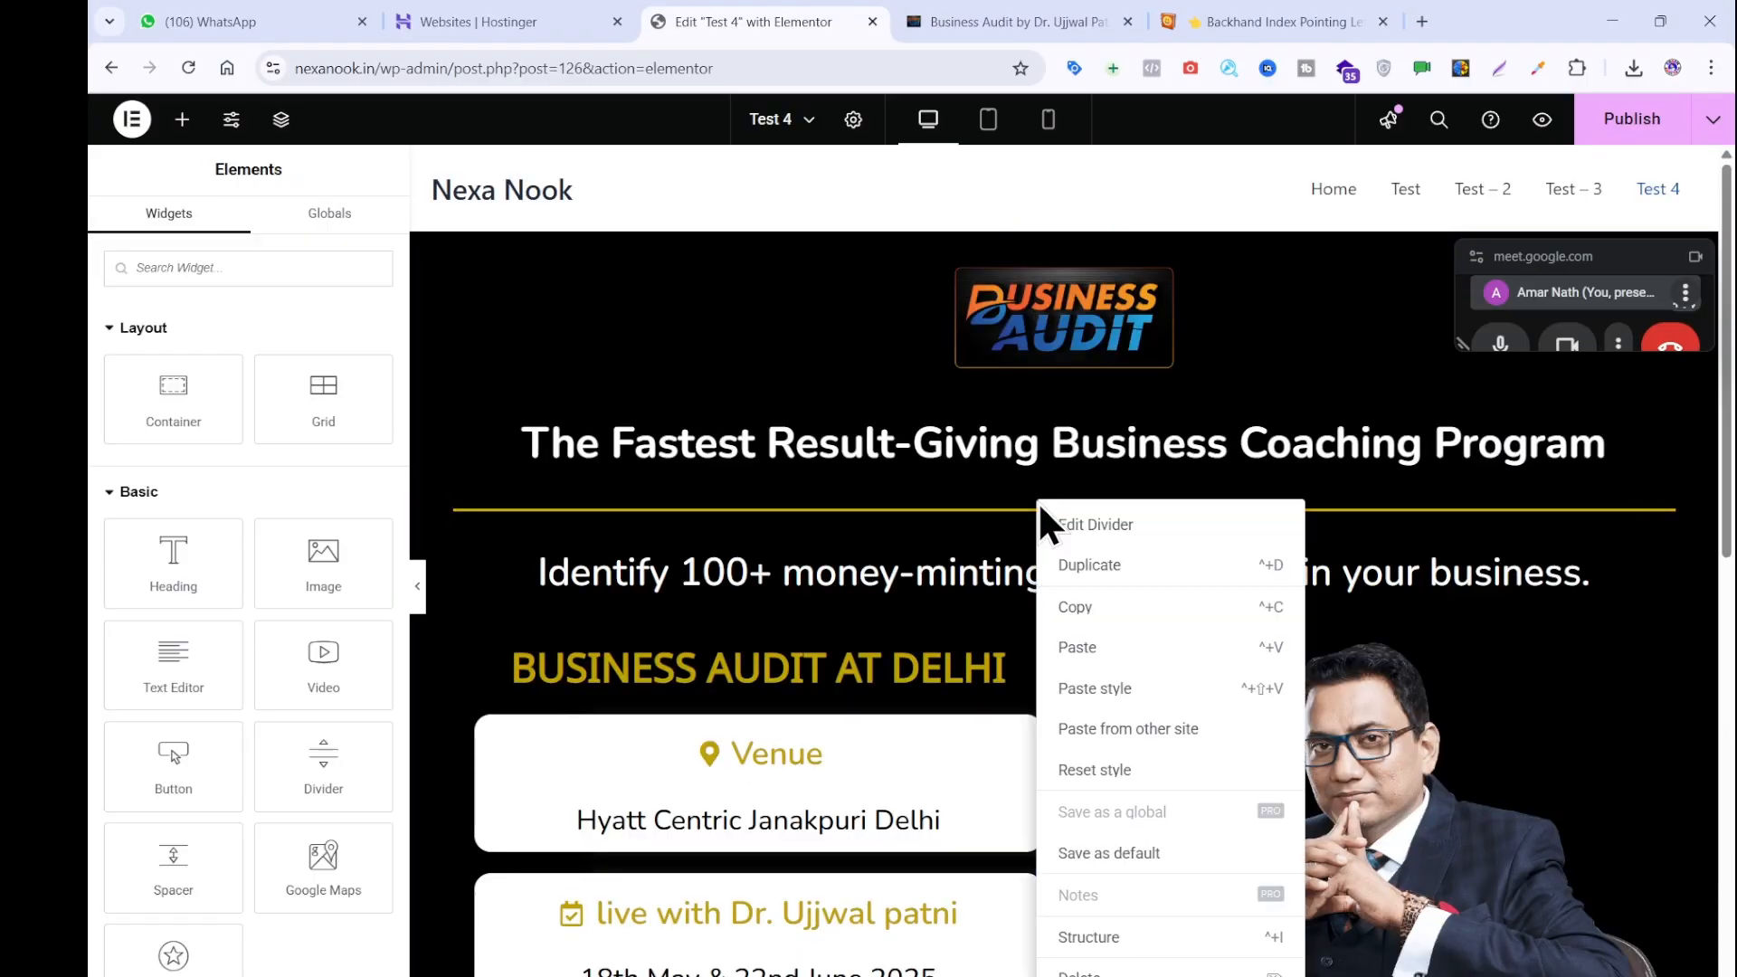
pyautogui.click(1067, 604)
pyautogui.scroll(-15, 1067, 604)
pyautogui.scroll(-2, 1068, 605)
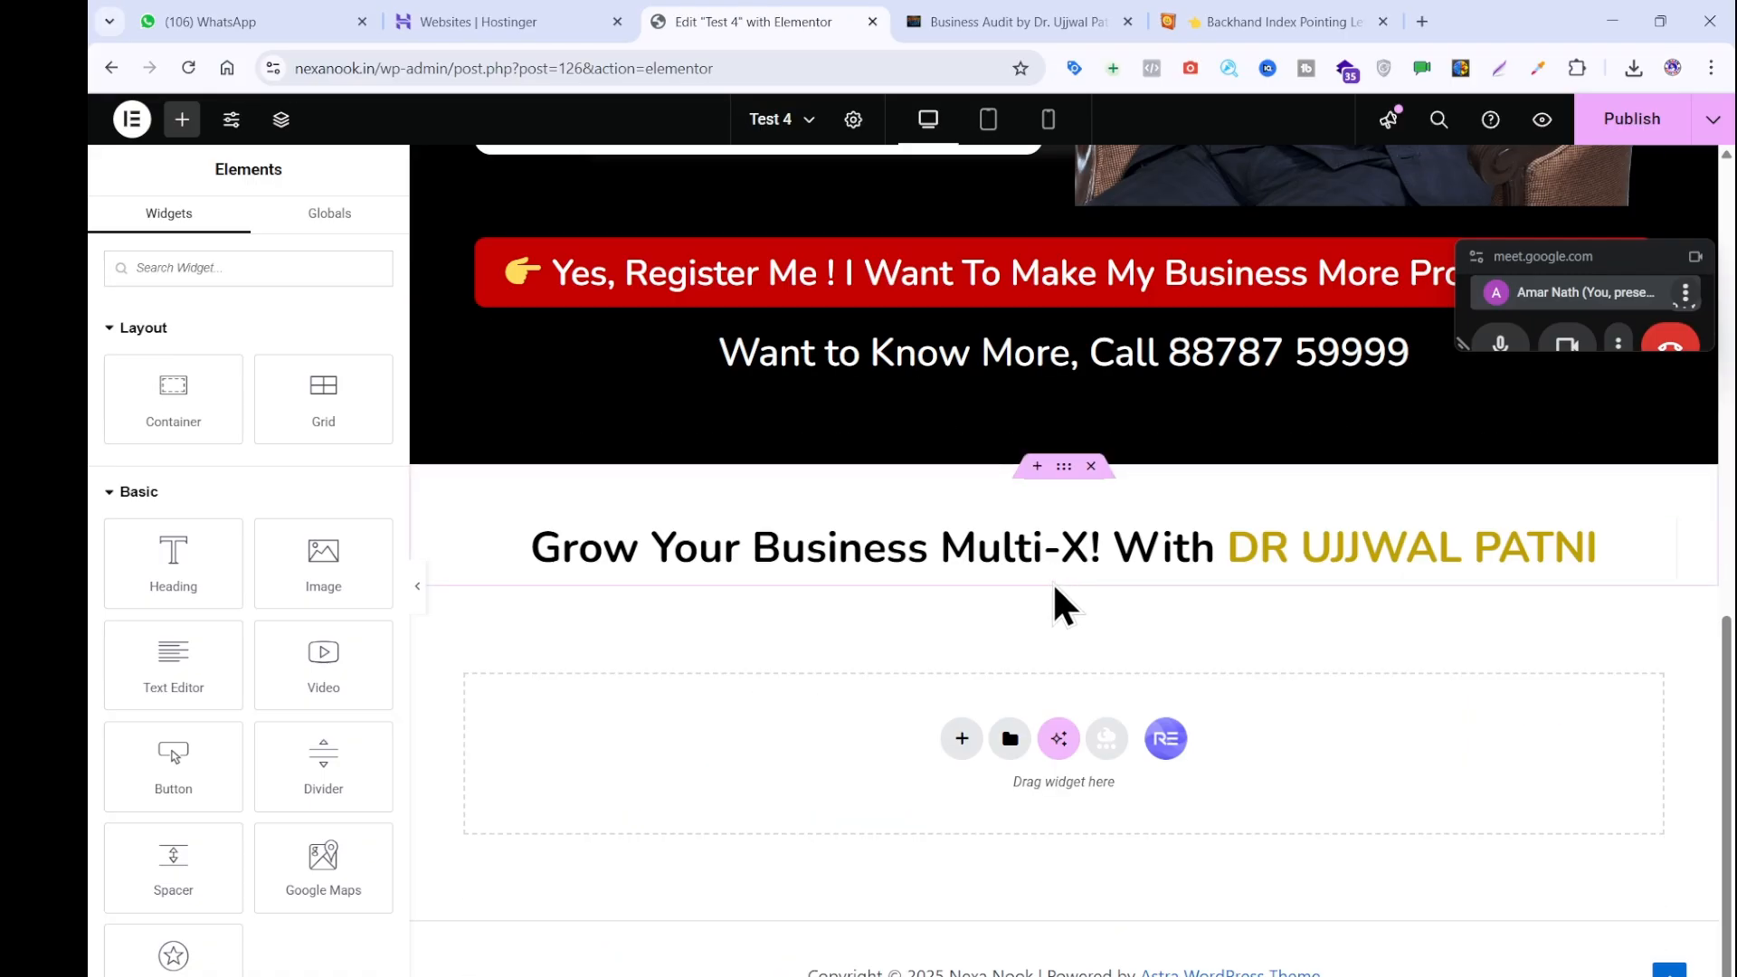
pyautogui.hotkey('ctrl', 'v')
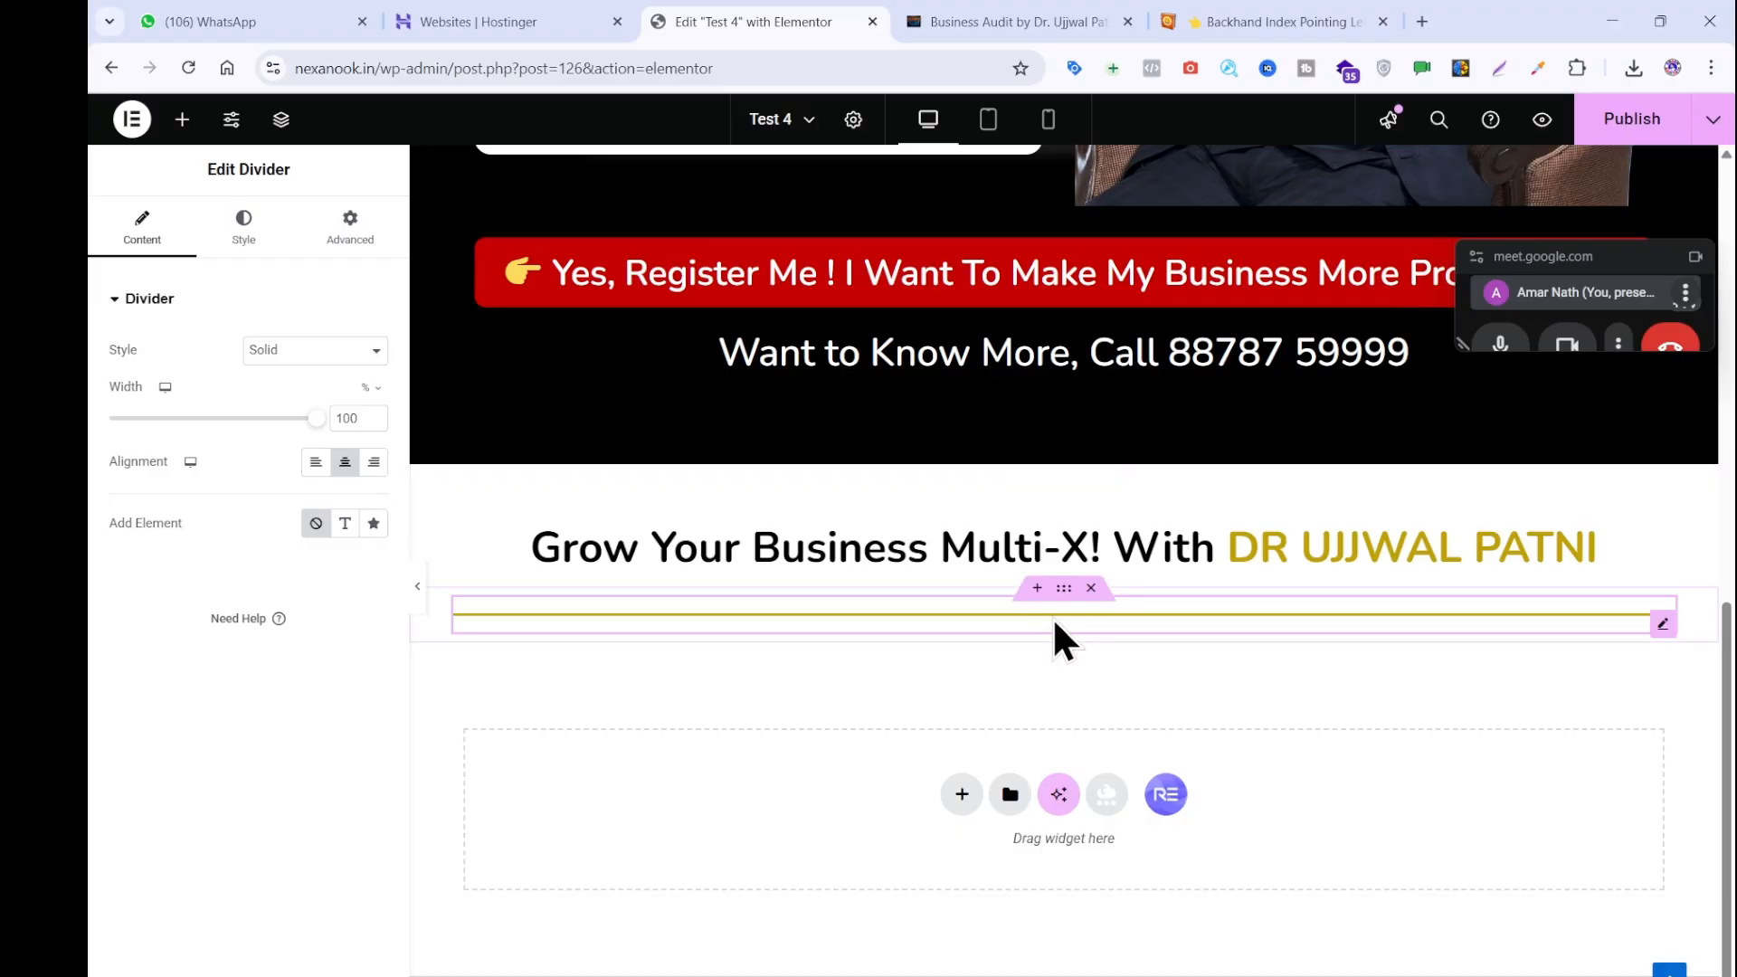
# Copy the "Watch The Video To Know About Business Audit" line from the reference page, passing it through a blank Notepad tab as plain text.
pyautogui.moveTo(1051, 617); pyautogui.dragTo(1061, 572)
pyautogui.click(1095, 642)
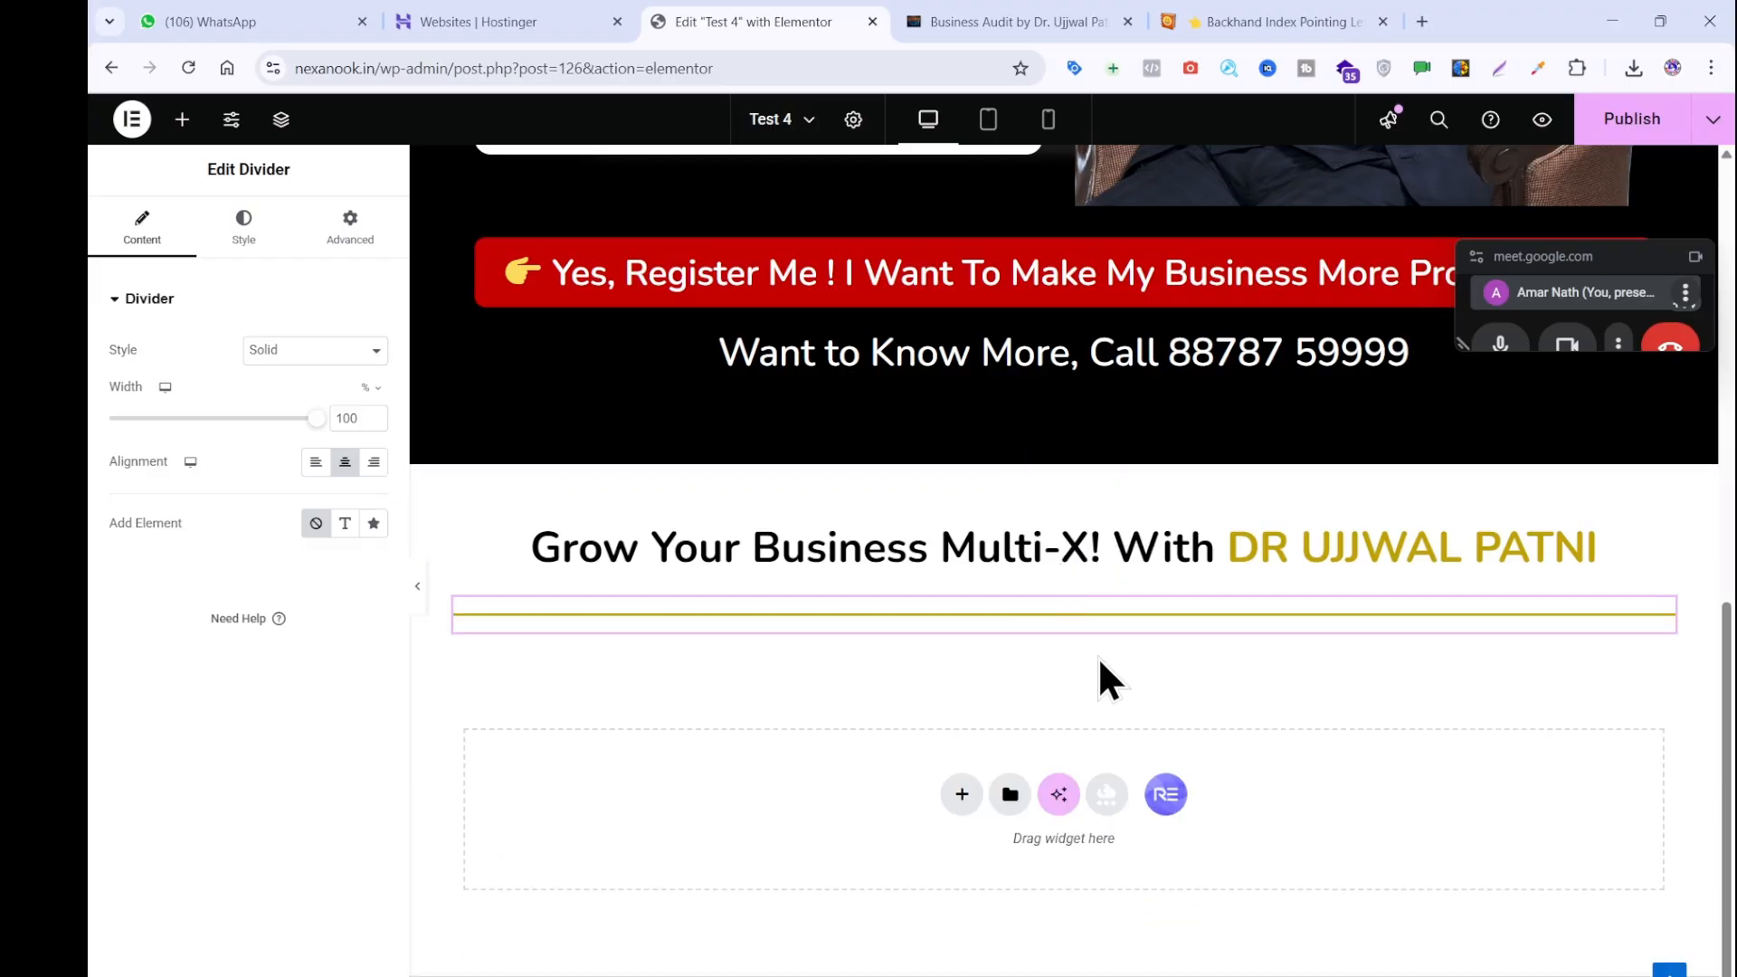
pyautogui.click(1020, 25)
pyautogui.moveTo(542, 688); pyautogui.dragTo(1320, 678)
pyautogui.hotkey('ctrl', 'c')
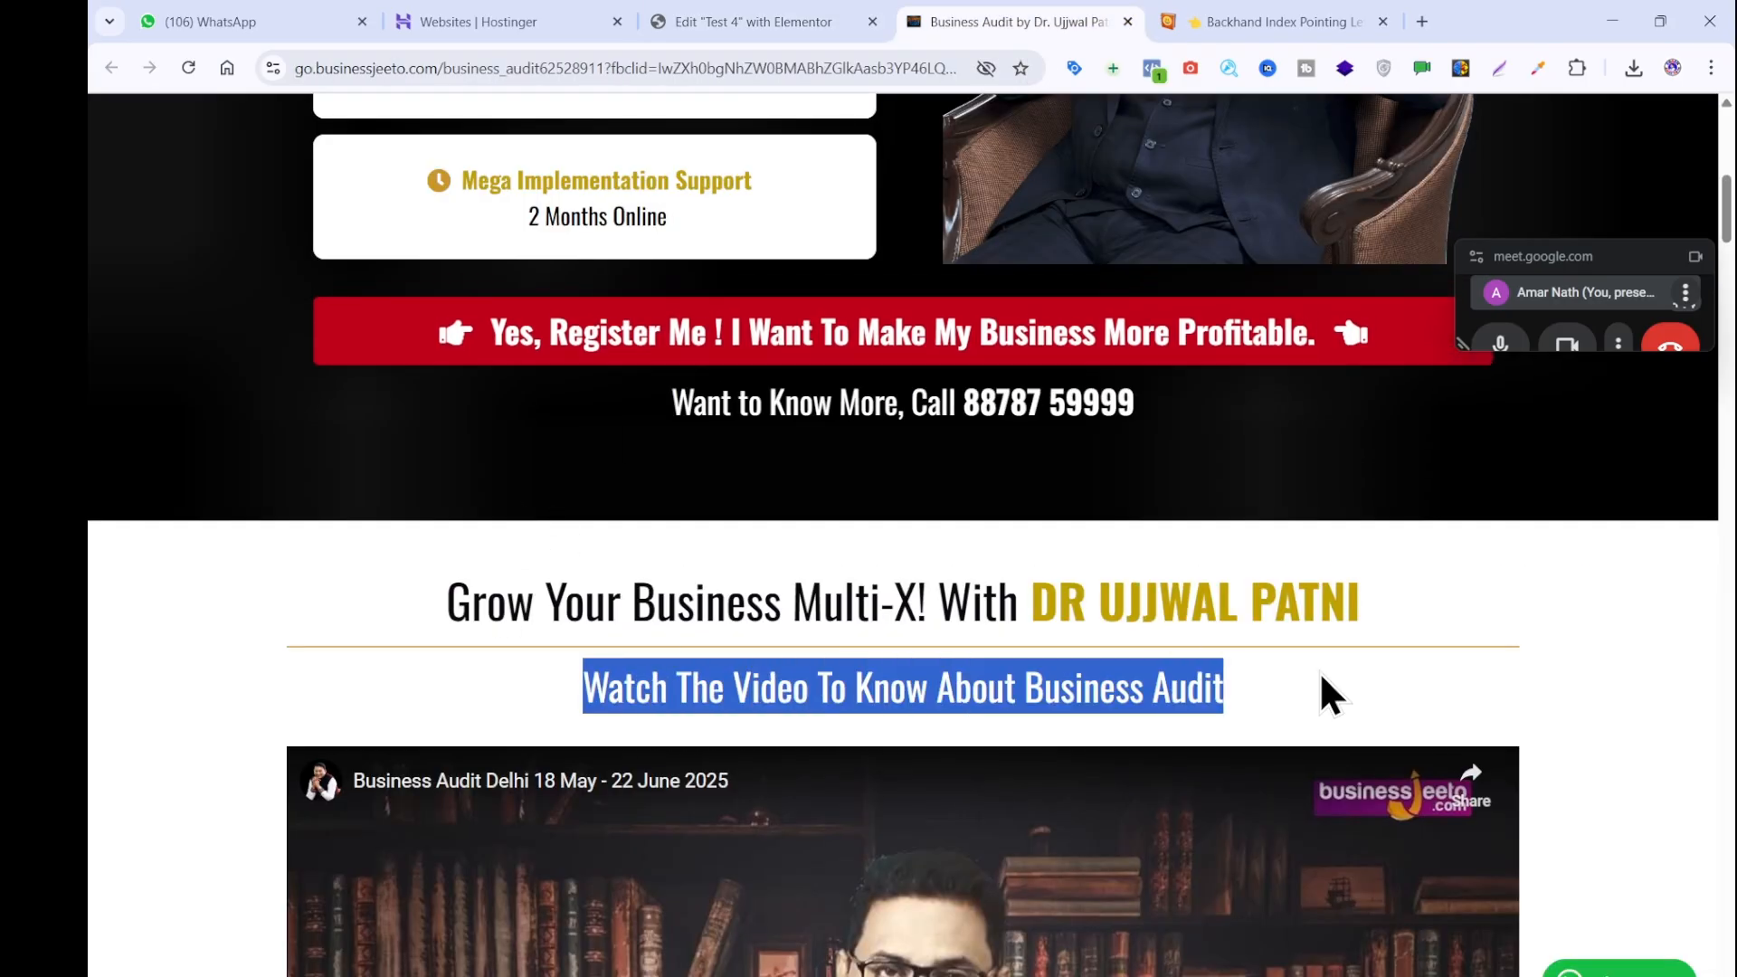
pyautogui.click(1321, 692)
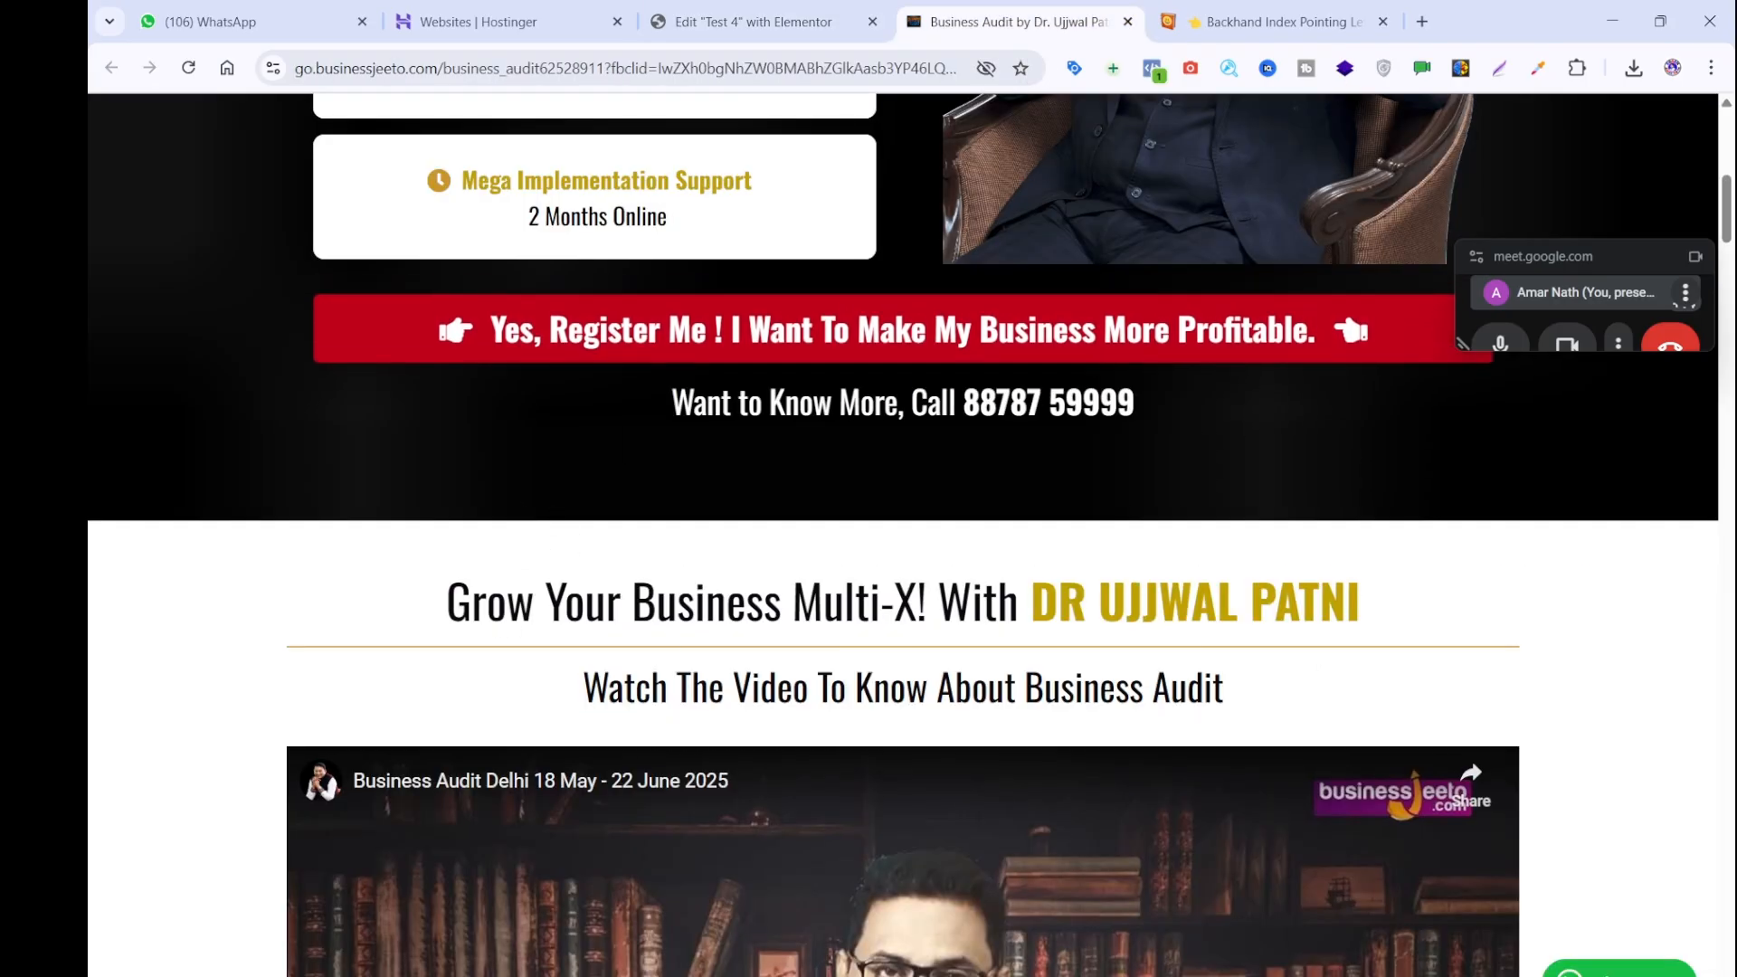
pyautogui.hotkey('alt', 'Tab')
pyautogui.hotkey('ctrl', 'v')
pyautogui.hotkey('ctrl', 'z')
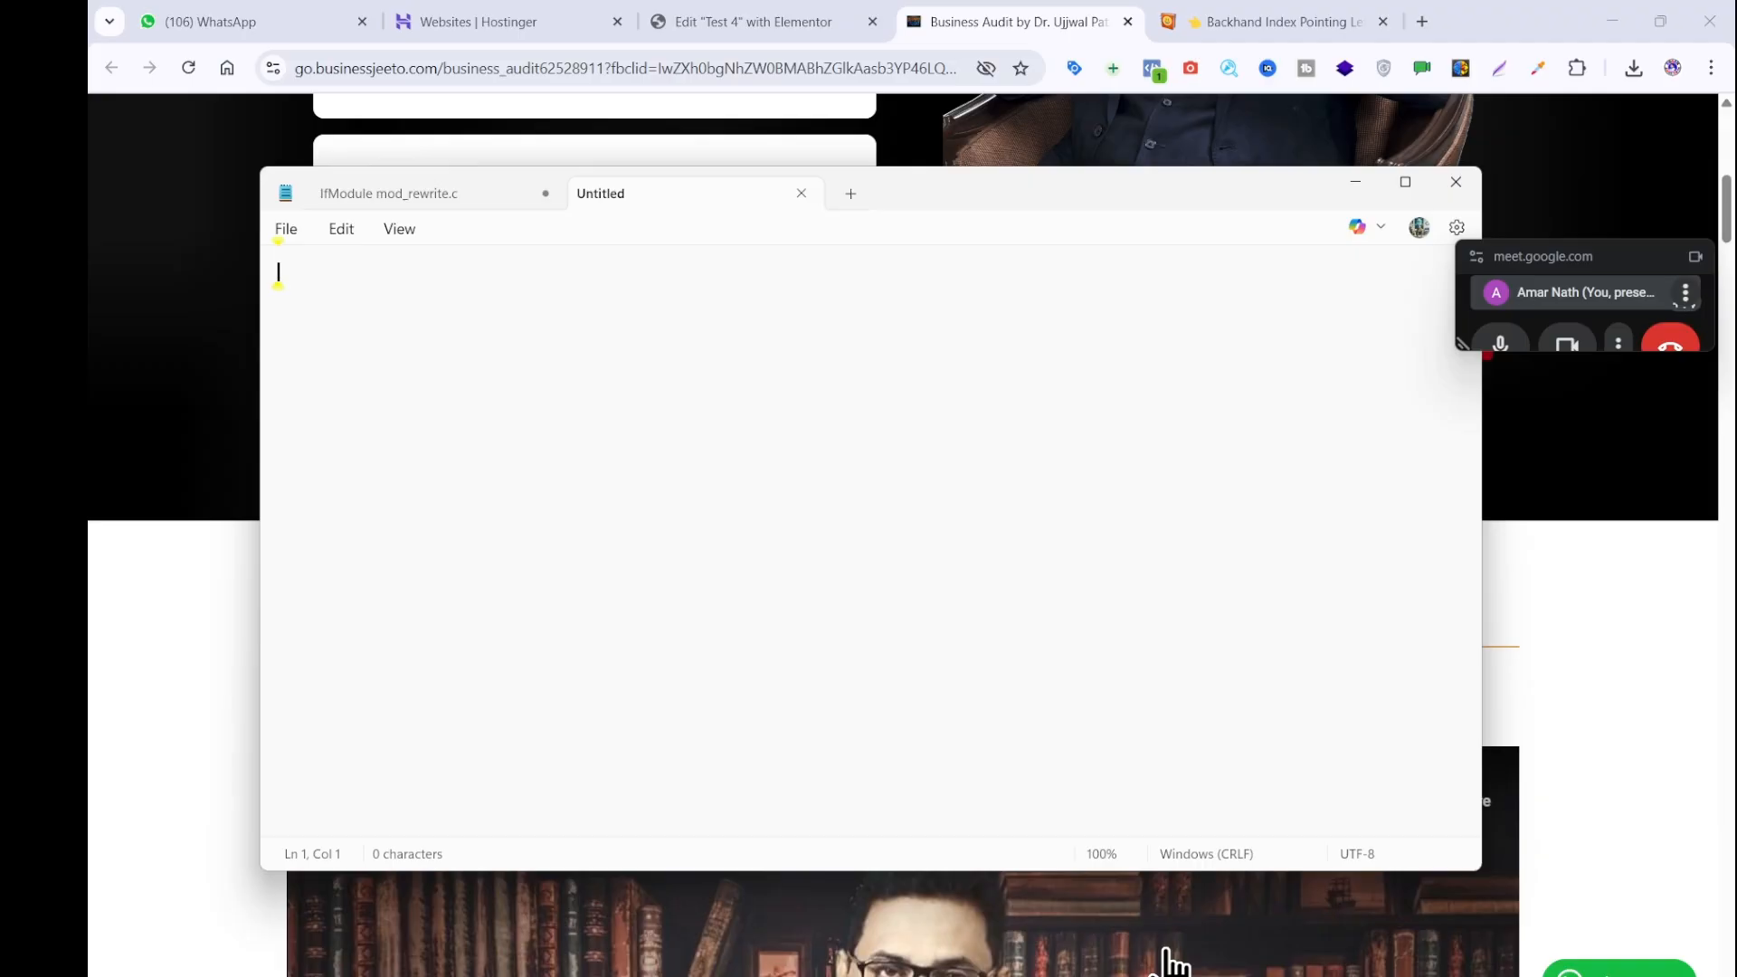
pyautogui.click(715, 5)
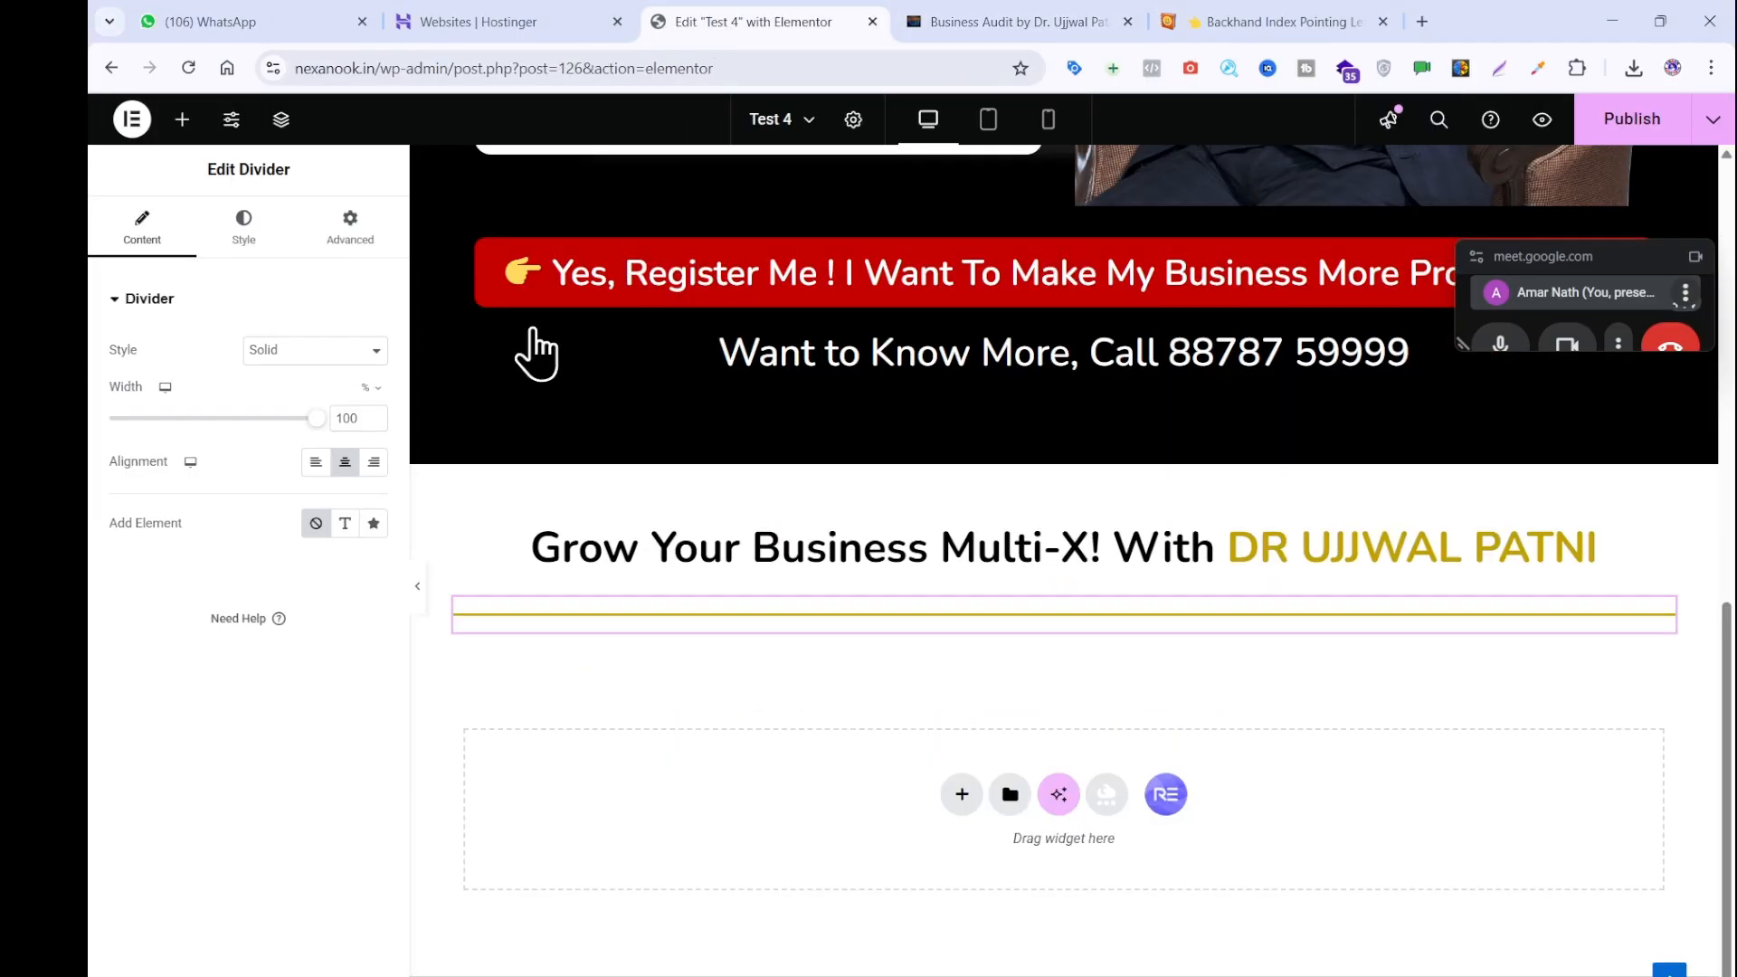
# Add a Heading widget below the gold divider with the title "Watch The Video To Know About Business Audit".
pyautogui.click(182, 118)
pyautogui.moveTo(194, 547); pyautogui.dragTo(736, 621)
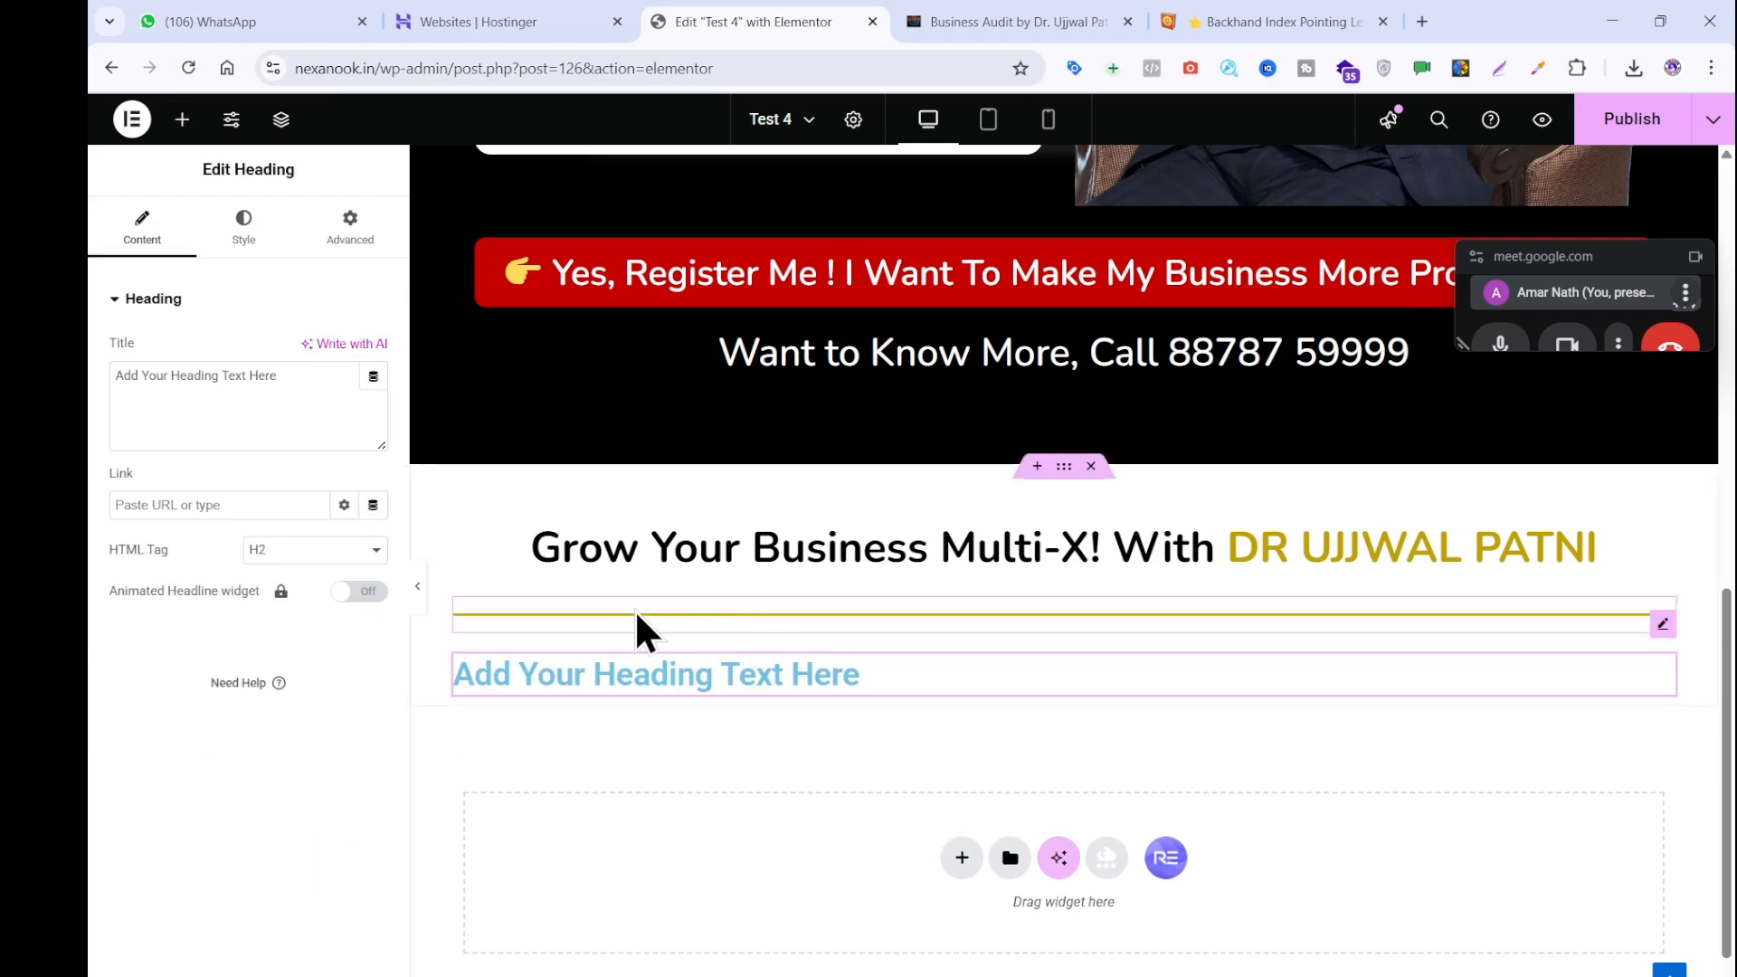
pyautogui.tripleClick(214, 411)
pyautogui.hotkey('ctrl', 'v')
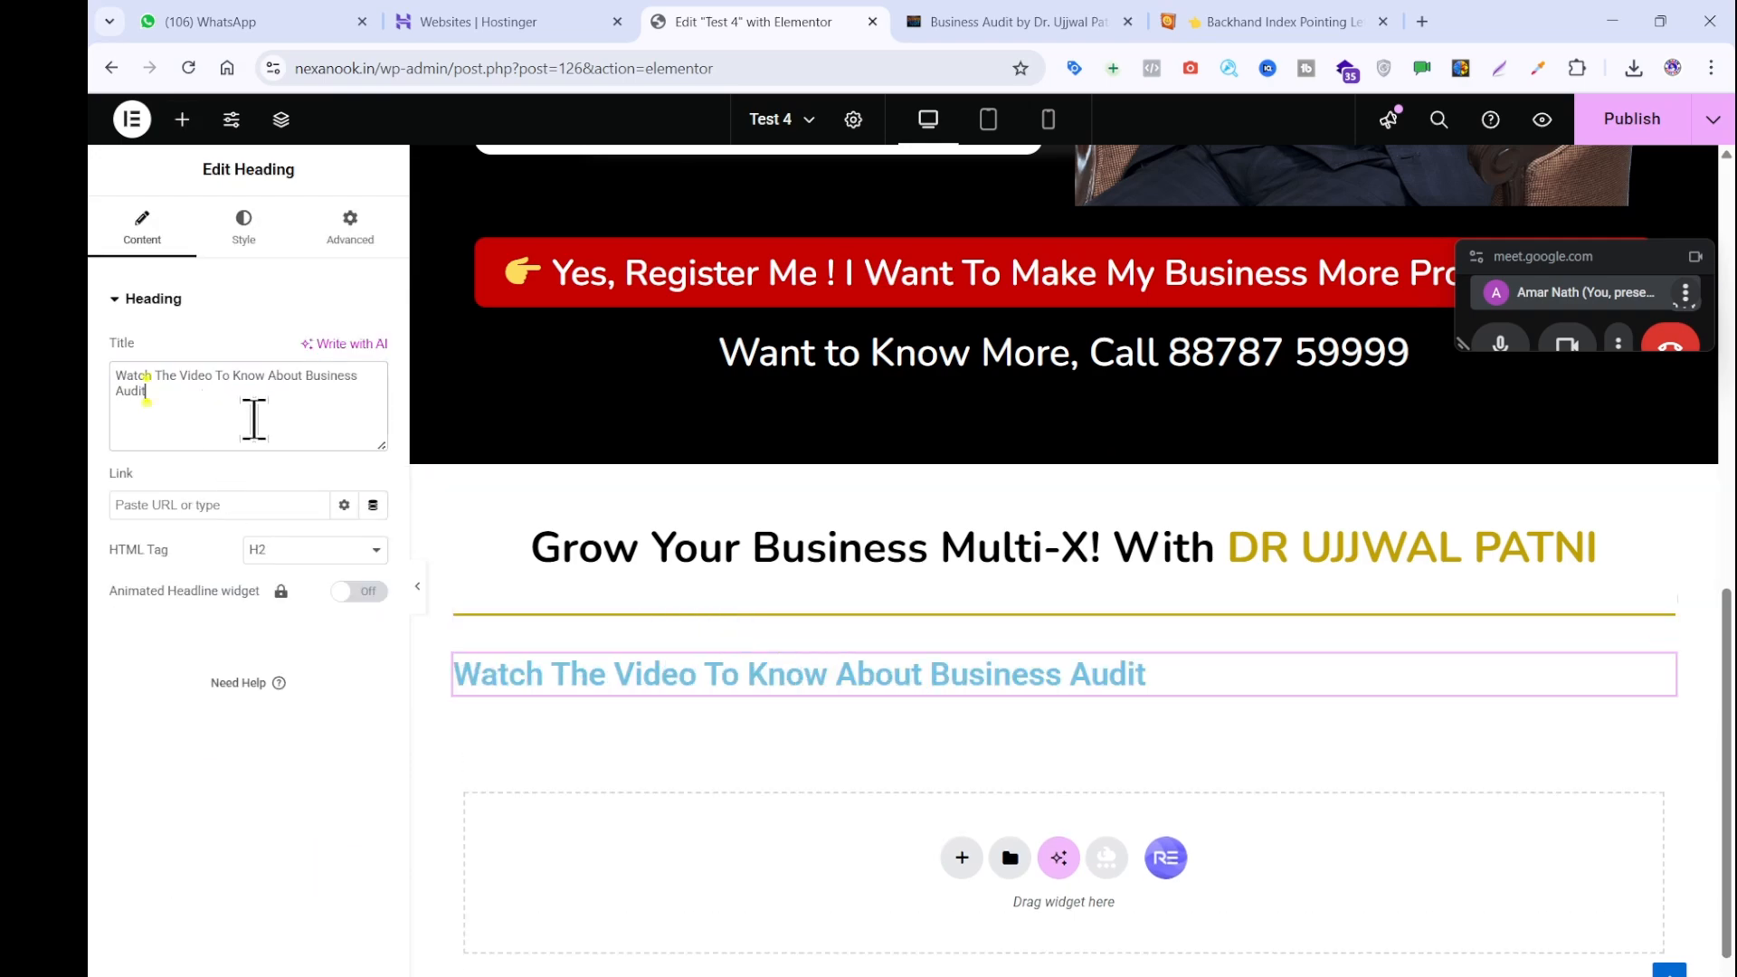
# Copy the style of the "Grow Your Business Multi-X!" heading and apply it to the "Watch The Video" heading.
pyautogui.rightClick(772, 550)
pyautogui.click(812, 637)
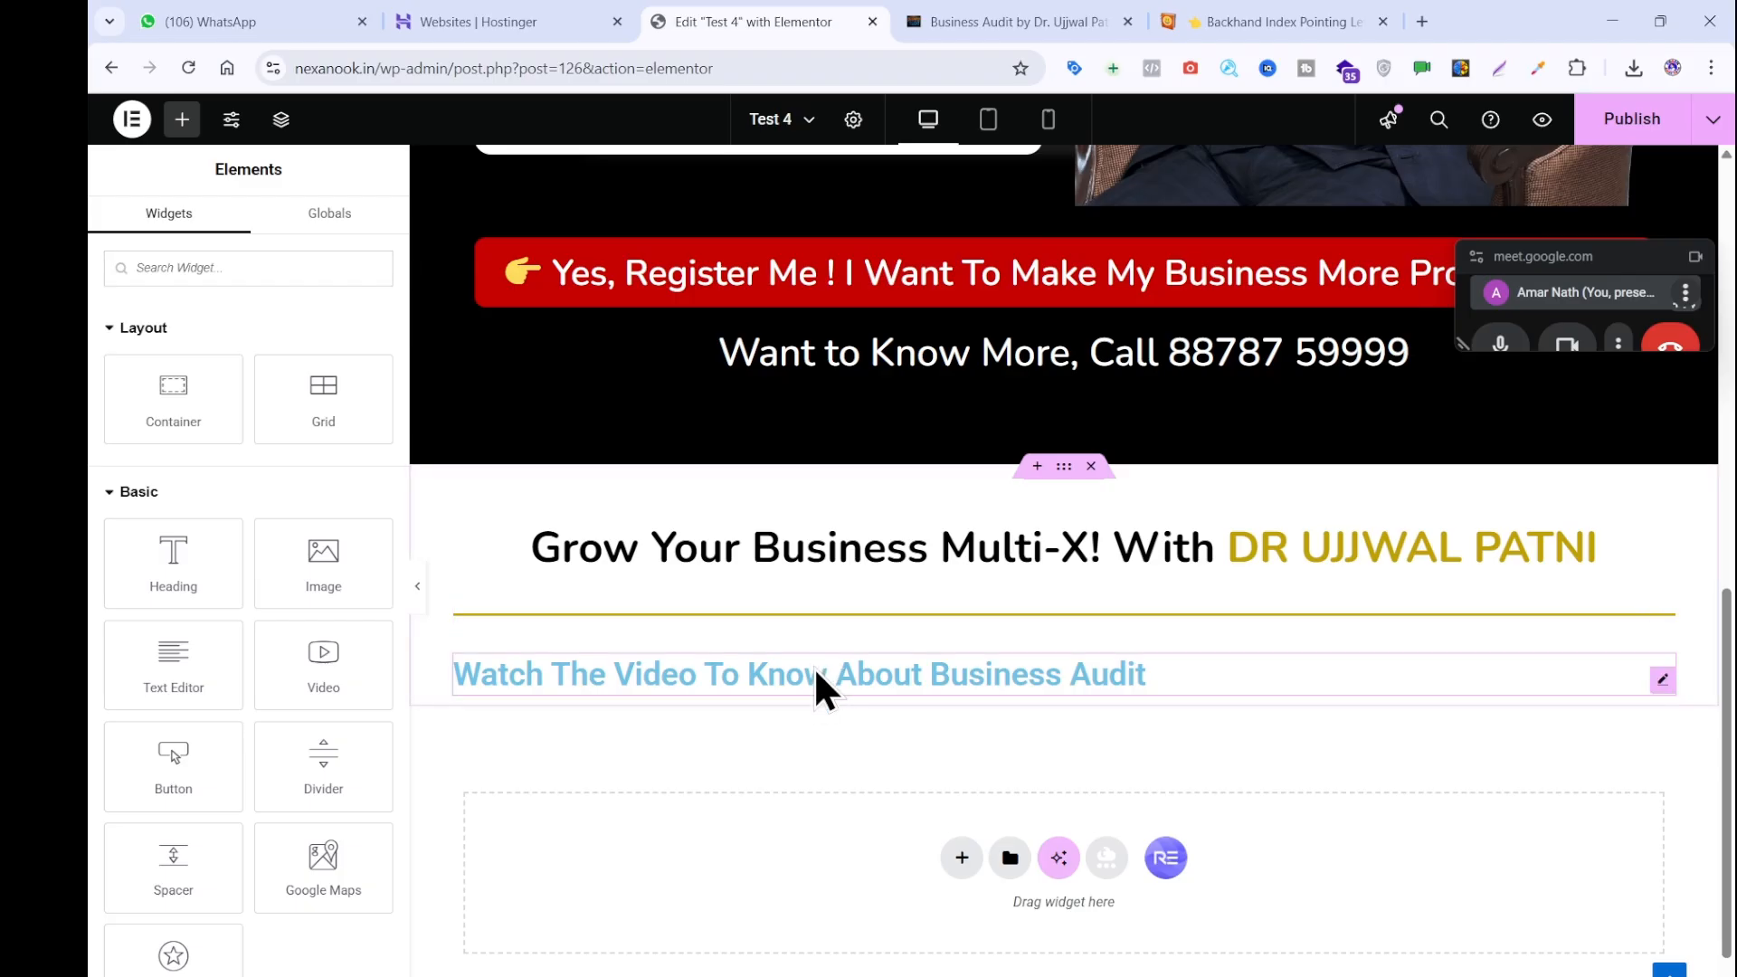
pyautogui.rightClick(812, 666)
pyautogui.click(850, 711)
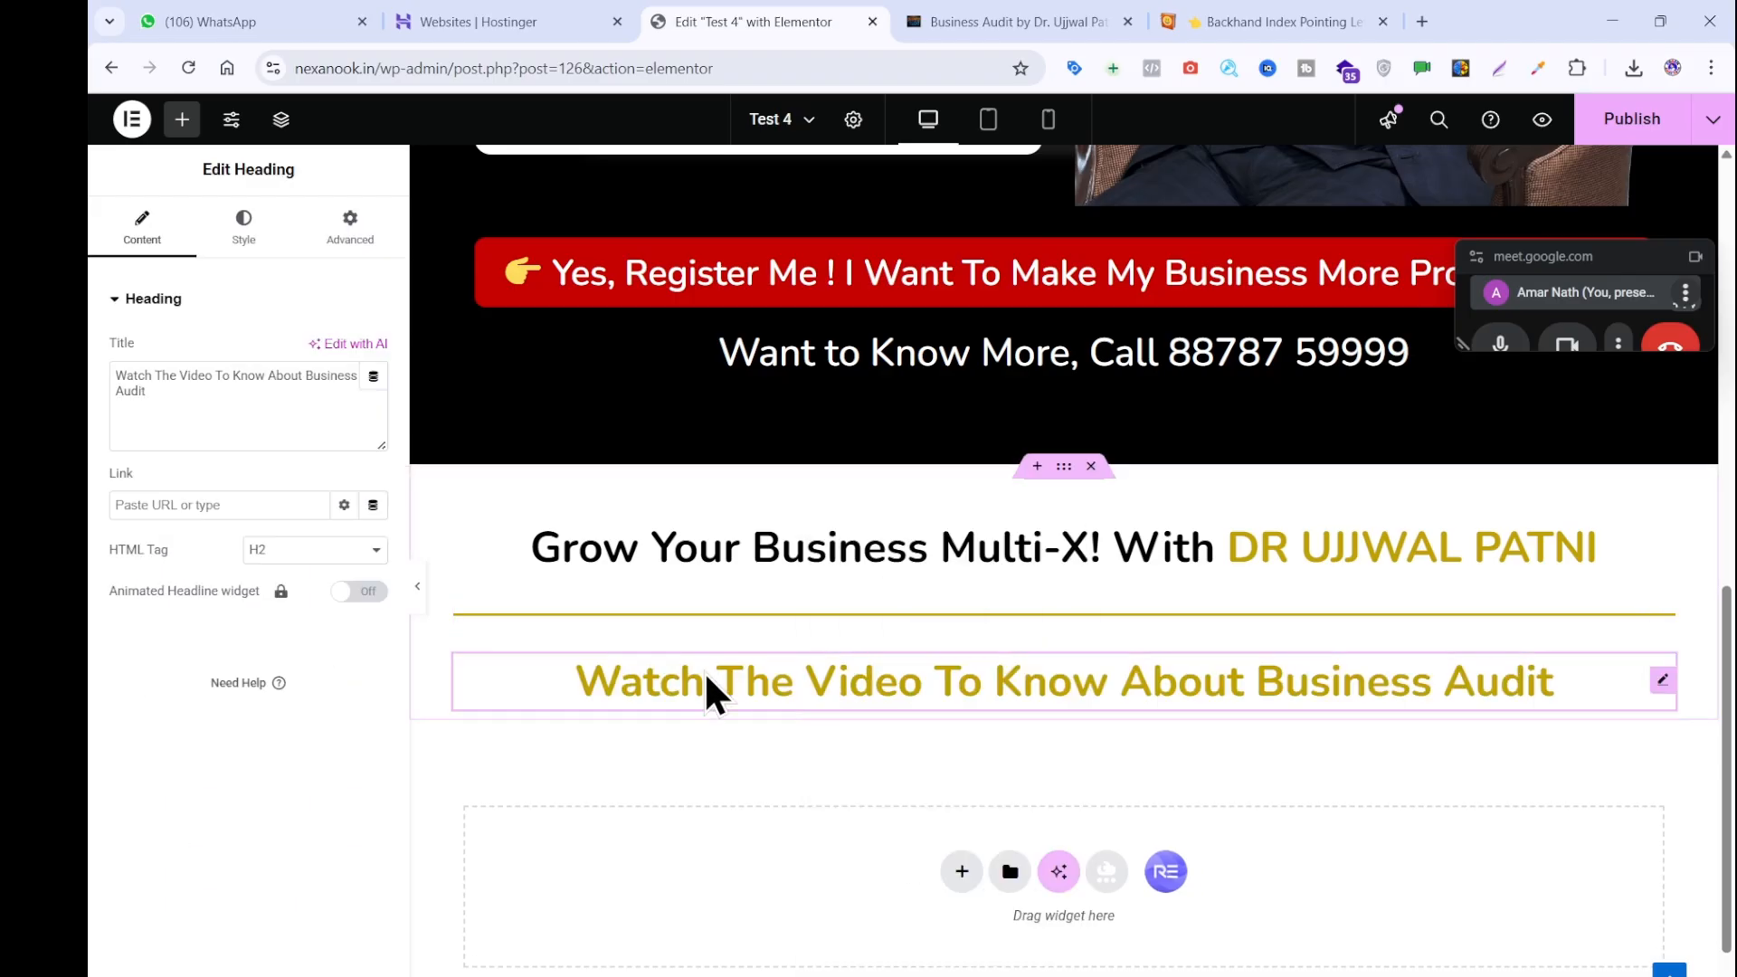
# Set the "Watch The Video" heading's text color to black, #000000.
pyautogui.click(241, 252)
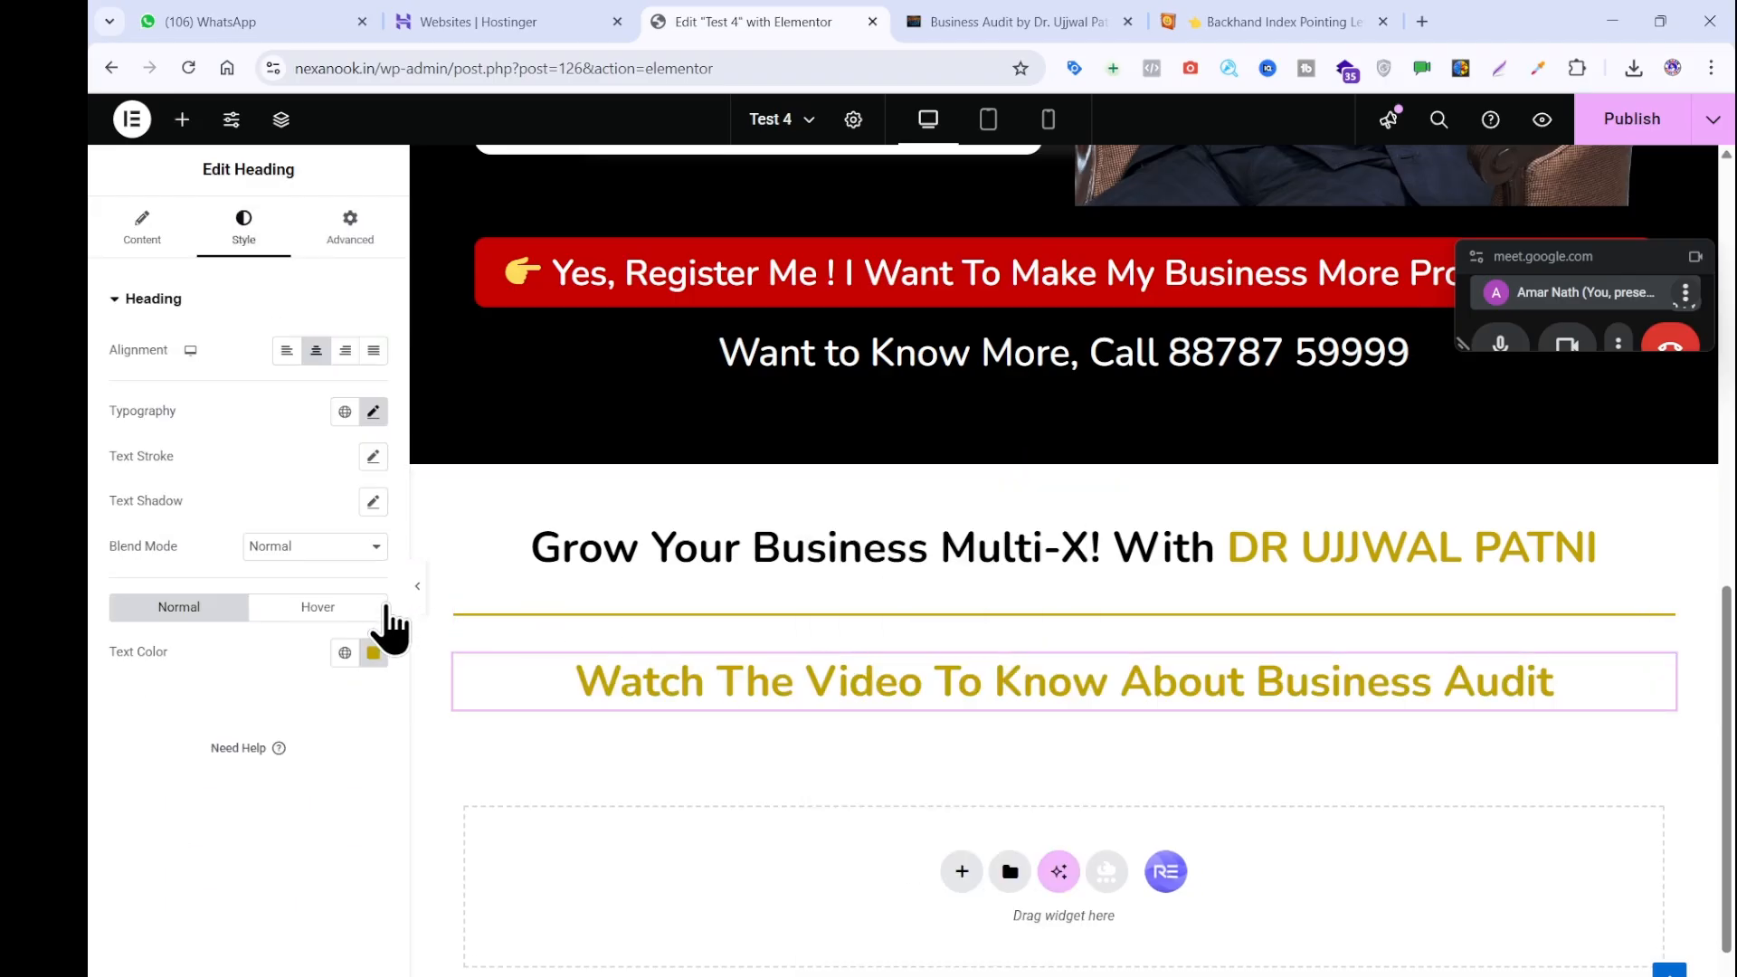
pyautogui.click(373, 653)
pyautogui.moveTo(463, 858); pyautogui.dragTo(509, 931)
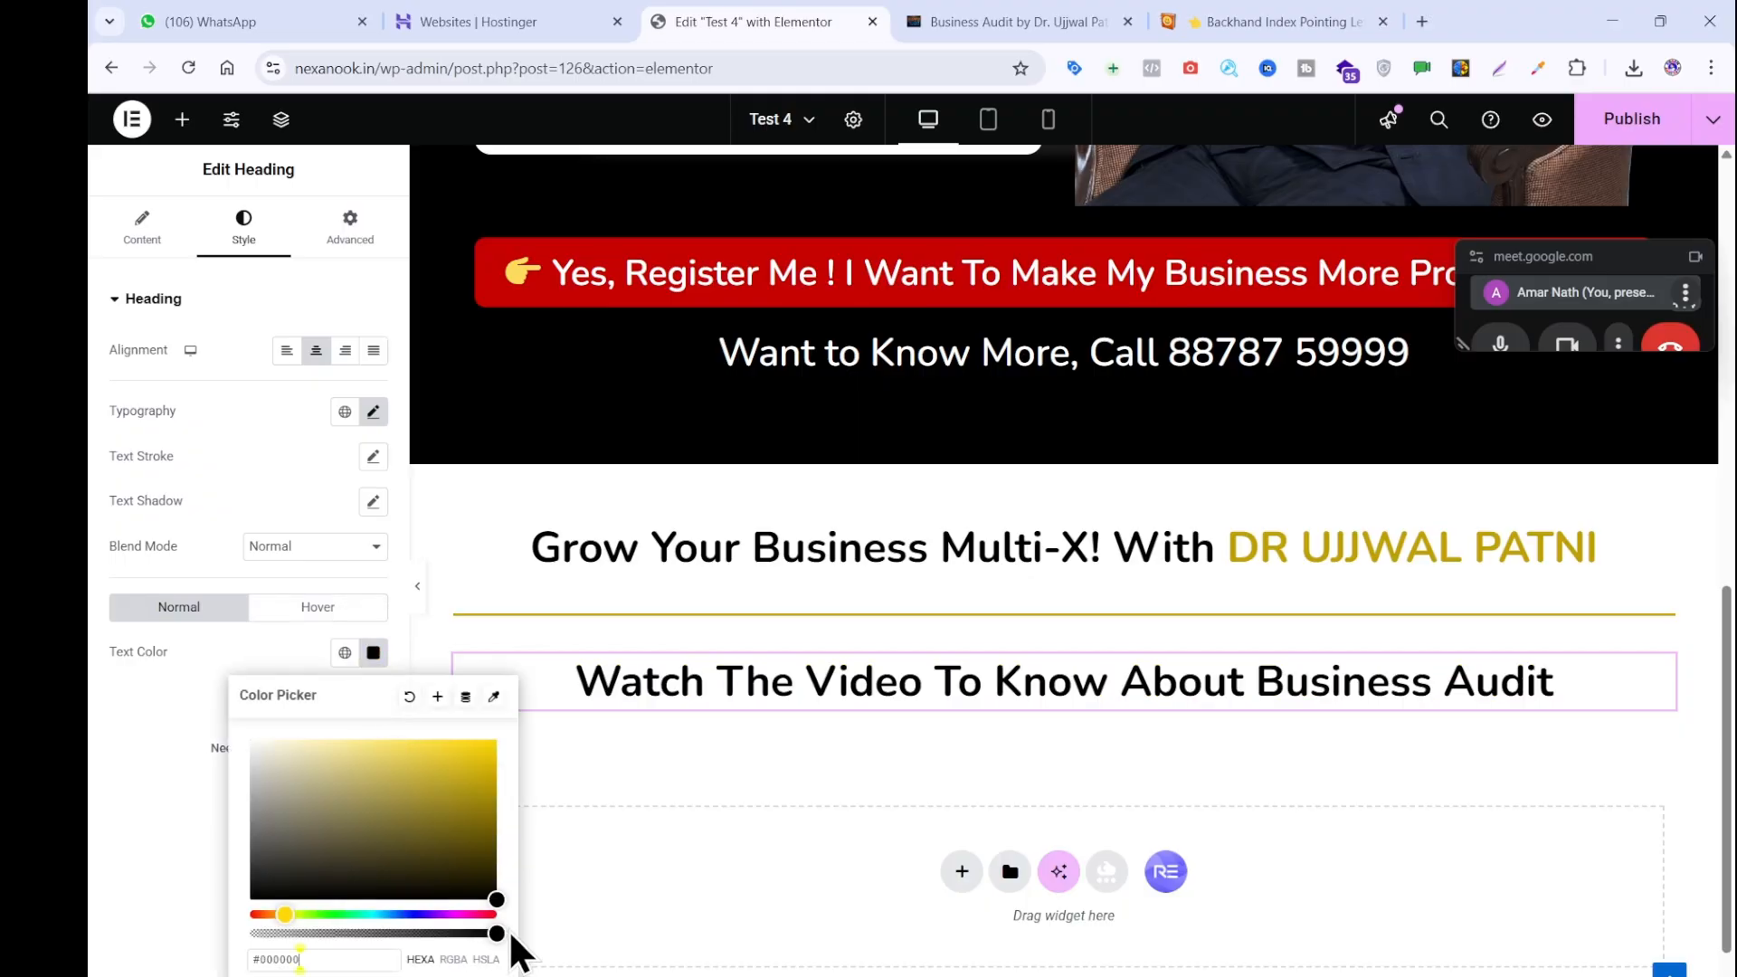
# Try the 400 (Normal) font weight on the "Watch The Video" heading and compare it with the reference page.
pyautogui.click(373, 412)
pyautogui.click(362, 624)
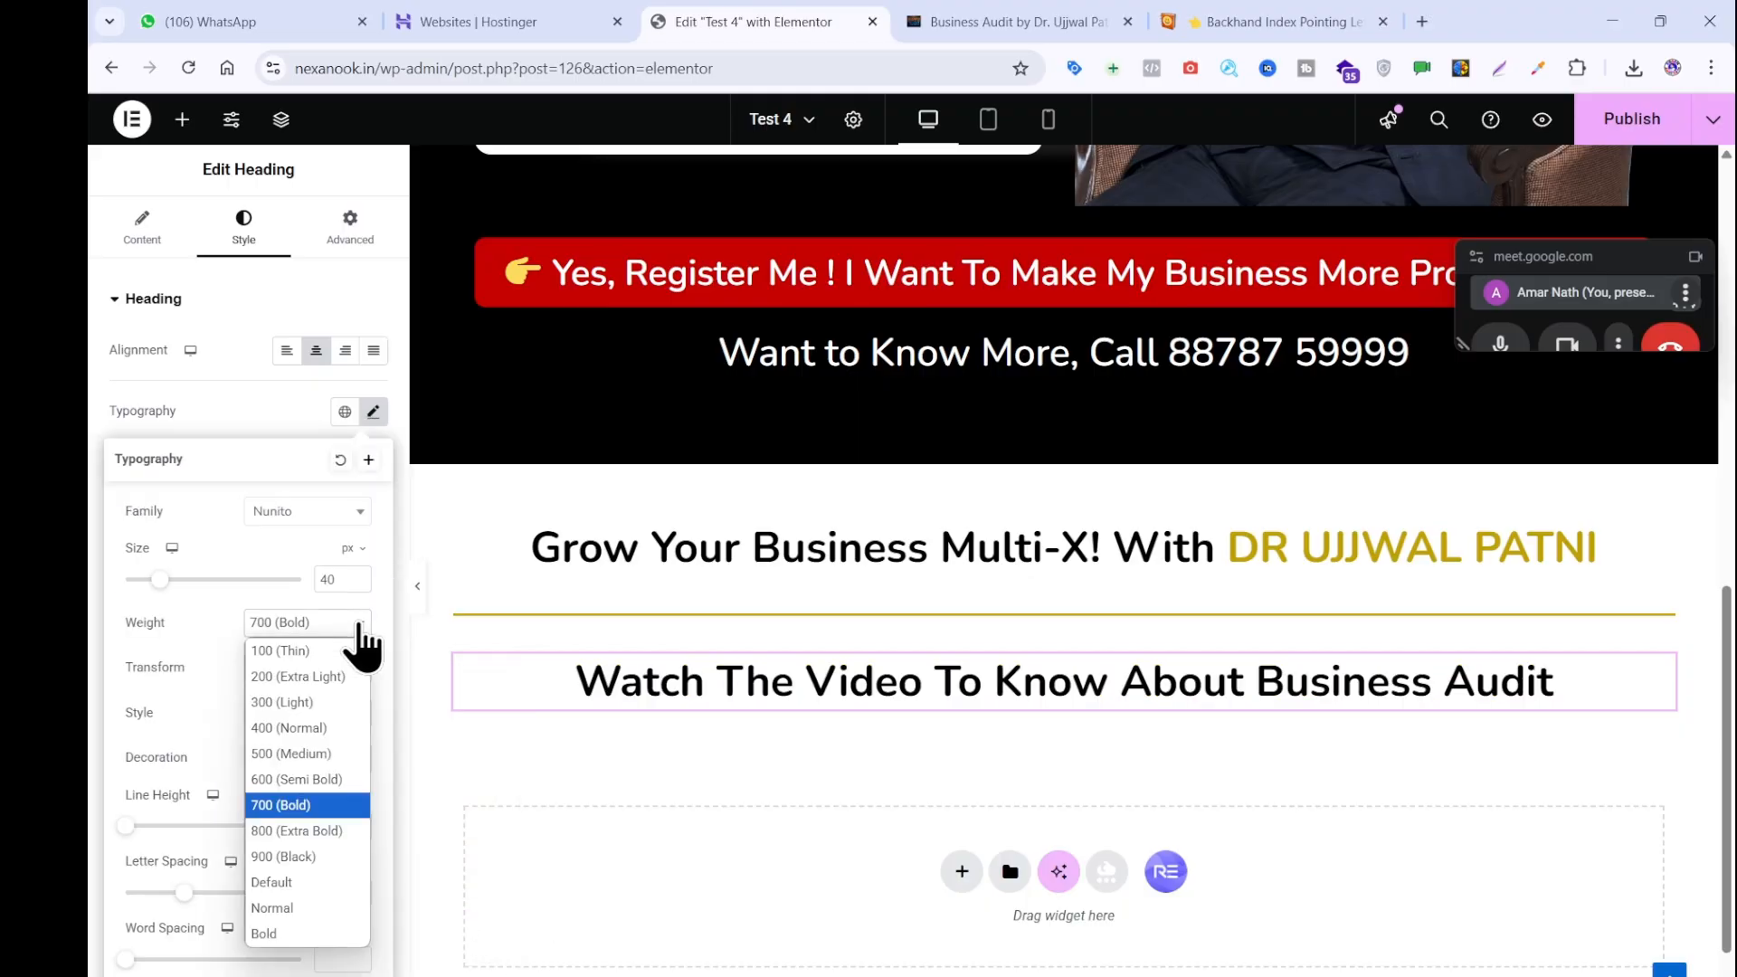
pyautogui.click(324, 723)
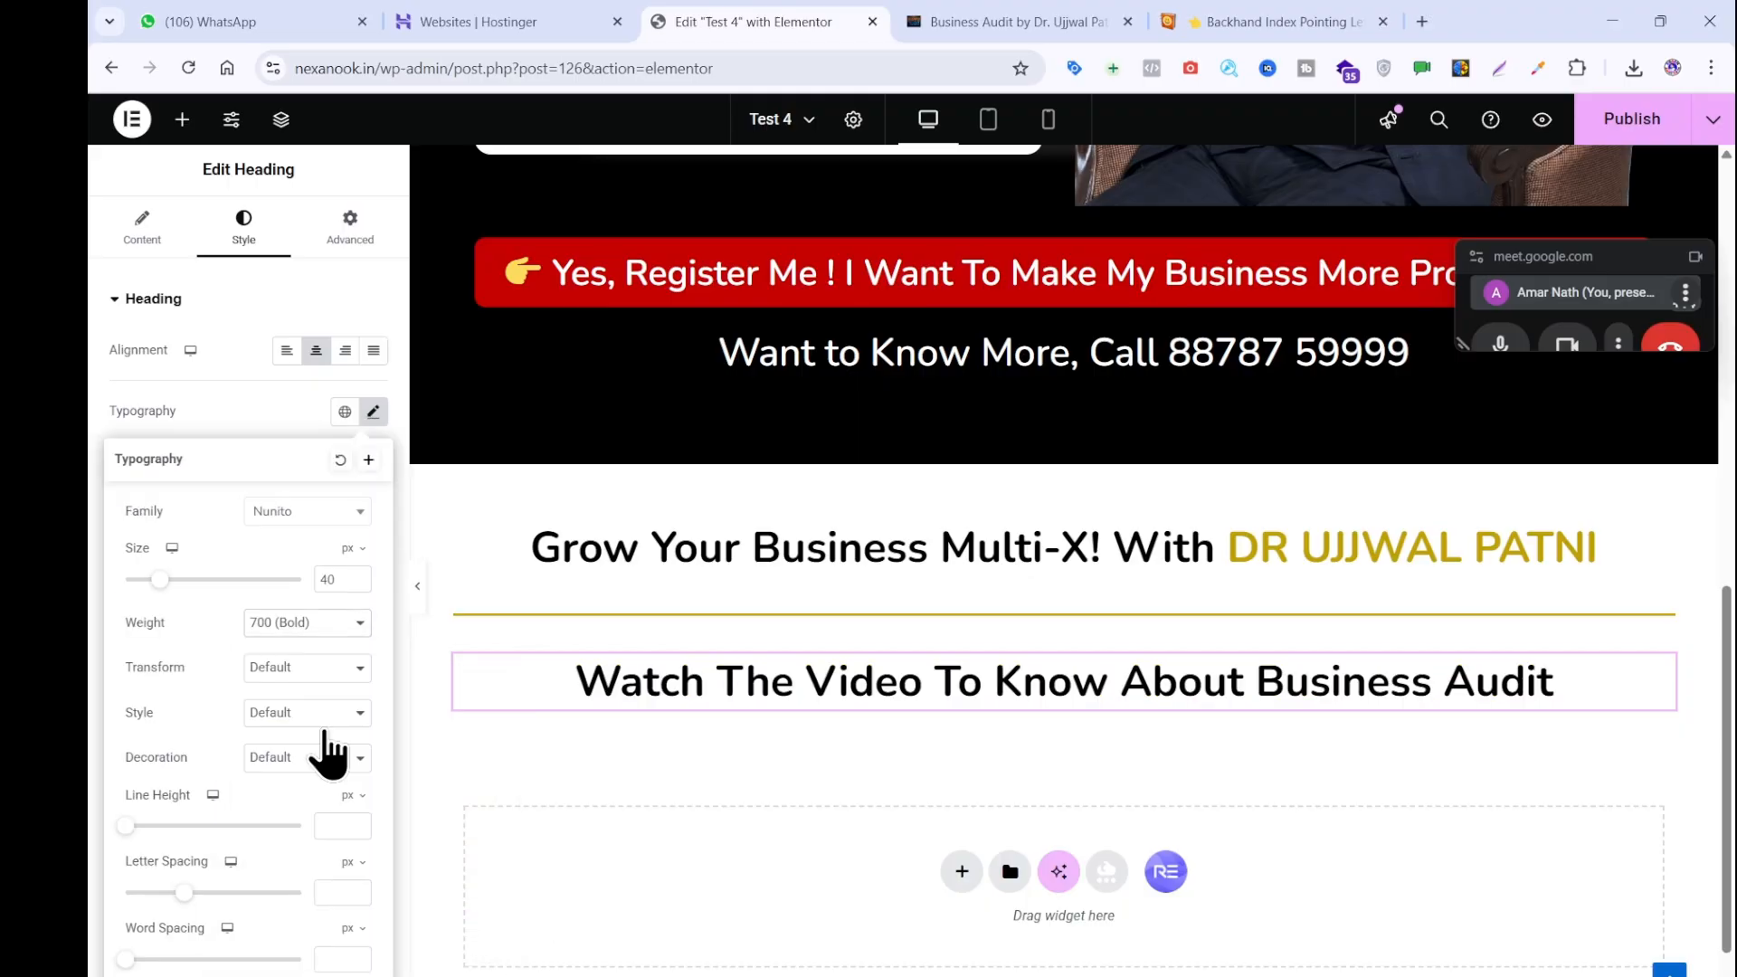
pyautogui.click(1012, 22)
pyautogui.click(721, 16)
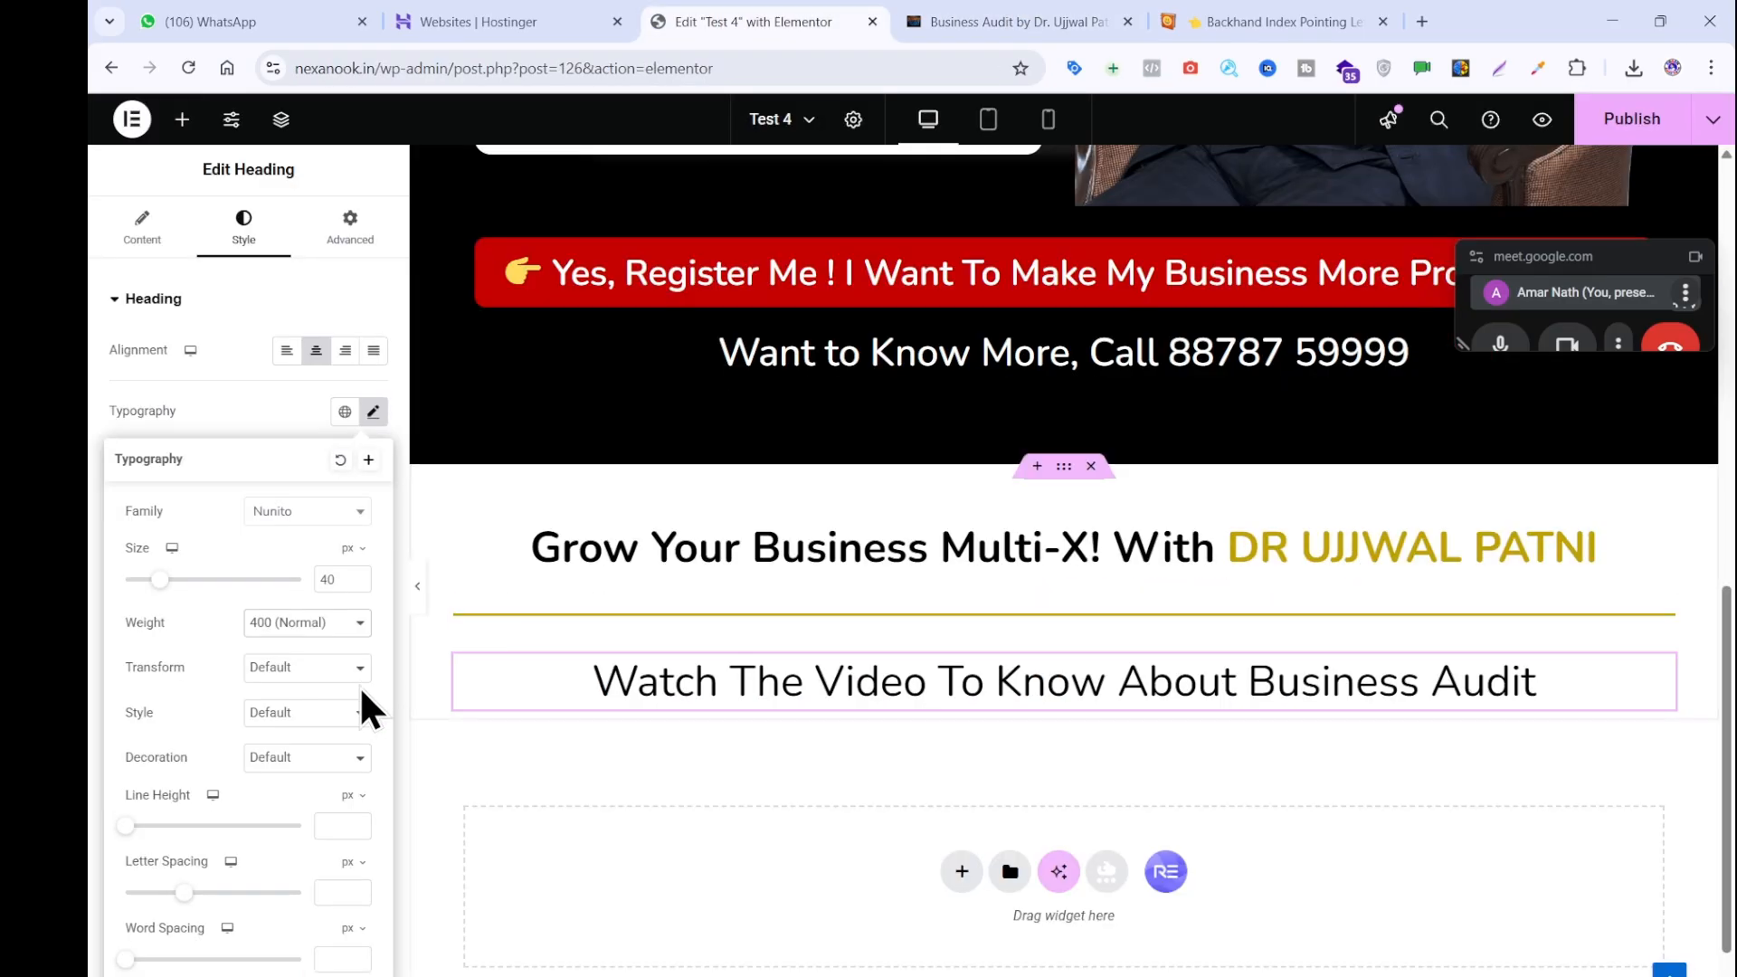
# Set the "Watch The Video" heading's font weight to 500 (Medium) and its size to 33 px.
pyautogui.click(360, 622)
pyautogui.click(304, 754)
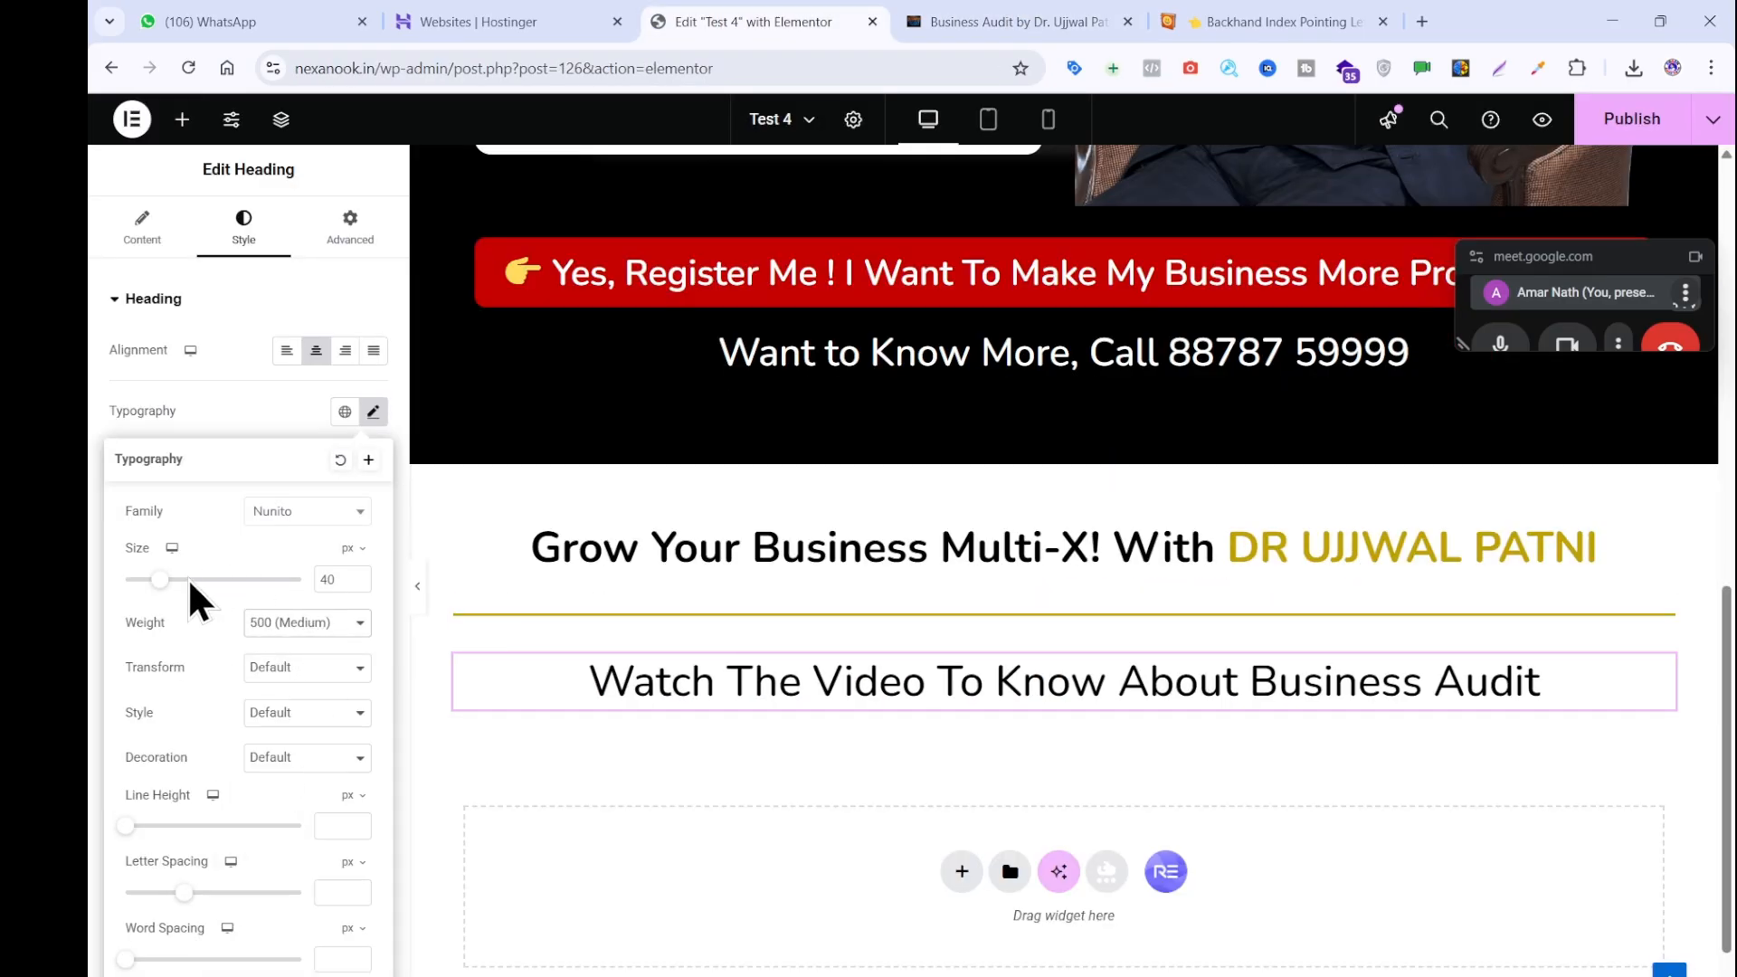
pyautogui.moveTo(163, 586)
pyautogui.mouseDown()
pyautogui.moveTo(142, 588)
pyautogui.moveTo(158, 593)
pyautogui.mouseUp()
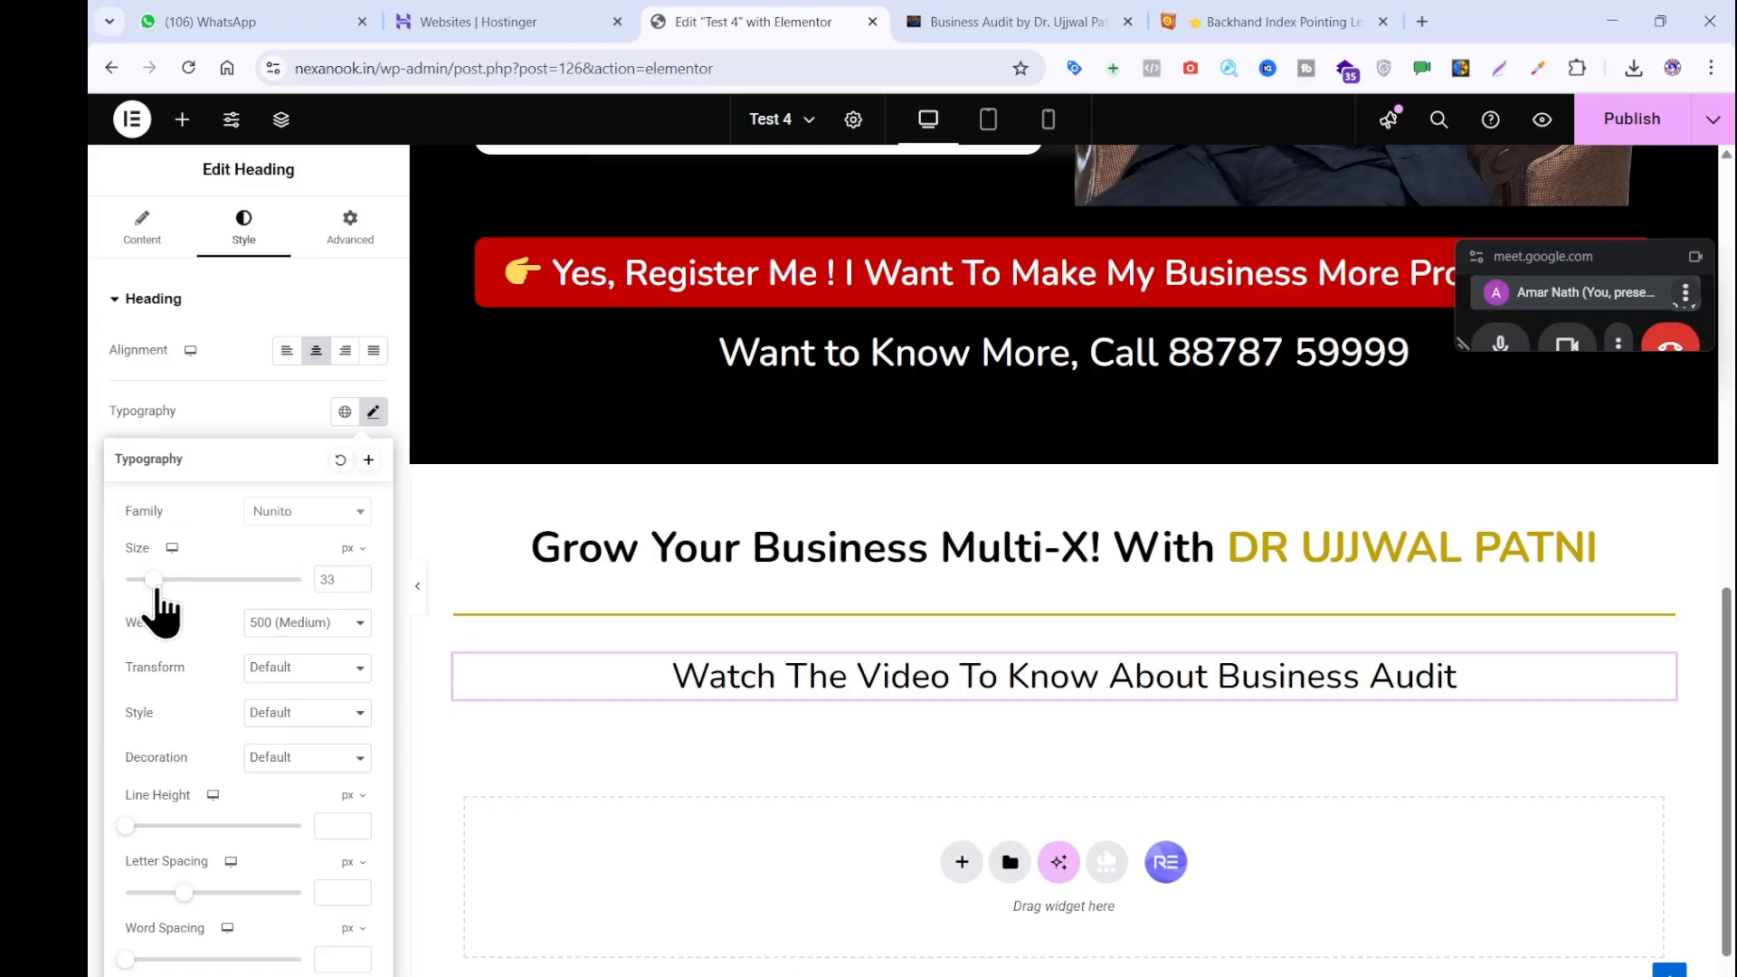
# Reduce the gap of the gold divider under the "Grow Your Business Multi-X!" heading to 6.
pyautogui.click(729, 619)
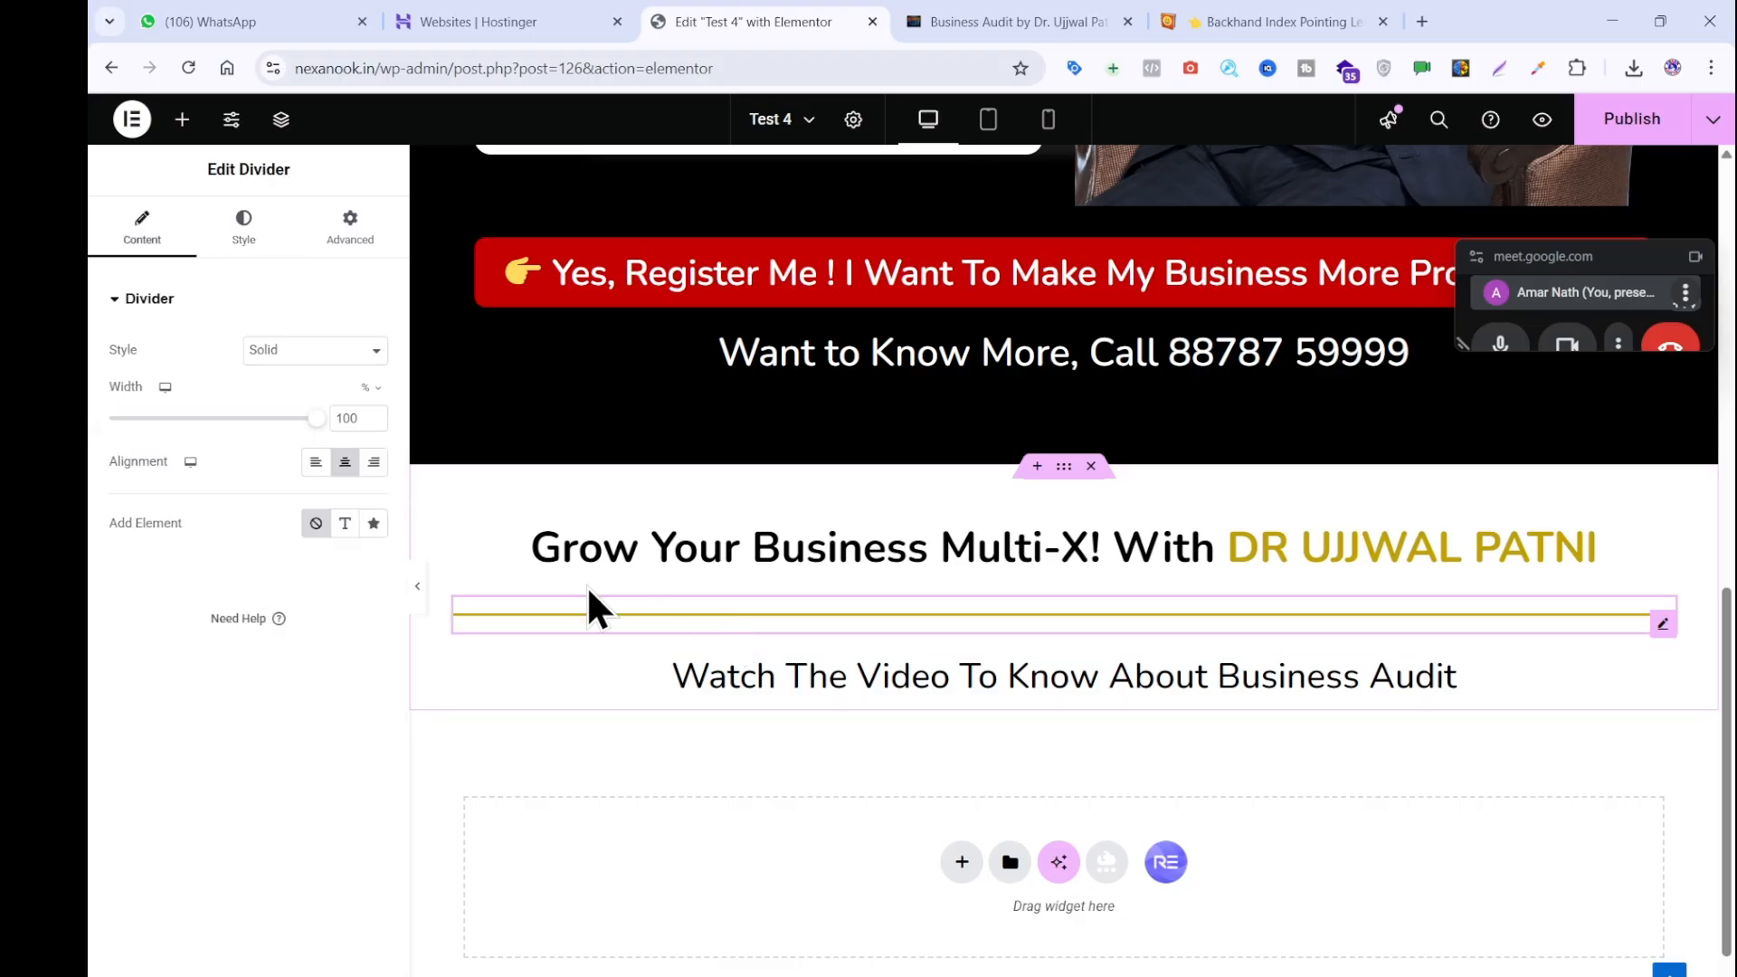
pyautogui.click(251, 228)
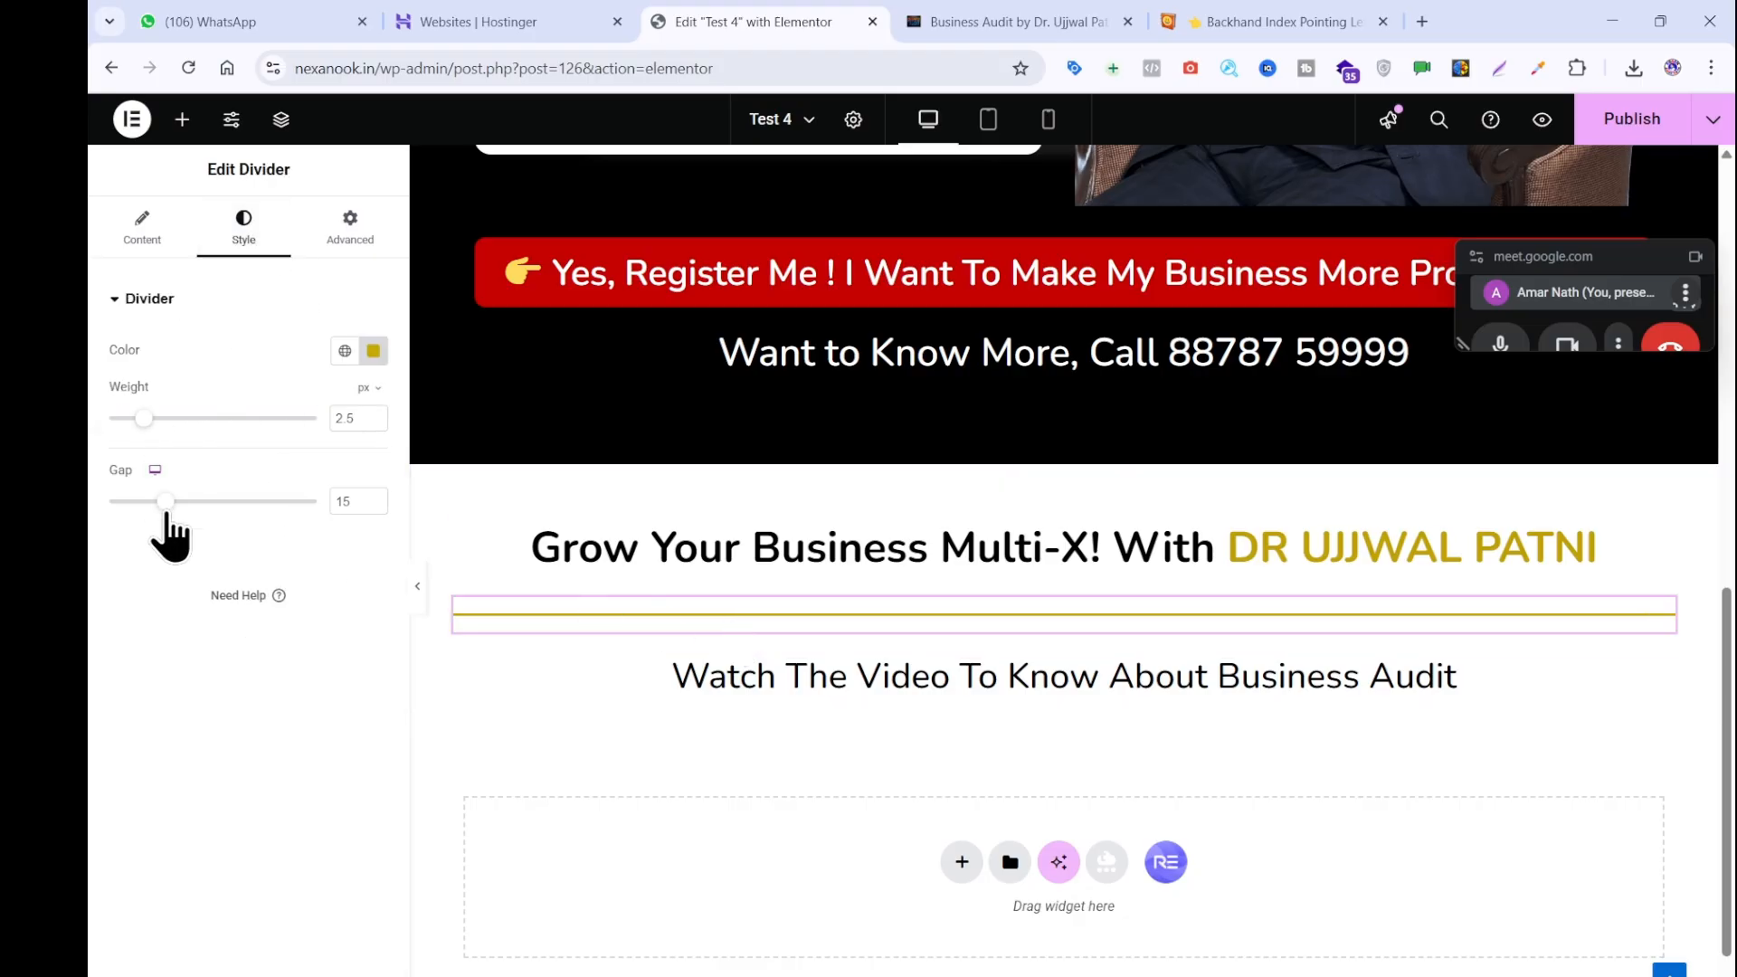
pyautogui.moveTo(159, 515); pyautogui.dragTo(127, 512)
# Check the video block on the reference page and add a Video widget below the "Watch The Video" heading.
pyautogui.click(990, 20)
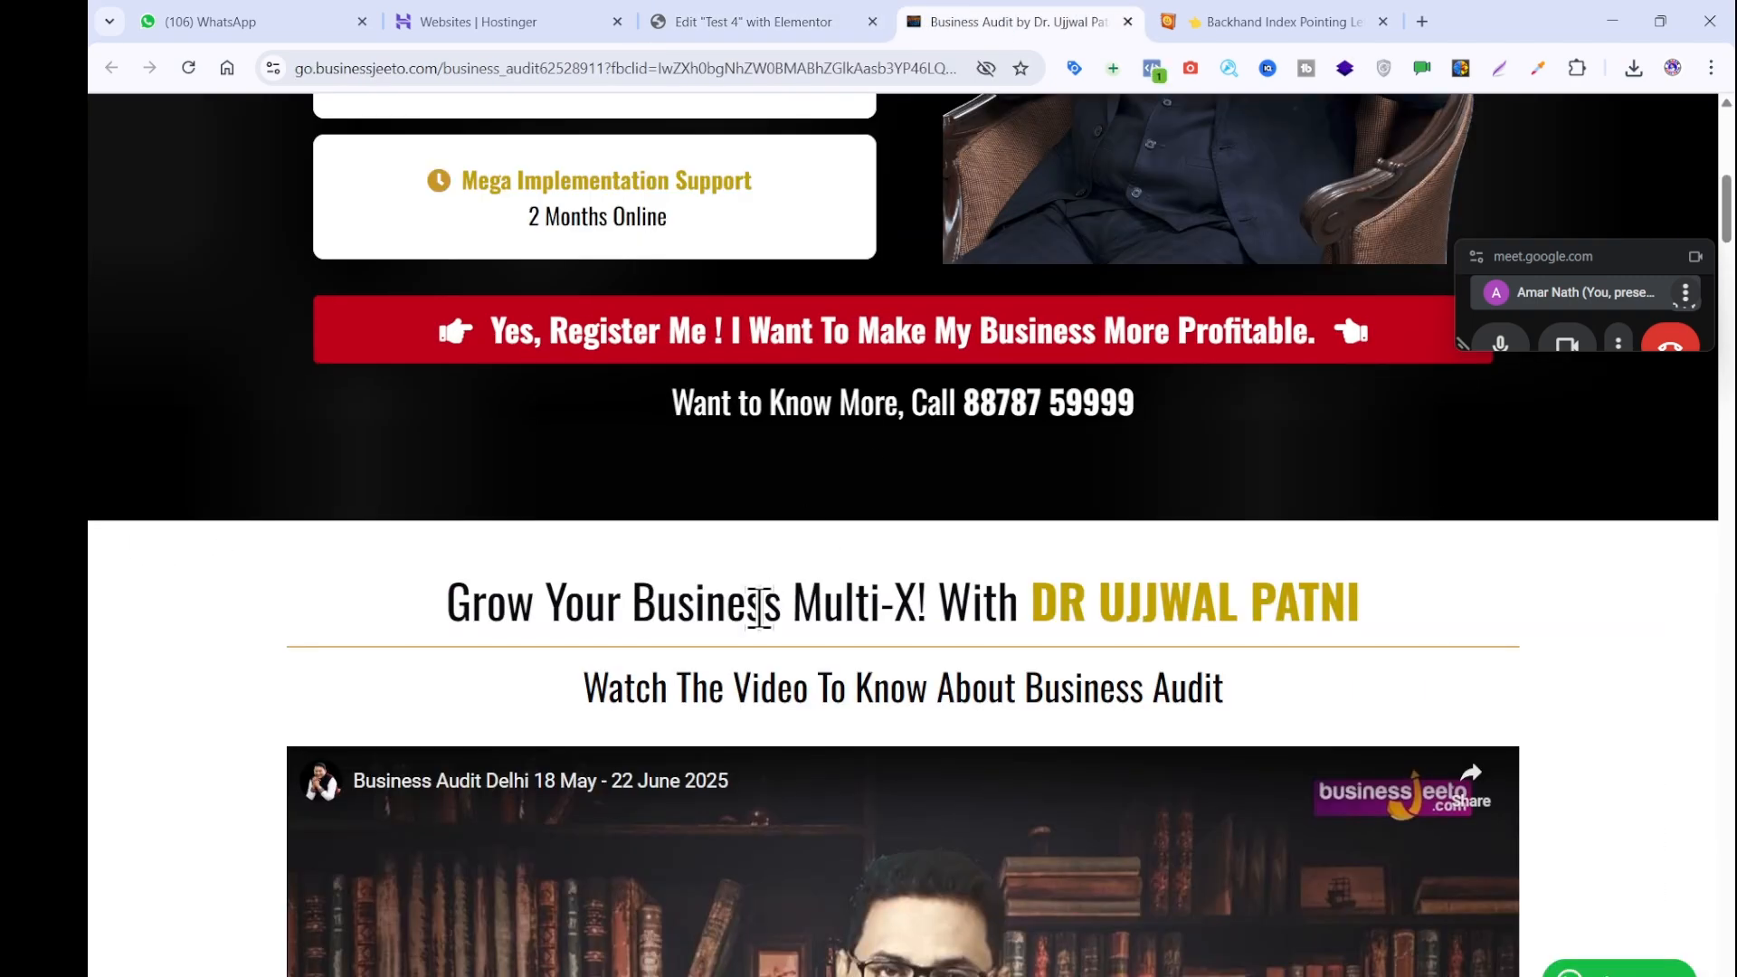
pyautogui.scroll(-5, 763, 624)
pyautogui.scroll(-2, 1282, 593)
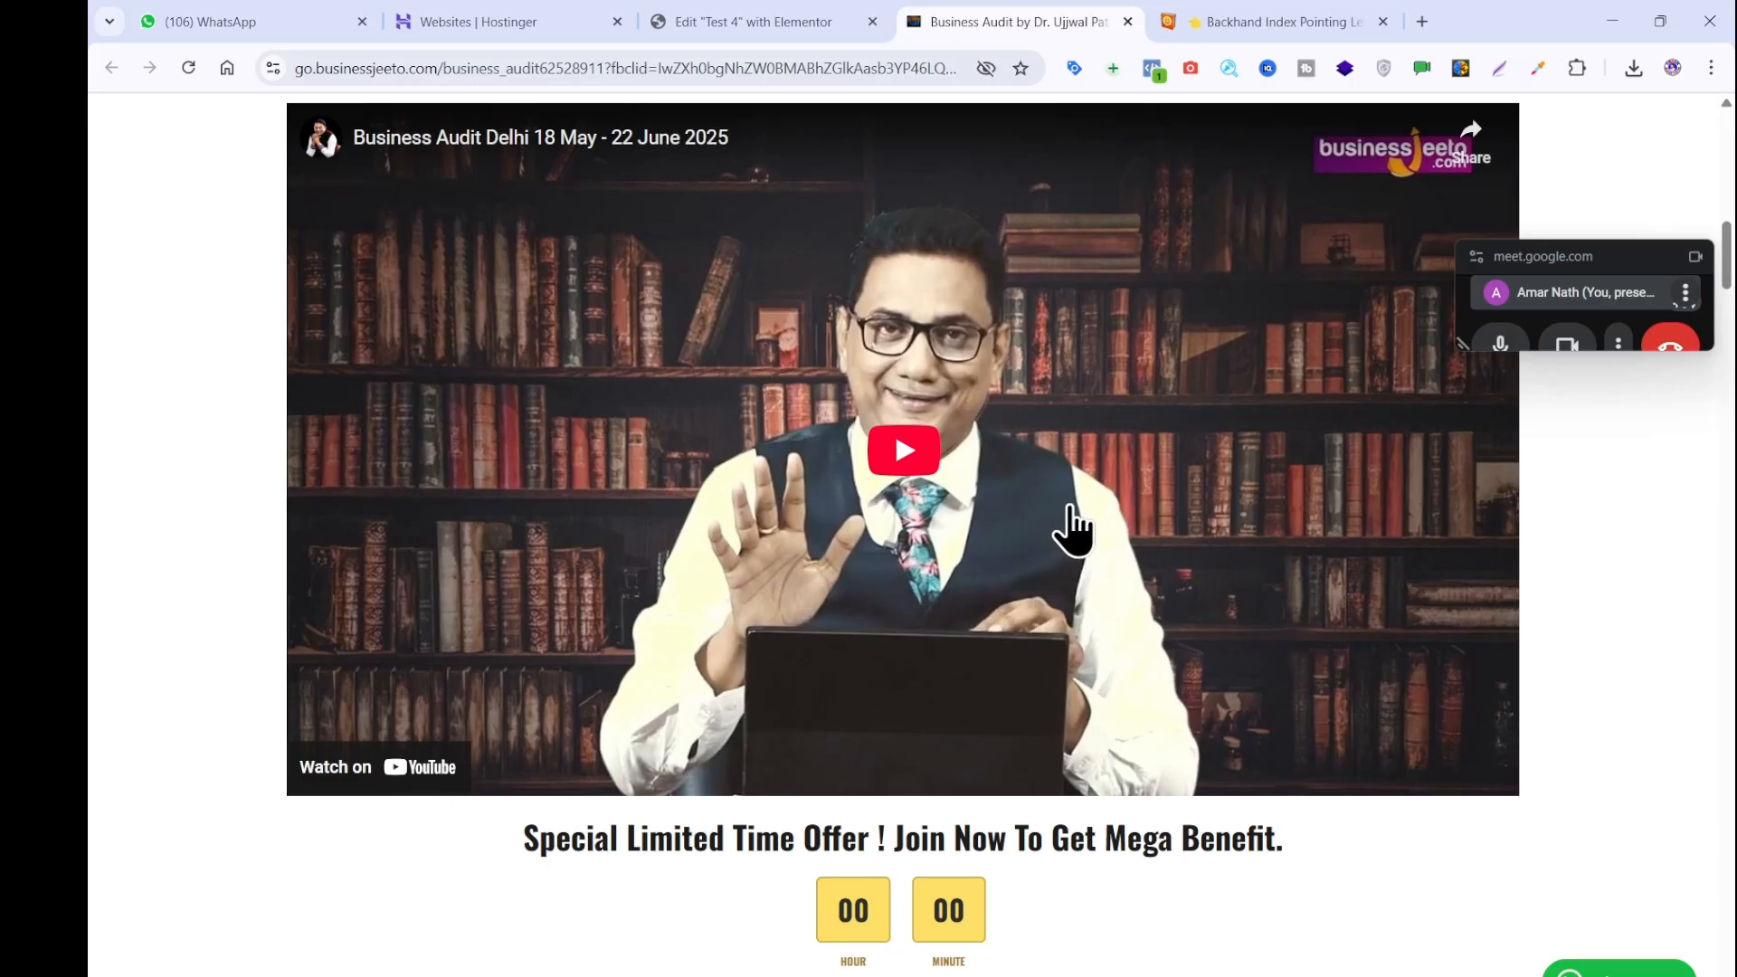
pyautogui.click(825, 23)
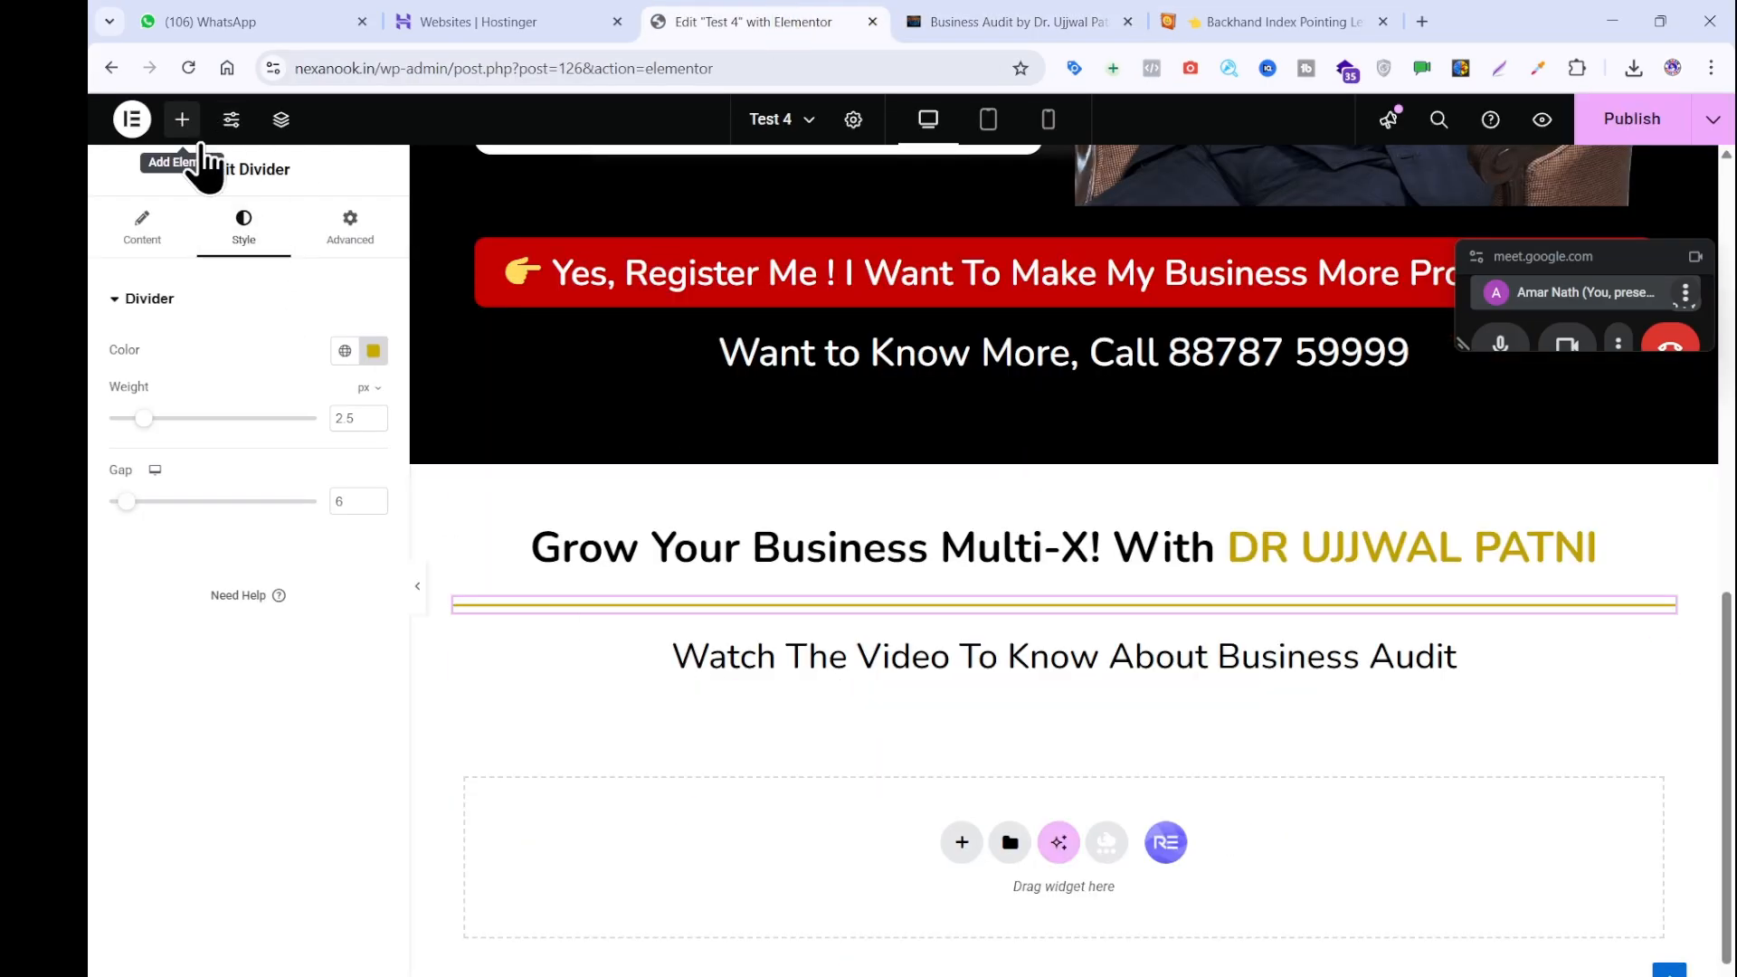
pyautogui.click(183, 122)
pyautogui.moveTo(291, 640); pyautogui.dragTo(859, 673)
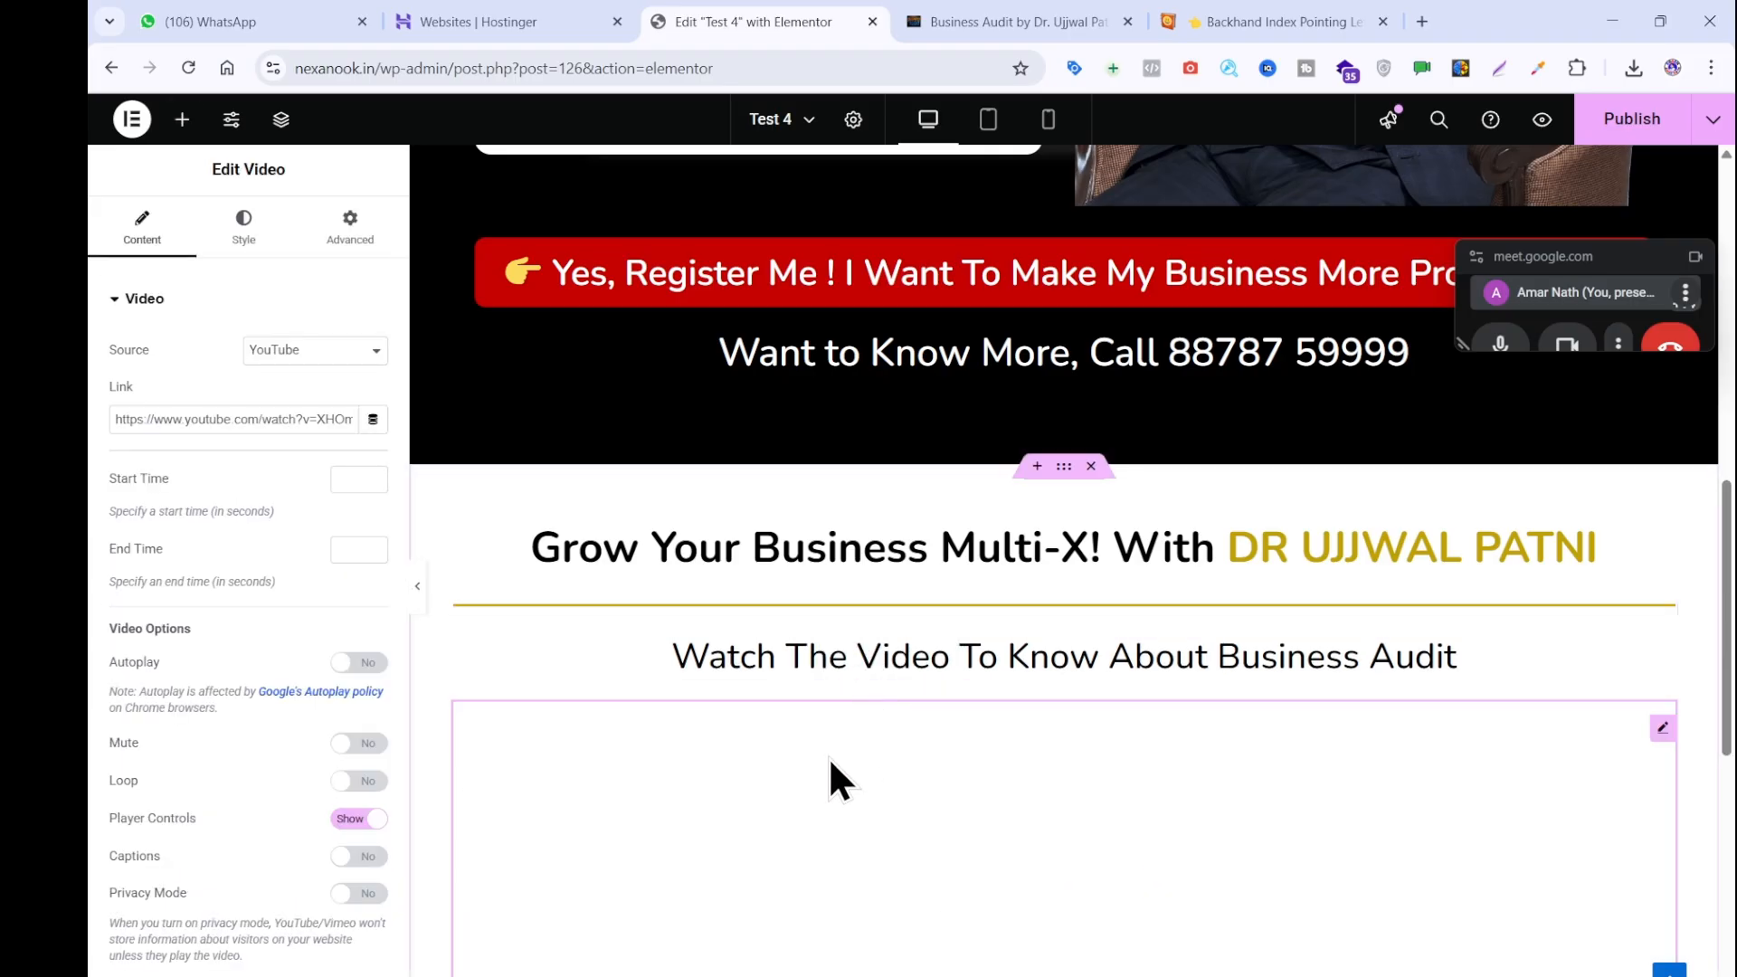
pyautogui.click(972, 20)
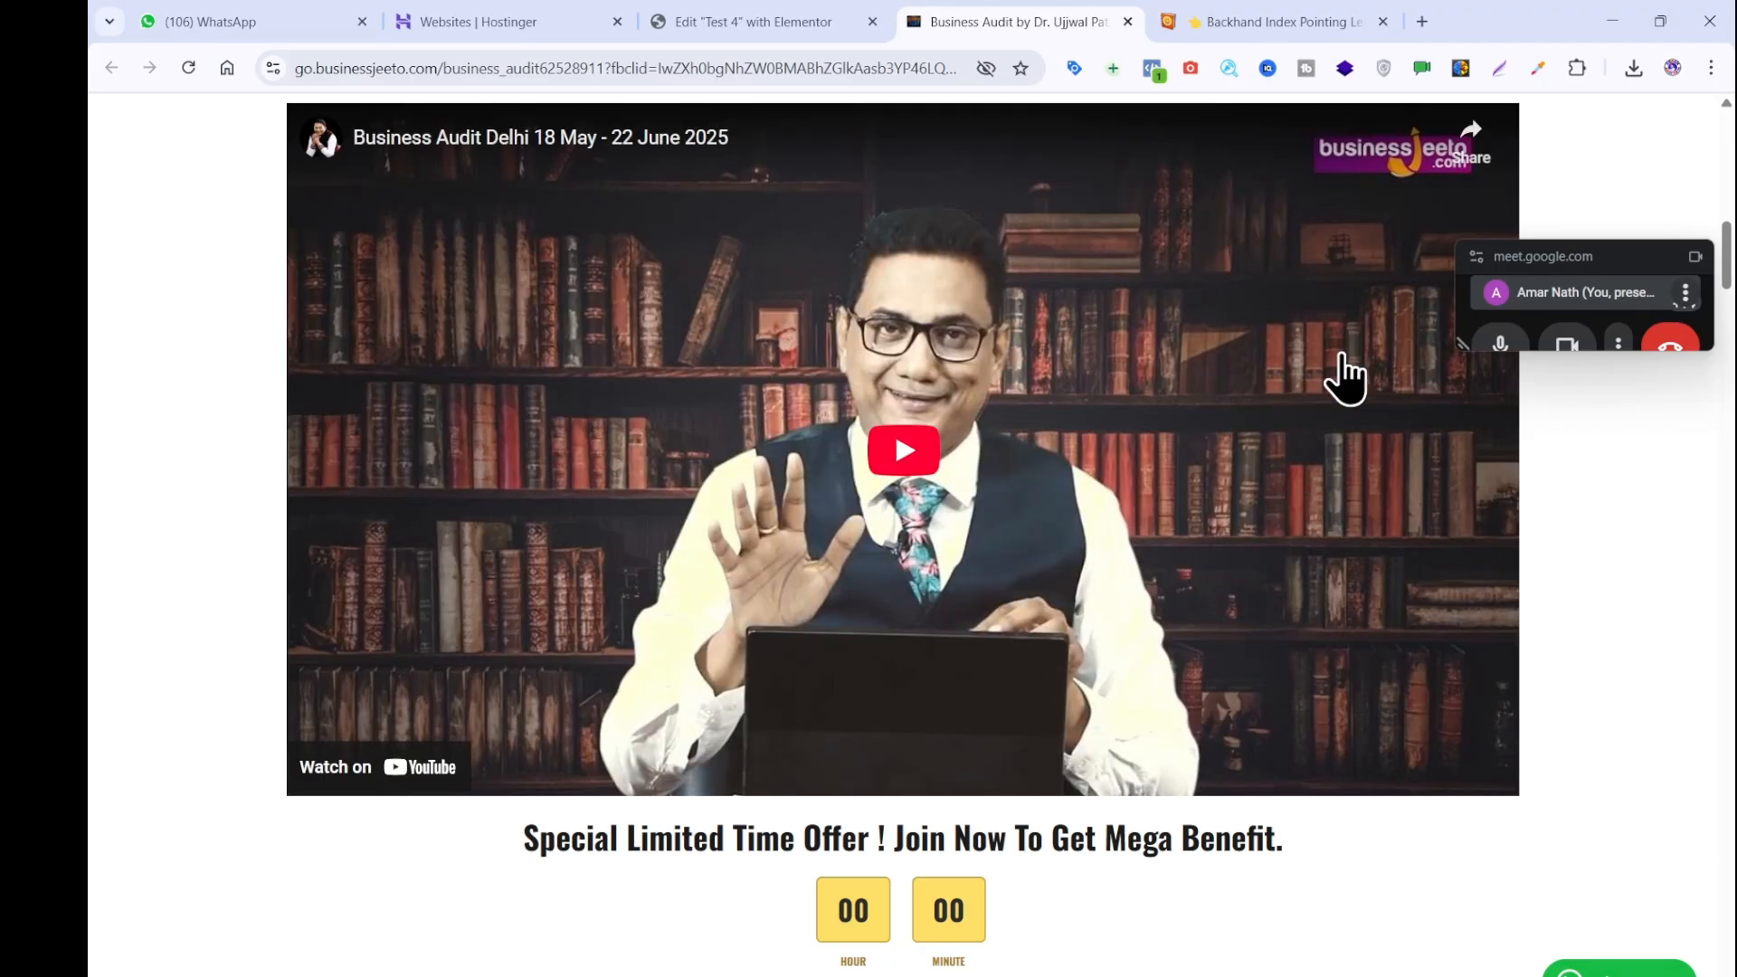
pyautogui.click(1478, 161)
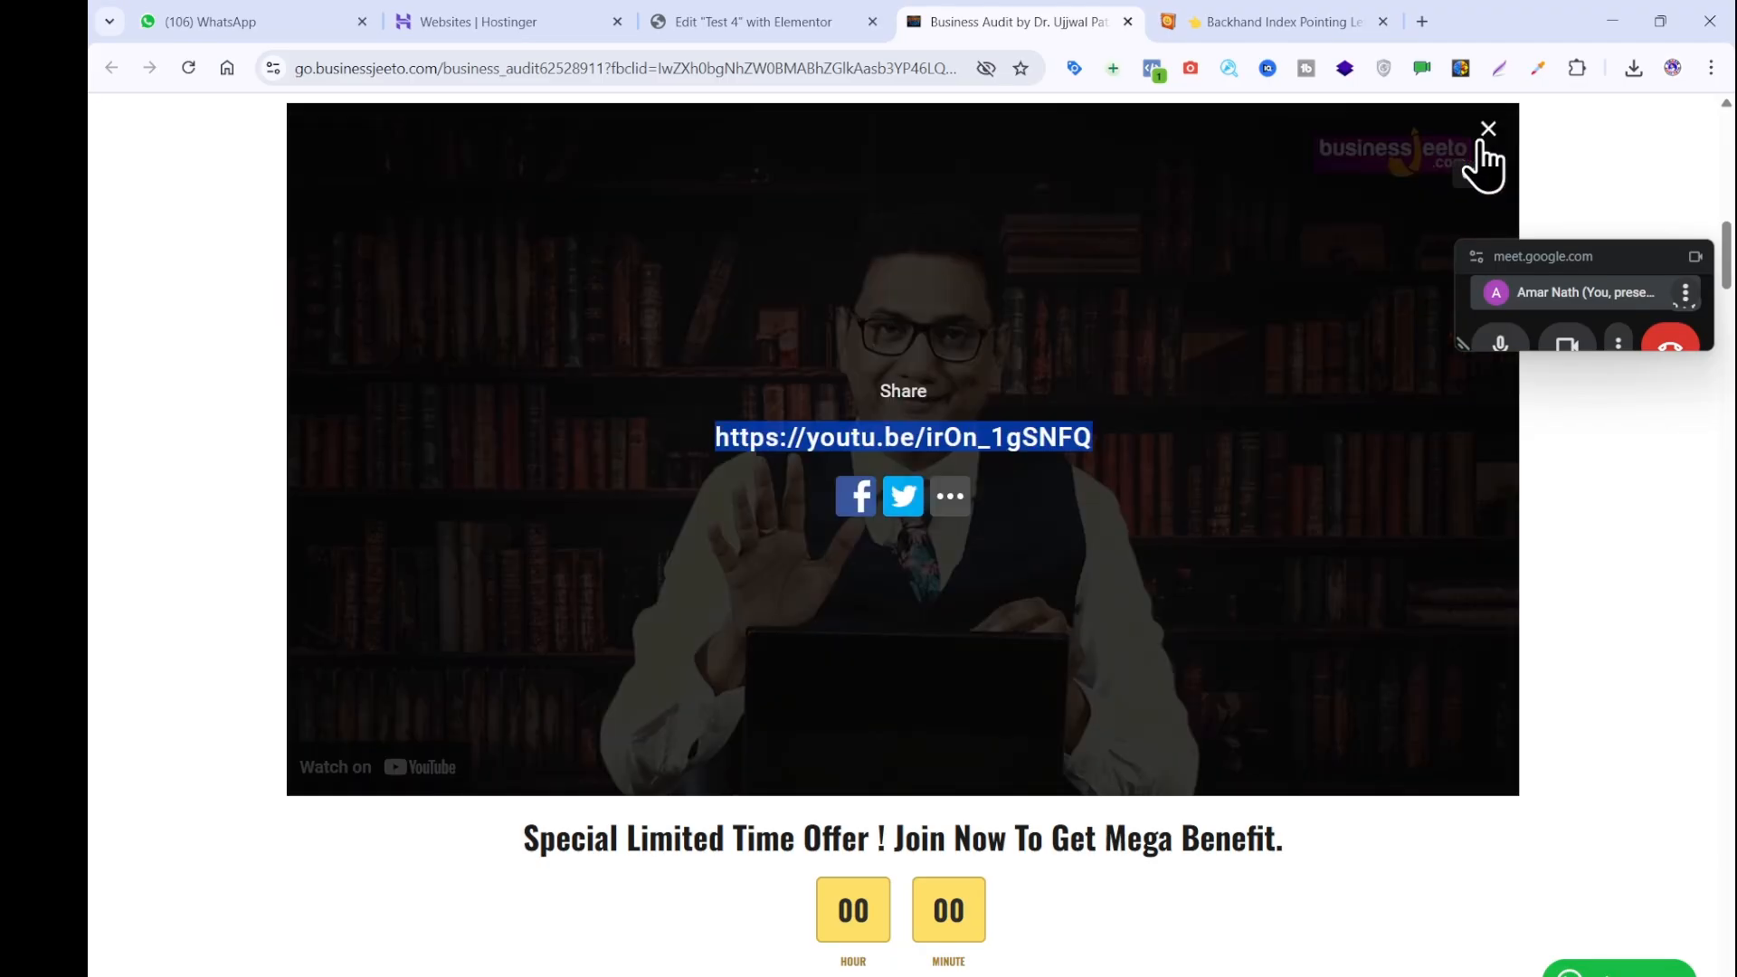
pyautogui.rightClick(959, 453)
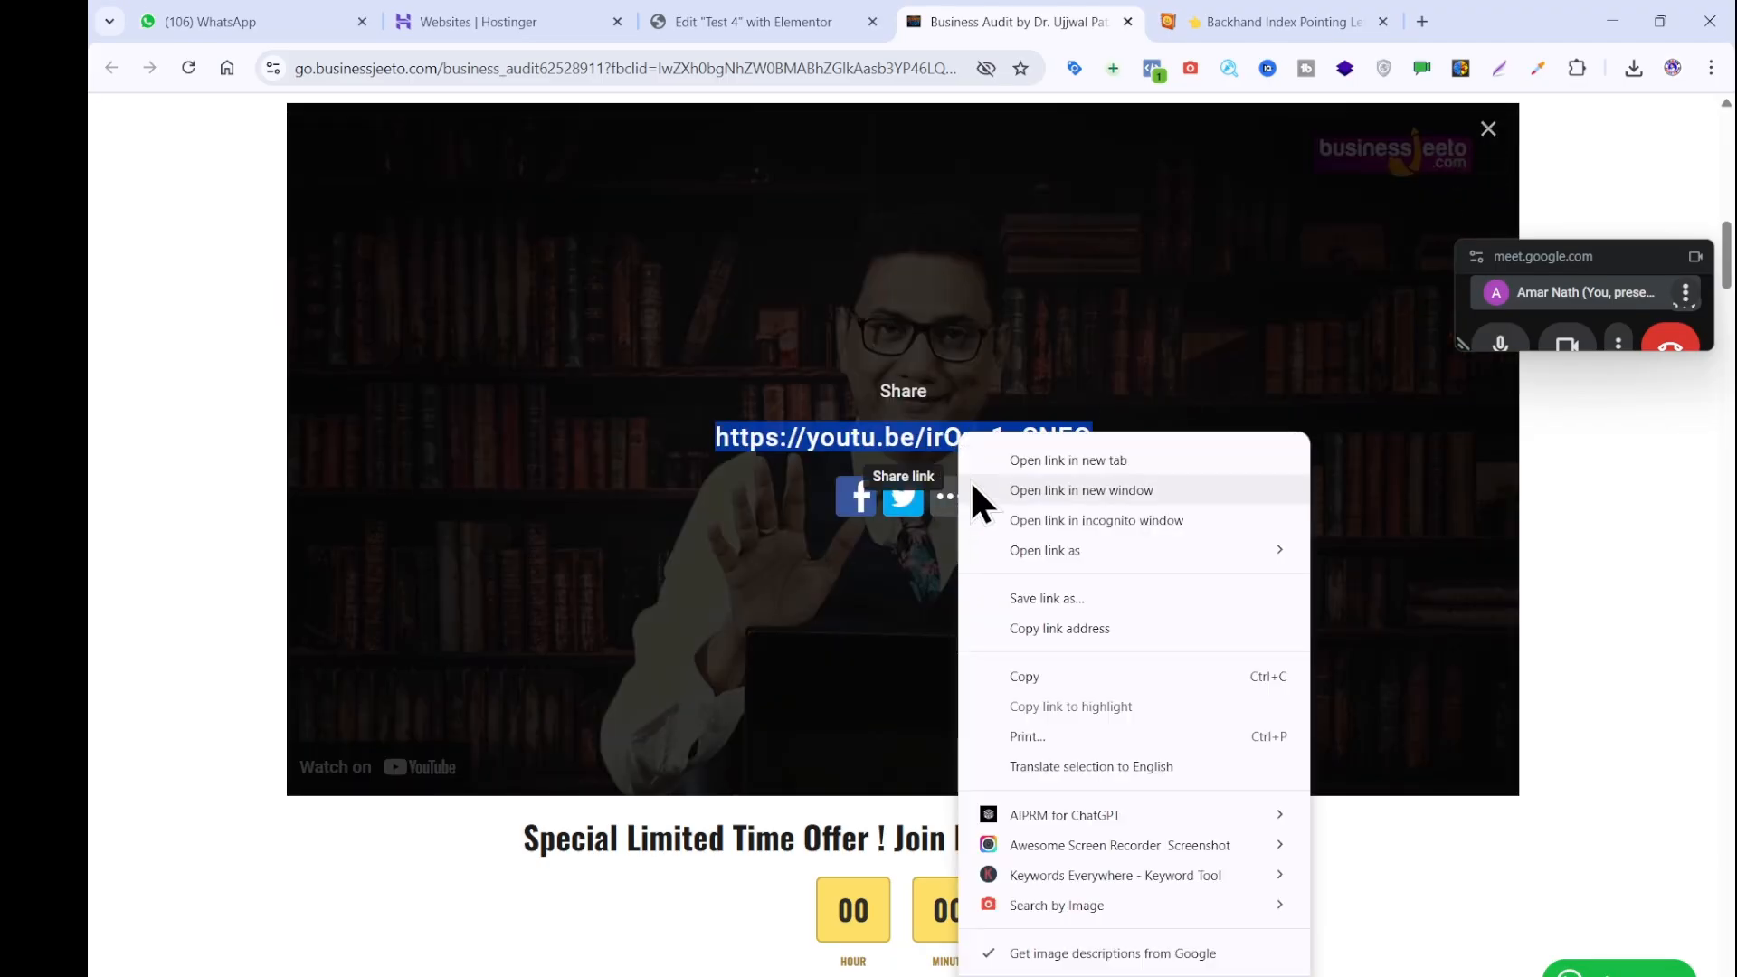
pyautogui.click(1026, 638)
pyautogui.click(754, 23)
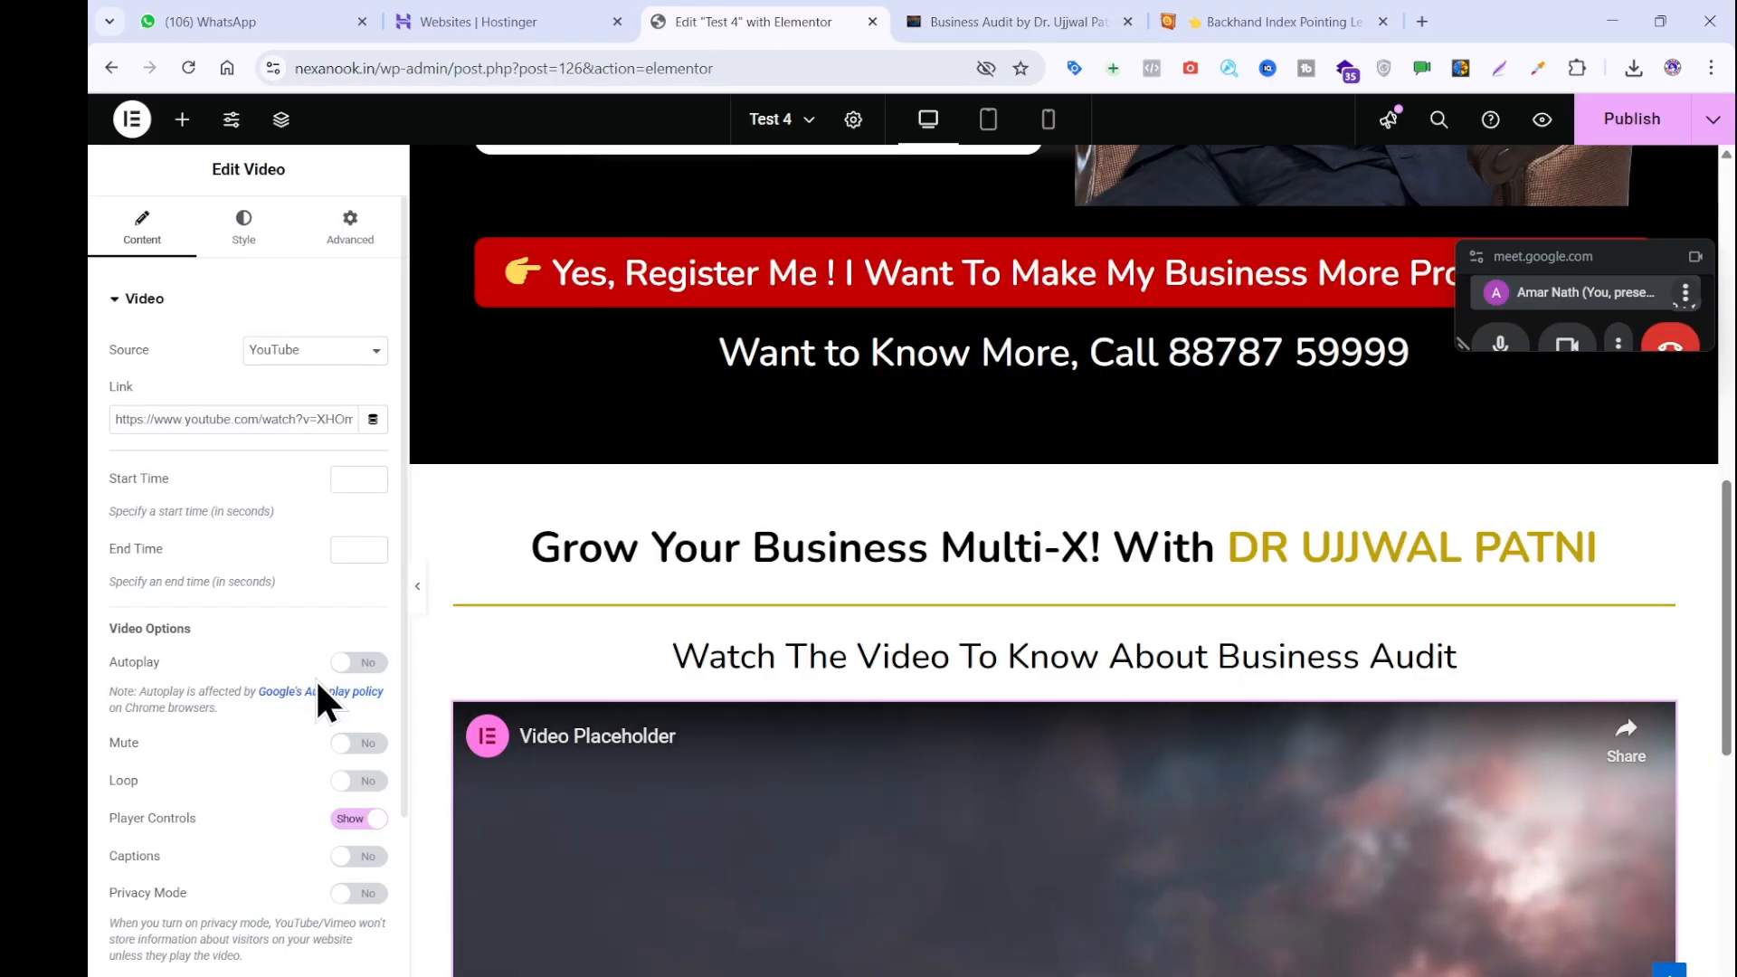
pyautogui.tripleClick(240, 419)
pyautogui.hotkey('ctrl', 'v')
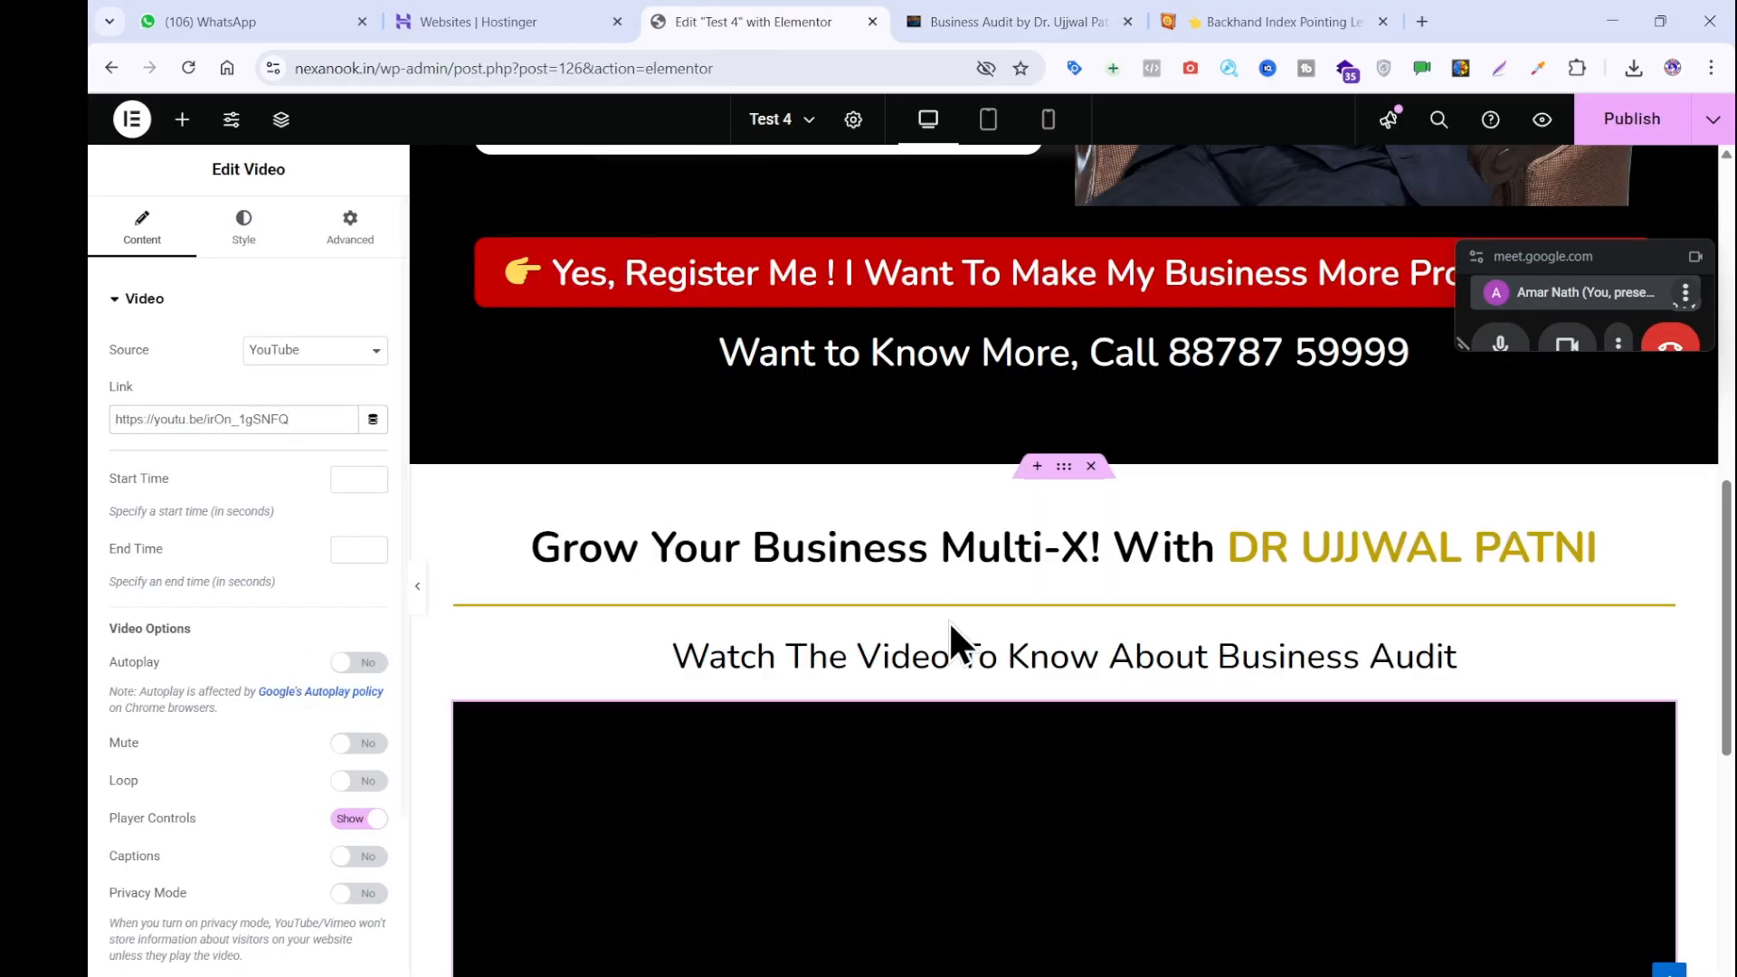
pyautogui.scroll(-5, 948, 621)
pyautogui.click(1000, 20)
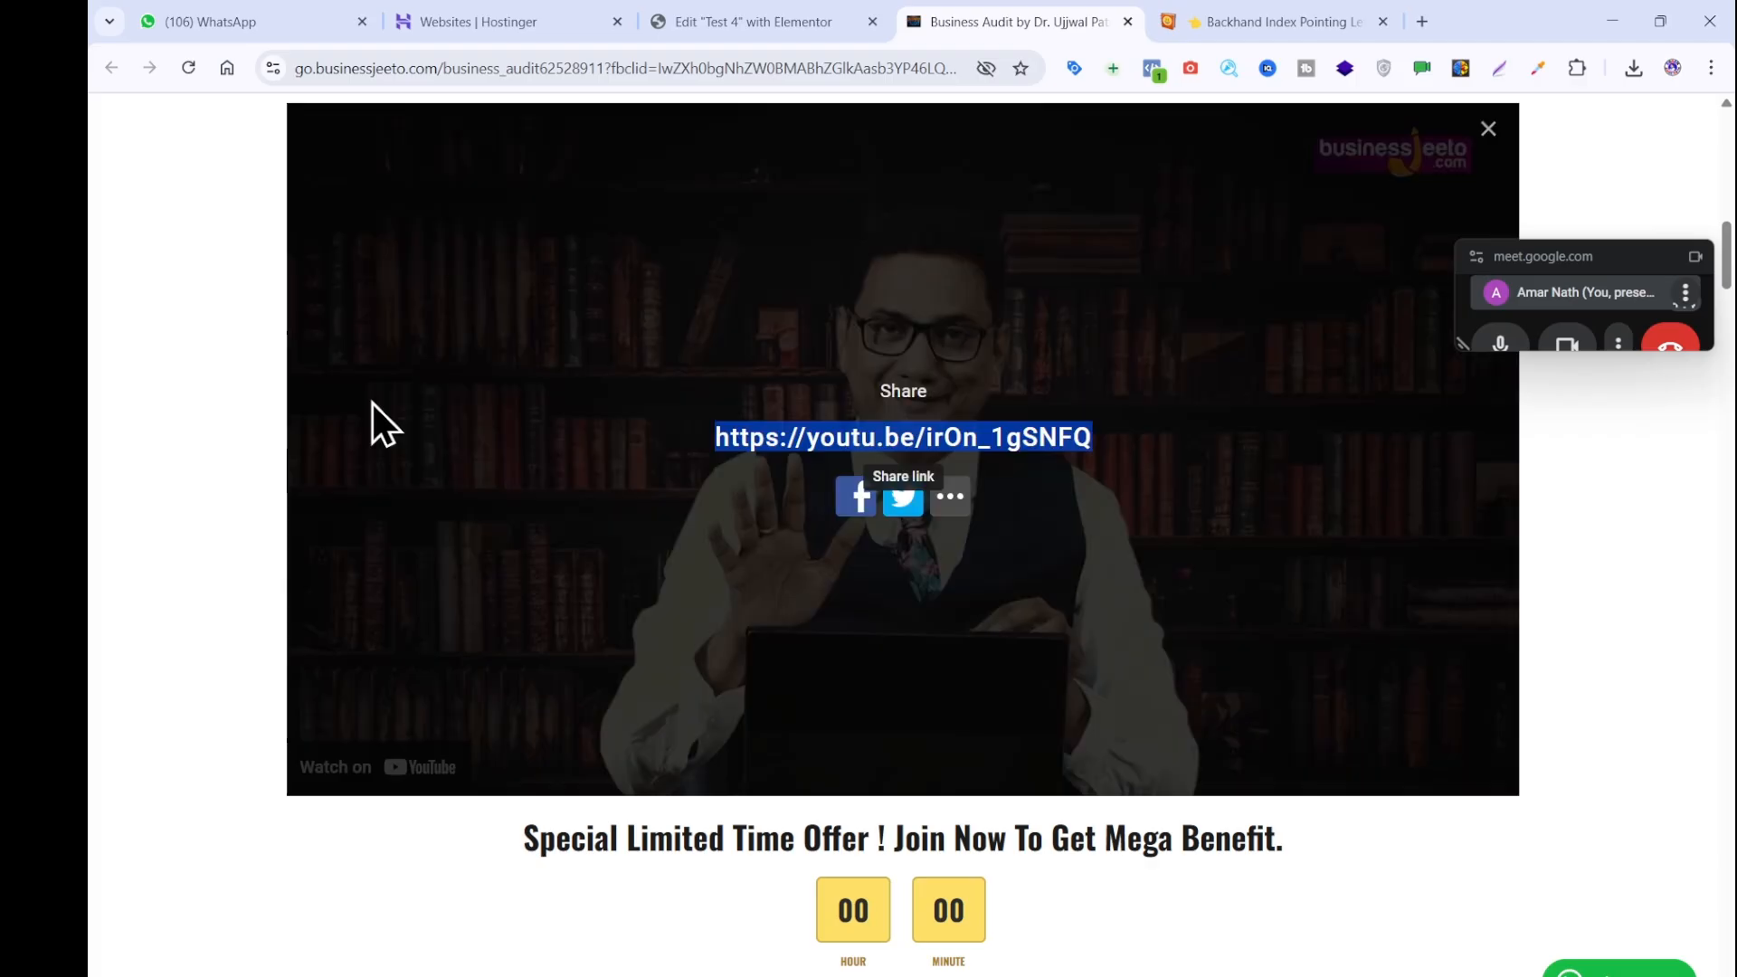
pyautogui.click(1489, 129)
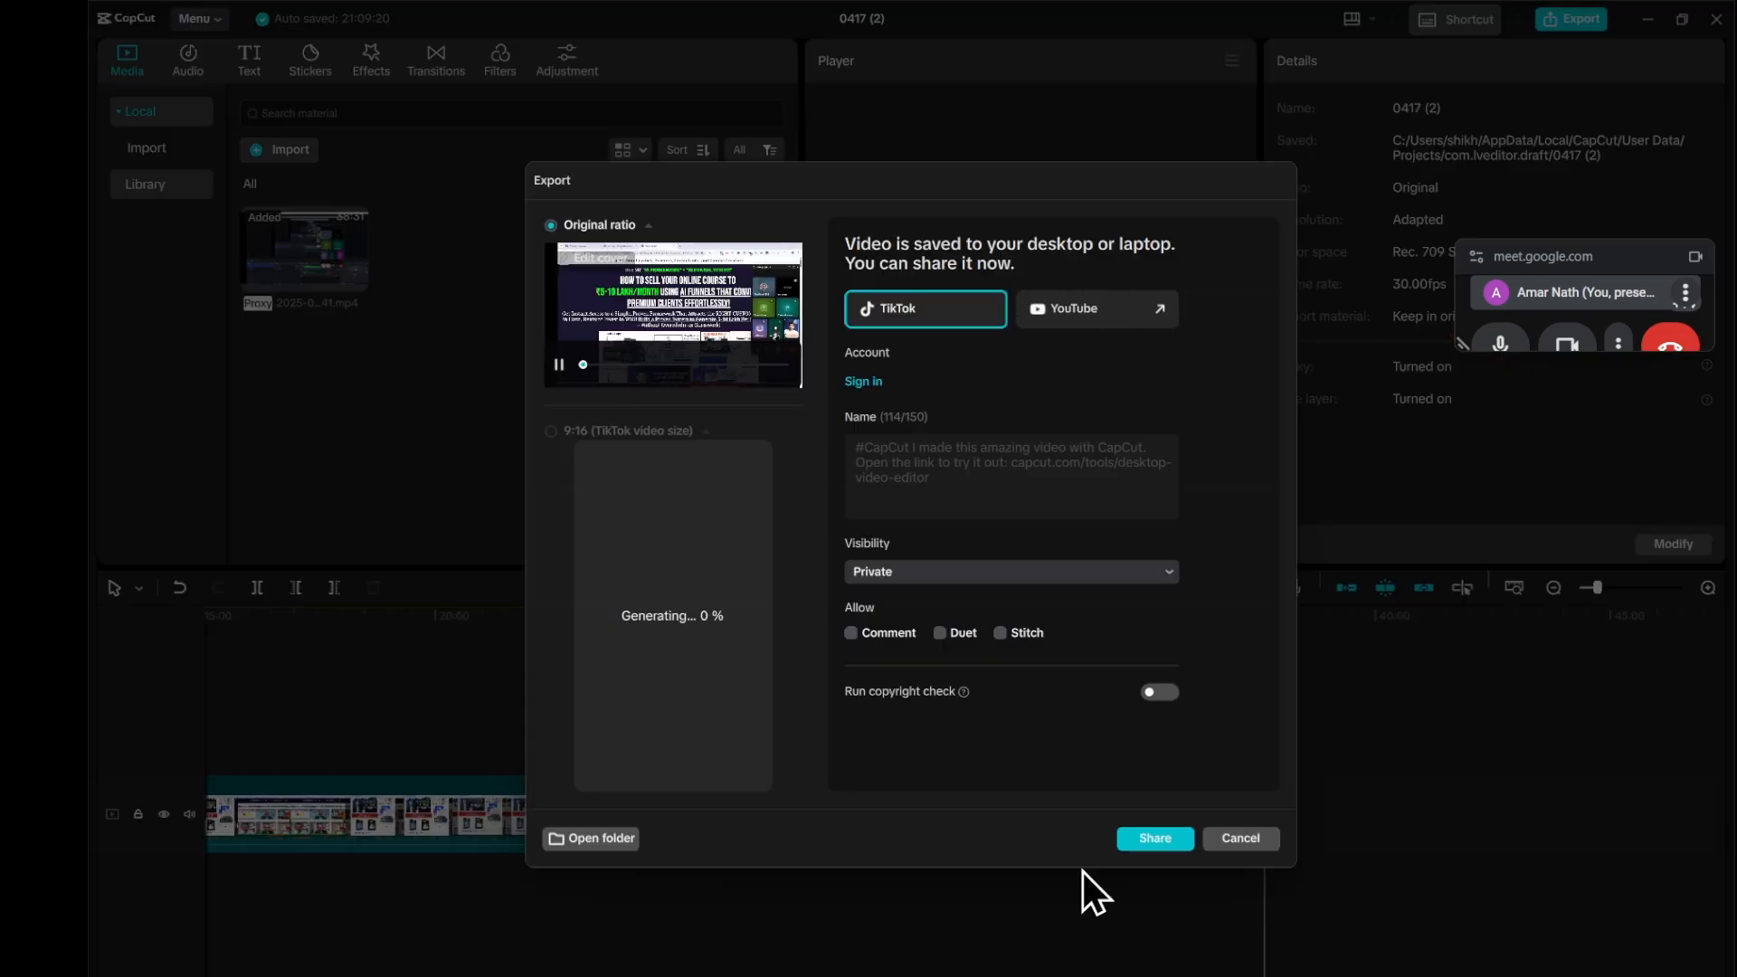
# Dismiss the export dialog in CapCut and return to the reference page in the browser.
pyautogui.click(1226, 838)
pyautogui.moveTo(1123, 975)
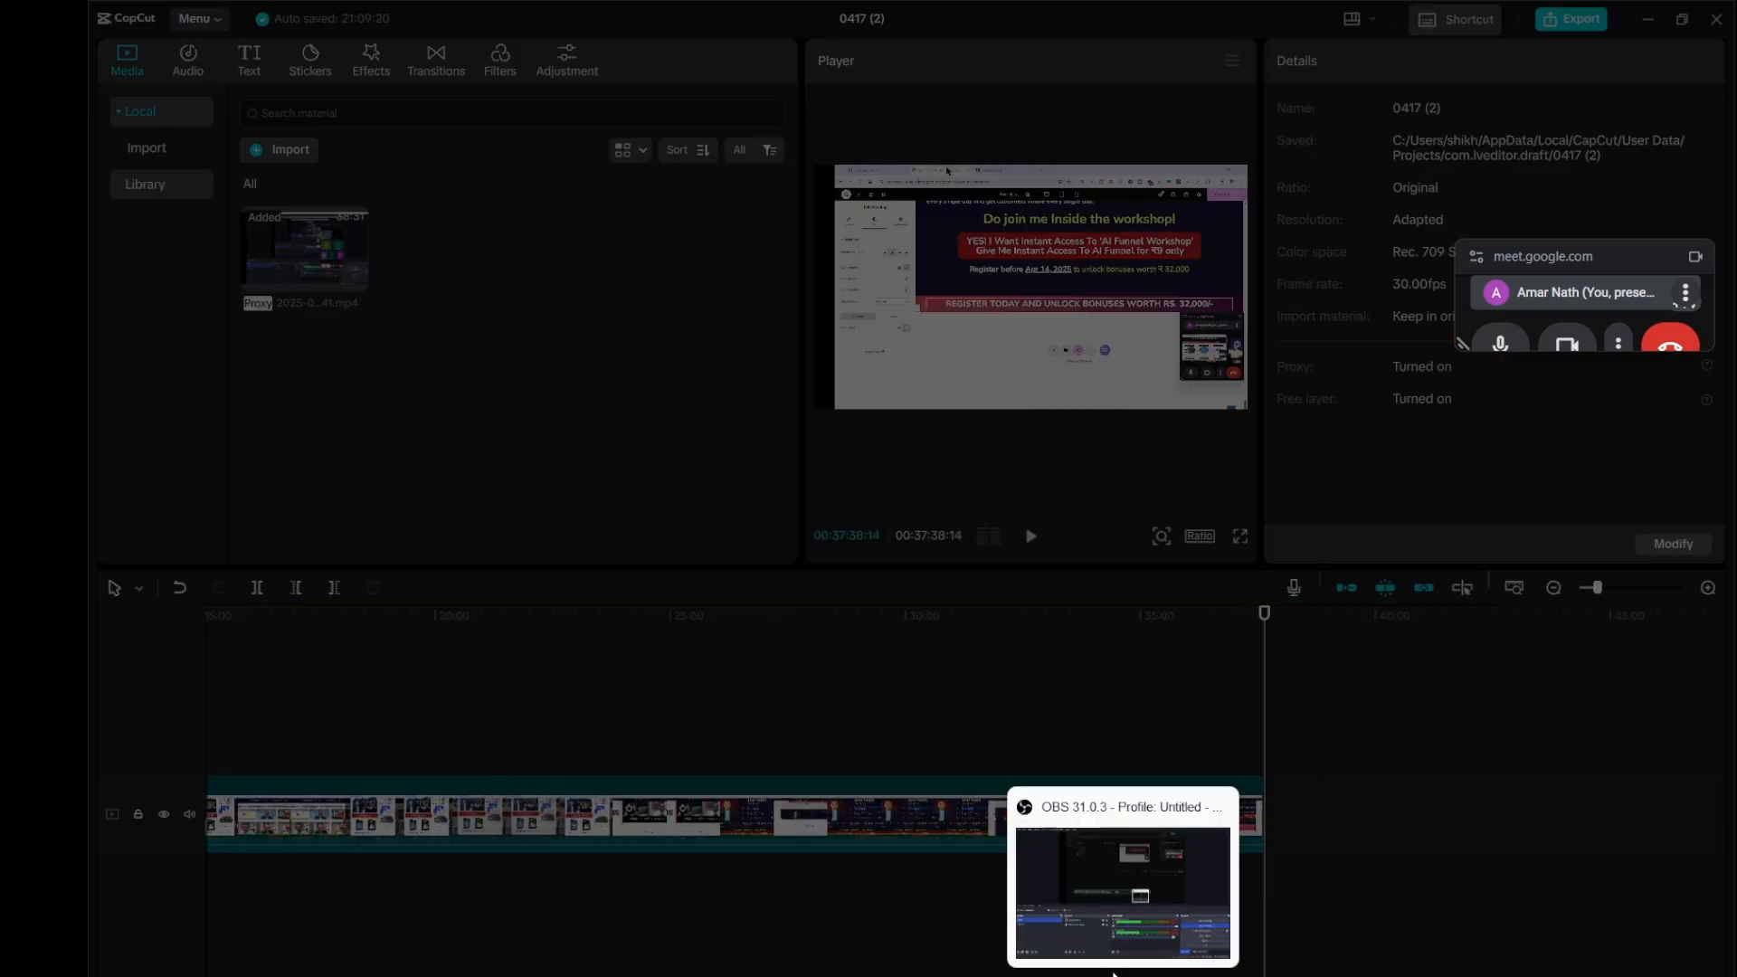
pyautogui.moveTo(1029, 974)
pyautogui.click(981, 877)
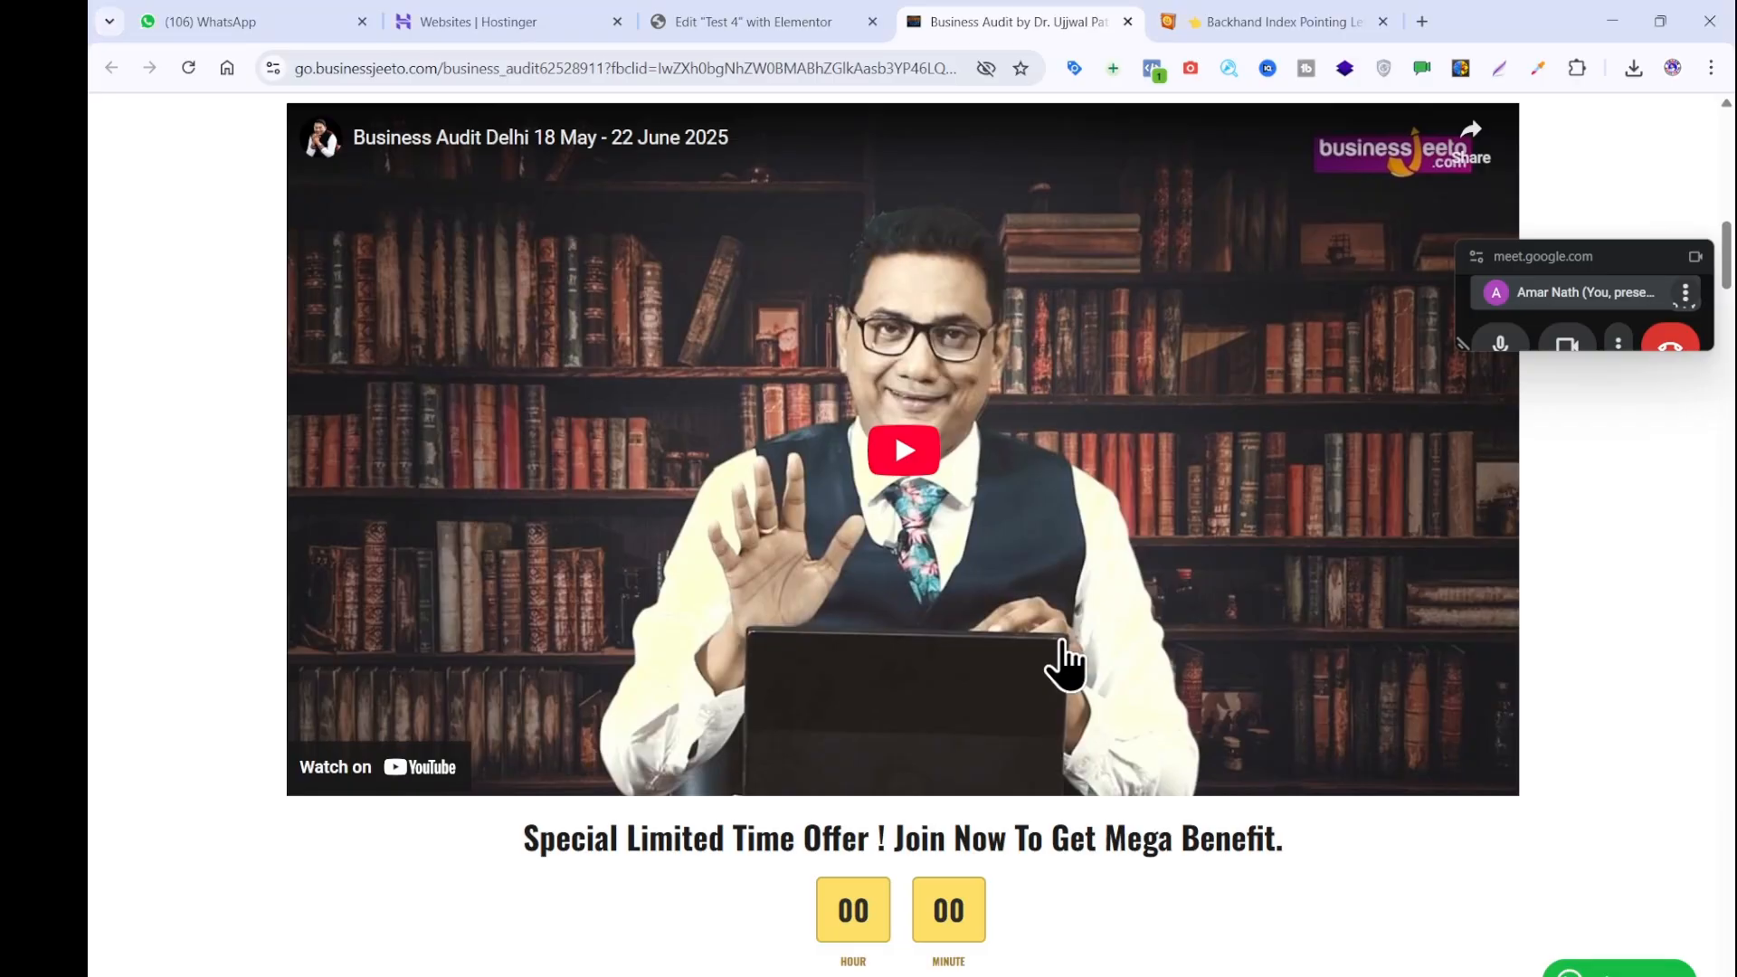
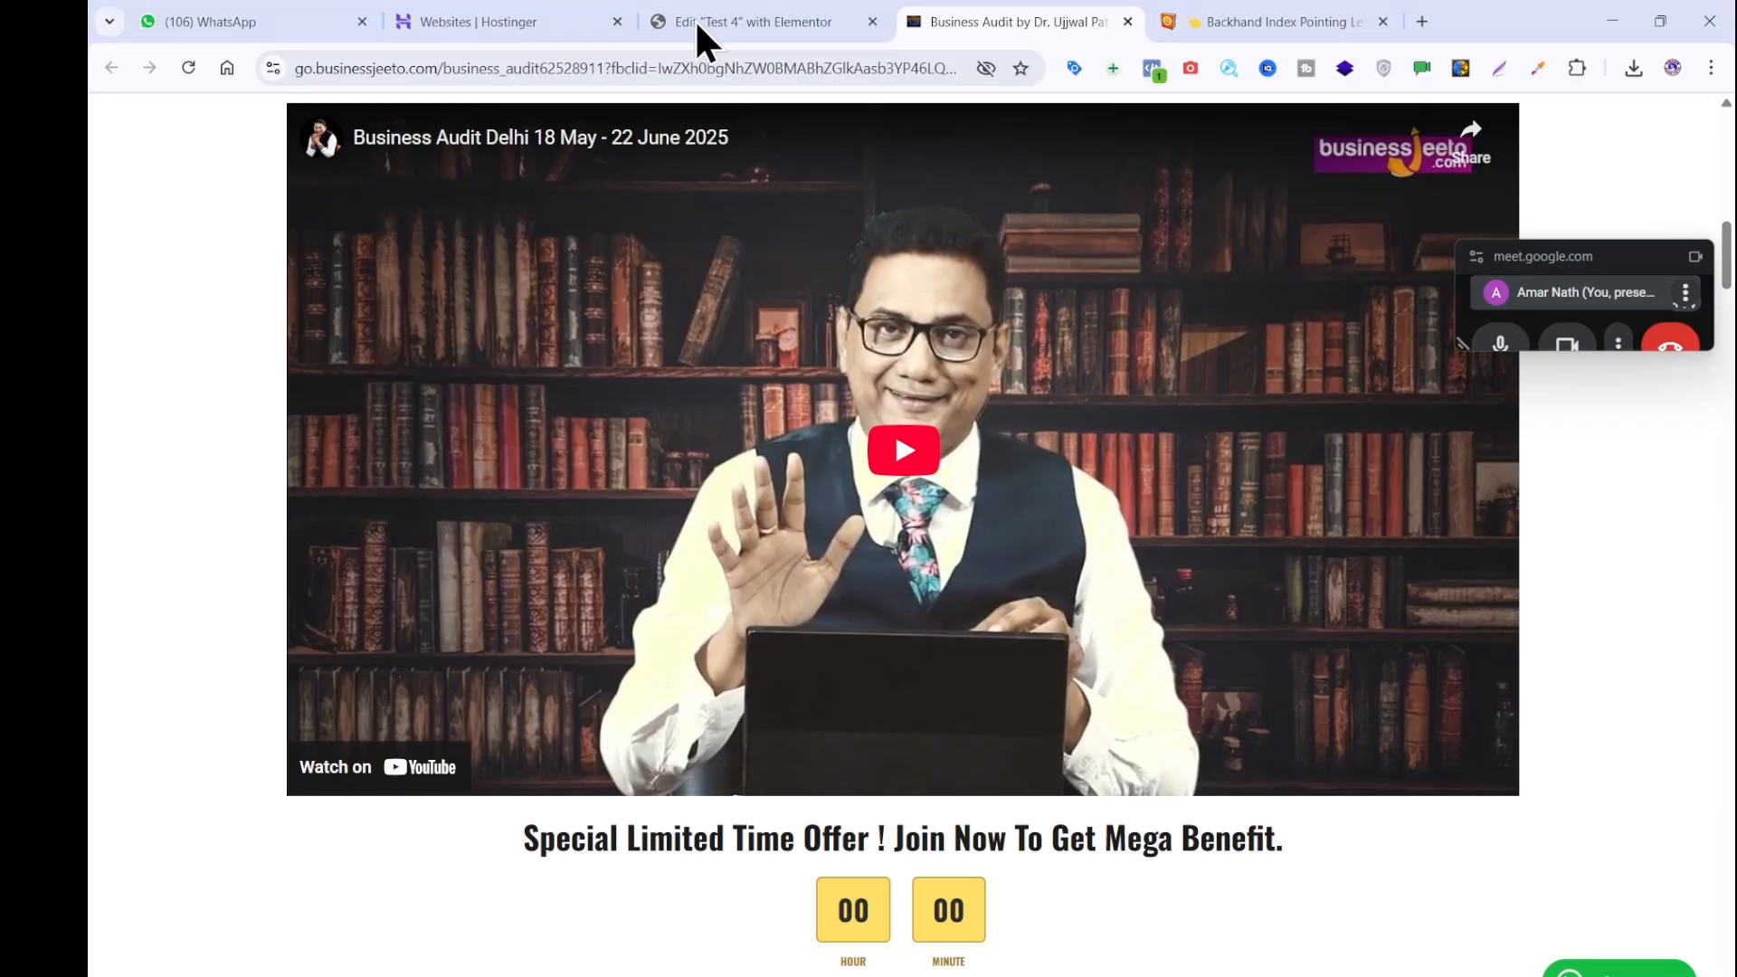
# Compare the placed video with the reference page and examine the offer line, countdown and button beneath the reference video.
pyautogui.click(737, 19)
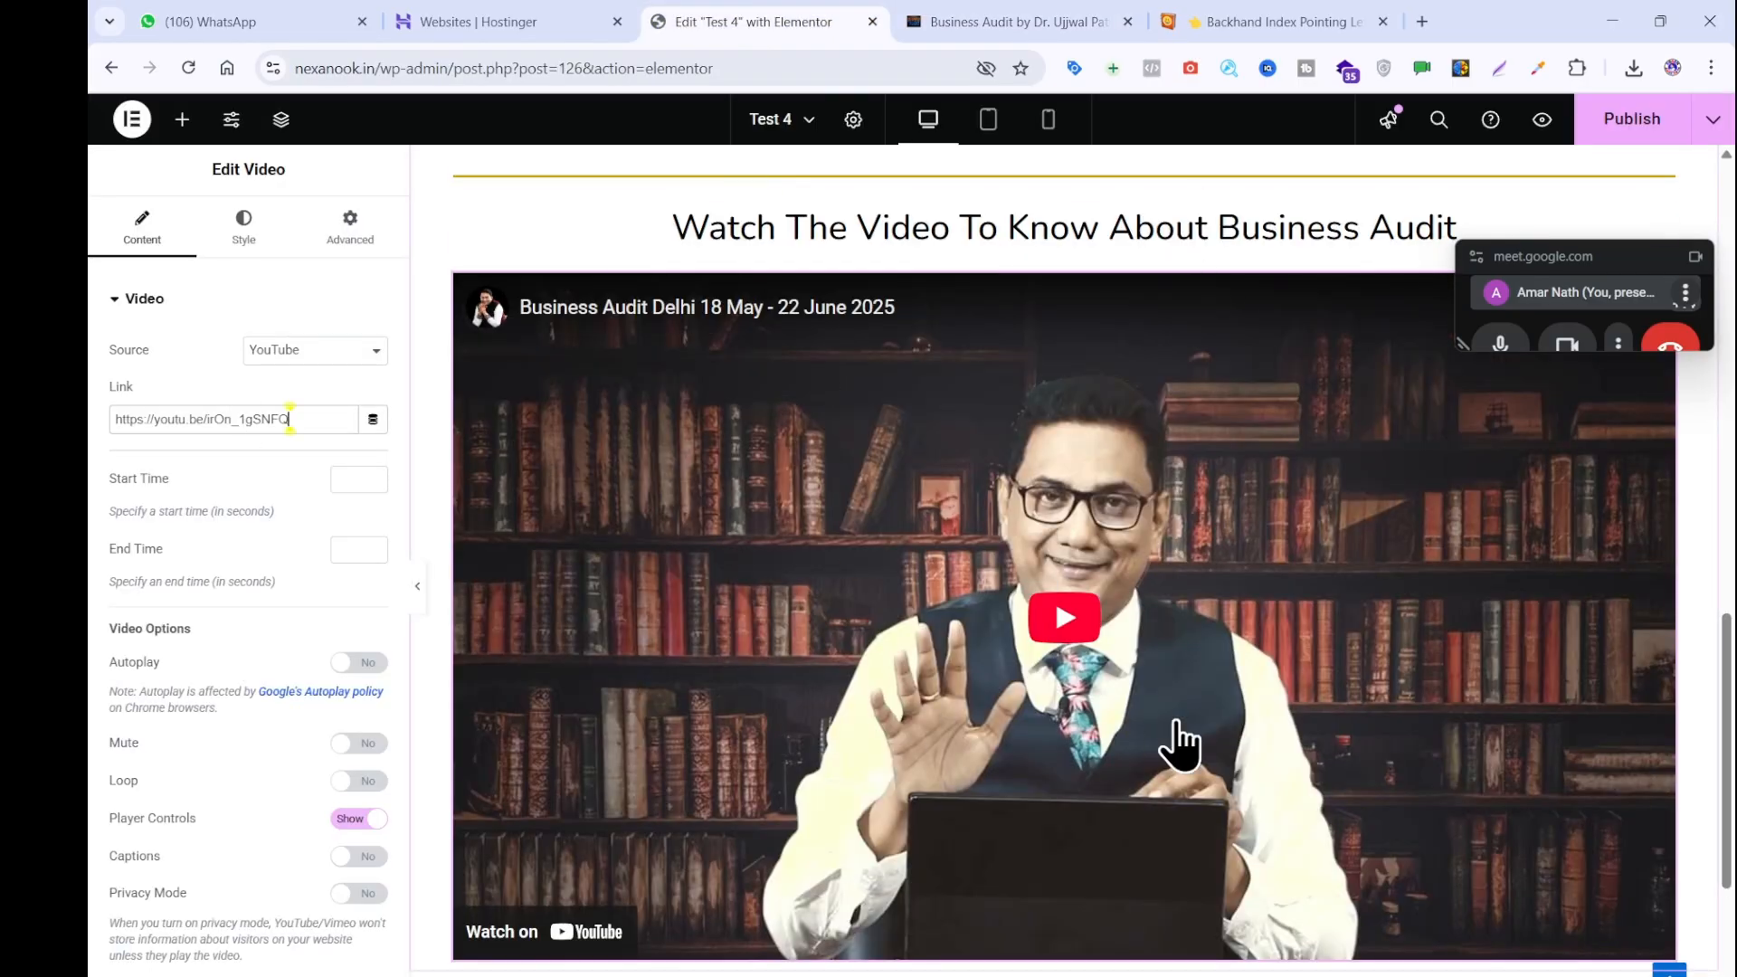
pyautogui.click(1104, 20)
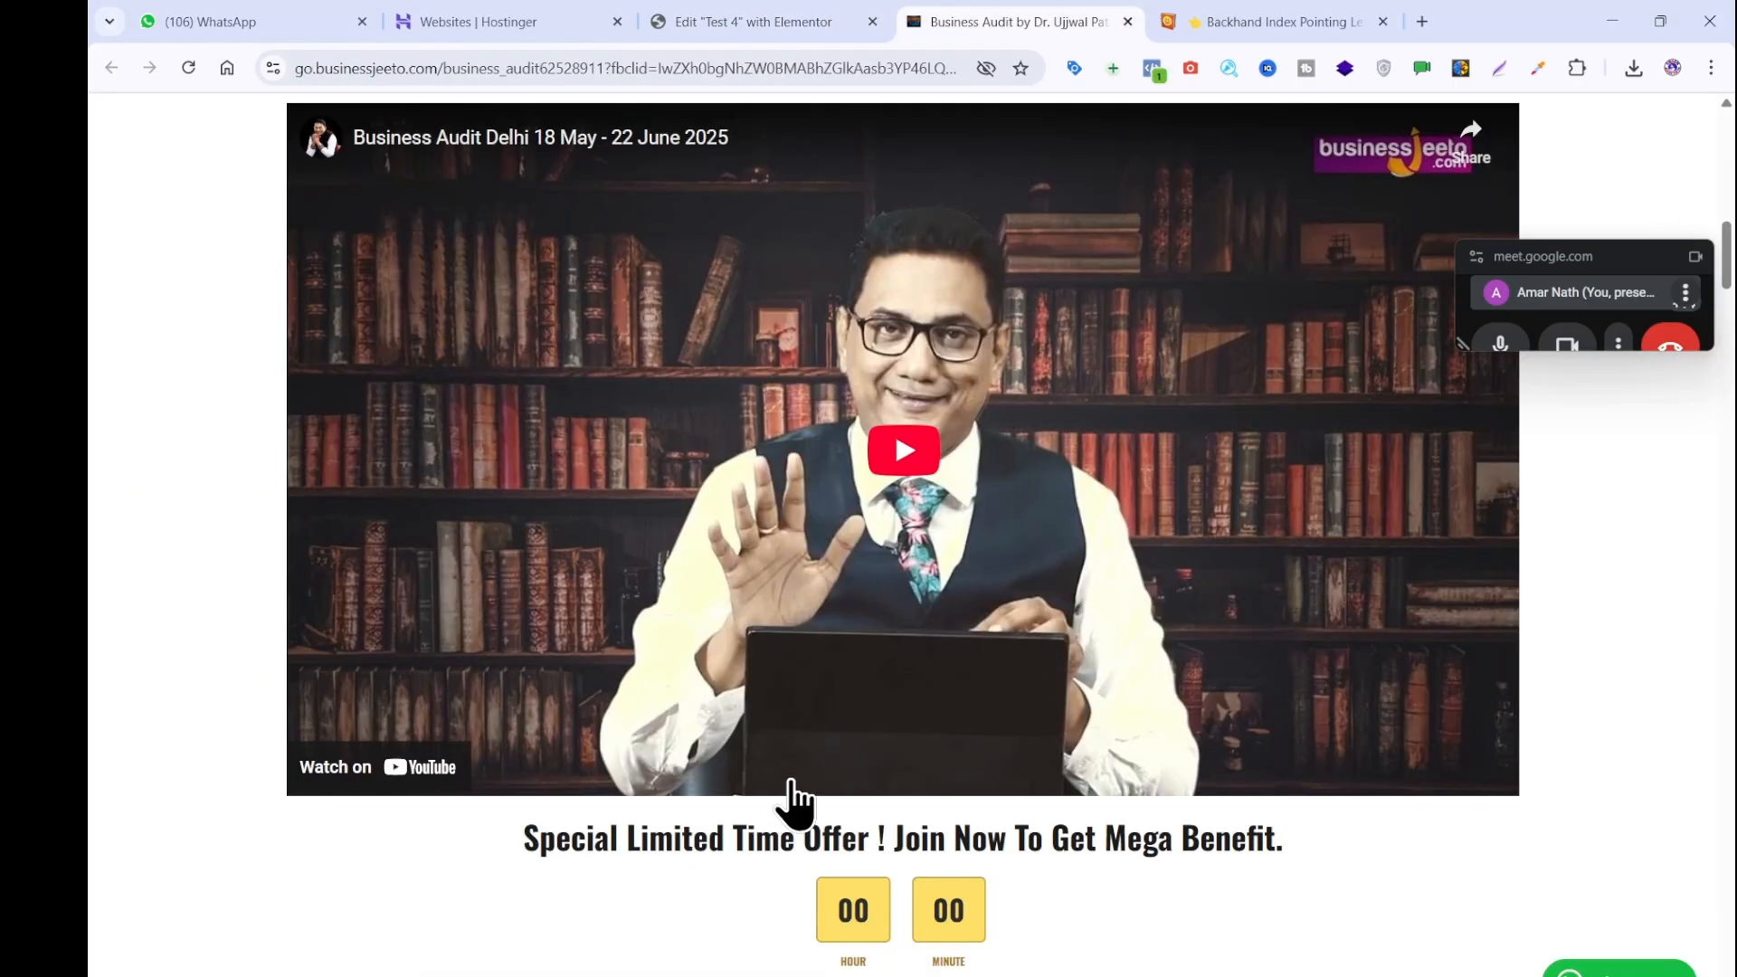
pyautogui.scroll(-7, 794, 796)
pyautogui.scroll(7, 794, 780)
pyautogui.scroll(-2, 814, 769)
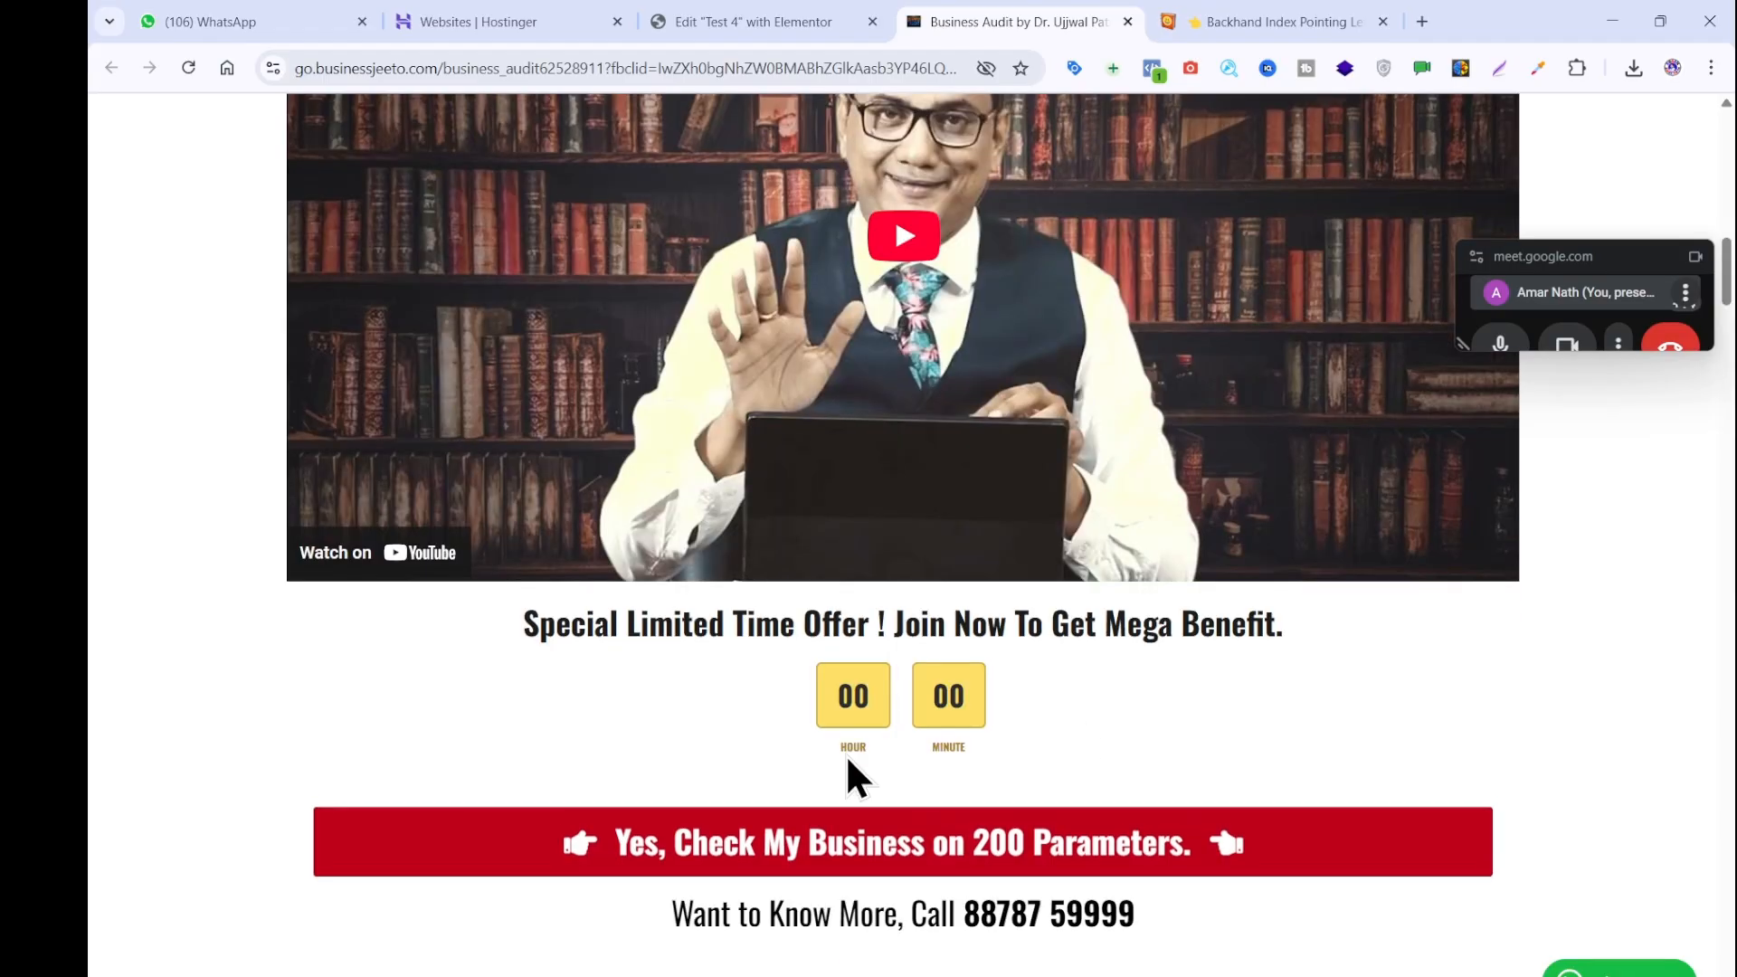
# Copy the line "Special Limited Time Offer ! Join Now To Get Mega Benefit." from the reference page as plain text.
pyautogui.moveTo(1321, 631); pyautogui.dragTo(503, 631)
pyautogui.hotkey('ctrl', 'c')
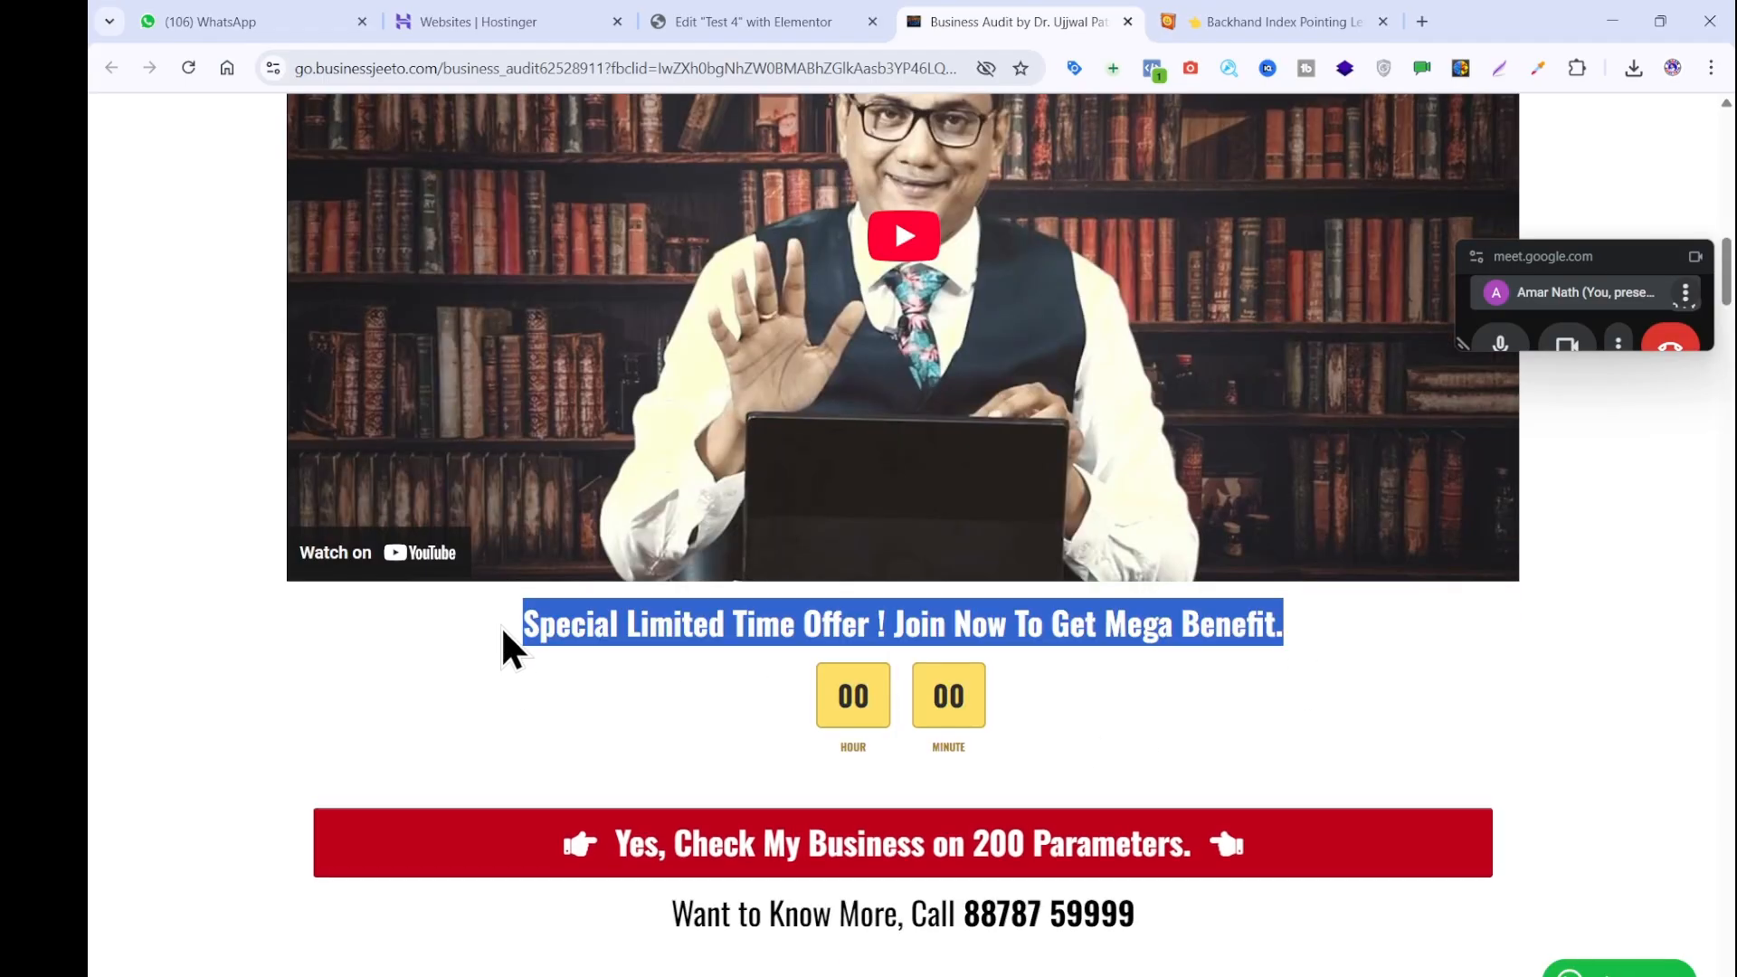
pyautogui.click(478, 653)
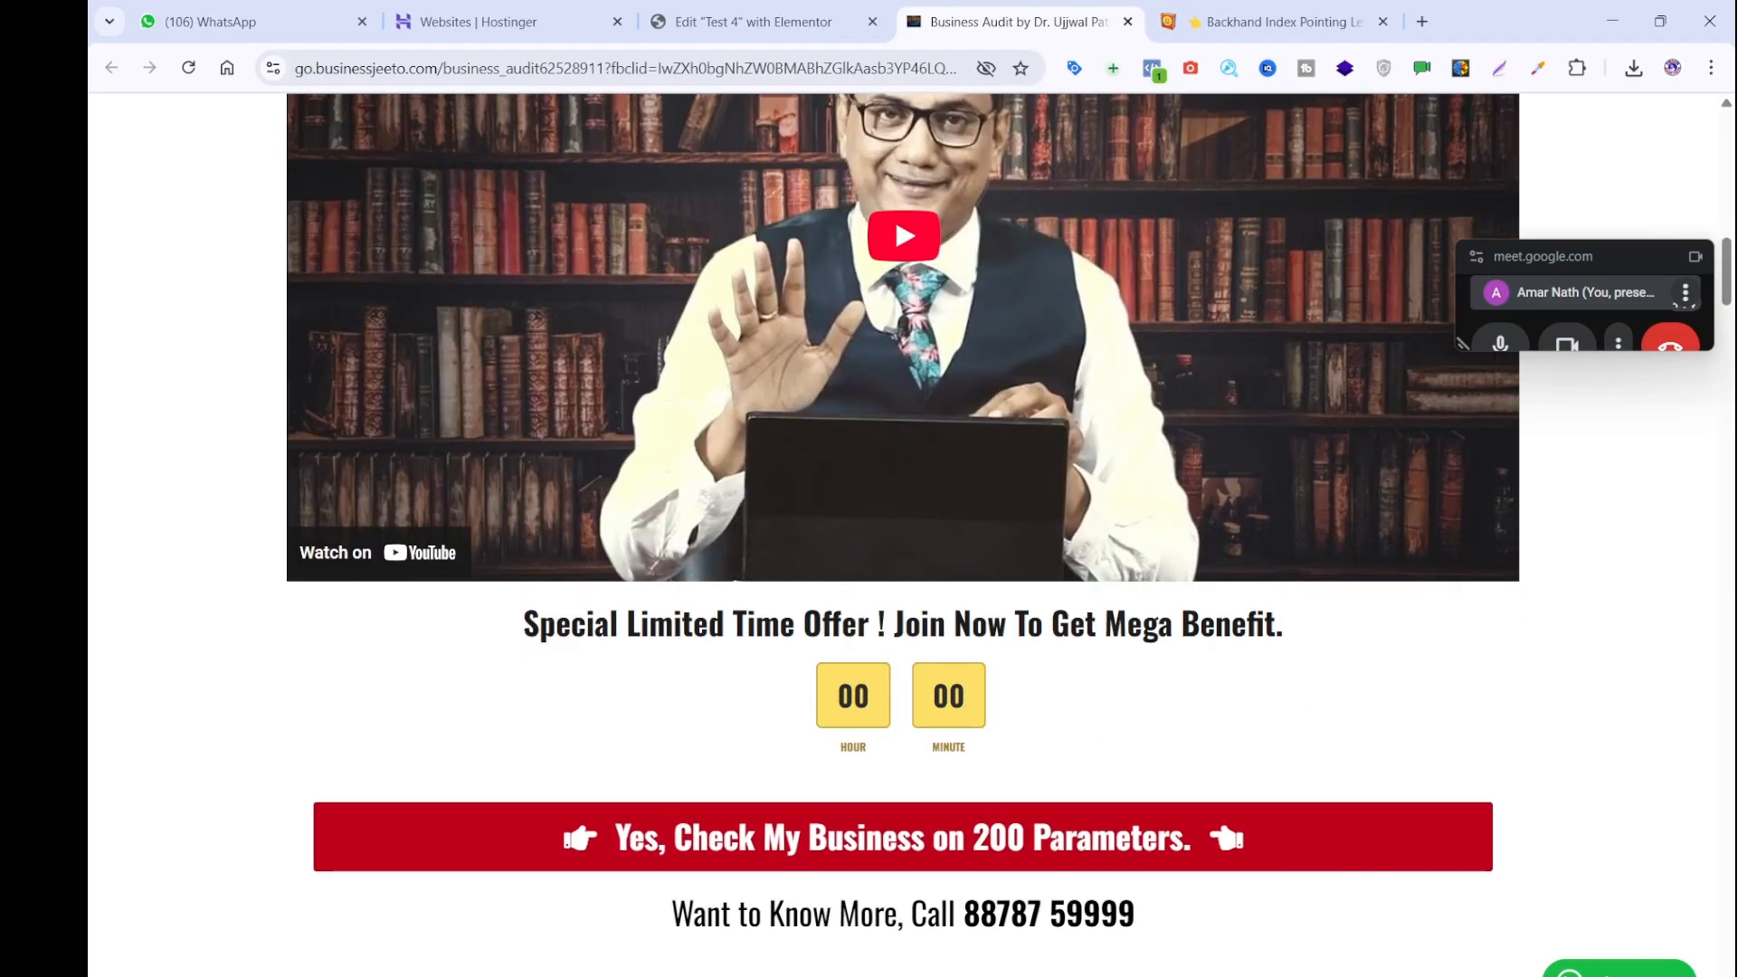
pyautogui.hotkey('alt', 'Tab')
pyautogui.hotkey('ctrl', 'v')
pyautogui.hotkey('ctrl', 'a')
pyautogui.hotkey('ctrl', 'x')
pyautogui.hotkey('alt', 'Tab')
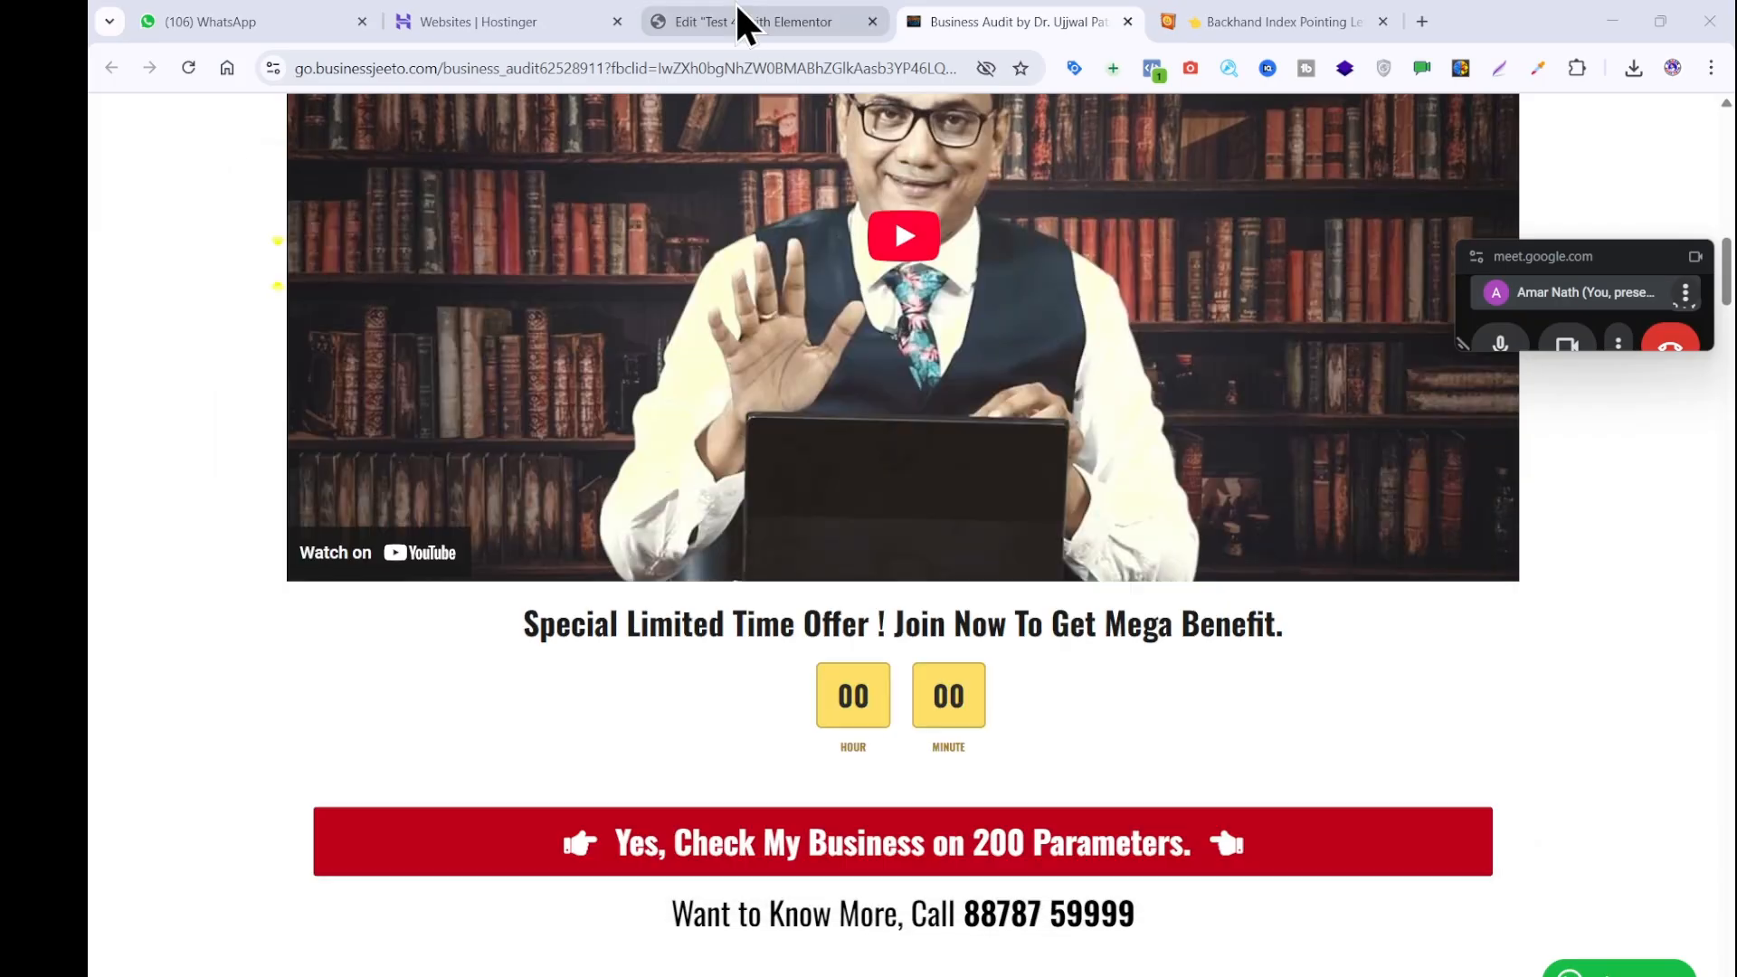
# Add a Heading widget below the video in the Elementor page, titled "Special Limited Time Offer ! Join Now To Get Mega Benefit.".
pyautogui.click(737, 22)
pyautogui.click(182, 118)
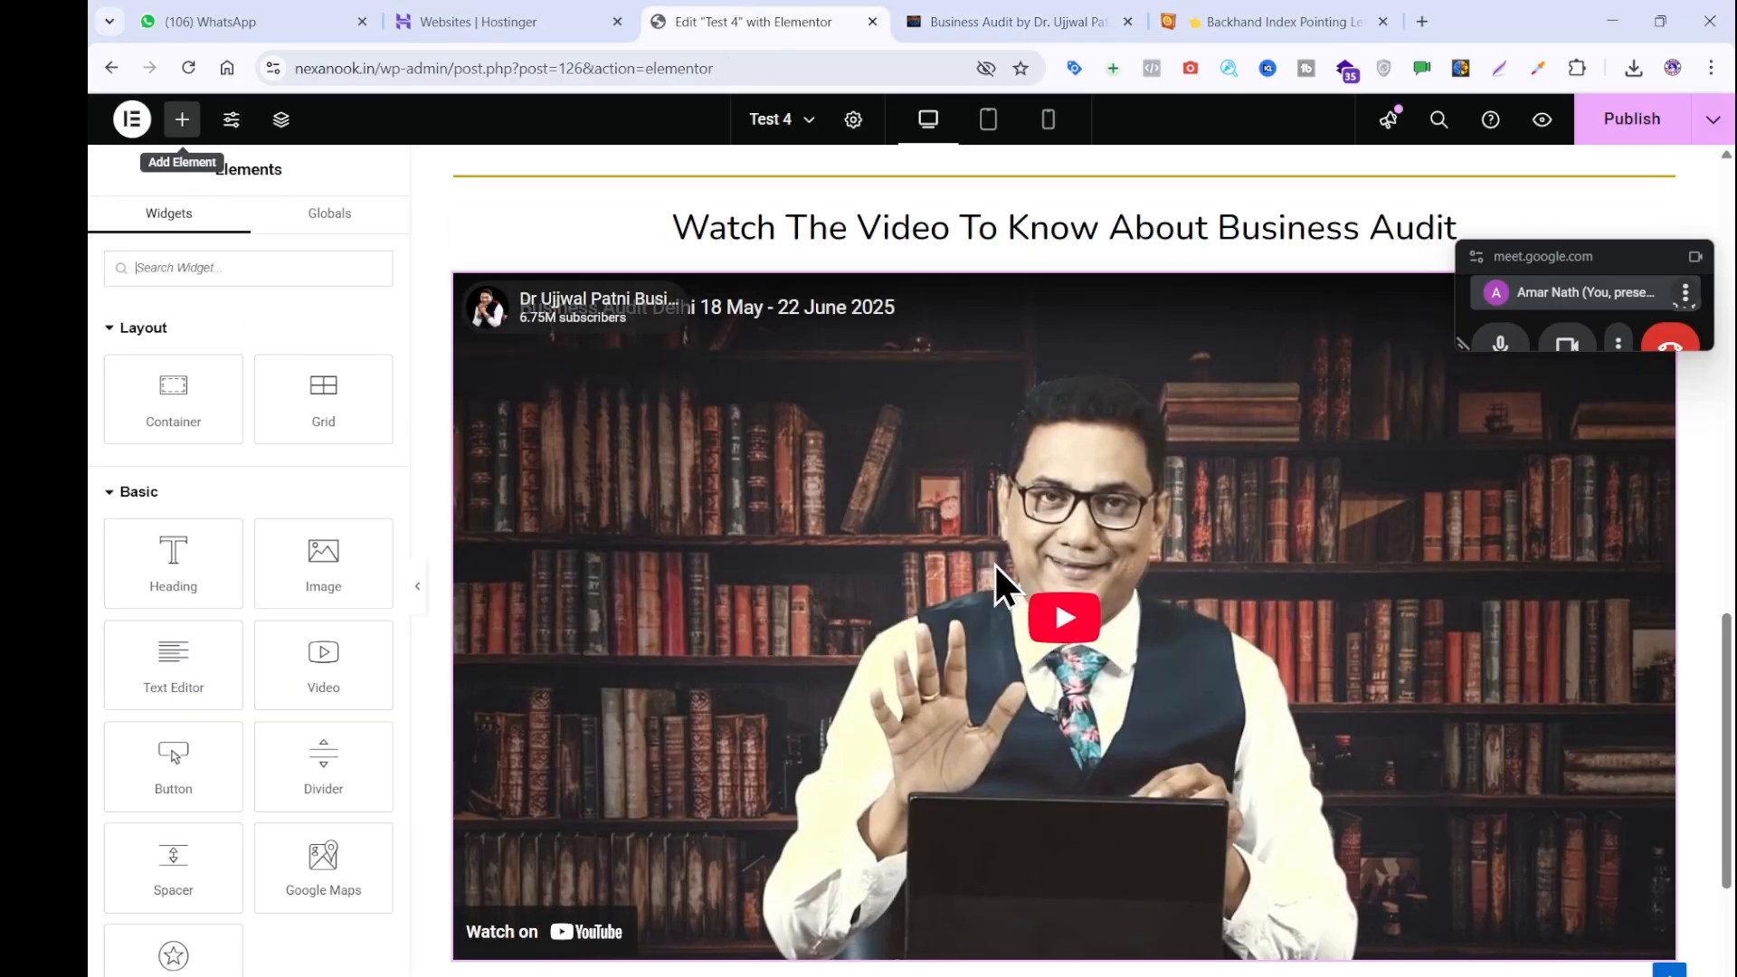
pyautogui.scroll(-4, 995, 562)
pyautogui.moveTo(172, 557); pyautogui.dragTo(966, 570)
pyautogui.click(306, 423)
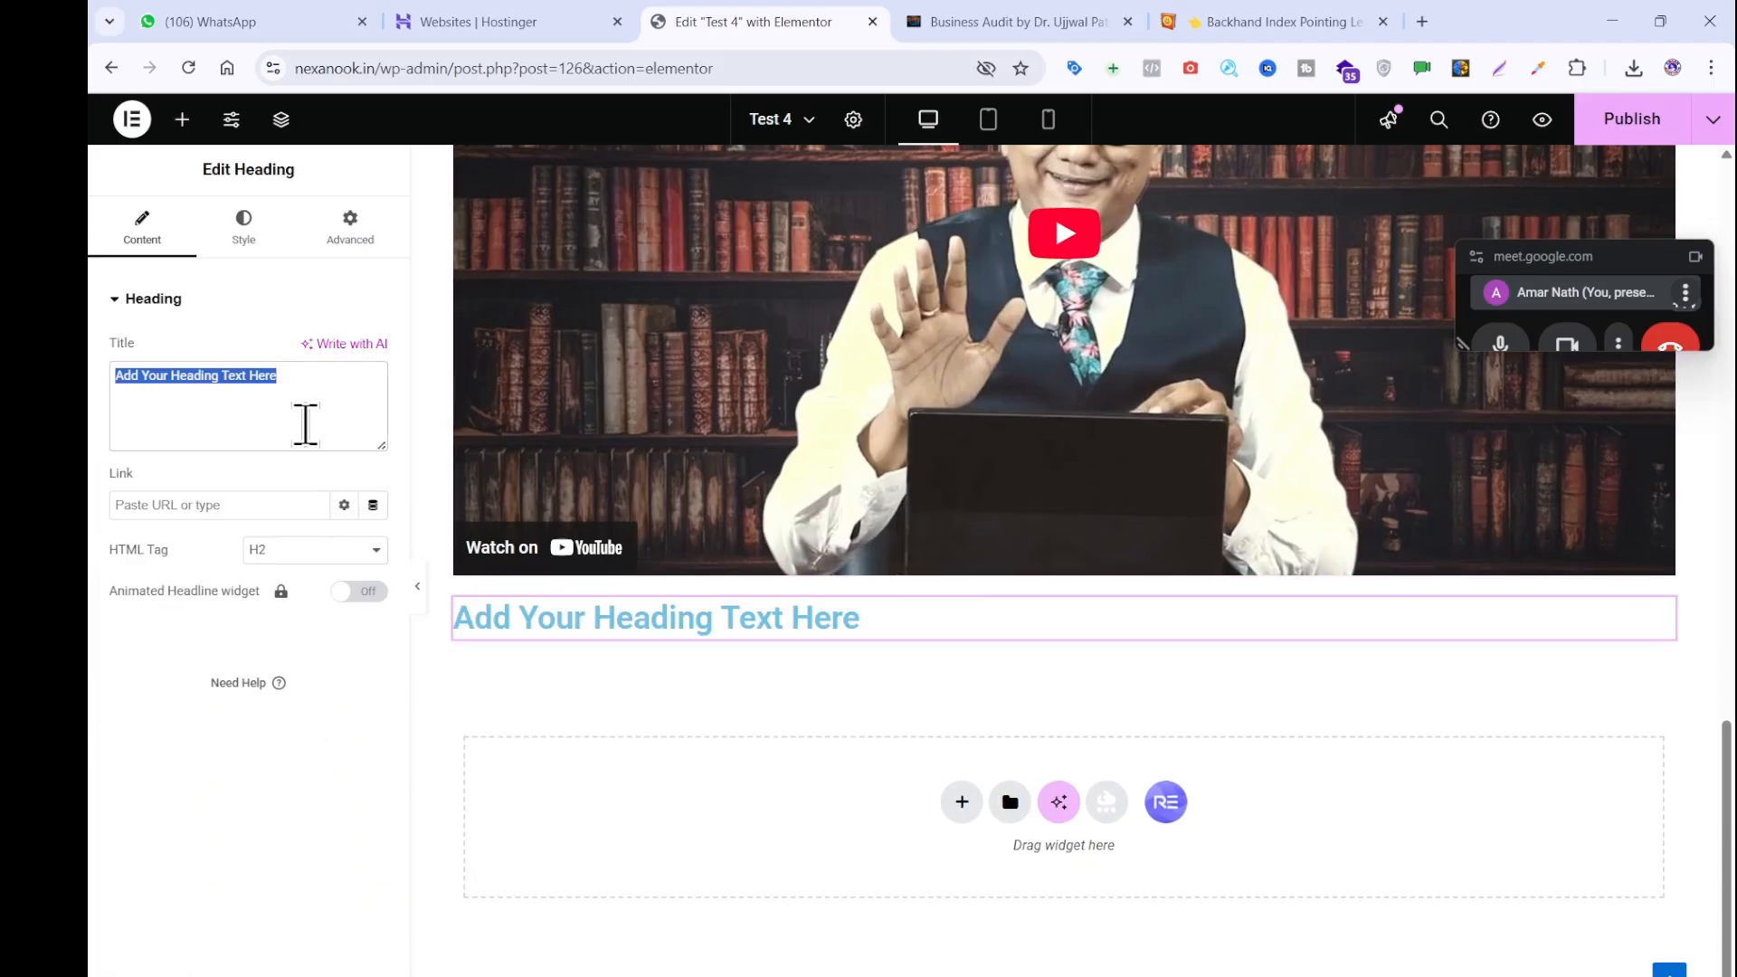
pyautogui.hotkey('ctrl', 'v')
# Copy the style of the "Watch The Video To Know About Business Audit" heading onto the special offer heading.
pyautogui.scroll(10, 937, 660)
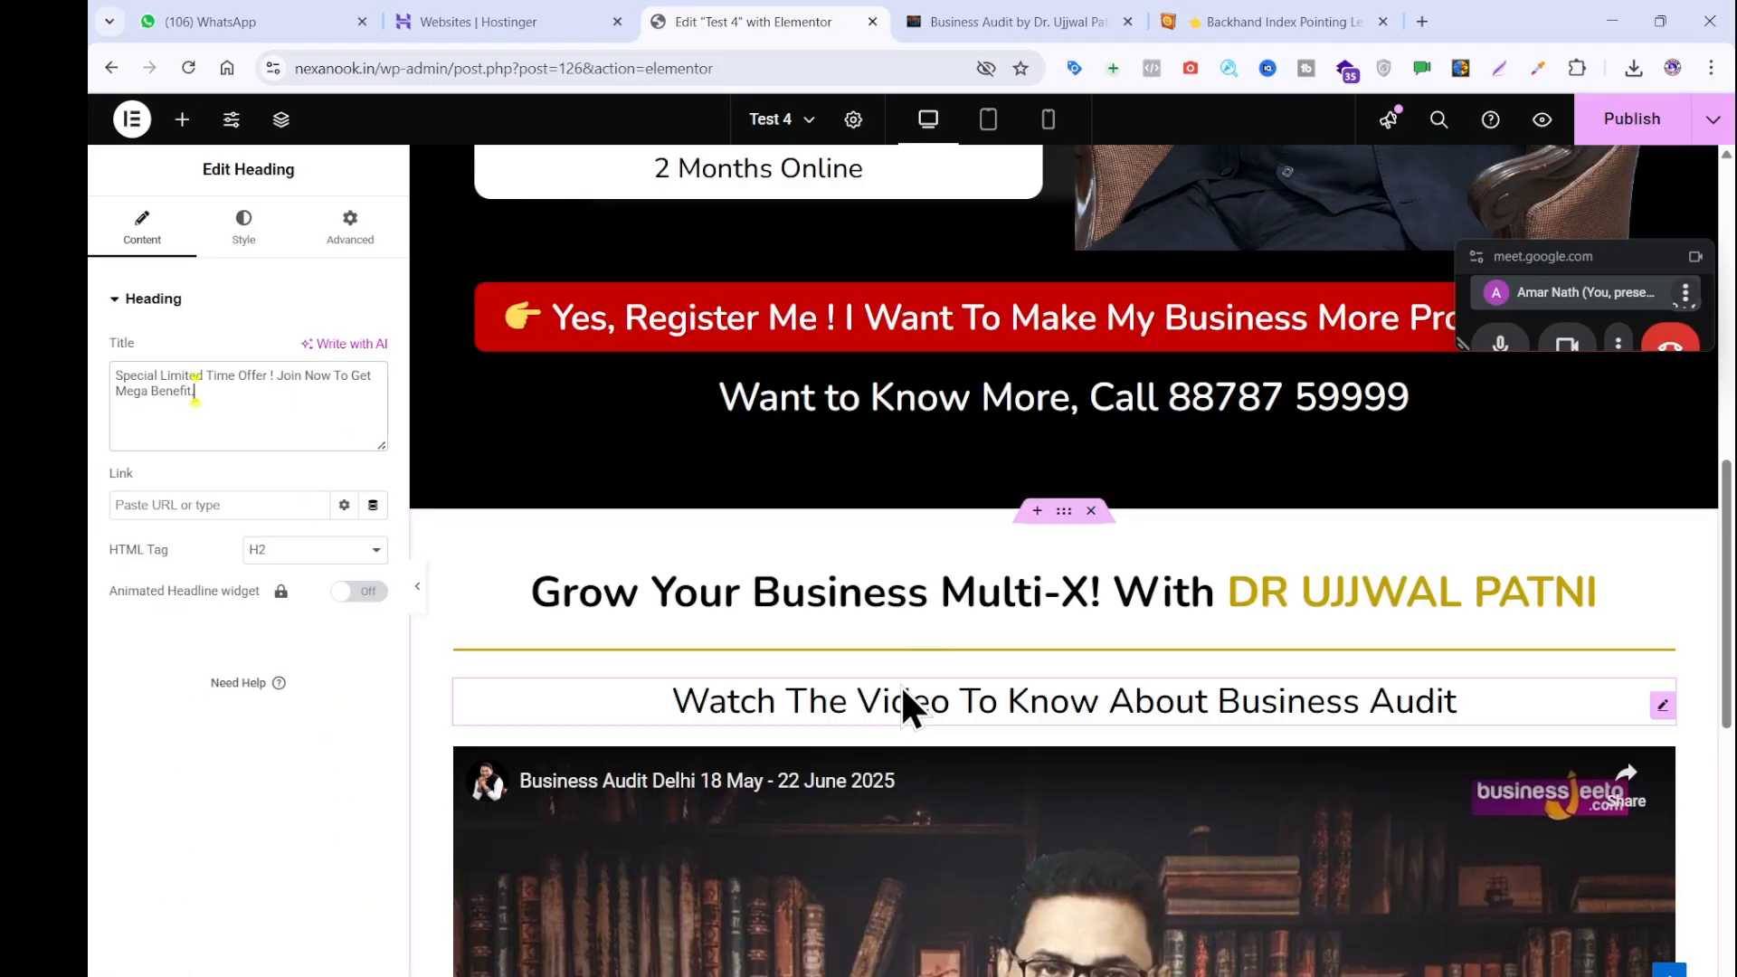
pyautogui.rightClick(900, 684)
pyautogui.click(952, 632)
pyautogui.scroll(-10, 953, 631)
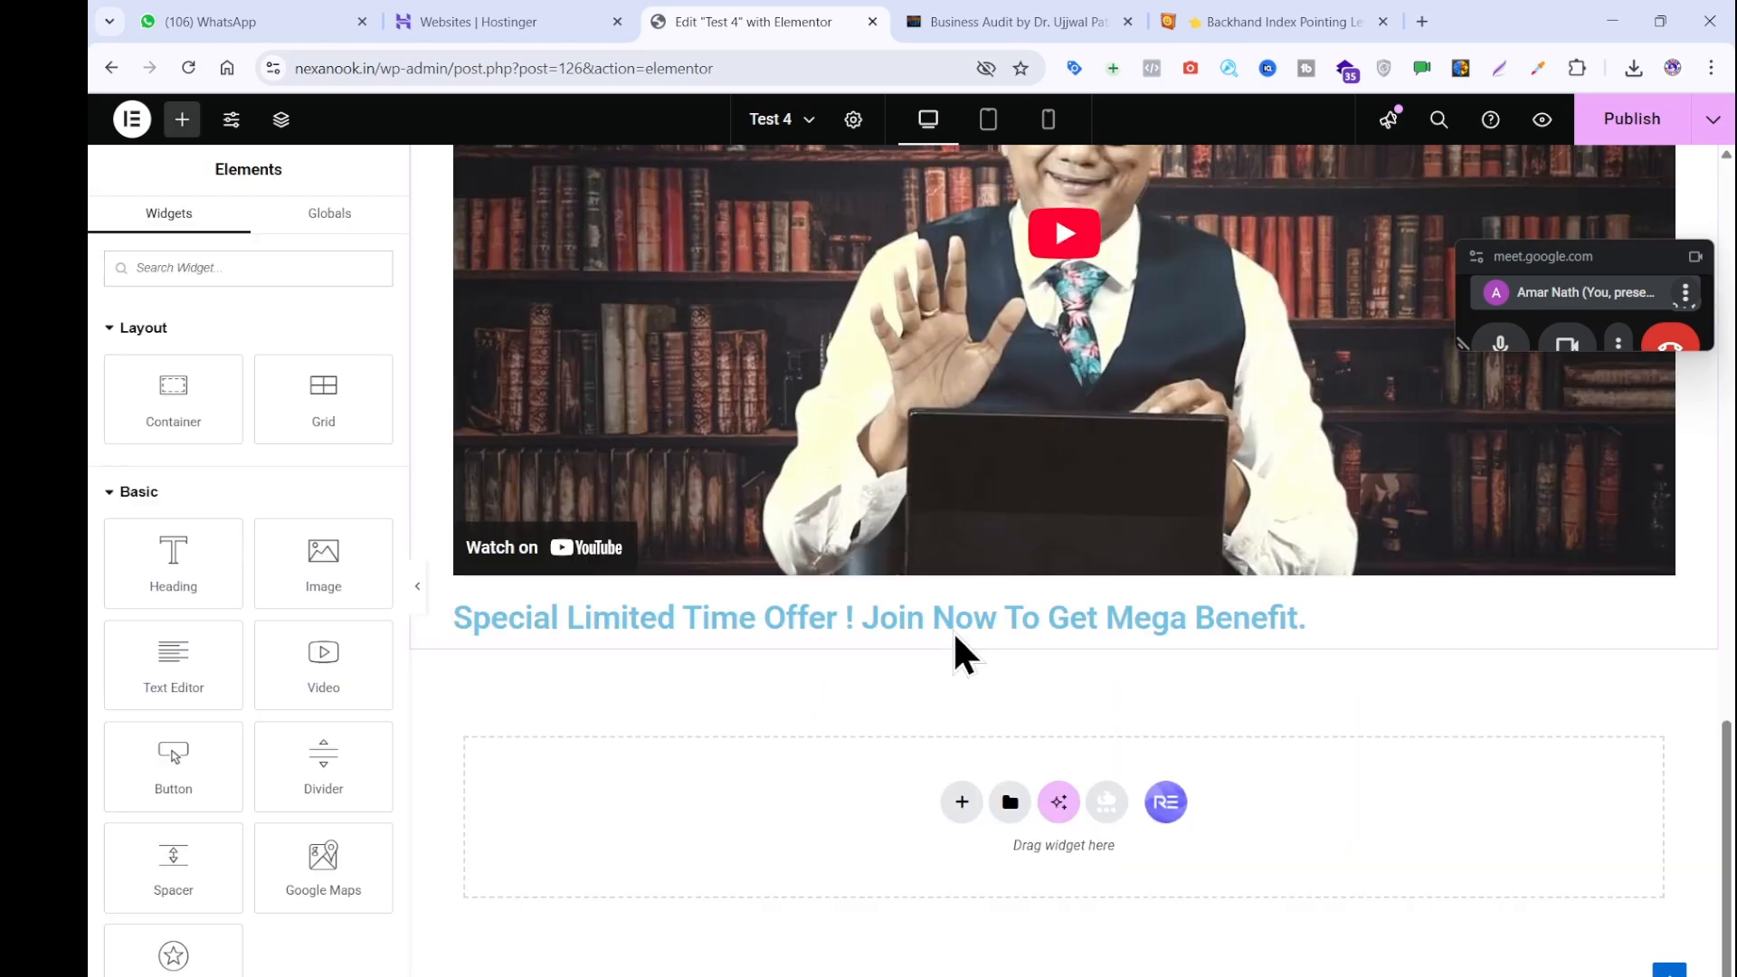
pyautogui.rightClick(943, 612)
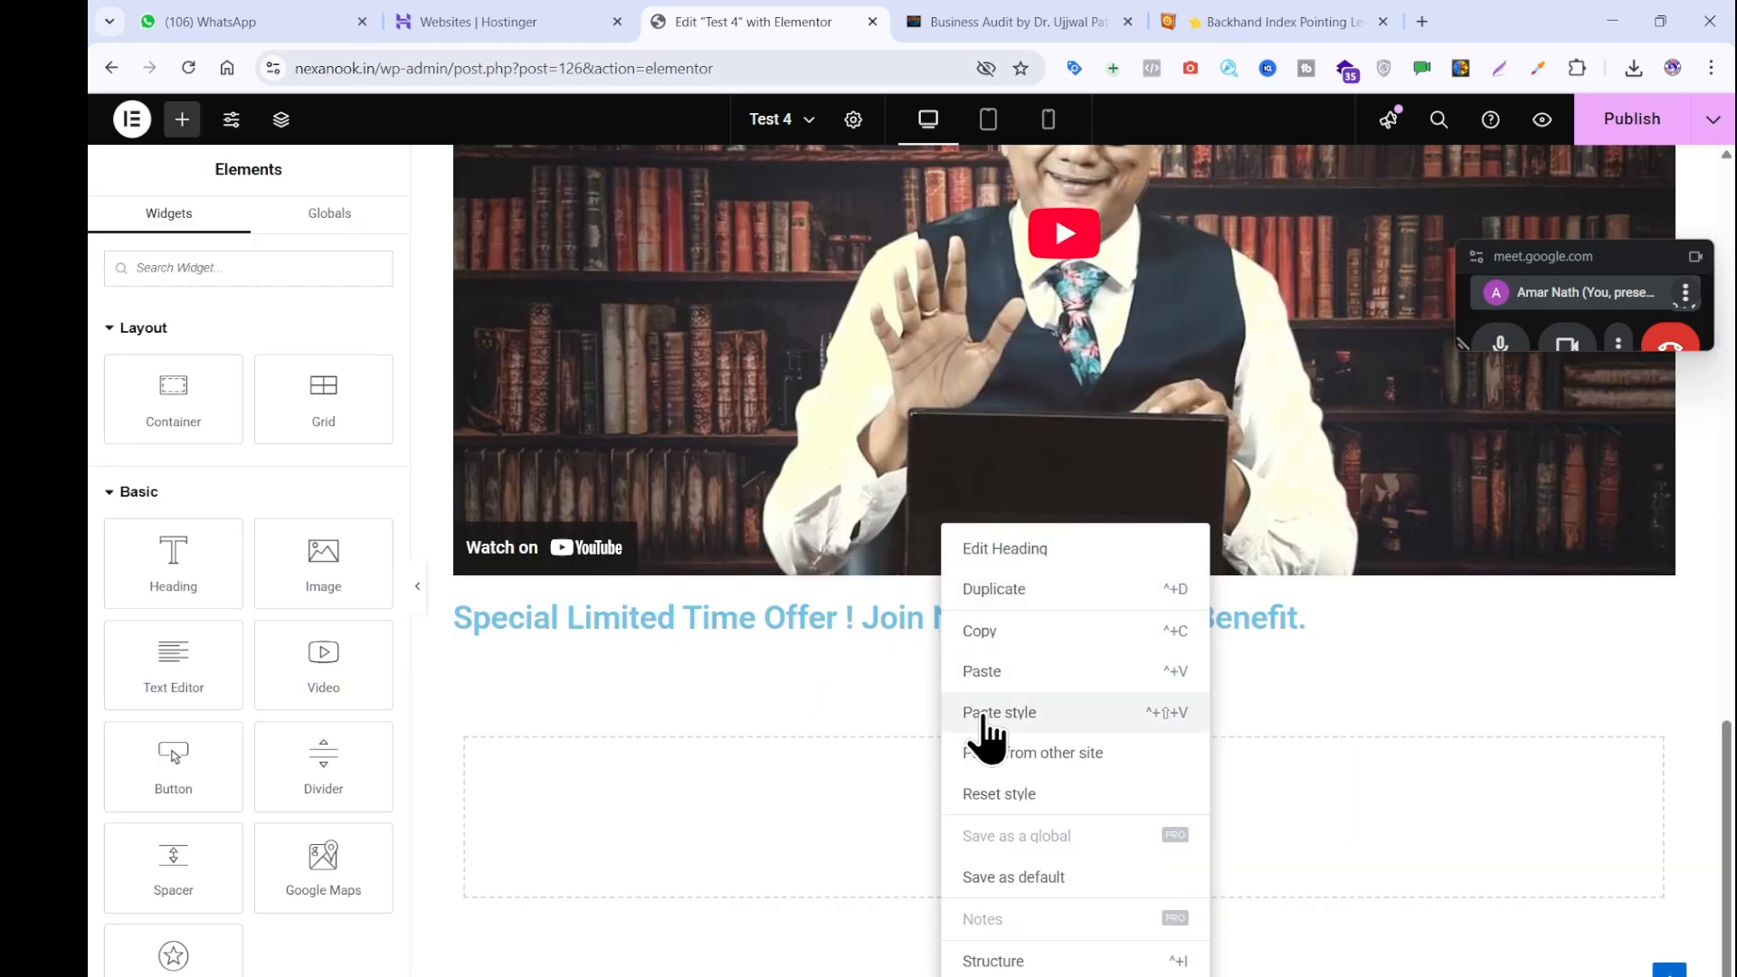
pyautogui.click(988, 713)
# Compare the offer heading with the reference page and set its font weight to 700 (Bold).
pyautogui.click(897, 17)
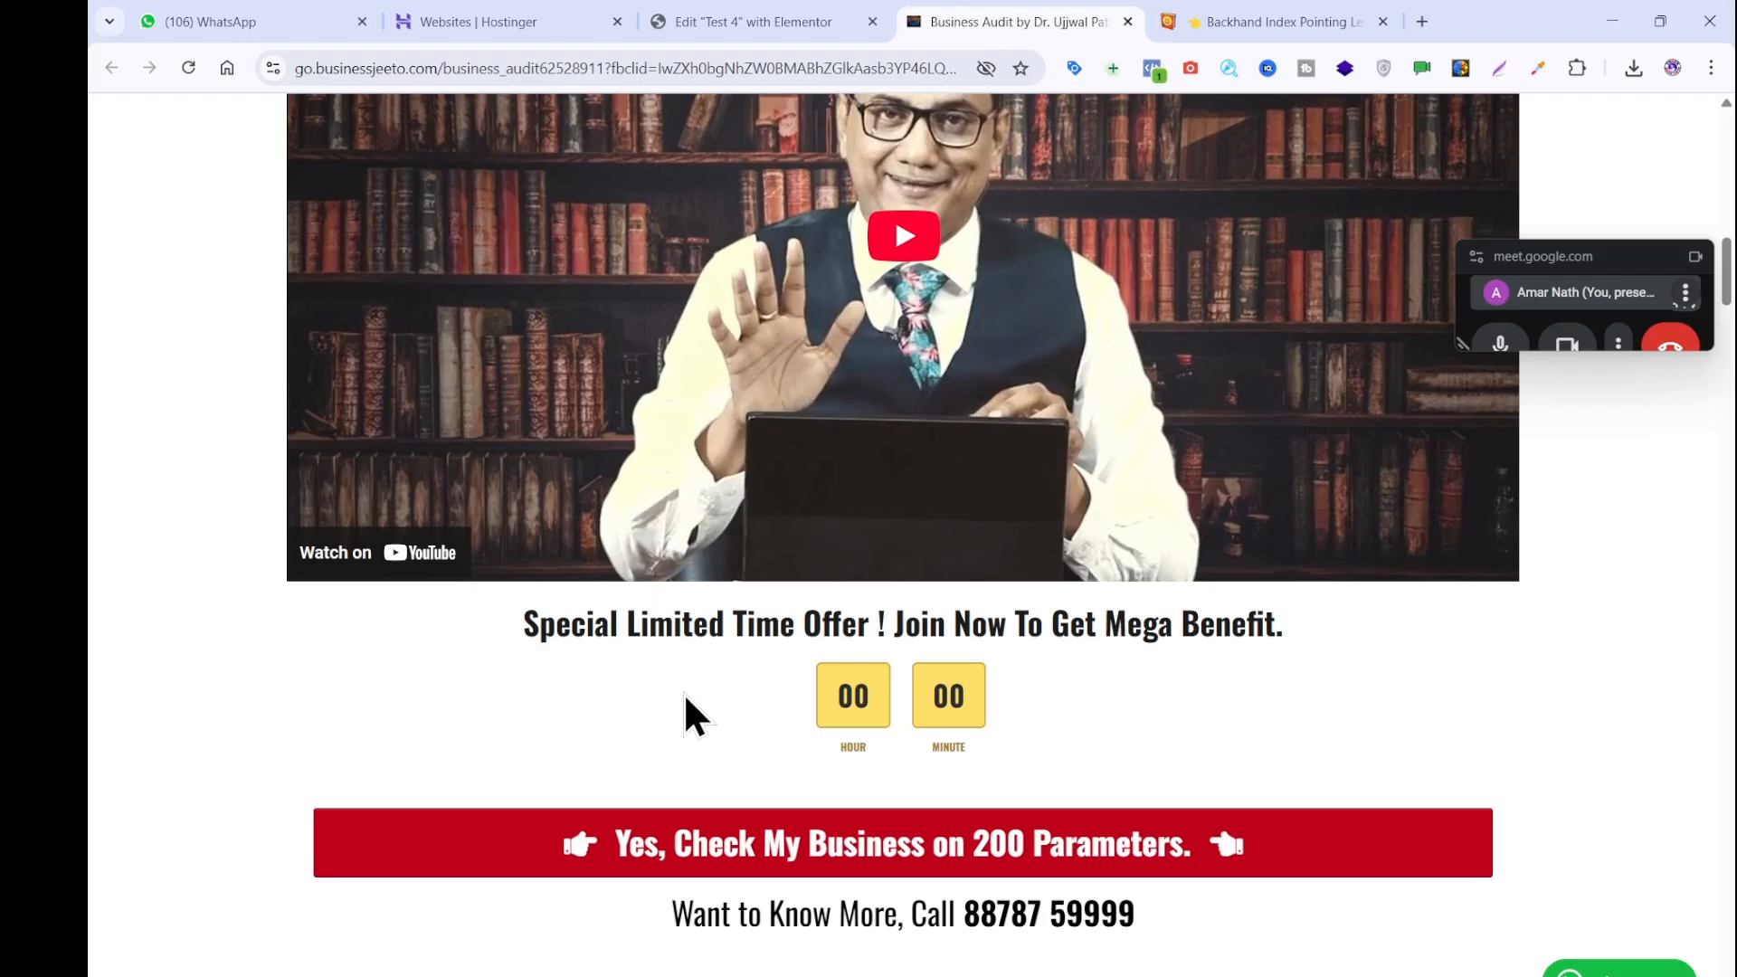
pyautogui.click(798, 9)
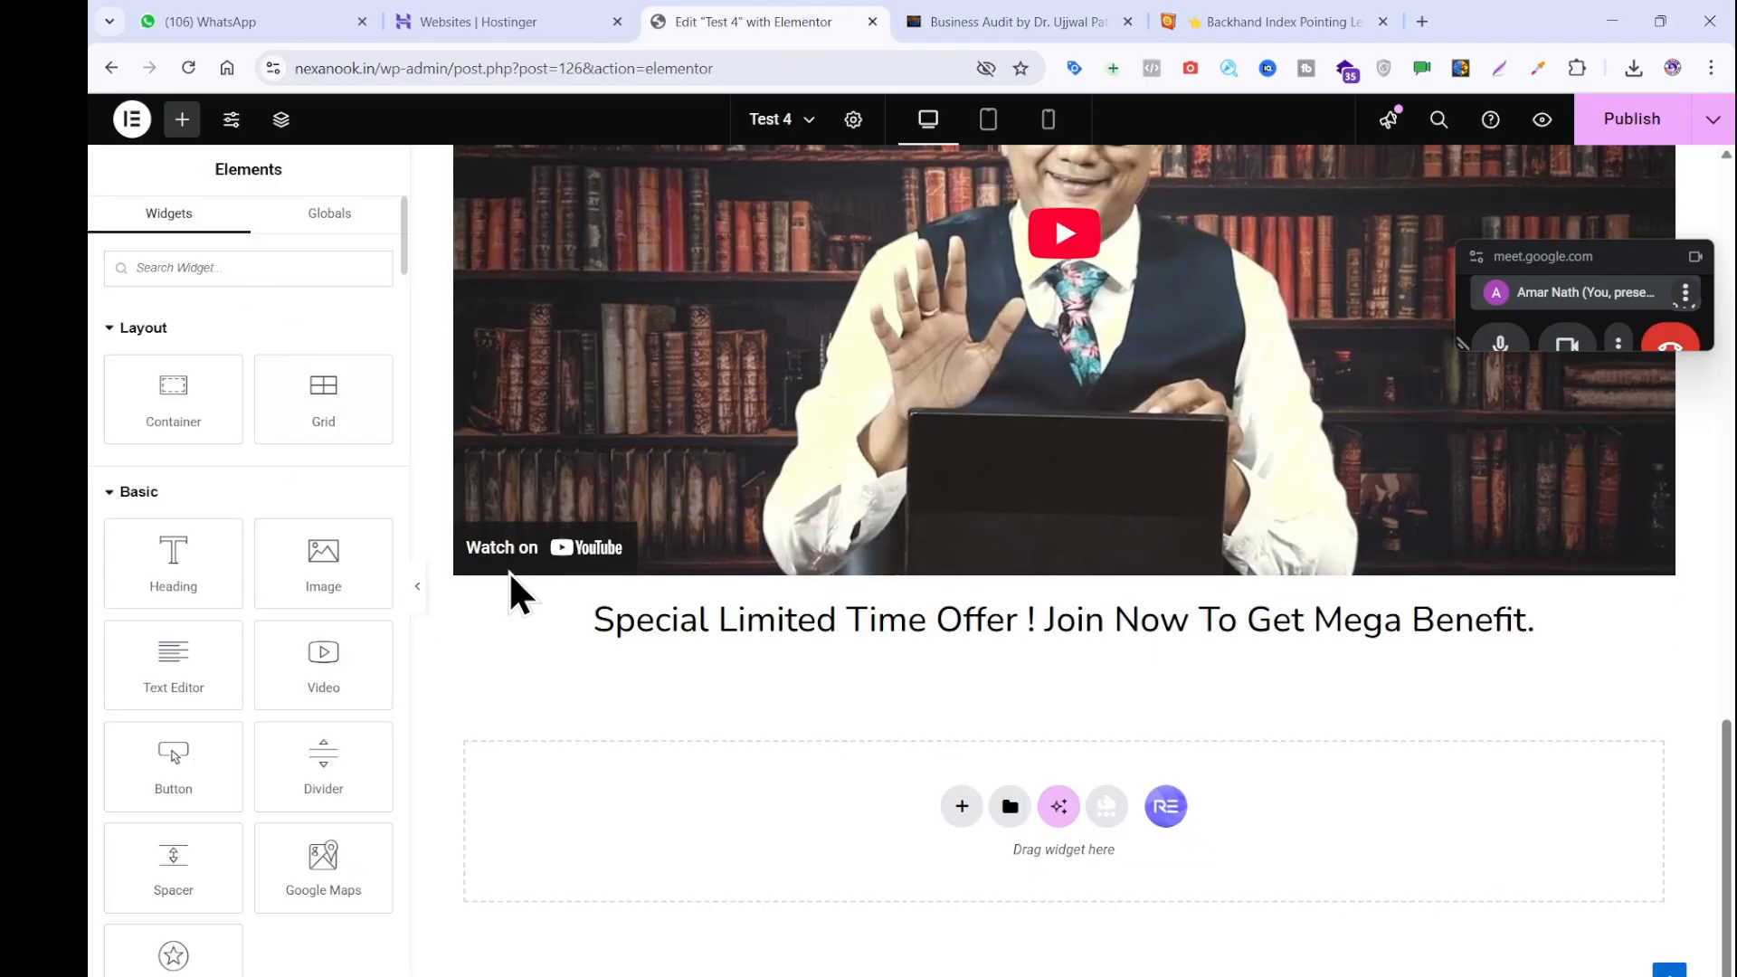
pyautogui.click(572, 617)
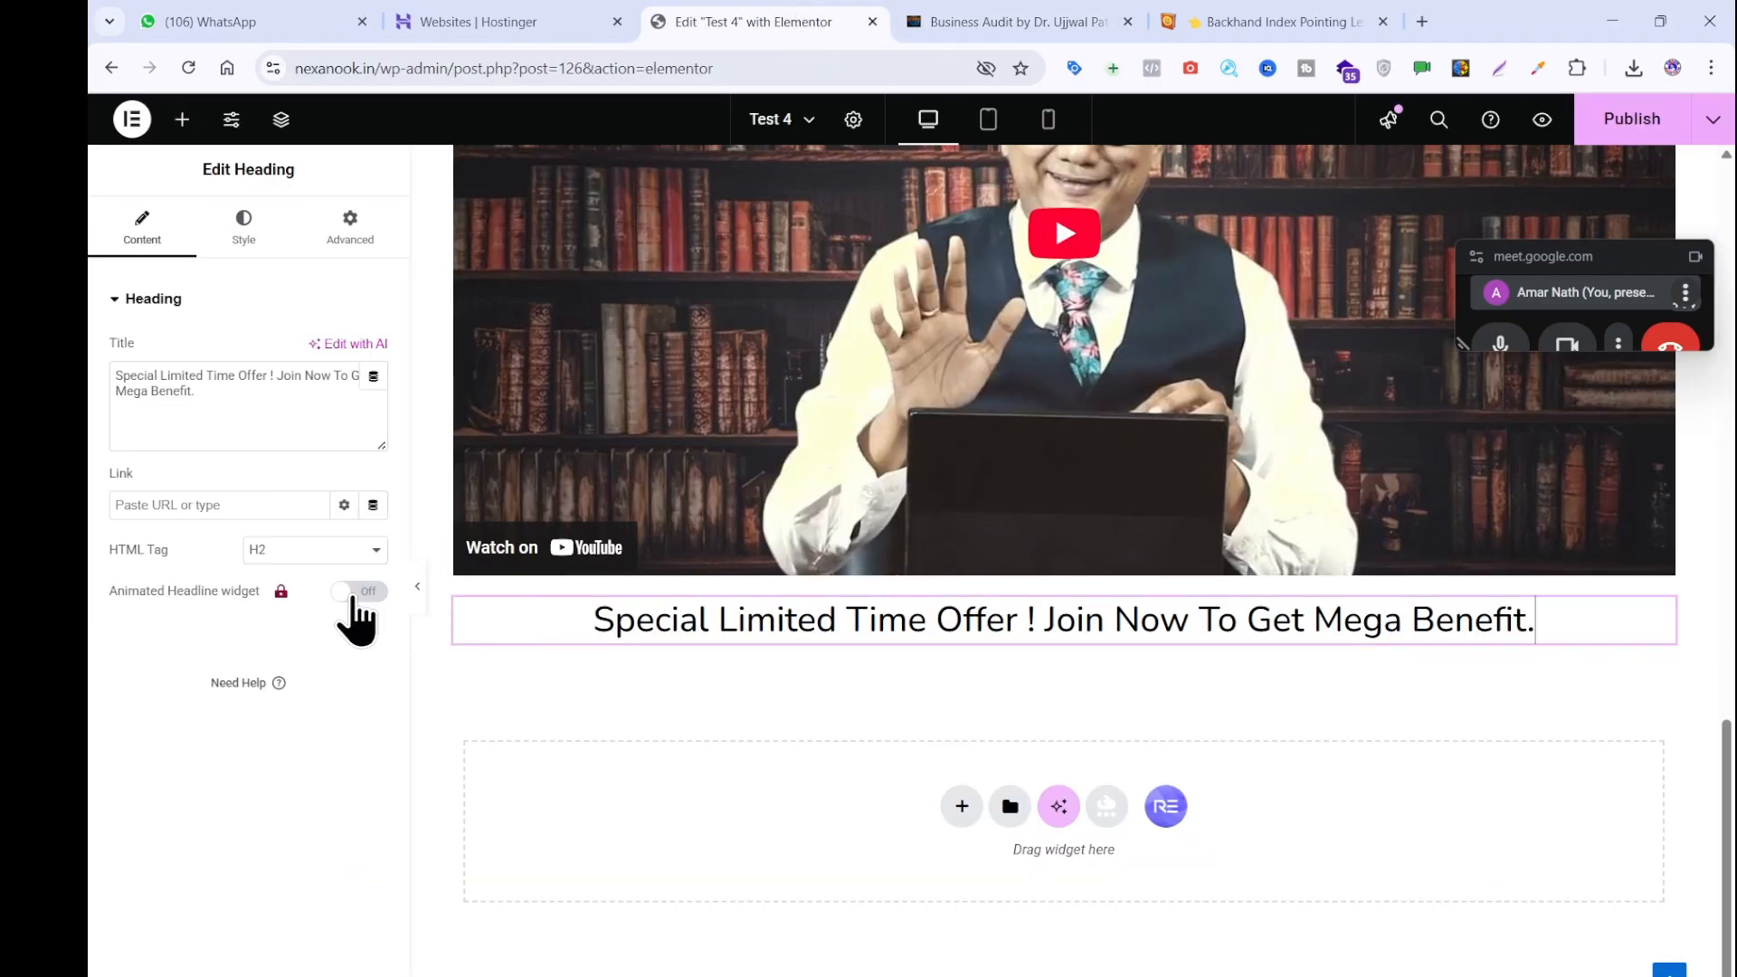
pyautogui.click(241, 251)
pyautogui.click(373, 411)
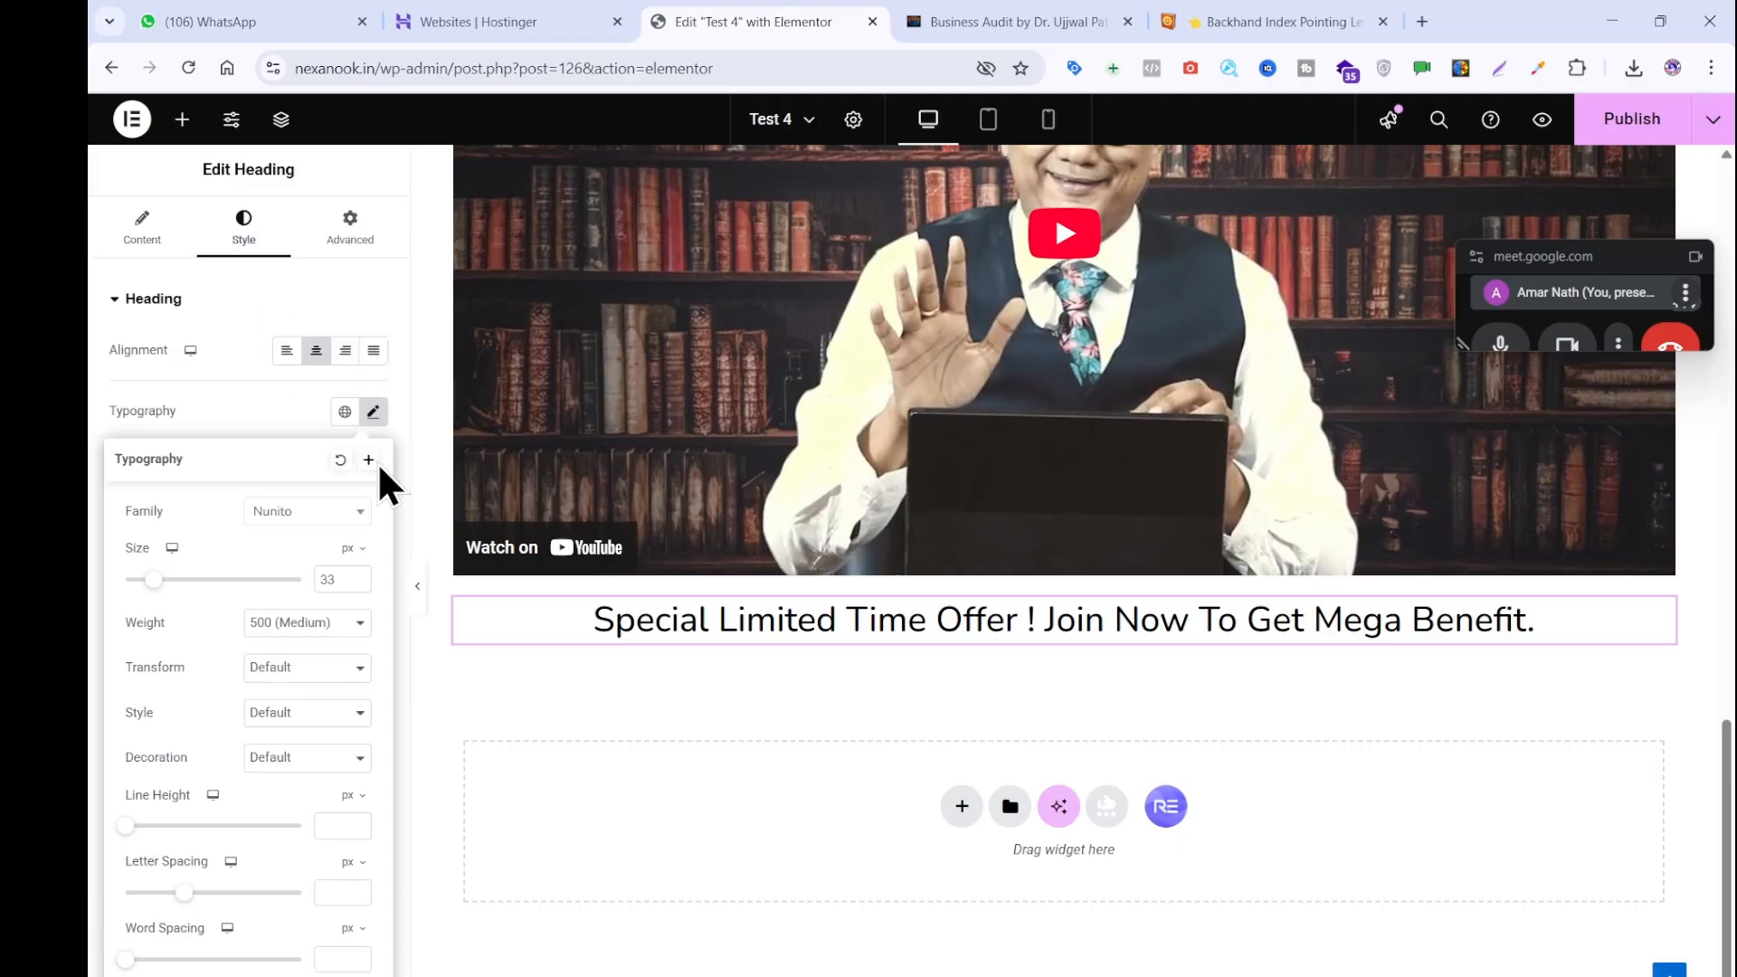
pyautogui.click(347, 629)
pyautogui.click(318, 806)
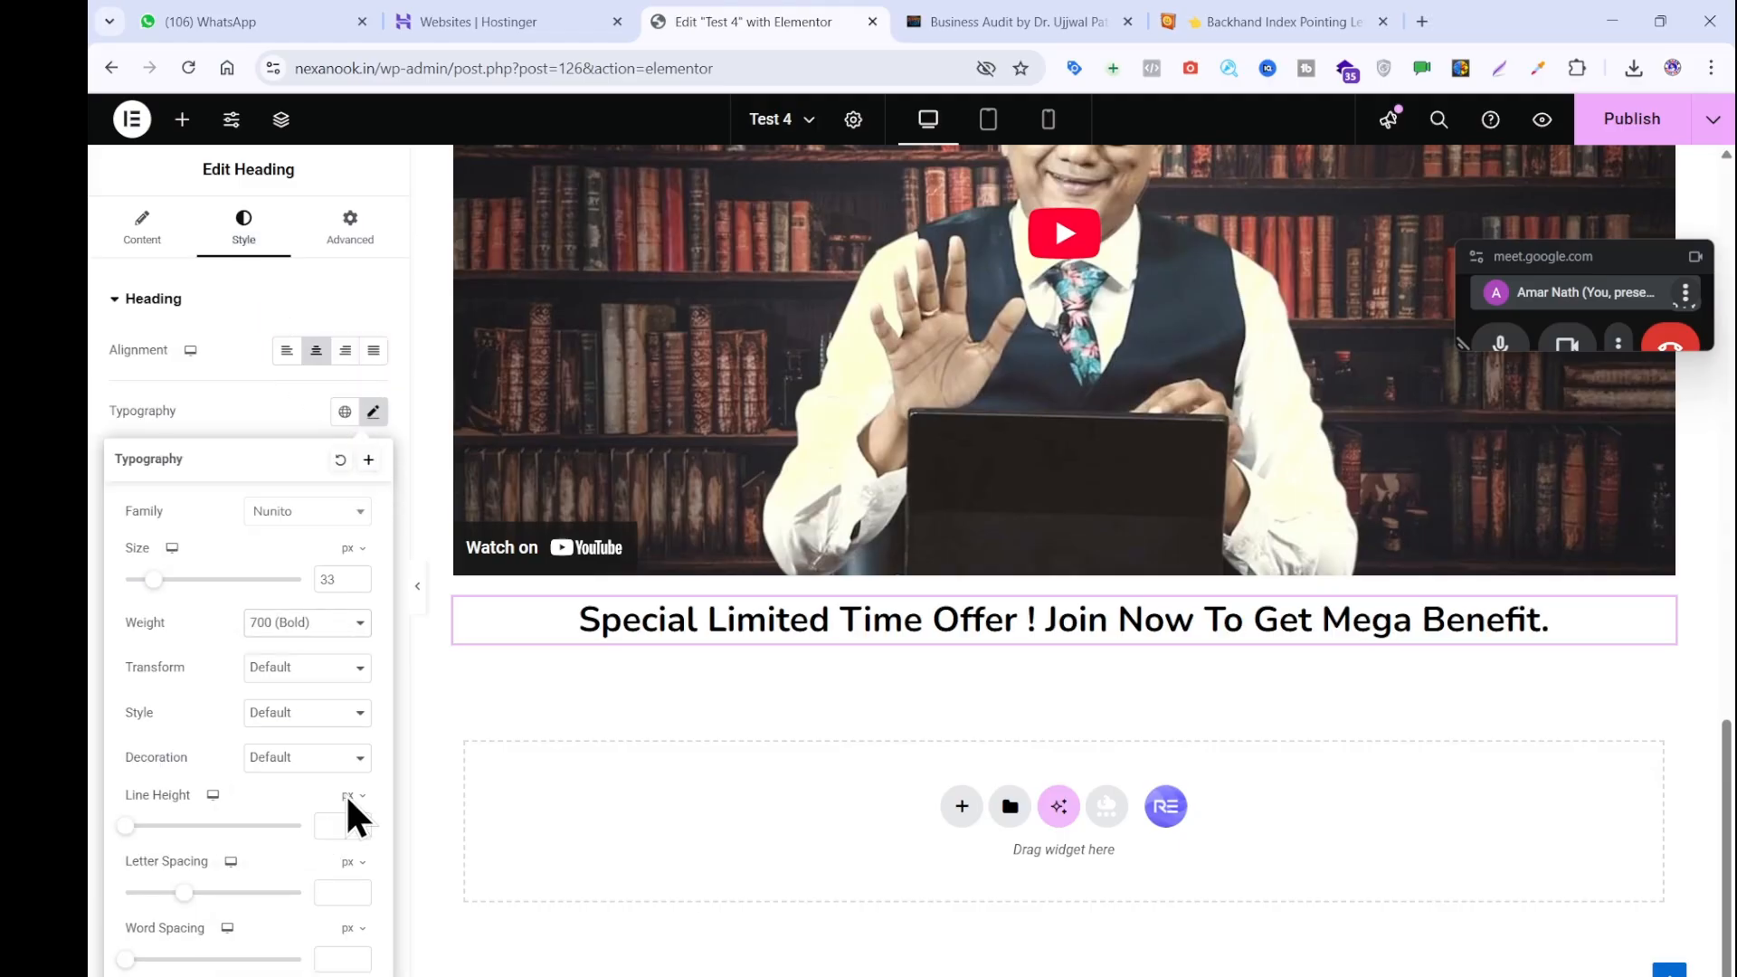
# Check the countdown on the reference page and add the EA Countdown widget below the special offer heading.
pyautogui.click(986, 24)
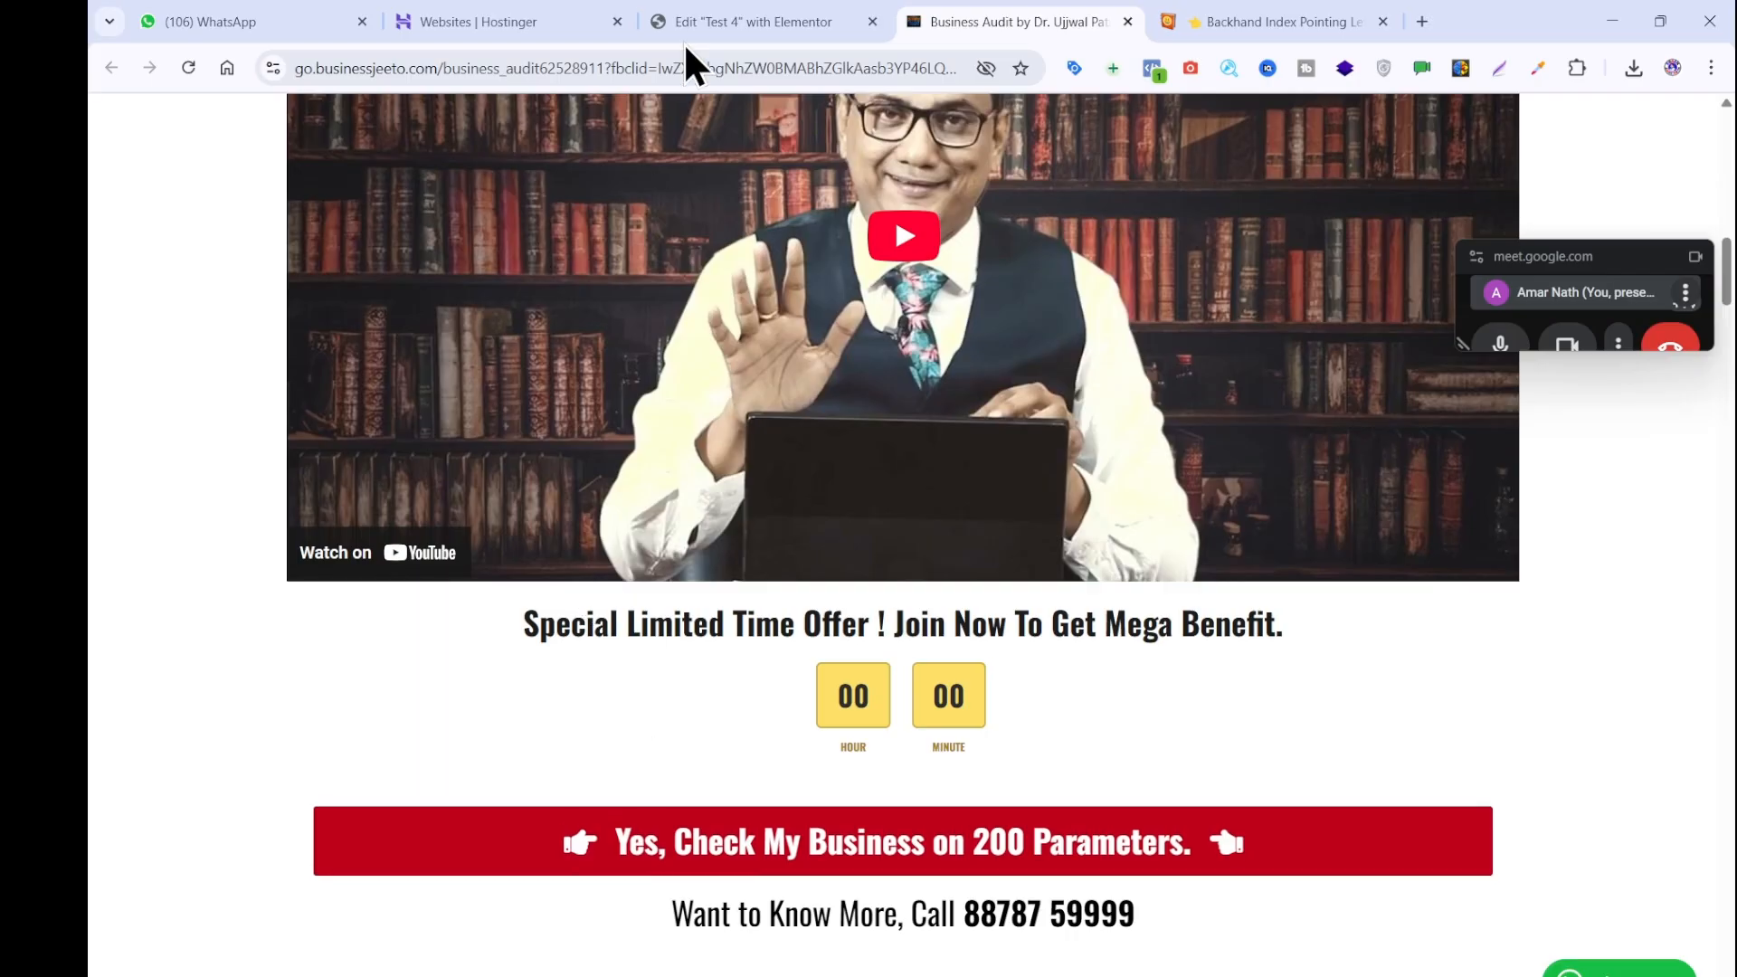
pyautogui.scroll(-4, 951, 711)
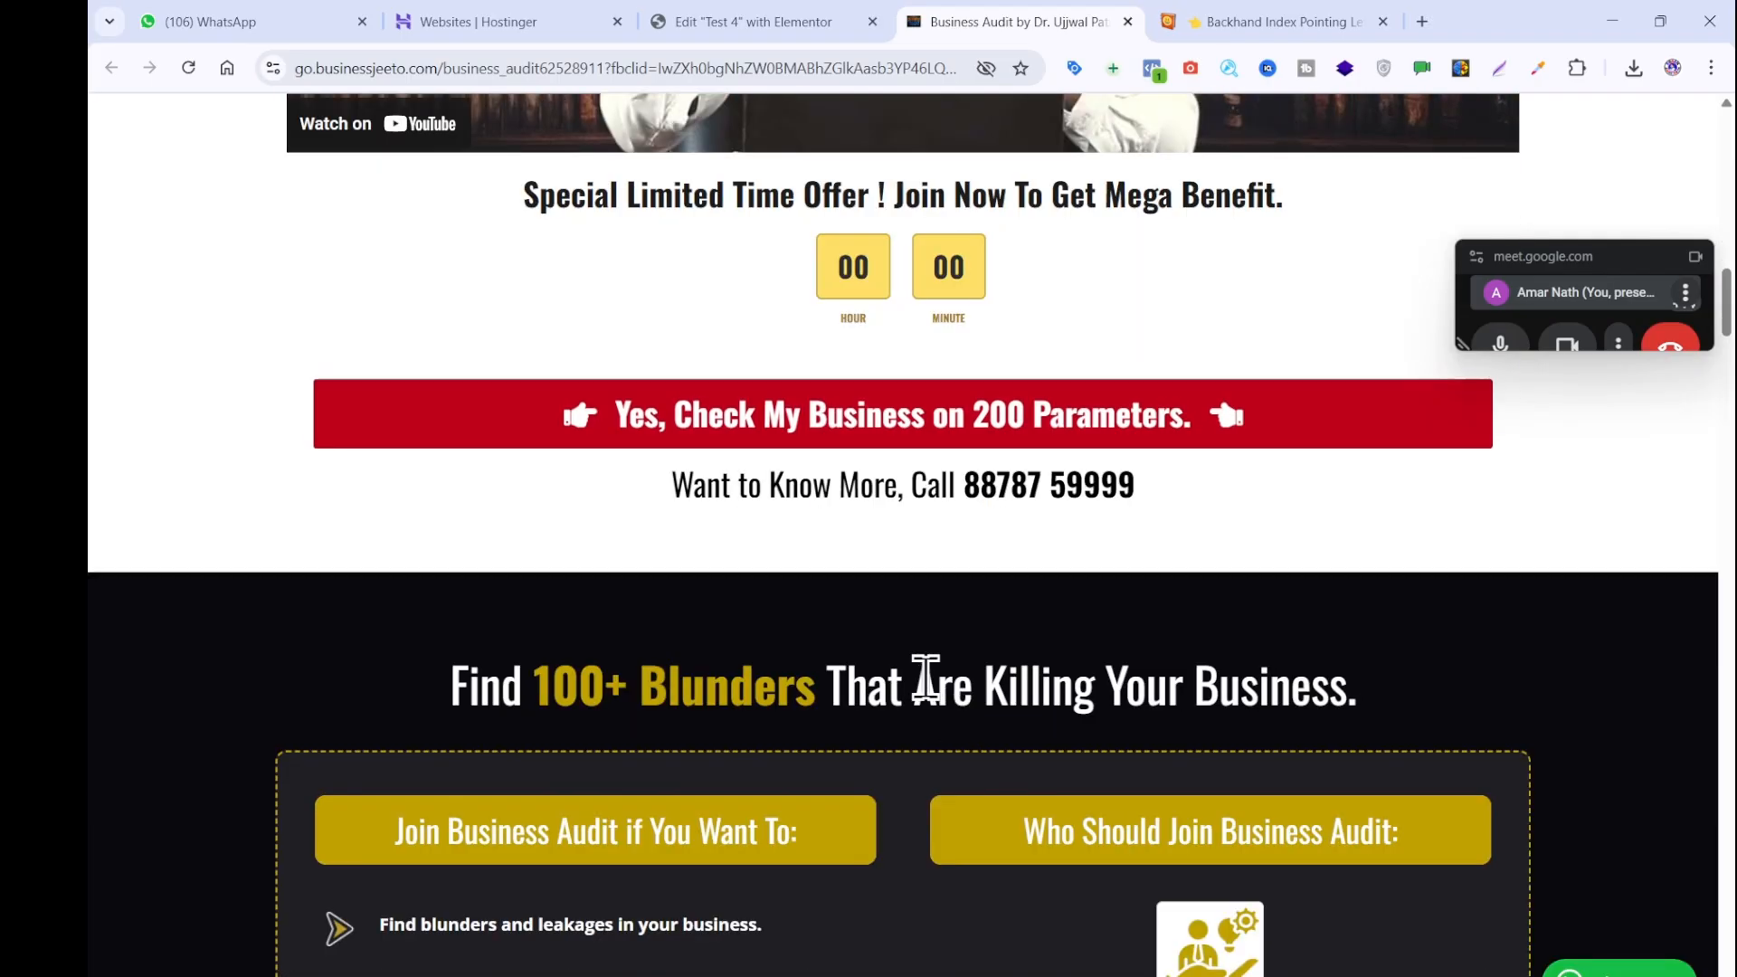
pyautogui.click(748, 22)
pyautogui.click(172, 122)
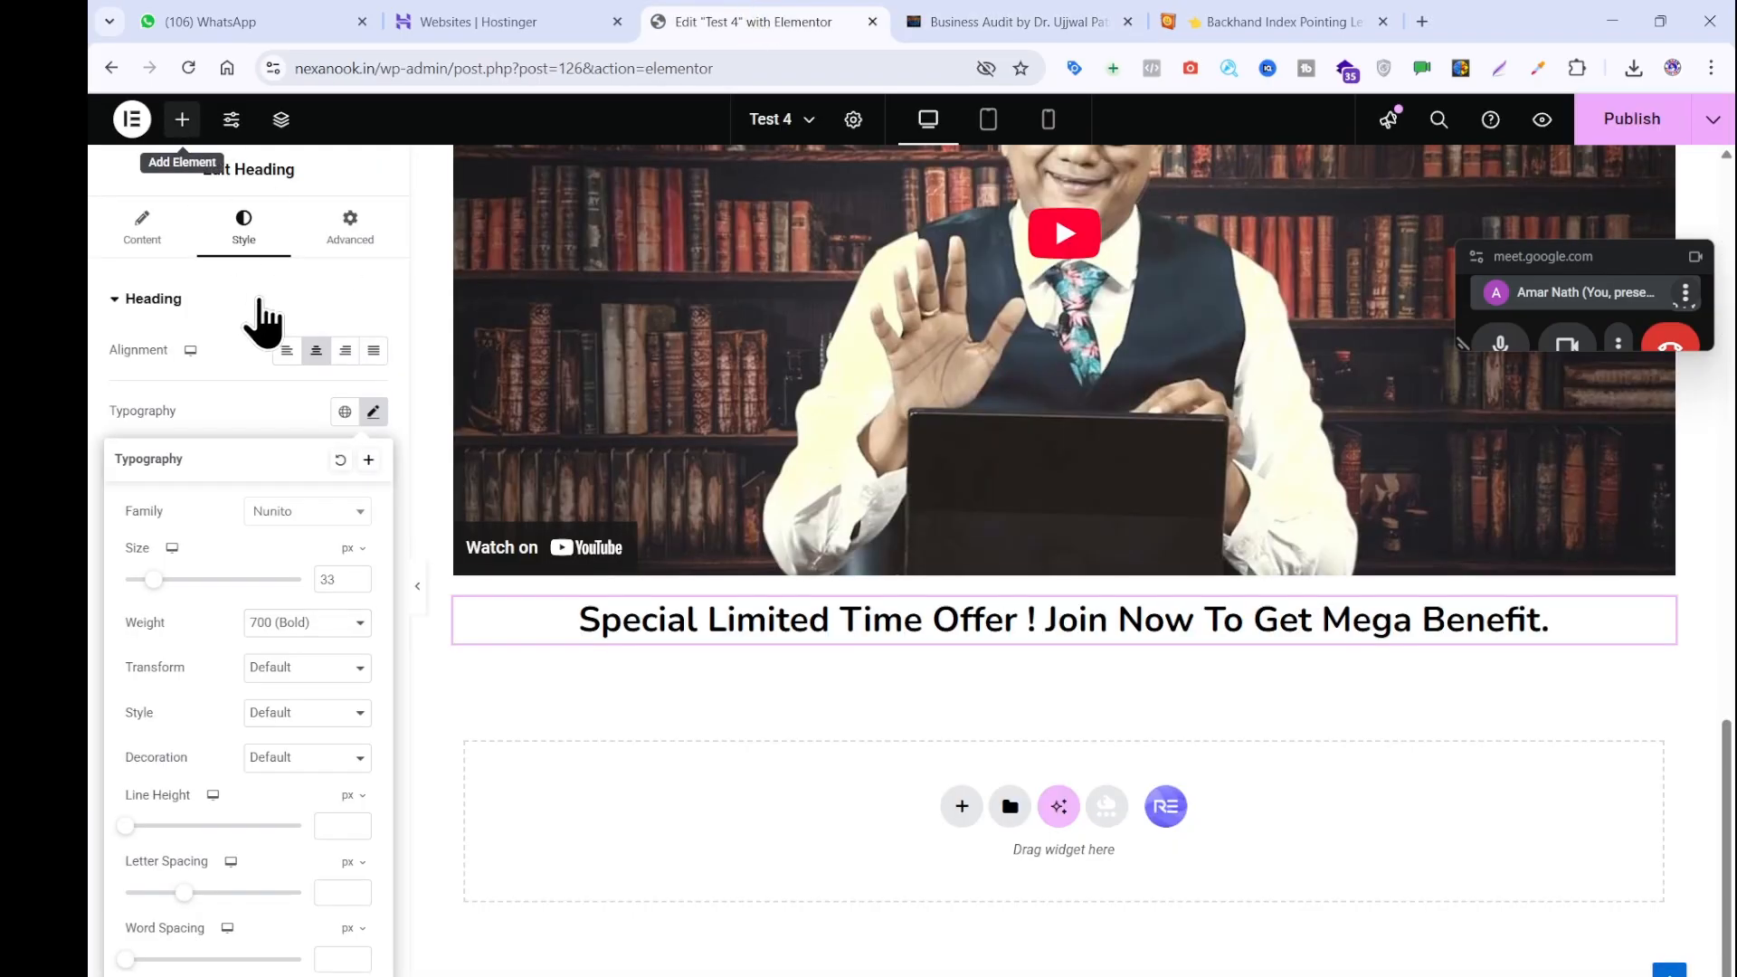
pyautogui.write('count')
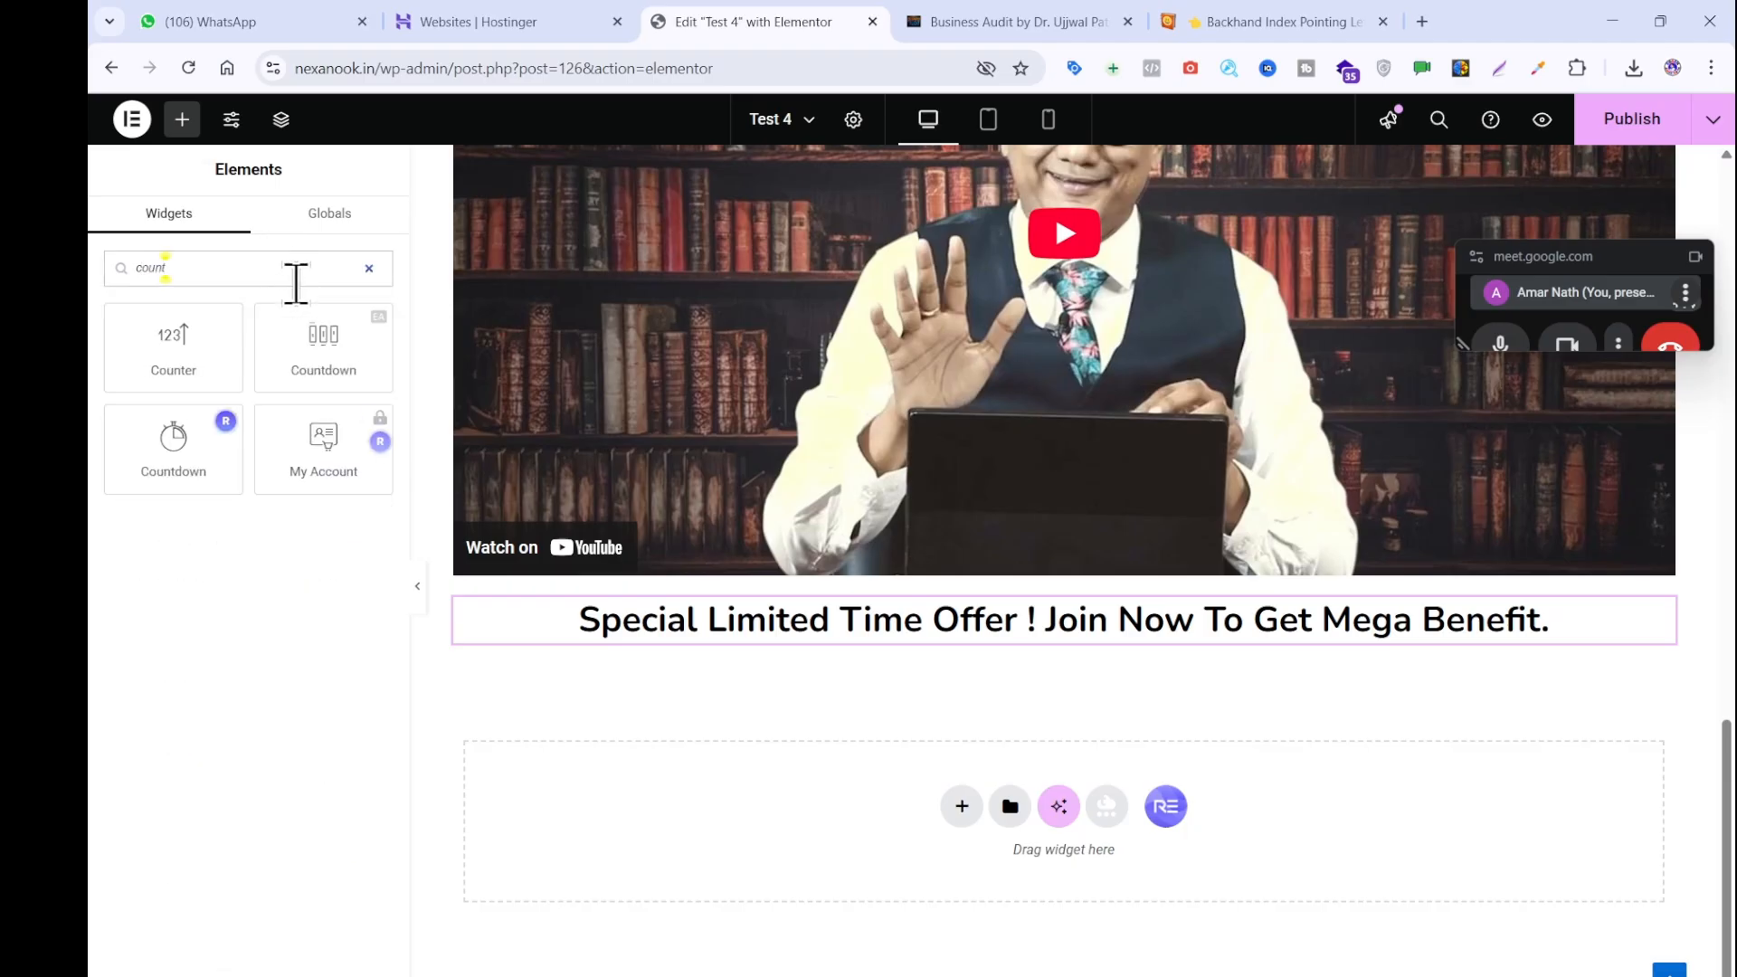
pyautogui.moveTo(323, 348); pyautogui.dragTo(950, 643)
# Recheck the reference countdown and set the Countdown widget's timer type to Evergreen Timer.
pyautogui.click(1142, 6)
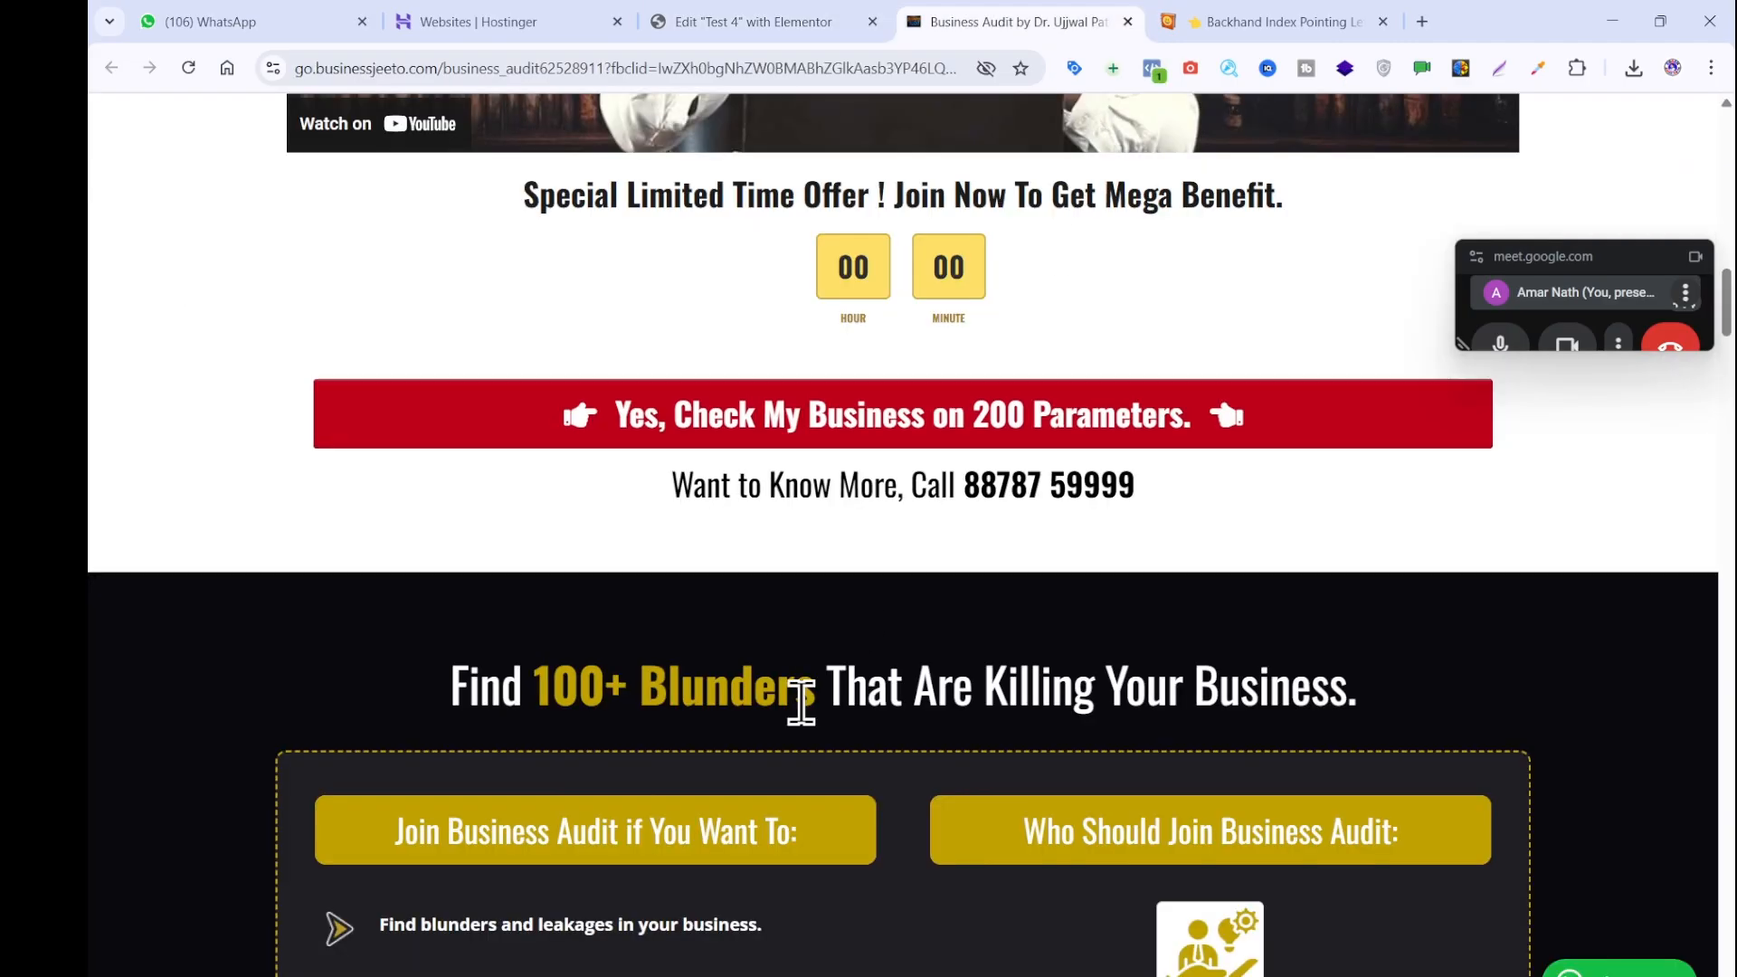
pyautogui.click(762, 18)
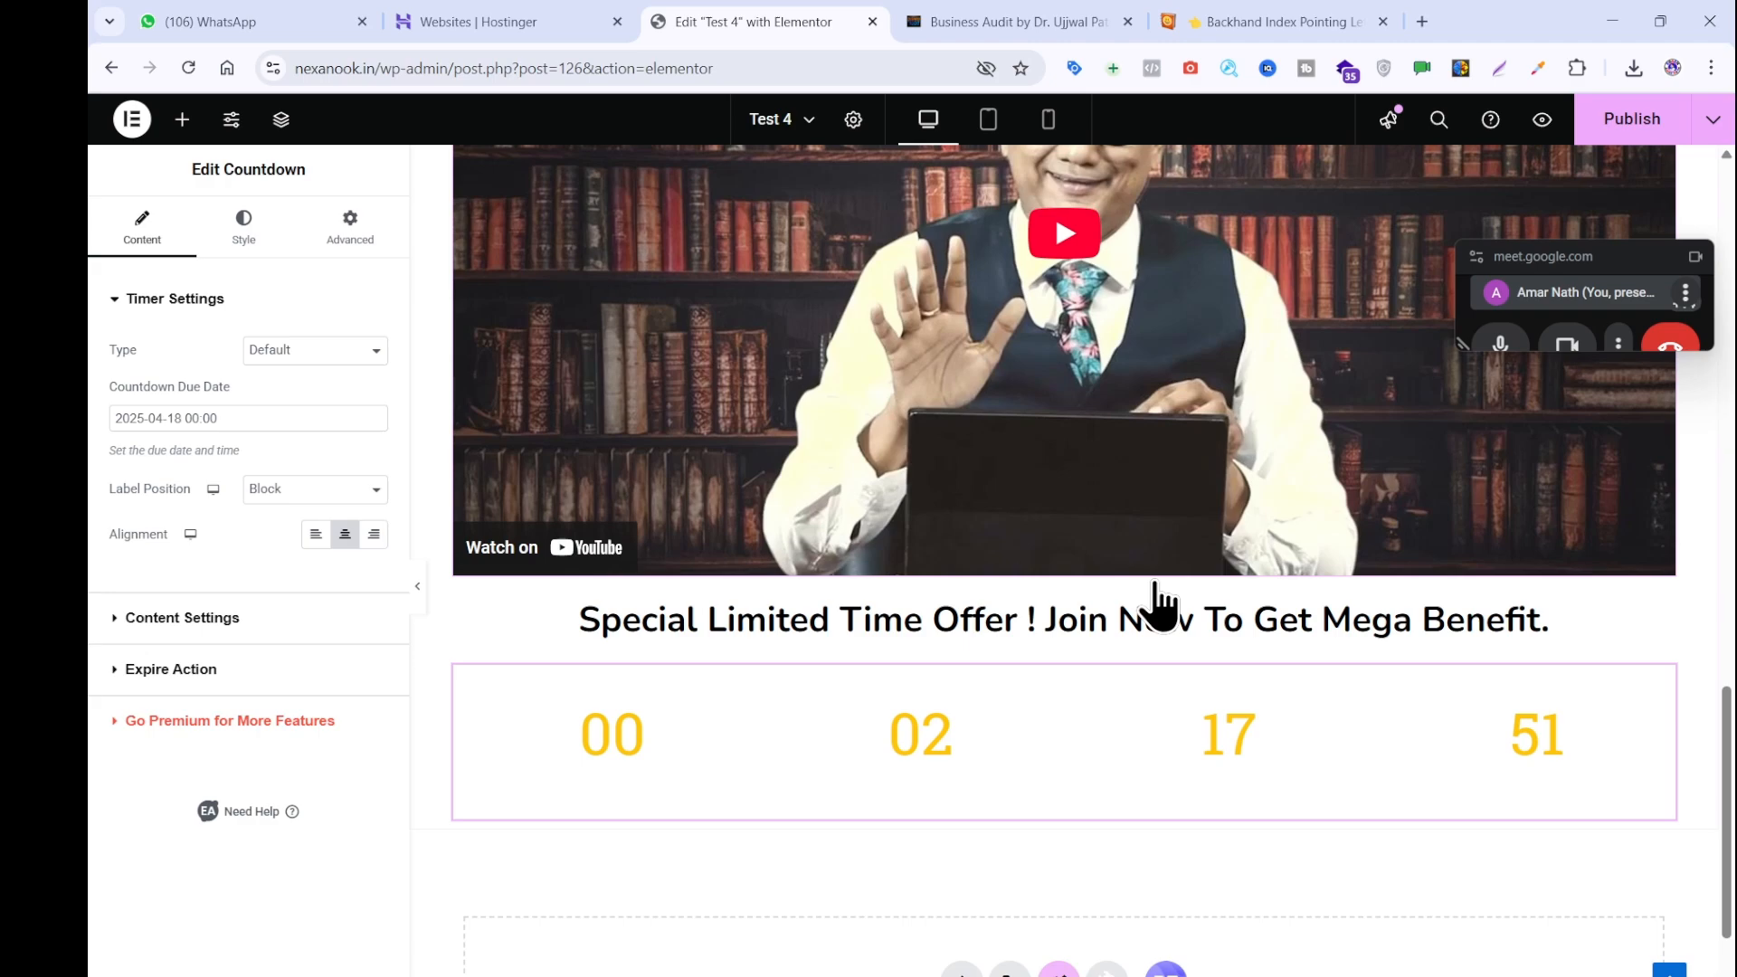
pyautogui.click(286, 360)
pyautogui.click(284, 399)
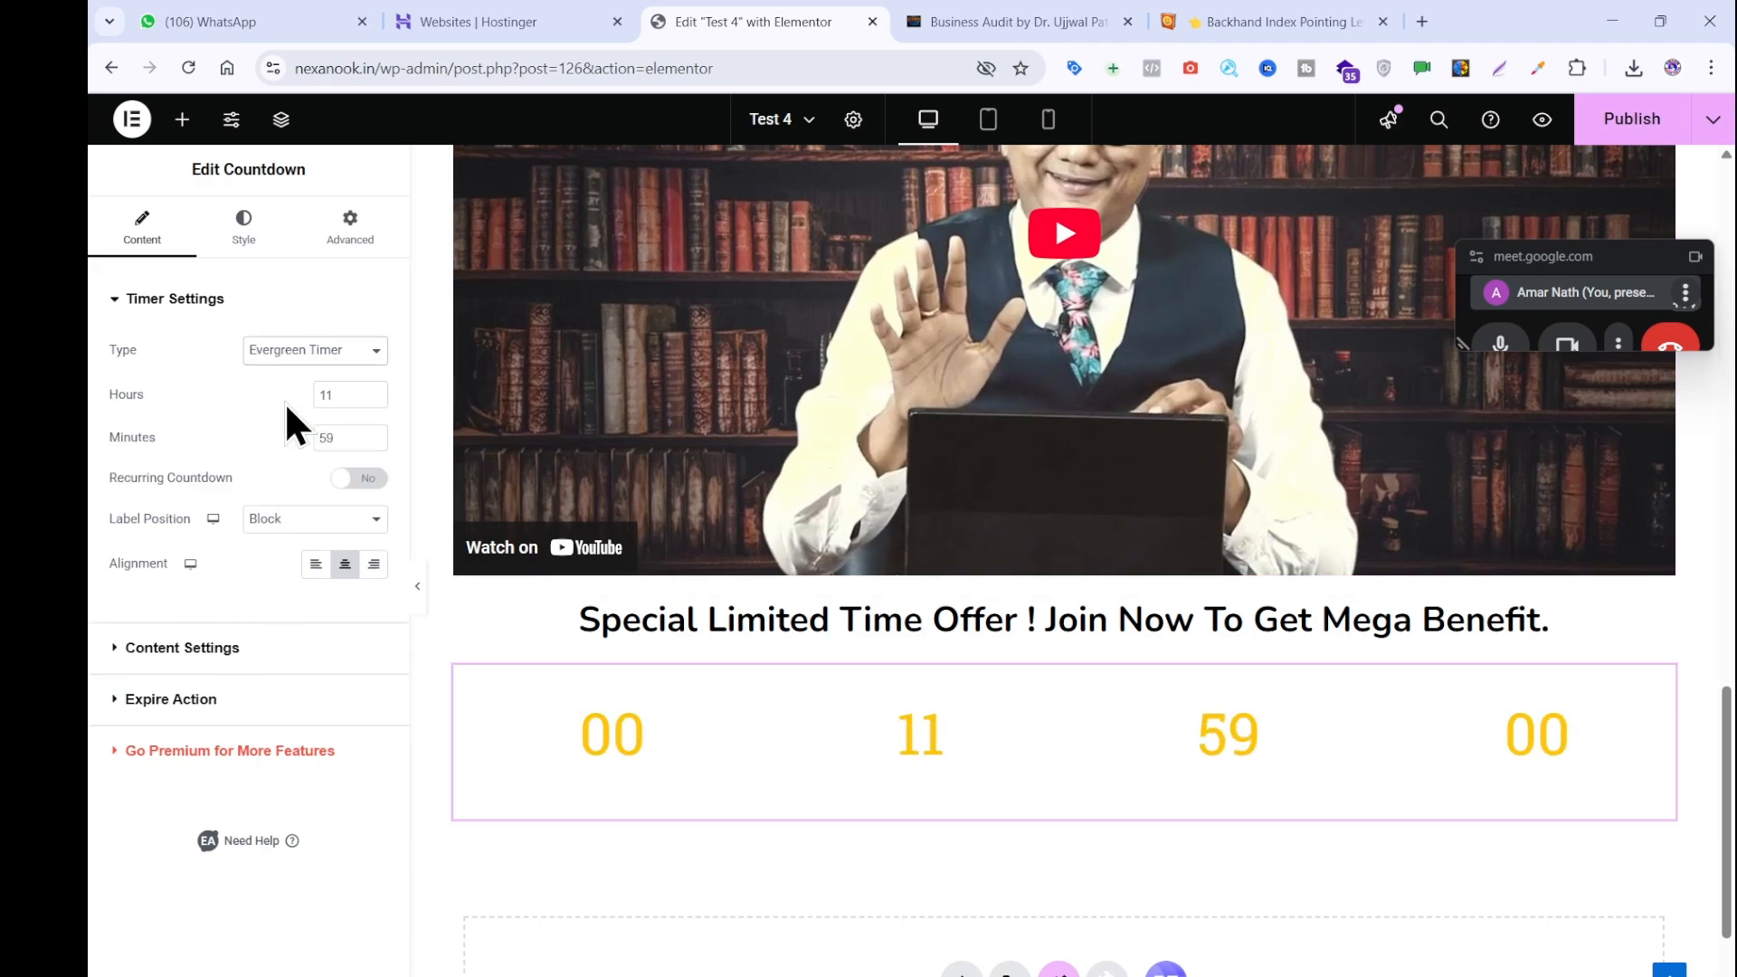
# Turn off the days and seconds in the countdown, keeping only hours and minutes displayed as on the reference page.
pyautogui.click(232, 651)
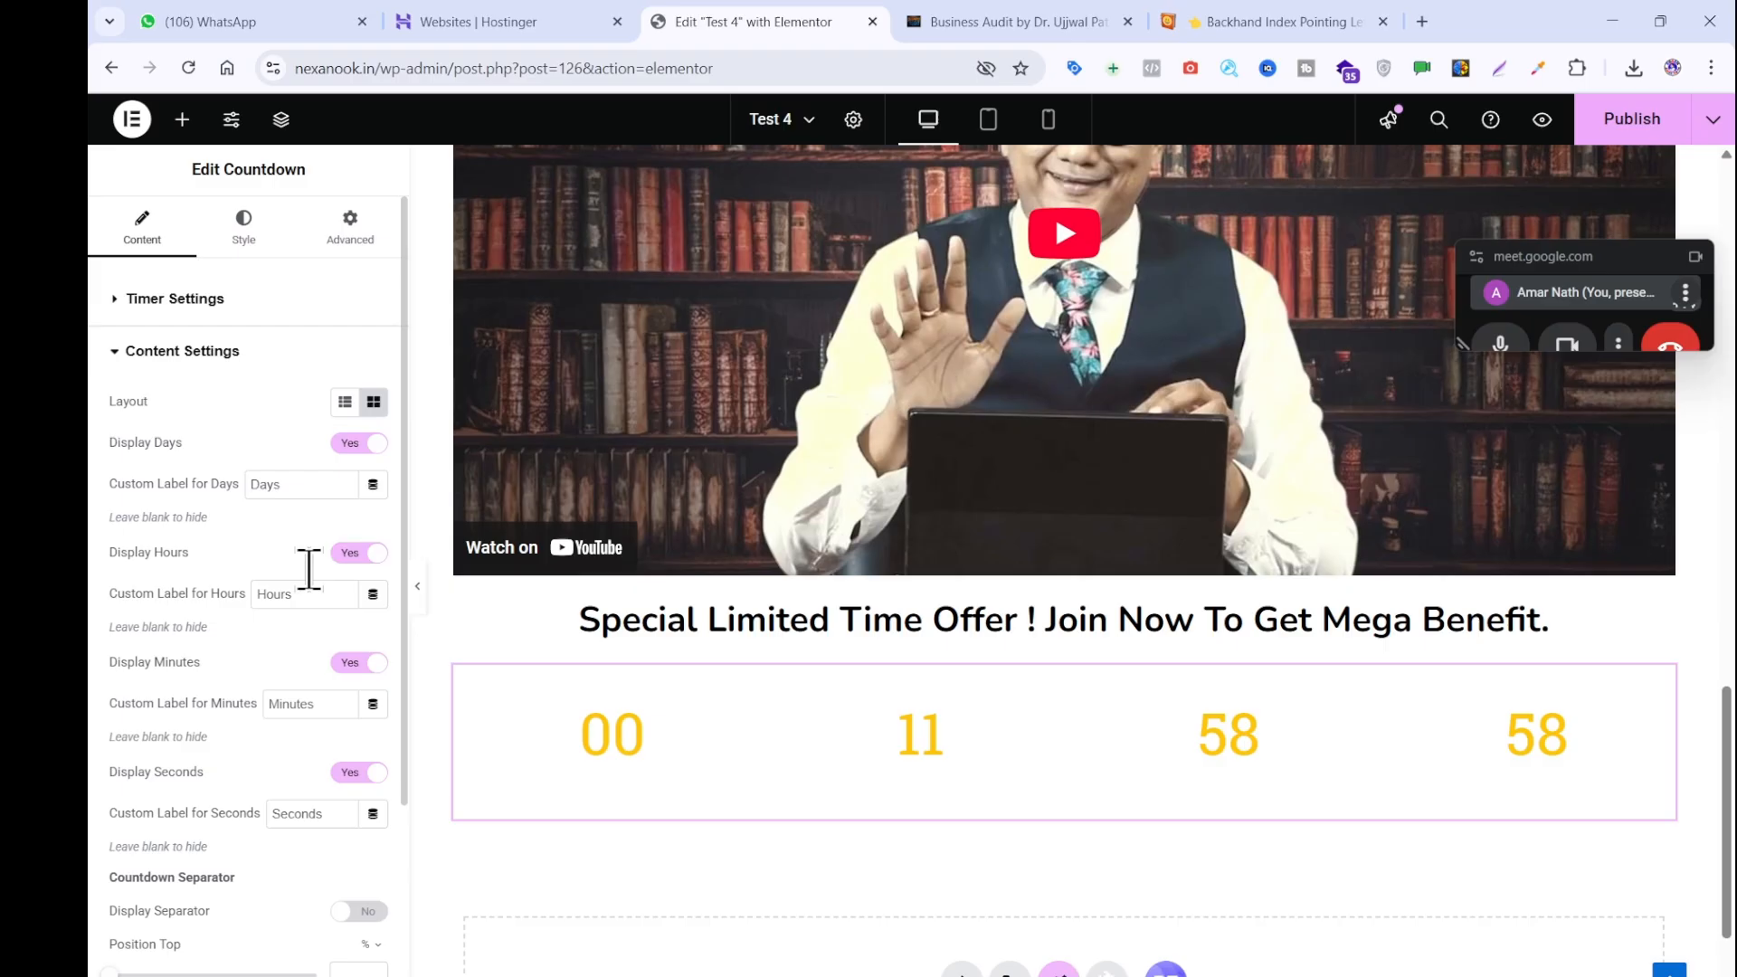
pyautogui.click(357, 444)
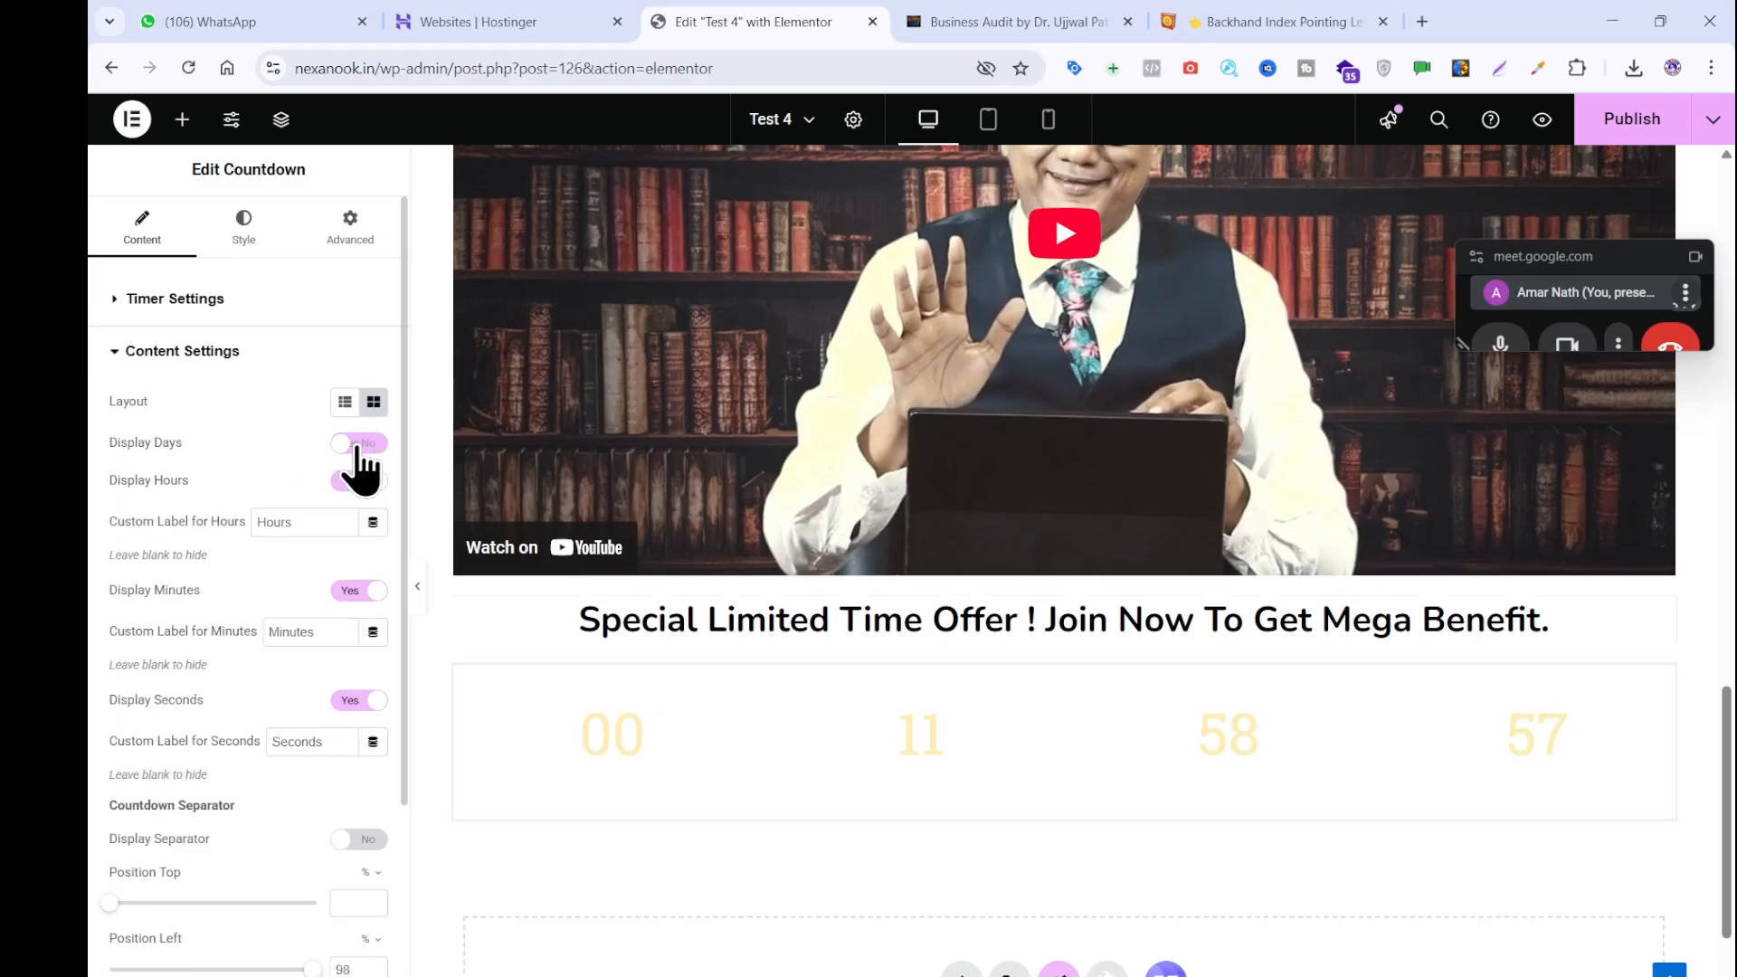
pyautogui.click(353, 597)
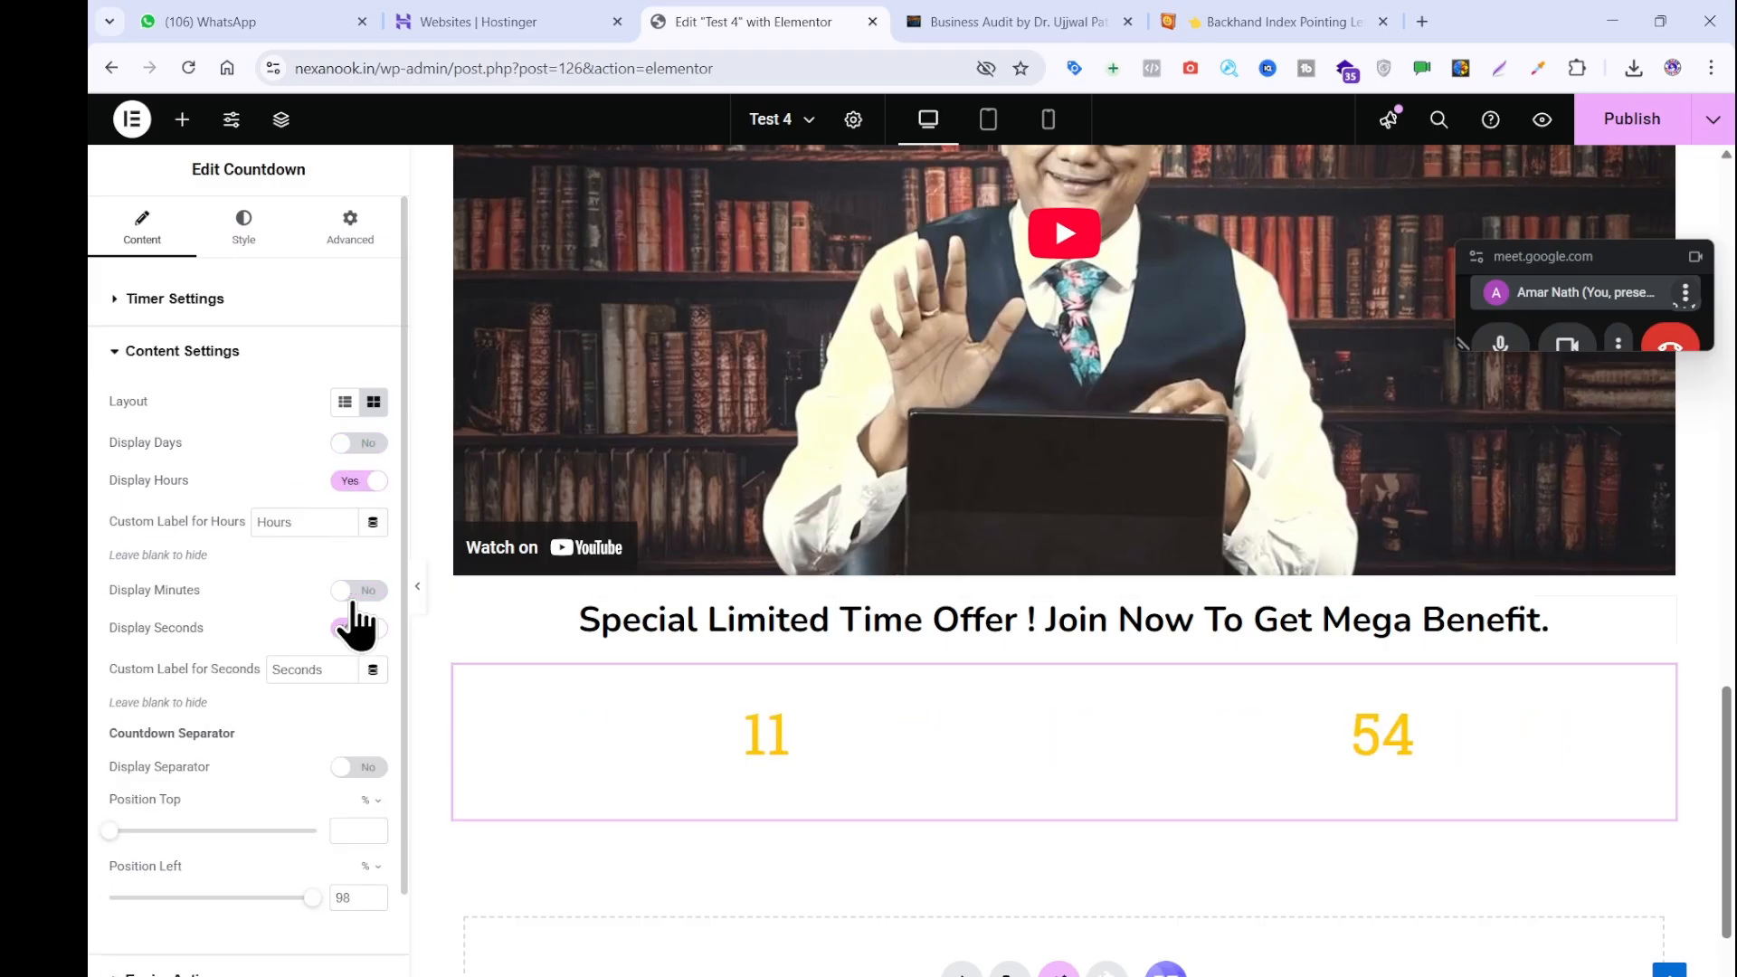
pyautogui.click(353, 594)
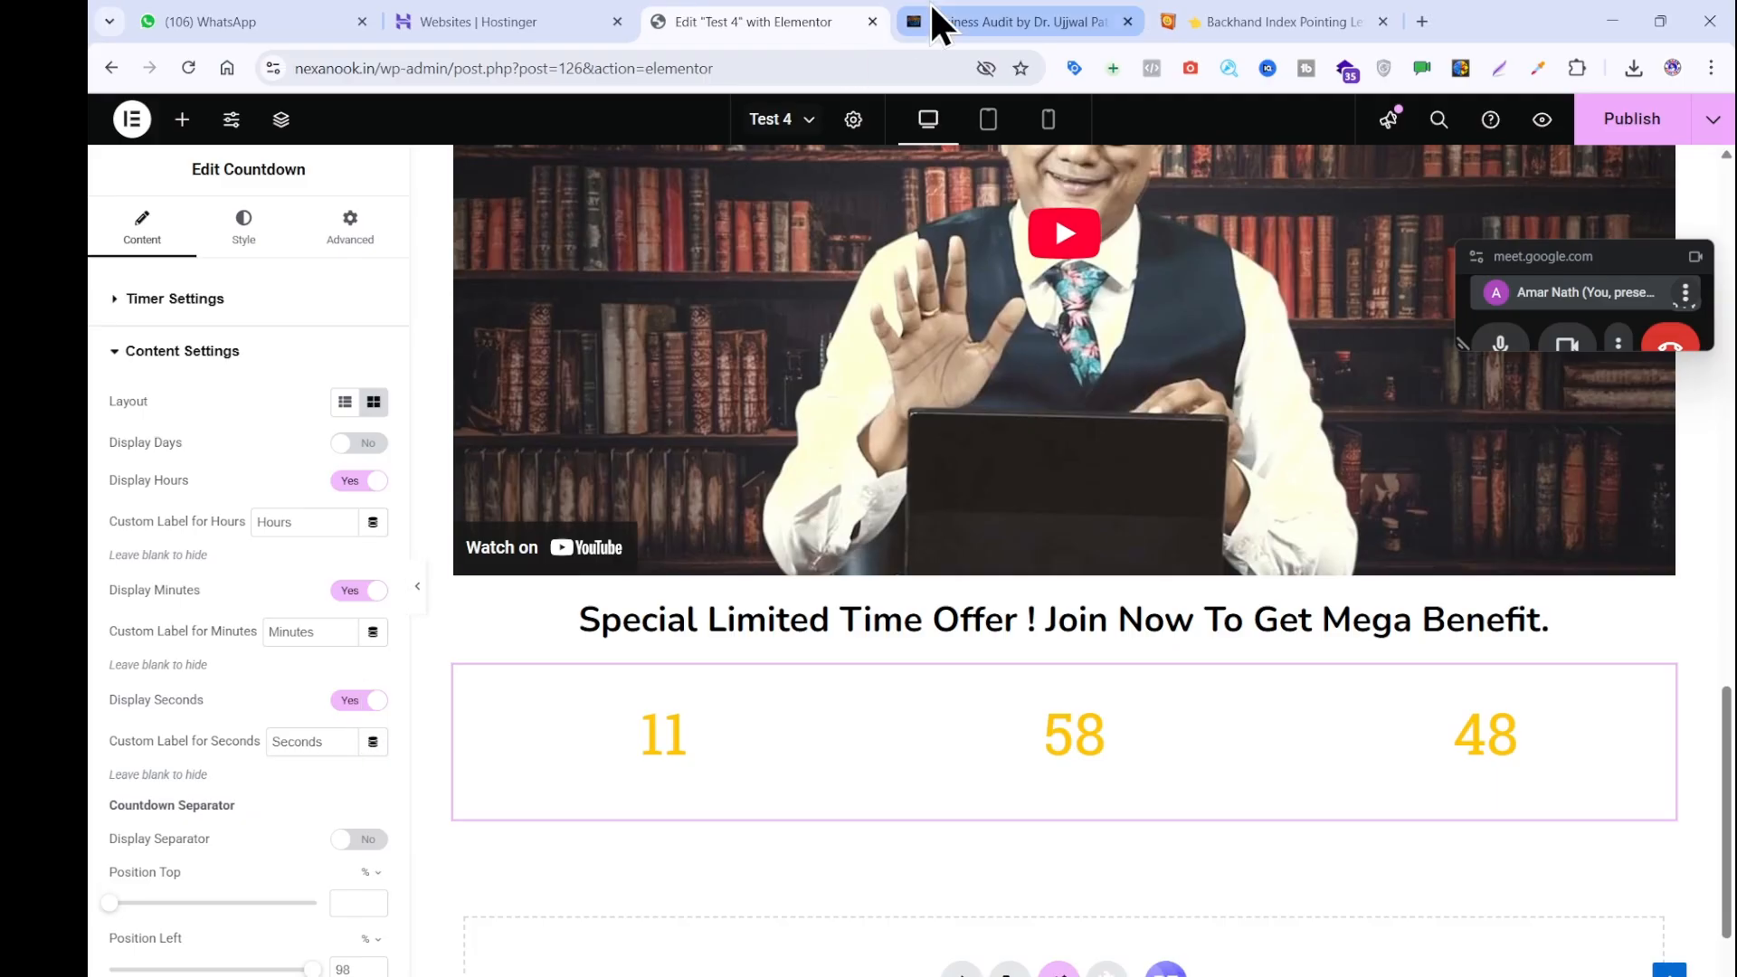
pyautogui.click(1007, 20)
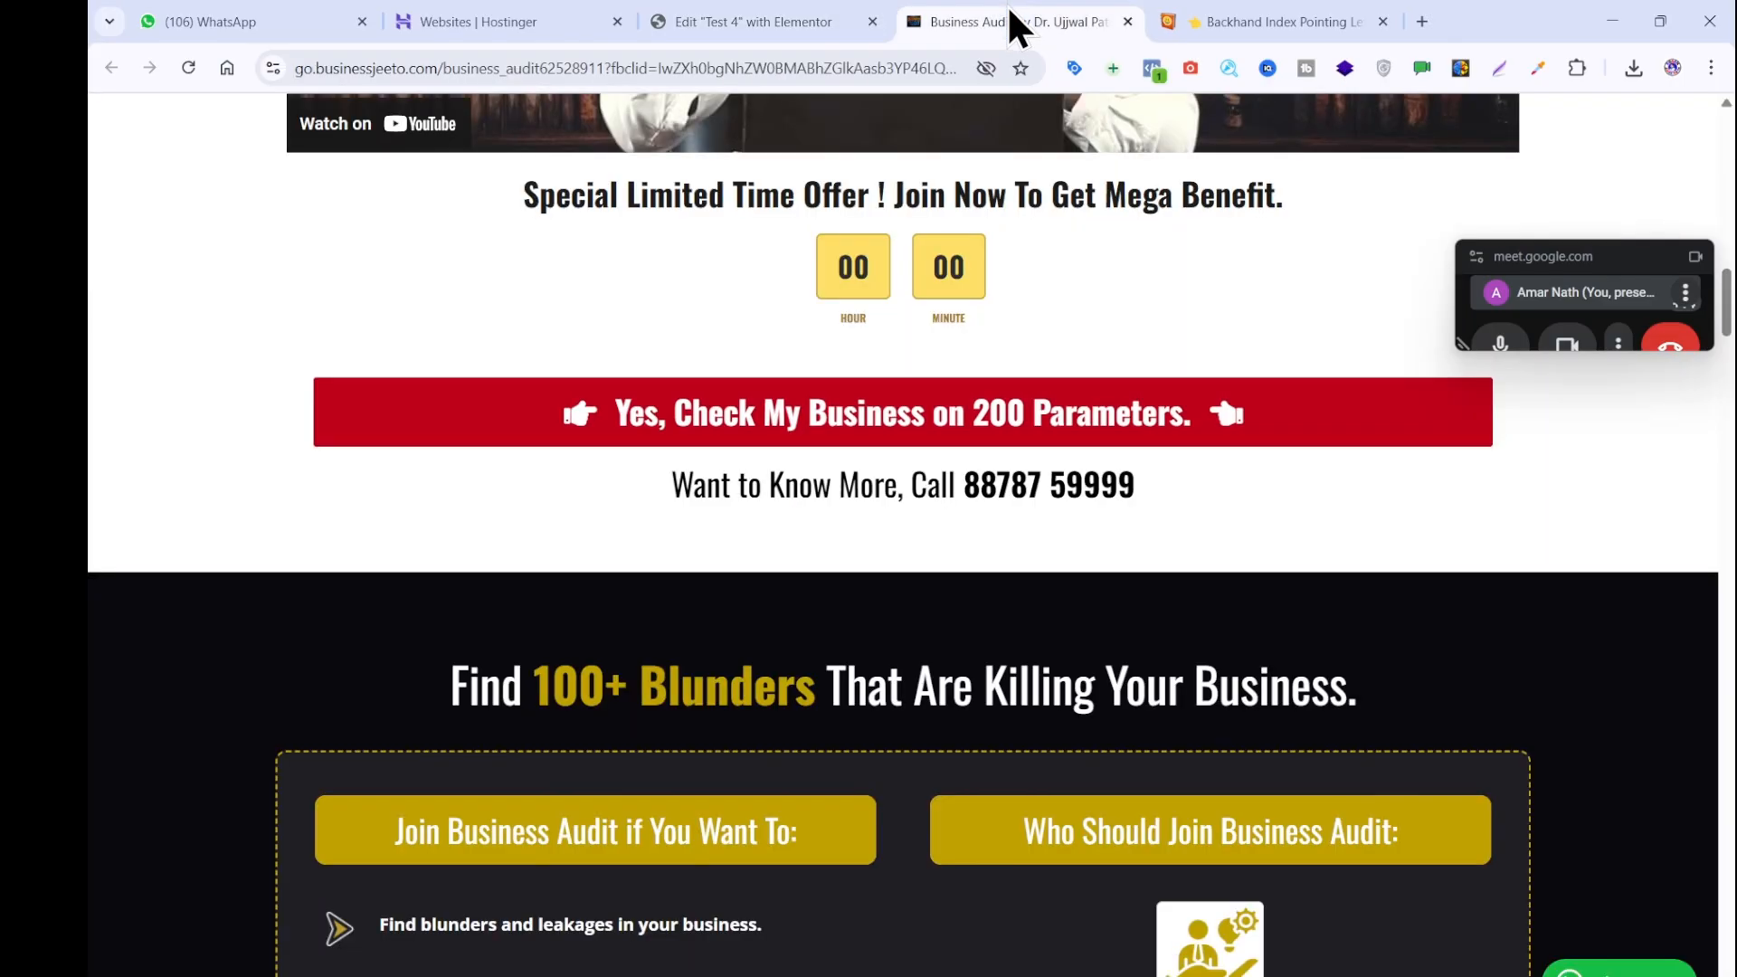
pyautogui.click(849, 20)
pyautogui.click(358, 702)
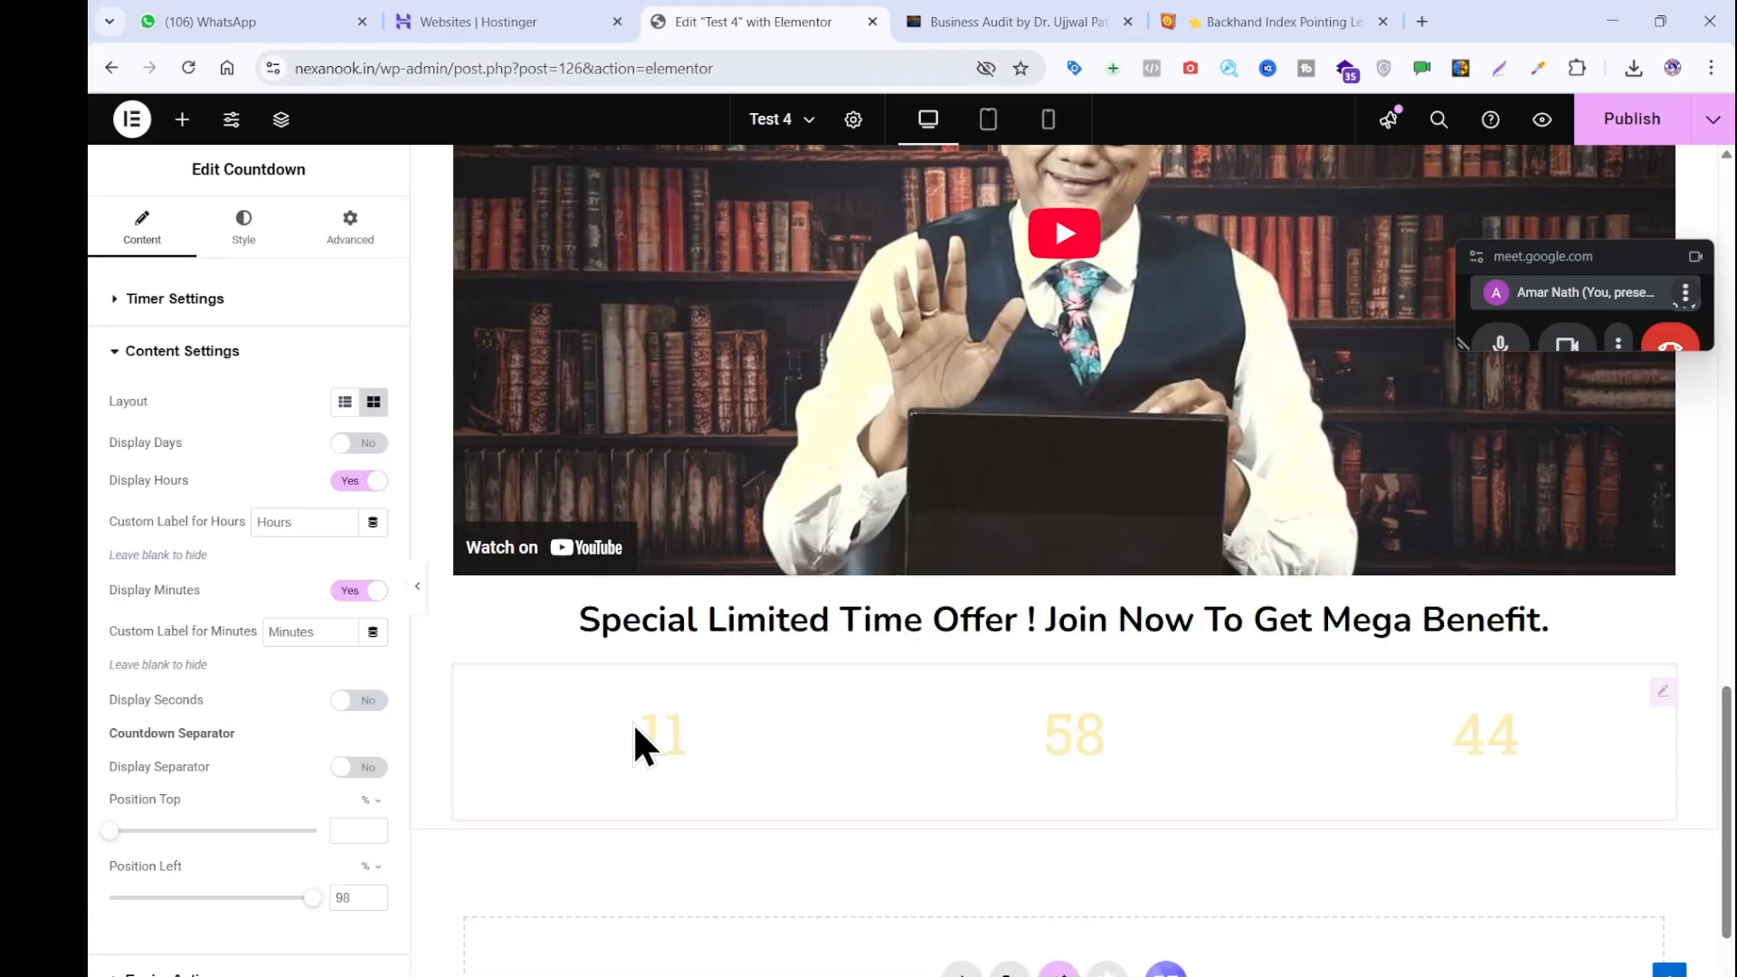
# Review the reference countdown and the widget's expire settings, and set the space between the countdown boxes to 0.
pyautogui.click(1035, 19)
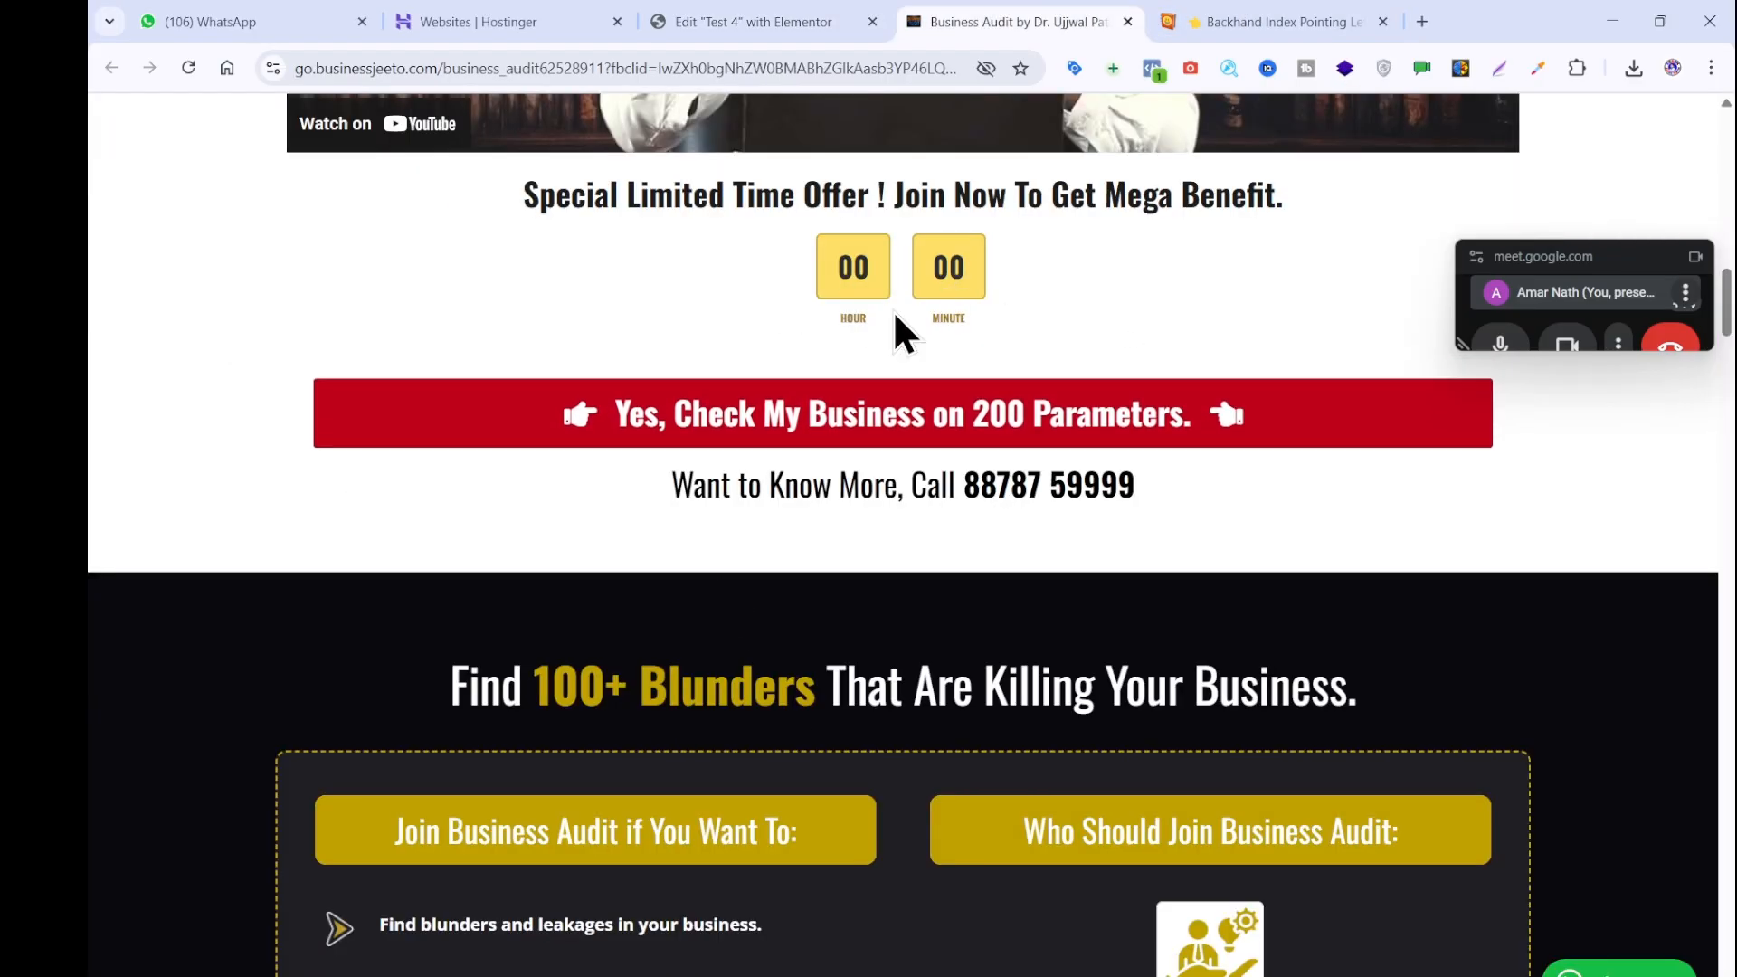
pyautogui.click(748, 19)
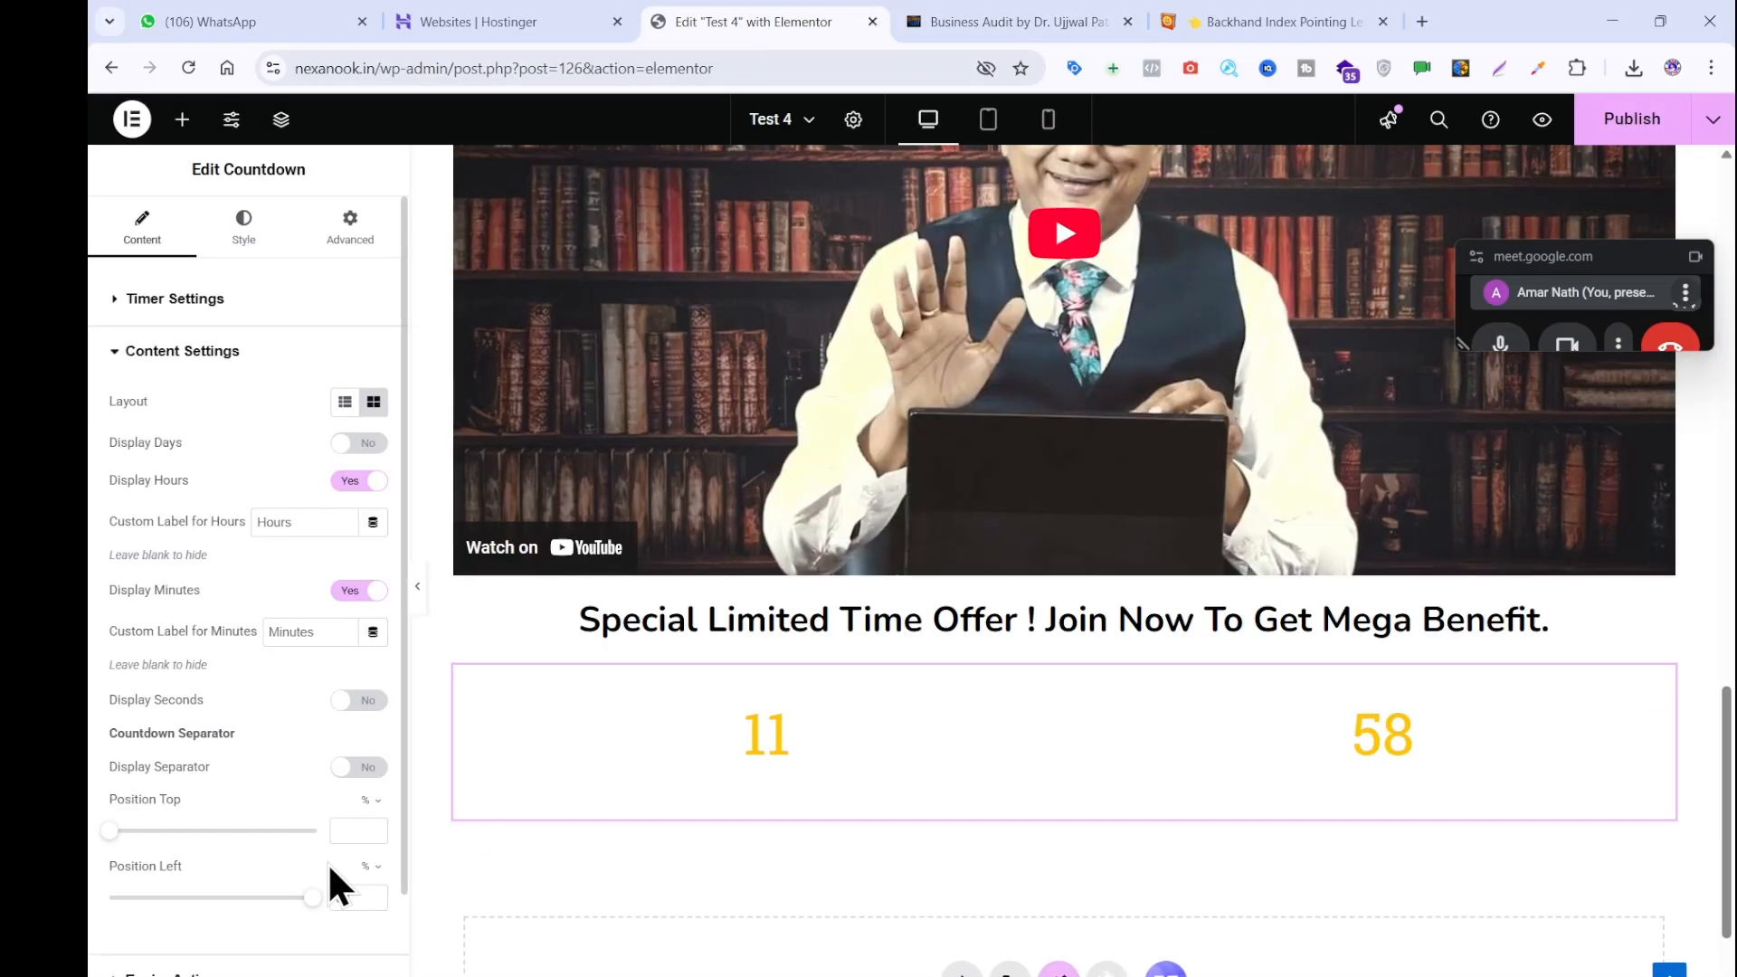
pyautogui.scroll(-2, 290, 860)
pyautogui.click(183, 823)
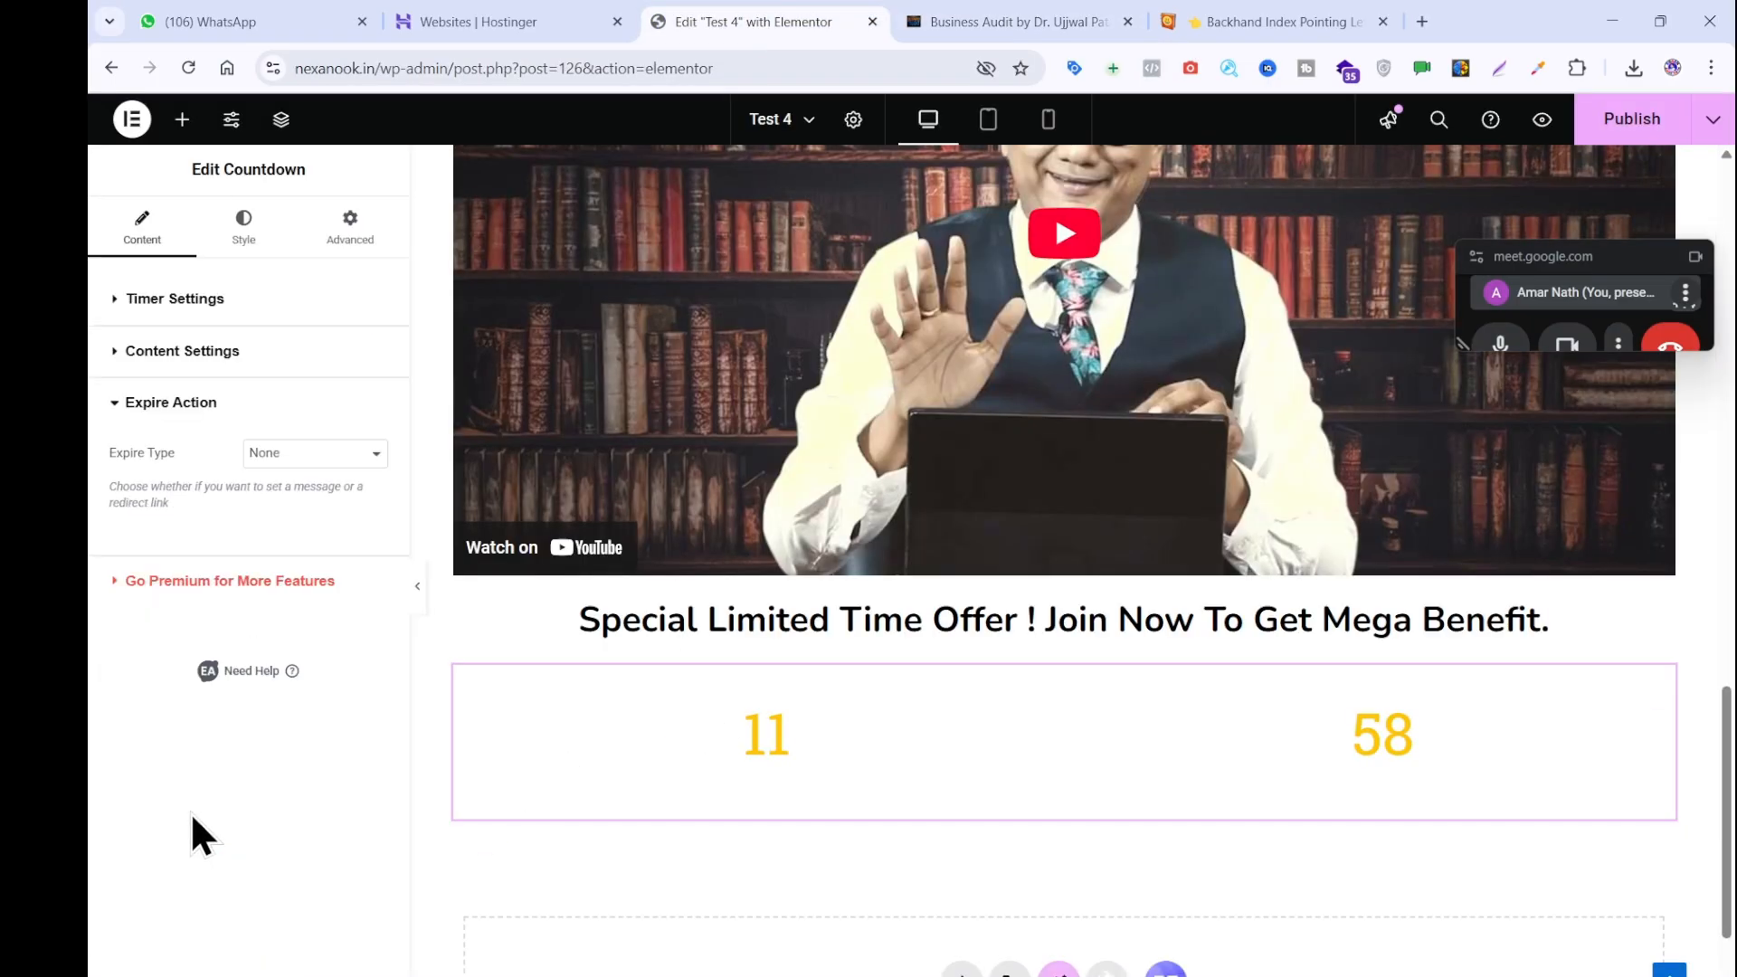
pyautogui.click(284, 237)
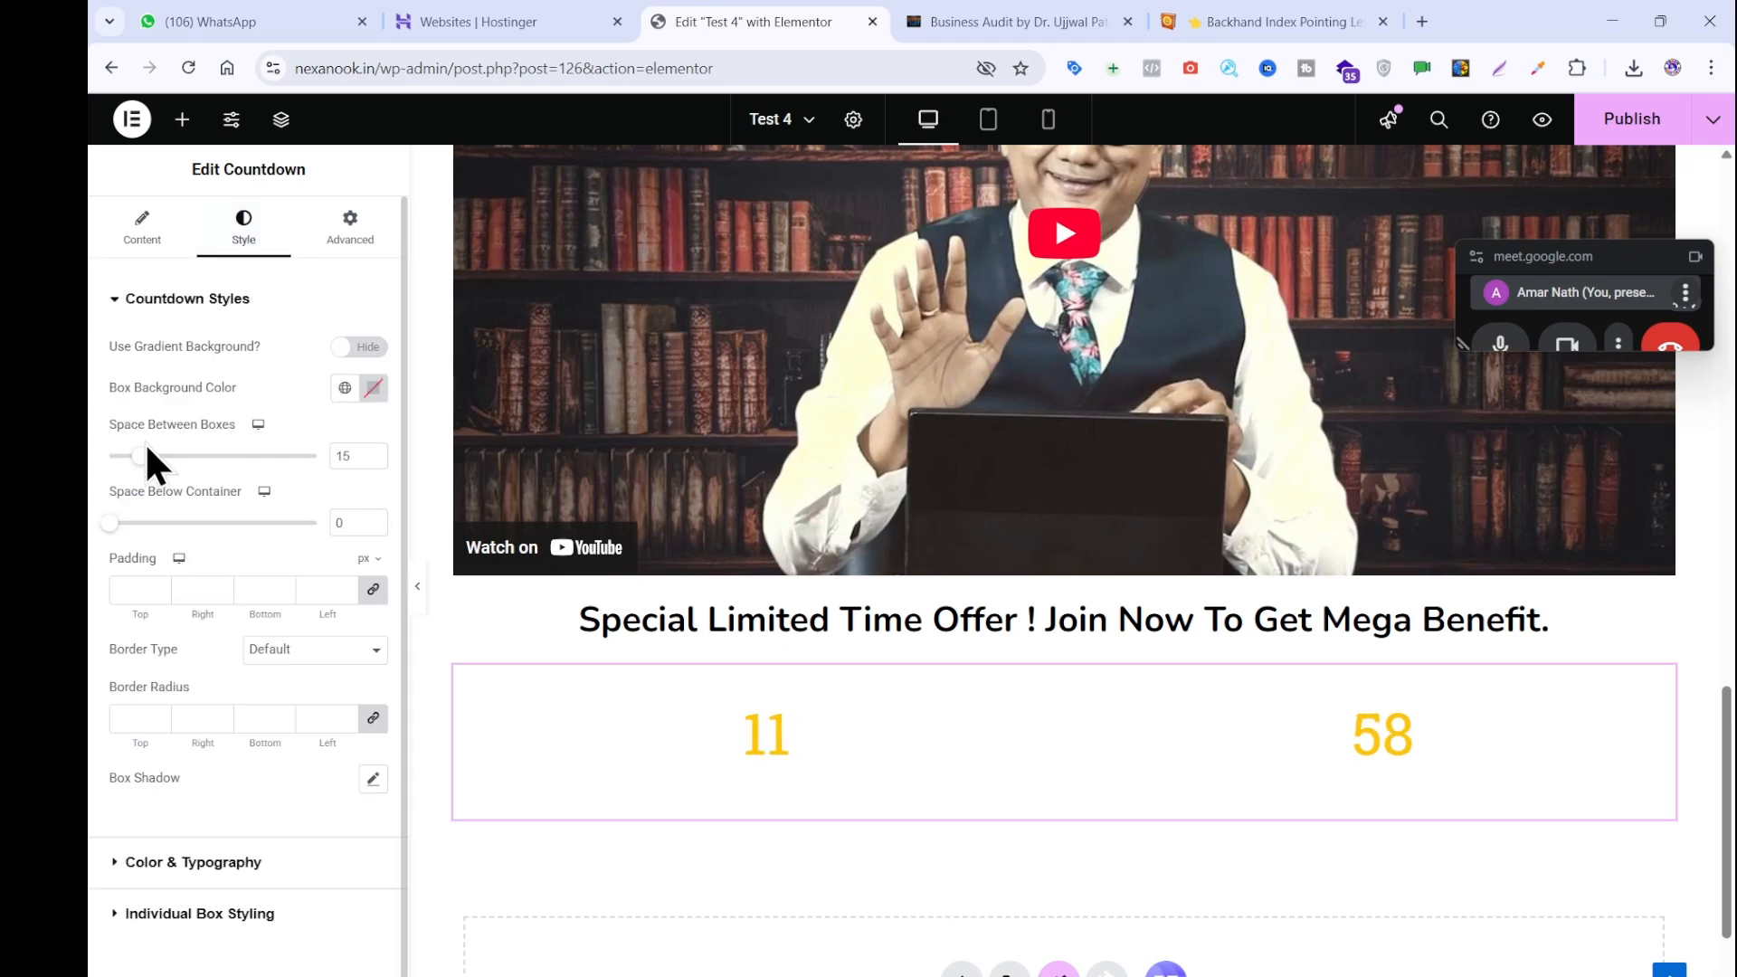
pyautogui.moveTo(140, 456); pyautogui.dragTo(96, 457)
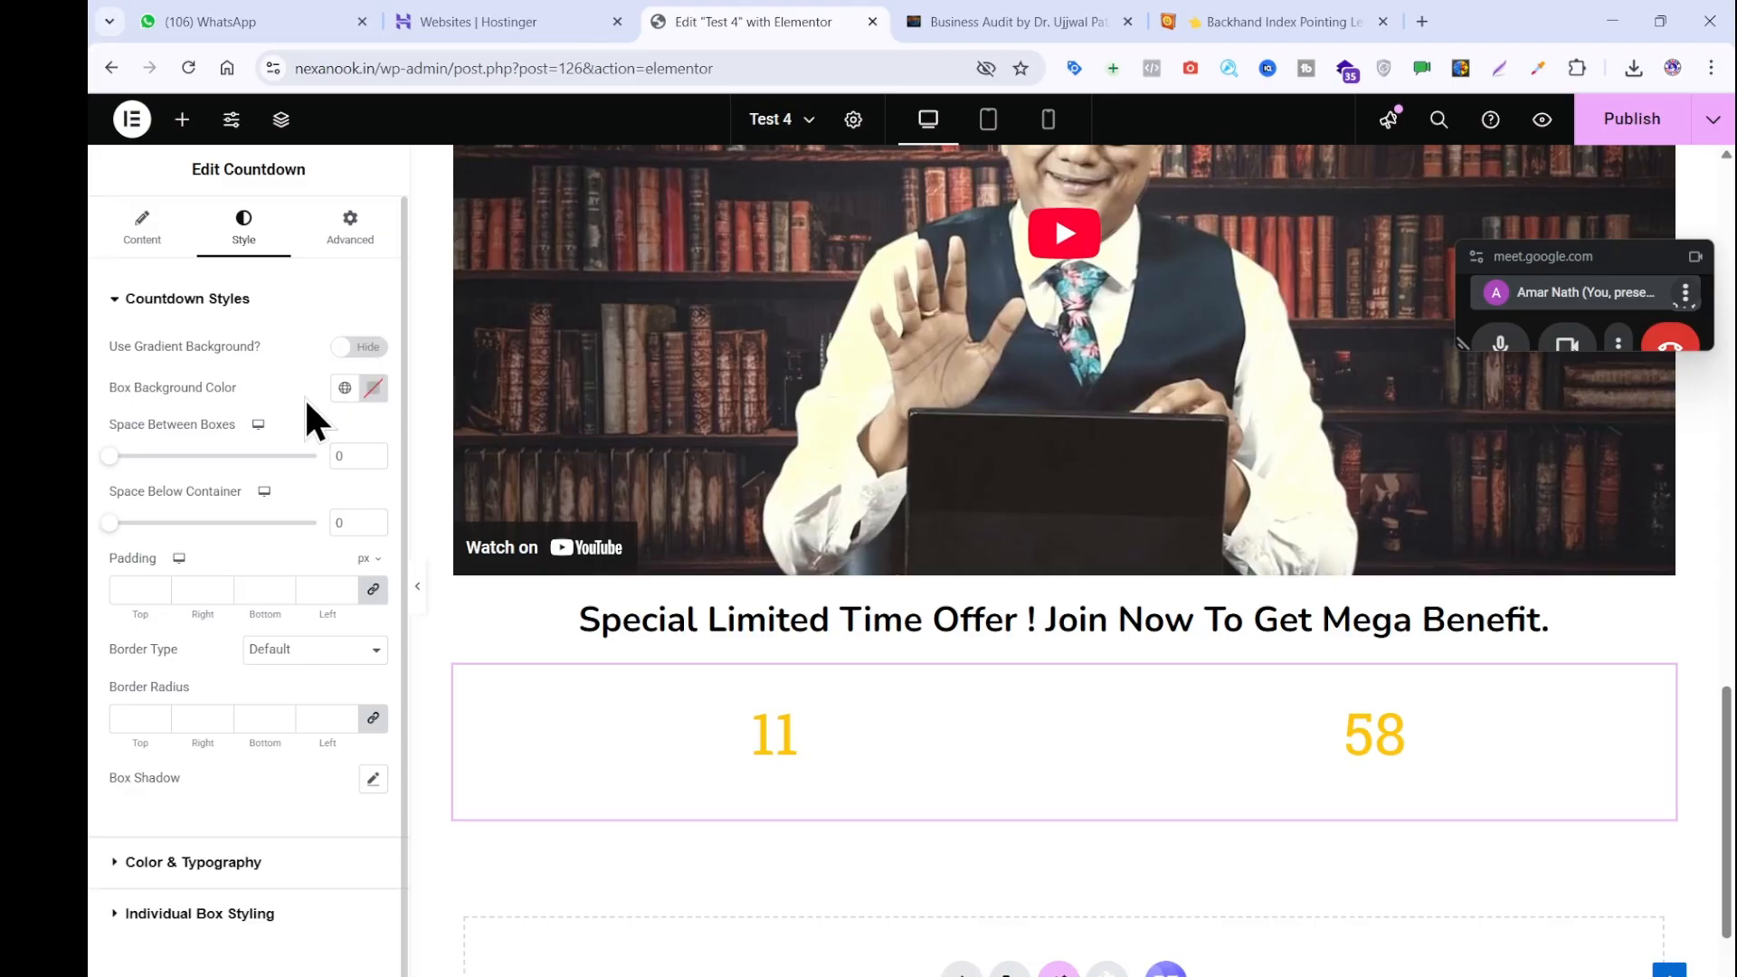
# Apply a Solid border to the countdown boxes and compare it with the reference page's countdown.
pyautogui.click(977, 20)
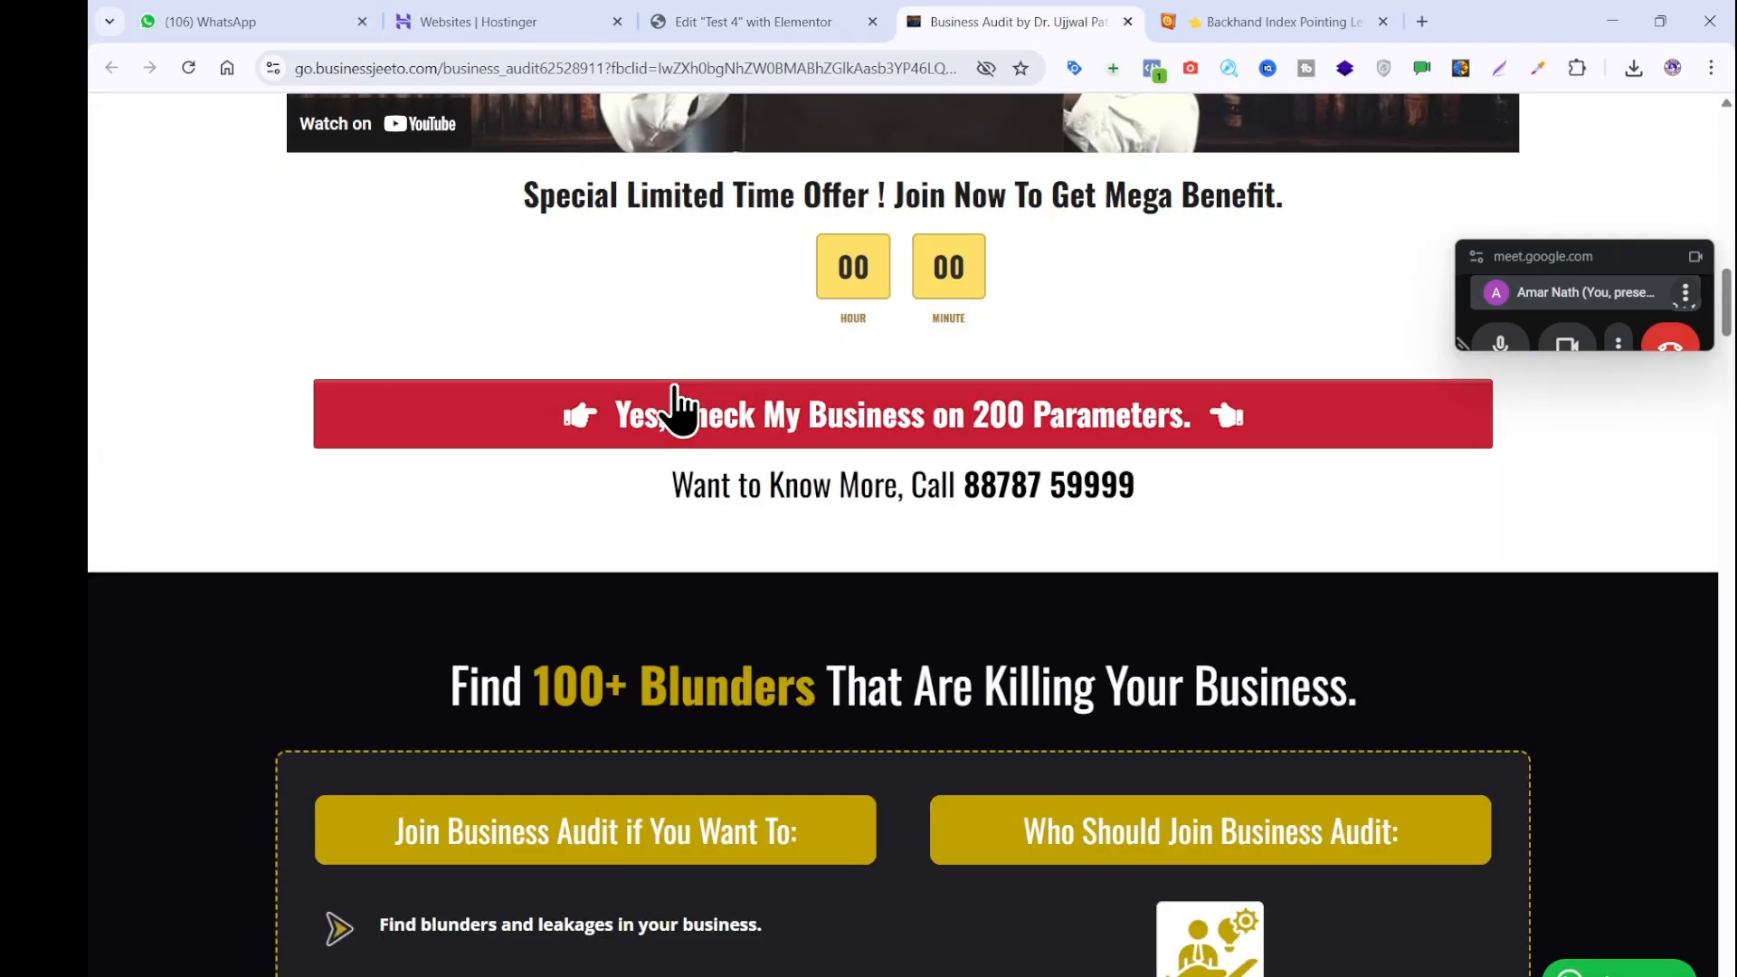
pyautogui.click(698, 19)
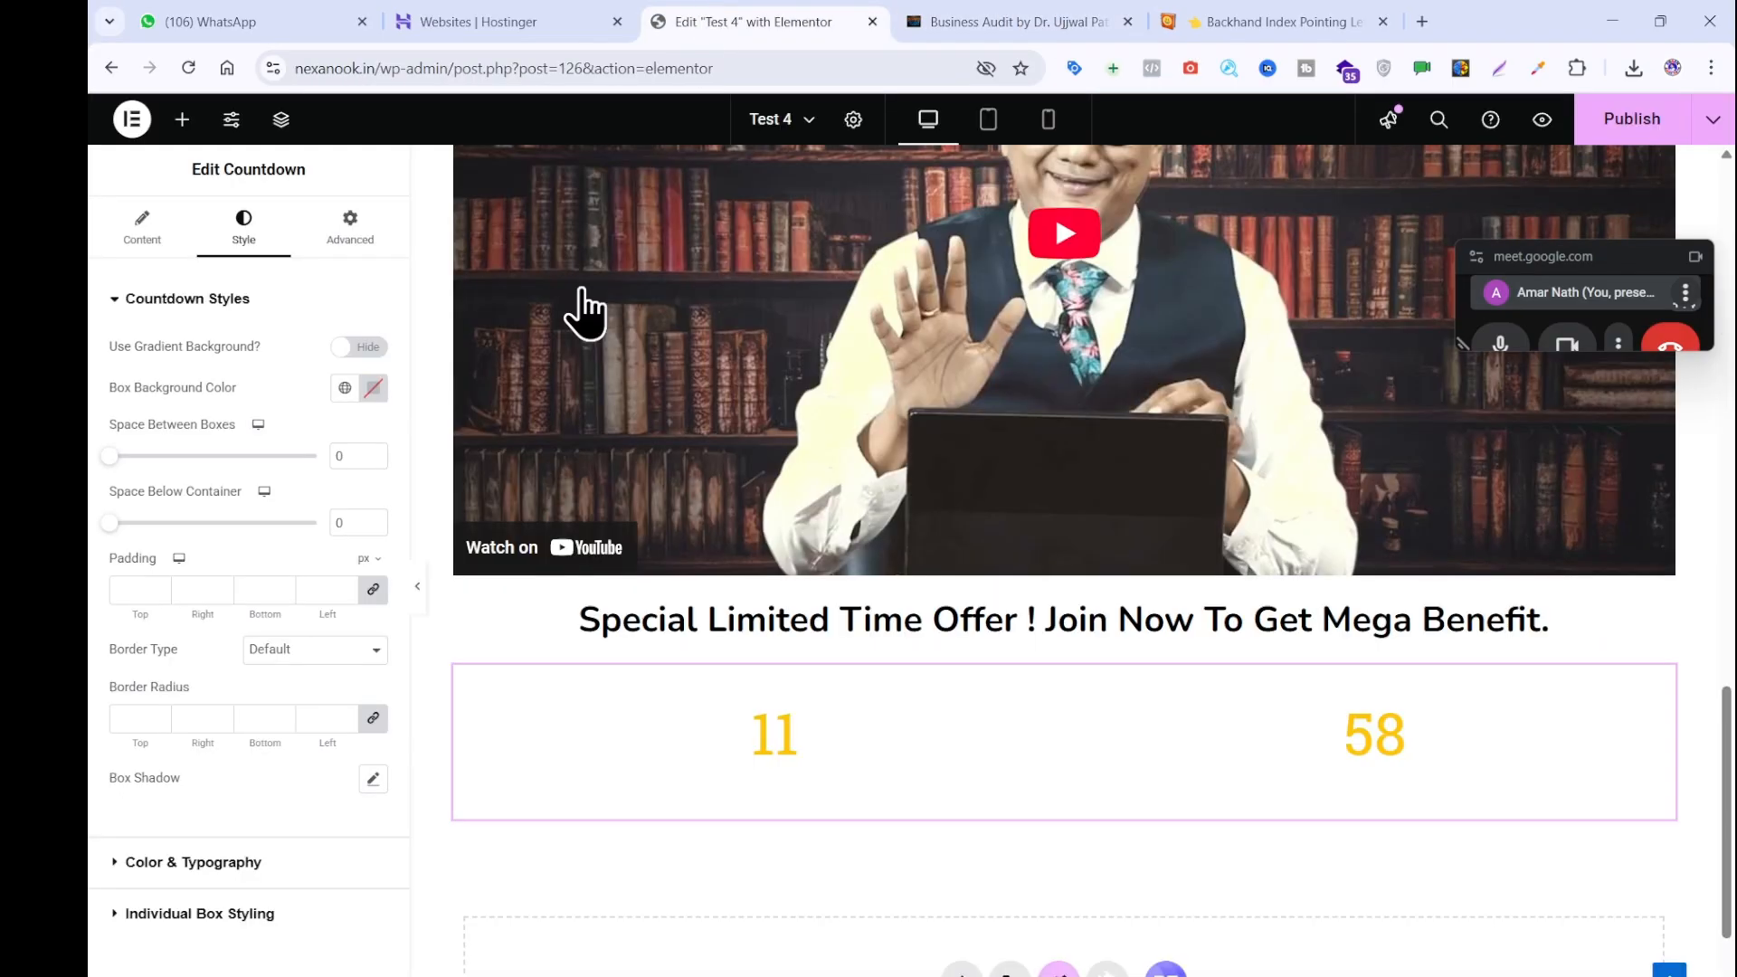
pyautogui.click(307, 651)
pyautogui.click(293, 728)
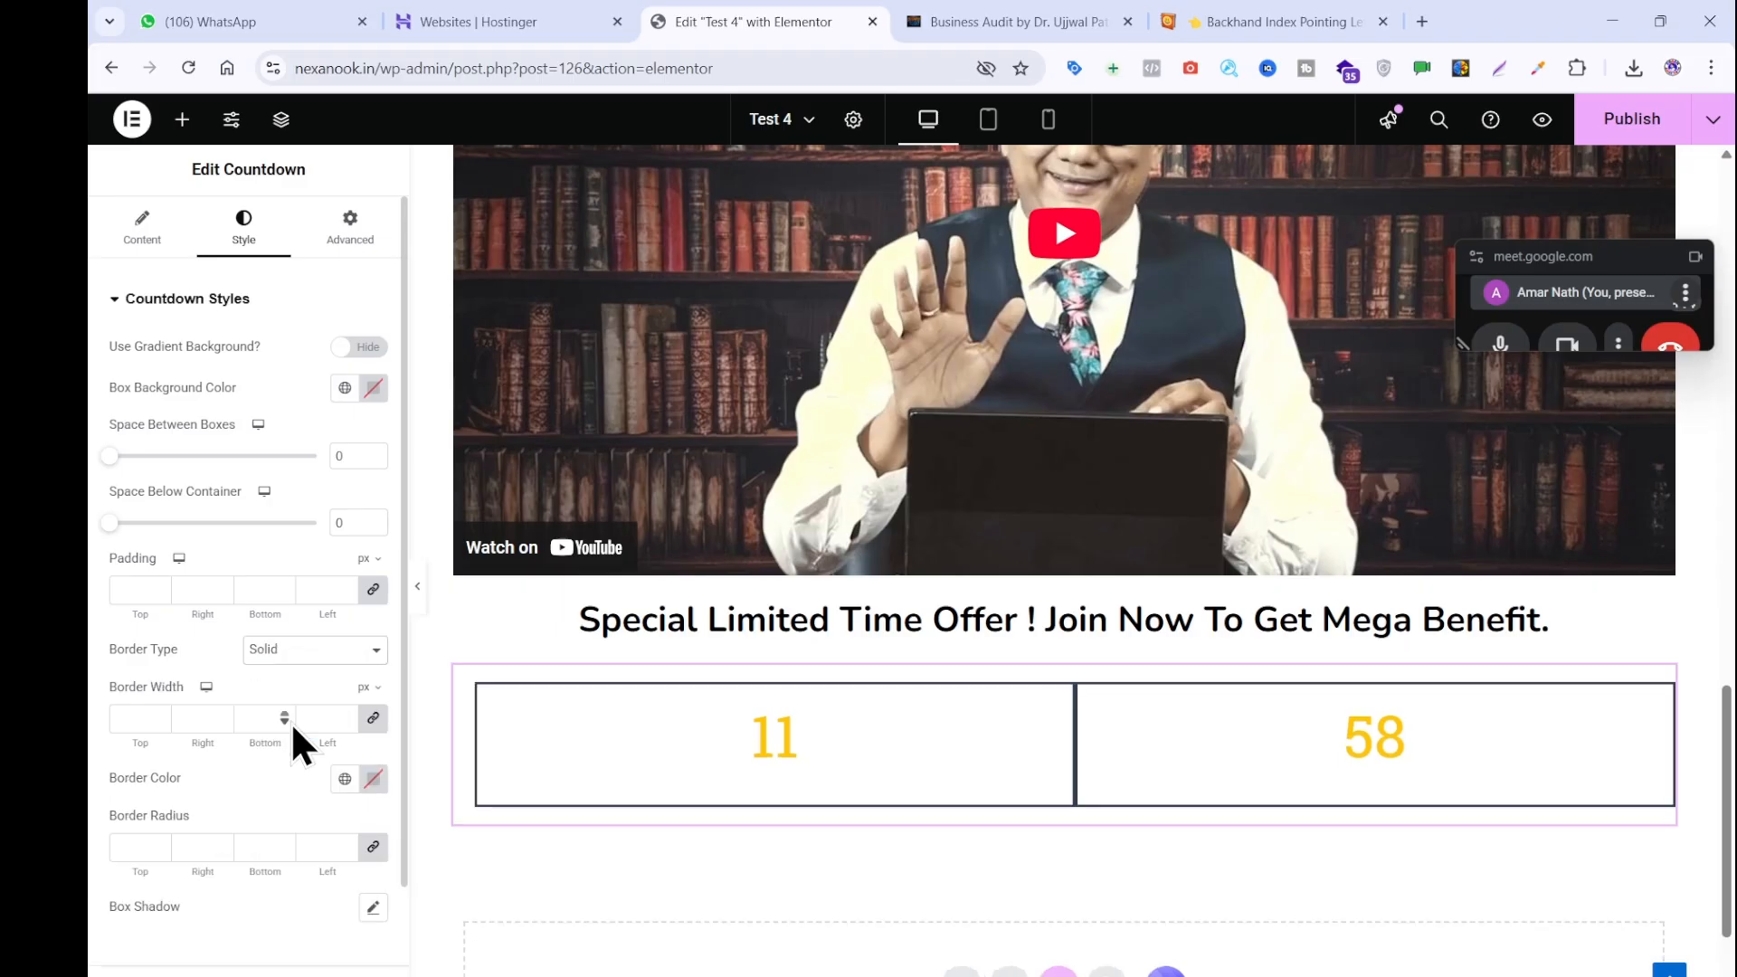
pyautogui.click(1017, 11)
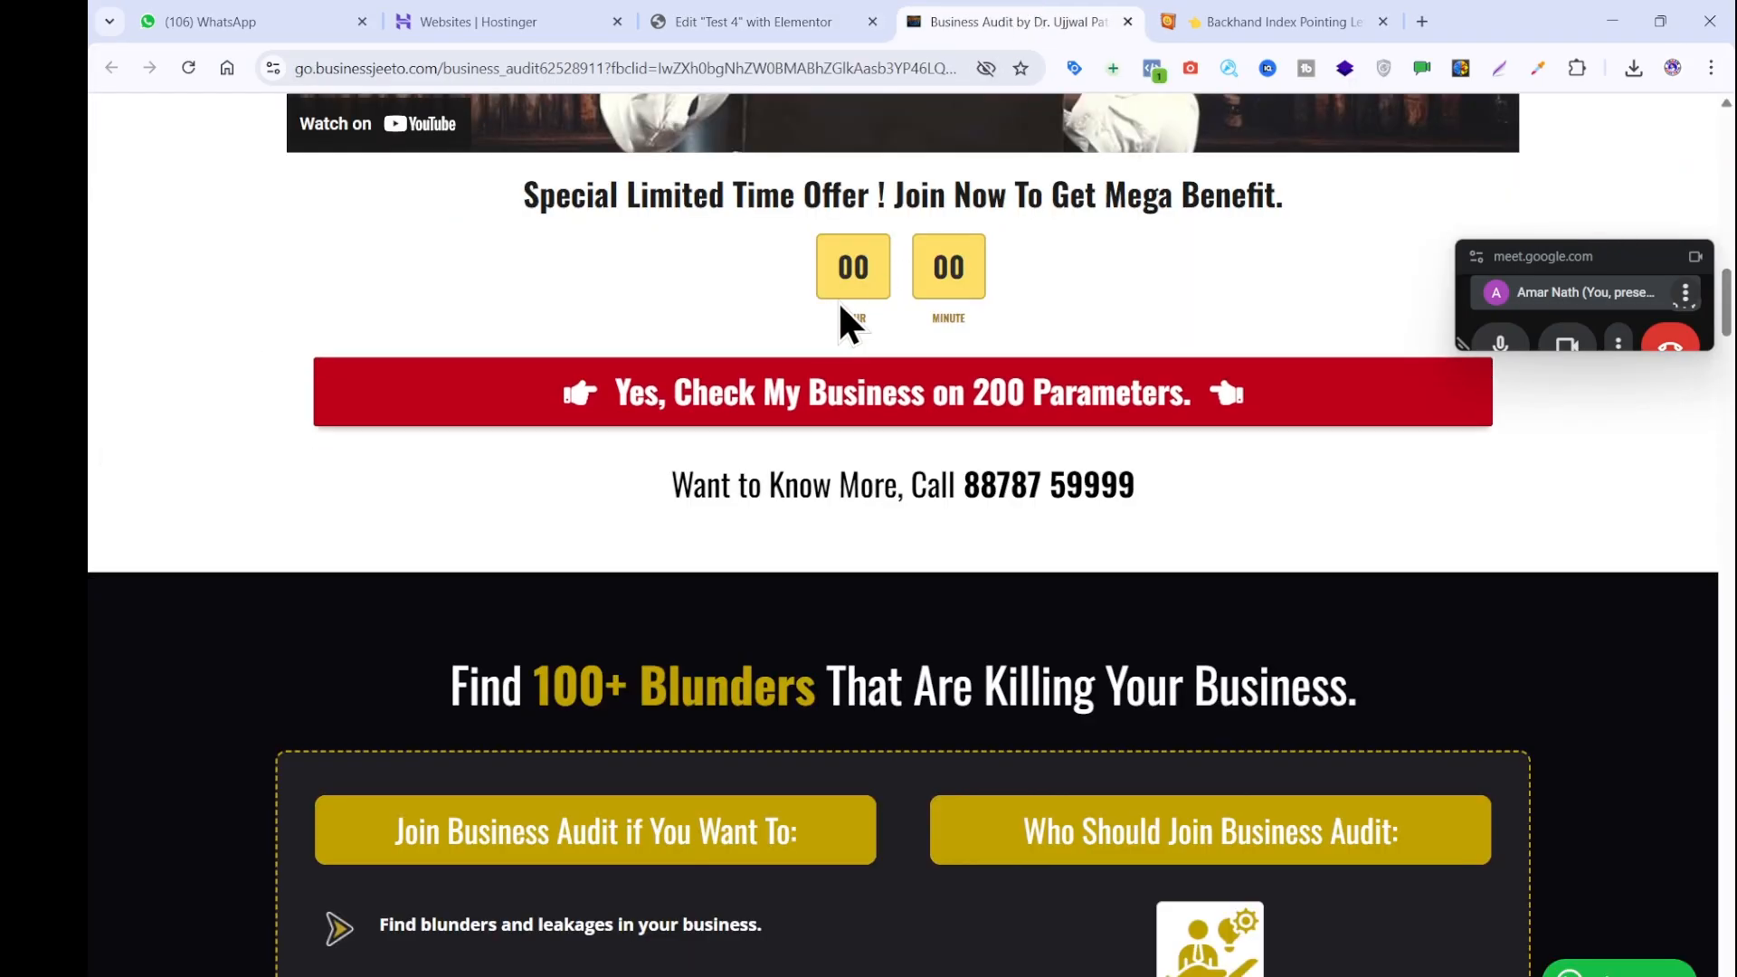
# Sample the yellow fill of the reference page's countdown boxes with the color picker extension and copy its hex code #fee068.
pyautogui.click(1574, 68)
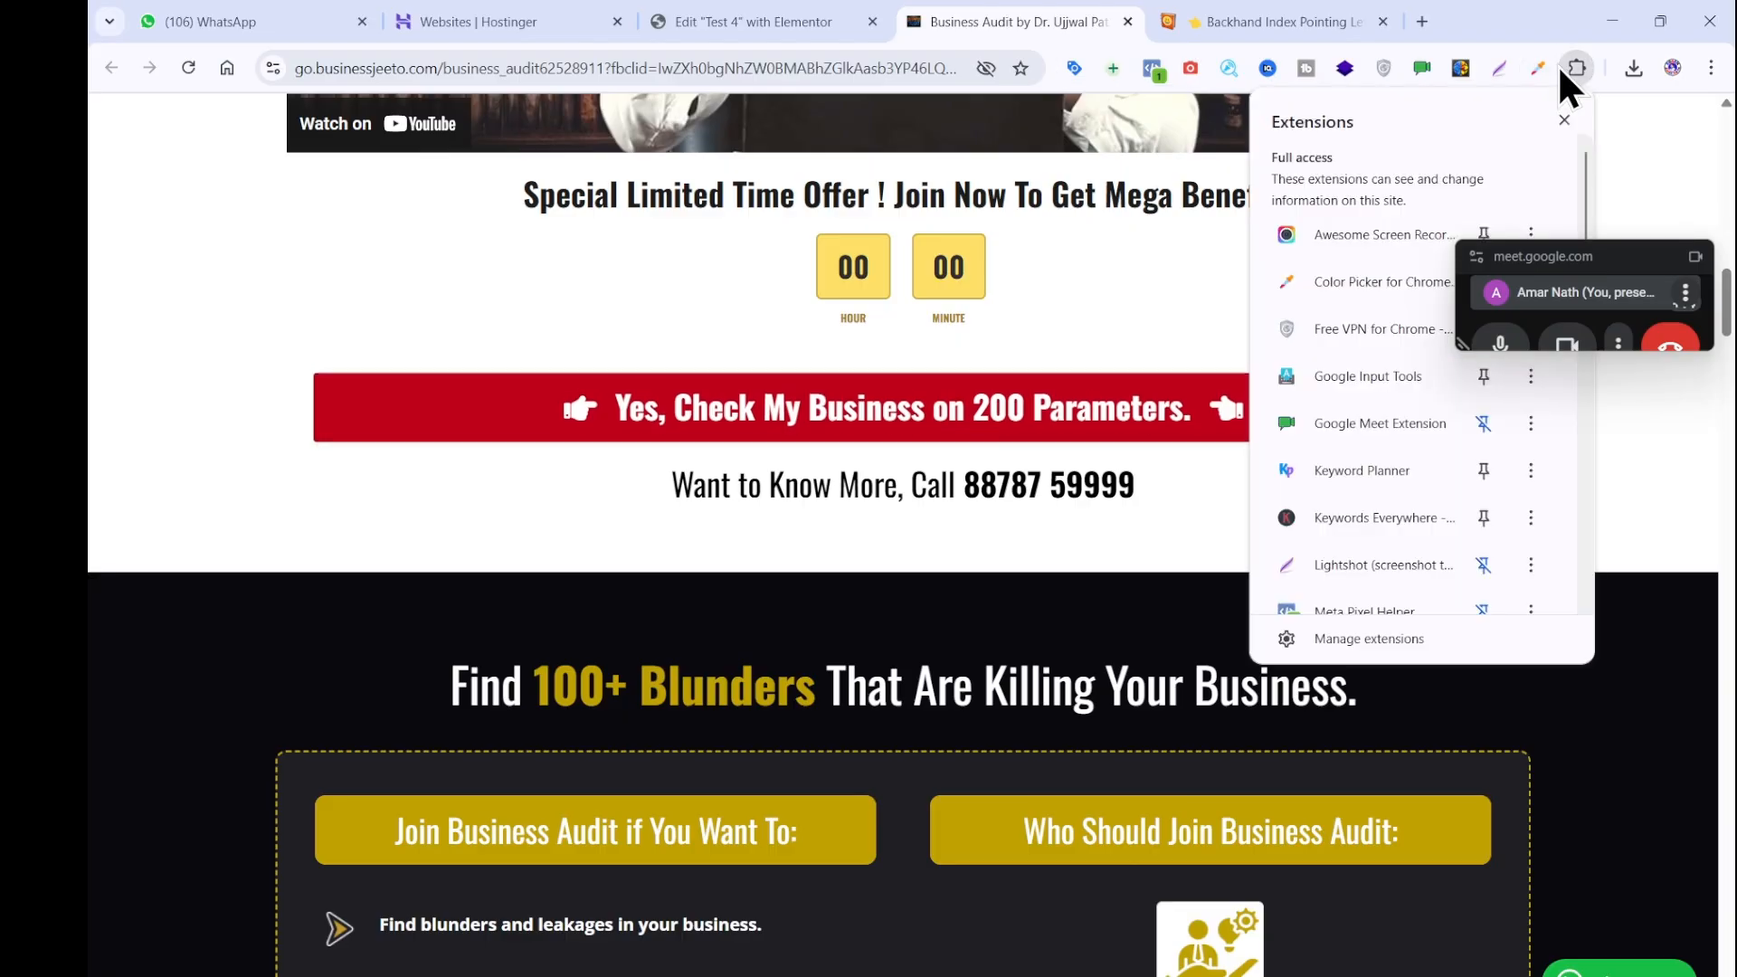
pyautogui.click(1539, 66)
pyautogui.click(1537, 68)
pyautogui.click(1512, 120)
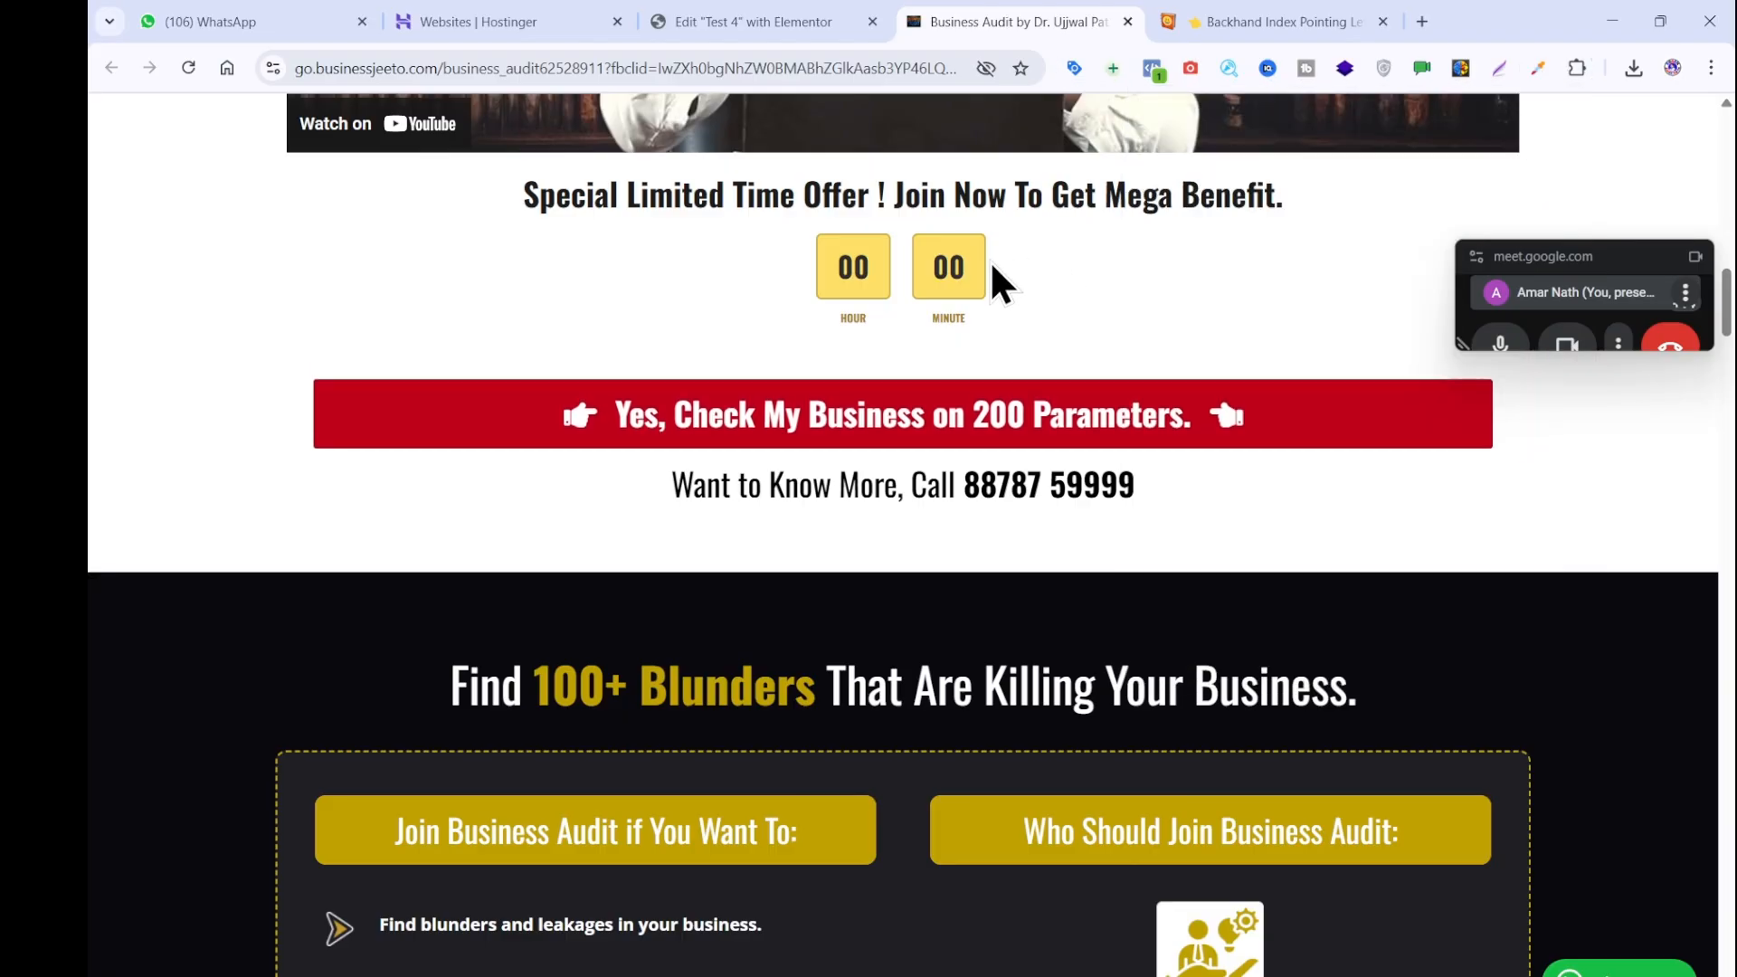
pyautogui.click(885, 270)
pyautogui.click(1058, 328)
pyautogui.hotkey('ctrl', 'c')
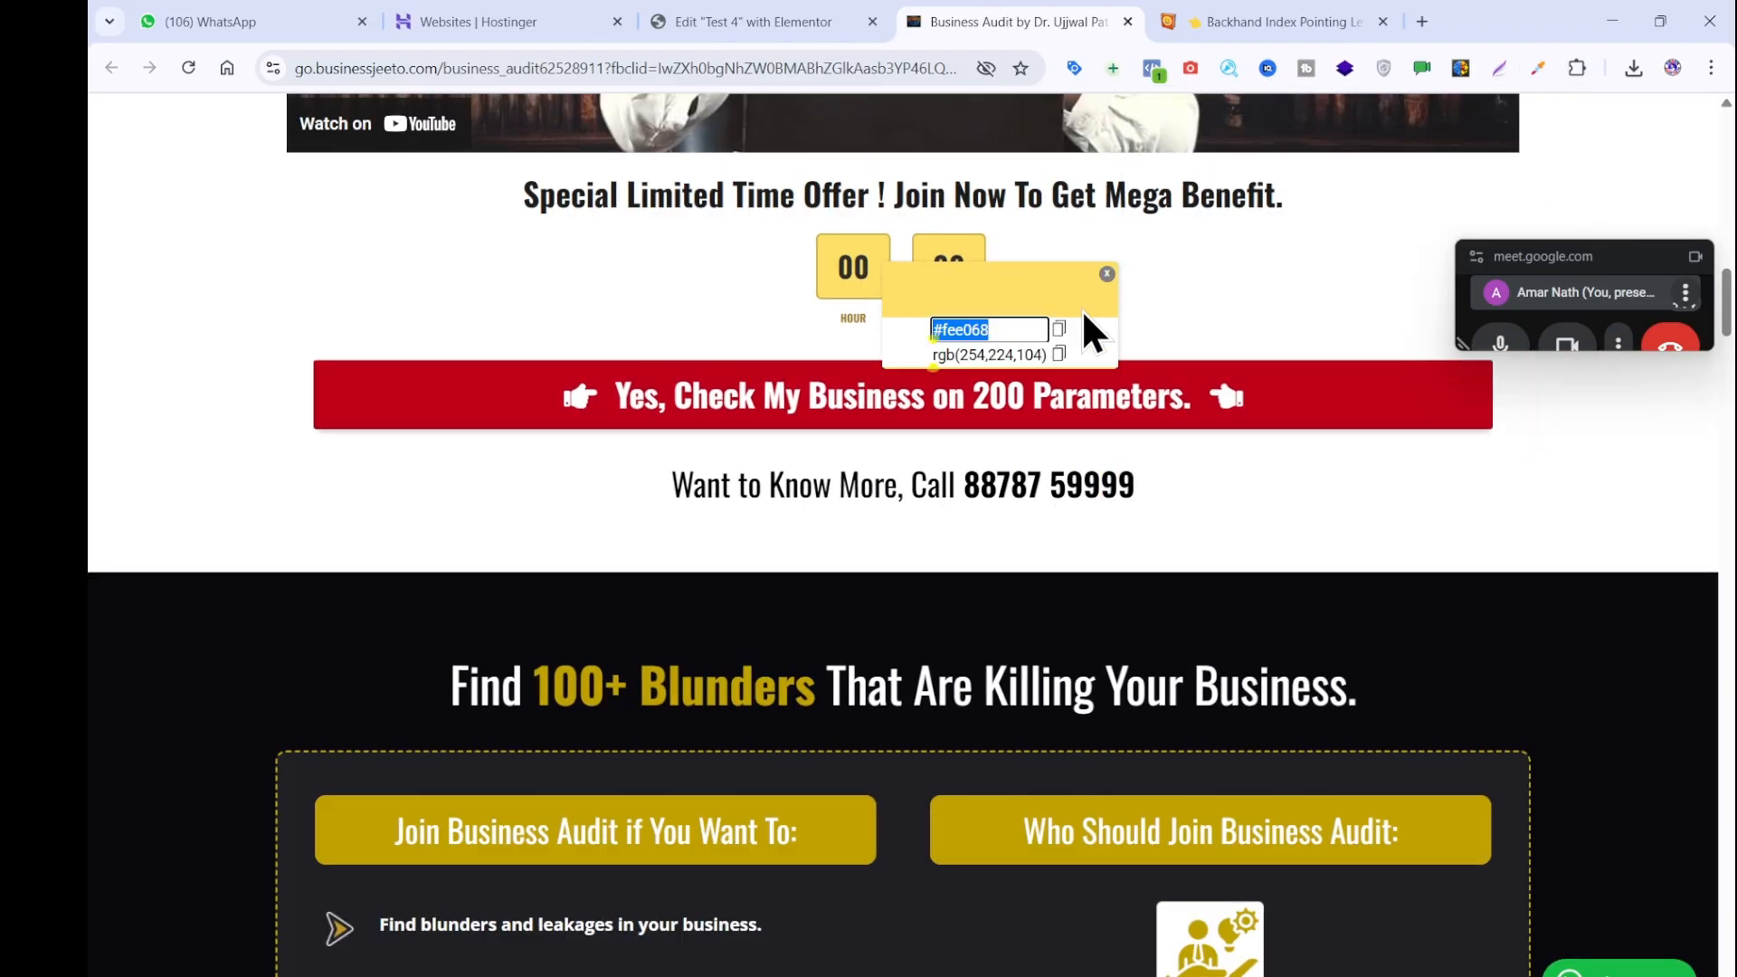
pyautogui.click(1106, 273)
pyautogui.click(796, 22)
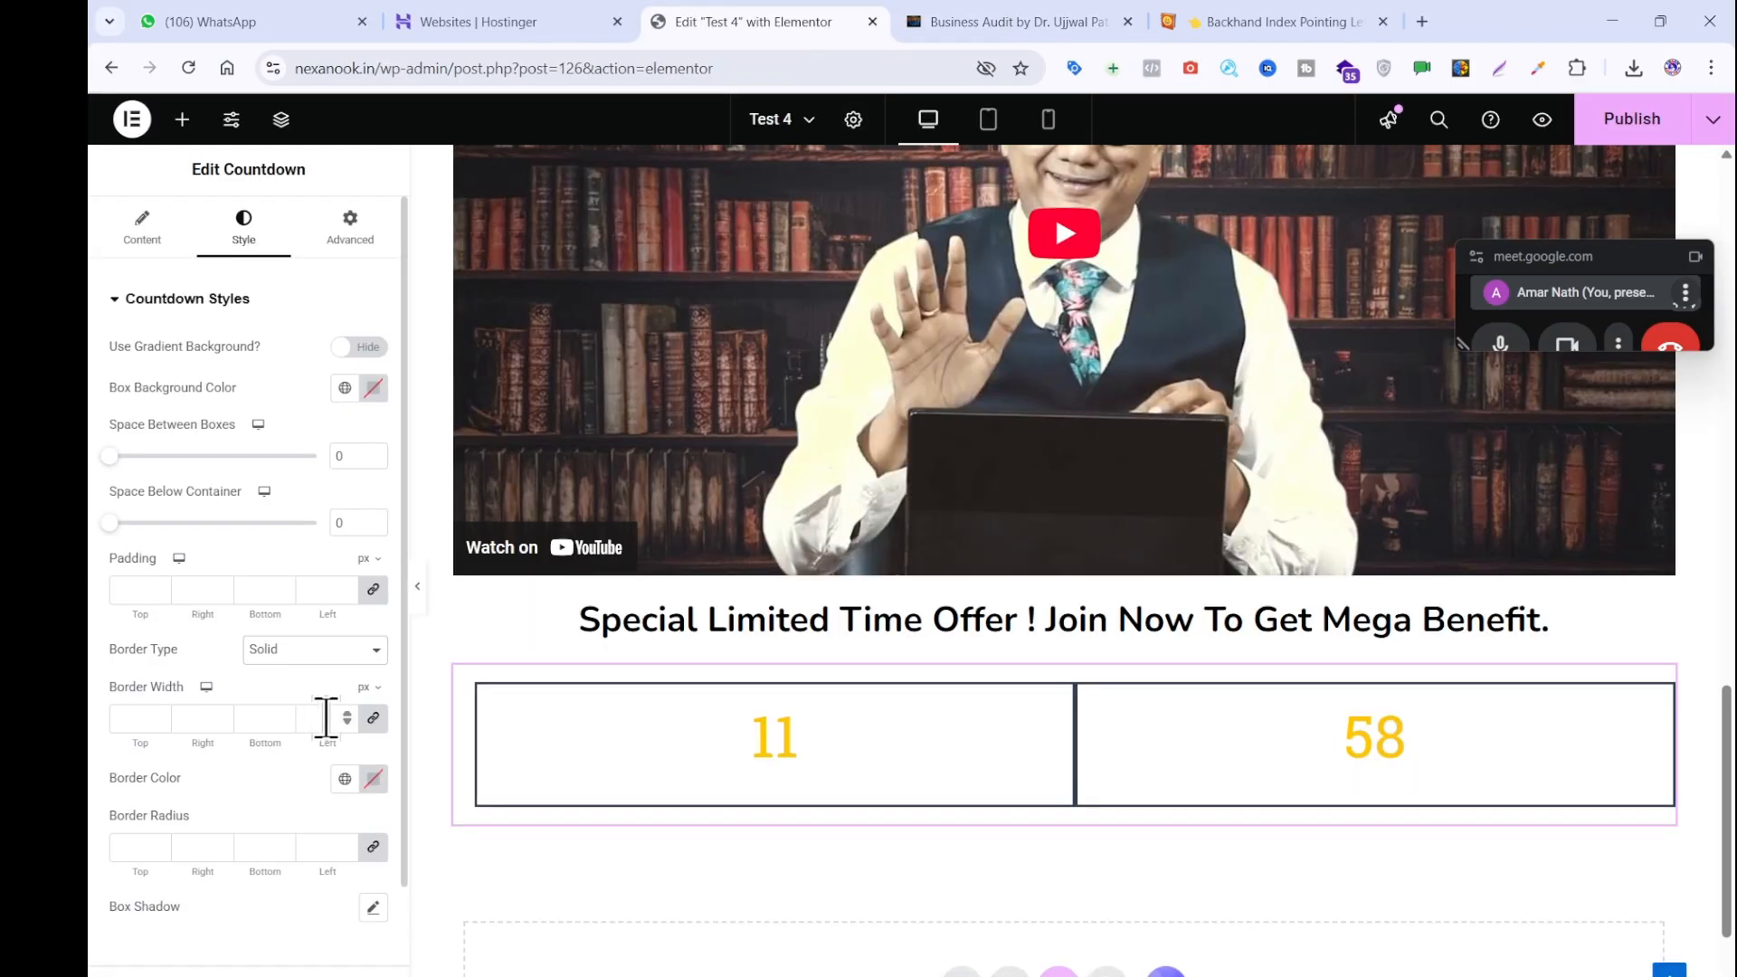
# Set the countdown boxes' border color to #FEE068 and compare it with the reference page's countdown.
pyautogui.click(376, 781)
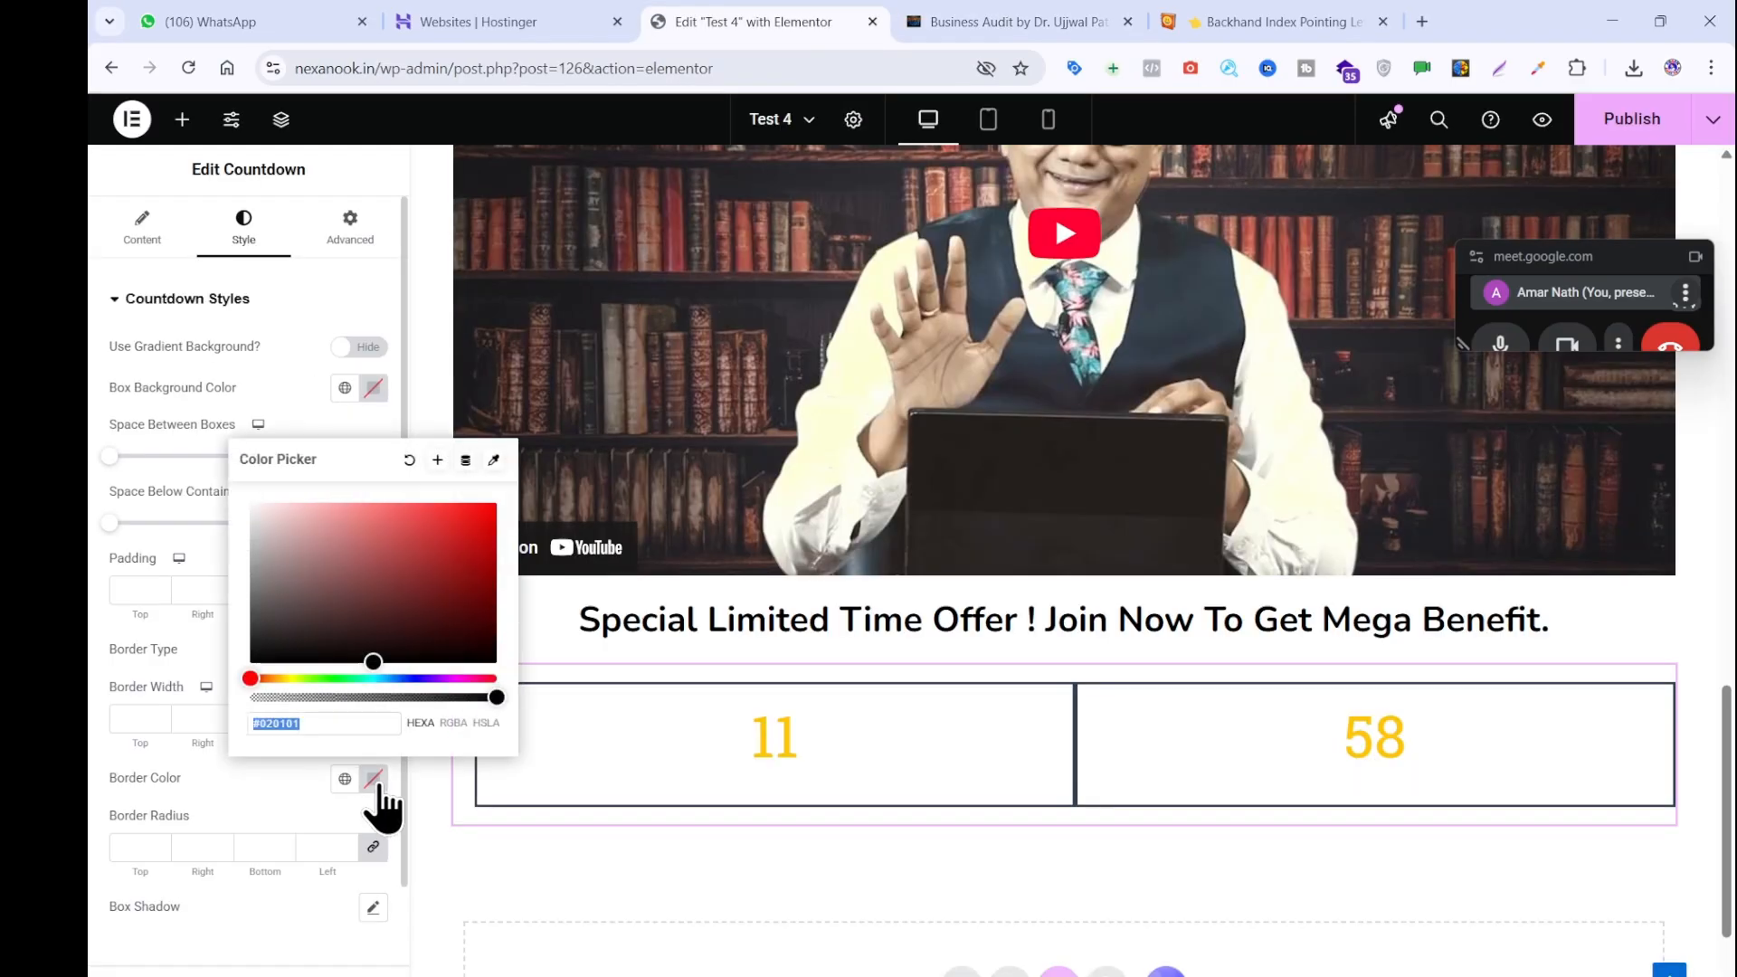
pyautogui.hotkey('ctrl', 'v')
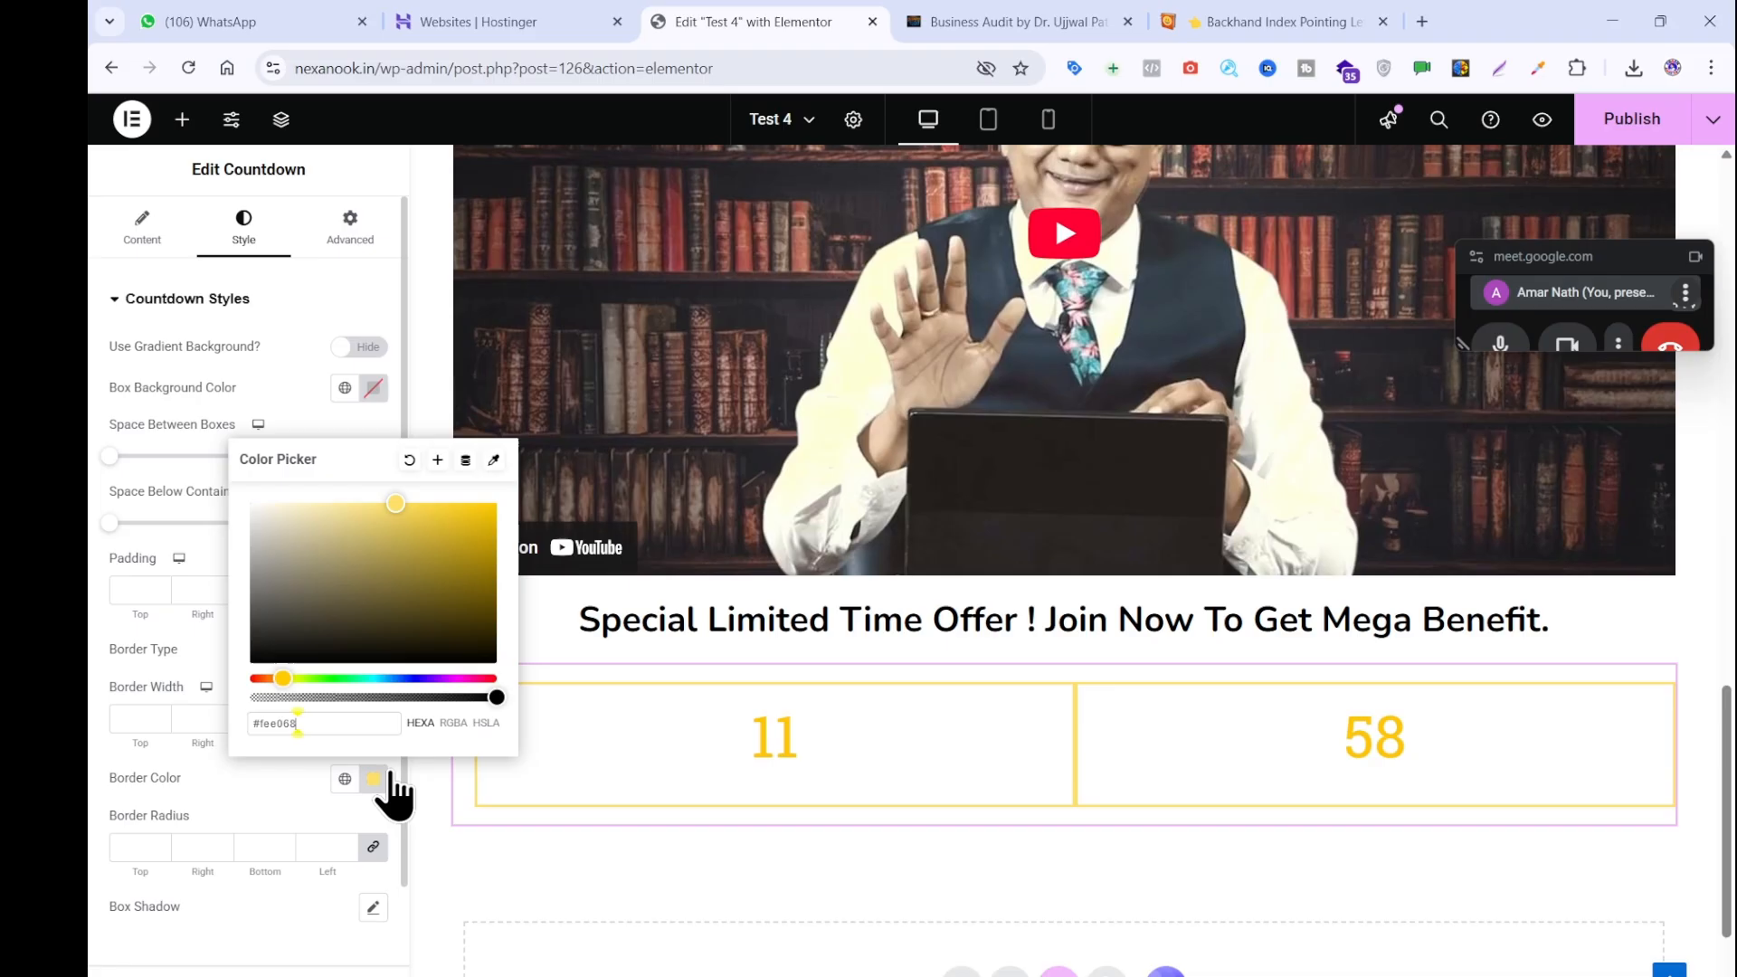
pyautogui.click(1027, 20)
pyautogui.click(768, 21)
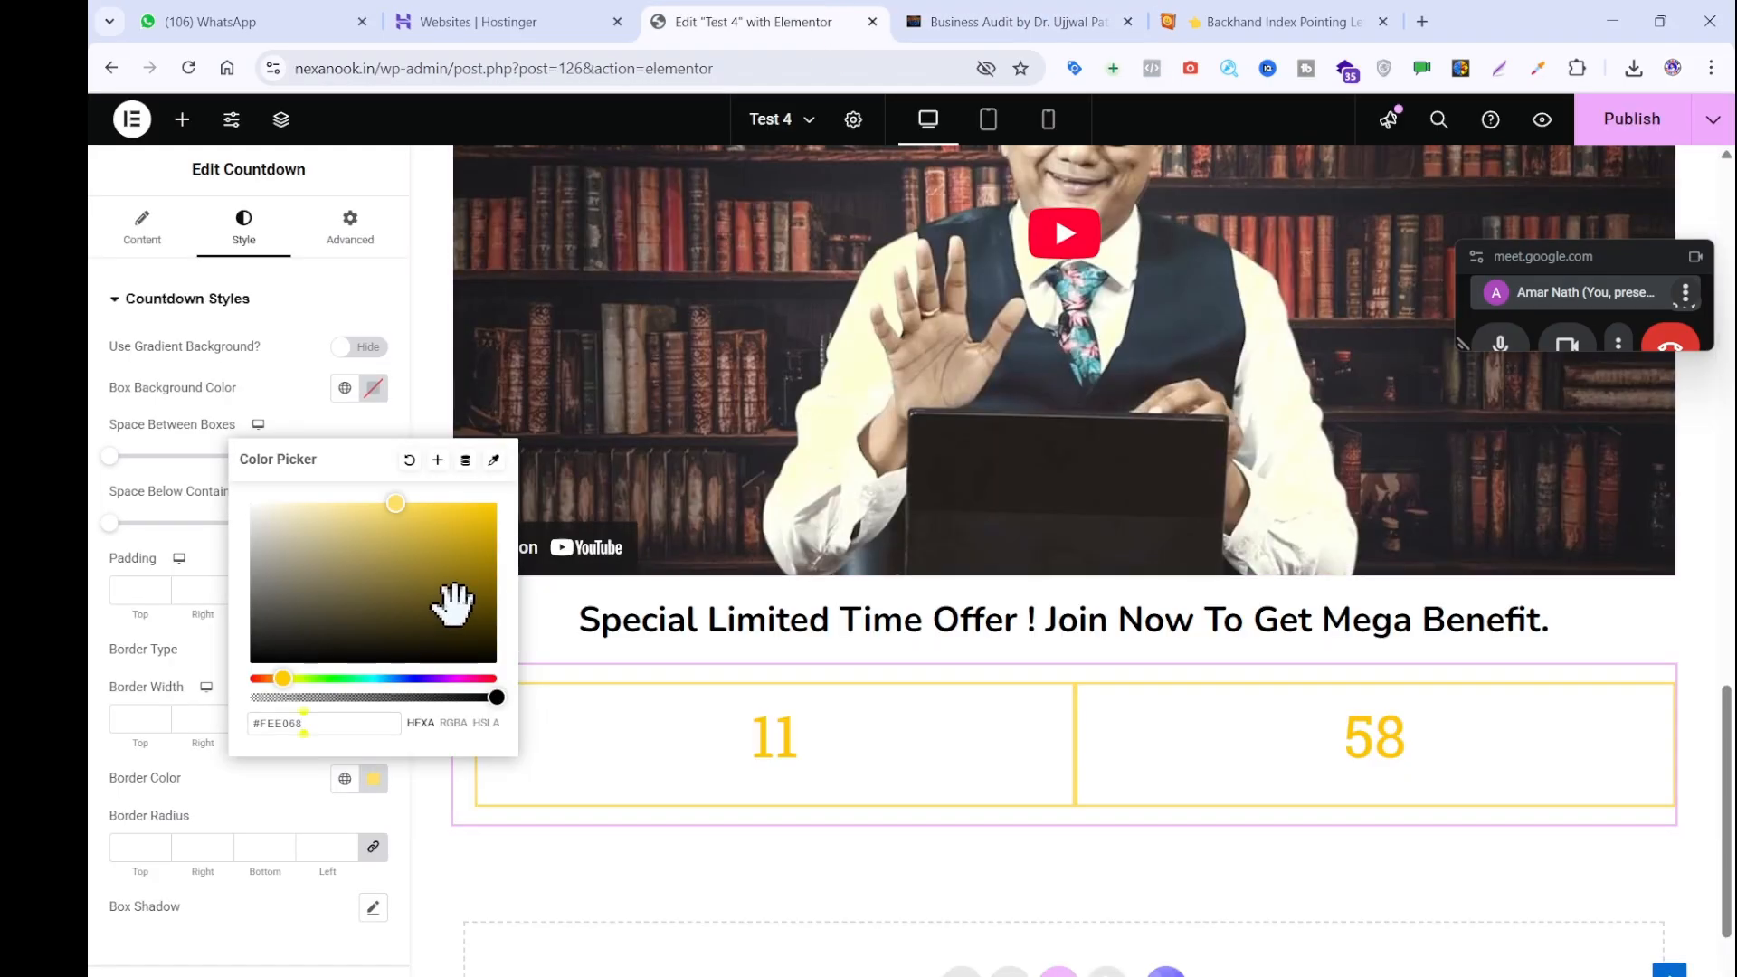
pyautogui.click(350, 786)
pyautogui.click(372, 785)
pyautogui.click(322, 785)
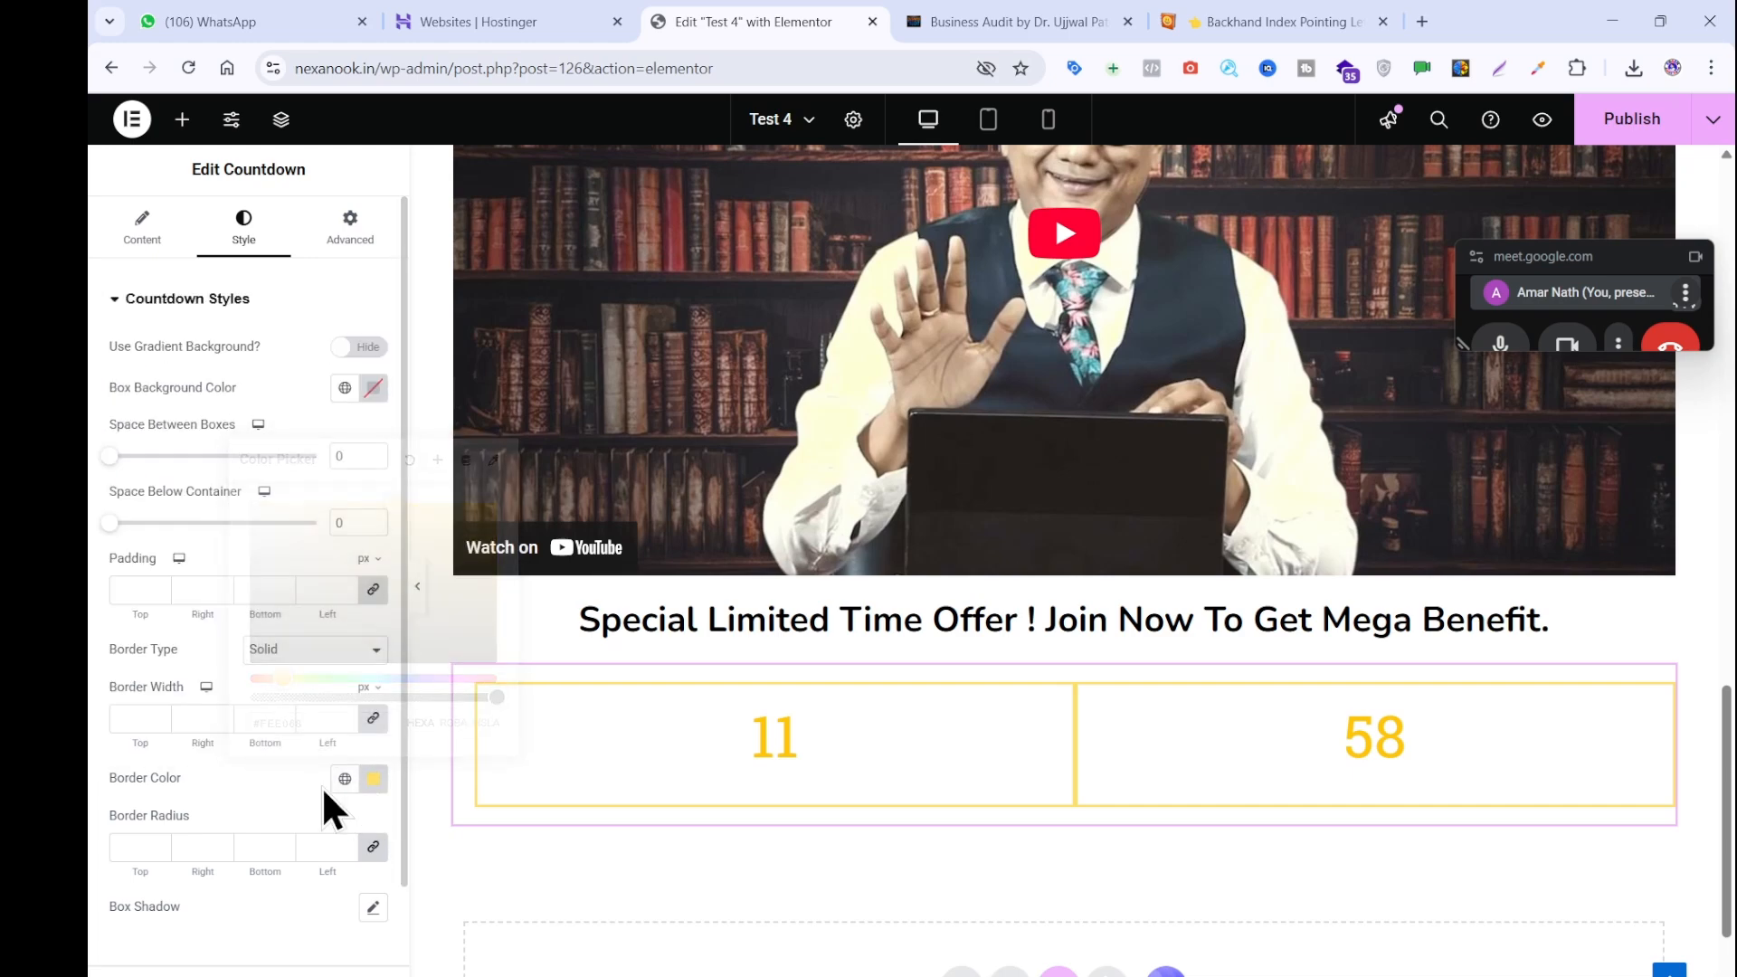
# Switch the countdown boxes' border type to Default and back to Solid.
pyautogui.click(345, 659)
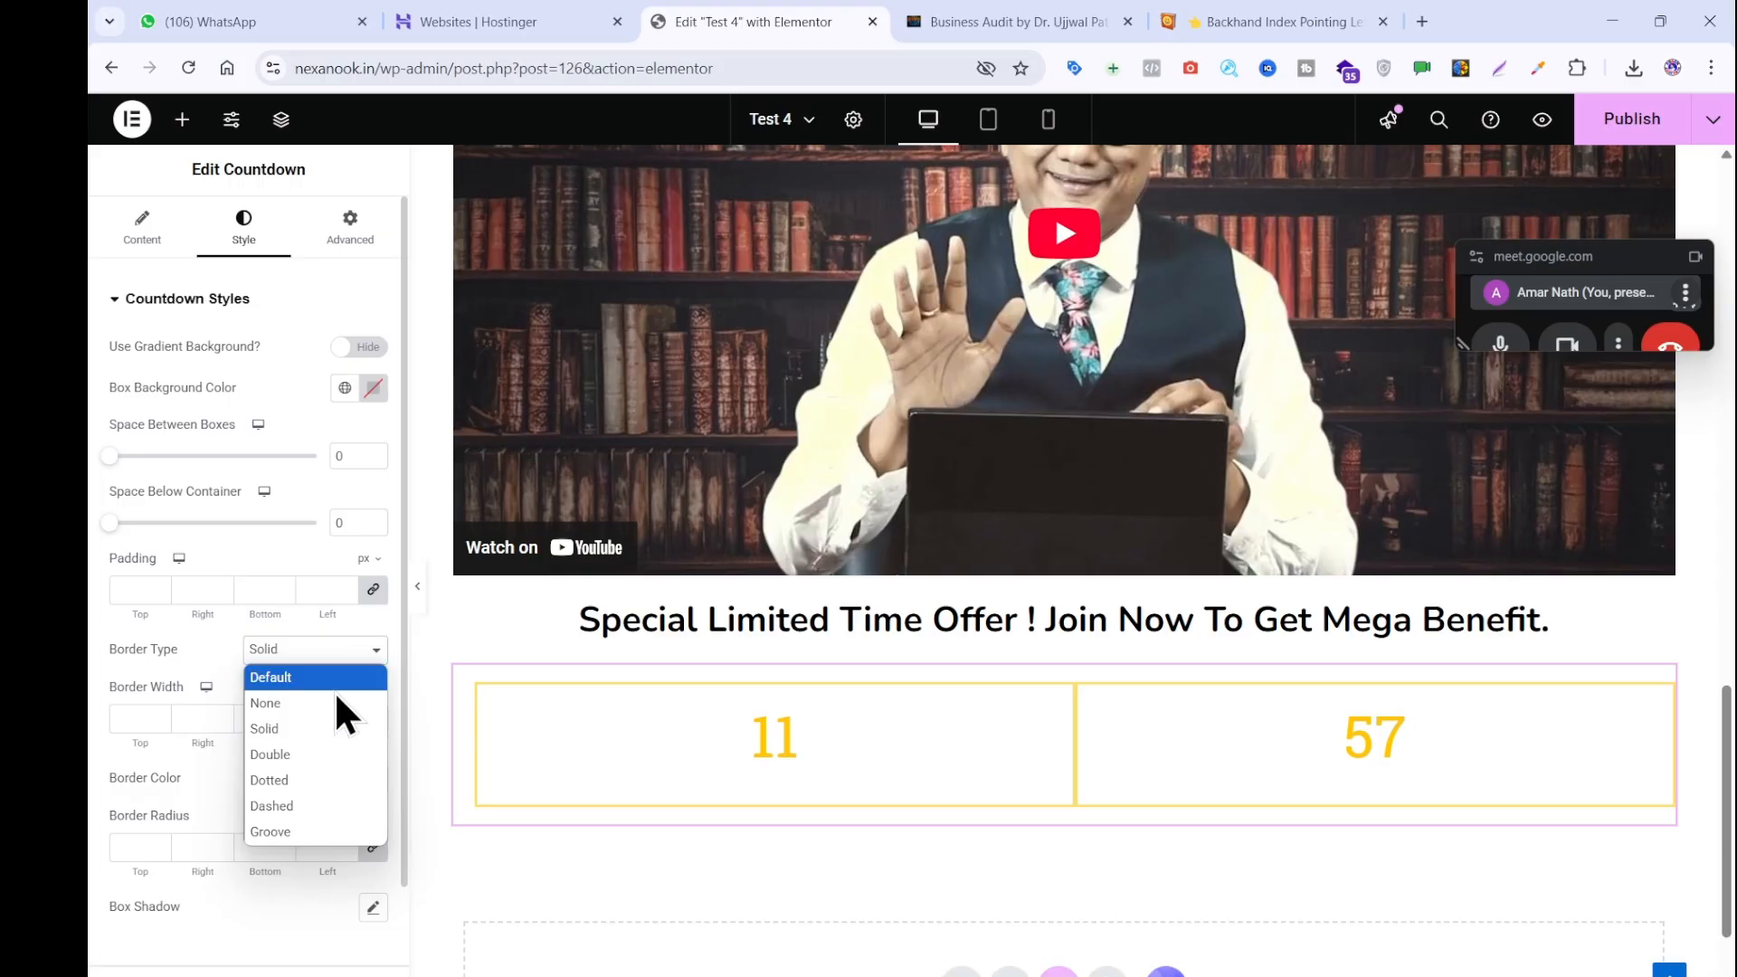
pyautogui.click(335, 683)
pyautogui.click(346, 651)
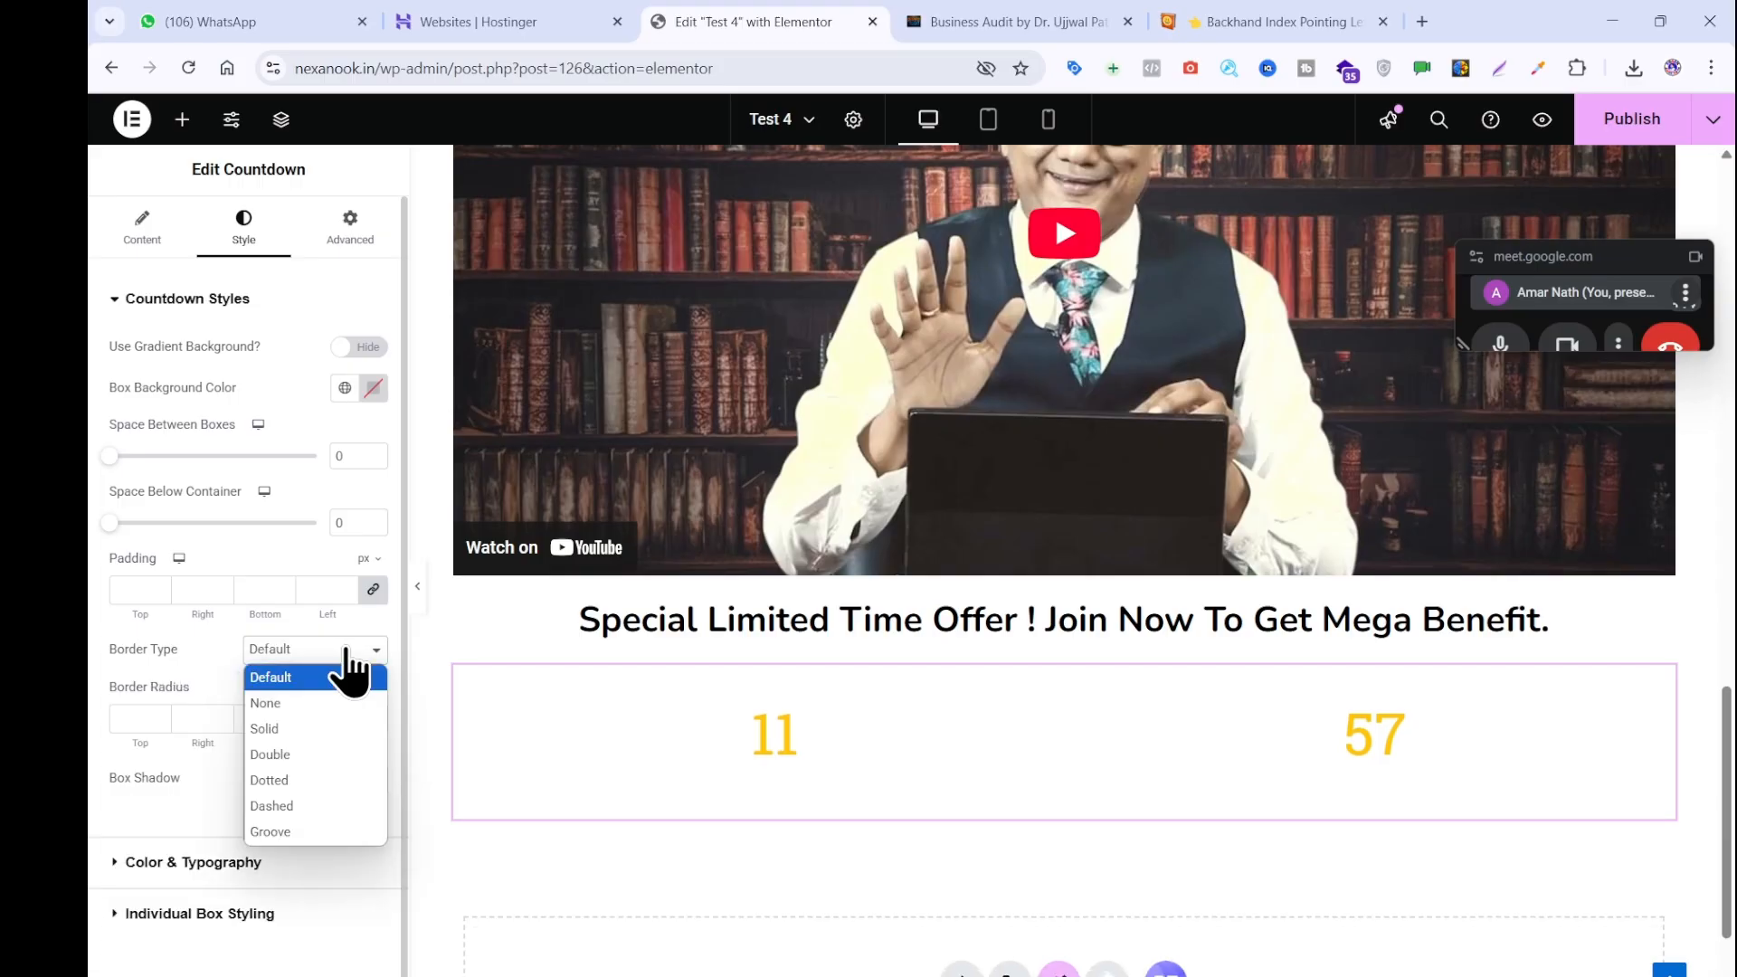
pyautogui.click(333, 730)
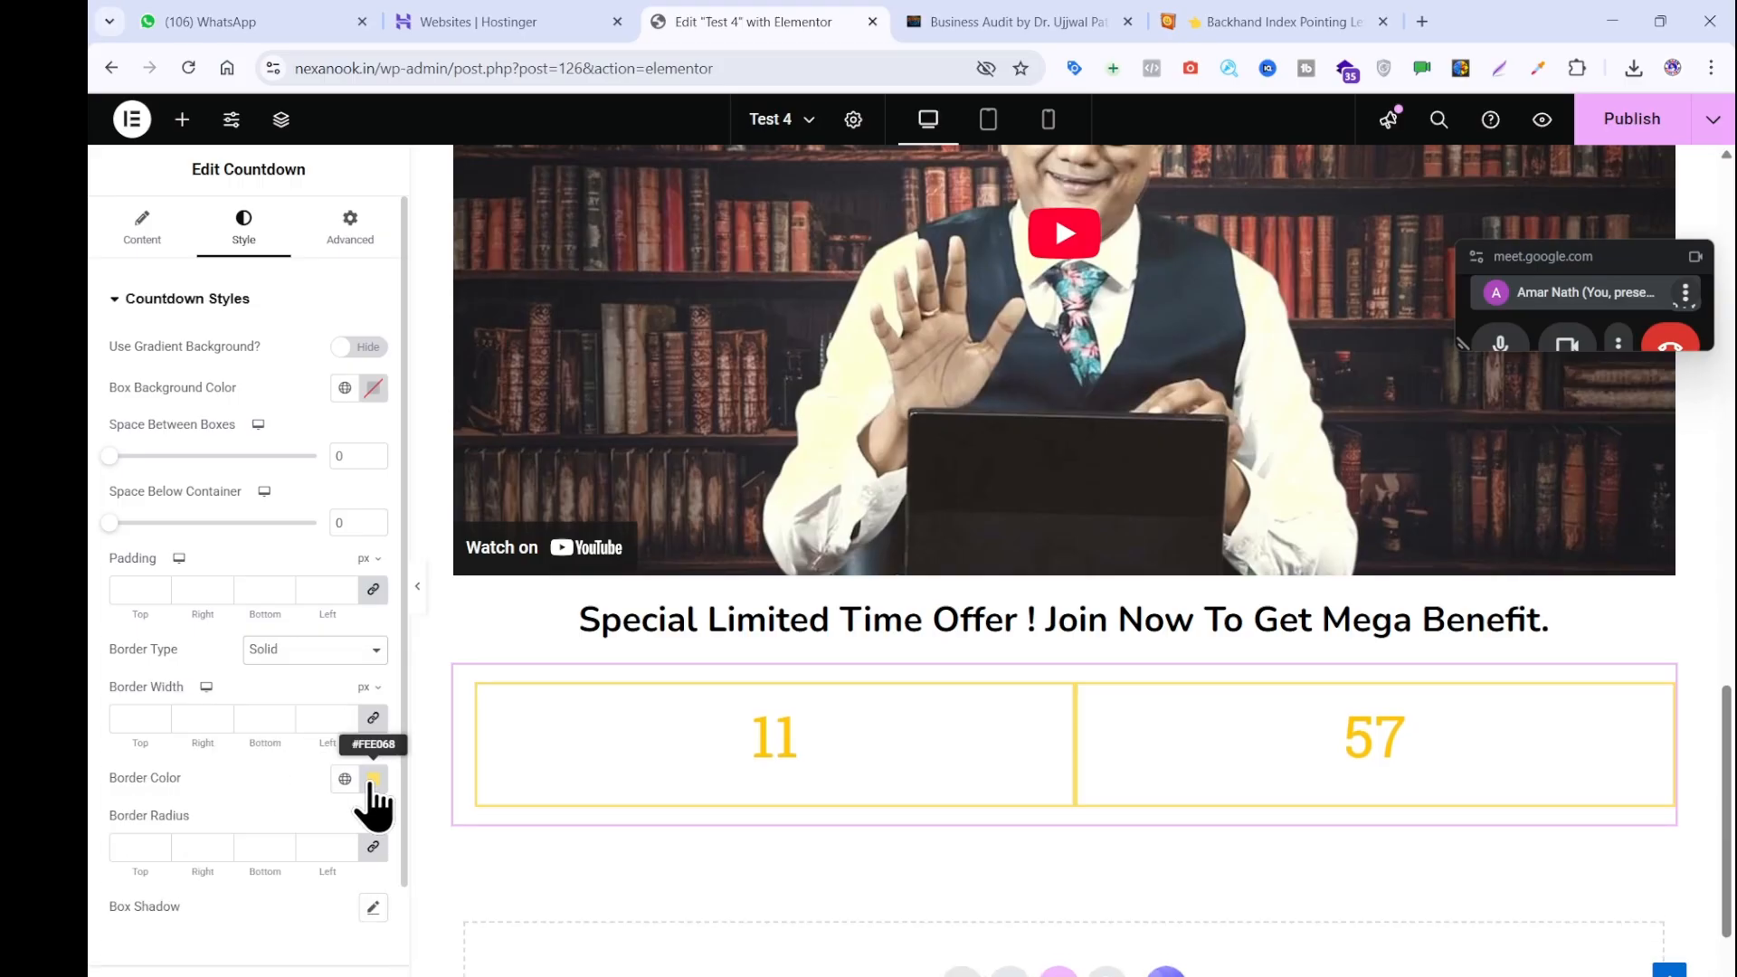
# Make the countdown boxes' border color fully transparent, #00000000.
pyautogui.click(372, 780)
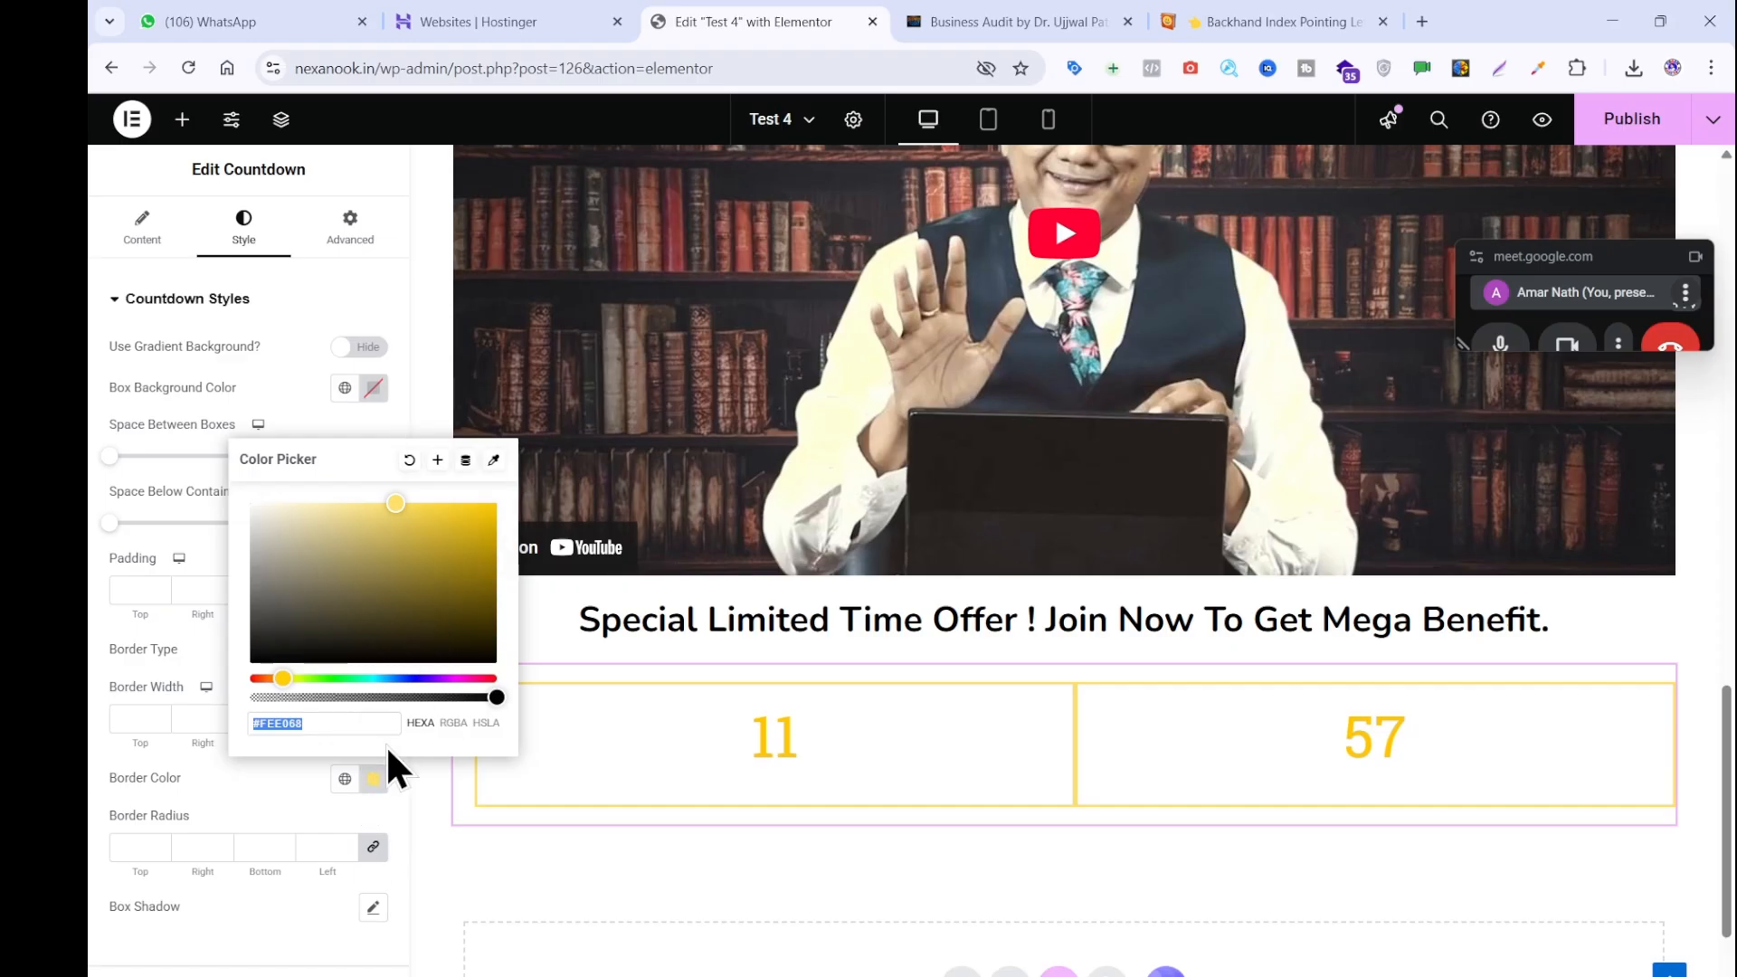
pyautogui.moveTo(426, 555); pyautogui.dragTo(500, 696)
pyautogui.click(484, 697)
pyautogui.click(526, 871)
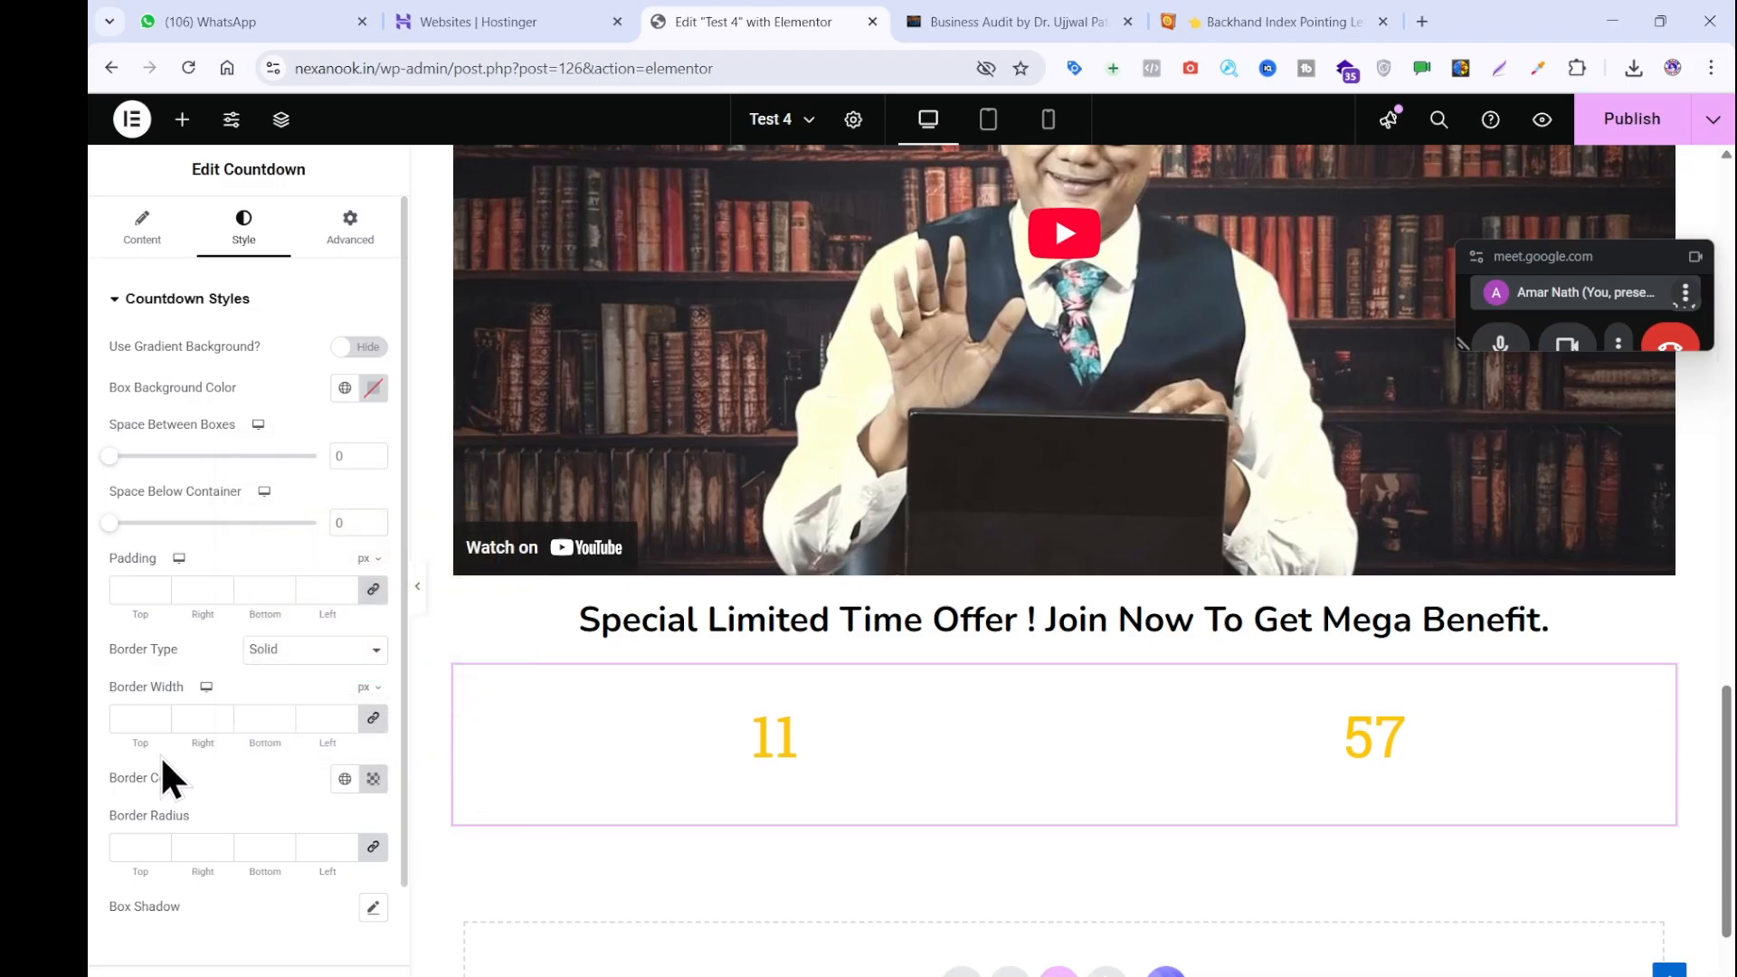
# Raise the countdown boxes' border width to 16 px on all four sides.
pyautogui.click(159, 714)
pyautogui.click(159, 714)
pyautogui.click(159, 714)
pyautogui.click(159, 713)
pyautogui.click(159, 714)
pyautogui.click(159, 714)
pyautogui.click(159, 713)
pyautogui.click(160, 714)
pyautogui.click(159, 714)
pyautogui.click(159, 714)
pyautogui.click(159, 714)
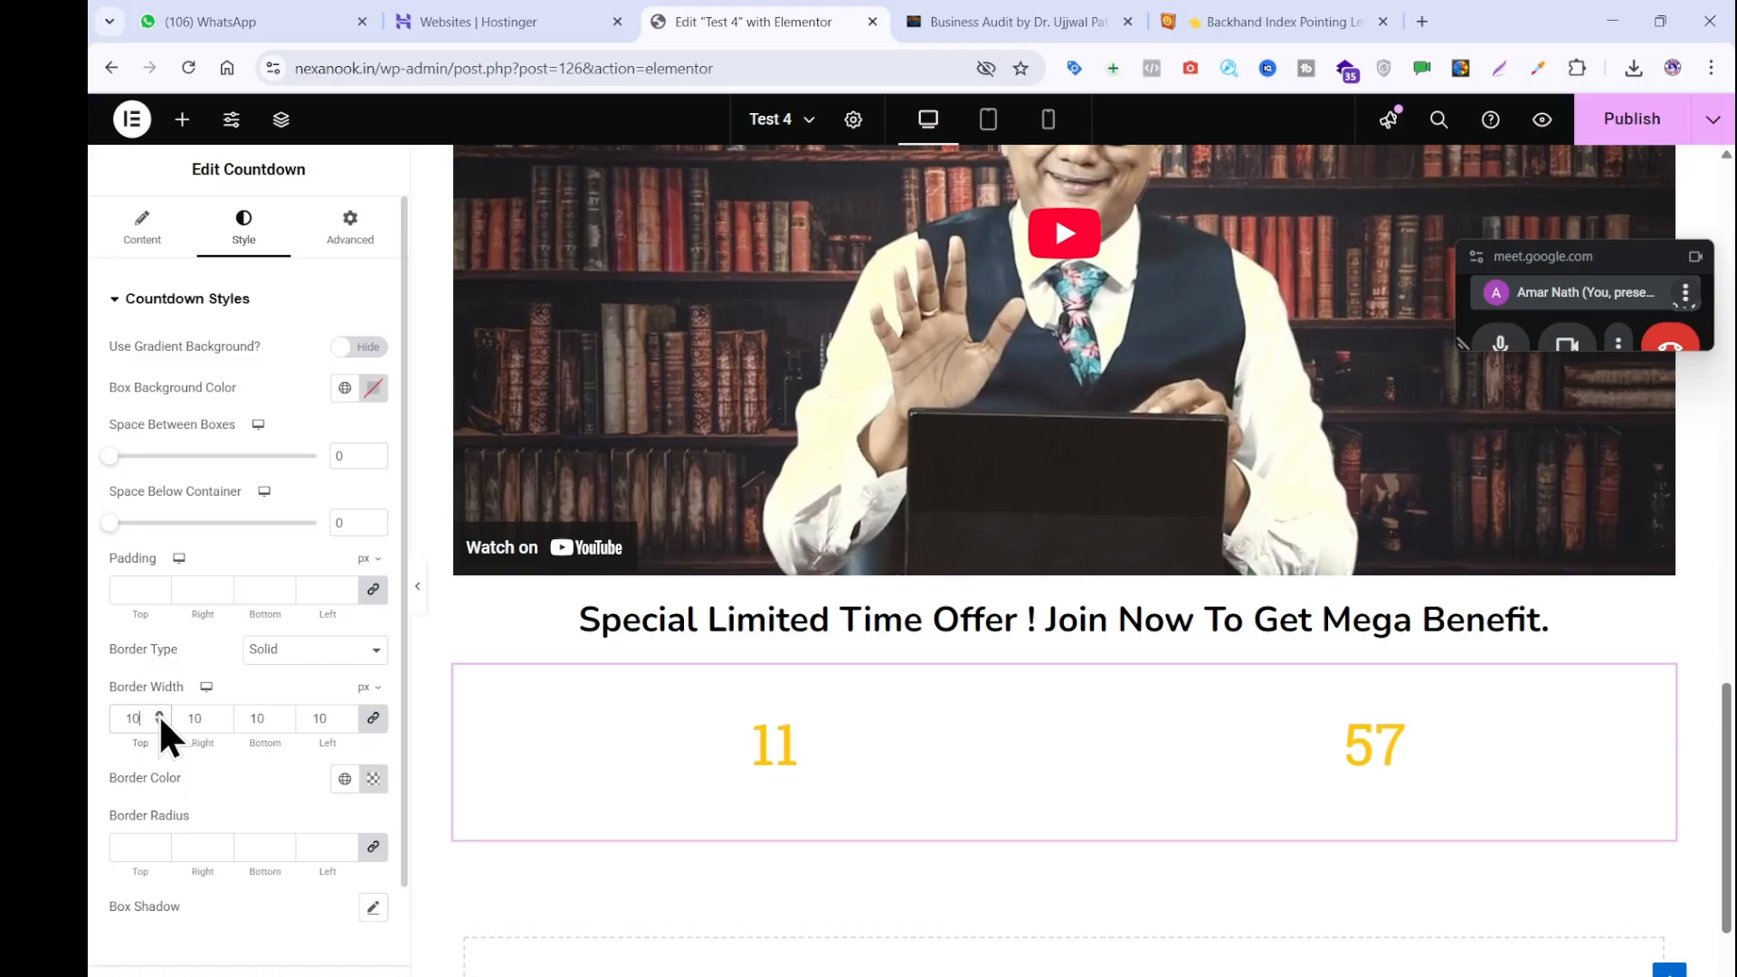
pyautogui.click(159, 713)
pyautogui.click(159, 714)
pyautogui.click(159, 714)
pyautogui.click(159, 714)
pyautogui.click(159, 714)
# Change the countdown boxes' border color to black at nearly full opacity.
pyautogui.click(374, 780)
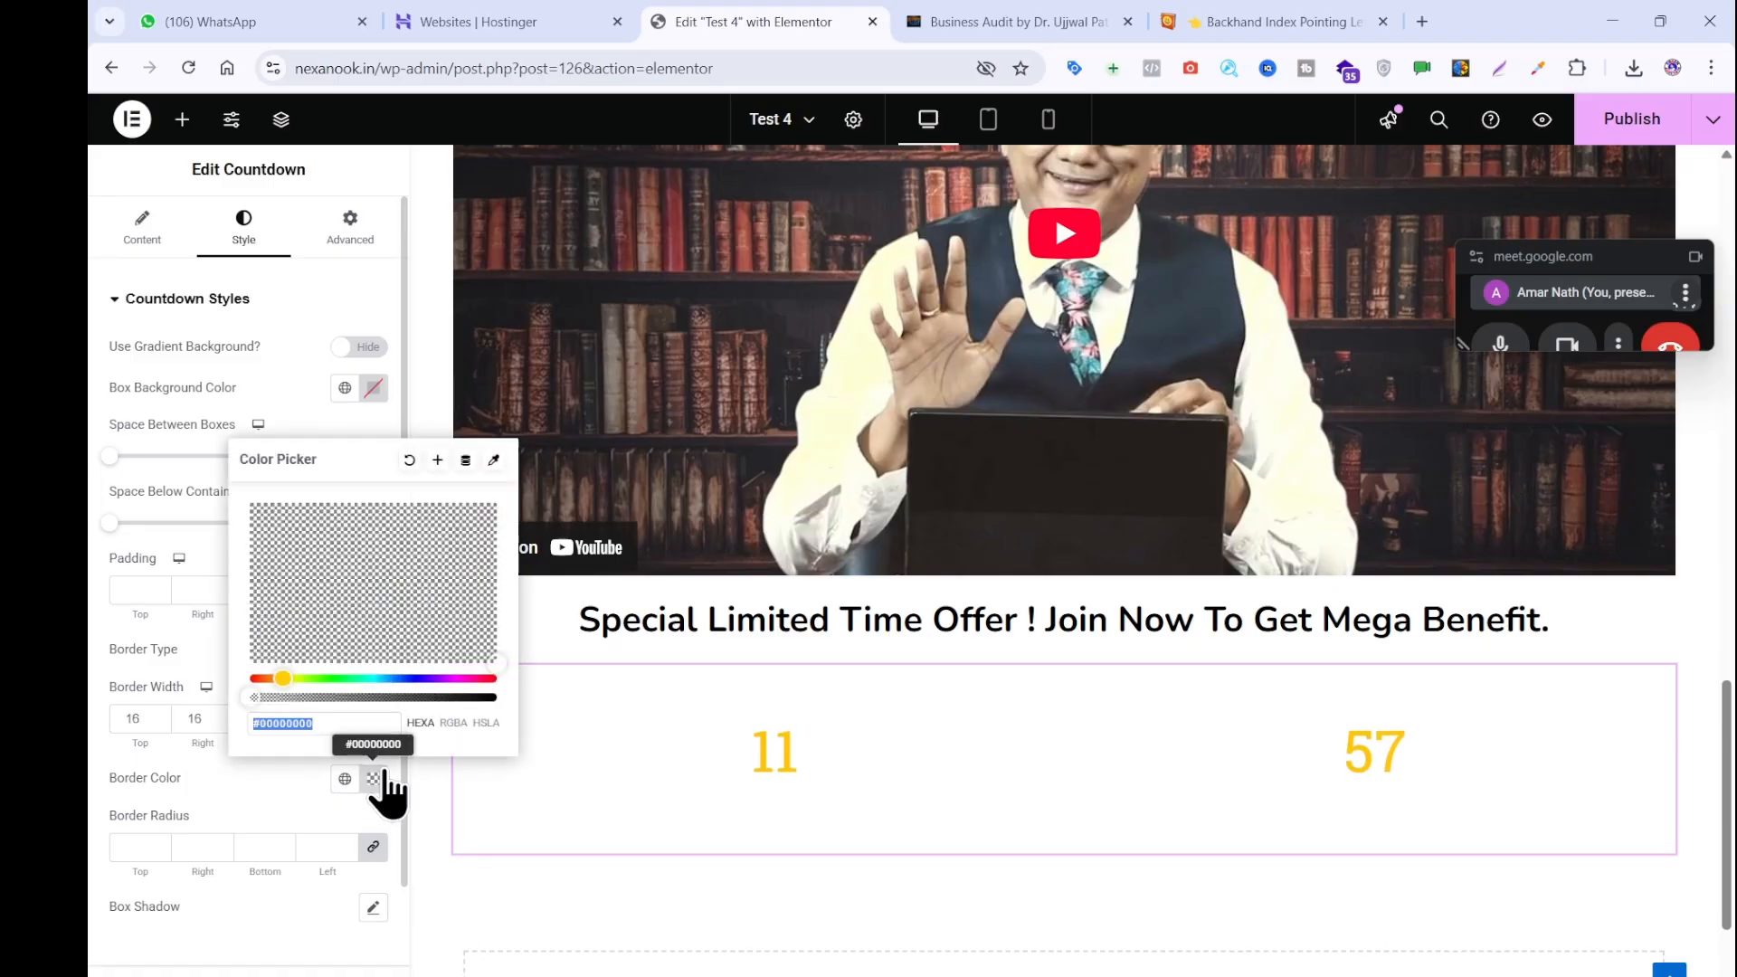
pyautogui.moveTo(388, 696); pyautogui.dragTo(518, 675)
pyautogui.click(493, 678)
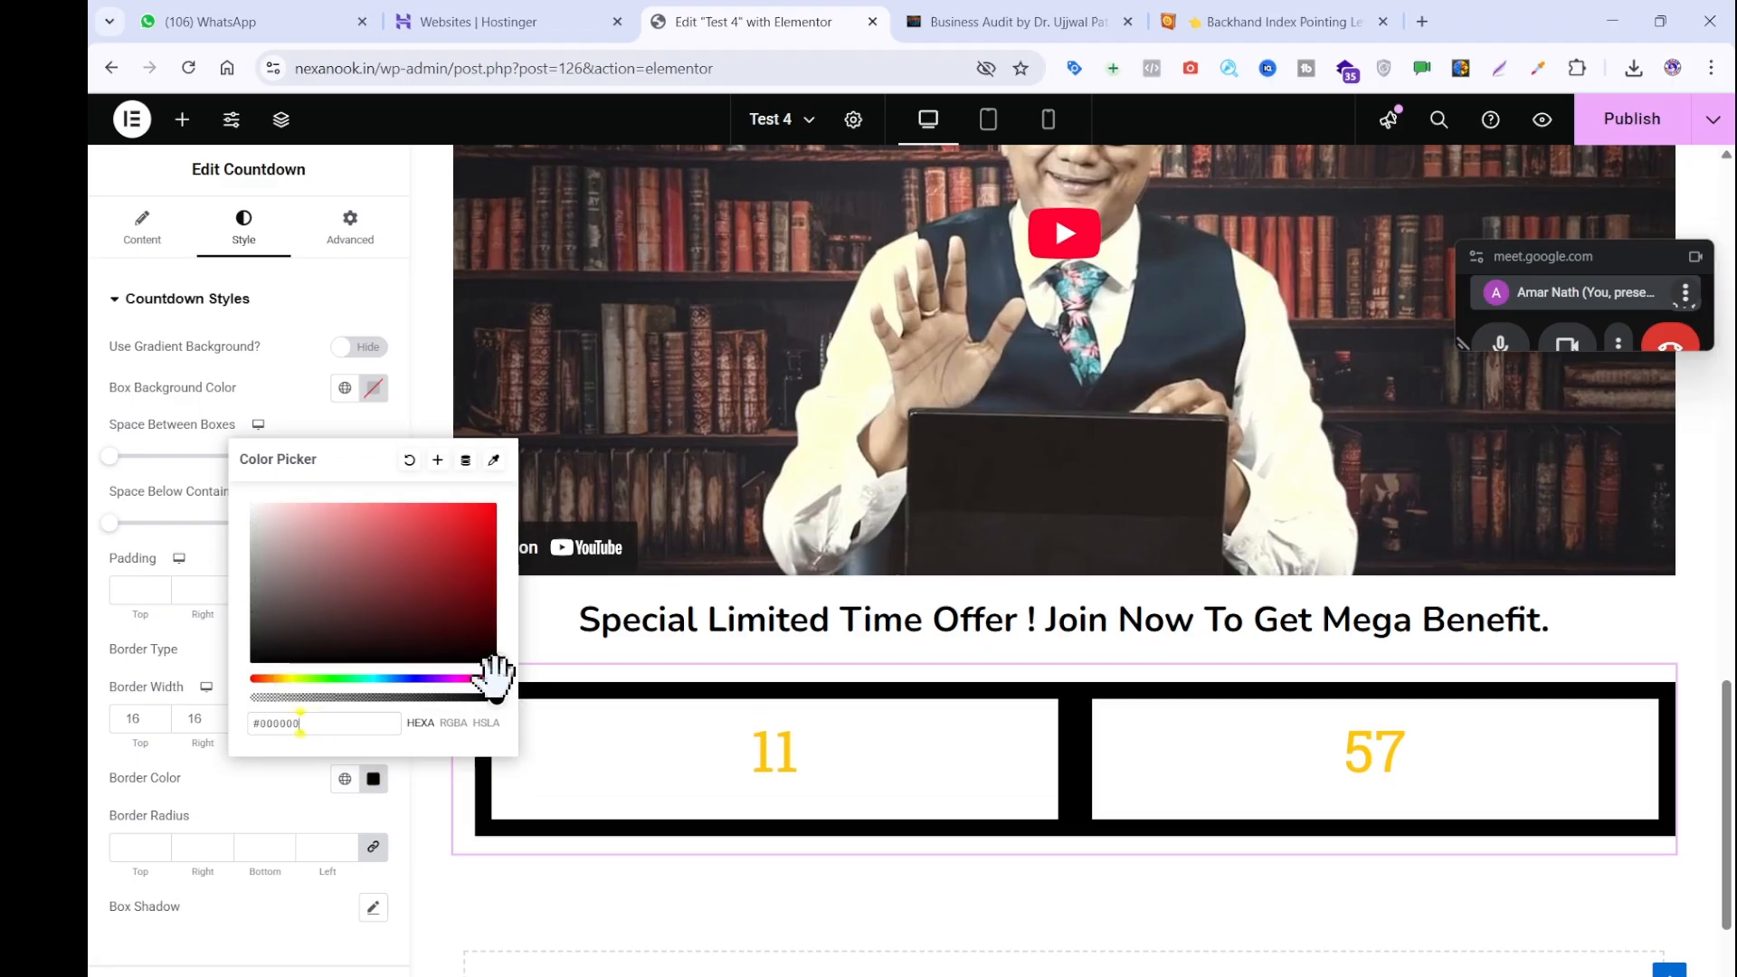
pyautogui.click(271, 787)
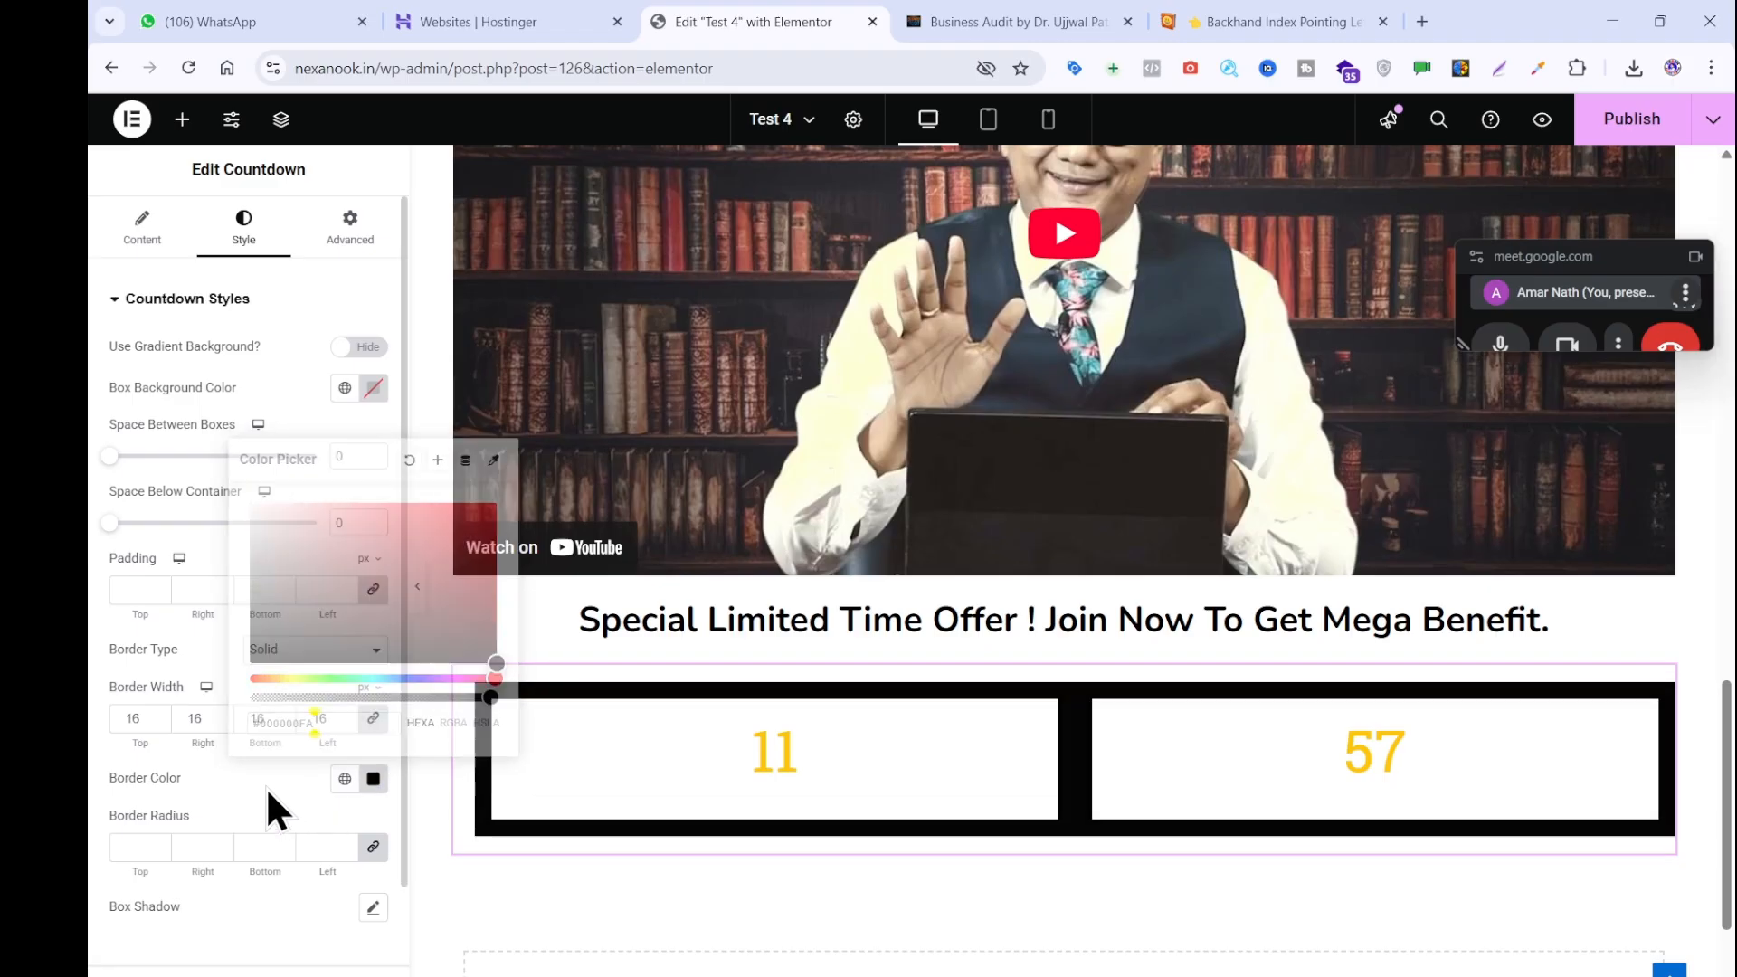
# Reduce the countdown boxes' border width to 2 px on all four sides.
pyautogui.click(159, 722)
pyautogui.click(159, 722)
pyautogui.click(159, 722)
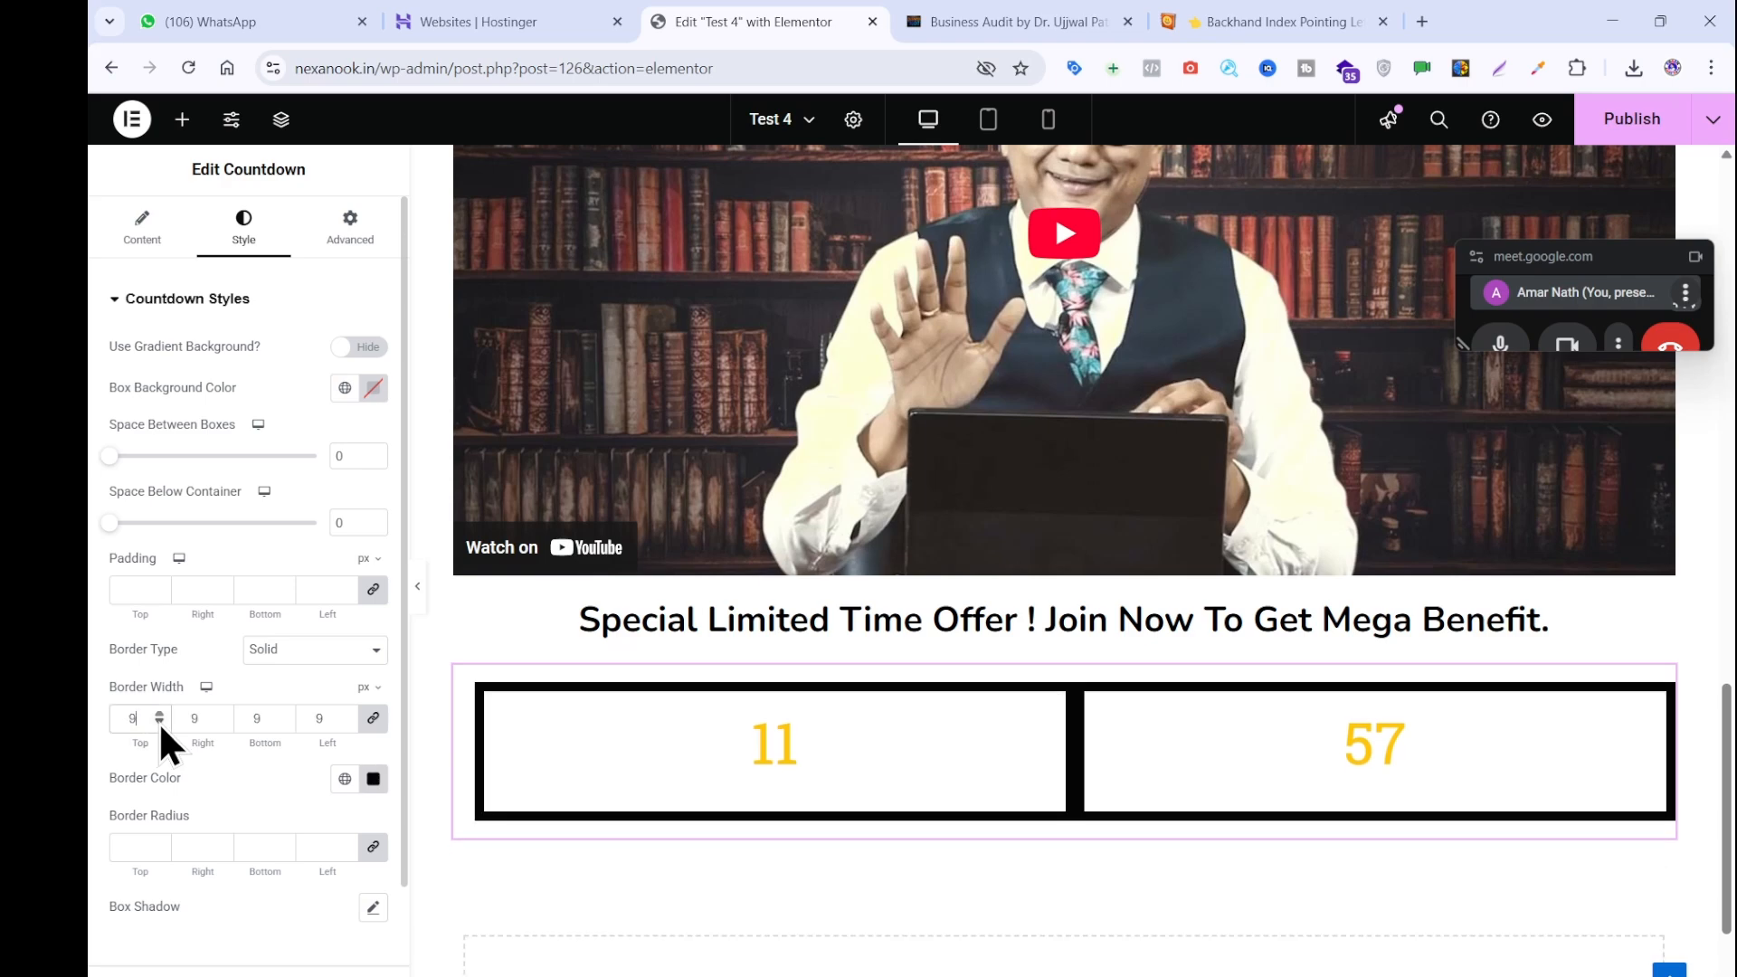
pyautogui.click(160, 722)
pyautogui.click(159, 721)
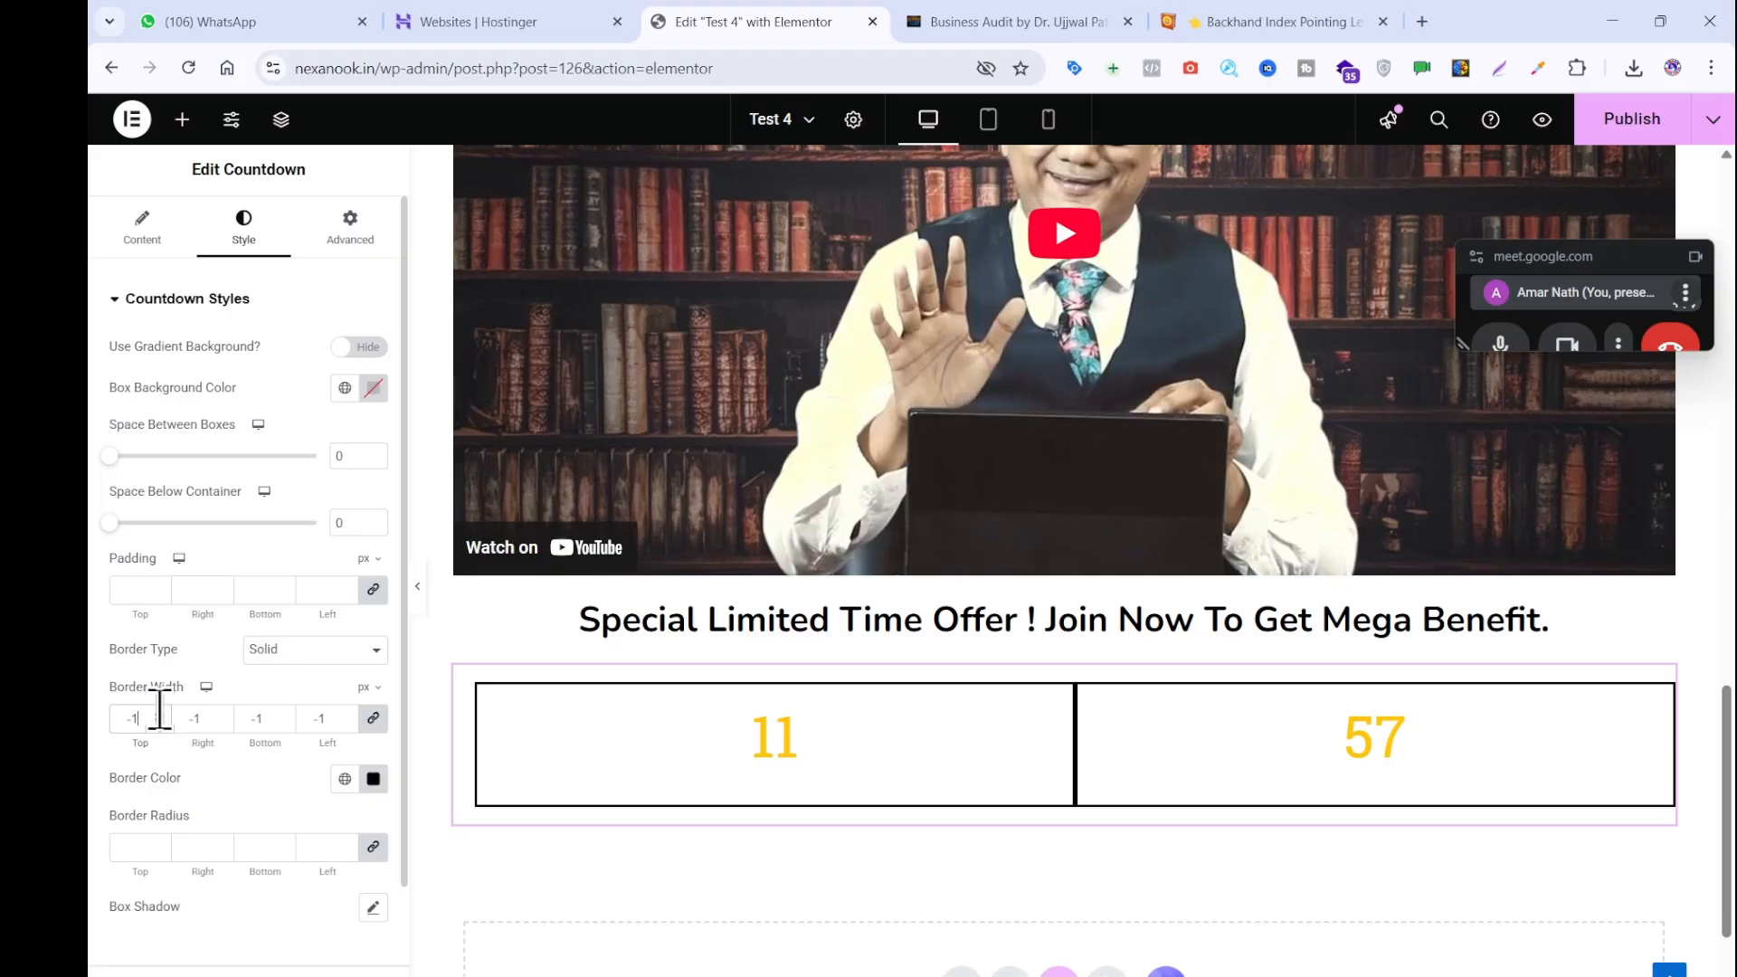
pyautogui.click(159, 714)
pyautogui.click(159, 714)
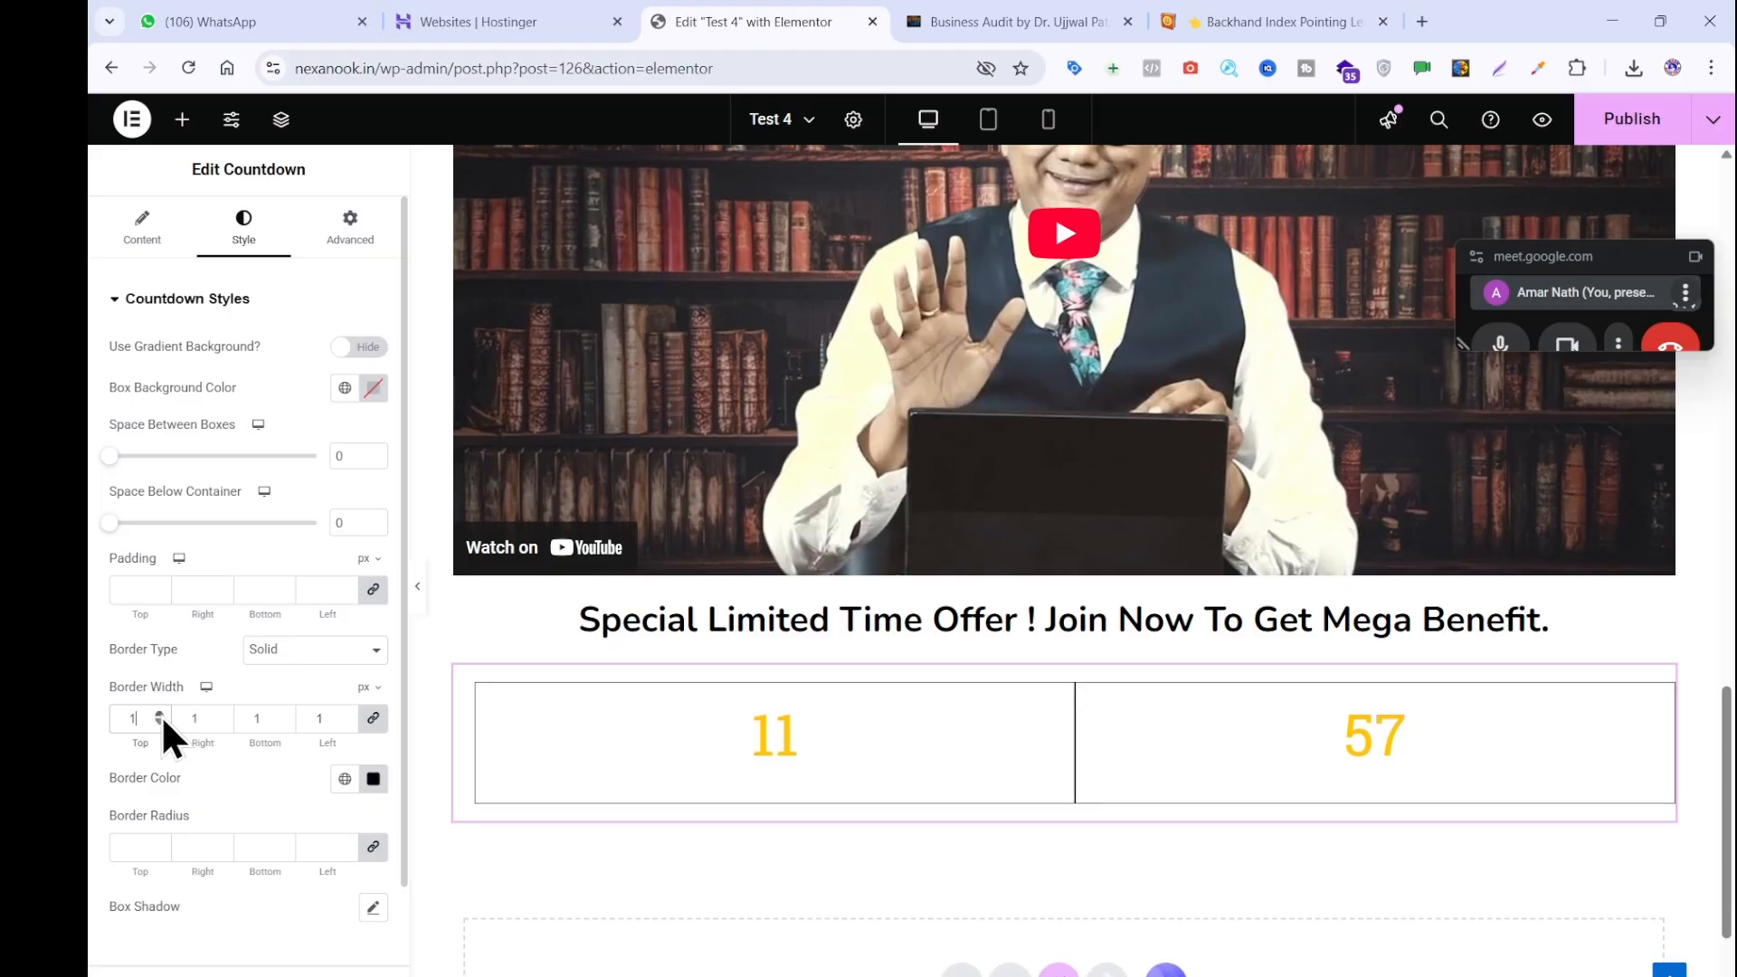
pyautogui.click(159, 714)
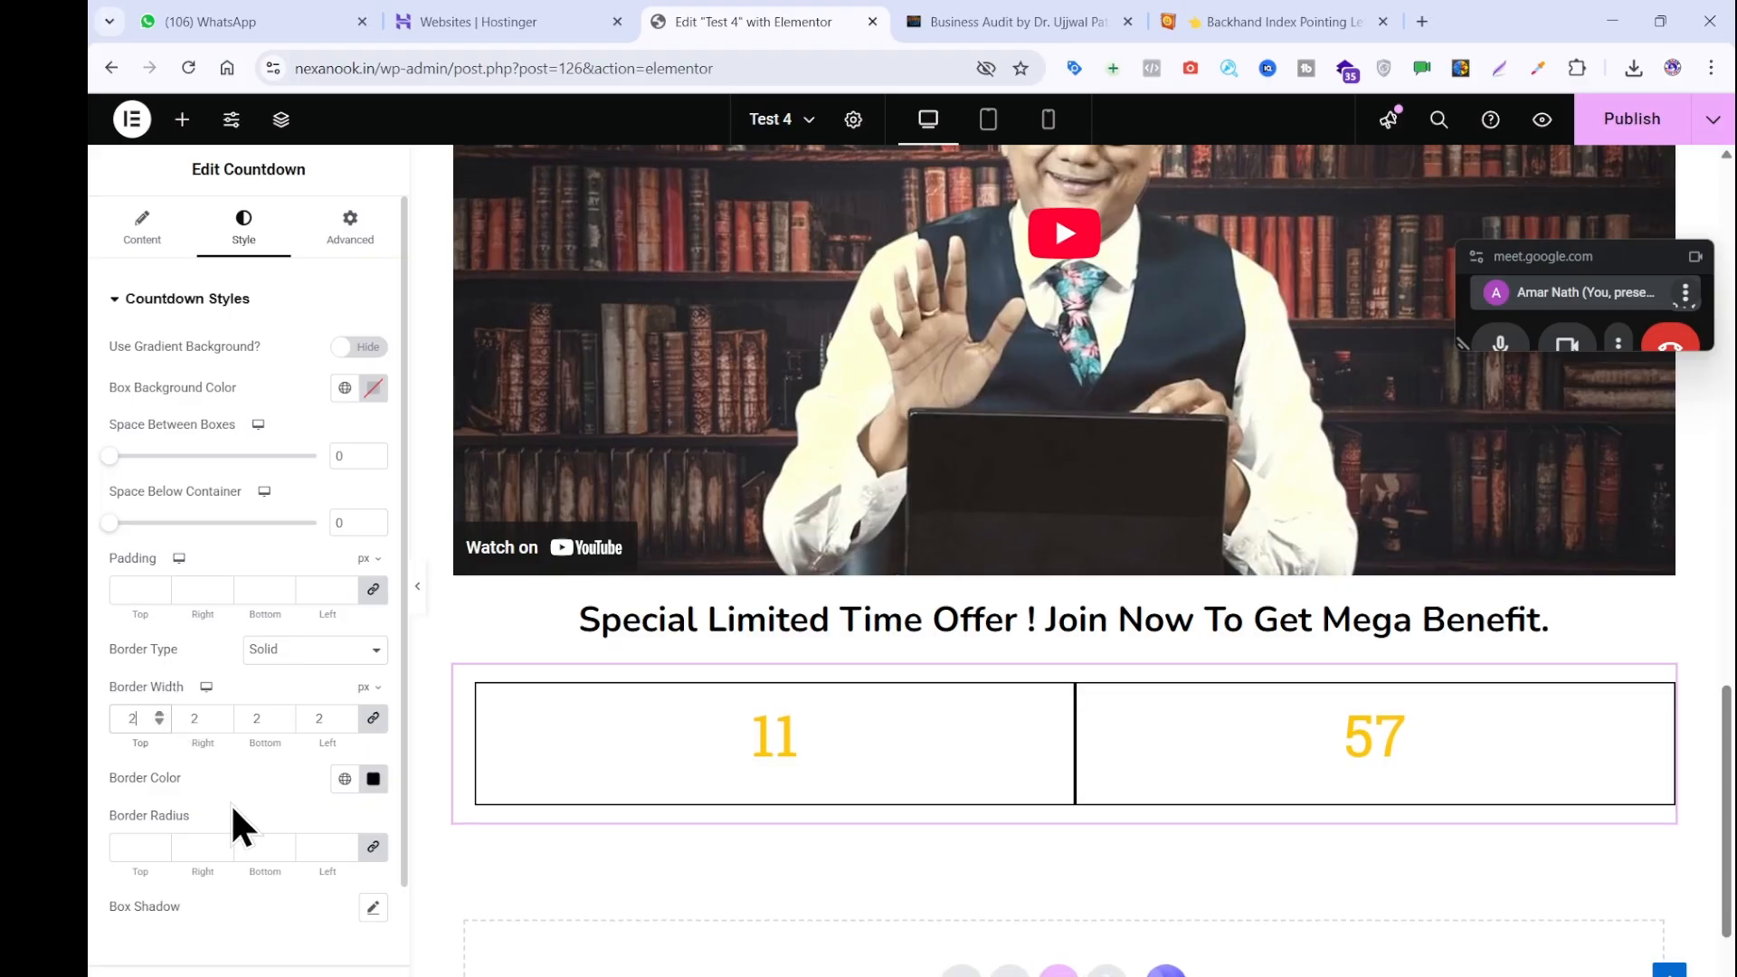
# Check the digits on the reference countdown and set the Countdown widget's digits color to black, #000000.
pyautogui.scroll(-2, 233, 808)
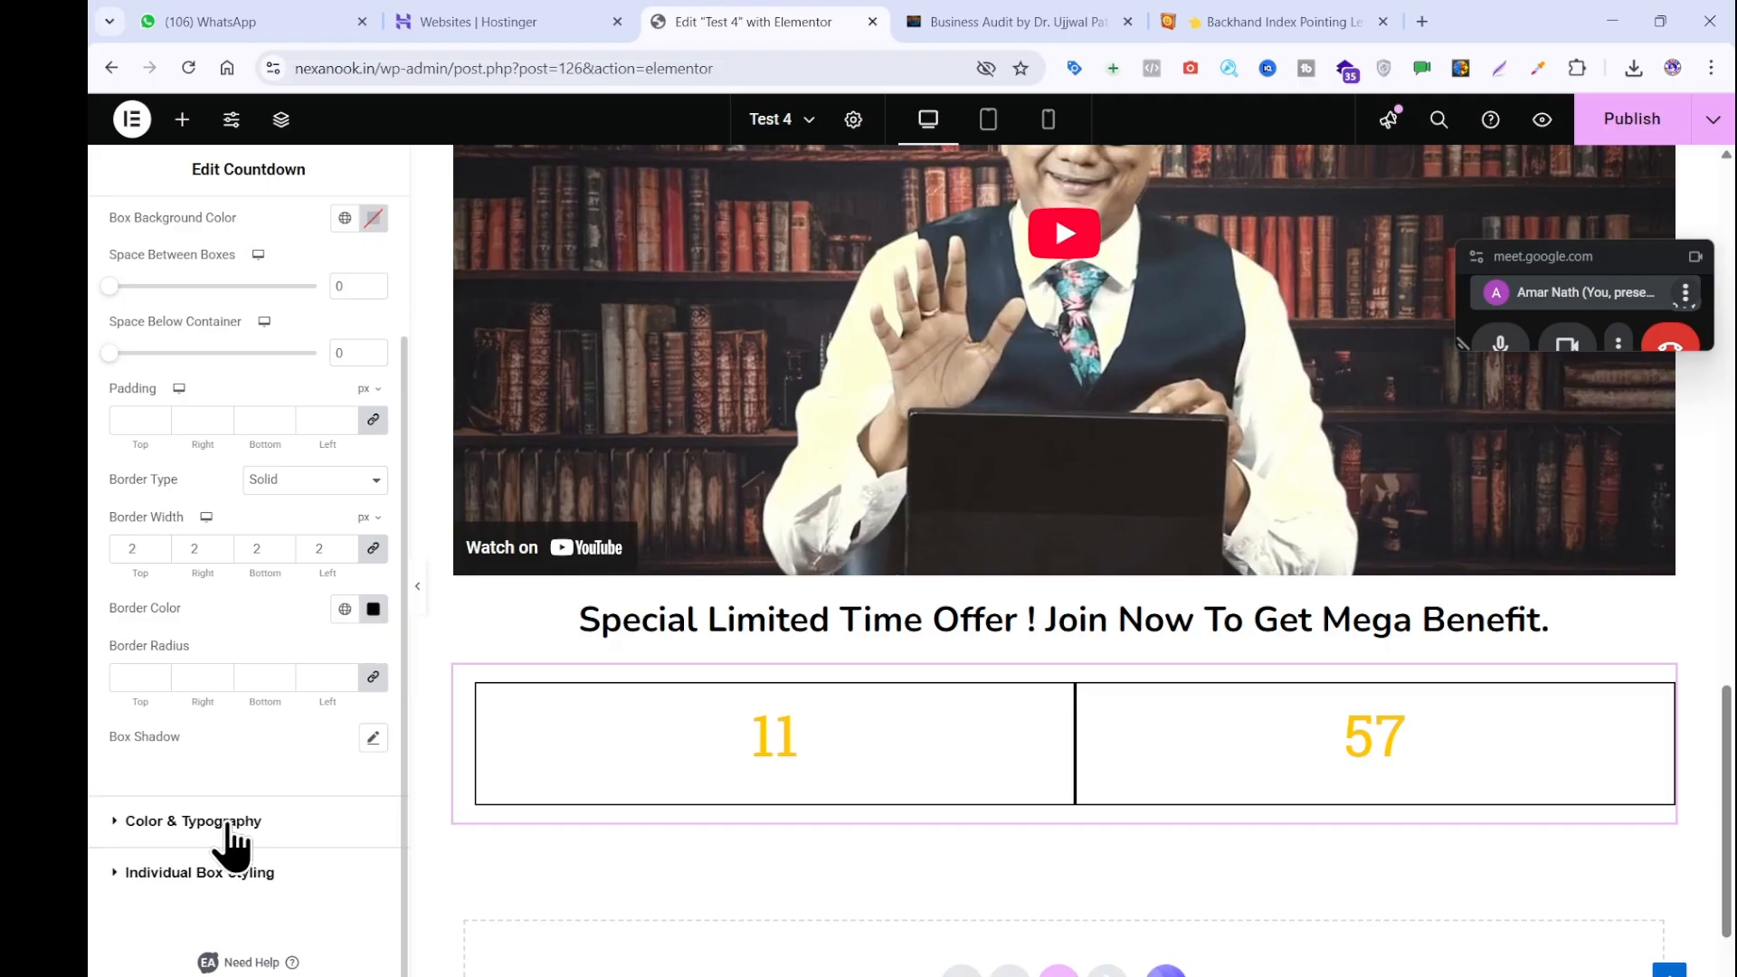
pyautogui.click(228, 822)
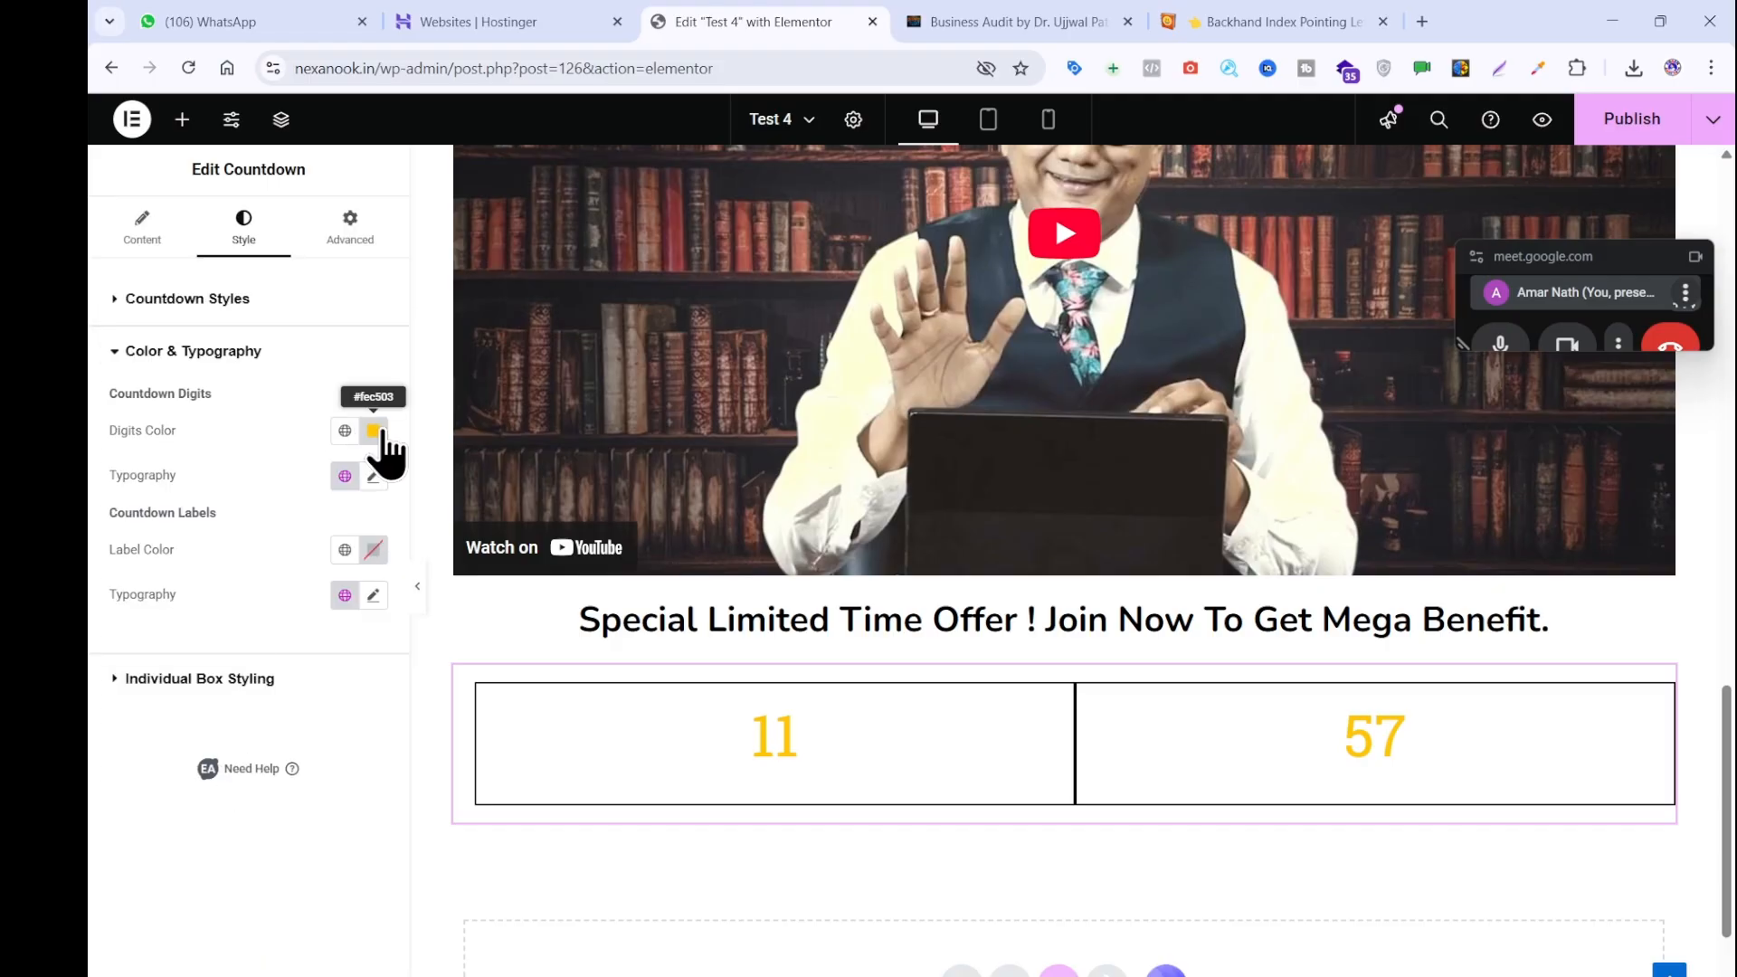
pyautogui.click(1114, 24)
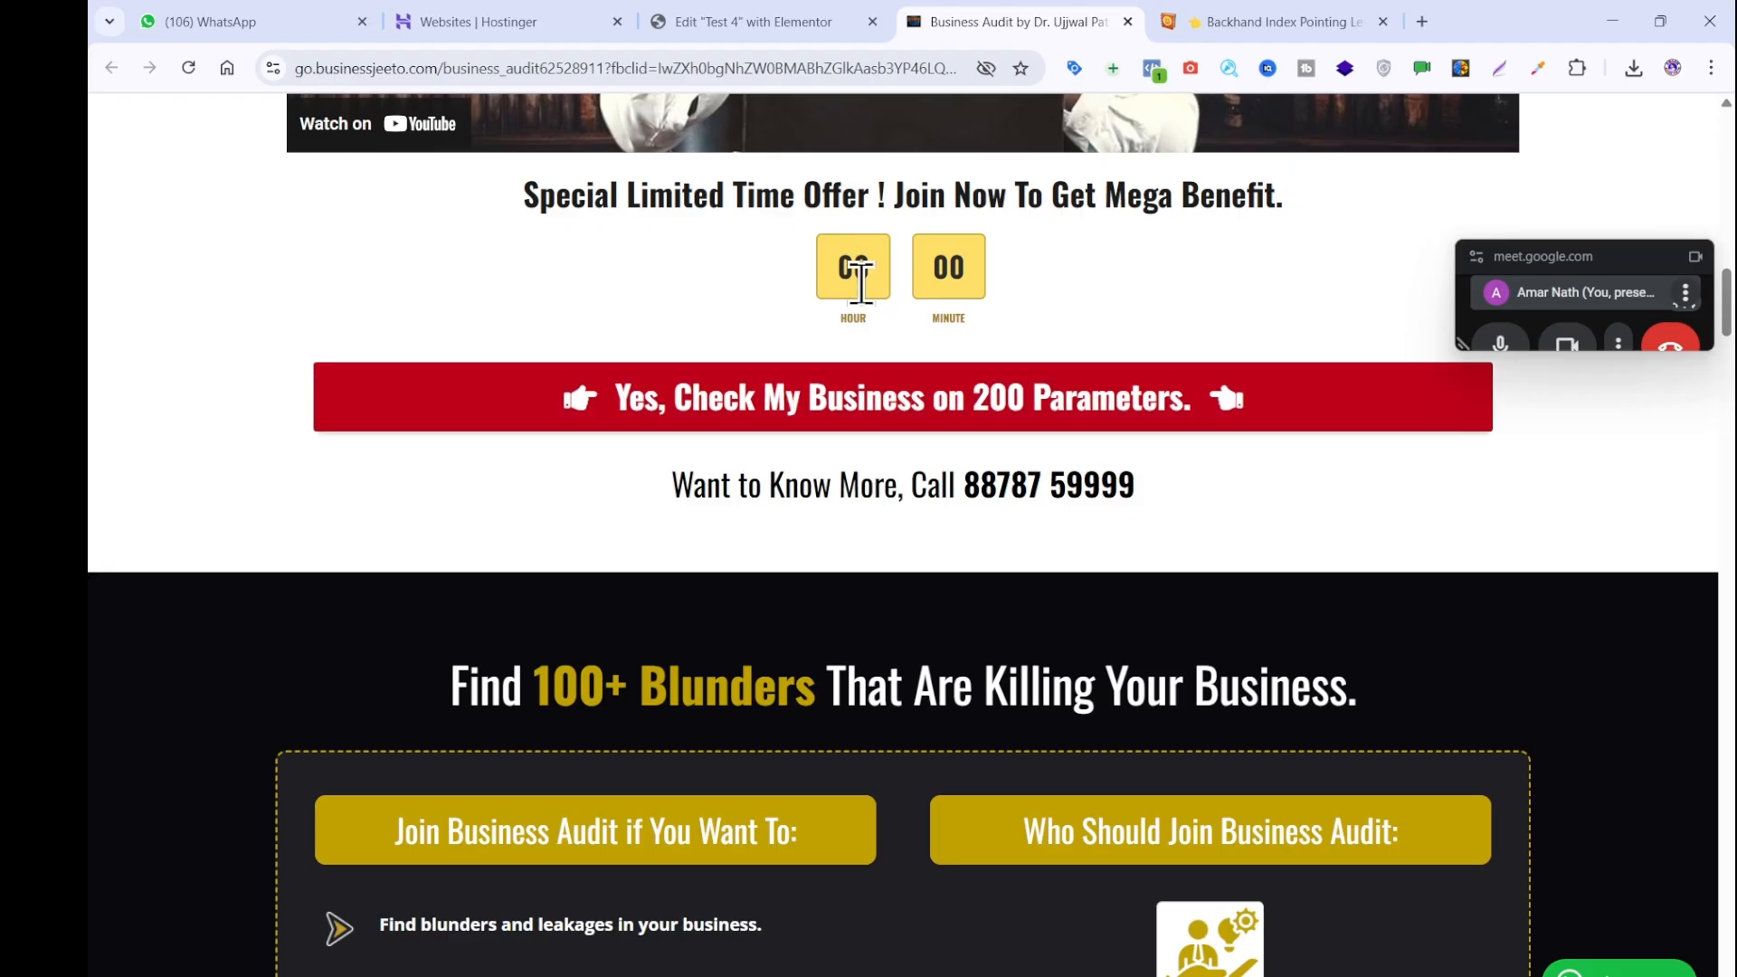
pyautogui.click(780, 21)
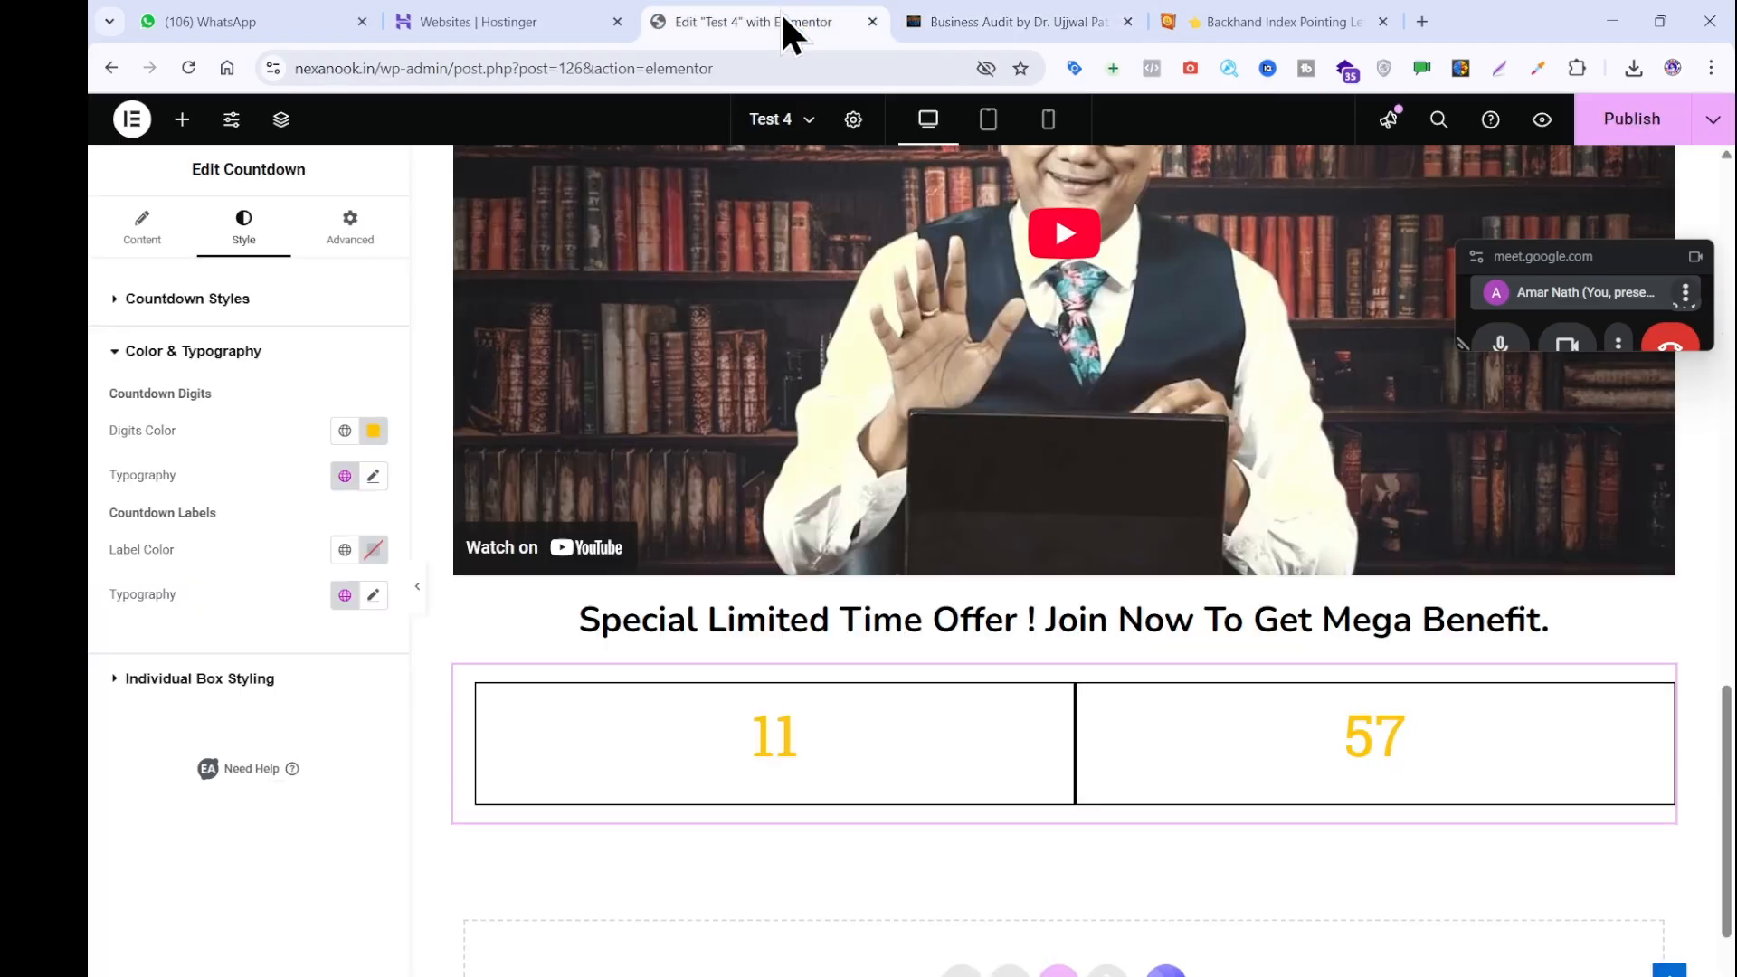
pyautogui.click(373, 432)
pyautogui.moveTo(350, 601); pyautogui.dragTo(503, 705)
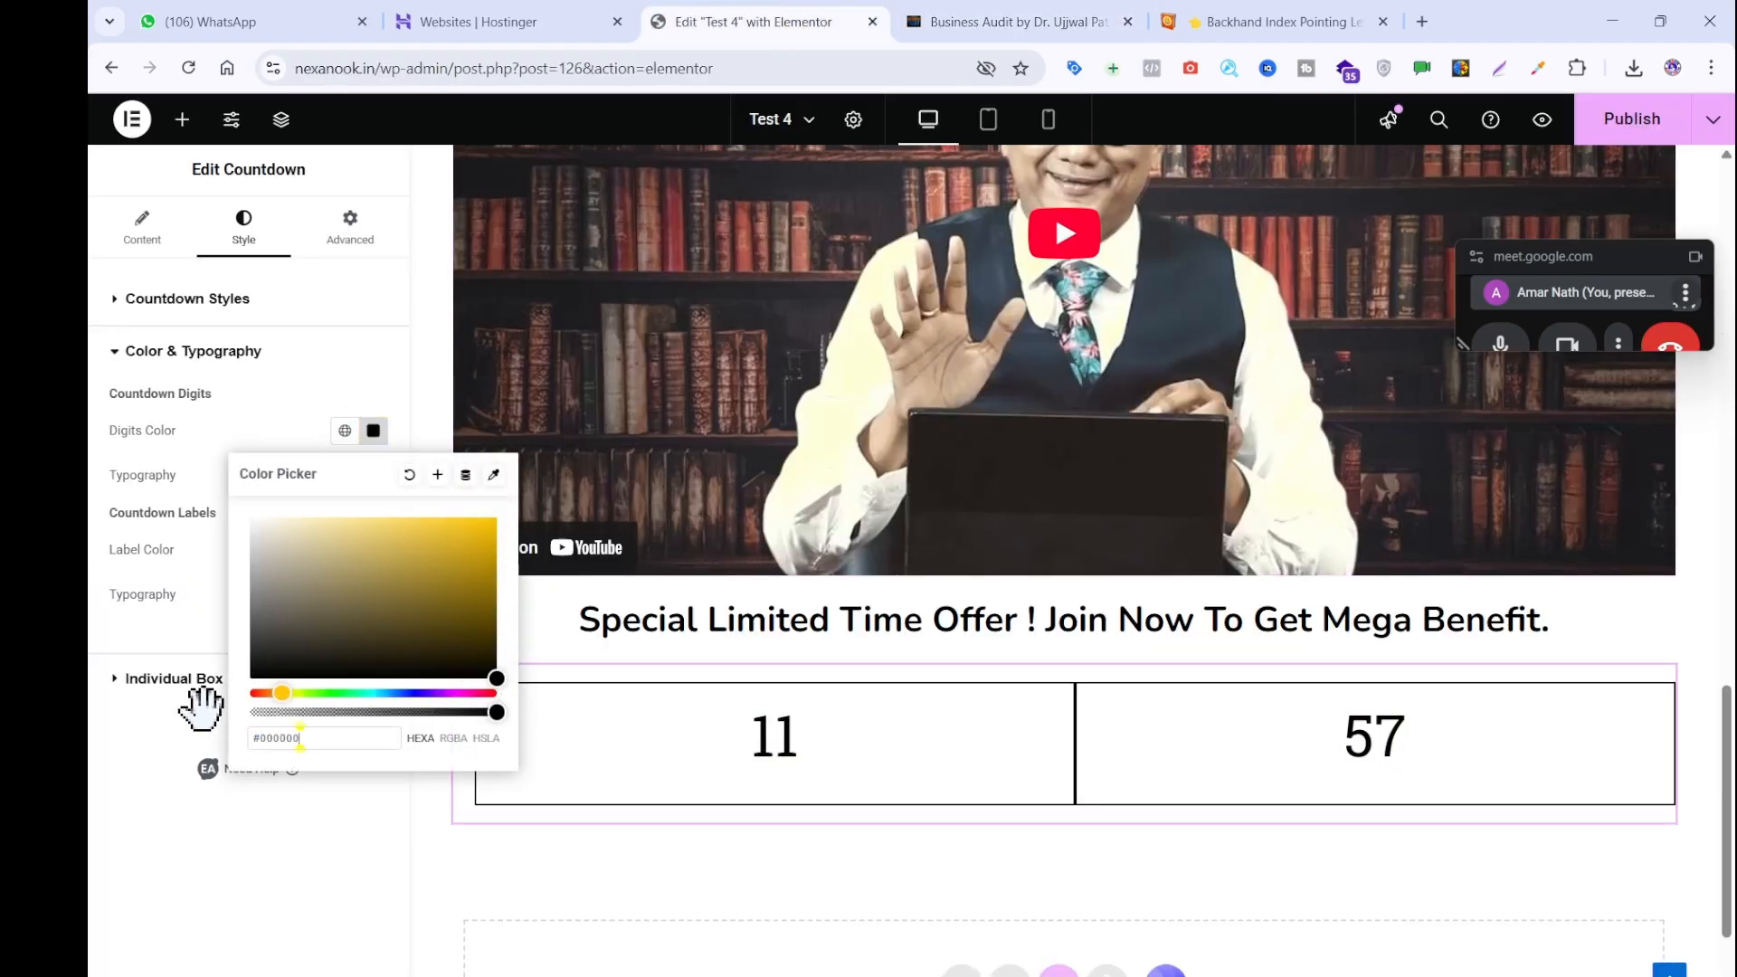
pyautogui.click(181, 639)
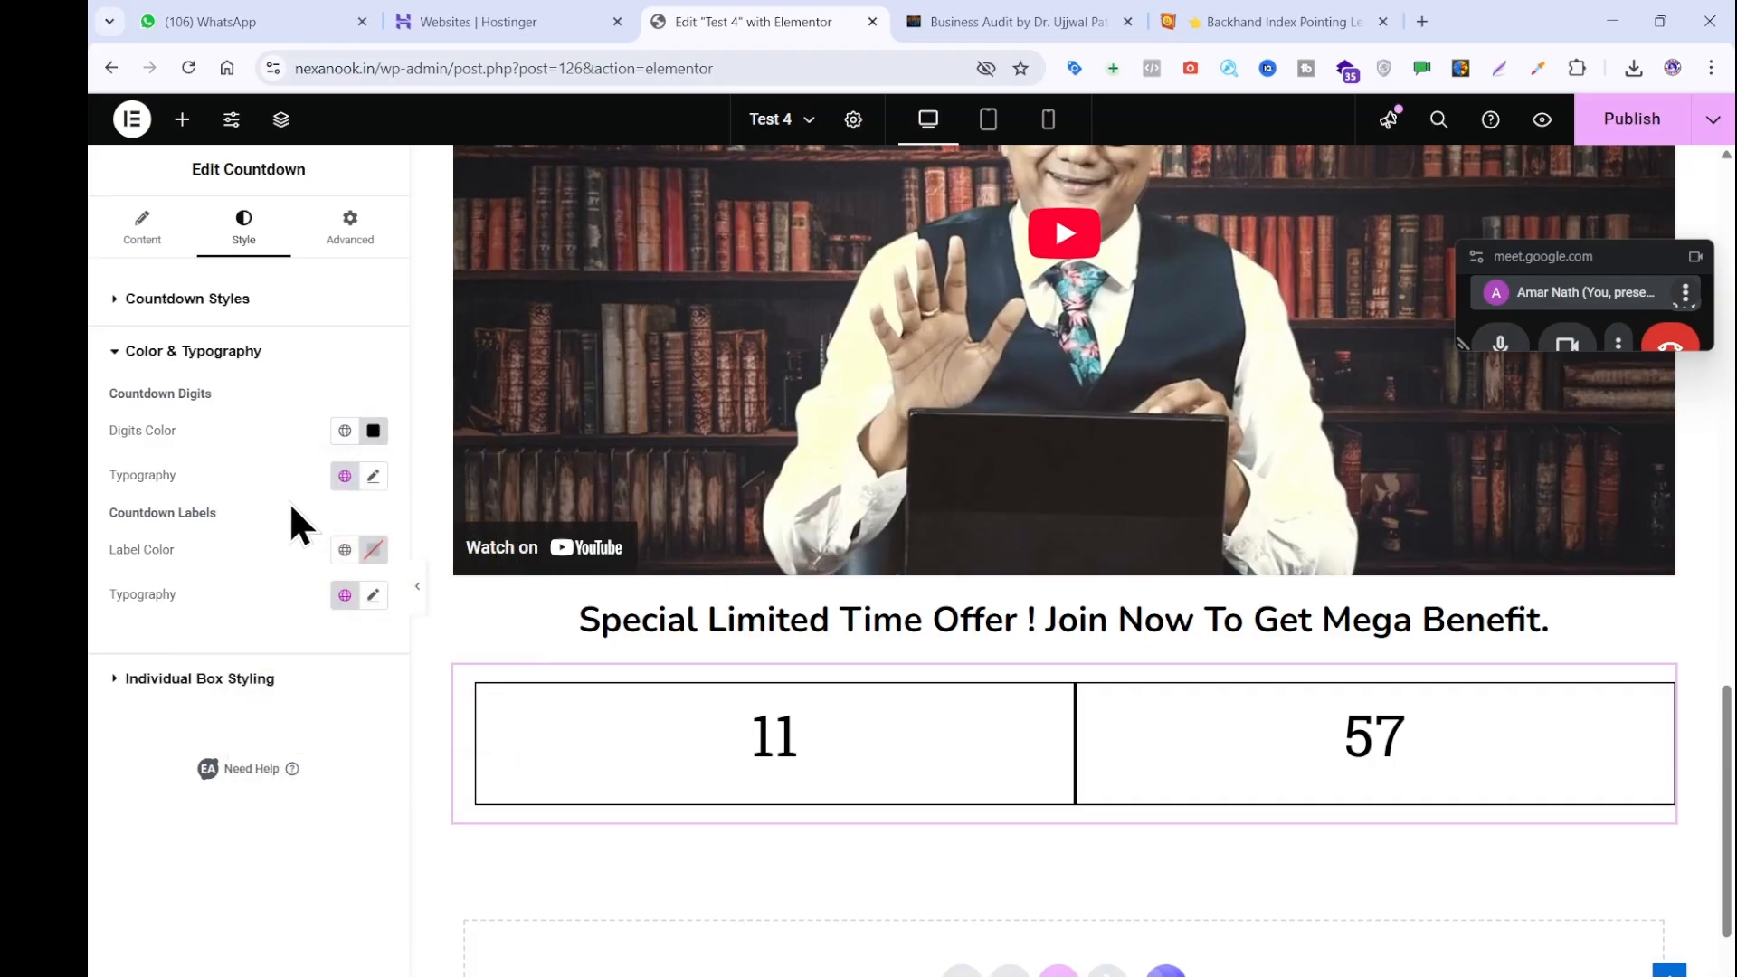
# Set the countdown digits' font family to Nunito and make the digits slightly larger.
pyautogui.click(372, 477)
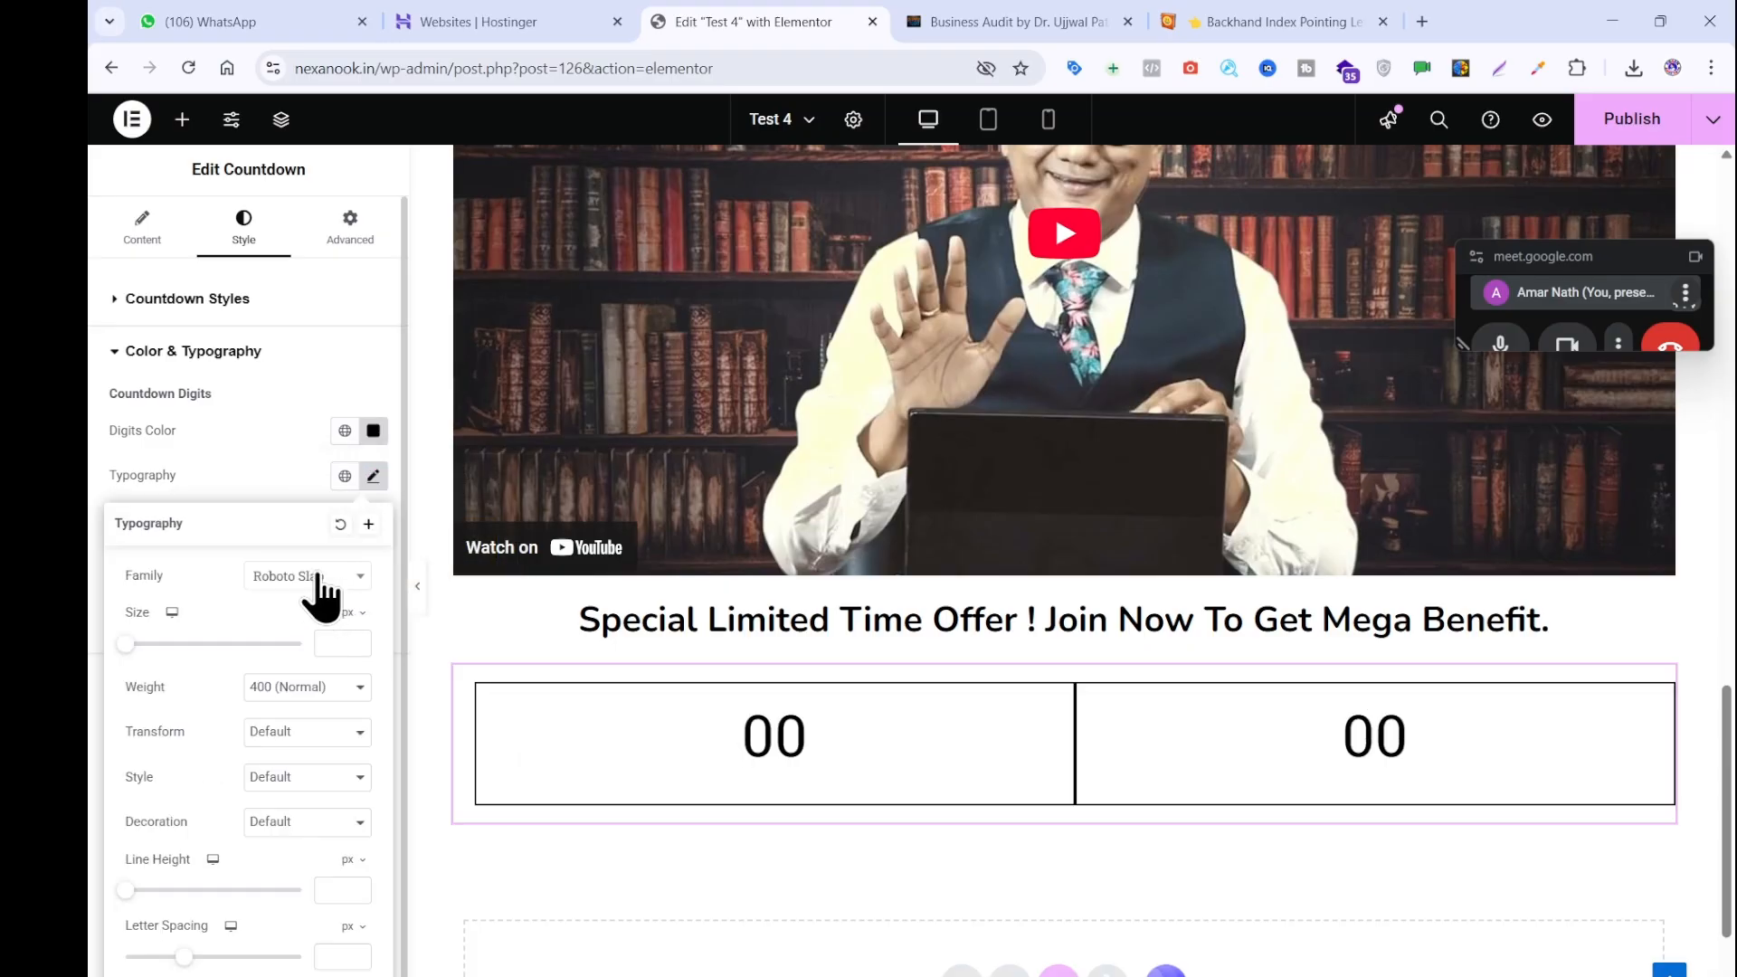
pyautogui.click(319, 576)
pyautogui.write('nun')
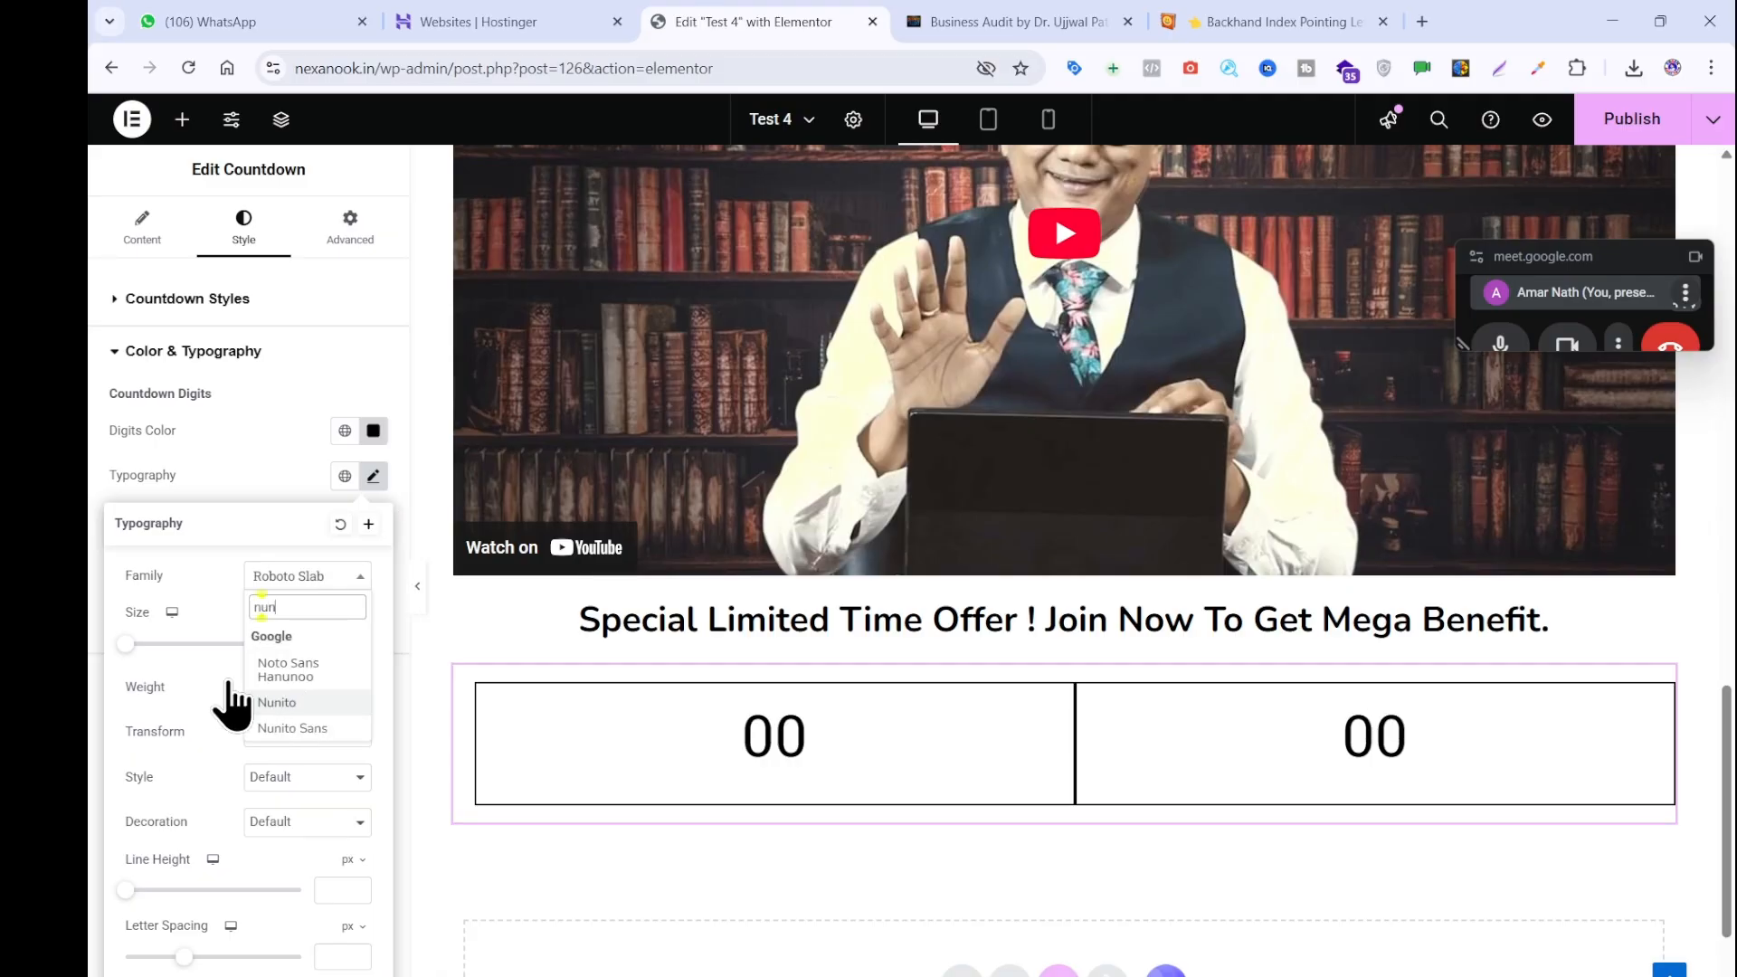
pyautogui.click(277, 703)
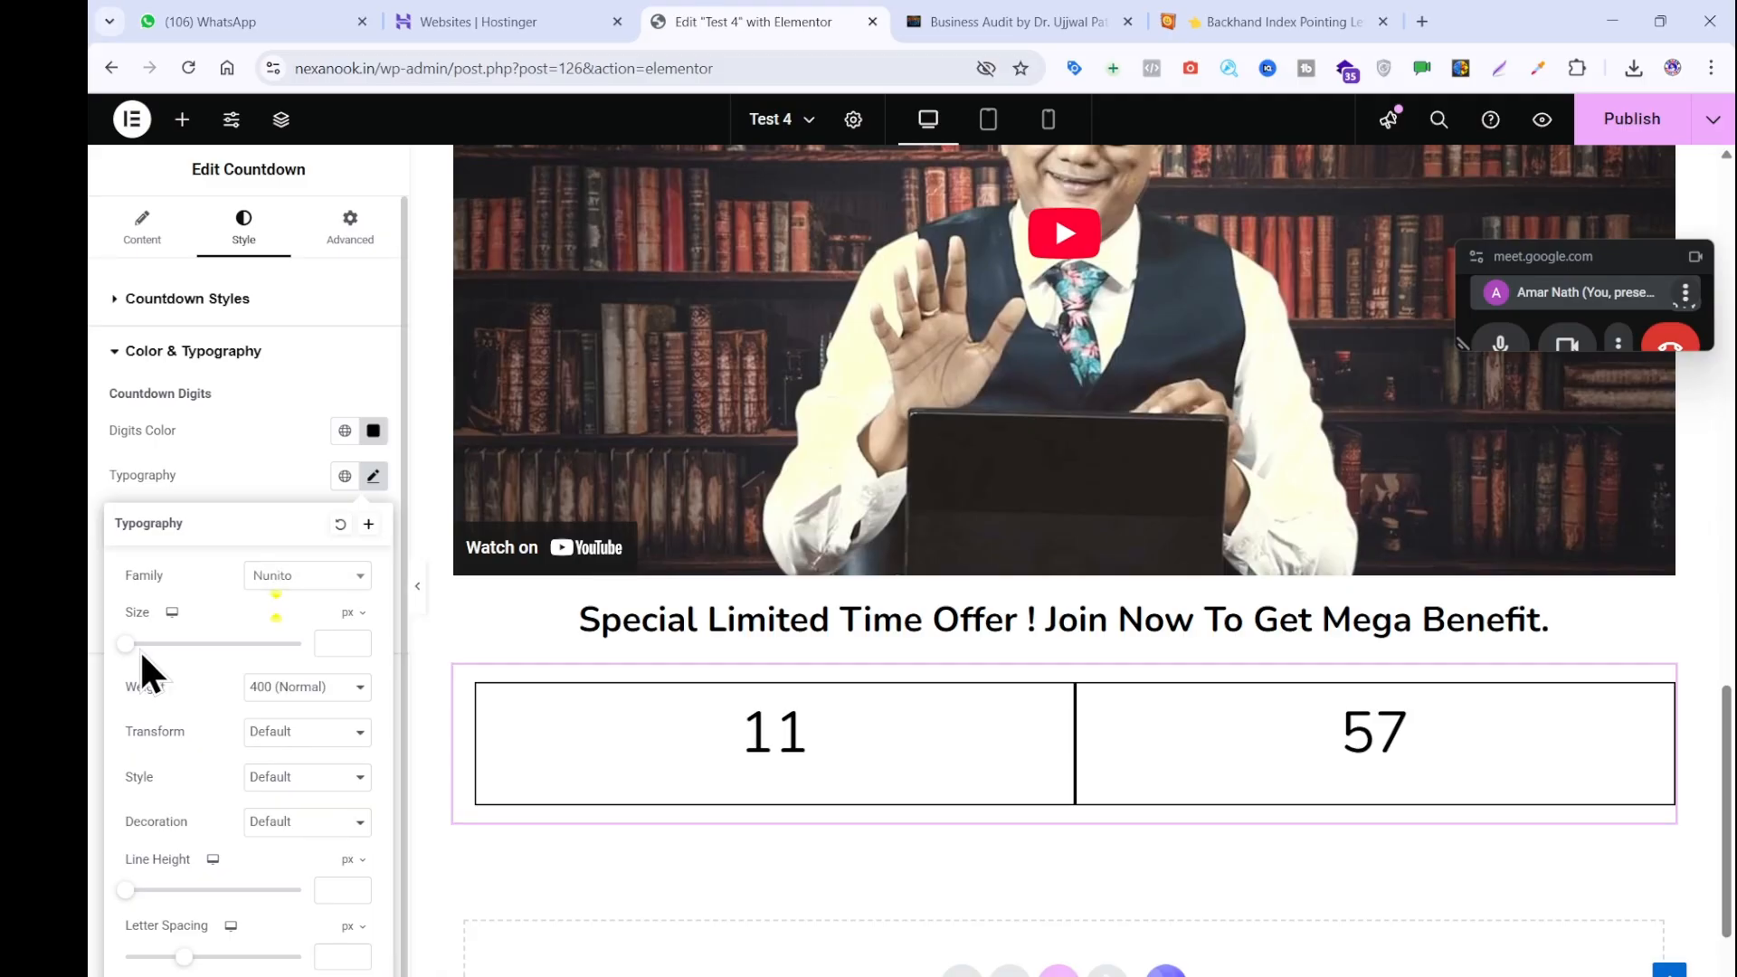
pyautogui.moveTo(121, 650); pyautogui.dragTo(186, 655)
pyautogui.click(288, 465)
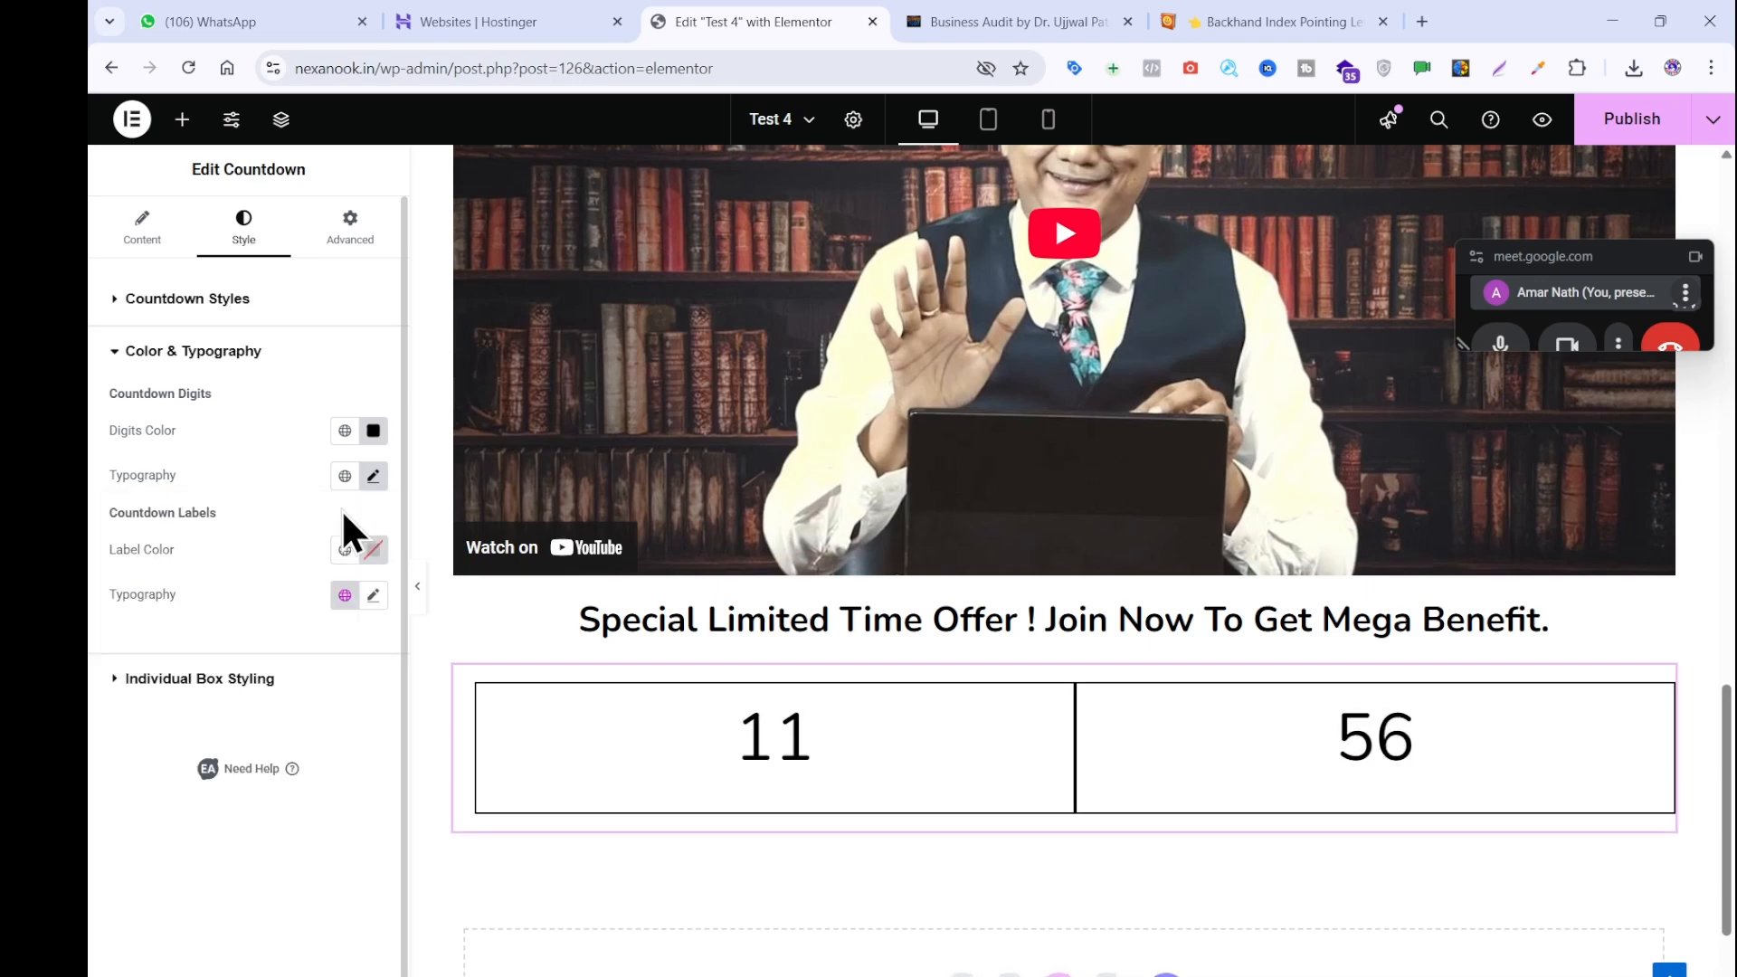
# Set the label color of the countdown's Hours and Minutes labels to black.
pyautogui.click(373, 550)
pyautogui.click(413, 759)
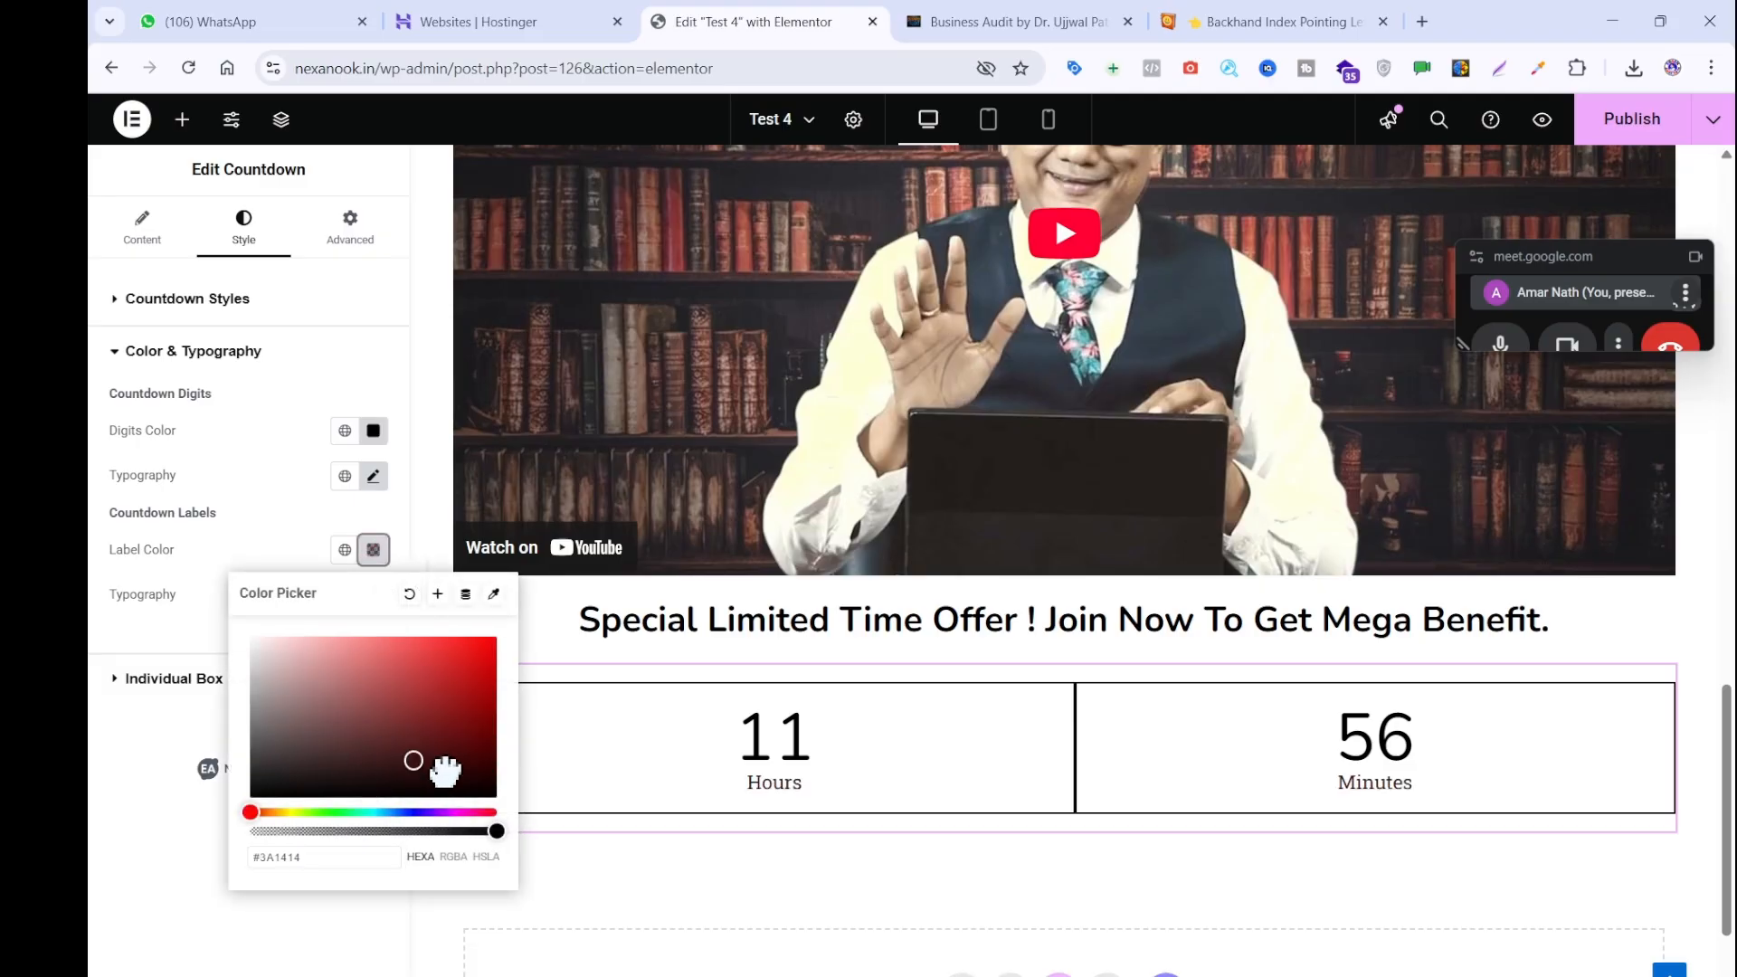
pyautogui.click(469, 638)
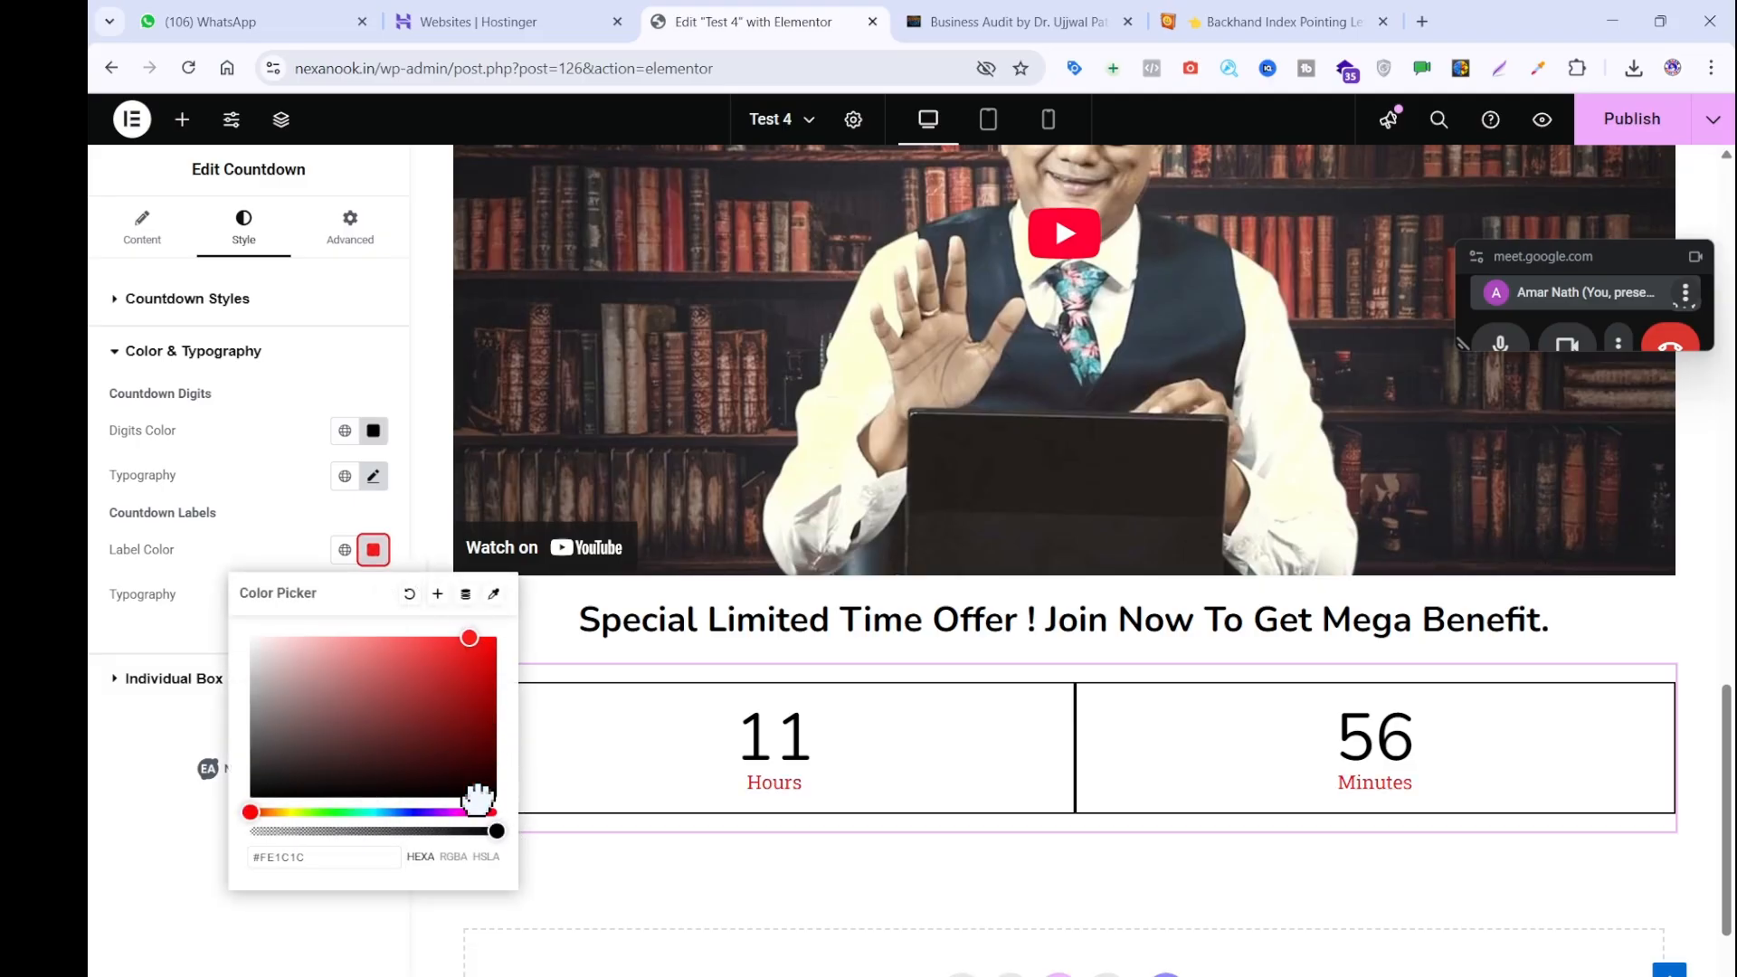
pyautogui.click(568, 872)
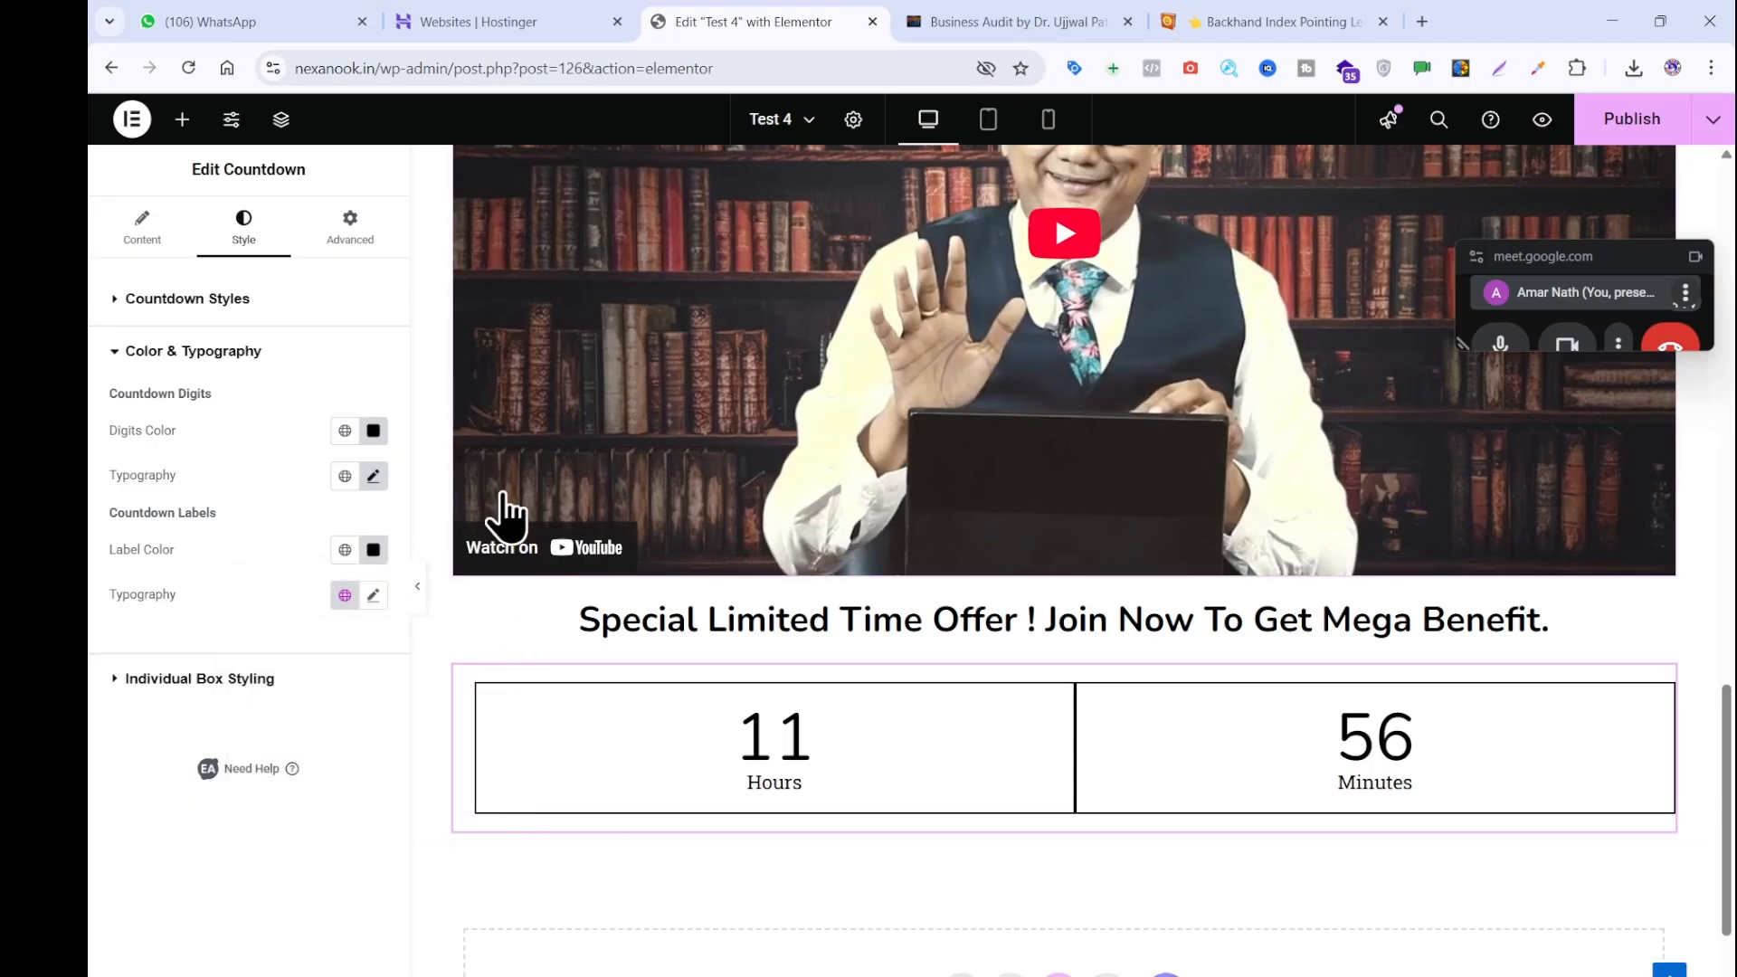
# Sample the yellow box background color #fee068 from the countdown on the reference business audit page and copy its hex code.
pyautogui.click(268, 676)
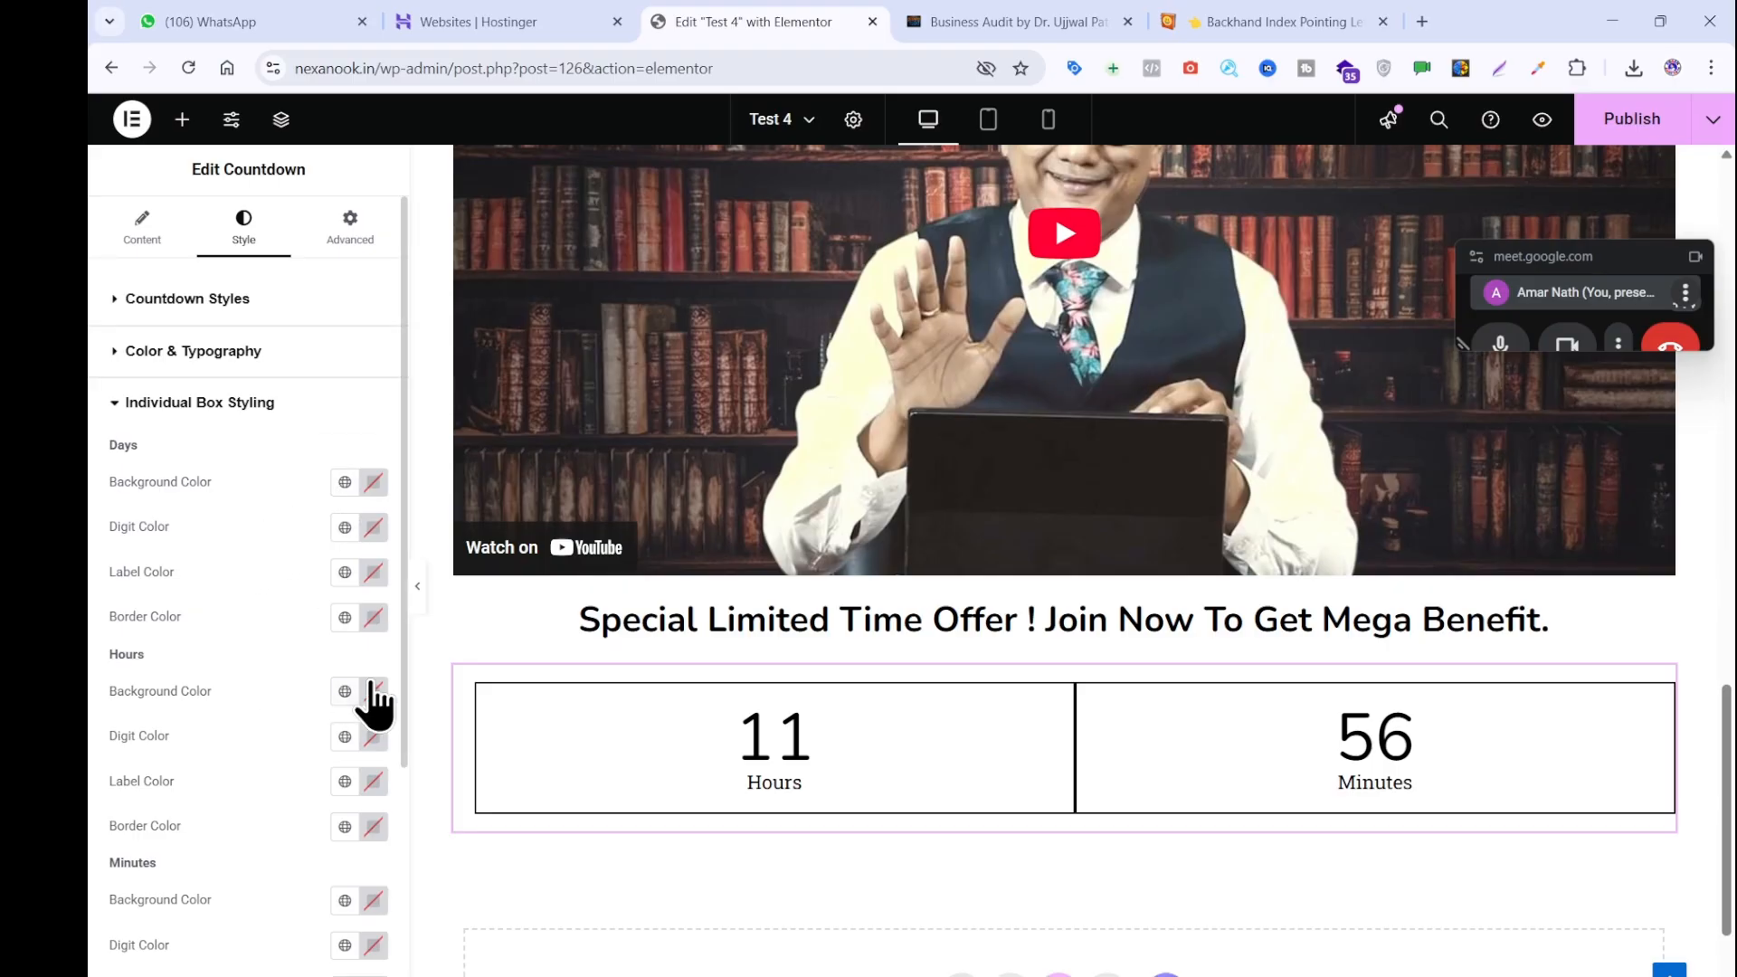
pyautogui.click(1252, 19)
pyautogui.click(965, 19)
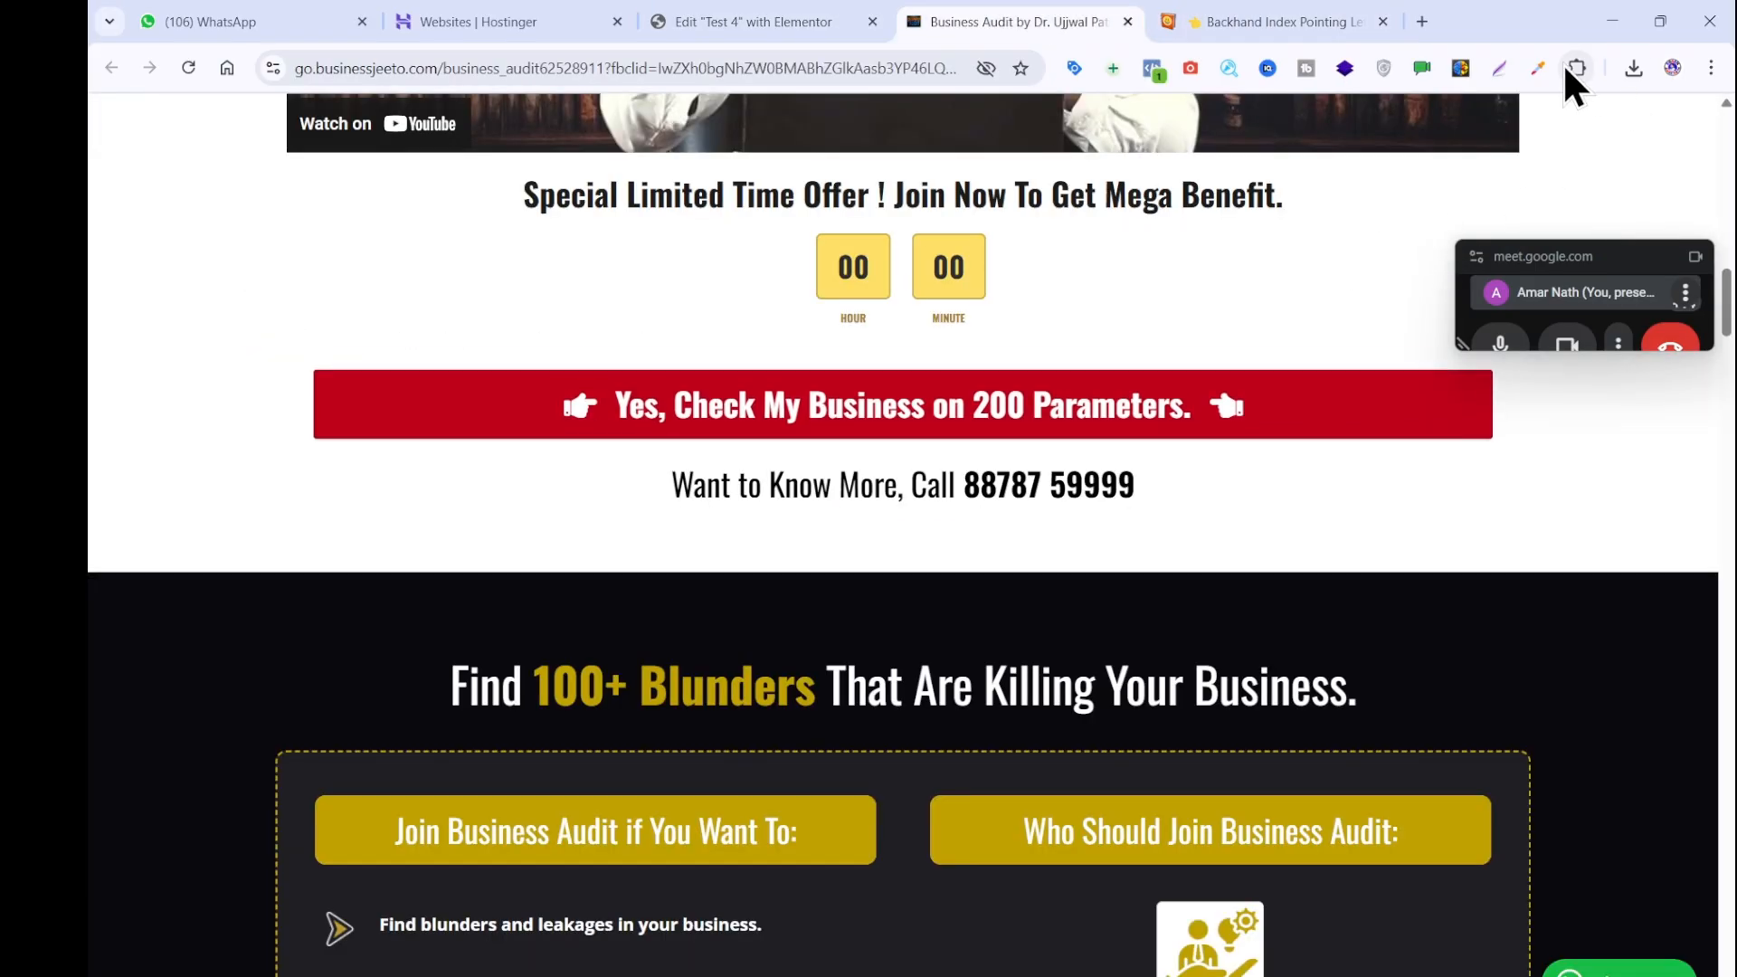
pyautogui.click(1537, 68)
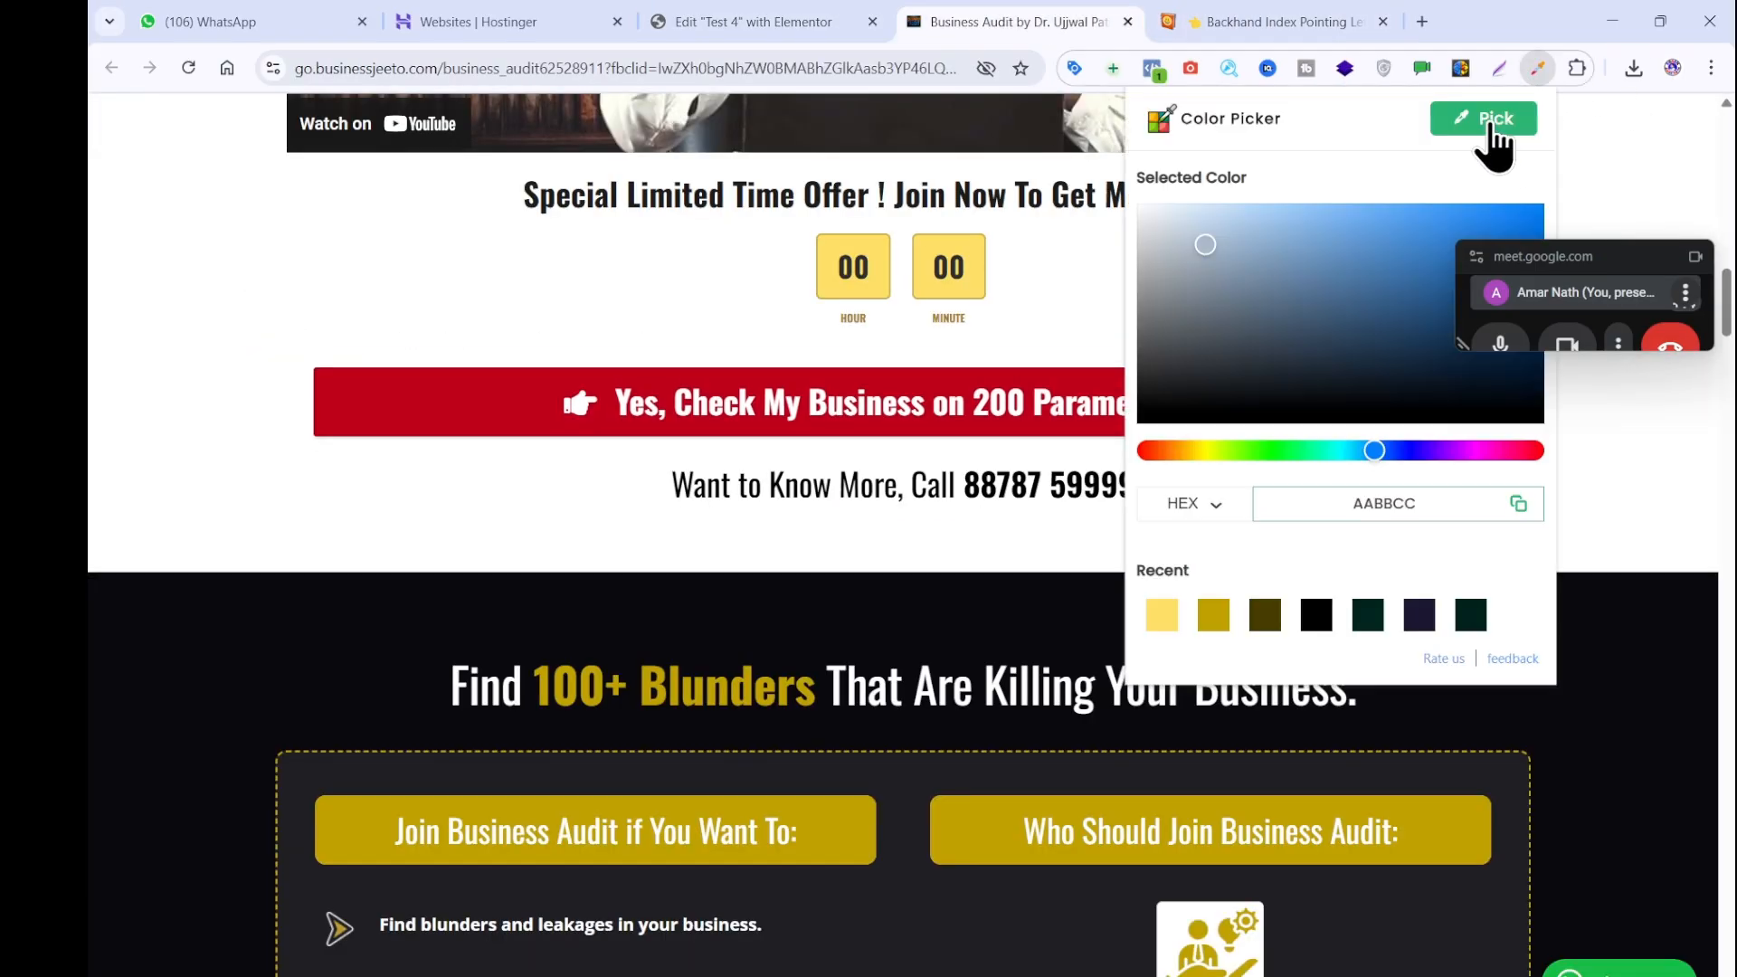
pyautogui.click(920, 250)
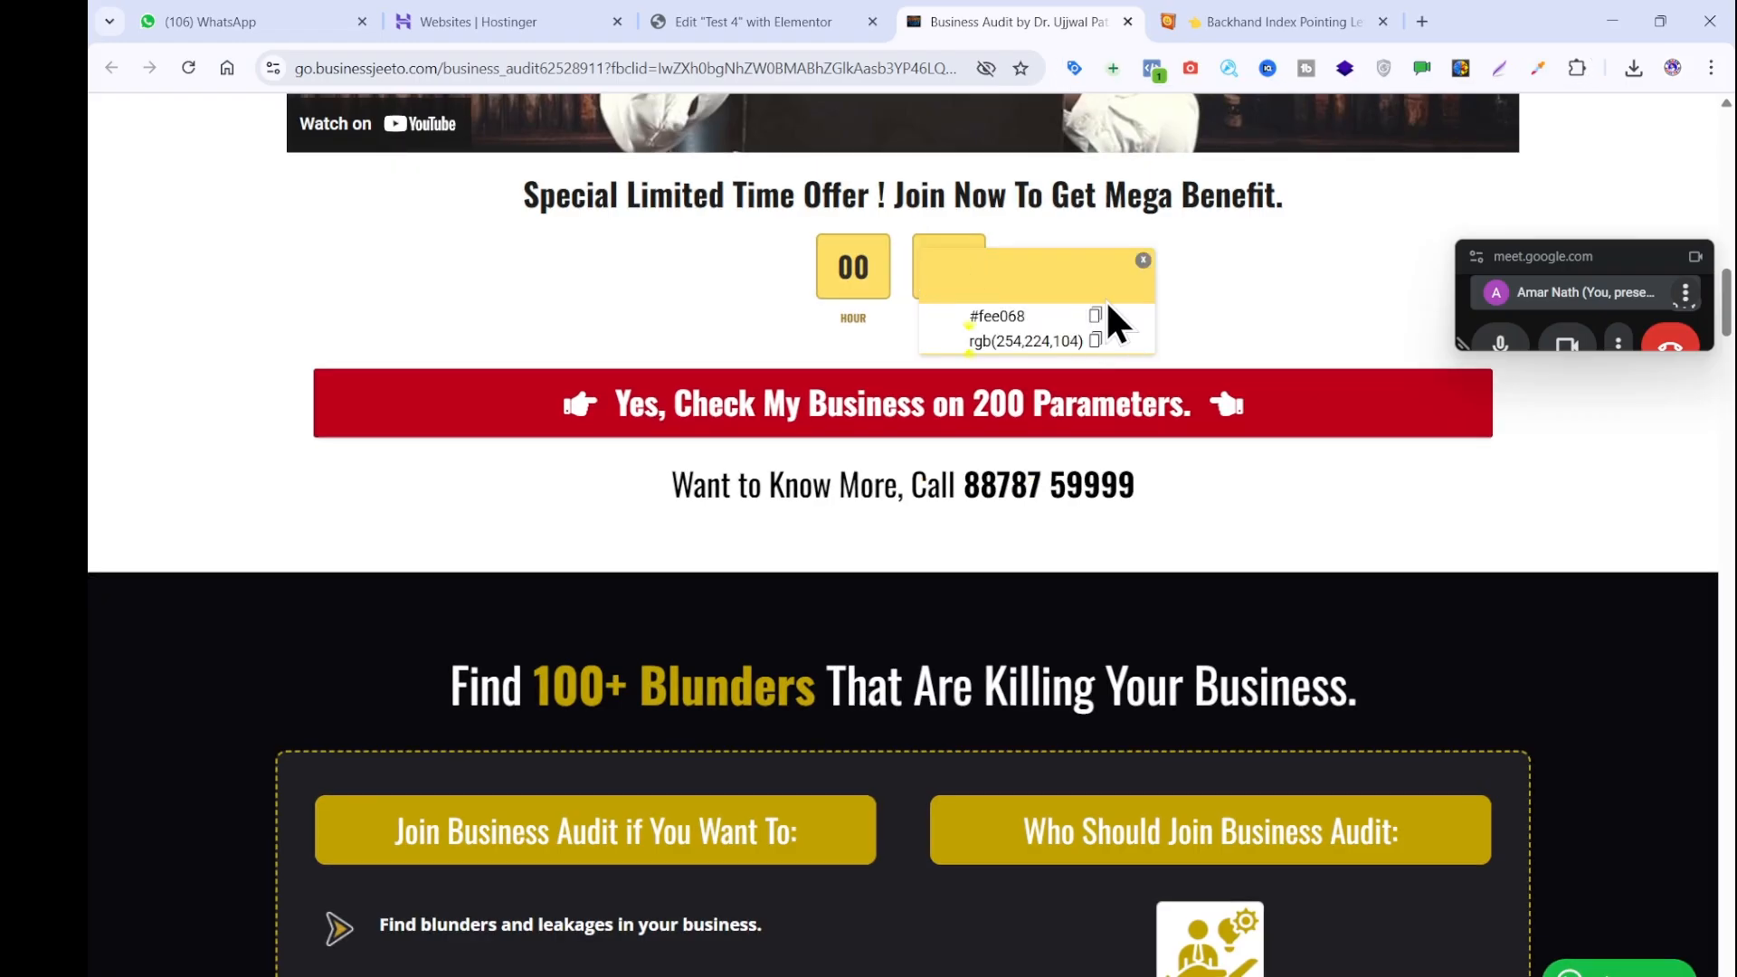
pyautogui.click(1142, 260)
pyautogui.click(828, 22)
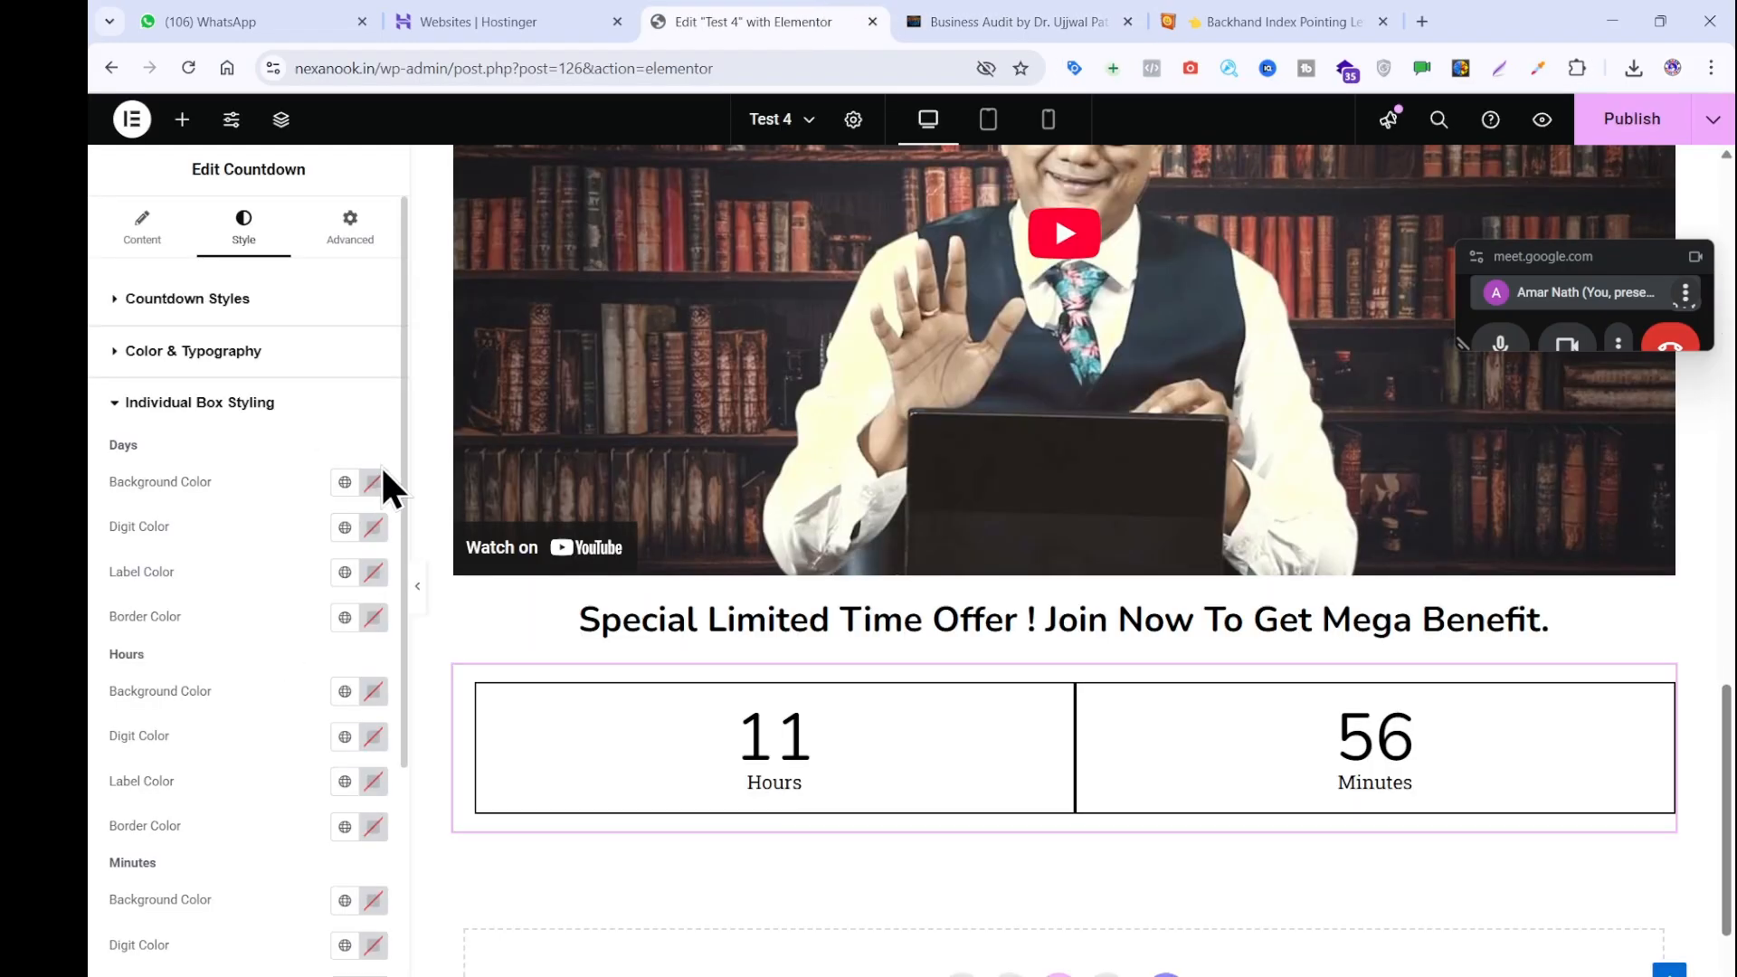
# Set the background color of both the Hours and Minutes countdown boxes to #fee068.
pyautogui.click(377, 701)
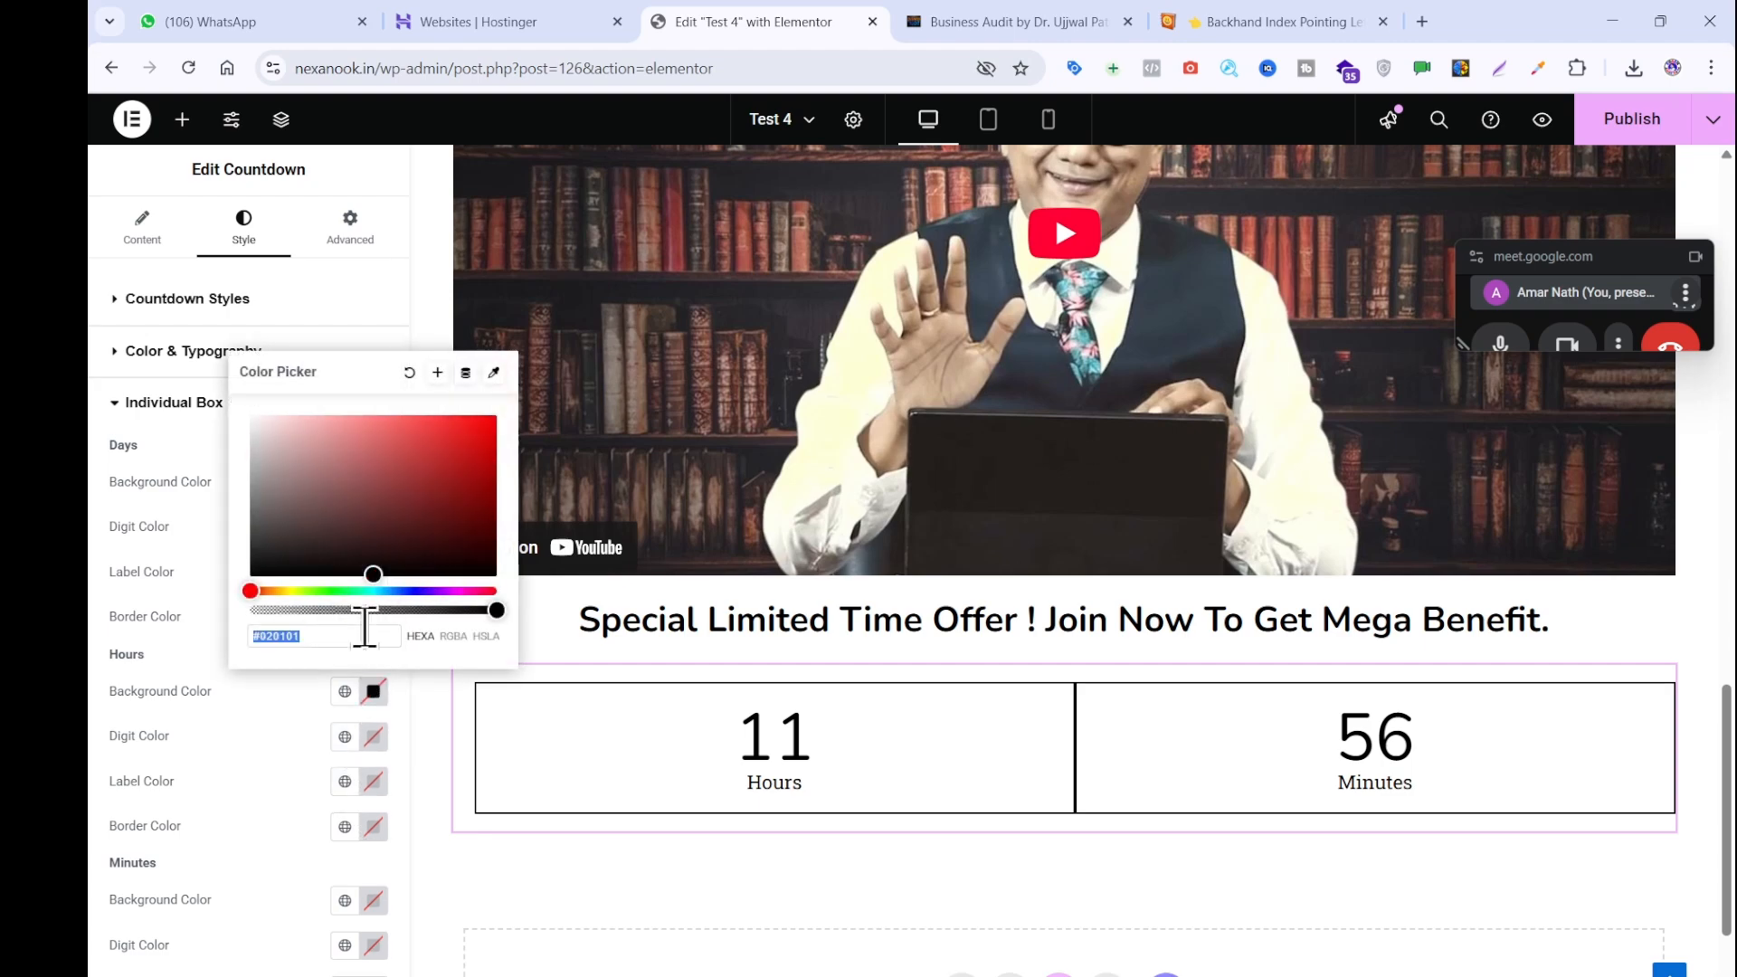
pyautogui.write('#fee068')
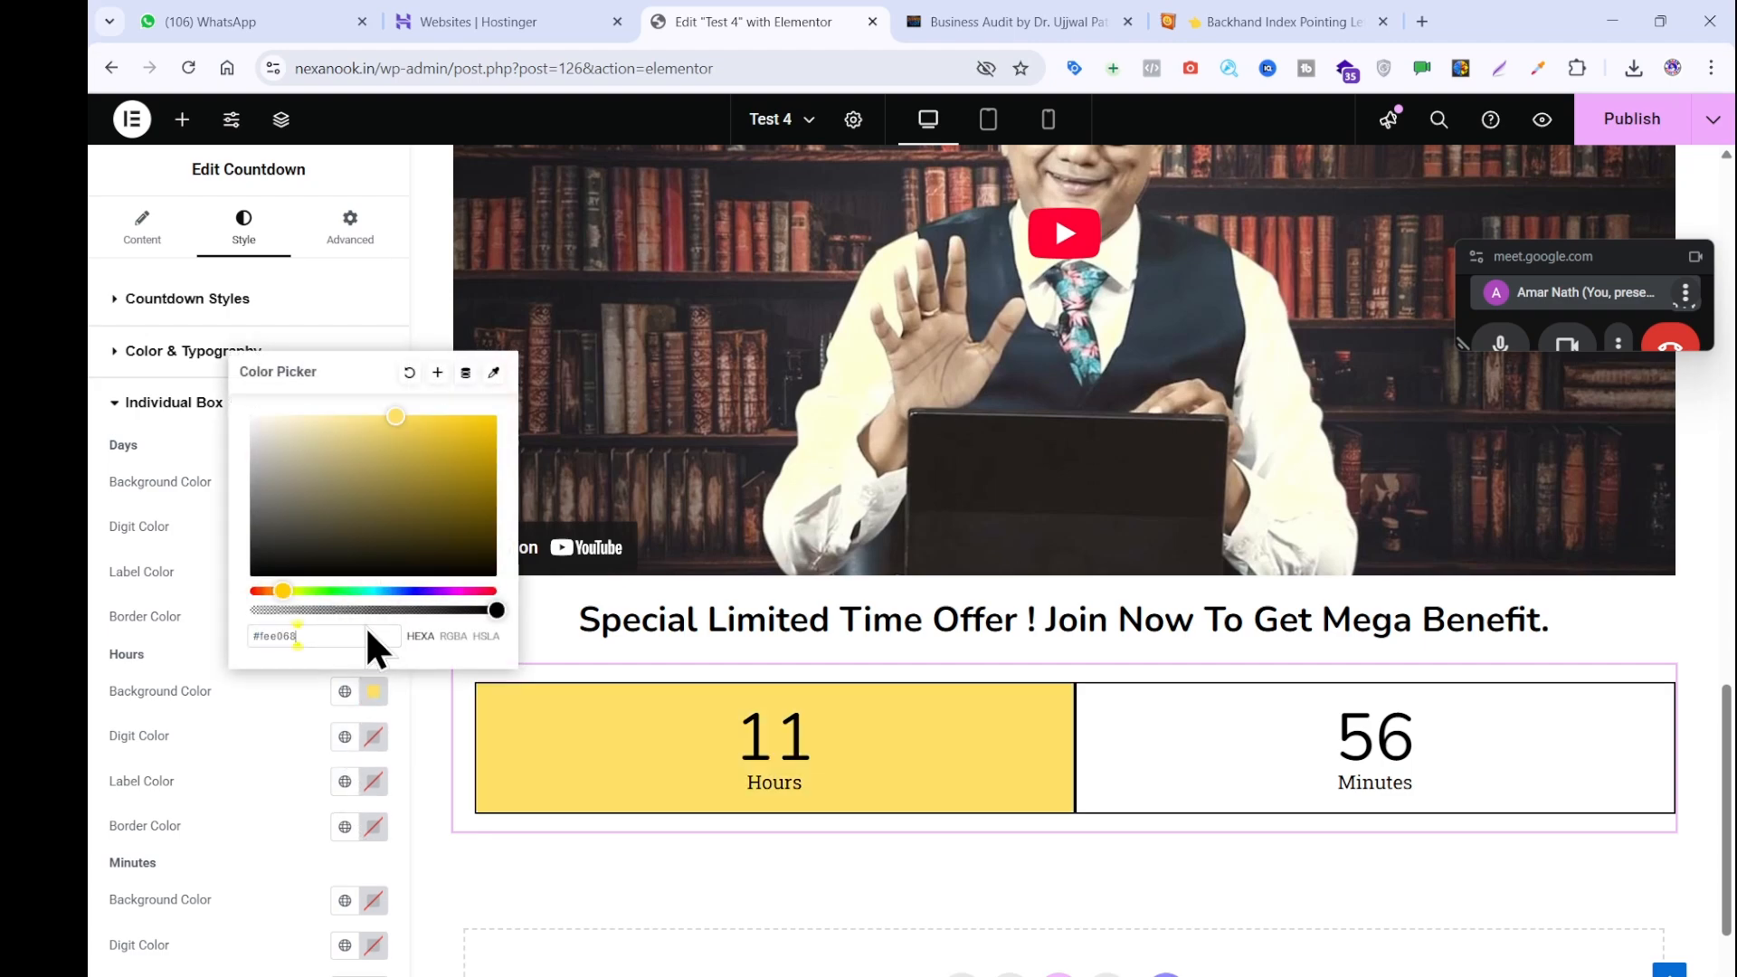
pyautogui.click(380, 903)
pyautogui.write('#fee068')
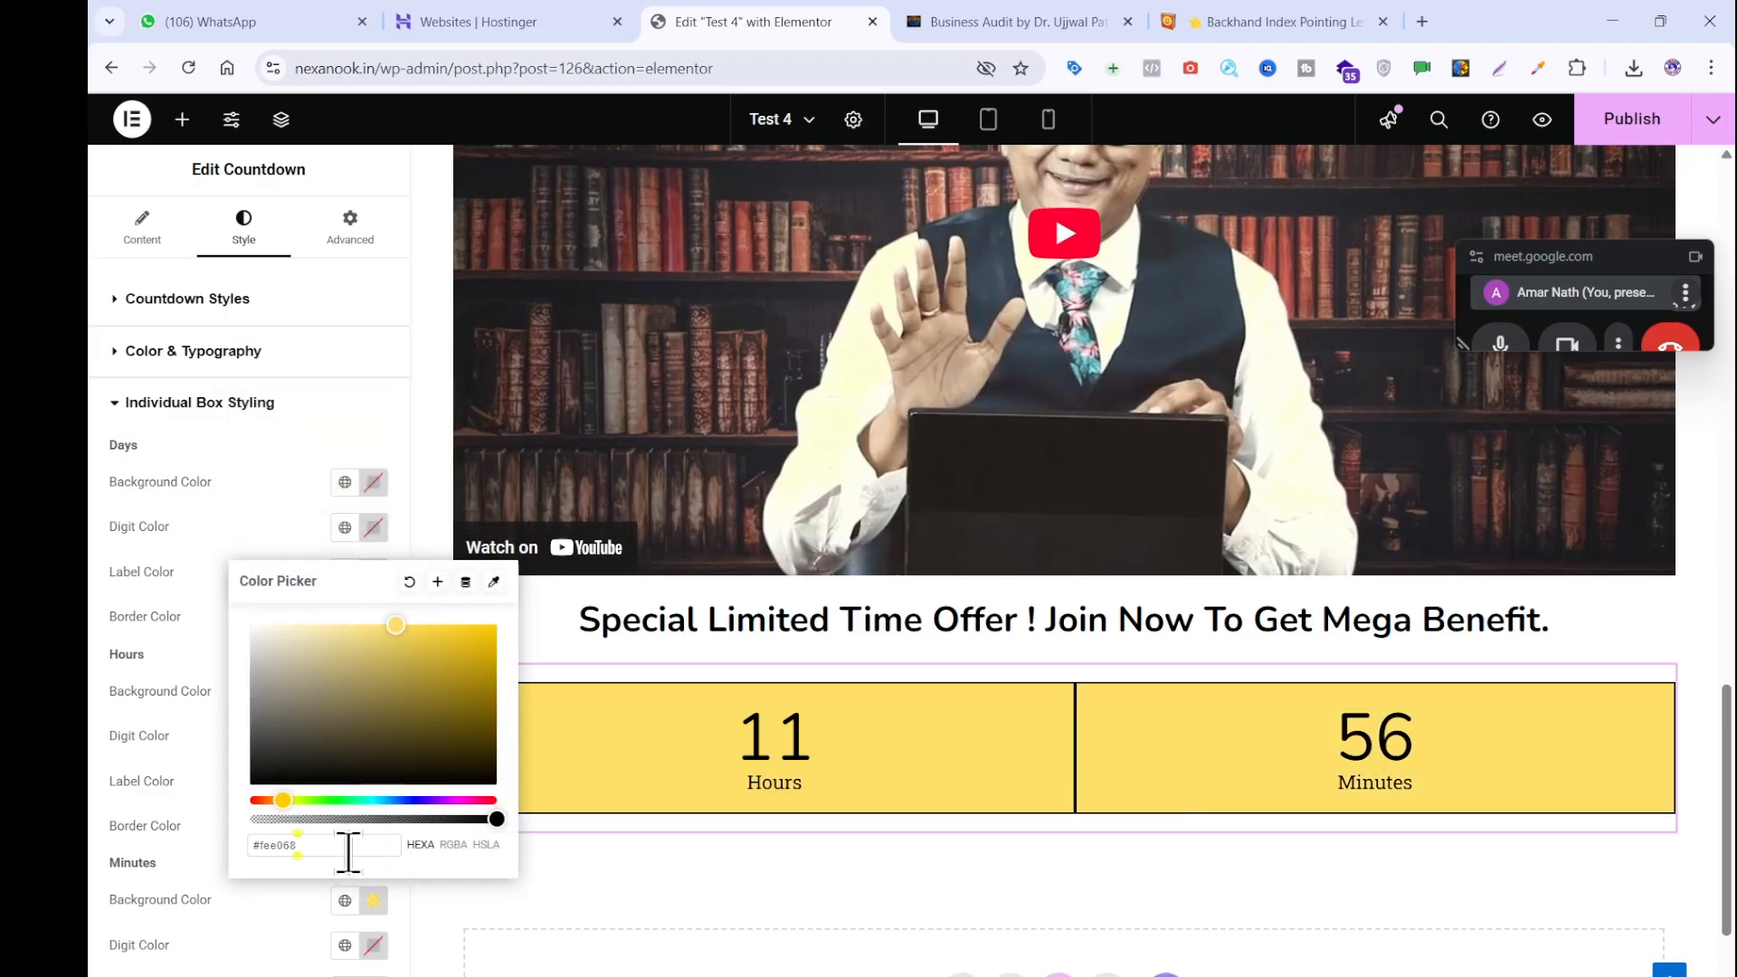
pyautogui.click(186, 861)
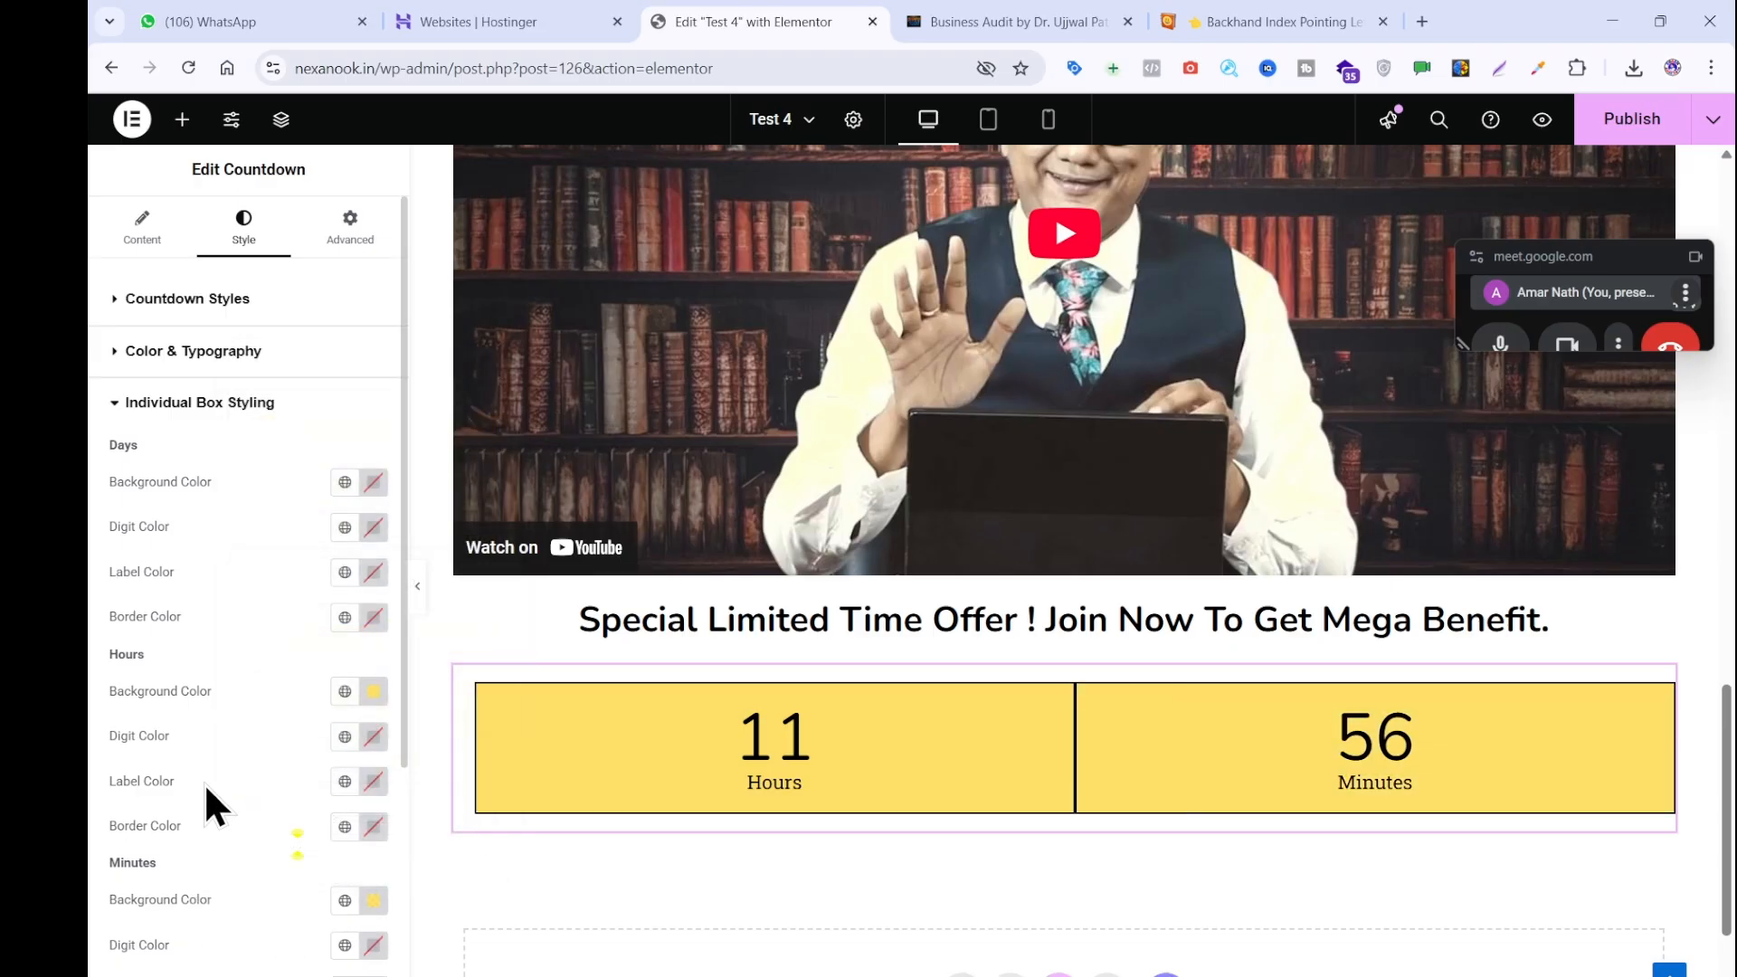
# Check the reference countdown, try a Solid border around the whole Countdown widget, and return its border type to Default.
pyautogui.click(950, 20)
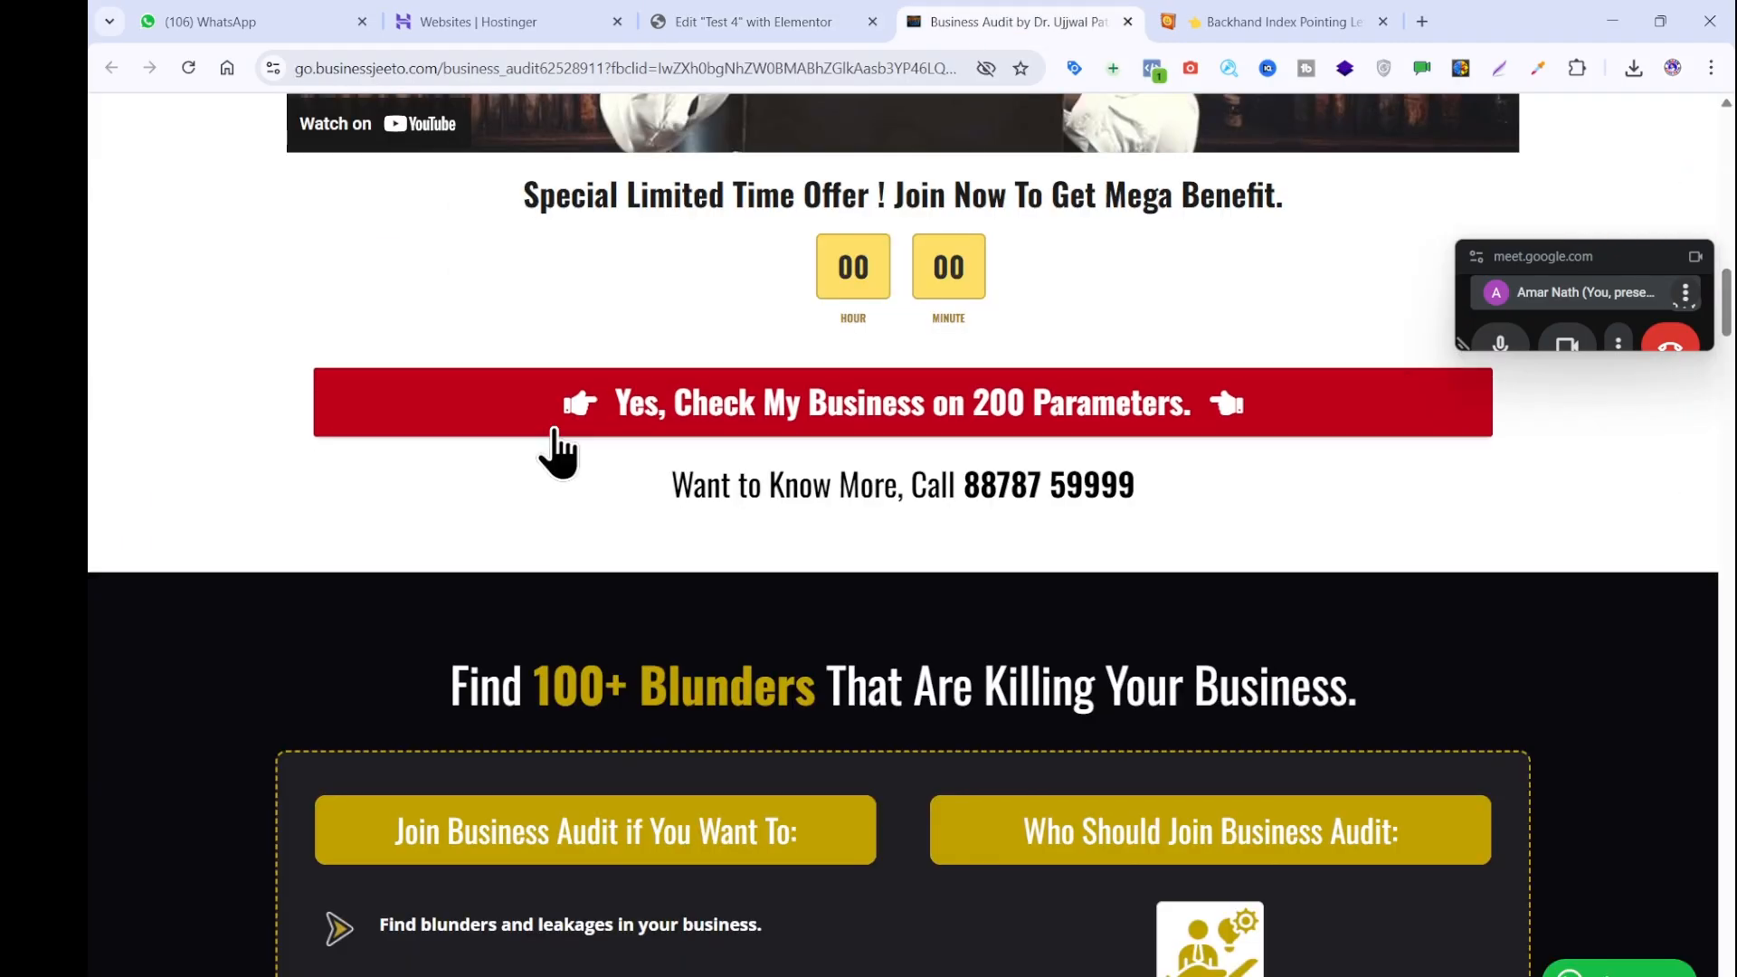
pyautogui.click(783, 20)
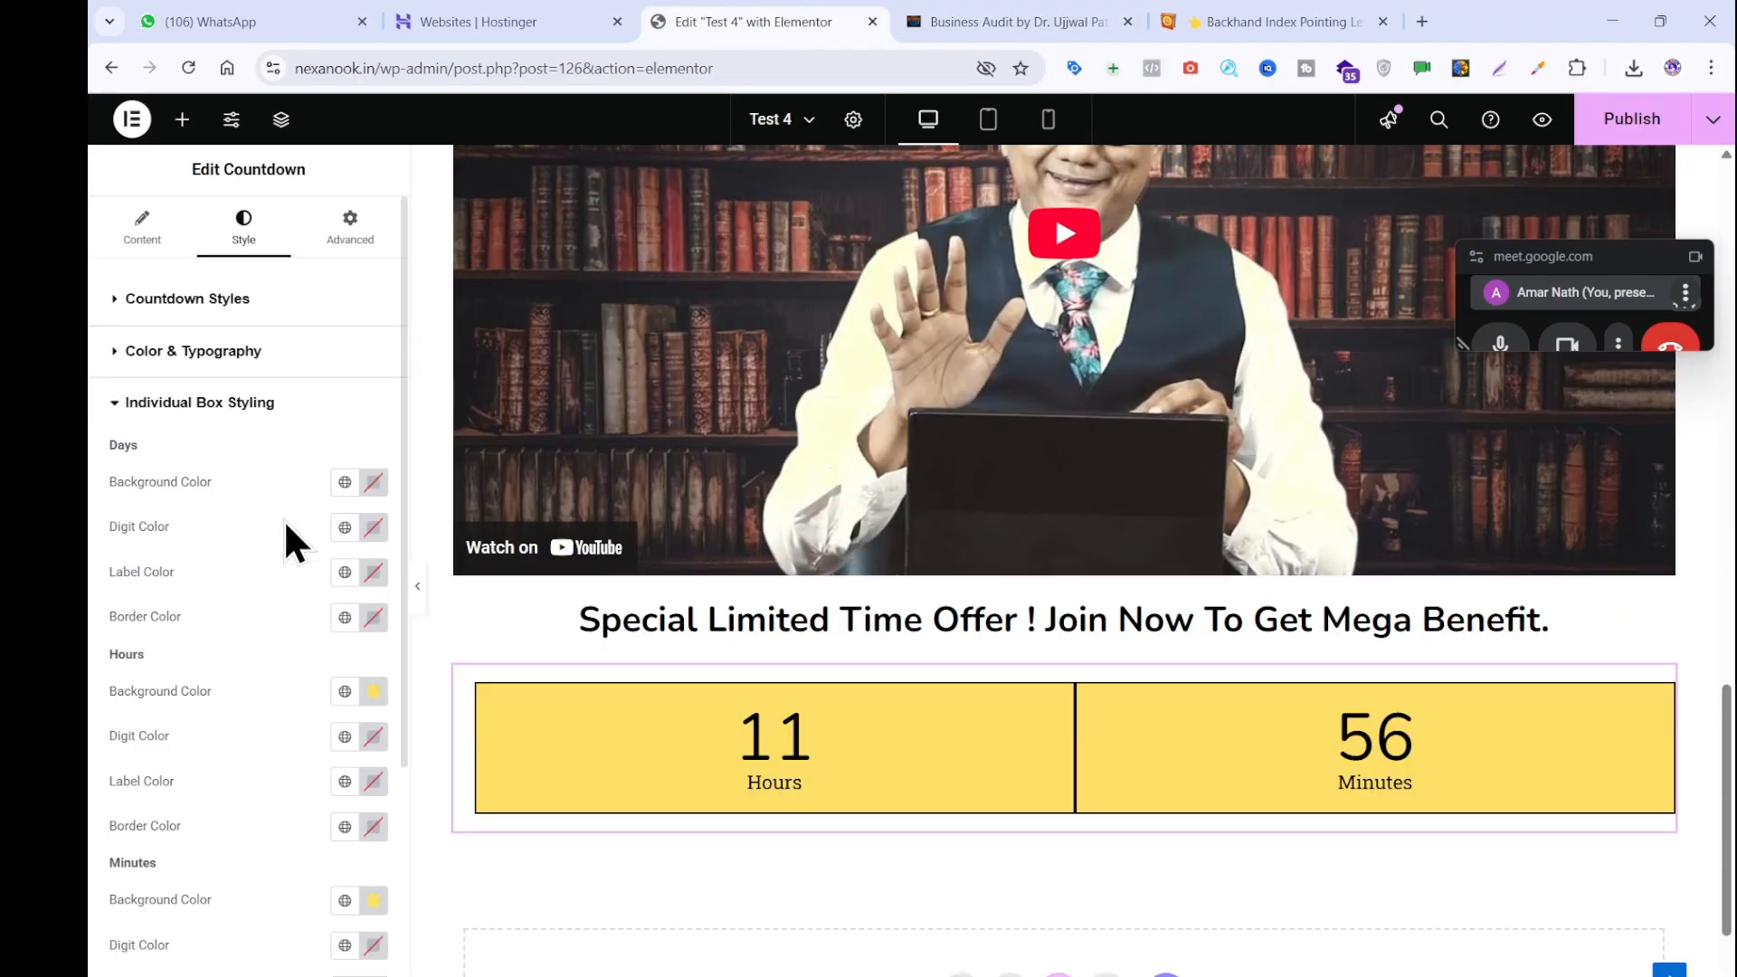
pyautogui.scroll(-4, 214, 579)
pyautogui.scroll(4, 232, 649)
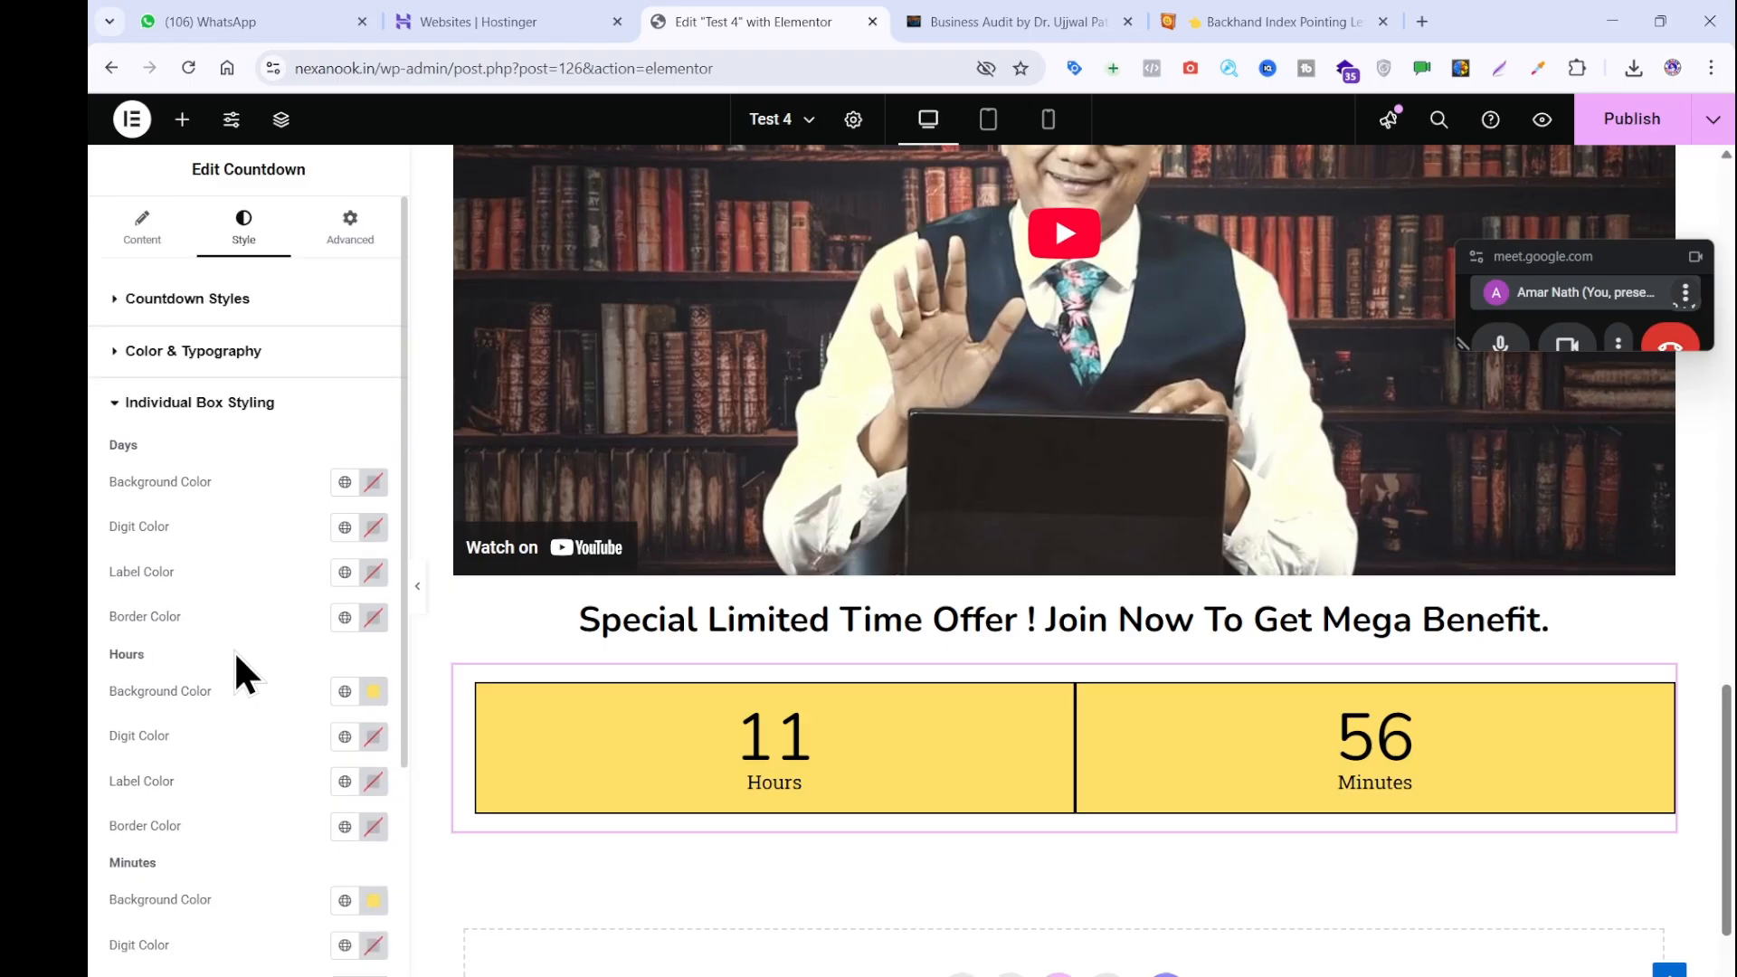
pyautogui.click(317, 237)
pyautogui.scroll(-10, 258, 579)
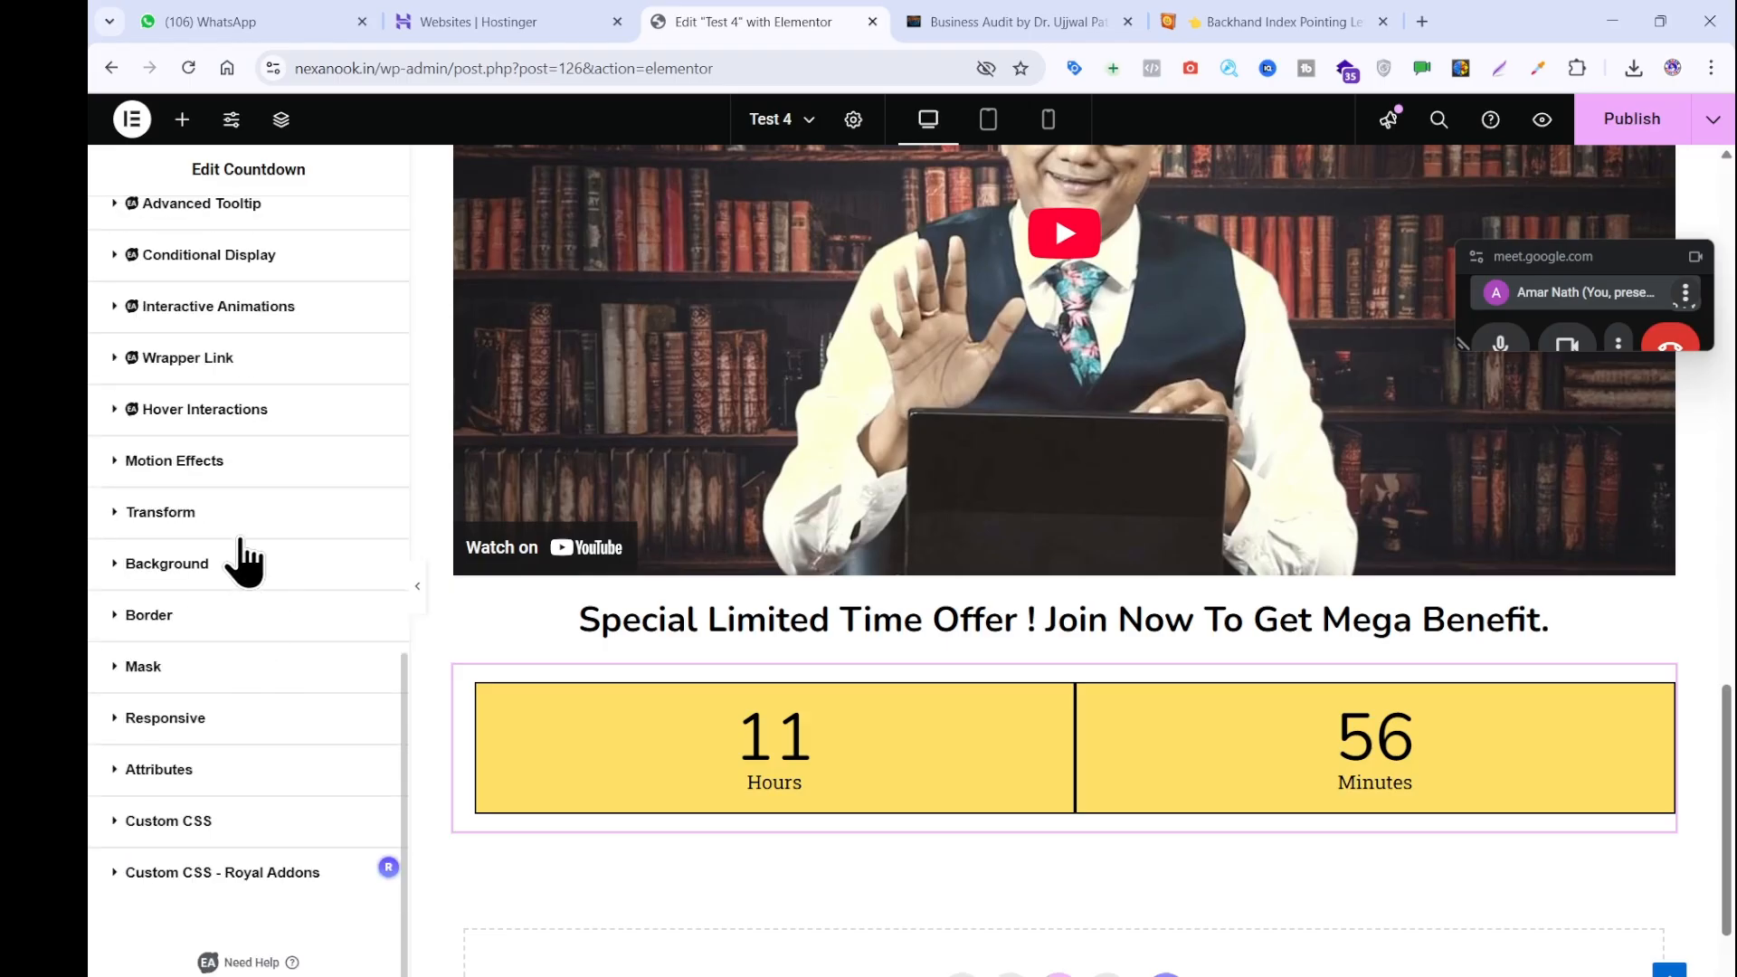
pyautogui.click(233, 617)
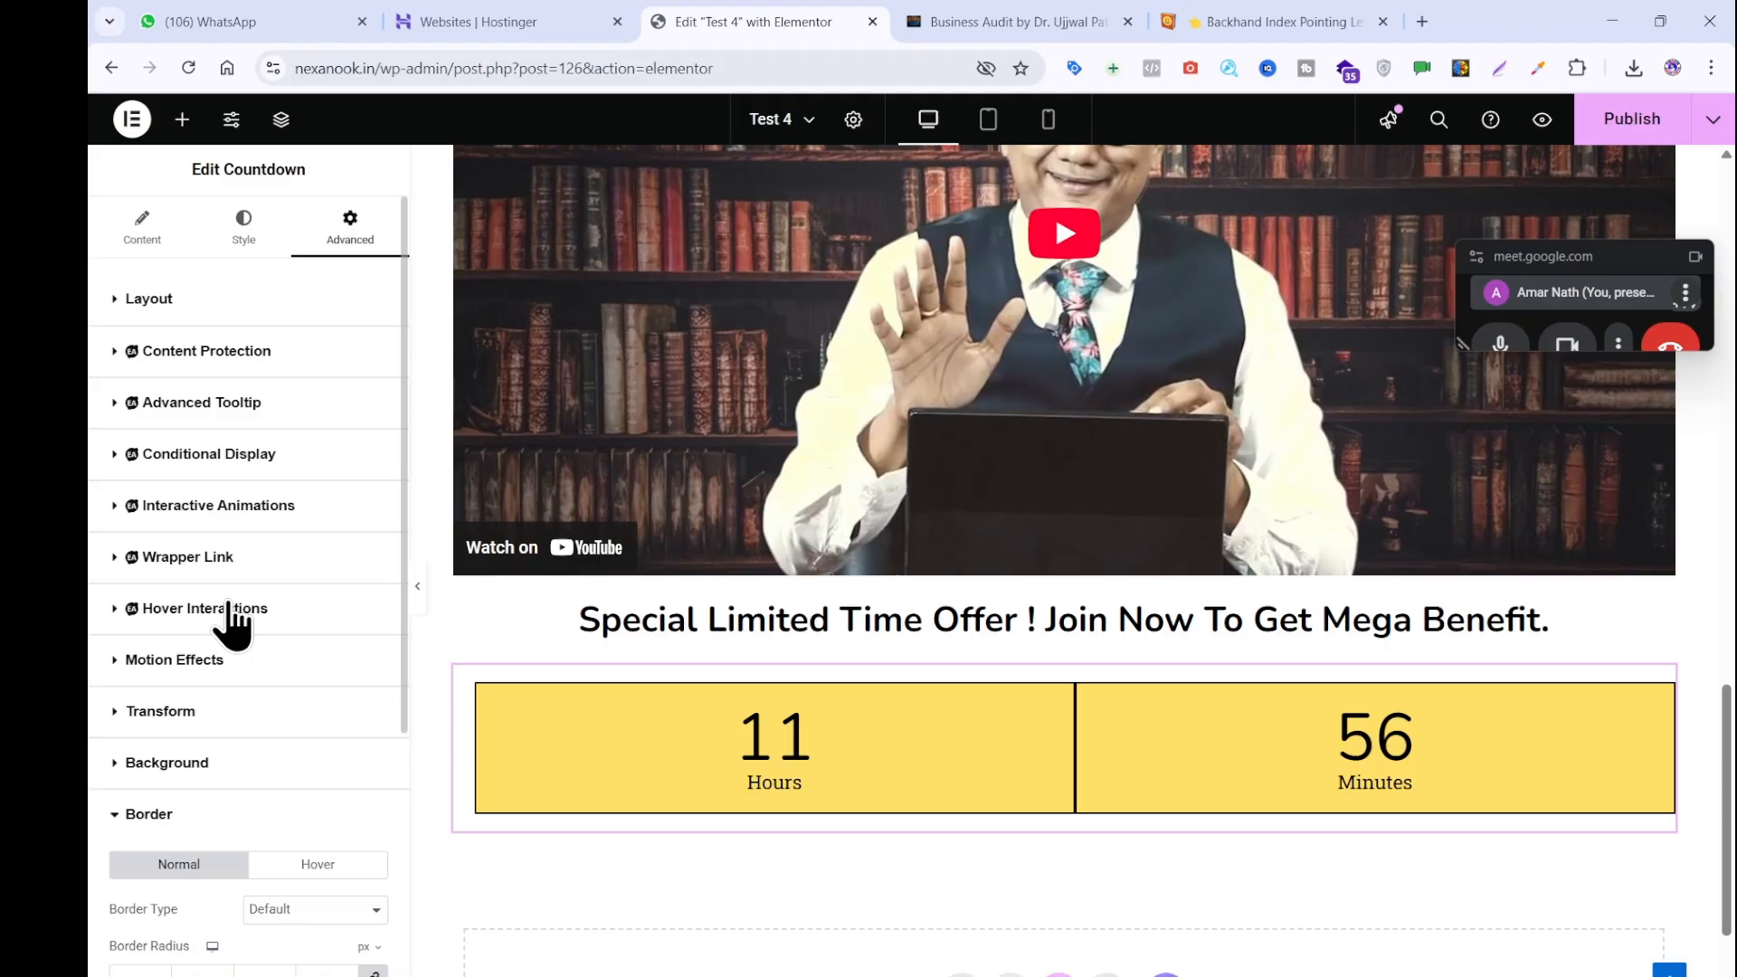
pyautogui.click(303, 909)
pyautogui.click(298, 778)
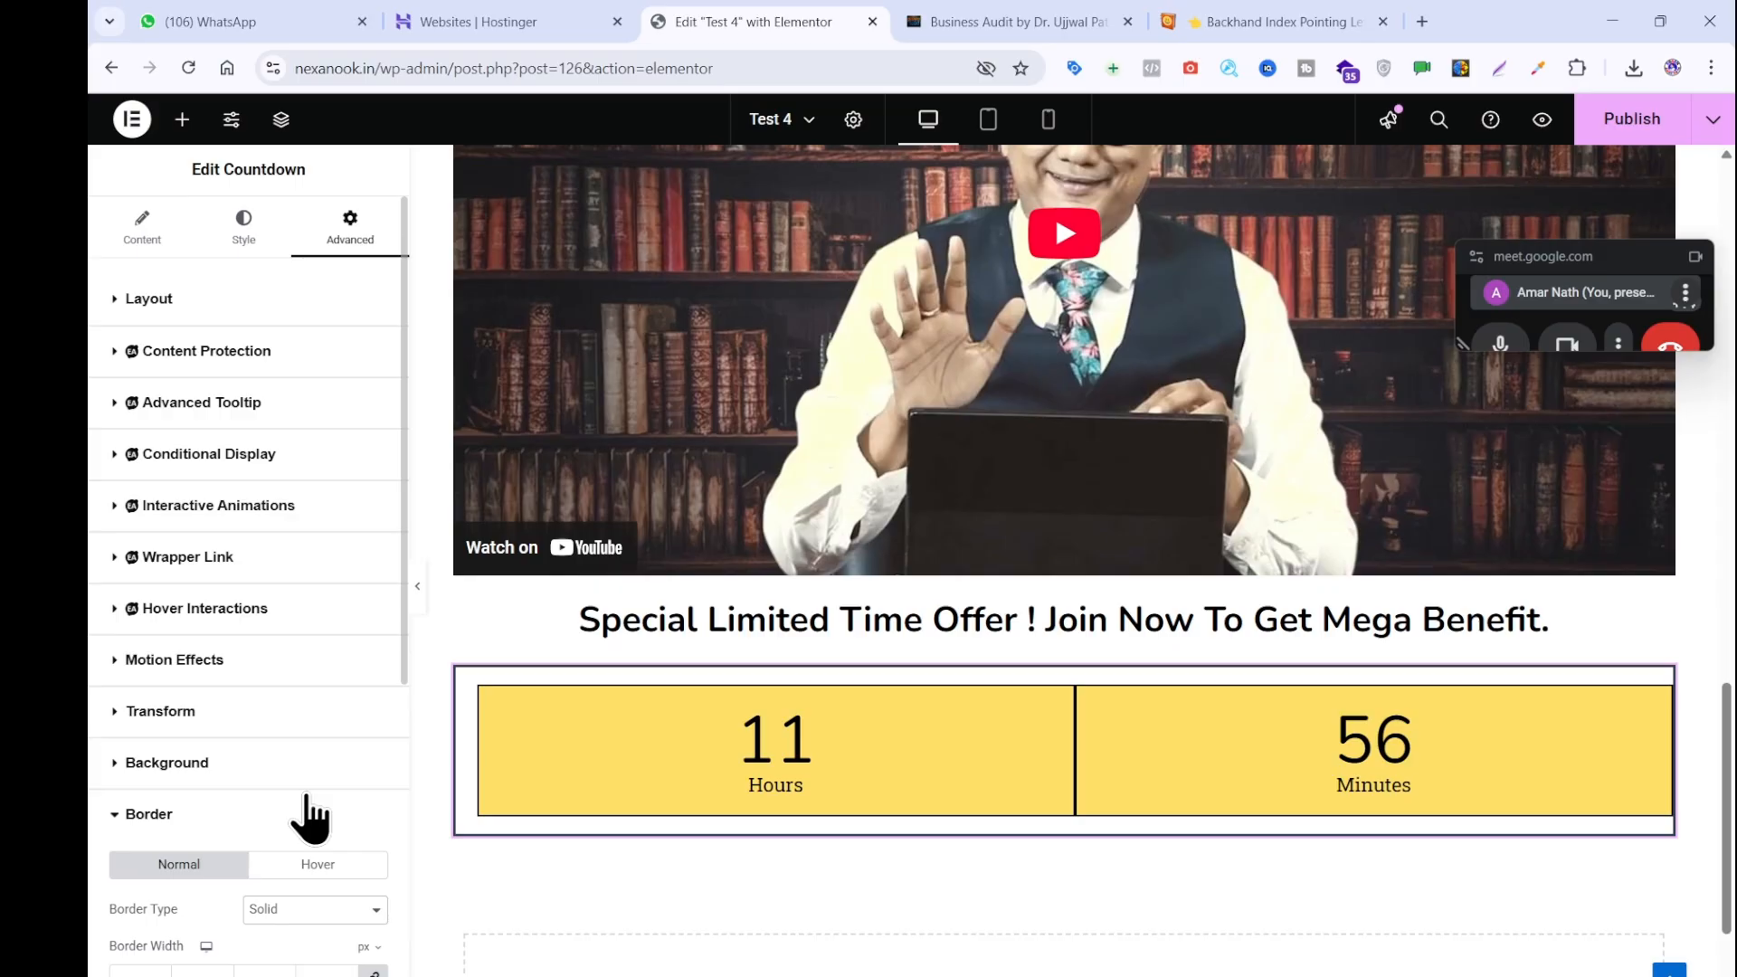
pyautogui.click(306, 910)
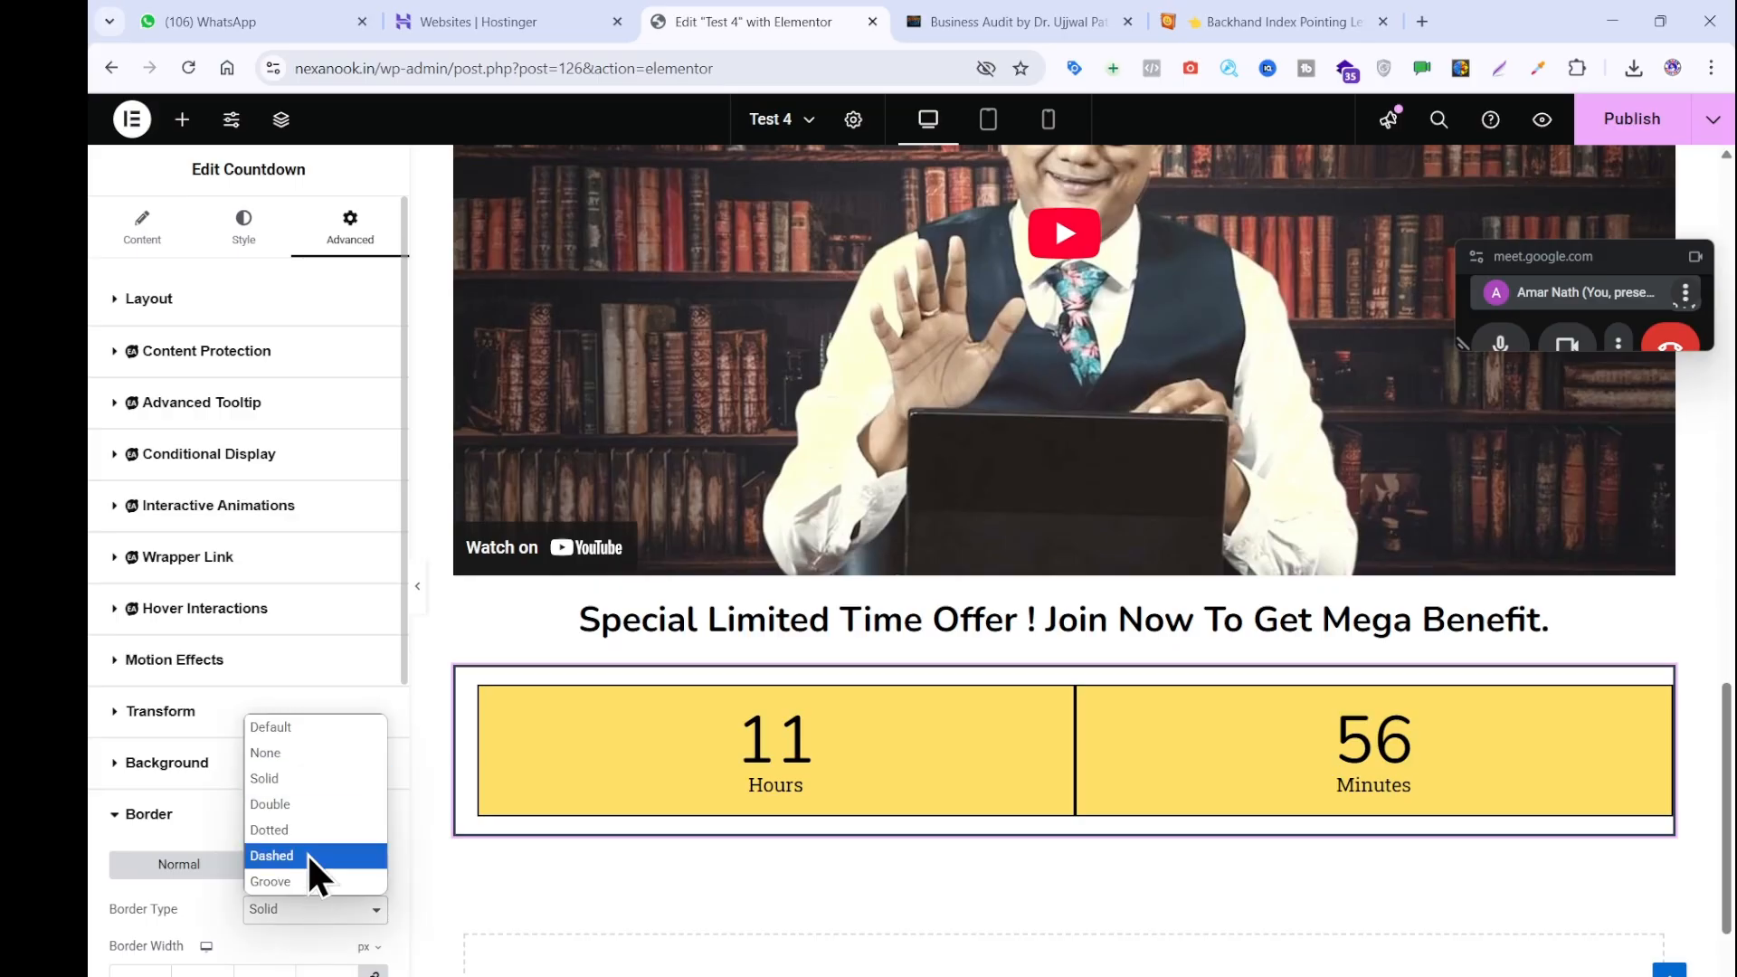
pyautogui.click(315, 726)
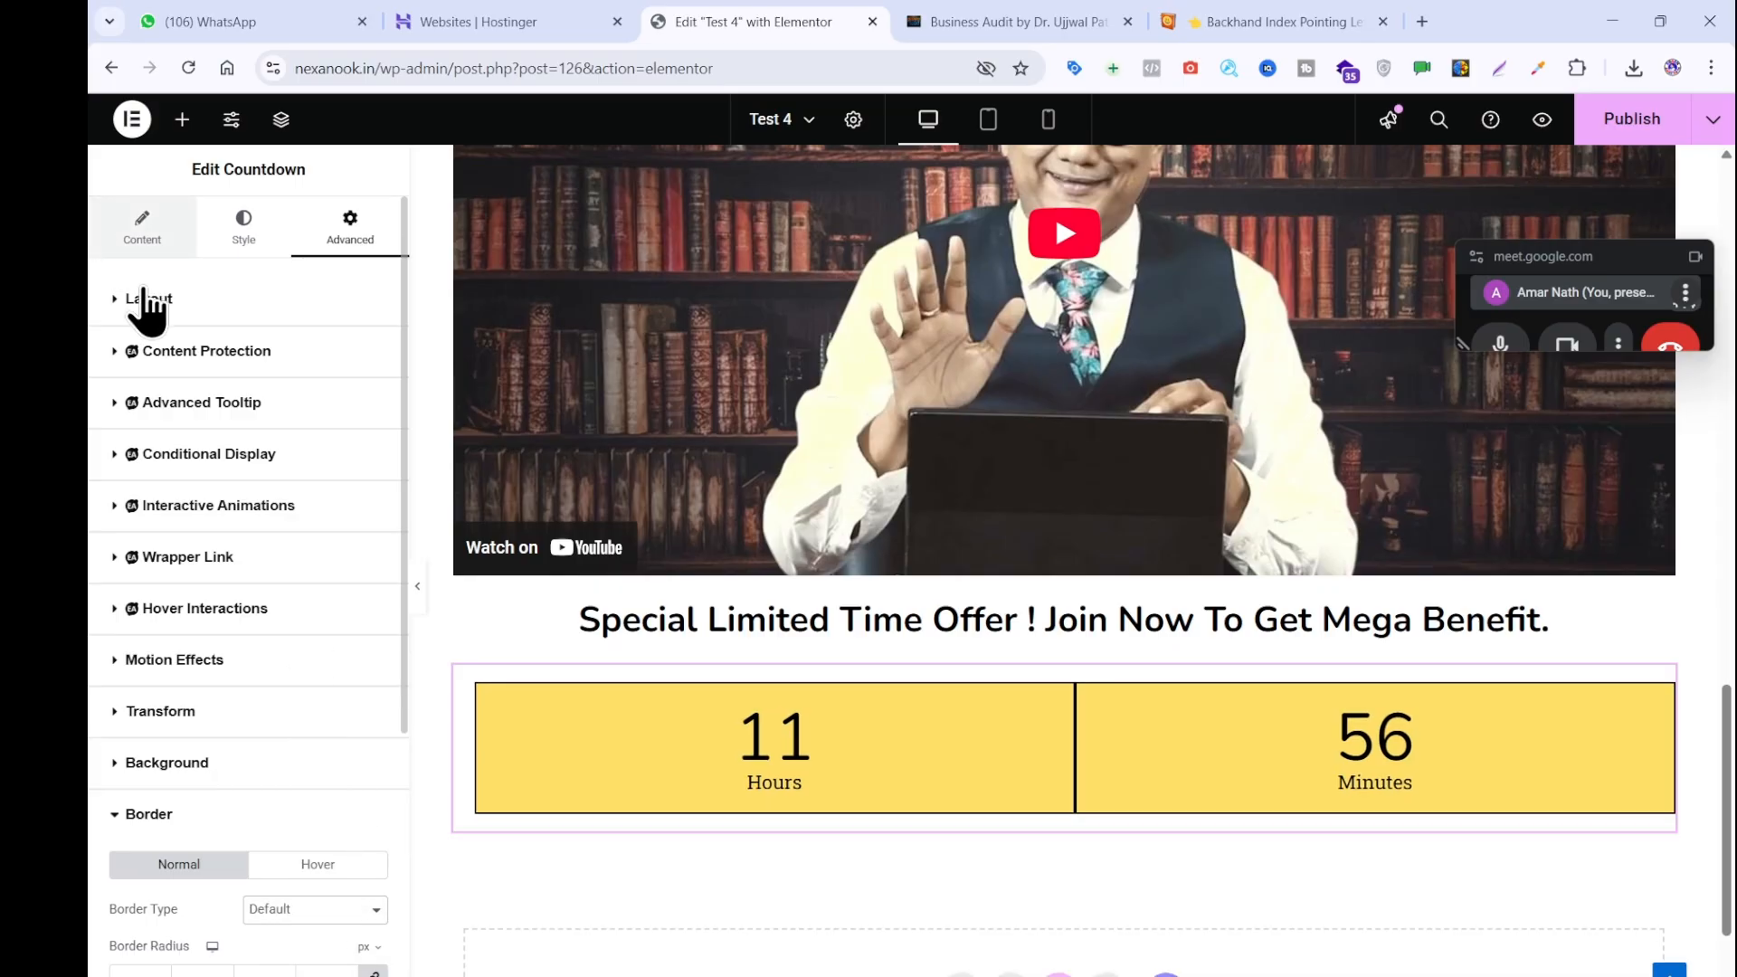
# Set the countdown boxes' border radius to 14 on all corners and the space between boxes to 100.
pyautogui.click(262, 246)
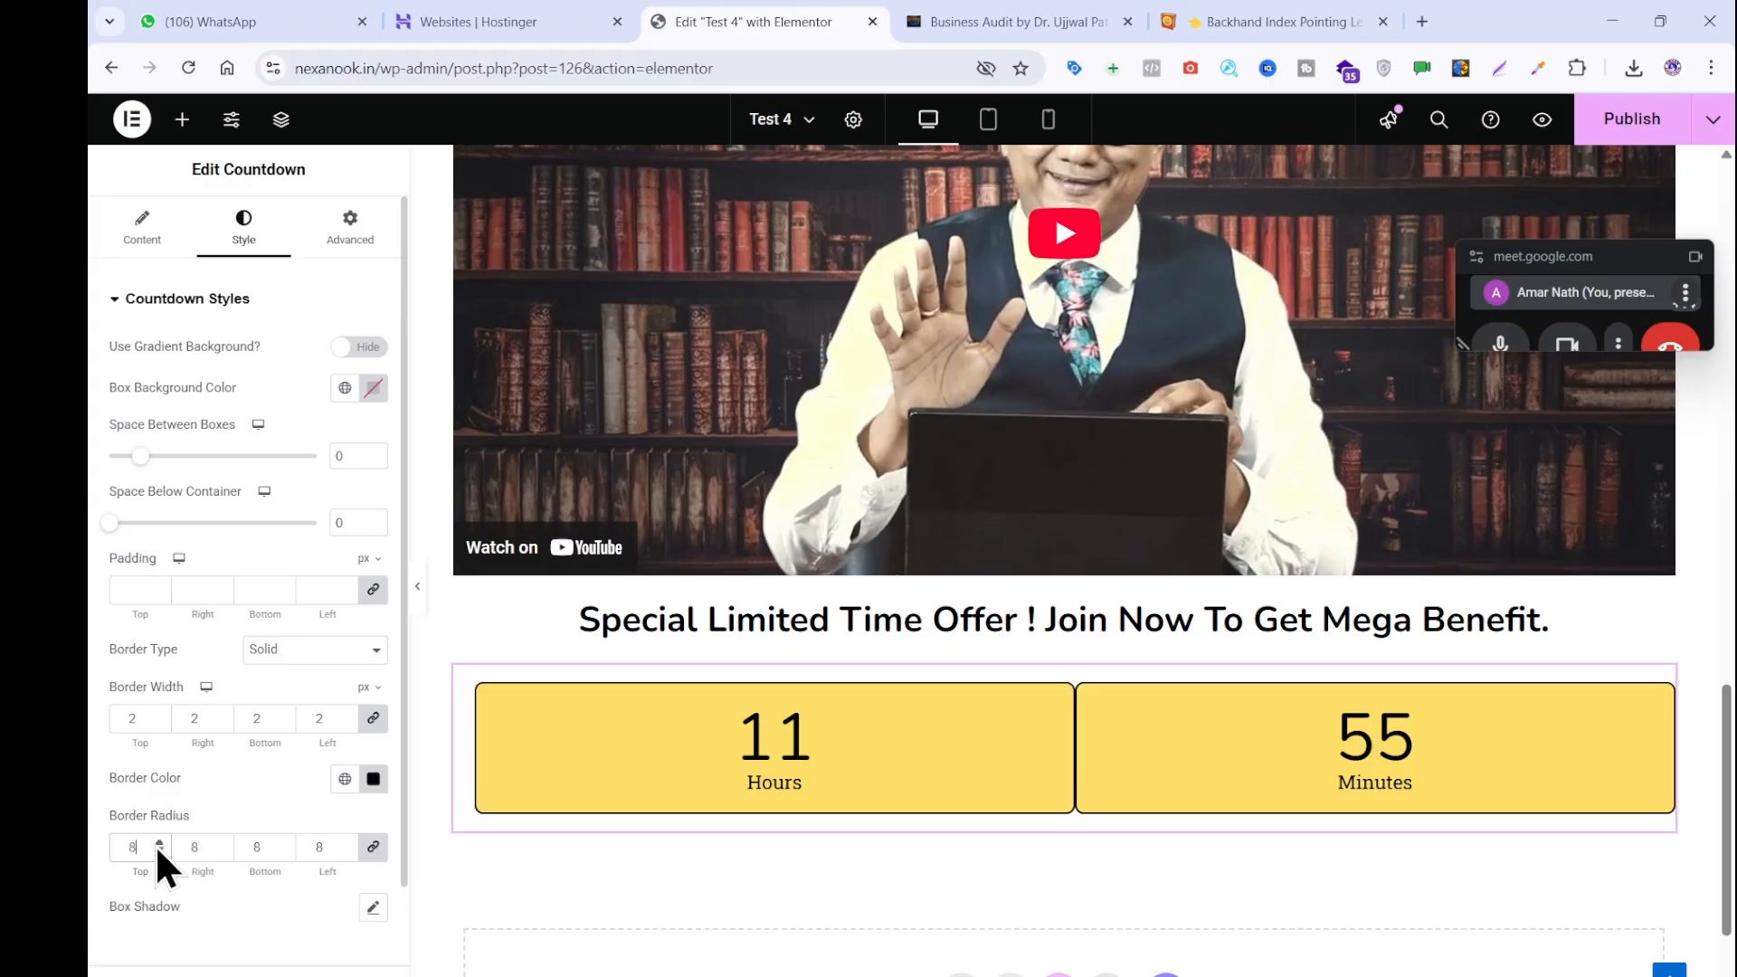
pyautogui.click(159, 843)
pyautogui.click(159, 843)
pyautogui.click(159, 843)
pyautogui.moveTo(146, 458); pyautogui.dragTo(413, 470)
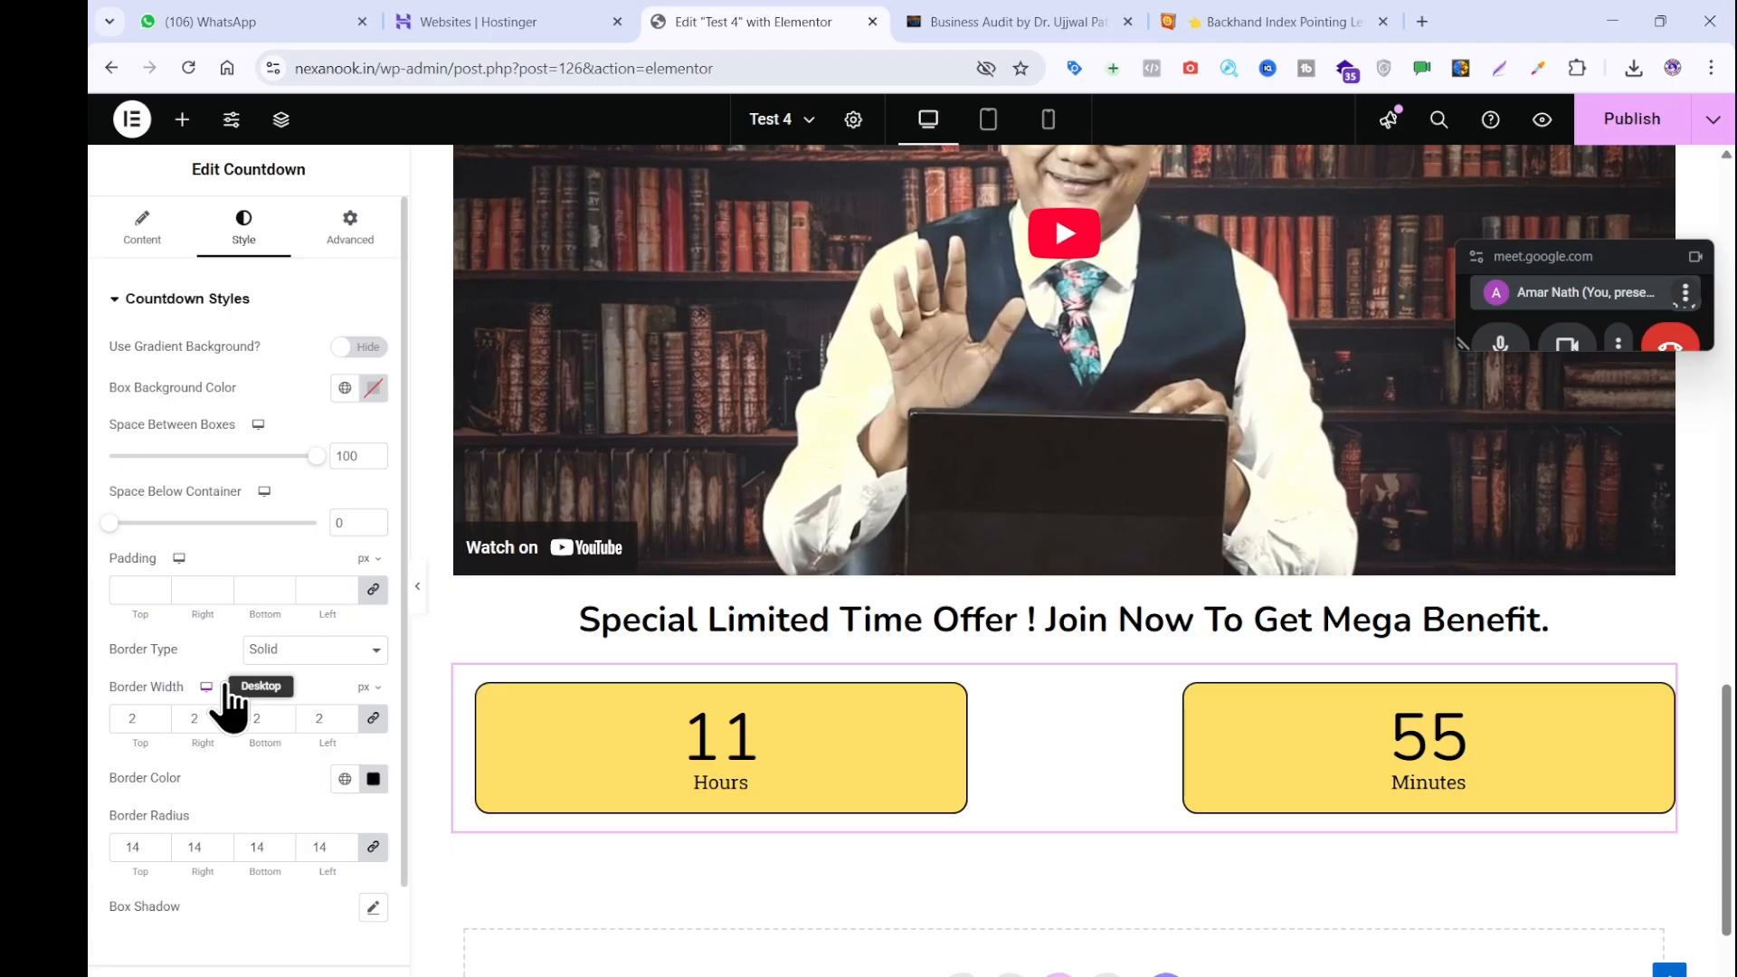
# Set the Countdown widget's alignment to Center in its timer settings.
pyautogui.scroll(-2, 224, 682)
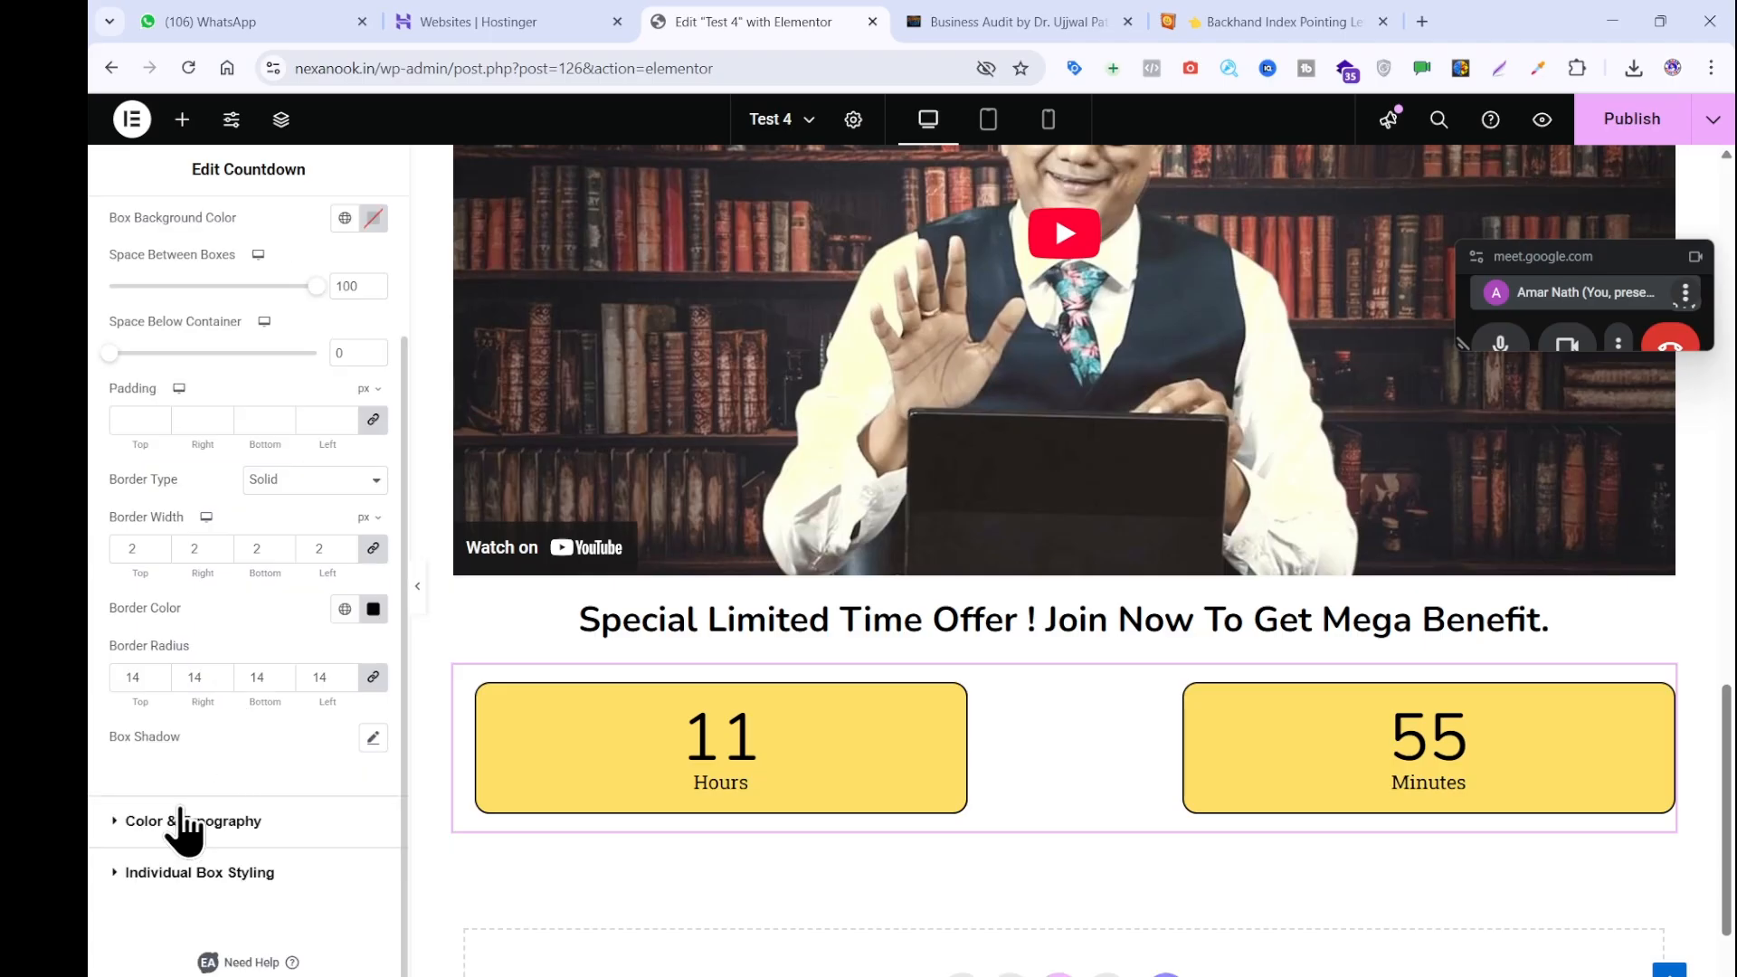
pyautogui.scroll(2, 316, 703)
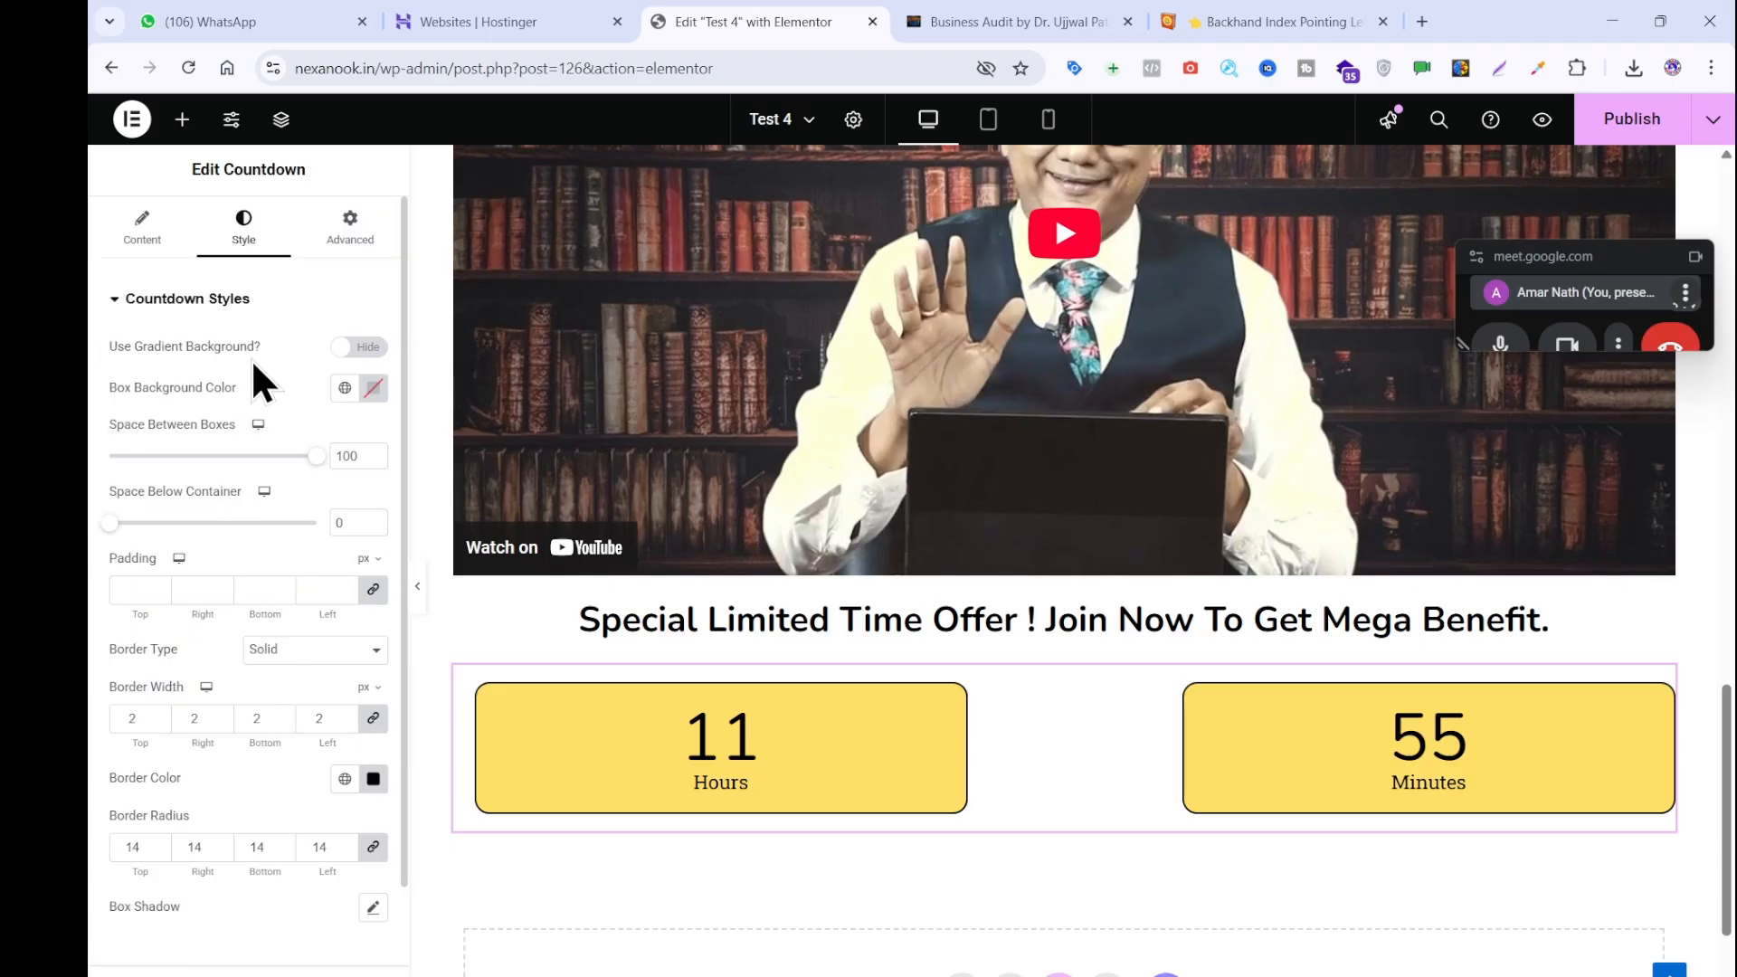
pyautogui.click(143, 228)
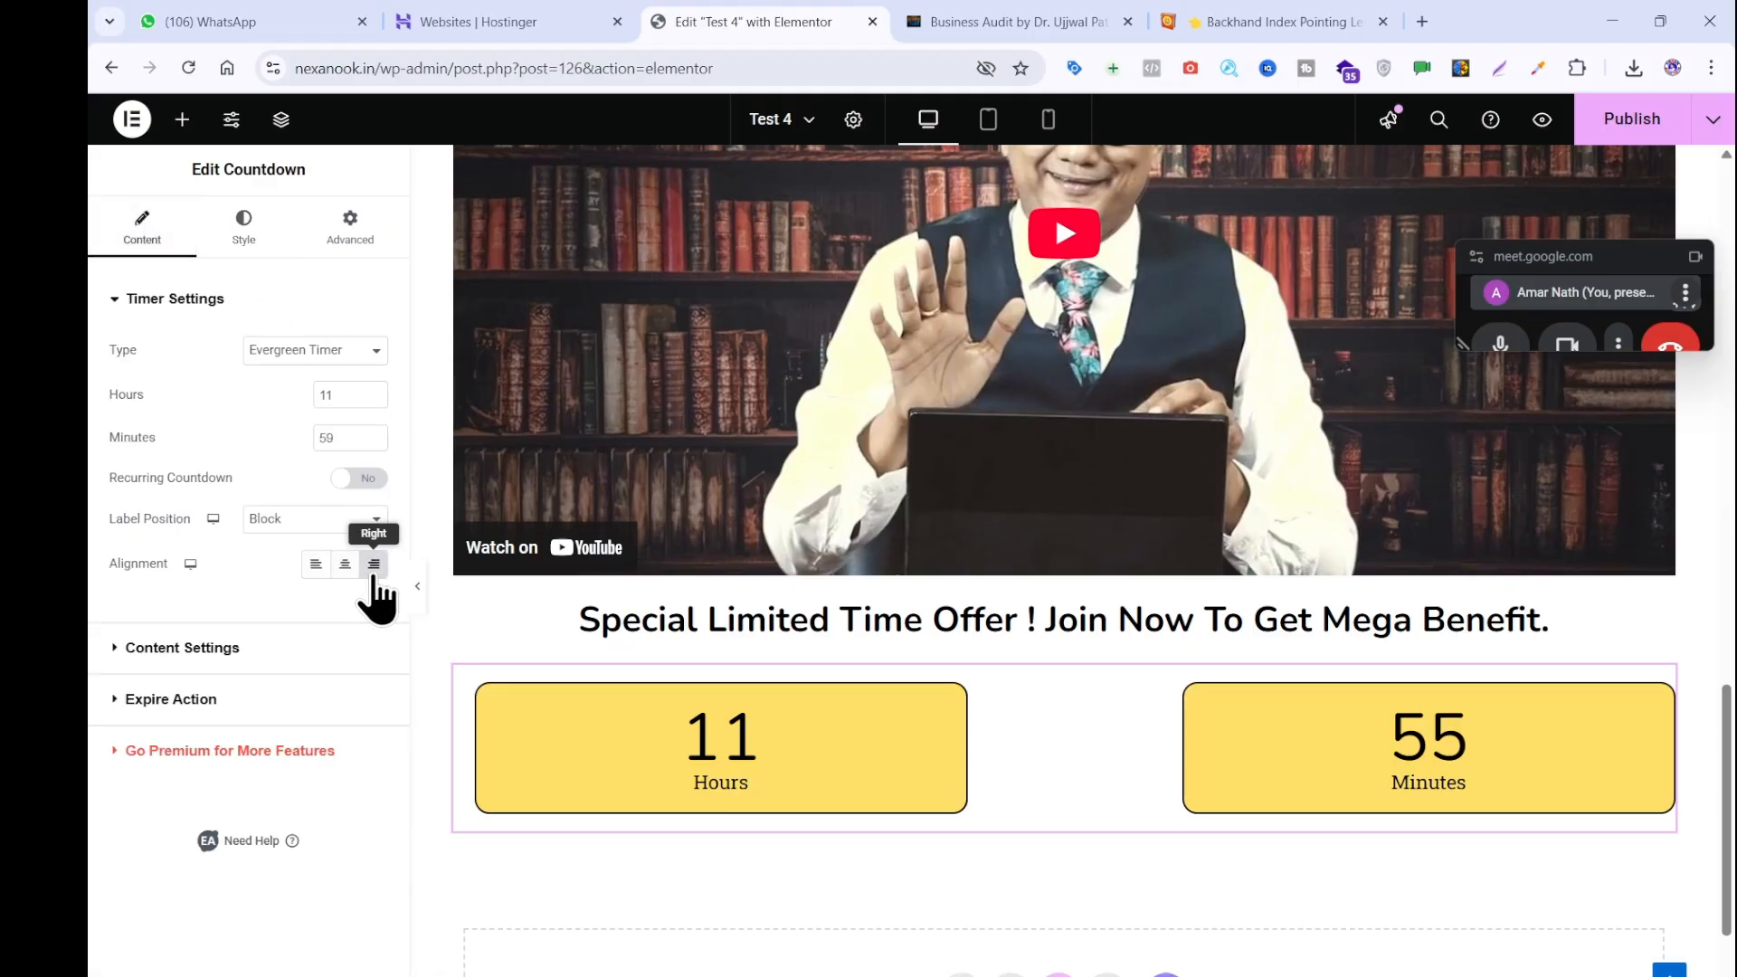
pyautogui.click(316, 566)
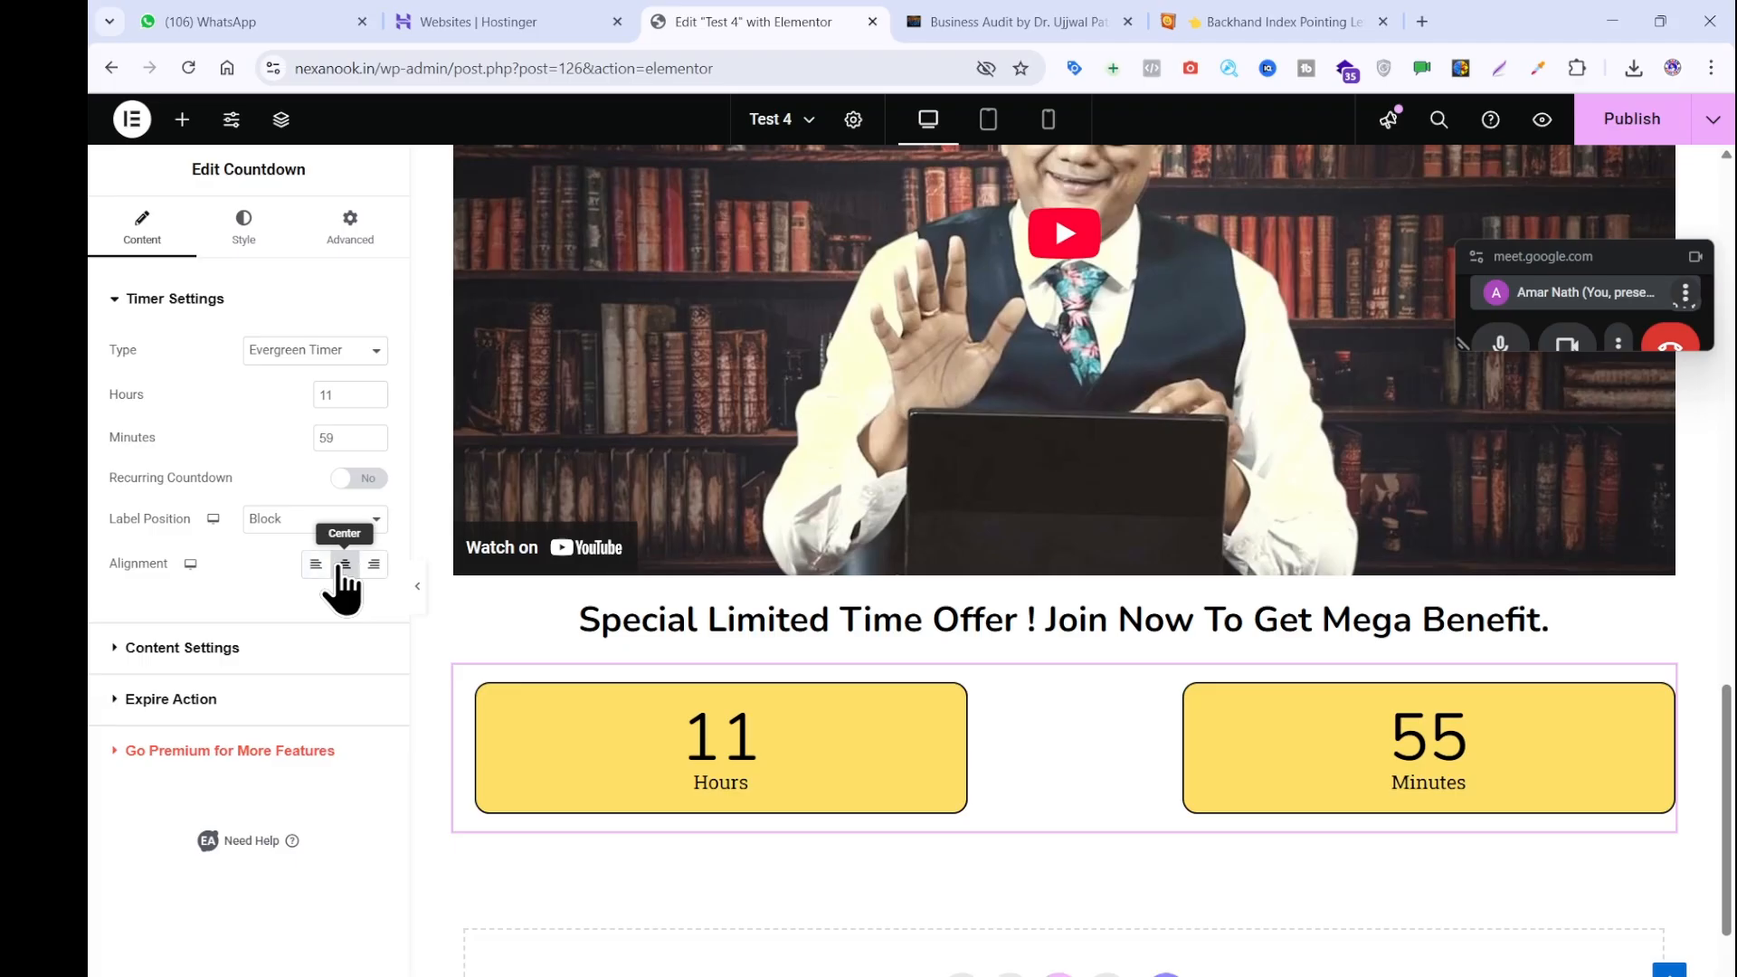
# Try the Inline label position for the countdown and return it to Block.
pyautogui.click(292, 520)
pyautogui.click(301, 571)
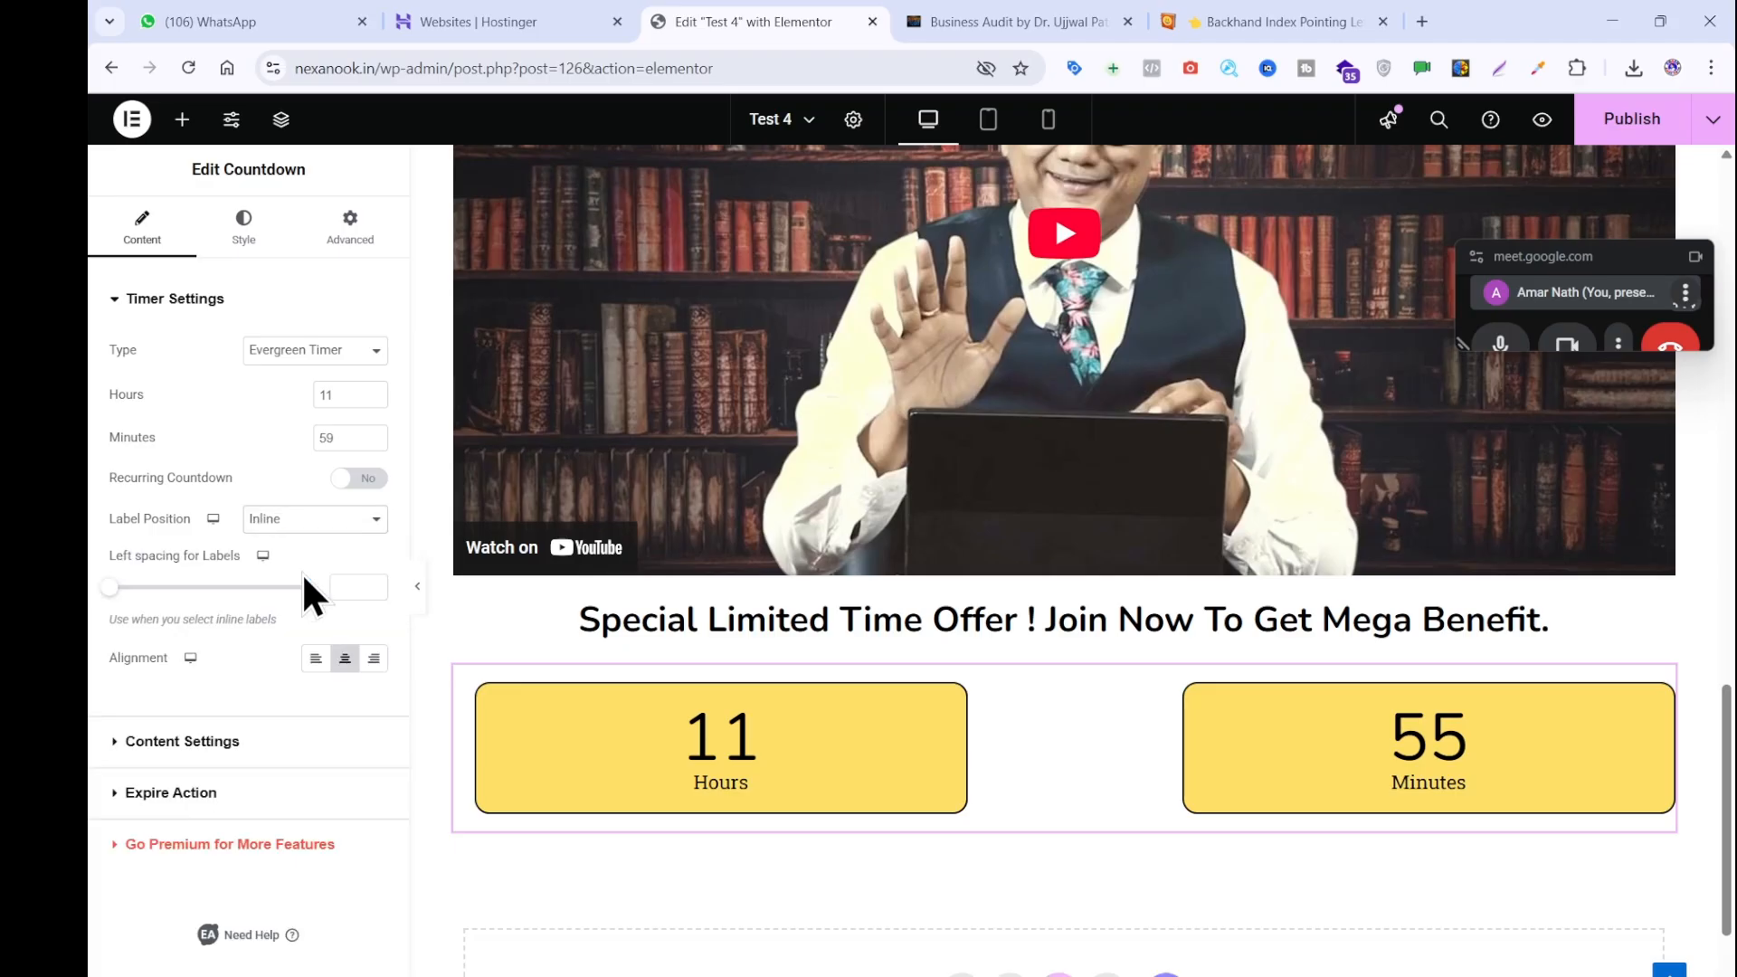
pyautogui.click(305, 524)
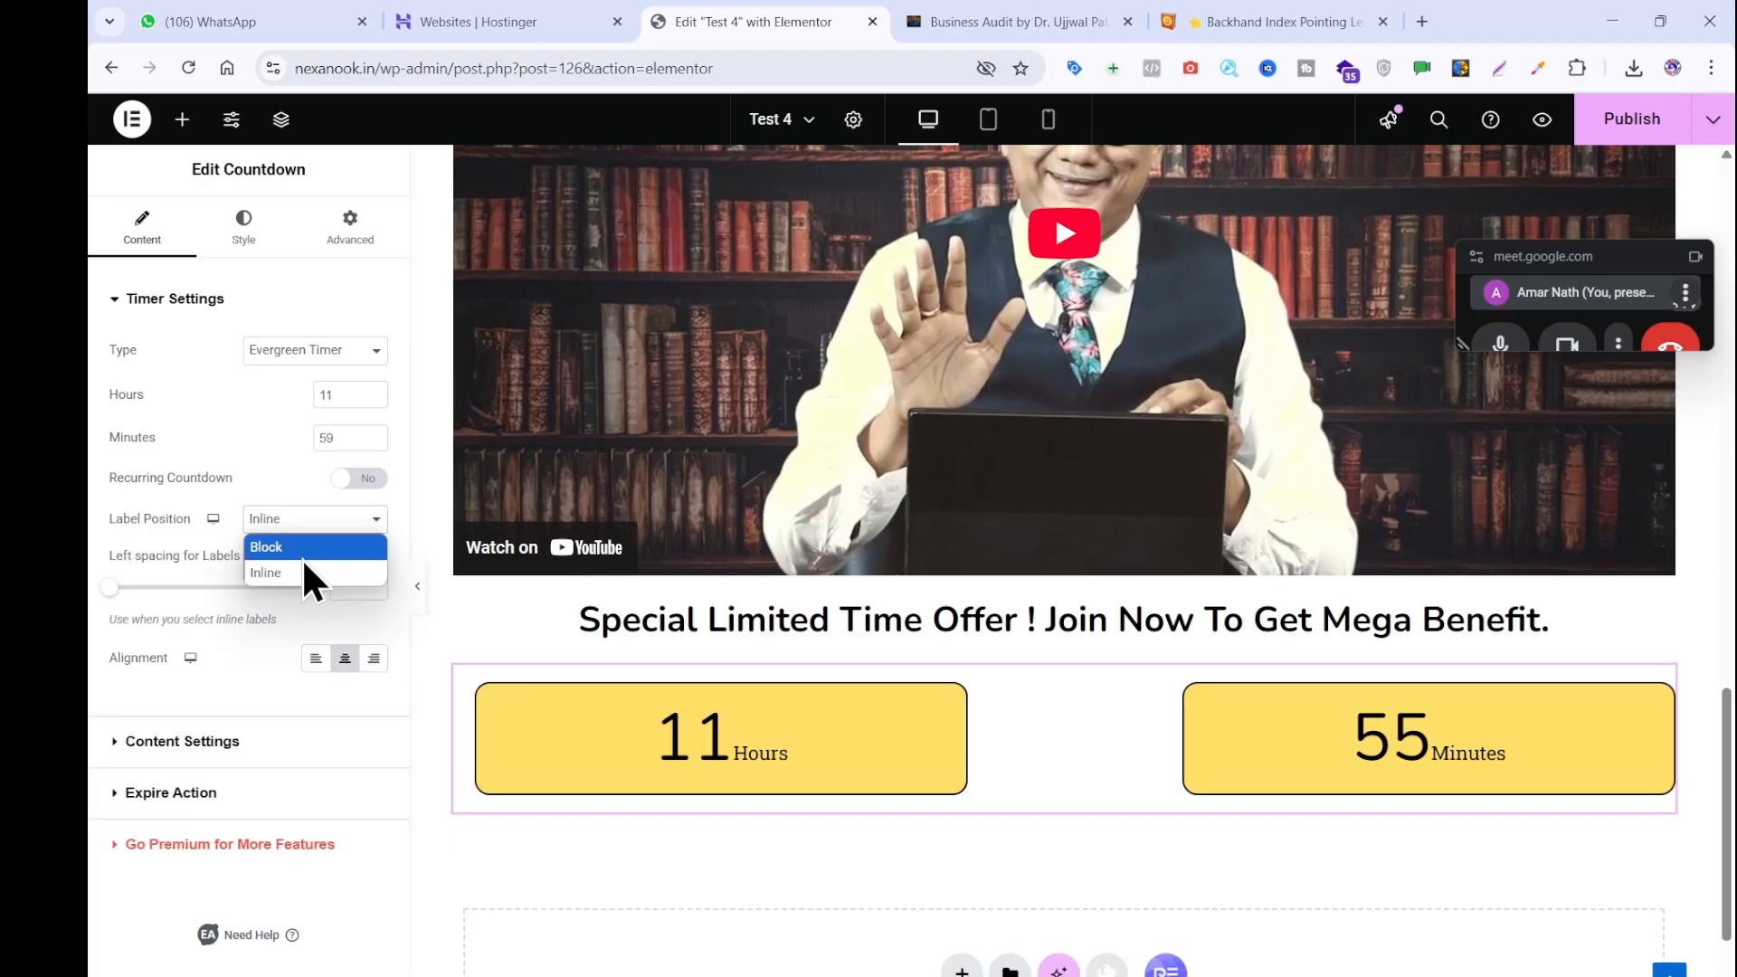
pyautogui.click(303, 546)
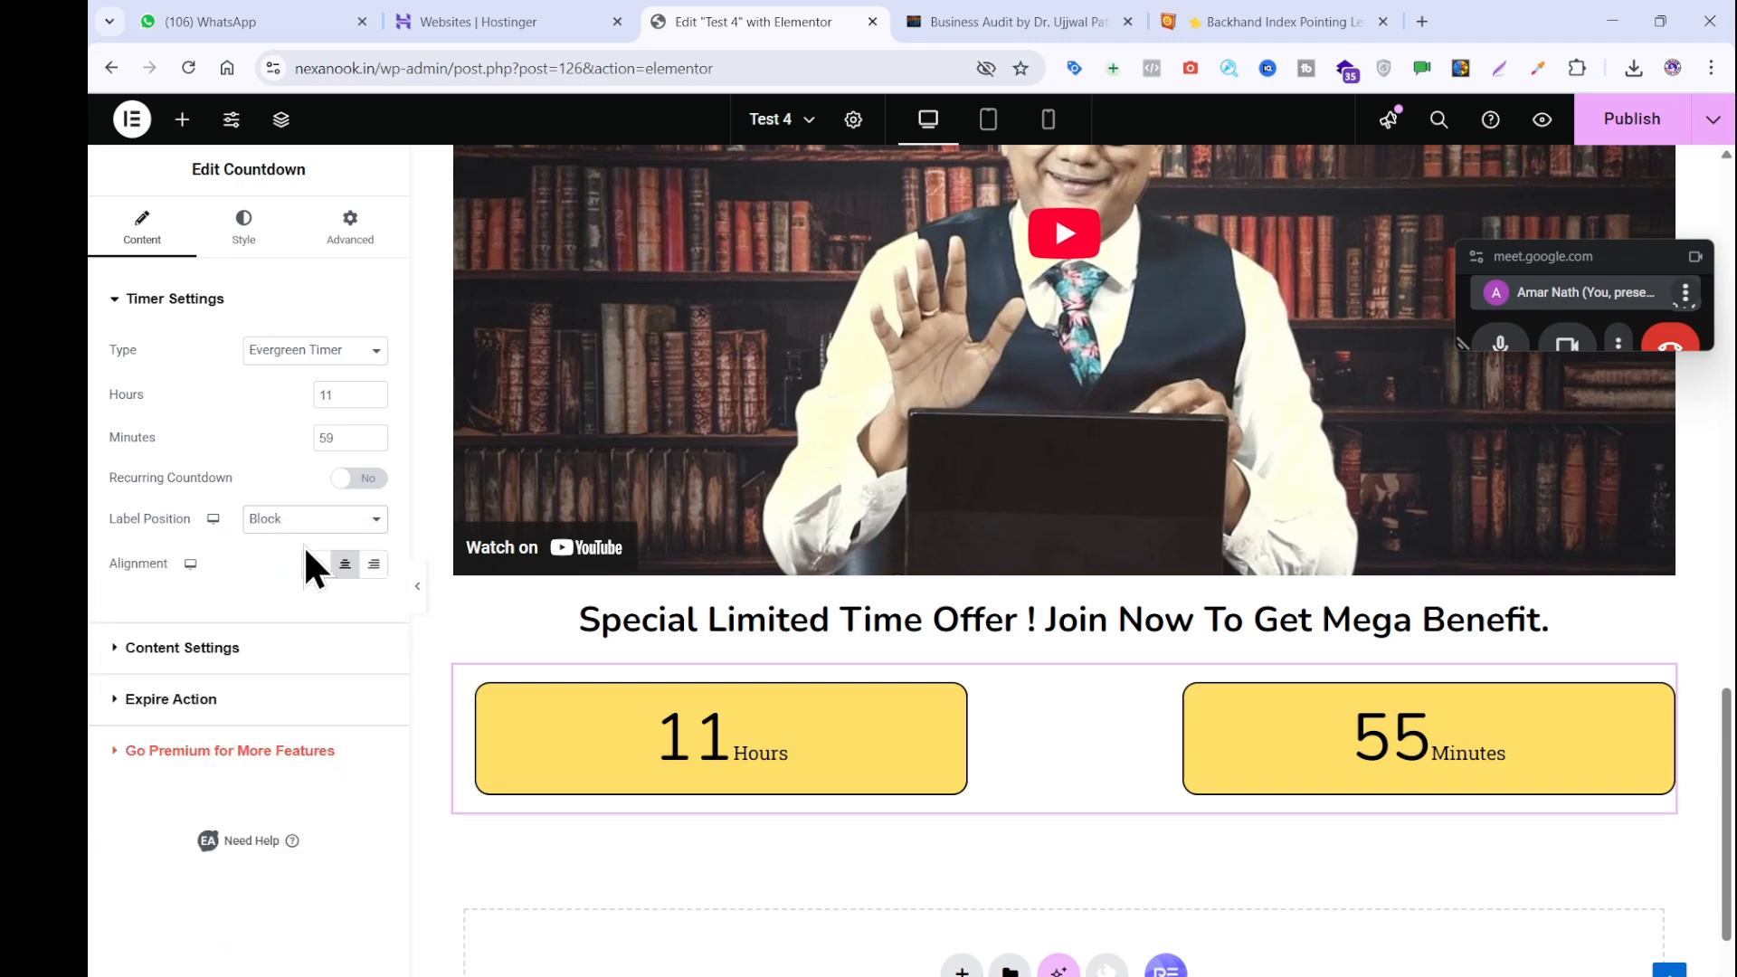
# Review the countdown's content and box style settings against the box layout of the reference countdown.
pyautogui.click(262, 649)
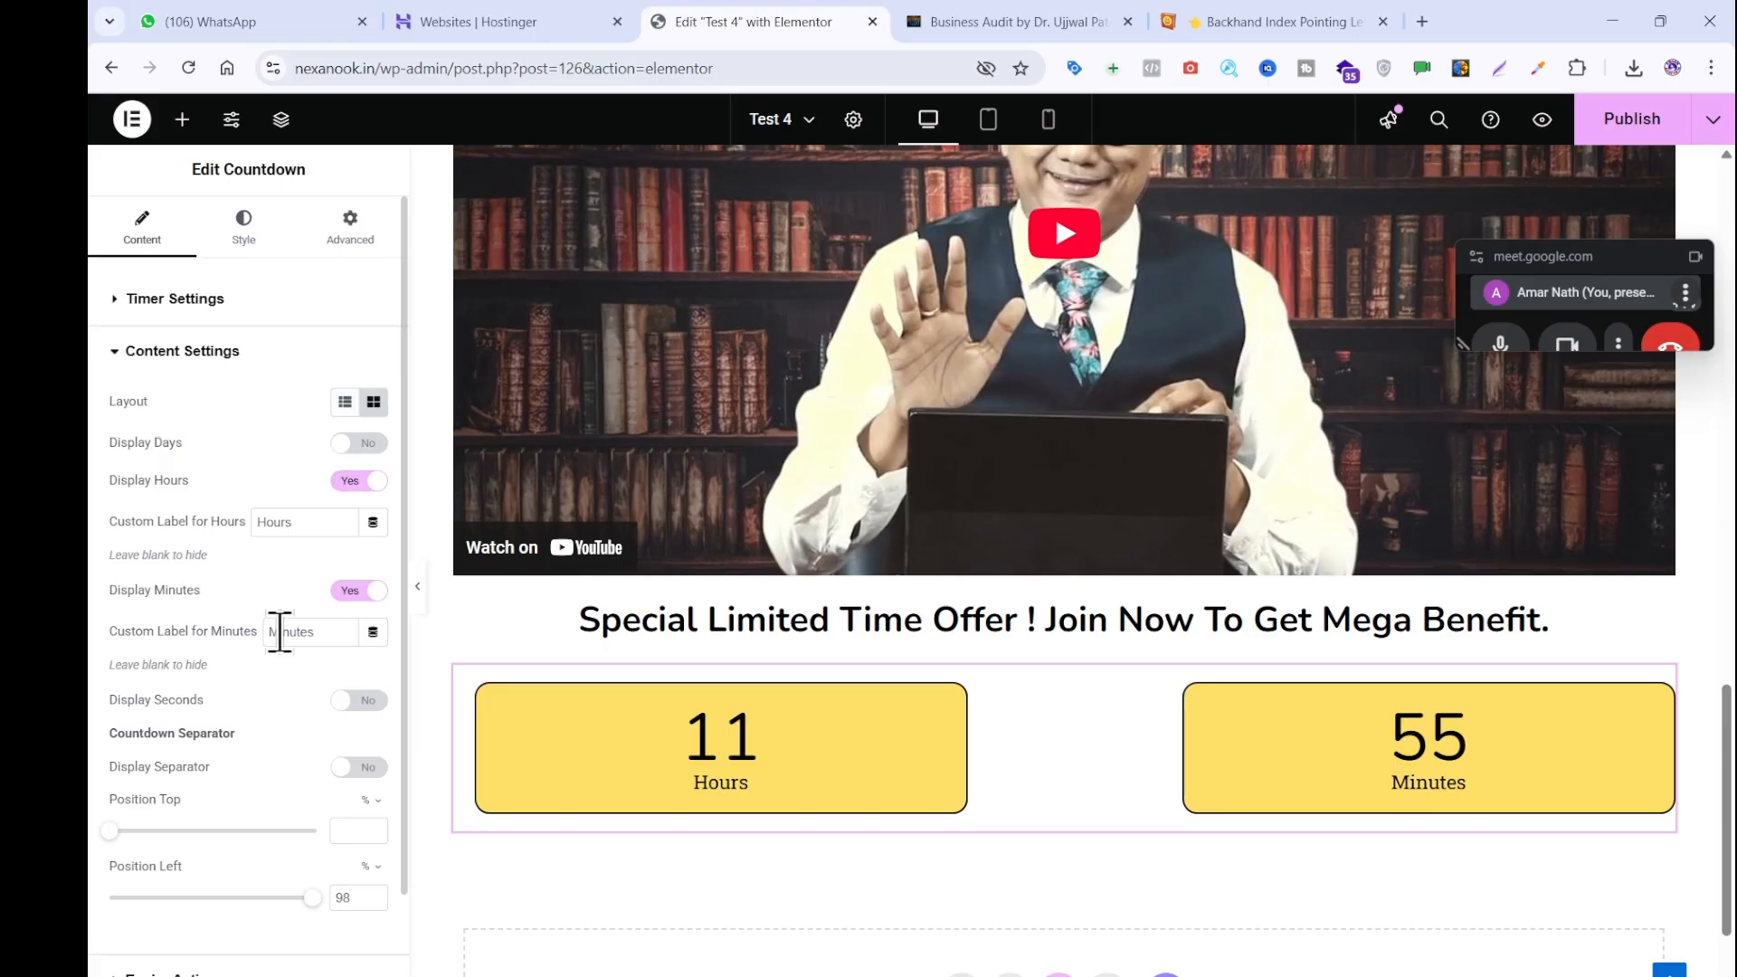
pyautogui.scroll(-2, 281, 638)
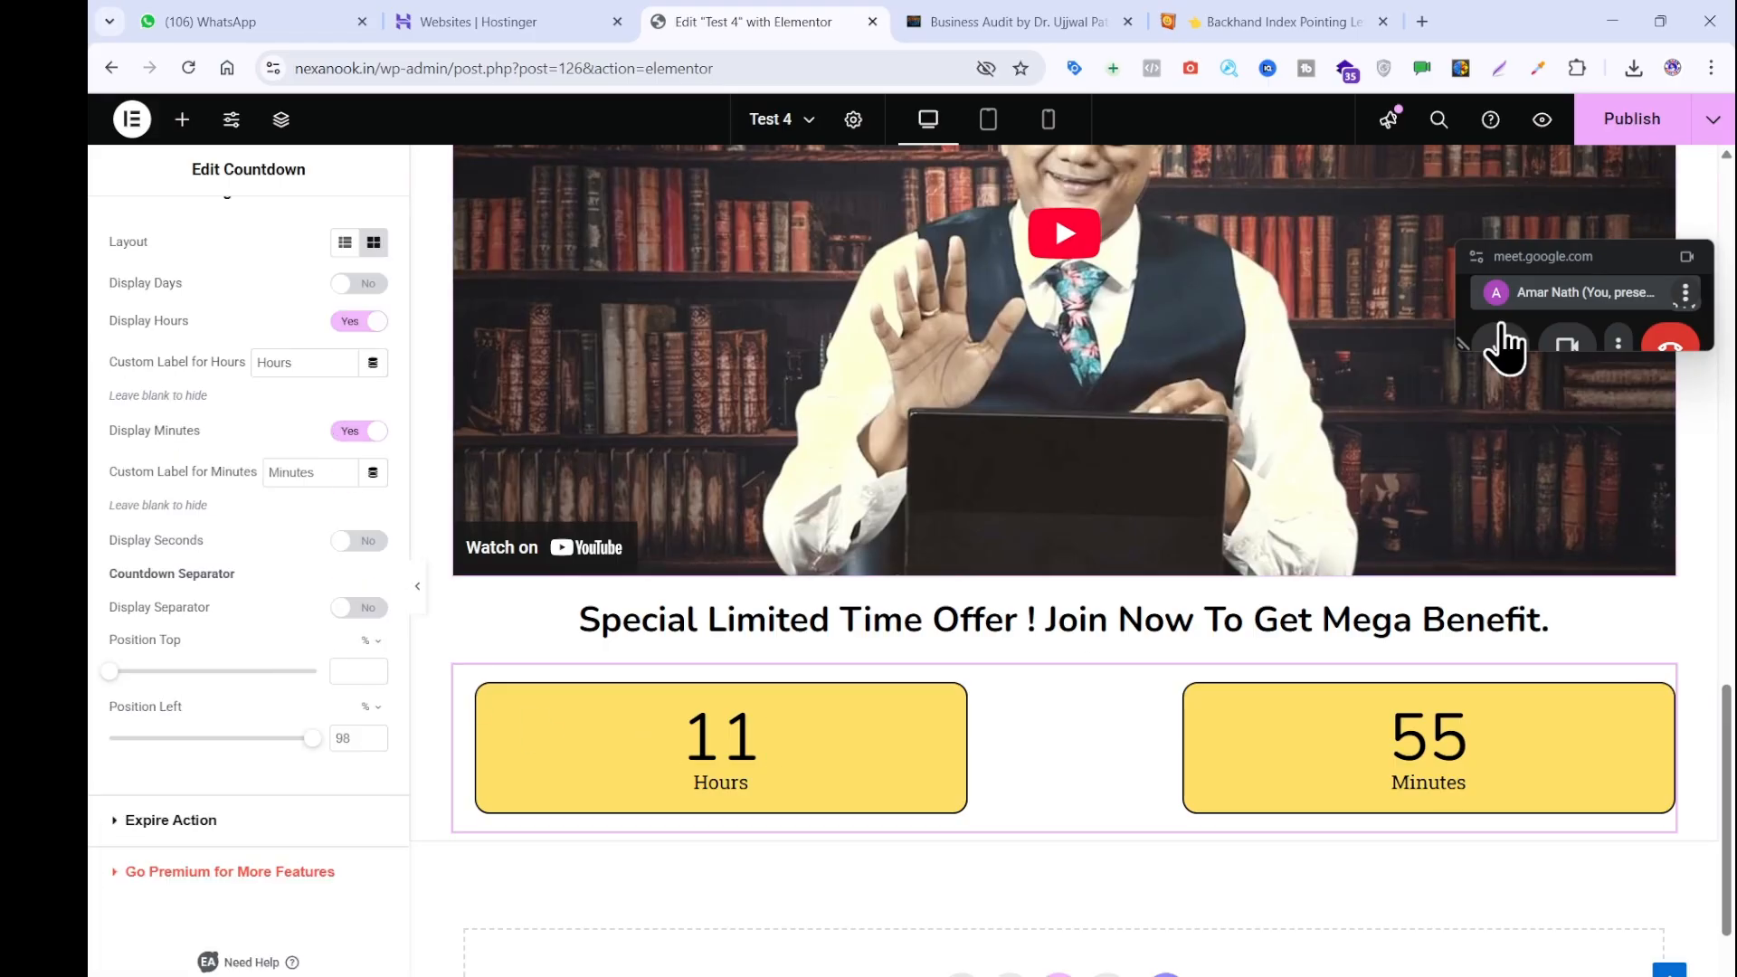
pyautogui.click(933, 9)
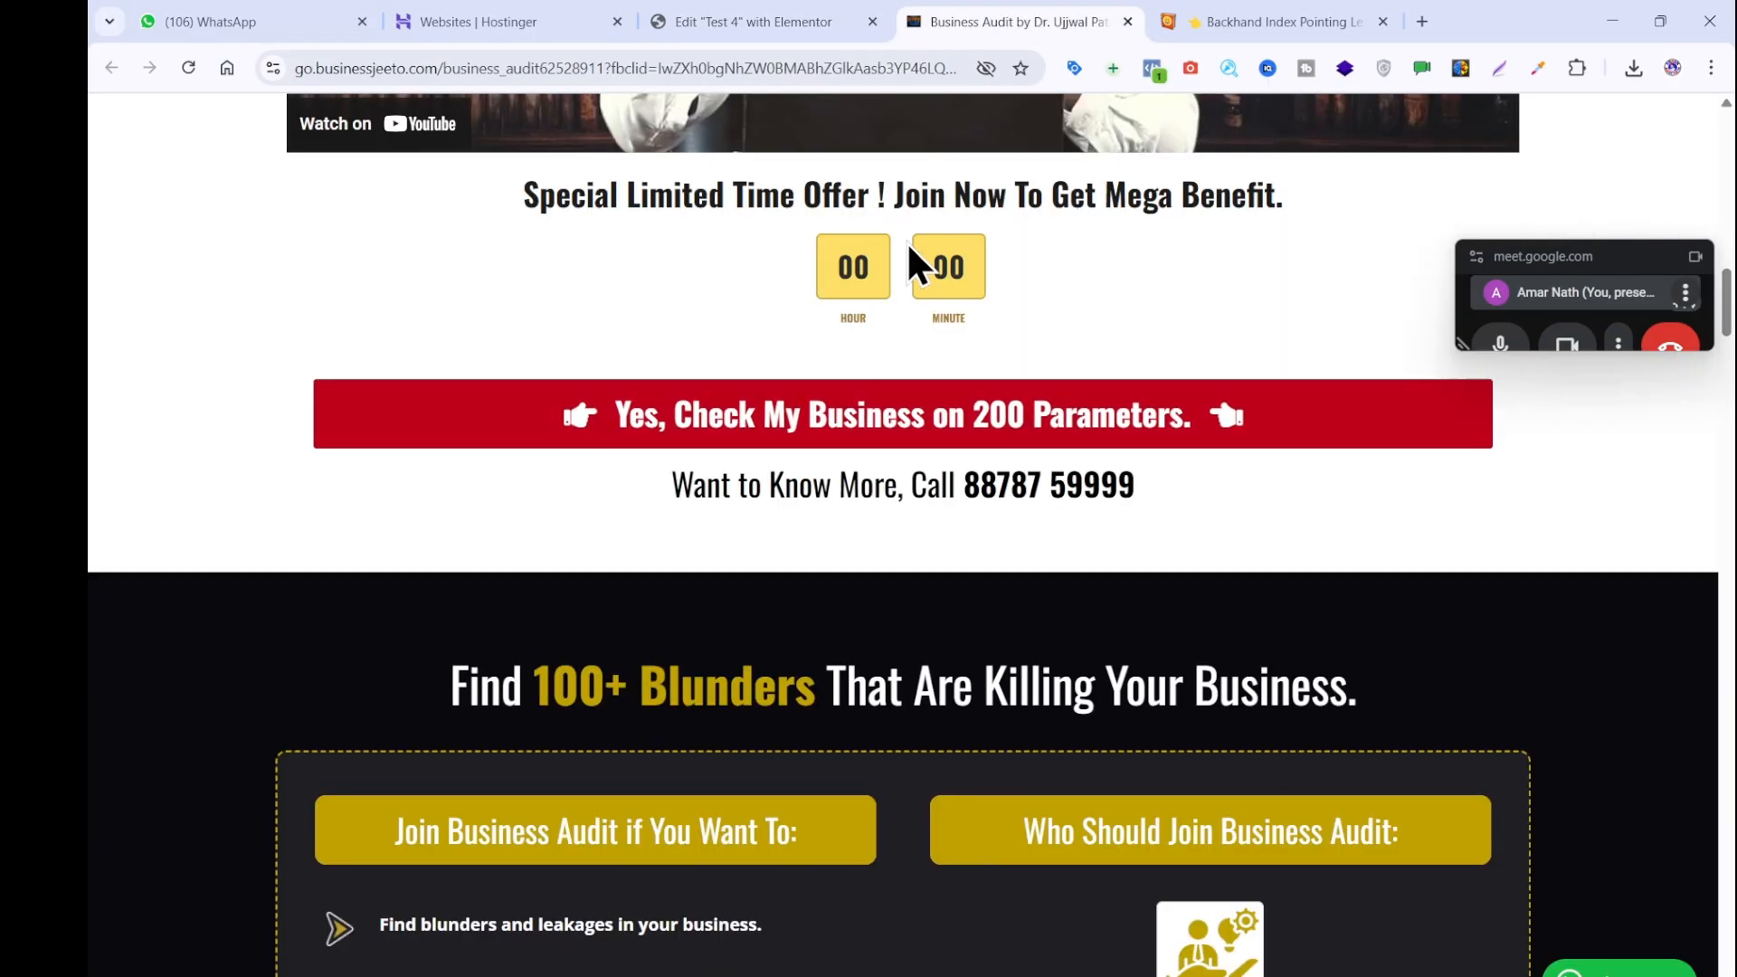
pyautogui.click(823, 20)
pyautogui.scroll(2, 269, 376)
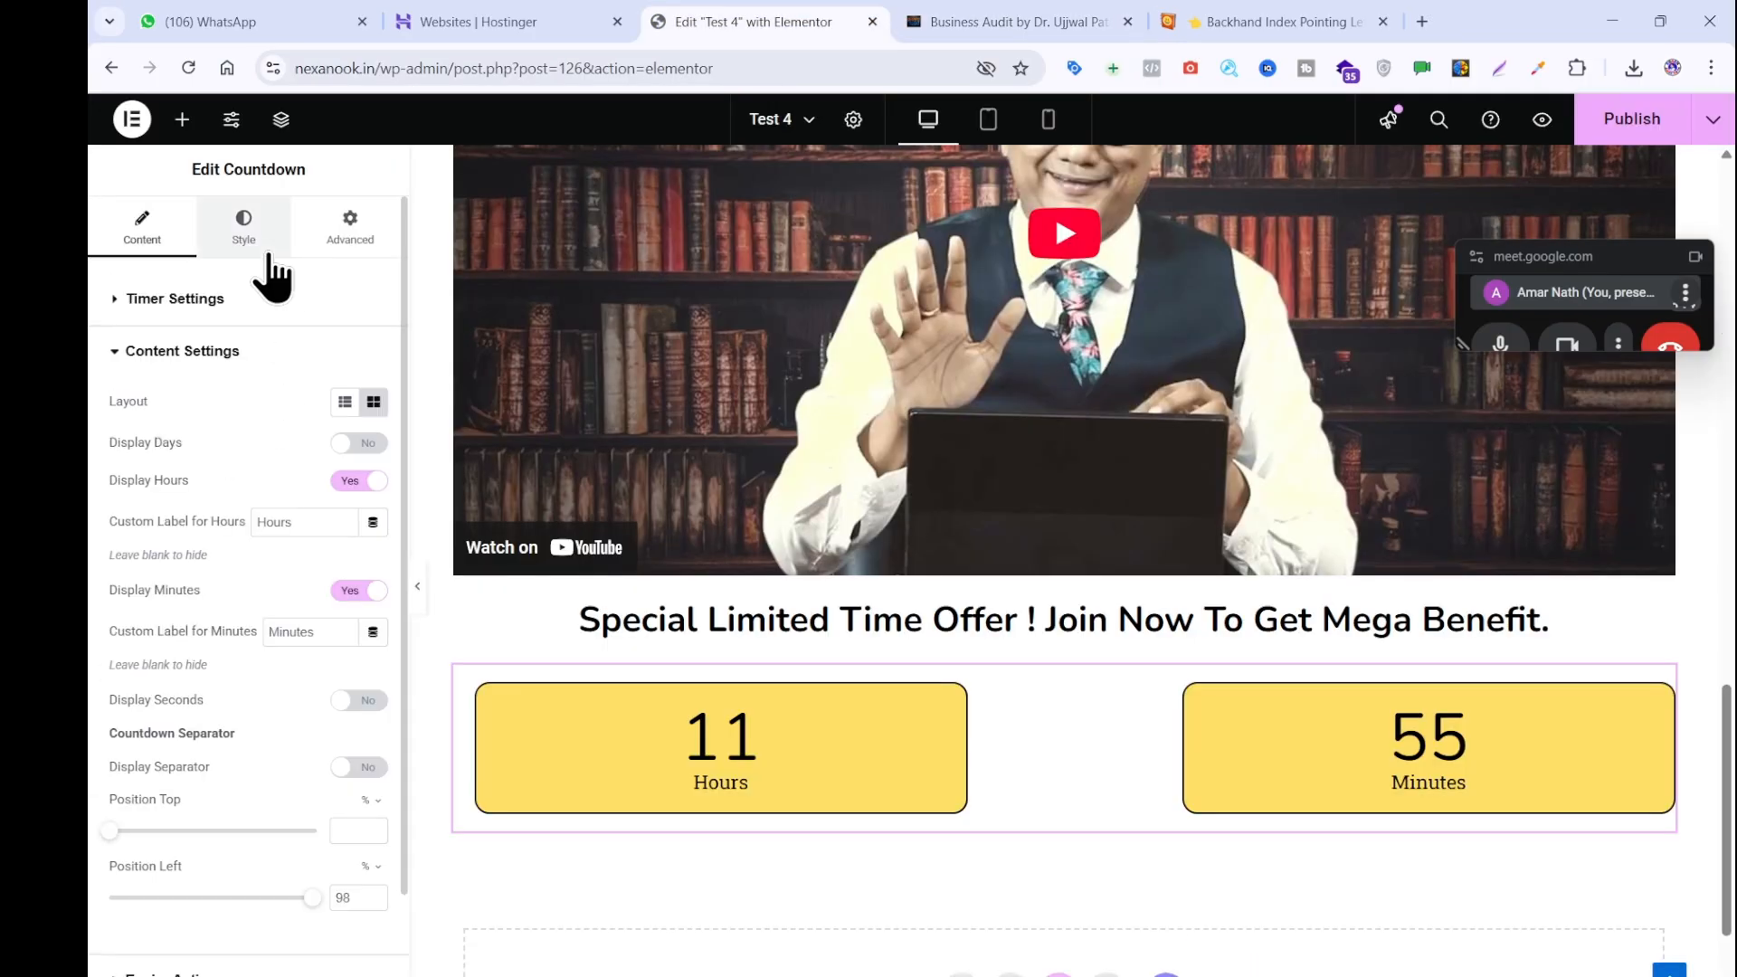
pyautogui.click(244, 231)
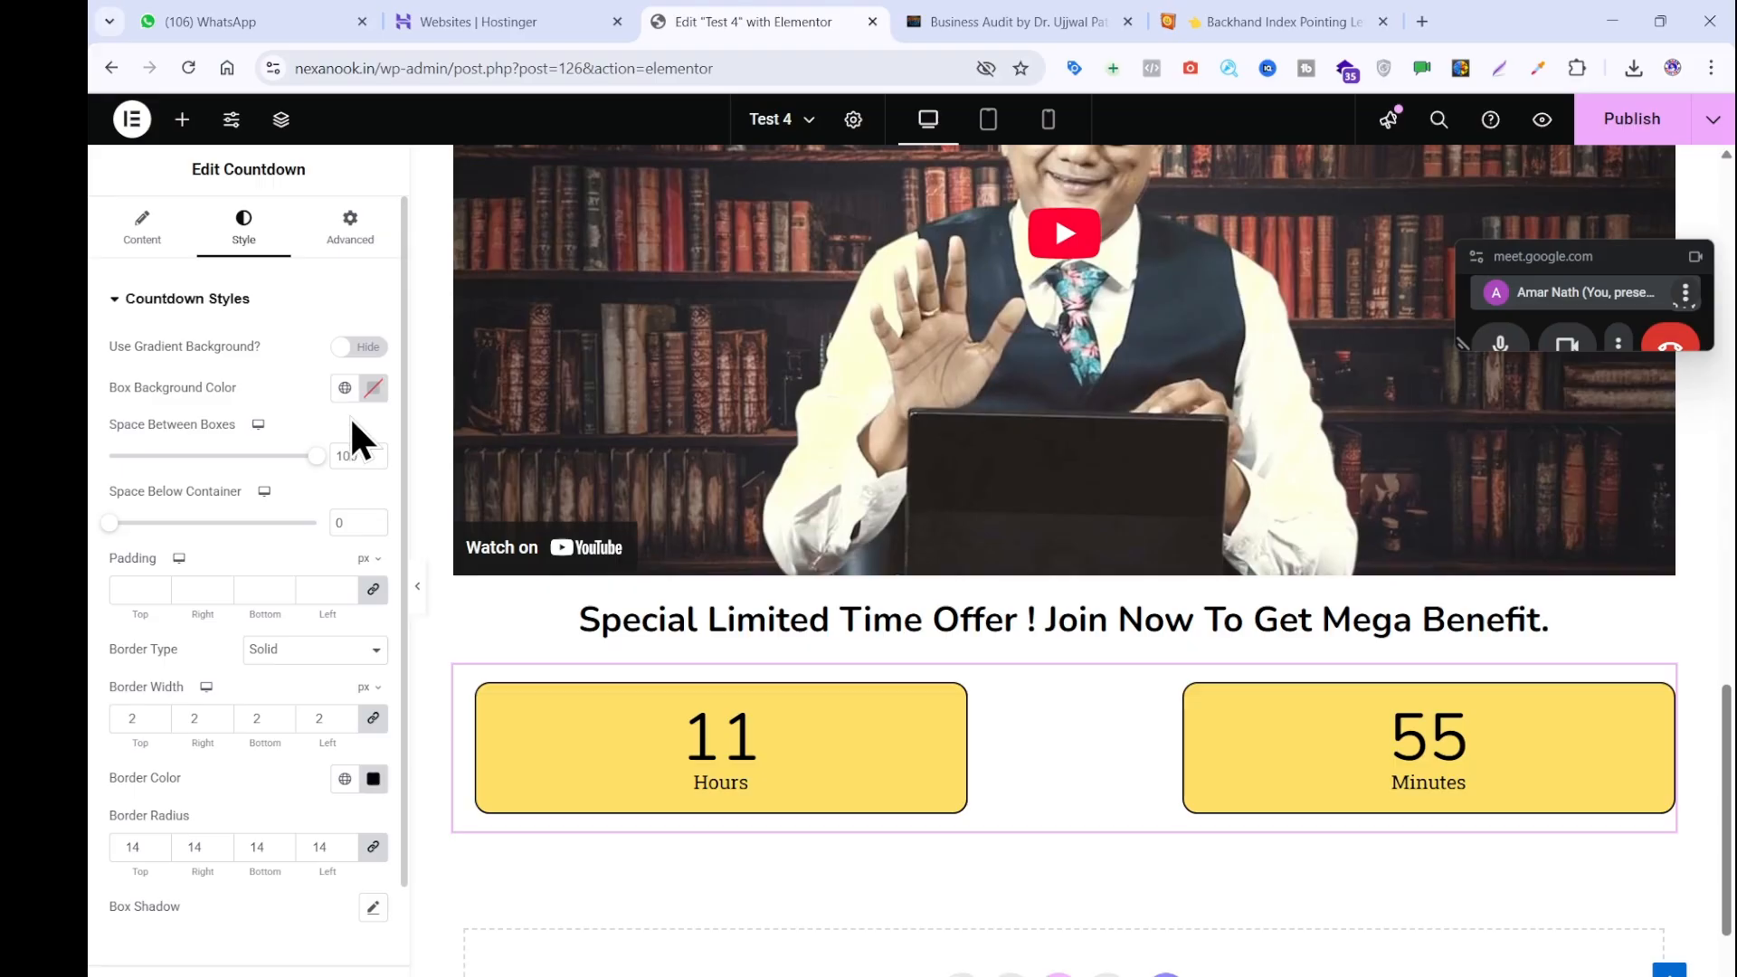
pyautogui.scroll(-2, 347, 419)
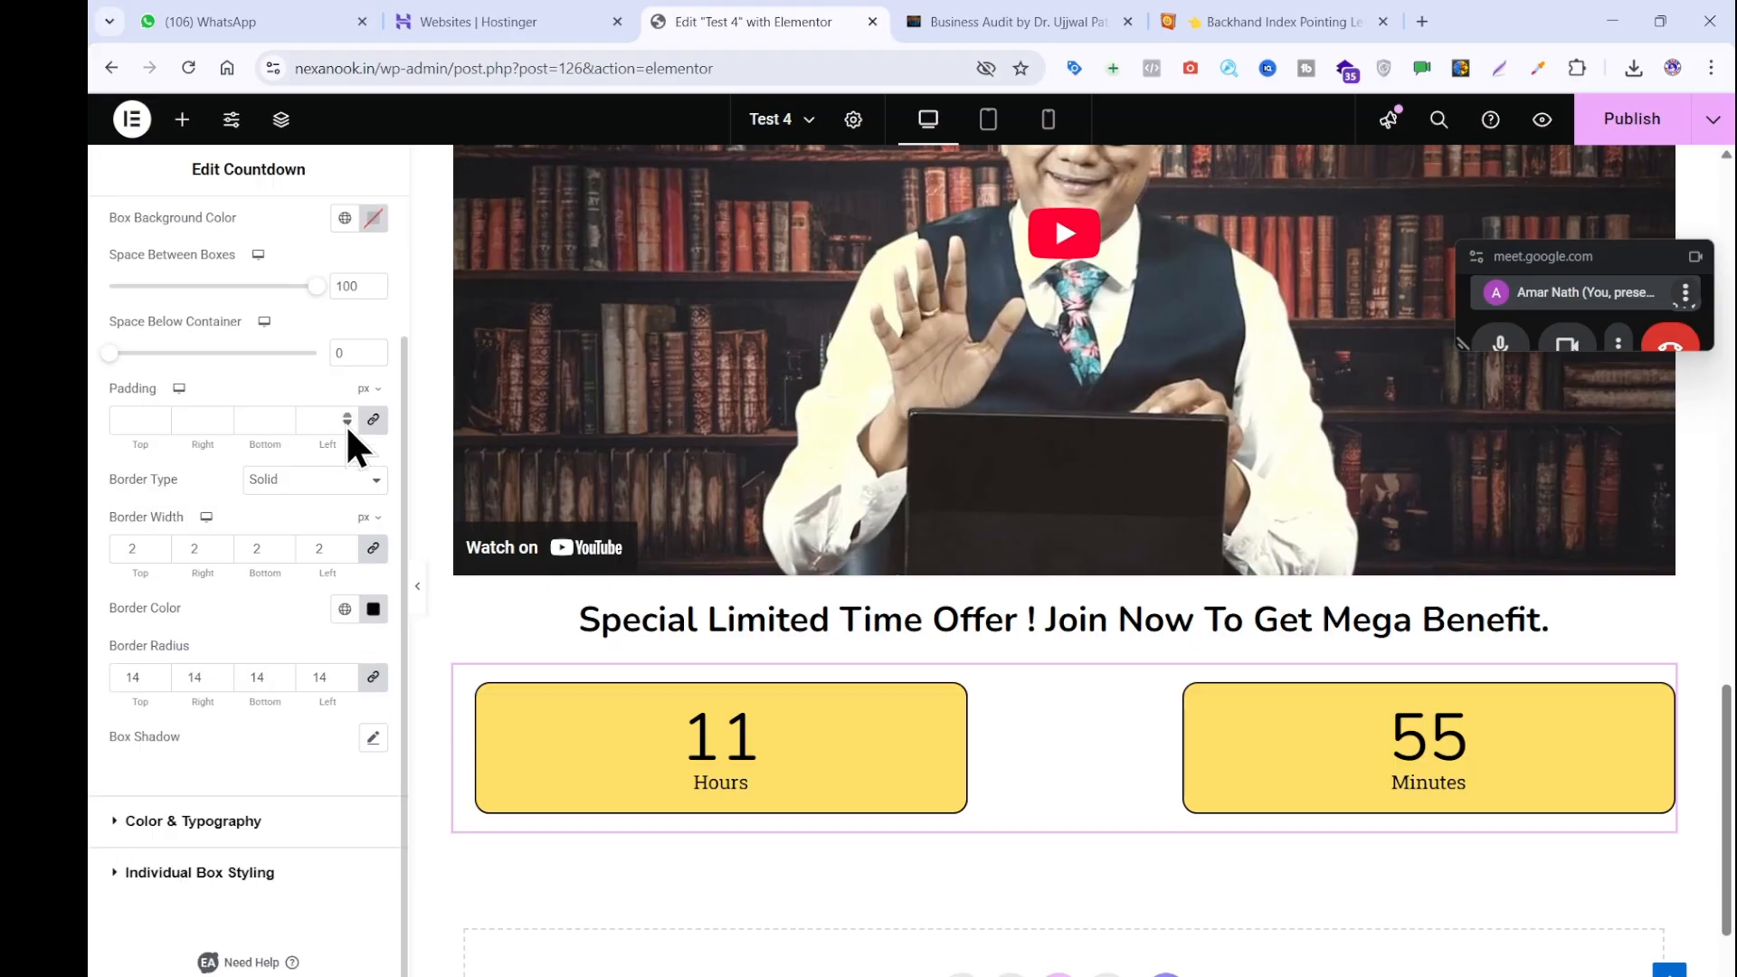
# Set the countdown digits' font size to 64 px.
pyautogui.click(291, 828)
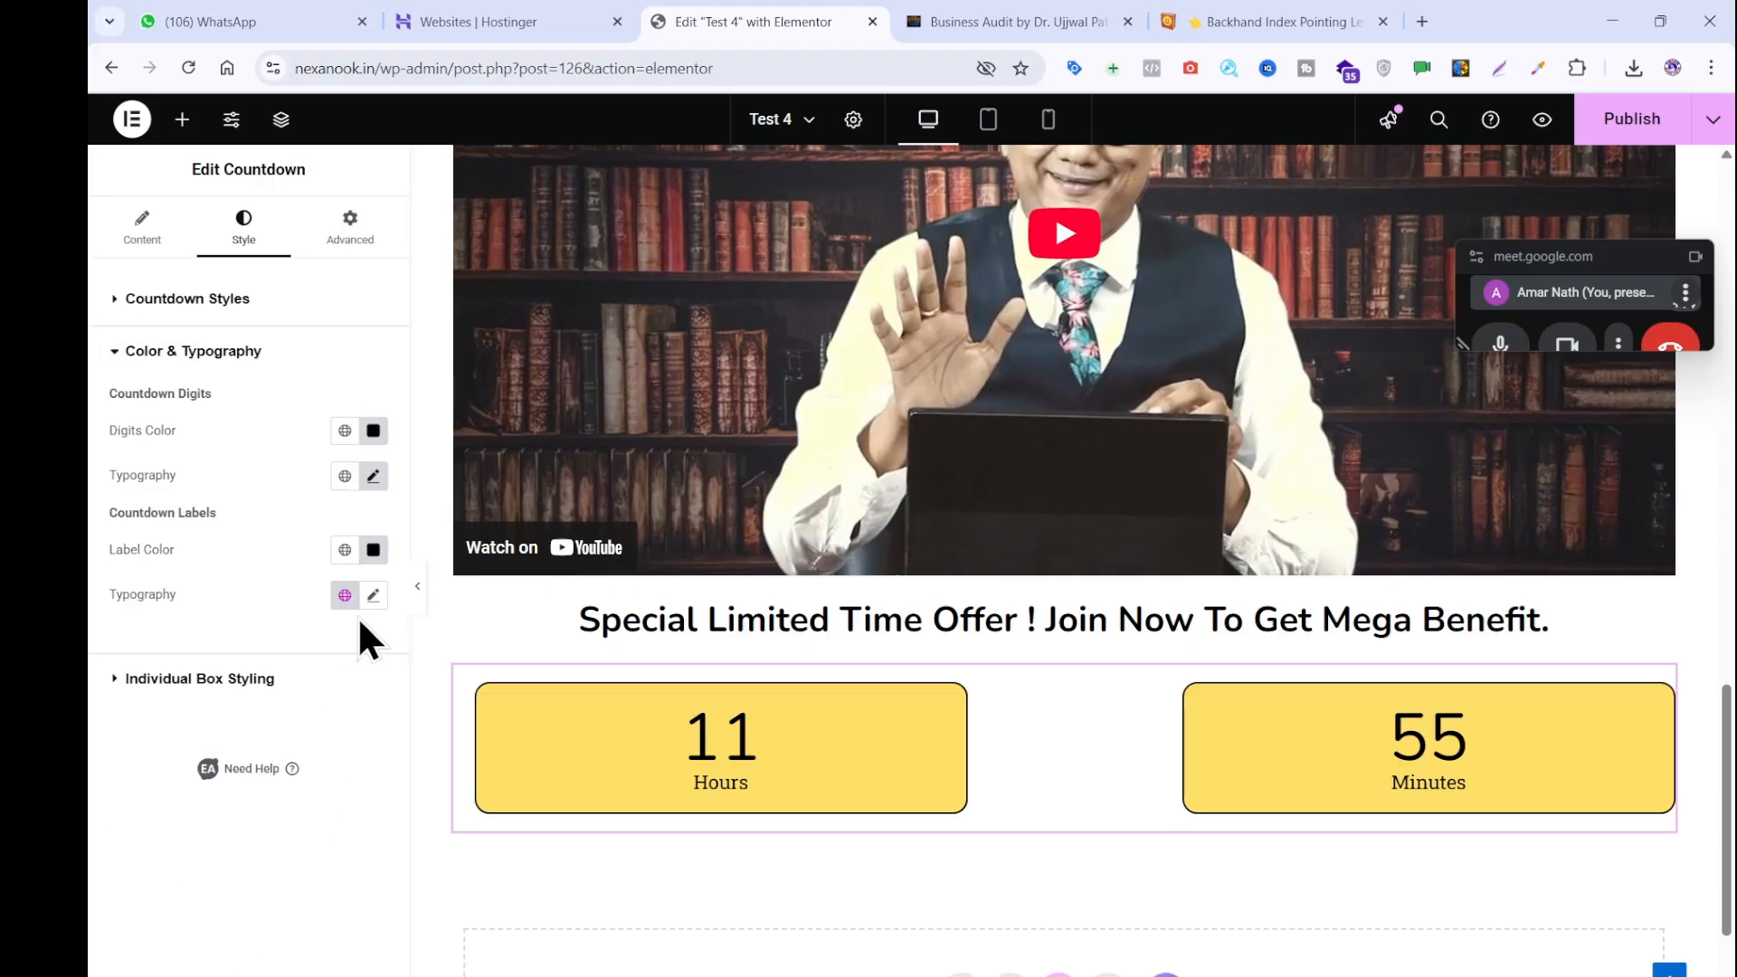
pyautogui.click(373, 476)
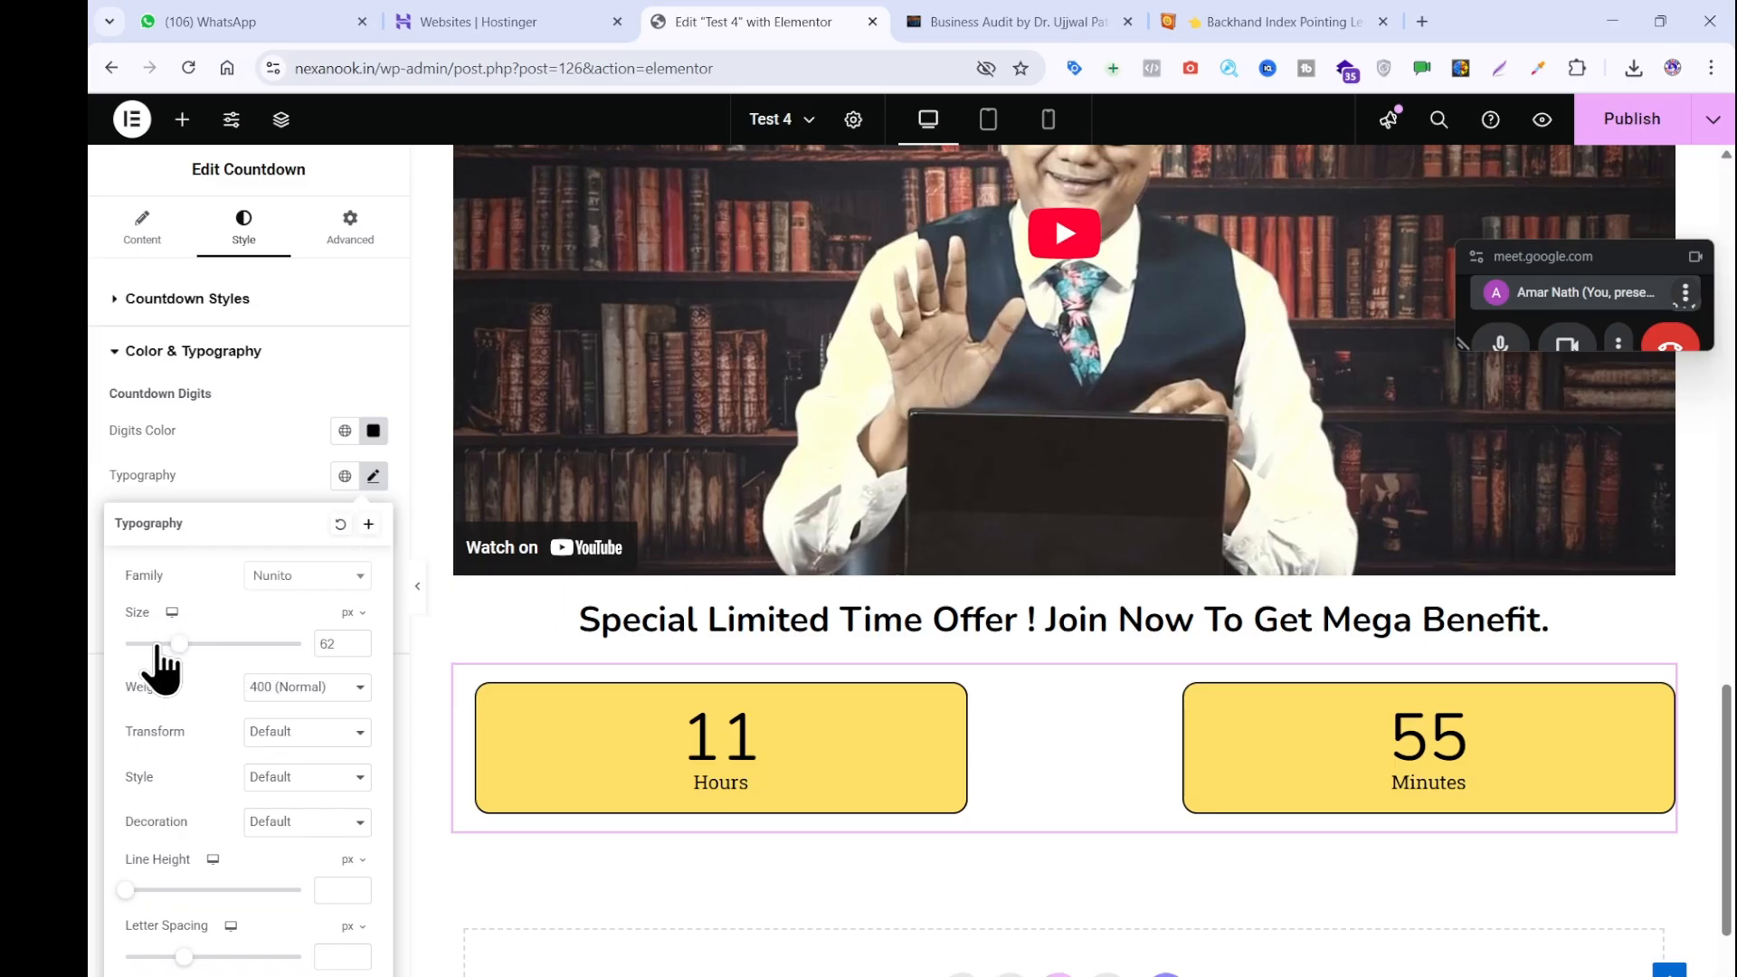
pyautogui.moveTo(161, 646)
pyautogui.mouseDown()
pyautogui.moveTo(122, 648)
pyautogui.moveTo(189, 652)
pyautogui.mouseUp()
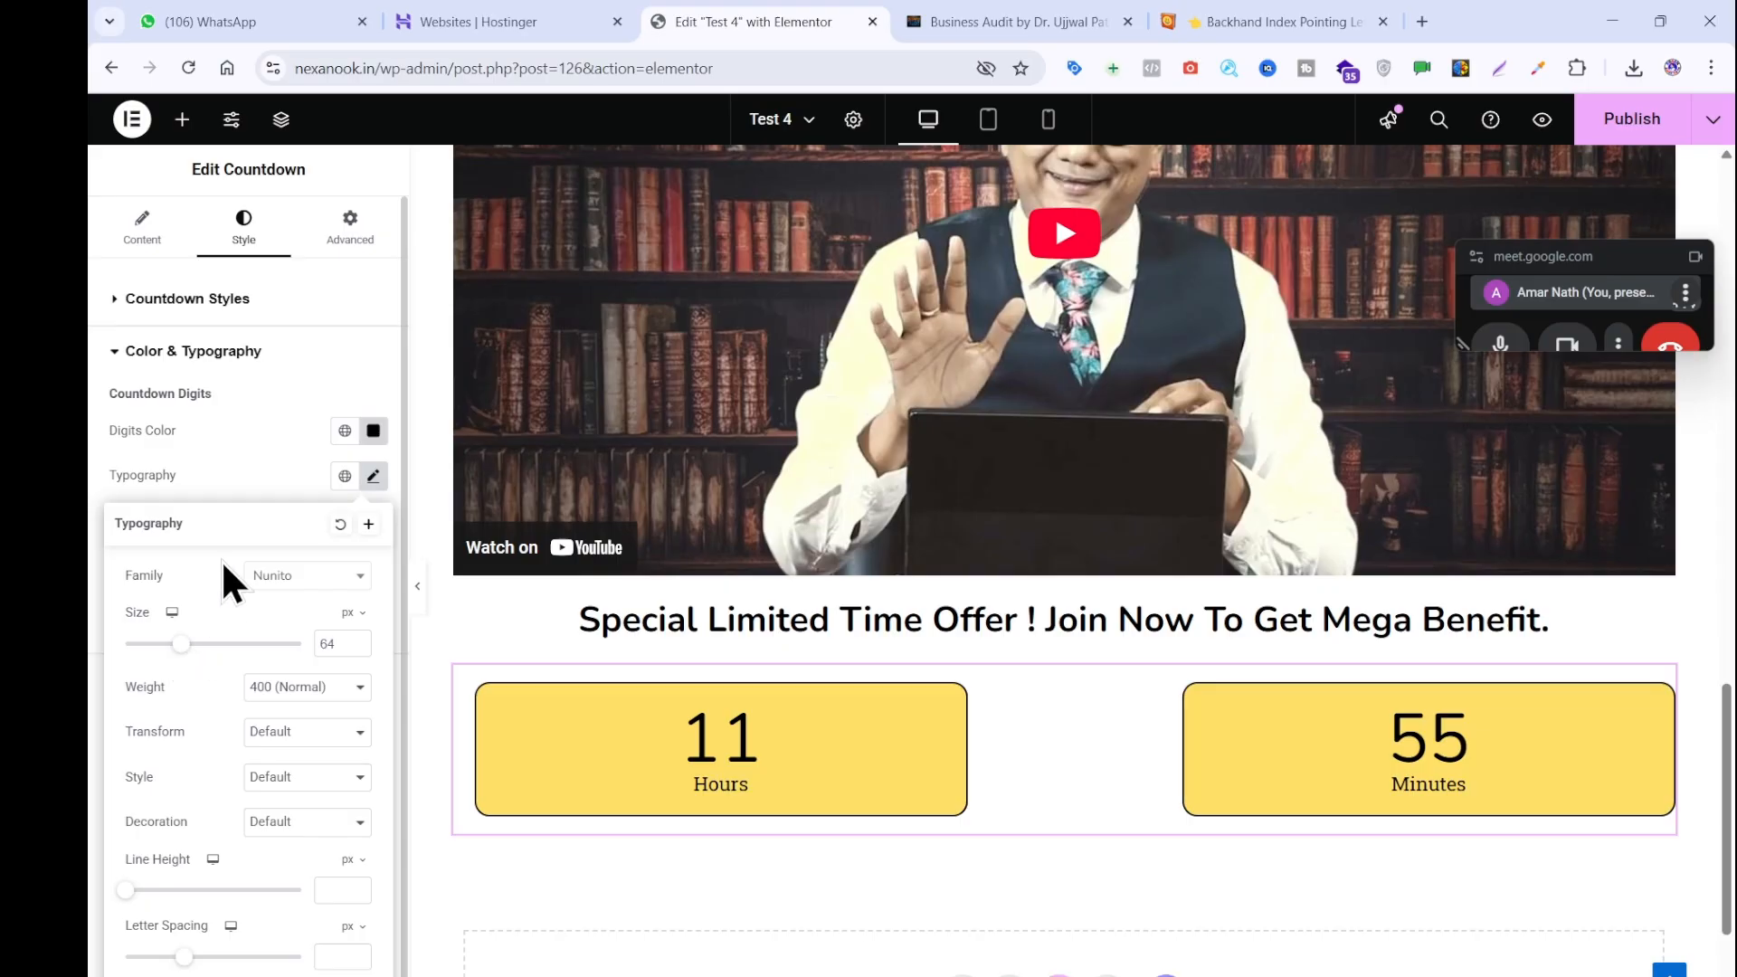
# Copy the red "Yes, Register Me !" button from the black section and place the copy directly beneath the countdown.
pyautogui.click(232, 474)
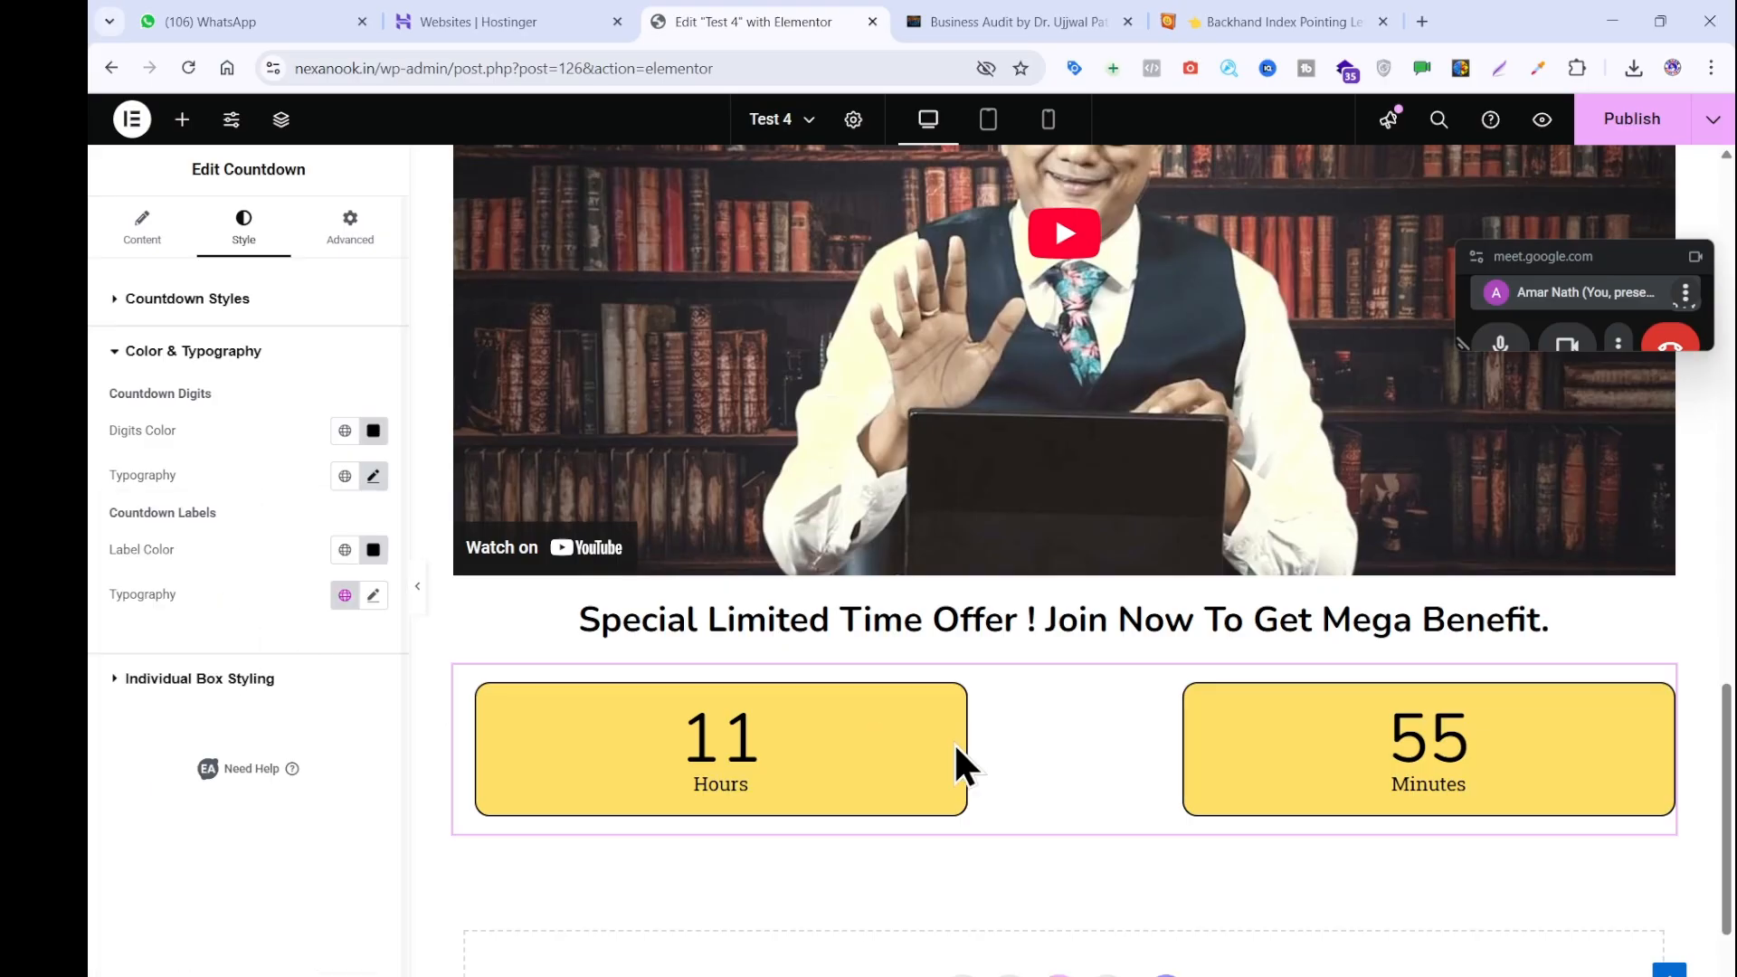
pyautogui.click(1057, 20)
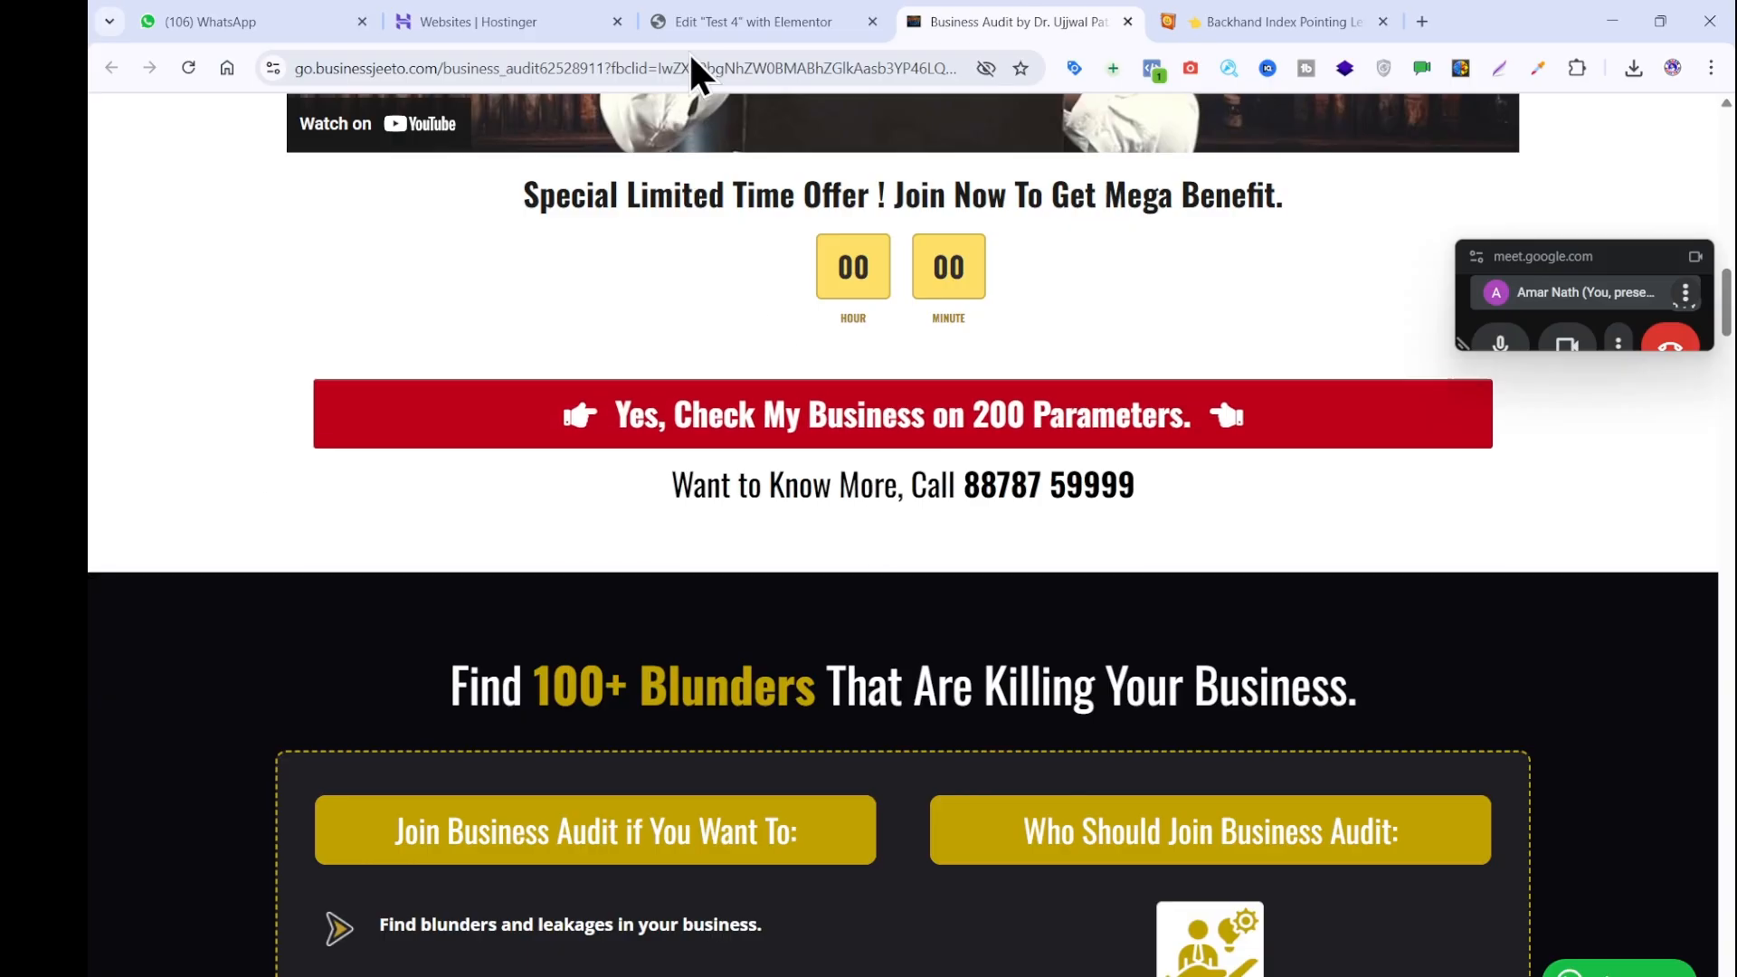
pyautogui.click(692, 18)
pyautogui.scroll(8, 680, 584)
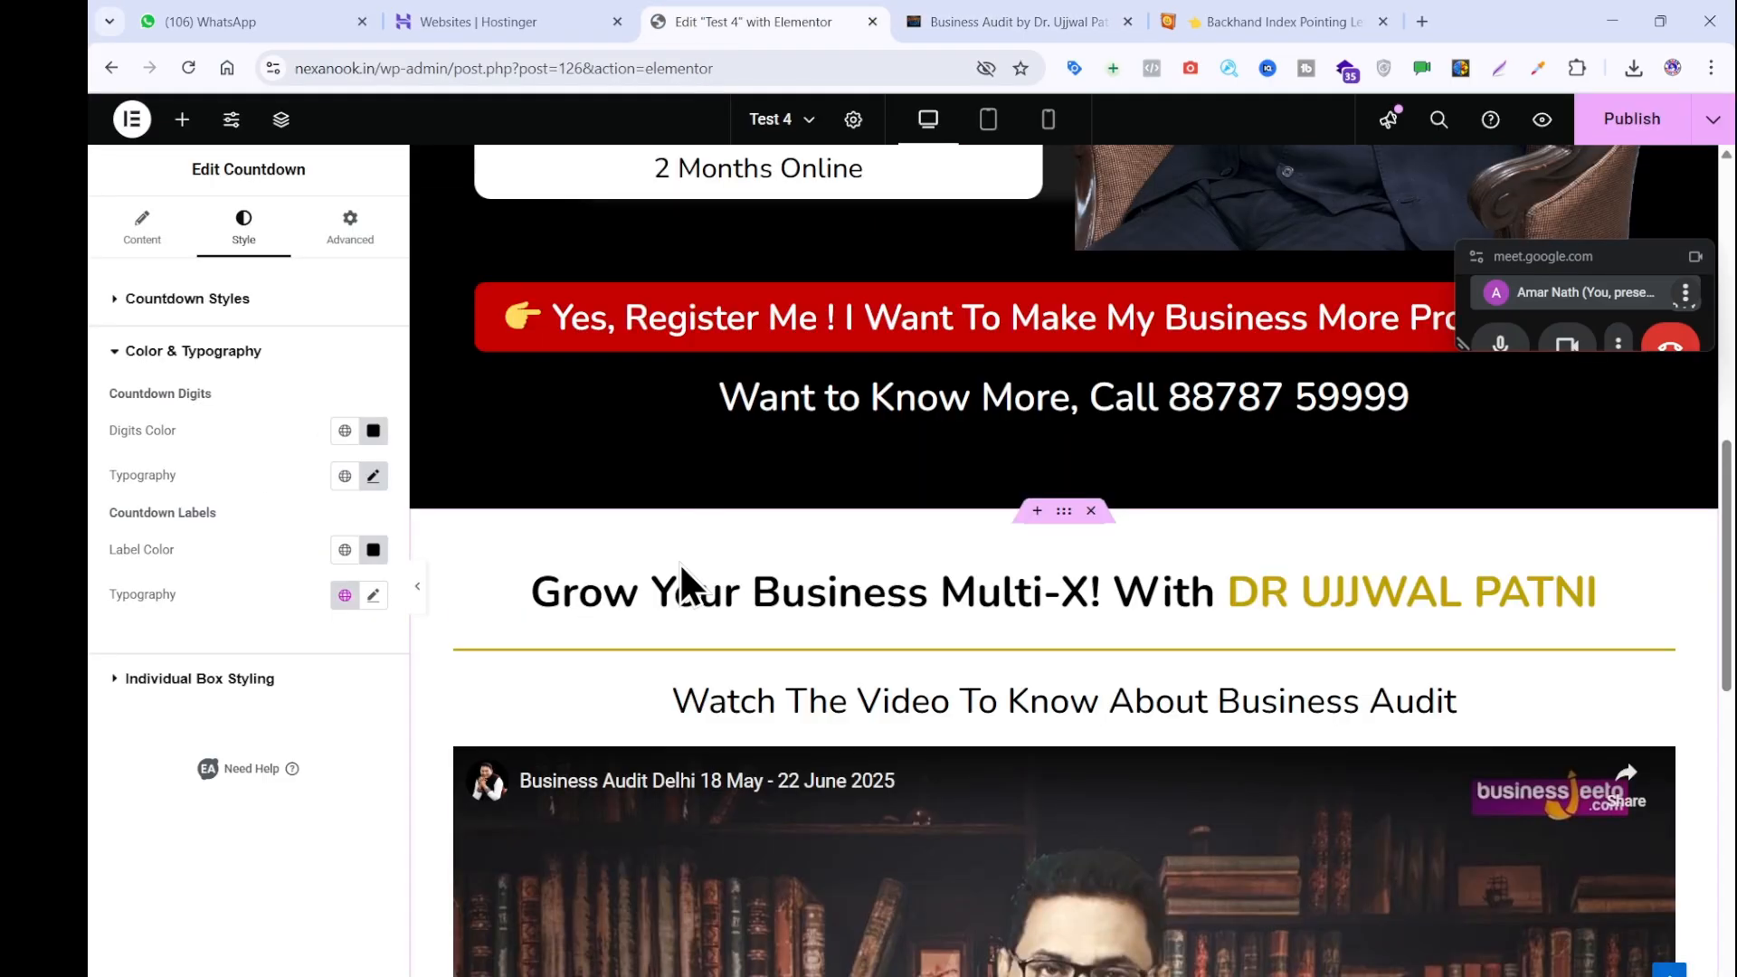
pyautogui.rightClick(763, 327)
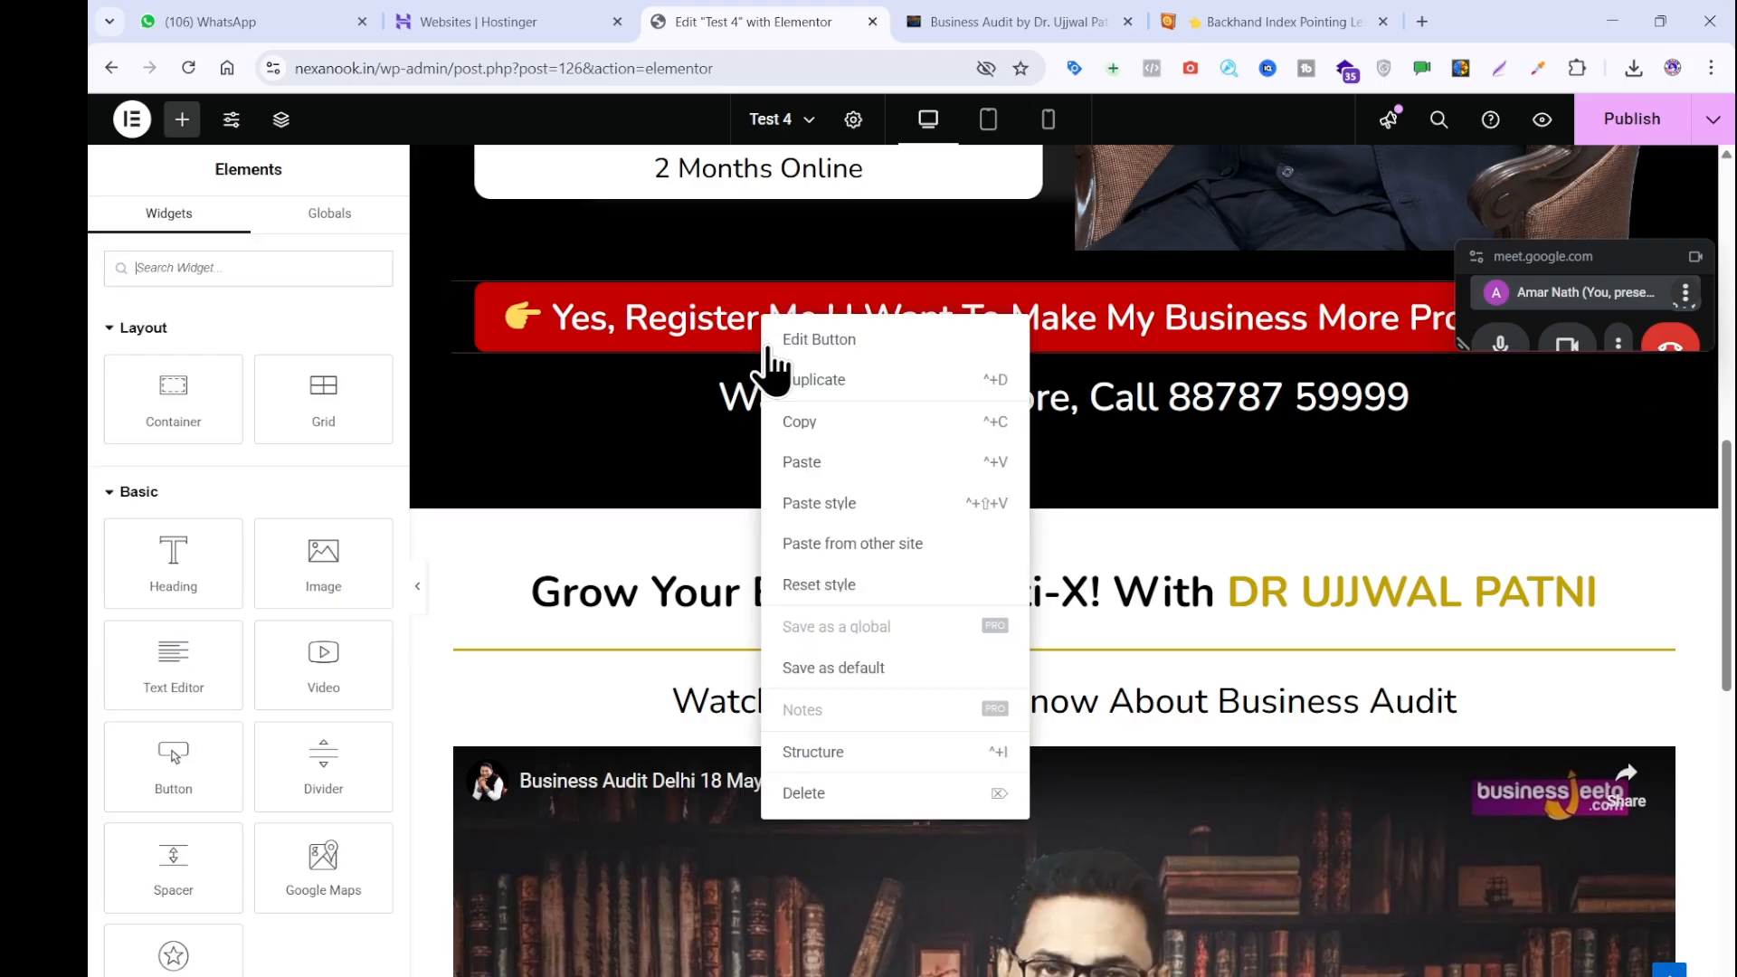
pyautogui.click(787, 418)
pyautogui.scroll(-8, 793, 418)
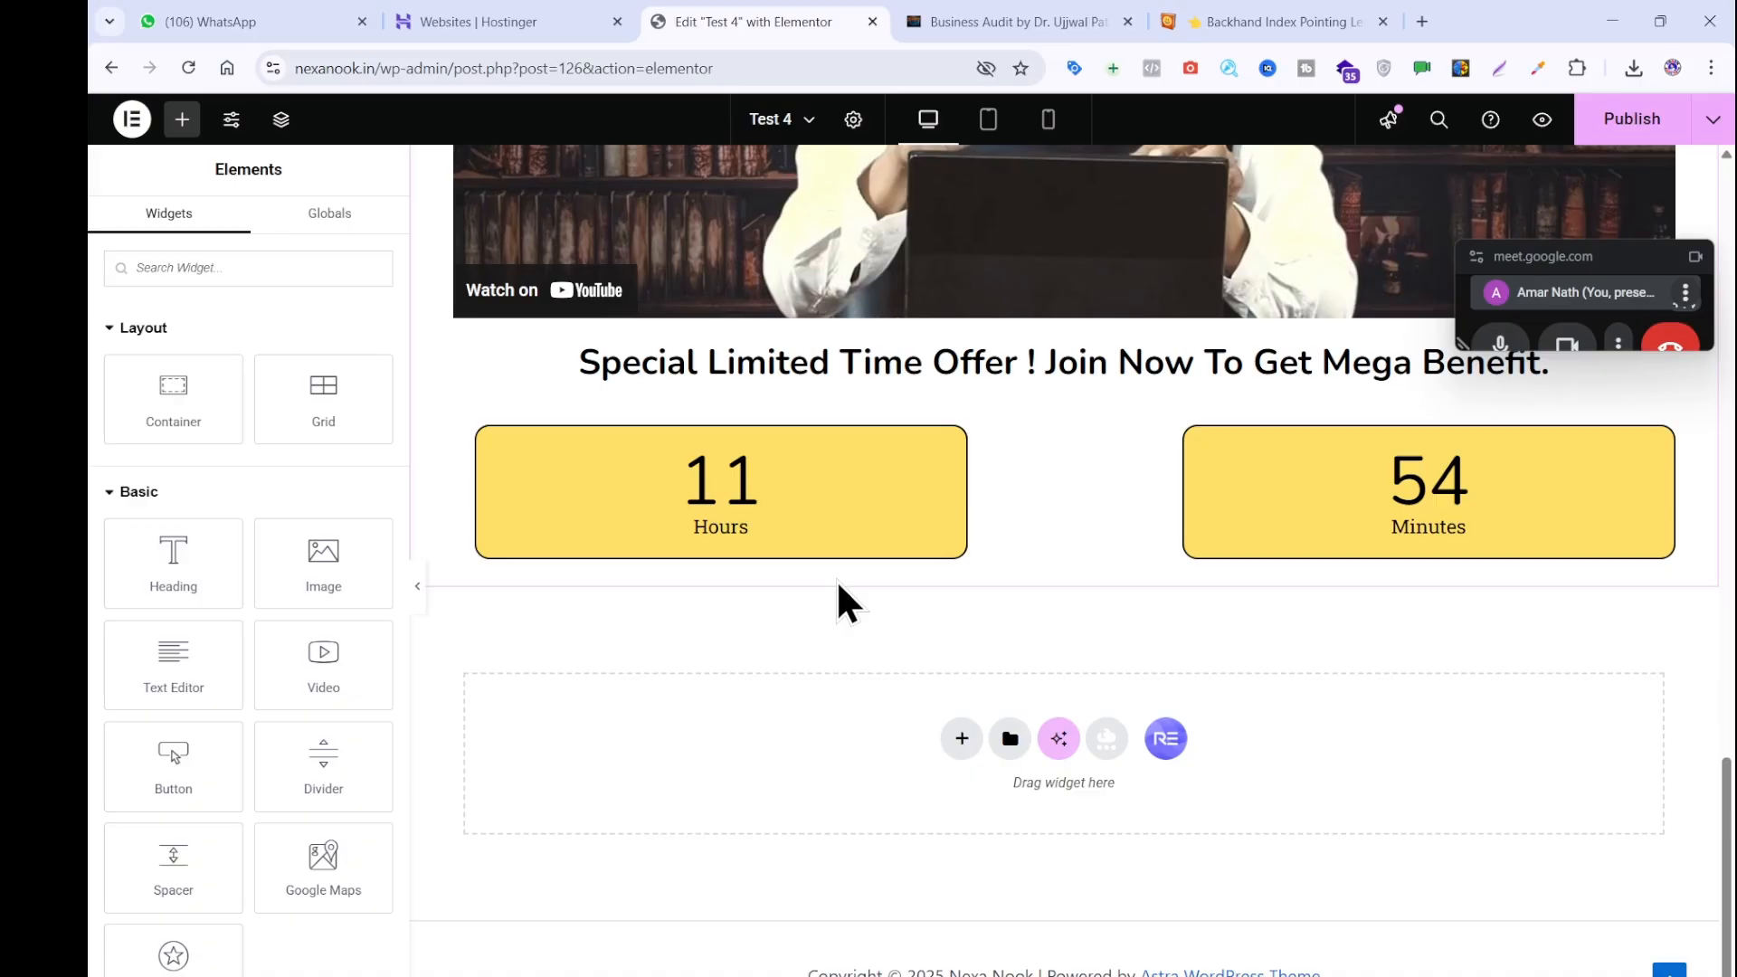
pyautogui.hotkey('ctrl', 'v')
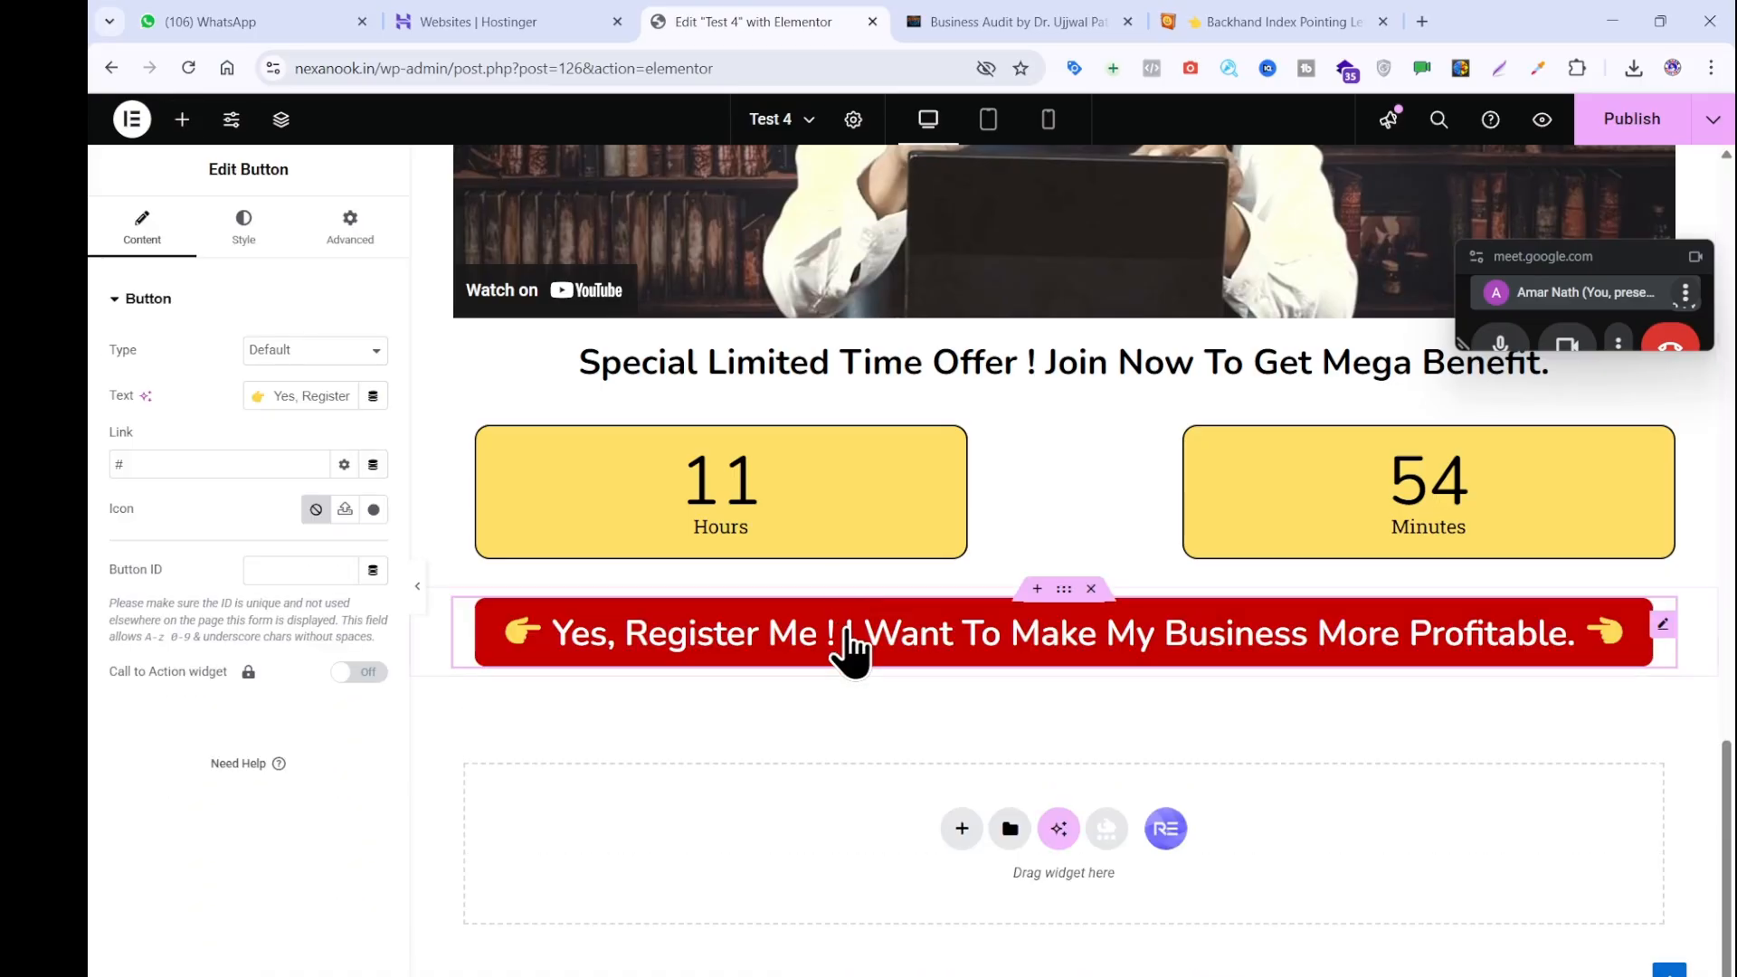
pyautogui.moveTo(850, 647); pyautogui.dragTo(856, 553)
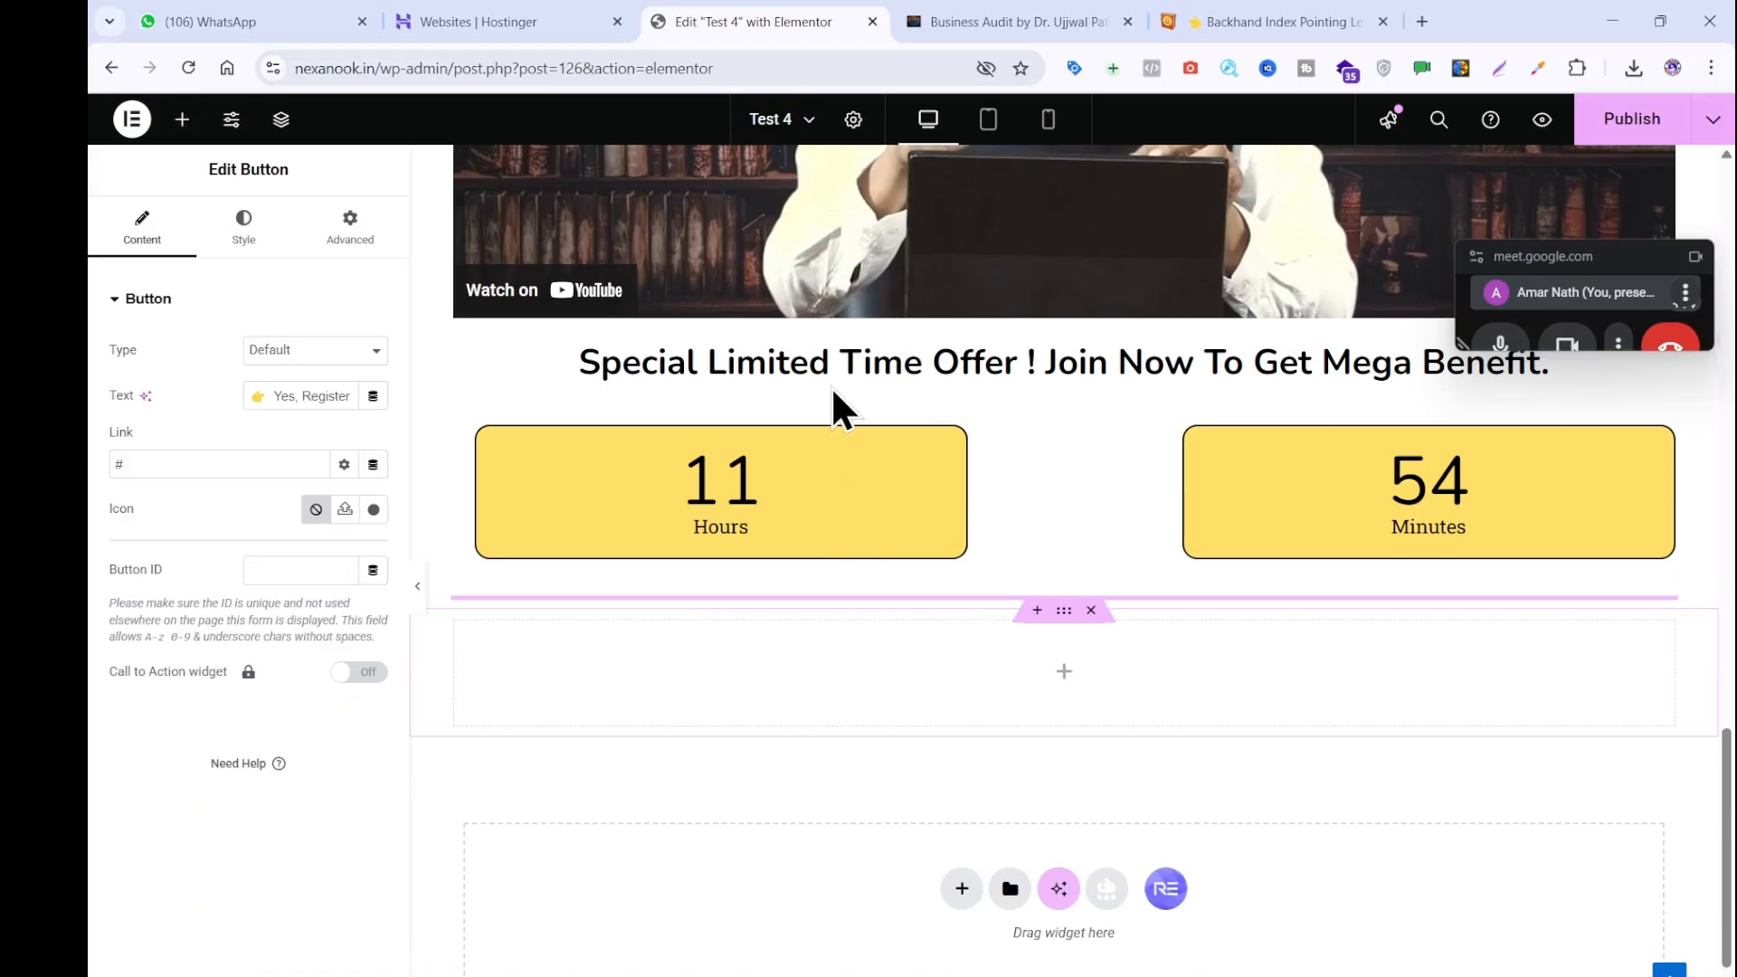
# Copy the "Want to Know More" call heading beneath the new red button and delete the leftover empty containers.
pyautogui.scroll(13, 831, 387)
pyautogui.rightClick(854, 584)
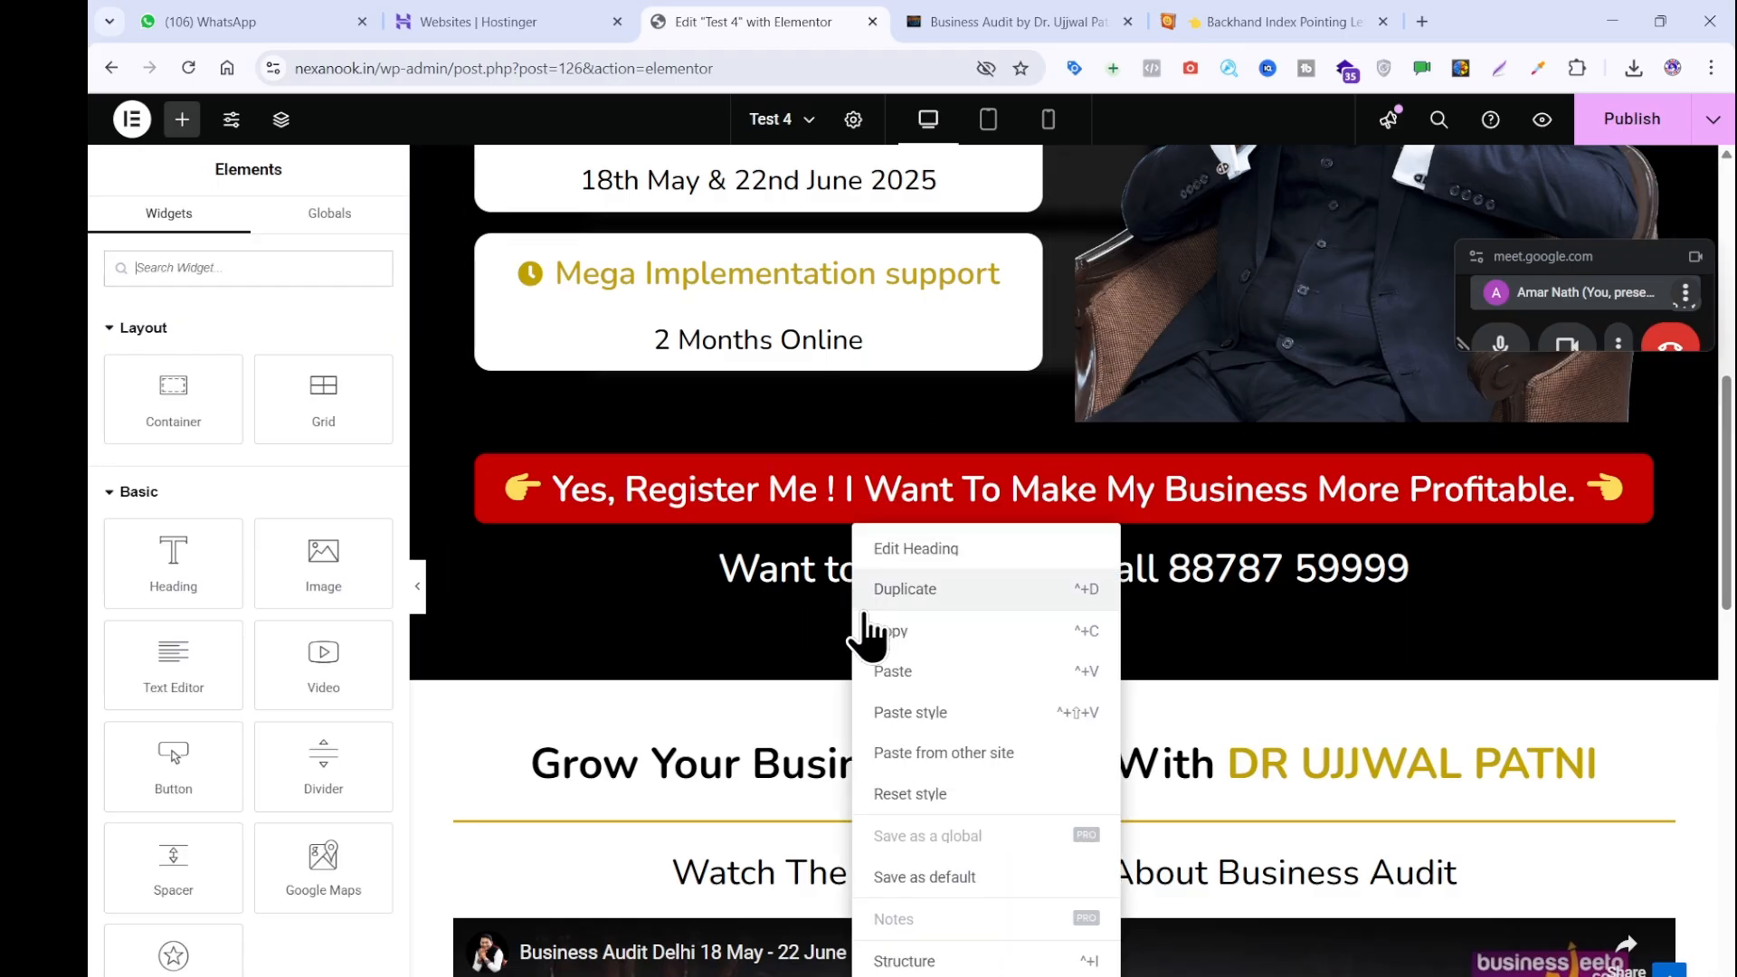
pyautogui.click(874, 631)
pyautogui.scroll(-15, 872, 635)
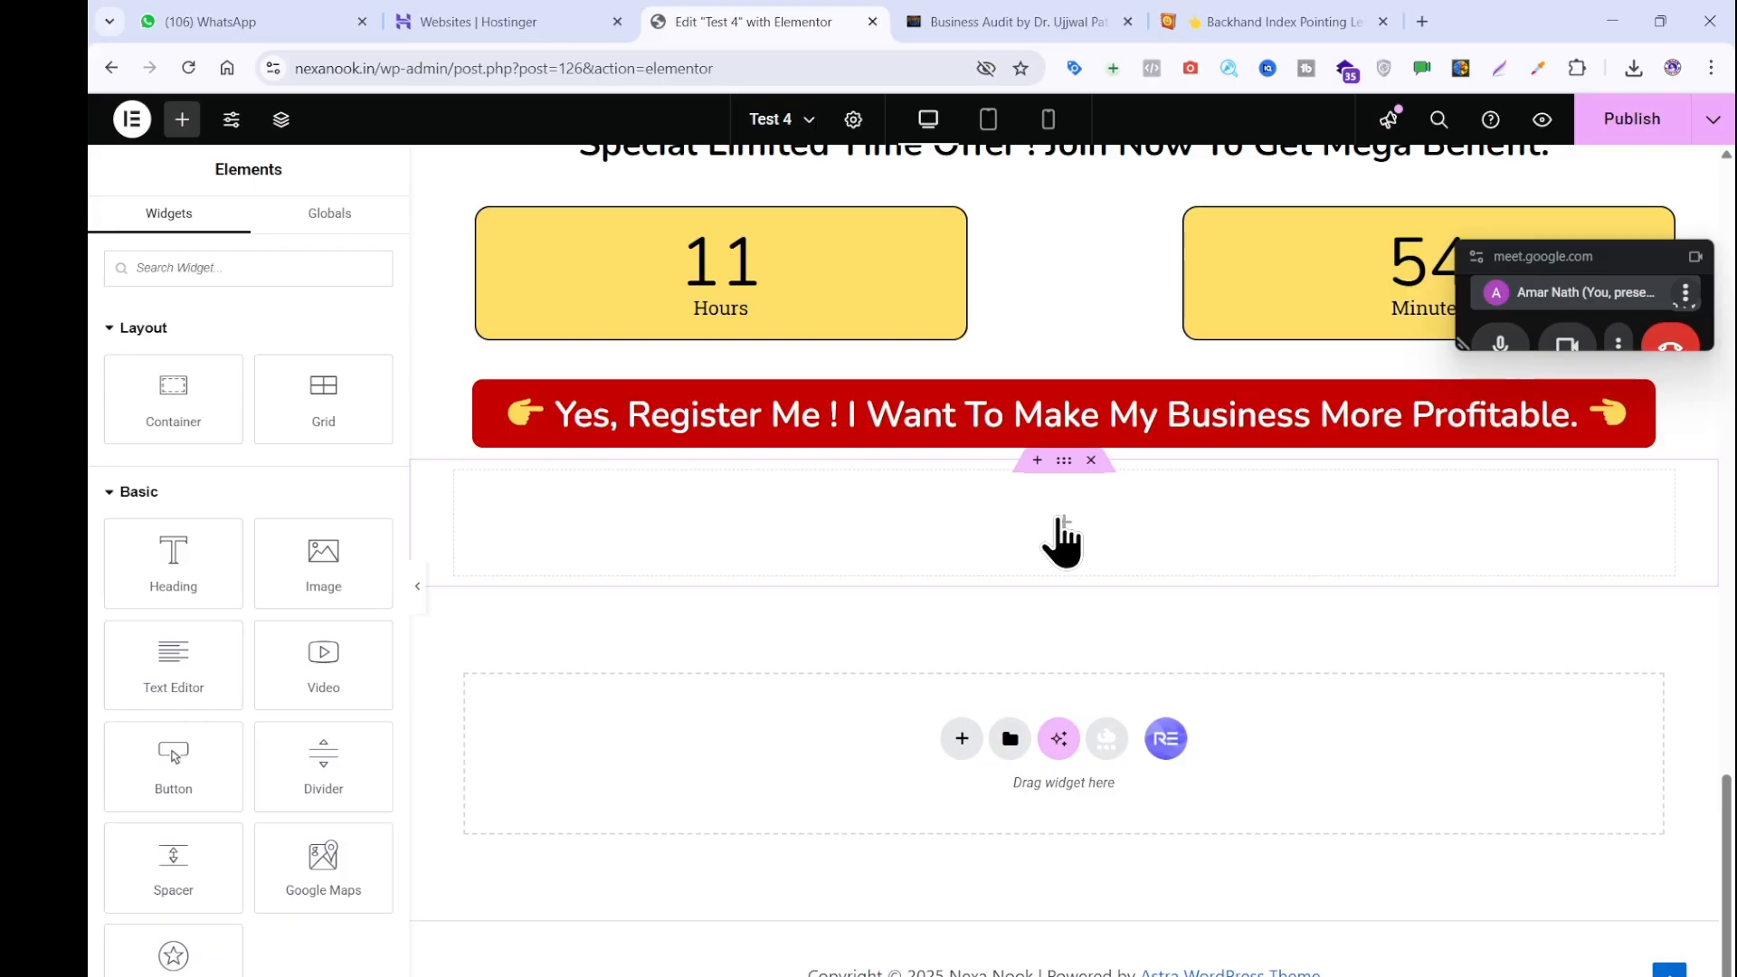
pyautogui.hotkey('ctrl', 'v')
pyautogui.moveTo(1020, 632); pyautogui.dragTo(996, 420)
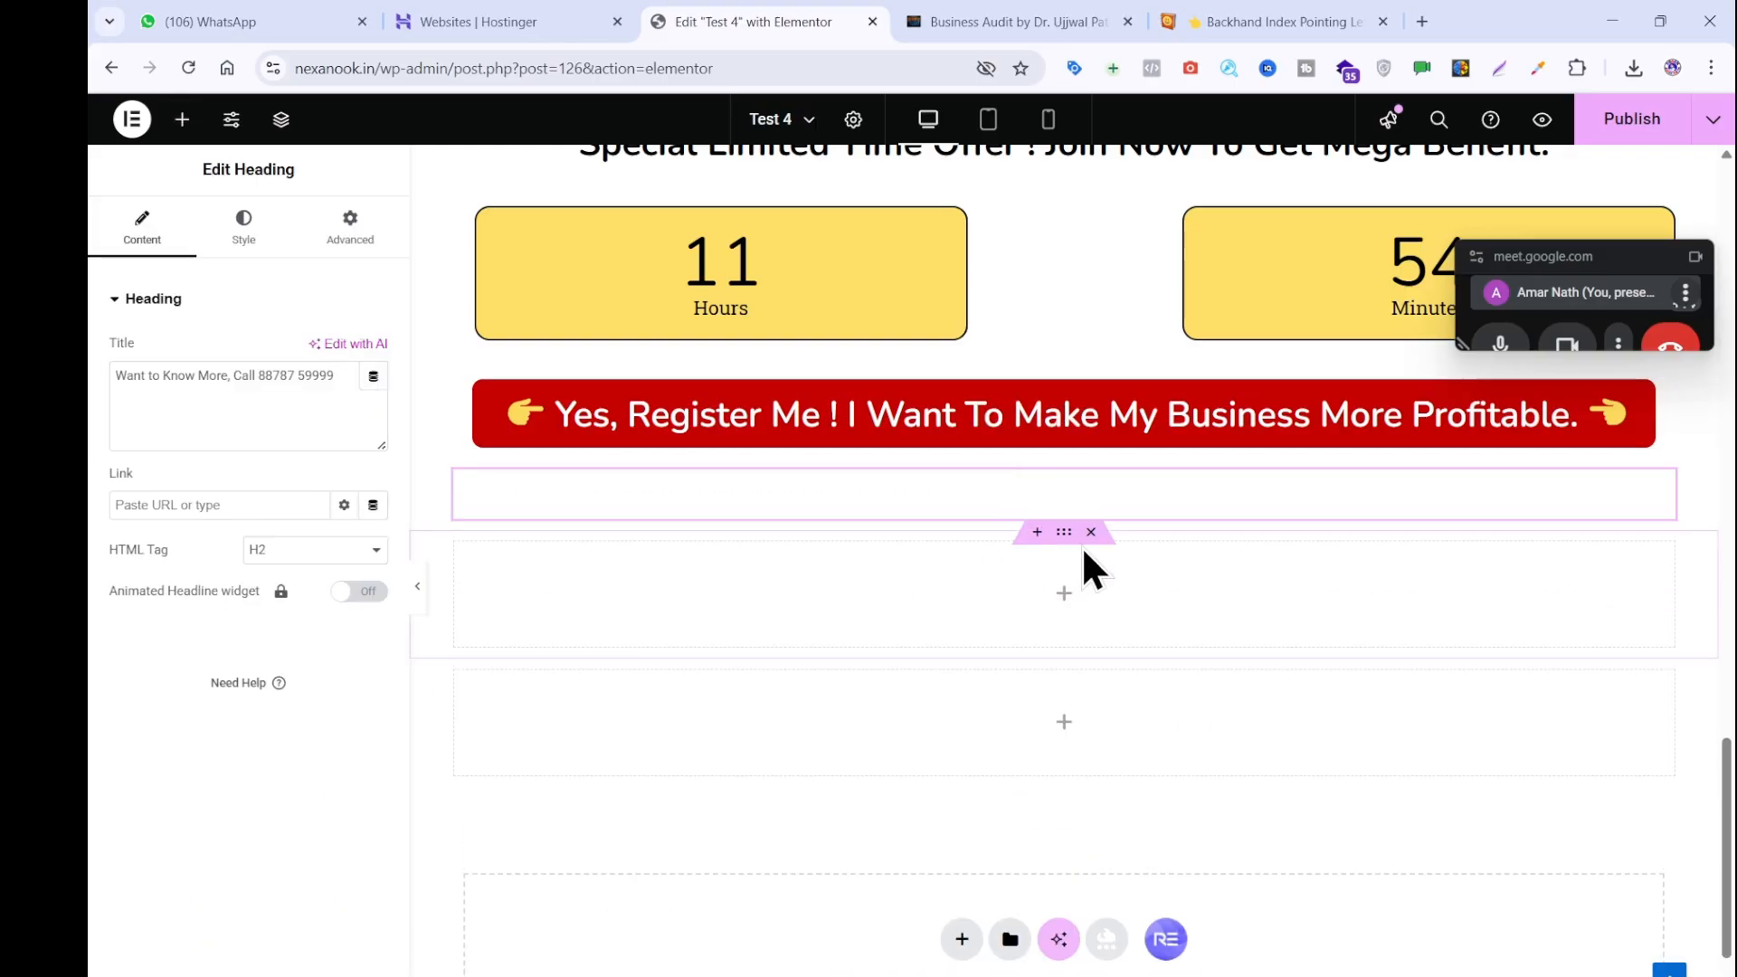
pyautogui.click(1091, 532)
pyautogui.click(1091, 532)
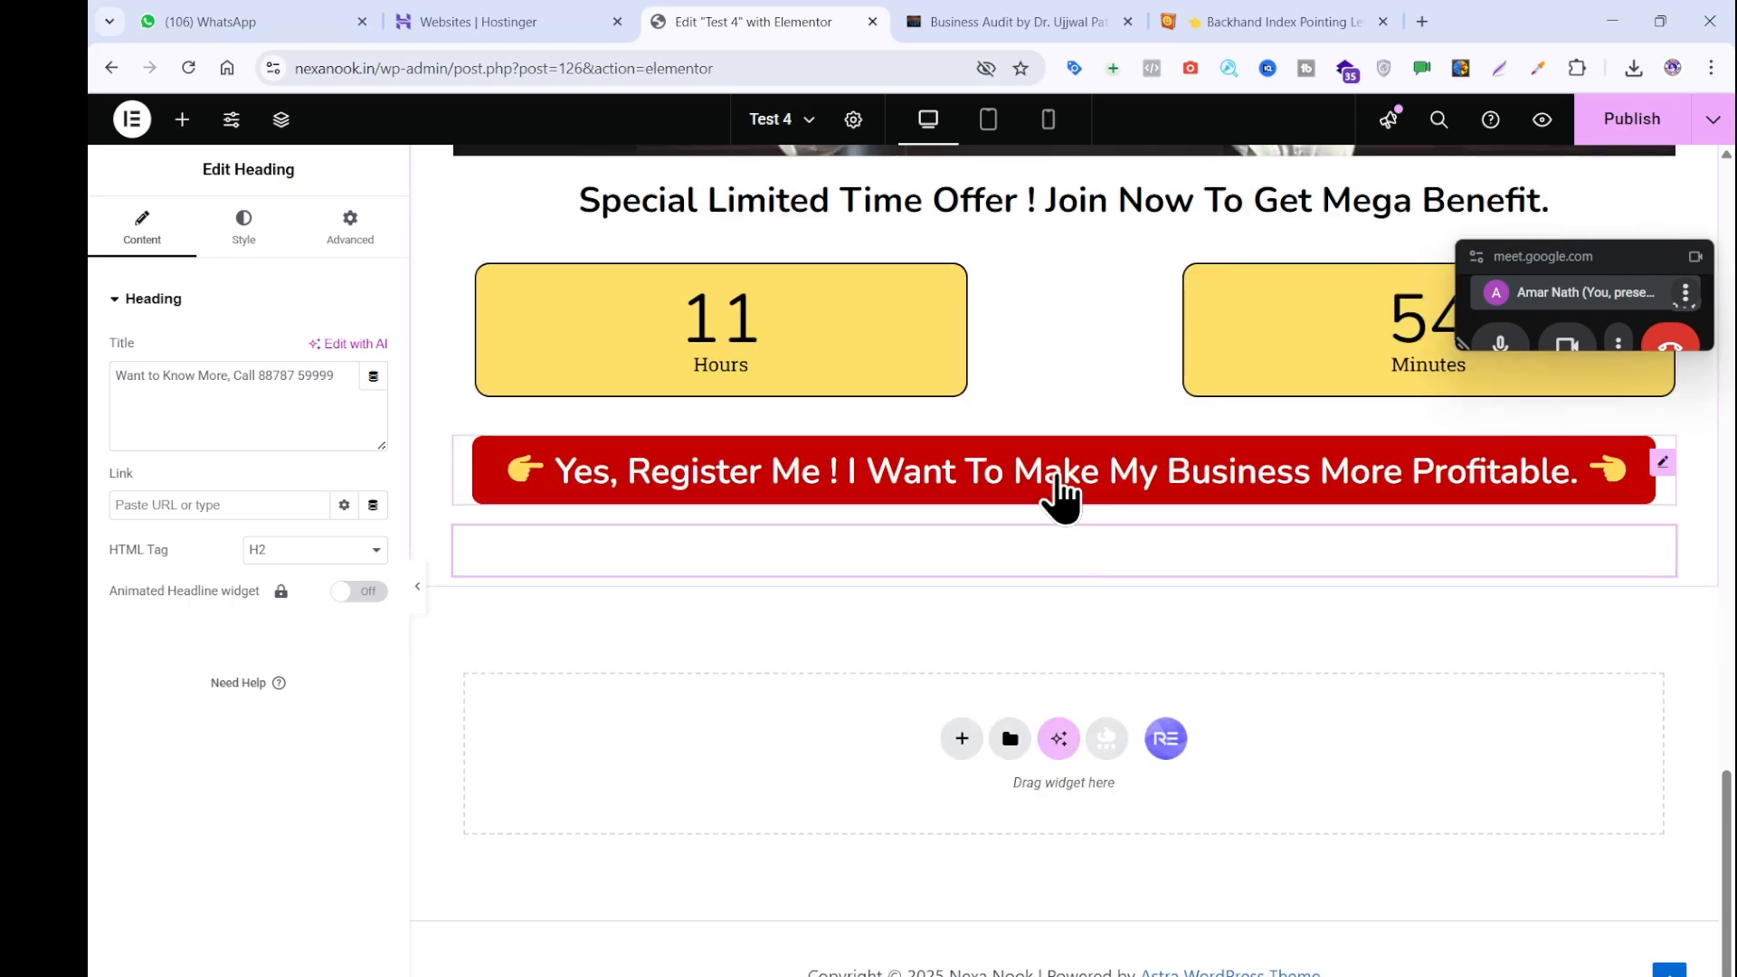
# Copy the button text "Yes, Check My Business on 200 Parameters." from the reference page, passing it through Notepad as plain text.
pyautogui.click(986, 22)
pyautogui.moveTo(1609, 426); pyautogui.dragTo(801, 410)
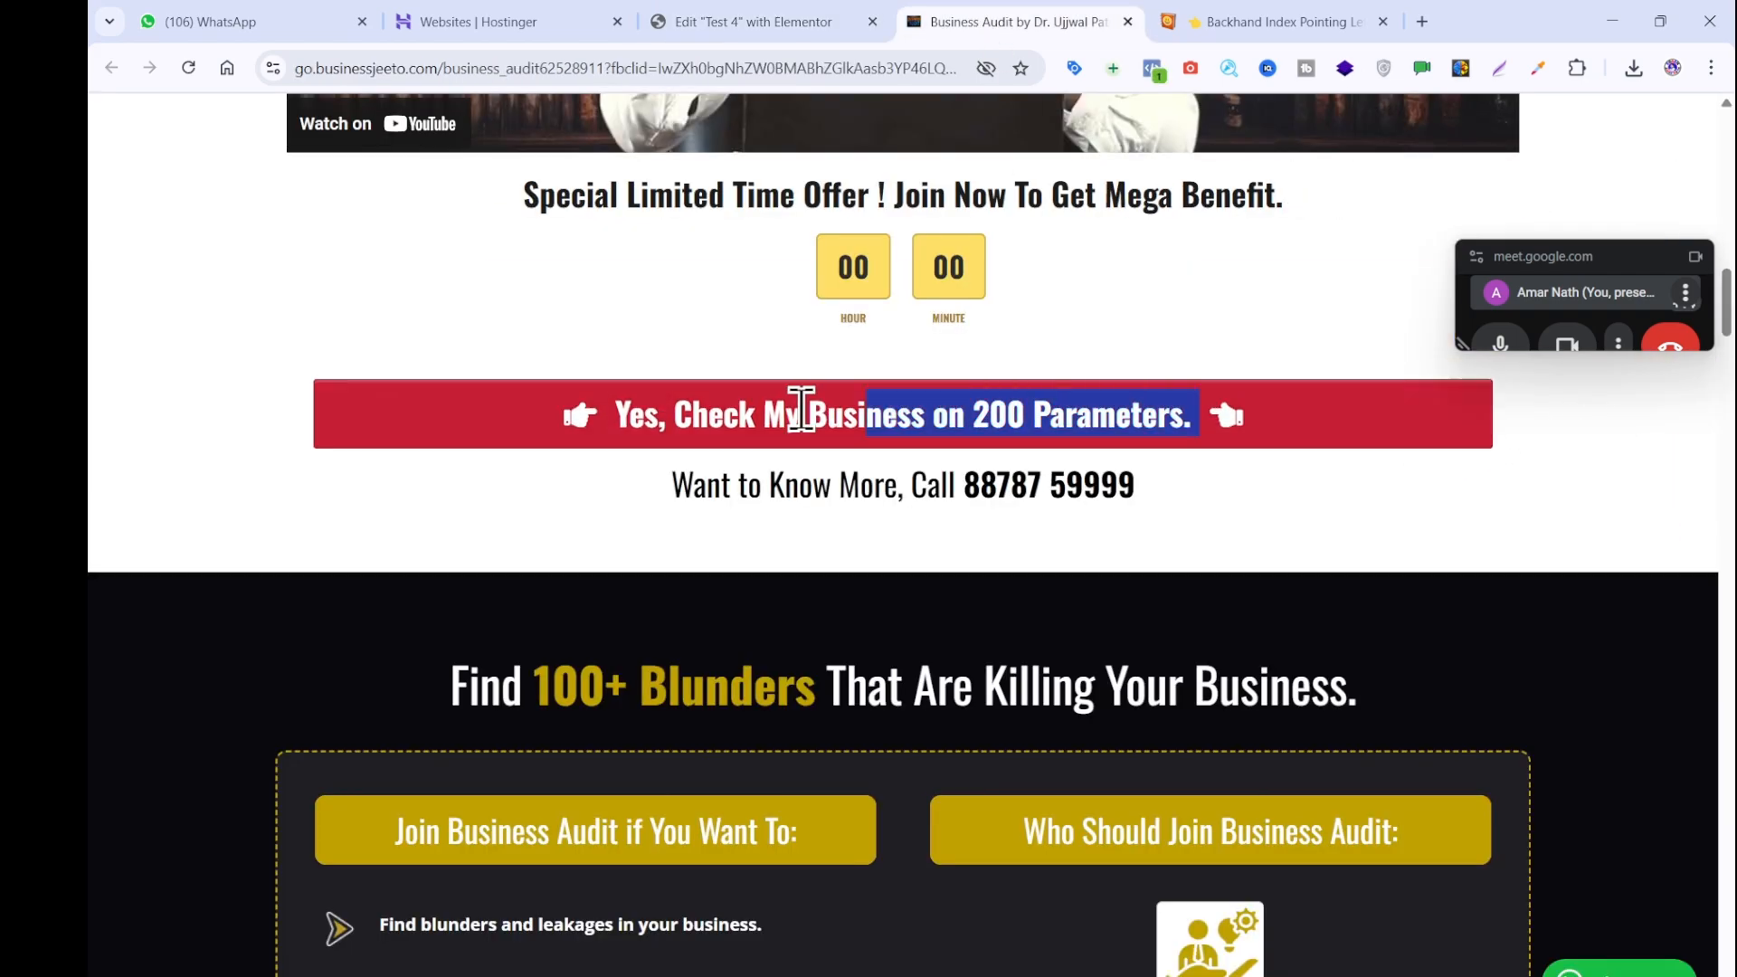
pyautogui.click(874, 695)
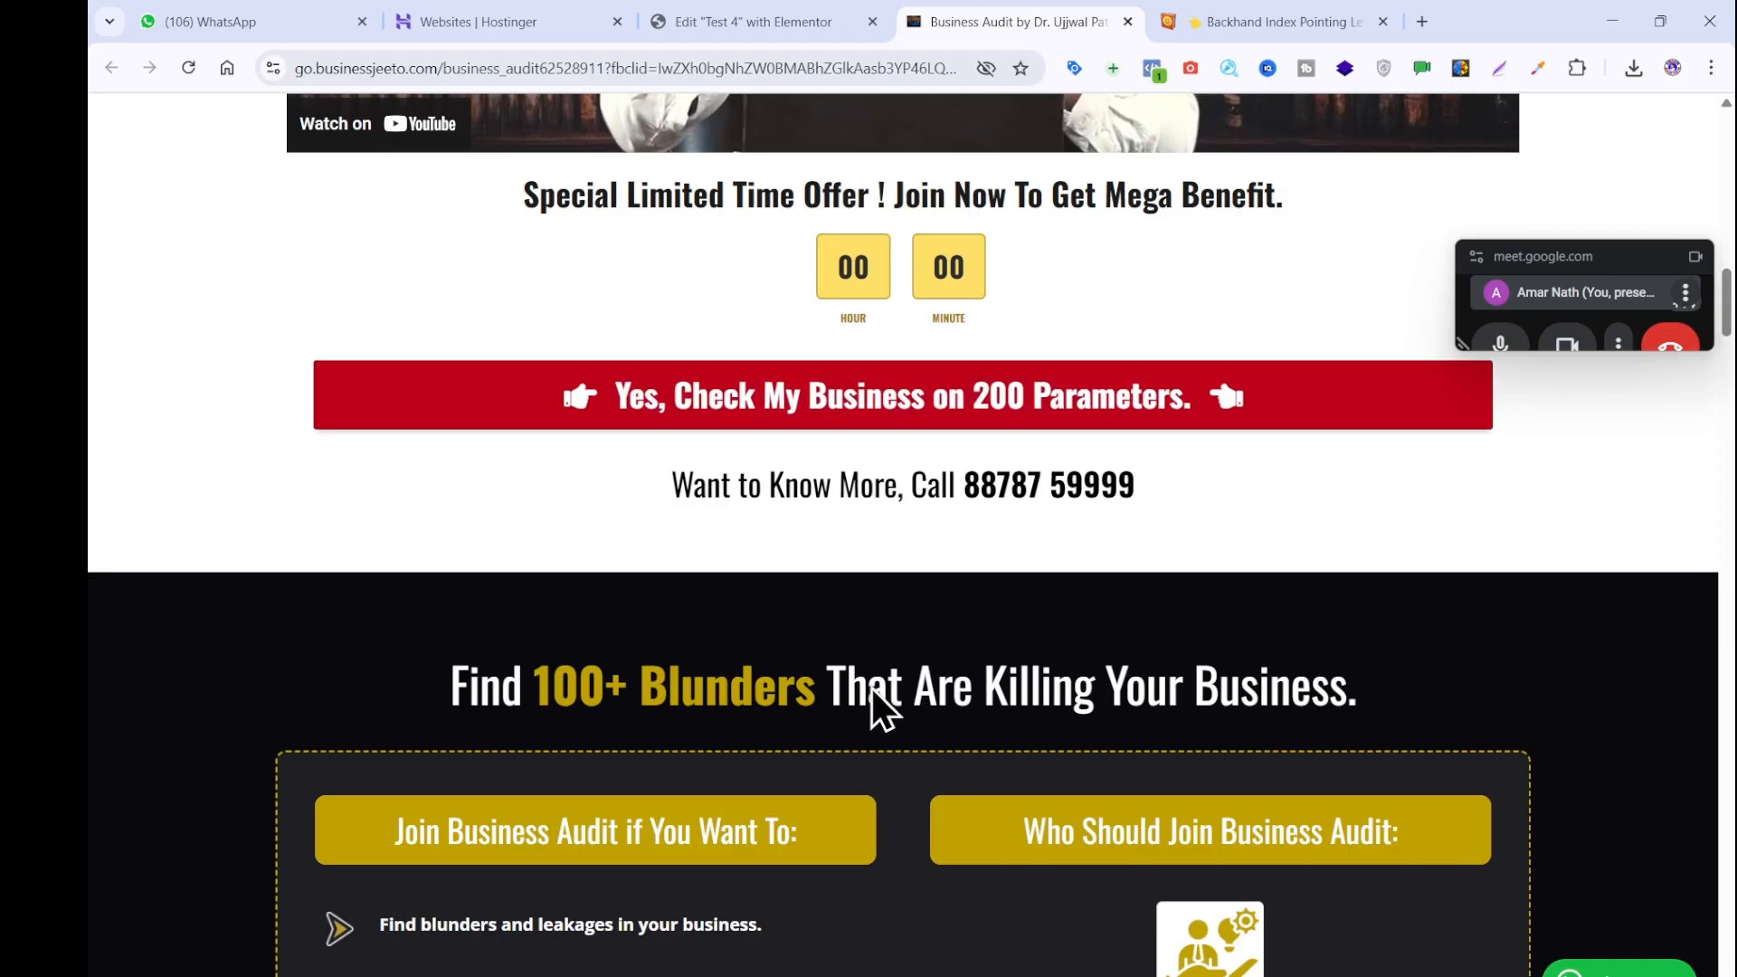
pyautogui.hotkey('alt', 'Tab')
pyautogui.write('Yes, Check My Business on 200 Parameters.')
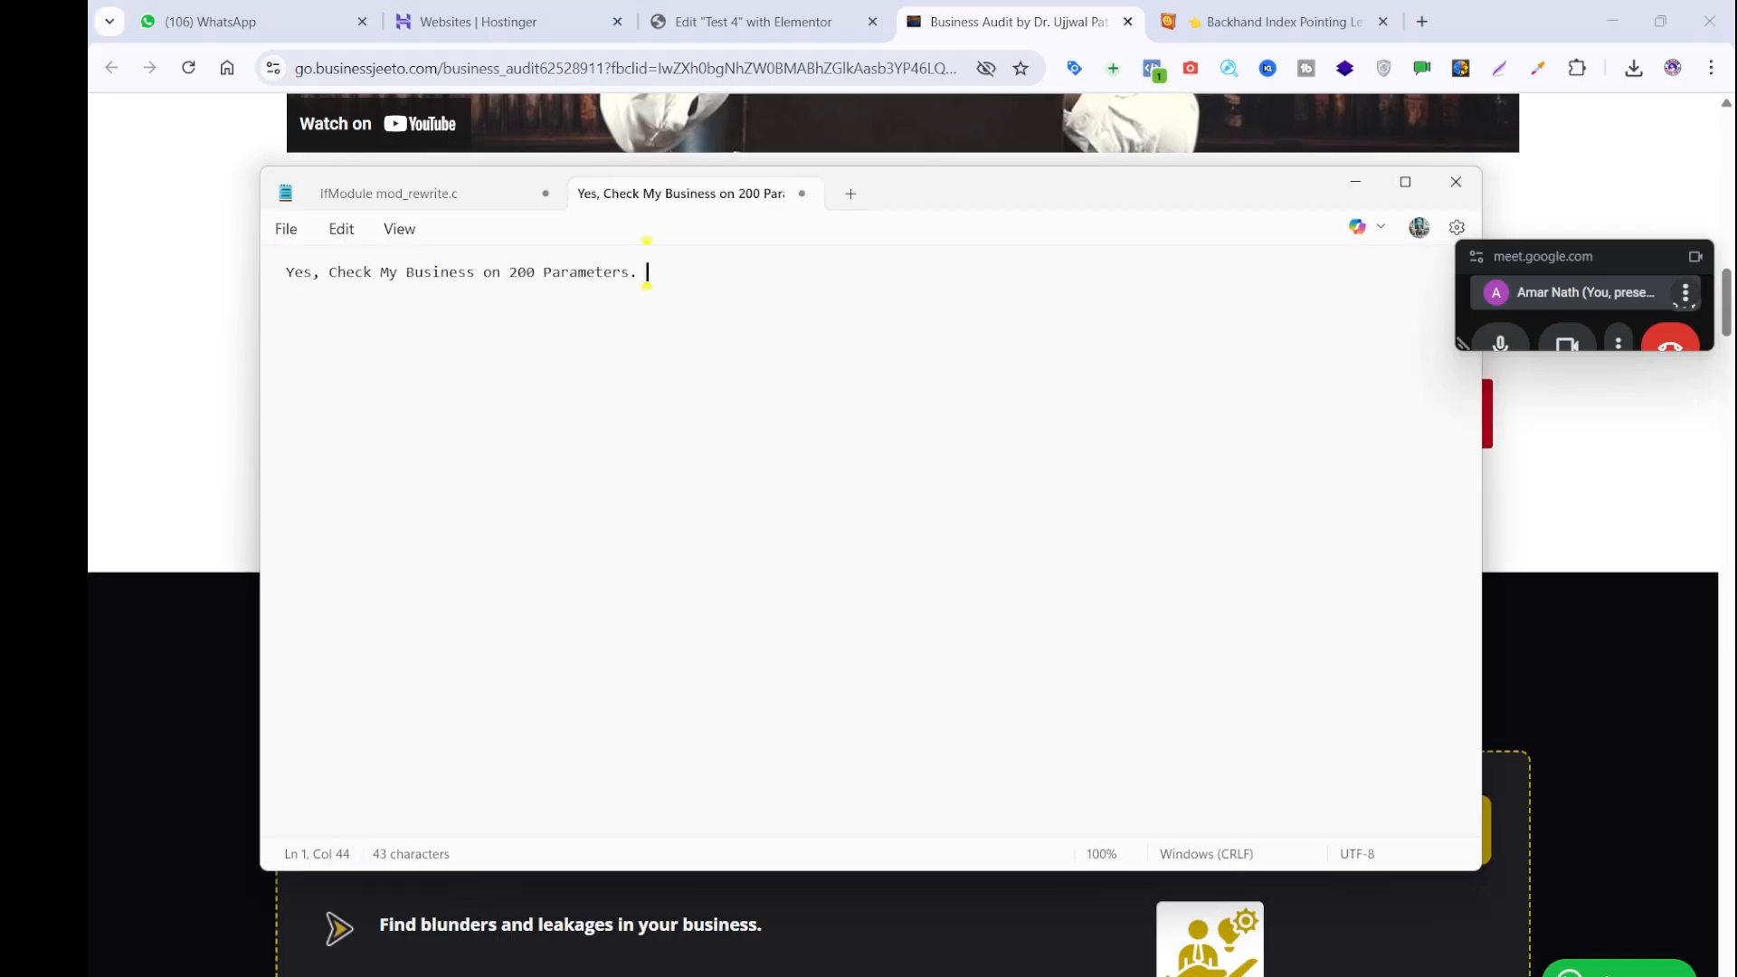
pyautogui.hotkey('ctrl', 'a')
pyautogui.hotkey('ctrl', 'x')
# Replace the wording between the hand emojis of the lower red button with "Yes, Check My Business on 200 Parameters.".
pyautogui.click(750, 22)
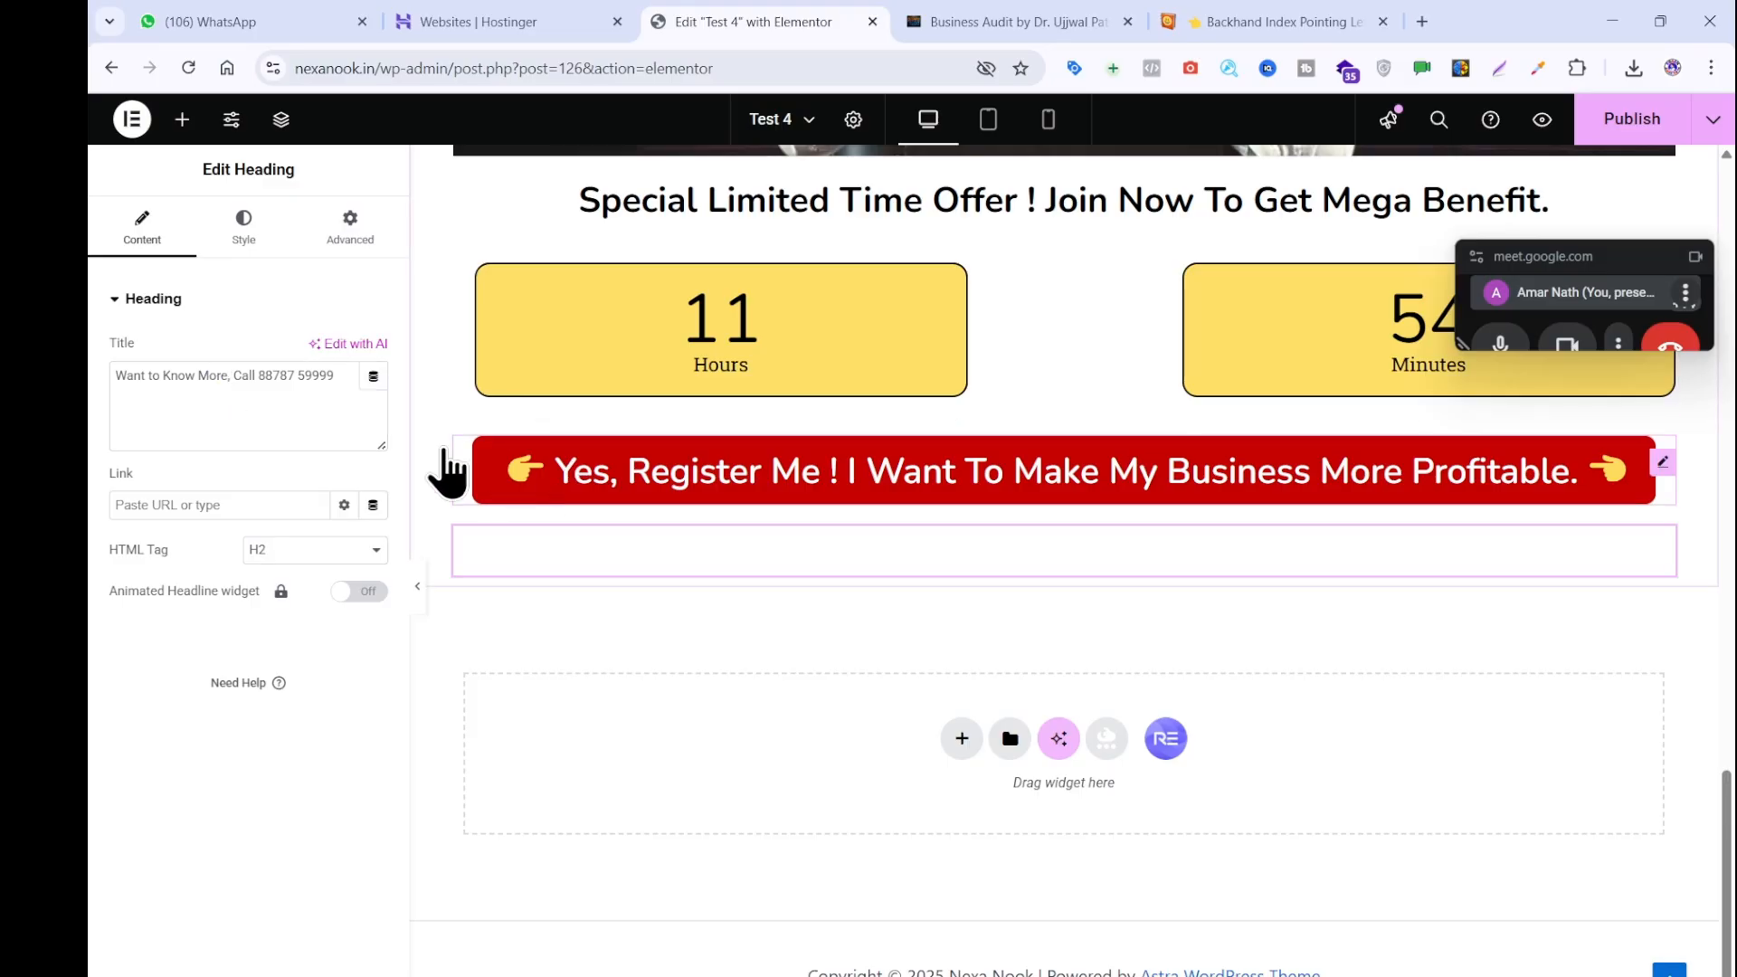
pyautogui.click(479, 457)
pyautogui.click(275, 391)
pyautogui.press('BackSpace')
pyautogui.moveTo(270, 394); pyautogui.dragTo(333, 460)
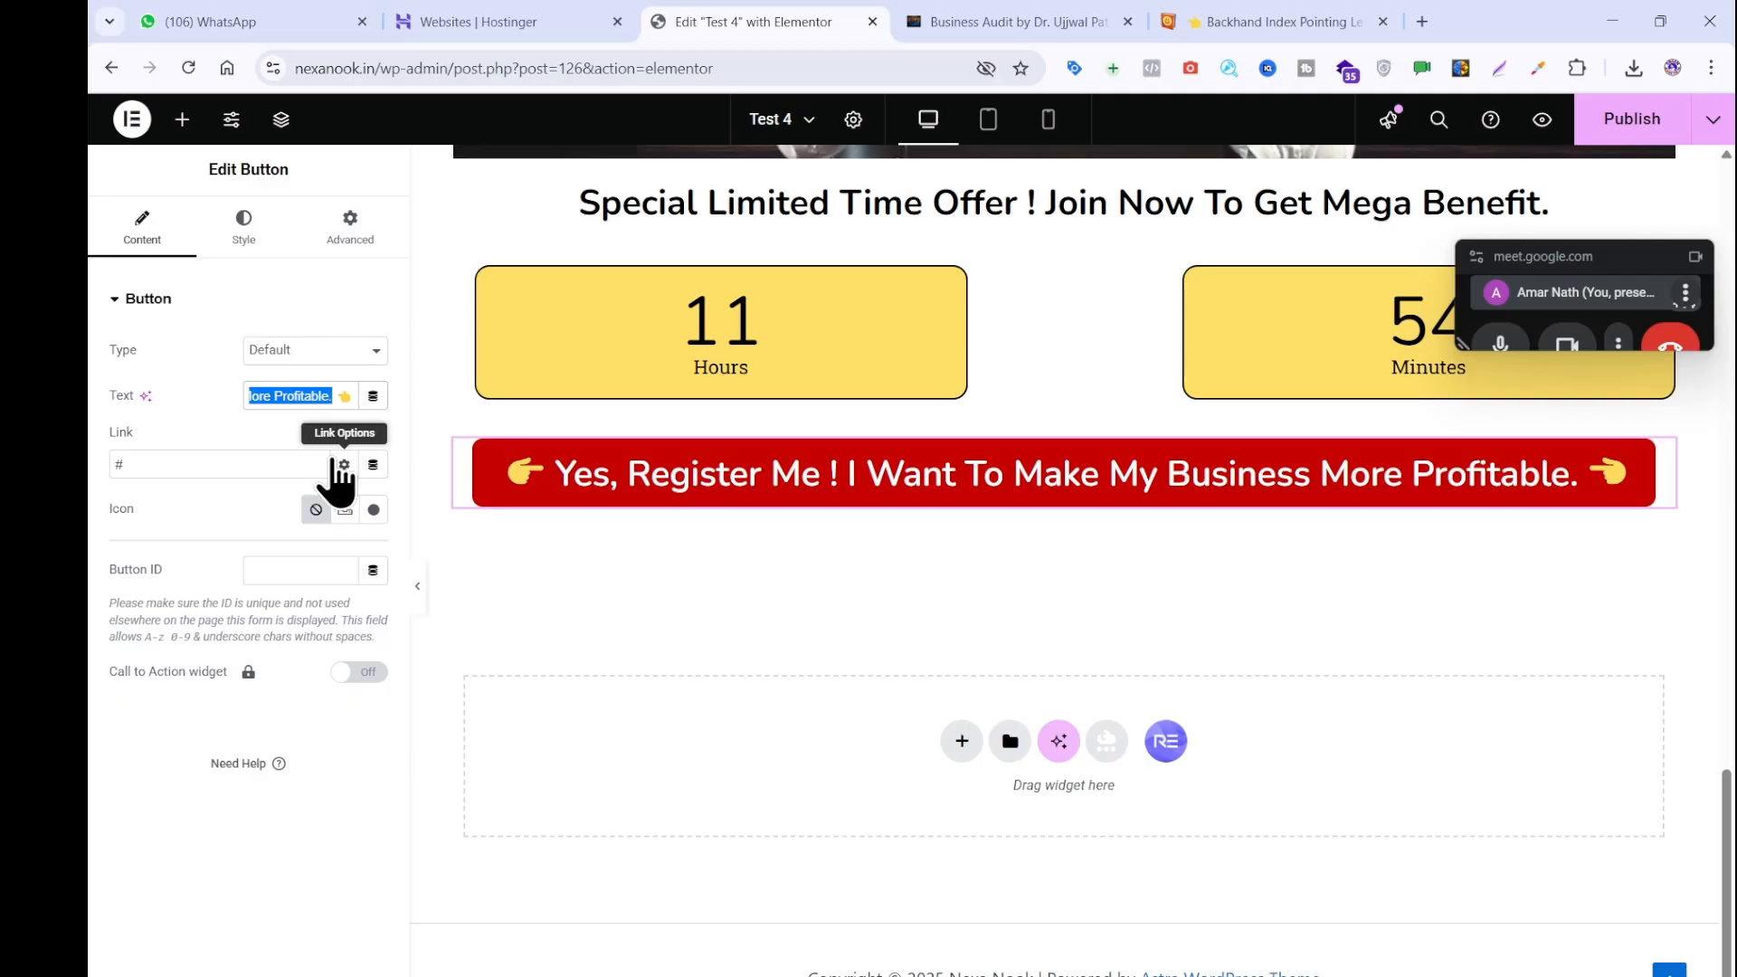
pyautogui.hotkey('ctrl', 'v')
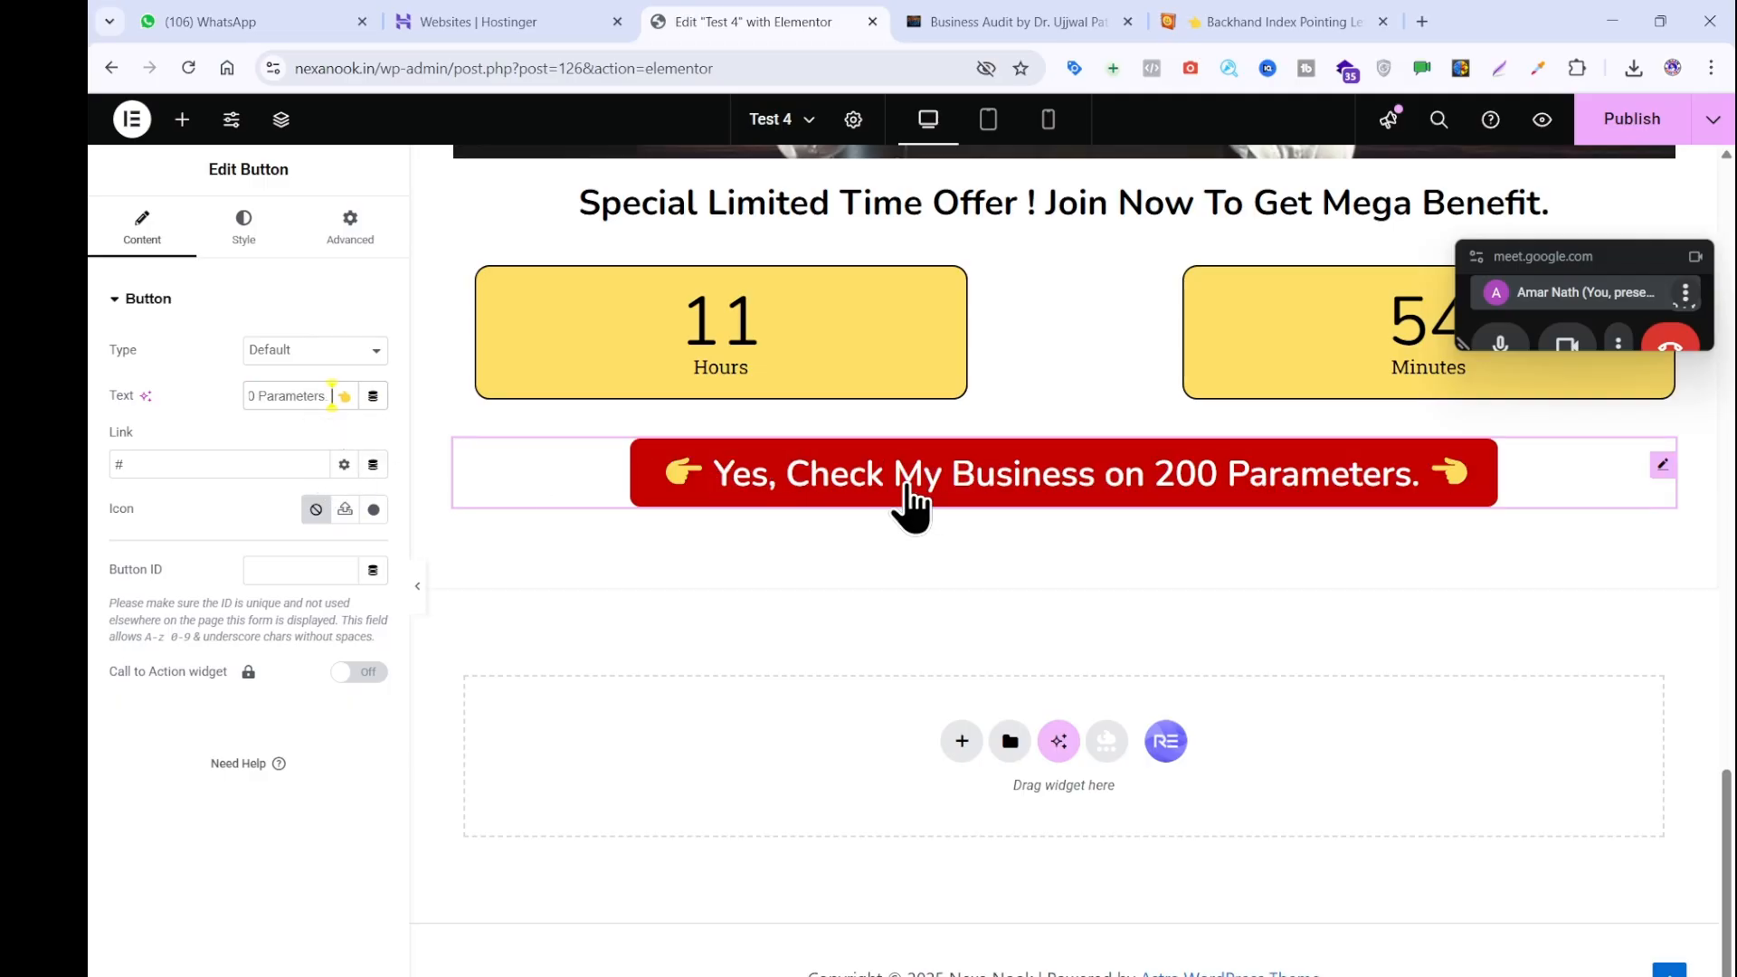
# Set the text color of the copied "Want to Know More" heading to black, #000000.
pyautogui.click(920, 546)
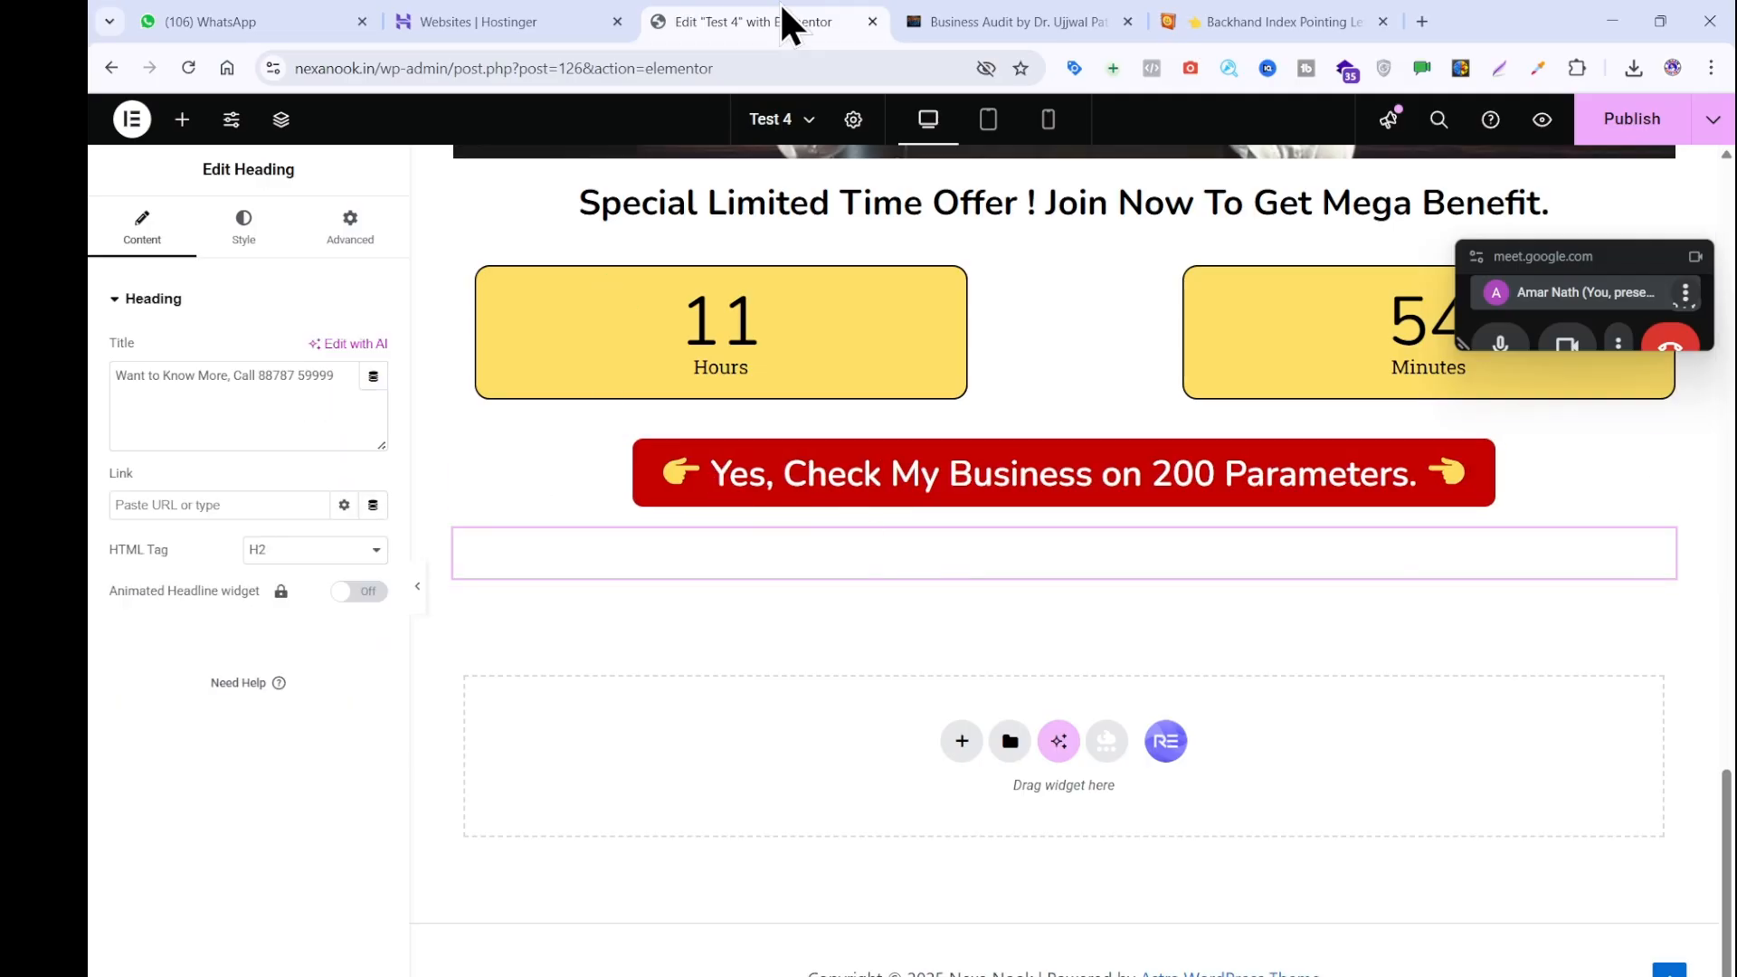
pyautogui.click(976, 18)
pyautogui.click(750, 22)
pyautogui.click(243, 227)
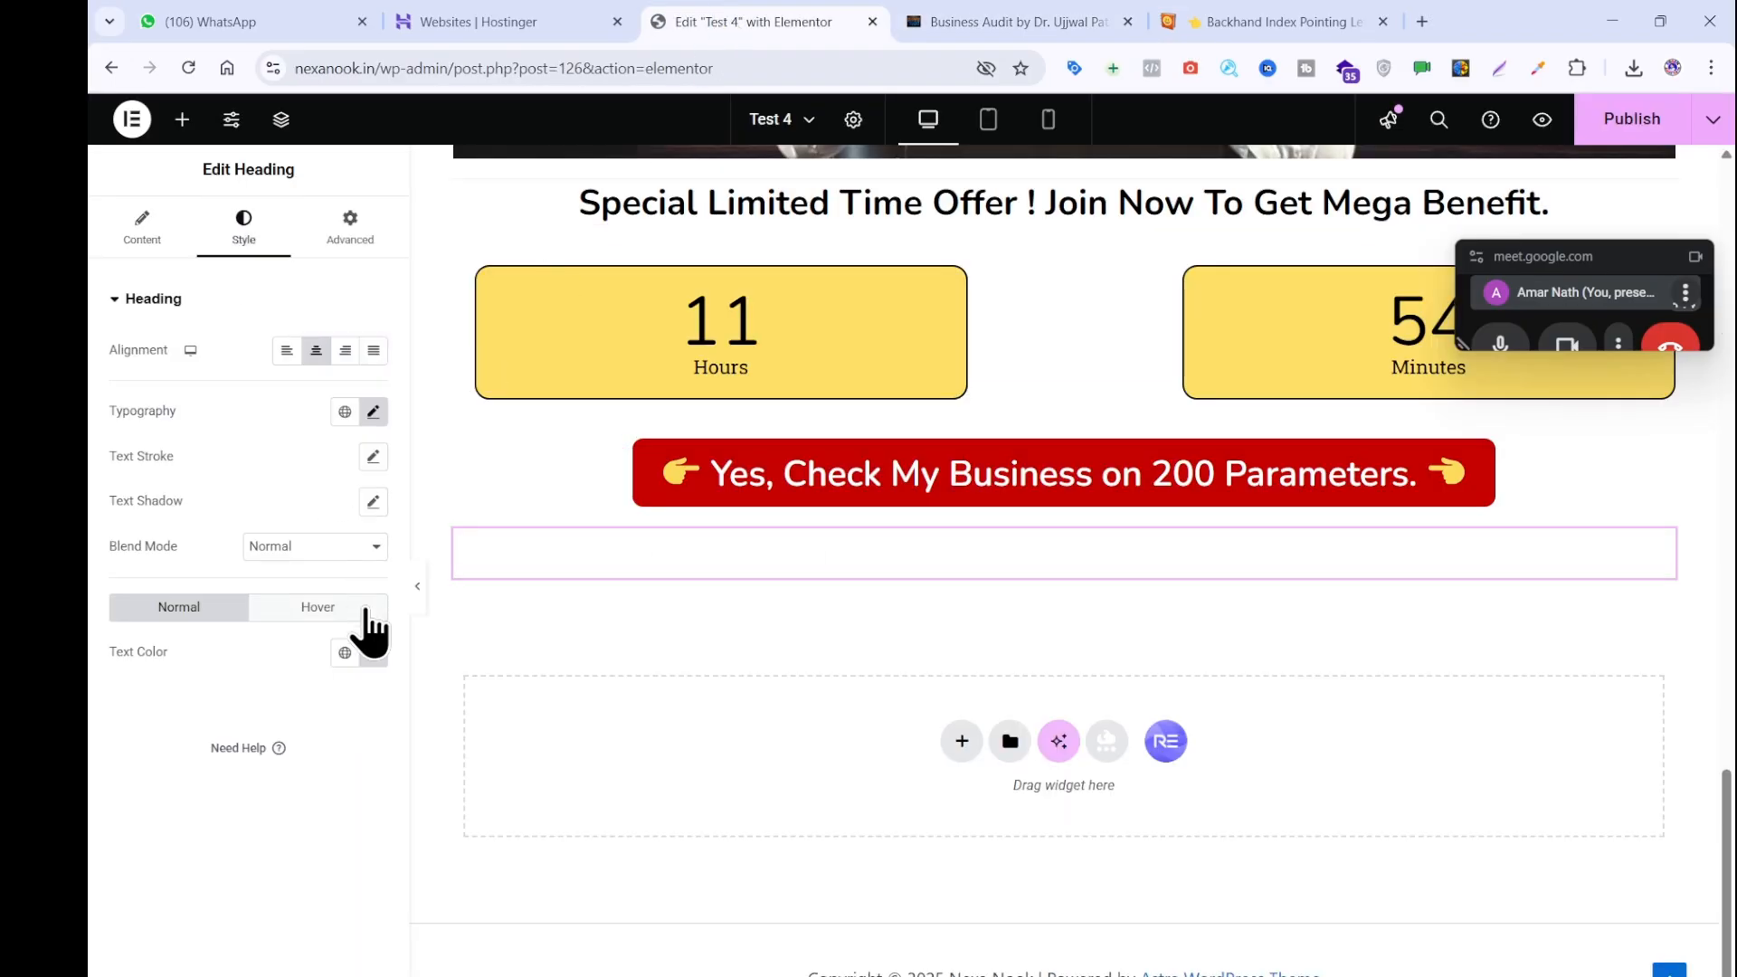
pyautogui.click(373, 652)
pyautogui.click(491, 901)
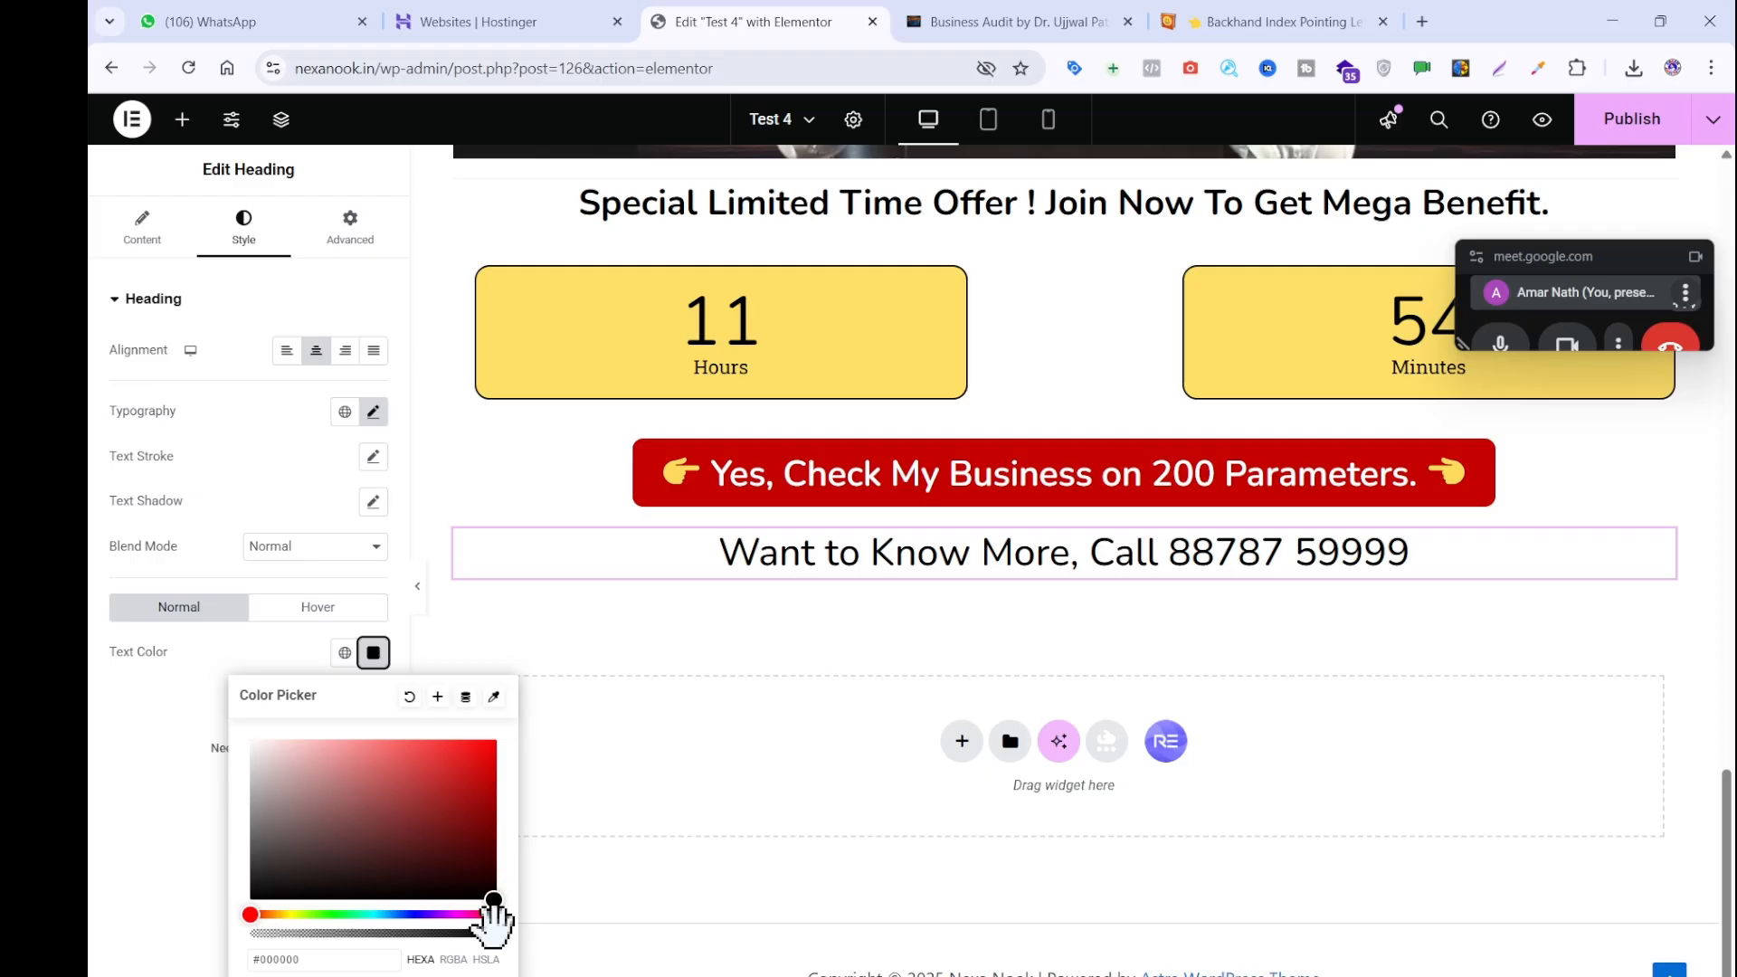
pyautogui.click(705, 710)
# Set the lower "Want to Know More" heading's font size to 29 px and compare it with the reference page.
pyautogui.click(1017, 20)
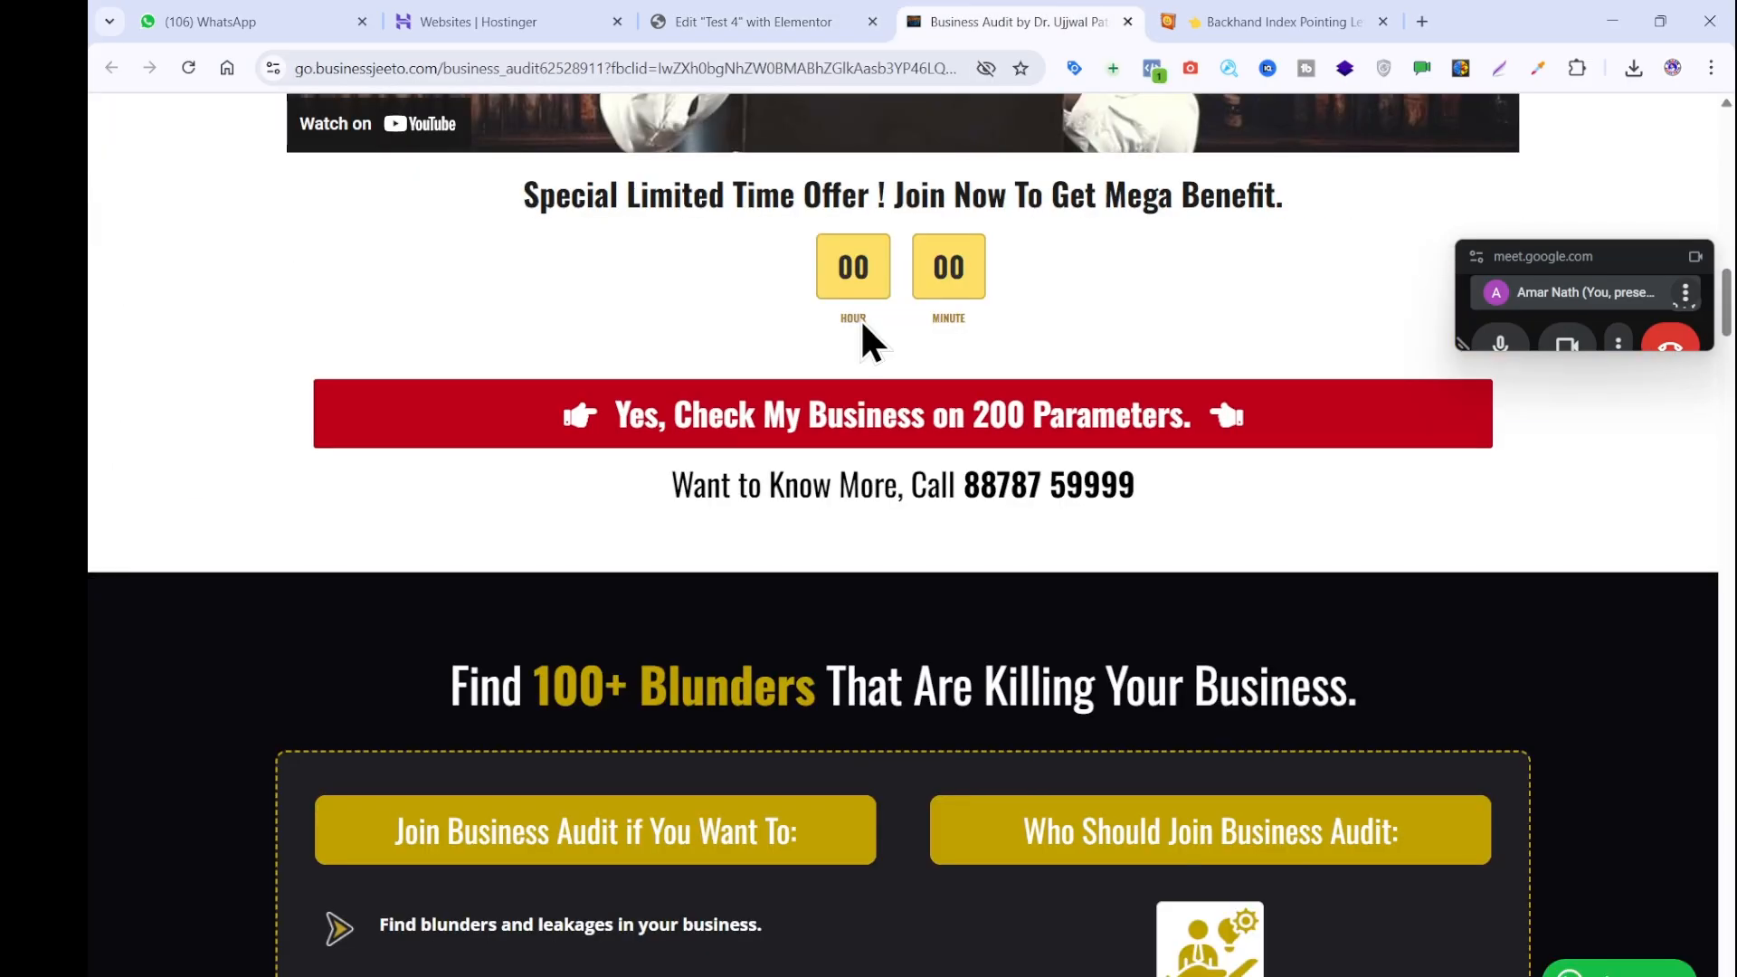
pyautogui.click(795, 11)
pyautogui.click(372, 412)
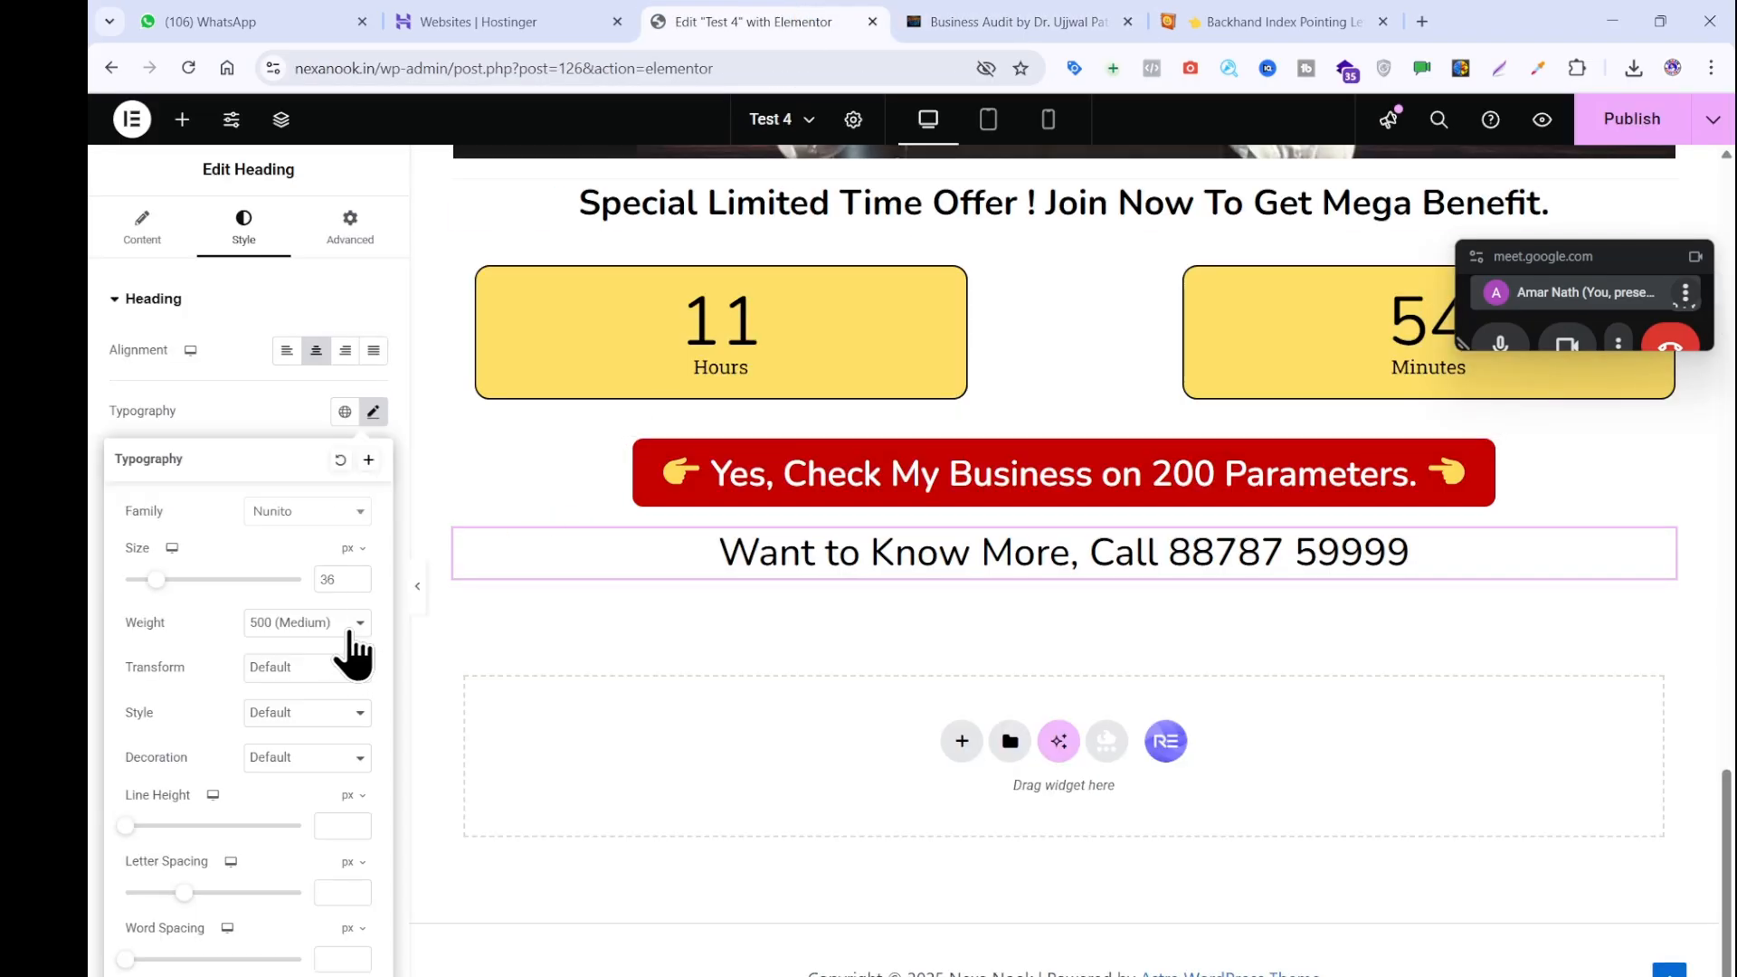
pyautogui.click(356, 583)
pyautogui.click(356, 583)
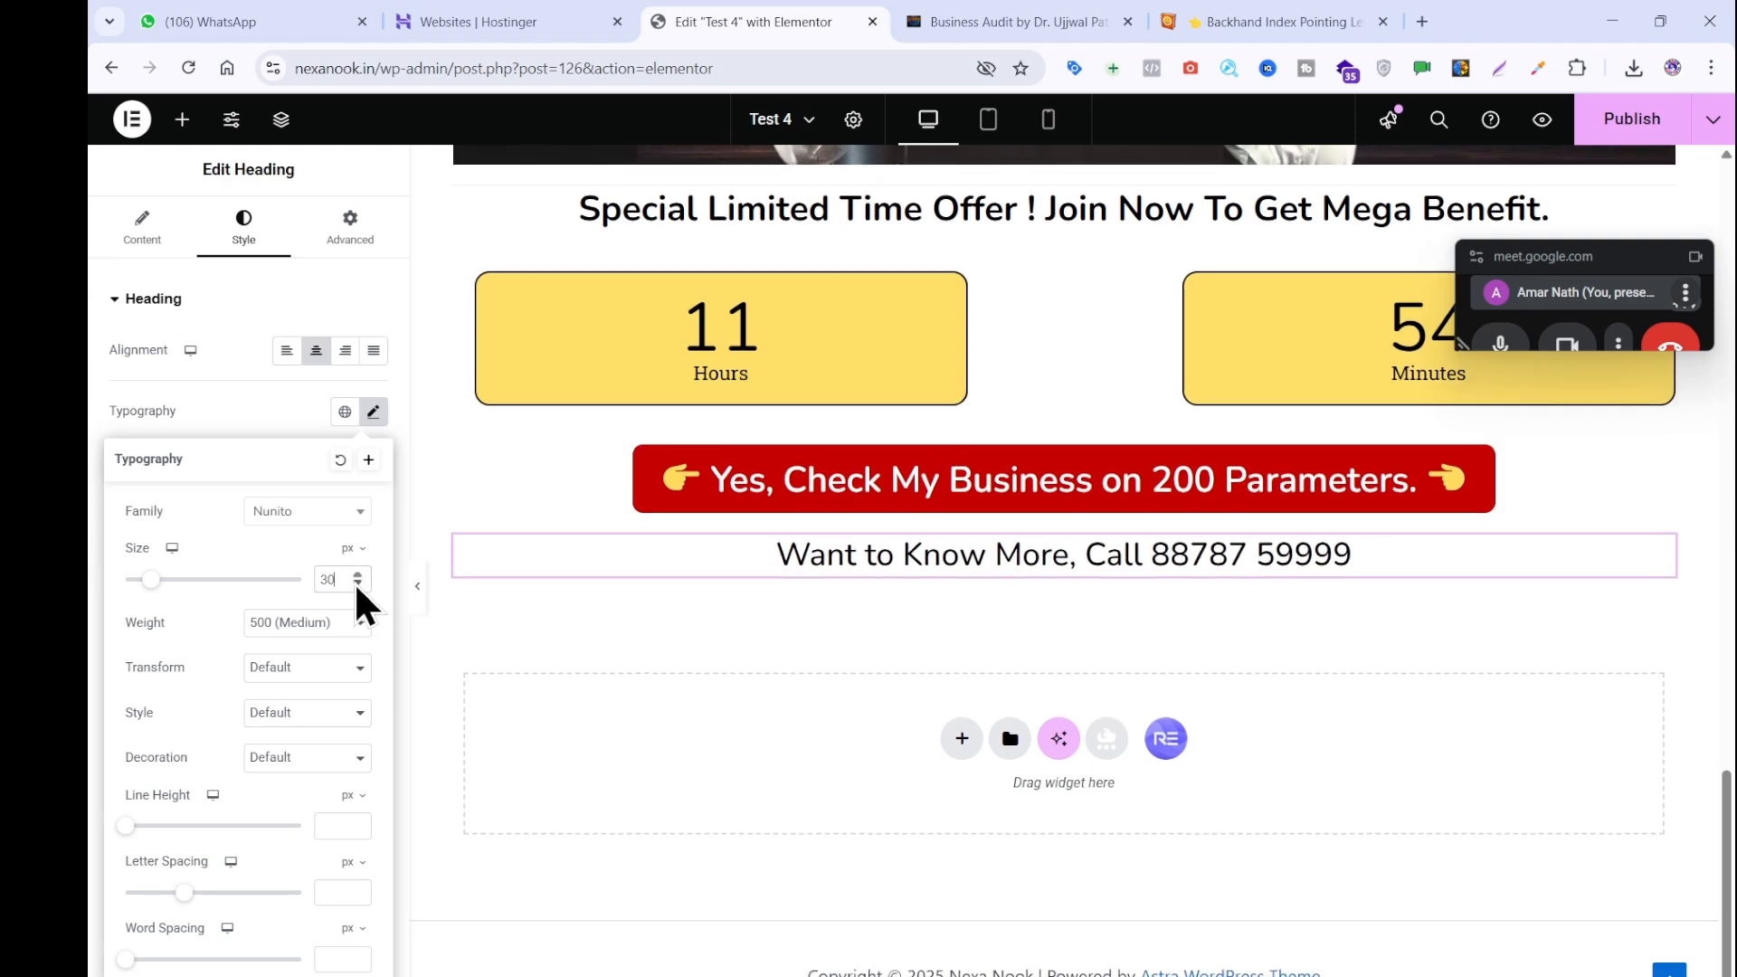
pyautogui.click(356, 583)
pyautogui.click(996, 20)
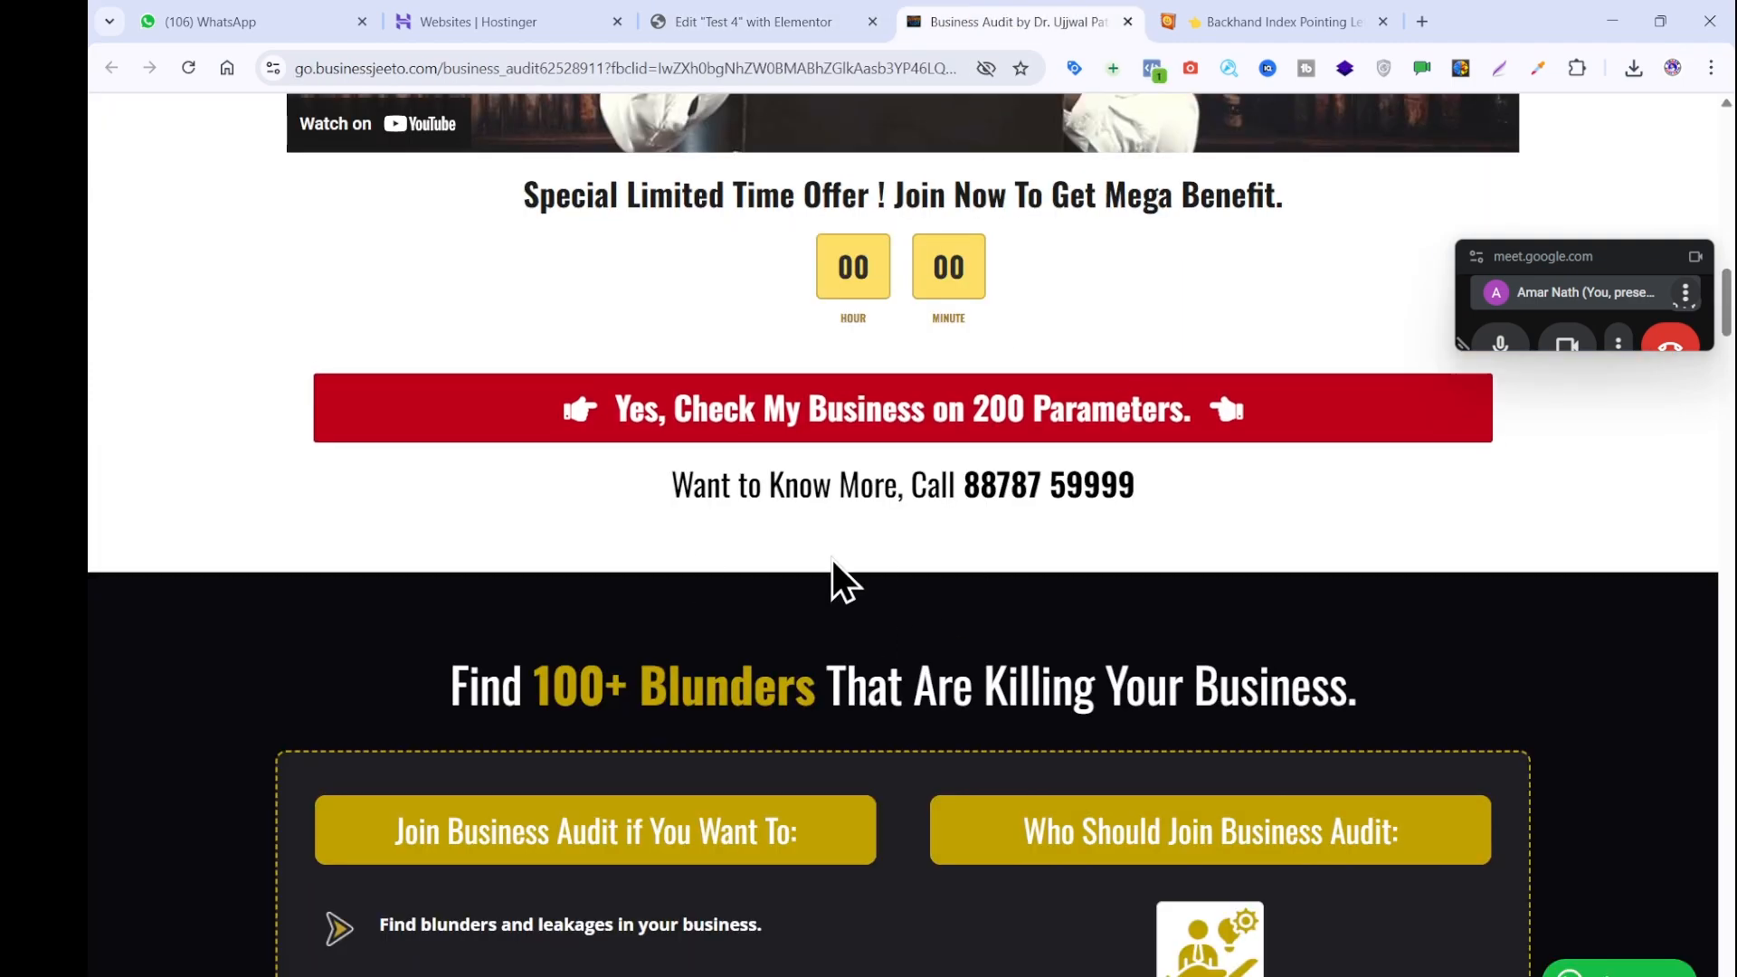
pyautogui.click(770, 23)
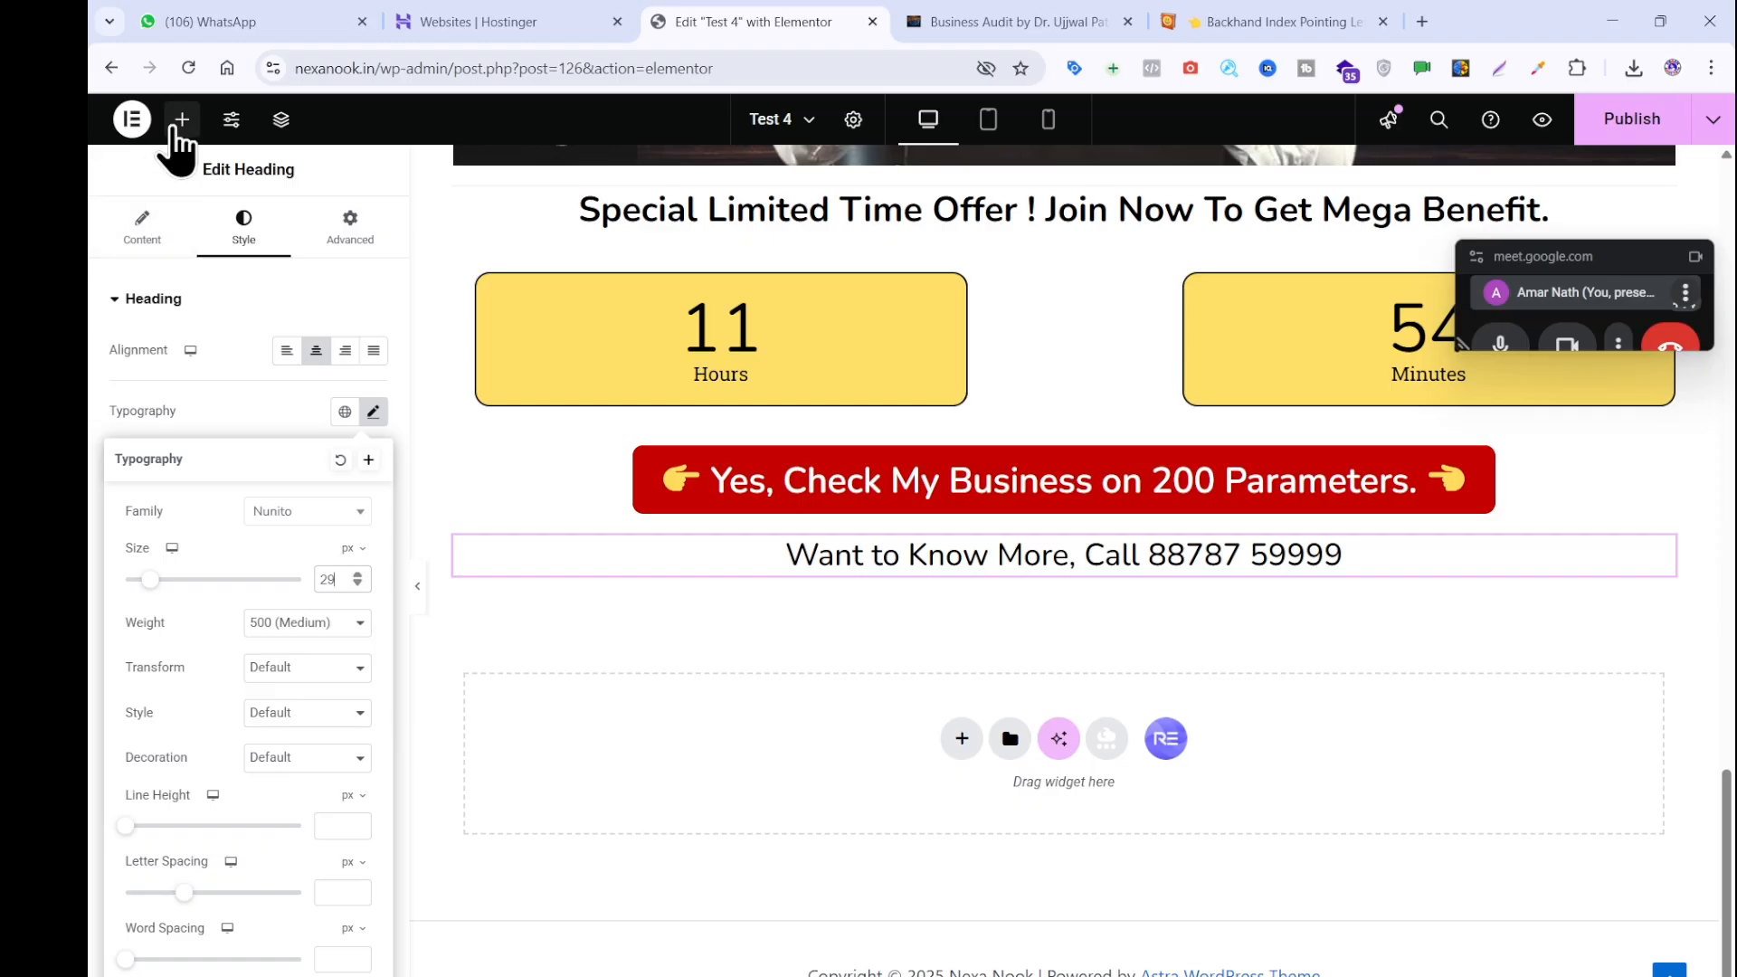
# Add a Spacer widget beneath the lower "Want to Know More" heading and set its space to 41 px.
pyautogui.click(177, 126)
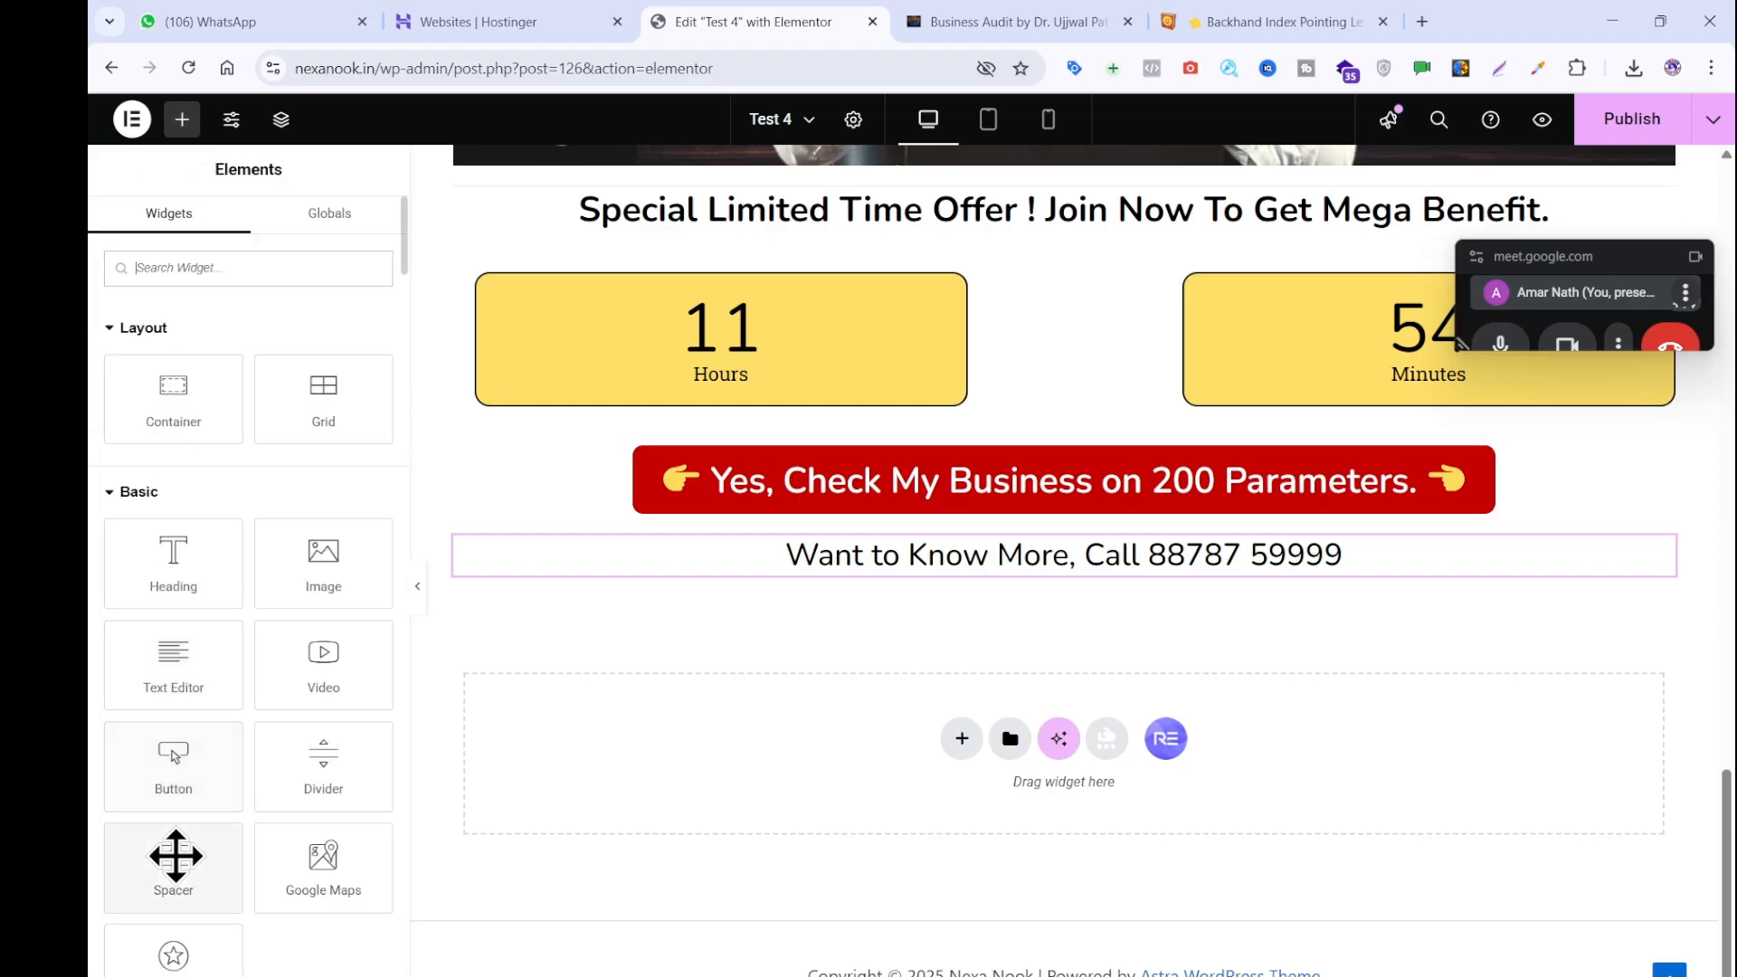
pyautogui.moveTo(175, 856); pyautogui.dragTo(827, 557)
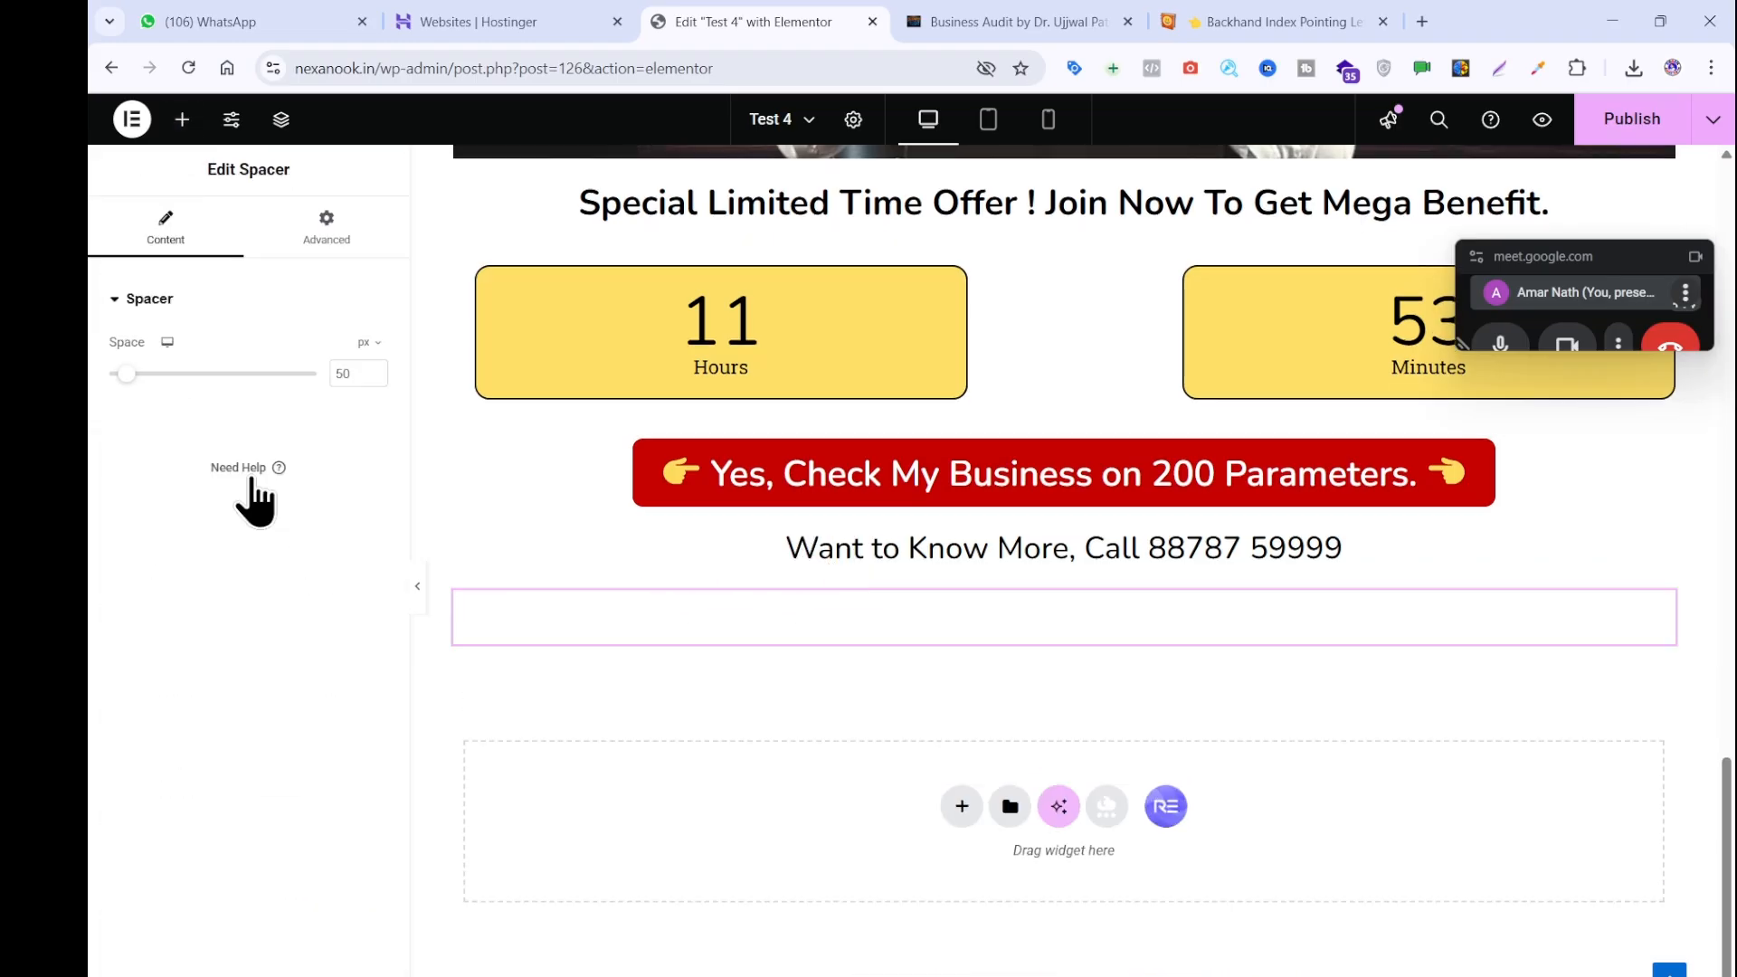
pyautogui.moveTo(126, 389); pyautogui.dragTo(116, 387)
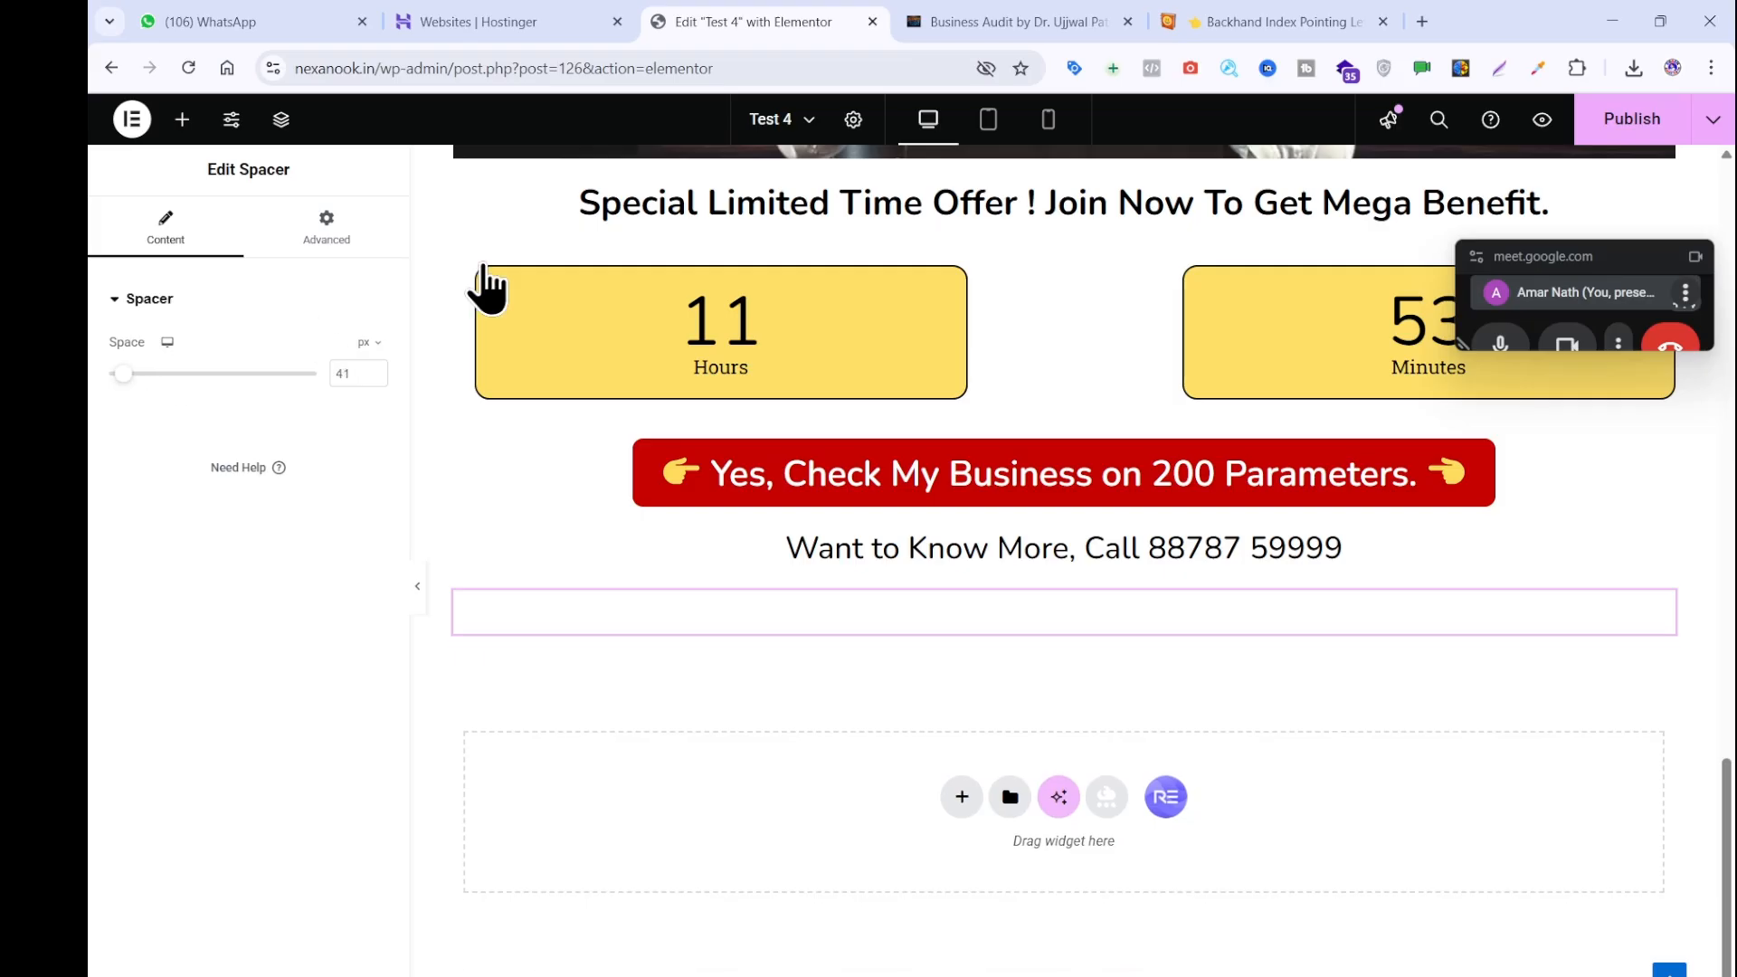
# Check the reference page's "Find 100+ Blunders" section and add a single-column Flexbox container below the spacer for it.
pyautogui.click(1035, 20)
pyautogui.scroll(-5, 692, 729)
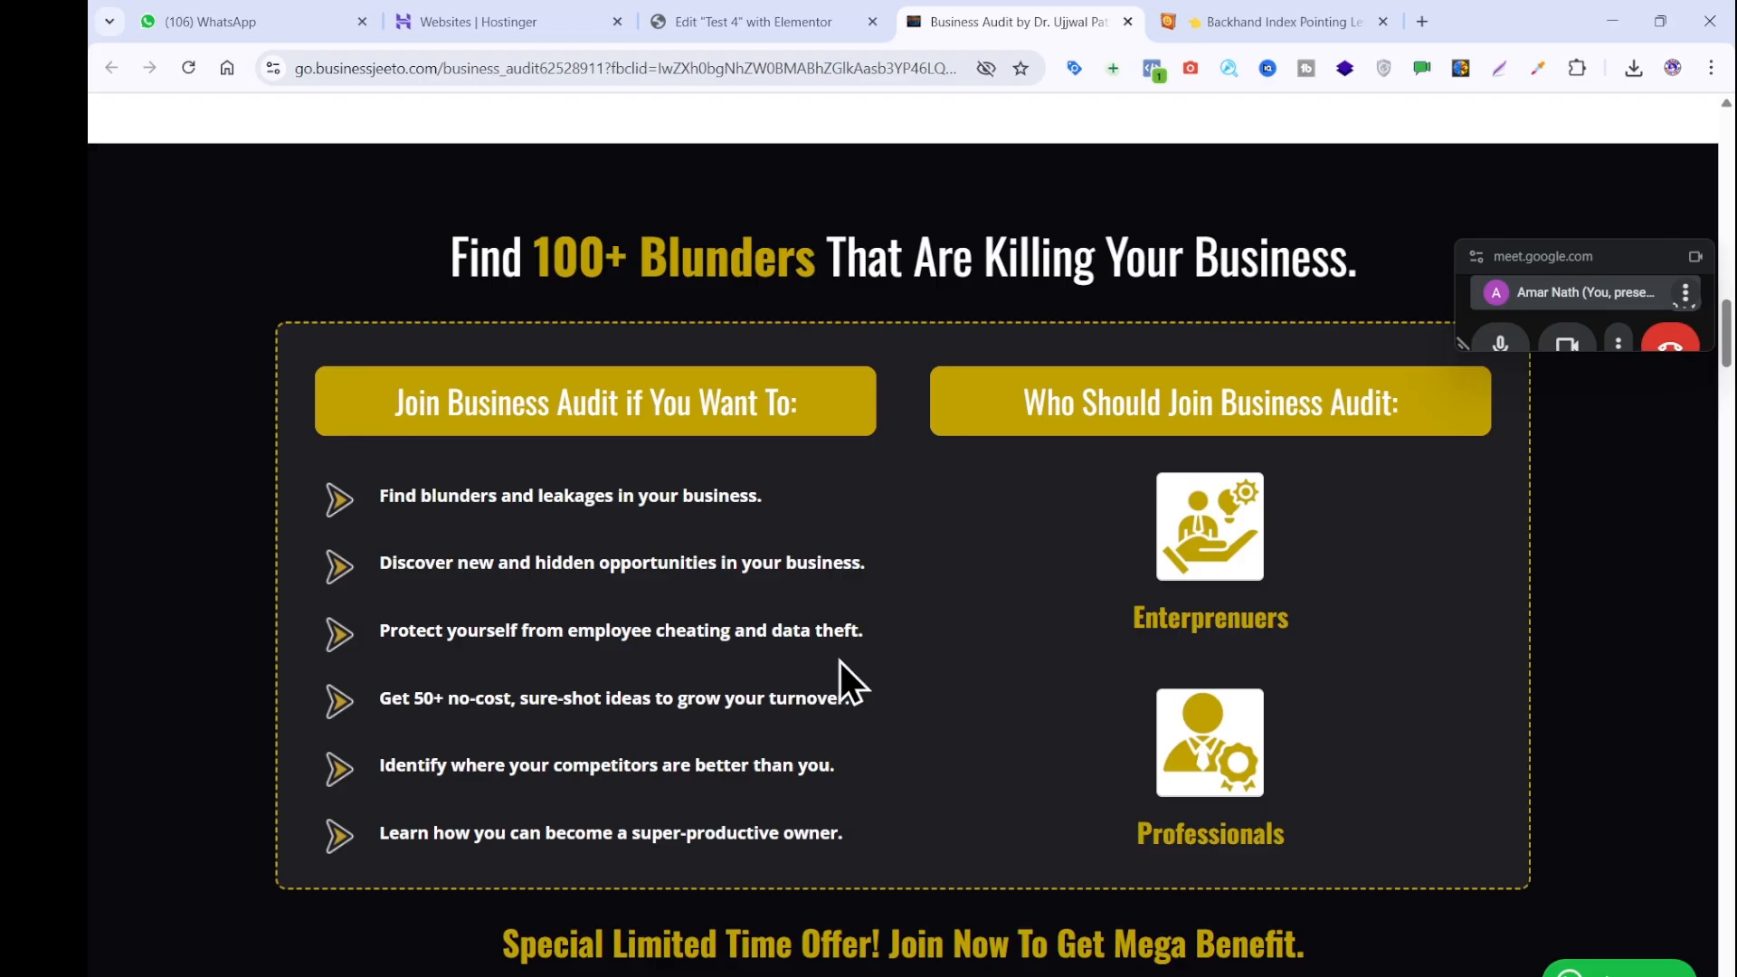
pyautogui.scroll(2, 733, 665)
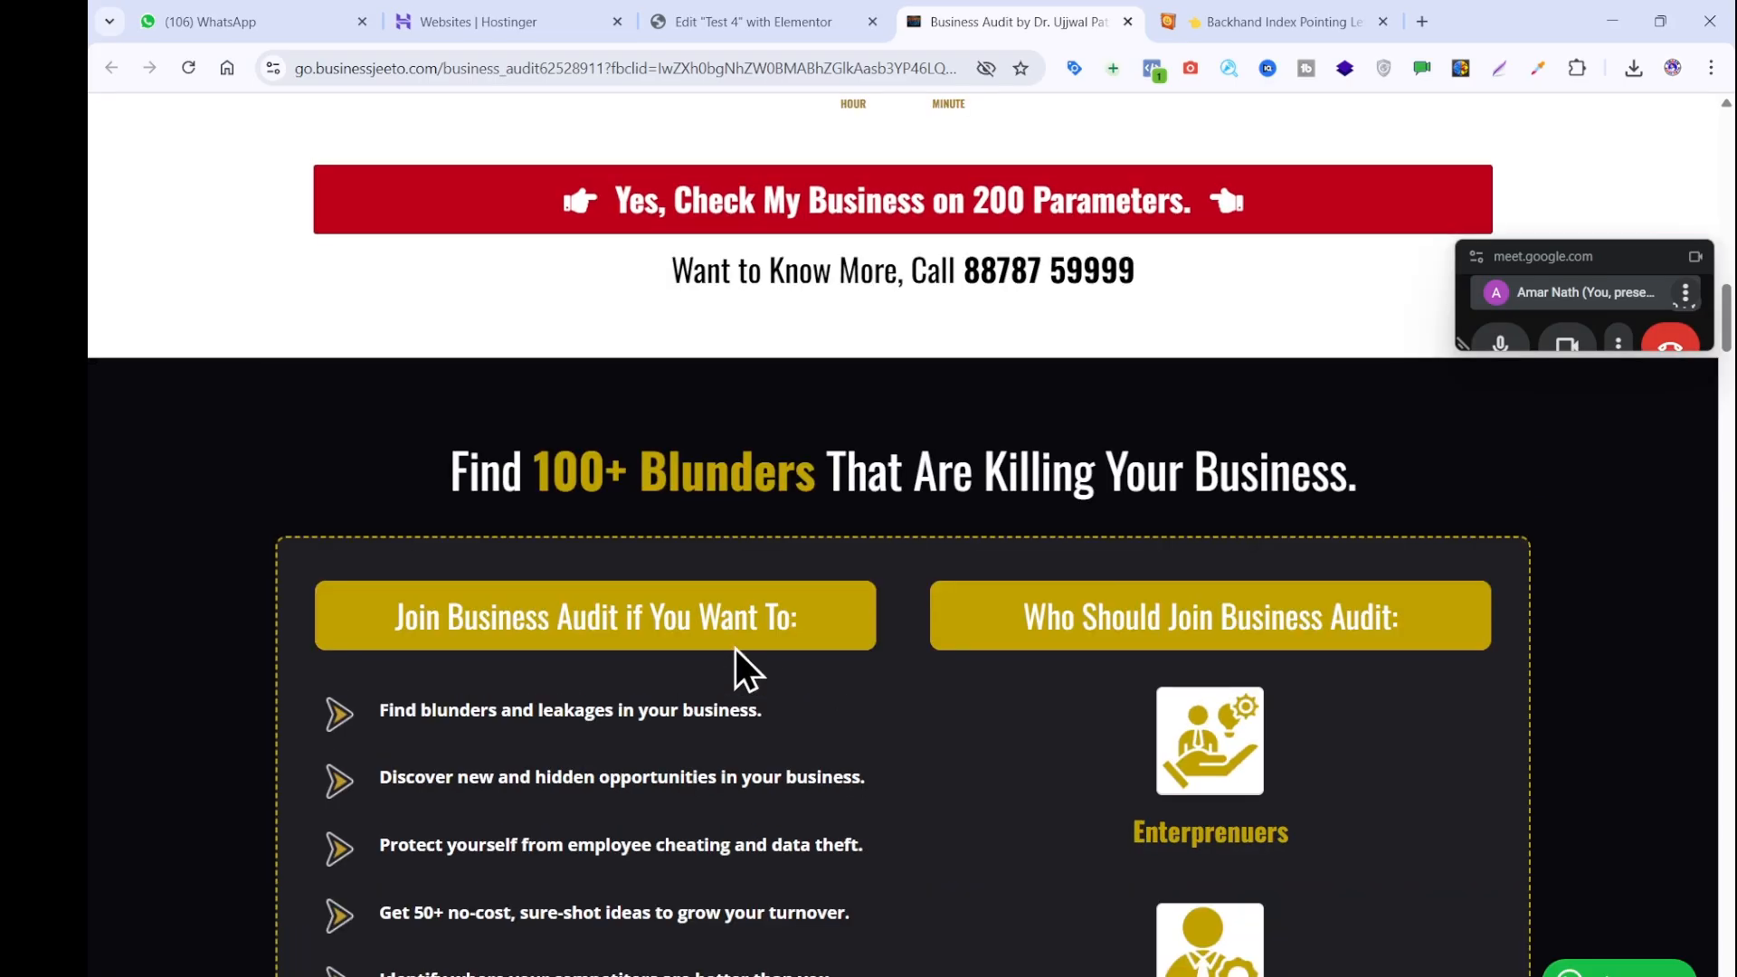
pyautogui.click(745, 22)
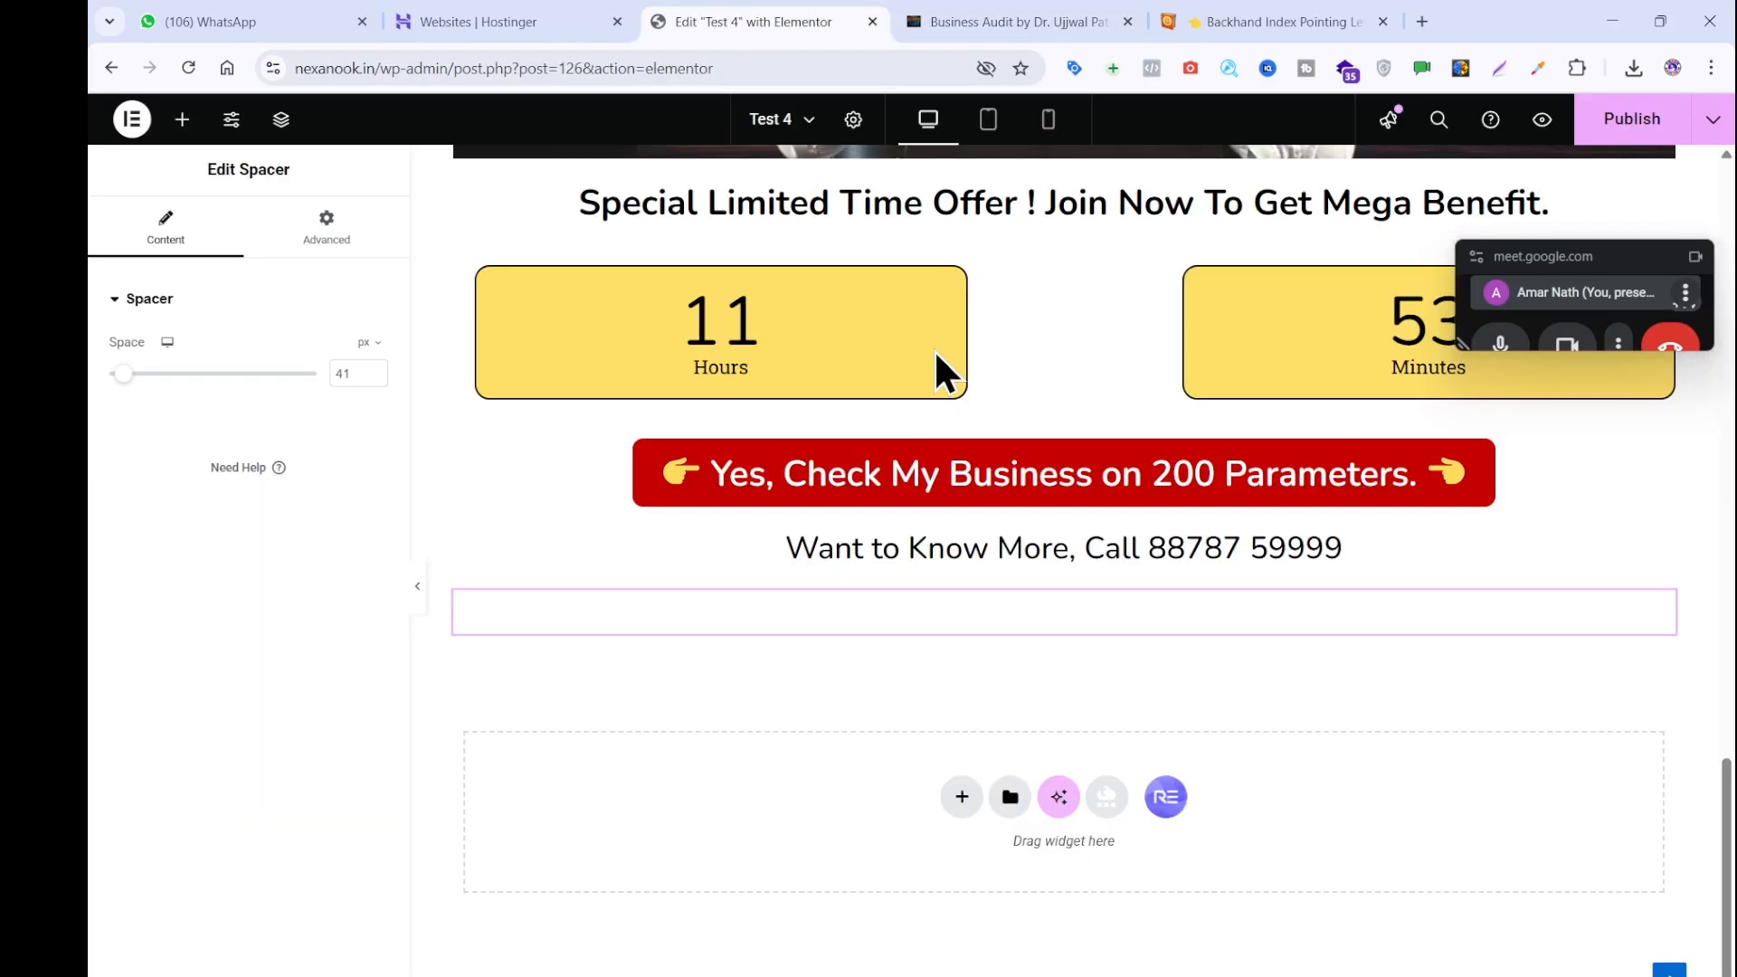
pyautogui.click(963, 798)
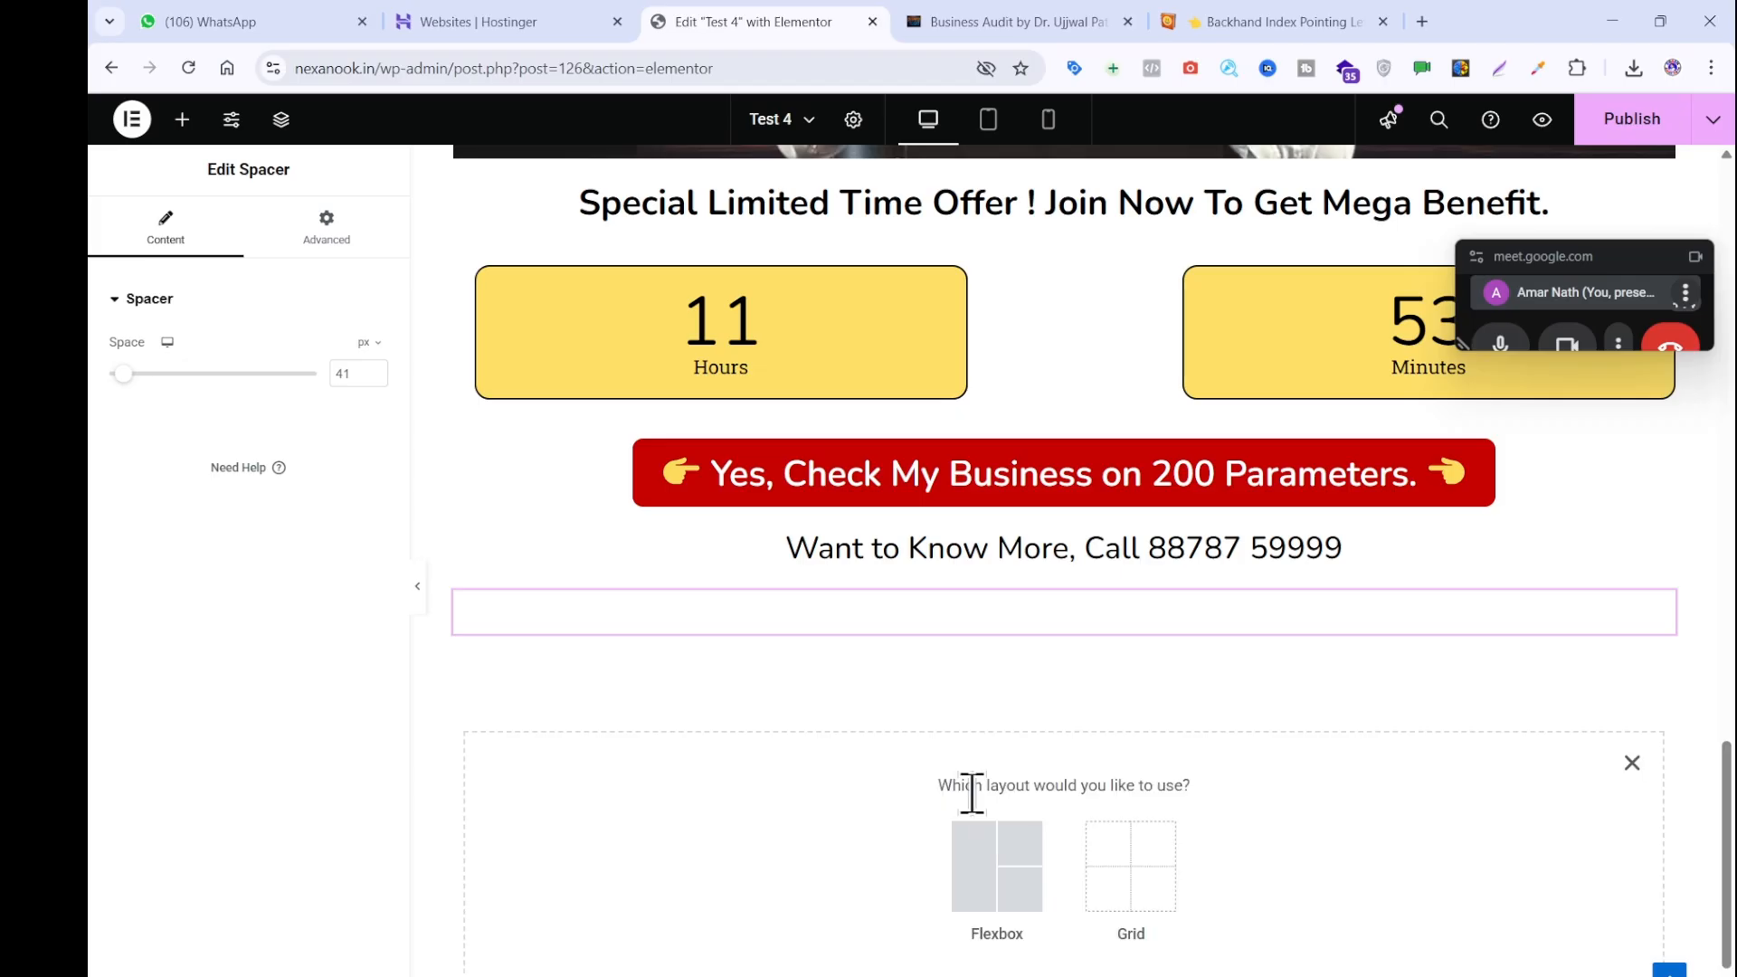
pyautogui.click(970, 893)
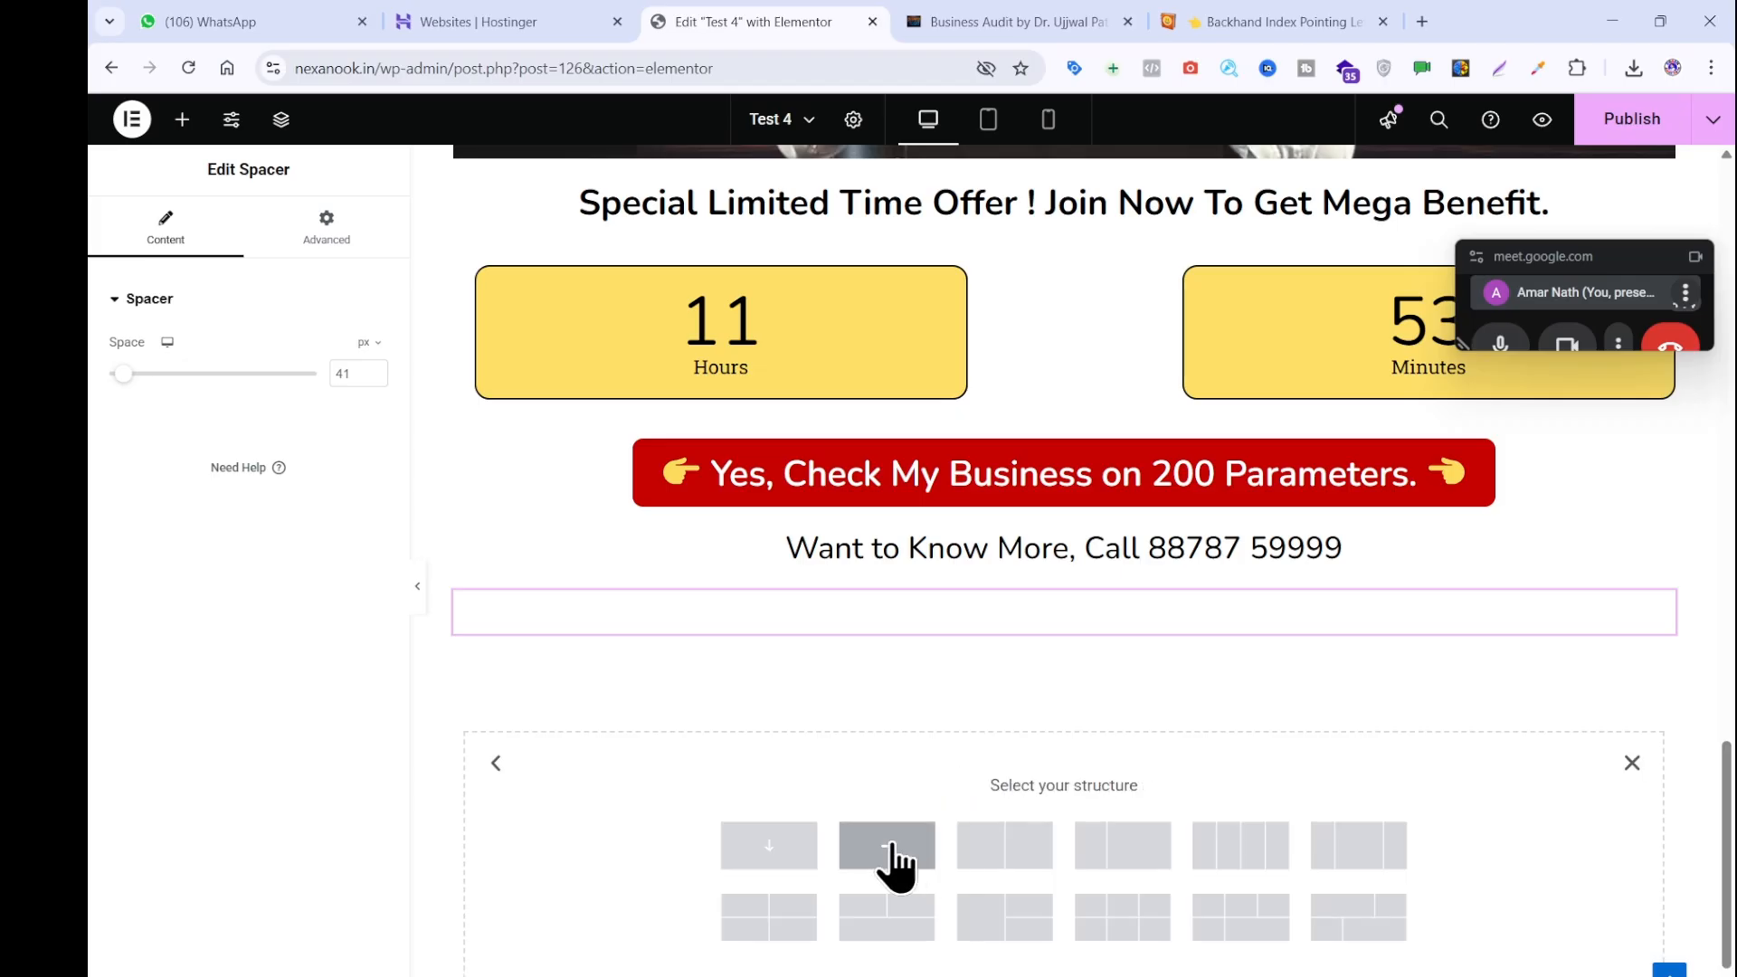
pyautogui.click(769, 846)
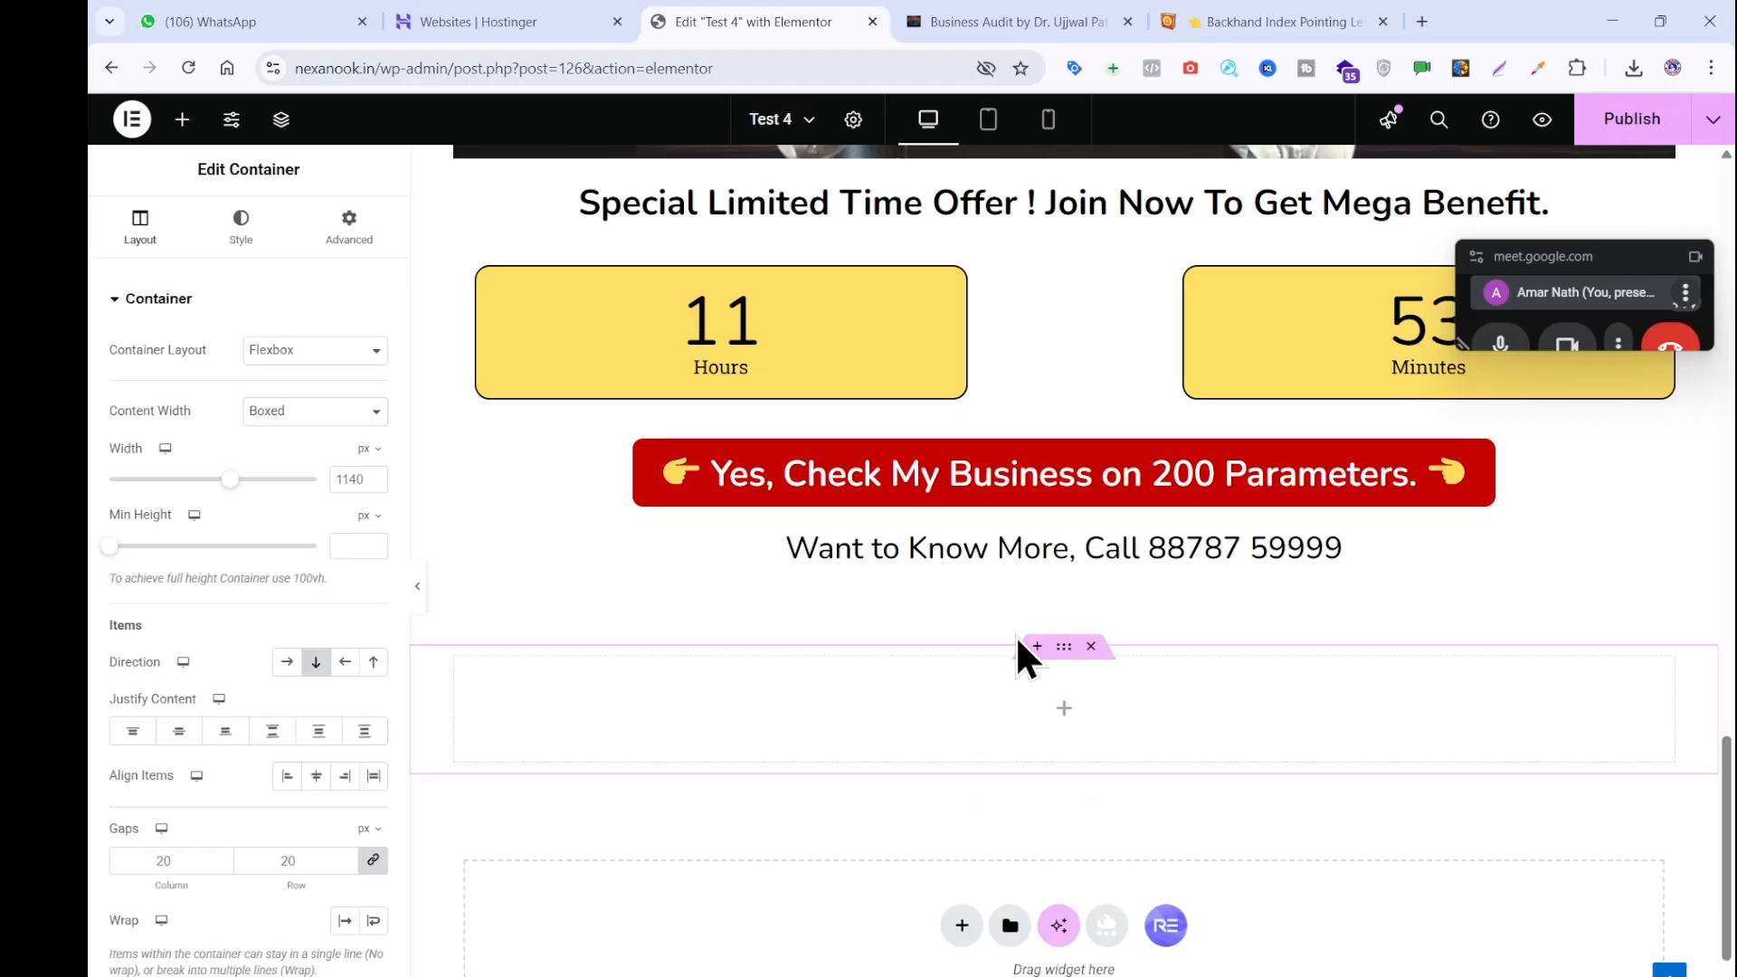
pyautogui.click(986, 19)
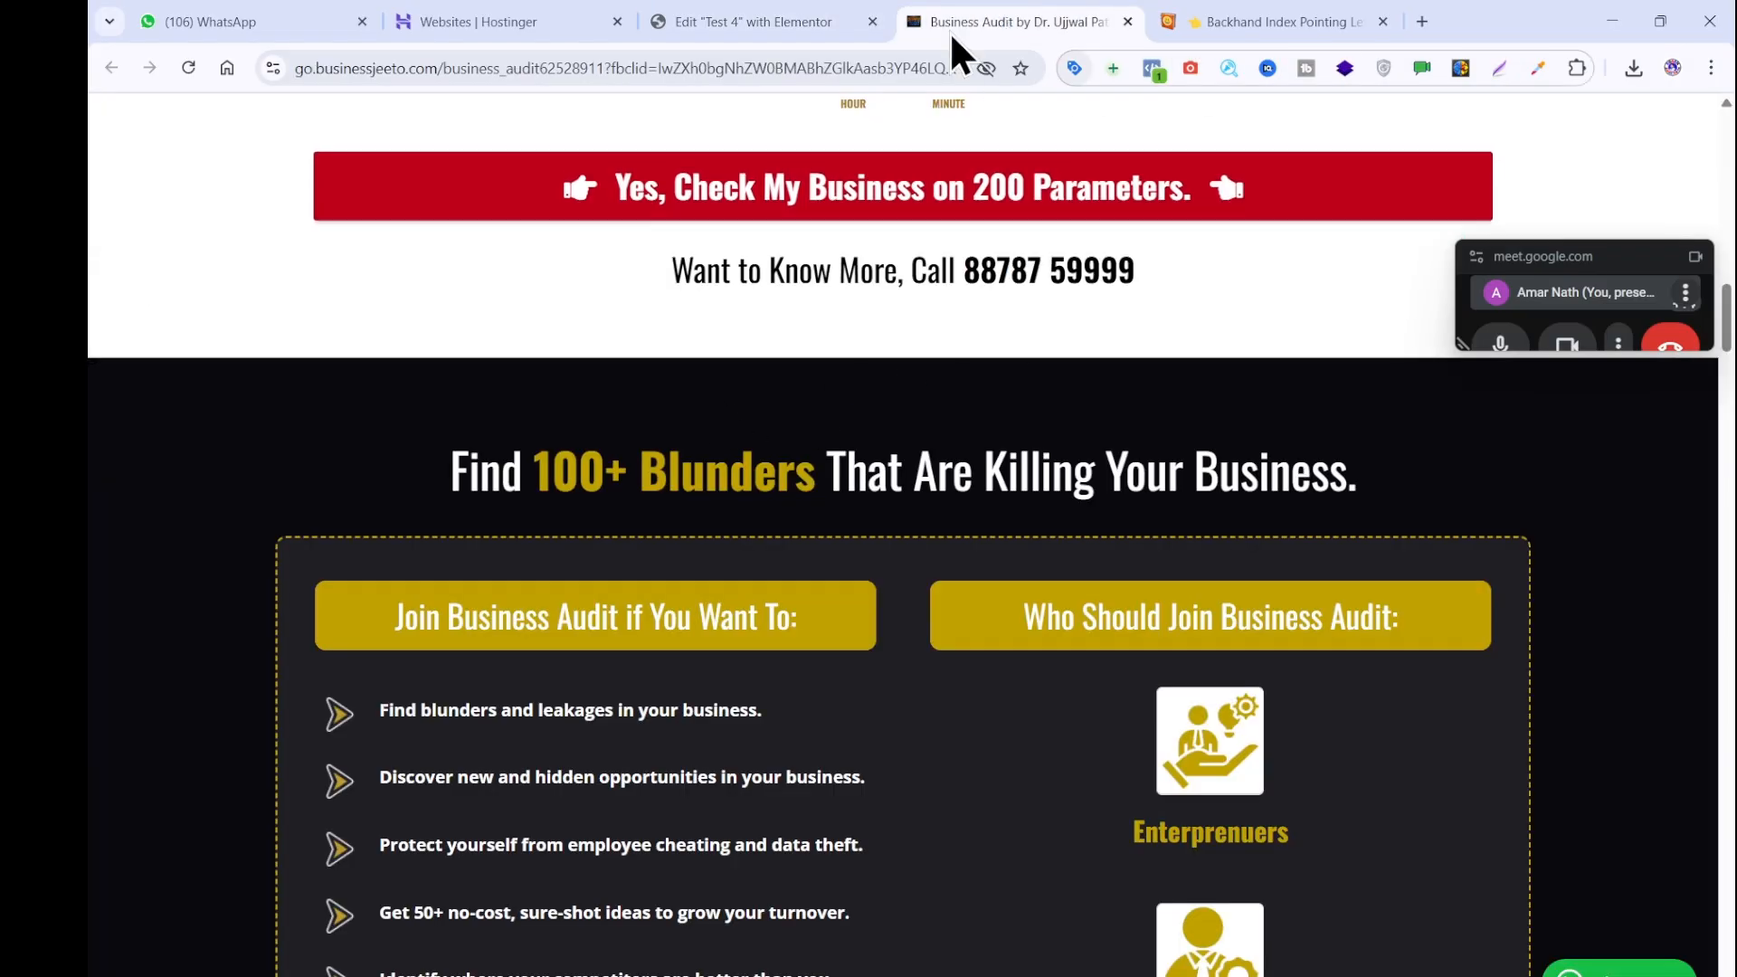
# Set the new empty container's background color to black, #000000.
pyautogui.click(775, 14)
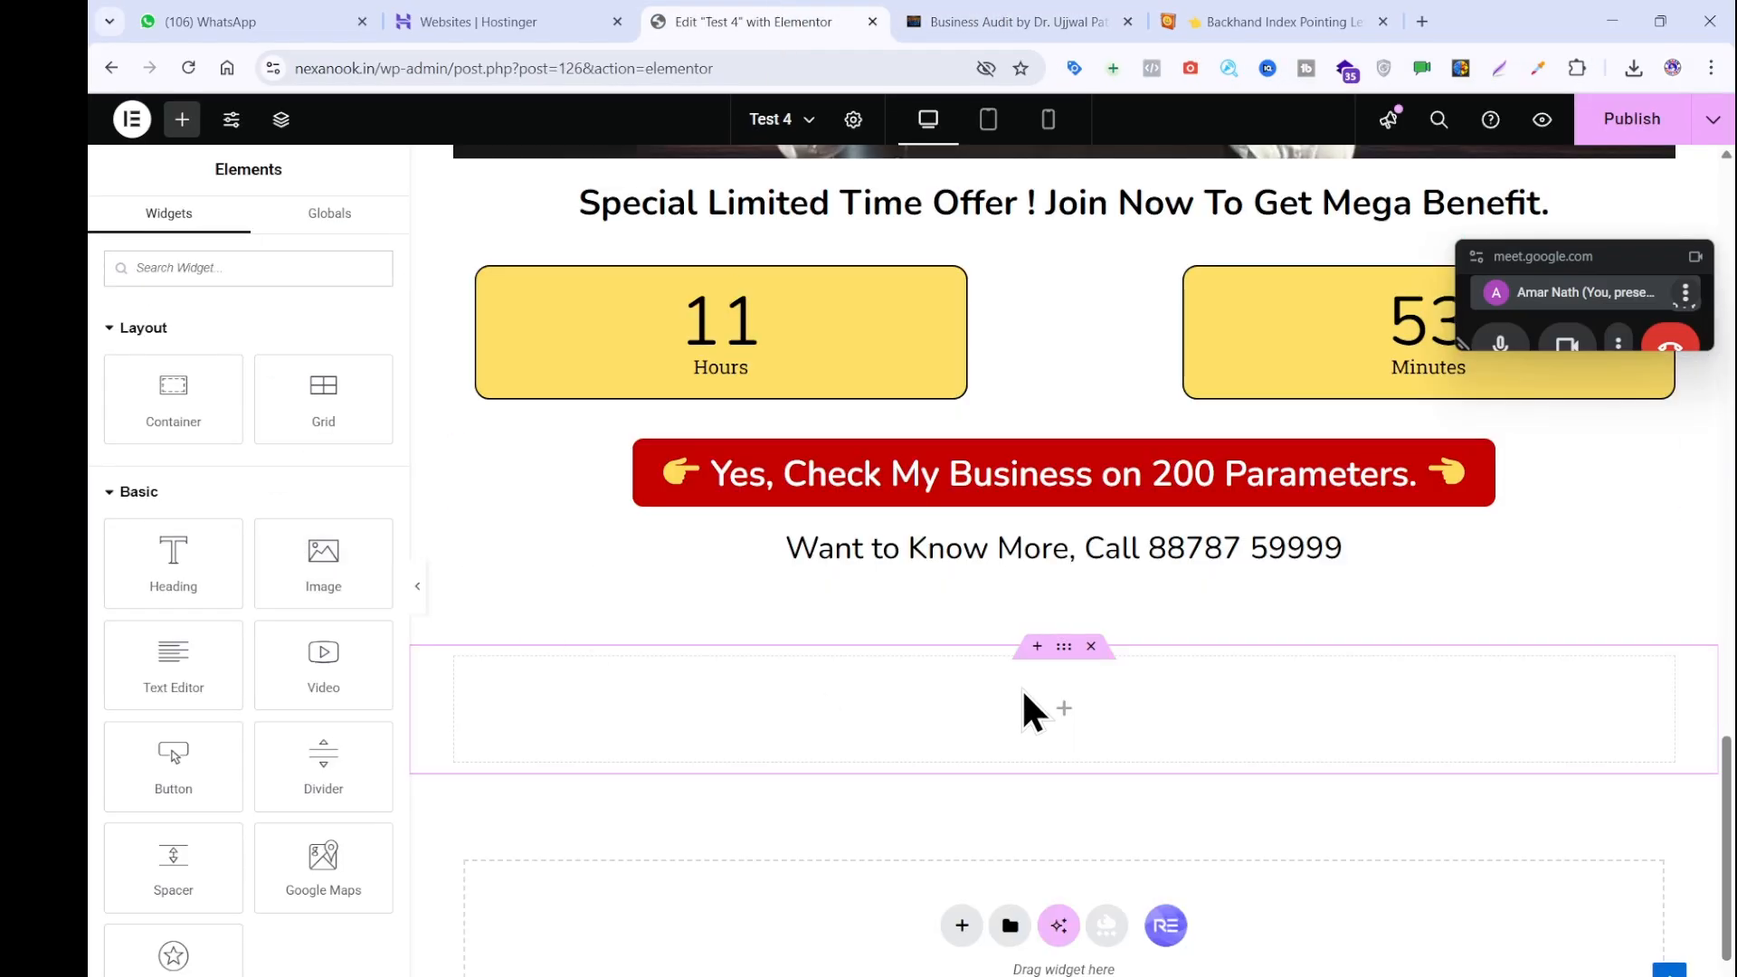
pyautogui.click(1065, 653)
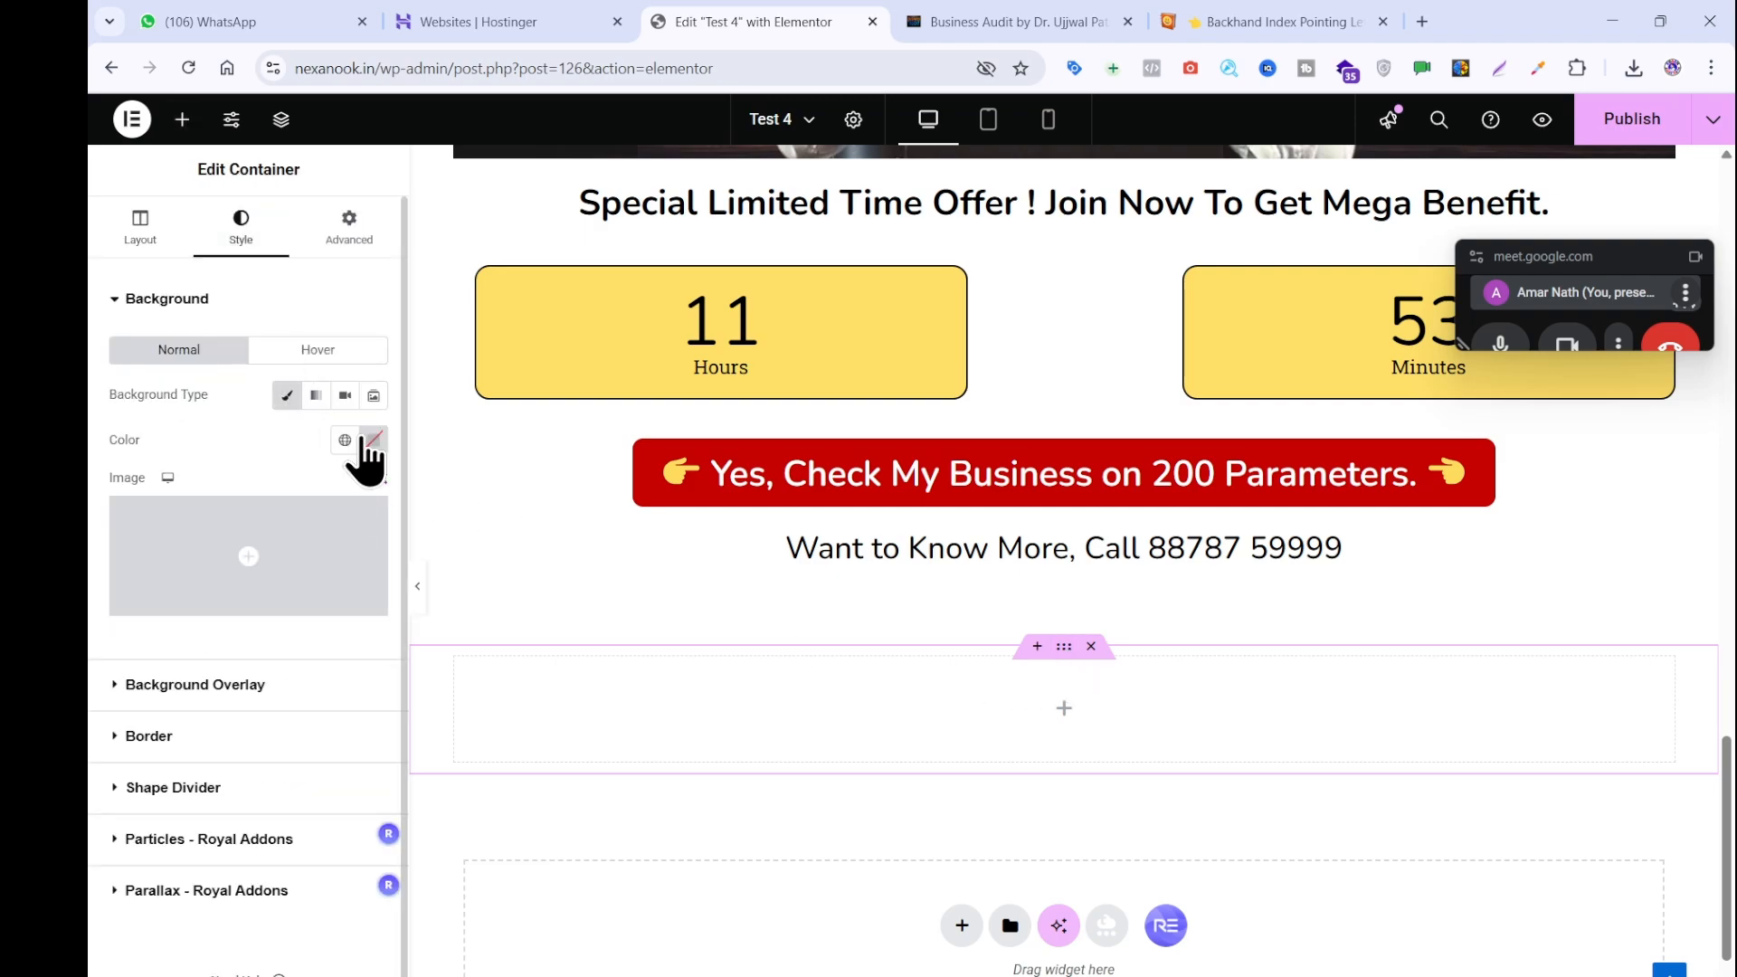
pyautogui.click(372, 439)
pyautogui.click(494, 722)
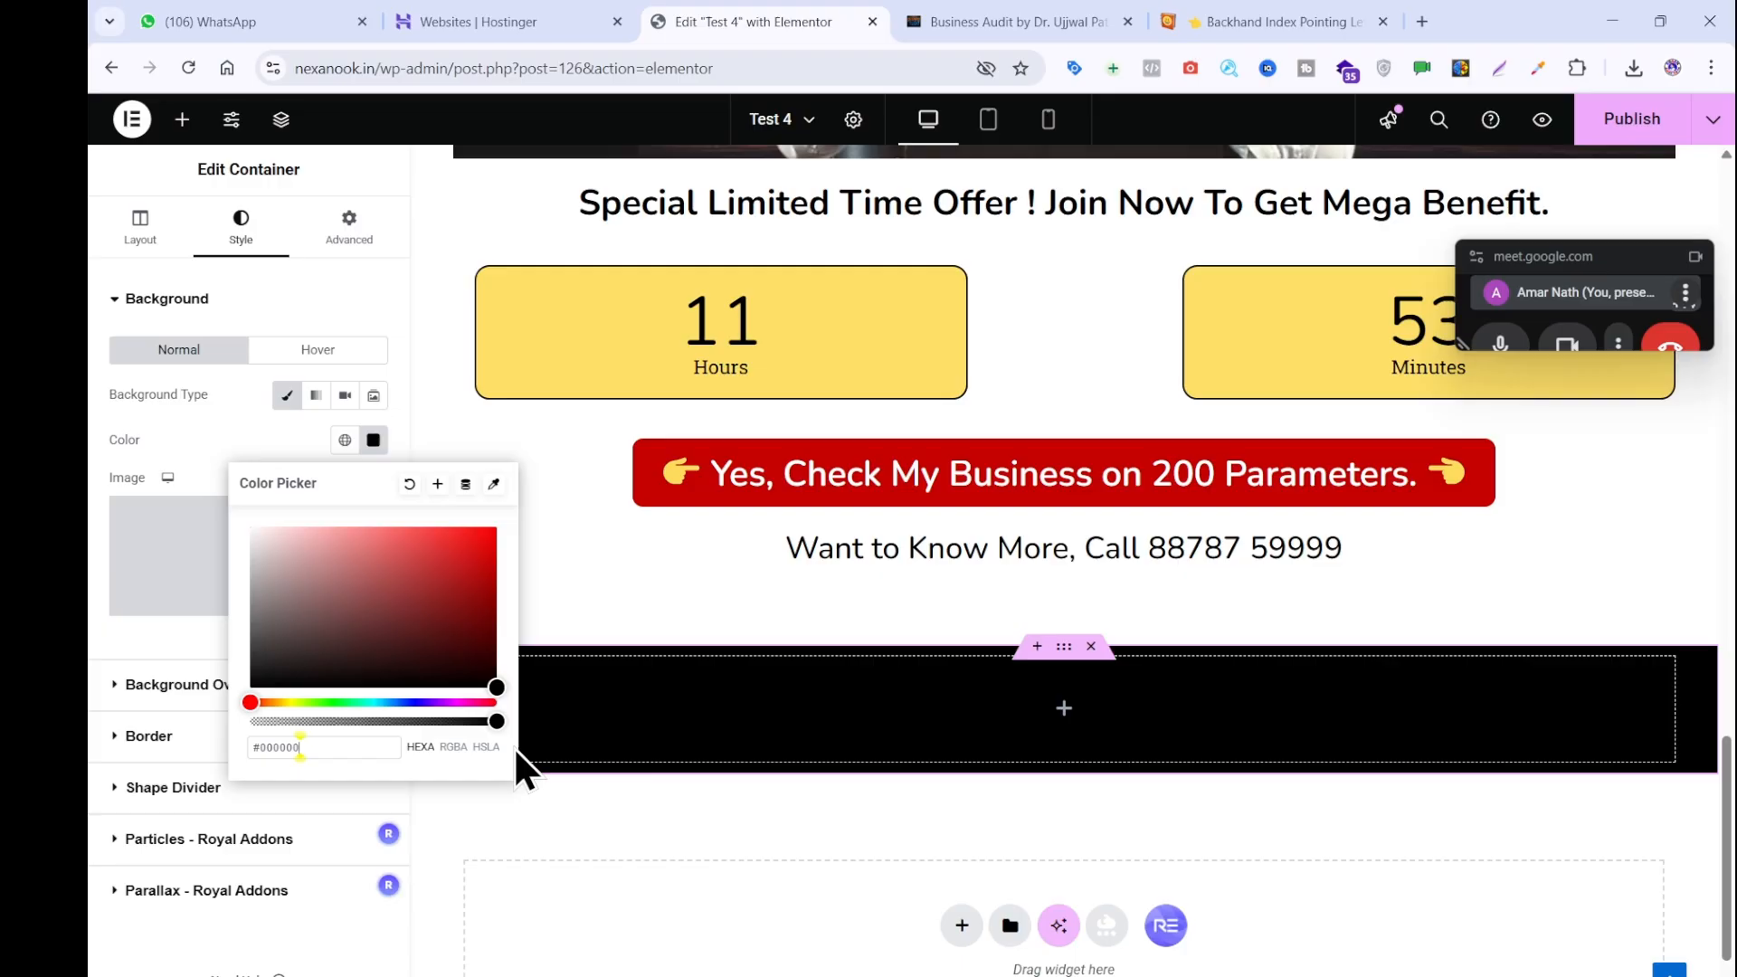
pyautogui.click(1064, 729)
pyautogui.click(1064, 715)
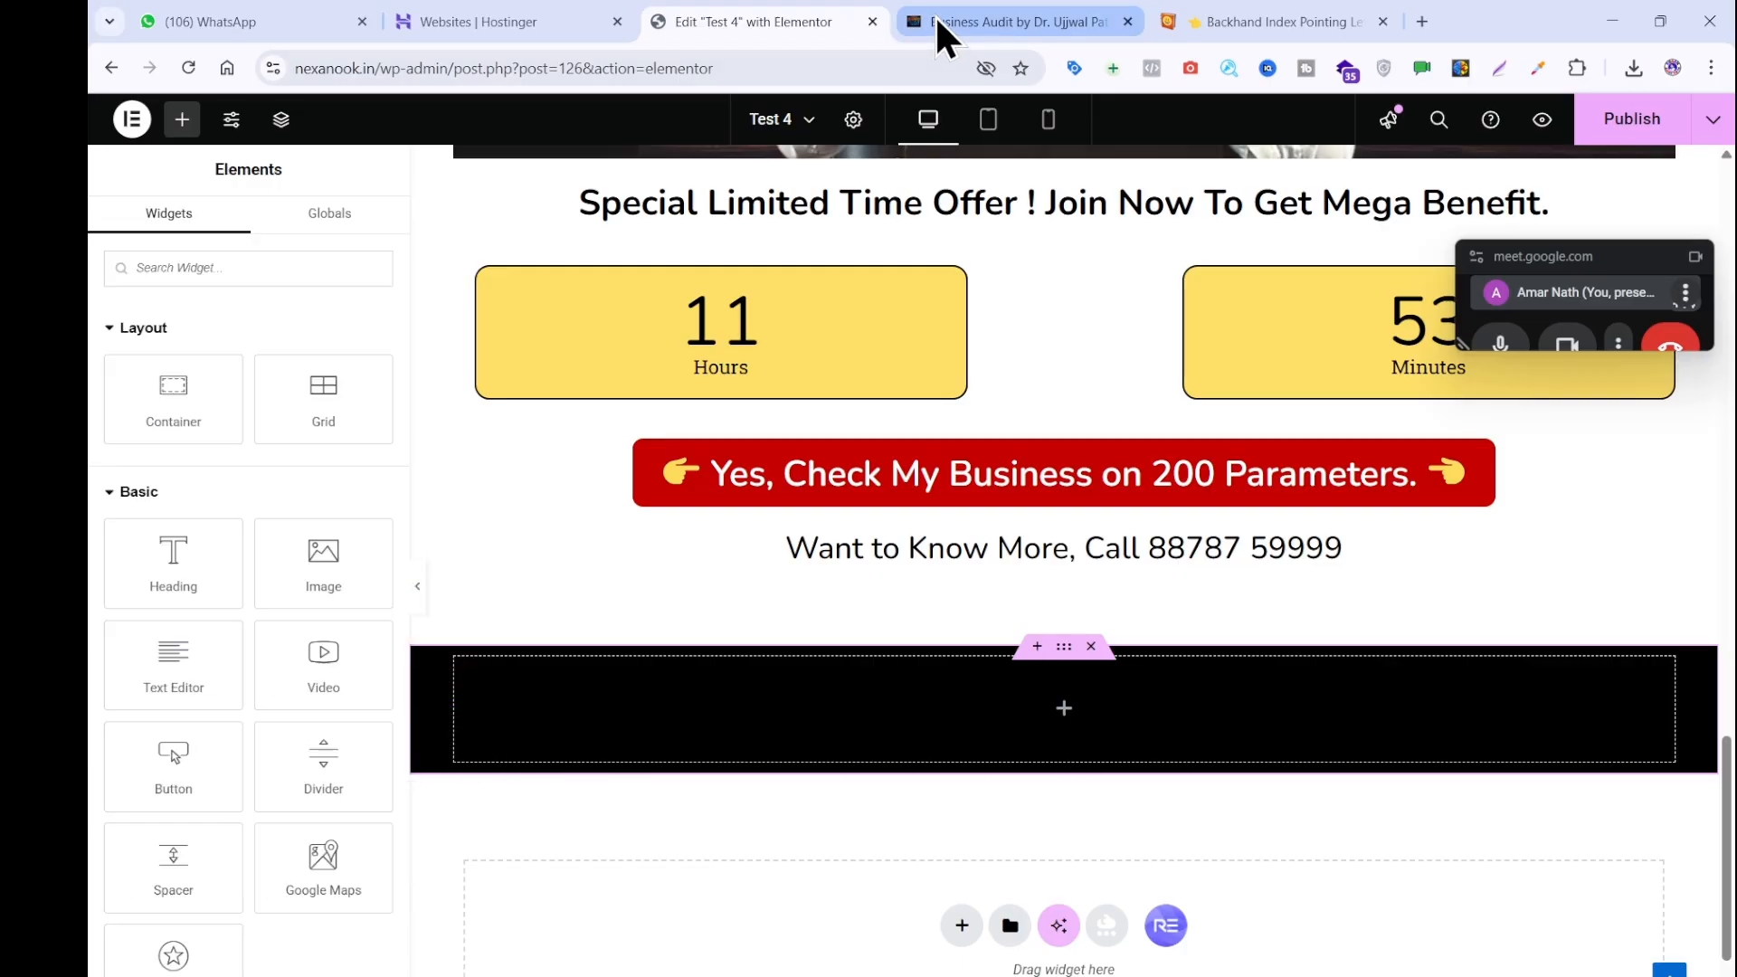
# Copy the heading "Find 100+ Blunders That Are Killing Your Business." from the reference page and strip its formatting through Notepad.
pyautogui.click(936, 18)
pyautogui.moveTo(356, 469); pyautogui.dragTo(1368, 484)
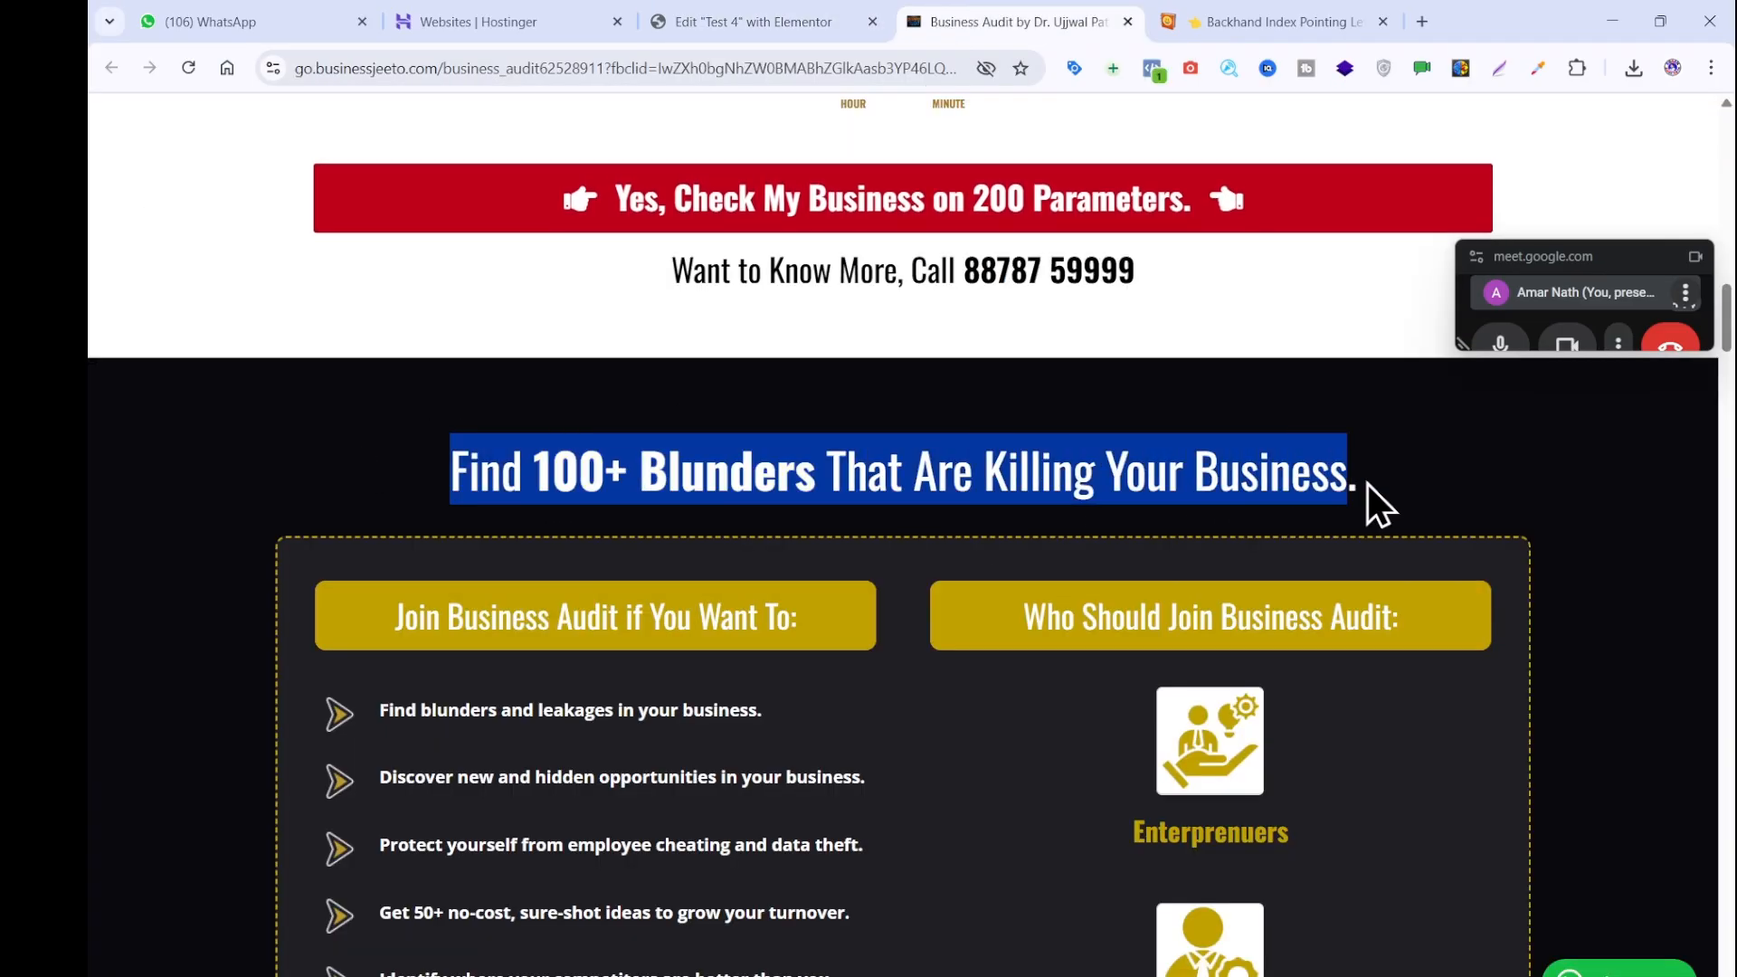
pyautogui.click(1420, 480)
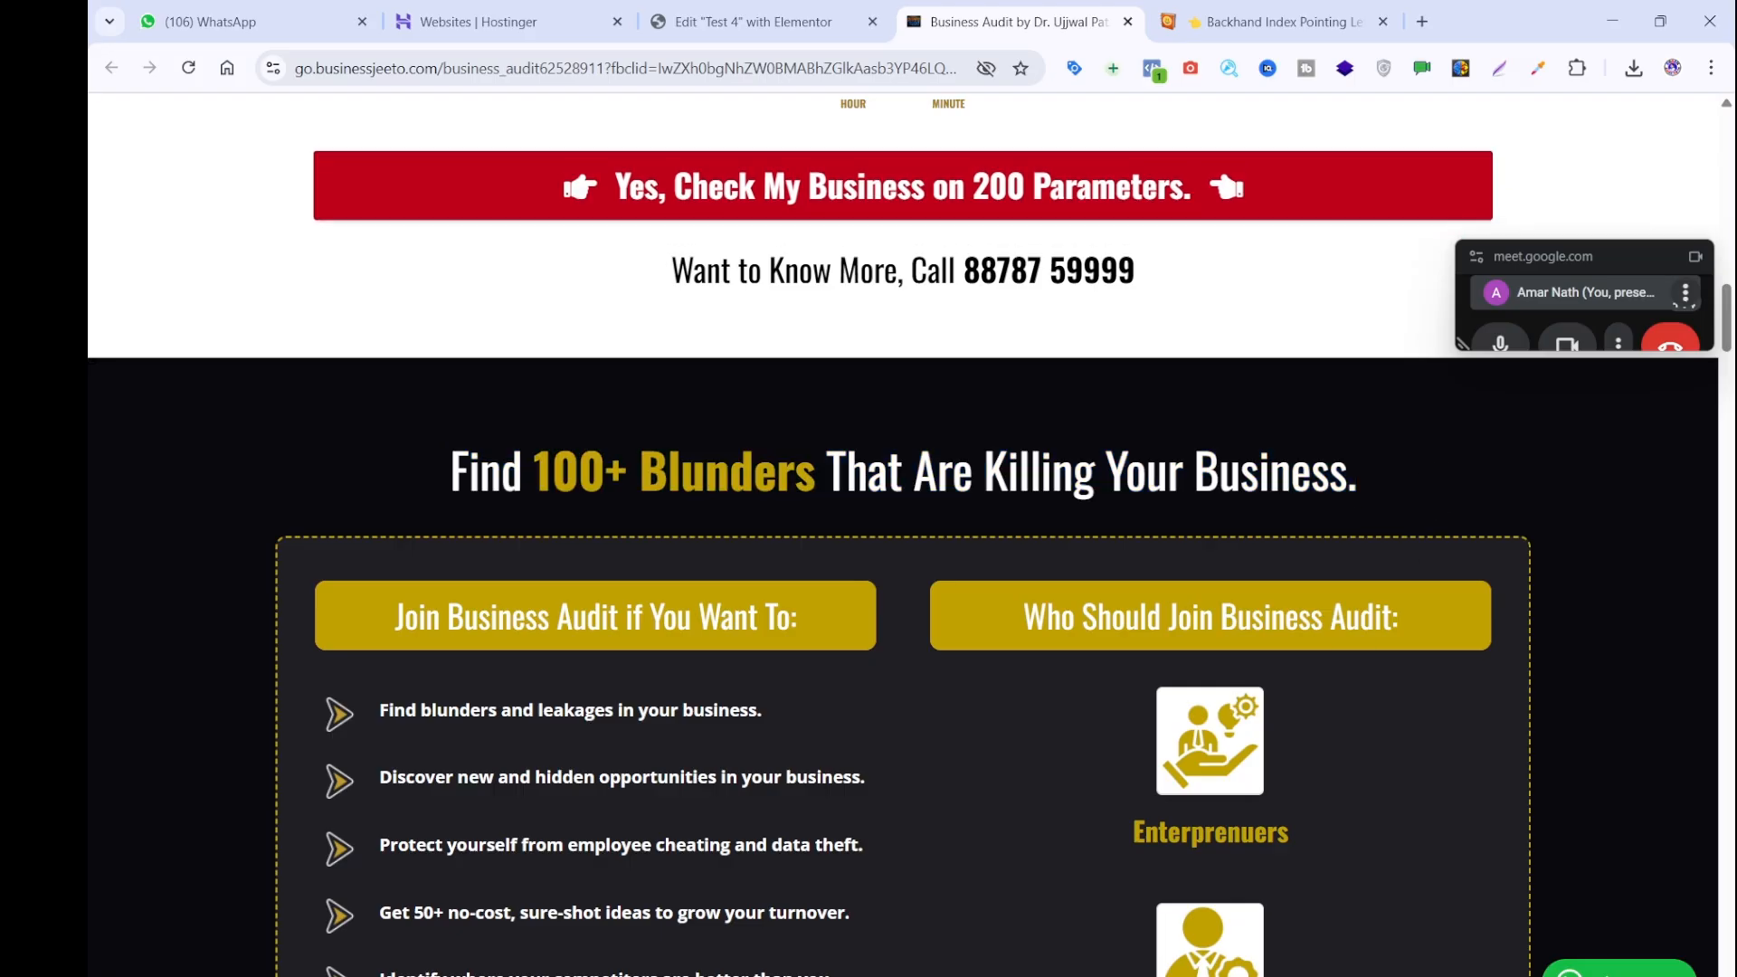
pyautogui.hotkey('alt', 'Tab')
pyautogui.write('Find 100+ Blunders That Are Killing Your Business.')
pyautogui.hotkey('ctrl', 'a')
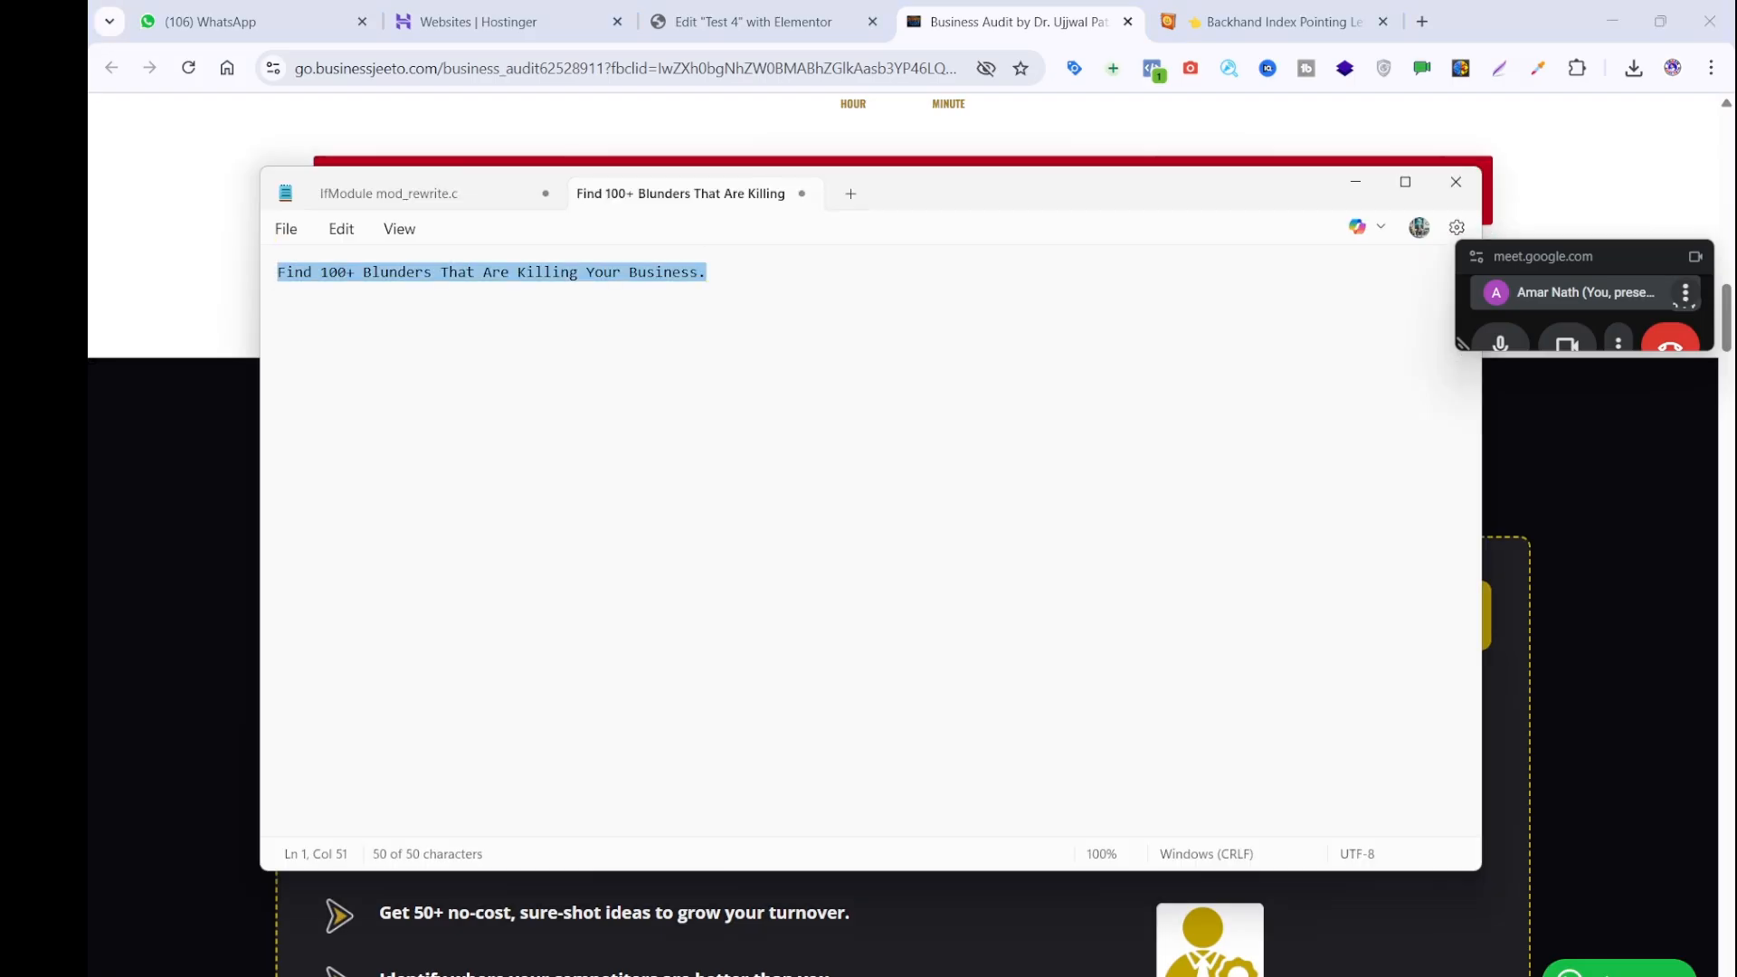
pyautogui.hotkey('ctrl', 'x')
pyautogui.hotkey('alt', 'Tab')
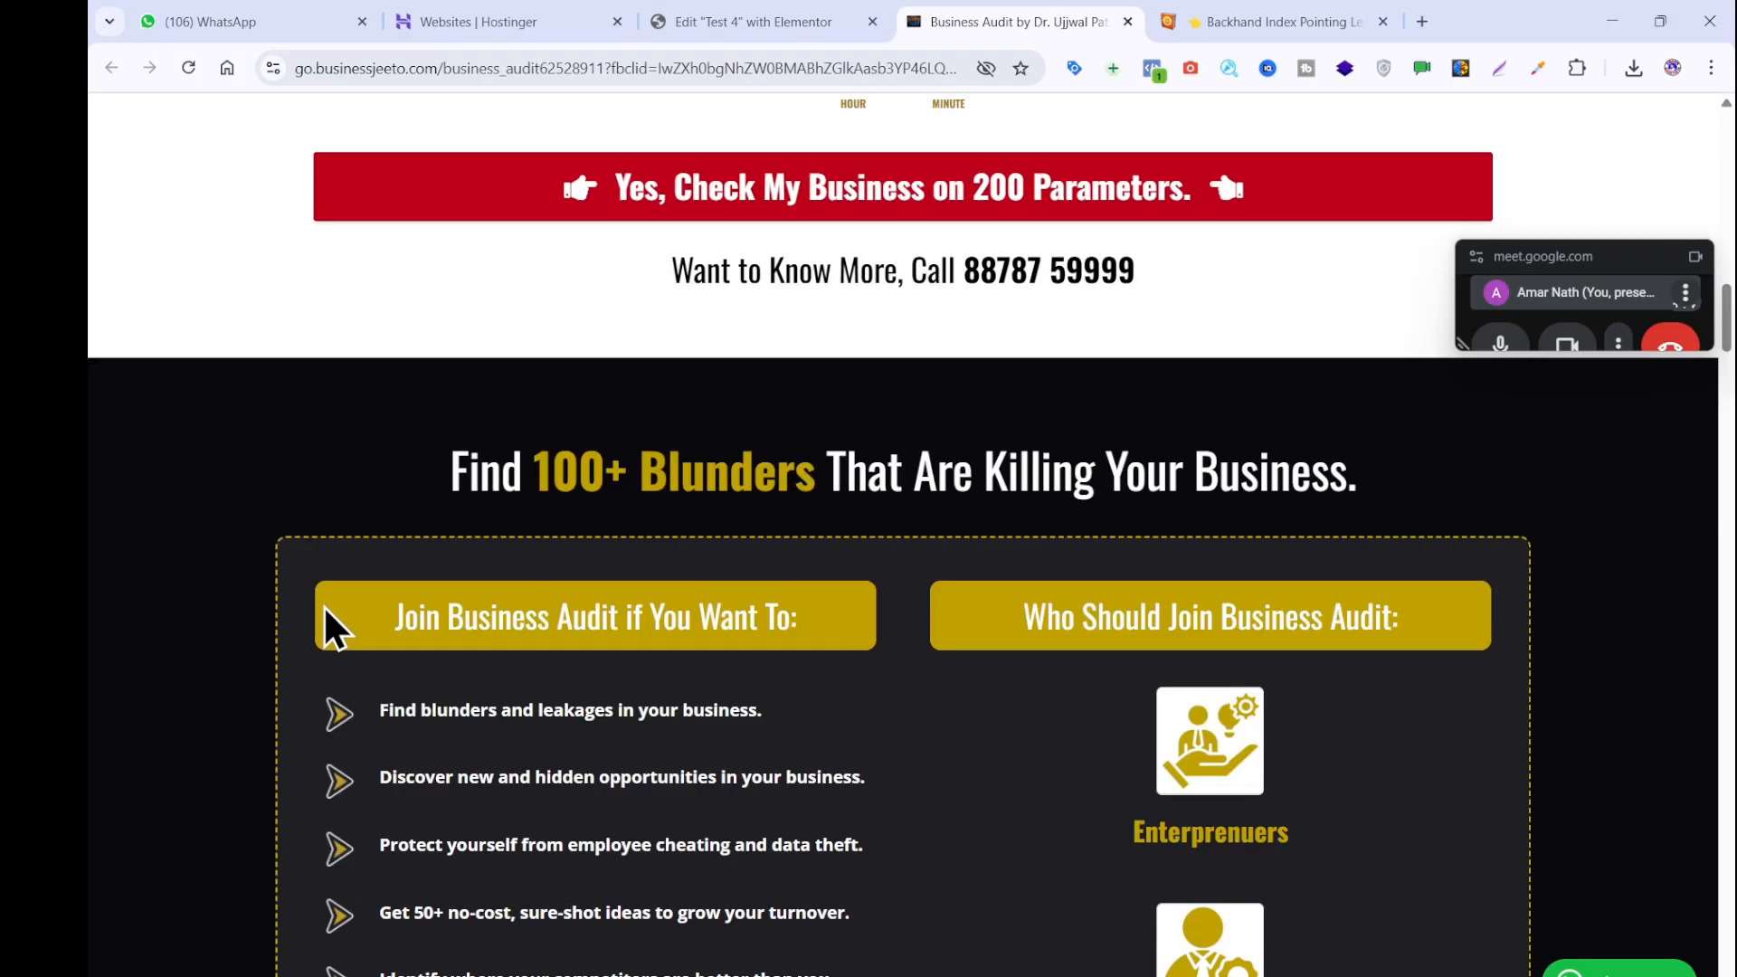
# Add a Heading widget to the black container with the title "Find 100+ Blunders That Are Killing Your Business.".
pyautogui.click(787, 18)
pyautogui.moveTo(235, 548); pyautogui.dragTo(751, 688)
pyautogui.tripleClick(197, 419)
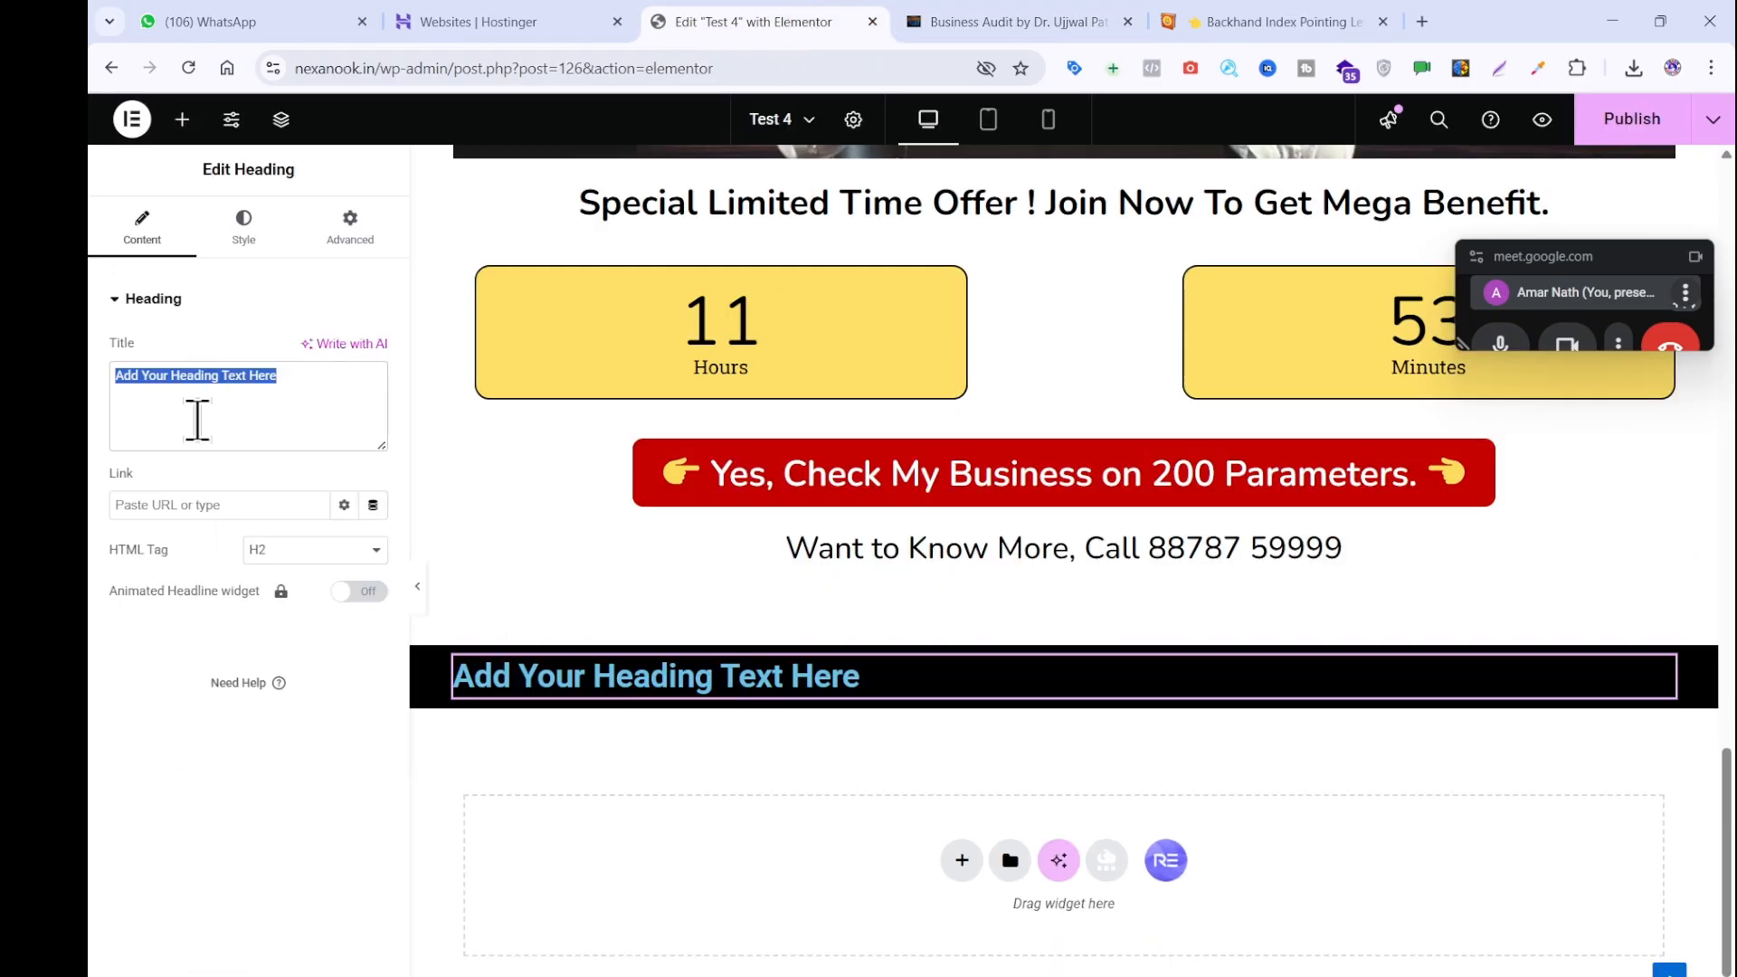
pyautogui.hotkey('ctrl', 'v')
# Copy the "Grow Your Business Multi-X!" heading's style onto the "Find 100+ Blunders" heading.
pyautogui.scroll(7, 843, 642)
pyautogui.scroll(5, 843, 643)
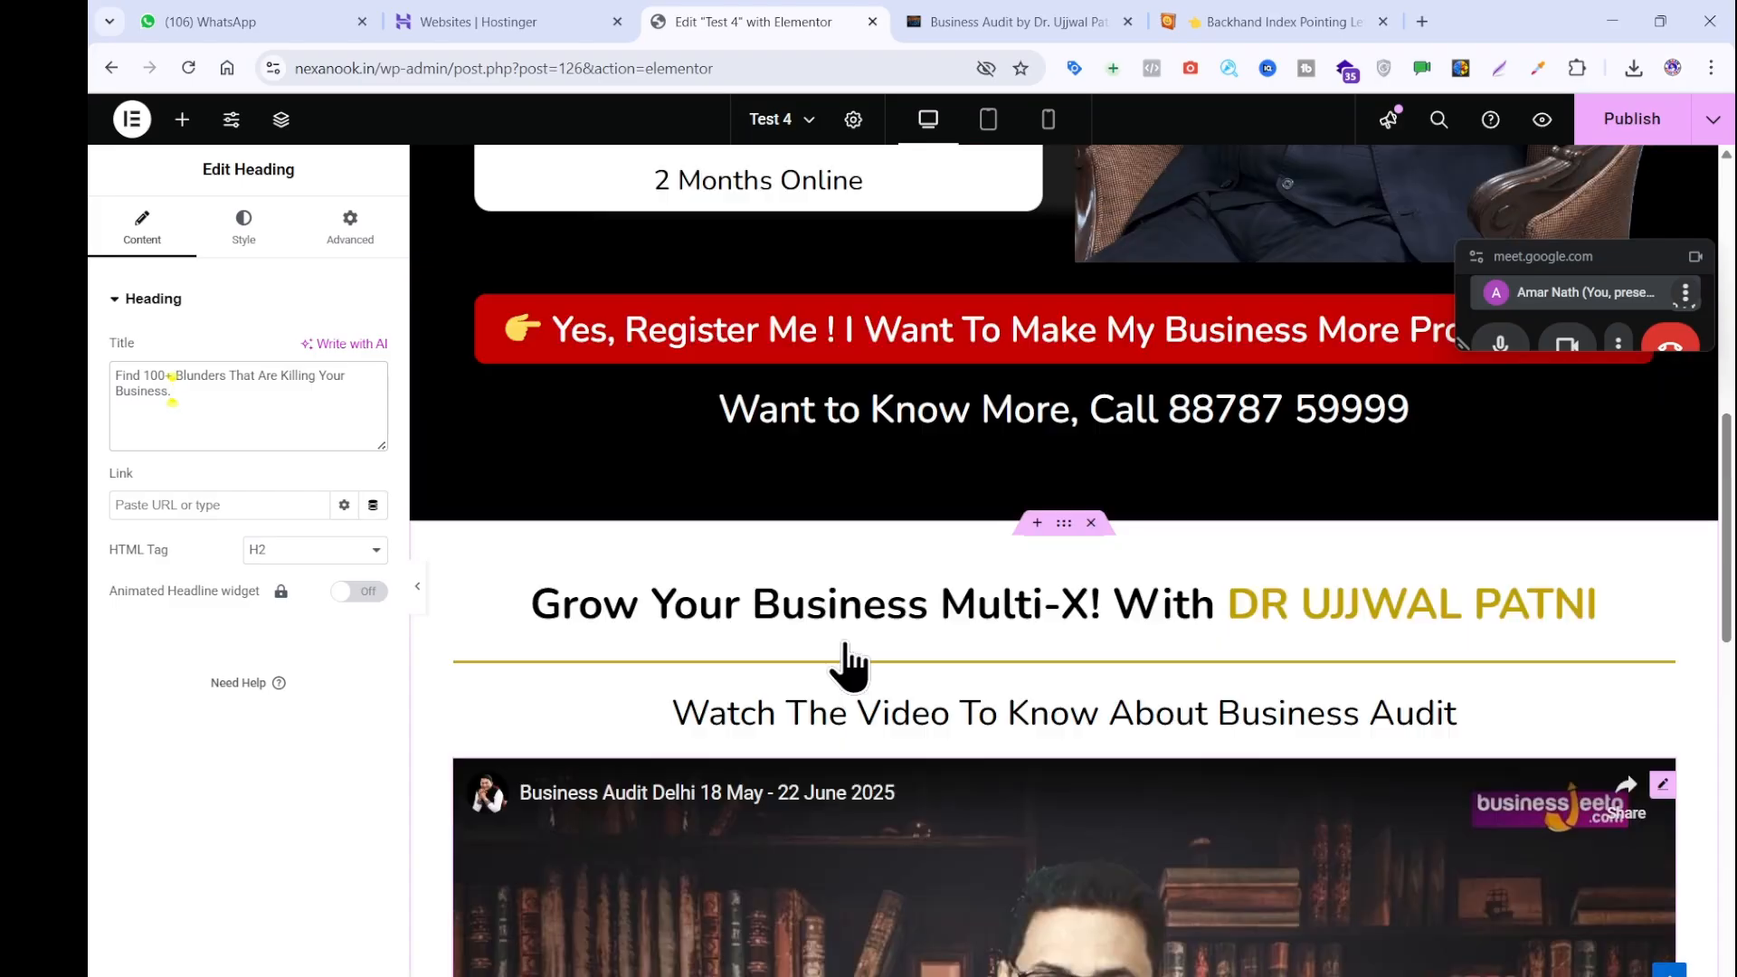
pyautogui.rightClick(939, 602)
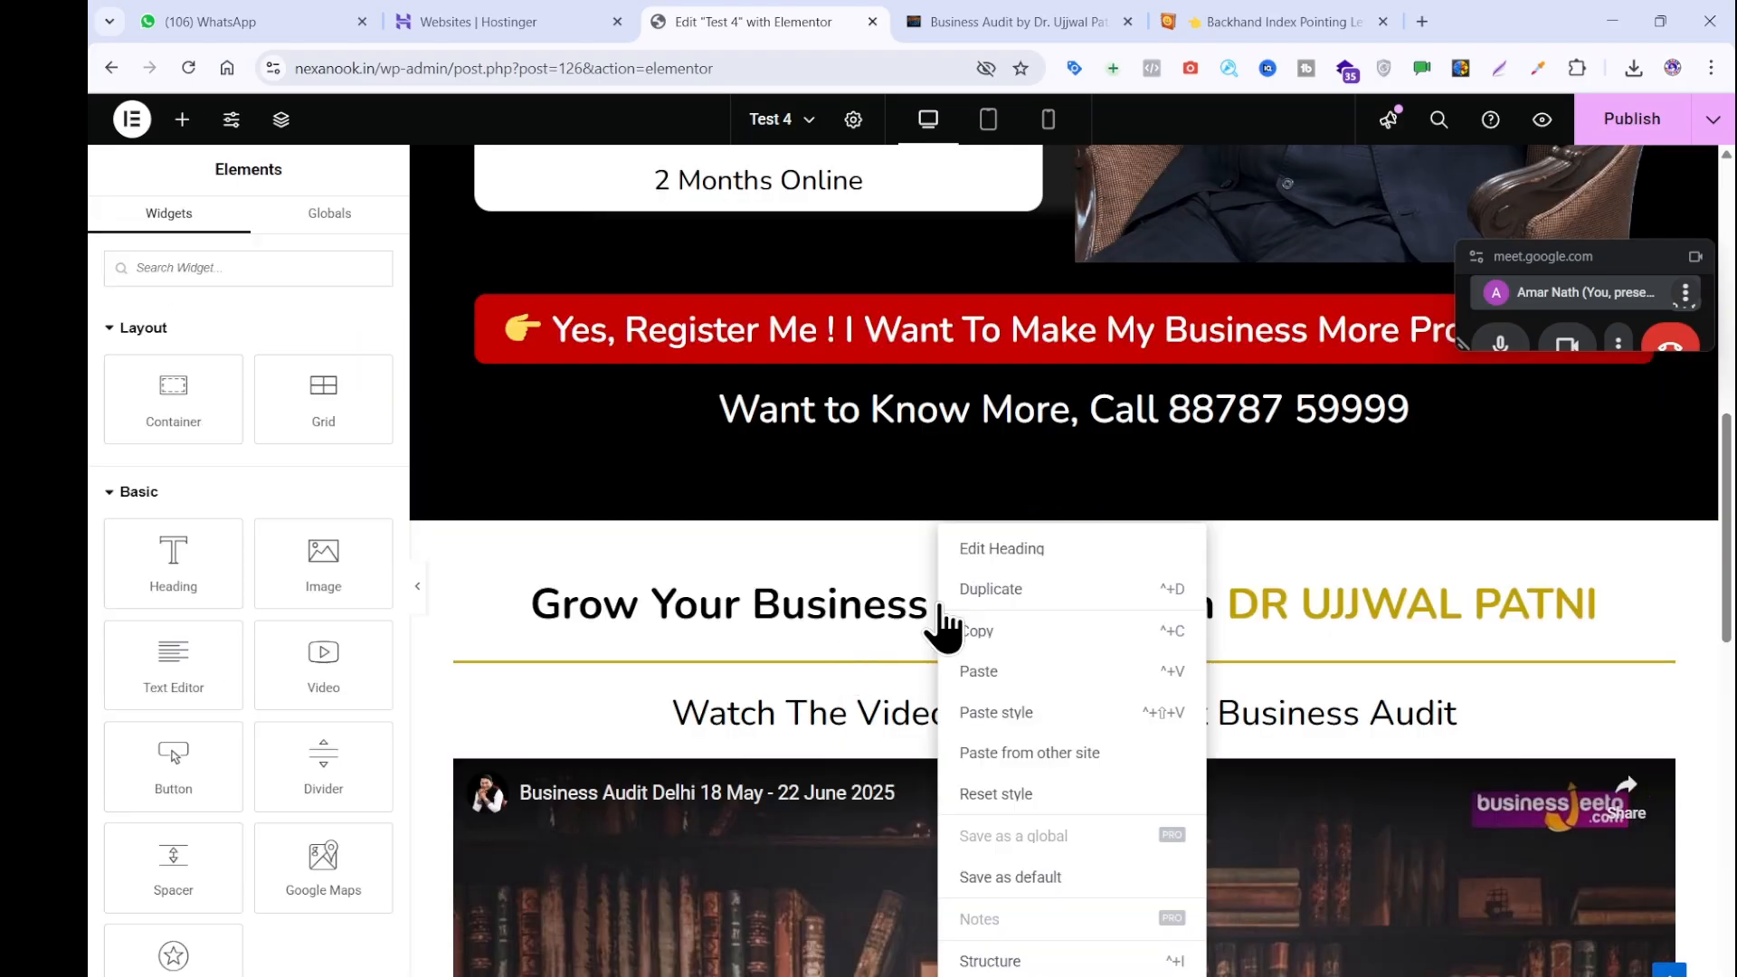
pyautogui.click(950, 626)
pyautogui.scroll(-7, 953, 632)
pyautogui.scroll(-7, 954, 633)
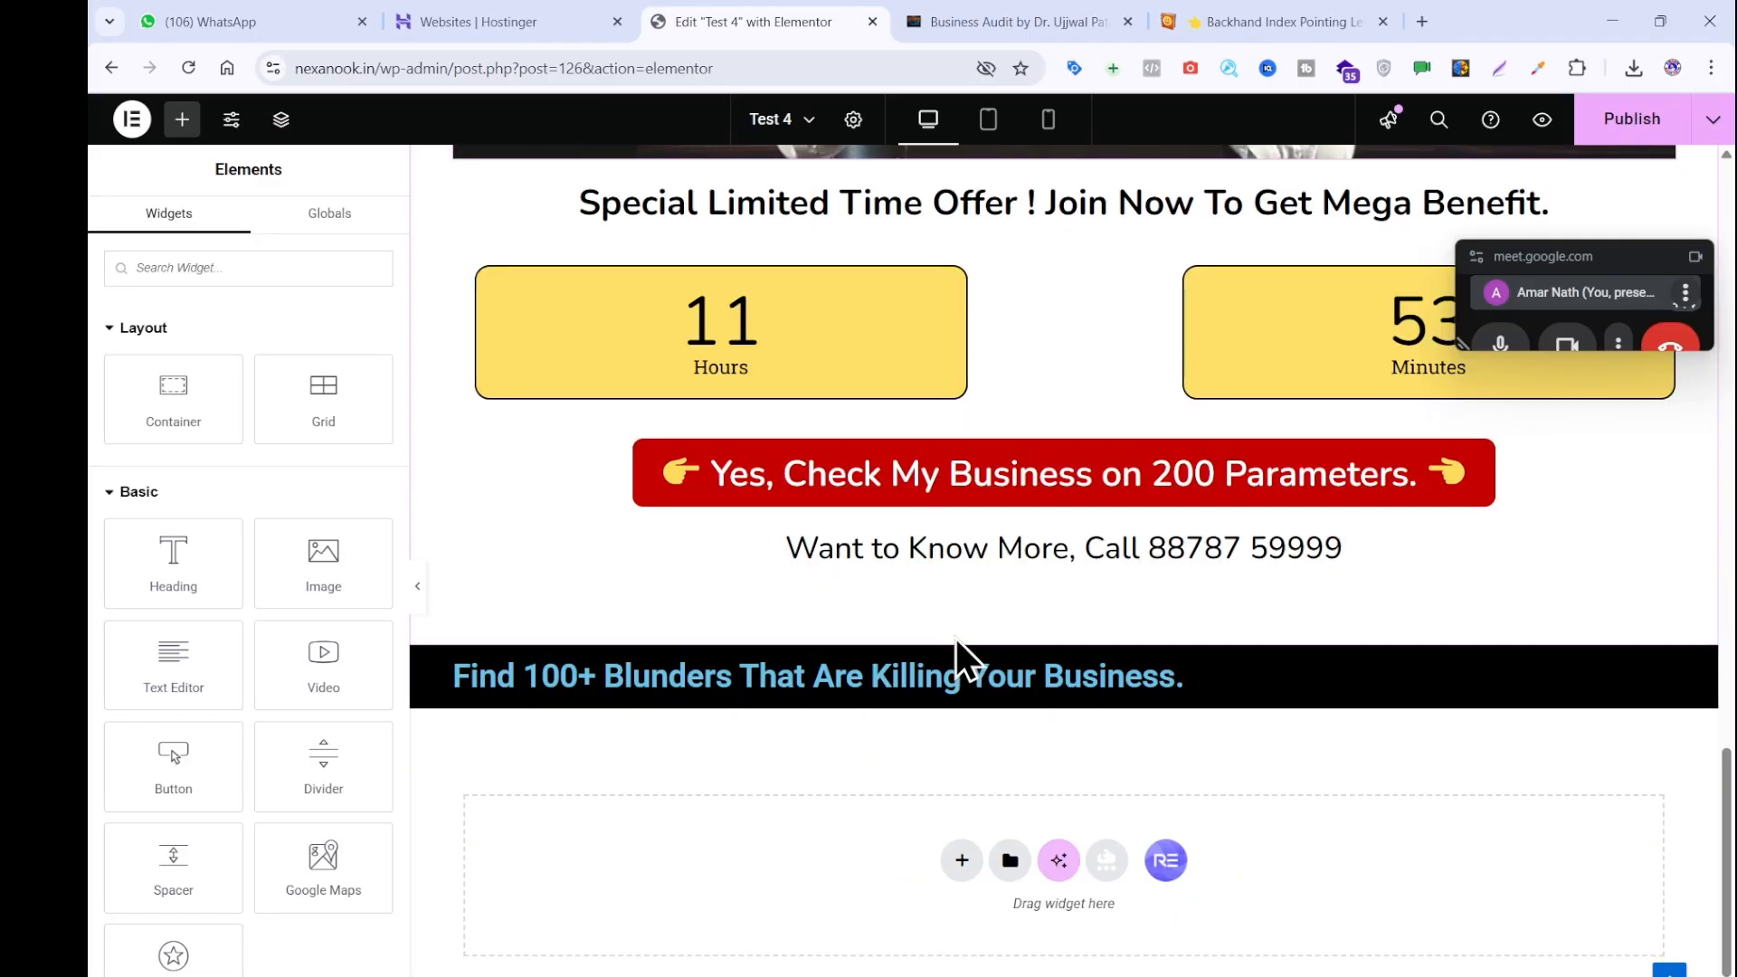
pyautogui.rightClick(934, 688)
pyautogui.click(975, 711)
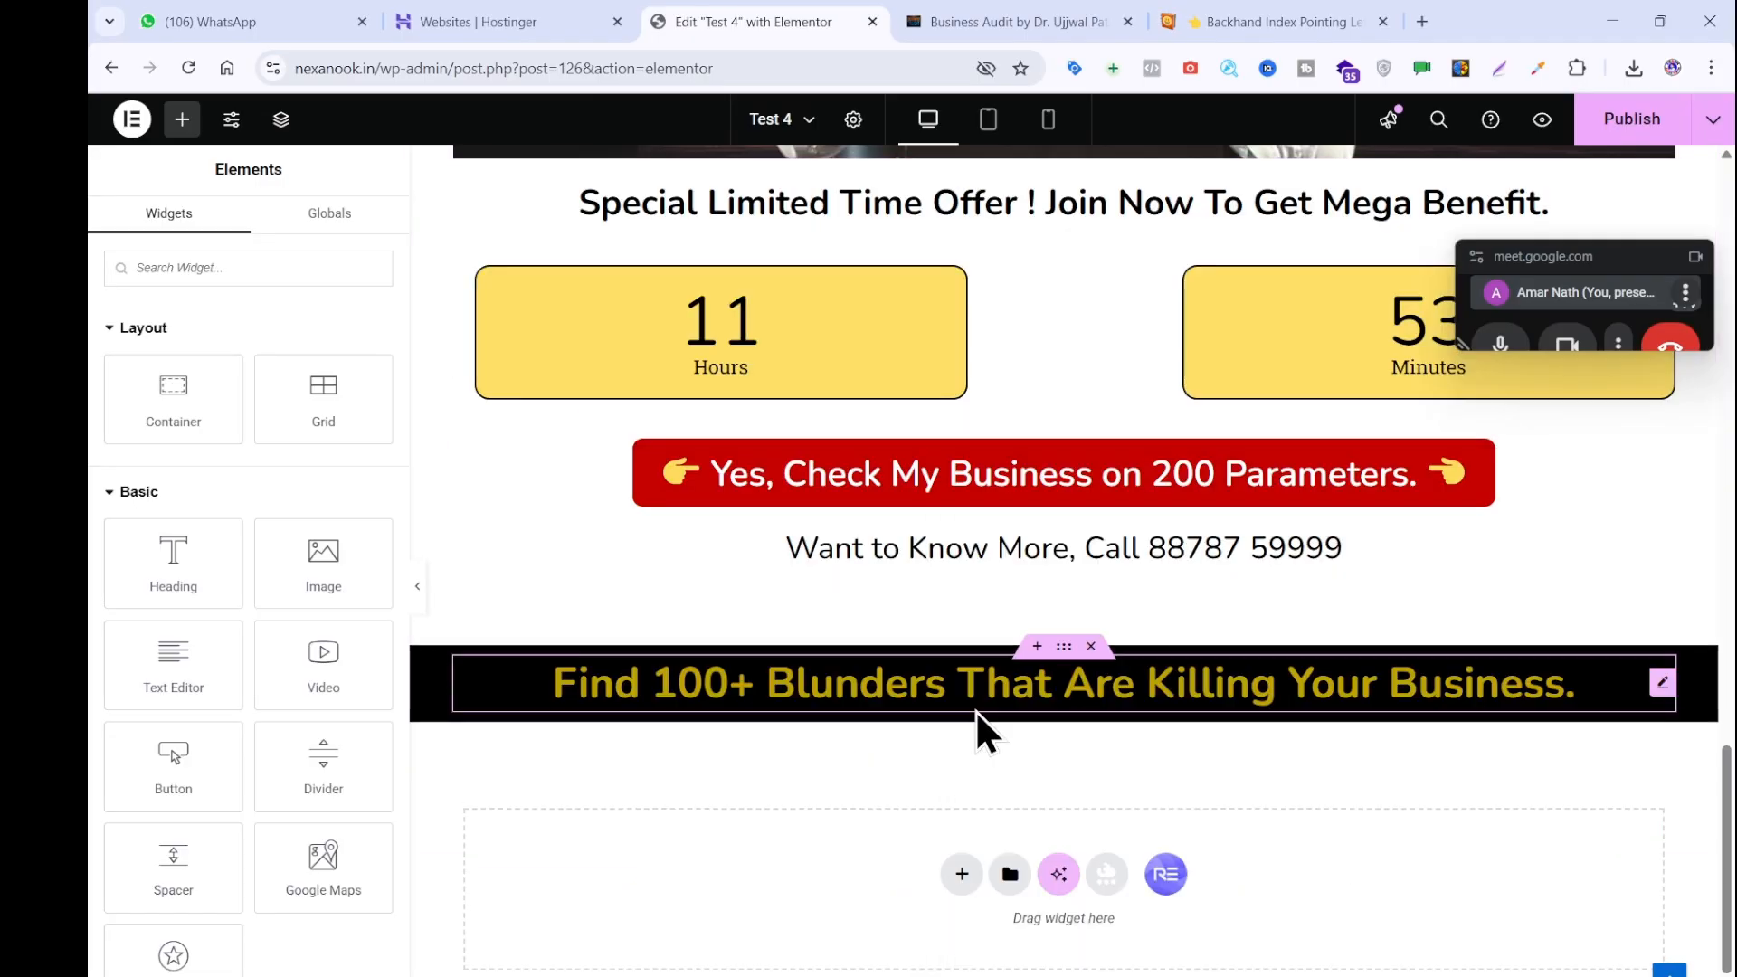
# Check the word colors of the reference page's "Find 100+ Blunders" heading and select the word "Find" in the Elementor heading.
pyautogui.click(996, 6)
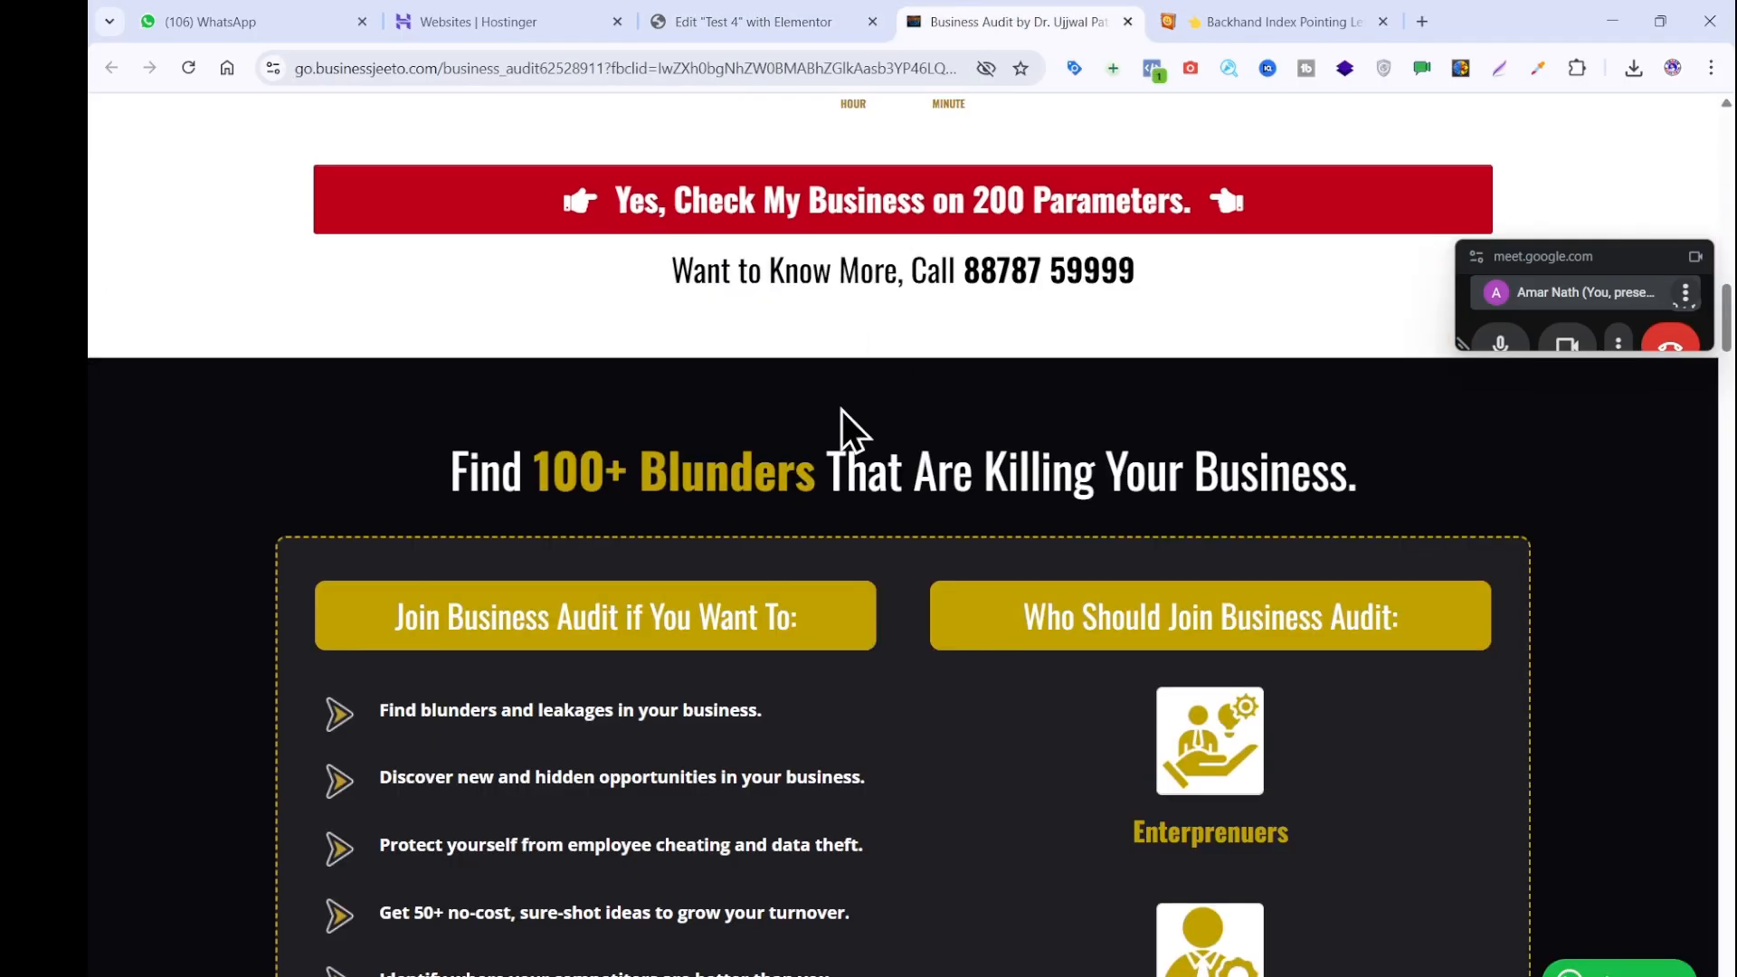
pyautogui.doubleClick(493, 478)
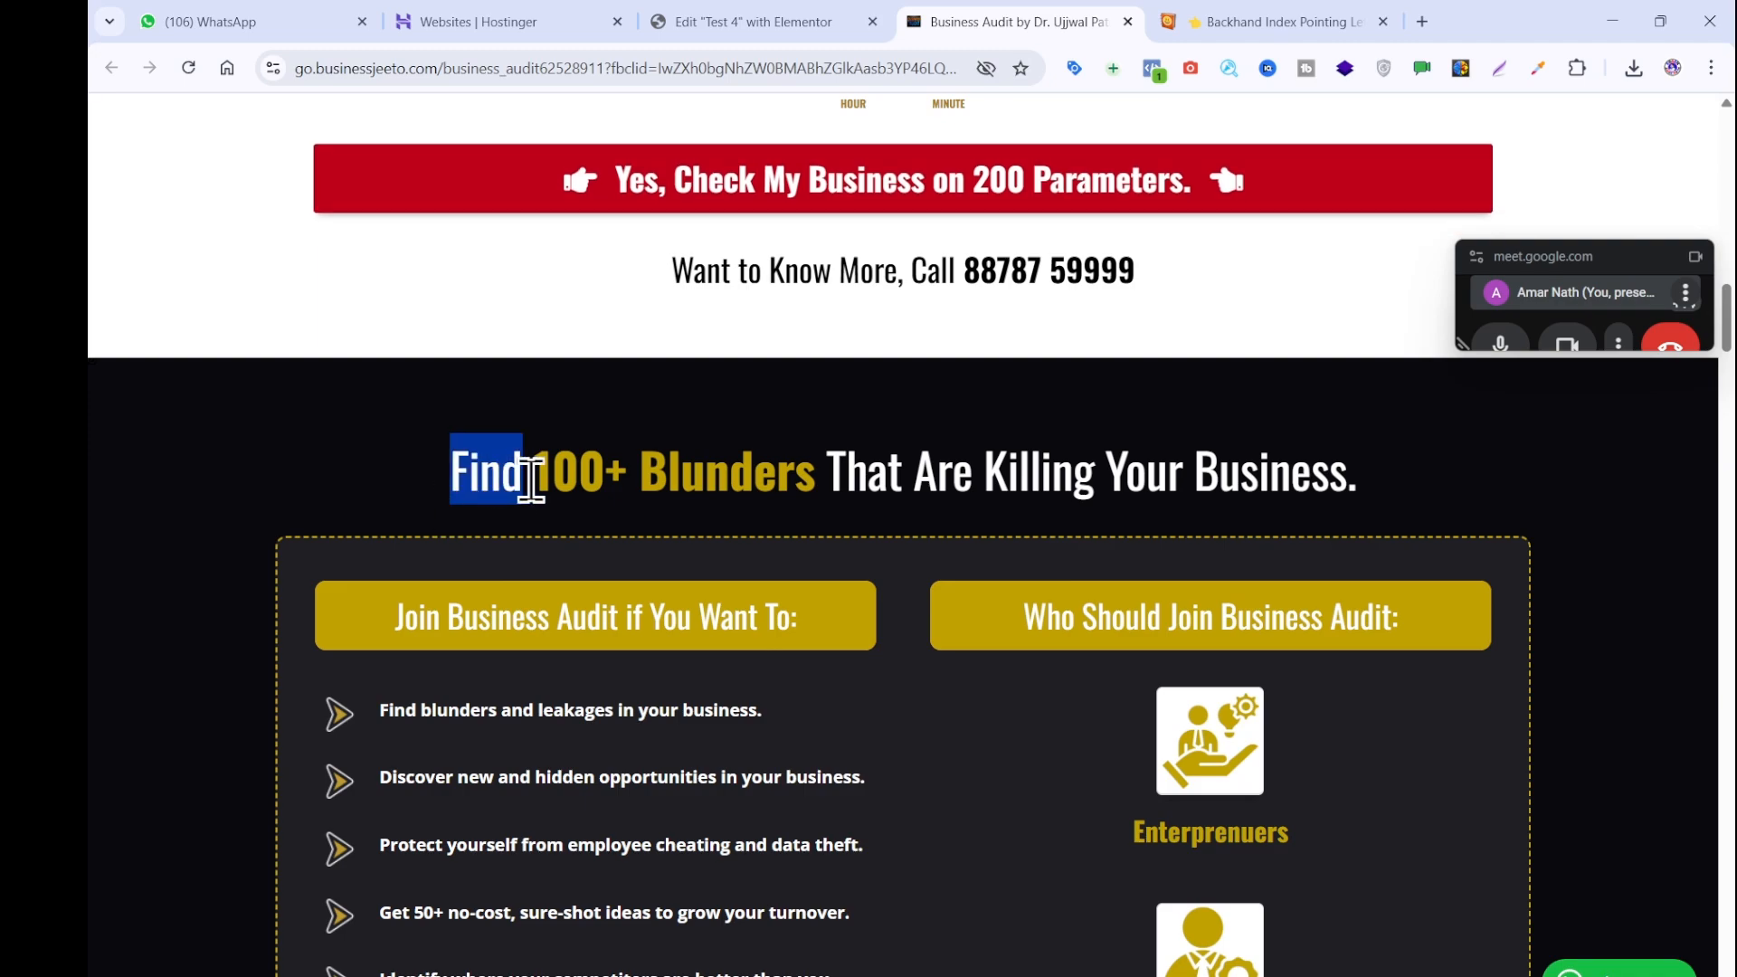
pyautogui.click(601, 485)
pyautogui.click(716, 11)
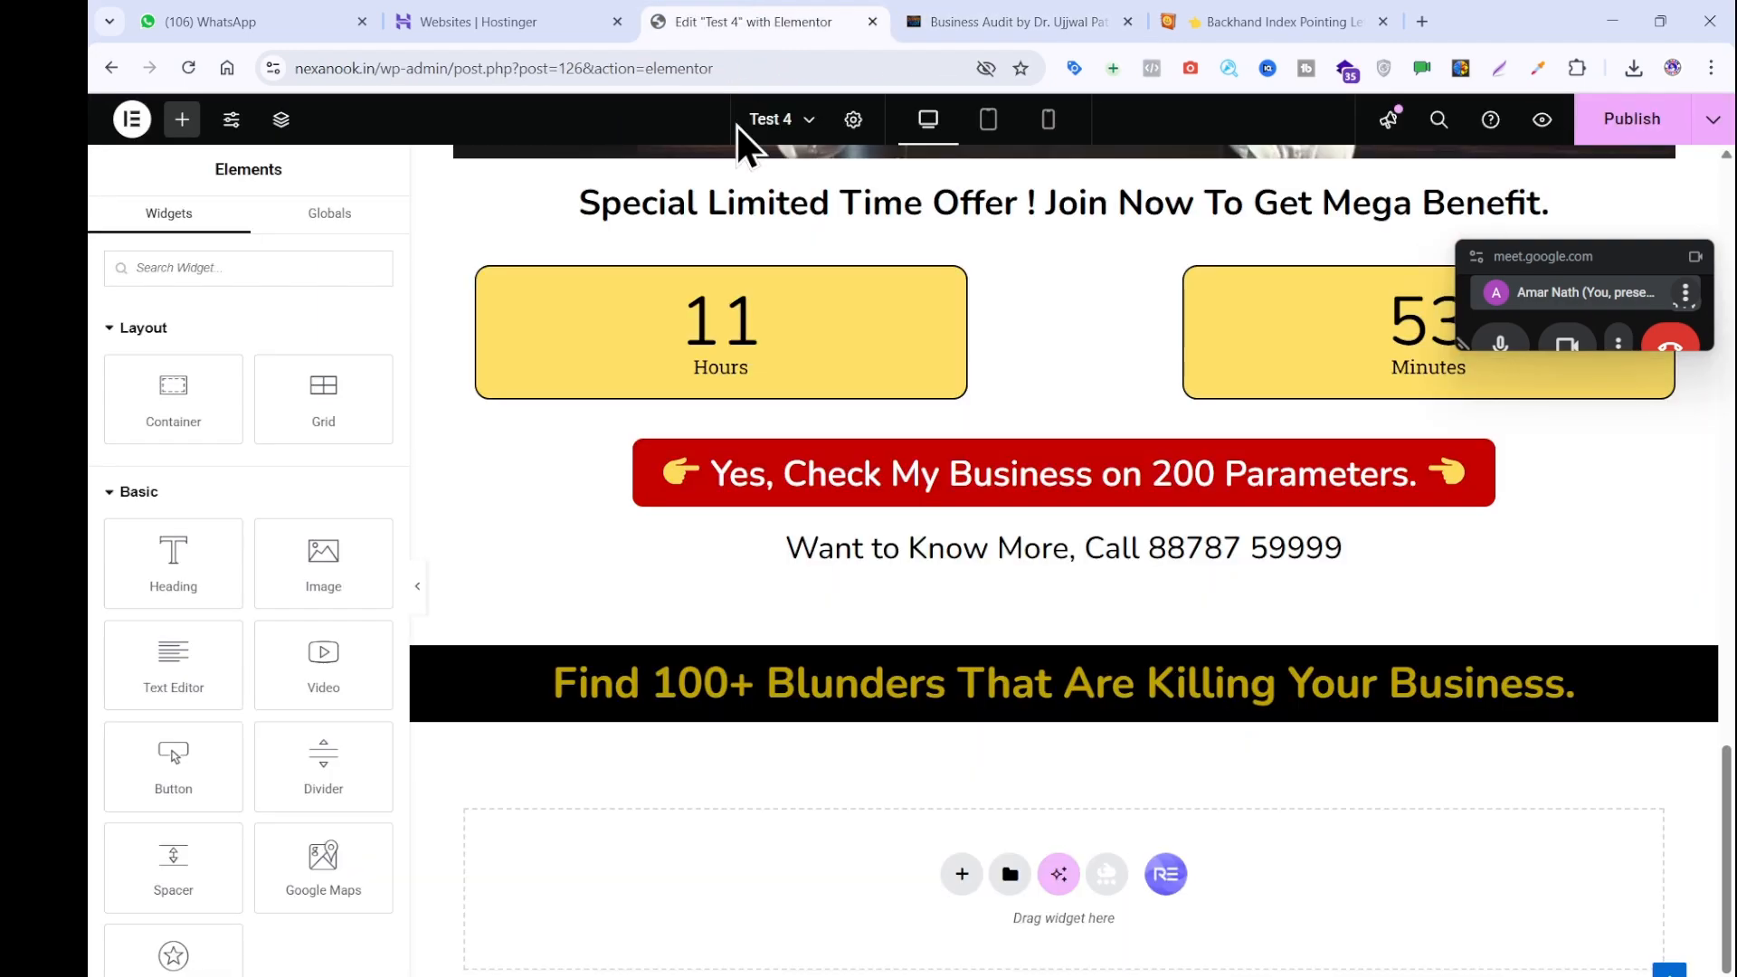
pyautogui.click(644, 683)
pyautogui.moveTo(644, 683); pyautogui.dragTo(548, 683)
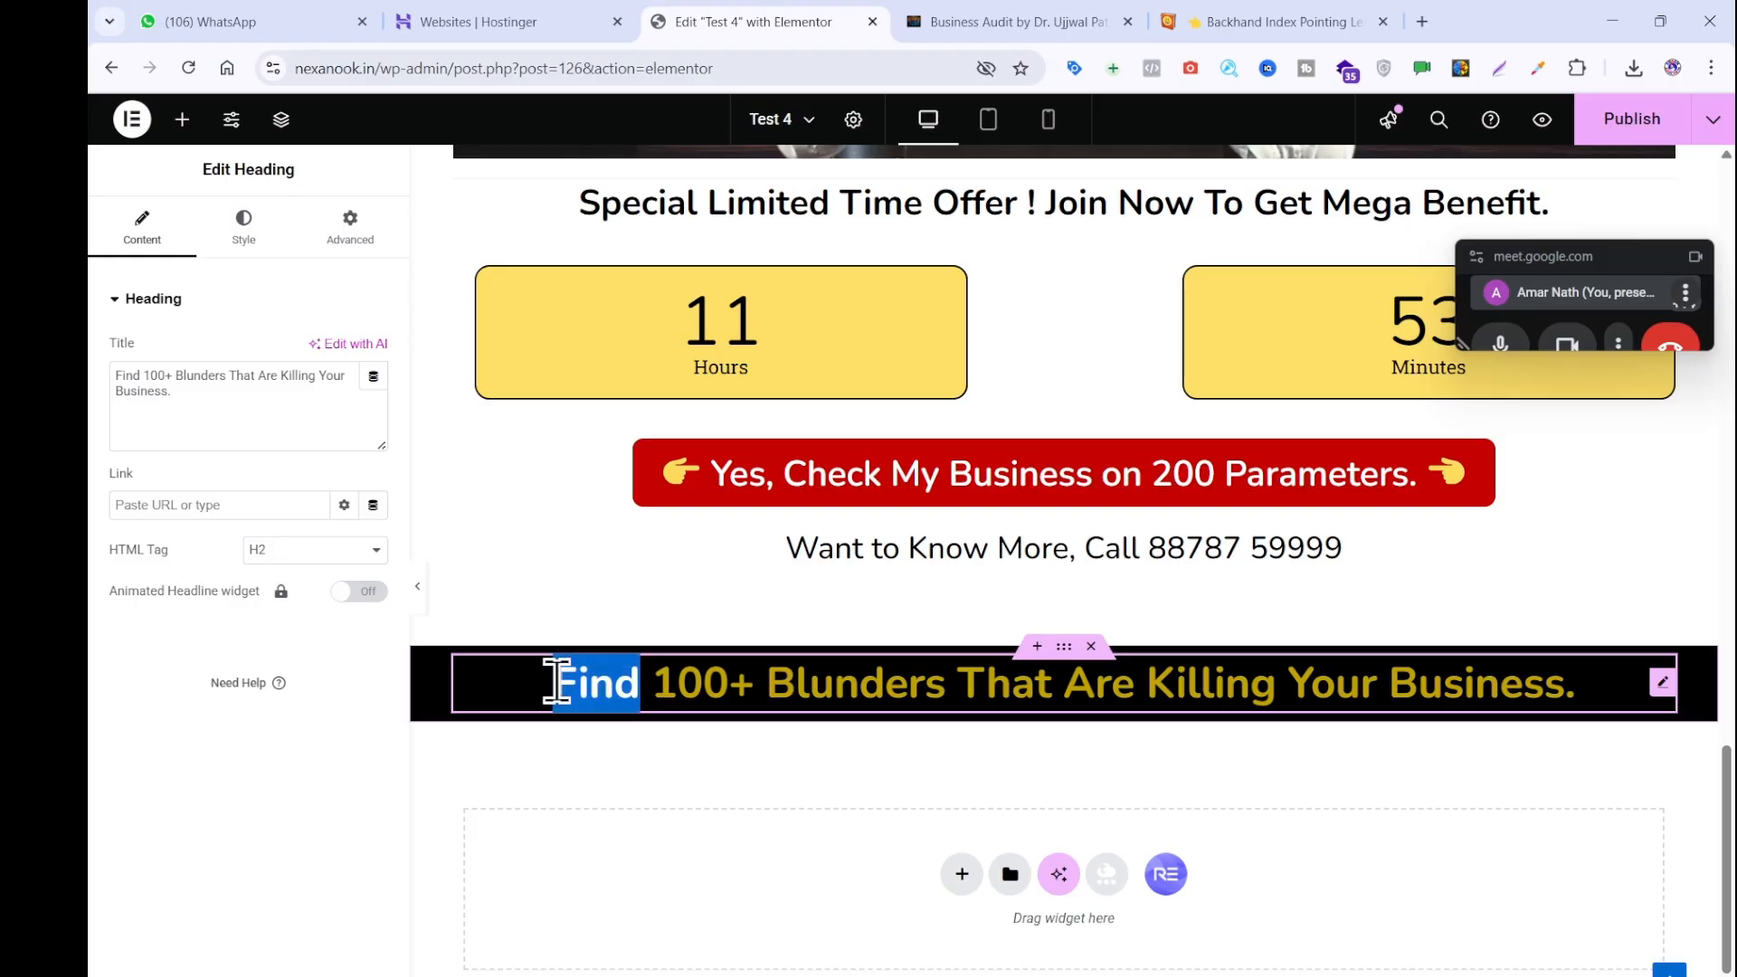
# Bold the words "Find" and "That Are Killing Your Business." in the black section's heading.
pyautogui.click(552, 624)
pyautogui.click(986, 688)
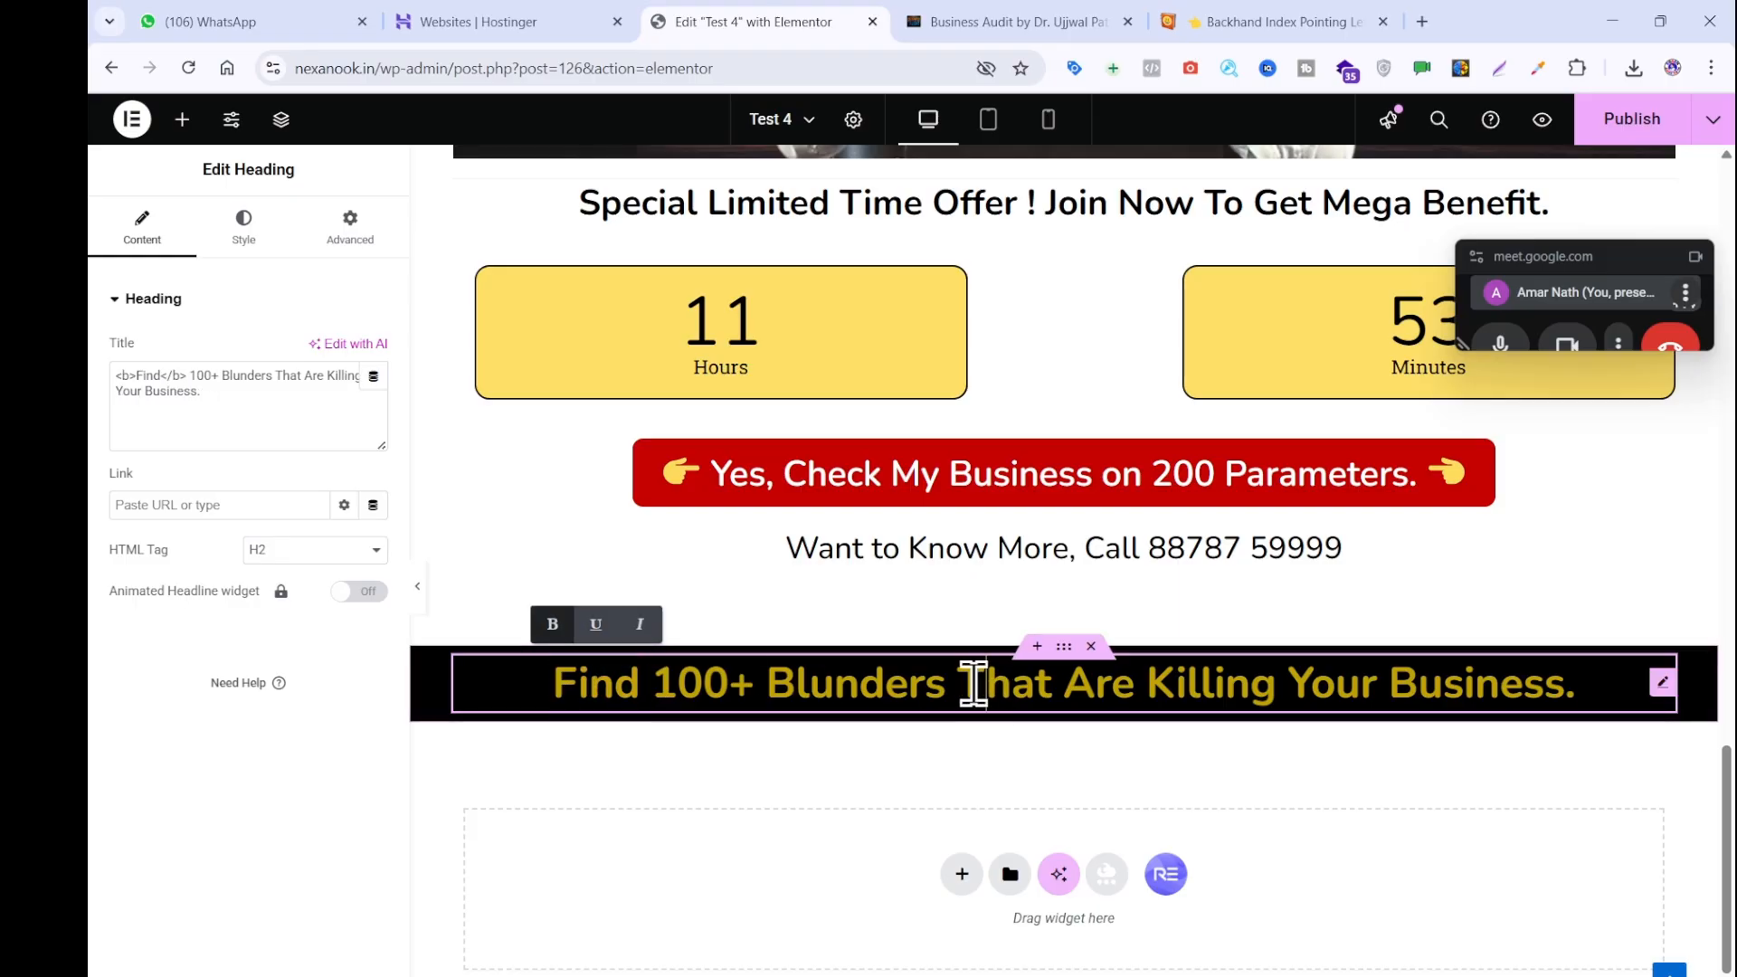
pyautogui.moveTo(958, 685); pyautogui.dragTo(1579, 691)
pyautogui.click(1223, 624)
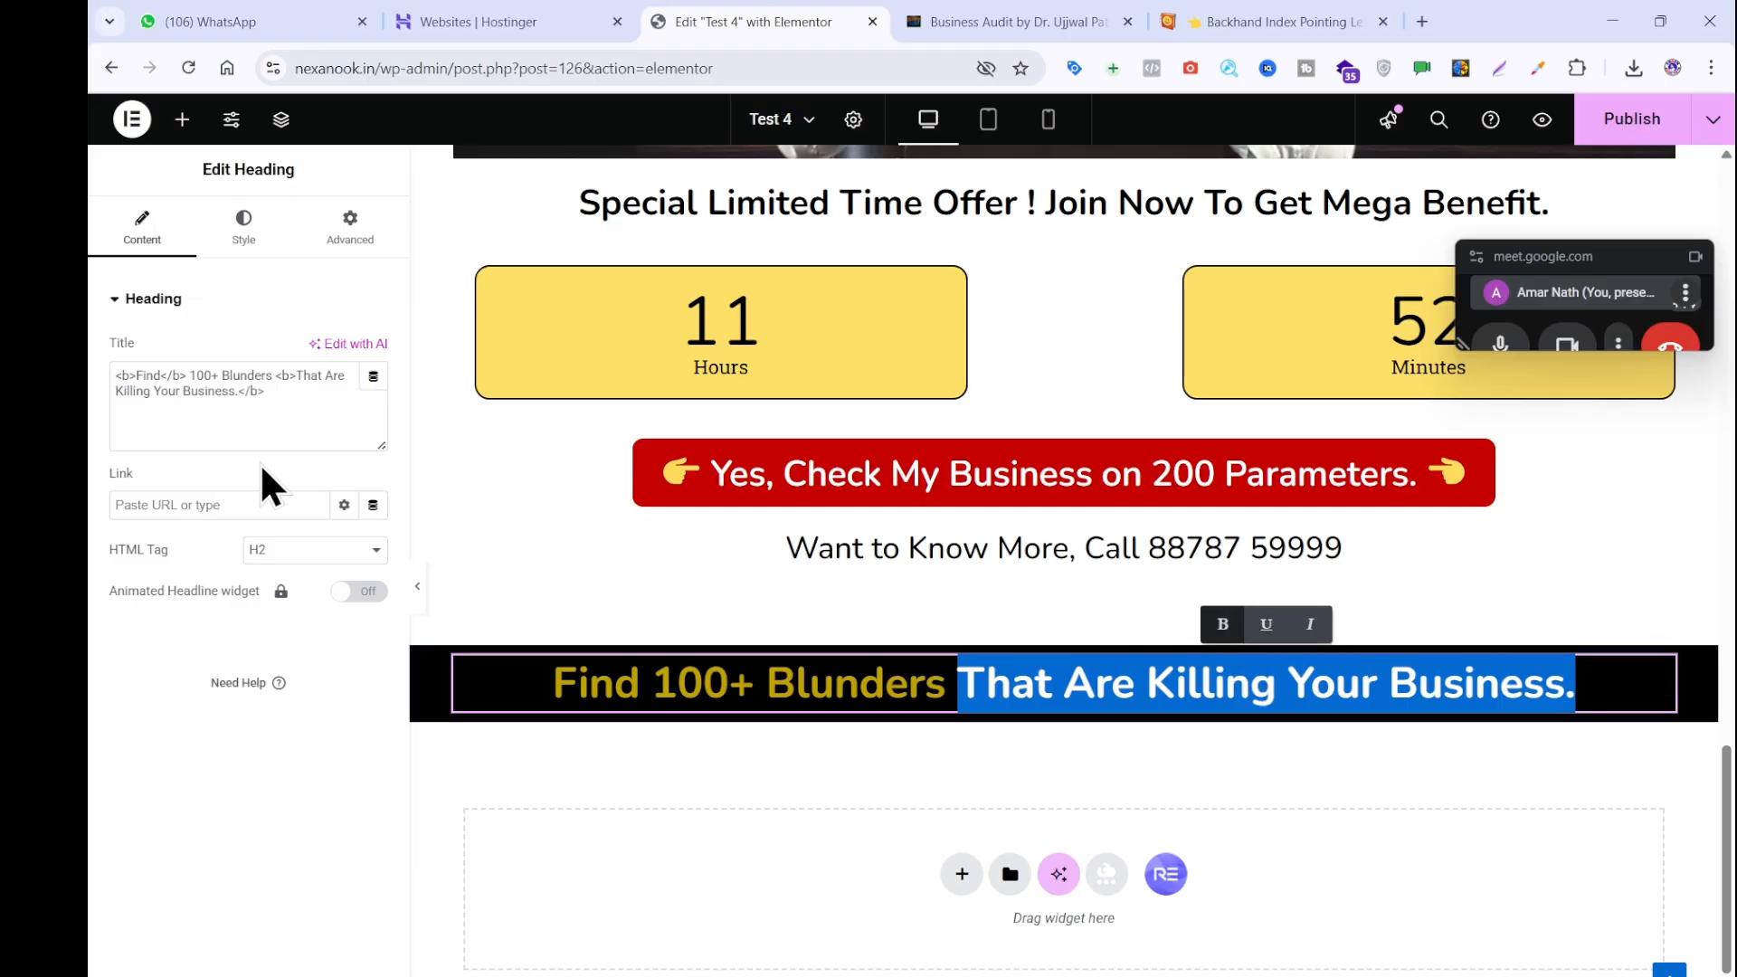
# Add the attribute style="color:white" to the bold tag around "Find" in the heading's title code.
pyautogui.click(130, 375)
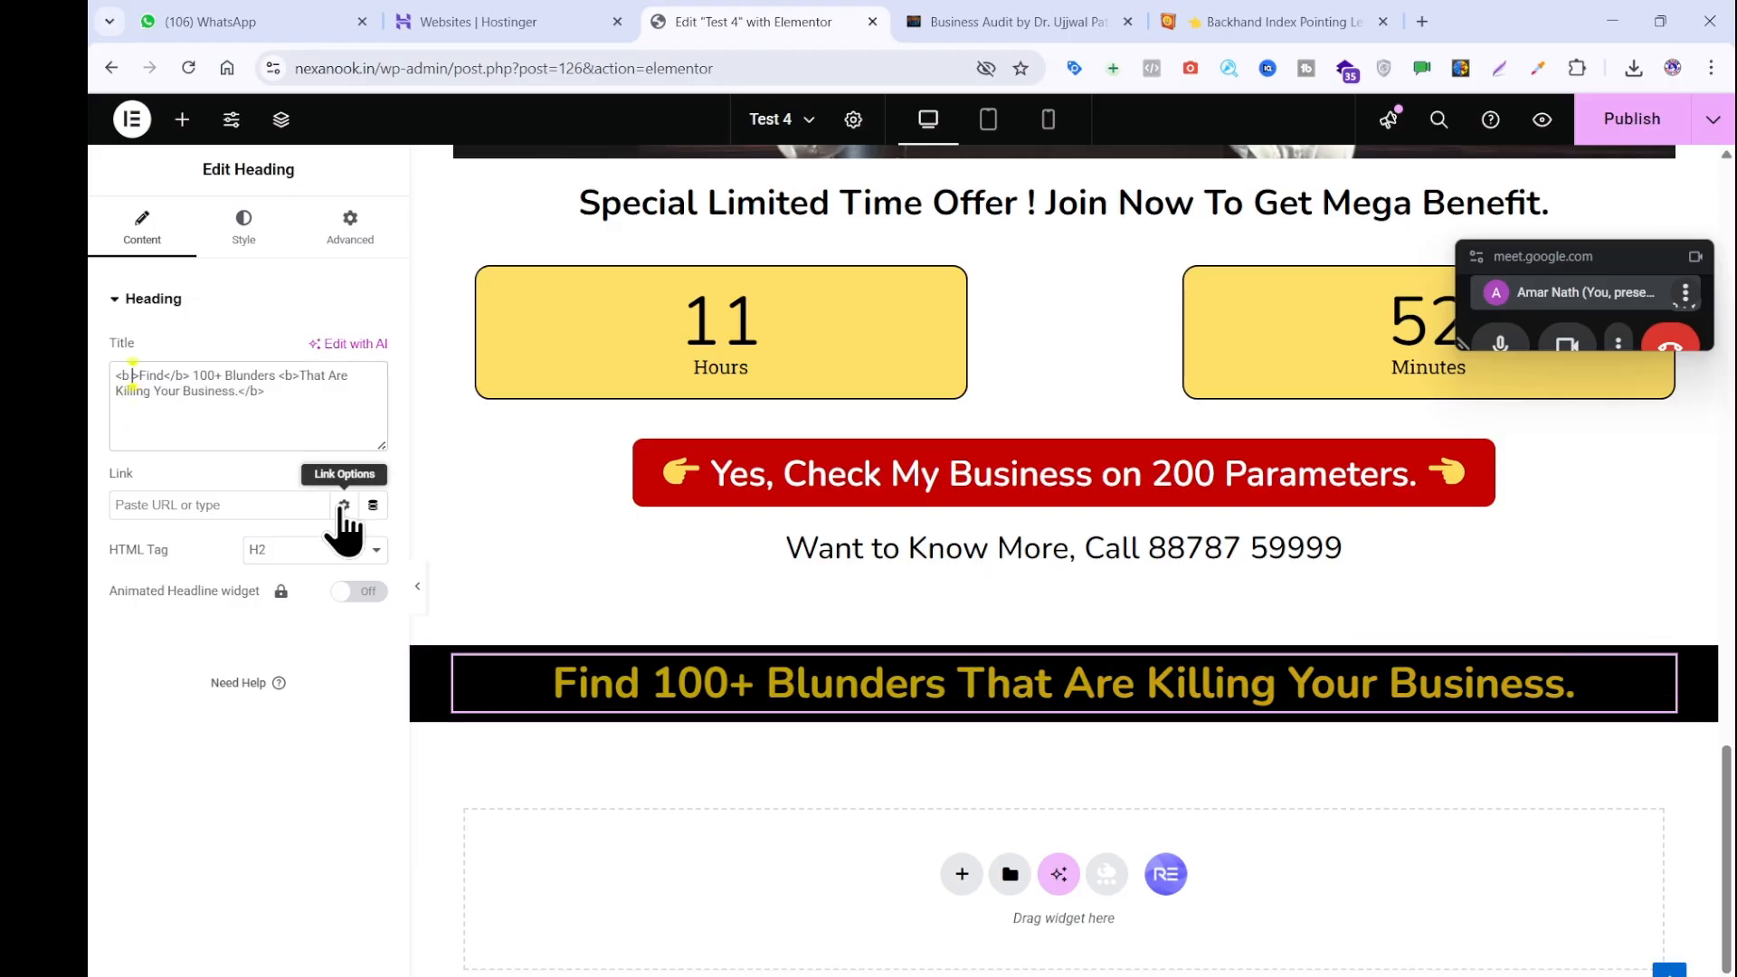
pyautogui.write('style')
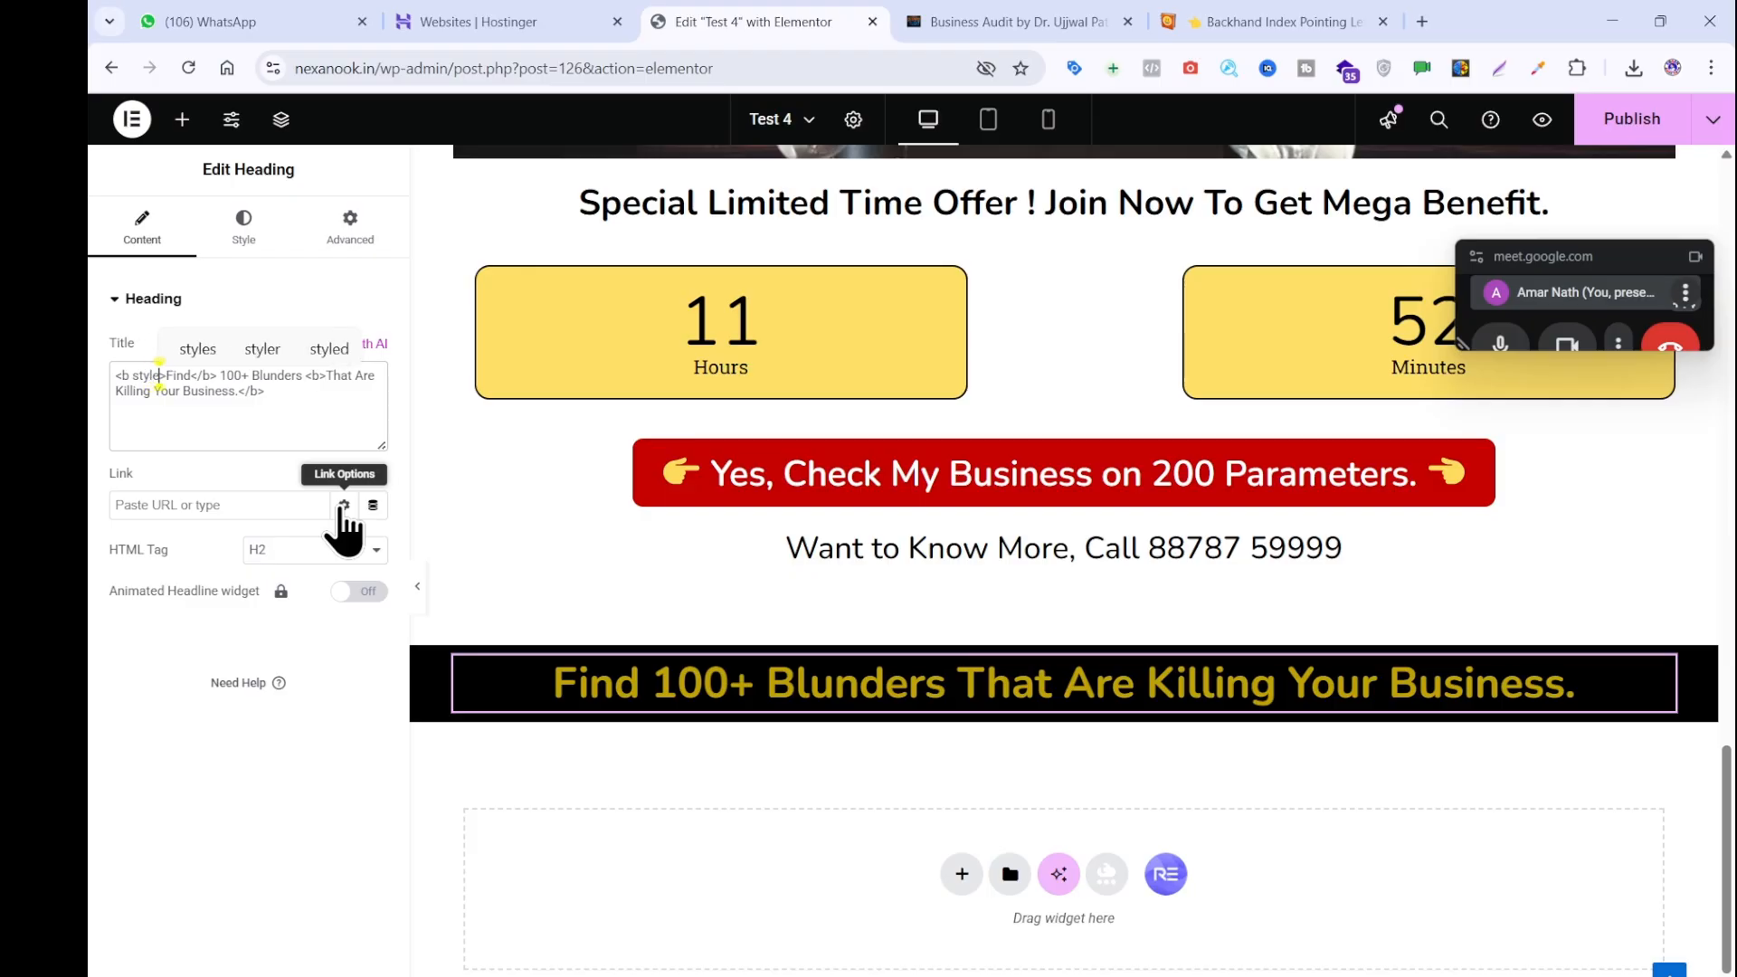
pyautogui.write('=""')
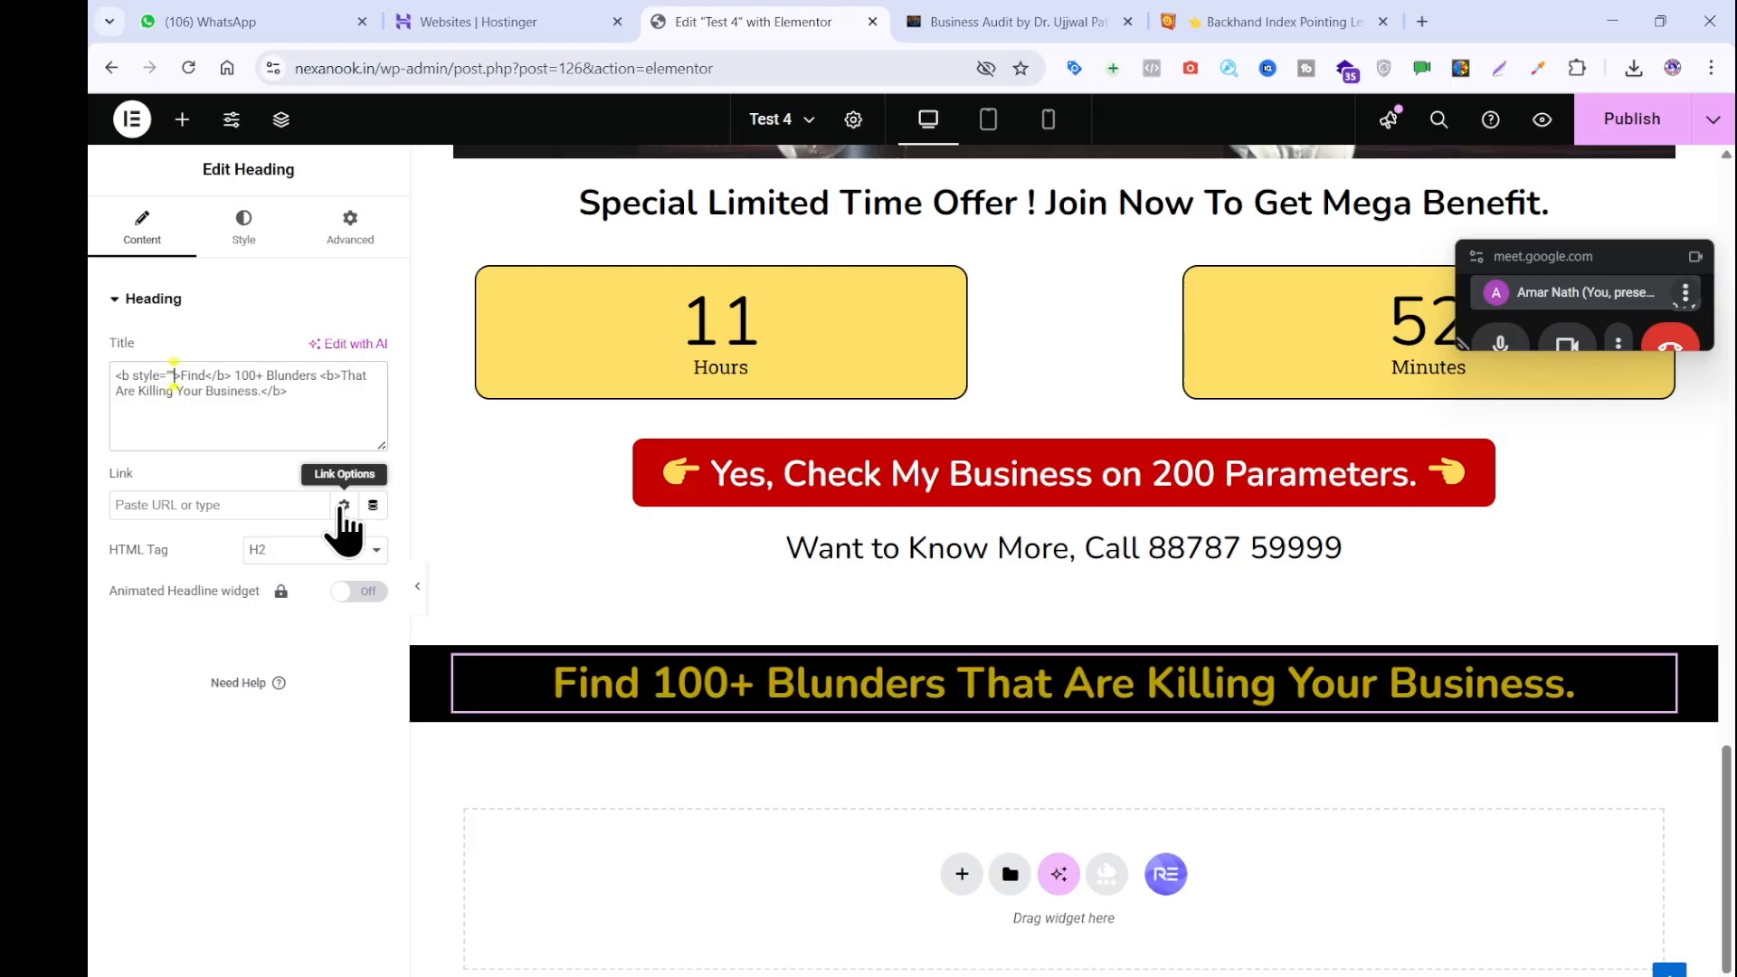
pyautogui.write('cp')
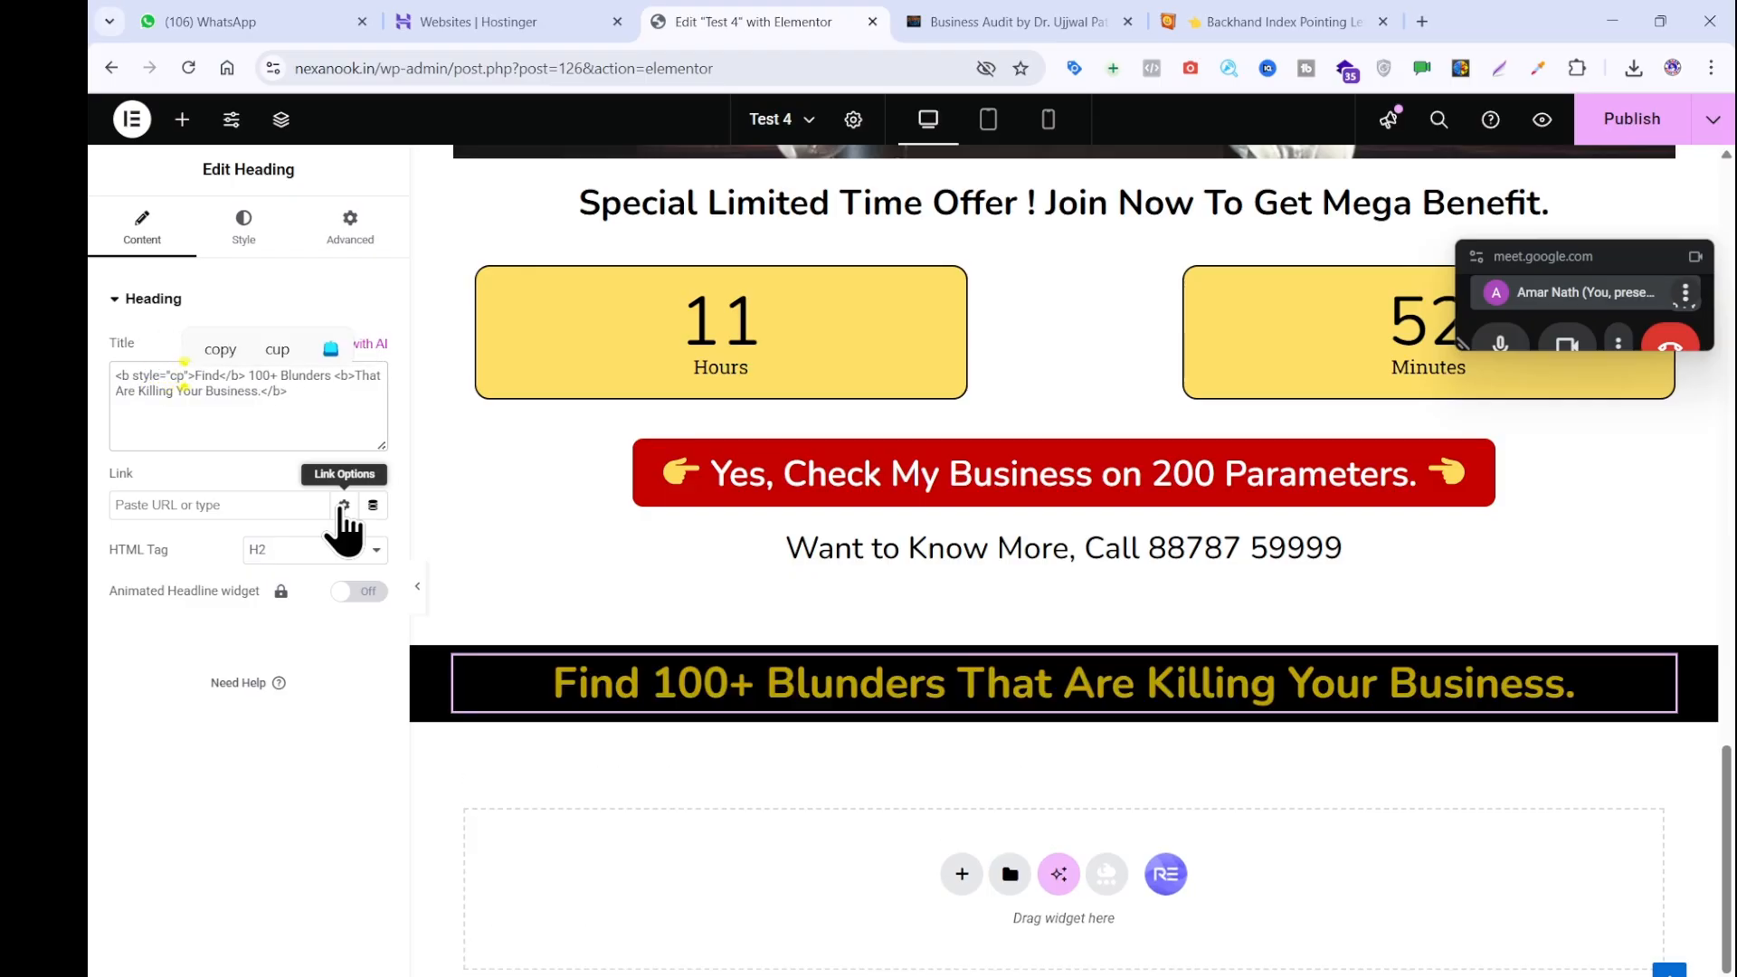
pyautogui.press('BackSpace')
pyautogui.write('olor')
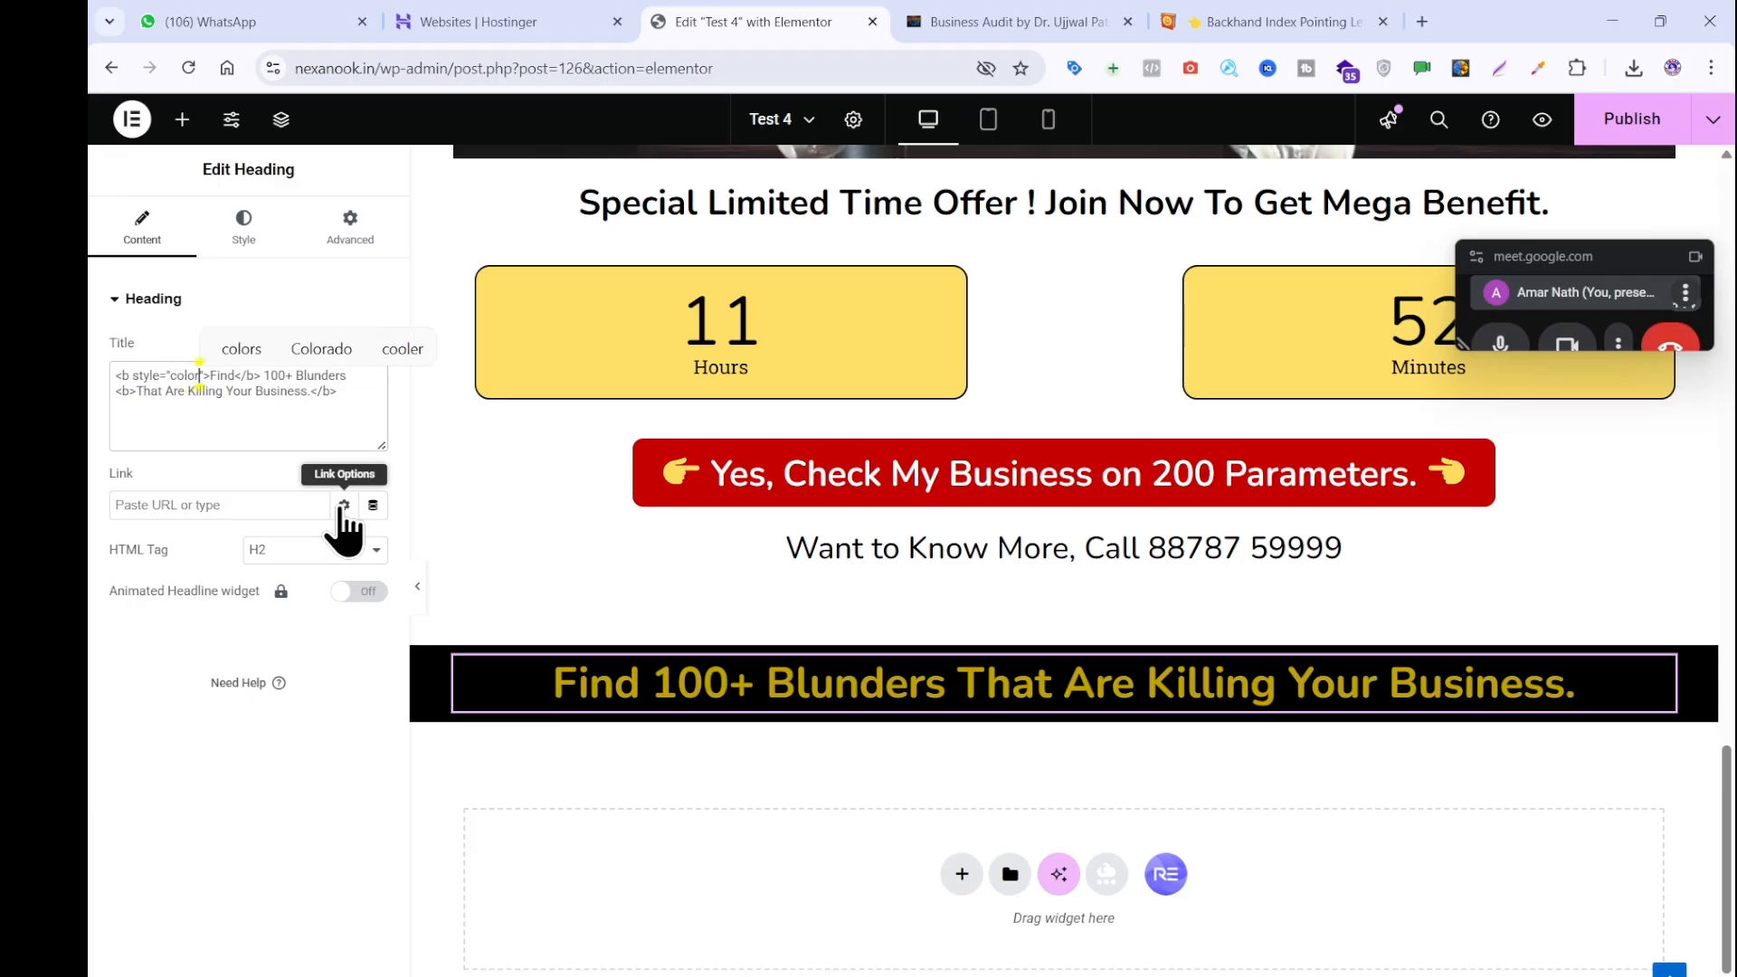
pyautogui.write(':')
pyautogui.write('white')
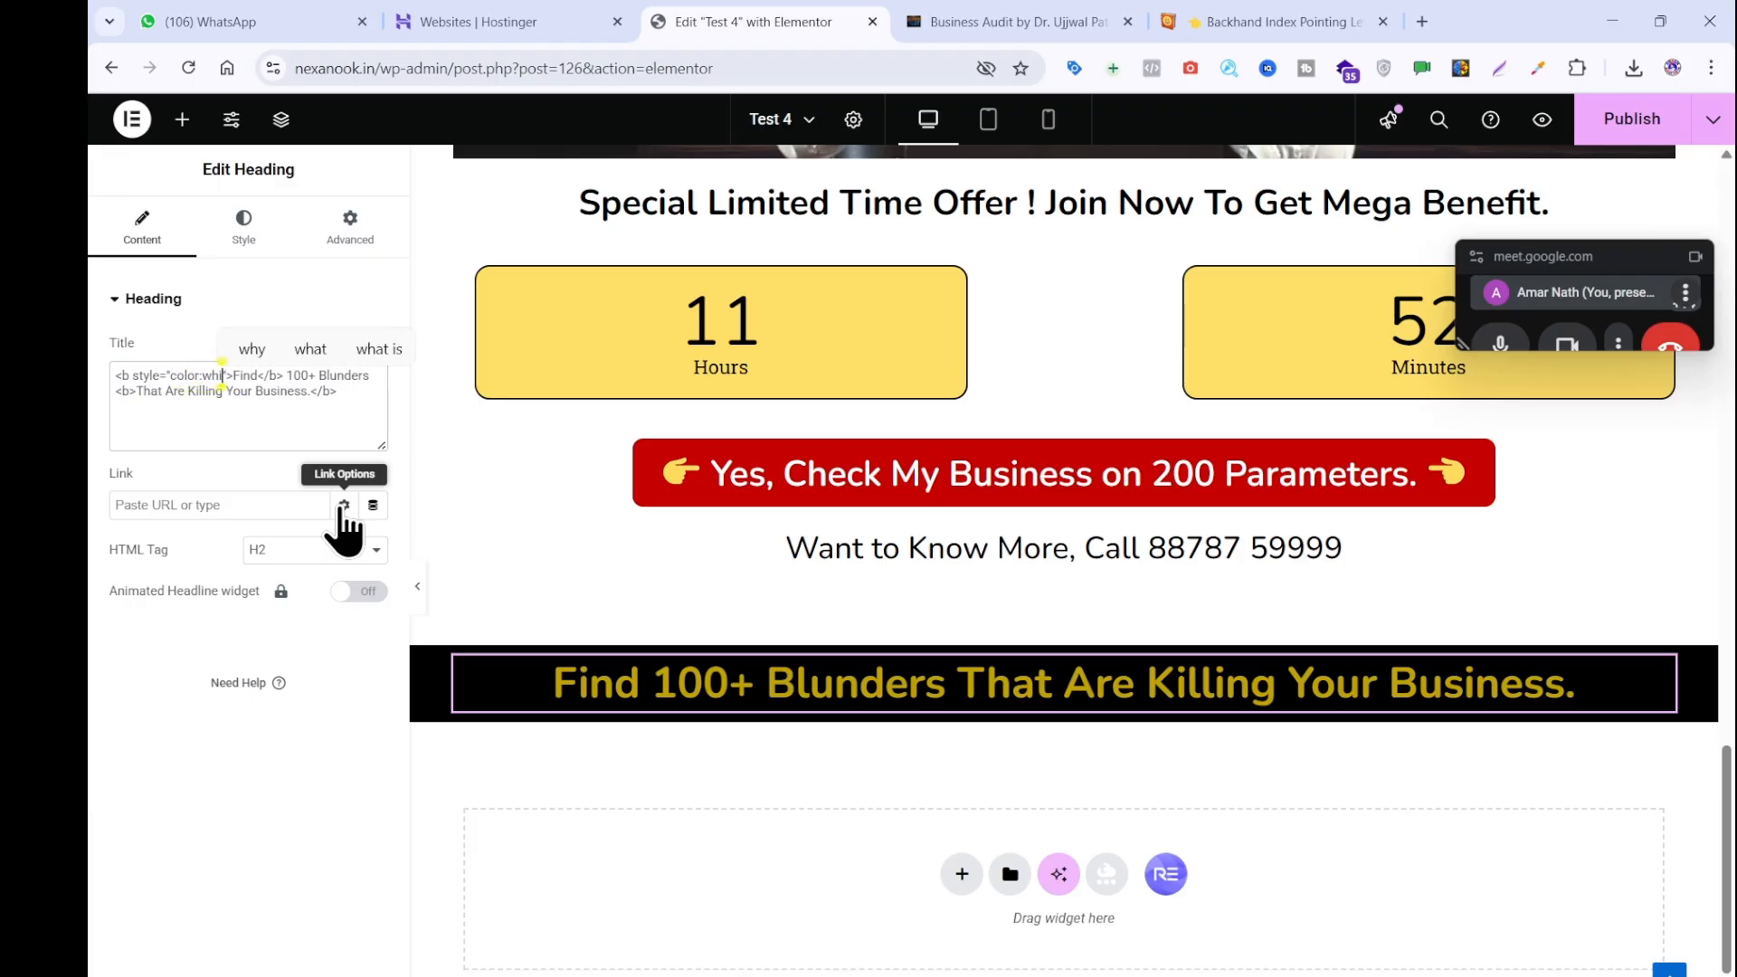
pyautogui.write('"')
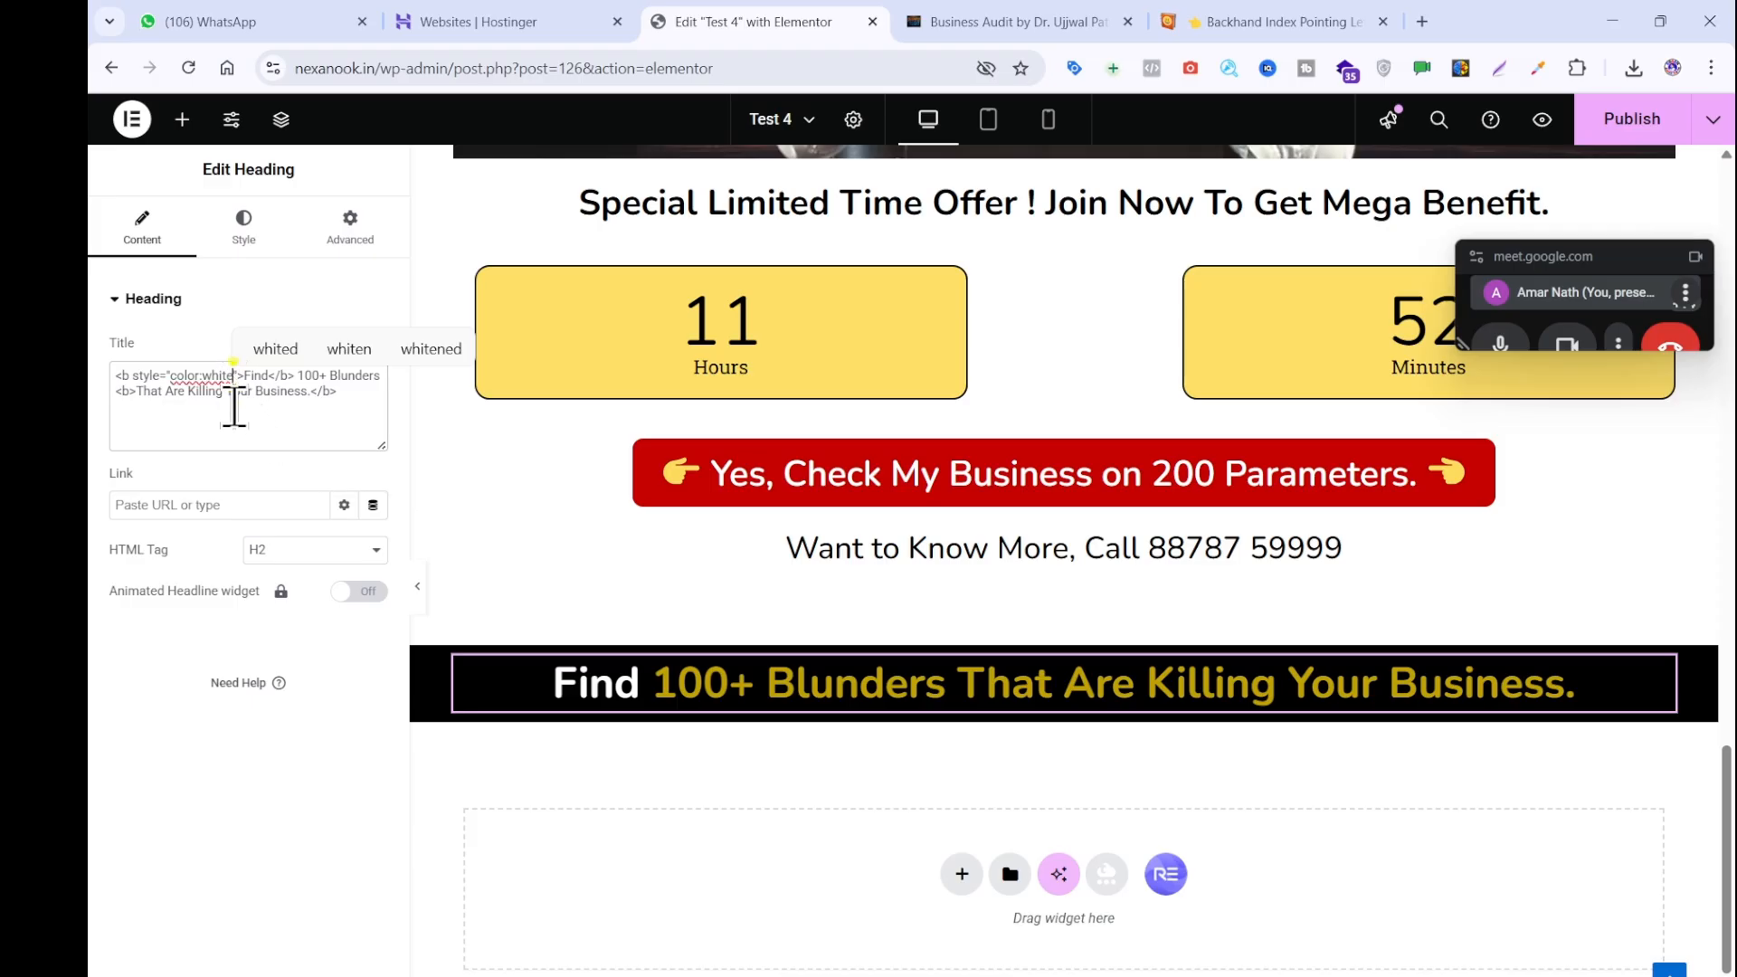
# Apply the same style="color:white" to the bold tag around "That Are Killing Your Business." and compare the heading with the Business Audit reference page.
pyautogui.click(234, 404)
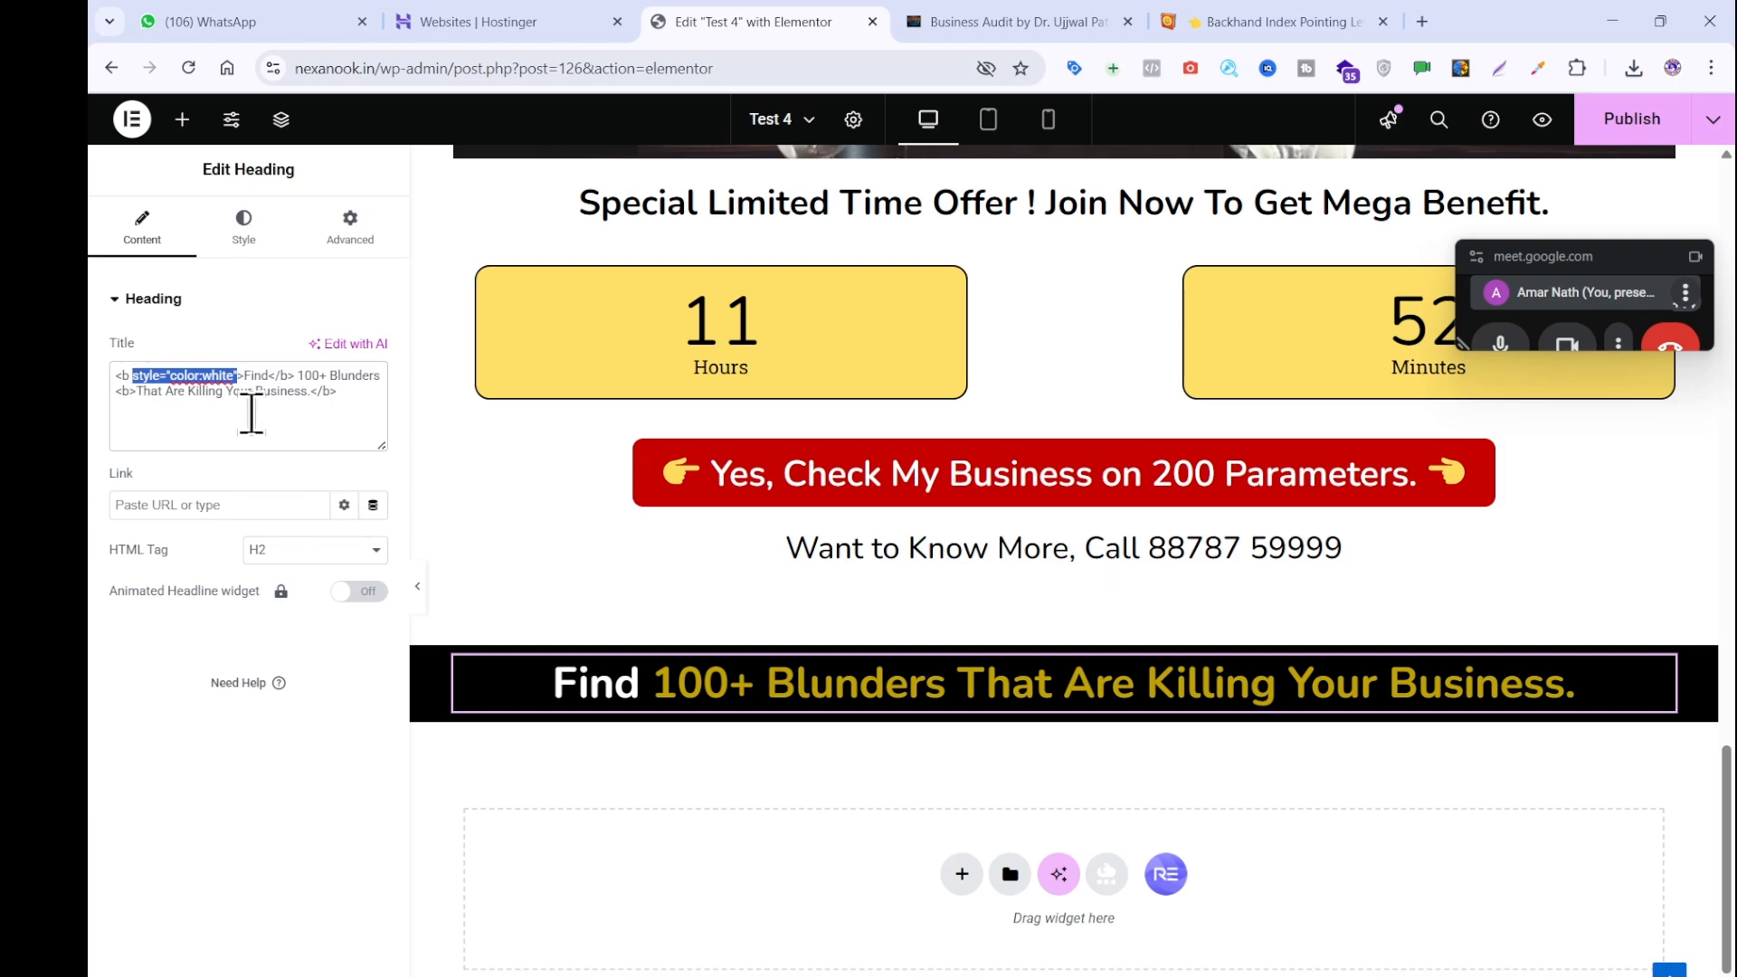
pyautogui.write('style="color:white">')
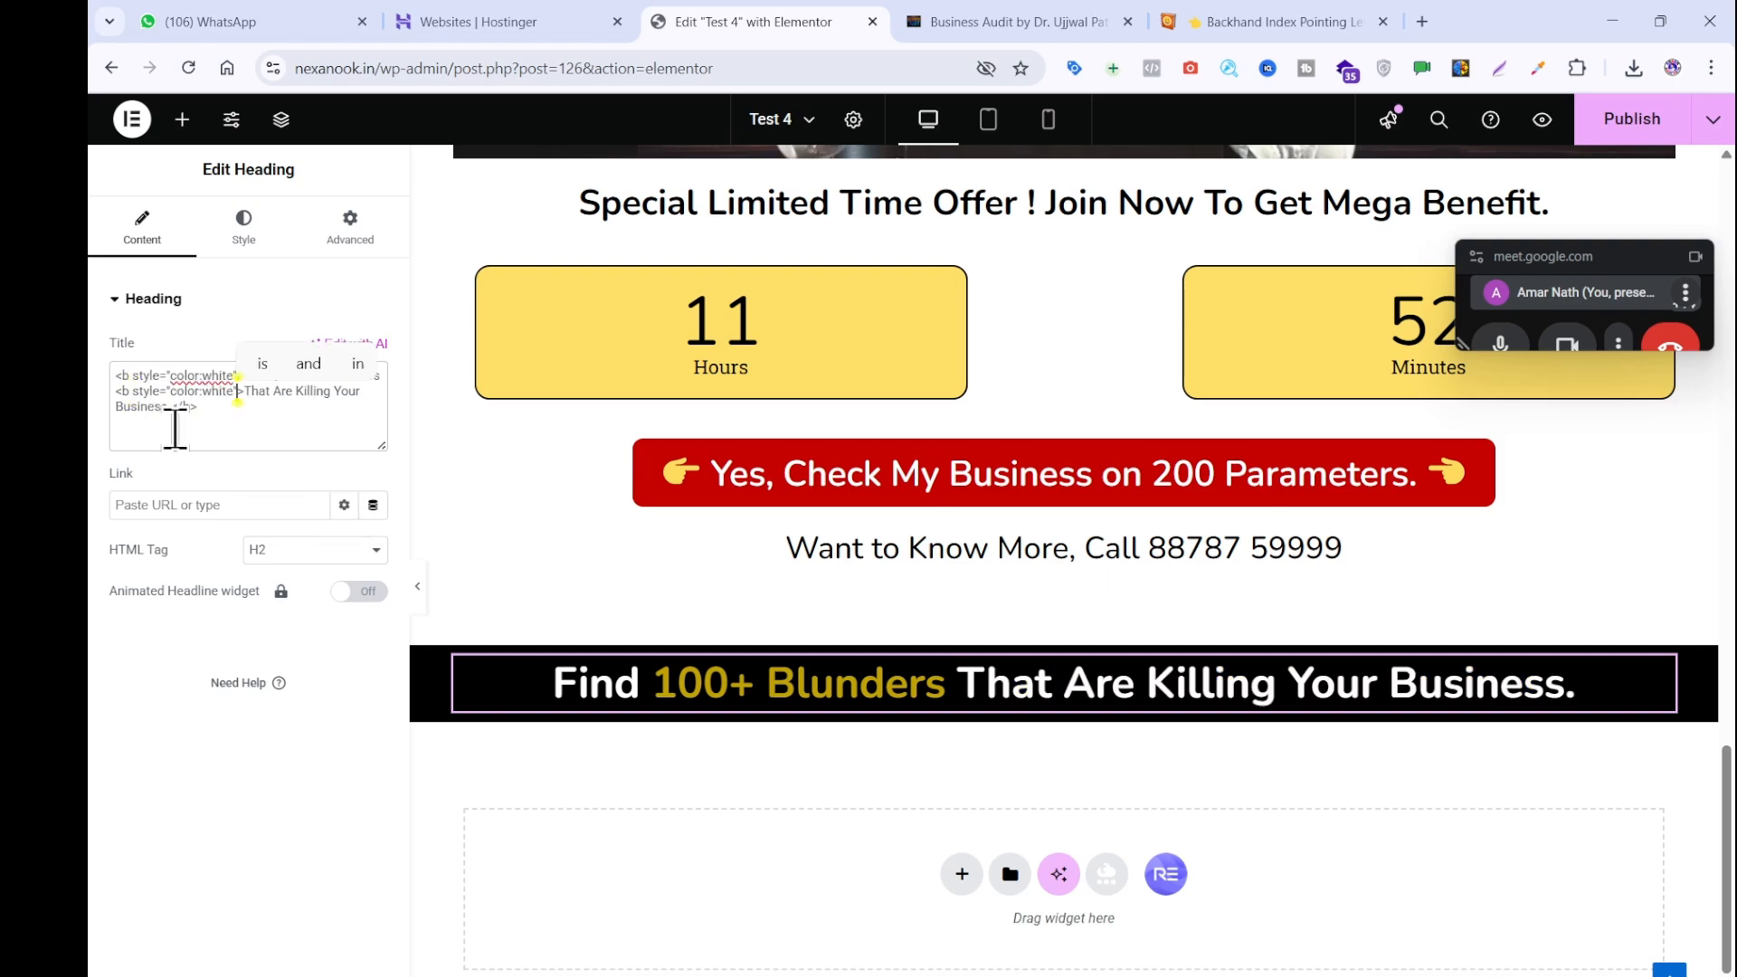
pyautogui.click(1031, 20)
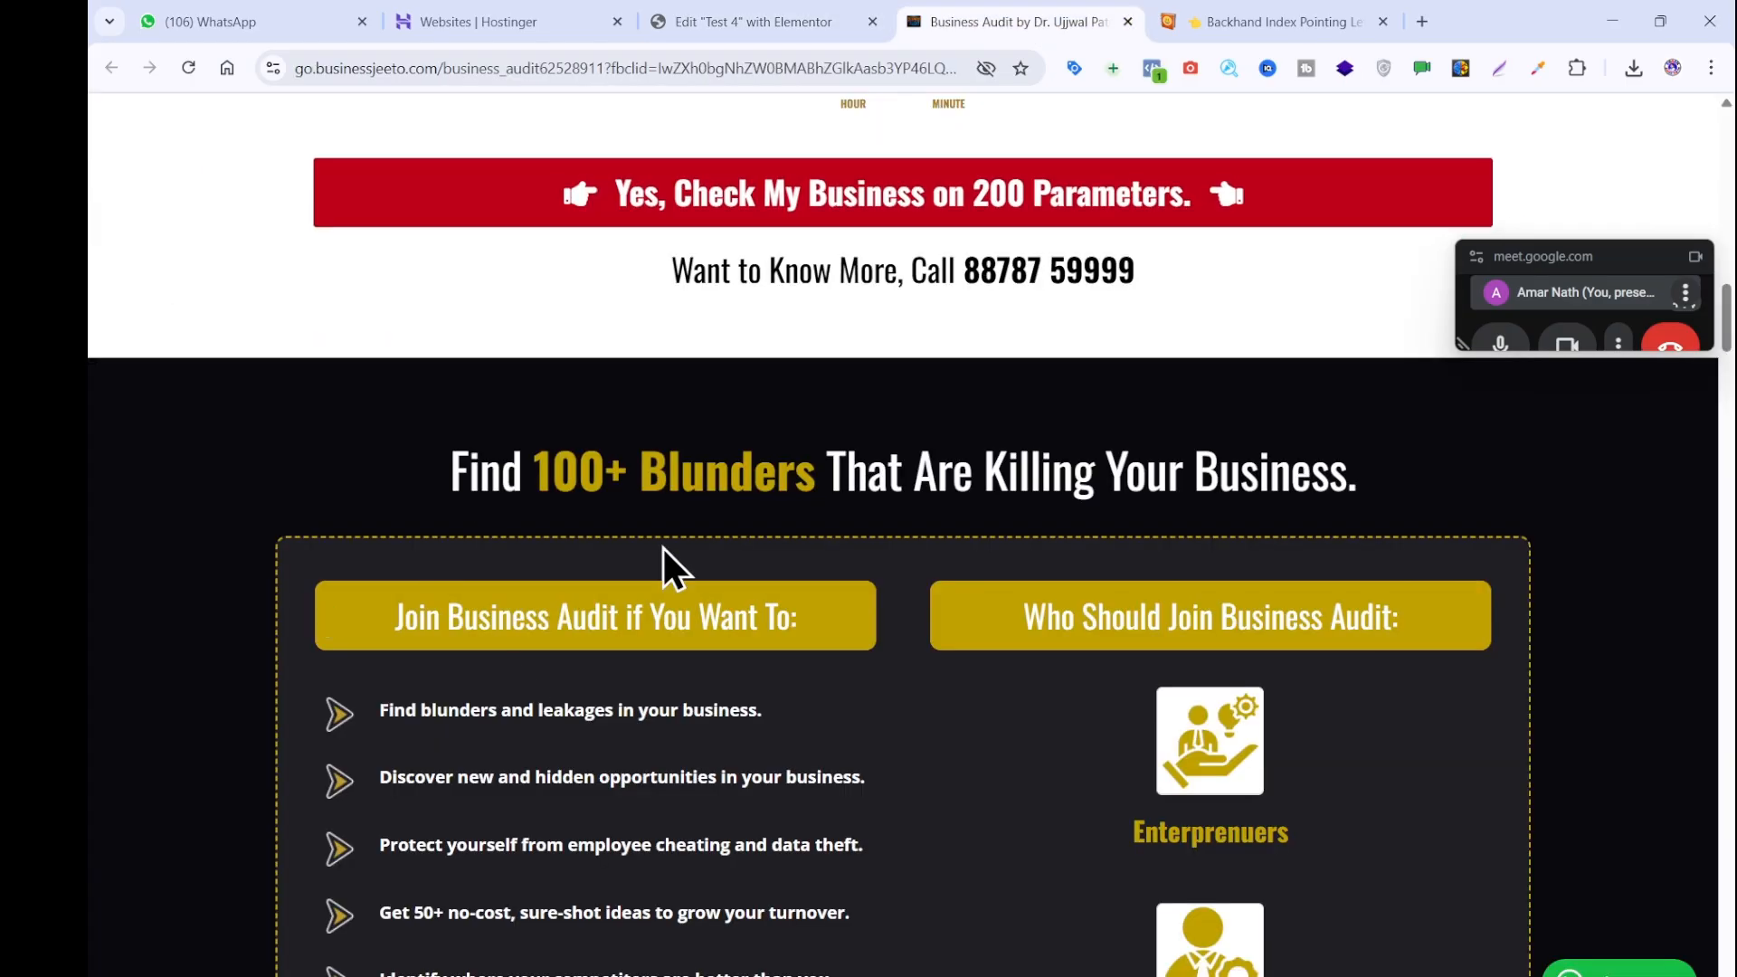
pyautogui.click(756, 11)
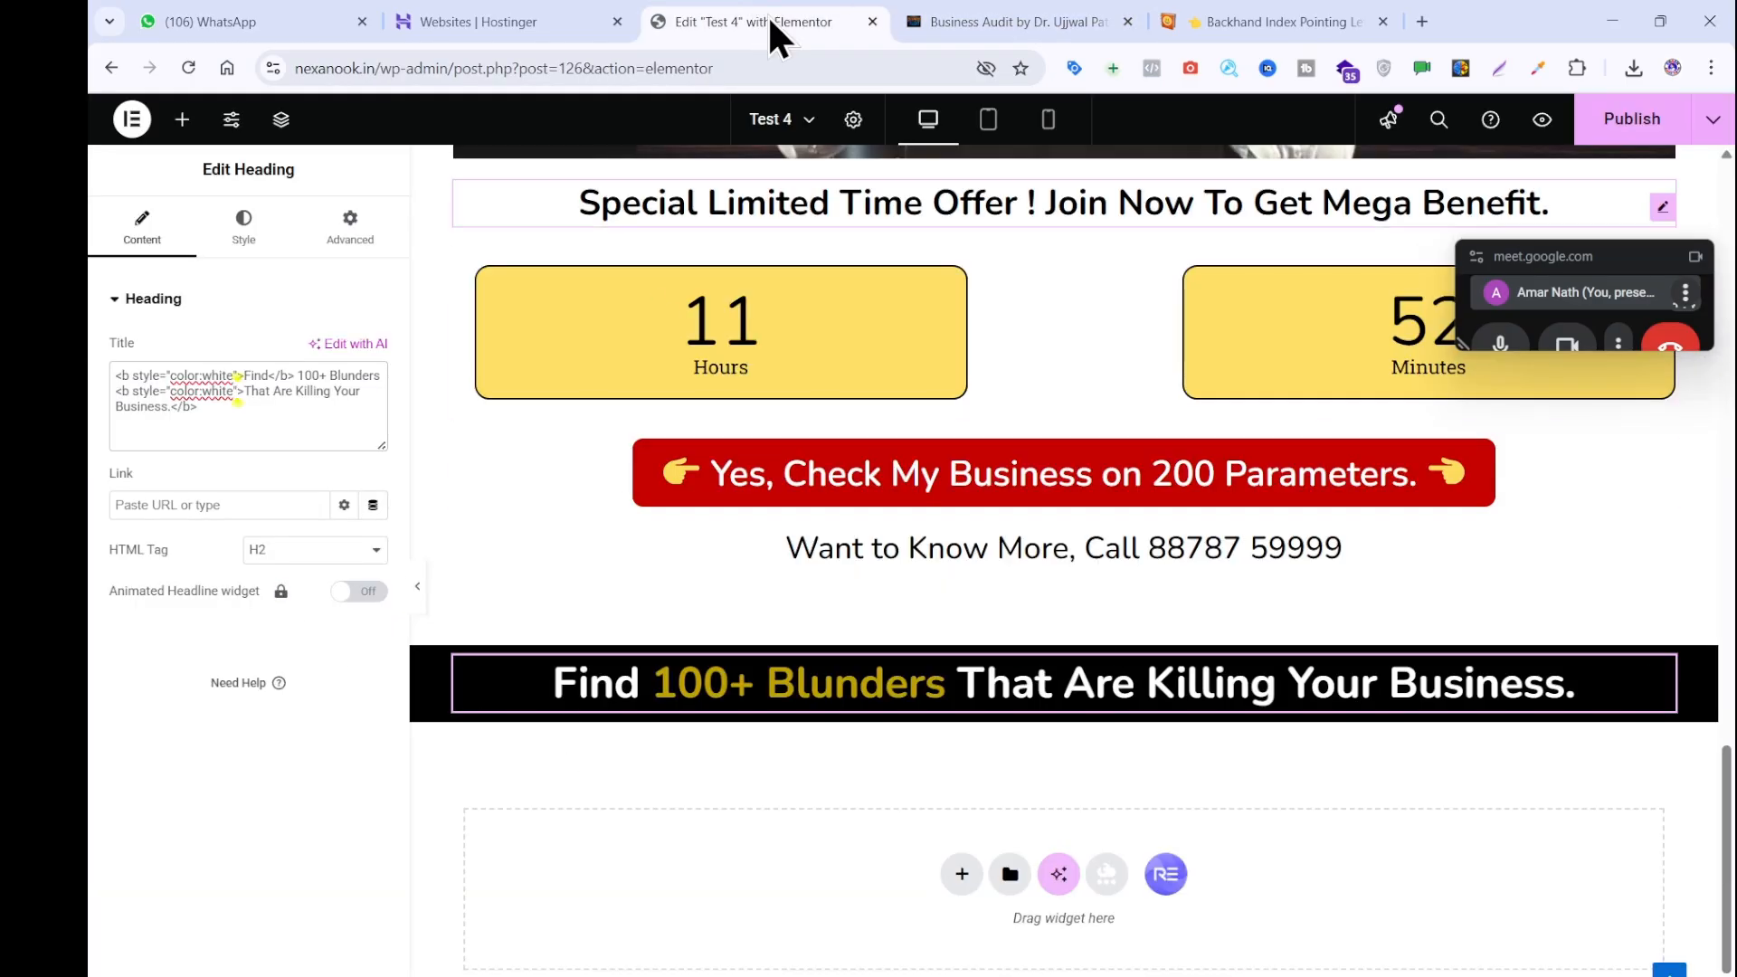
pyautogui.click(930, 11)
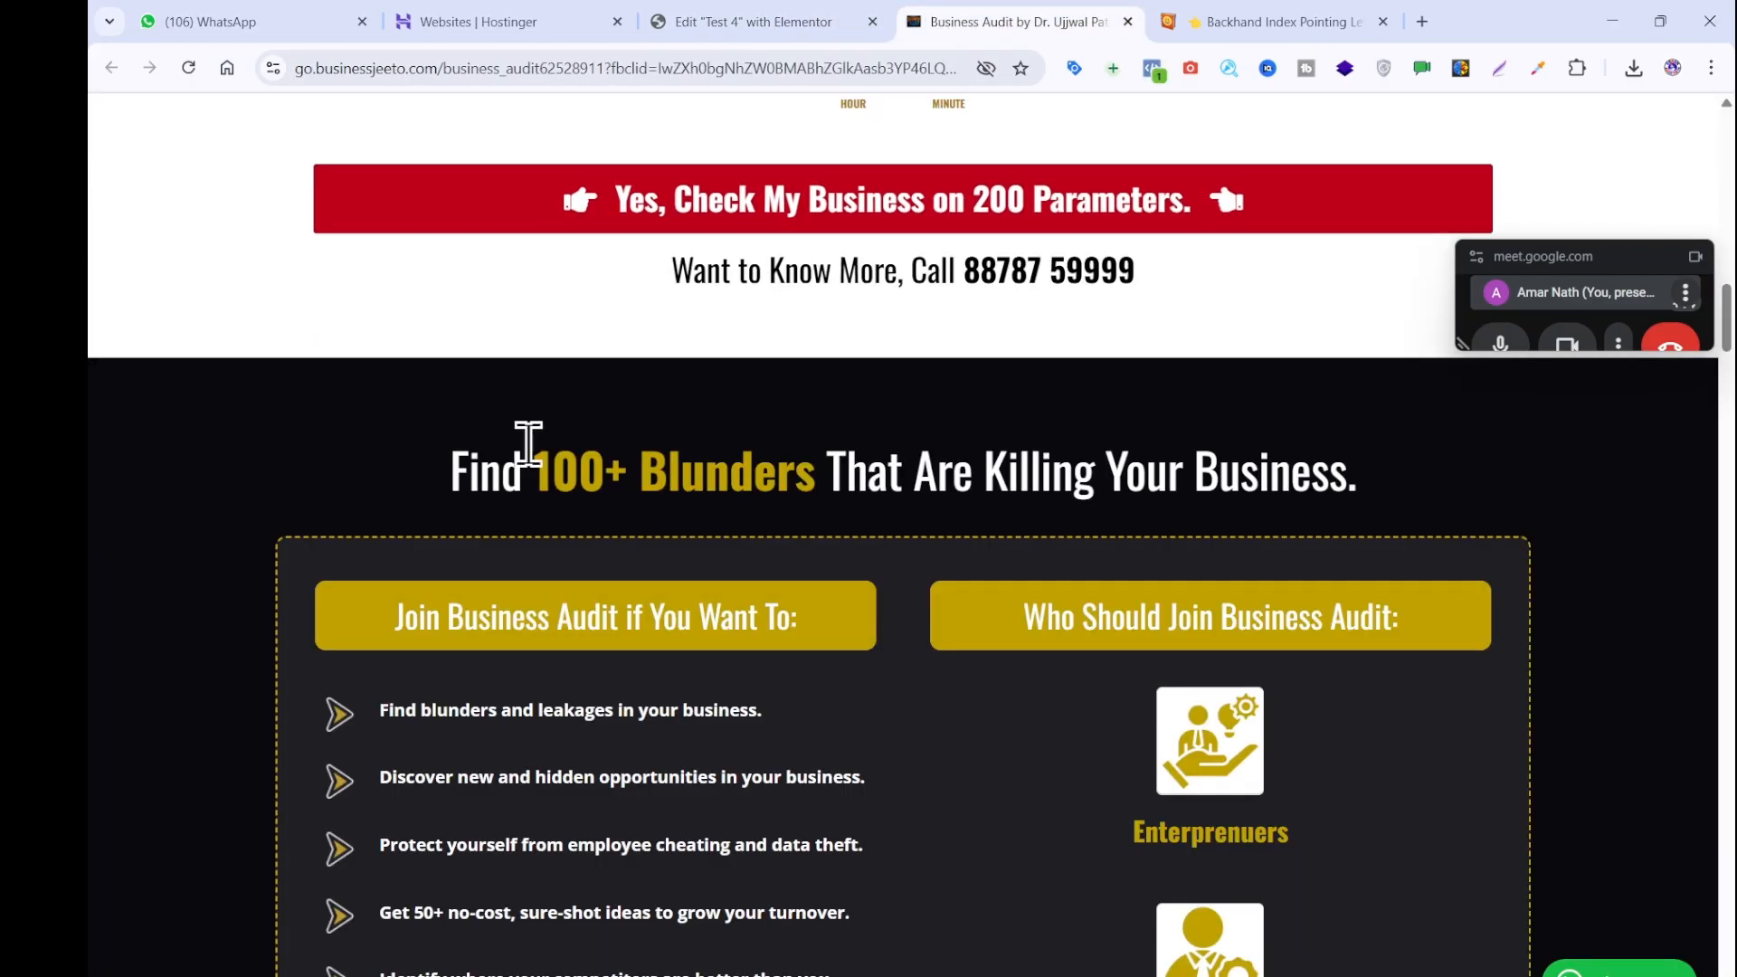
pyautogui.click(665, 26)
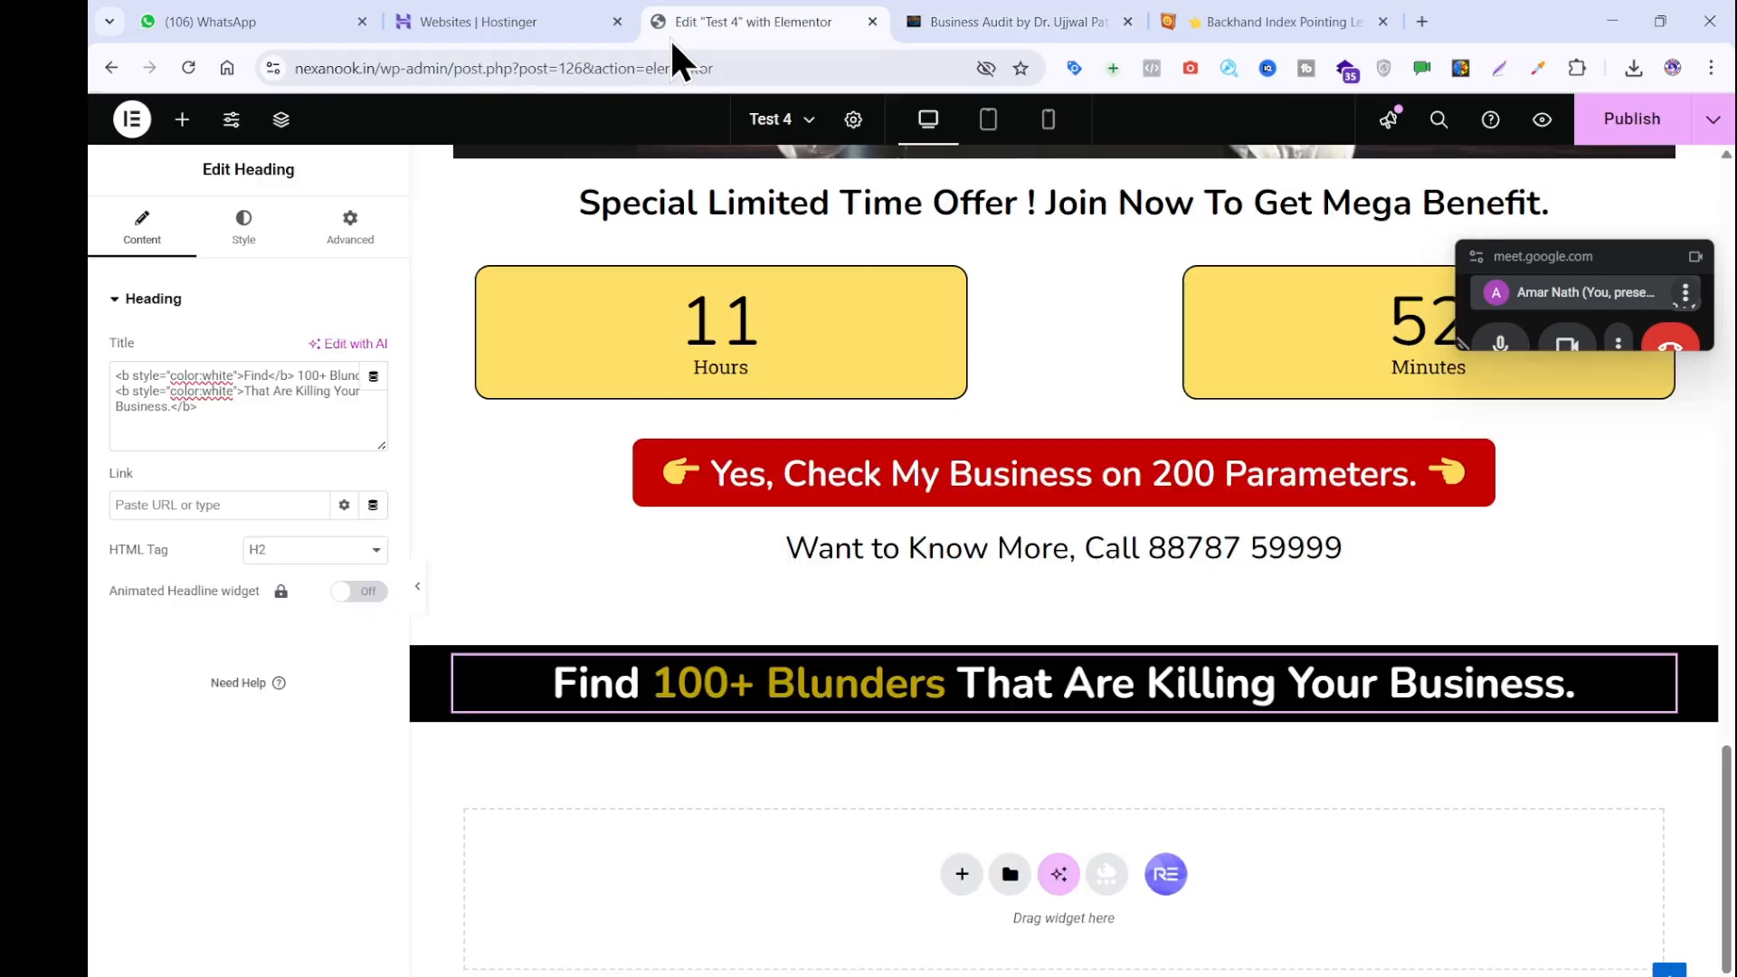
# Duplicate the spacer below the contact line and move the copy into the black section above the heading.
pyautogui.rightClick(720, 605)
pyautogui.click(759, 590)
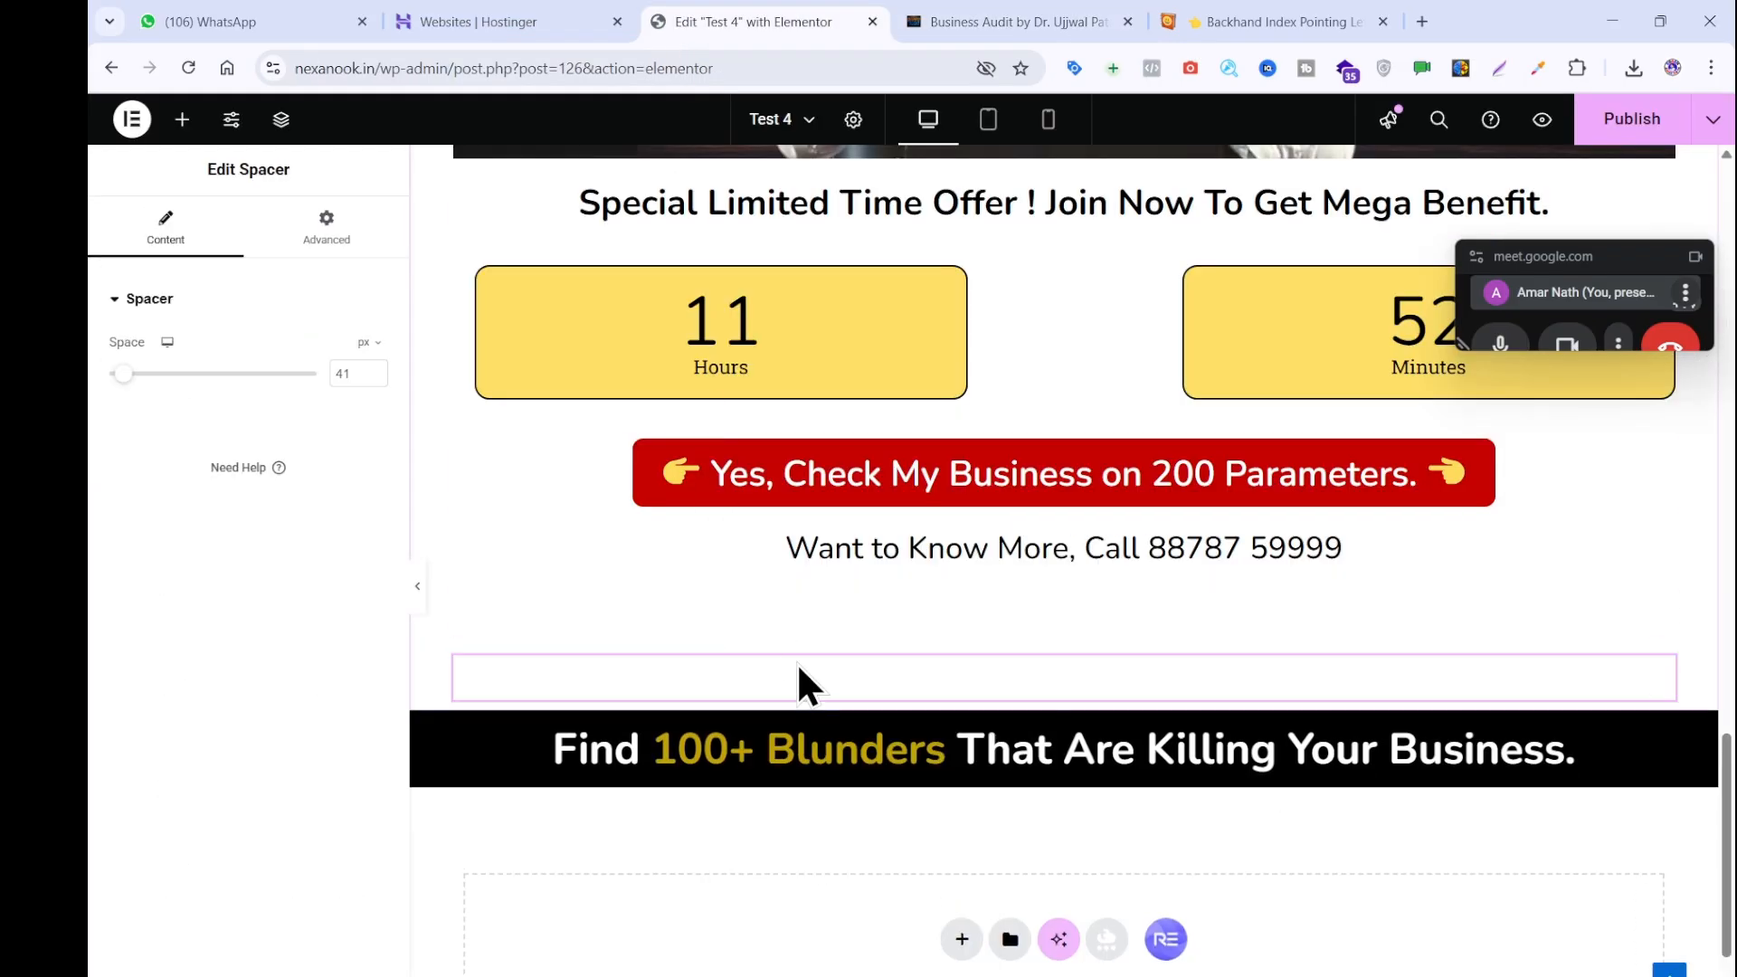
pyautogui.moveTo(798, 679); pyautogui.dragTo(806, 736)
pyautogui.scroll(-2, 806, 756)
# Check the dashed two-column panel on the reference page and add an empty container below the heading in the black section.
pyautogui.click(1002, 9)
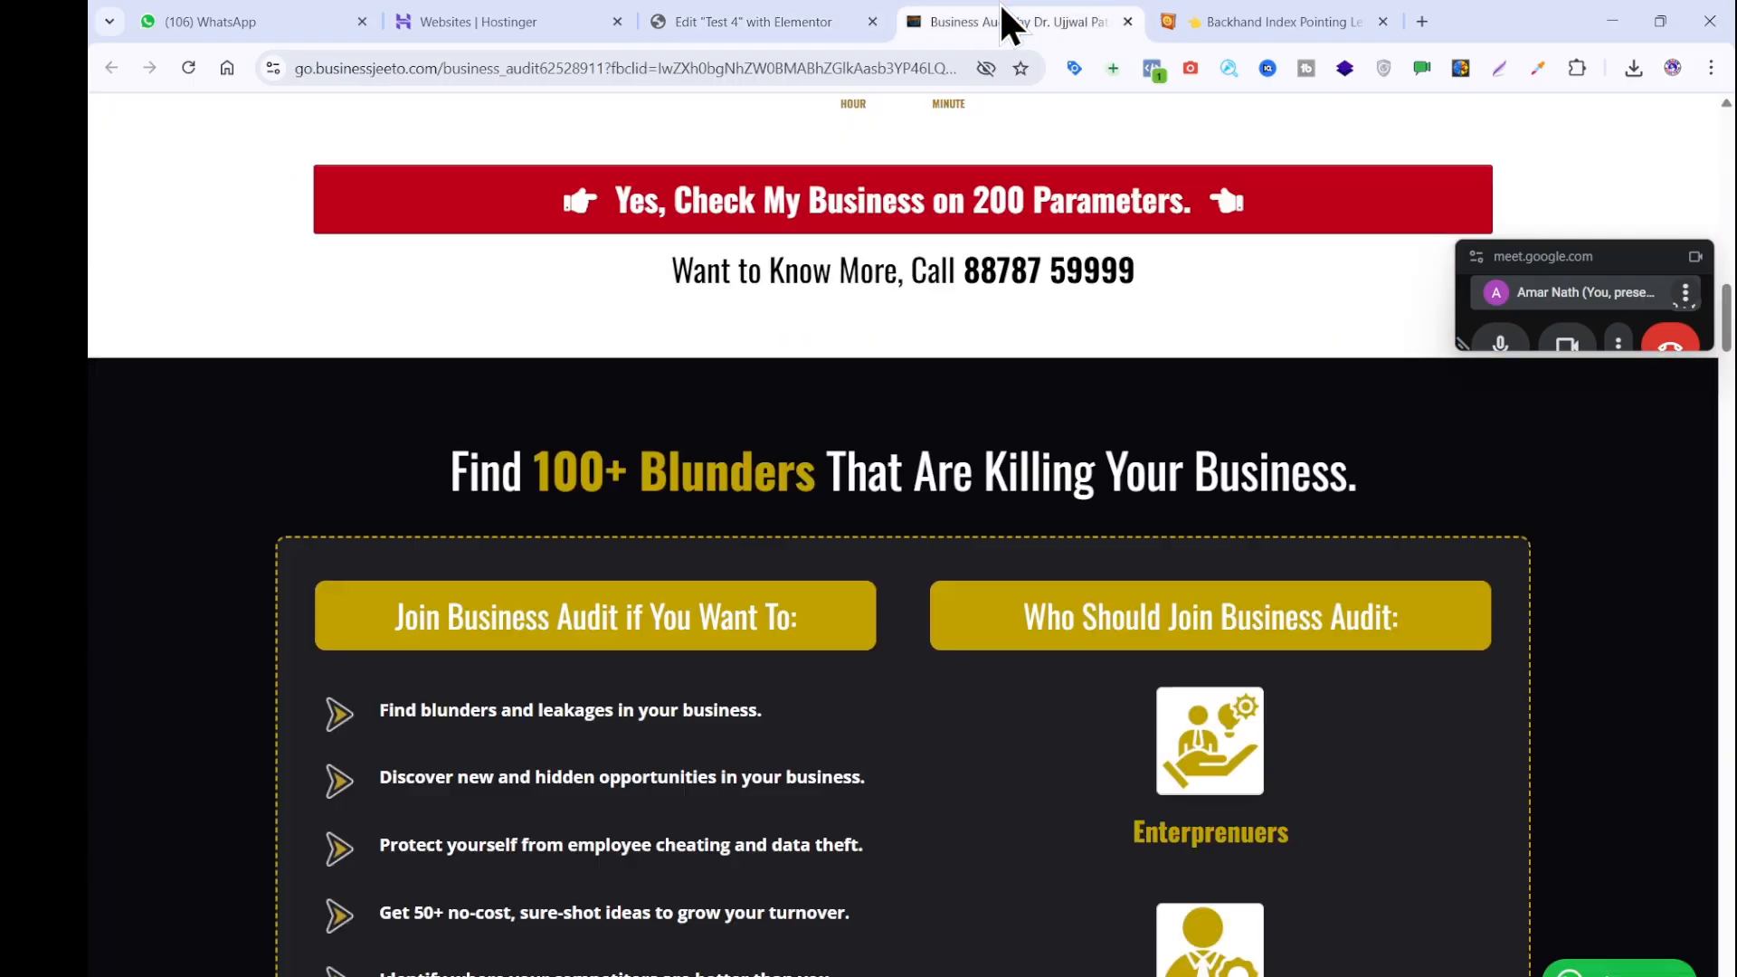
pyautogui.scroll(-5, 401, 566)
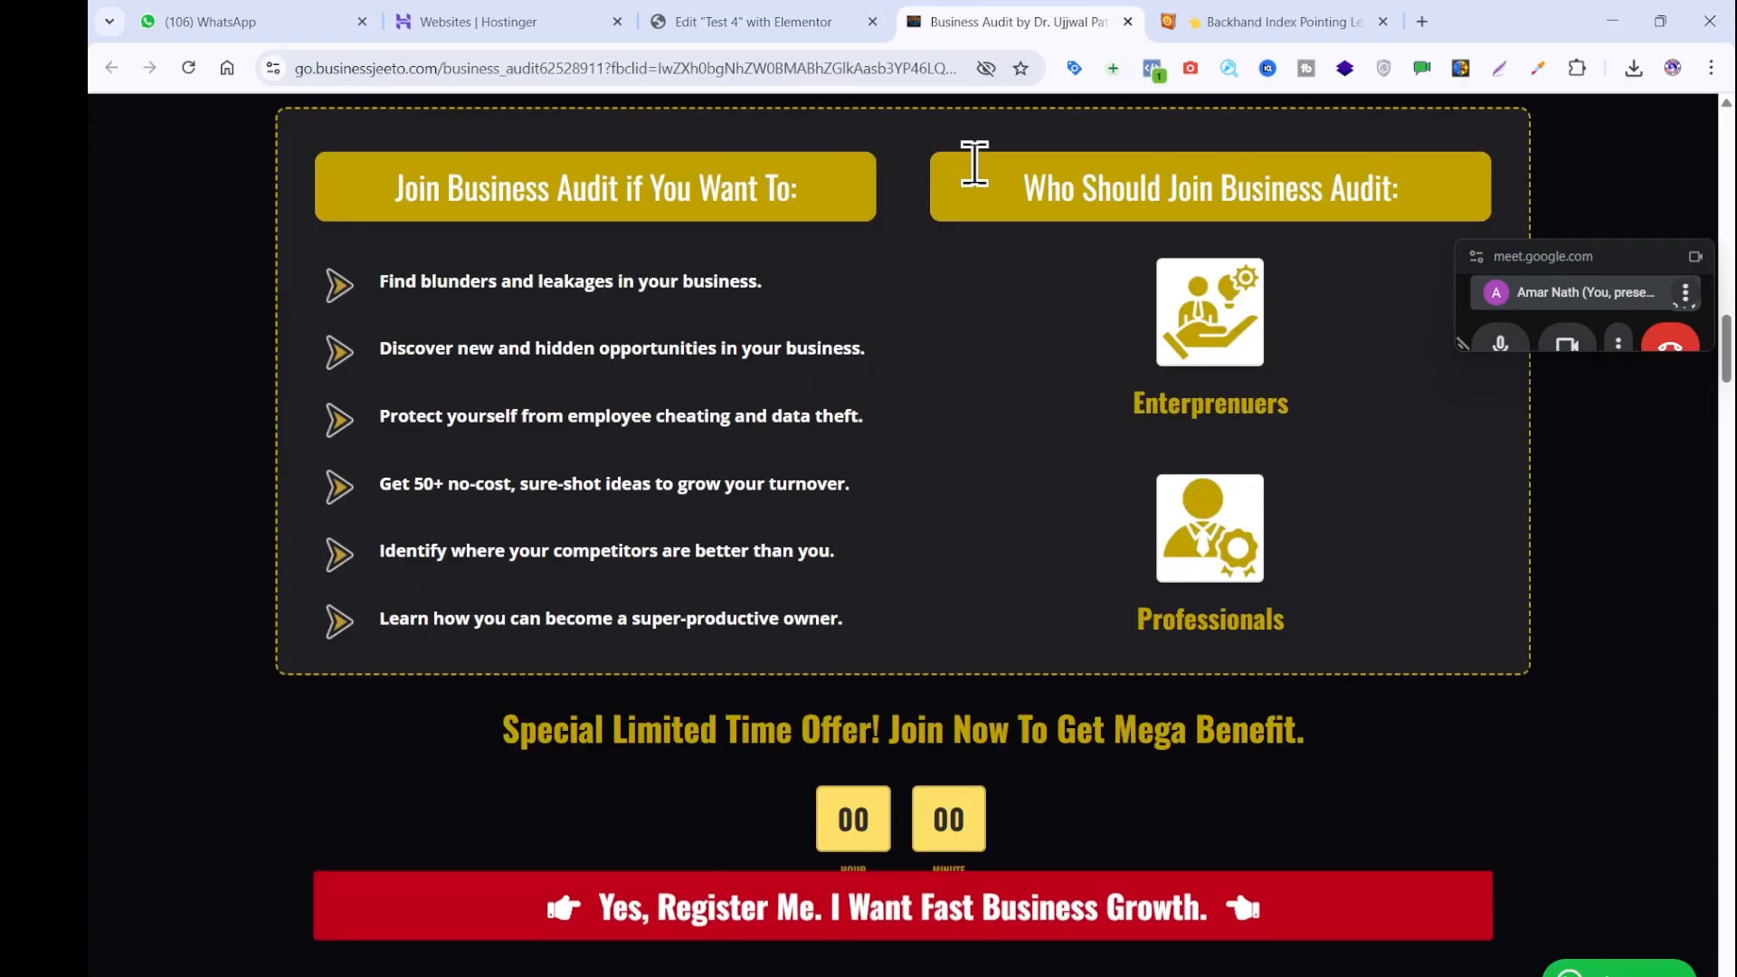
pyautogui.scroll(5, 855, 597)
pyautogui.scroll(-2, 855, 597)
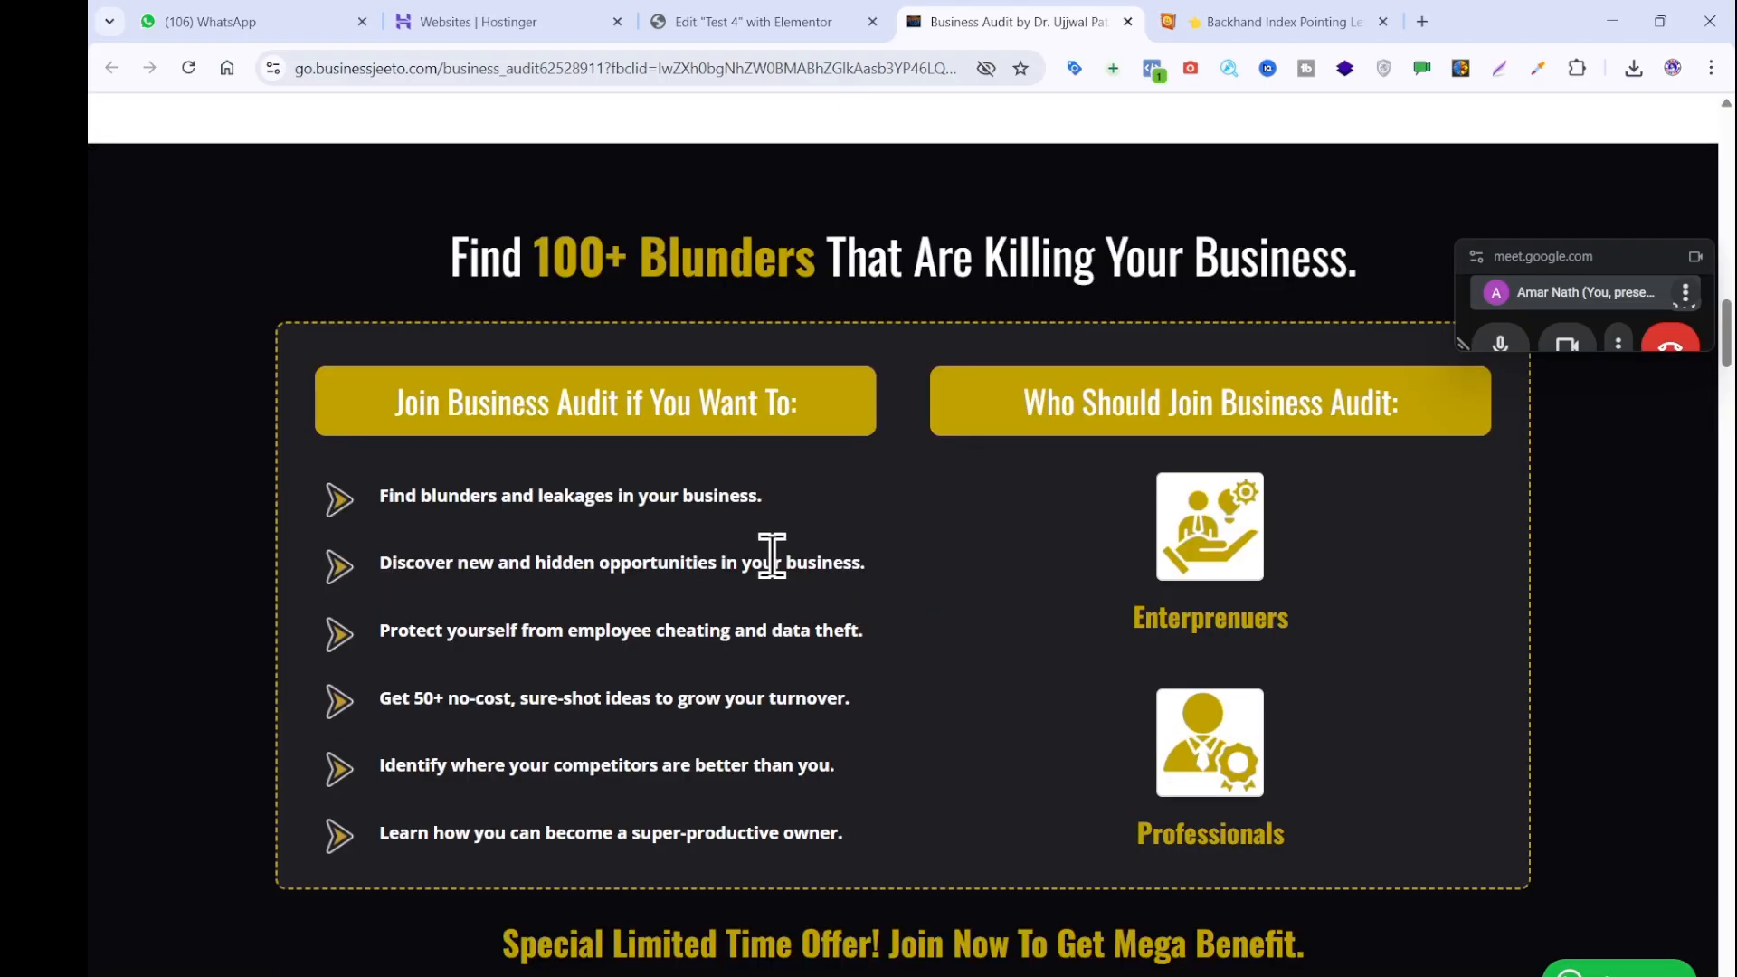
pyautogui.click(709, 20)
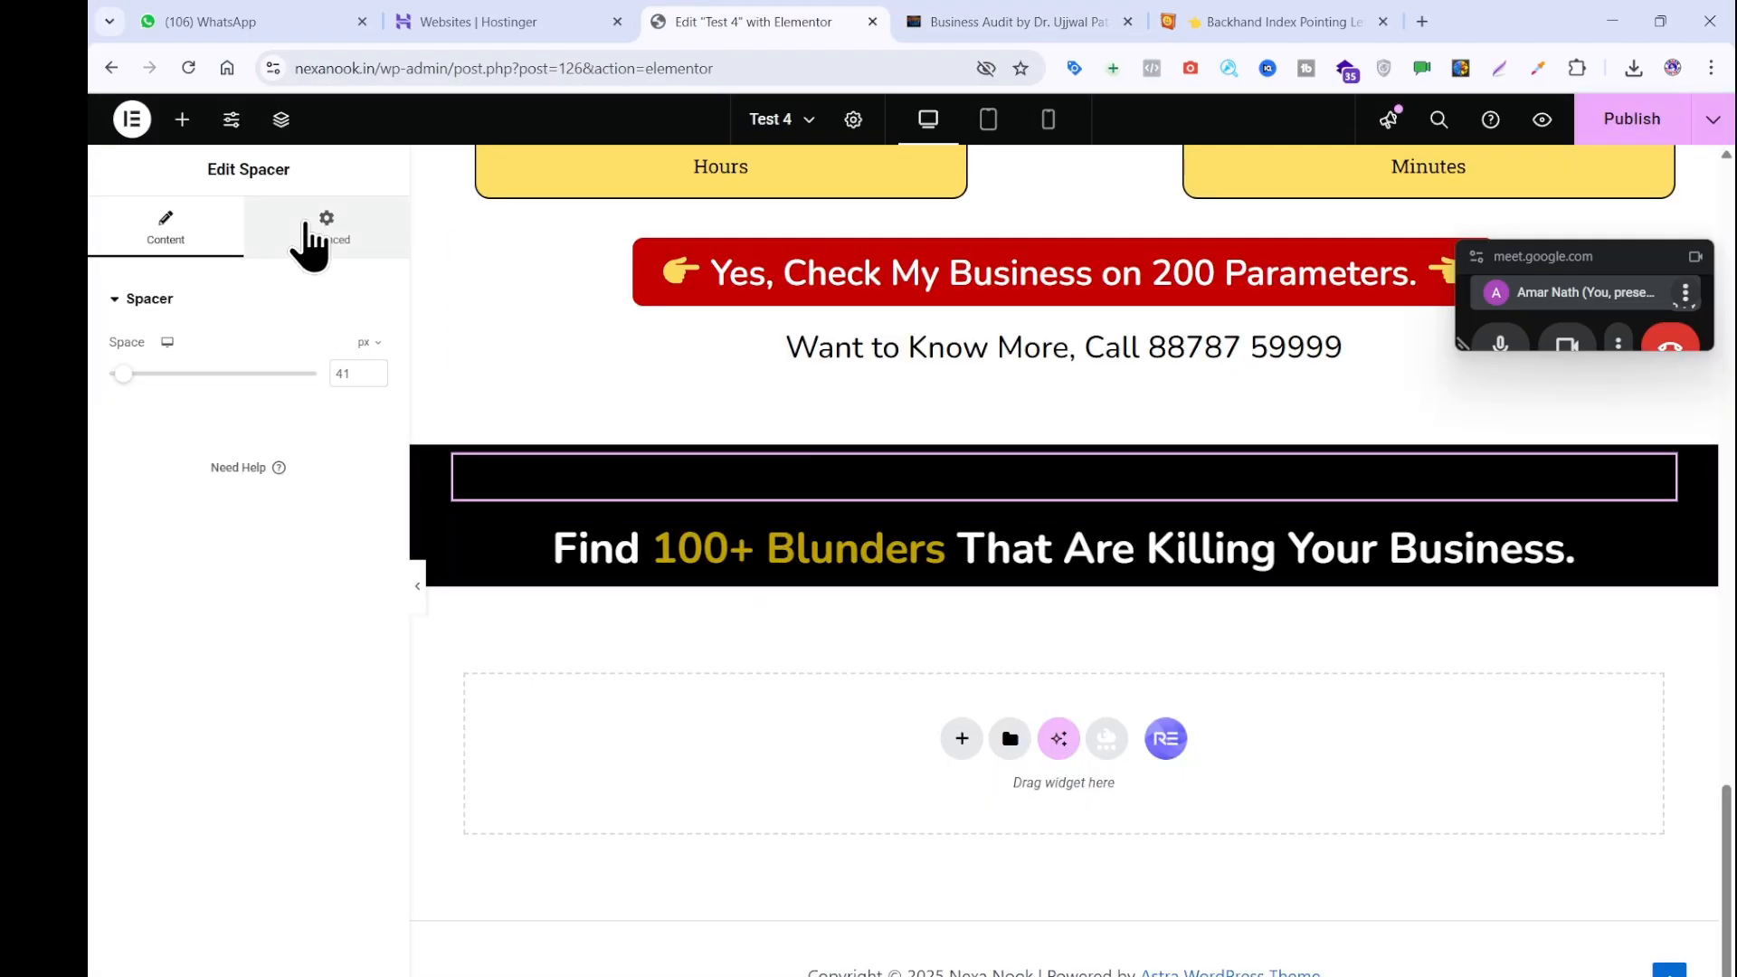
pyautogui.click(181, 118)
pyautogui.moveTo(171, 422); pyautogui.dragTo(841, 588)
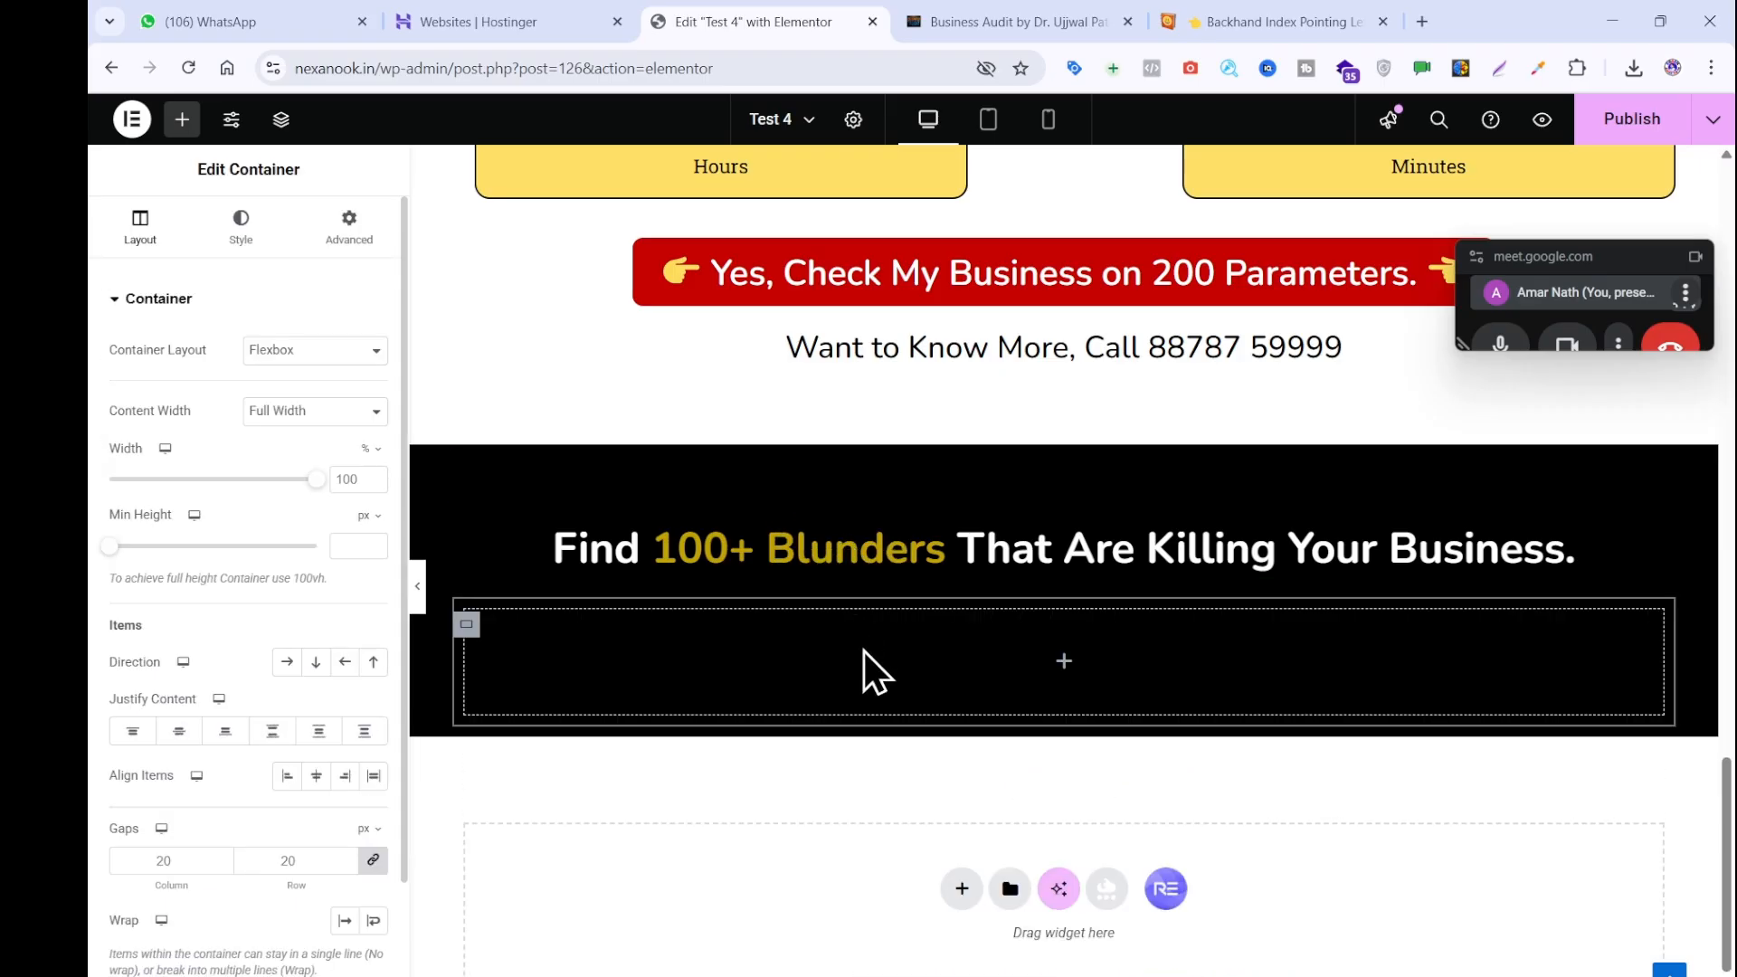
pyautogui.click(1056, 657)
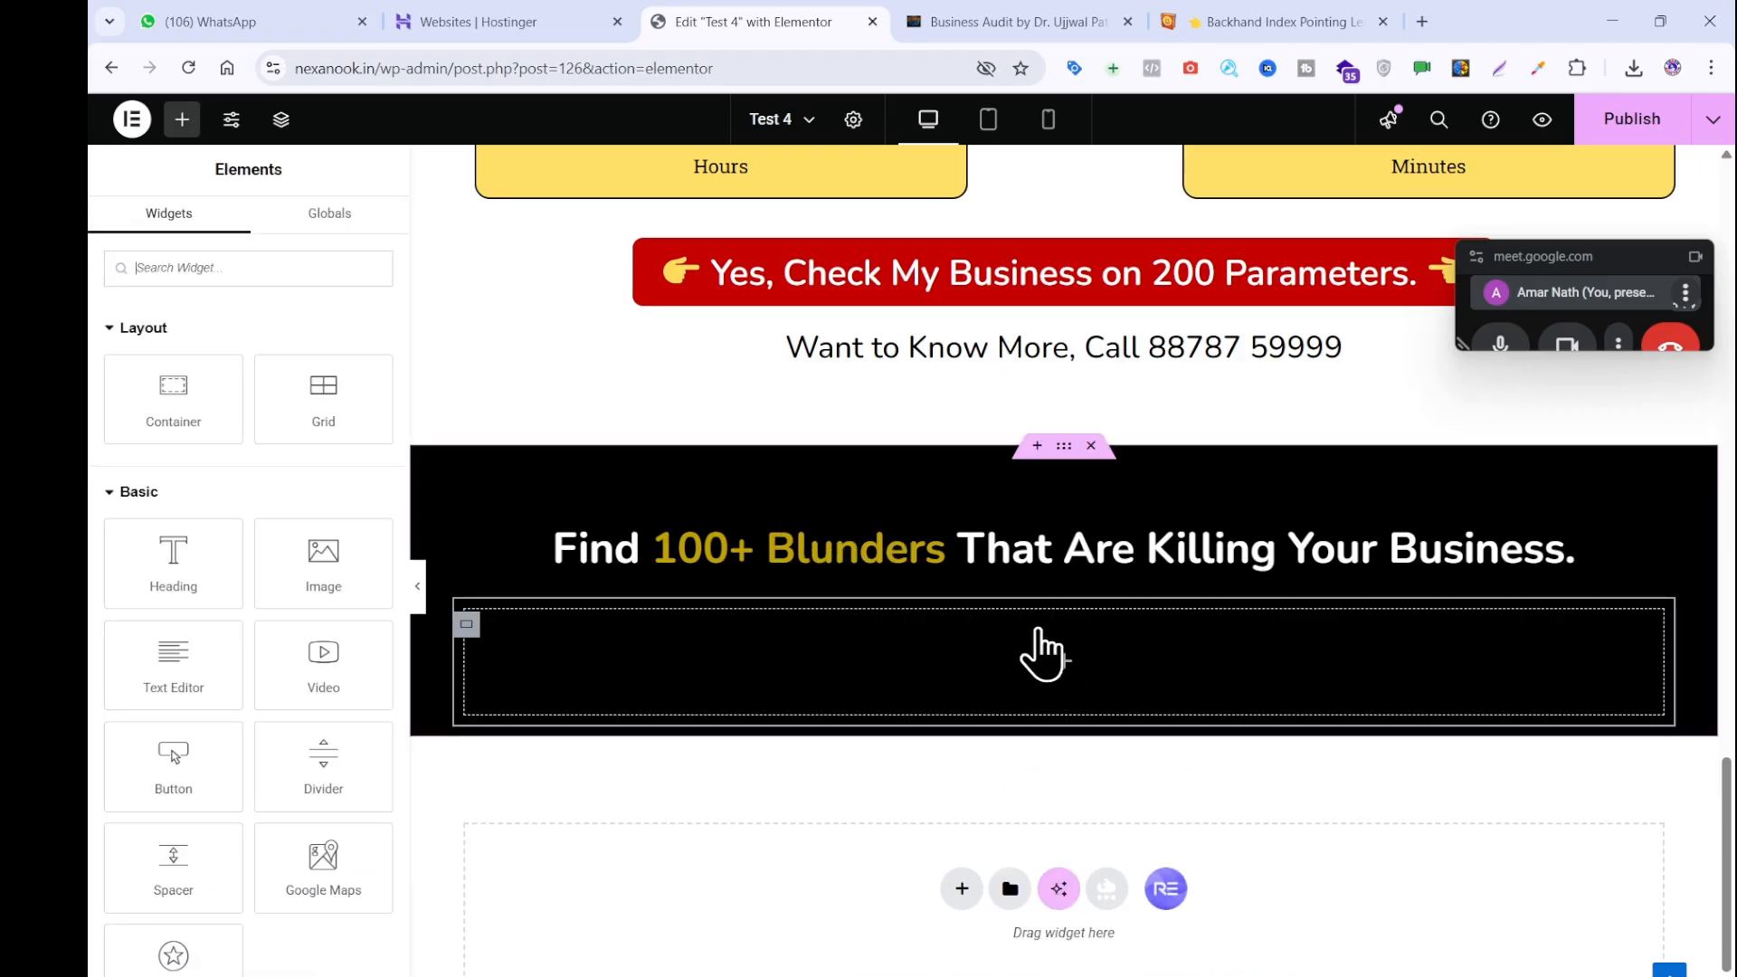
# Sample the dark panel's background on the reference page with Color Picker and copy its hex code #201f25 for the new container.
pyautogui.click(983, 11)
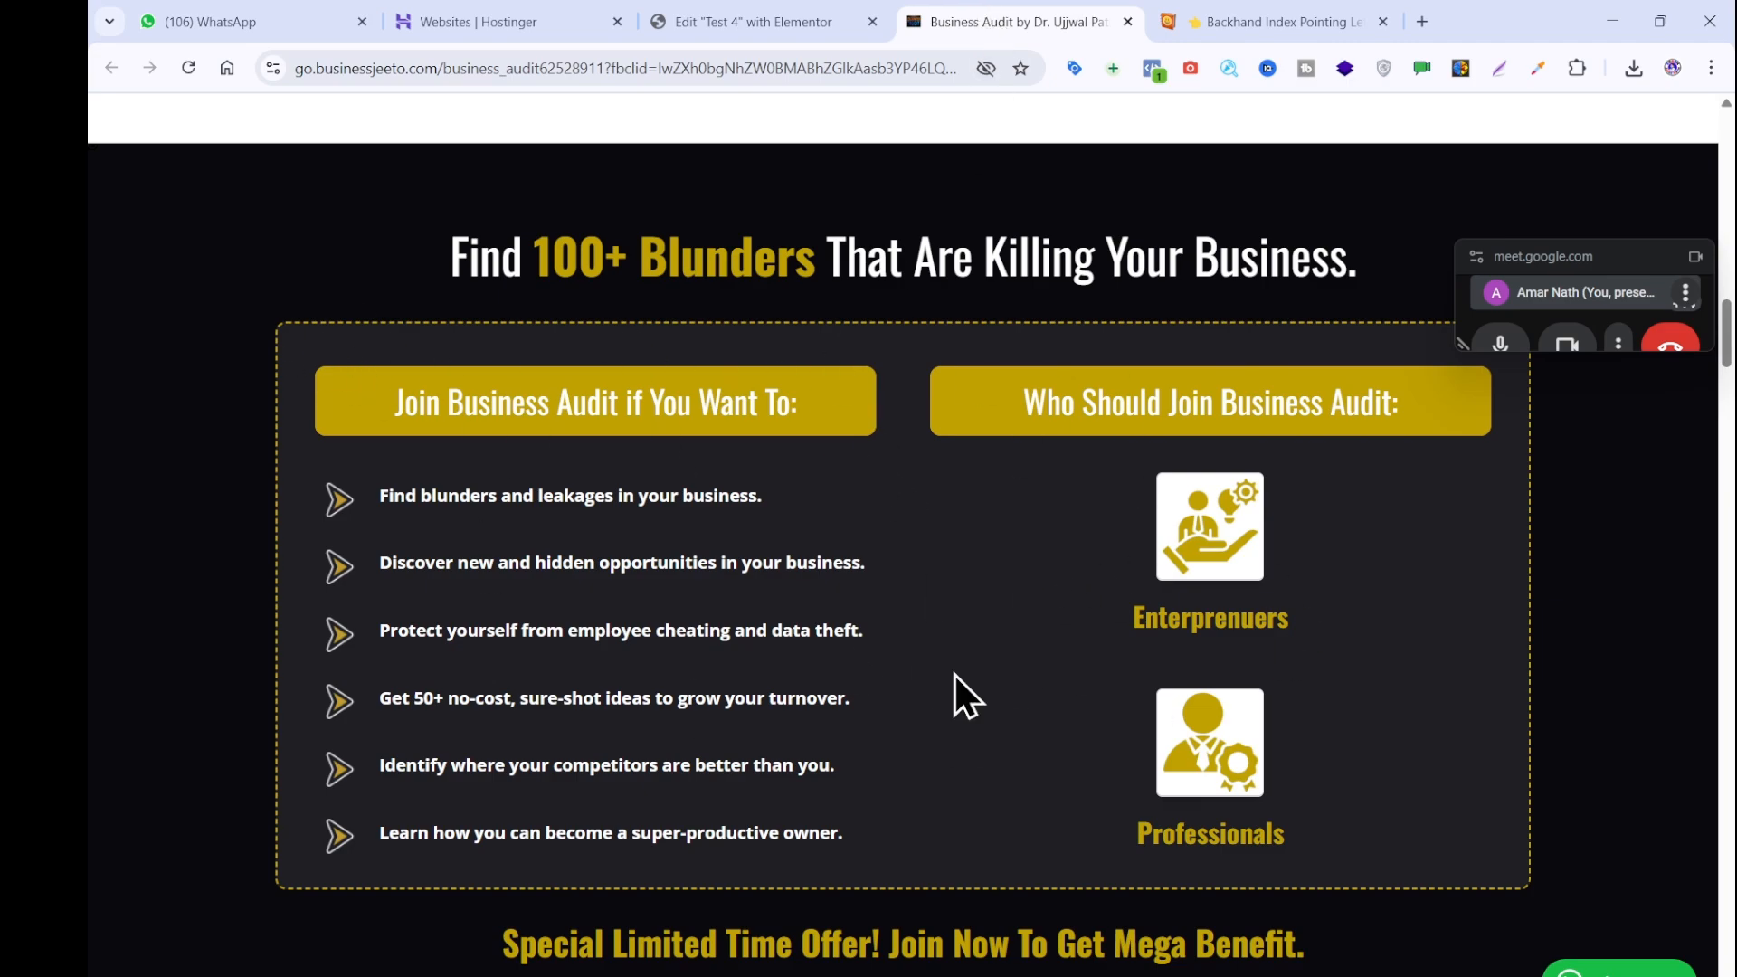
pyautogui.click(675, 23)
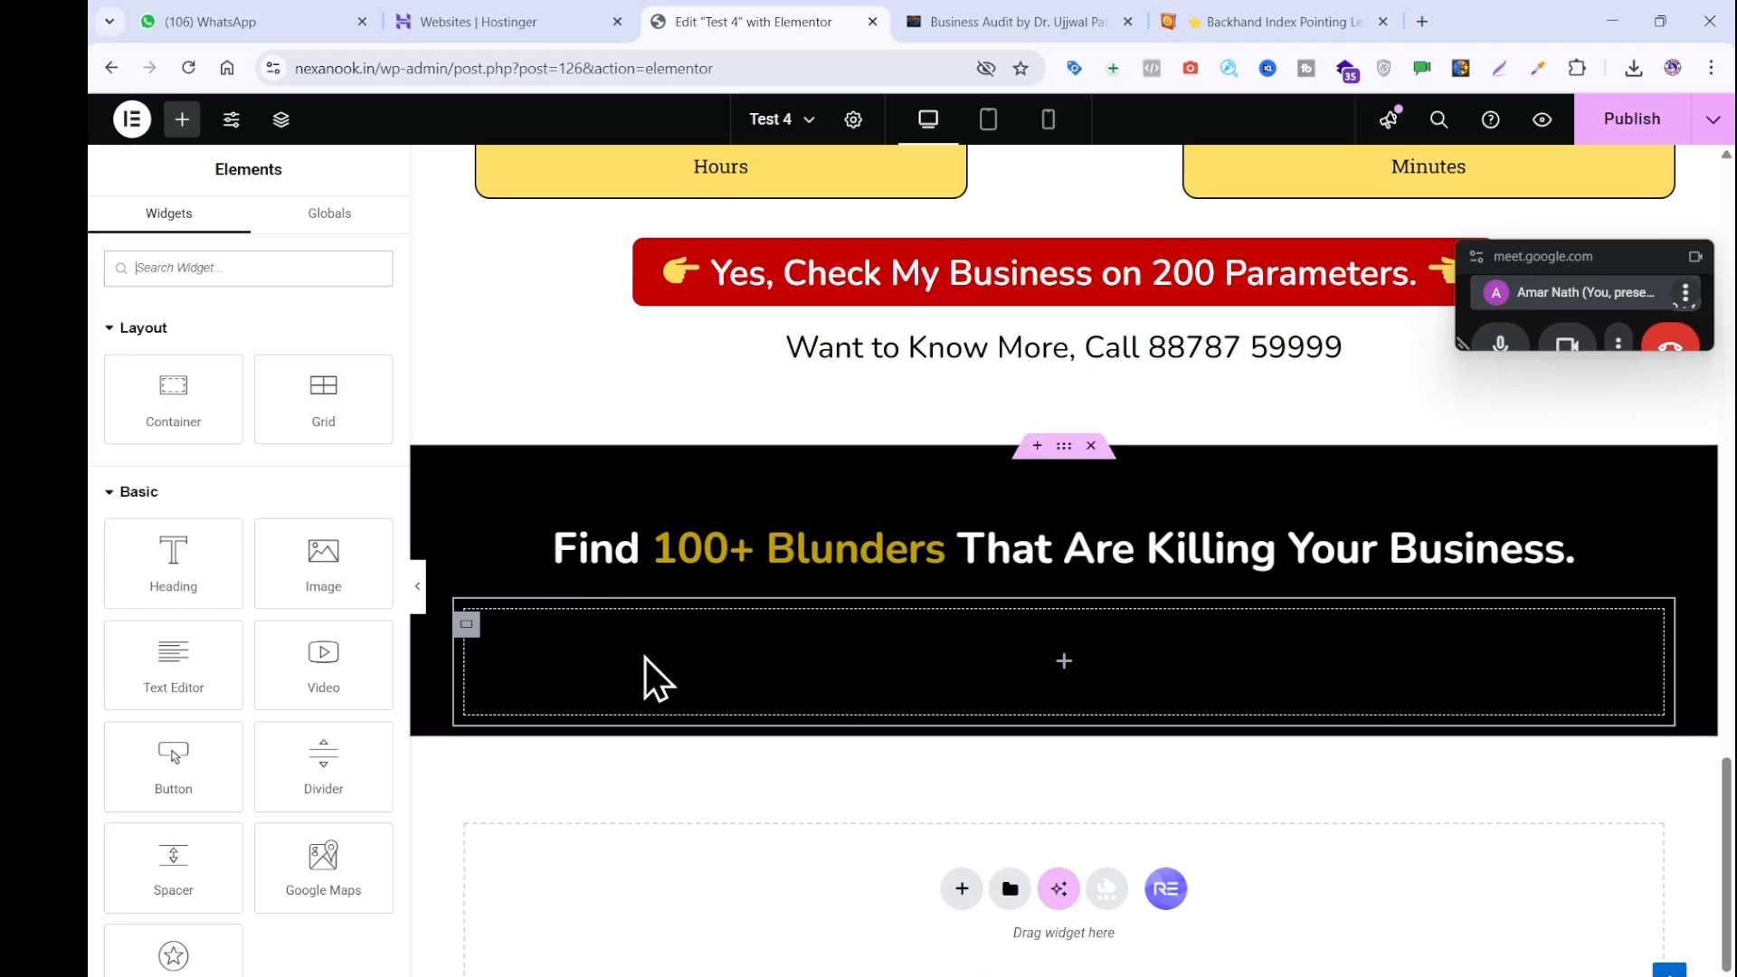
pyautogui.click(468, 625)
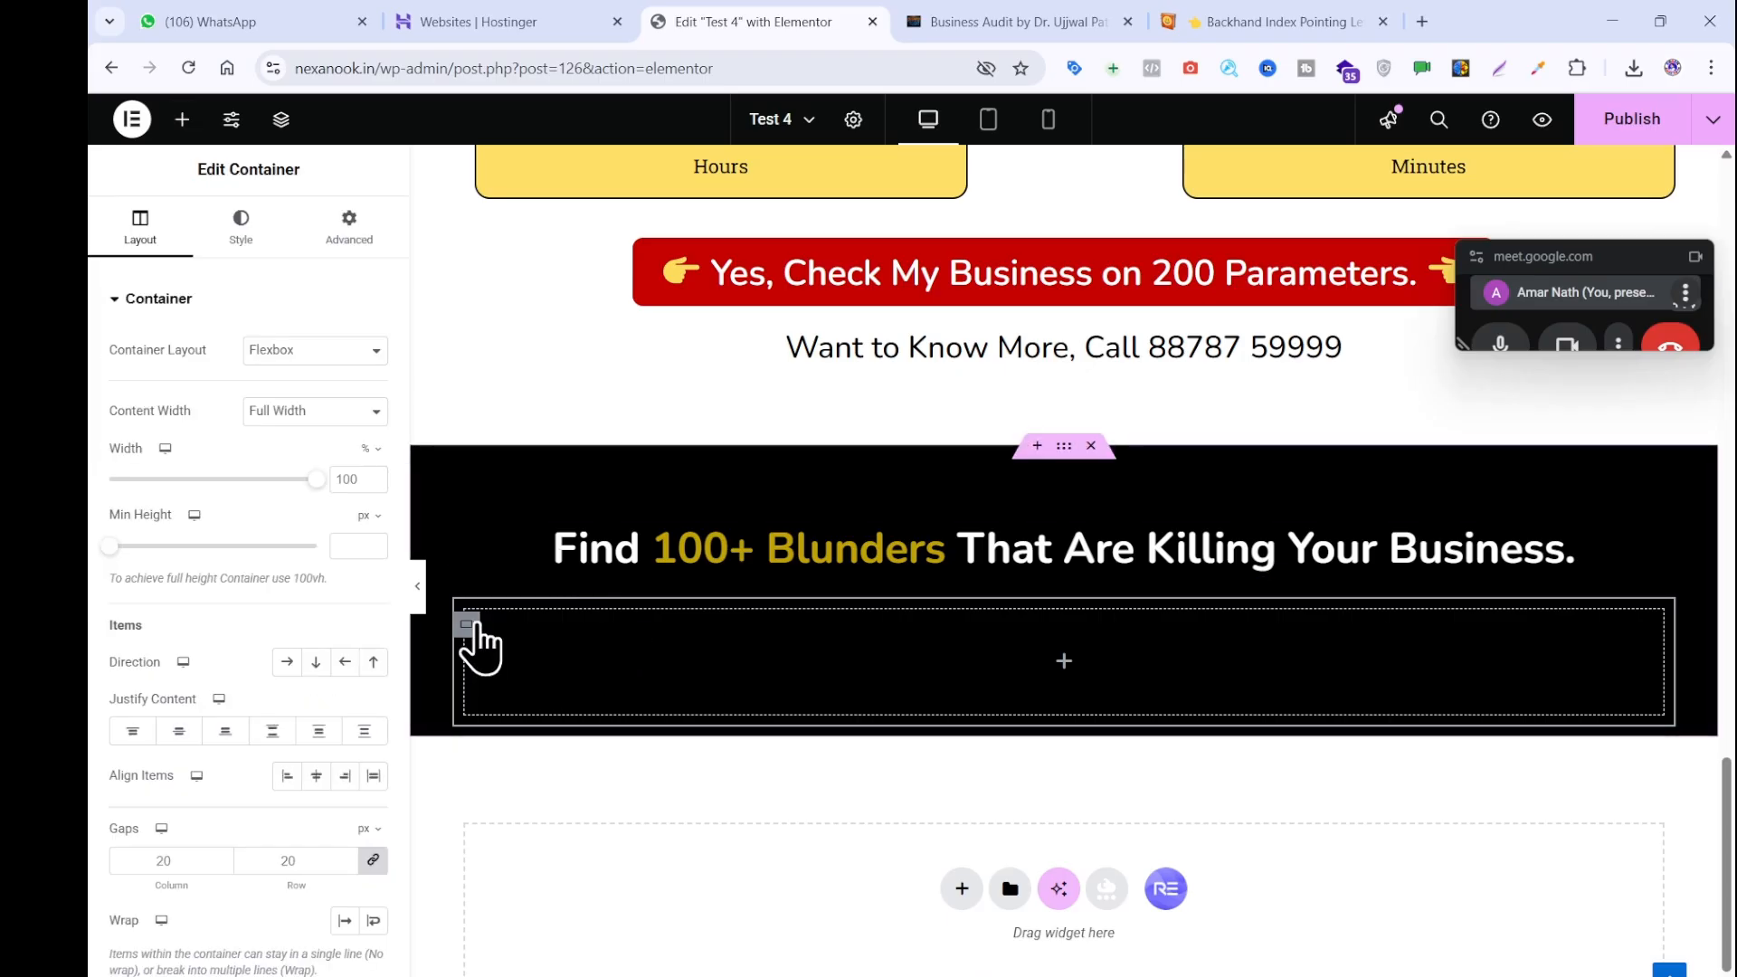
pyautogui.click(241, 227)
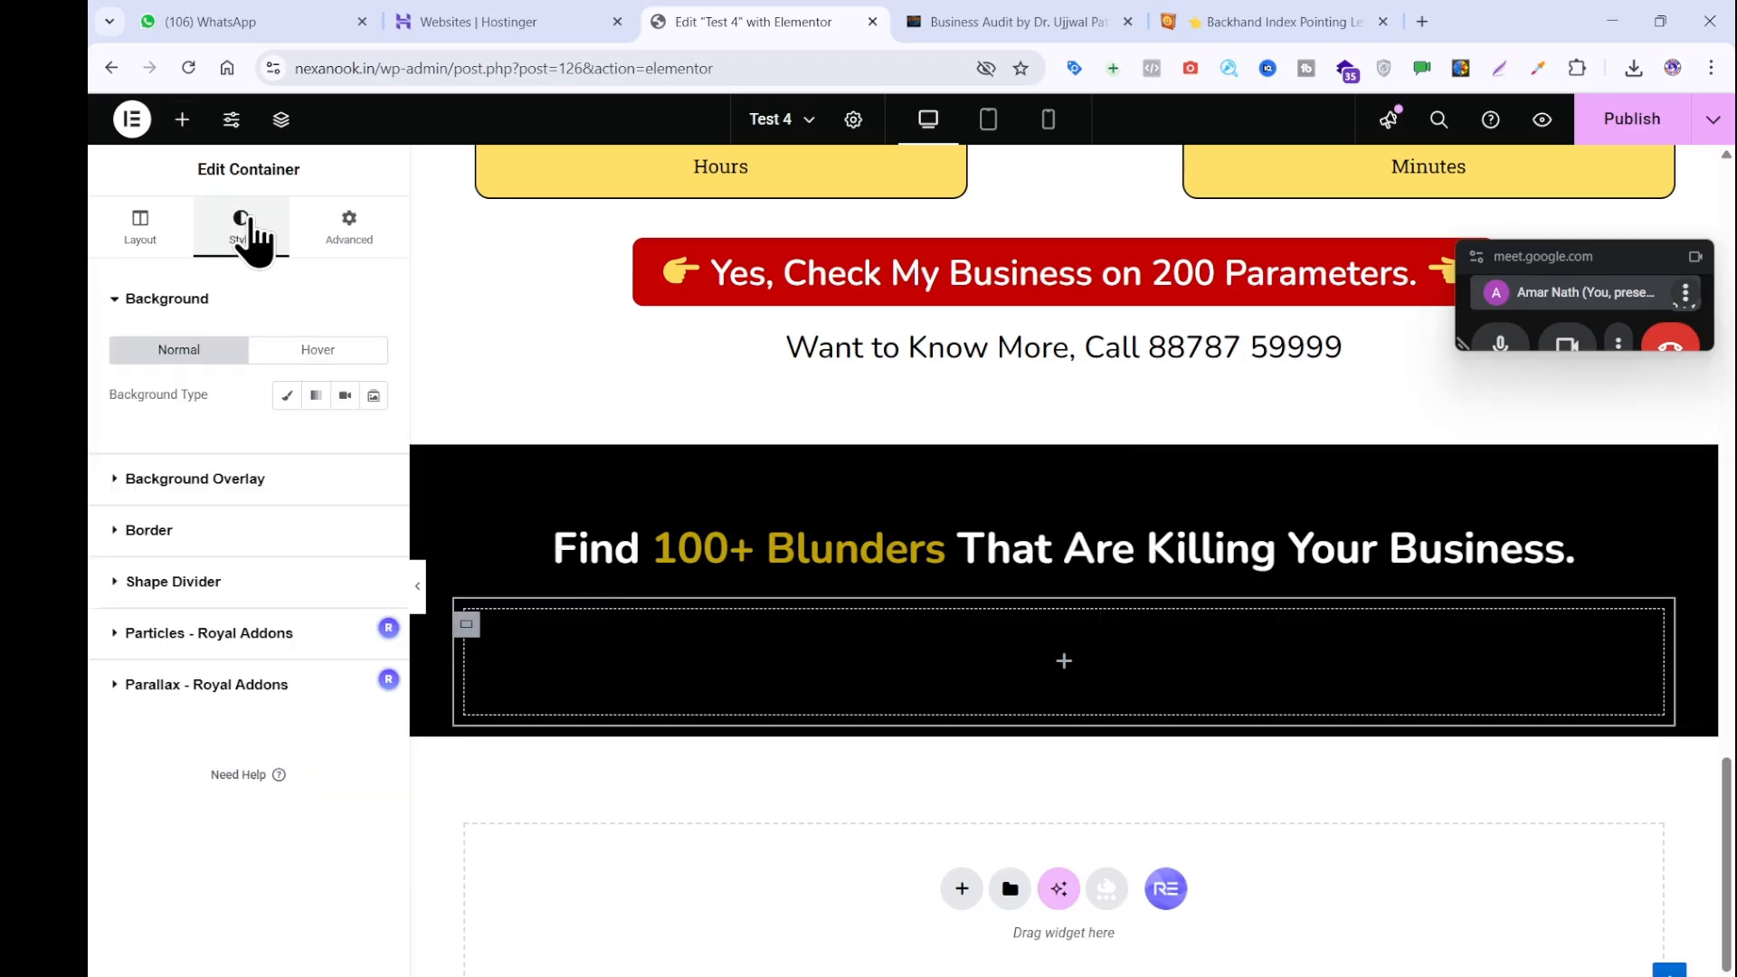
pyautogui.click(934, 14)
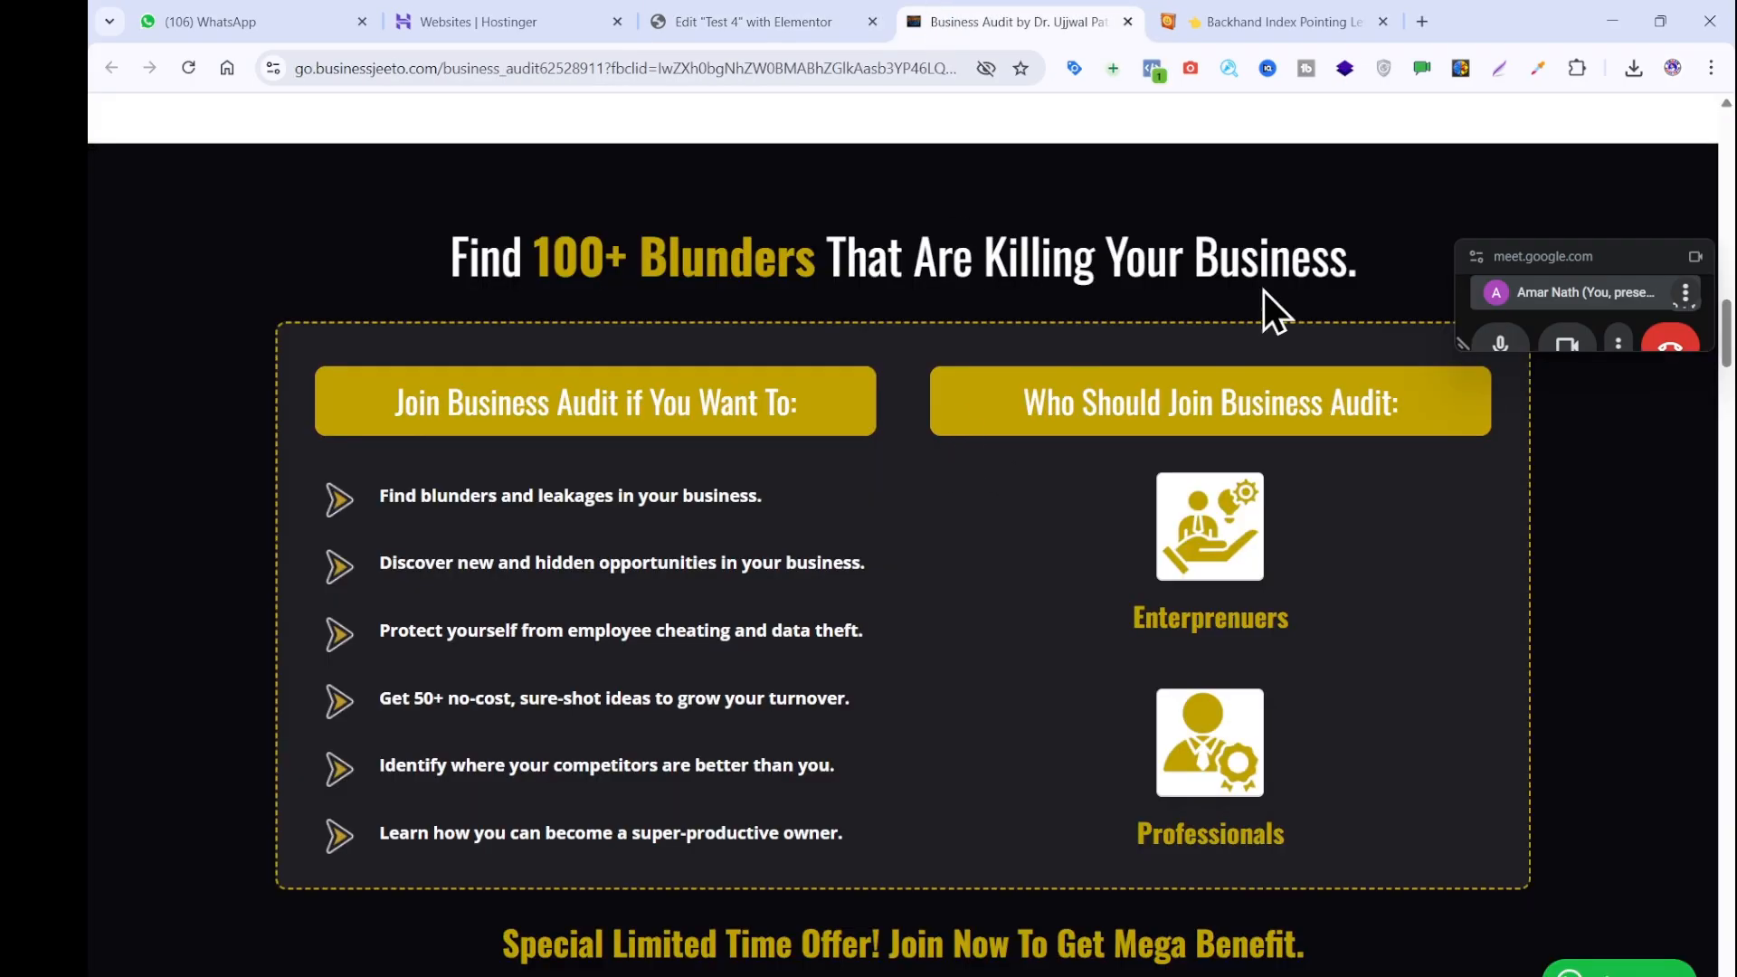
pyautogui.click(1535, 68)
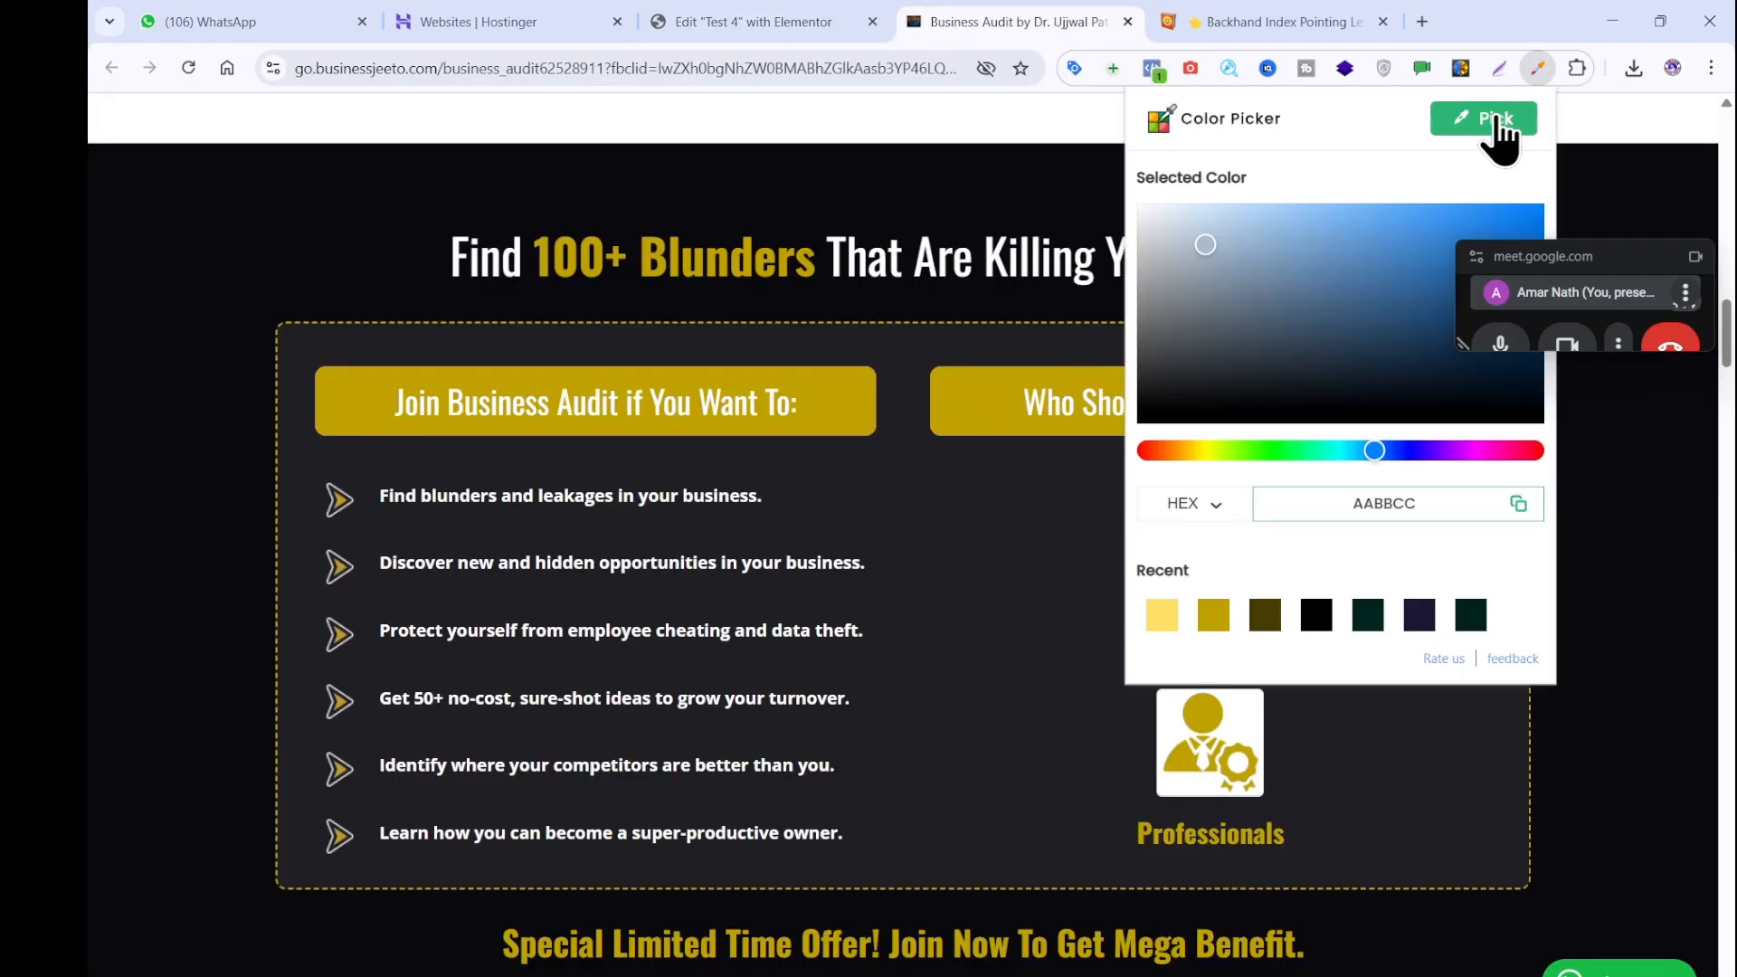
pyautogui.click(1495, 120)
pyautogui.click(892, 359)
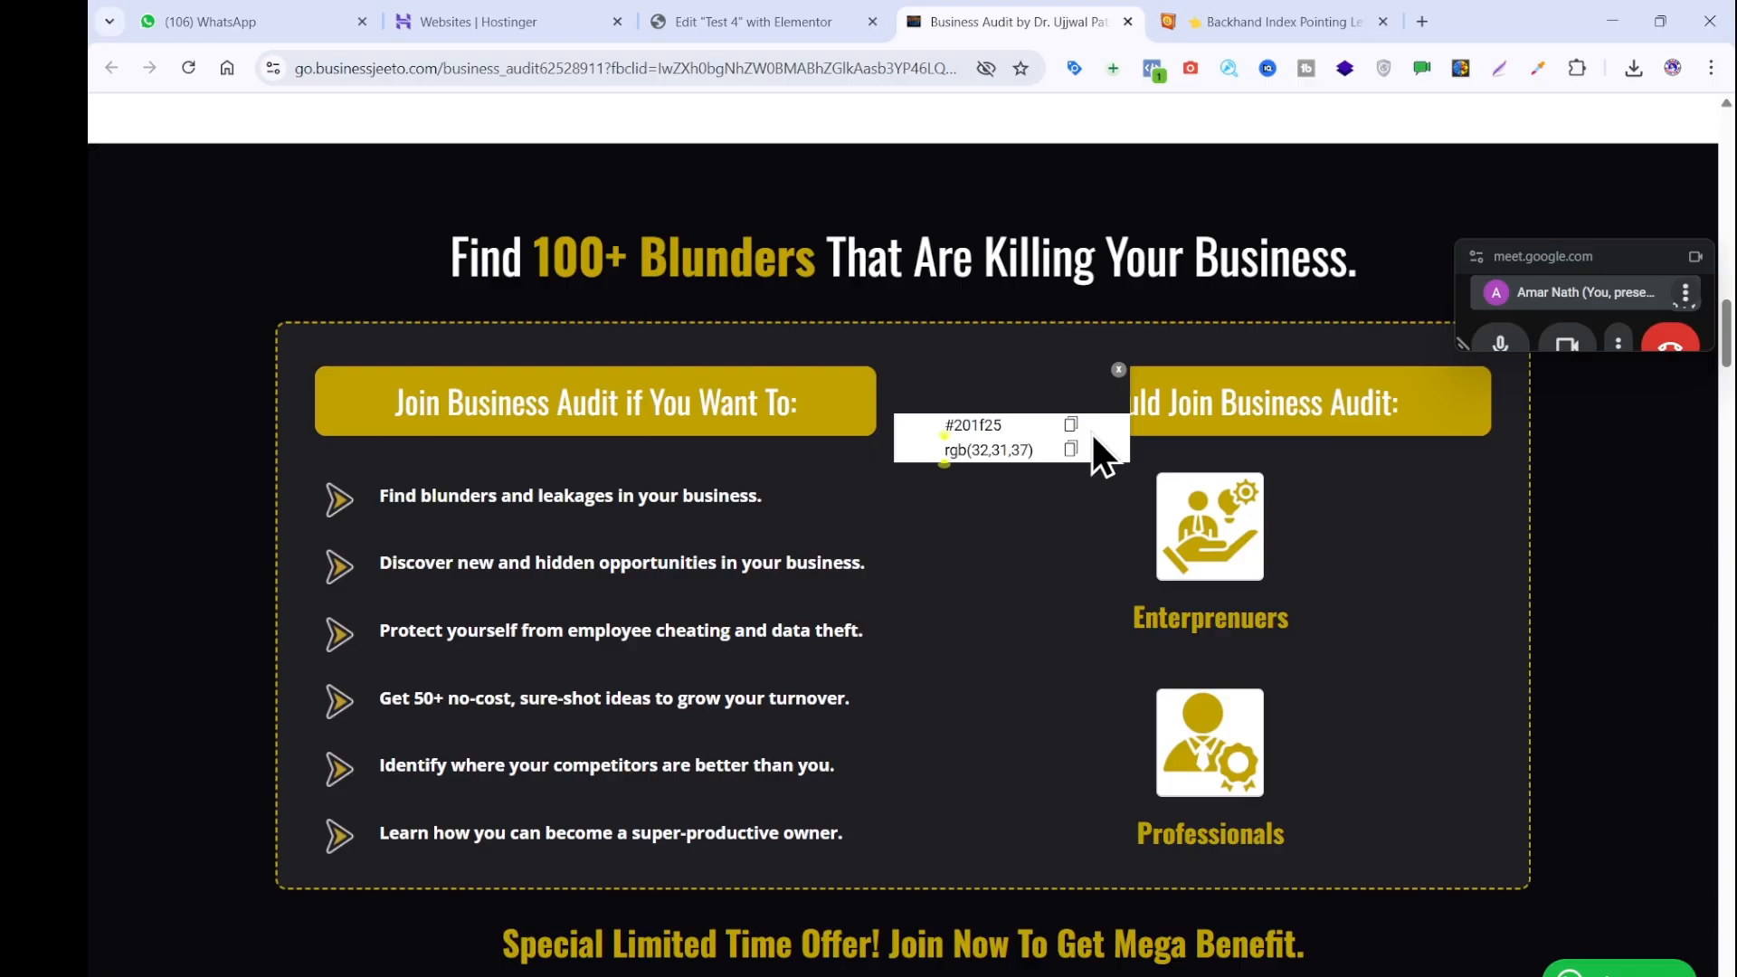
pyautogui.click(1073, 422)
pyautogui.click(1119, 370)
pyautogui.click(789, 20)
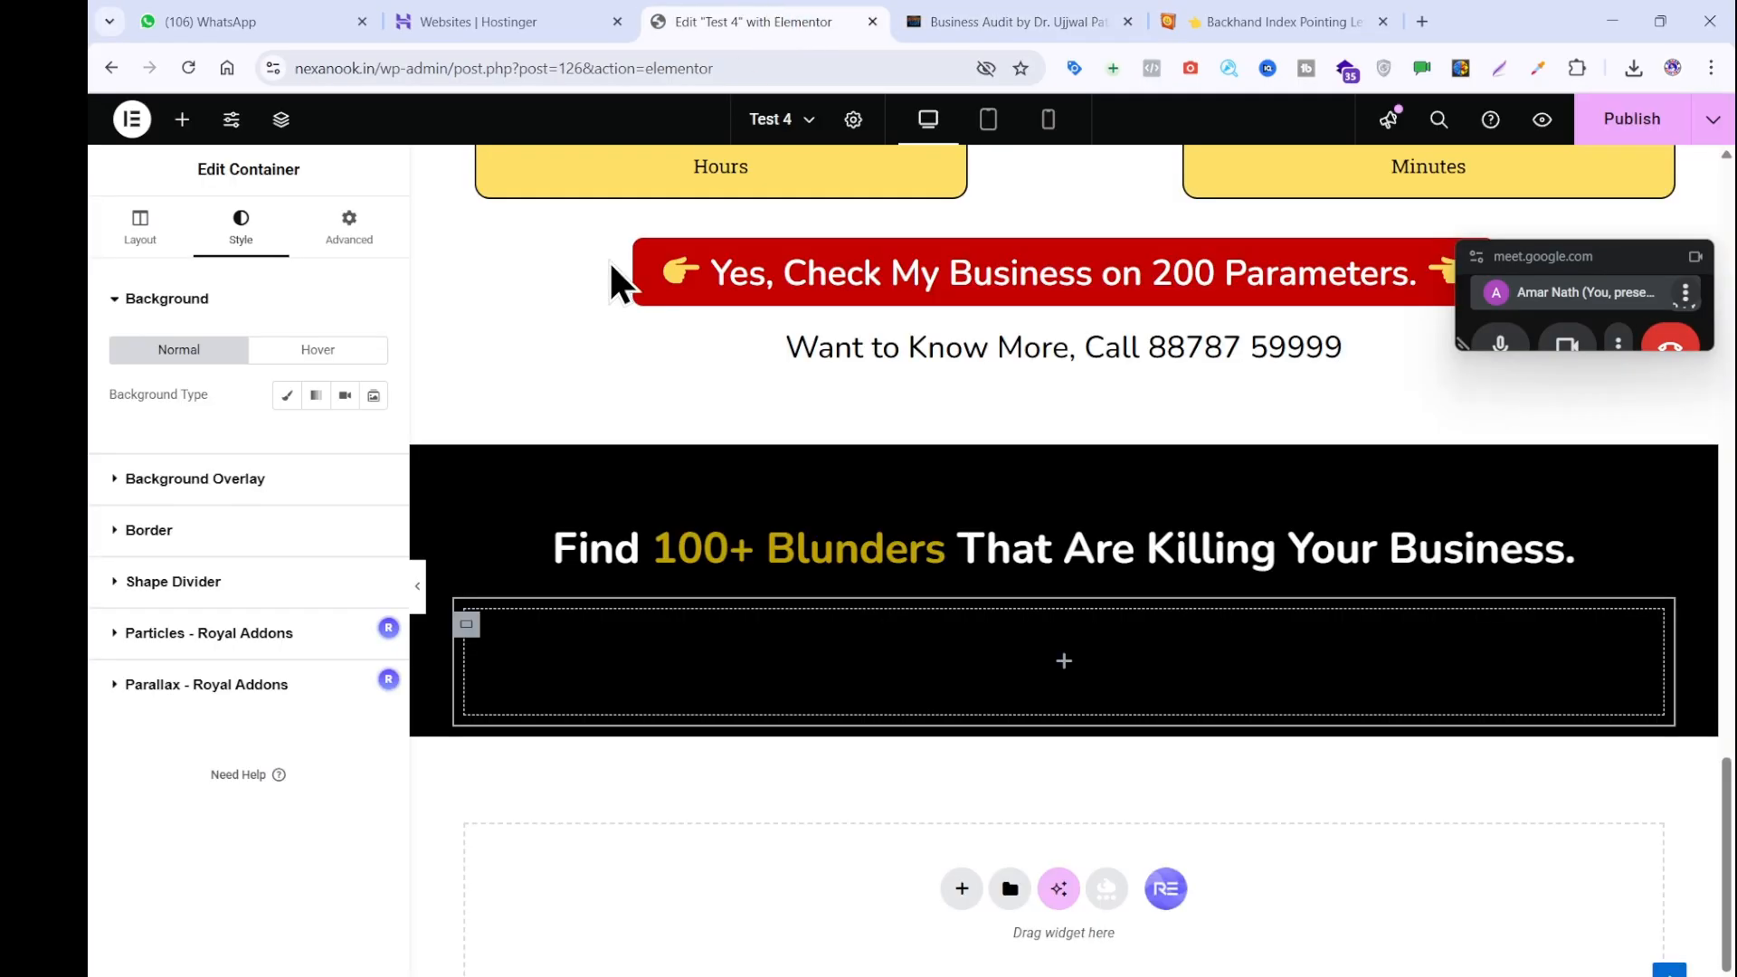
# Give the new container a classic background in the copied colour #201f25.
pyautogui.click(286, 396)
pyautogui.click(373, 439)
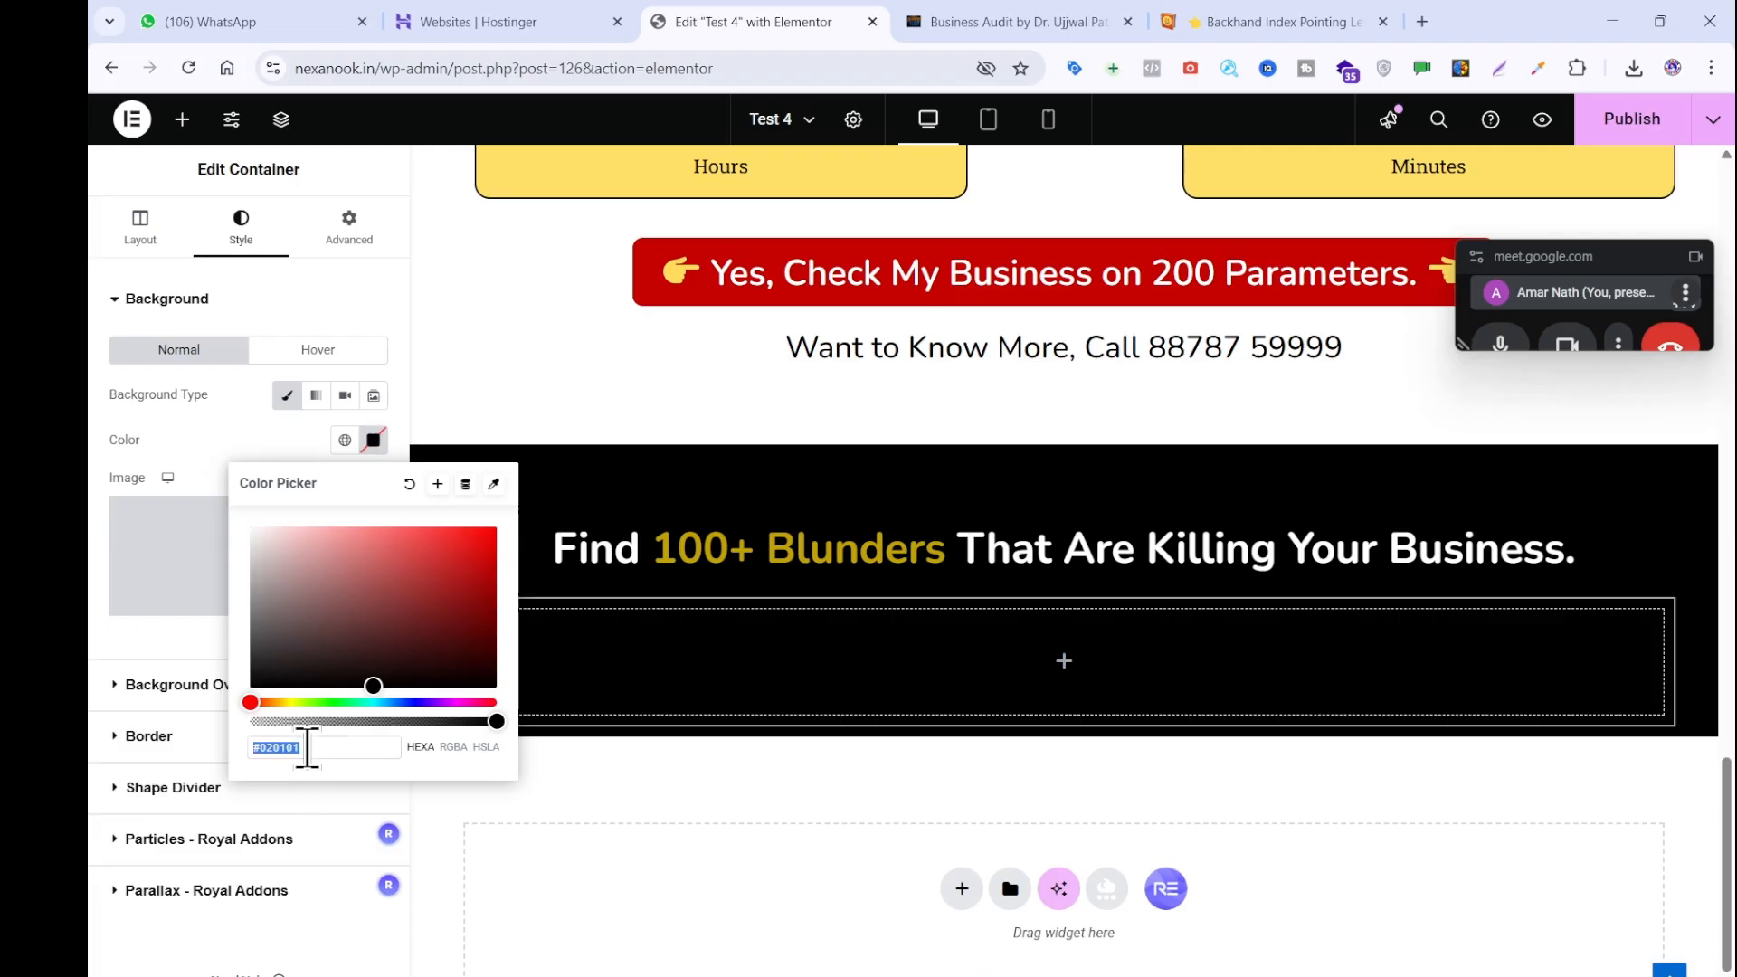
pyautogui.hotkey('ctrl', 'v')
pyautogui.click(179, 778)
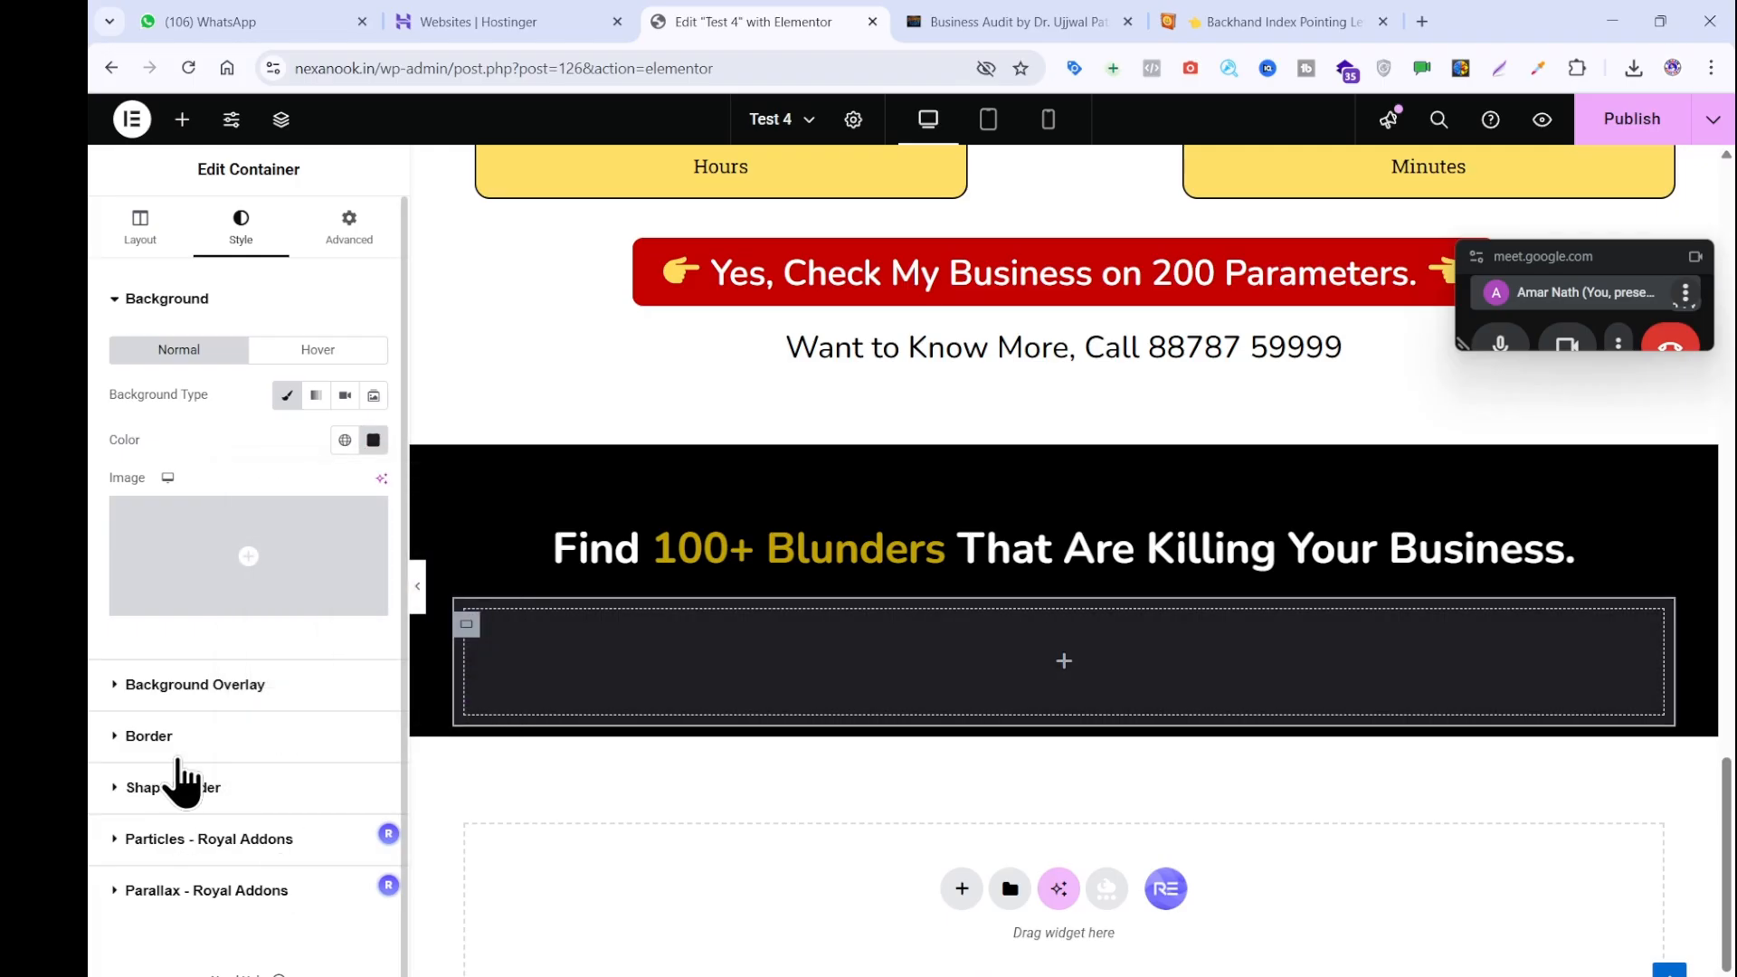
# Set the new container's border type to Dotted and go to the reference page to compare the panel's border.
pyautogui.click(179, 758)
pyautogui.click(338, 500)
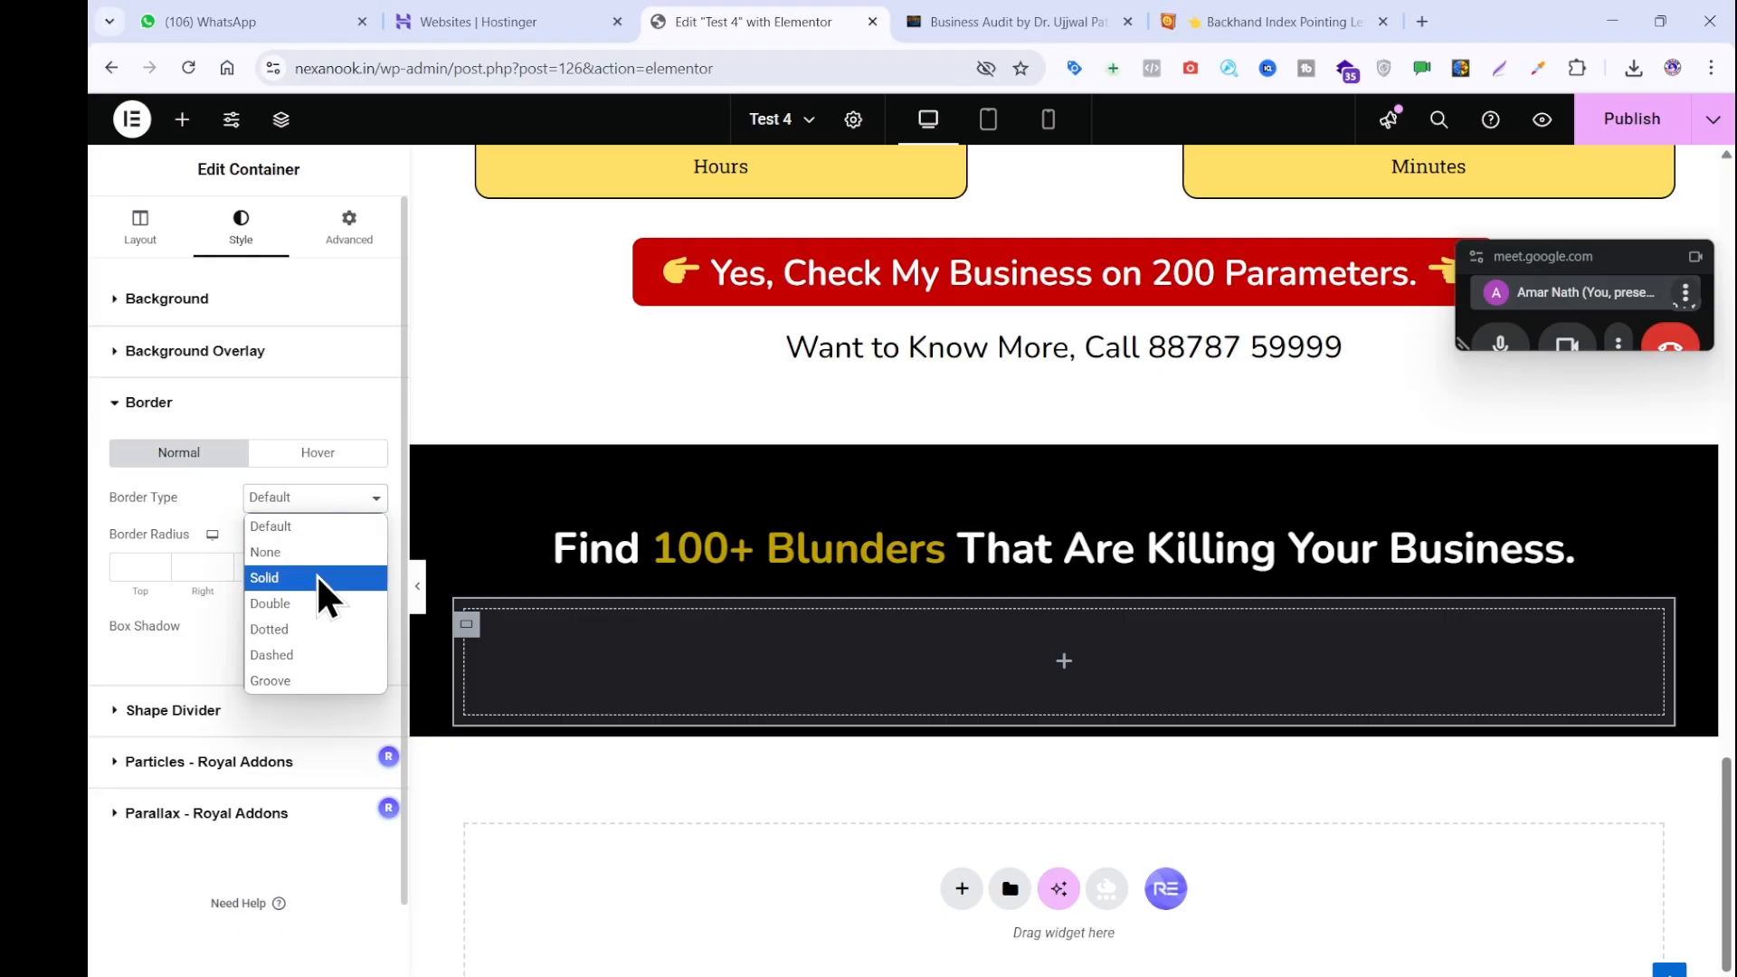
pyautogui.click(319, 577)
pyautogui.click(330, 500)
pyautogui.press('Escape')
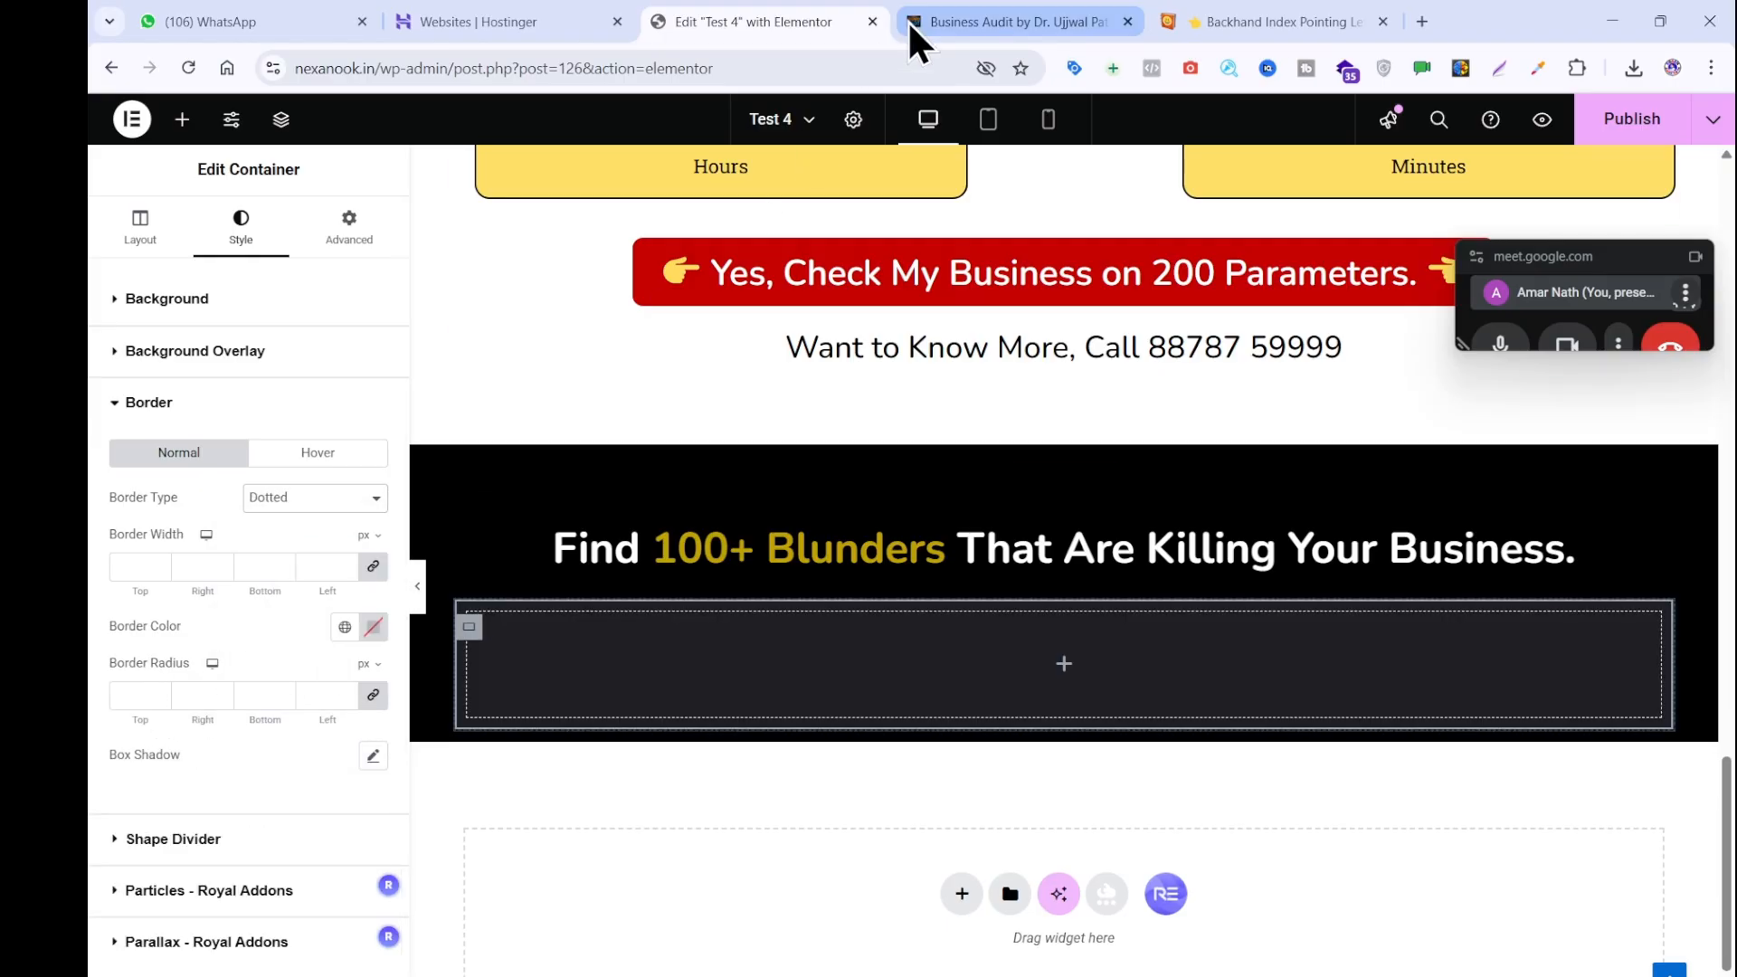
pyautogui.click(1167, 20)
pyautogui.click(1006, 24)
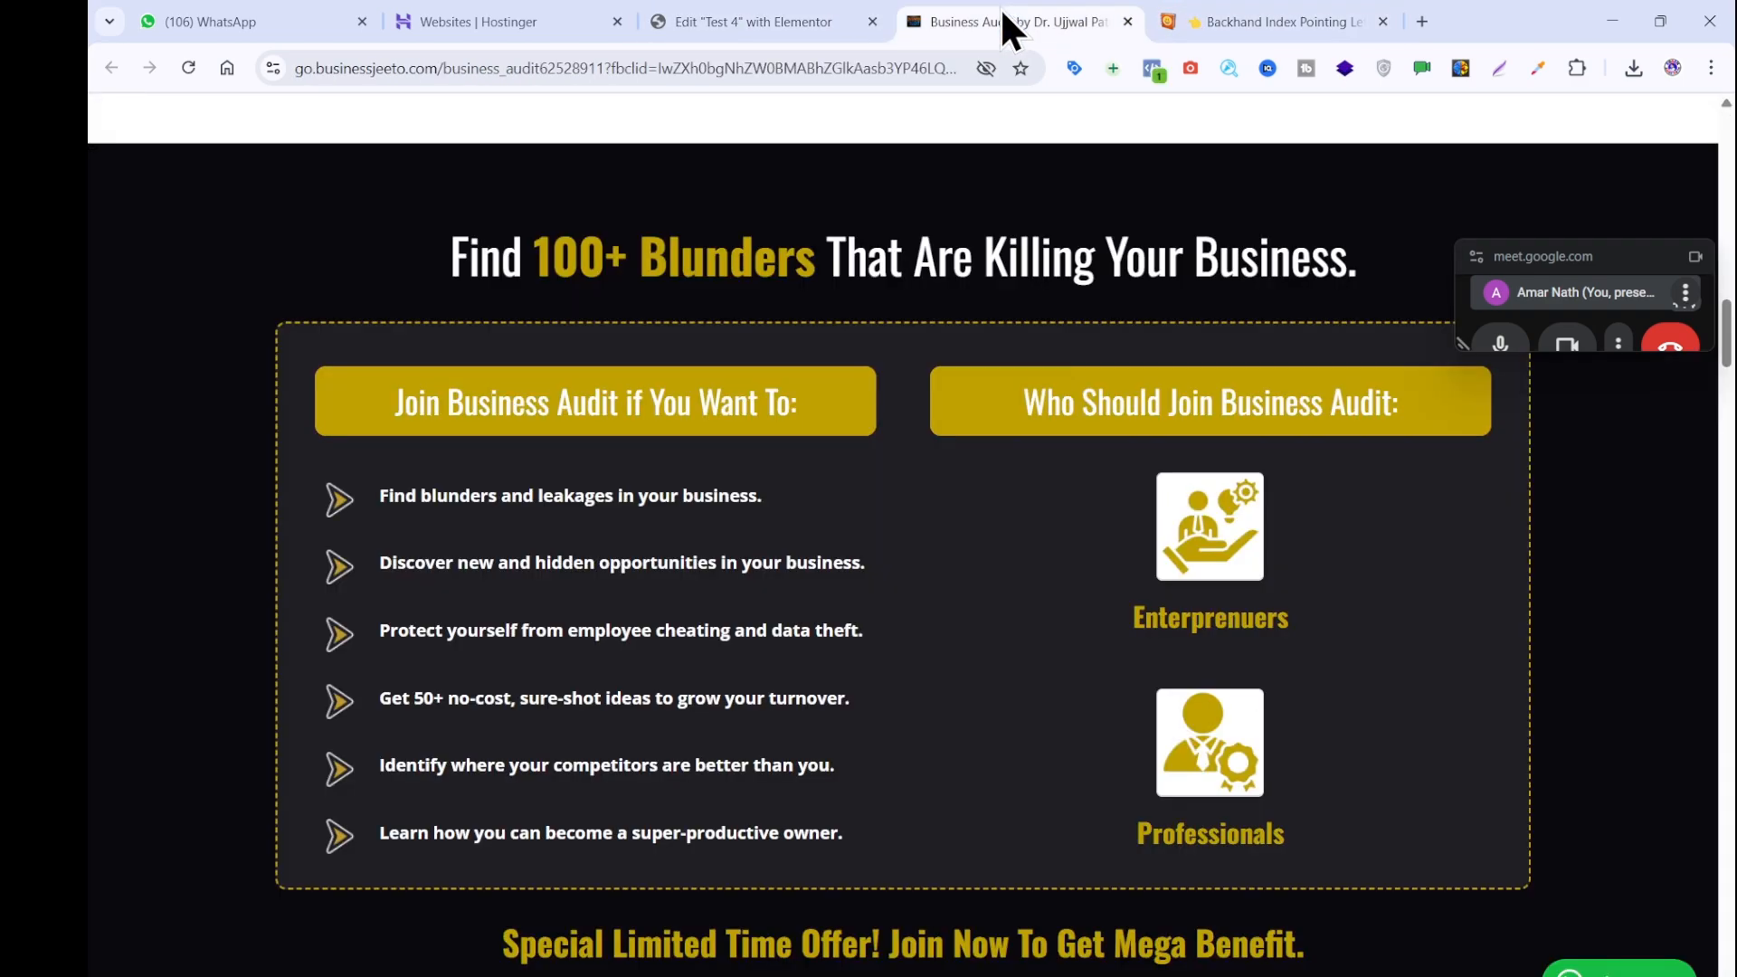
# Sample the dashed panel border's gold colour on the reference page with Color Picker and copy its hex code #7a6910.
pyautogui.click(1538, 67)
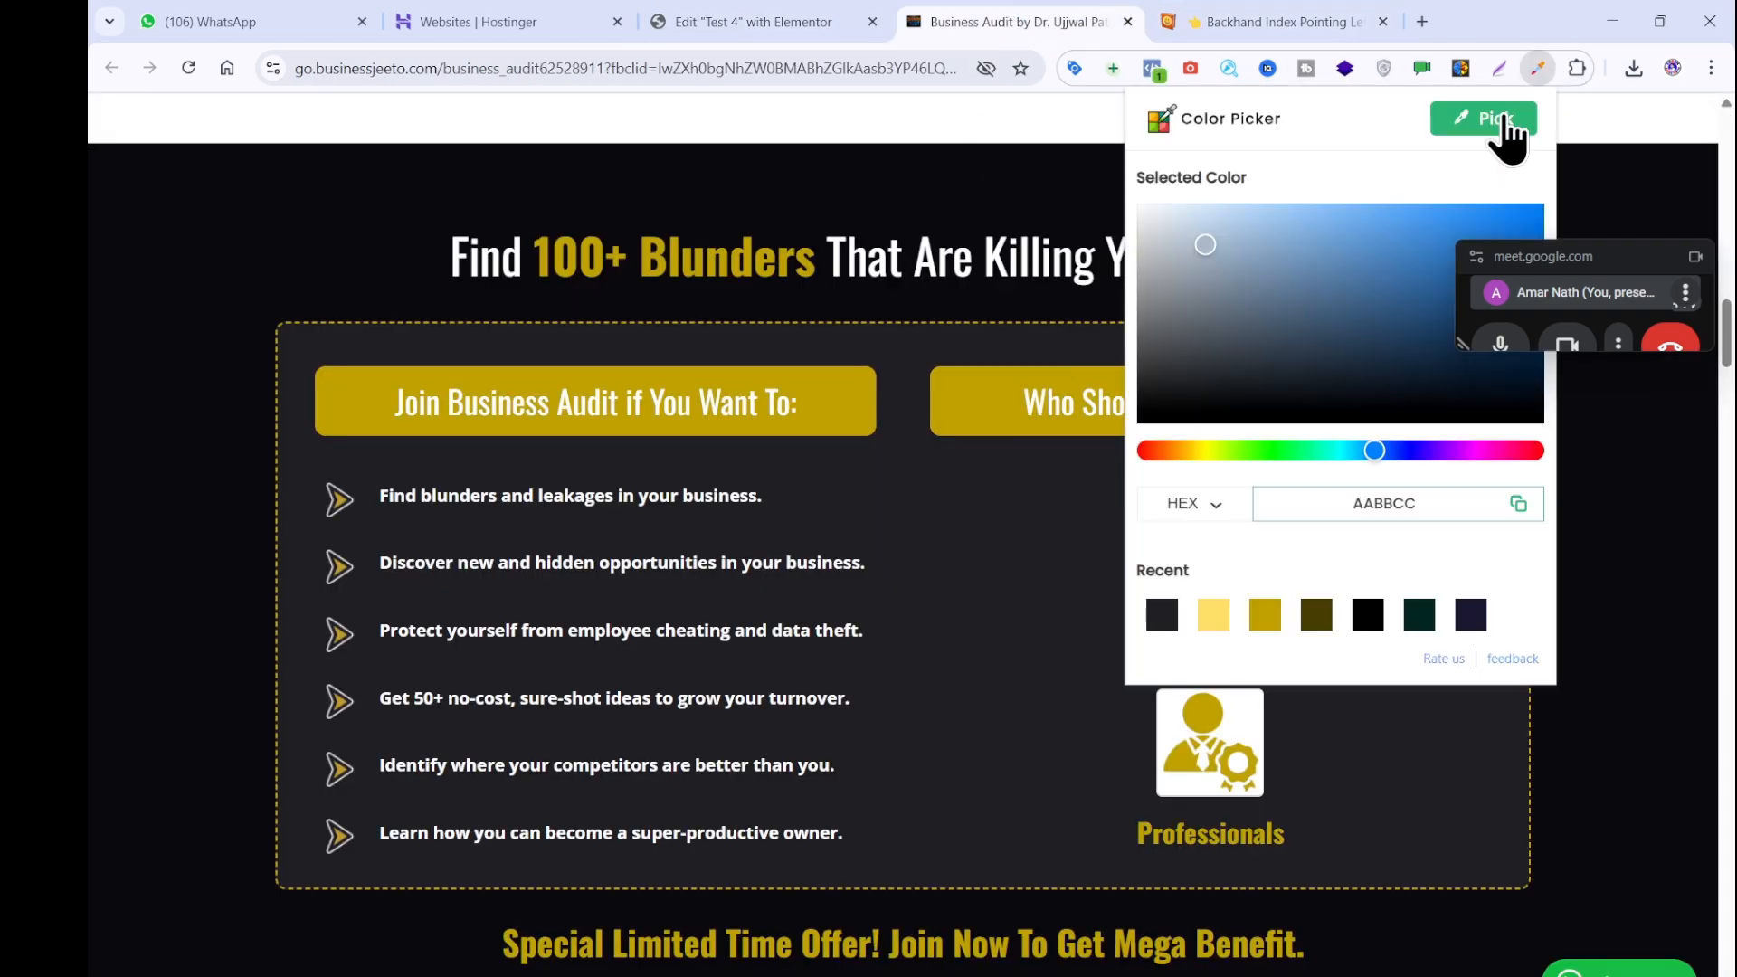
pyautogui.click(1488, 122)
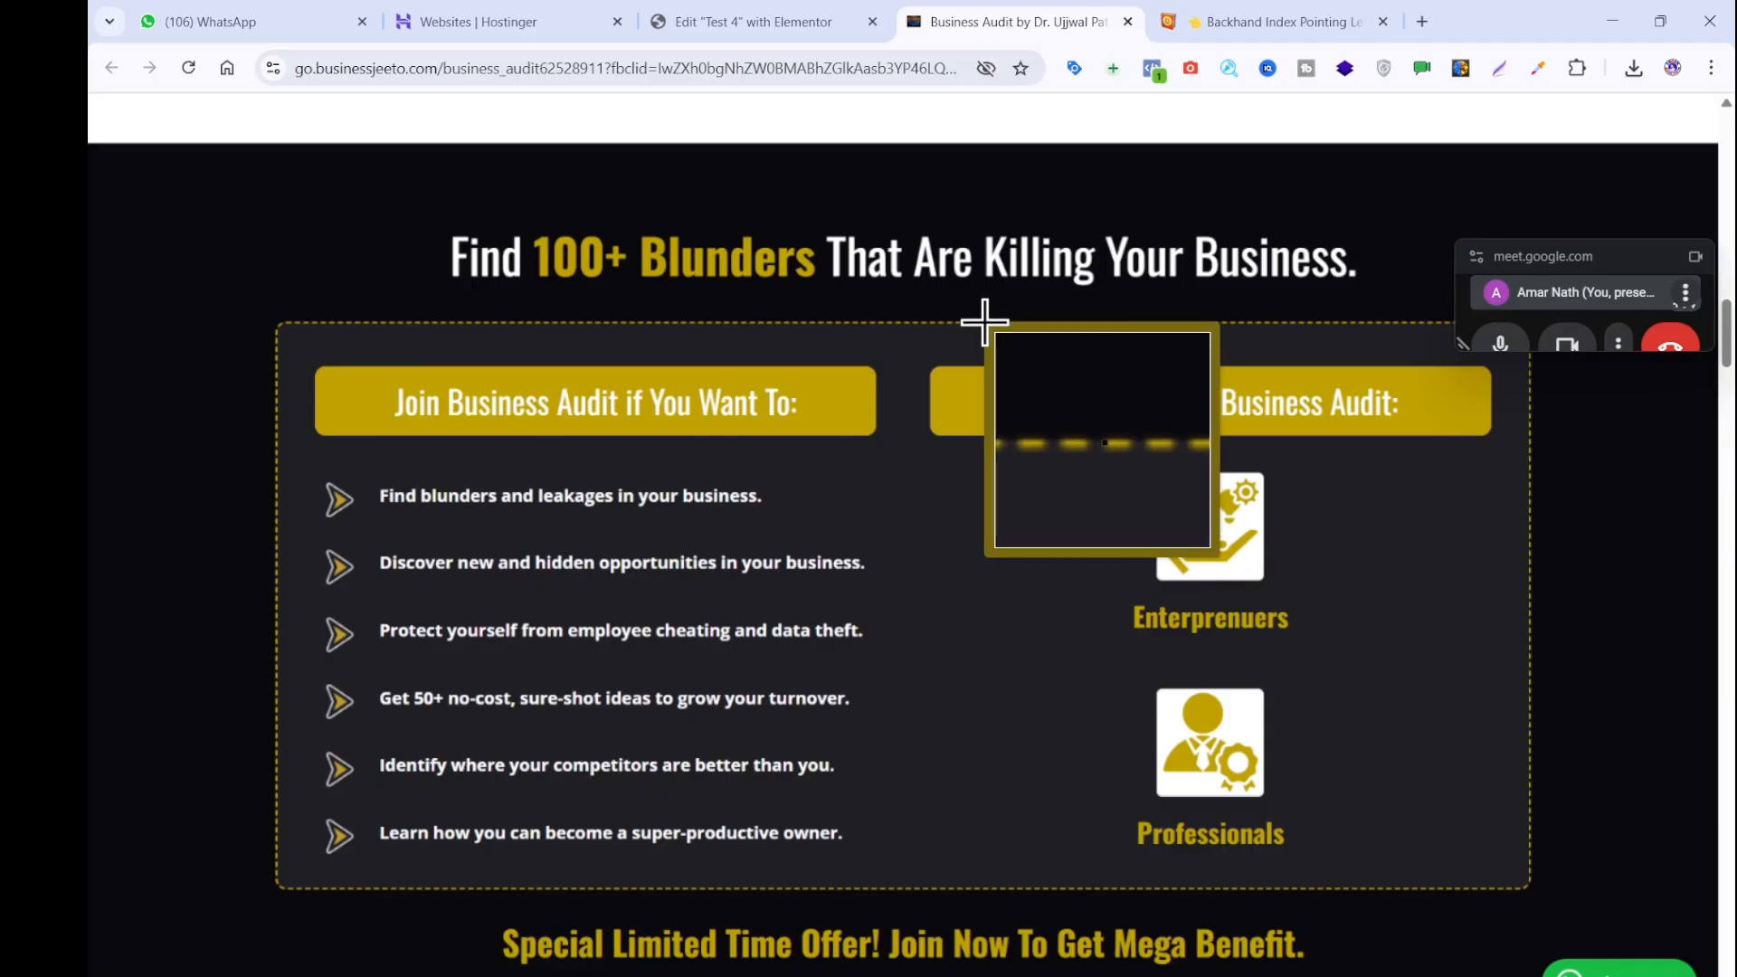
pyautogui.click(986, 326)
pyautogui.click(1162, 389)
pyautogui.click(1208, 332)
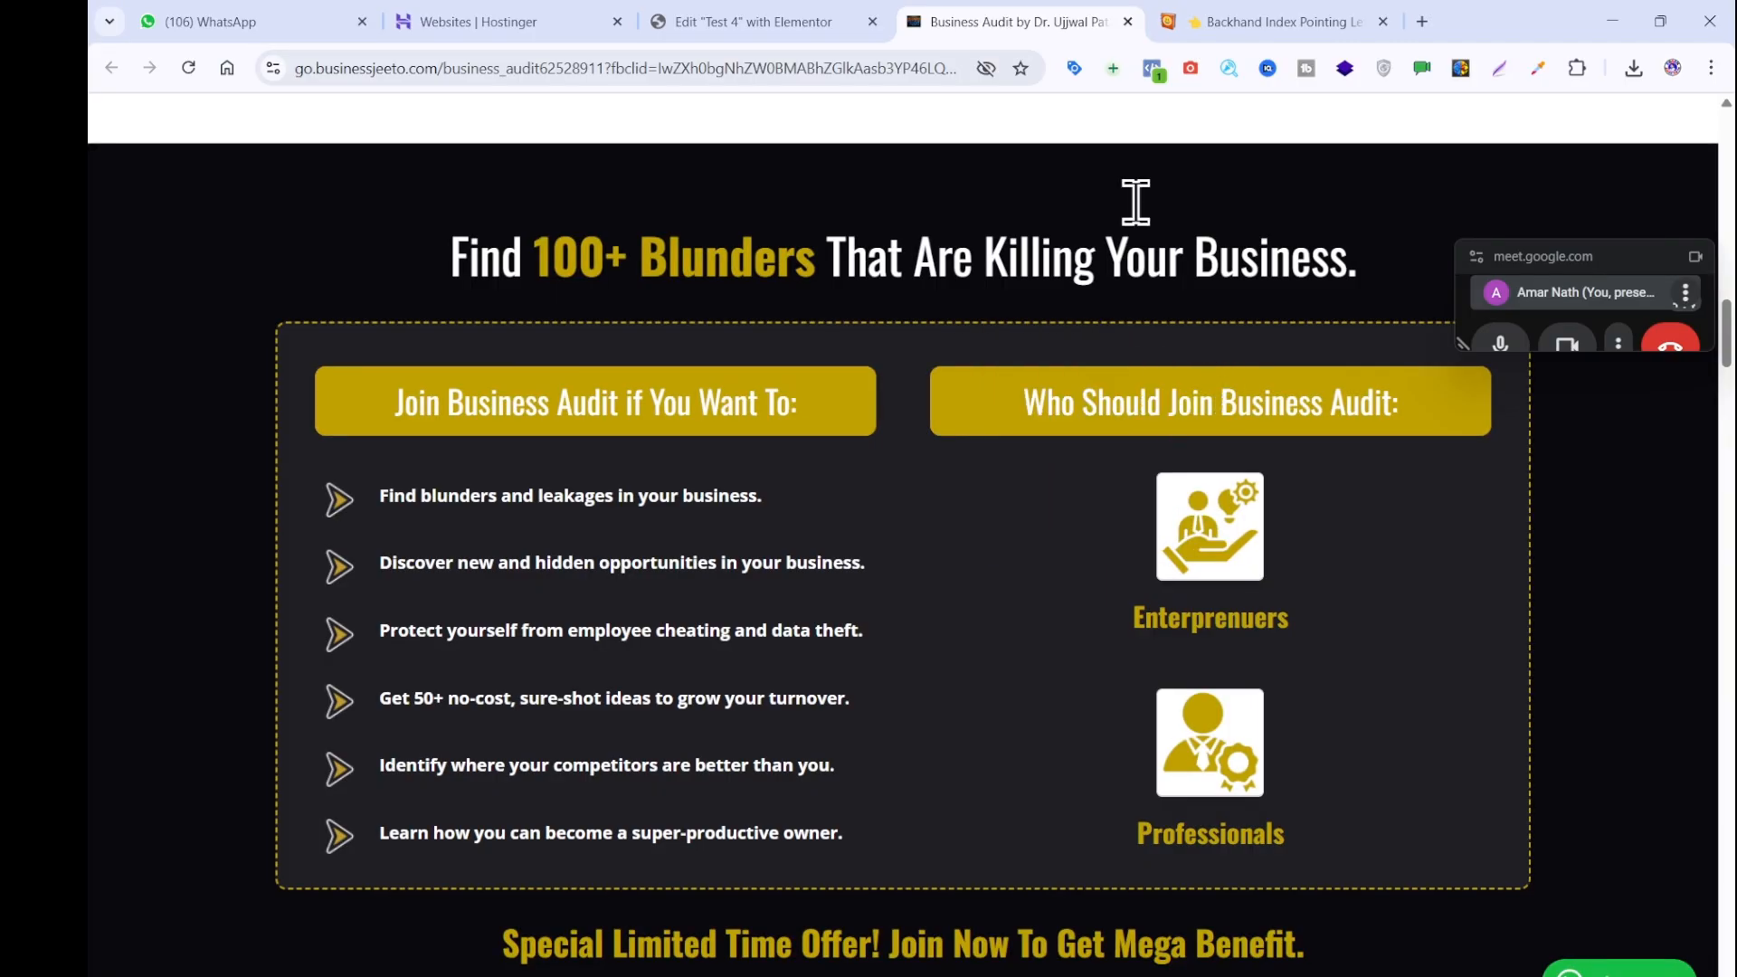
# Set the dark container's border colour to #7a6910 in the Elementor editor.
pyautogui.click(801, 22)
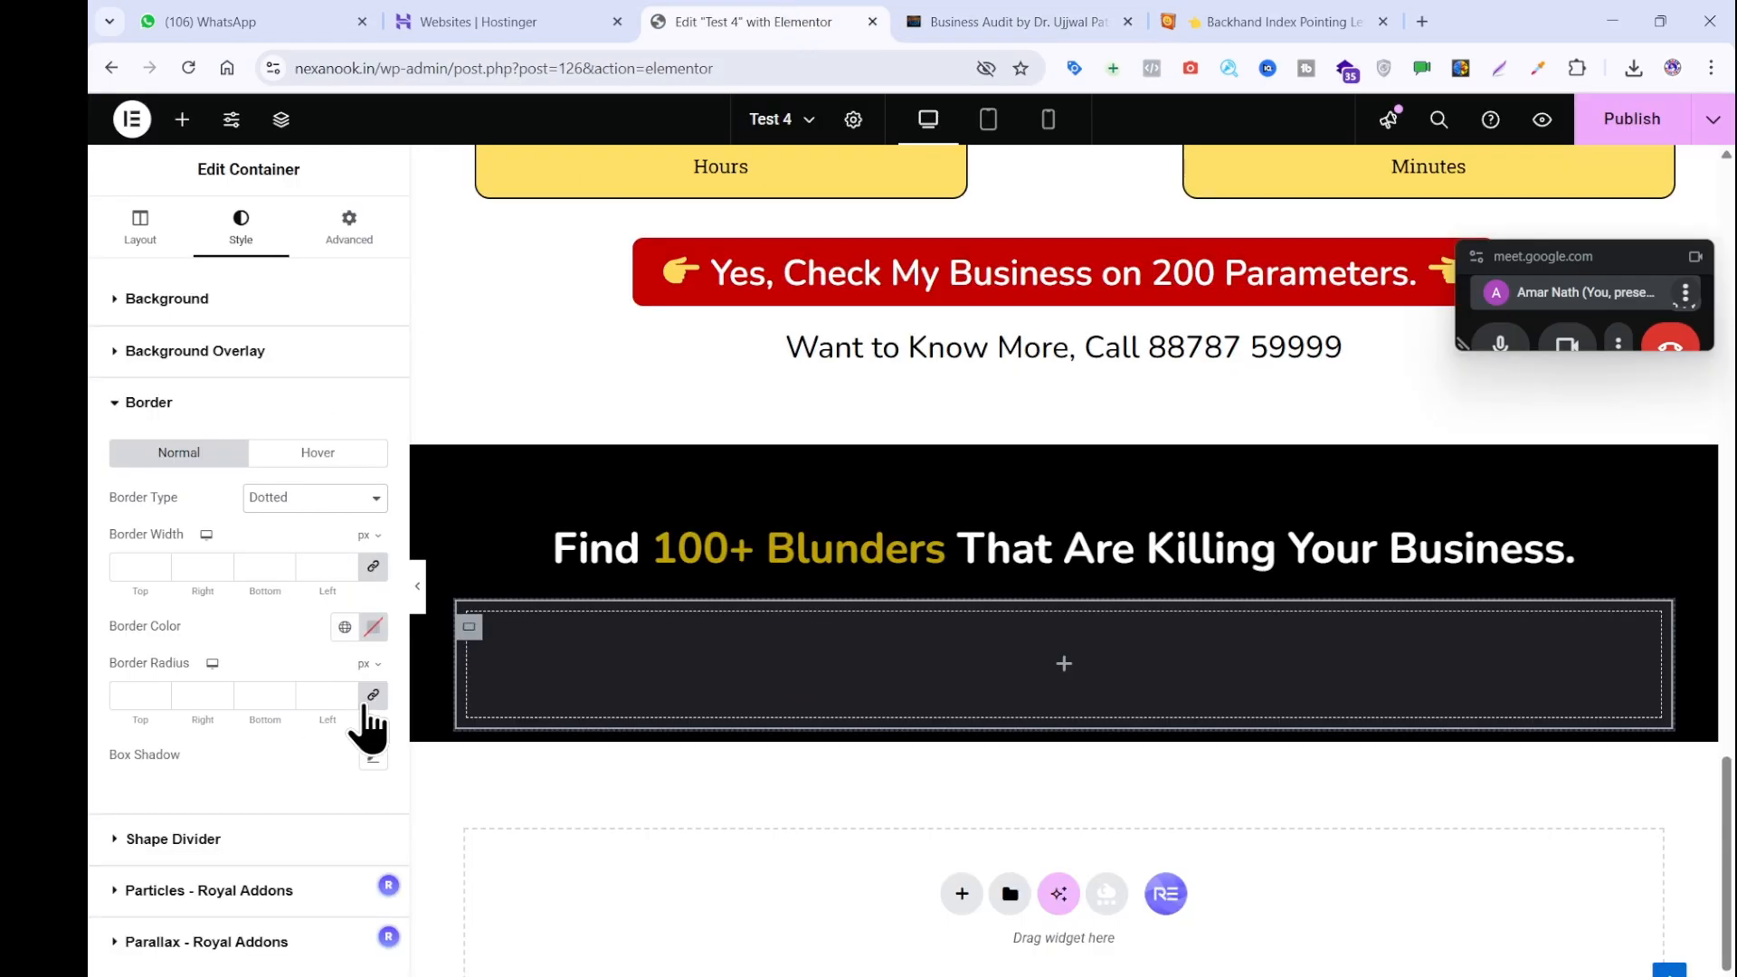
pyautogui.click(373, 627)
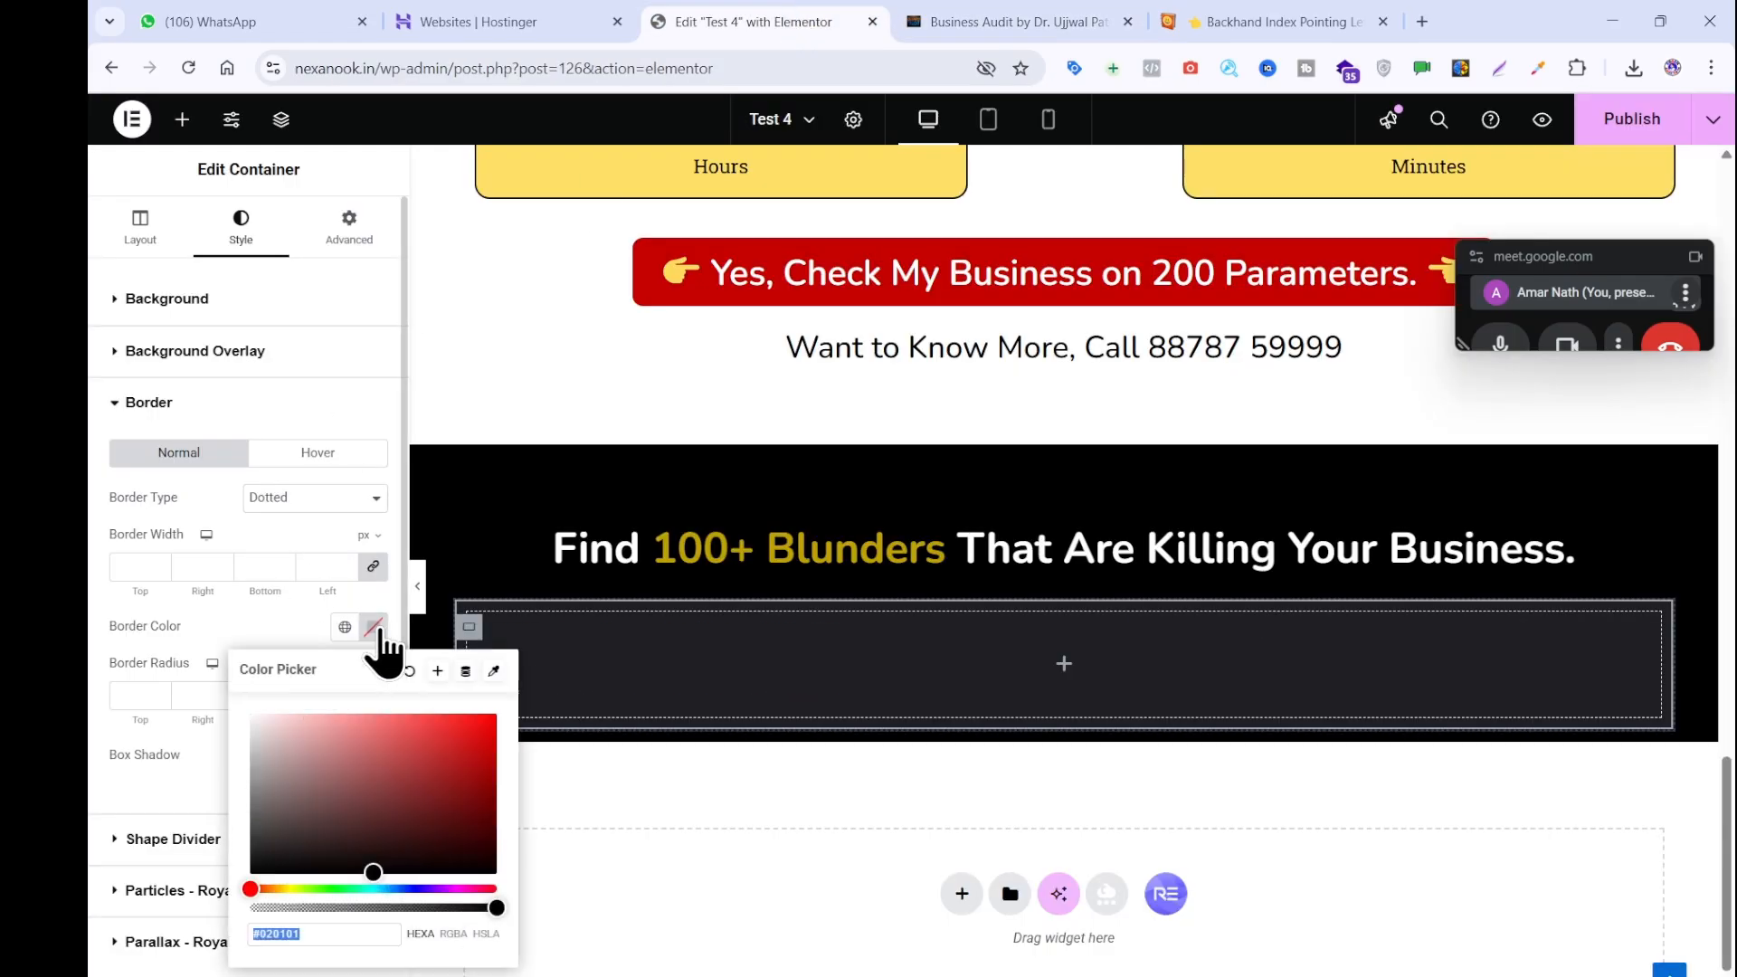
pyautogui.write('#7a6910')
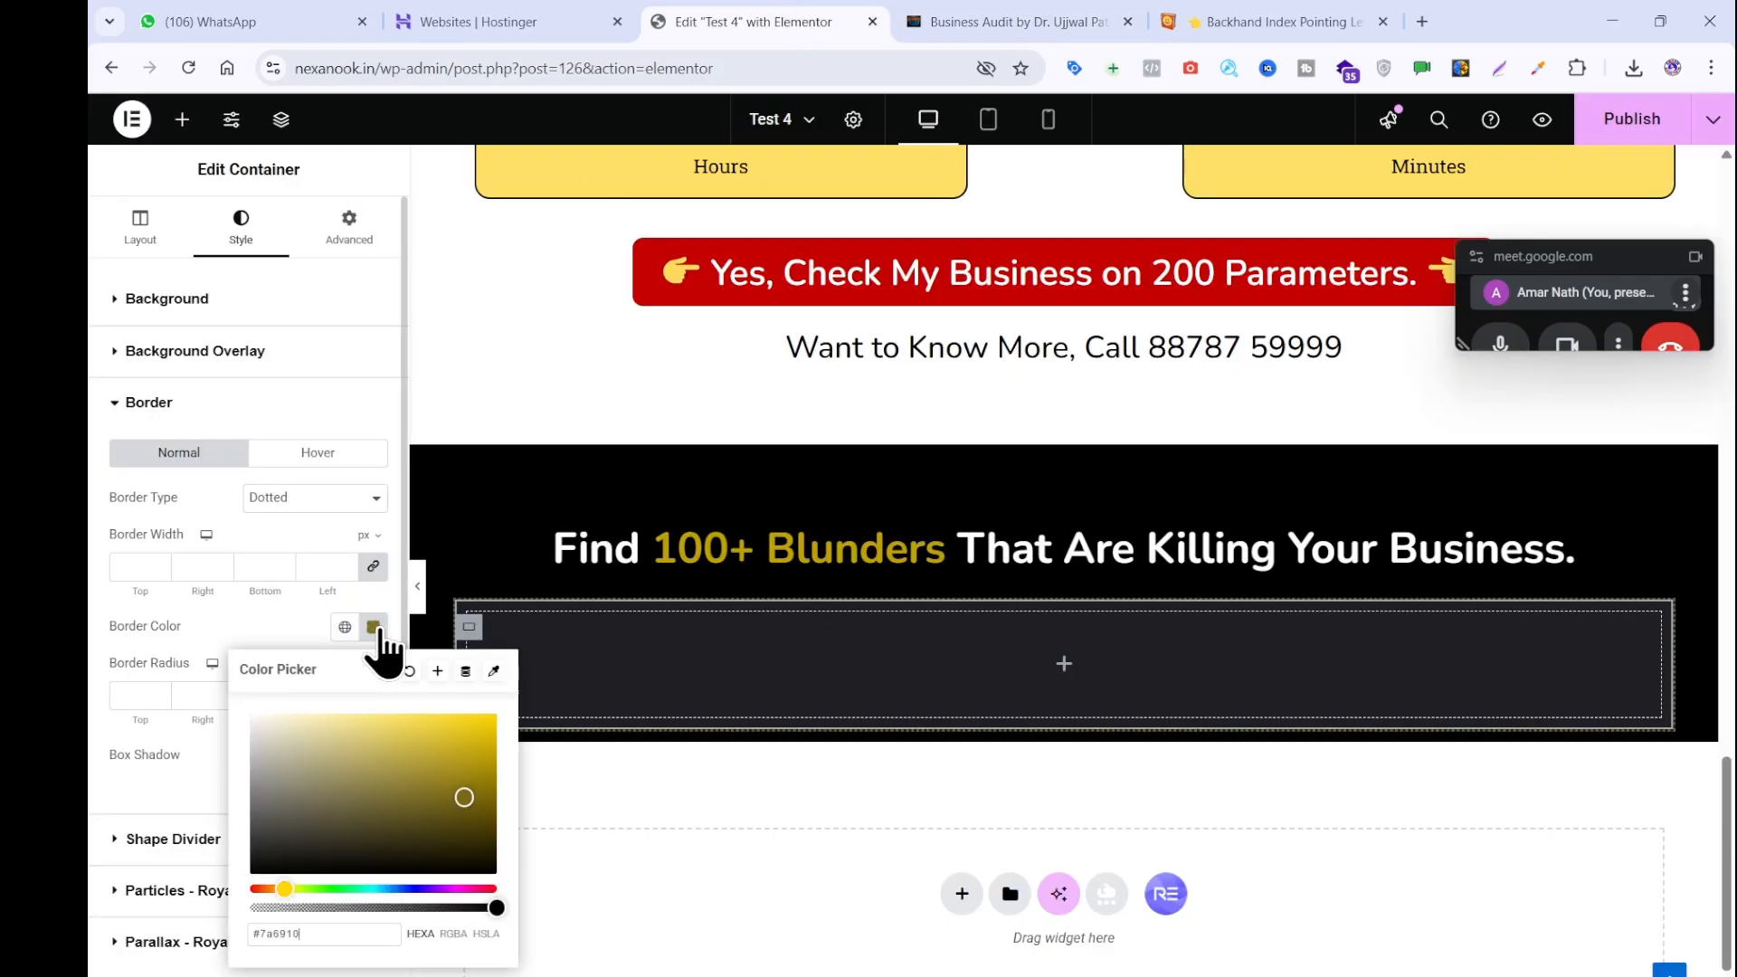
# Set the dark container's border radius to 10 px on all corners.
pyautogui.click(159, 692)
pyautogui.write('2')
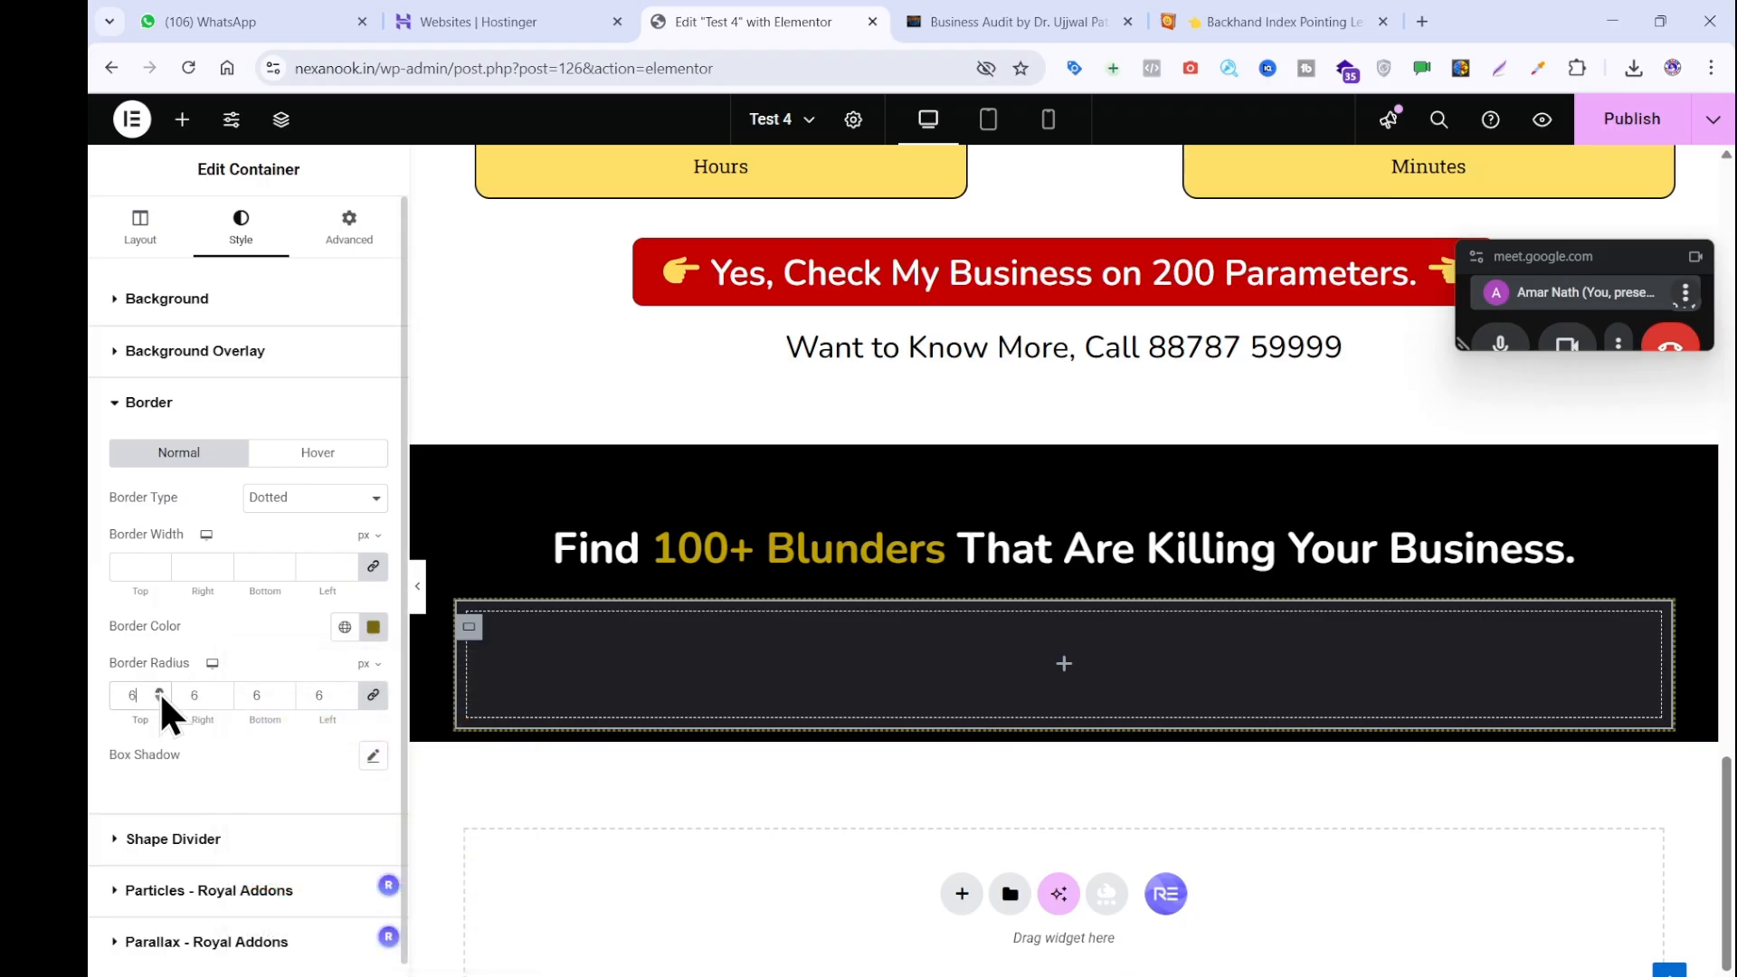
pyautogui.click(160, 691)
pyautogui.click(160, 691)
pyautogui.click(159, 691)
pyautogui.click(159, 691)
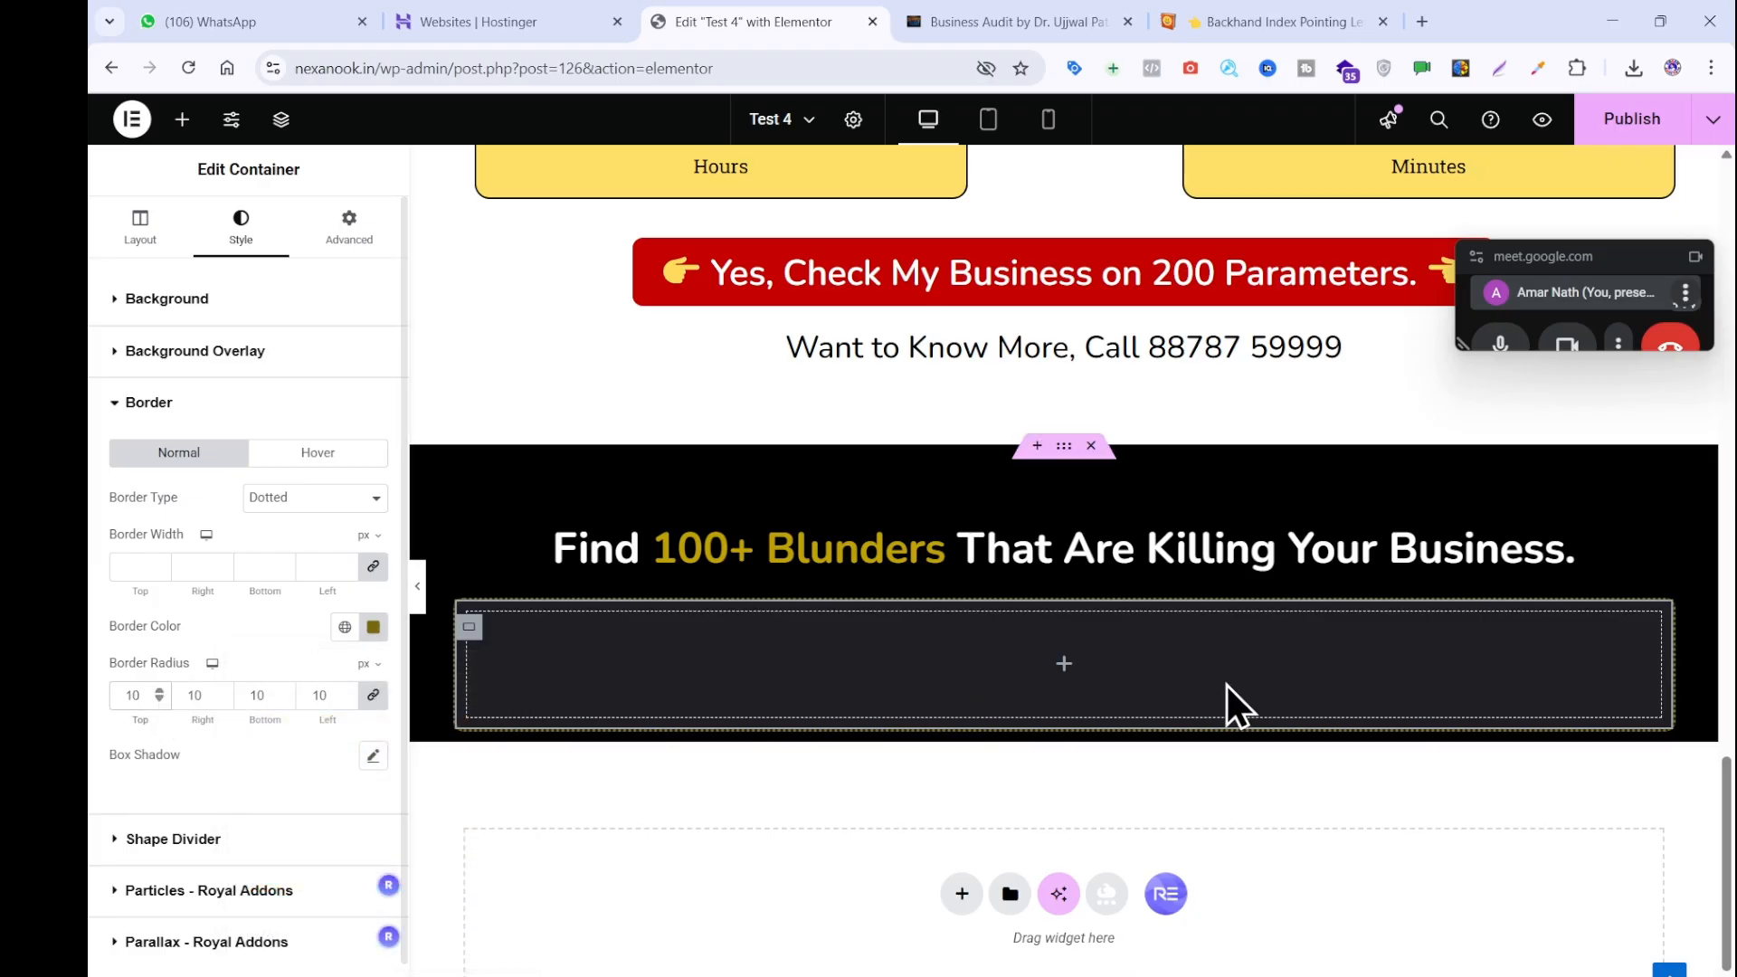
# Check the panel's column layout on the reference page and add a Grid inside the dark bordered container.
pyautogui.click(1070, 673)
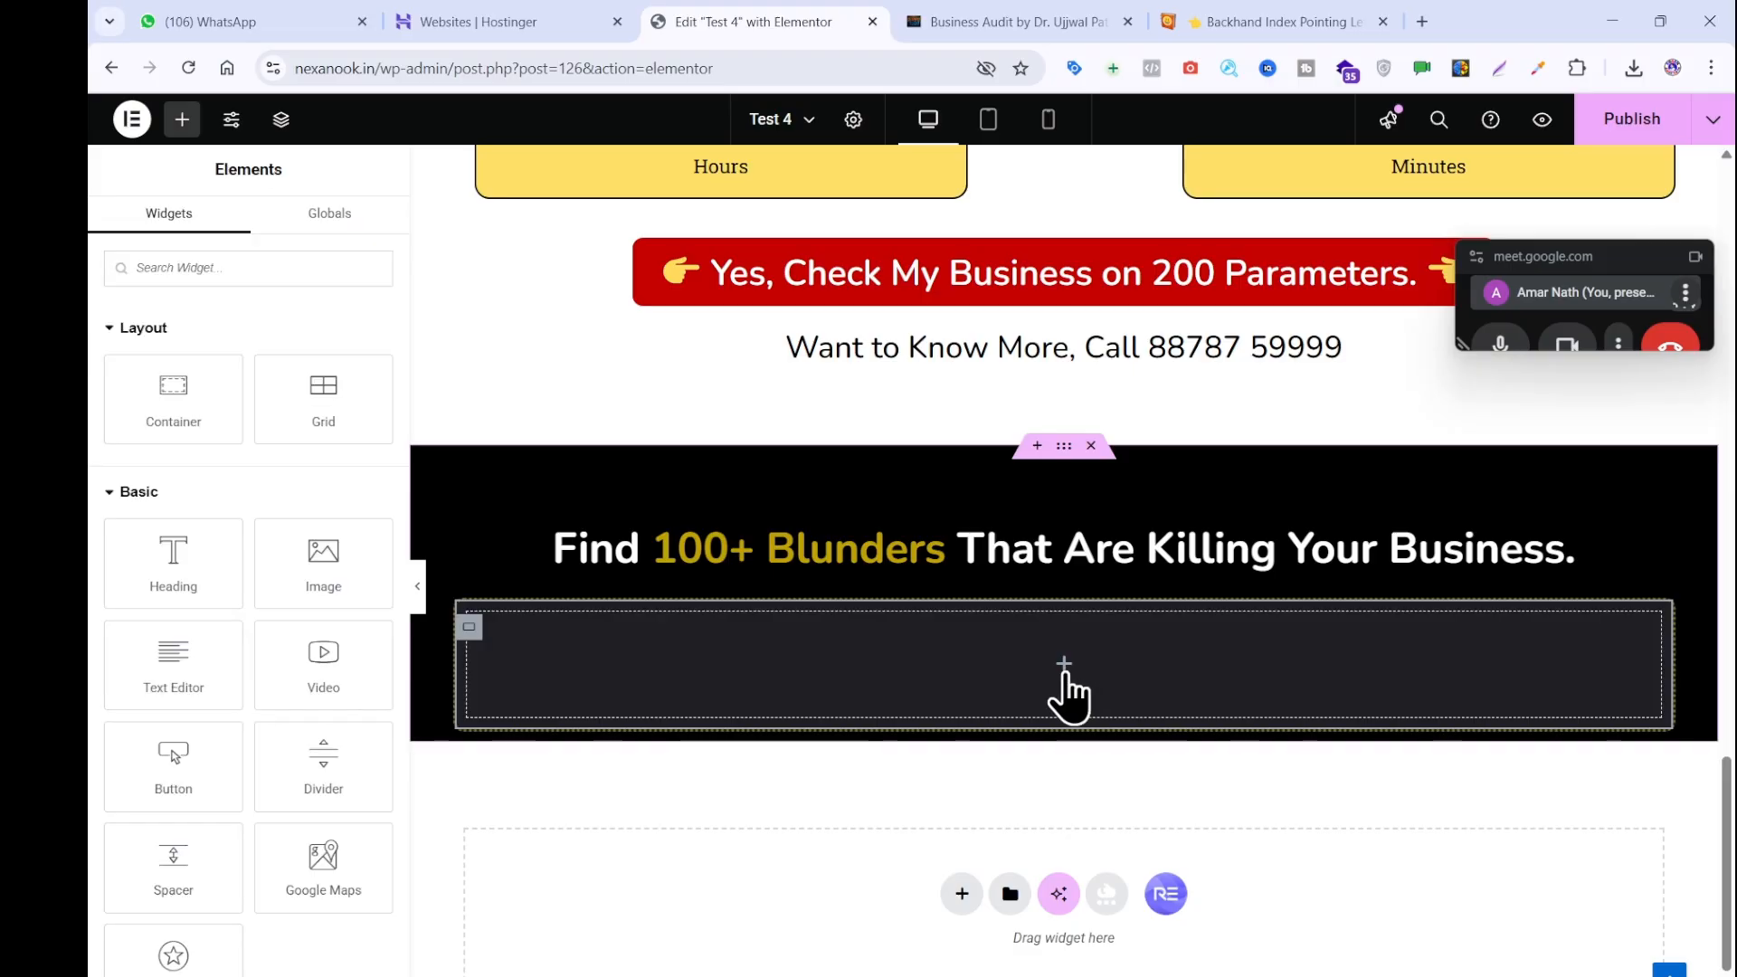
pyautogui.click(975, 18)
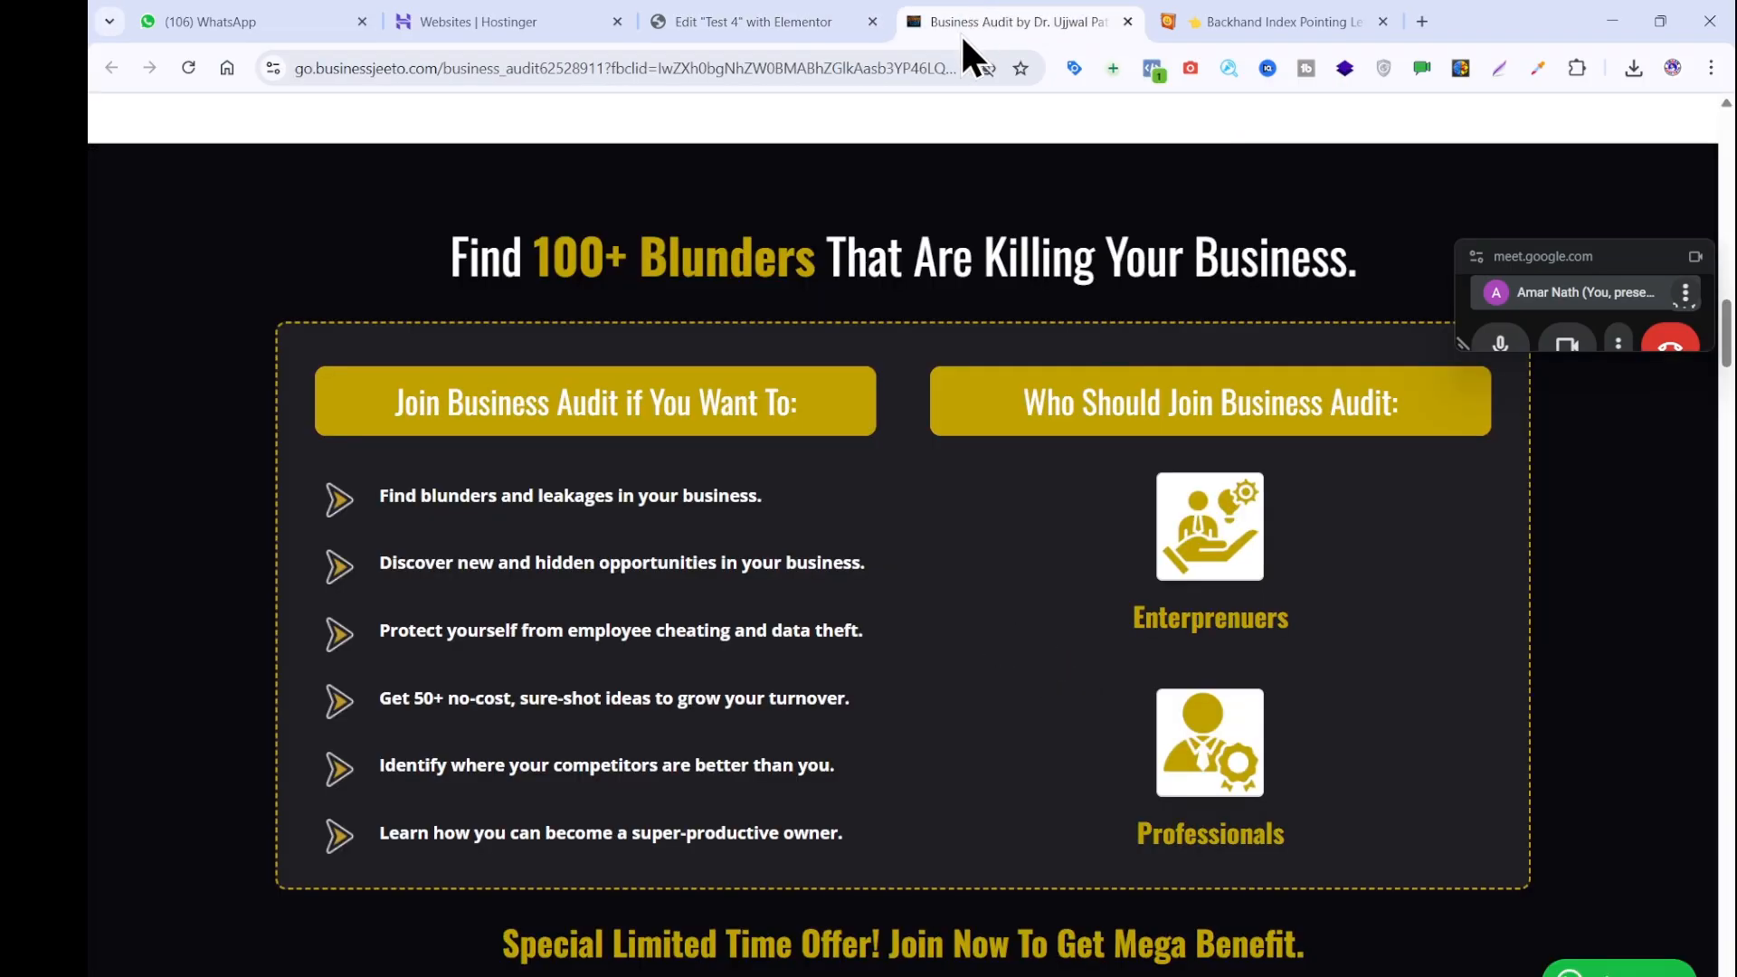
pyautogui.click(725, 20)
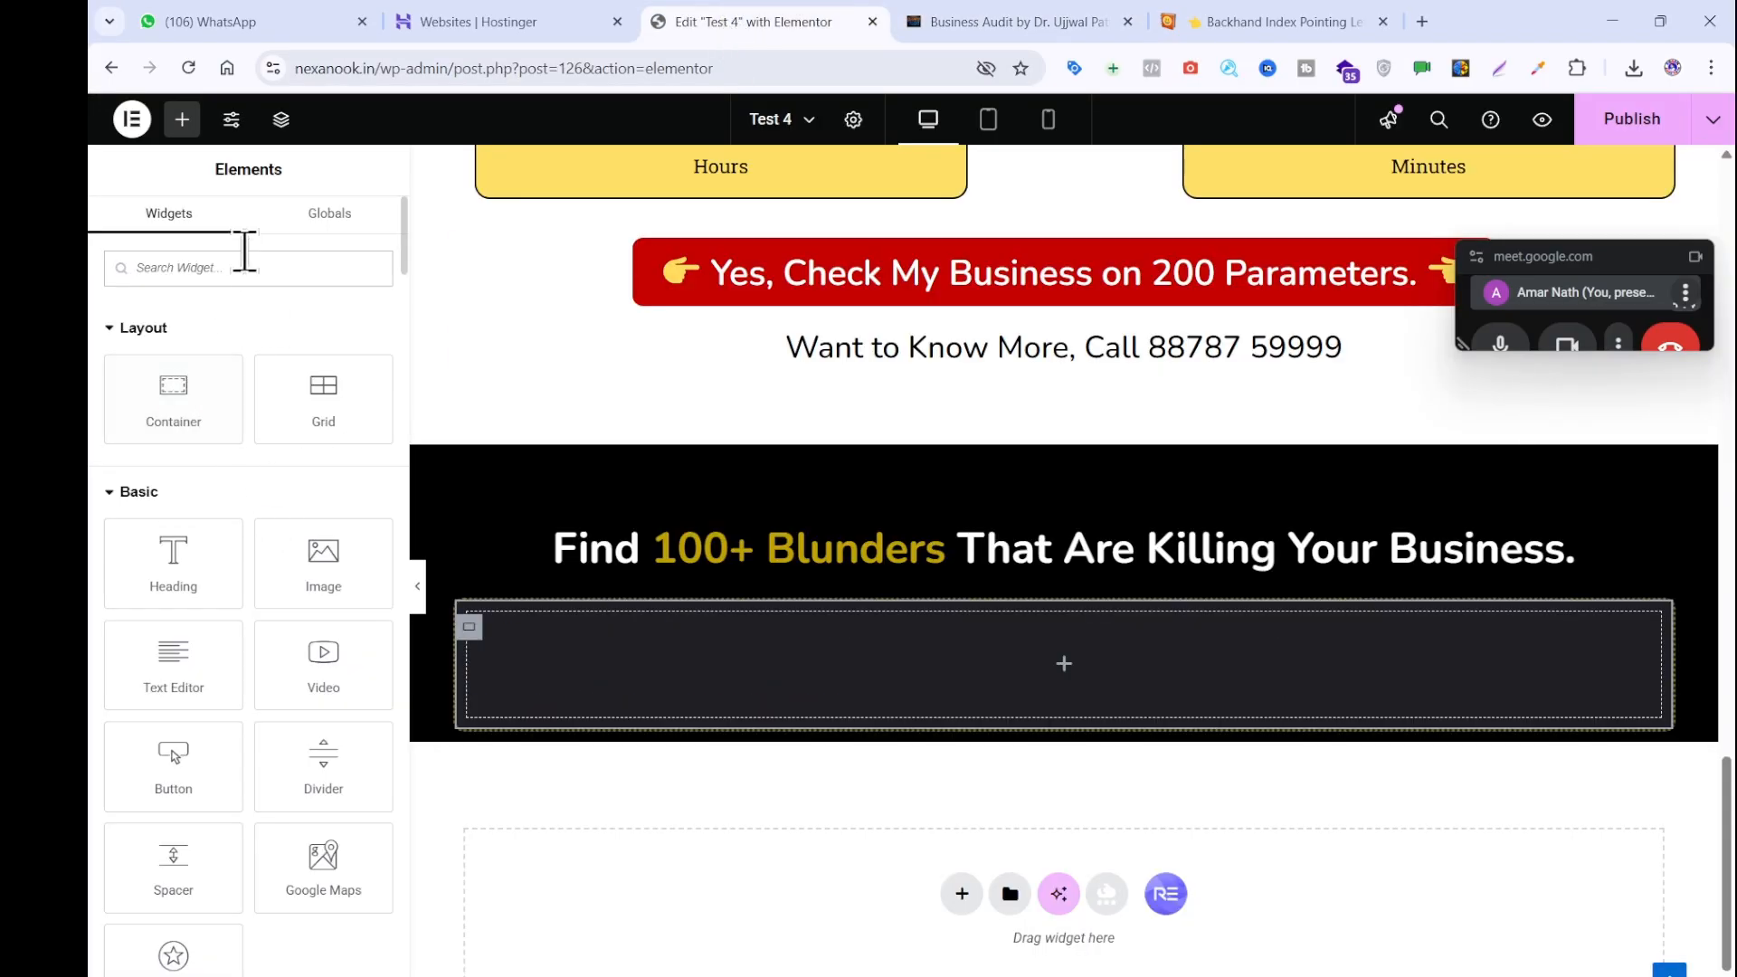
pyautogui.moveTo(334, 411); pyautogui.dragTo(729, 721)
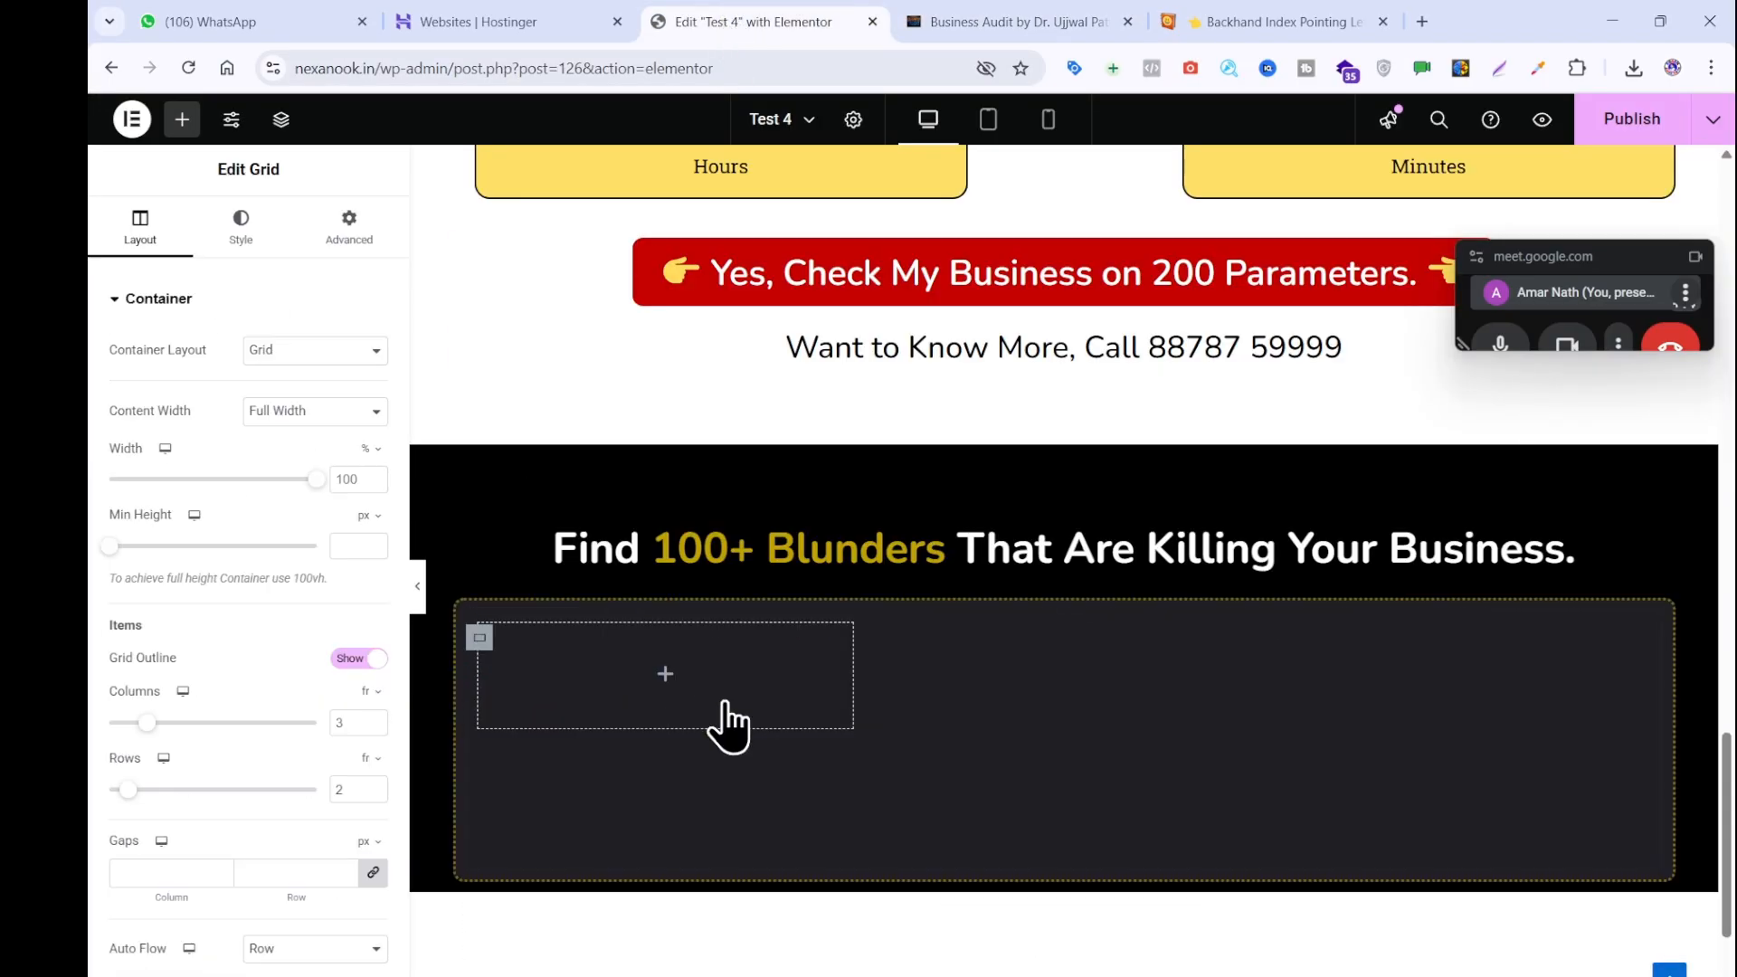
# Compare with the reference panel and set the new grid to 2 columns and 1 row.
pyautogui.click(989, 22)
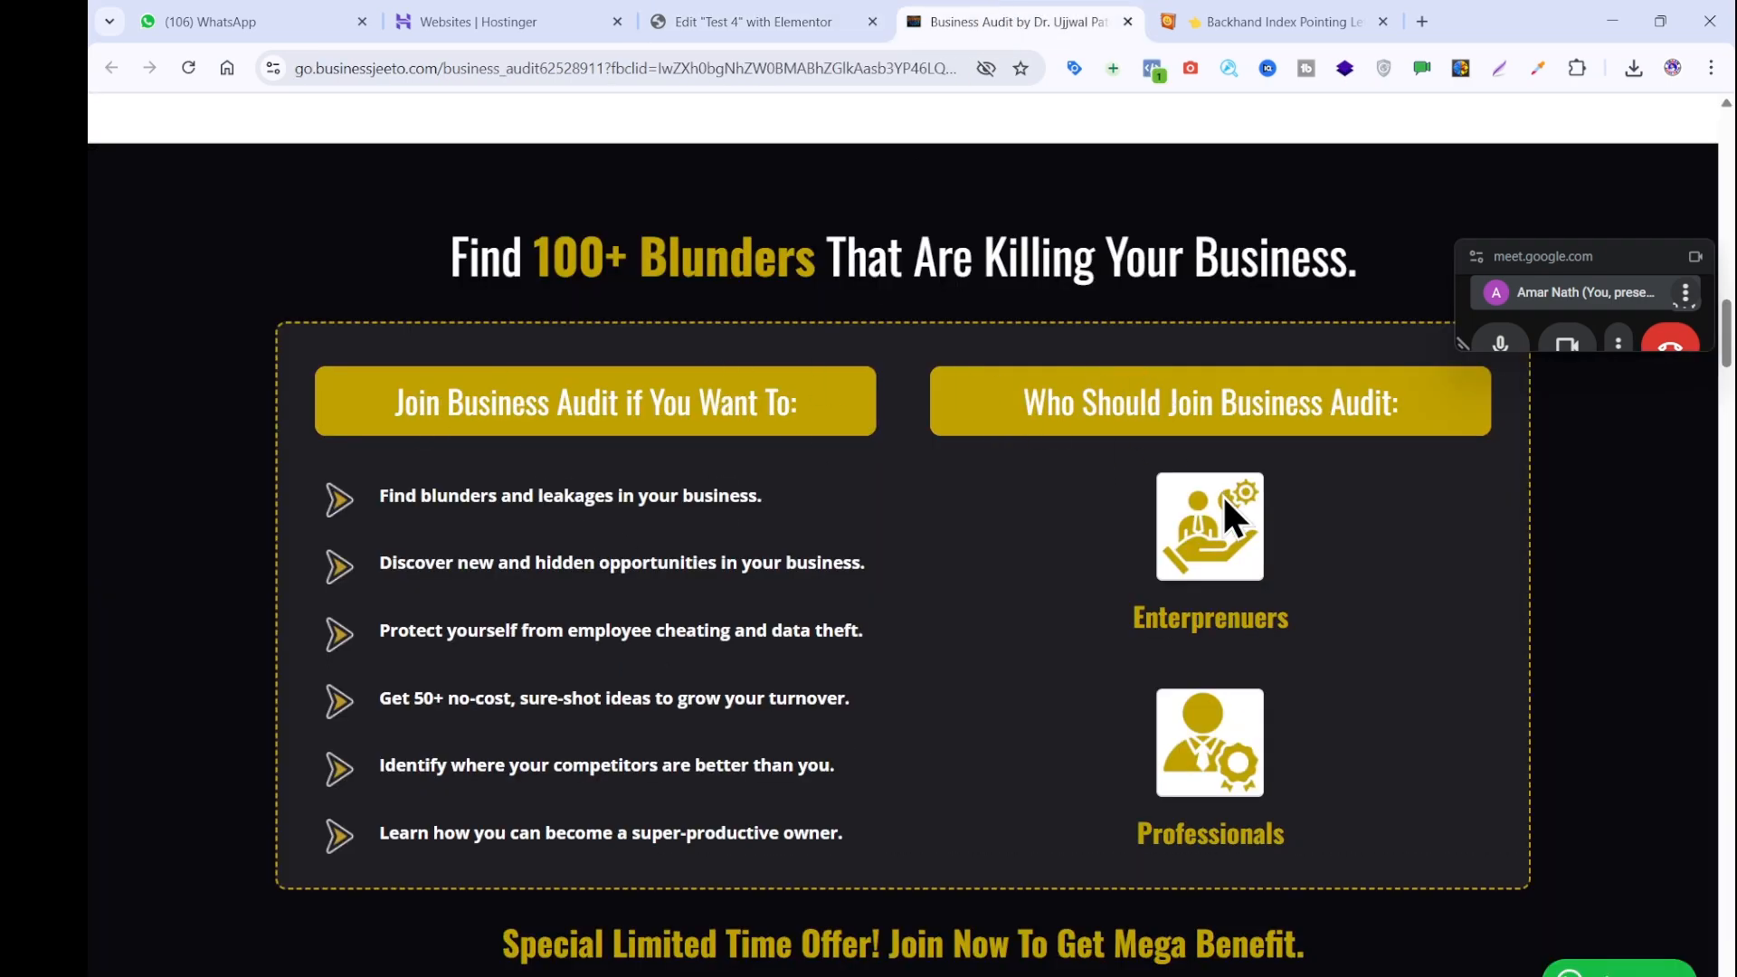
pyautogui.click(822, 18)
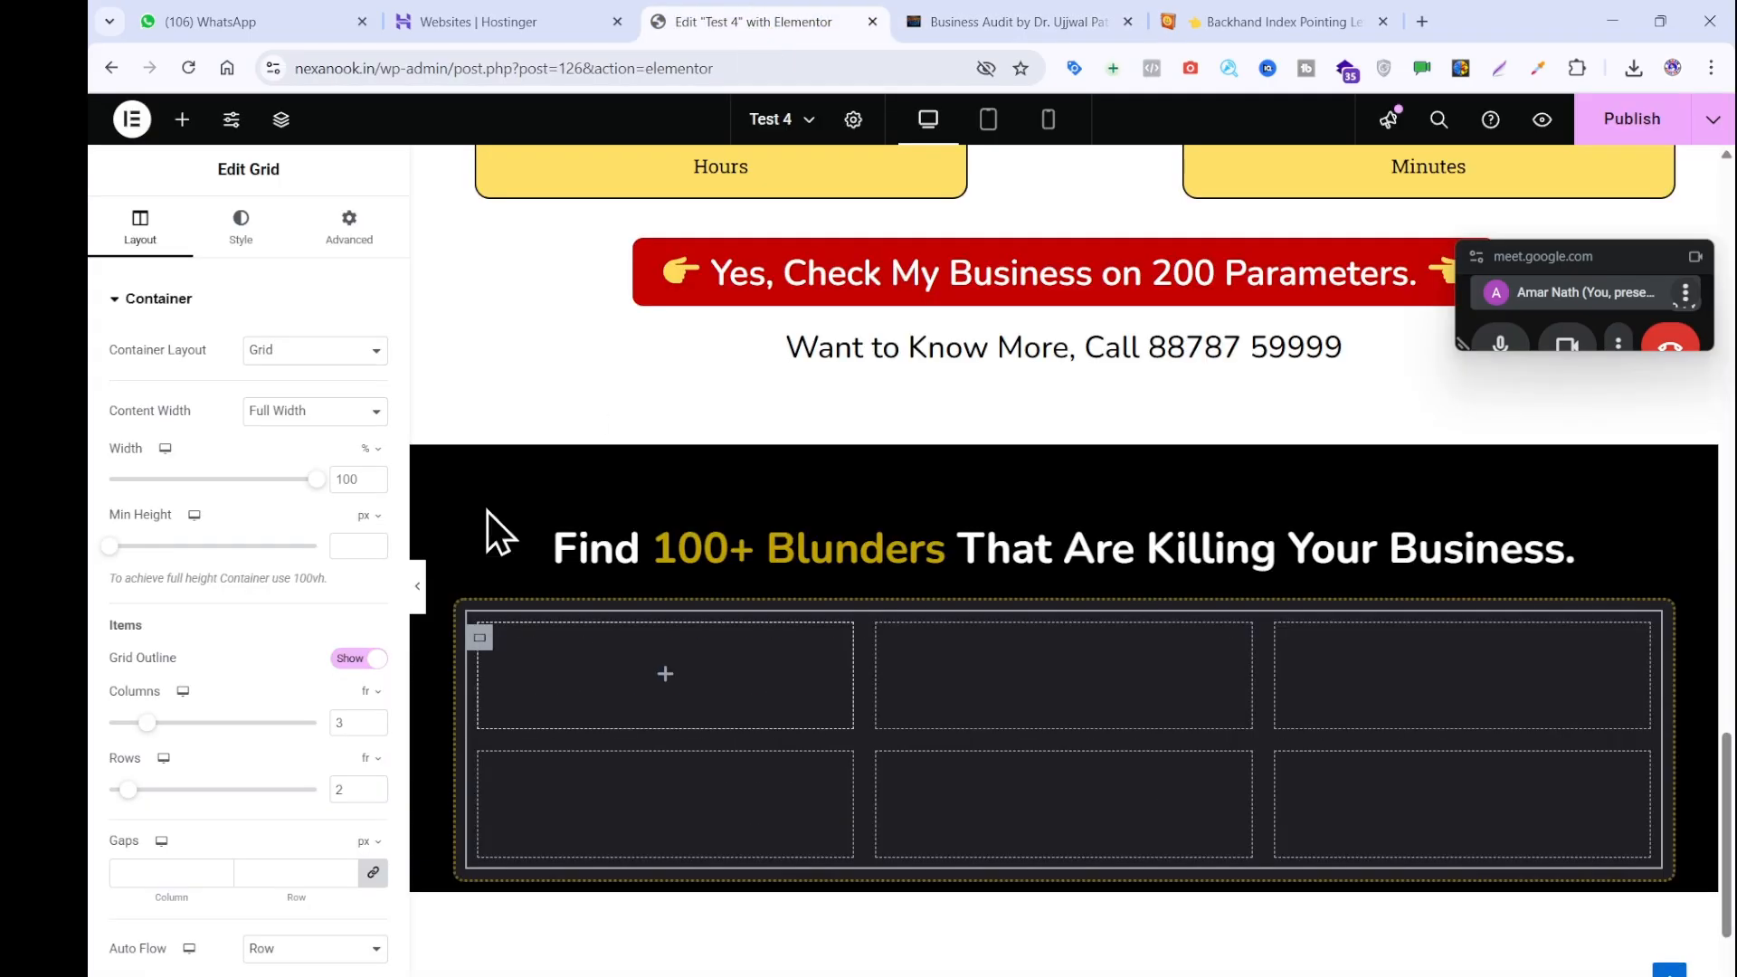
pyautogui.click(373, 793)
pyautogui.click(372, 726)
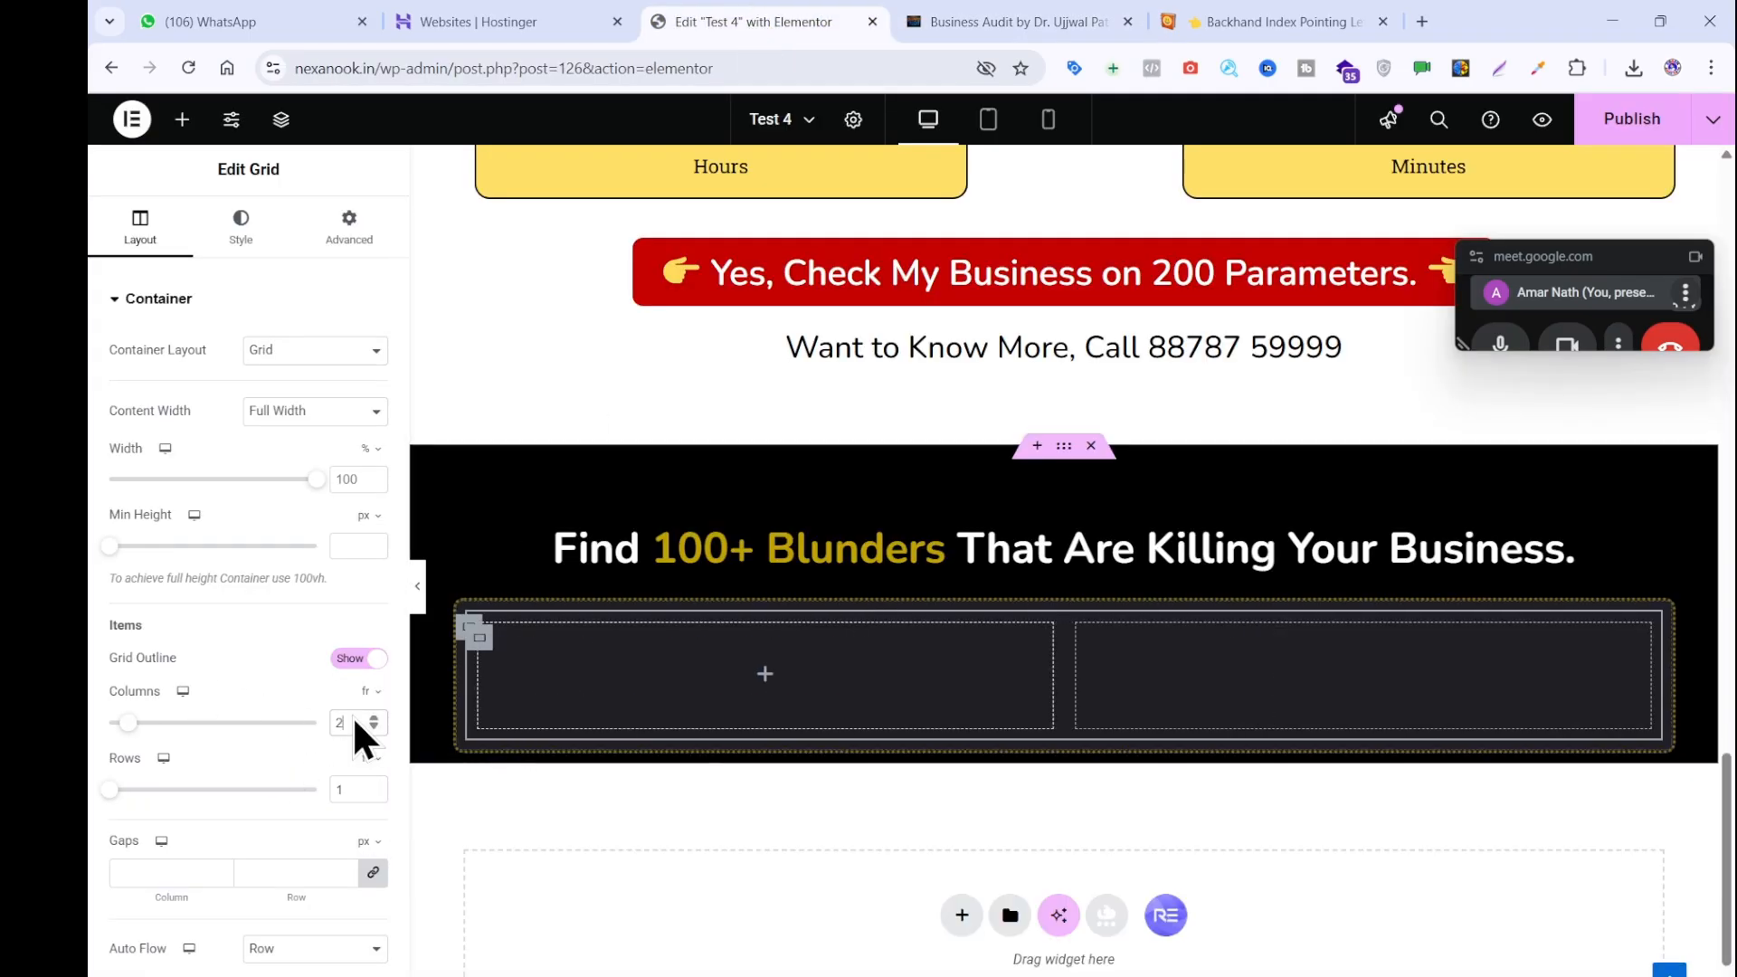
# Place an empty container in each of the grid's two cells.
pyautogui.click(182, 118)
pyautogui.moveTo(181, 434); pyautogui.dragTo(715, 681)
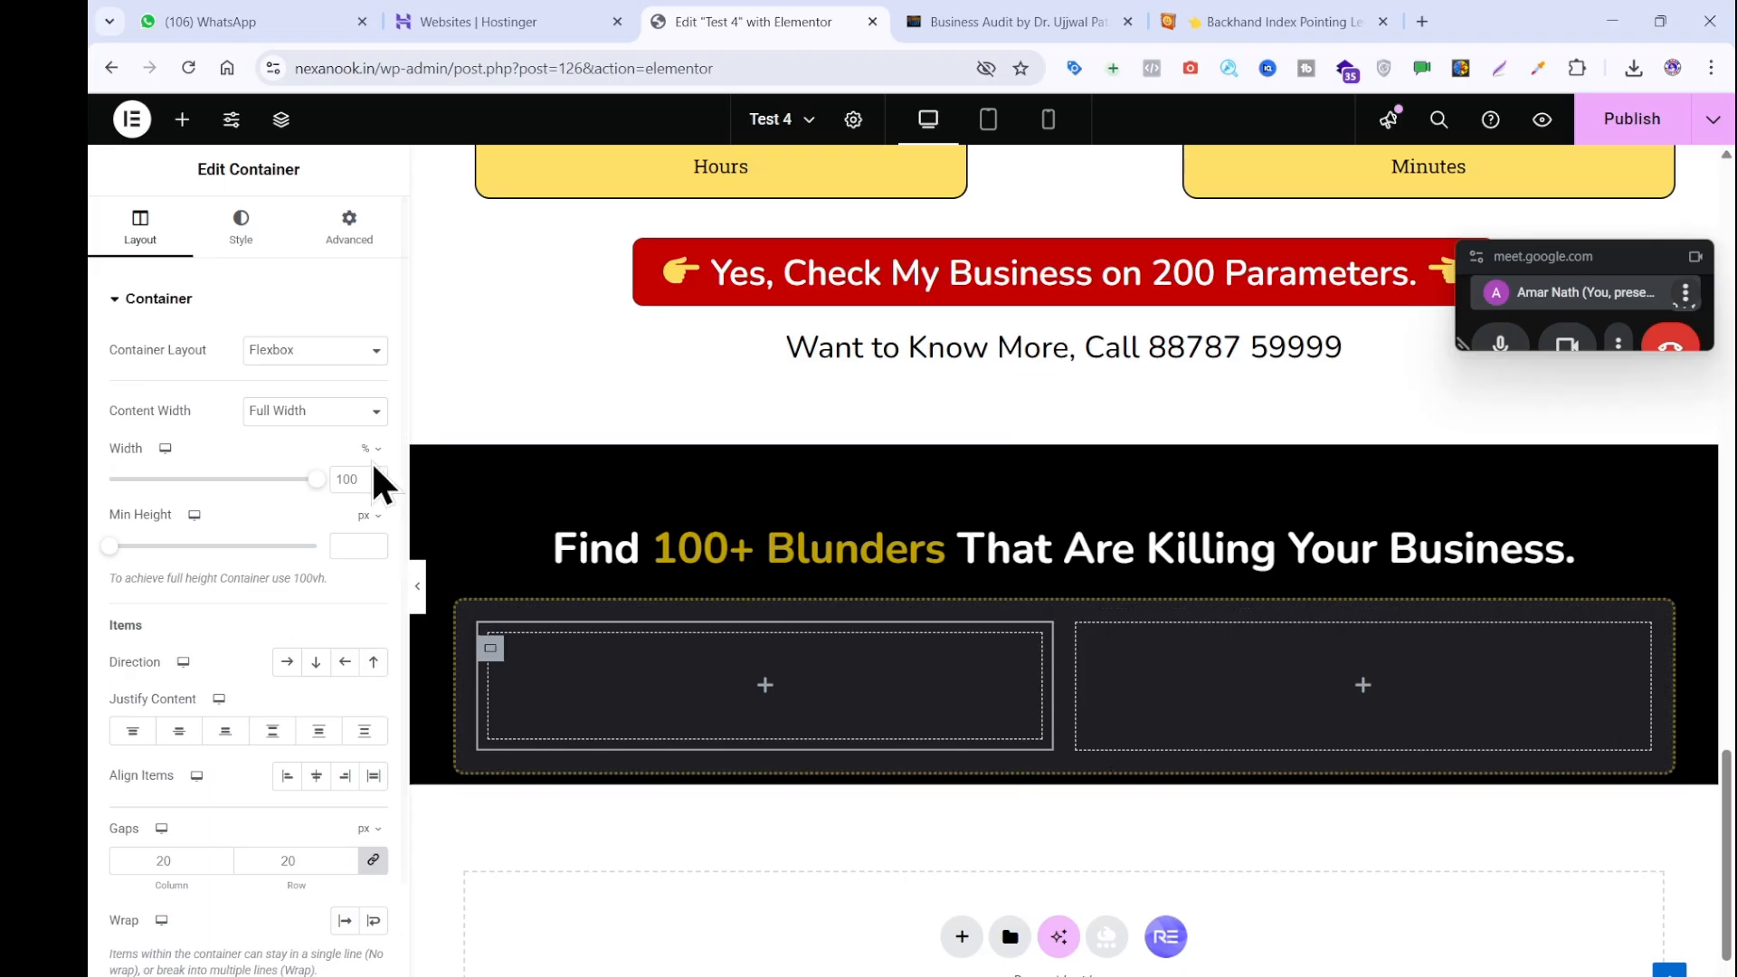
pyautogui.click(182, 118)
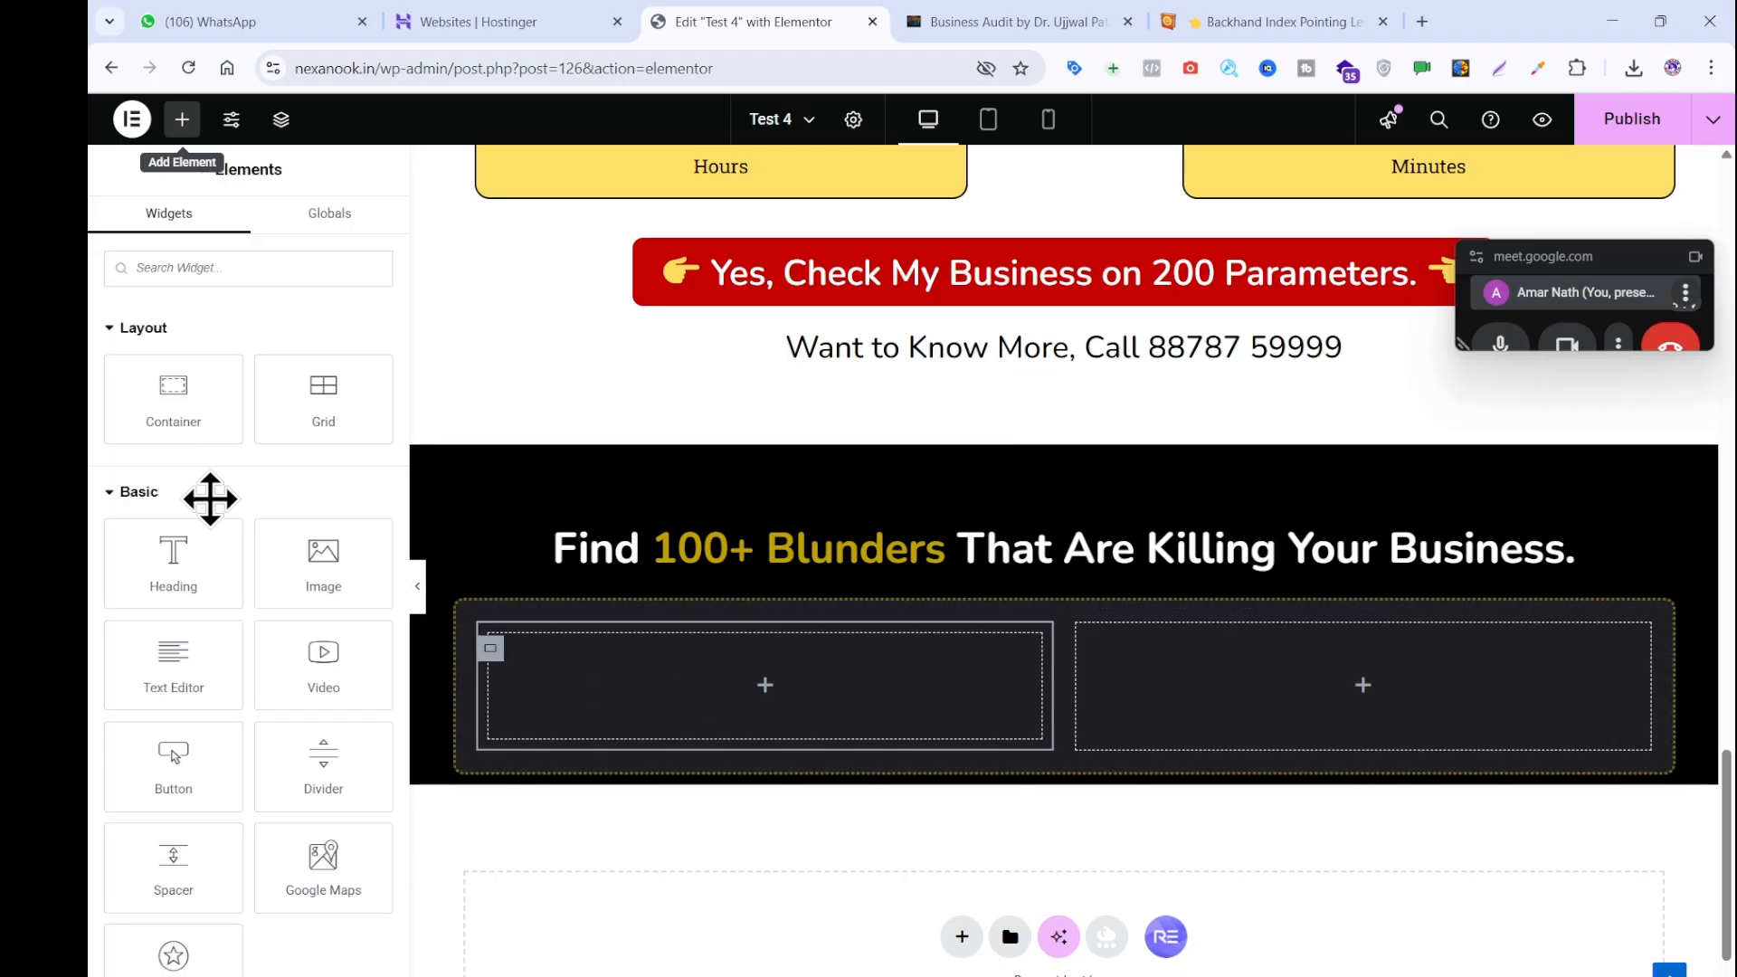
pyautogui.moveTo(169, 423); pyautogui.dragTo(1349, 680)
# Copy the heading "Join Business Audit if You Want To:" from the reference page as plain text by way of Notepad.
pyautogui.click(968, 24)
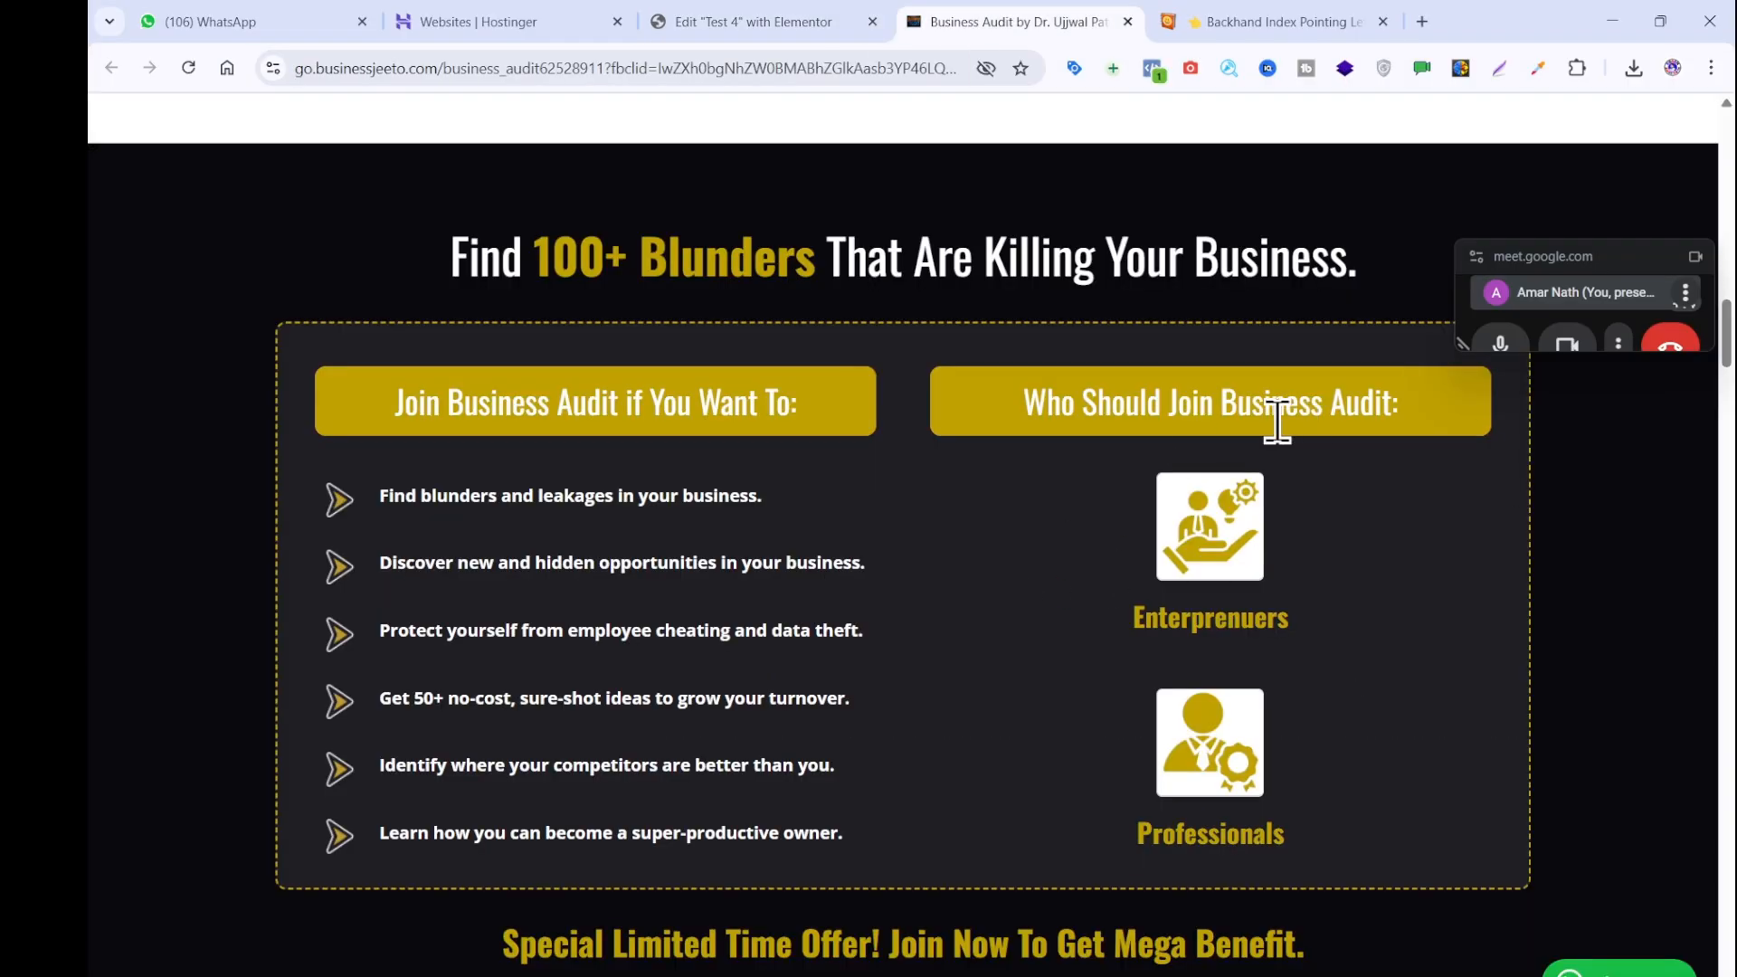
pyautogui.moveTo(322, 483); pyautogui.dragTo(839, 496)
pyautogui.moveTo(855, 587); pyautogui.dragTo(586, 586)
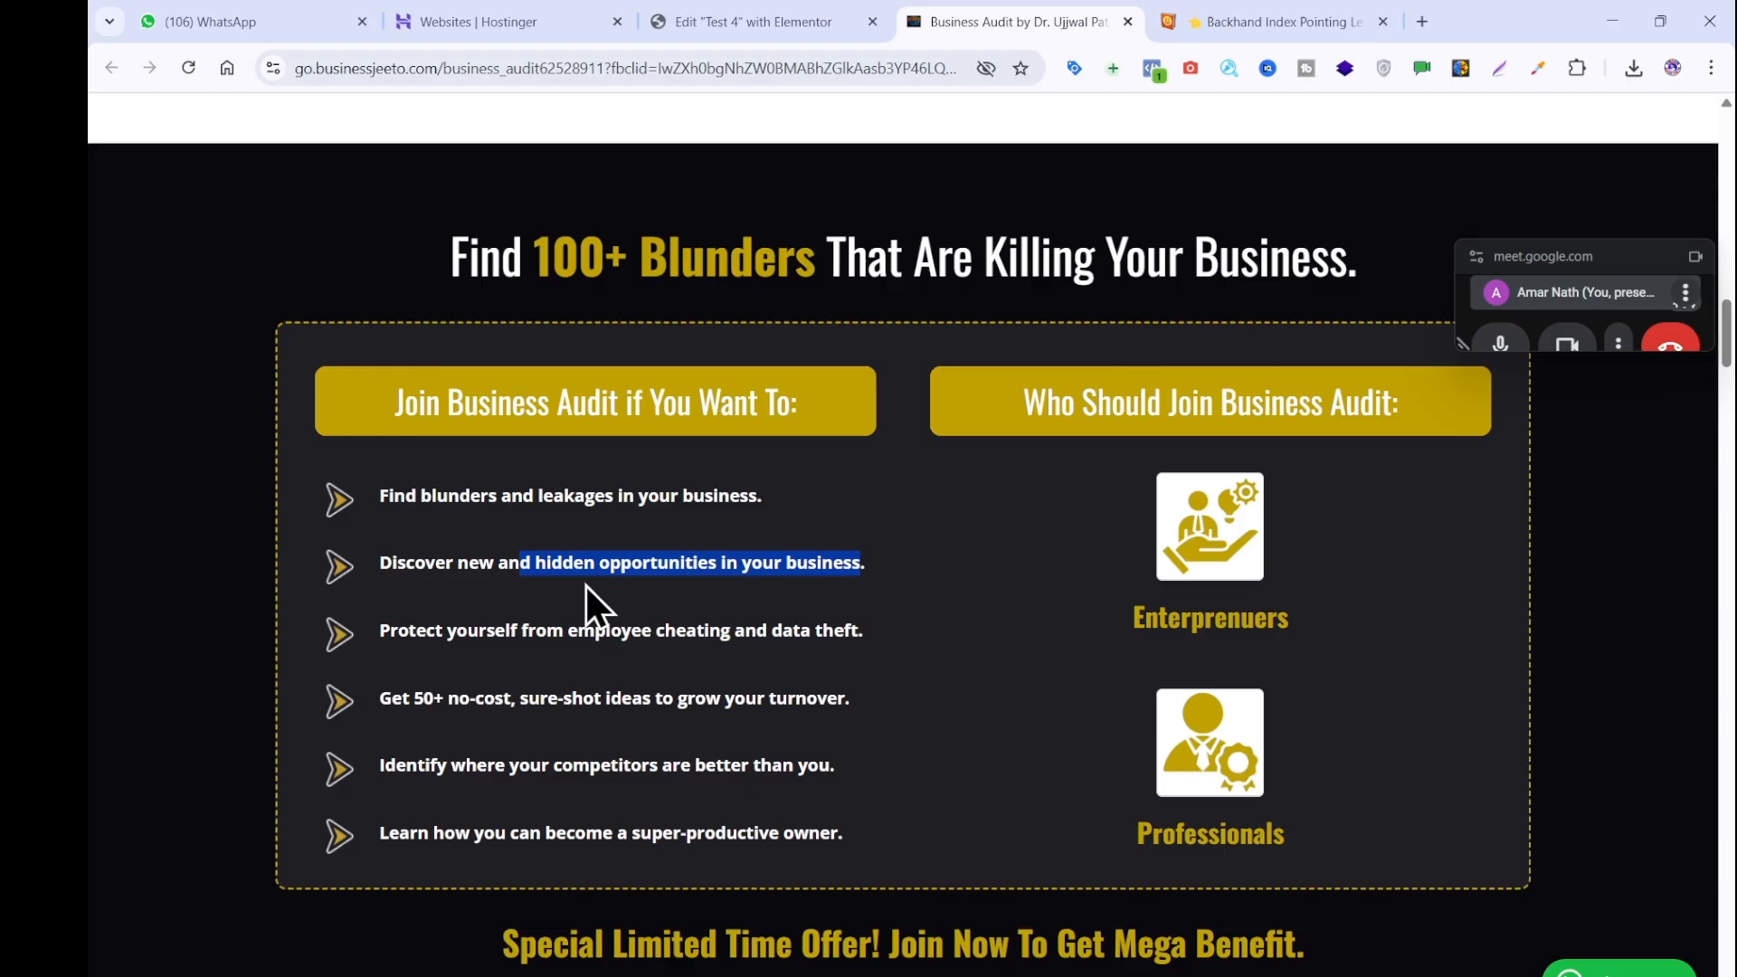
pyautogui.click(860, 556)
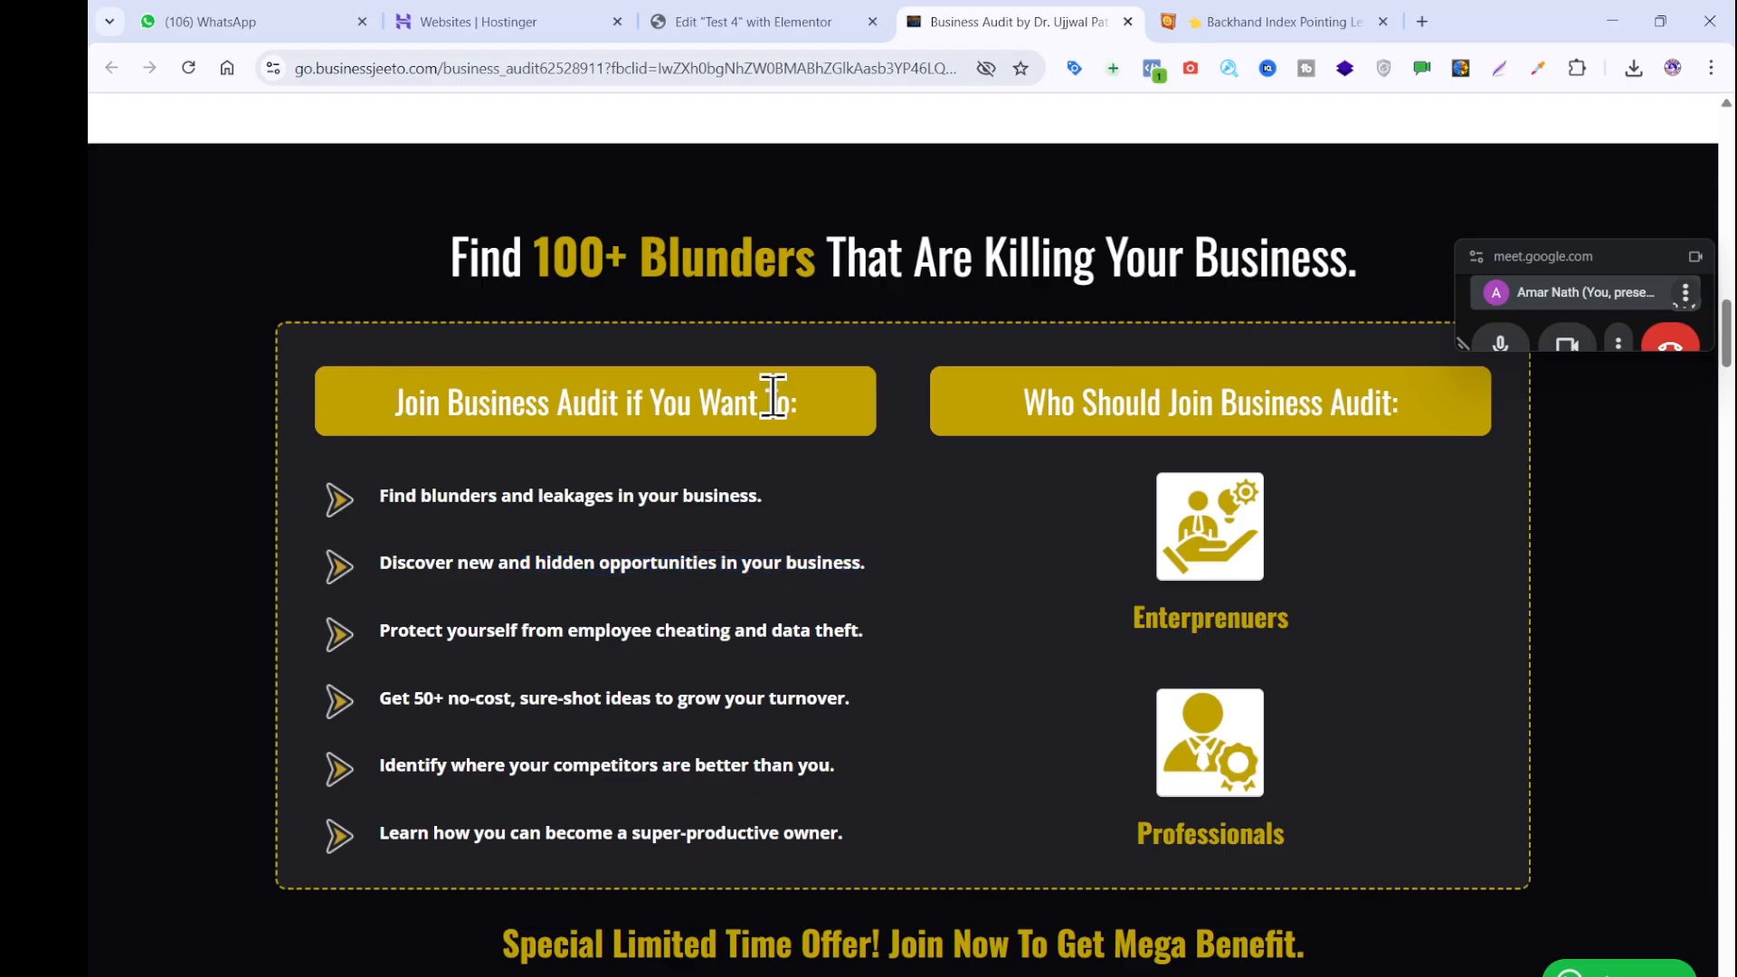
pyautogui.moveTo(773, 398); pyautogui.dragTo(345, 402)
pyautogui.click(573, 495)
pyautogui.hotkey('alt', 'Tab')
pyautogui.hotkey('ctrl', 'a')
pyautogui.hotkey('ctrl', 'c')
pyautogui.press('BackSpace')
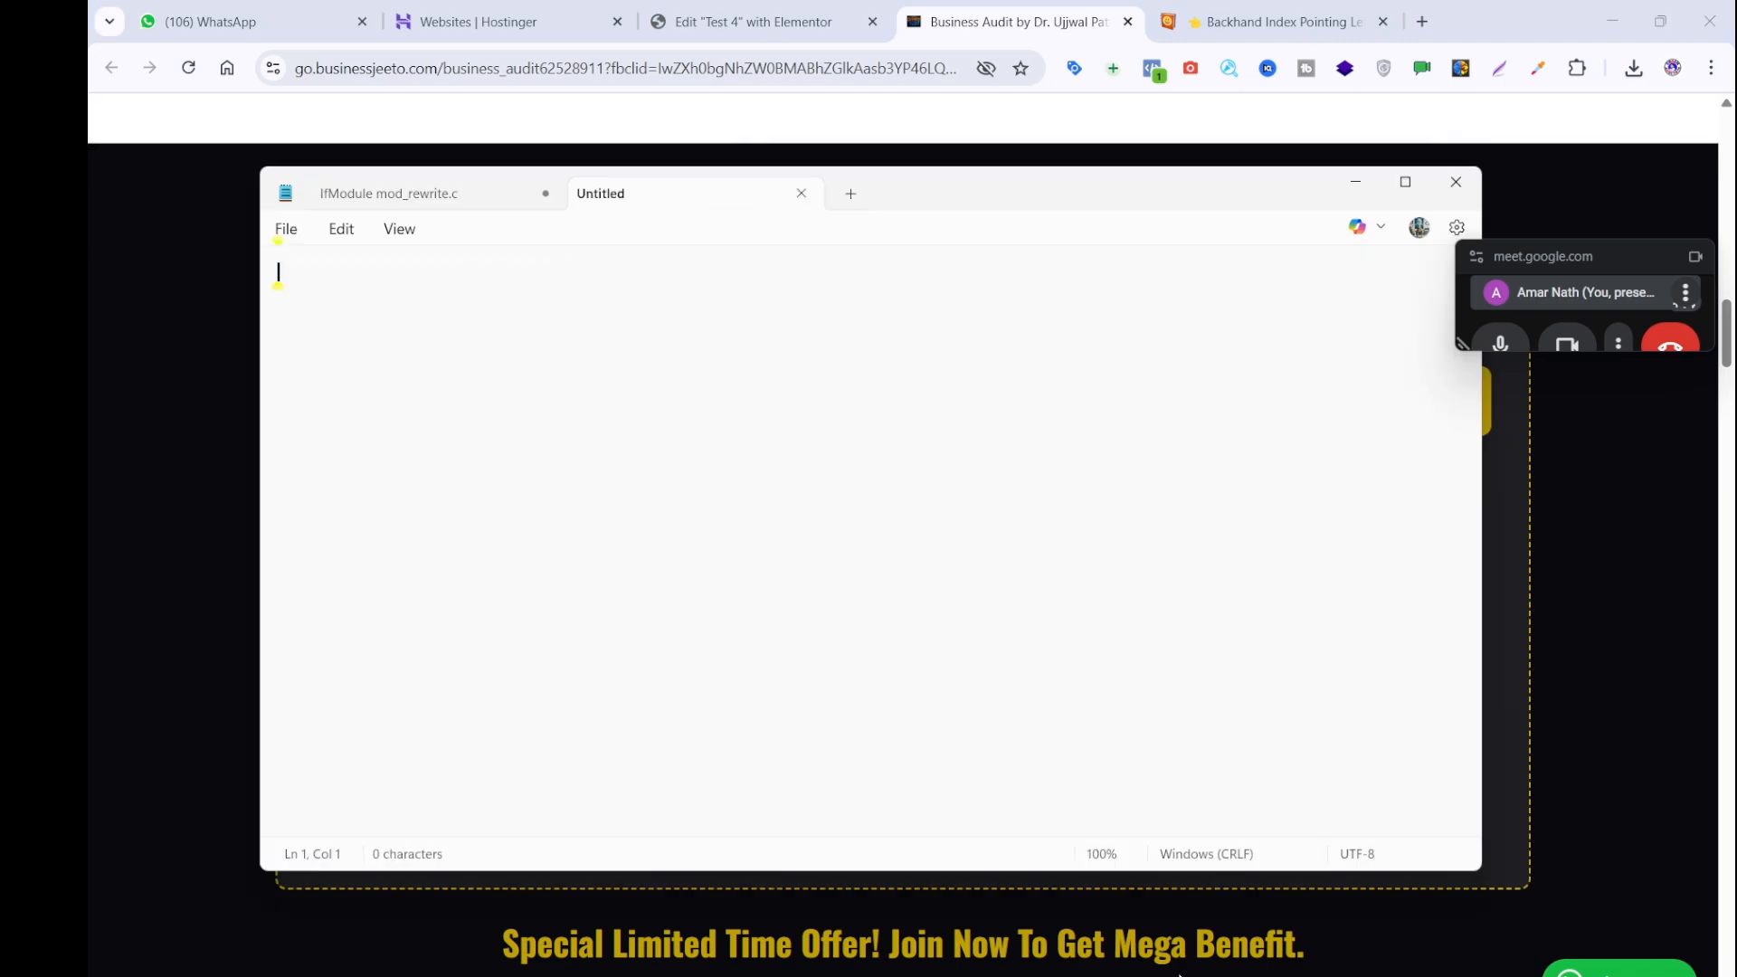
# Add a centred Heading widget reading "Join Business Audit if You Want To:" to the first grid container.
pyautogui.click(629, 22)
pyautogui.click(702, 24)
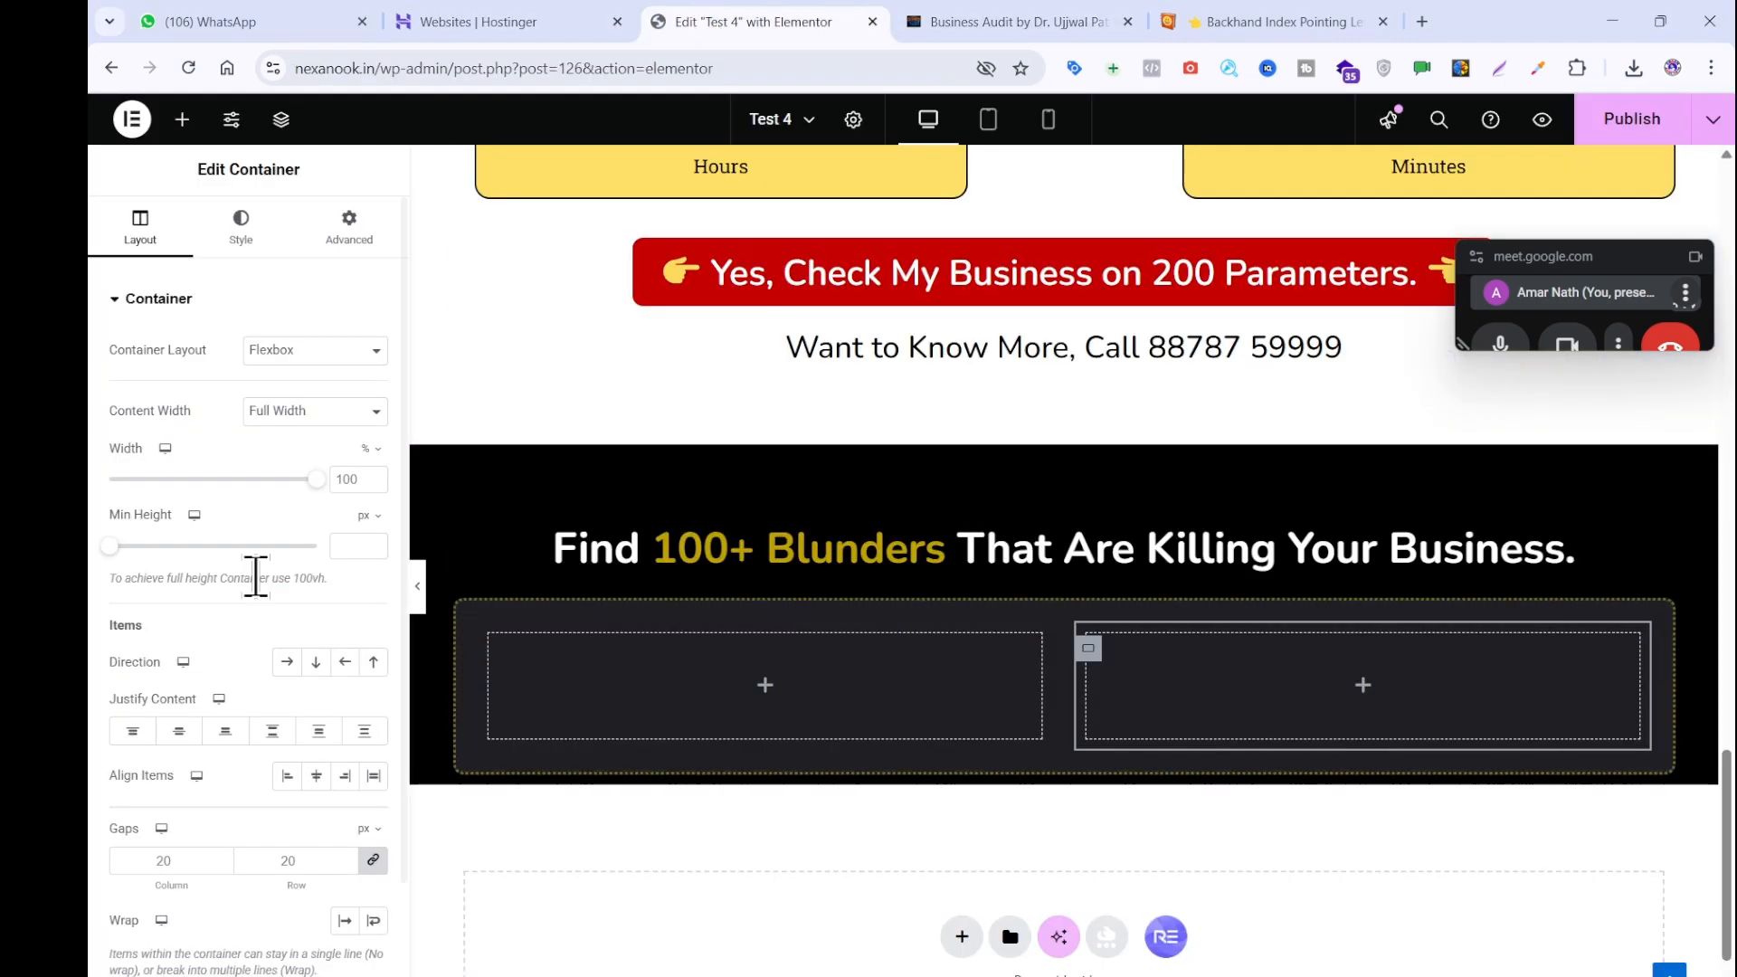
pyautogui.click(181, 122)
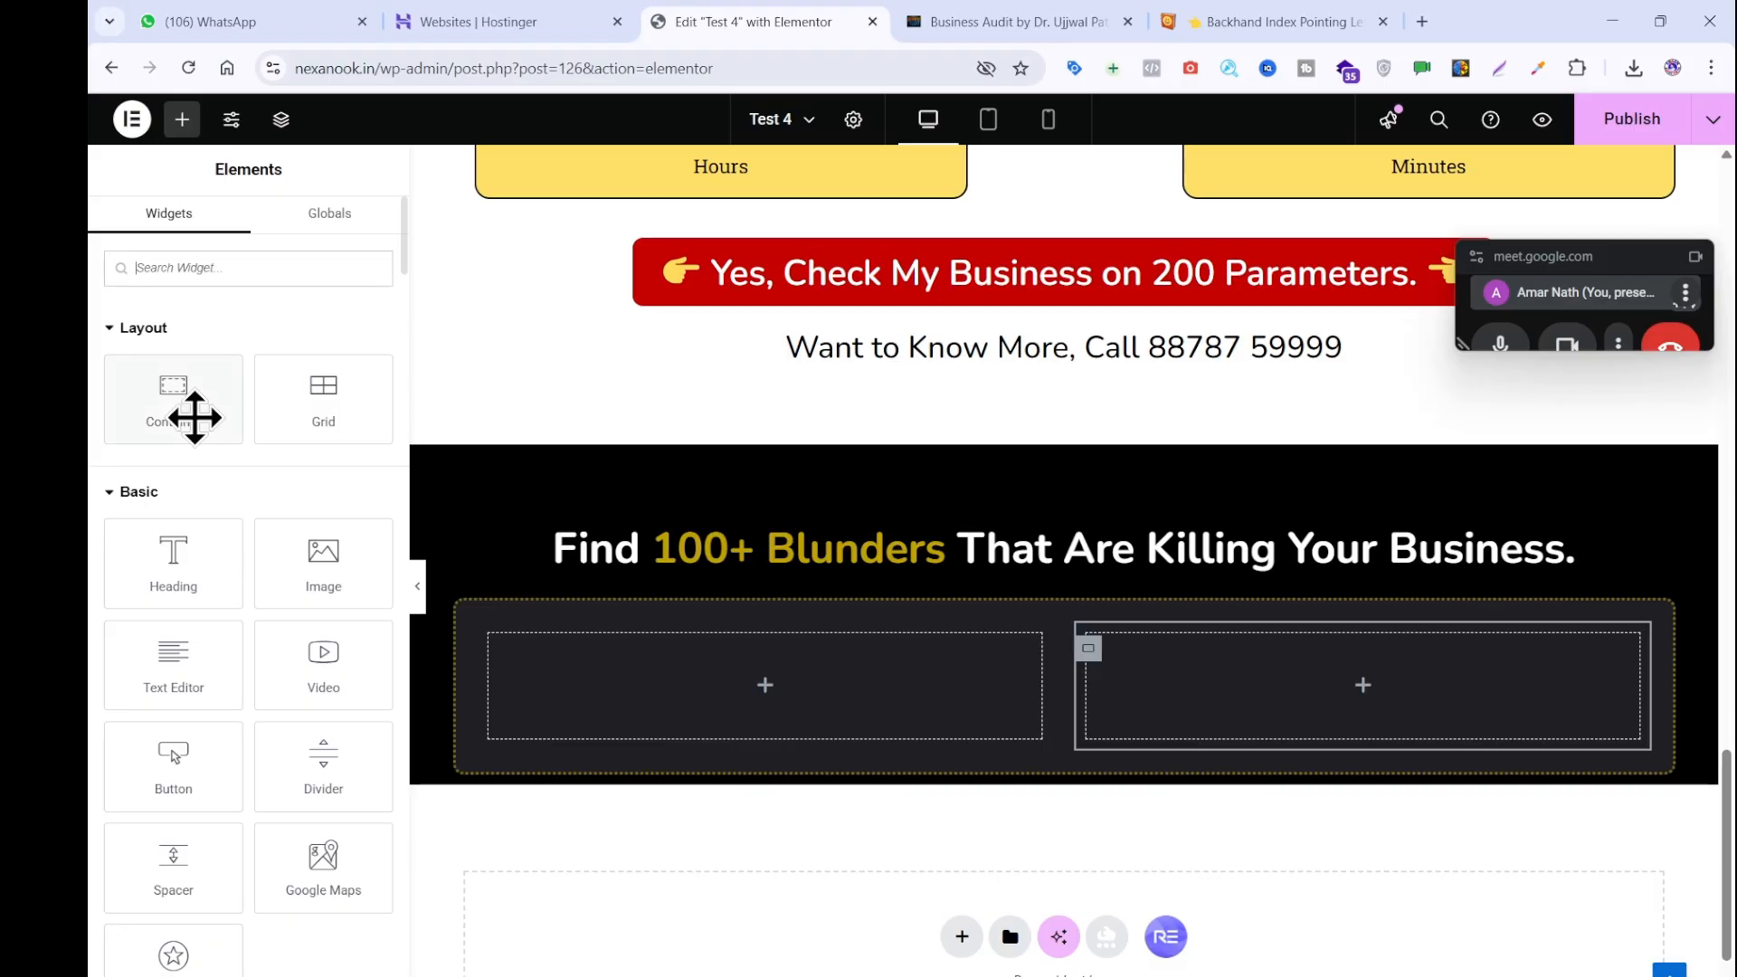
pyautogui.moveTo(171, 561); pyautogui.dragTo(640, 670)
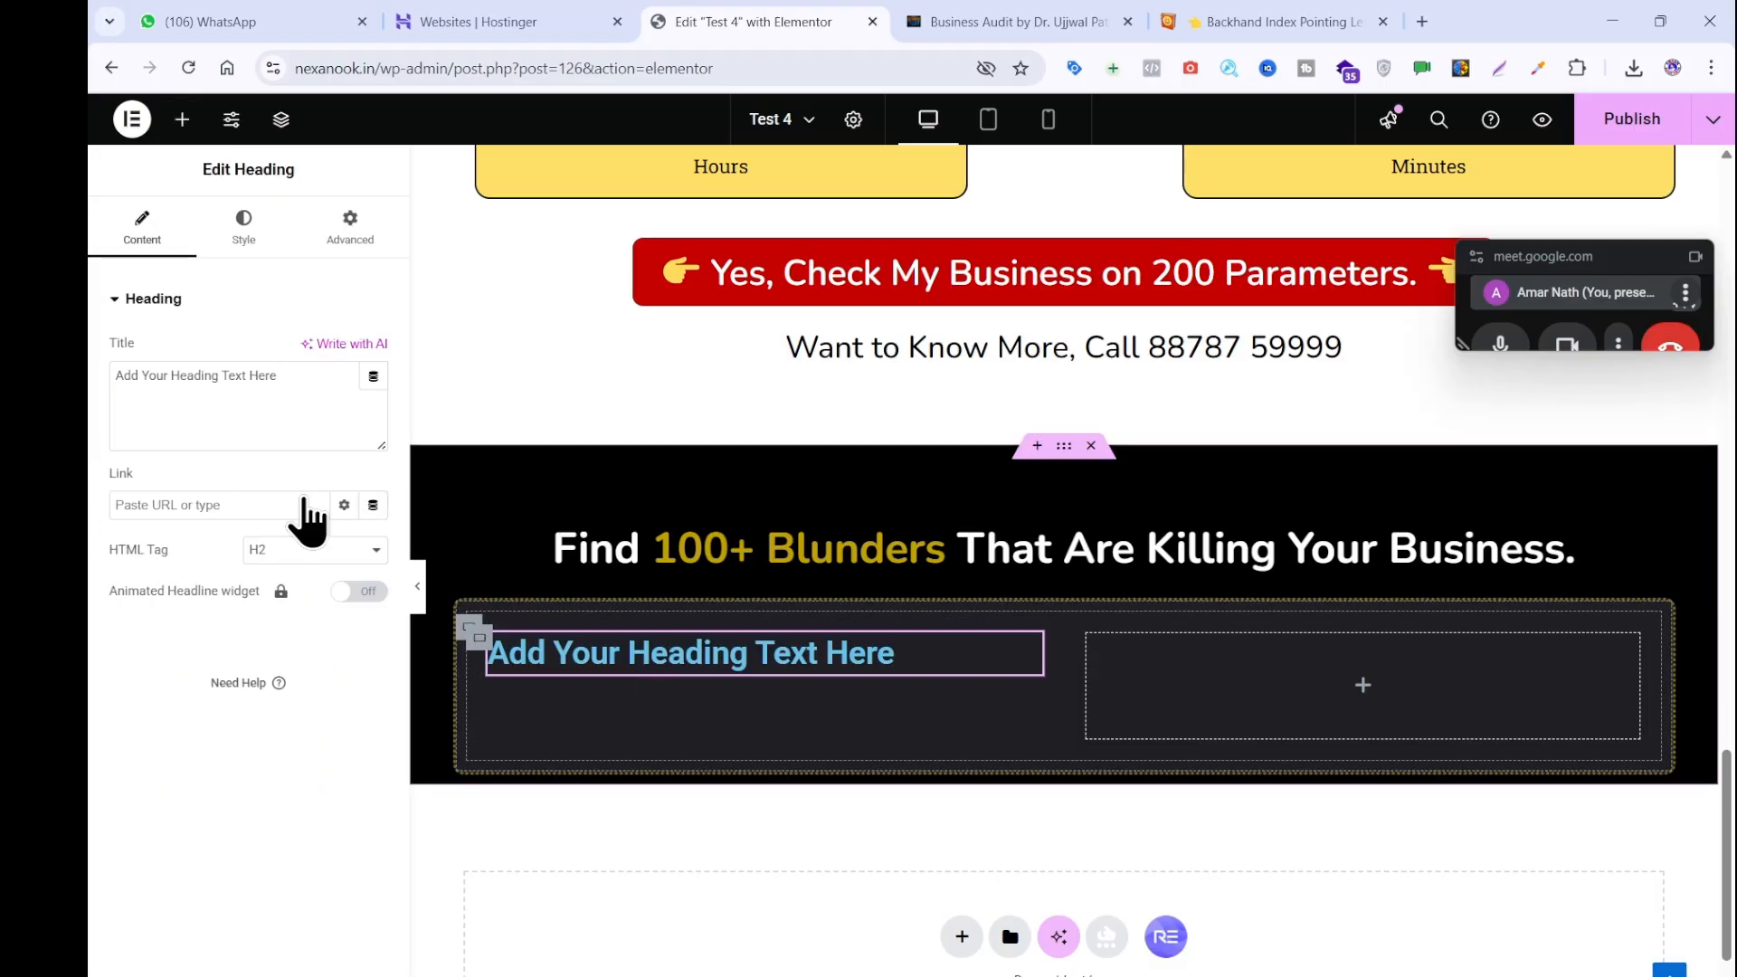
pyautogui.tripleClick(273, 395)
pyautogui.hotkey('ctrl', 'v')
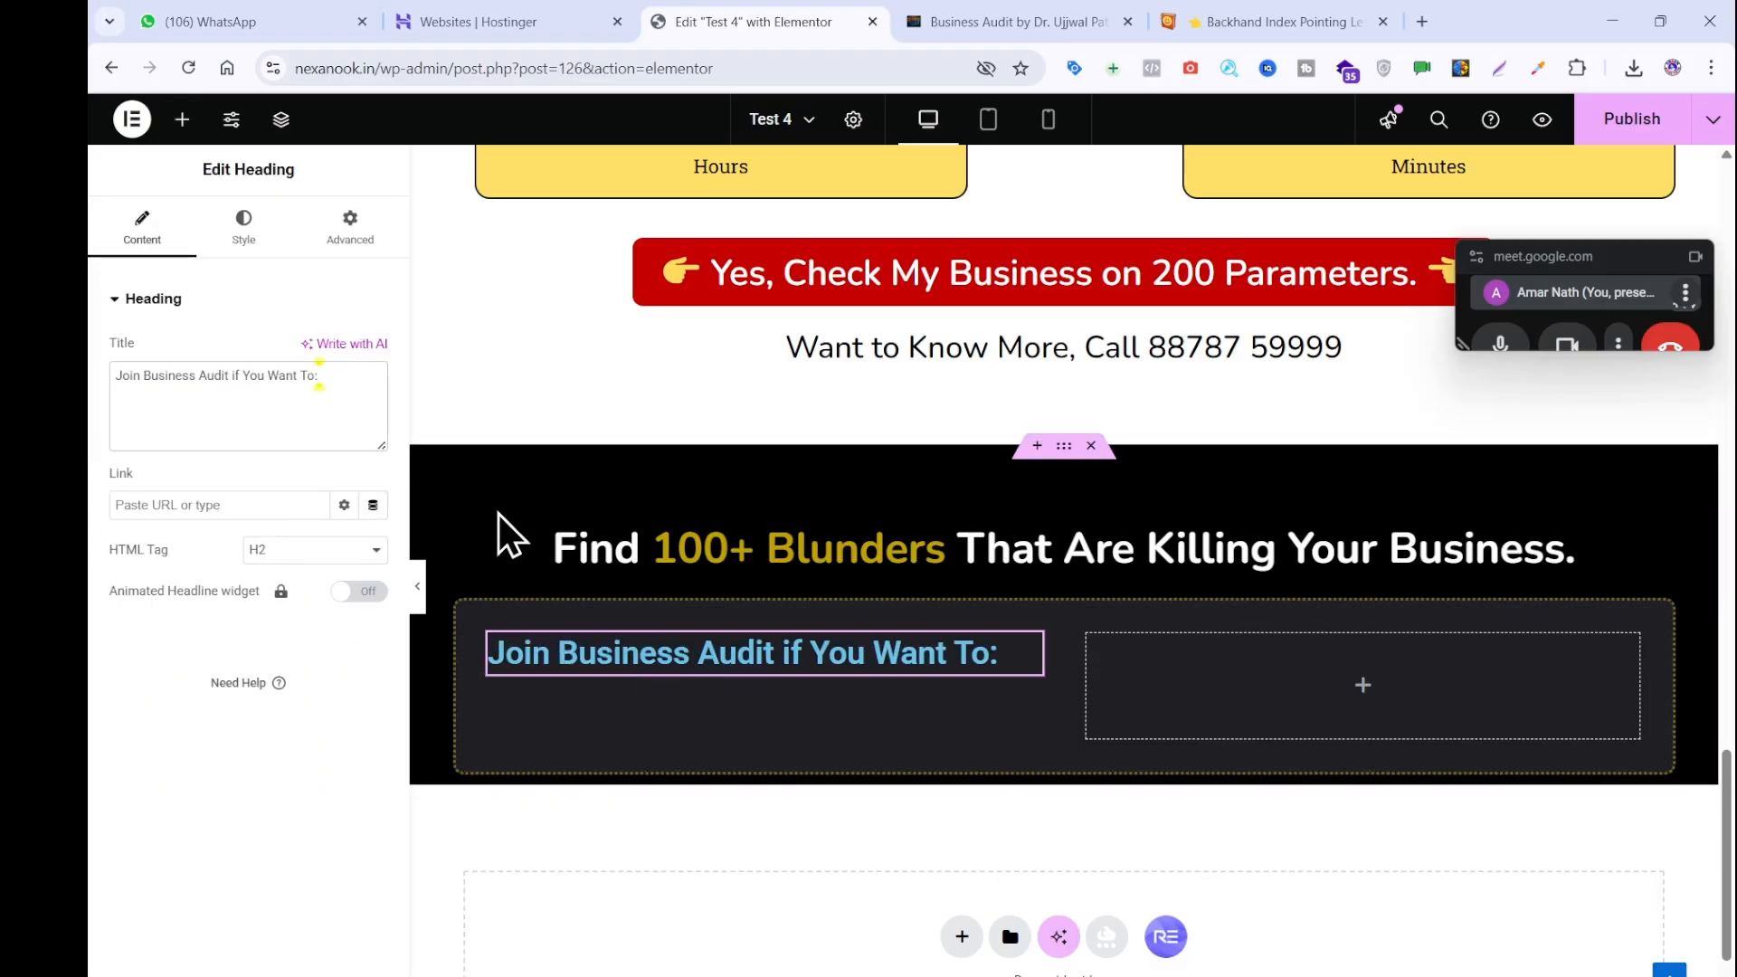
pyautogui.click(252, 233)
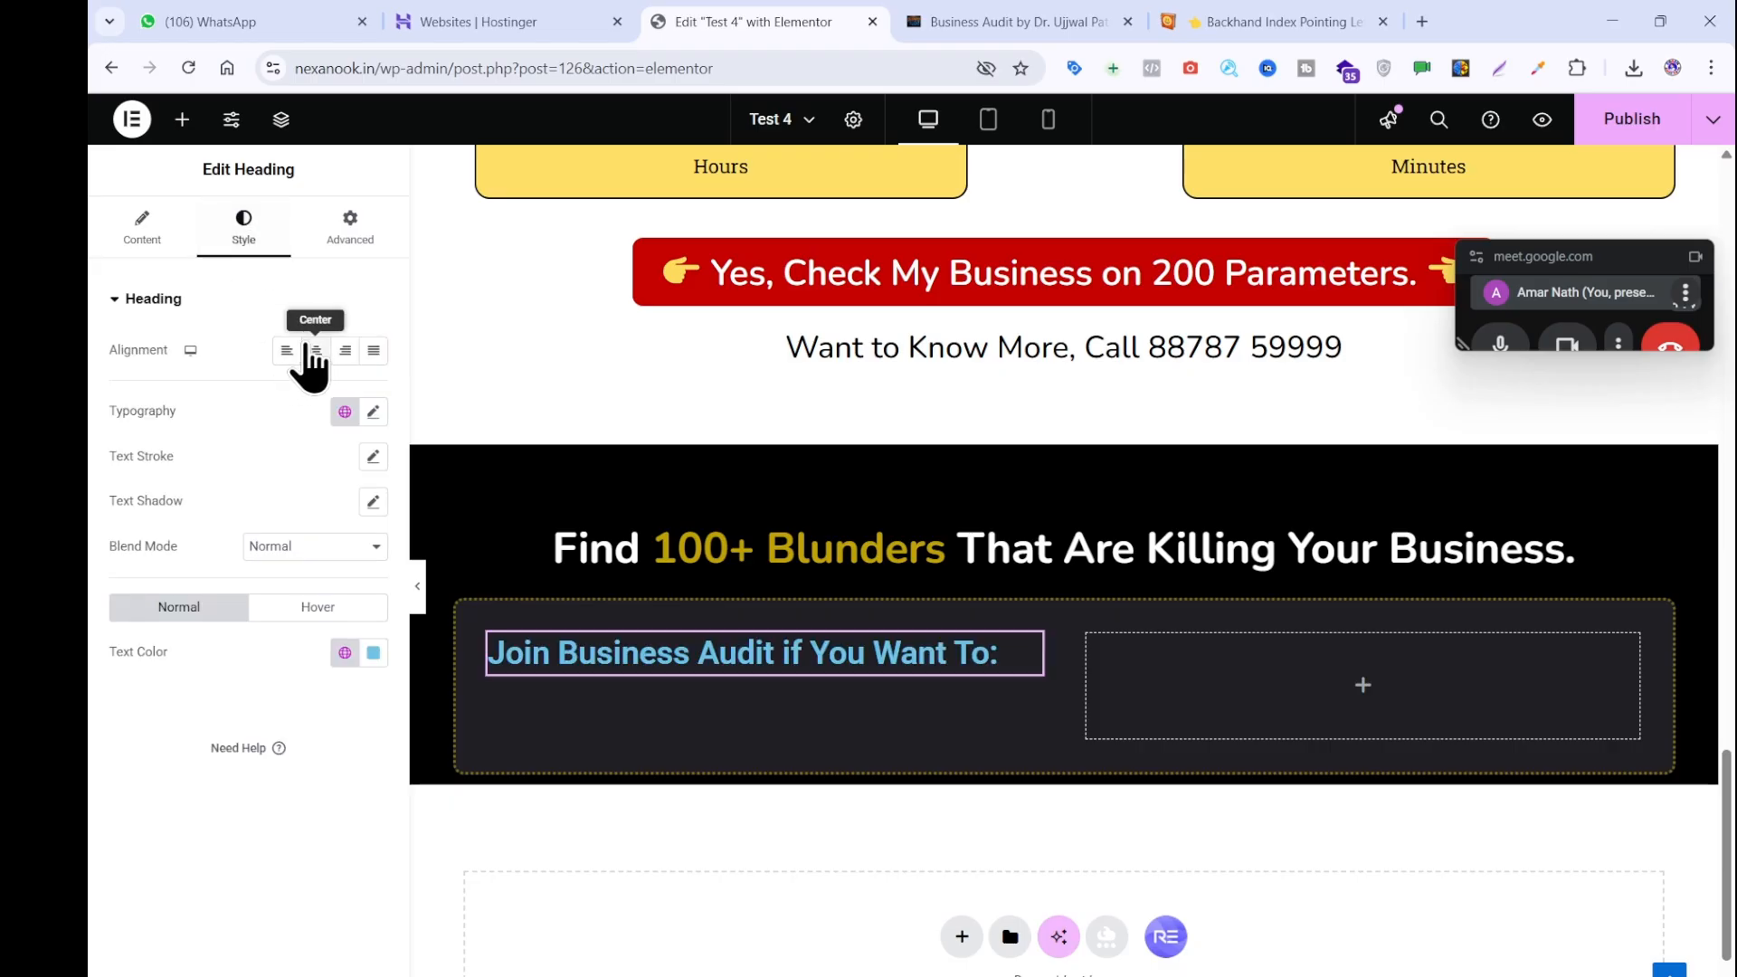
pyautogui.click(315, 350)
# Sample the gold background of the "Join Business Audit" heading on the reference page with Color Picker and copy its hex code #bfa100.
pyautogui.click(932, 22)
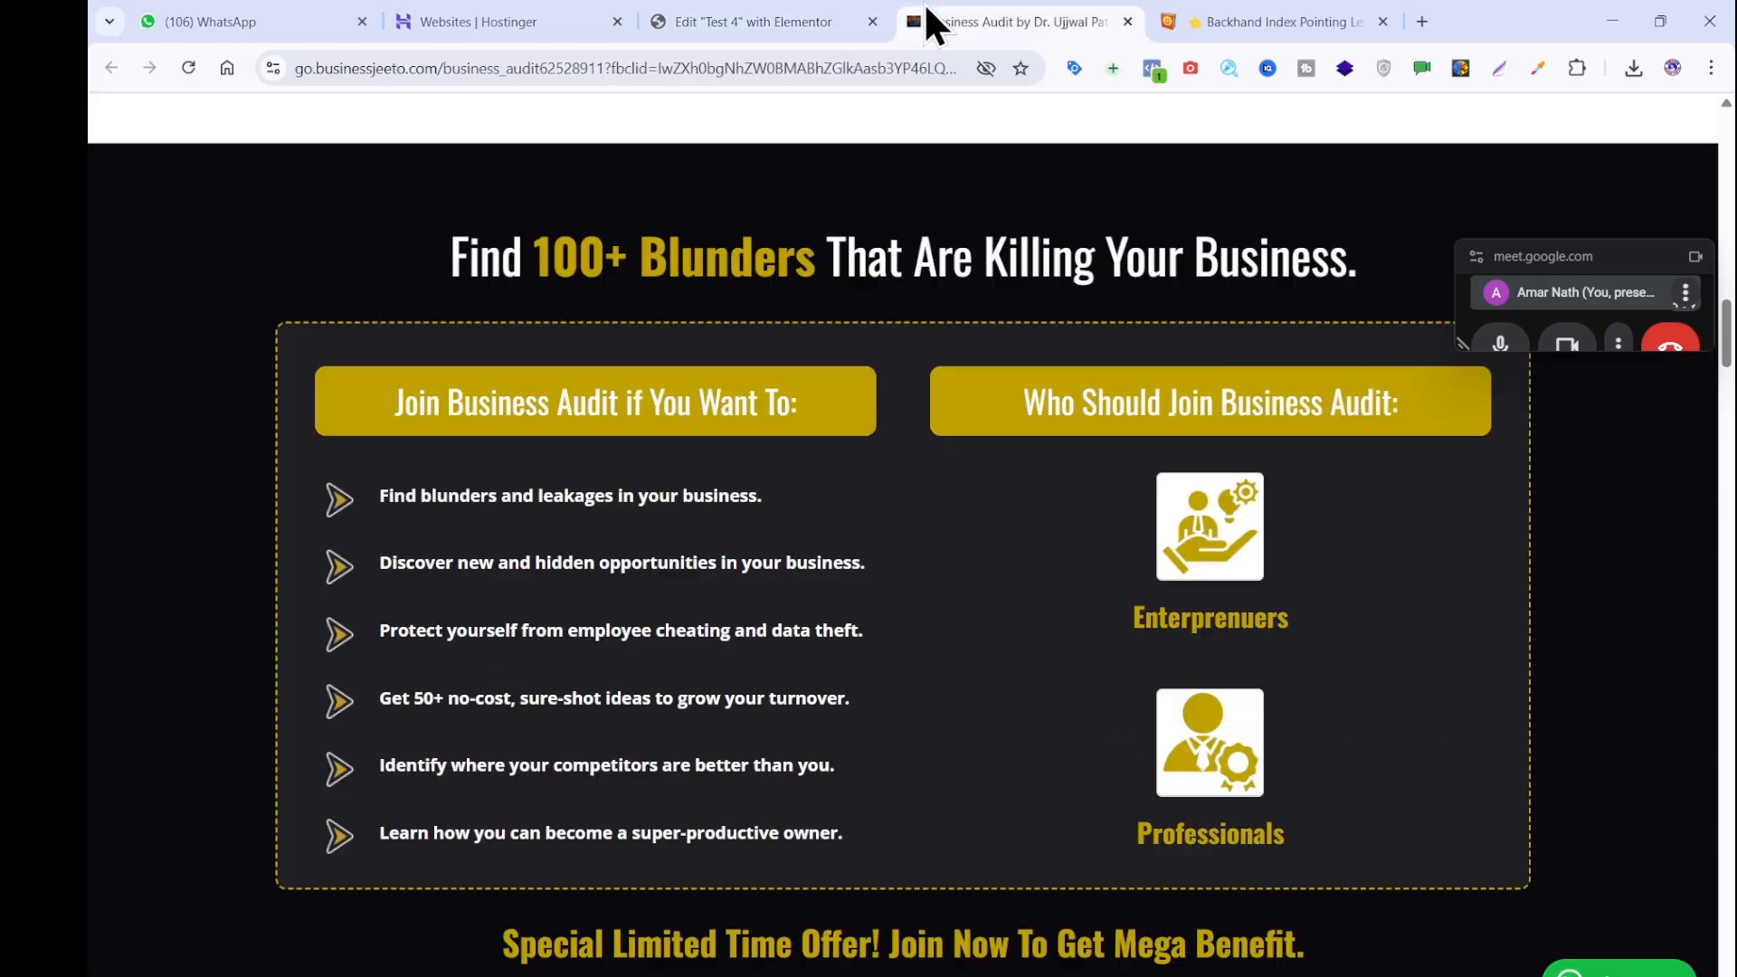
pyautogui.click(1537, 70)
pyautogui.click(1488, 118)
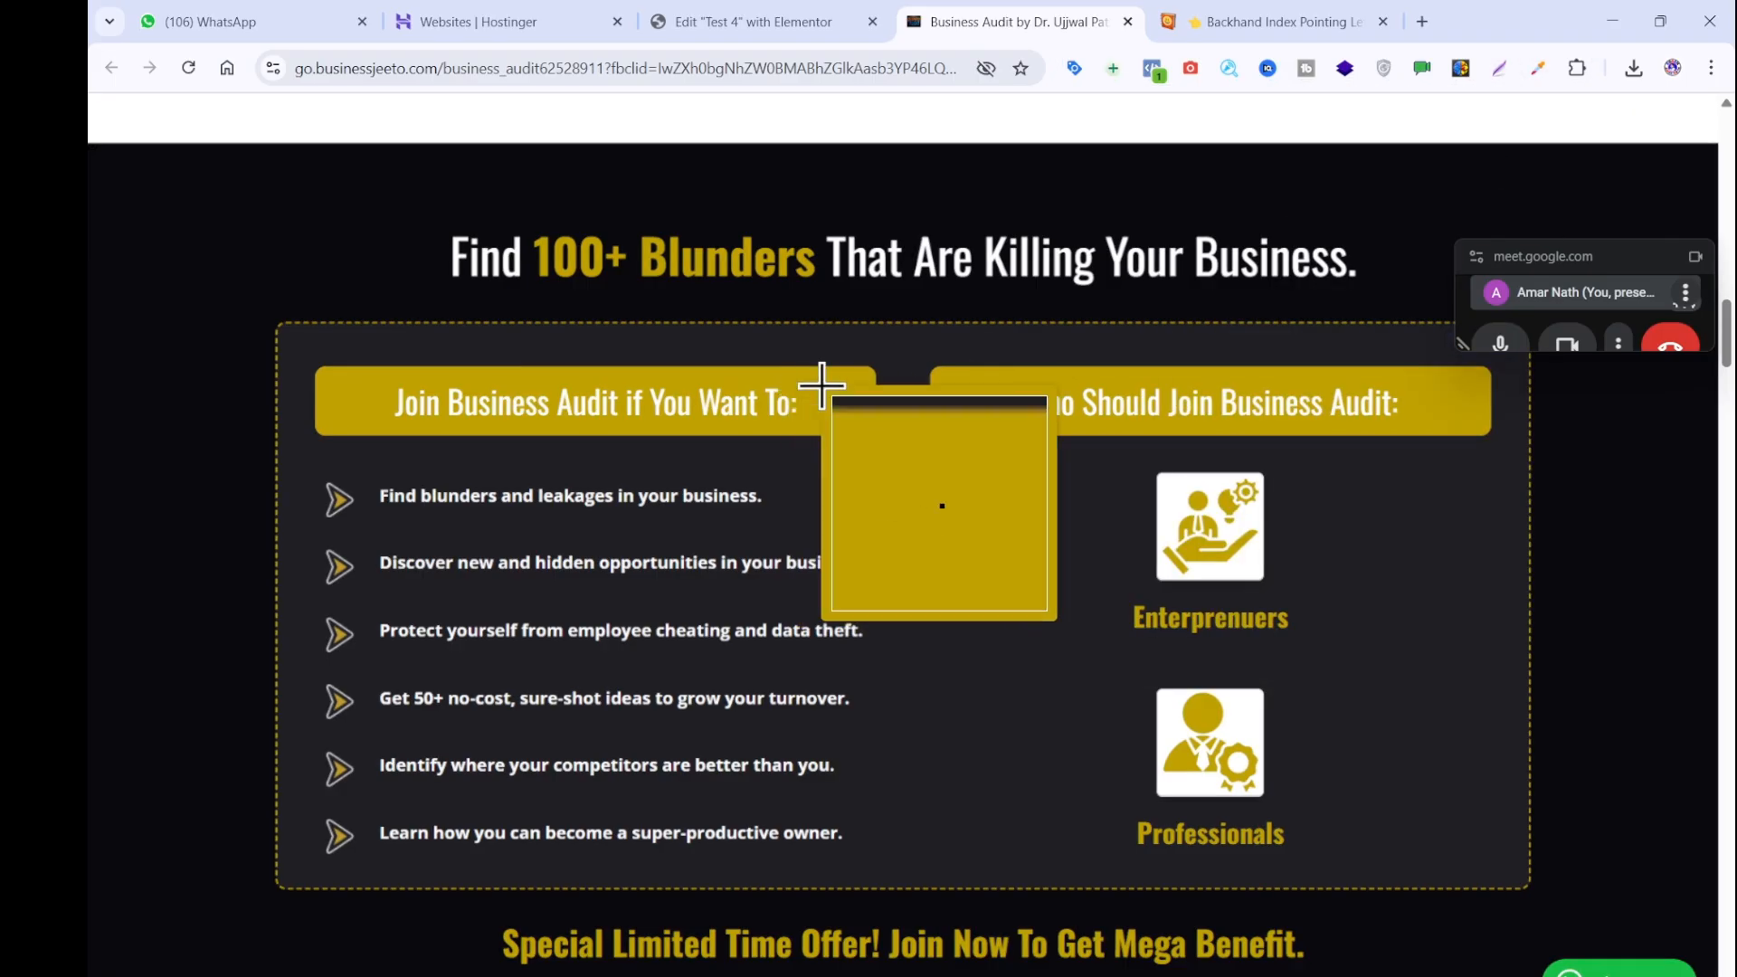
pyautogui.click(821, 386)
pyautogui.click(998, 453)
pyautogui.click(1045, 398)
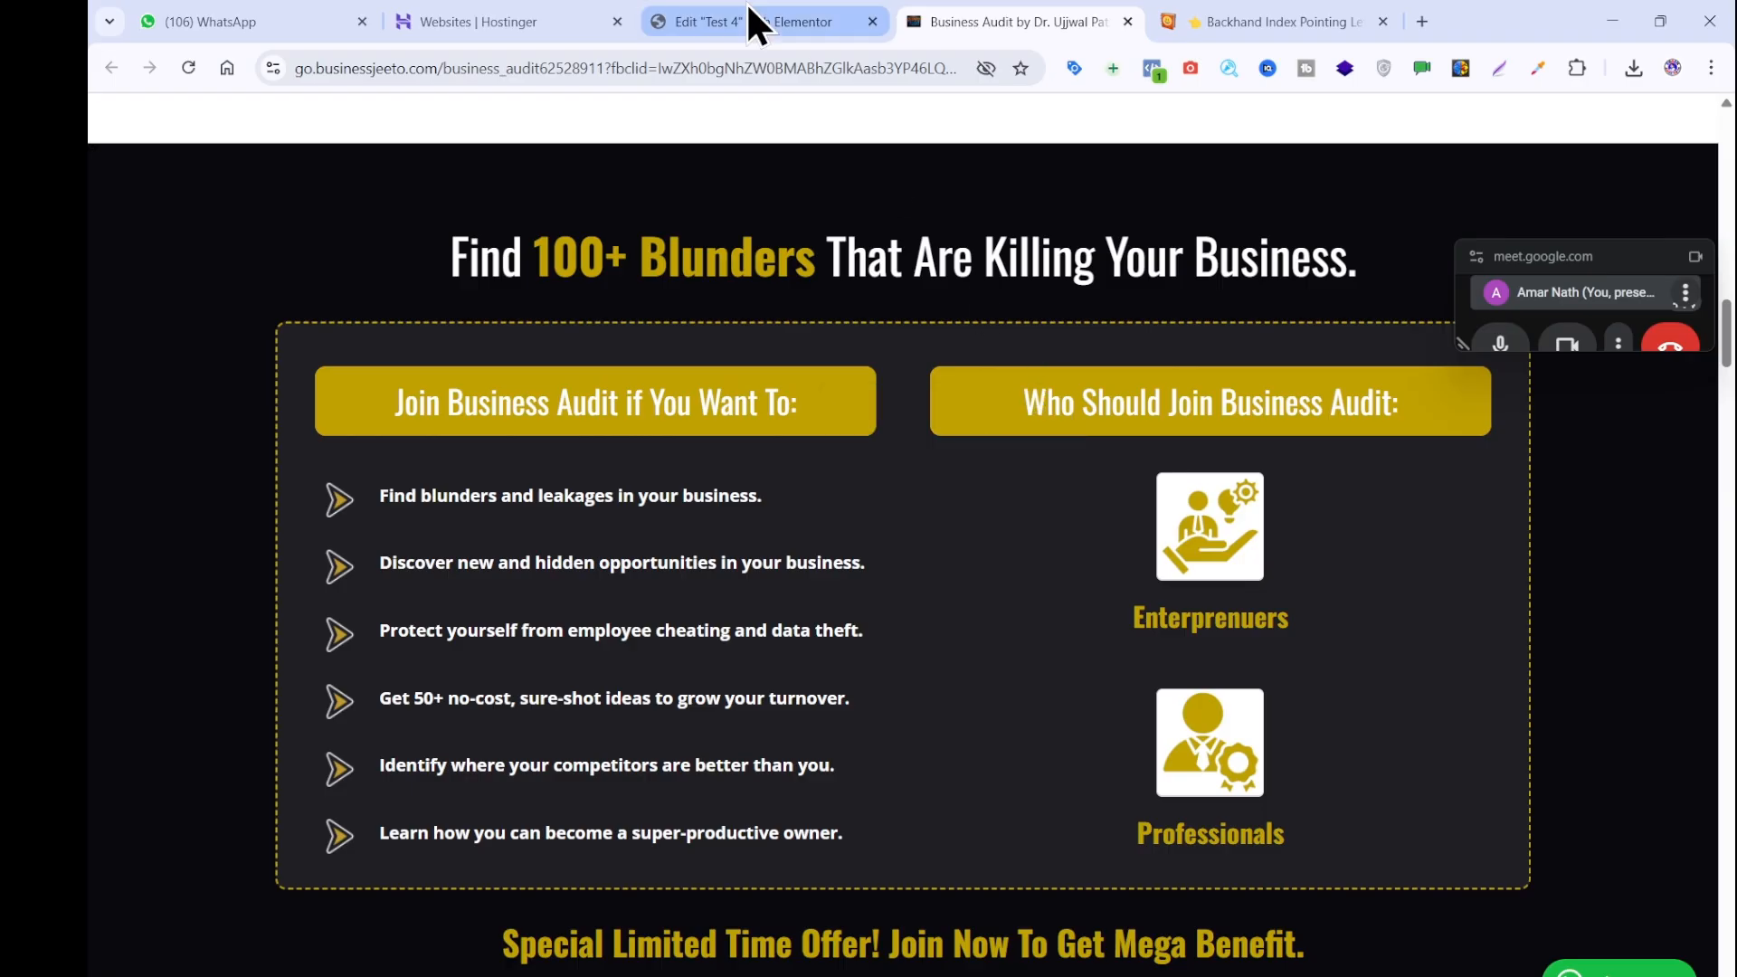
# Give the "Join Business Audit if You Want To:" heading a classic background in colour #bfa100.
pyautogui.click(756, 21)
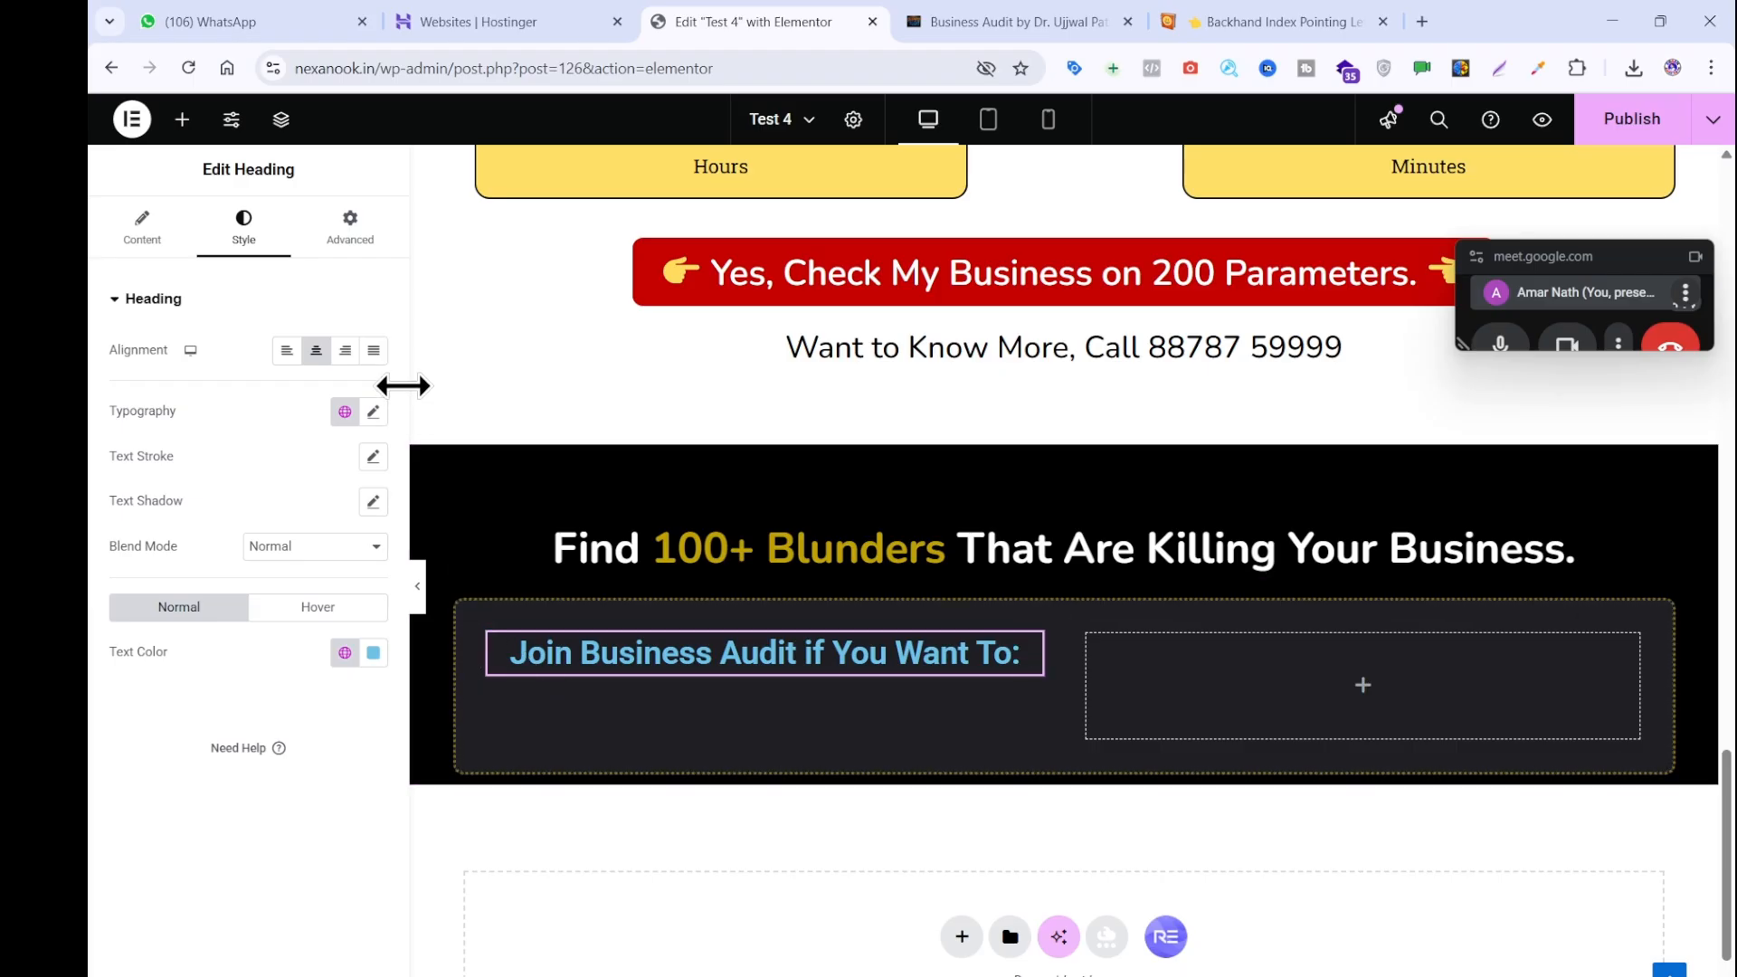
pyautogui.click(354, 242)
pyautogui.scroll(-5, 283, 624)
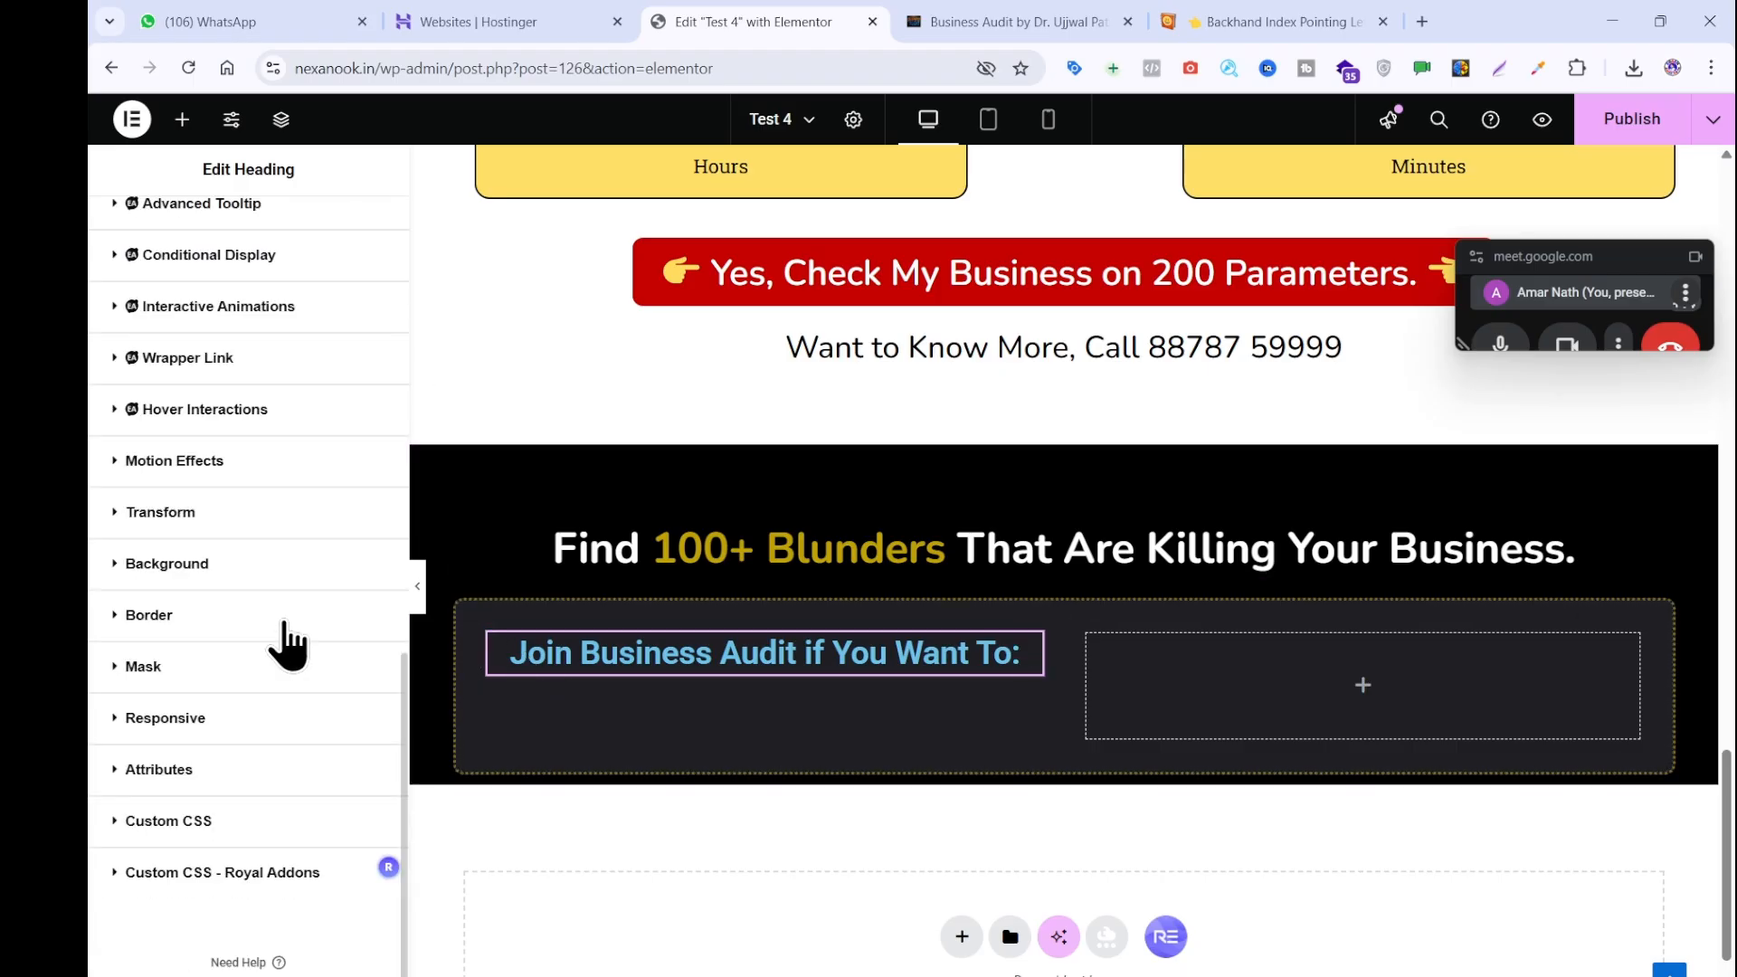
pyautogui.click(271, 611)
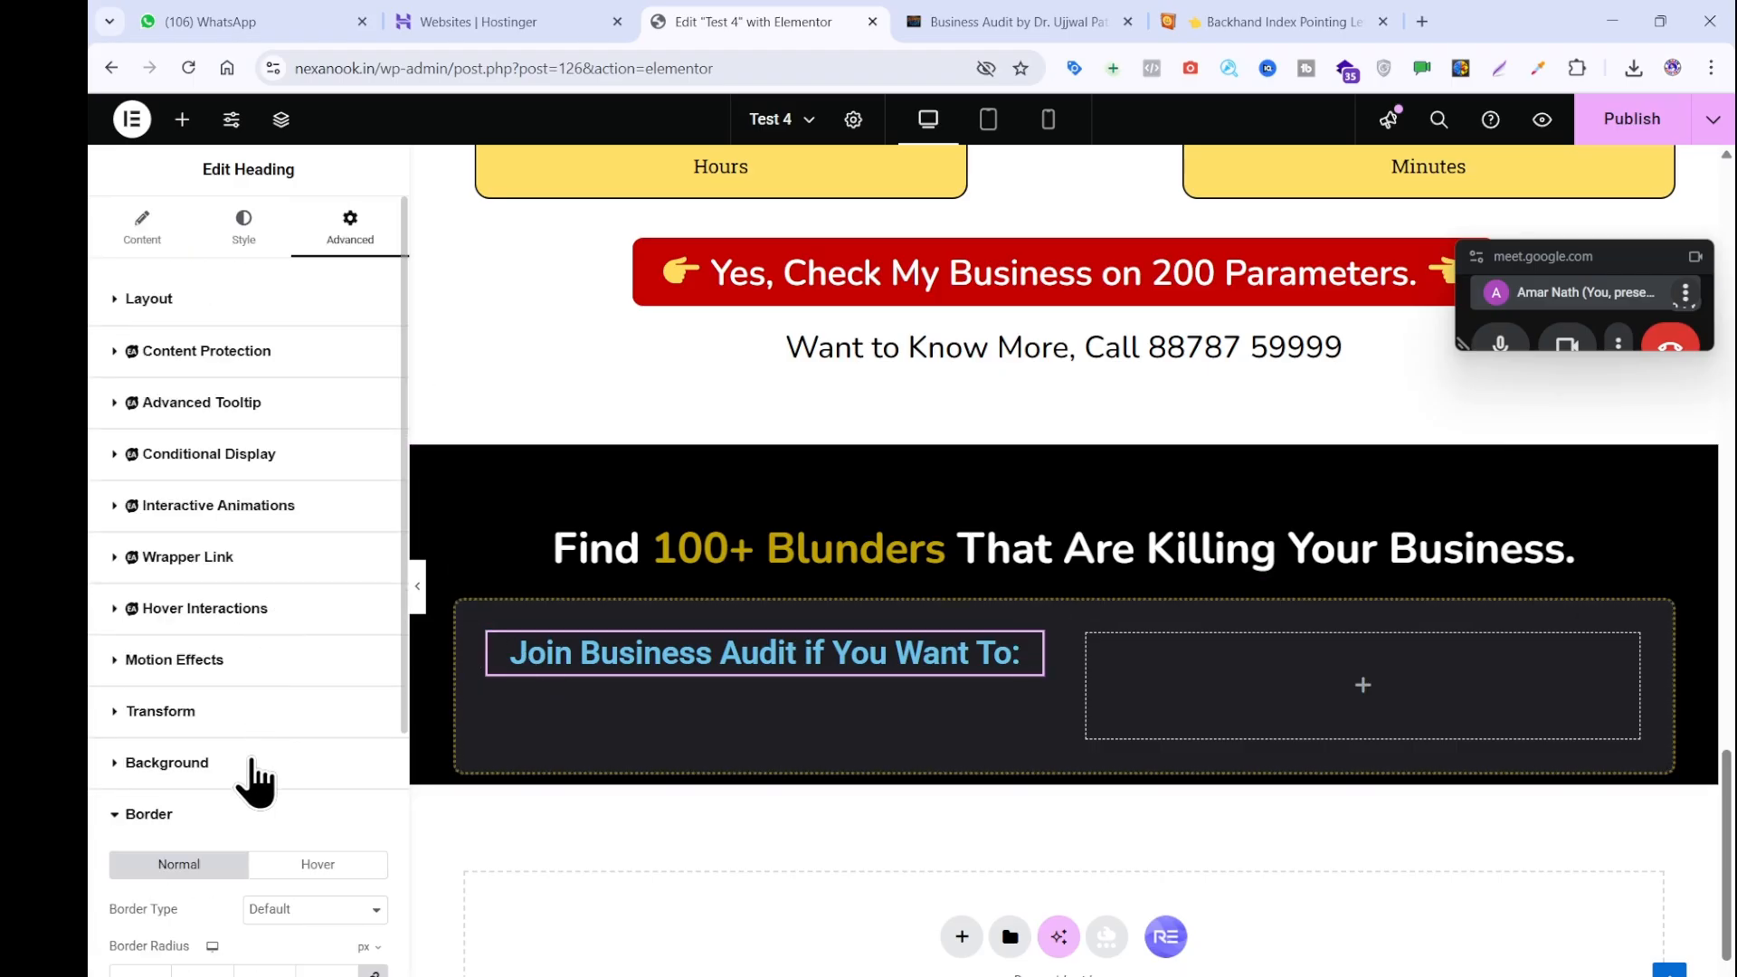
pyautogui.click(283, 763)
pyautogui.click(343, 532)
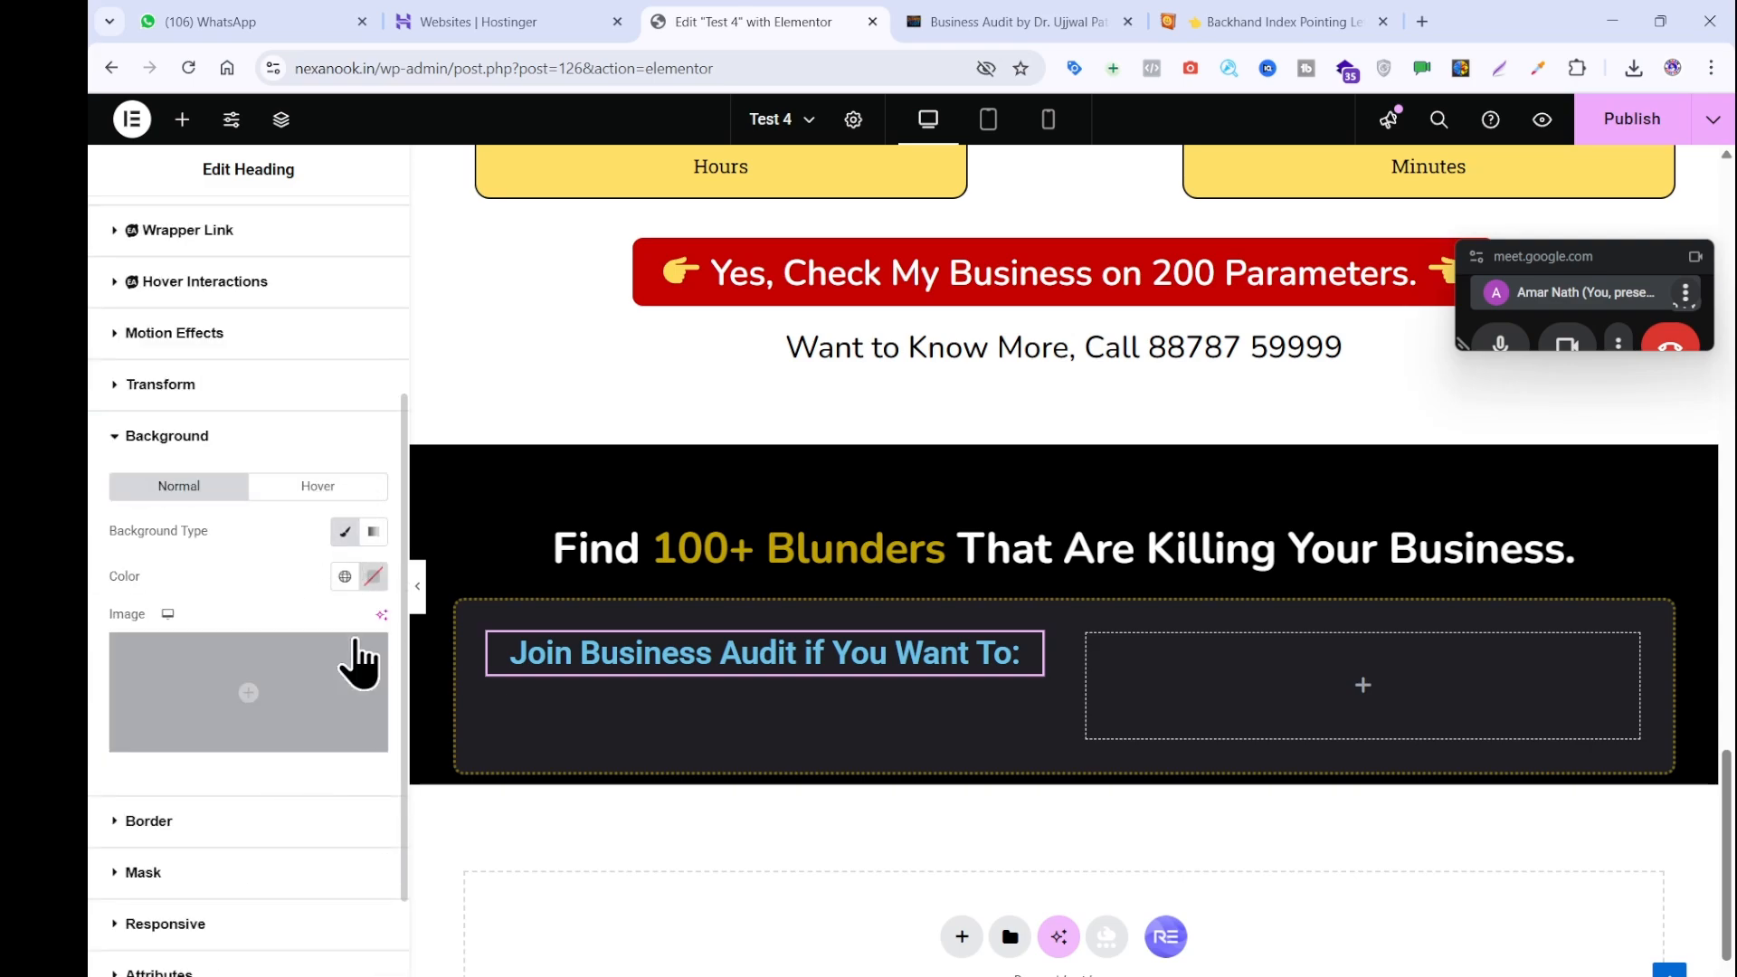
pyautogui.click(372, 576)
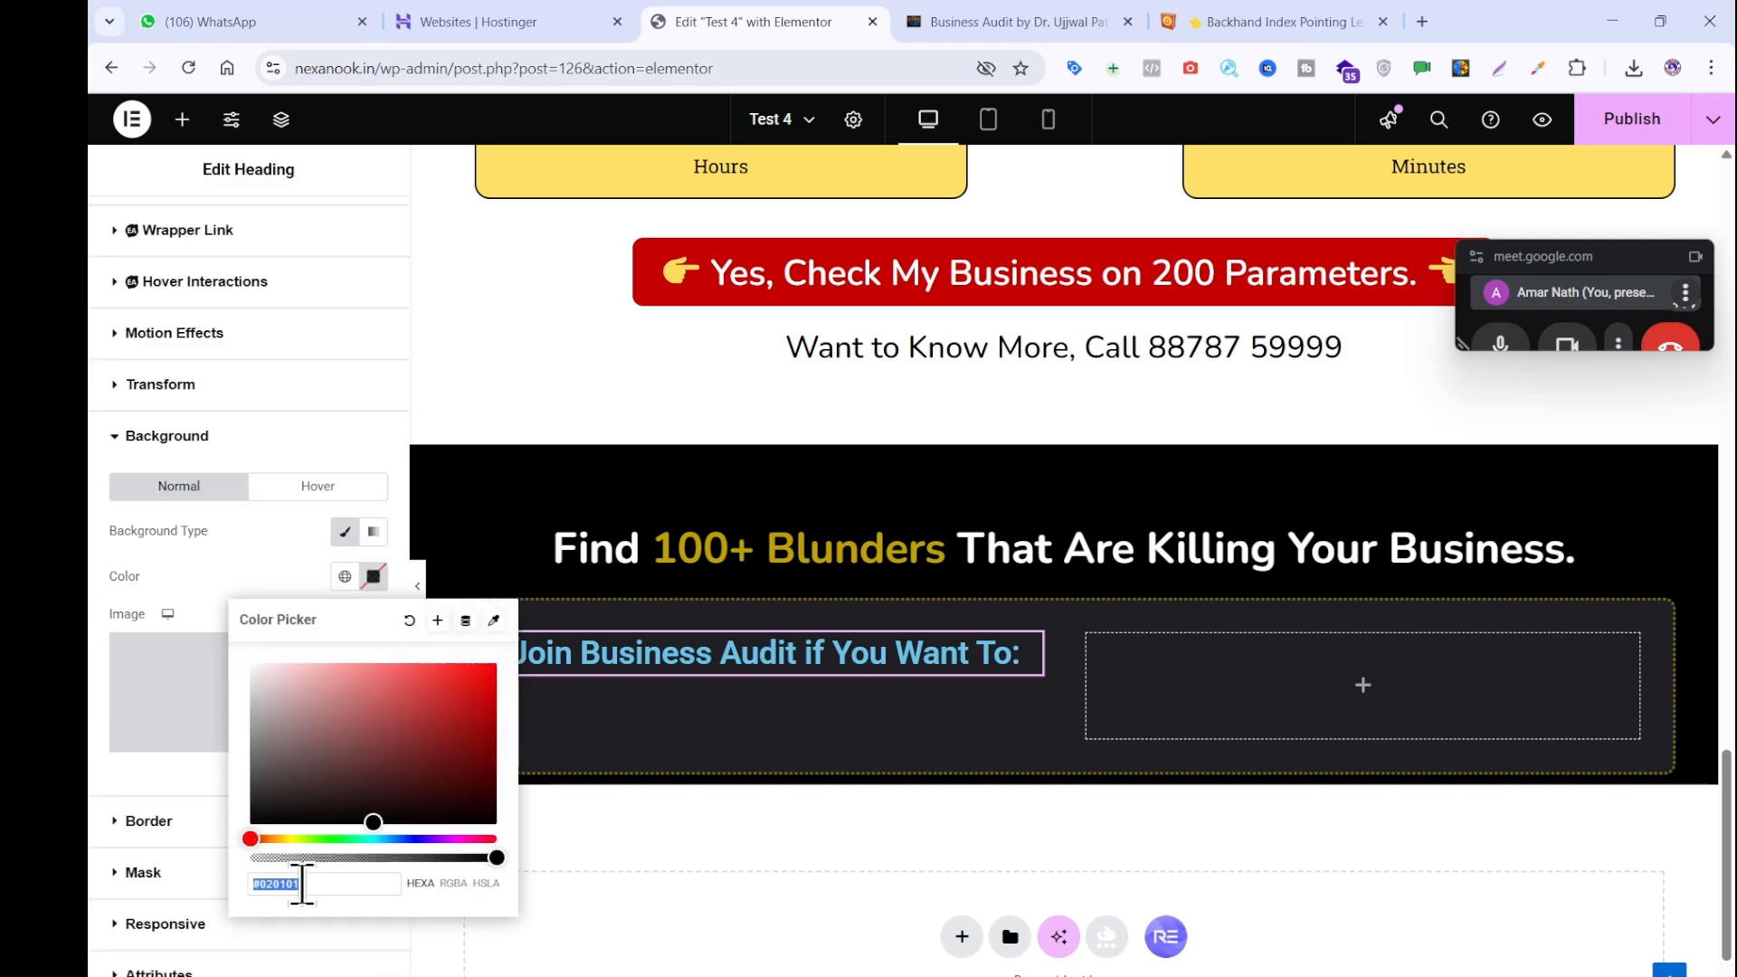
pyautogui.write('#bfa100')
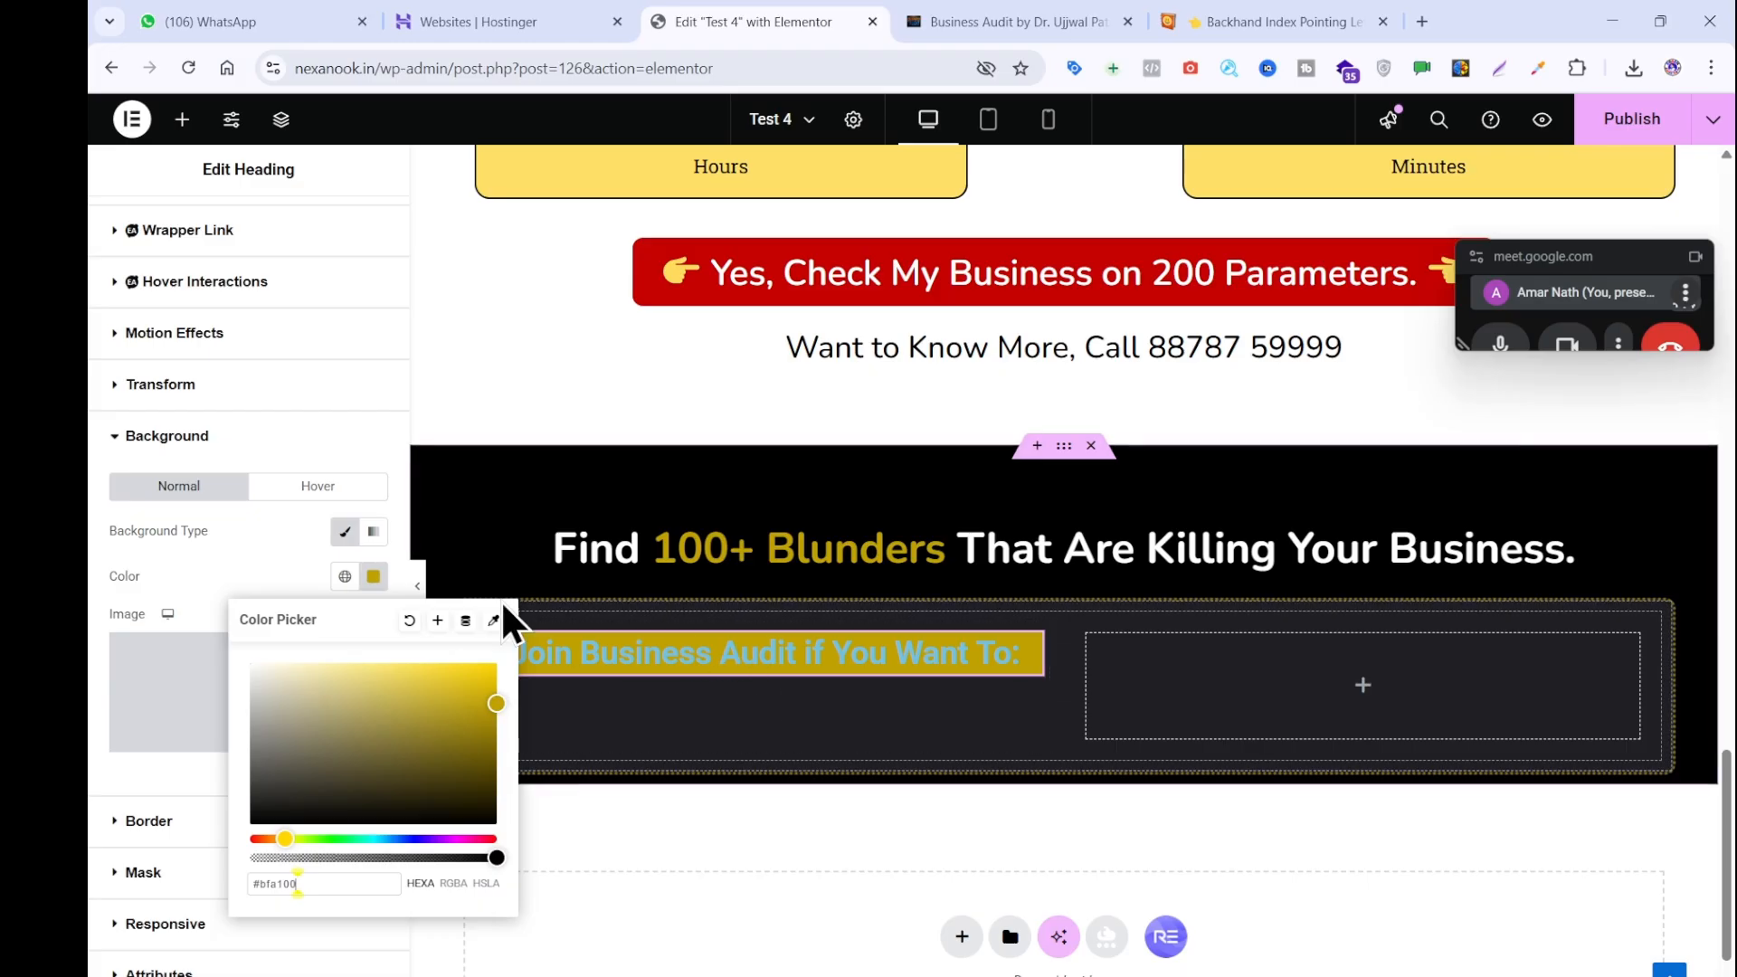
# Set the text colour of the "Join Business Audit if You Want To:" heading to white, #FFFFFF.
pyautogui.scroll(4, 175, 290)
pyautogui.click(234, 234)
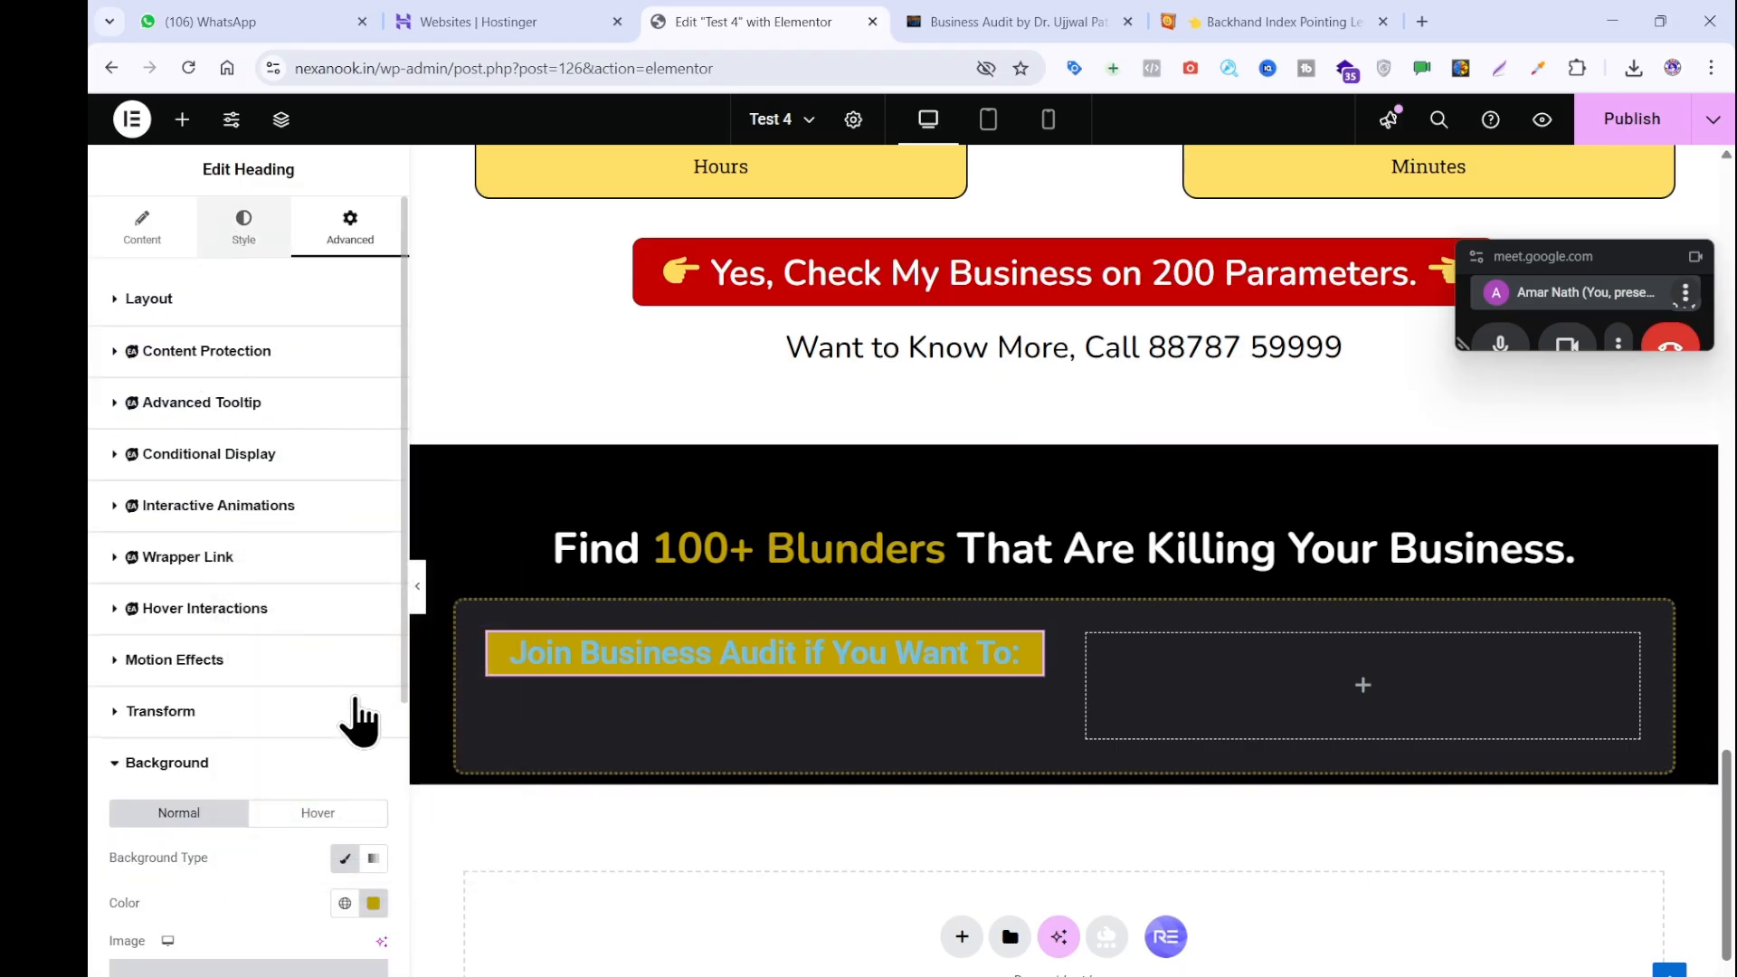
pyautogui.click(373, 652)
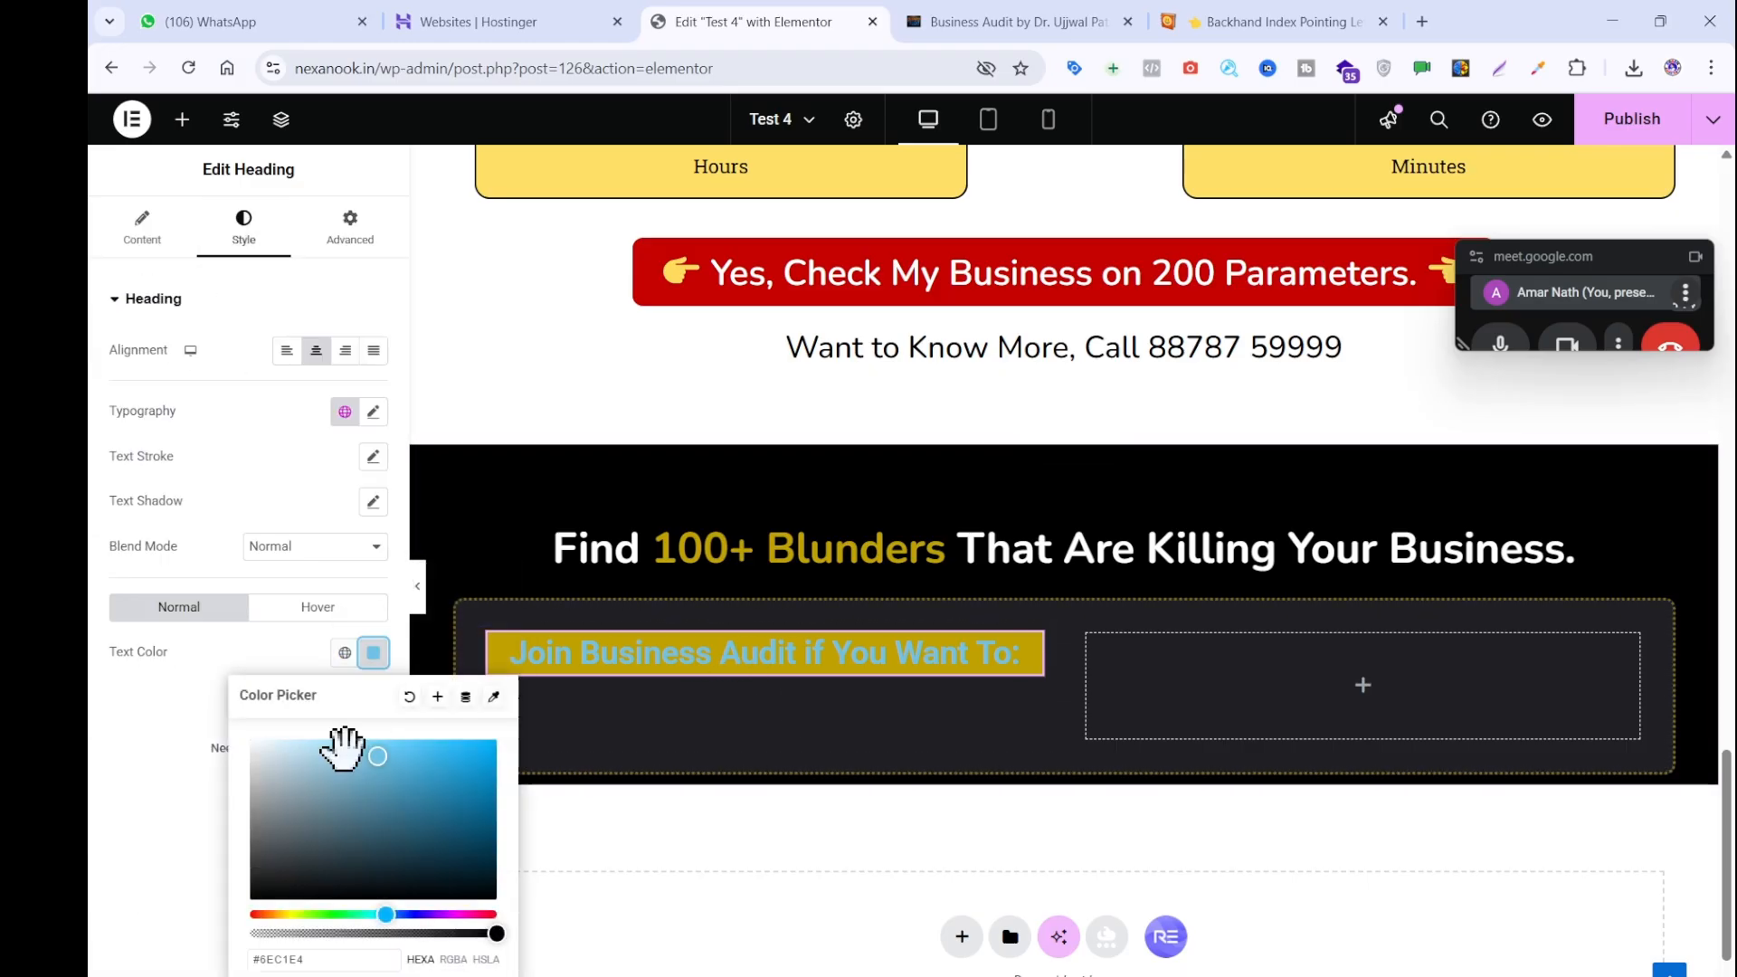
pyautogui.moveTo(341, 746); pyautogui.dragTo(171, 704)
pyautogui.click(149, 709)
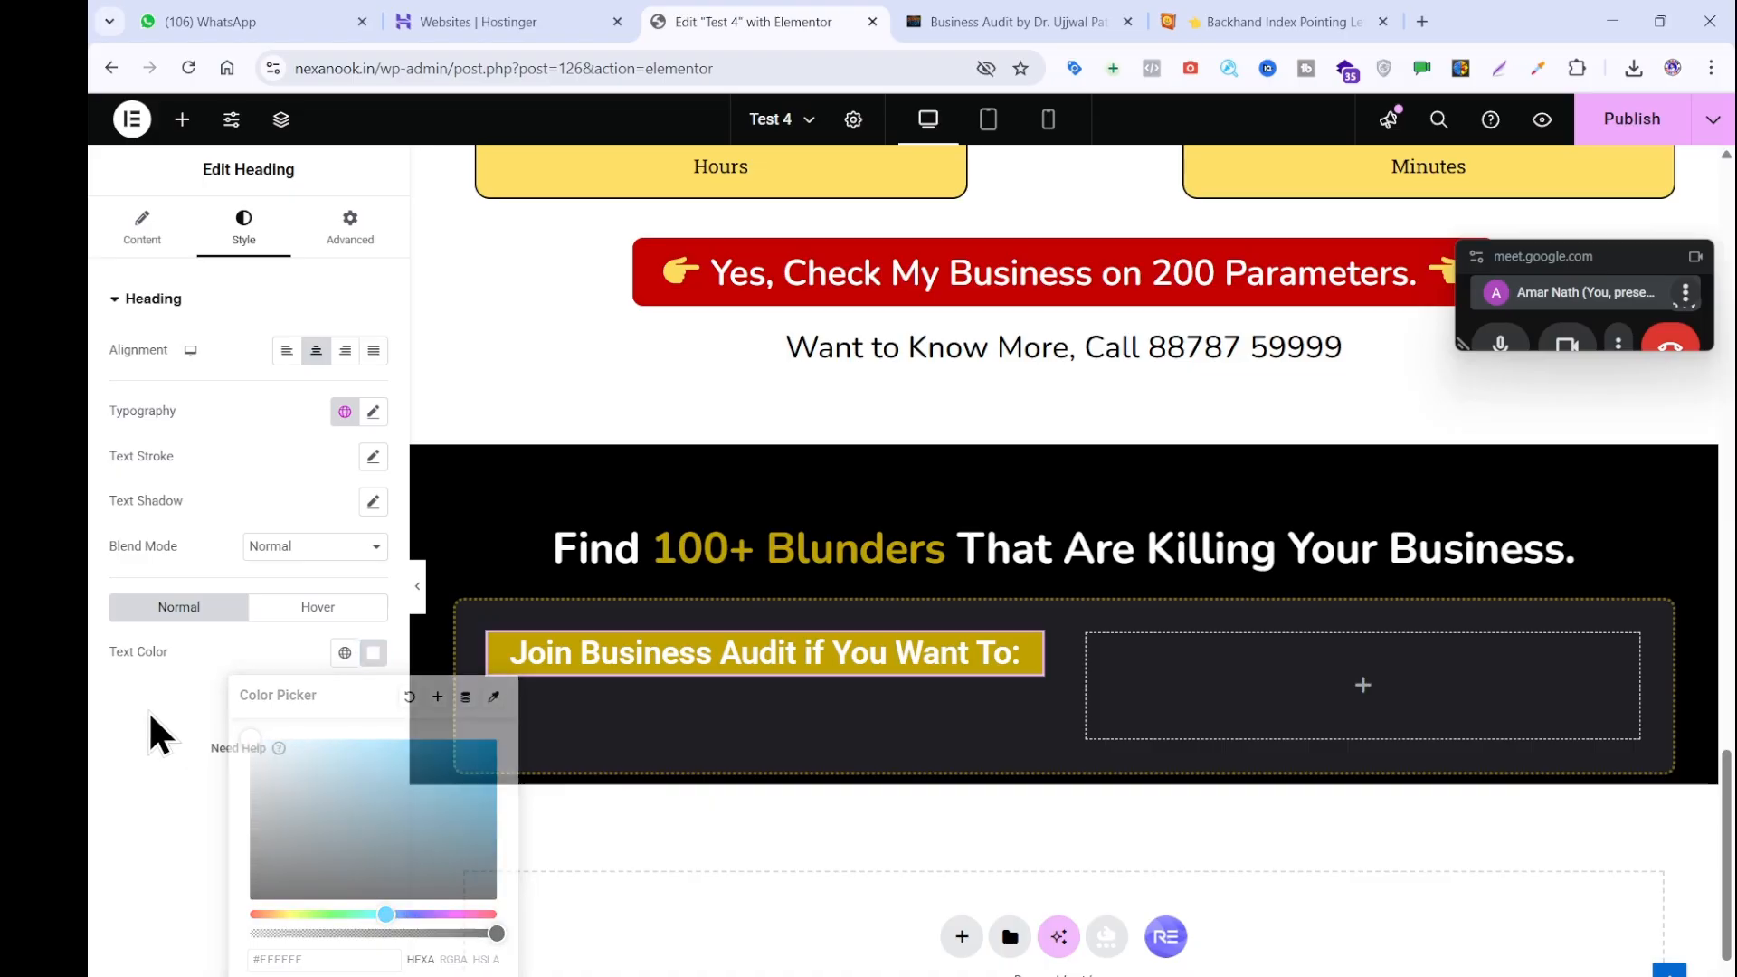
# Set the heading's typography to the Nunito font family at 28 px.
pyautogui.click(373, 411)
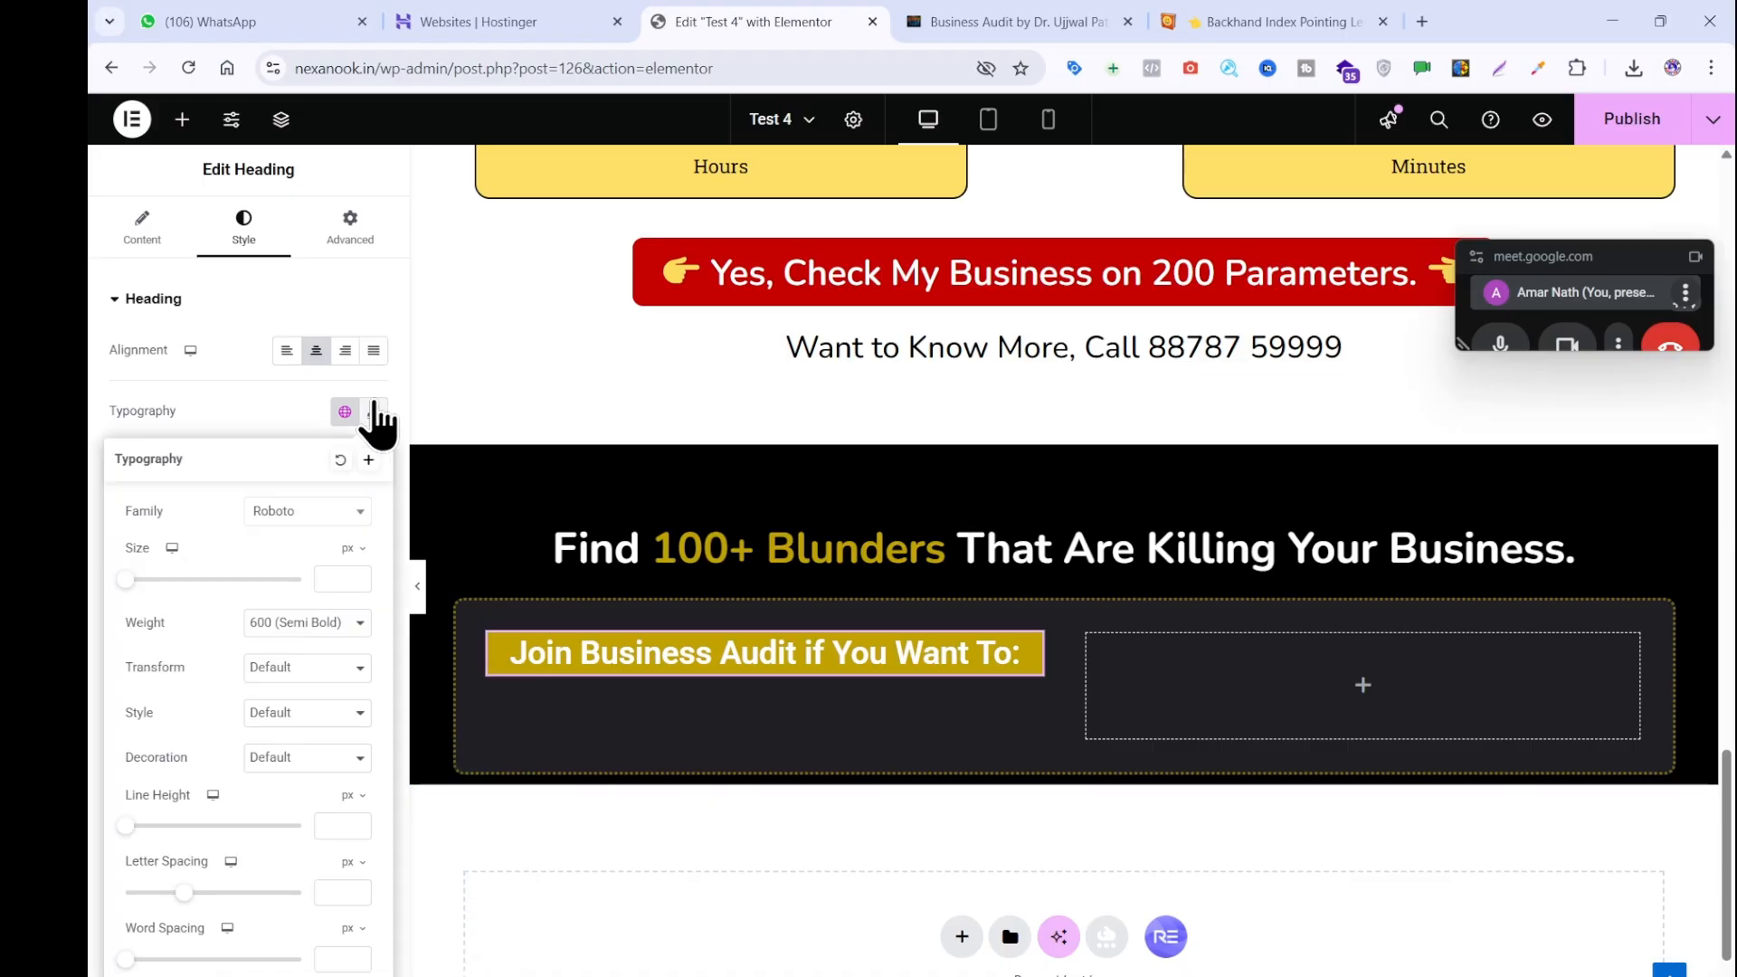
pyautogui.click(323, 514)
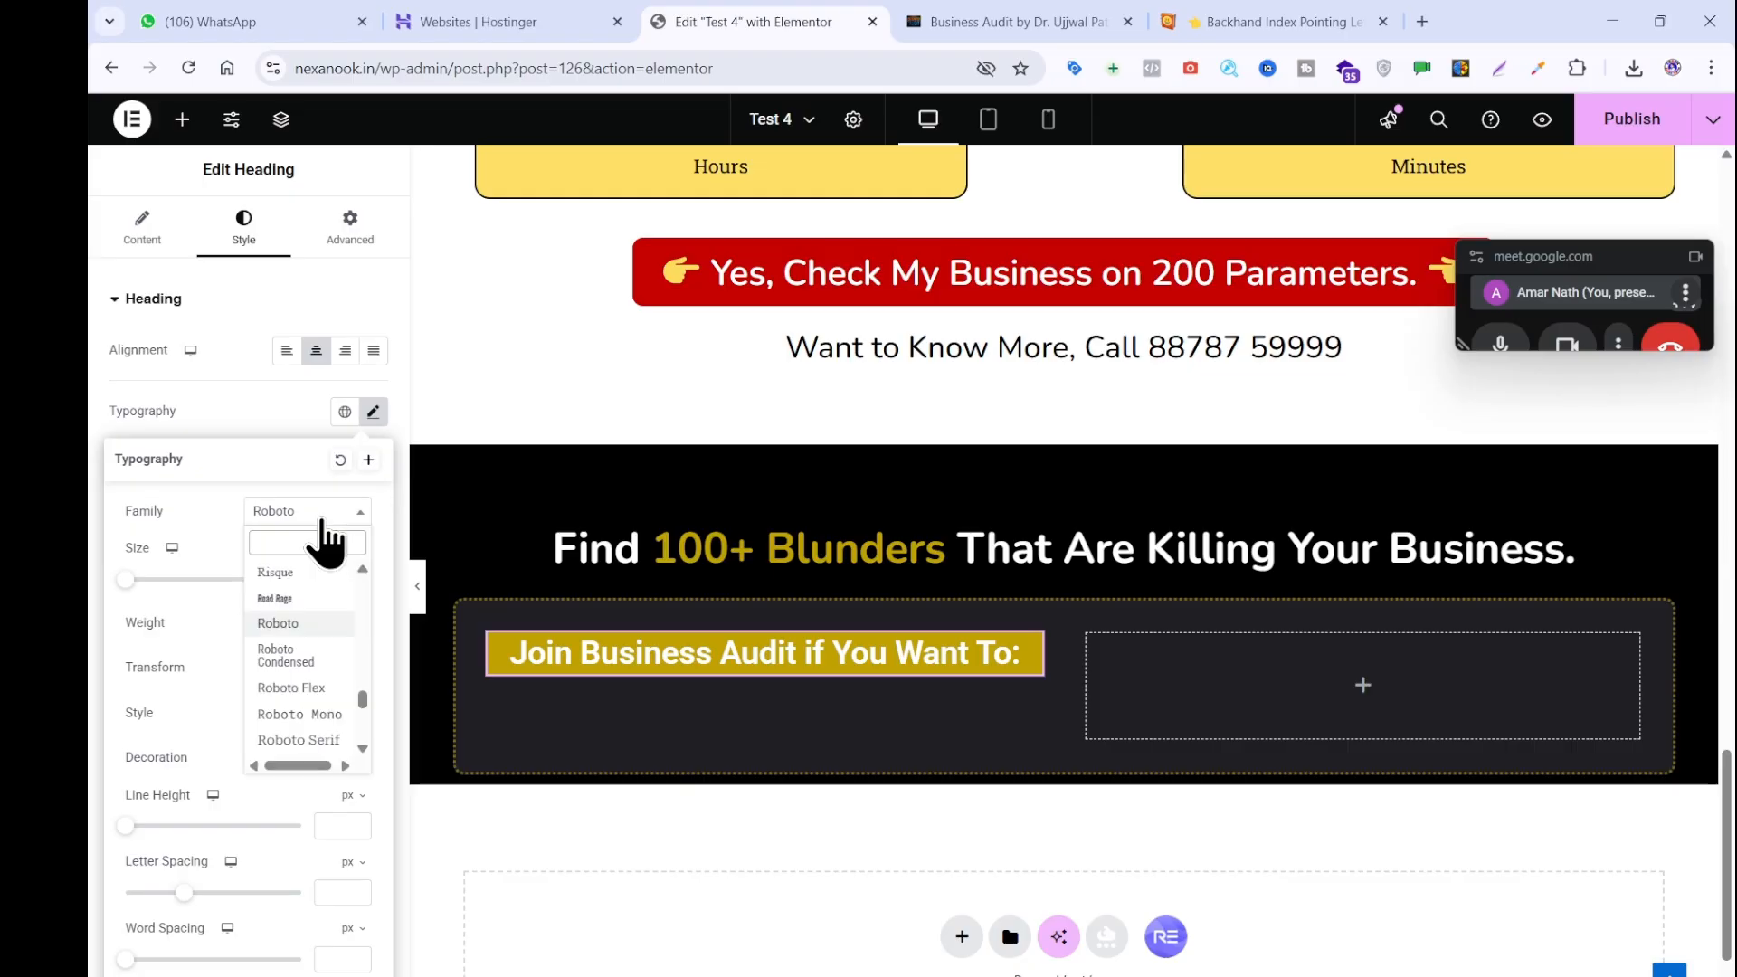
pyautogui.write('nun')
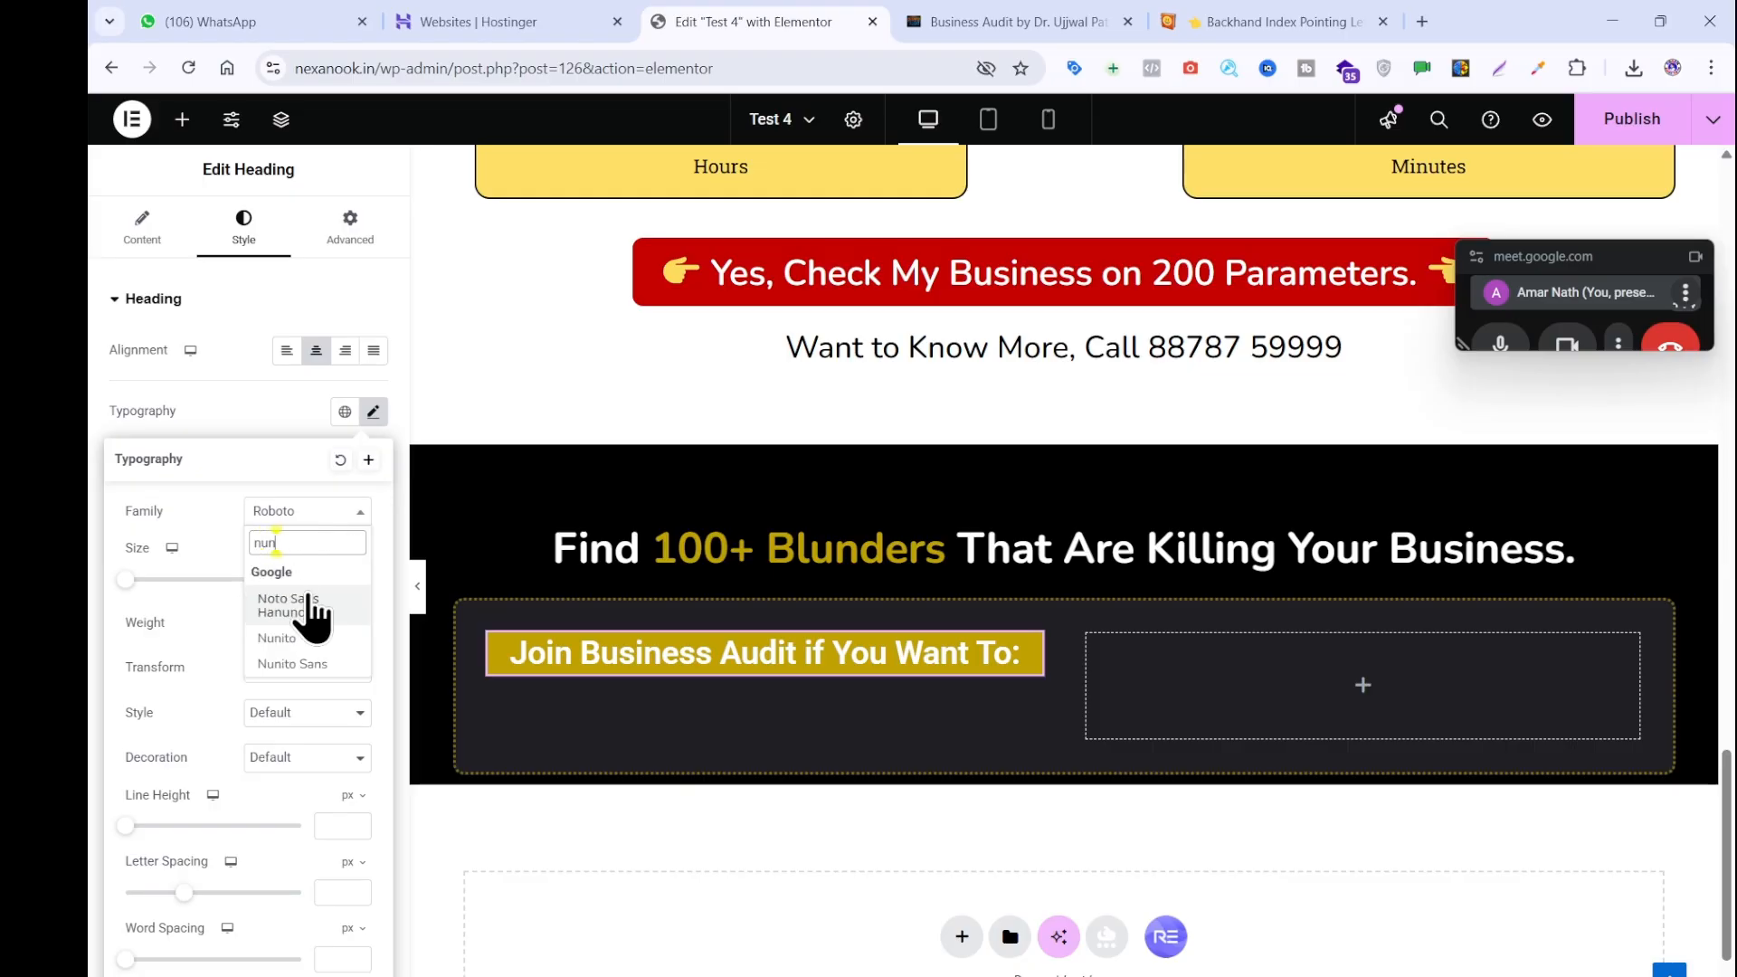
pyautogui.click(299, 645)
pyautogui.moveTo(126, 583); pyautogui.dragTo(148, 590)
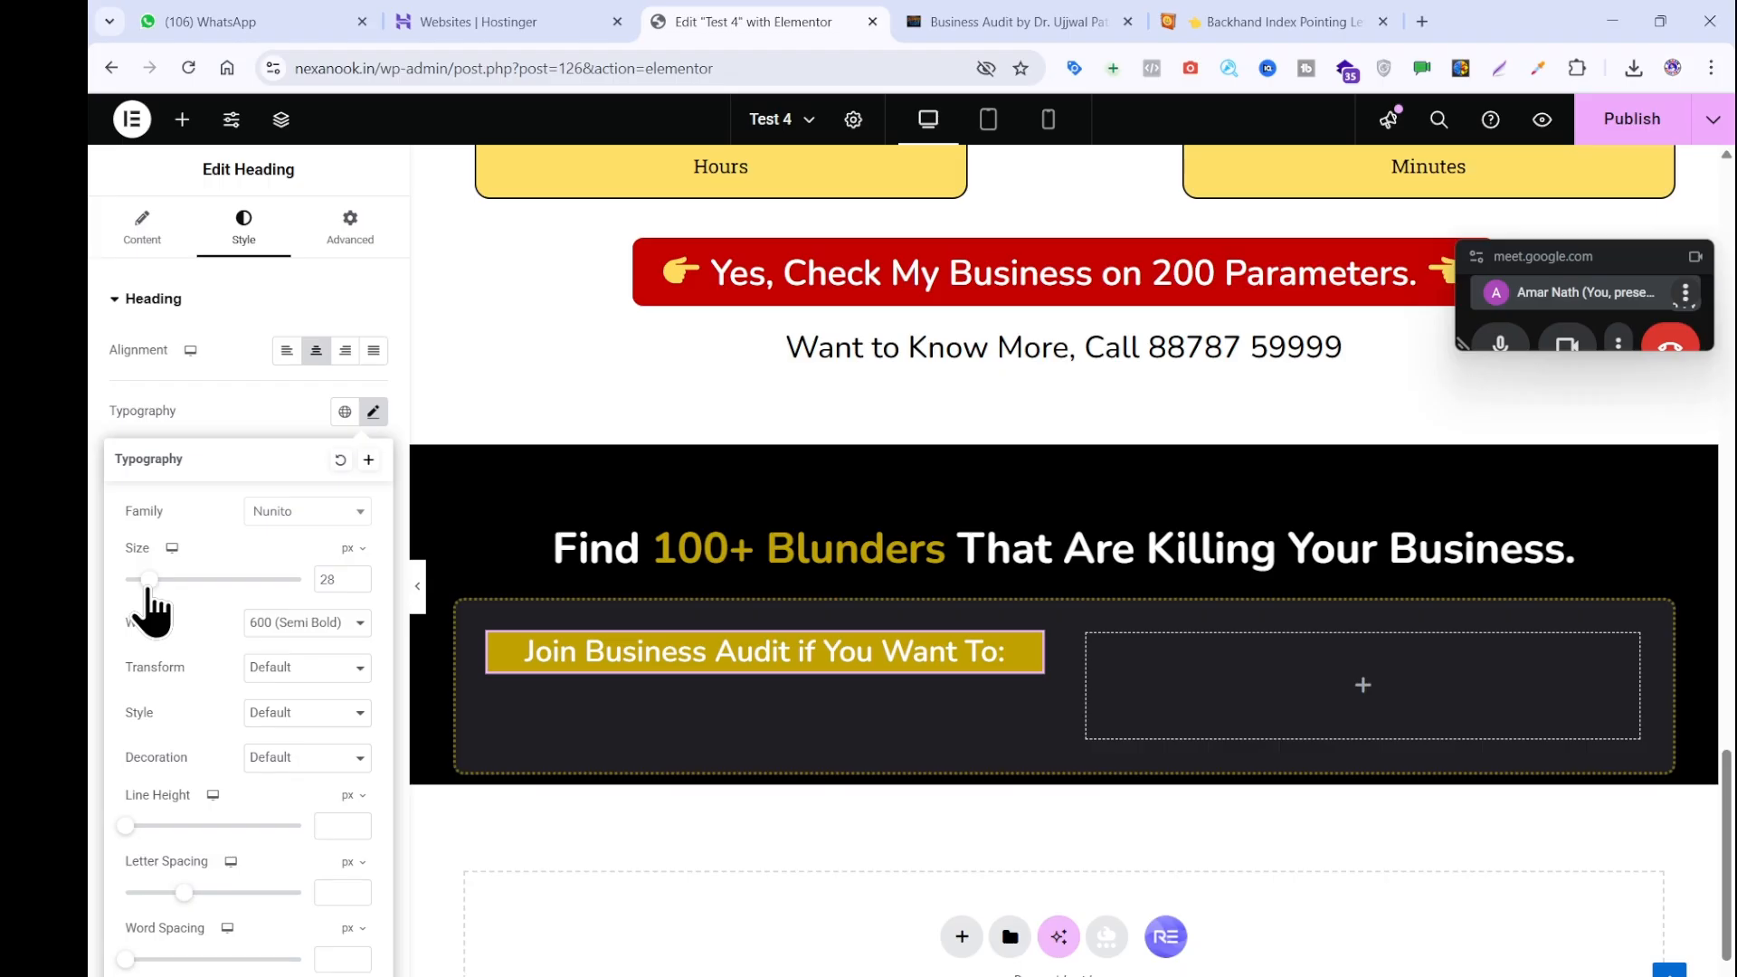
pyautogui.click(228, 411)
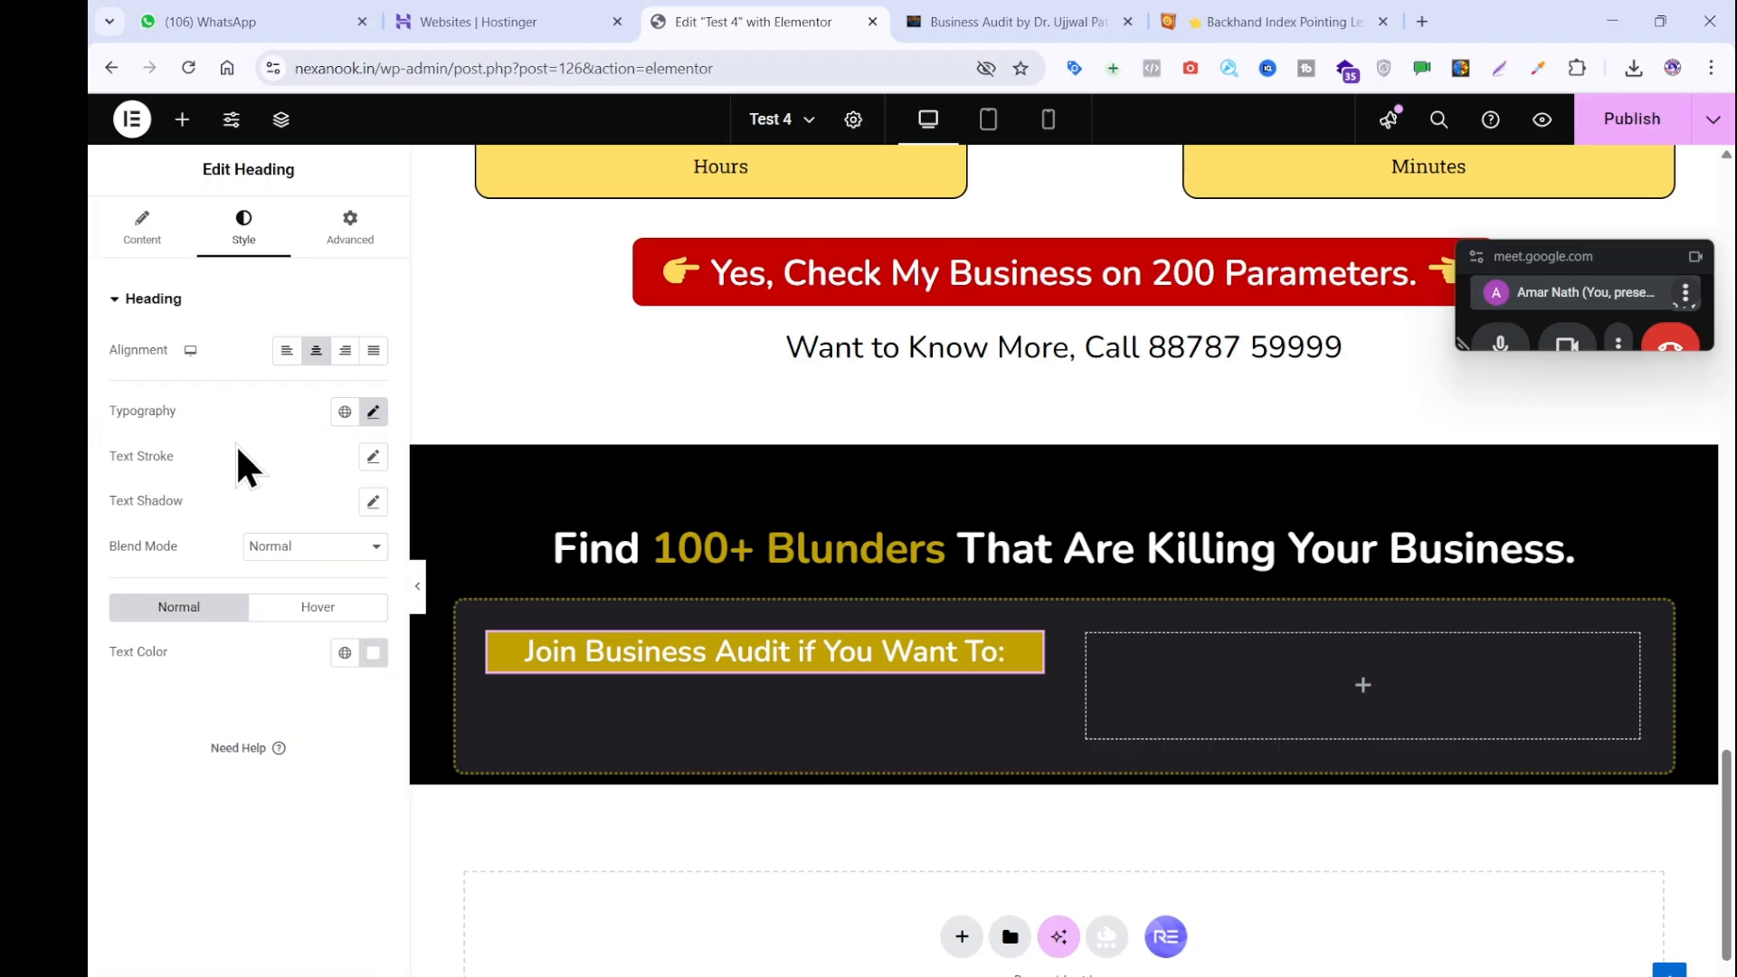
# Give the "Join Business Audit if You Want To:" heading a solid border with a 10 px radius on all corners.
pyautogui.click(365, 237)
pyautogui.scroll(-10, 337, 701)
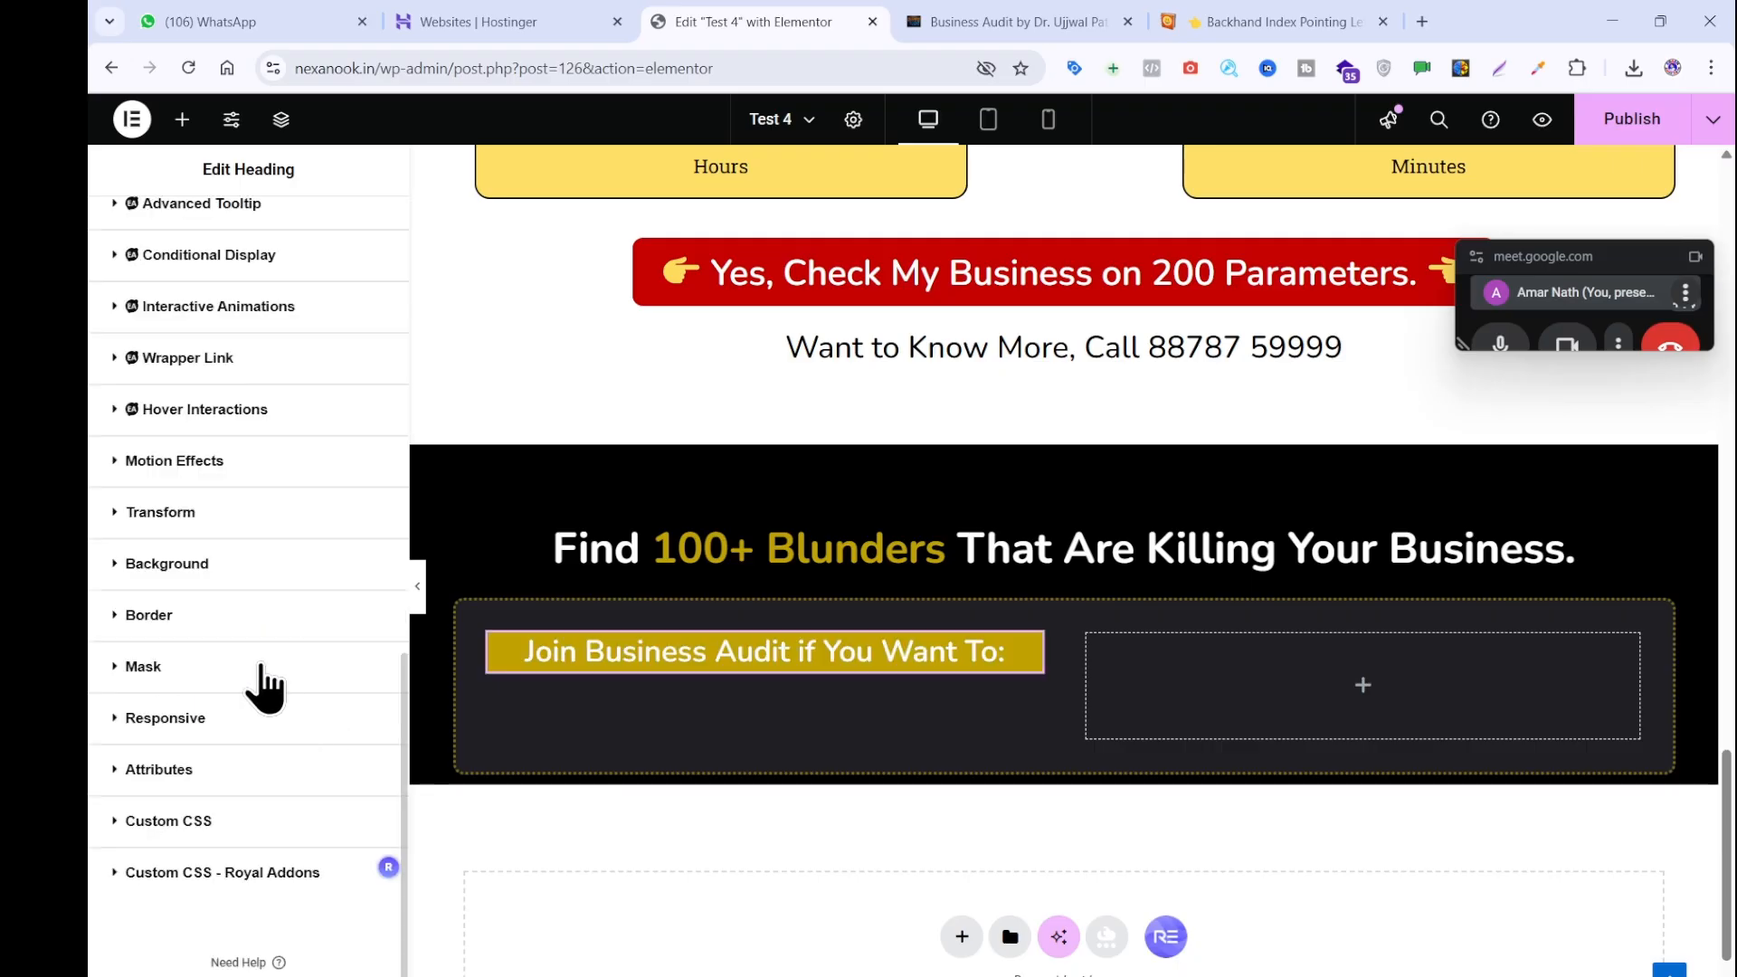
pyautogui.click(241, 620)
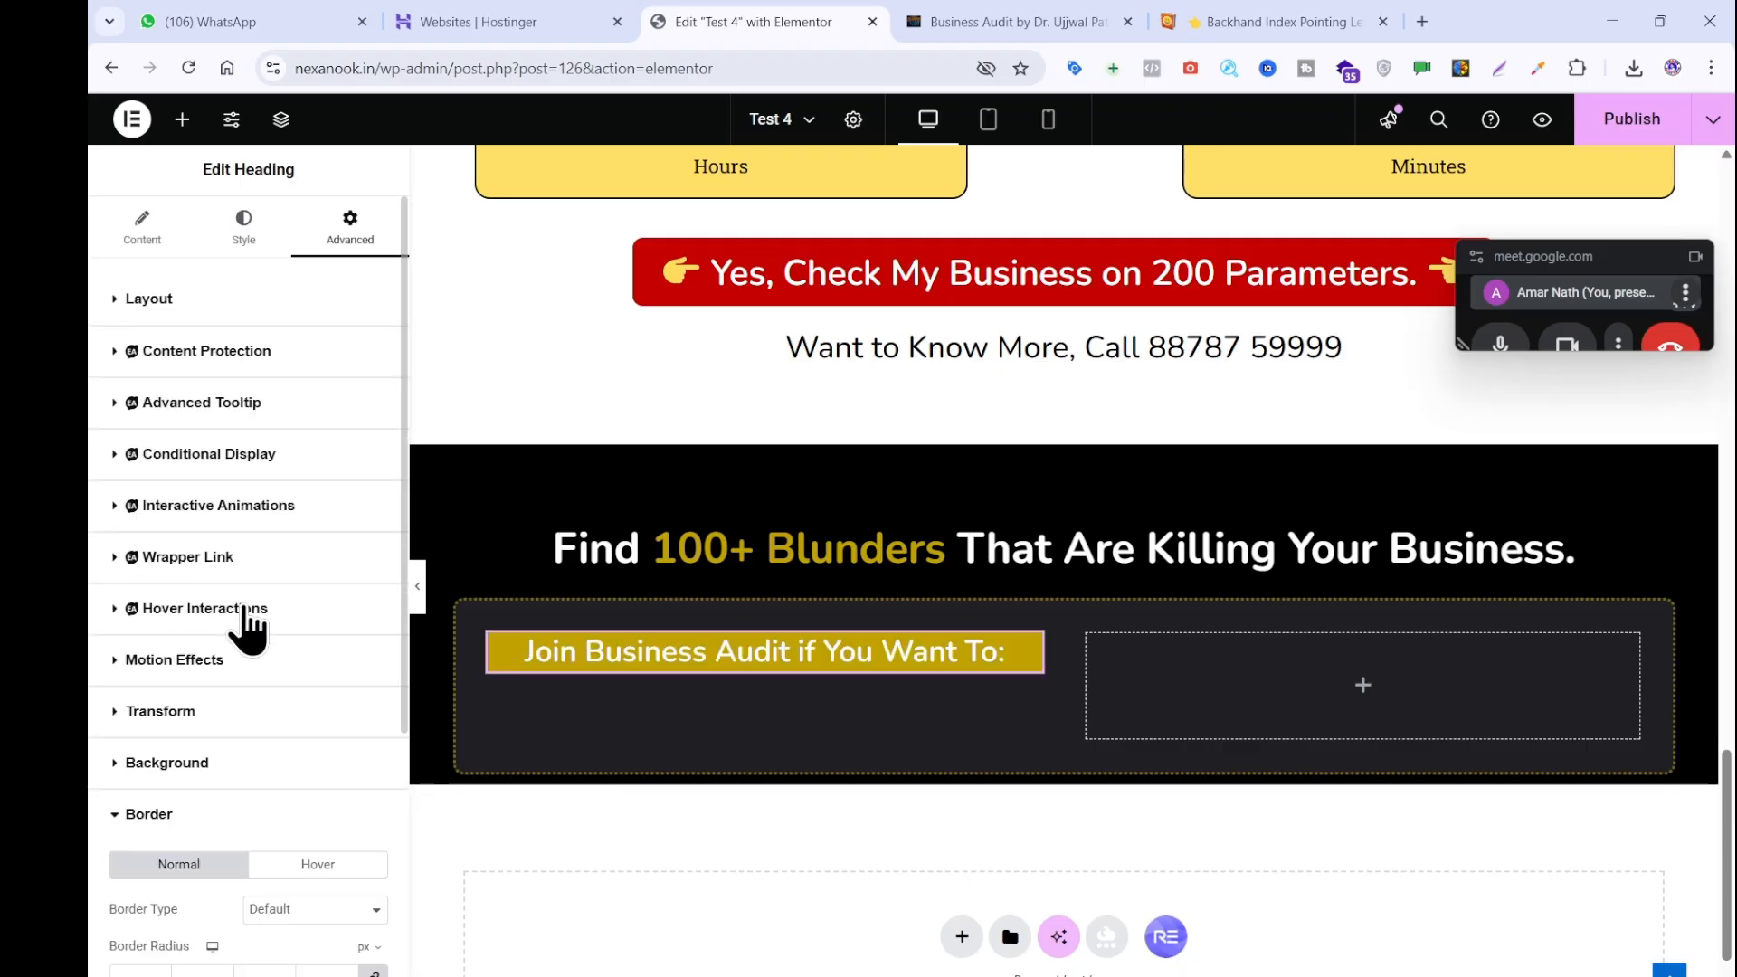
pyautogui.click(299, 909)
pyautogui.click(295, 779)
pyautogui.scroll(-6, 294, 818)
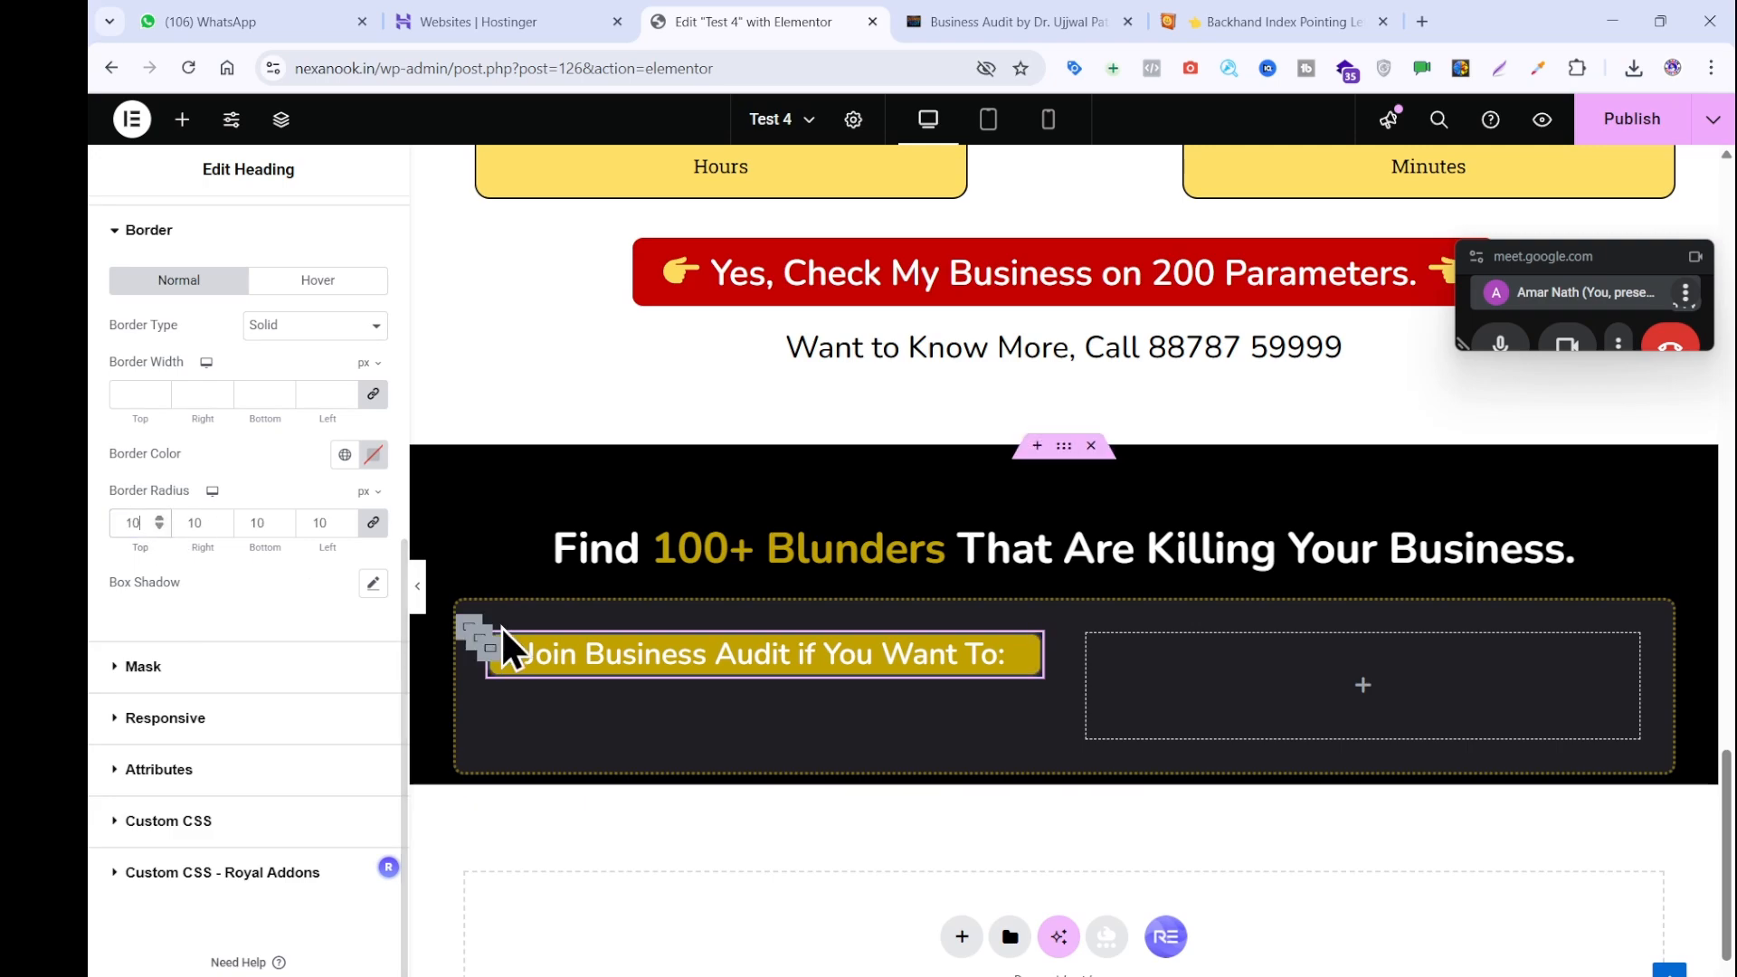
pyautogui.scroll(6, 258, 576)
pyautogui.scroll(-6, 261, 593)
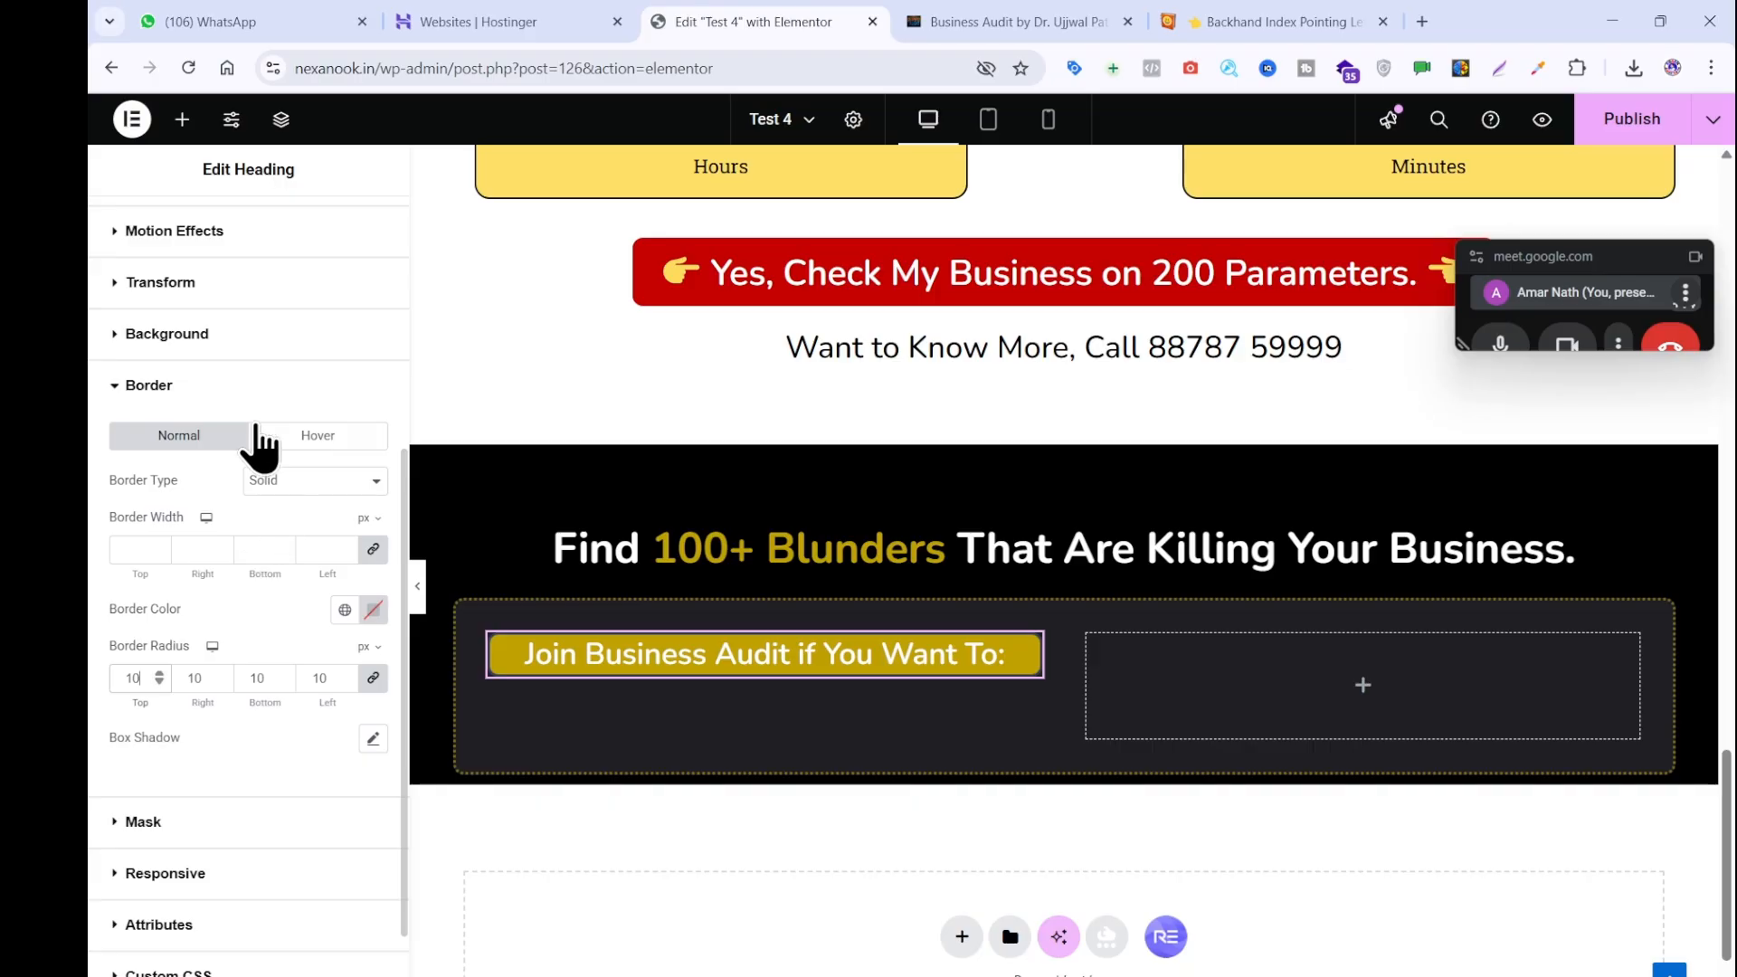
# Copy the heading's background colour code #BFA100 and apply it as the heading's border colour.
pyautogui.click(254, 337)
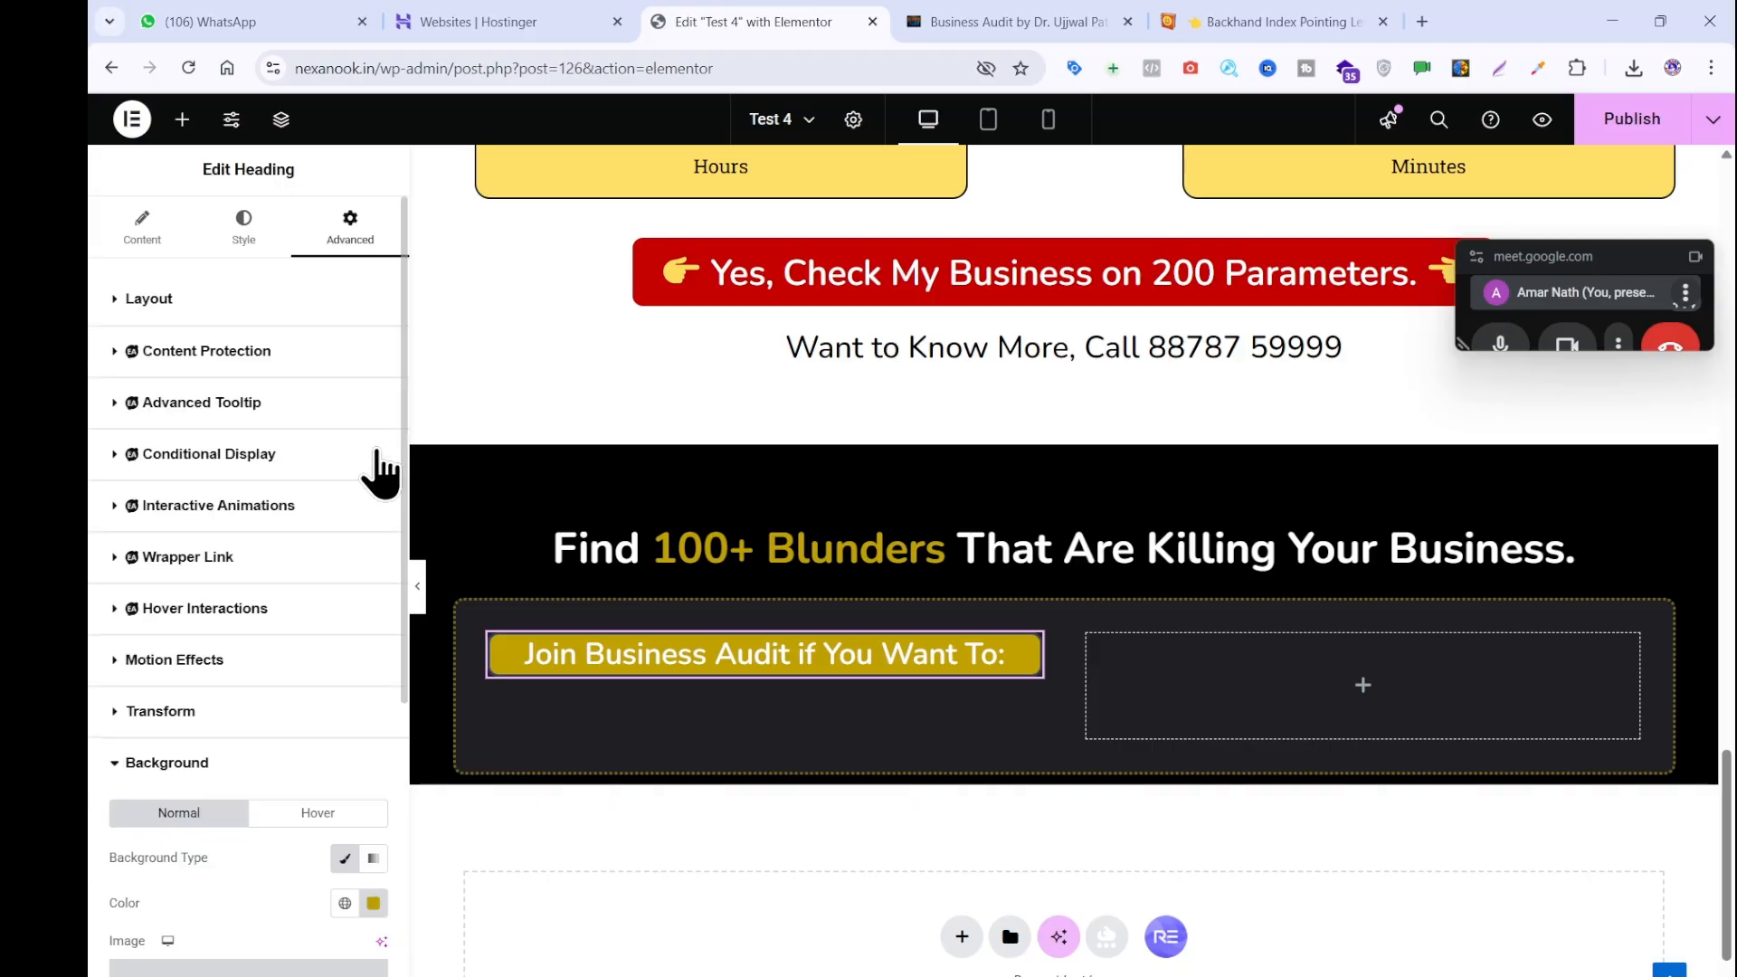
pyautogui.click(373, 906)
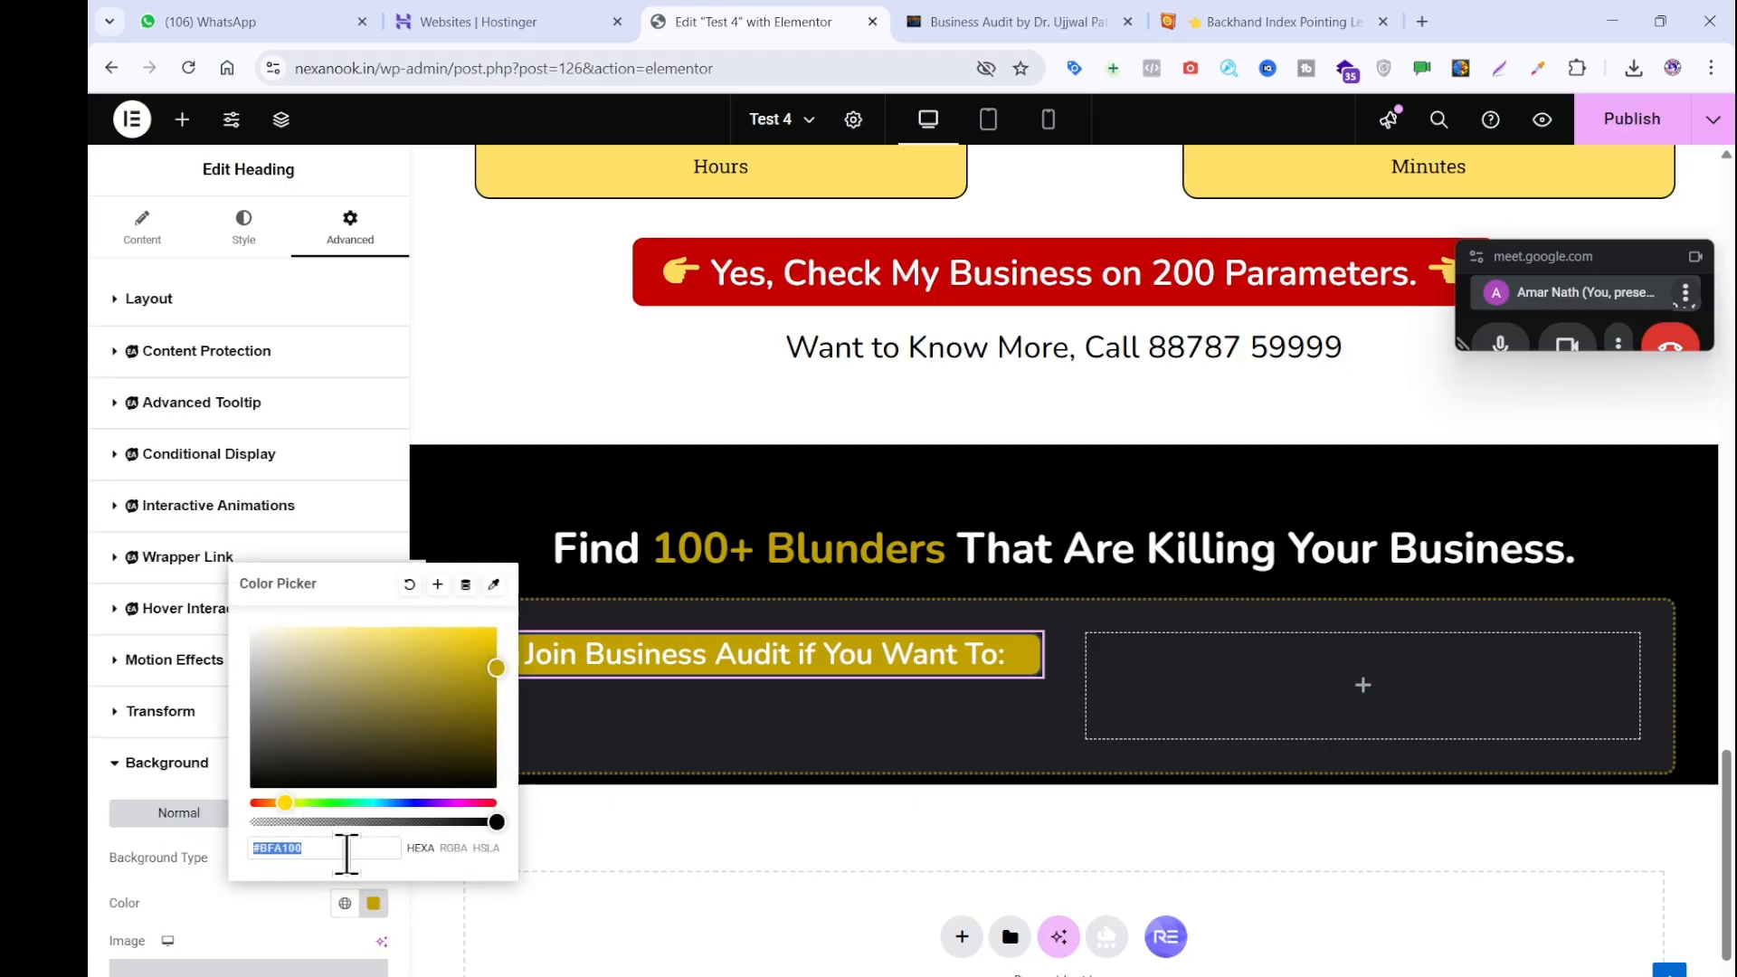
pyautogui.rightClick(295, 844)
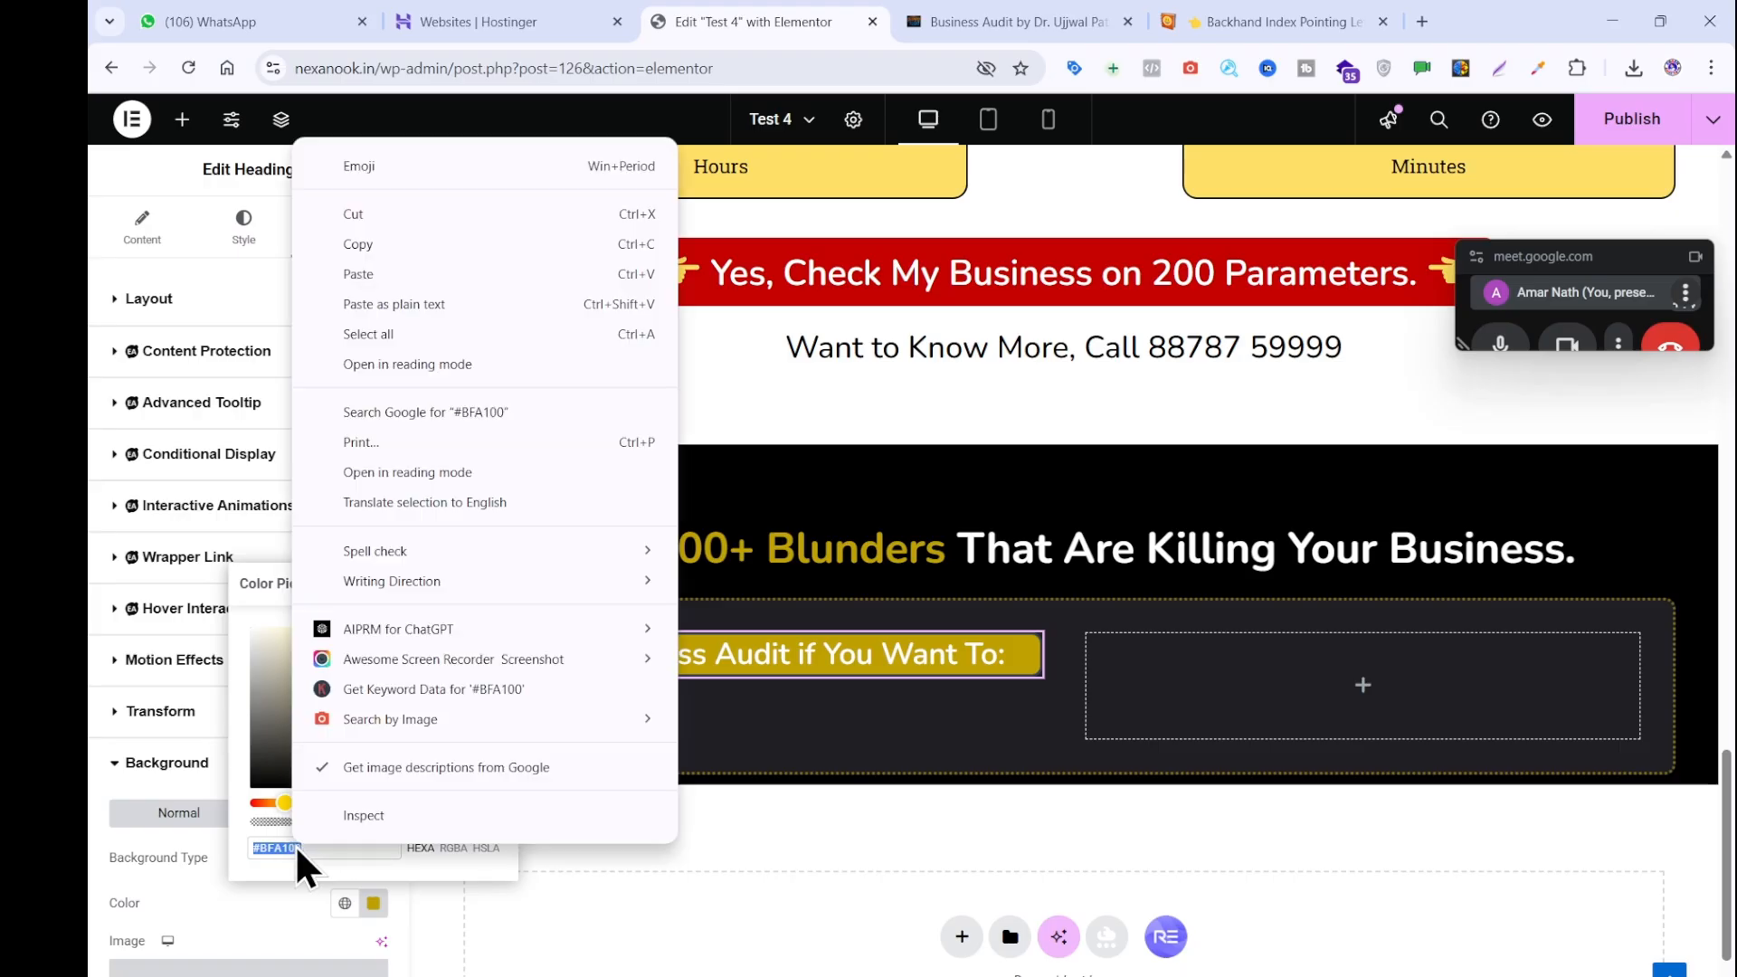
pyautogui.click(398, 253)
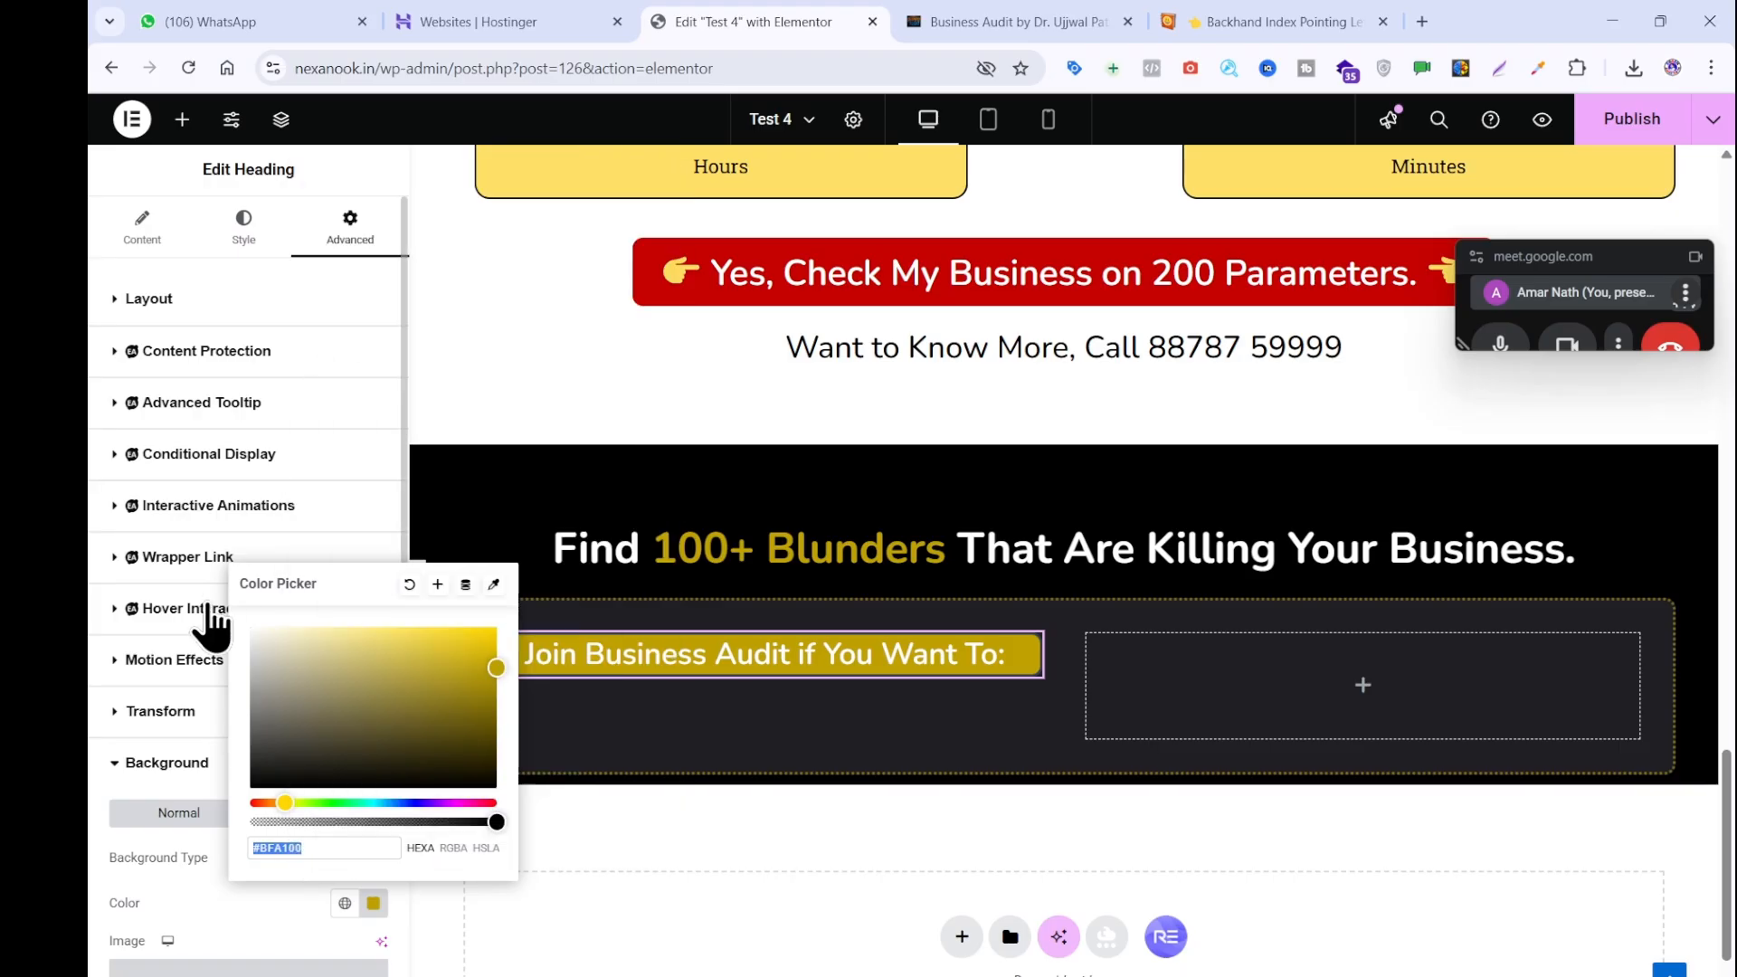
pyautogui.scroll(-5, 195, 678)
pyautogui.click(163, 615)
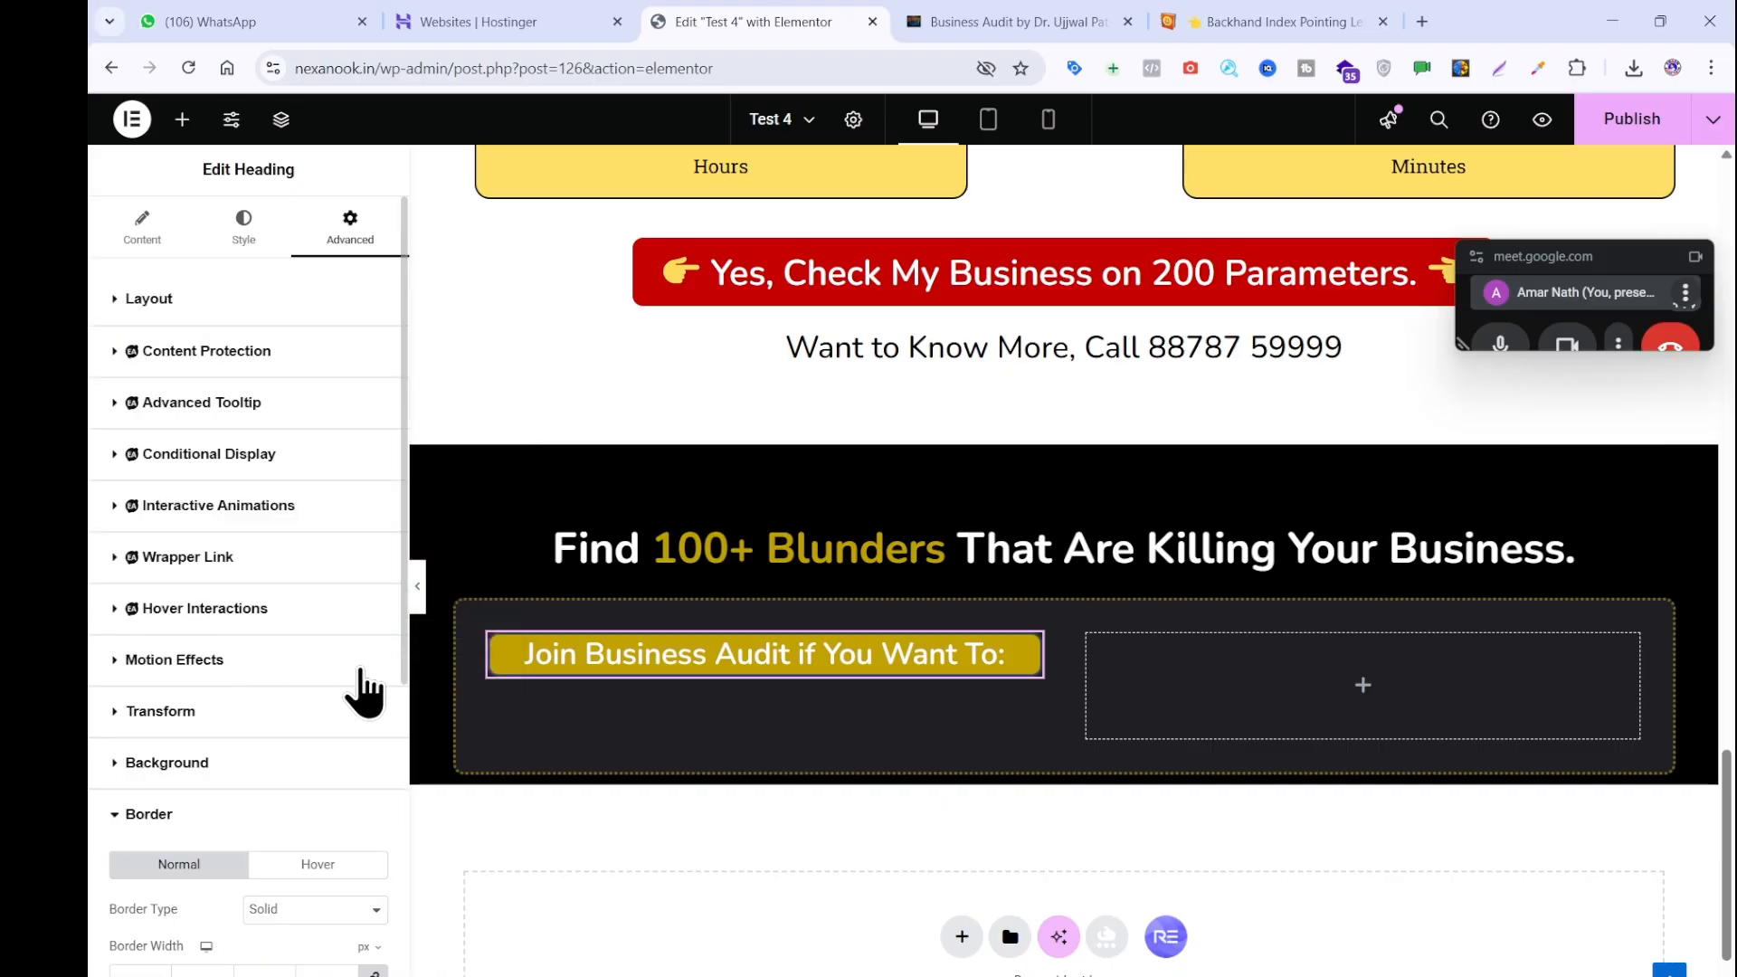
pyautogui.scroll(-5, 371, 814)
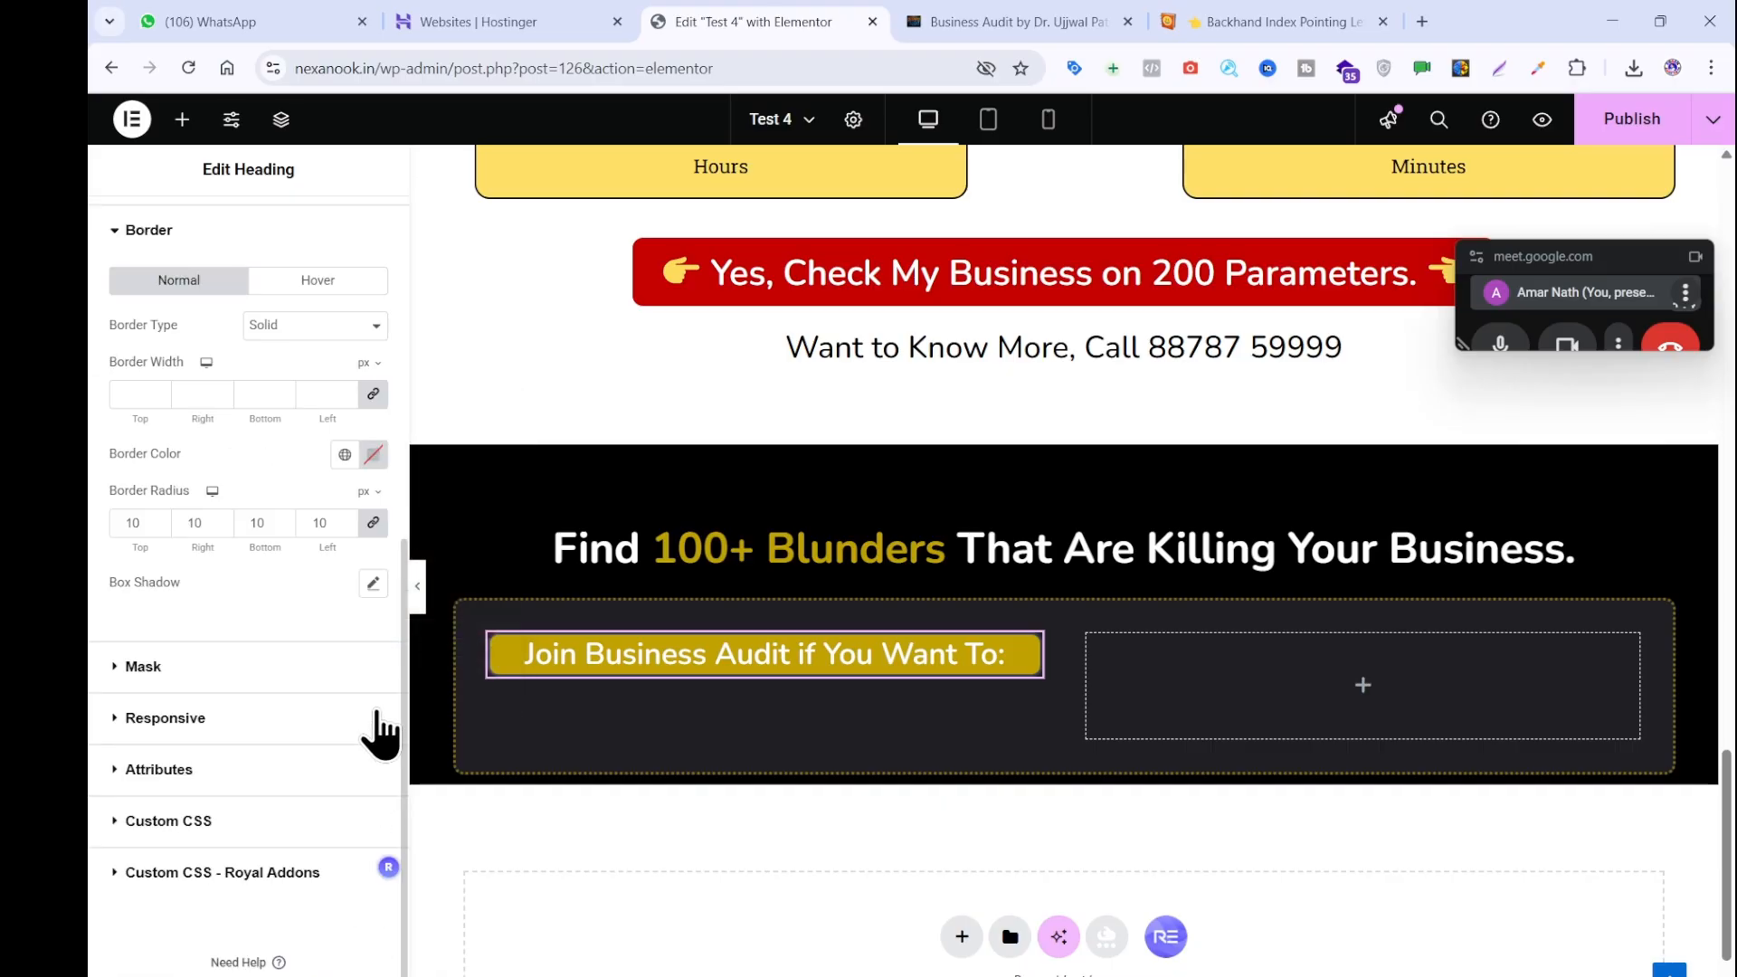
pyautogui.click(373, 454)
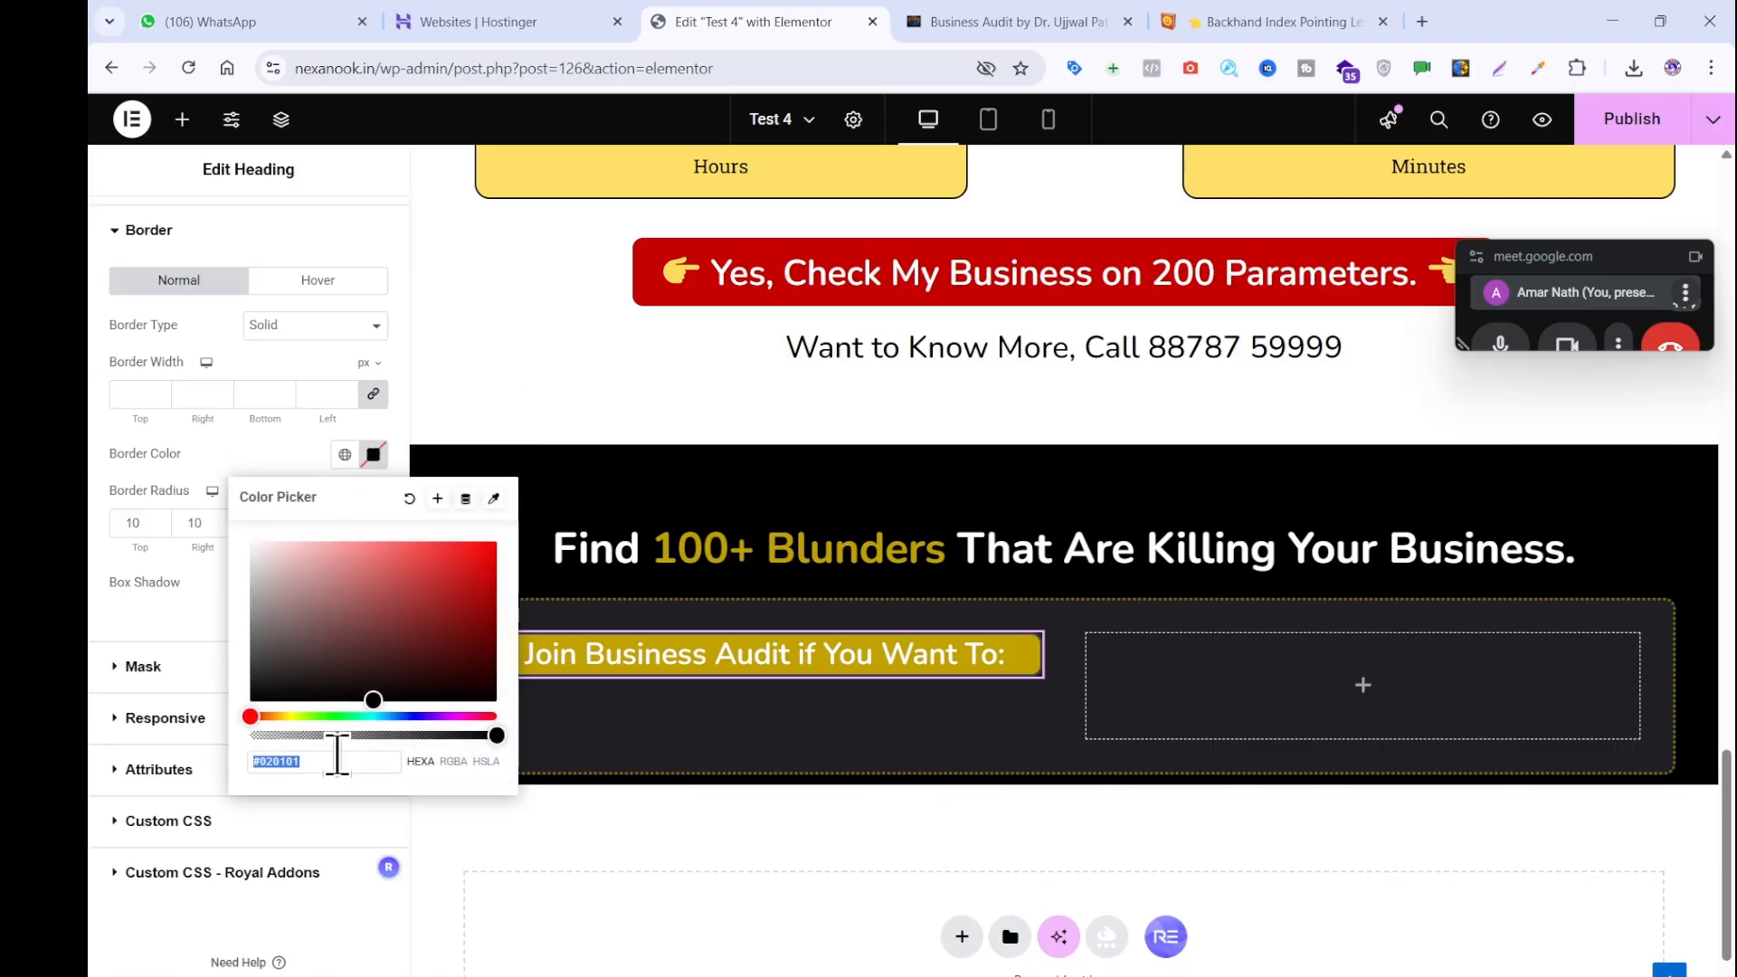
pyautogui.hotkey('ctrl', 'v')
# Set the heading's padding to 8 px on all sides.
pyautogui.scroll(6, 233, 426)
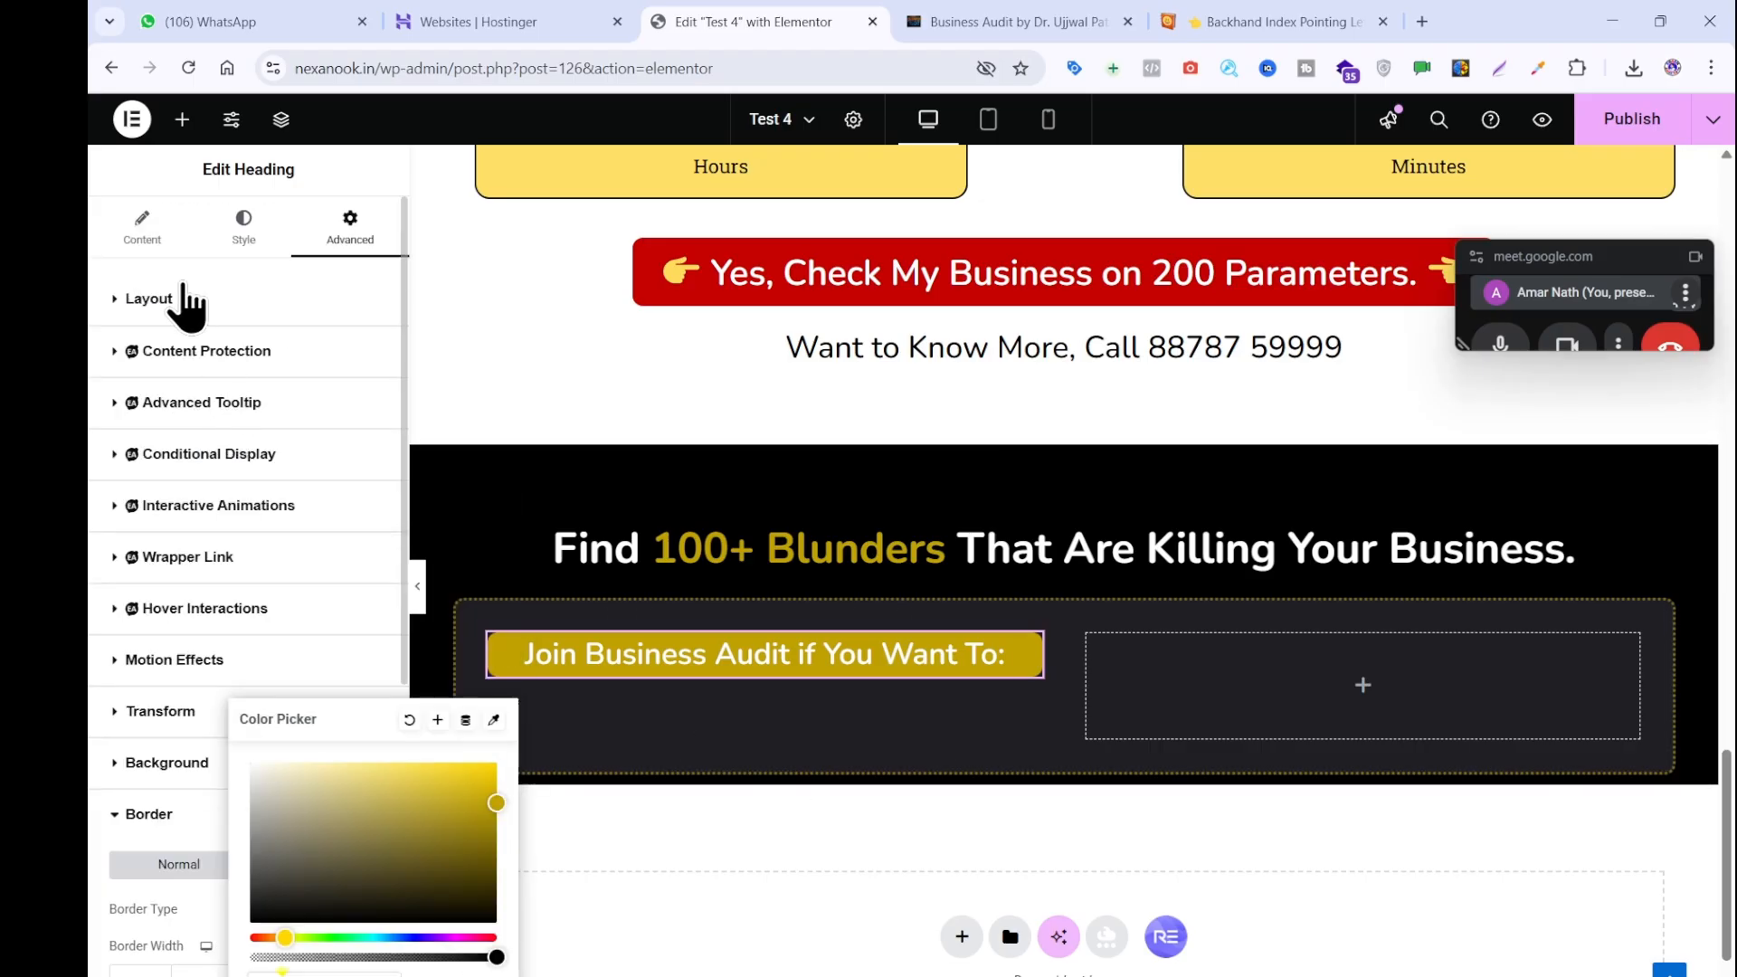
pyautogui.click(186, 304)
pyautogui.click(175, 302)
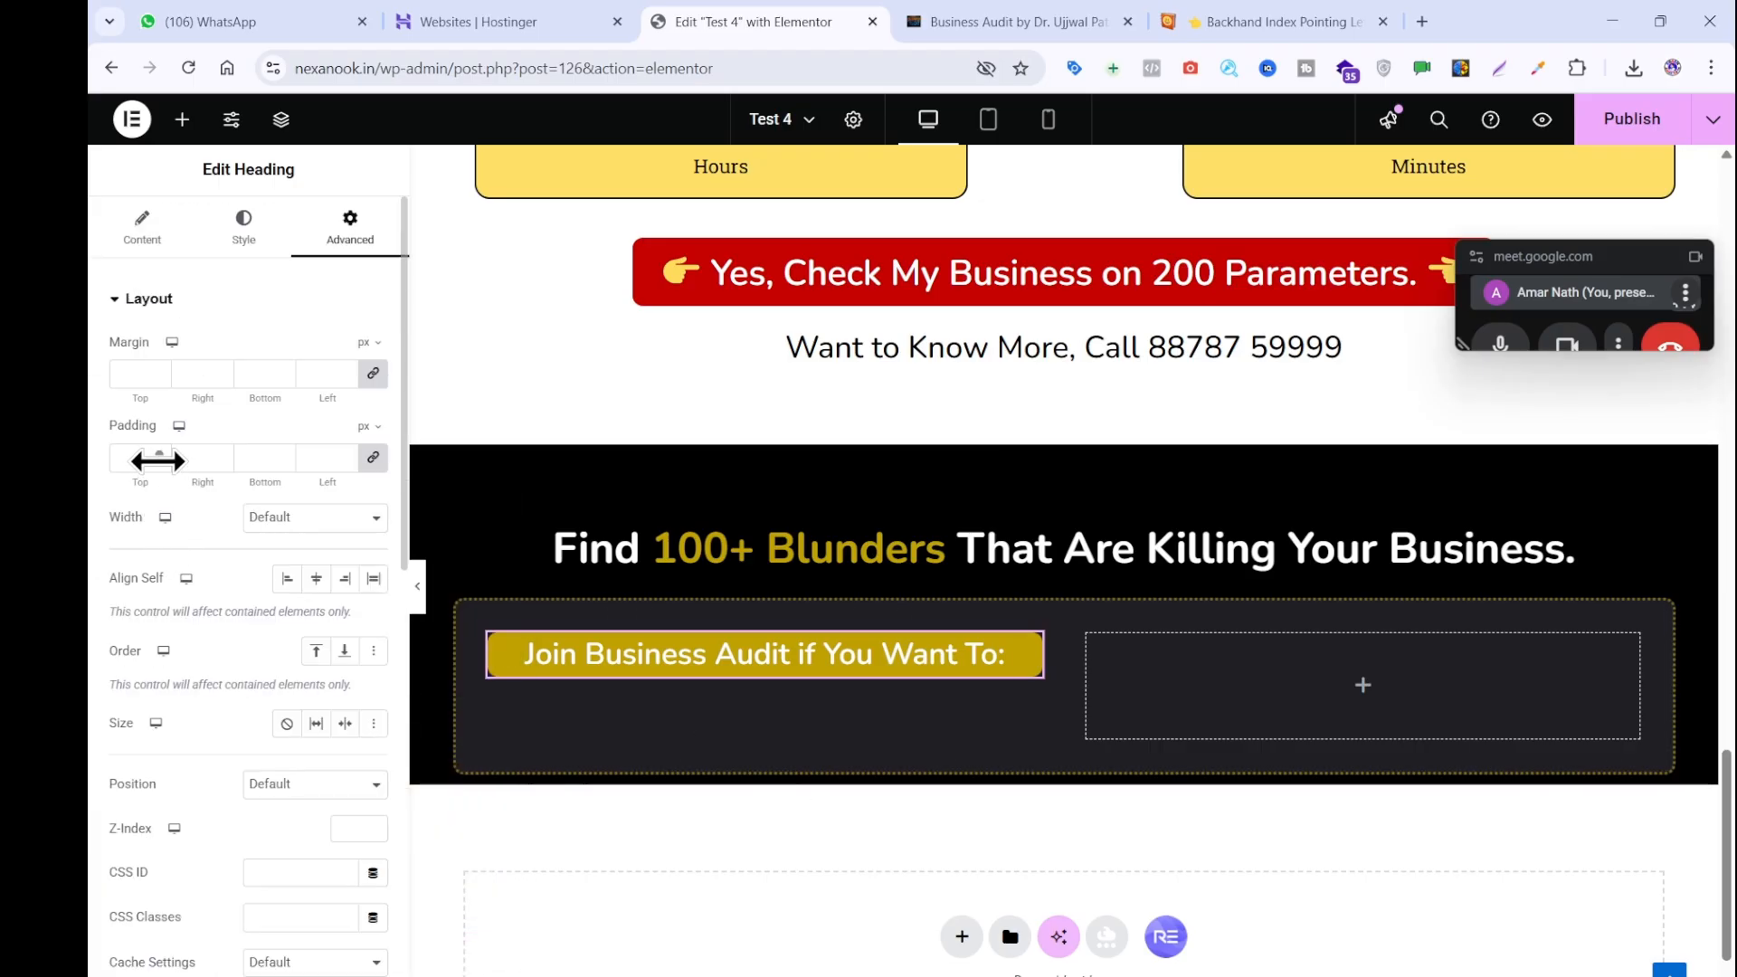
pyautogui.click(158, 457)
pyautogui.write('8')
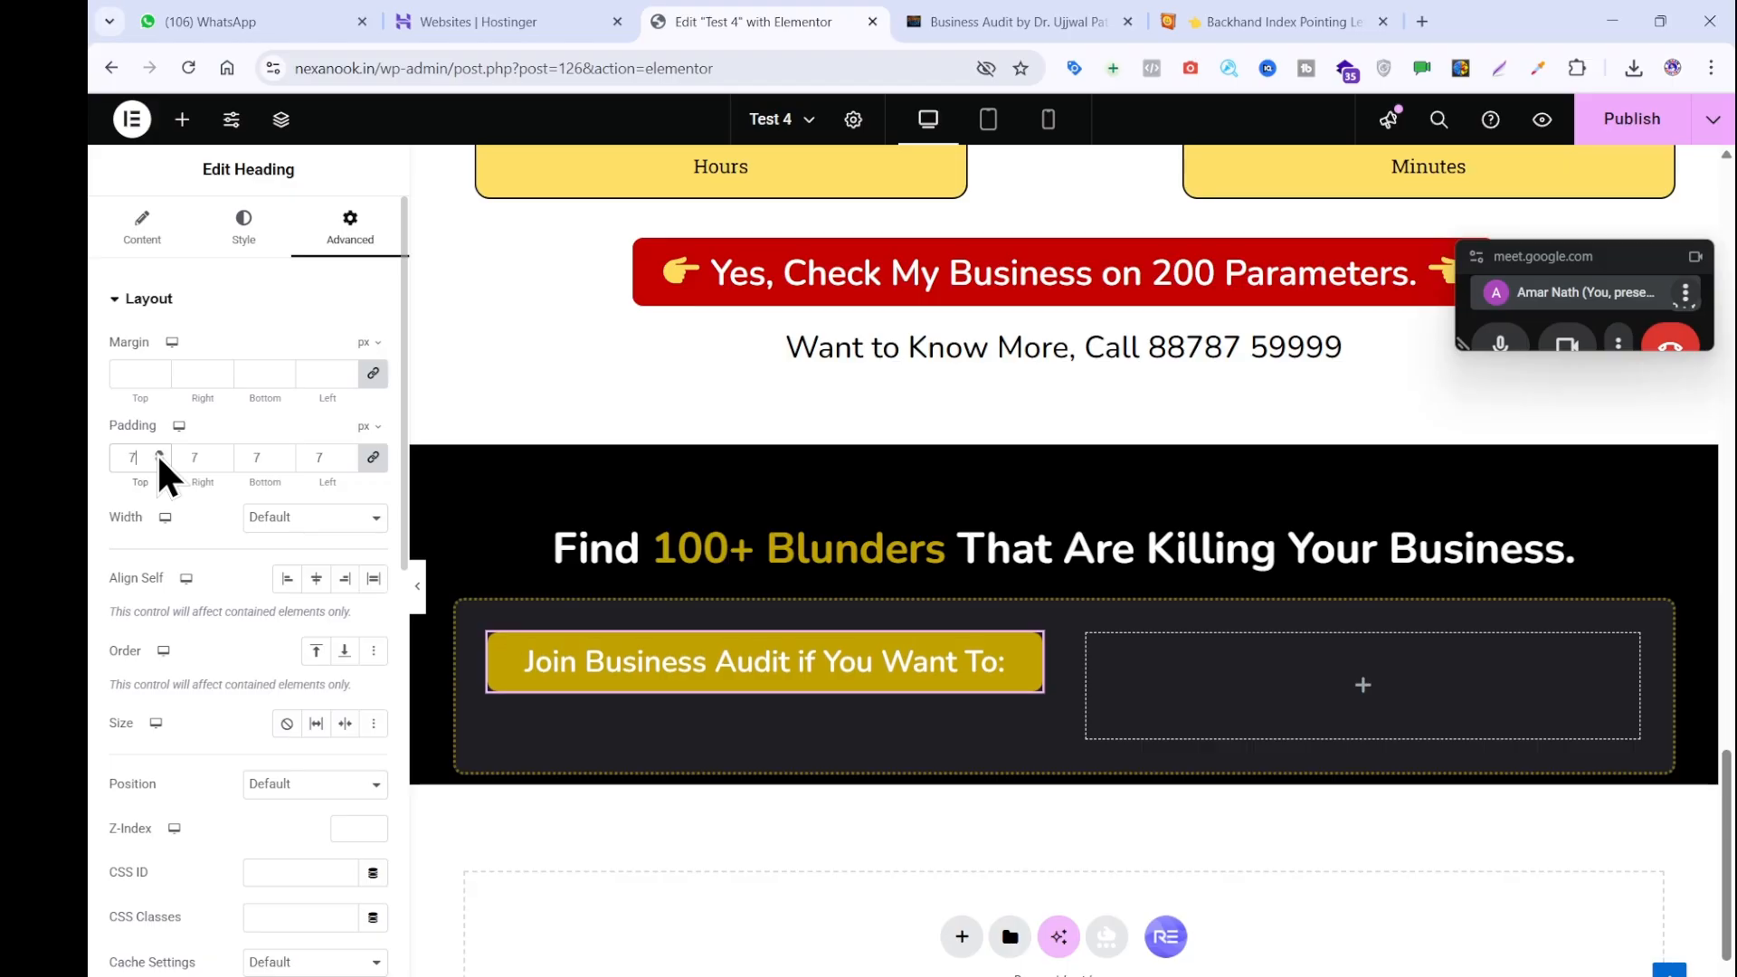
# Compare the heading with the one on the reference page and set its border radius to 3 px on all corners.
pyautogui.click(1041, 22)
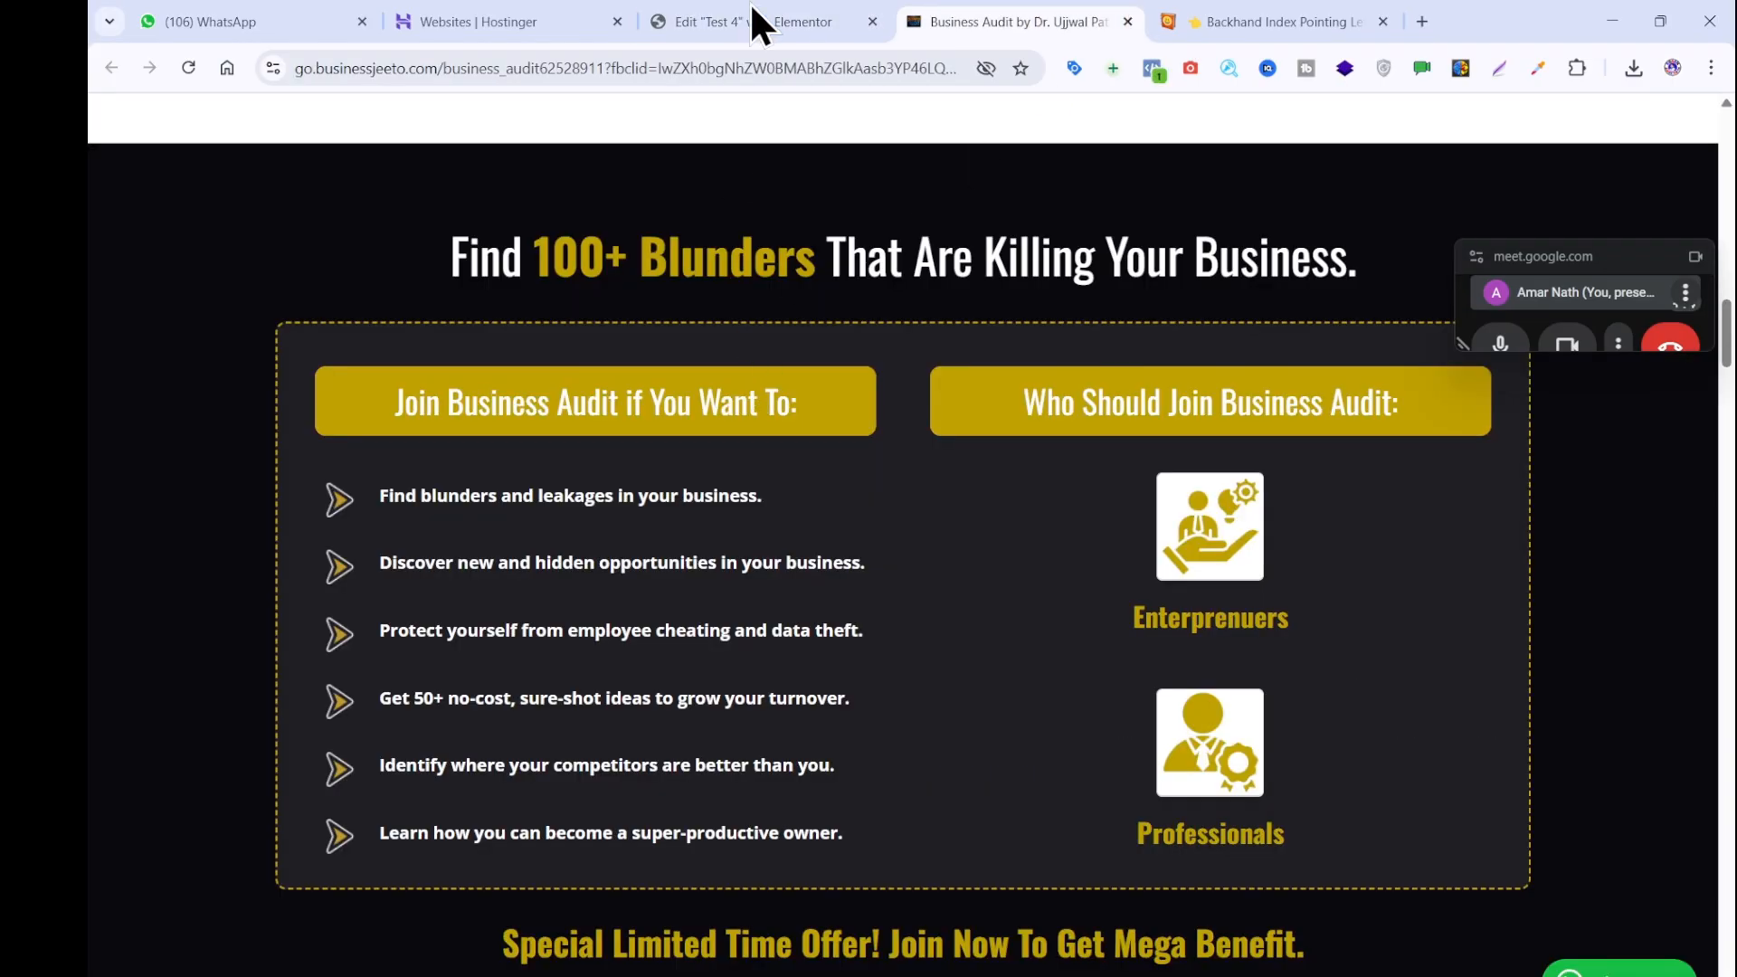
pyautogui.click(752, 22)
pyautogui.scroll(-10, 319, 479)
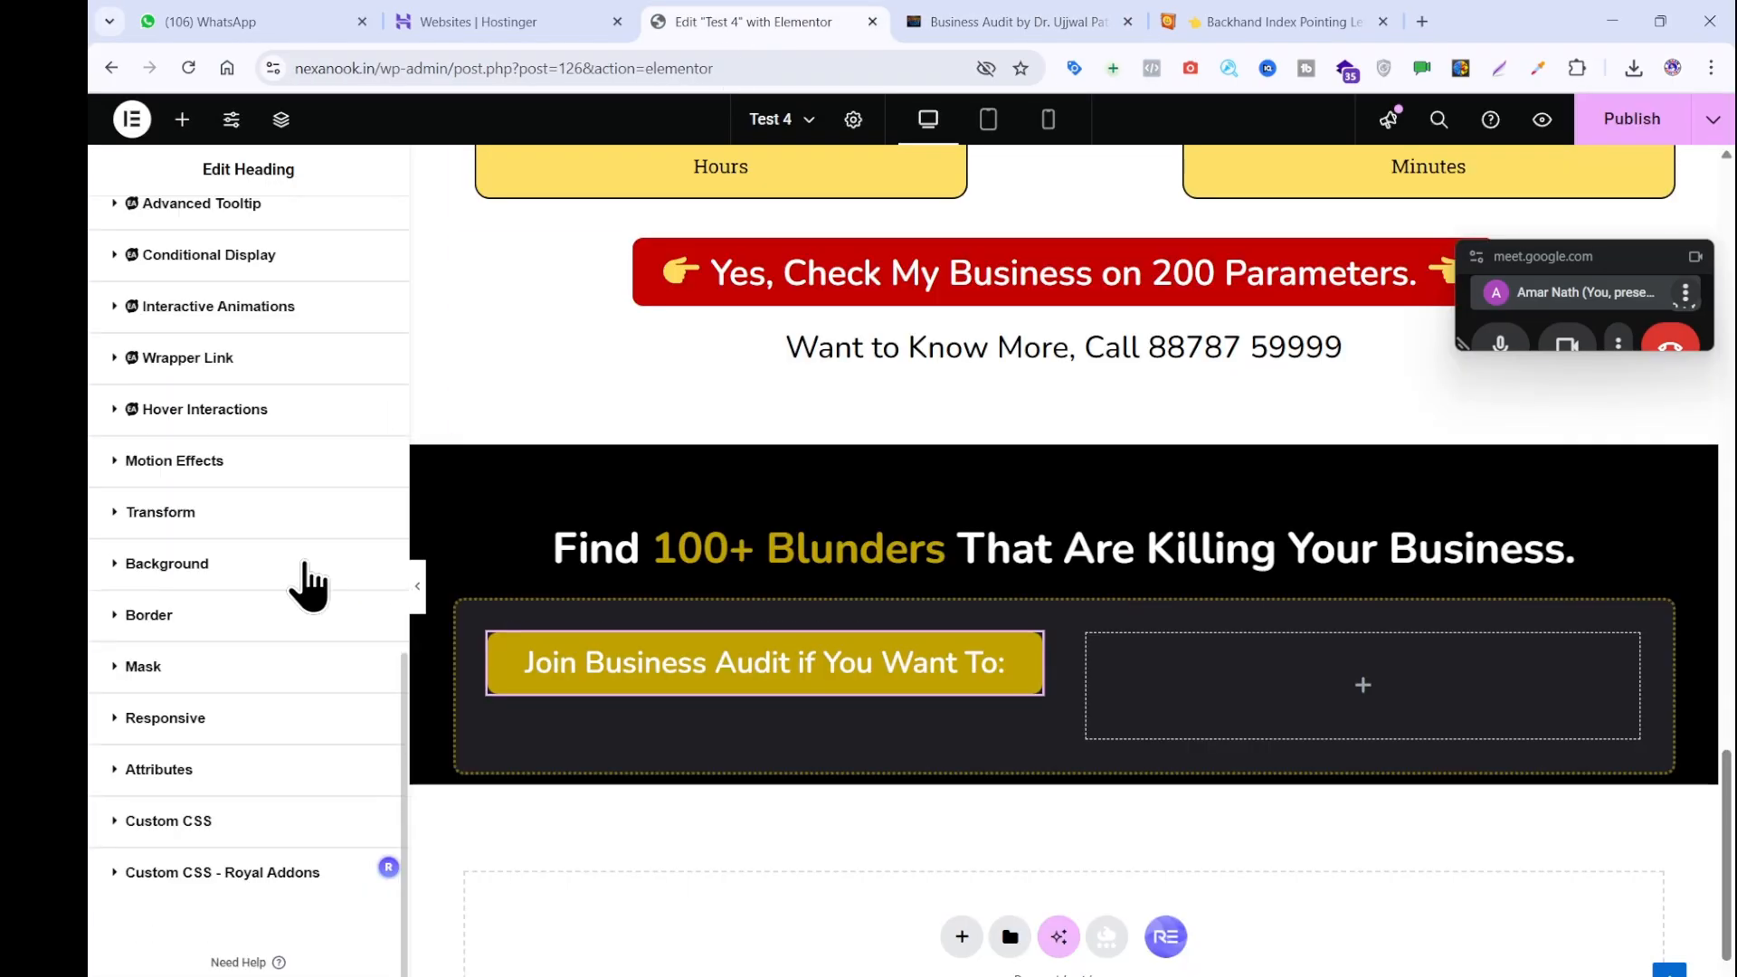
pyautogui.click(229, 636)
pyautogui.scroll(-5, 226, 860)
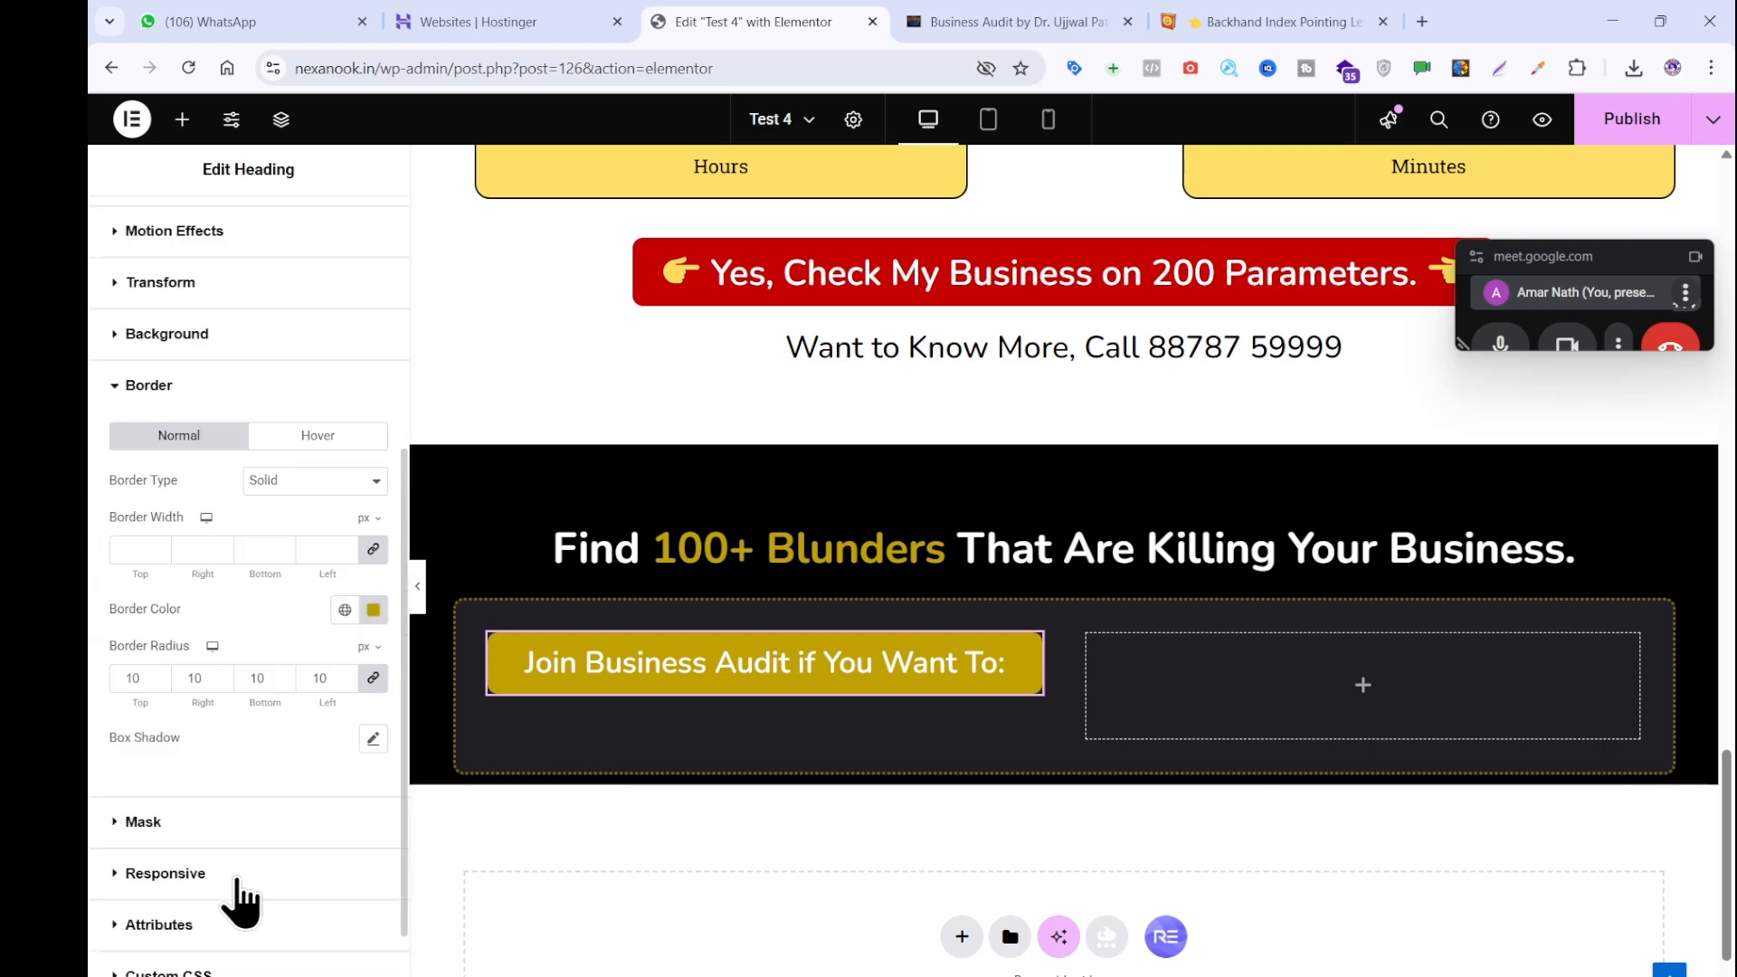
pyautogui.click(160, 527)
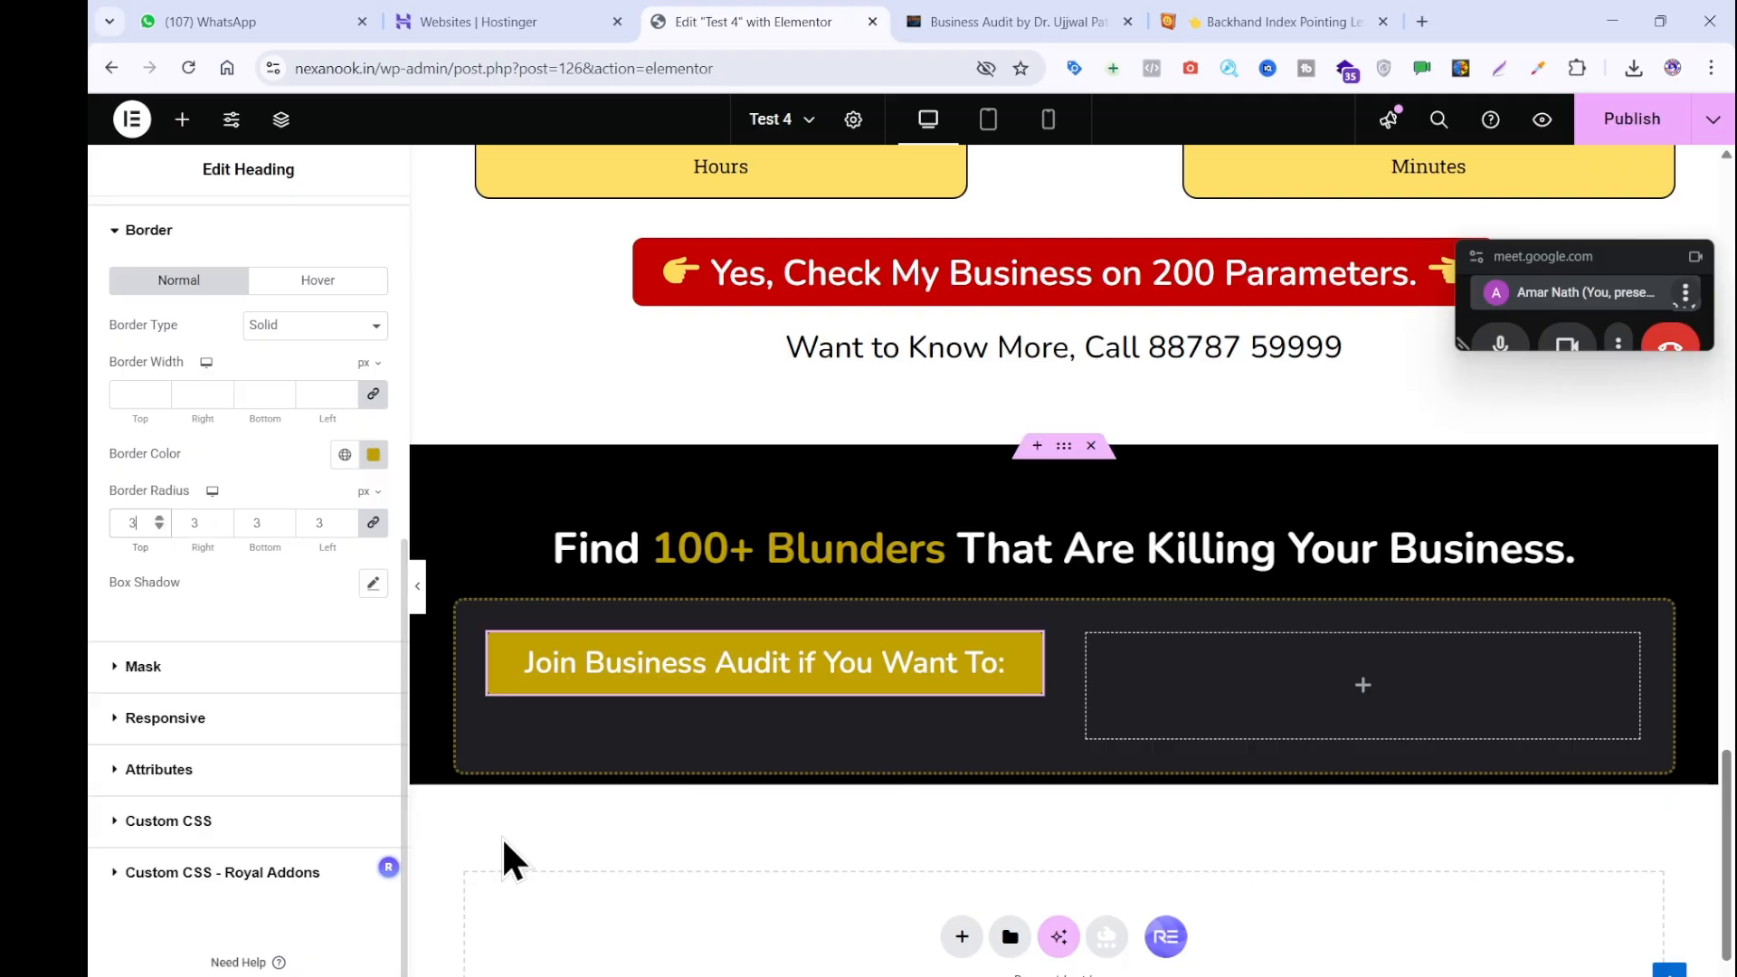
# Check the arrow-bulleted list on the reference page and add an Icon List widget below the "Join Business Audit if You Want To:" heading.
pyautogui.click(1009, 22)
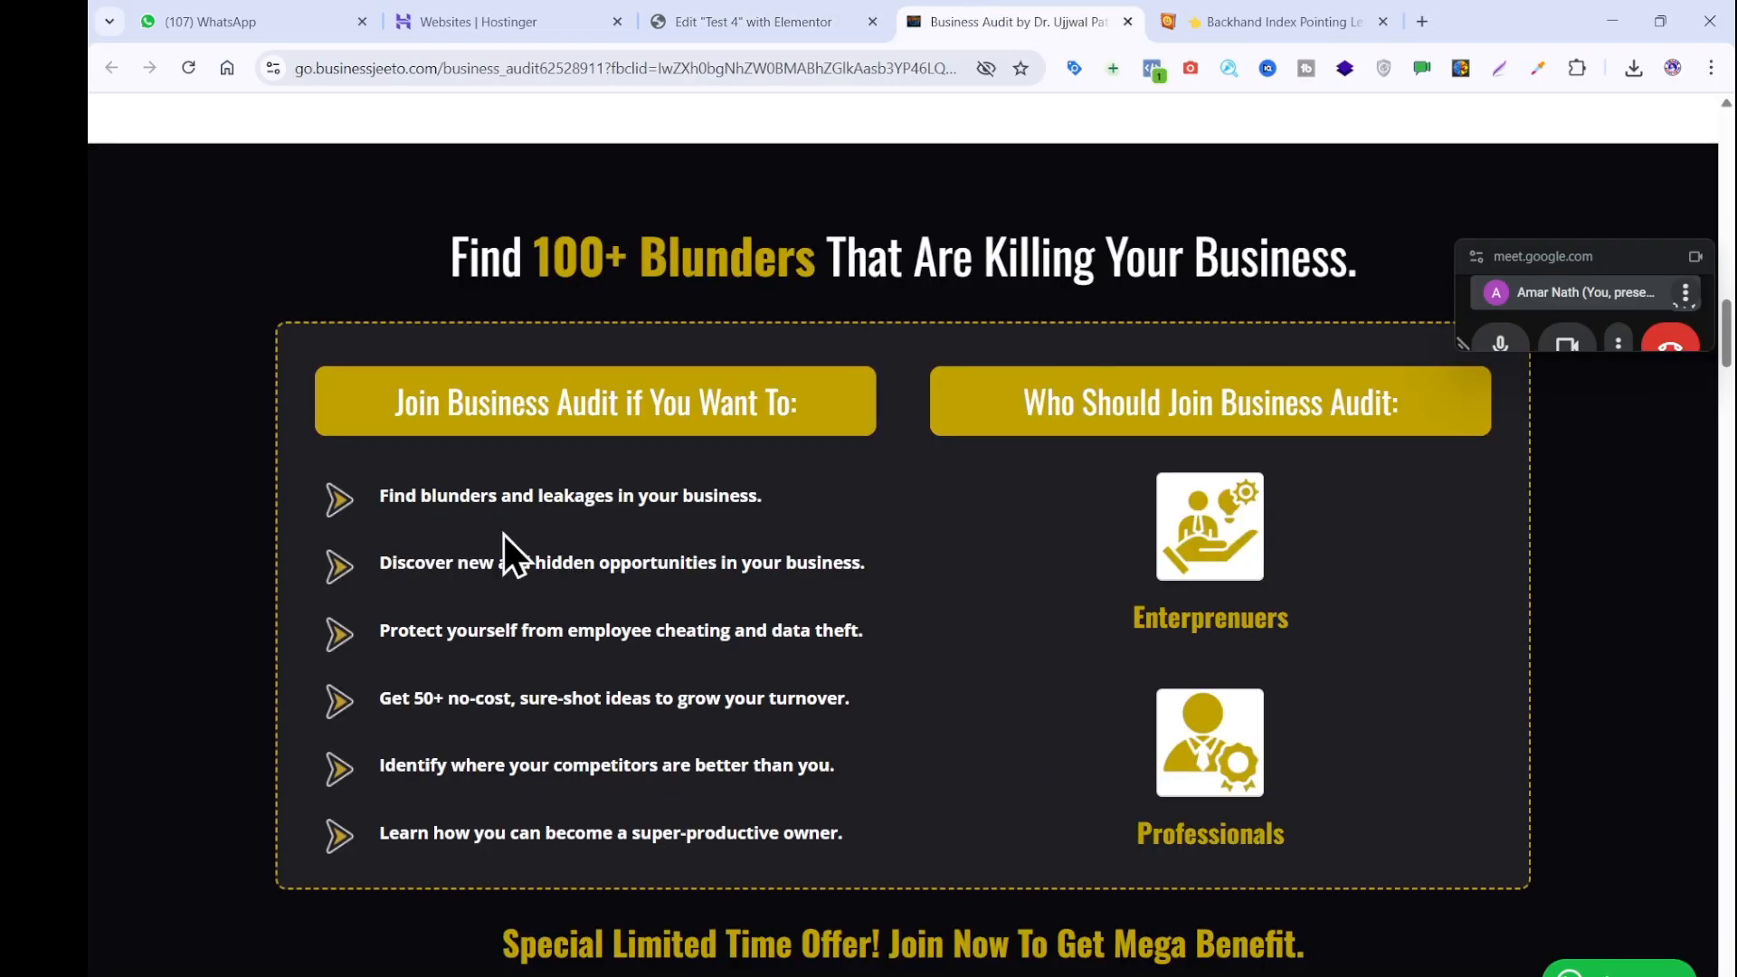
pyautogui.moveTo(376, 501); pyautogui.dragTo(655, 519)
pyautogui.moveTo(780, 561); pyautogui.dragTo(630, 540)
pyautogui.moveTo(839, 486); pyautogui.dragTo(517, 489)
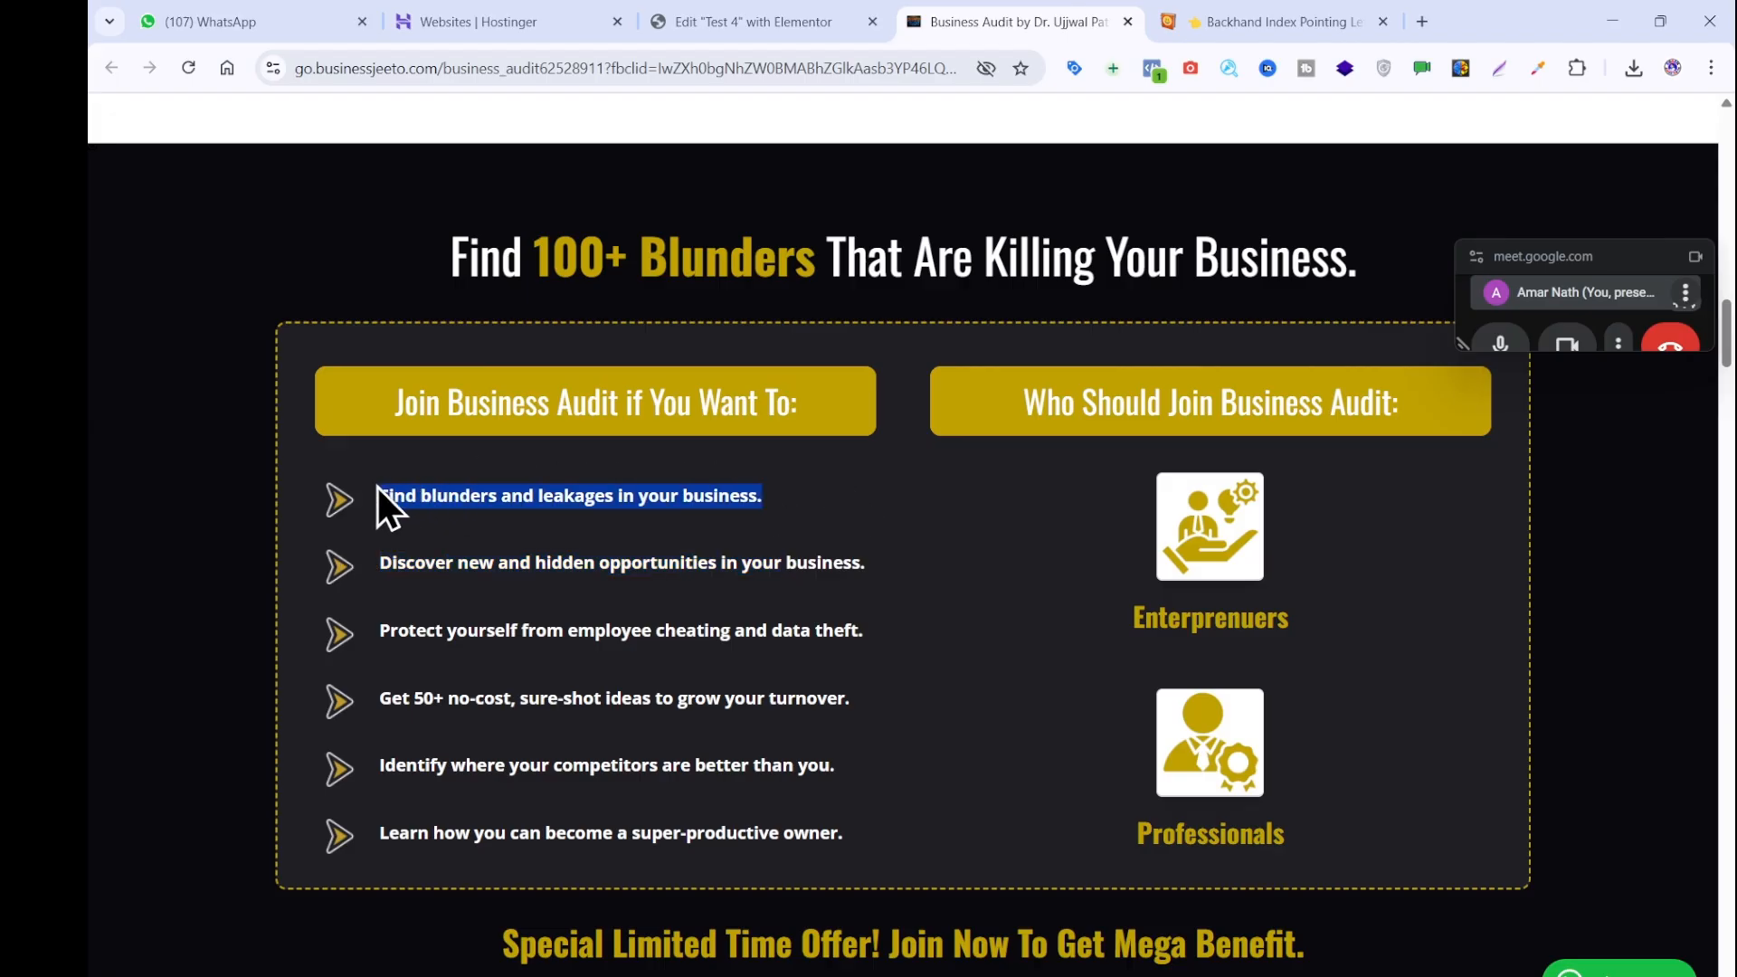
pyautogui.click(526, 523)
pyautogui.click(740, 22)
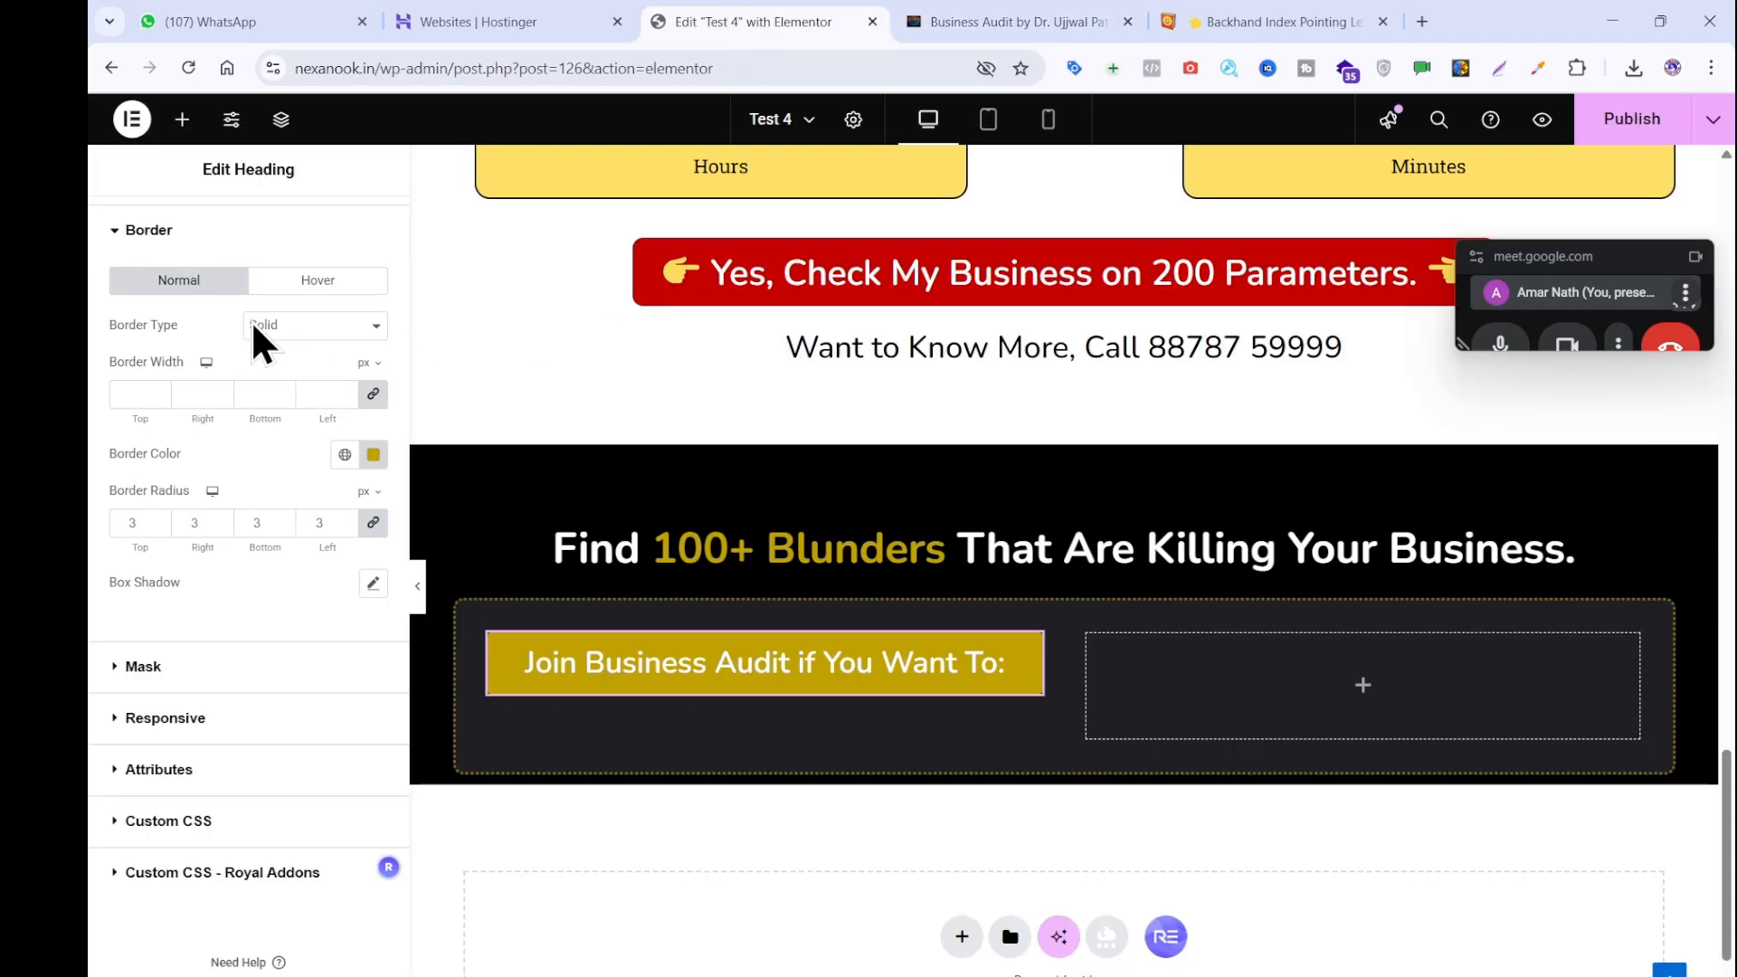
pyautogui.click(183, 121)
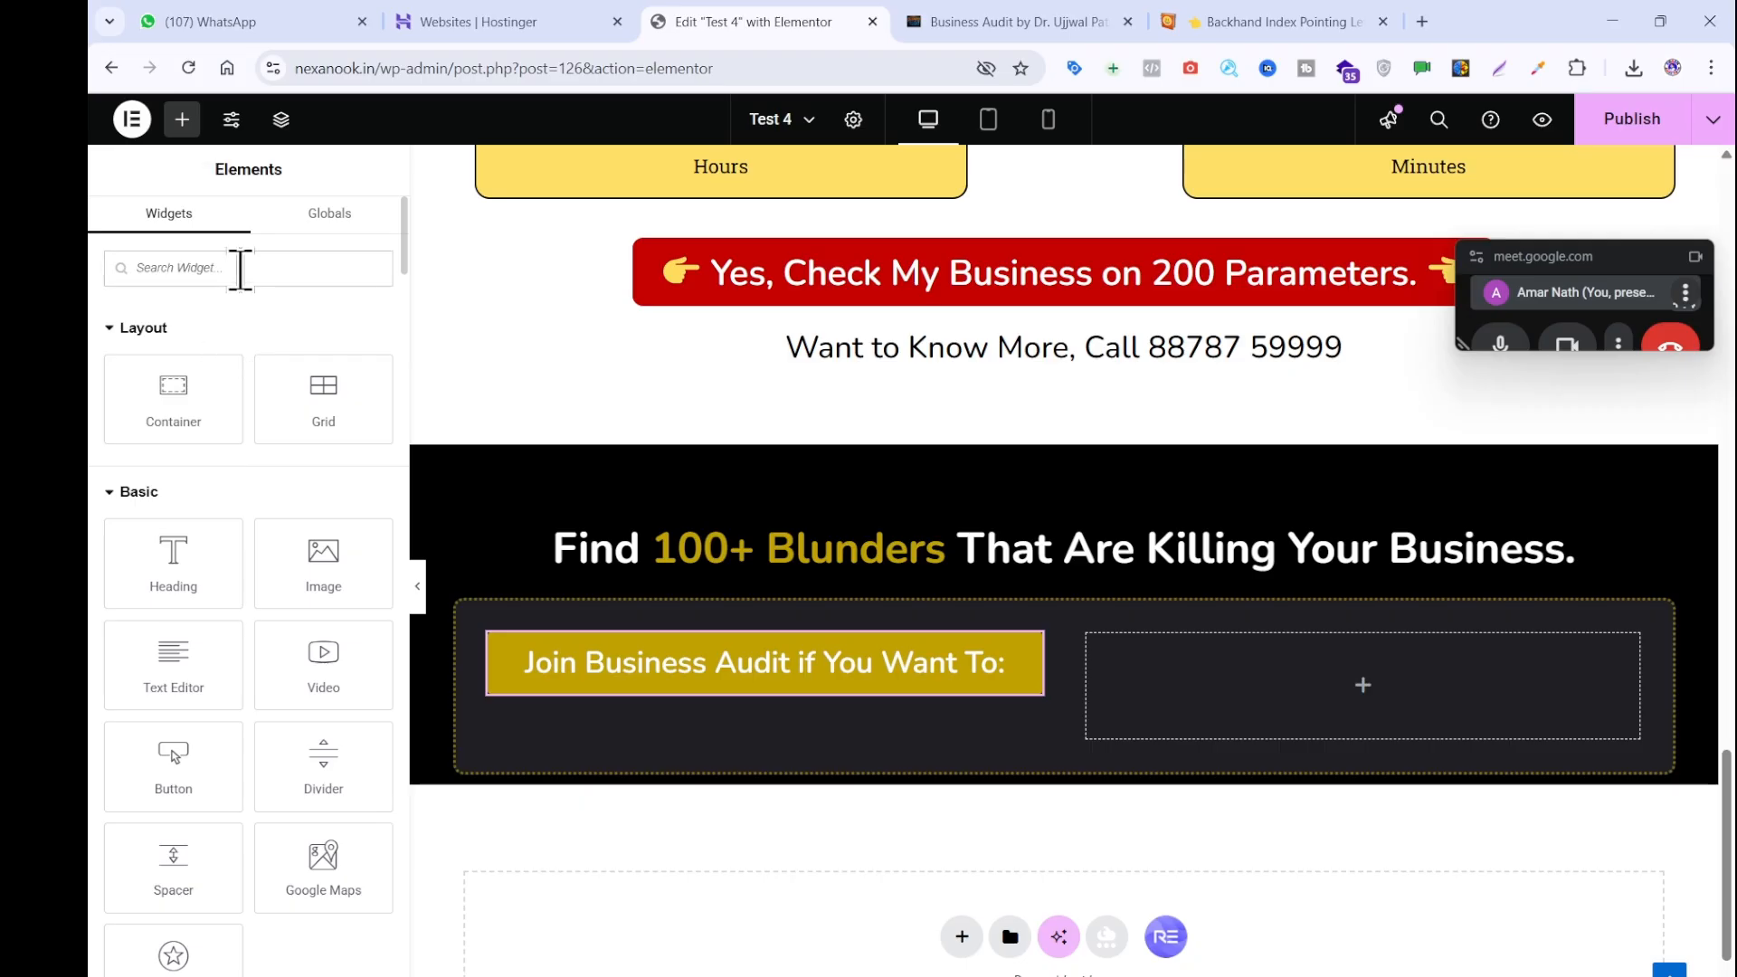
pyautogui.write('ic')
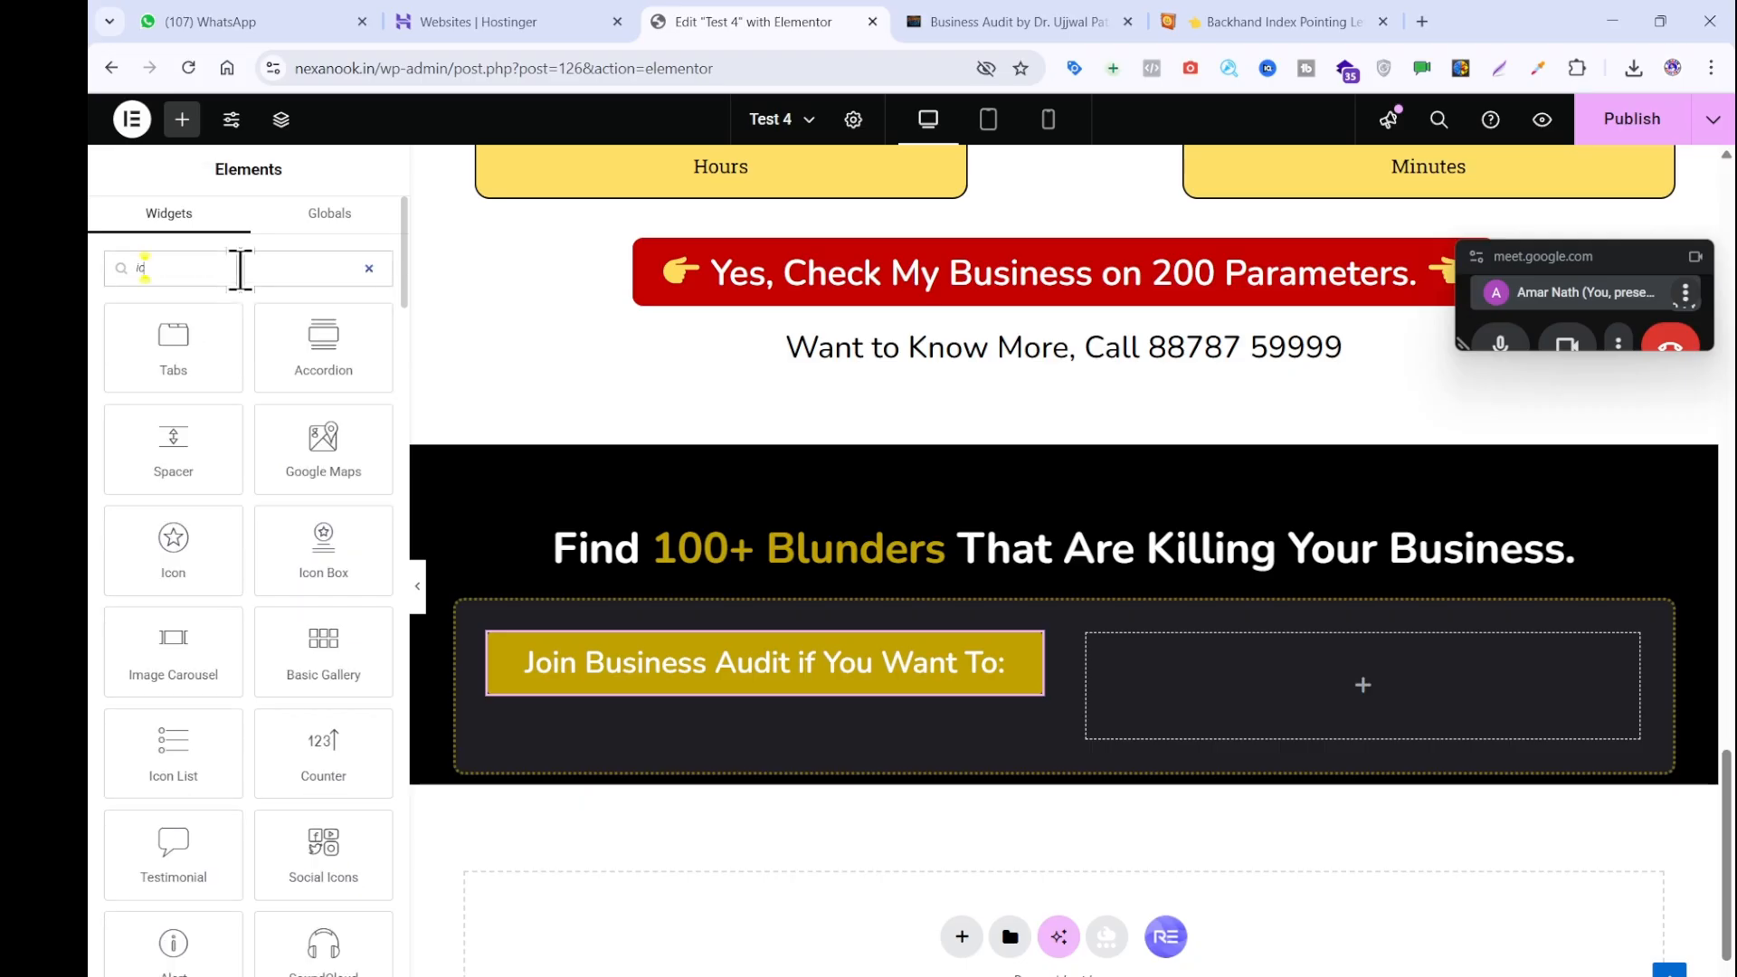
pyautogui.write('on')
pyautogui.moveTo(186, 466); pyautogui.dragTo(667, 675)
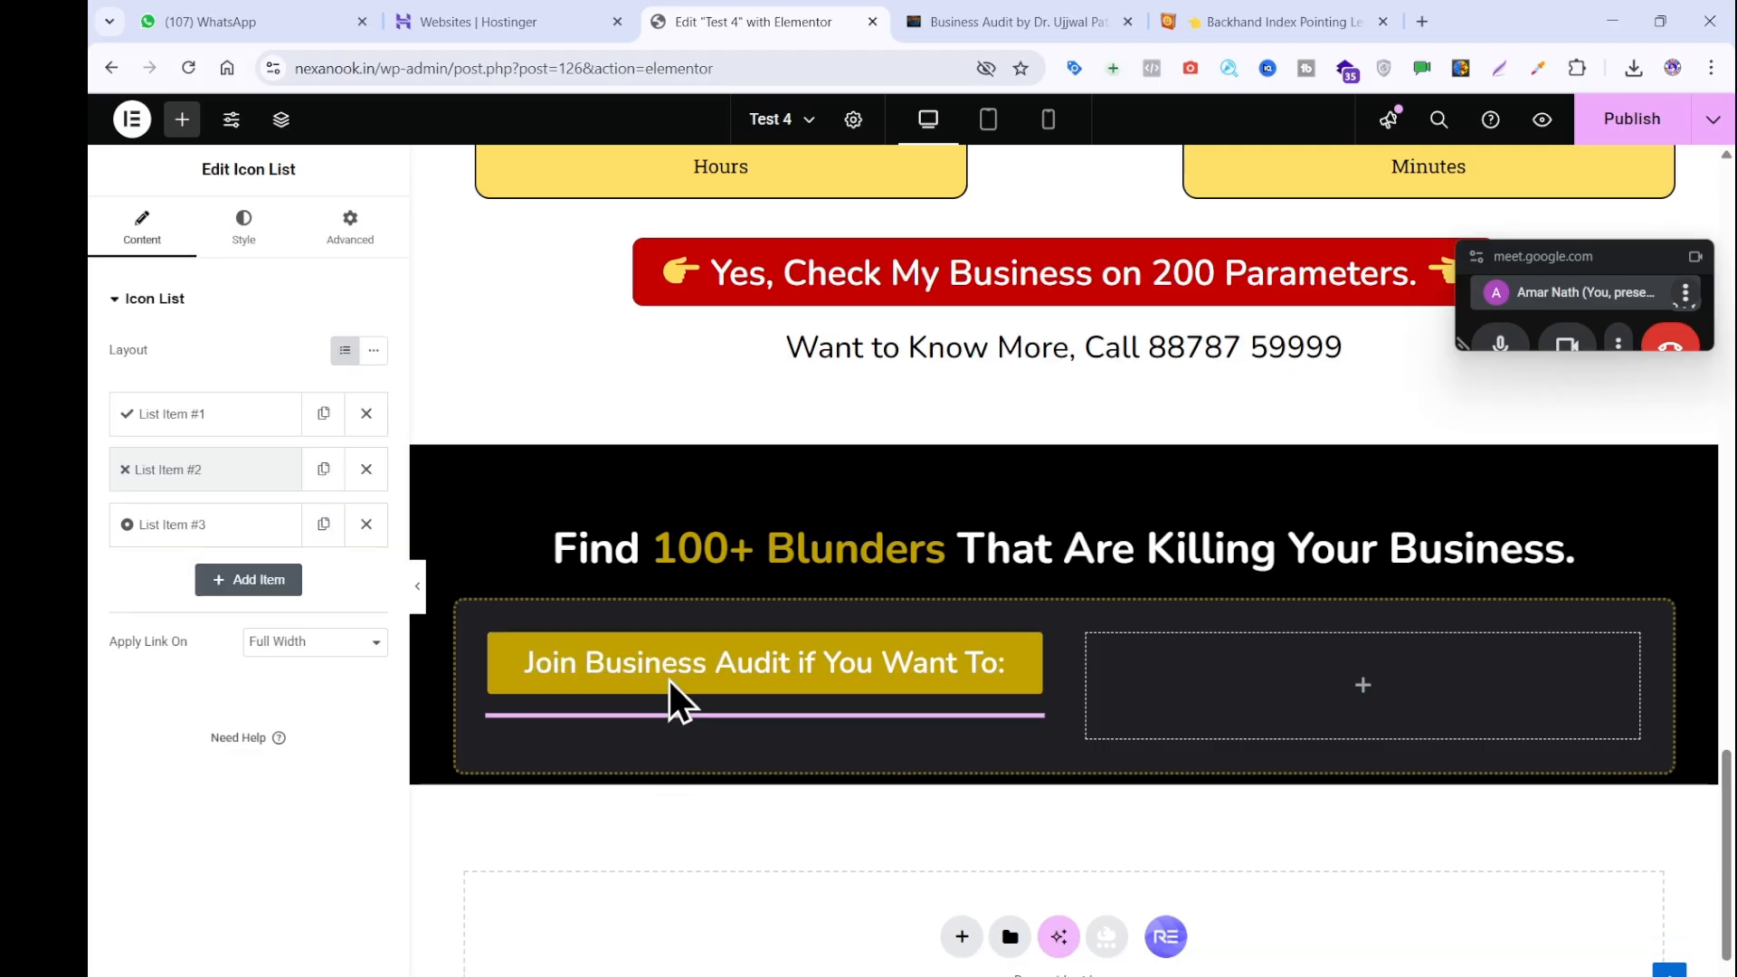
# Search the icon library for "arro" and set the first list item's icon to the solid circled right arrow.
pyautogui.click(945, 7)
pyautogui.click(689, 20)
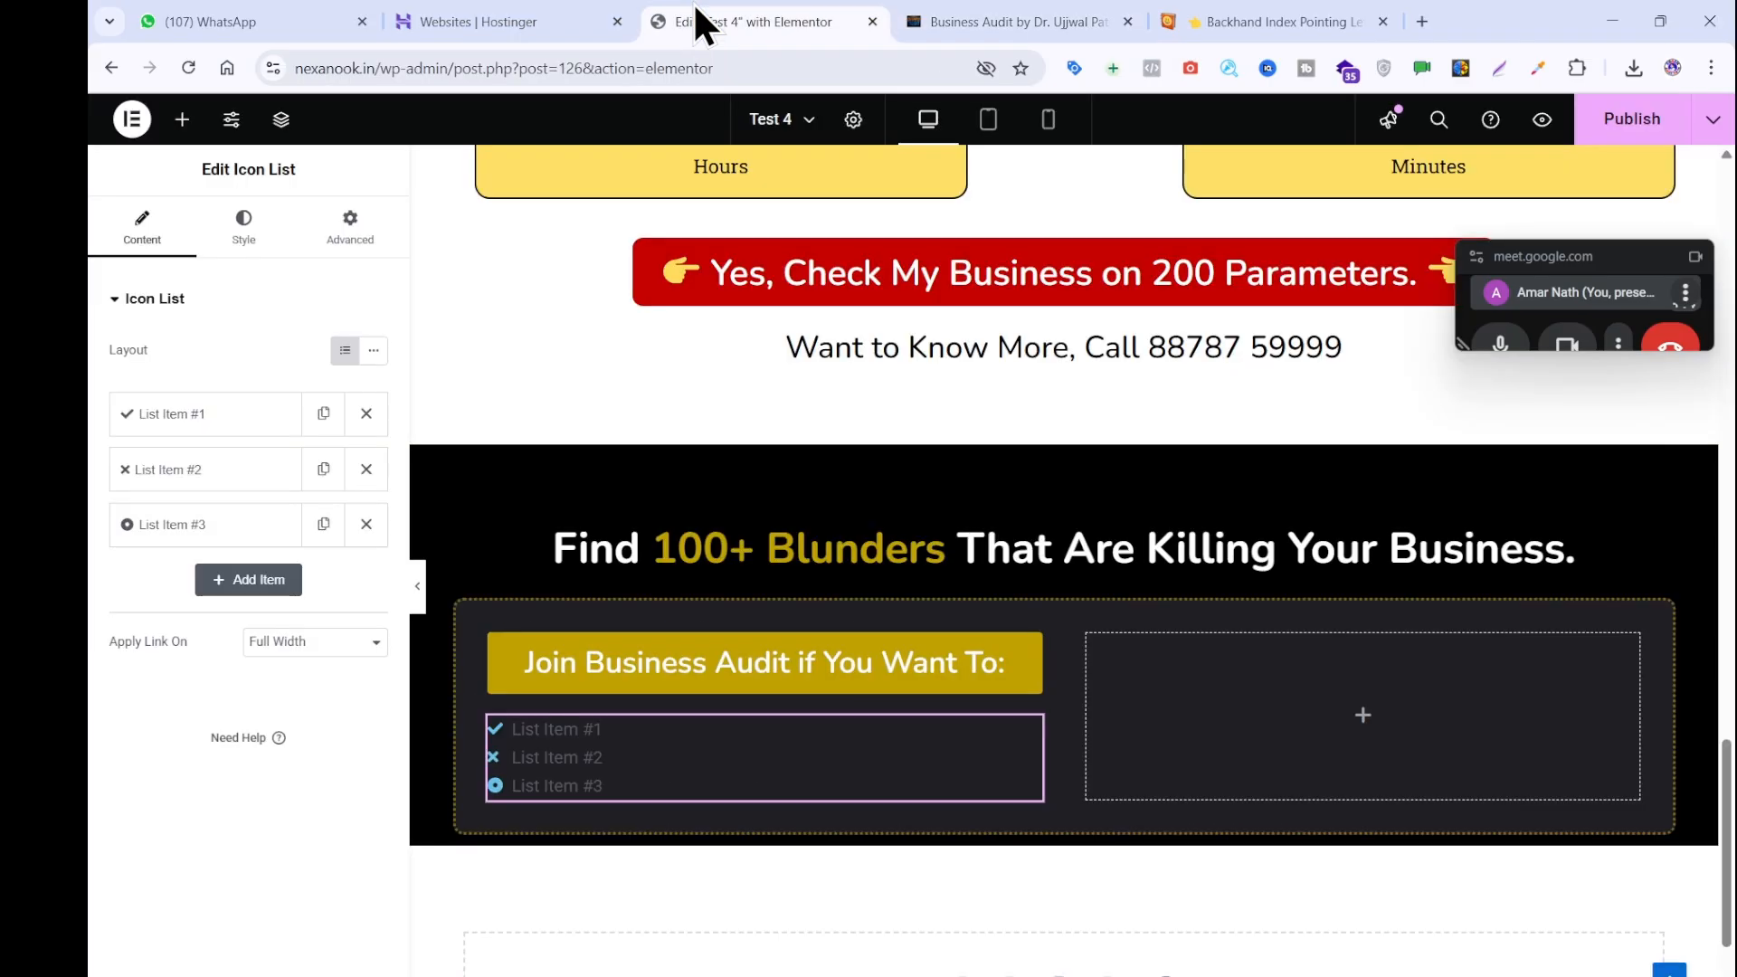
pyautogui.click(165, 418)
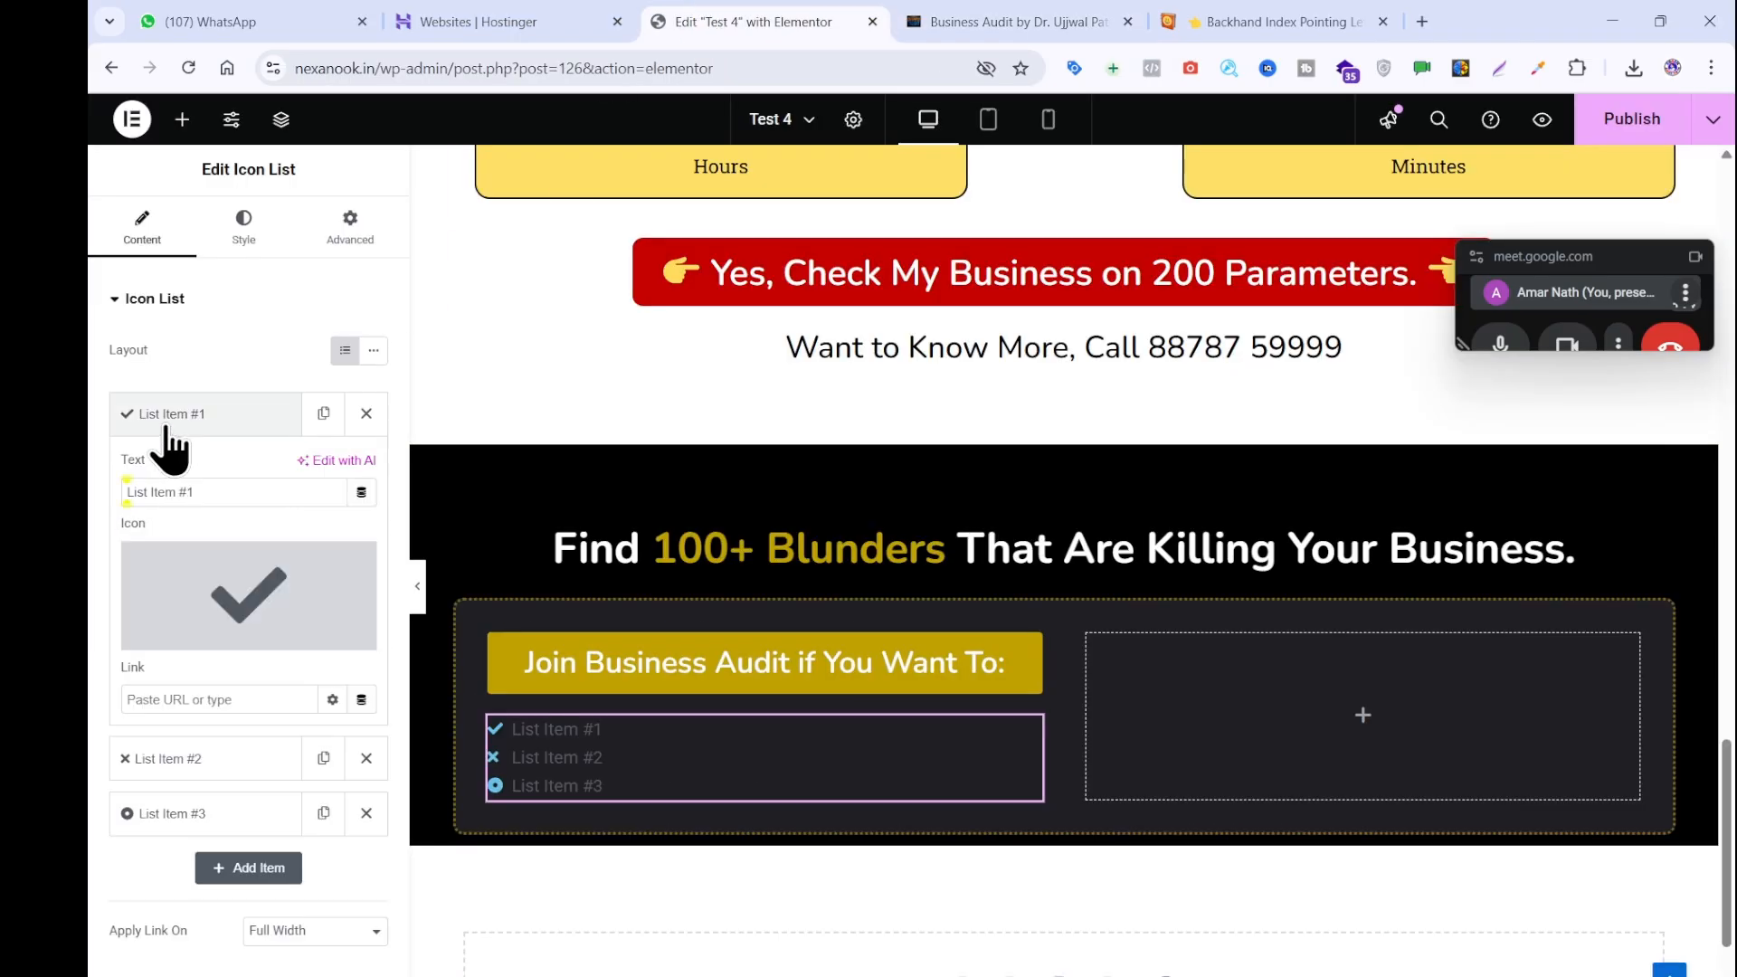
pyautogui.click(204, 556)
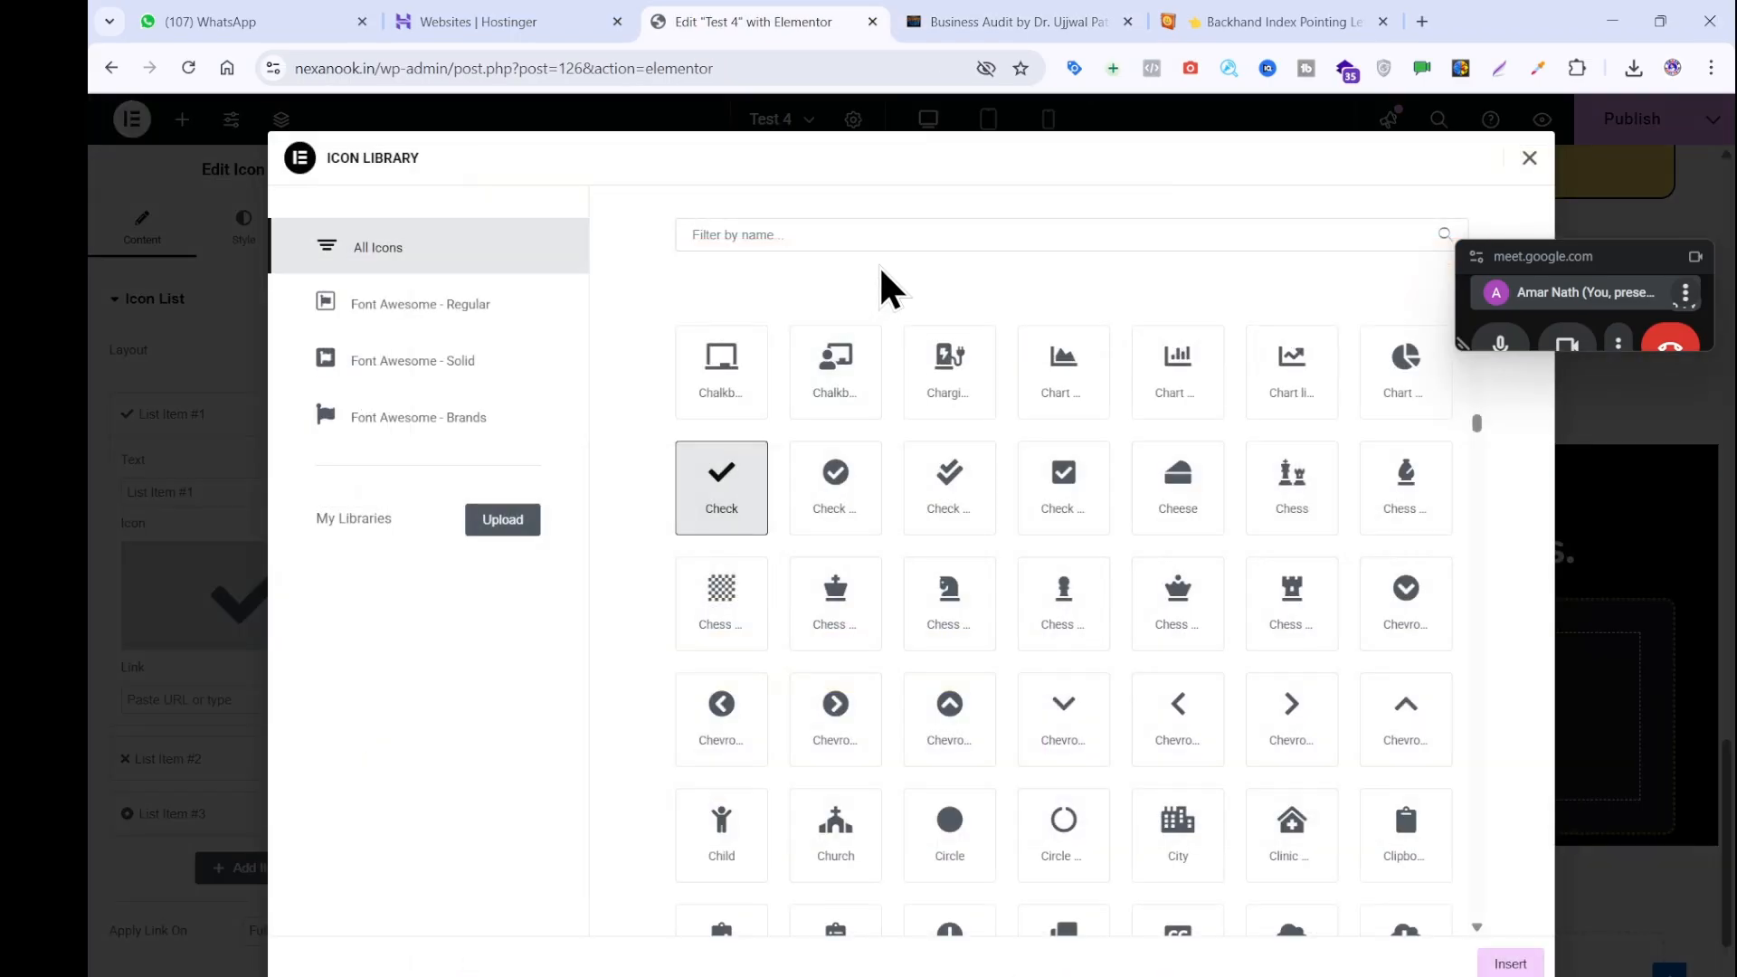
pyautogui.click(879, 234)
pyautogui.write('arro')
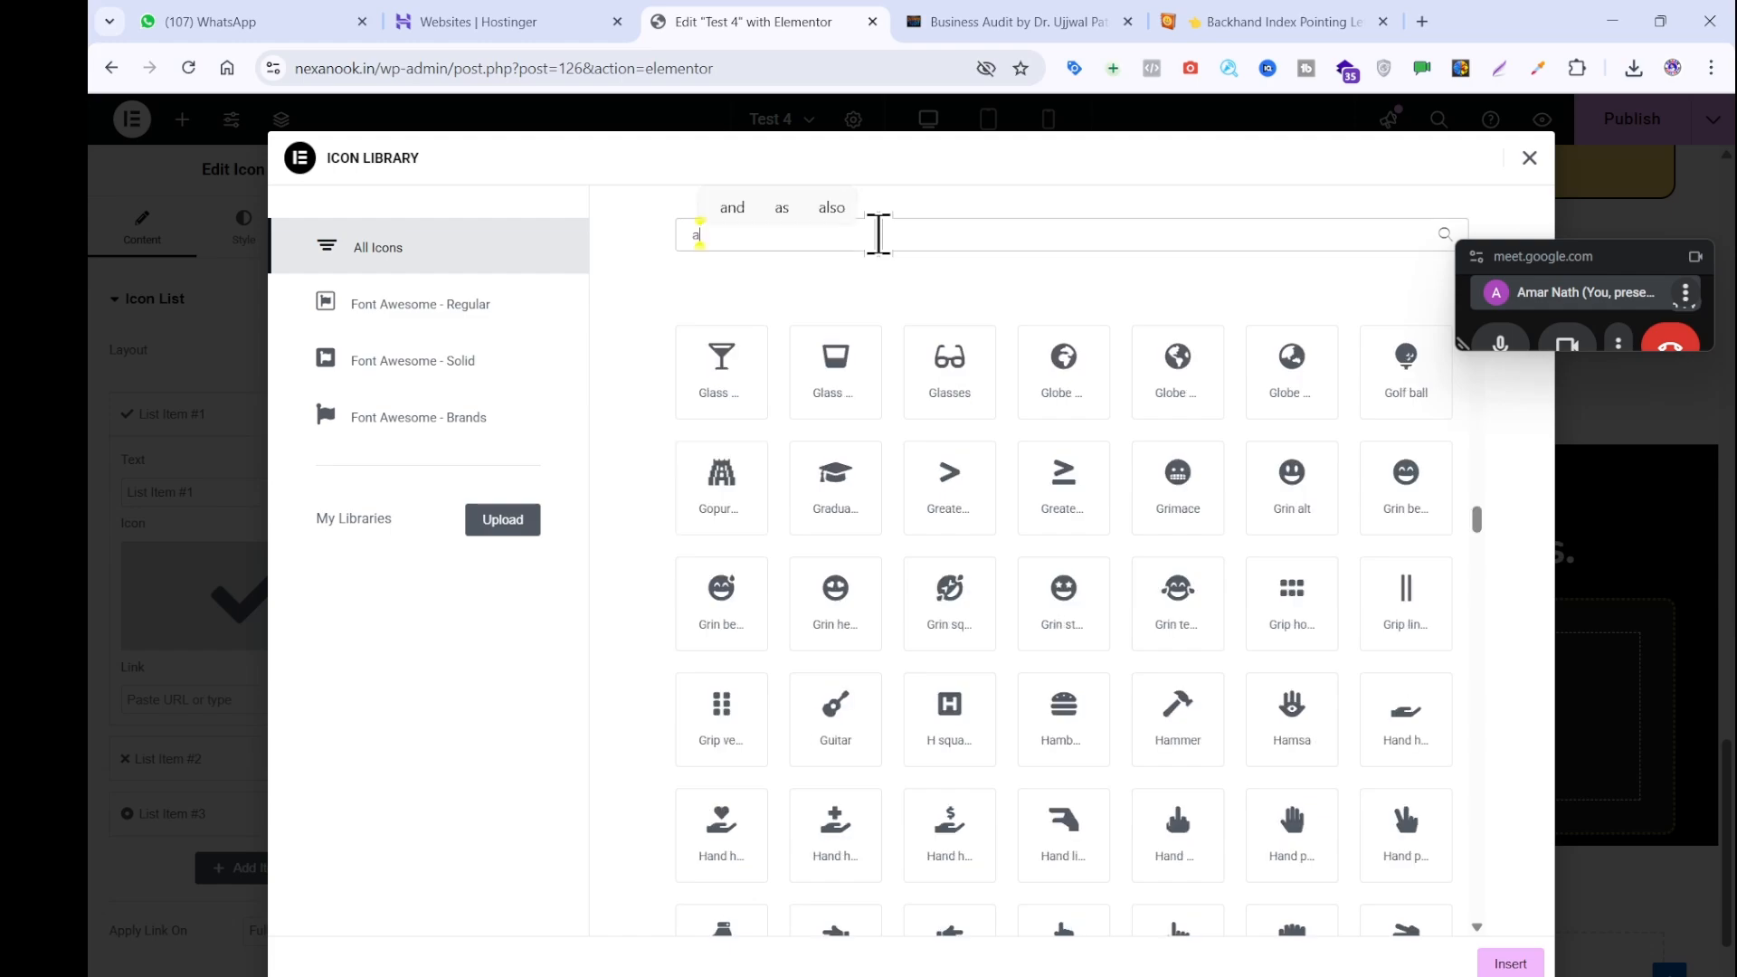
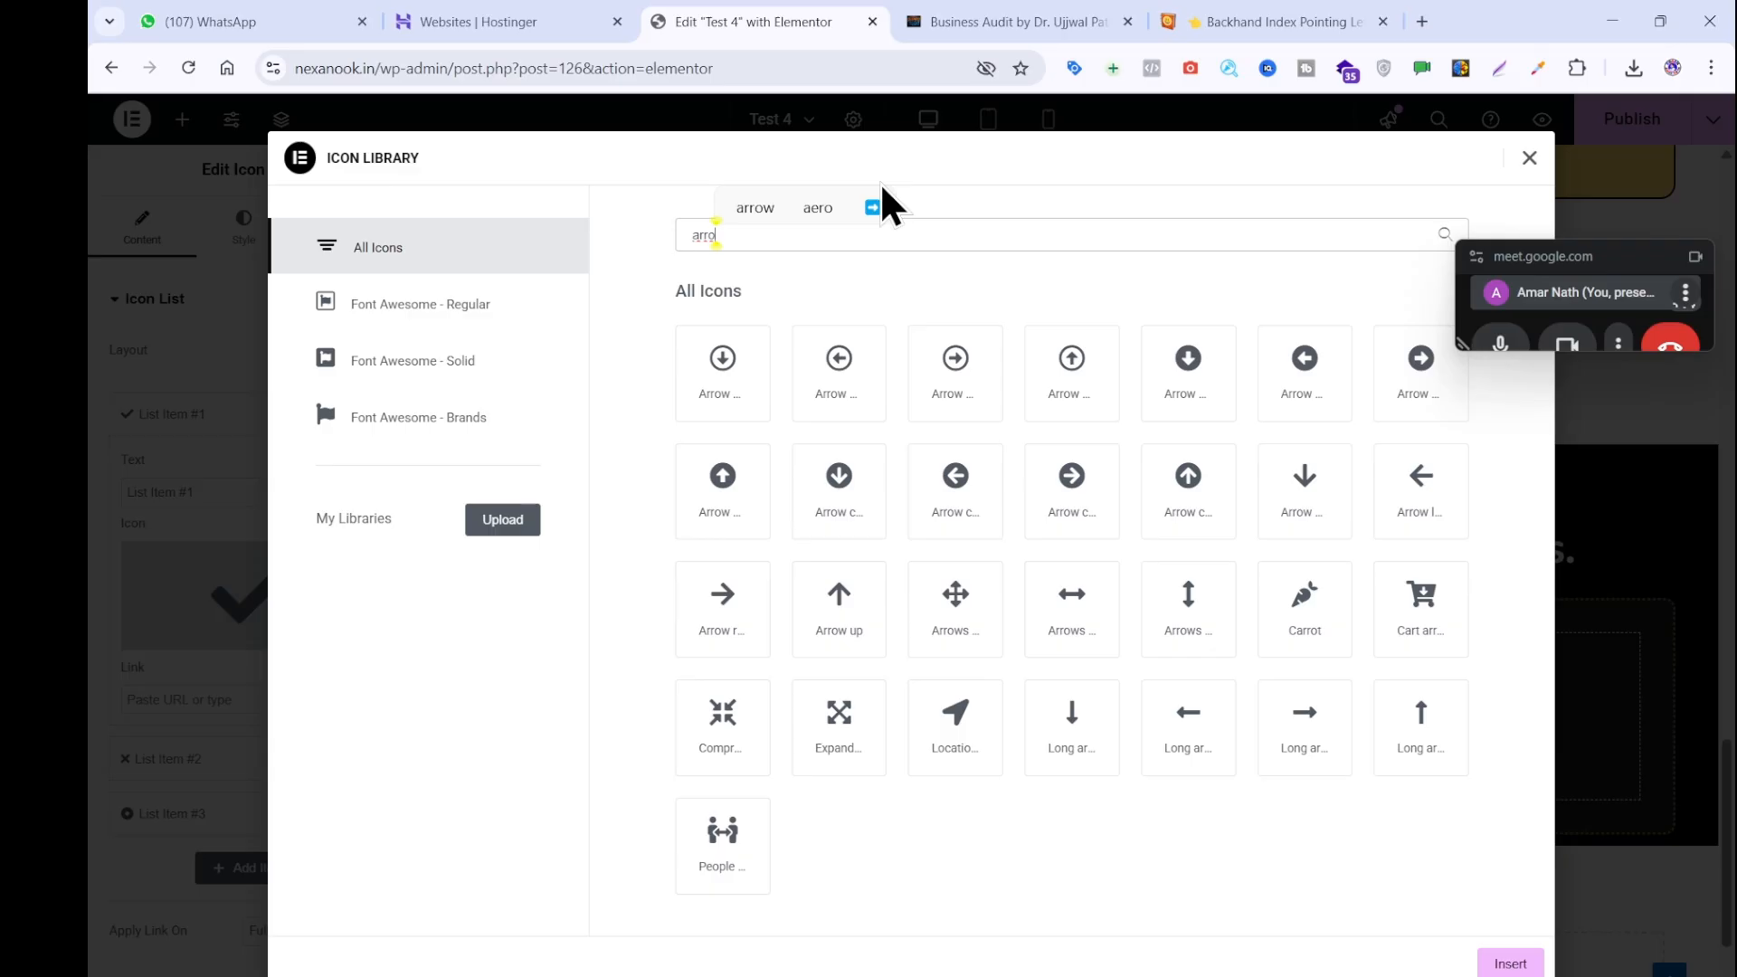
pyautogui.click(1007, 22)
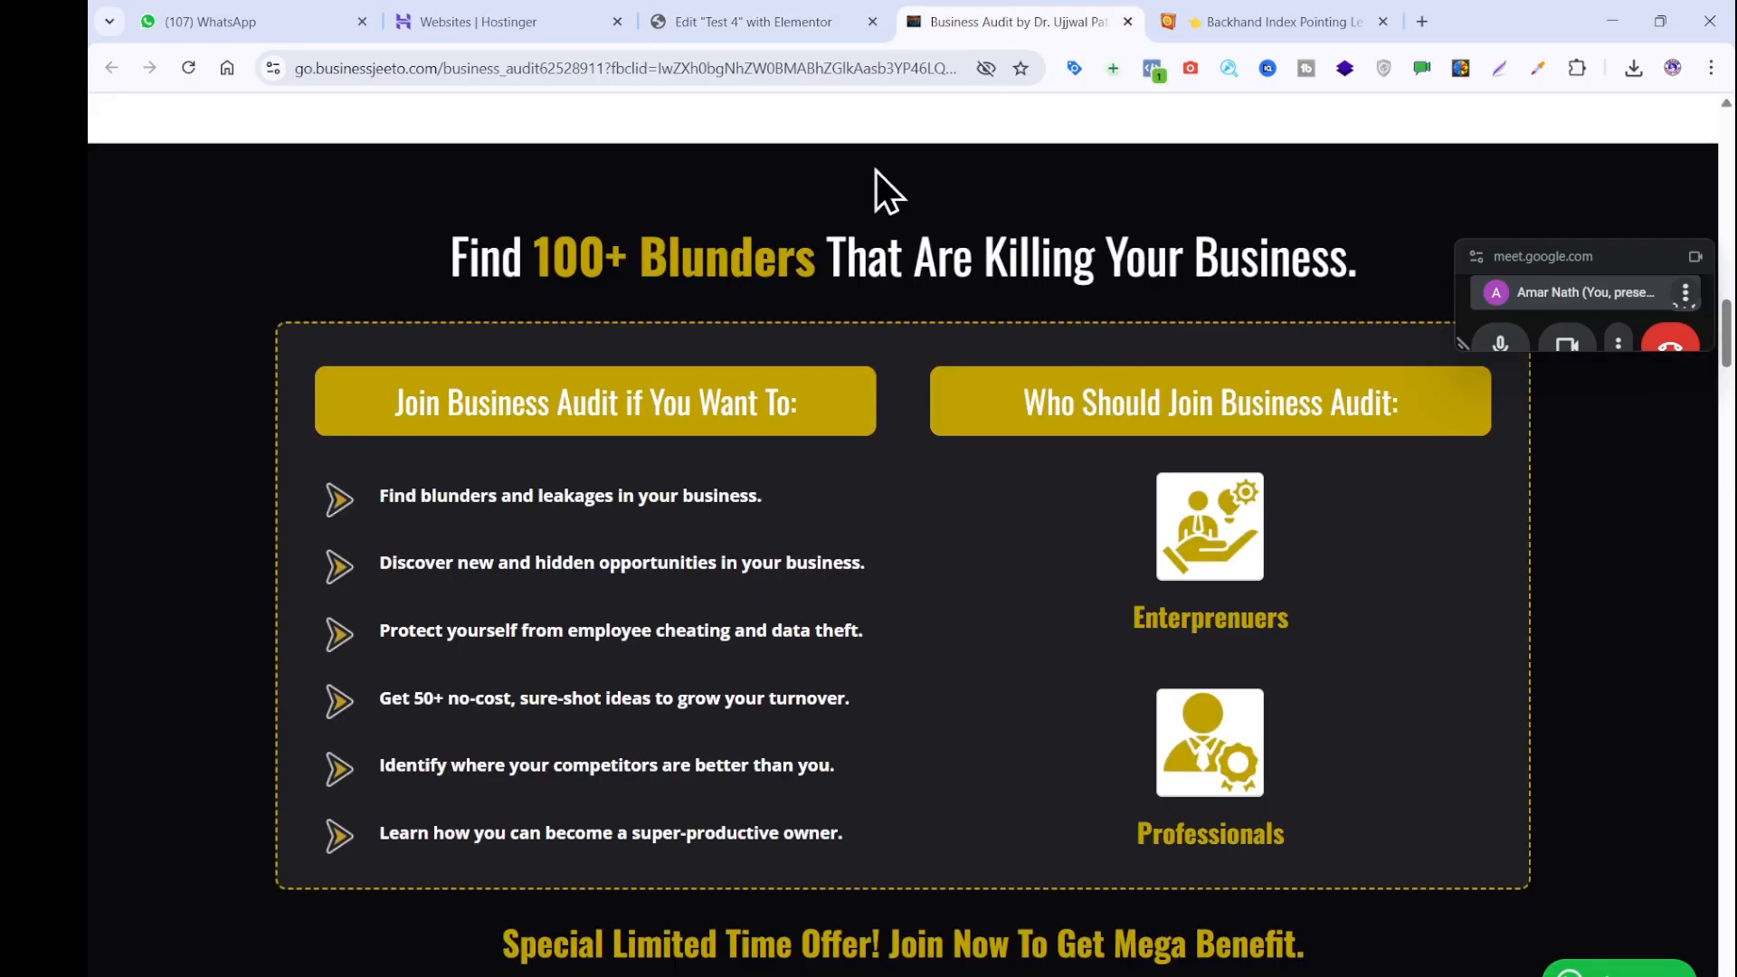
pyautogui.click(830, 26)
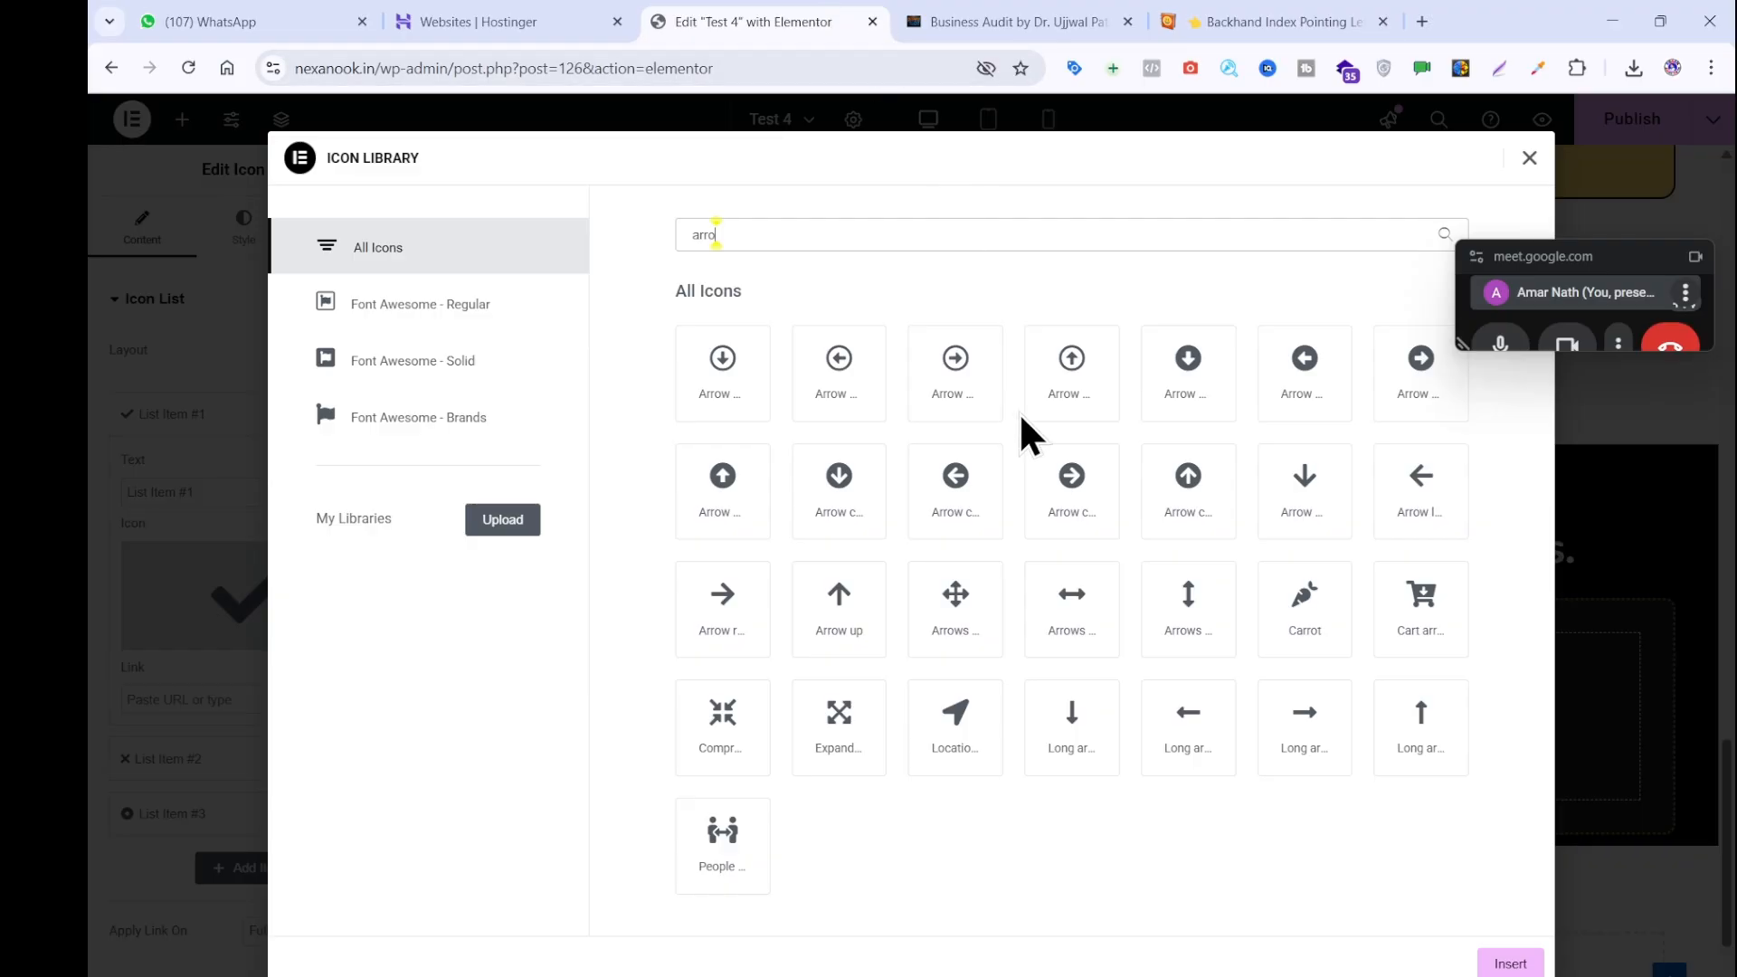
pyautogui.click(1390, 389)
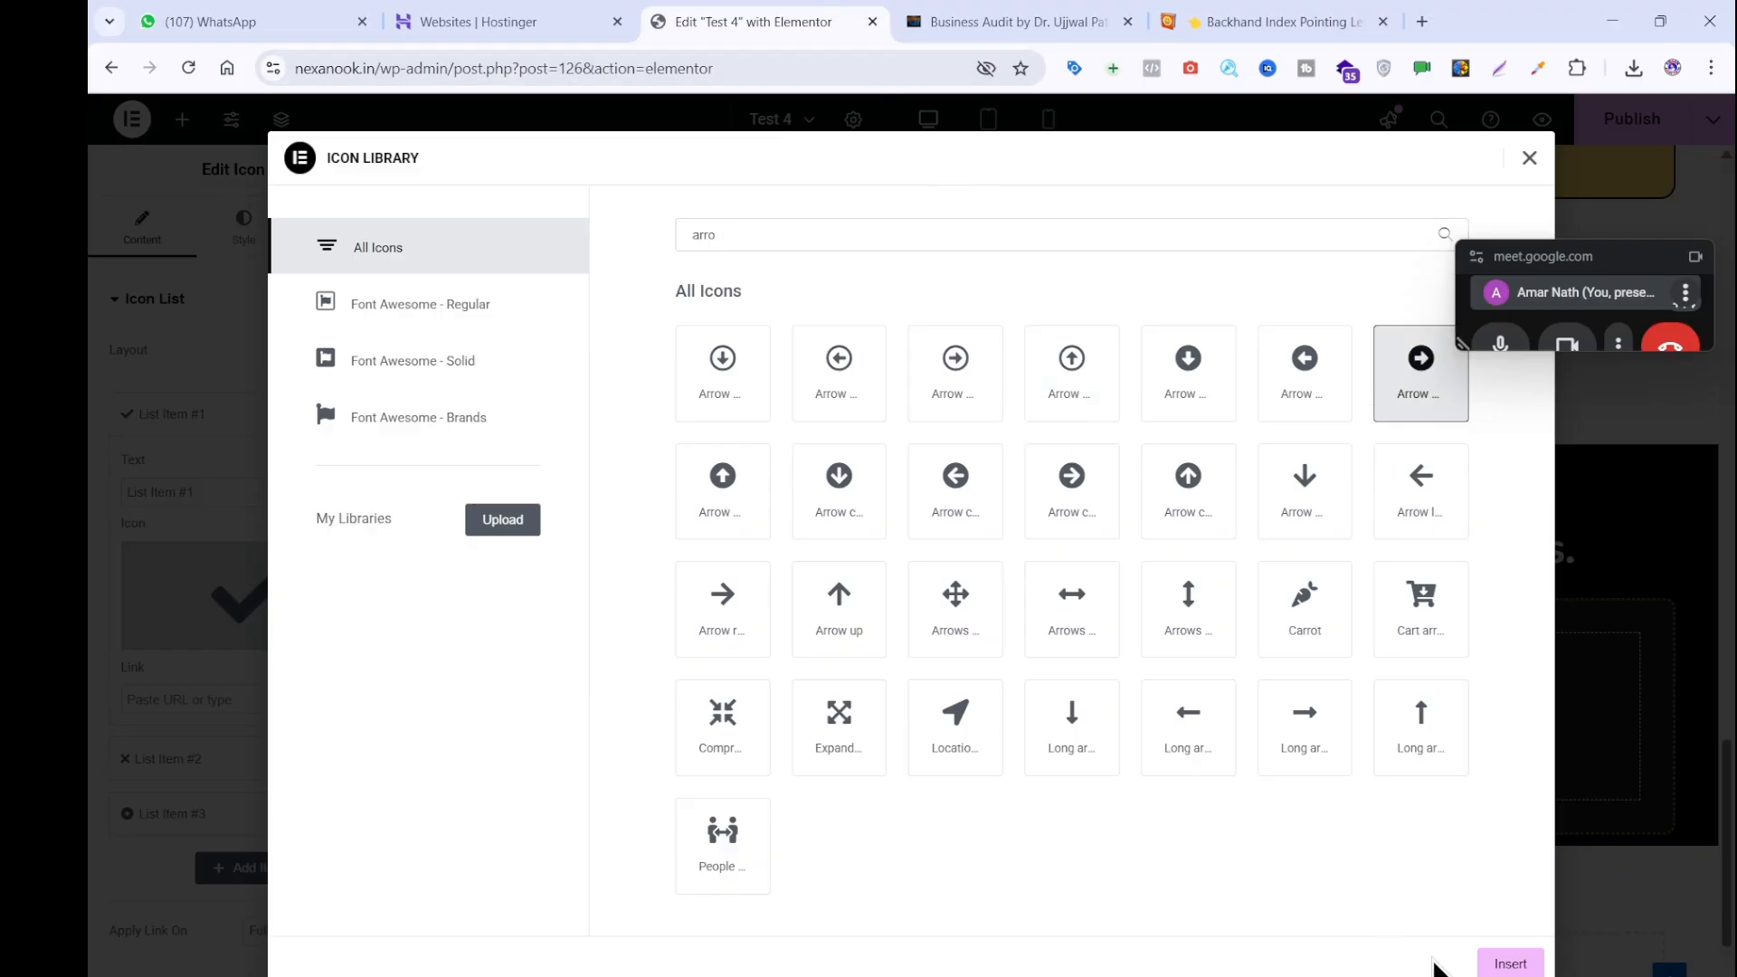
pyautogui.click(1507, 964)
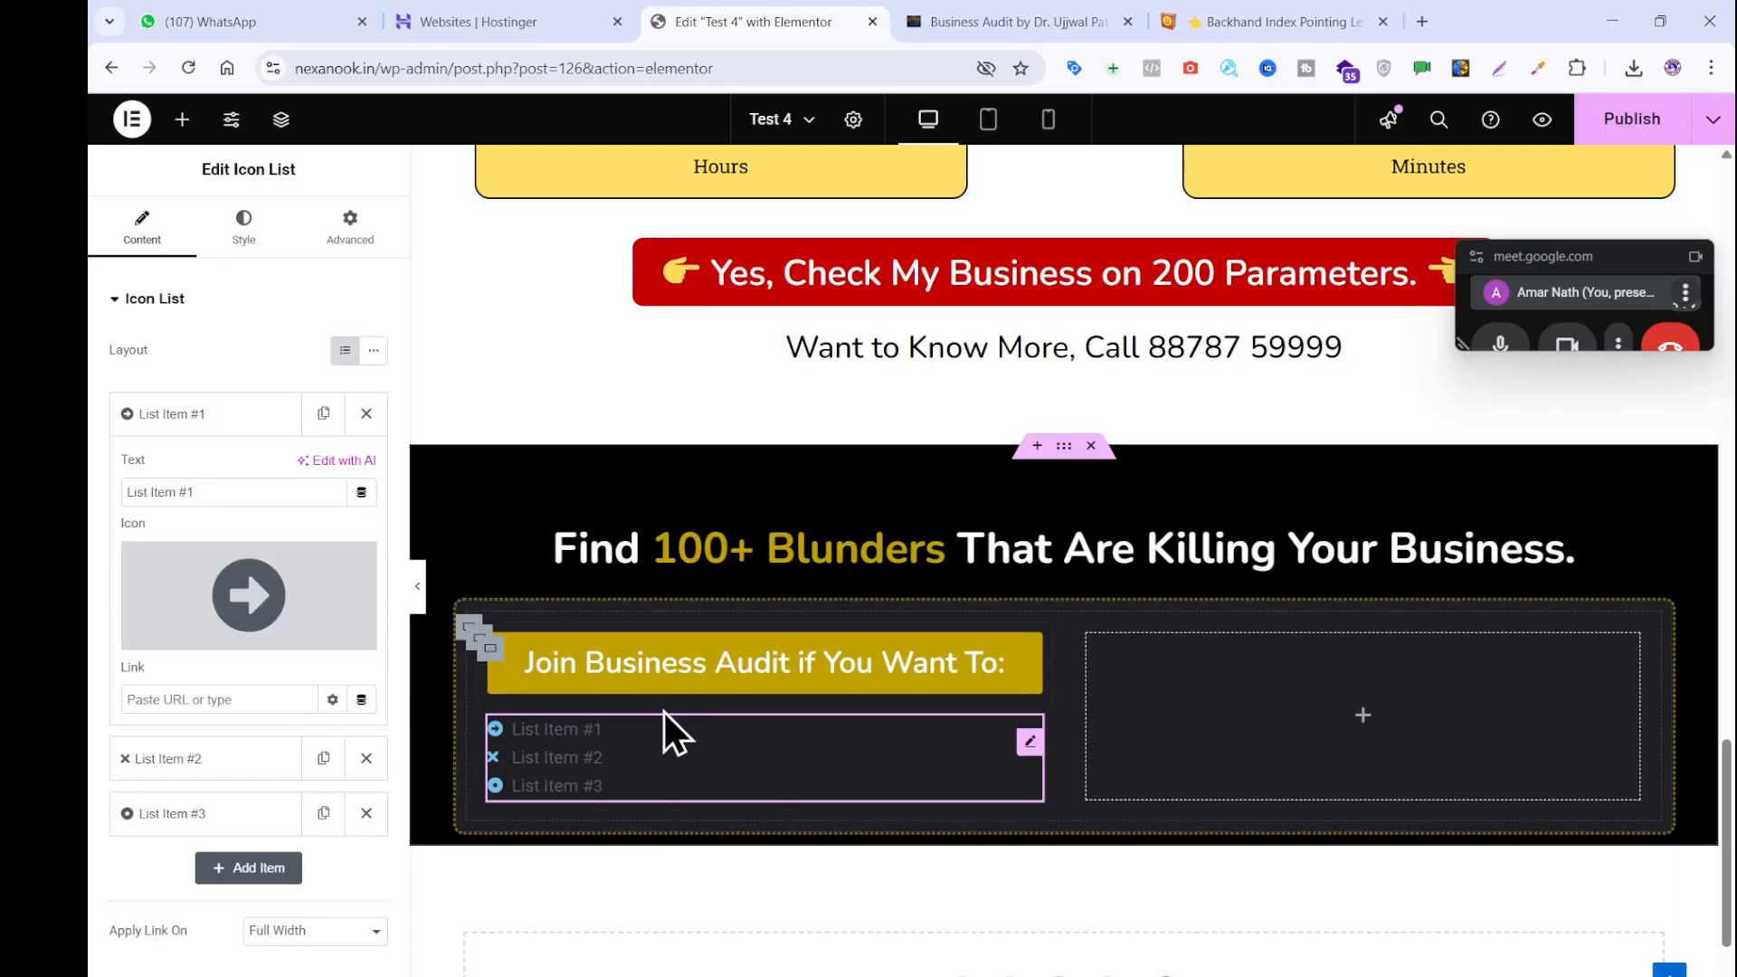
# Check the reference bullets, change the first list item's icon to the plain right arrow, and delete the second and third items.
pyautogui.click(1085, 22)
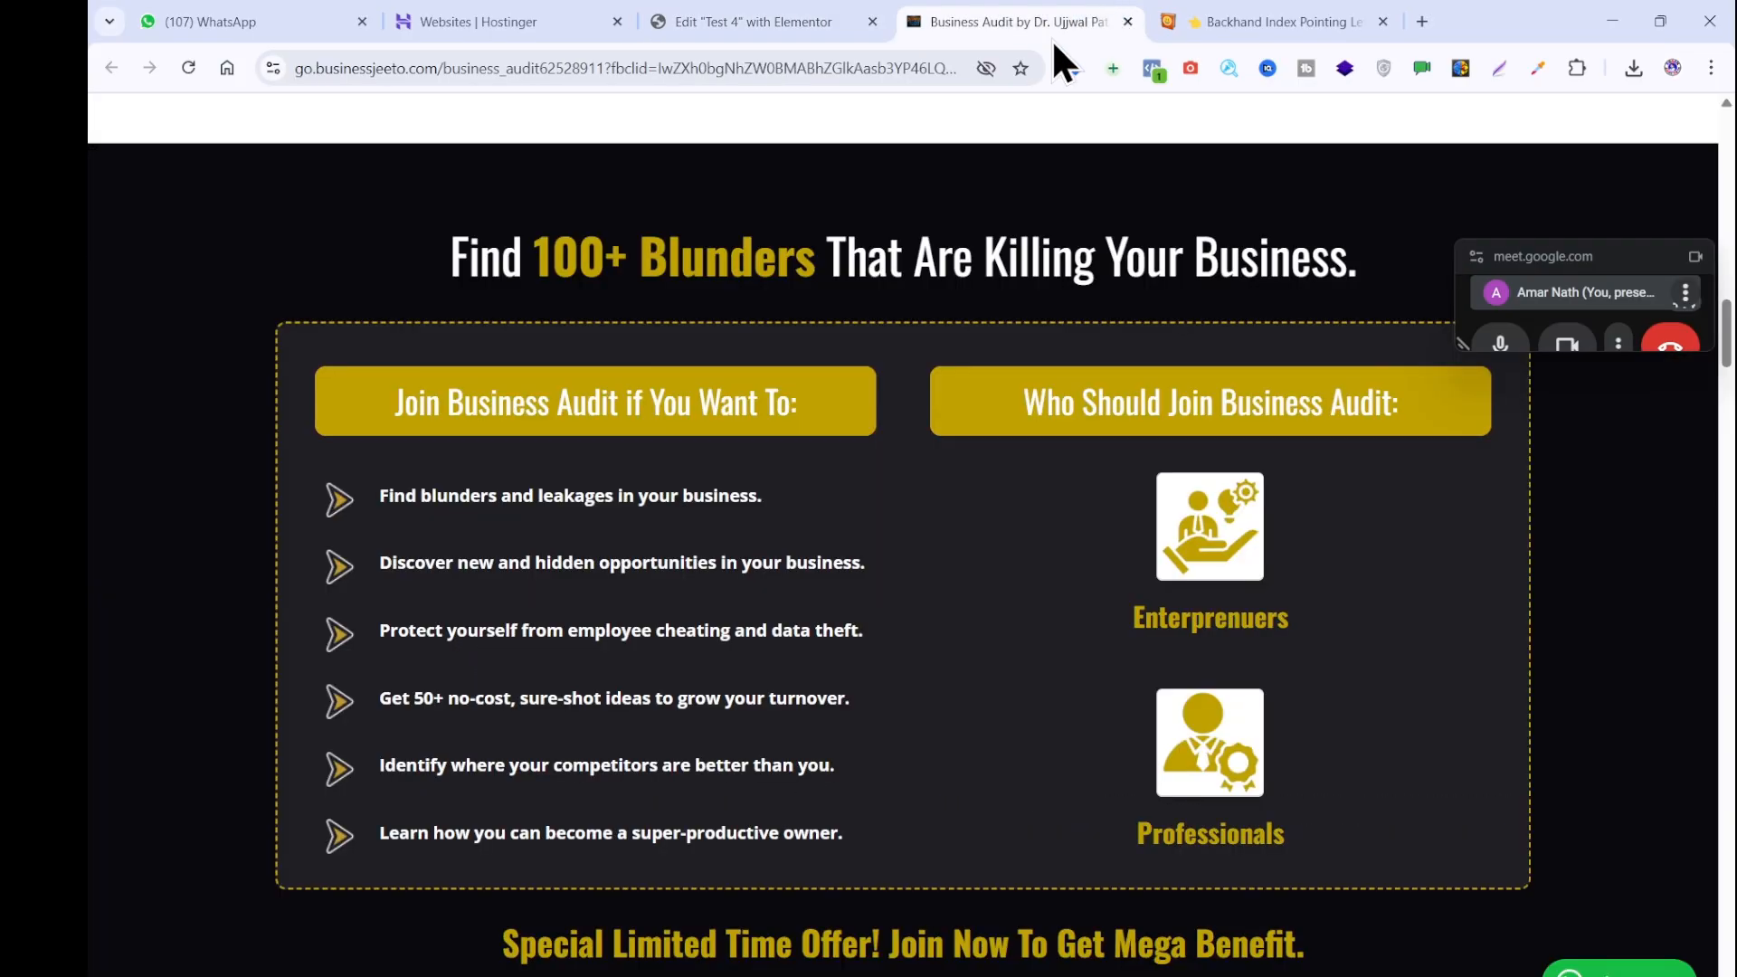
pyautogui.click(723, 22)
pyautogui.click(185, 615)
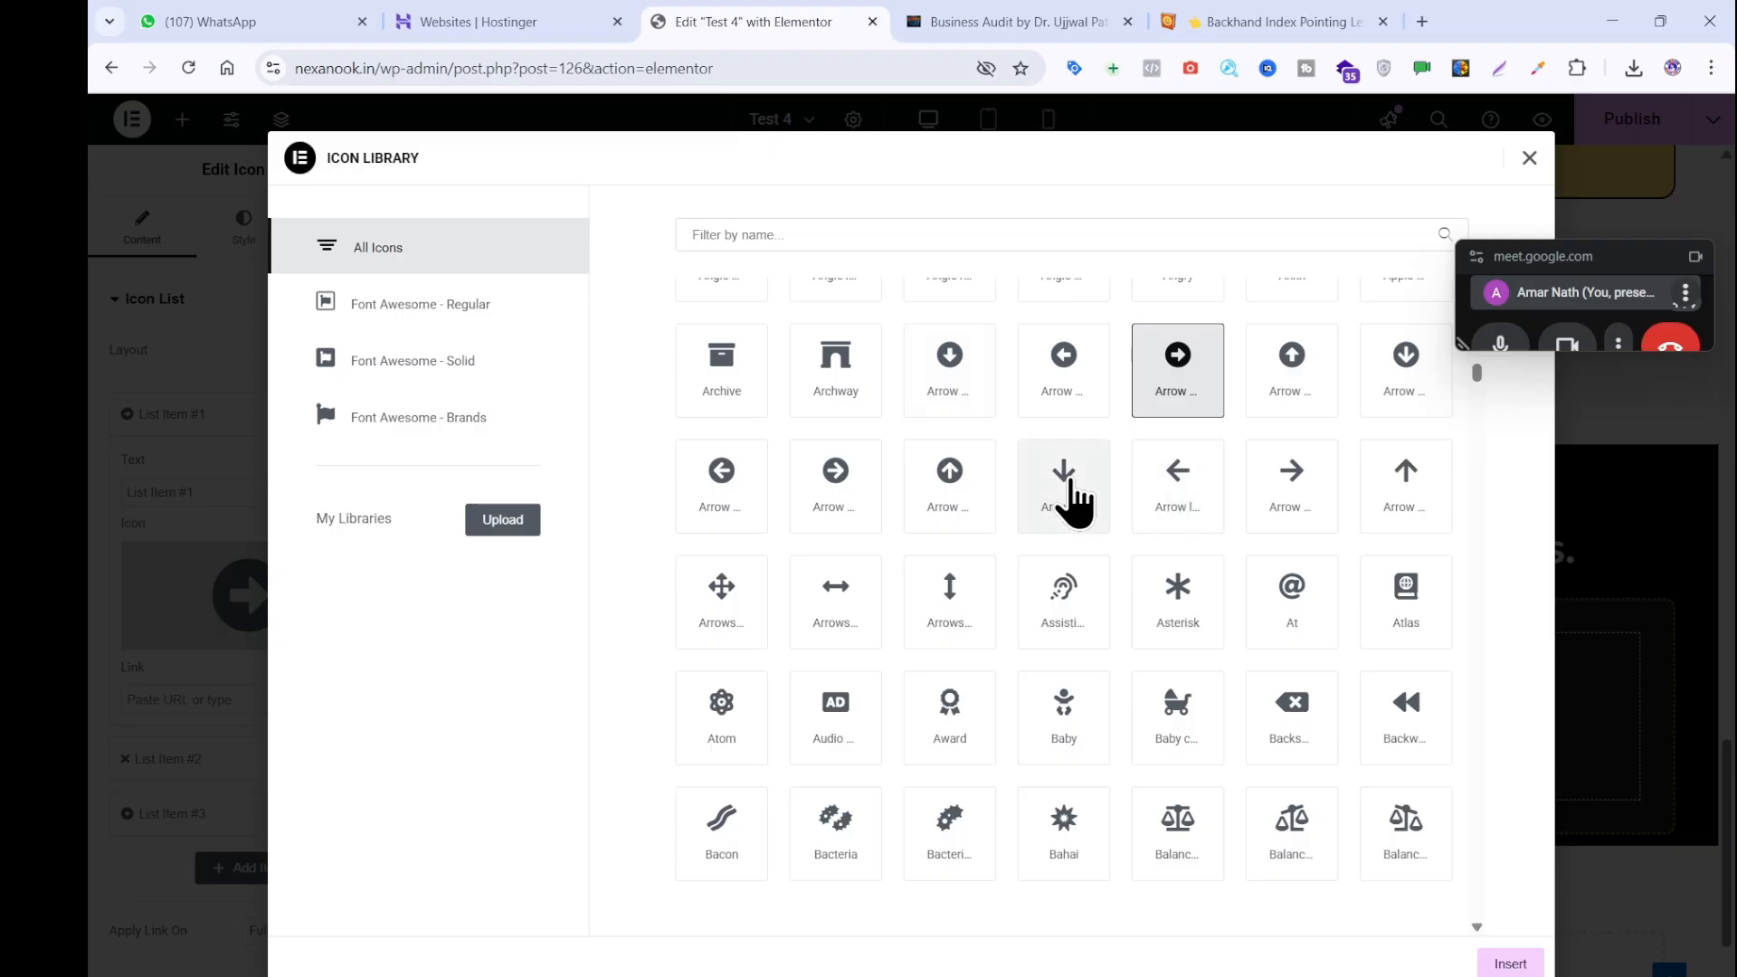
pyautogui.click(1302, 489)
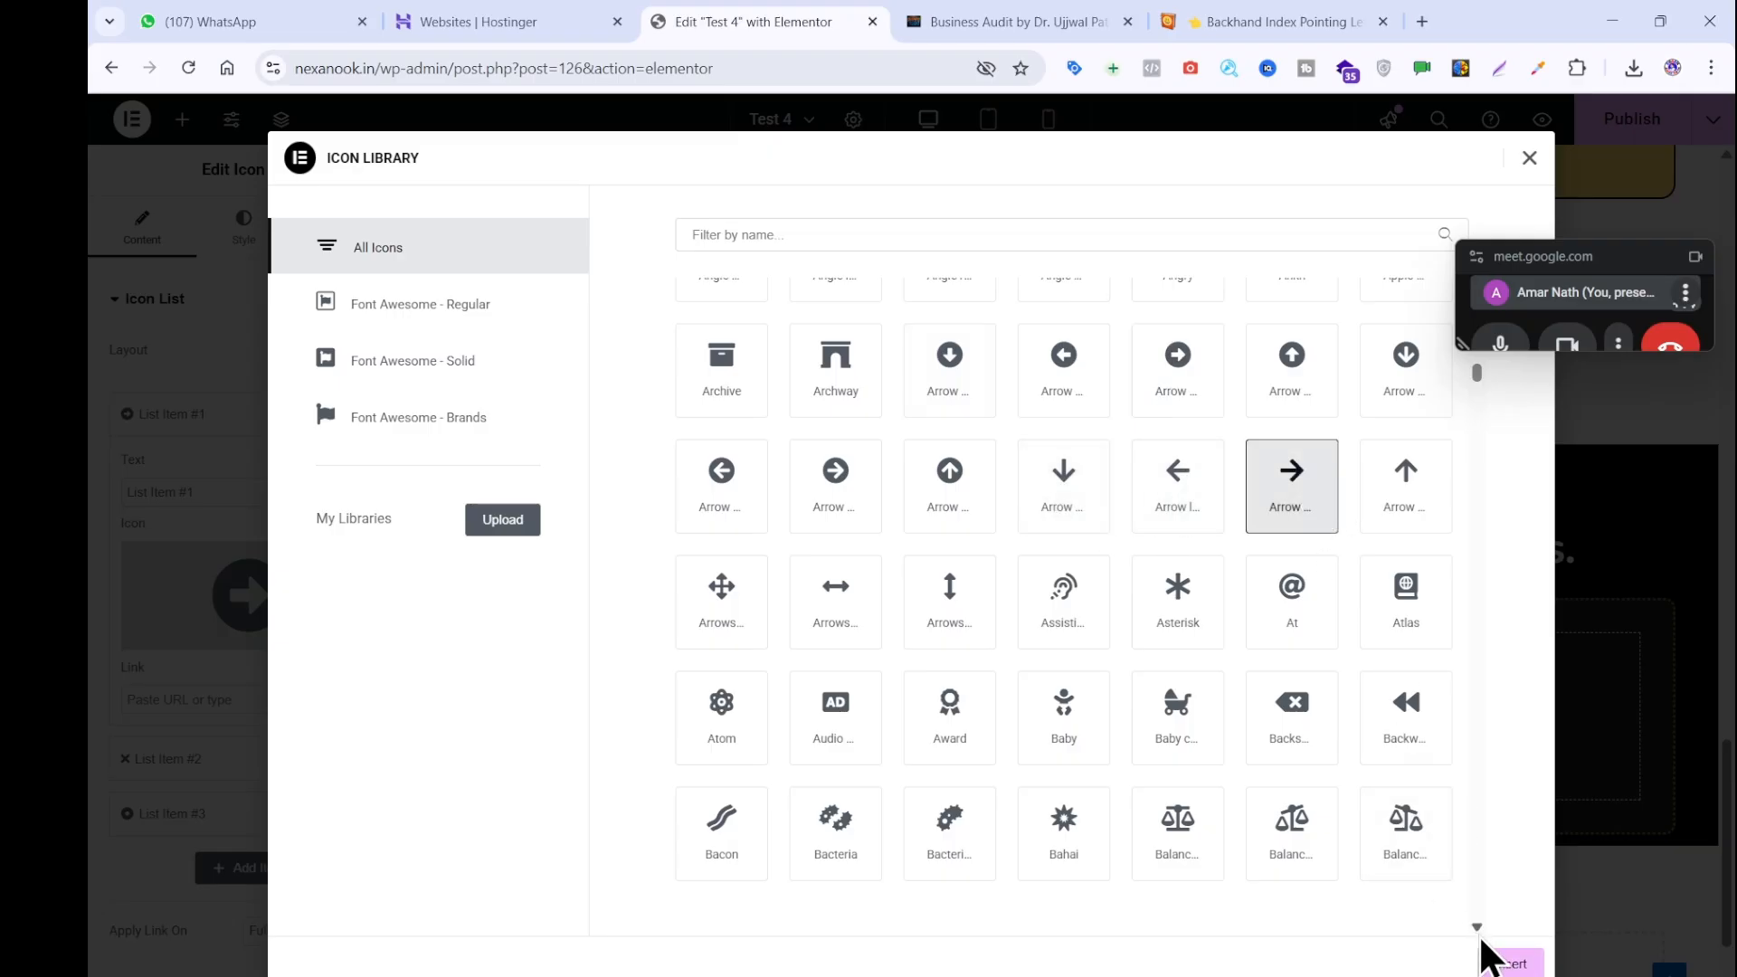
pyautogui.click(1502, 964)
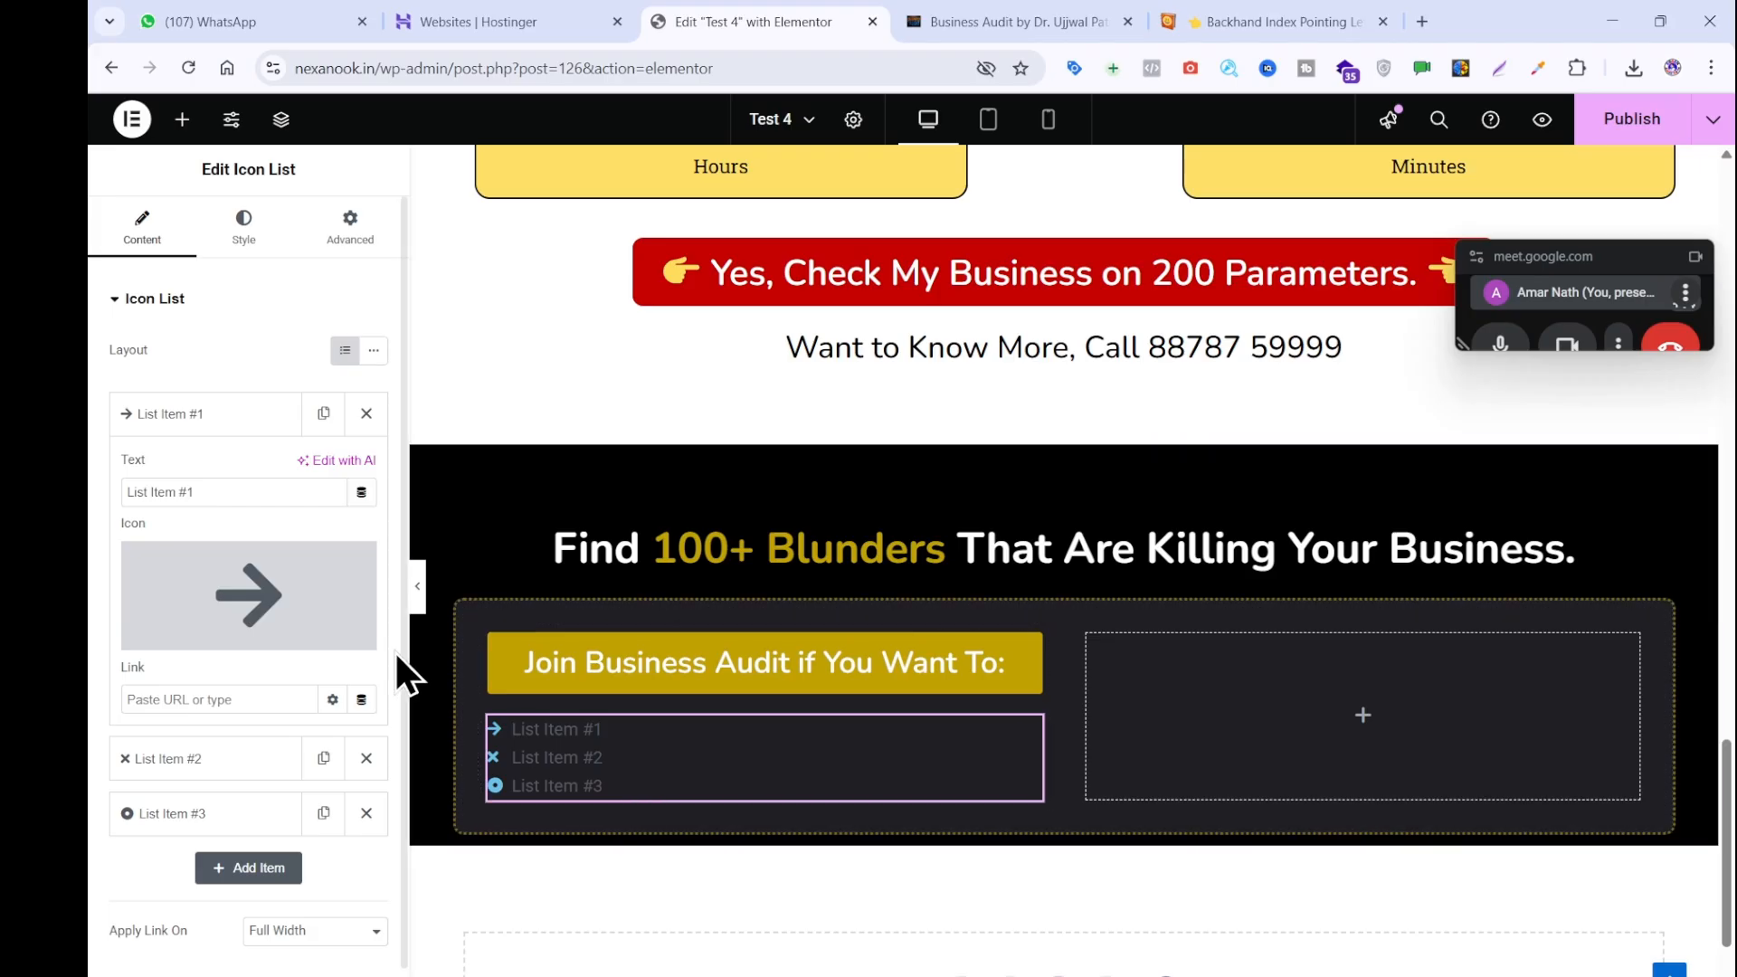
pyautogui.click(367, 813)
pyautogui.click(366, 758)
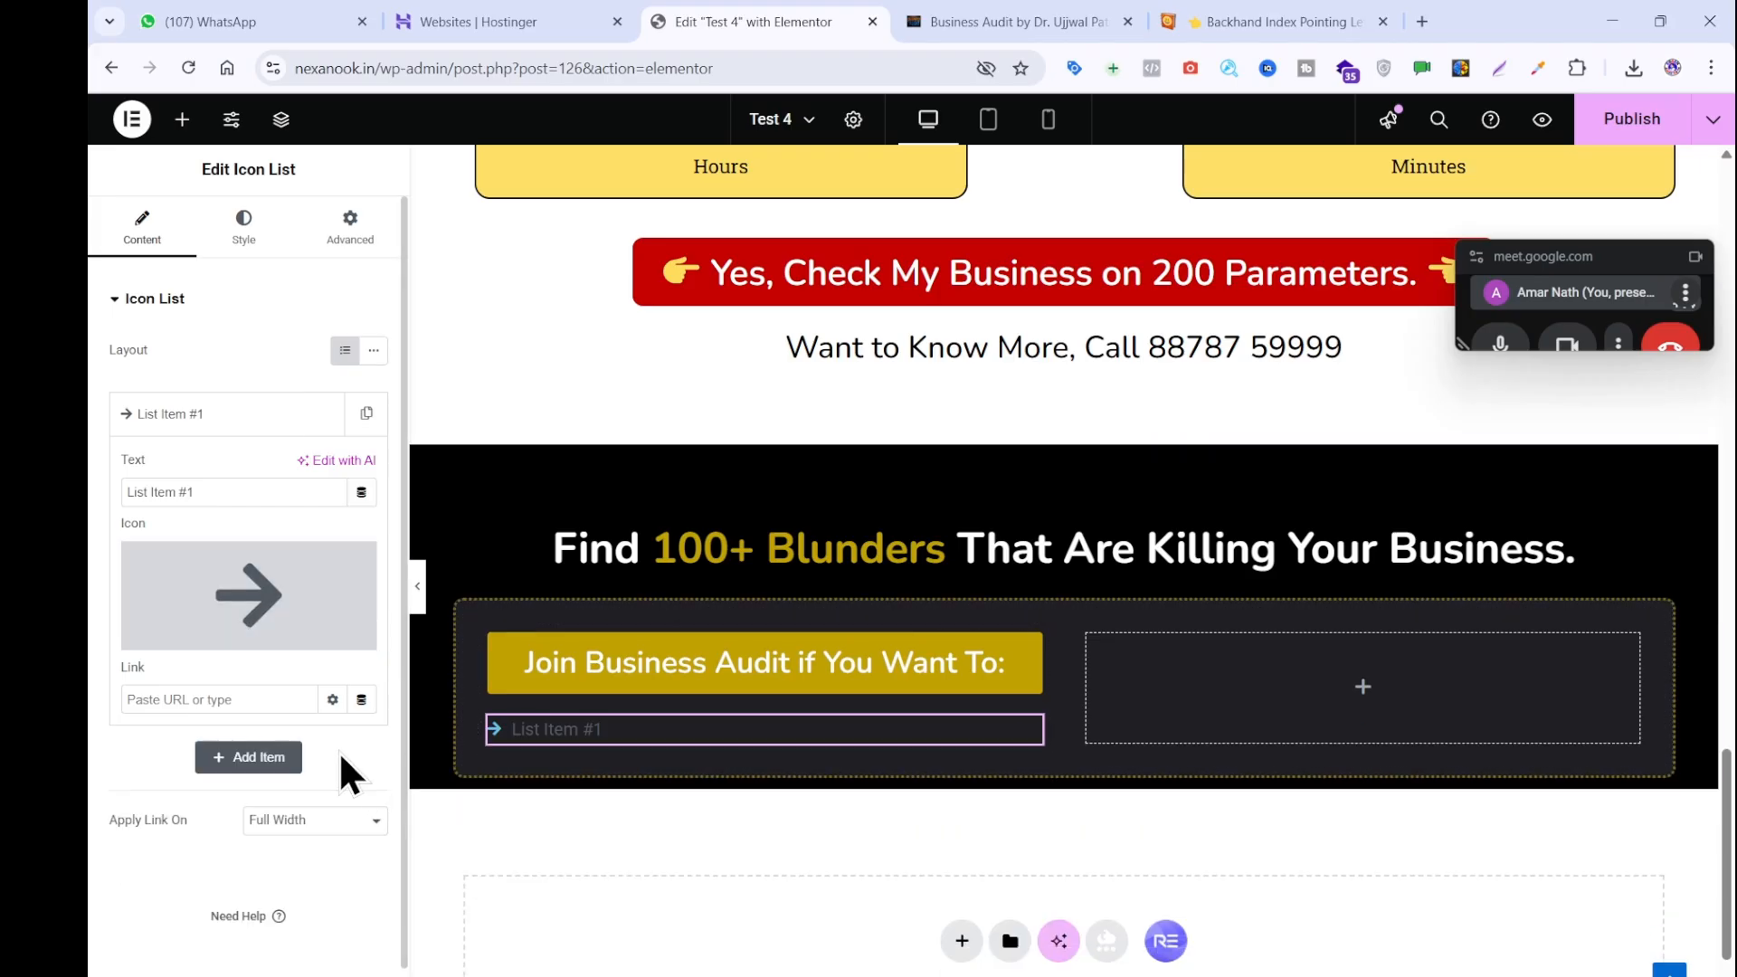
# Copy "Find blunders and leakages in your business." from the reference page, strip its formatting in Notepad, and use it as the first list item's text.
pyautogui.click(1012, 20)
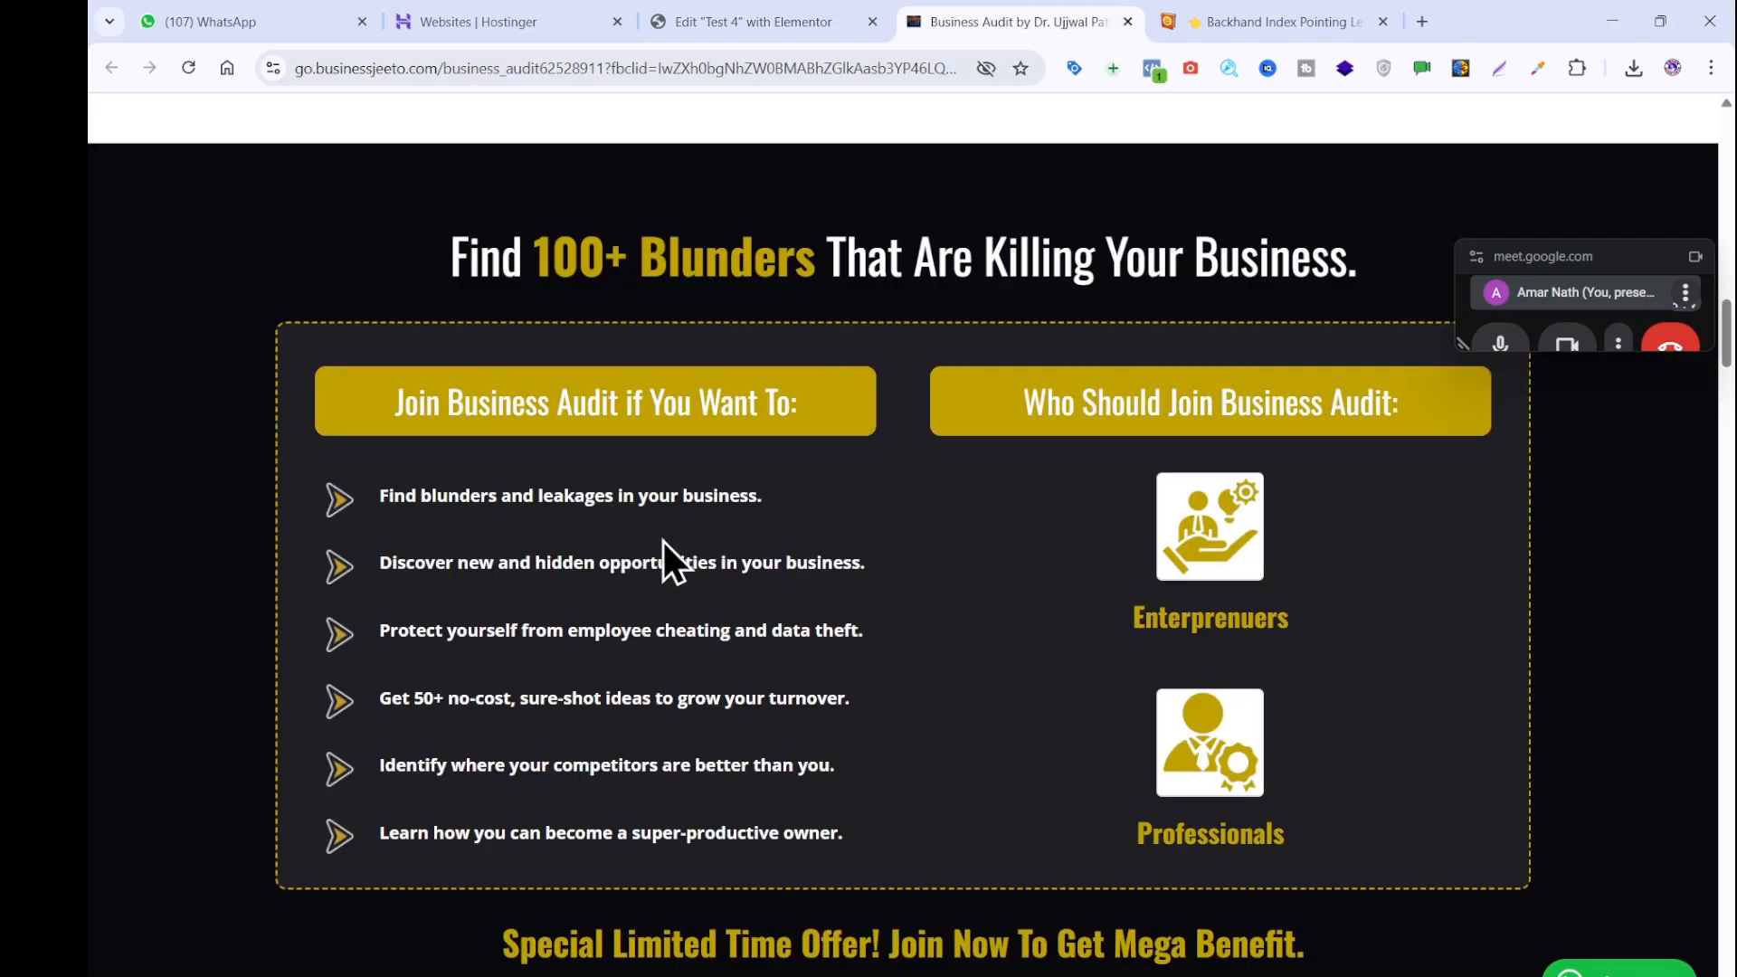
pyautogui.moveTo(774, 496); pyautogui.dragTo(358, 490)
pyautogui.hotkey('ctrl', 'c')
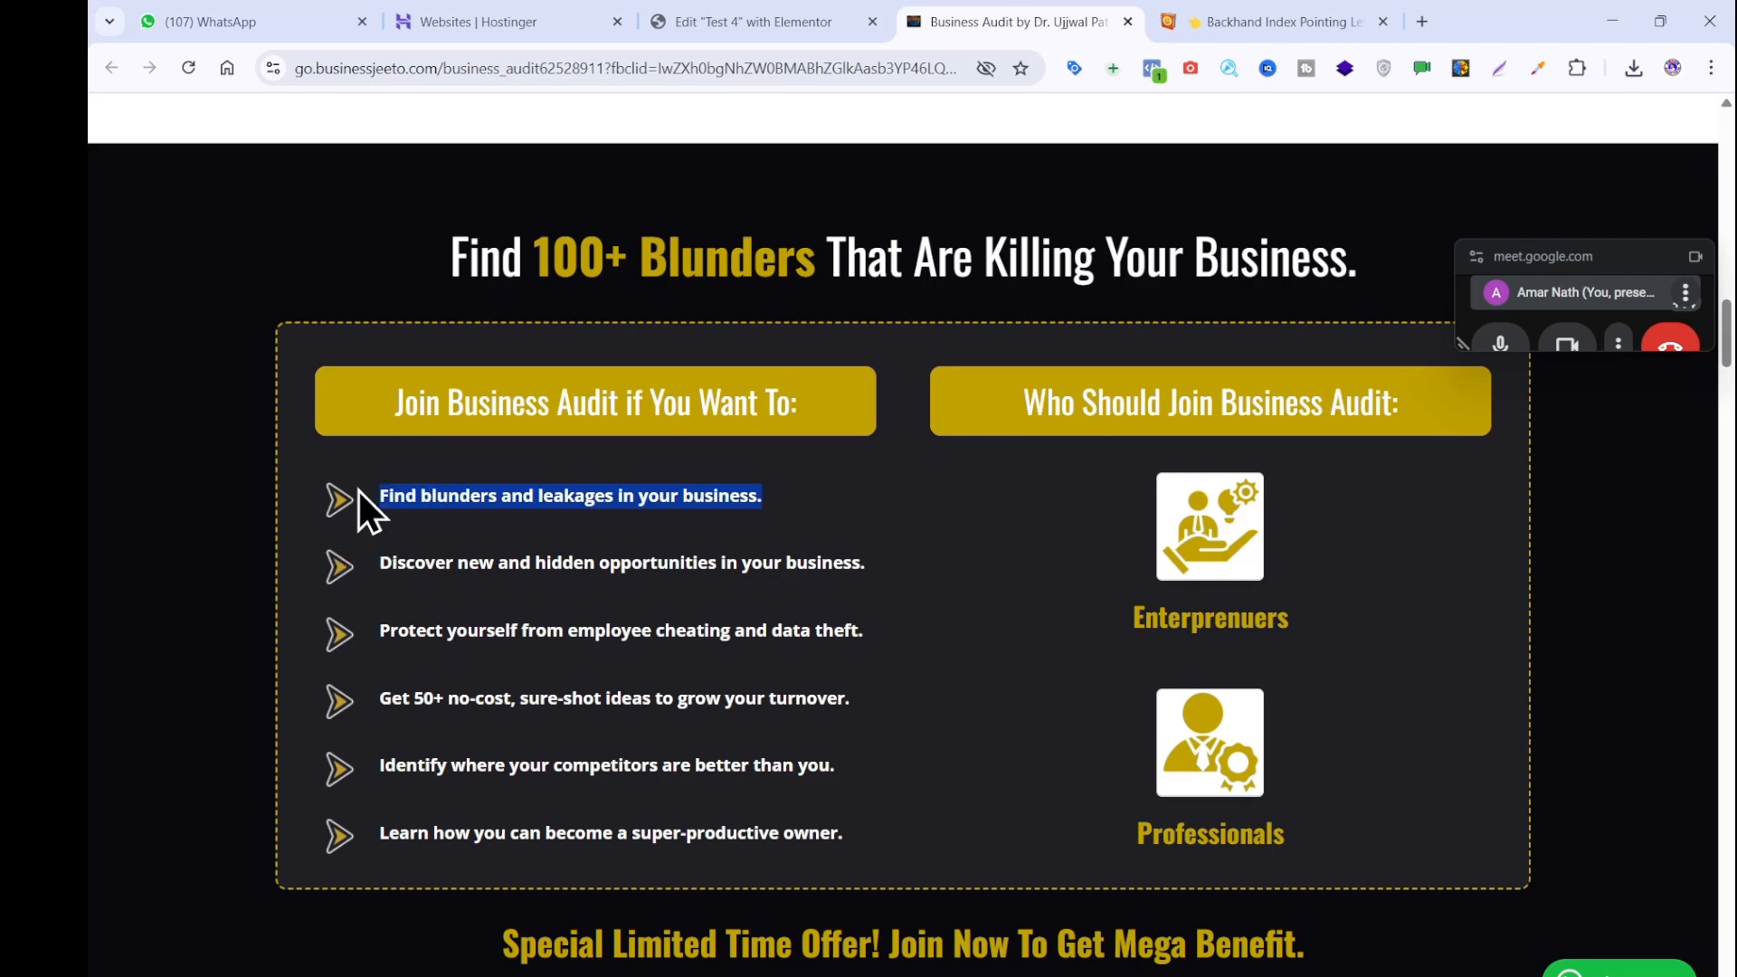
pyautogui.hotkey('alt', 'Tab')
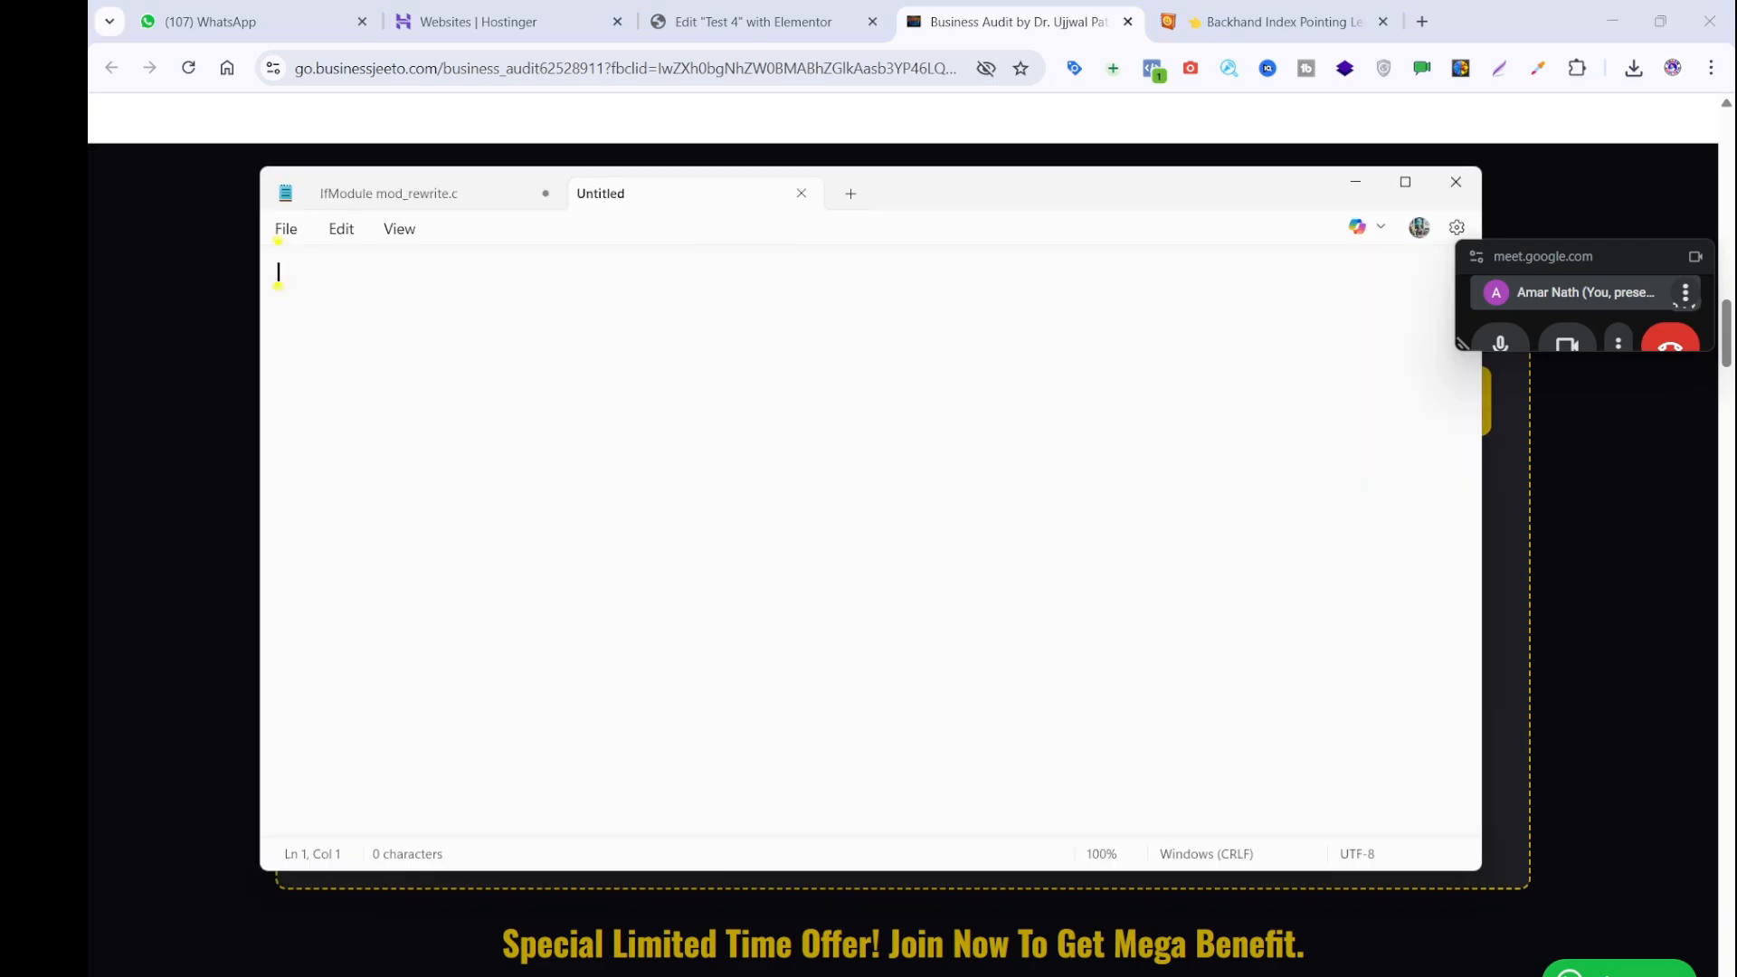
pyautogui.hotkey('ctrl', 'v')
pyautogui.hotkey('ctrl', 'a')
pyautogui.hotkey('ctrl', 'x')
pyautogui.click(776, 29)
pyautogui.click(349, 493)
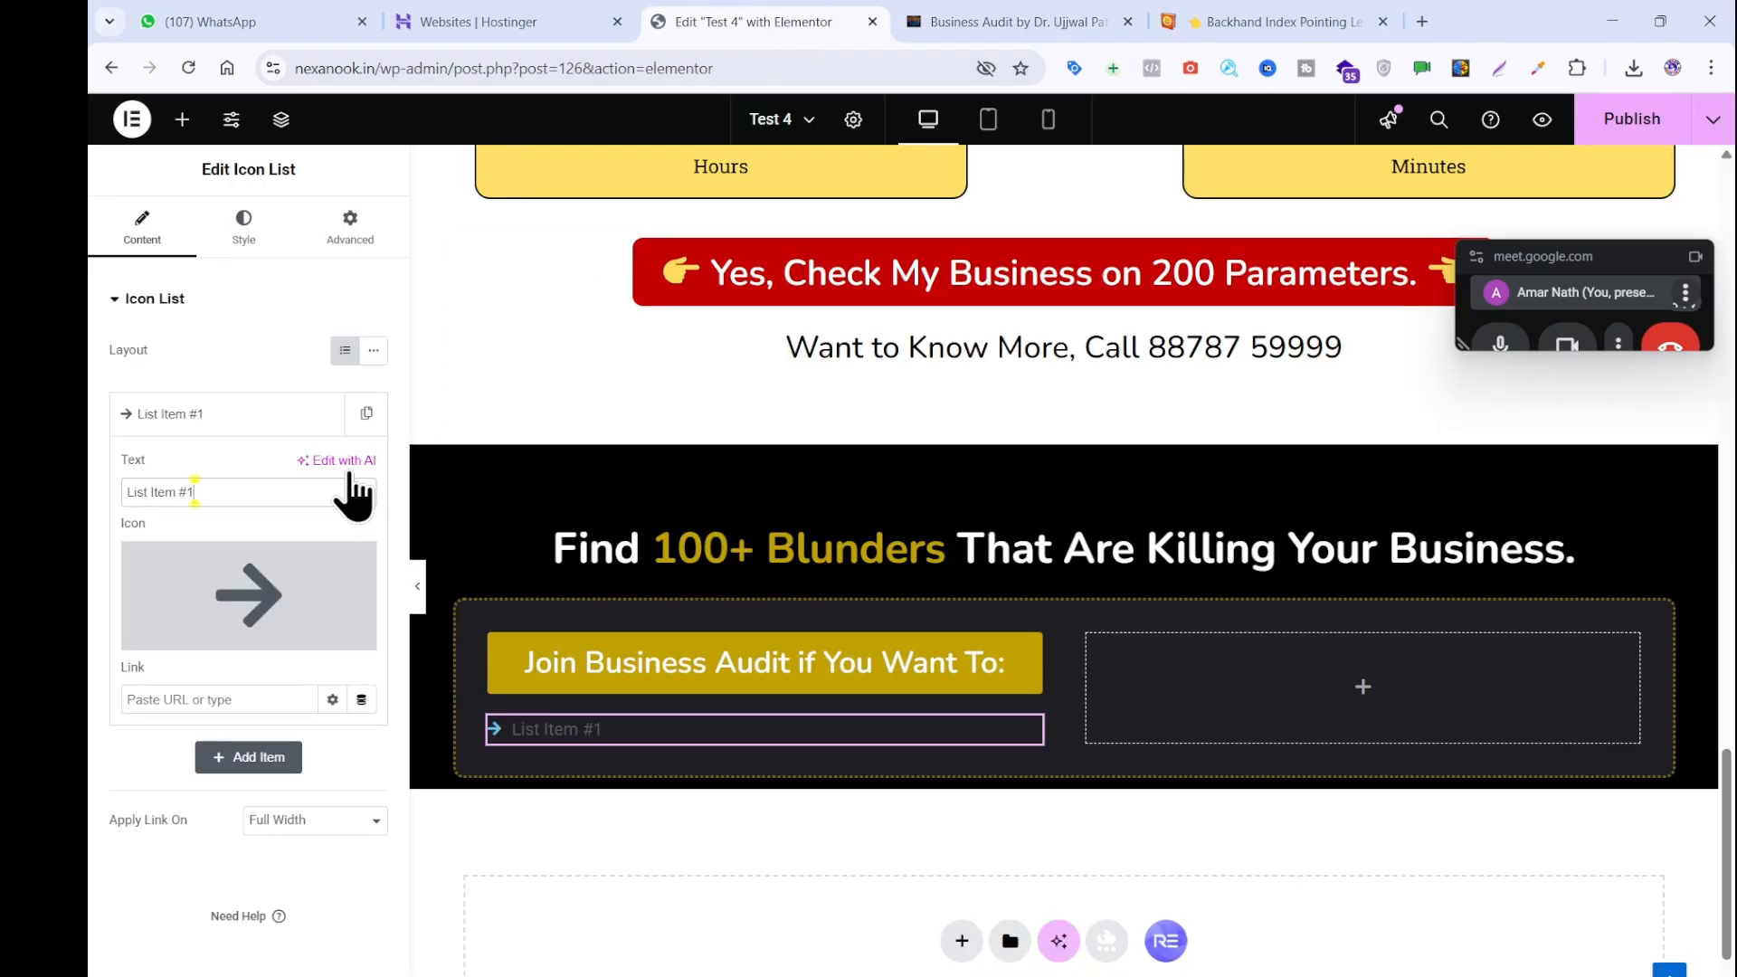
pyautogui.hotkey('ctrl', 'a')
pyautogui.hotkey('ctrl', 'v')
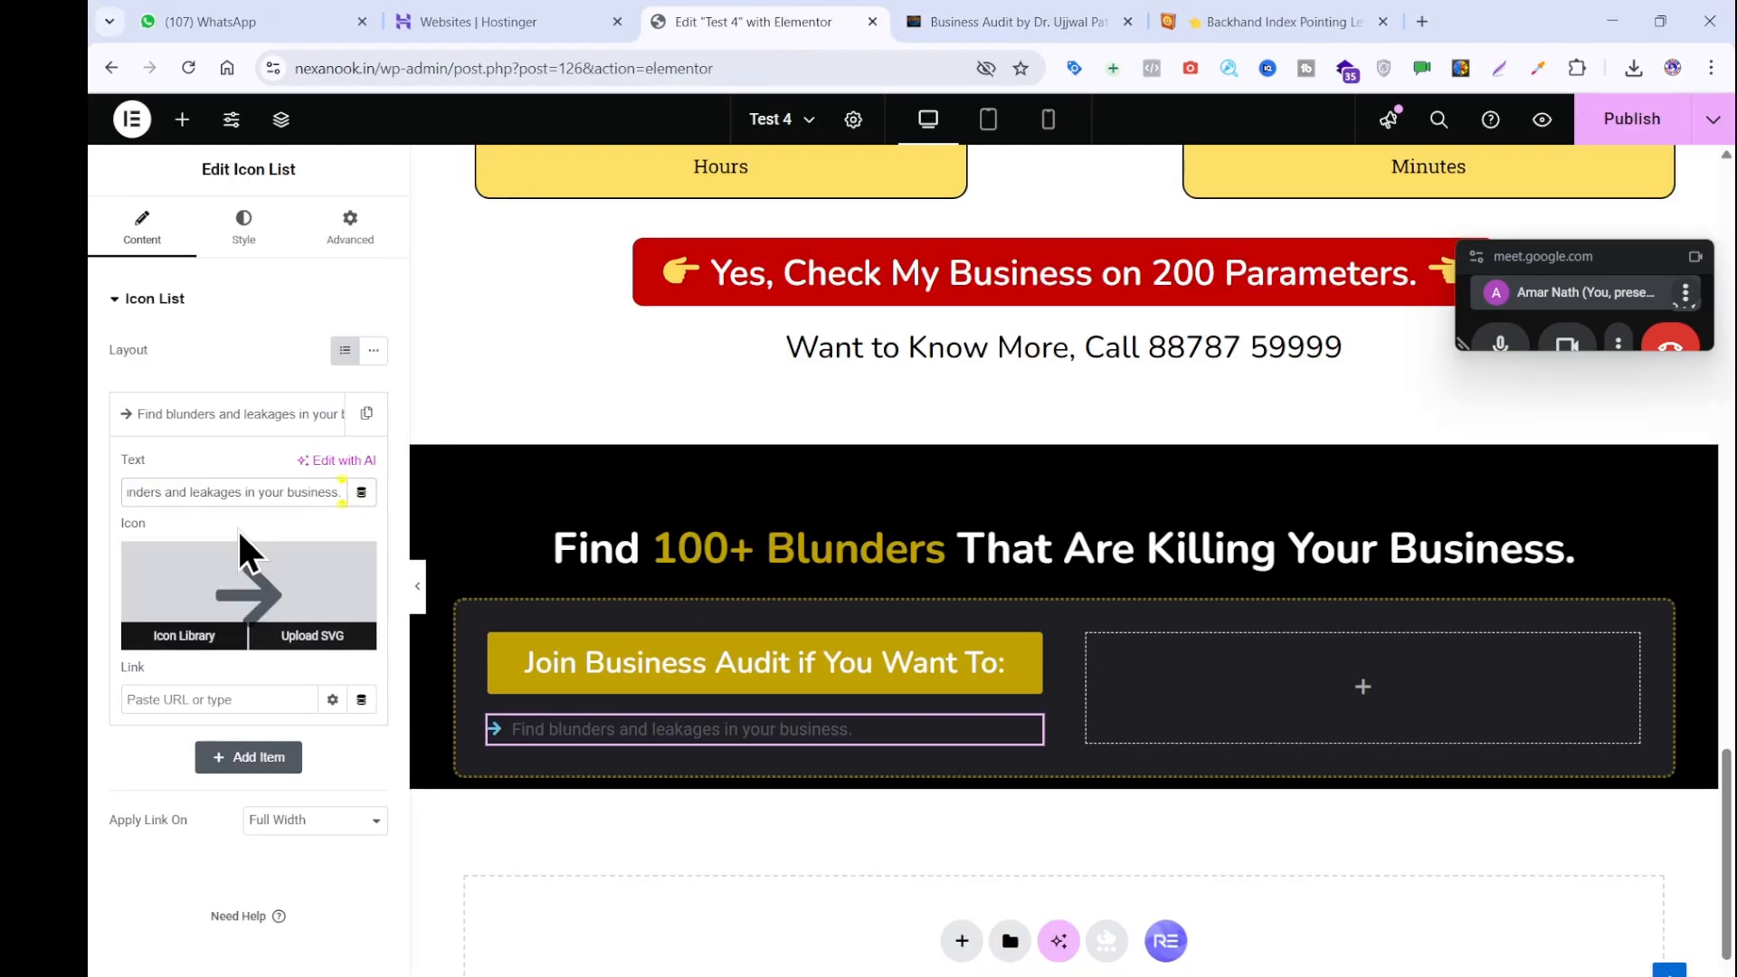
# Duplicate the first list item and replace the copy's text with the reference line "Discover new and hidden opportunities in your business.", passed through Notepad.
pyautogui.click(366, 414)
pyautogui.click(255, 758)
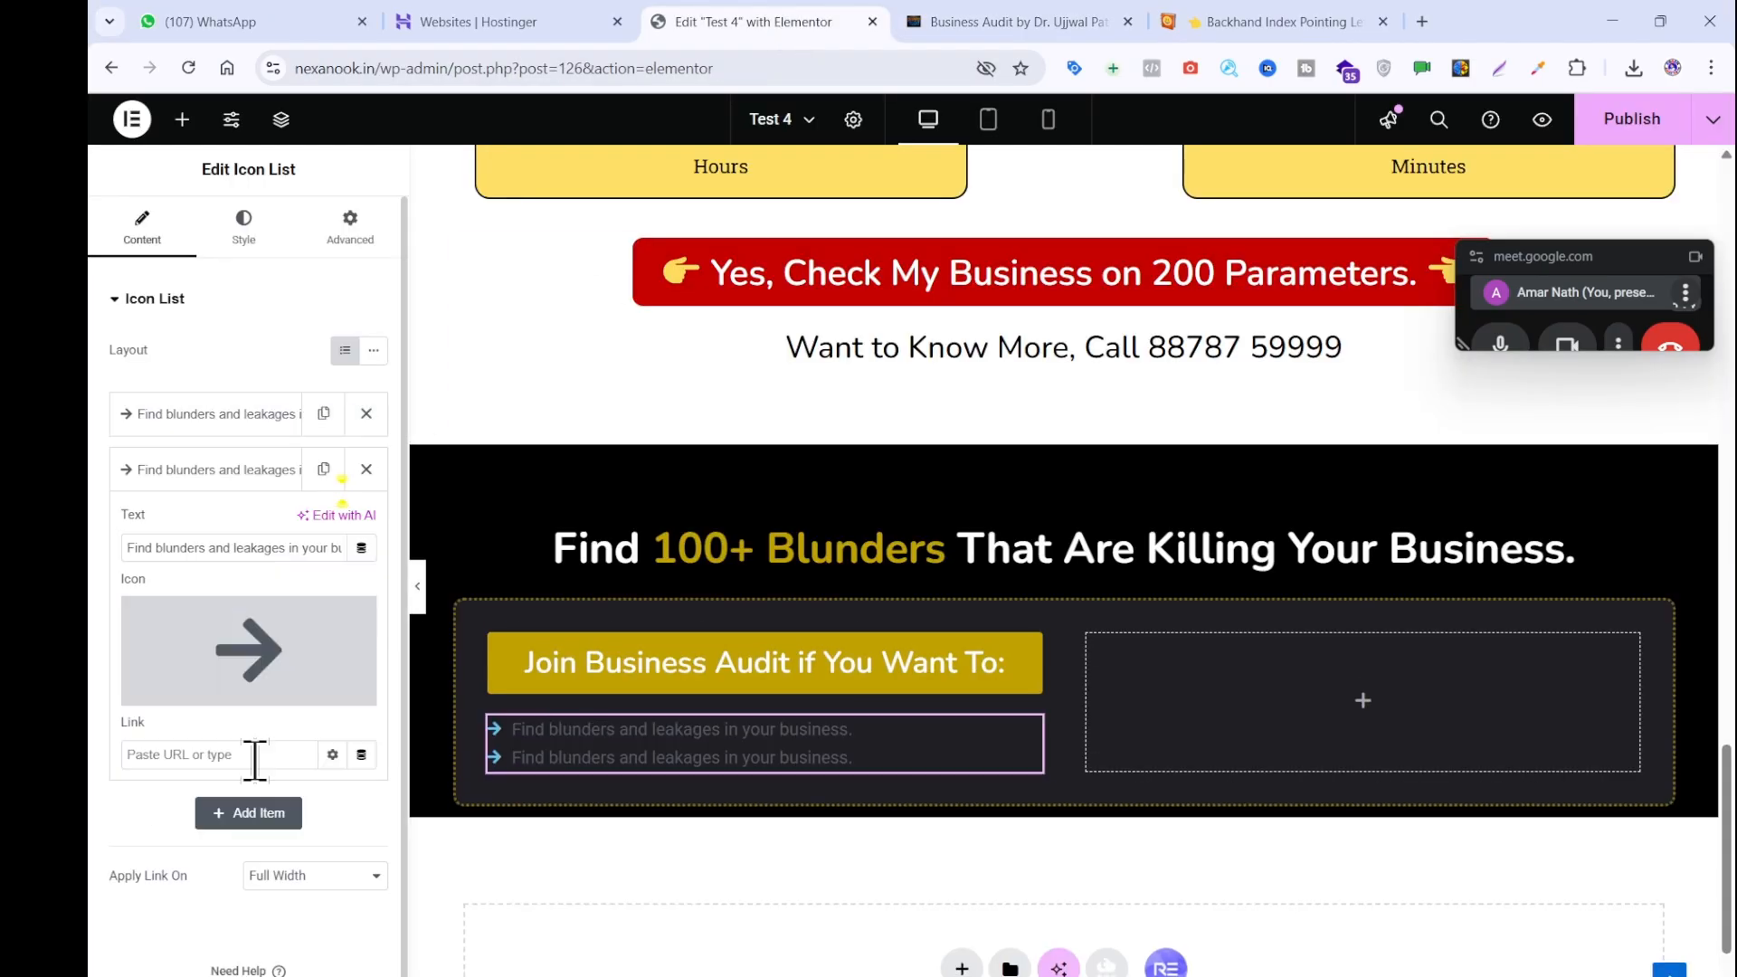
pyautogui.click(914, 21)
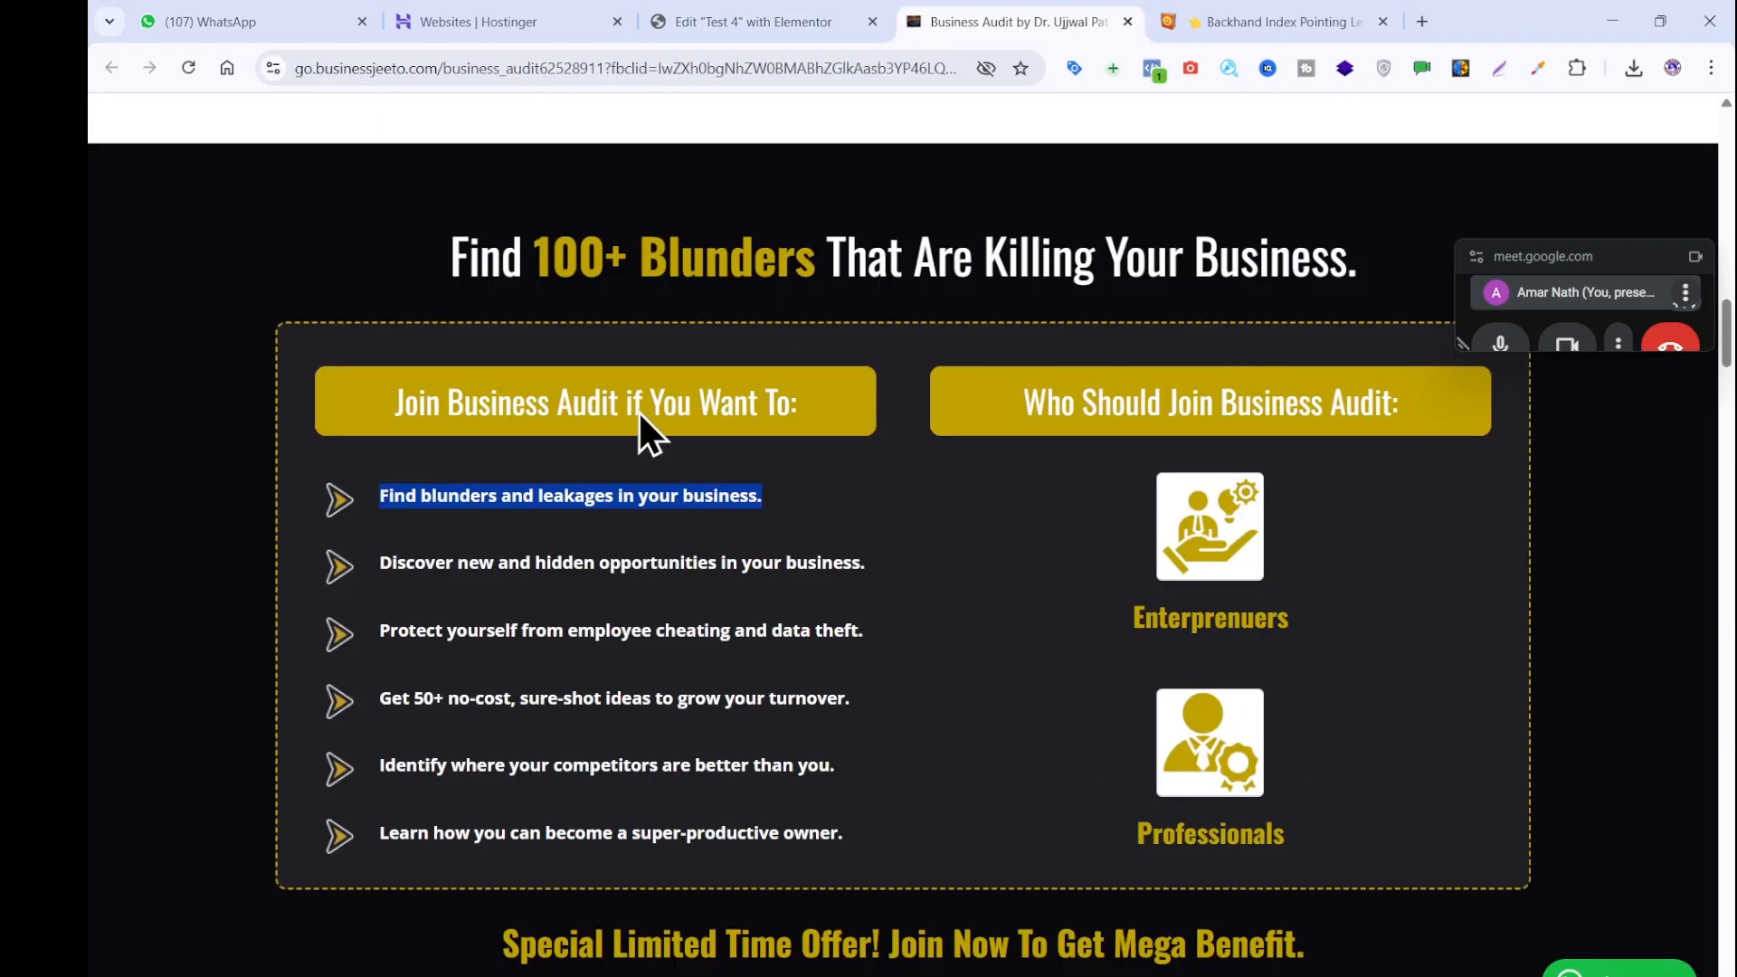
pyautogui.moveTo(857, 560); pyautogui.dragTo(380, 572)
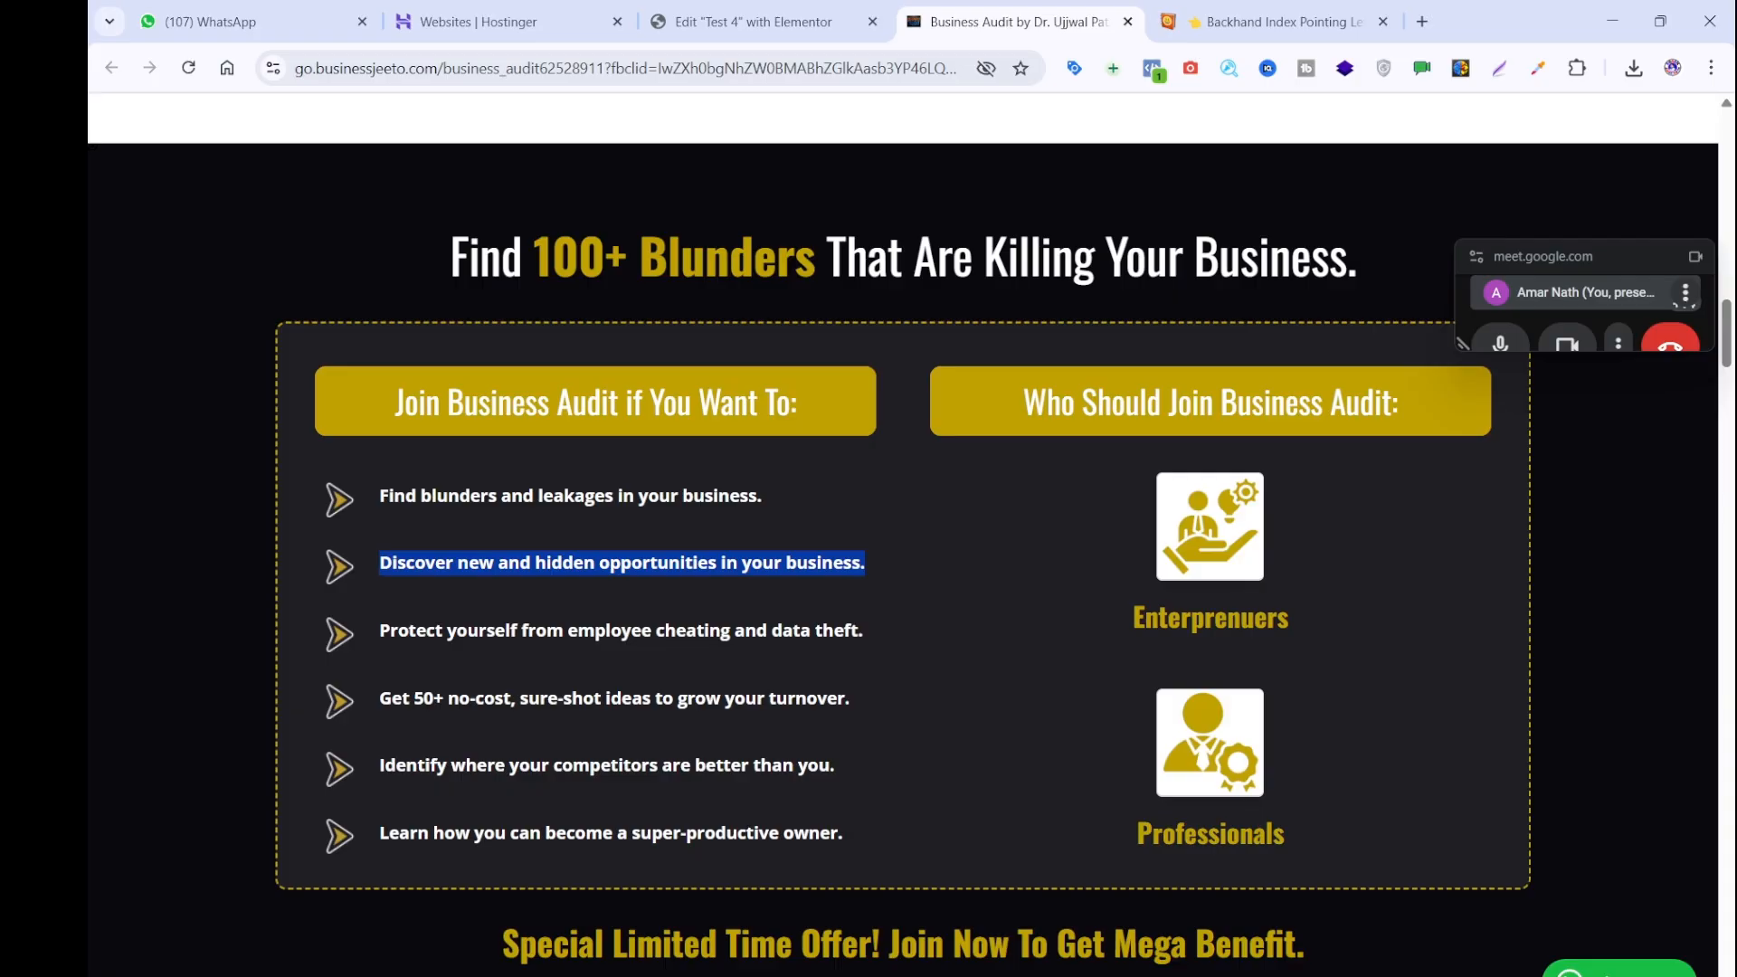
pyautogui.hotkey('alt', 'Tab')
pyautogui.hotkey('ctrl', 'v')
pyautogui.hotkey('ctrl', 'a')
pyautogui.hotkey('ctrl', 'x')
pyautogui.click(834, 7)
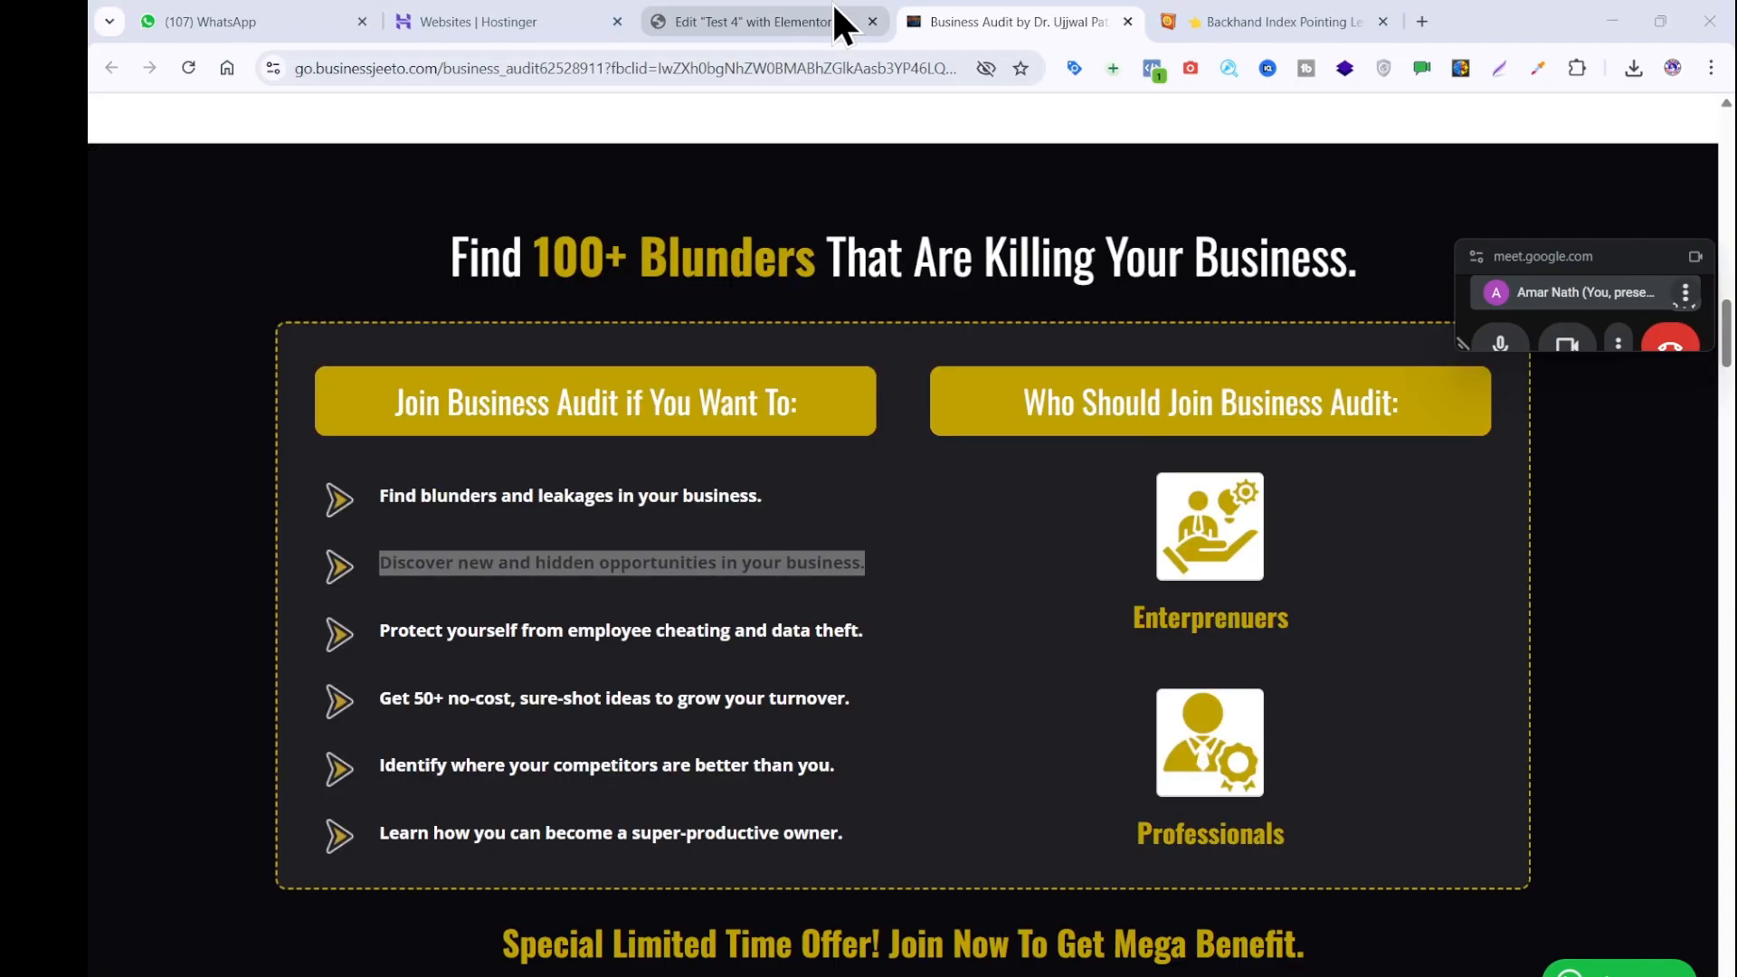
pyautogui.click(842, 22)
pyautogui.tripleClick(268, 552)
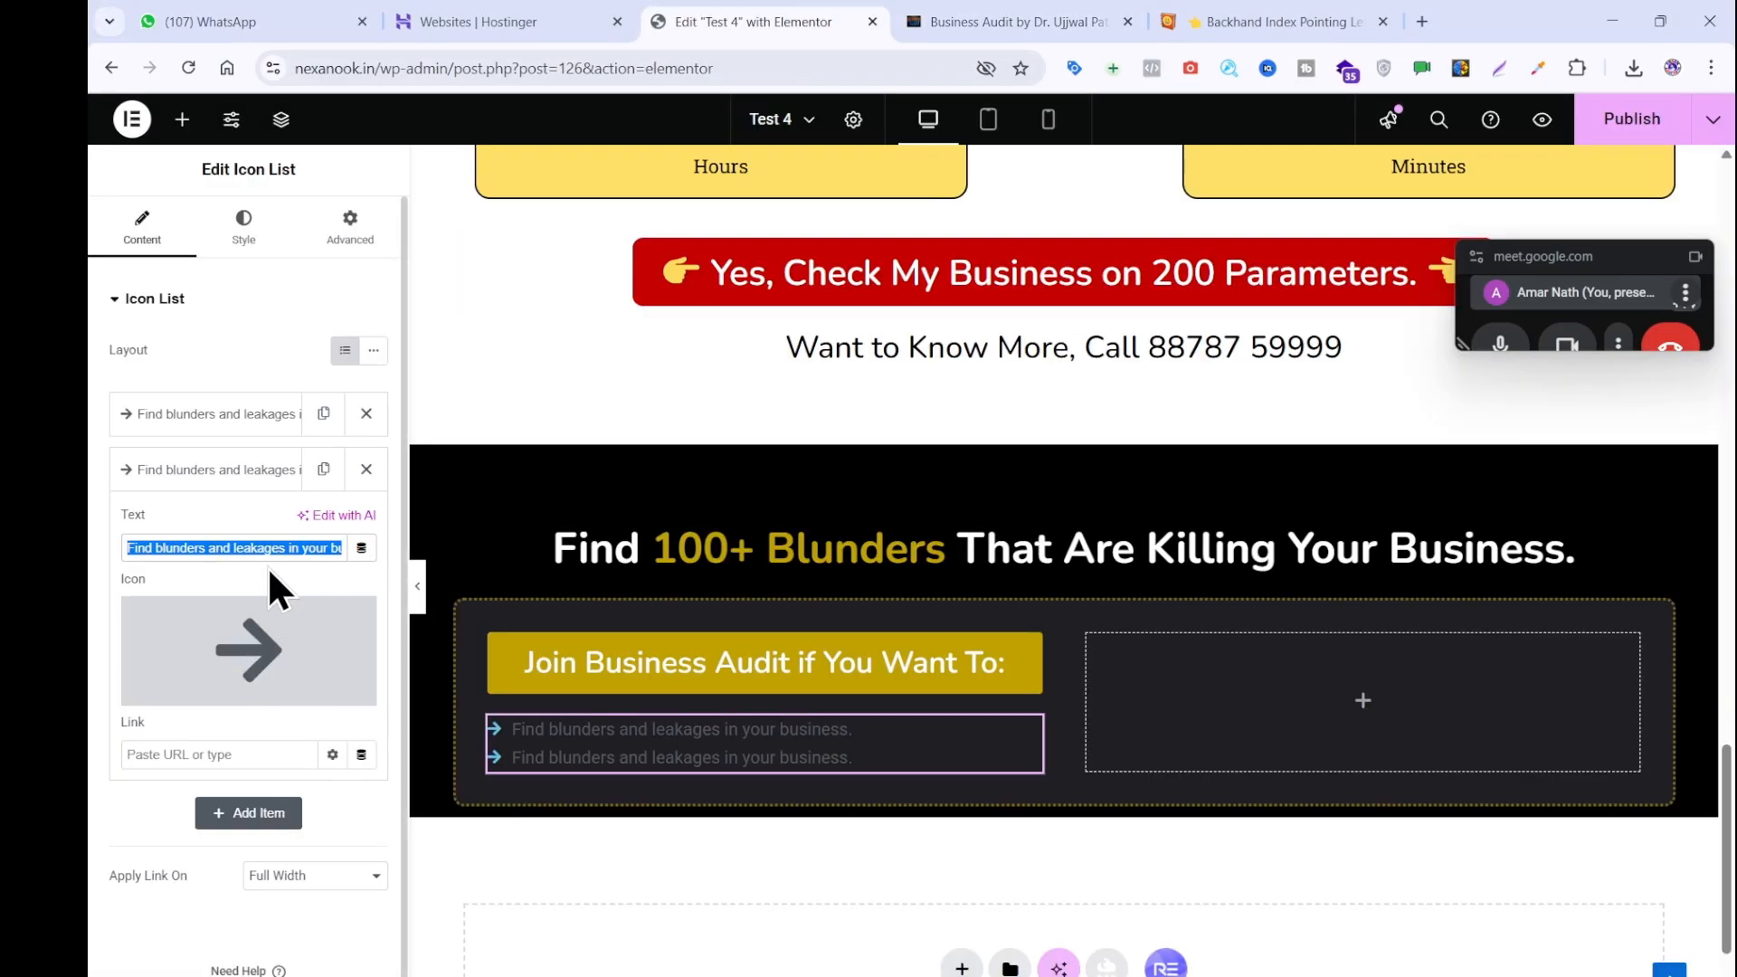
pyautogui.hotkey('ctrl', 'v')
# Duplicate the second list item and replace the copy's text with the reference line "Protect yourself from employee cheating and data theft.", passed through Notepad.
pyautogui.click(323, 469)
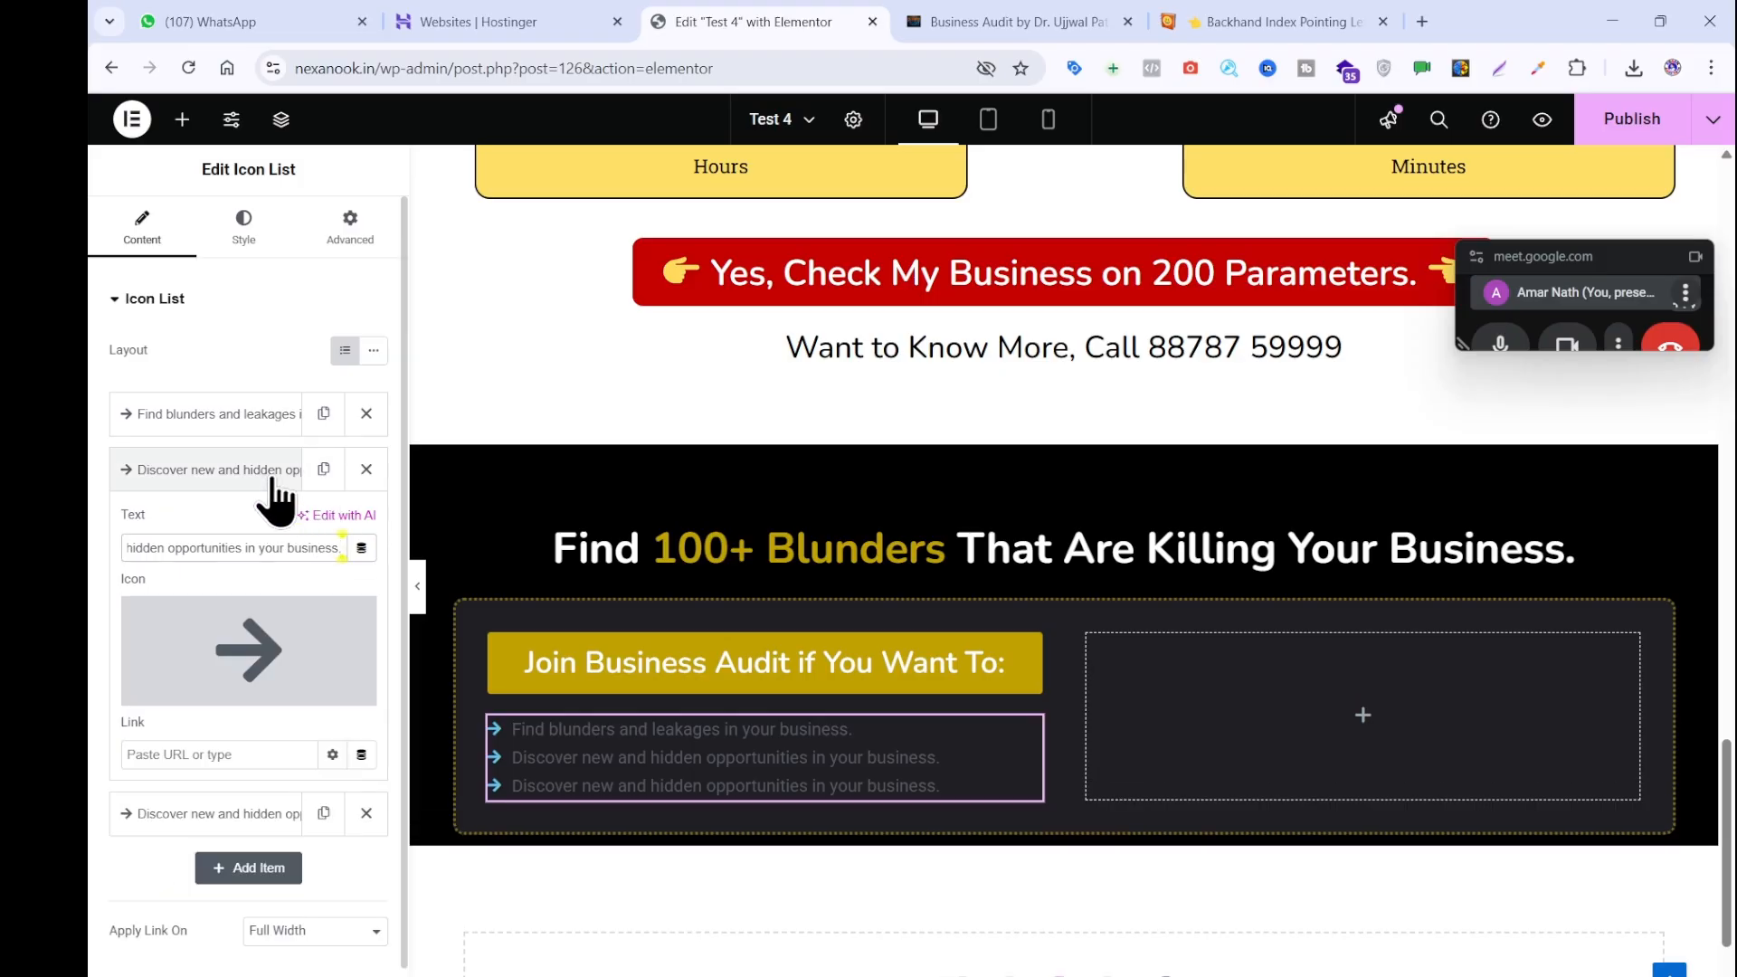
pyautogui.click(232, 475)
pyautogui.click(227, 535)
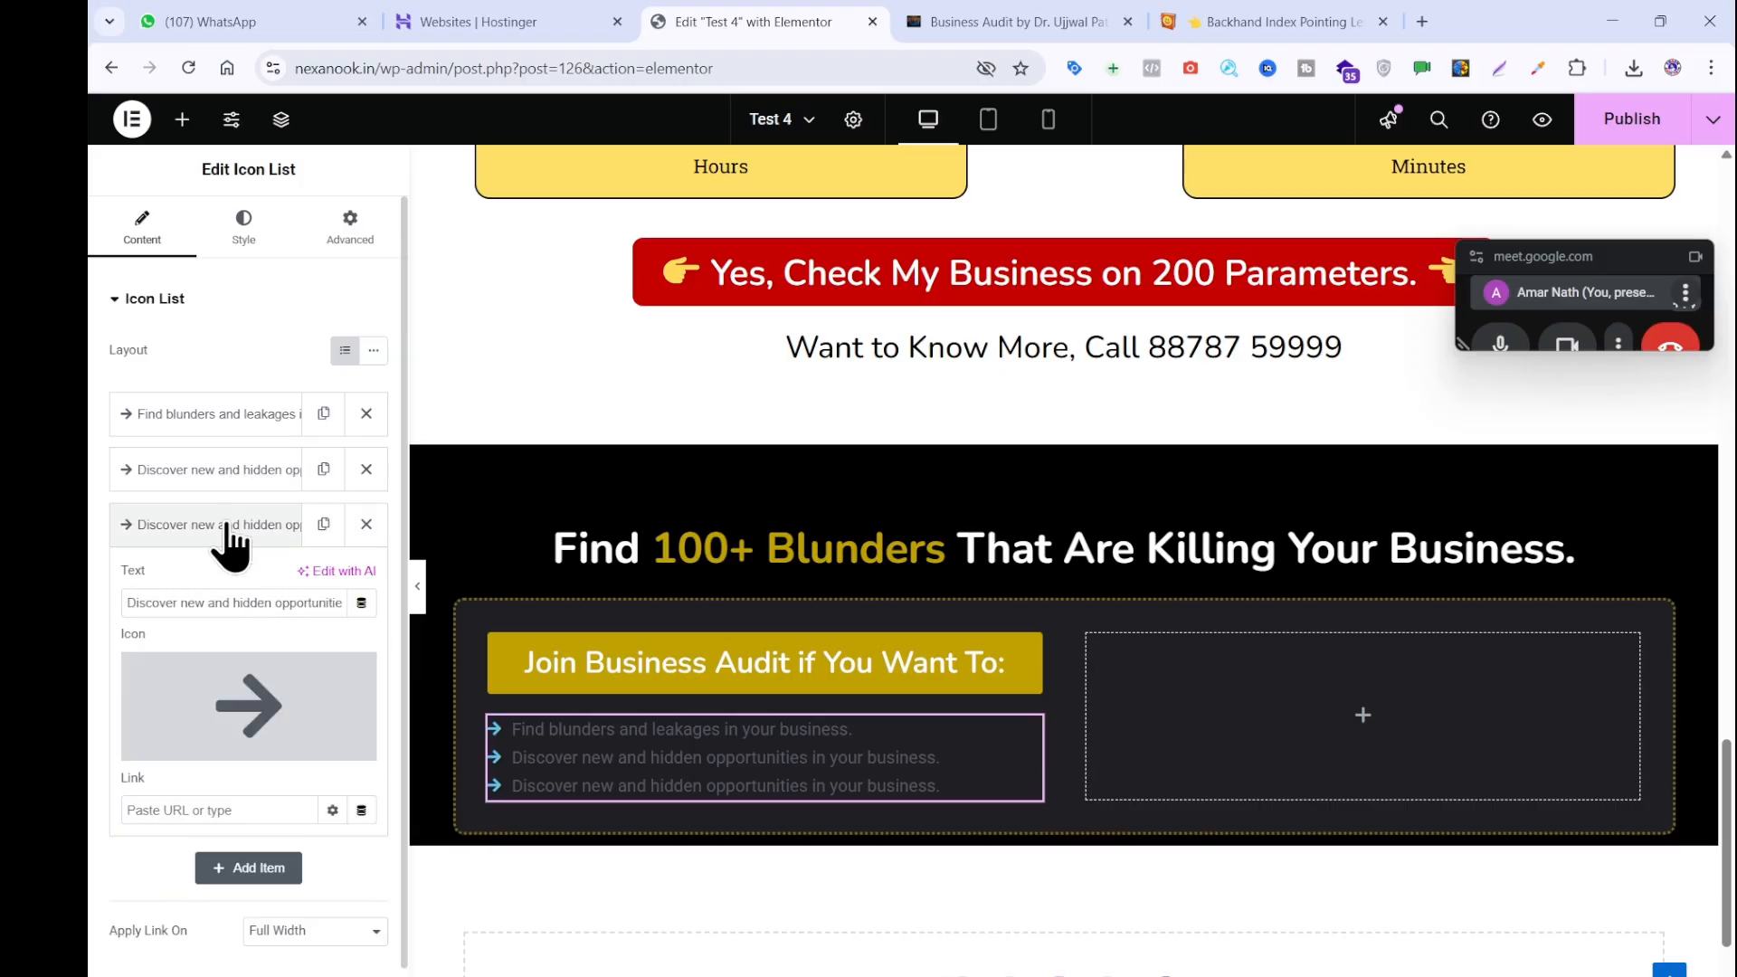
pyautogui.click(995, 22)
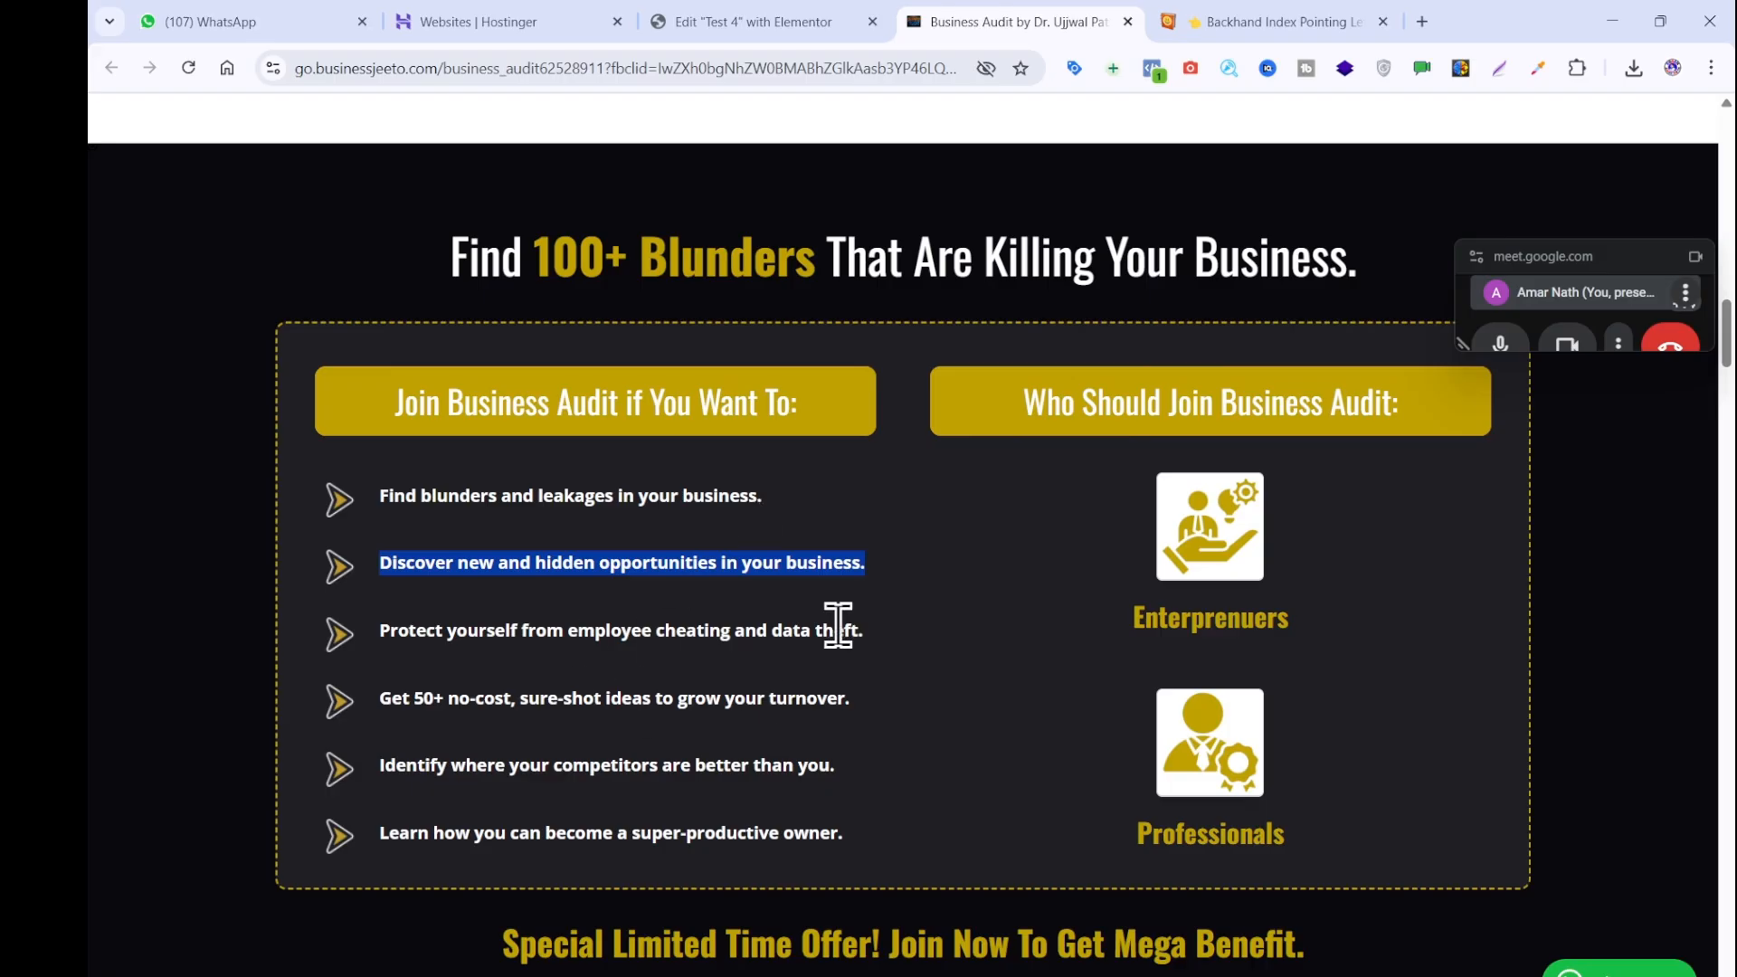
pyautogui.moveTo(838, 626); pyautogui.dragTo(383, 647)
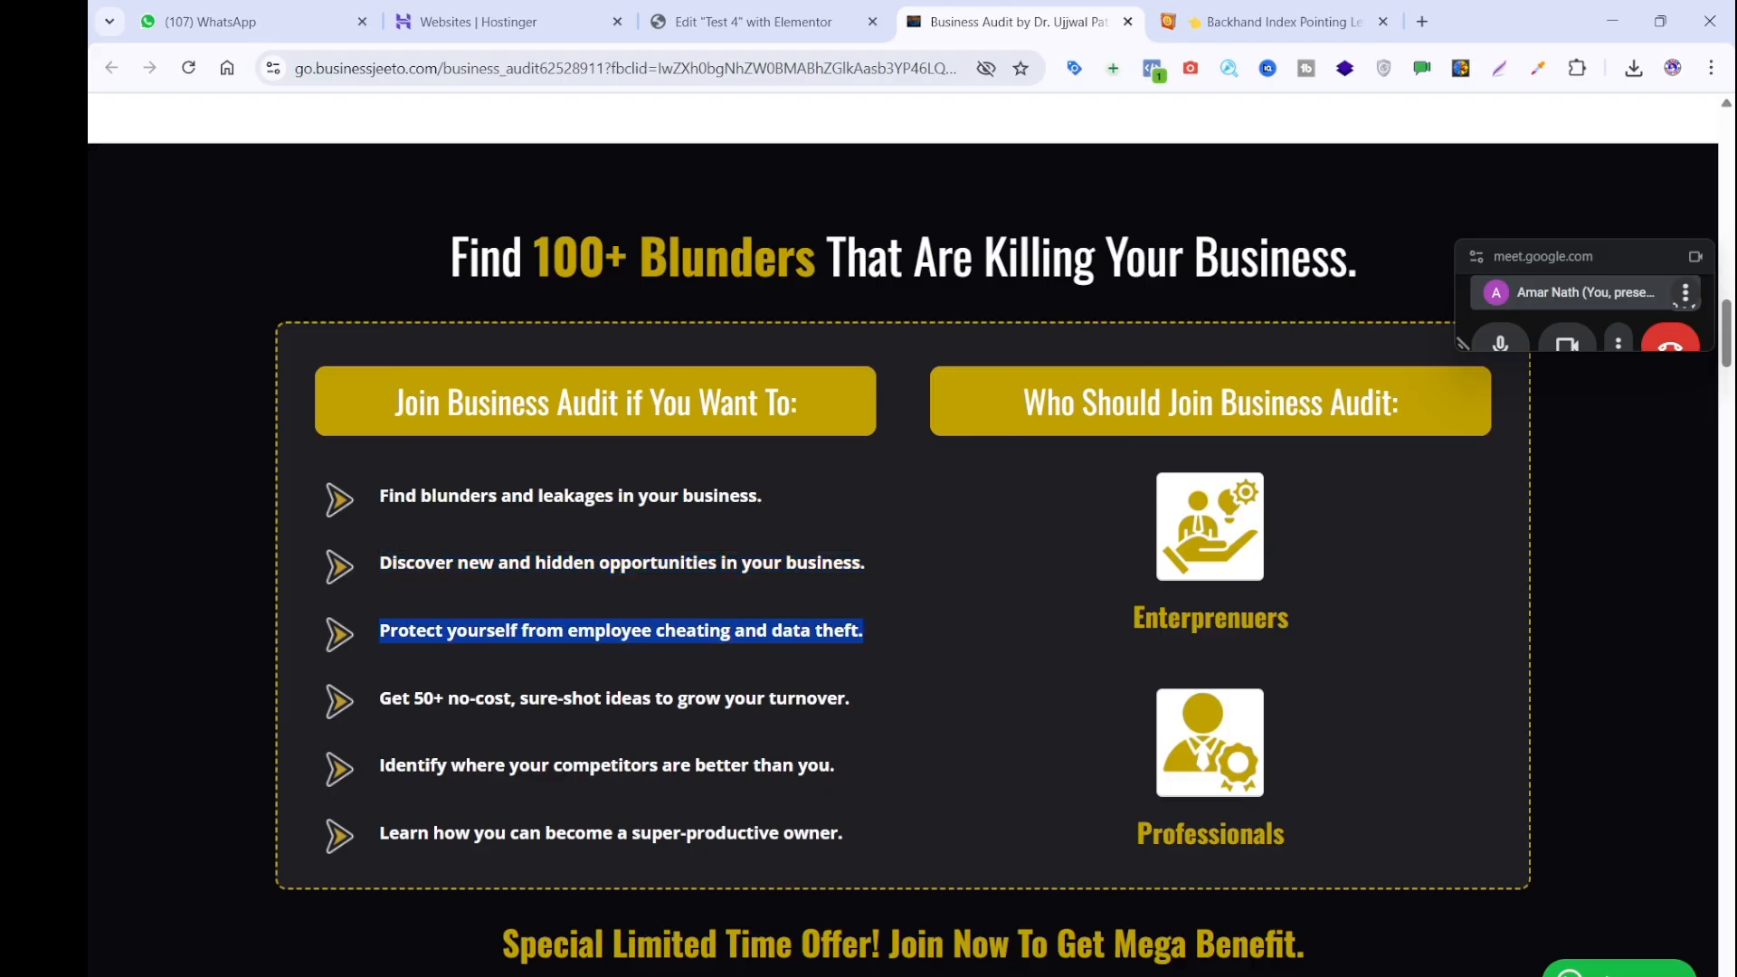
pyautogui.click(1142, 975)
pyautogui.write('Protect yourself from employee cheating and data theft.')
pyautogui.hotkey('ctrl', 'a')
pyautogui.hotkey('ctrl', 'x')
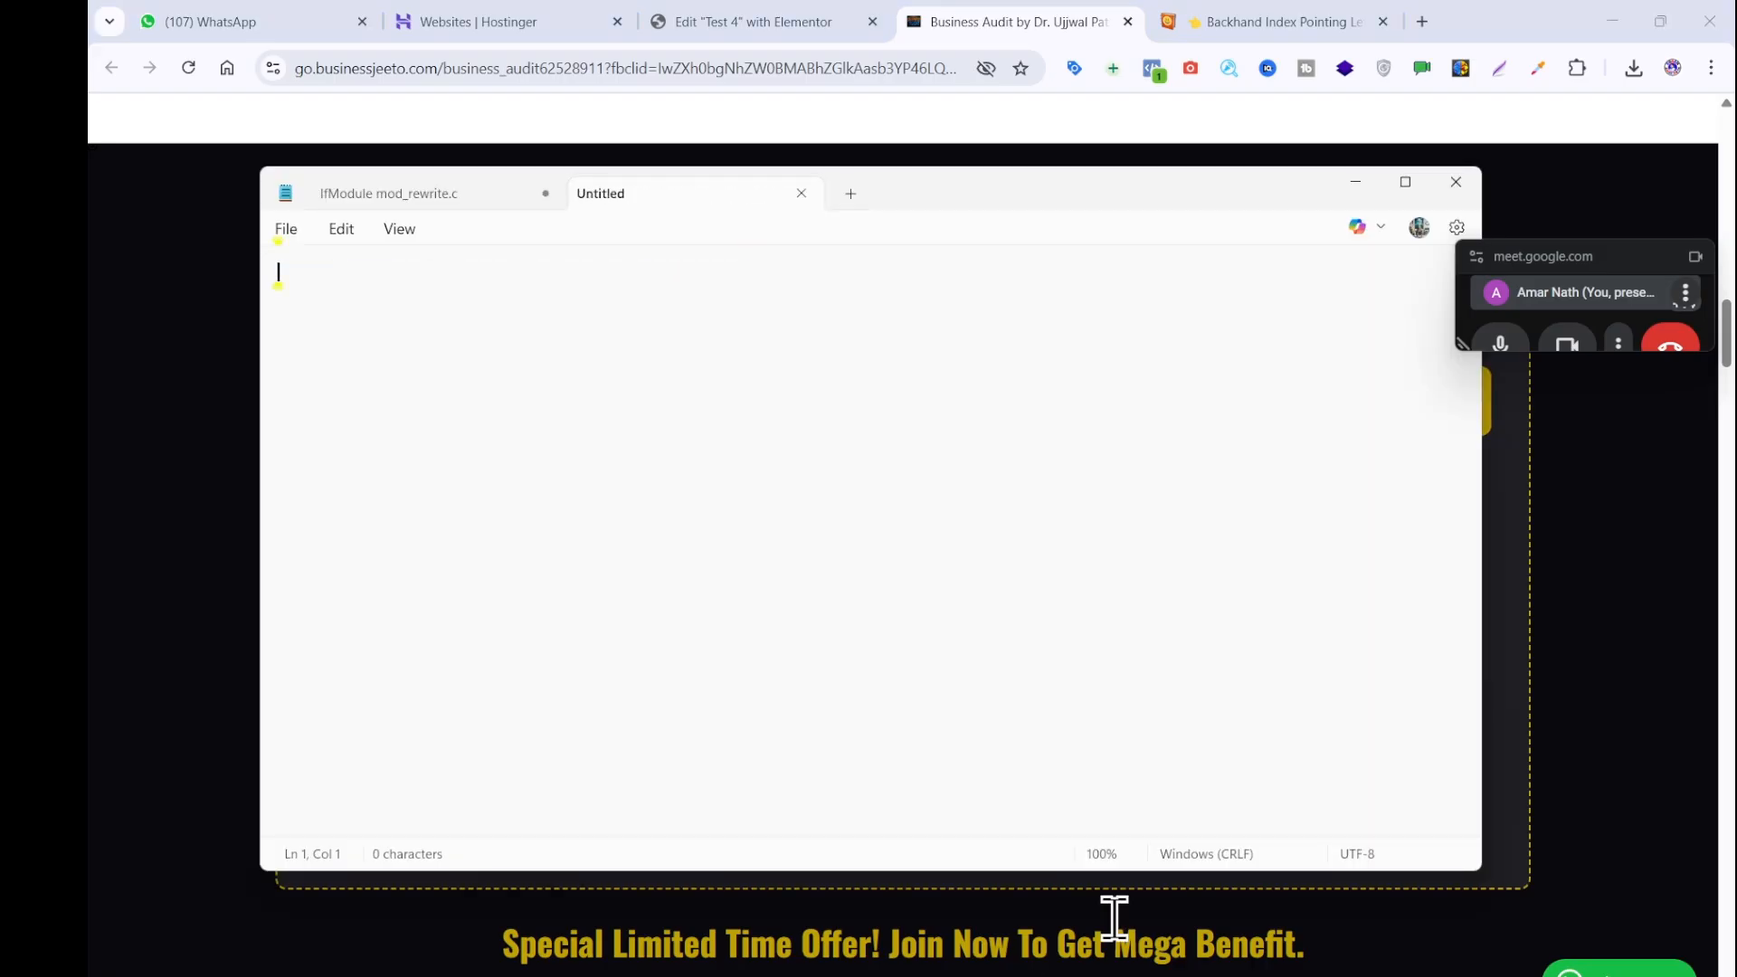
pyautogui.click(679, 9)
pyautogui.click(679, 22)
pyautogui.tripleClick(244, 601)
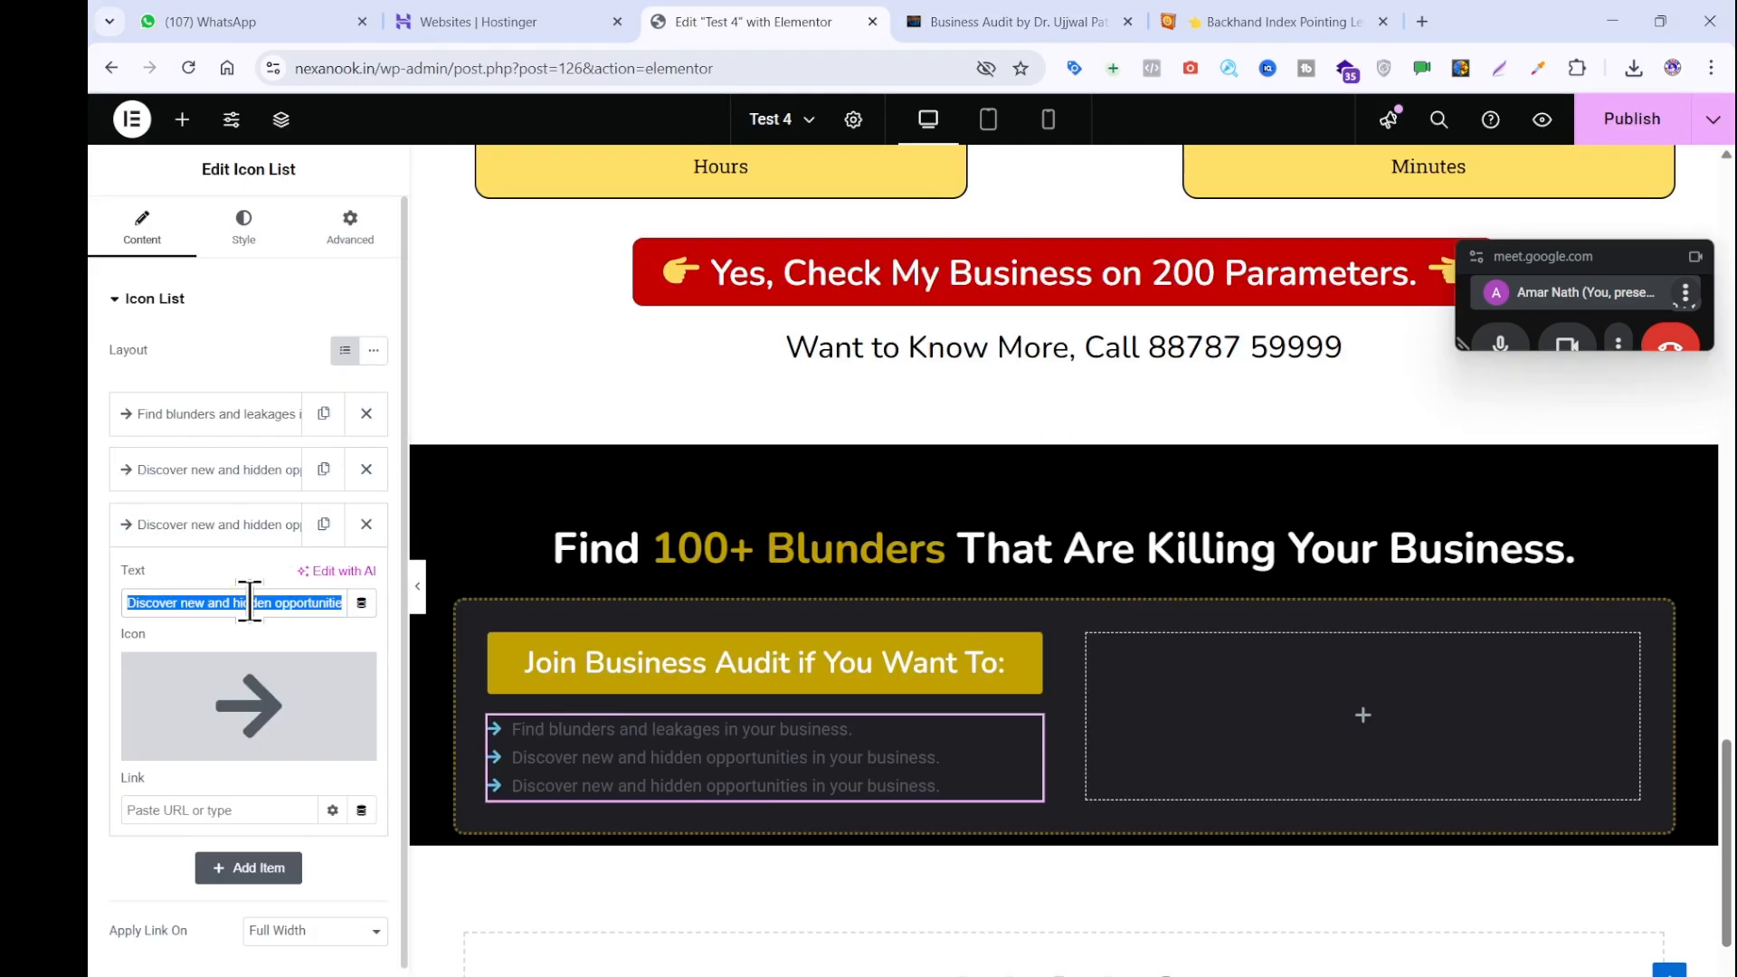
pyautogui.hotkey('ctrl', 'v')
pyautogui.click(252, 525)
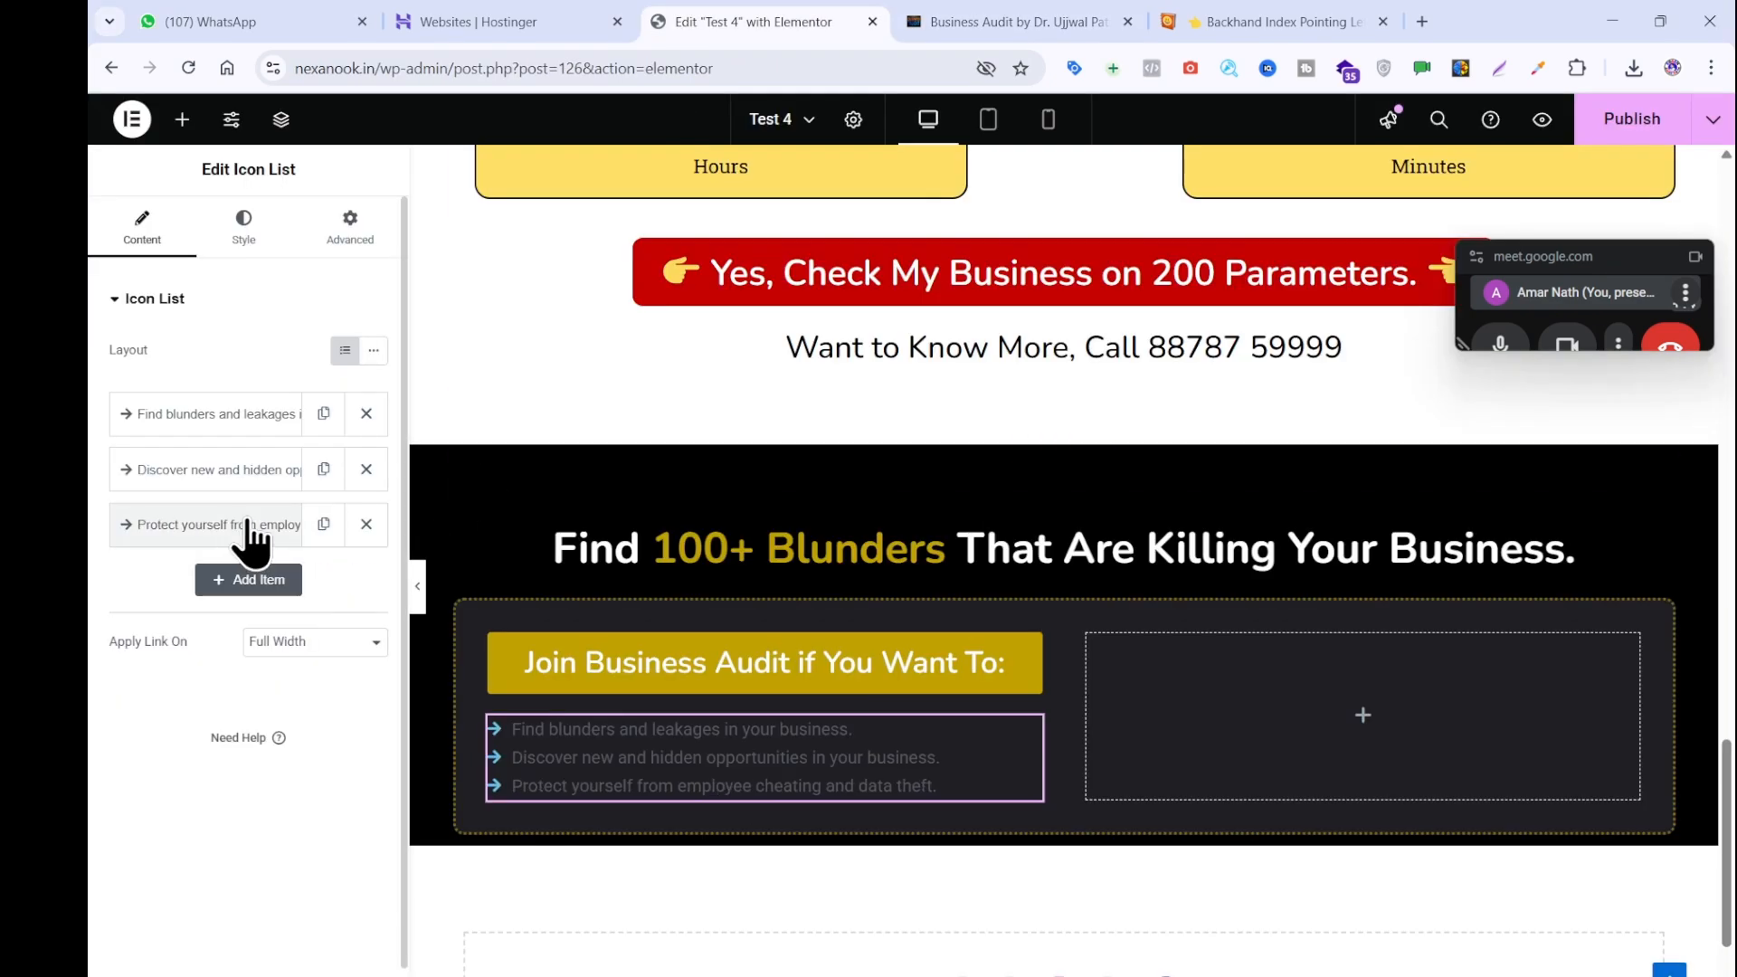
# Duplicate the third list item and replace the copy's text with the reference line "Get 50+ no-cost, sure-shot ideas to grow your turnover.", passed through Notepad.
pyautogui.click(323, 525)
pyautogui.click(276, 581)
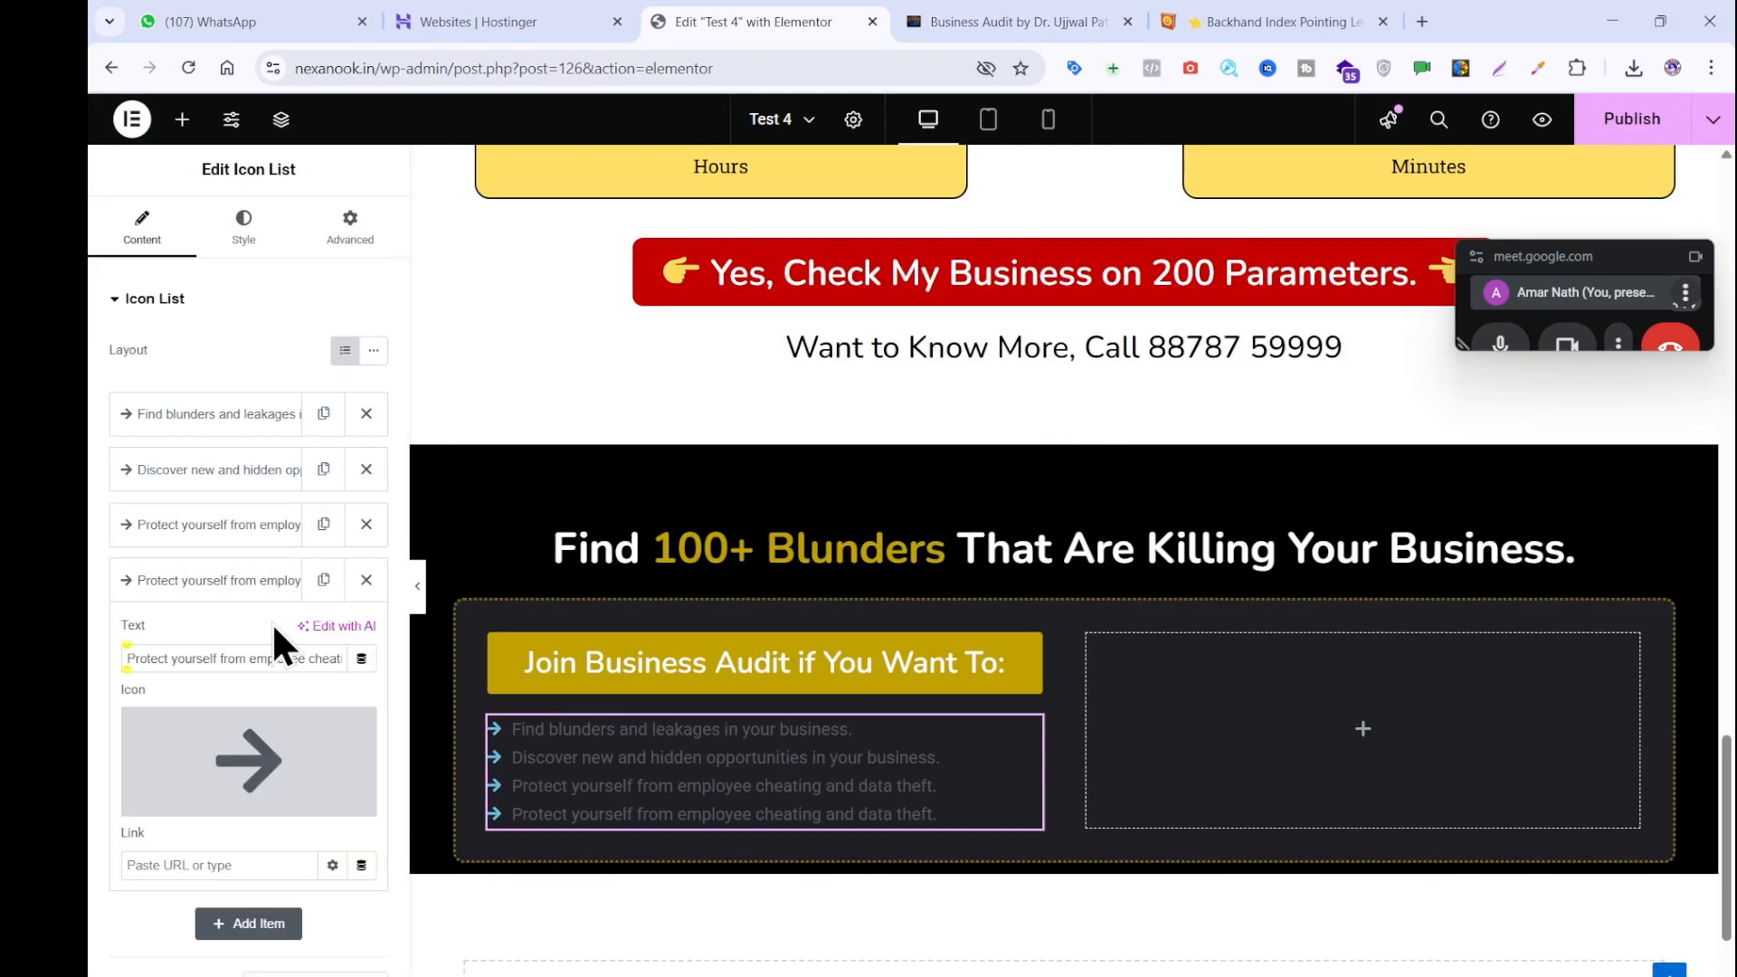
pyautogui.click(1058, 20)
pyautogui.moveTo(860, 722); pyautogui.dragTo(387, 721)
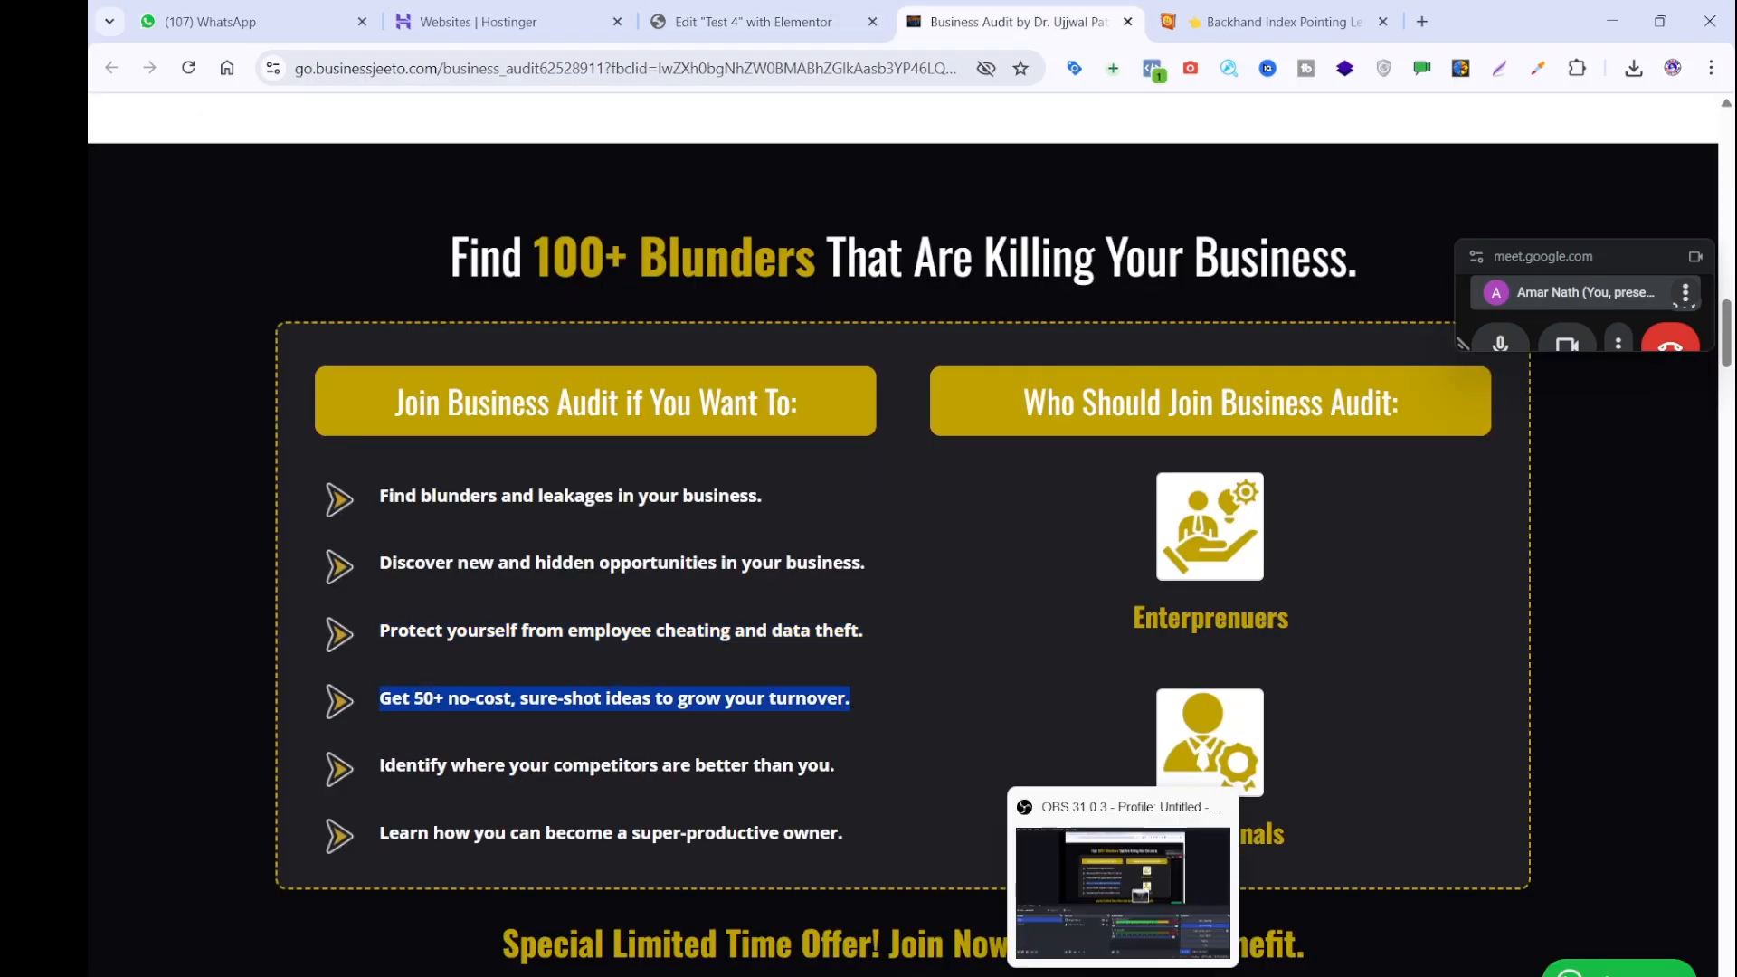
pyautogui.click(1185, 975)
pyautogui.hotkey('ctrl', 'v')
pyautogui.hotkey('ctrl', 'a')
pyautogui.hotkey('ctrl', 'x')
pyautogui.click(787, 20)
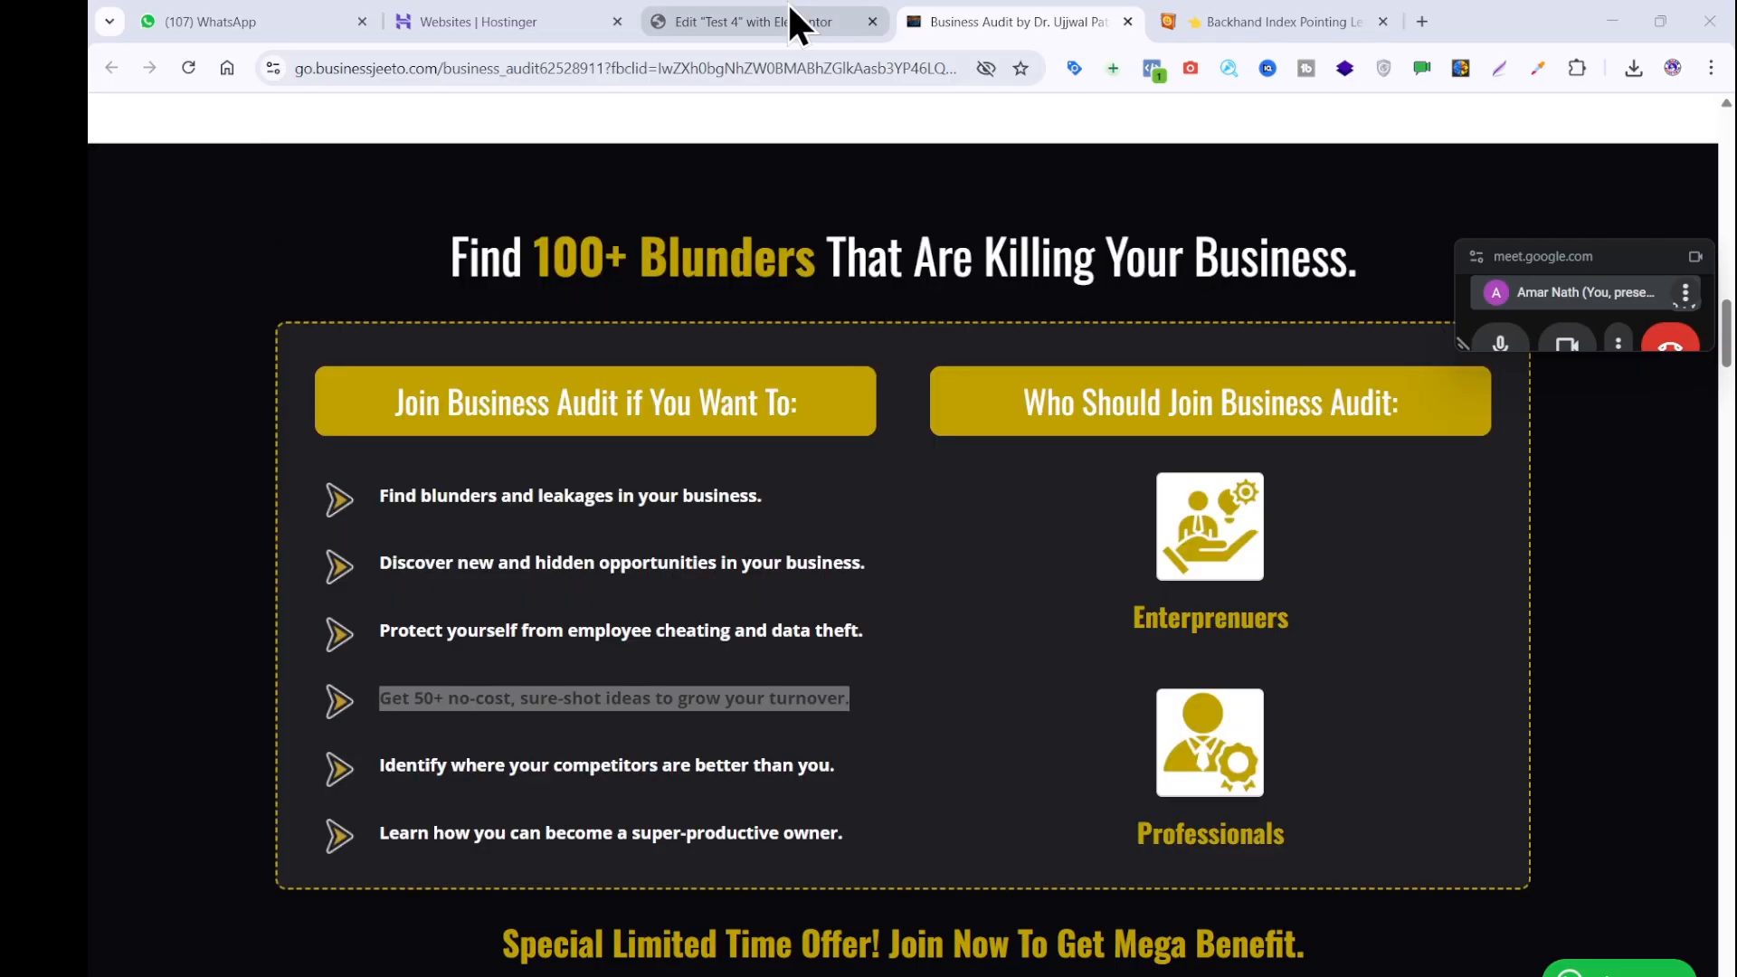
pyautogui.tripleClick(292, 650)
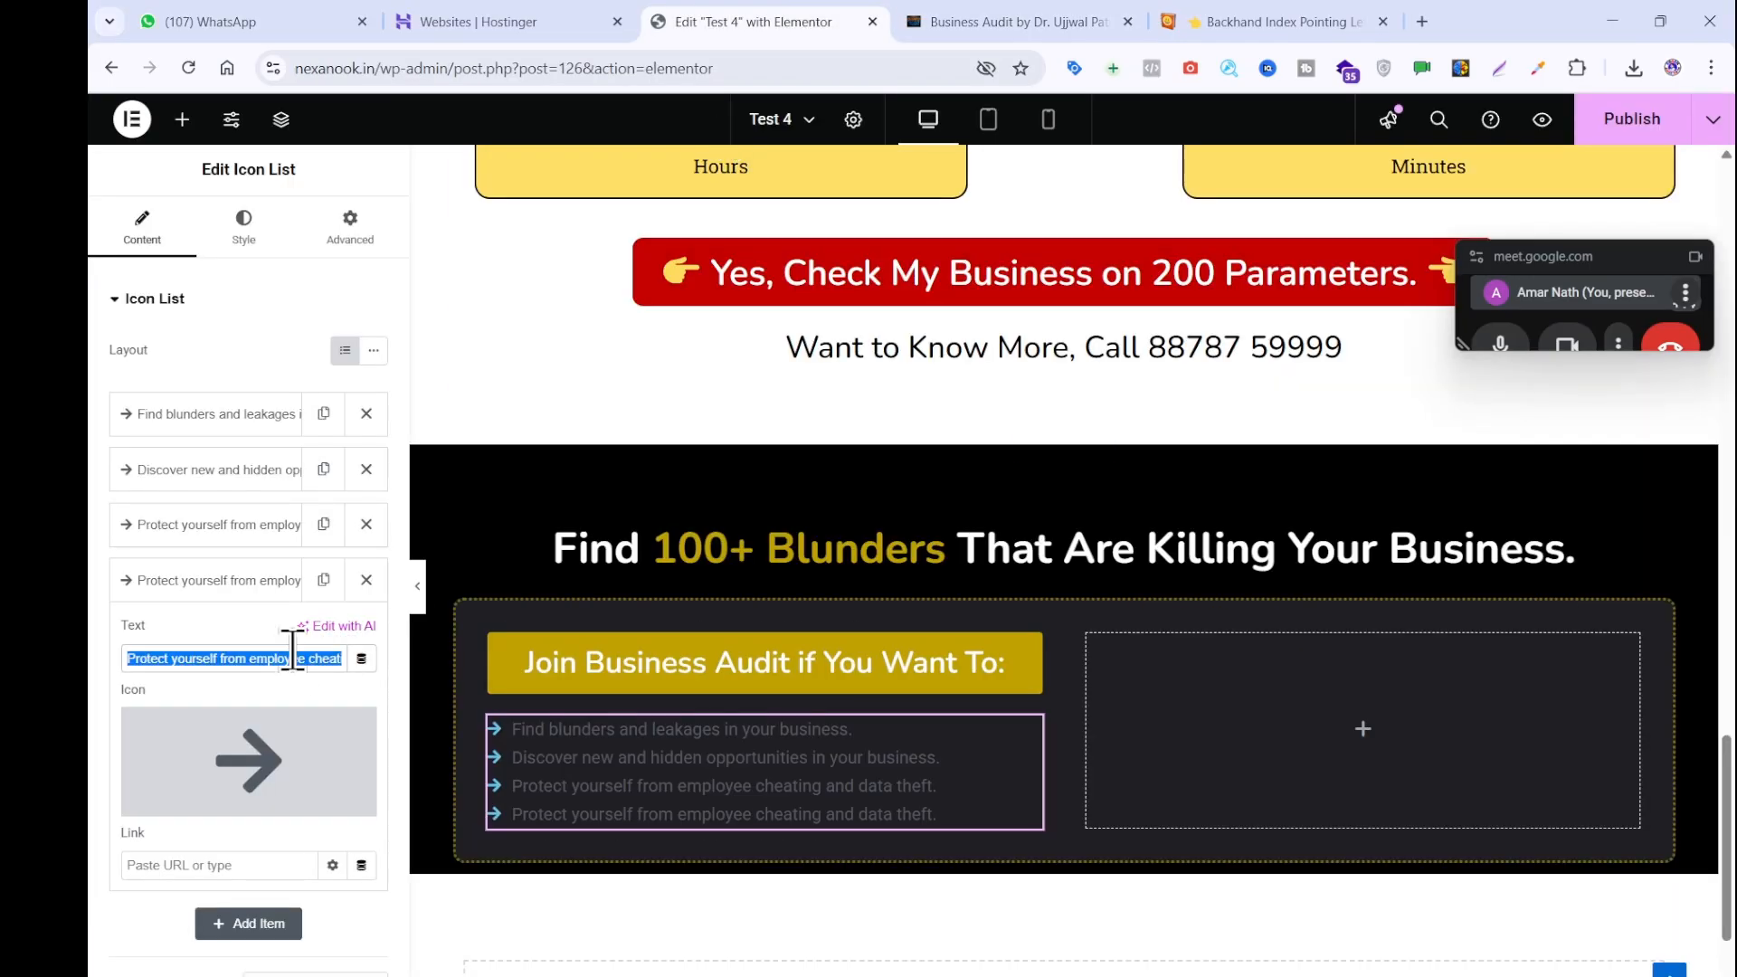
pyautogui.hotkey('ctrl', 'v')
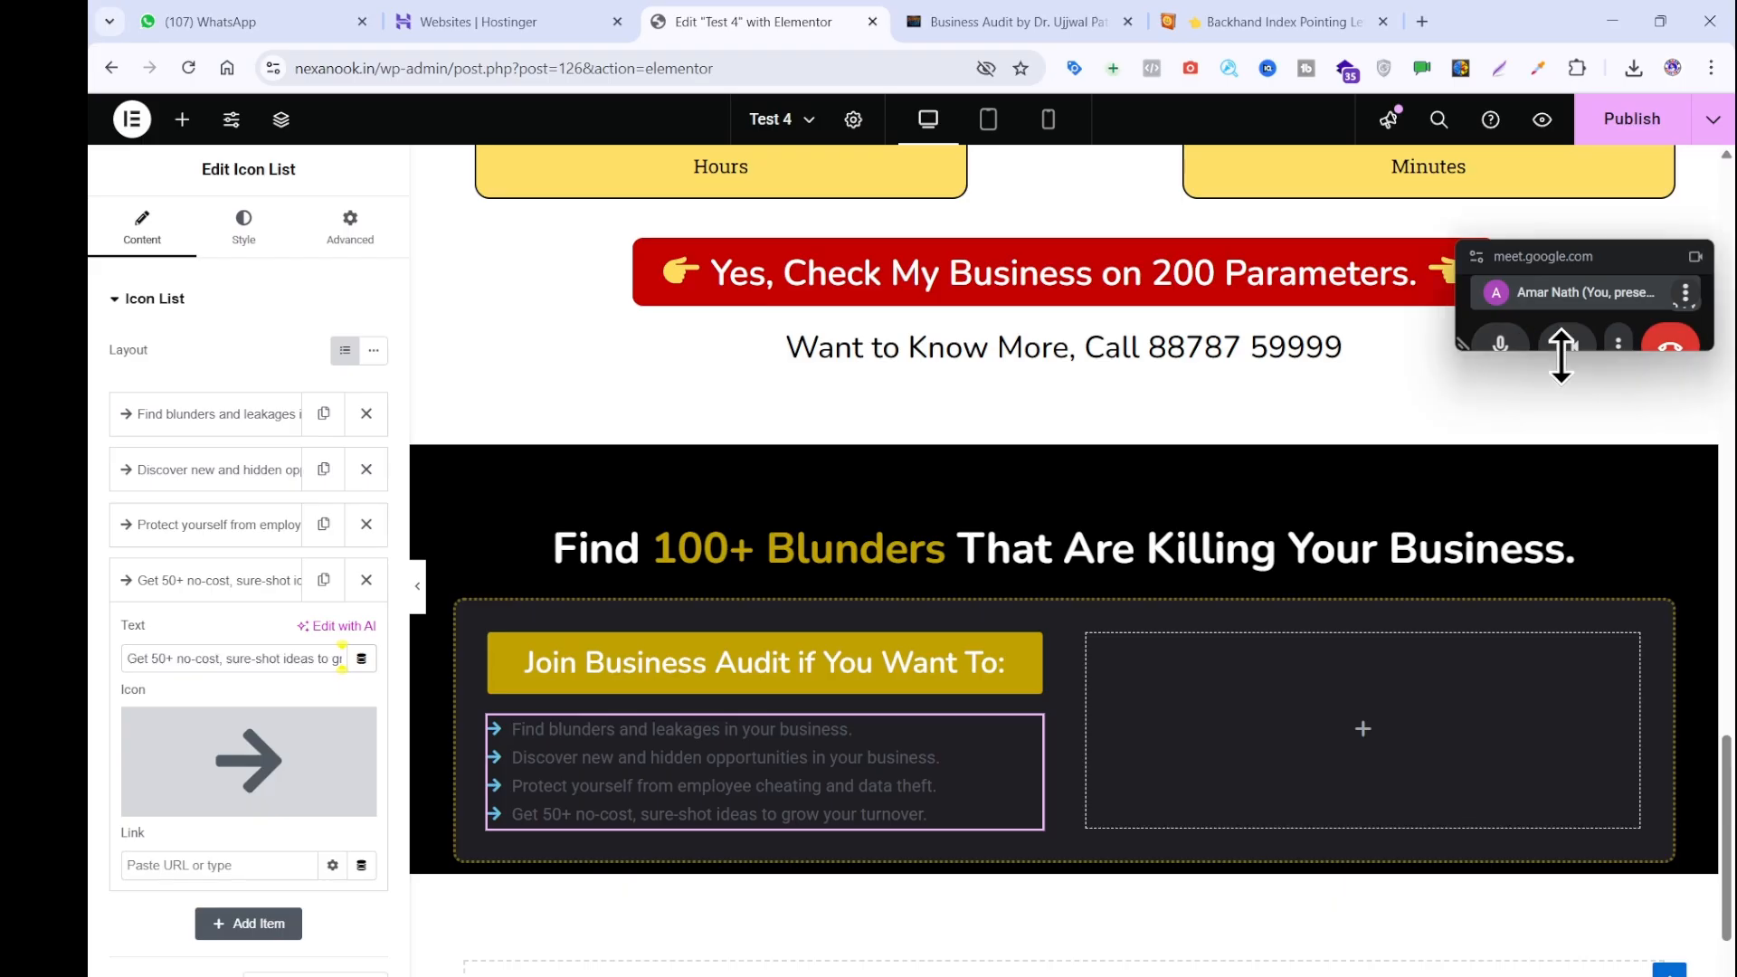
pyautogui.moveTo(1559, 355); pyautogui.dragTo(1563, 569)
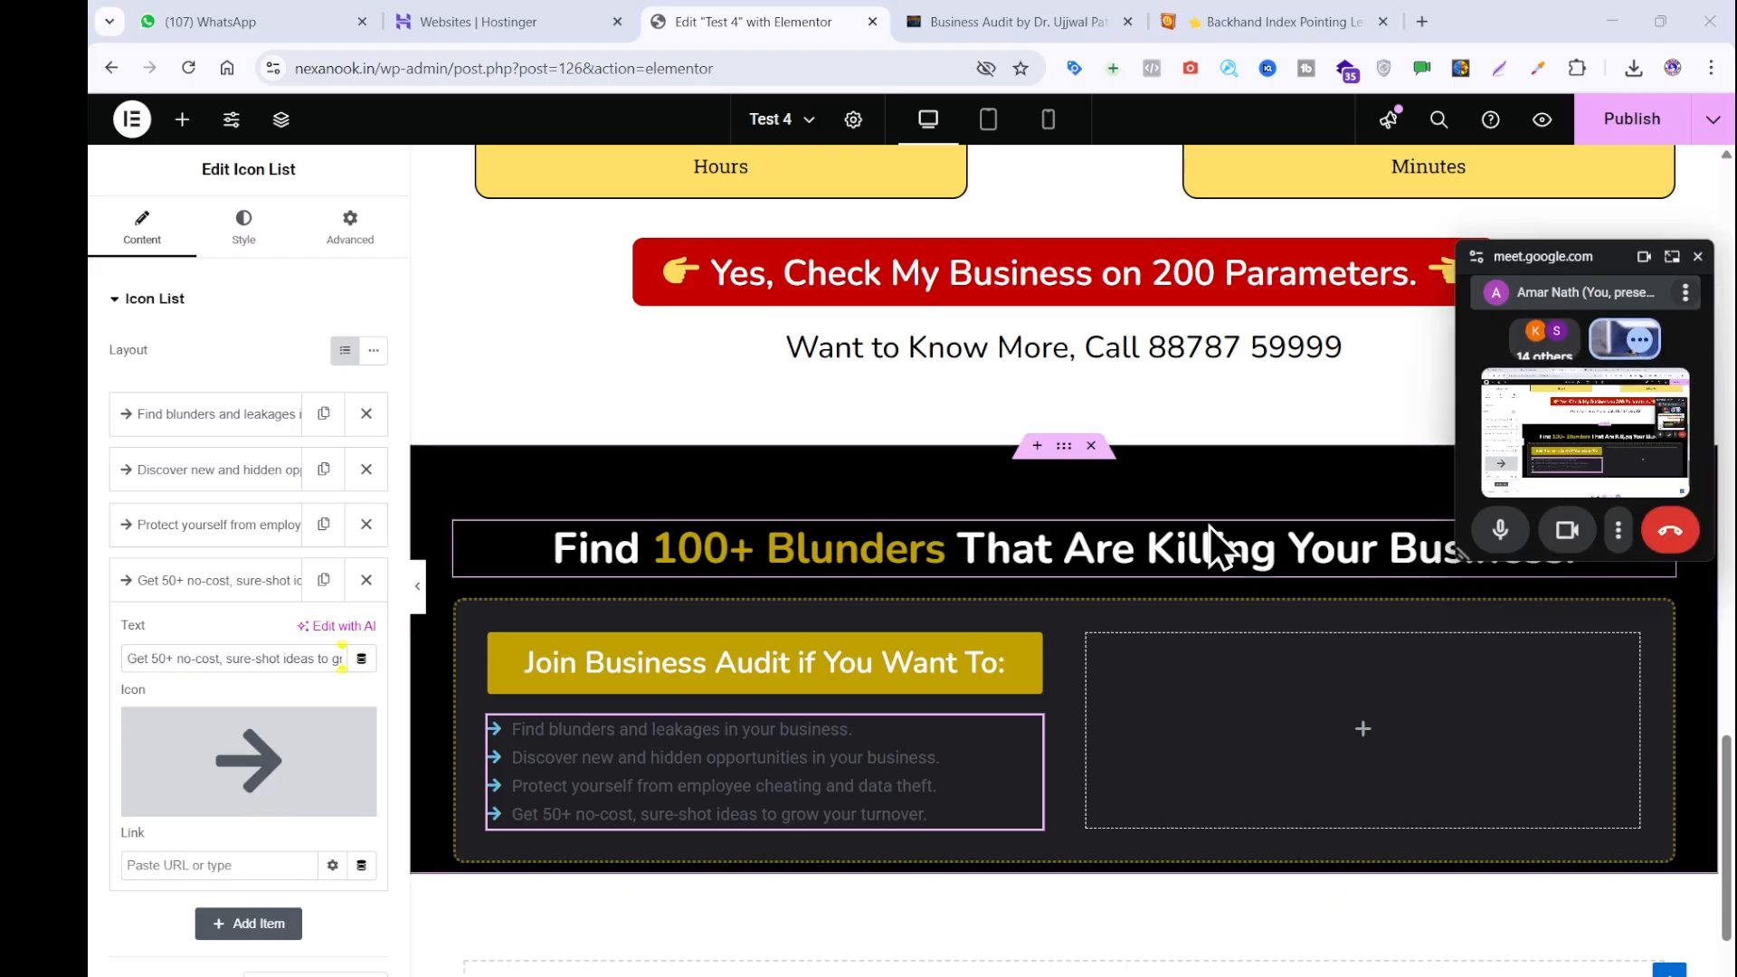
# Copy the reference line "Identify where your competitors are better than you." through Notepad, duplicate the fourth list item and use the line as the copy's text.
pyautogui.click(958, 20)
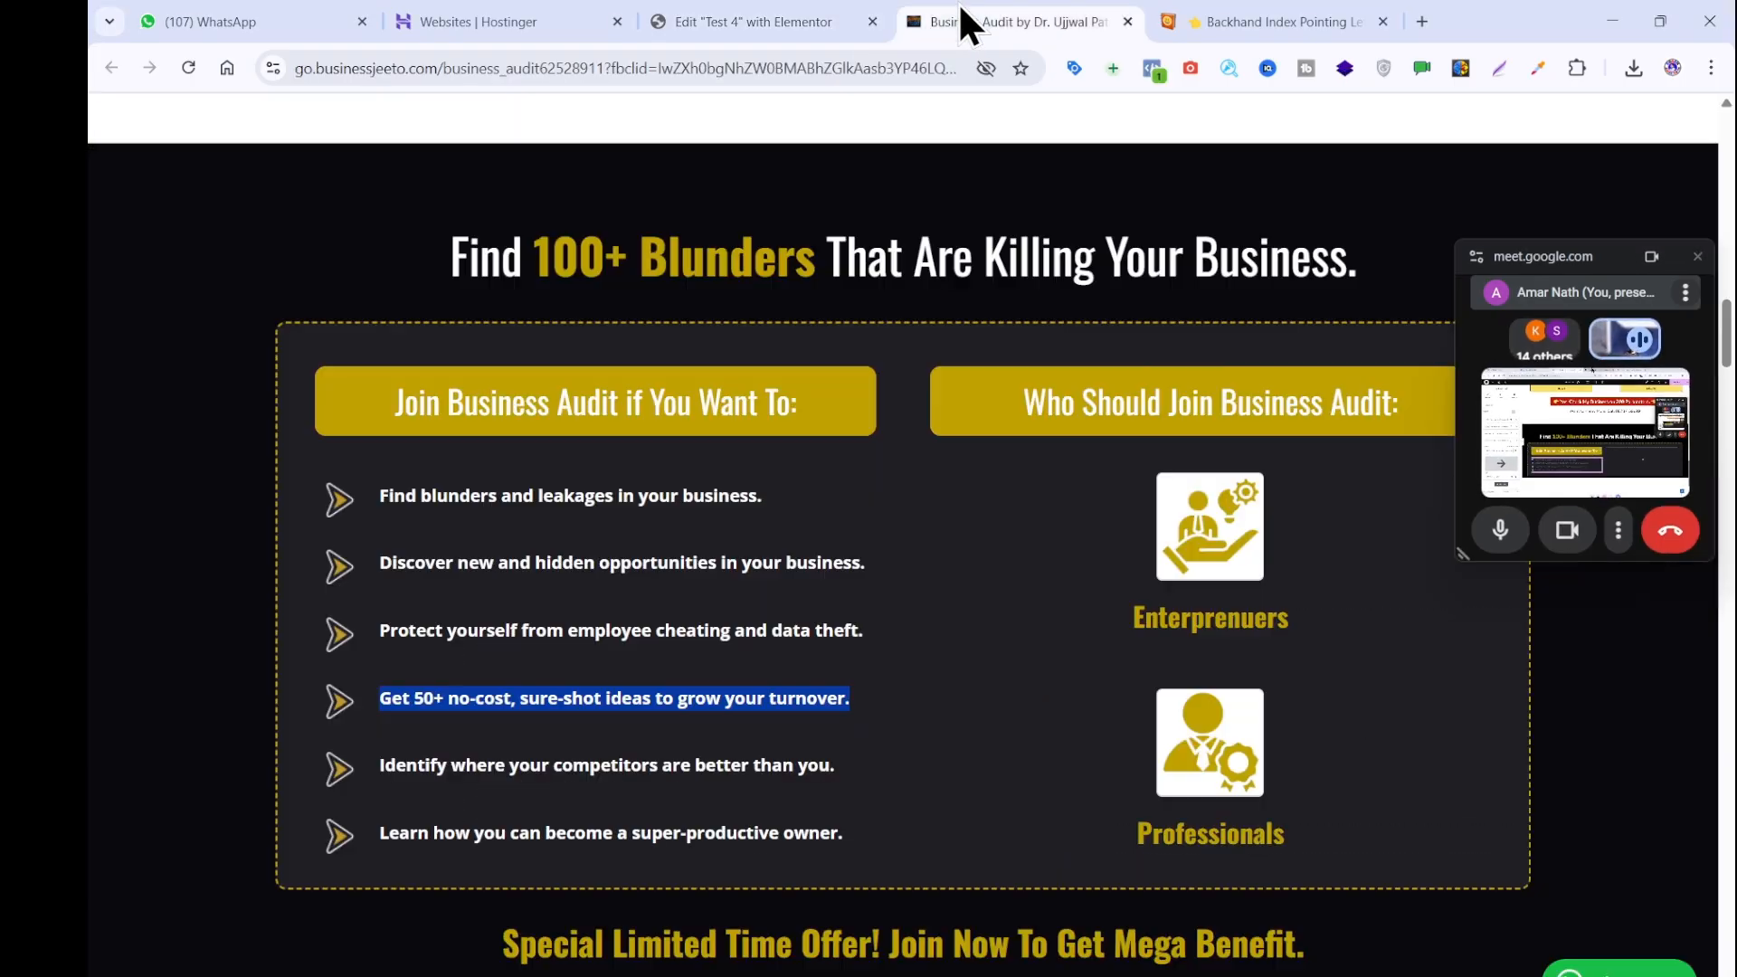
pyautogui.moveTo(905, 768); pyautogui.dragTo(399, 770)
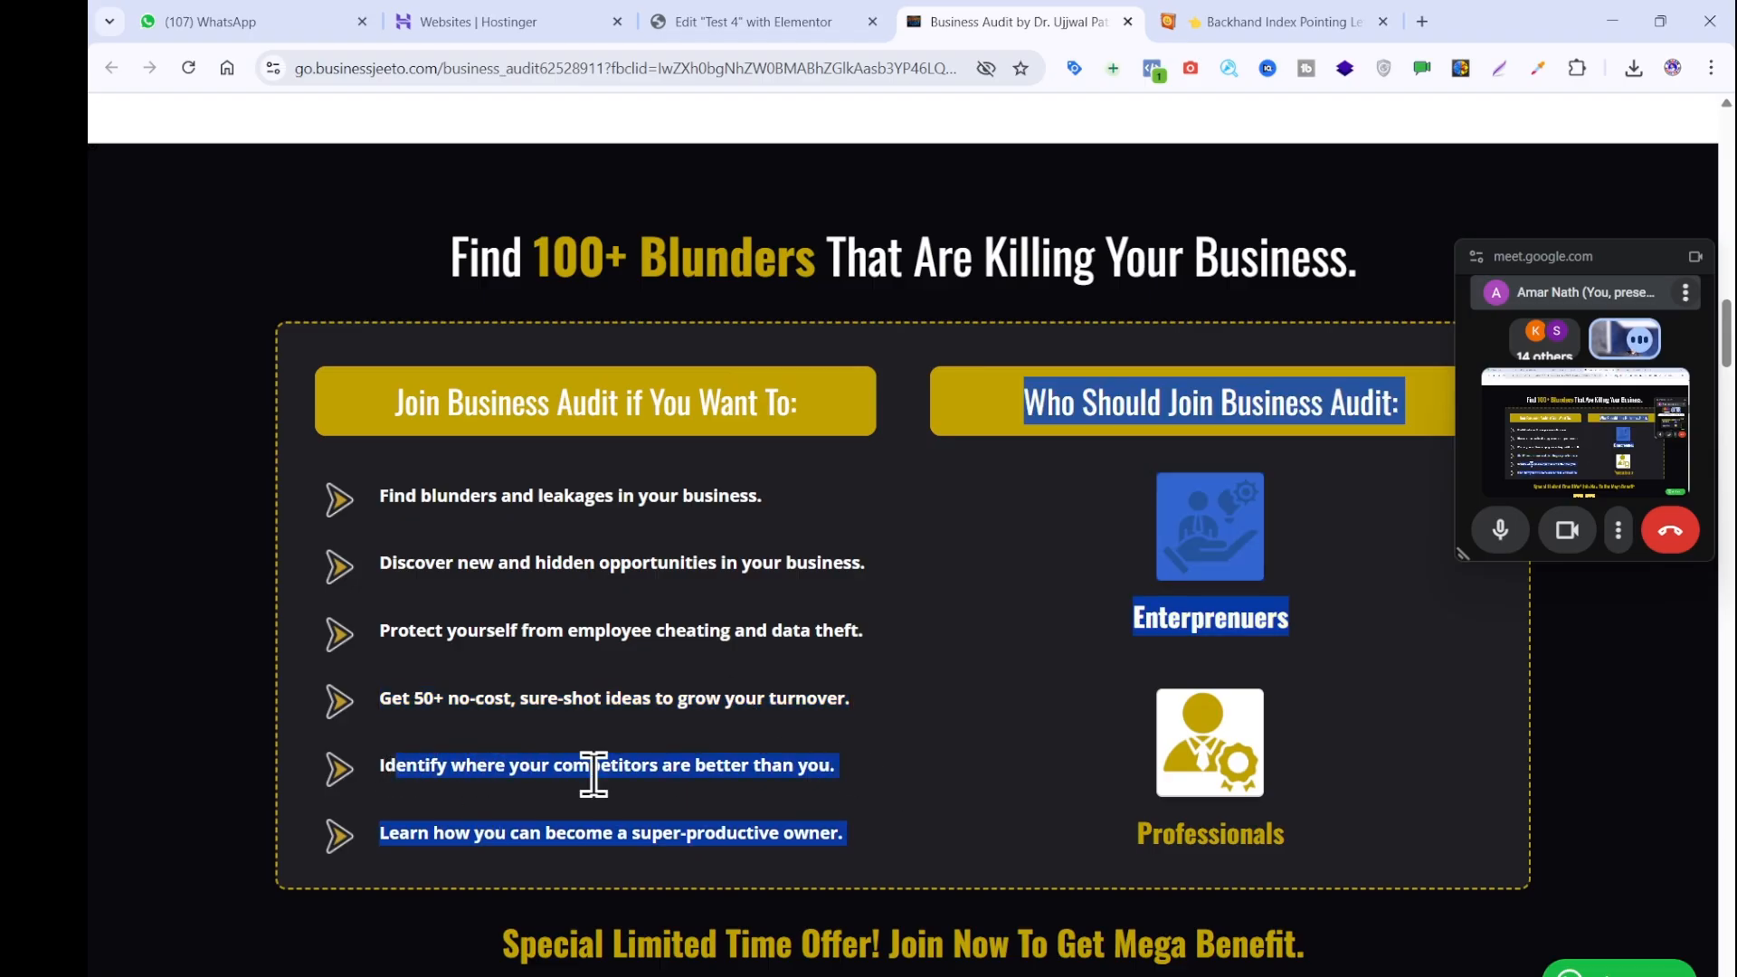
pyautogui.moveTo(883, 769); pyautogui.dragTo(472, 769)
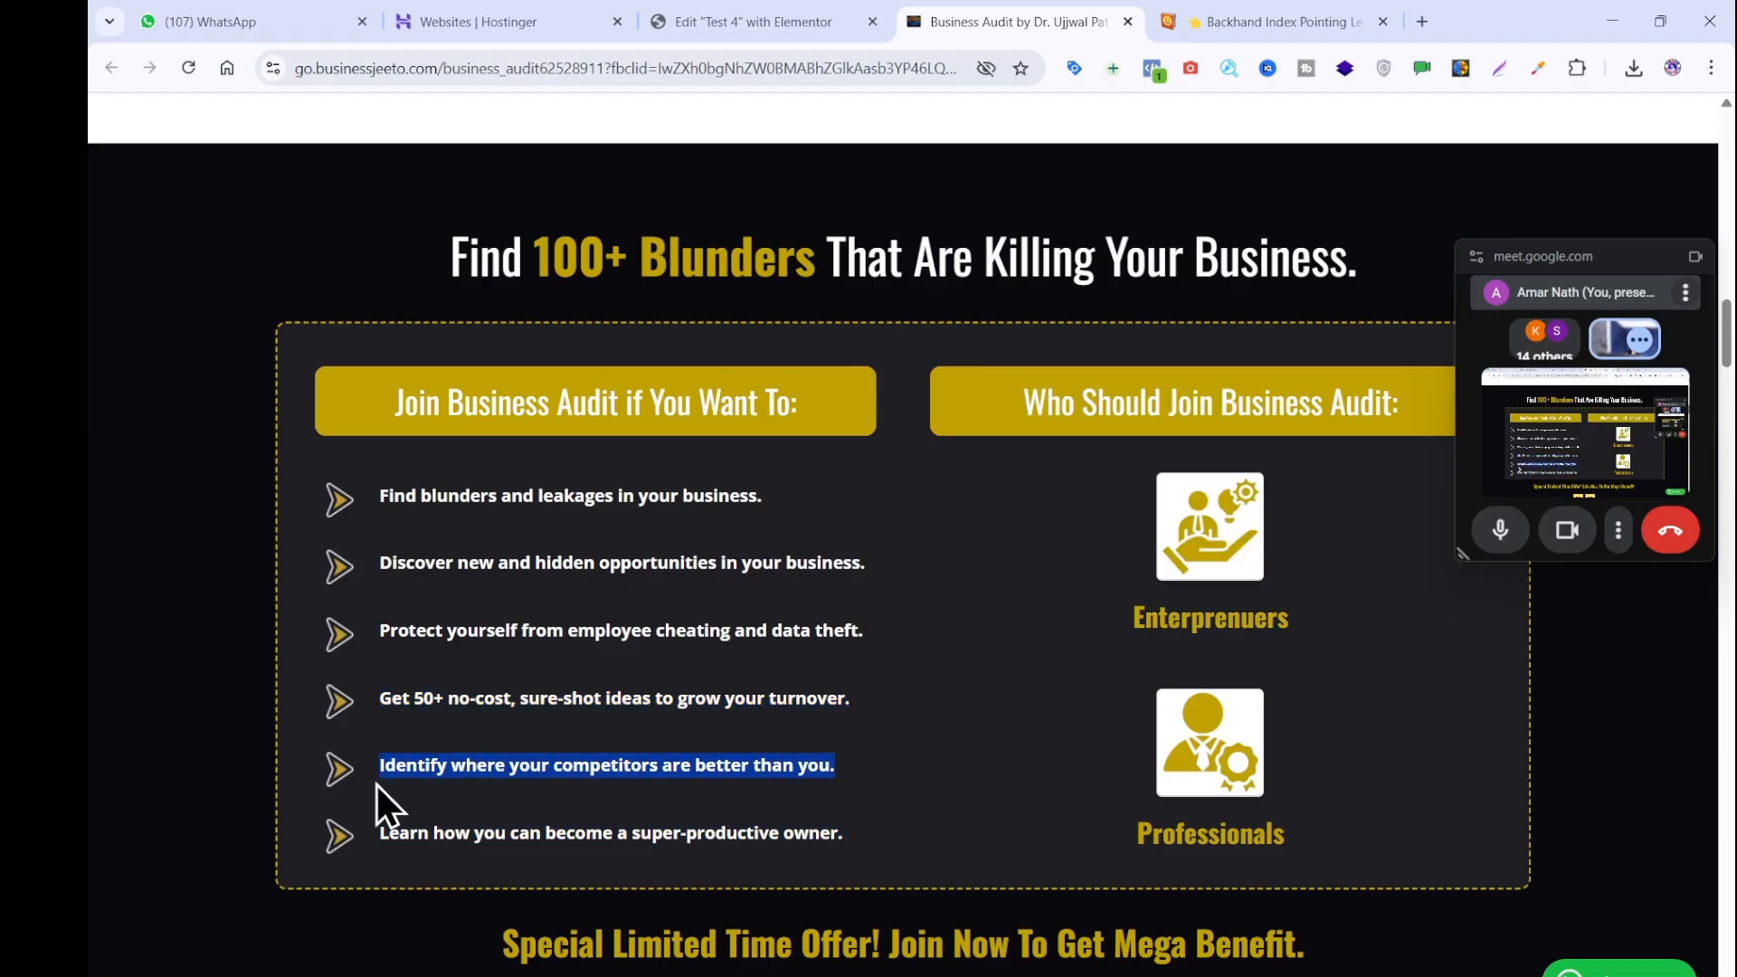
pyautogui.hotkey('alt', 'Tab')
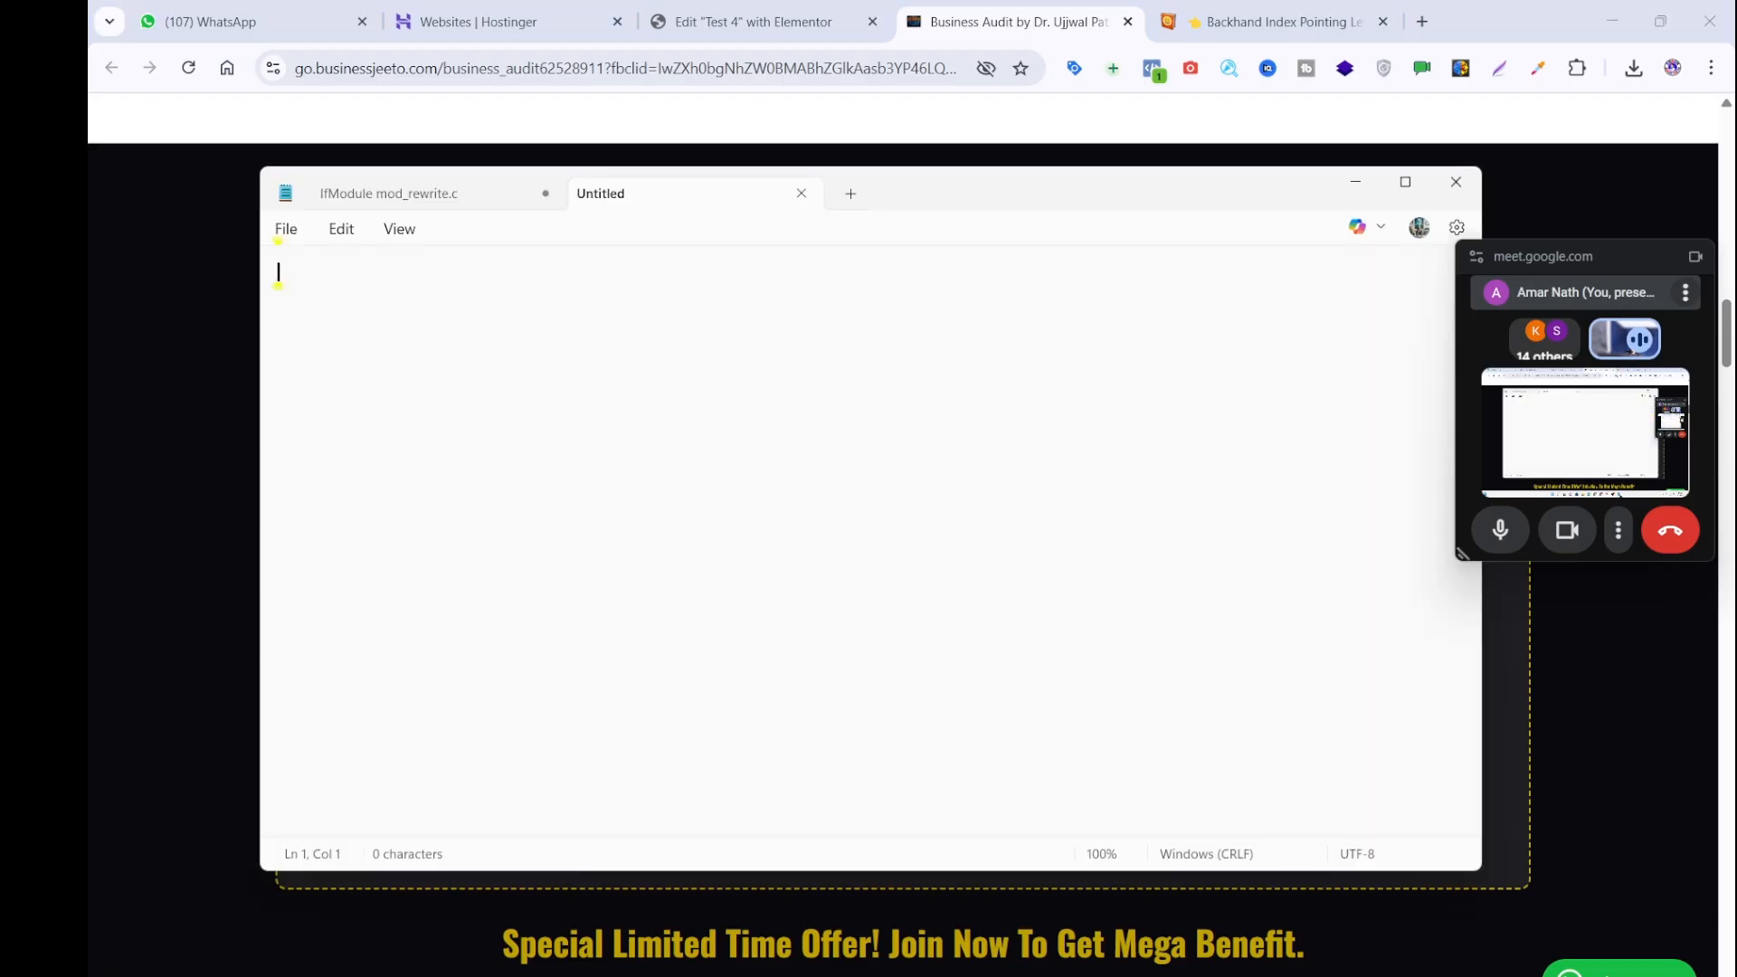
pyautogui.write('Identify where your competitors are better than you.')
pyautogui.hotkey('ctrl', 'a')
pyautogui.press('Delete')
pyautogui.click(752, 22)
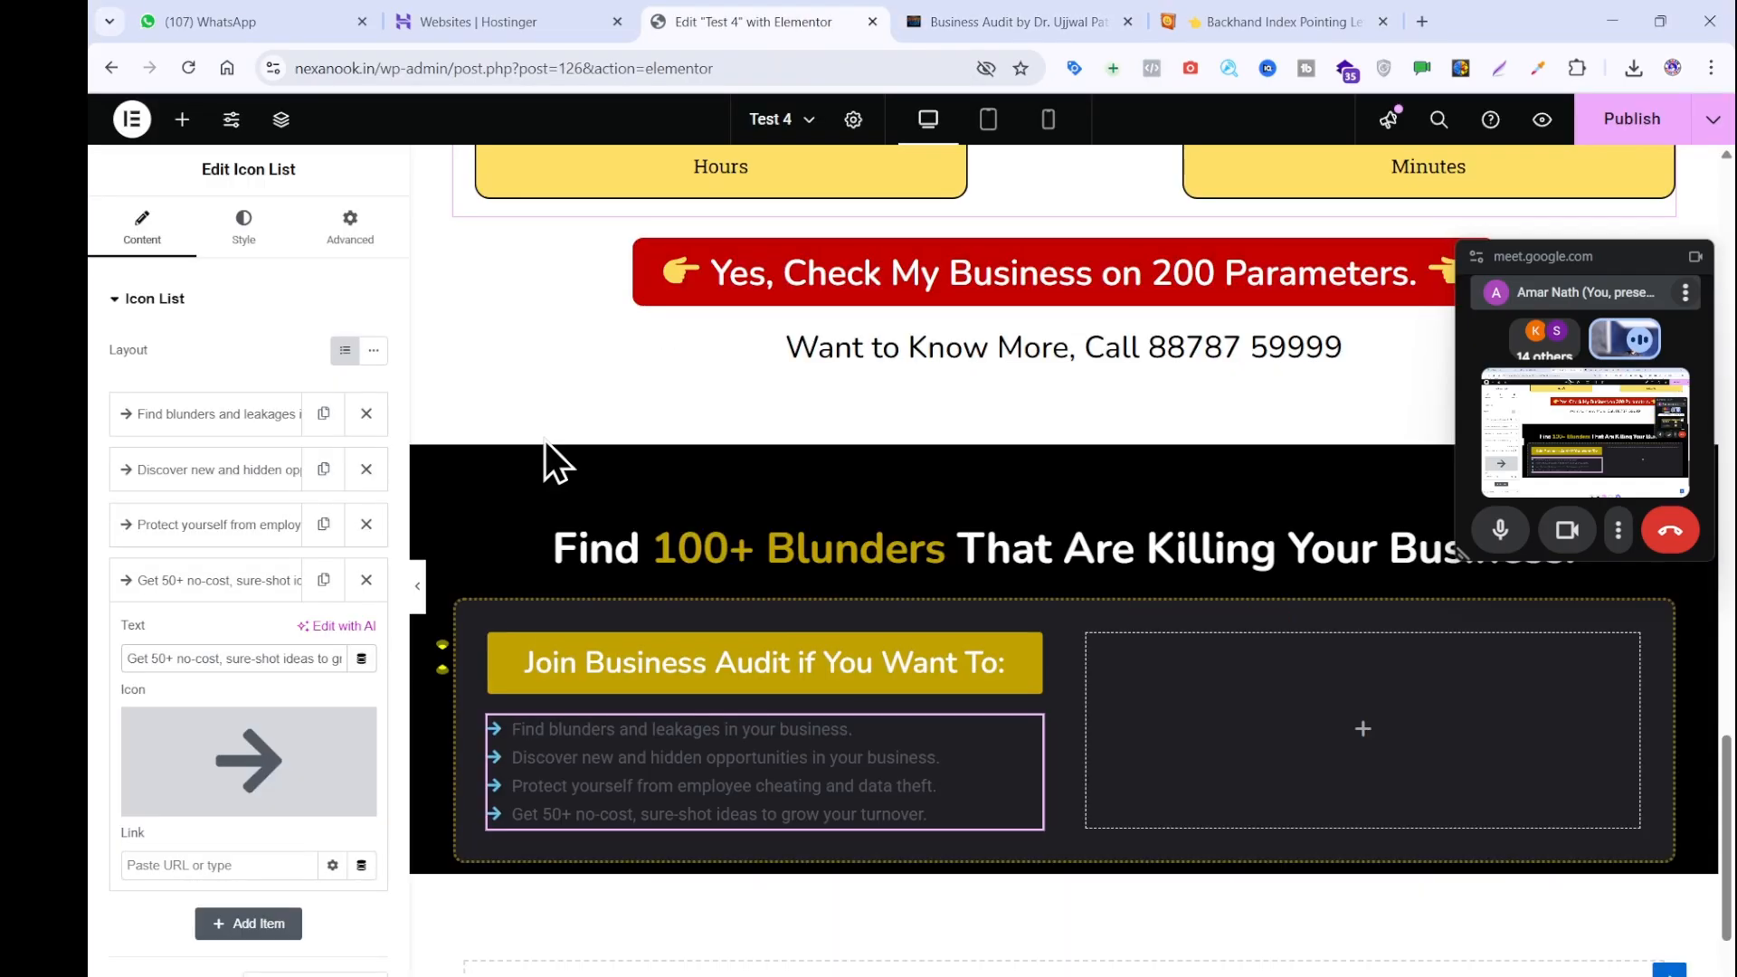
pyautogui.click(267, 581)
pyautogui.click(323, 580)
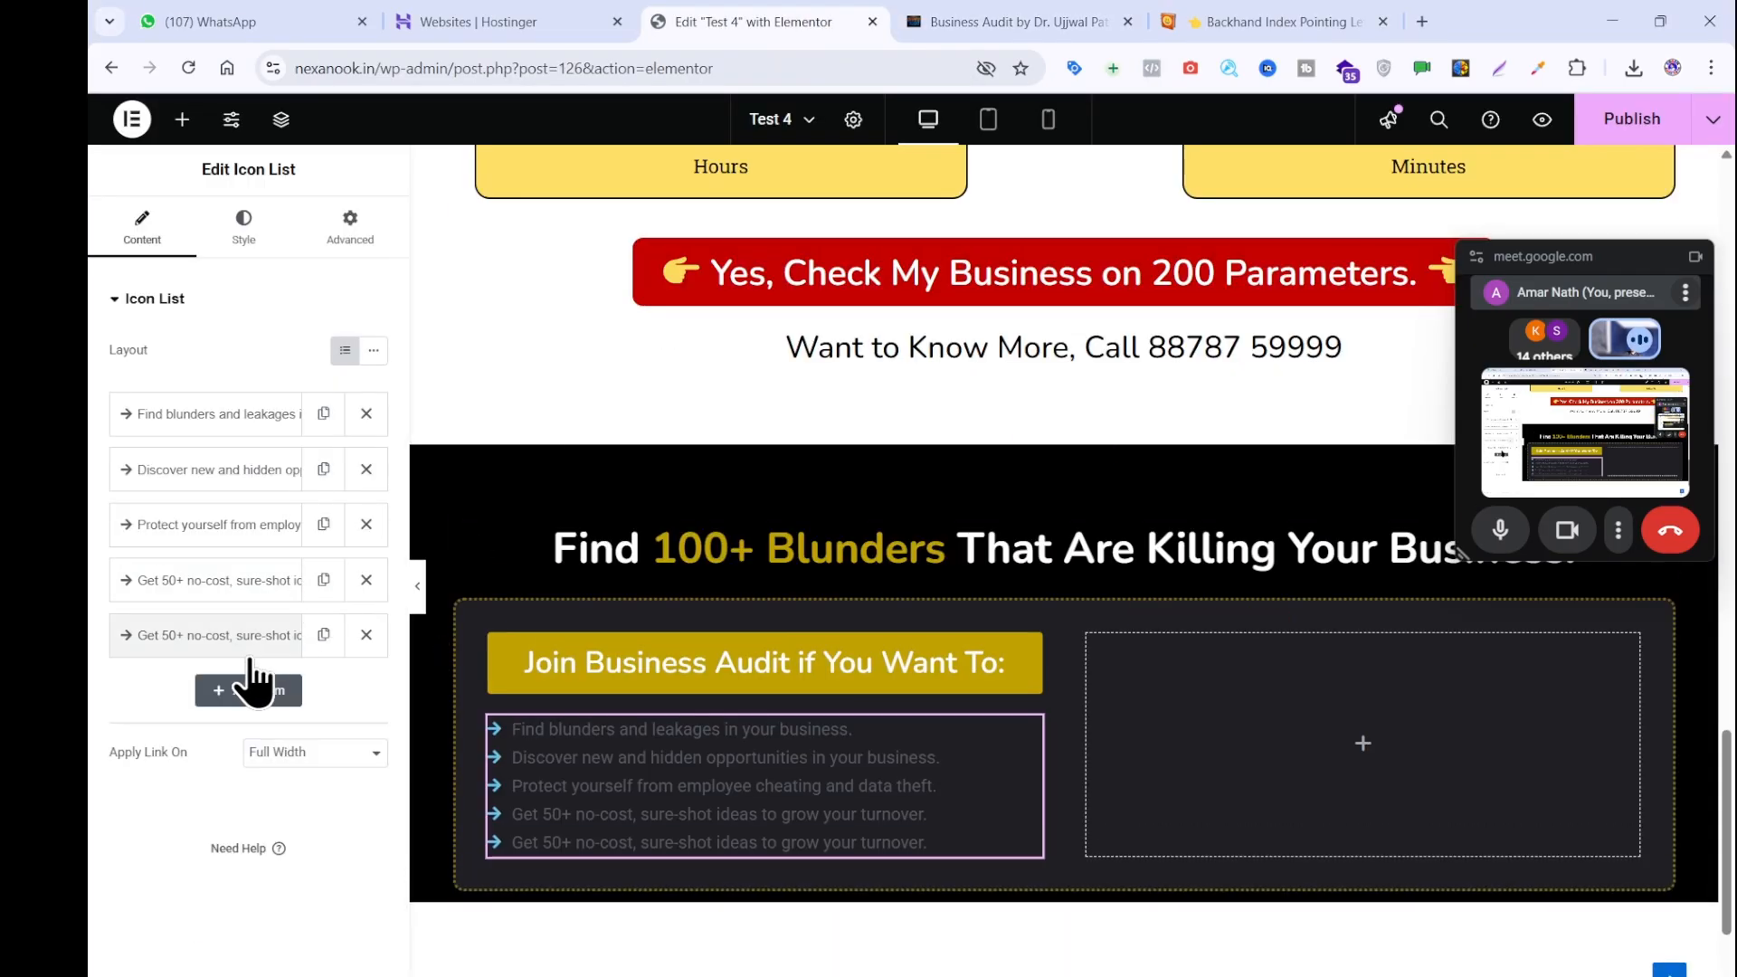
pyautogui.tripleClick(233, 713)
pyautogui.write('Identify where your competitors are better than you.')
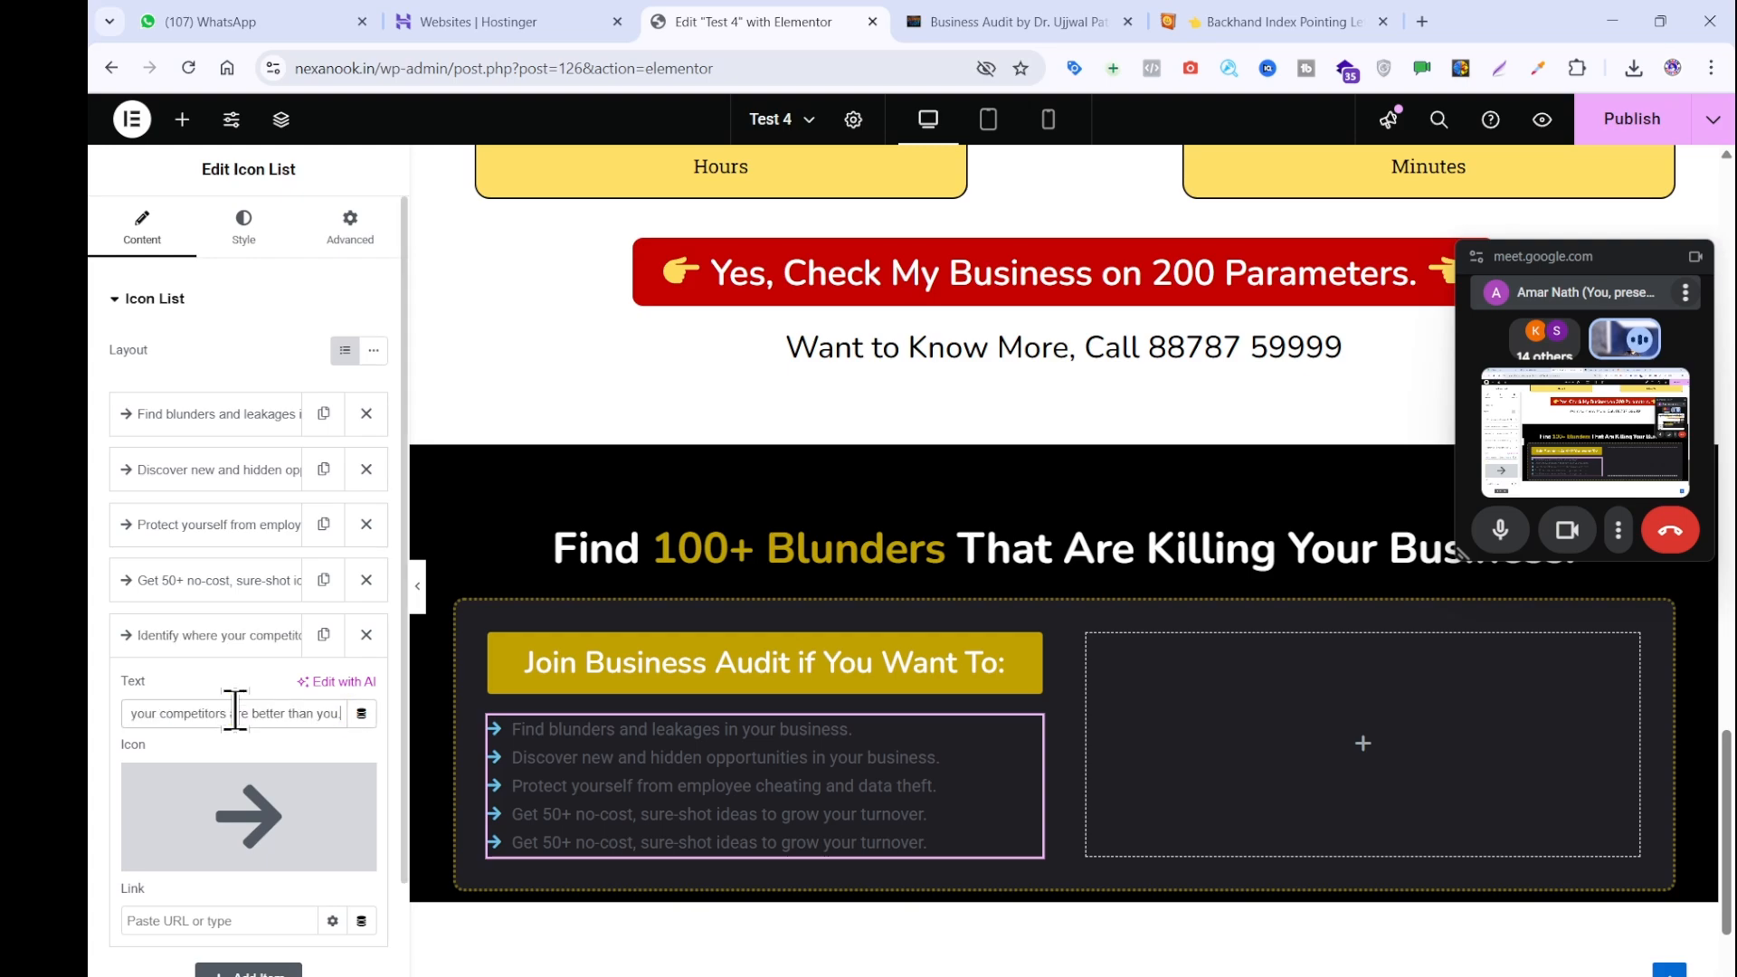
# Duplicate the fifth list item and replace the copy's text with the reference line "Learn how you can become a super-productive owner.", passed through Notepad.
pyautogui.click(244, 633)
pyautogui.click(323, 635)
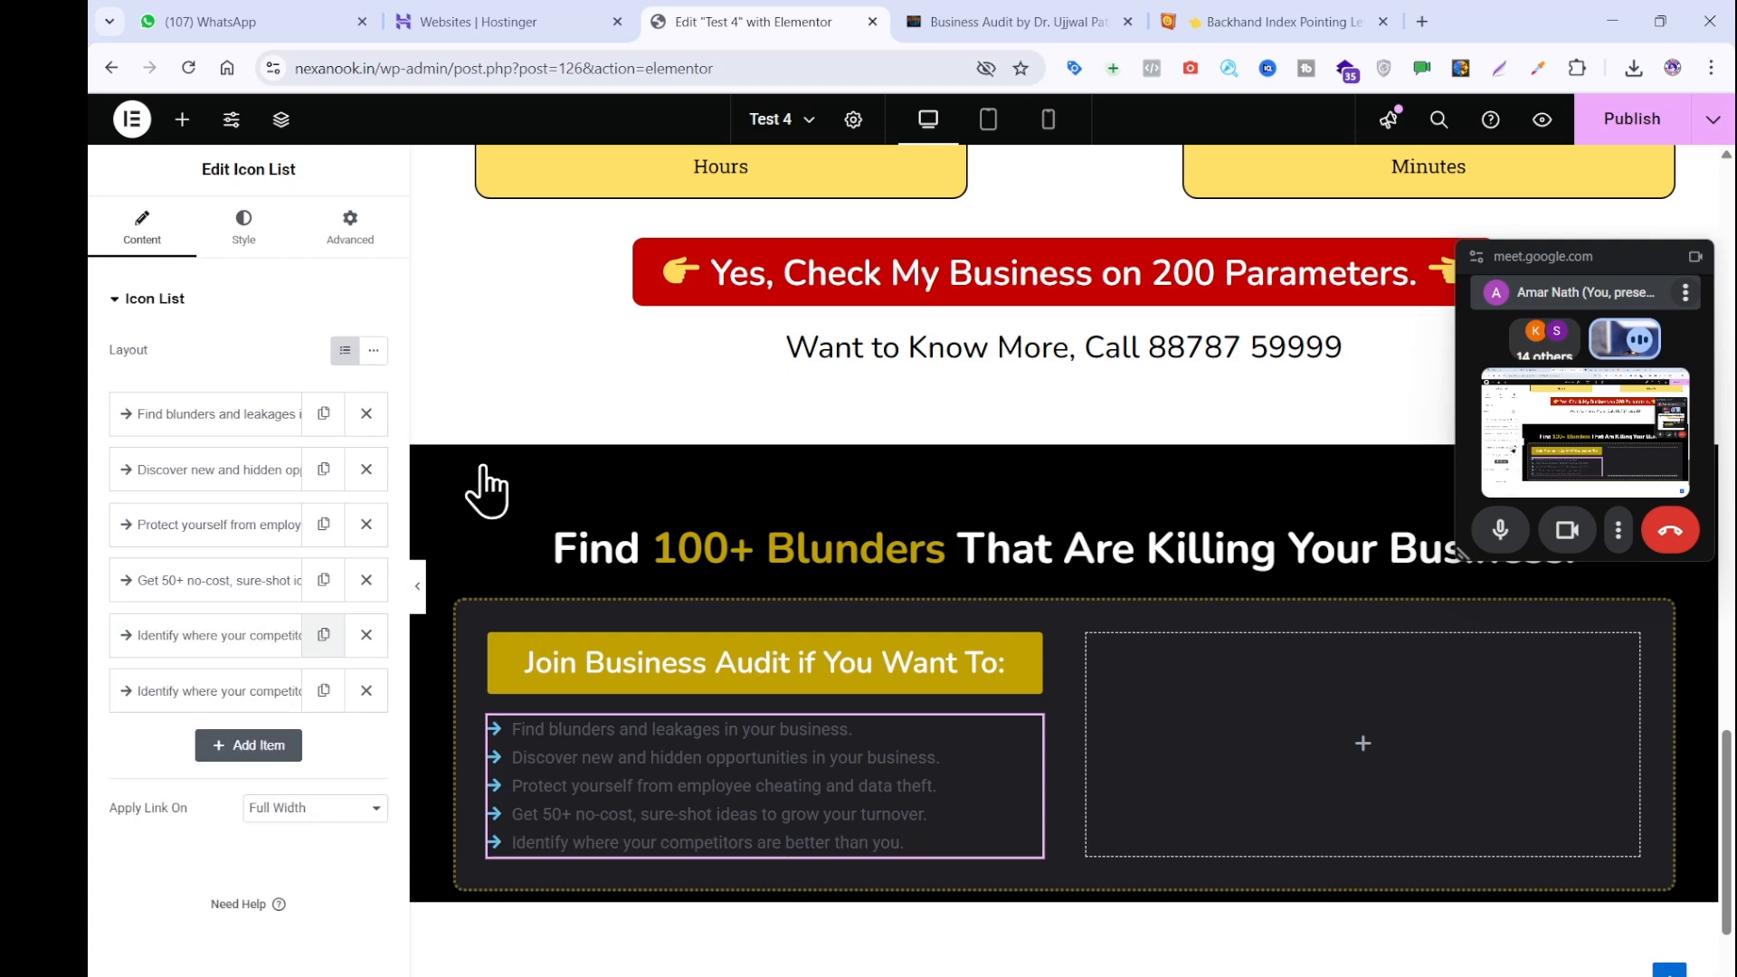
pyautogui.click(1001, 20)
pyautogui.moveTo(831, 843); pyautogui.dragTo(371, 851)
pyautogui.hotkey('ctrl', 'c')
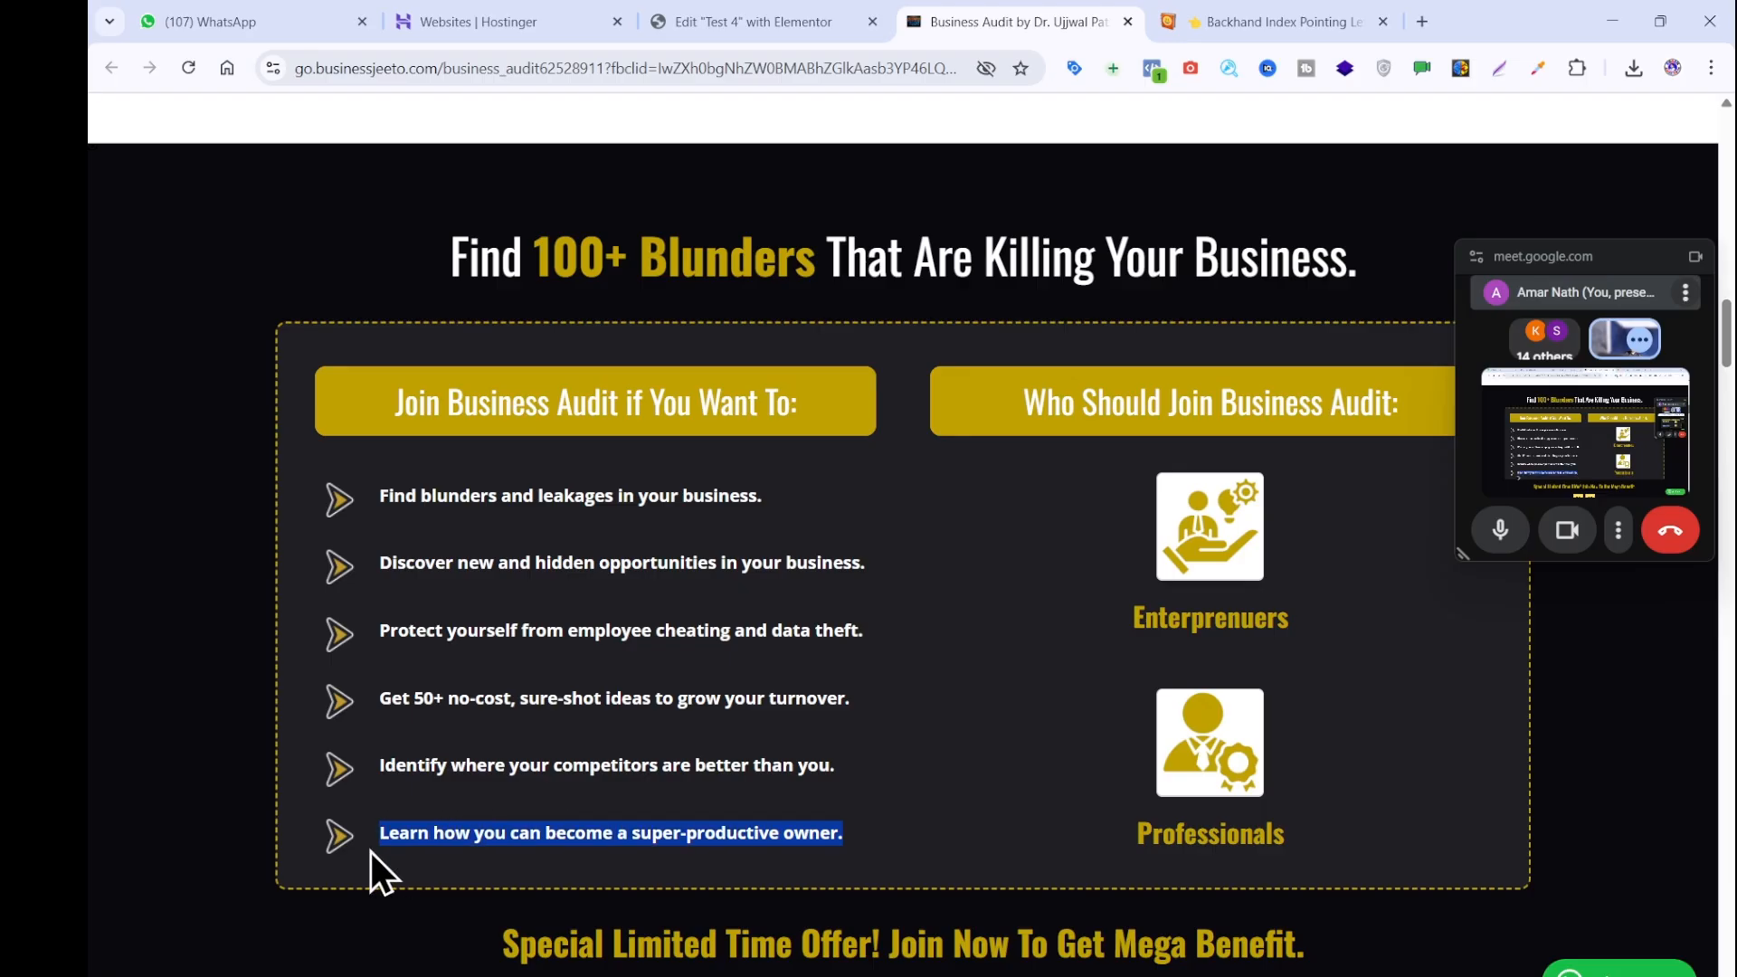
pyautogui.click(1204, 976)
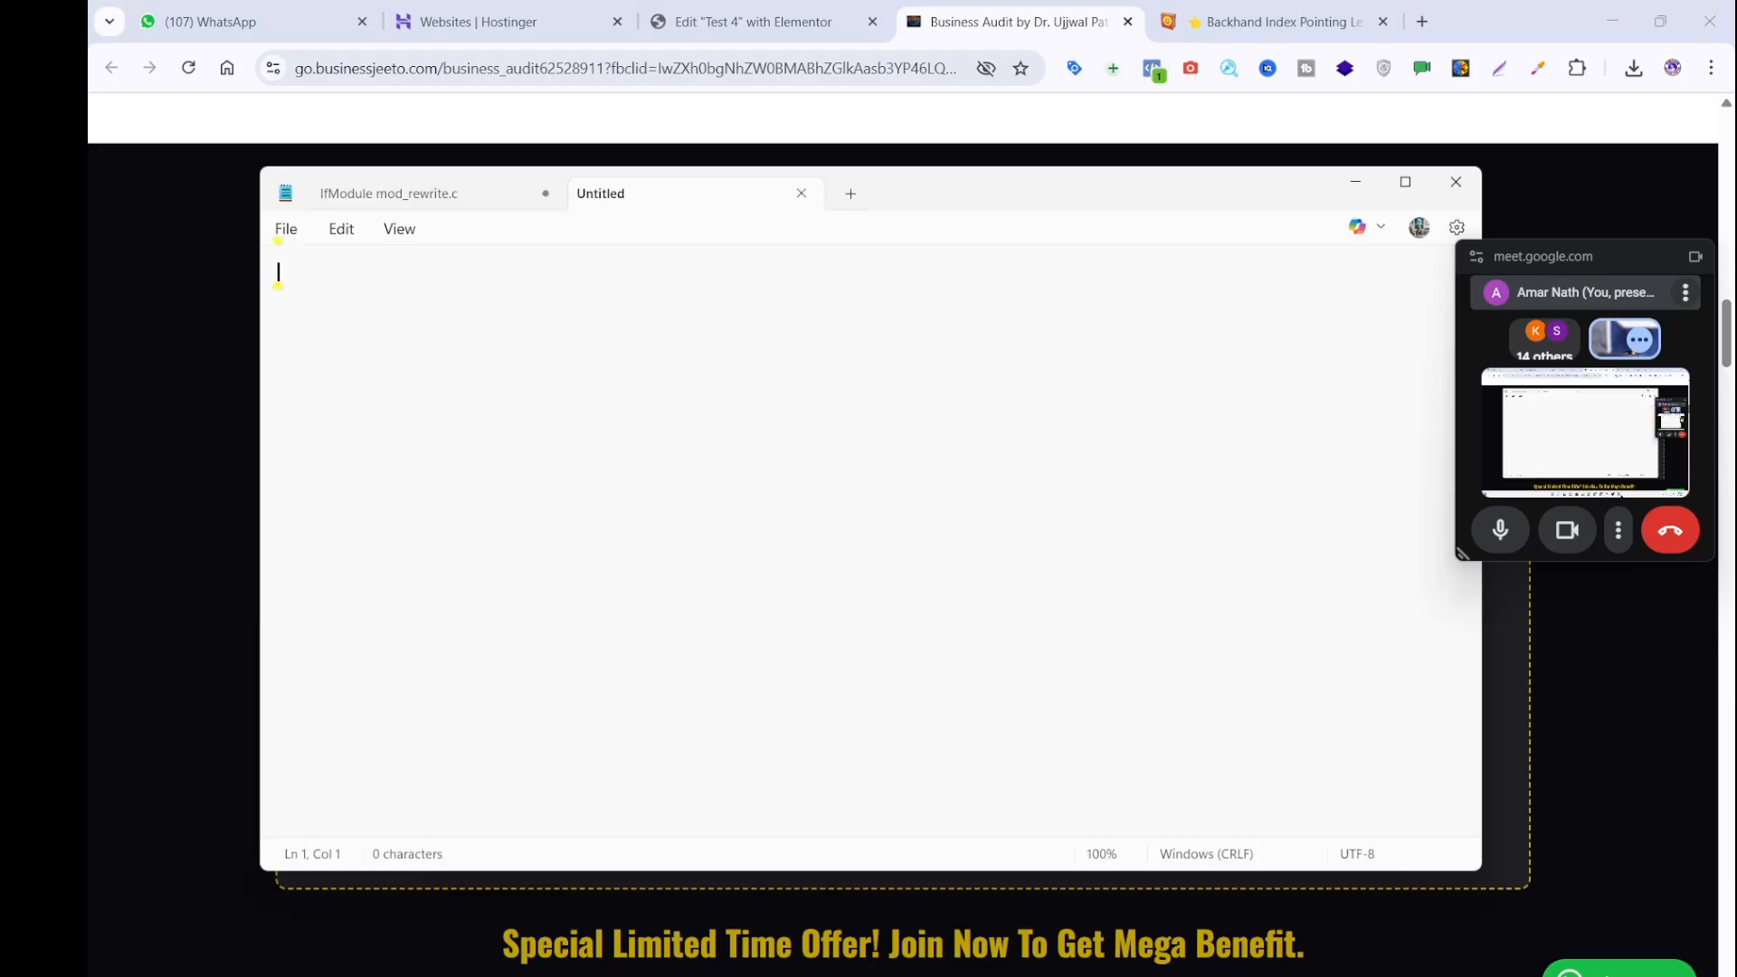
pyautogui.hotkey('ctrl', 'v')
pyautogui.hotkey('ctrl', 'a')
pyautogui.hotkey('ctrl', 'x')
pyautogui.click(793, 9)
pyautogui.click(793, 21)
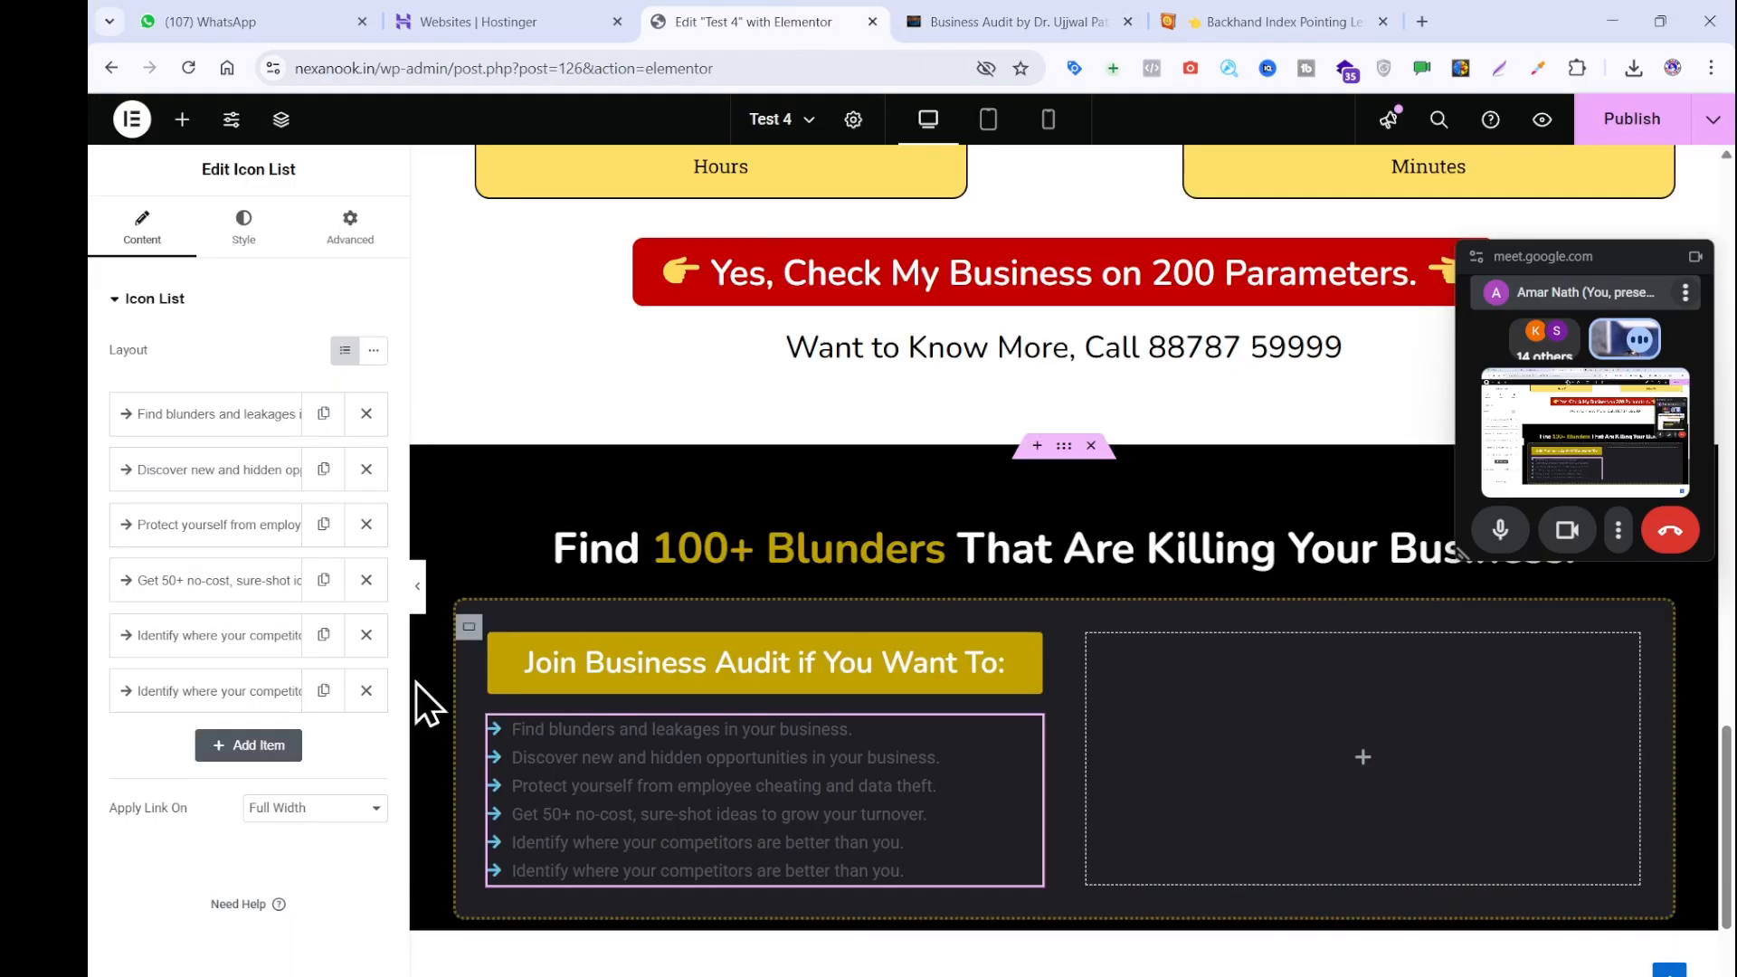
pyautogui.click(276, 691)
pyautogui.tripleClick(301, 769)
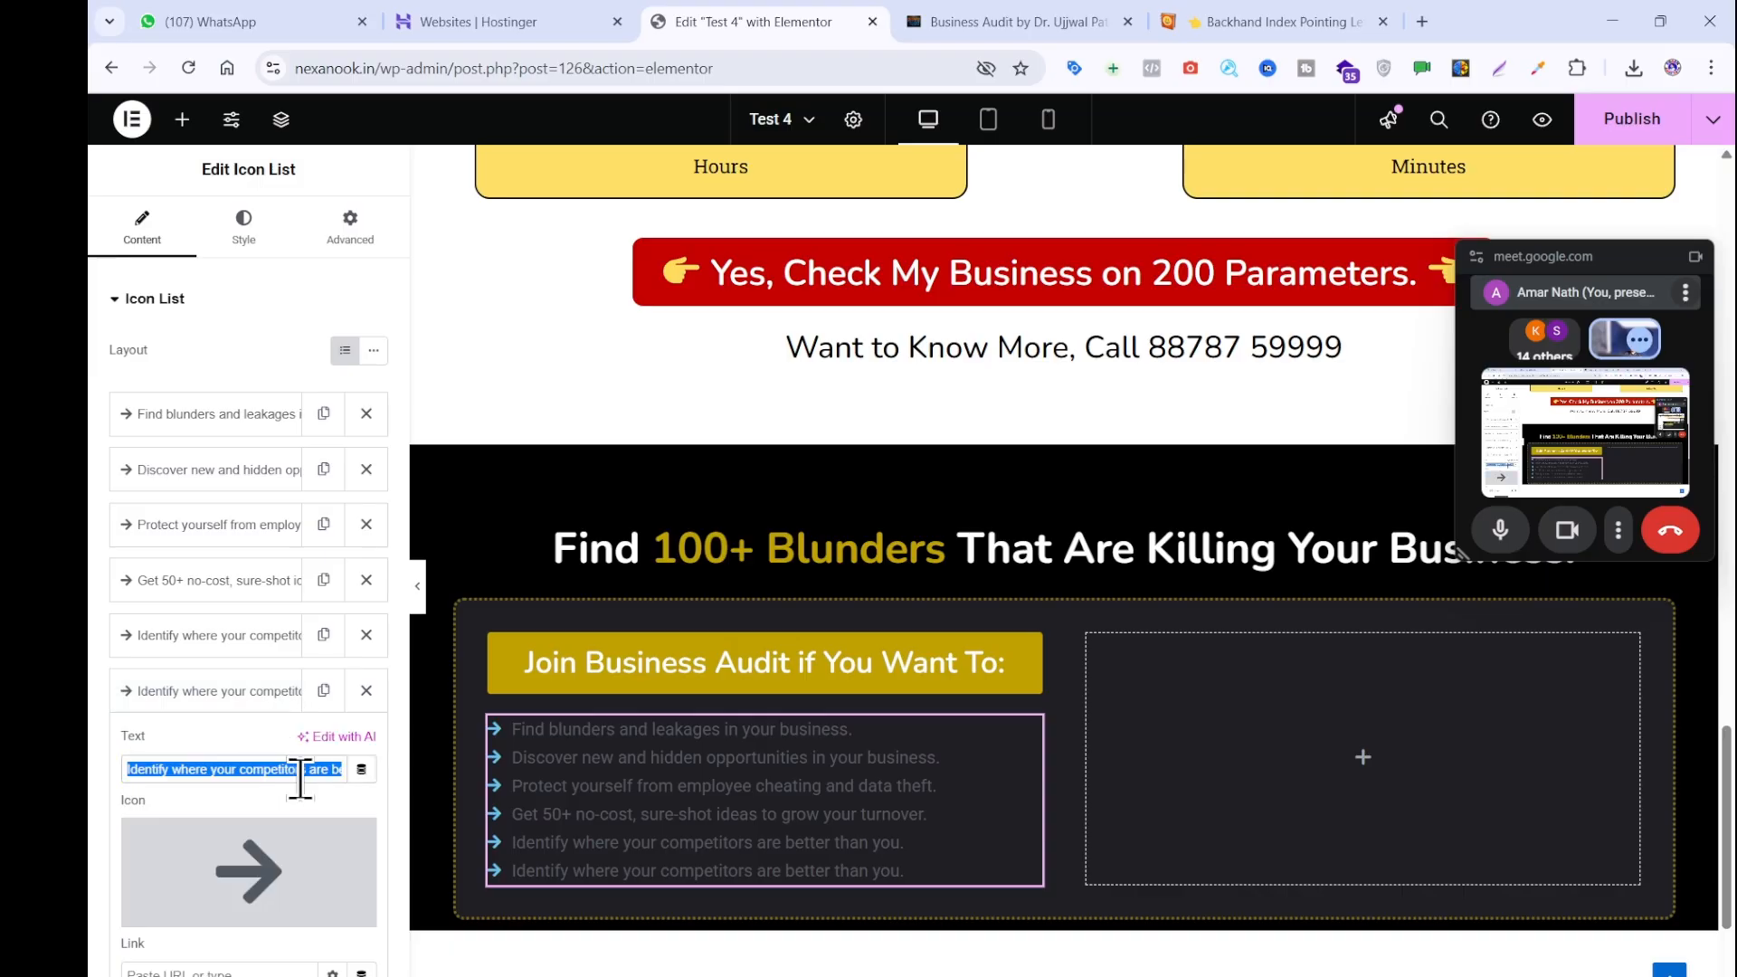
pyautogui.hotkey('ctrl', 'v')
# Compare the list with the reference page, then set the icon list's arrow colour to white and icon size to 21 px.
pyautogui.click(963, 26)
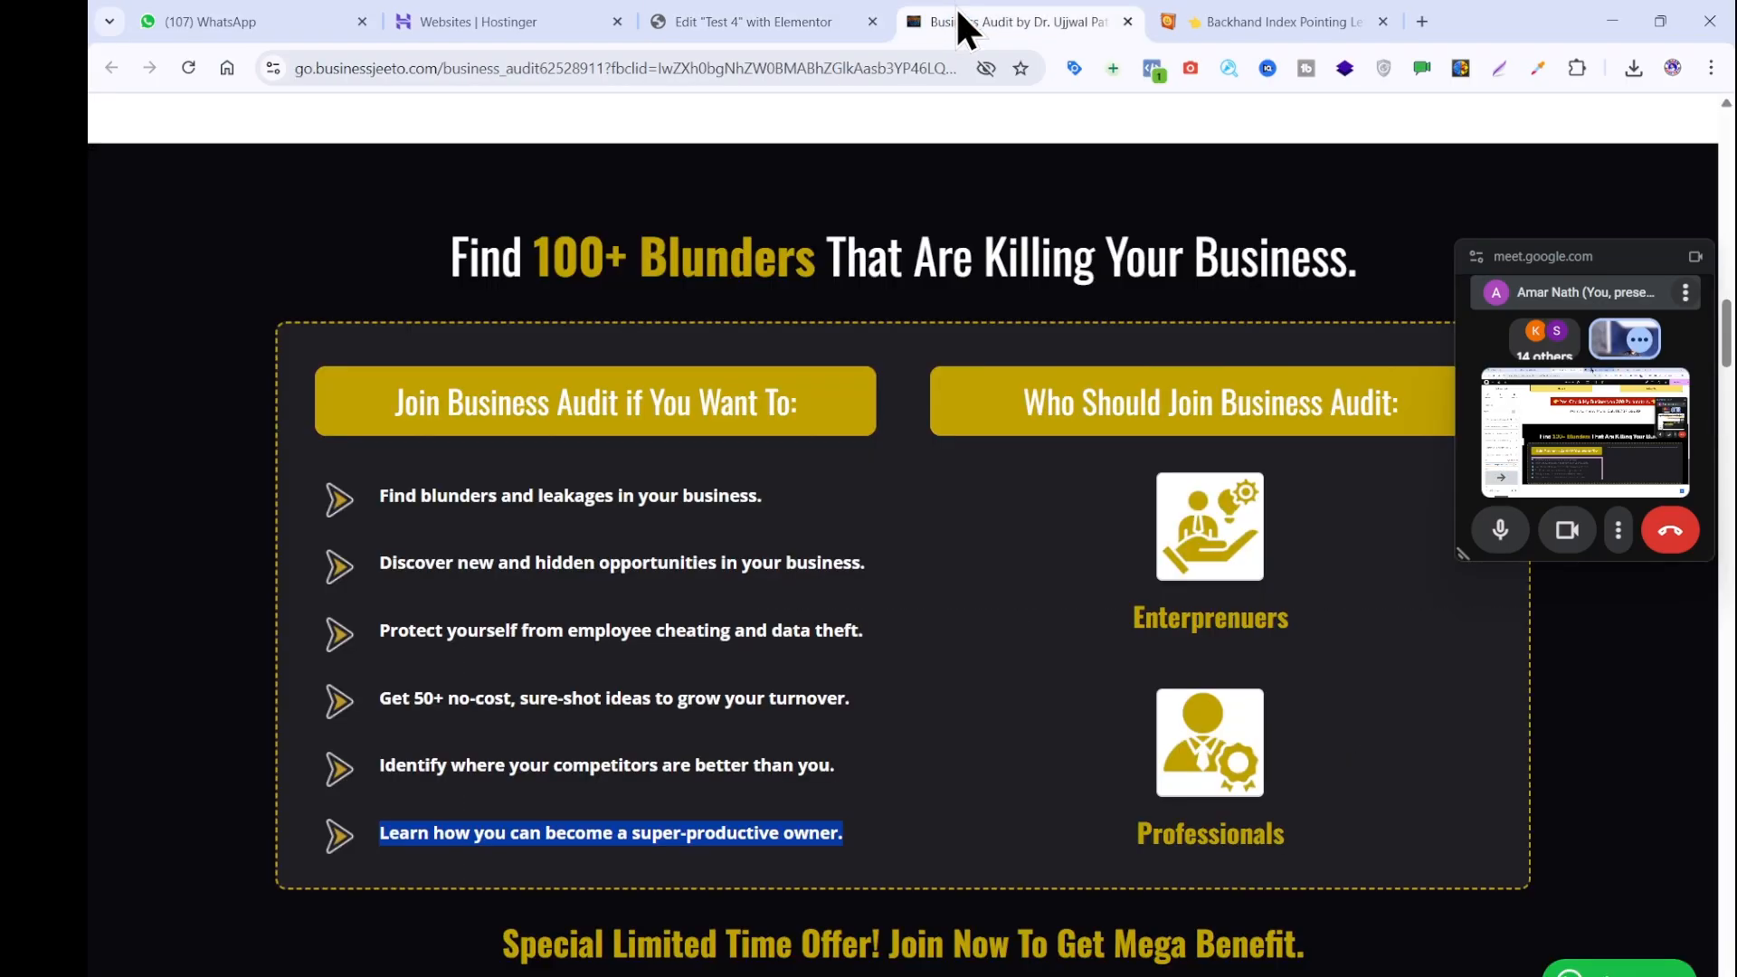
pyautogui.click(487, 620)
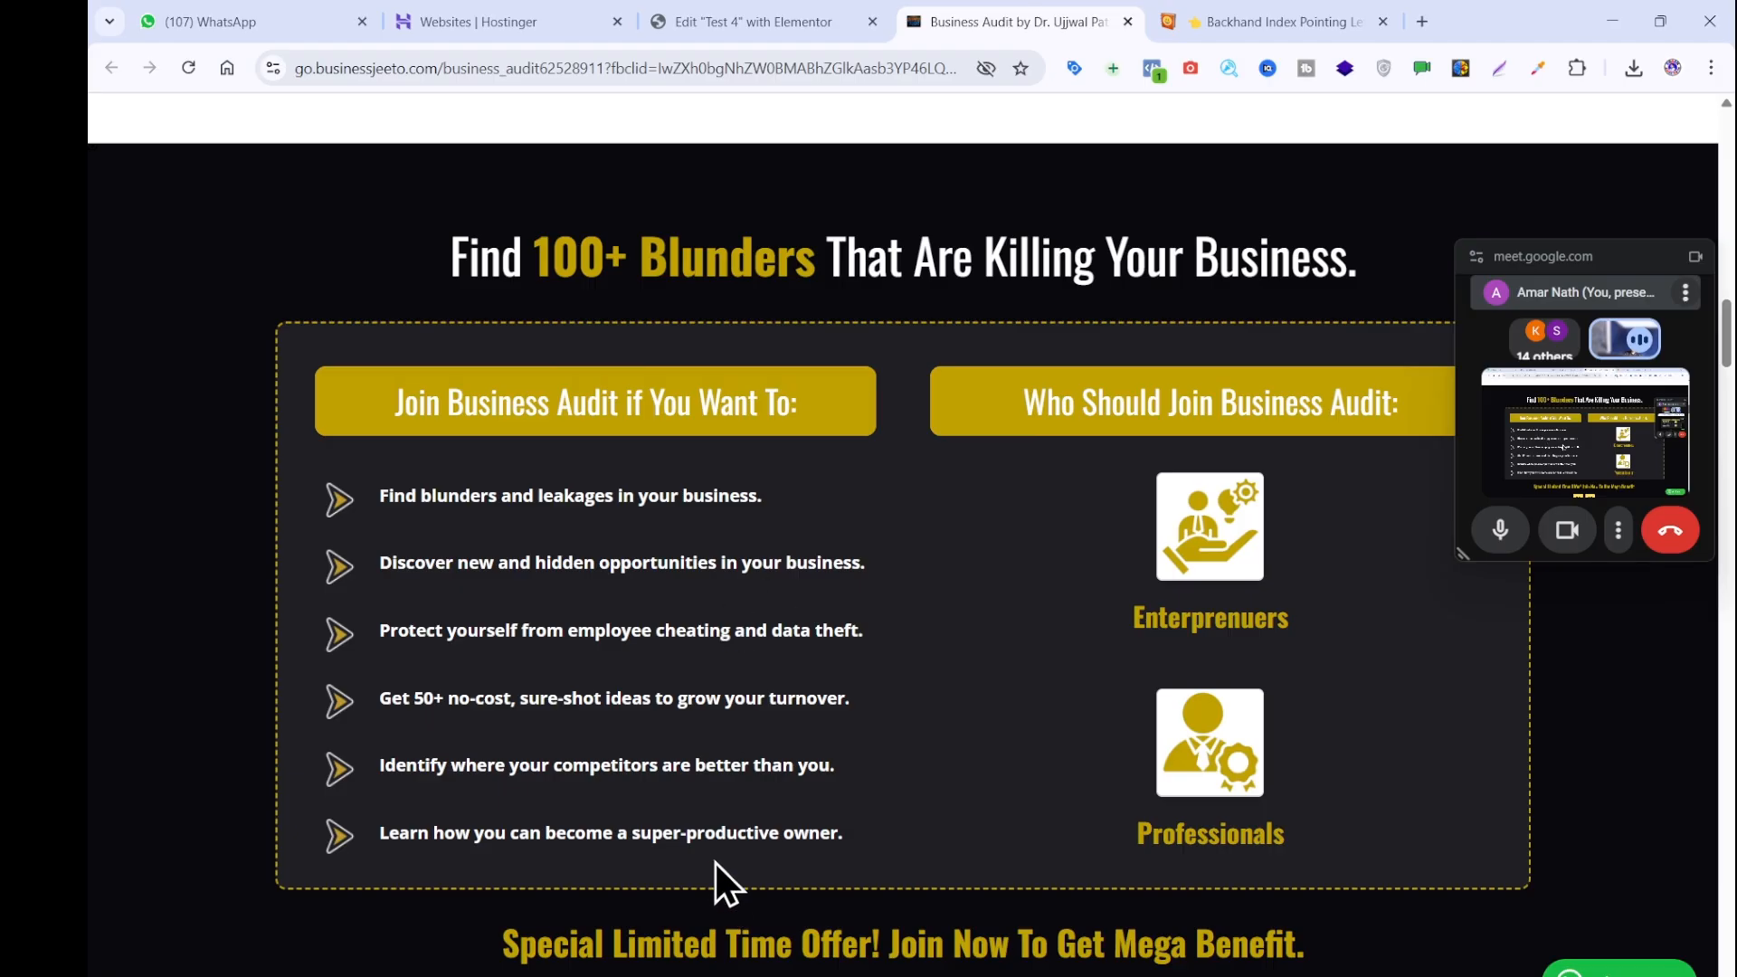
pyautogui.click(785, 18)
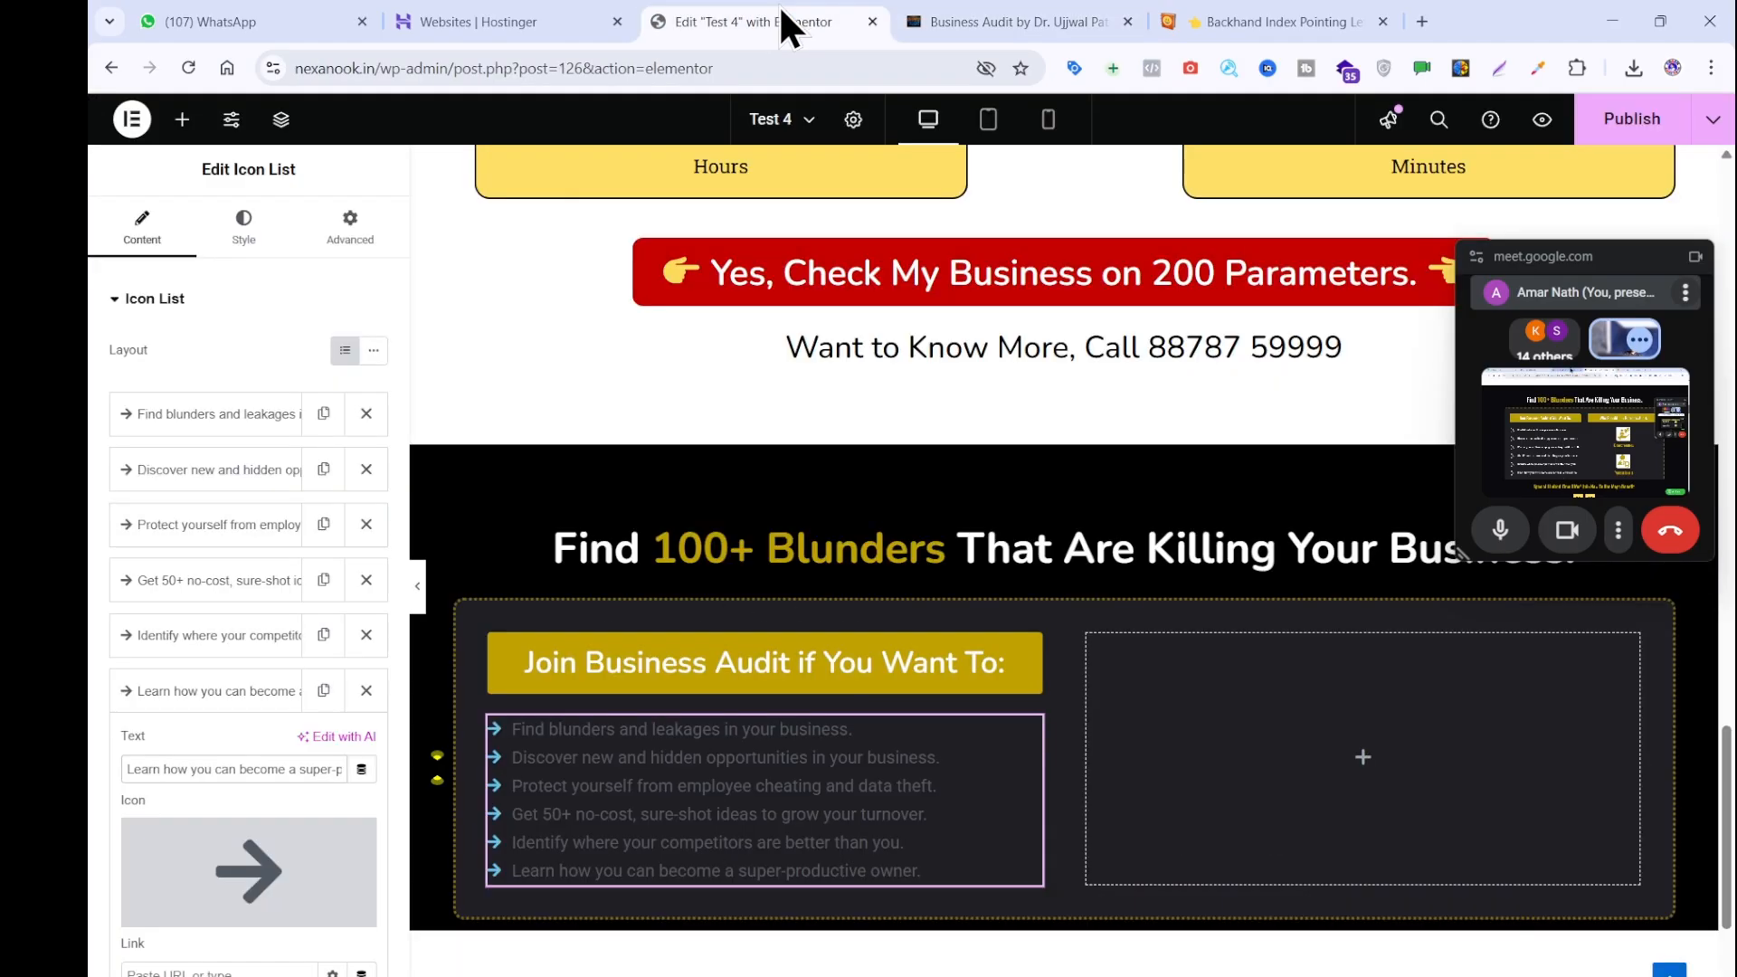
pyautogui.click(230, 246)
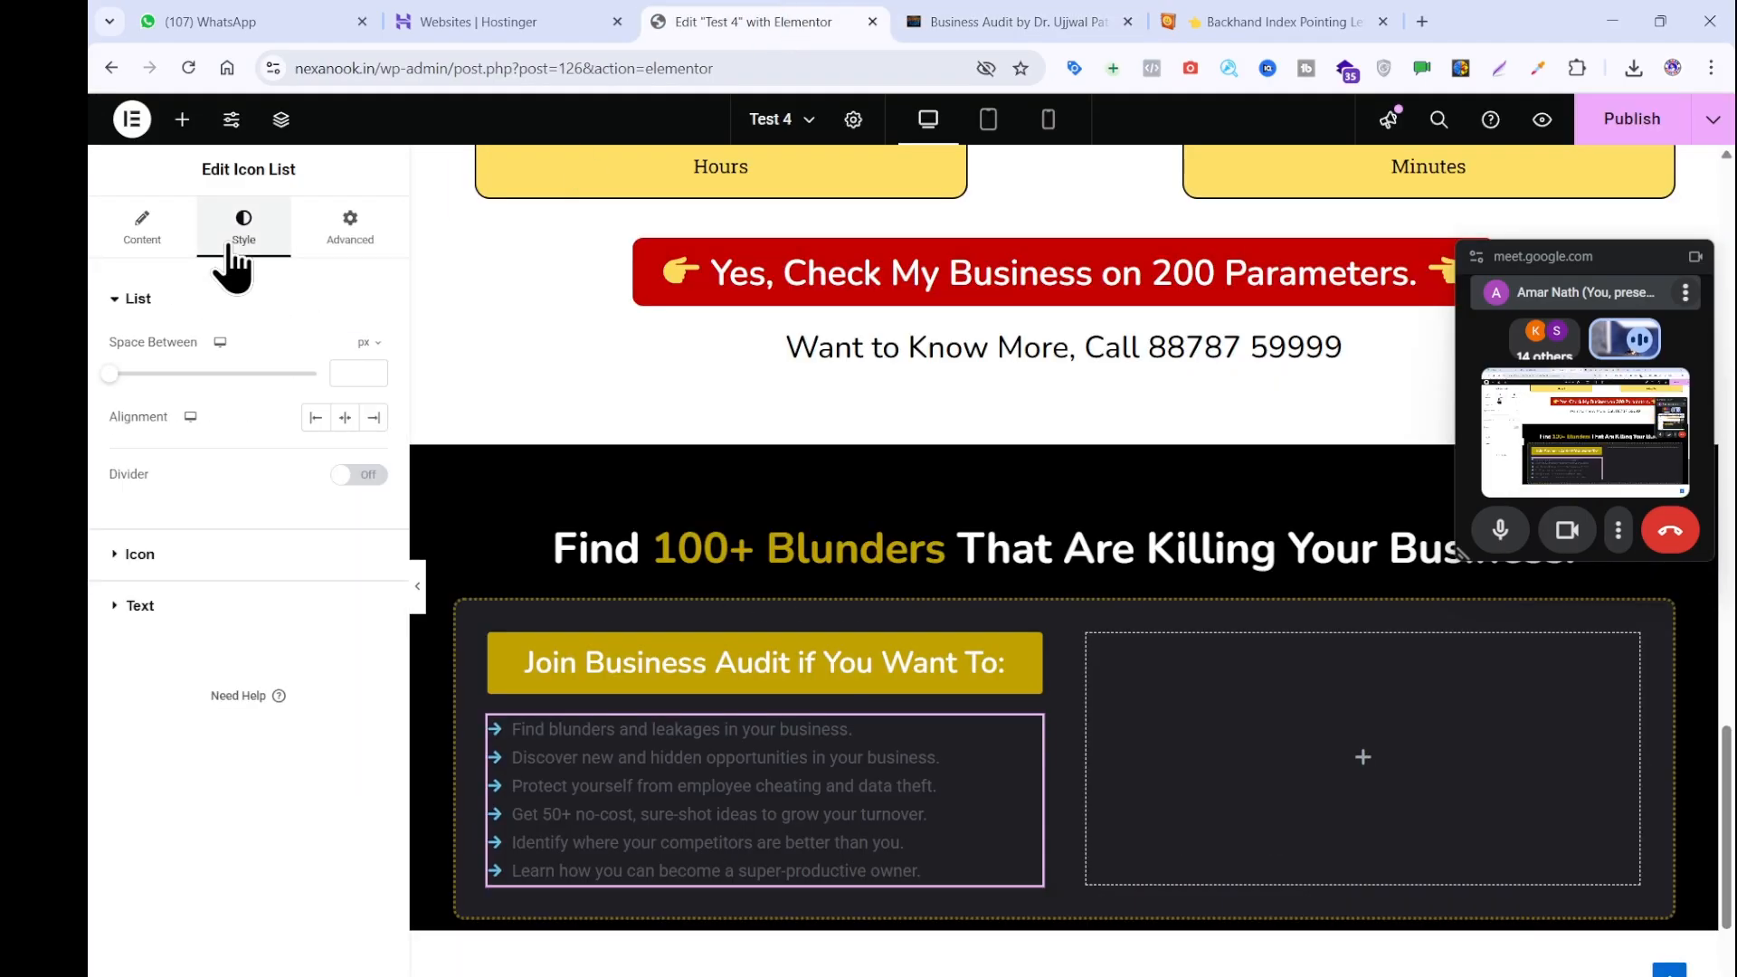
pyautogui.click(126, 555)
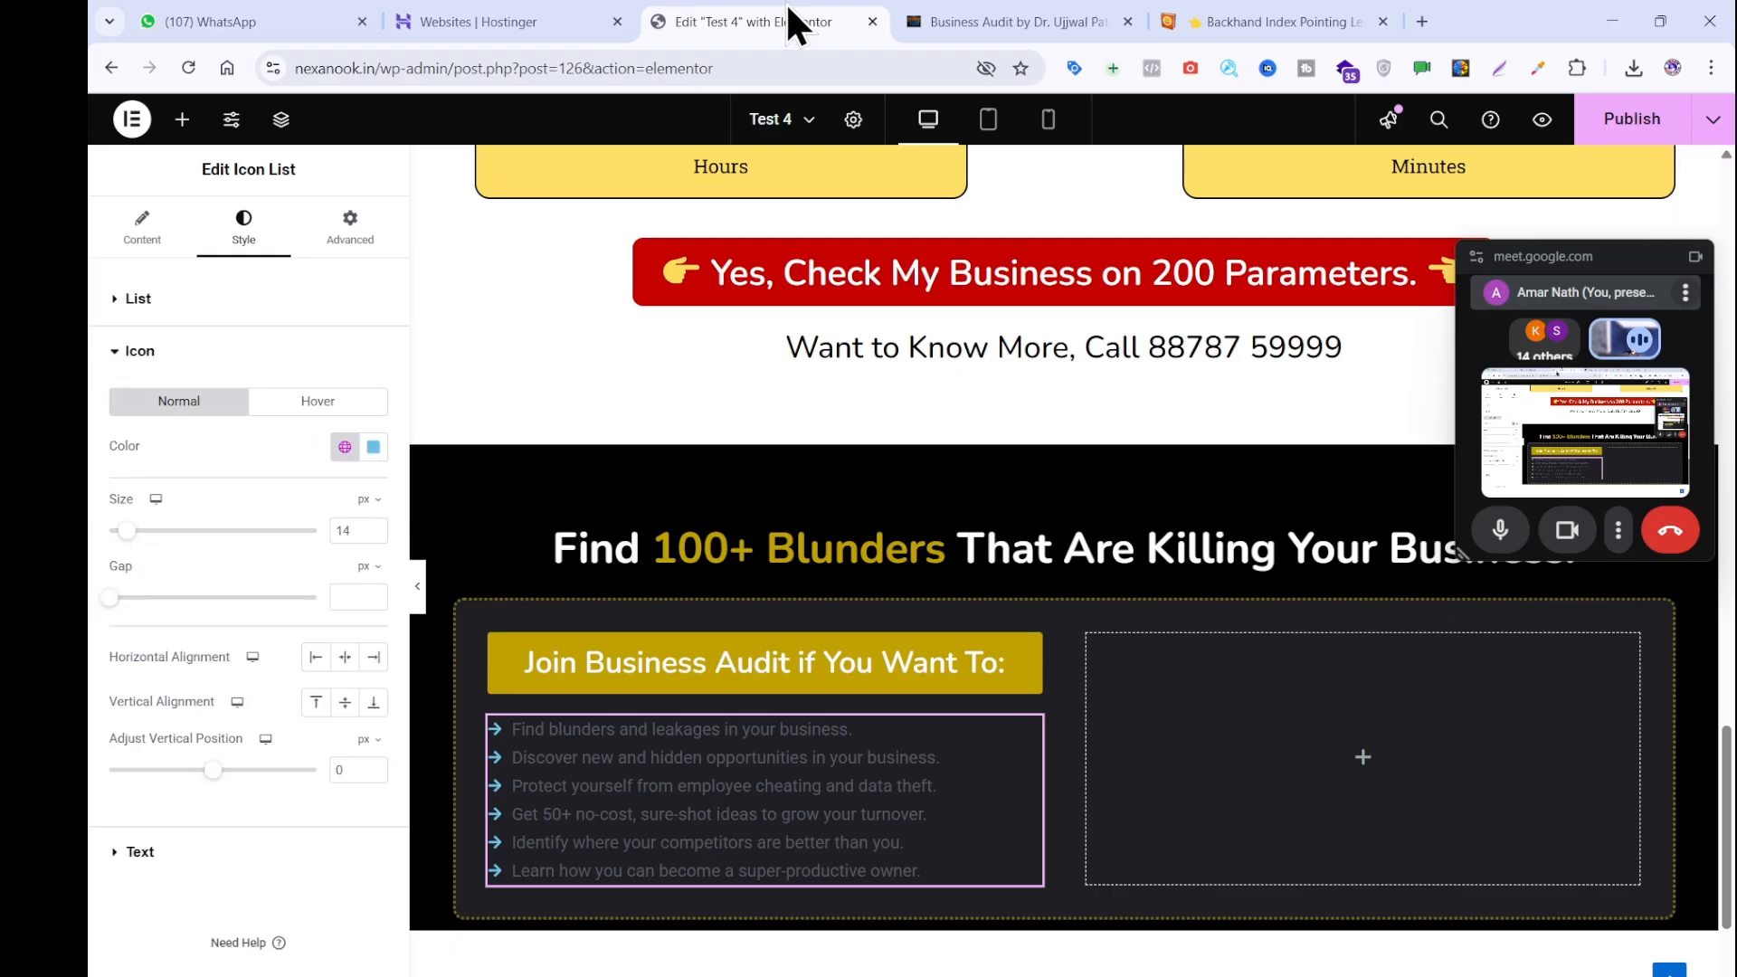
pyautogui.click(932, 18)
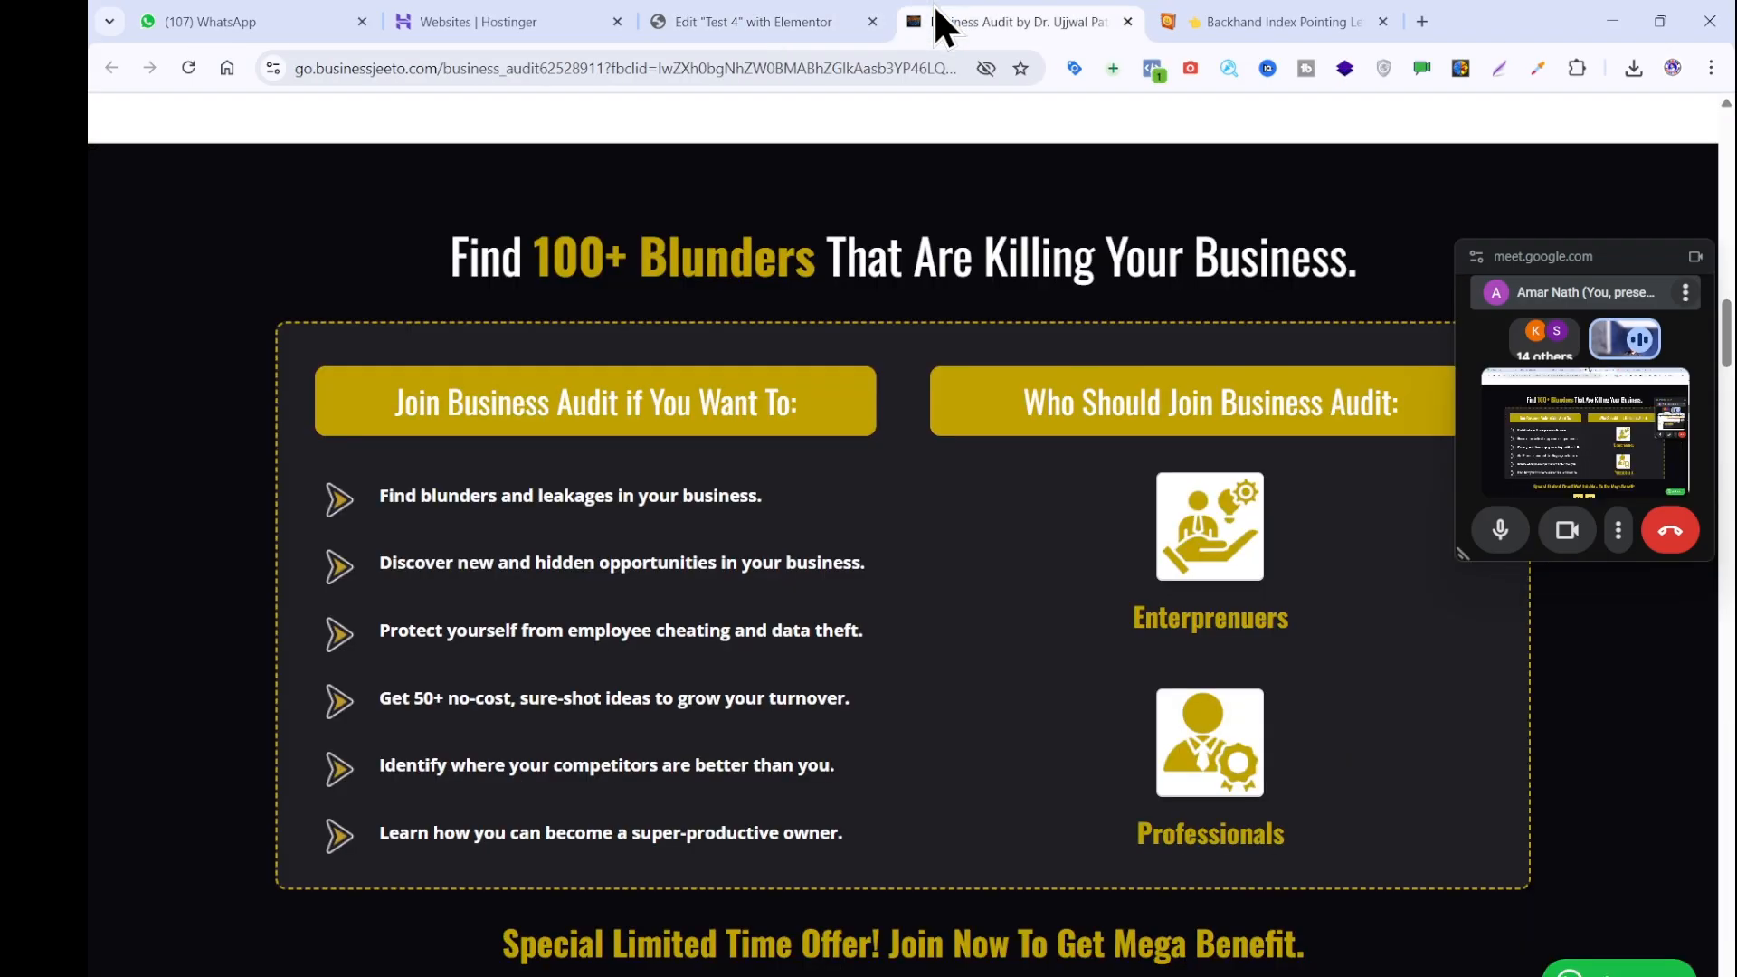
pyautogui.click(702, 22)
pyautogui.click(373, 447)
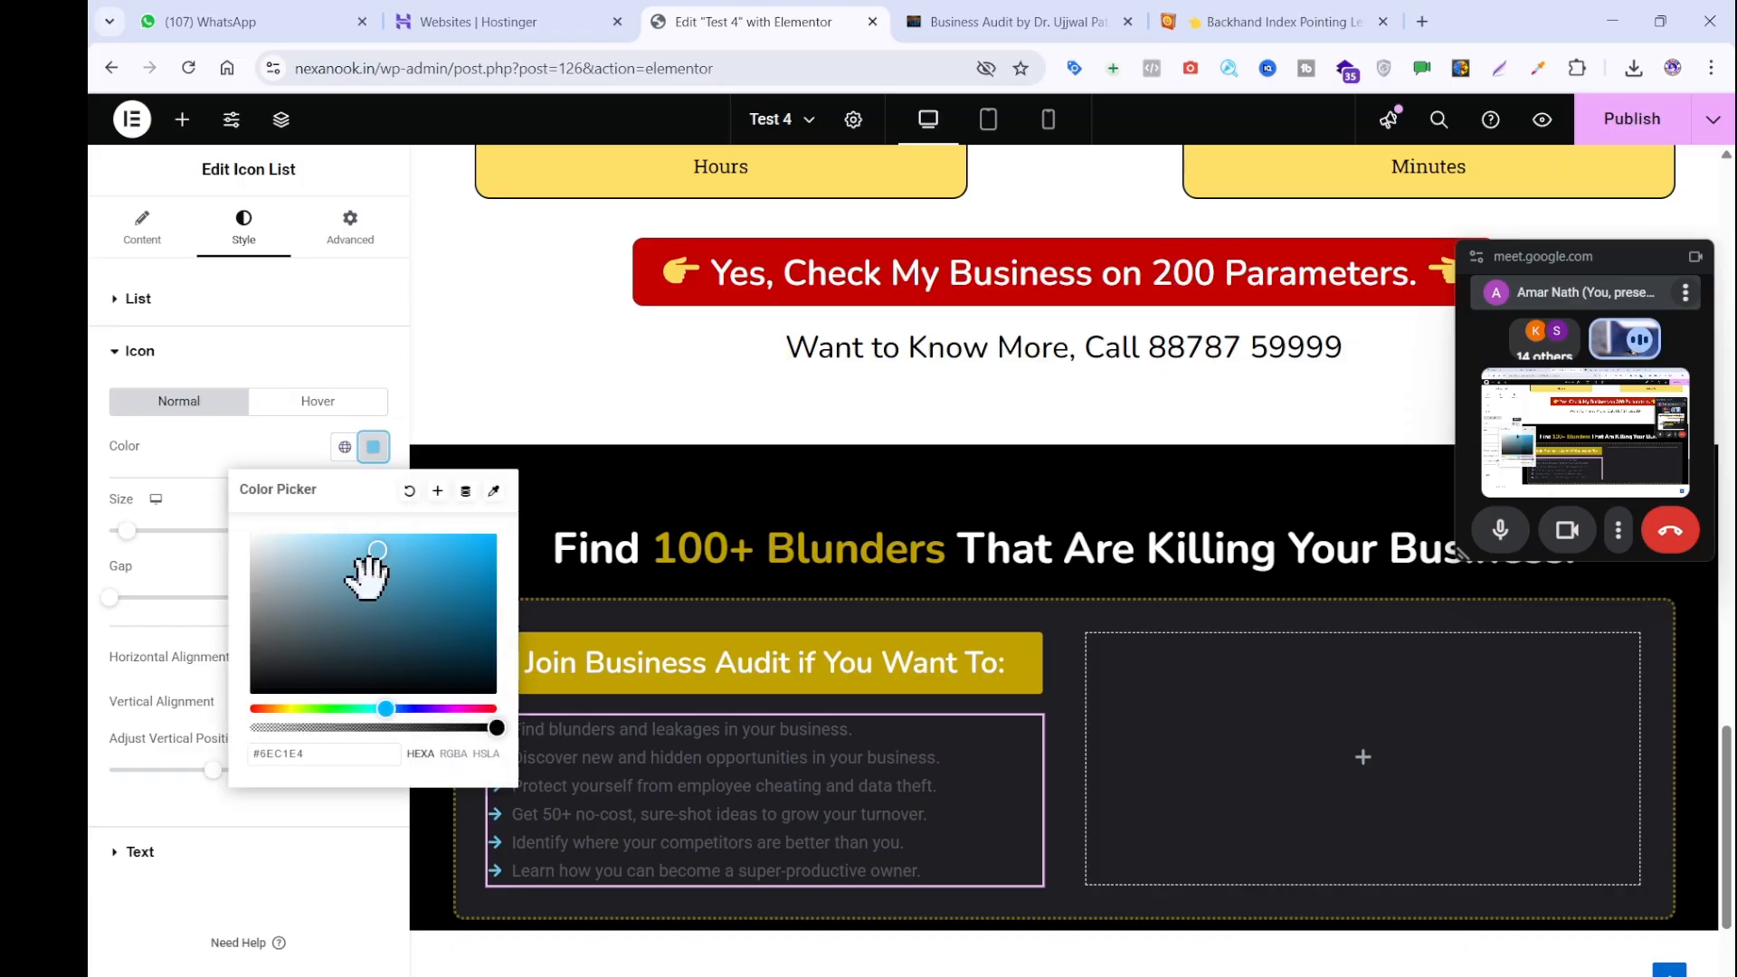
pyautogui.click(127, 821)
pyautogui.moveTo(124, 531); pyautogui.dragTo(152, 534)
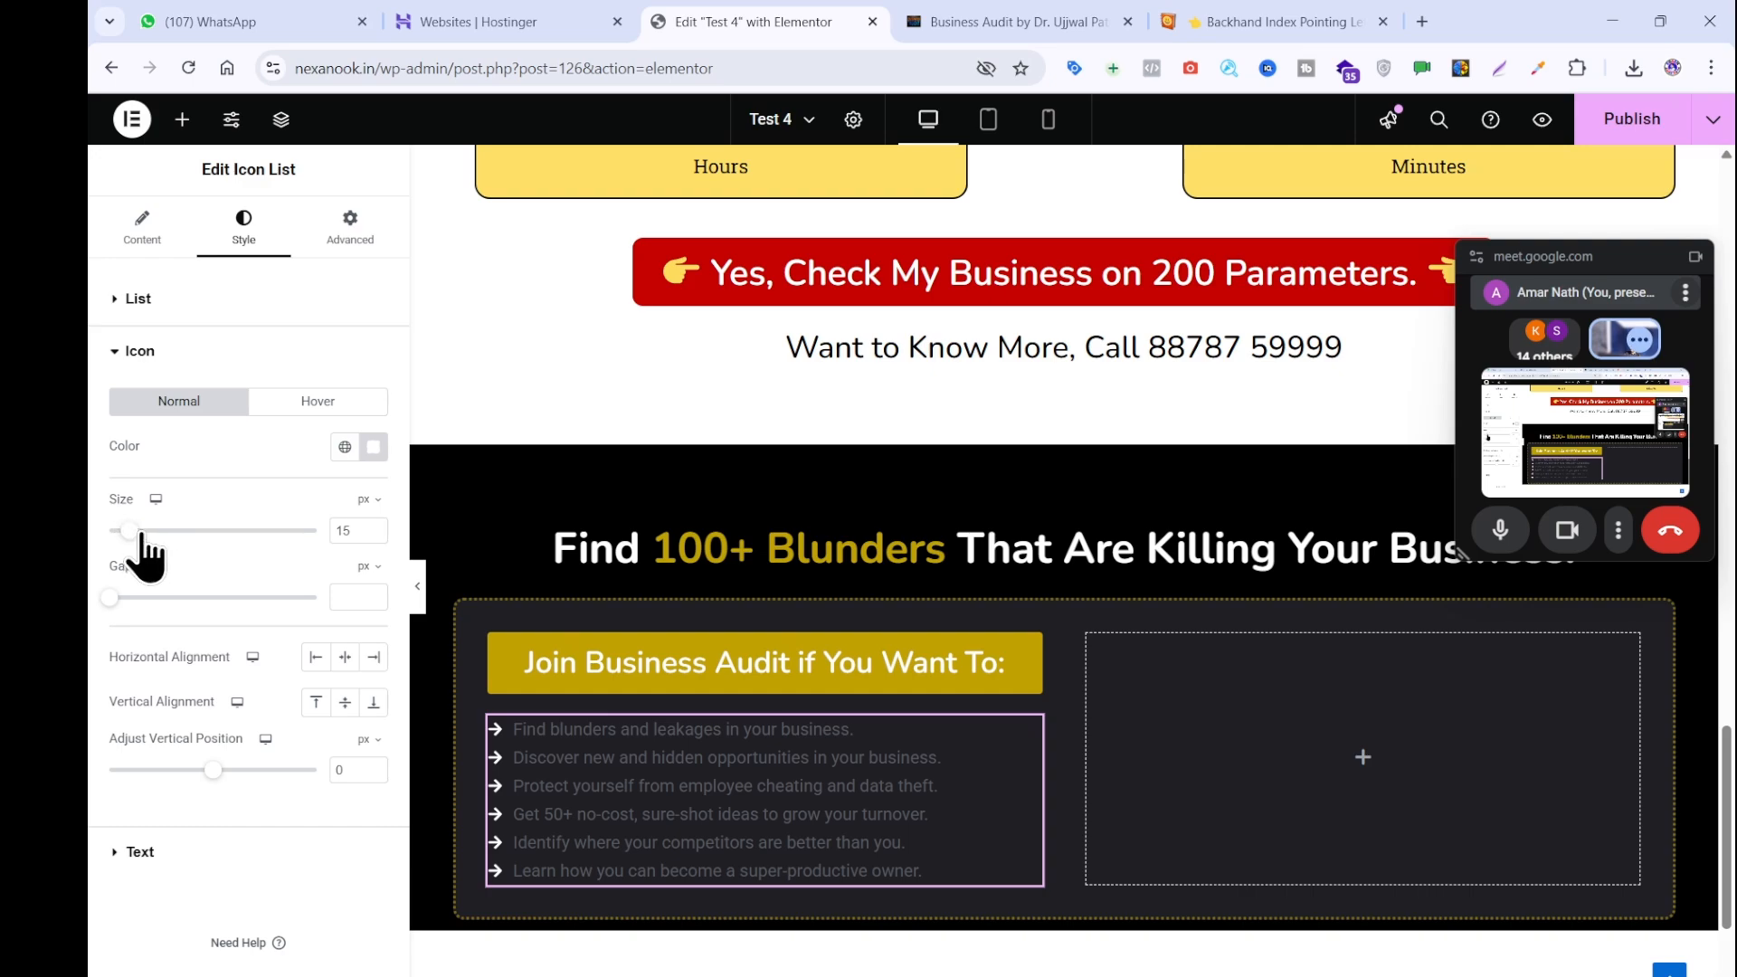
pyautogui.click(142, 532)
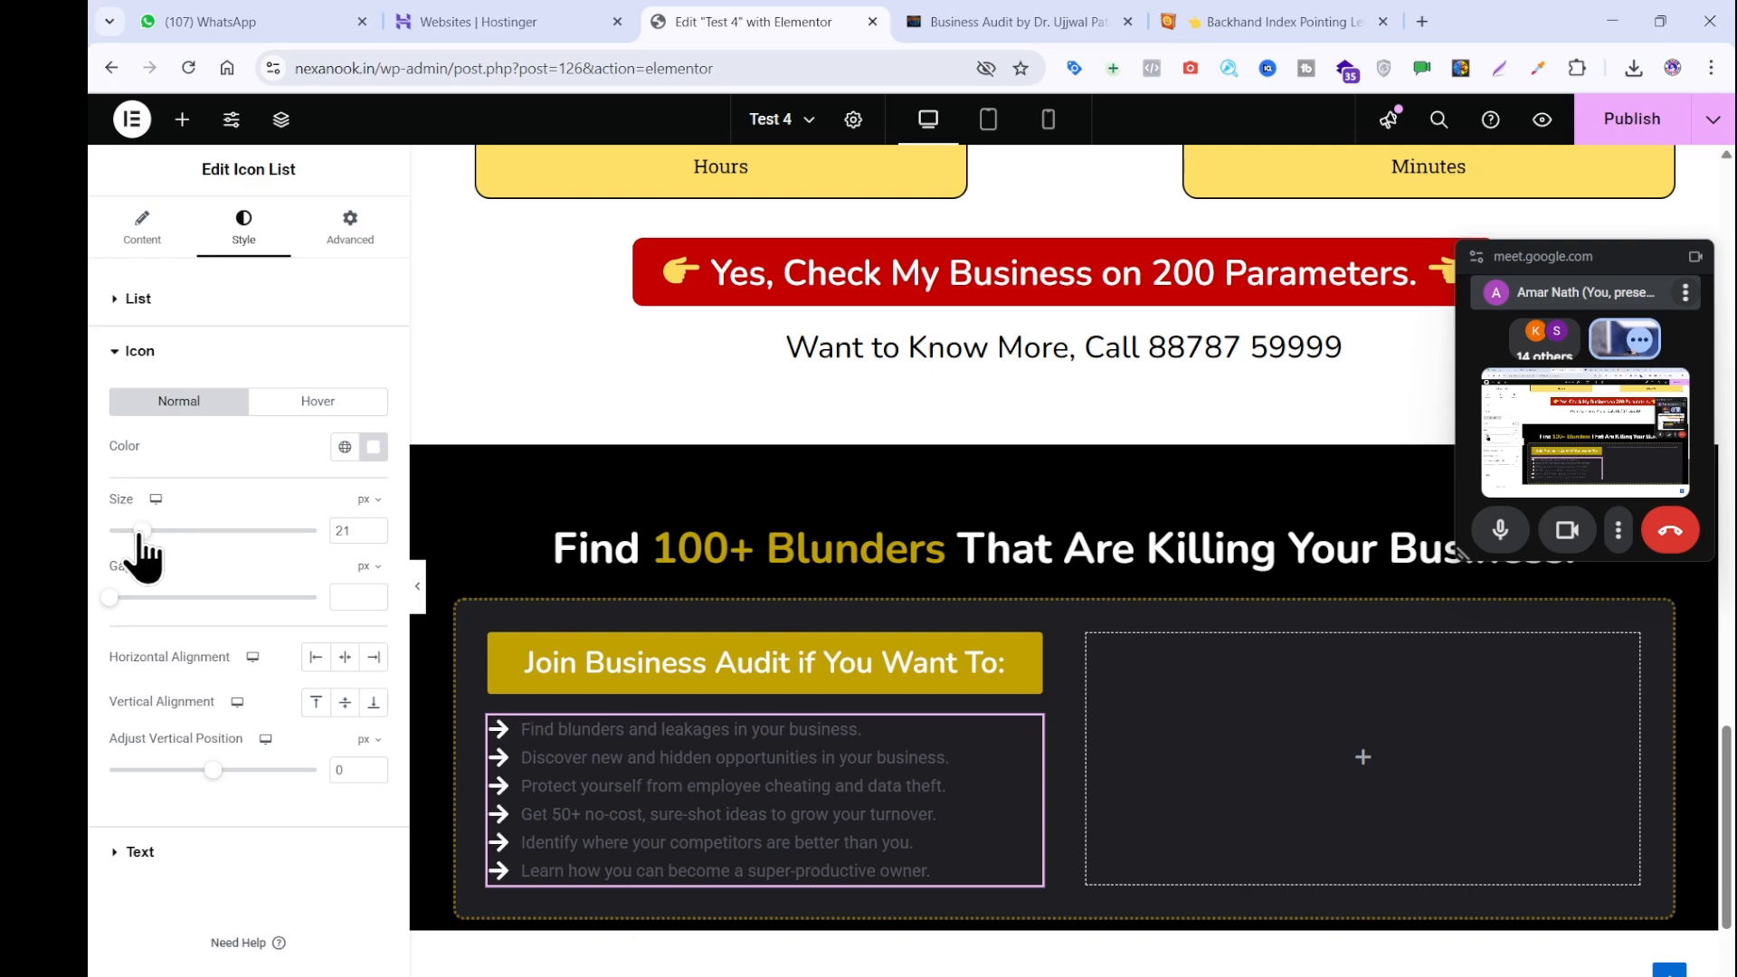
# Set the icon list text's typography to the Nunito family at 19 px.
pyautogui.click(135, 852)
pyautogui.click(372, 453)
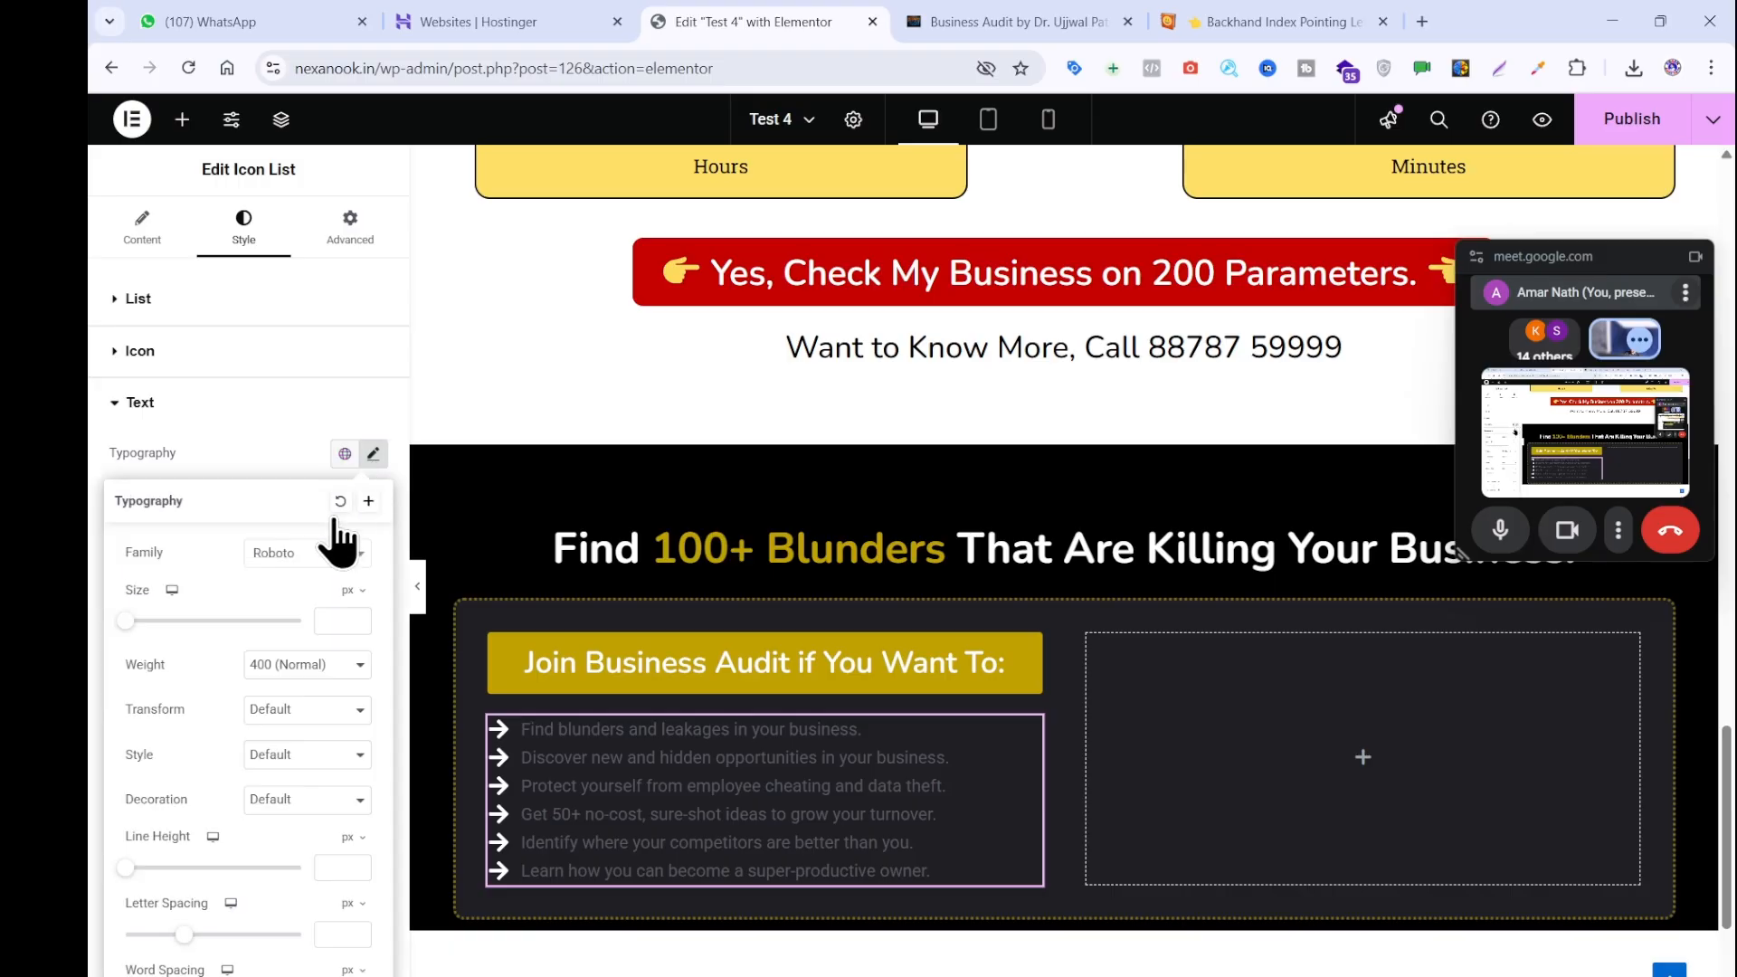
pyautogui.click(291, 579)
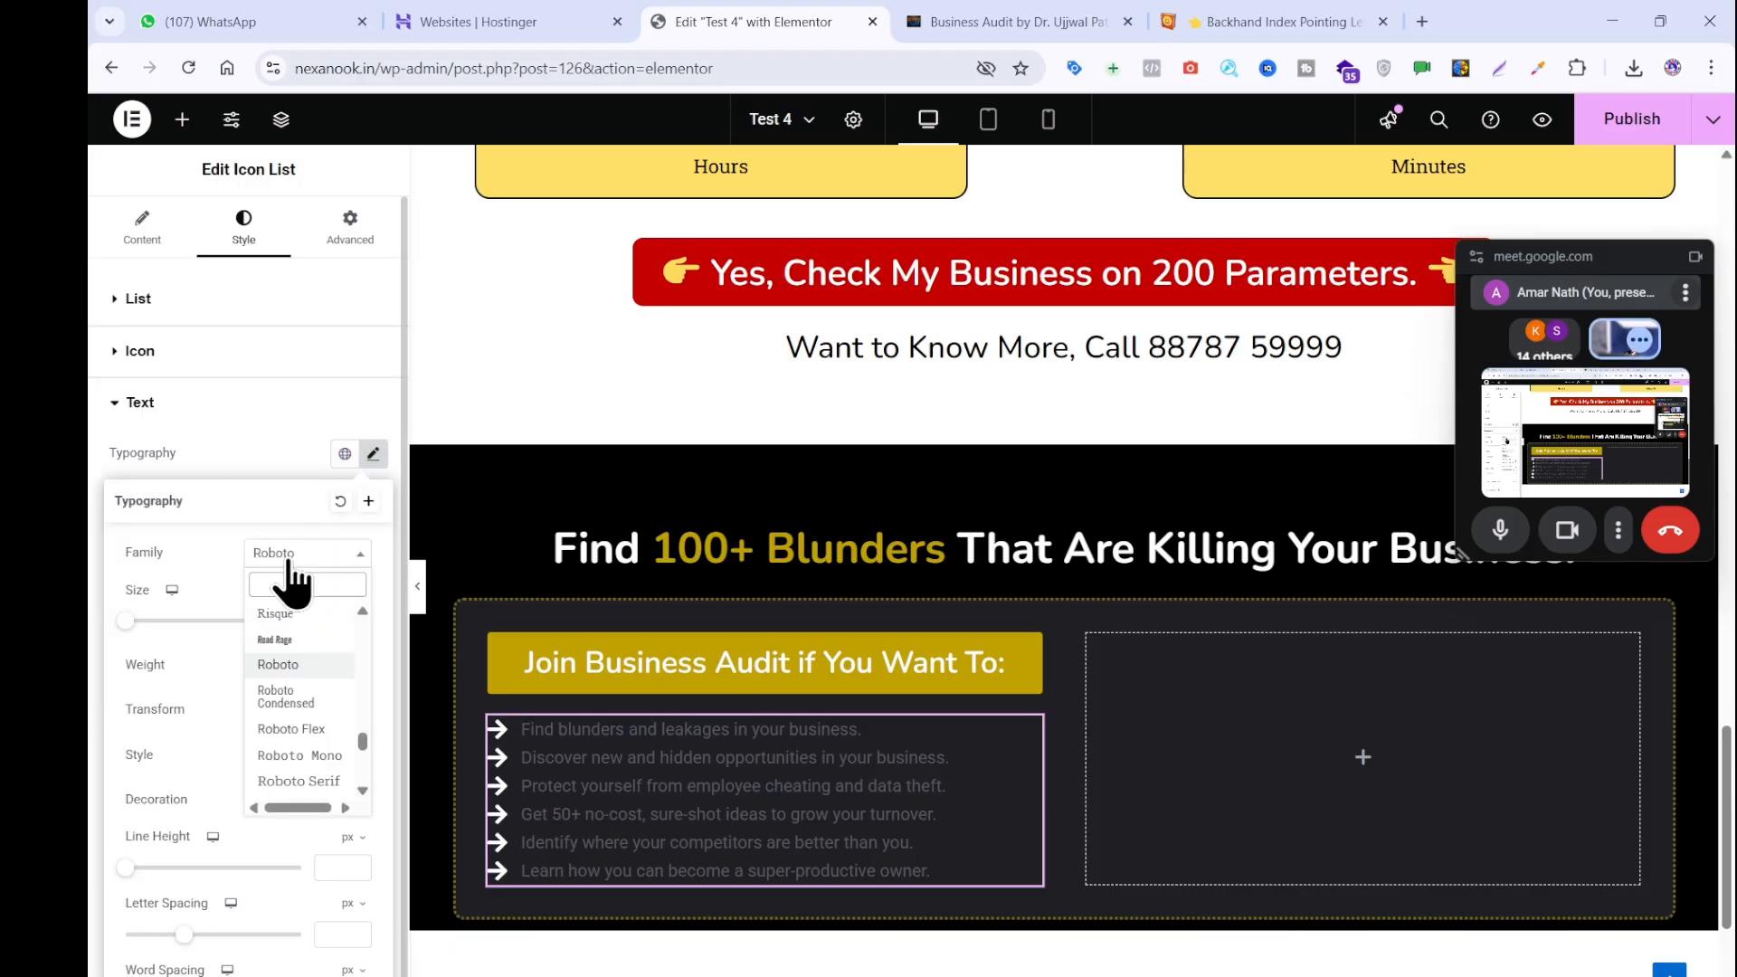
pyautogui.write('nun')
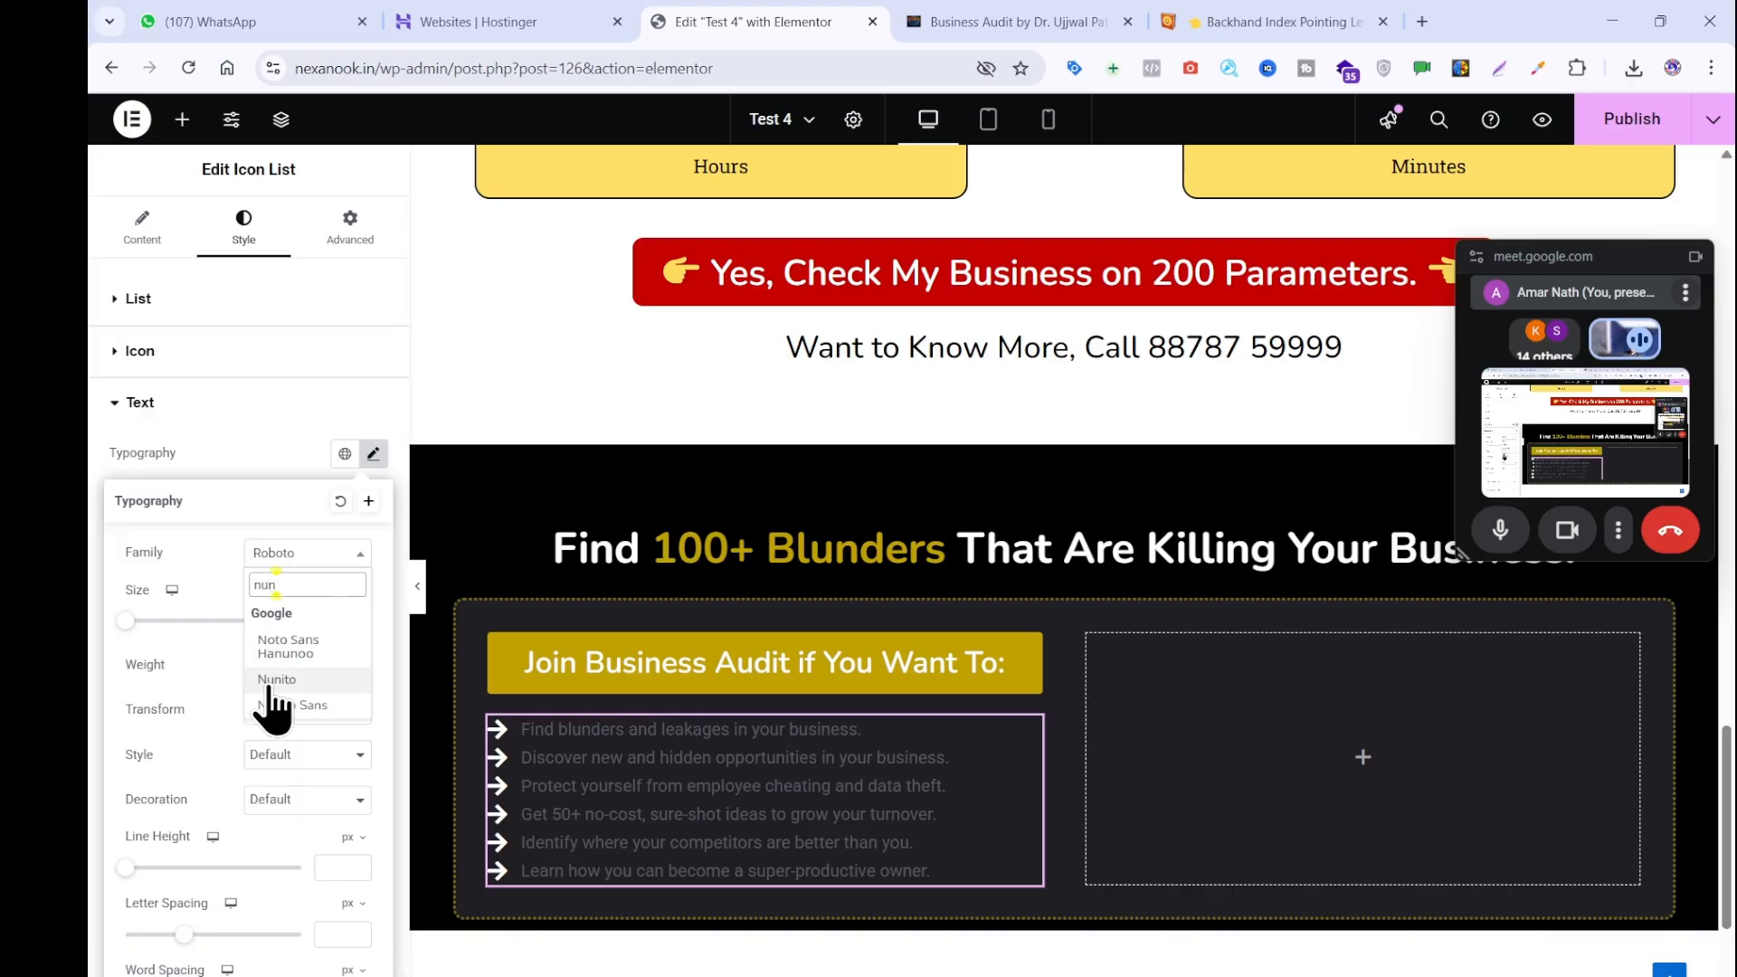
pyautogui.click(272, 680)
pyautogui.moveTo(127, 620); pyautogui.dragTo(145, 622)
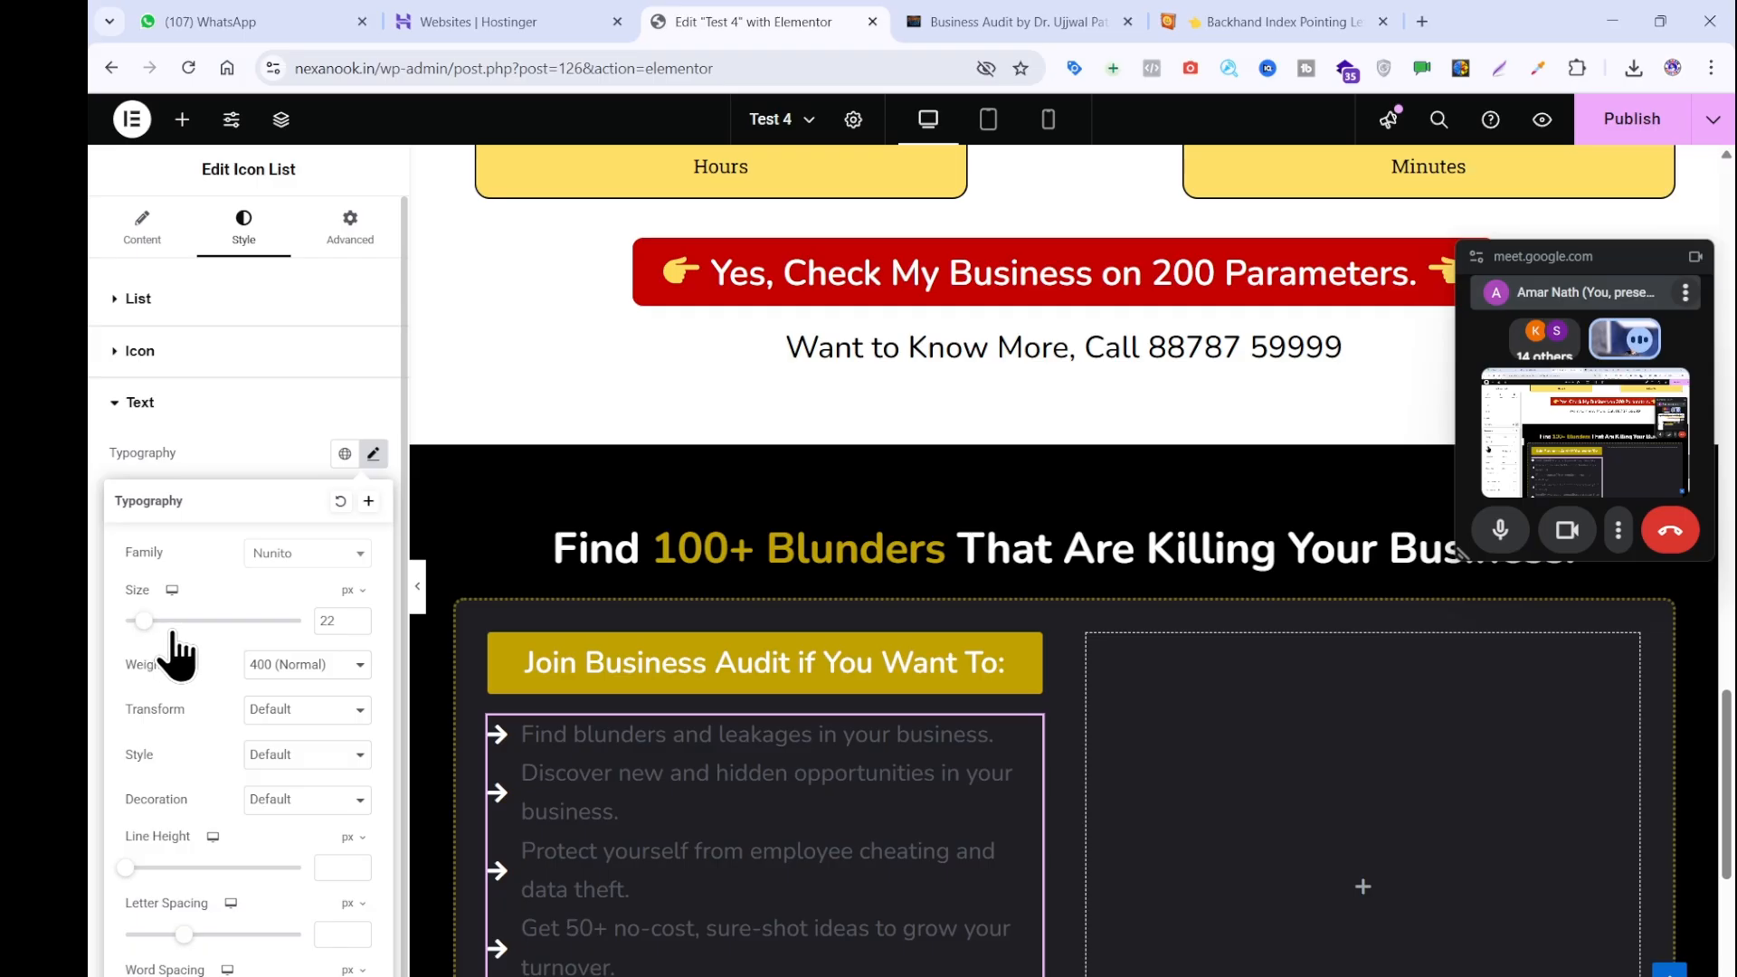
pyautogui.click(358, 626)
pyautogui.click(358, 626)
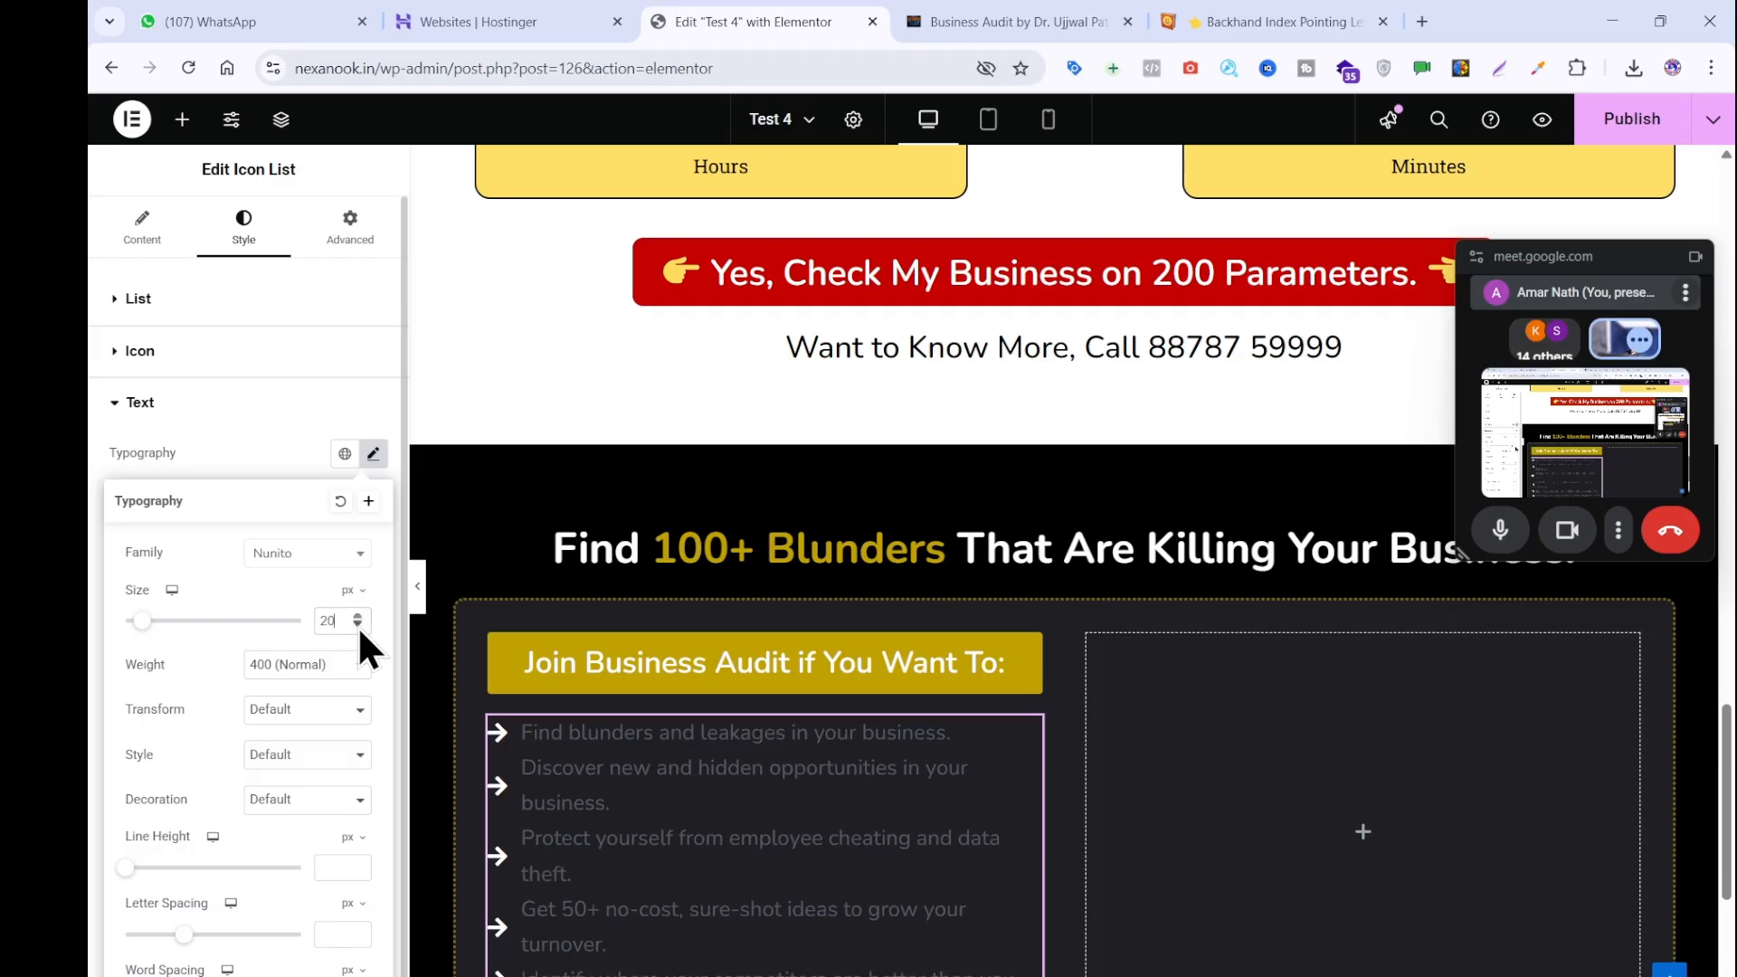
pyautogui.click(357, 626)
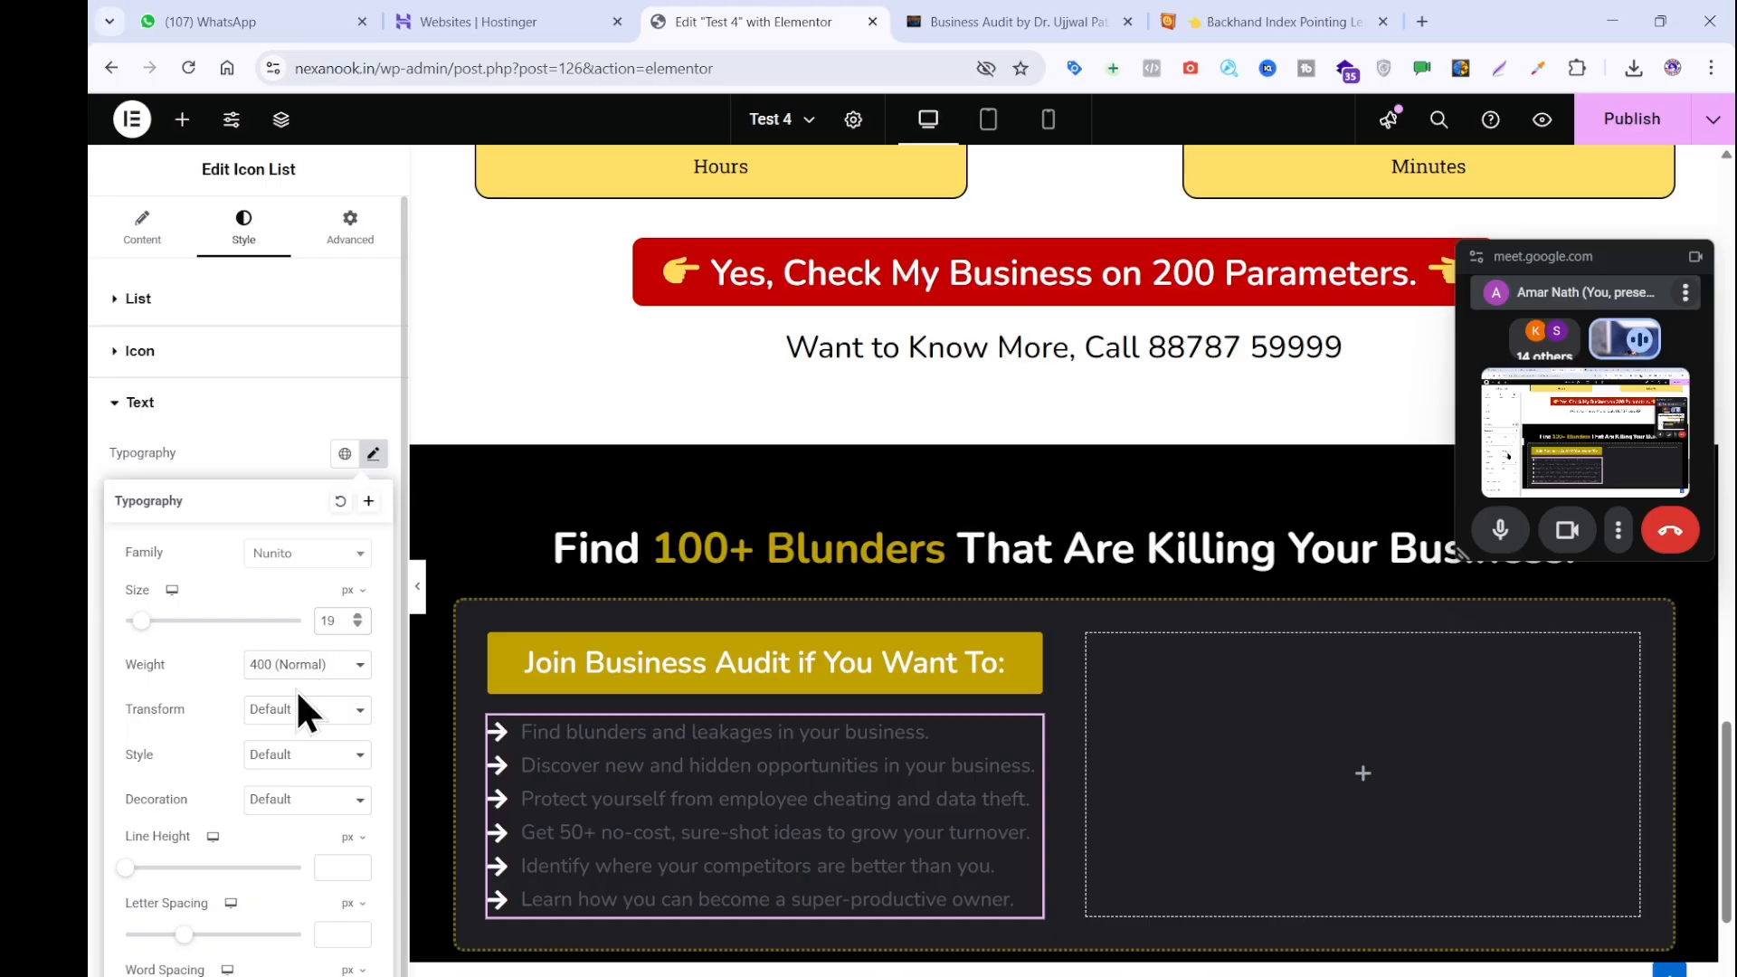
# Set the icon list's normal text colour to white (#FFFFFF).
pyautogui.click(259, 437)
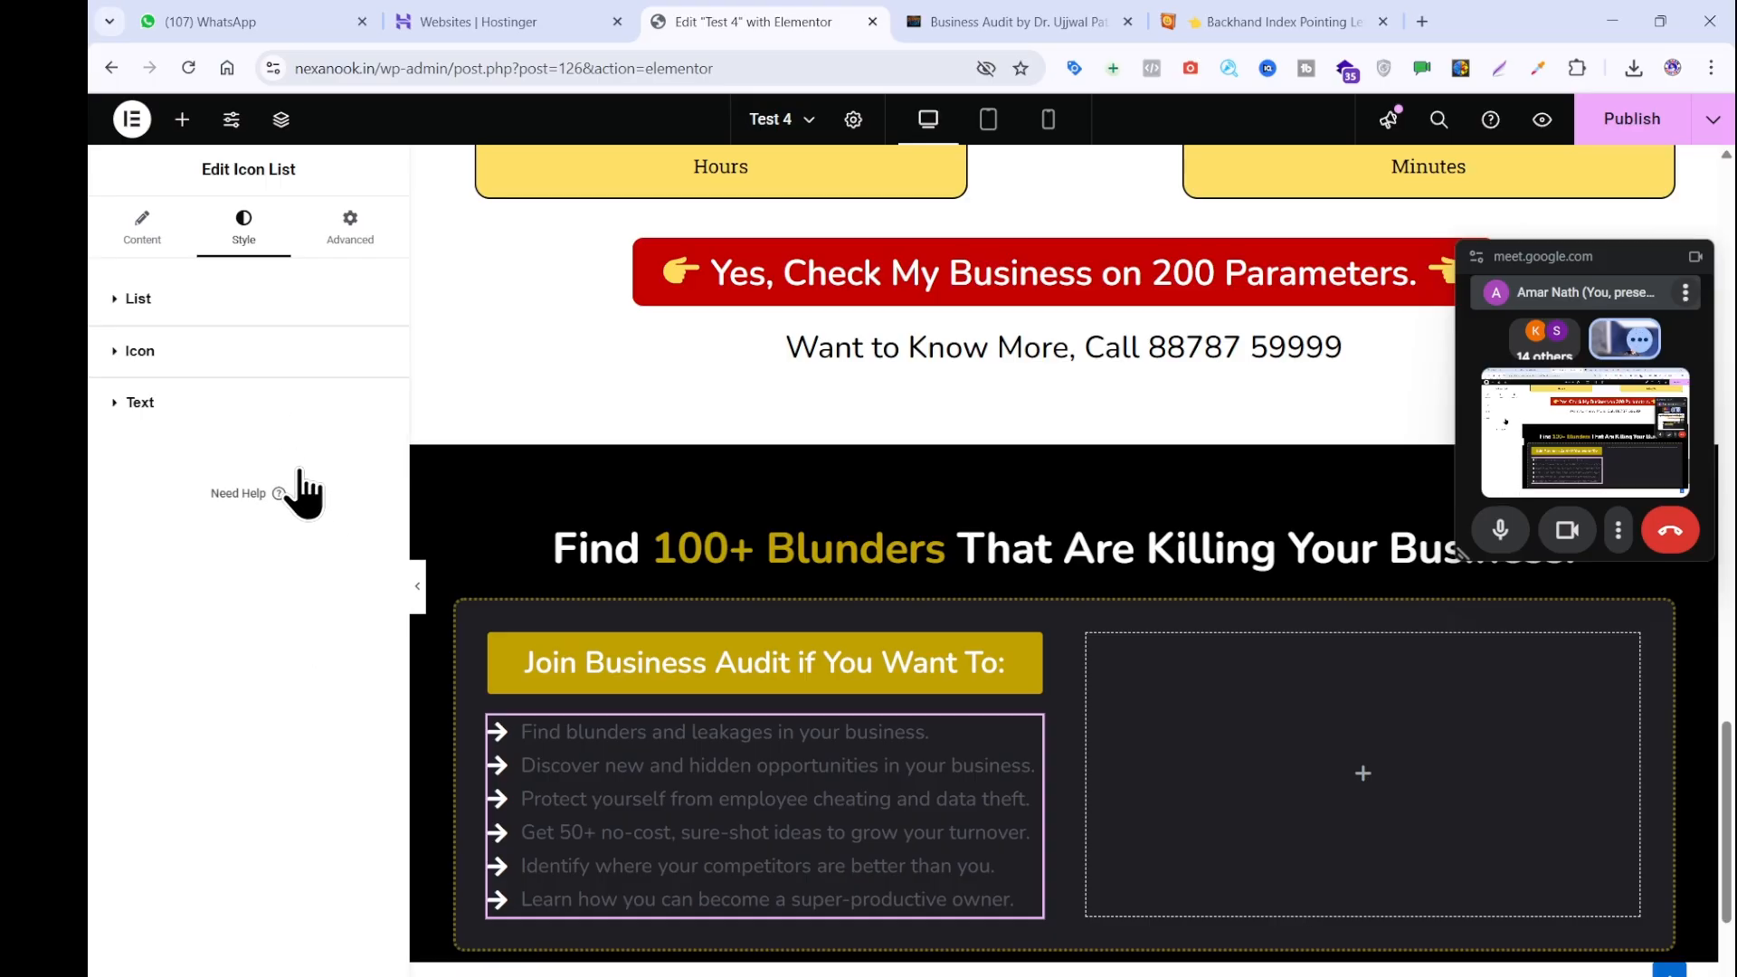
pyautogui.click(373, 588)
pyautogui.moveTo(356, 710); pyautogui.dragTo(170, 604)
pyautogui.click(128, 655)
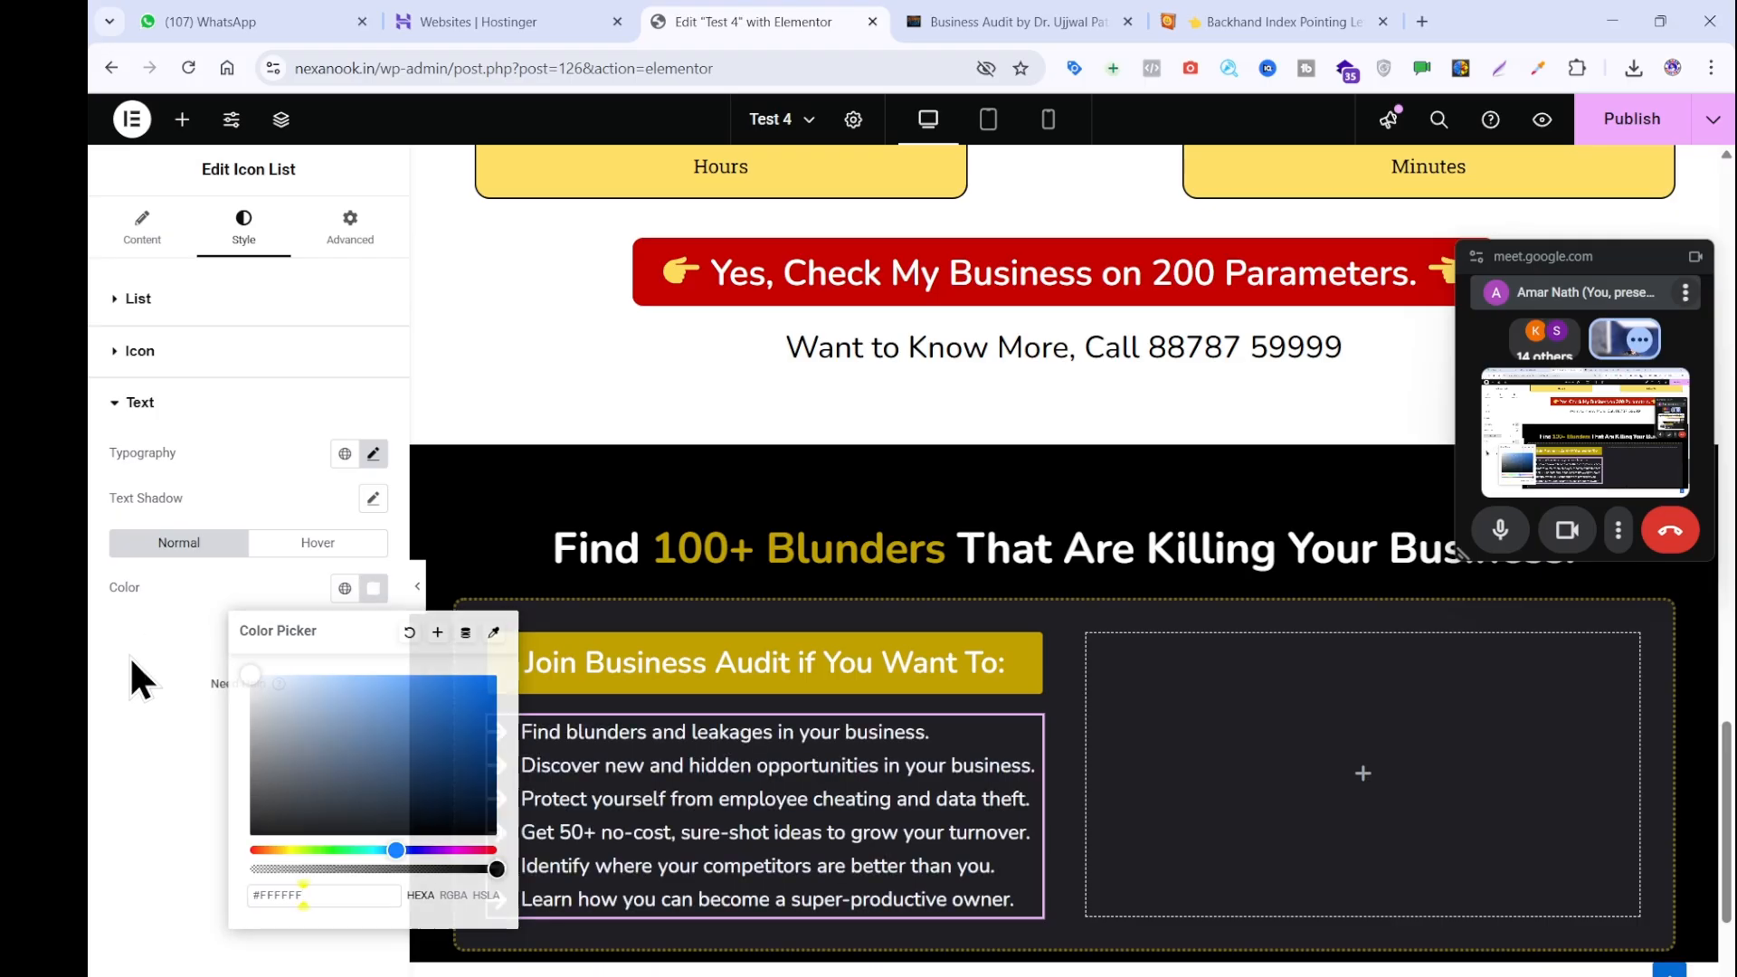
# Set the icon list text's weight to 600 (Semi Bold) and its size to 18 px.
pyautogui.click(372, 453)
pyautogui.click(306, 664)
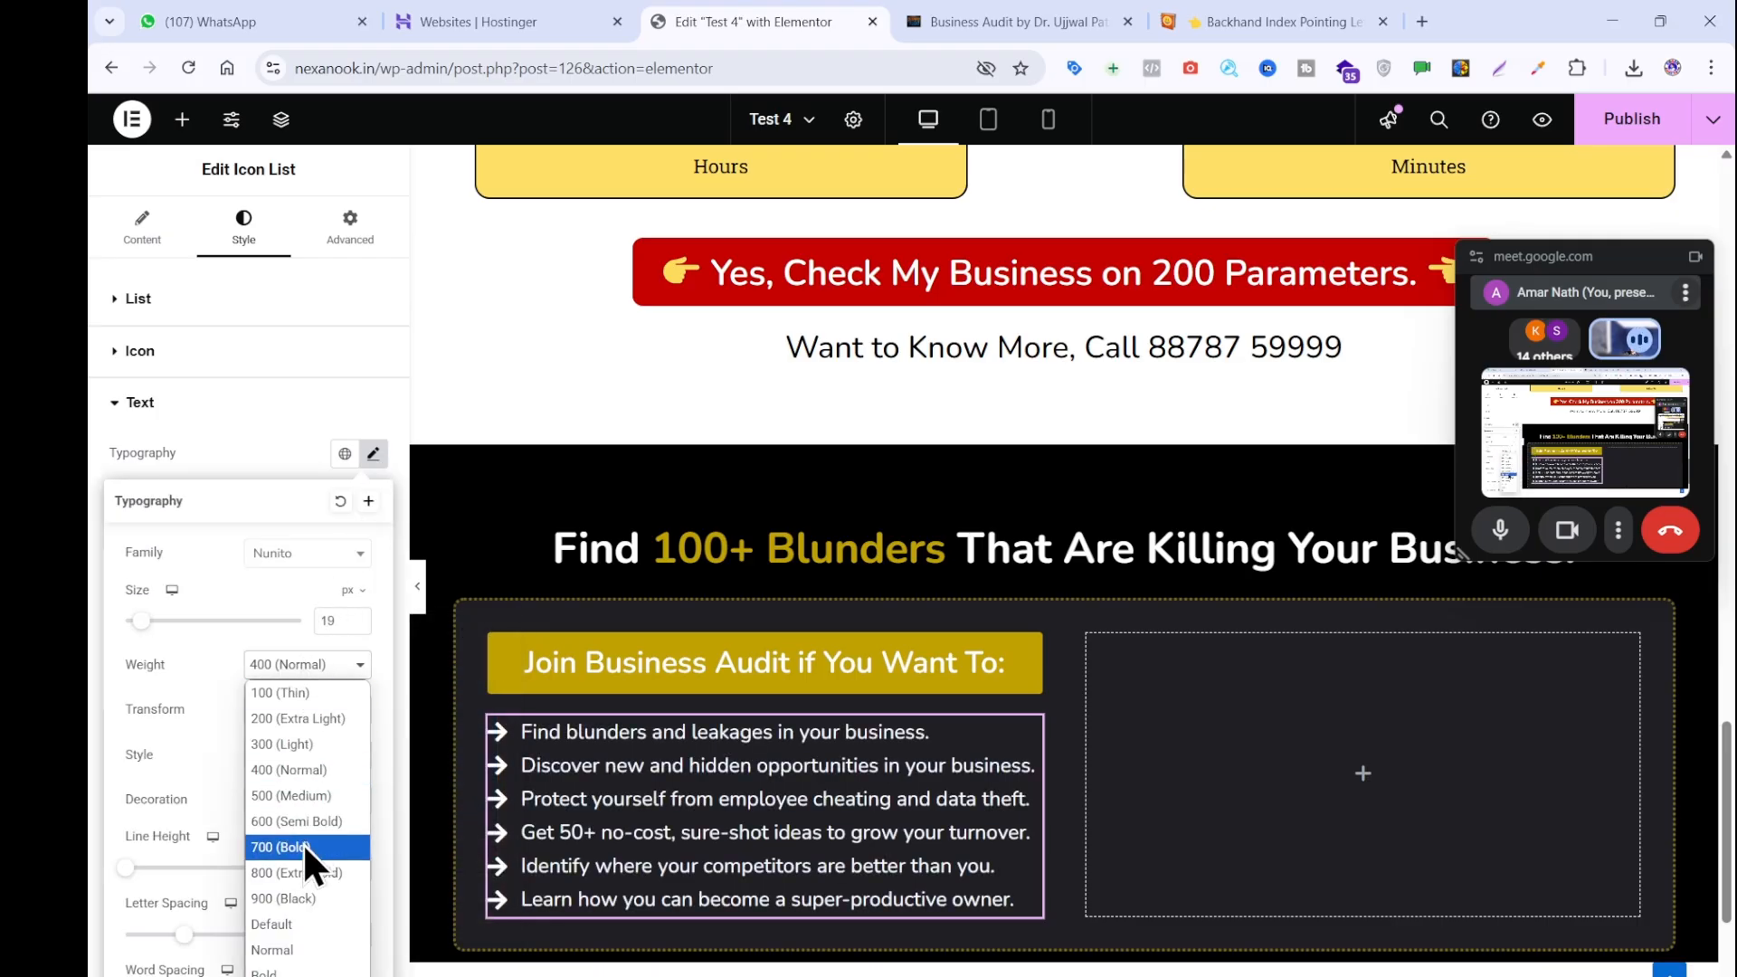
pyautogui.click(300, 819)
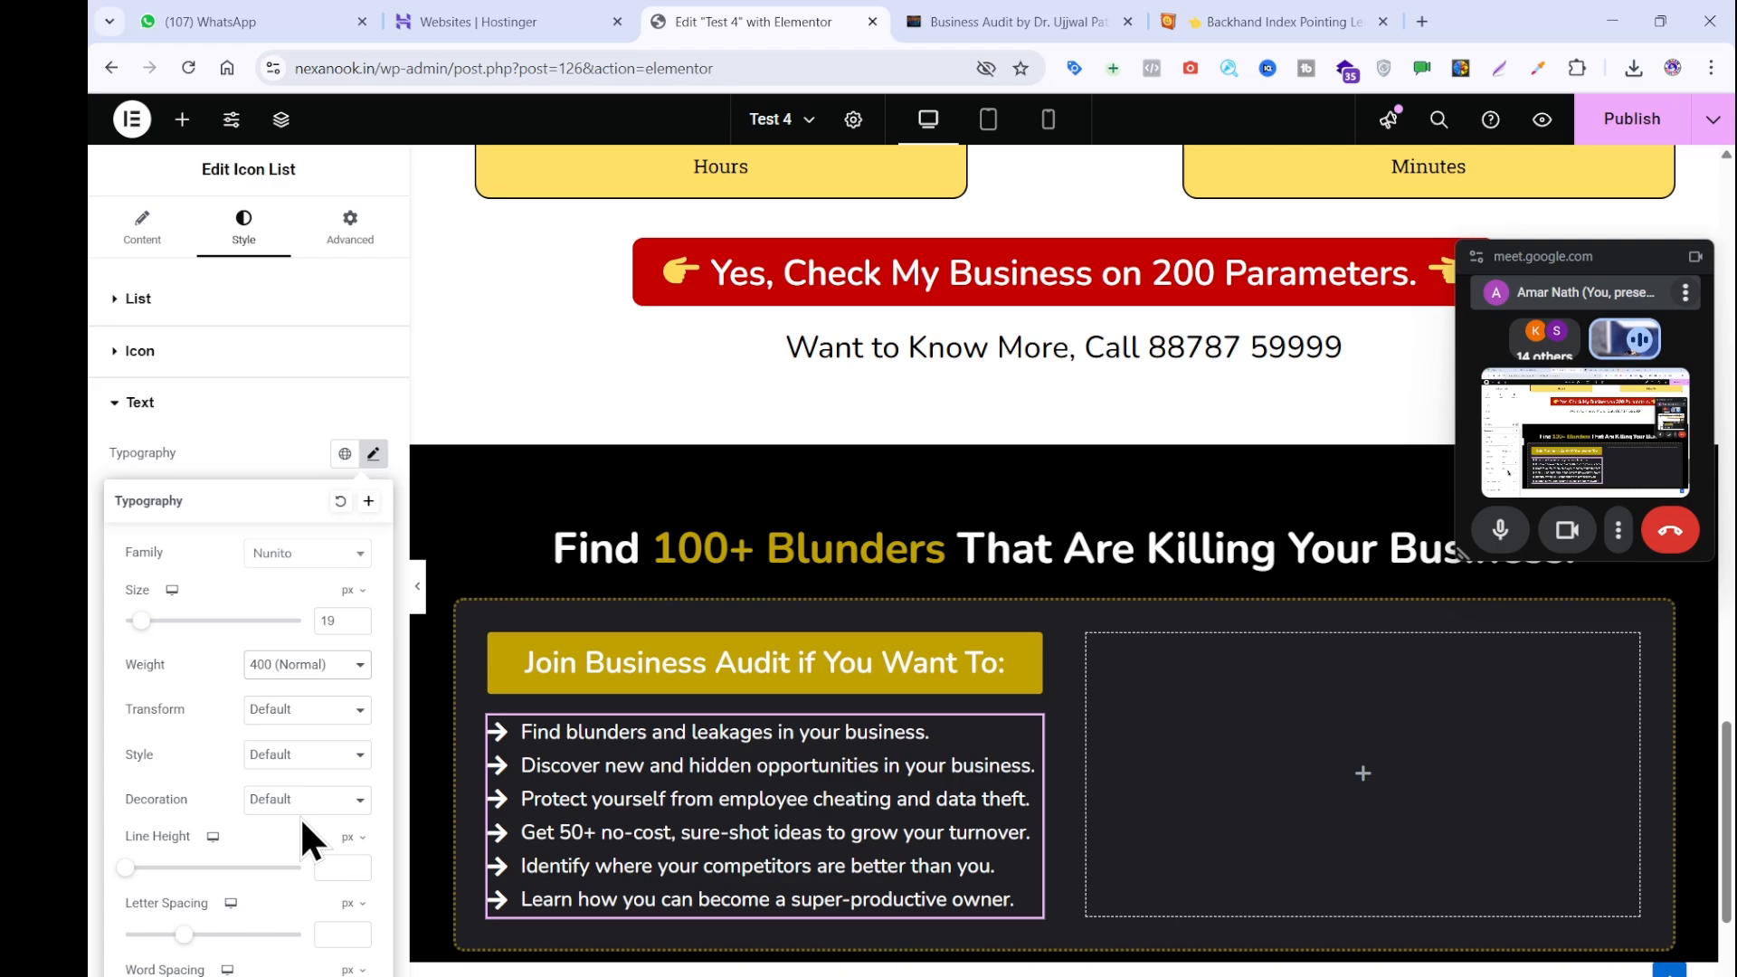
pyautogui.click(357, 625)
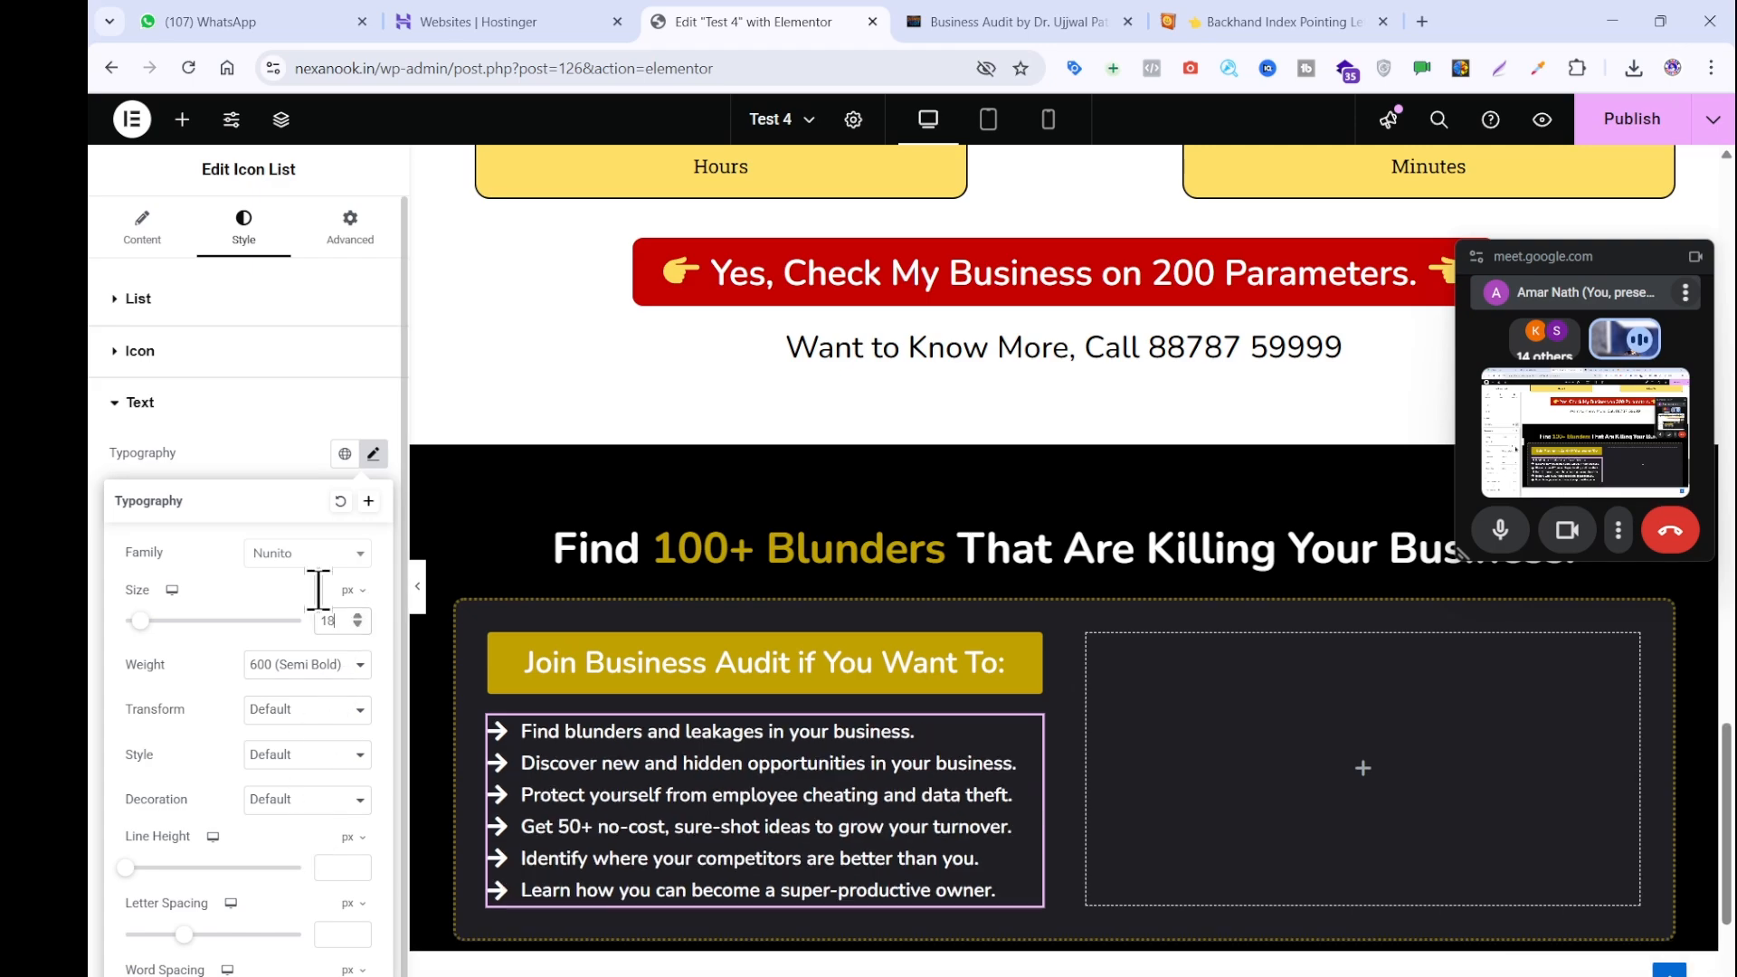
# Set the space between the icon list items to 28 px and compare the list with the reference page.
pyautogui.click(237, 449)
pyautogui.click(220, 305)
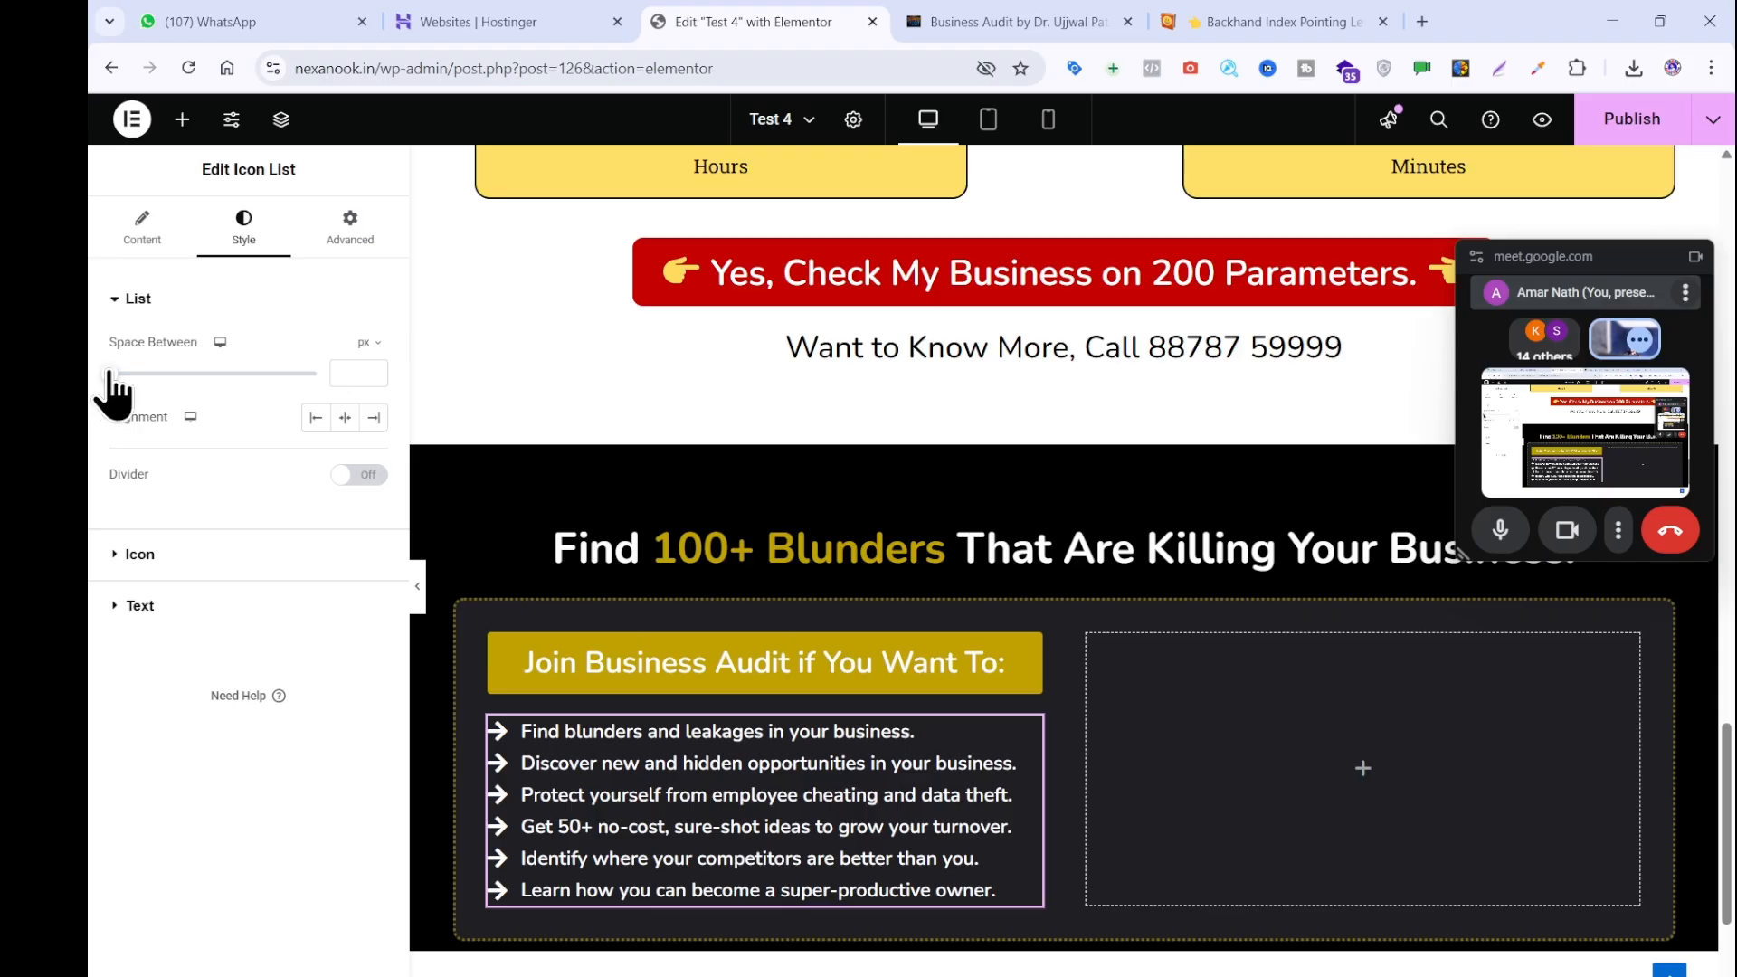
pyautogui.moveTo(110, 371); pyautogui.dragTo(225, 398)
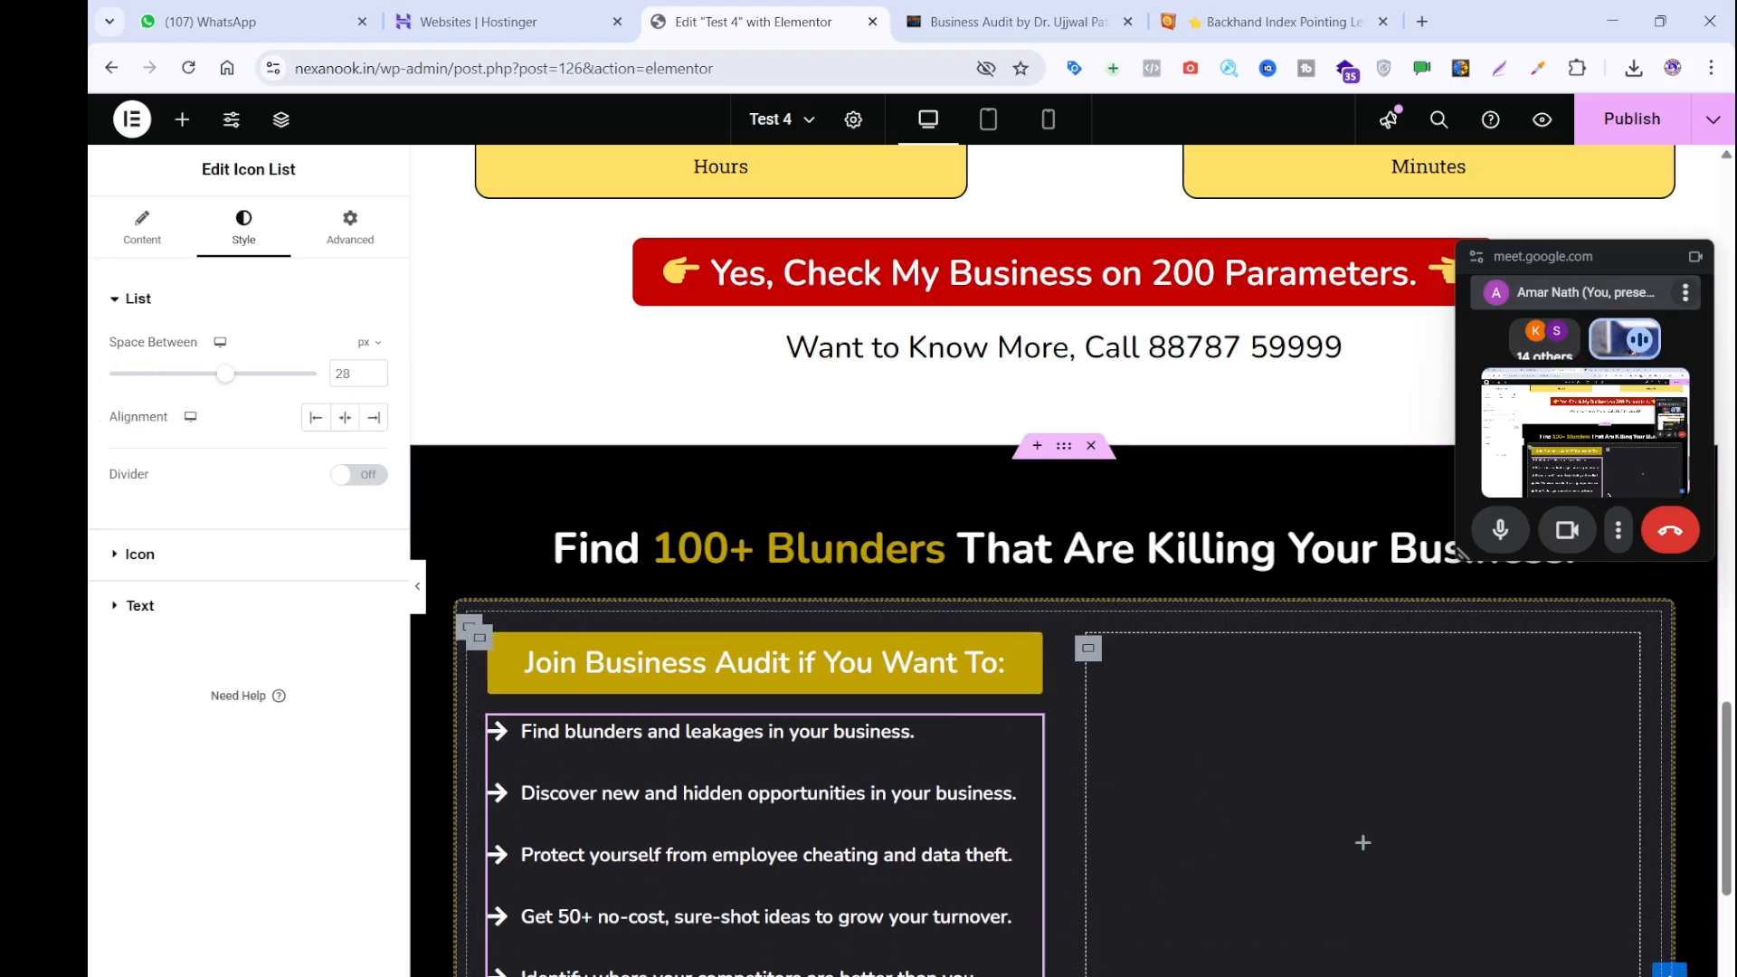
pyautogui.scroll(-2, 925, 654)
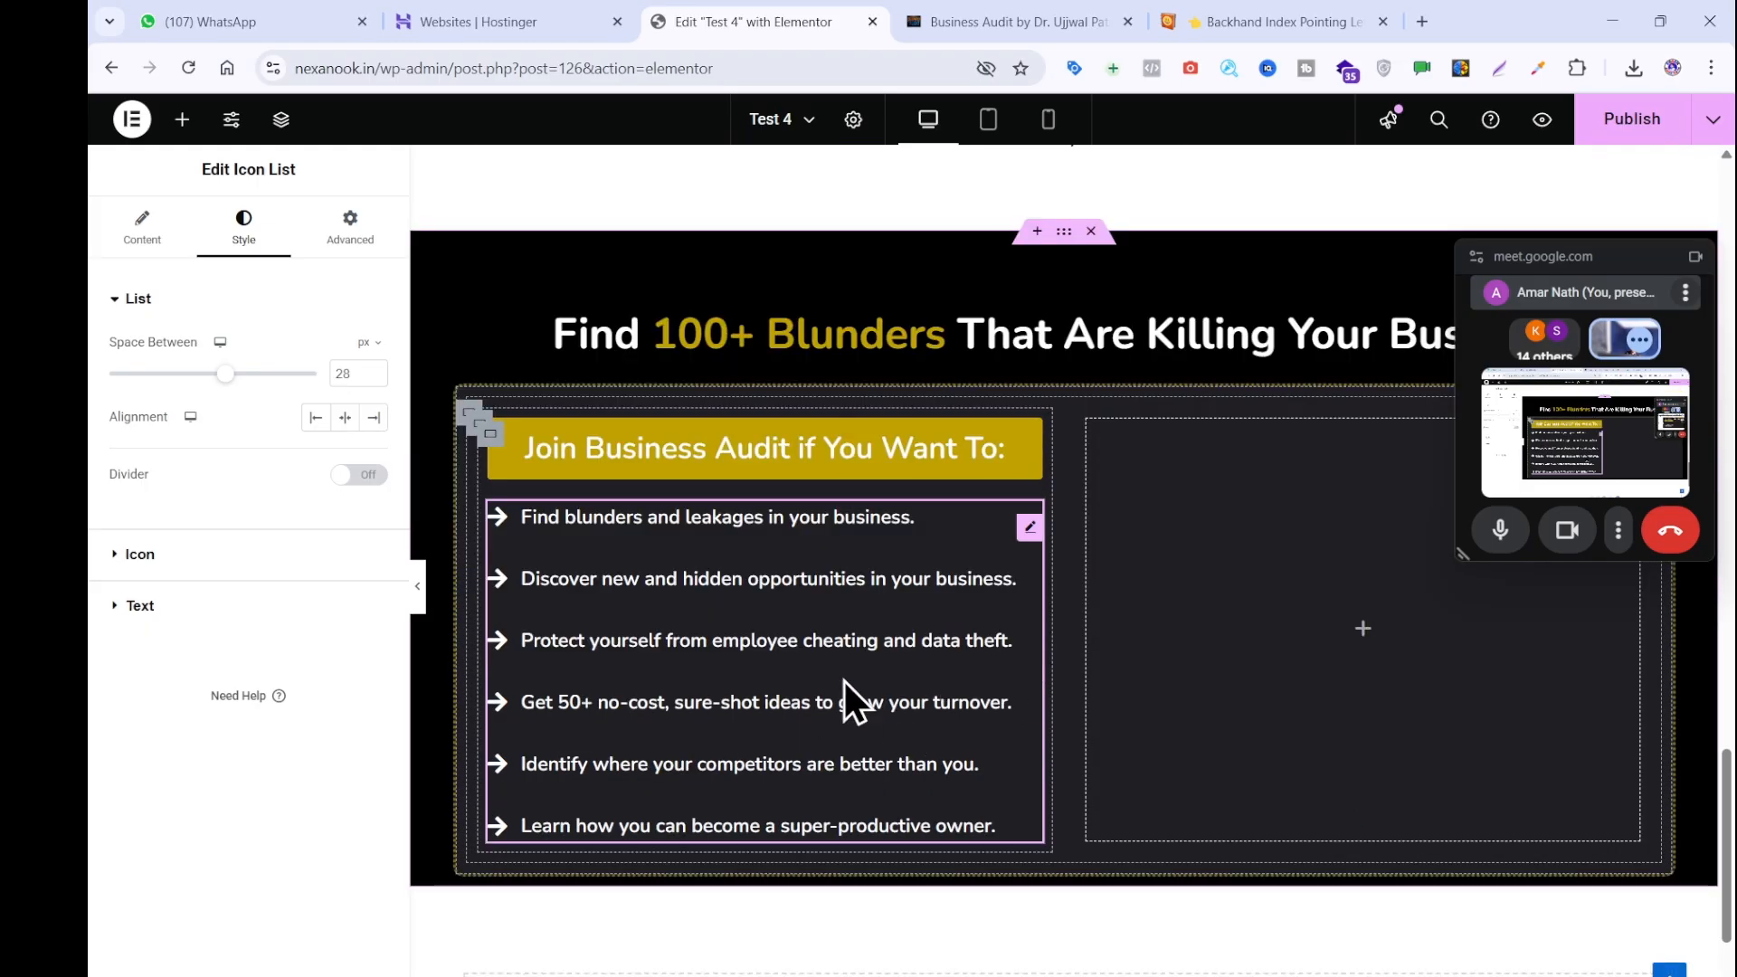
pyautogui.click(986, 21)
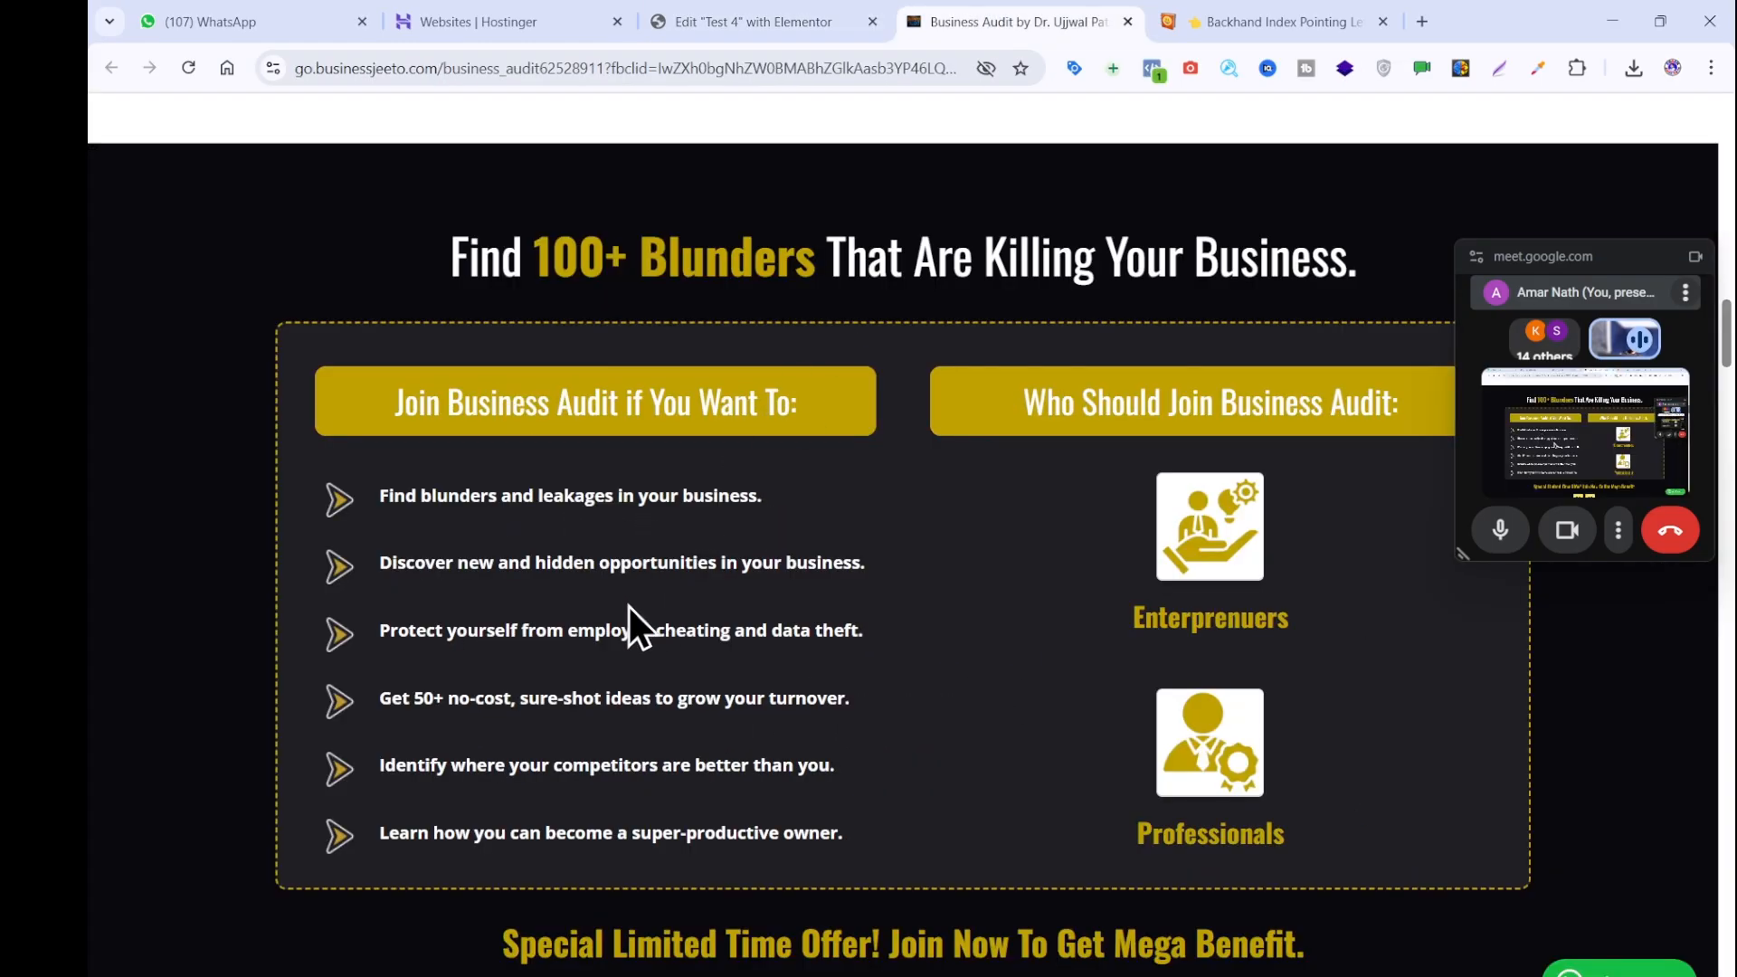
pyautogui.click(751, 21)
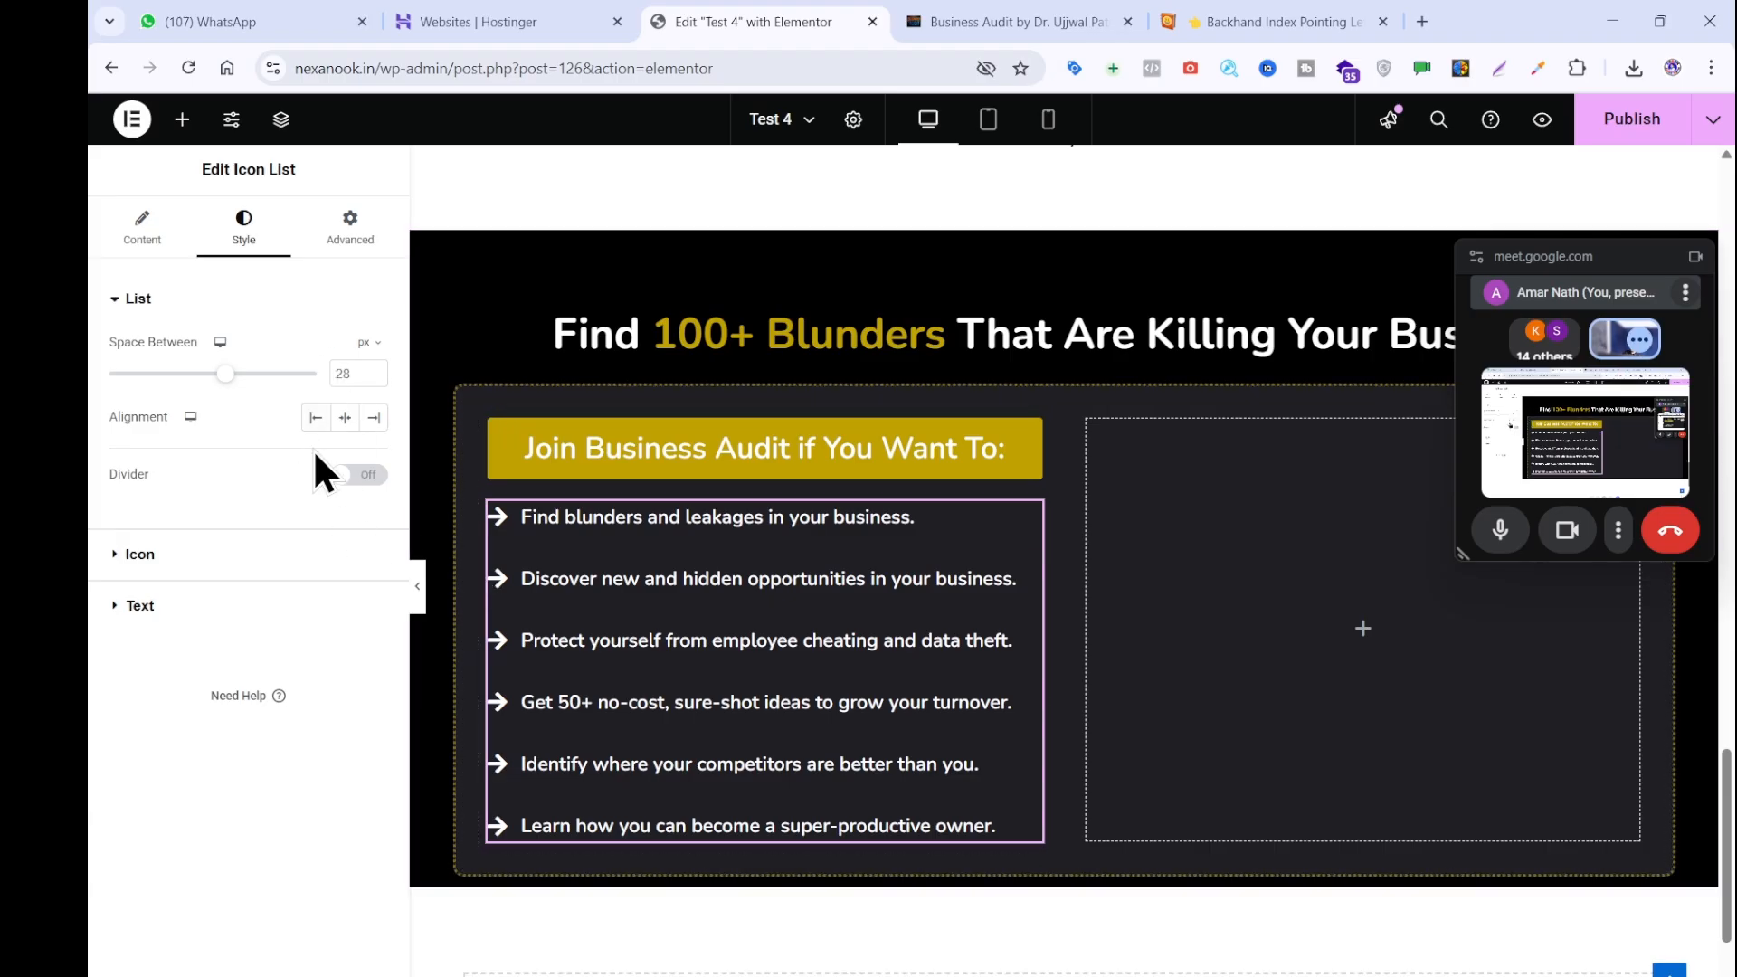
# Set the icon list text's font weight to 700 (Bold).
pyautogui.click(209, 577)
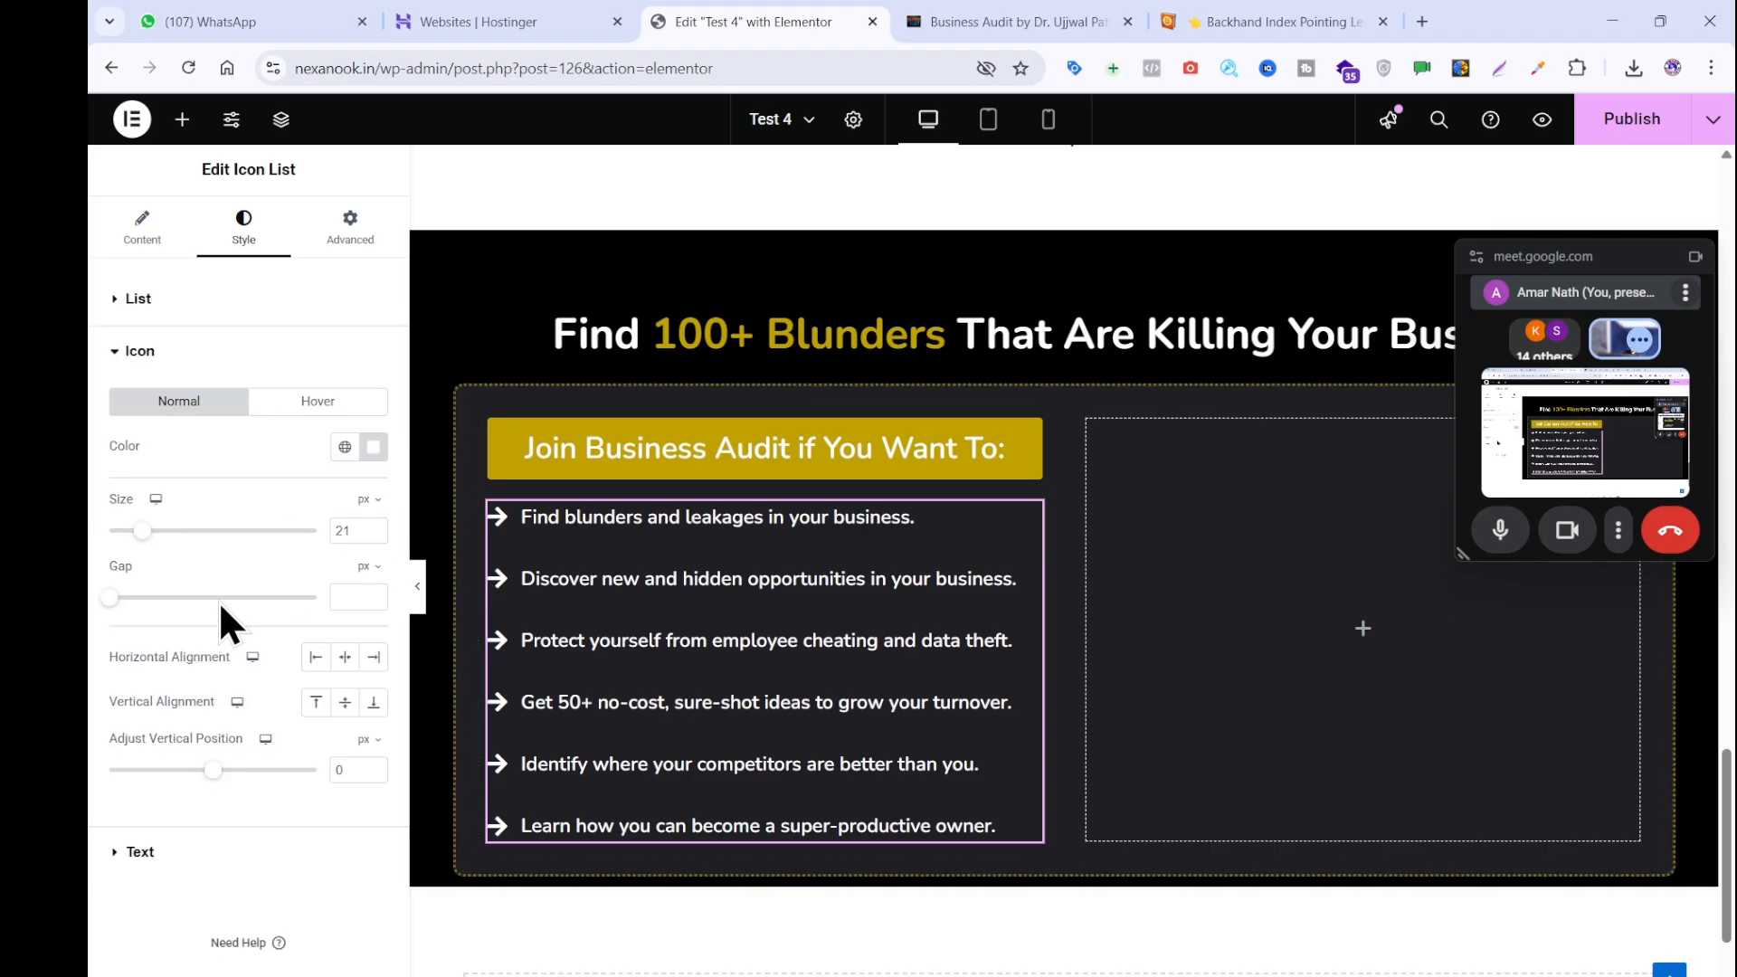
pyautogui.click(141, 853)
pyautogui.click(372, 453)
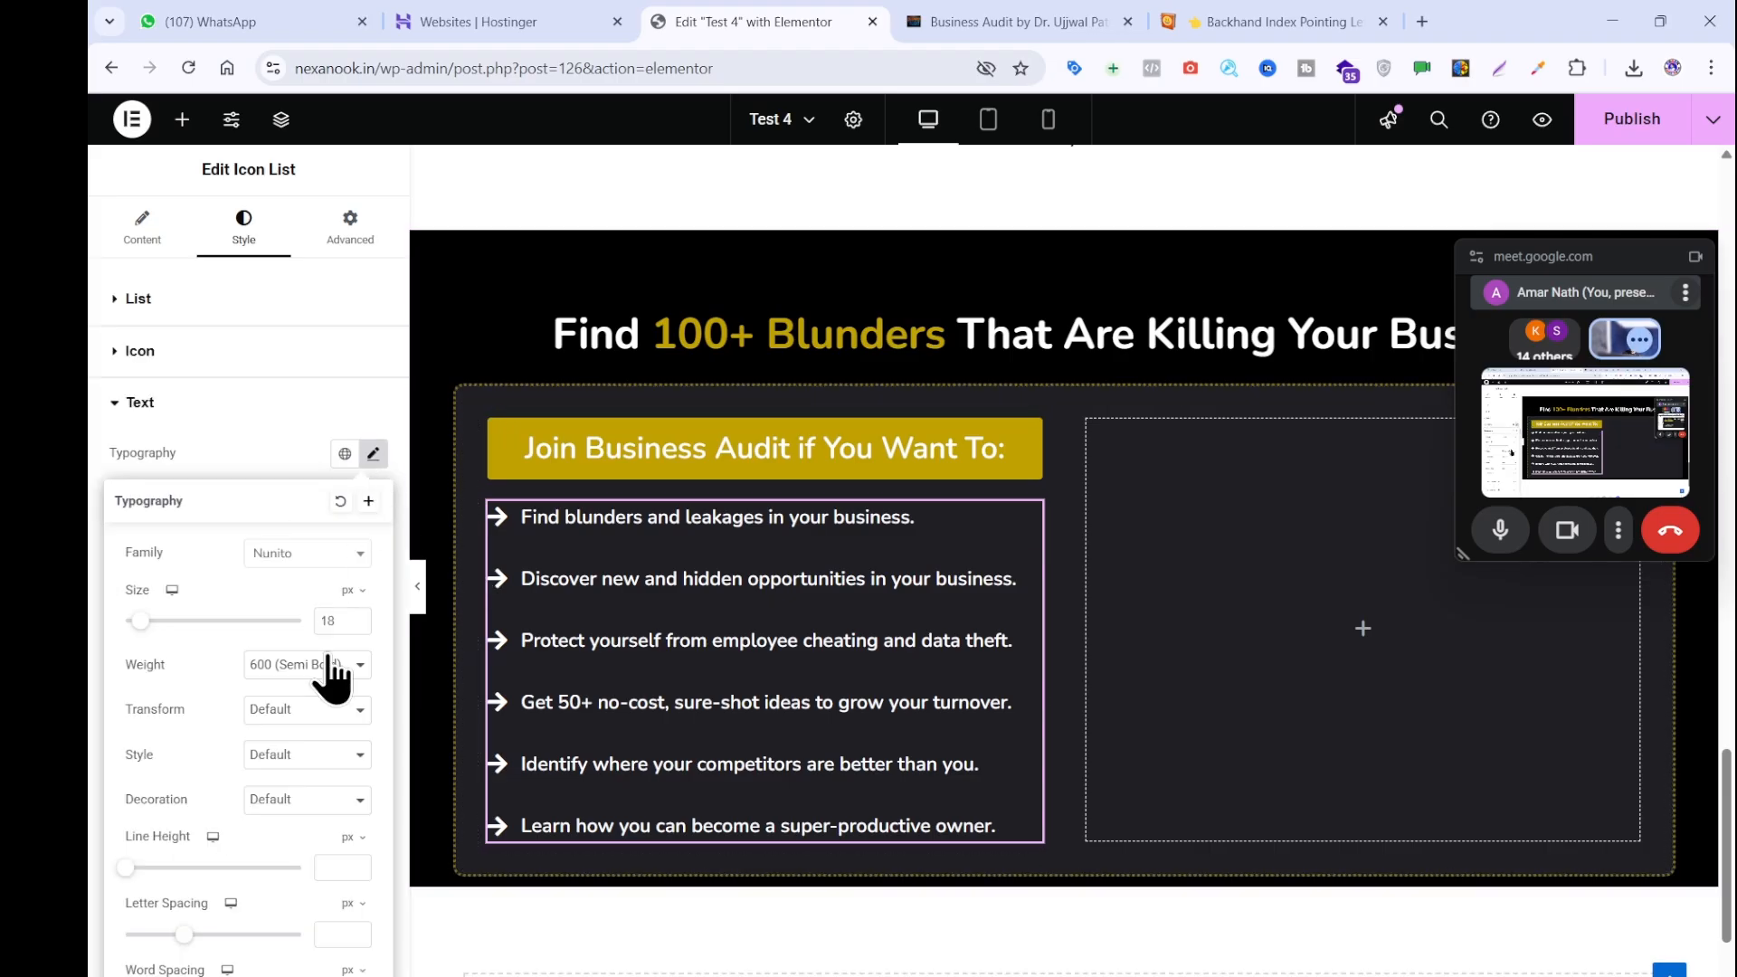
pyautogui.click(332, 665)
pyautogui.click(297, 847)
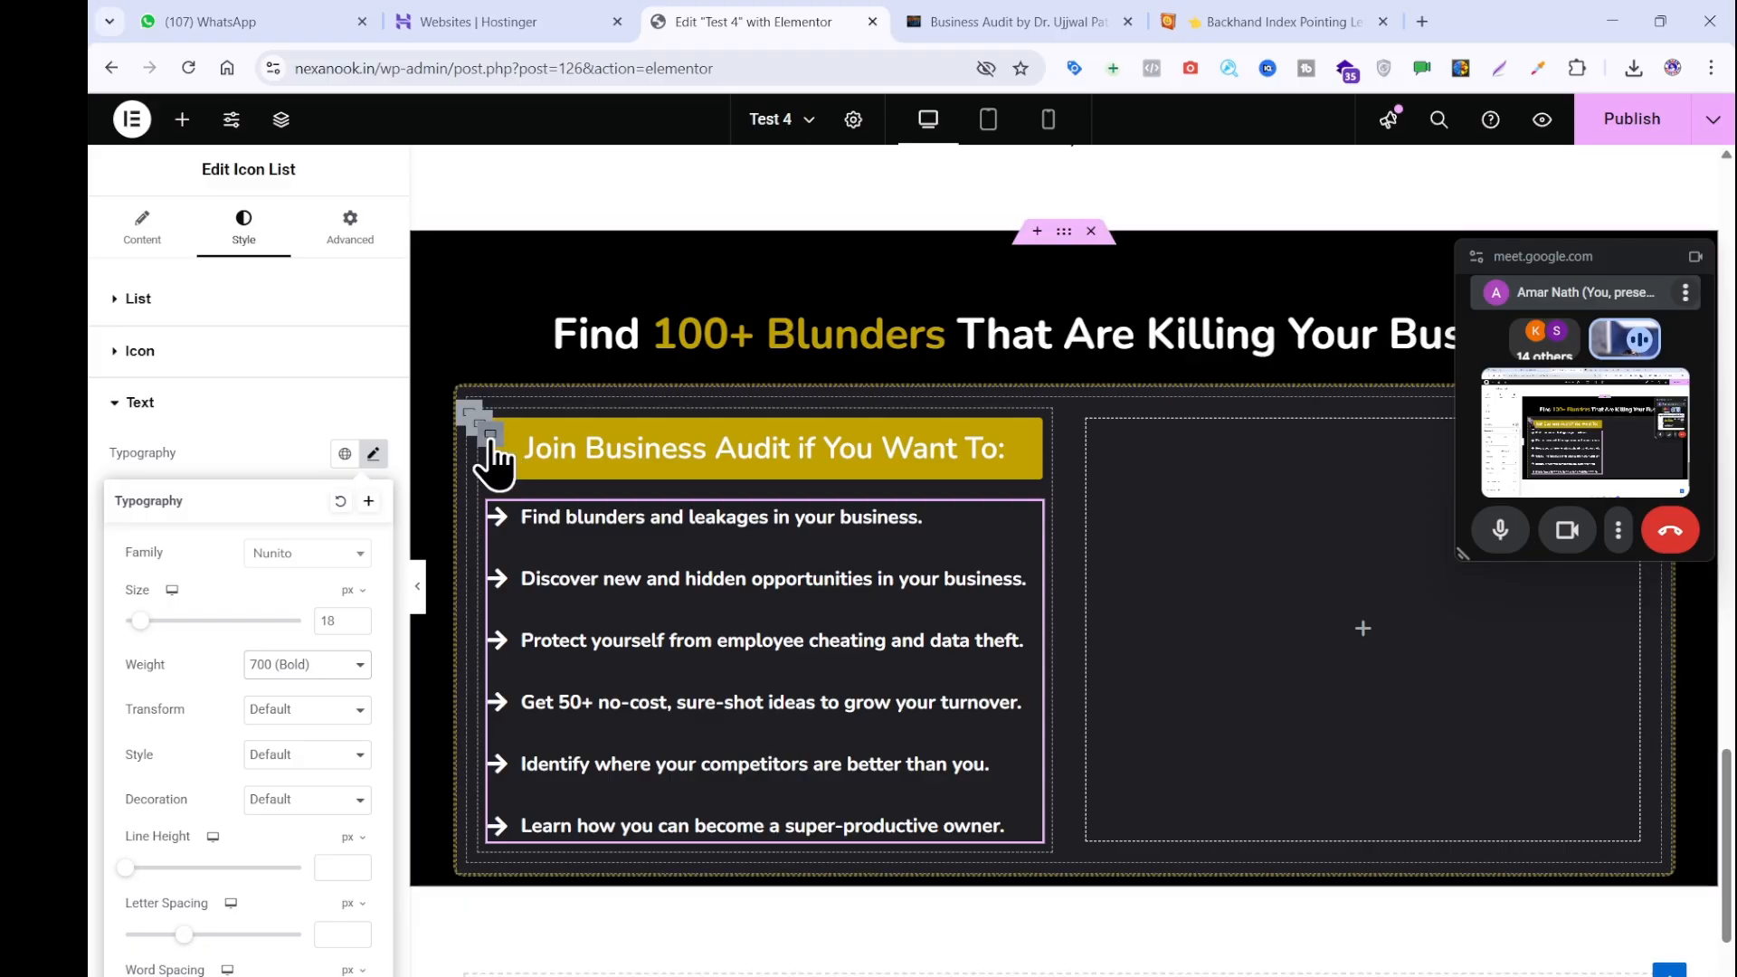
# Duplicate the container holding the "Join Business Audit if You Want To:" column and delete the leftover empty container below it.
pyautogui.rightClick(489, 440)
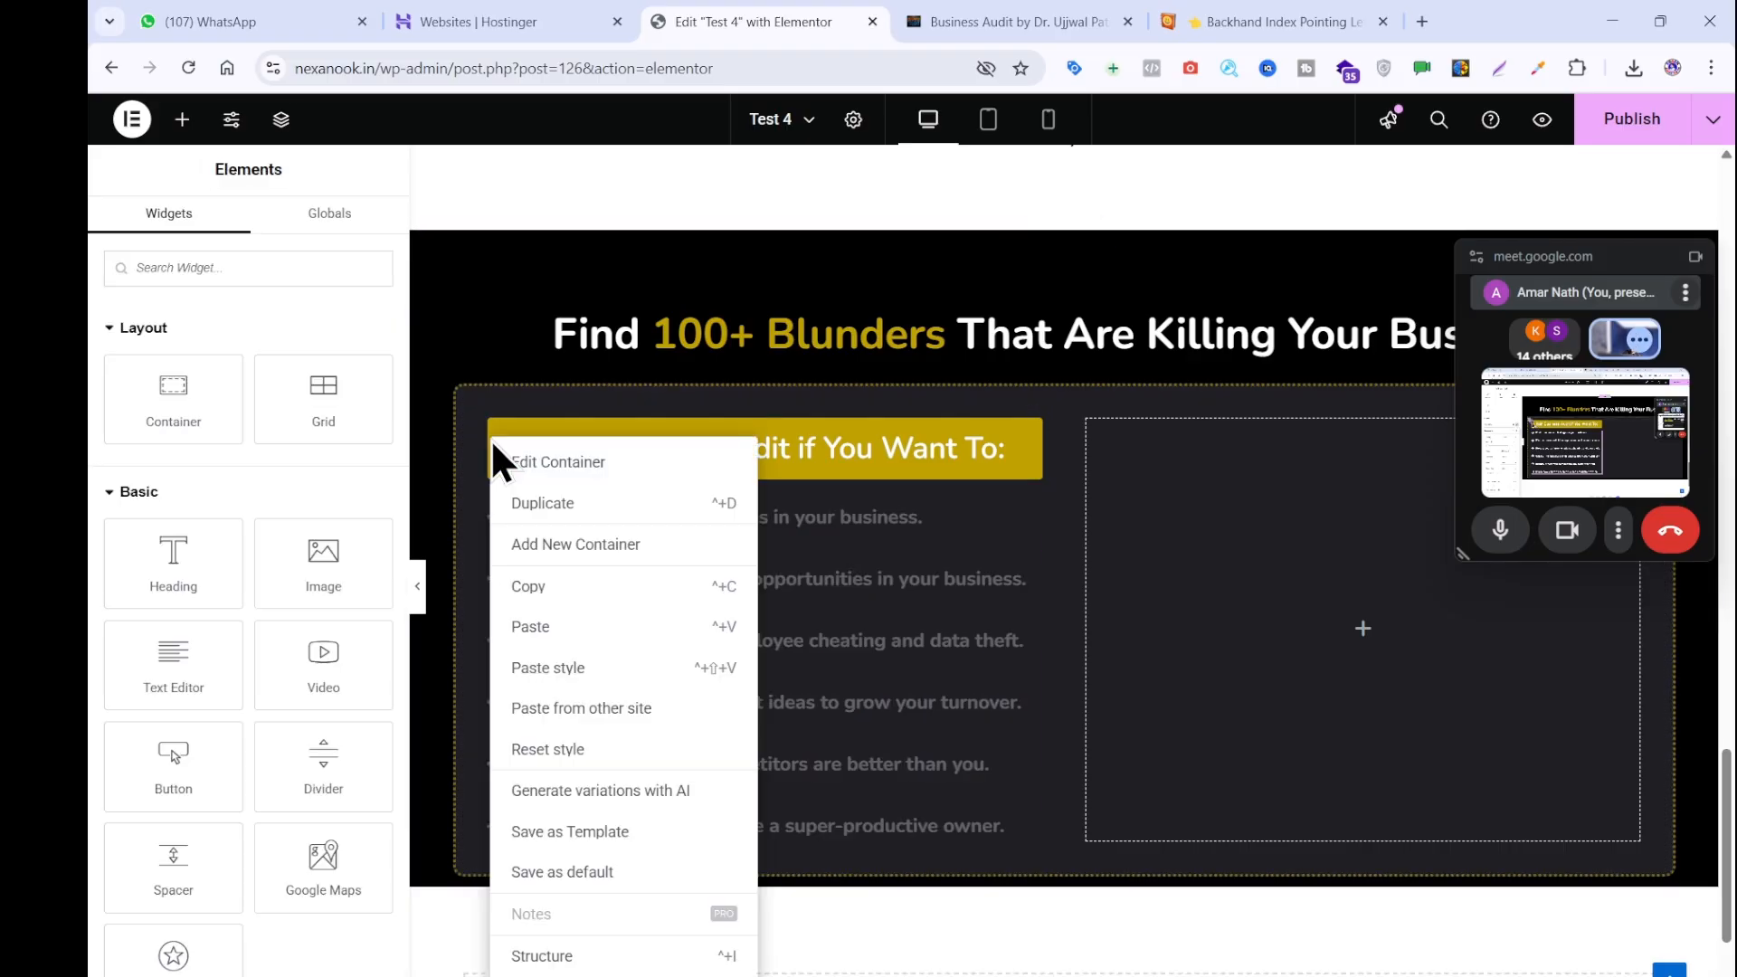
pyautogui.click(538, 505)
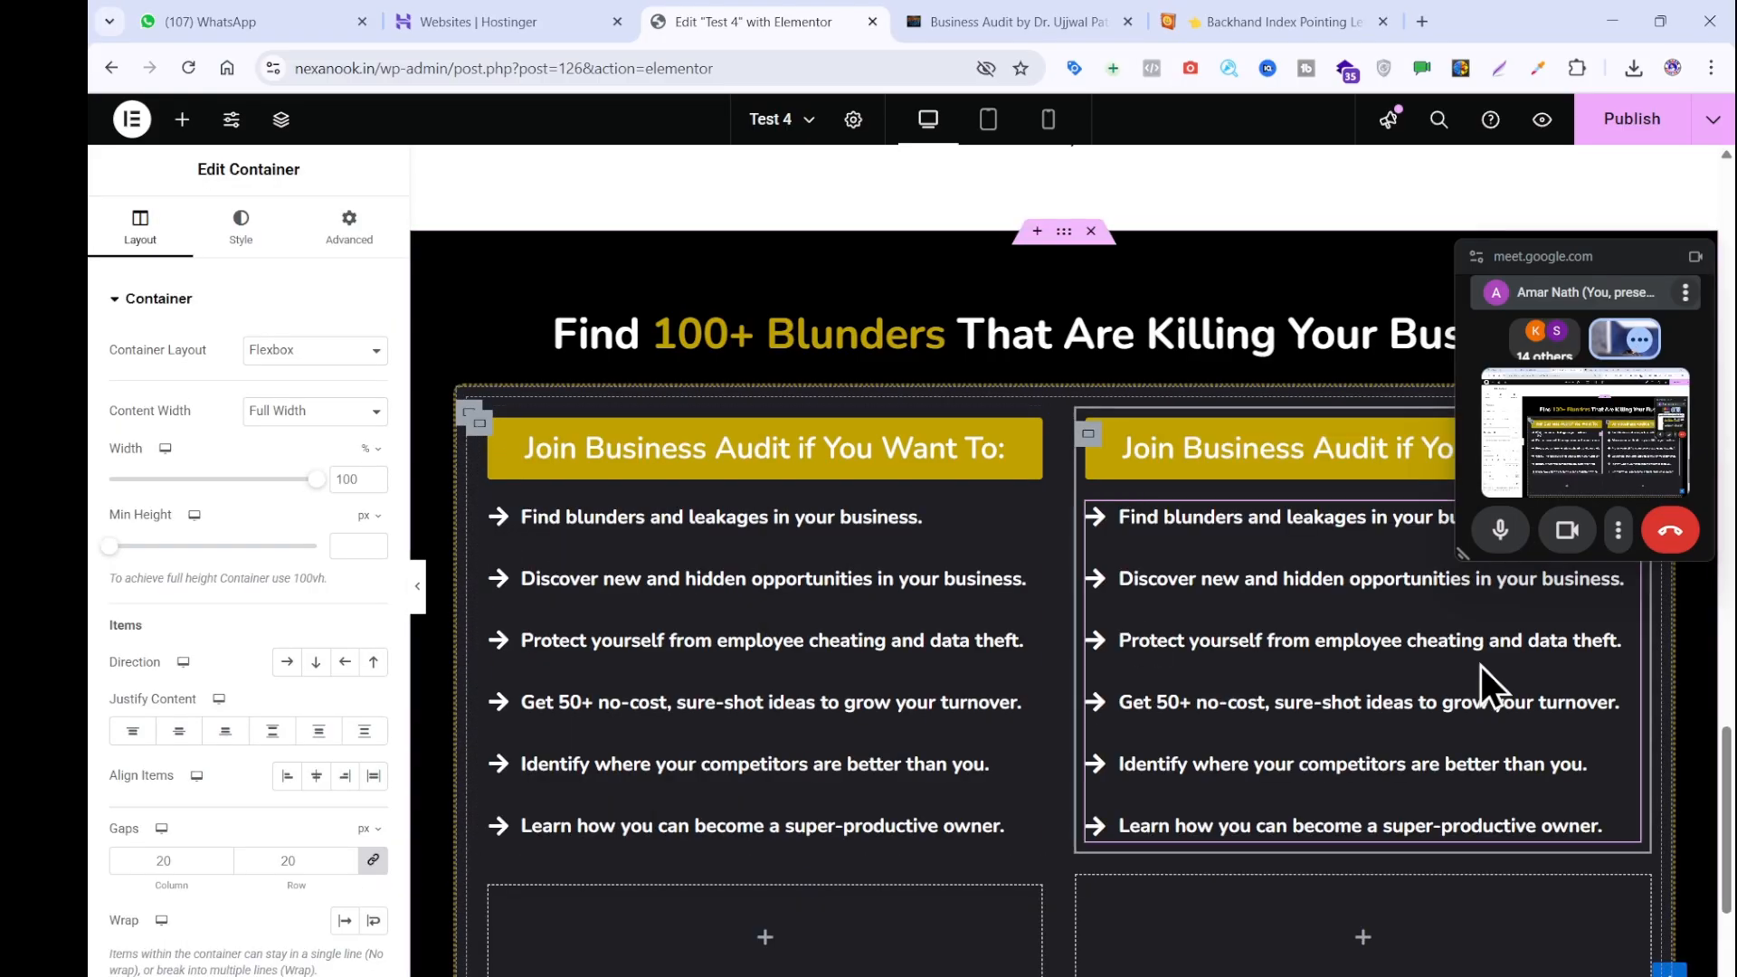
pyautogui.scroll(-5, 1105, 850)
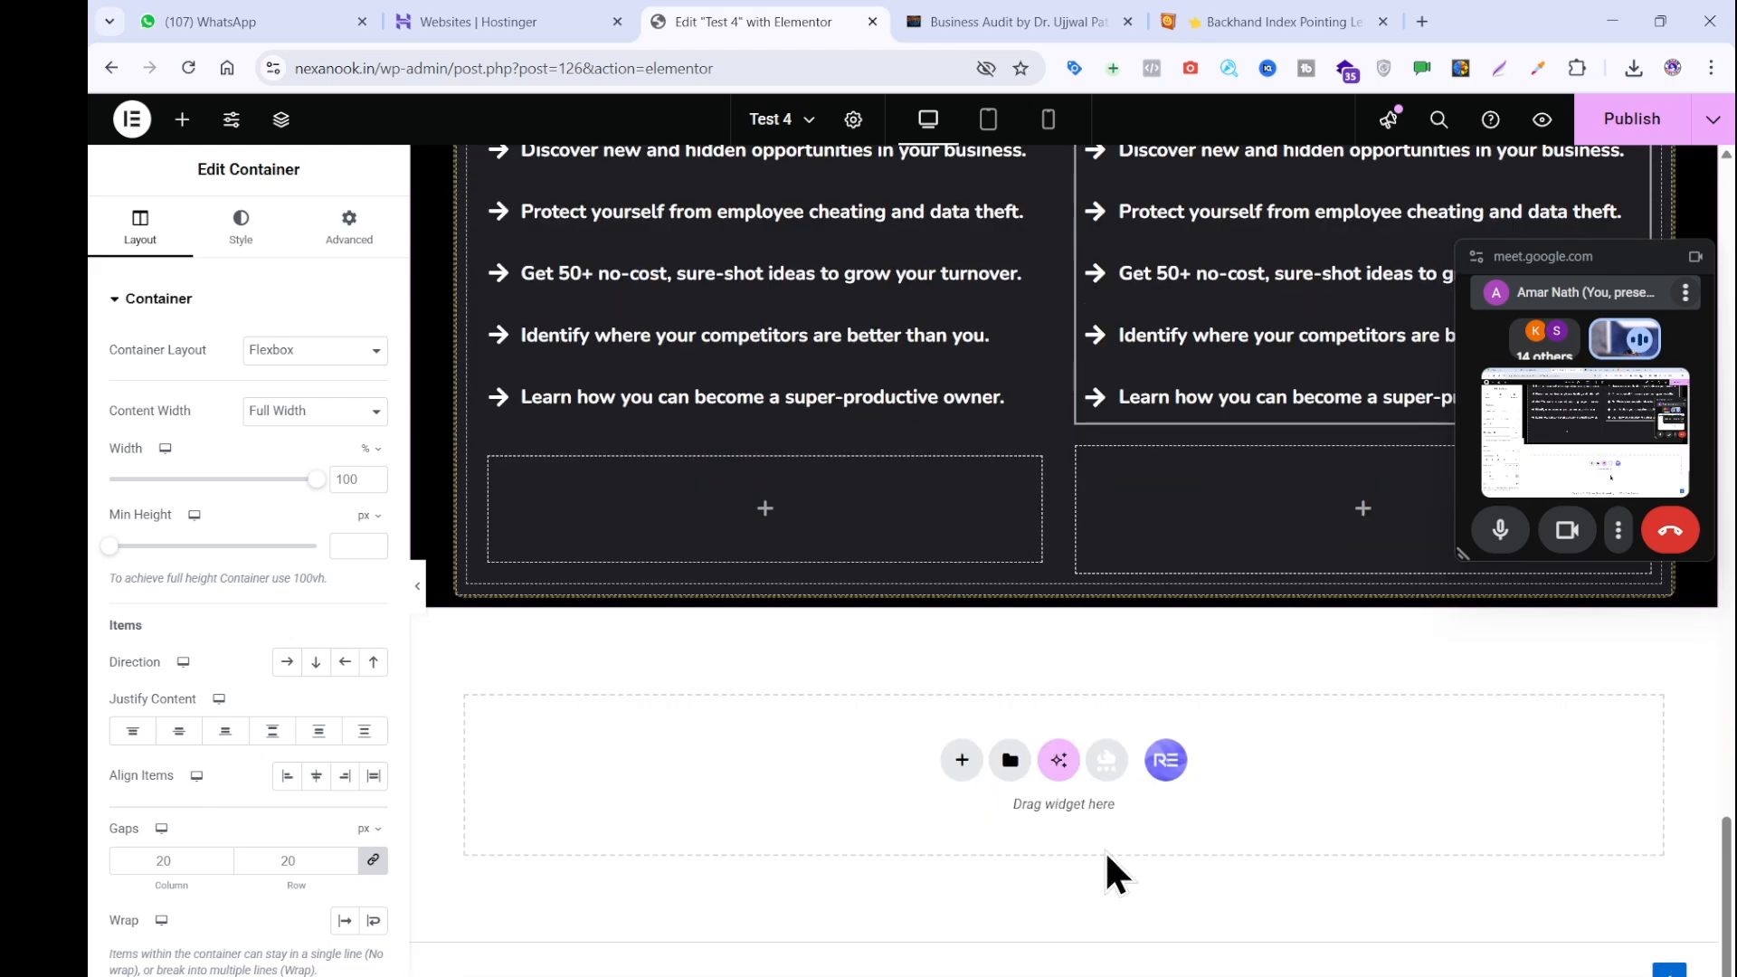
pyautogui.rightClick(486, 468)
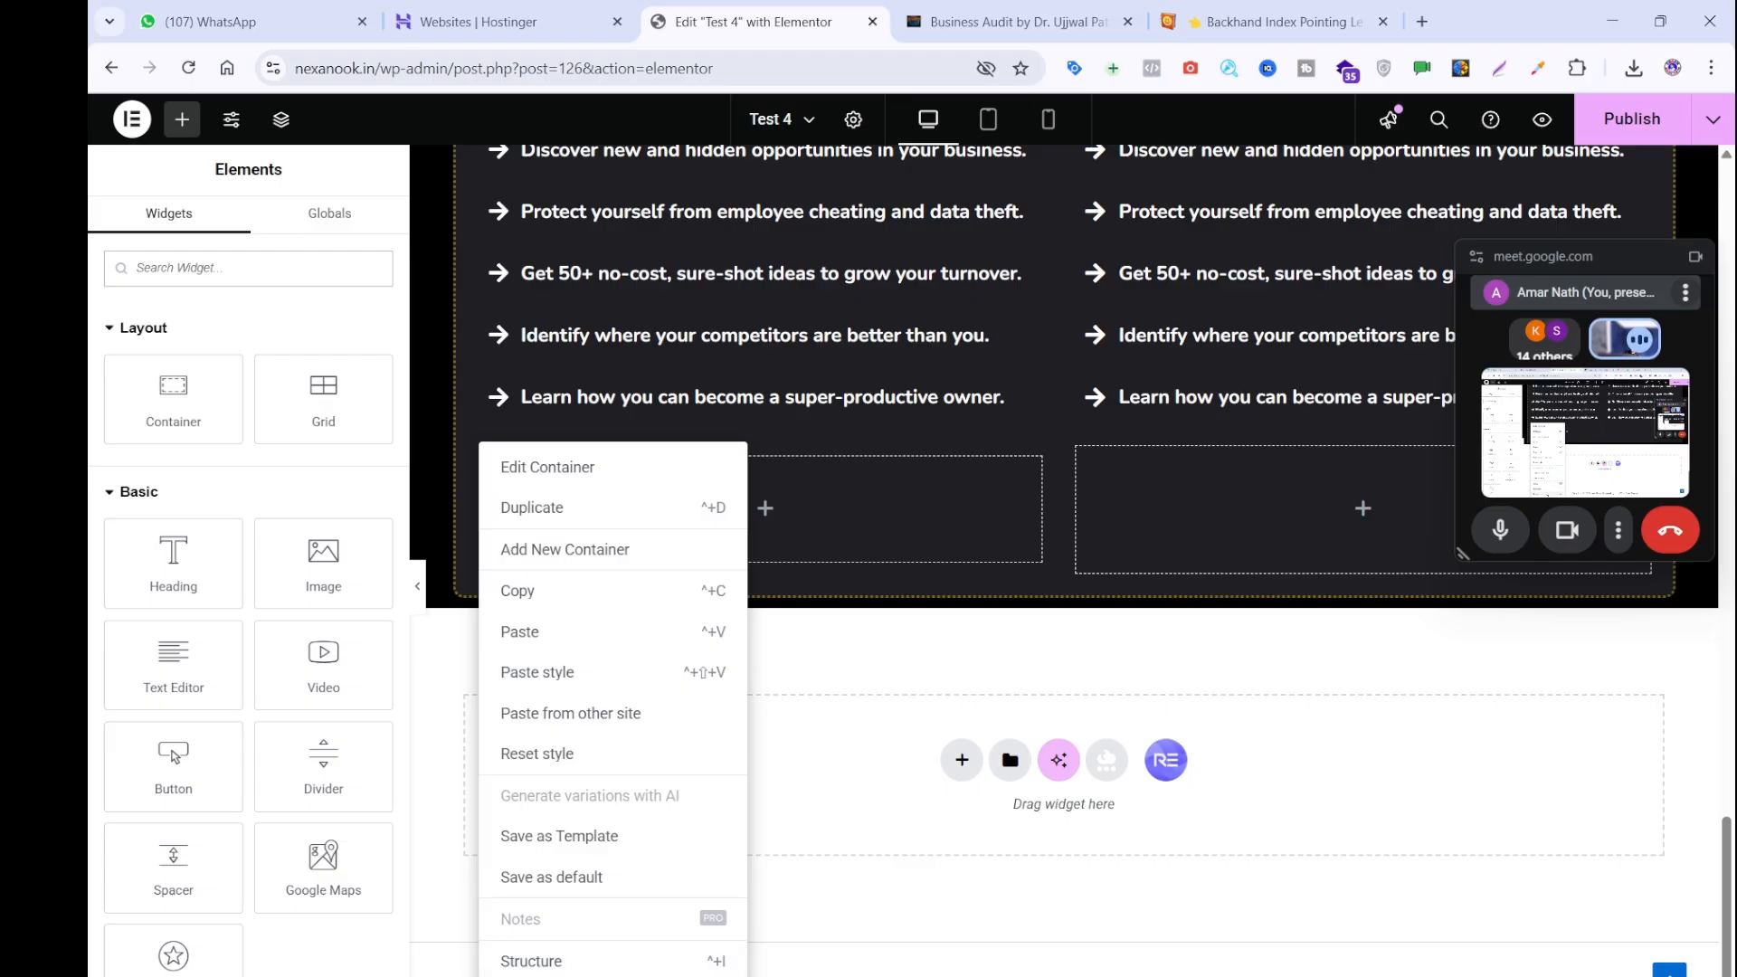
pyautogui.press('Delete')
pyautogui.scroll(5, 1006, 524)
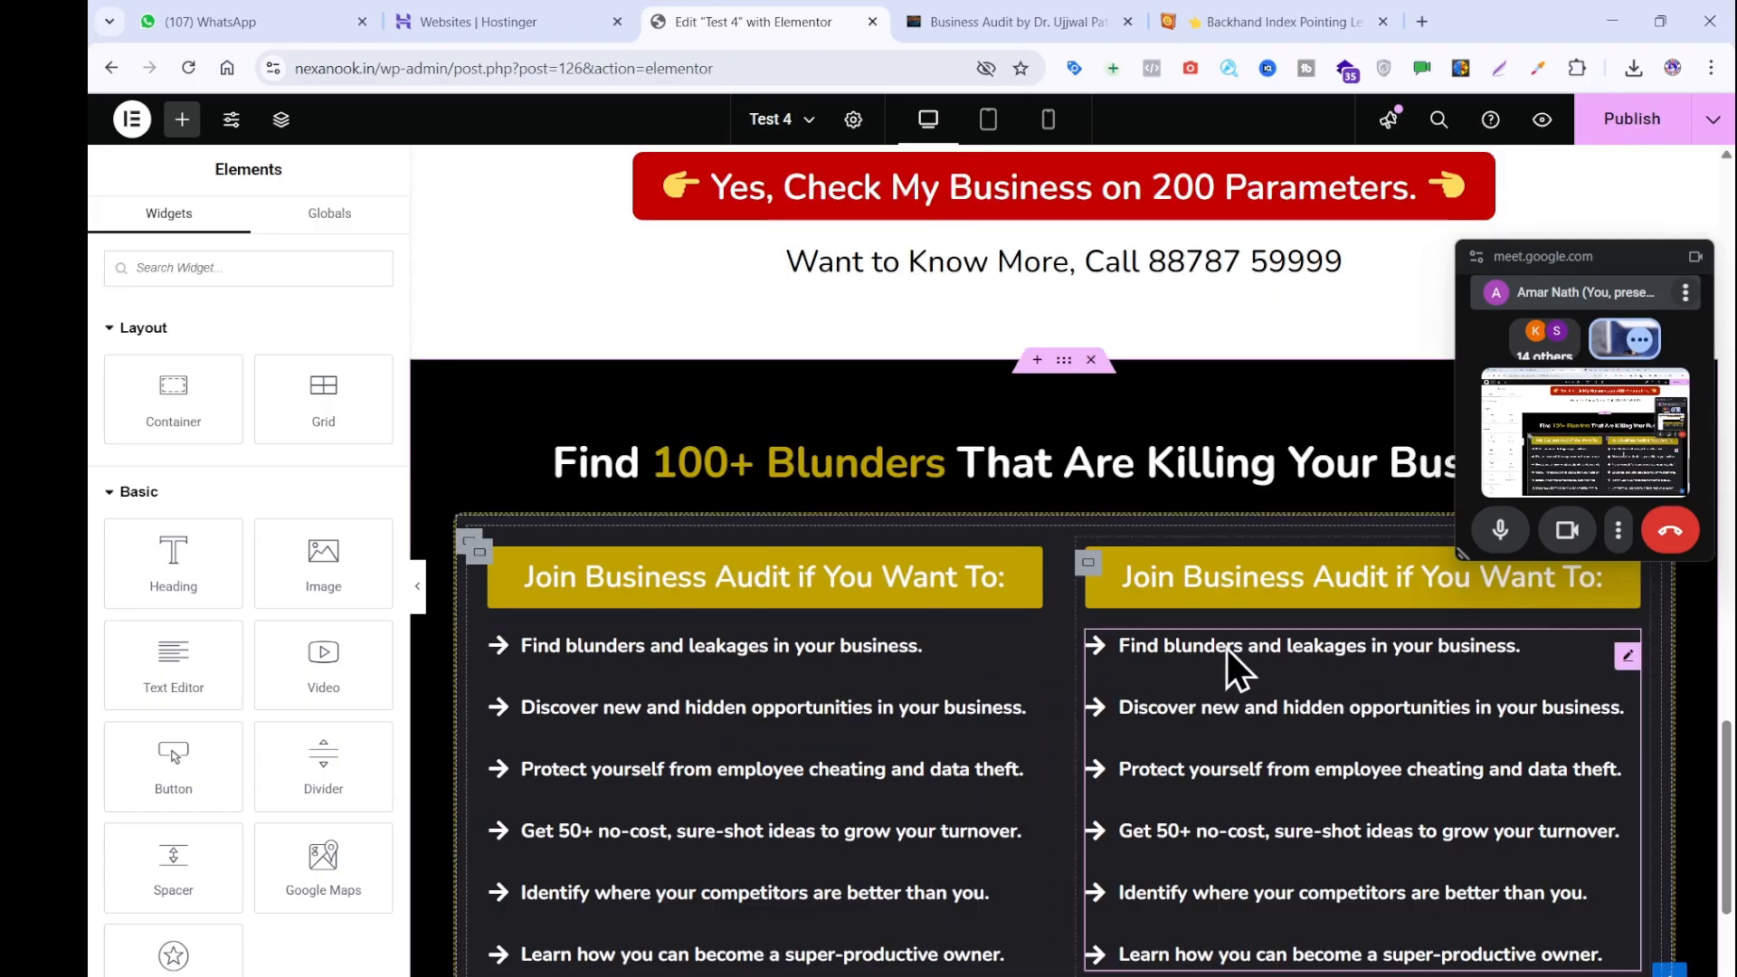
# Replace the second column's heading with the reference text "Who Should Join Business Audit:", passed through Notepad.
pyautogui.click(1214, 579)
pyautogui.click(986, 20)
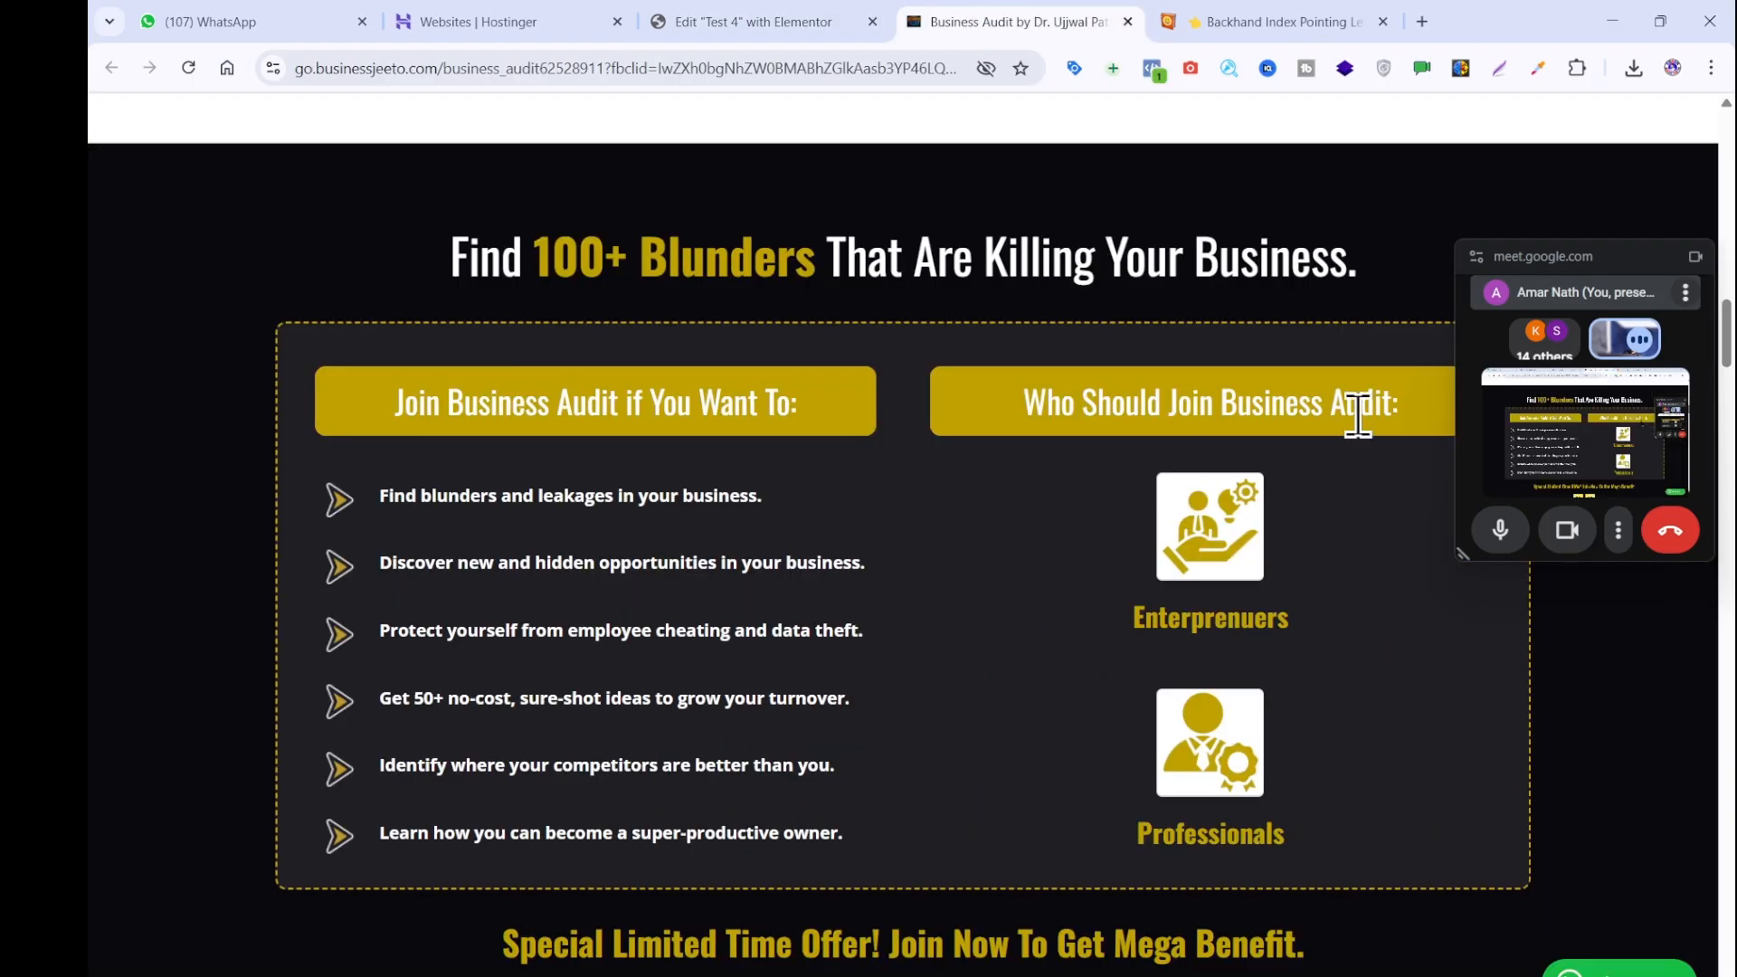
pyautogui.moveTo(1435, 398); pyautogui.dragTo(1025, 376)
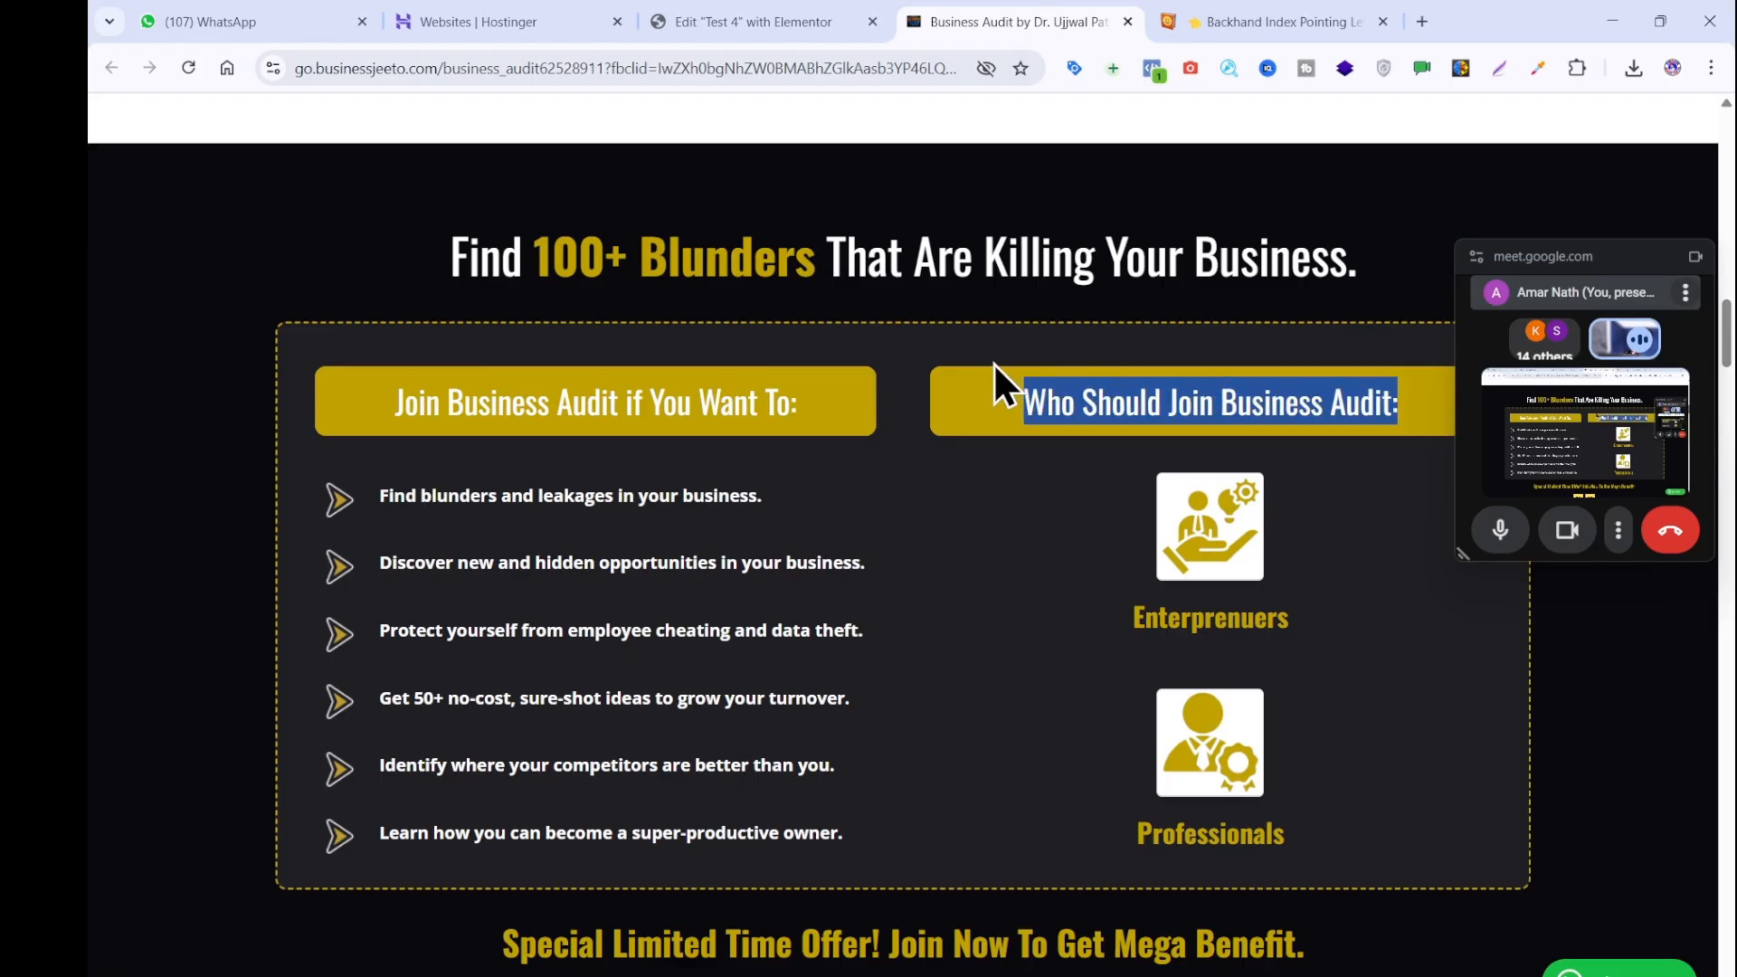
pyautogui.click(1025, 554)
pyautogui.hotkey('alt', 'Tab')
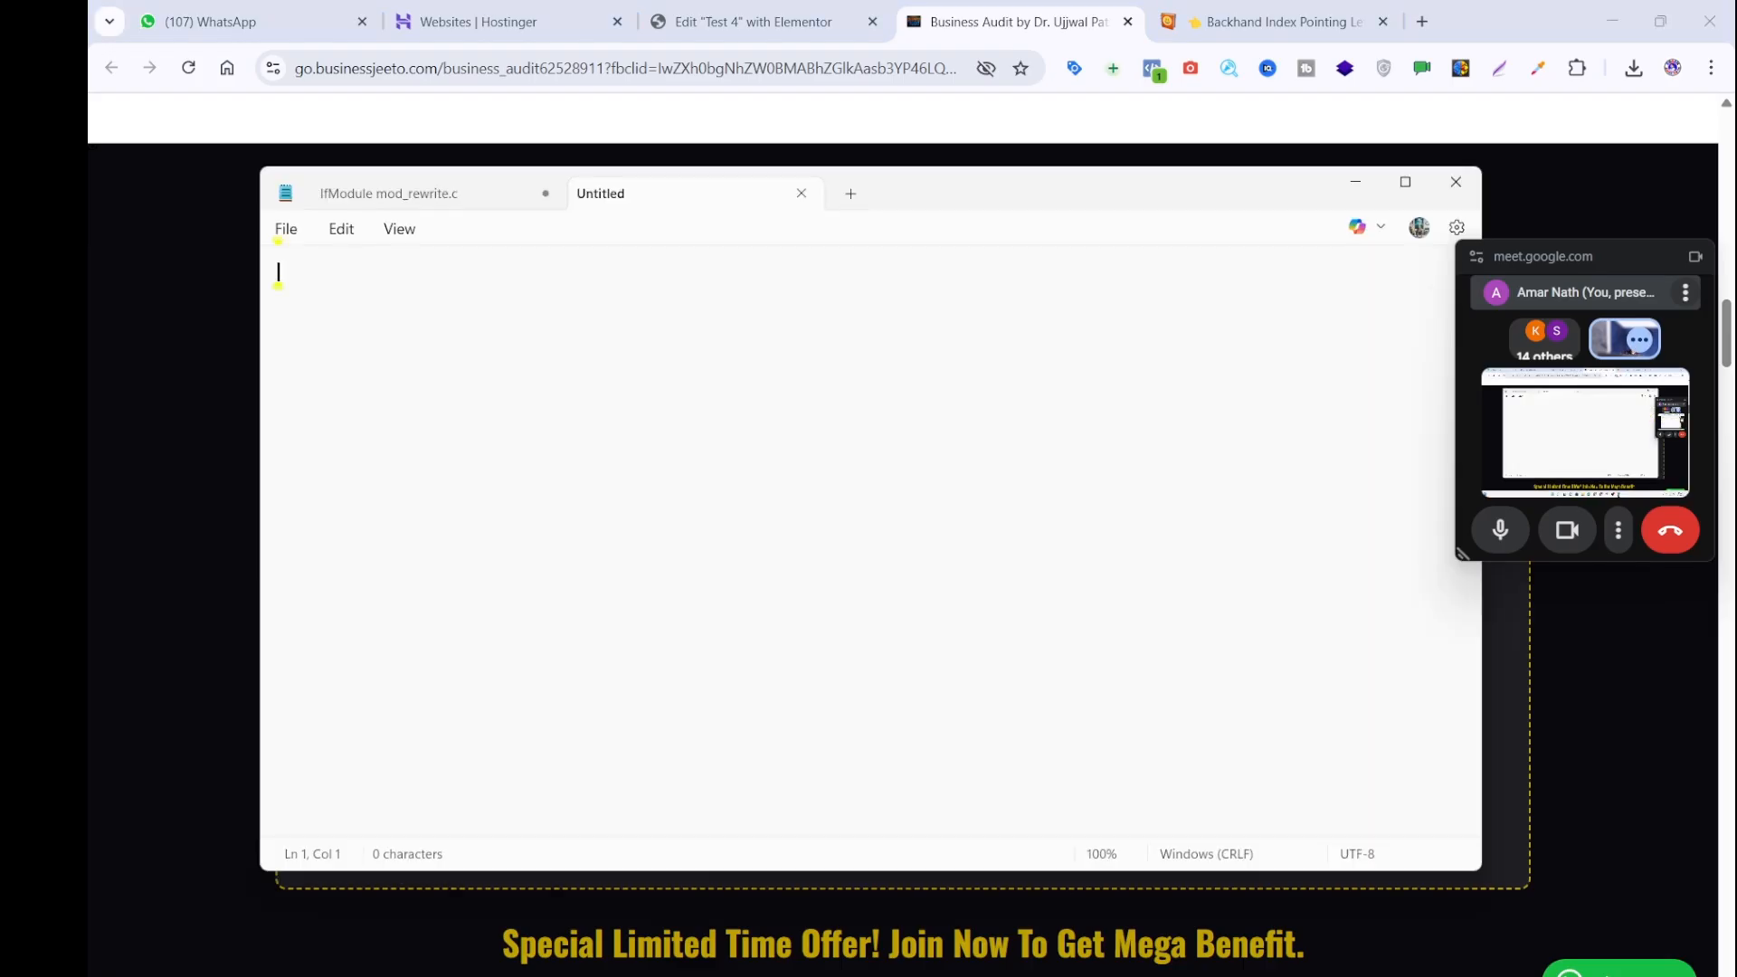
pyautogui.write('Who Should Join Business Audit:')
pyautogui.hotkey('ctrl', 'a')
pyautogui.hotkey('ctrl', 'x')
pyautogui.click(729, 2)
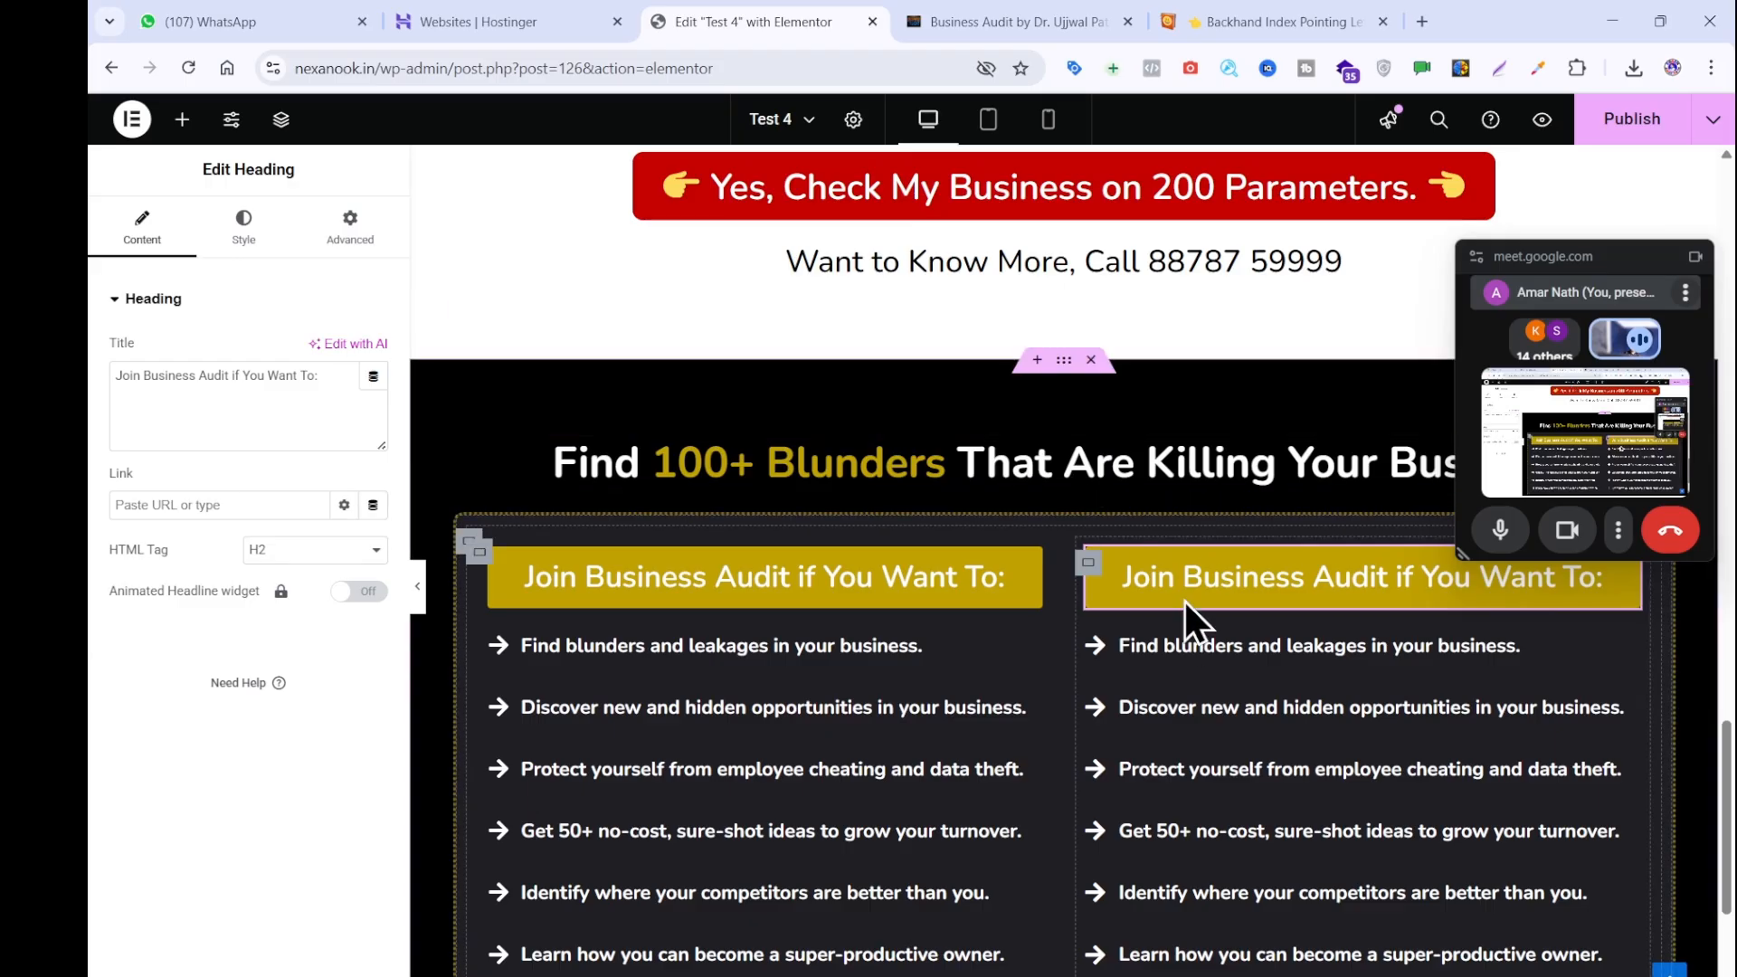
pyautogui.tripleClick(273, 373)
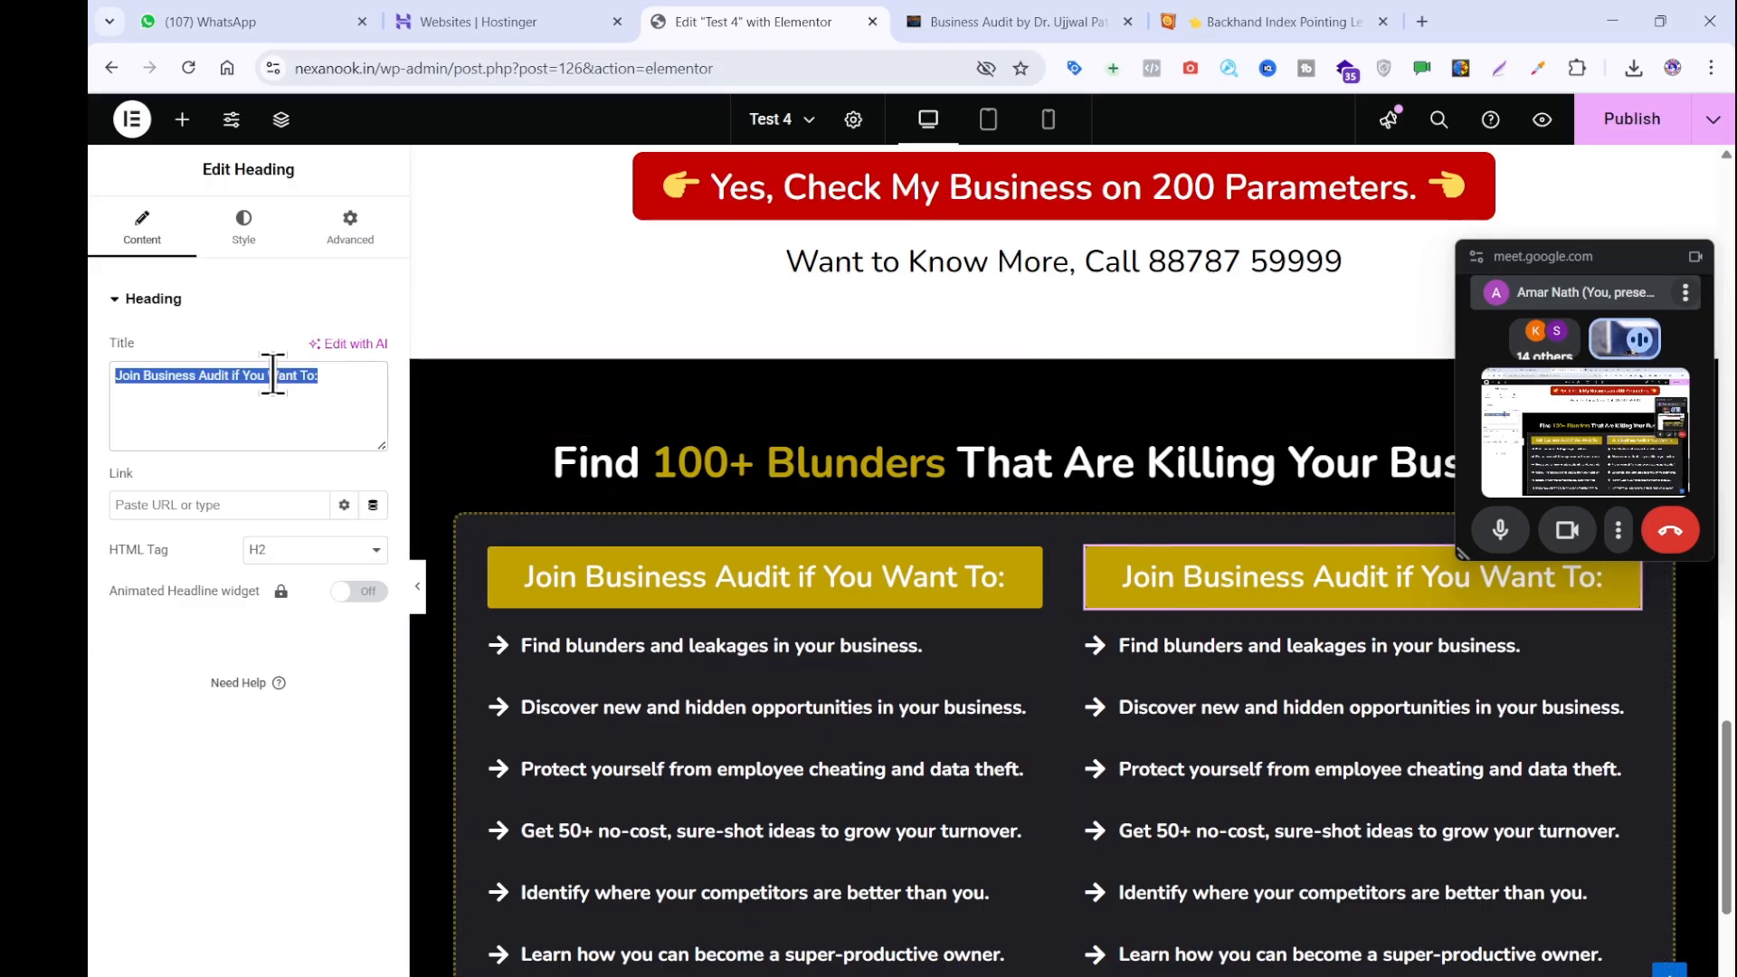
pyautogui.hotkey('ctrl', 'v')
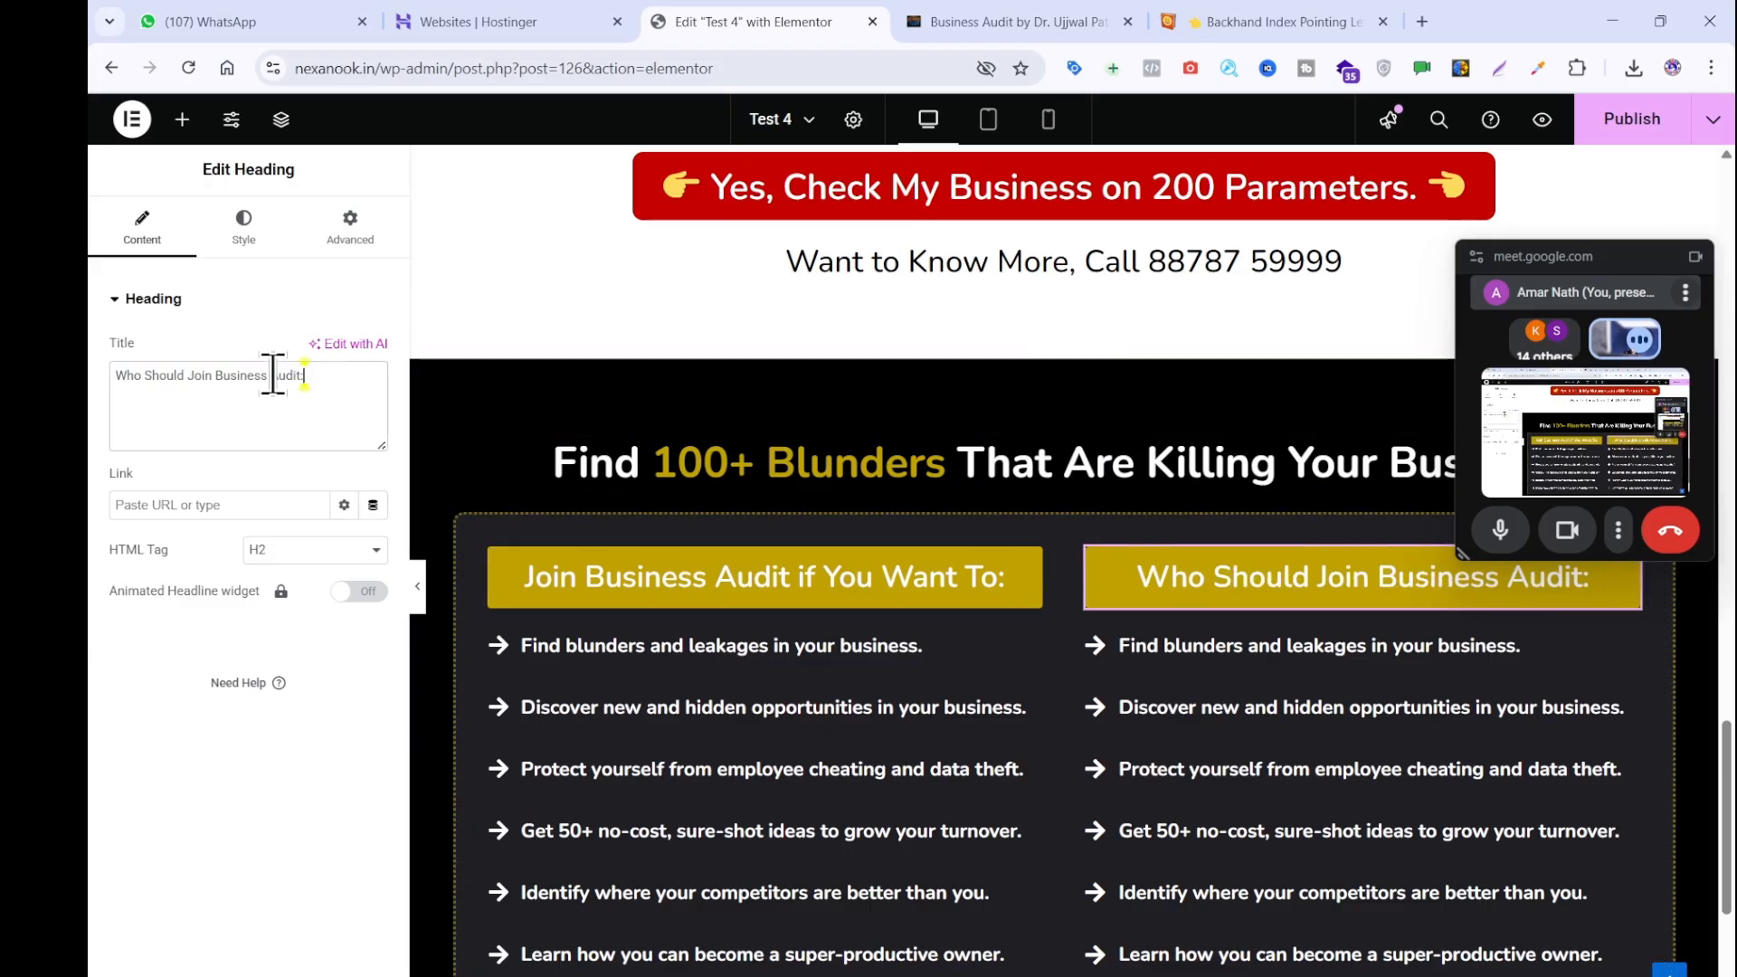
# Delete the duplicated icon list under the "Who Should Join Business Audit:" heading.
pyautogui.click(1197, 651)
pyautogui.rightClick(1621, 684)
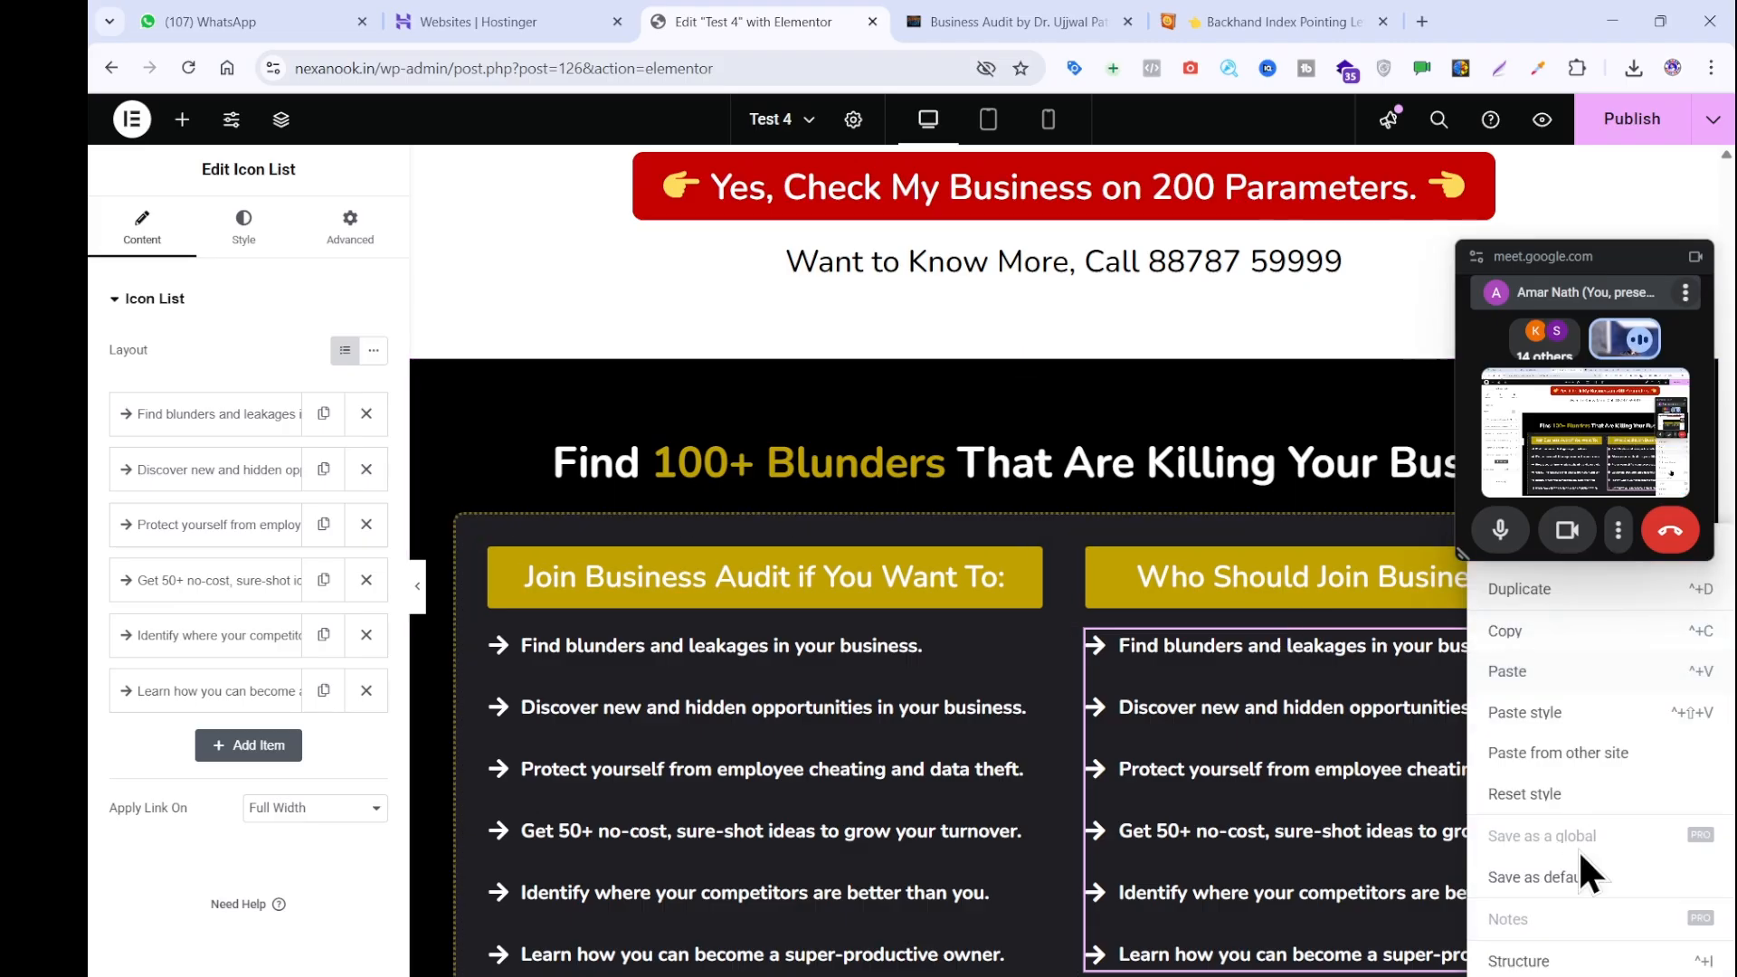
pyautogui.press('Delete')
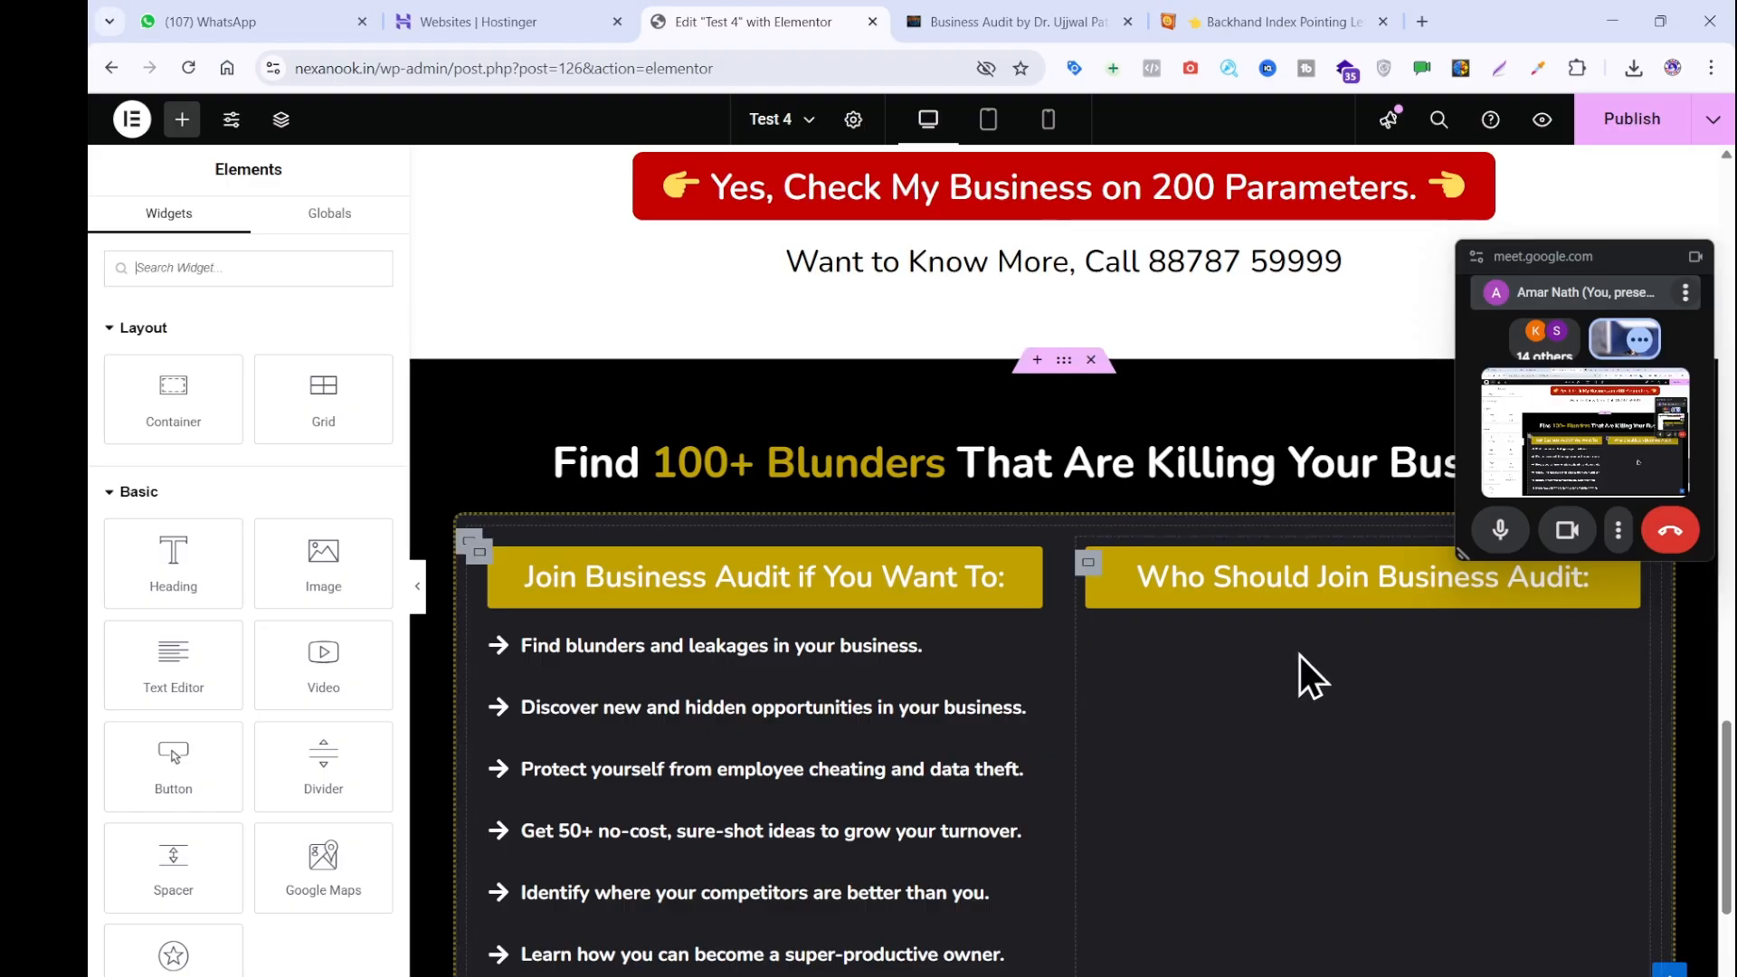
# Save the "Enterprenuers" icon image from the reference page to the computer as enterpreneurship.png.
pyautogui.click(946, 17)
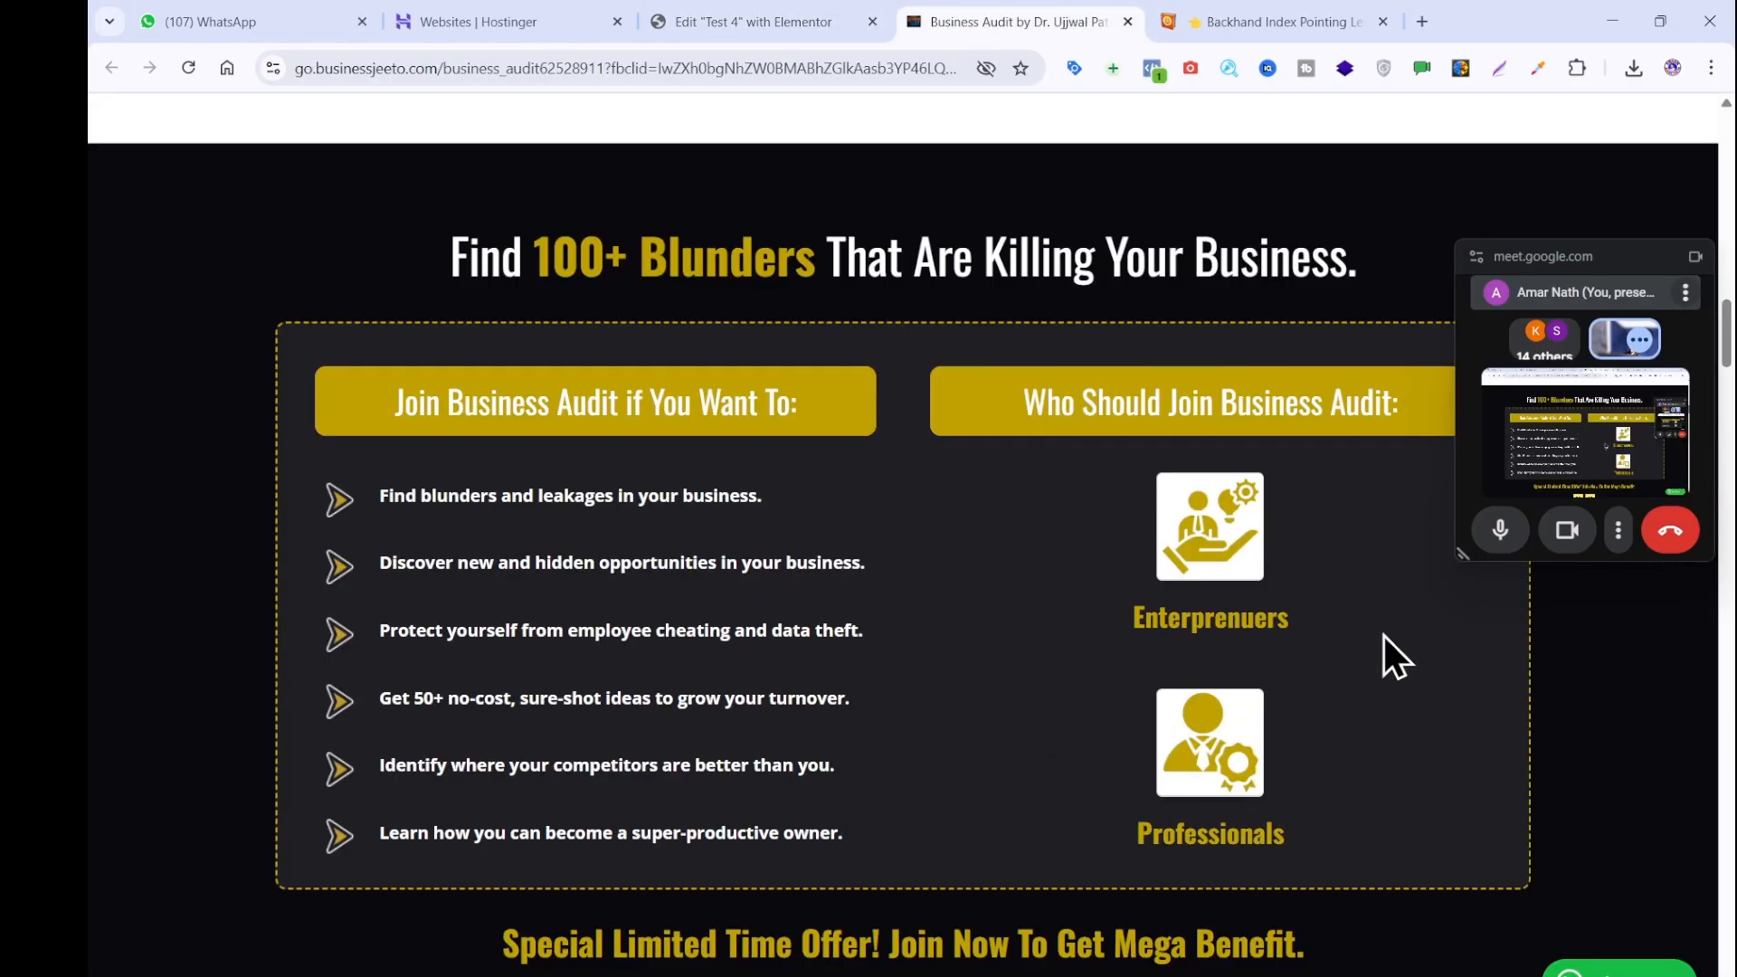
pyautogui.rightClick(1225, 508)
pyautogui.click(1261, 568)
pyautogui.press('Return')
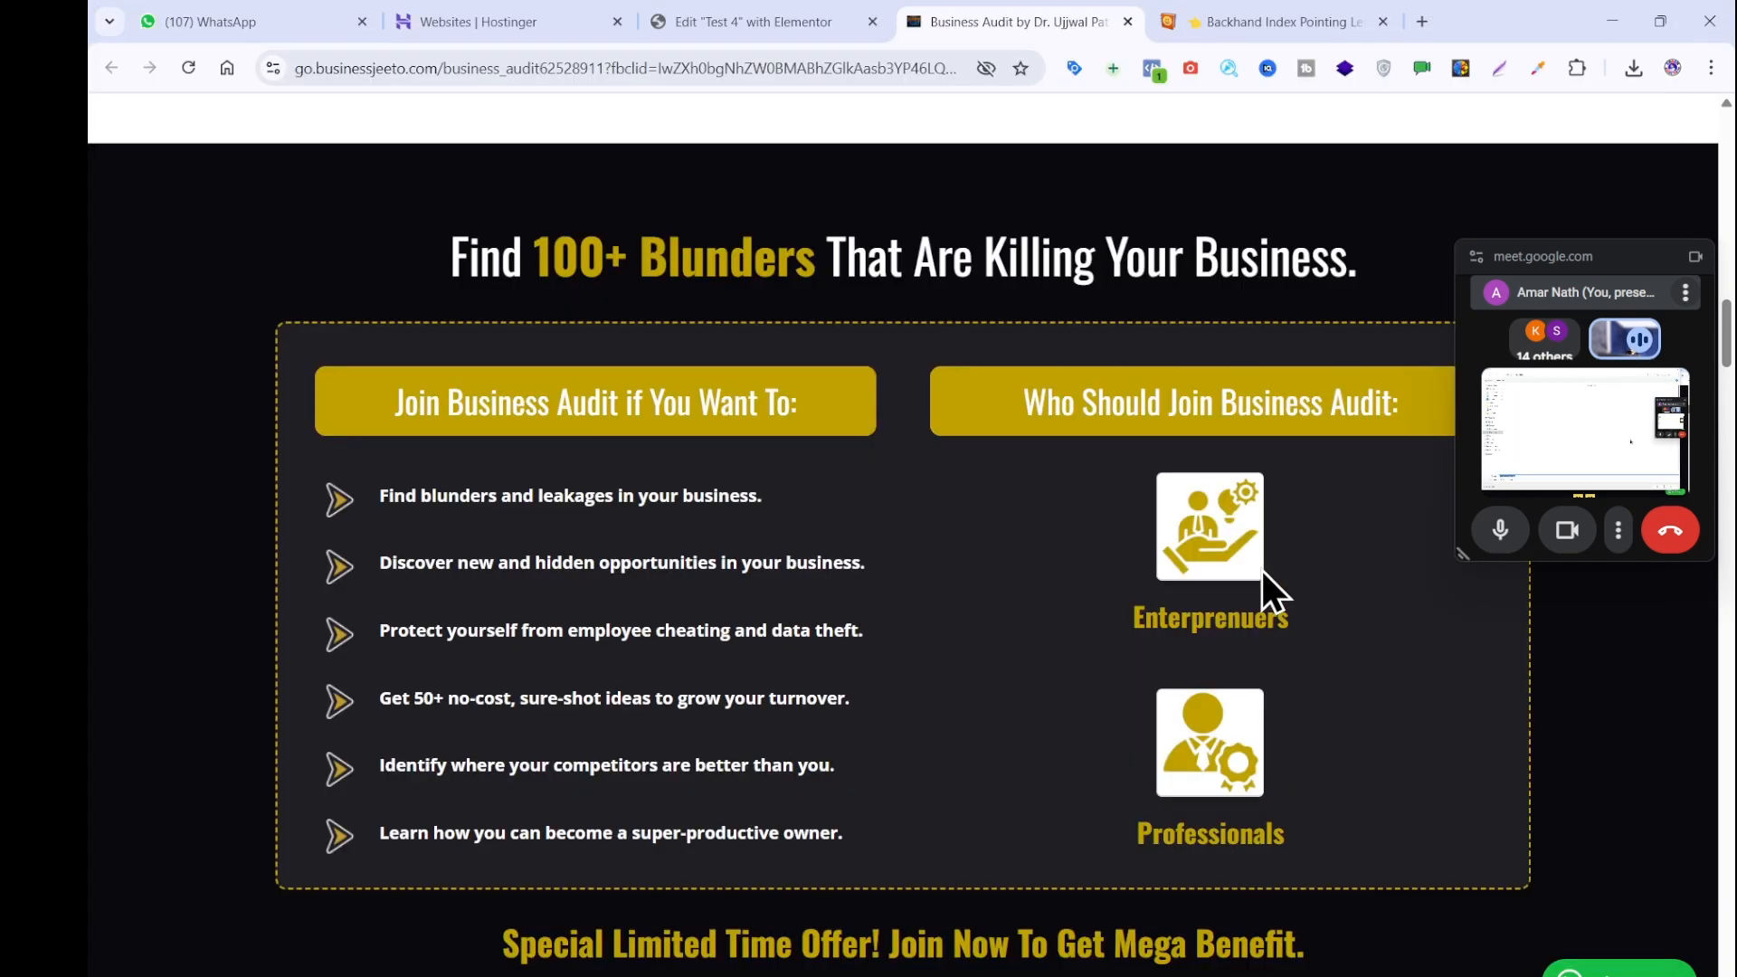
# Add an Image Box widget under the "Who Should Join Business Audit:" heading and clear its description.
pyautogui.click(702, 19)
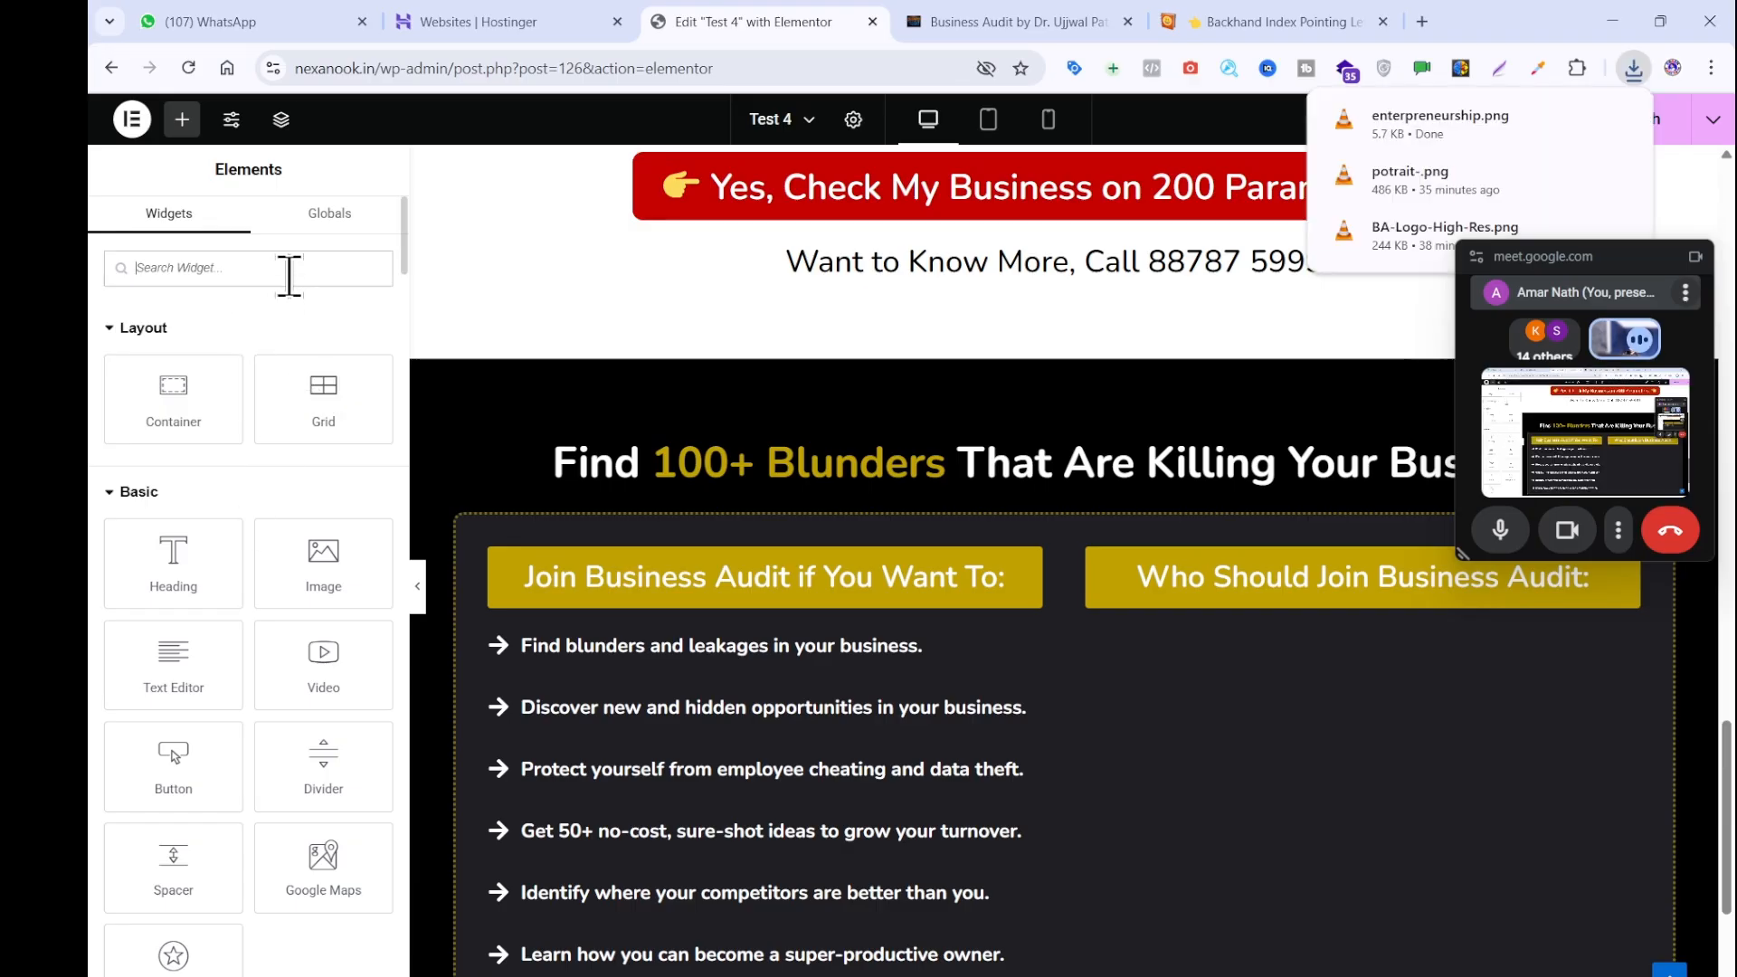
pyautogui.write('image')
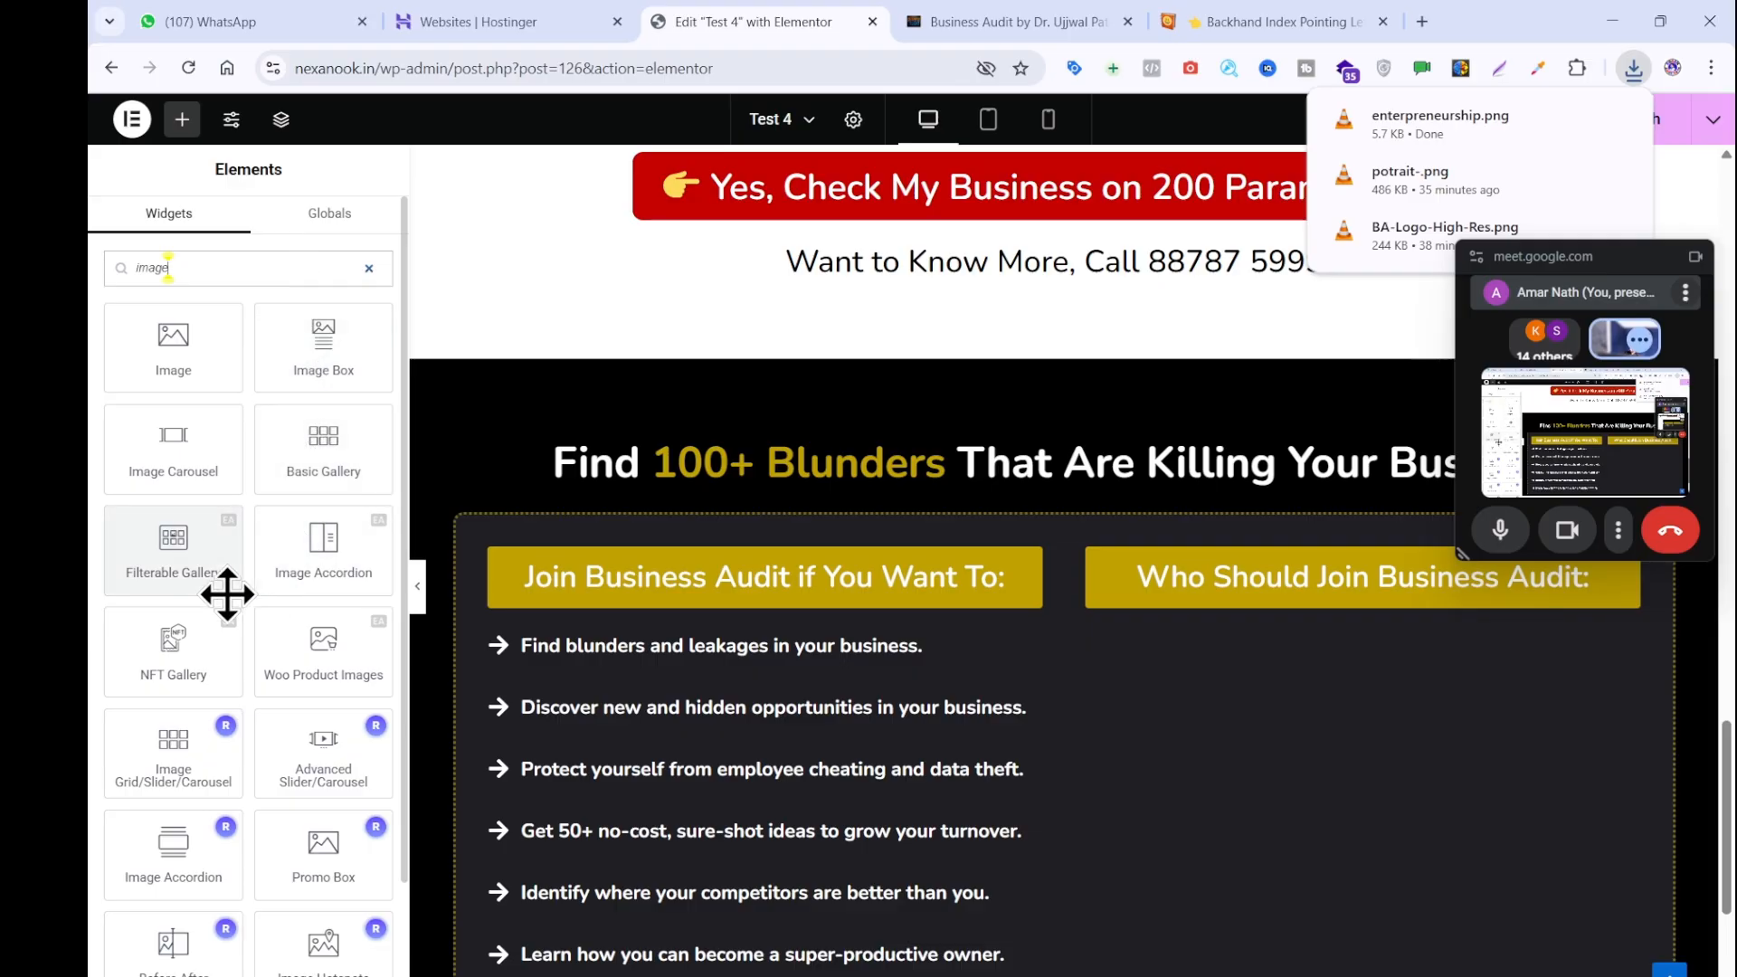
pyautogui.moveTo(302, 371); pyautogui.dragTo(1248, 597)
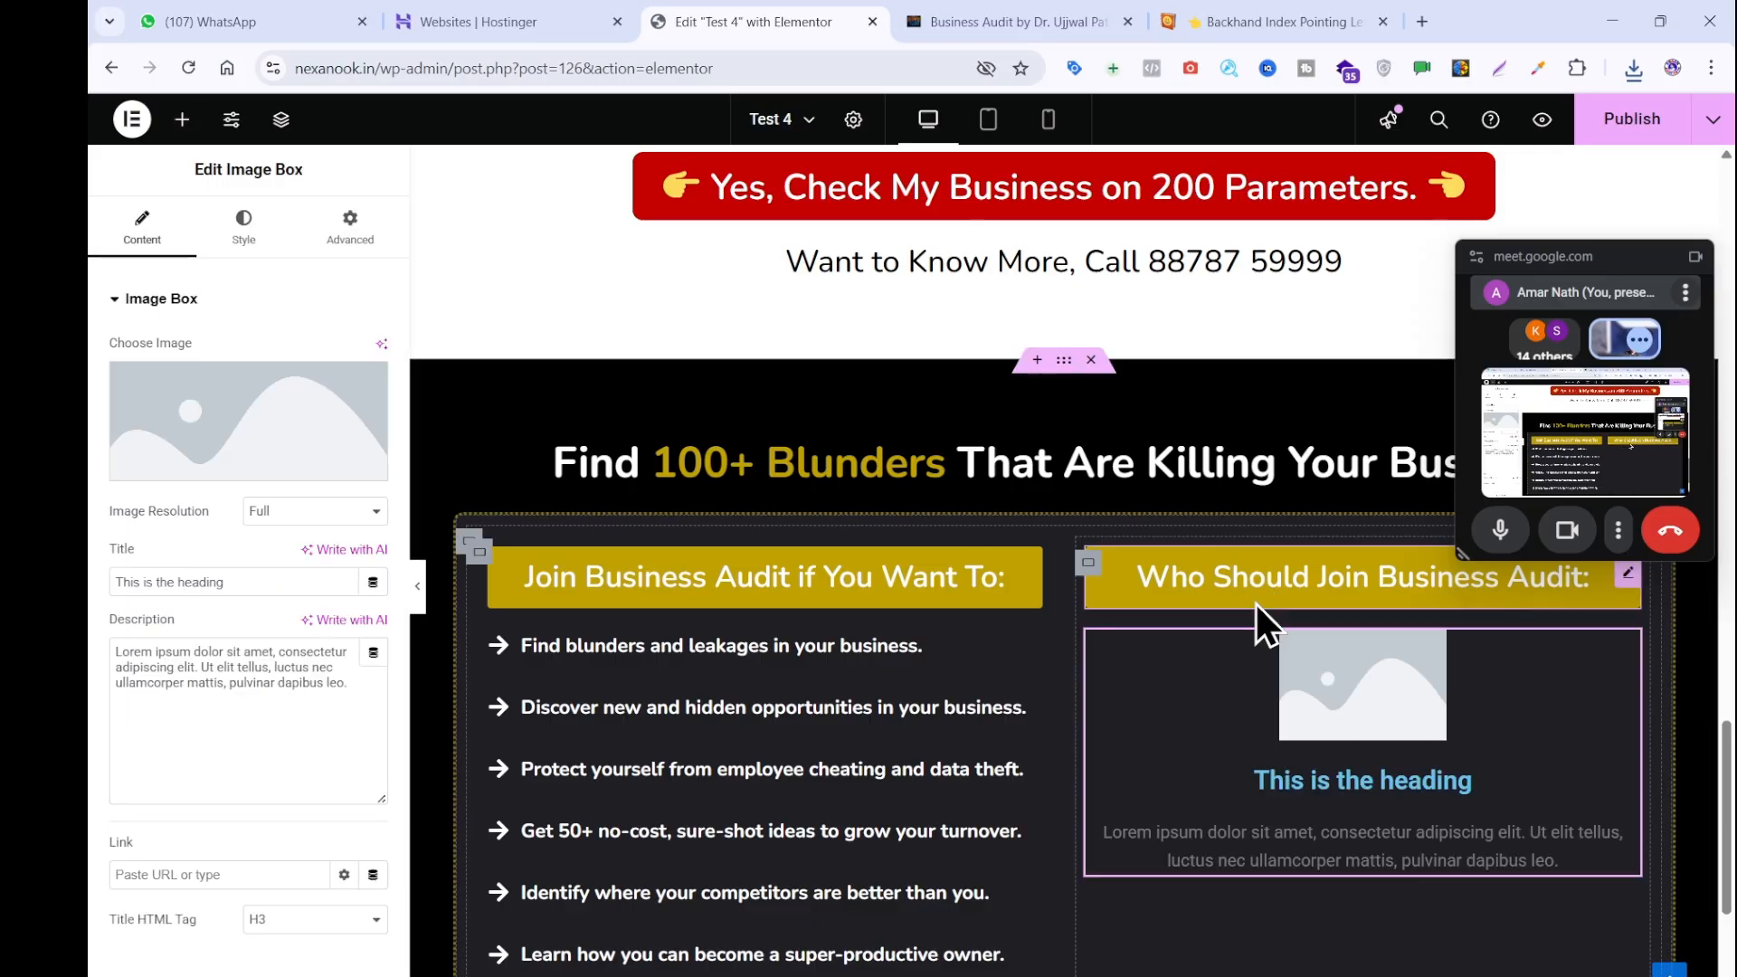
pyautogui.tripleClick(254, 678)
pyautogui.press('BackSpace')
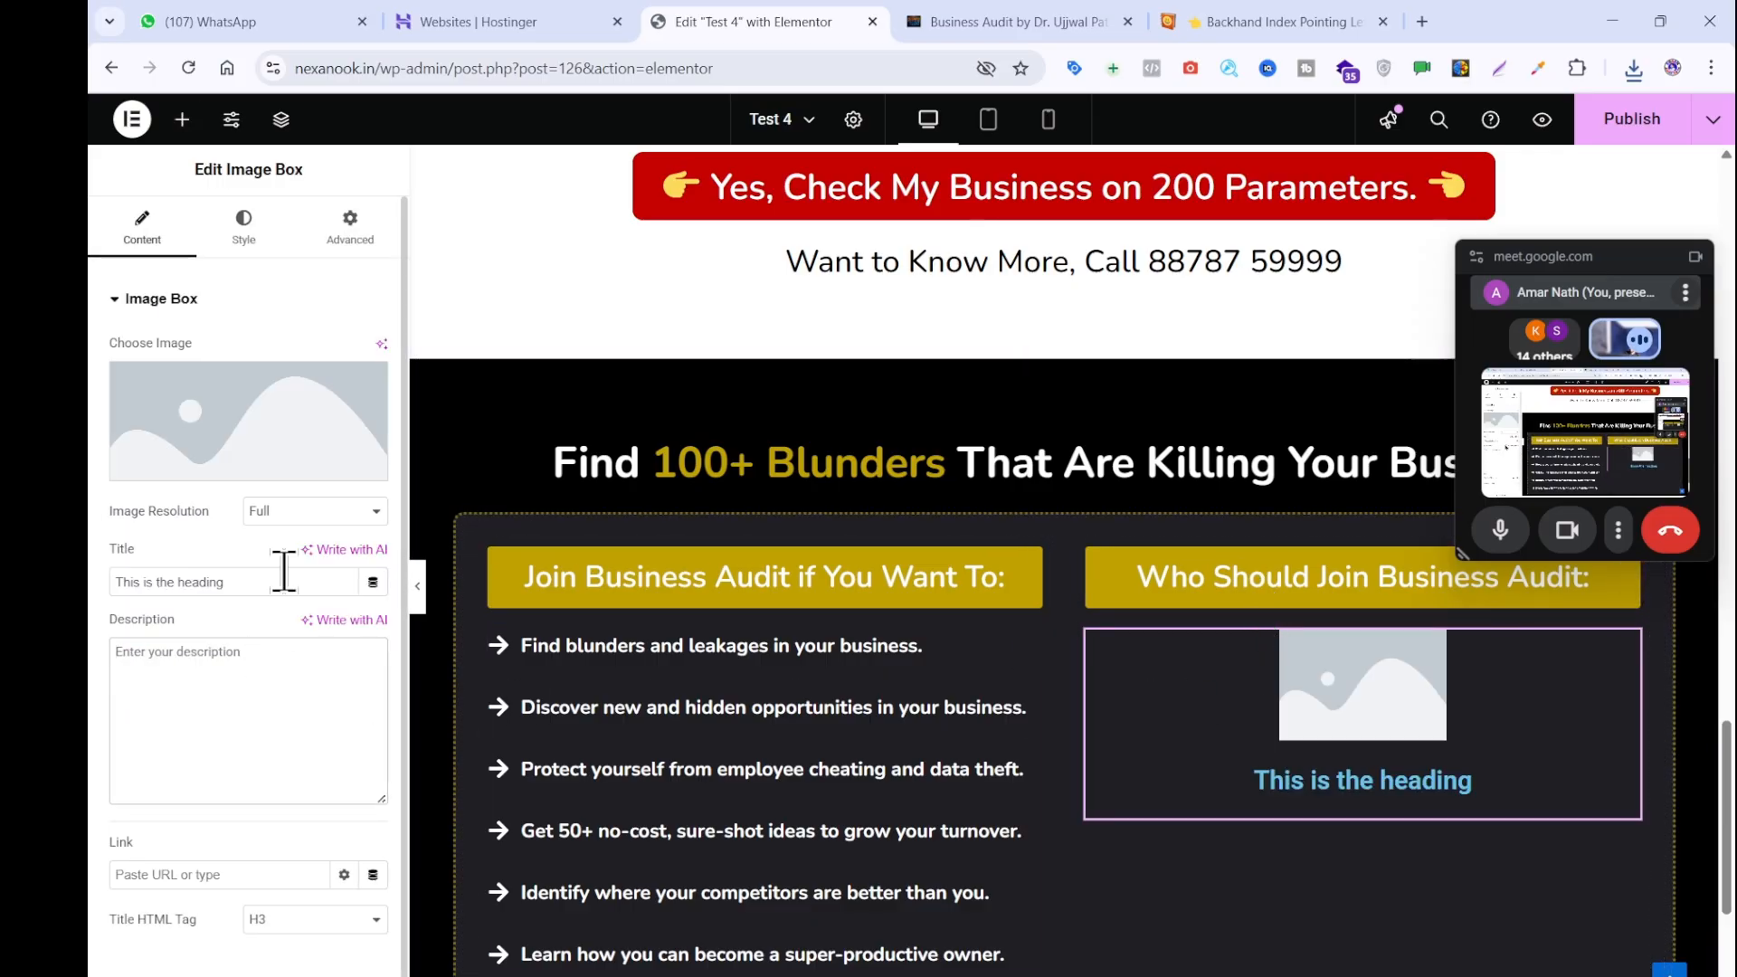
# Upload enterpreneurship.png to the media library and use it as the image box's picture.
pyautogui.click(276, 425)
pyautogui.click(403, 203)
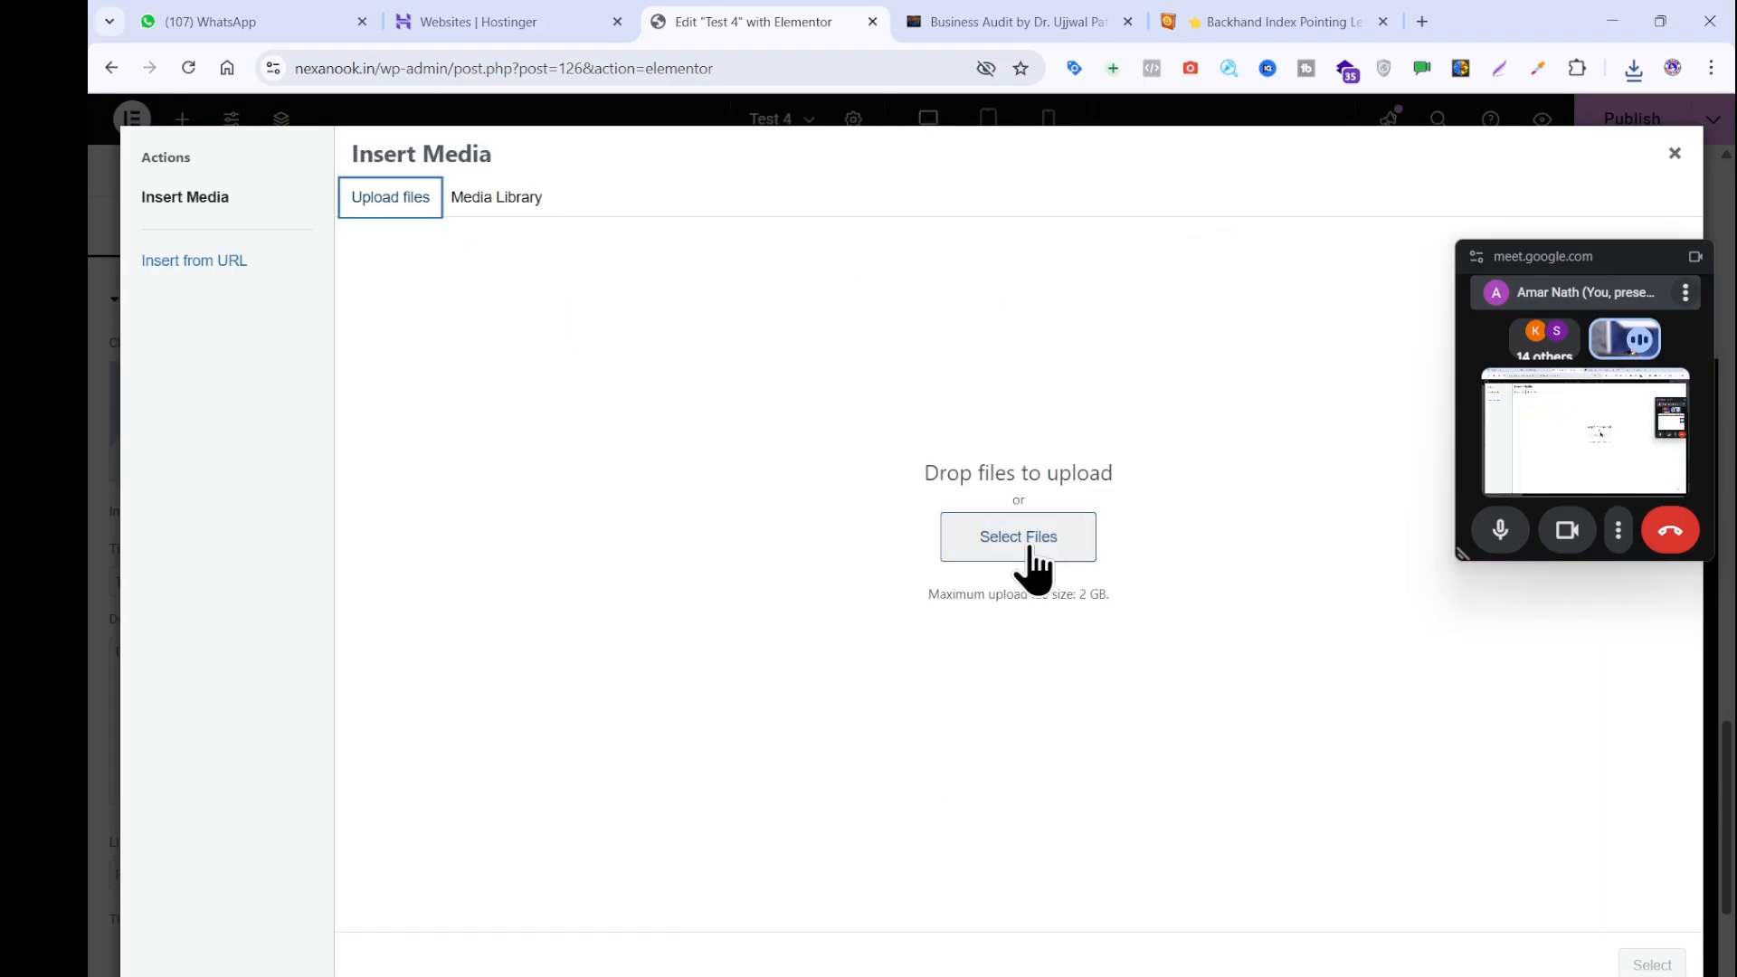
pyautogui.click(1034, 552)
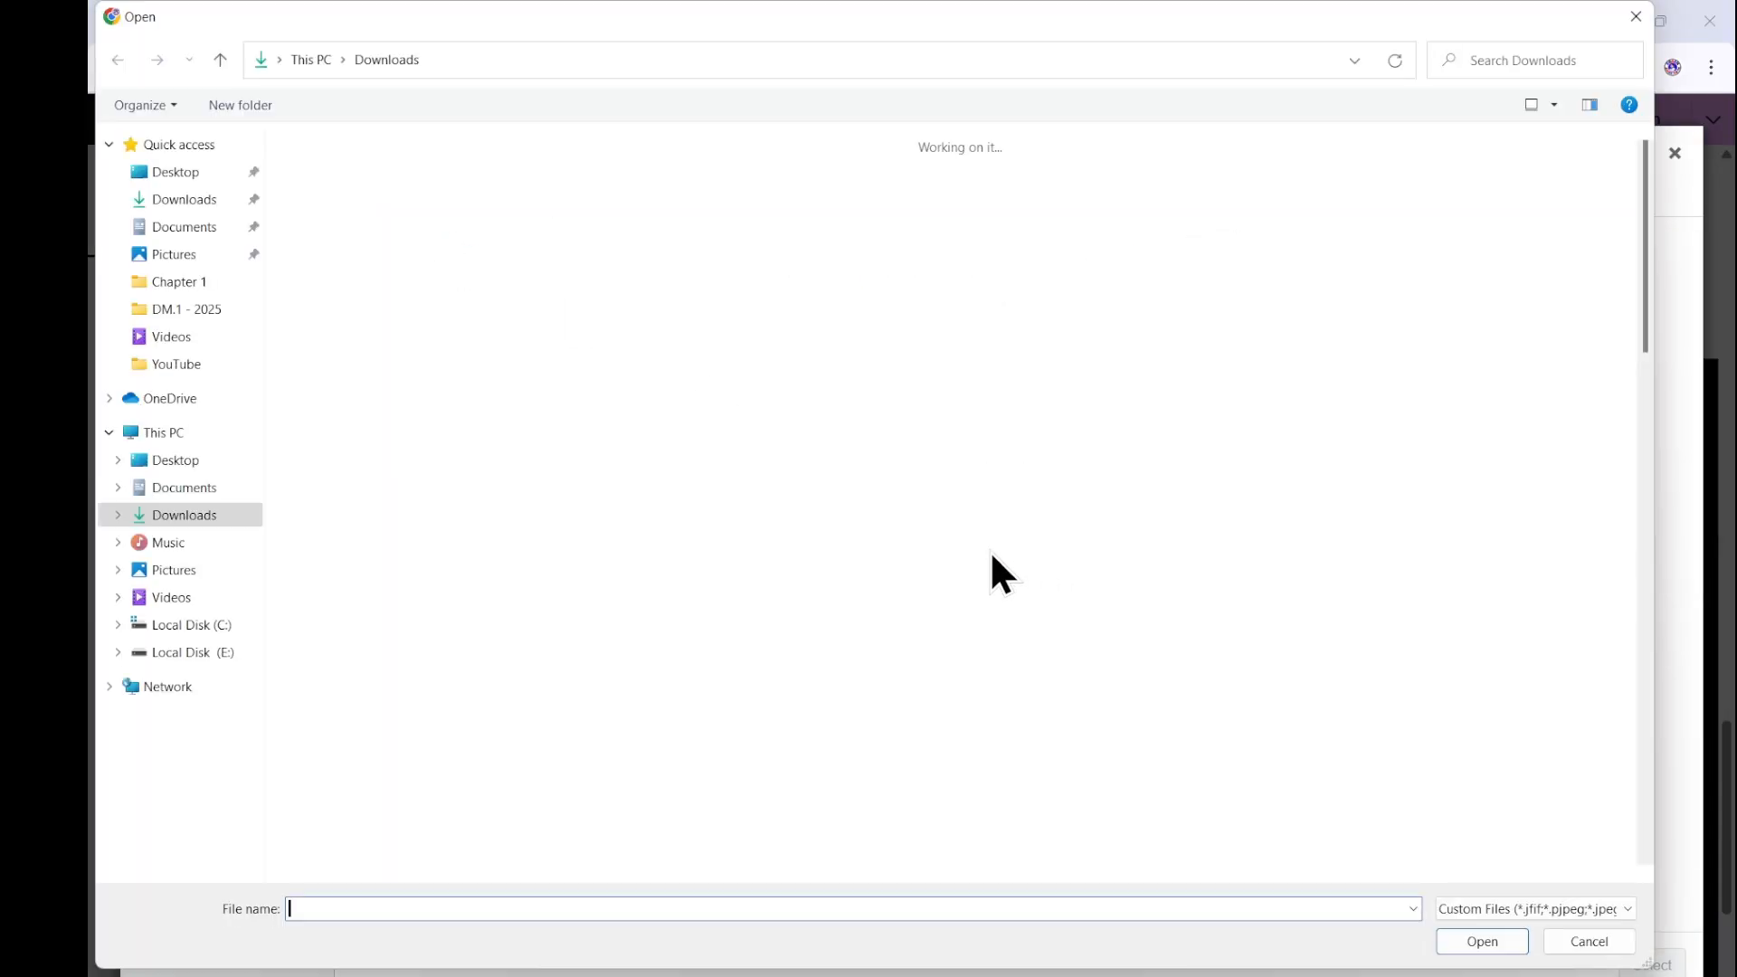
pyautogui.press('Escape')
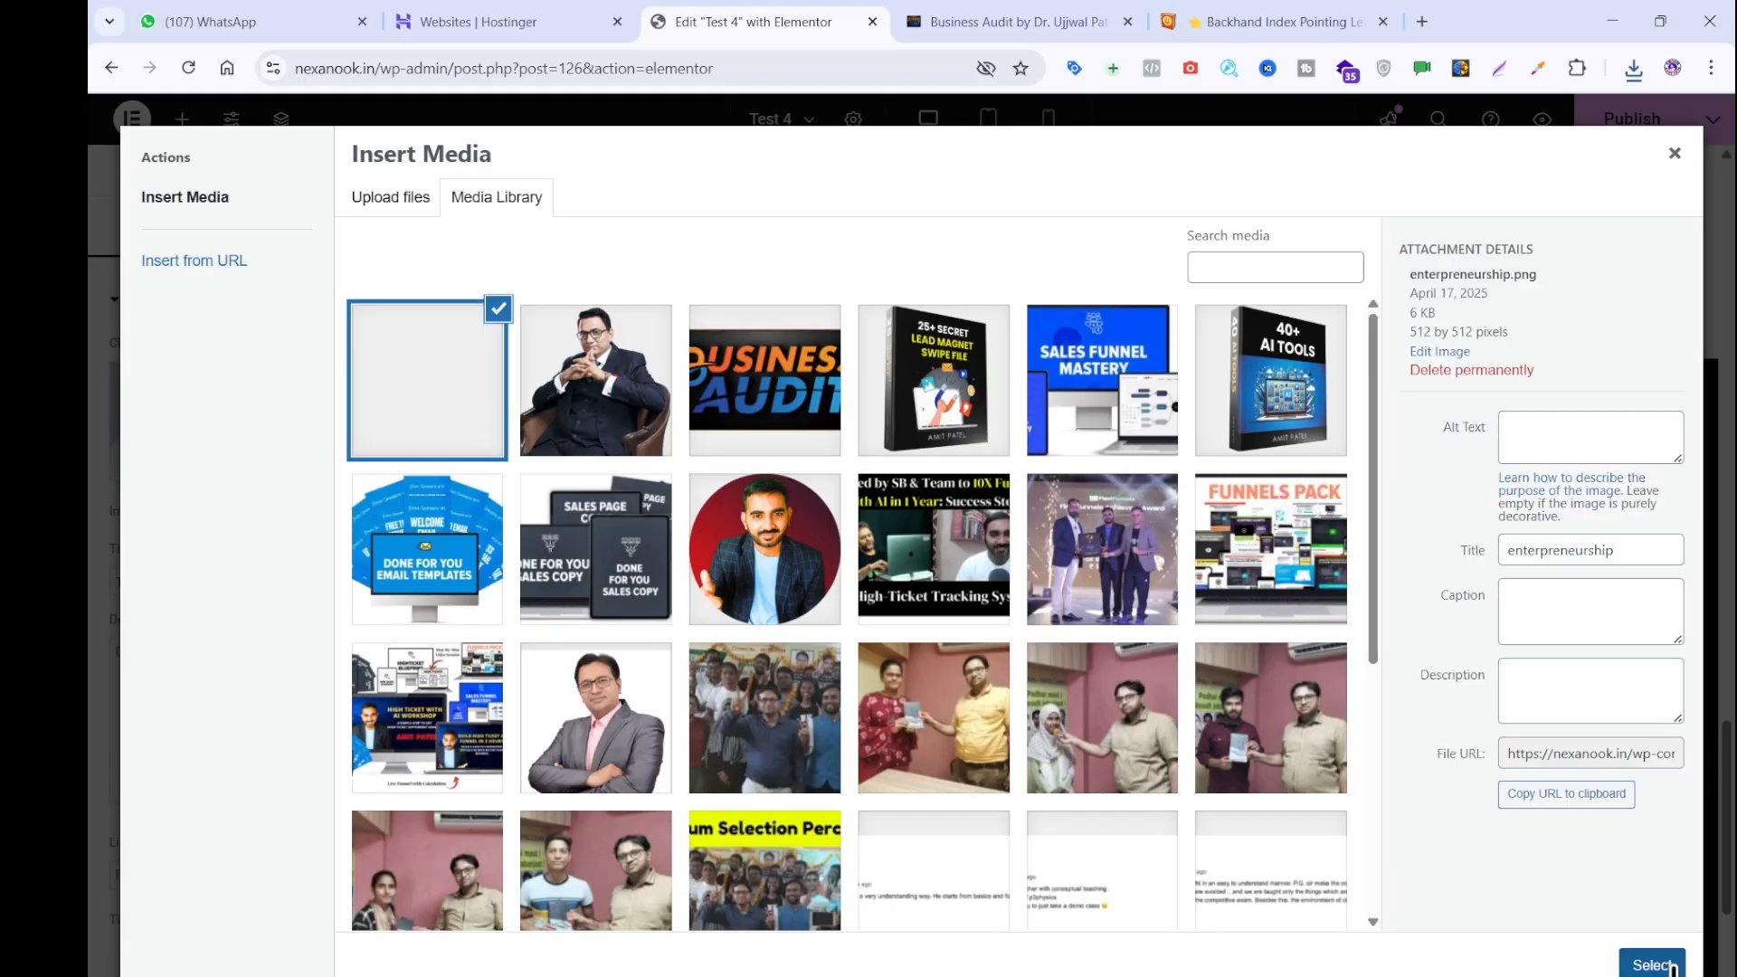
pyautogui.click(1664, 966)
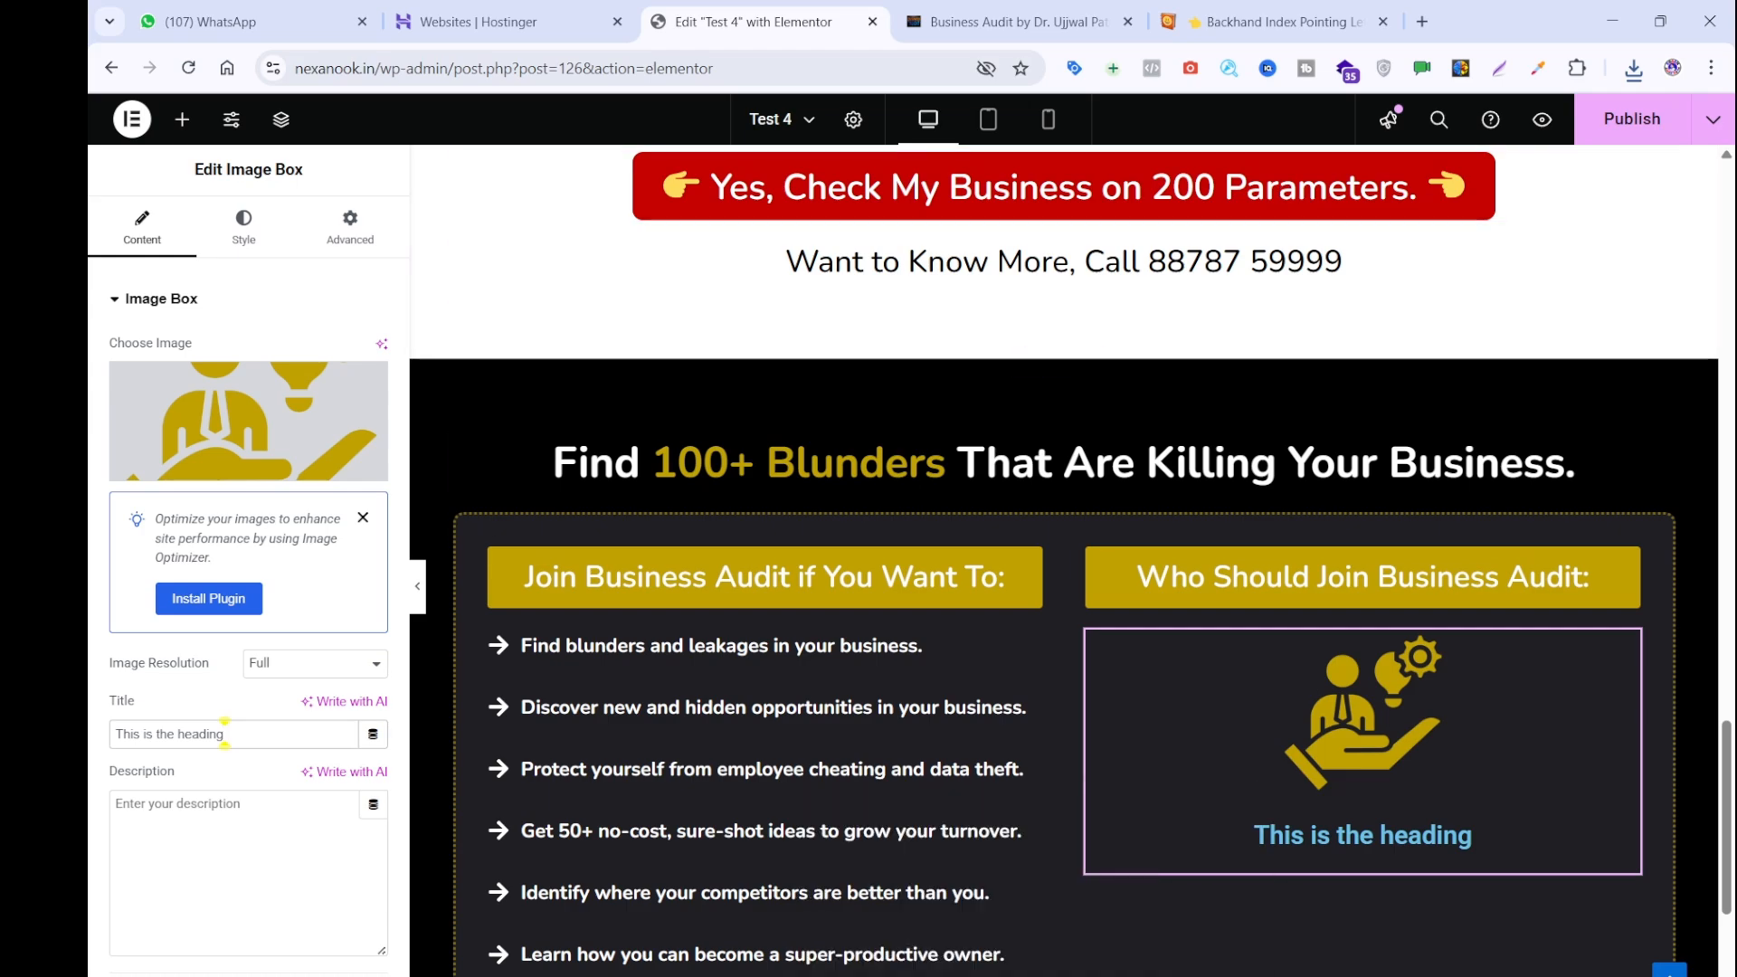
pyautogui.click(1000, 938)
pyautogui.click(302, 13)
pyautogui.click(423, 18)
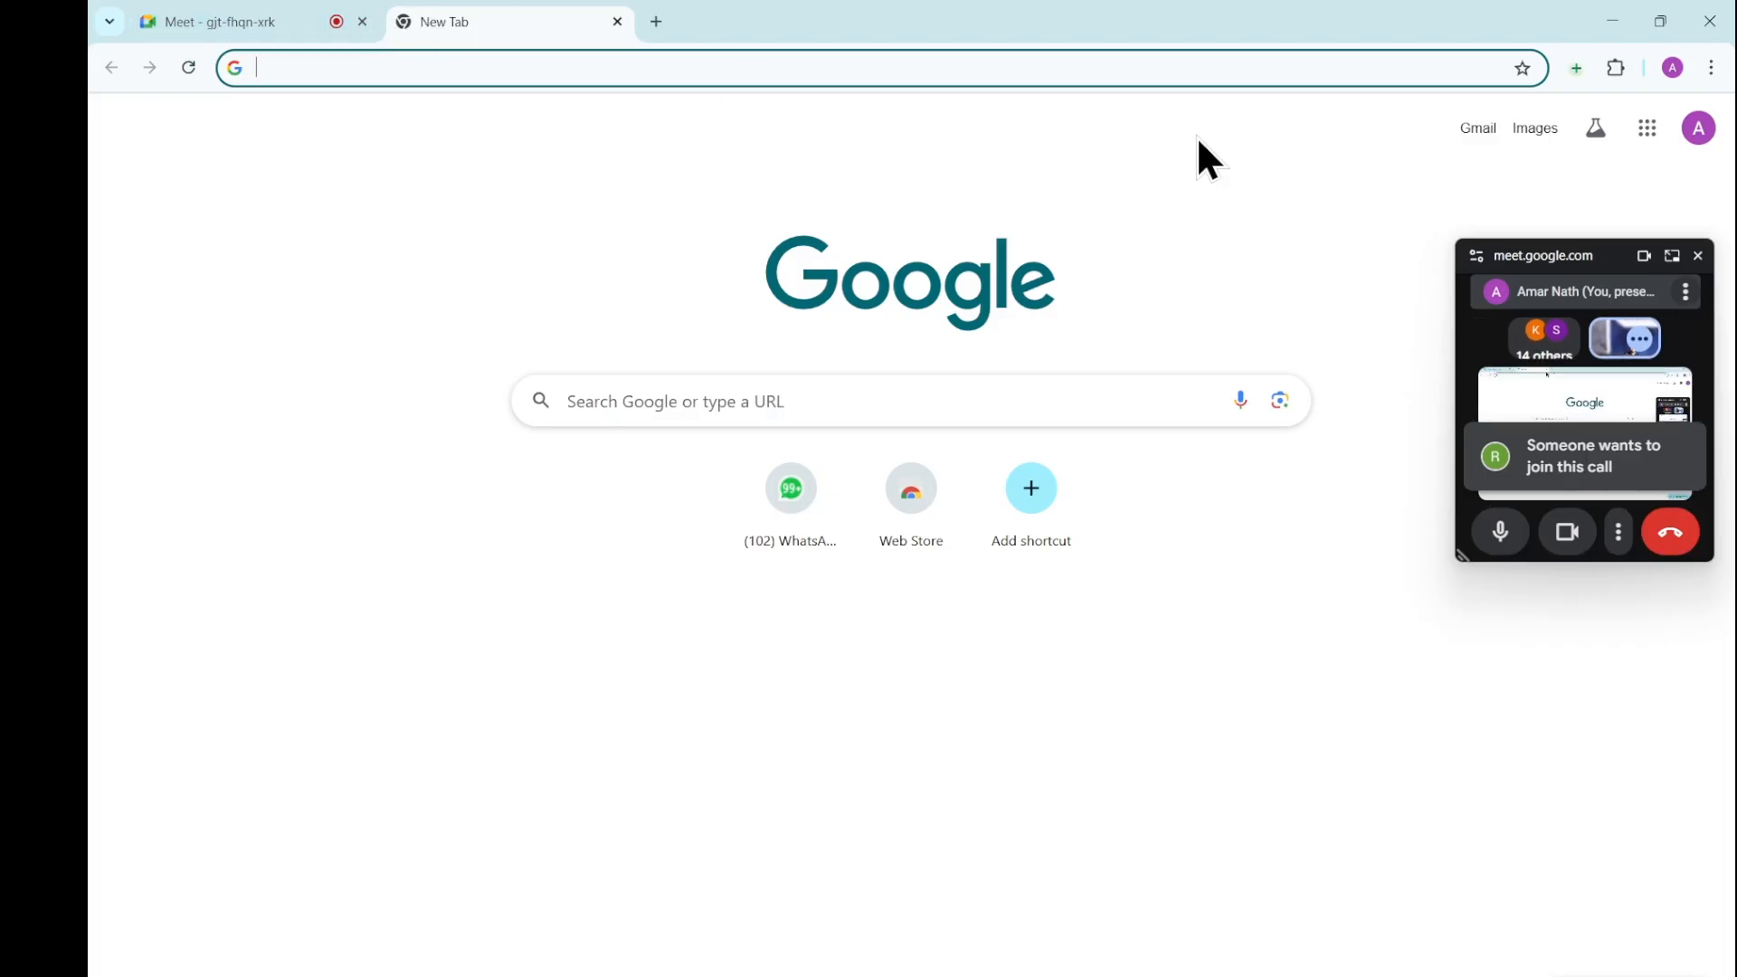
# Switch to the Google Meet call to admit the waiting participant, and return to the Elementor editor.
pyautogui.click(1672, 256)
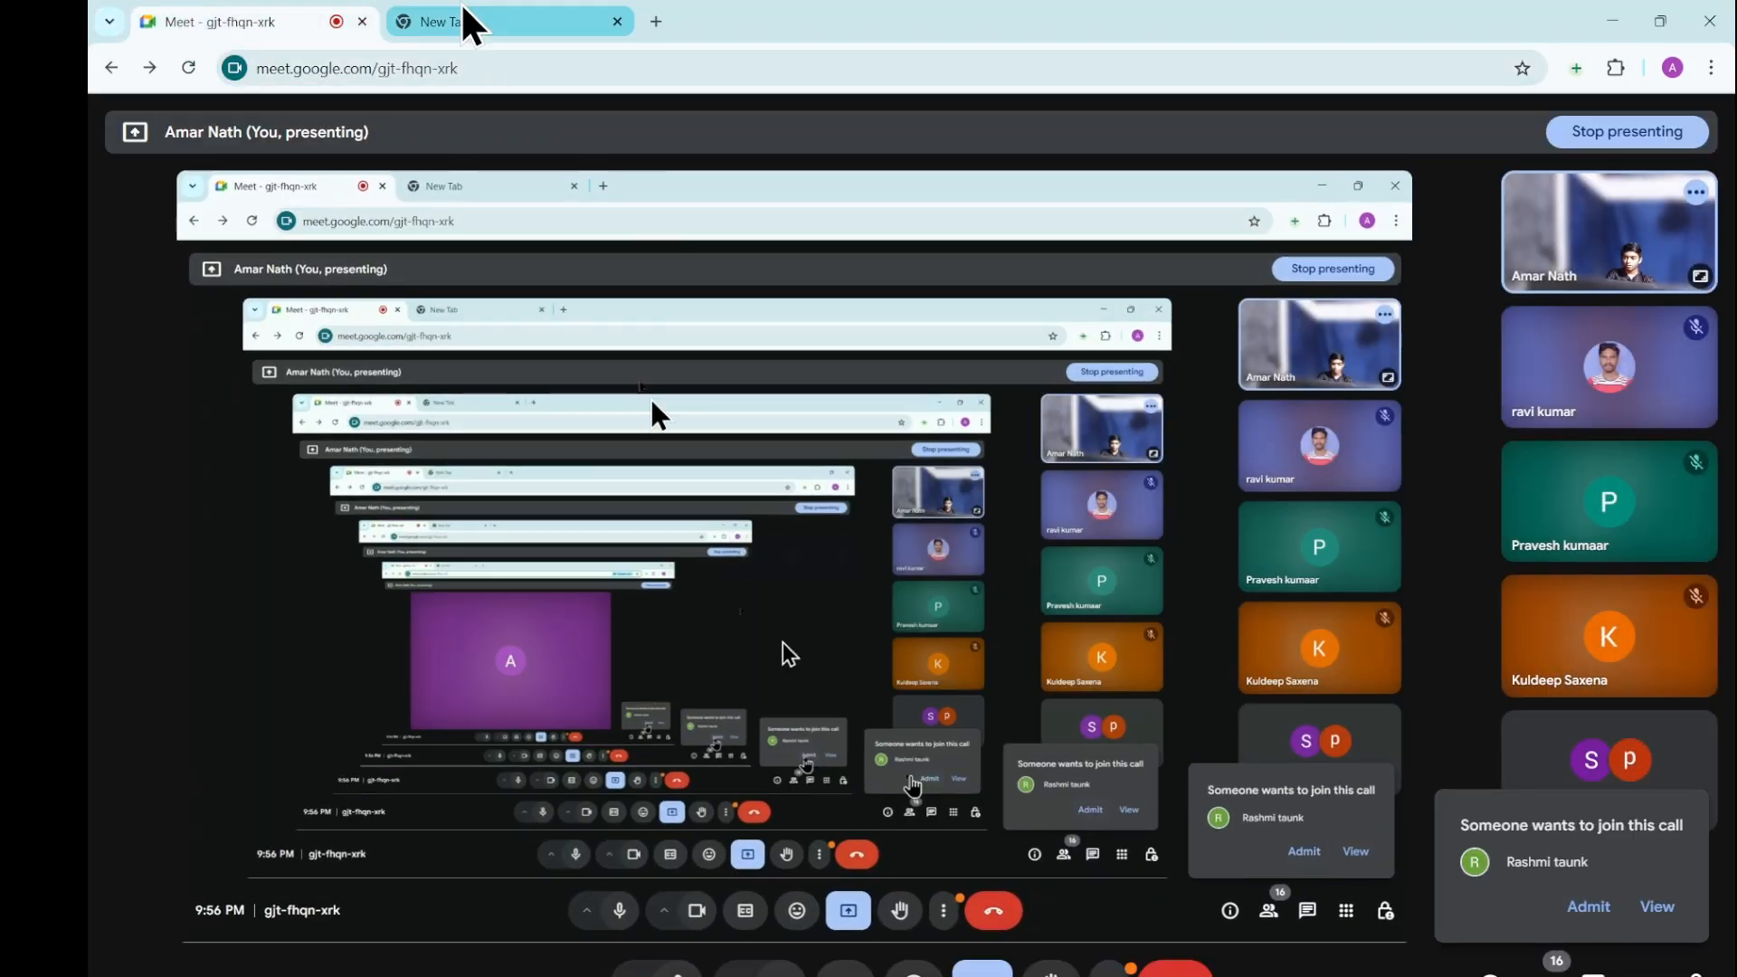
pyautogui.click(461, 20)
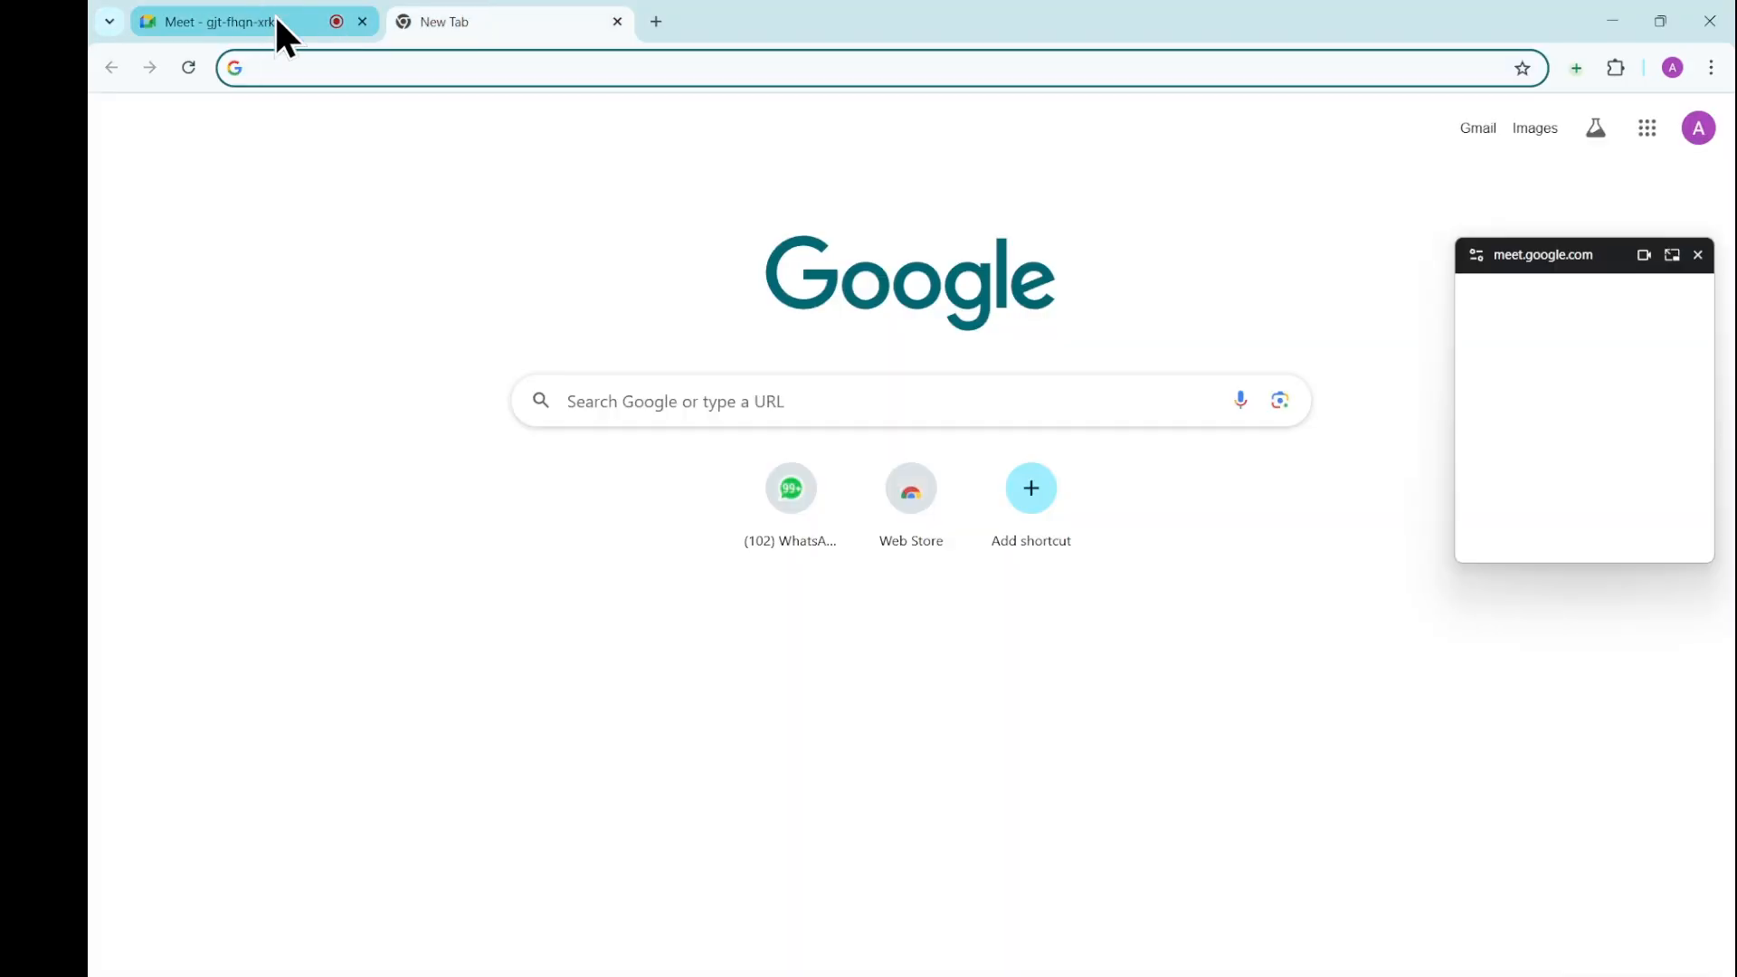
pyautogui.click(981, 973)
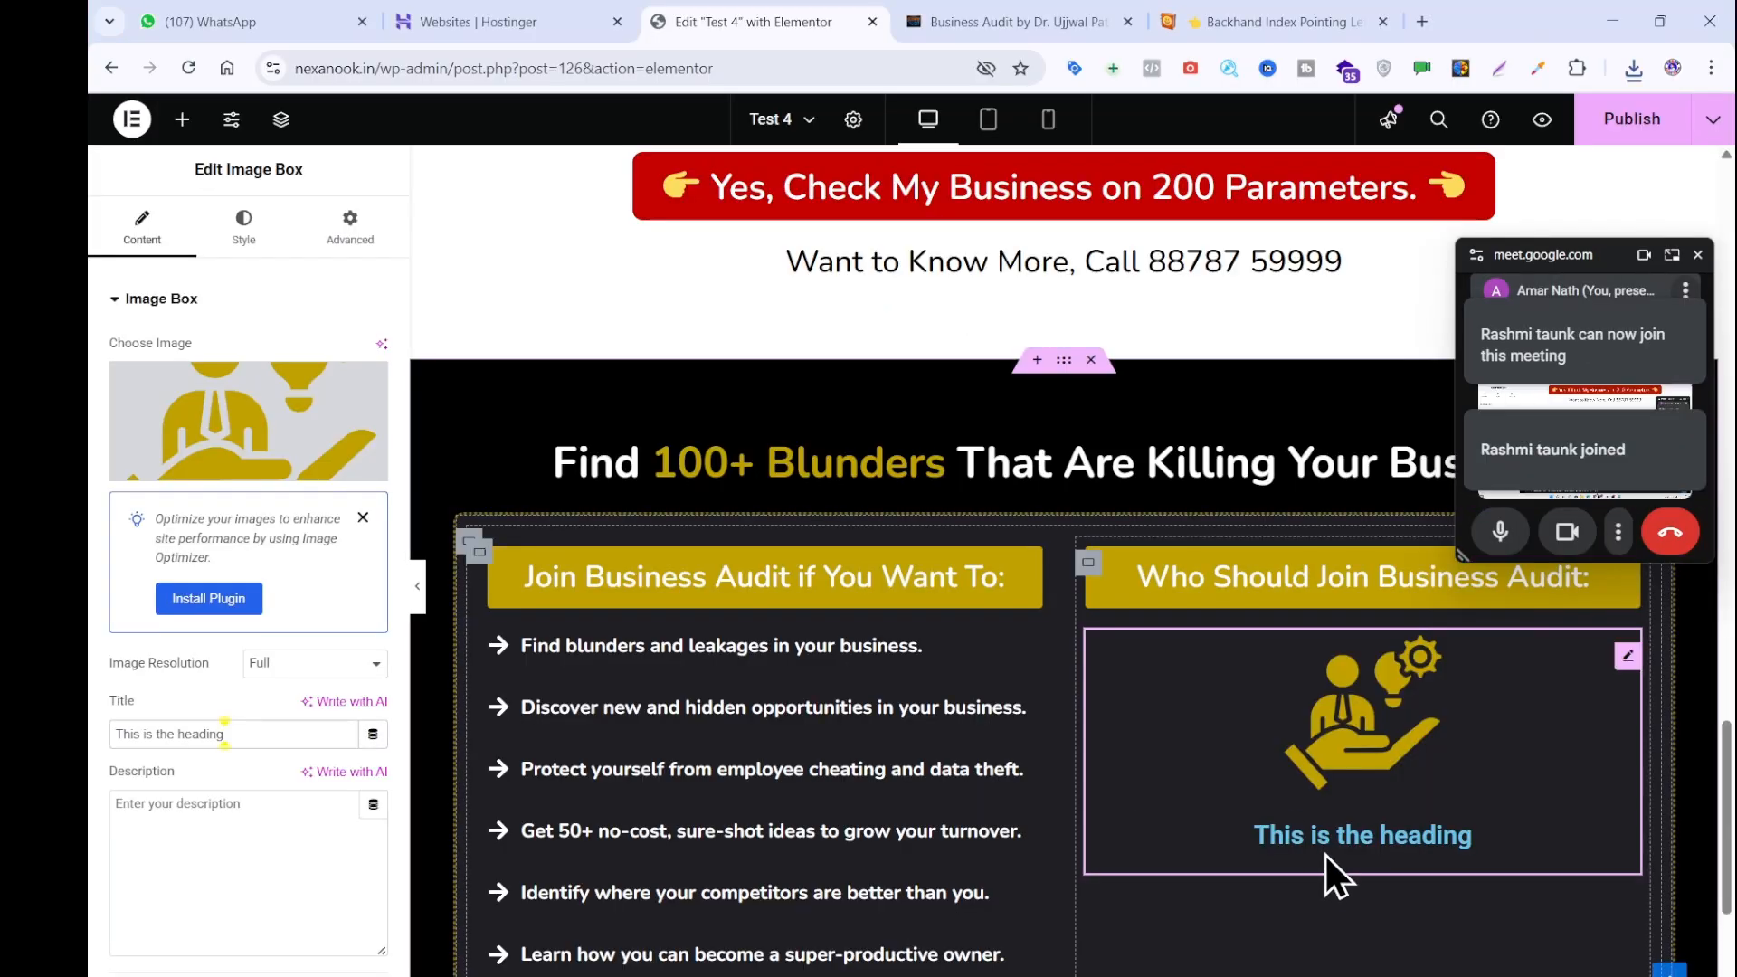
# Copy the text "Enterprenuers" from the reference page and pass it through a blank Notepad document as plain text.
pyautogui.click(1059, 29)
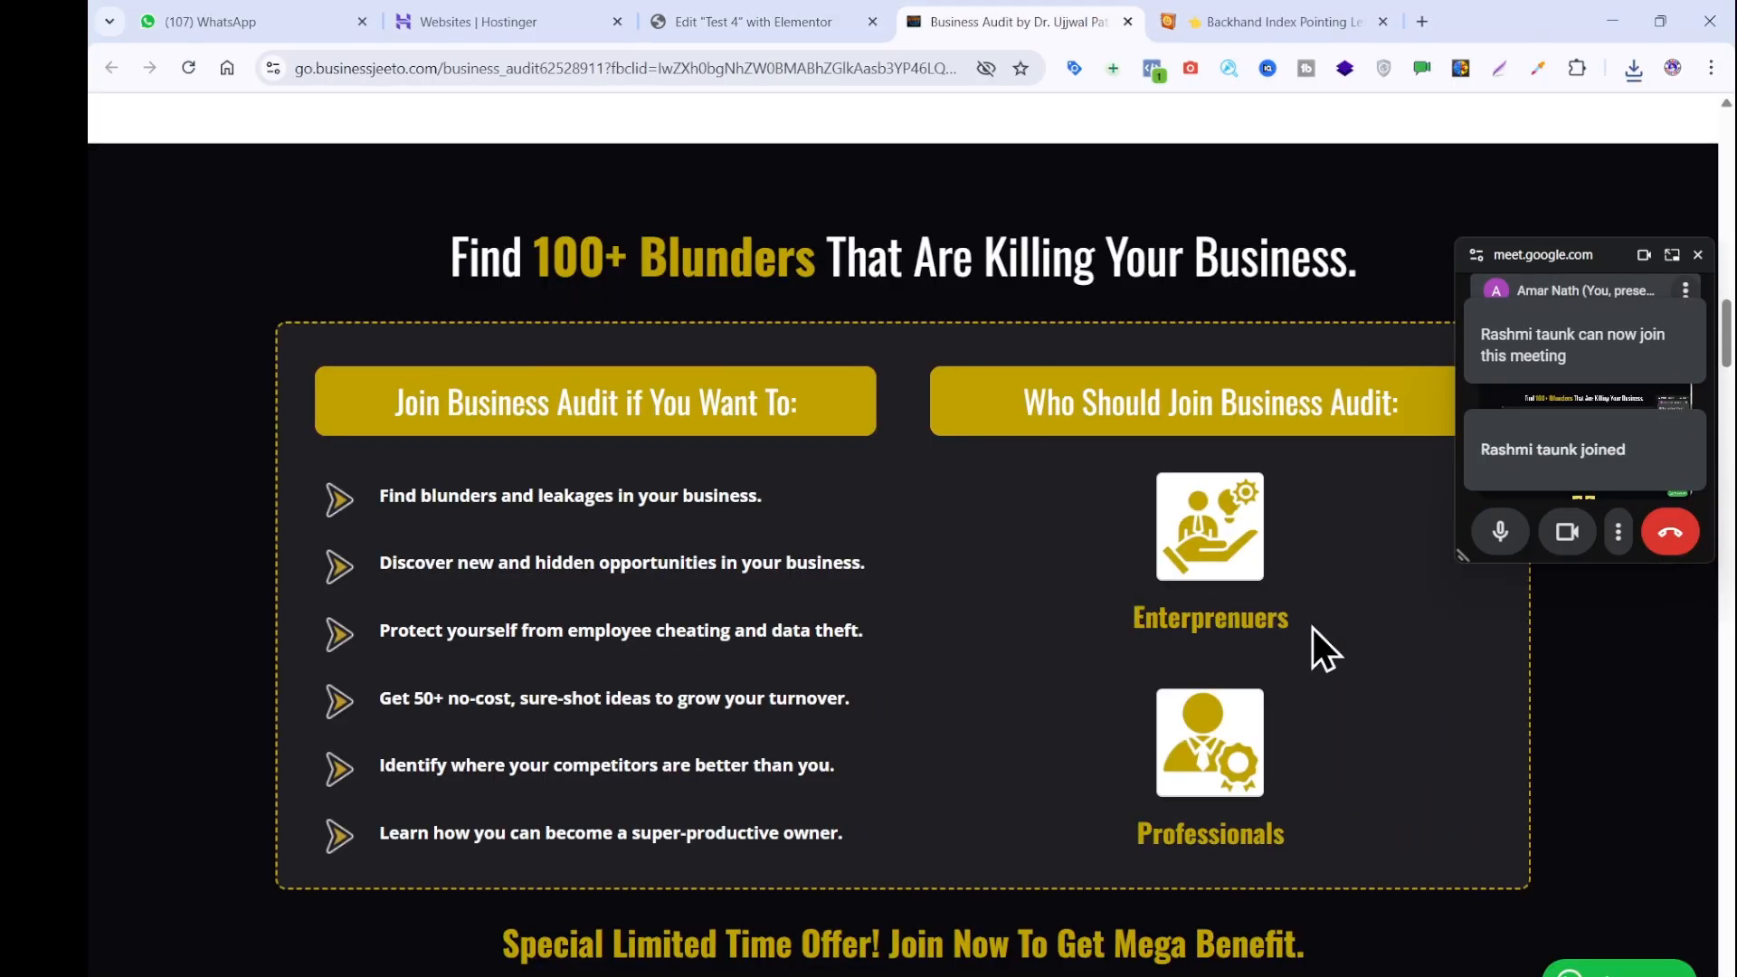
pyautogui.moveTo(1312, 628); pyautogui.dragTo(1103, 624)
pyautogui.hotkey('ctrl', 'c')
pyautogui.click(1107, 671)
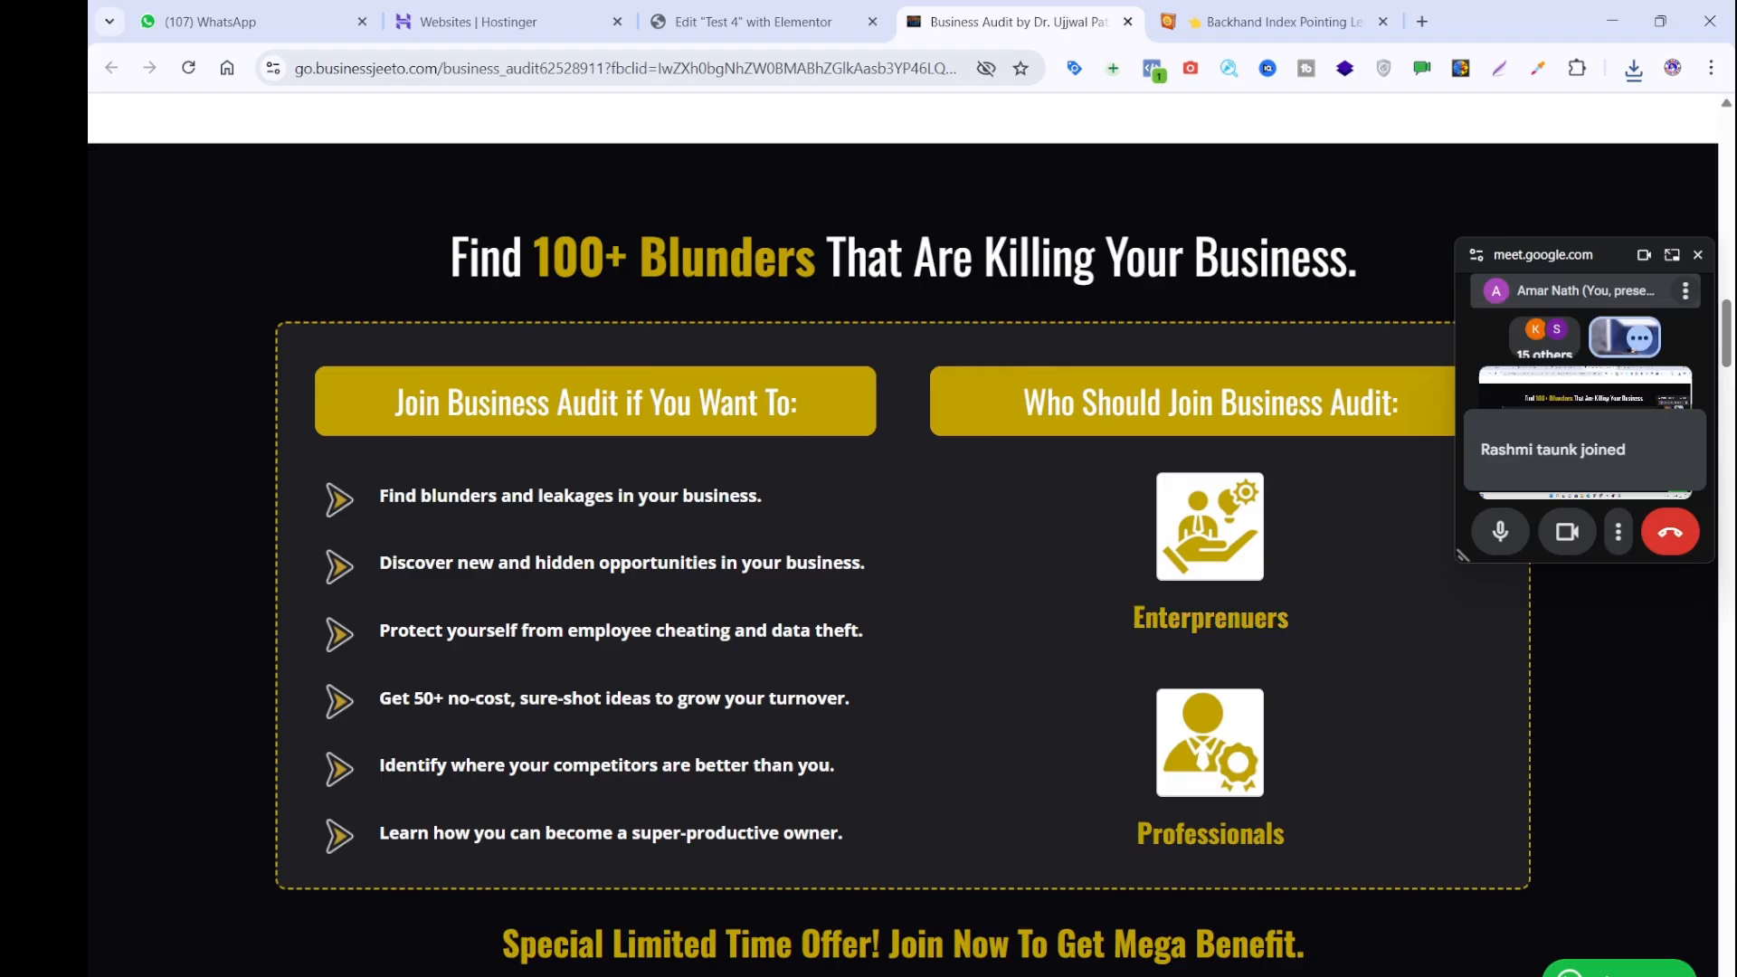
pyautogui.click(1122, 973)
pyautogui.hotkey('ctrl', 'v')
pyautogui.hotkey('ctrl', 'a')
pyautogui.hotkey('ctrl', 'x')
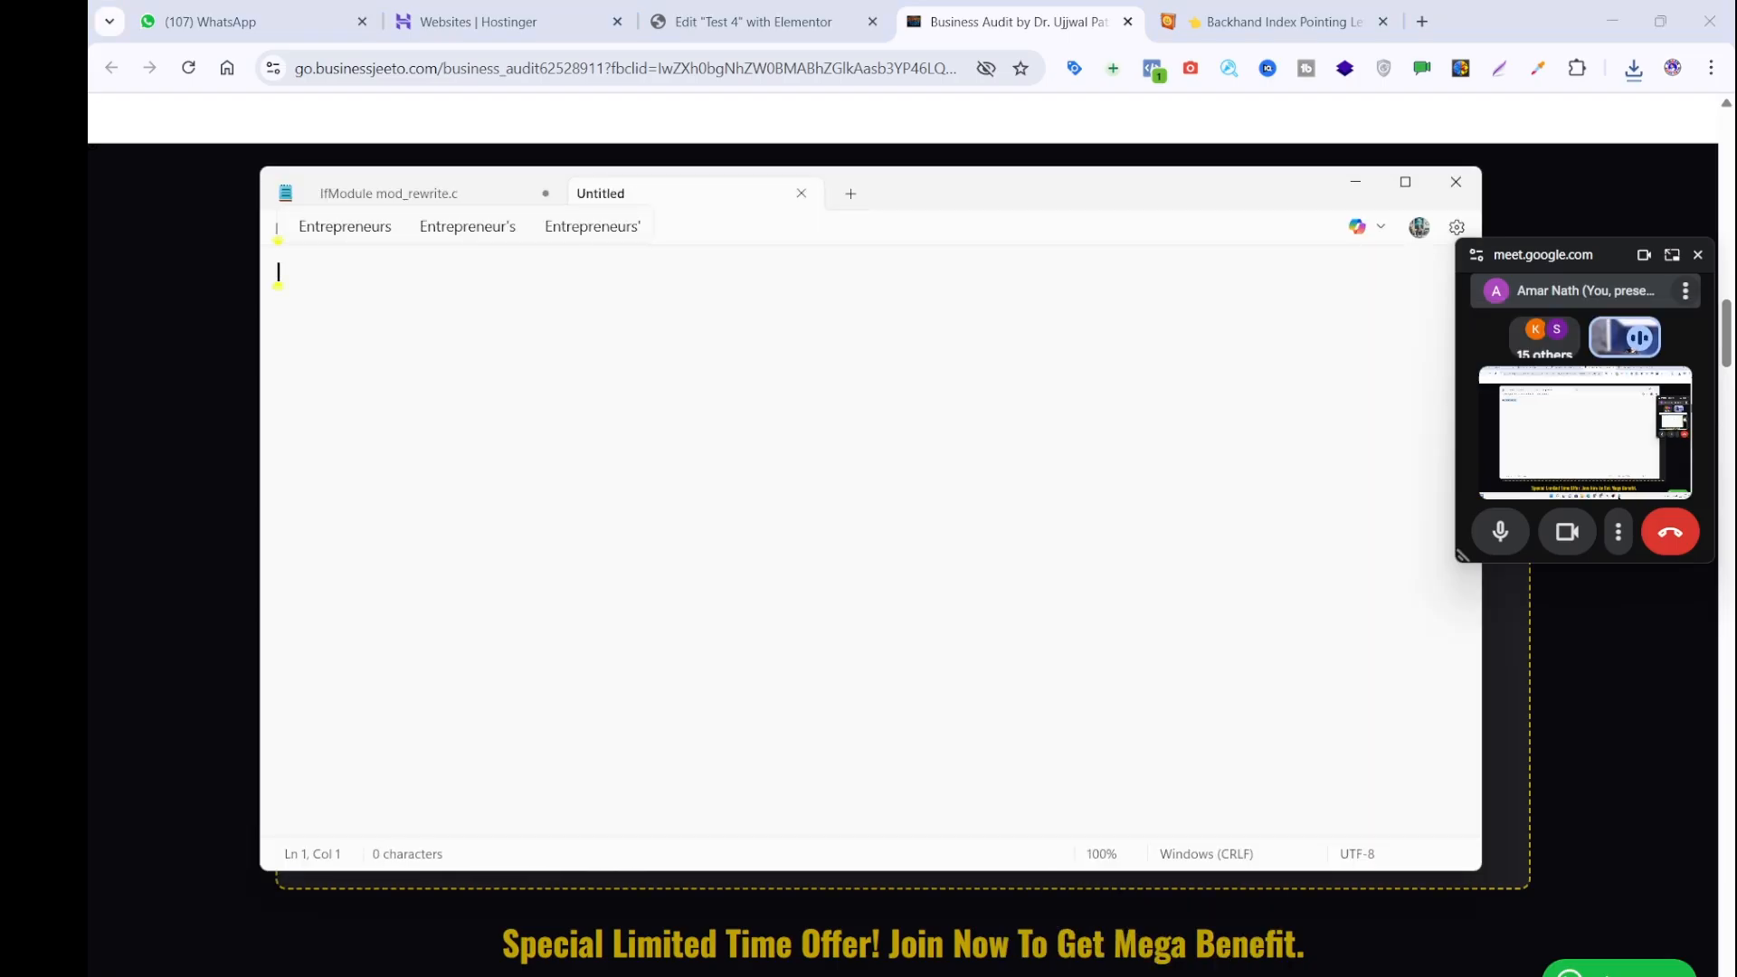
# Replace the image box's title in Elementor with "Enterprenuers".
pyautogui.click(711, 4)
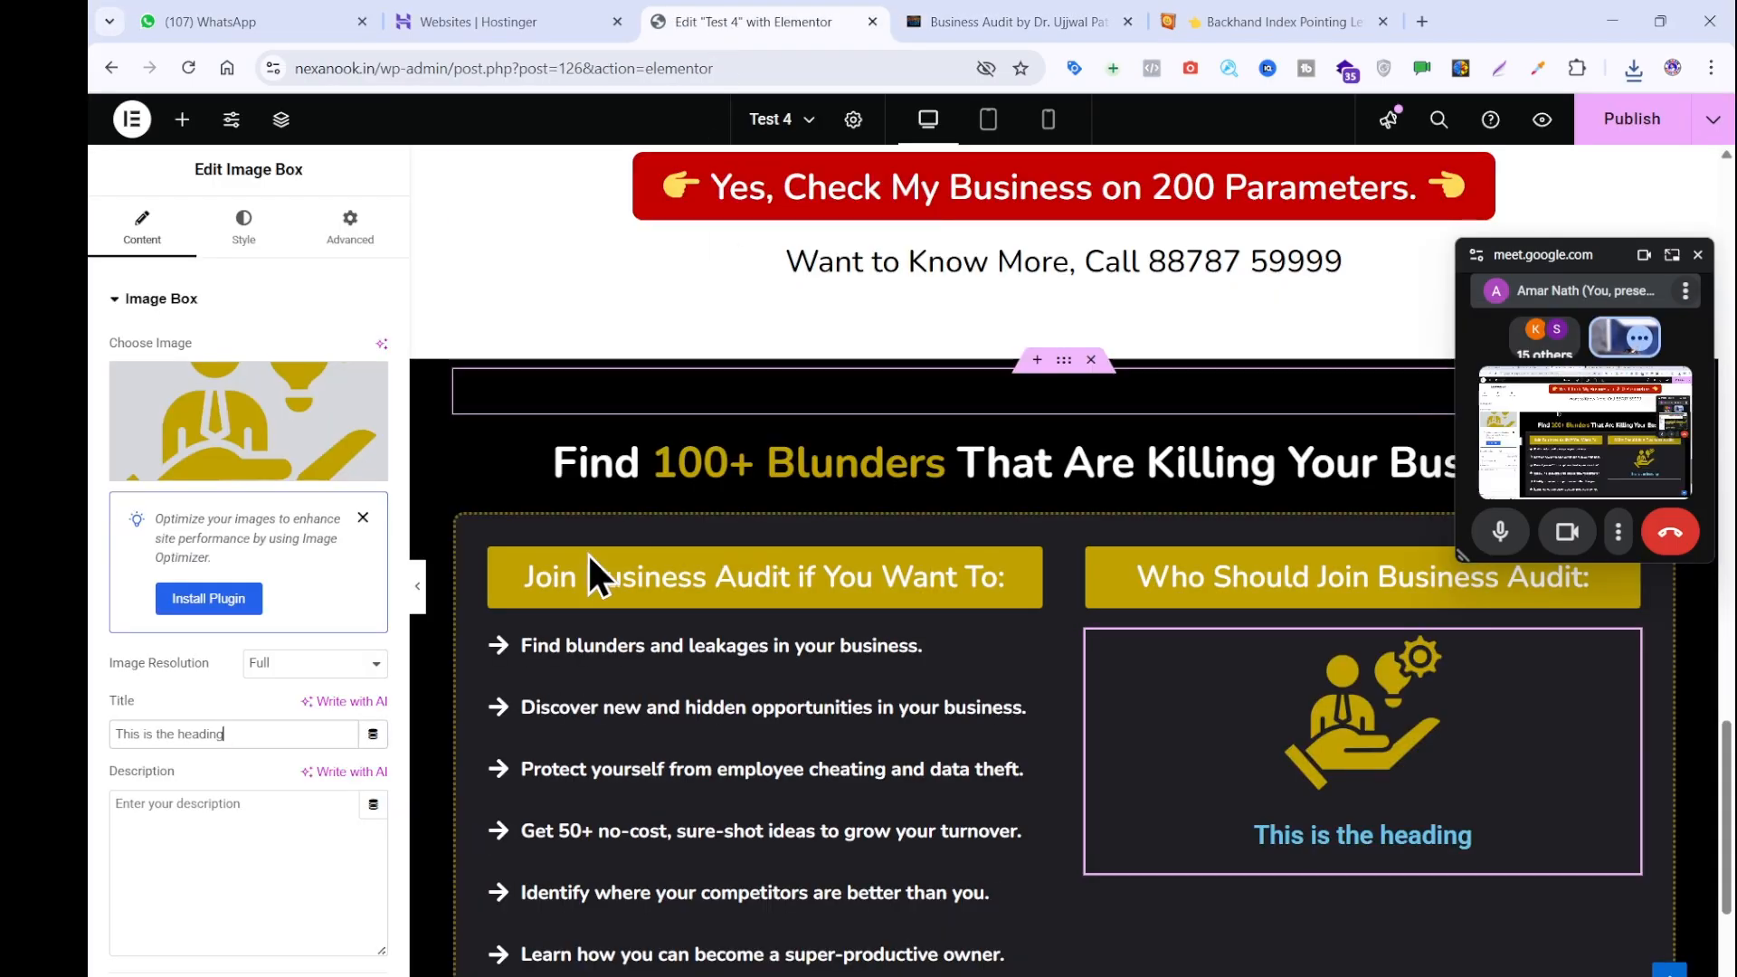
pyautogui.tripleClick(268, 729)
pyautogui.hotkey('ctrl', 'v')
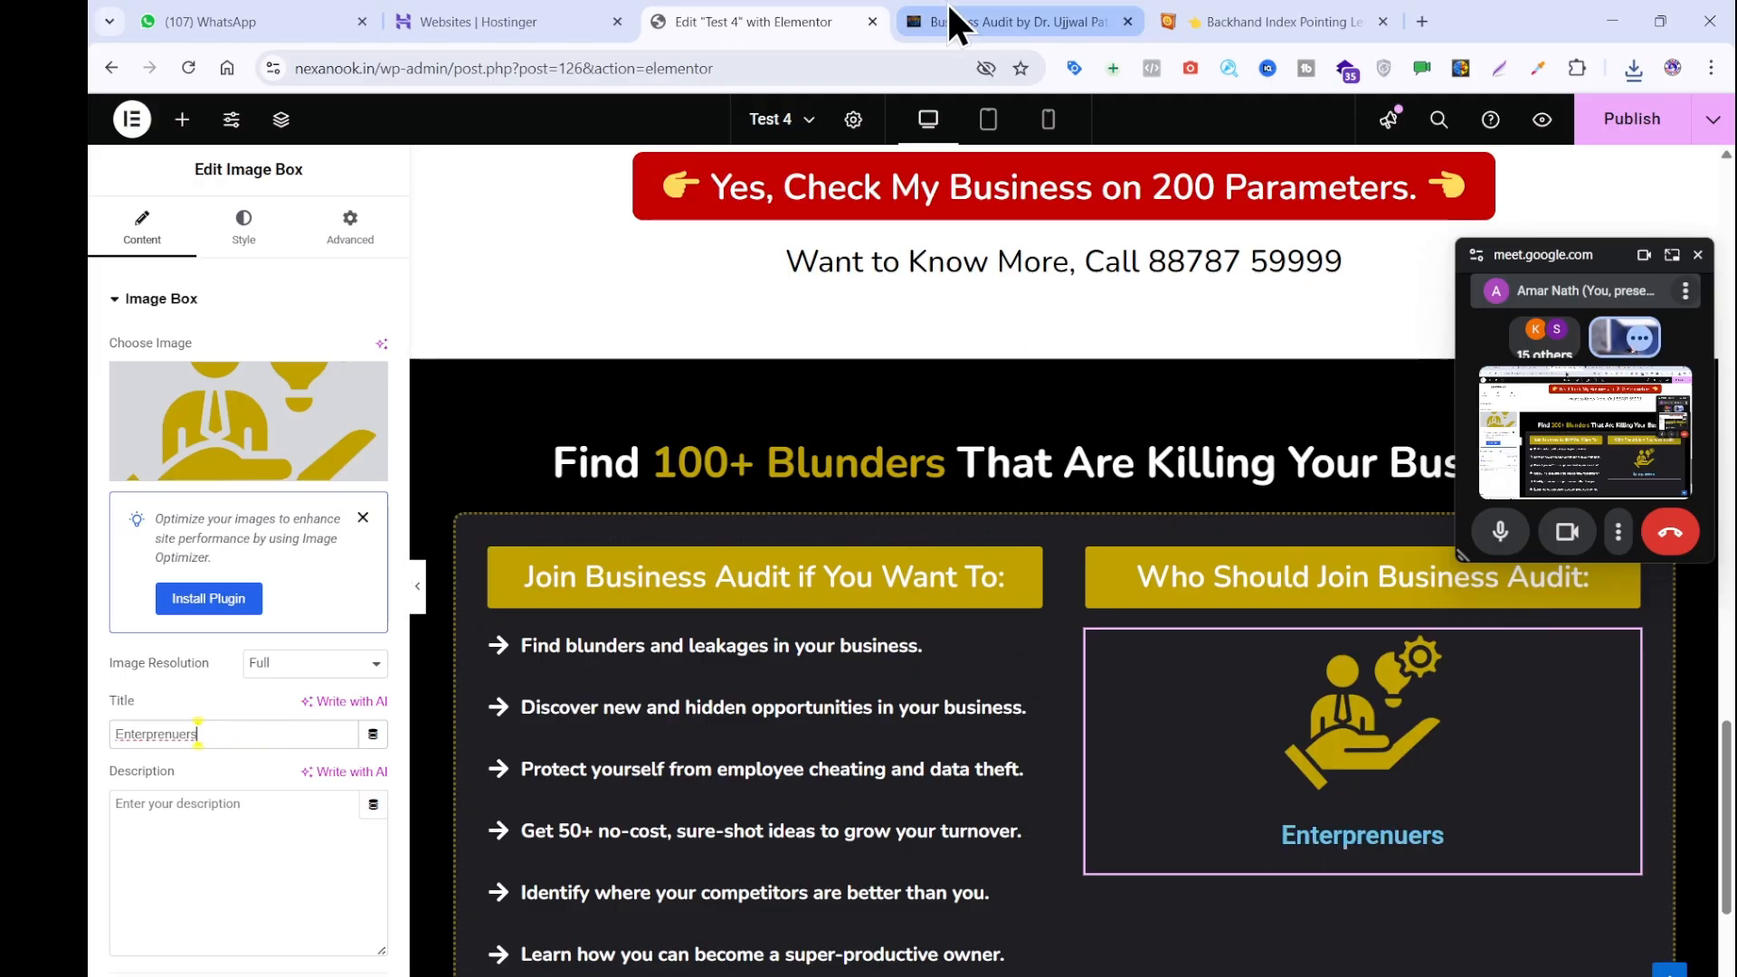
# Set the Enterprenuers box's image spacing to 8 px and image width to 20%, and try an 86 px border radius.
pyautogui.click(261, 222)
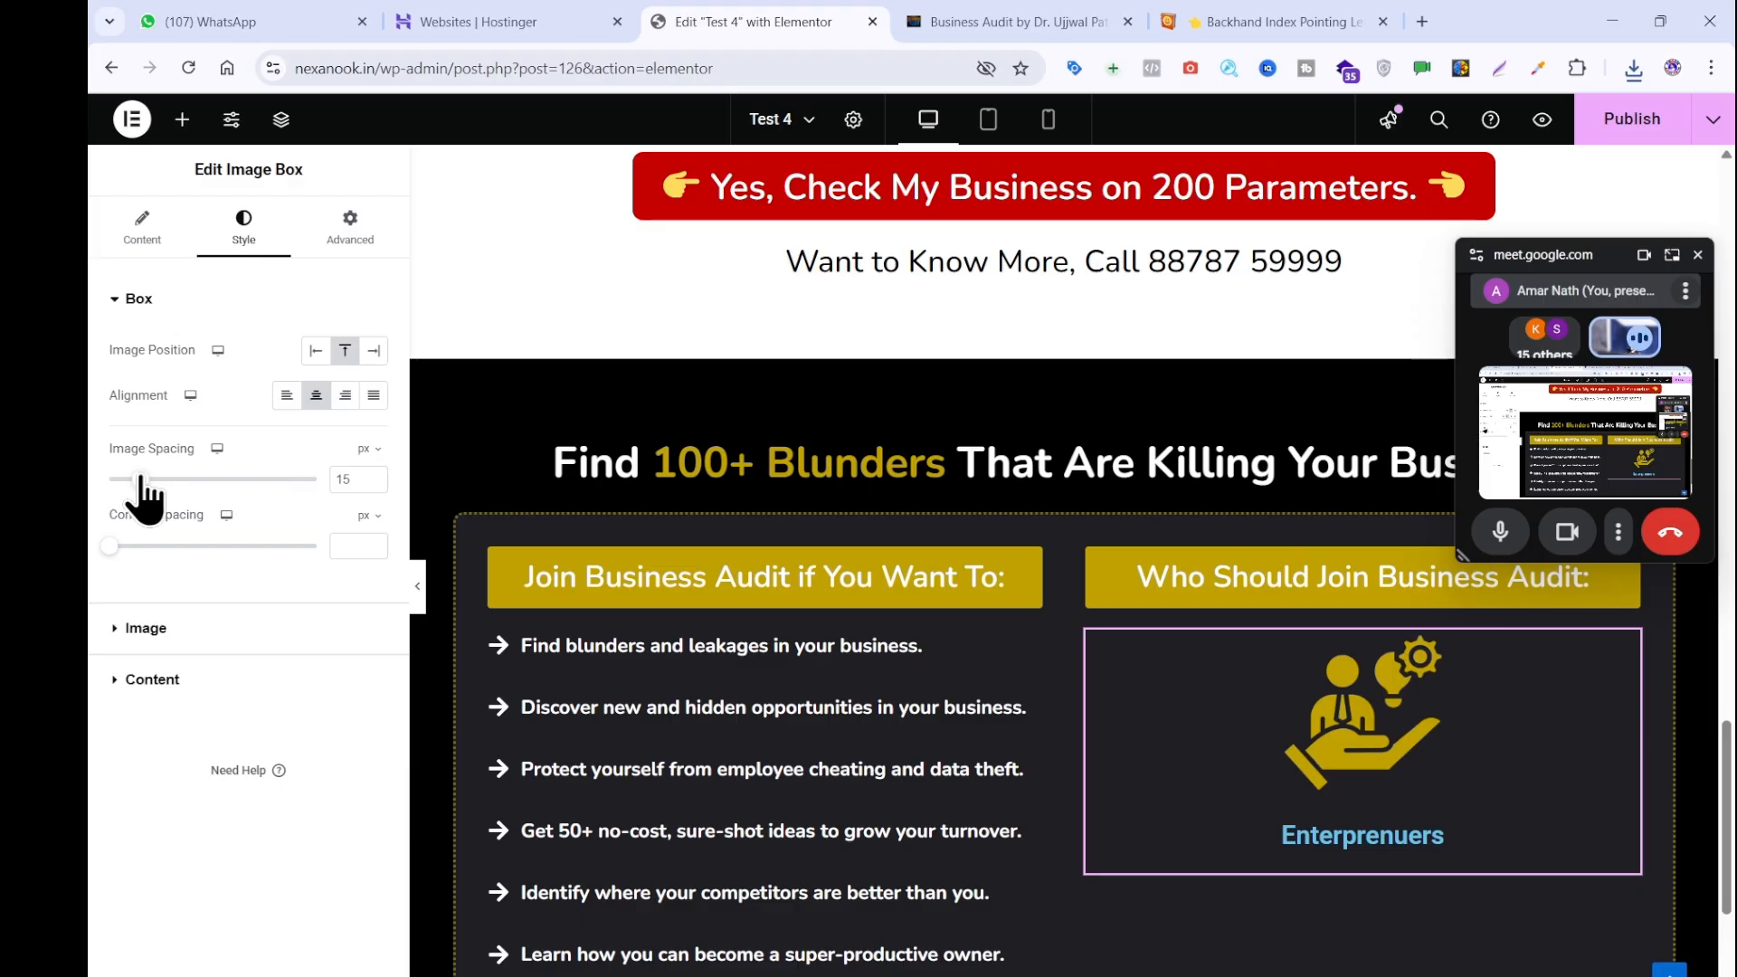
pyautogui.moveTo(140, 479); pyautogui.dragTo(123, 478)
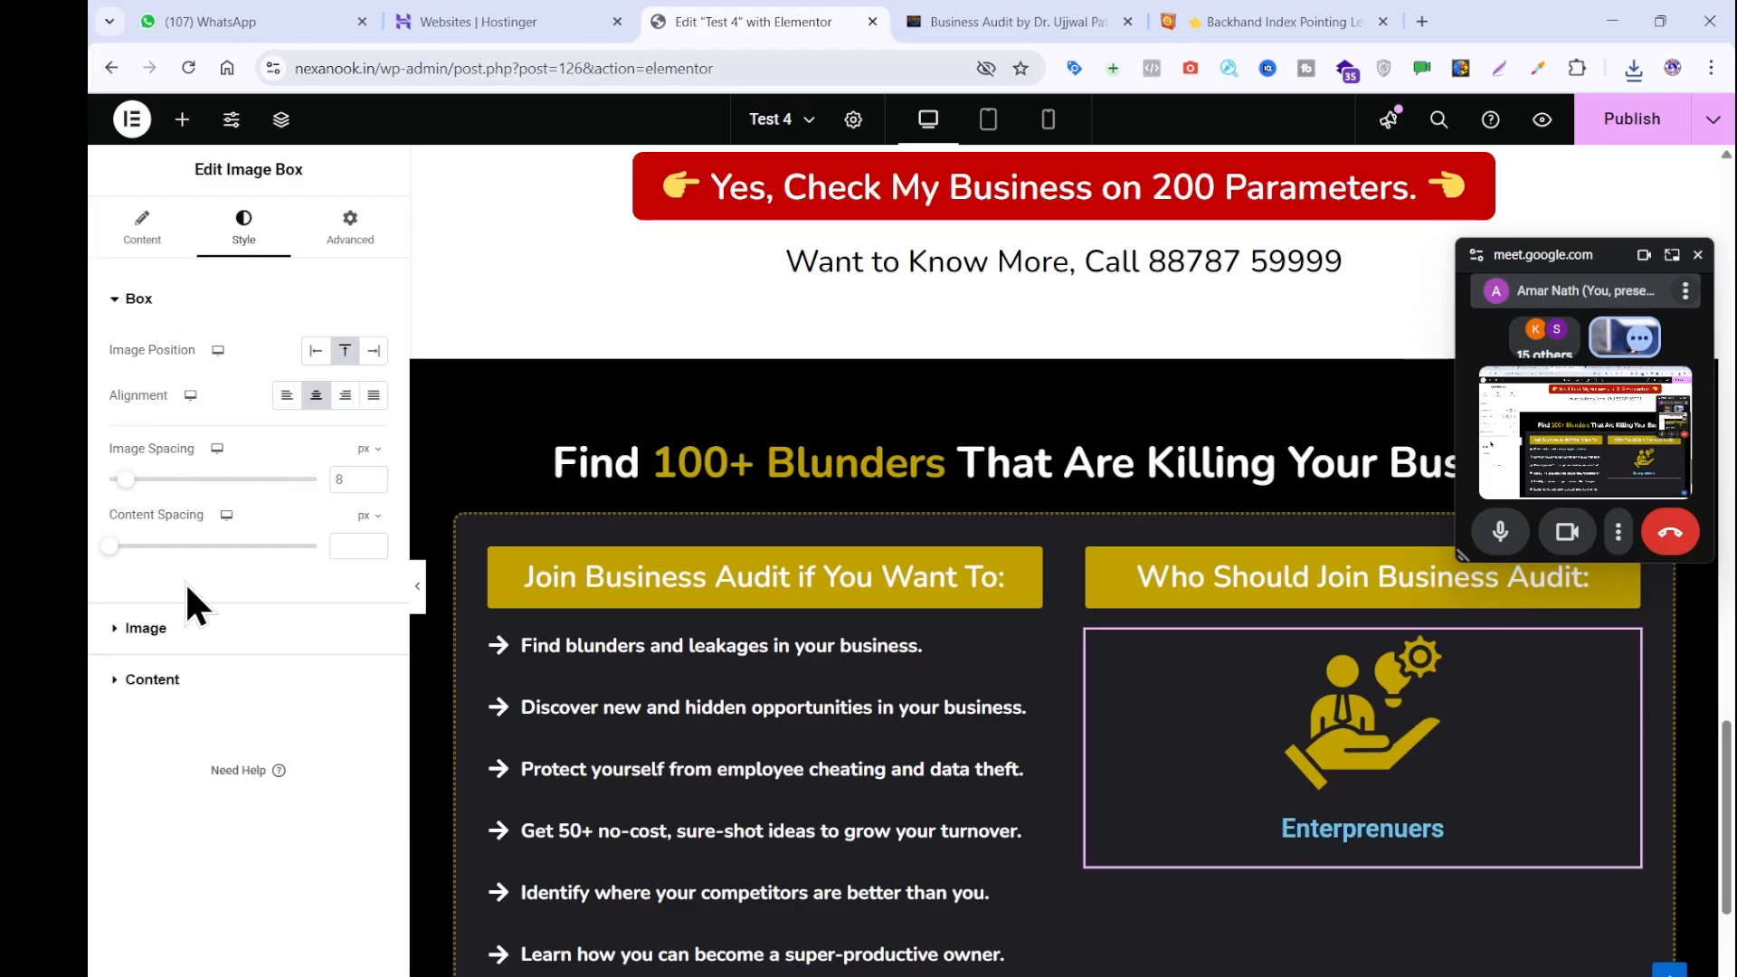
pyautogui.click(143, 630)
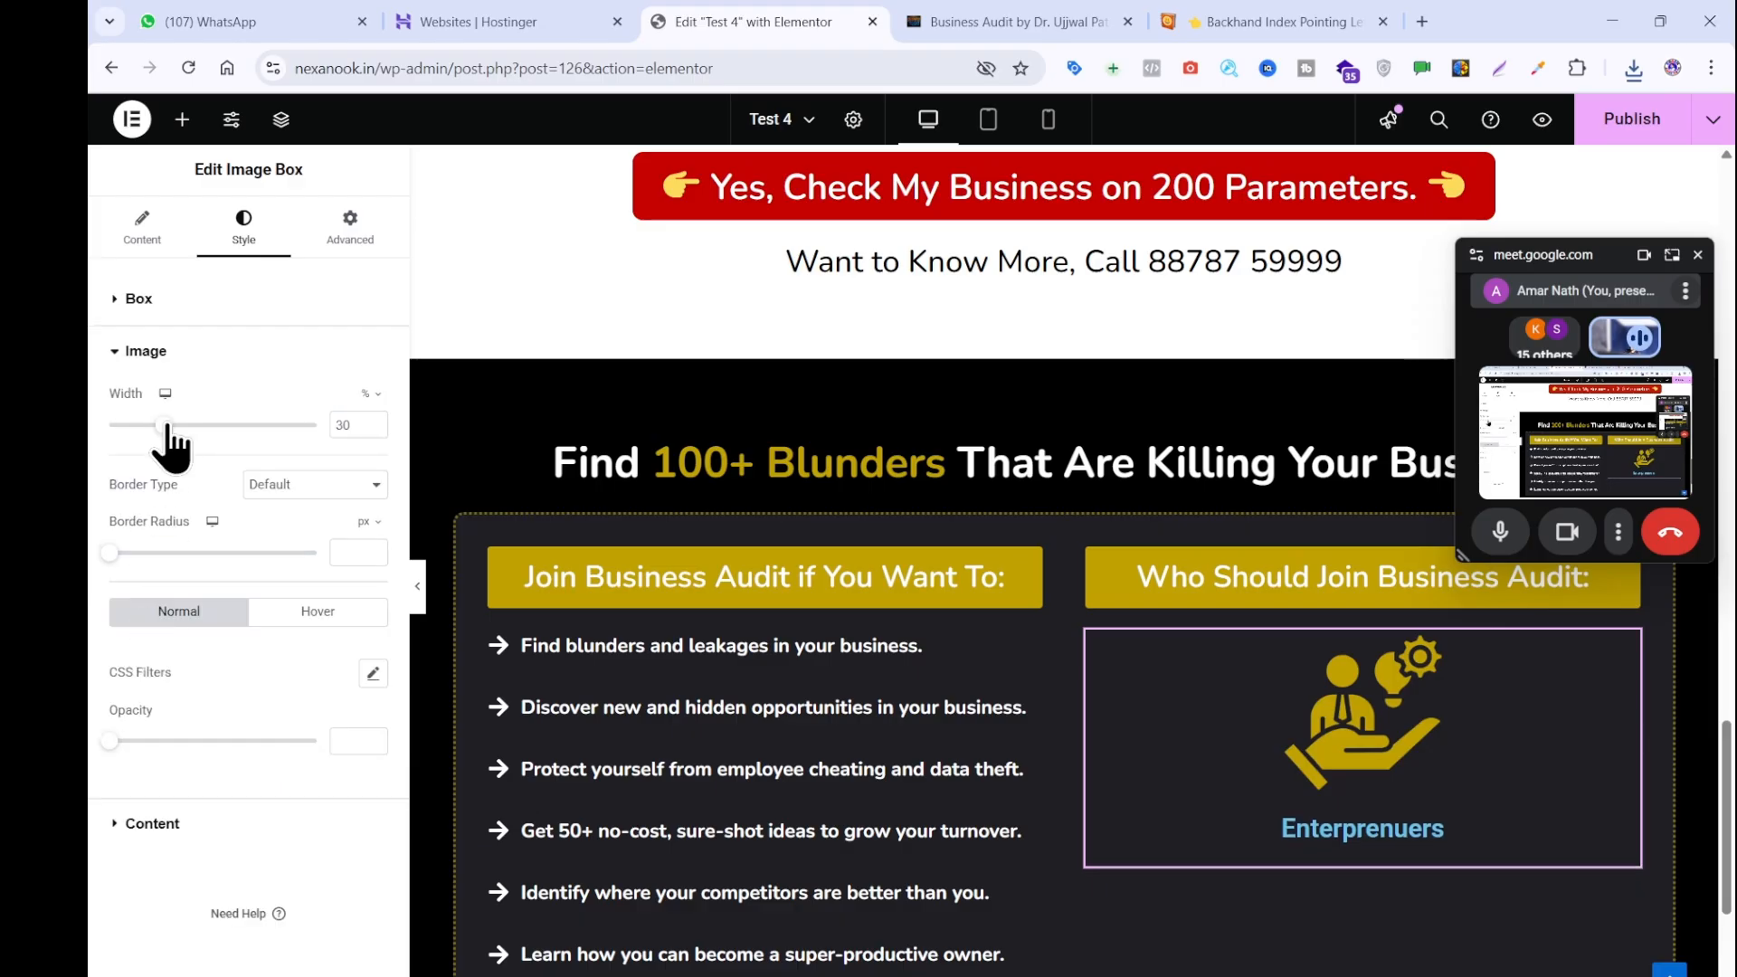
pyautogui.moveTo(168, 430); pyautogui.dragTo(146, 431)
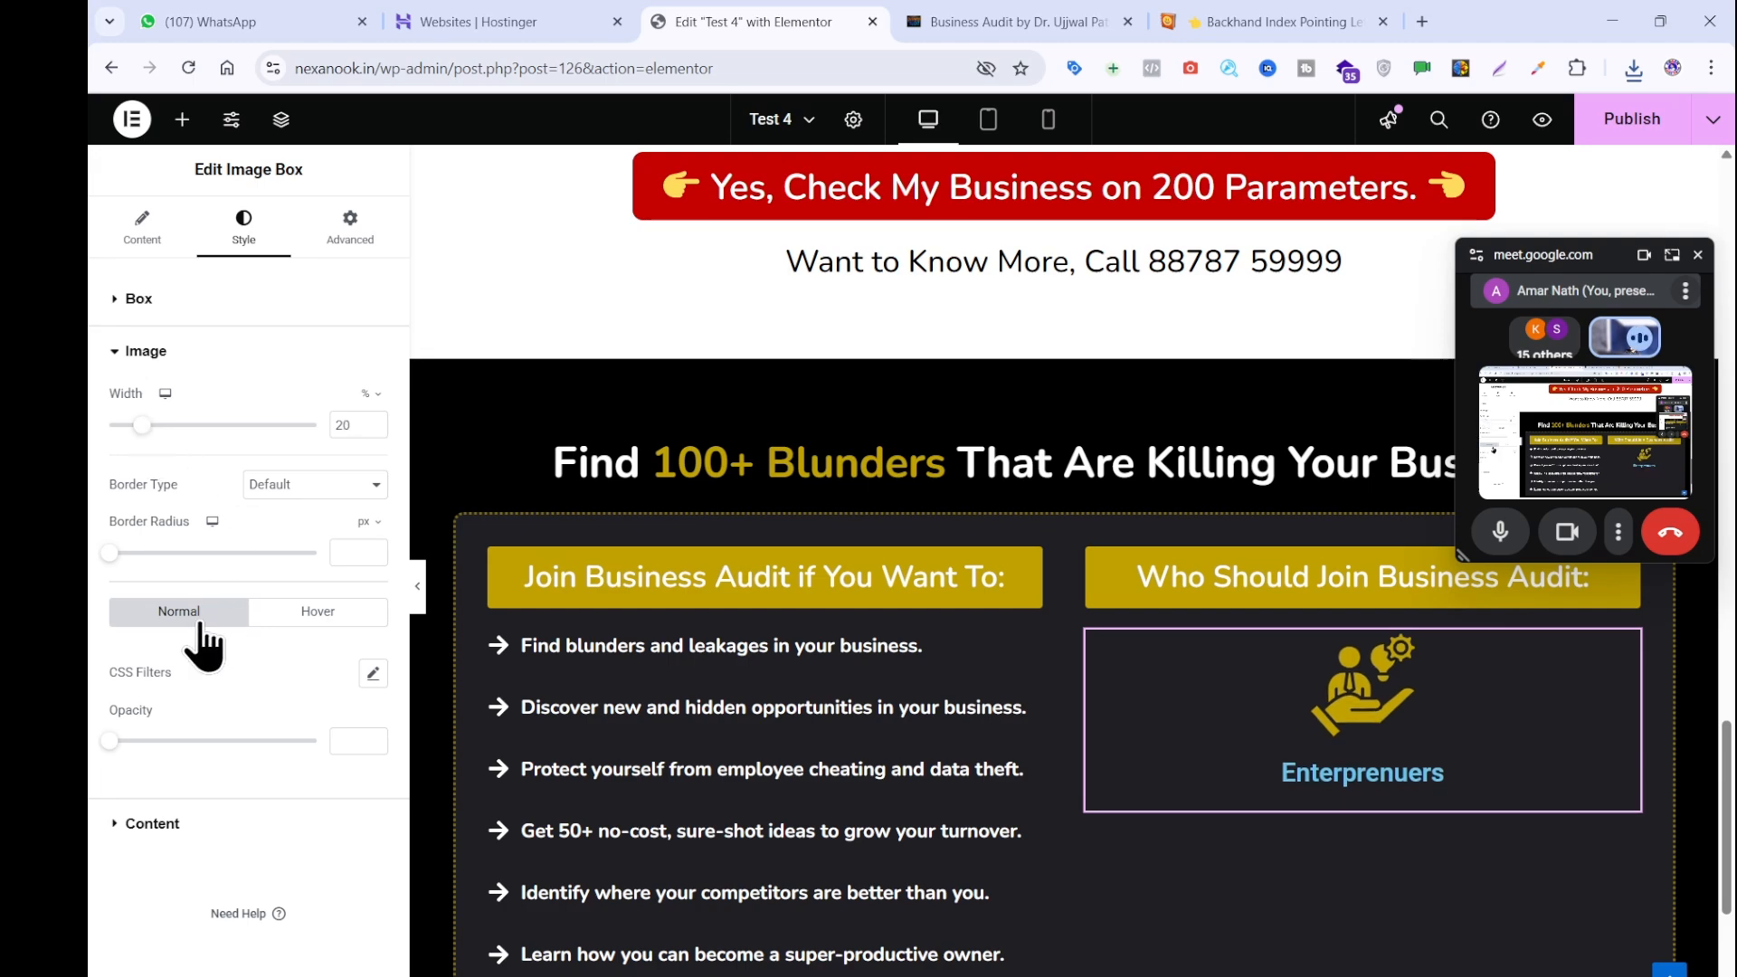
pyautogui.moveTo(136, 555); pyautogui.dragTo(288, 553)
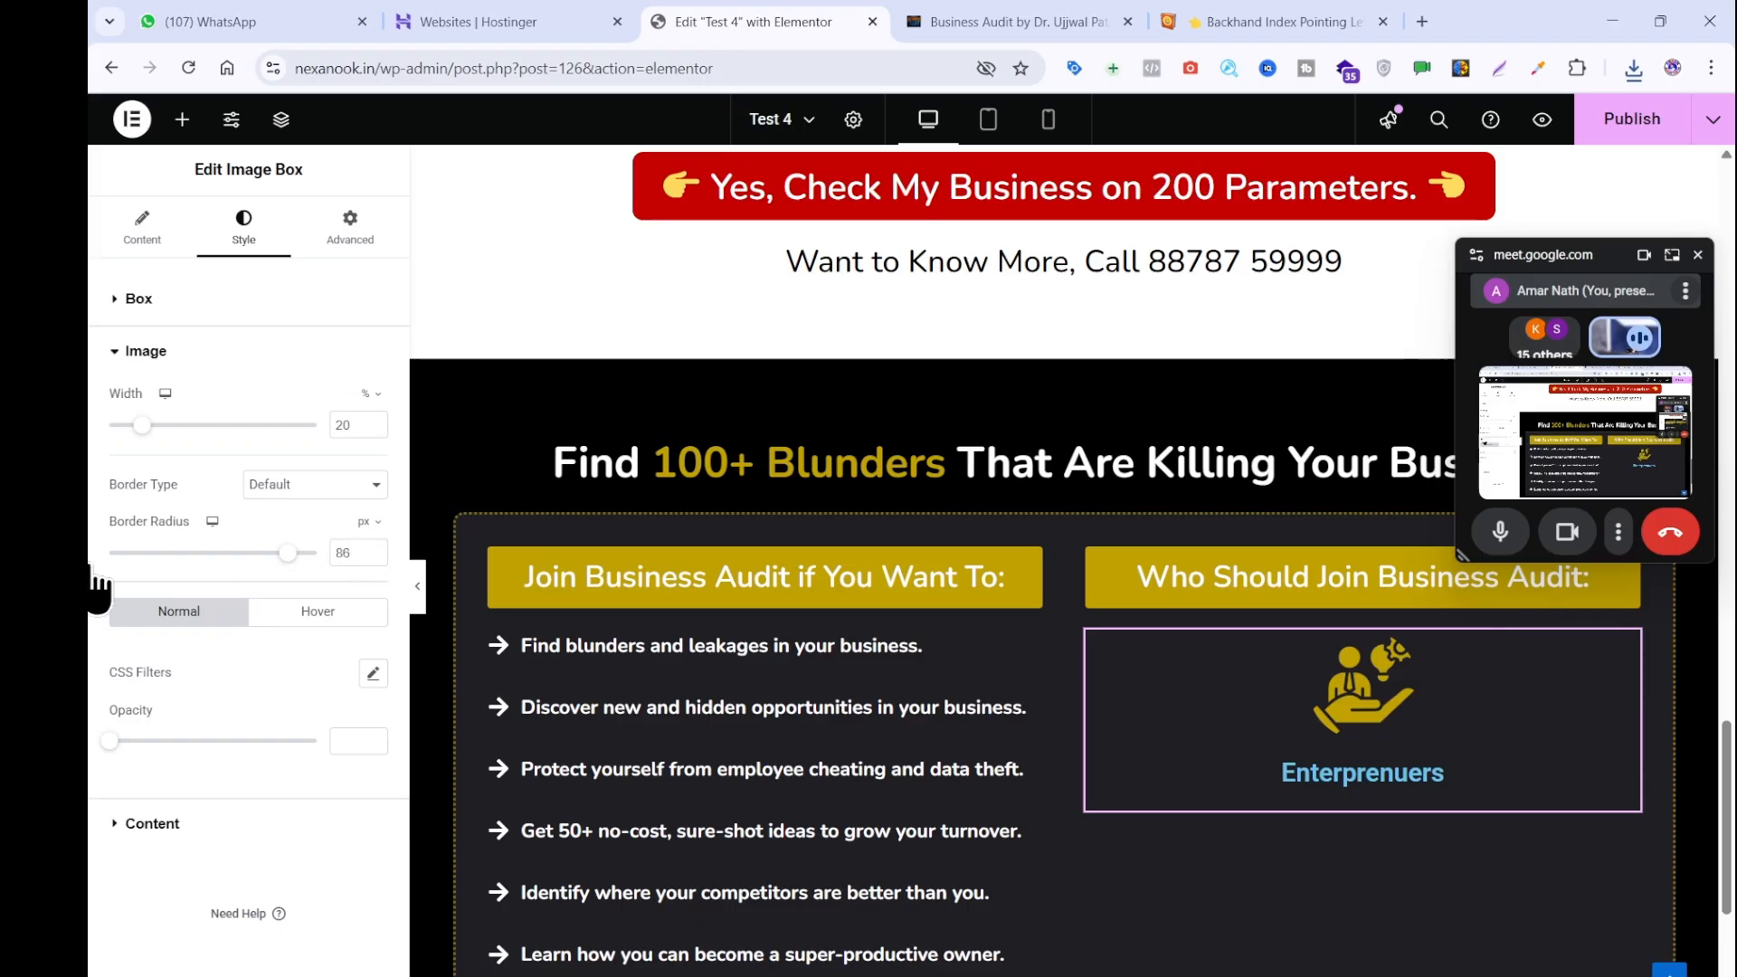
# Change the "Enterprenuers" title colour to white (#FFFFFF).
pyautogui.click(164, 827)
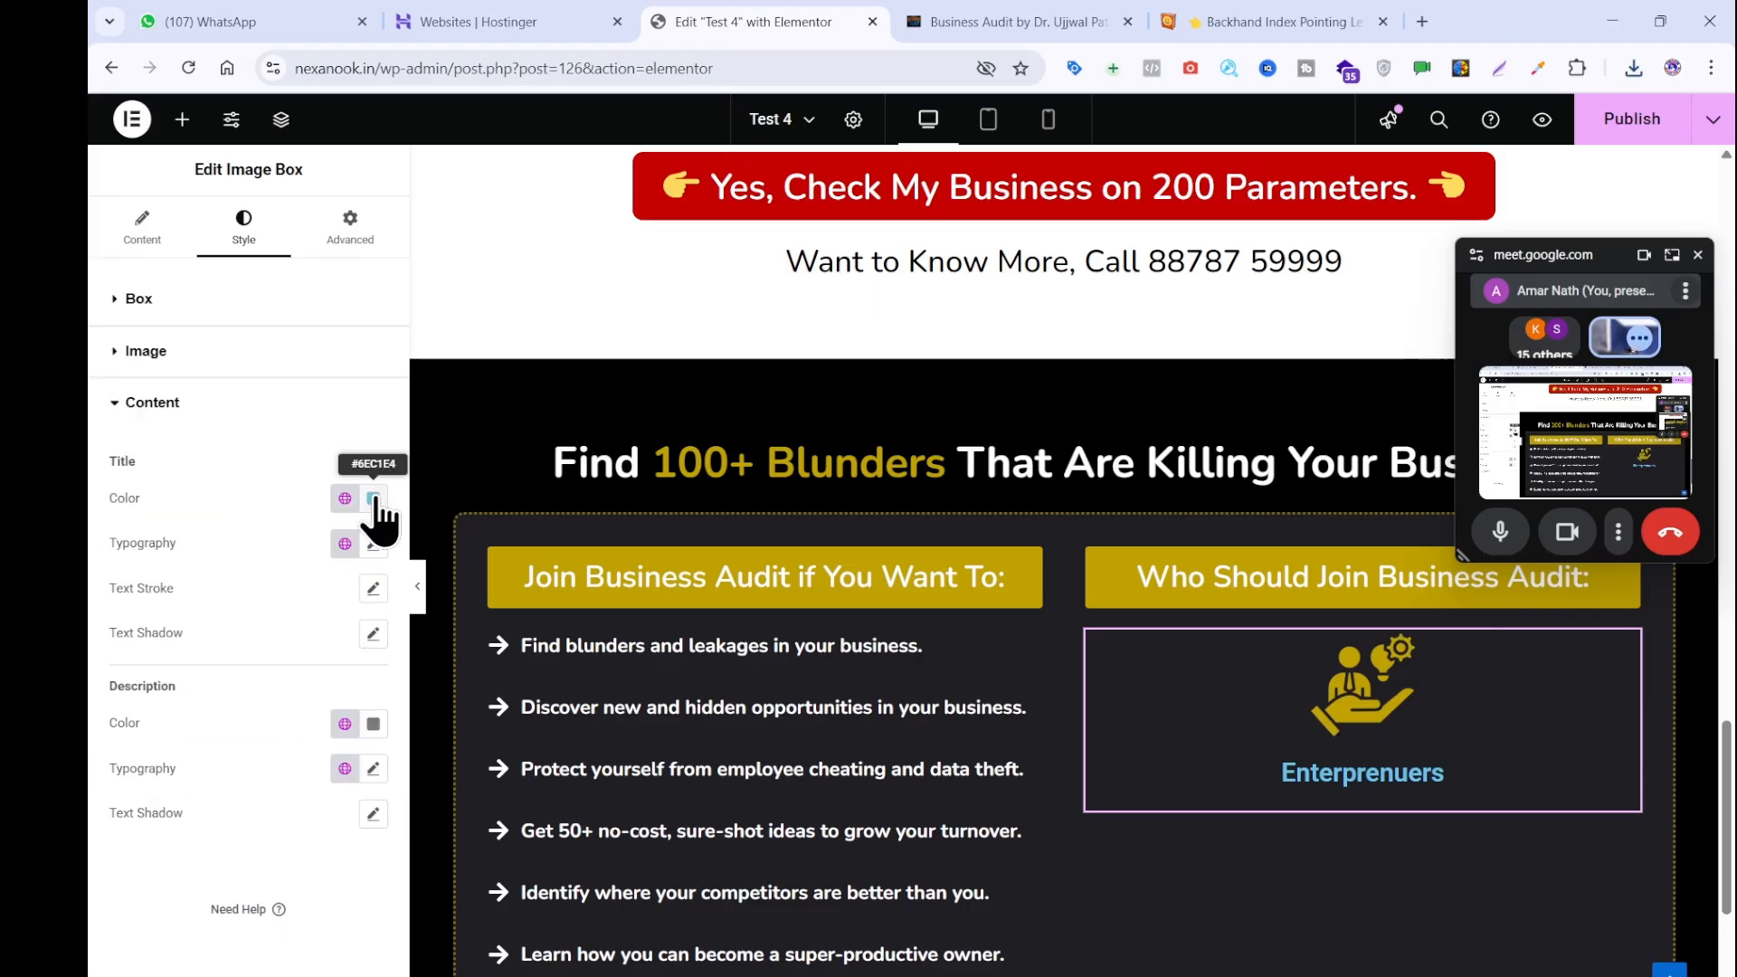
pyautogui.click(372, 498)
pyautogui.moveTo(368, 633); pyautogui.dragTo(185, 539)
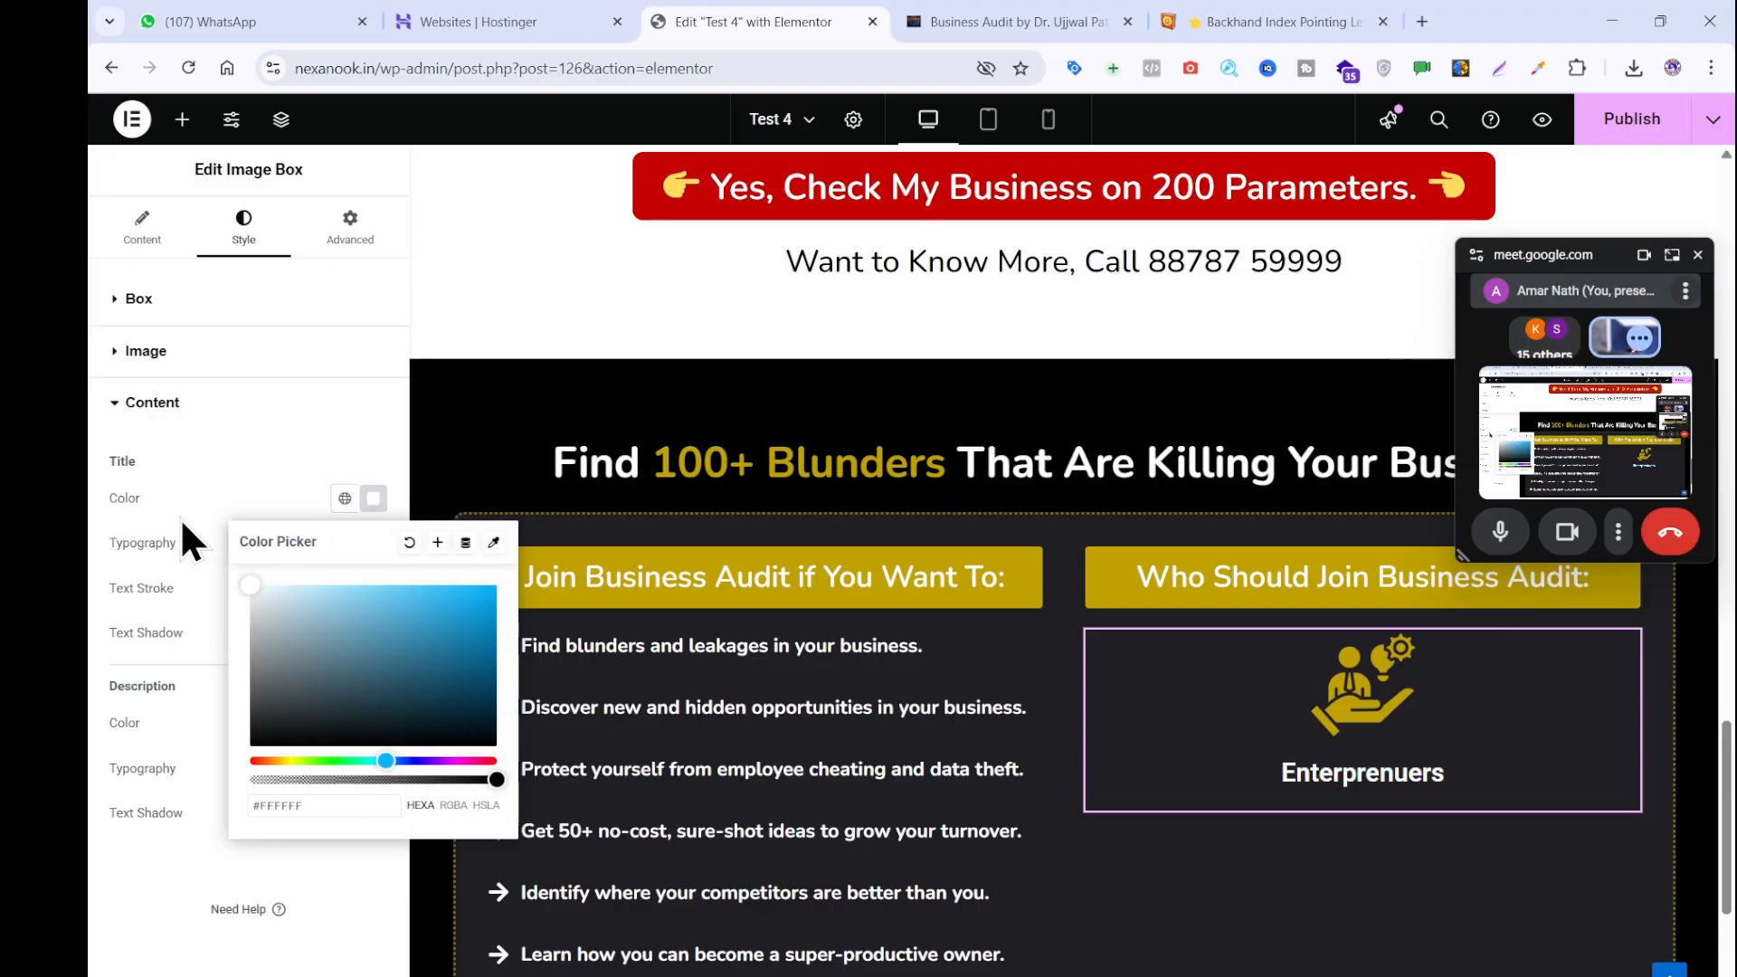
pyautogui.click(224, 453)
# Set the "Enterprenuers" title typography to the Nunito font at 25 px.
pyautogui.click(373, 544)
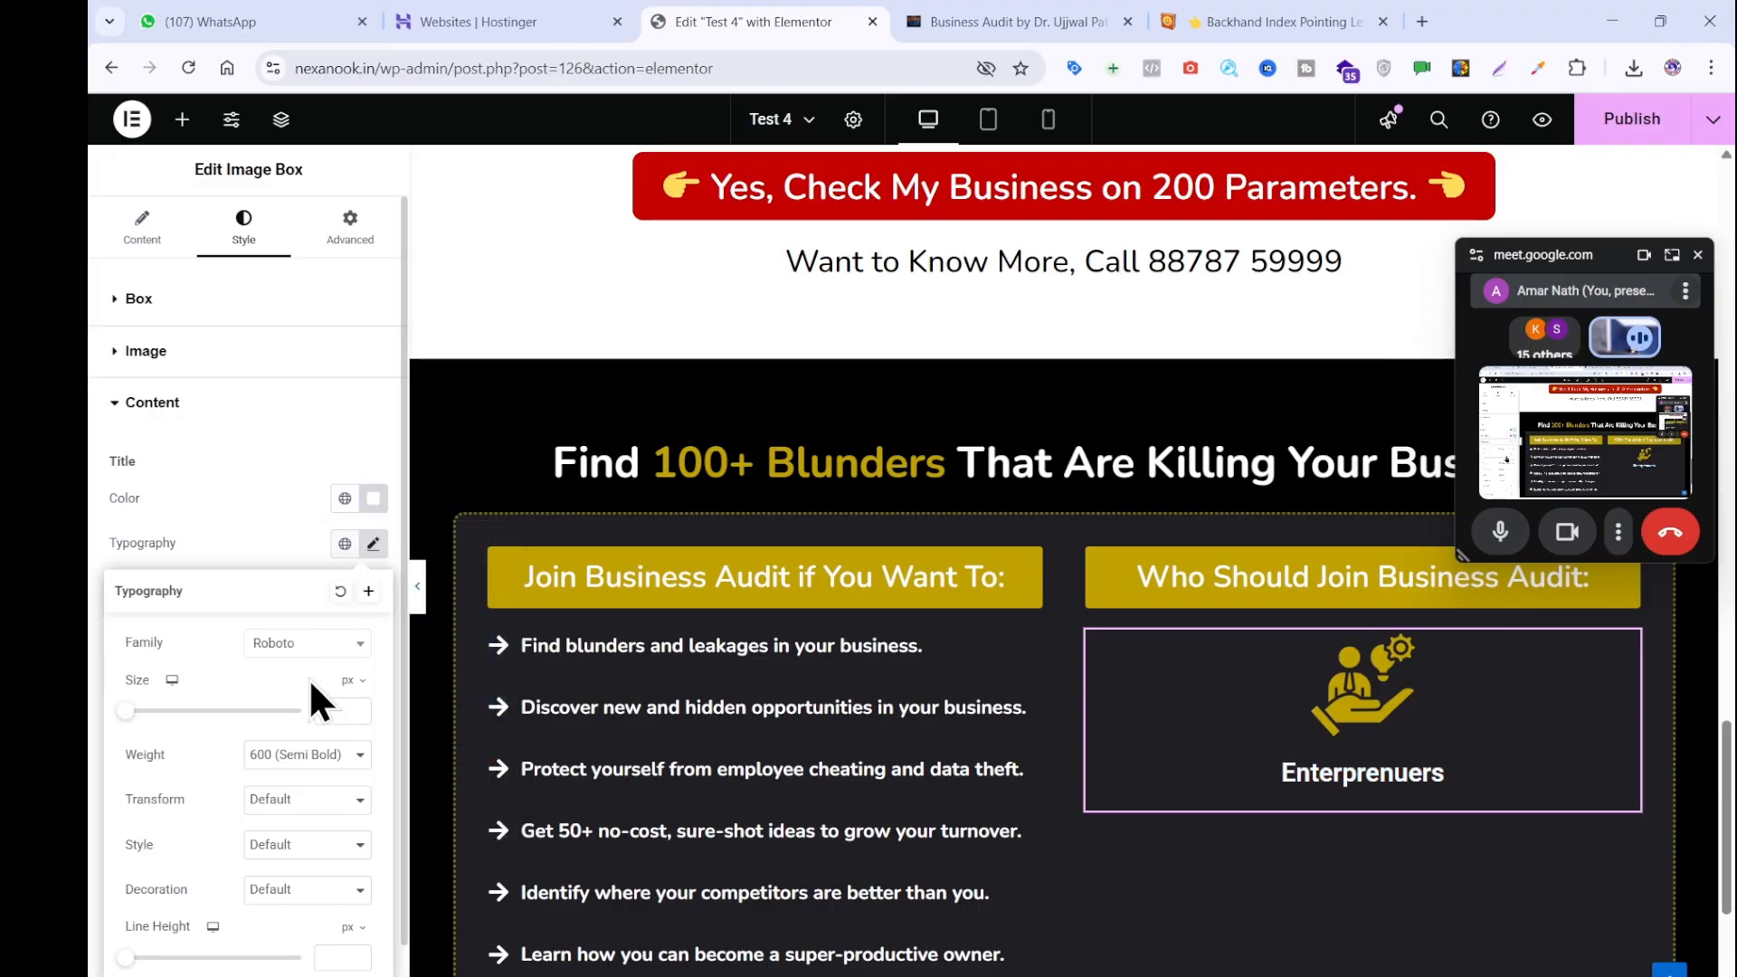
pyautogui.click(306, 644)
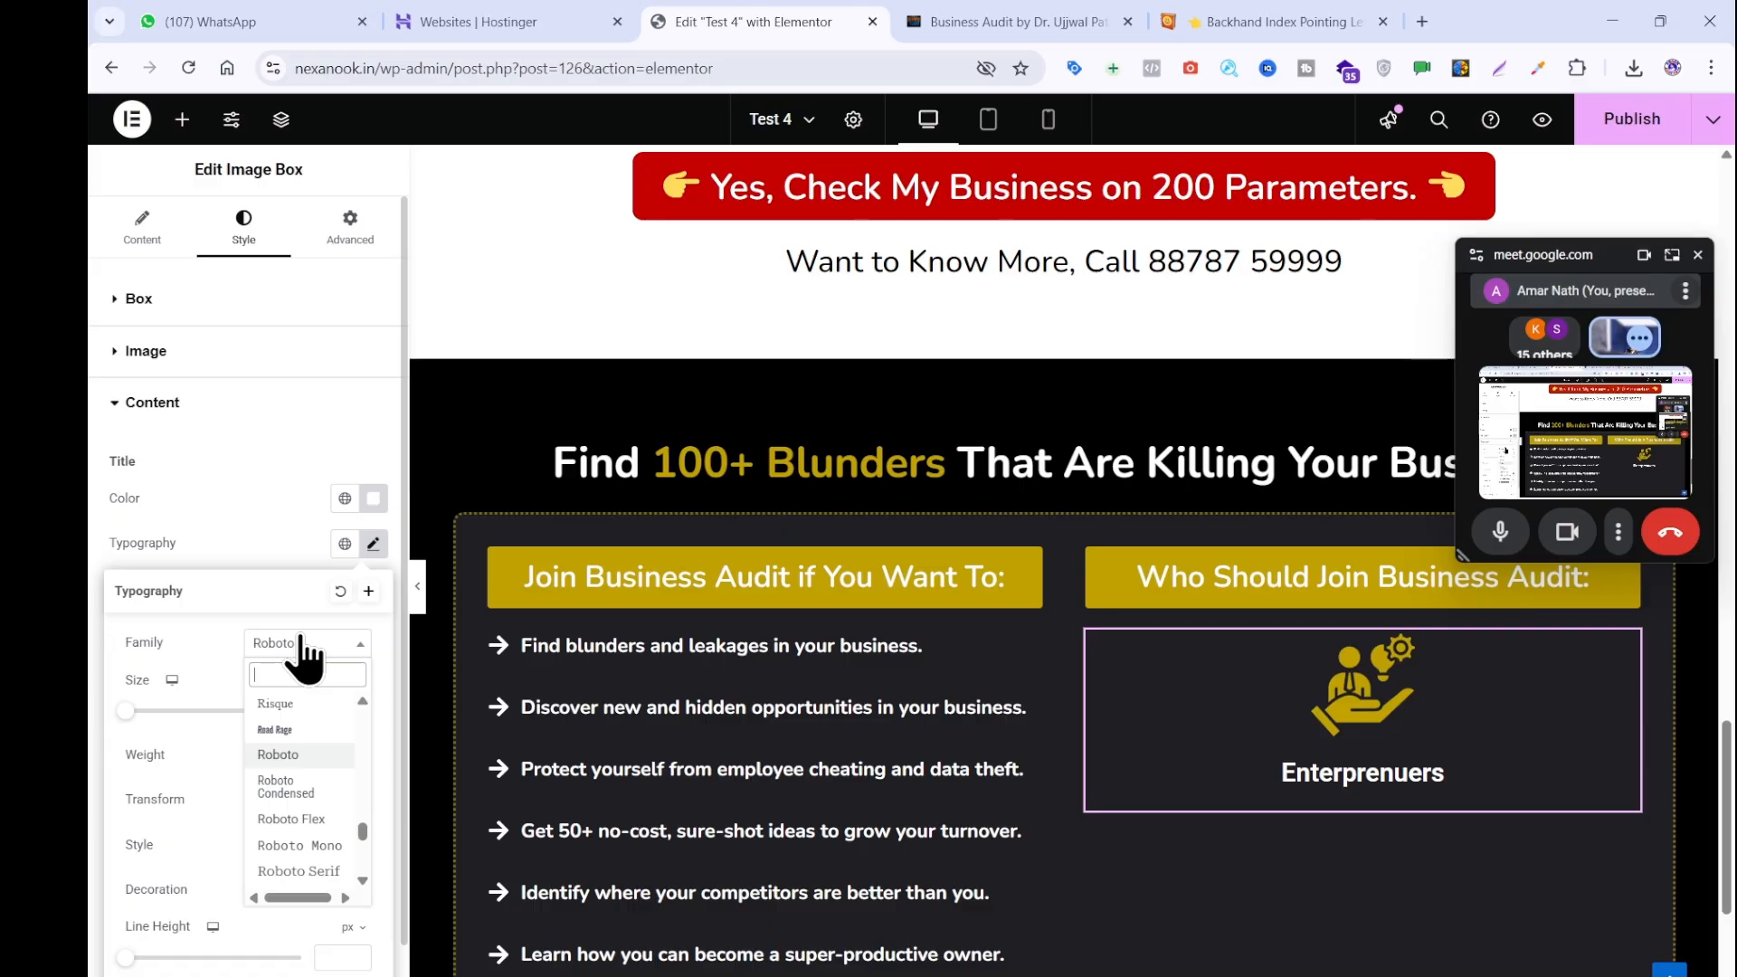
pyautogui.write('nun')
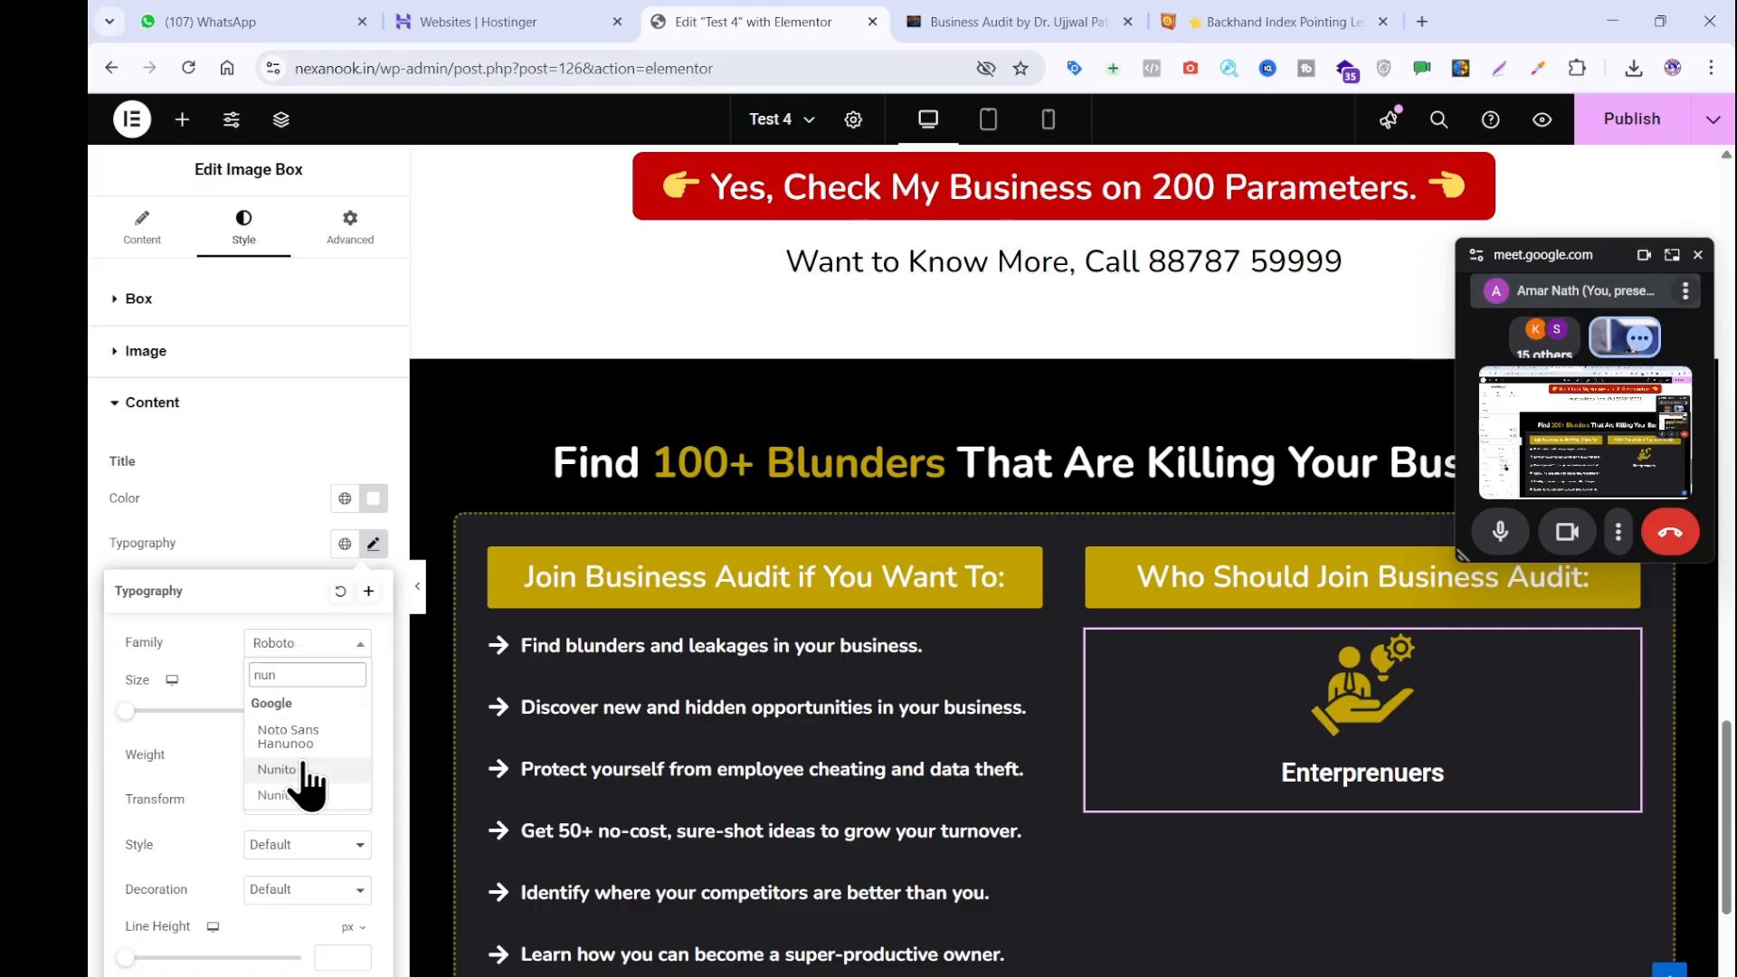
pyautogui.click(304, 769)
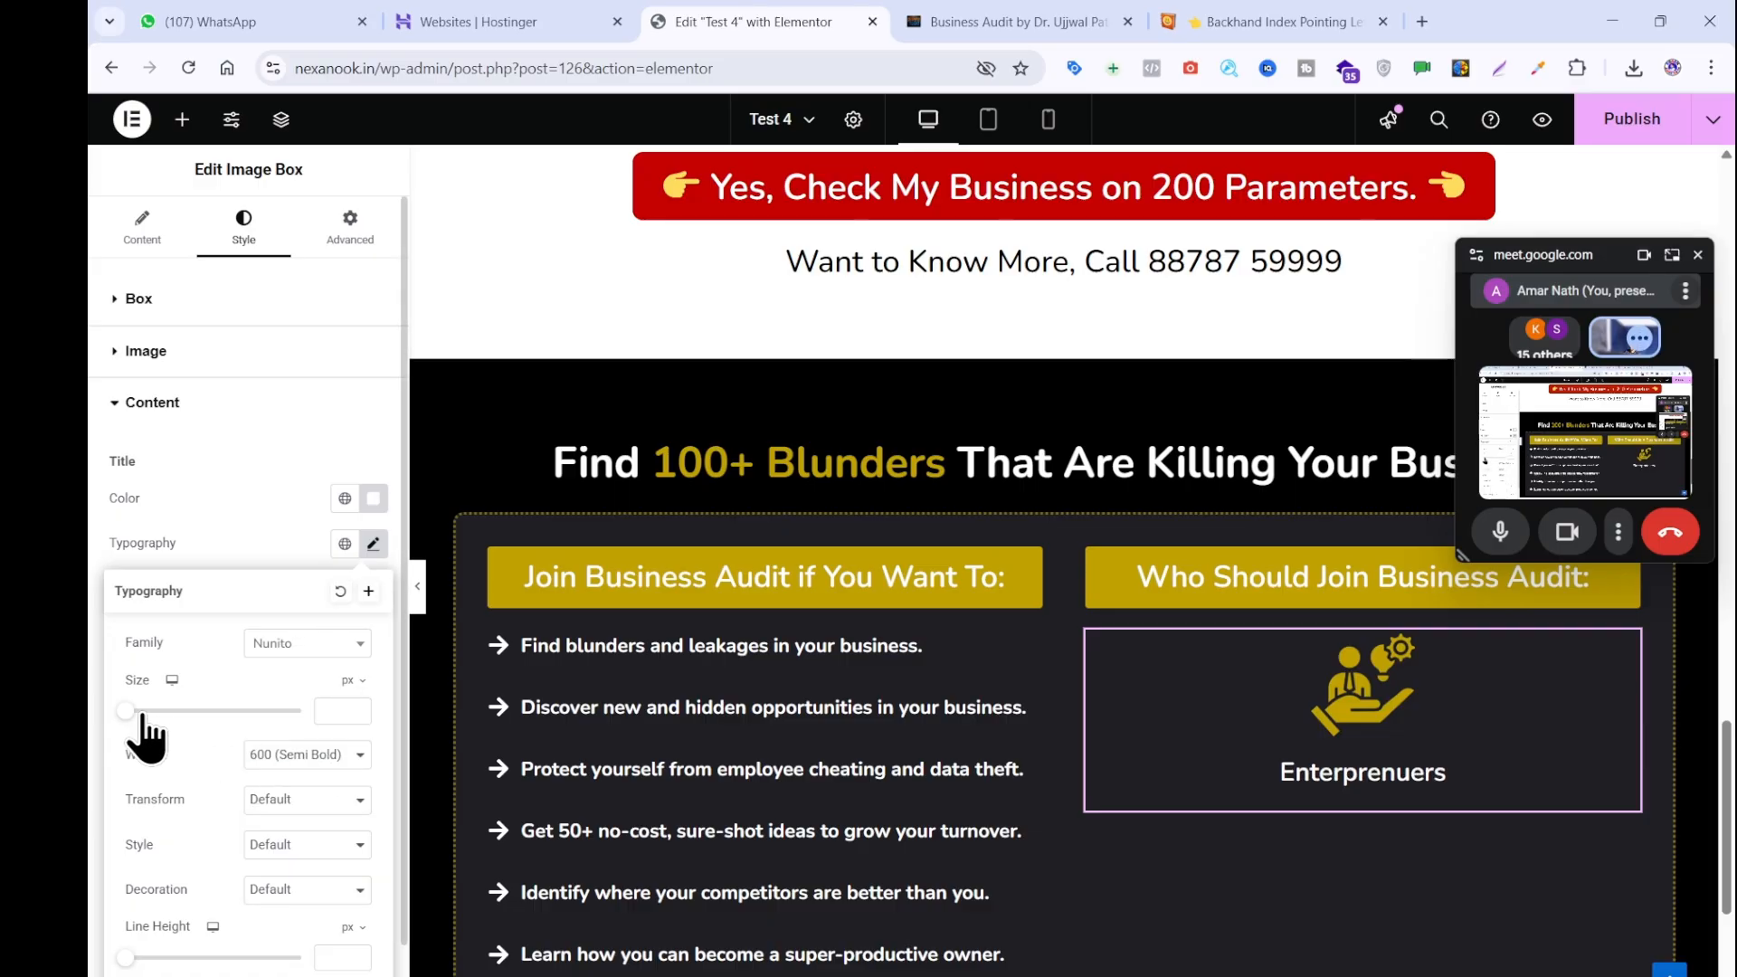
pyautogui.click(132, 711)
pyautogui.moveTo(148, 715); pyautogui.dragTo(154, 717)
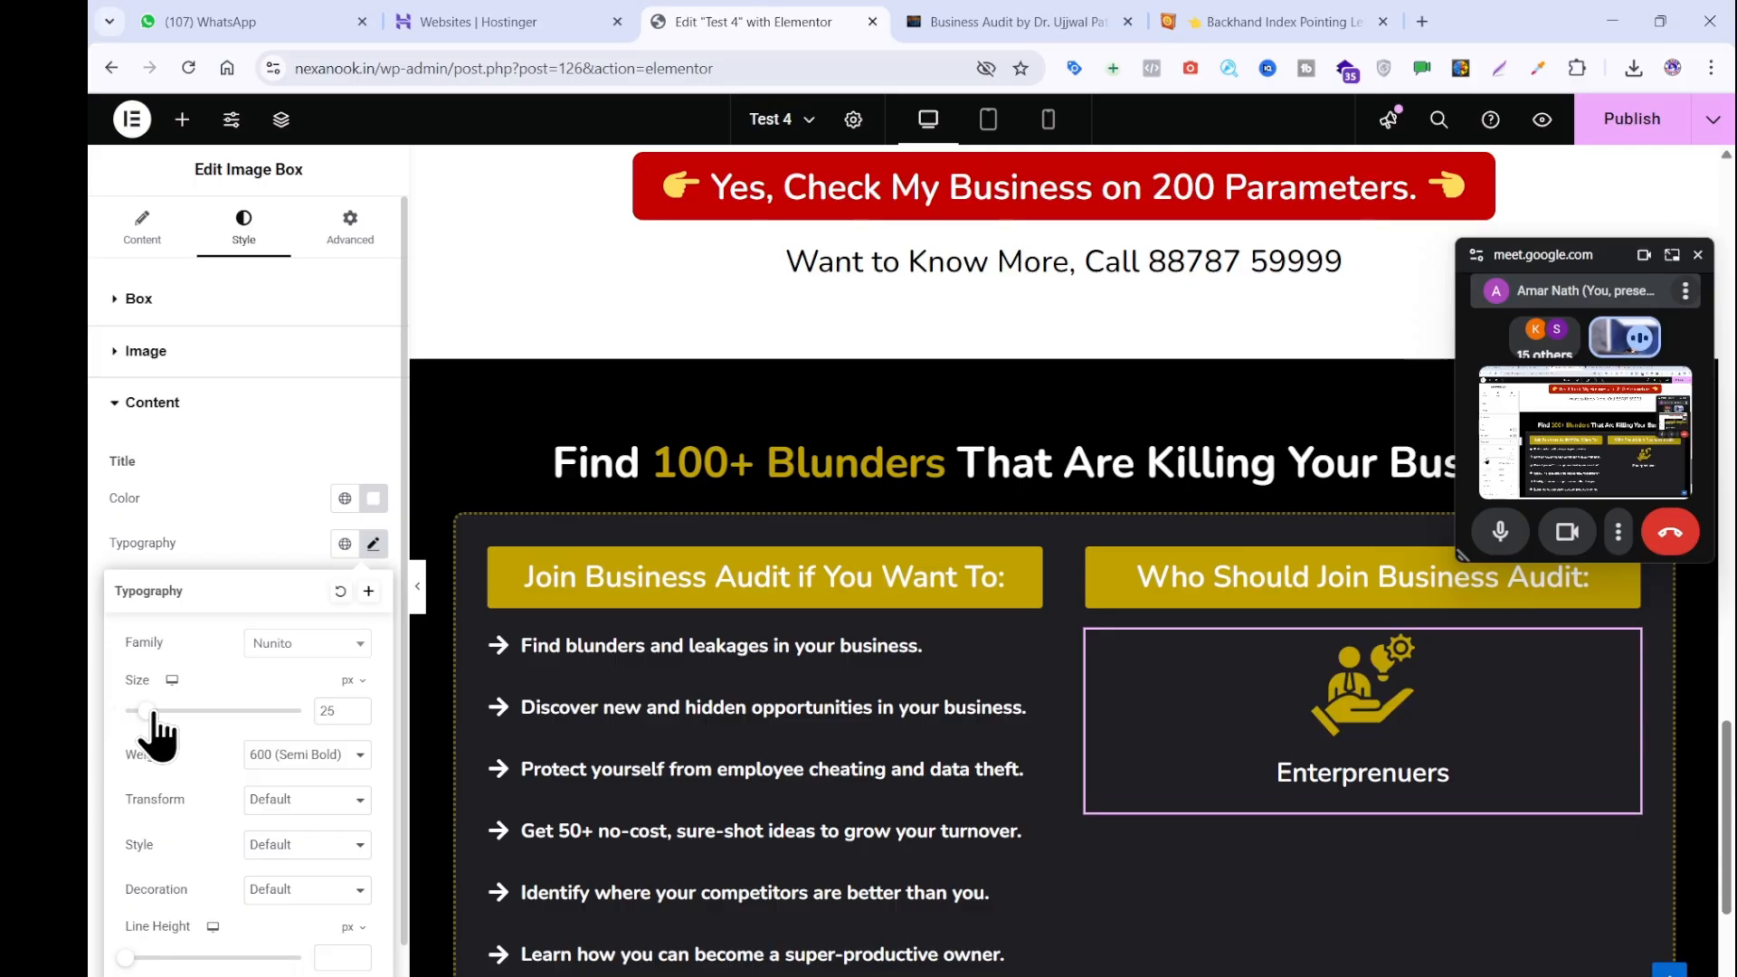
# Sample the gold colour of the "Enterprenuers" text on the reference page and copy its hex code #bfa100.
pyautogui.click(905, 14)
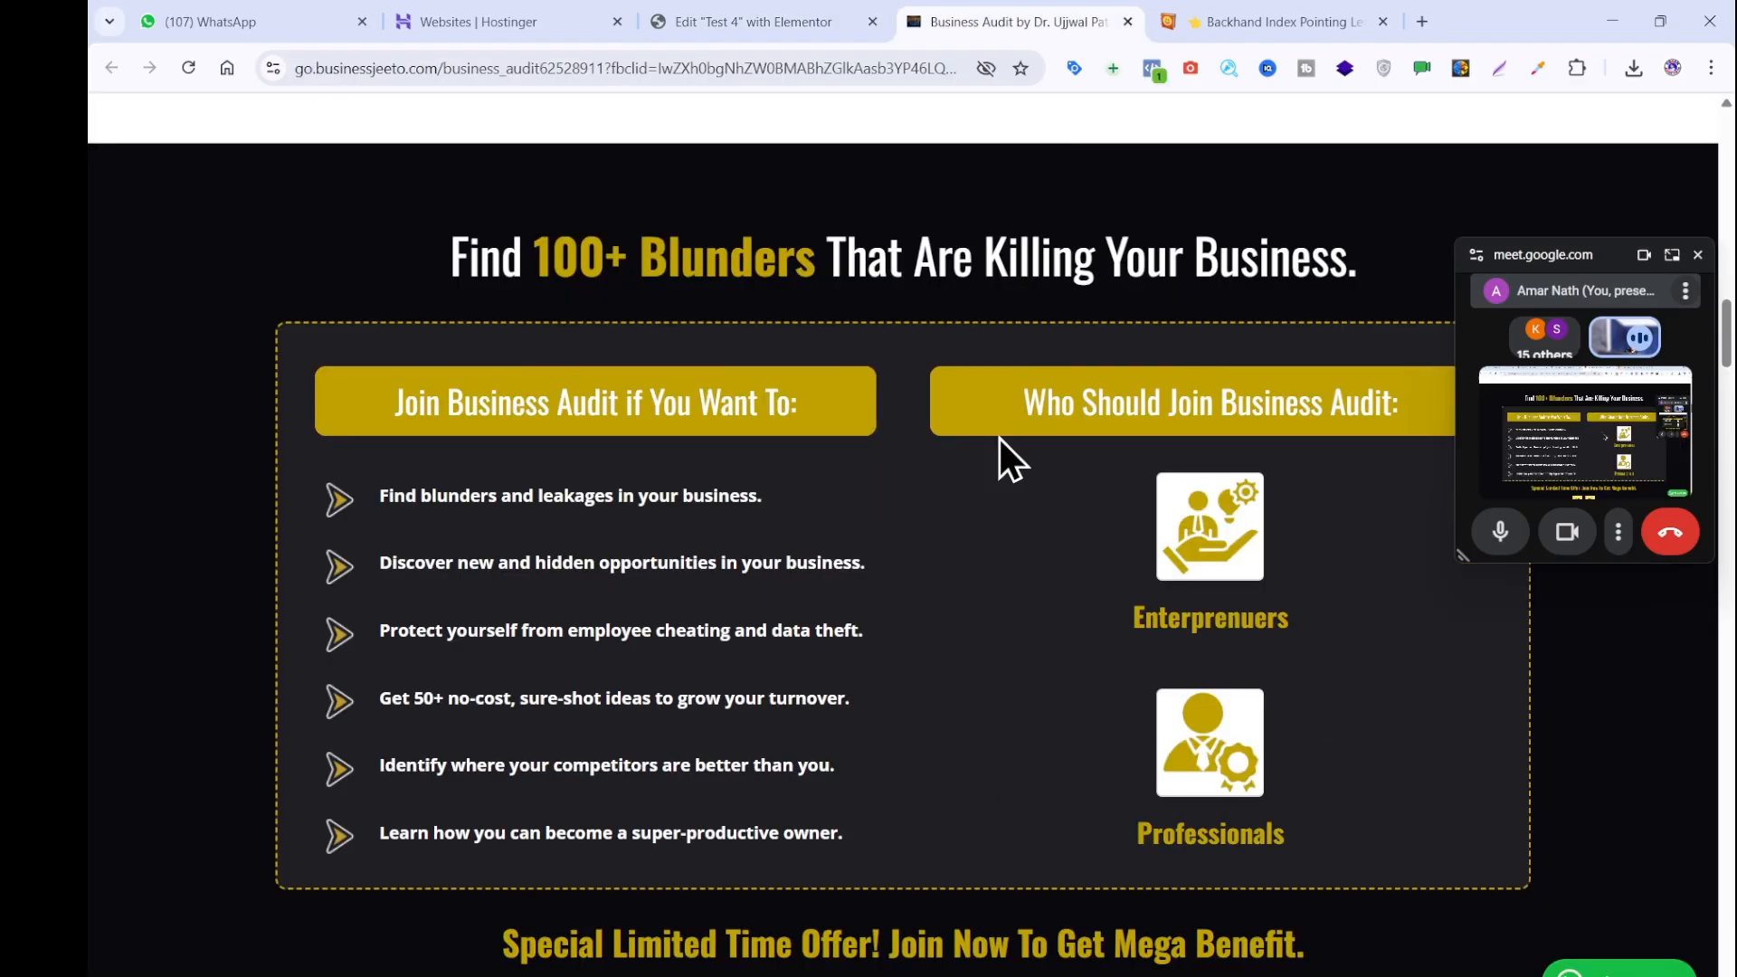
pyautogui.click(1542, 59)
pyautogui.click(1487, 119)
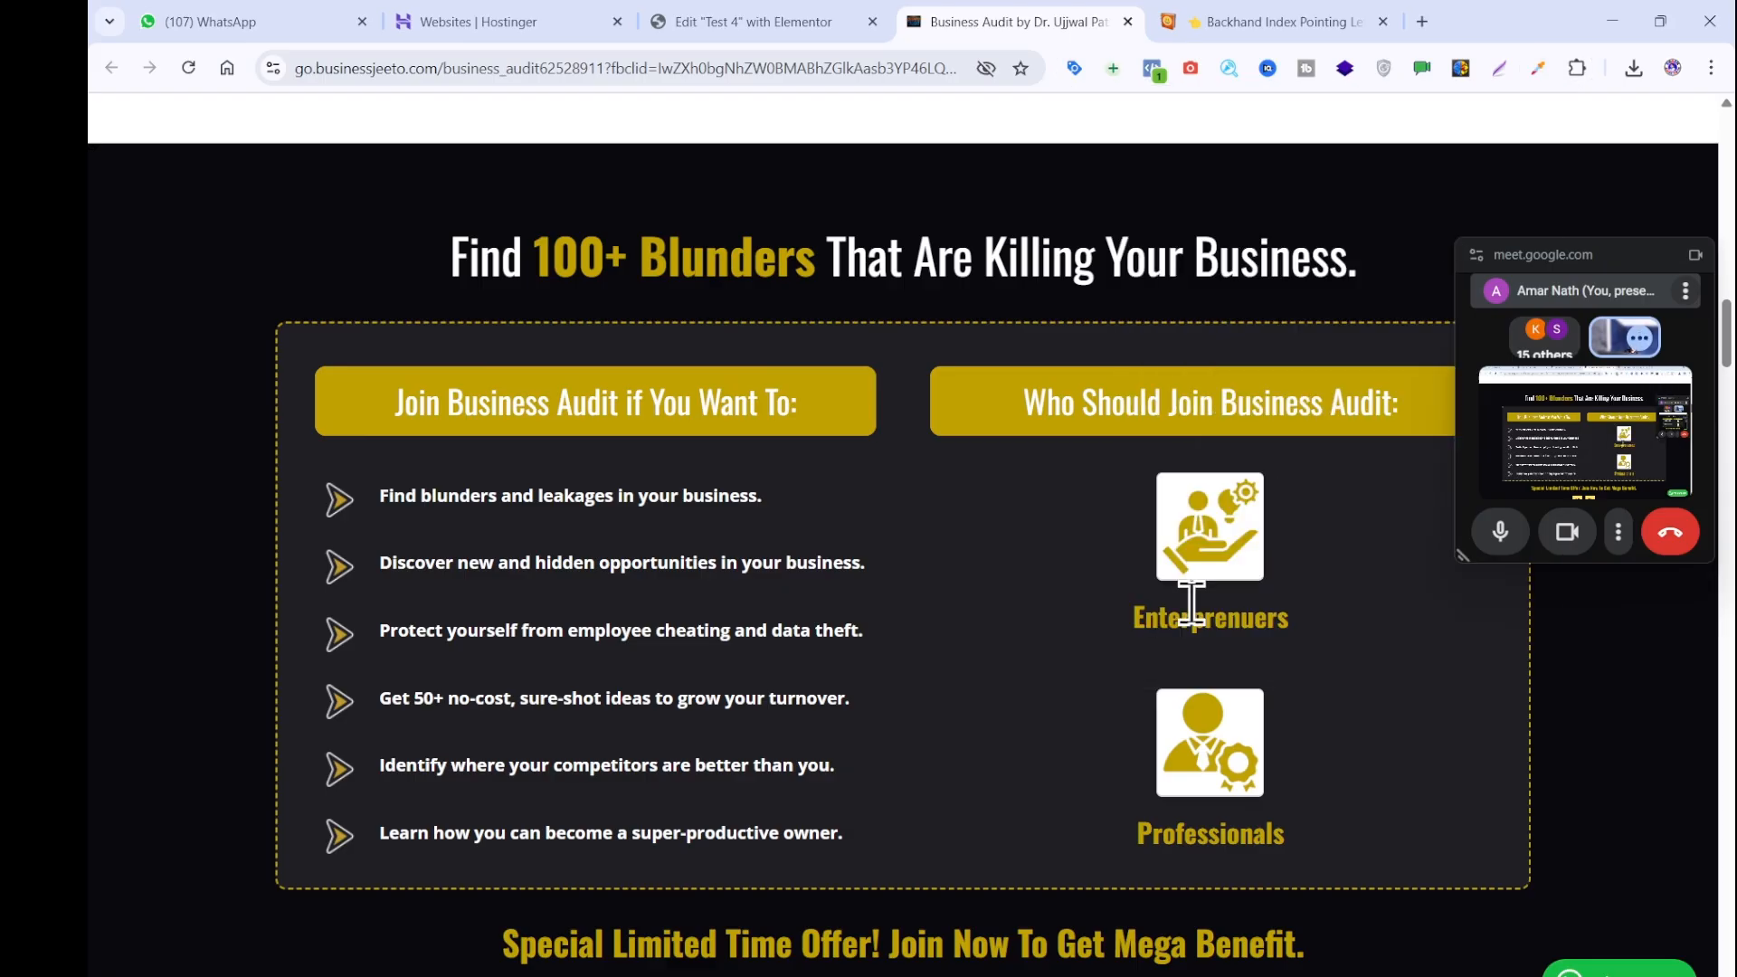
pyautogui.click(1160, 617)
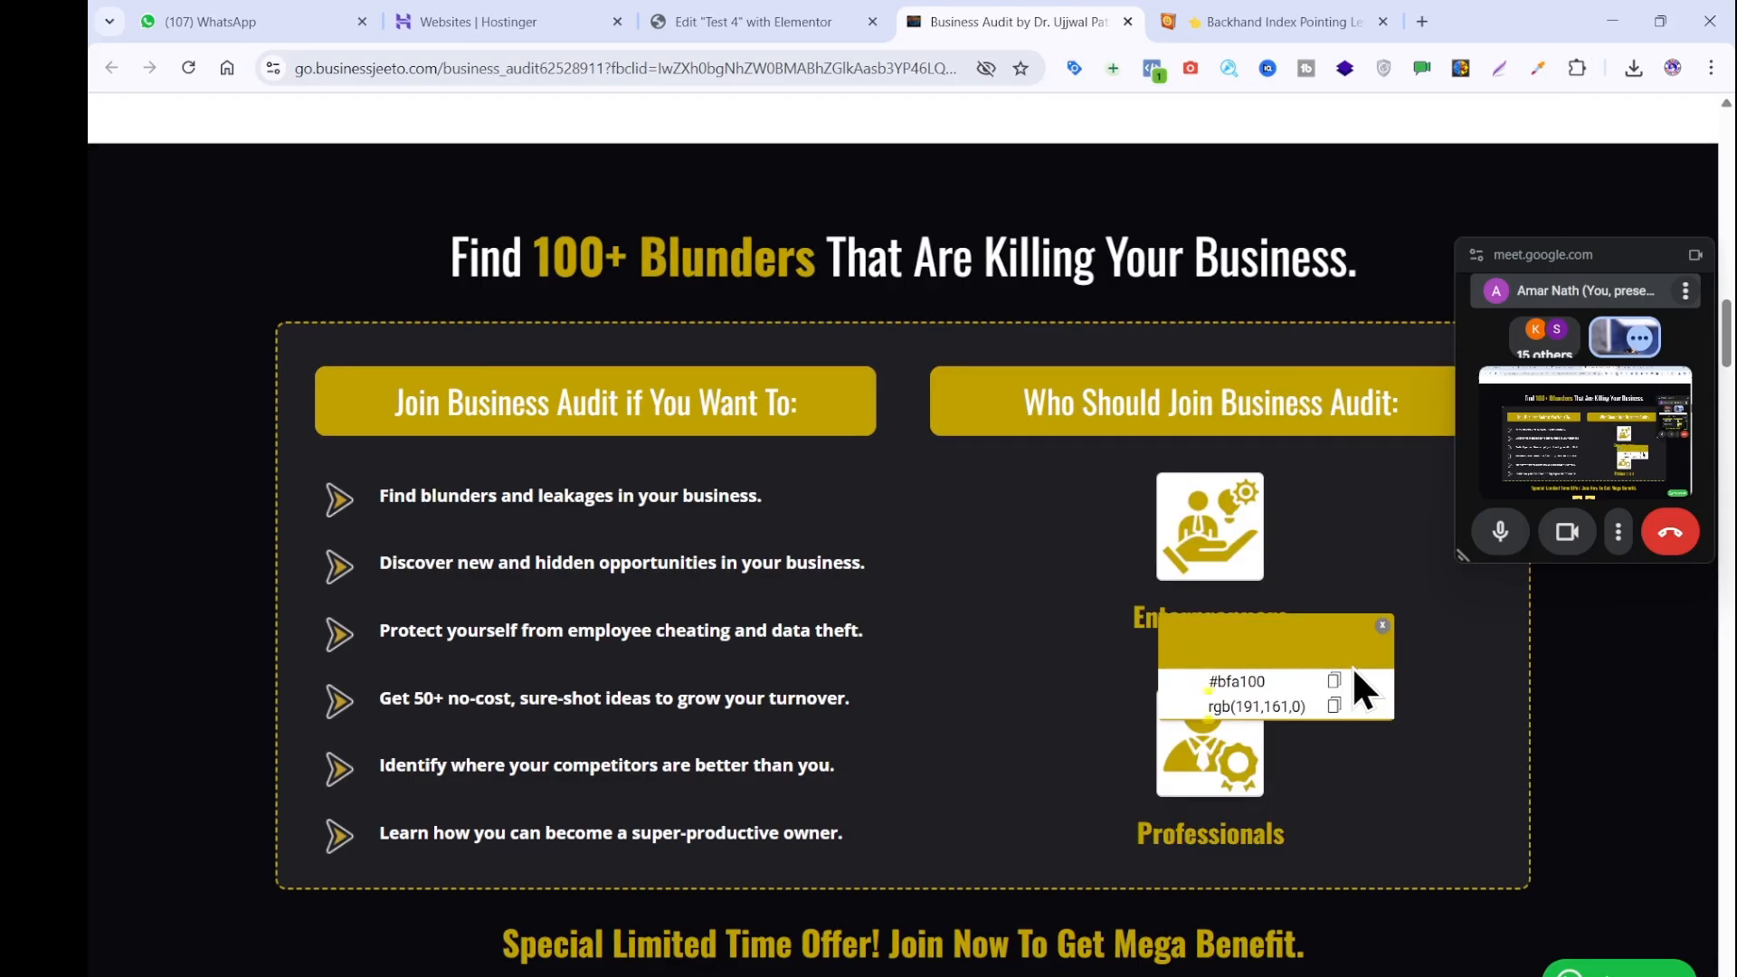
pyautogui.click(1333, 681)
pyautogui.click(1382, 625)
# Set the image box's title colour in Elementor to #bfa100.
pyautogui.click(814, 20)
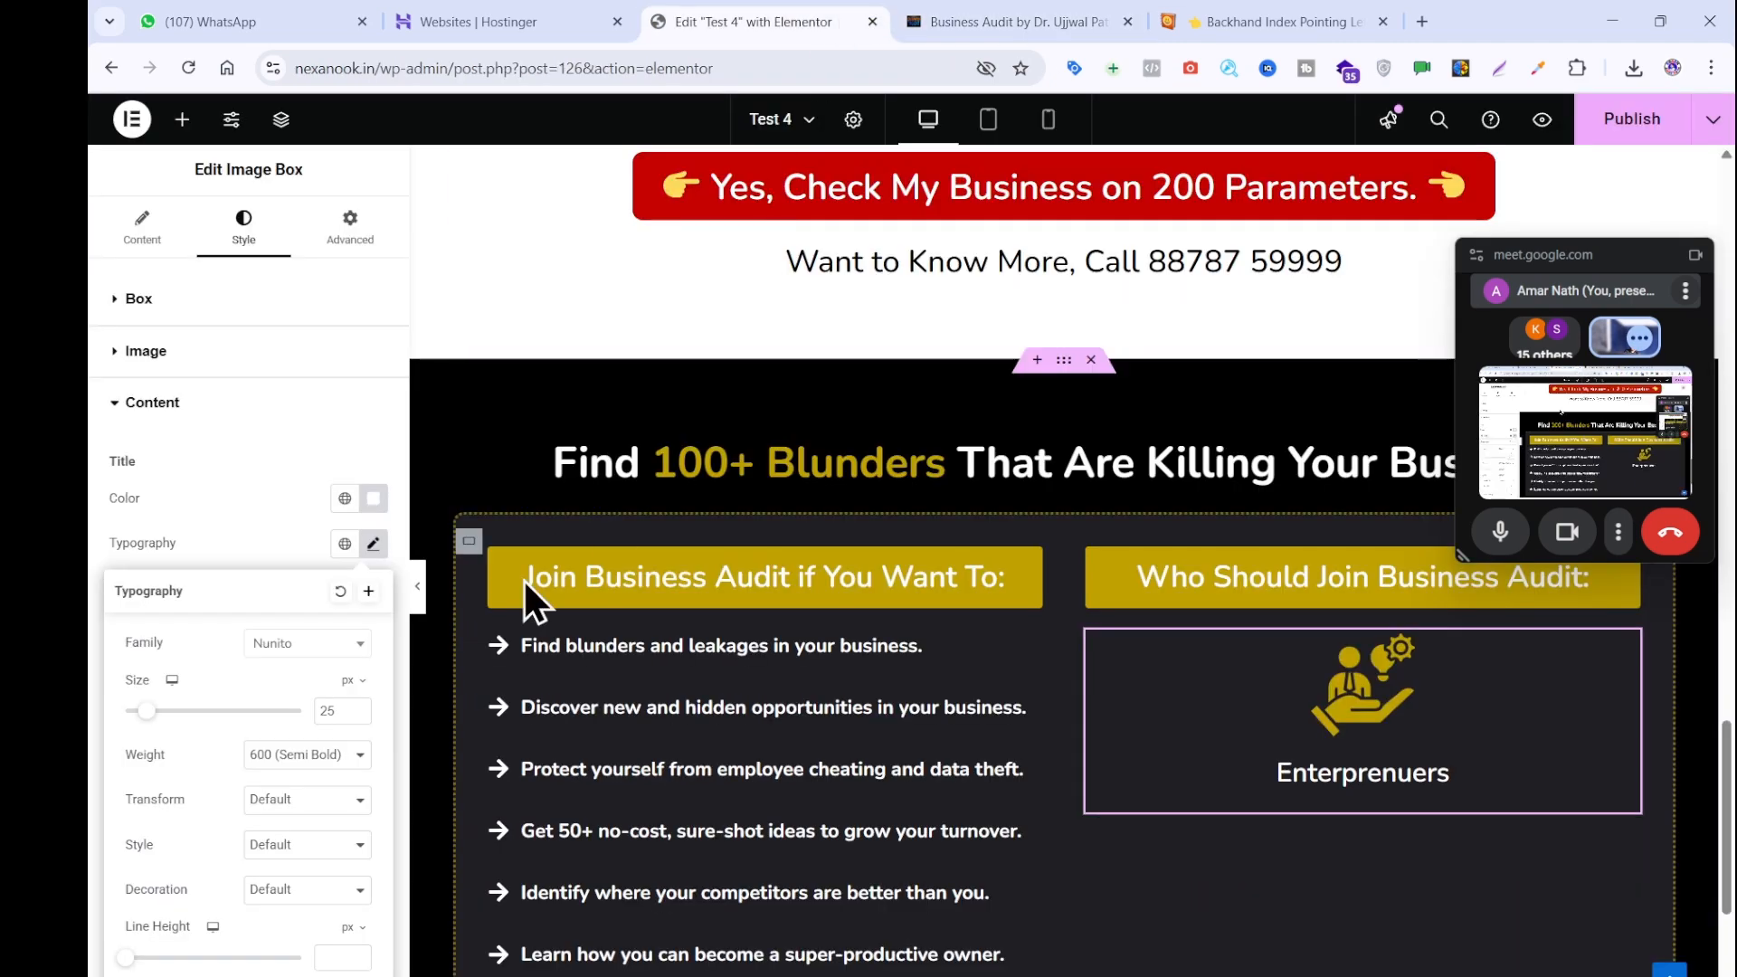
pyautogui.click(327, 503)
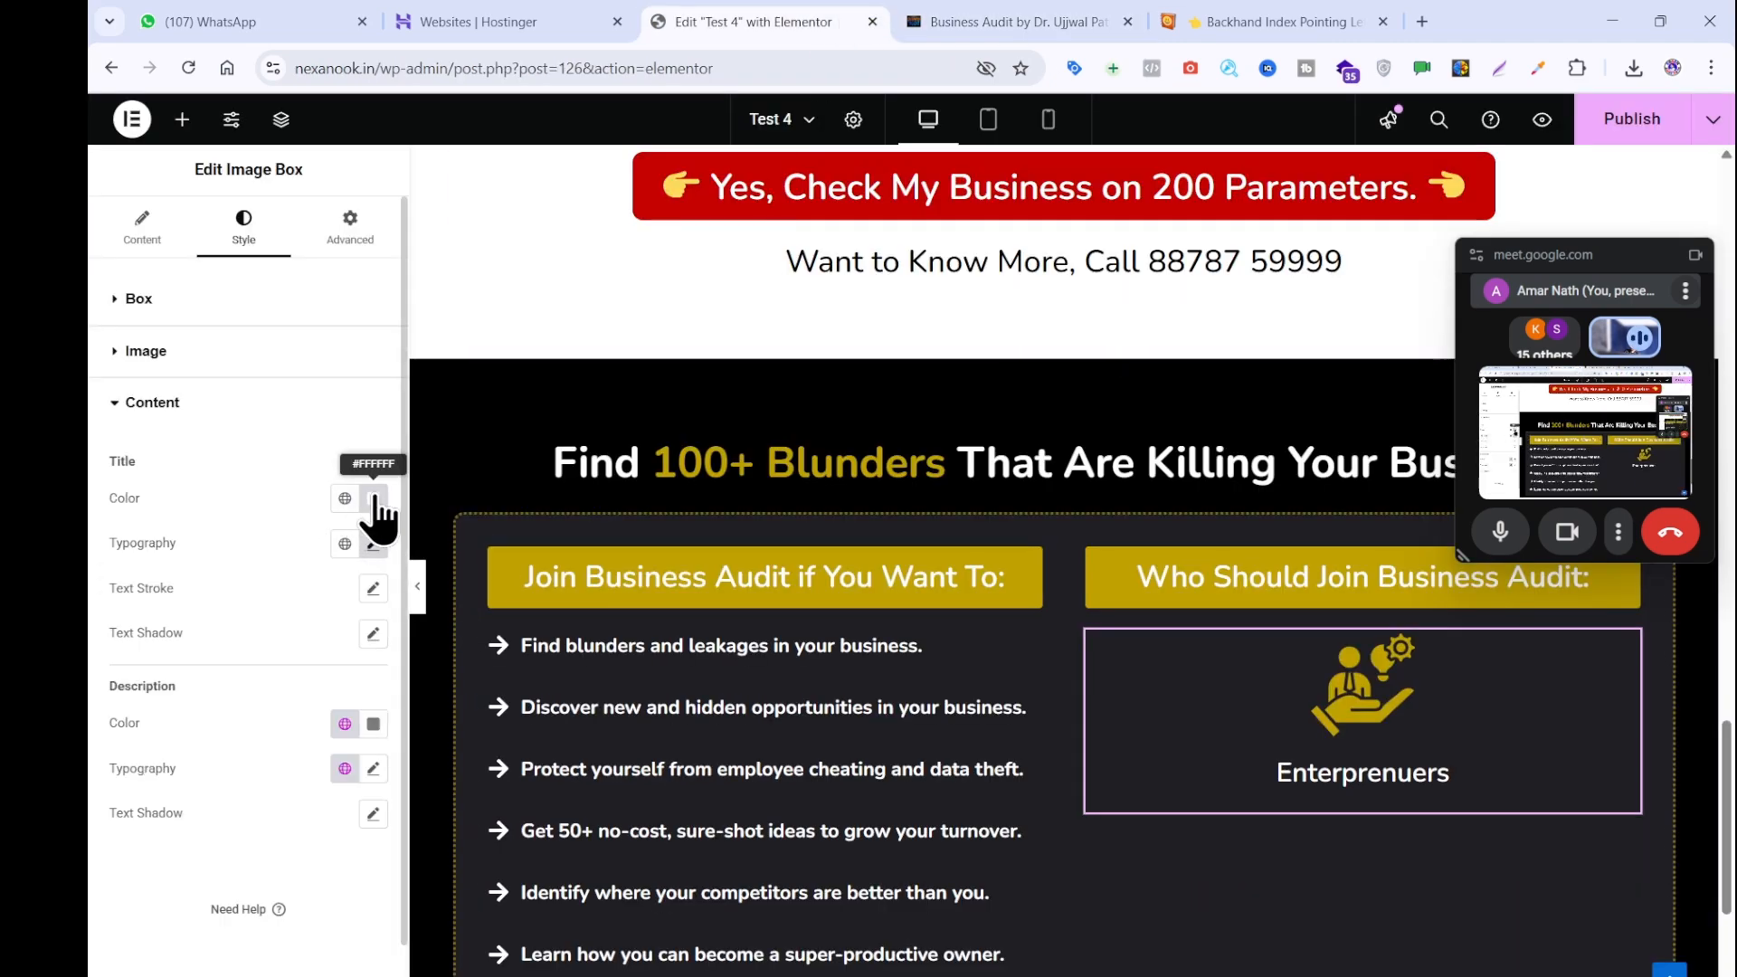
pyautogui.click(374, 499)
pyautogui.click(348, 800)
pyautogui.write('#bfa100')
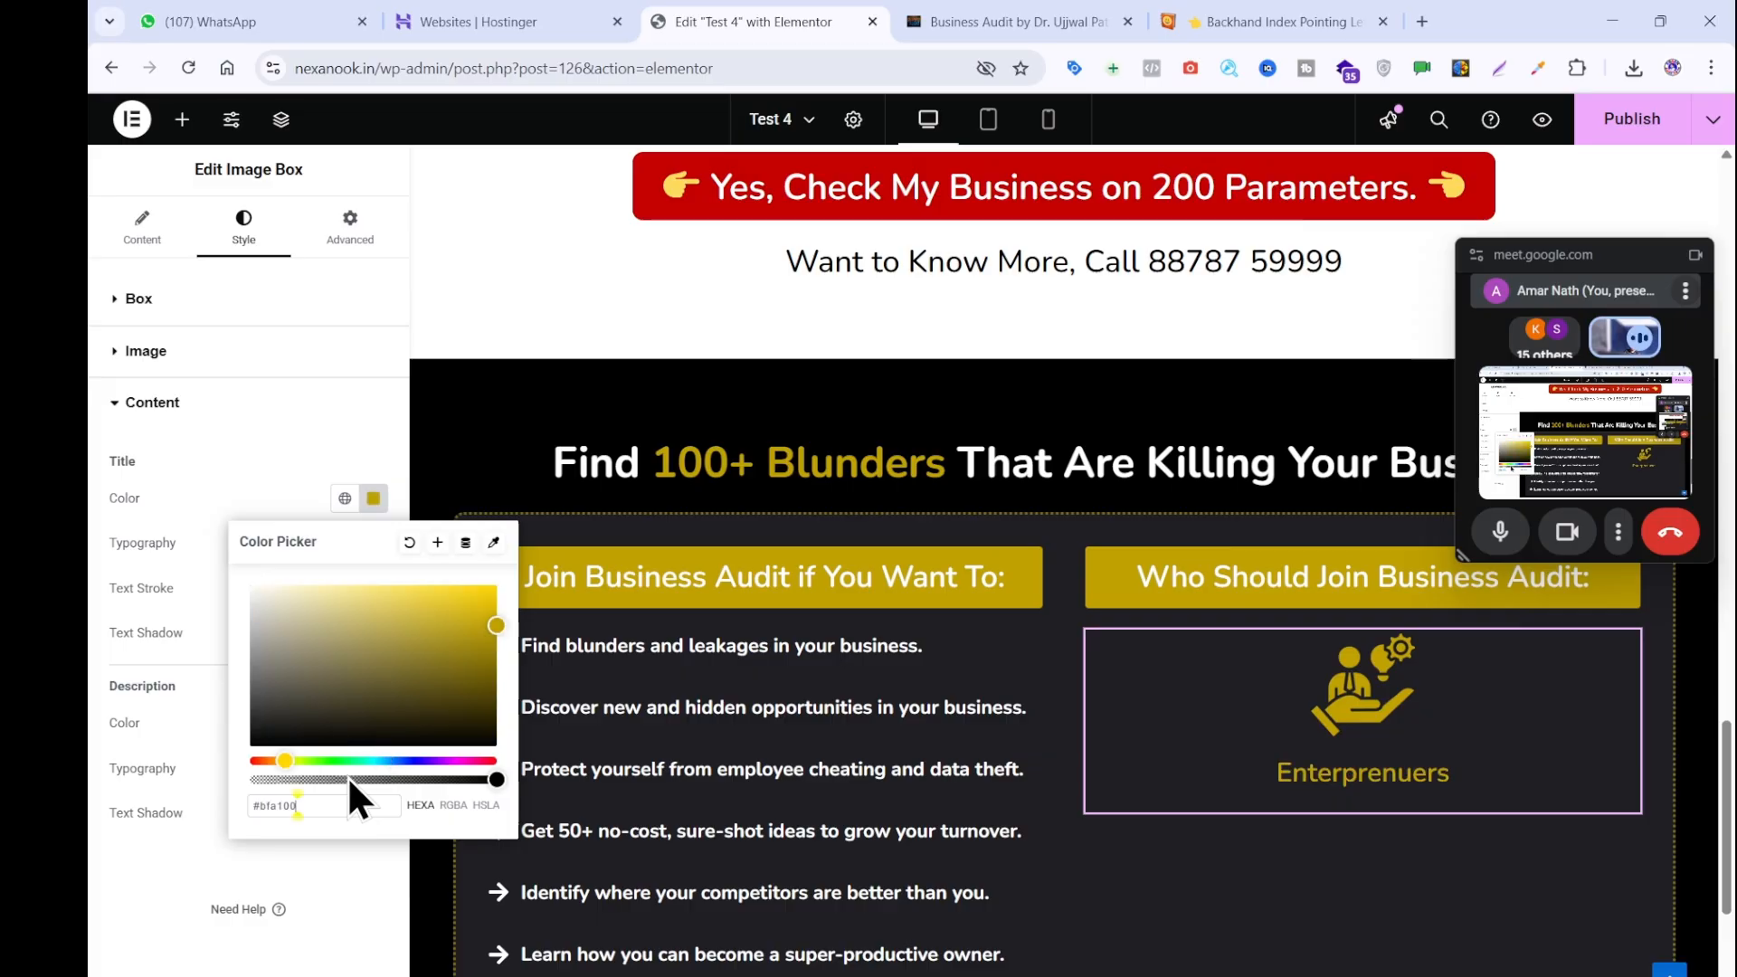
# Duplicate the Enterprenuers image box under the "Who Should Join Business Audit:" heading.
pyautogui.rightClick(1633, 668)
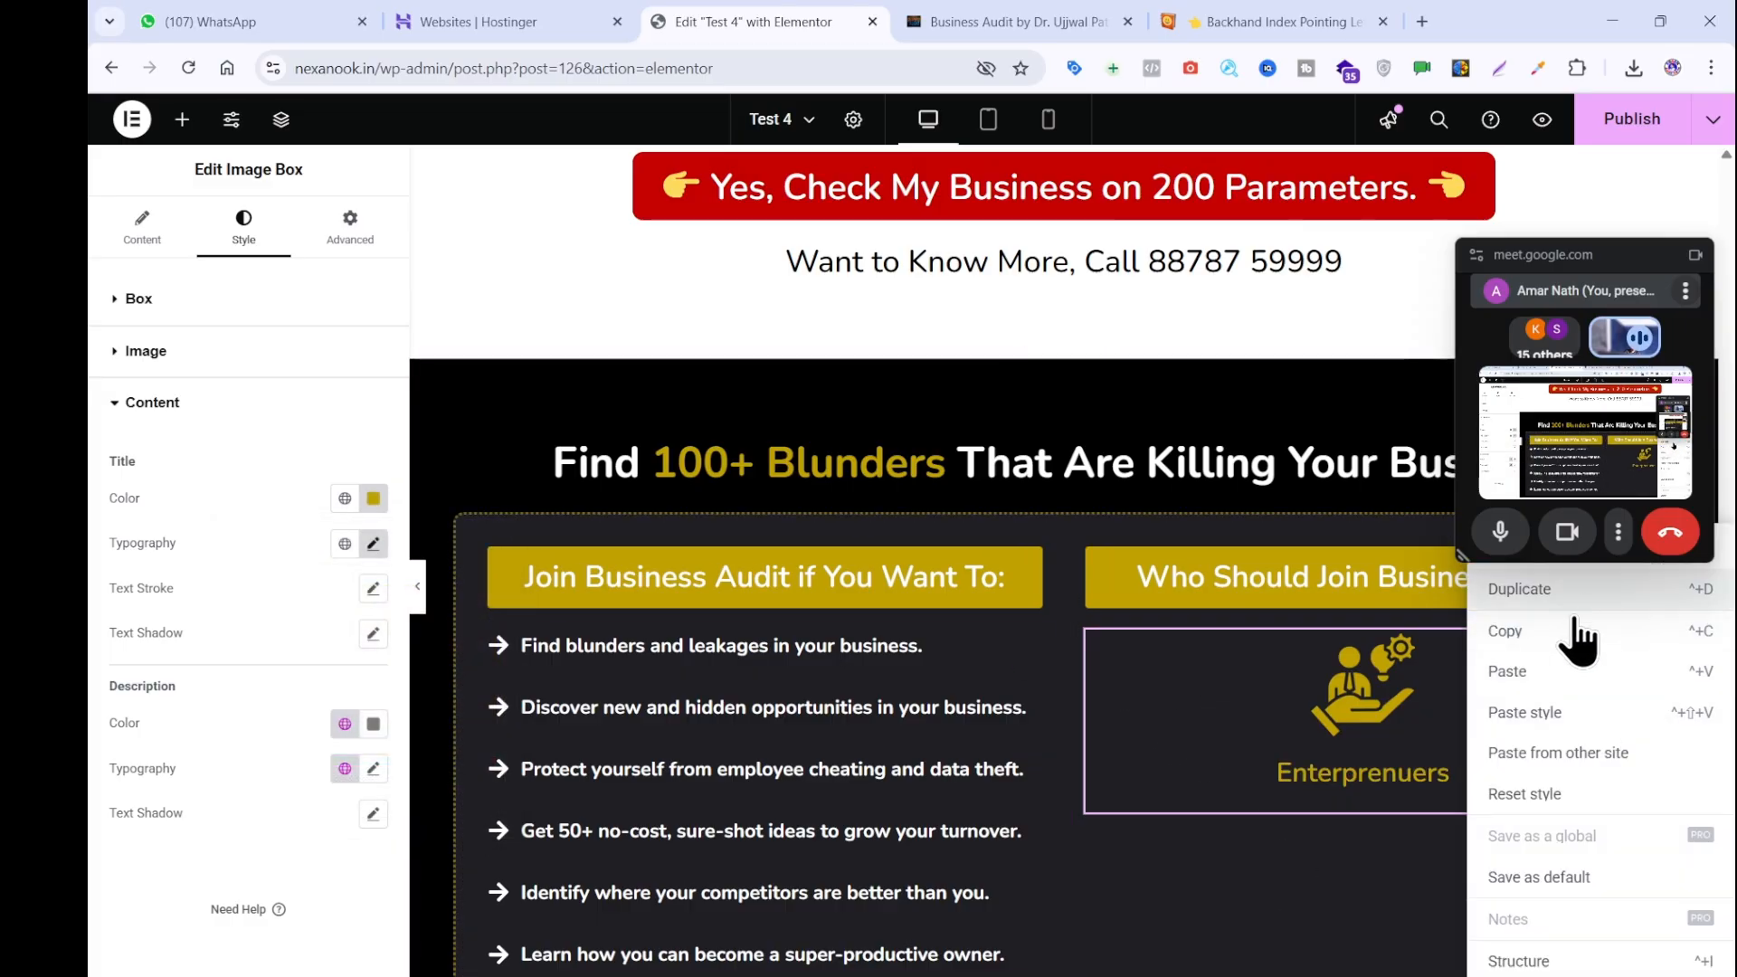
pyautogui.click(1538, 590)
pyautogui.scroll(-2, 1438, 742)
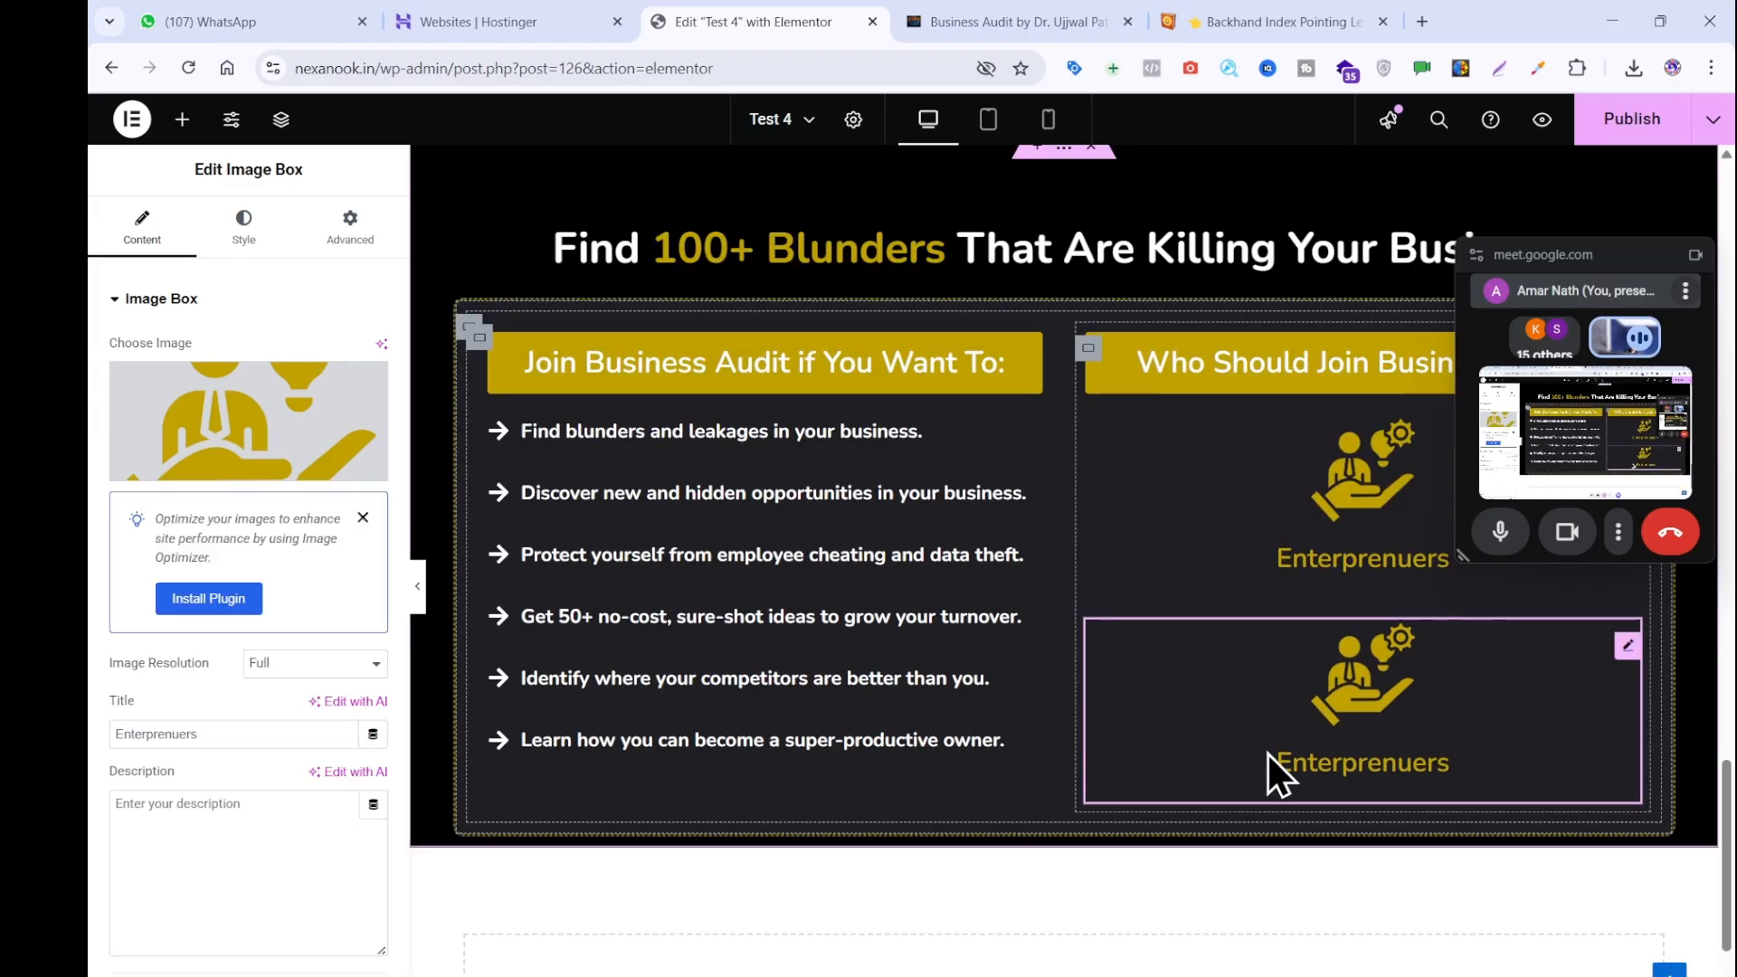
# Save the "Professionals" icon image from the reference page to the Downloads folder as Professionals.png.
pyautogui.click(957, 20)
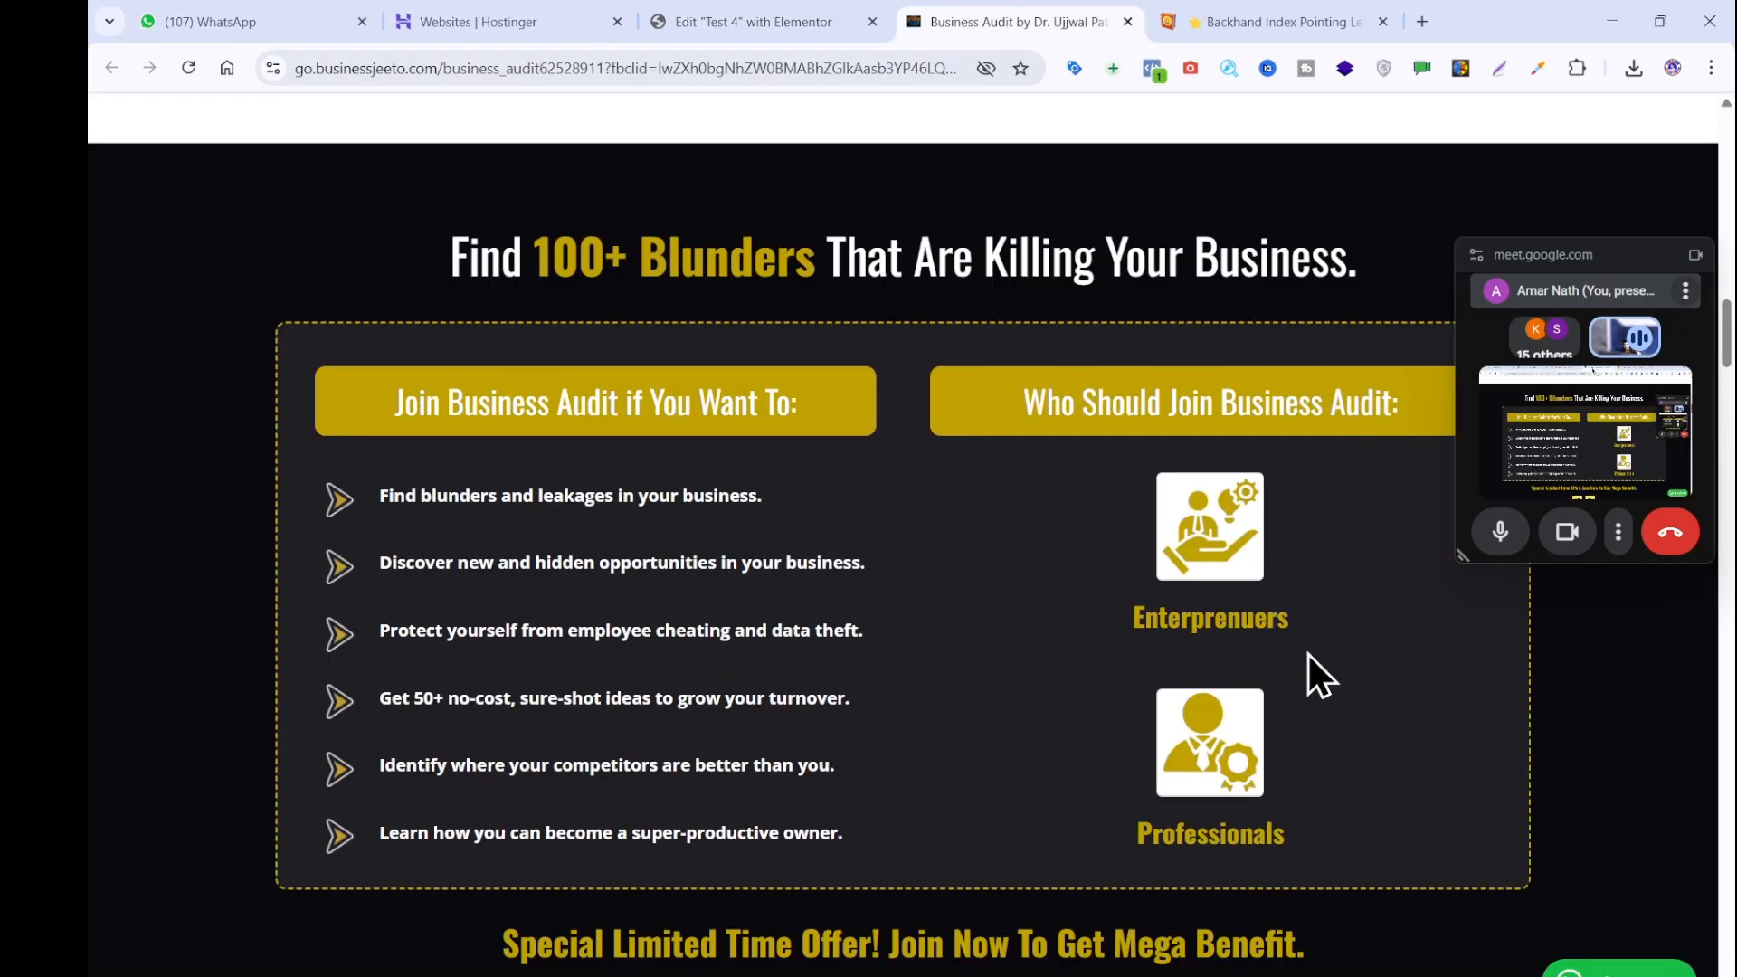
pyautogui.rightClick(1156, 749)
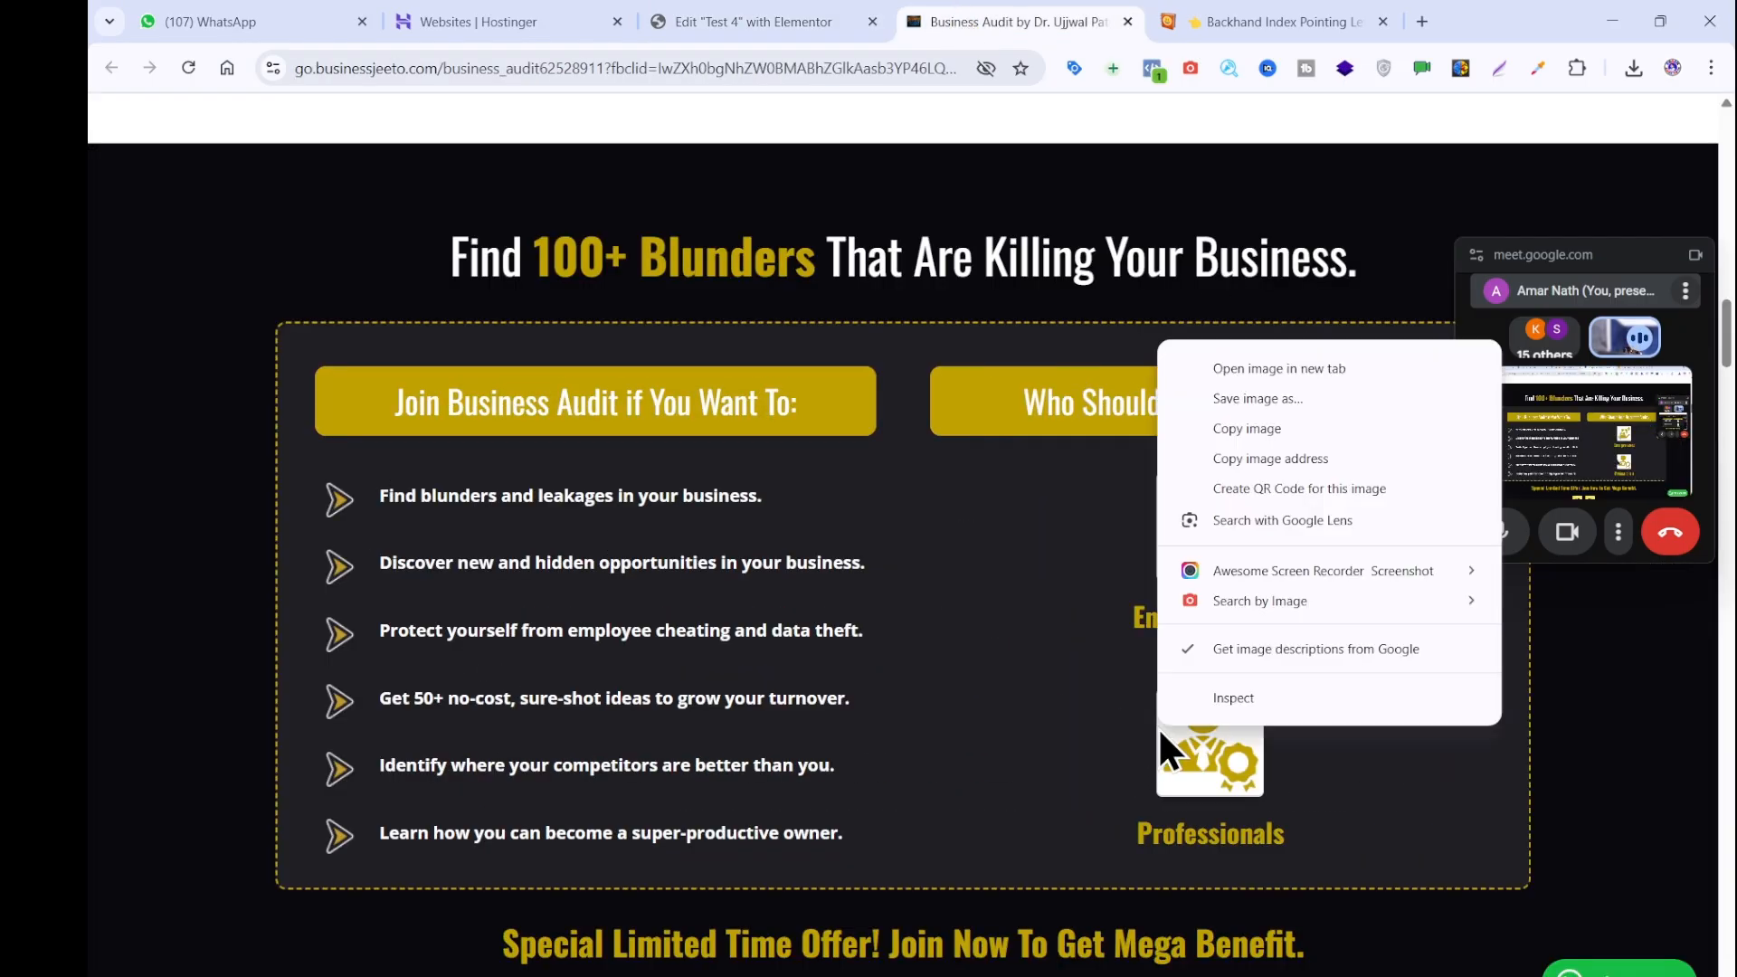
pyautogui.click(1266, 401)
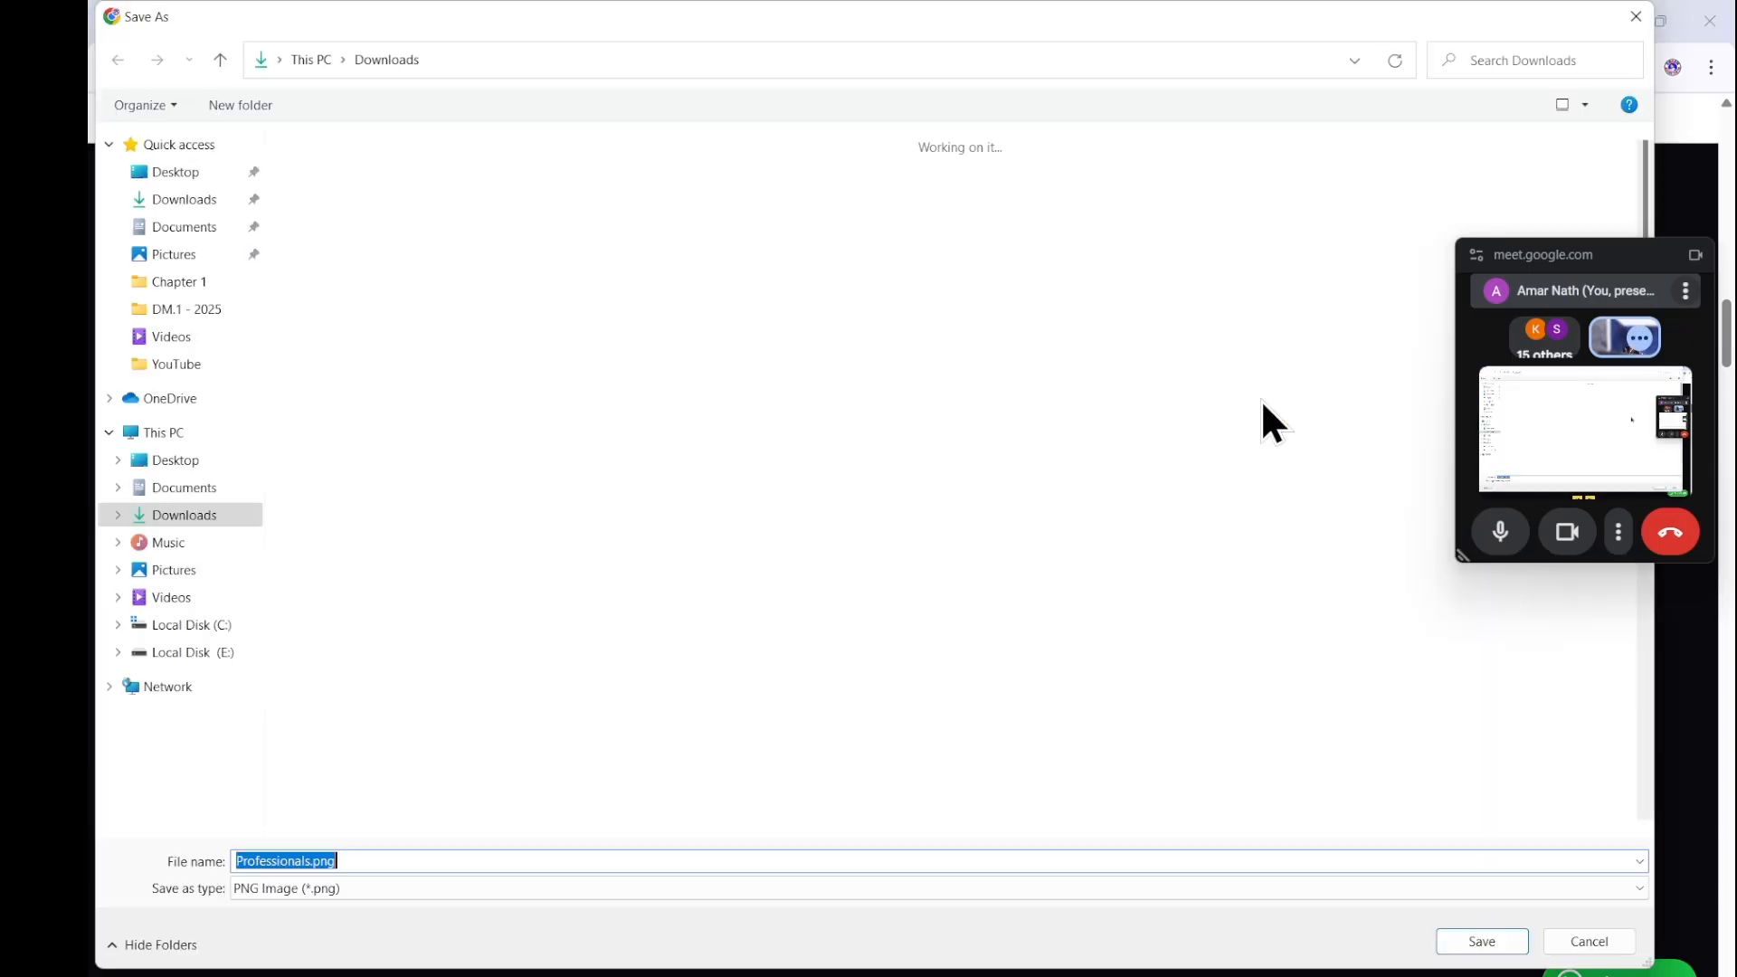
pyautogui.press('Return')
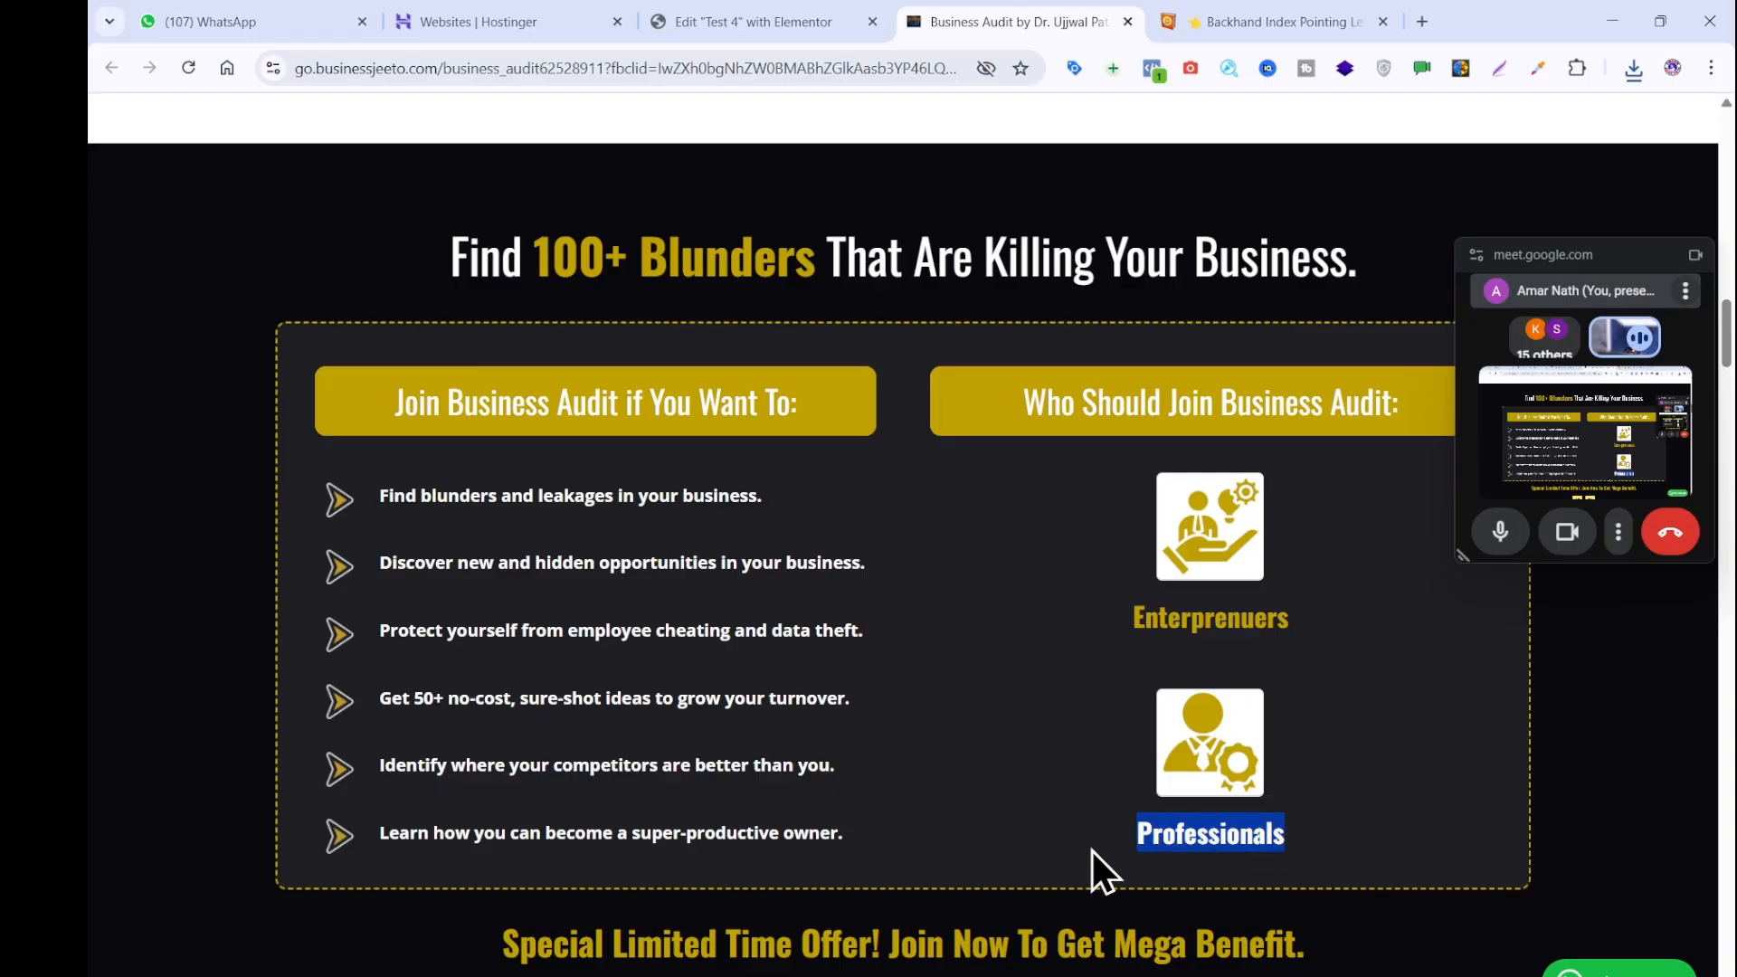
# Change the duplicated image box's title to "Professionals", using the text copied from the reference page.
pyautogui.click(1047, 866)
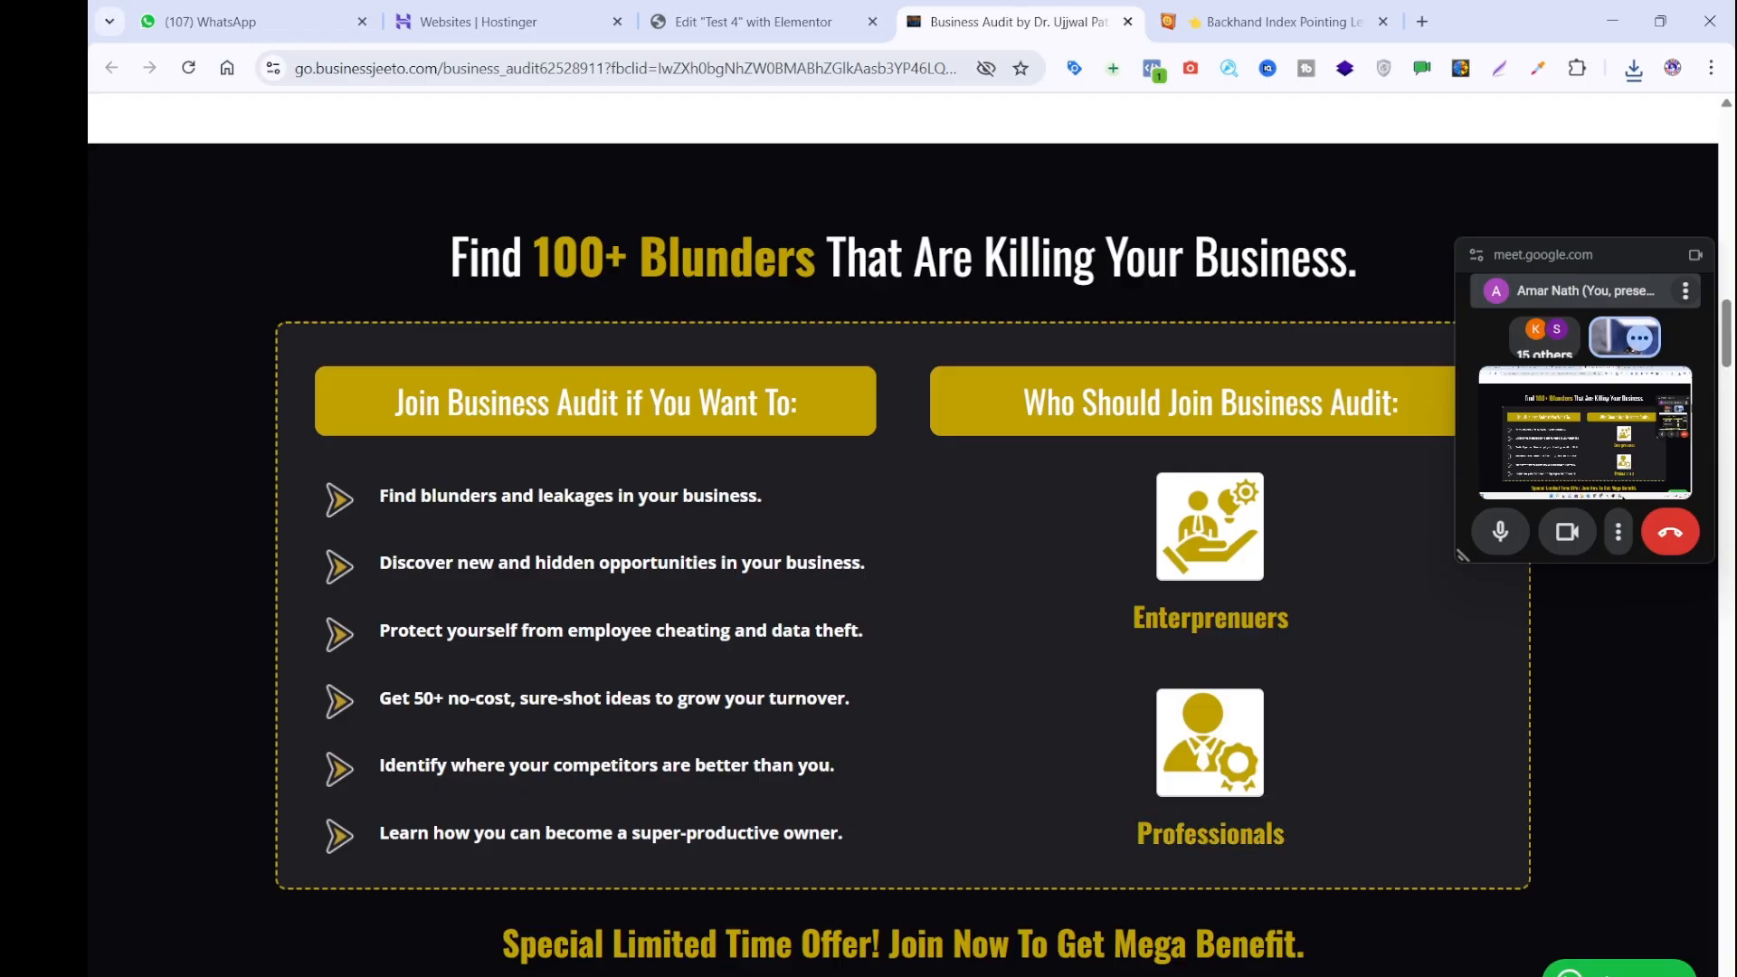
pyautogui.click(1184, 976)
pyautogui.click(724, 22)
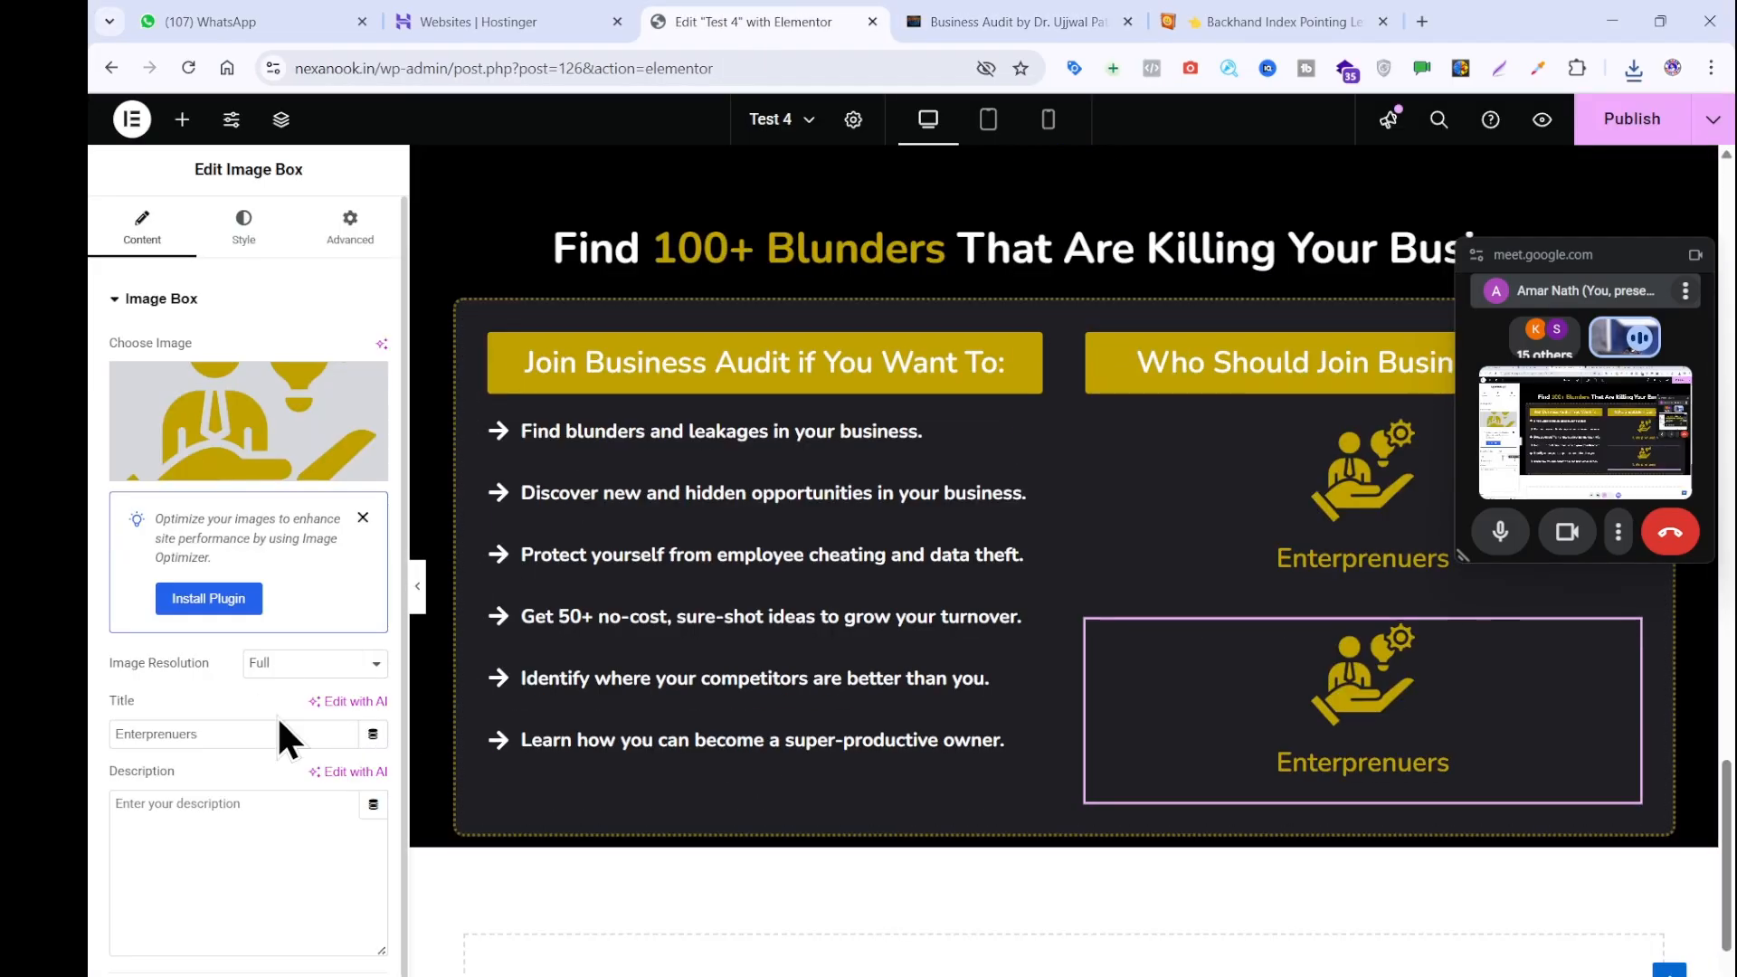
pyautogui.doubleClick(273, 729)
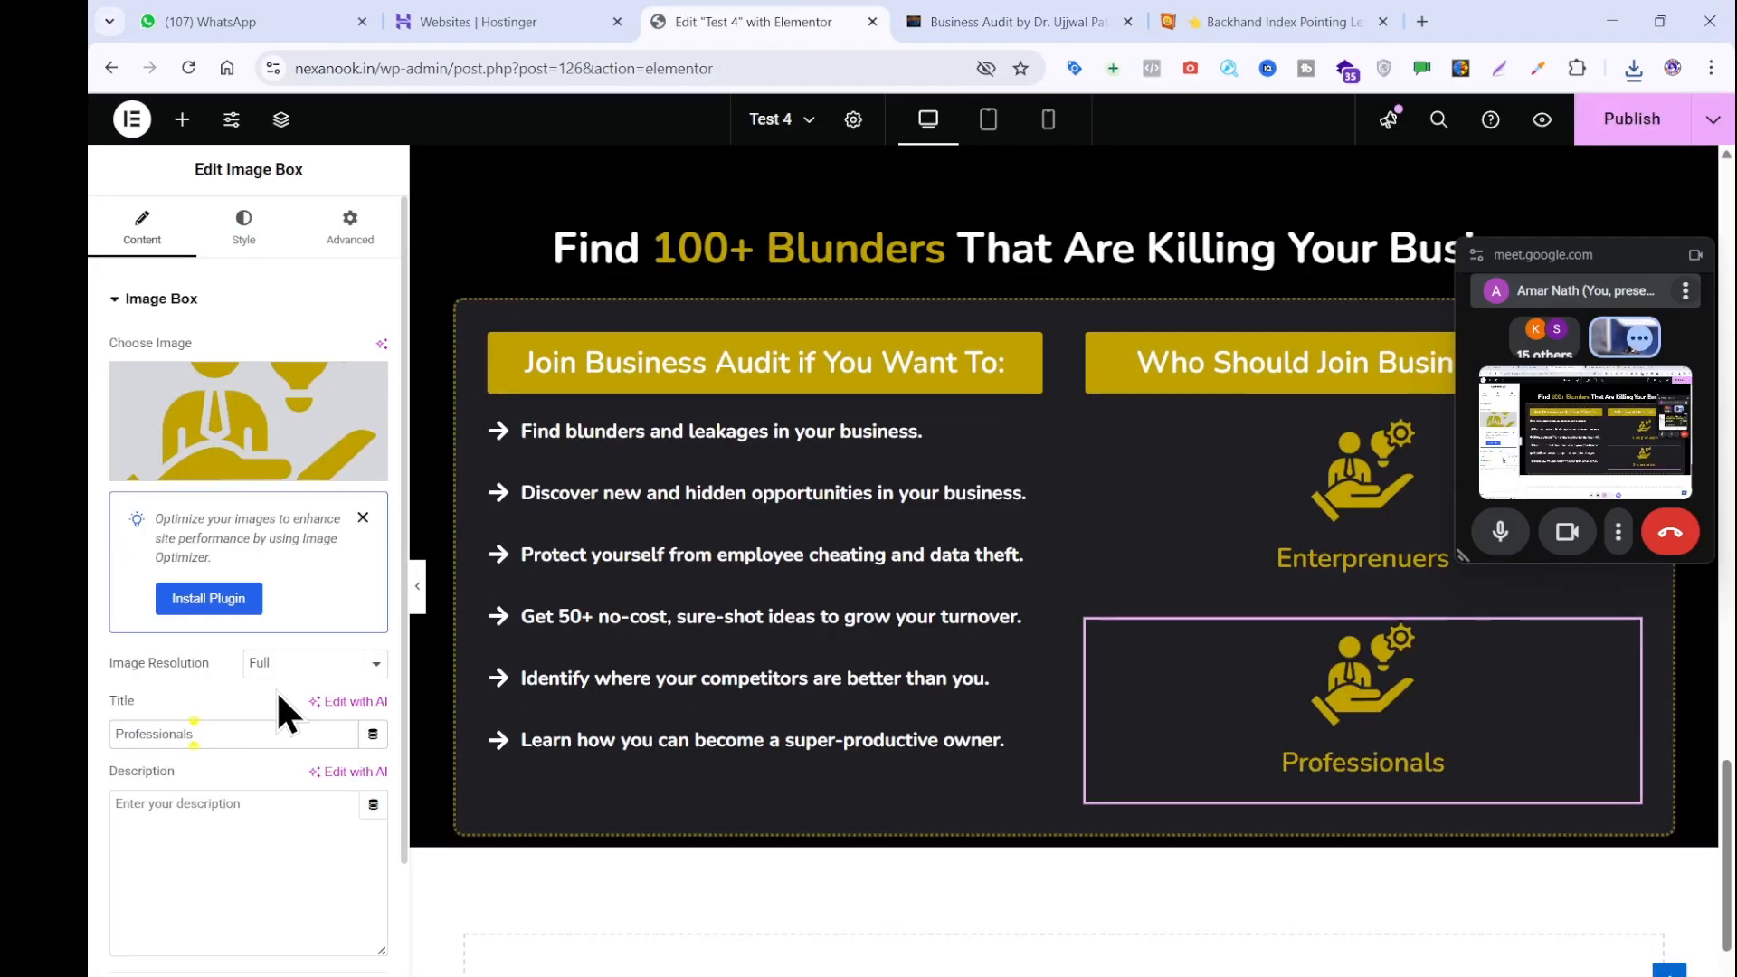
# Replace the Professionals image box's picture by uploading Professionals.png from the Downloads folder.
pyautogui.click(193, 437)
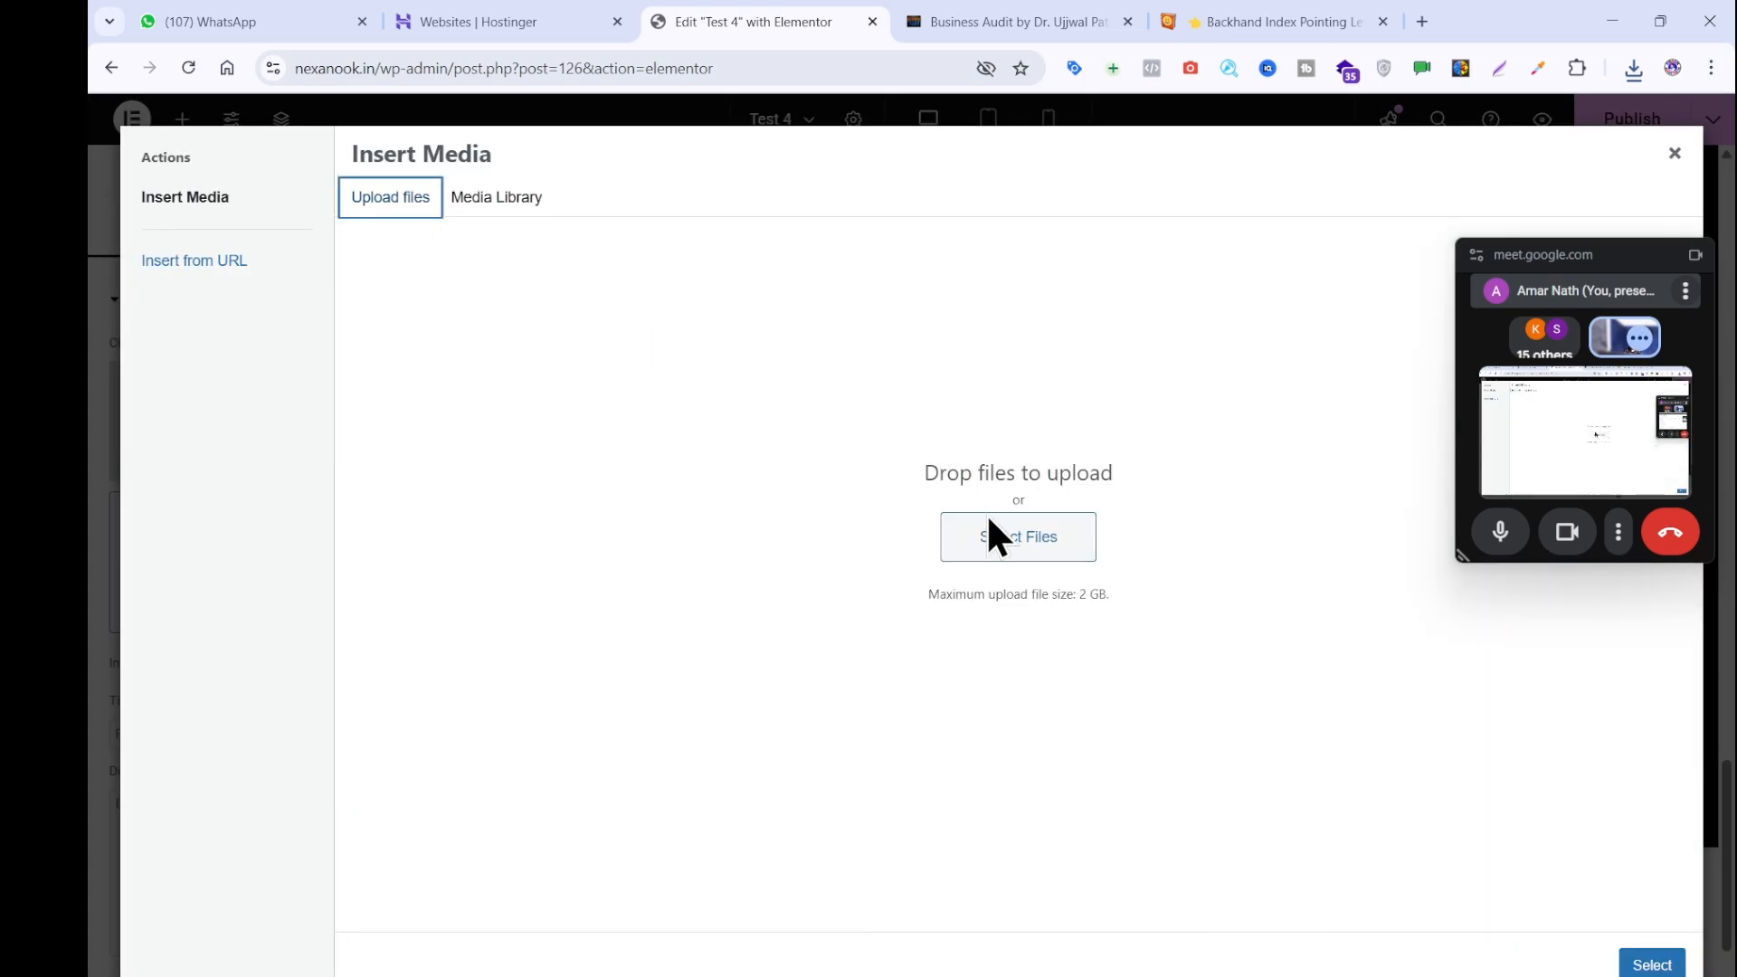
pyautogui.click(990, 534)
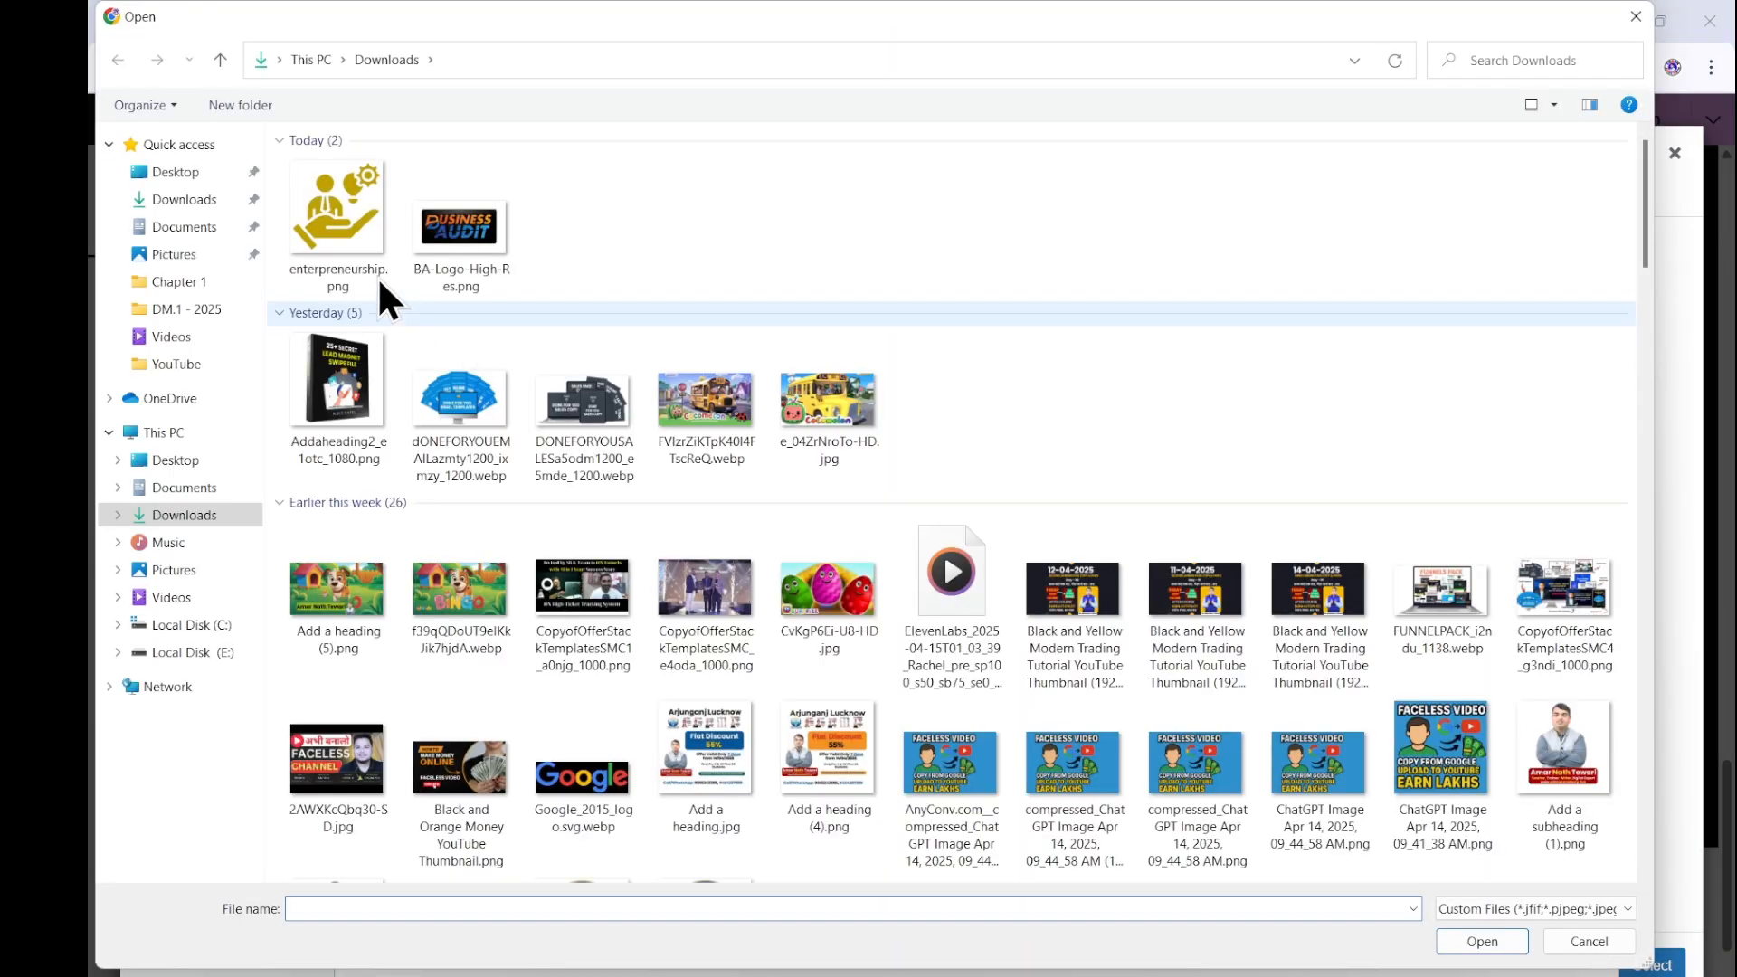
pyautogui.doubleClick(377, 275)
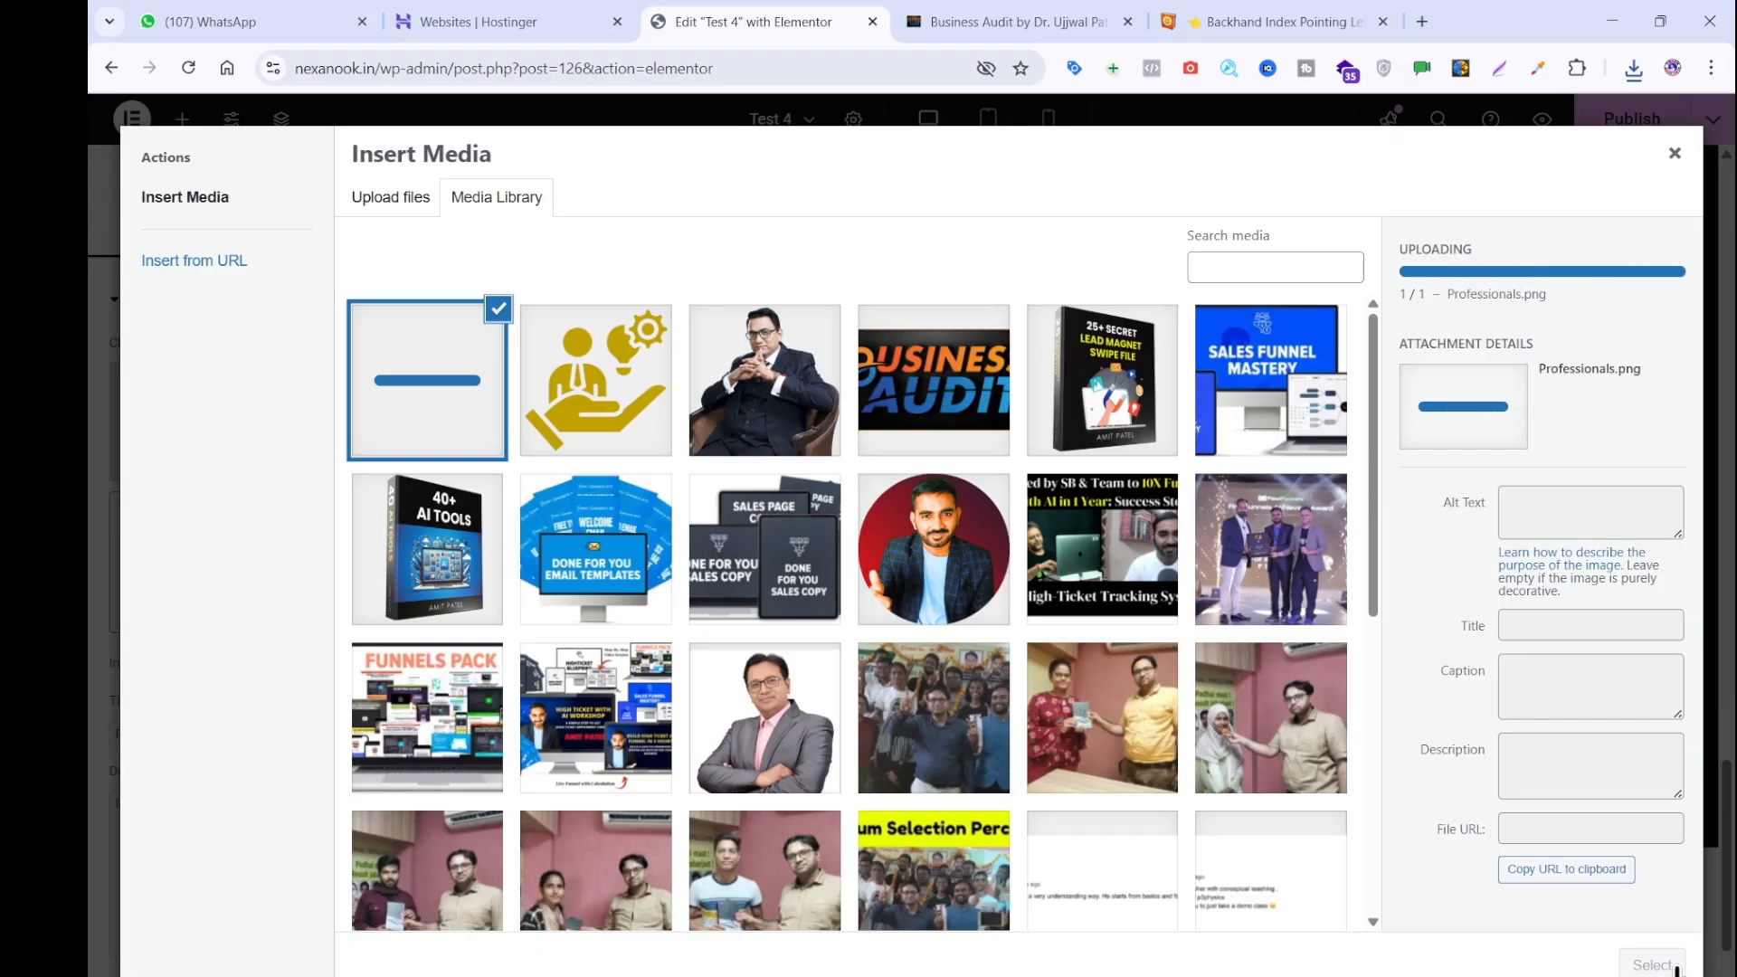
pyautogui.click(1673, 966)
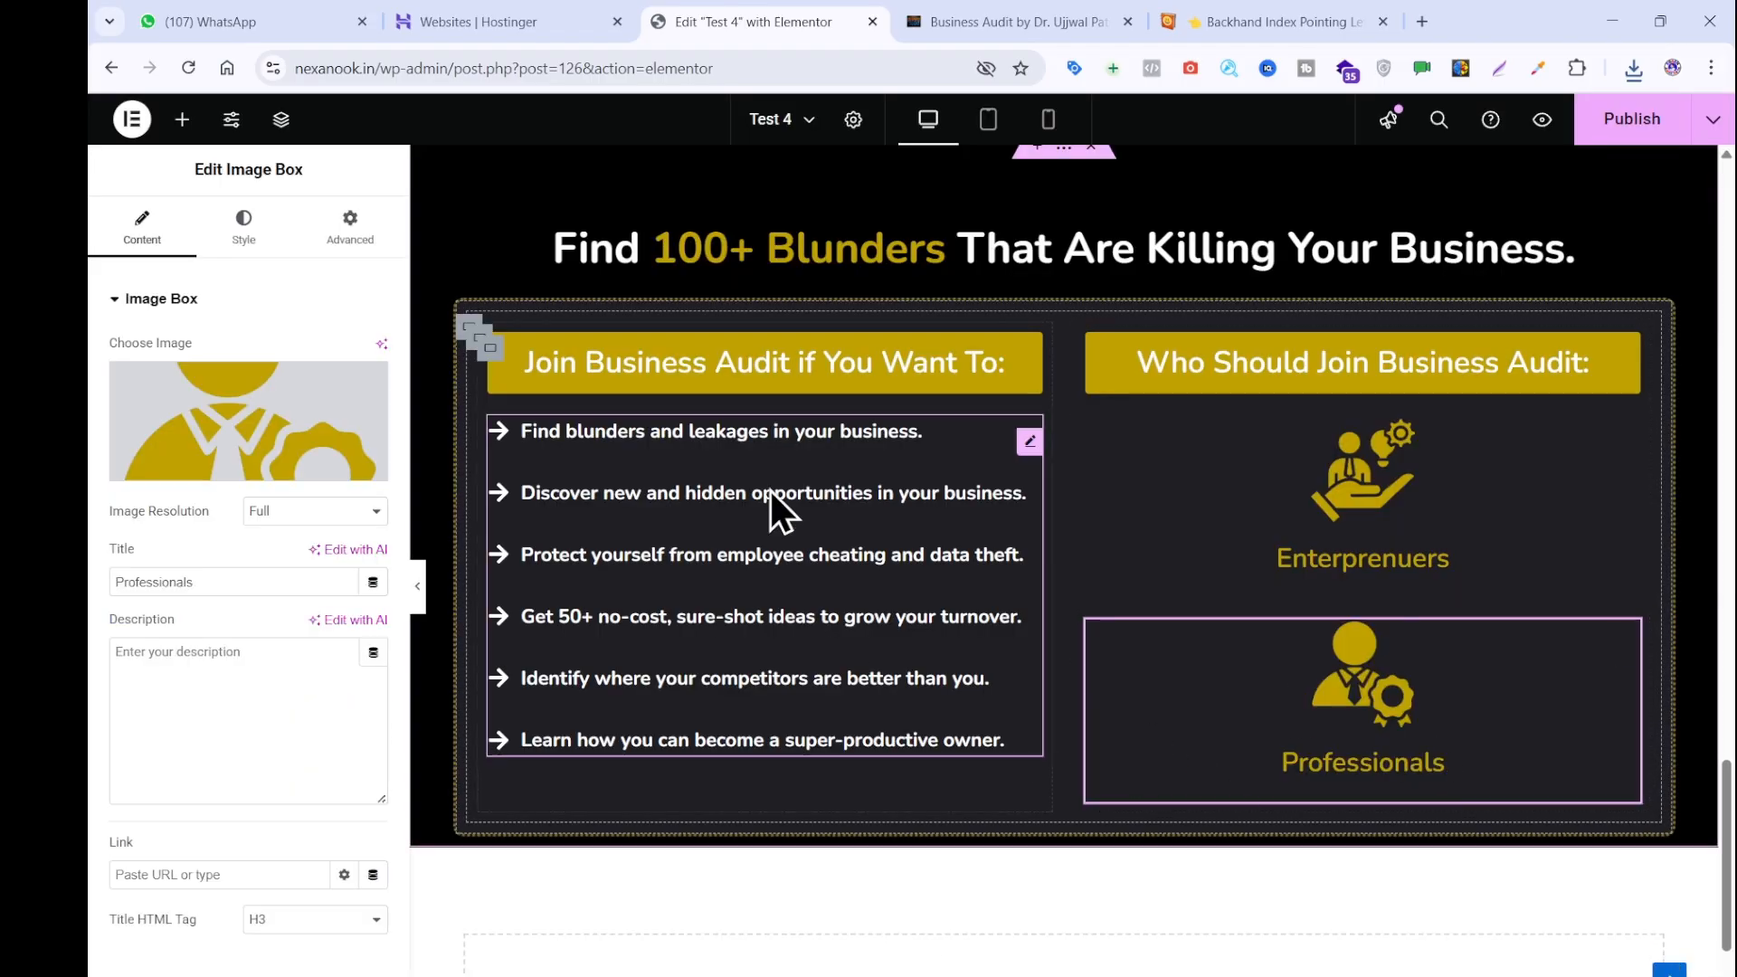
# Set the space between items of the "Join Business Audit if You Want To:" icon list to 36 px.
pyautogui.click(643, 568)
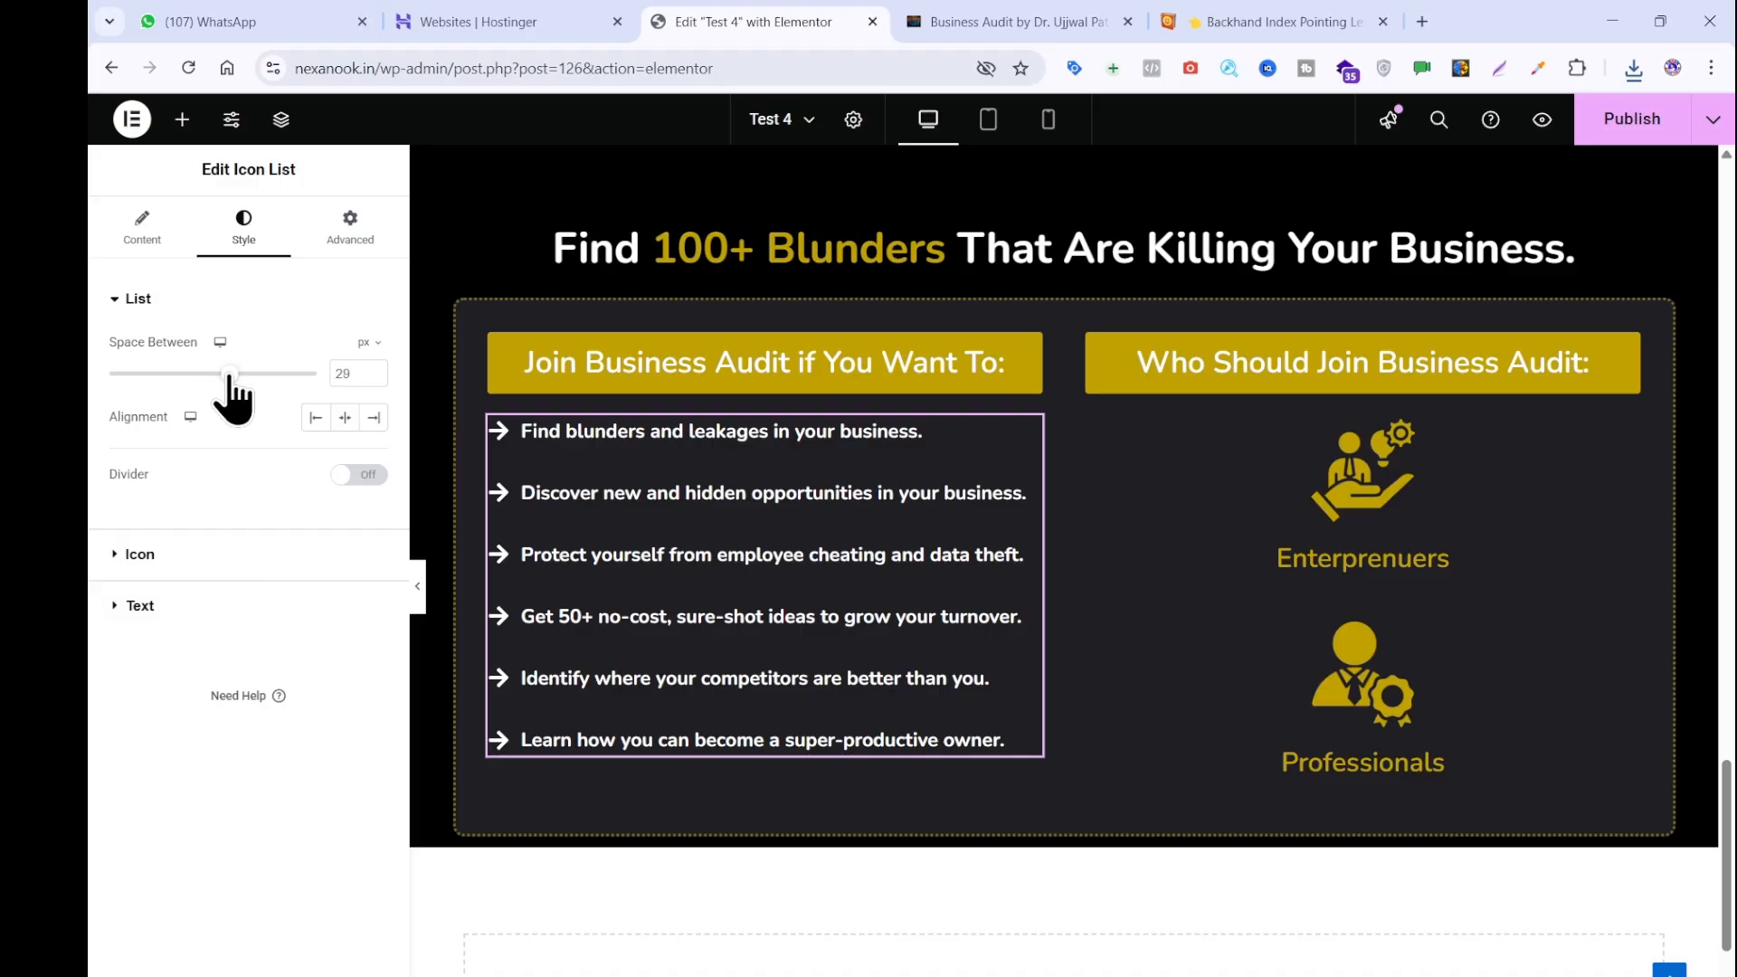
pyautogui.moveTo(230, 380); pyautogui.dragTo(259, 380)
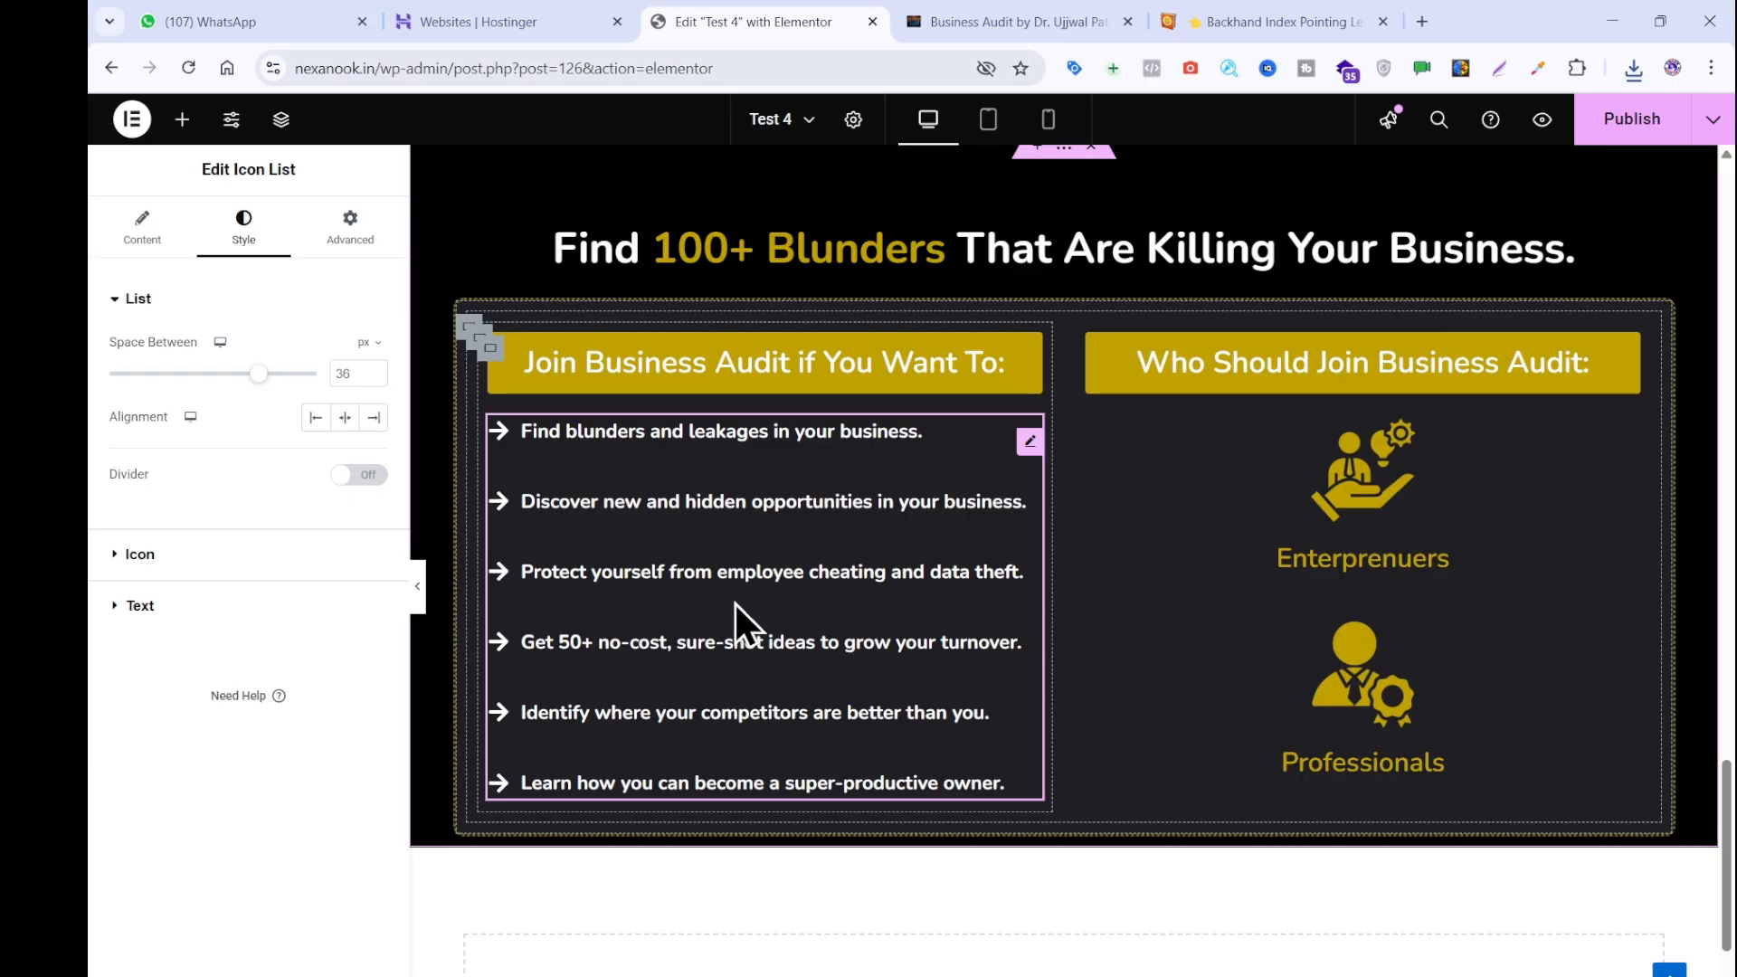
# Check the offer section below the panel on the reference page and copy Elementor's "Special Limited Time Offer ! Join Now To Get Mega Benefit." heading.
pyautogui.click(1041, 20)
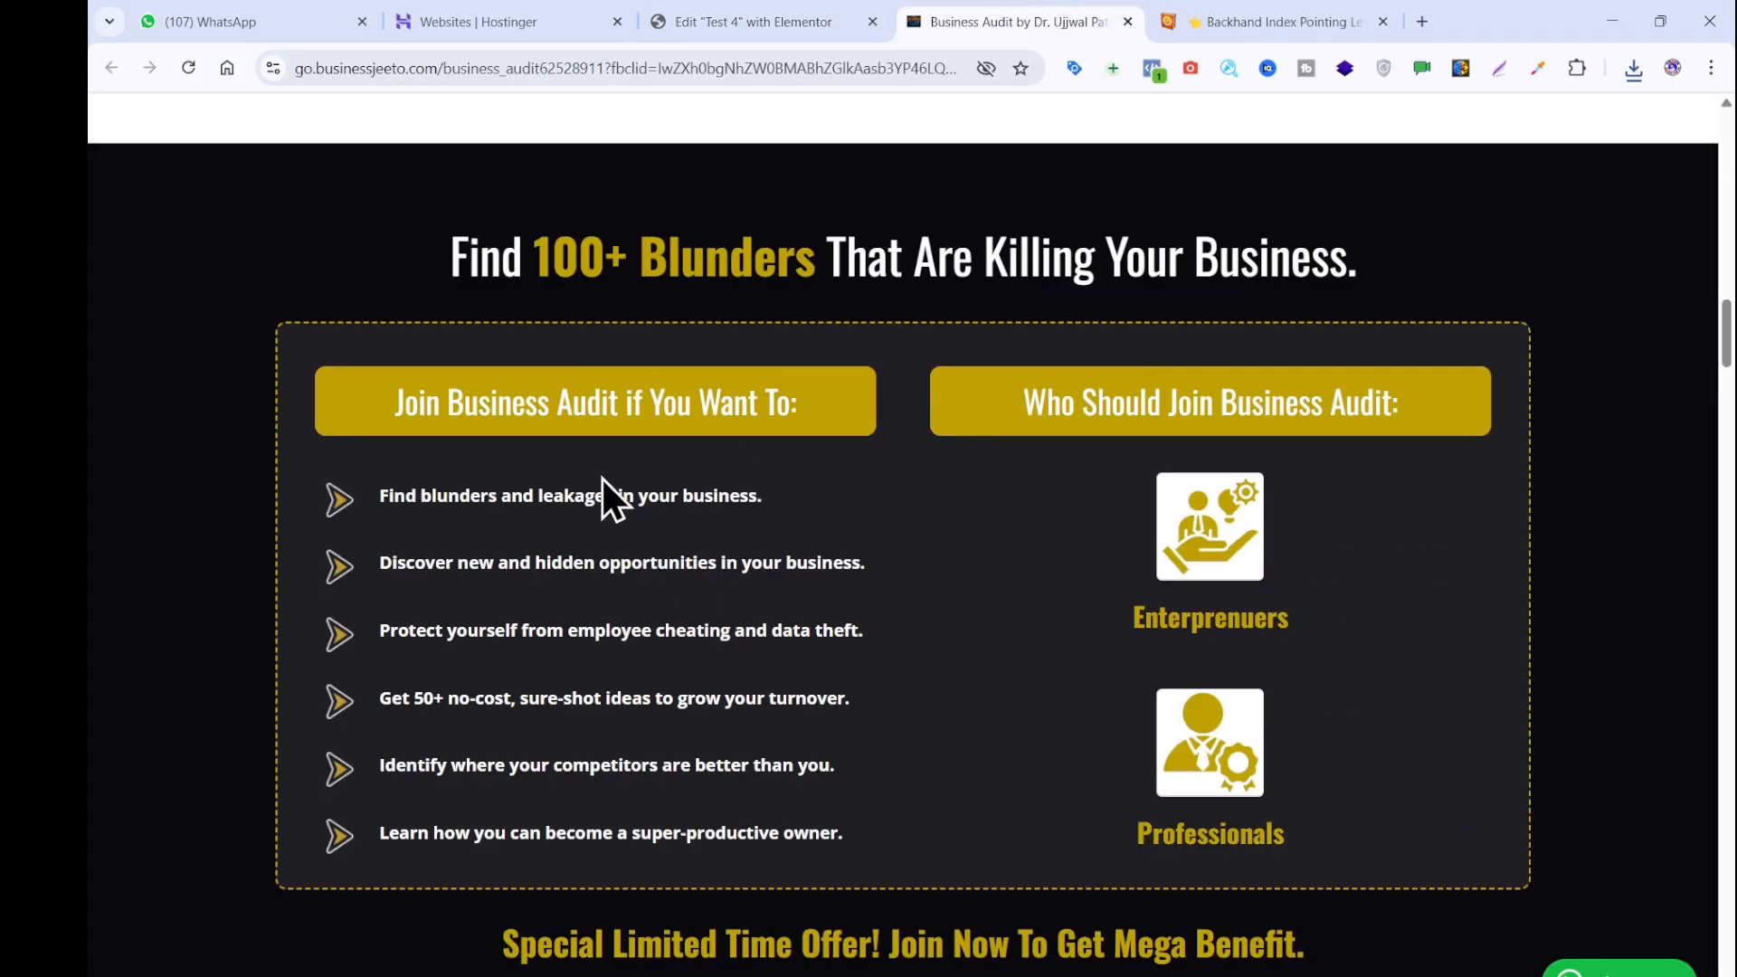
pyautogui.scroll(-4, 1001, 714)
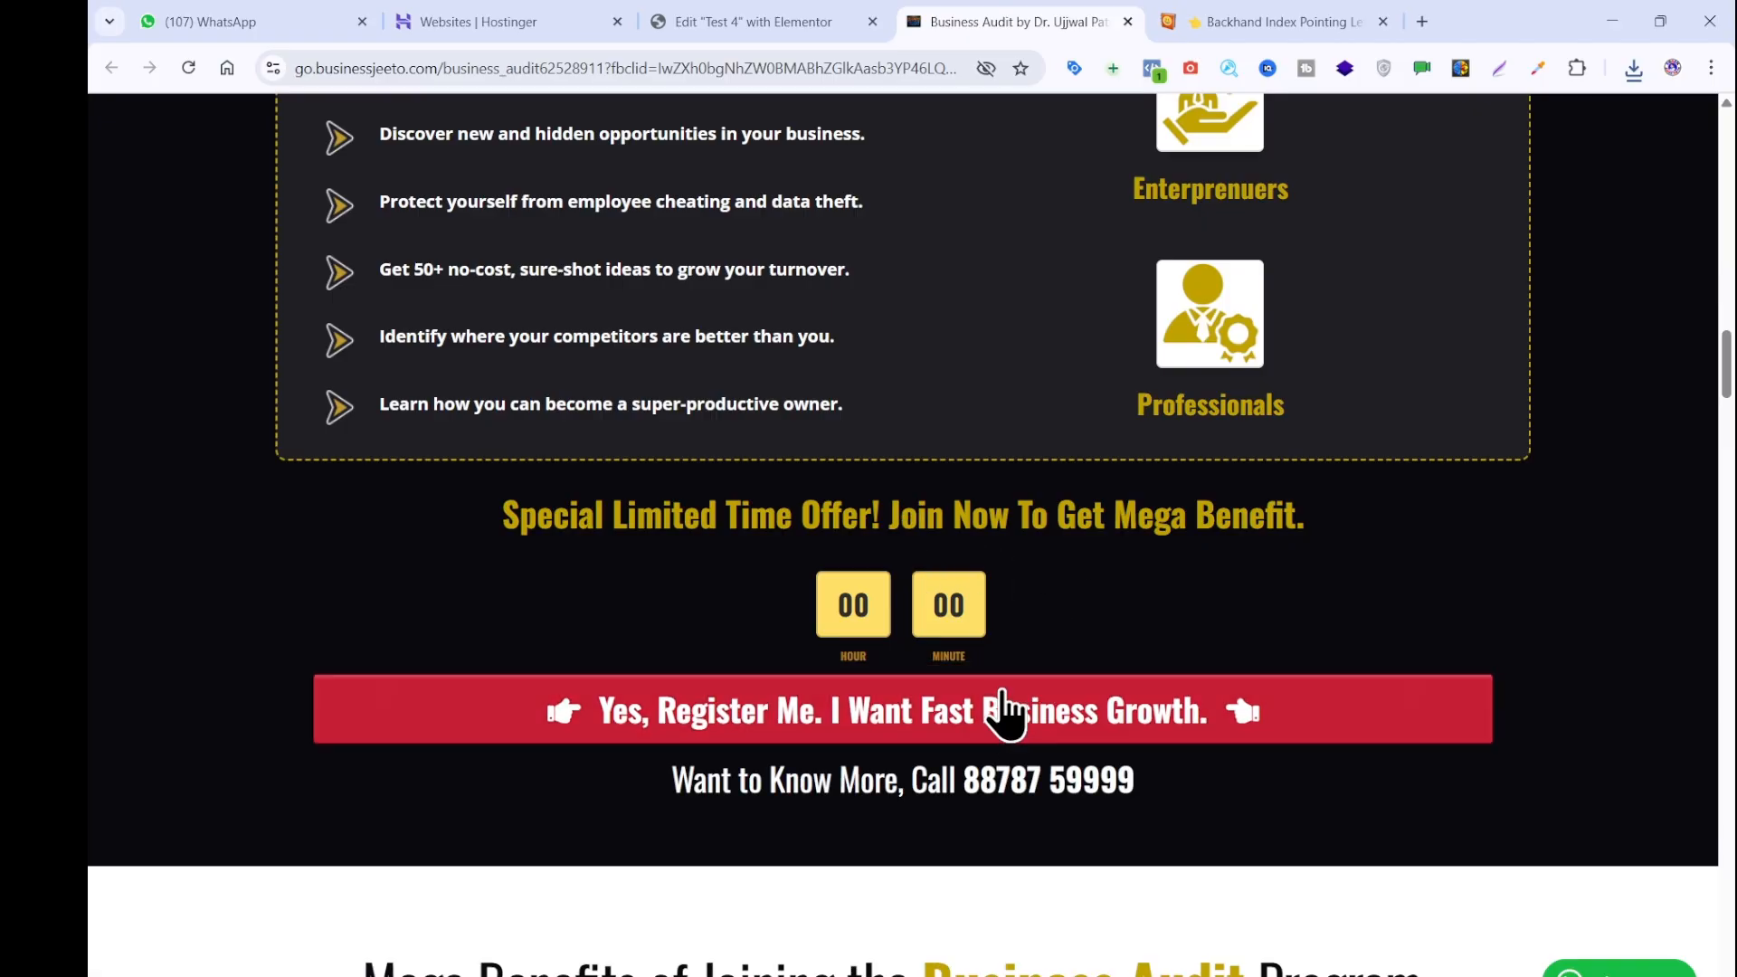
pyautogui.click(682, 22)
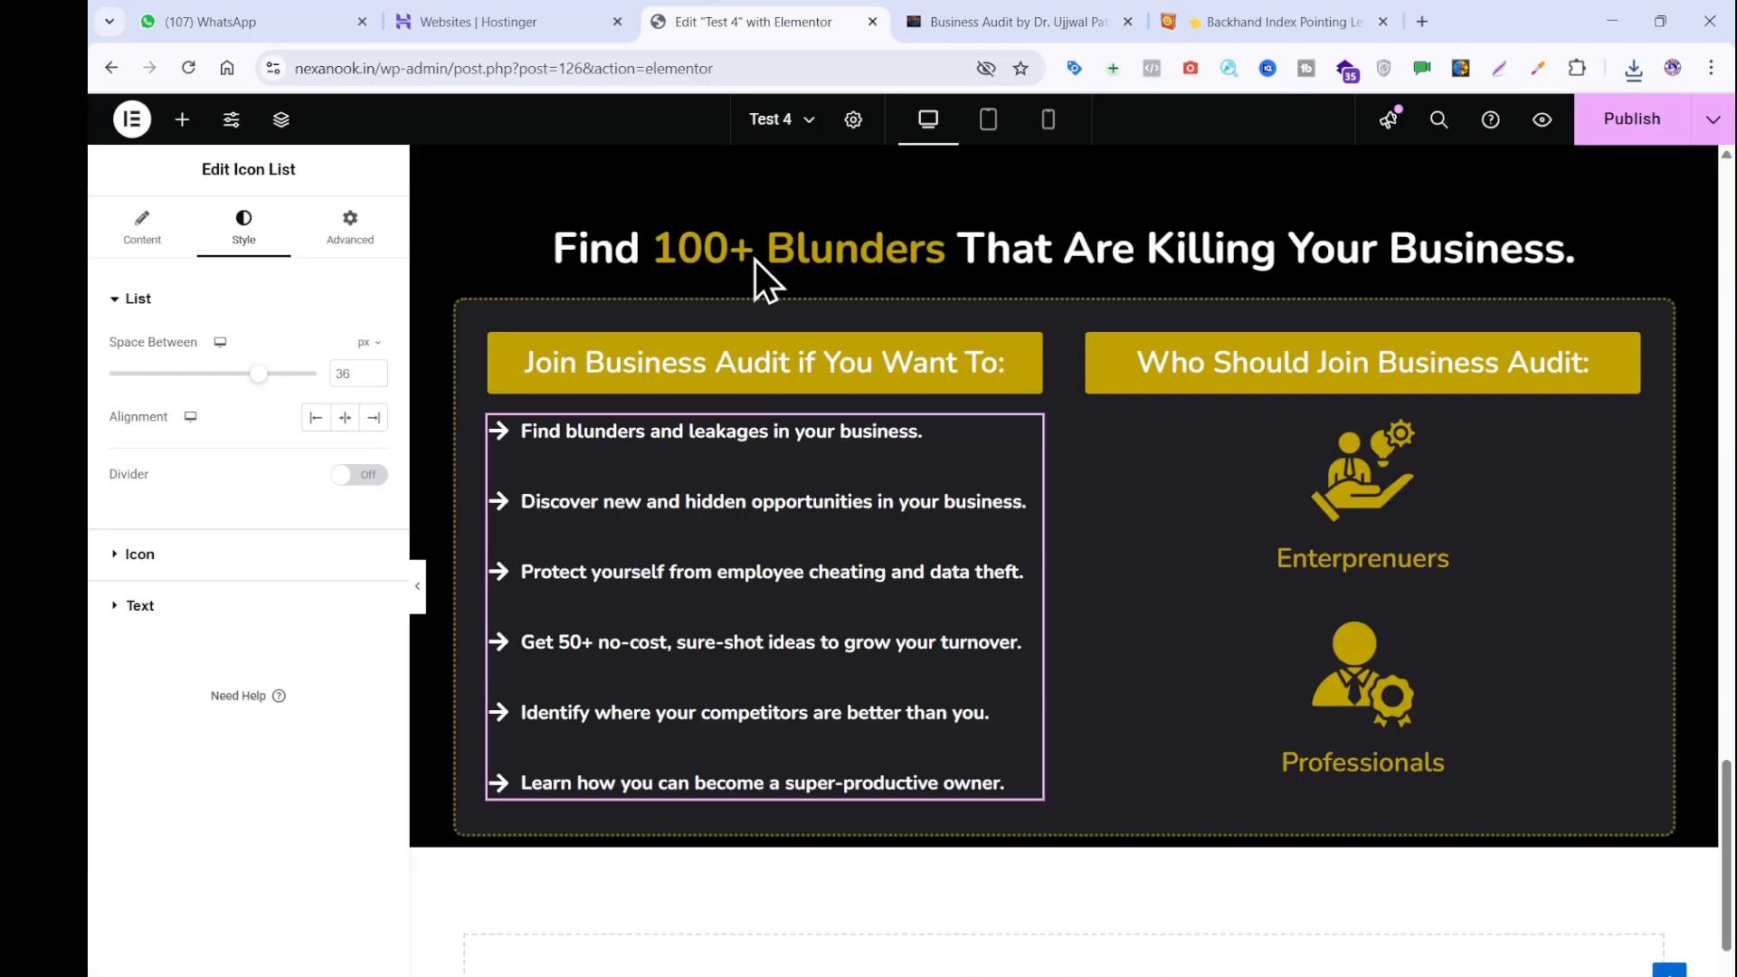
pyautogui.scroll(7, 887, 618)
pyautogui.scroll(2, 890, 633)
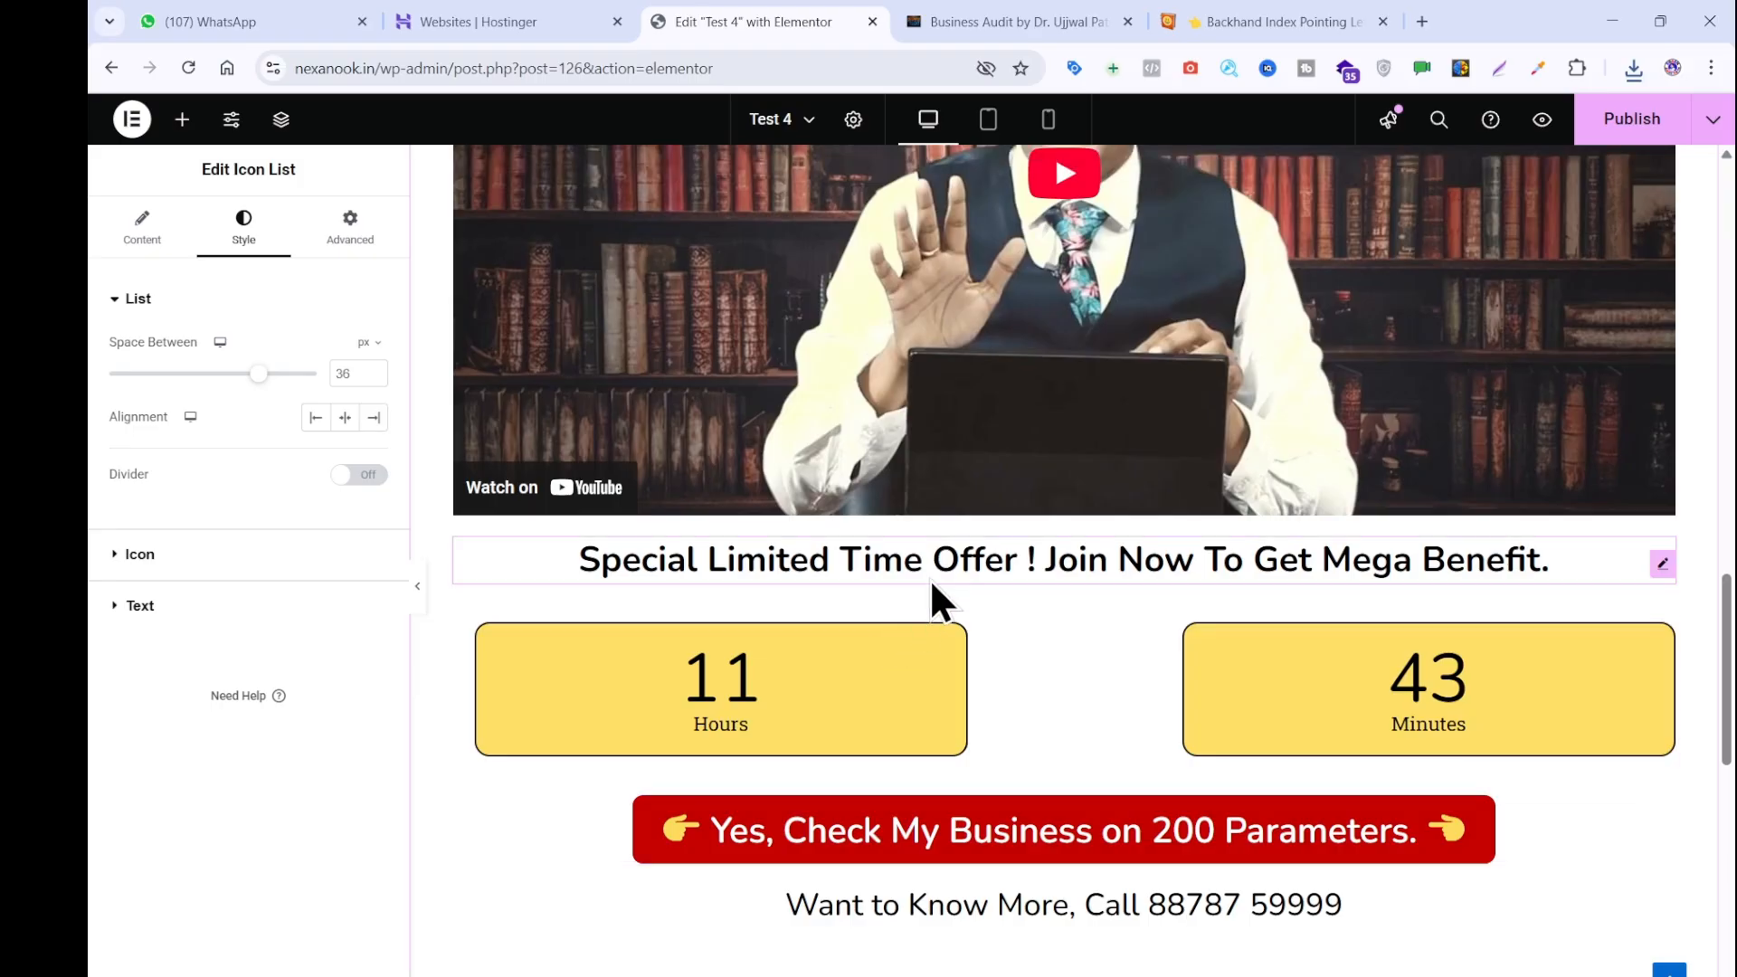
pyautogui.scroll(-2, 951, 858)
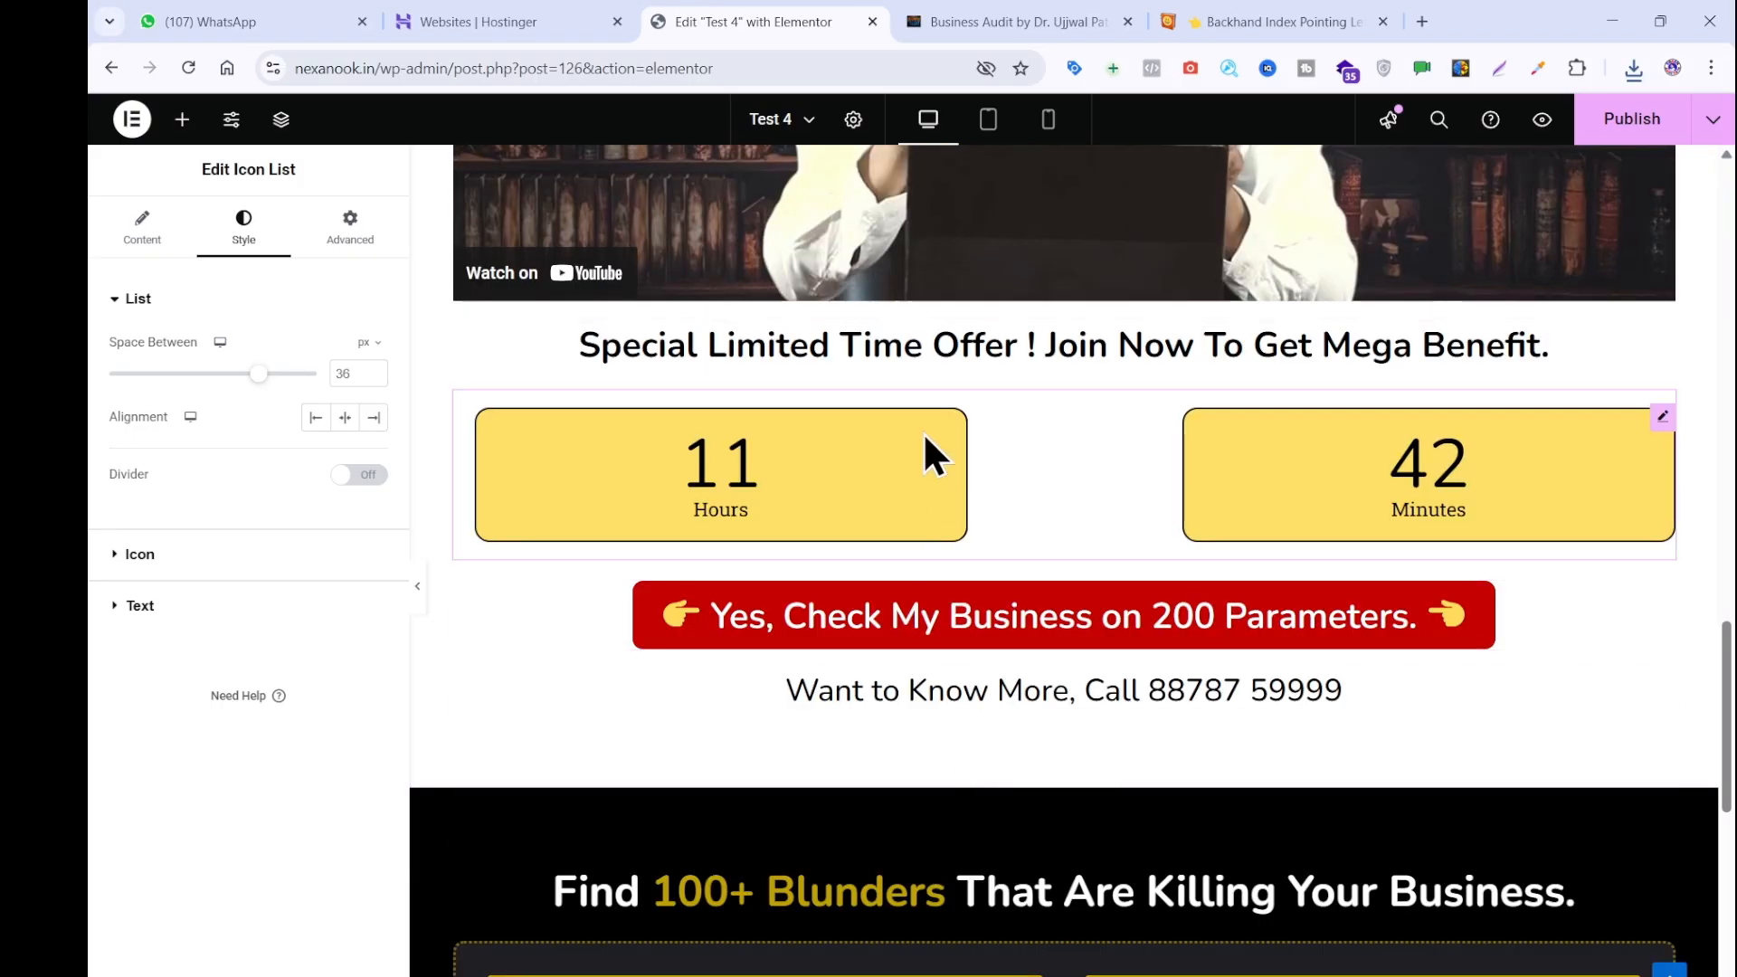
pyautogui.rightClick(924, 350)
pyautogui.click(951, 454)
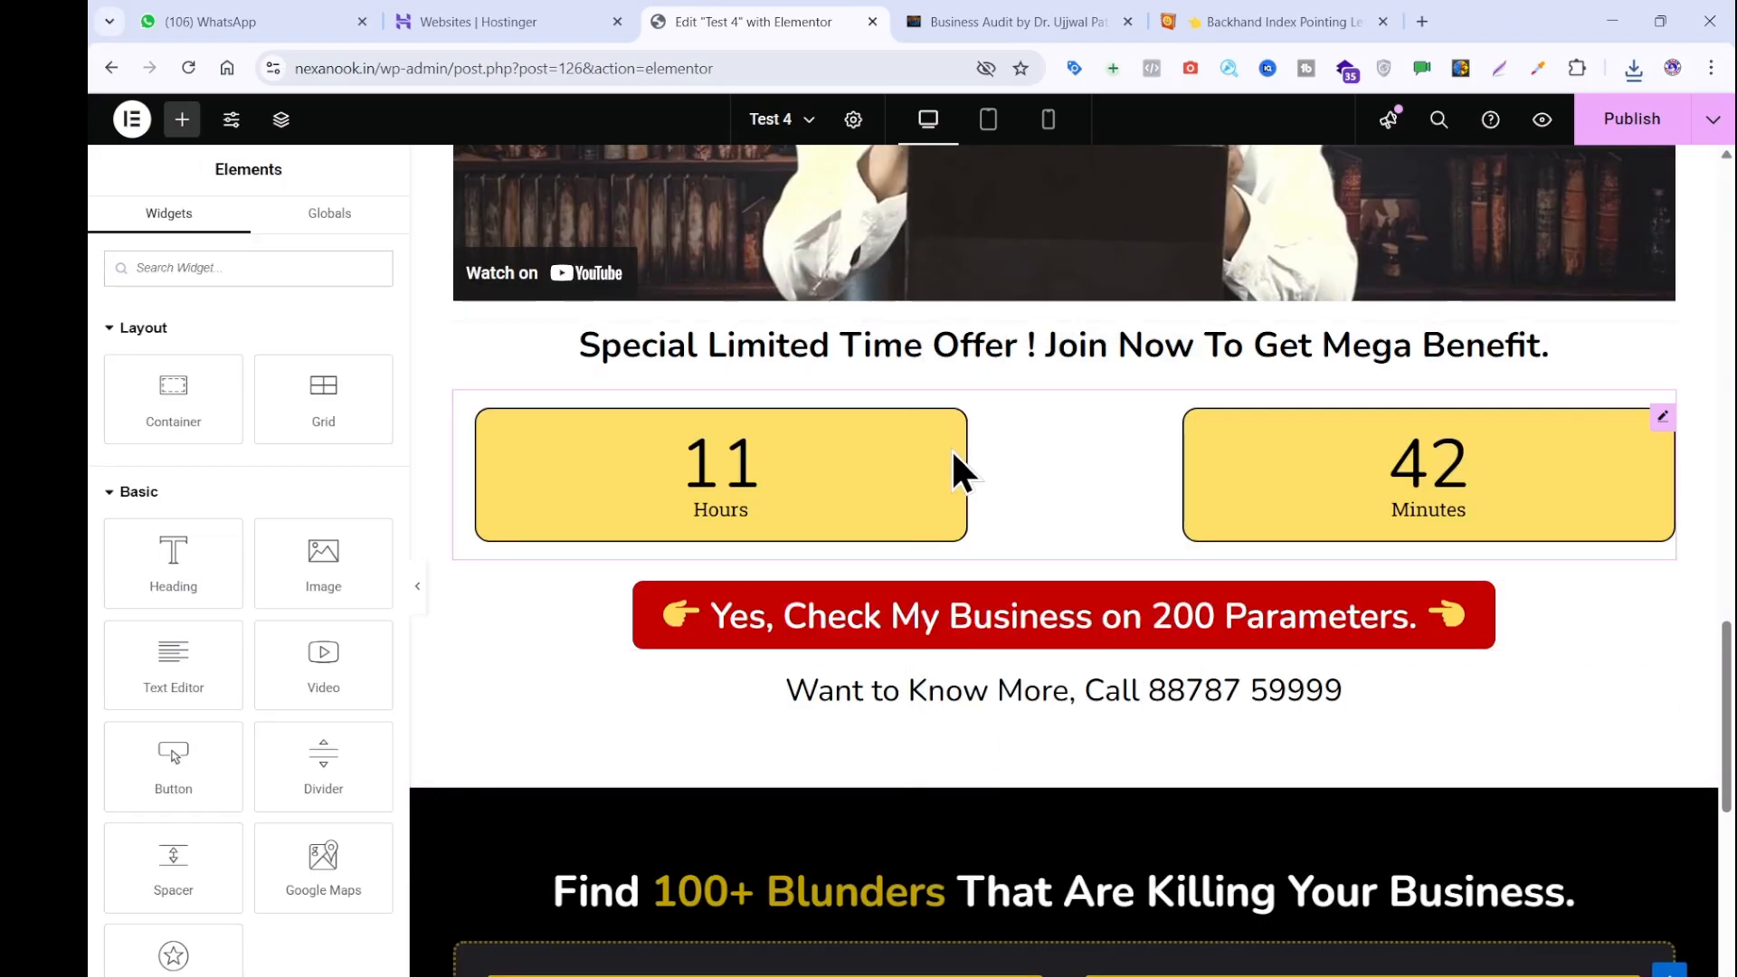
pyautogui.scroll(-8, 953, 452)
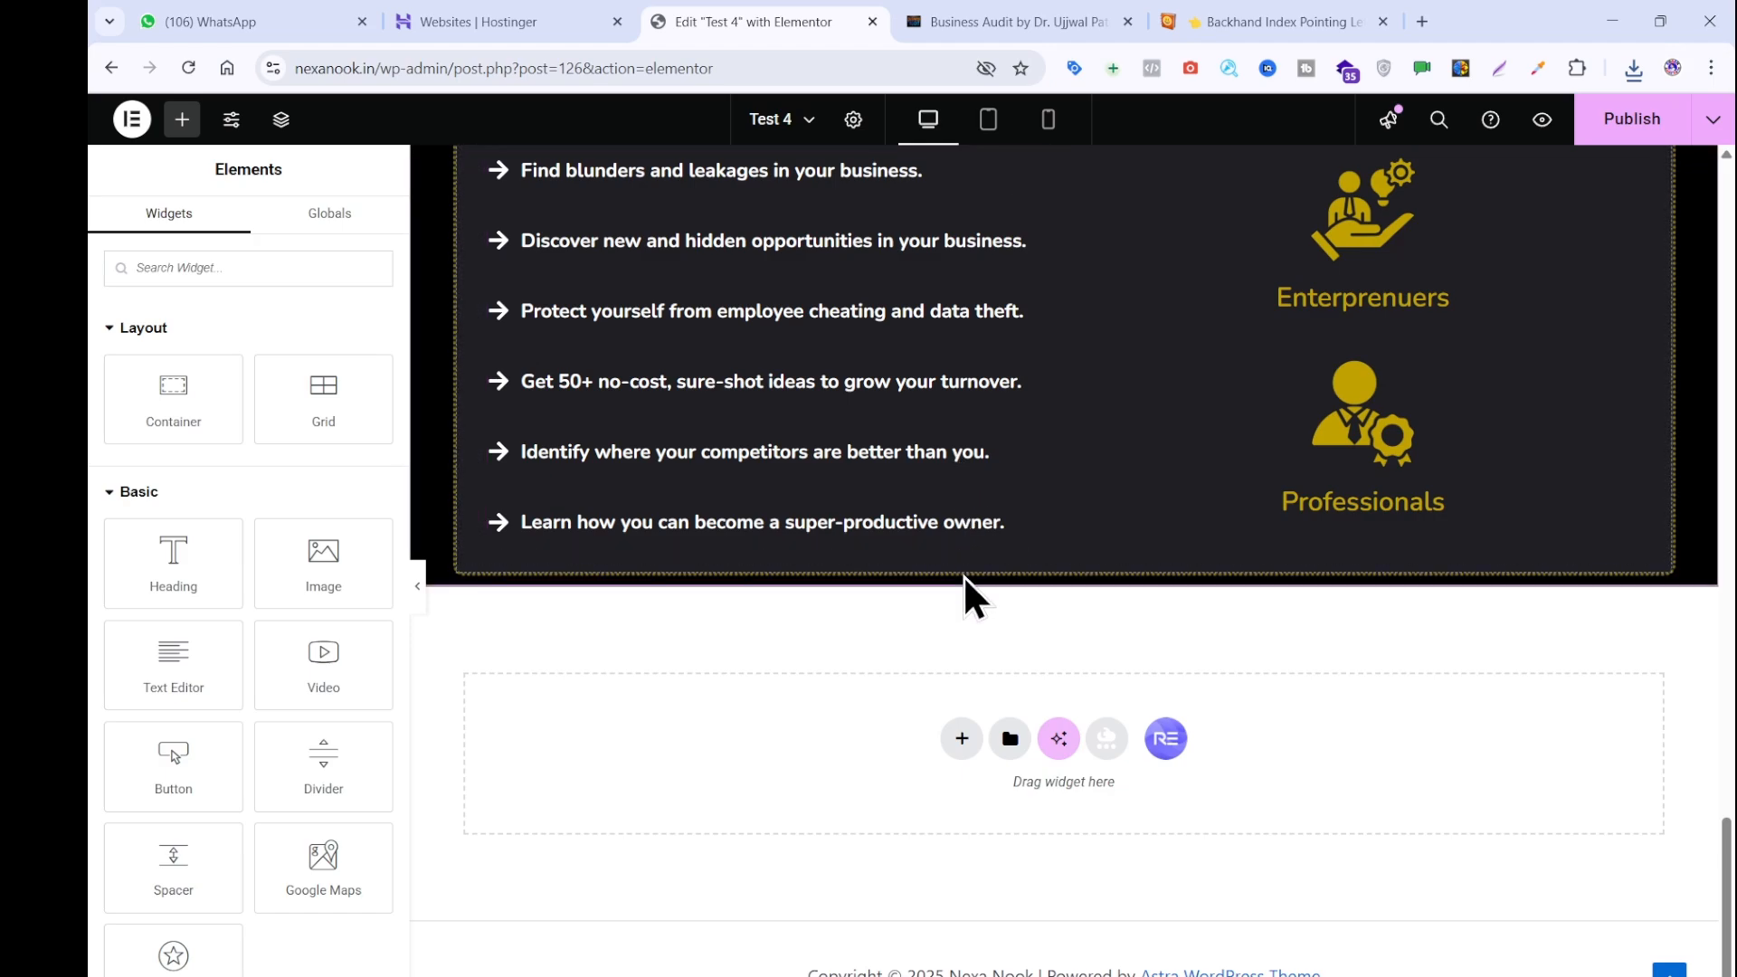
# Compare the Professionals icon with the reference page, and examine its image style settings and media file in Elementor.
pyautogui.click(1006, 20)
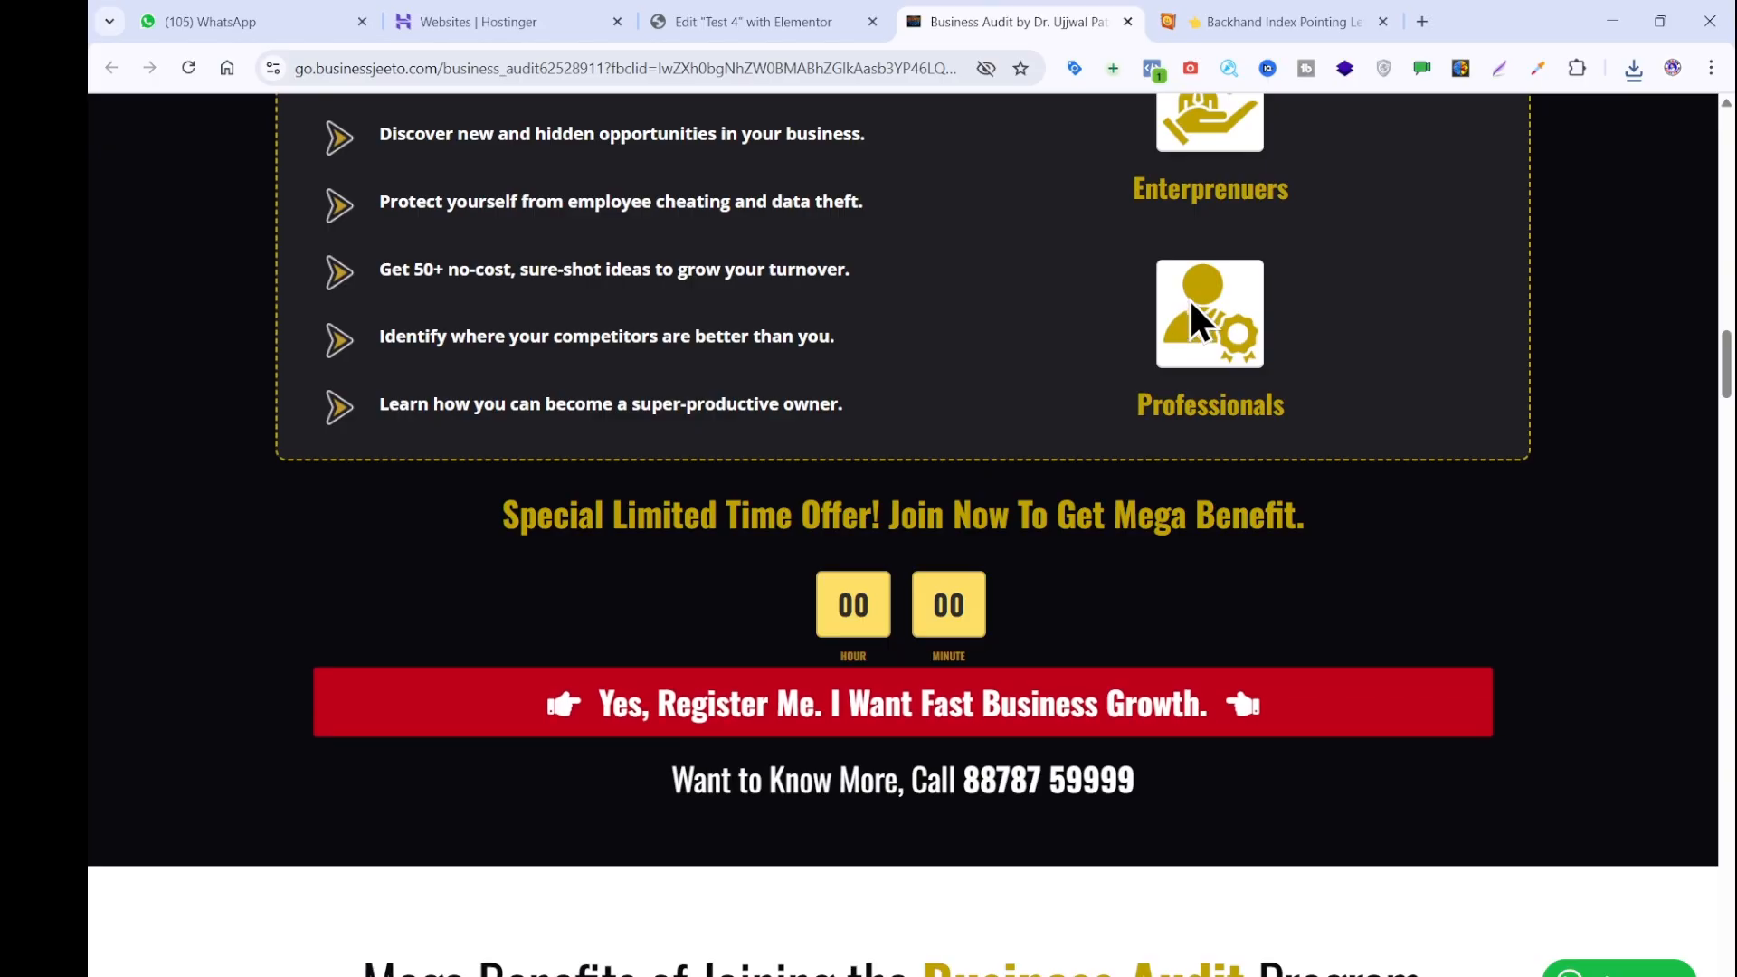
pyautogui.click(811, 20)
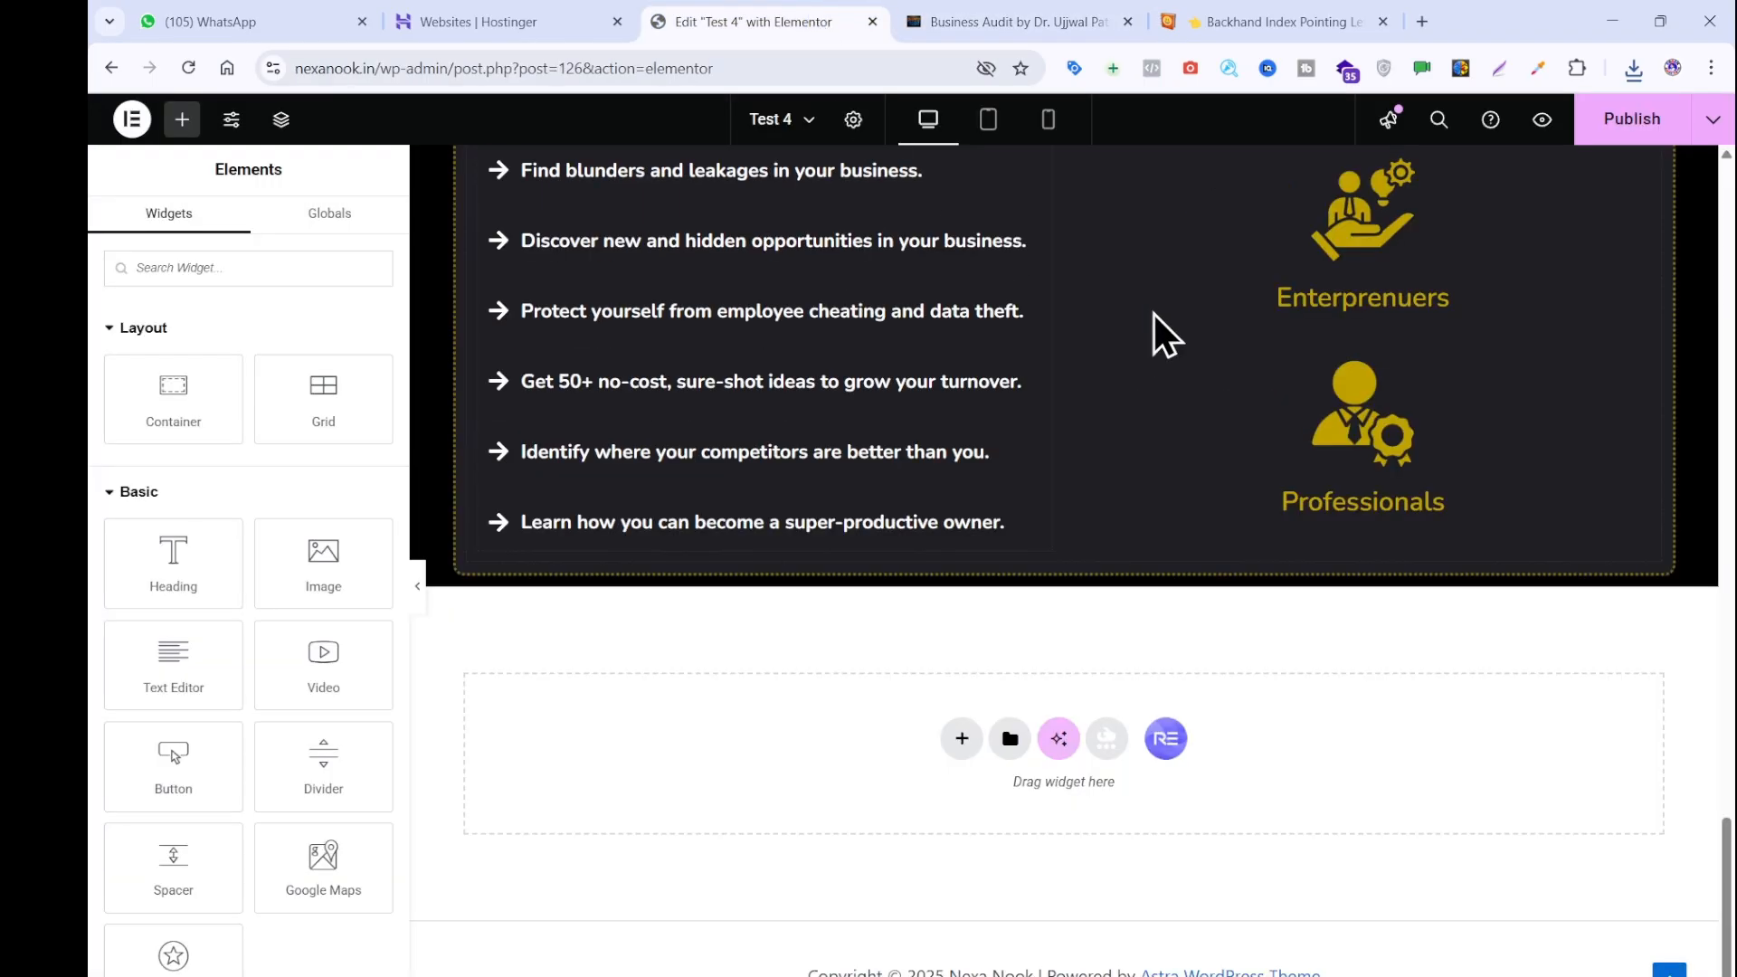
pyautogui.click(1361, 405)
pyautogui.click(228, 242)
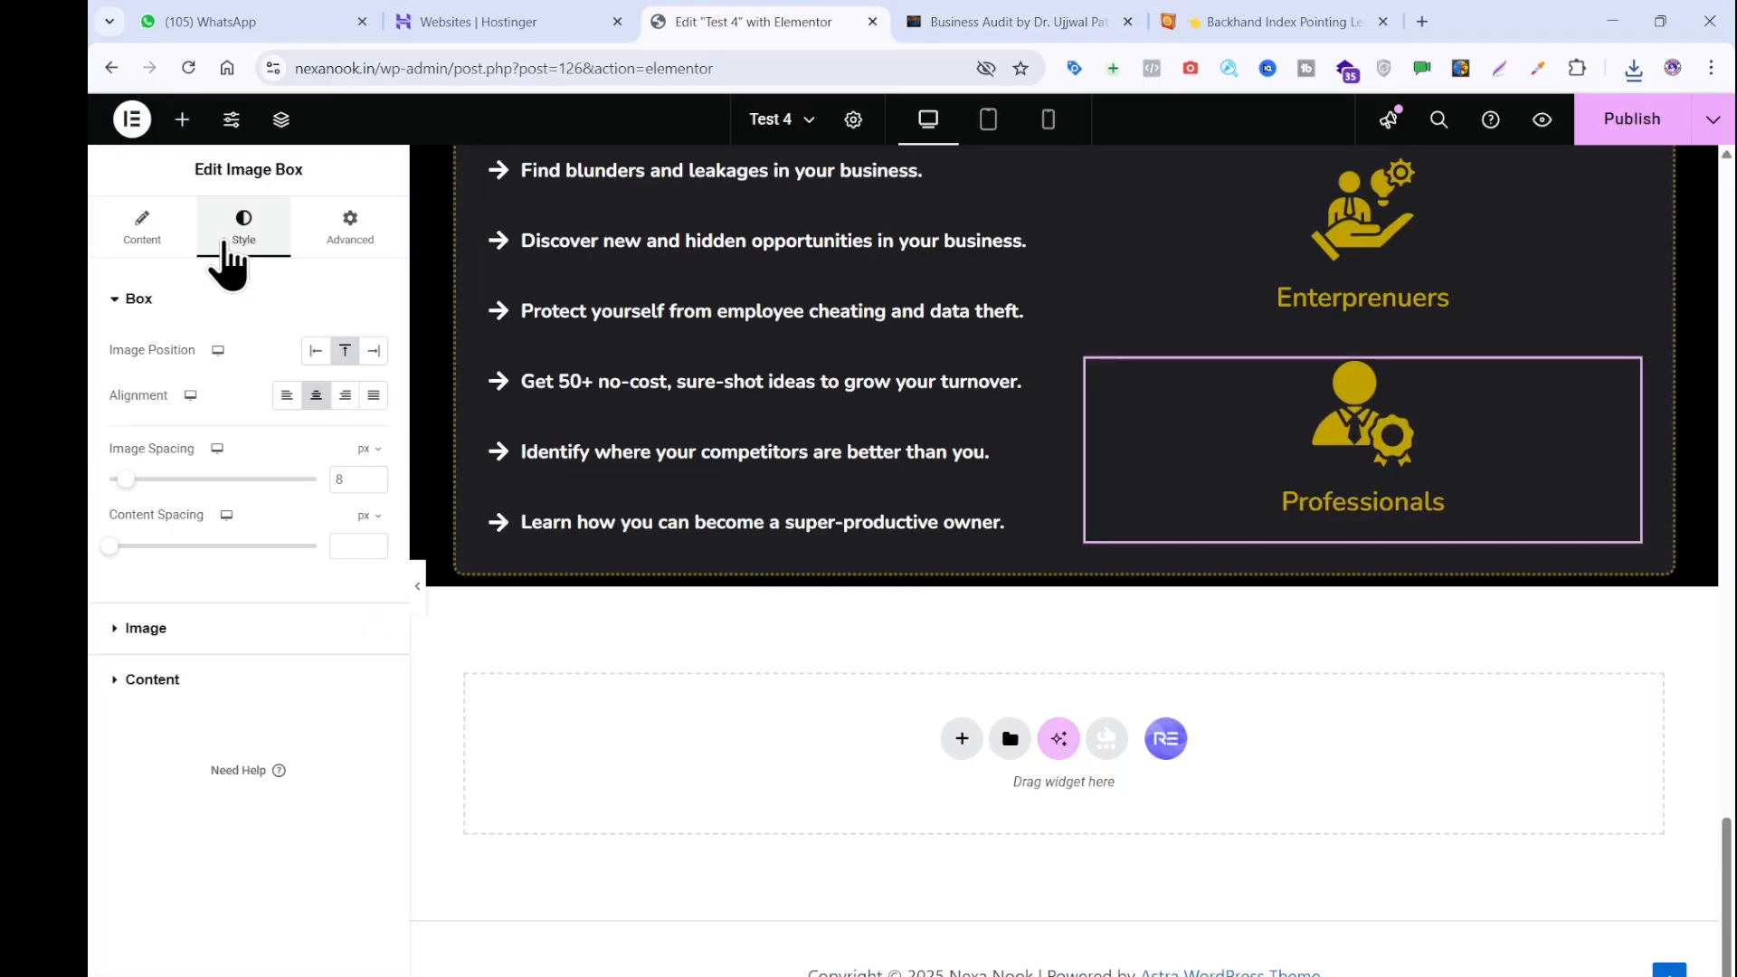
pyautogui.click(253, 633)
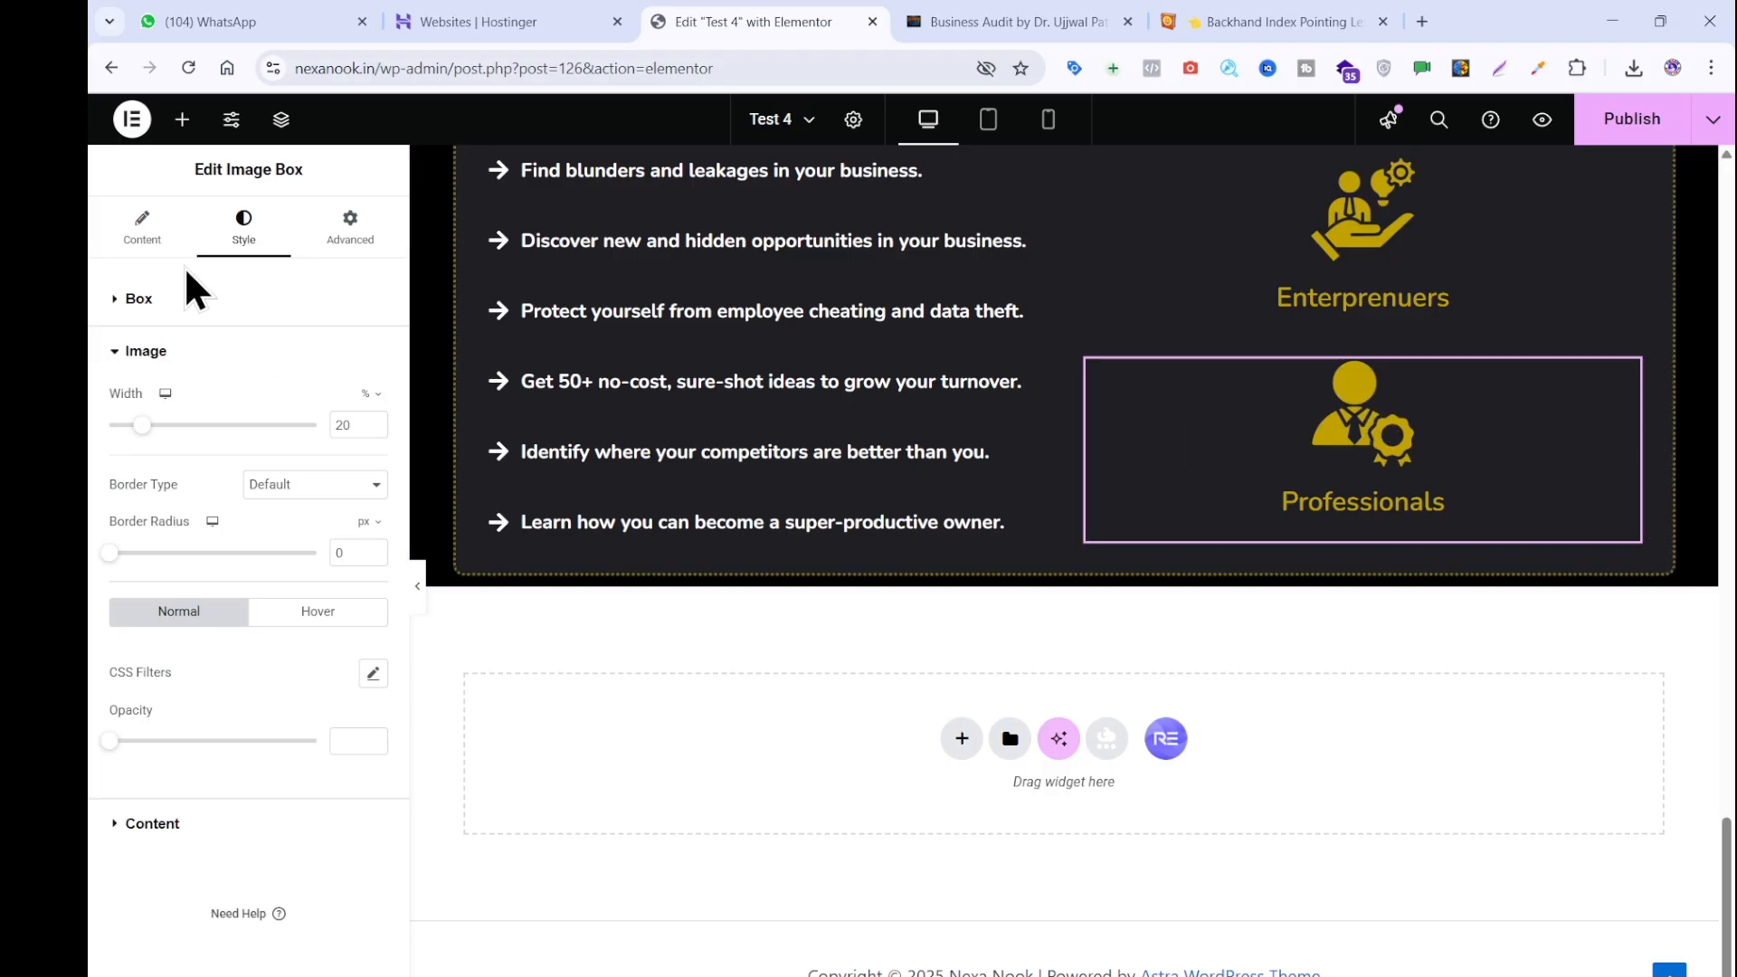
pyautogui.click(156, 243)
pyautogui.click(184, 444)
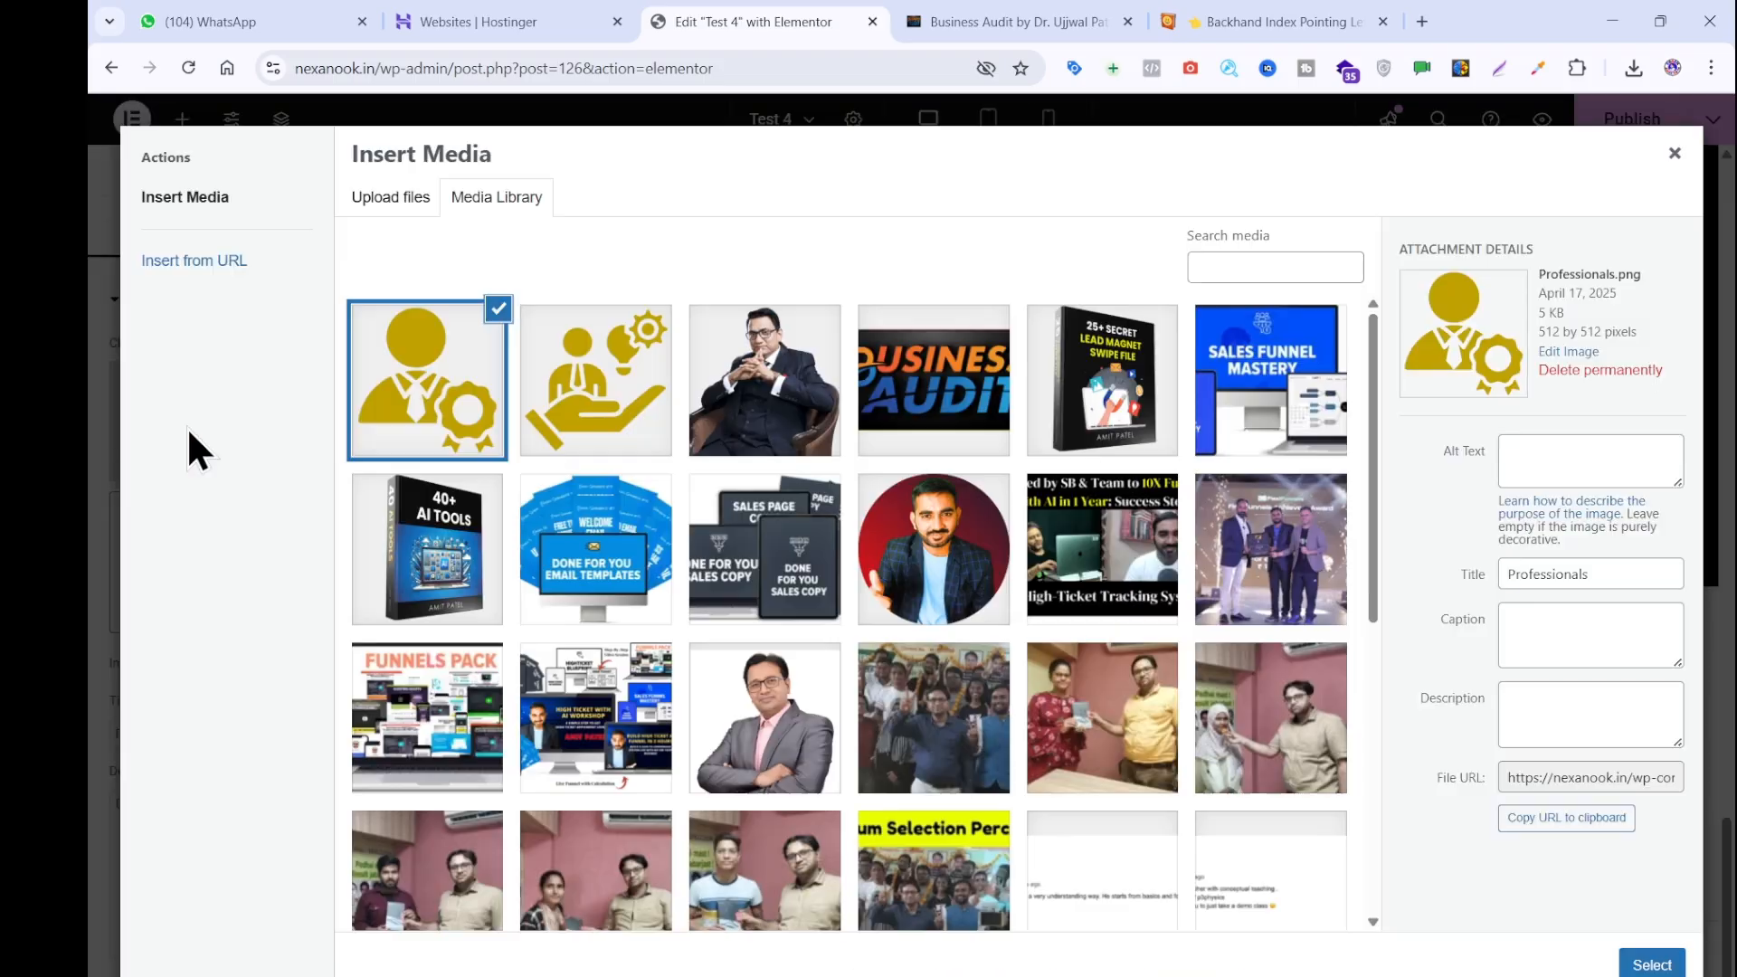
pyautogui.click(1623, 964)
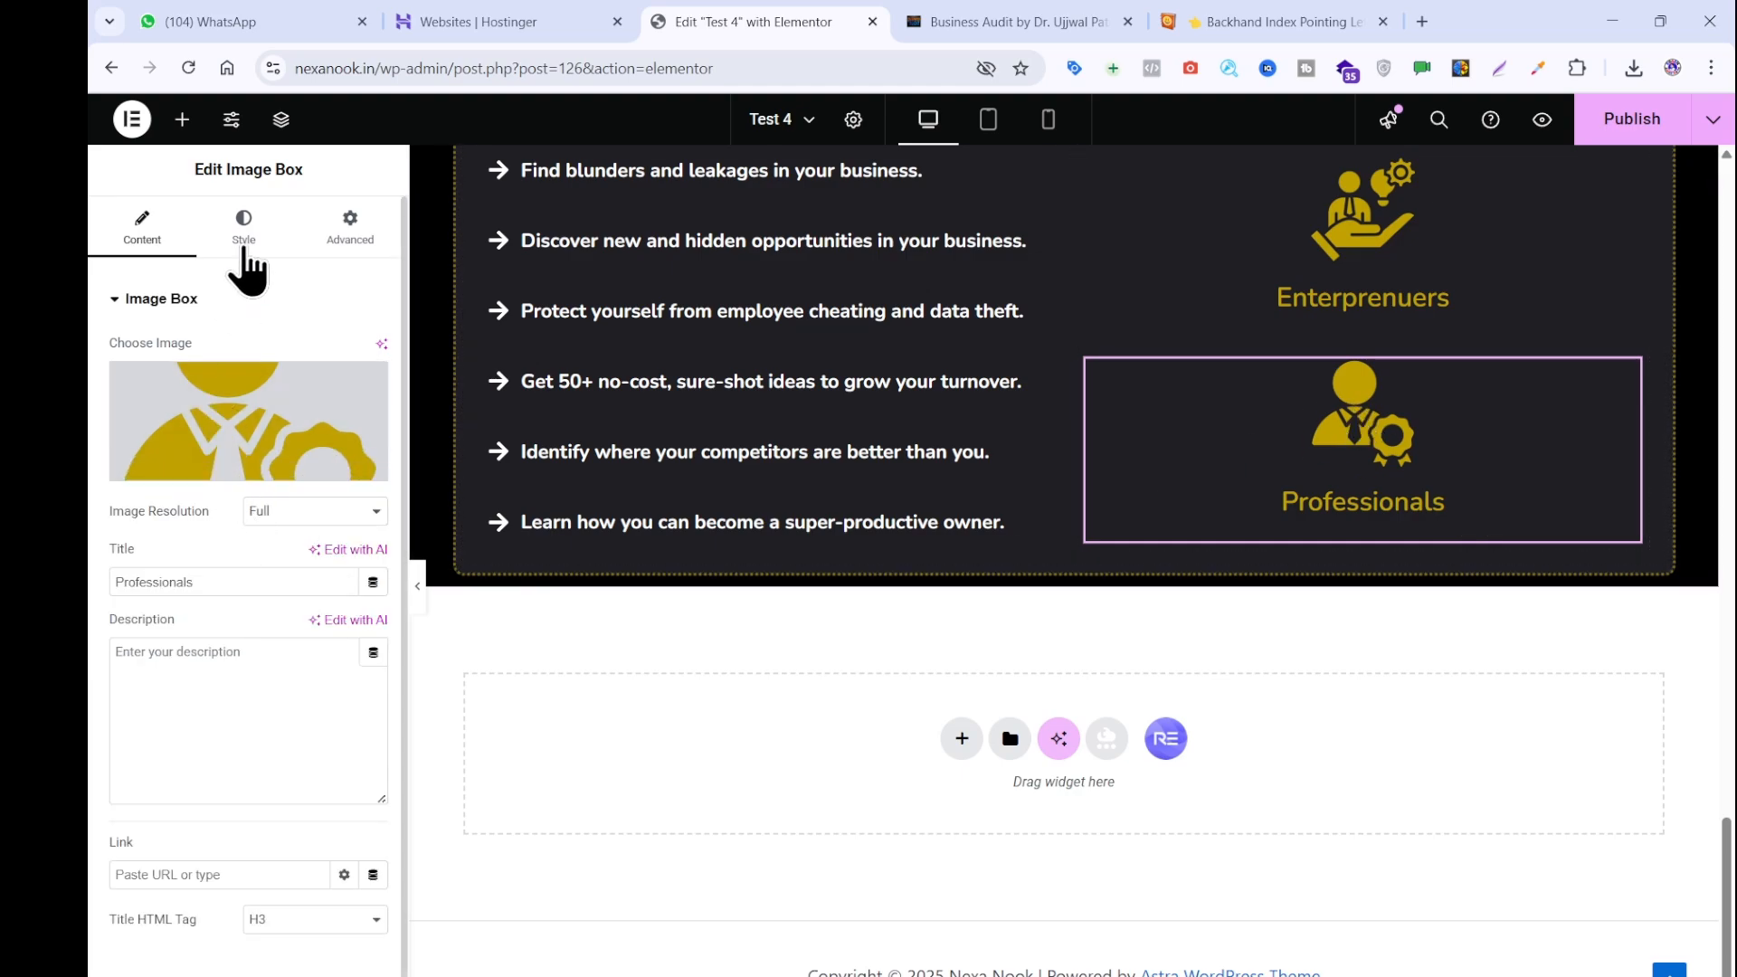
# Try a solid #FFFFFF border on the Professionals image, and reset its border type to Default.
pyautogui.click(244, 226)
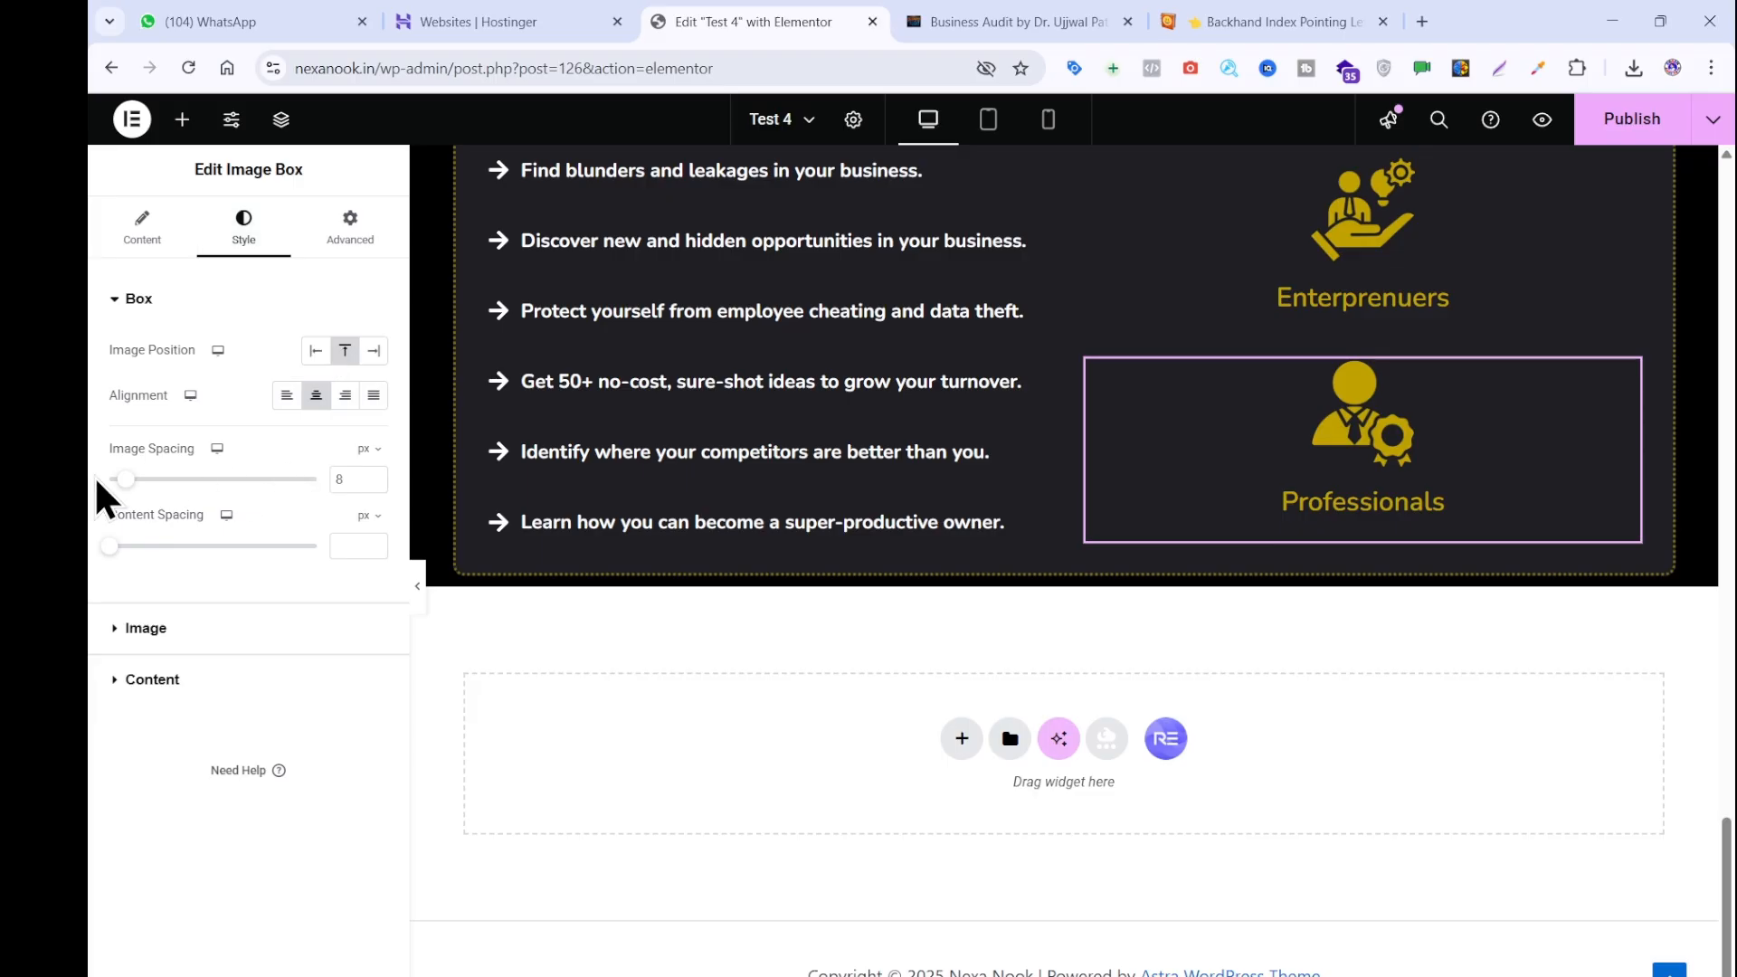
pyautogui.click(149, 629)
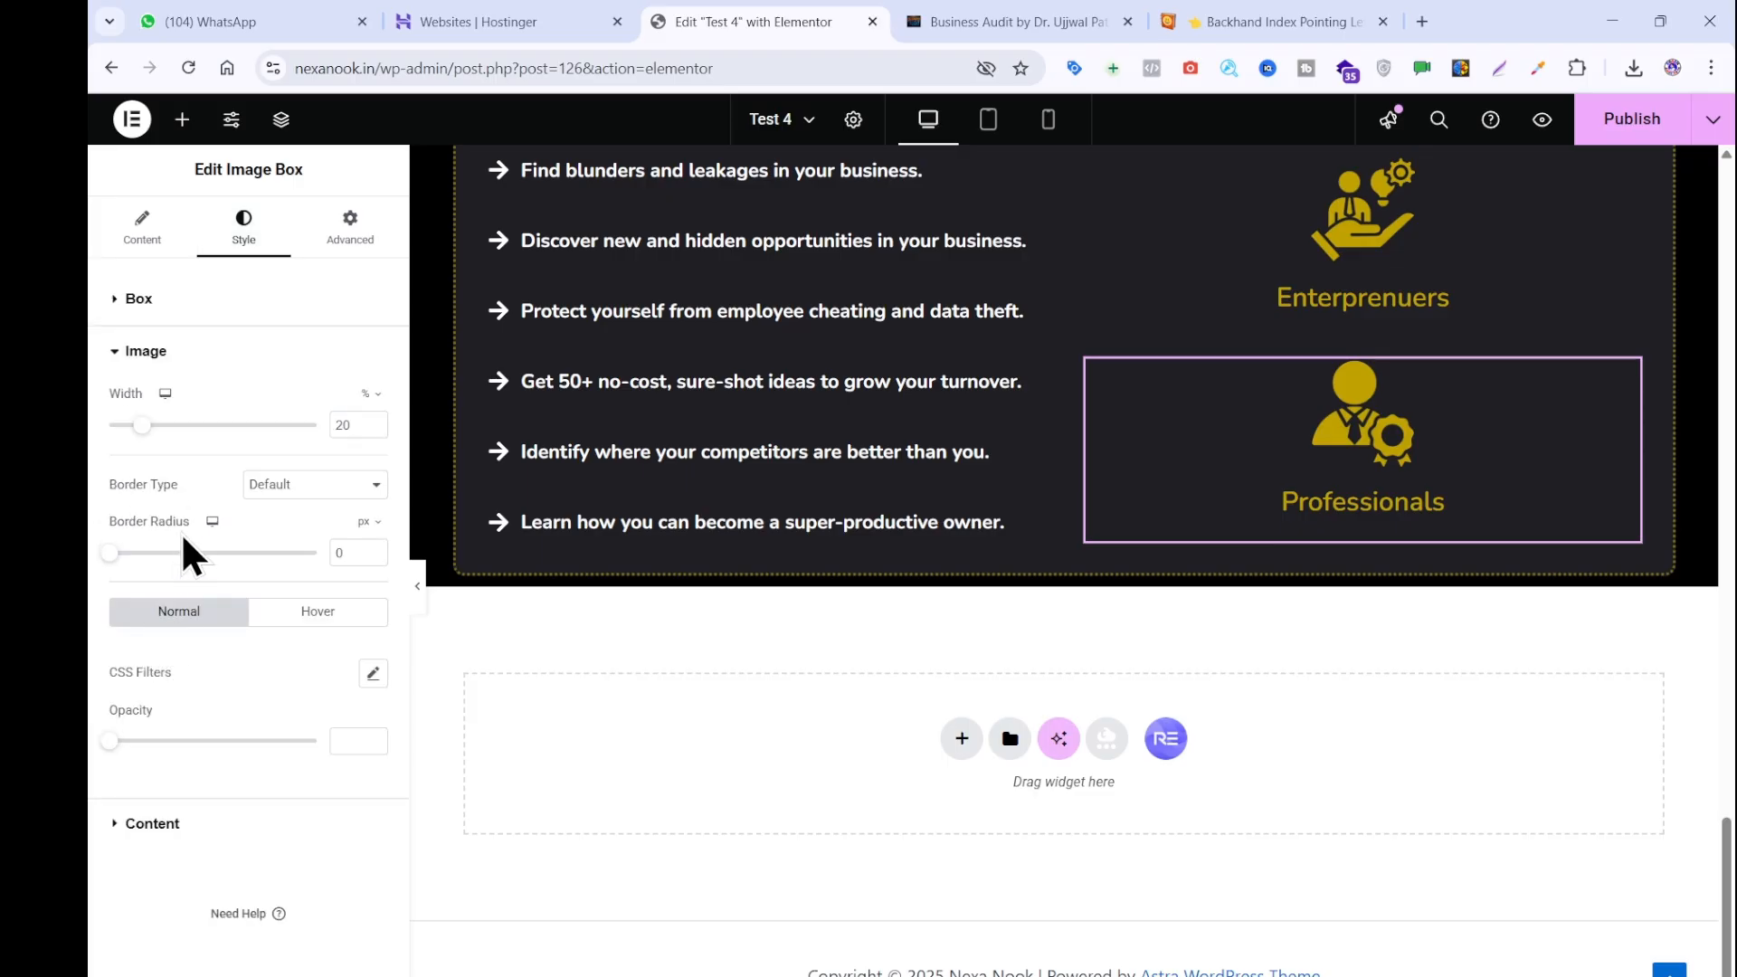
pyautogui.click(263, 493)
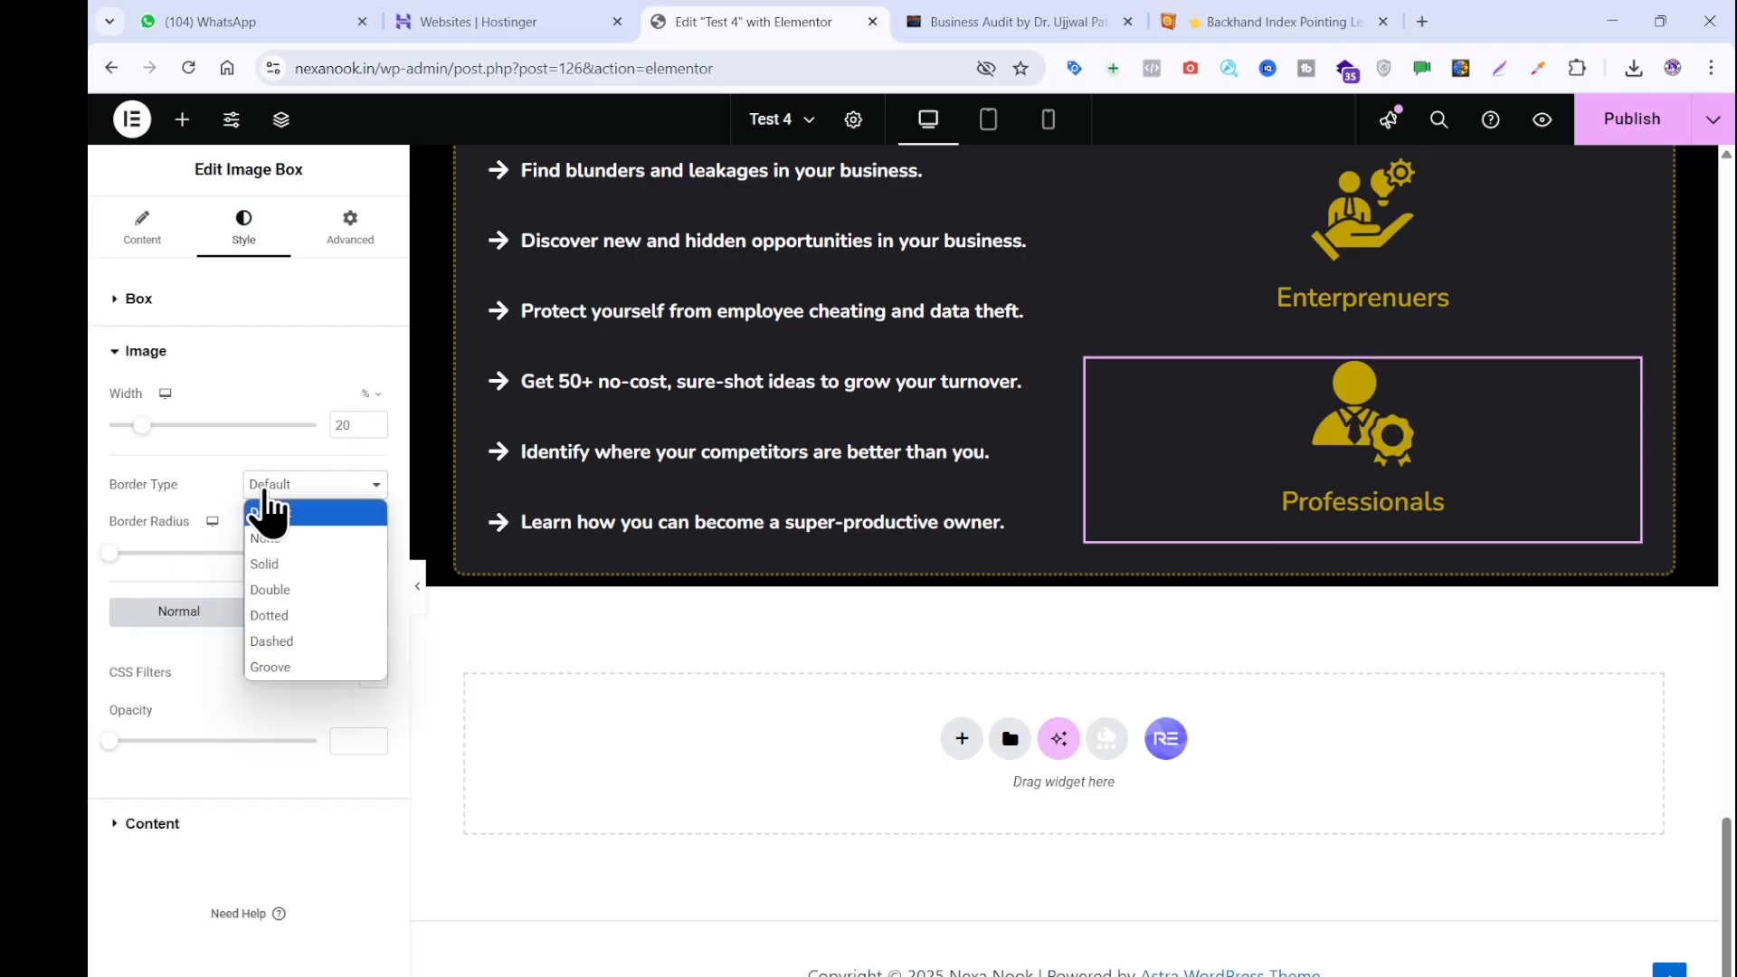
pyautogui.click(291, 563)
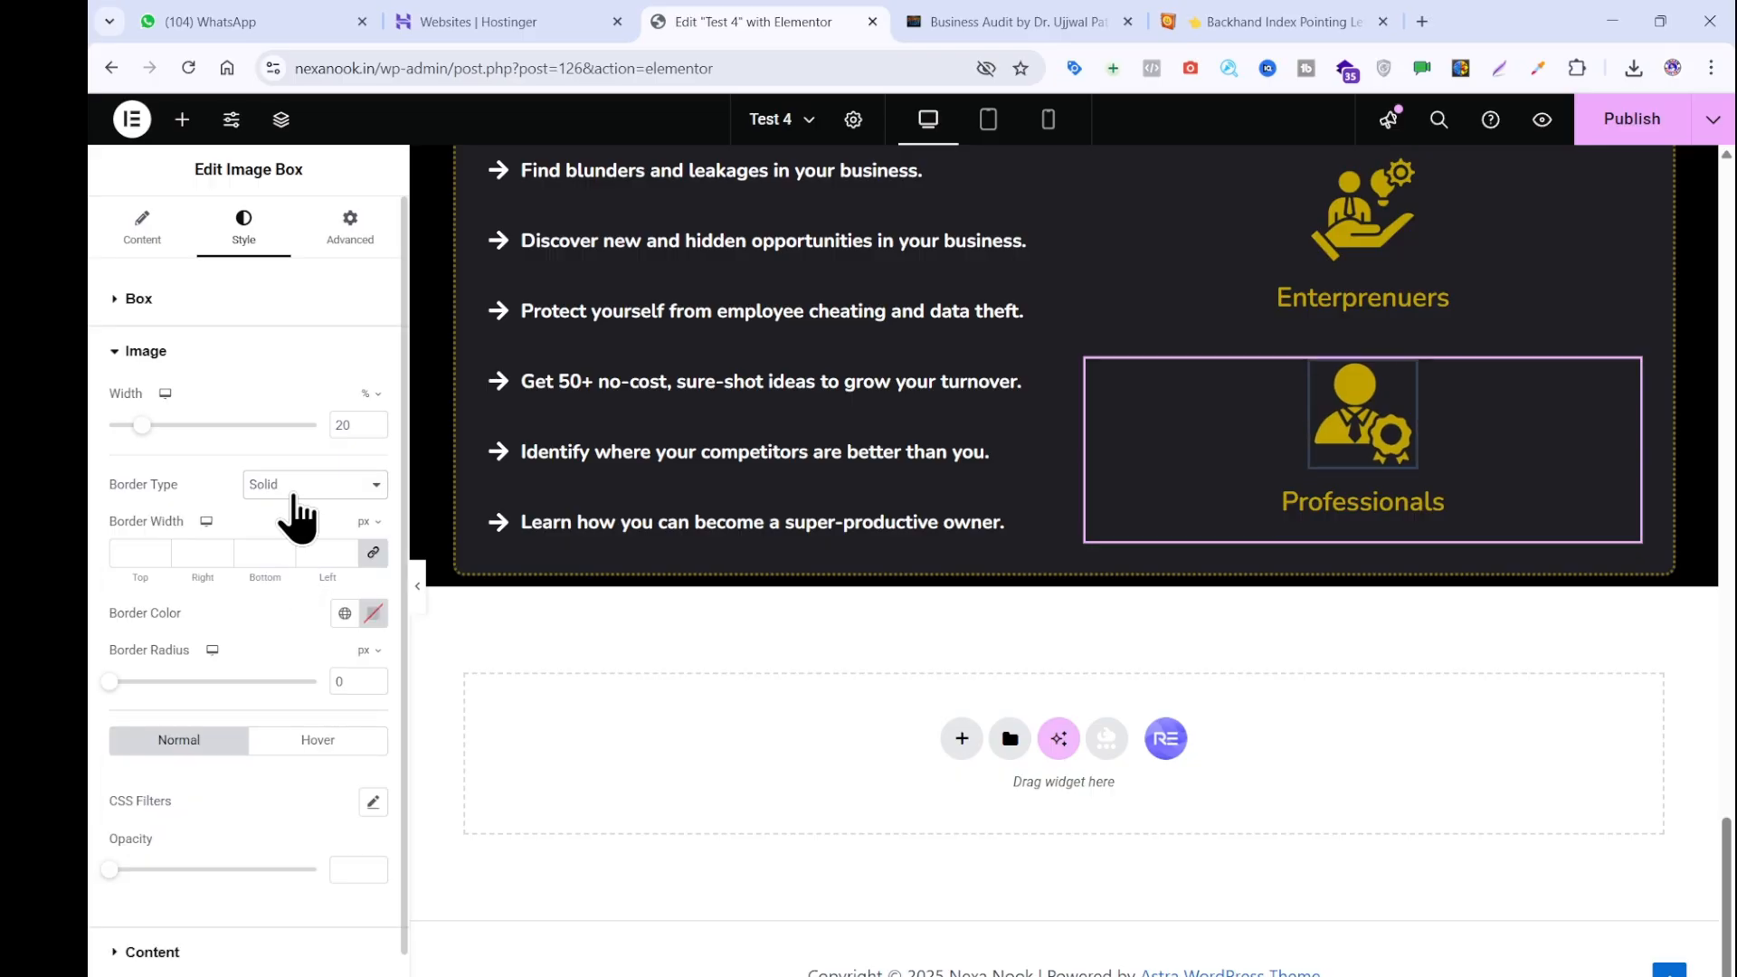
pyautogui.click(372, 615)
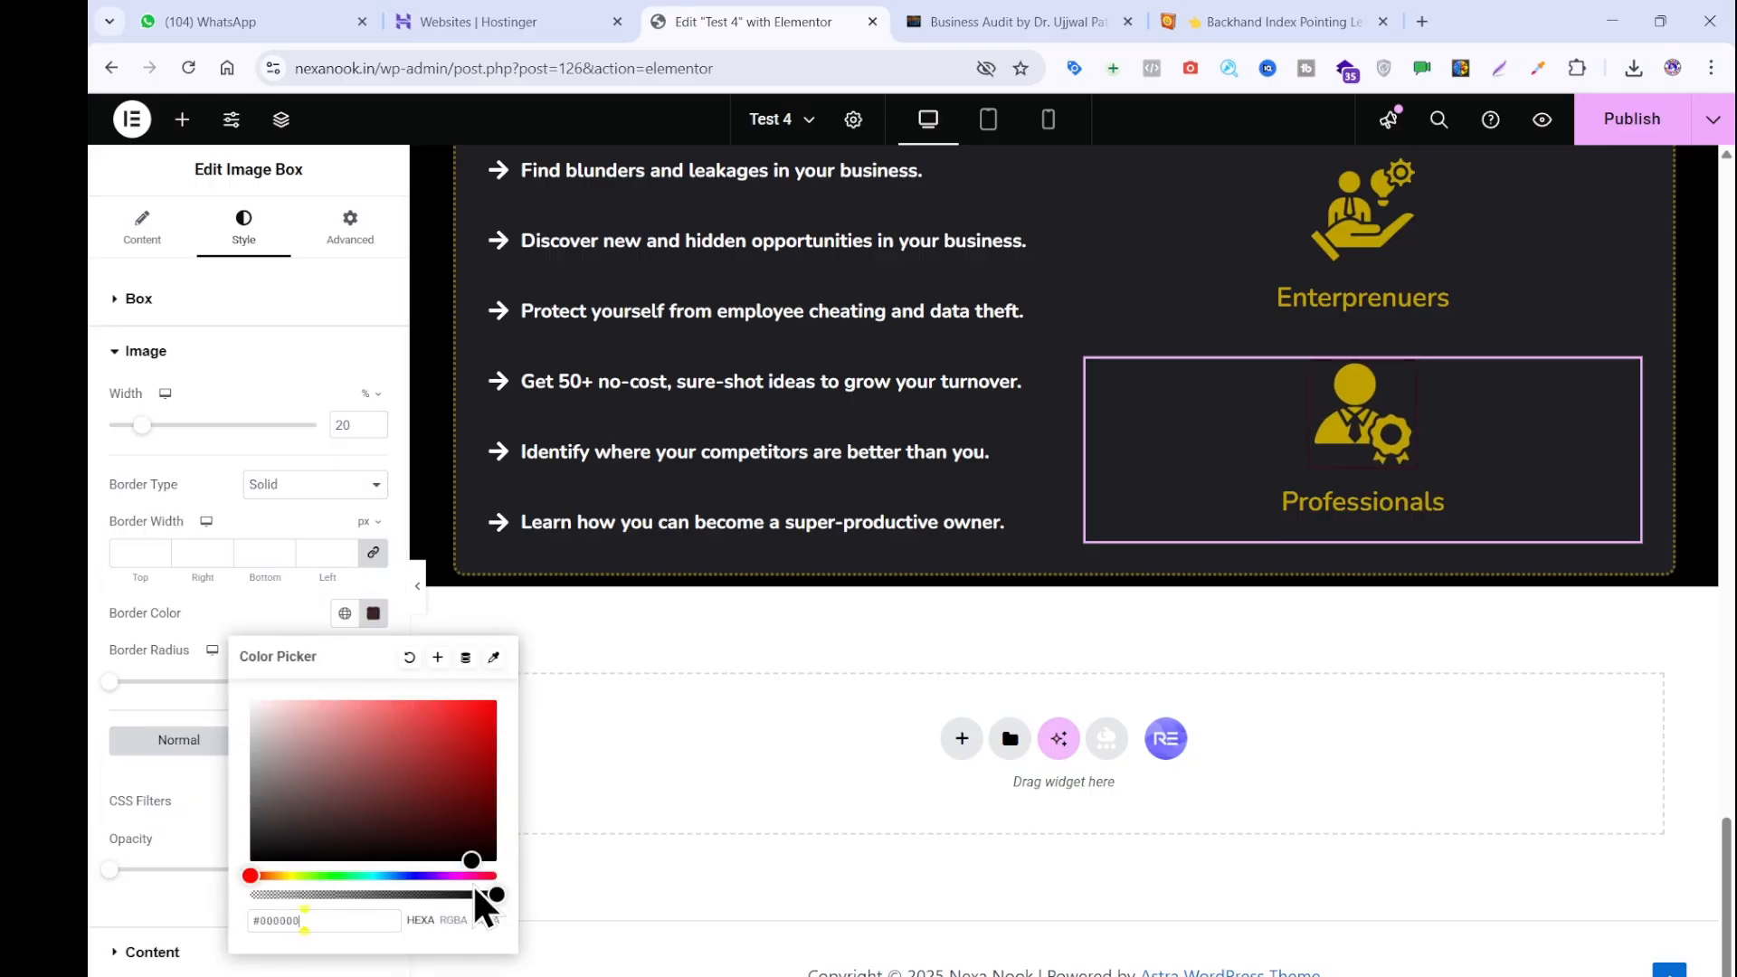
pyautogui.moveTo(170, 699); pyautogui.dragTo(173, 701)
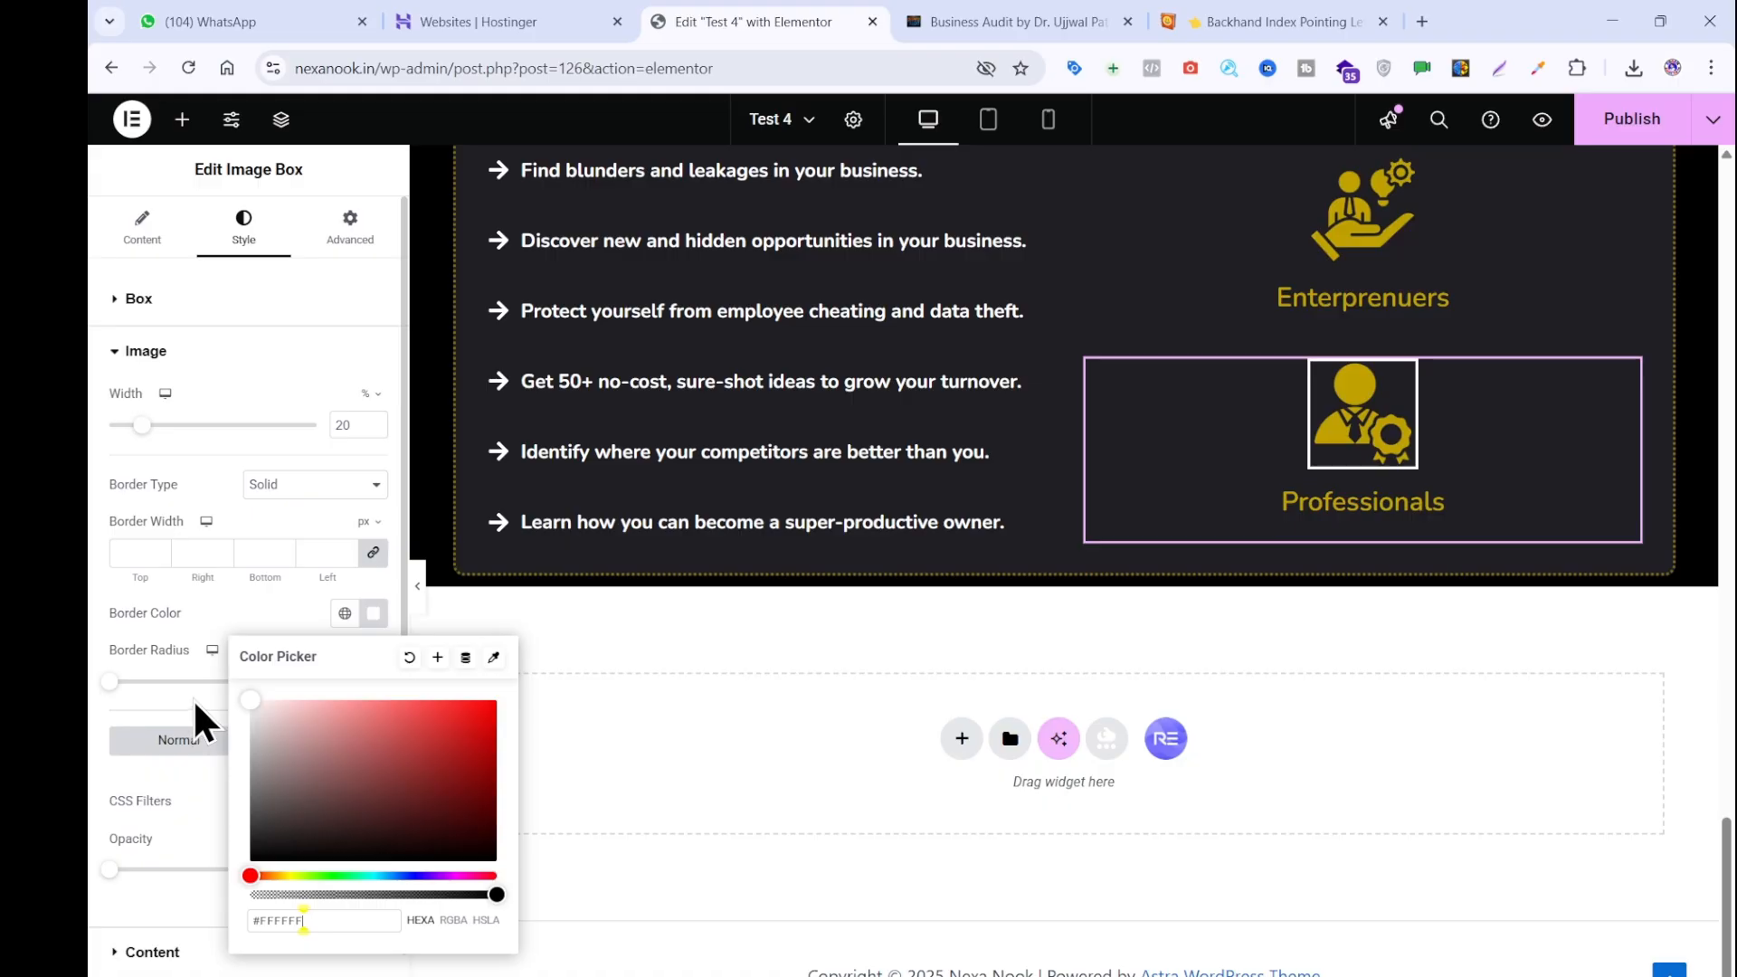
pyautogui.click(280, 493)
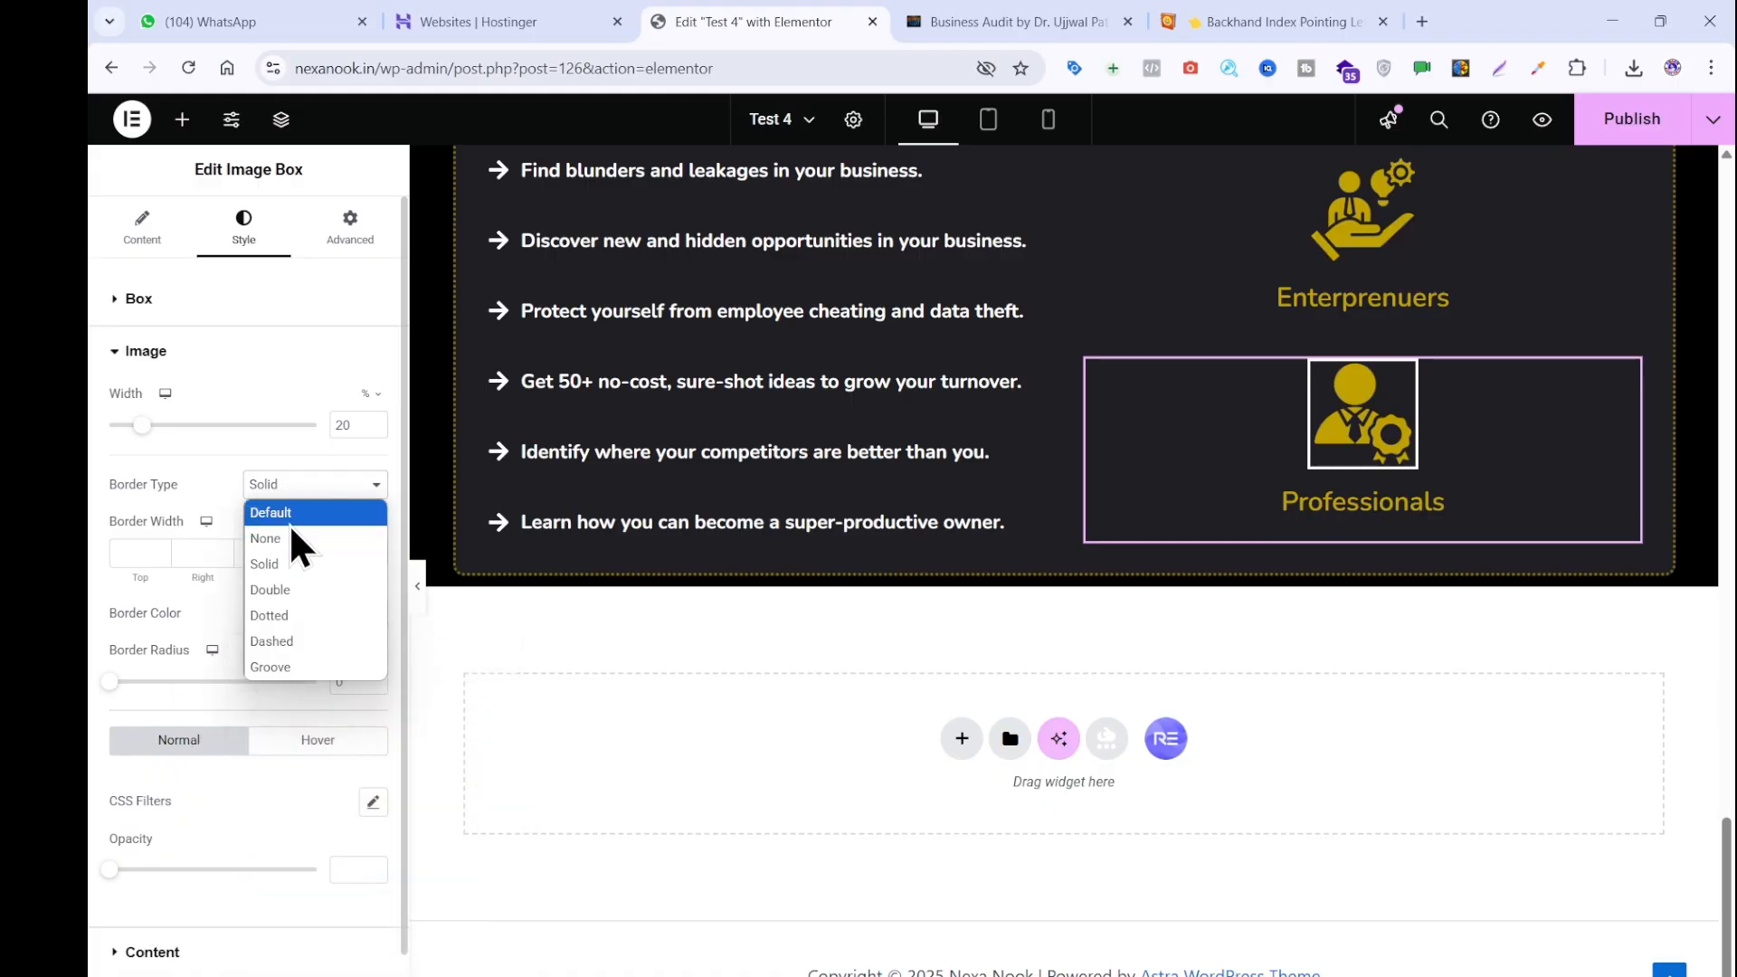
pyautogui.click(291, 514)
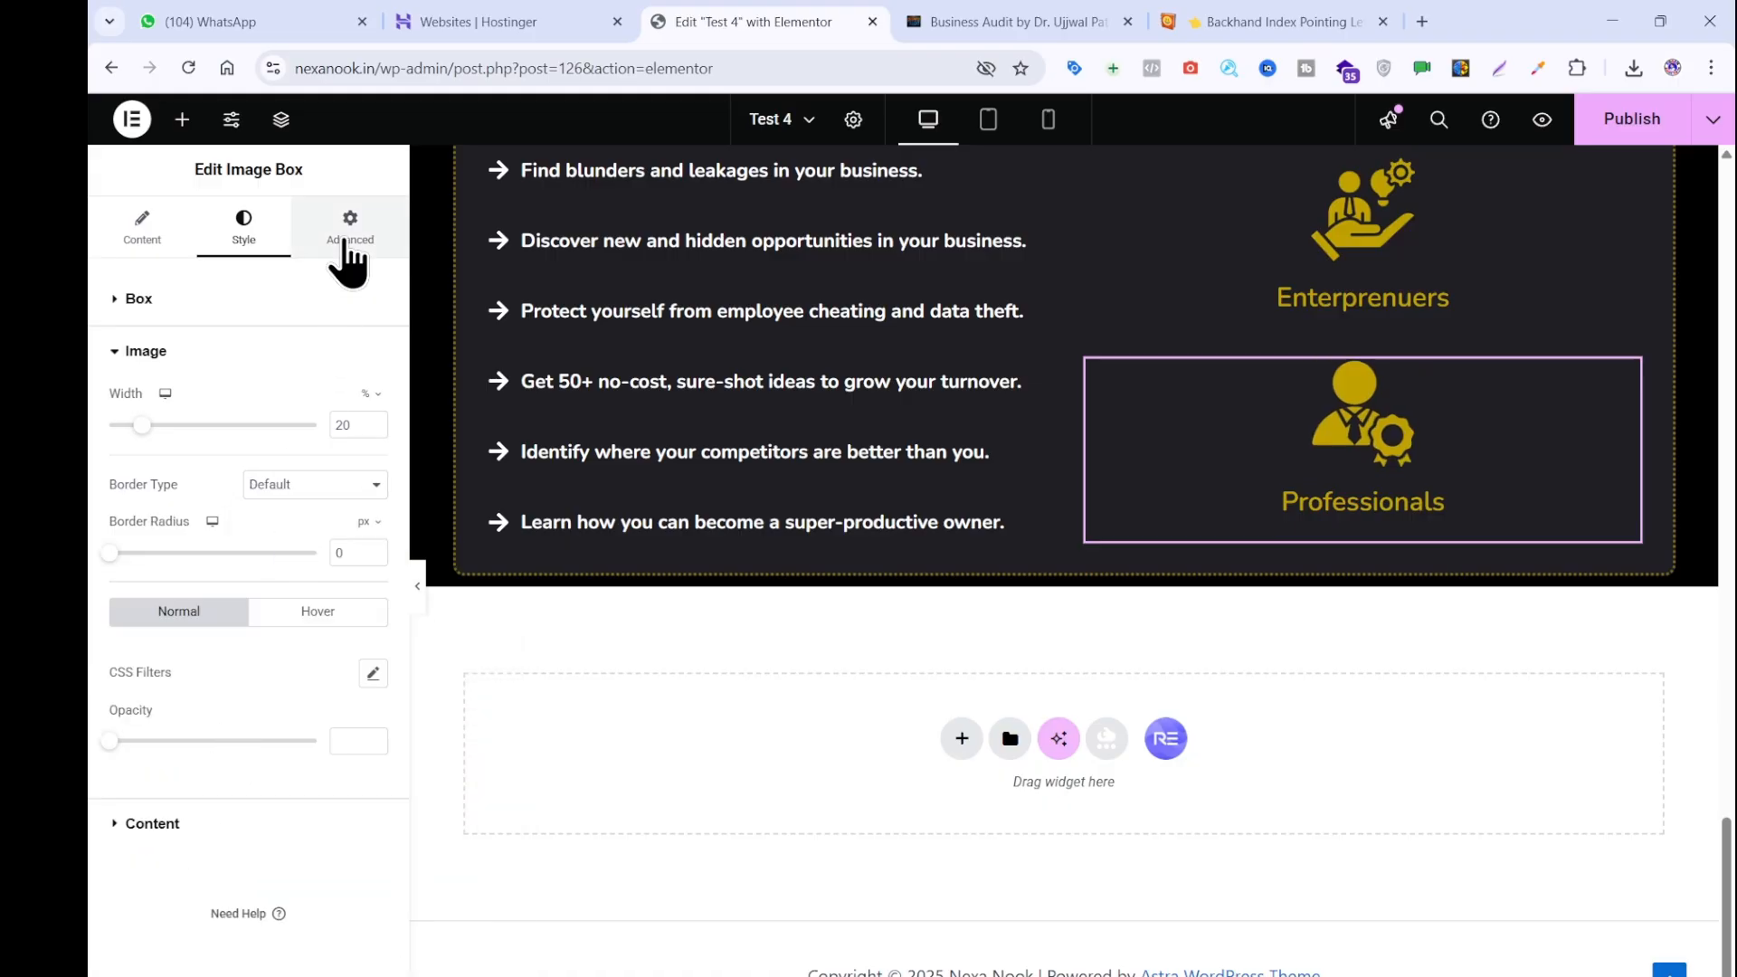
# Try a classic background with colour #A29090 on the Professionals image box, and clear that background.
pyautogui.click(349, 231)
pyautogui.scroll(-10, 287, 611)
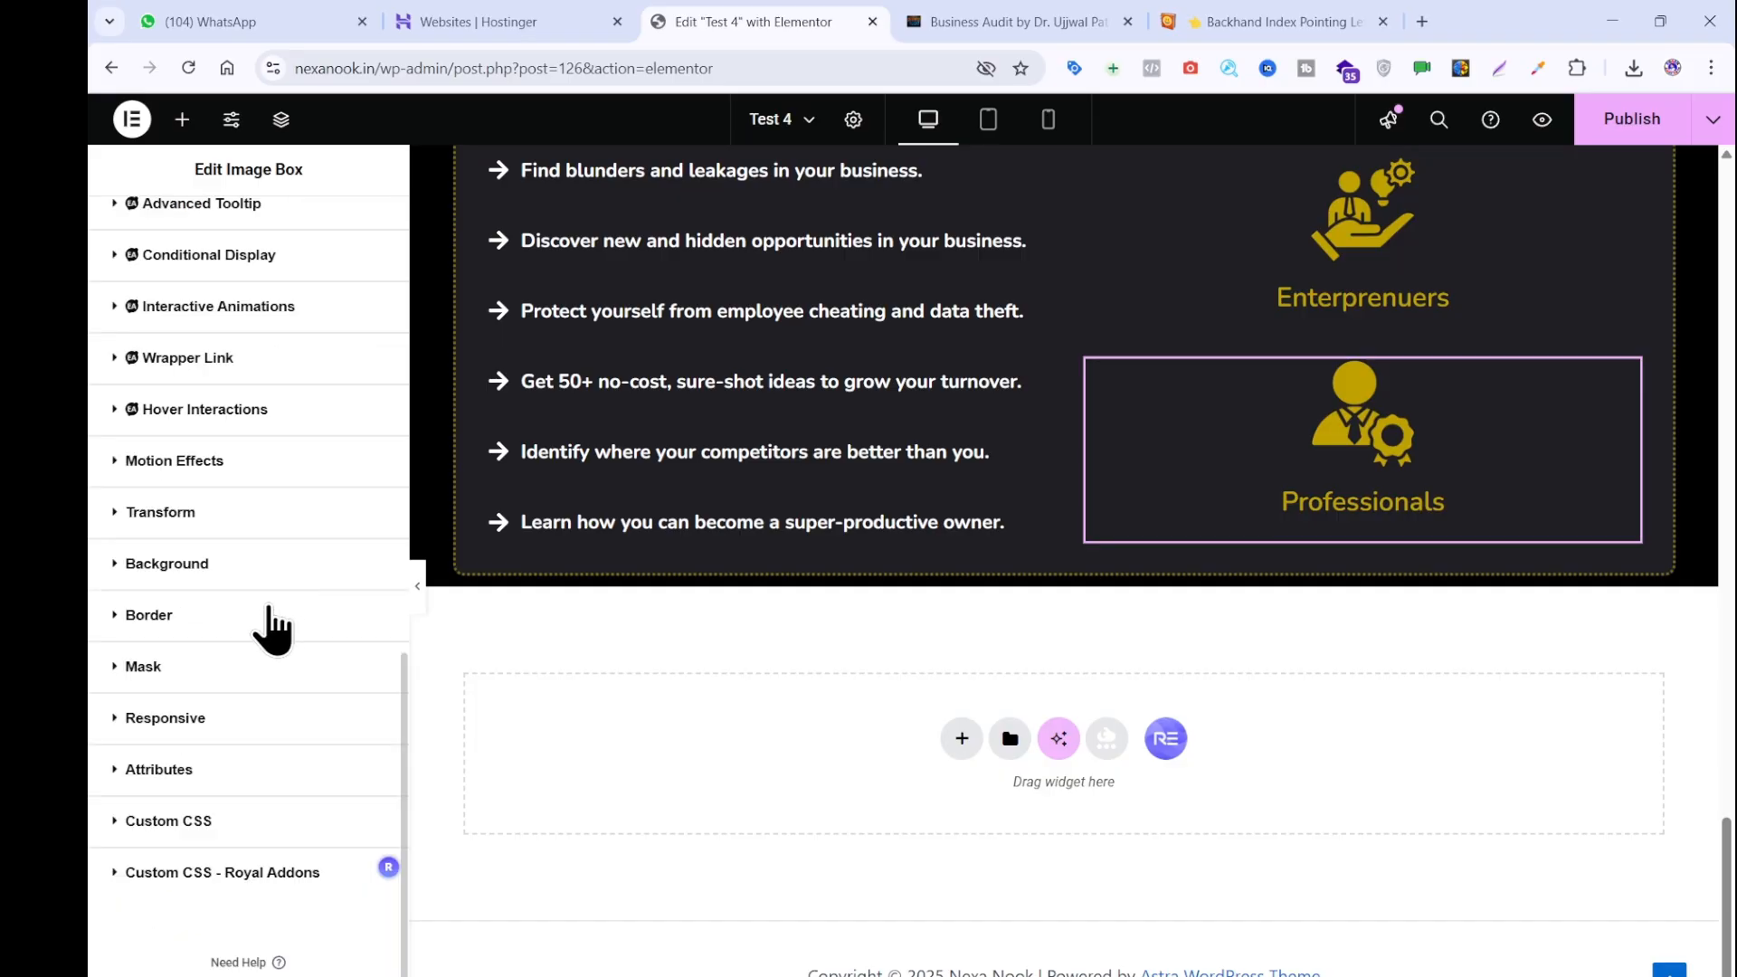
pyautogui.click(271, 619)
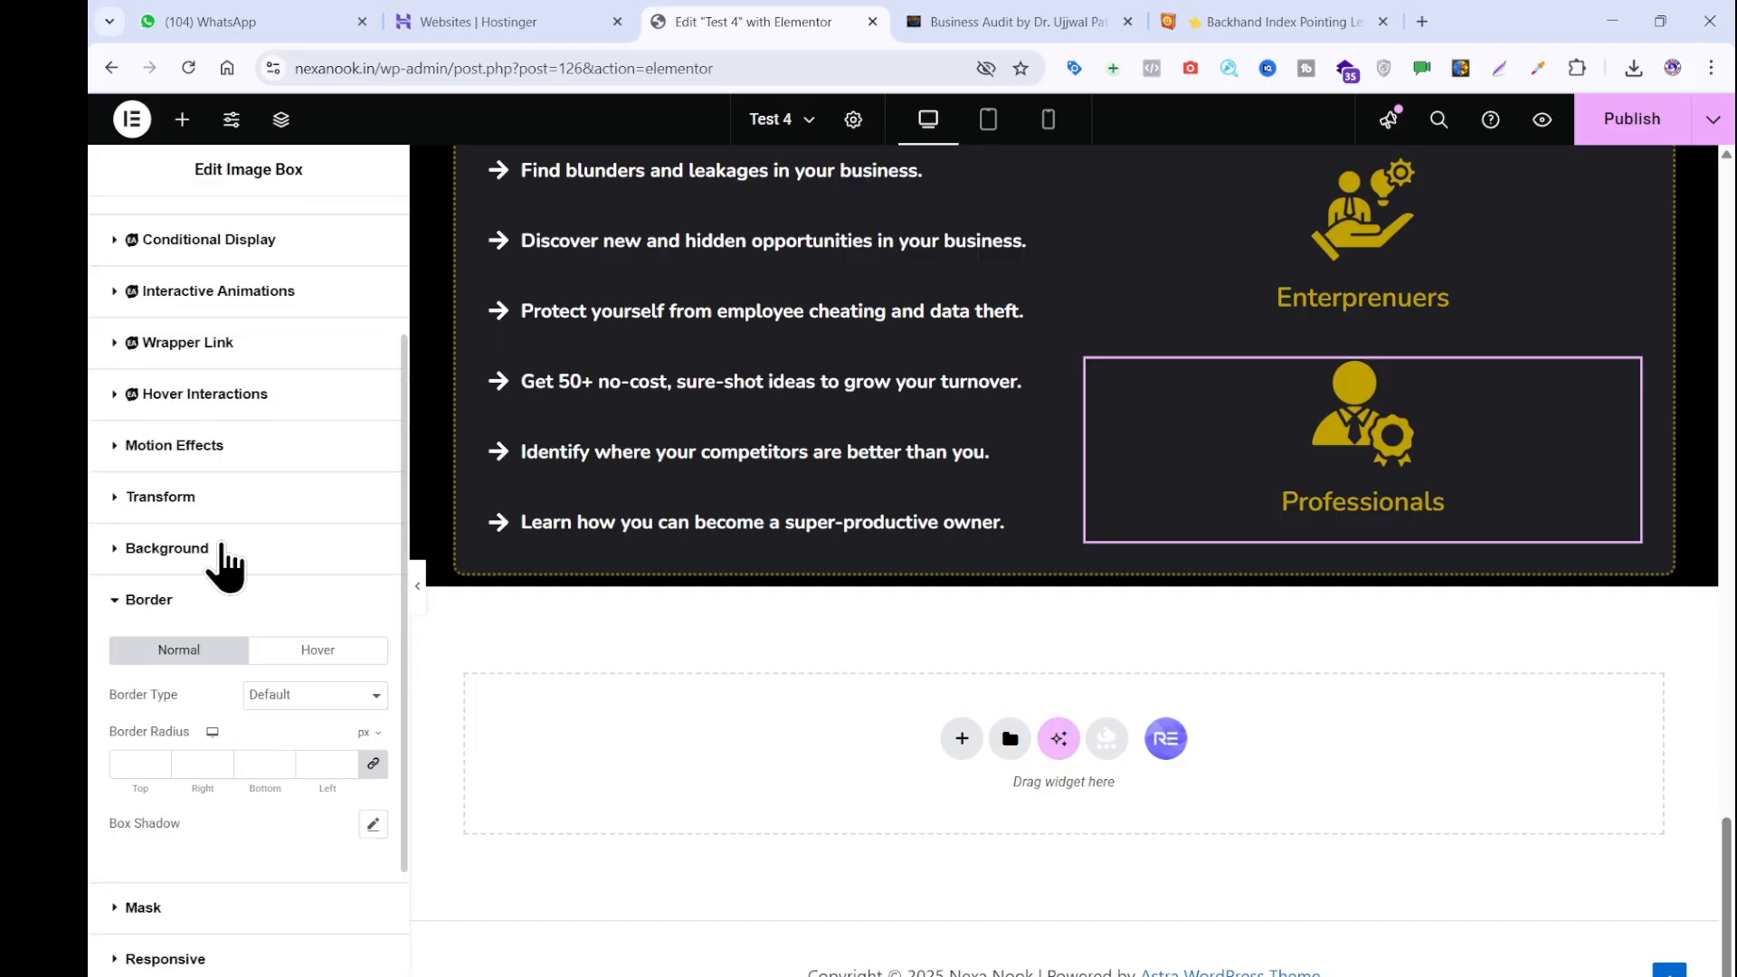
pyautogui.click(223, 548)
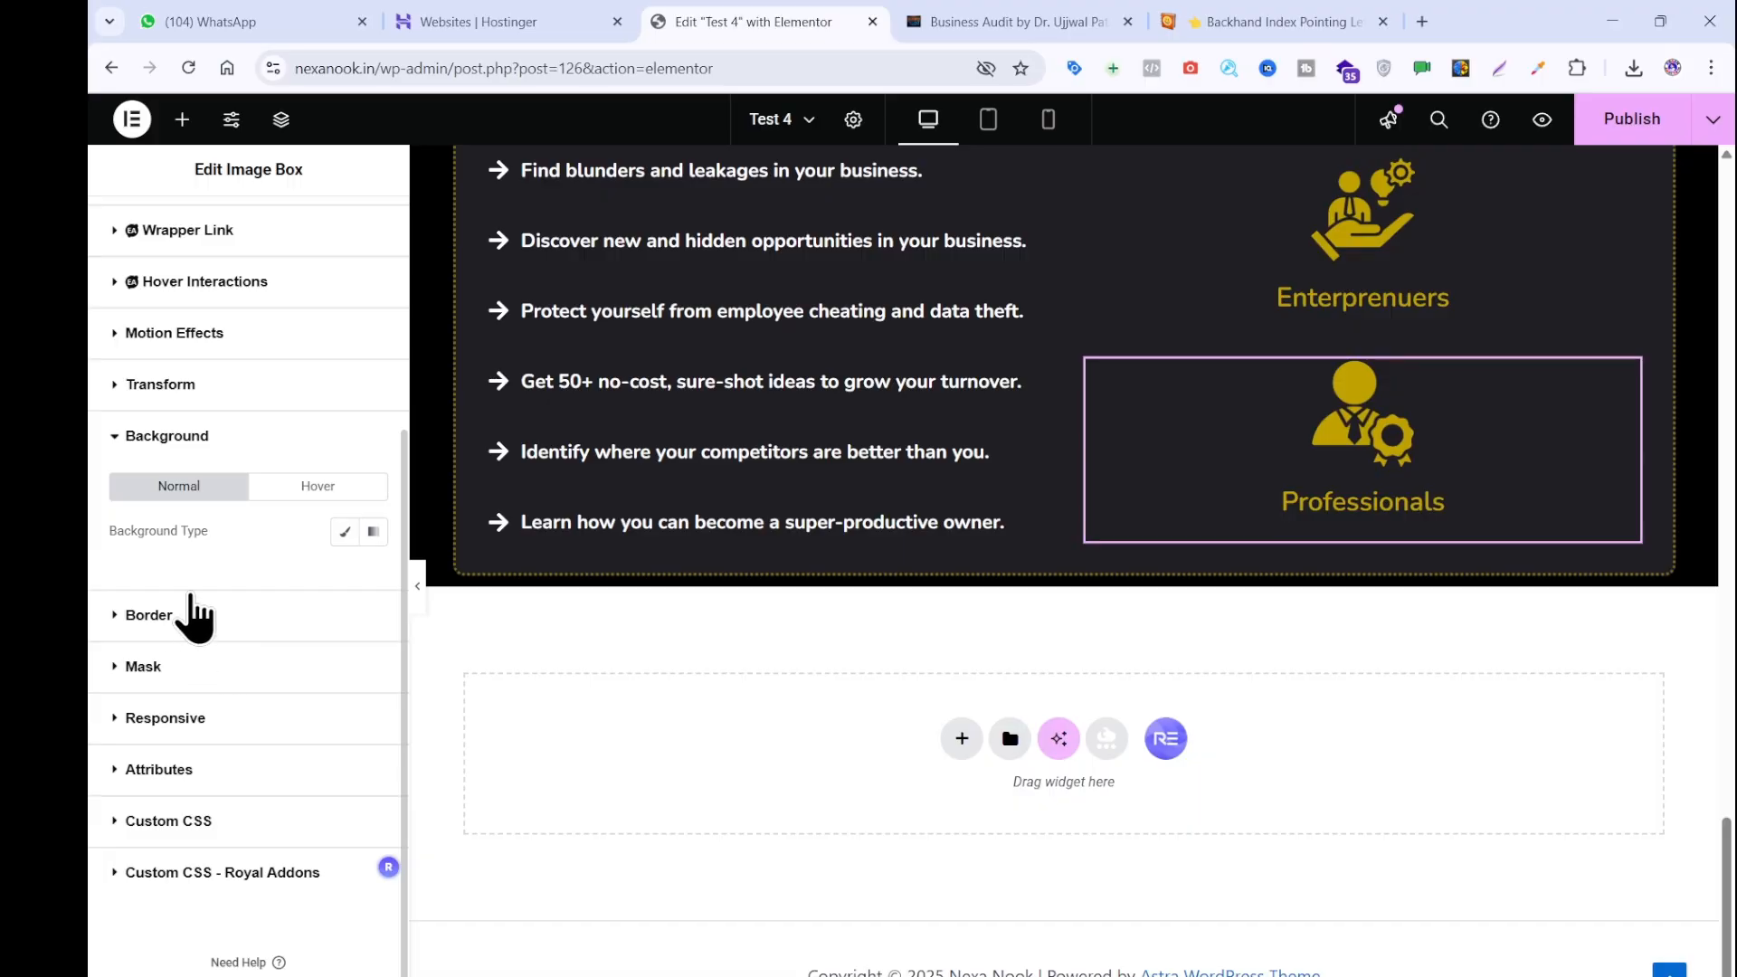
pyautogui.click(343, 532)
pyautogui.click(373, 576)
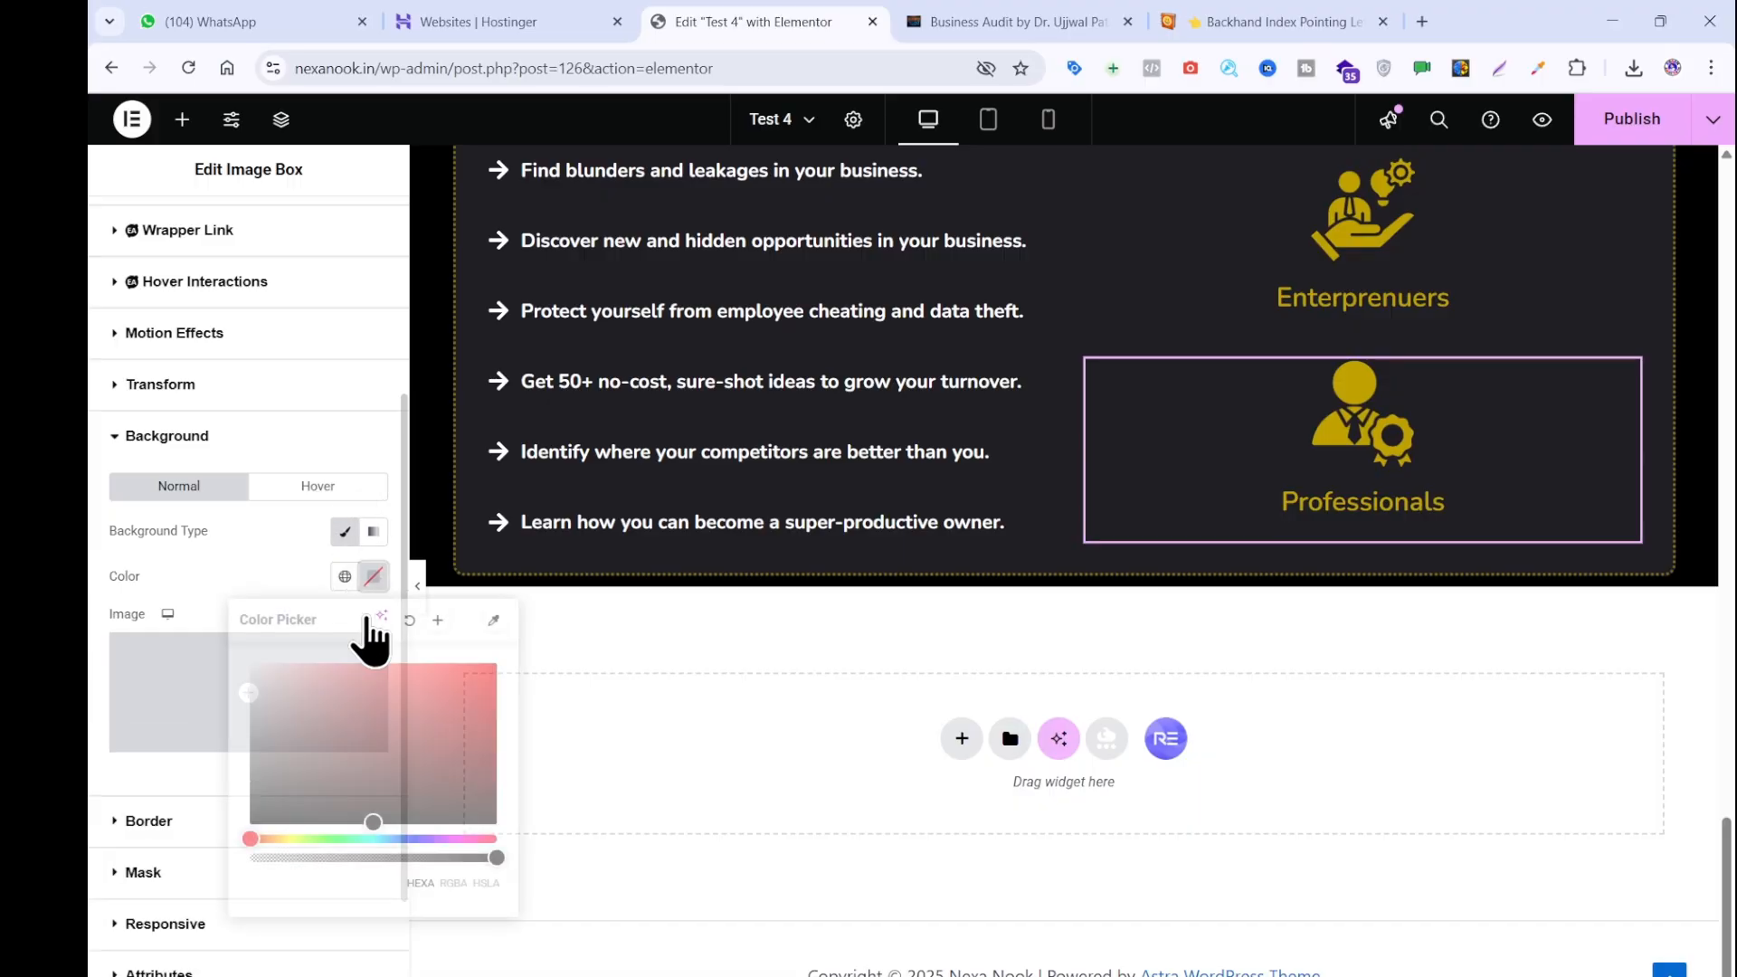
pyautogui.click(337, 711)
pyautogui.moveTo(246, 651); pyautogui.dragTo(278, 722)
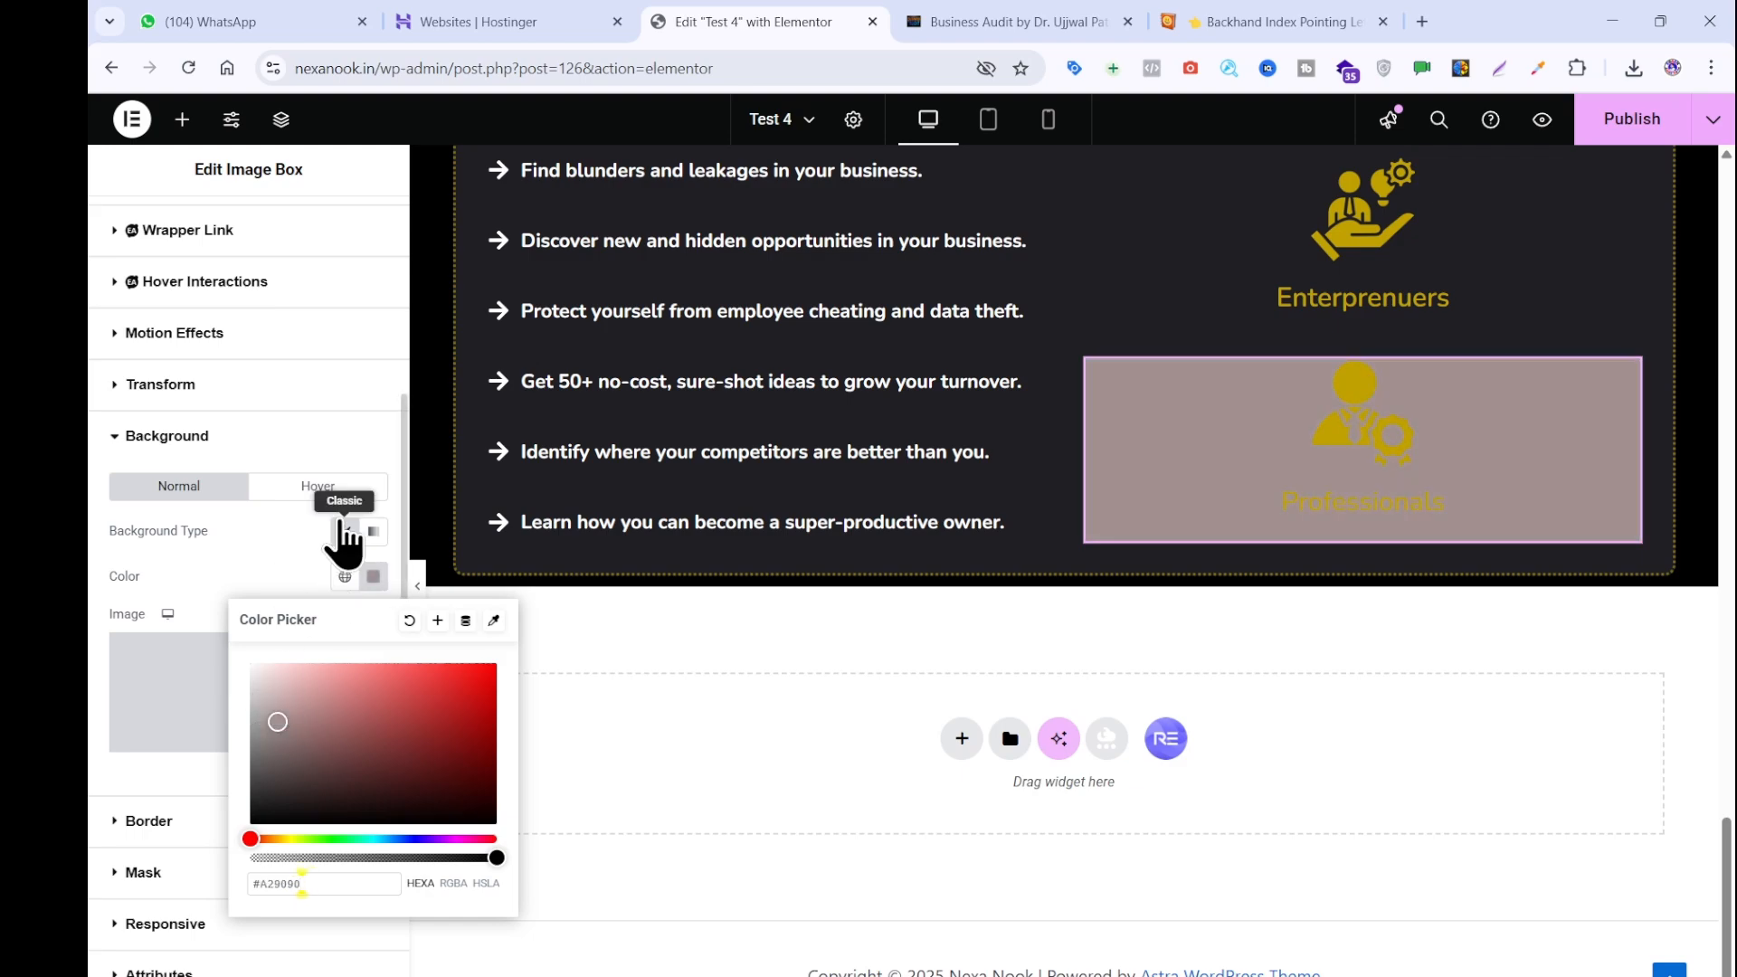
pyautogui.click(344, 534)
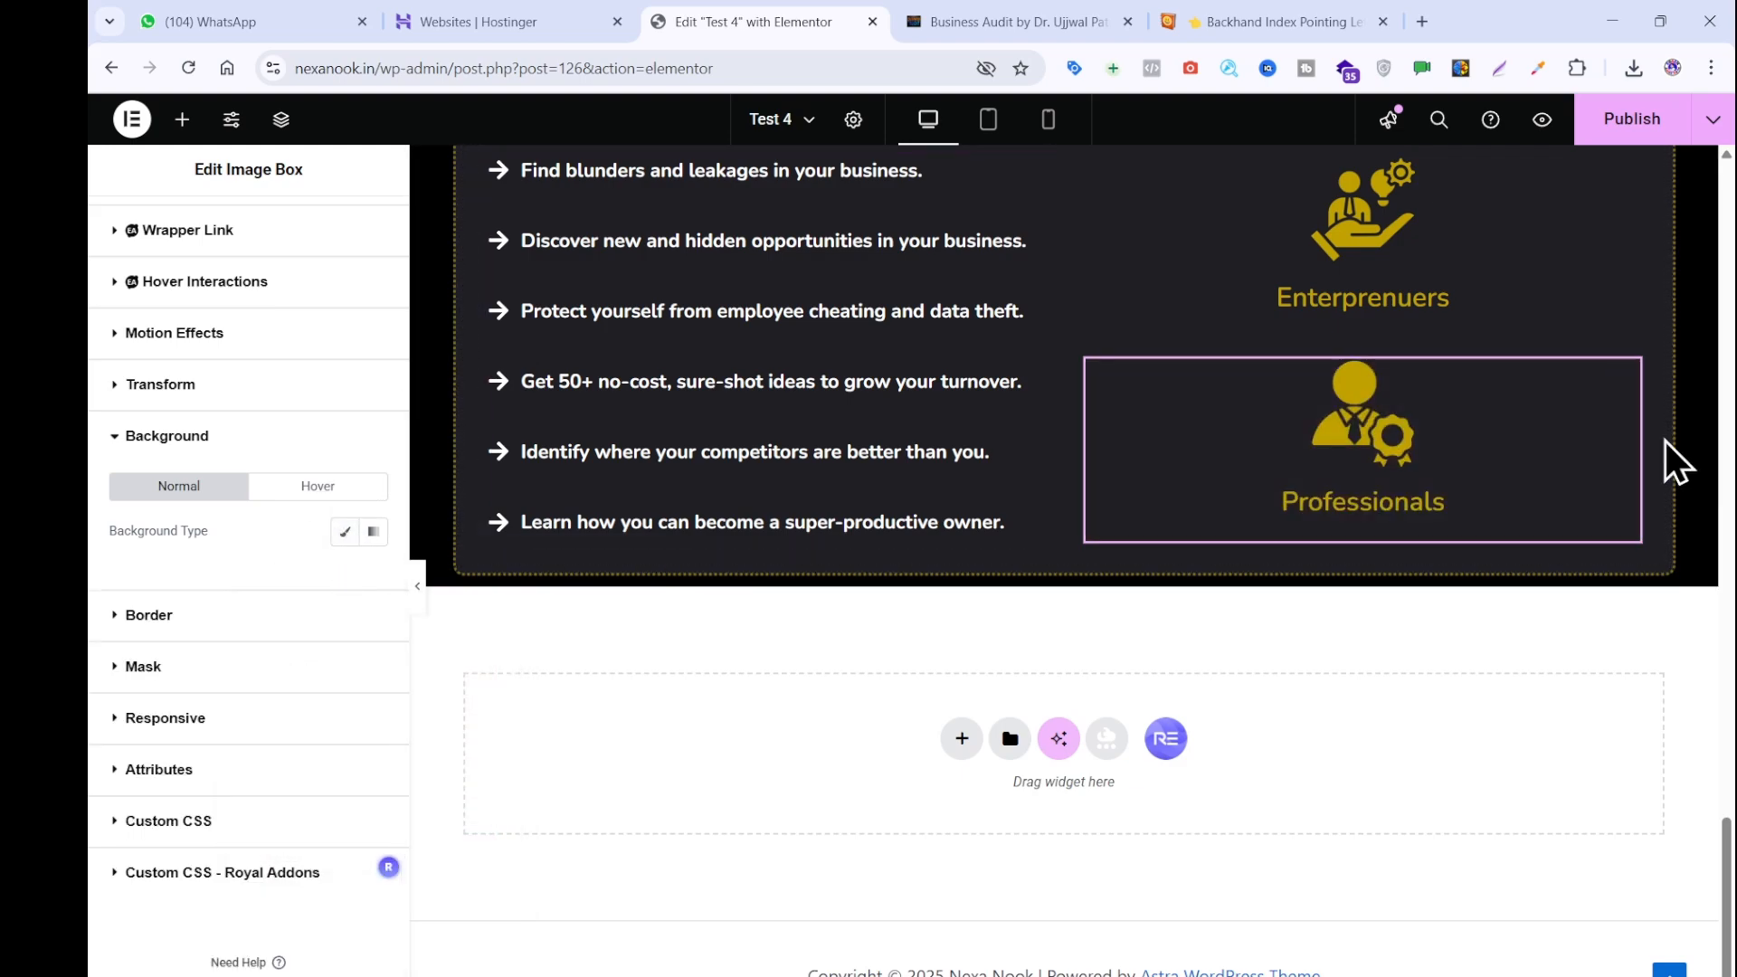
# Check the Professionals icon and the offer section beneath it on the reference page, and return to the Elementor editor.
pyautogui.click(941, 21)
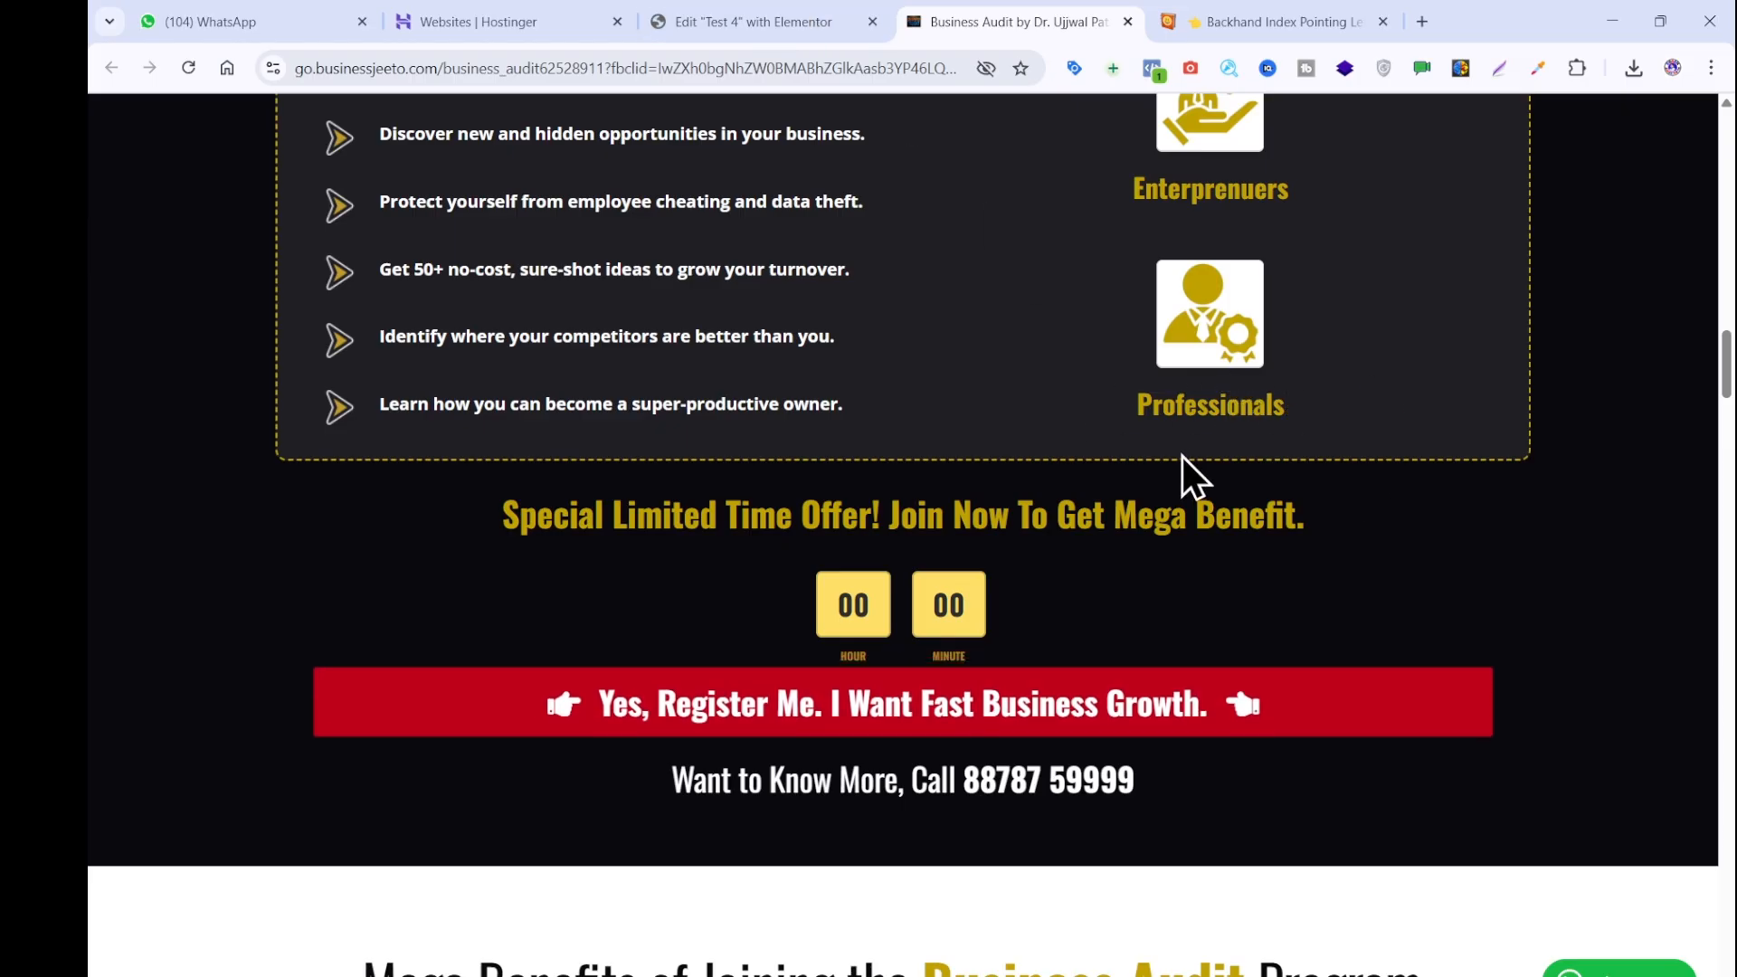
pyautogui.click(819, 23)
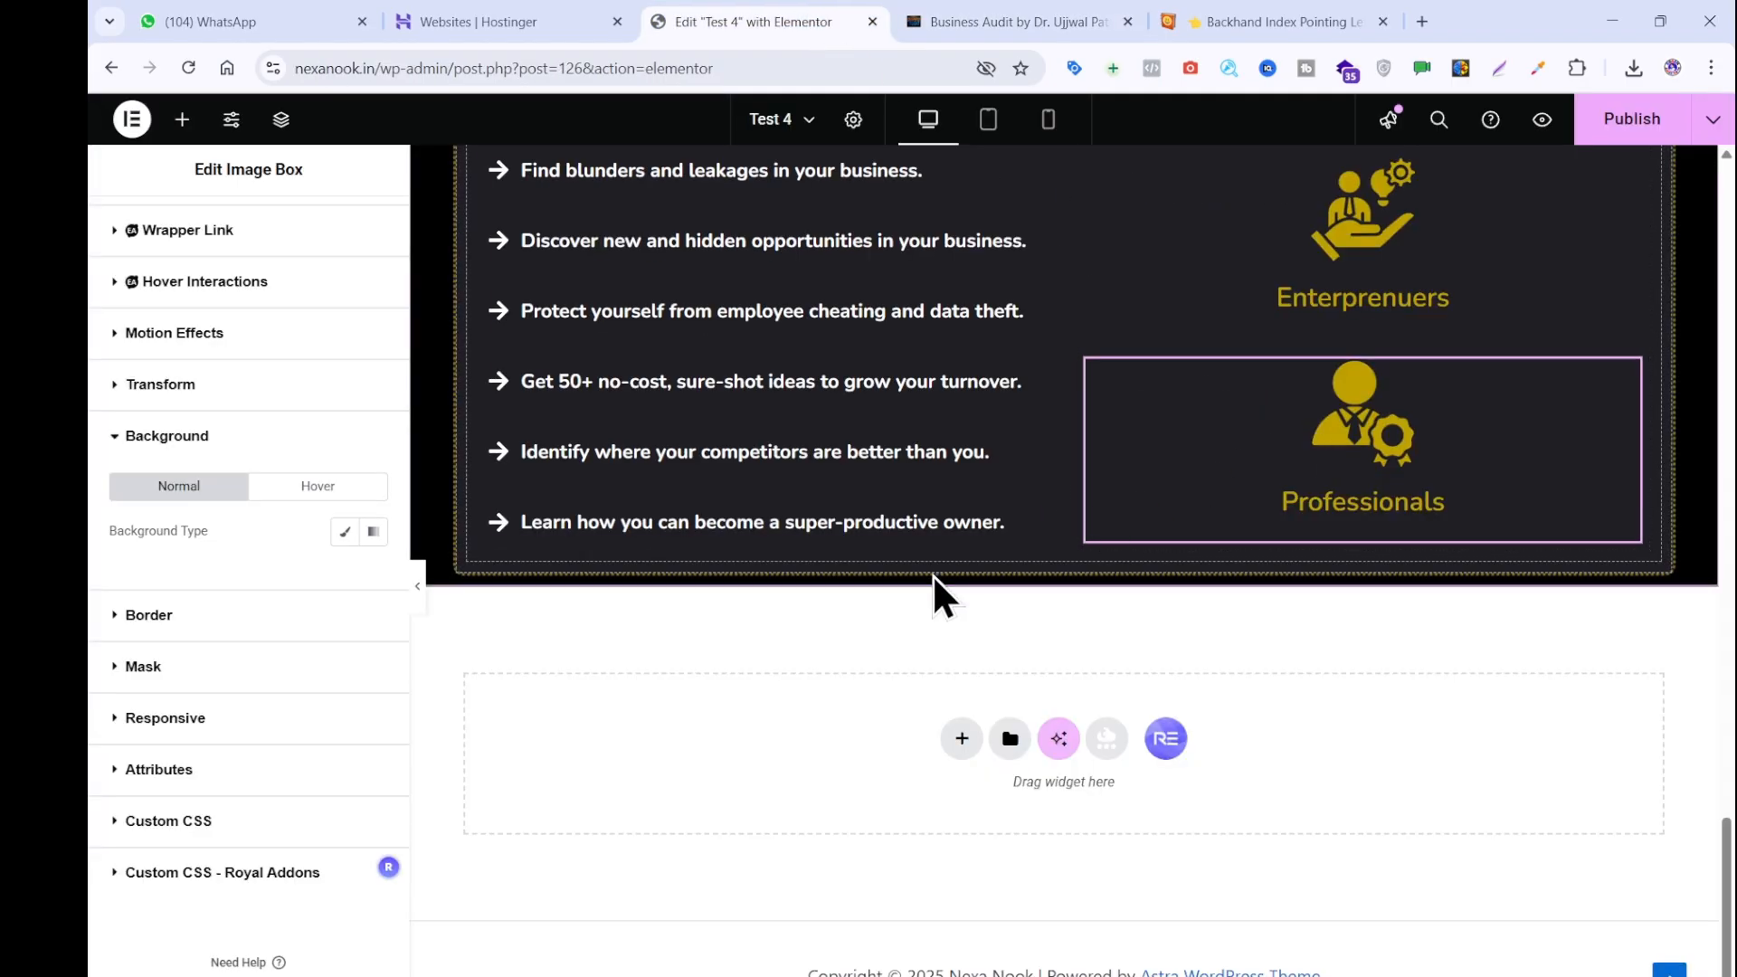
# Copy the "Special Limited Time Offer" heading into the black section beneath the blunders panel and delete the leftover empty container.
pyautogui.click(1004, 22)
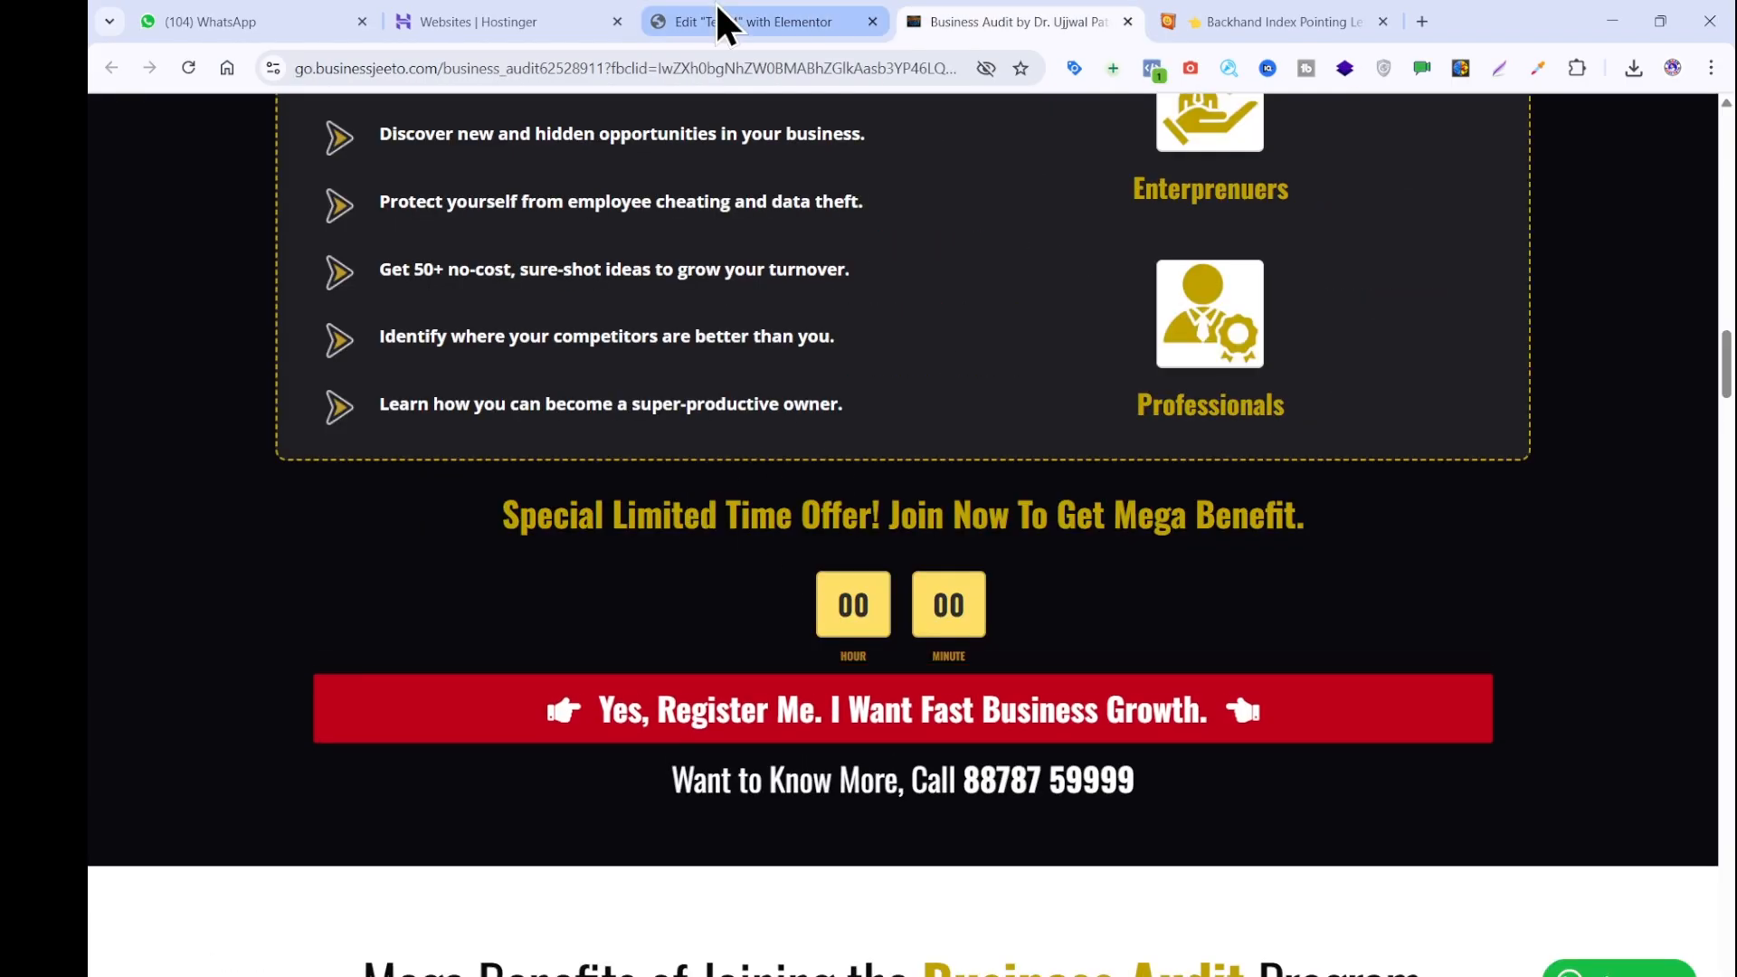
pyautogui.click(760, 22)
pyautogui.scroll(9, 1044, 258)
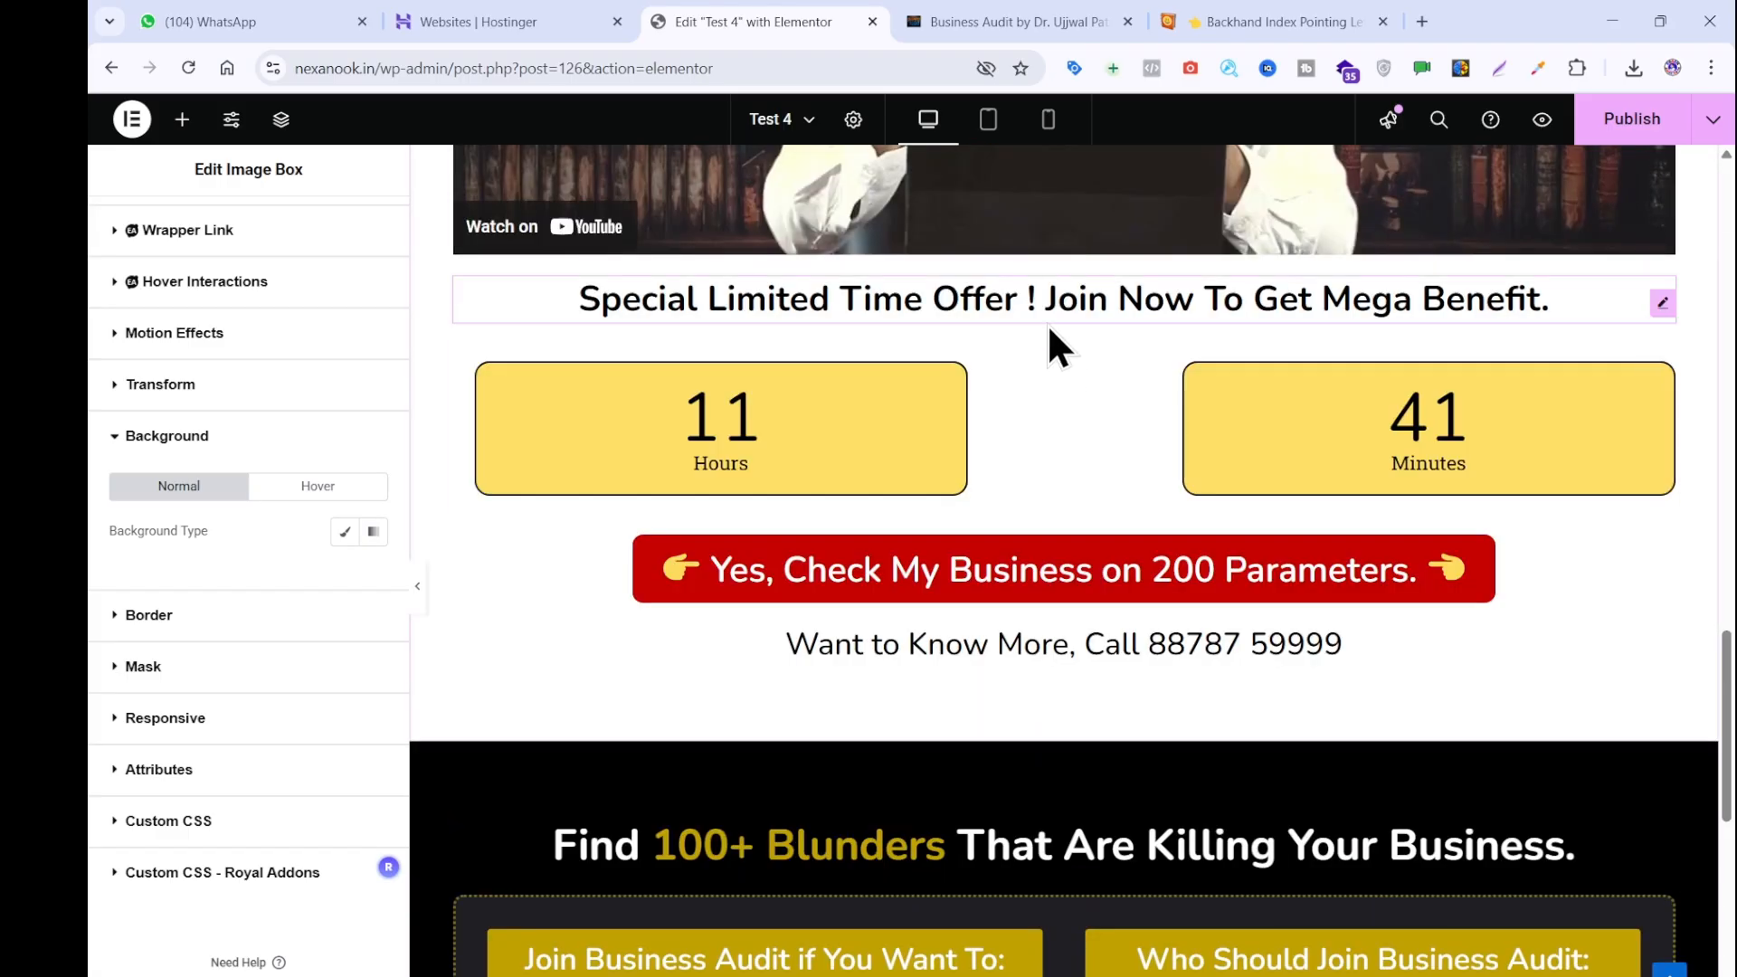
pyautogui.rightClick(1045, 301)
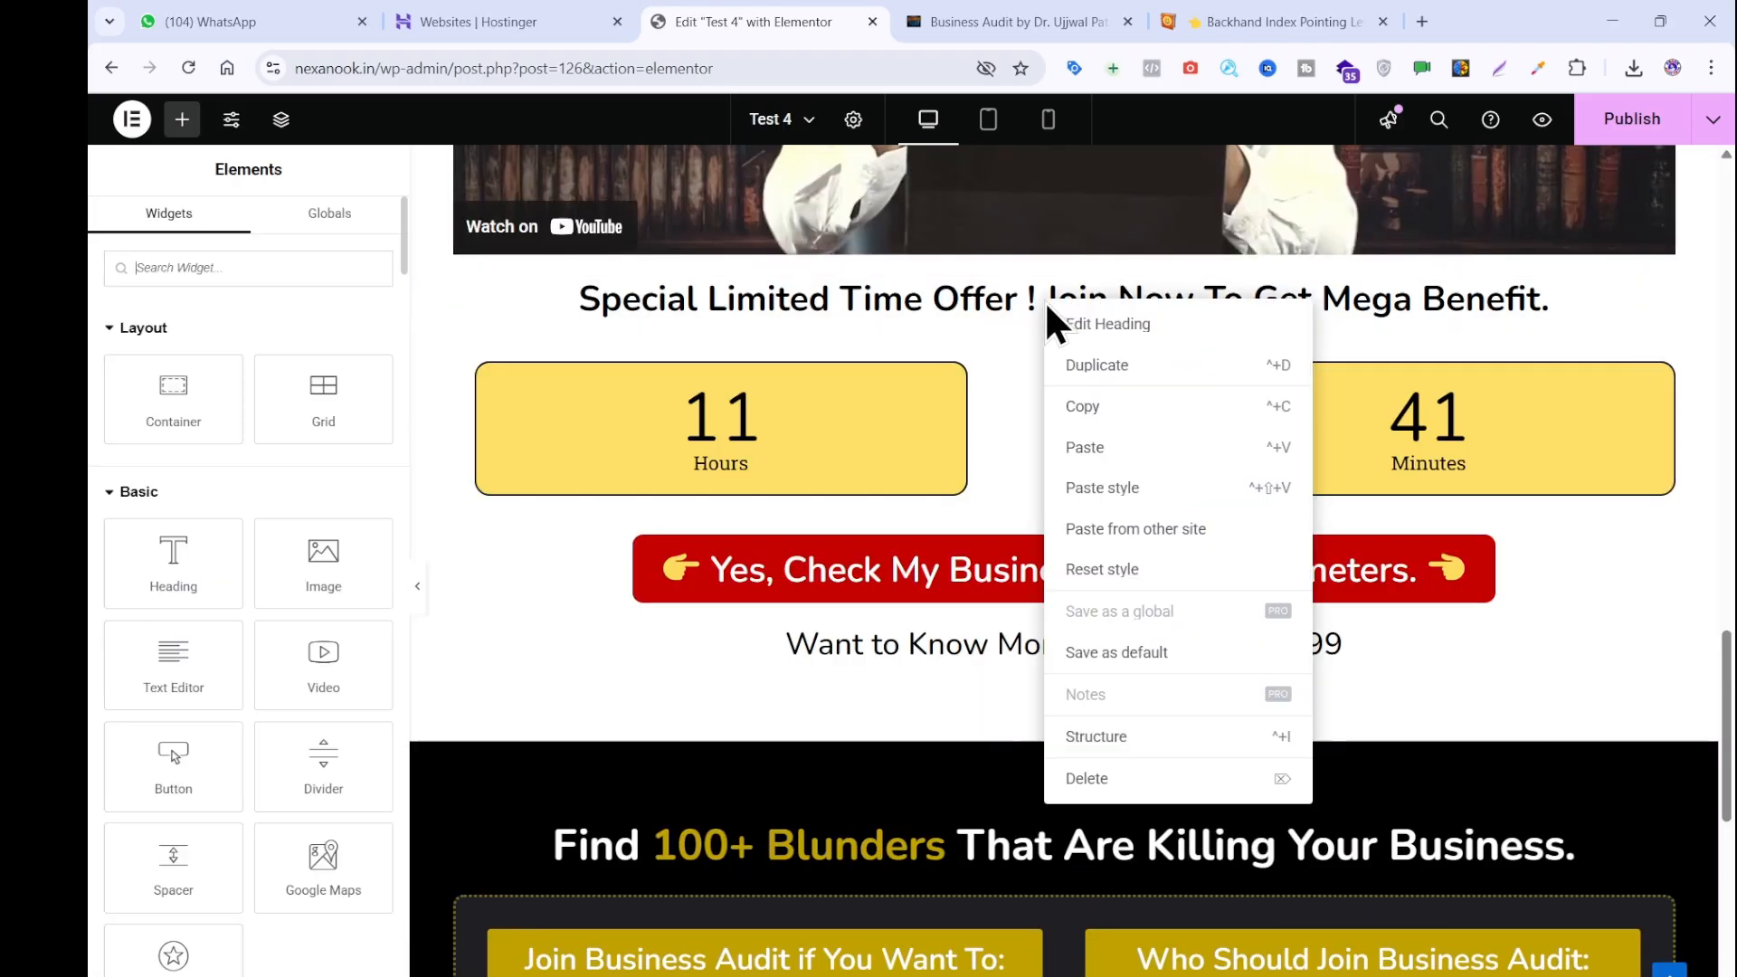
pyautogui.click(1090, 405)
pyautogui.scroll(-7, 1085, 452)
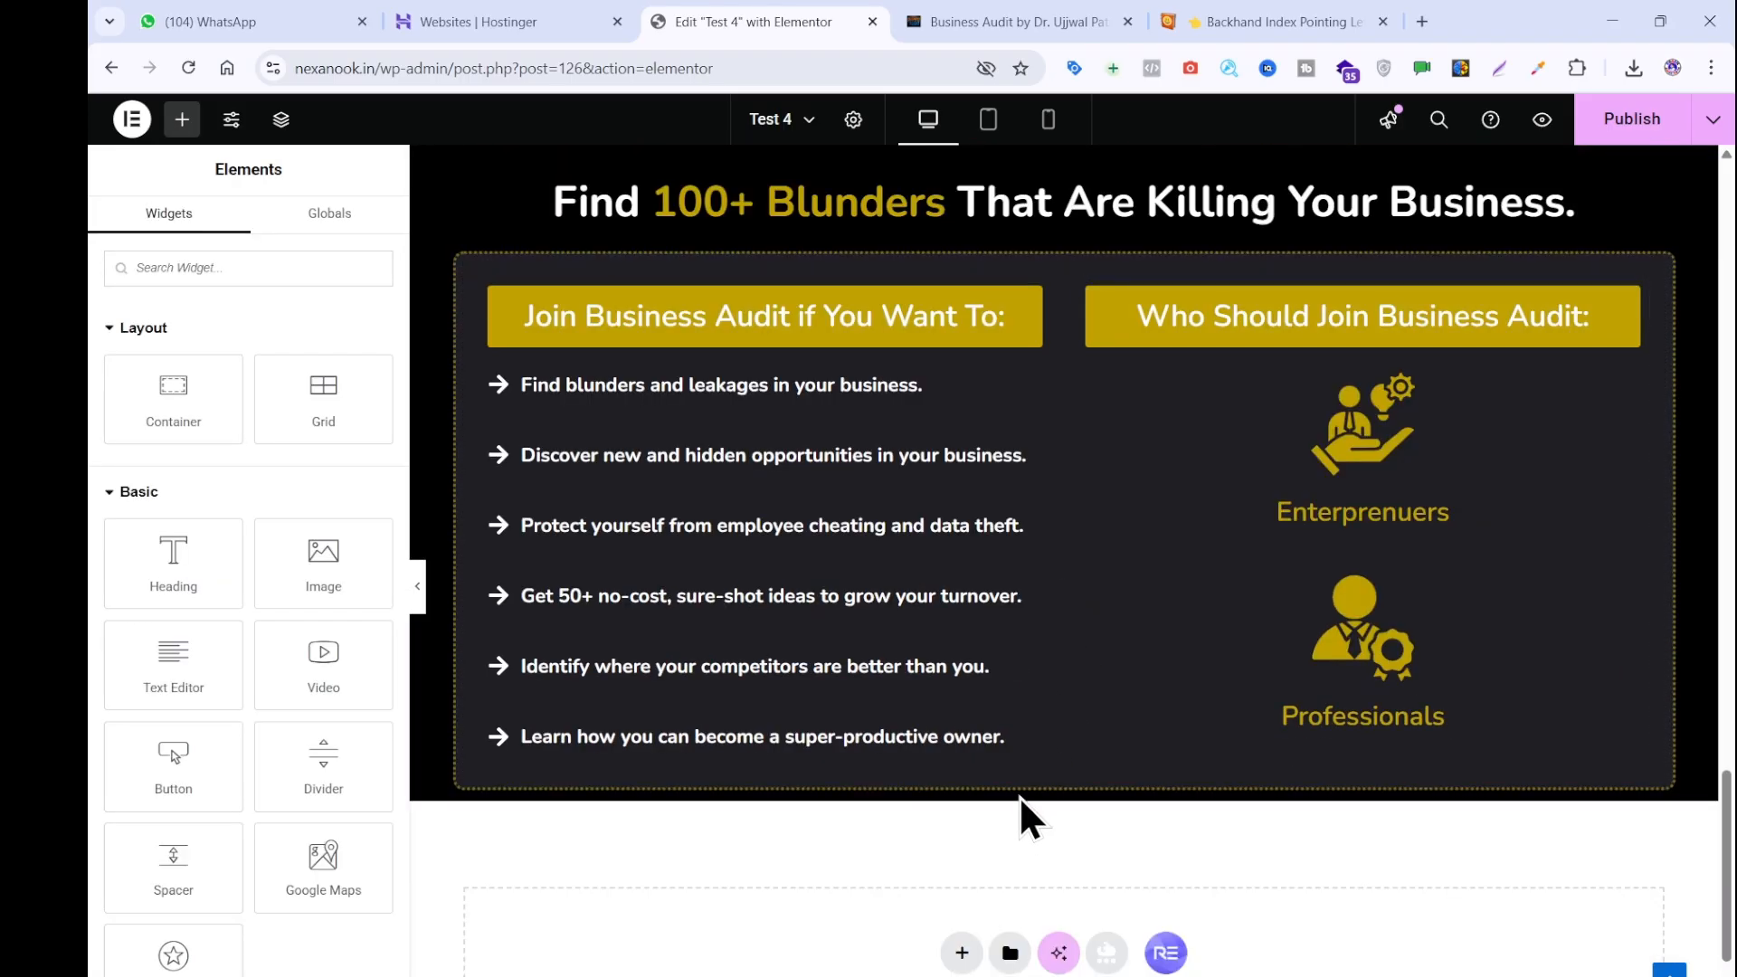
pyautogui.hotkey('ctrl', 'v')
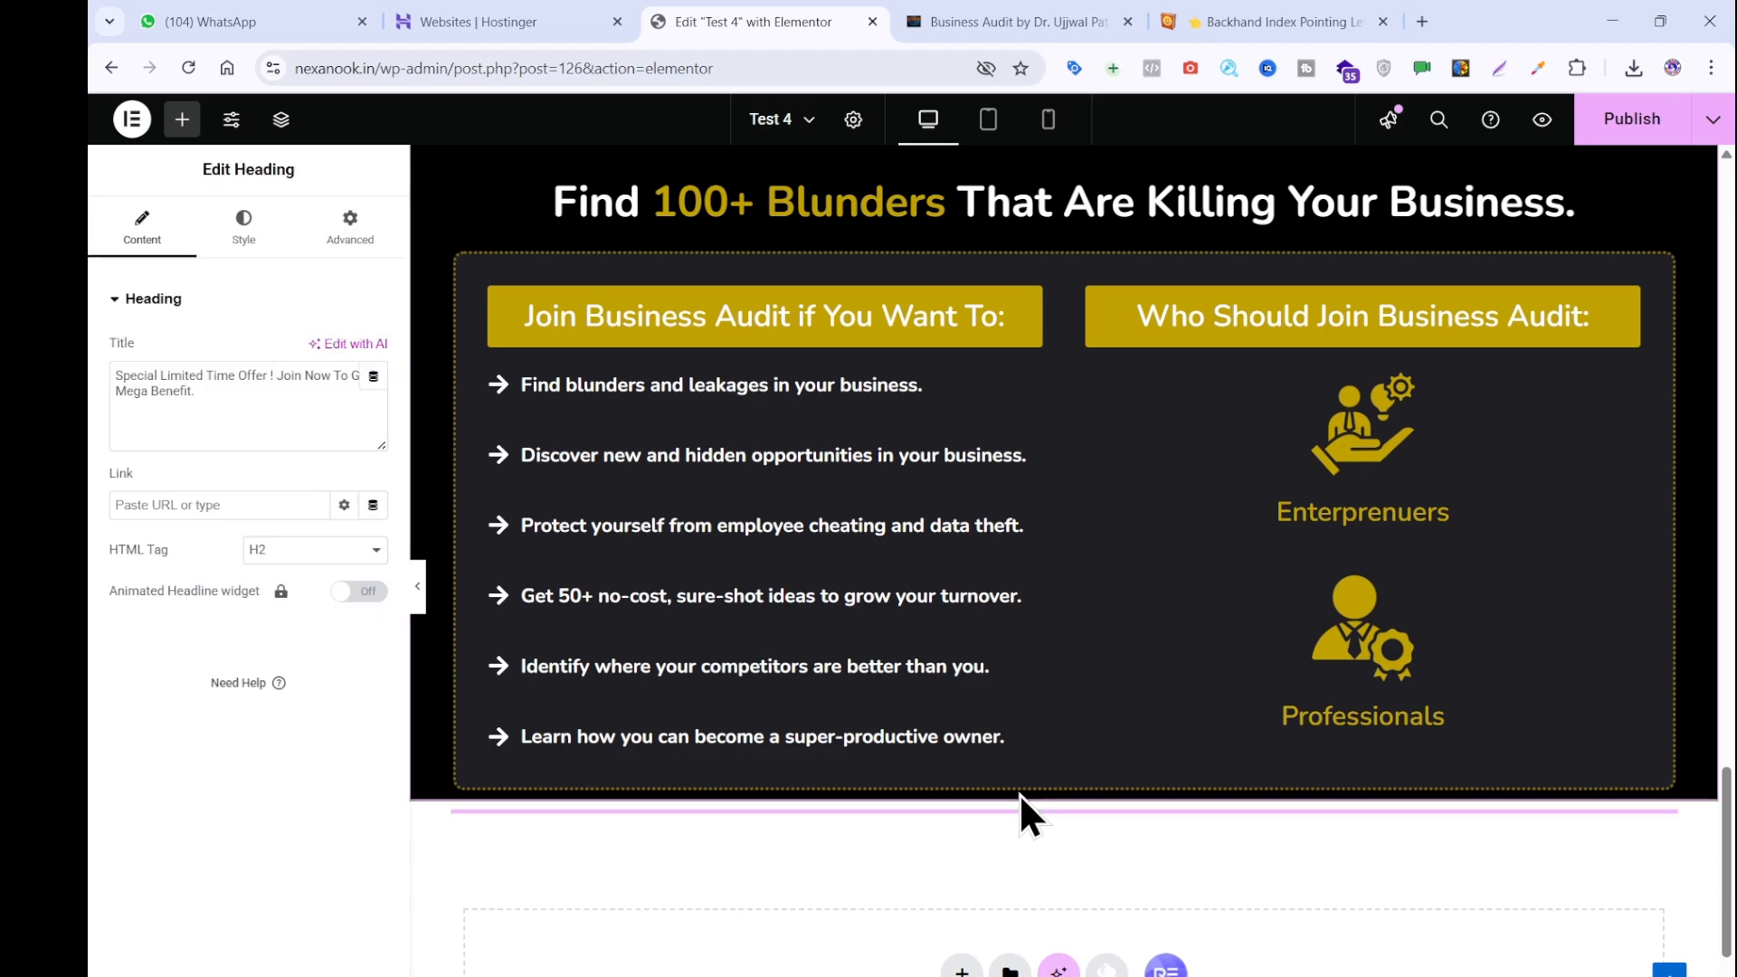
pyautogui.moveTo(1011, 849); pyautogui.dragTo(1006, 790)
pyautogui.scroll(-4, 1008, 803)
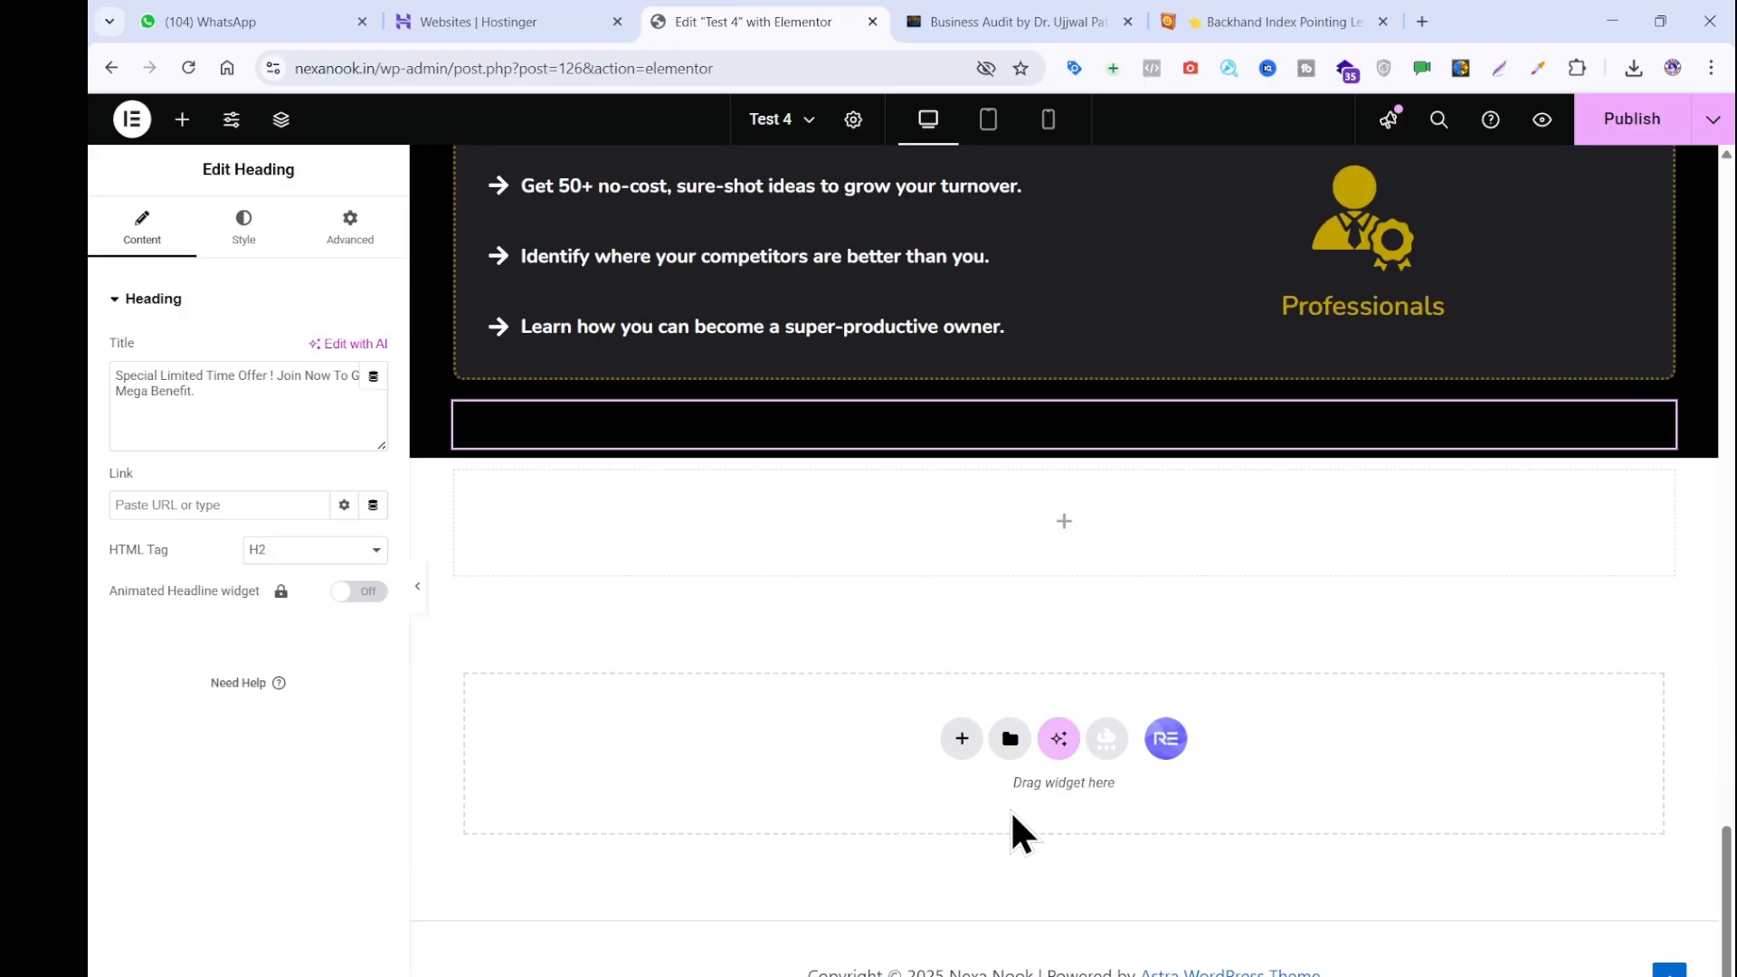
pyautogui.click(1092, 460)
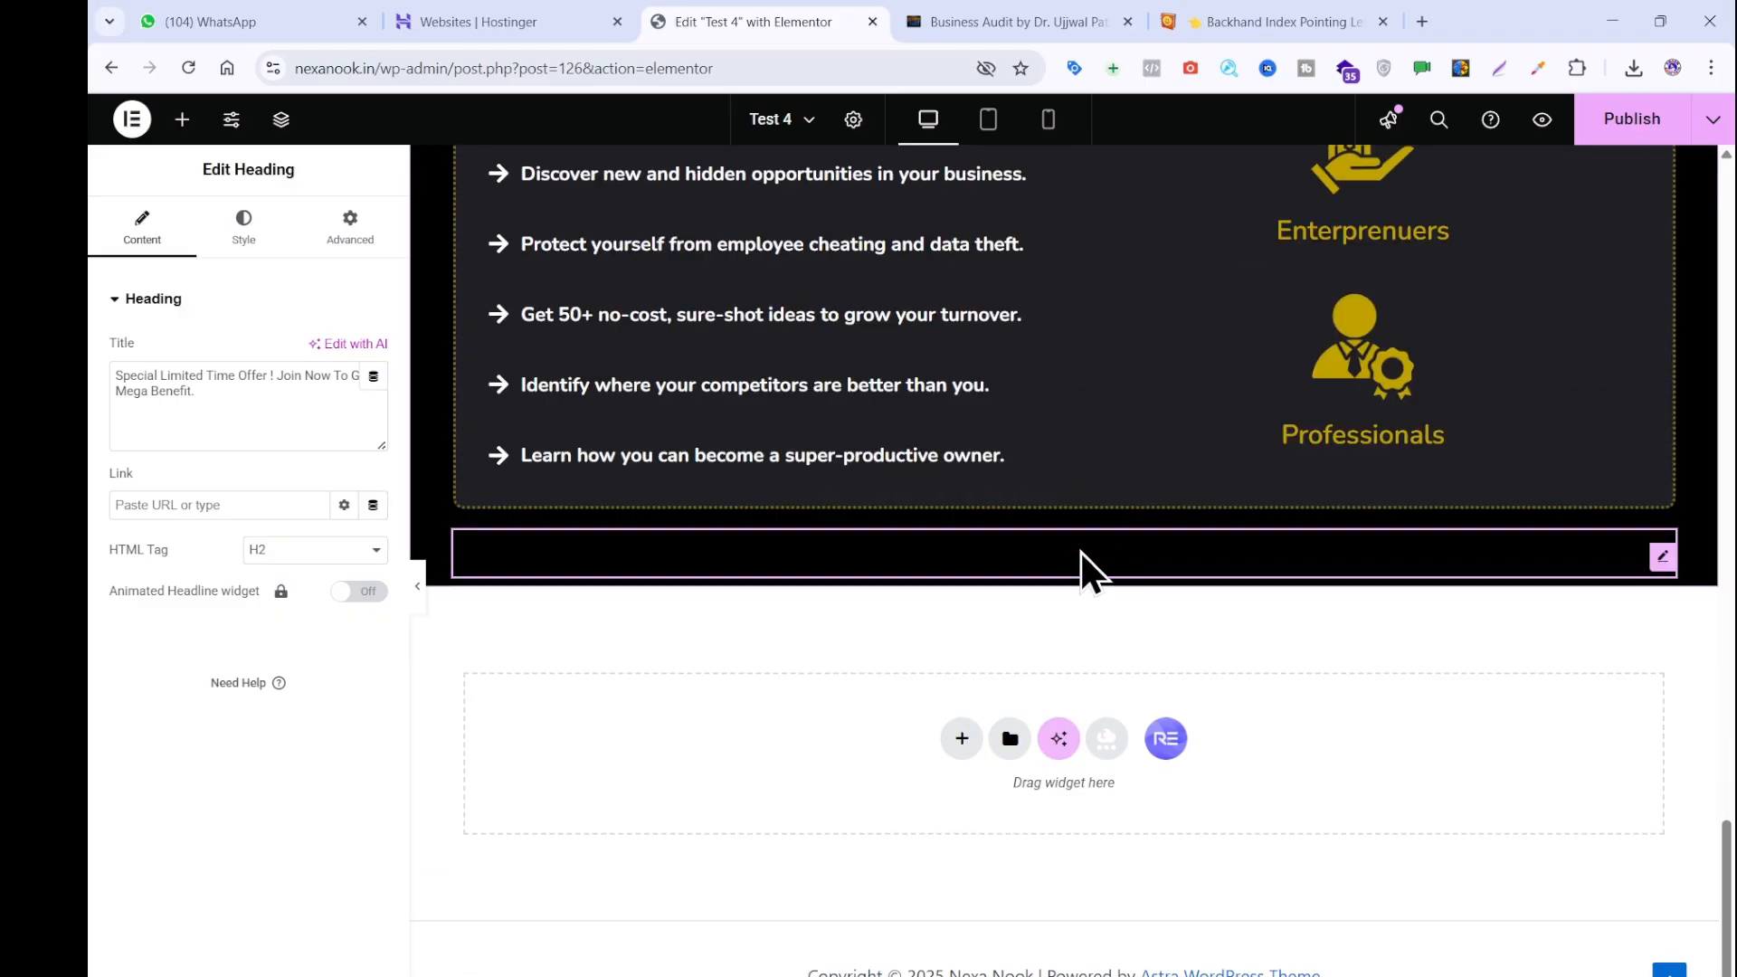
# Sample the gold offer heading colour on the reference page and set the copied heading's text colour to #BFA100.
pyautogui.click(1022, 21)
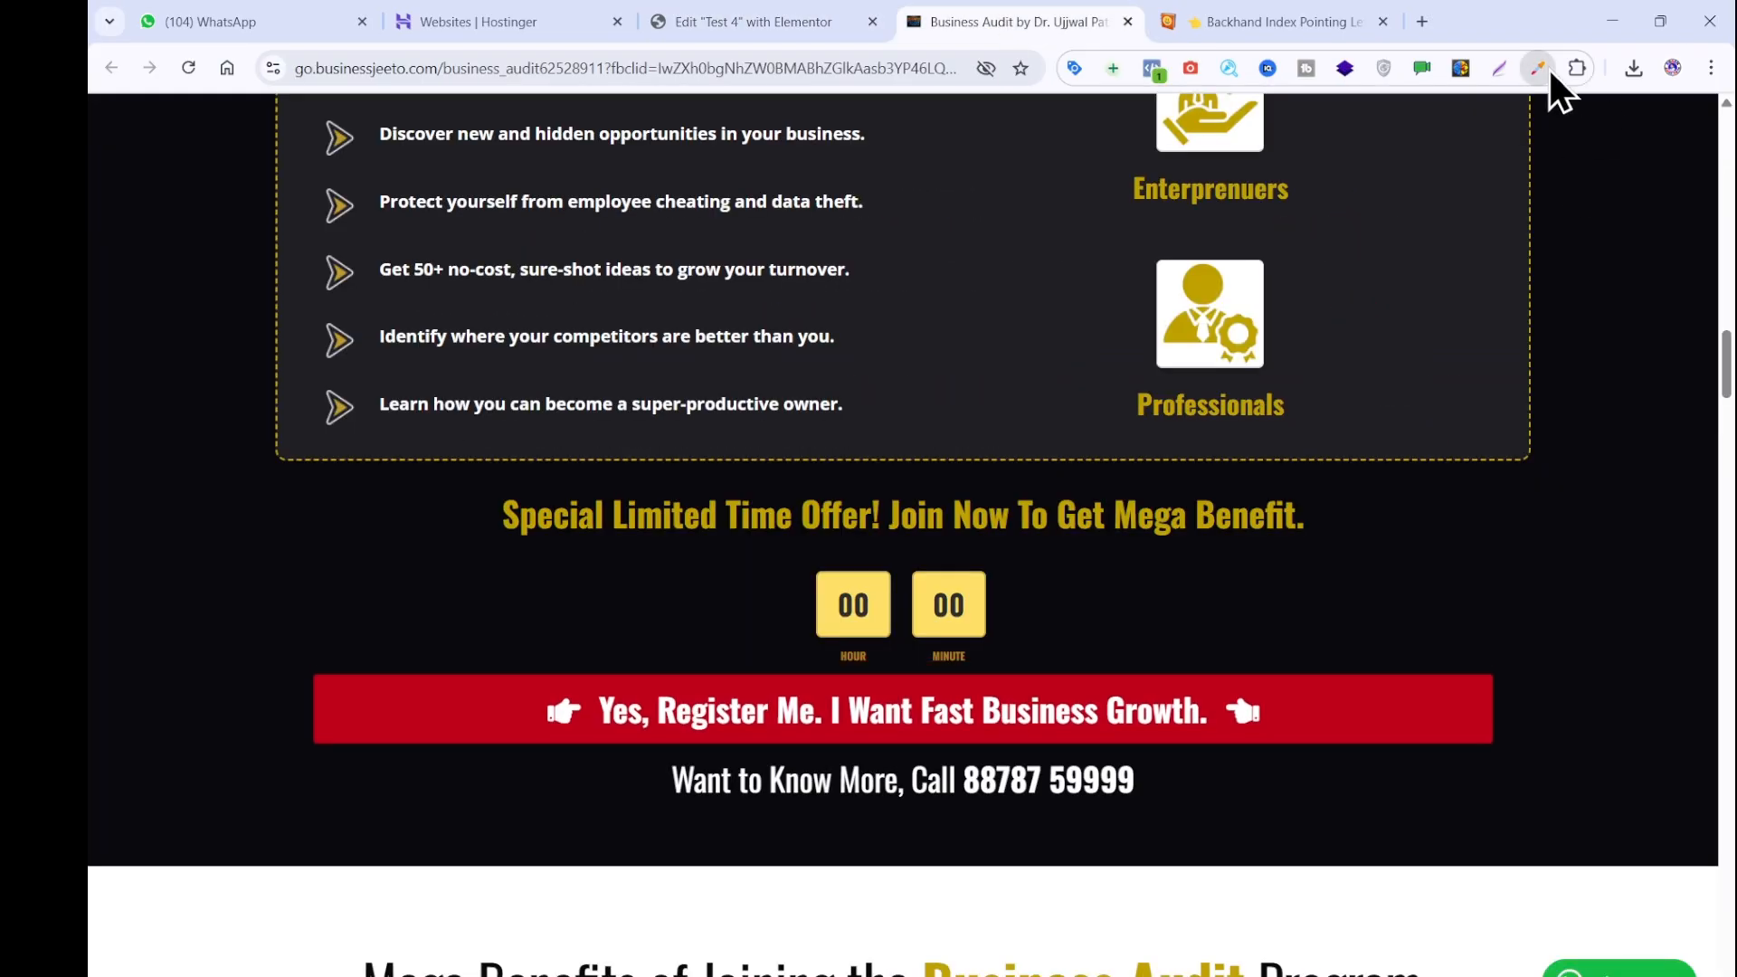
pyautogui.click(1483, 123)
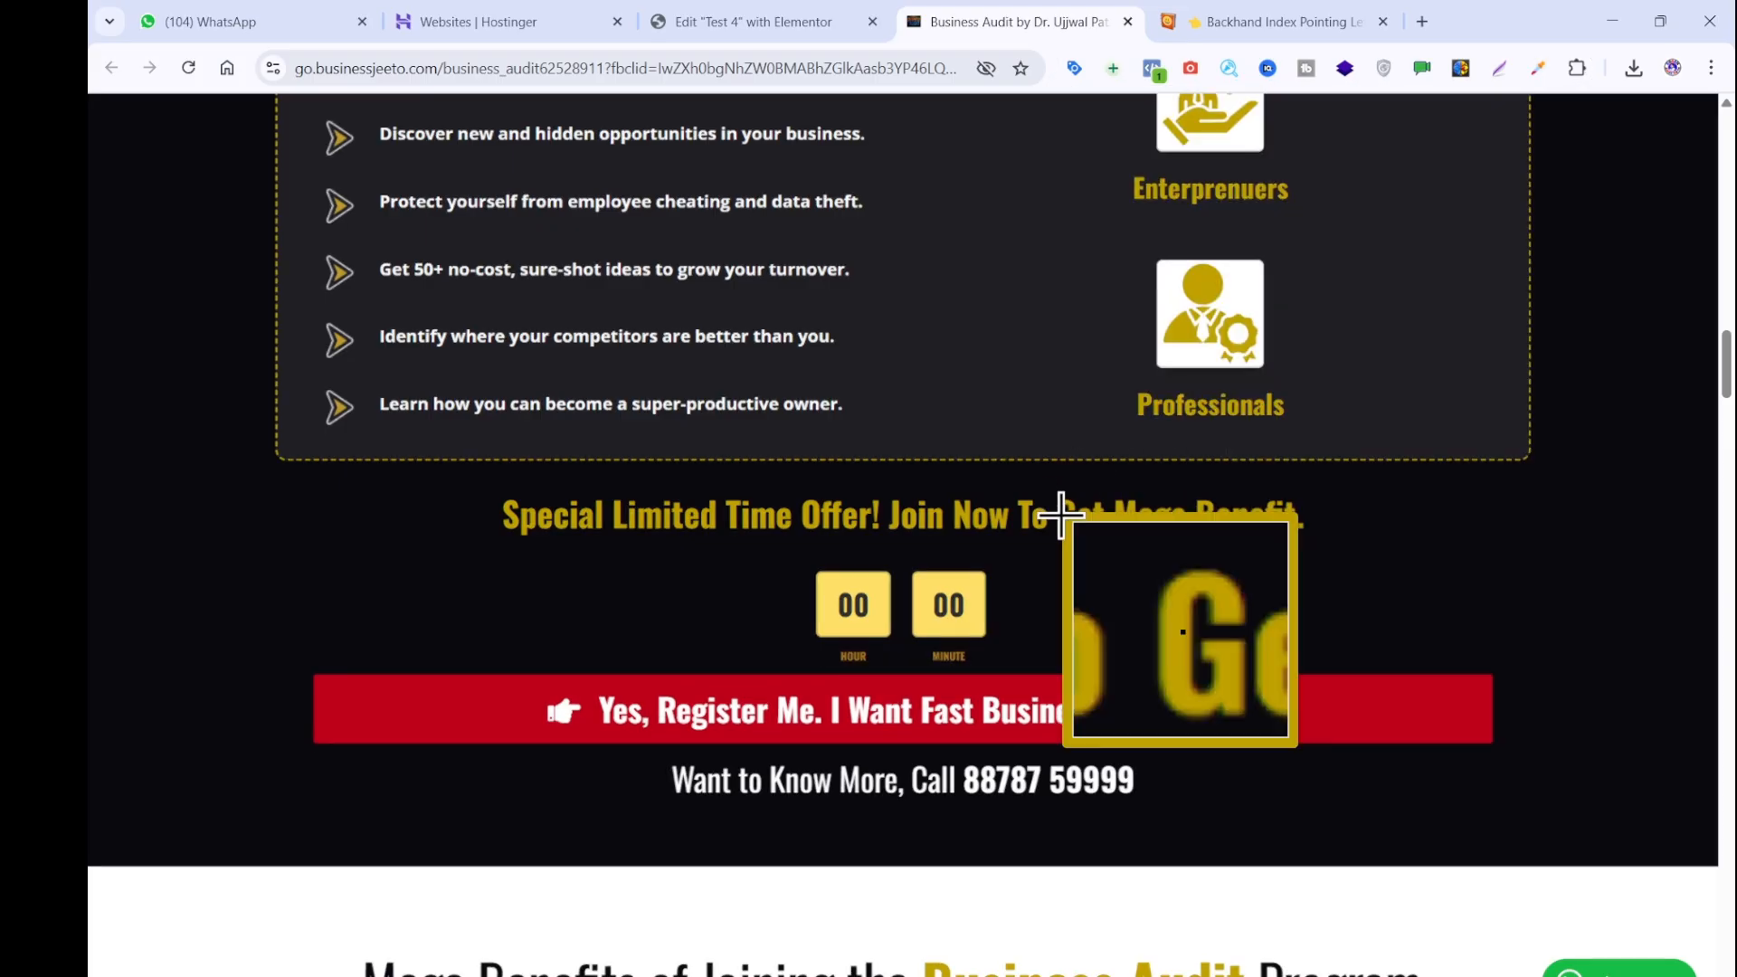
pyautogui.click(1025, 515)
pyautogui.hotkey('ctrl', 'c')
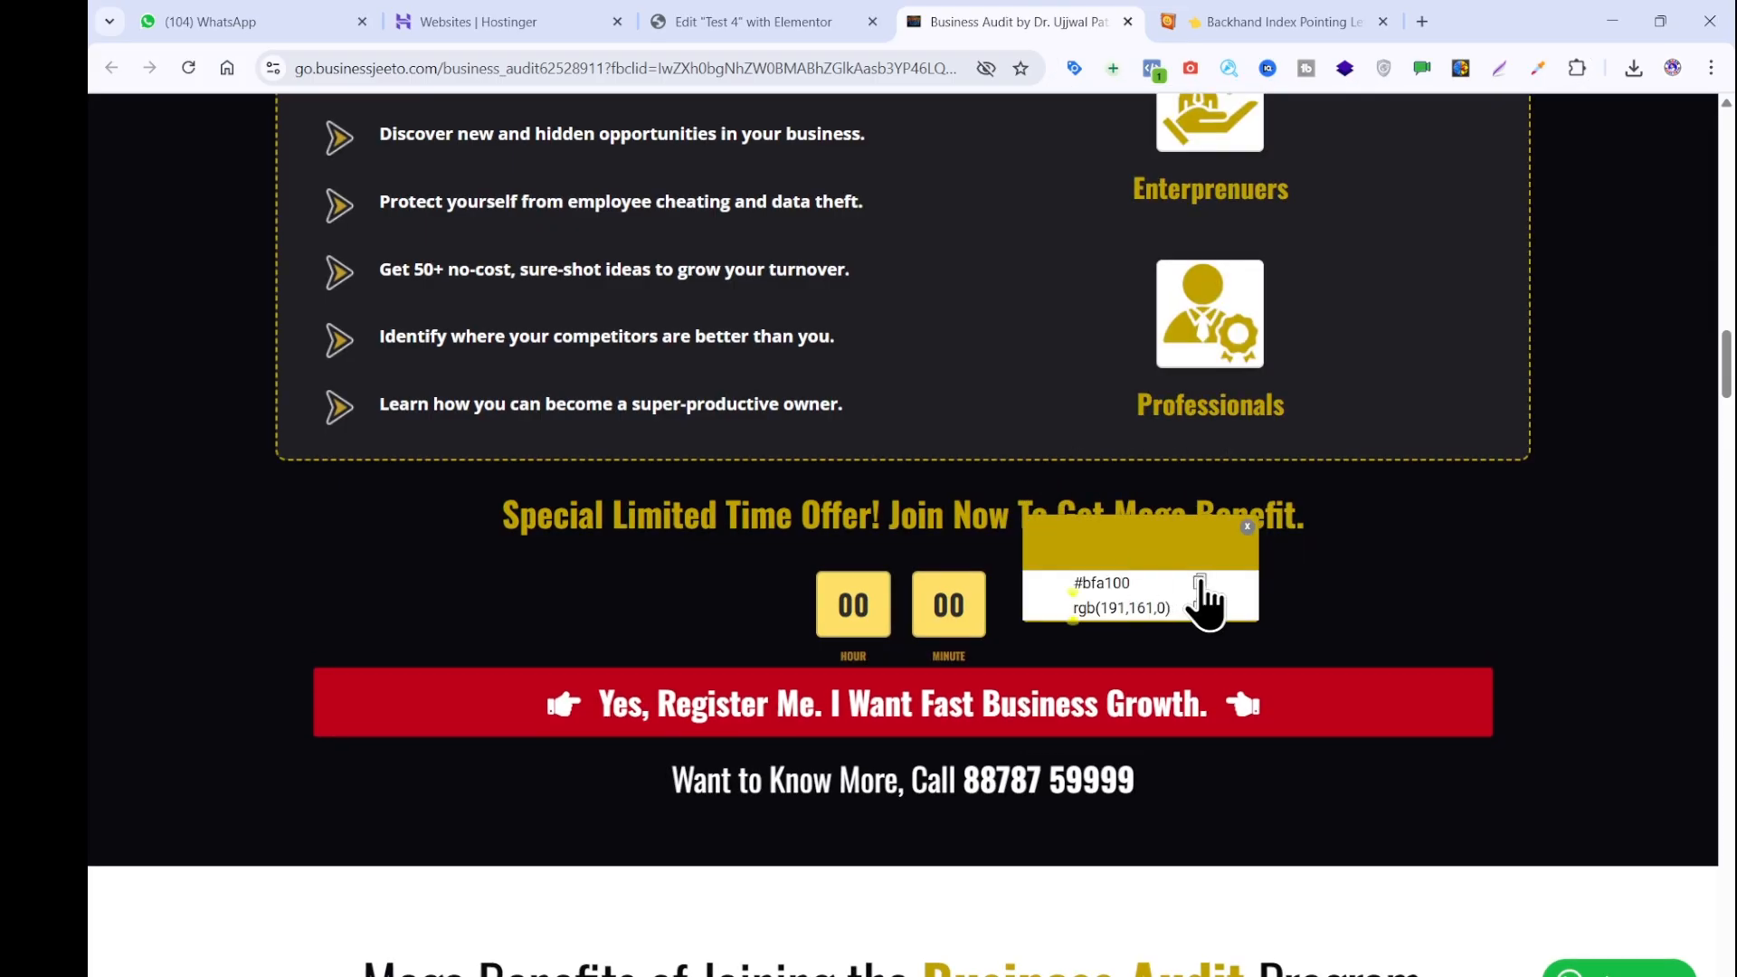
pyautogui.click(698, 22)
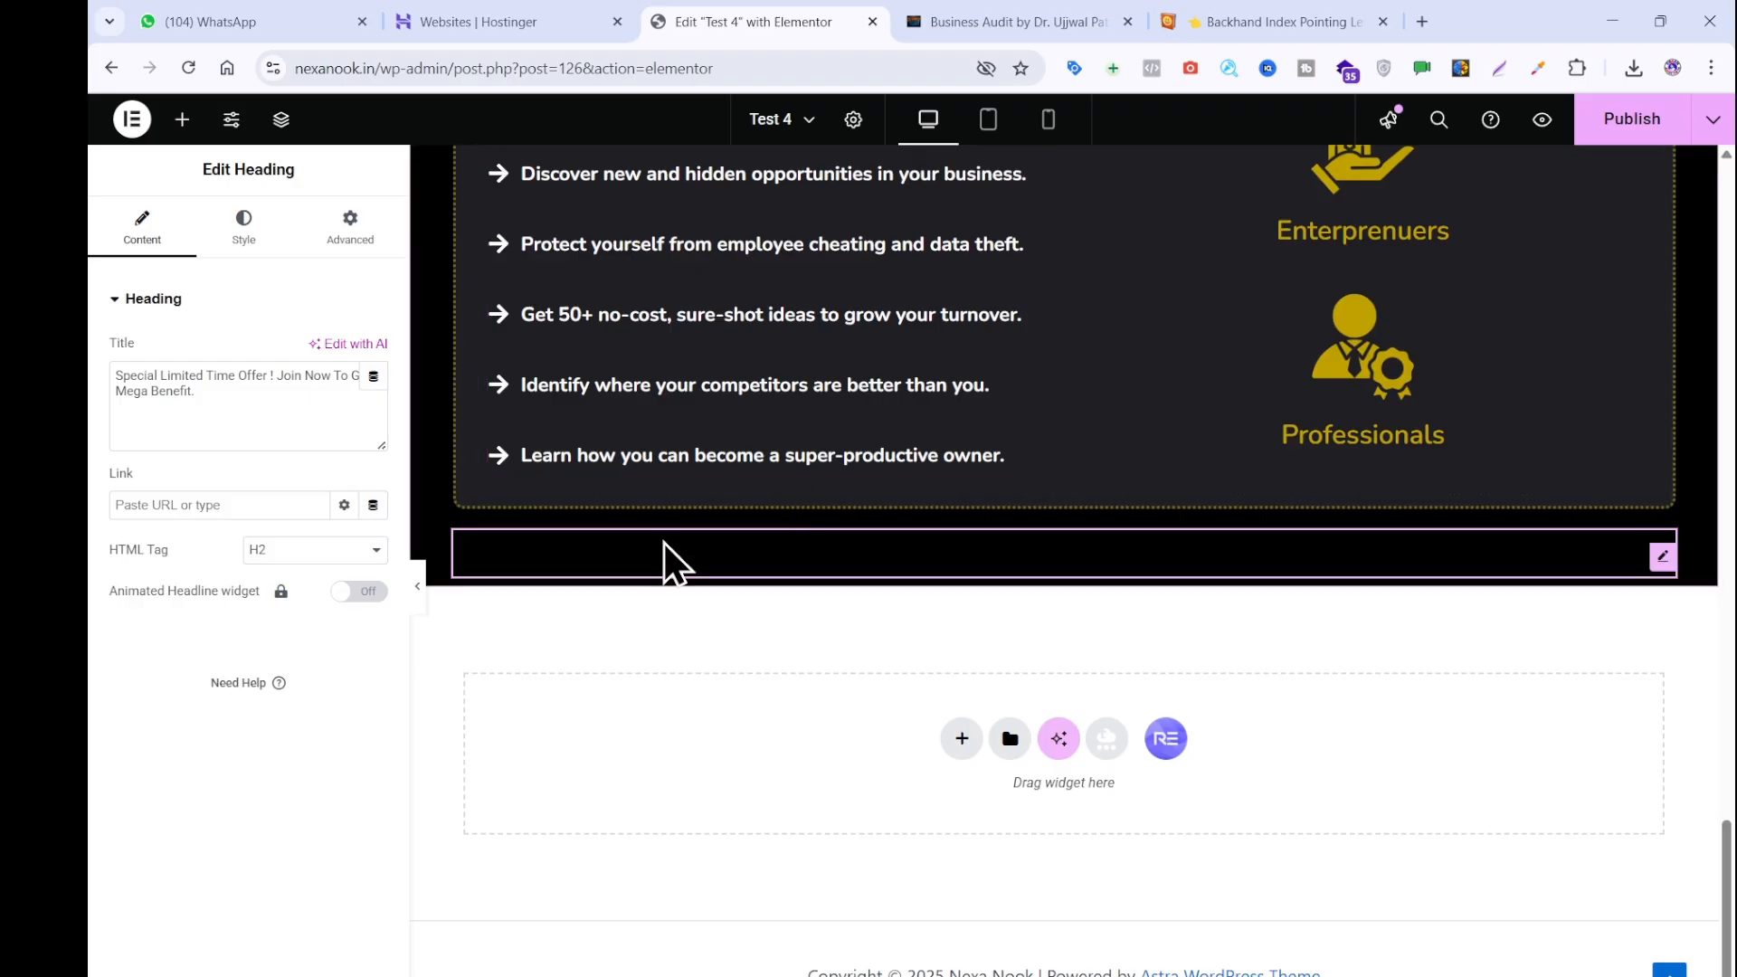
pyautogui.click(222, 210)
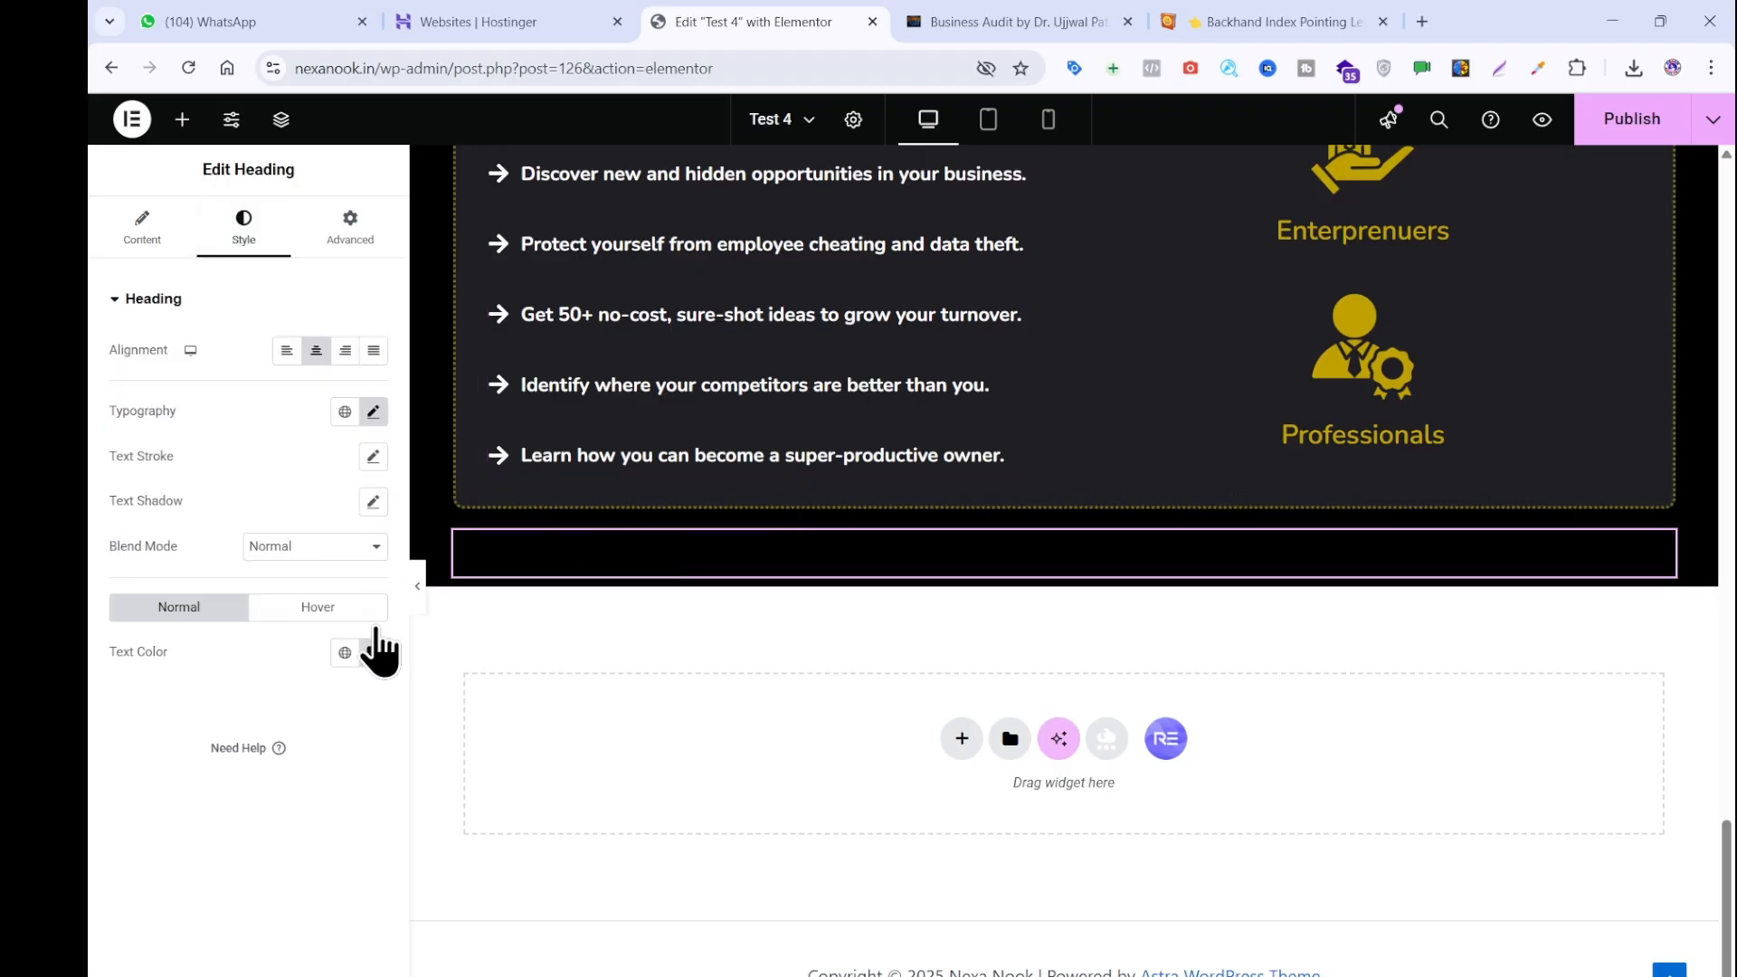
pyautogui.click(373, 654)
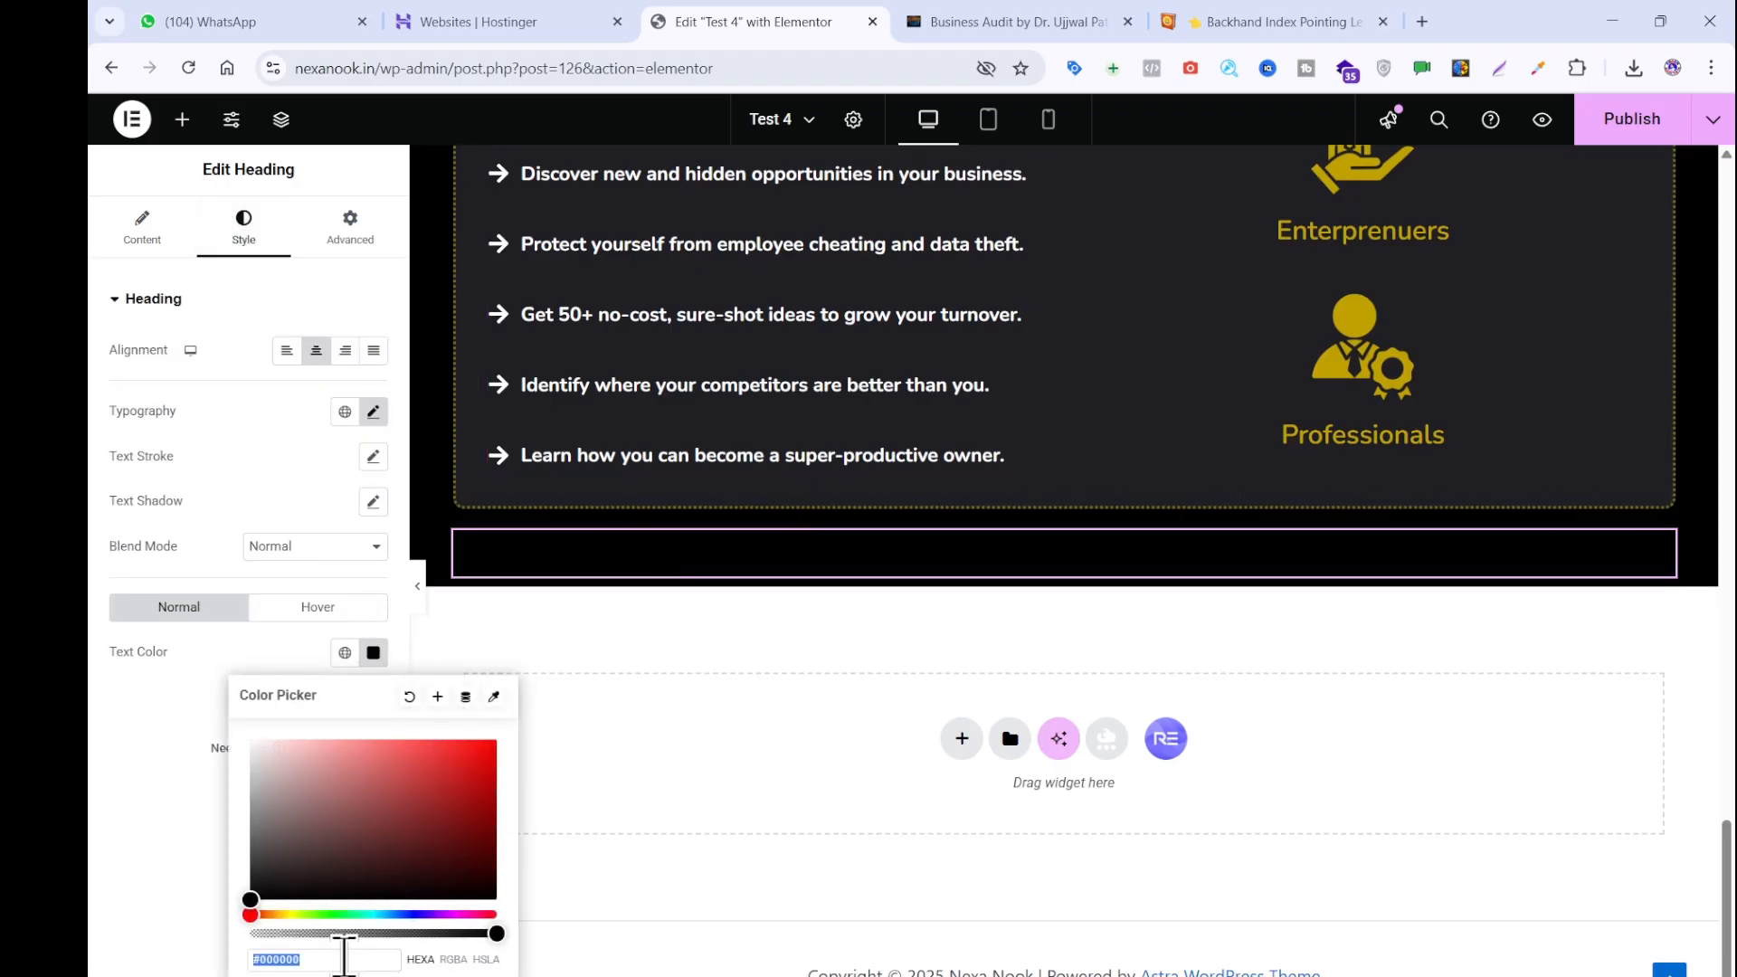
pyautogui.hotkey('ctrl', 'v')
# Copy the hours and minutes countdown from the upper offer section and place it below the gold heading in the black section.
pyautogui.click(935, 20)
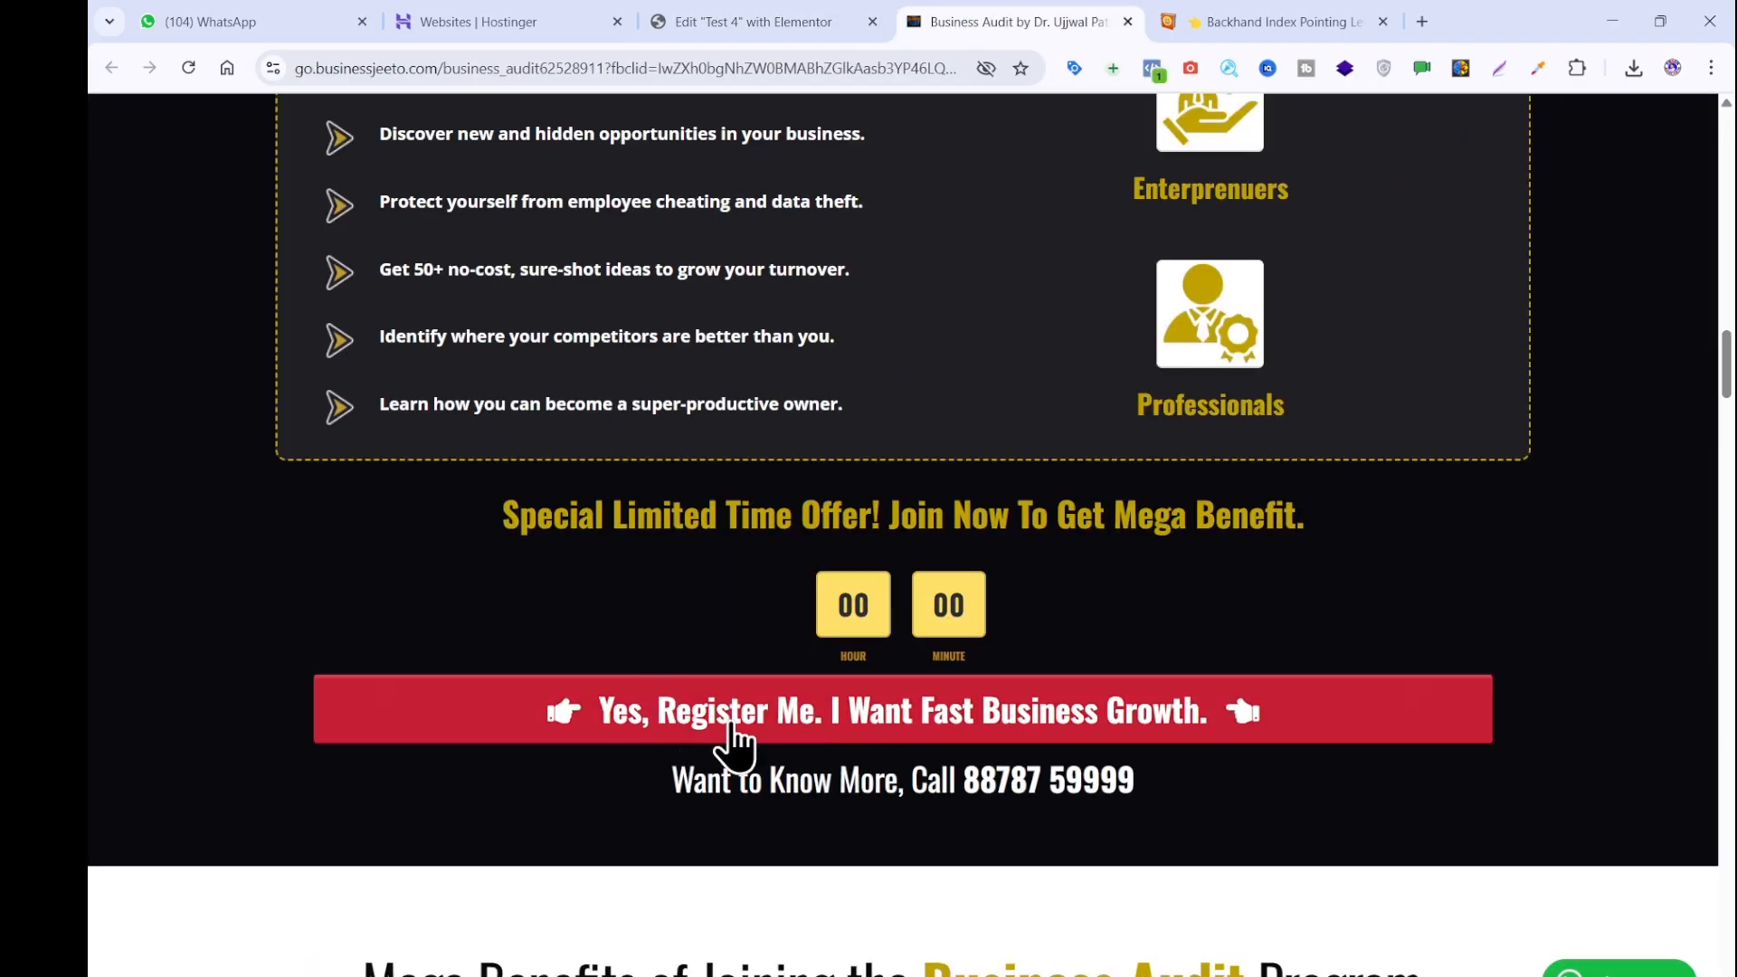
pyautogui.click(710, 20)
pyautogui.scroll(6, 844, 454)
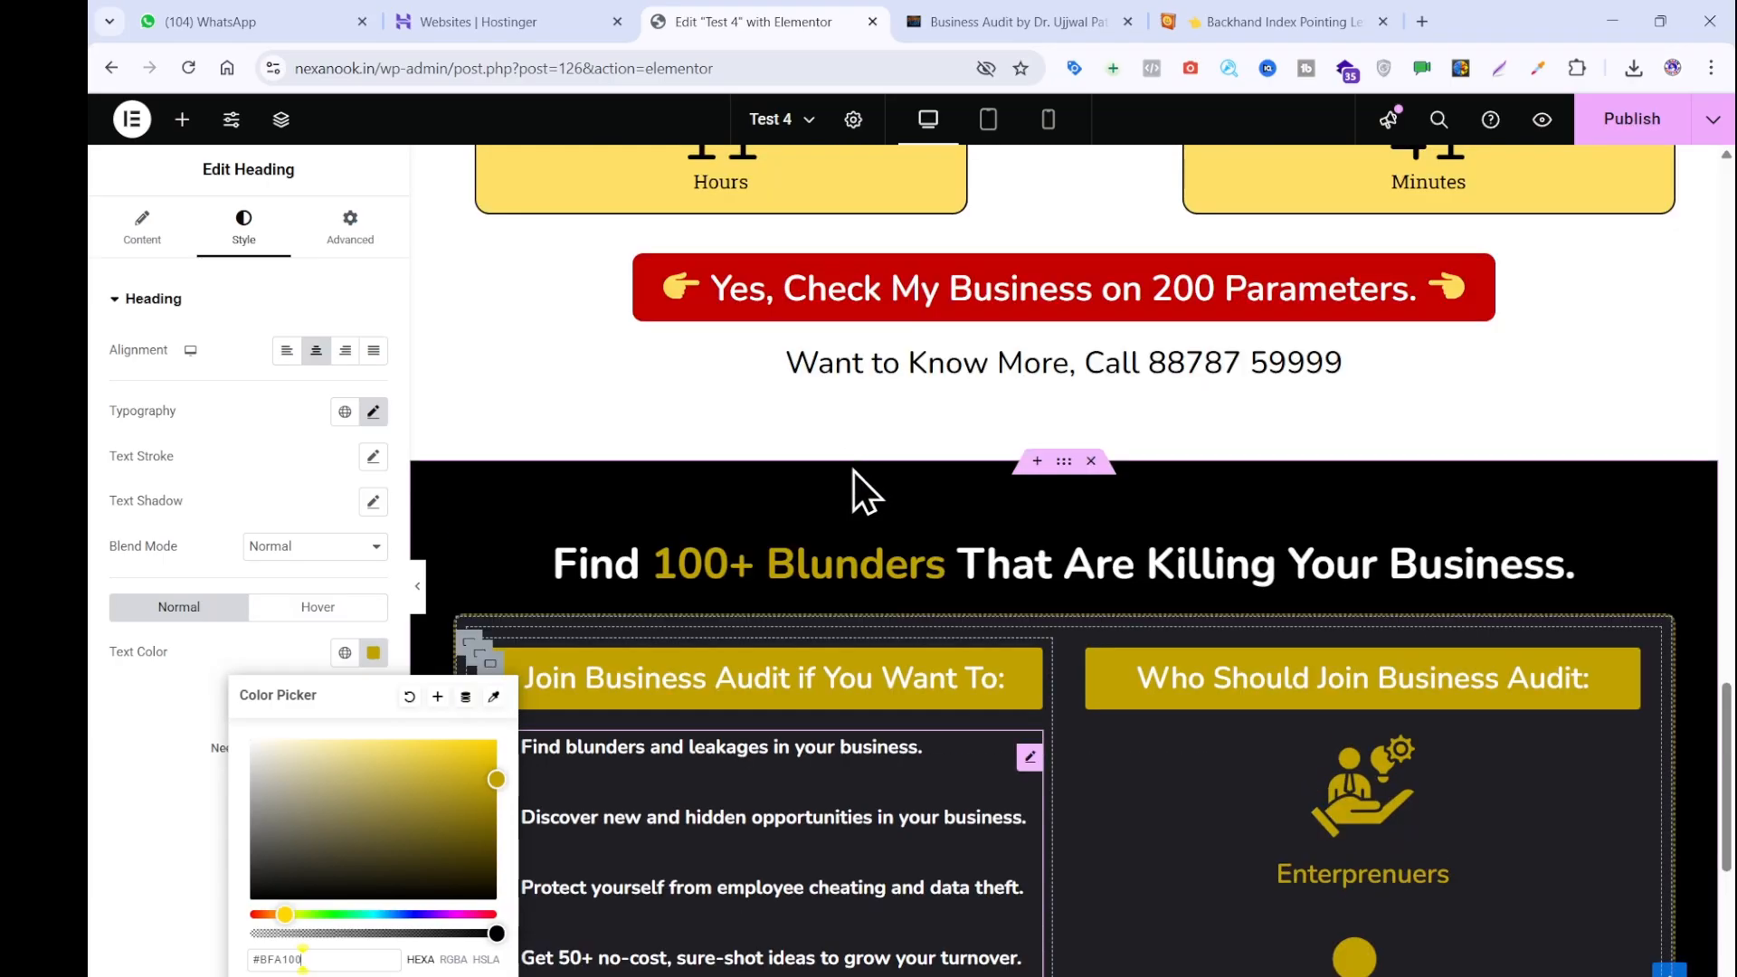
pyautogui.rightClick(894, 172)
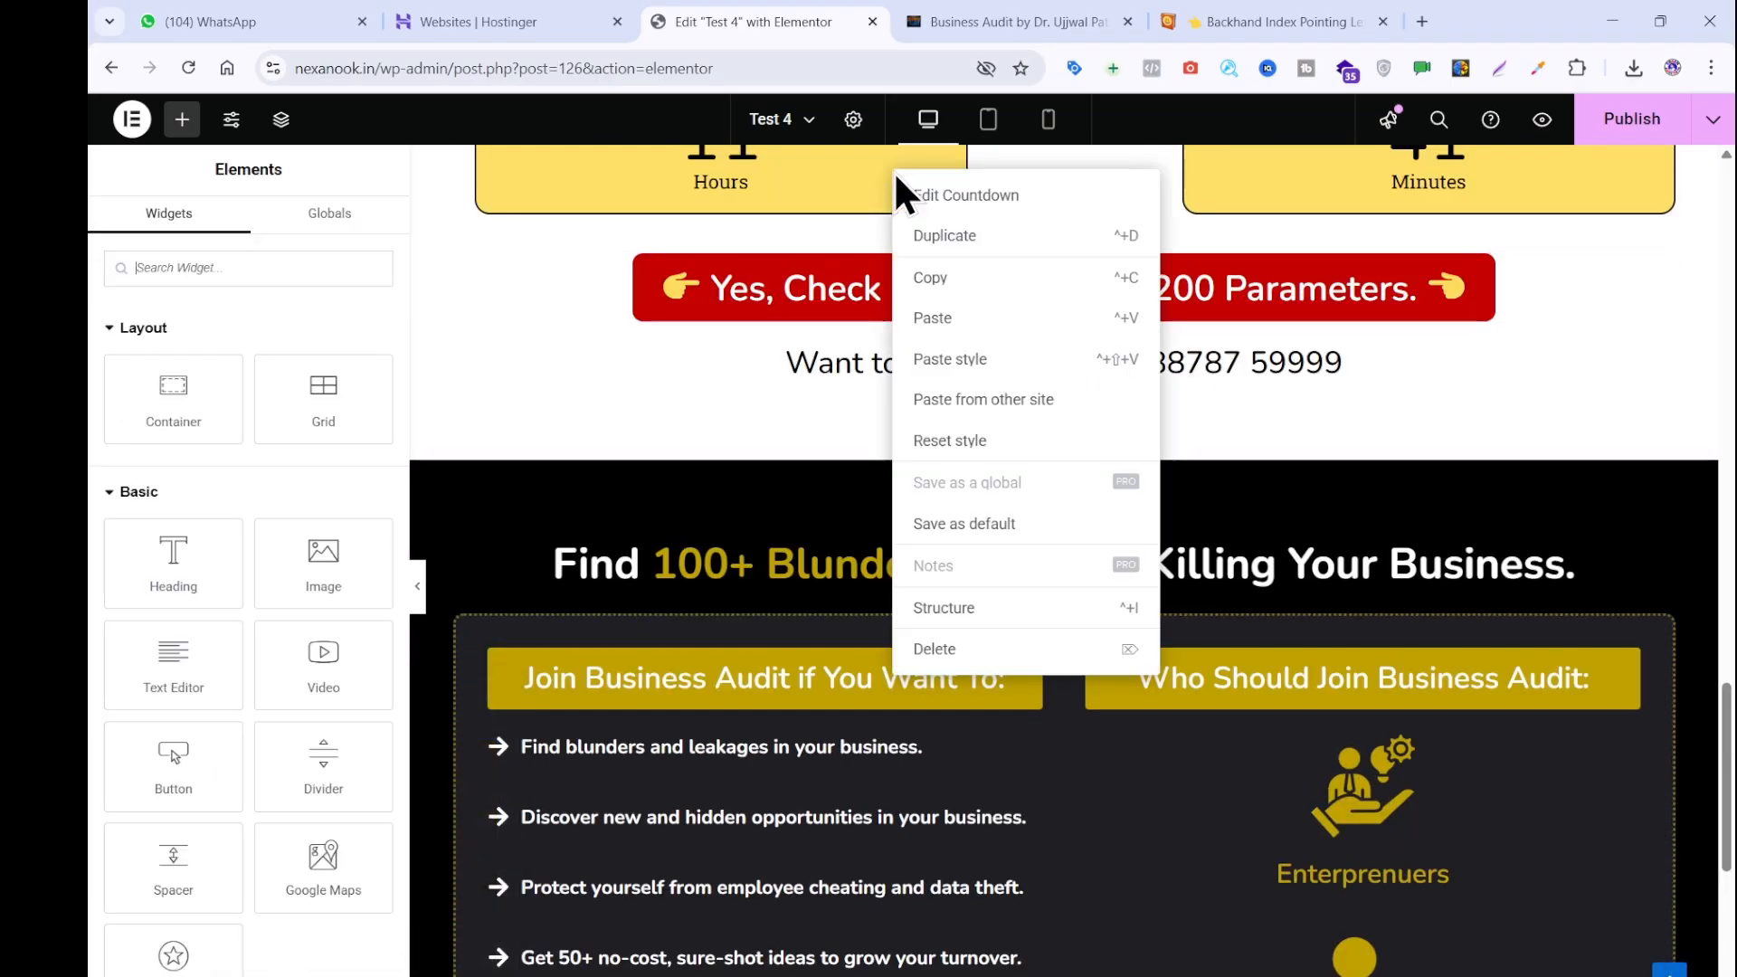
pyautogui.click(936, 284)
pyautogui.scroll(-7, 937, 329)
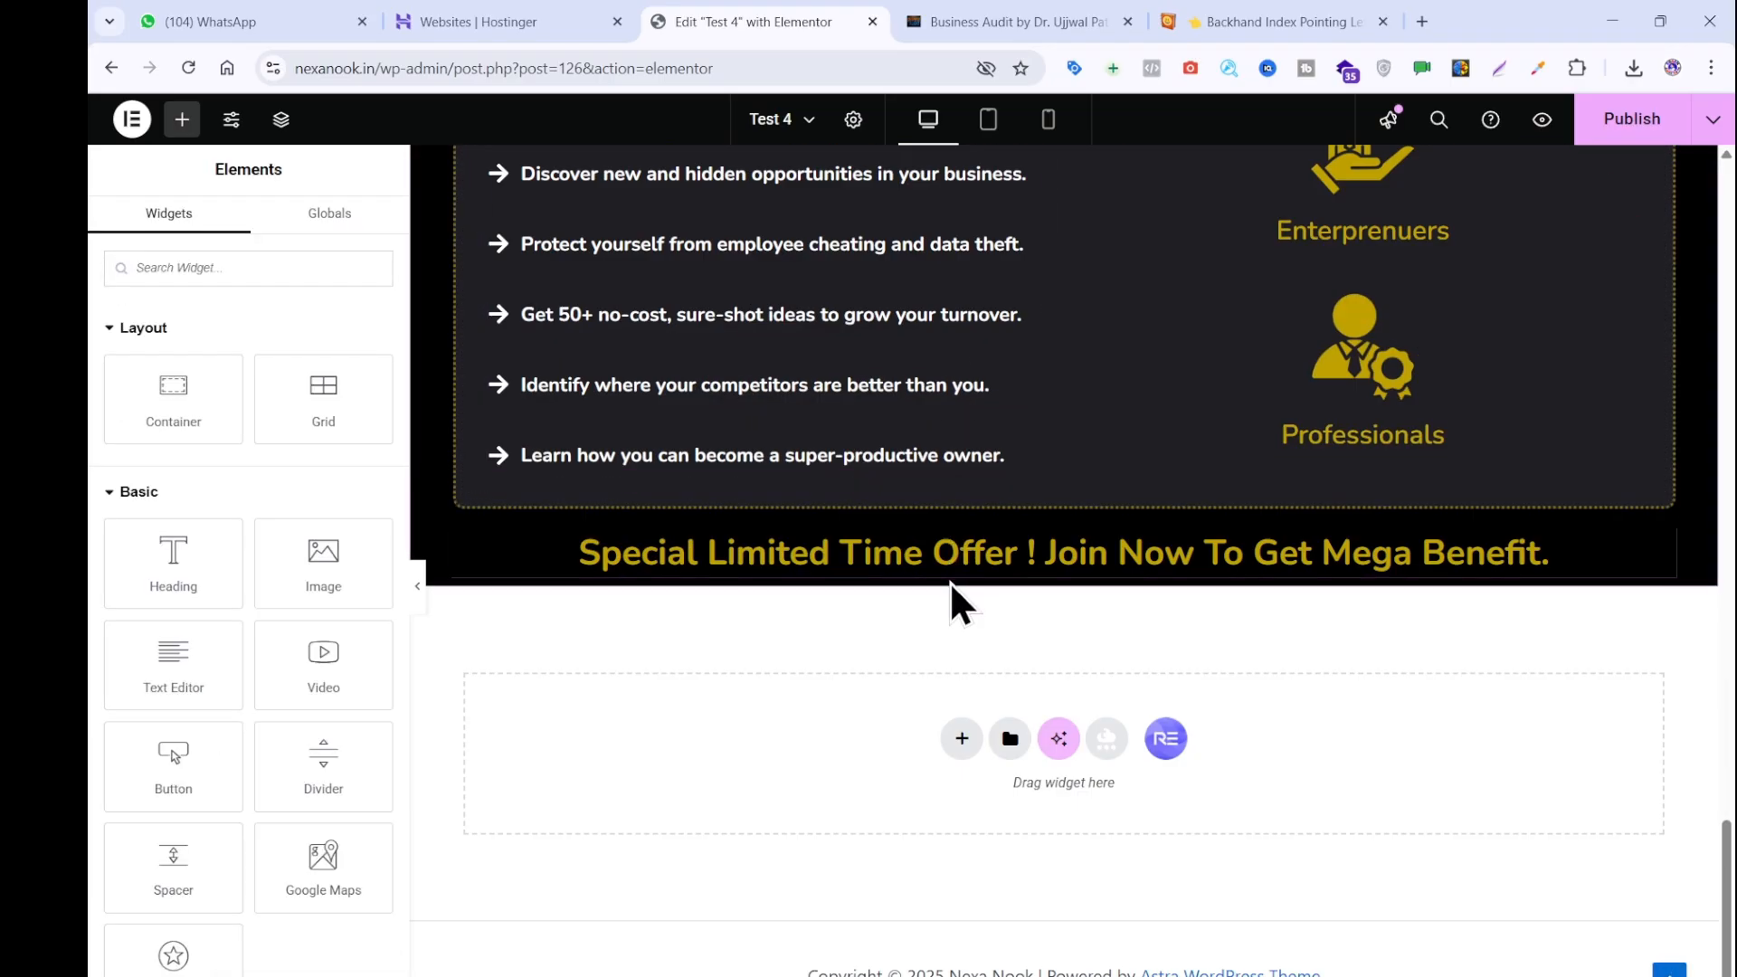
pyautogui.hotkey('ctrl', 'v')
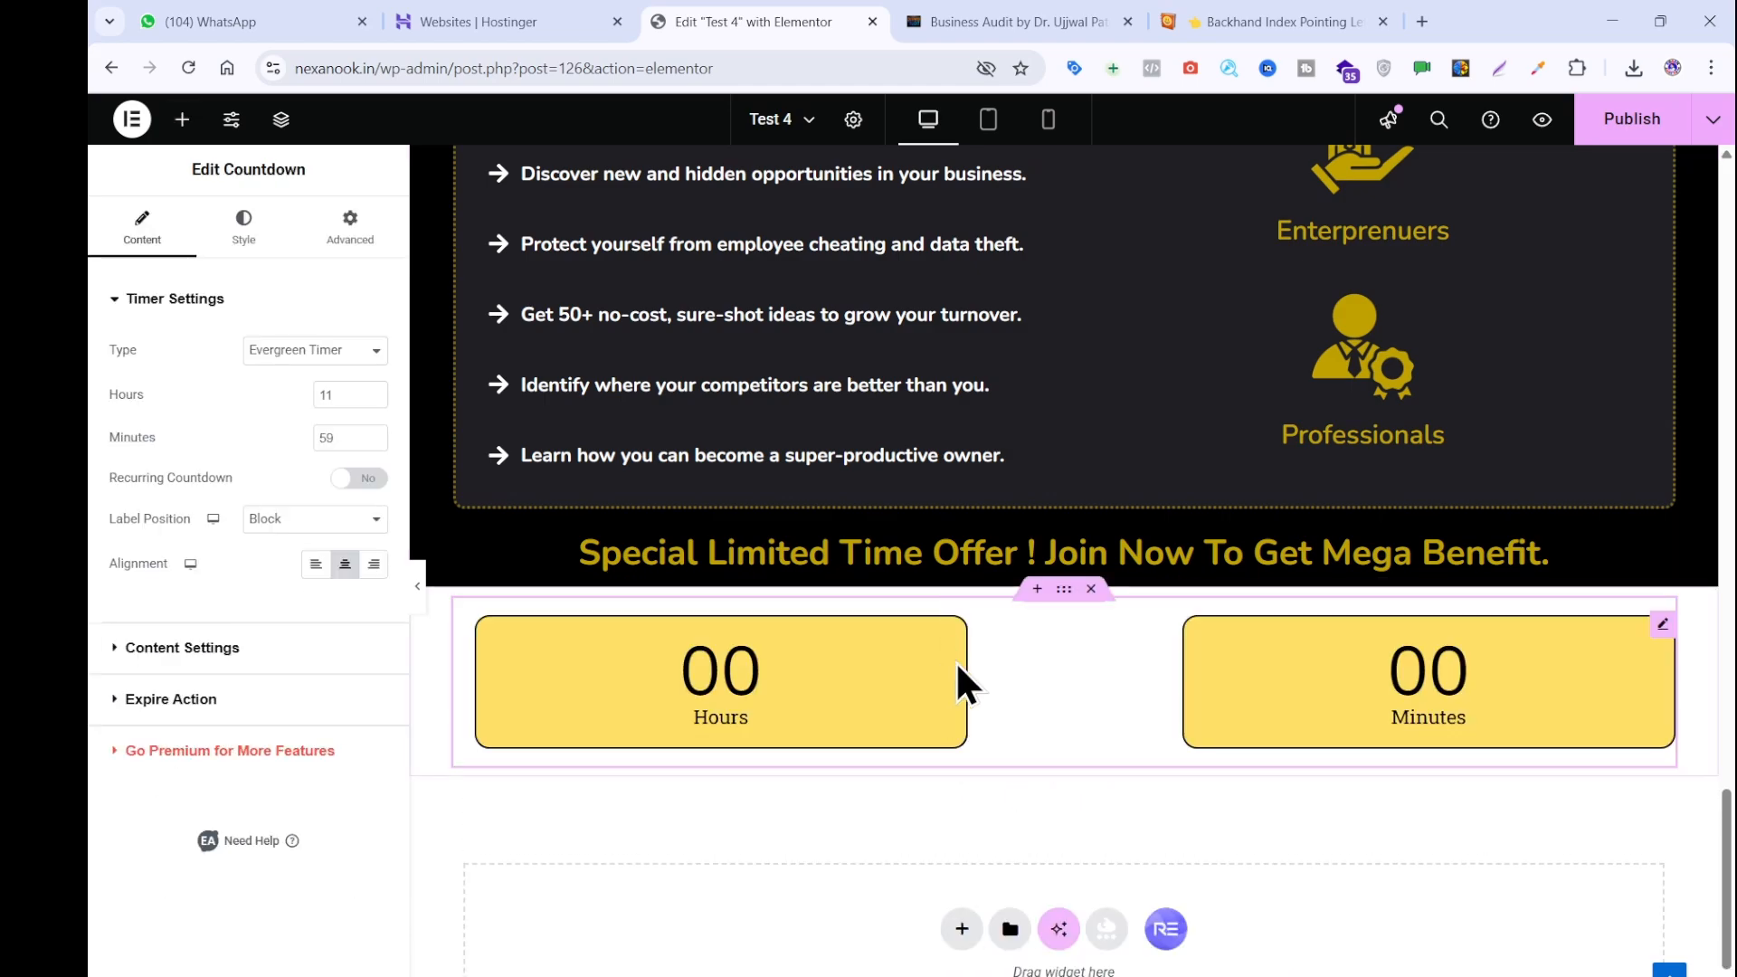
pyautogui.moveTo(955, 660); pyautogui.dragTo(963, 572)
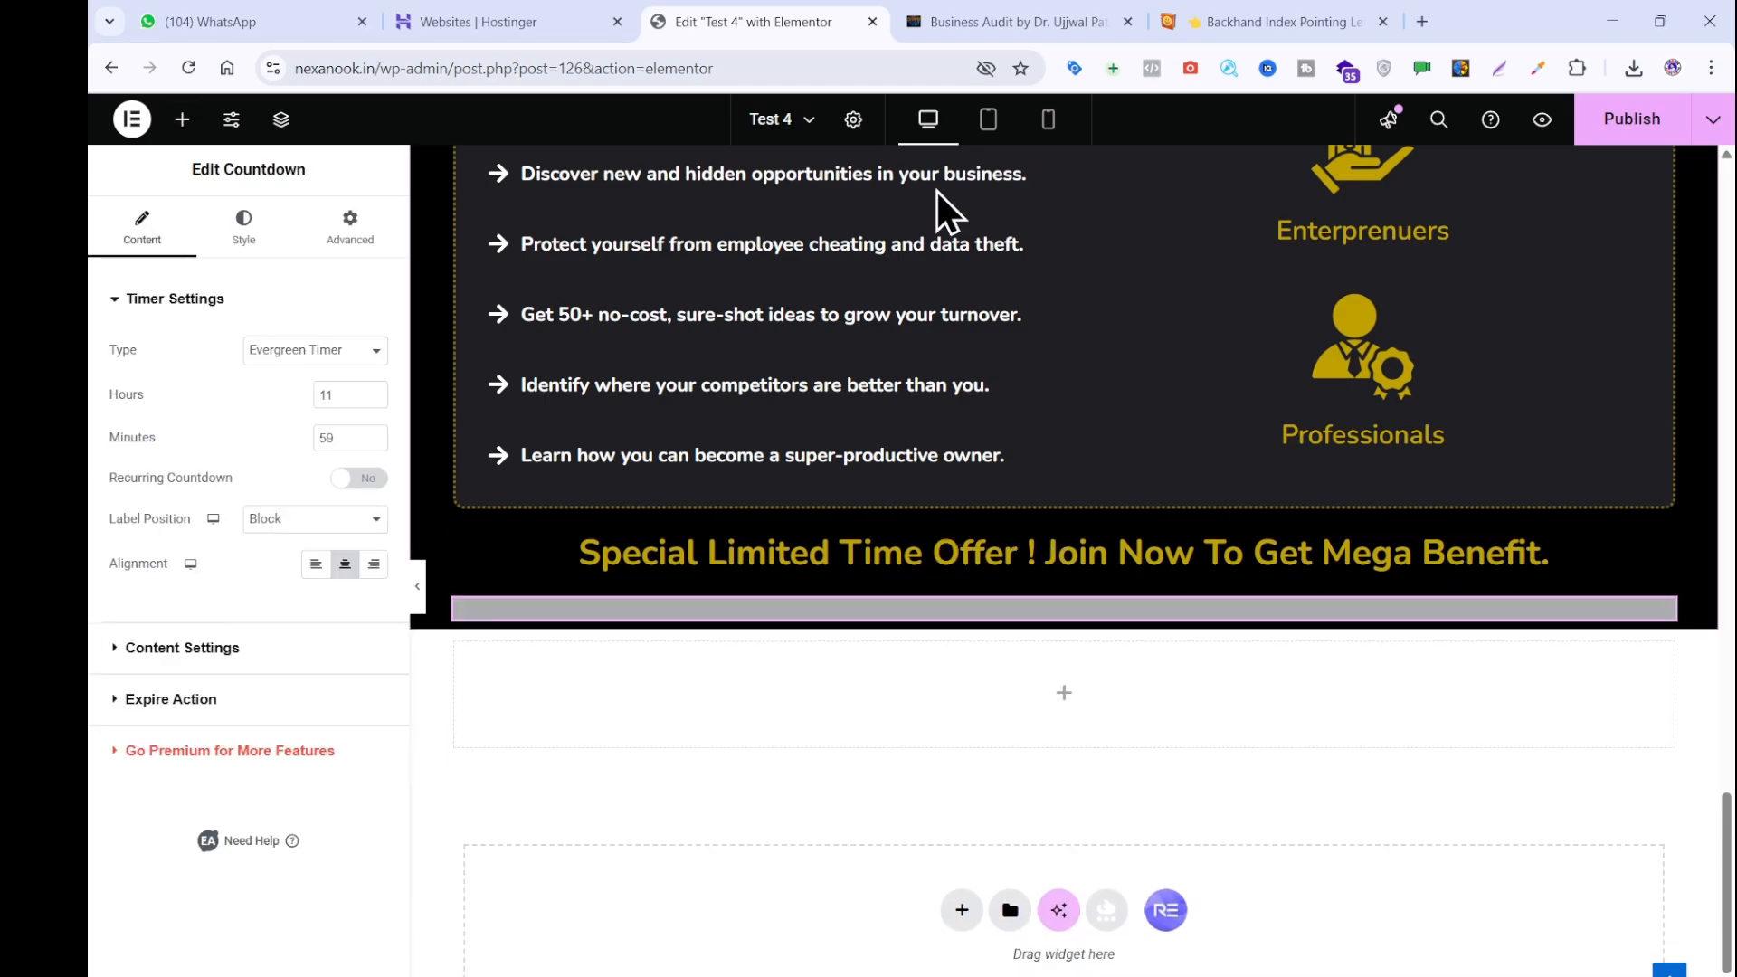
# Check the reference offer section, and copy the red "Yes, Check My Business on 200 Parameters." button to below the black section's countdown.
pyautogui.click(988, 12)
pyautogui.scroll(-2, 757, 610)
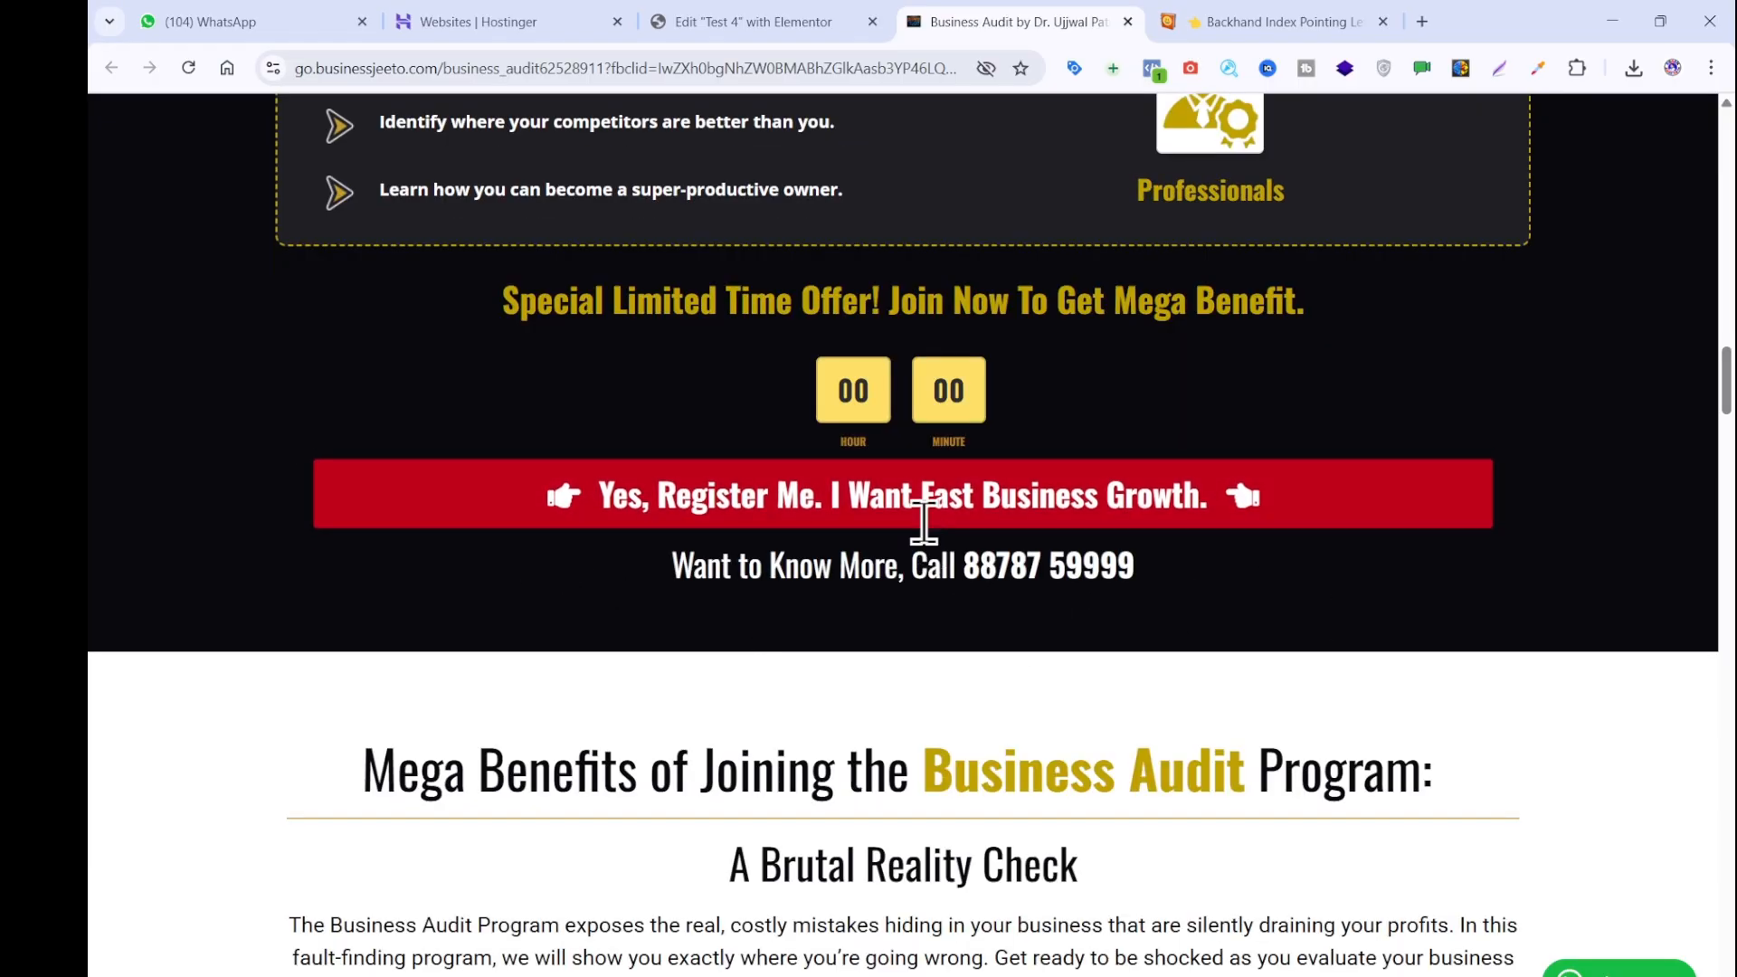
pyautogui.click(738, 11)
pyautogui.scroll(10, 871, 470)
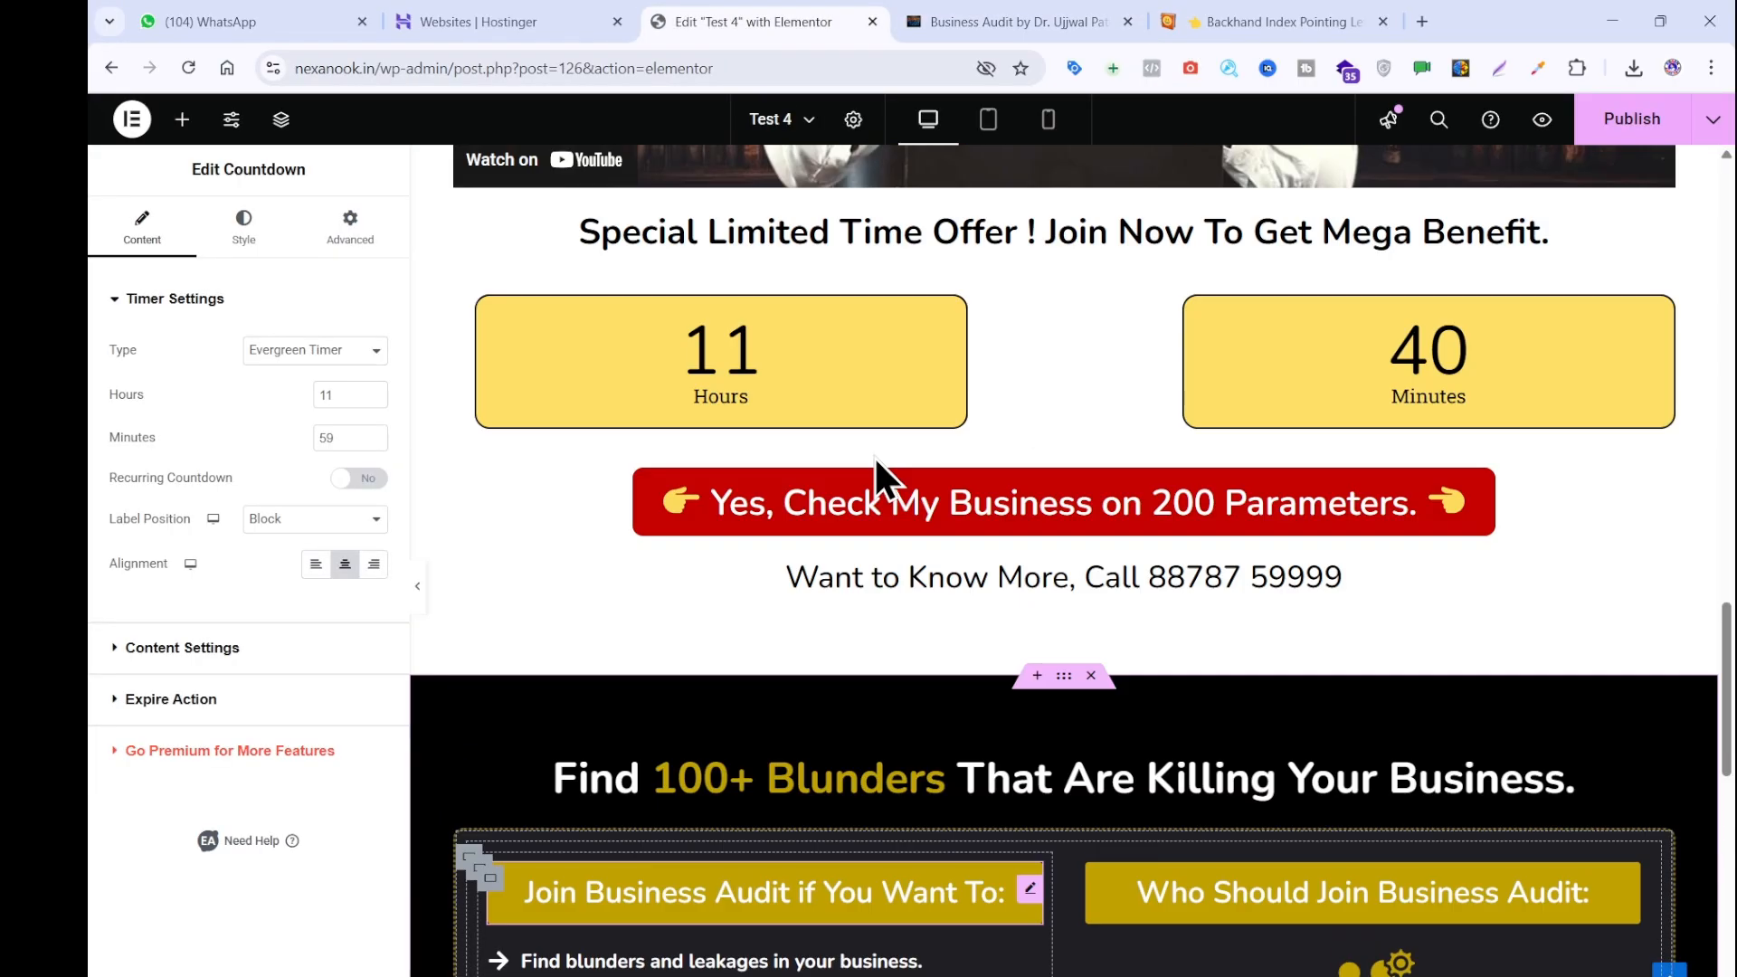
pyautogui.rightClick(889, 541)
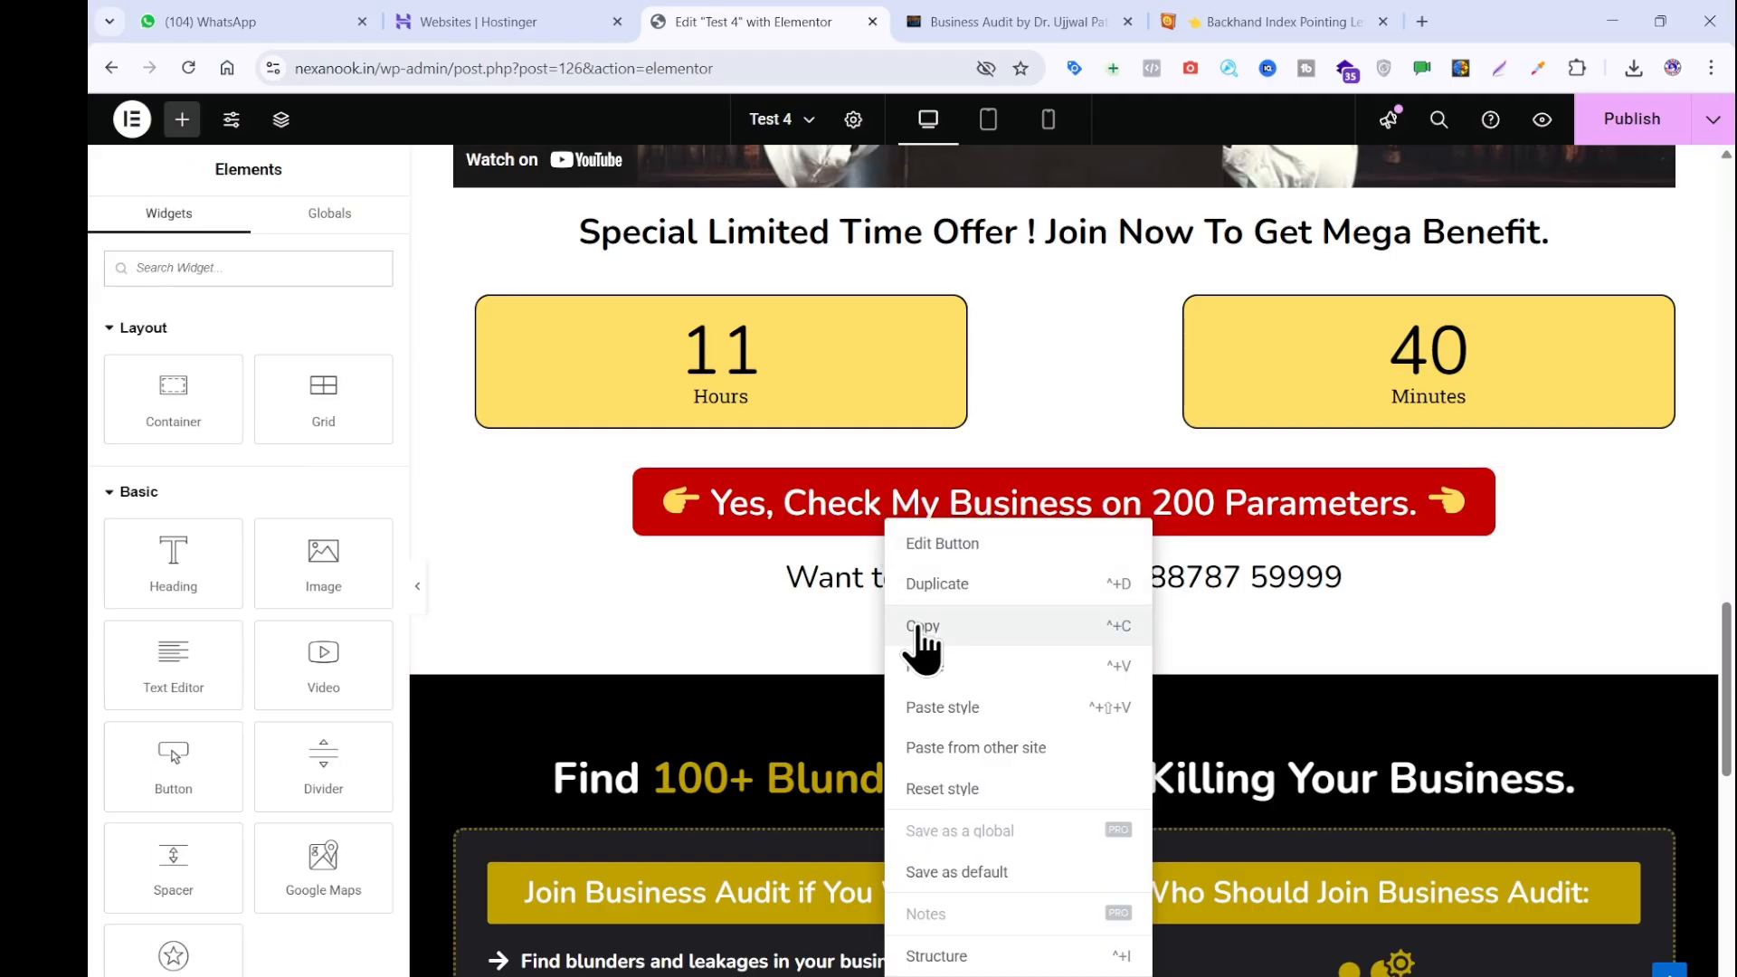
pyautogui.click(920, 626)
pyautogui.scroll(-10, 917, 623)
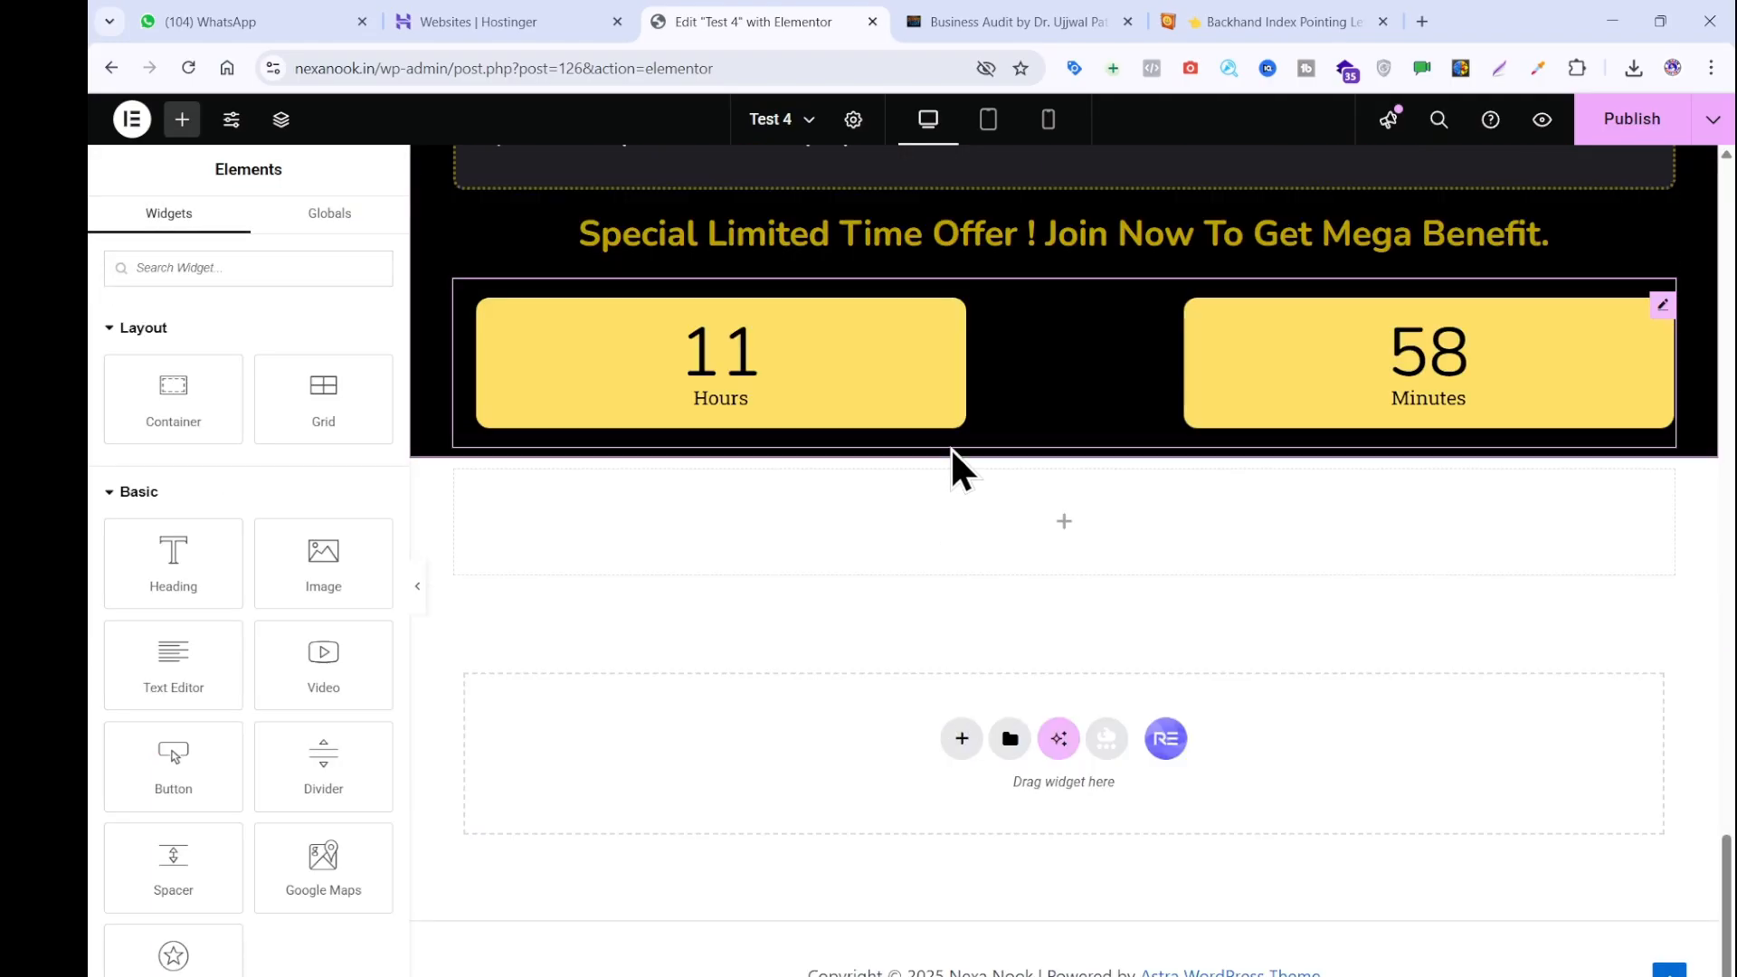
pyautogui.hotkey('ctrl', 'v')
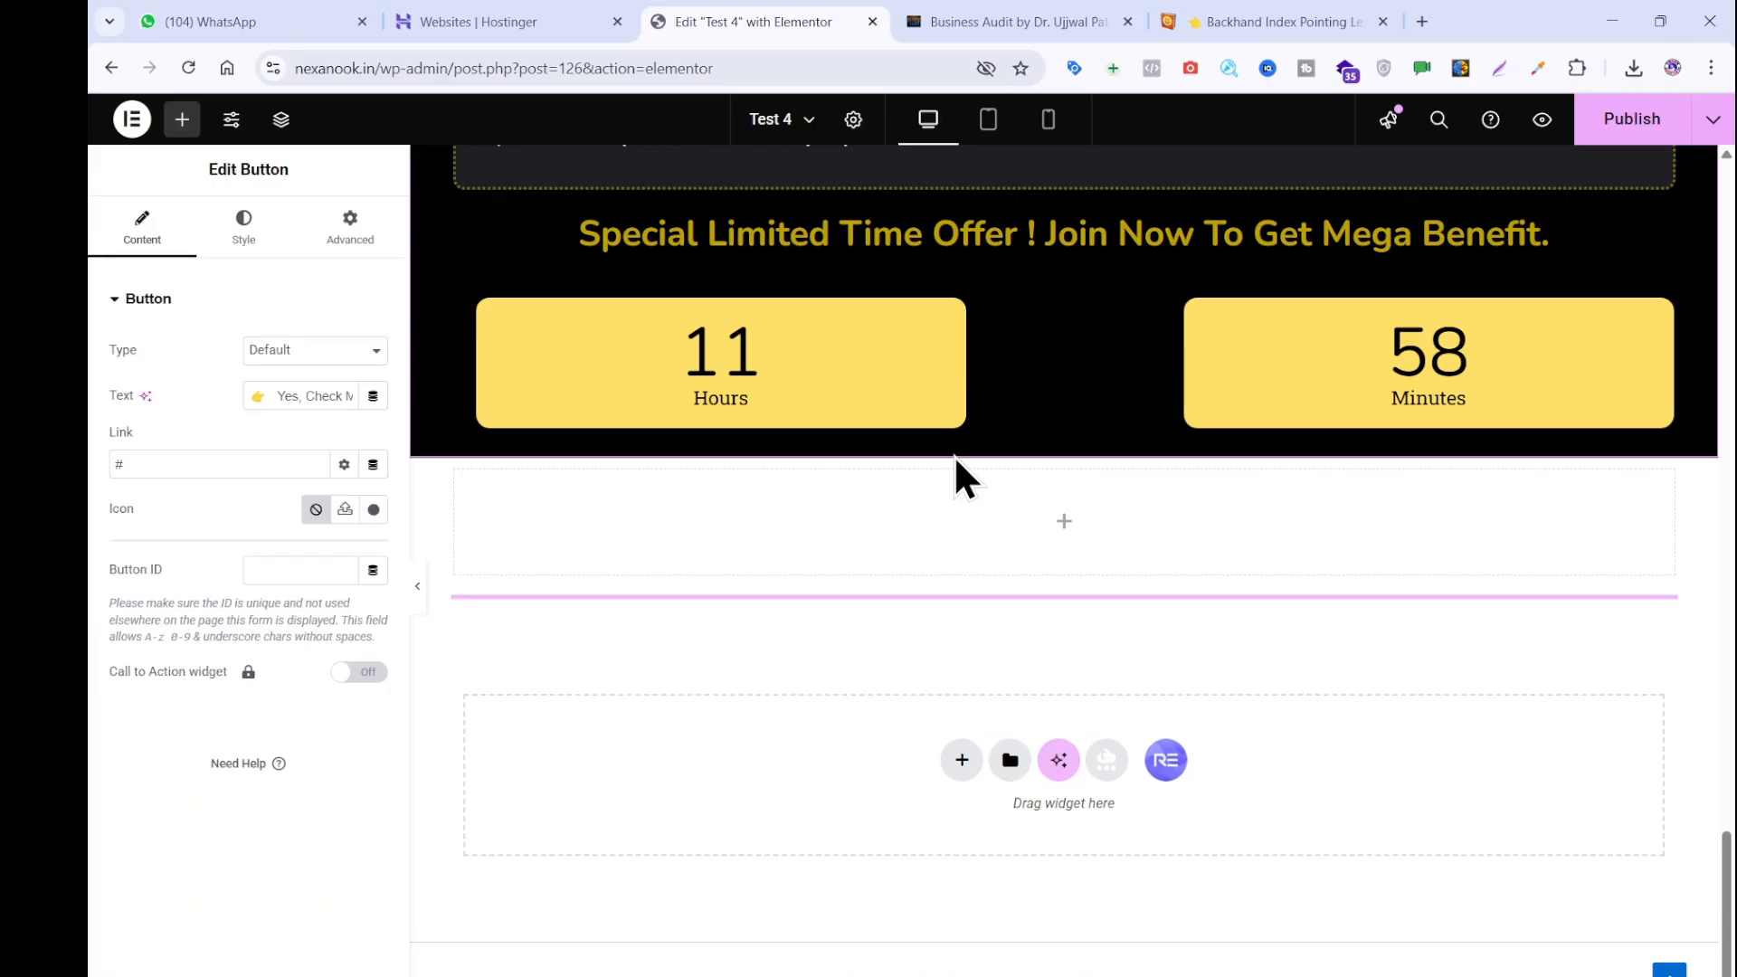
pyautogui.moveTo(1001, 526); pyautogui.dragTo(1011, 410)
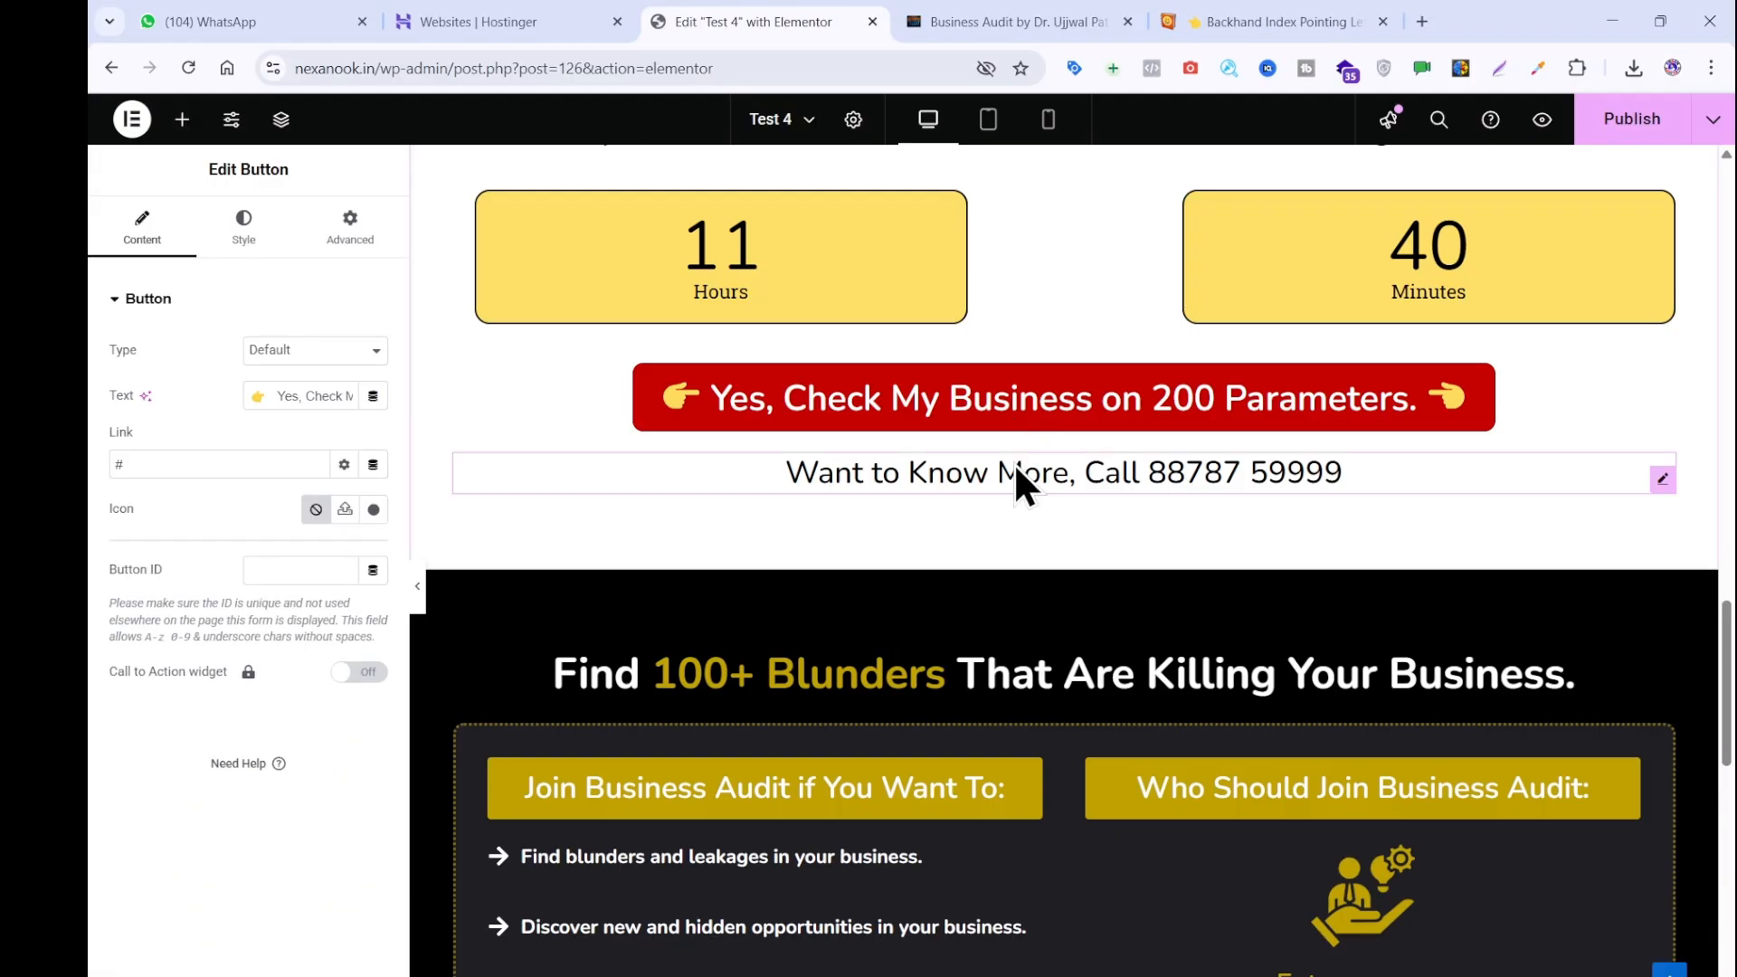
# Copy the "Want to Know More" call heading below the red button in the black section and delete the two leftover empty containers.
pyautogui.rightClick(1015, 466)
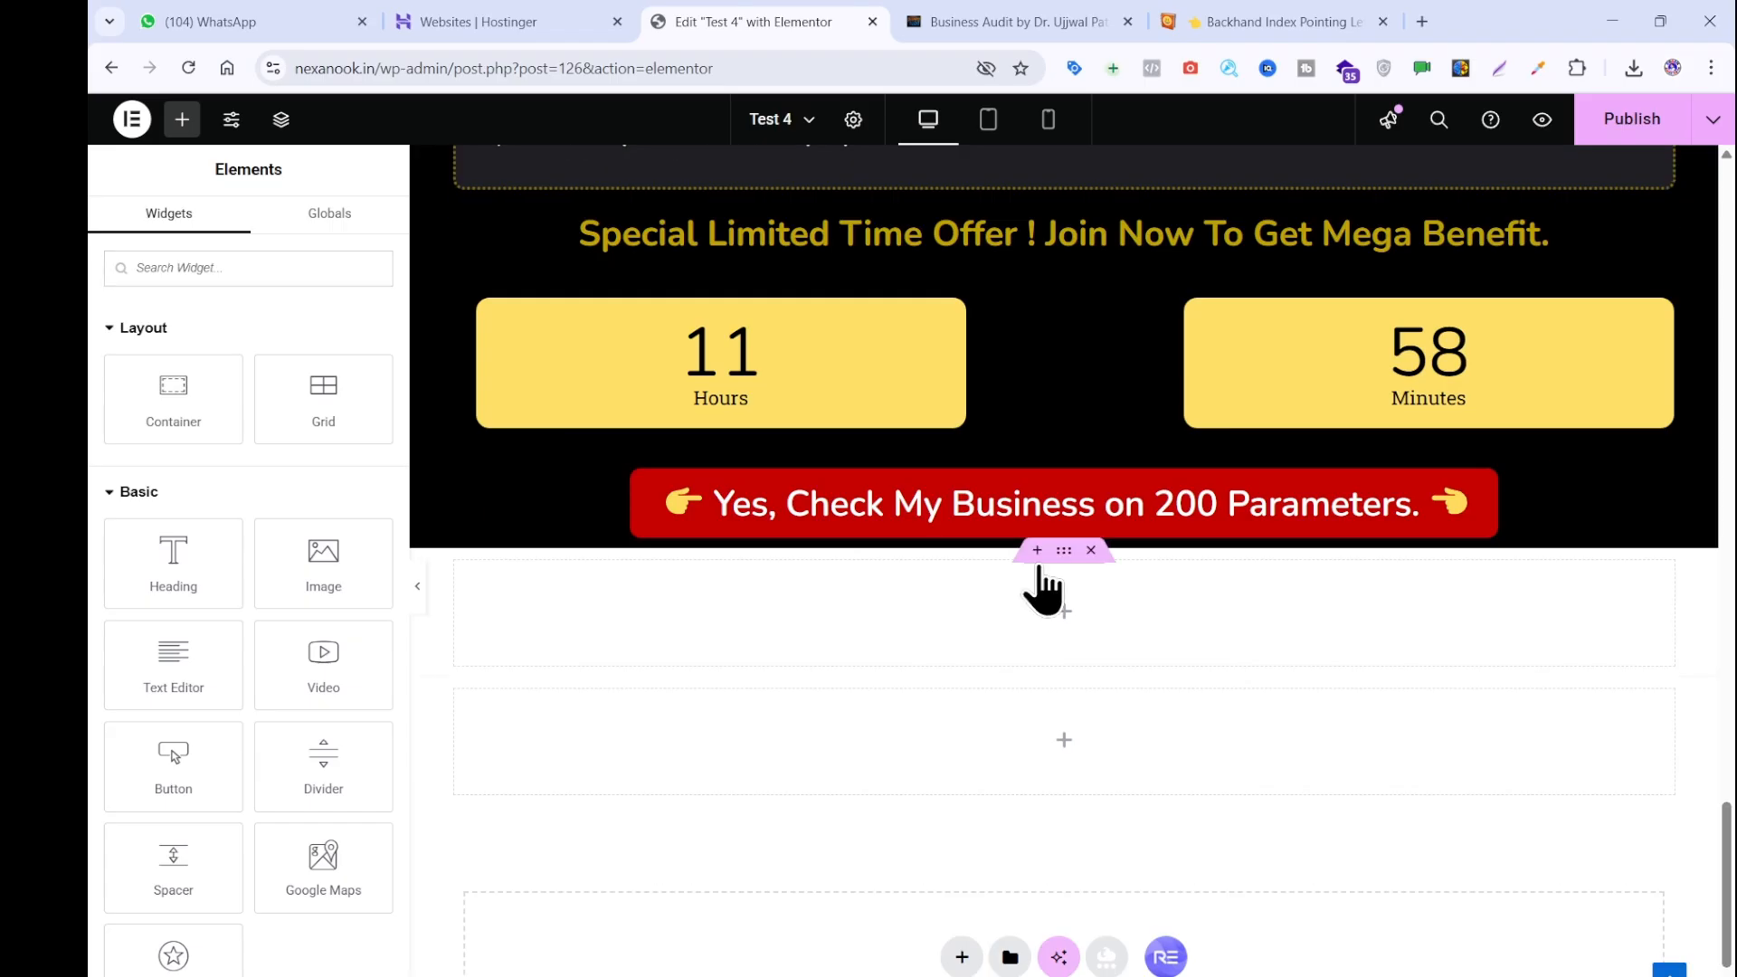
pyautogui.scroll(-3, 1039, 589)
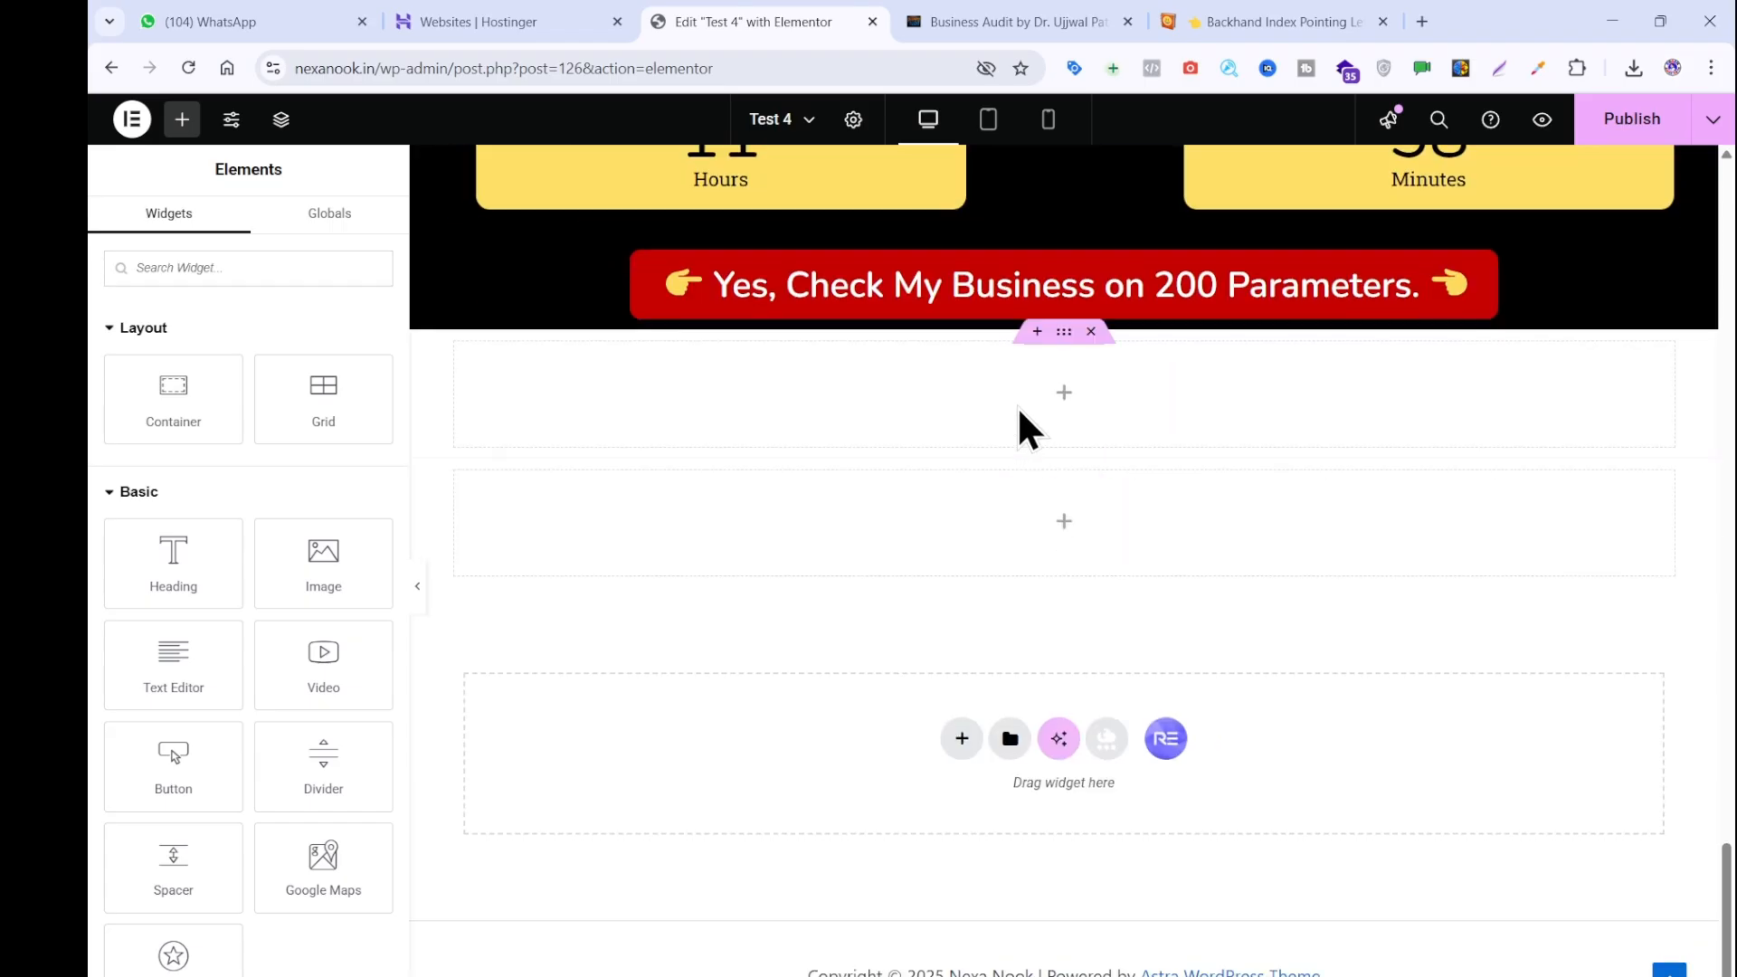
pyautogui.hotkey('ctrl', 'v')
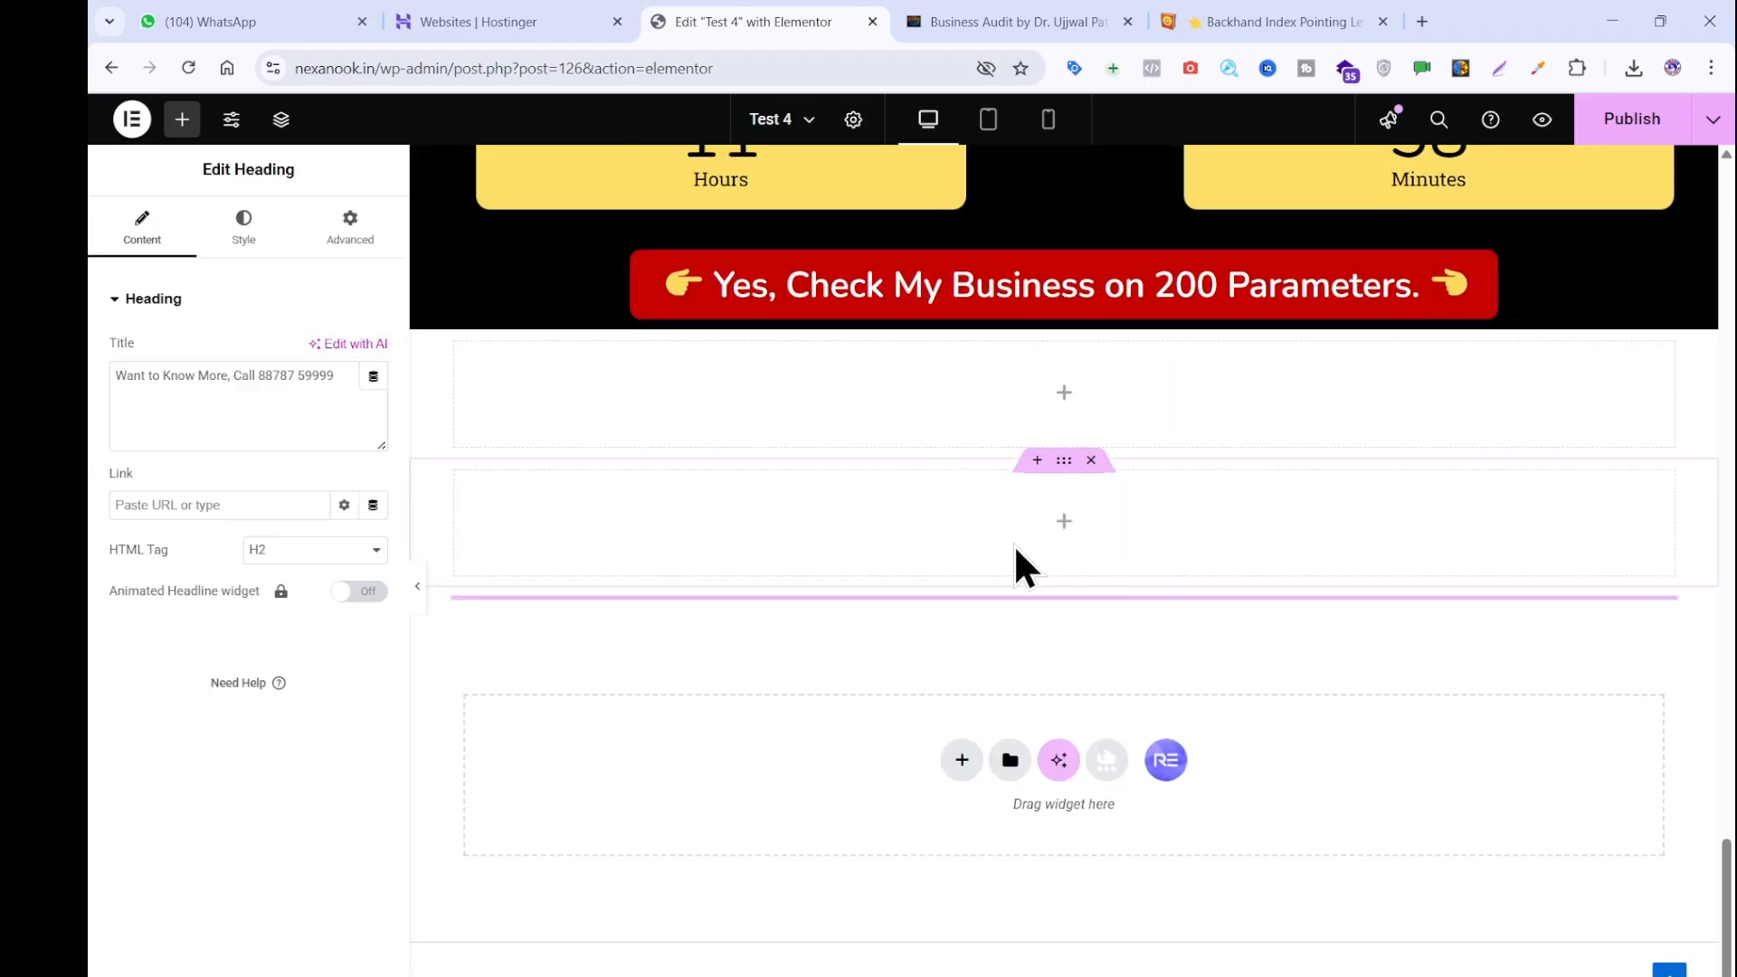
pyautogui.moveTo(1016, 621); pyautogui.dragTo(1022, 313)
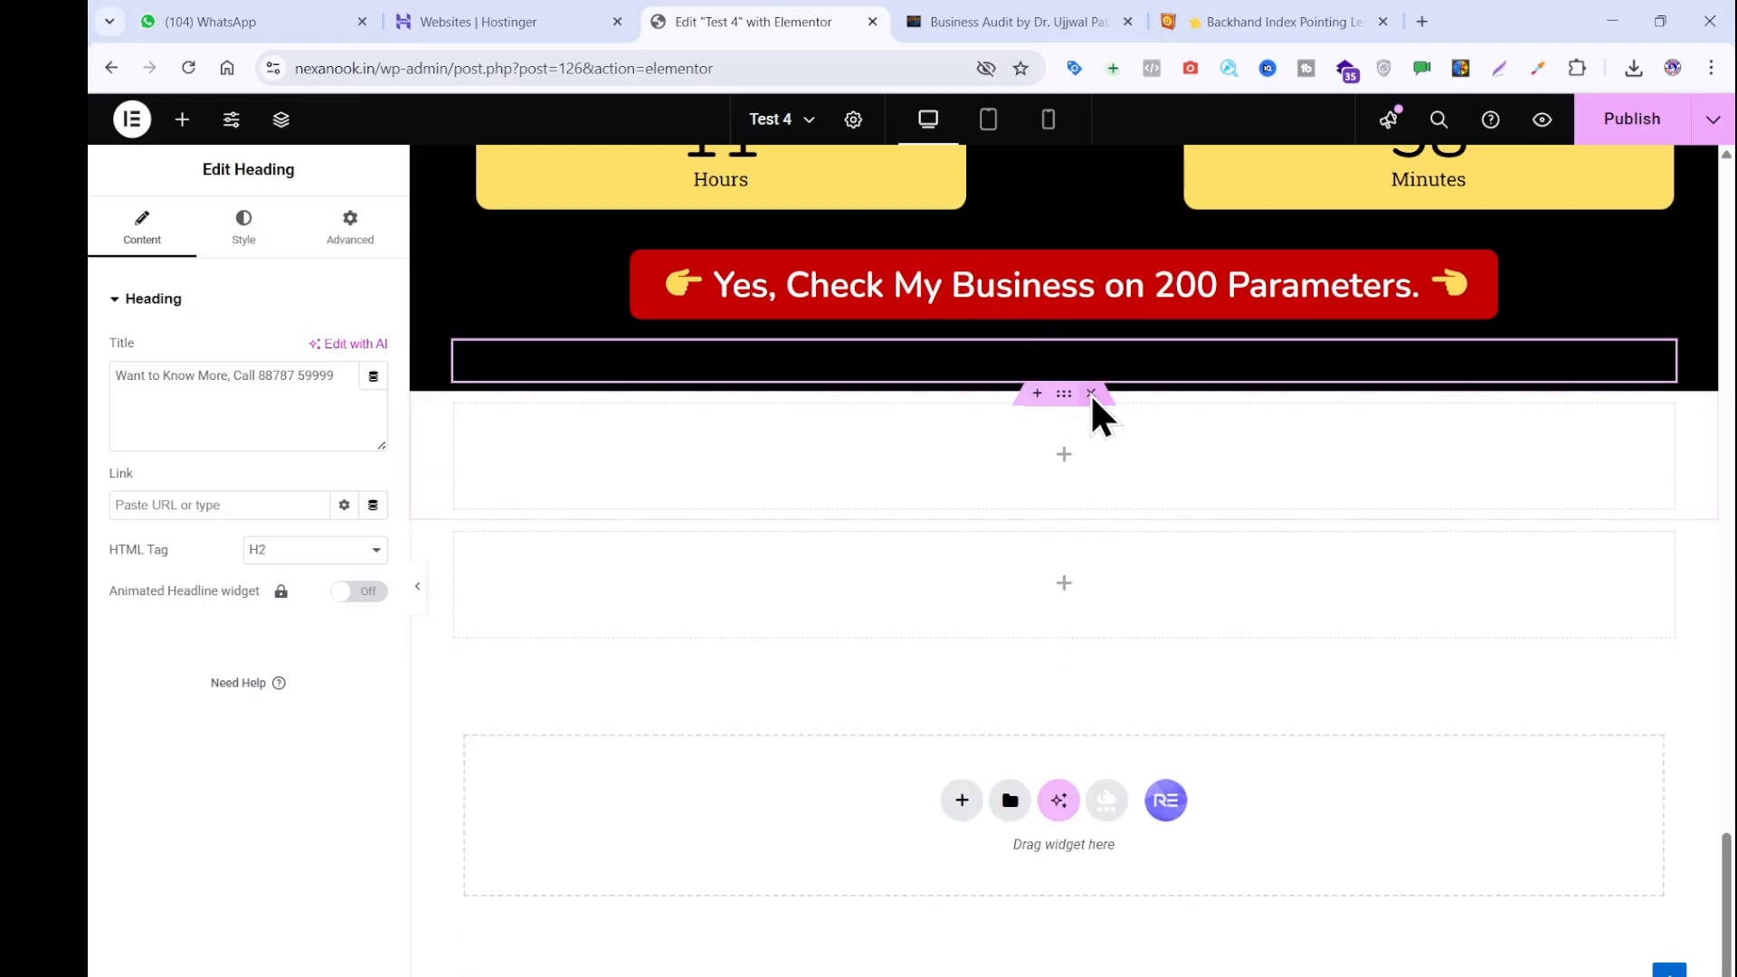
pyautogui.scroll(3, 1094, 434)
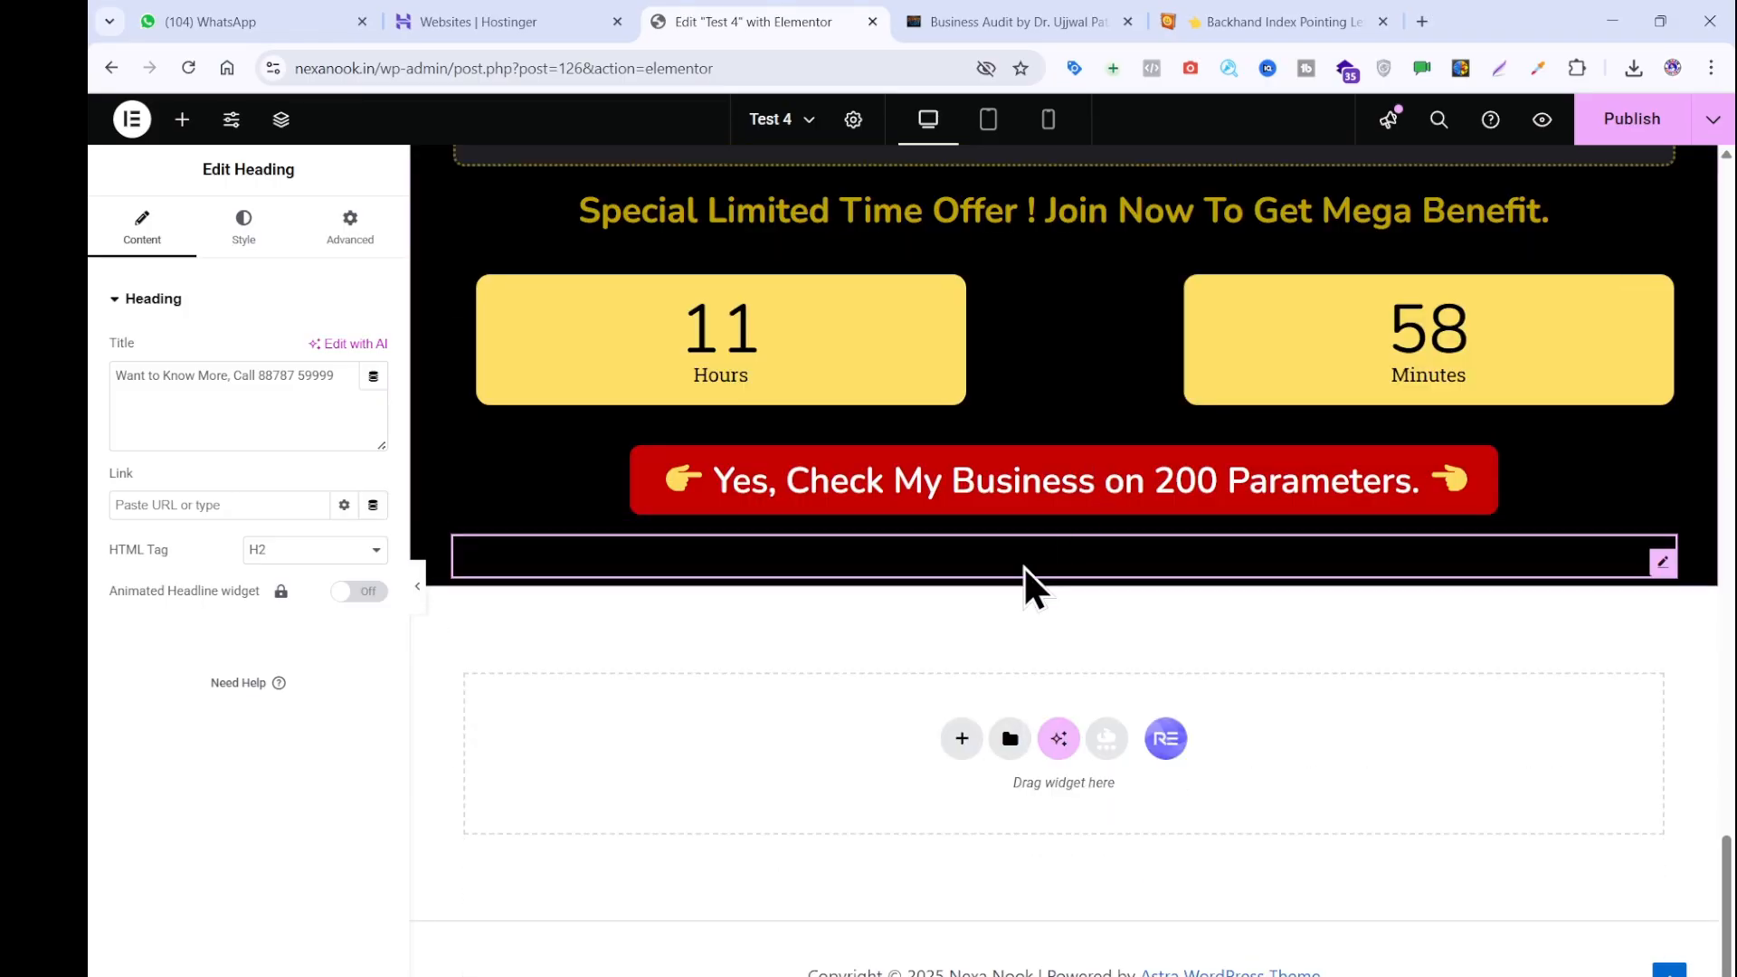
# Set the copied "Want to Know More" heading's text colour to white to match the reference page.
pyautogui.click(1026, 21)
pyautogui.click(753, 22)
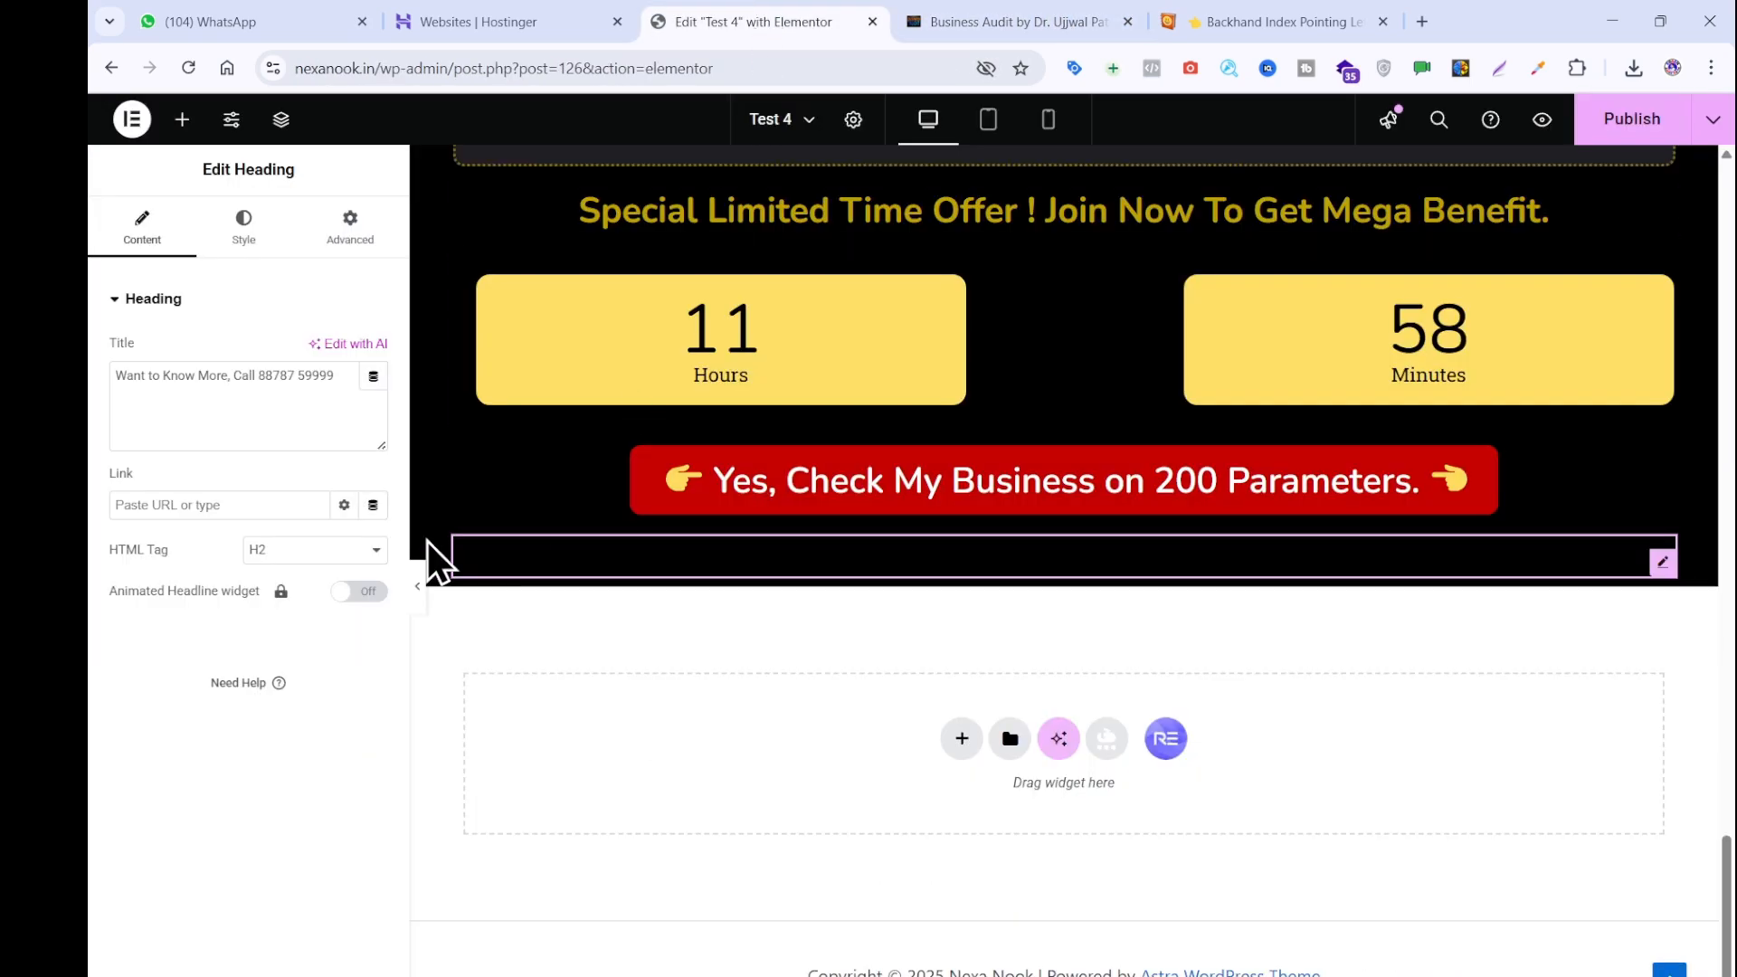
pyautogui.click(243, 226)
pyautogui.click(373, 652)
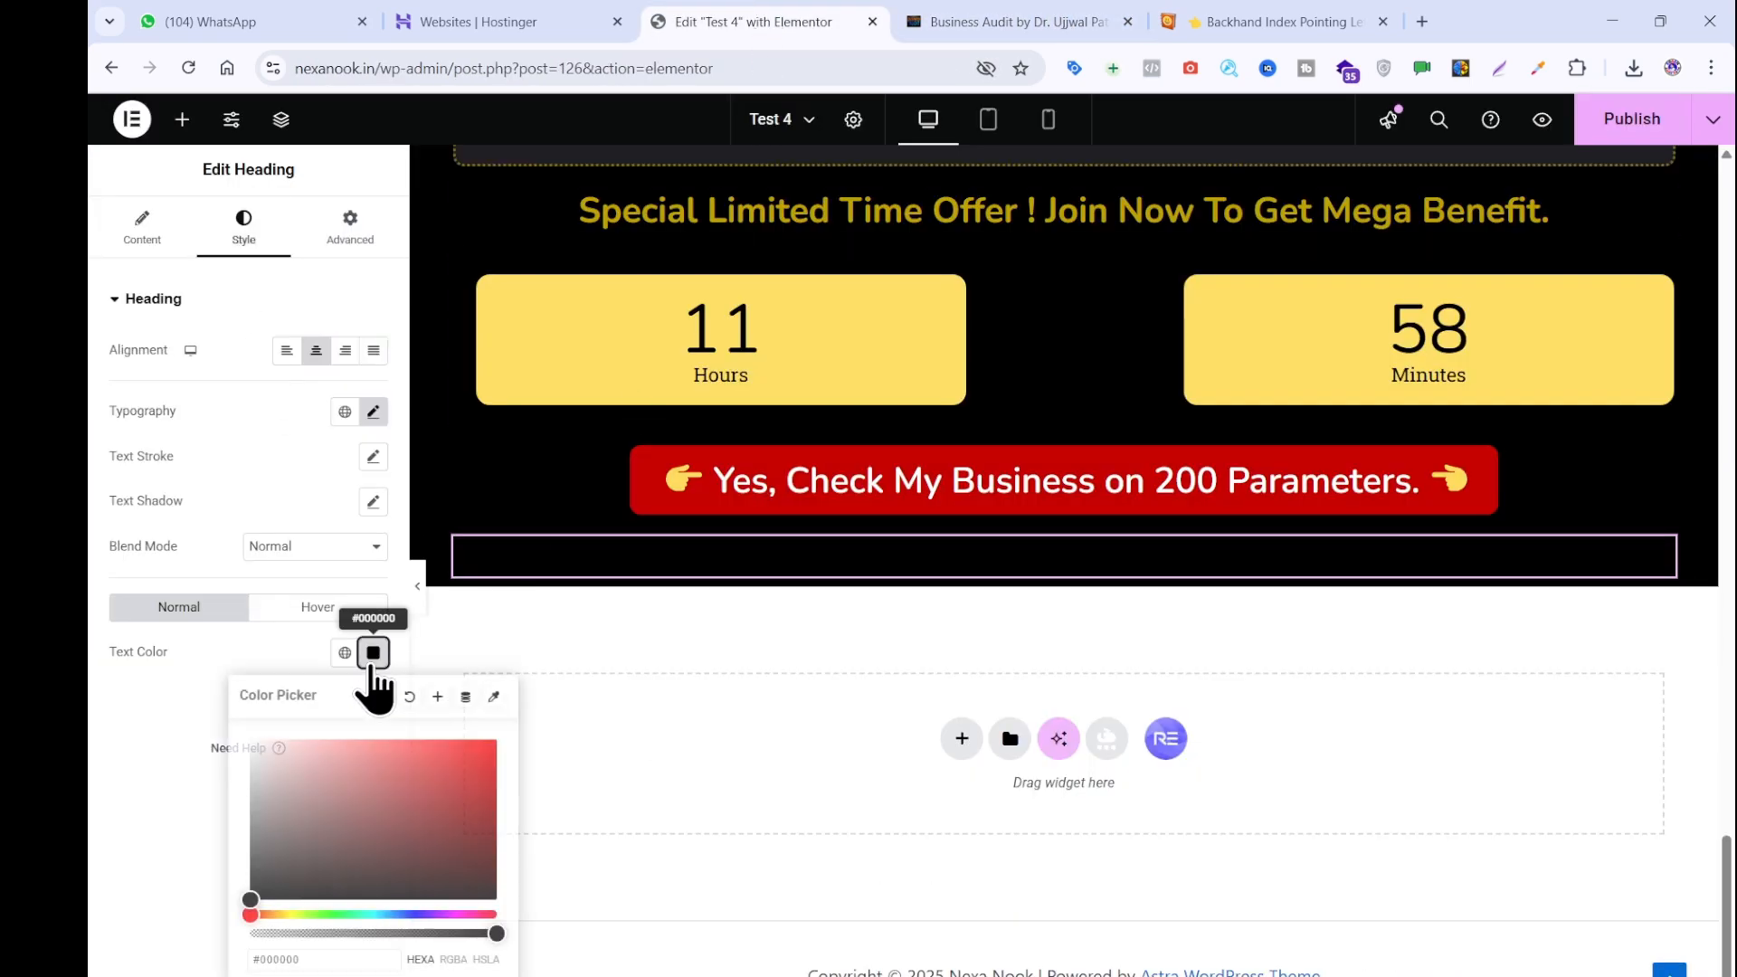
pyautogui.moveTo(279, 783); pyautogui.dragTo(197, 710)
pyautogui.click(190, 701)
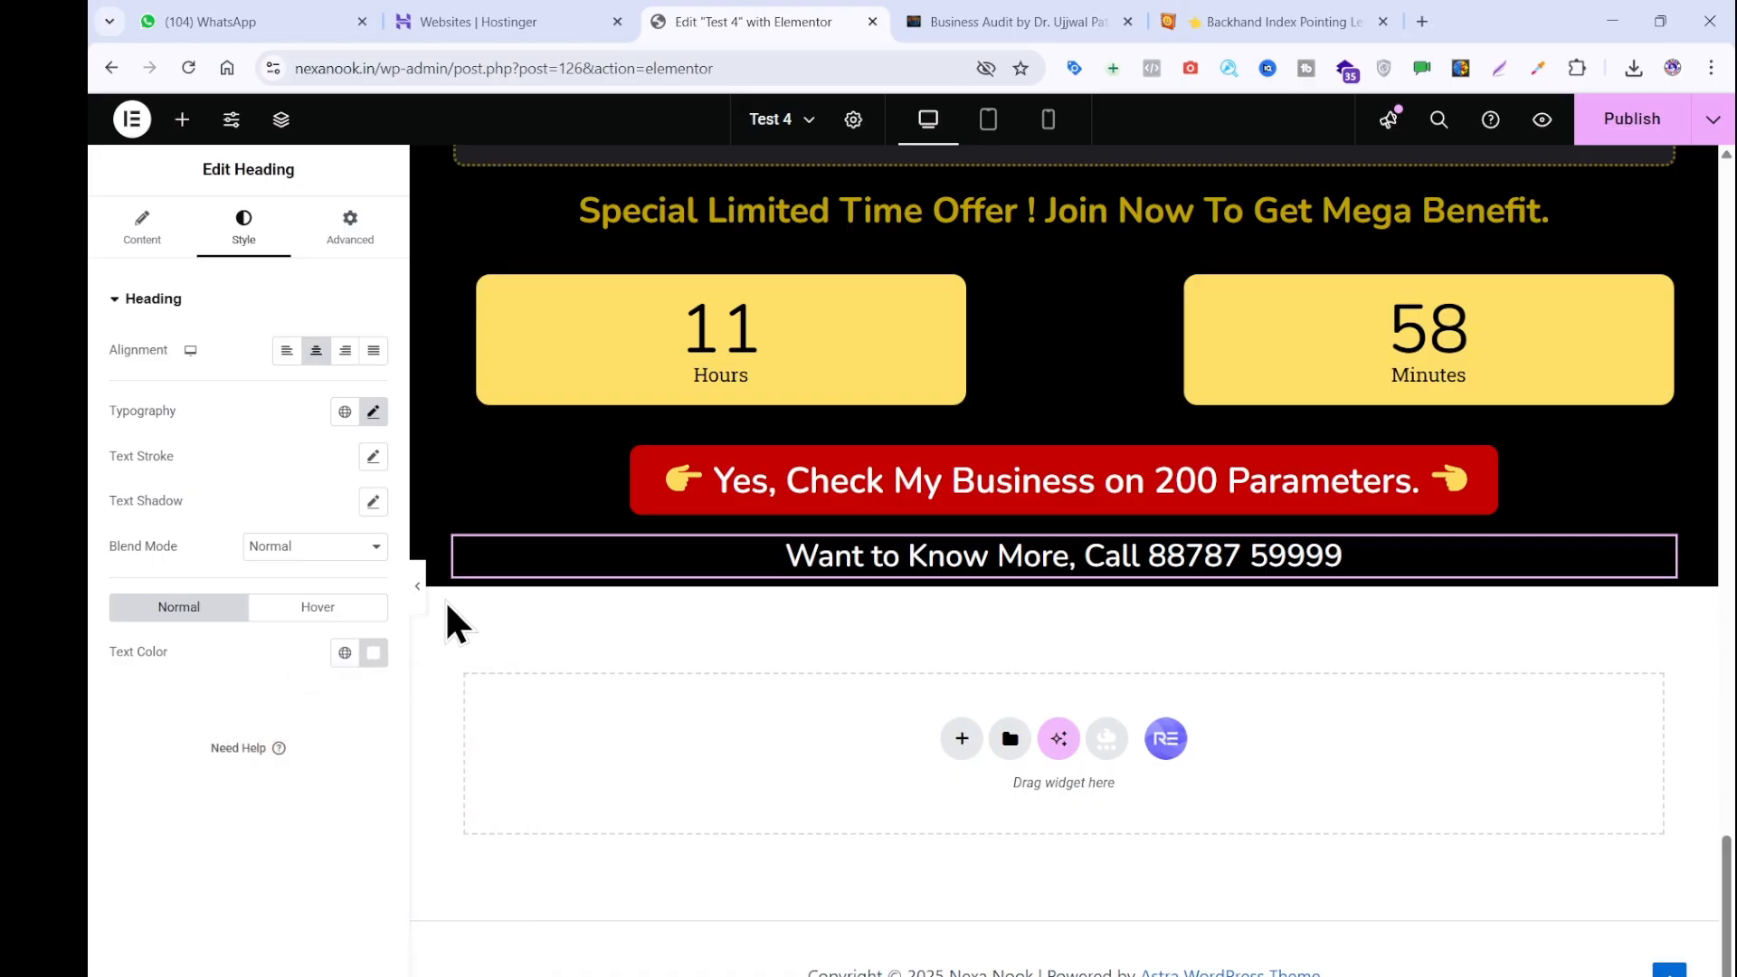
# Copy "Yes, Register Me. I Want Fast Business Growth." from the reference page's red button and pass it through Notepad as plain text.
pyautogui.click(1004, 22)
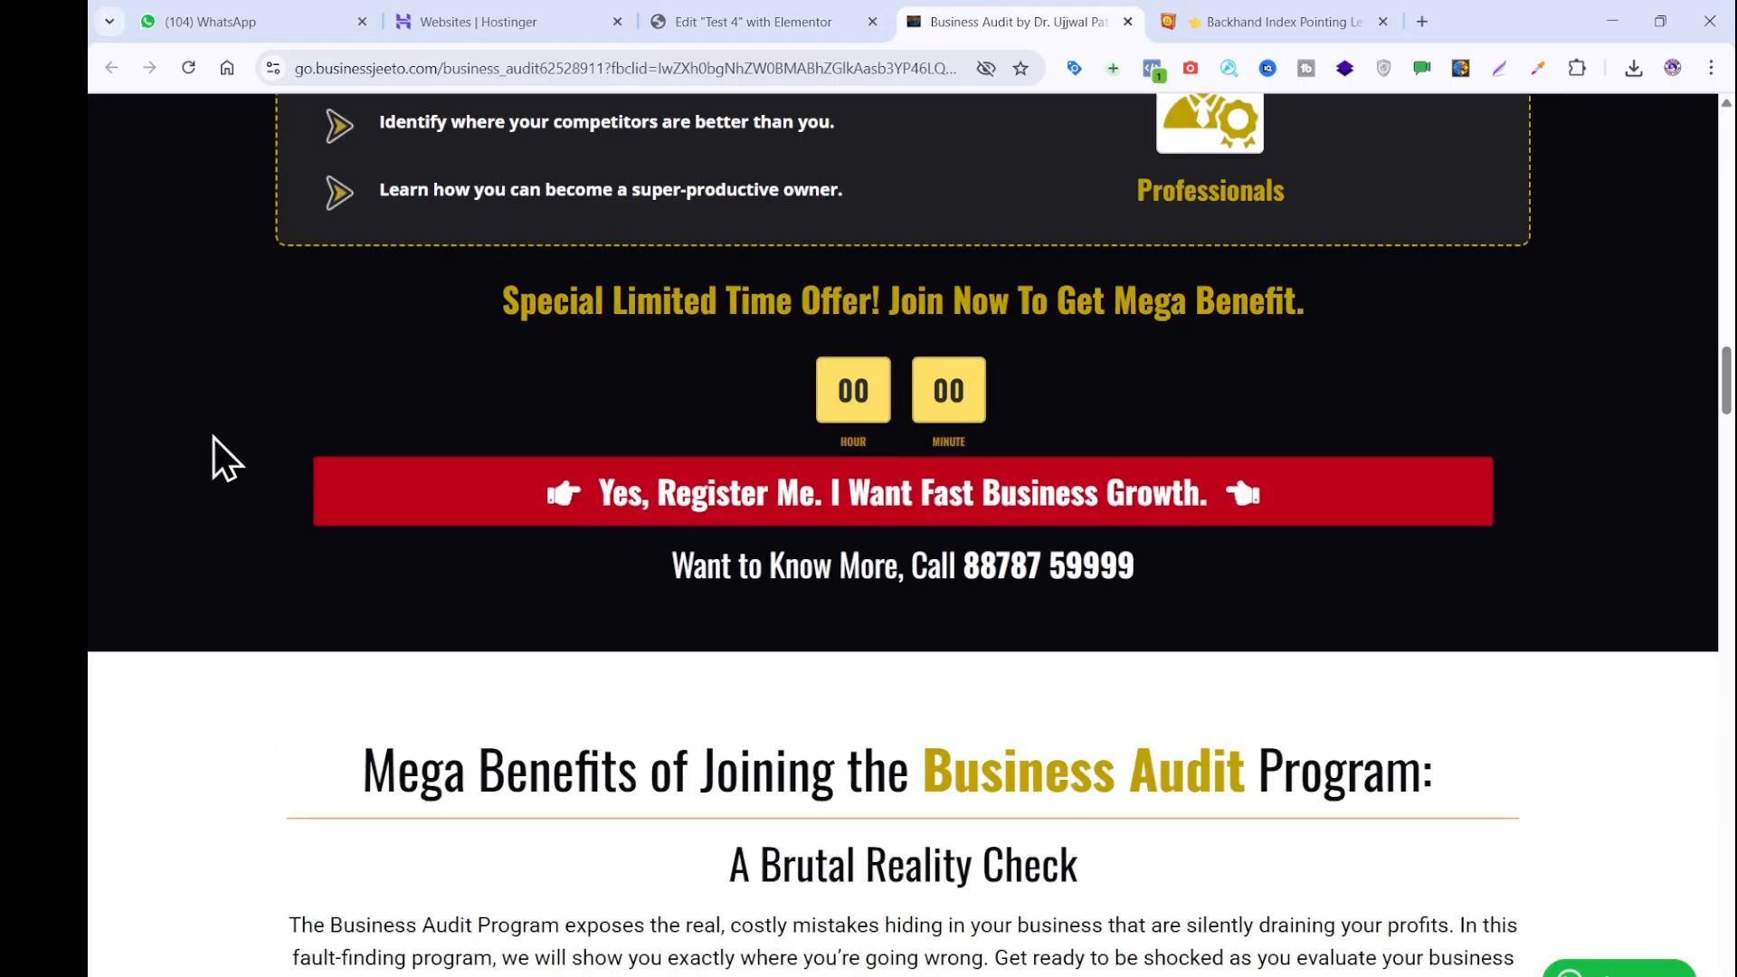
pyautogui.moveTo(220, 458); pyautogui.dragTo(1025, 517)
pyautogui.moveTo(1601, 476); pyautogui.dragTo(841, 495)
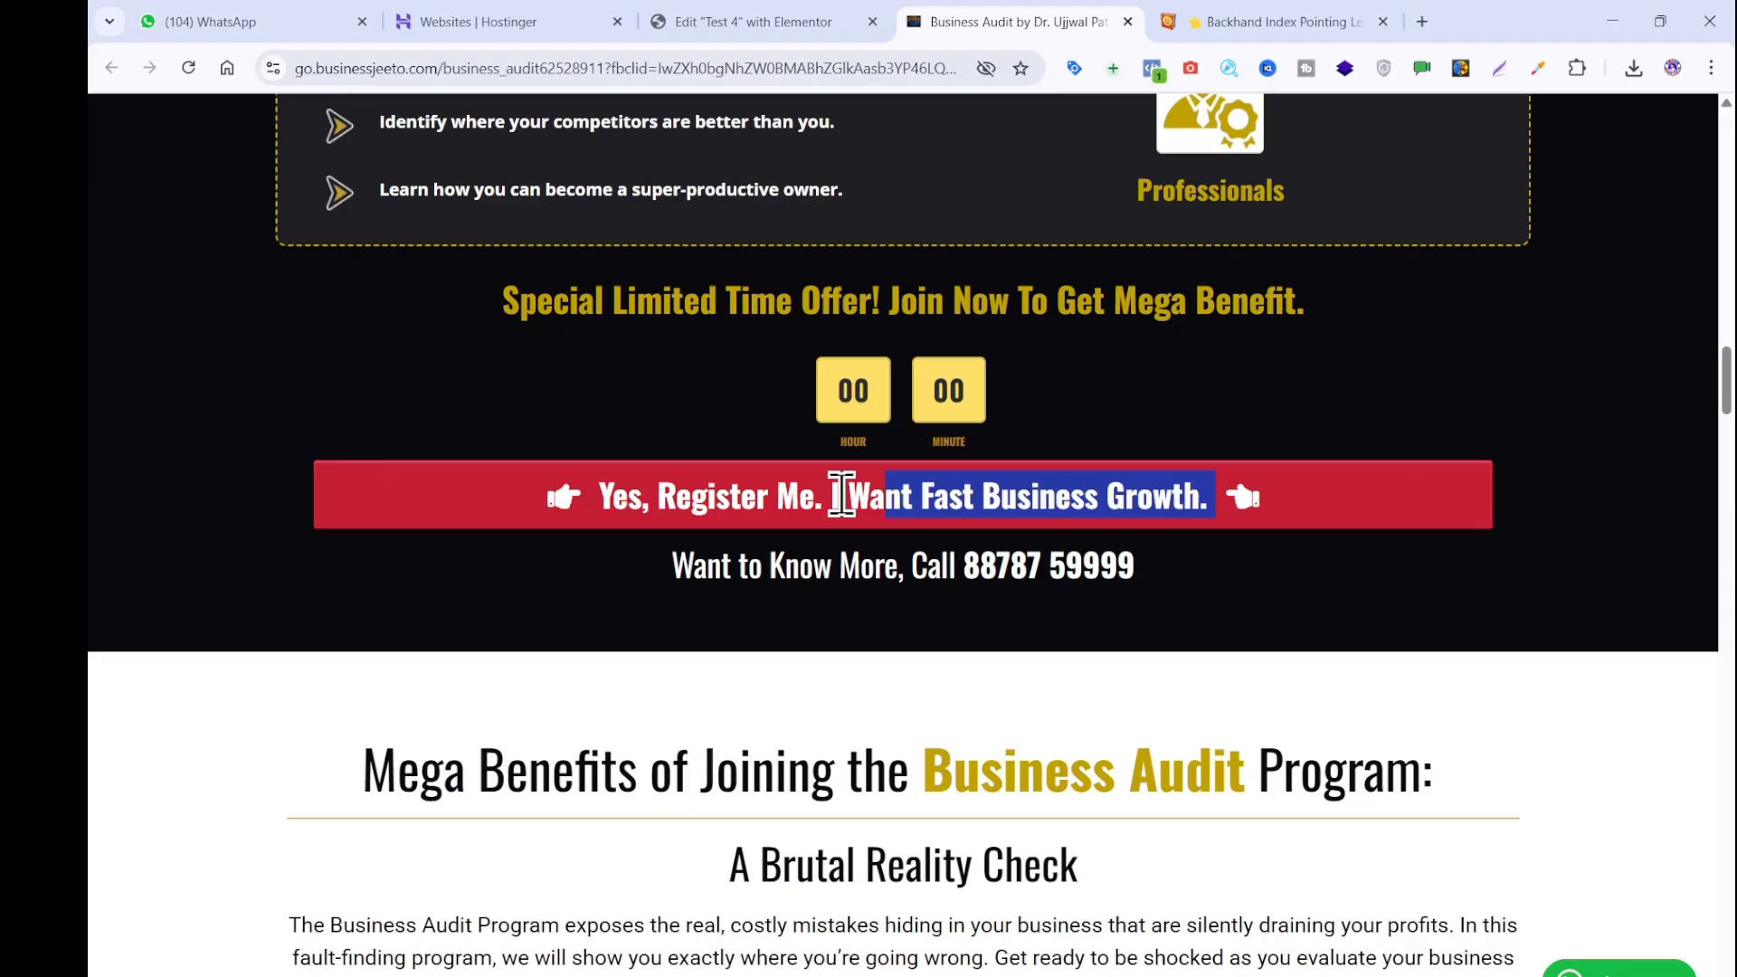
pyautogui.click(1052, 975)
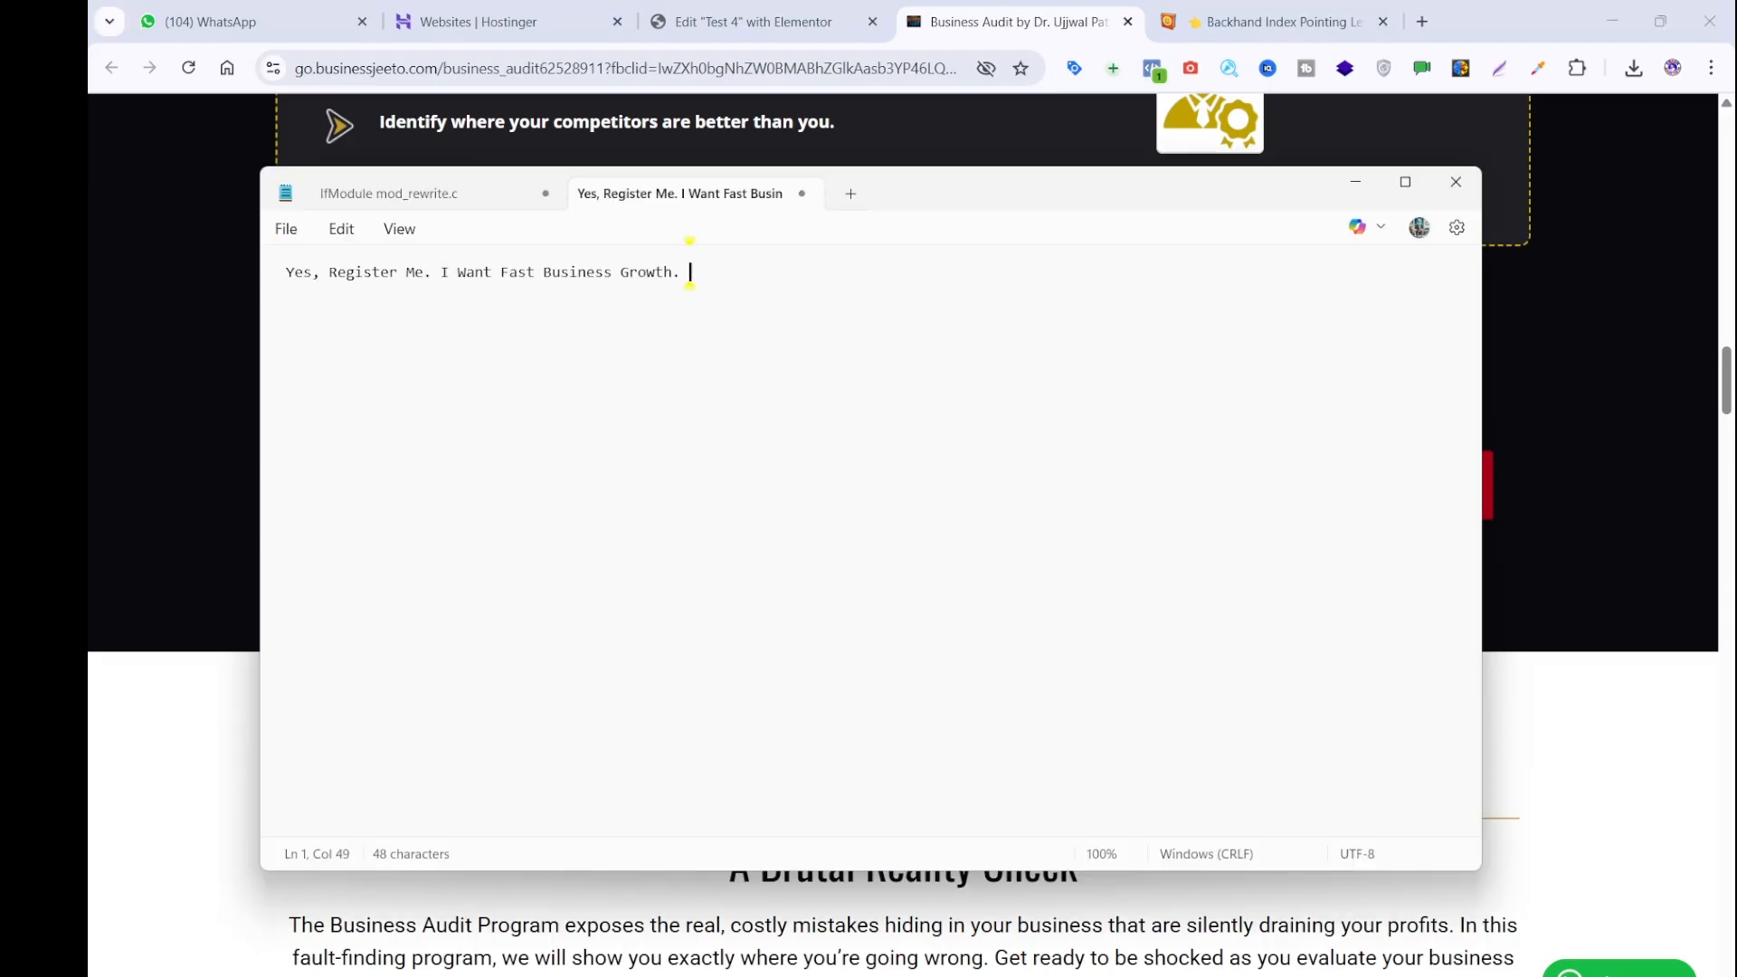
pyautogui.hotkey('ctrl', 'a')
pyautogui.hotkey('ctrl', 'x')
# Replace the wording between the hand emojis on the black section's red button with "Yes, Register Me. I Want Fast Business Growth.".
pyautogui.click(845, 17)
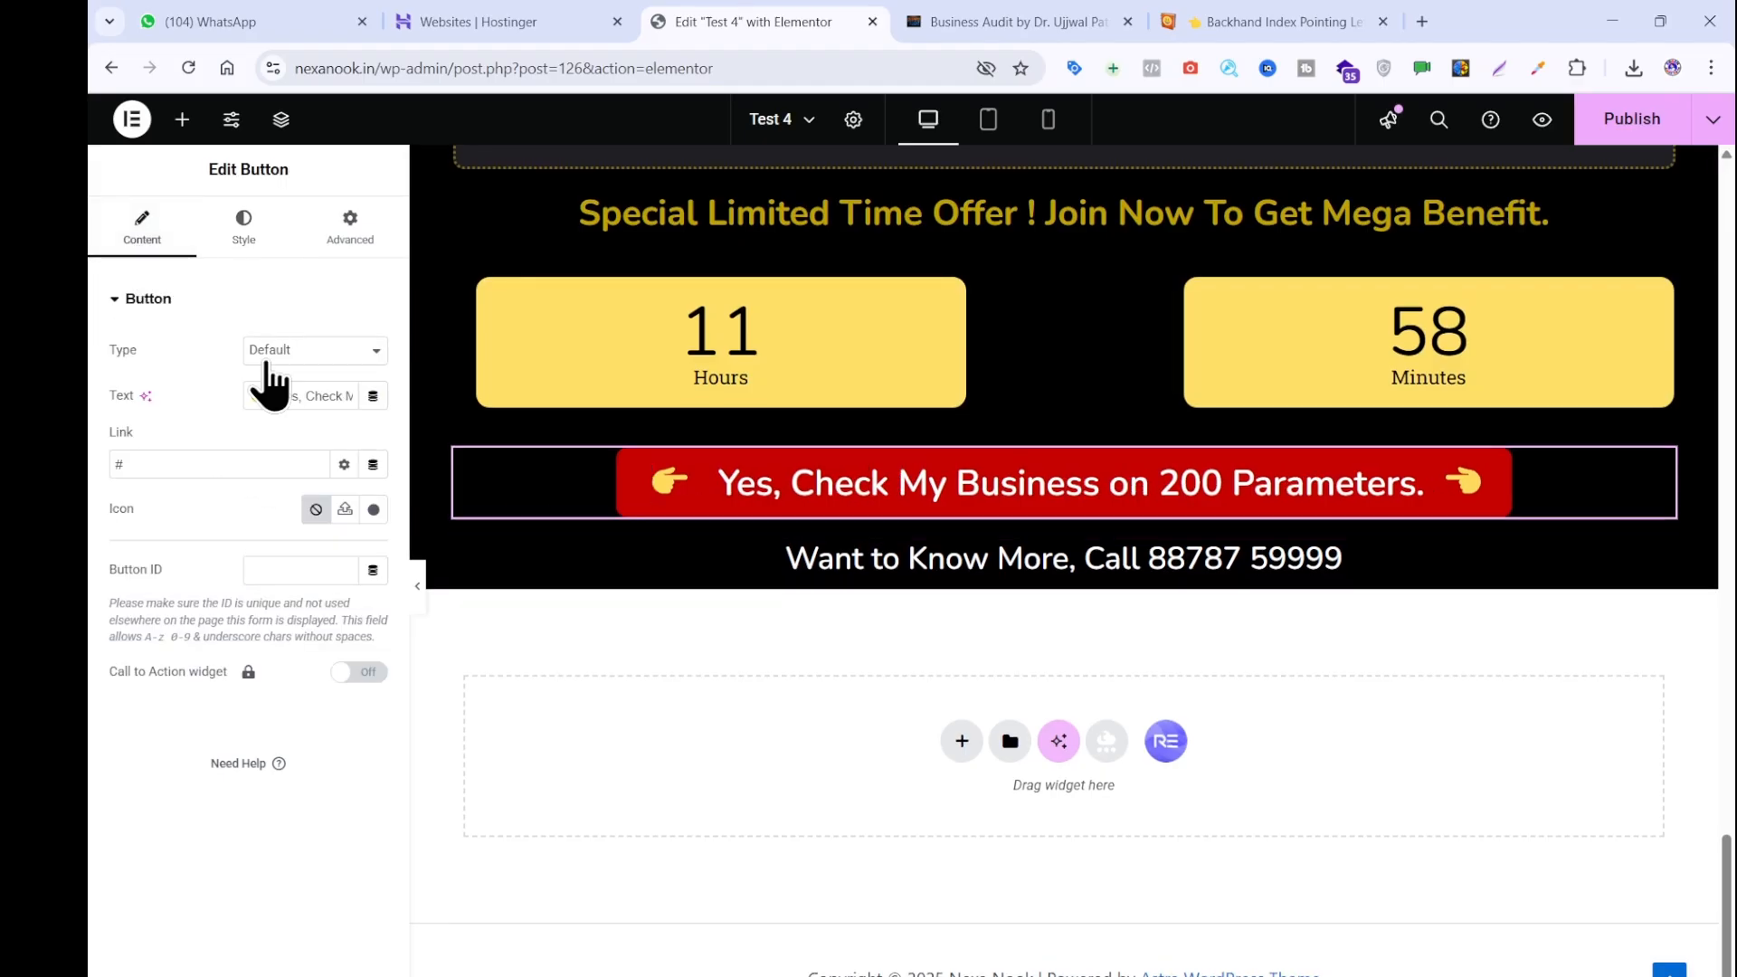
pyautogui.tripleClick(286, 395)
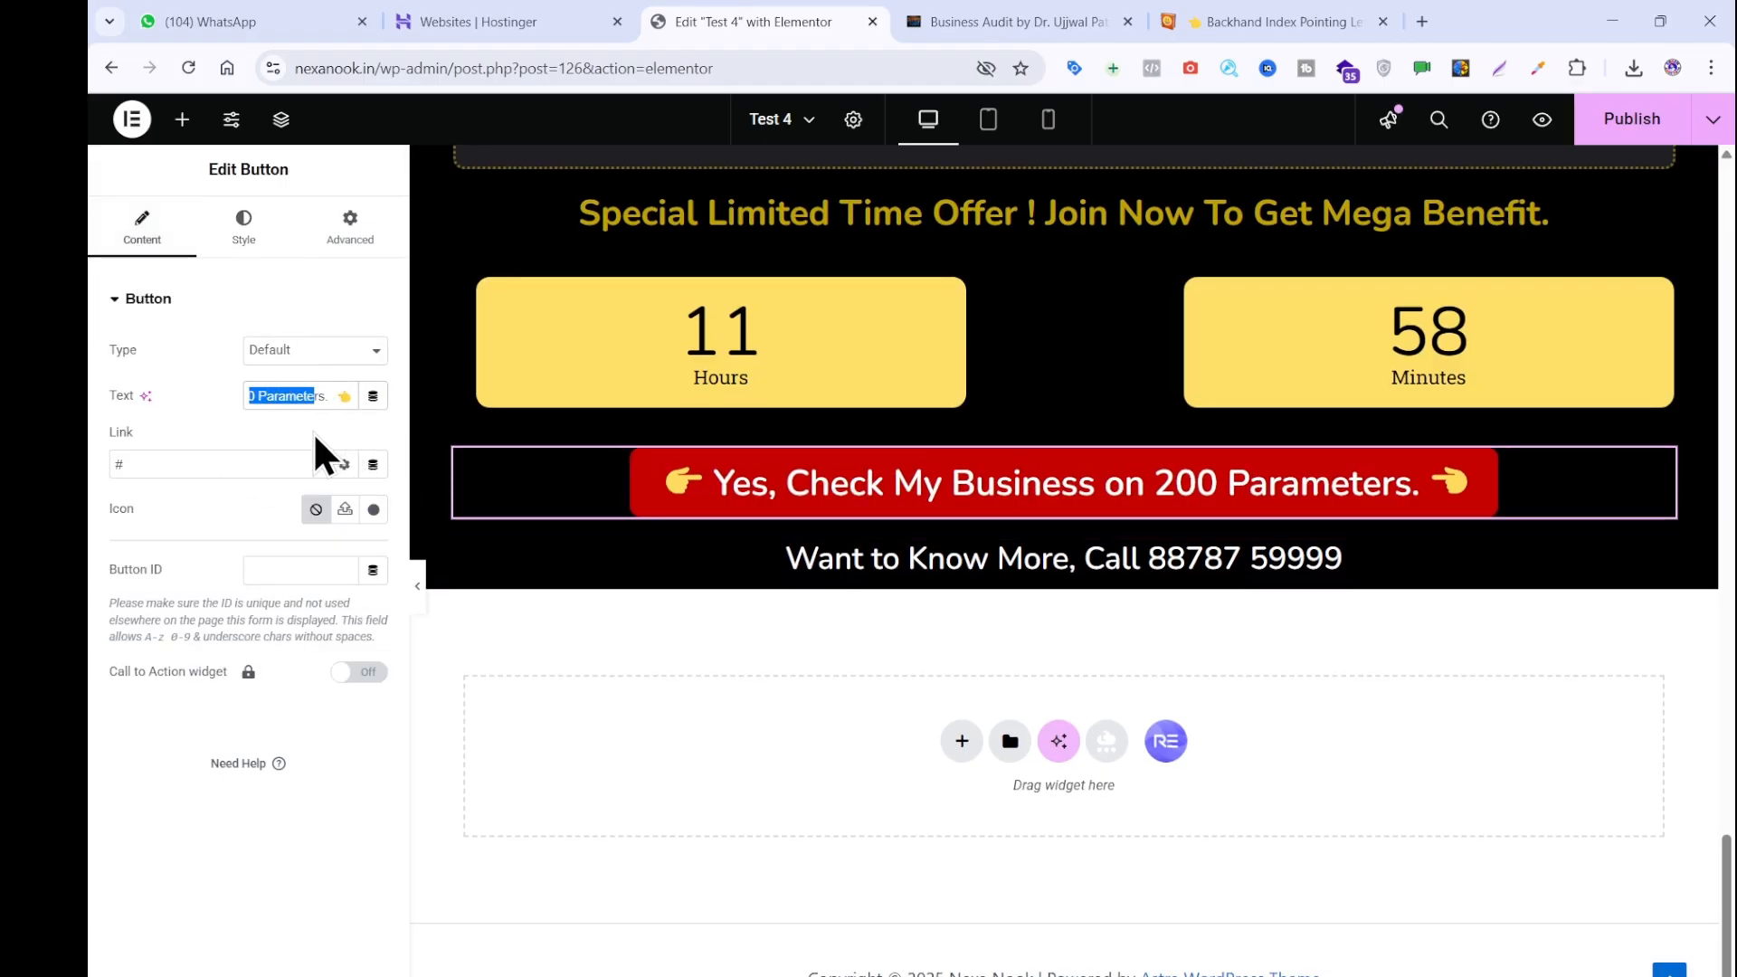
pyautogui.hotkey('ctrl', 'v')
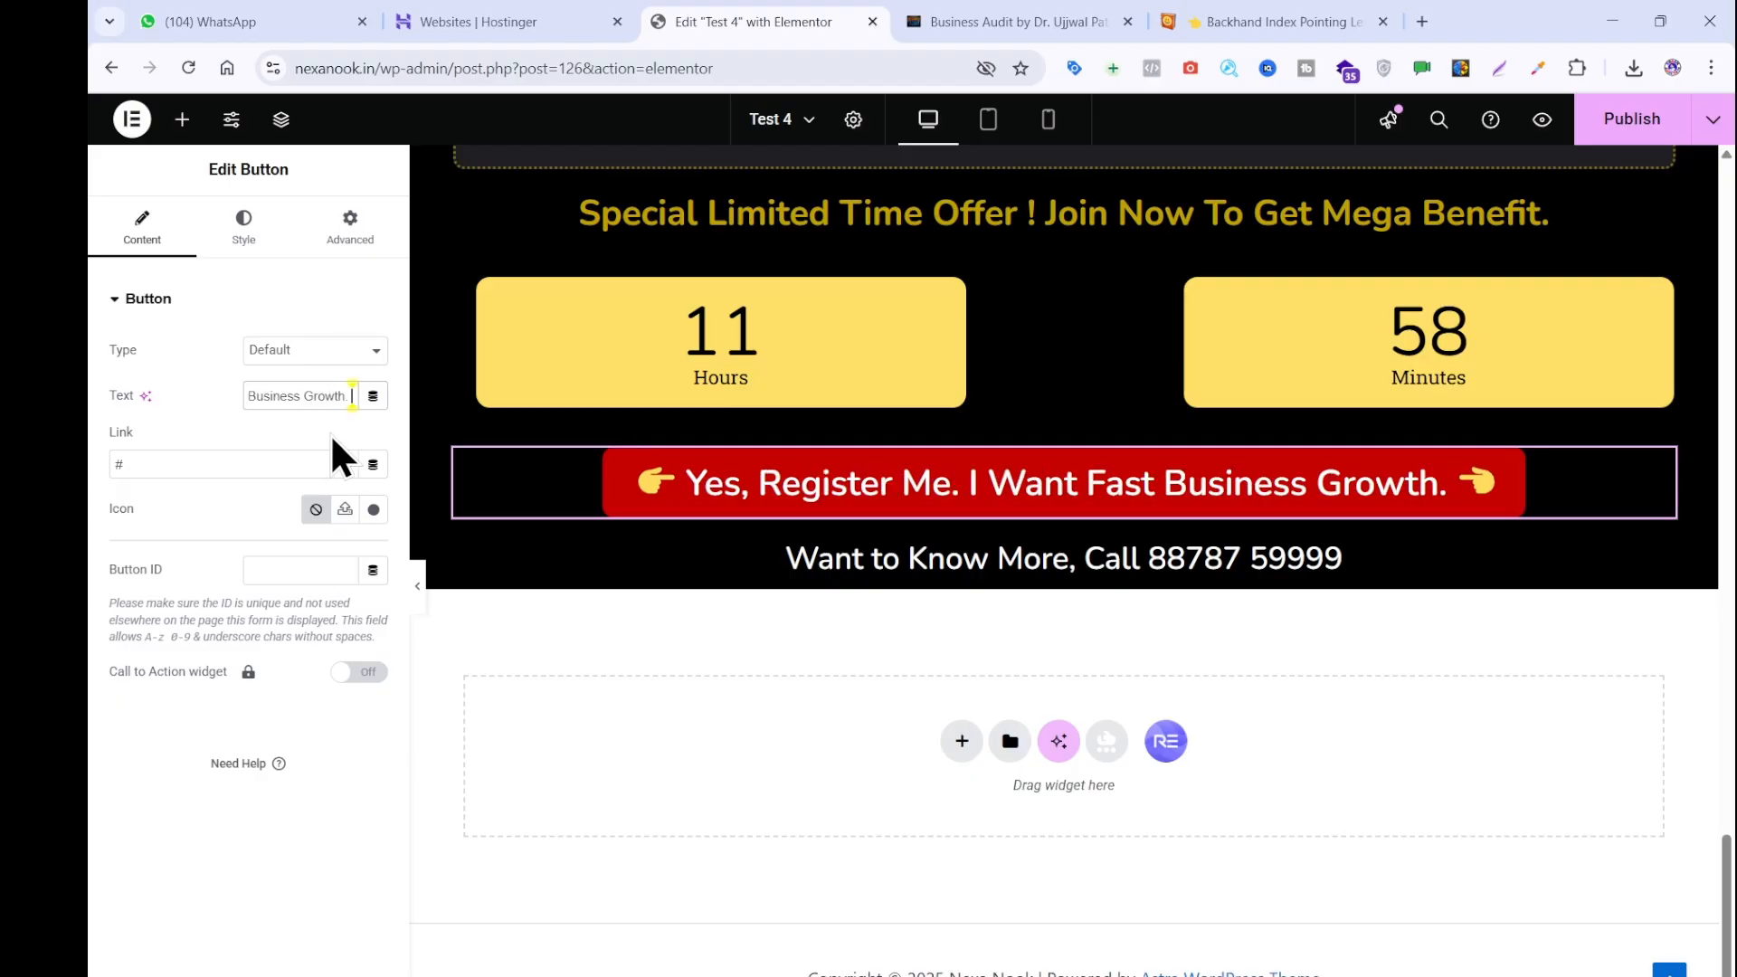
# Add a 28 px spacer below the "Want to Know More" heading in the black section and publish the page.
pyautogui.click(966, 22)
pyautogui.click(742, 22)
pyautogui.click(183, 127)
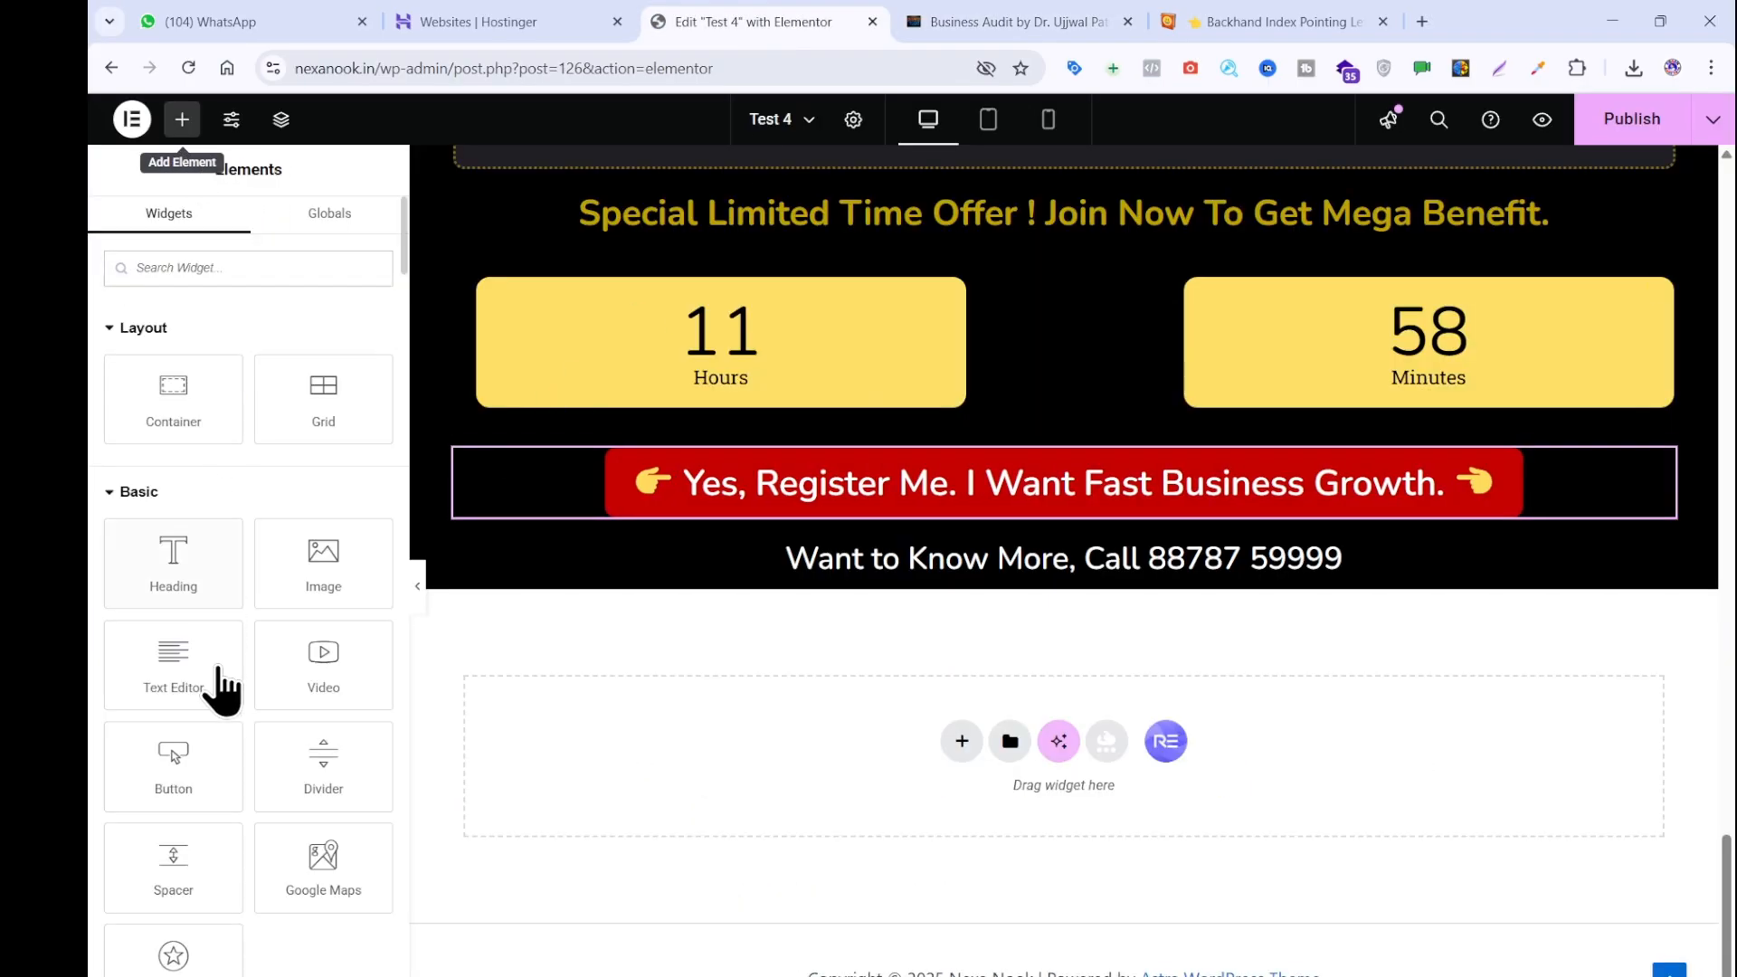
pyautogui.moveTo(166, 865); pyautogui.dragTo(803, 573)
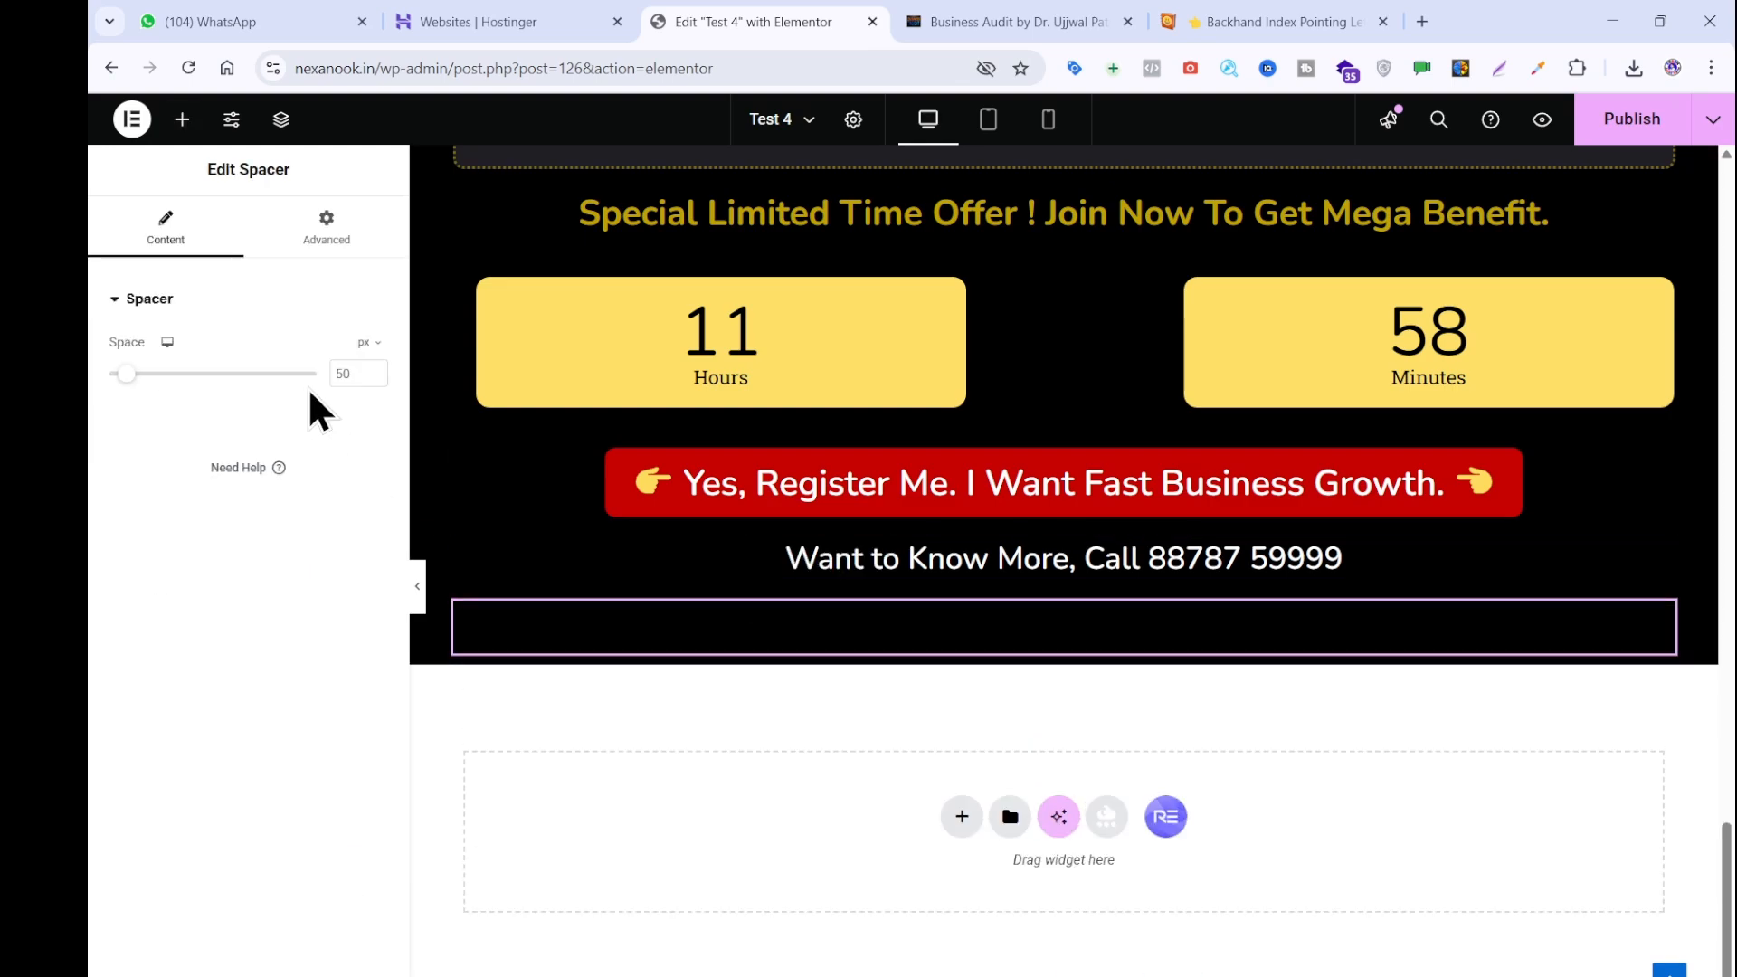
pyautogui.moveTo(125, 374); pyautogui.dragTo(116, 374)
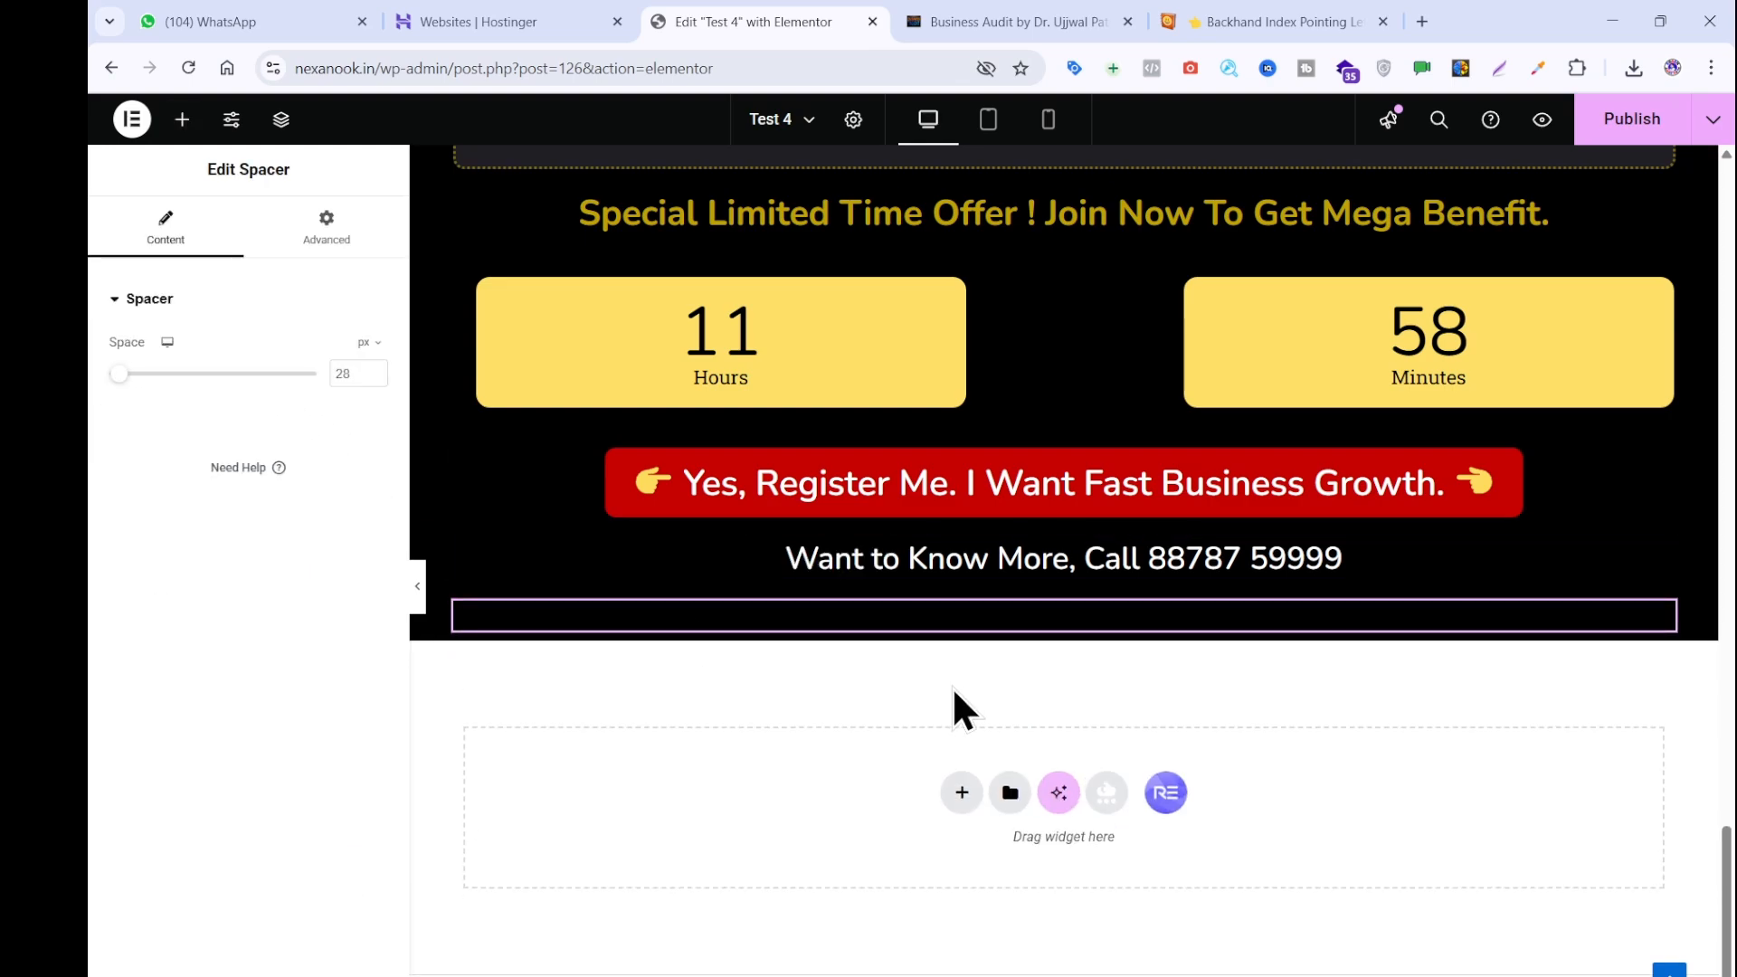
pyautogui.click(1624, 118)
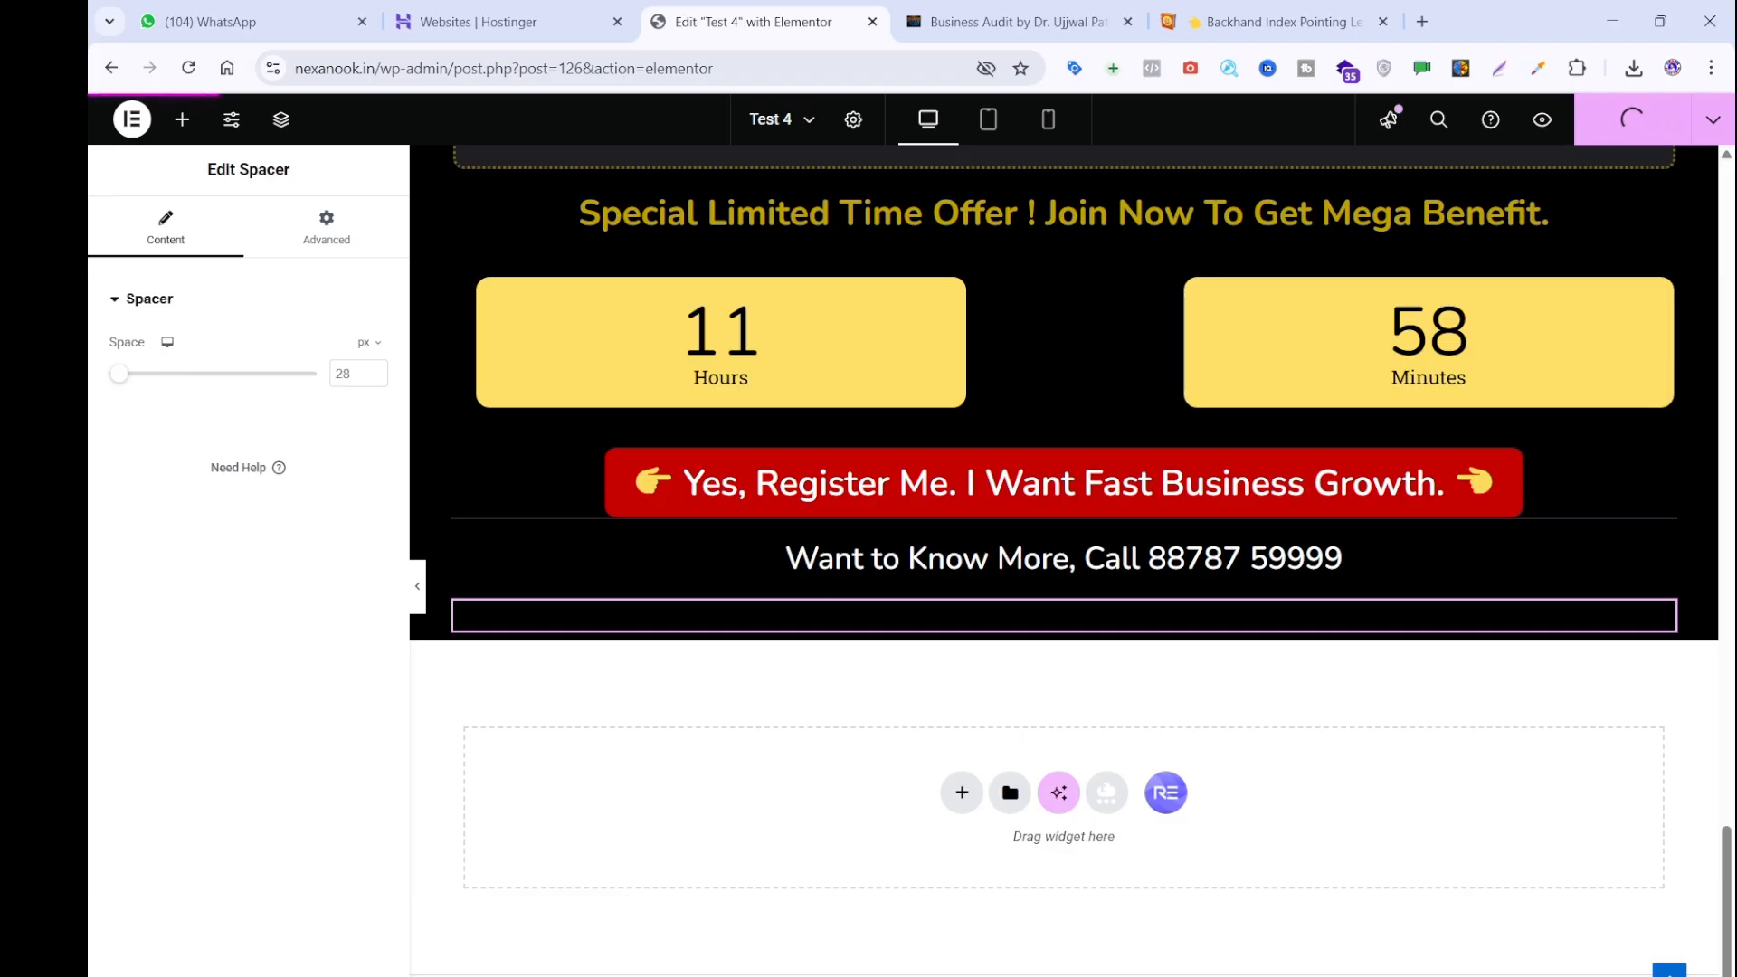
# Review the finished sections, and look through the reference page's remaining sections from Mega Benefits to Recognition And Achievements.
pyautogui.scroll(8, 1303, 834)
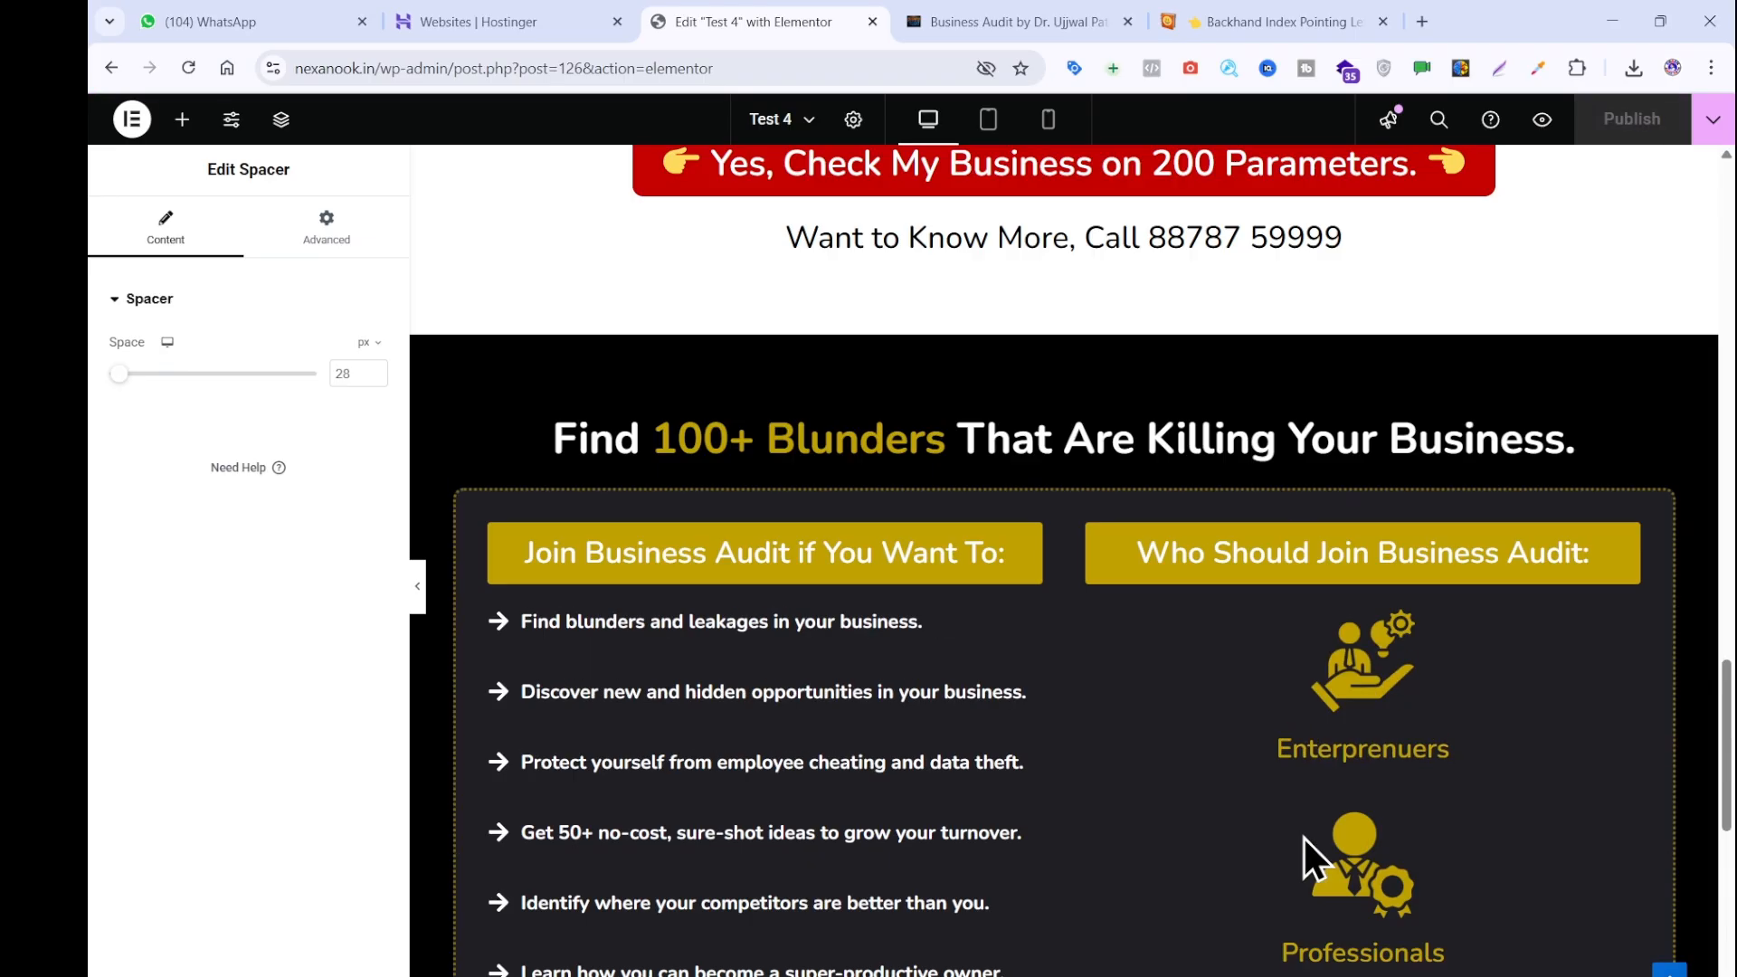
pyautogui.scroll(-1, 1282, 792)
pyautogui.click(1046, 20)
pyautogui.scroll(-20, 1039, 662)
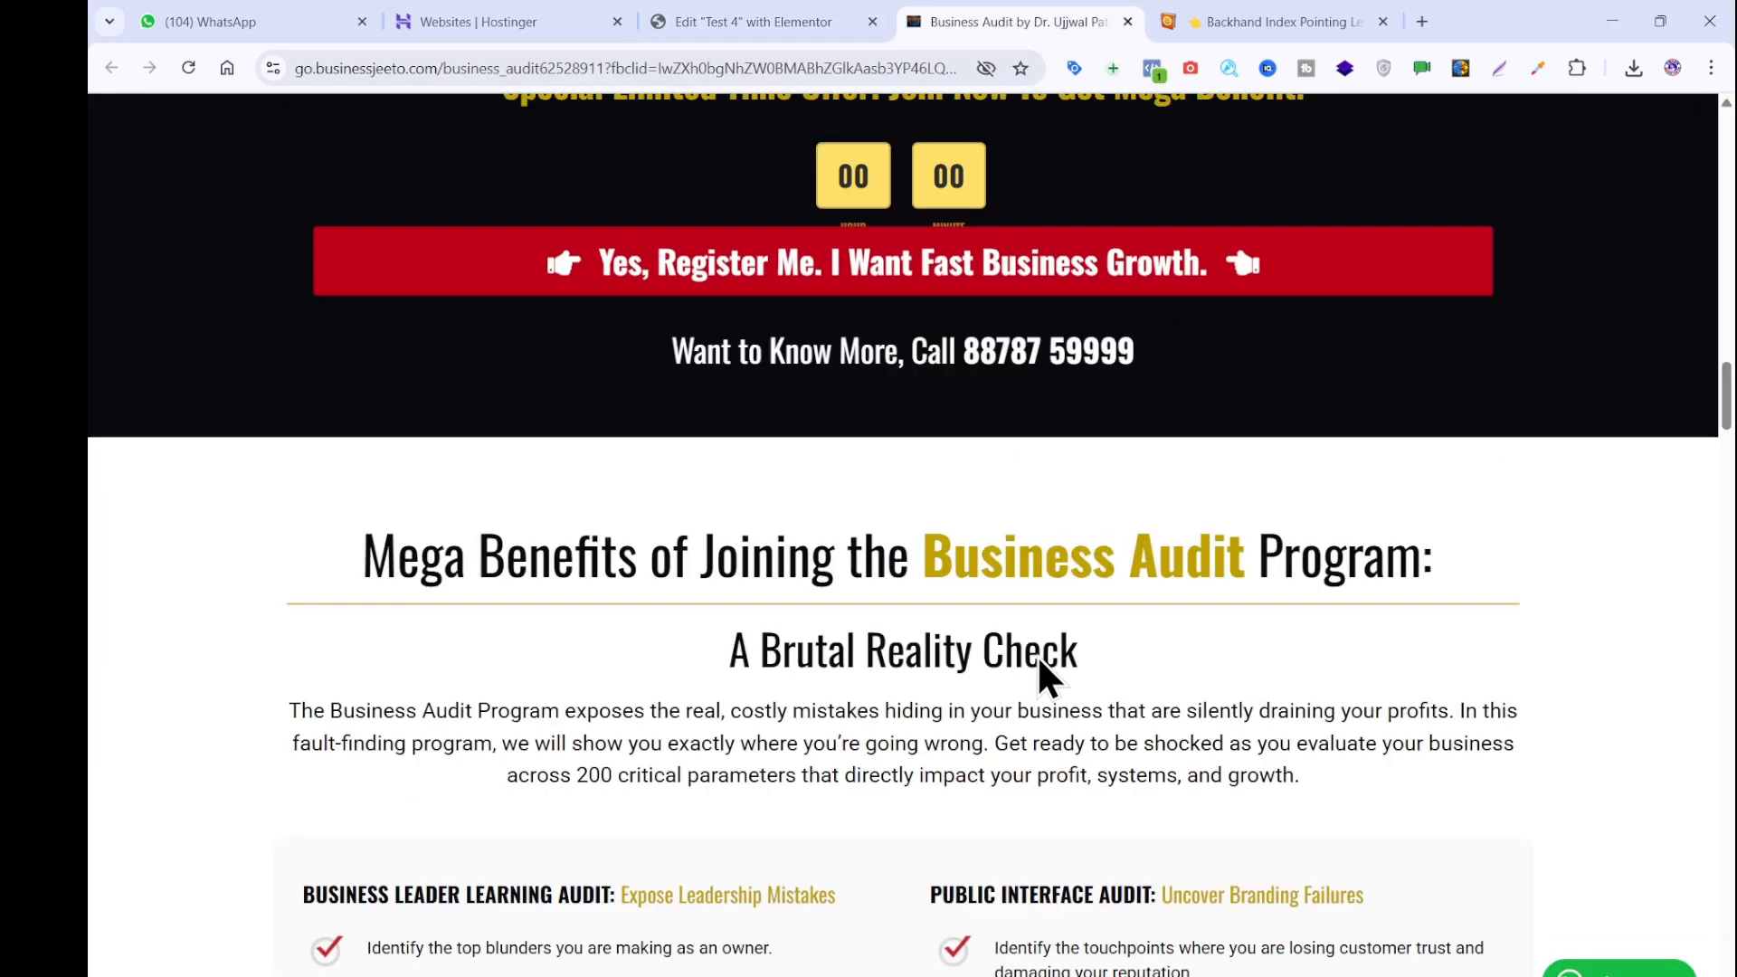
pyautogui.scroll(-20, 1038, 651)
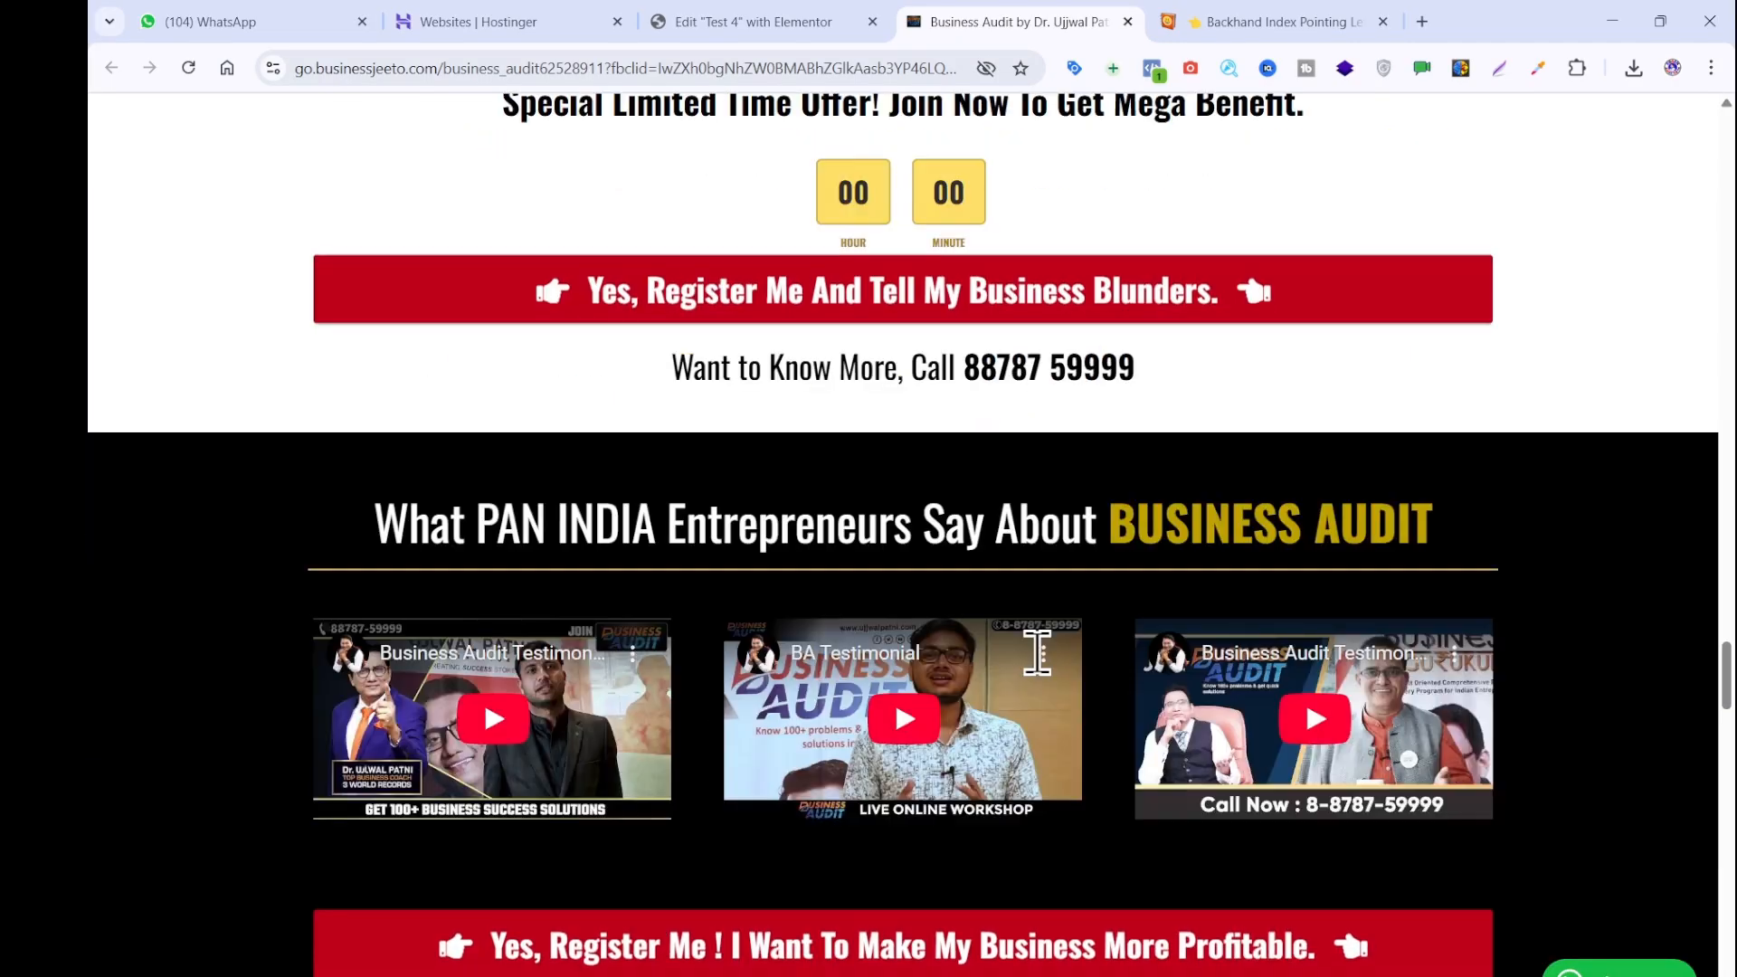
pyautogui.scroll(20, 1037, 649)
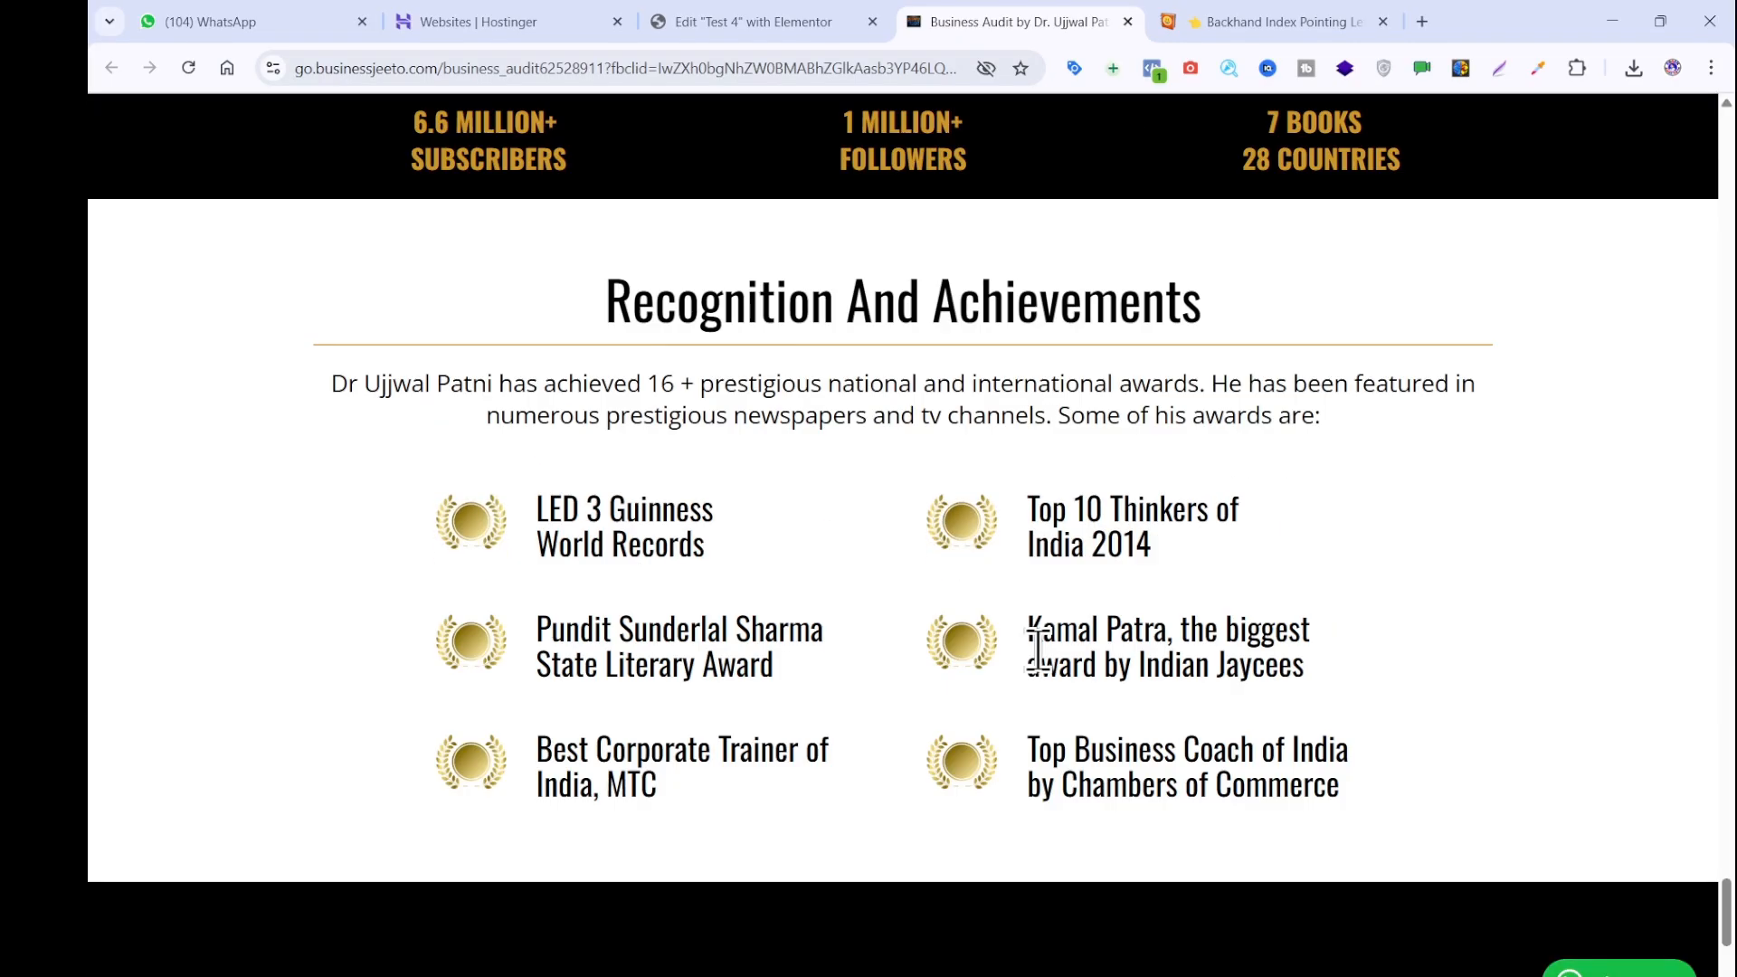
pyautogui.scroll(20, 1049, 673)
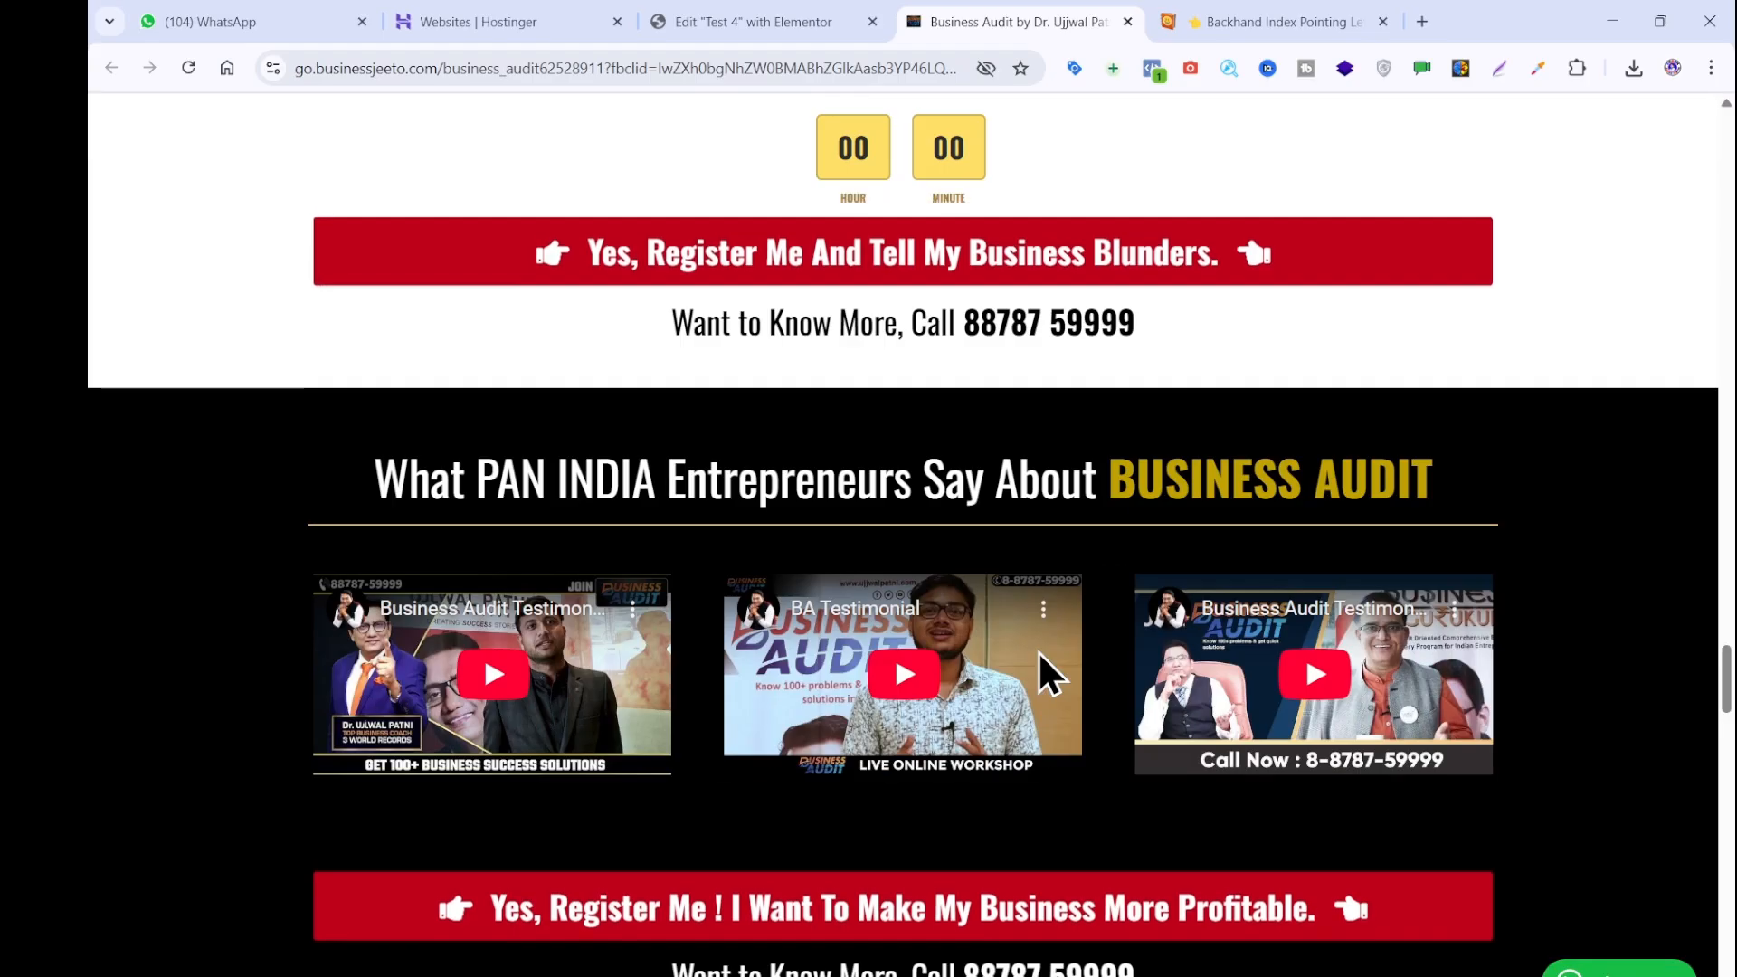
pyautogui.scroll(15, 1038, 650)
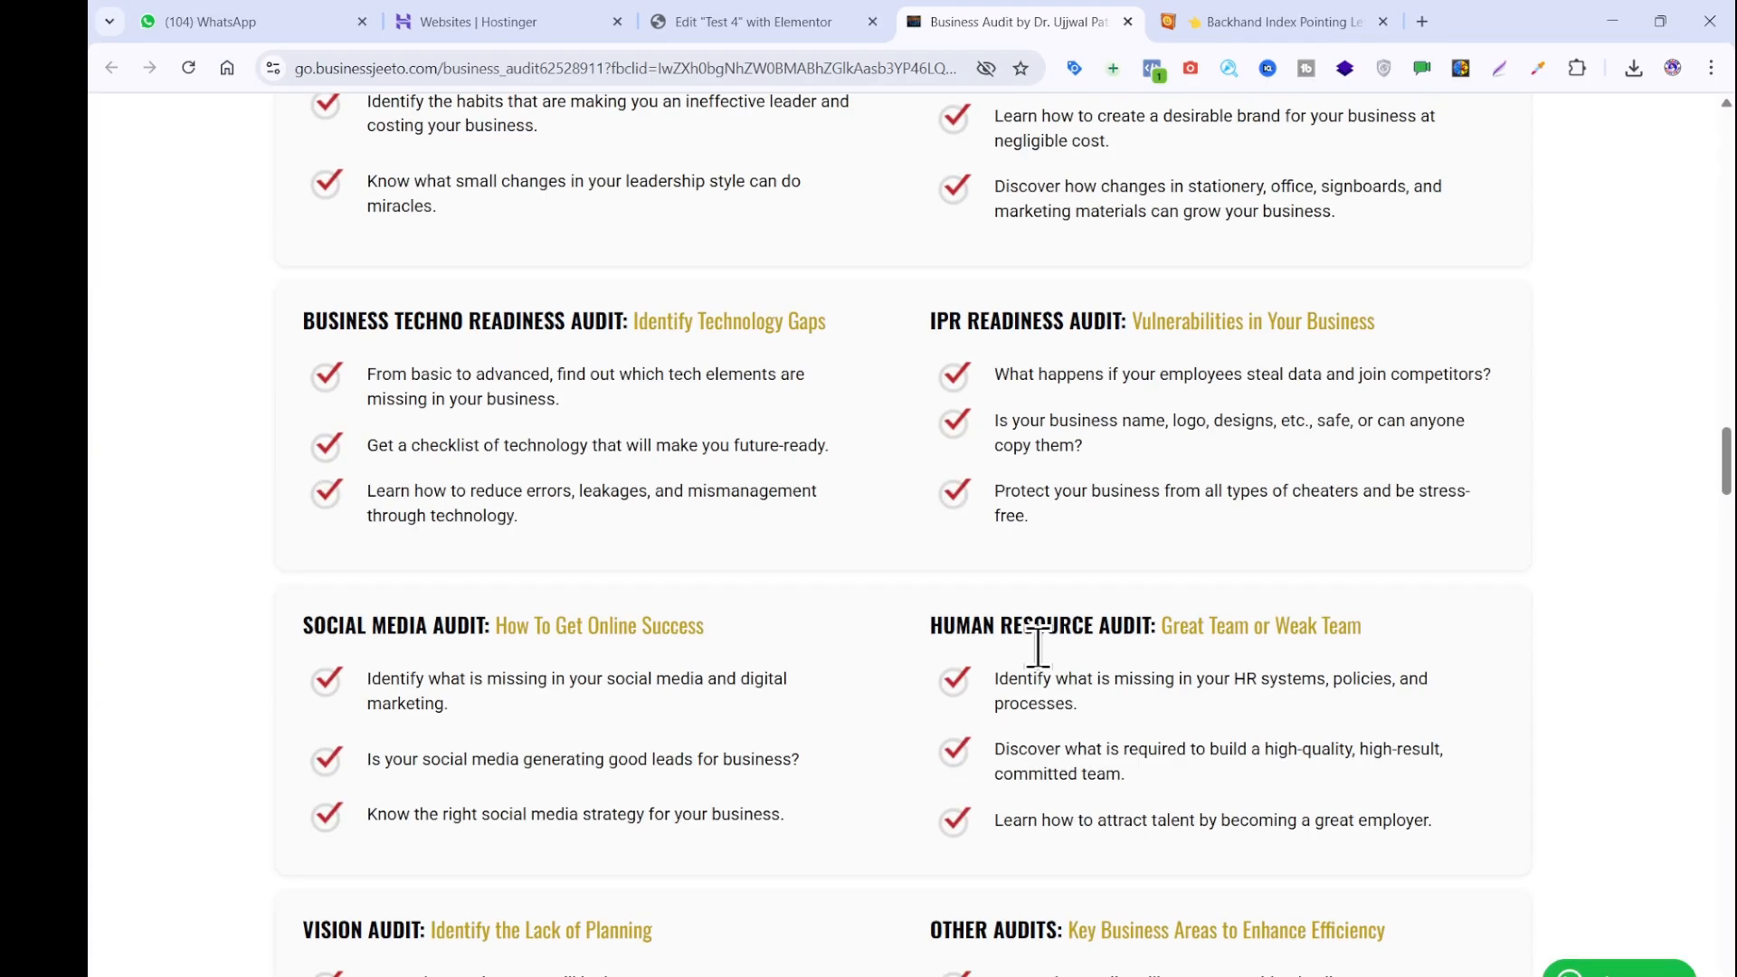
pyautogui.scroll(-2, 1038, 650)
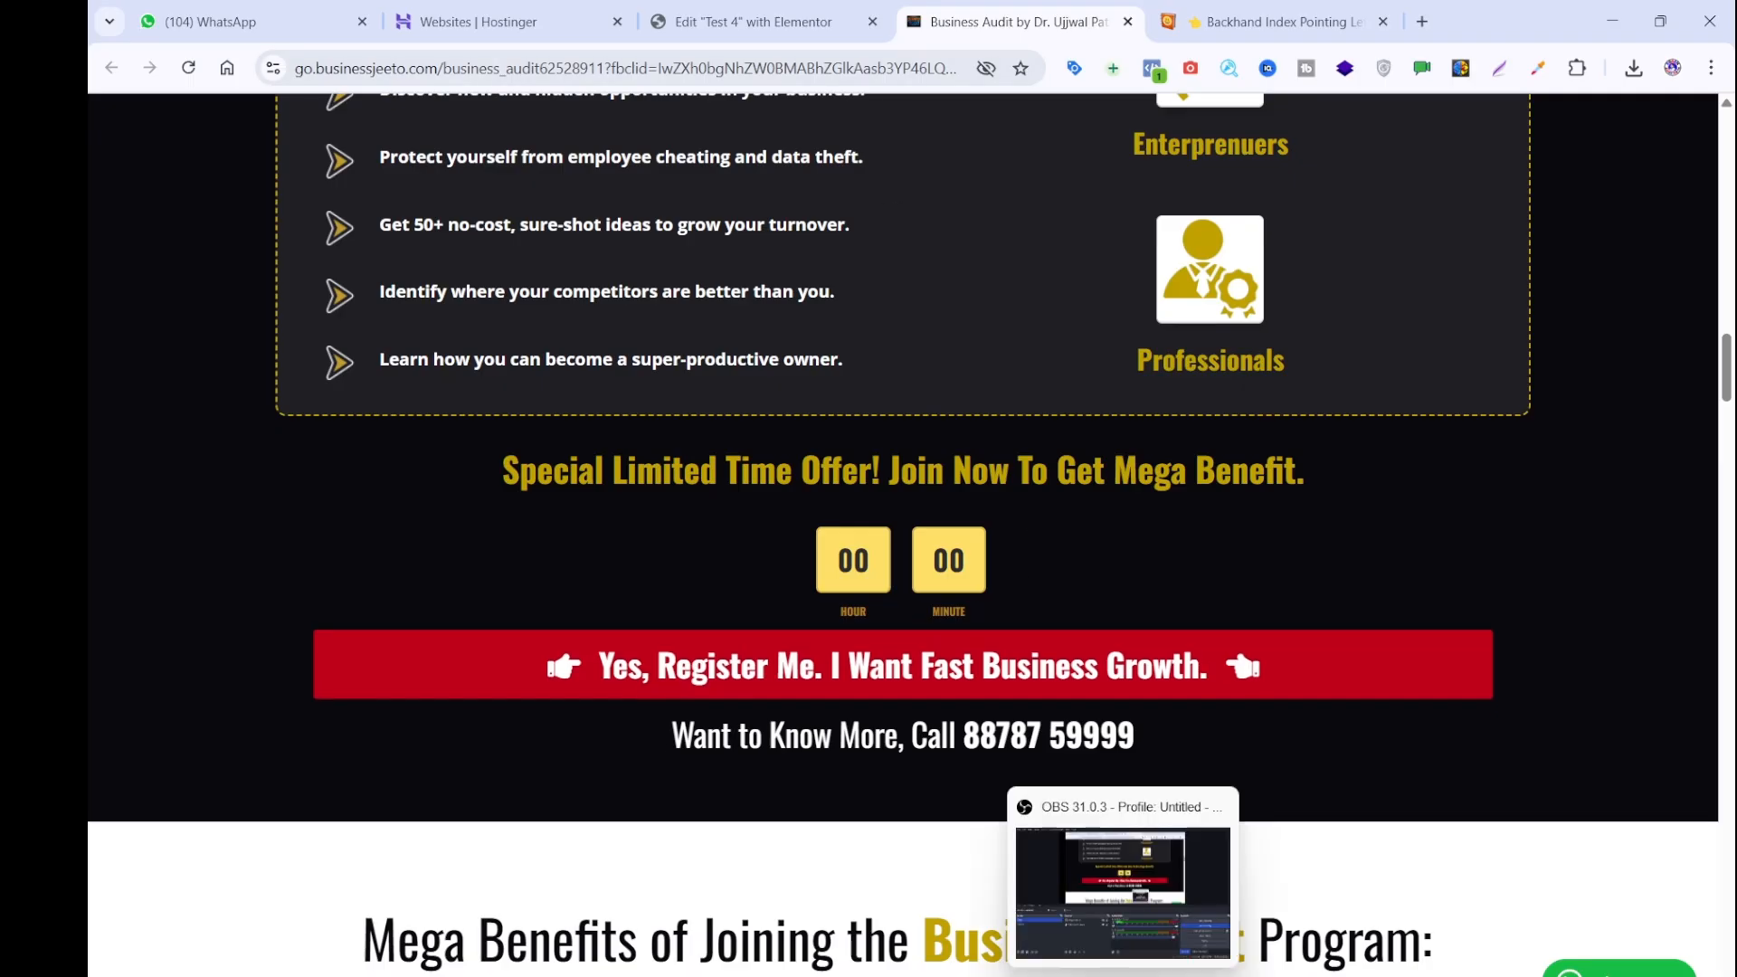
pyautogui.moveTo(1075, 976)
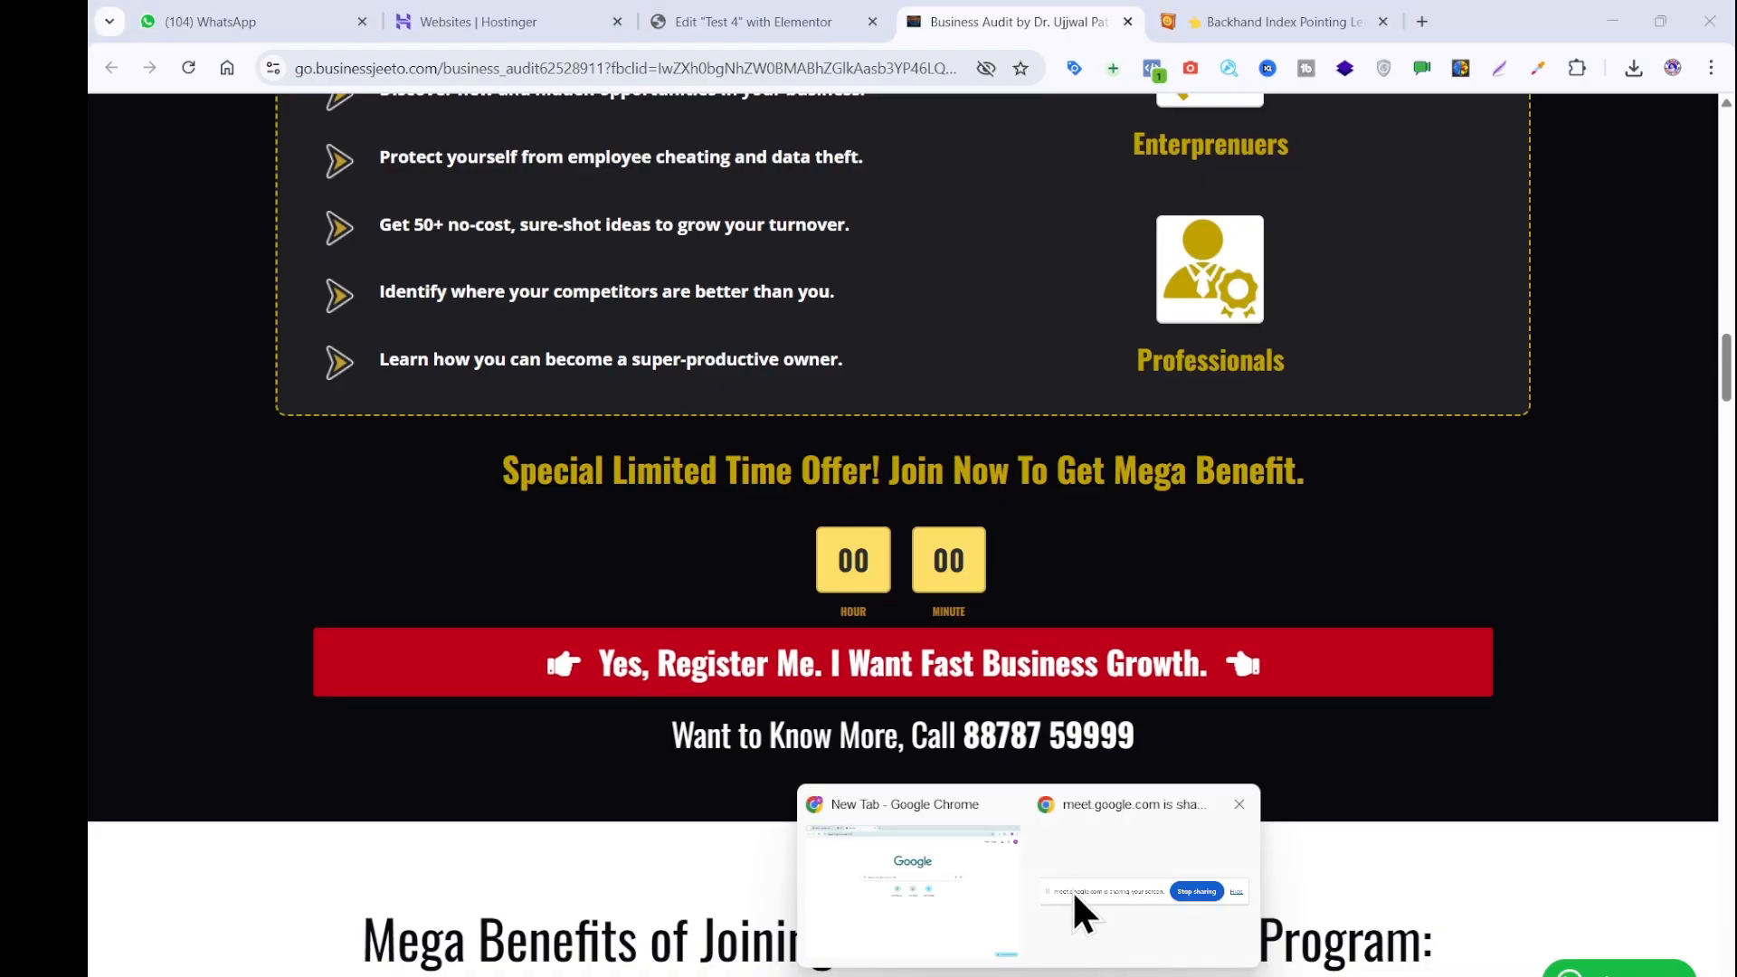
pyautogui.click(995, 882)
pyautogui.click(298, 24)
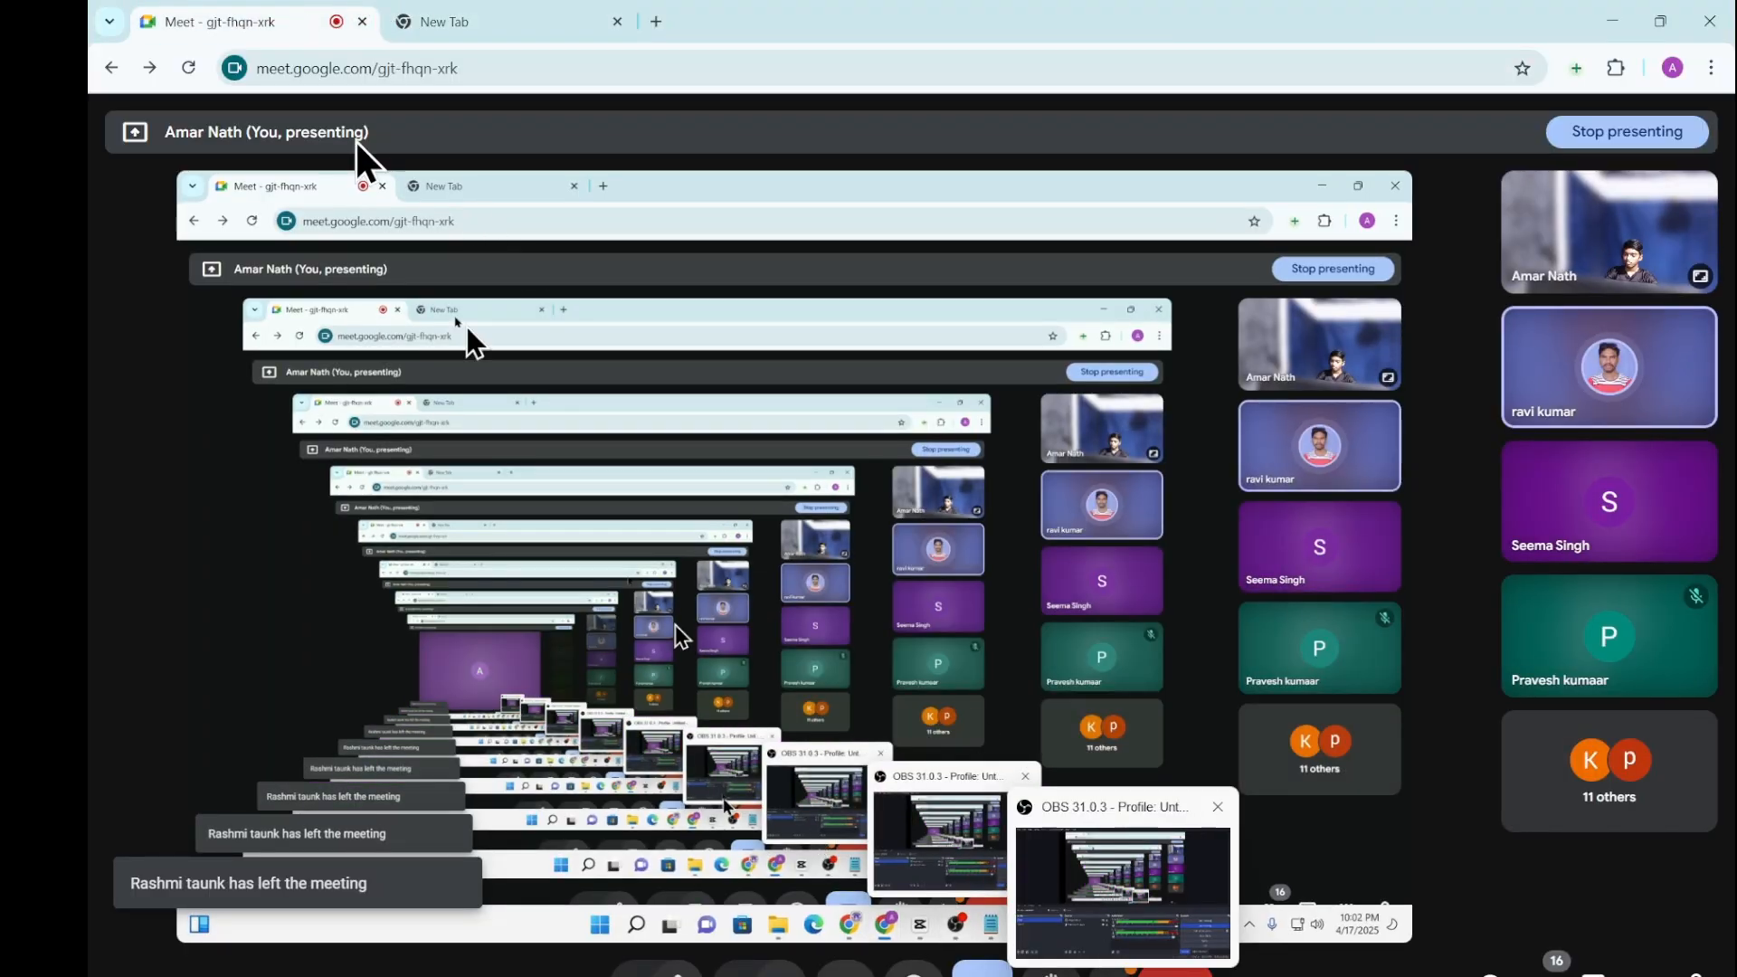
pyautogui.click(985, 976)
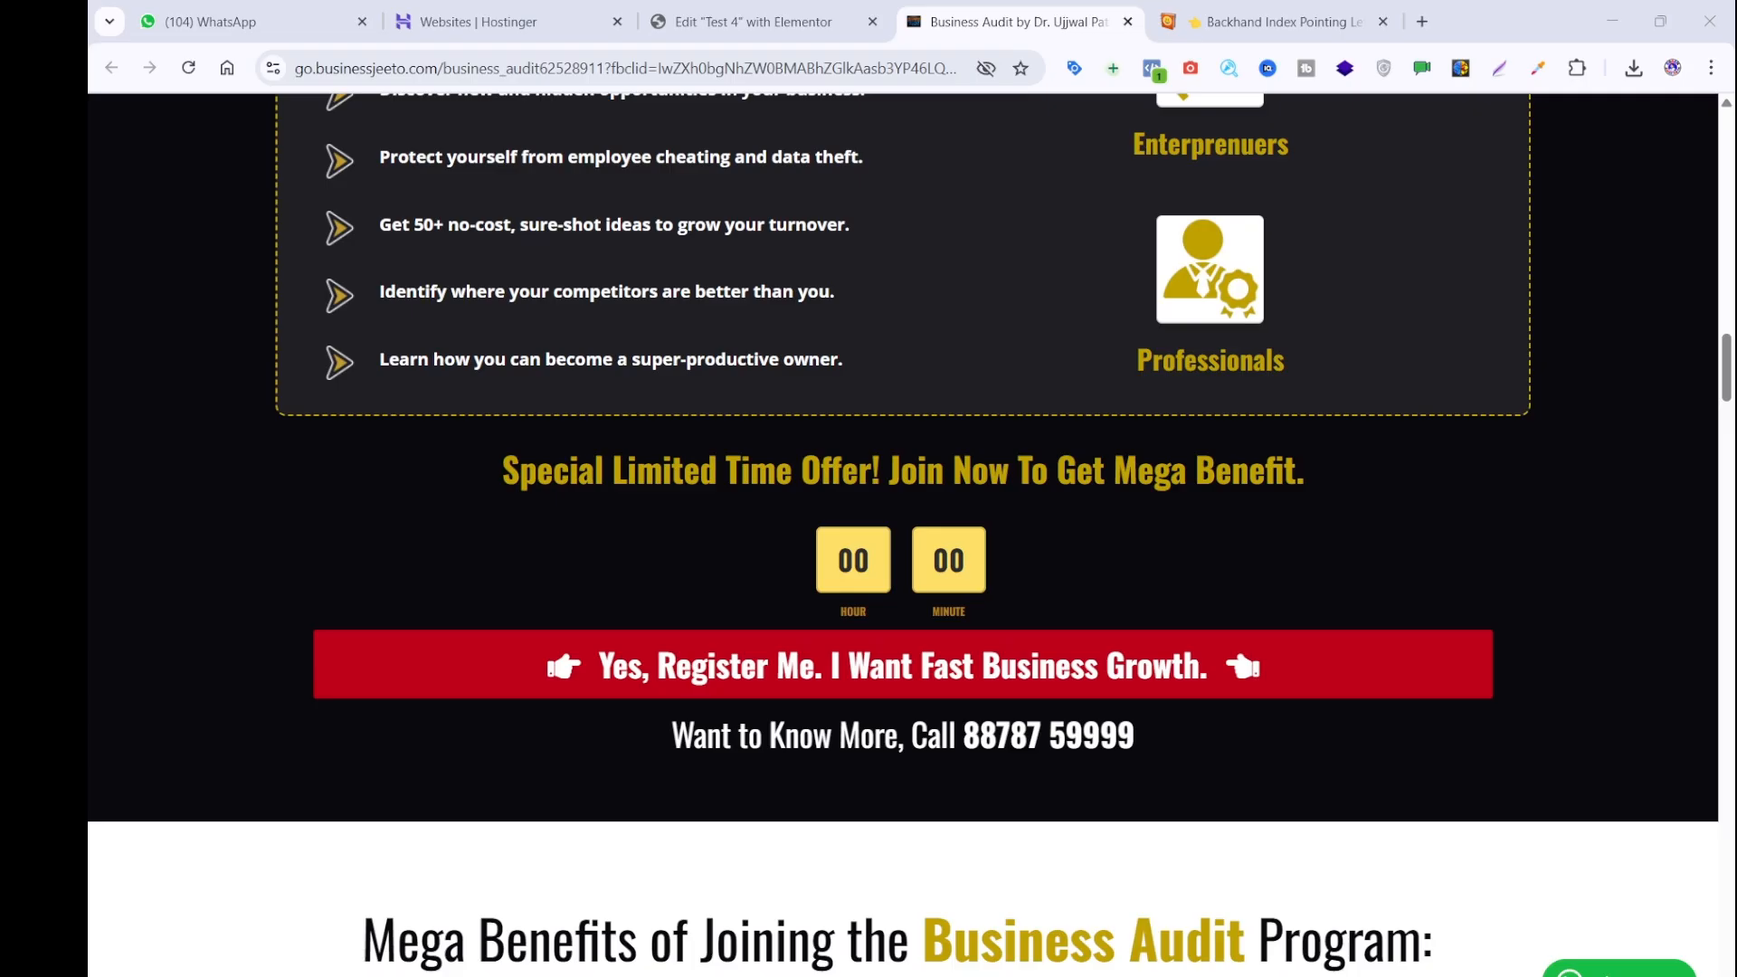
# Inspect the style settings of the gold divider below the page's main headline and locate the Divider widget among the available elements.
pyautogui.click(726, 21)
pyautogui.scroll(7, 707, 544)
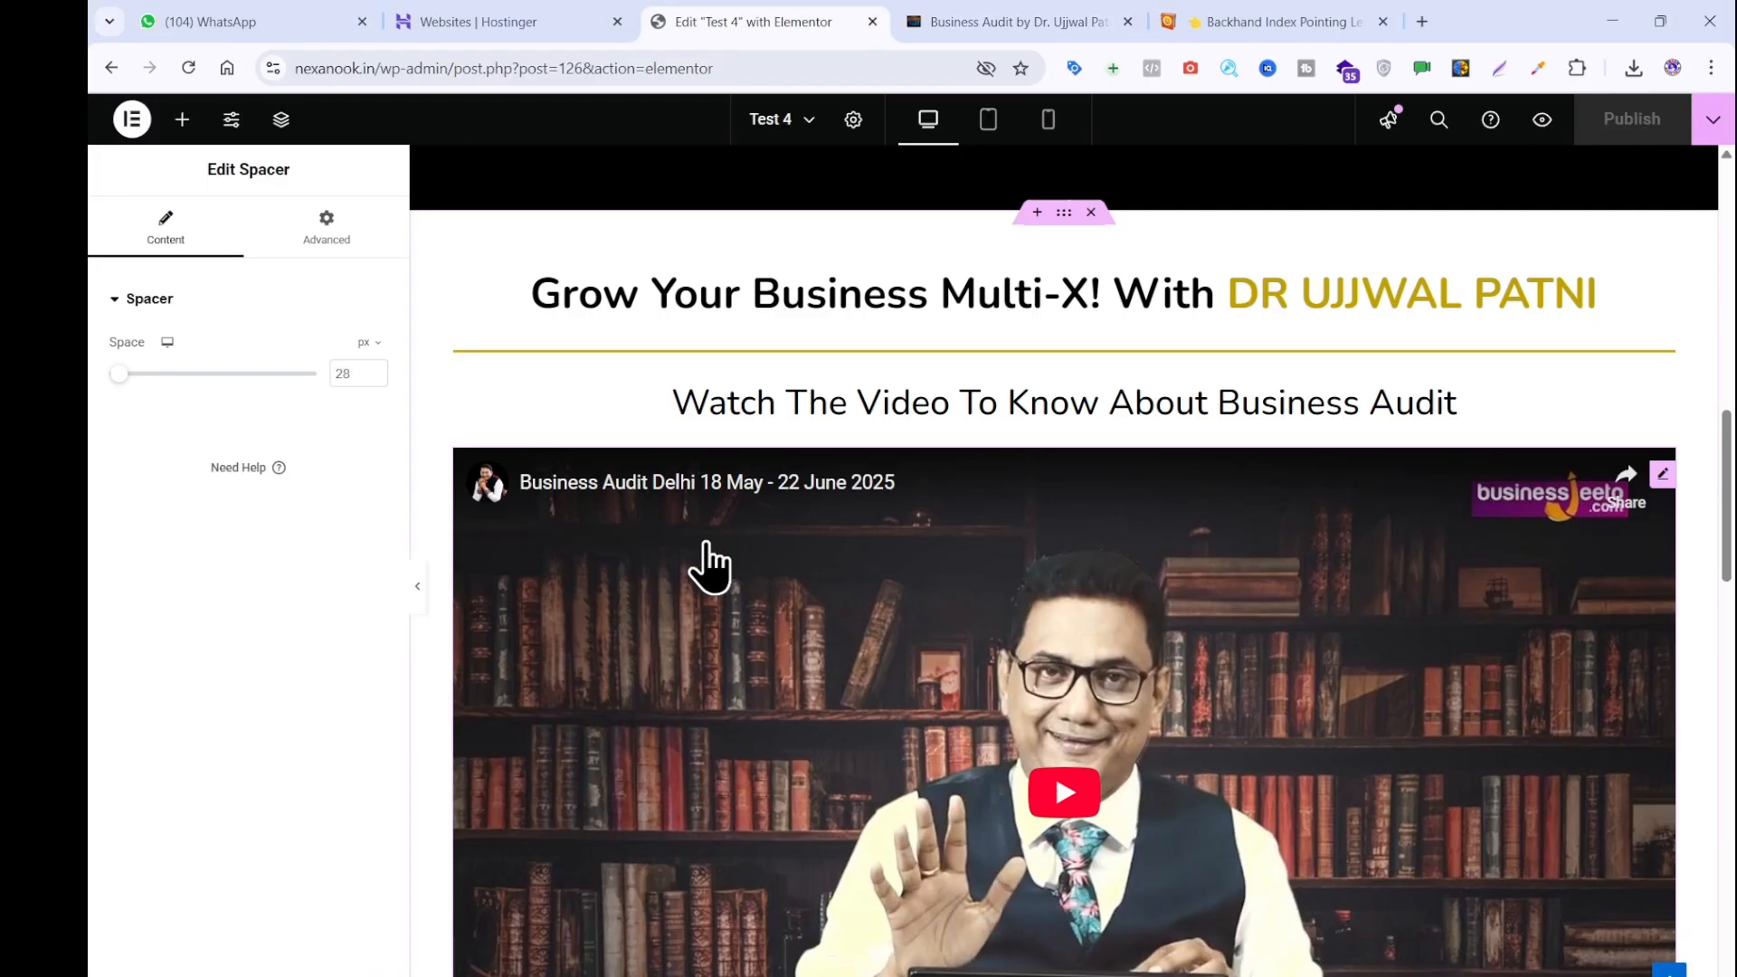
pyautogui.scroll(5, 710, 563)
pyautogui.scroll(4, 660, 563)
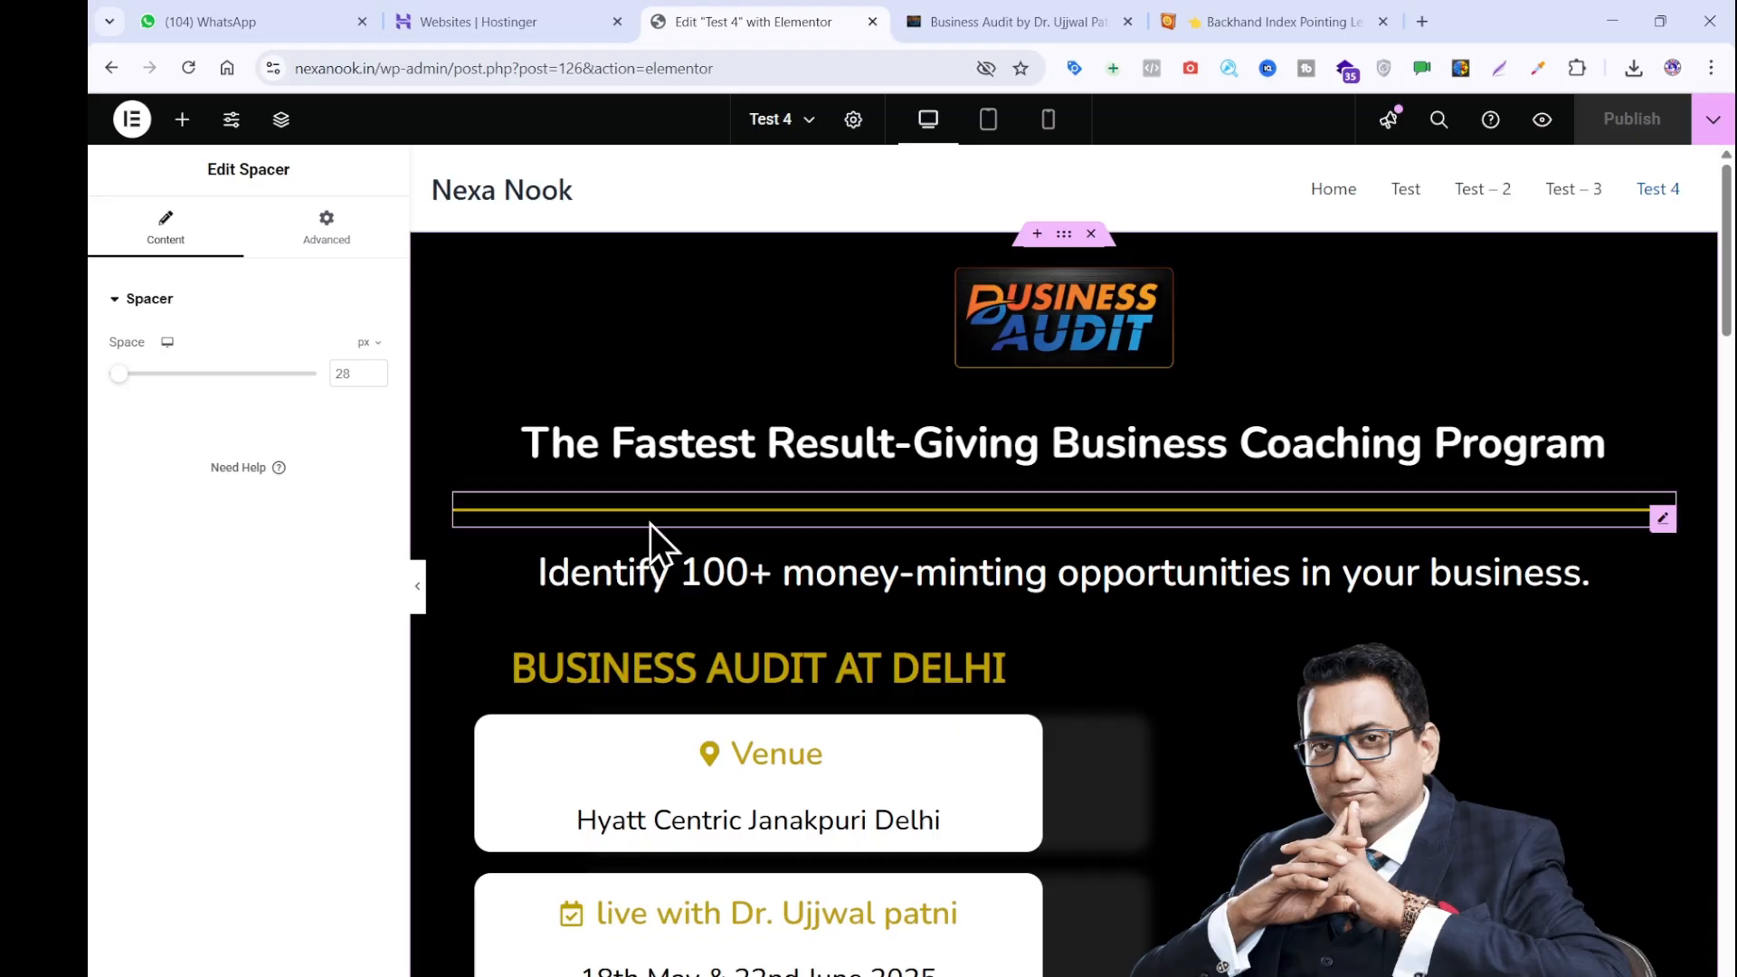
pyautogui.click(649, 523)
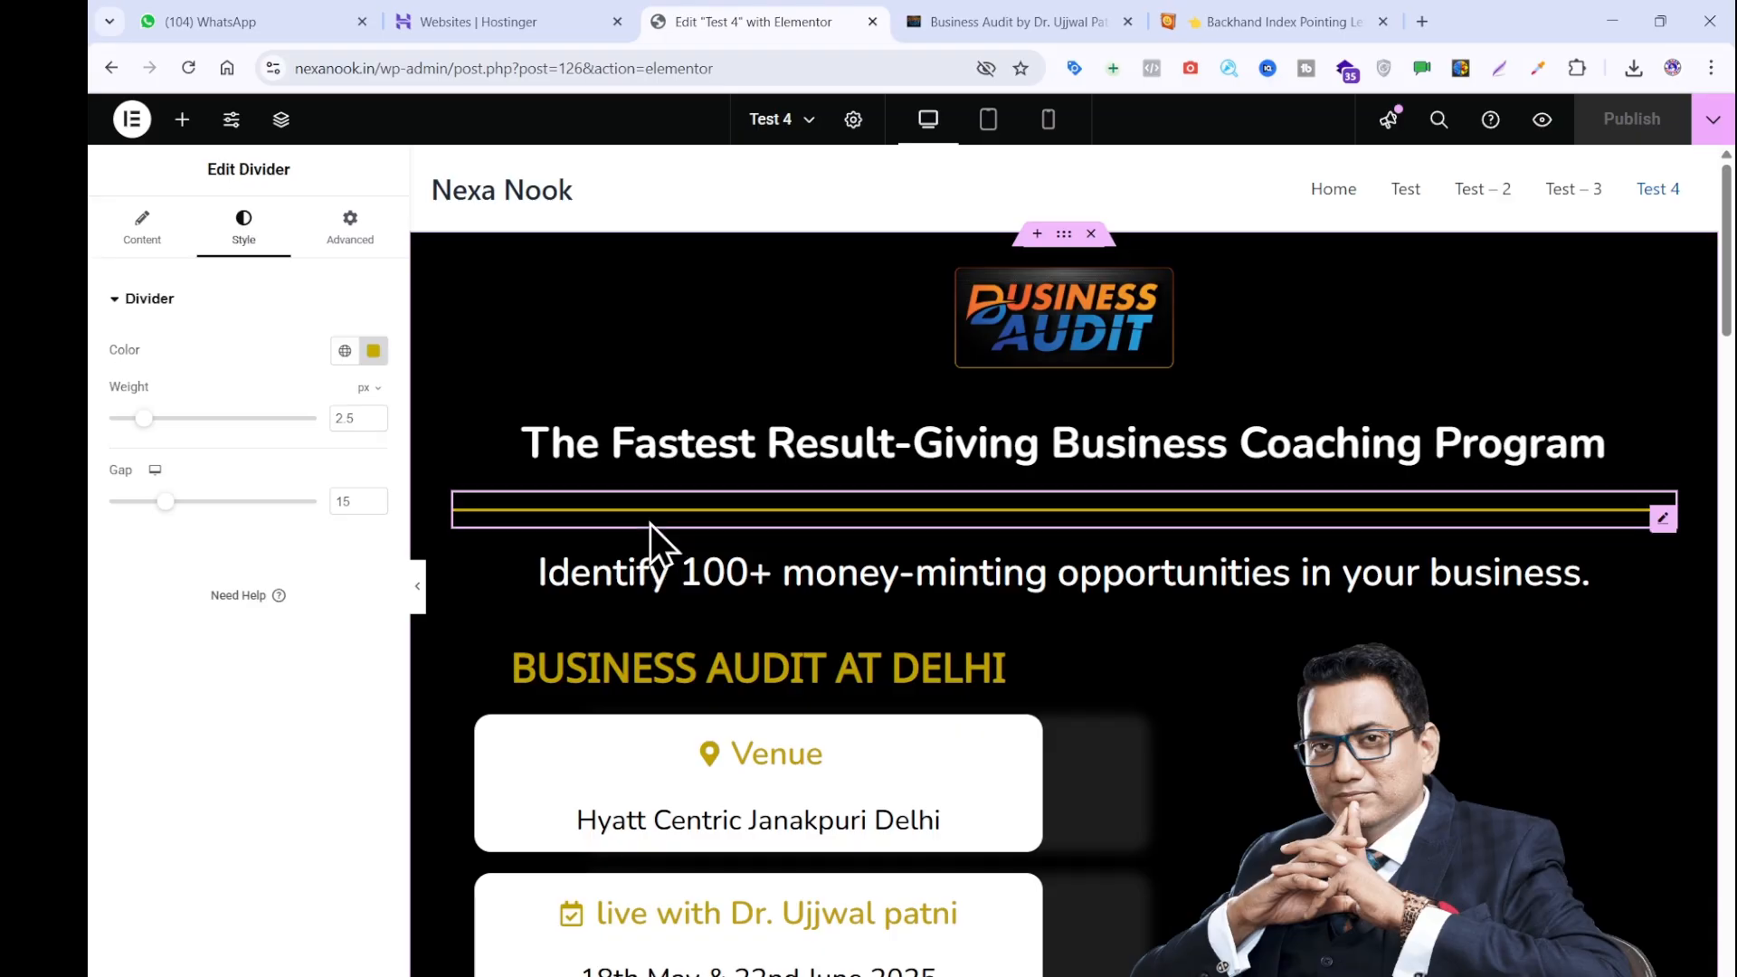
pyautogui.click(184, 121)
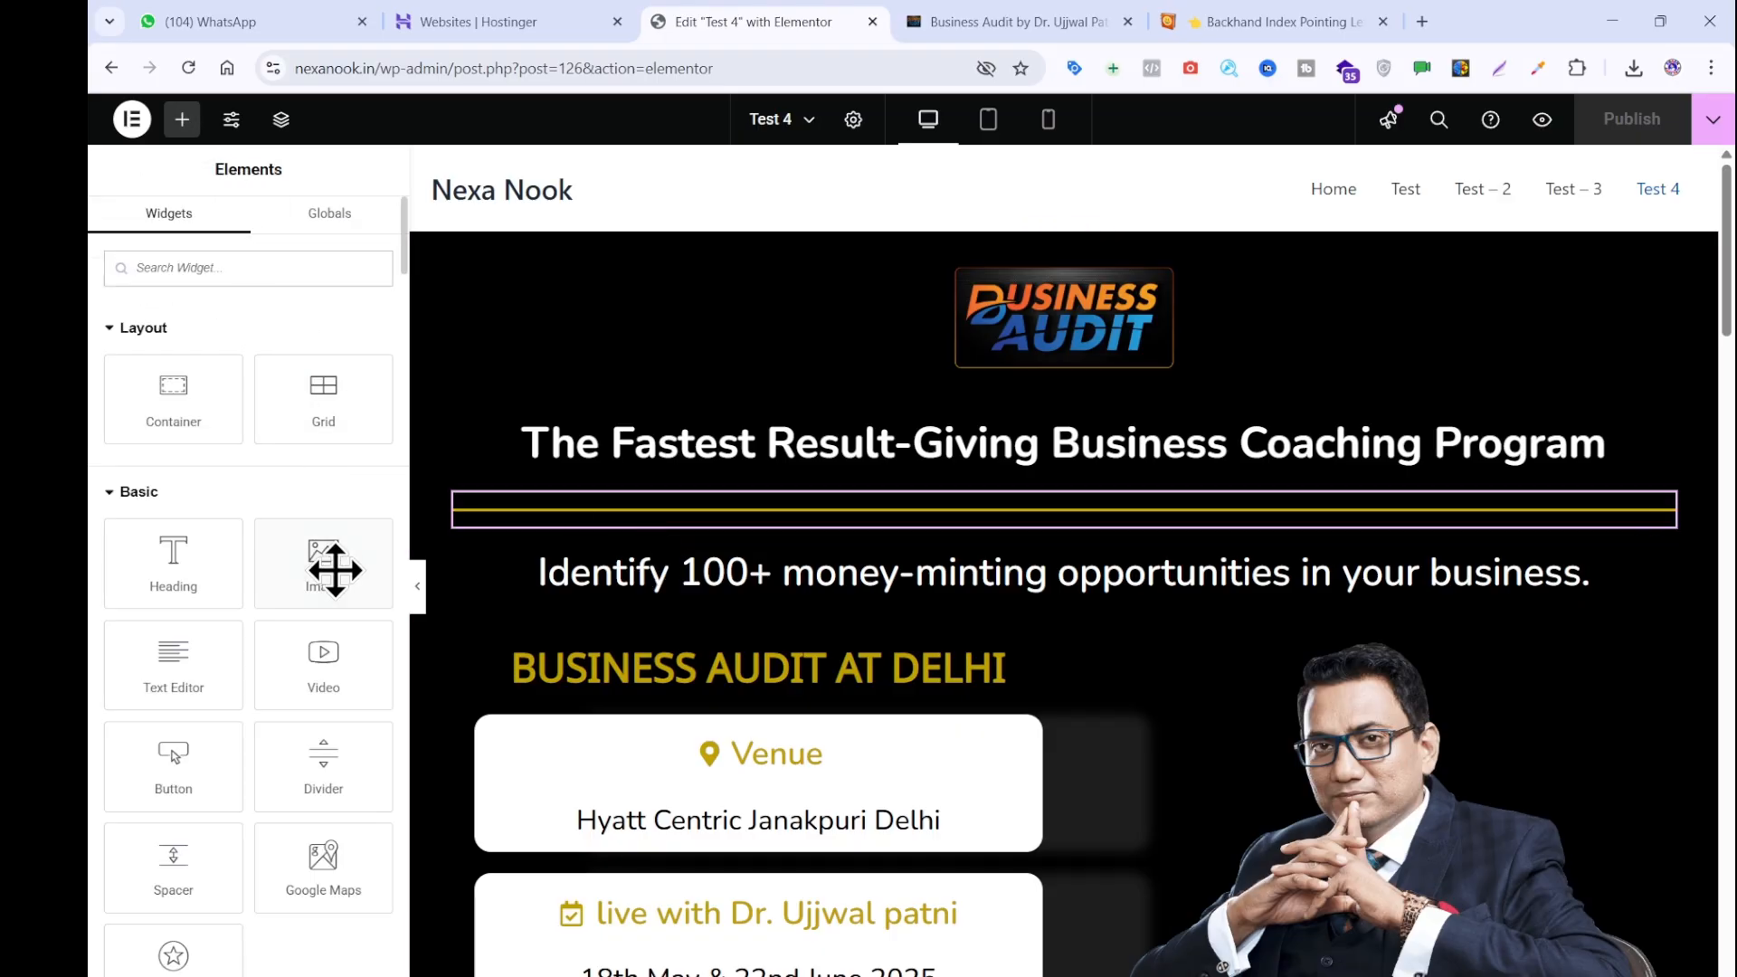
pyautogui.scroll(-5, 335, 570)
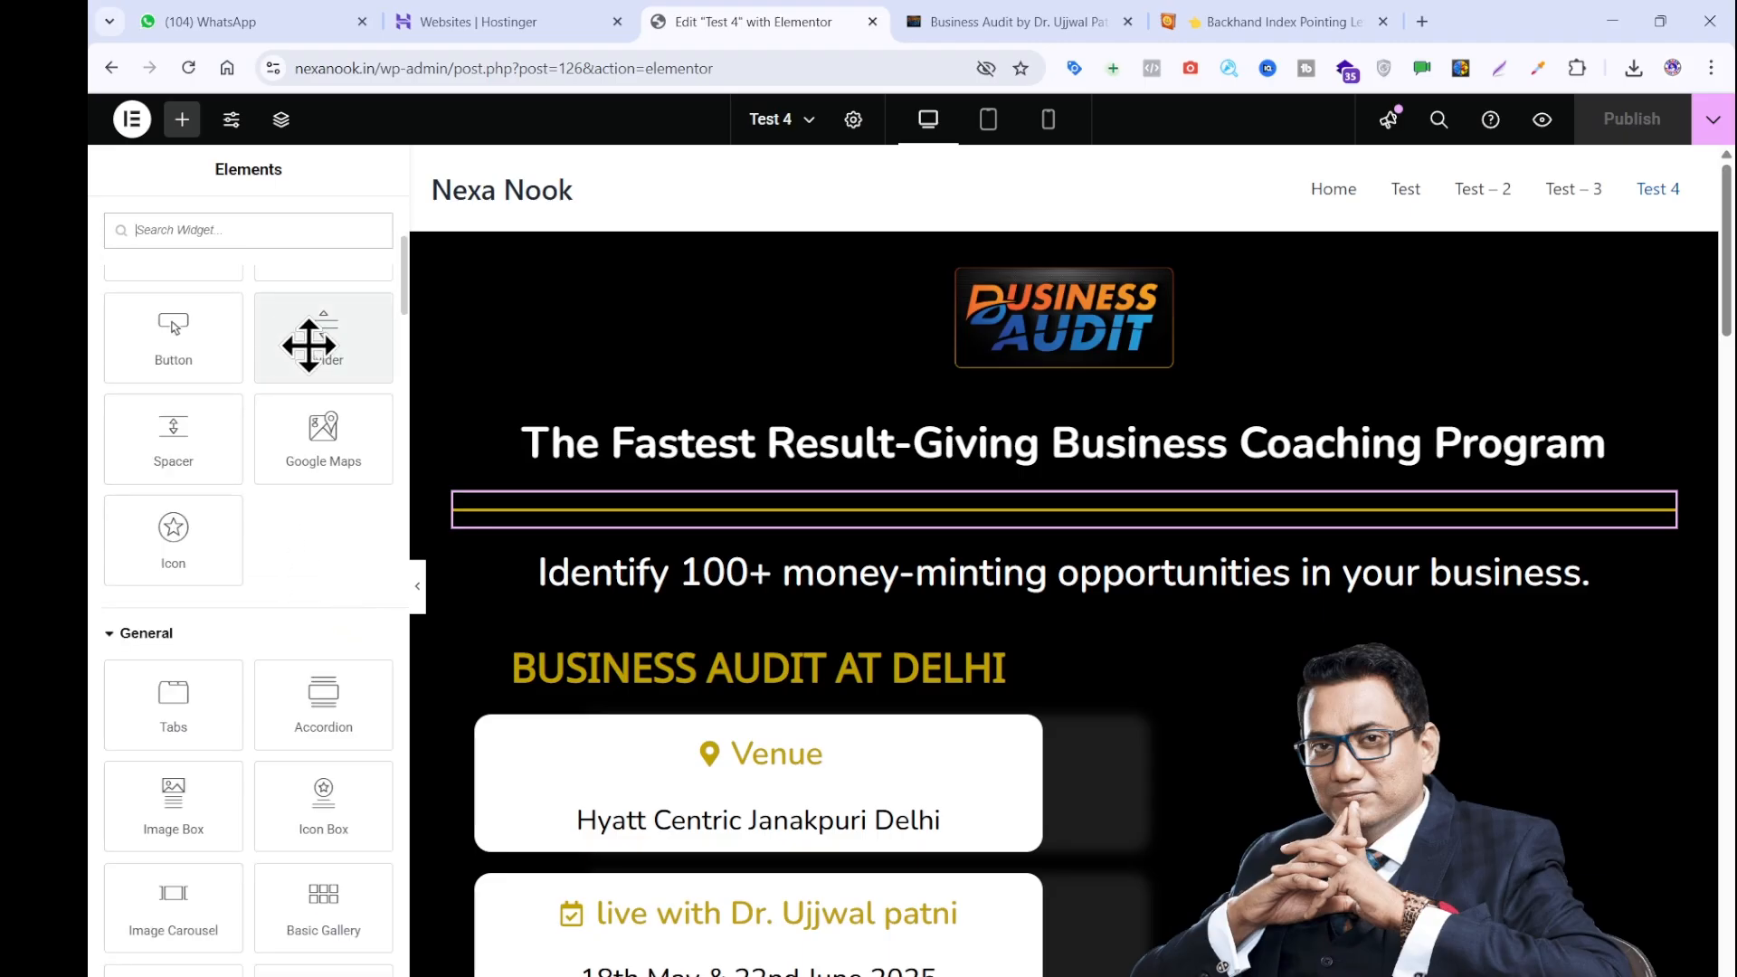
pyautogui.moveTo(310, 356); pyautogui.dragTo(309, 335)
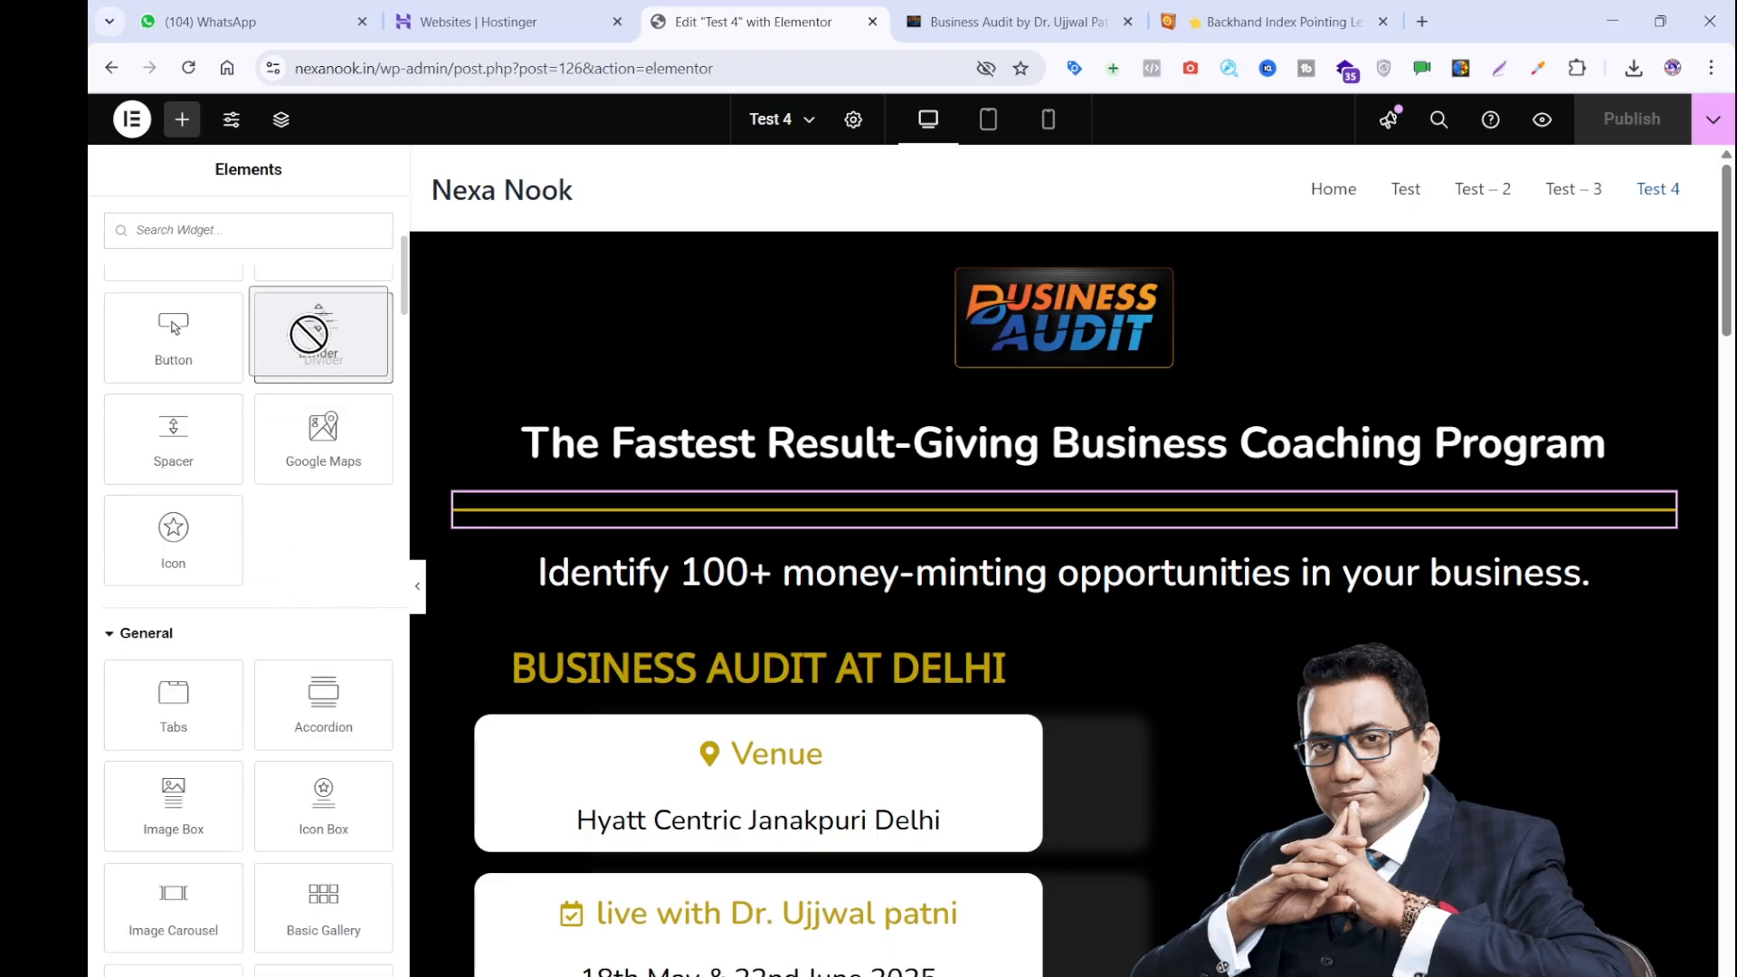